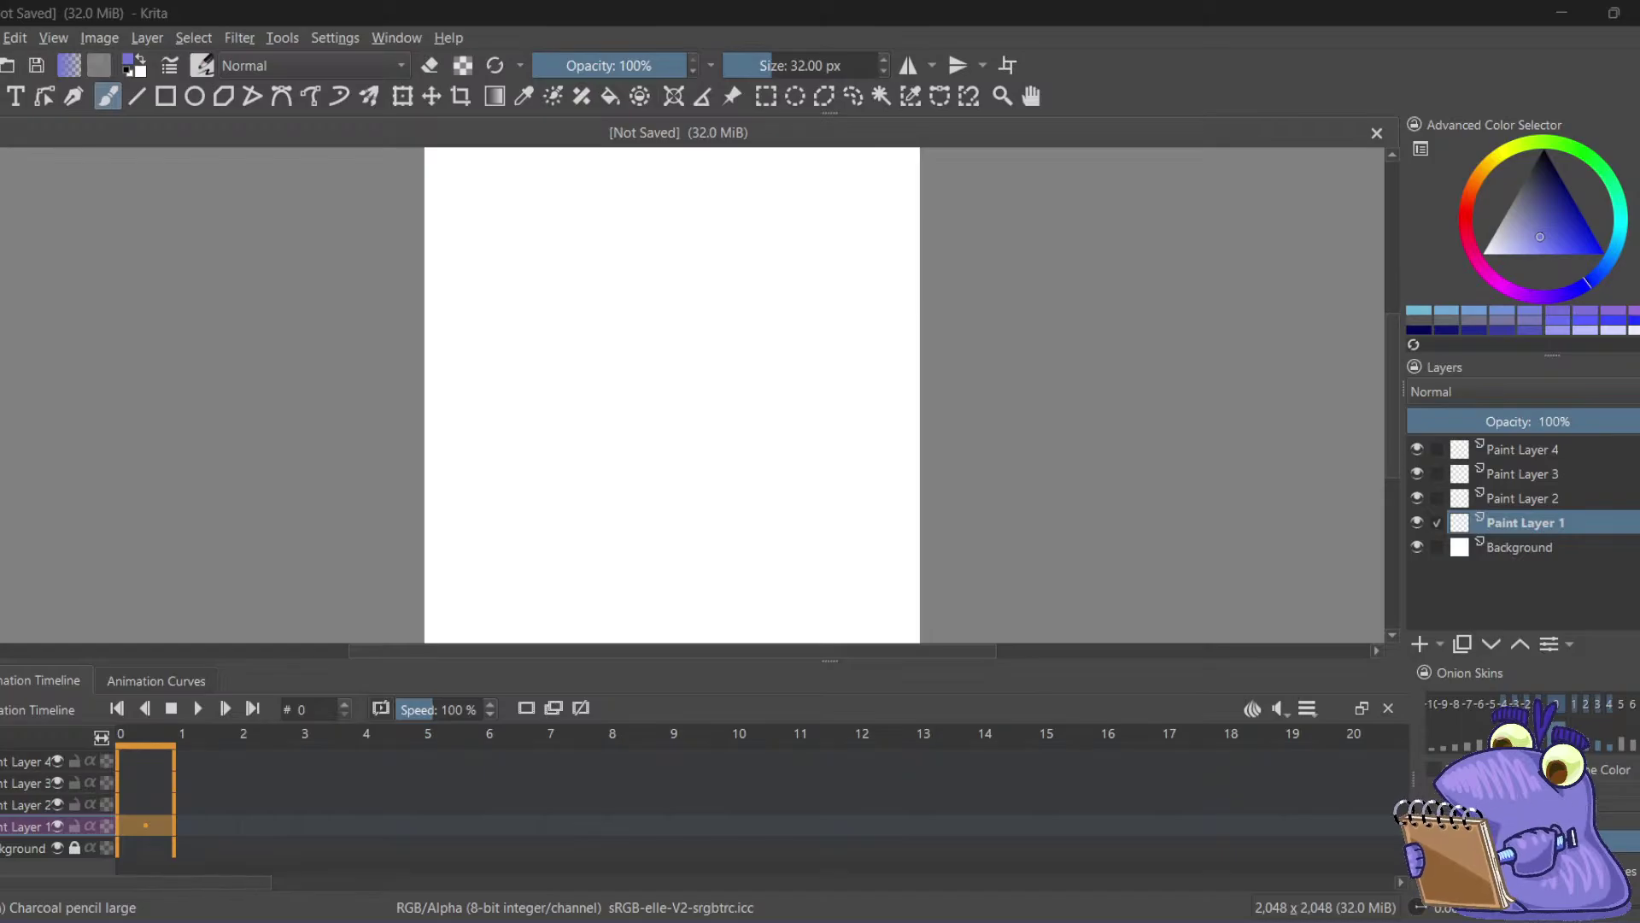
click(537, 53)
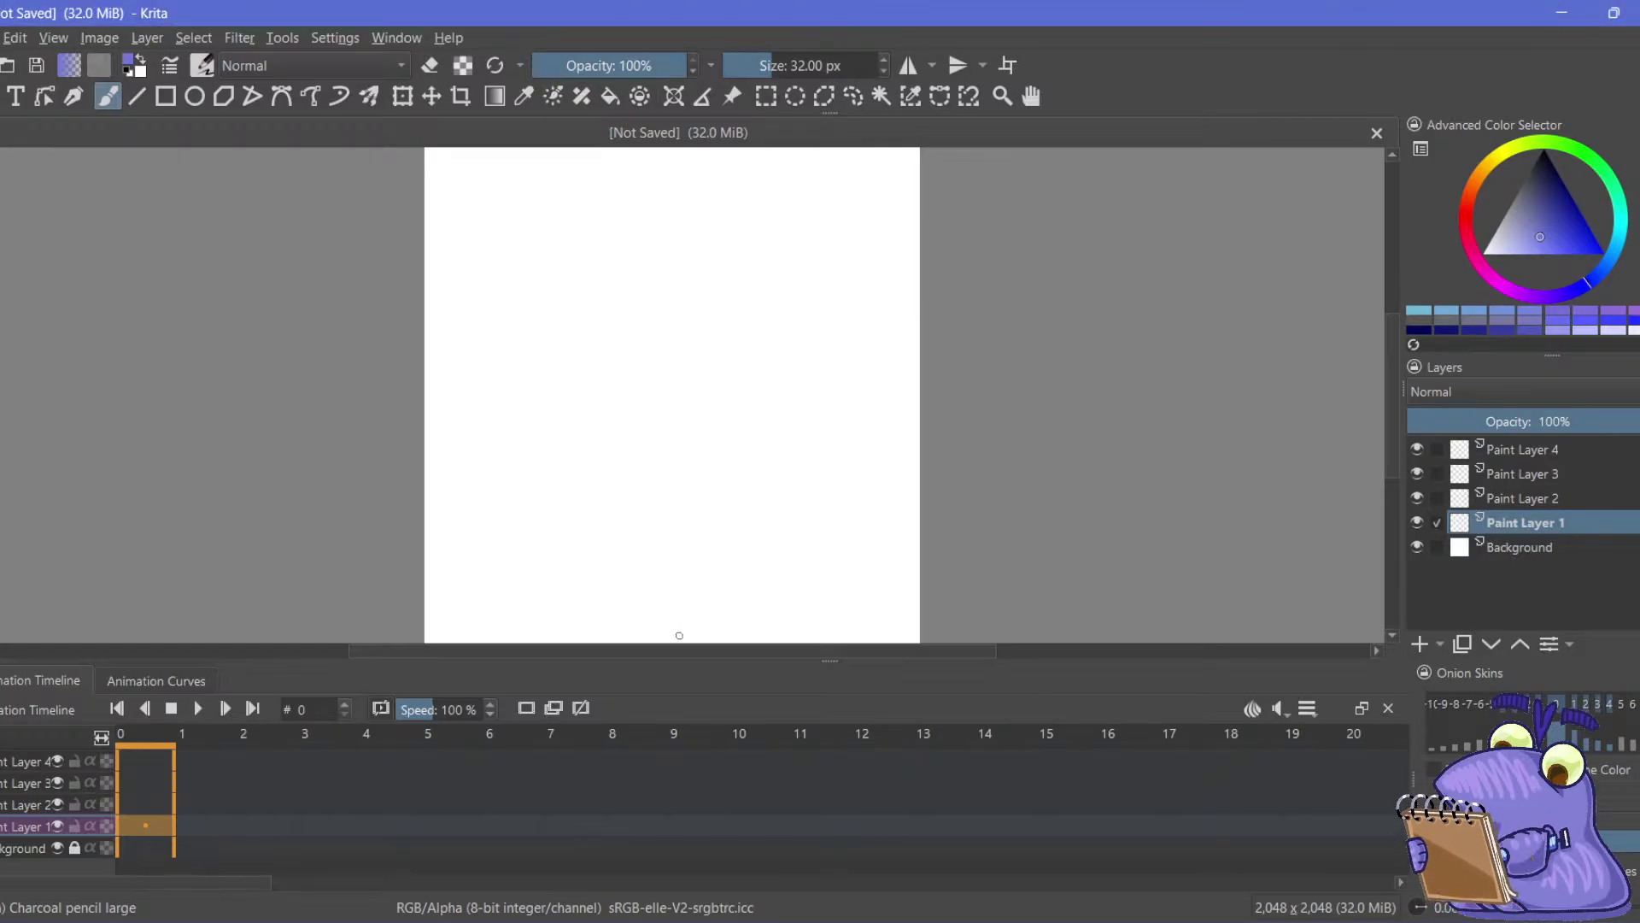
drag(829, 670, 825, 672)
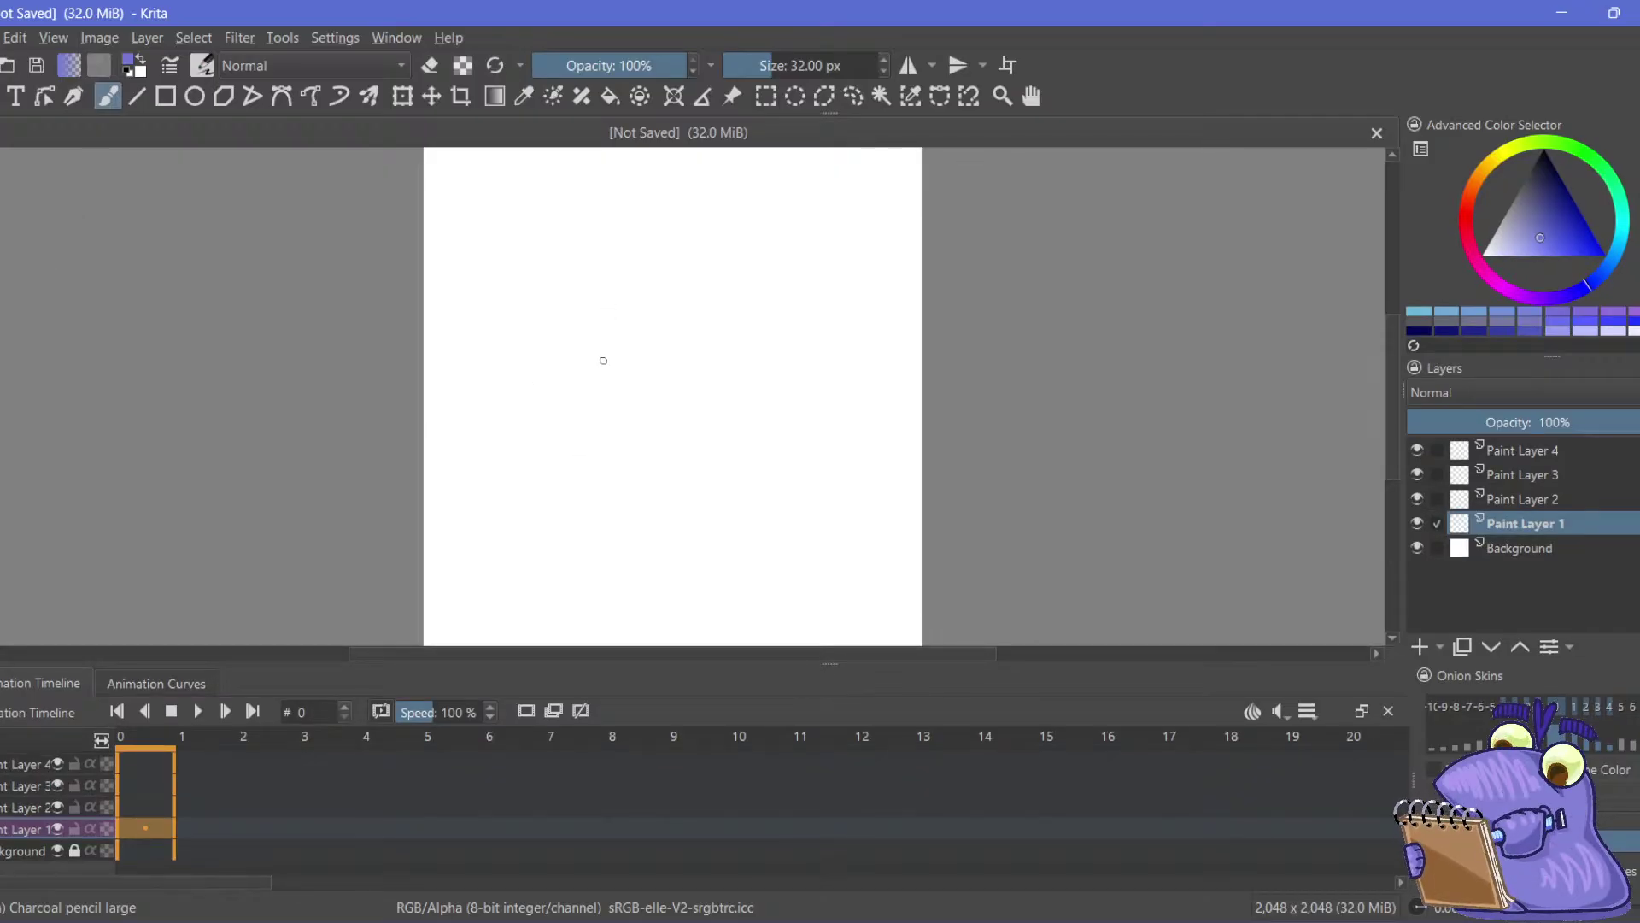
mouse_move(566, 350)
mouse_down()
mouse_move(495, 469)
mouse_move(732, 578)
mouse_move(750, 293)
mouse_up()
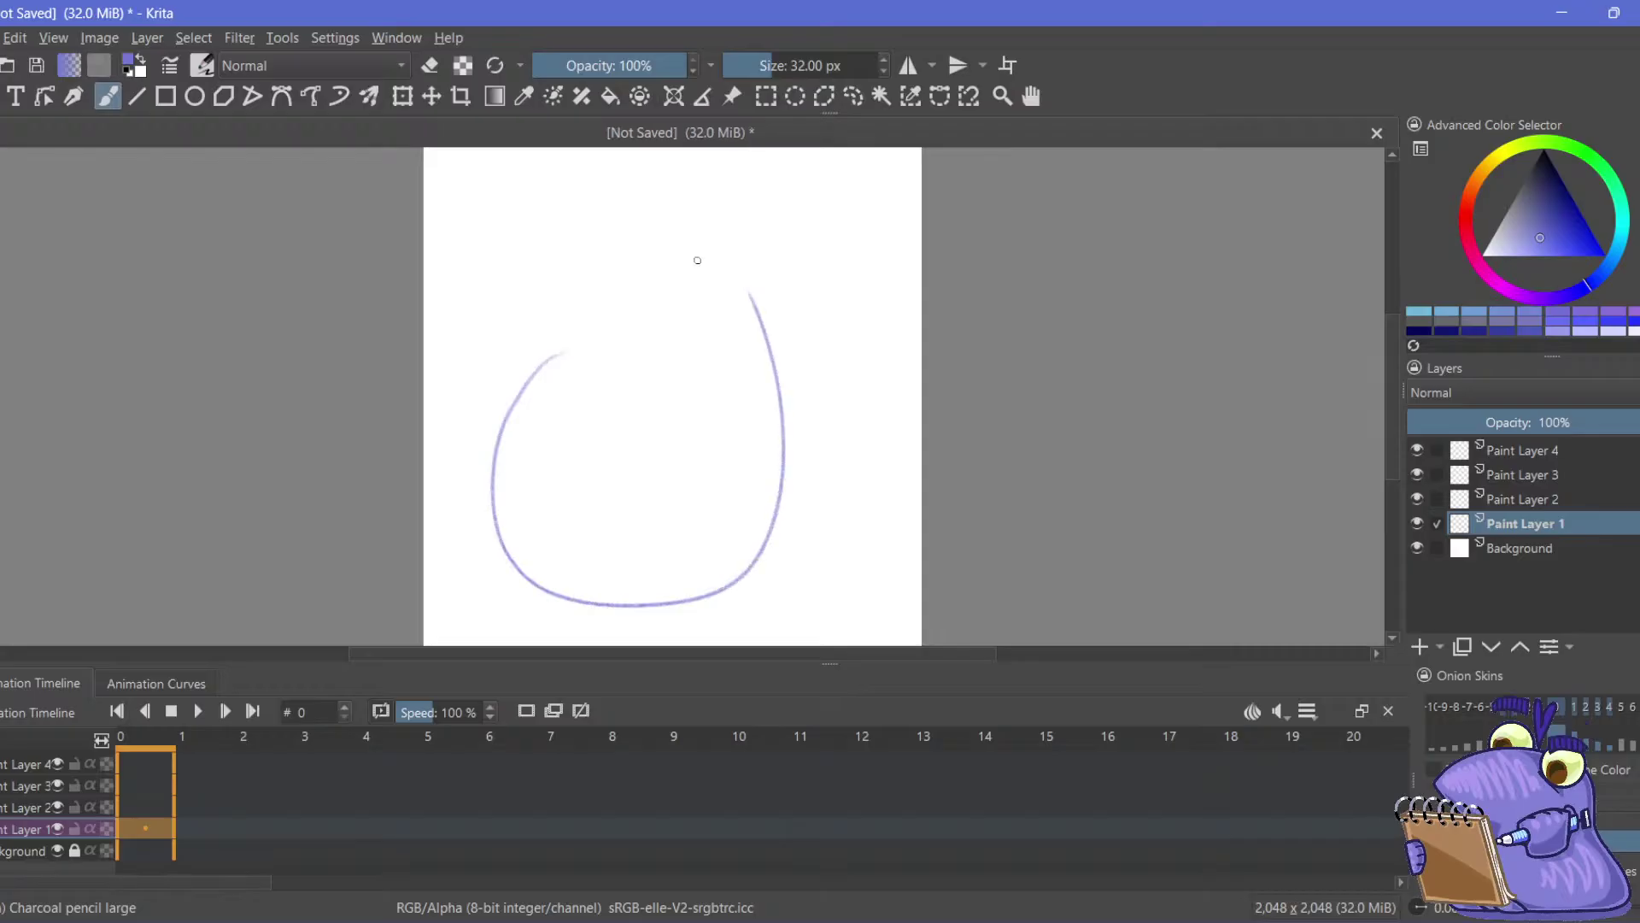
mouse_move(712, 231)
mouse_down()
mouse_move(744, 225)
mouse_move(602, 235)
mouse_move(693, 287)
mouse_up()
drag(465, 324, 486, 297)
mouse_move(589, 379)
mouse_down()
mouse_move(540, 416)
mouse_move(591, 381)
mouse_up()
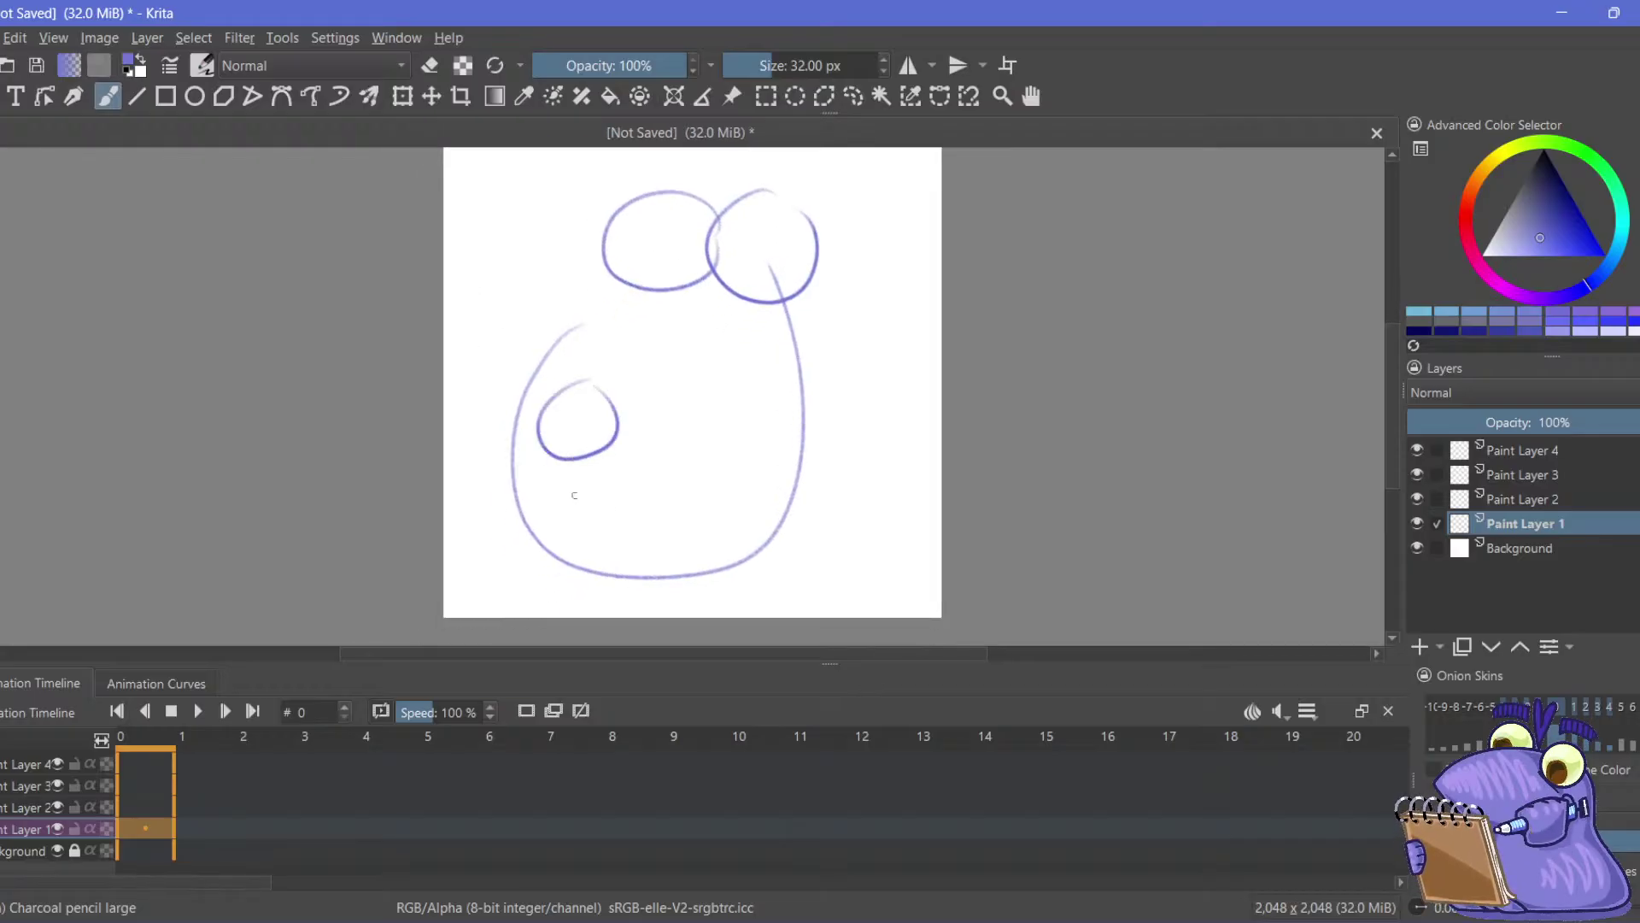
drag(833, 382, 803, 479)
mouse_move(513, 264)
mouse_down()
mouse_move(563, 362)
mouse_move(565, 294)
mouse_up()
key(ctrl+z)
key(ctrl+z)
key(ctrl+z)
key(ctrl+z)
key(ctrl+z)
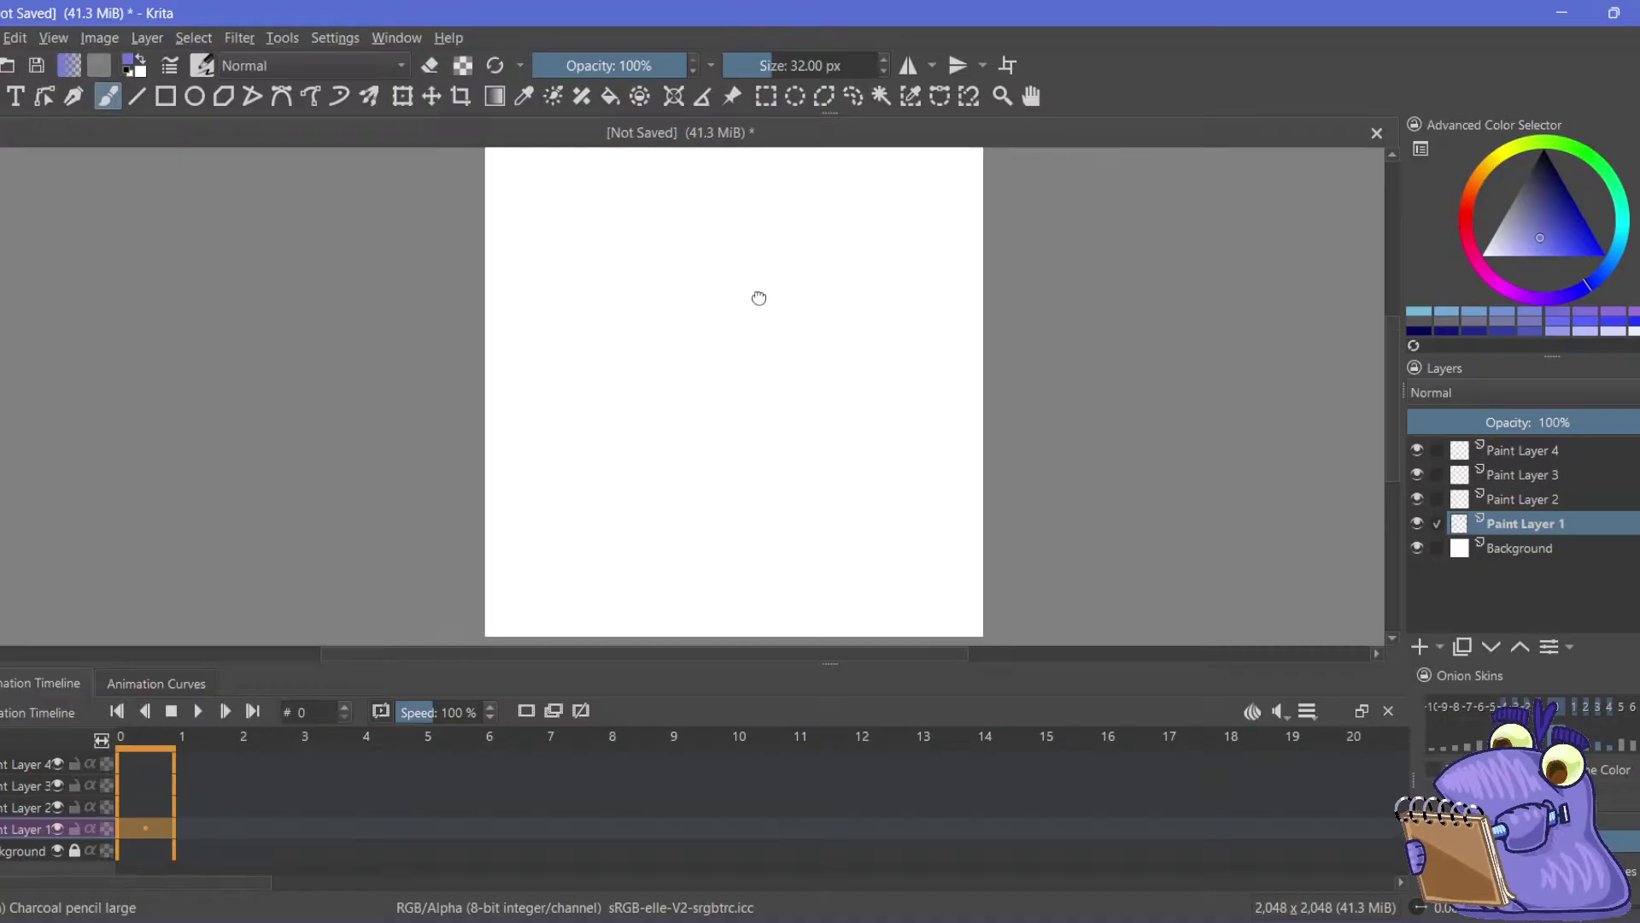
Sketch a rounded teardrop shape with its curled tip pointing left near the top of the canvas on Paint Layer 1
scroll(758, 296, up, 1)
drag(787, 301, 796, 261)
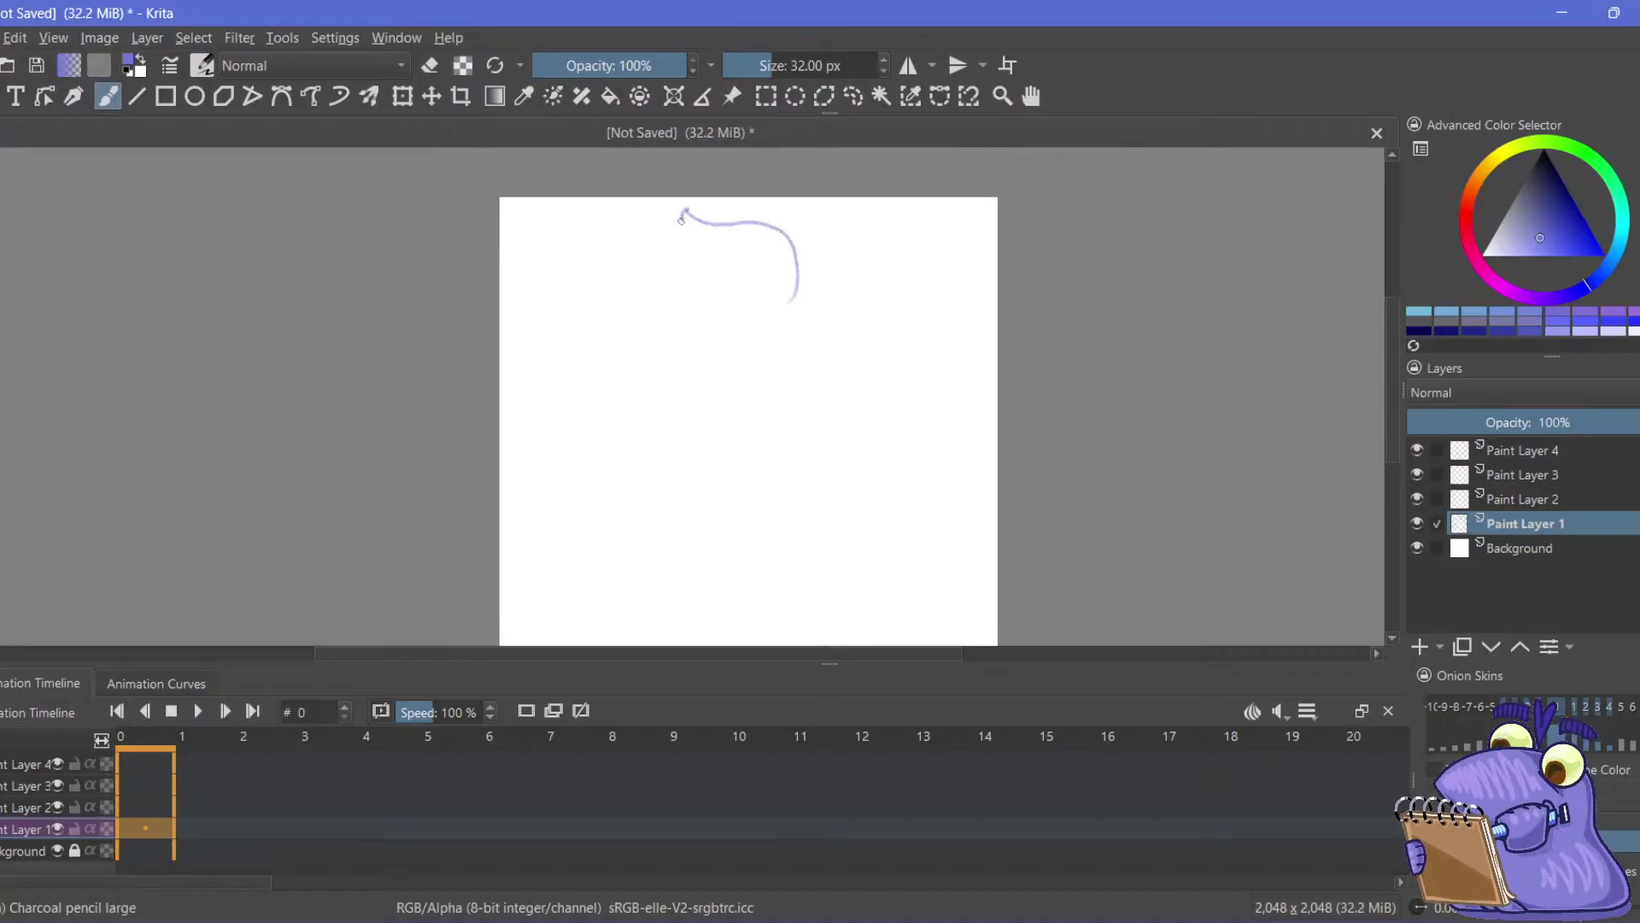
drag(689, 241, 784, 305)
mouse_move(694, 241)
mouse_down()
mouse_move(786, 278)
mouse_move(666, 235)
mouse_move(694, 288)
mouse_move(769, 311)
mouse_up()
key(Delete)
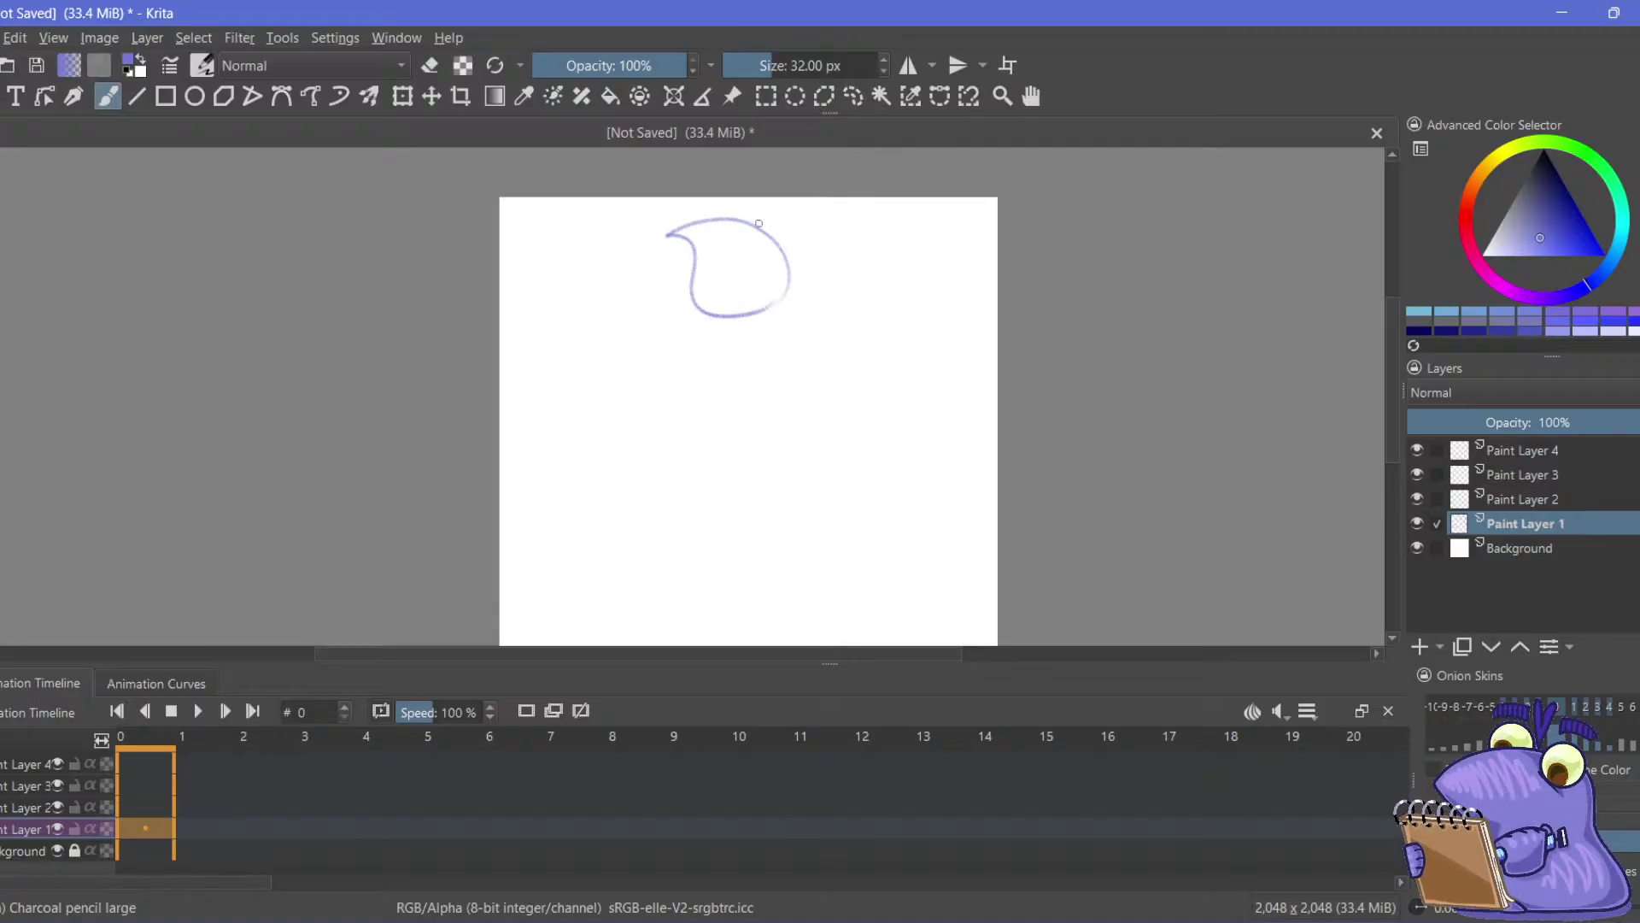
Draw an inner curve following the teardrop's outer edge and ending just below the shape
scroll(769, 311, down, 1)
mouse_move(732, 204)
mouse_down()
mouse_move(786, 257)
mouse_move(741, 363)
mouse_up()
scroll(685, 300, down, 1)
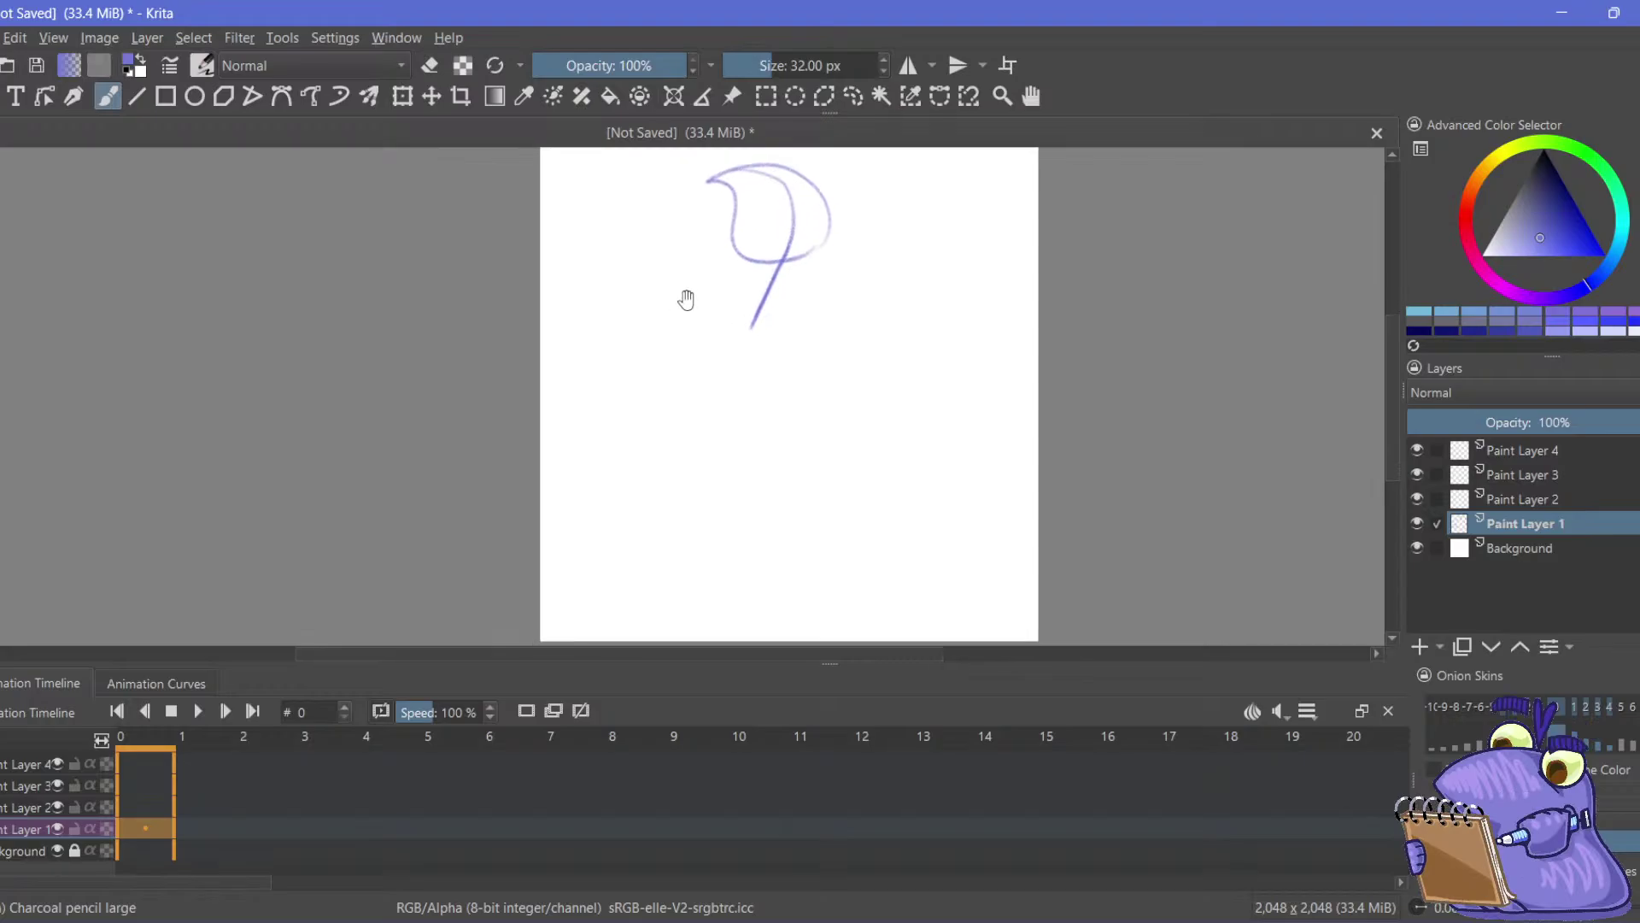
key(ctrl+z)
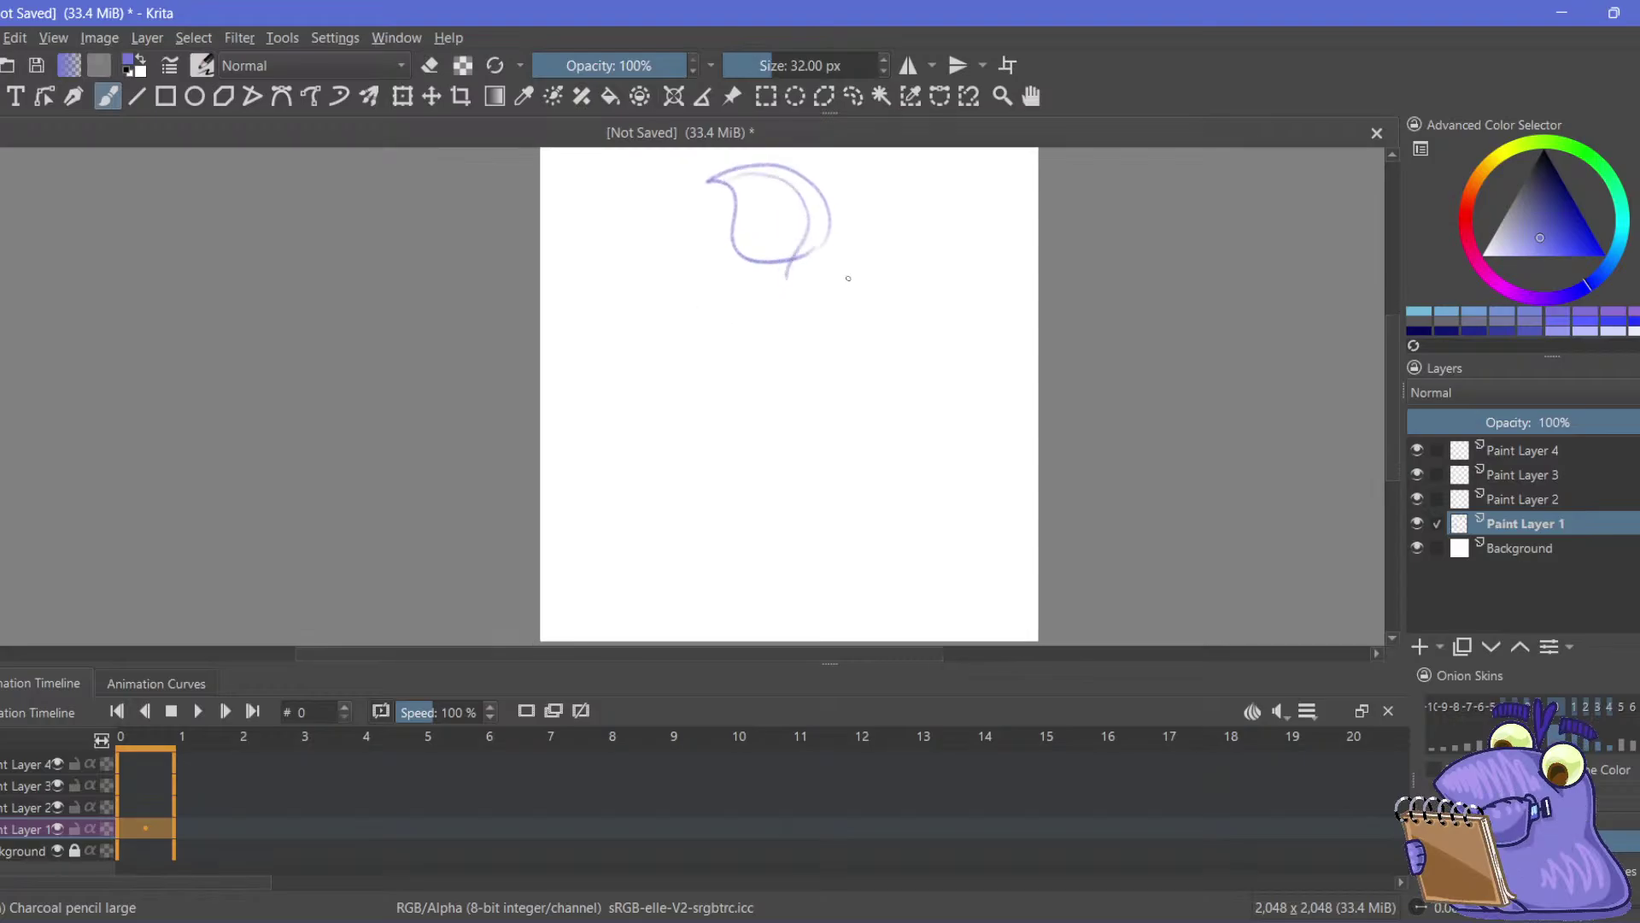
Draw two ovals side by side beneath the teardrop and extend the inner curve down between them
mouse_move(848, 277)
mouse_down()
mouse_move(791, 296)
mouse_move(830, 345)
mouse_move(832, 274)
mouse_move(799, 305)
mouse_move(861, 334)
mouse_up()
key(ctrl+z)
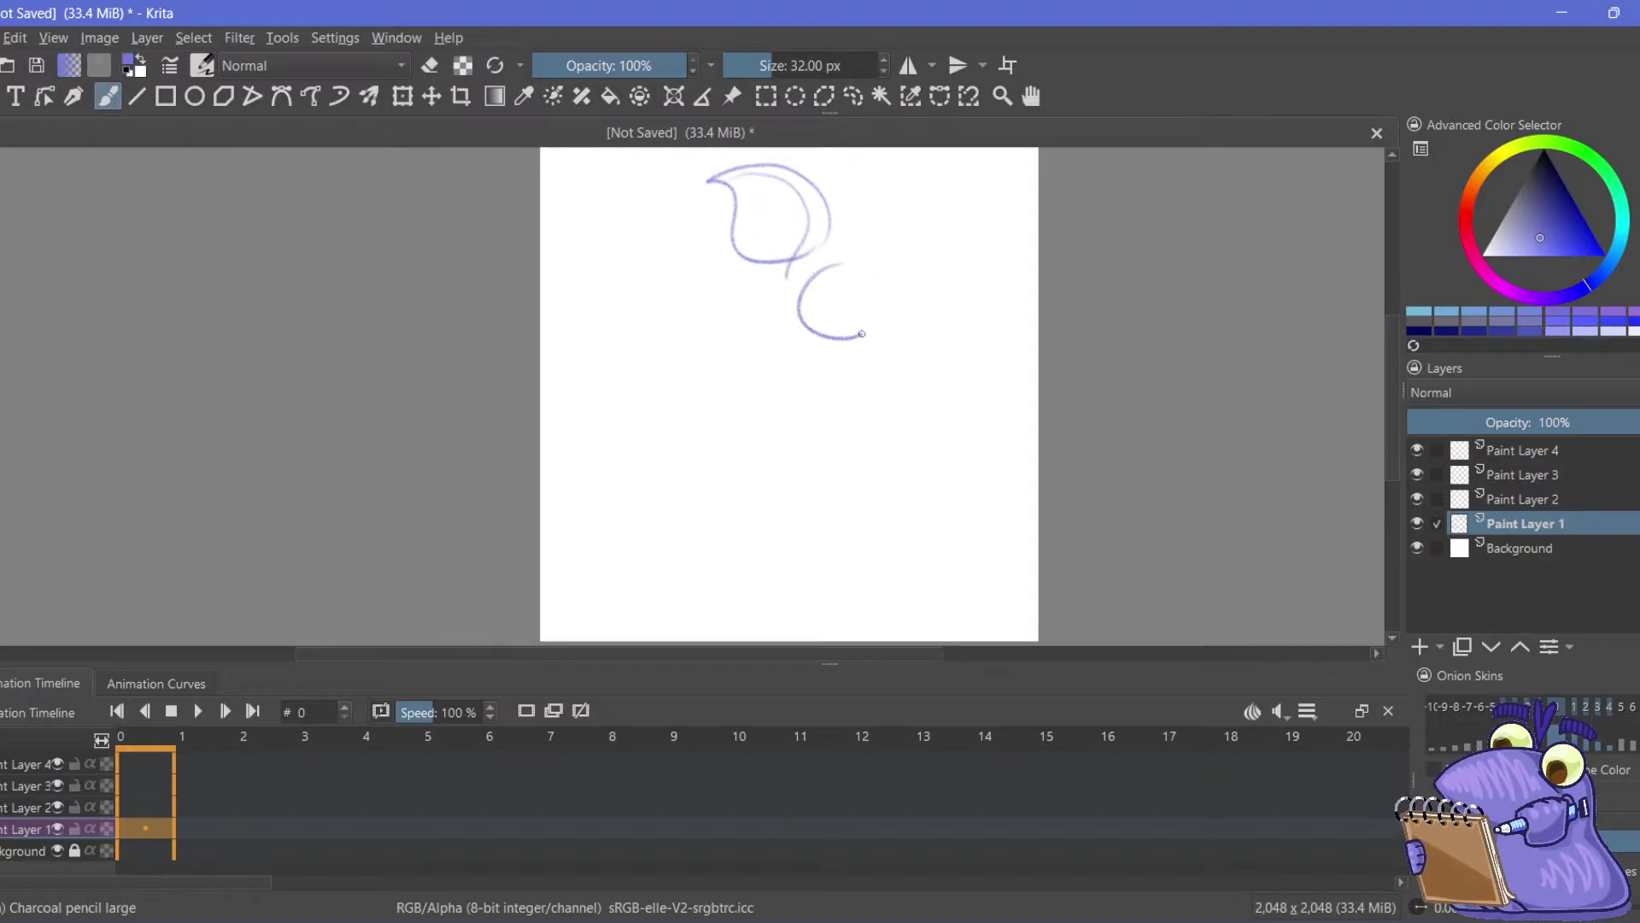
mouse_move(779, 275)
mouse_down()
mouse_move(733, 282)
mouse_move(781, 338)
mouse_move(795, 291)
mouse_up()
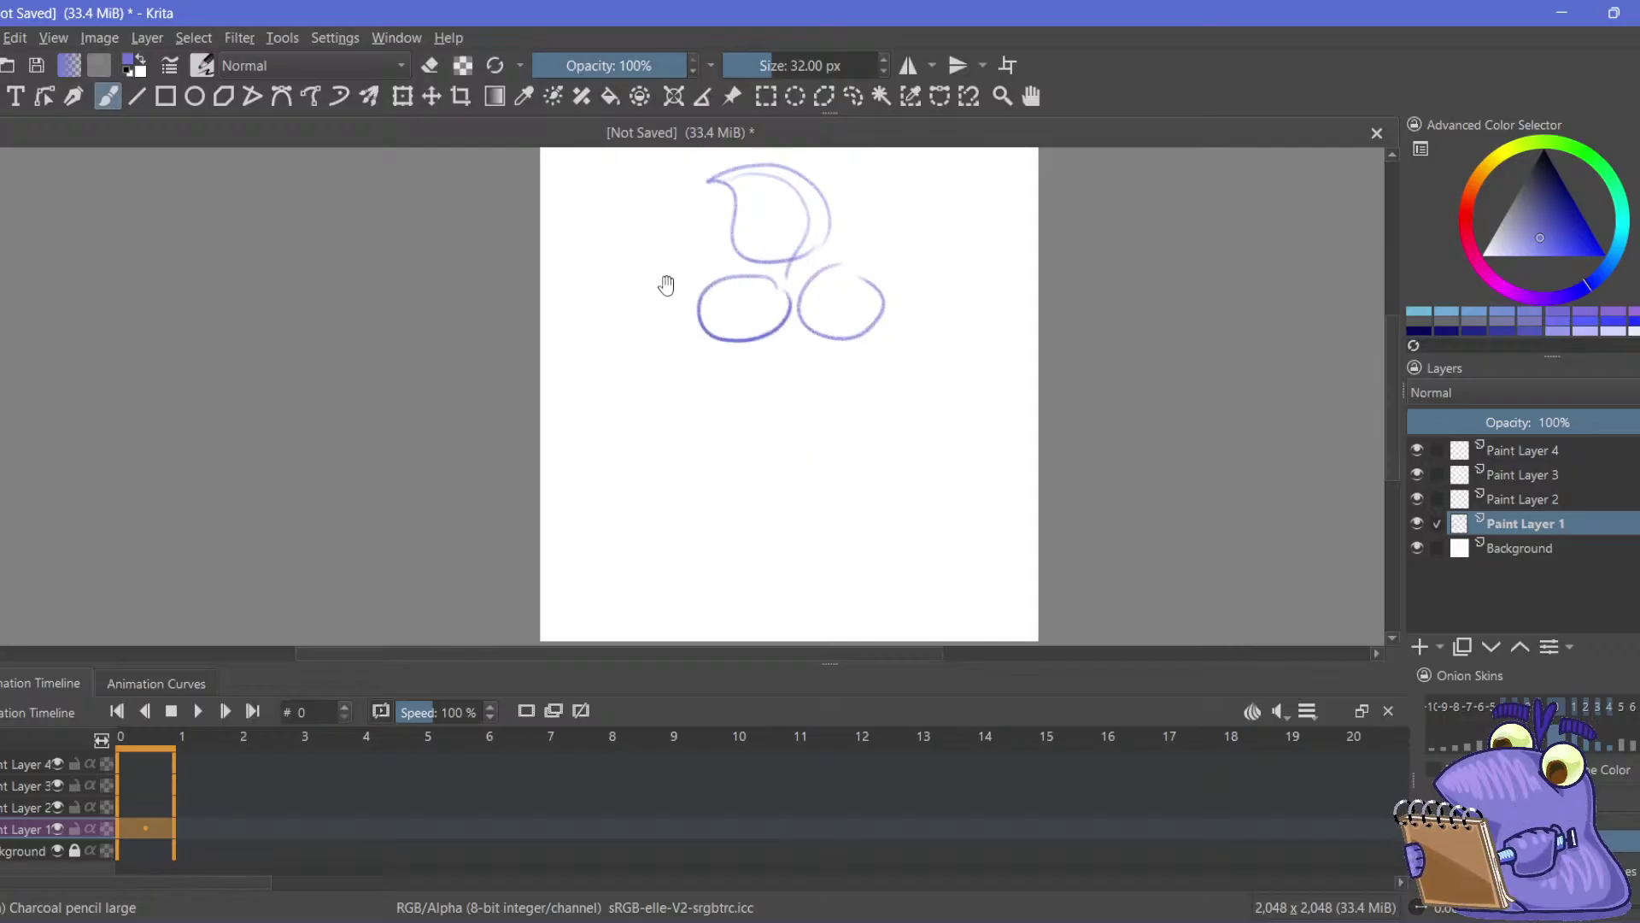
drag(696, 259, 702, 220)
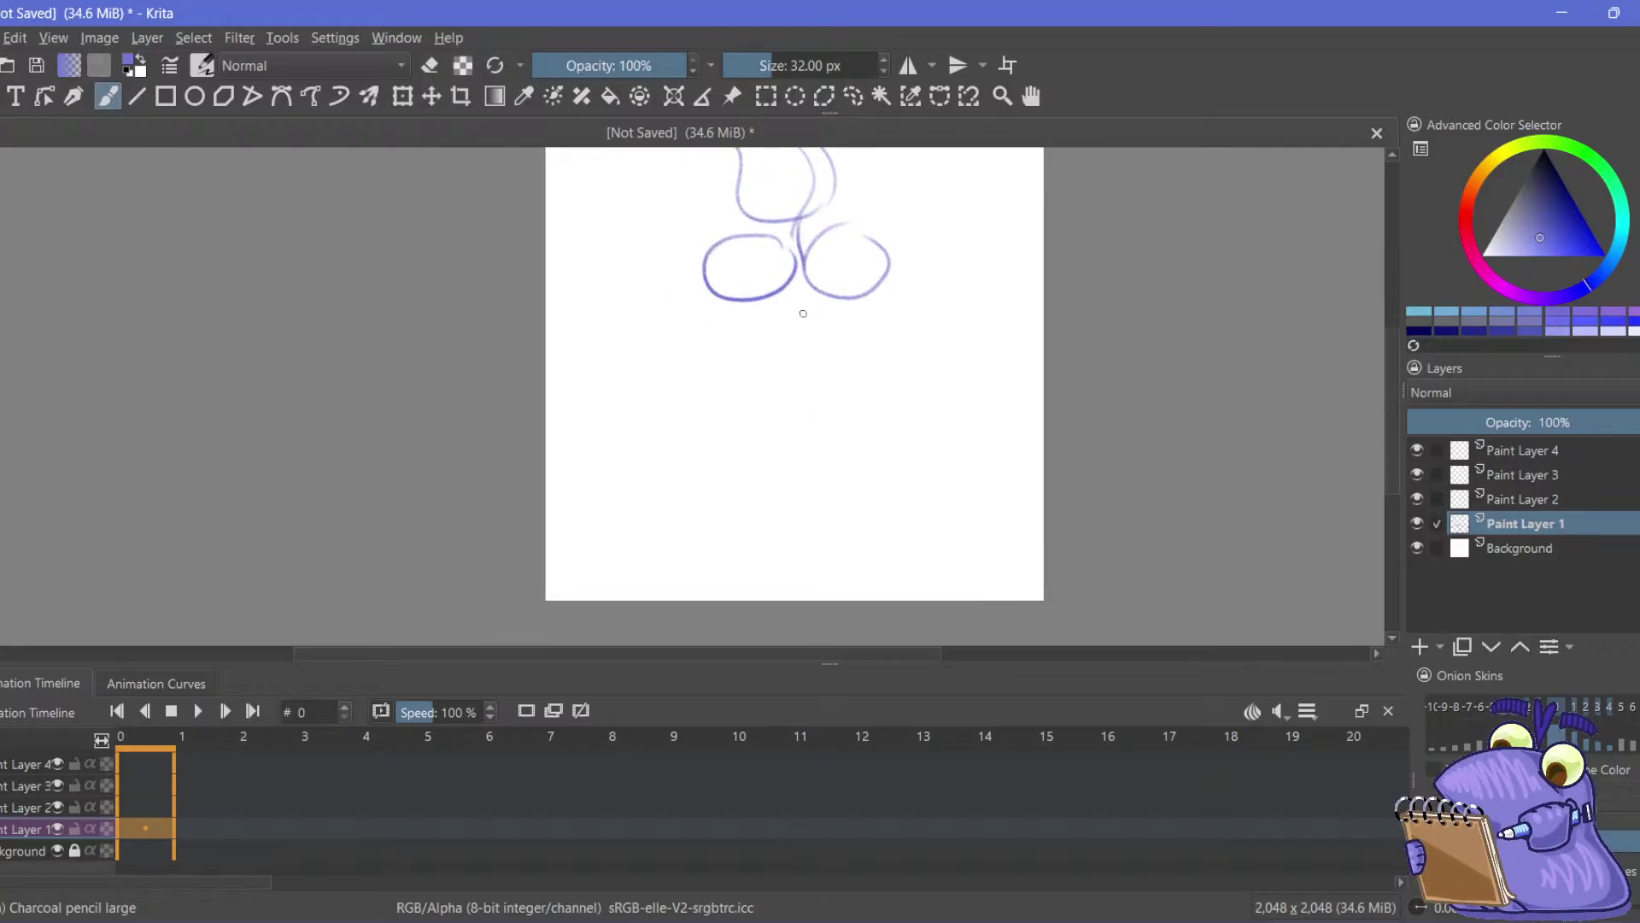
Sketch a slanted line down from the right oval, a small circle at lower left and a matching arc at lower right
mouse_move(803, 313)
mouse_down()
mouse_move(800, 278)
mouse_move(827, 271)
mouse_move(861, 416)
mouse_up()
key(ctrl+z)
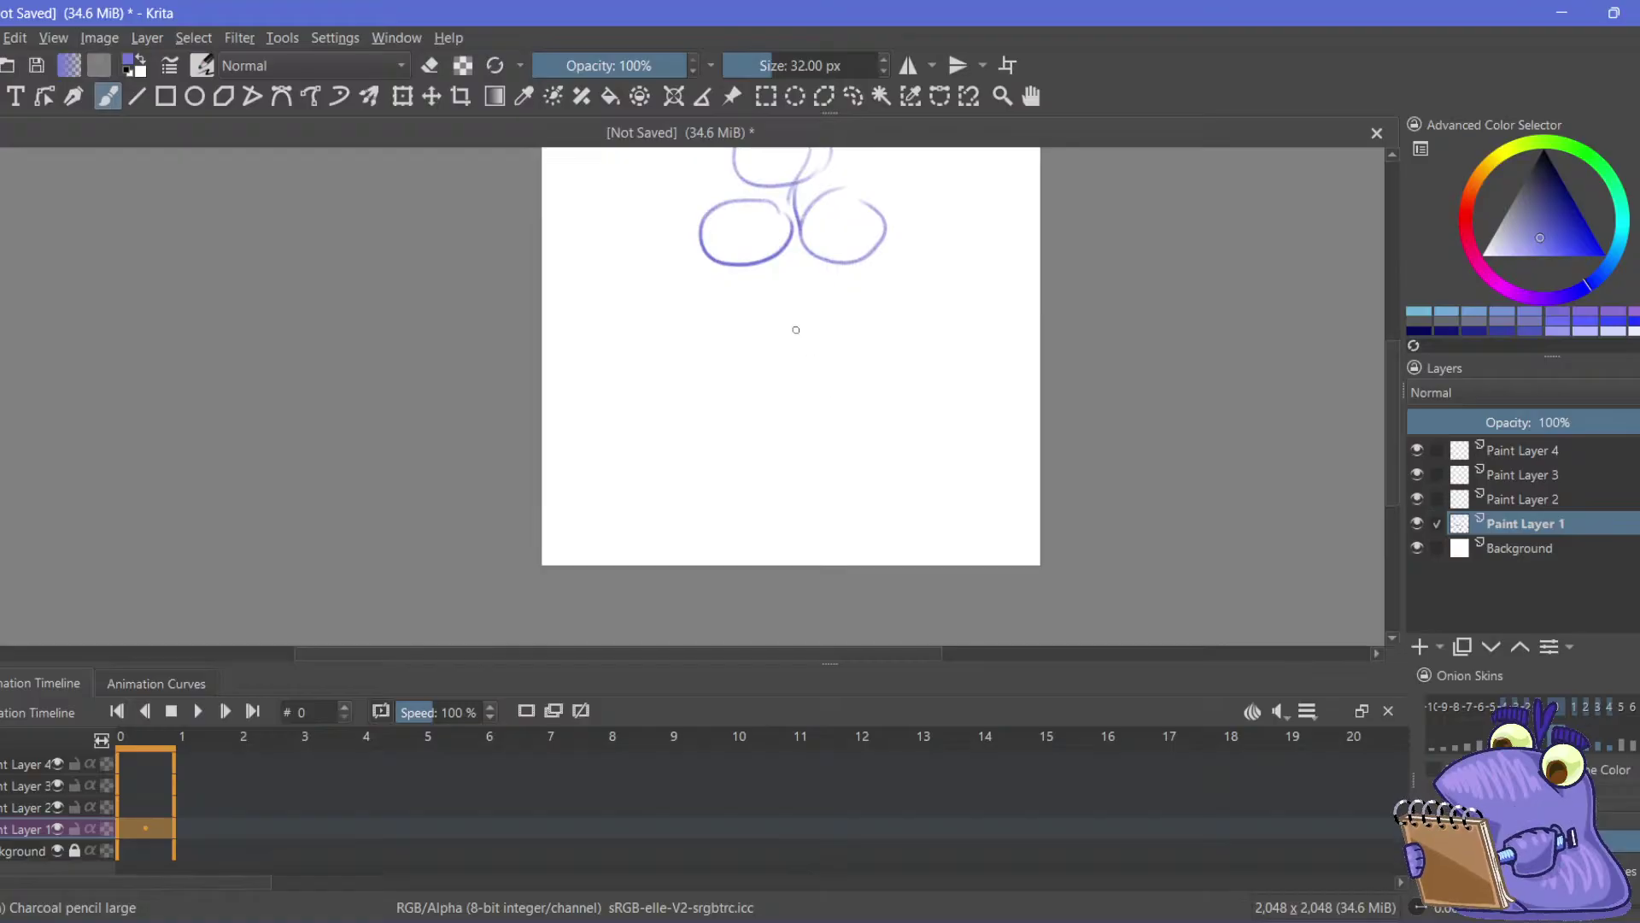
drag(825, 261, 846, 316)
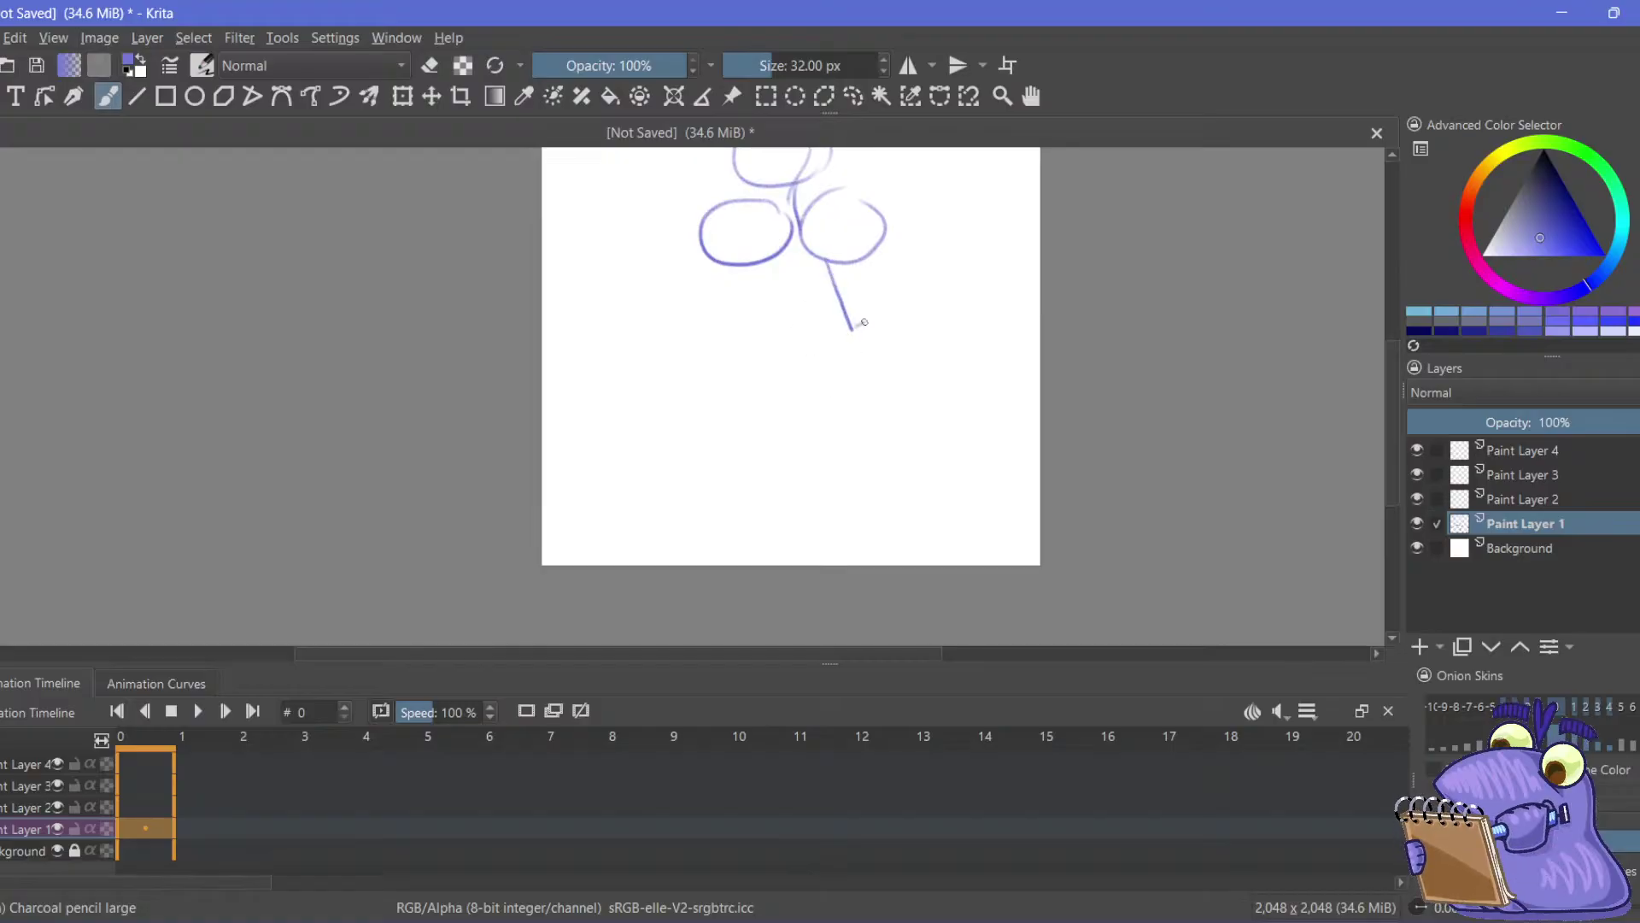
mouse_move(704, 308)
mouse_down()
mouse_move(660, 361)
mouse_move(748, 347)
mouse_move(672, 366)
mouse_move(717, 386)
mouse_move(705, 335)
mouse_up()
key(ctrl+z)
key(ctrl+z)
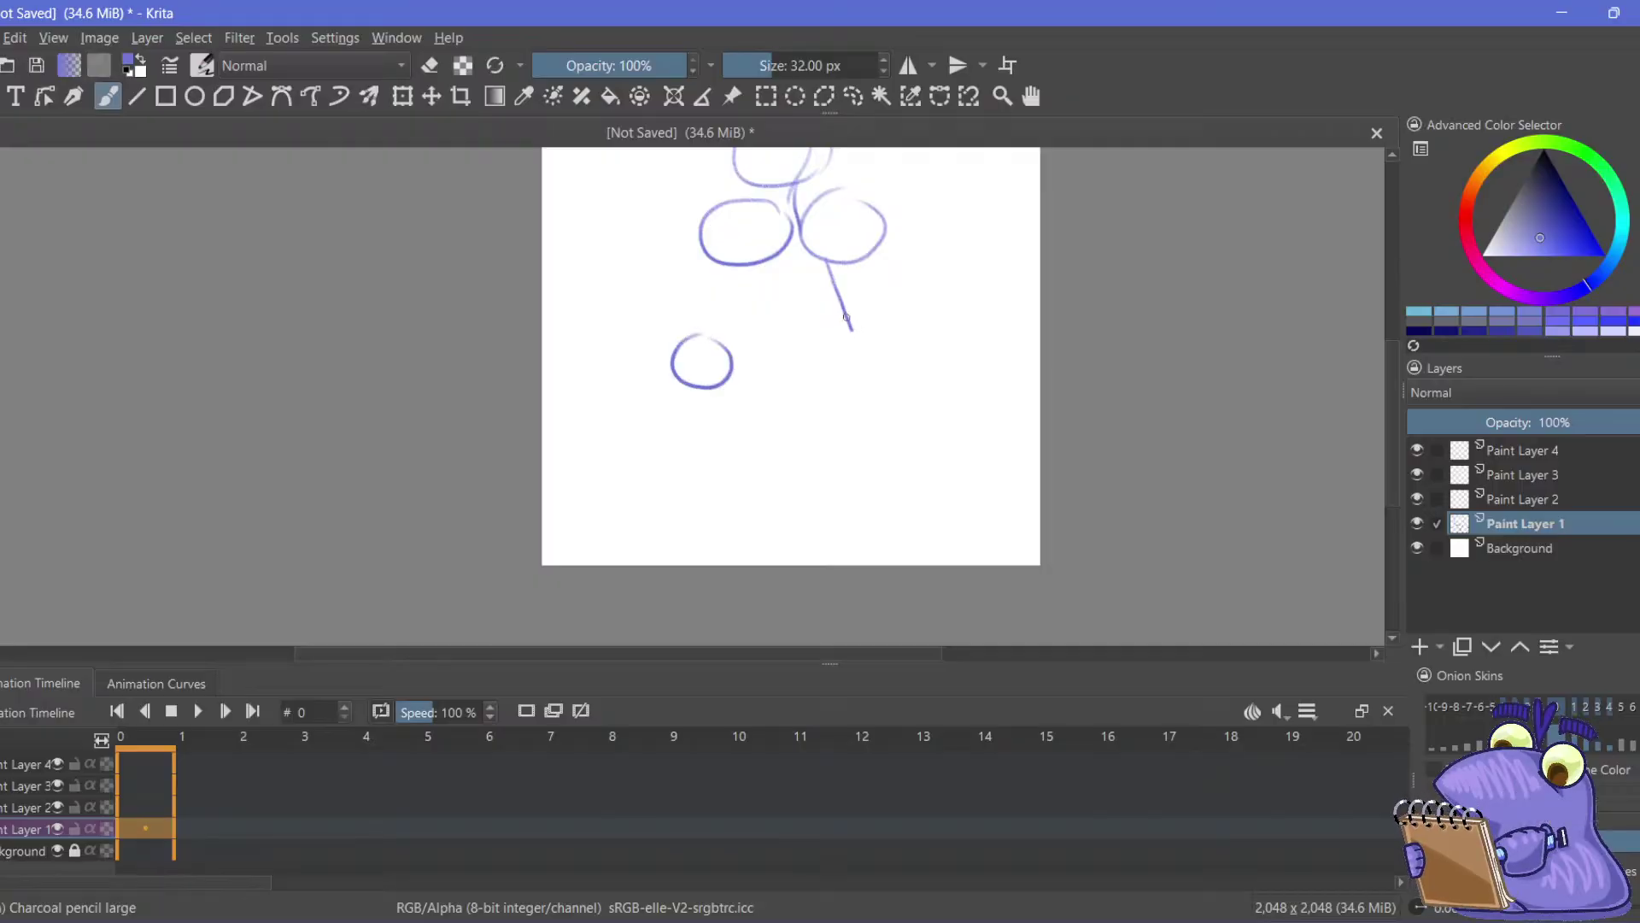
drag(888, 358, 872, 391)
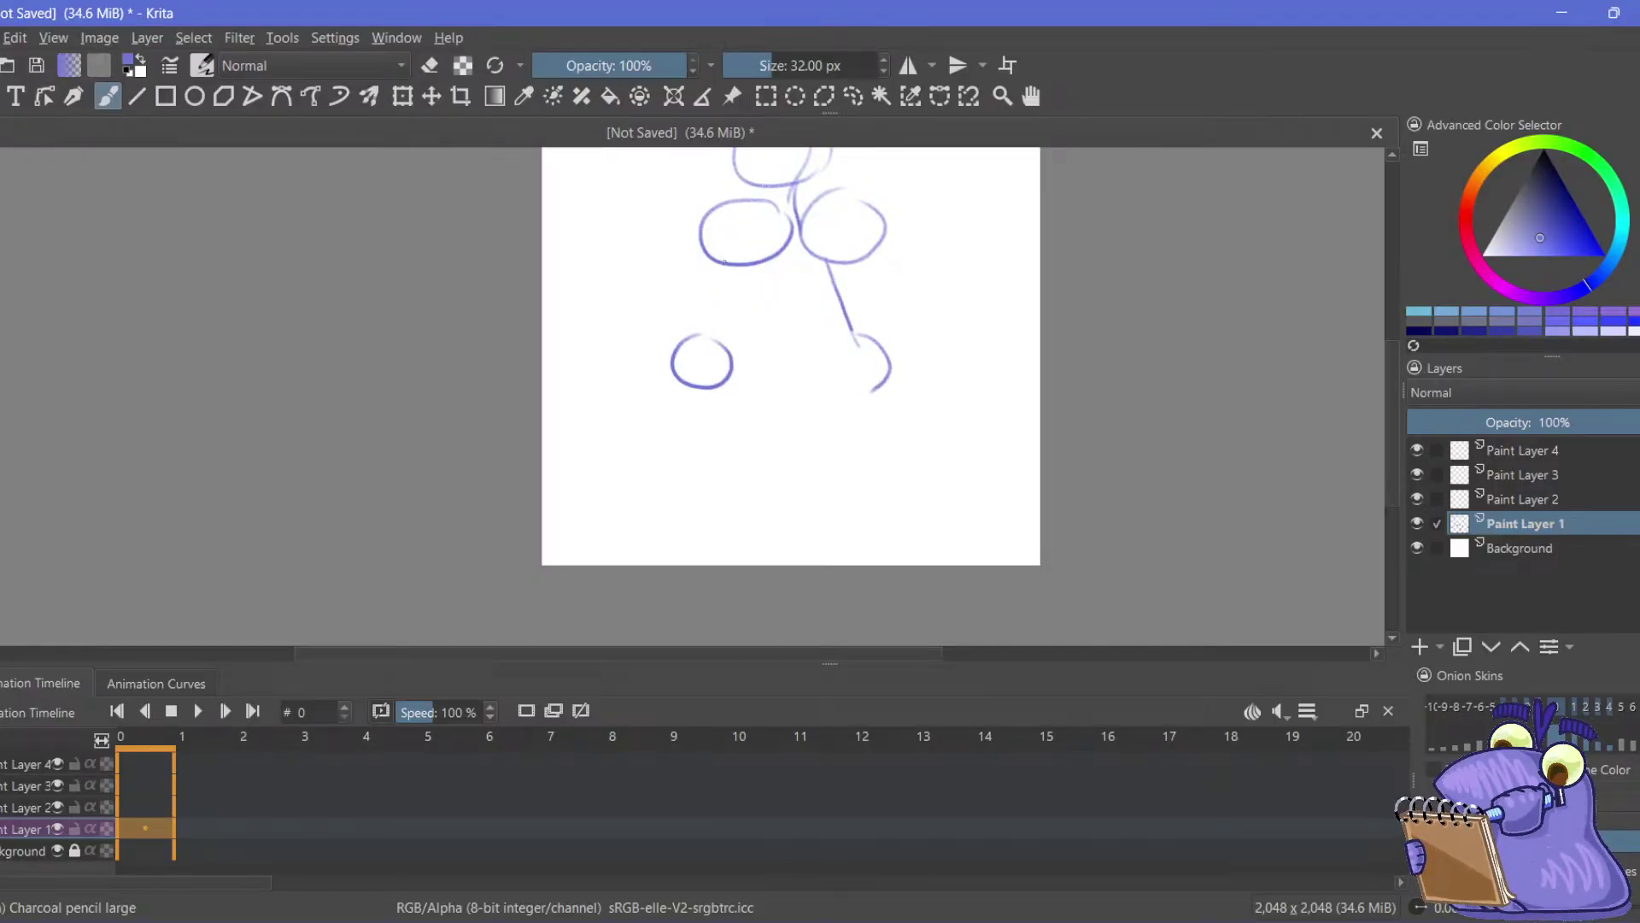
Draw the left slanted side with a small loop beside it, and join the lower circle to the right arc with a horizontal line
mouse_move(725, 262)
mouse_down()
mouse_move(705, 326)
mouse_move(853, 370)
mouse_up()
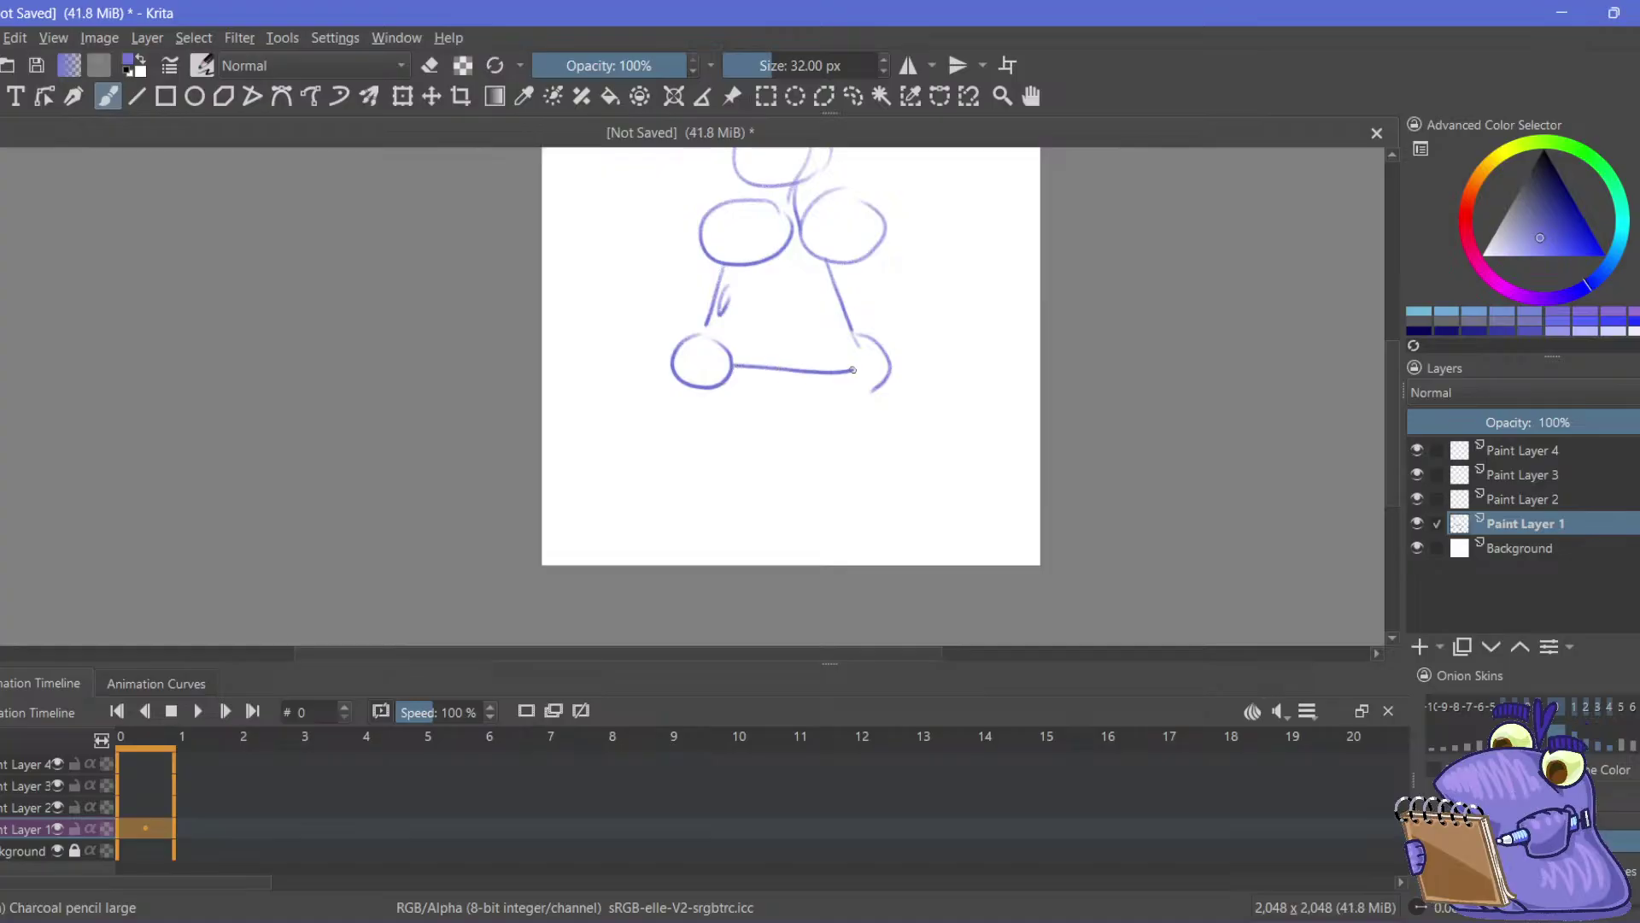
drag(431, 293, 454, 355)
drag(744, 301, 756, 264)
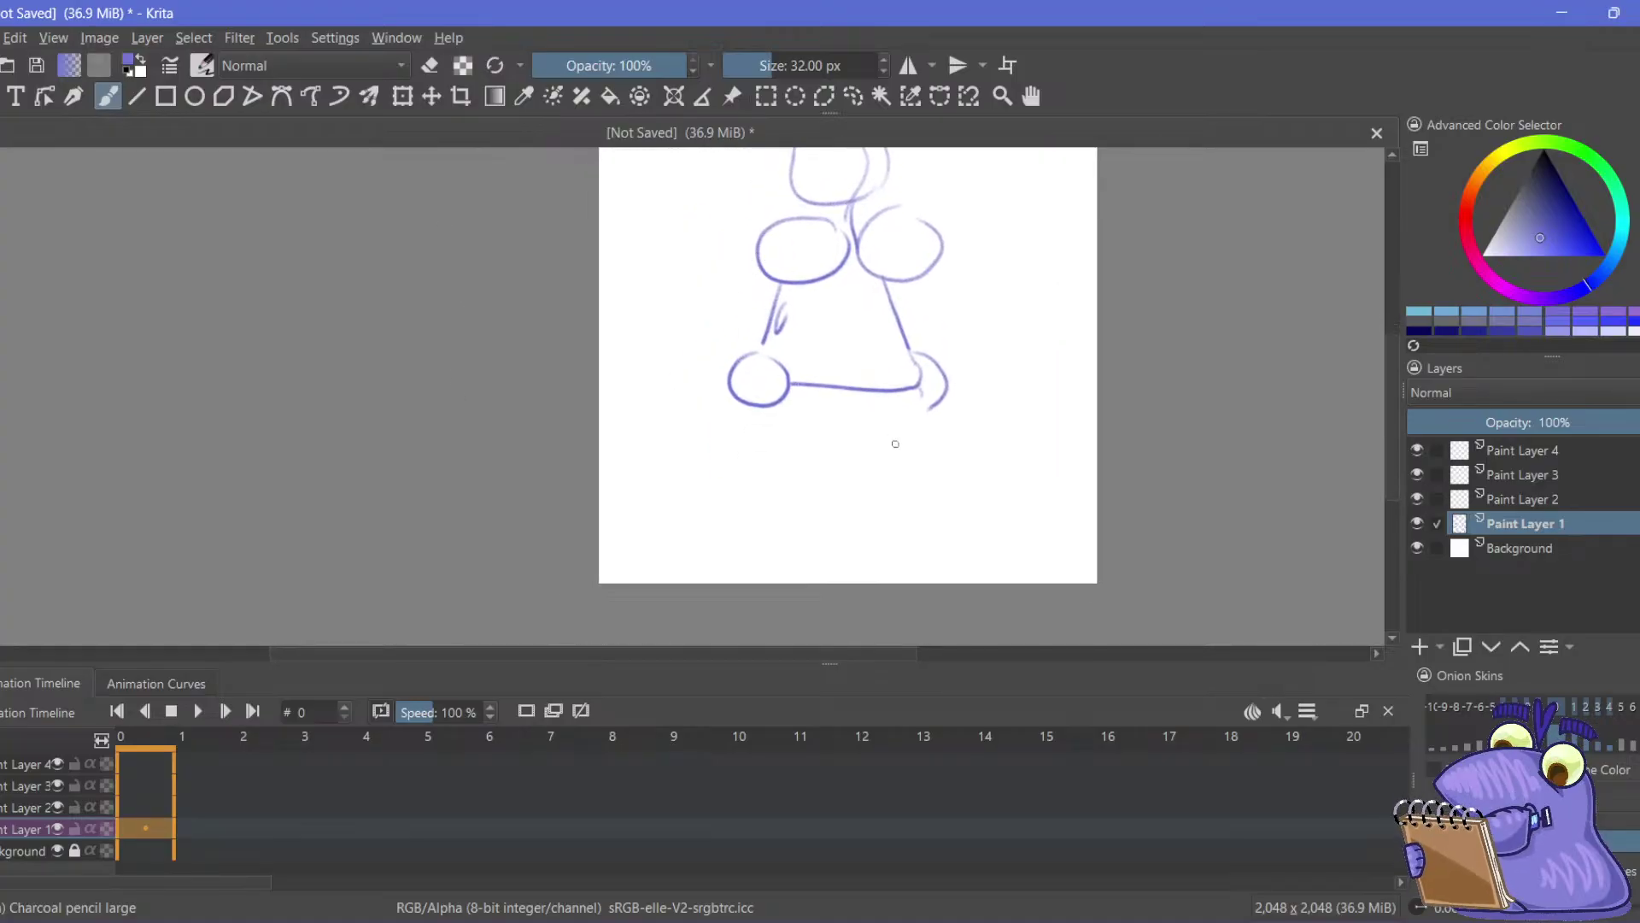
Sketch the rounded underside of the figure below the horizontal line, with a small rounded stub at its right end
drag(905, 439, 869, 451)
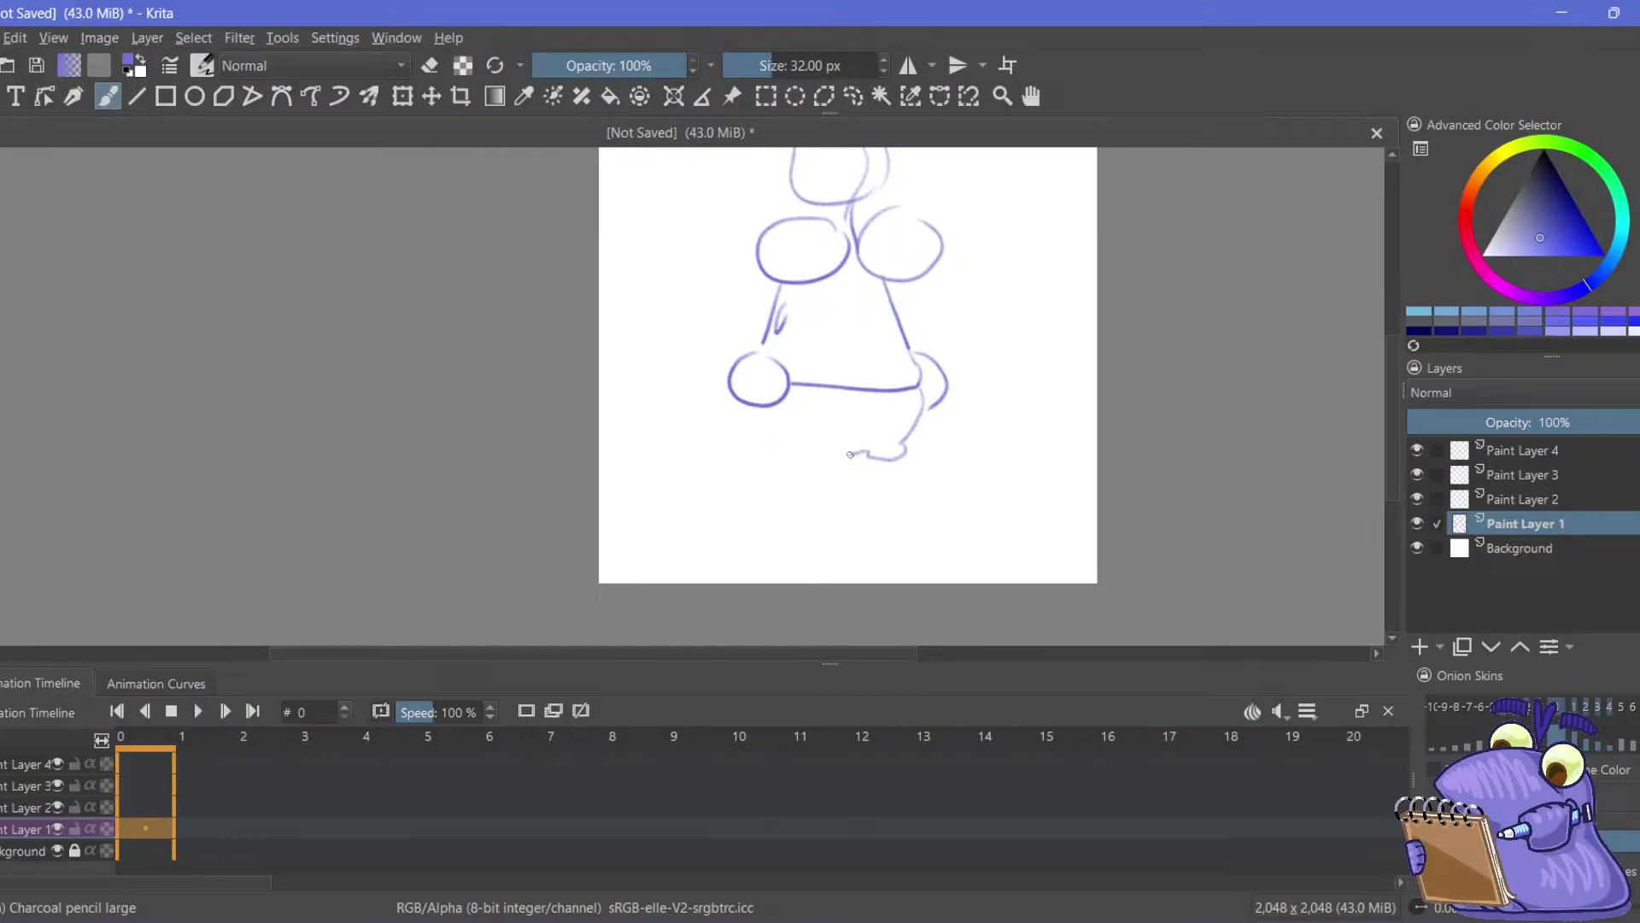
key(ctrl+z)
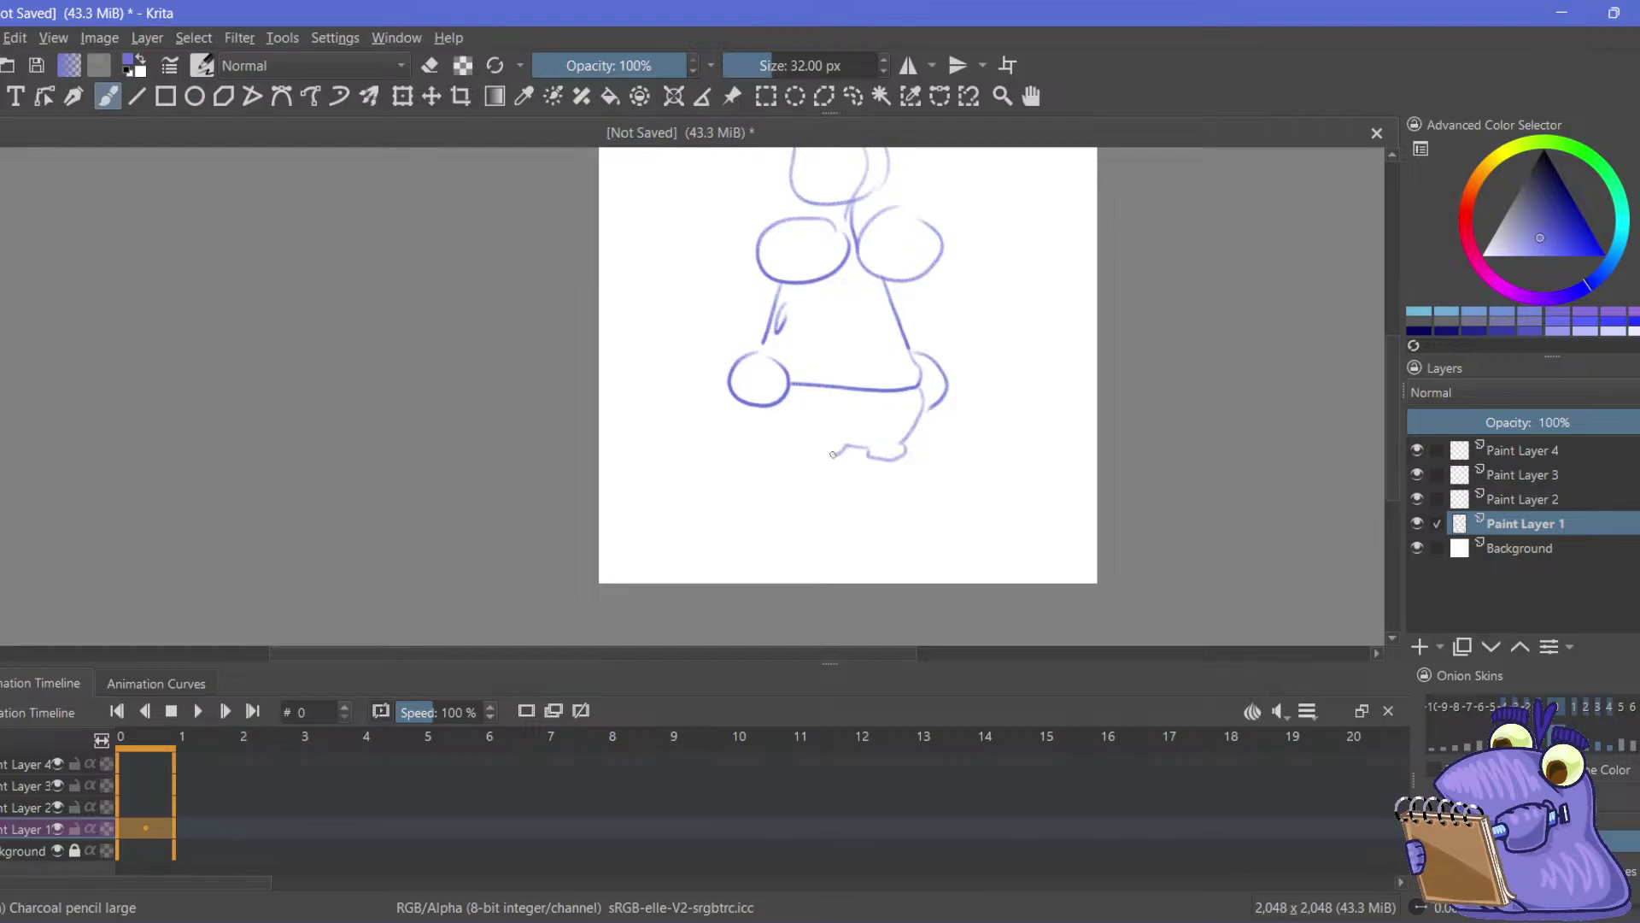
mouse_move(900, 436)
mouse_down()
mouse_move(961, 501)
mouse_move(933, 515)
mouse_move(812, 483)
mouse_move(809, 447)
mouse_move(522, 313)
mouse_up()
key(ctrl+plus)
key(ctrl+plus)
key(ctrl+plus)
key(ctrl+minus)
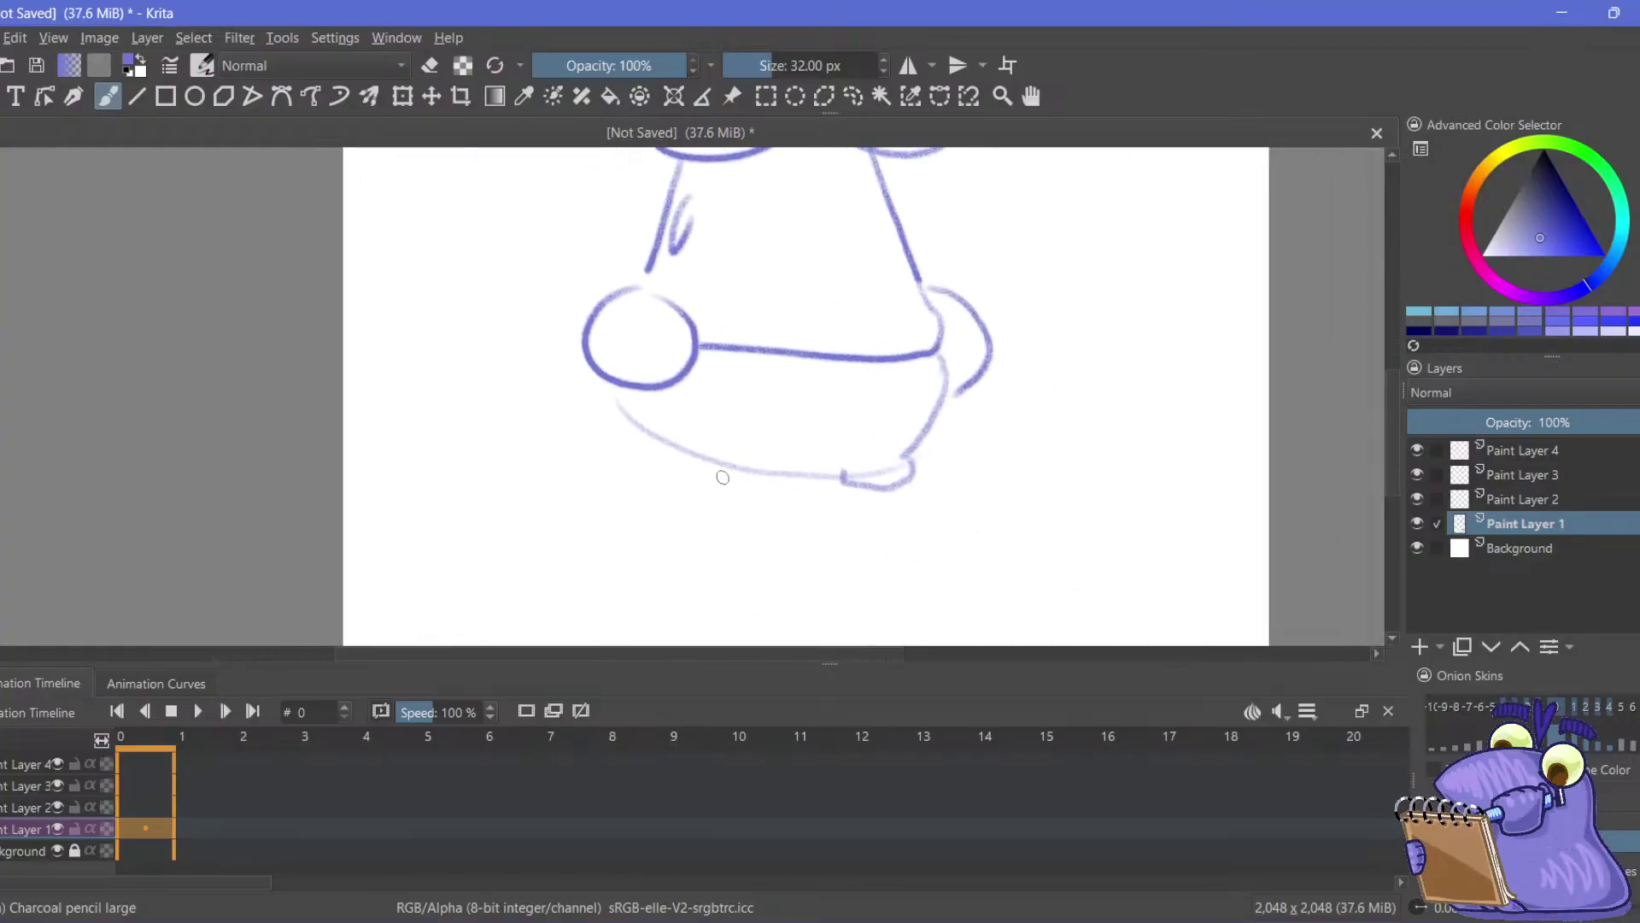
Add two more small stubs along the middle and left of the underside and strengthen its right curve
mouse_move(710, 467)
mouse_down()
mouse_move(769, 492)
mouse_move(792, 472)
mouse_up()
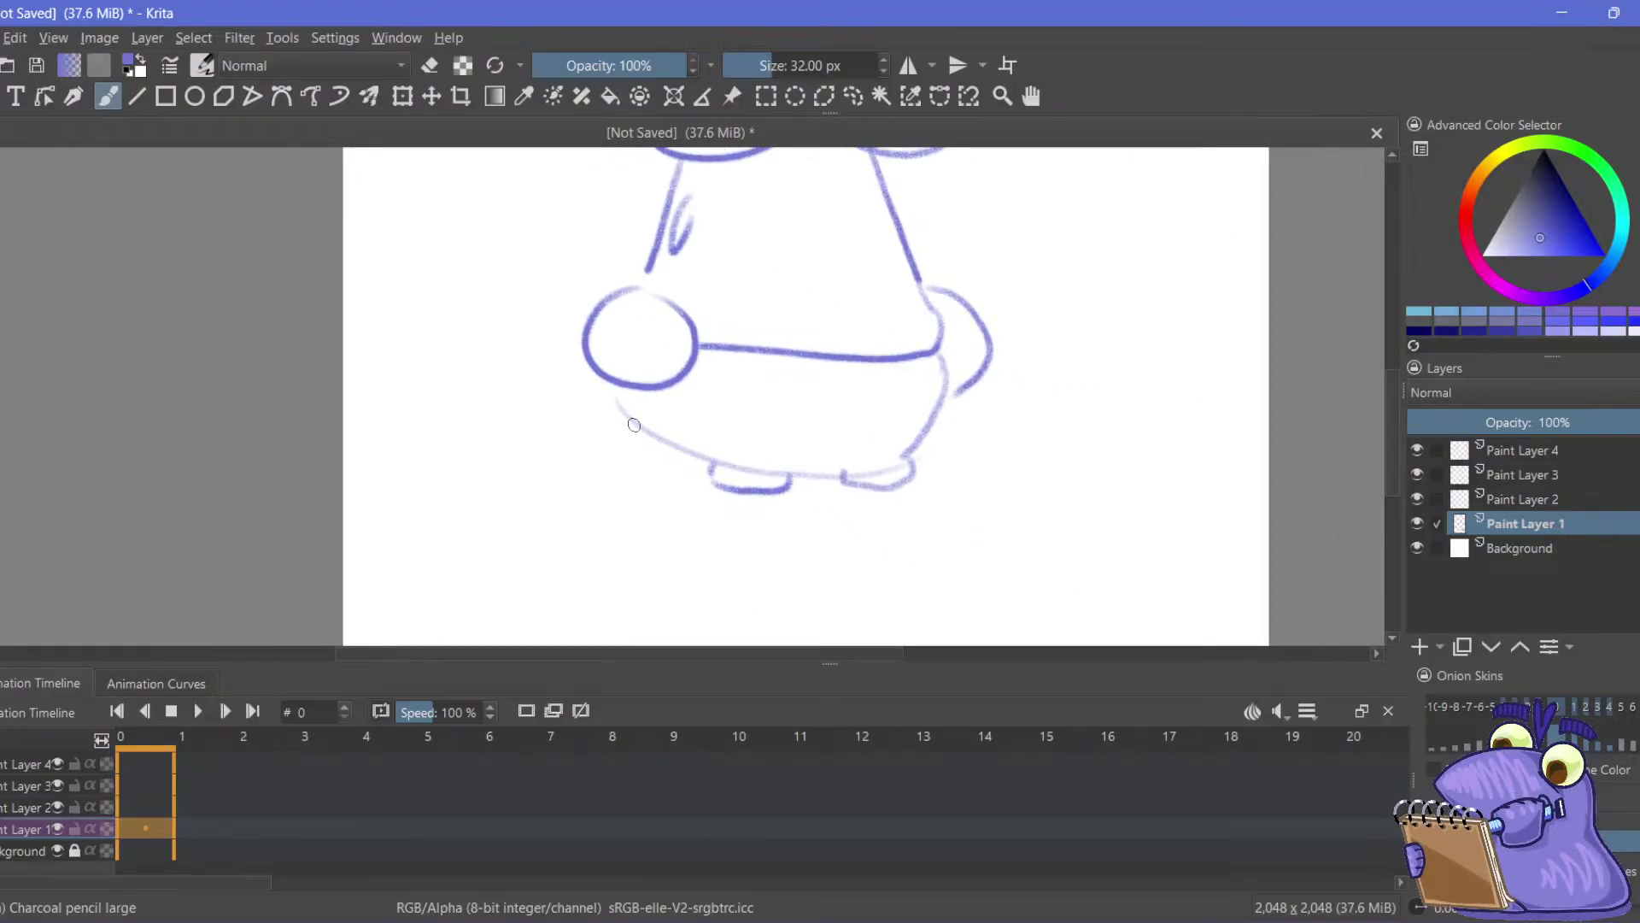
mouse_move(634, 425)
mouse_down()
mouse_move(670, 470)
mouse_move(681, 457)
mouse_up()
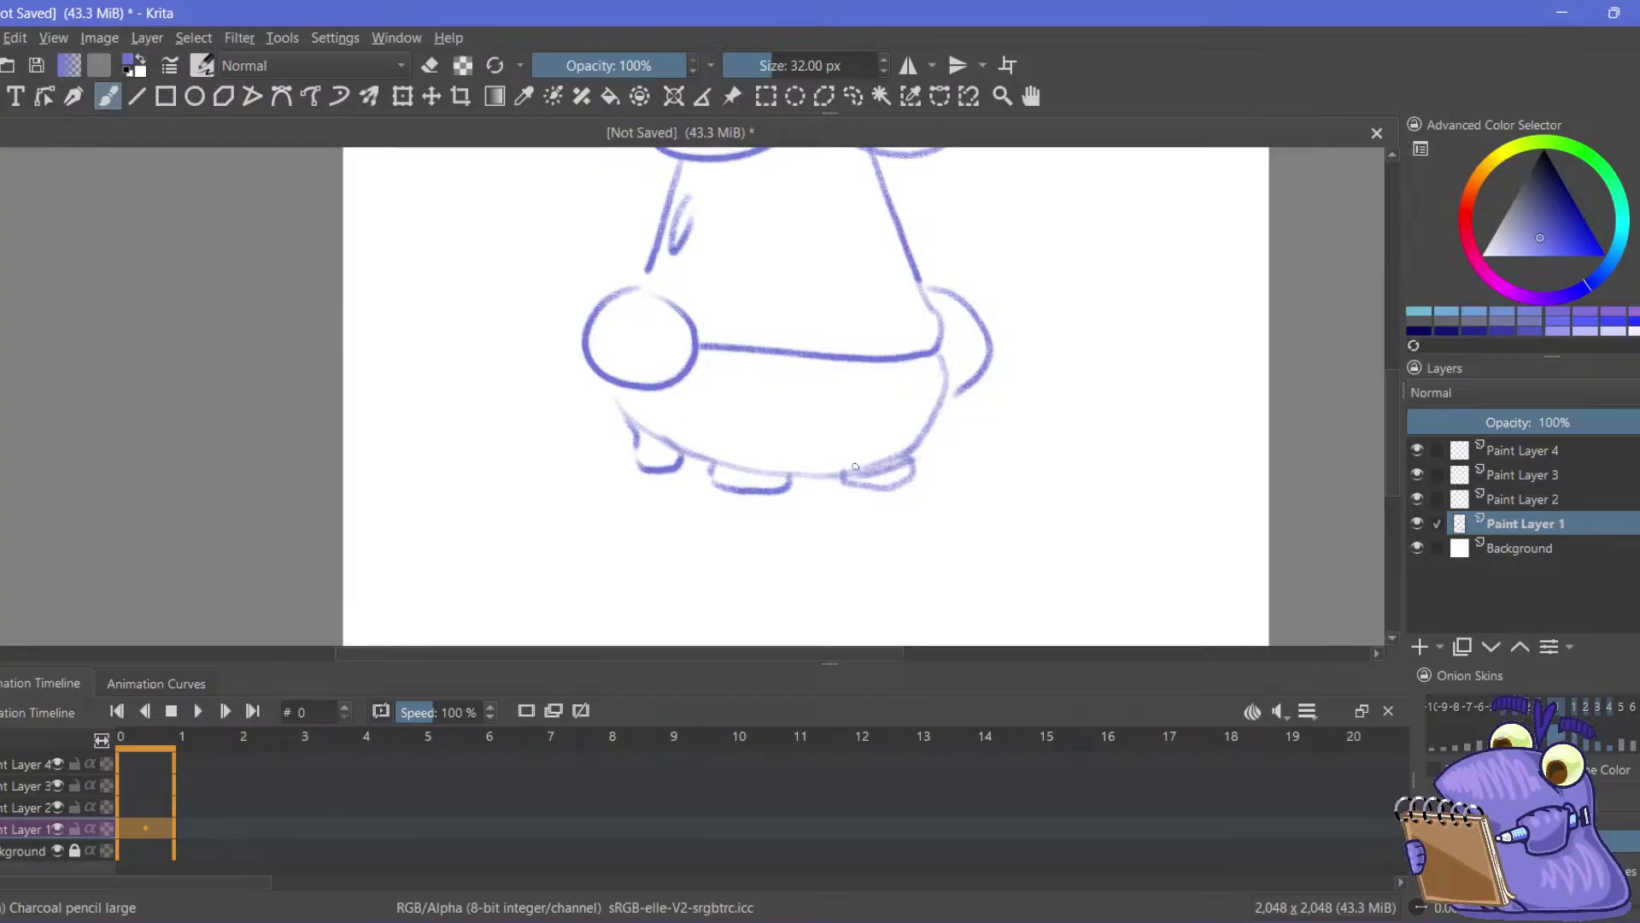
mouse_move(500, 311)
mouse_down()
mouse_move(502, 472)
mouse_move(528, 328)
mouse_move(624, 414)
mouse_up()
key(minus)
key(minus)
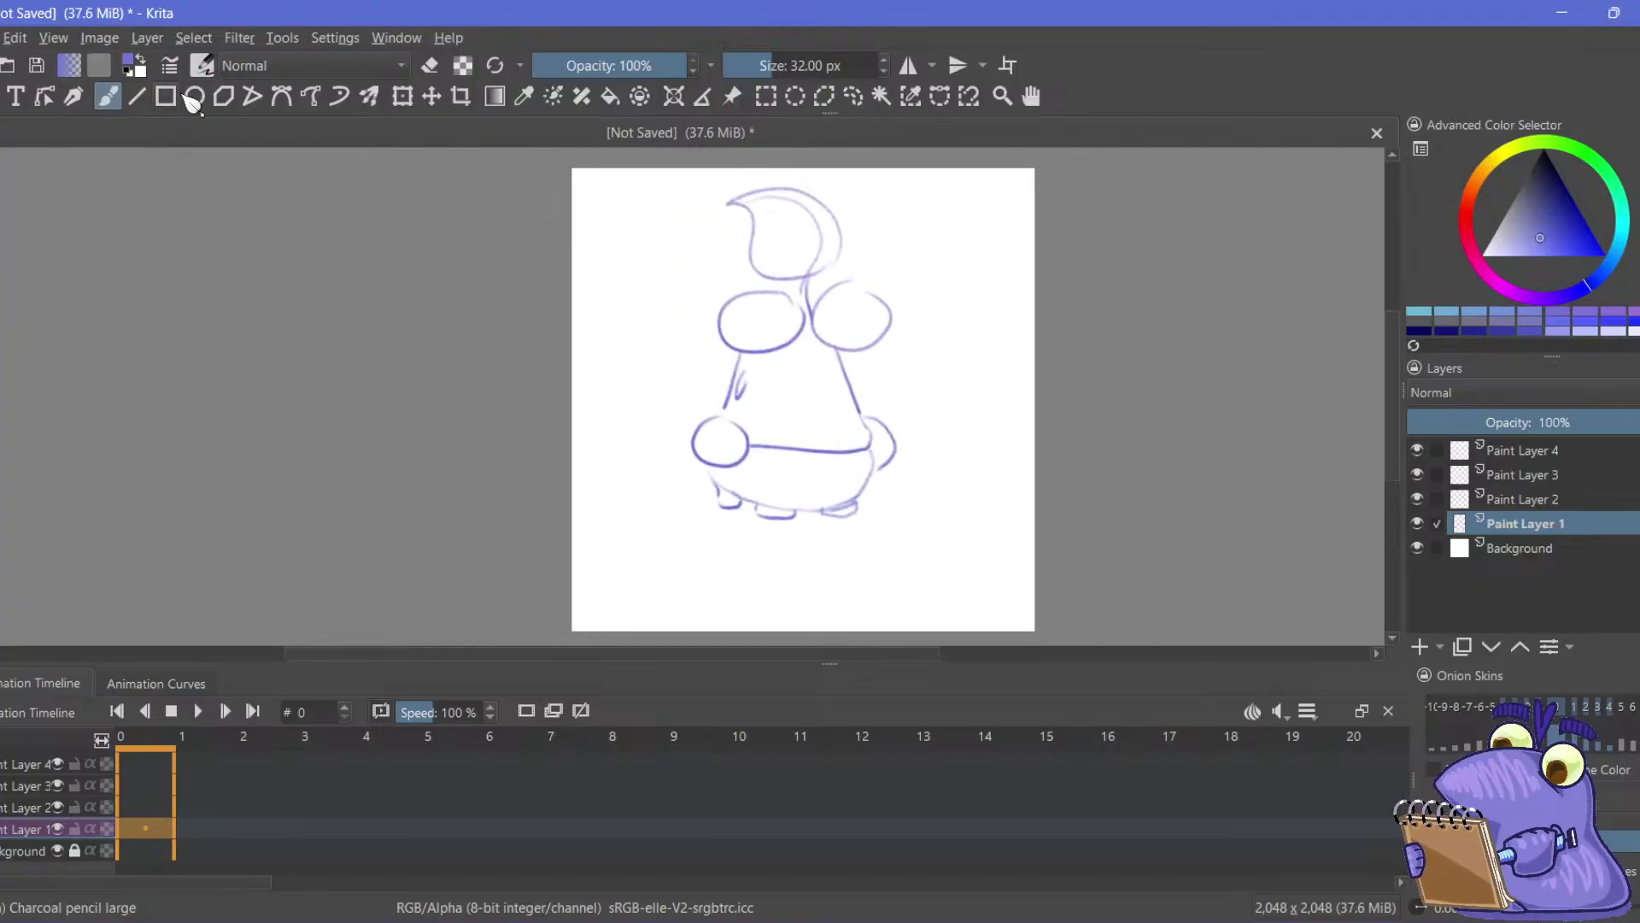
Scale up the whole sketch with the Transform tool, reposition it to fill the canvas height, and return to the freehand brush
click(402, 95)
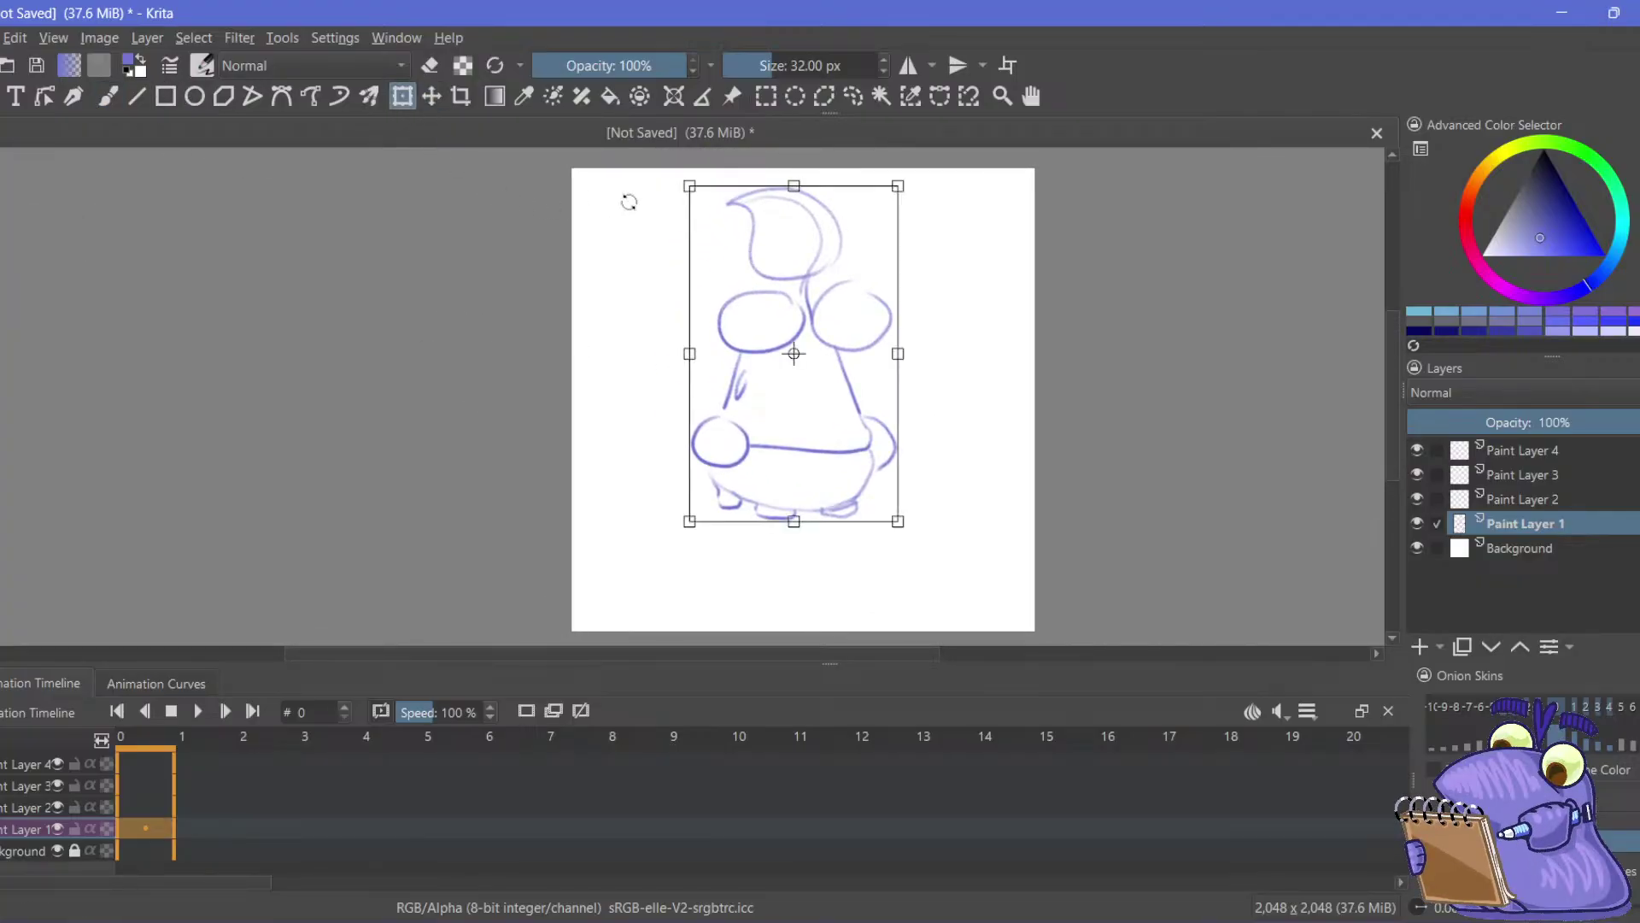
drag(691, 184, 560, 129)
drag(690, 323, 728, 400)
drag(713, 257, 717, 271)
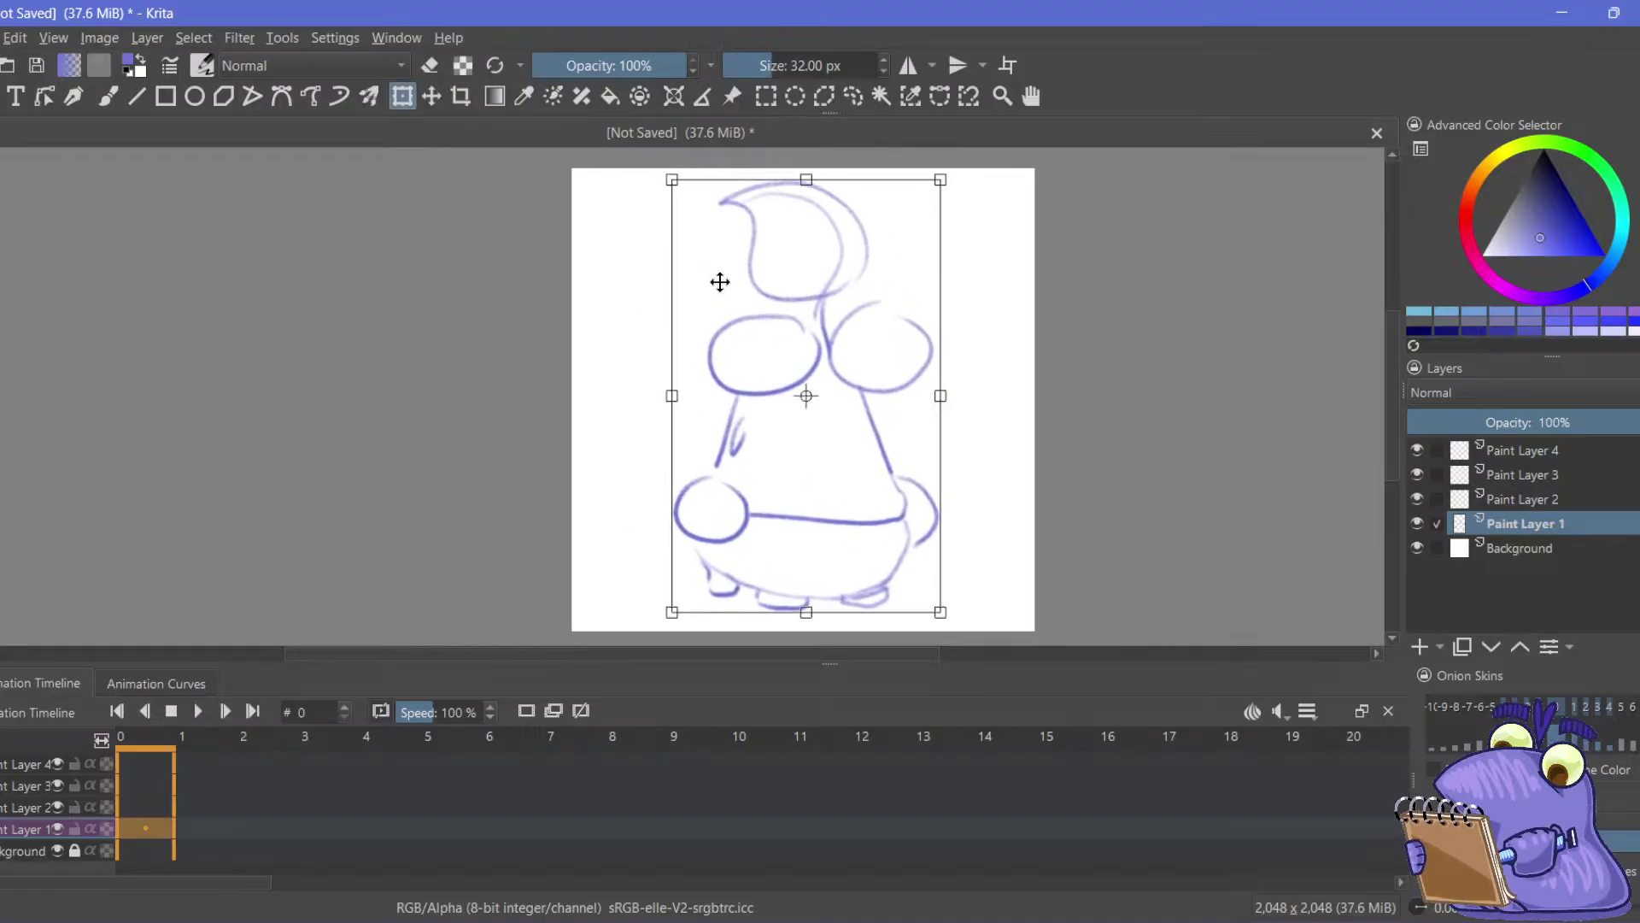
drag(725, 358, 733, 359)
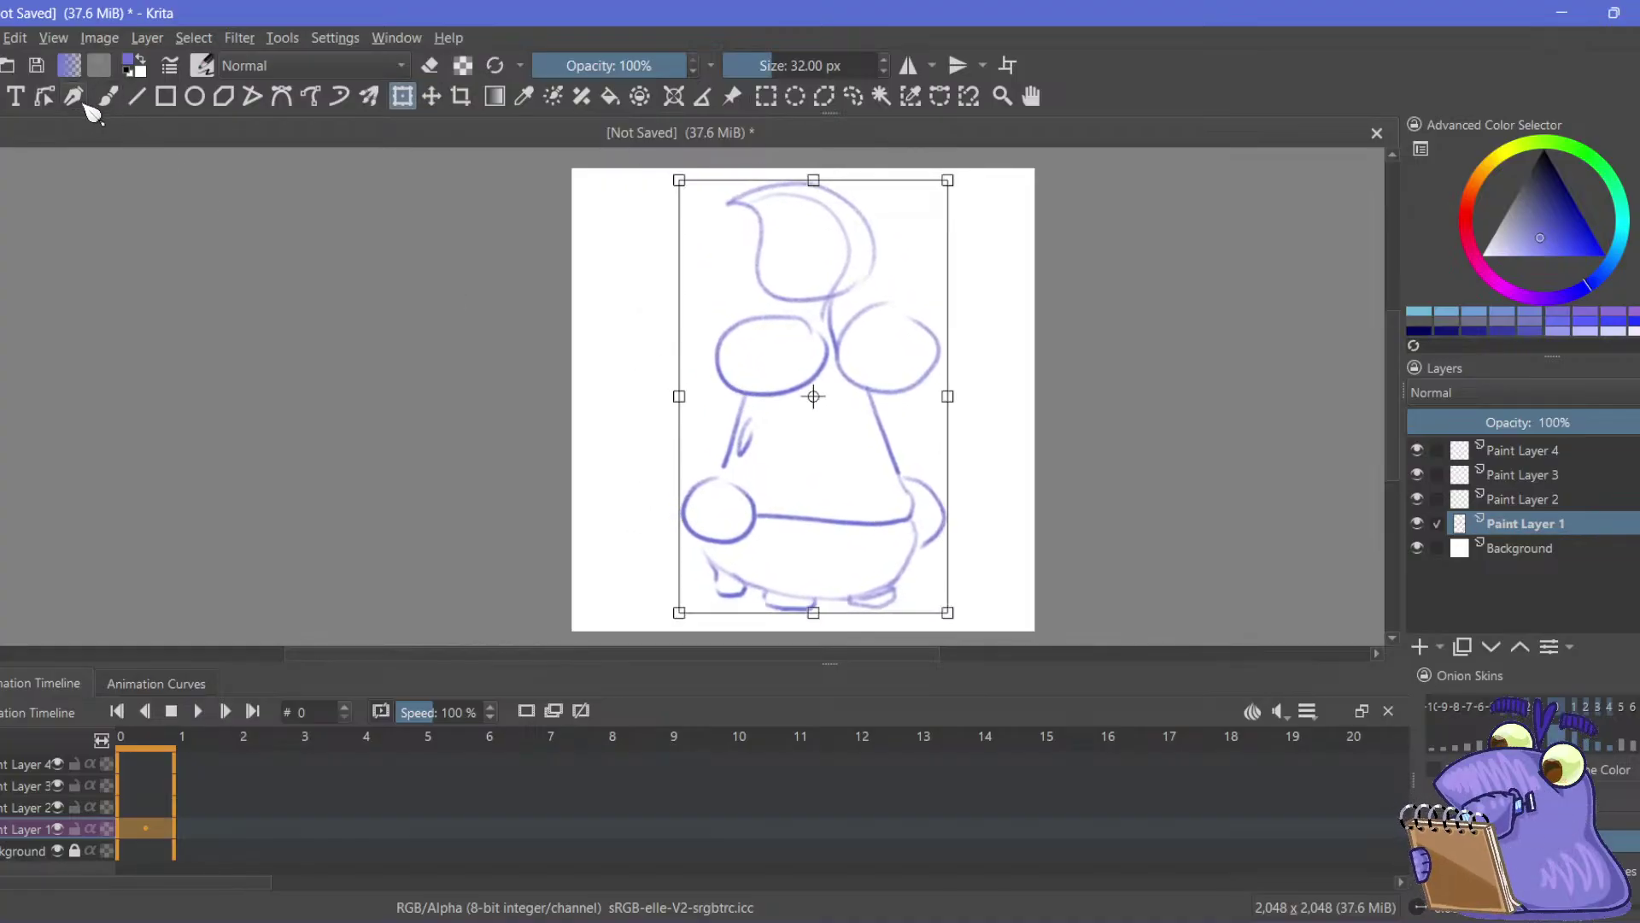
click(108, 95)
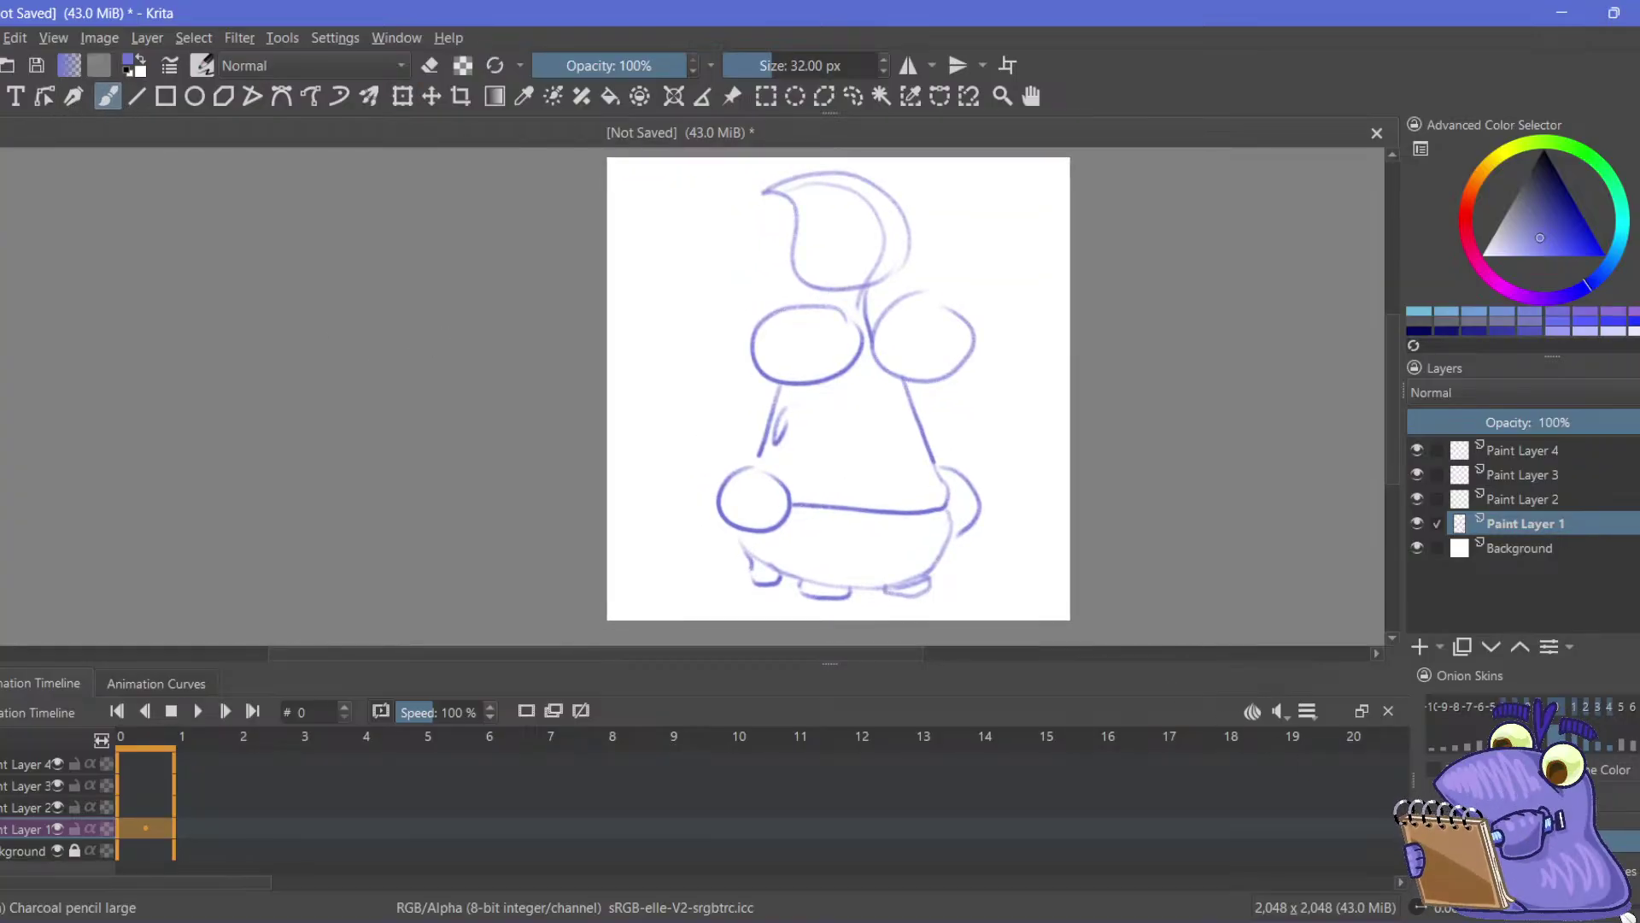
Draw a narrow horizontal rectangle inside each of the two large ovals
key(plus)
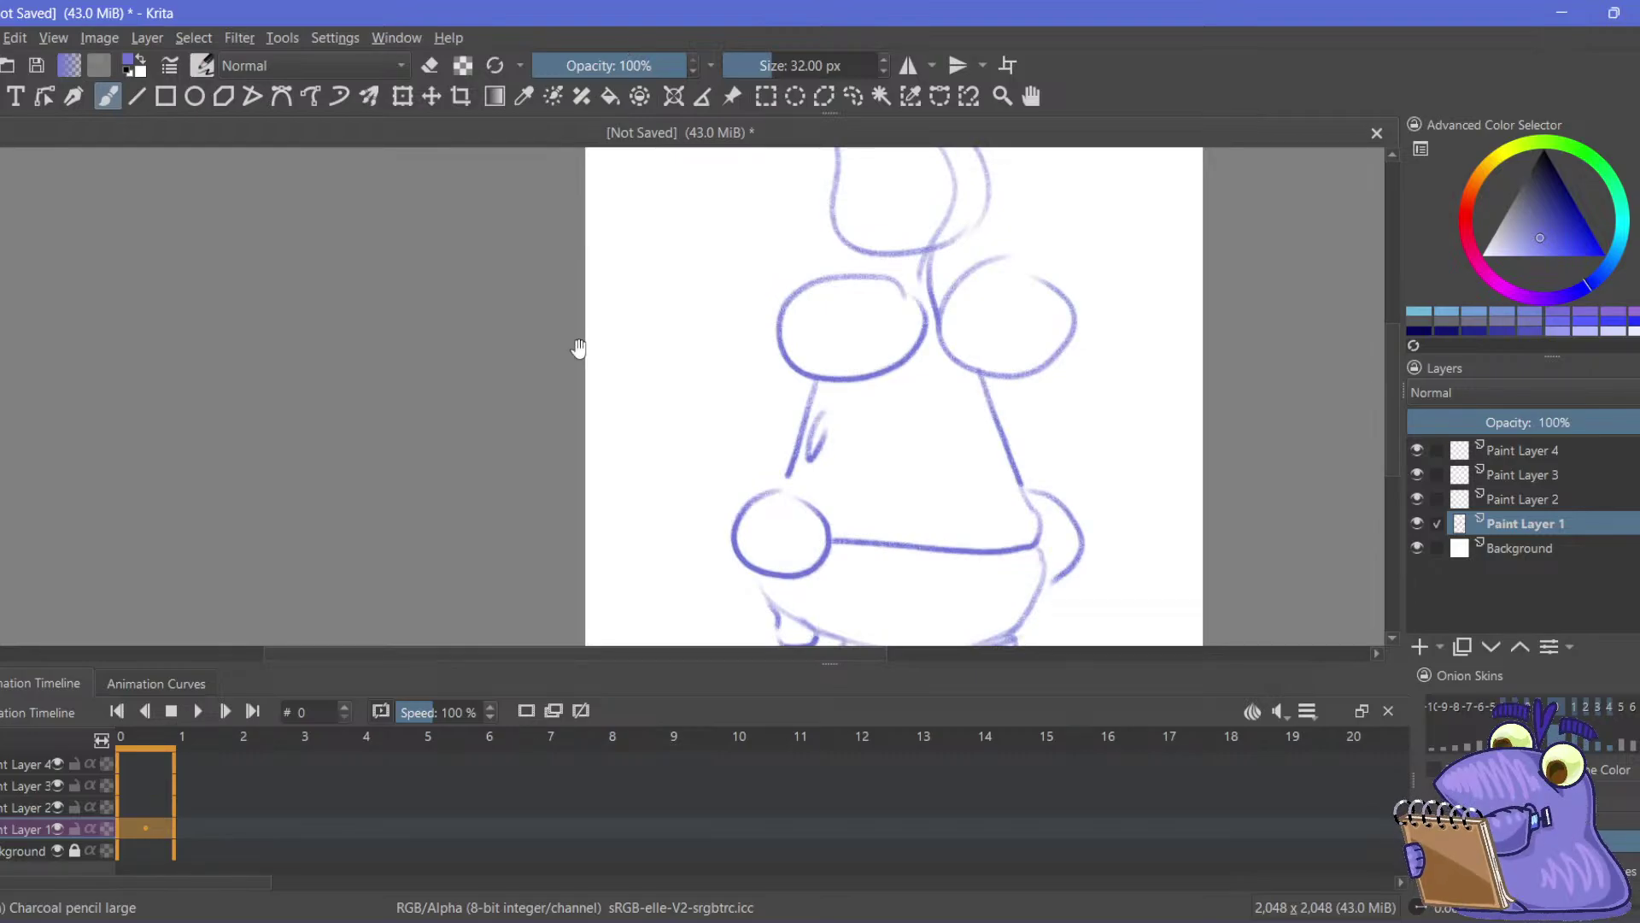
scroll(612, 350, down, 1)
mouse_move(880, 283)
mouse_down()
mouse_move(810, 276)
mouse_move(880, 291)
mouse_up()
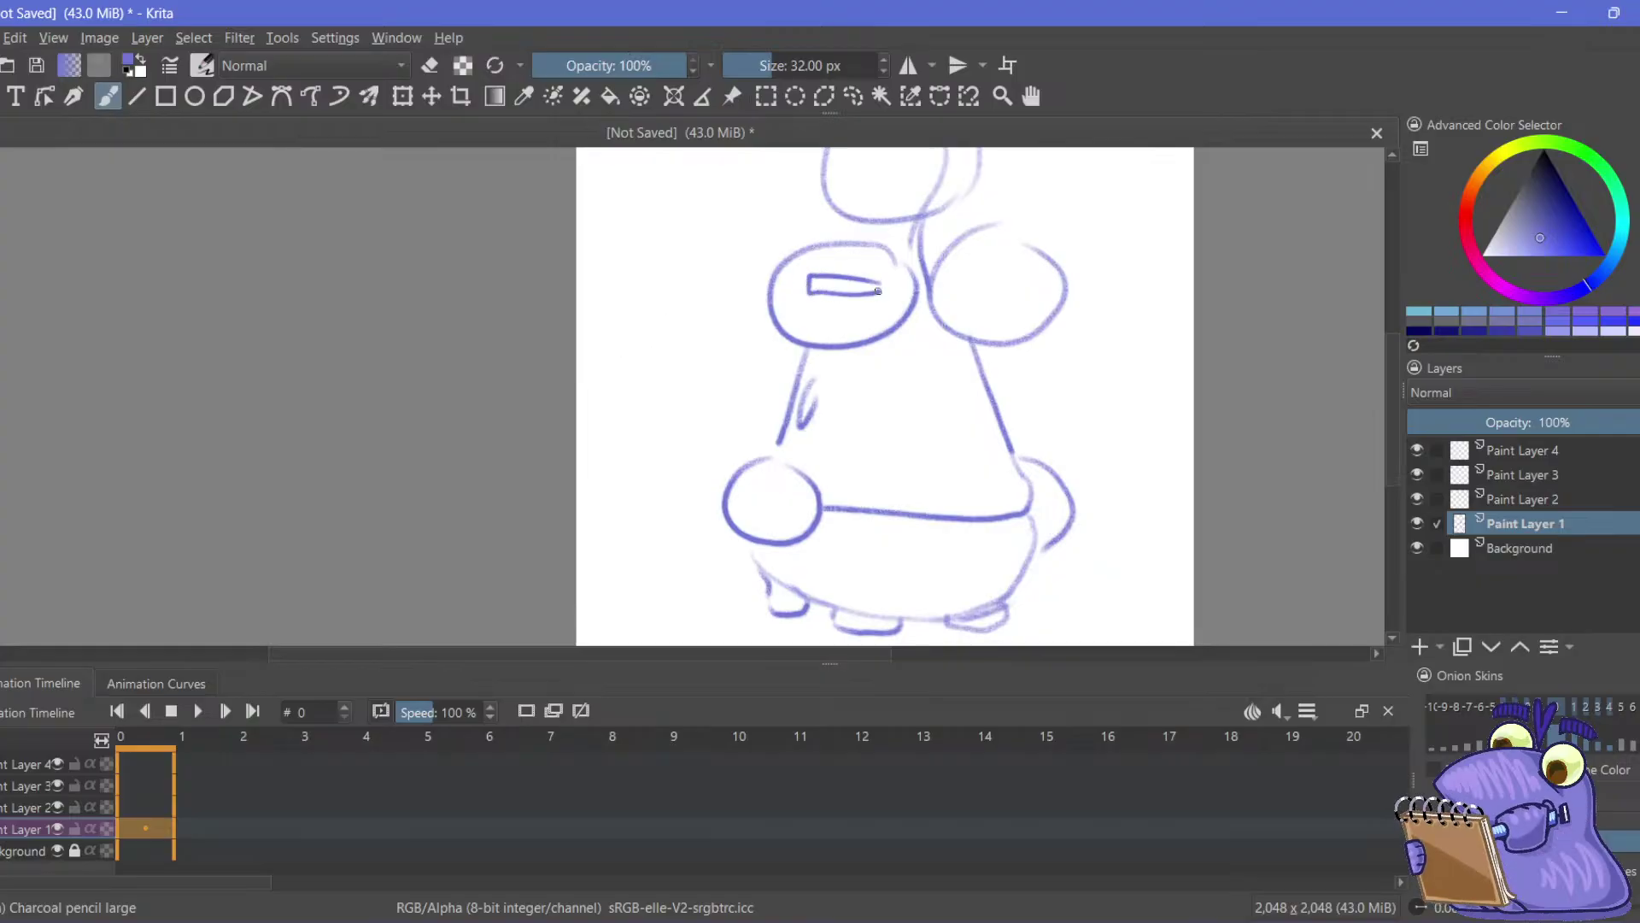
drag(1027, 274, 968, 269)
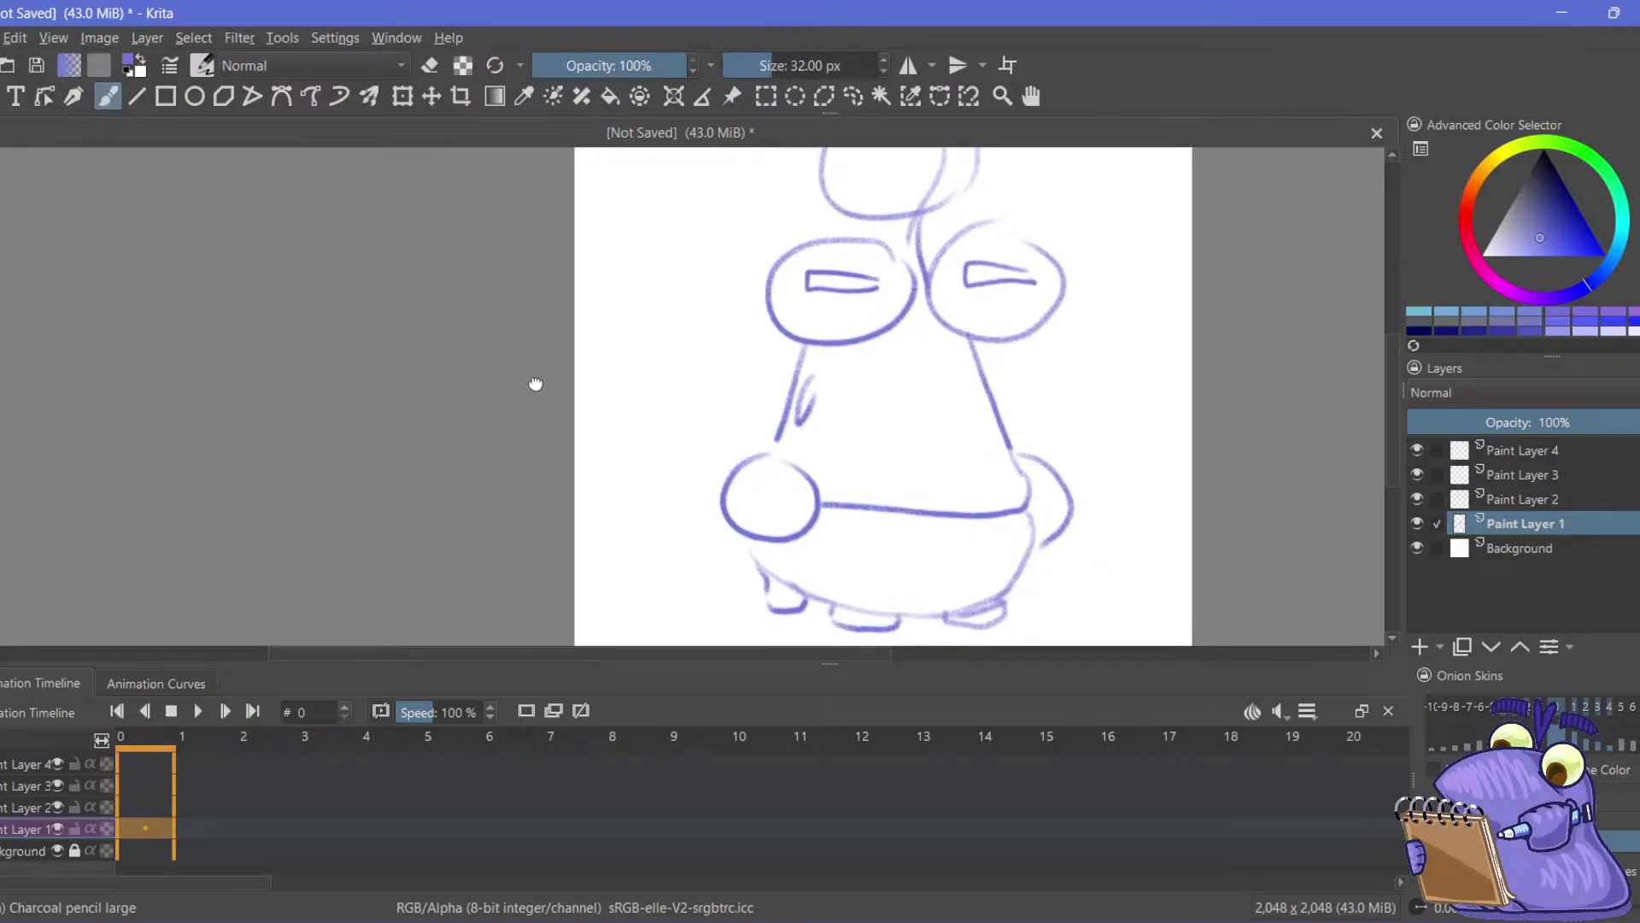
Sketch a thin bent arm off the figure's left side and a slanted leaf-like shape running down-right from the lower left circle
scroll(716, 349, down, 1)
mouse_move(801, 364)
mouse_down()
mouse_move(730, 351)
mouse_move(712, 369)
mouse_move(728, 354)
mouse_move(704, 471)
mouse_move(728, 359)
mouse_up()
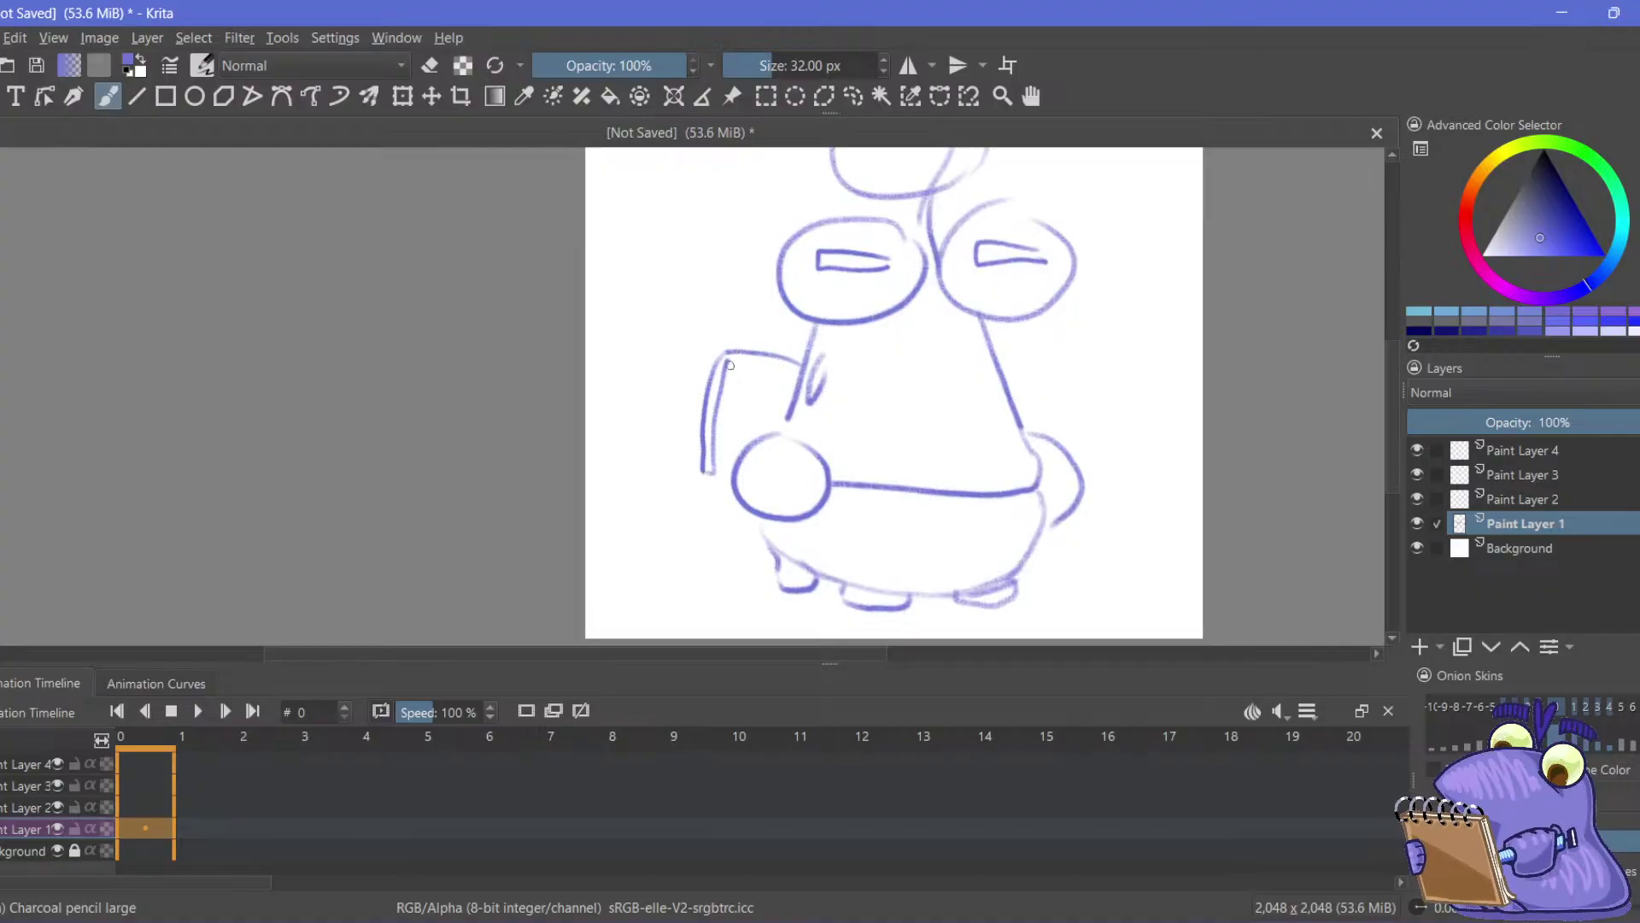
scroll(752, 391, down, 1)
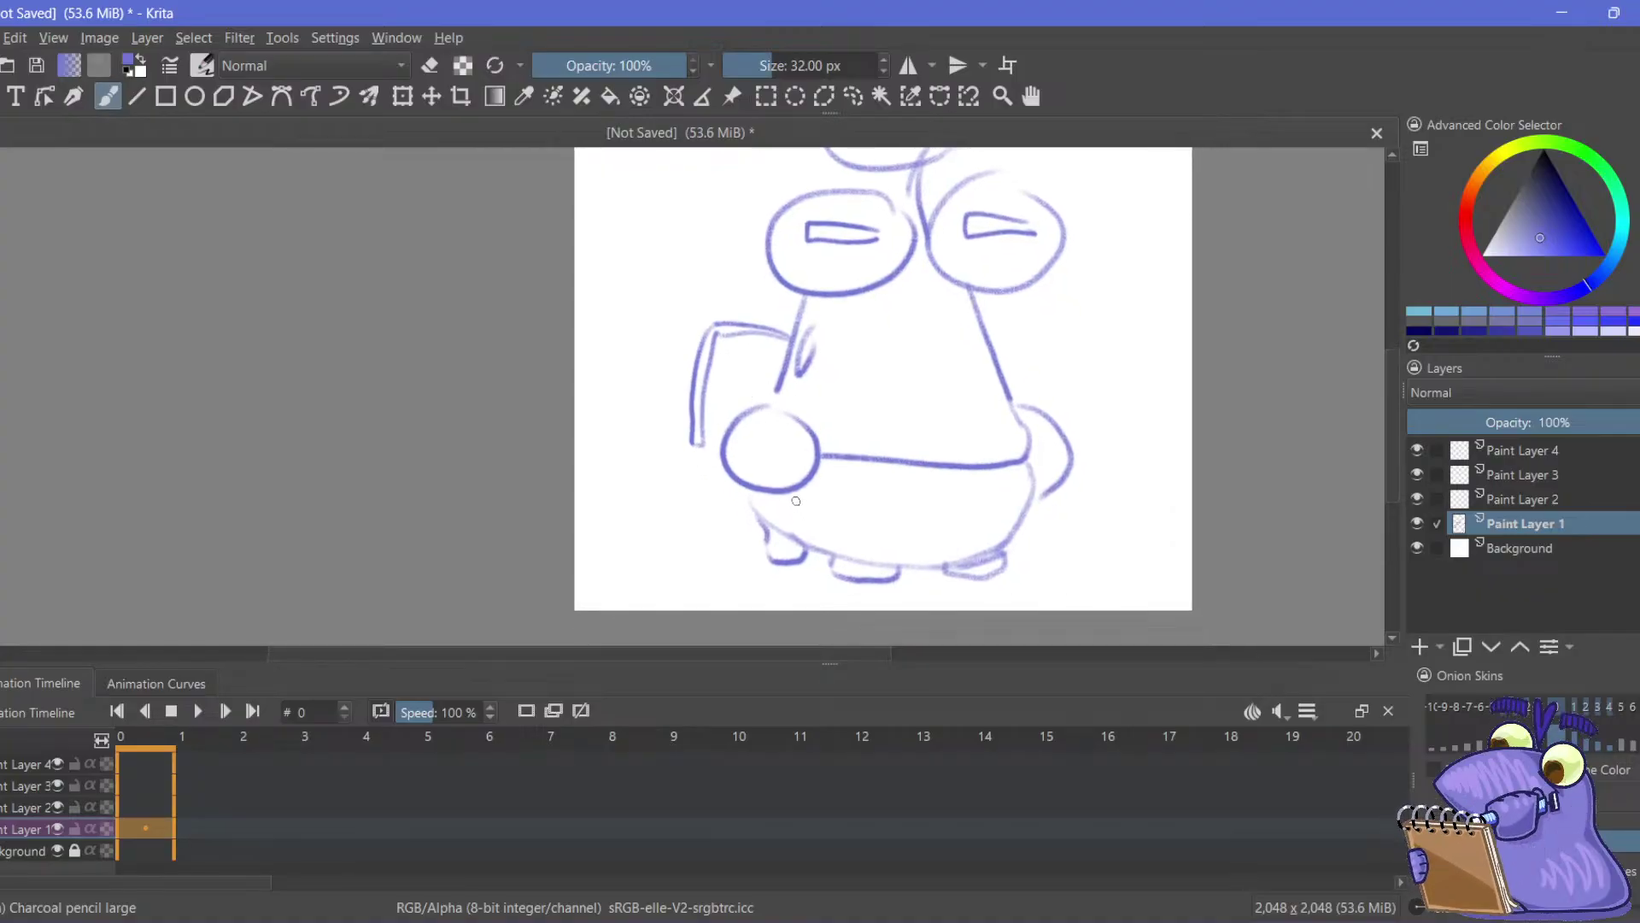
drag(799, 491, 899, 562)
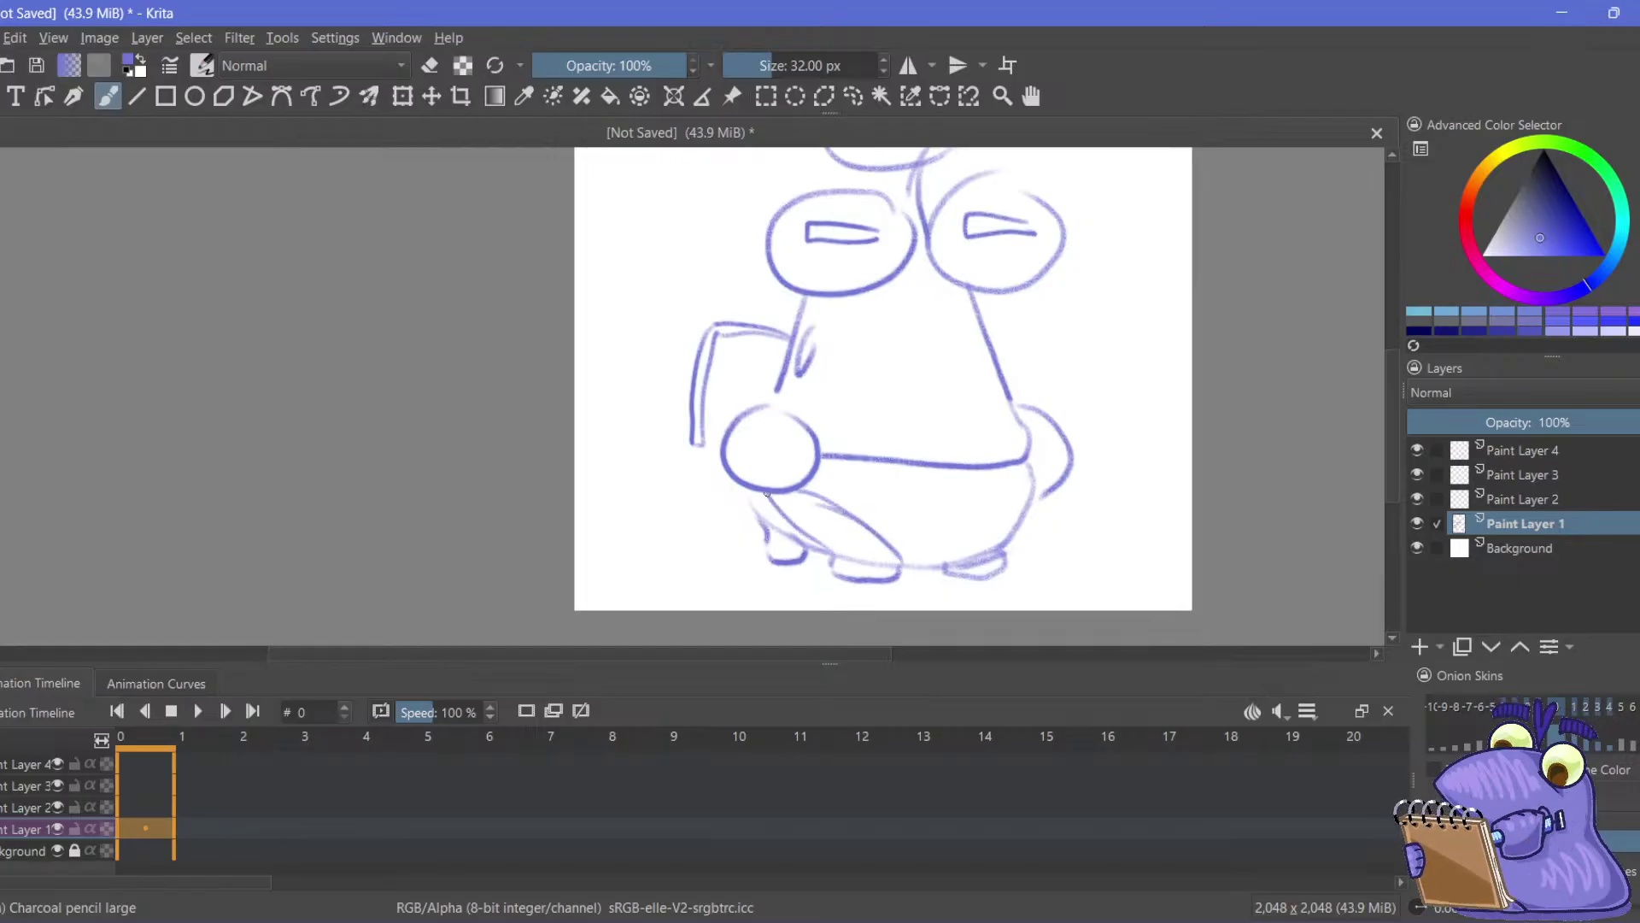
drag(753, 502, 810, 551)
drag(794, 493, 895, 571)
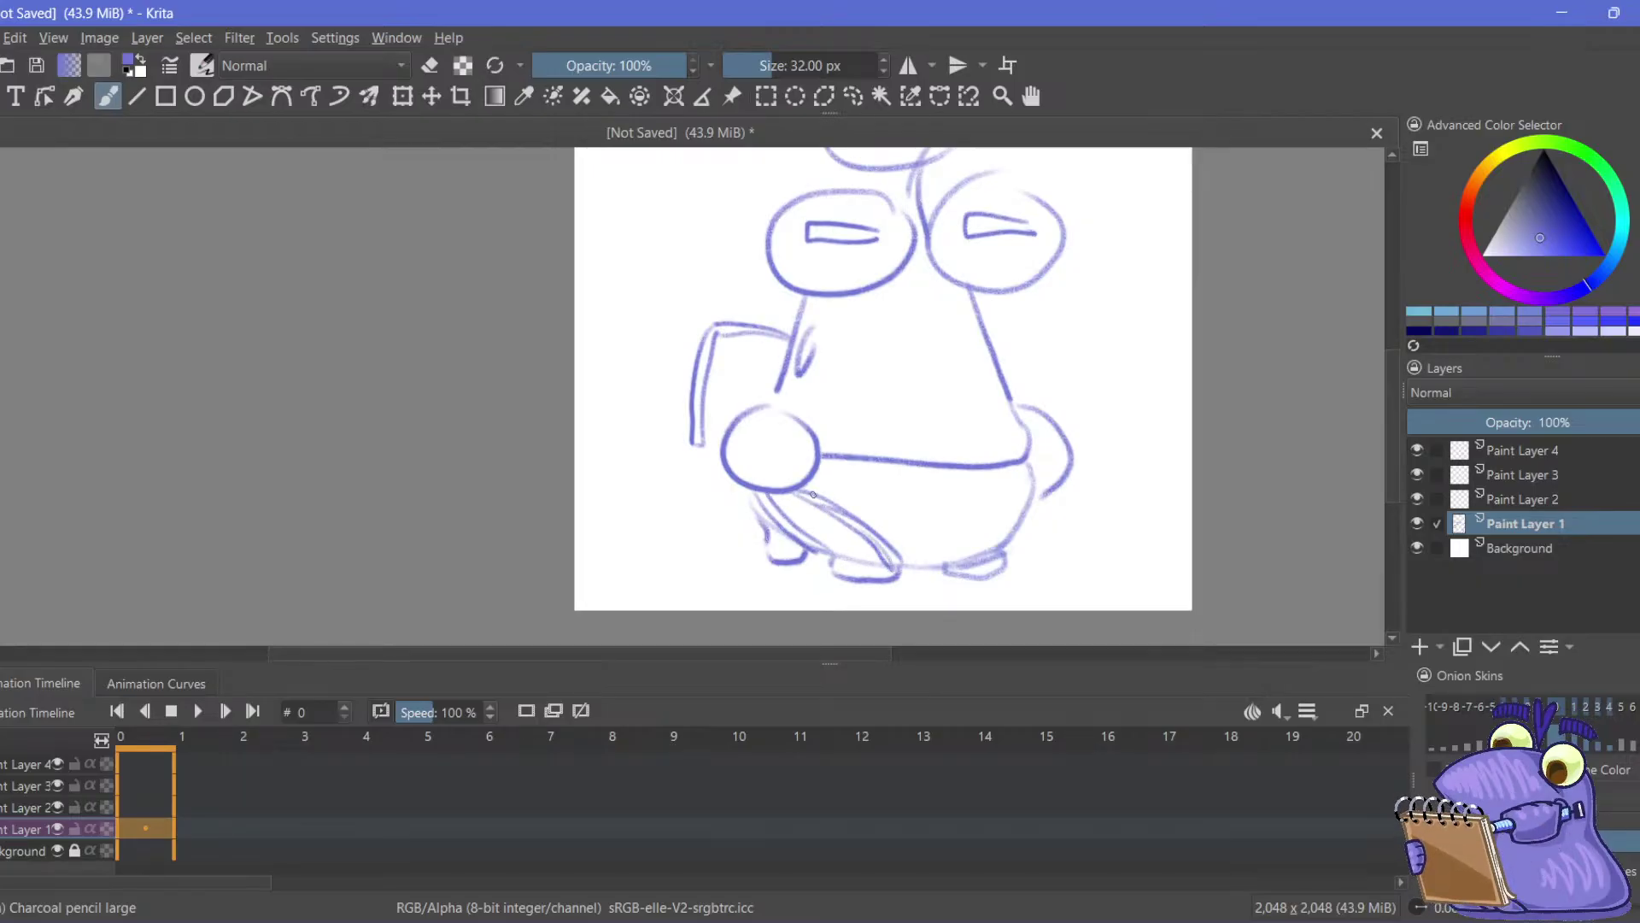
Finish the slanted leaf-like shape, extend the bent arm into a tall panel behind the lower left circle, and add a small tab on its outer edge
drag(810, 491, 892, 546)
drag(753, 494, 820, 554)
mouse_move(716, 333)
mouse_down()
mouse_move(702, 482)
mouse_move(752, 505)
mouse_up()
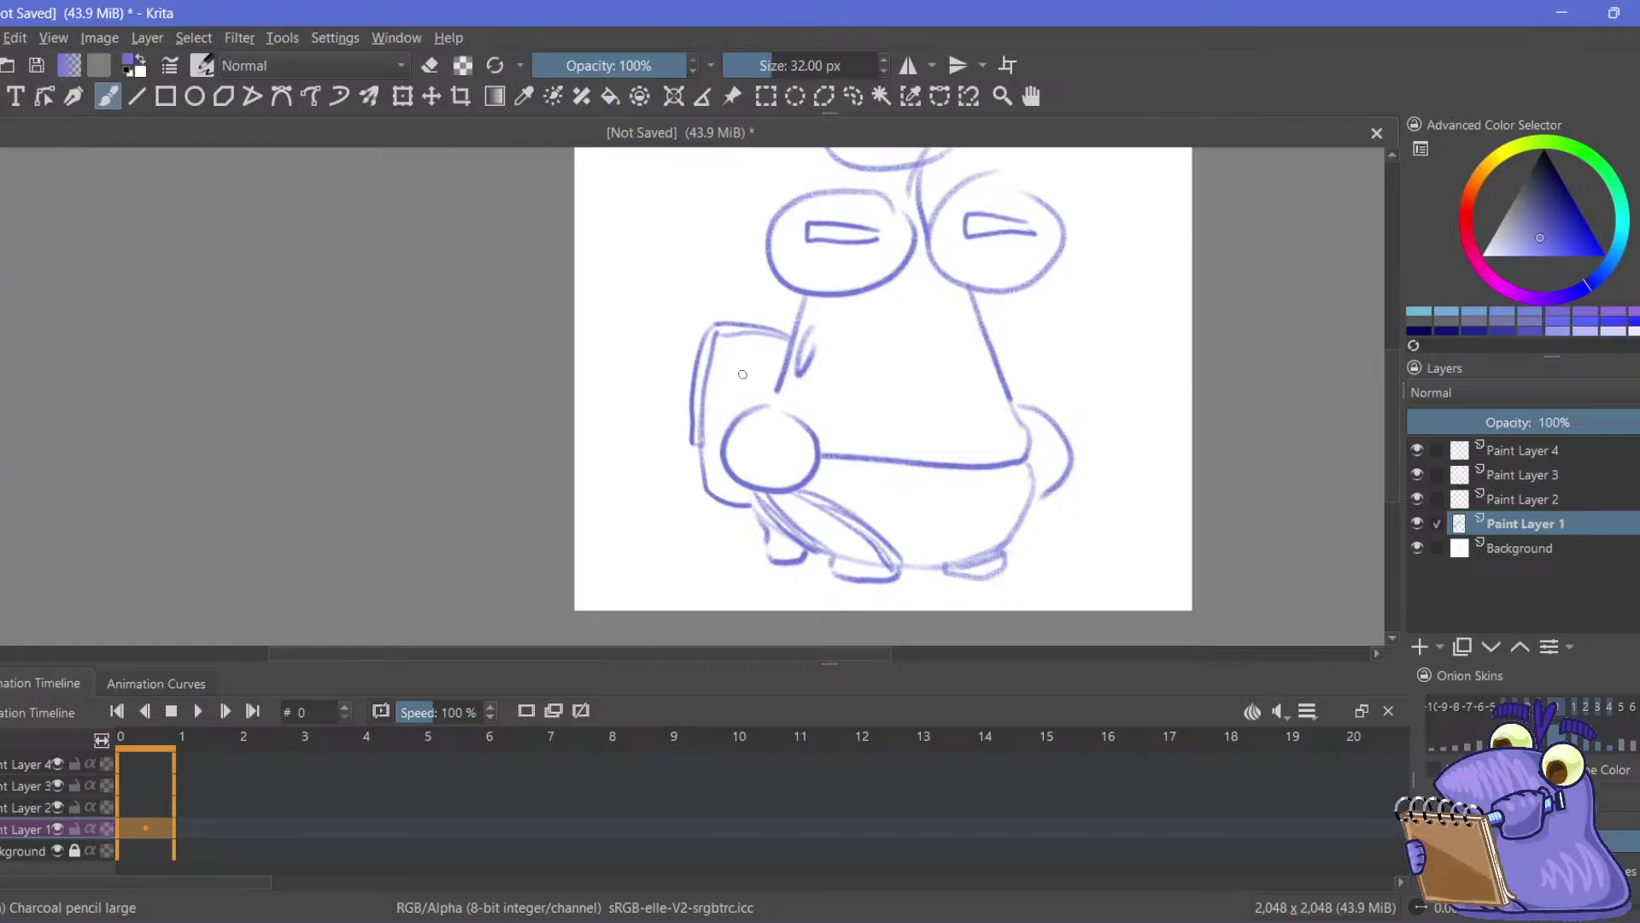
drag(699, 406, 413, 176)
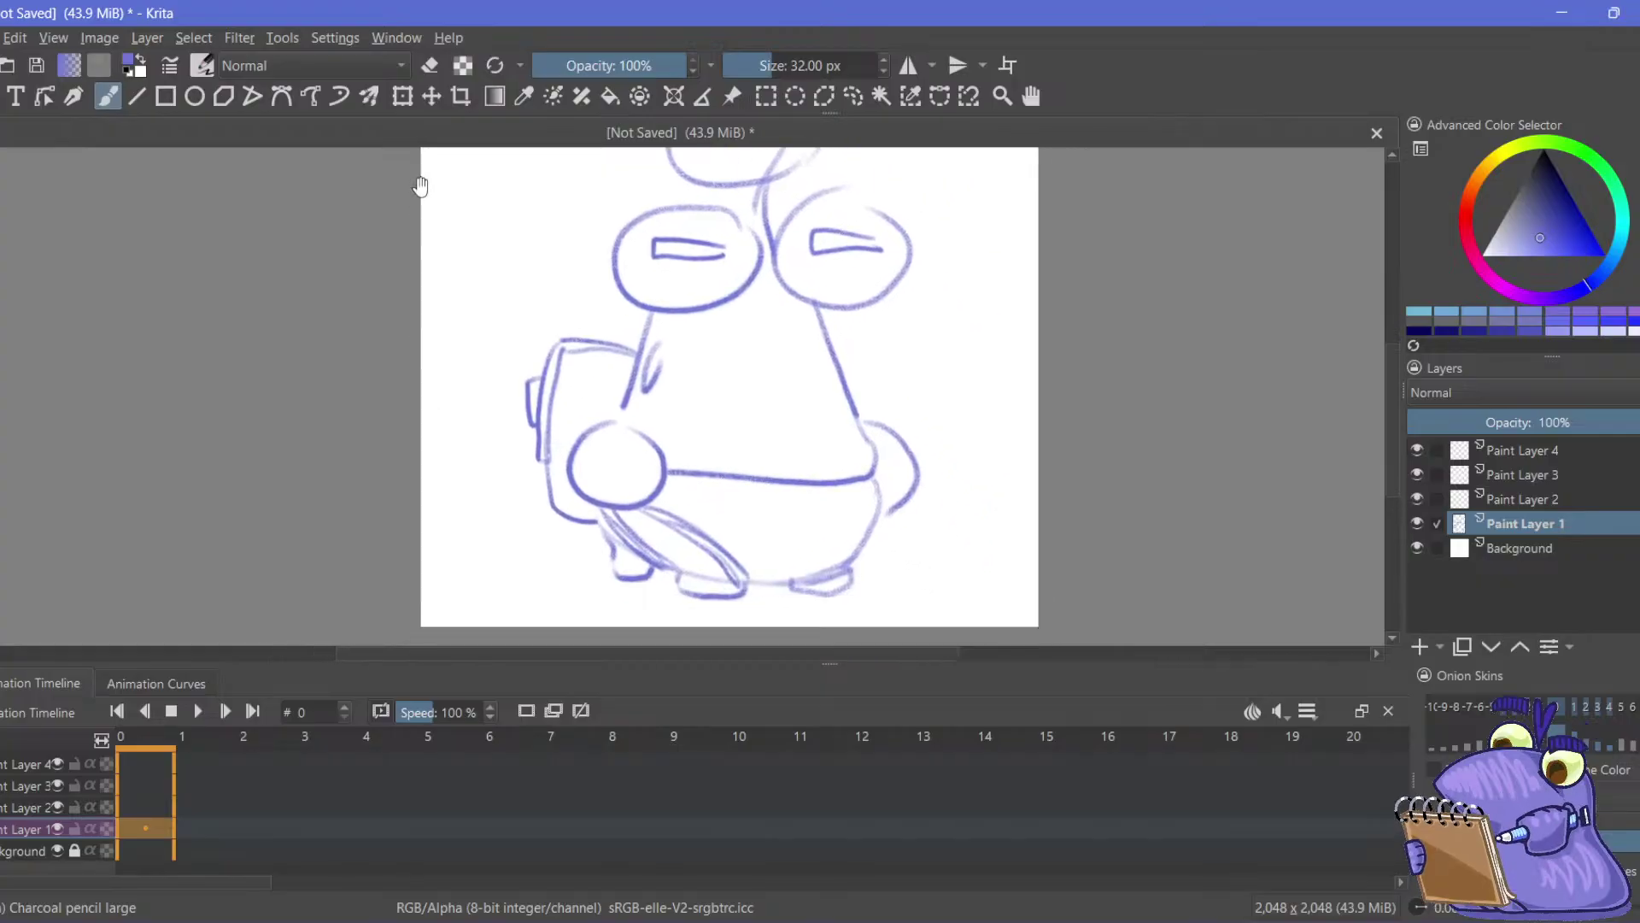
mouse_move(475, 312)
mouse_down()
mouse_move(444, 370)
mouse_move(454, 356)
mouse_move(487, 377)
mouse_move(531, 354)
mouse_move(501, 395)
mouse_move(473, 291)
mouse_up()
mouse_move(608, 259)
mouse_down()
mouse_move(682, 415)
mouse_move(704, 371)
mouse_move(709, 390)
mouse_up()
scroll(476, 373, down, 4)
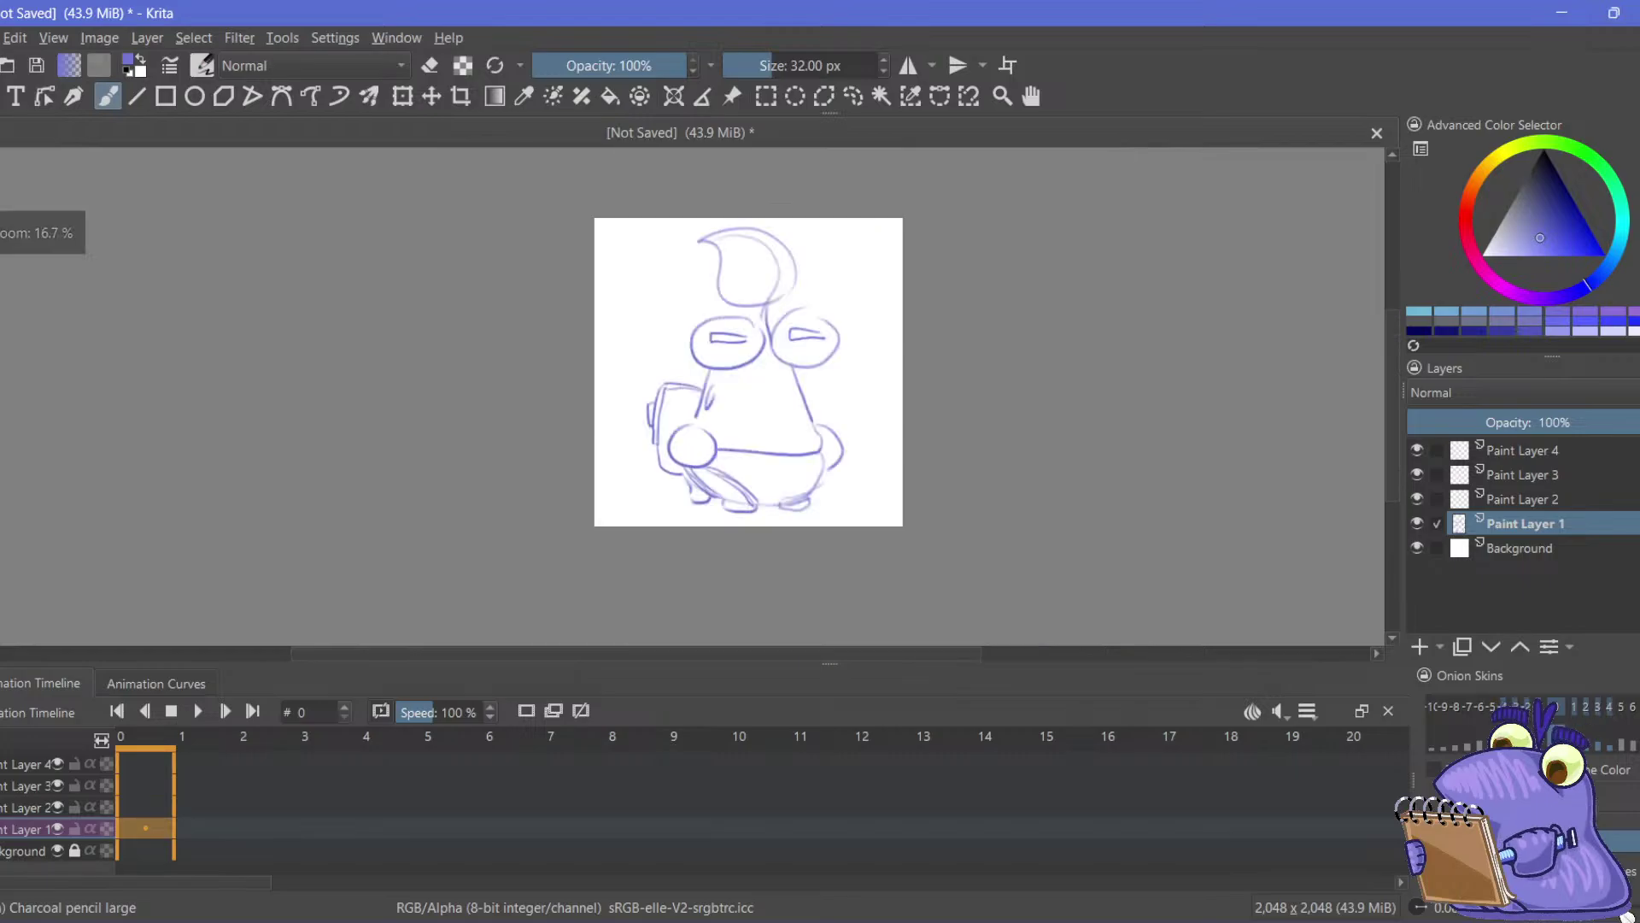
drag(476, 373, 493, 397)
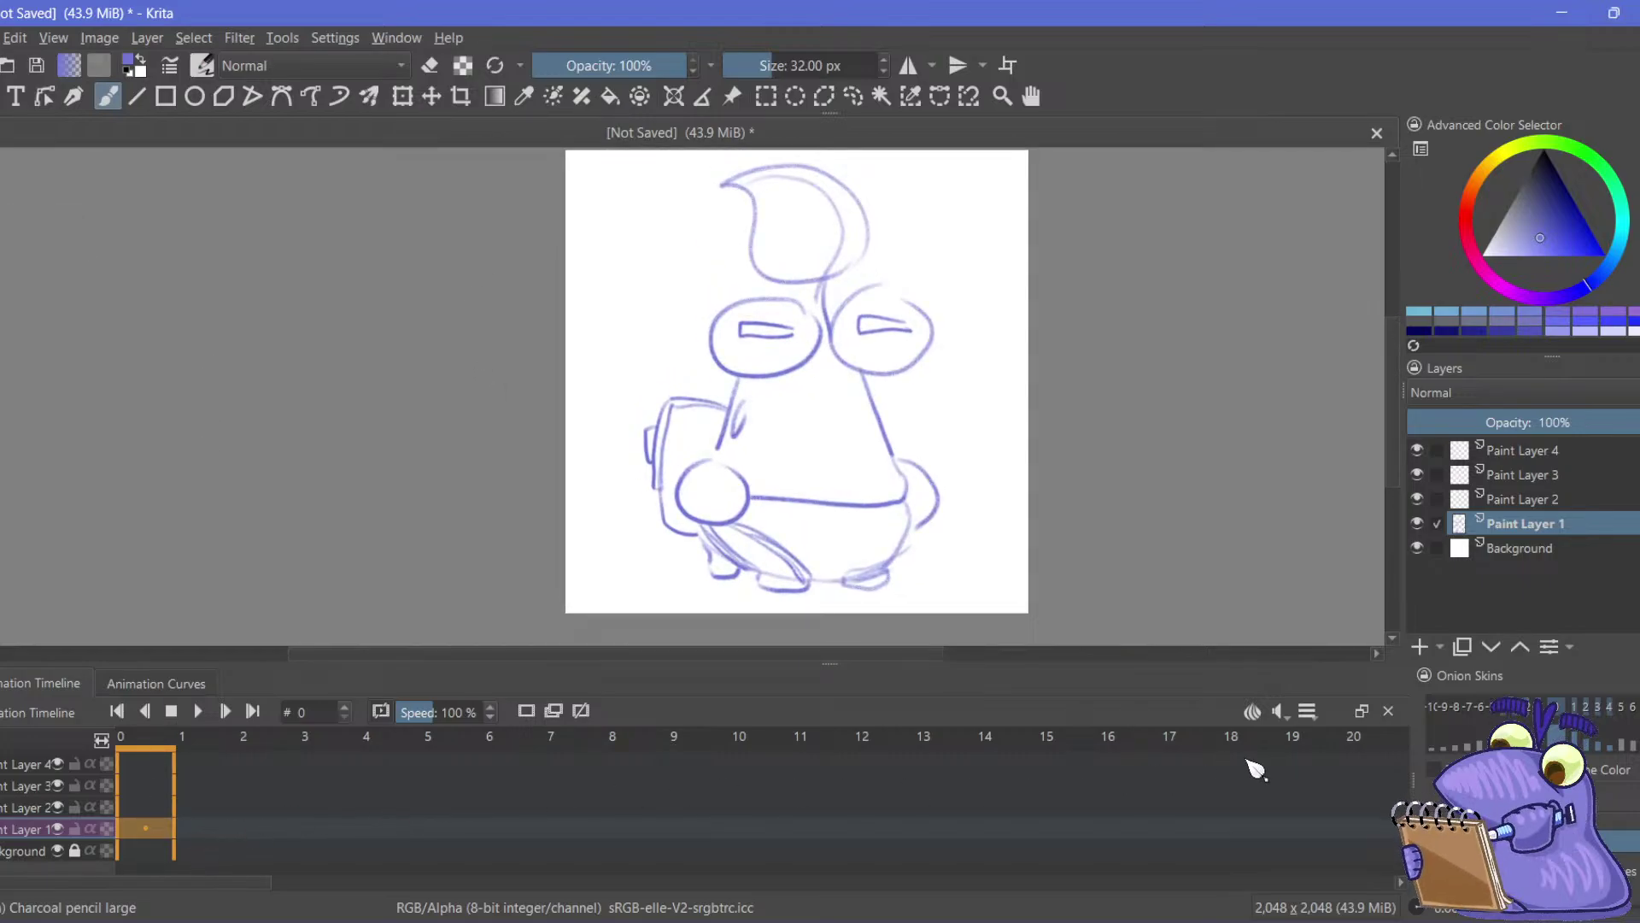
drag(366, 834, 453, 828)
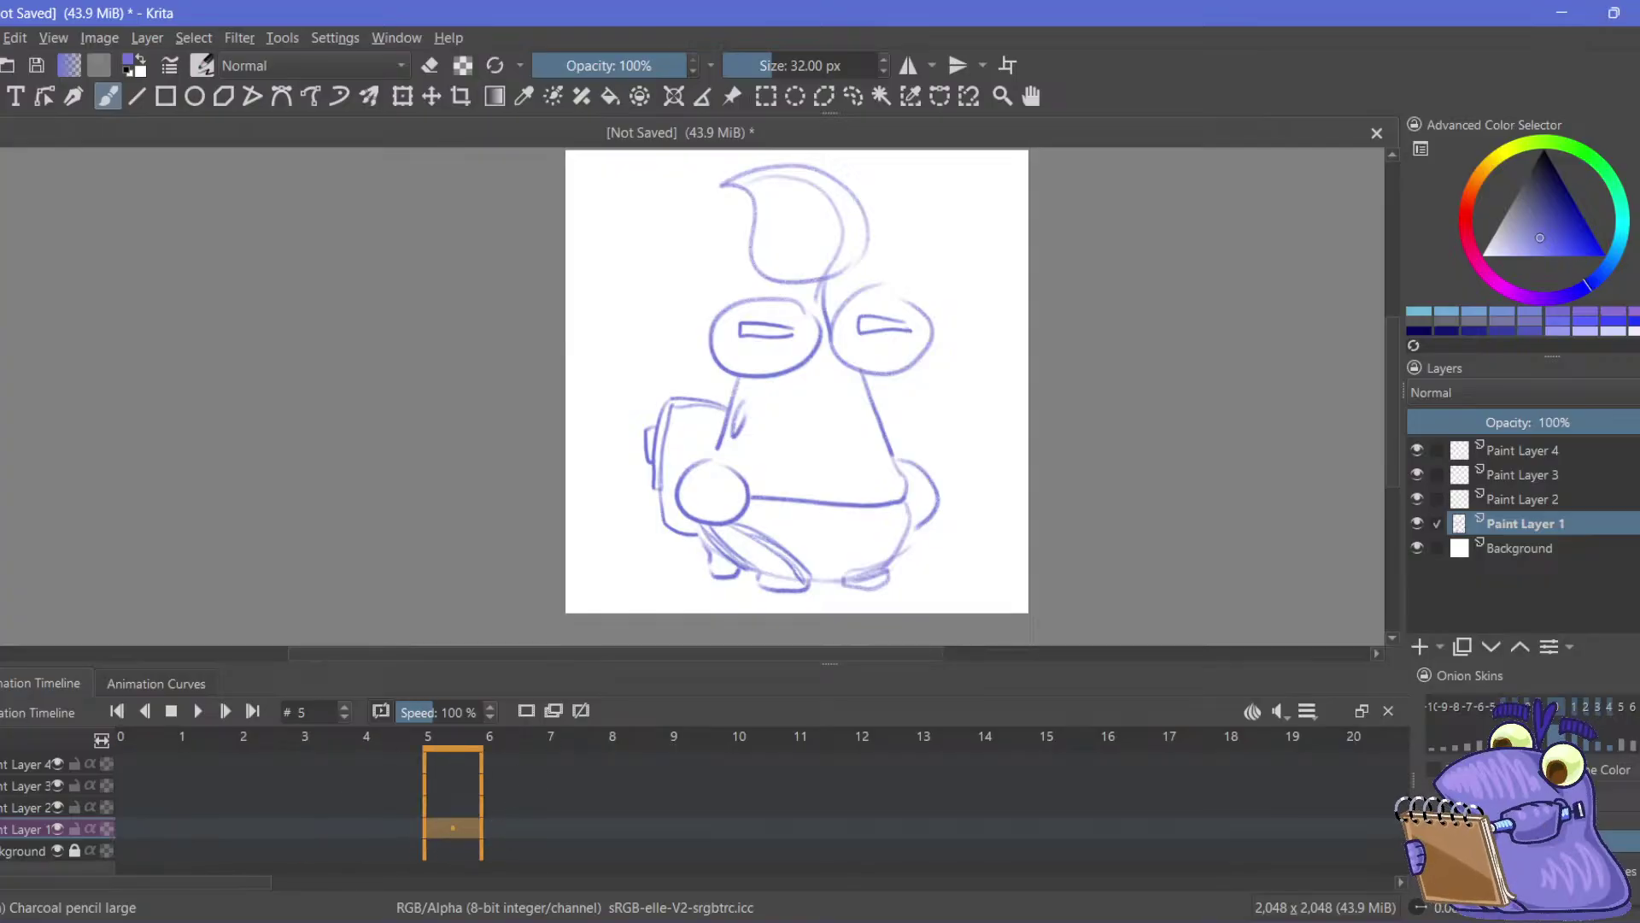
drag(793, 304, 781, 420)
key(ctrl+z)
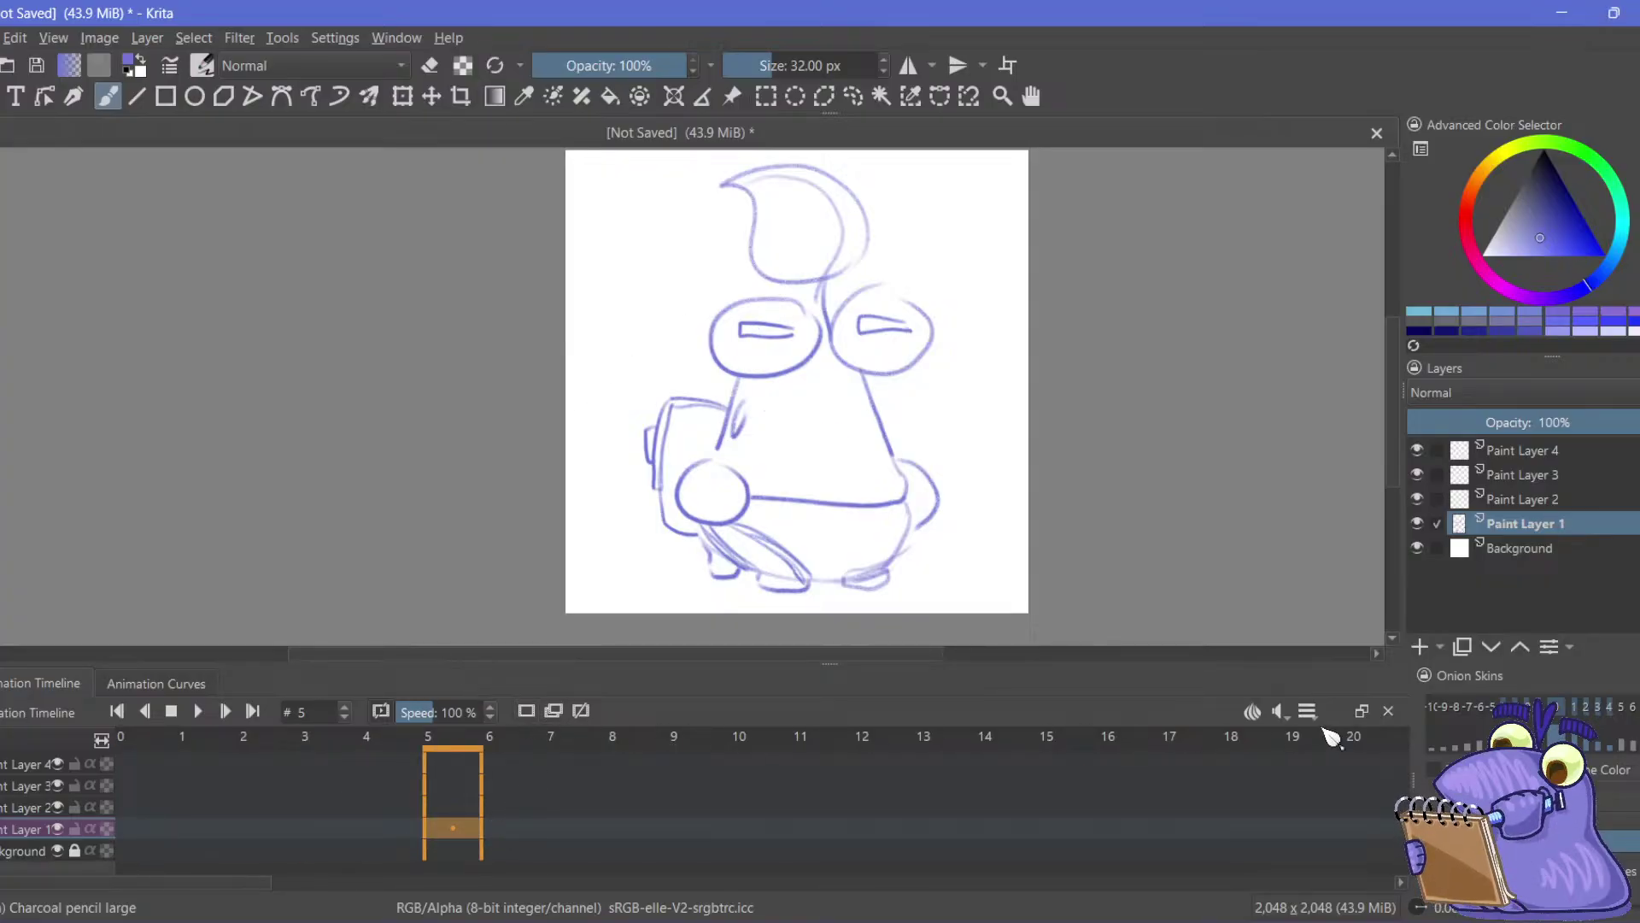
Inspect the animation's clip start, clip end and frame rate settings, and undo the stray stroke in the left oval
click(1261, 714)
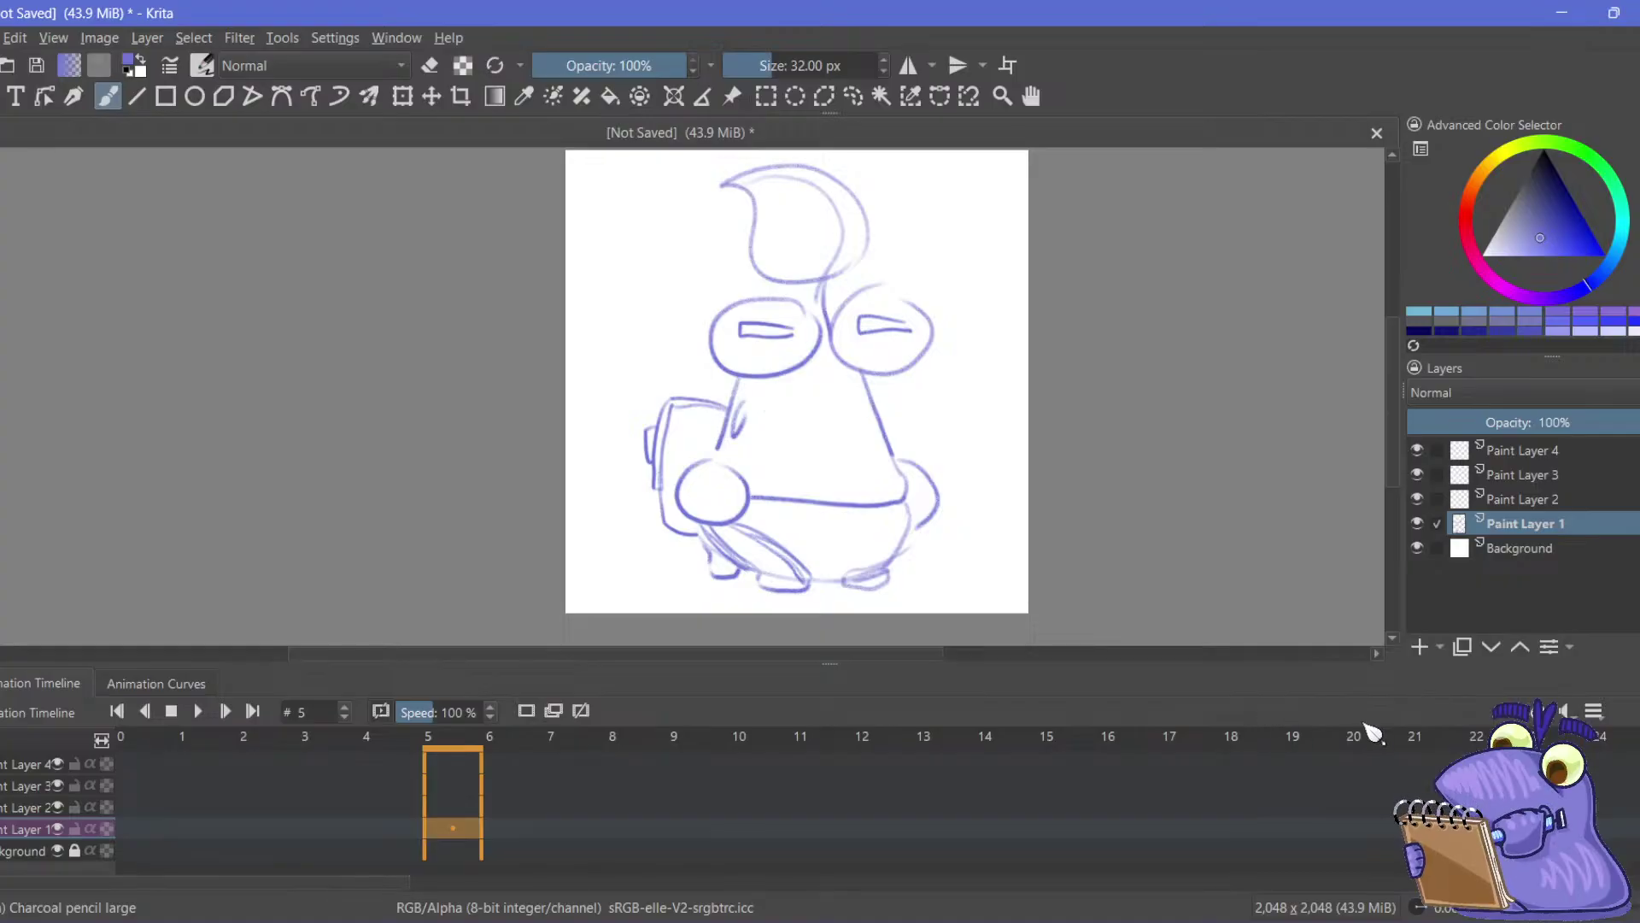
click(1537, 711)
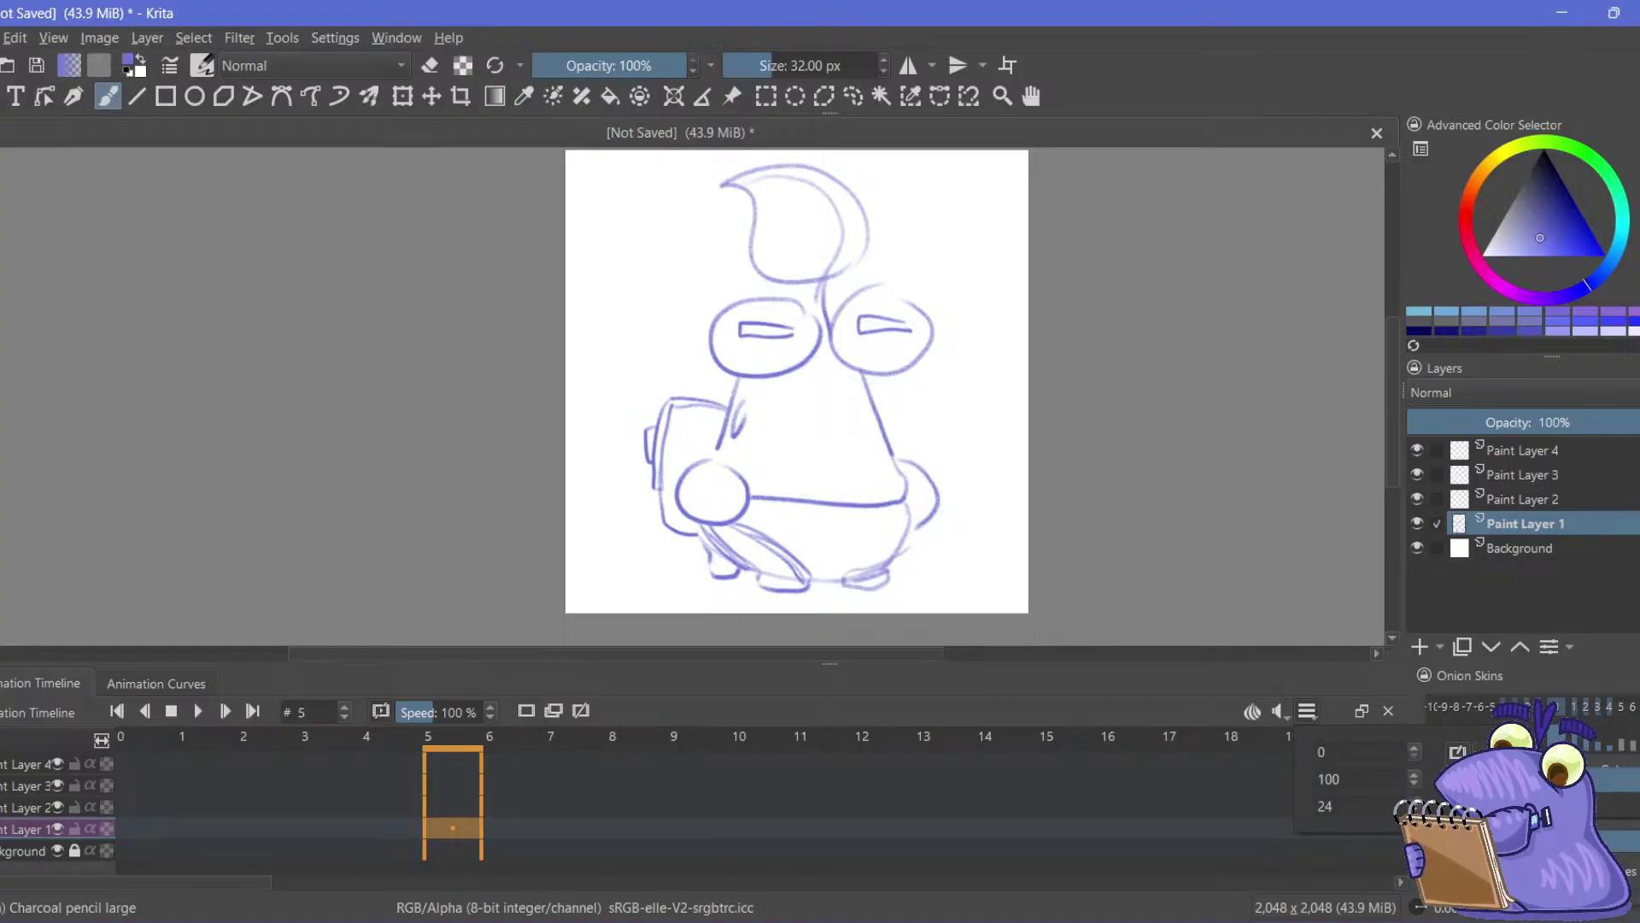
click(1356, 691)
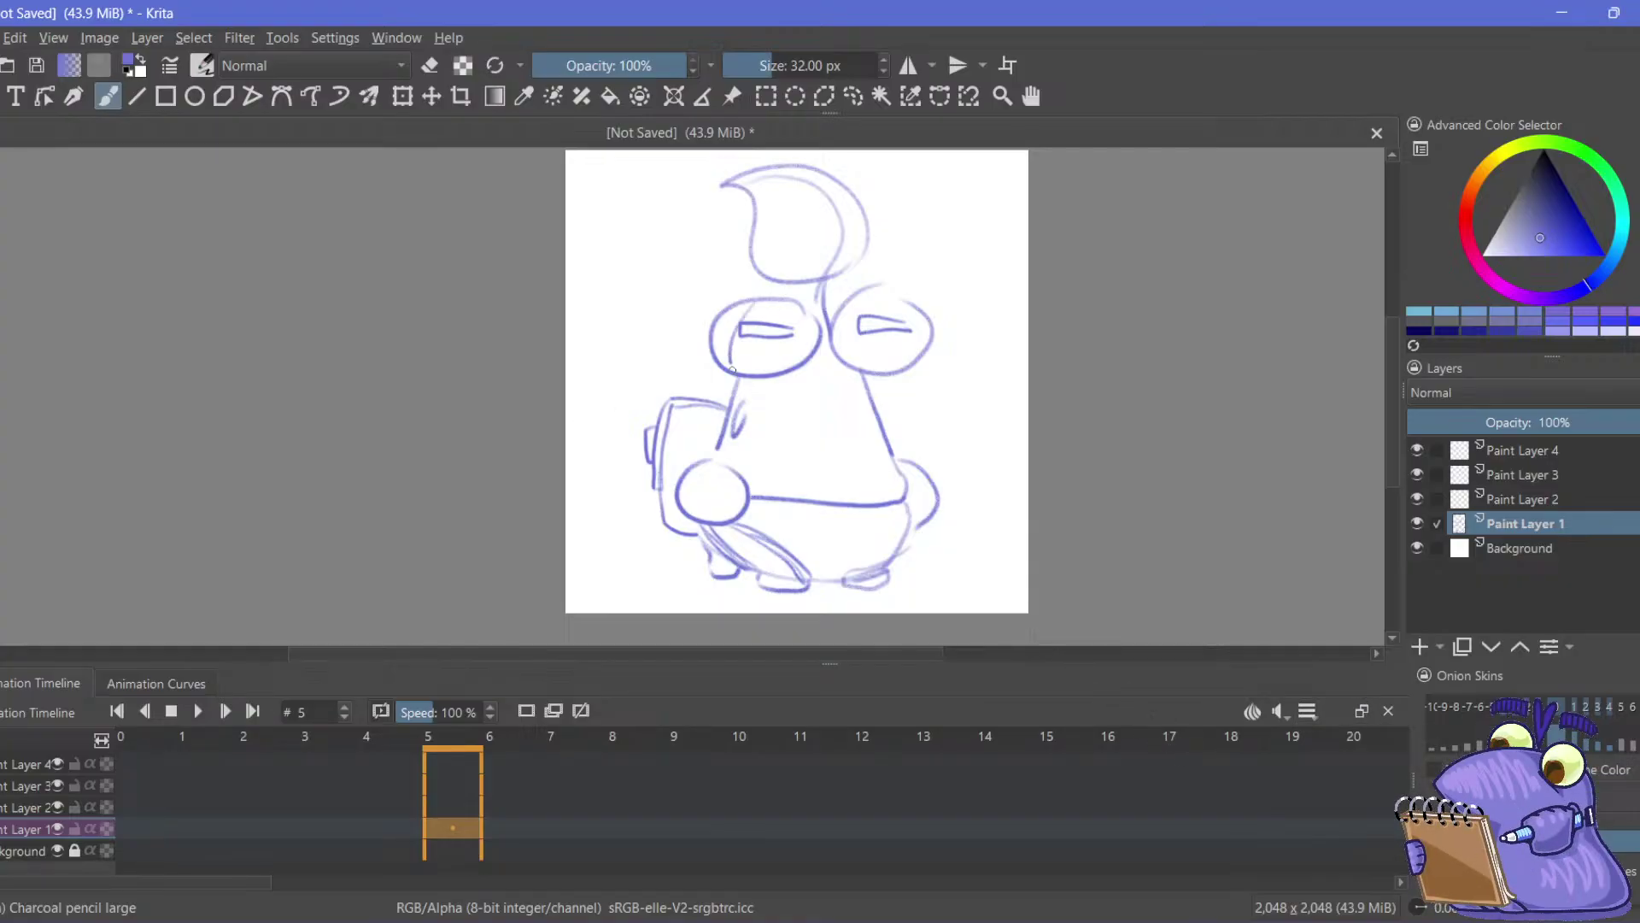
key(ctrl+z)
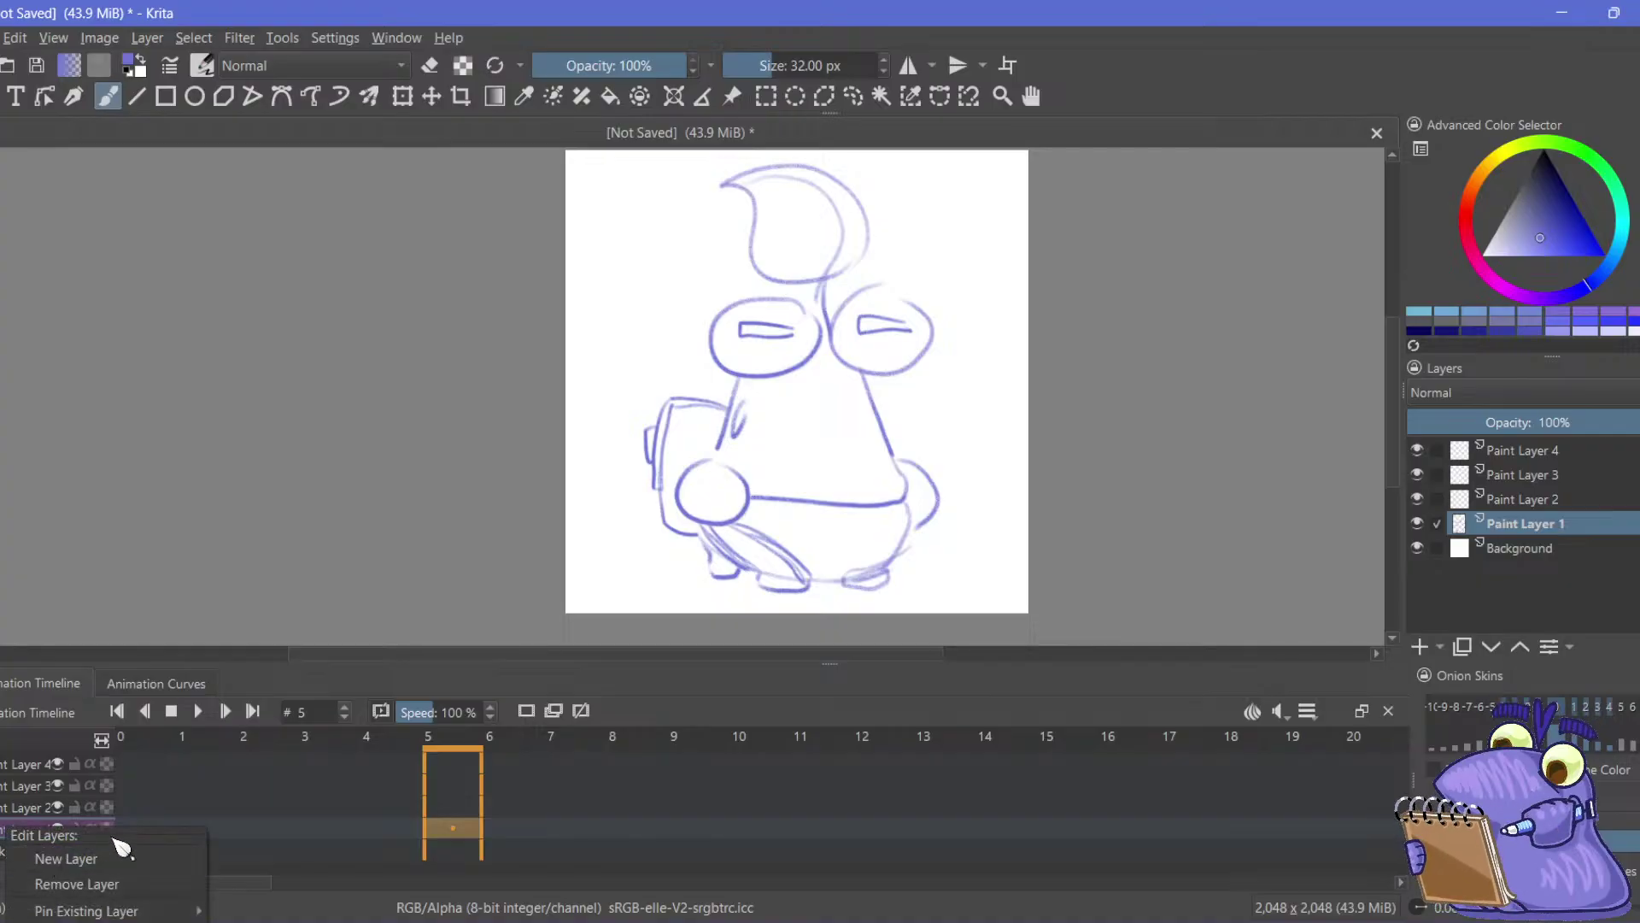
Turn the sketch on Paint Layer 1 into a keyframe at frame 0 and move to frame 9
click(207, 827)
click(137, 829)
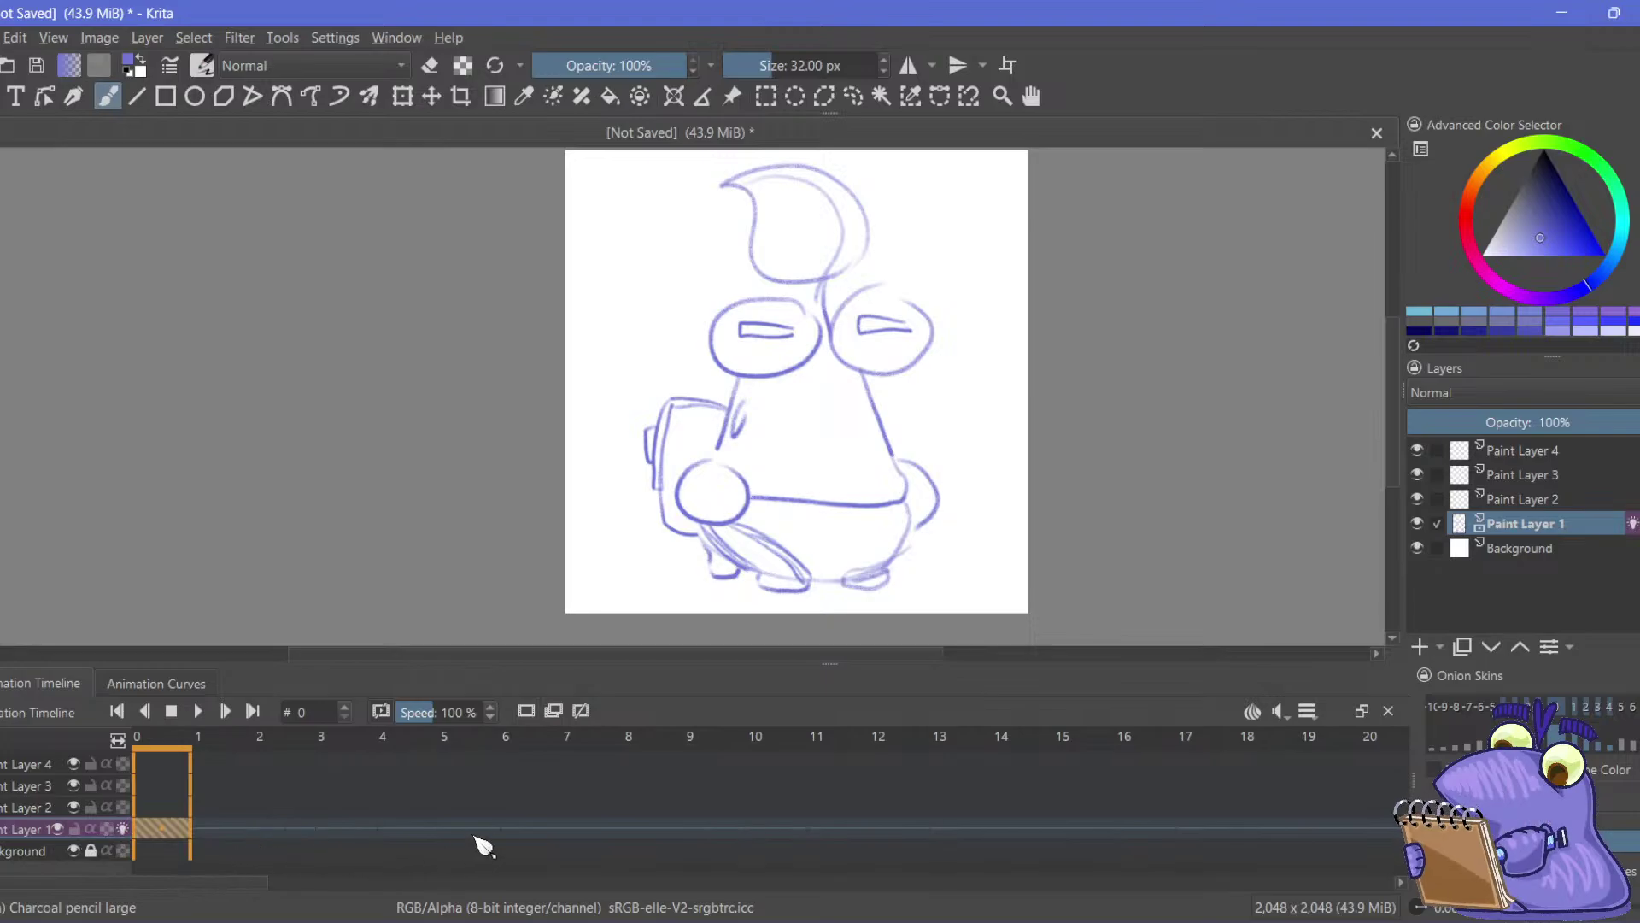
drag(163, 829, 725, 849)
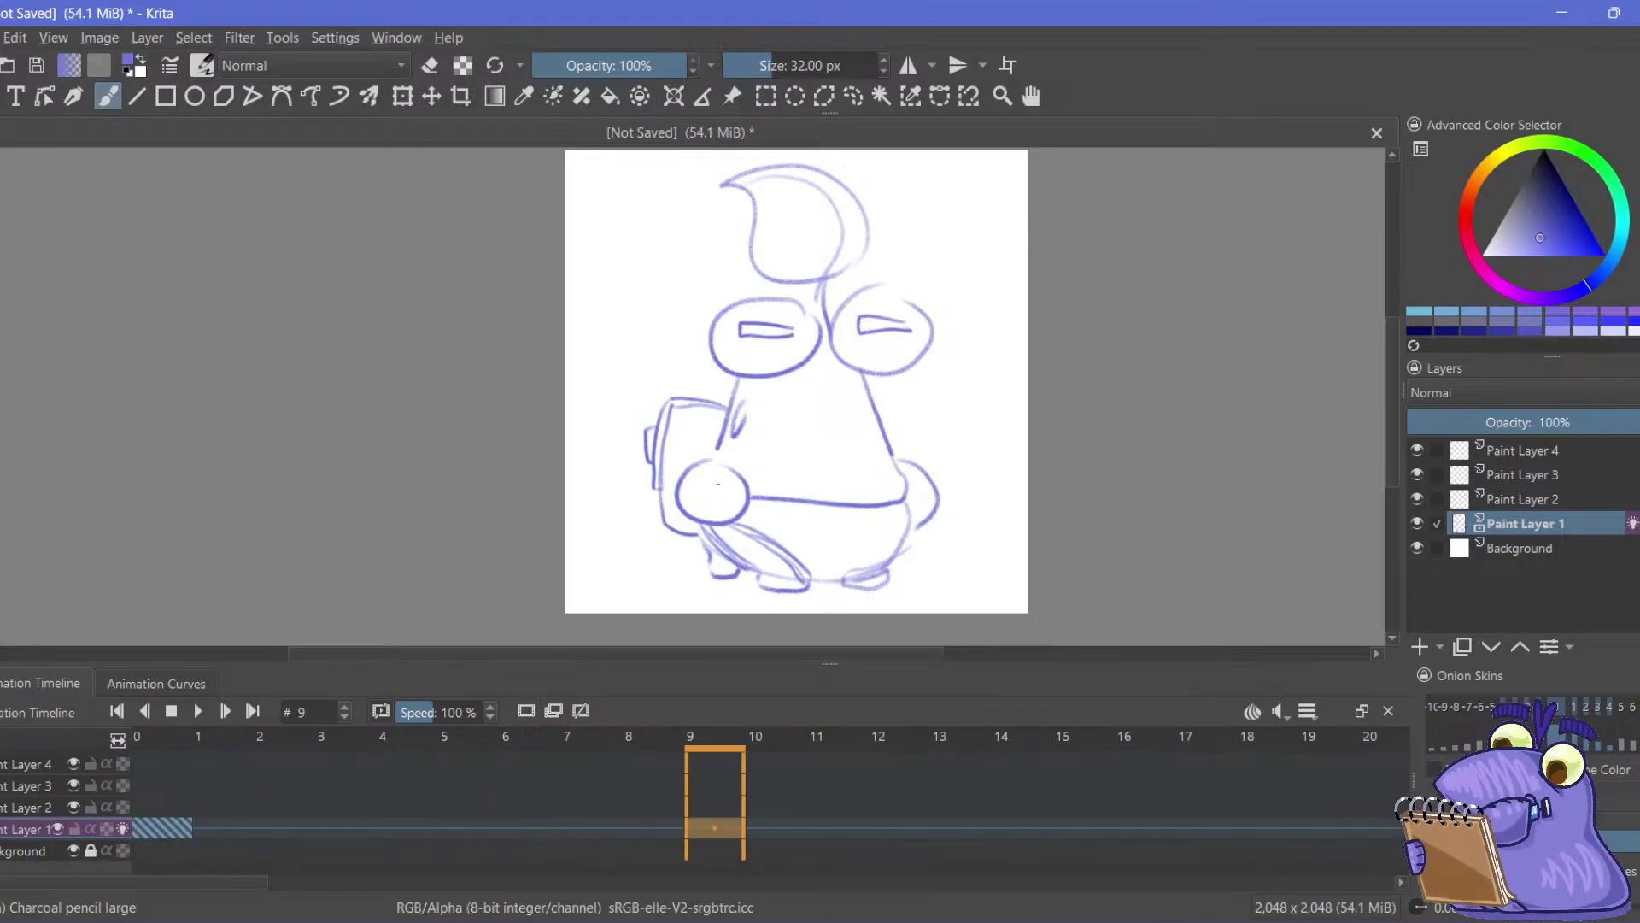
drag(756, 340, 788, 412)
key(ctrl+z)
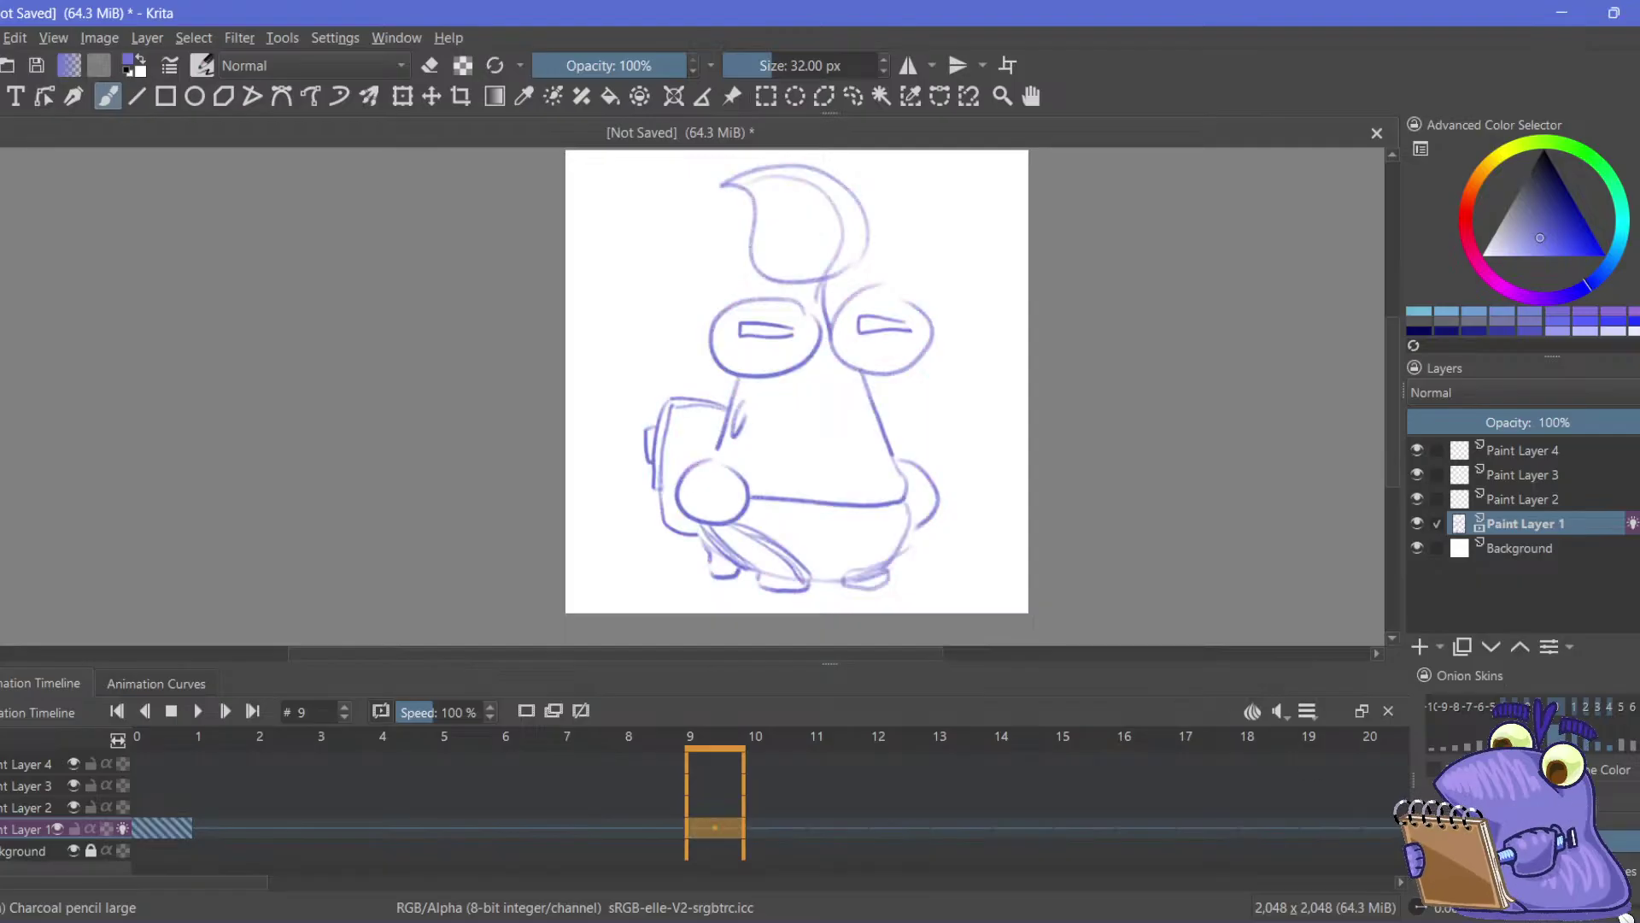
On frame 9, redraw both large ovals over the onion skin and sketch a lower, drooping version of the curl above them
key(plus)
mouse_move(638, 327)
mouse_down()
mouse_move(615, 295)
mouse_move(570, 330)
mouse_up()
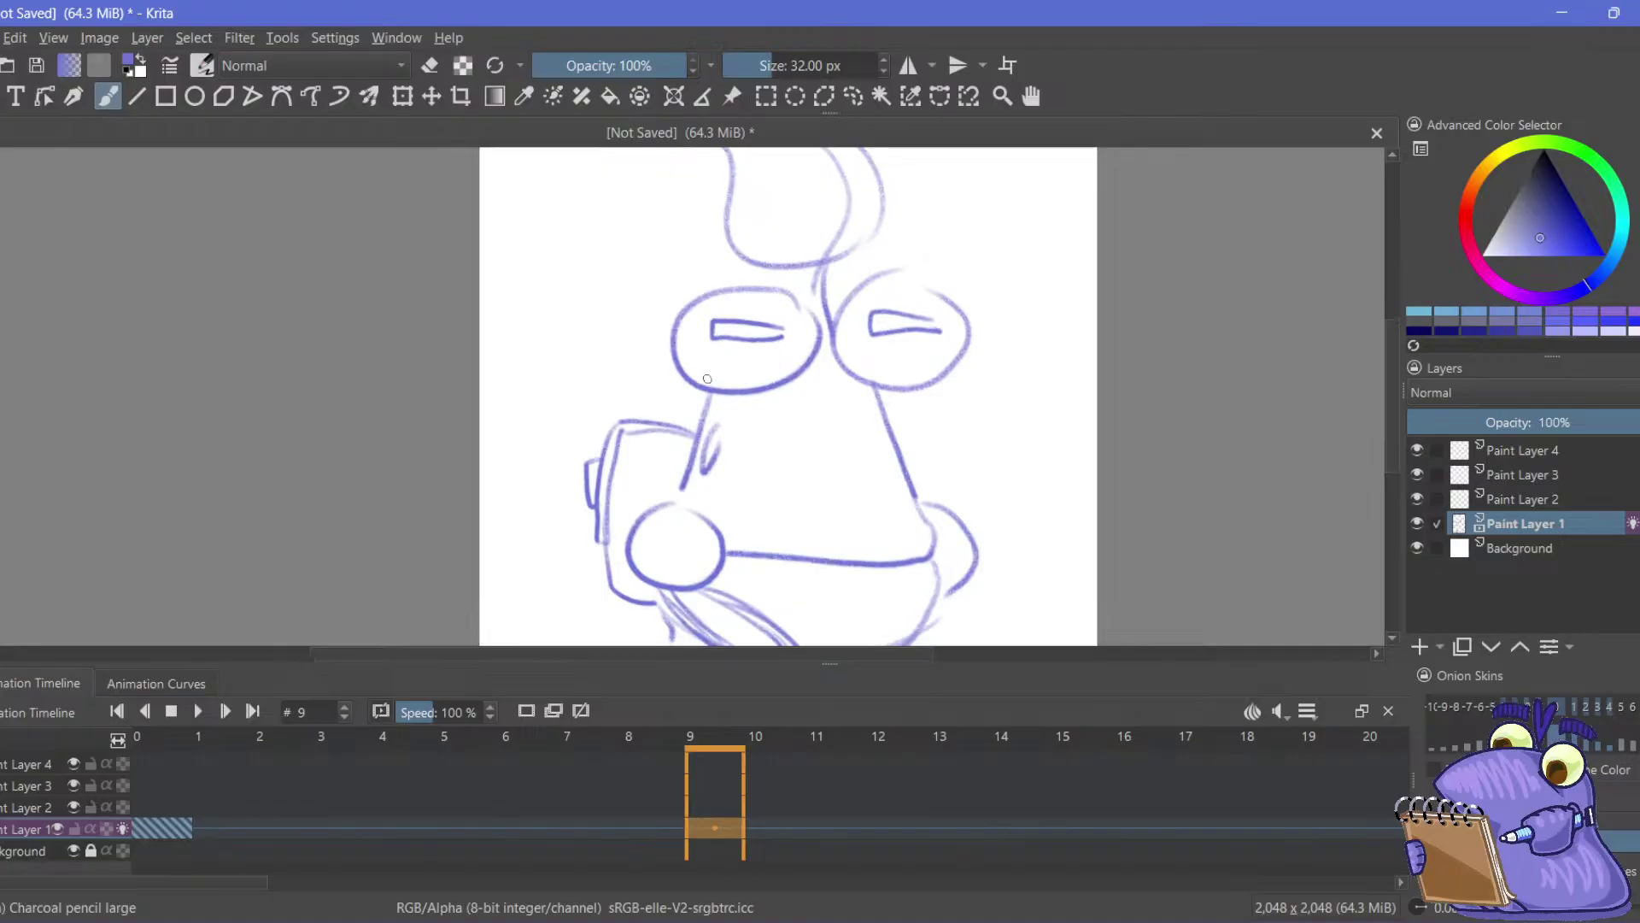
drag(702, 385, 767, 389)
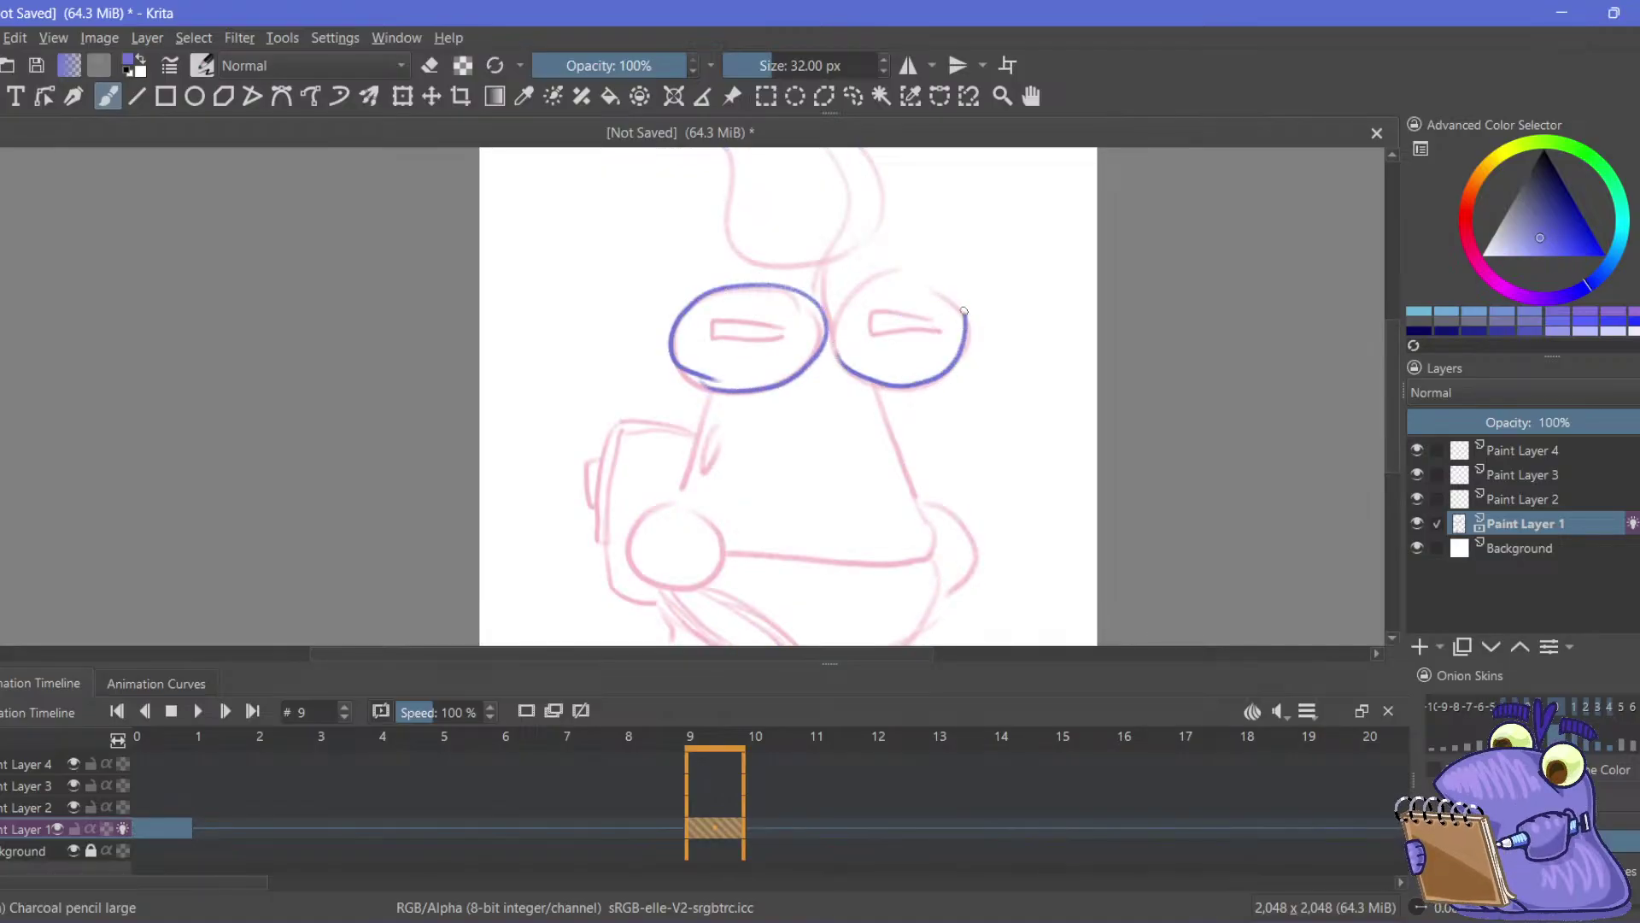
mouse_move(963, 310)
mouse_down()
mouse_move(866, 273)
mouse_move(754, 310)
mouse_move(849, 371)
mouse_move(884, 341)
mouse_up()
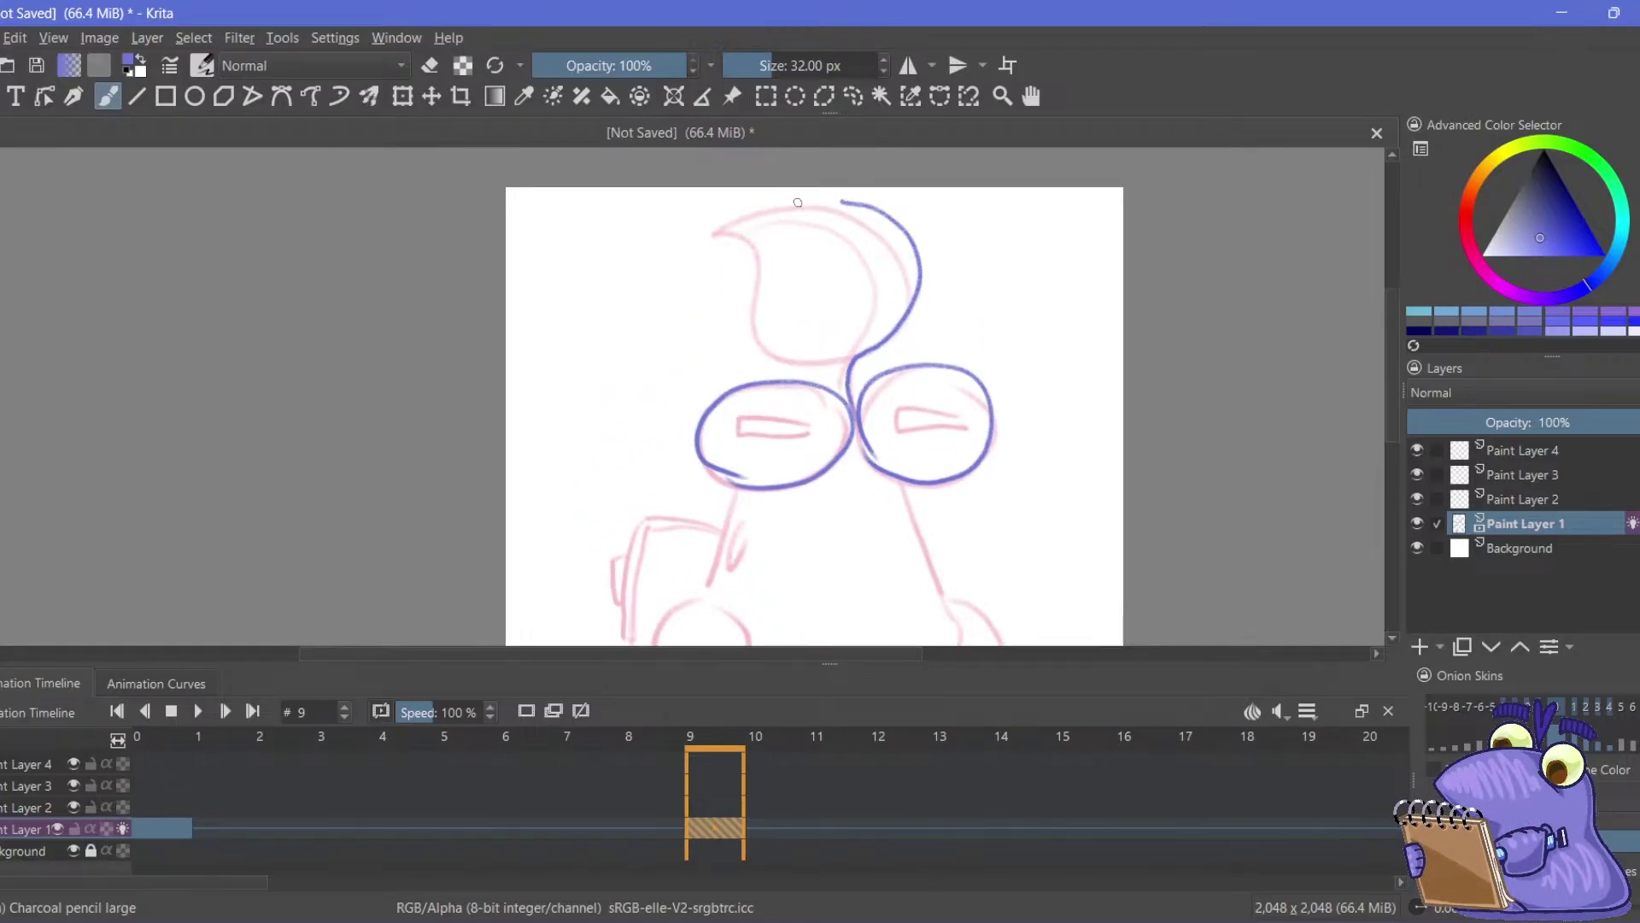
key(ctrl+z)
mouse_move(853, 395)
mouse_down()
mouse_move(883, 276)
mouse_move(810, 240)
mouse_move(758, 270)
mouse_move(717, 332)
mouse_up()
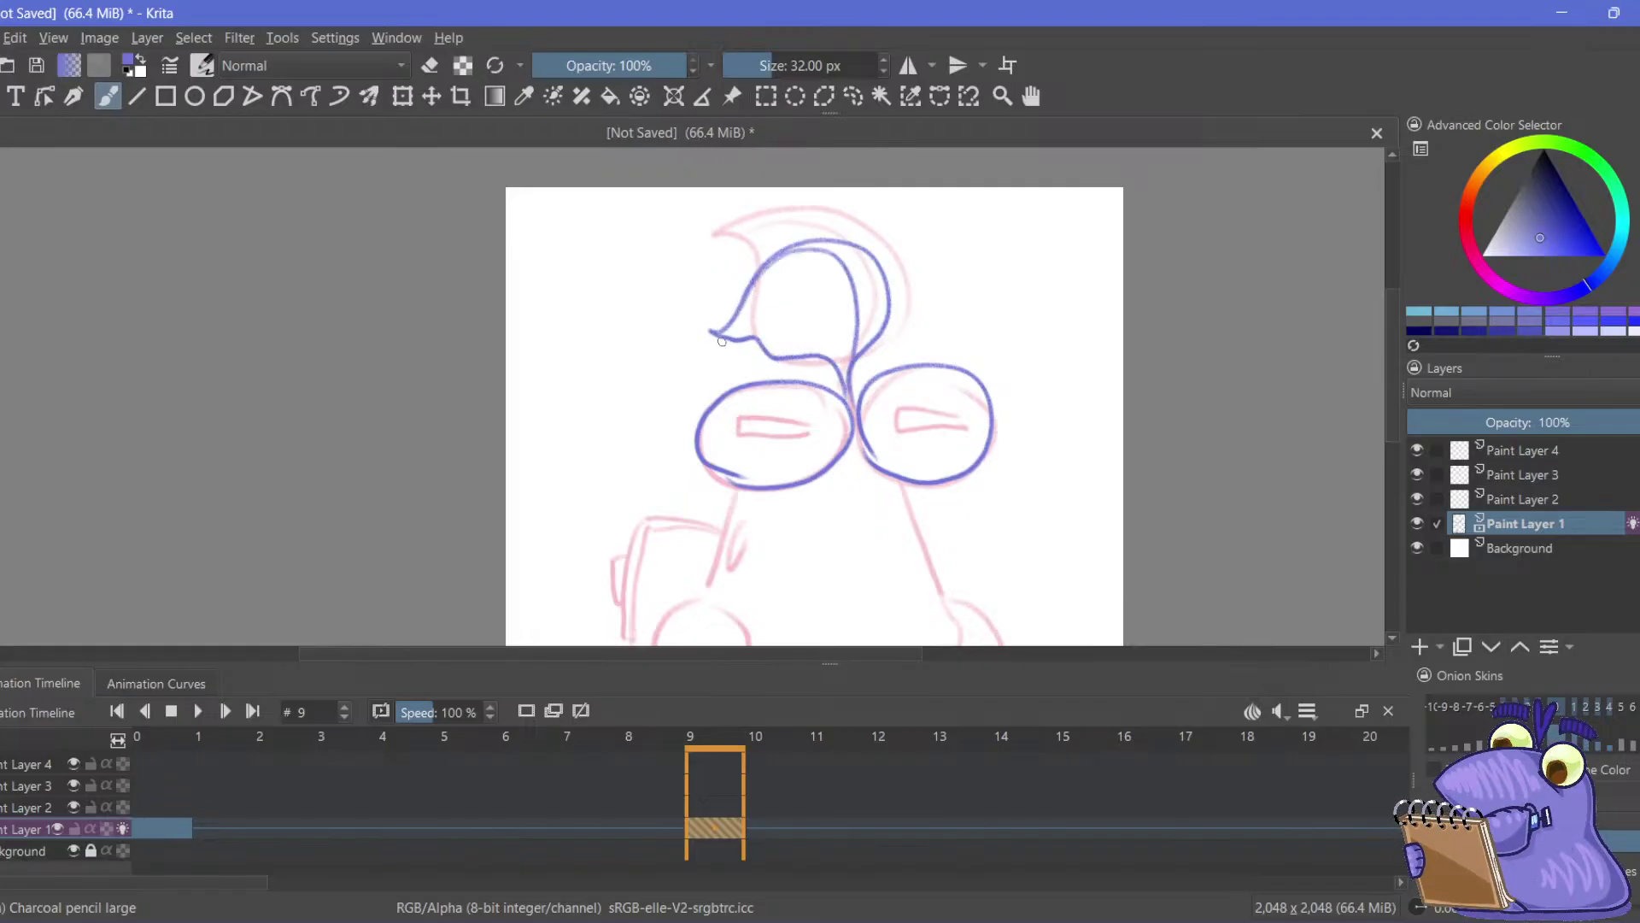
Redraw the body on frame 9: its sloping sides, waist line, rounded underside with stubs, and lower left circle
scroll(560, 444, down, 5)
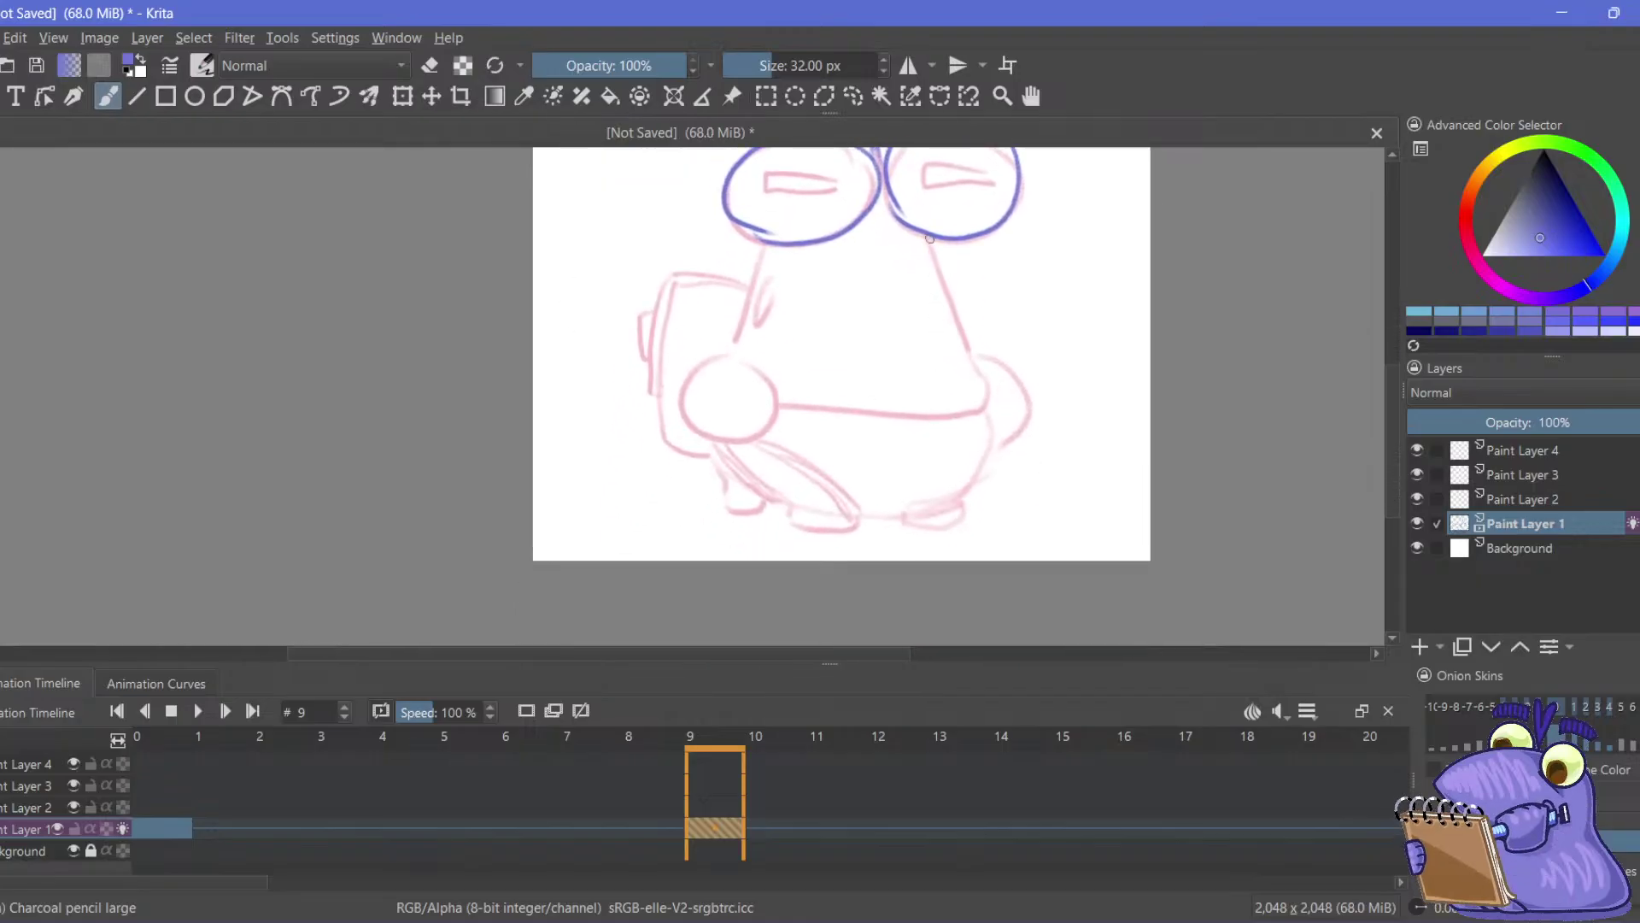
drag(958, 327, 970, 359)
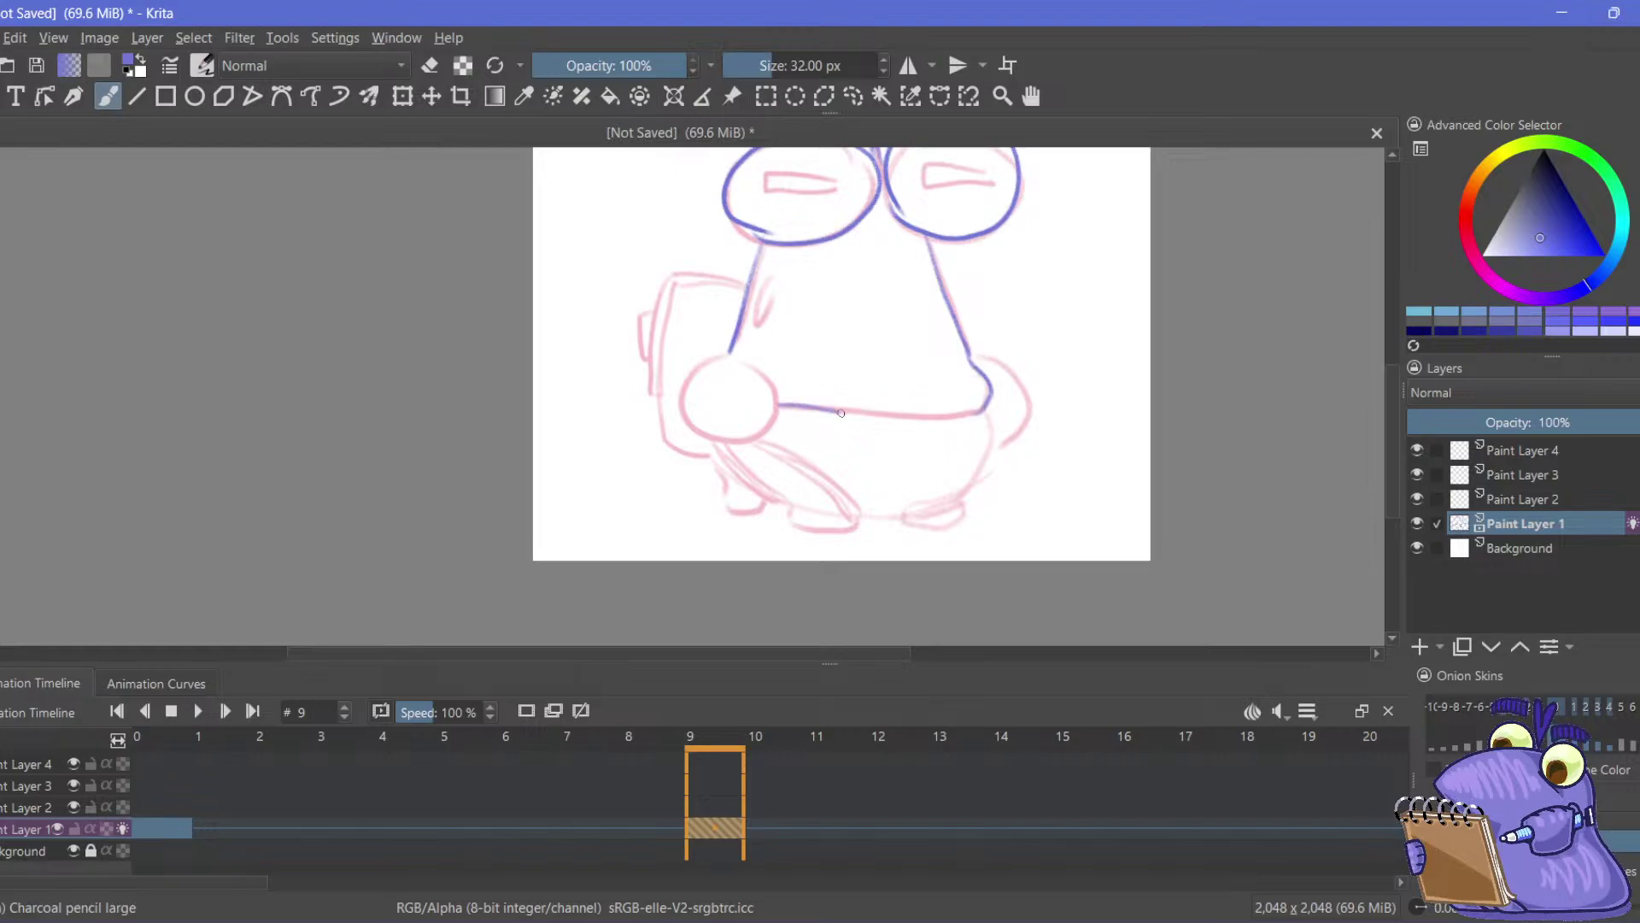
drag(840, 412, 976, 420)
mouse_move(968, 486)
mouse_down()
mouse_move(950, 524)
mouse_move(726, 511)
mouse_move(712, 454)
mouse_move(760, 436)
mouse_move(735, 347)
mouse_move(681, 412)
mouse_move(718, 440)
mouse_up()
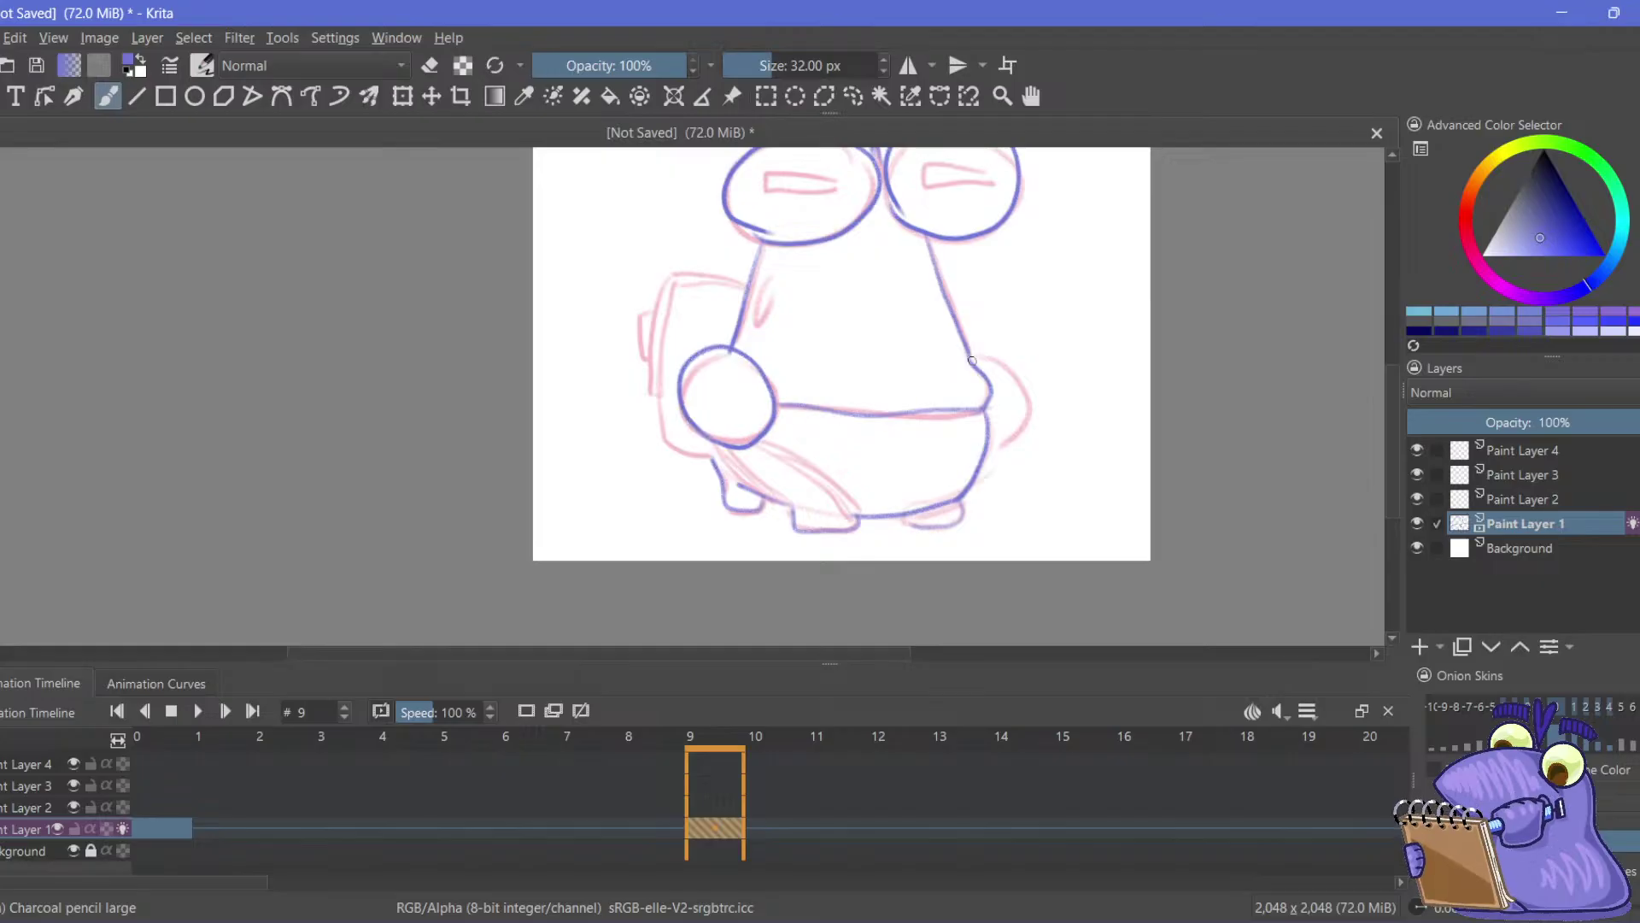
Redraw the curved arm on the body's right, the tabbed panel on its left and the slanted leaf-like shape on frame 9
mouse_move(971, 353)
mouse_down()
mouse_move(1011, 350)
mouse_move(977, 460)
mouse_up()
drag(583, 343, 586, 356)
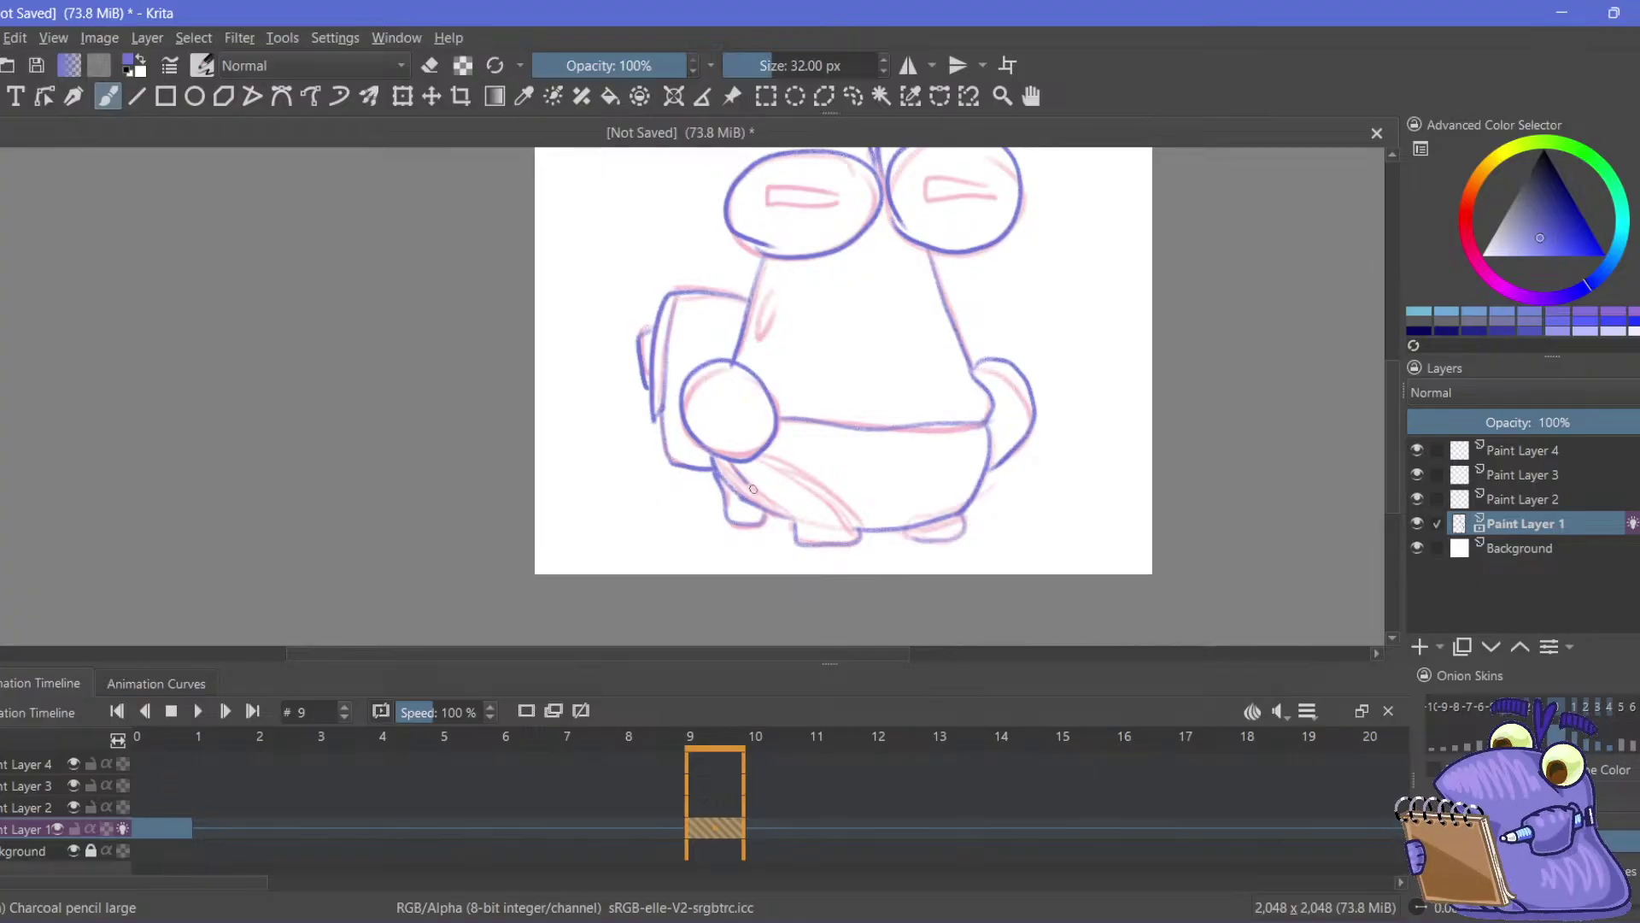
drag(586, 338, 574, 362)
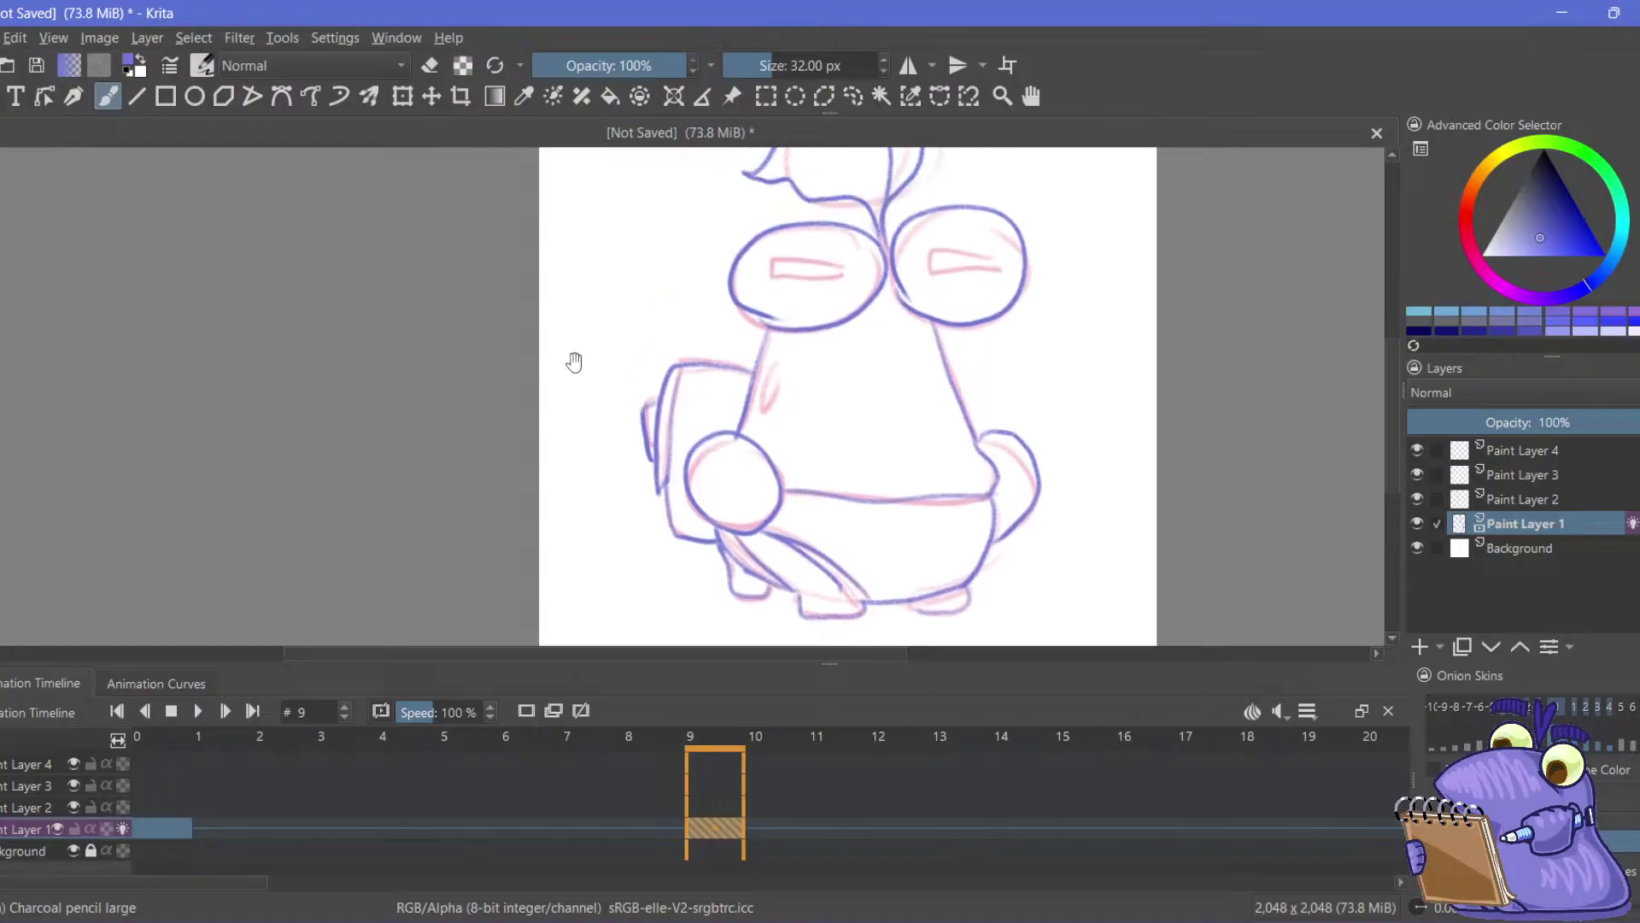
Draw a small rectangle in each oval, shifted up-left of the onion-skin ones, and retrace the small teardrop mark inside the body's left side
mouse_move(810, 257)
mouse_down()
mouse_move(751, 252)
mouse_move(811, 269)
mouse_up()
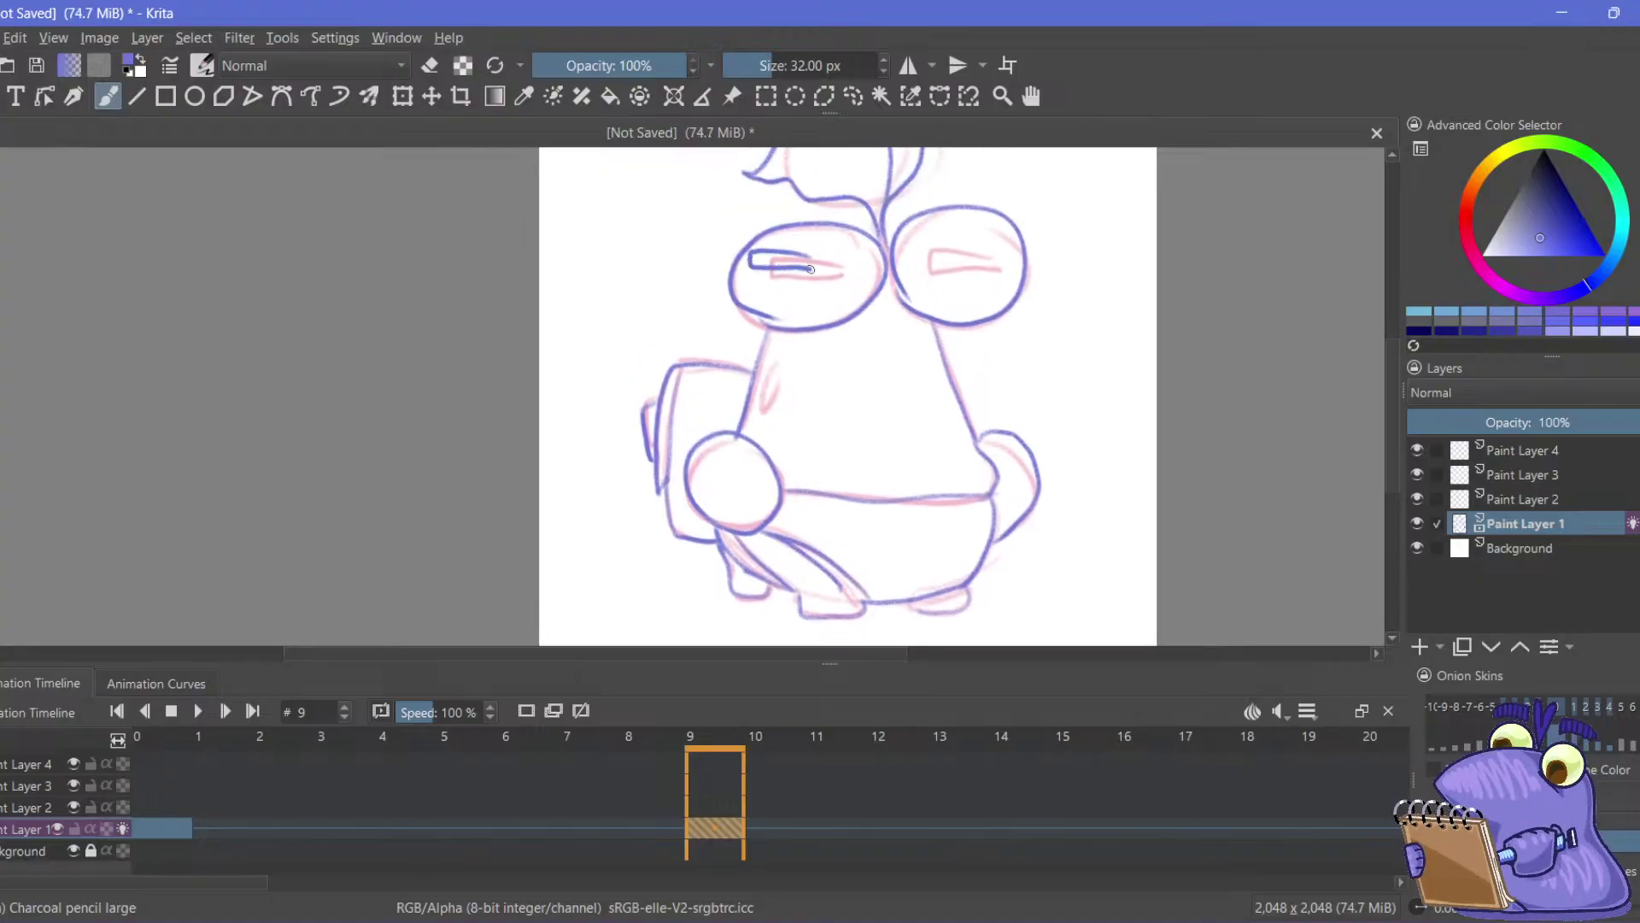
mouse_move(910, 242)
mouse_down()
mouse_move(929, 258)
mouse_move(966, 248)
mouse_up()
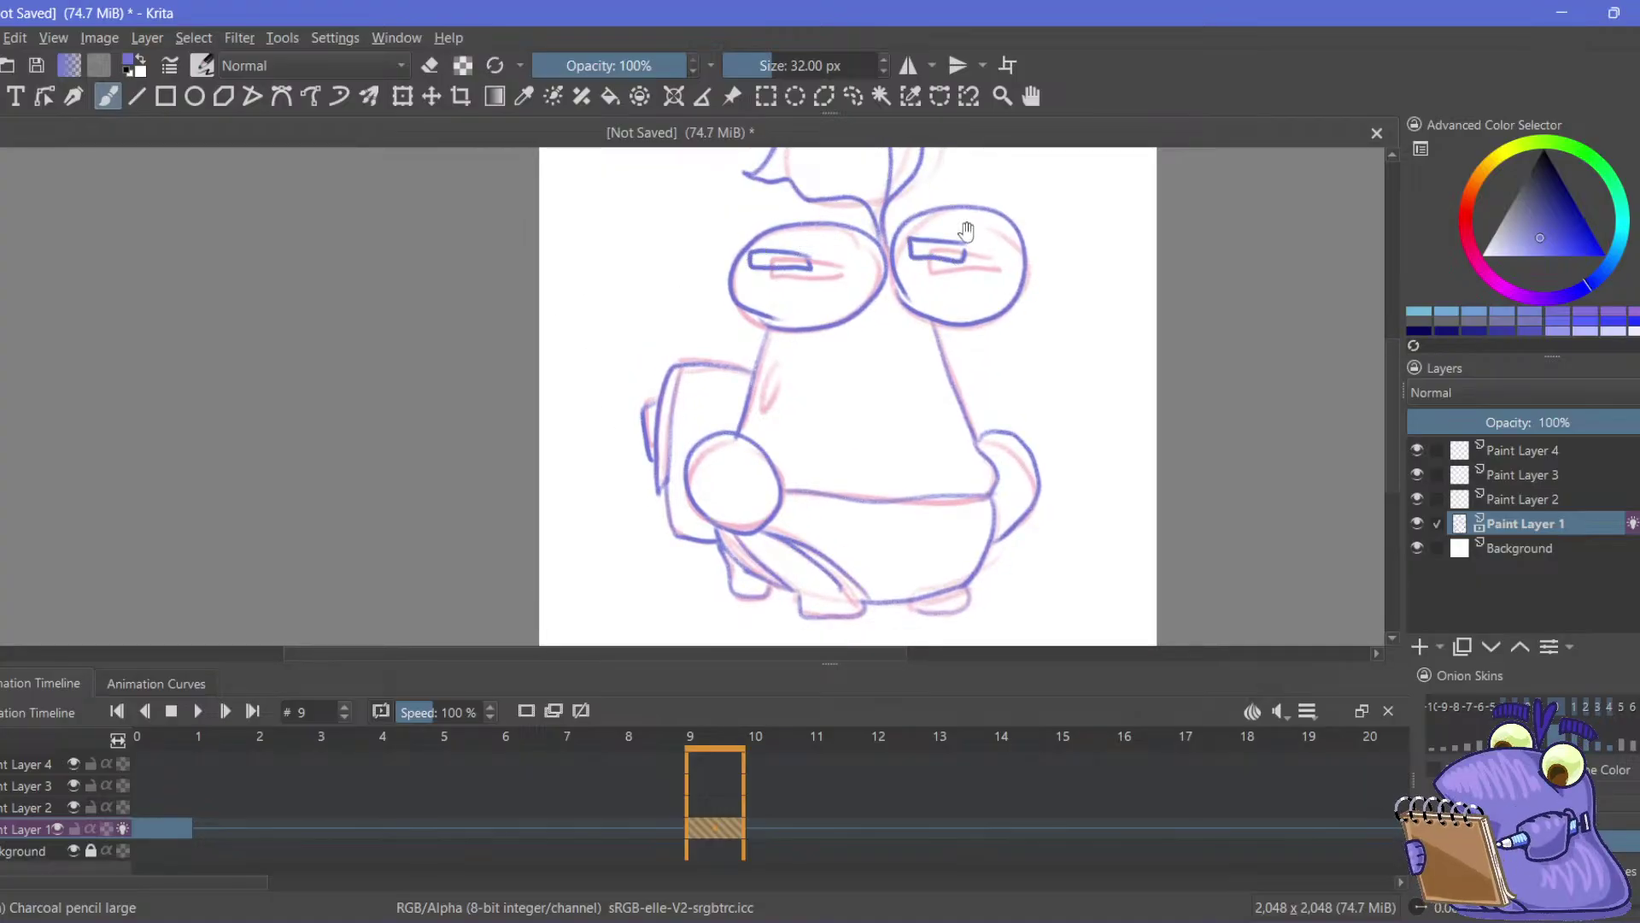
drag(530, 379, 549, 322)
drag(775, 314, 763, 356)
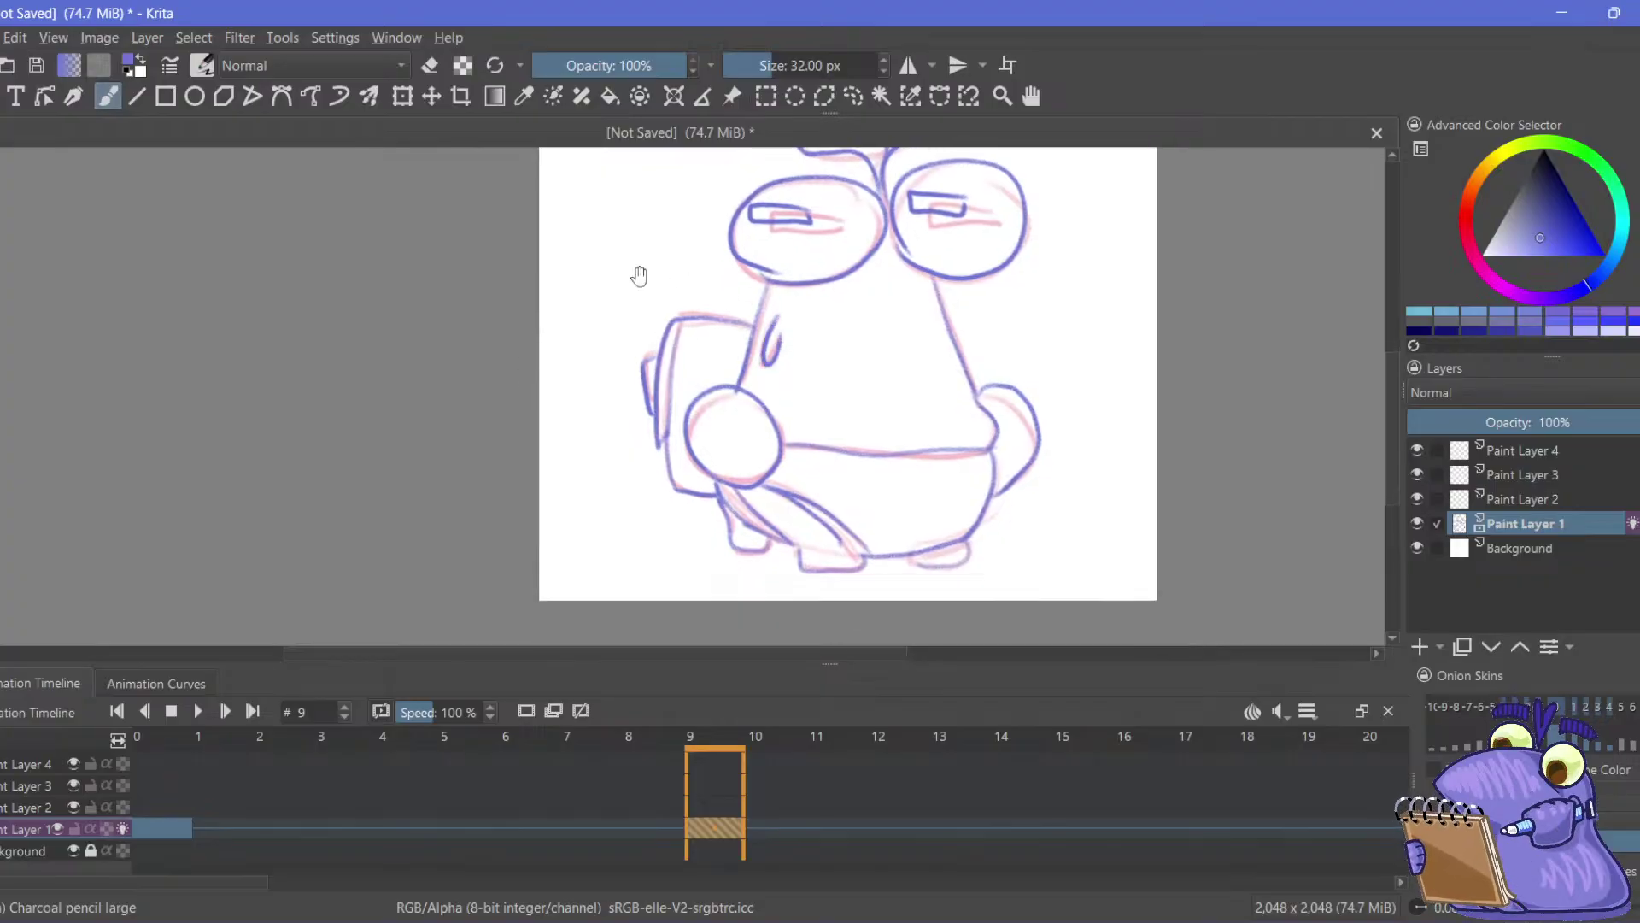
Copy the keyframe at frame 0 of Paint Layer 1 and paste it at frame 20
click(179, 830)
right_click(180, 830)
click(214, 692)
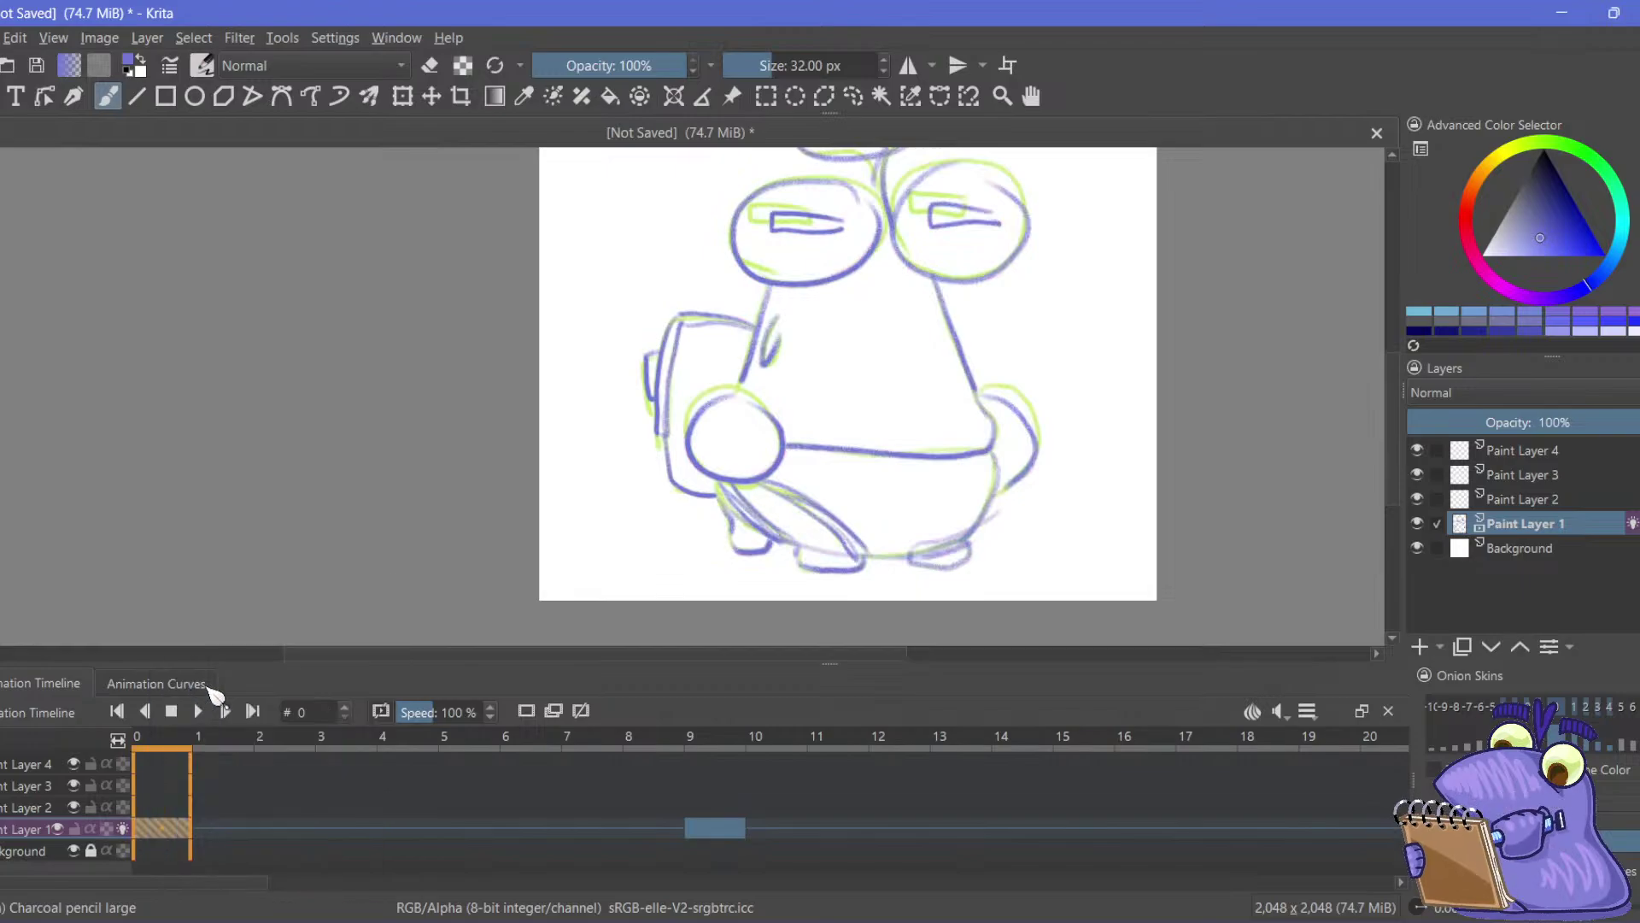
click(1331, 831)
right_click(1384, 833)
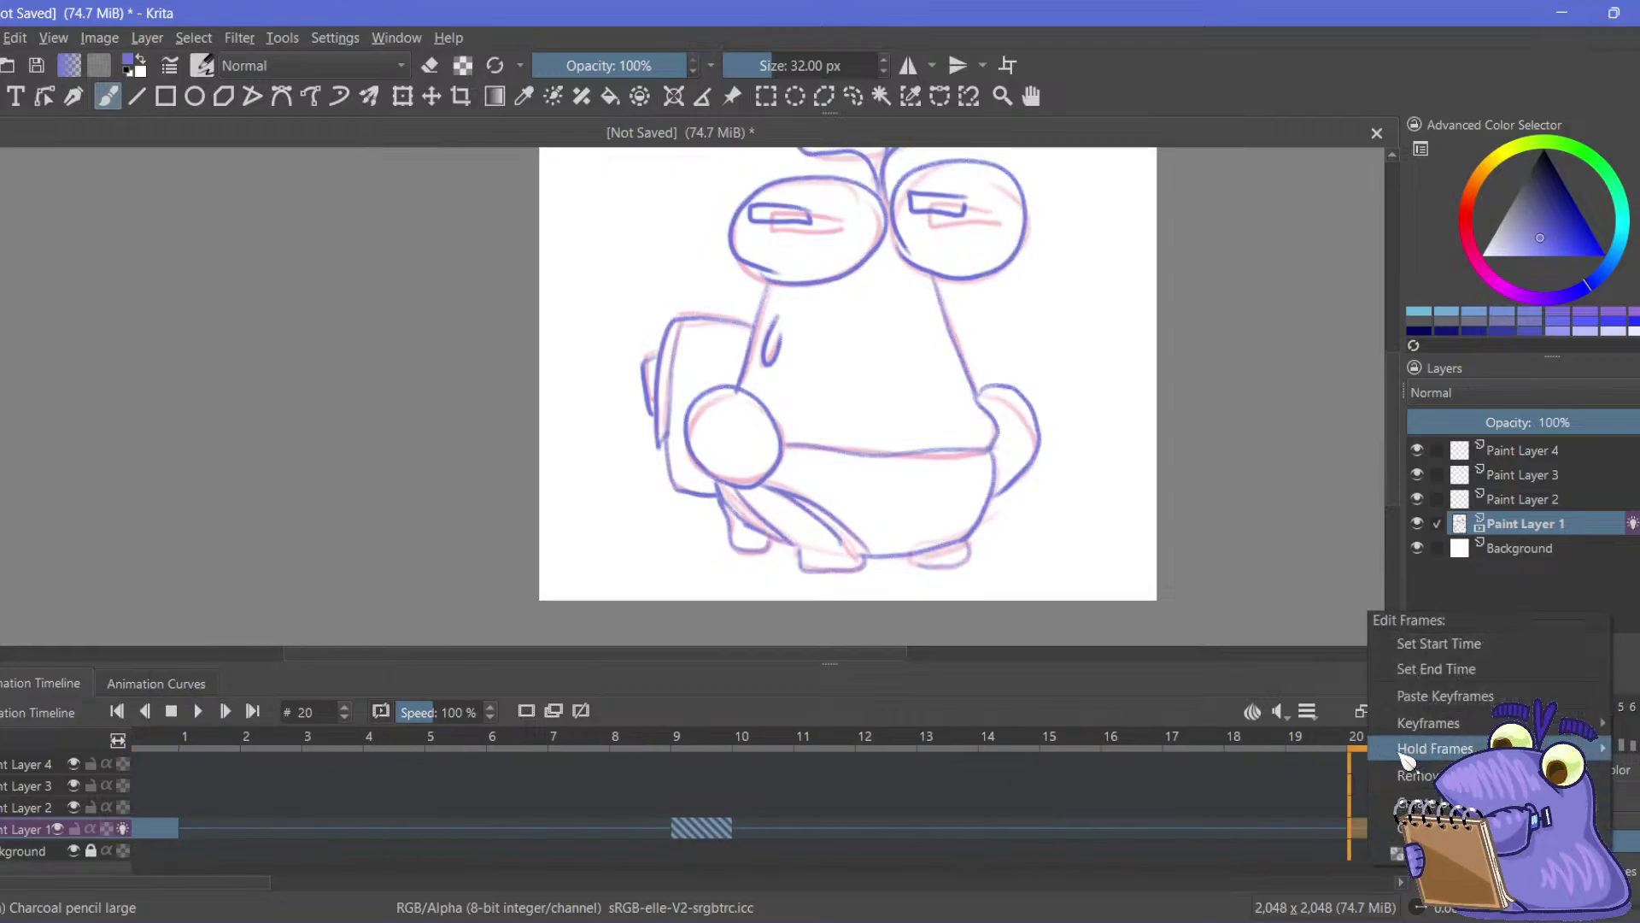
click(1418, 726)
Play the animation and lower its frame rate to 15 while it runs
click(196, 714)
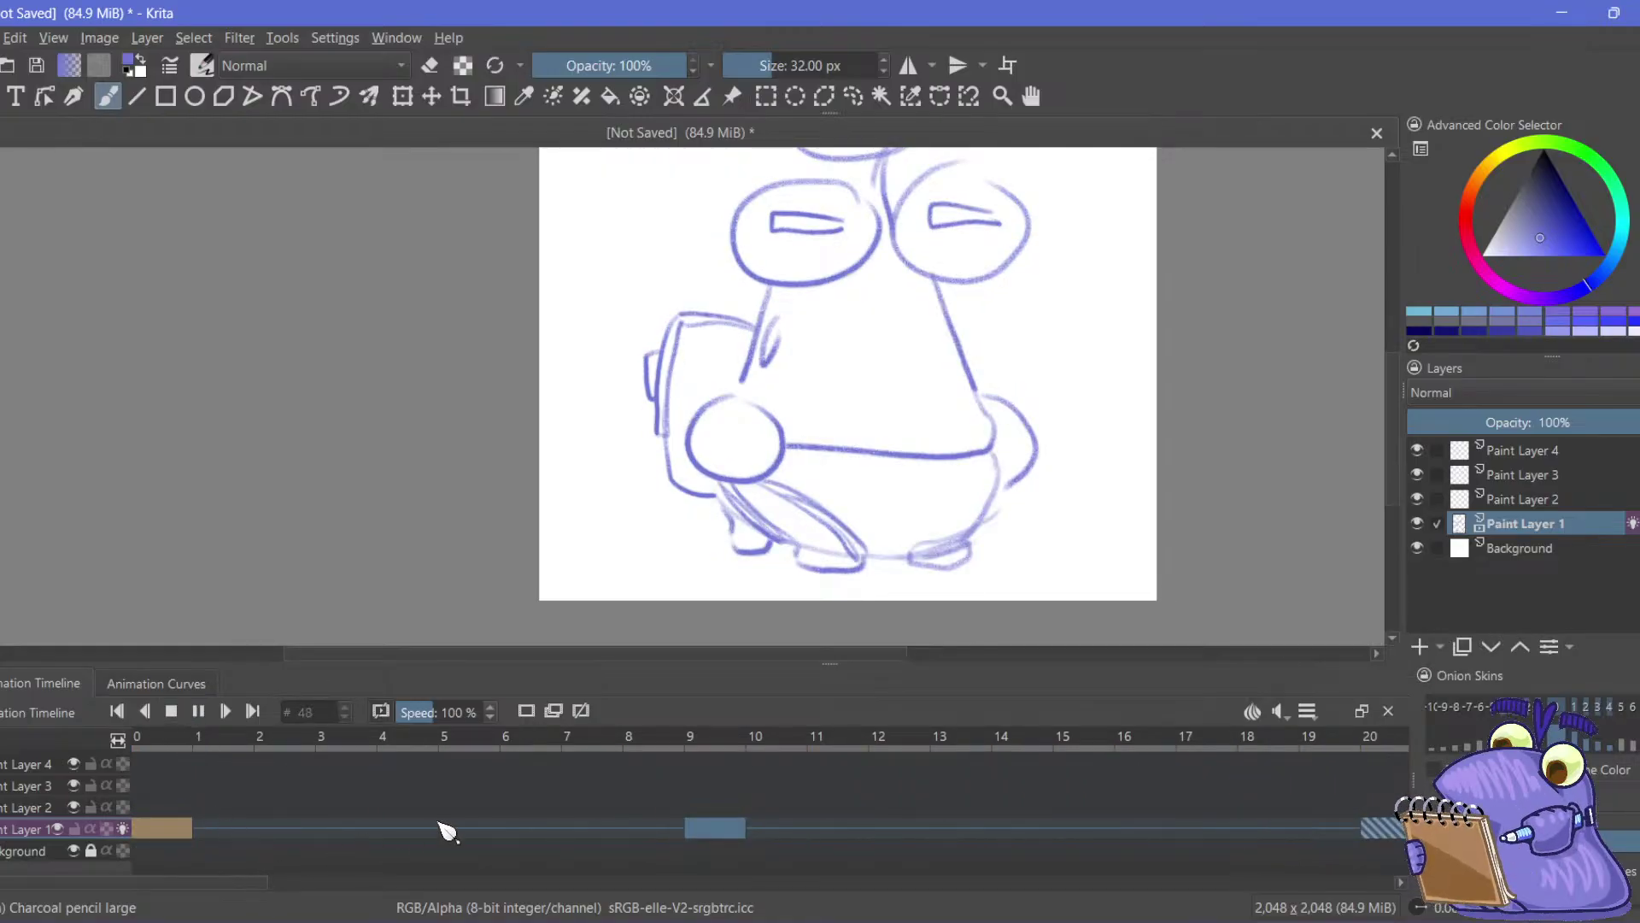
click(1321, 714)
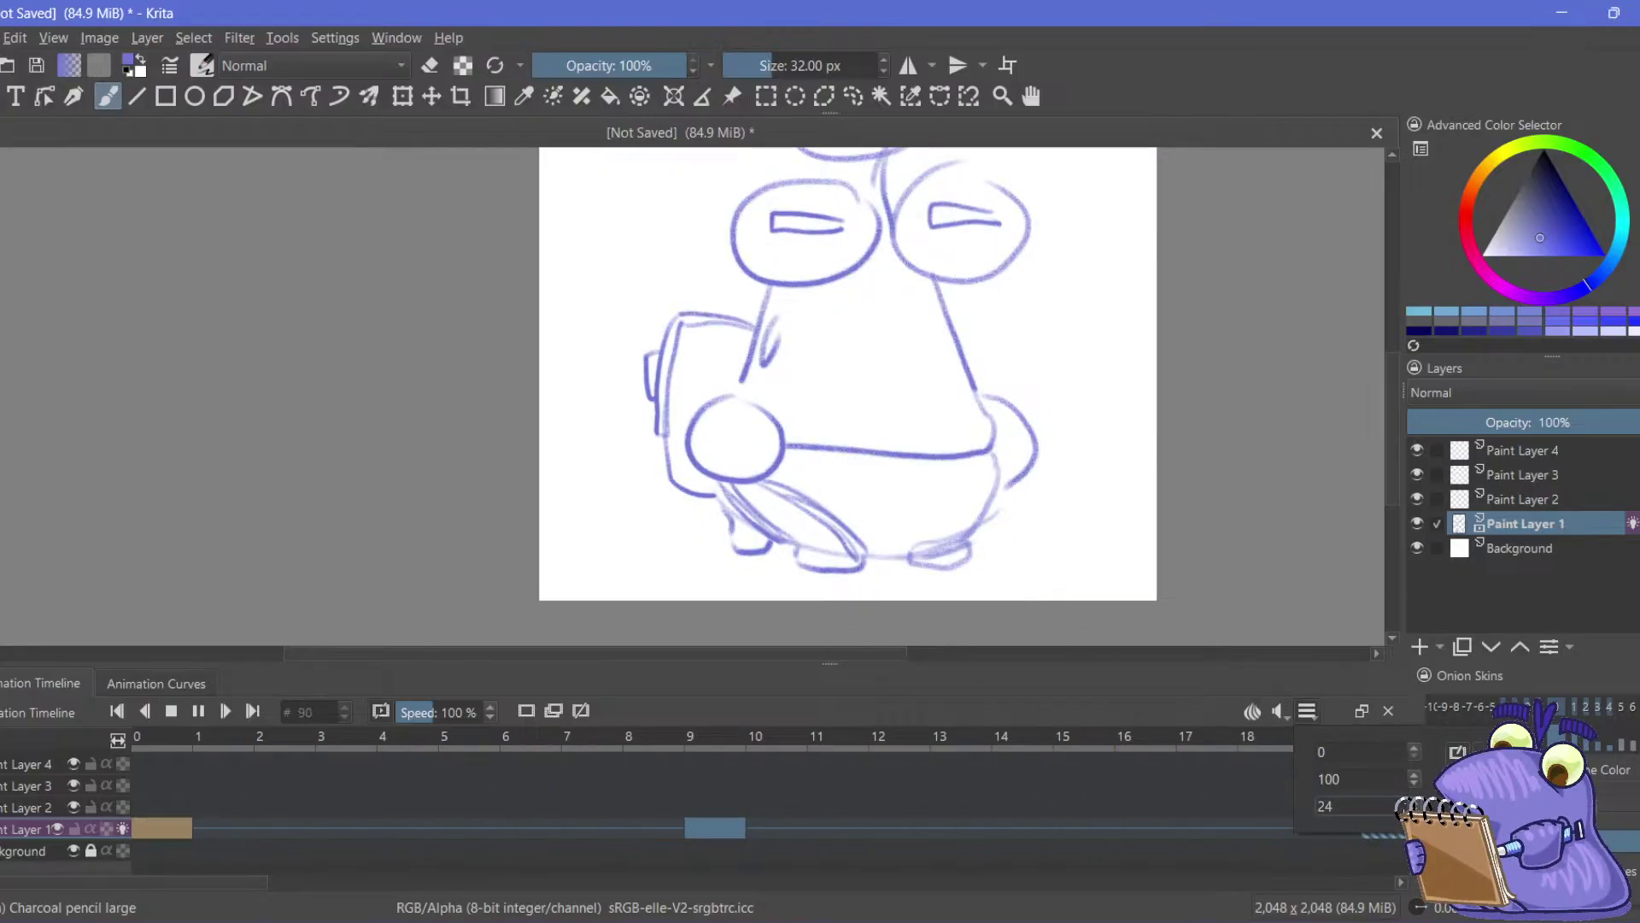
key(Down)
key(Down)
key(Down)
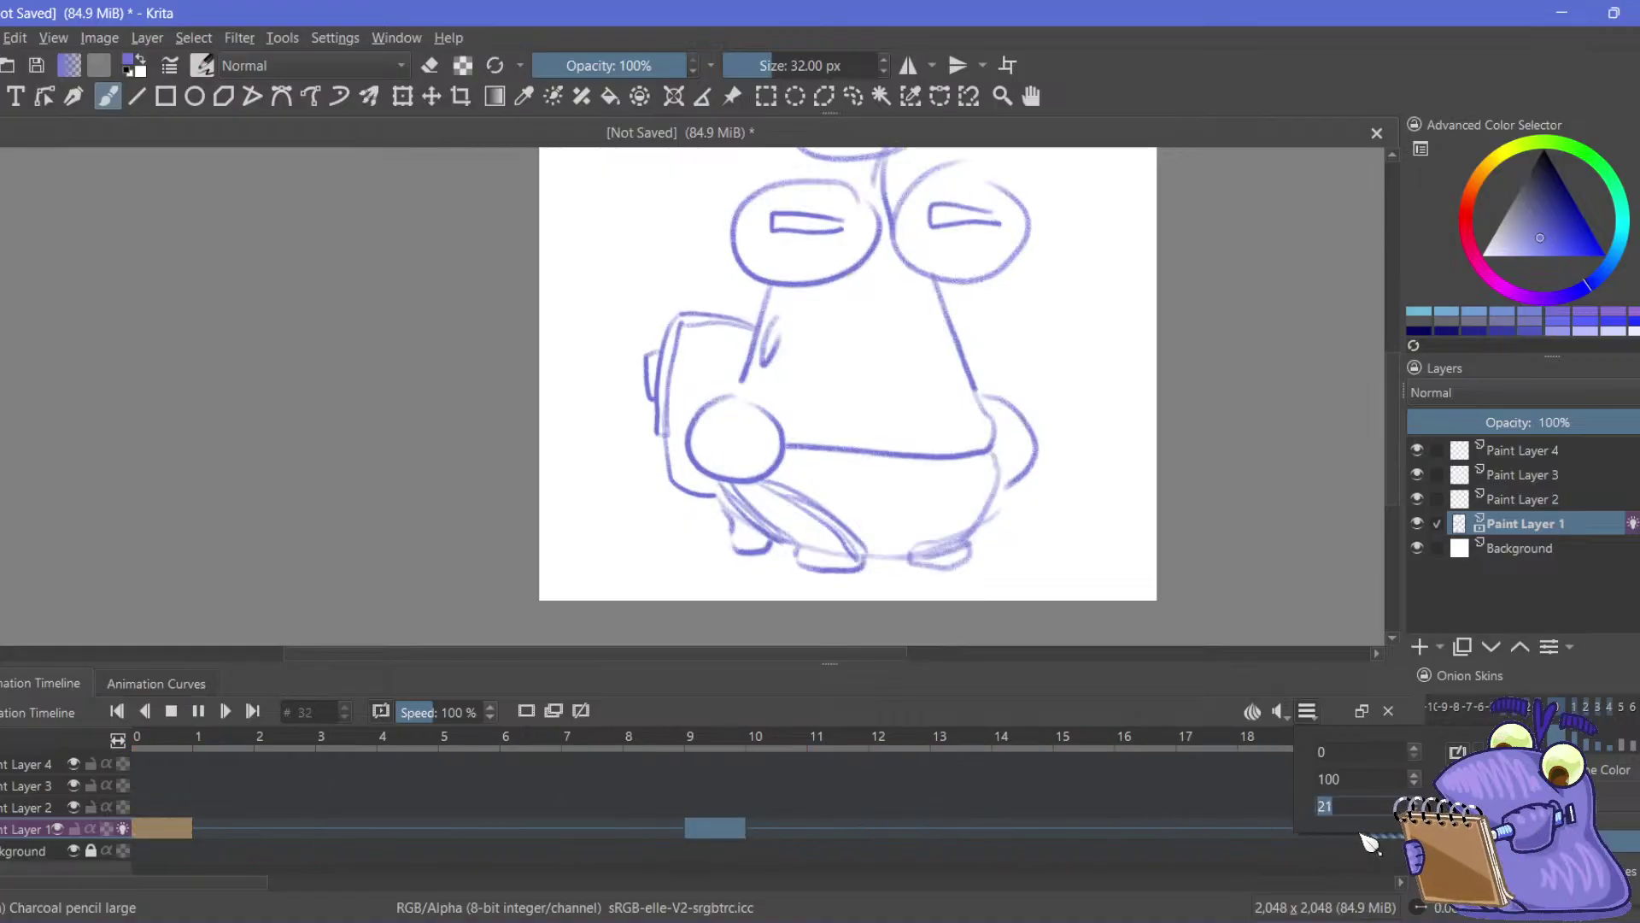
key(Down)
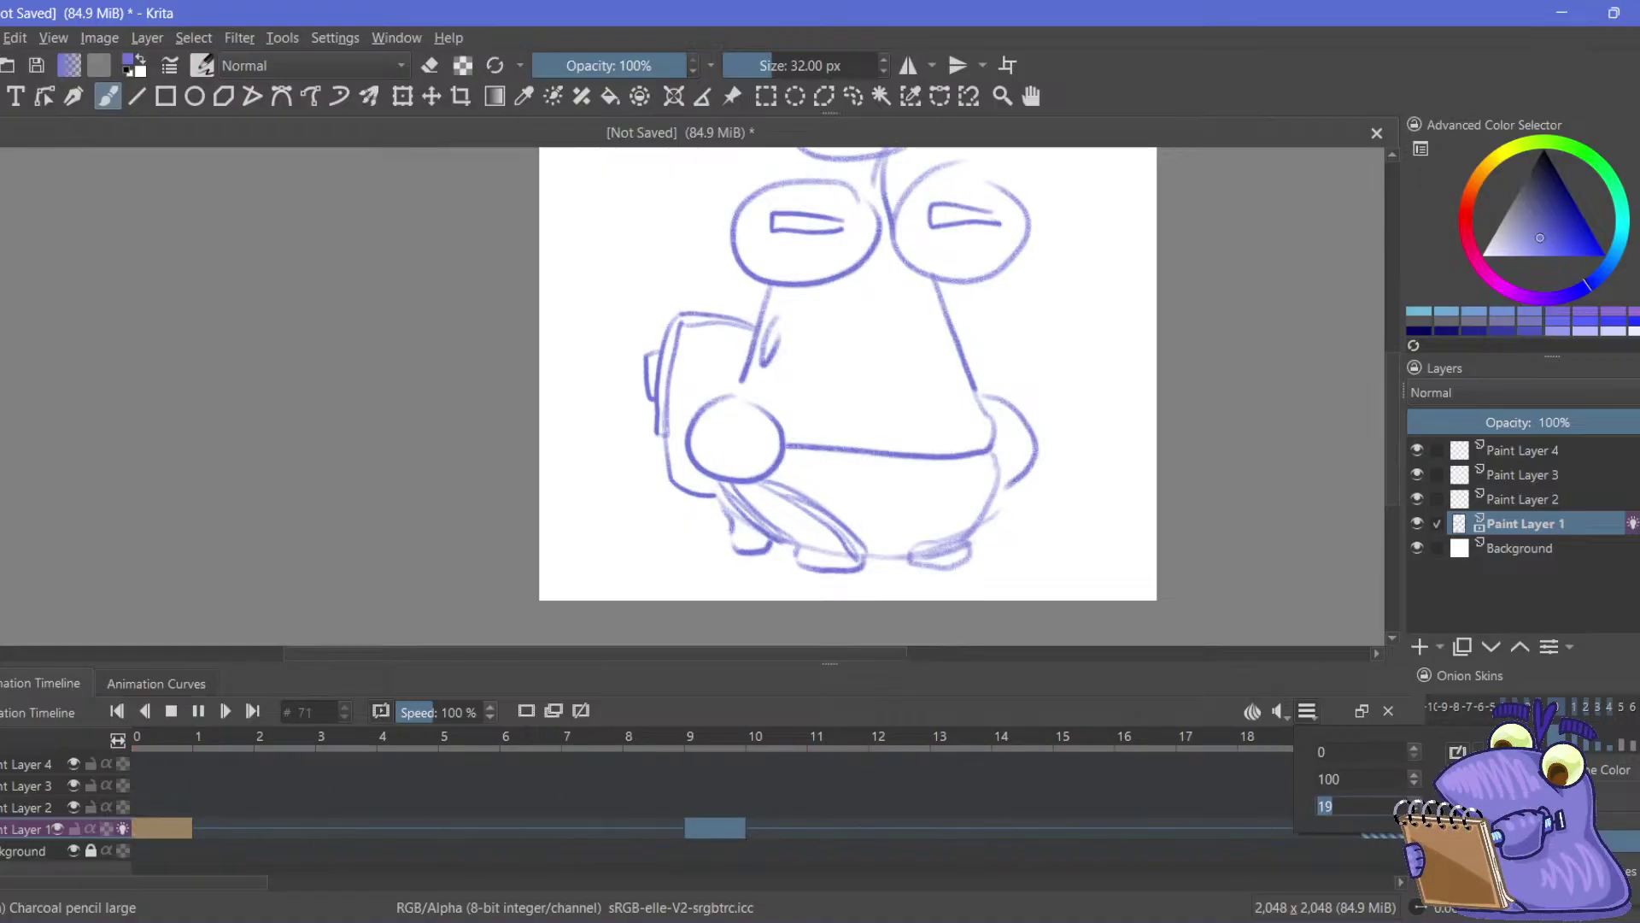
key(Down)
key(Down)
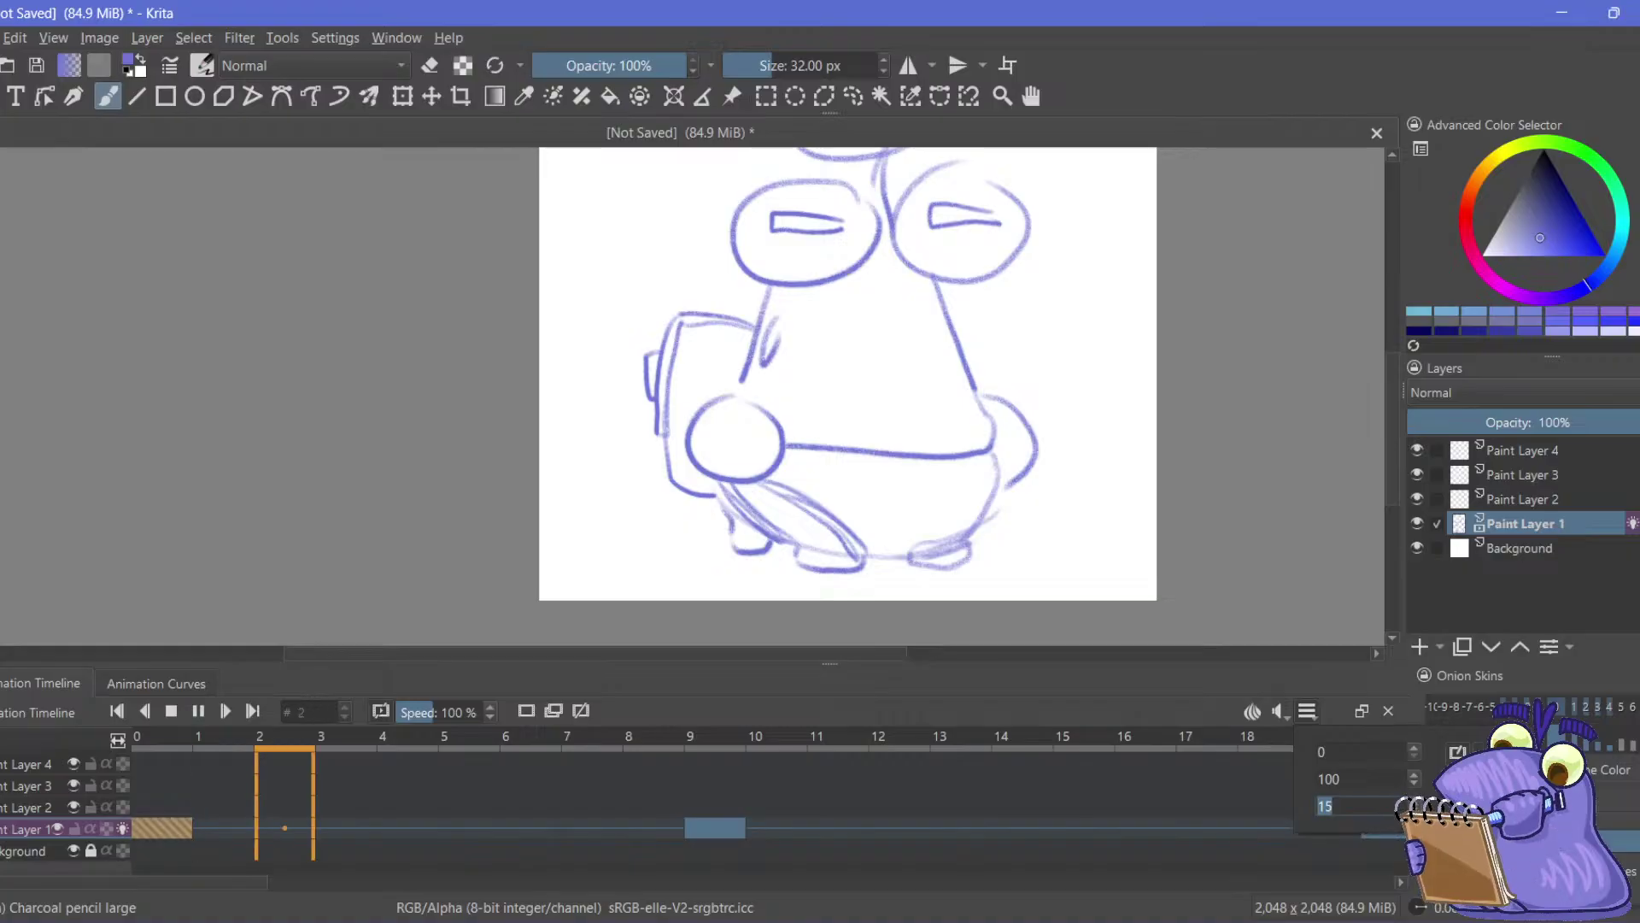
click(1265, 692)
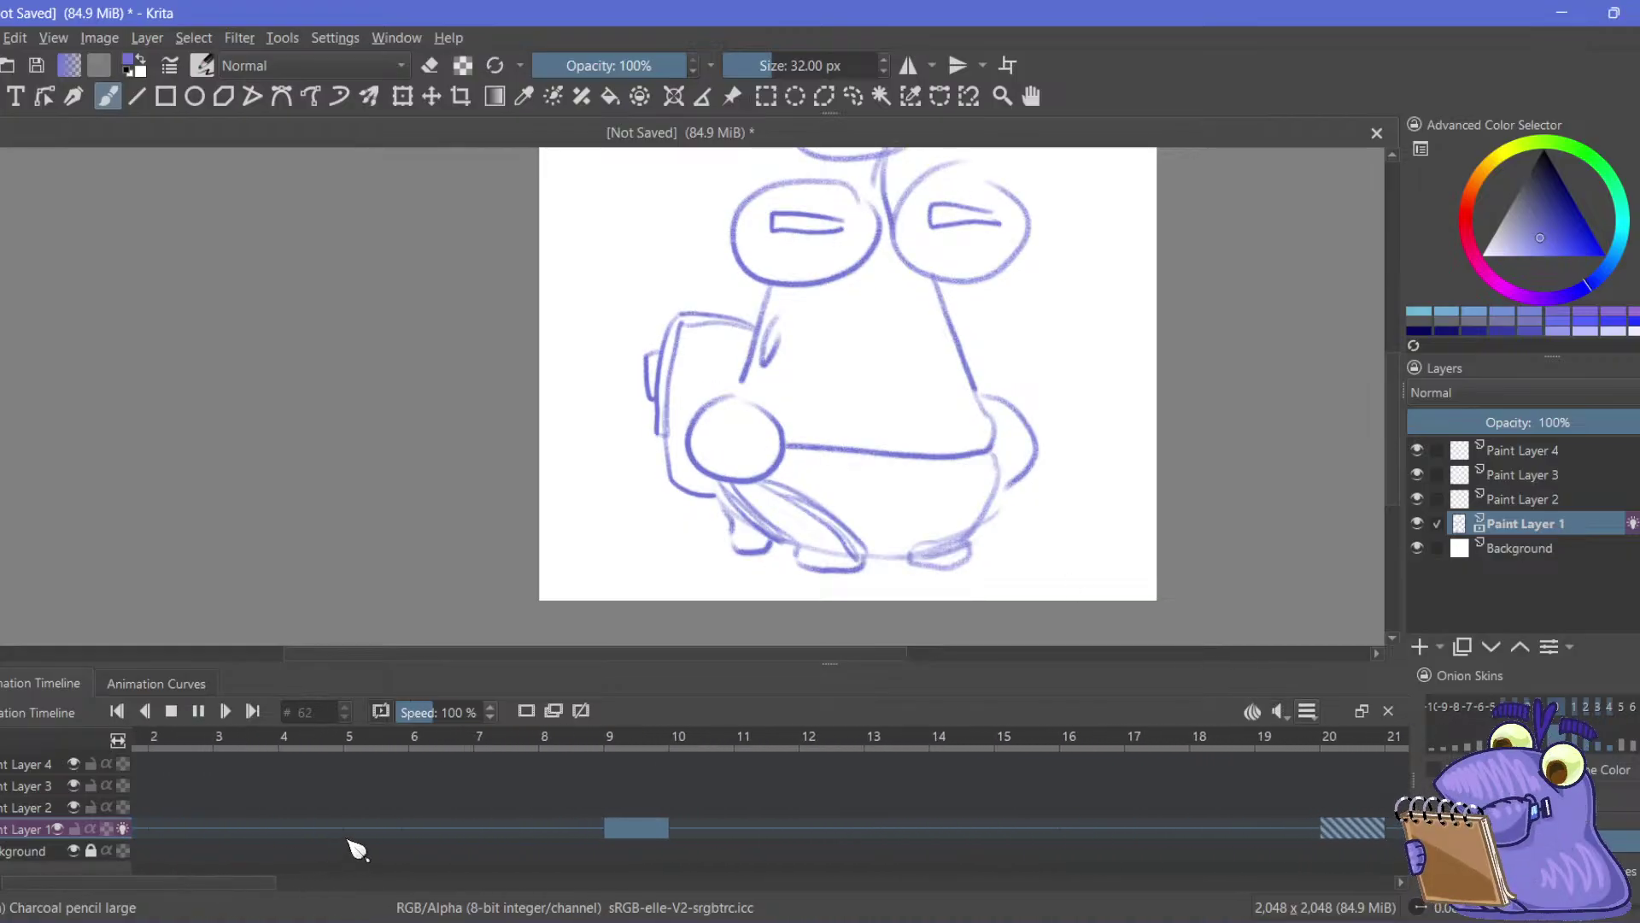
Stop playback and go to the keyframe at frame 20 on Paint Layer 1
key(space)
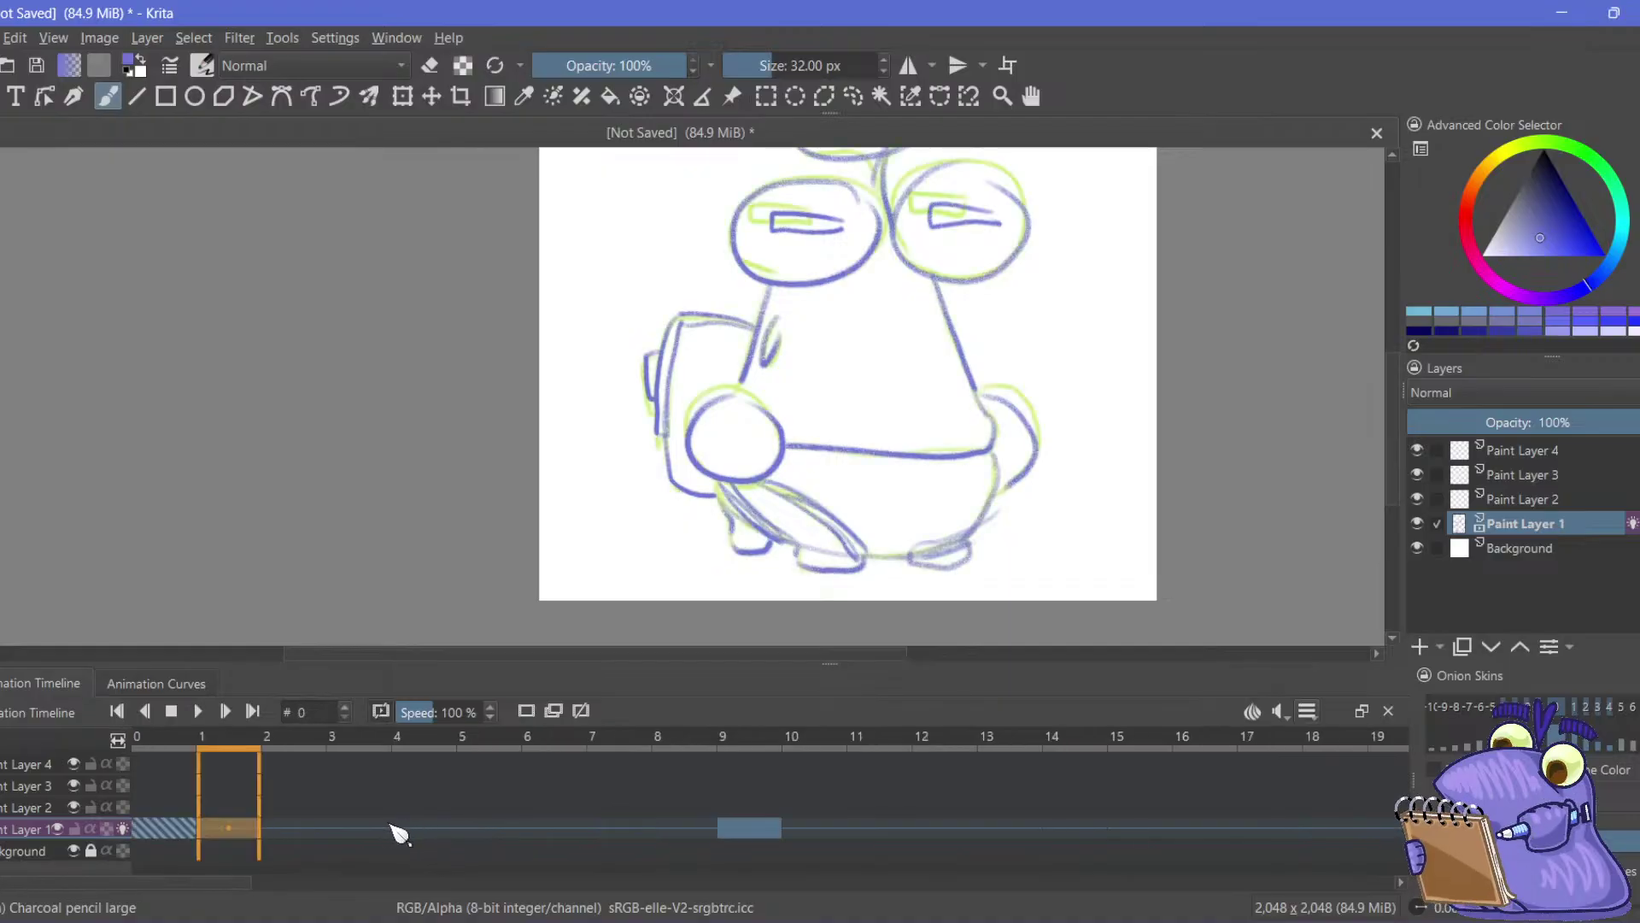
drag(186, 899, 289, 897)
click(220, 835)
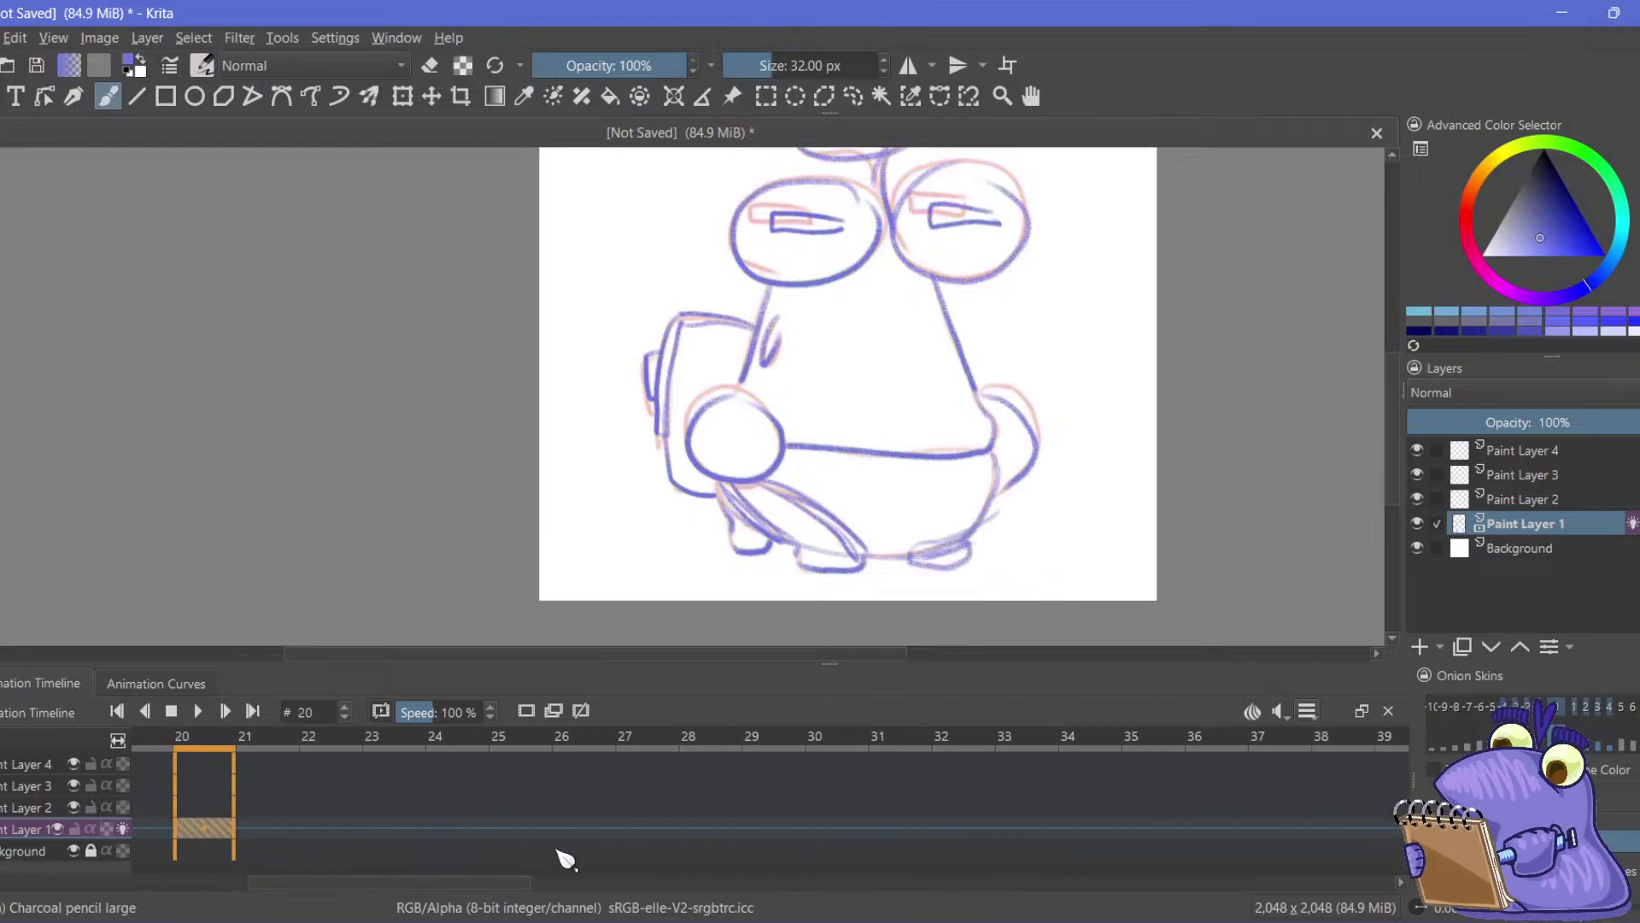
Set the animation's end frame to 60
click(647, 833)
click(769, 833)
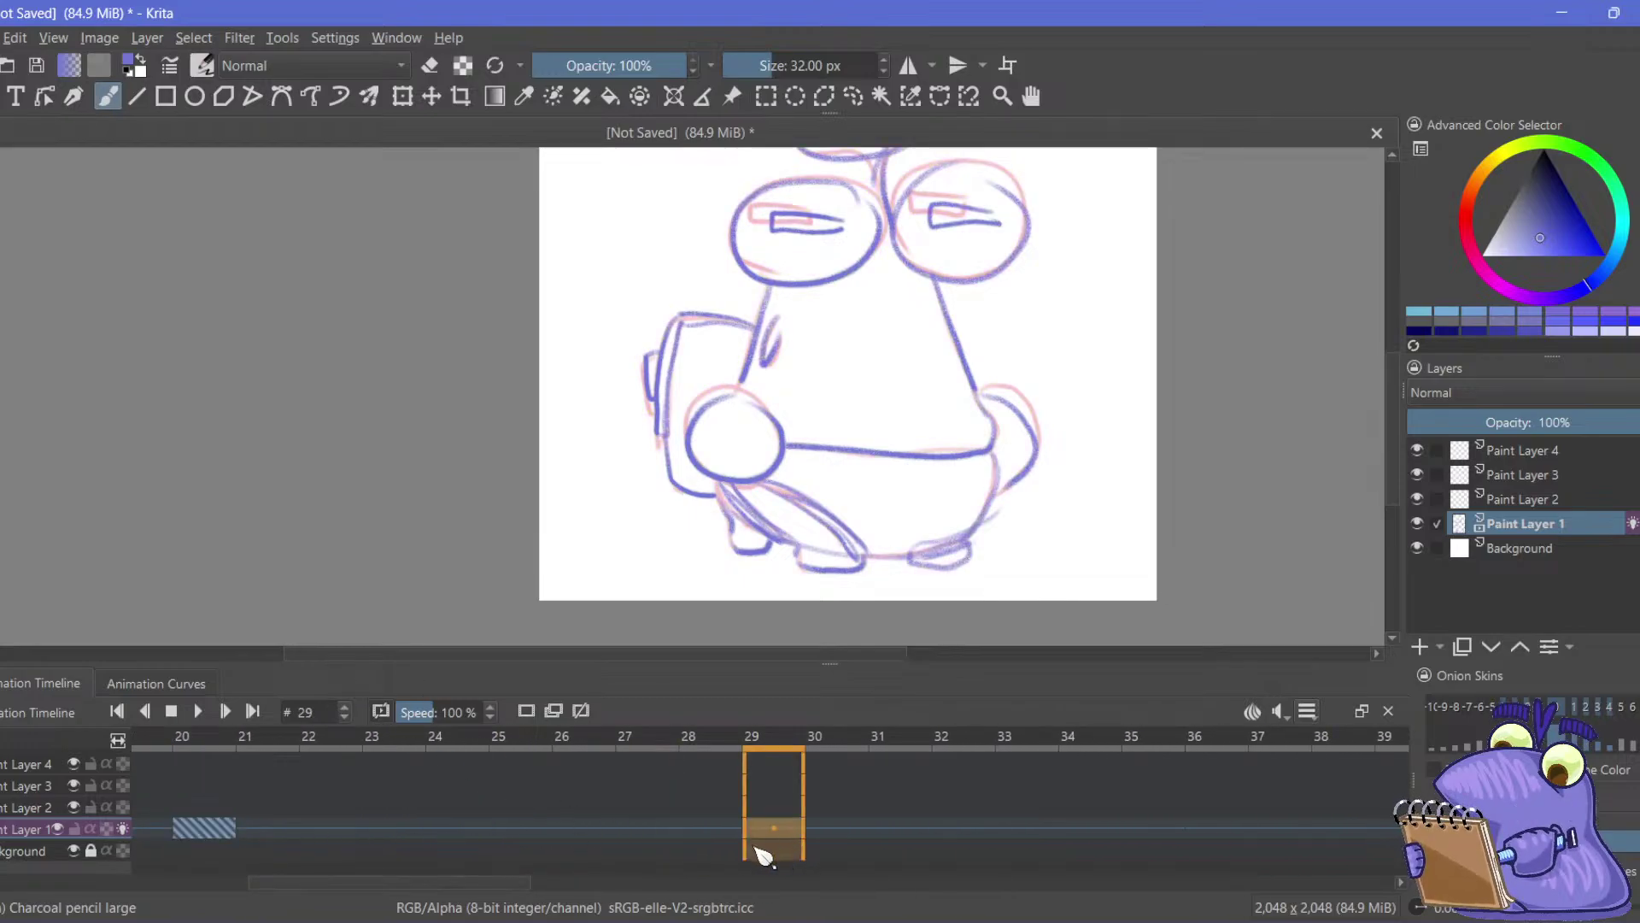
scroll(427, 888, down, 3)
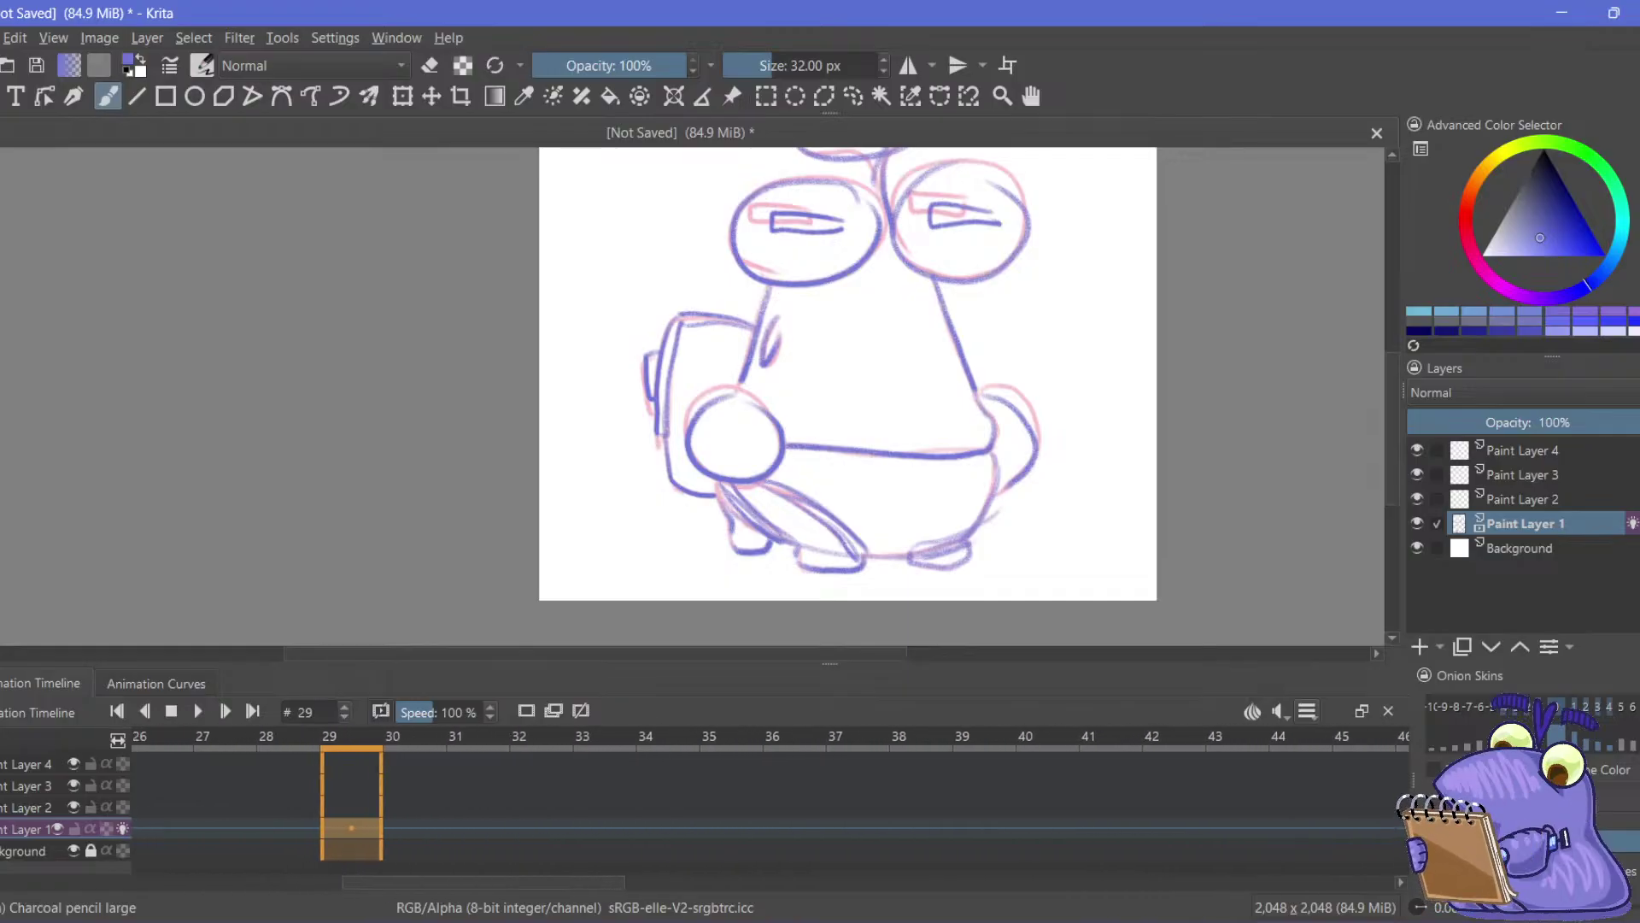
scroll(769, 803, down, 3)
scroll(769, 803, down, 3)
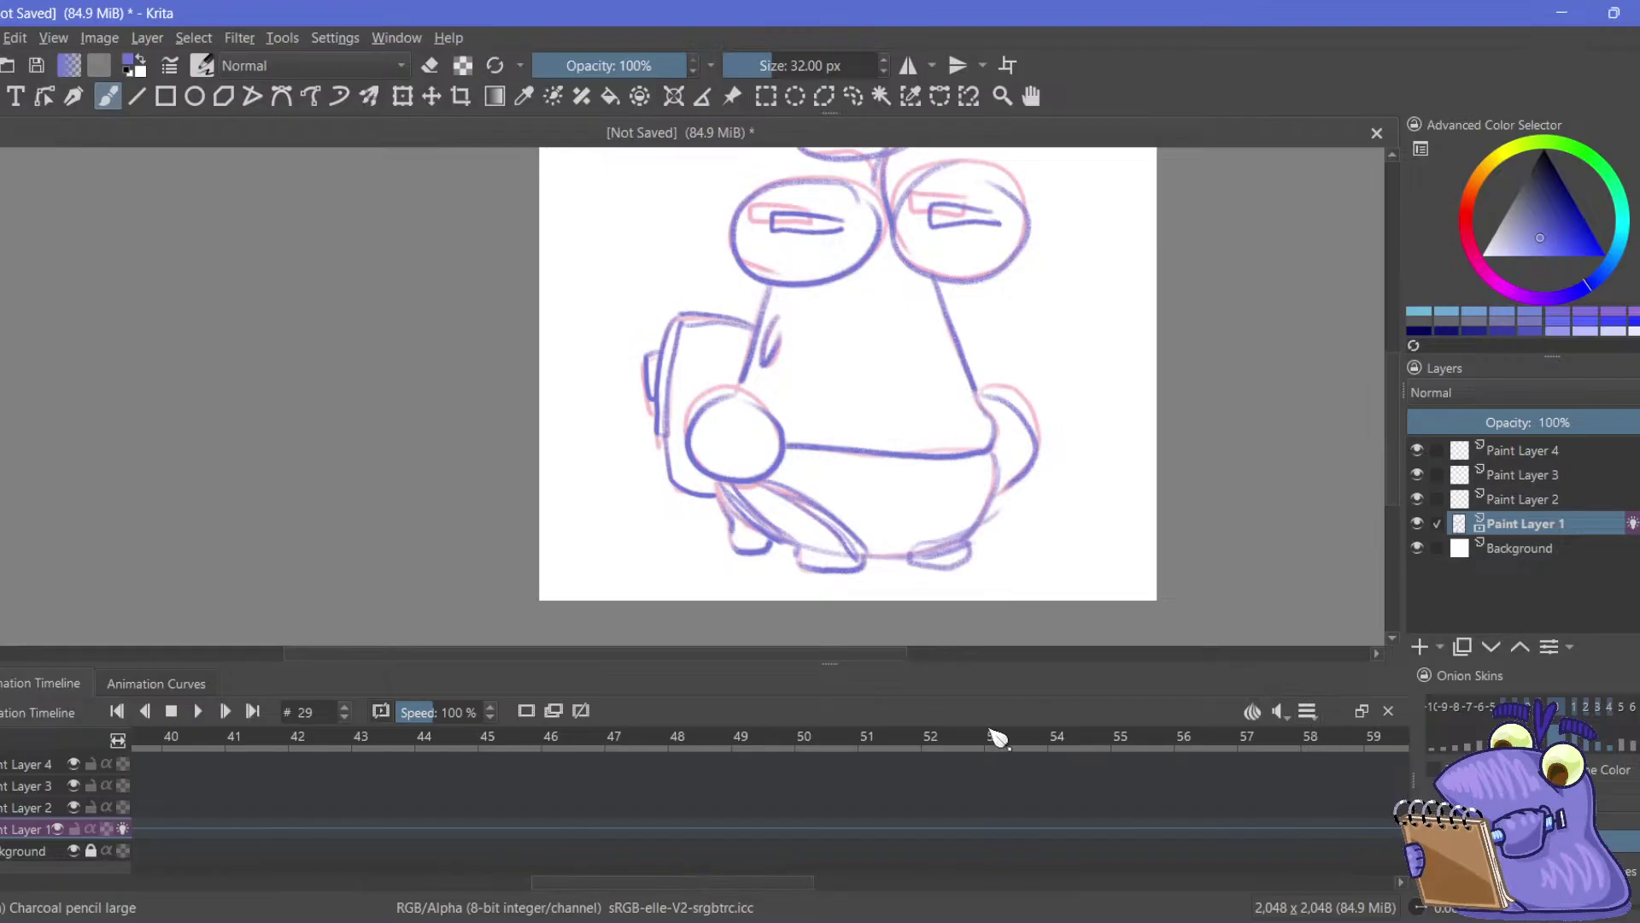
scroll(819, 849, down, 1)
click(1308, 713)
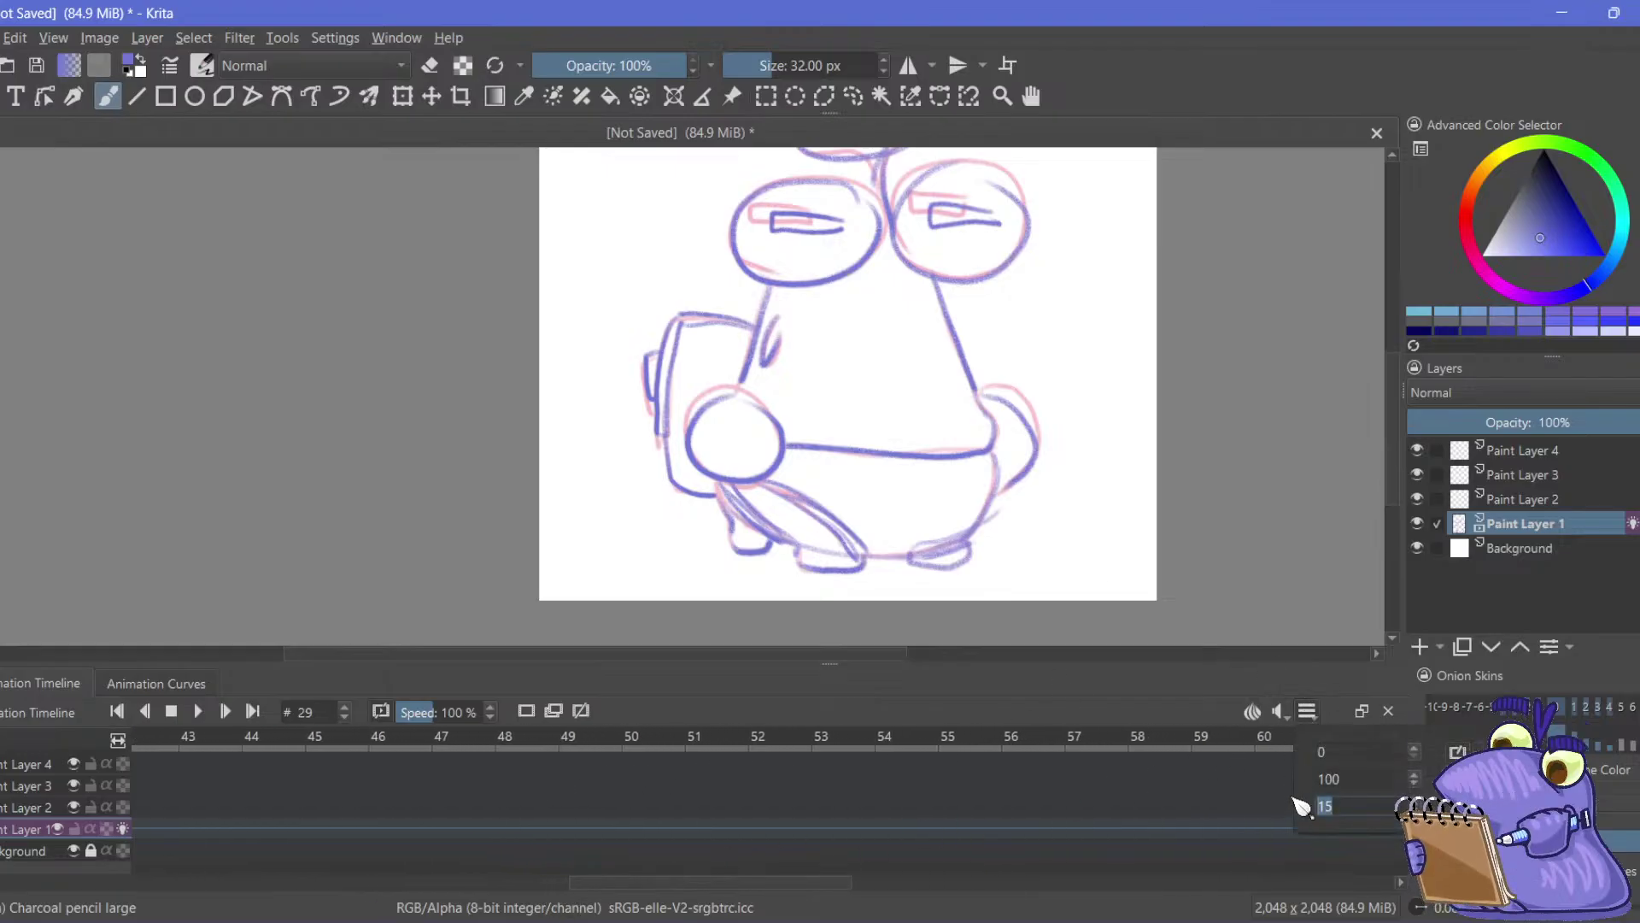
text(1)
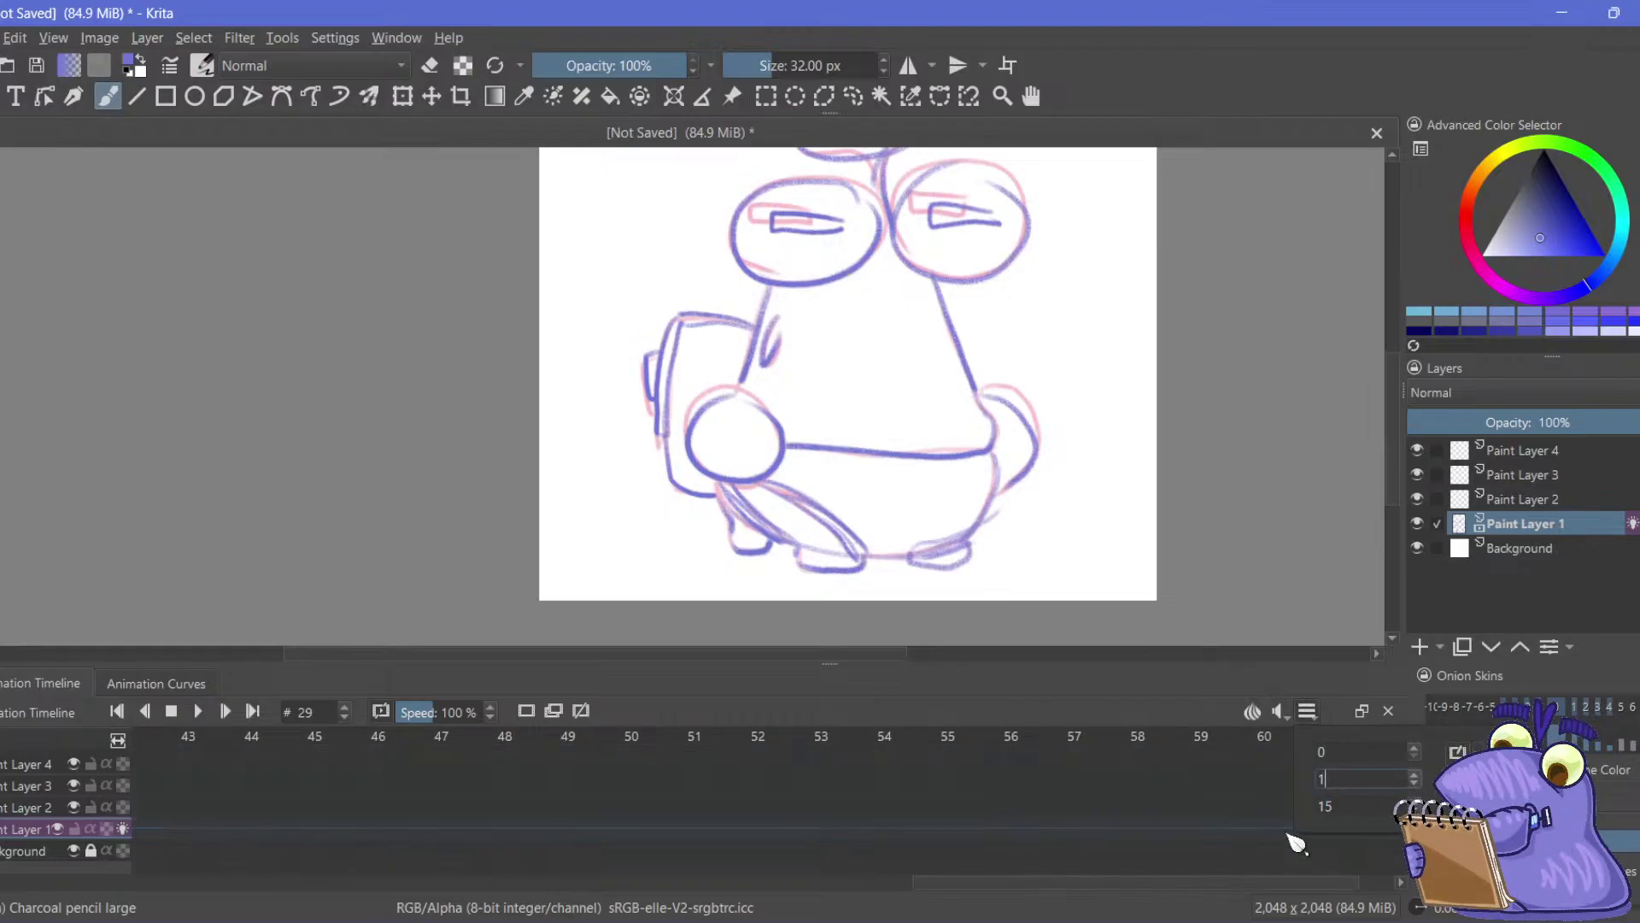
text(0)
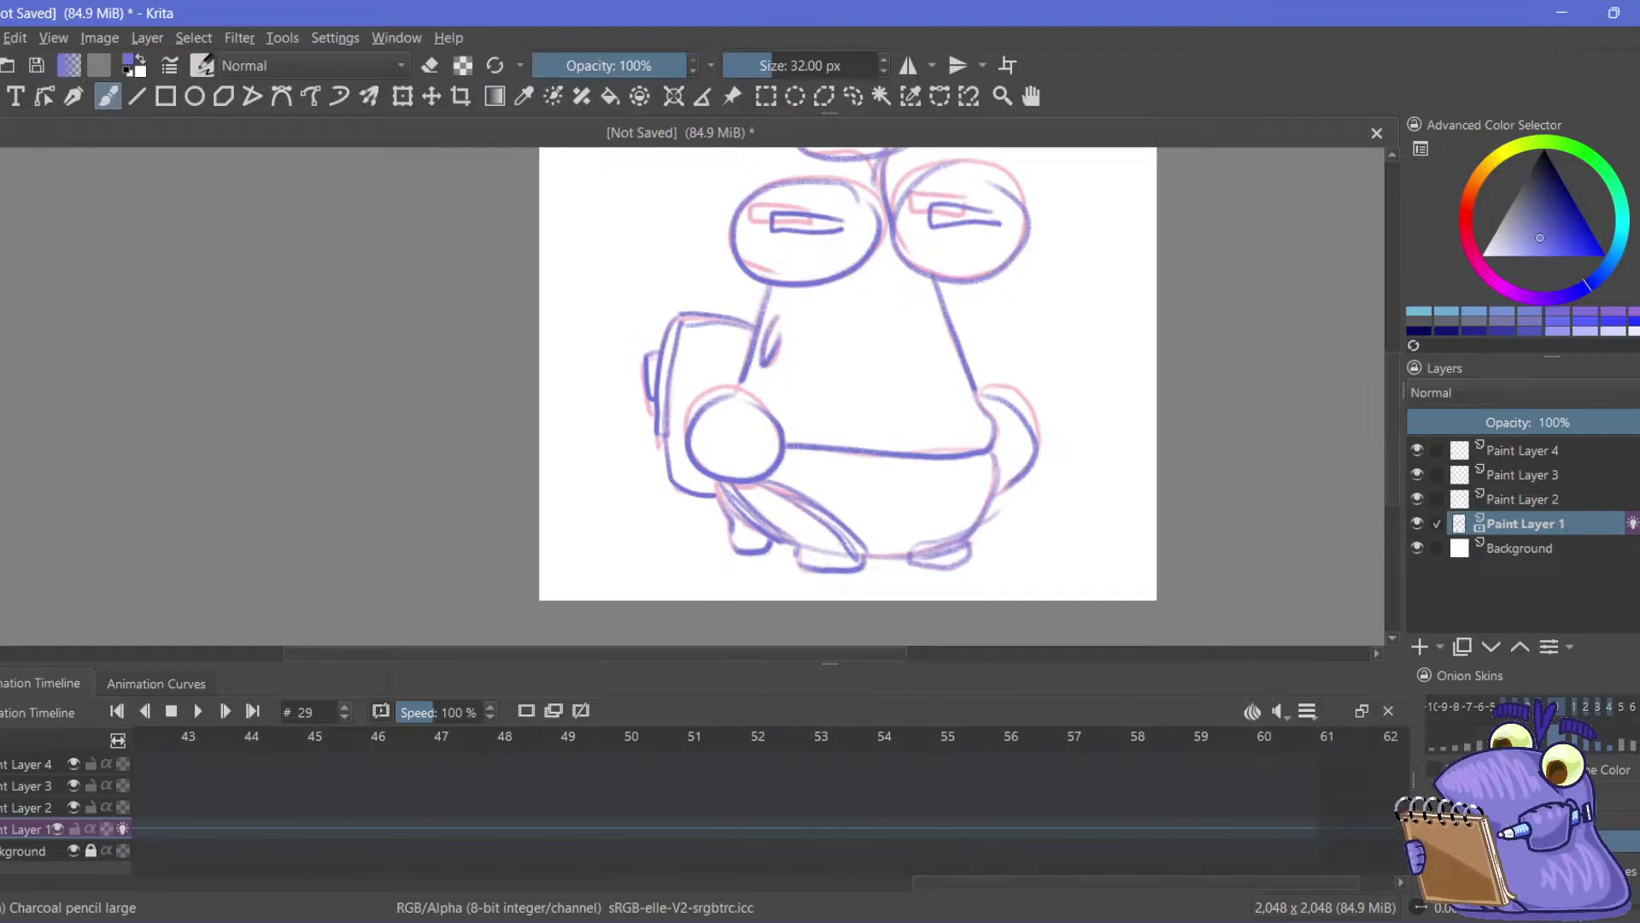
Go to frame 45 on Paint Layer 1 and choose the Ink-4 Pen Rough brush preset
mouse_move(483, 427)
mouse_down()
mouse_move(479, 414)
mouse_move(486, 441)
mouse_up()
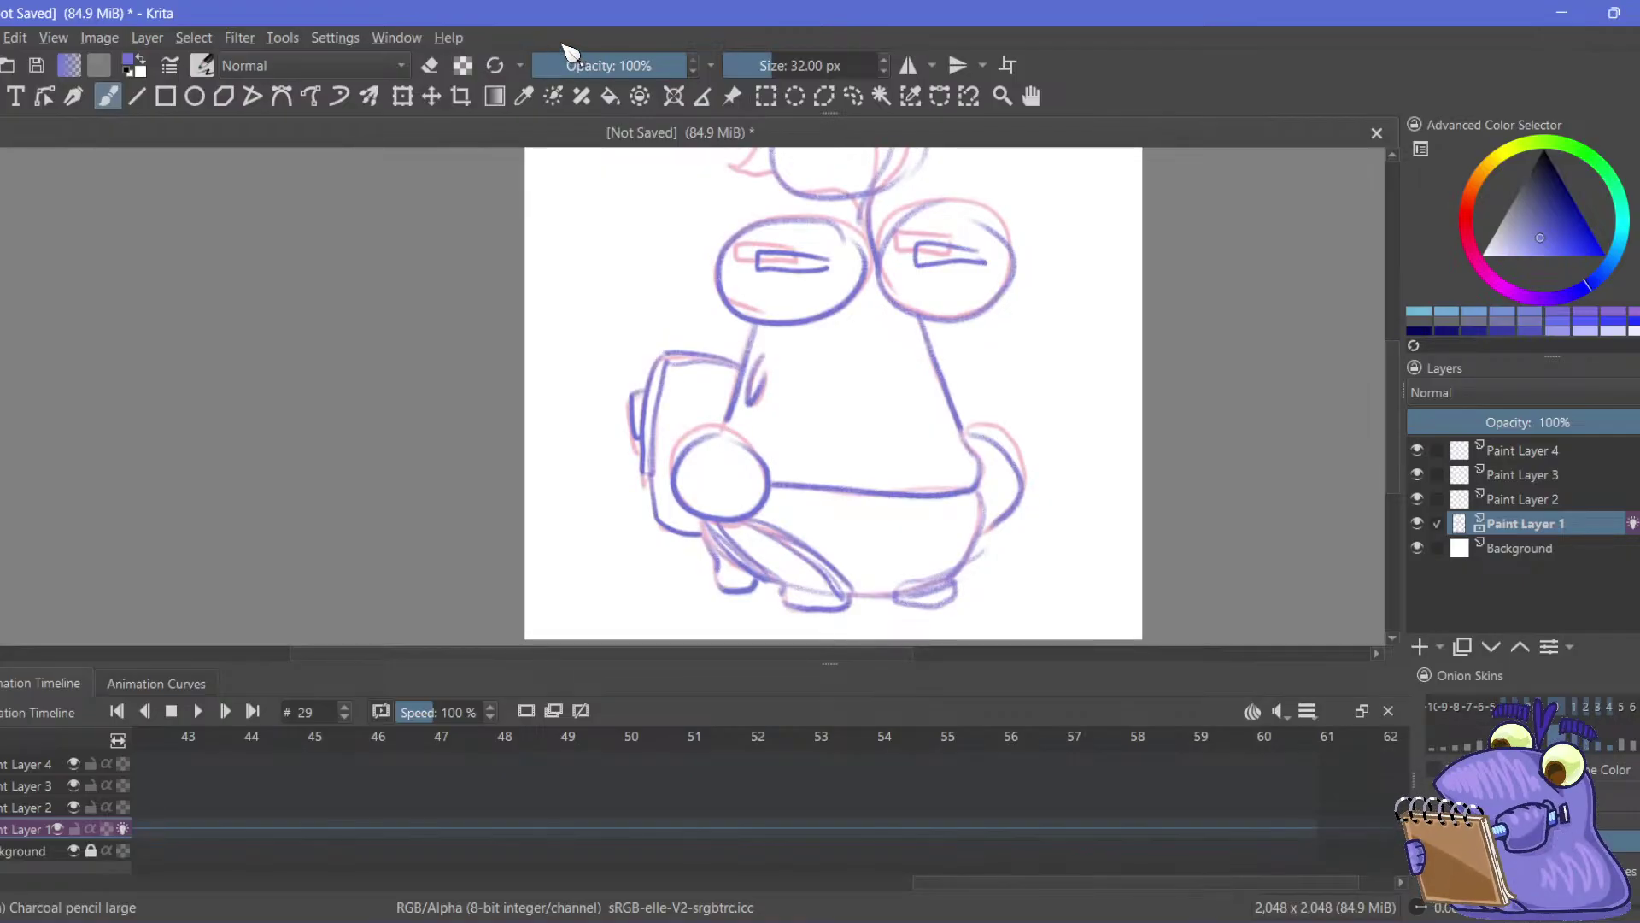
drag(518, 321, 523, 340)
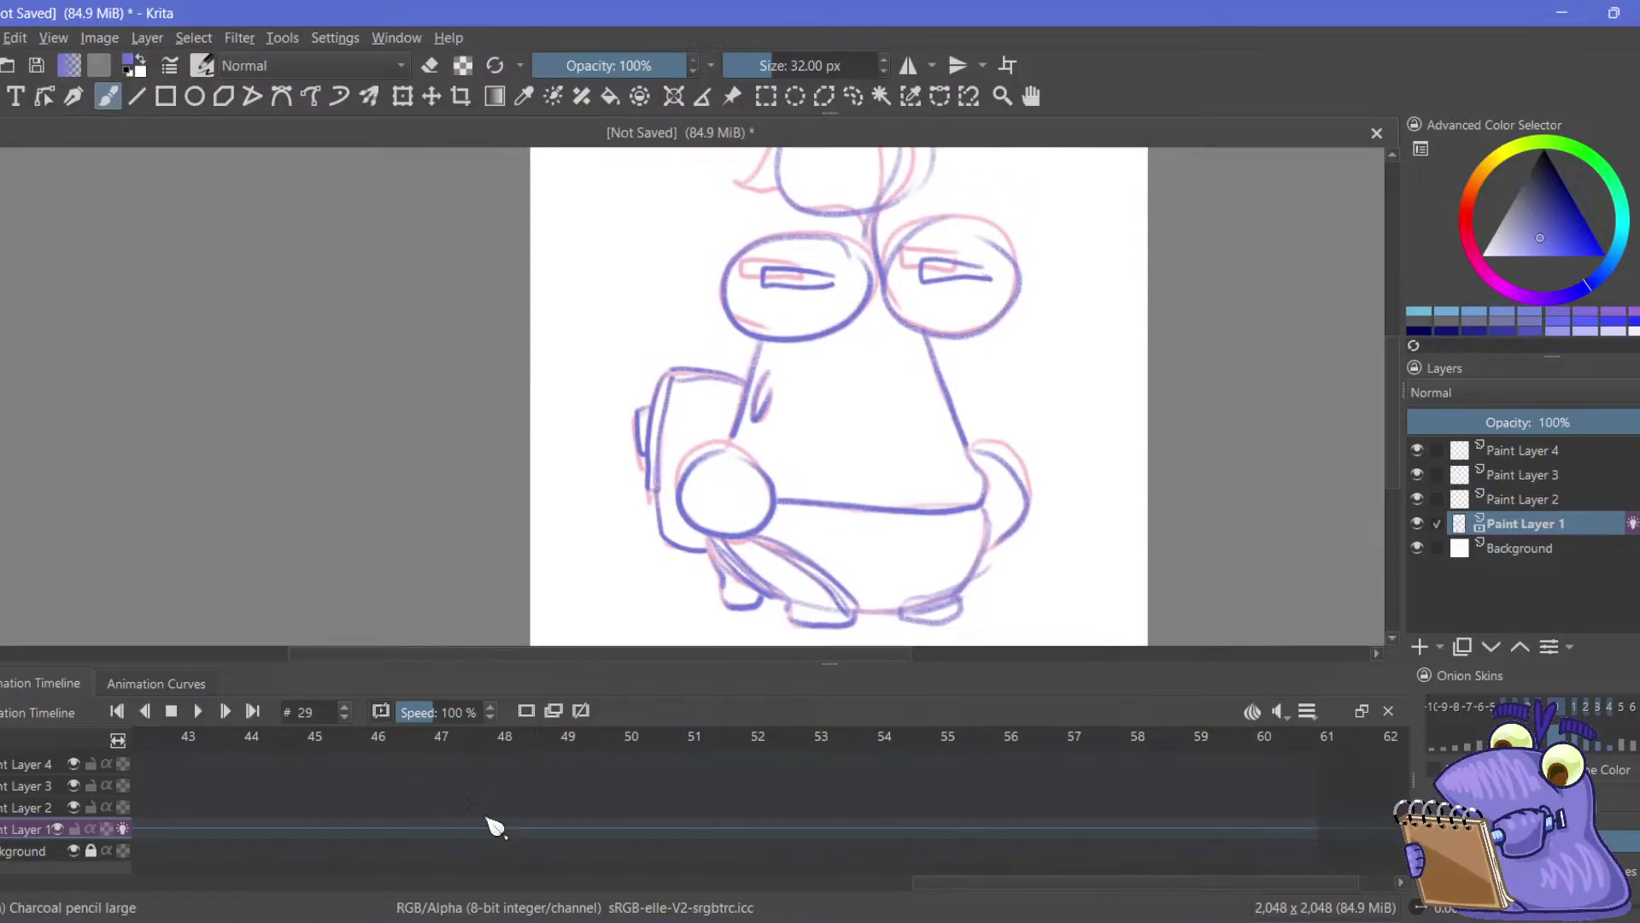
click(331, 832)
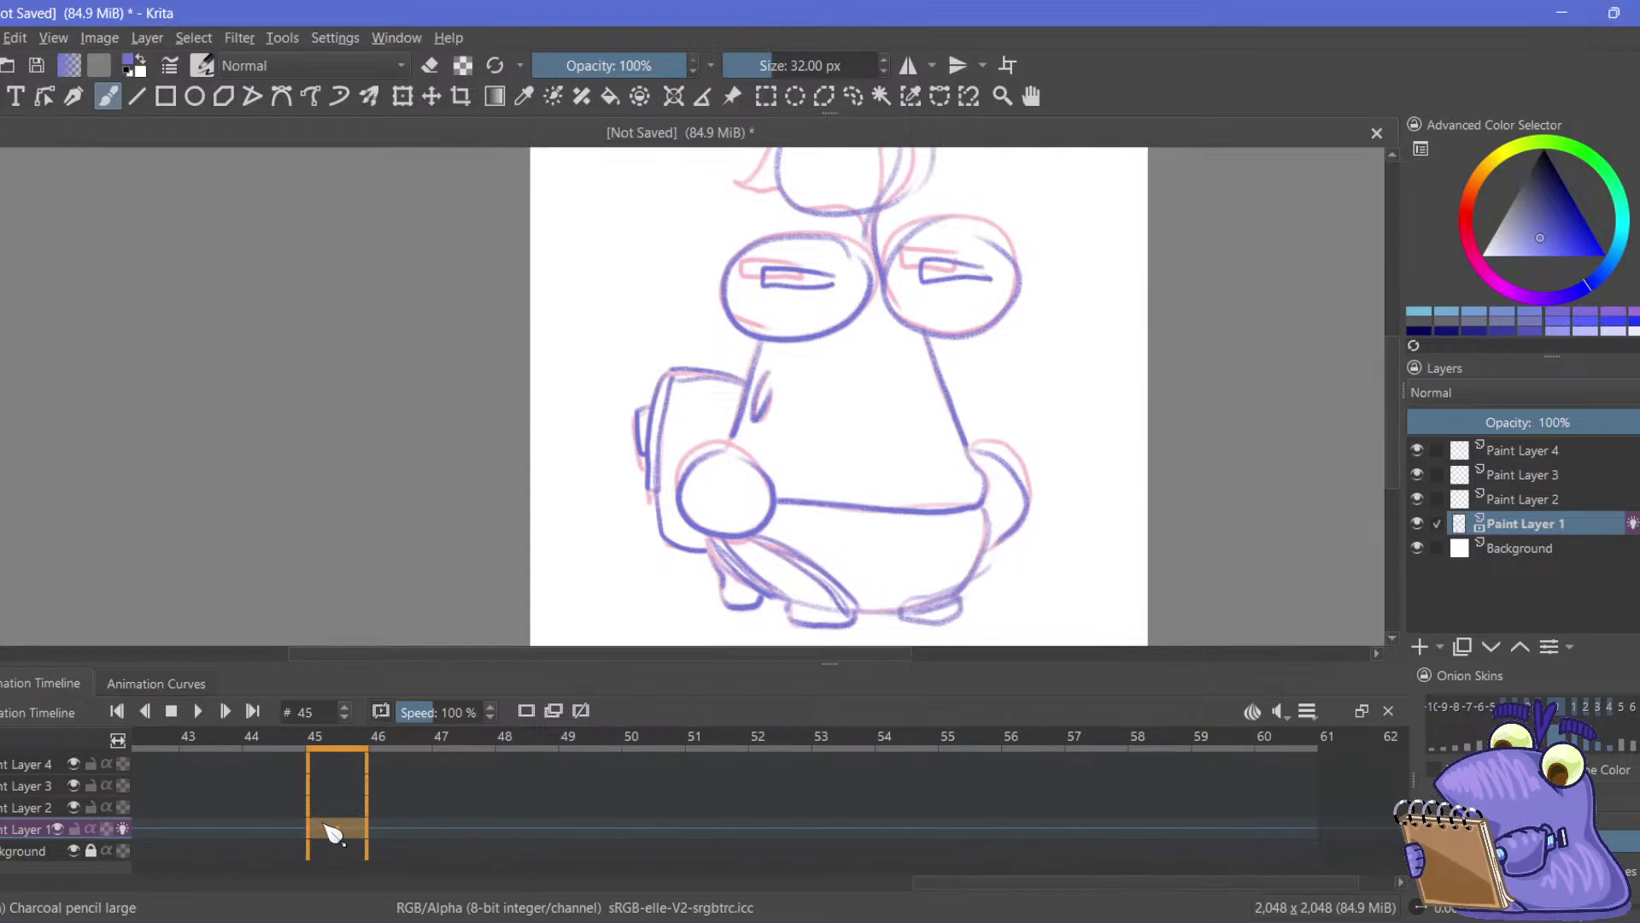
click(205, 65)
click(541, 147)
click(561, 11)
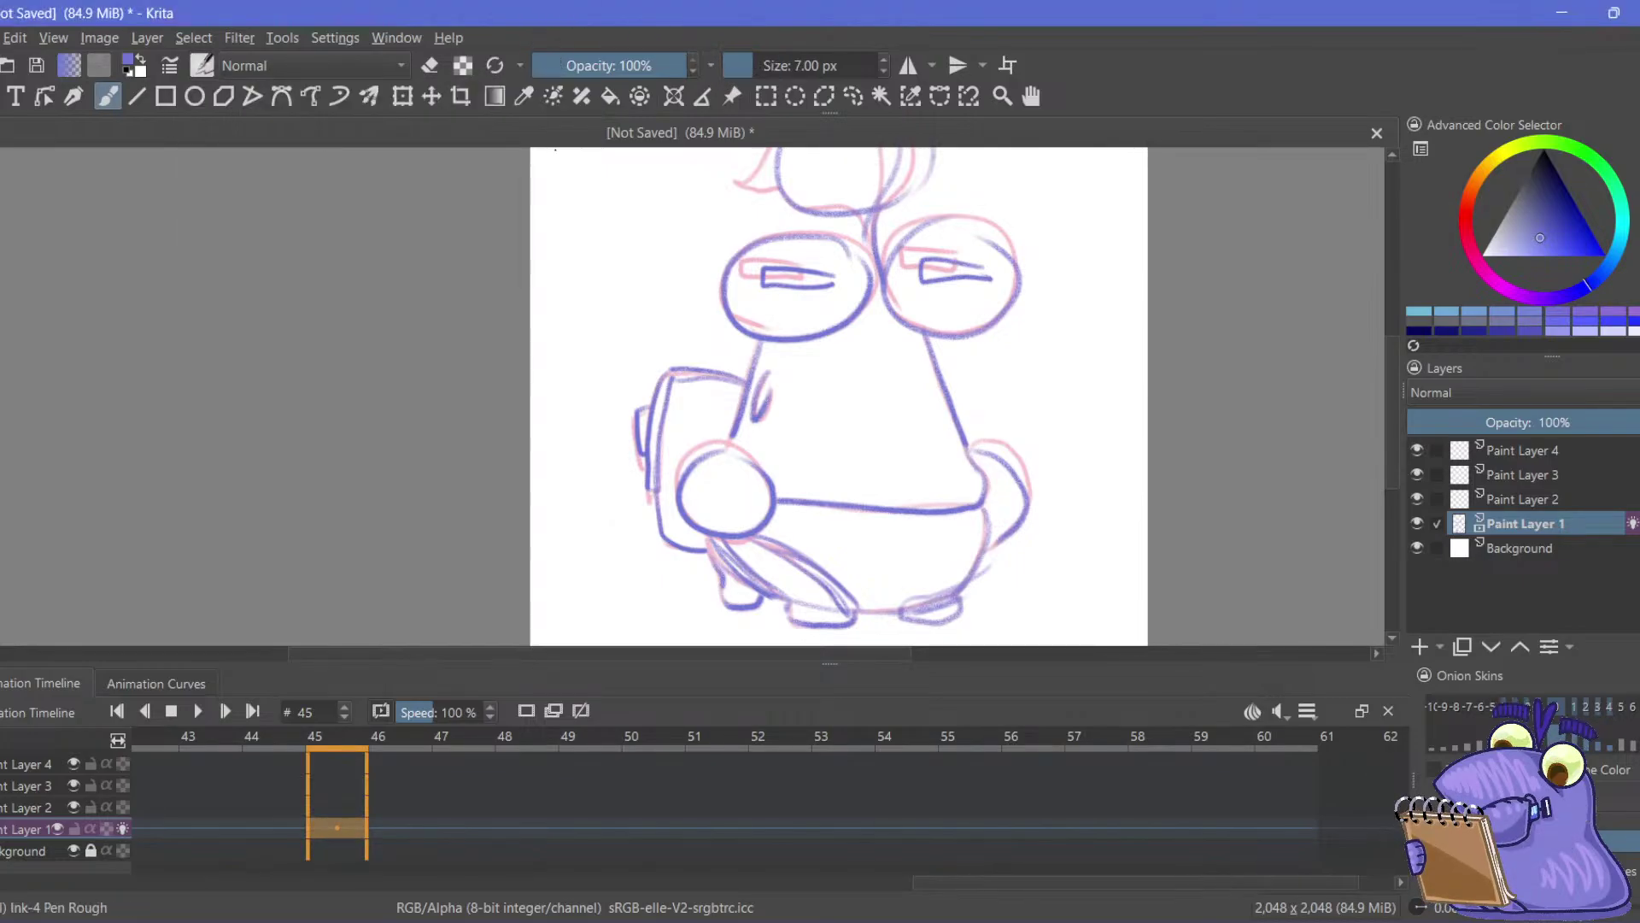
drag(173, 491, 636, 291)
drag(282, 409, 12, 537)
drag(547, 382, 277, 468)
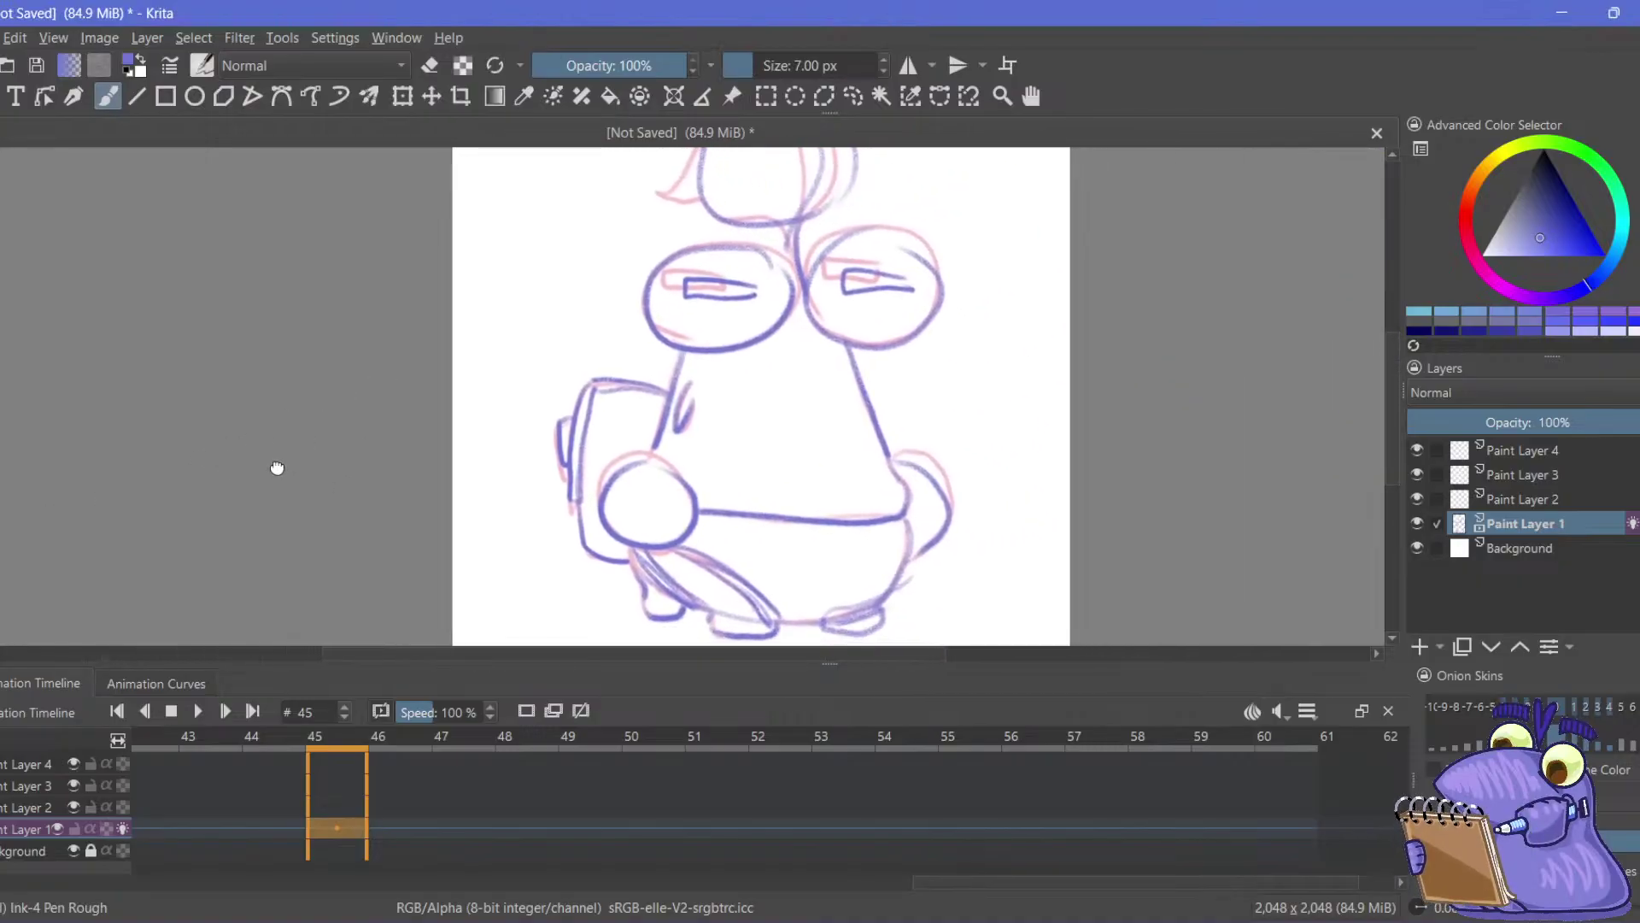
Make Paint Layer 4 the active layer and give it a red colour label
drag(893, 880, 39, 782)
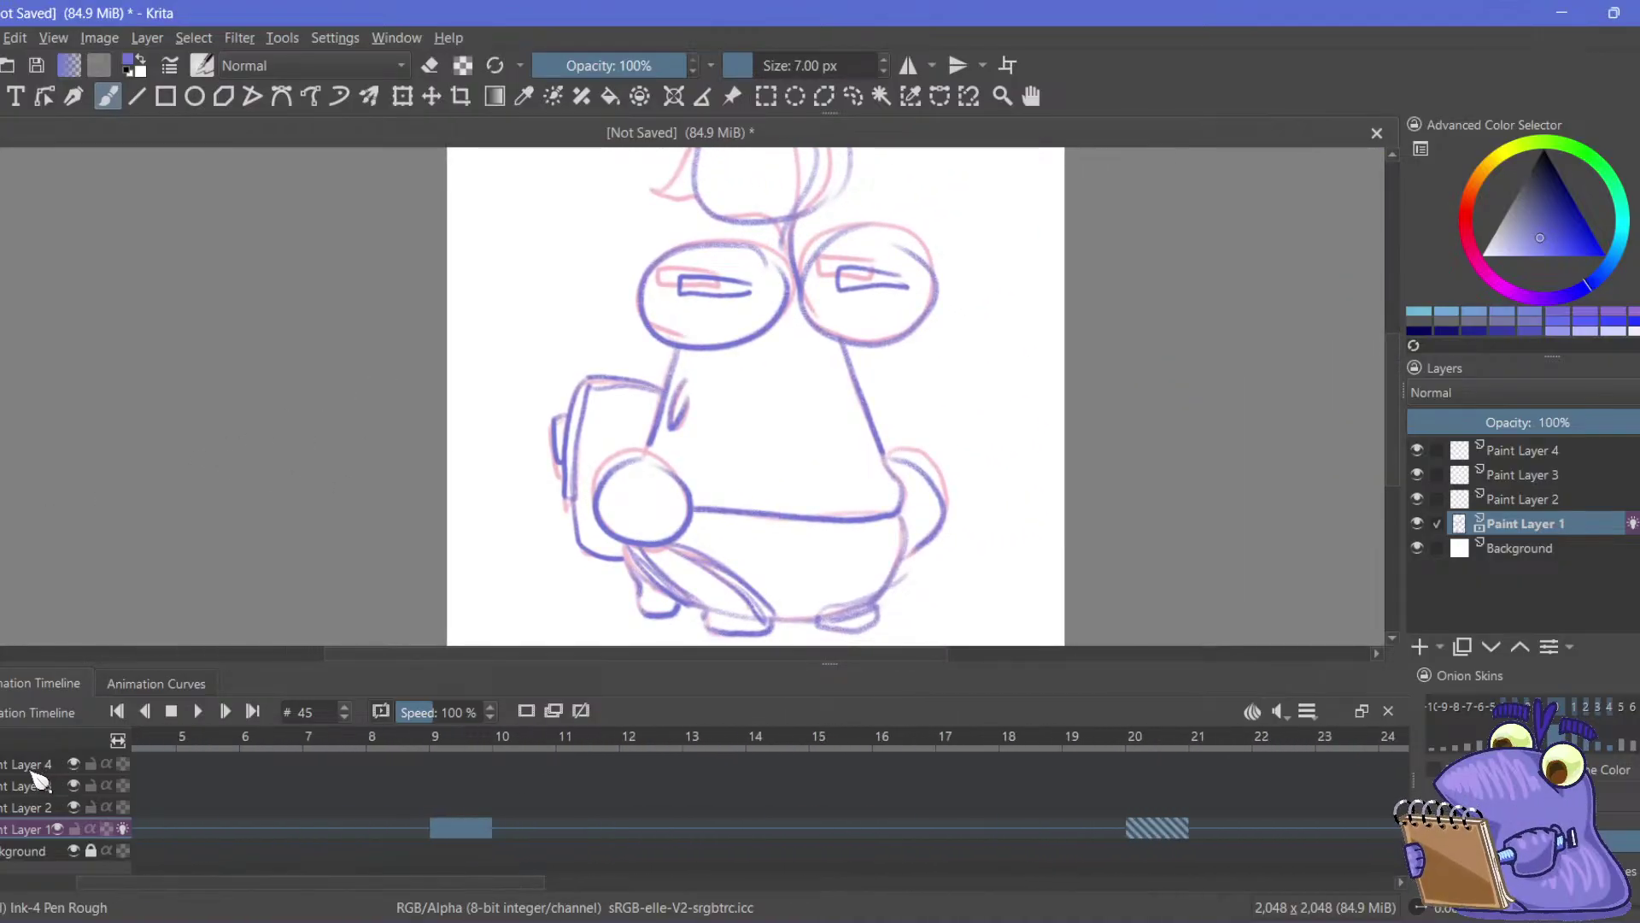
click(34, 771)
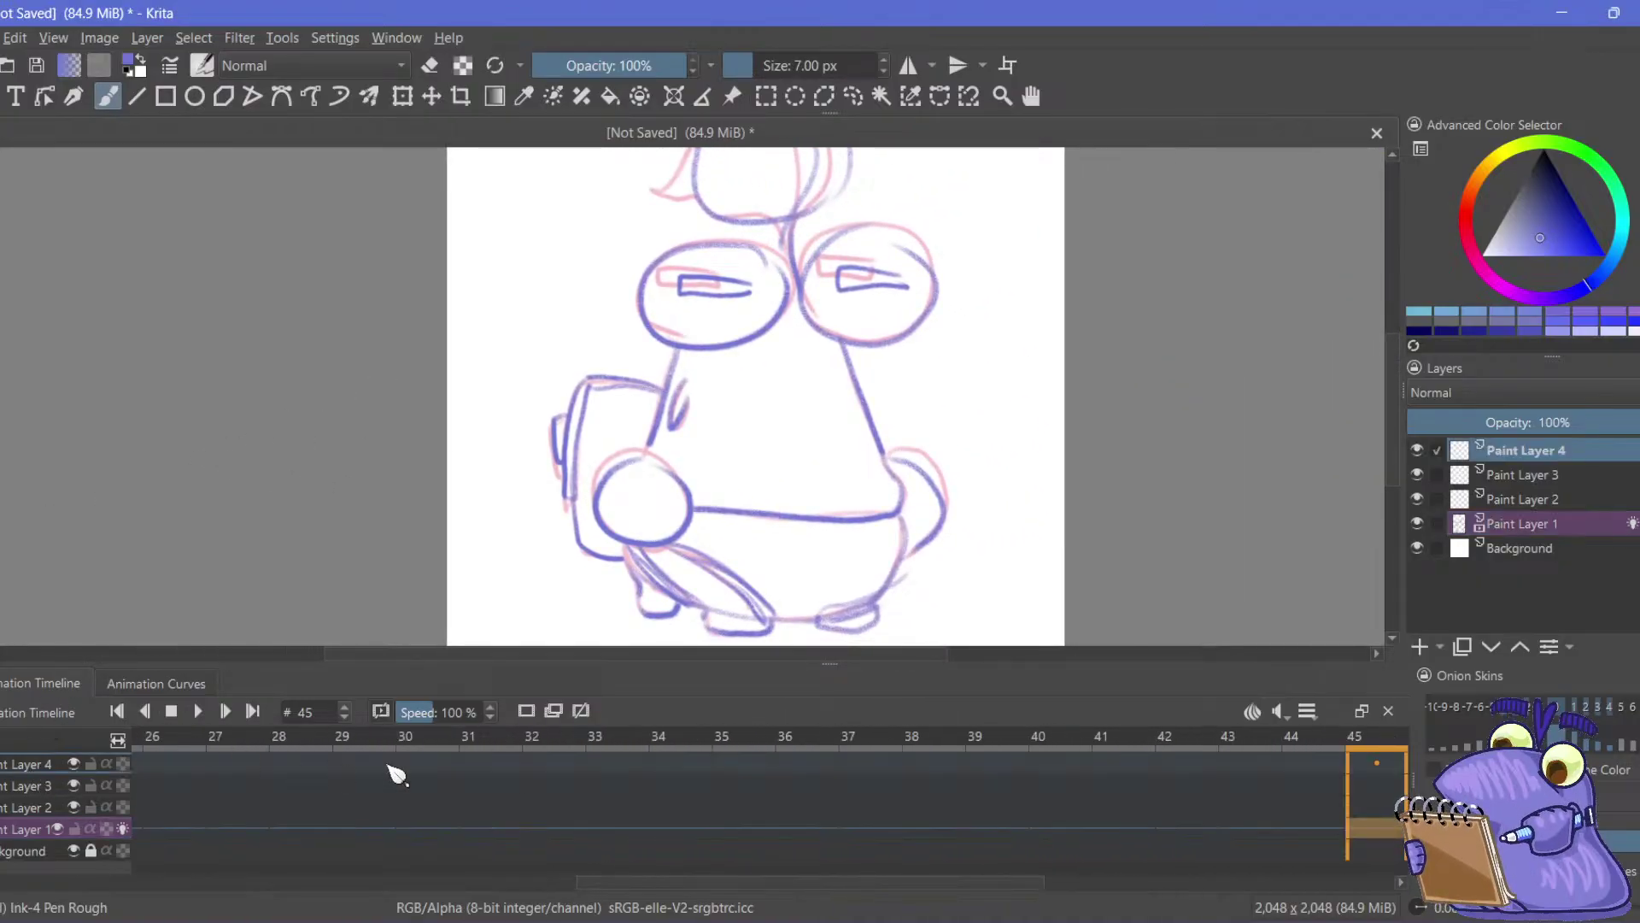
right_click(1525, 450)
click(1577, 516)
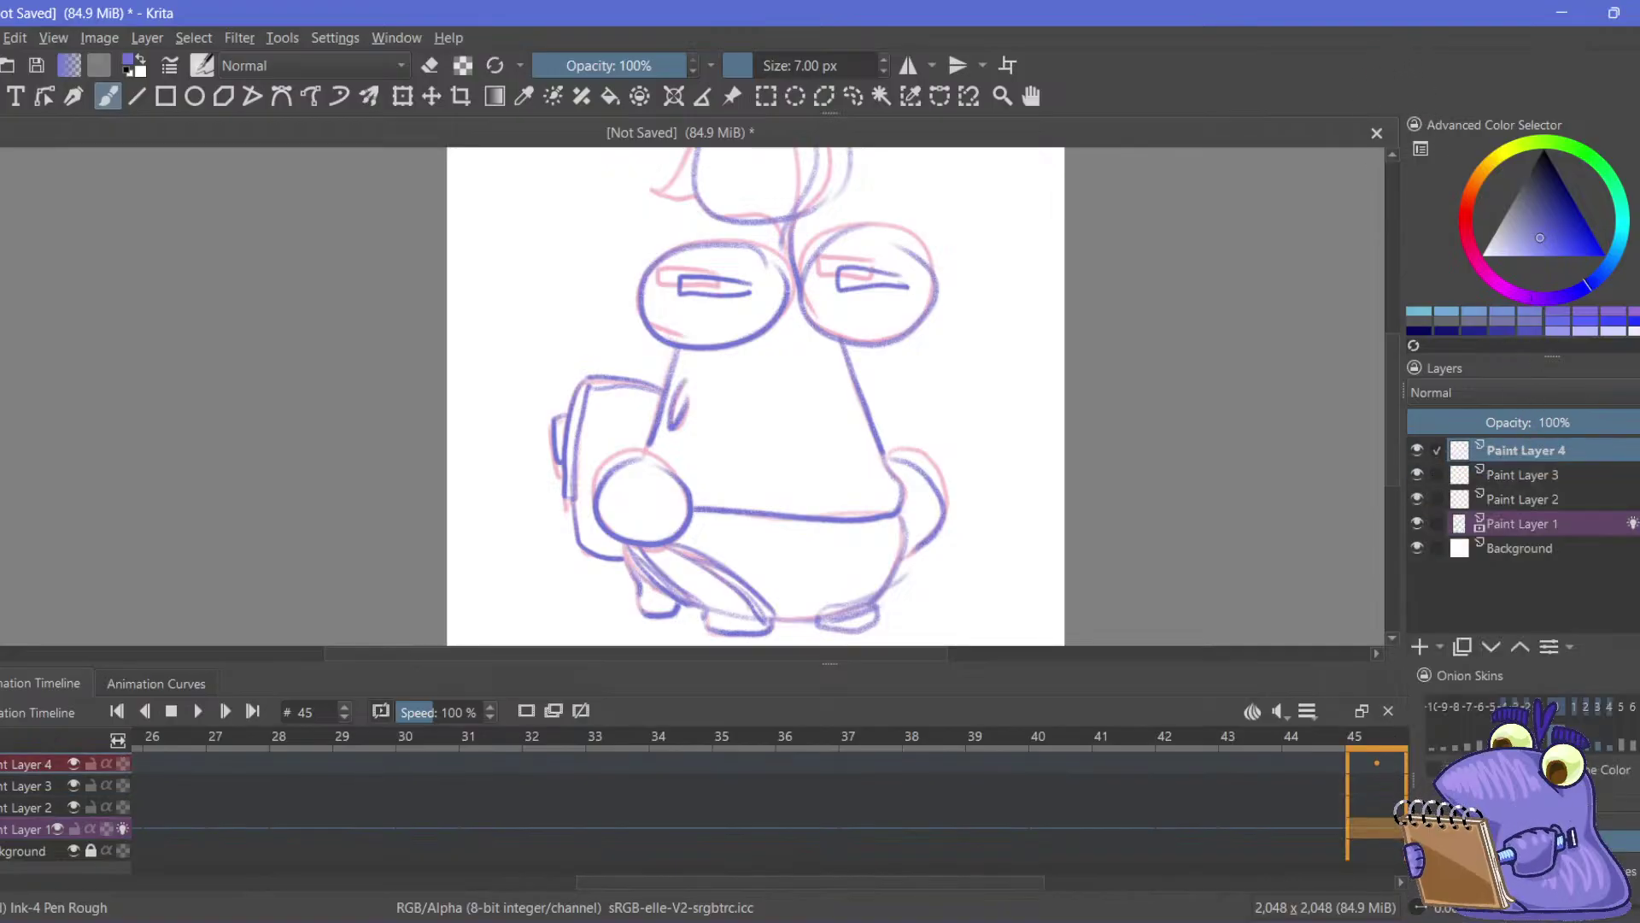
Change the brush colour to black
click(1548, 191)
drag(1555, 192, 1543, 146)
drag(493, 382, 520, 394)
Try a 14 px brush size with a test stroke along the body's left edge and undo the stroke
click(799, 65)
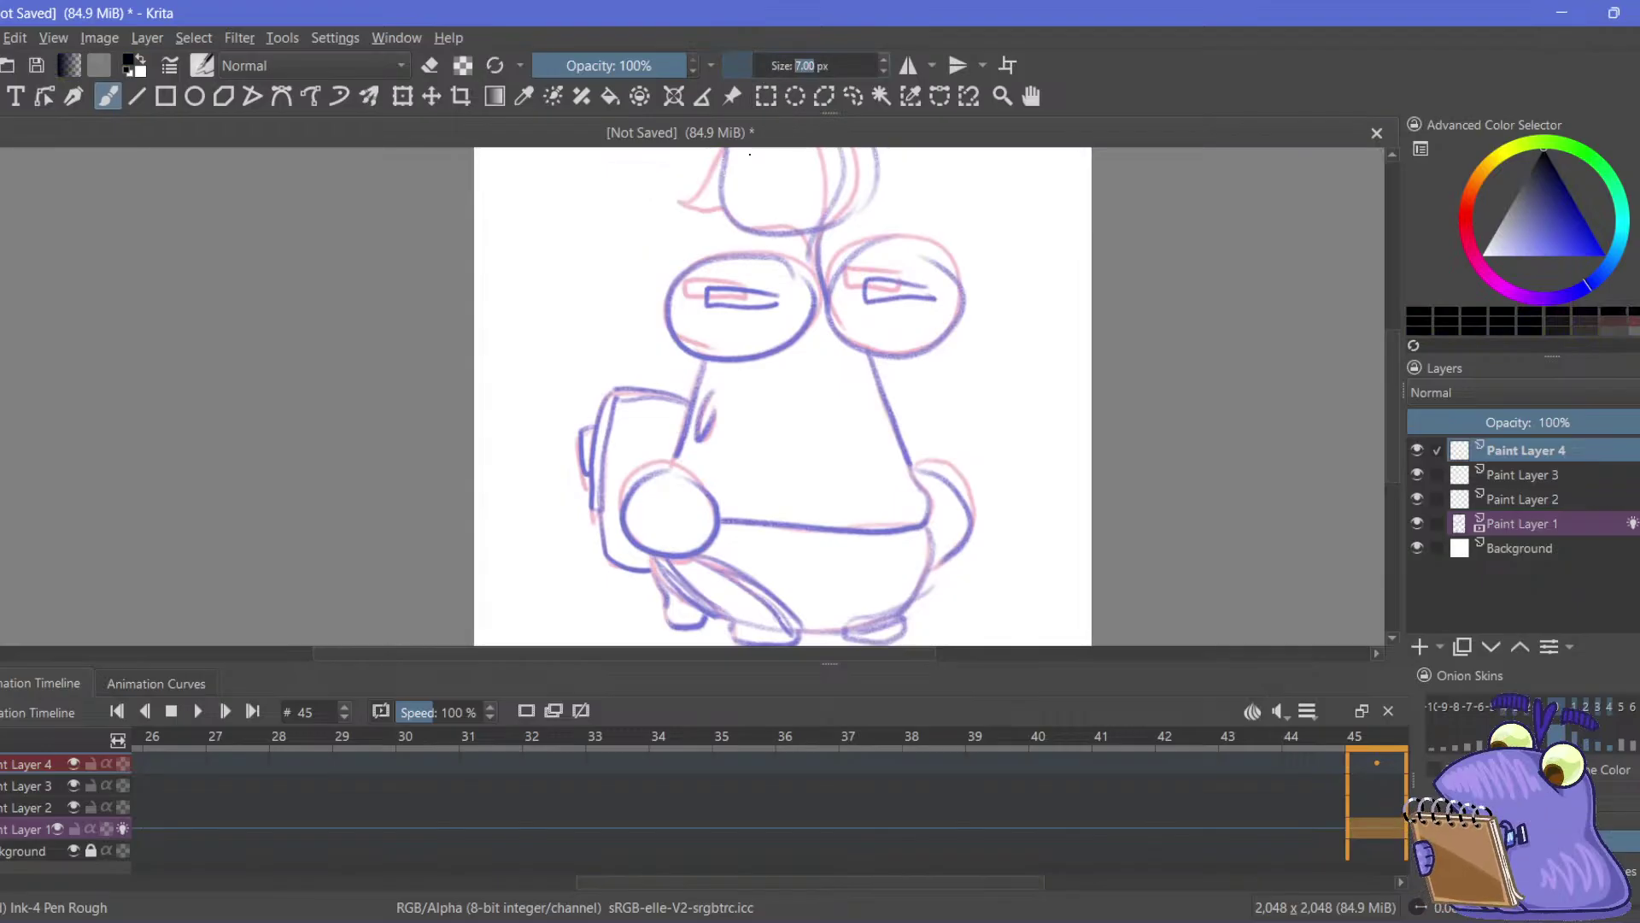
text(1)
text(4)
key(Return)
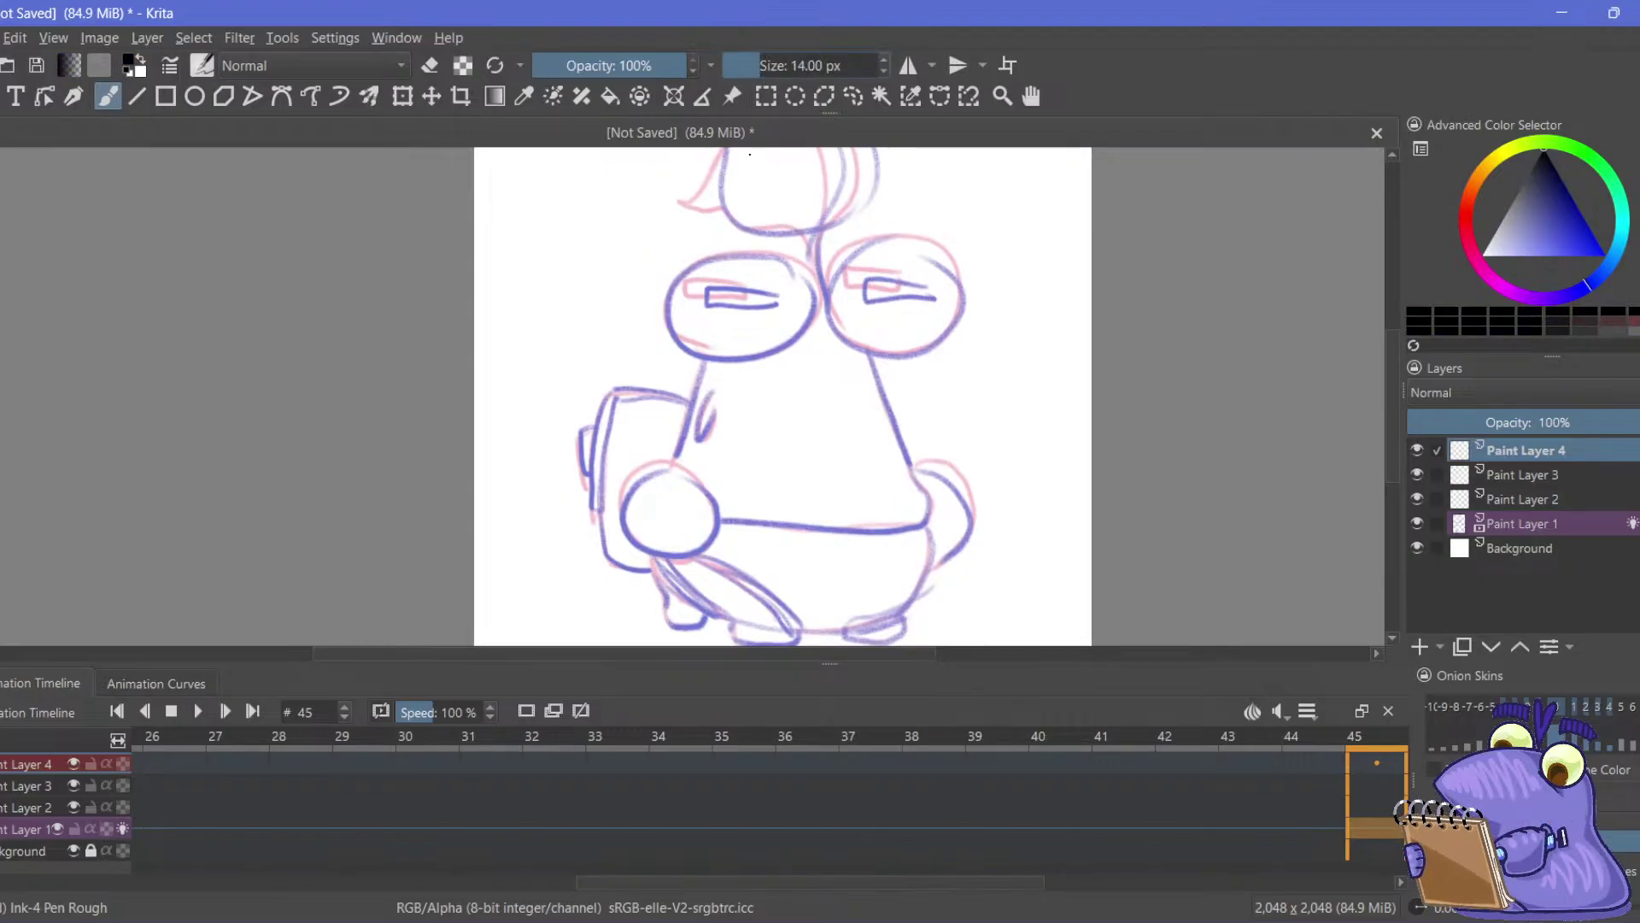
drag(715, 366, 688, 467)
key(ctrl+z)
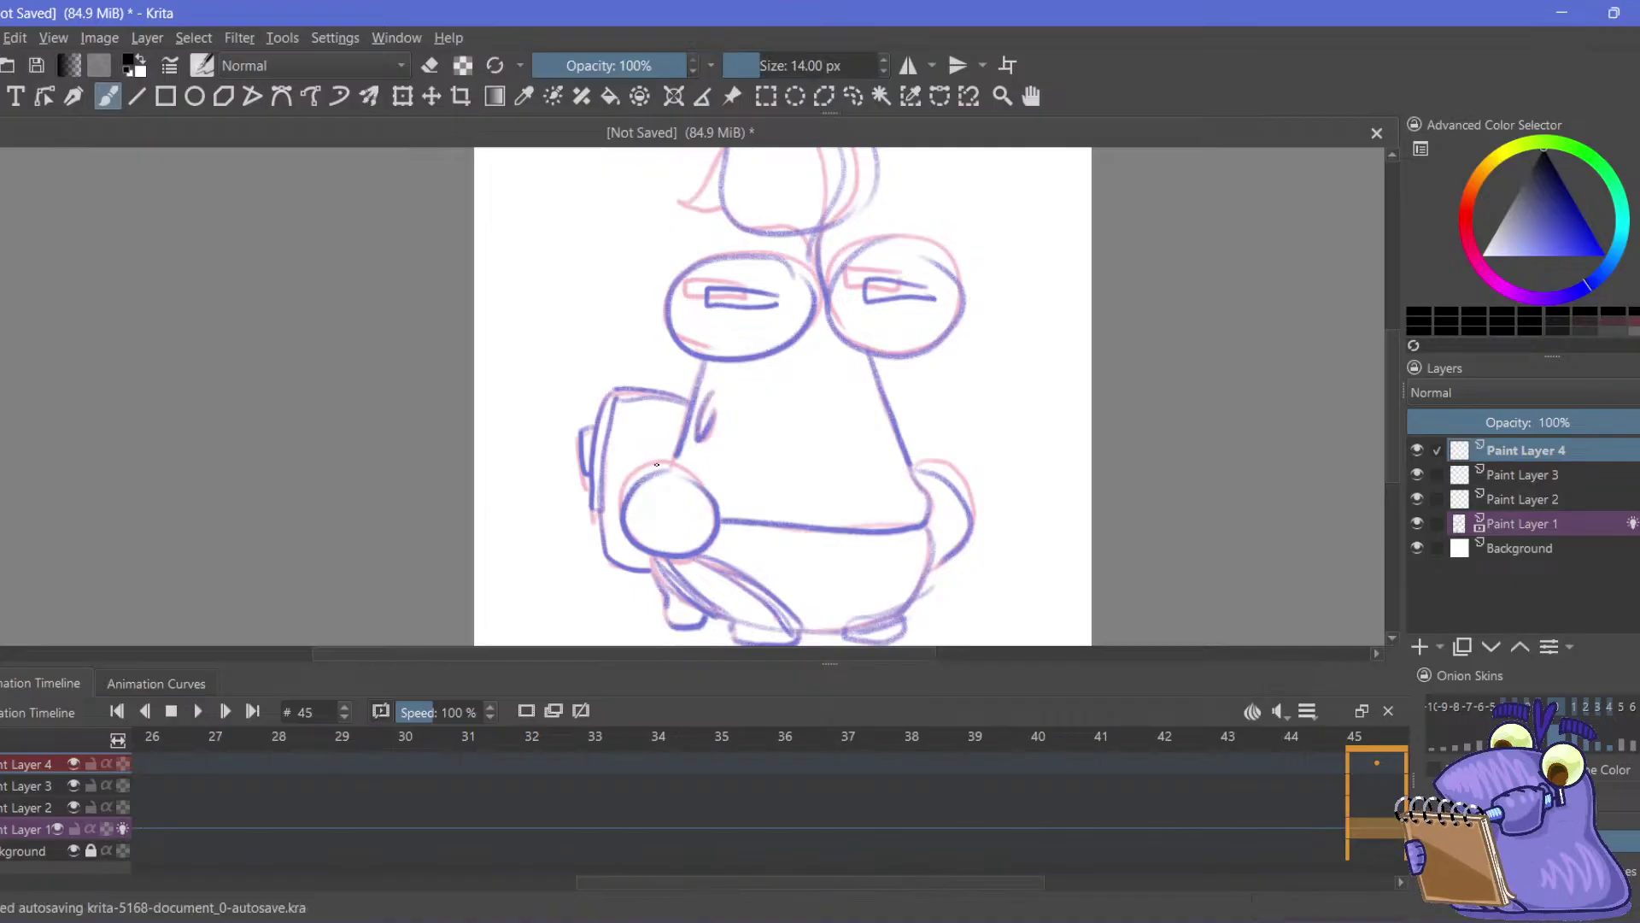
Set the brush size to 21 px and try it with a test stroke near the body's left edge, undoing the stroke
click(799, 65)
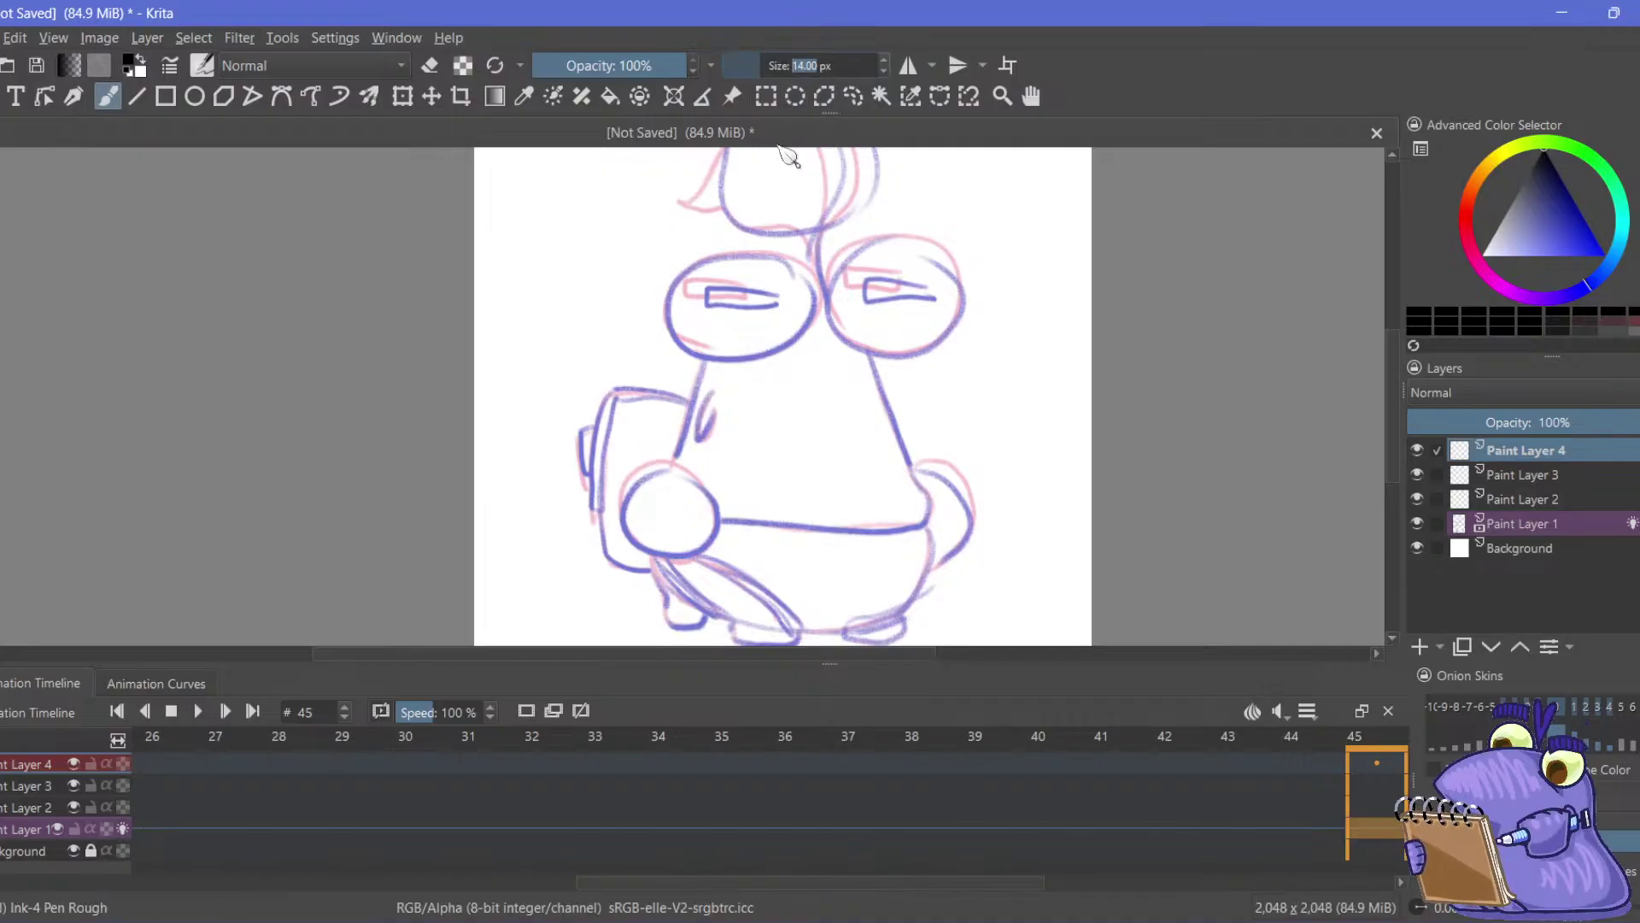
text(21)
key(Return)
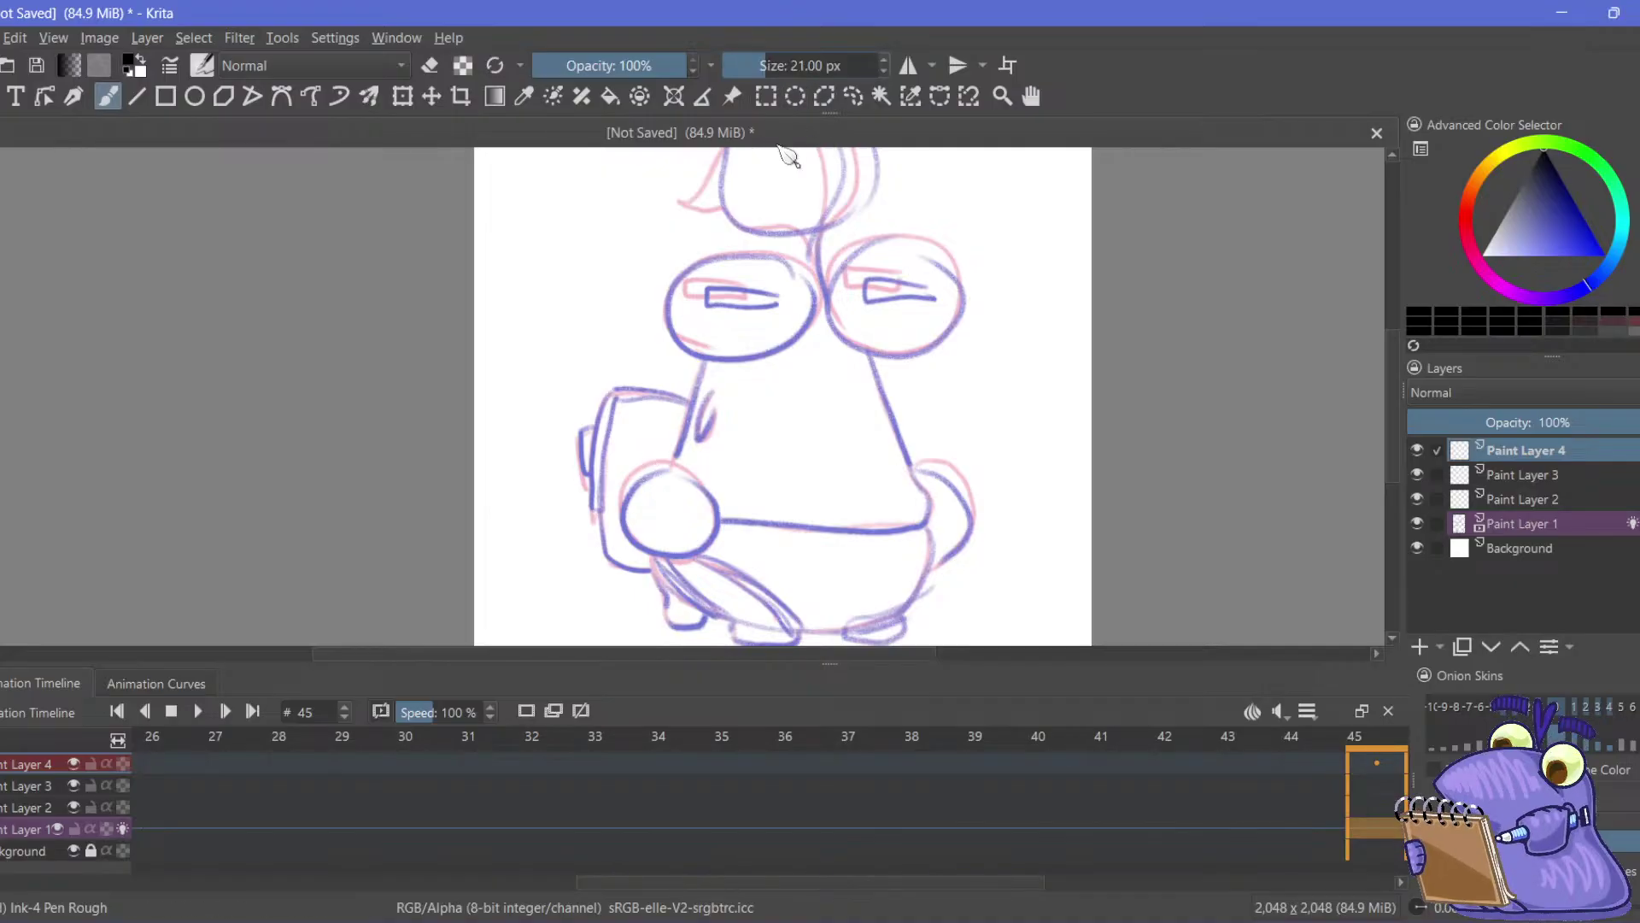
mouse_move(733, 346)
mouse_down()
mouse_move(685, 359)
mouse_move(654, 427)
mouse_up()
key(ctrl+z)
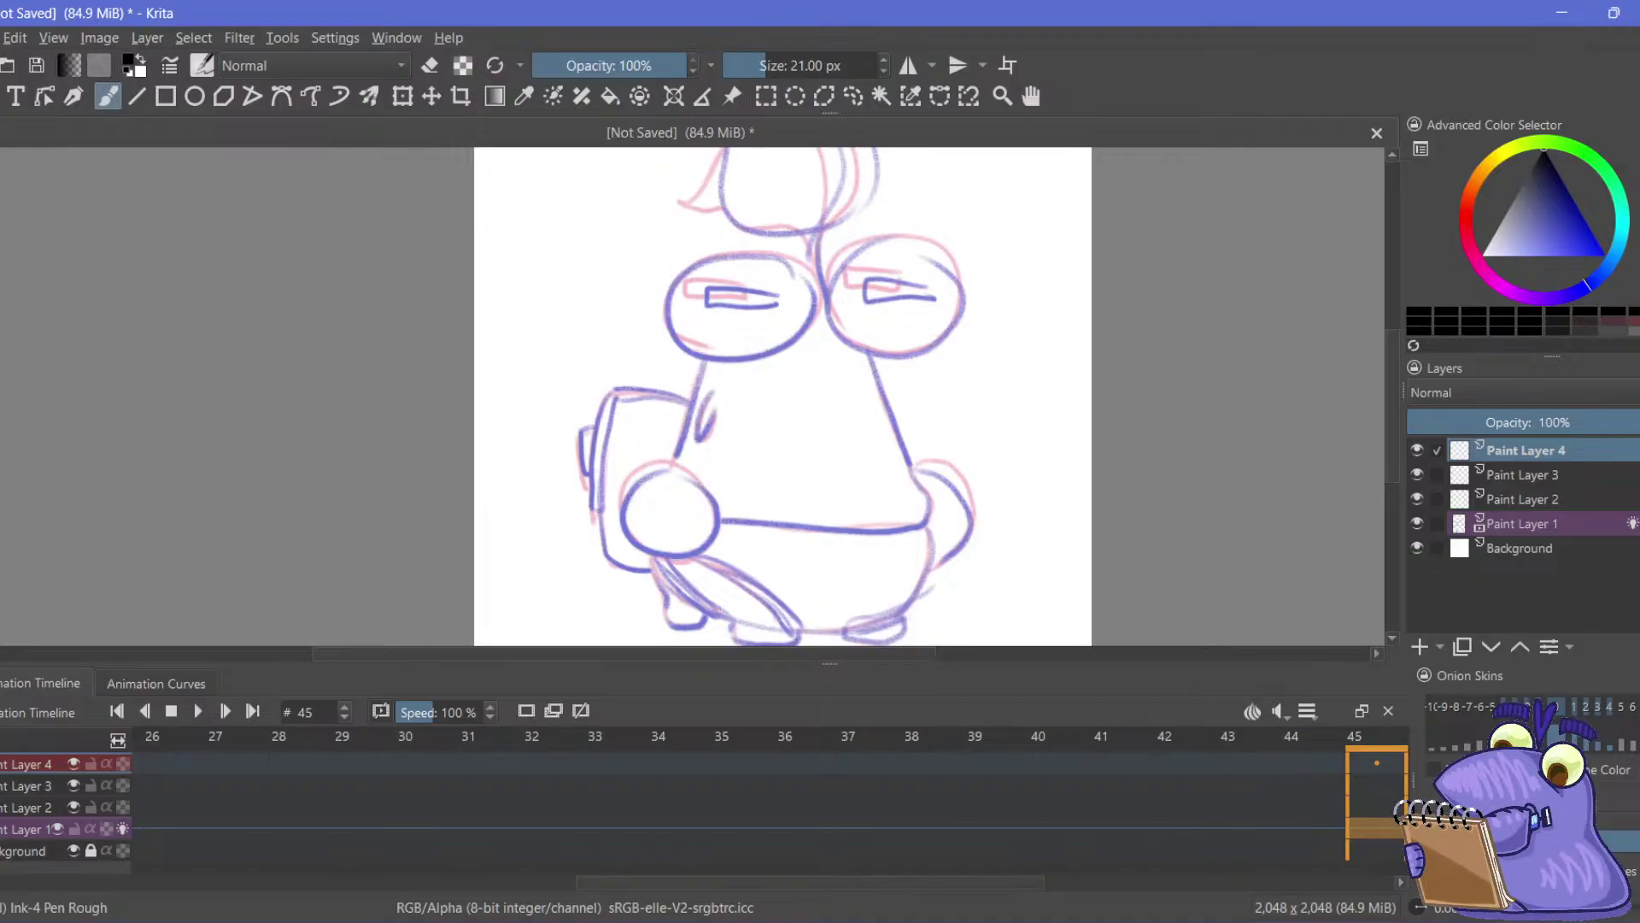
Try to ink the two eye outlines with the Ellipse tool and undo the ellipses
scroll(532, 341, up, 3)
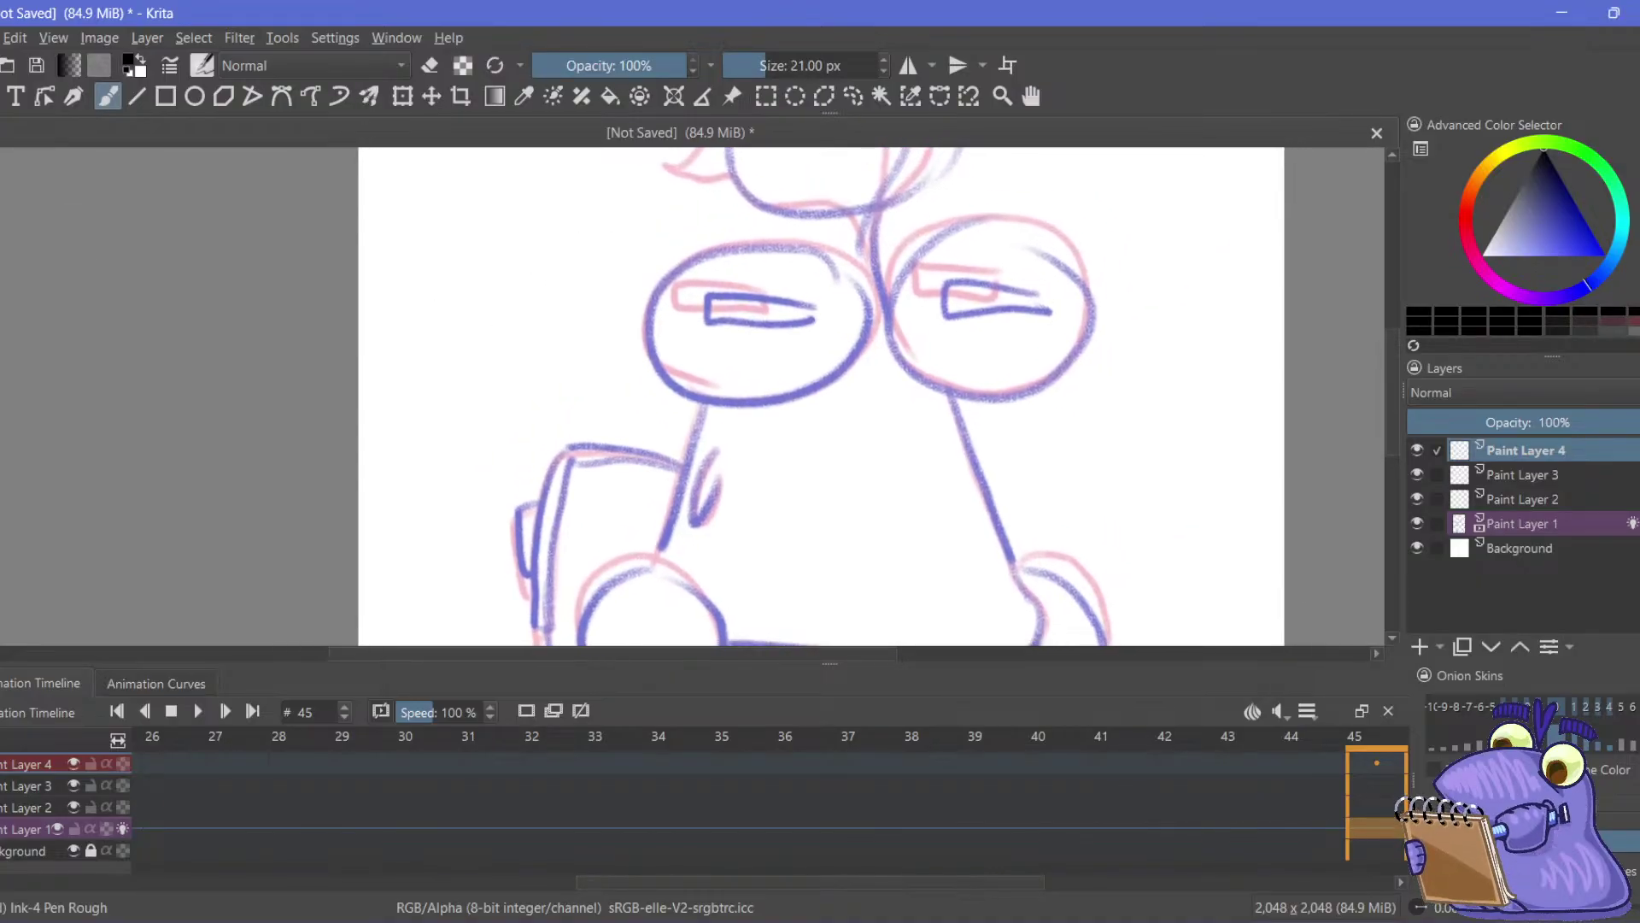
click(195, 95)
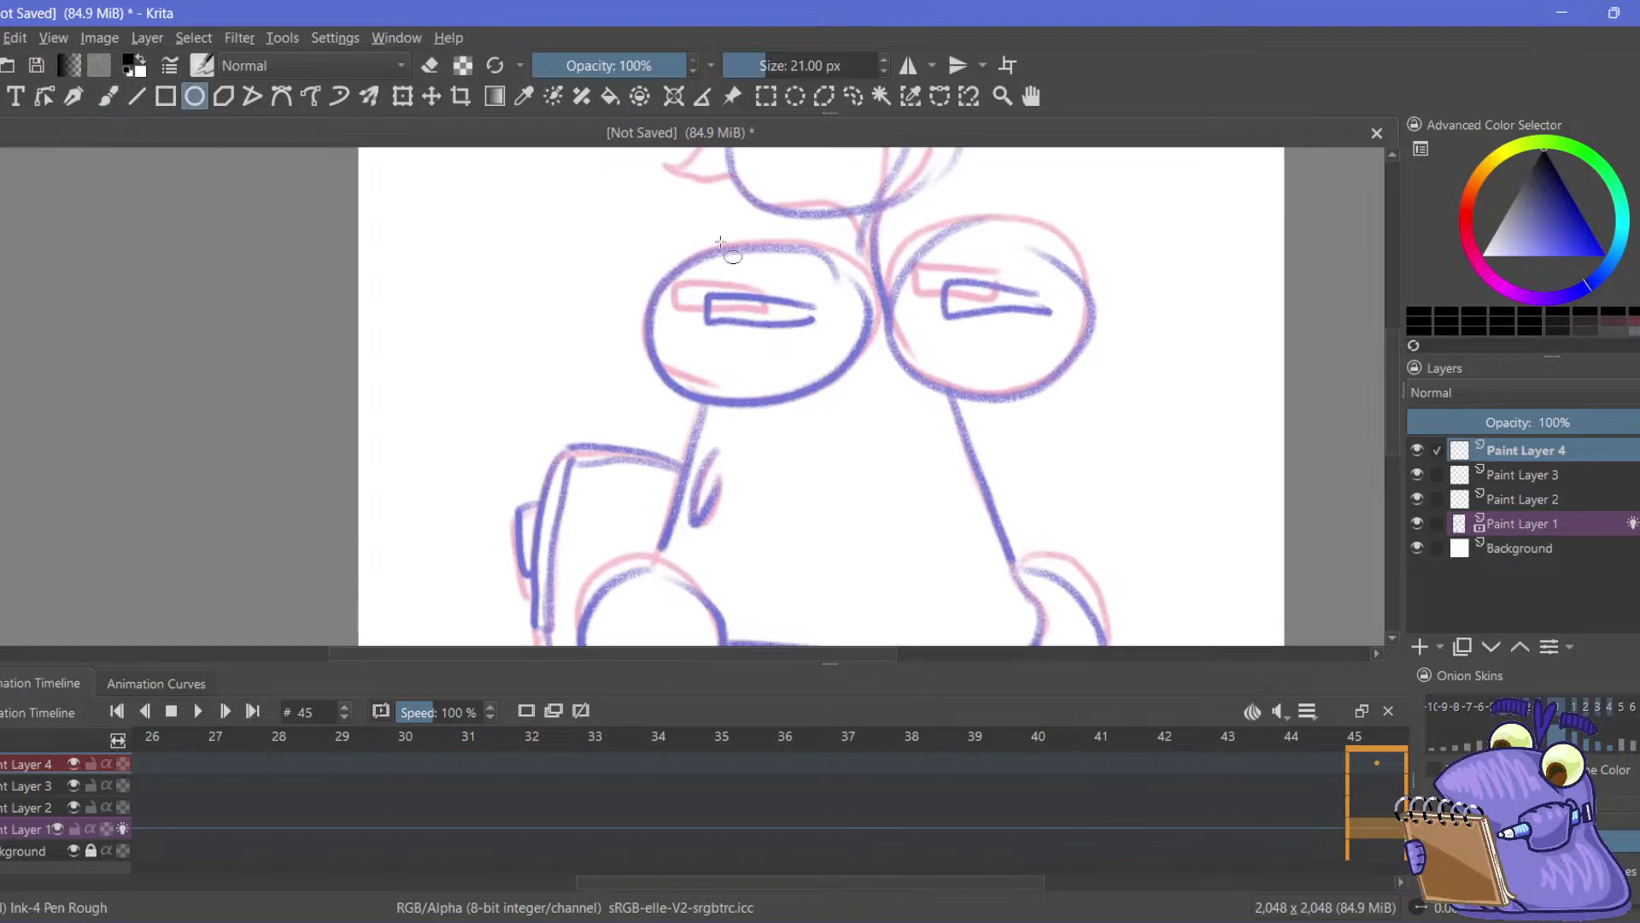
drag(884, 447, 638, 245)
key(ctrl+z)
drag(874, 412, 670, 226)
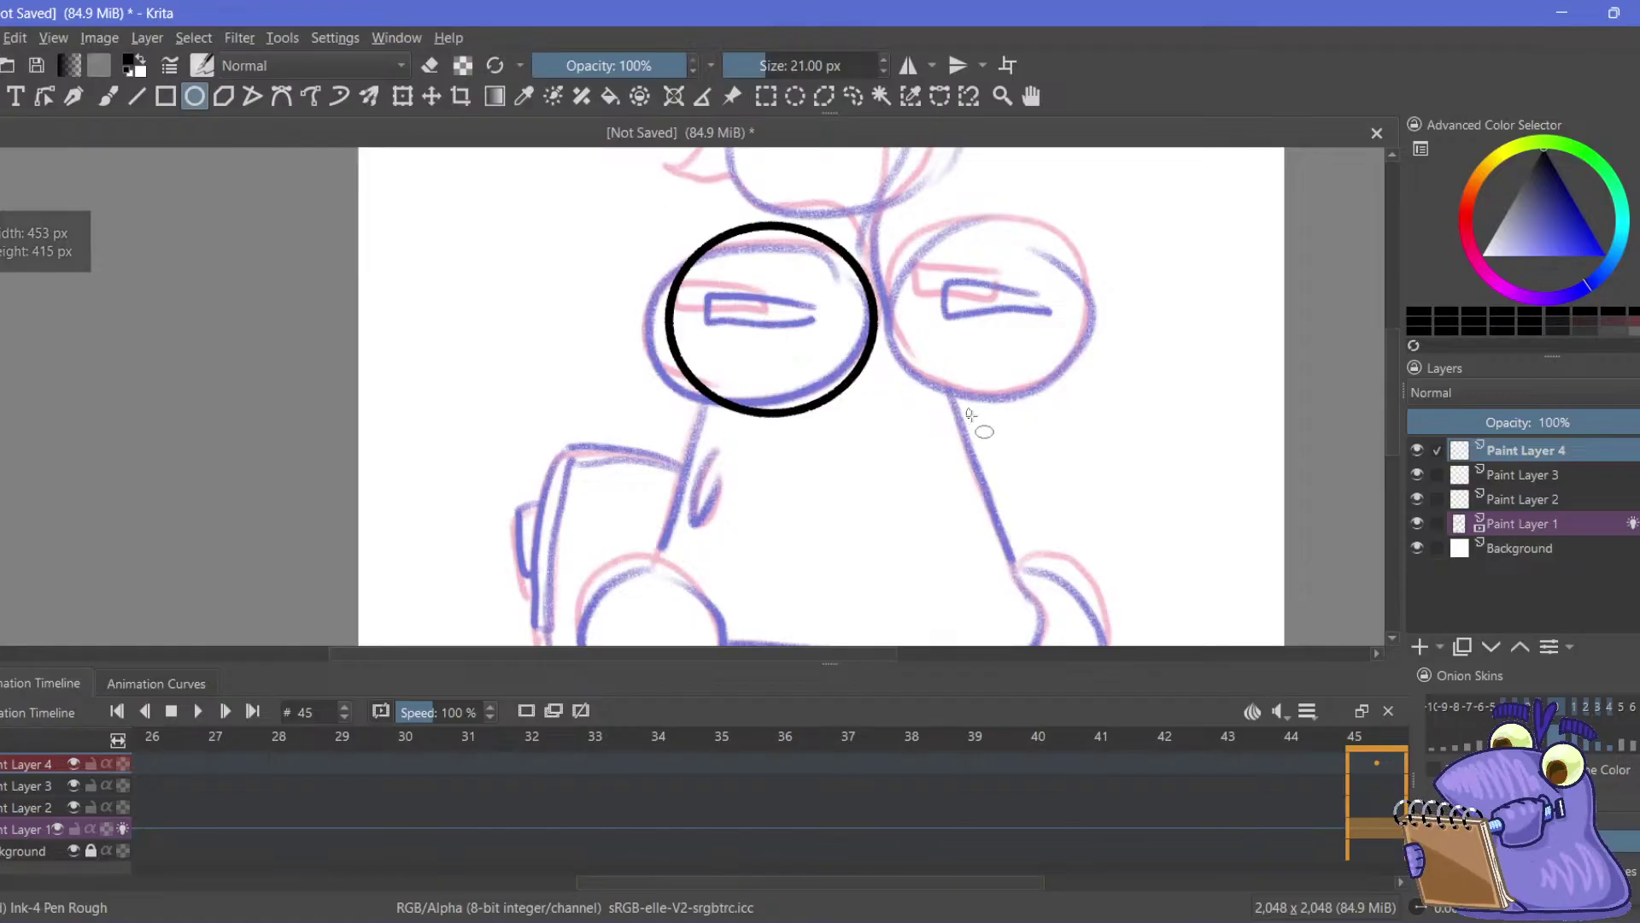
drag(1089, 412, 880, 209)
drag(528, 398, 530, 340)
key(ctrl+z)
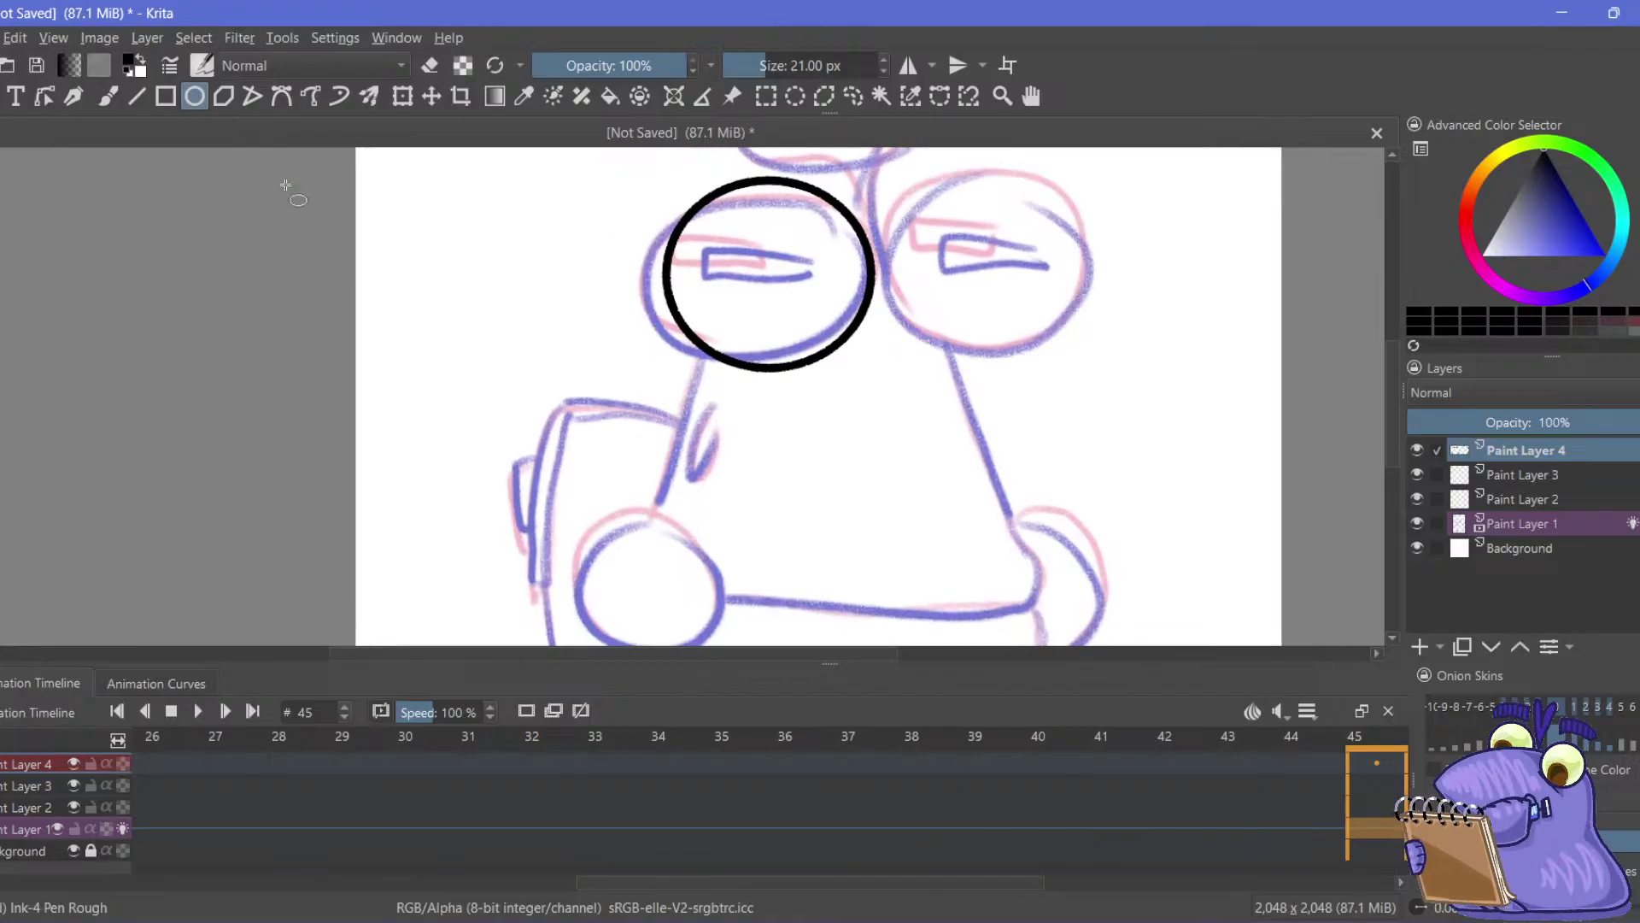
drag(887, 195, 1090, 367)
drag(1094, 362, 1077, 347)
scroll(413, 380, up, 1)
key(ctrl+z)
key(ctrl+z)
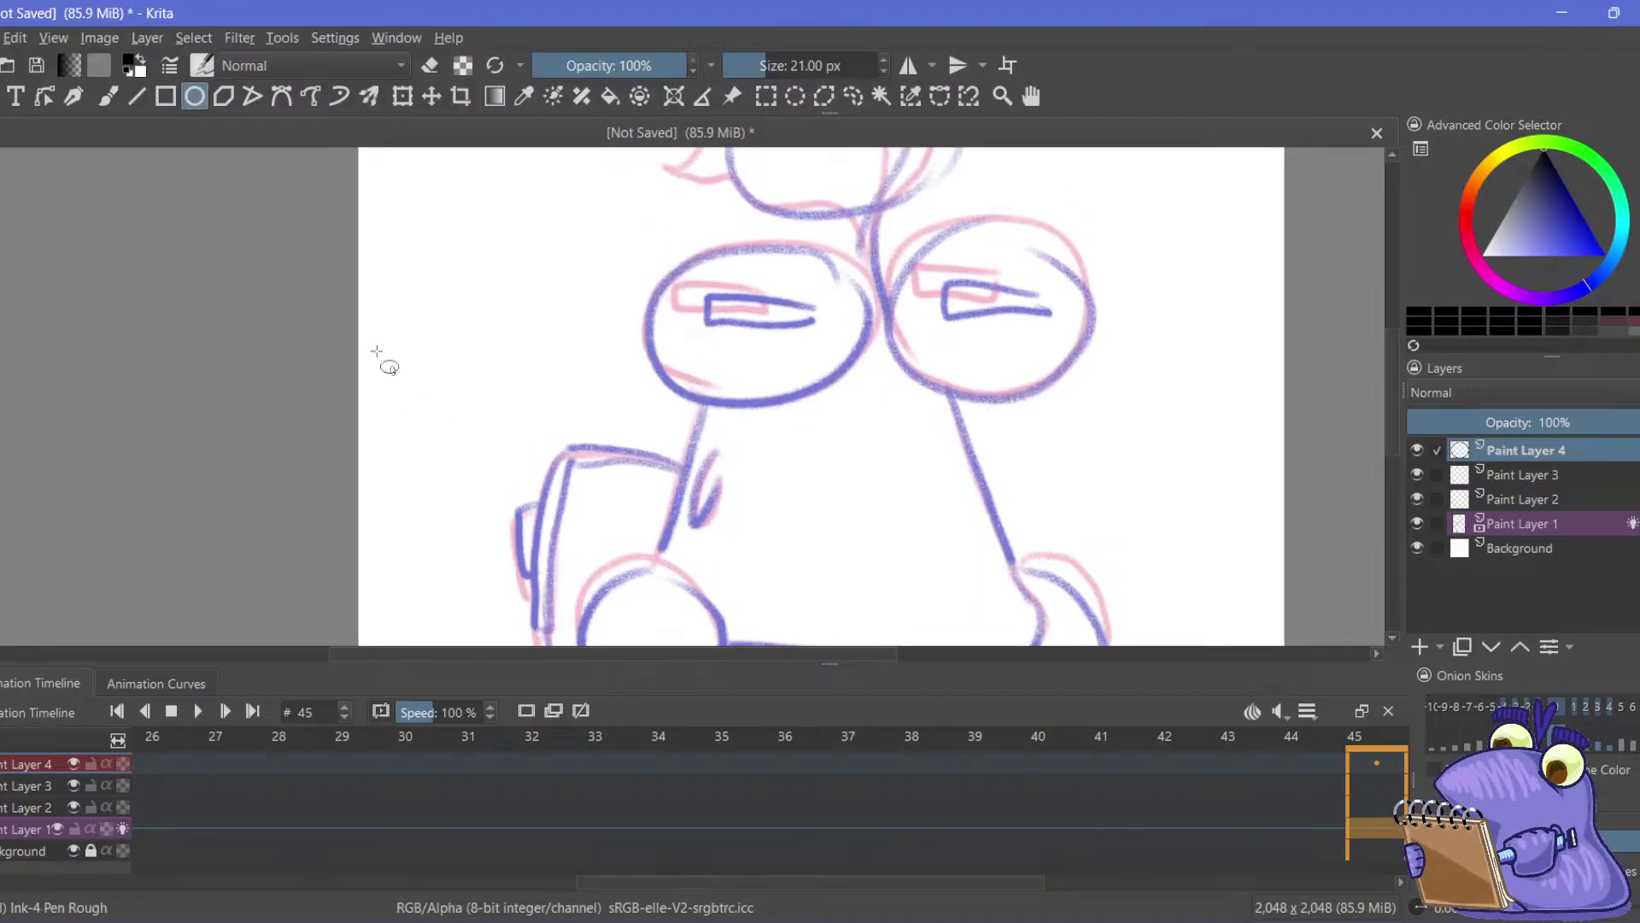
Ink both eye outlines freehand in black with the Freehand Brush on Paint Layer 4
click(109, 99)
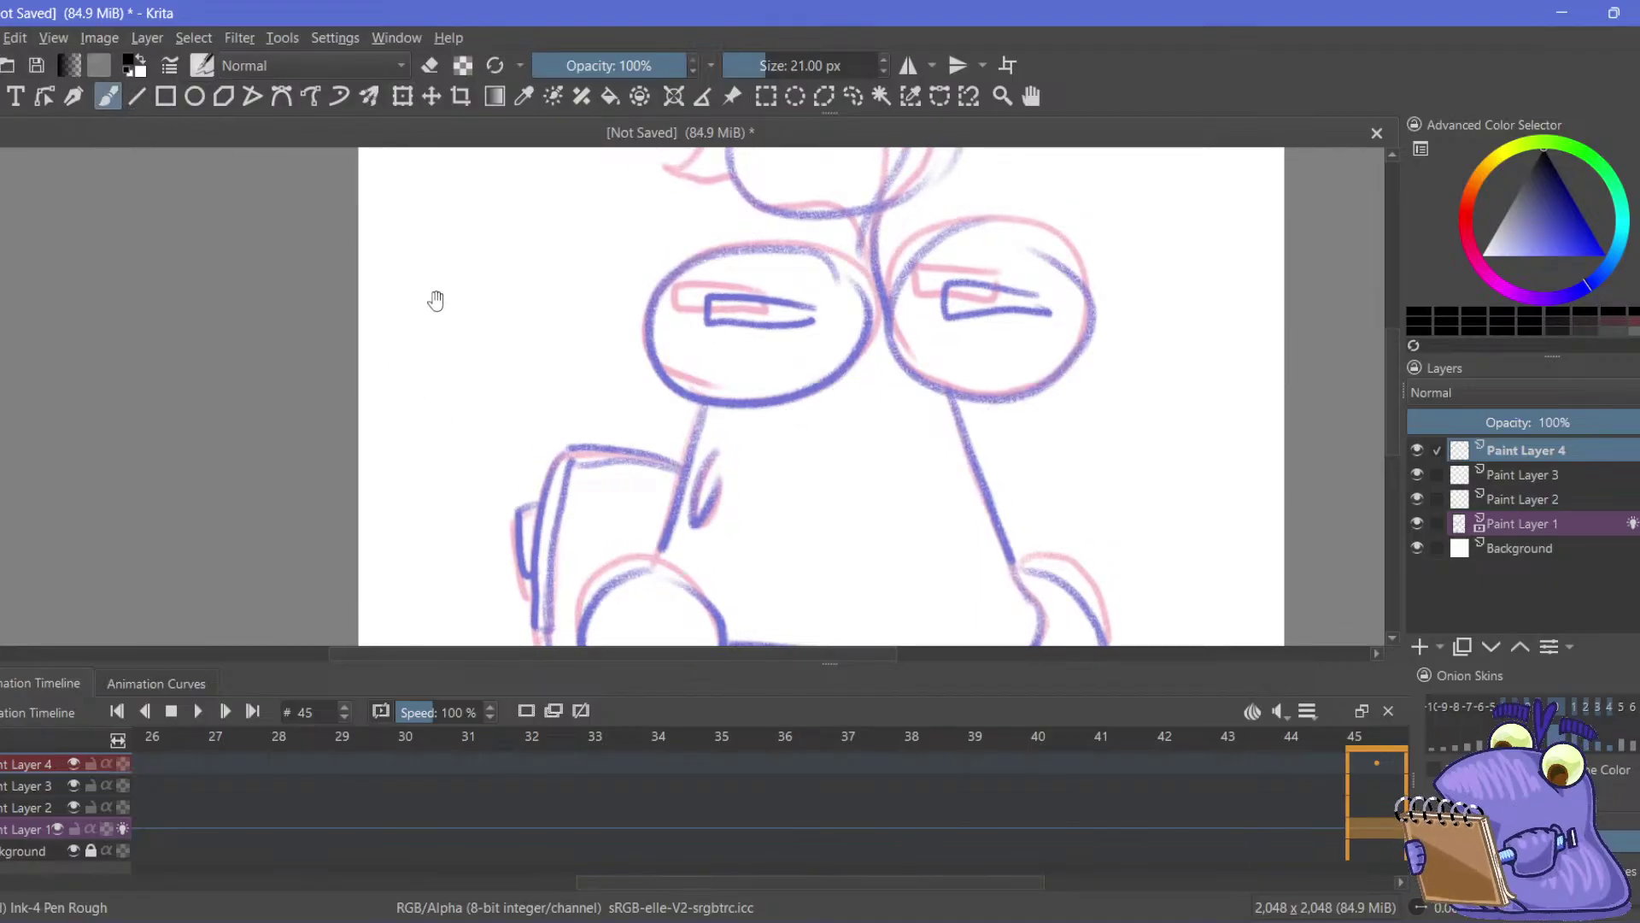
scroll(367, 370, right, 1)
mouse_move(688, 402)
mouse_down()
mouse_move(805, 392)
mouse_move(822, 234)
mouse_move(662, 266)
mouse_move(683, 397)
mouse_up()
scroll(660, 308, right, 2)
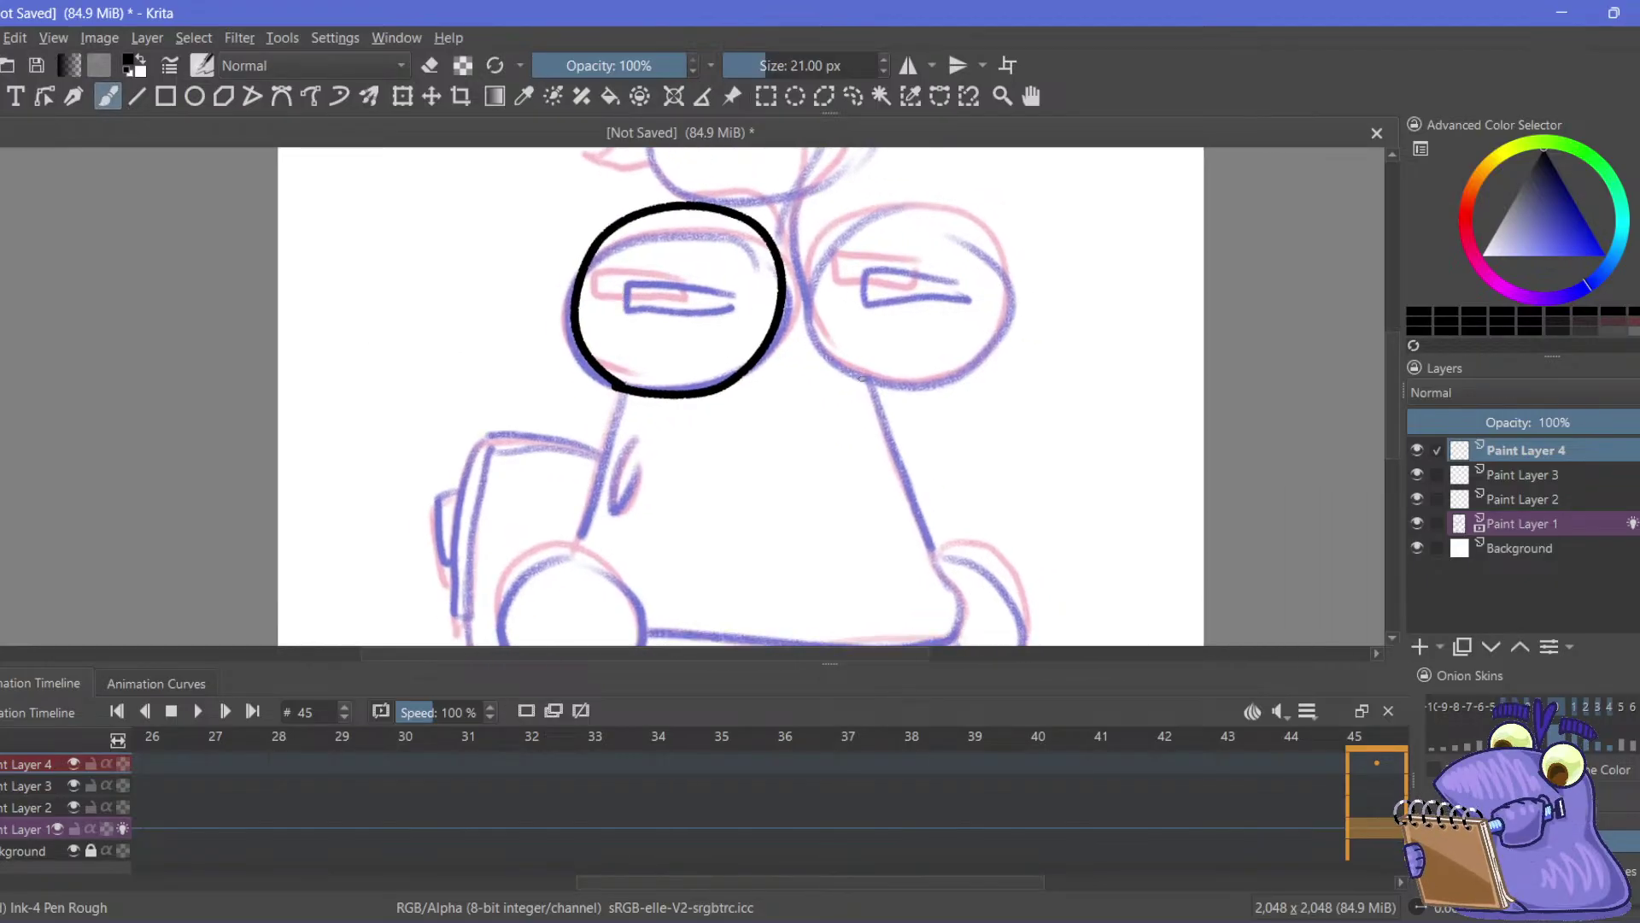
mouse_move(863, 380)
mouse_down()
mouse_move(966, 350)
mouse_move(917, 197)
mouse_move(804, 268)
mouse_move(867, 384)
mouse_up()
scroll(656, 266, up, 1)
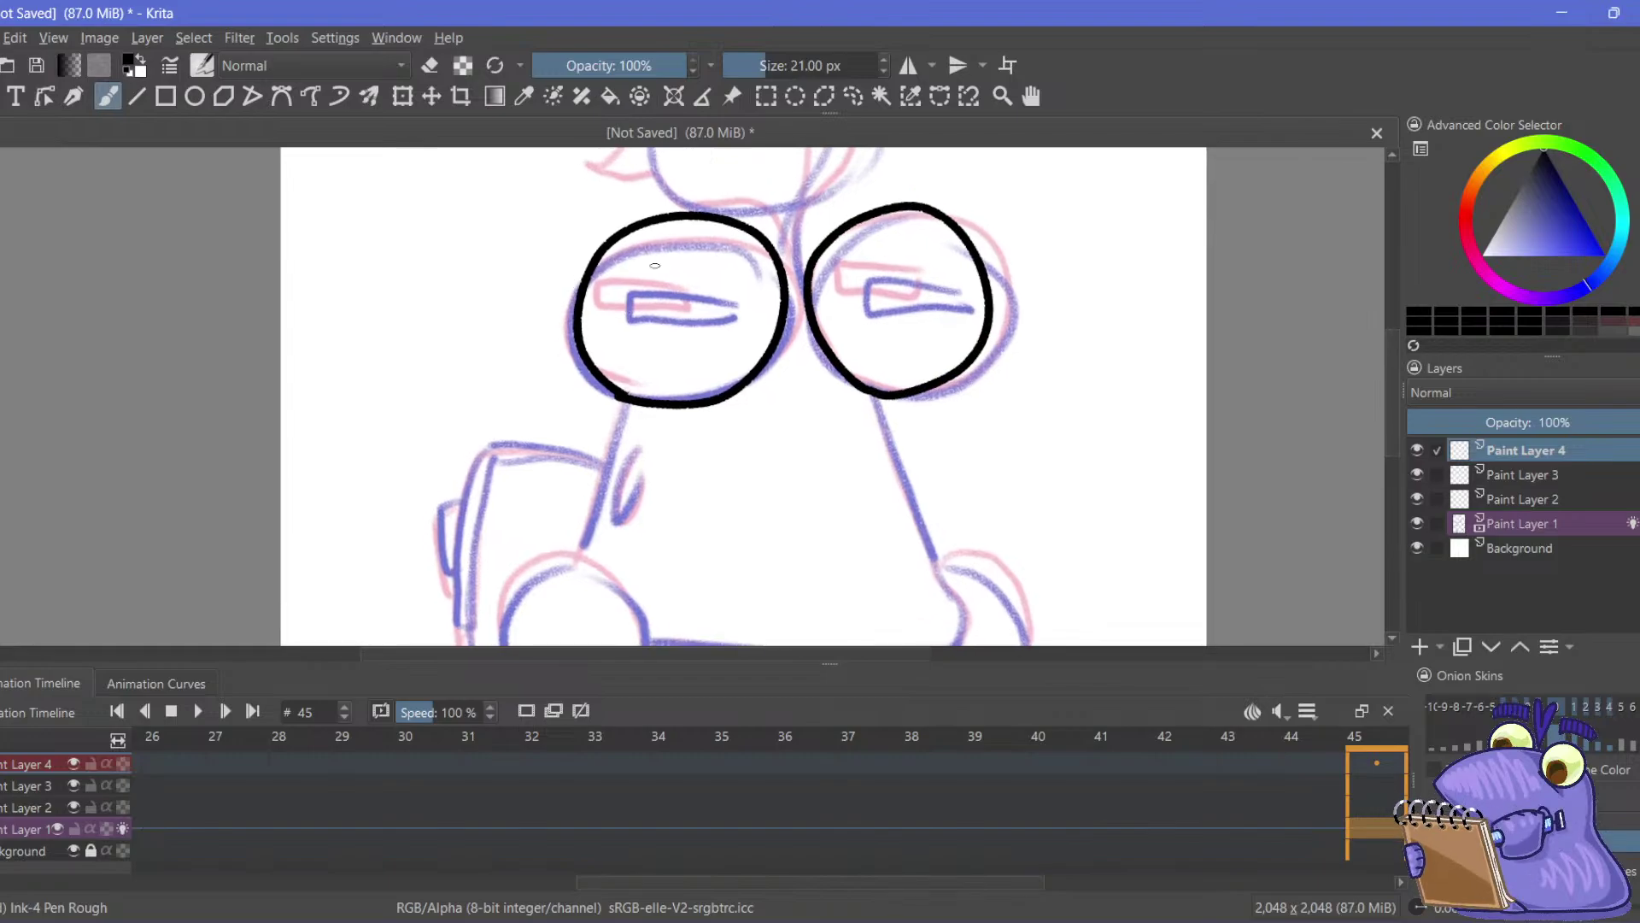
Ink the short stem between the eyes and the curved outline of the hair tuft above them, following the sketch
drag(571, 229, 561, 417)
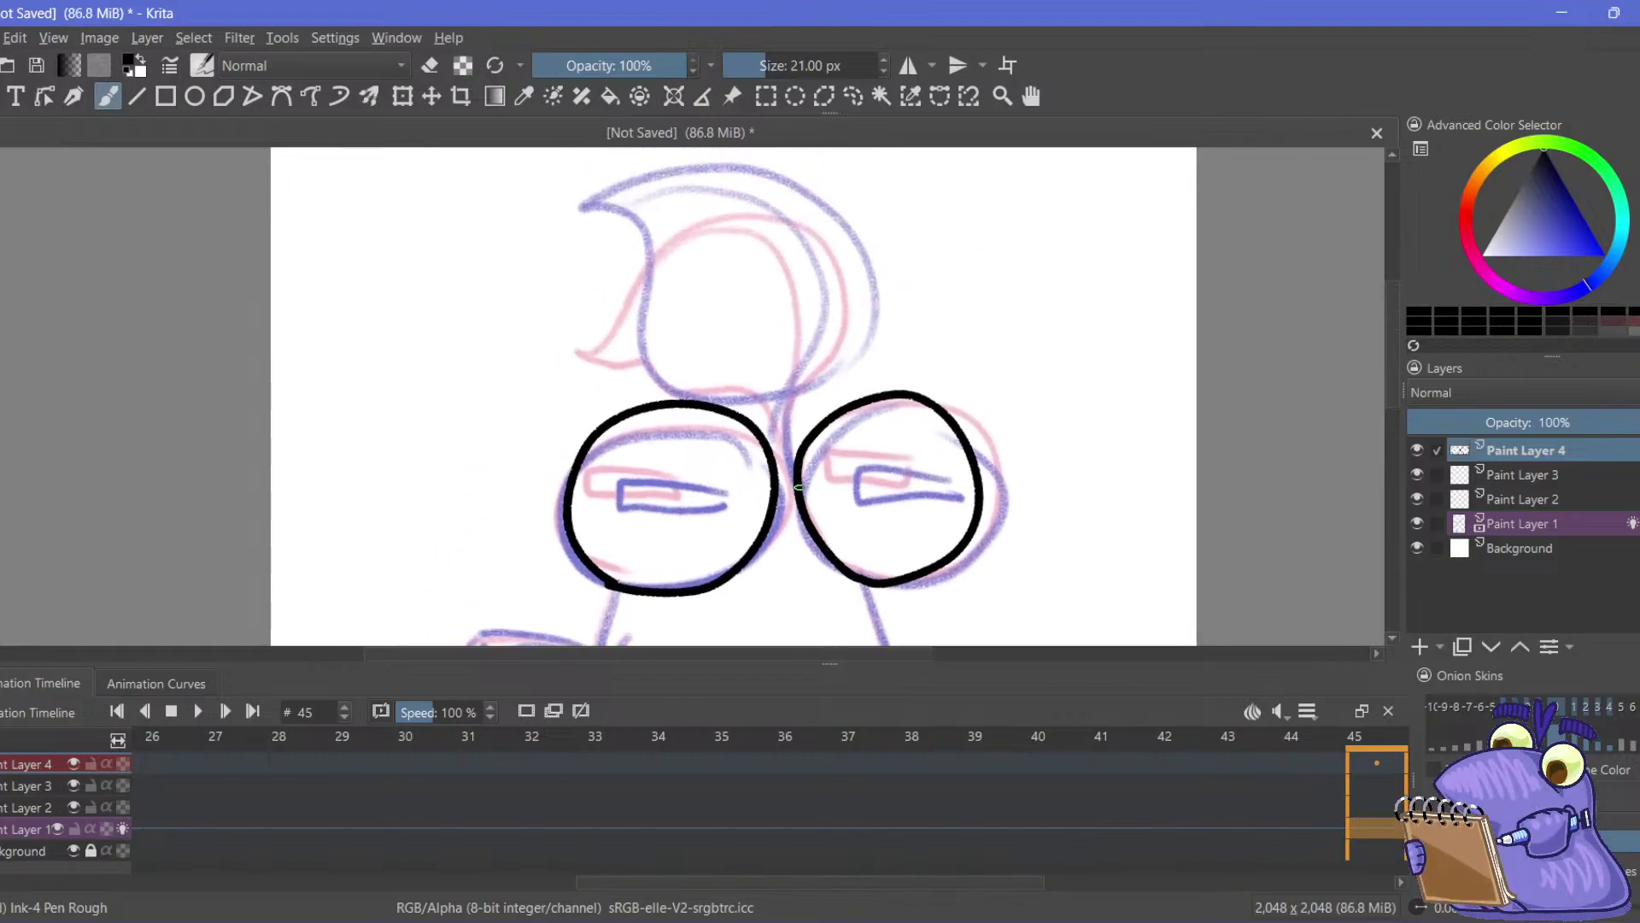
drag(783, 319, 783, 335)
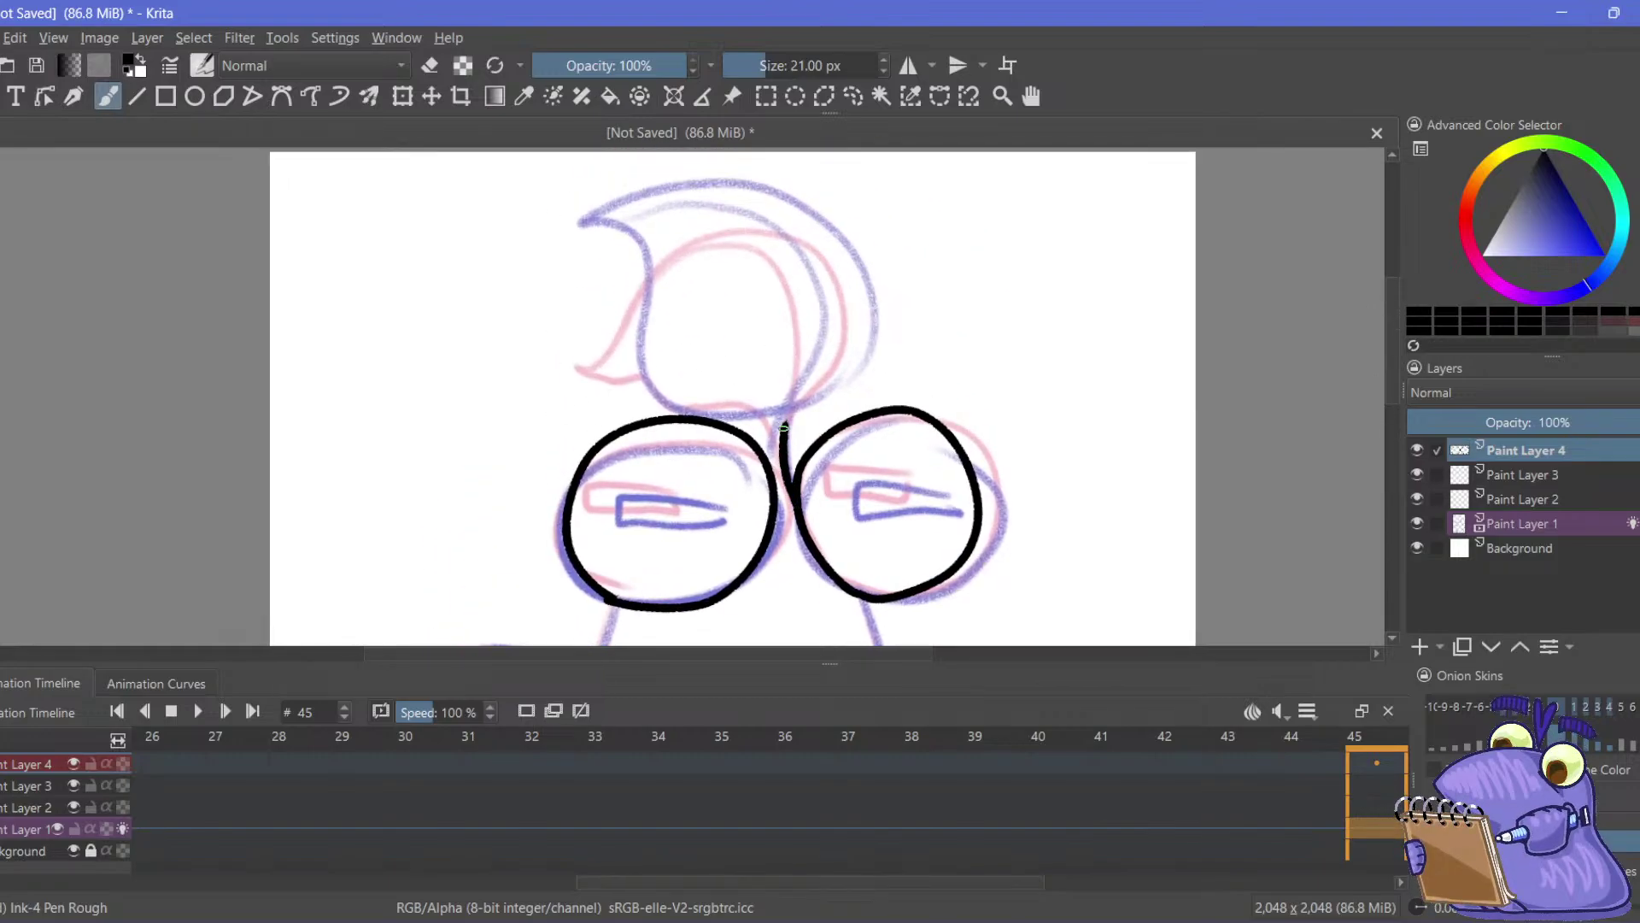
mouse_move(784, 443)
mouse_down()
mouse_move(811, 370)
mouse_move(825, 256)
mouse_move(791, 205)
mouse_move(698, 206)
mouse_move(627, 248)
mouse_up()
key(ctrl+z)
mouse_move(799, 386)
mouse_down()
mouse_move(869, 362)
mouse_move(875, 261)
mouse_move(771, 185)
mouse_move(586, 214)
mouse_up()
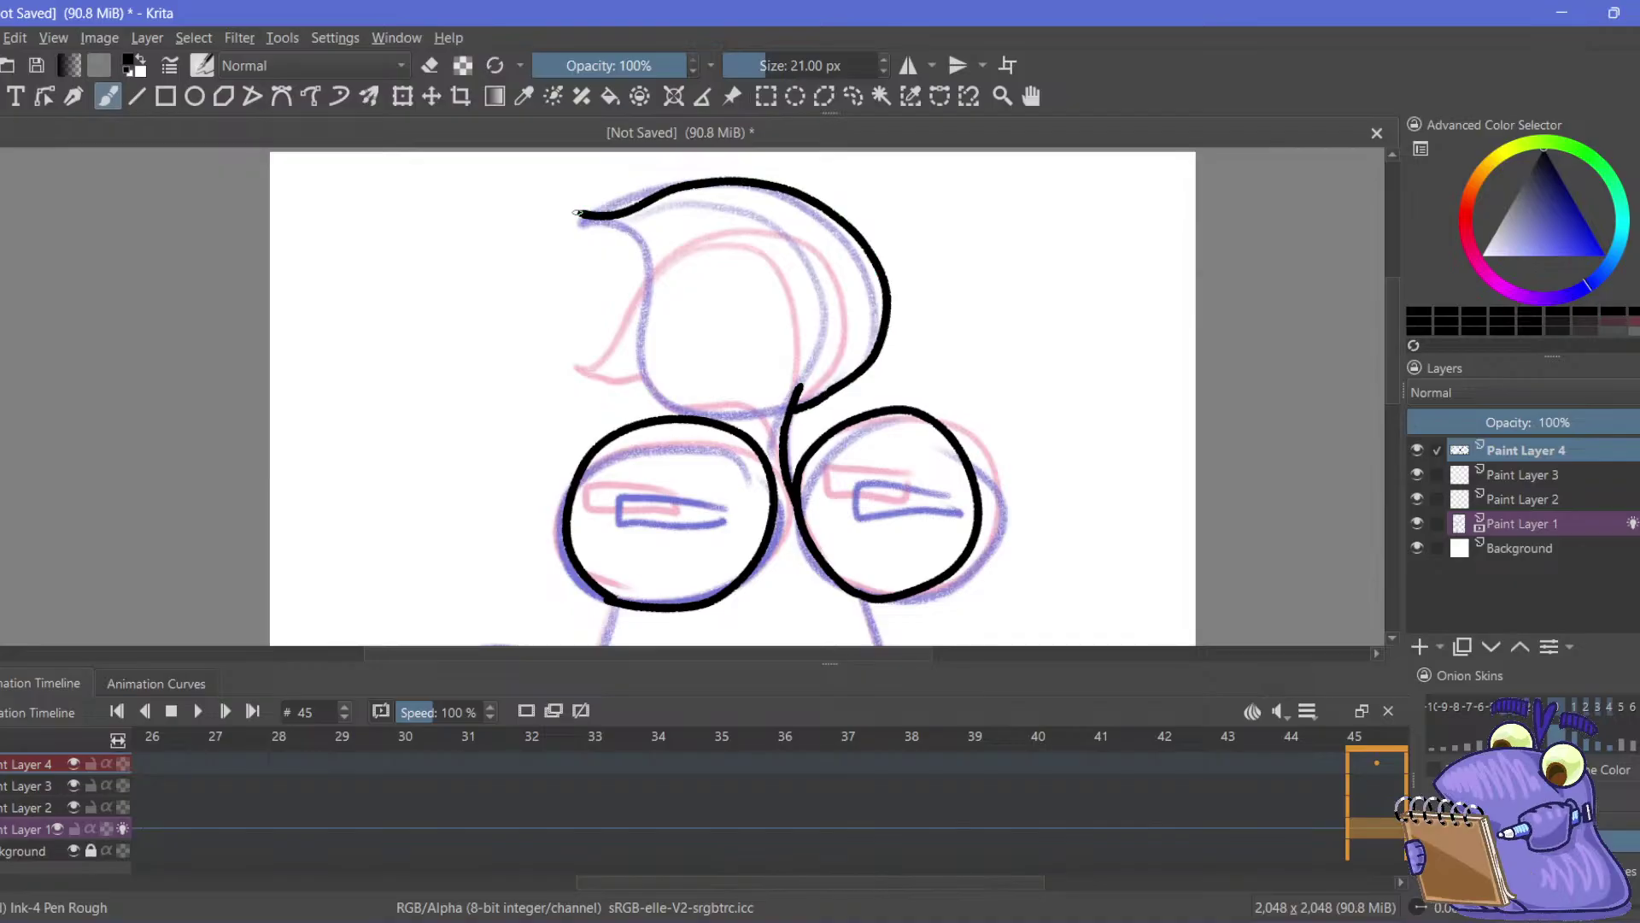
key(ctrl+z)
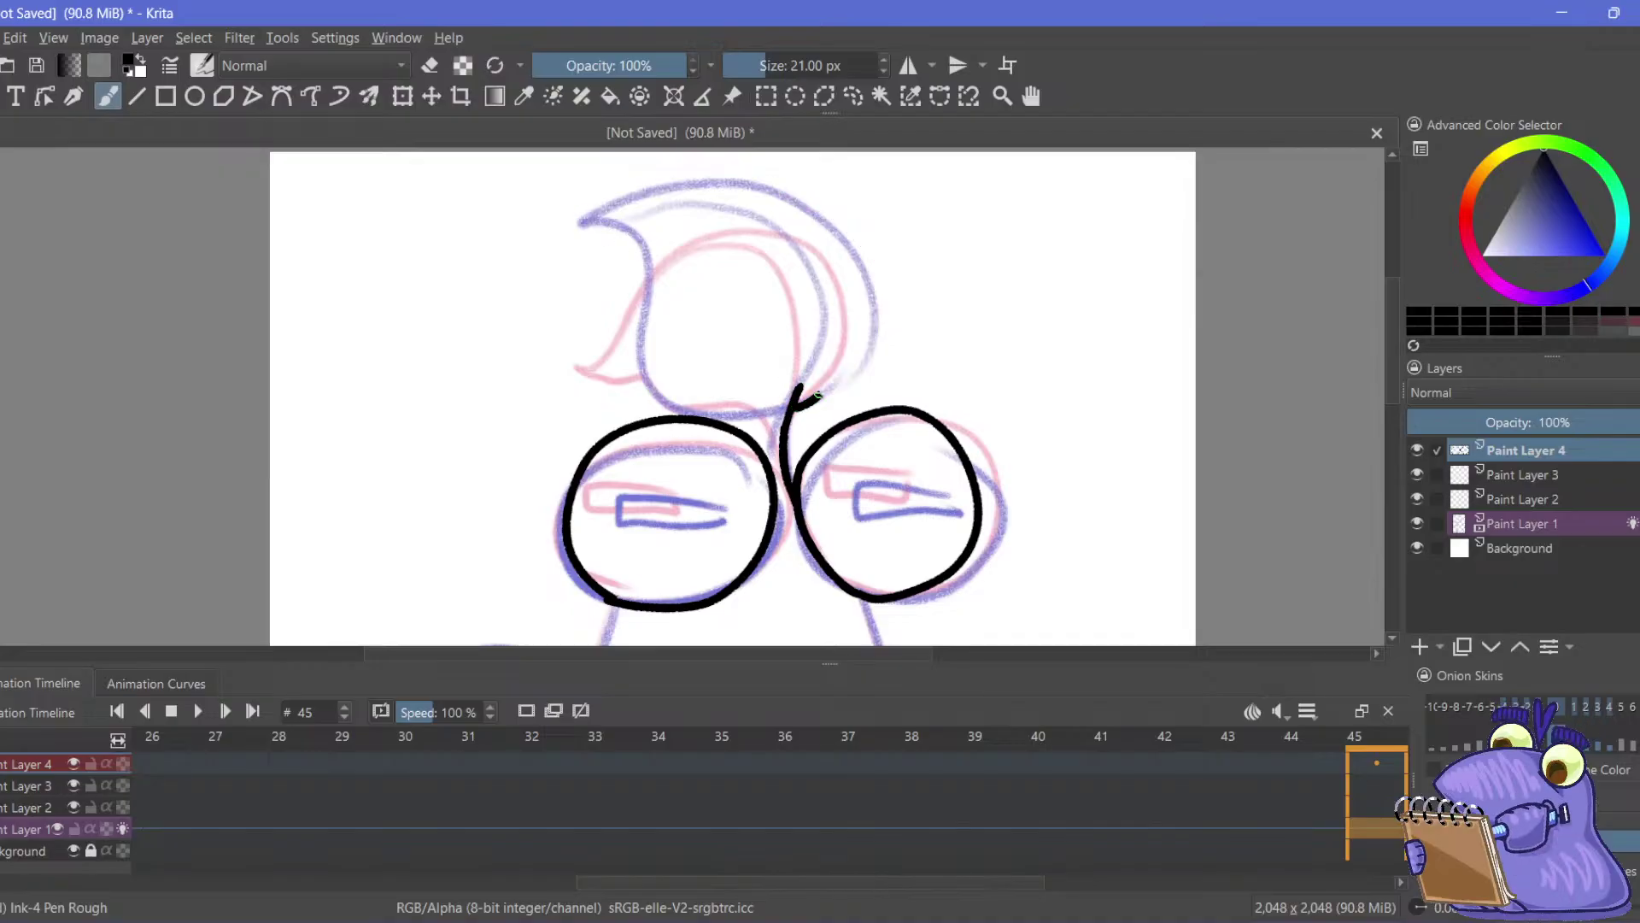
mouse_move(819, 395)
mouse_down()
mouse_move(866, 292)
mouse_move(730, 179)
mouse_move(595, 229)
mouse_up()
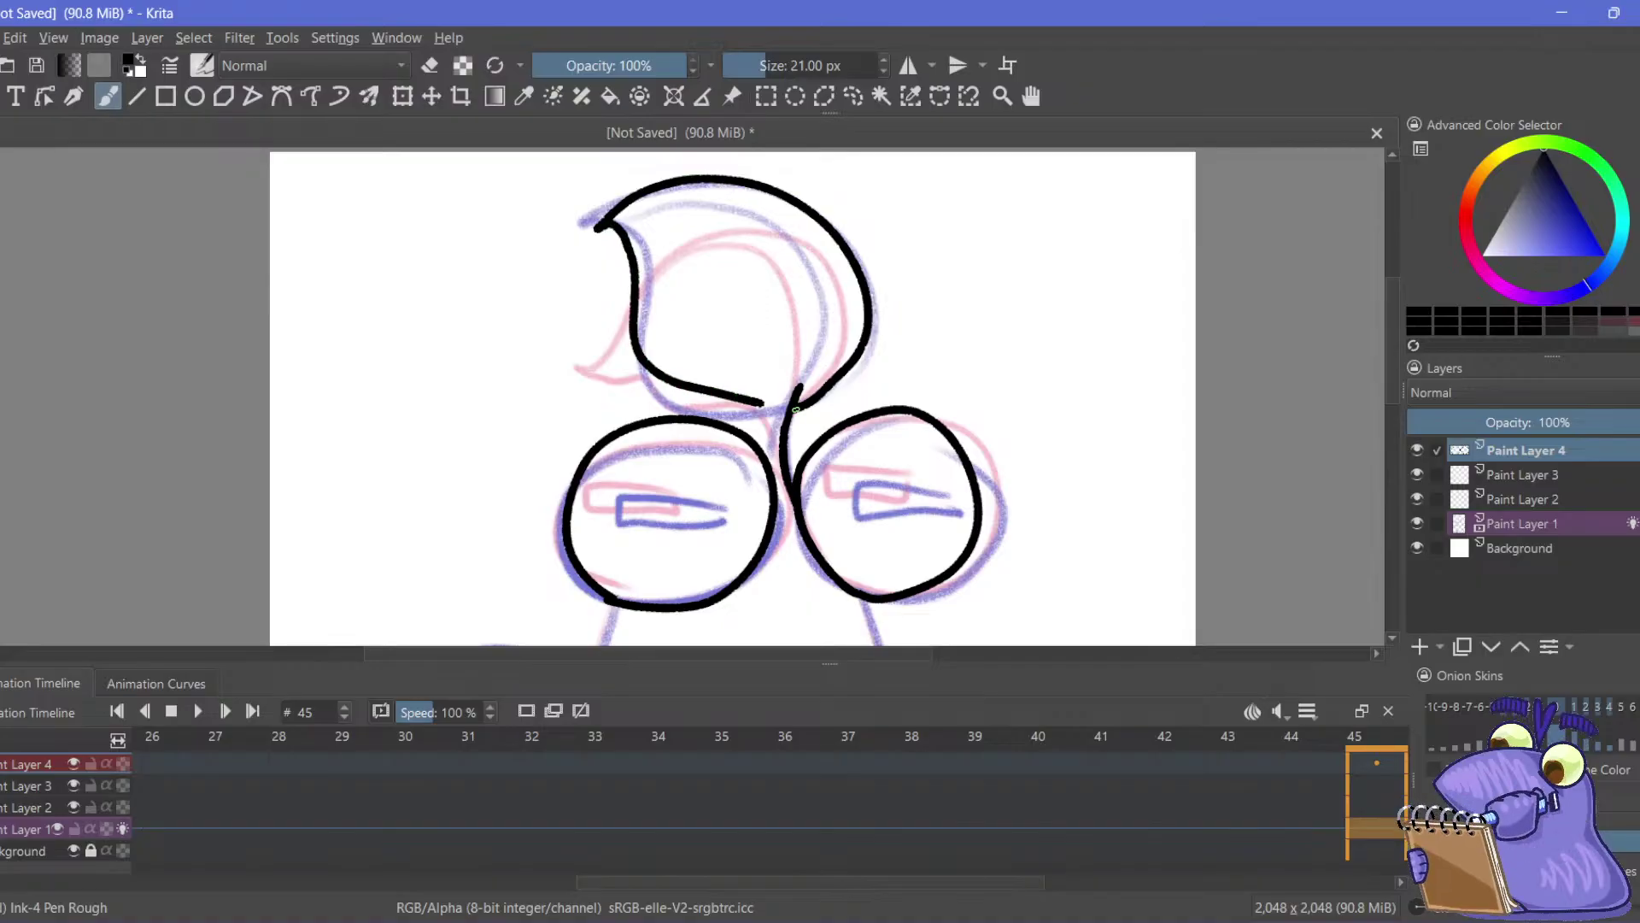
Undo the extra stroke at the hair tuft's base and thin its lower-right outline with the brush in eraser mode
drag(799, 408, 859, 359)
key(ctrl+z)
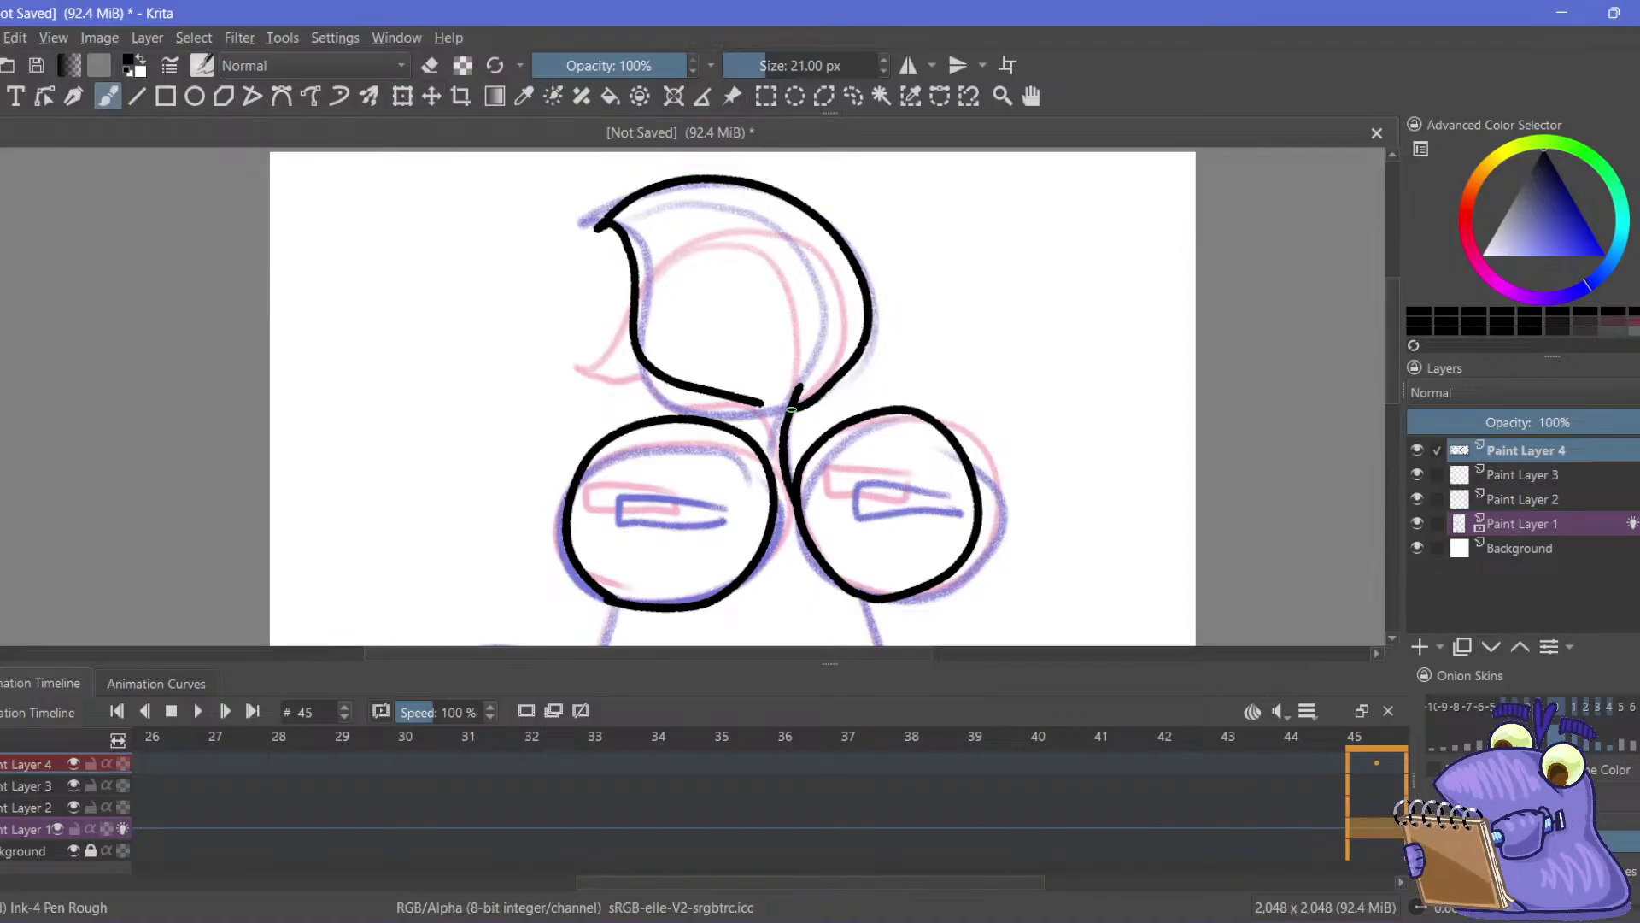
click(430, 65)
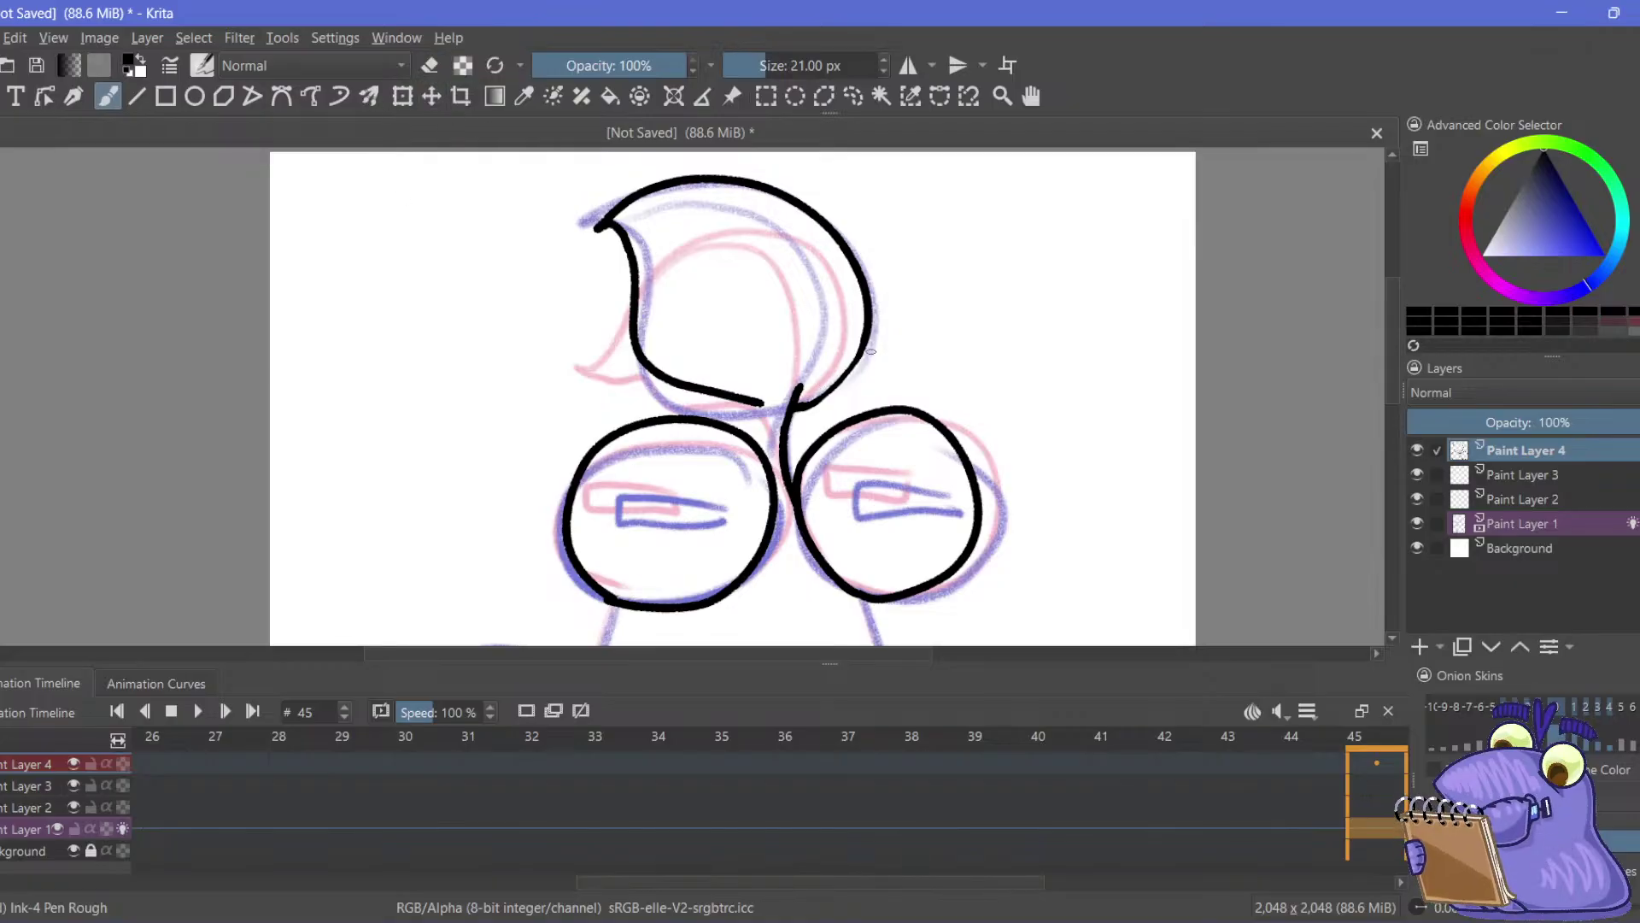
Ink over the hair tuft's lower-right outline and join its base to the left eye with a short stem line
drag(816, 396, 835, 389)
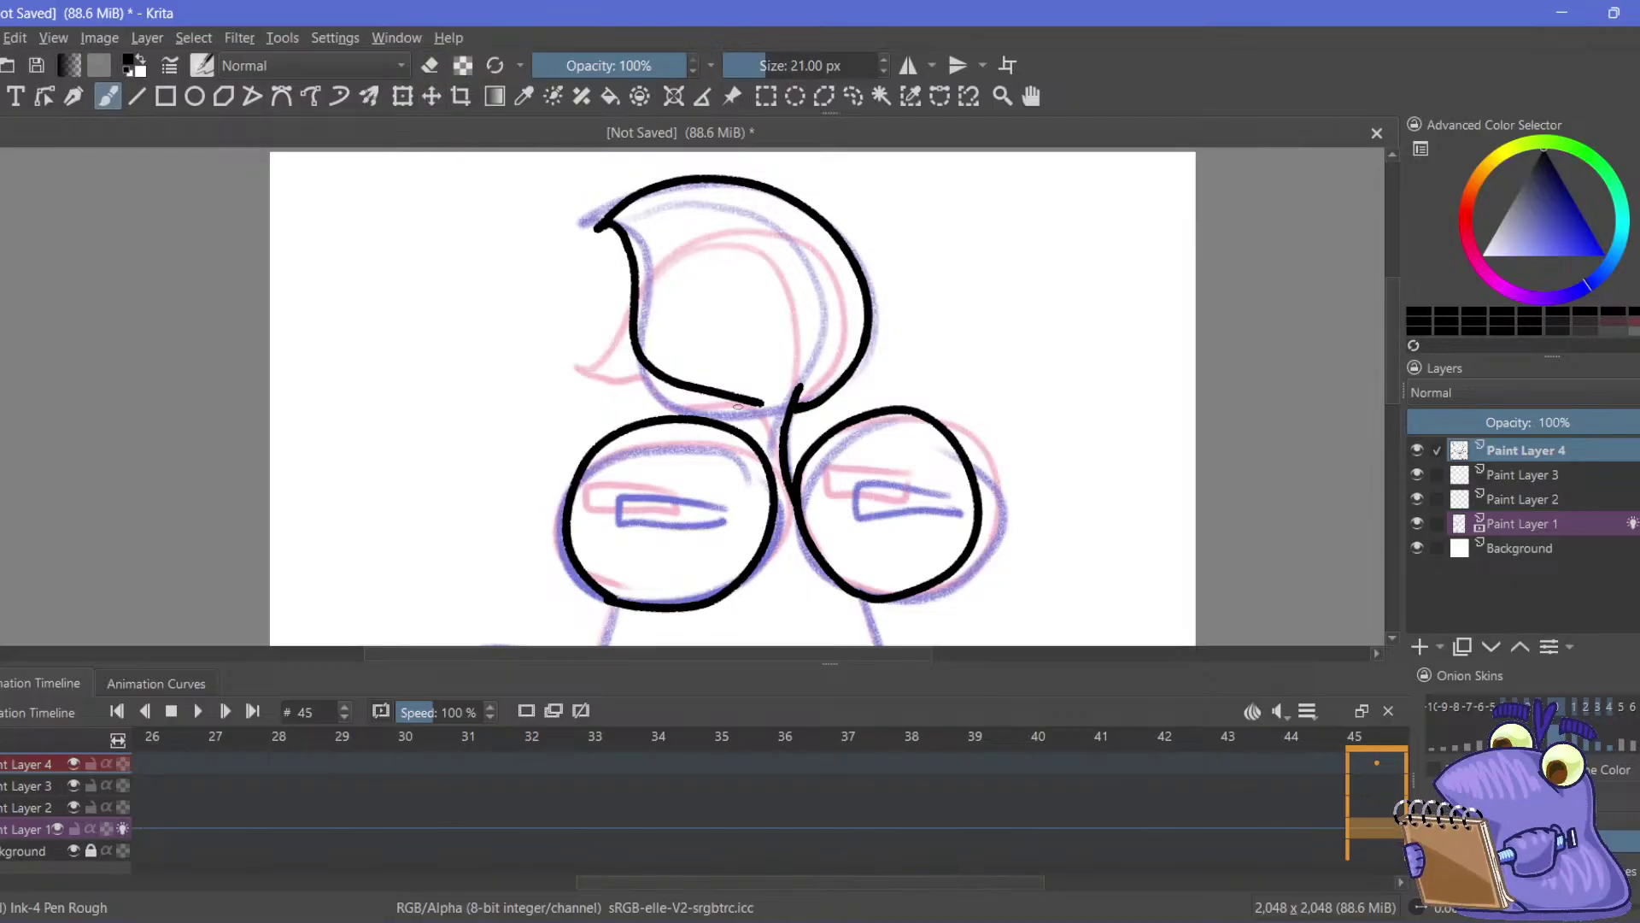
scroll(778, 385, down, 2)
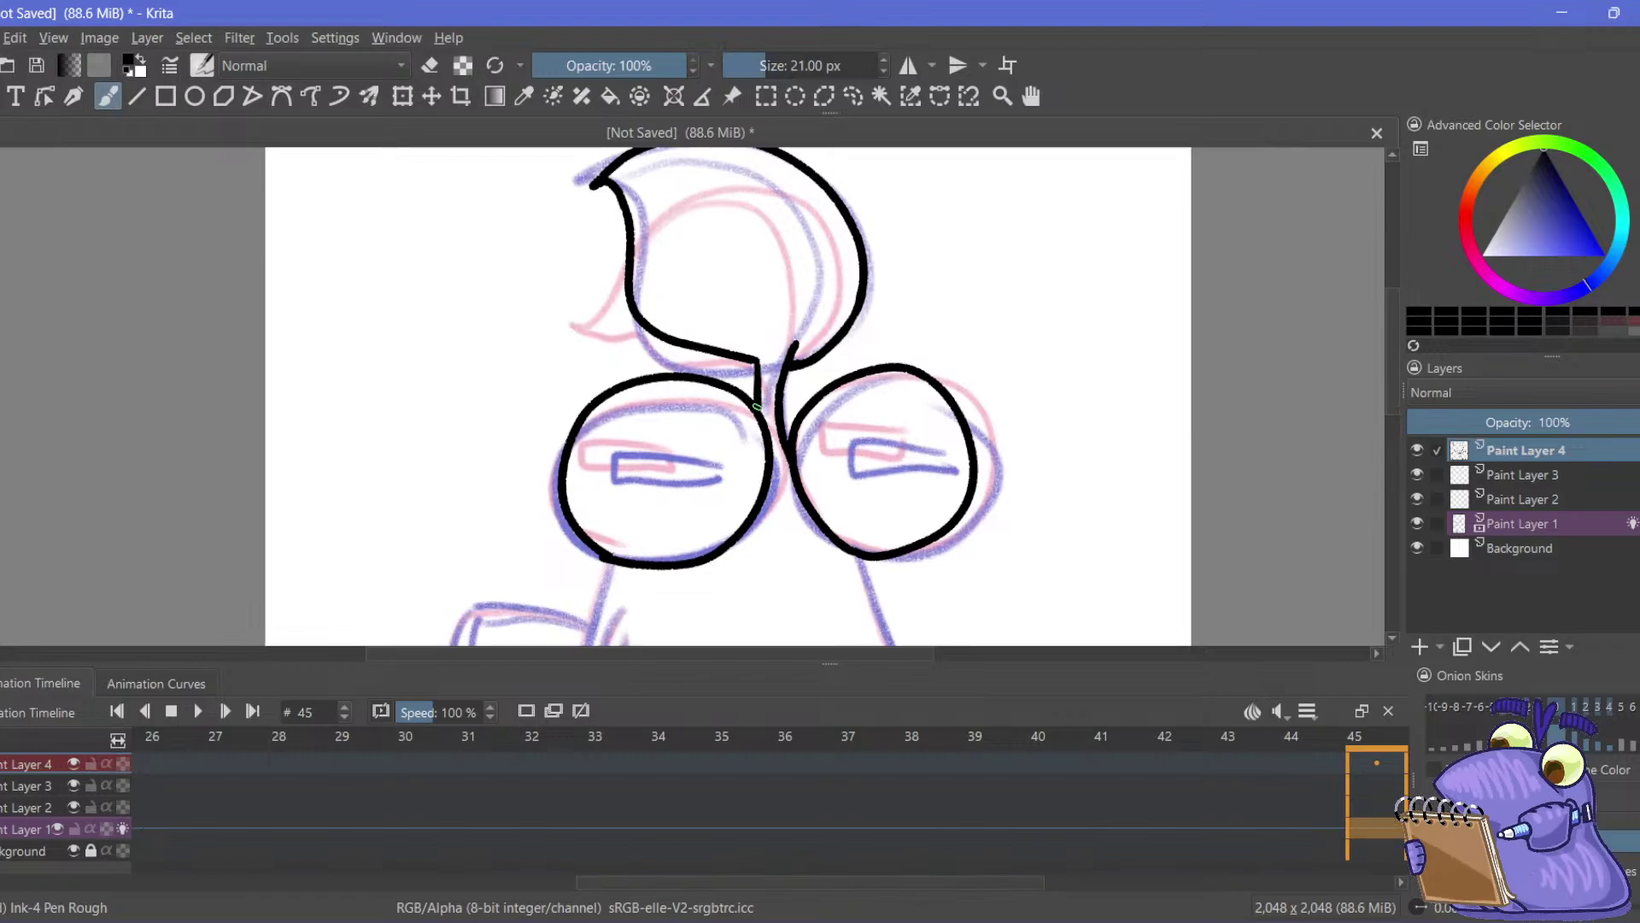
scroll(736, 339, up, 2)
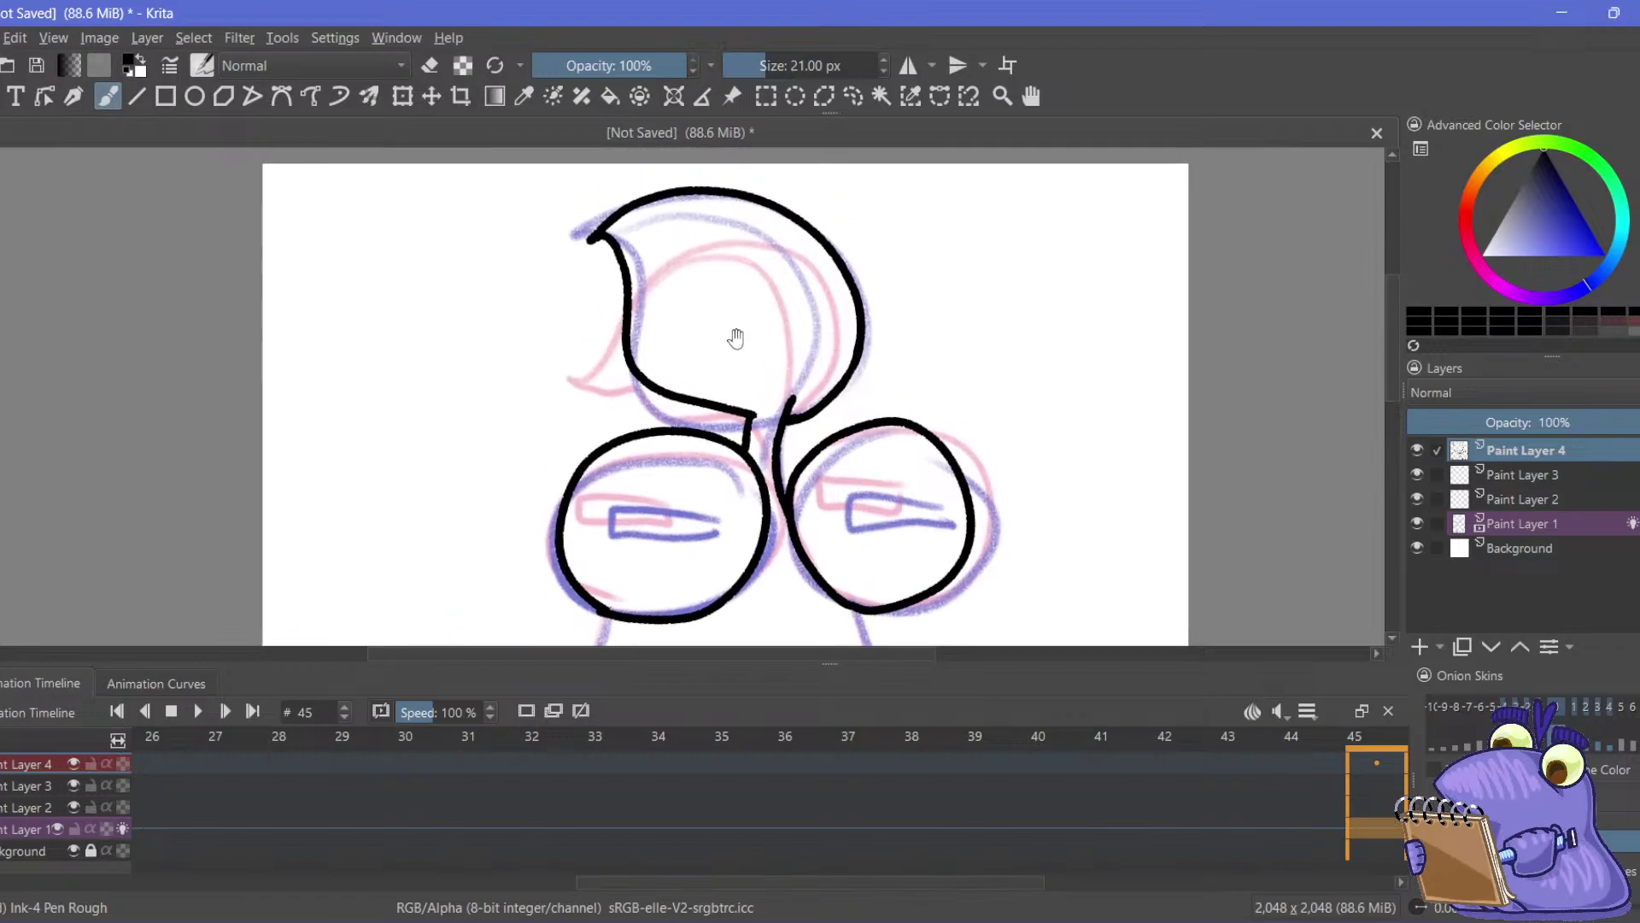
Try to ink an inner contour curve inside the hair tuft from its base to its tip, and undo it
mouse_move(783, 422)
mouse_down()
mouse_move(800, 298)
mouse_move(763, 232)
mouse_move(684, 208)
mouse_move(606, 241)
mouse_move(633, 219)
mouse_move(591, 237)
mouse_up()
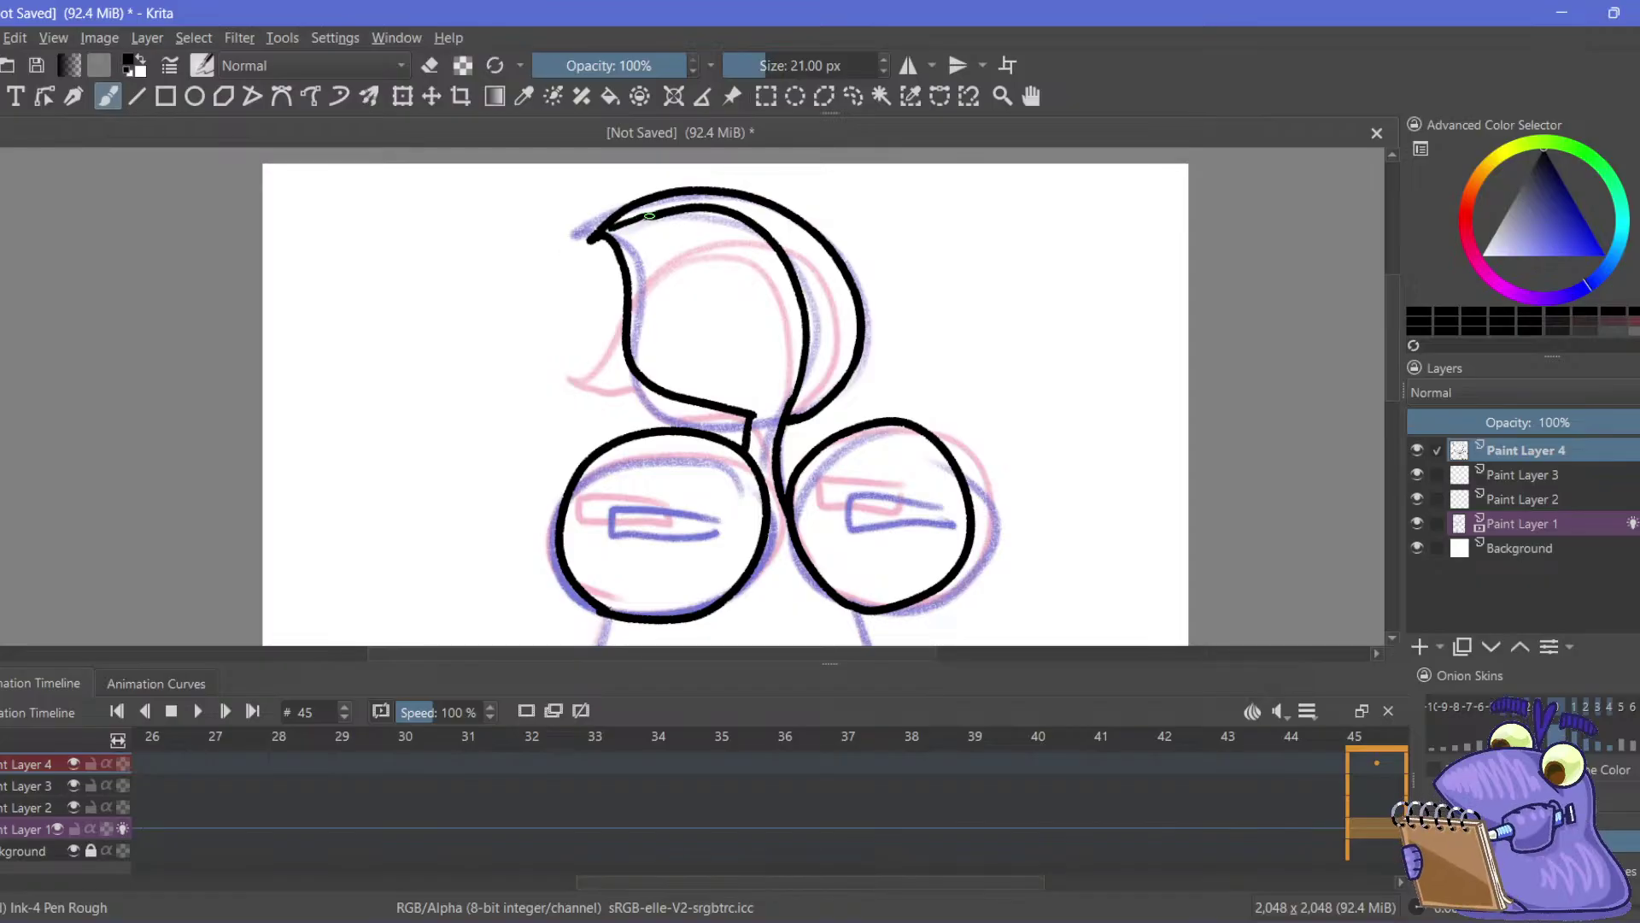
drag(746, 425, 784, 271)
drag(468, 487, 480, 278)
mouse_move(541, 230)
mouse_down()
mouse_move(588, 418)
mouse_move(596, 368)
mouse_up()
key(ctrl+z)
drag(820, 427, 827, 381)
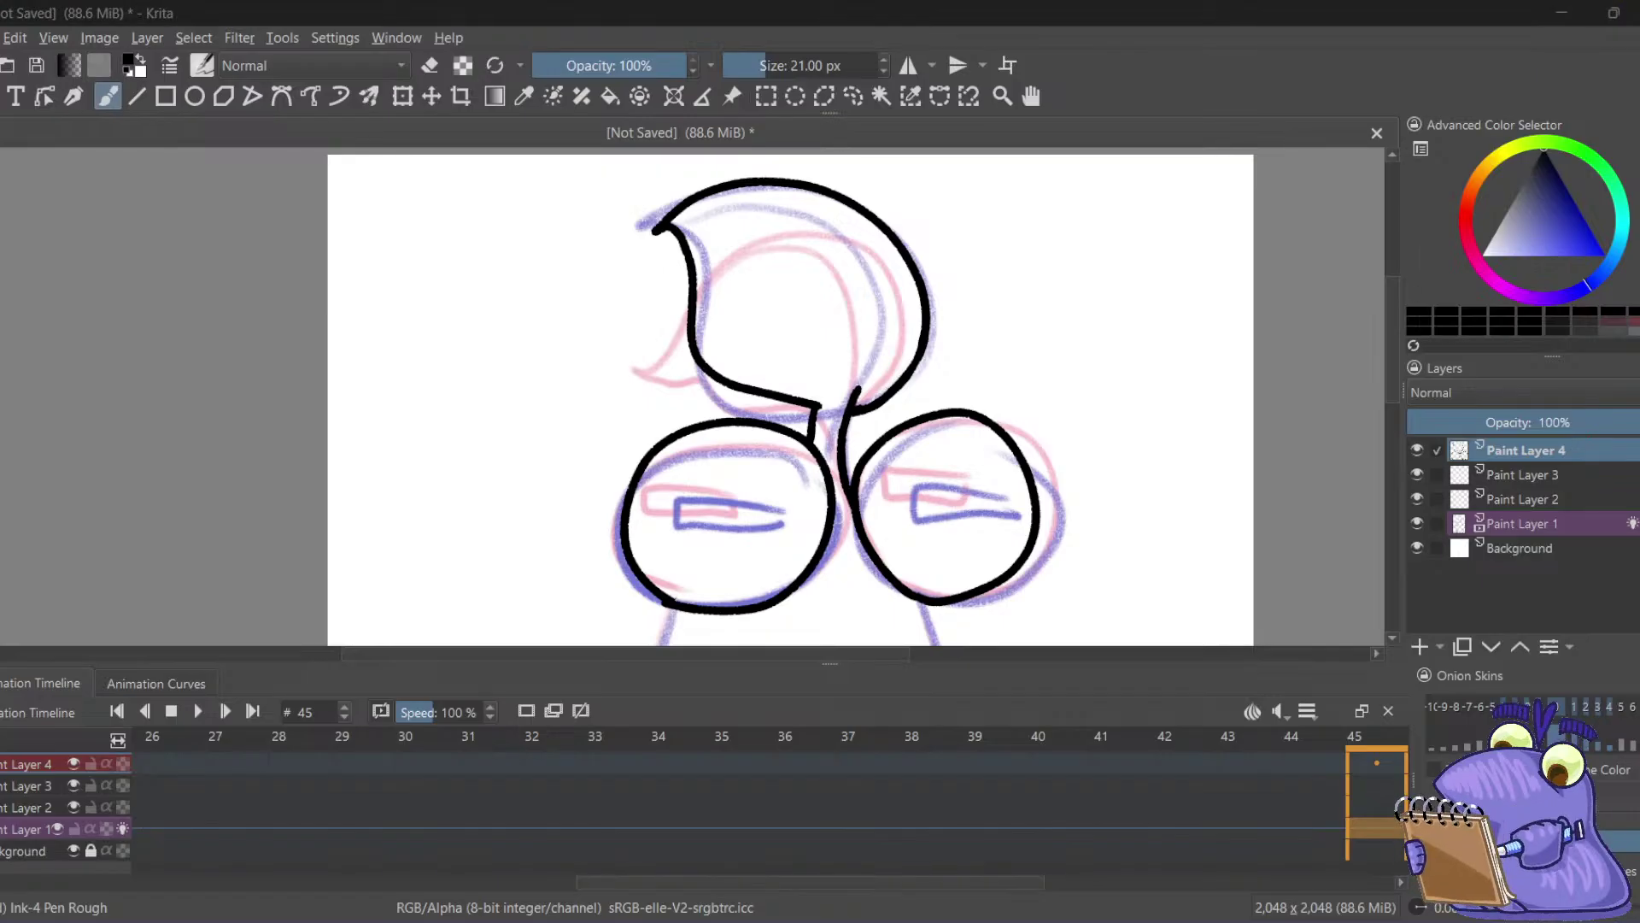
click(550, 53)
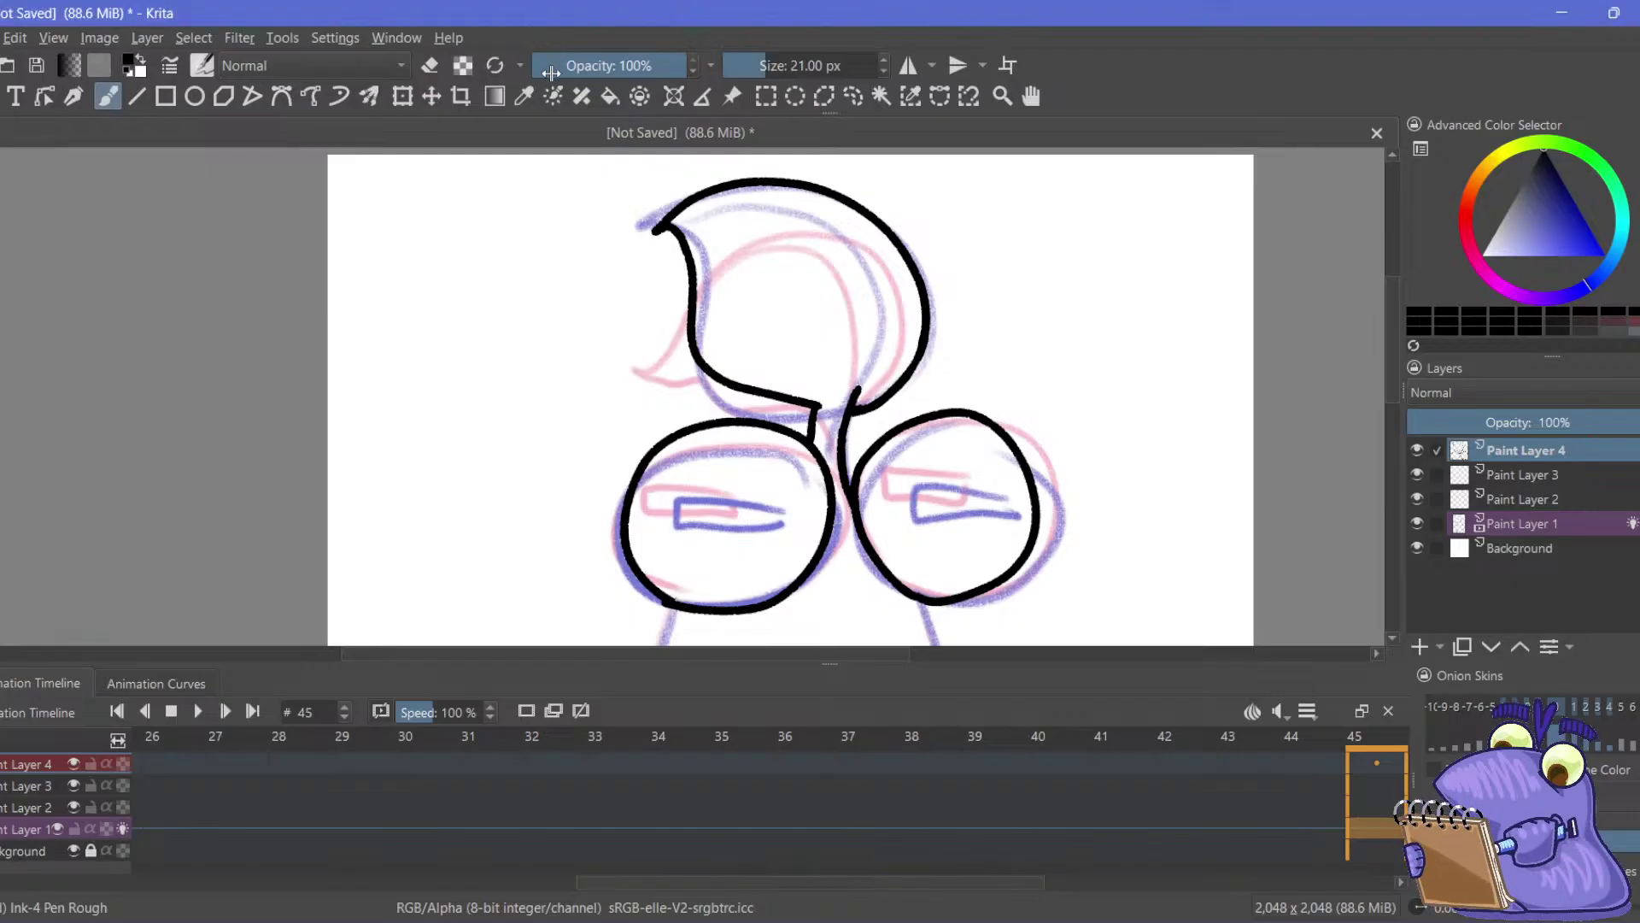
Ink the body's right side sloping down from the right eye and the small bulge at its lower end
mouse_move(513, 470)
mouse_down()
mouse_move(491, 370)
mouse_move(527, 208)
mouse_up()
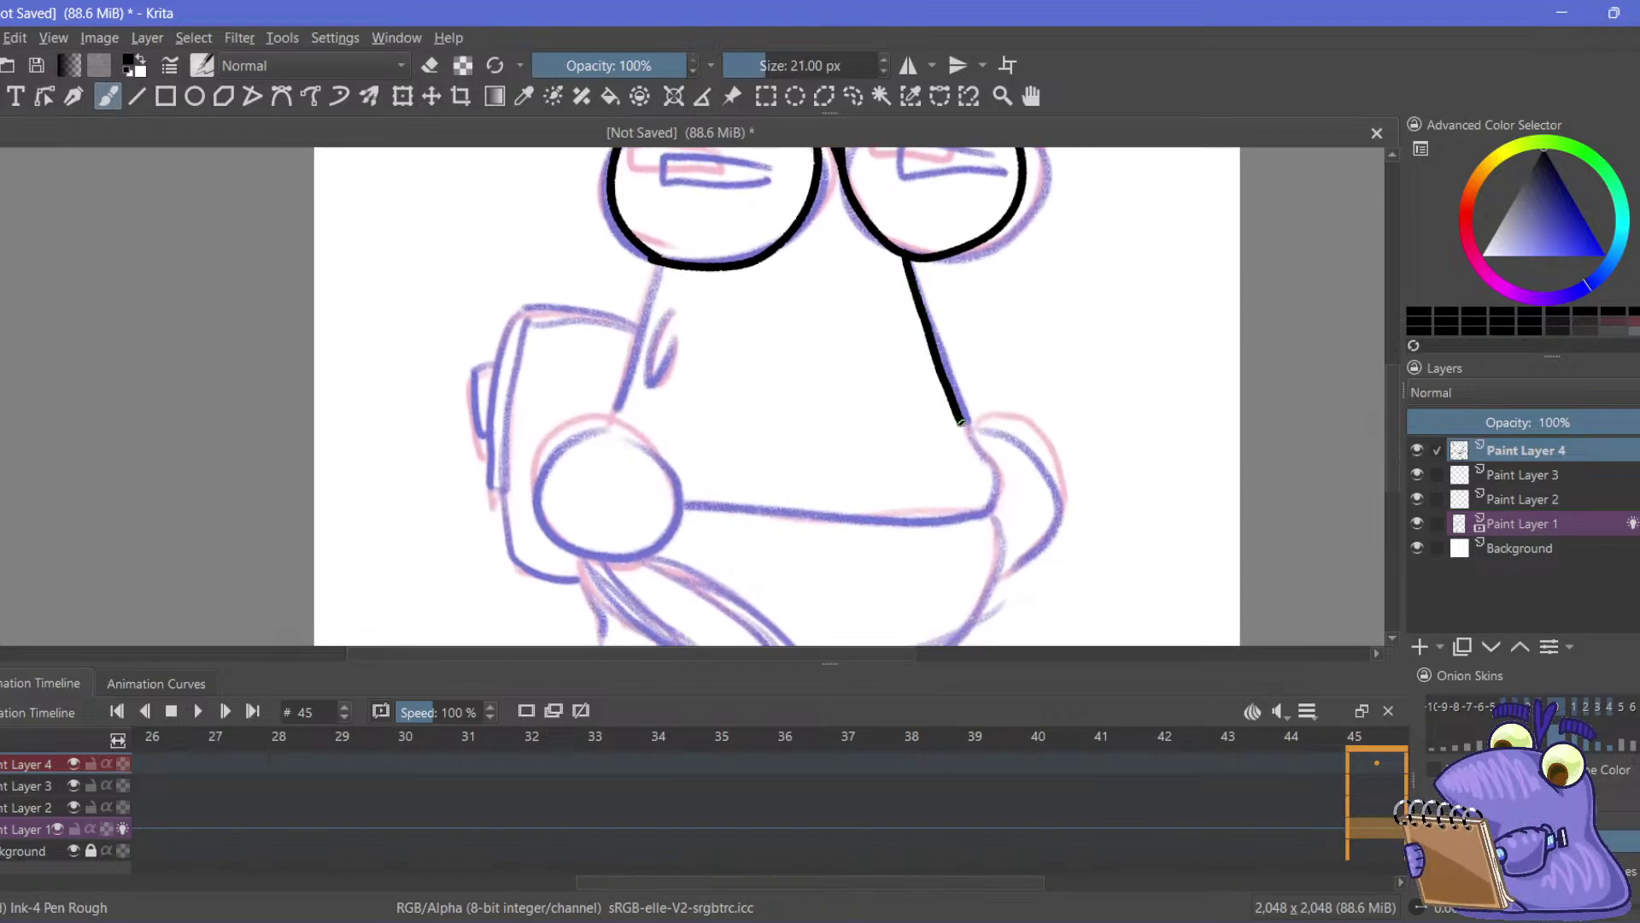
key(ctrl+z)
drag(899, 246, 965, 416)
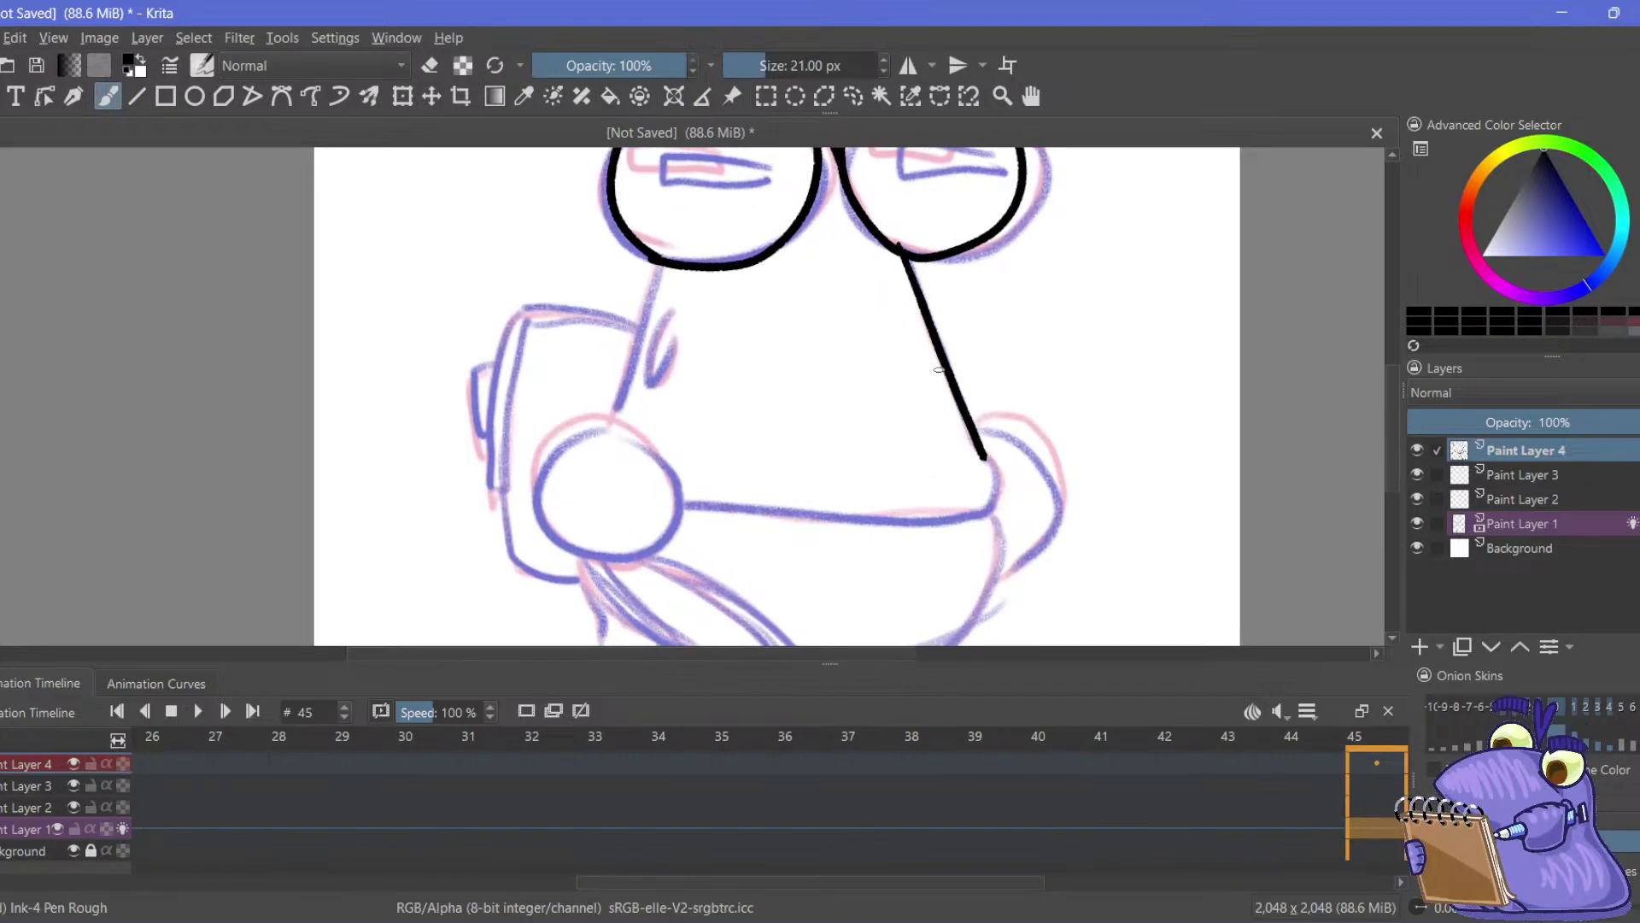
key(ctrl+z)
drag(901, 254, 974, 442)
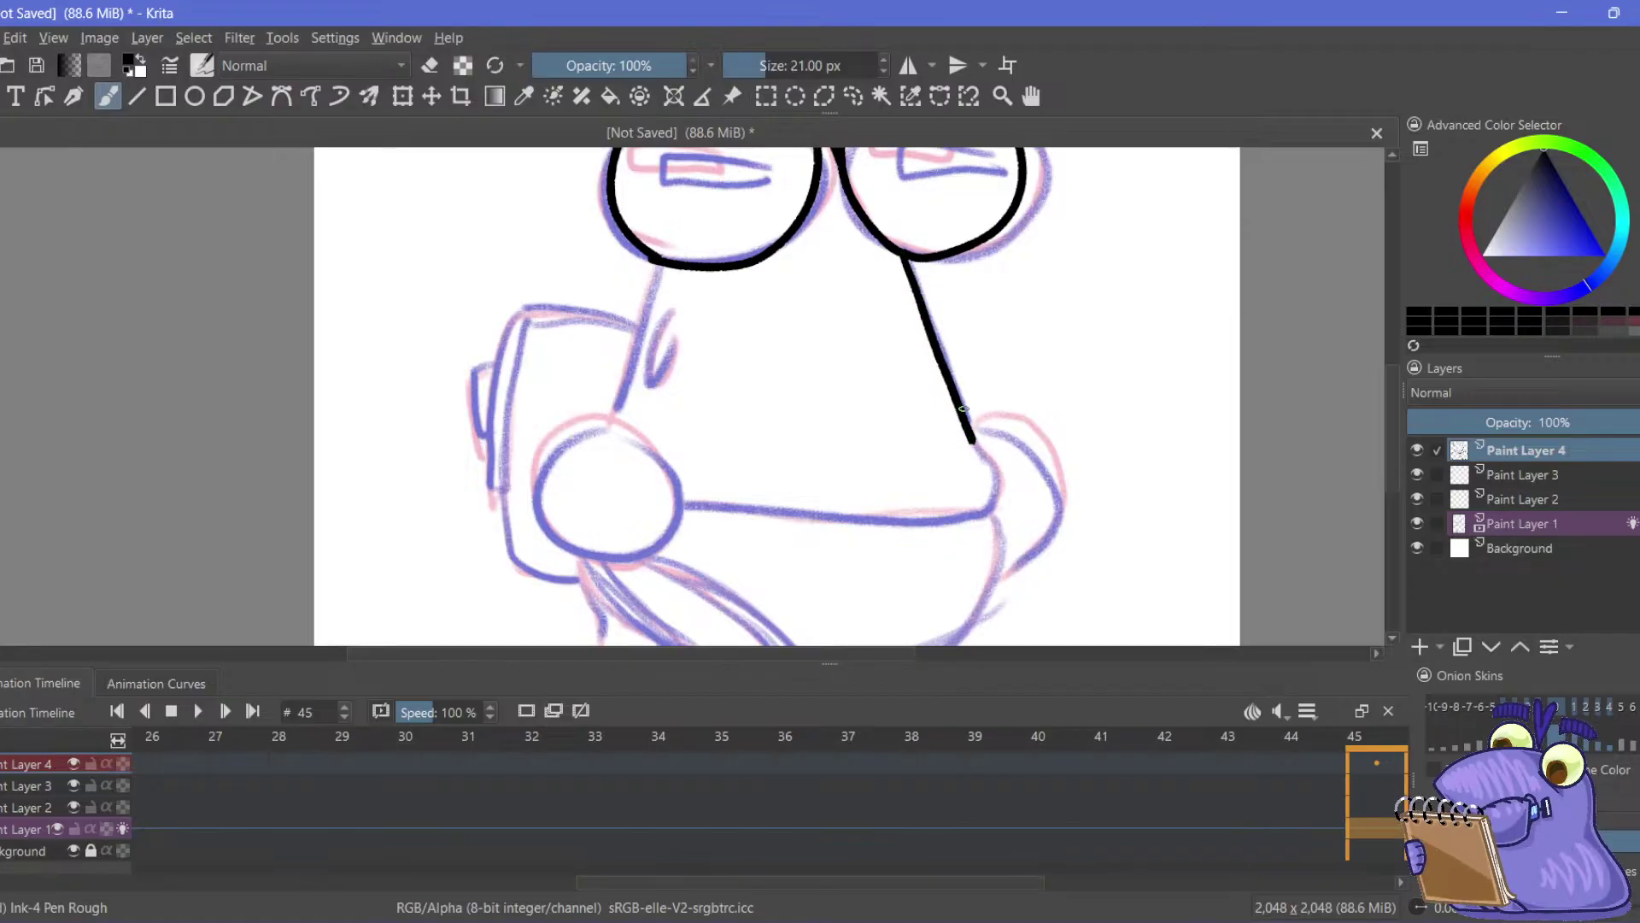
key(ctrl+z)
drag(902, 254, 989, 455)
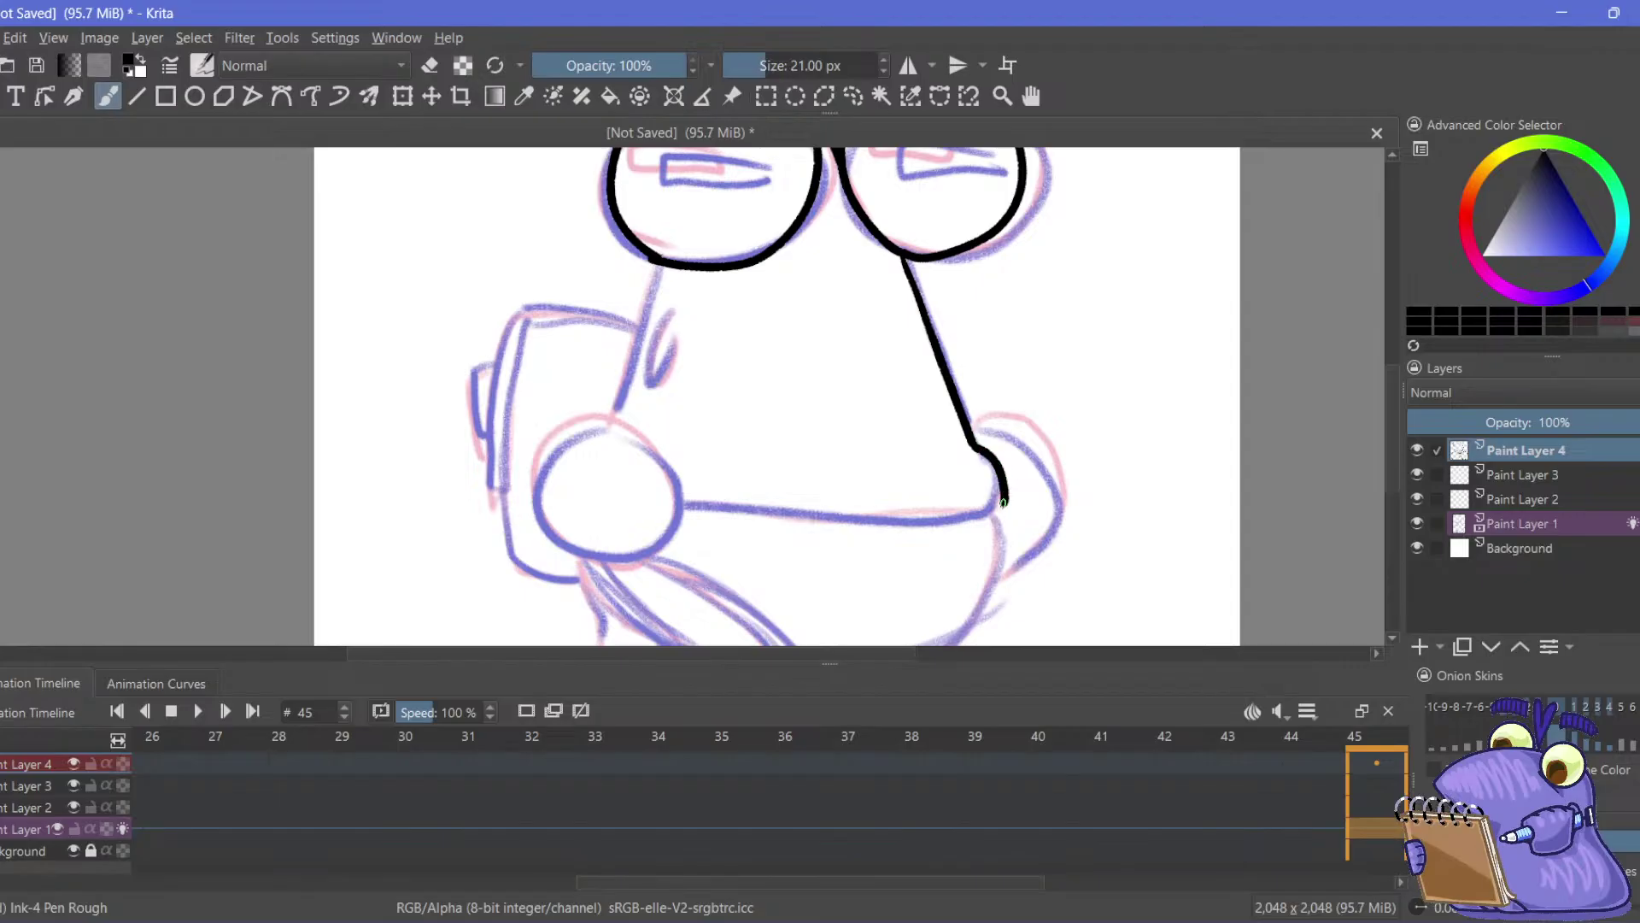
Ink the body's left side from the left eye down to the sketched circle, using eraser mode for cleanup
drag(658, 264, 608, 429)
click(429, 65)
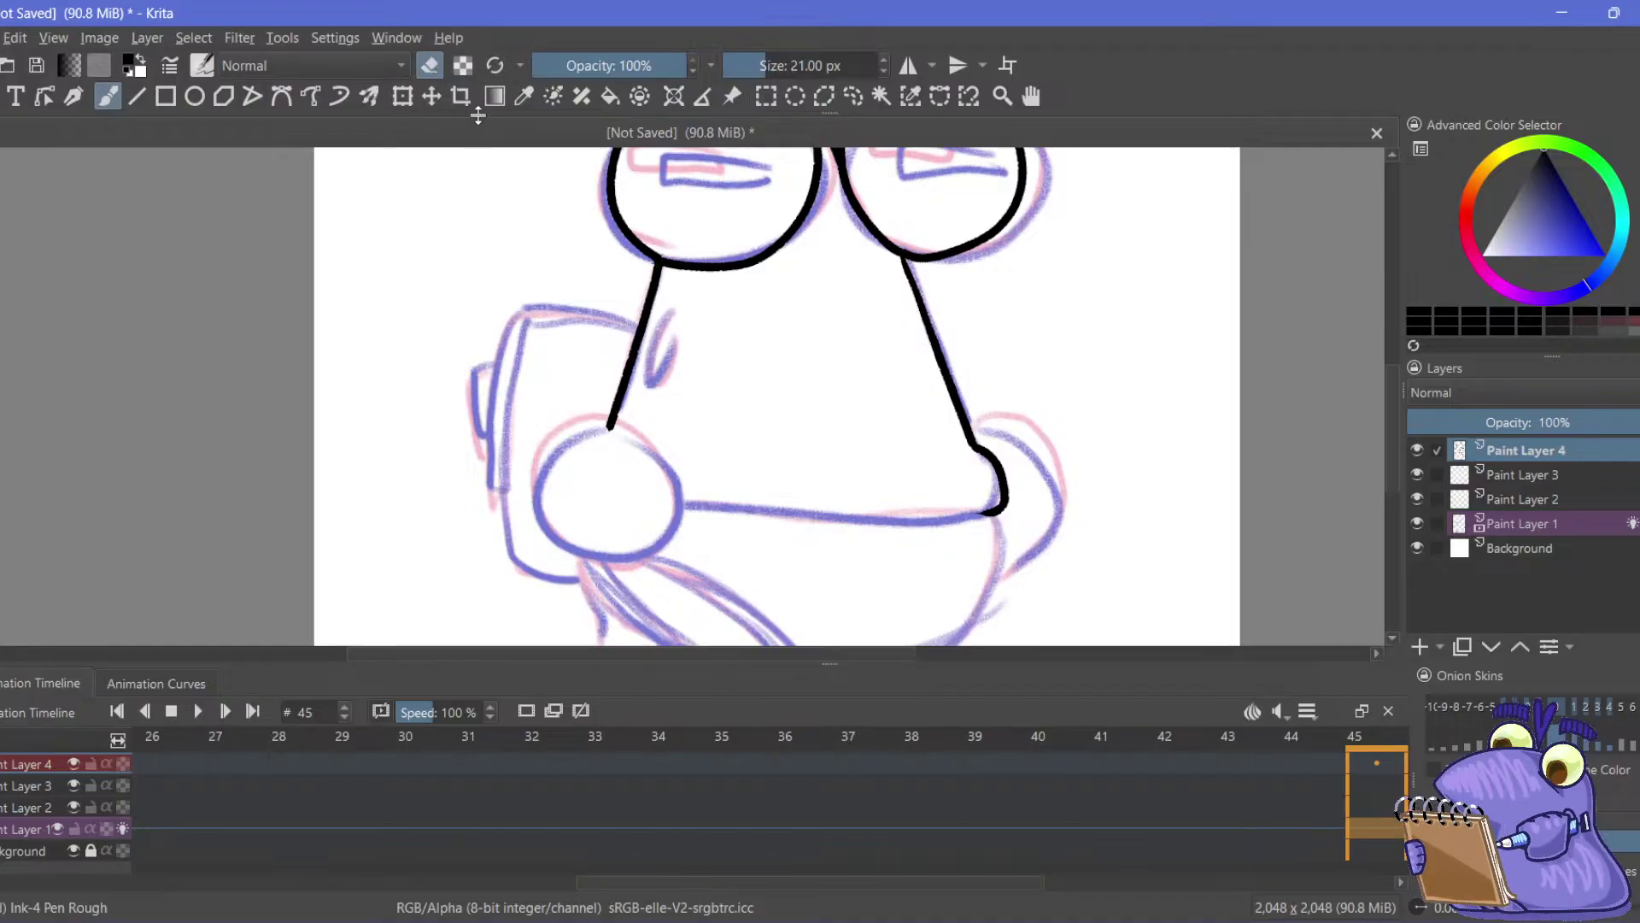
click(430, 66)
Ink the rounded belly outline from the right bulge around the bottom up to the sketched circle, using eraser mode for cleanup
mouse_move(978, 541)
mouse_down()
mouse_move(957, 404)
mouse_move(891, 370)
mouse_up()
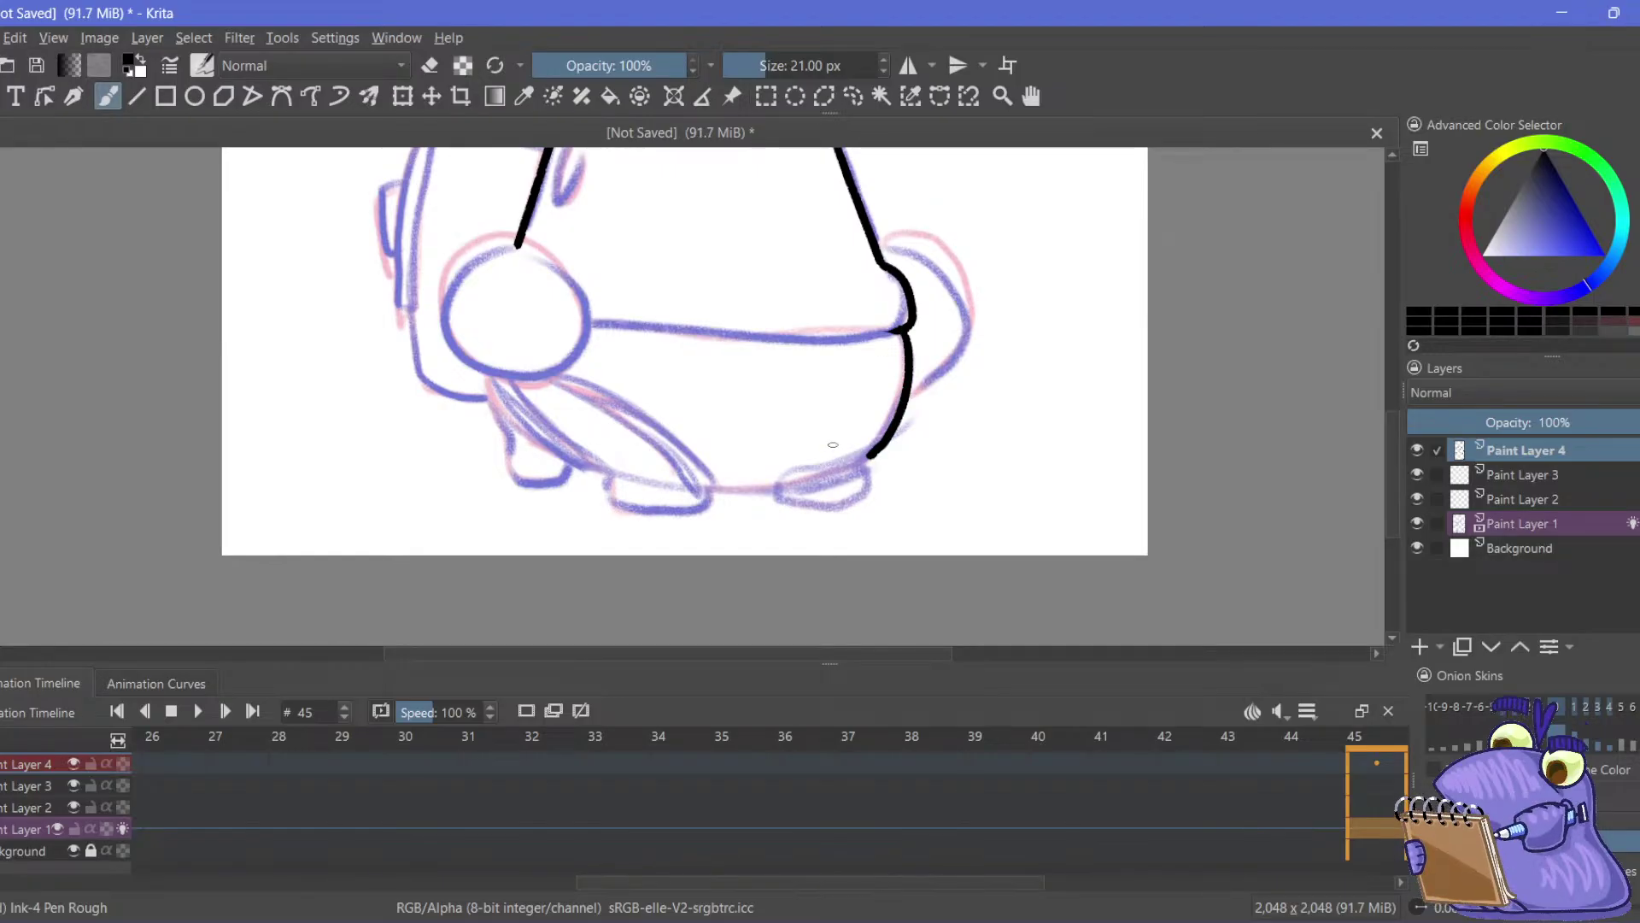
mouse_move(491, 392)
mouse_down()
mouse_move(632, 489)
mouse_move(919, 425)
mouse_up()
key(ctrl+z)
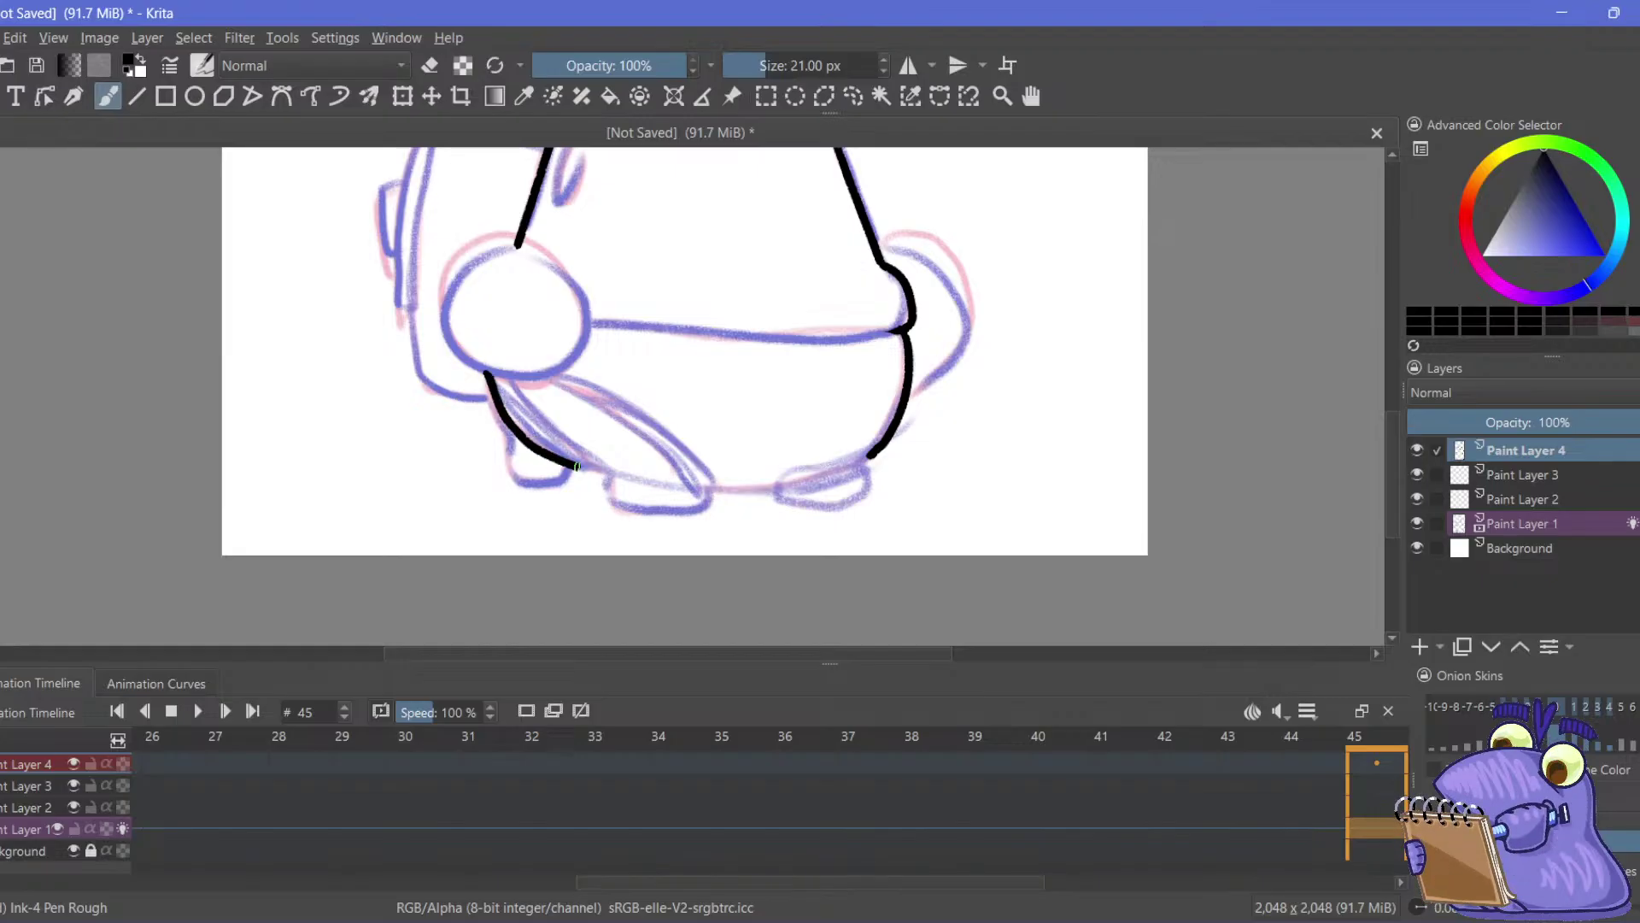
mouse_move(577, 467)
mouse_down()
mouse_move(856, 461)
mouse_move(696, 489)
mouse_move(566, 465)
mouse_up()
key(ctrl+z)
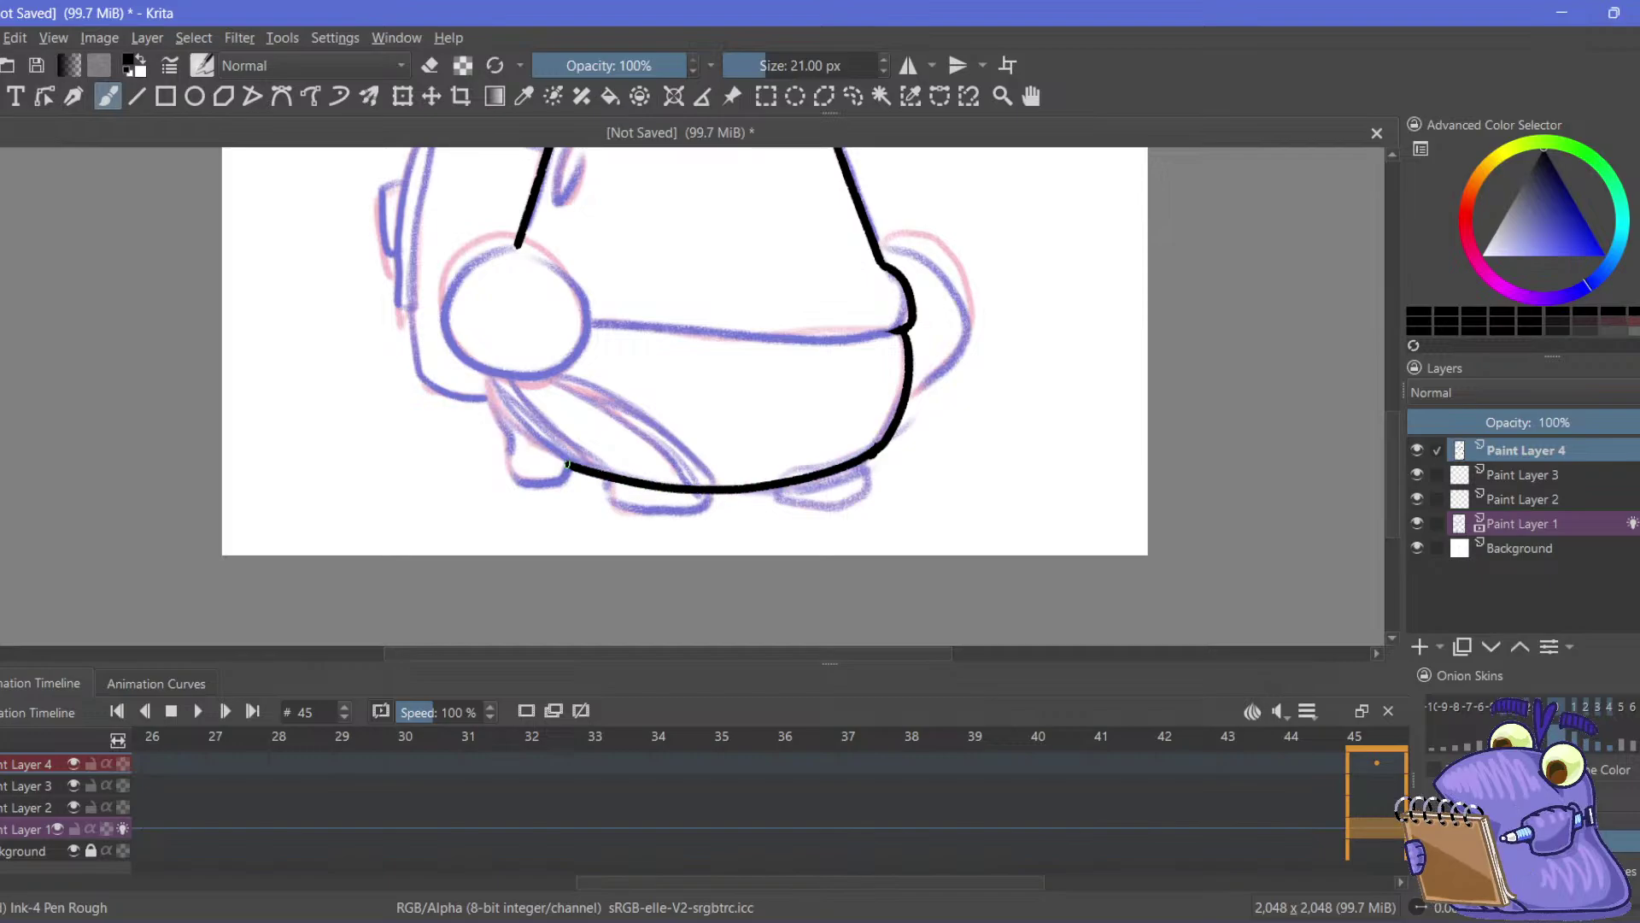
key(ctrl+z)
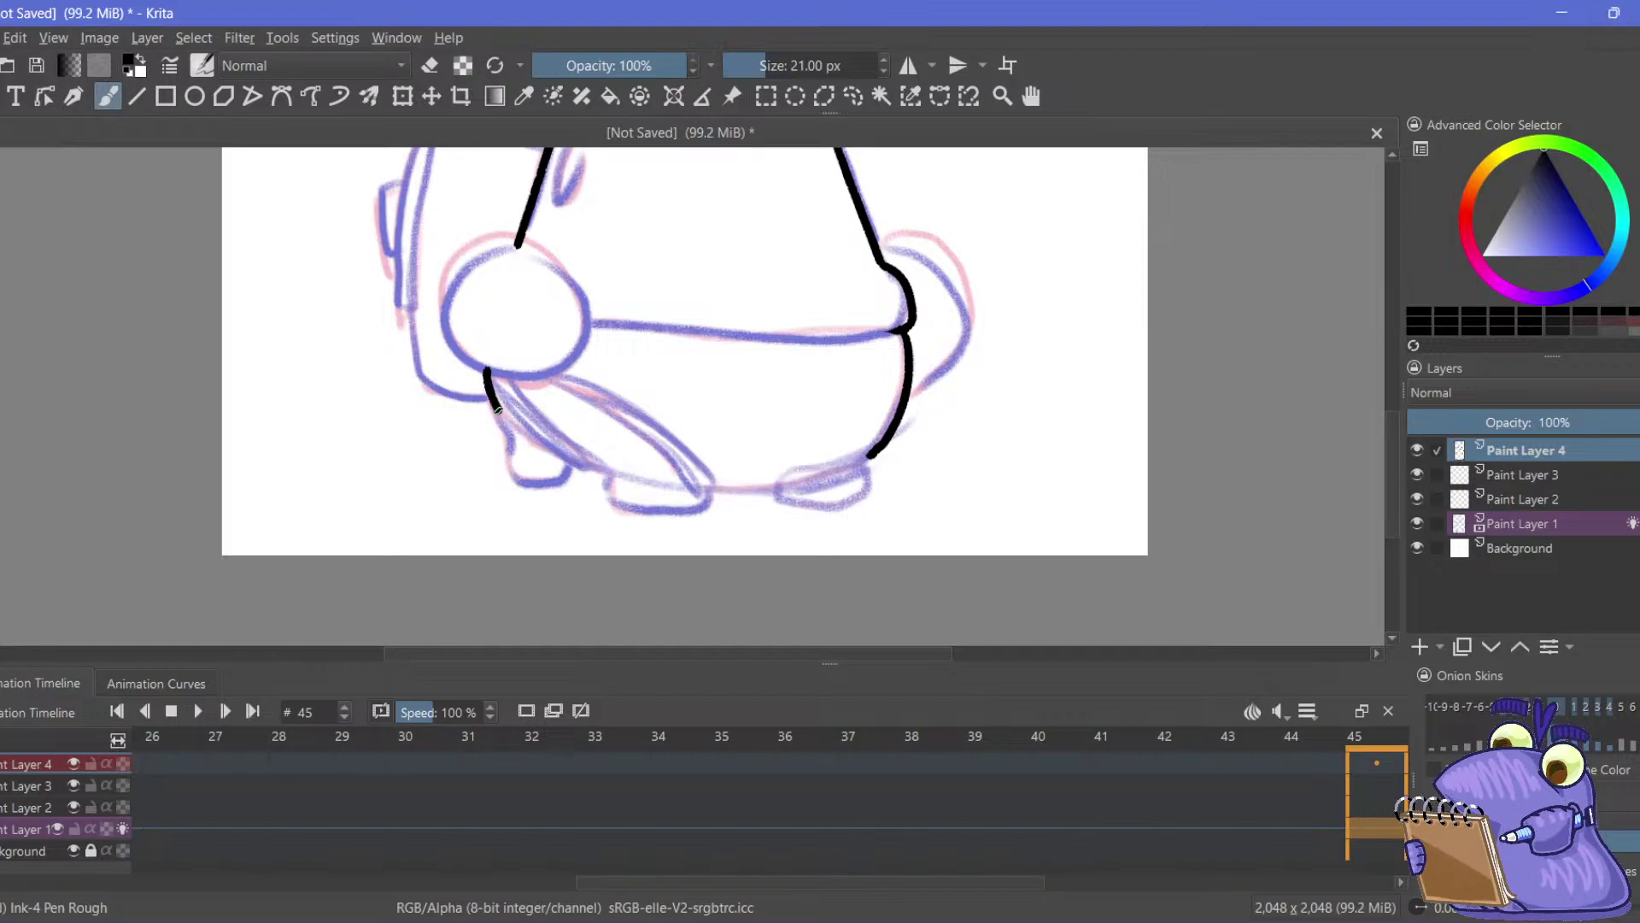
mouse_move(498, 409)
mouse_down()
mouse_move(571, 471)
mouse_move(752, 498)
mouse_move(871, 454)
mouse_up()
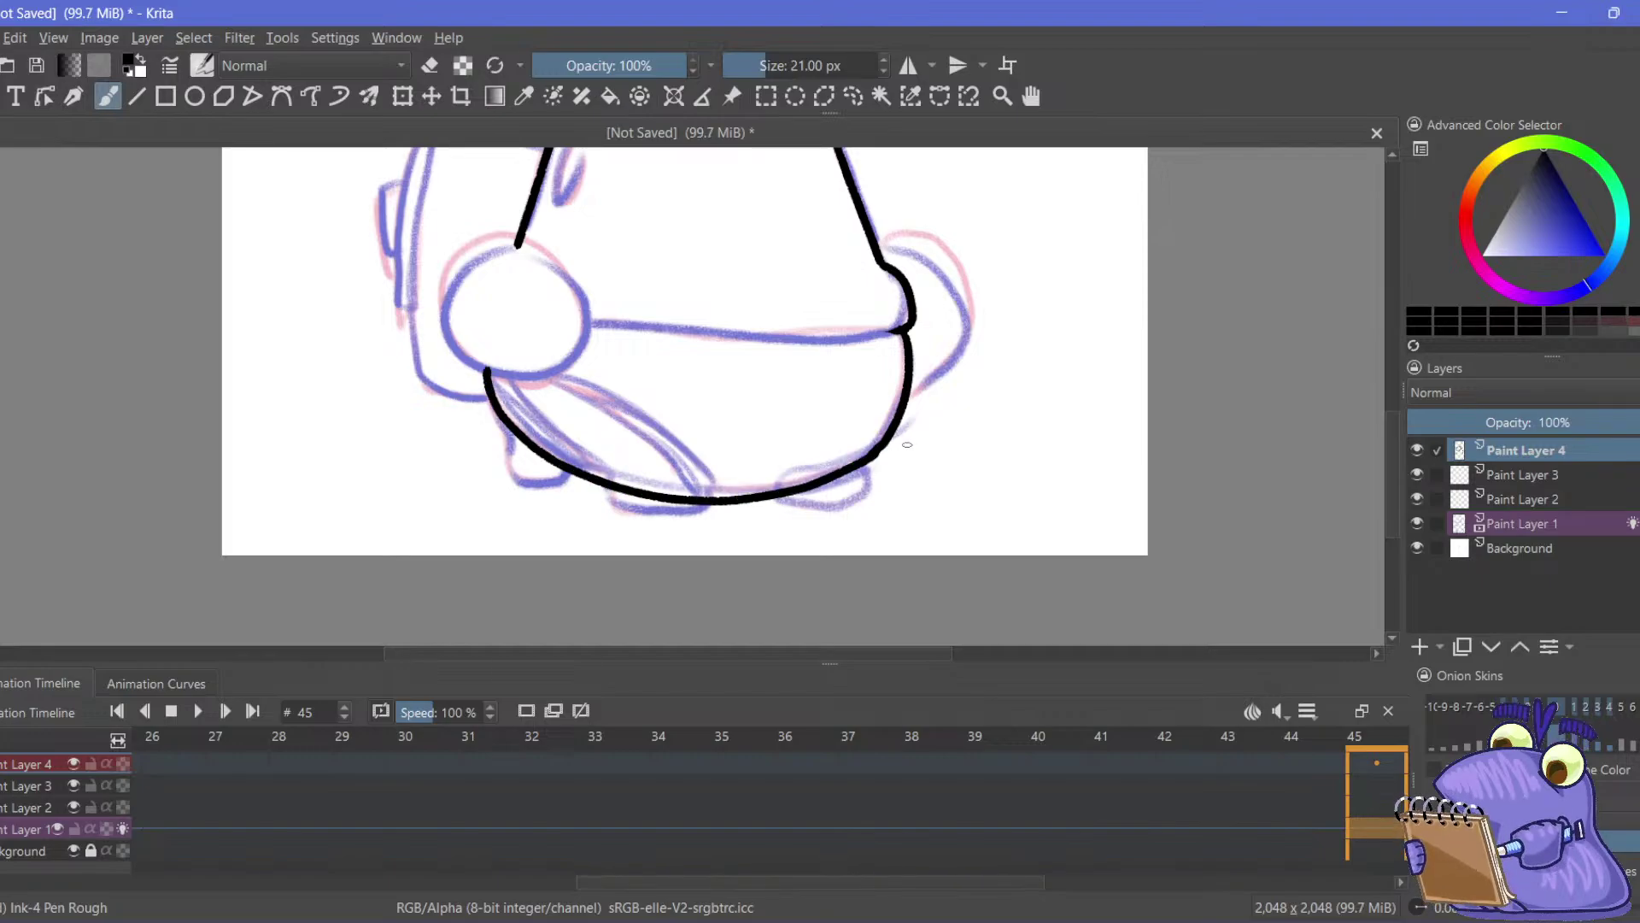
key(e)
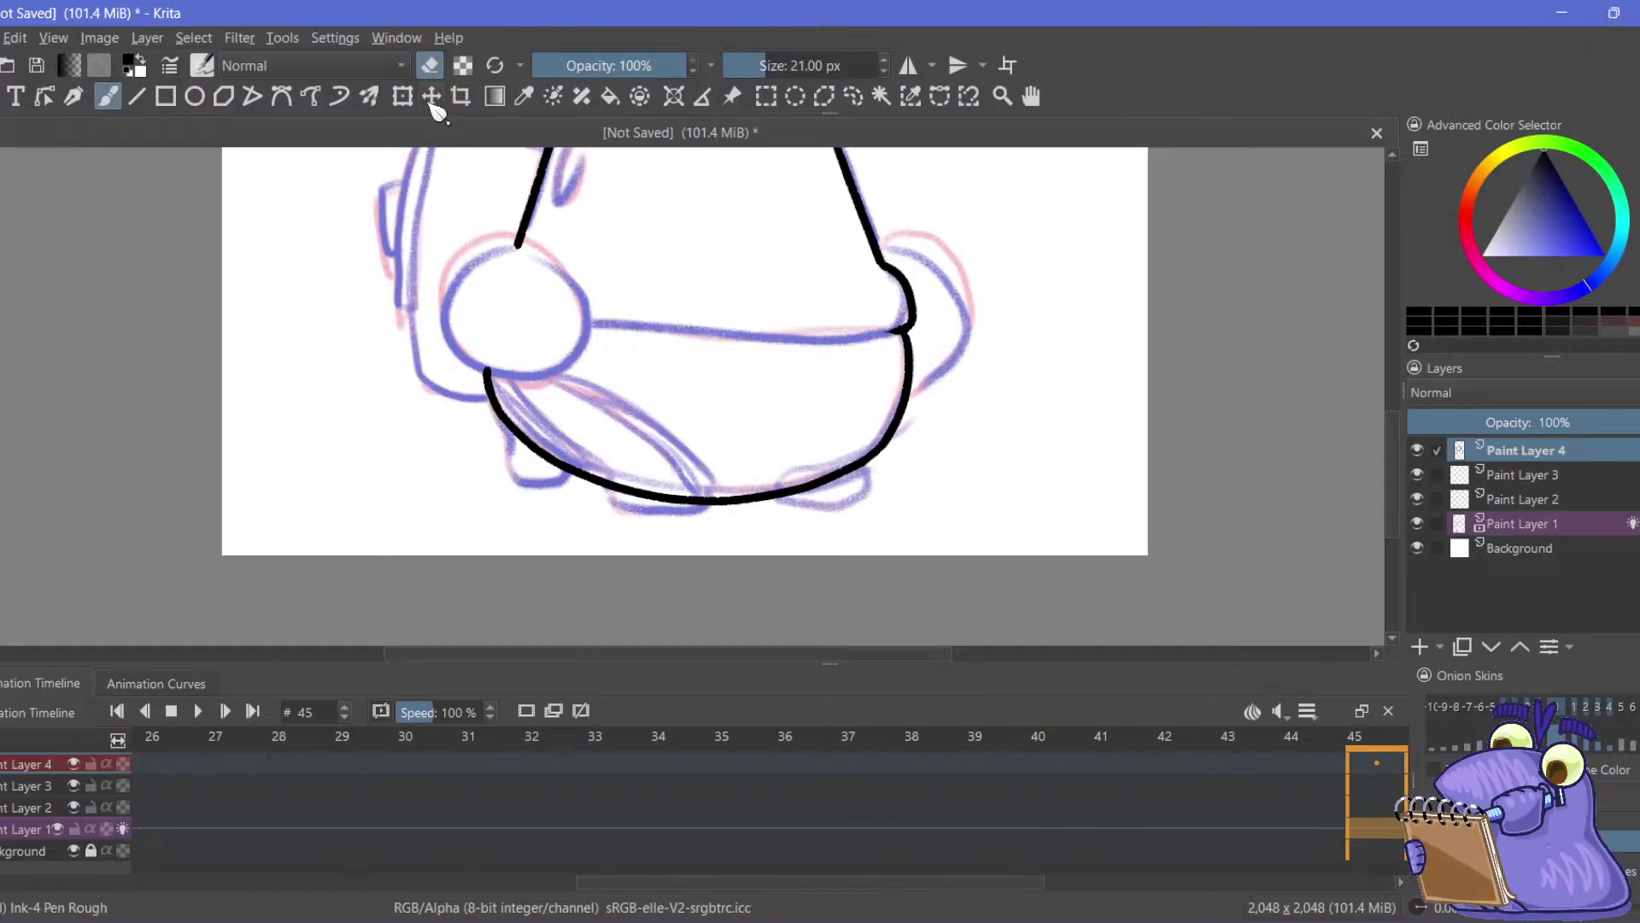
click(430, 66)
Ink the outlines of the three small feet under the belly
scroll(440, 325, down, 1)
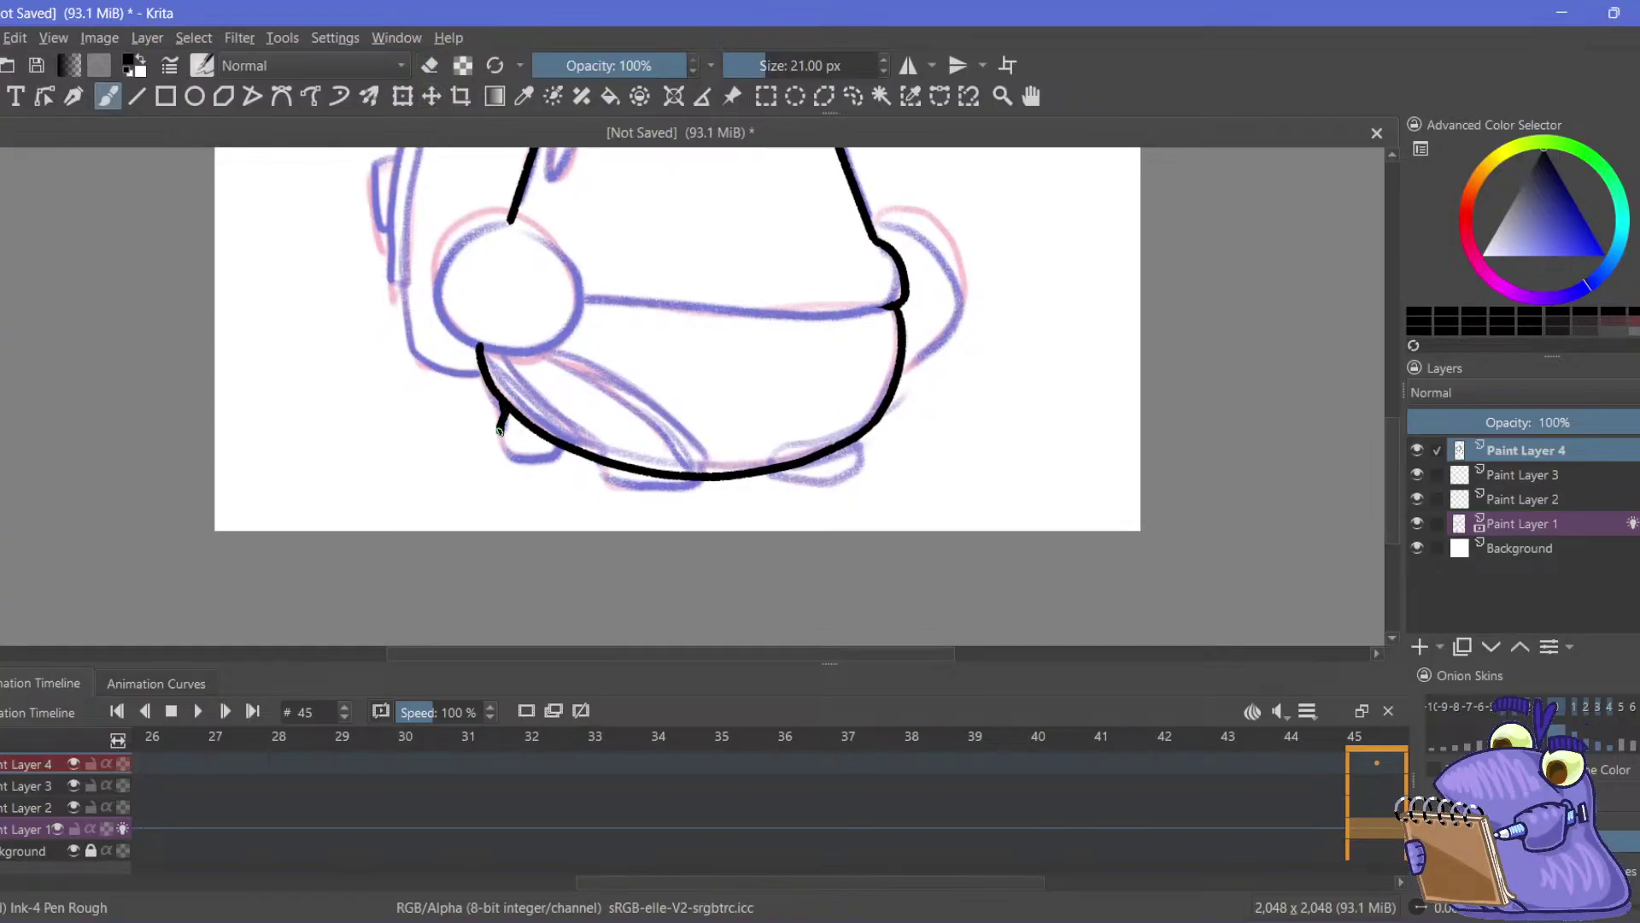
drag(500, 427, 504, 446)
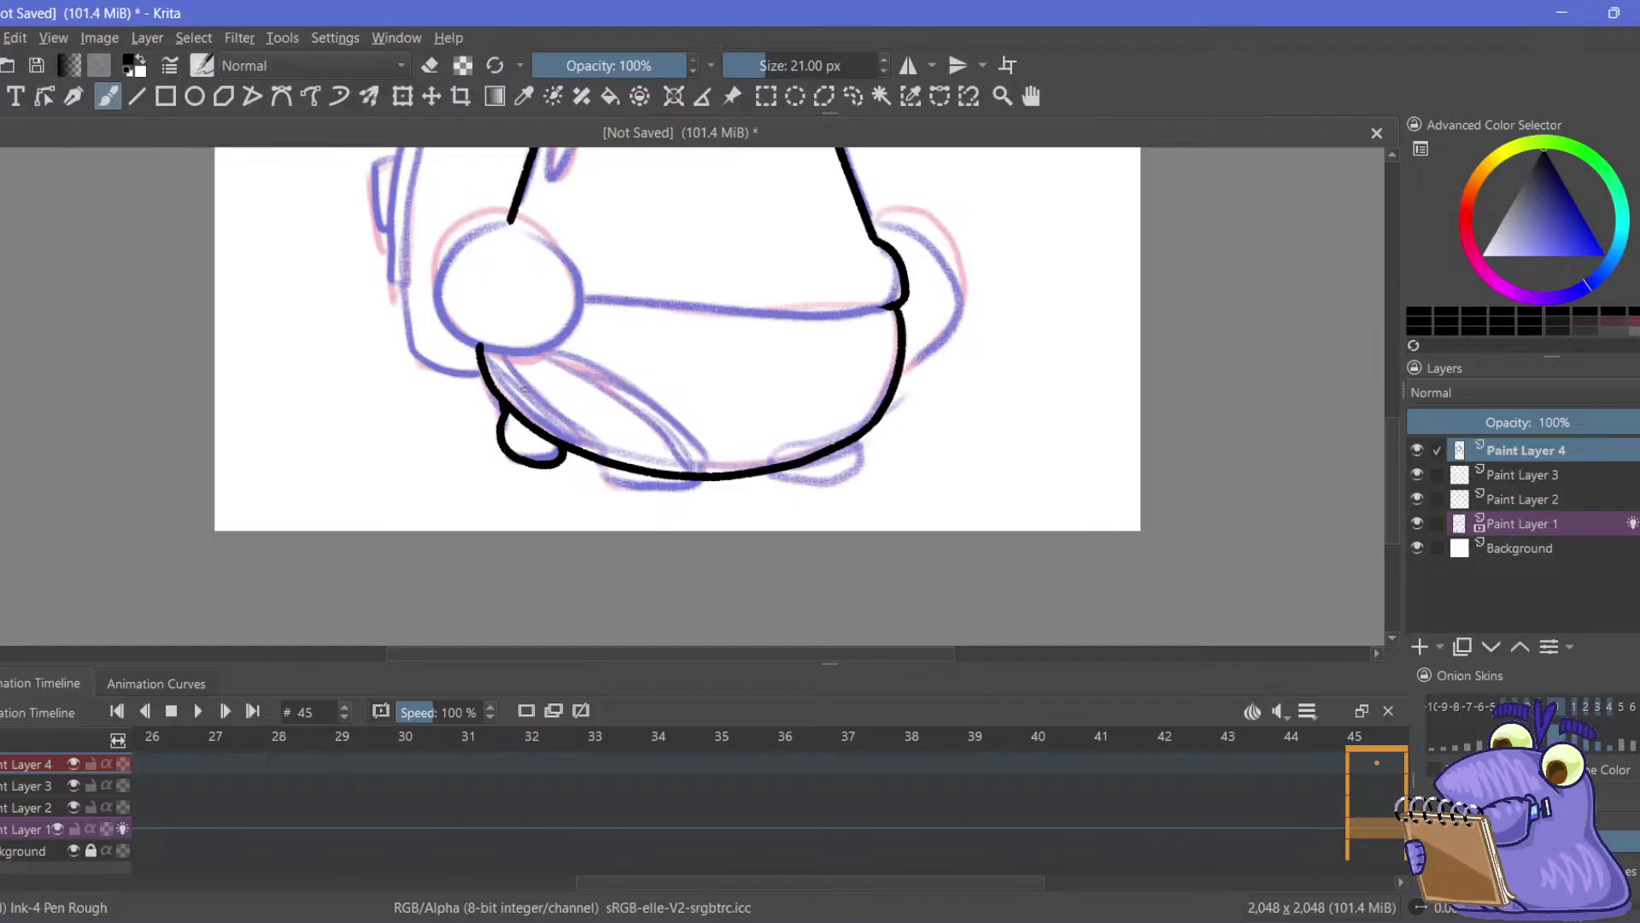
drag(457, 362, 450, 358)
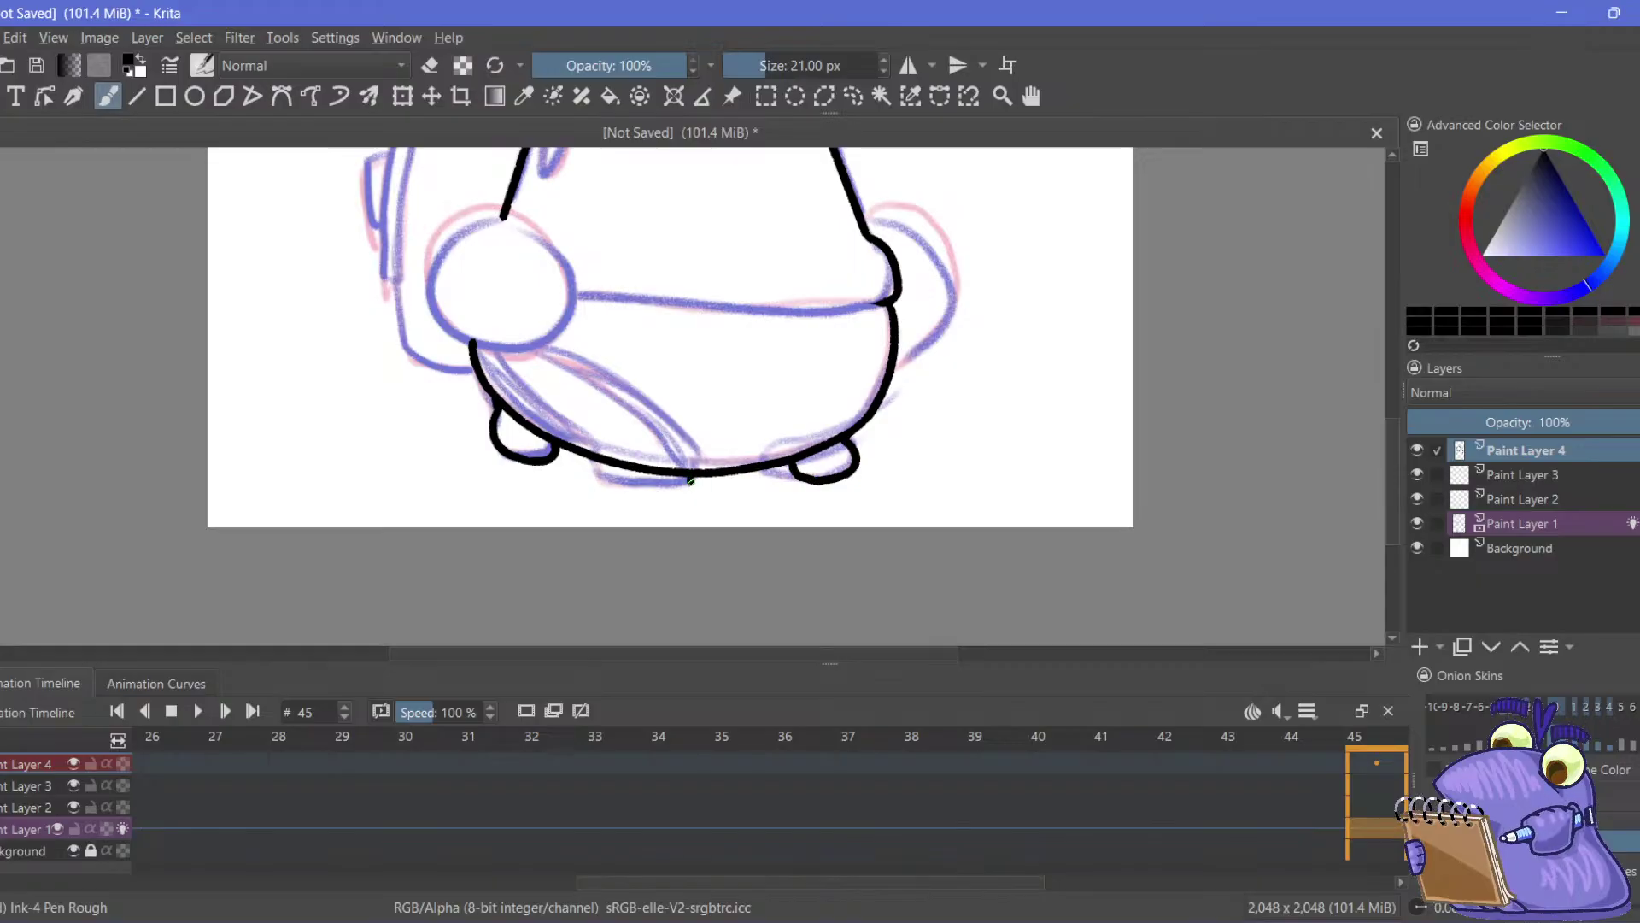
mouse_move(692, 481)
mouse_down()
mouse_move(663, 502)
mouse_move(615, 490)
mouse_move(622, 466)
mouse_up()
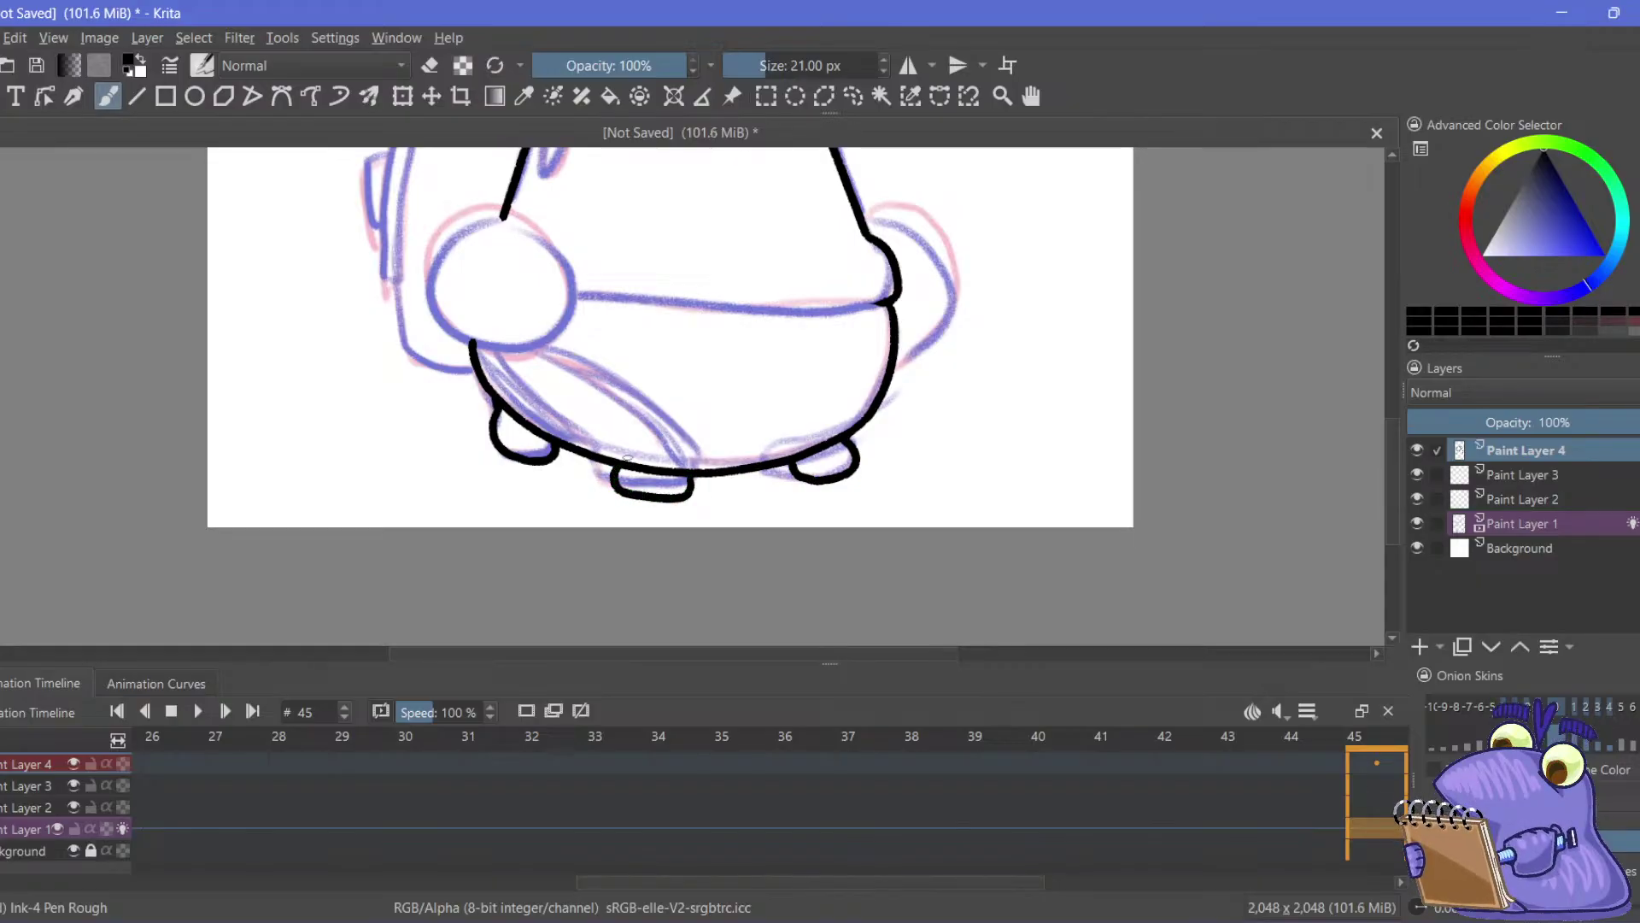
Erase the belly line where it crosses the top of the middle foot, and return the brush to painting mode
click(430, 64)
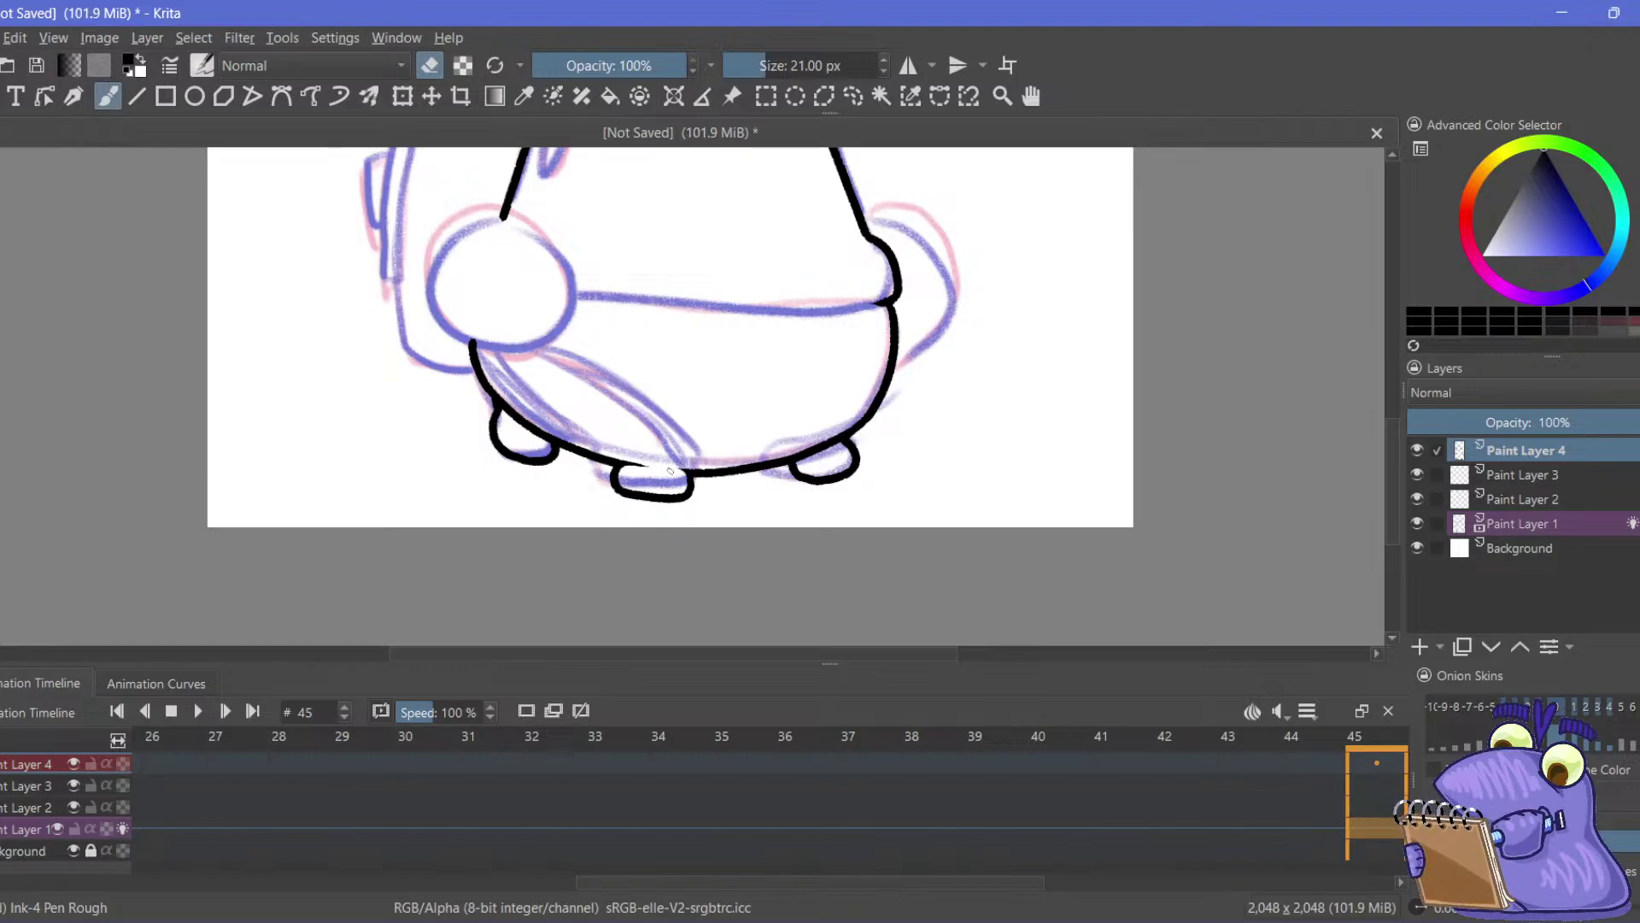
drag(438, 364, 428, 403)
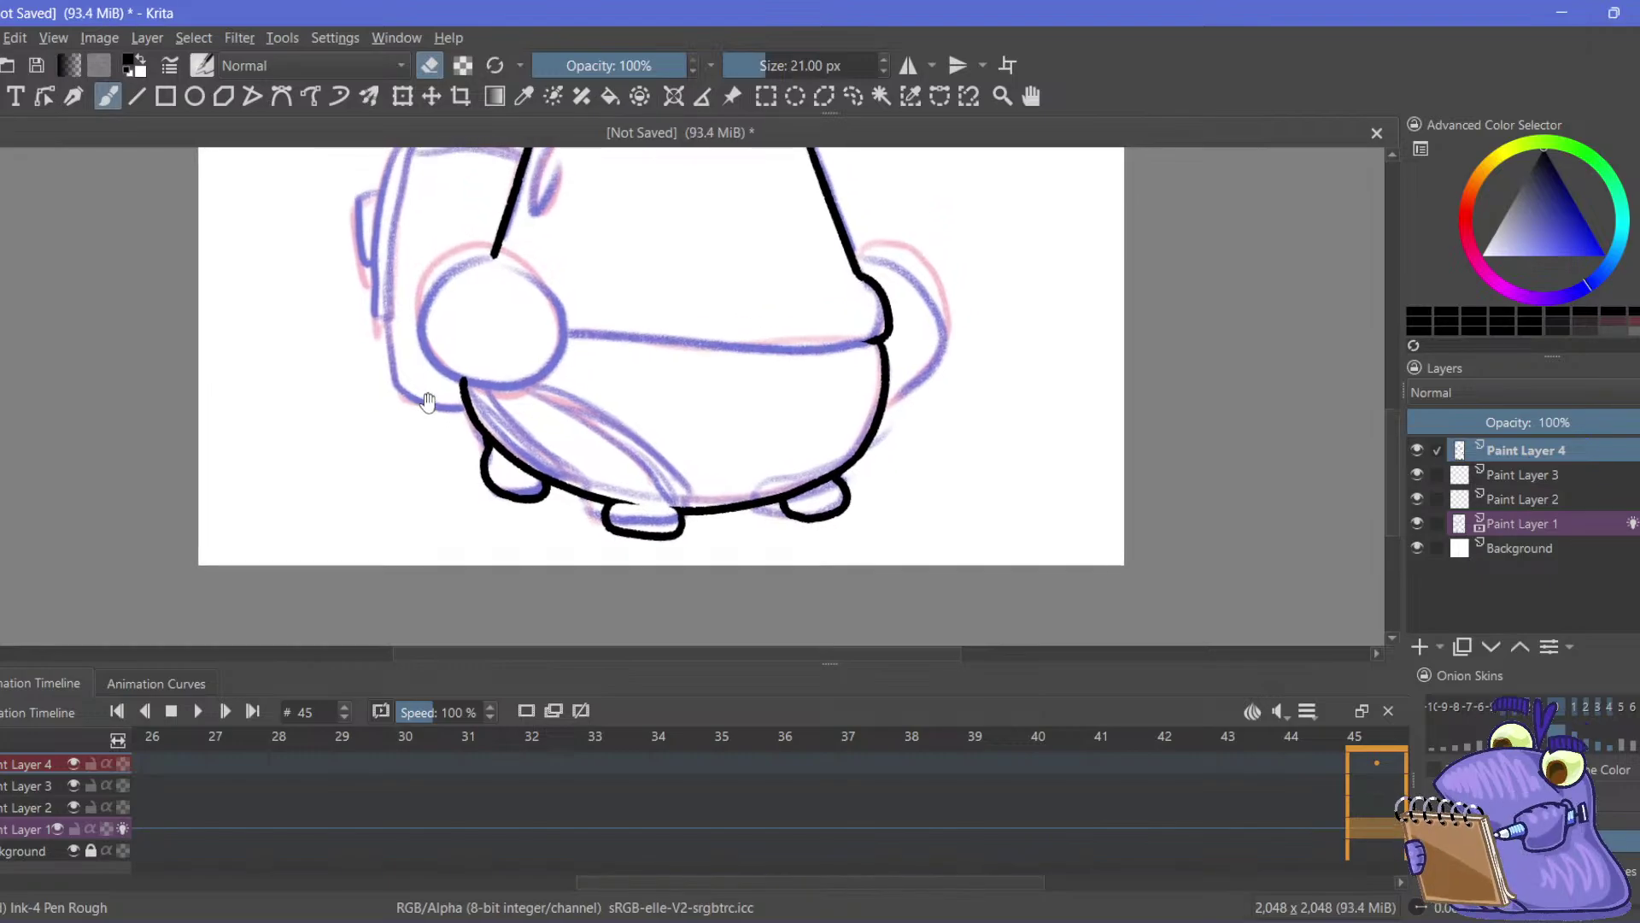
click(429, 65)
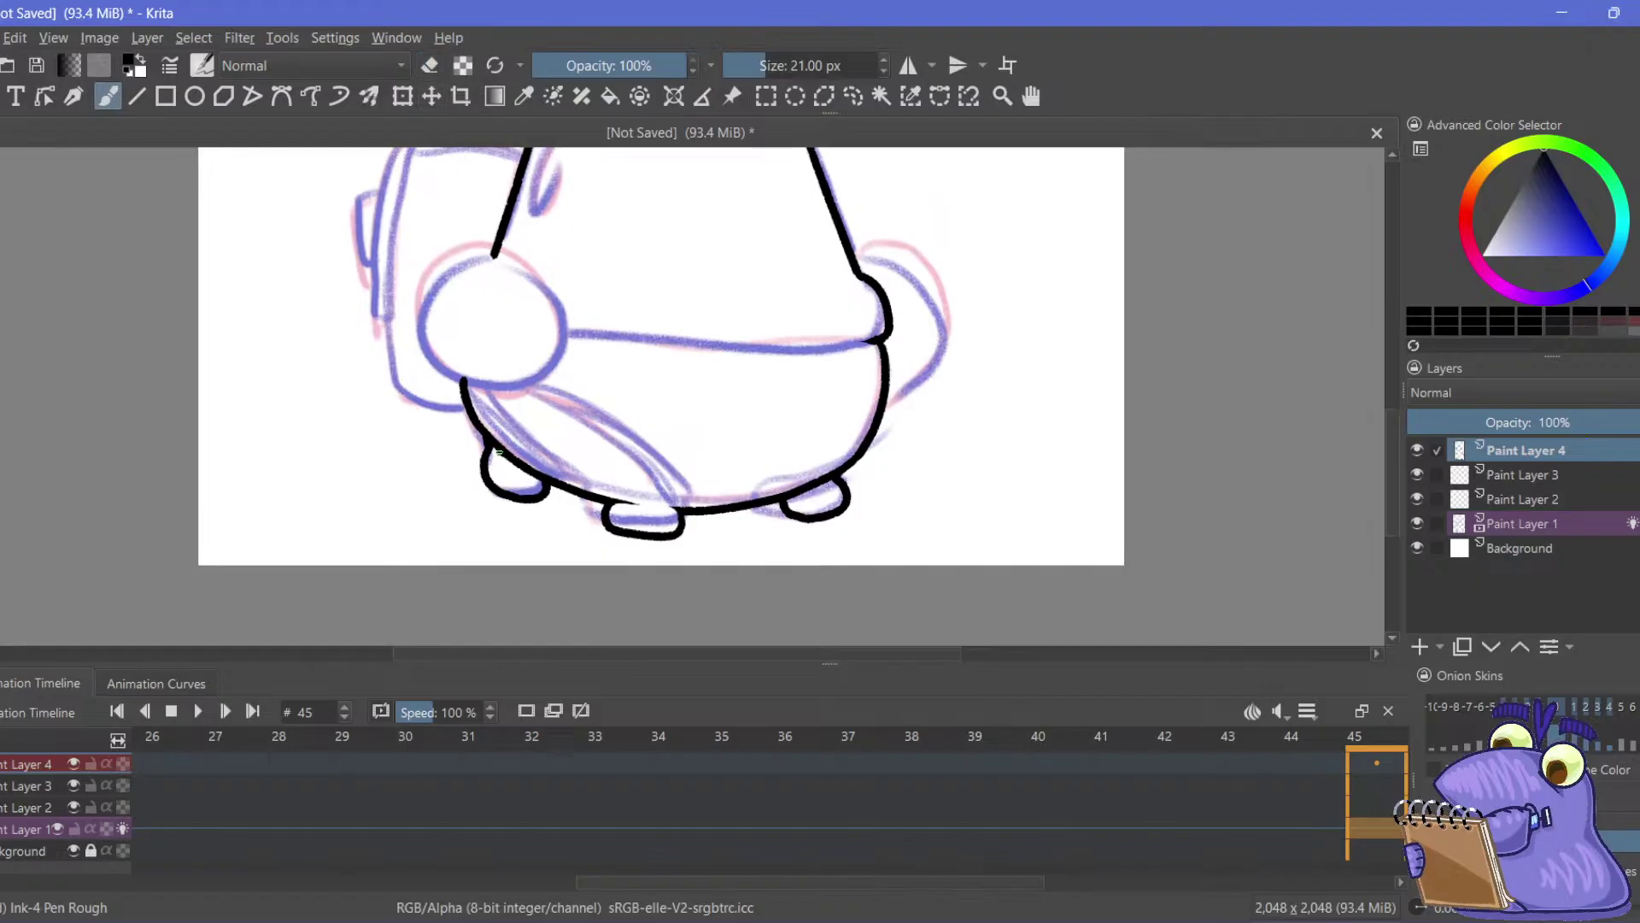
Ink the diagonal band from the sketched circle down to the middle foot with paired straight lines, replacing the curved stroke
drag(360, 366, 294, 395)
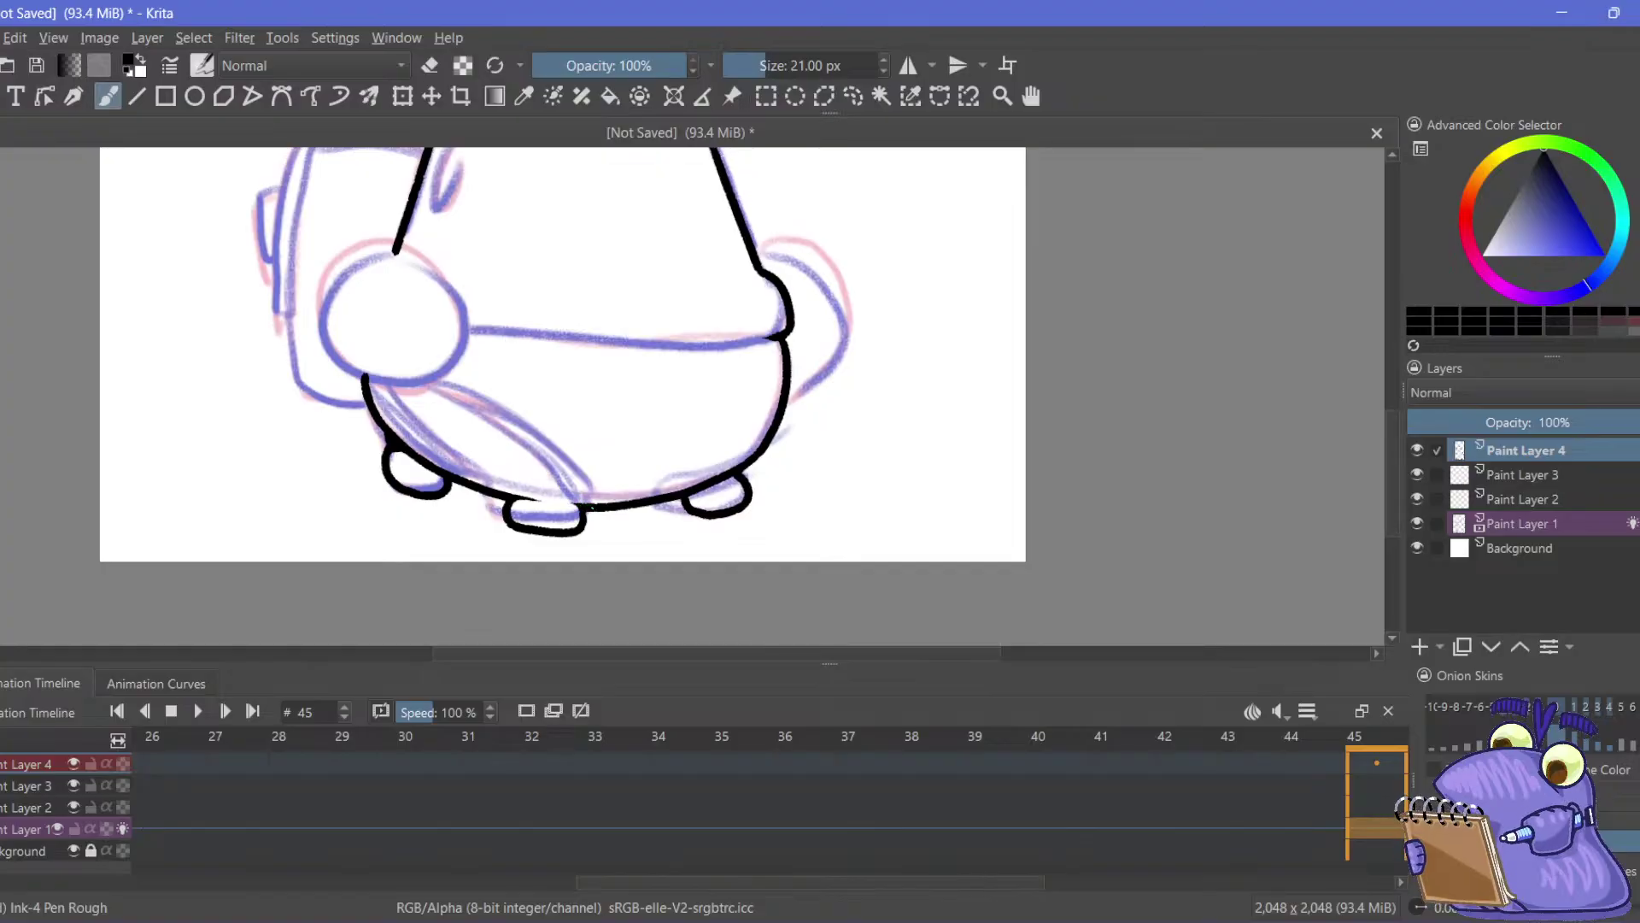
drag(597, 501, 515, 404)
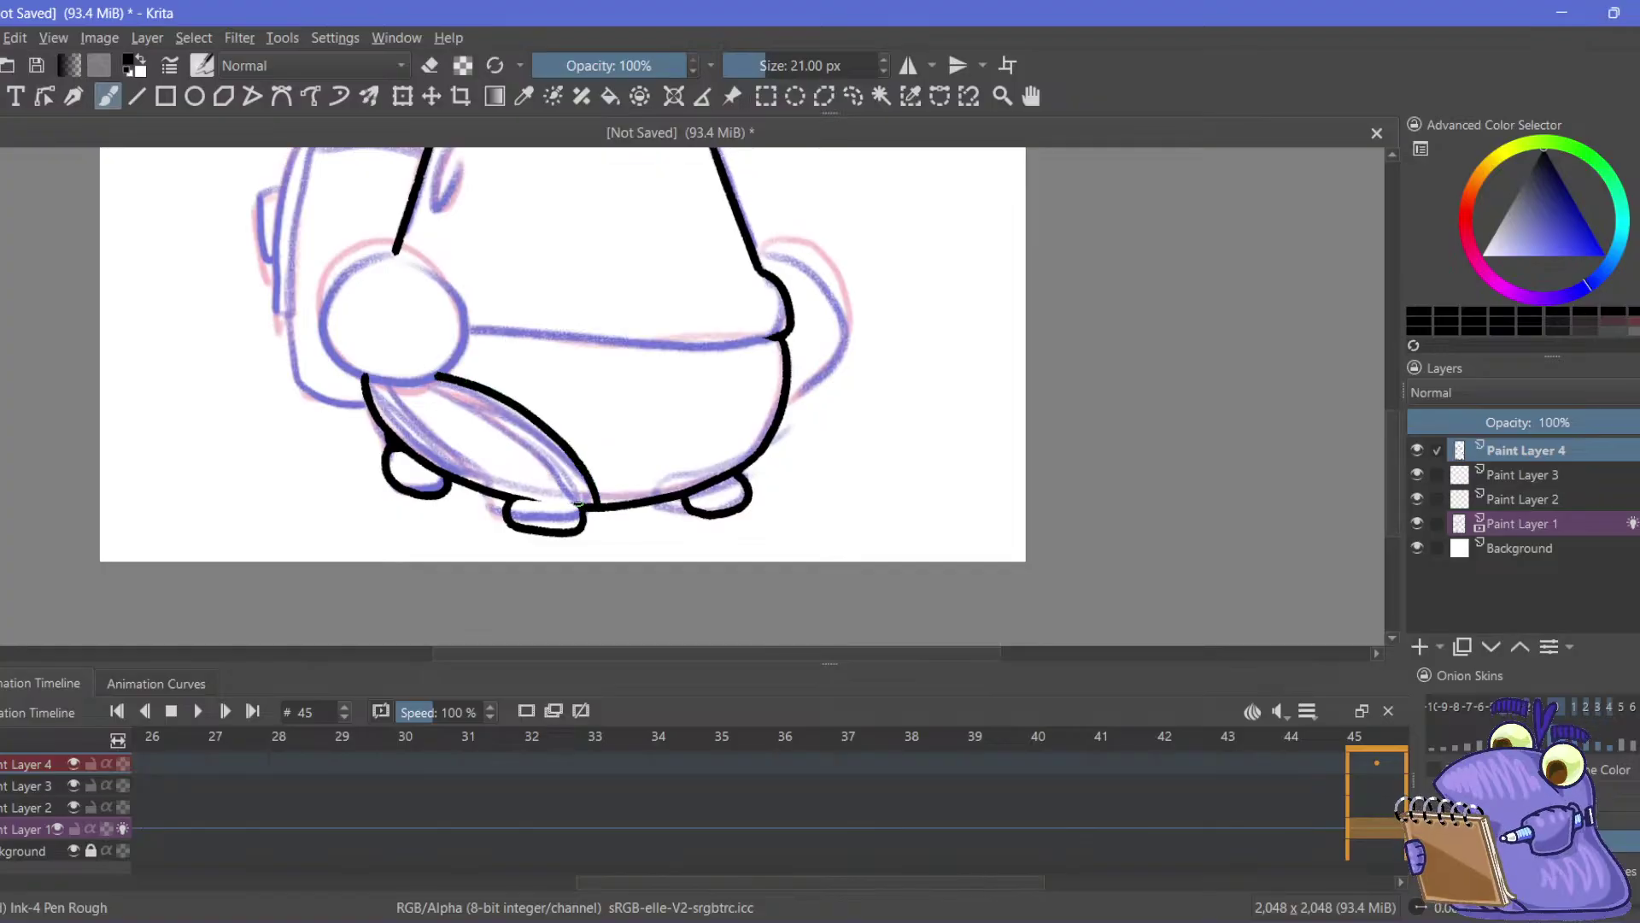
key(ctrl+z)
key(ctrl+shift+z)
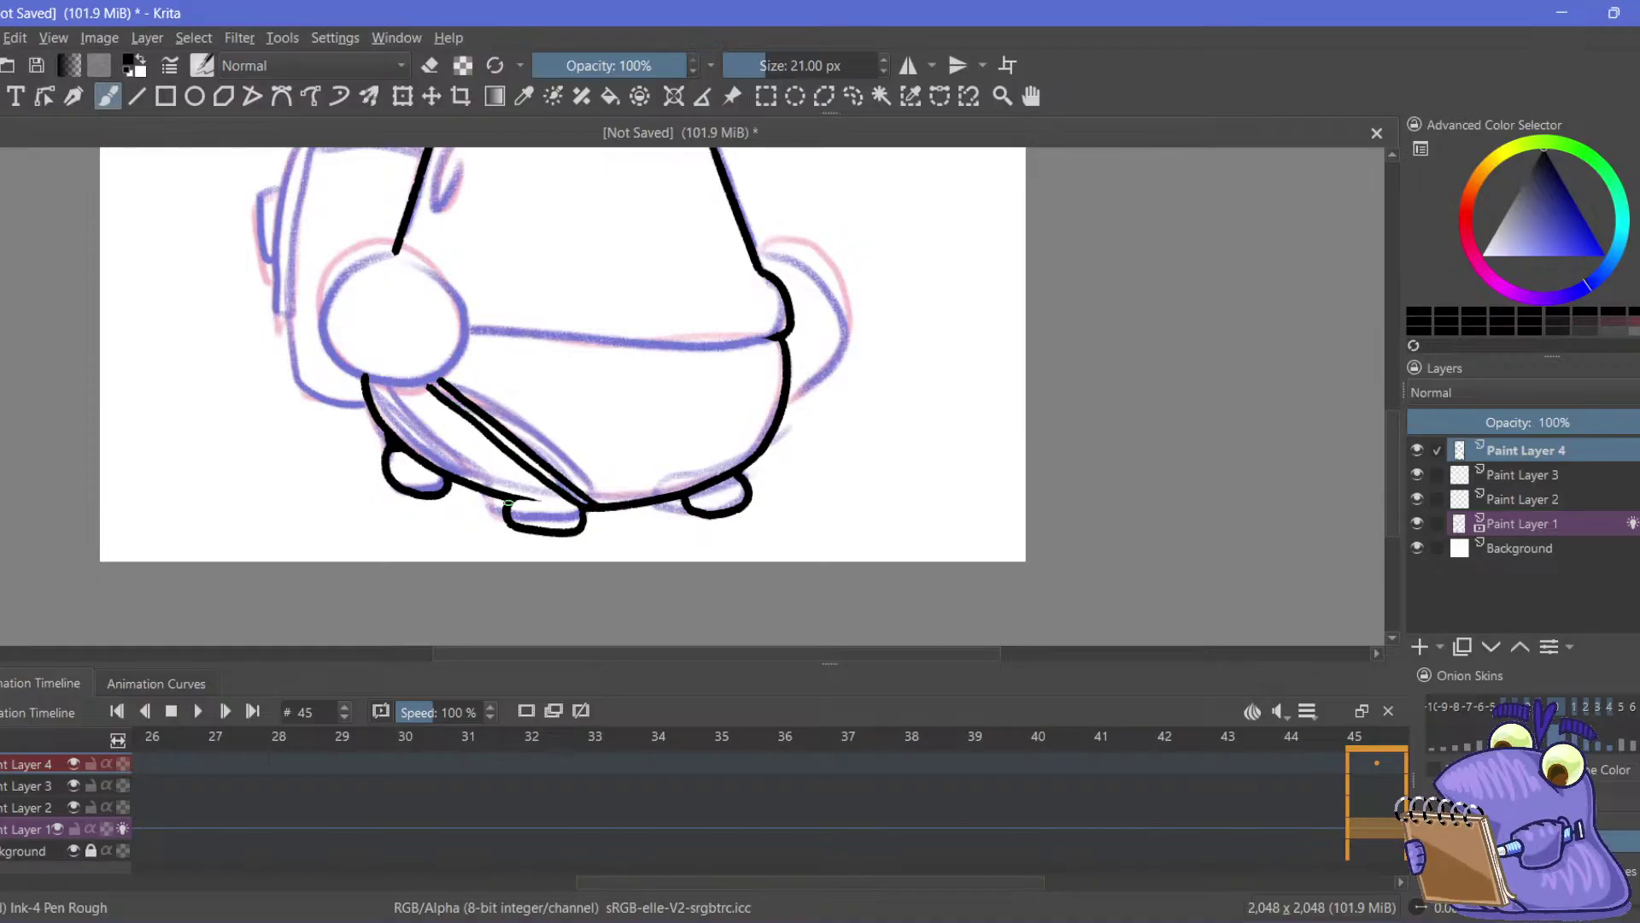
drag(516, 497, 365, 378)
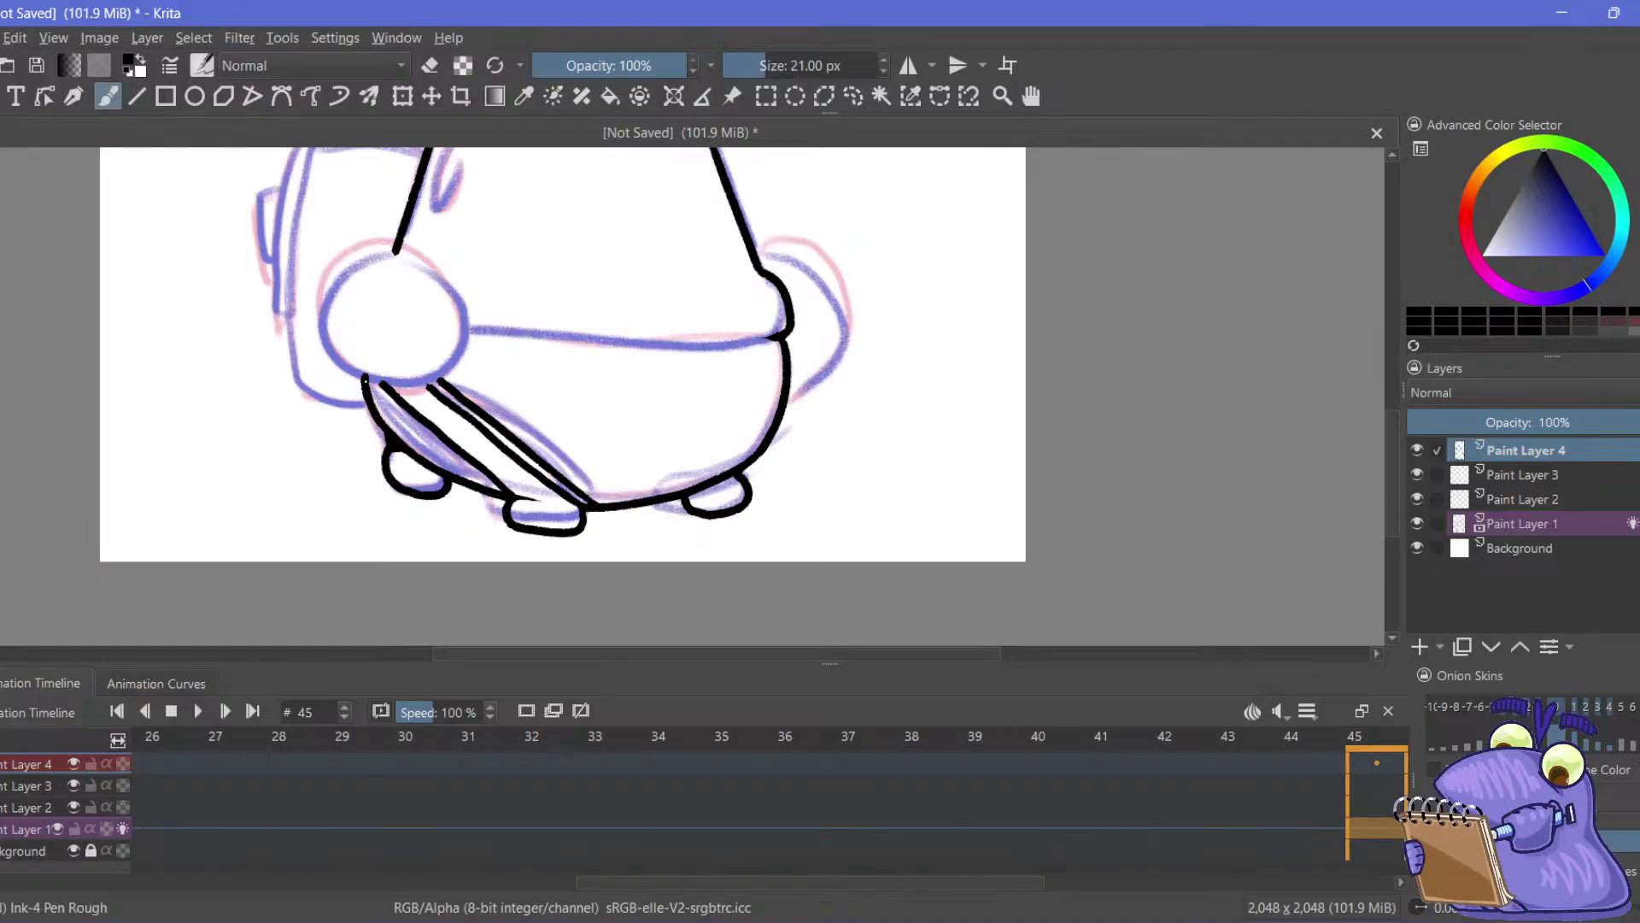
key(ctrl+z)
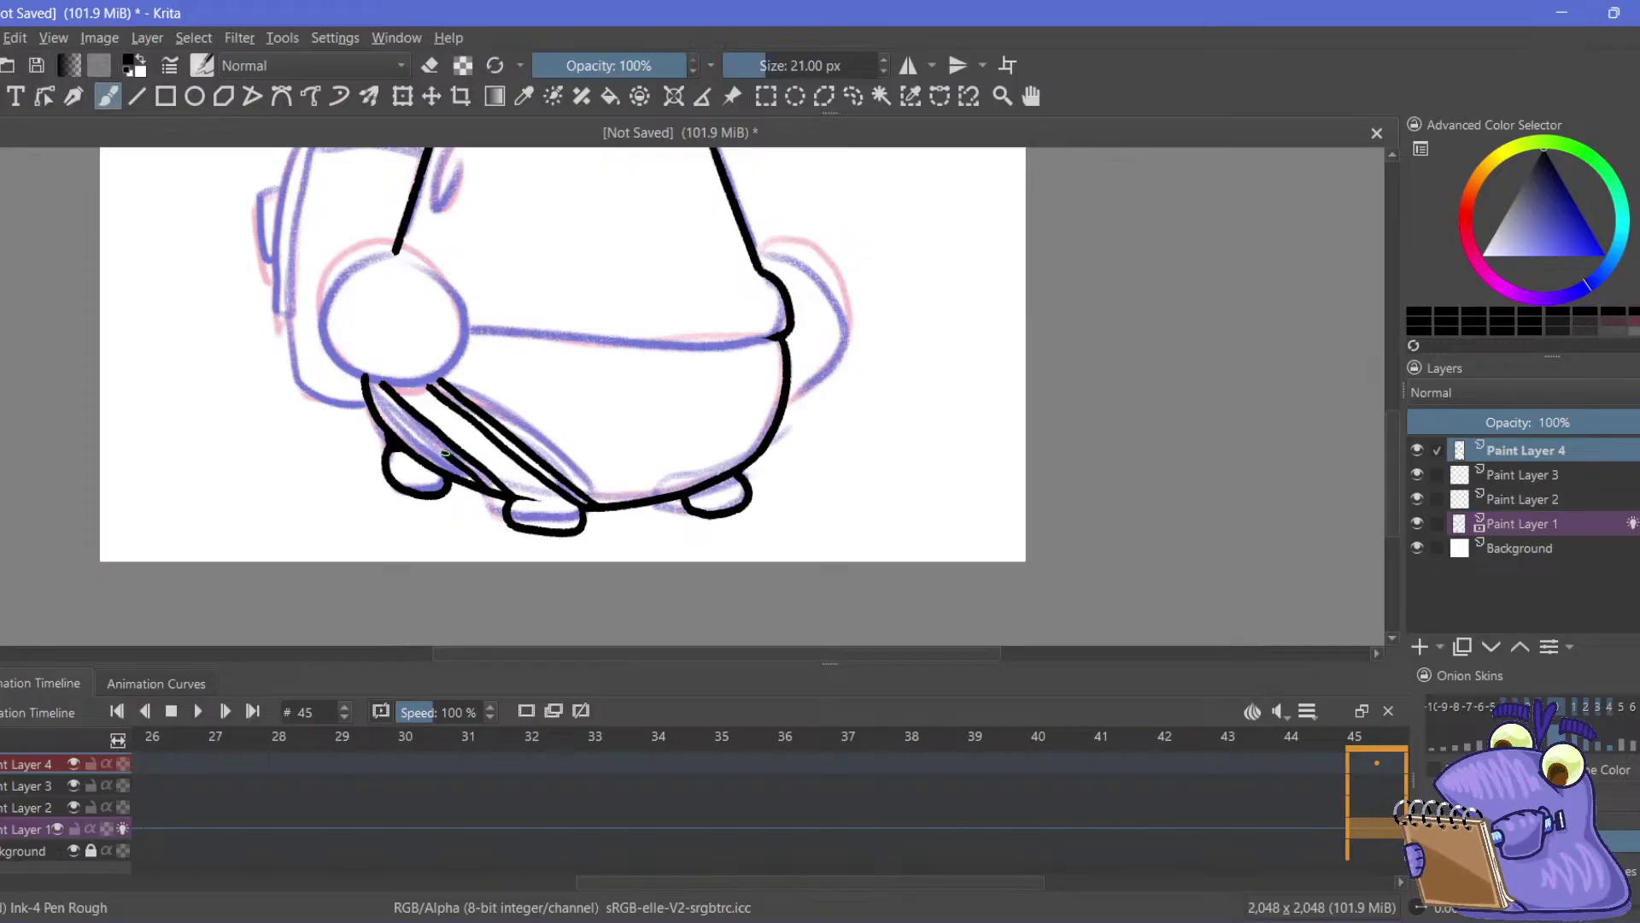
Ink the double line along the top and left edges of the boxy shape beside the body
mouse_move(271, 359)
mouse_down()
mouse_move(331, 418)
mouse_move(447, 291)
mouse_move(377, 572)
mouse_move(421, 511)
mouse_move(356, 376)
mouse_move(446, 413)
mouse_move(510, 307)
mouse_up()
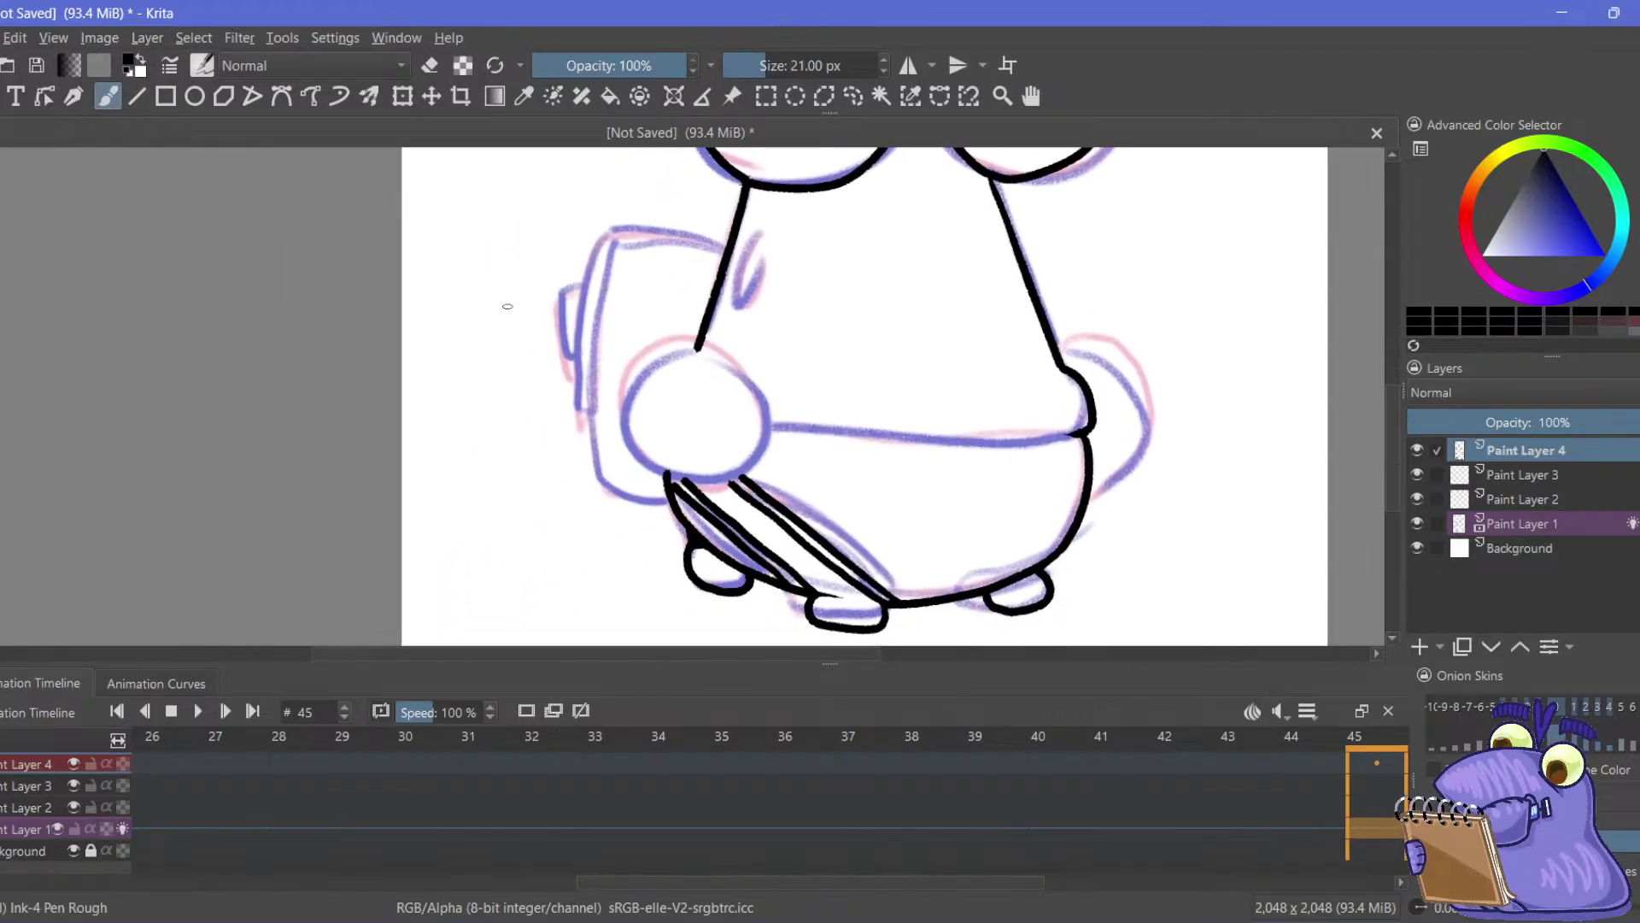
drag(711, 293, 590, 304)
mouse_move(572, 309)
mouse_down()
mouse_move(572, 279)
mouse_move(581, 384)
mouse_up()
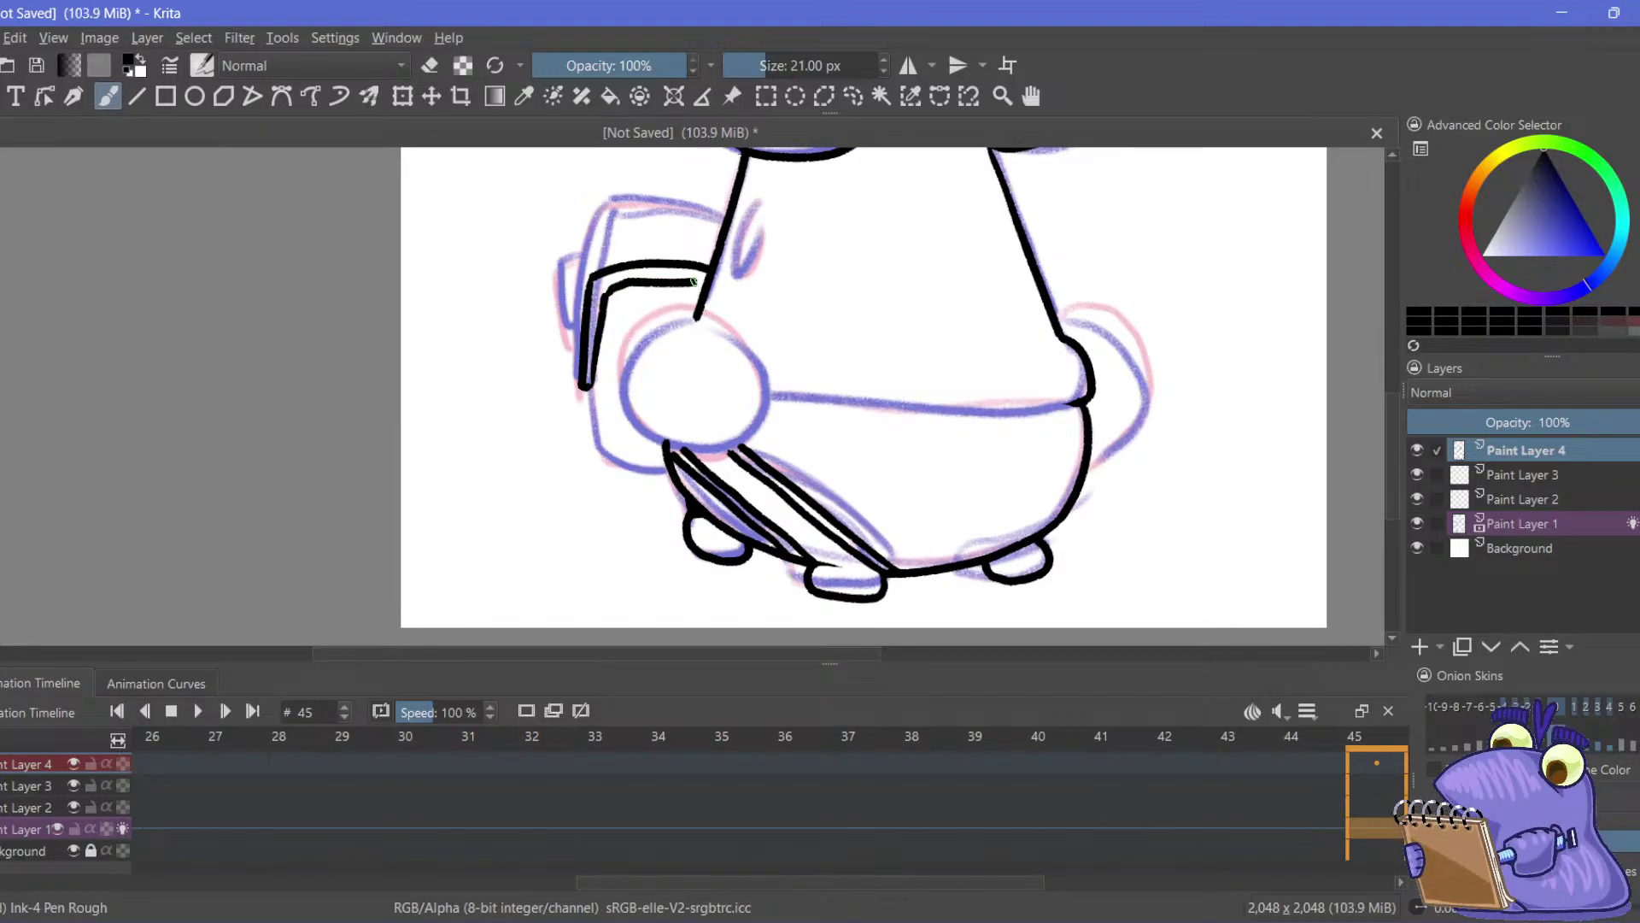
drag(542, 366, 536, 345)
drag(601, 275, 700, 264)
Ink the box's lower-left side down to the belly and the small tab on its outer left edge
drag(574, 416, 562, 401)
mouse_move(572, 346)
mouse_down()
mouse_move(586, 419)
mouse_move(653, 433)
mouse_up()
drag(557, 270, 562, 331)
drag(551, 275, 436, 232)
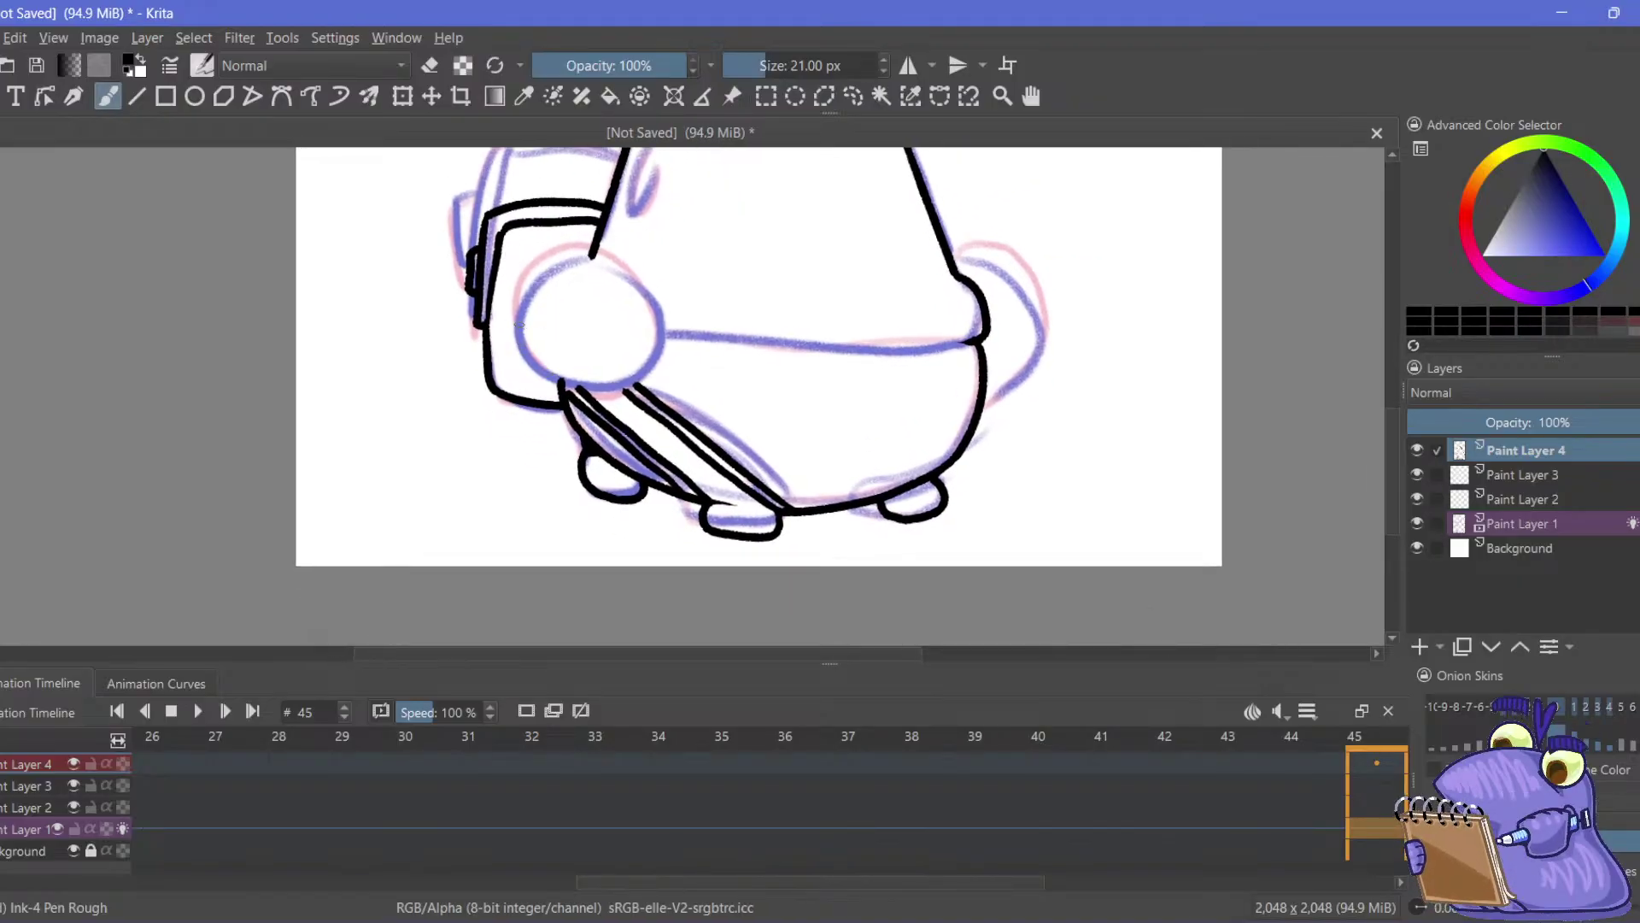
Ink the circle between the box and the body, undoing uneven strokes, and tidy its joins in eraser mode
mouse_move(540, 369)
mouse_down()
mouse_move(625, 274)
mouse_move(535, 288)
mouse_move(536, 367)
mouse_move(638, 379)
mouse_move(625, 277)
mouse_move(517, 308)
mouse_up()
key(ctrl+z)
key(ctrl+z)
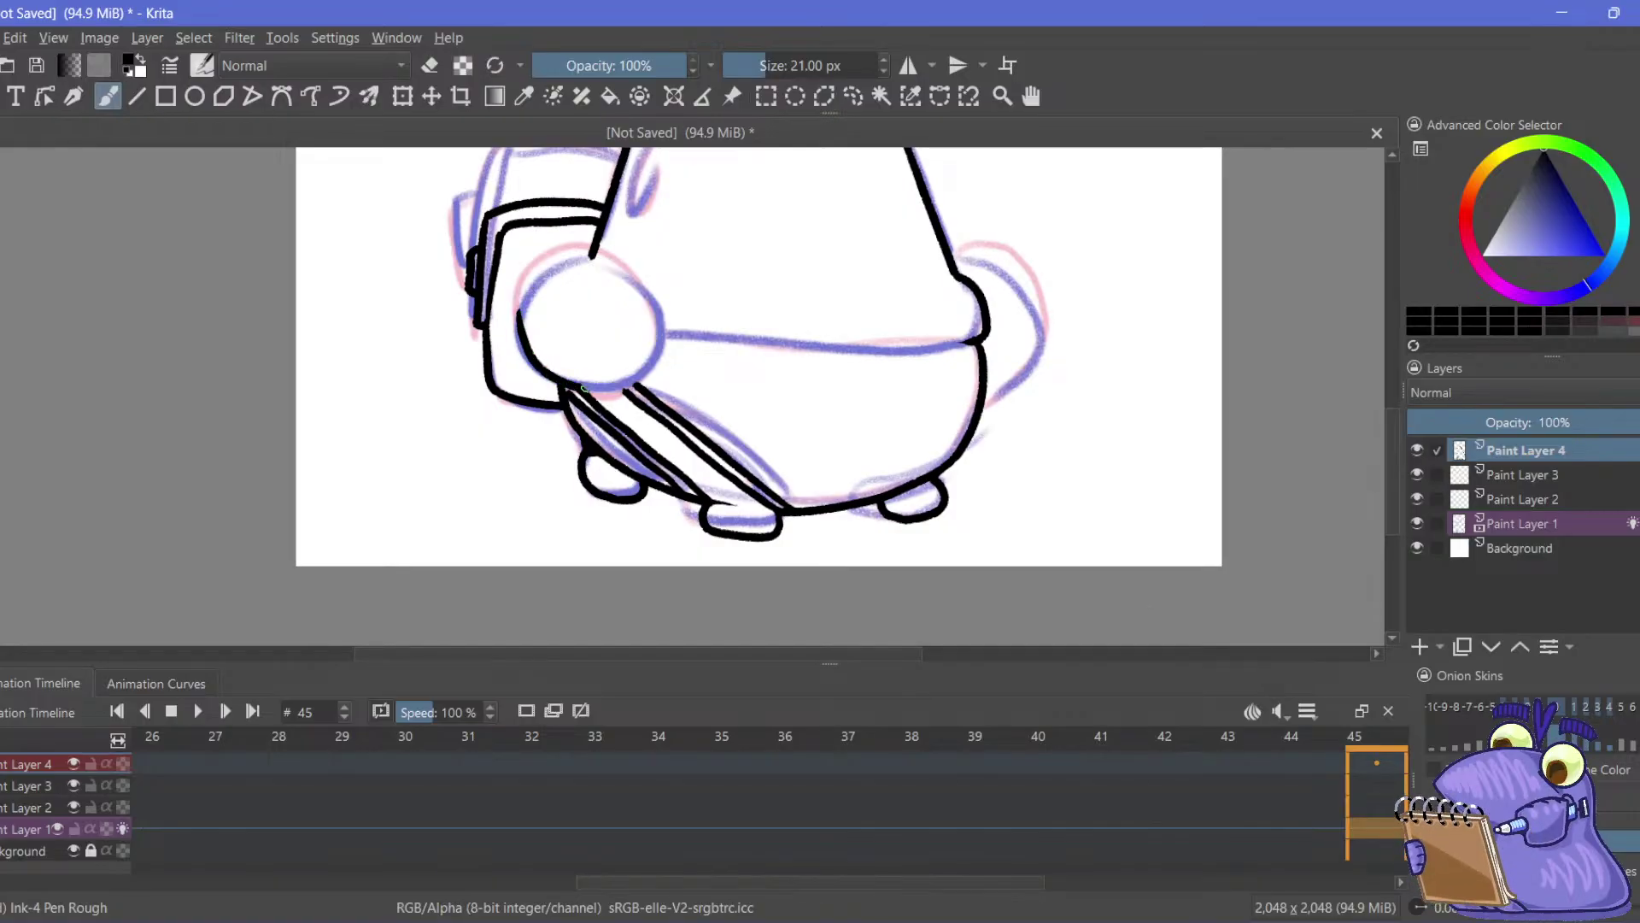
mouse_move(584, 389)
mouse_down()
mouse_move(654, 308)
mouse_move(550, 277)
mouse_move(520, 296)
mouse_up()
key(ctrl+z)
mouse_move(562, 374)
mouse_down()
mouse_move(590, 259)
mouse_move(515, 291)
mouse_move(639, 368)
mouse_move(602, 254)
mouse_move(521, 346)
mouse_move(568, 262)
mouse_move(581, 380)
mouse_move(571, 258)
mouse_up()
key(ctrl+z)
key(ctrl+z)
key(ctrl+z)
drag(423, 228, 397, 249)
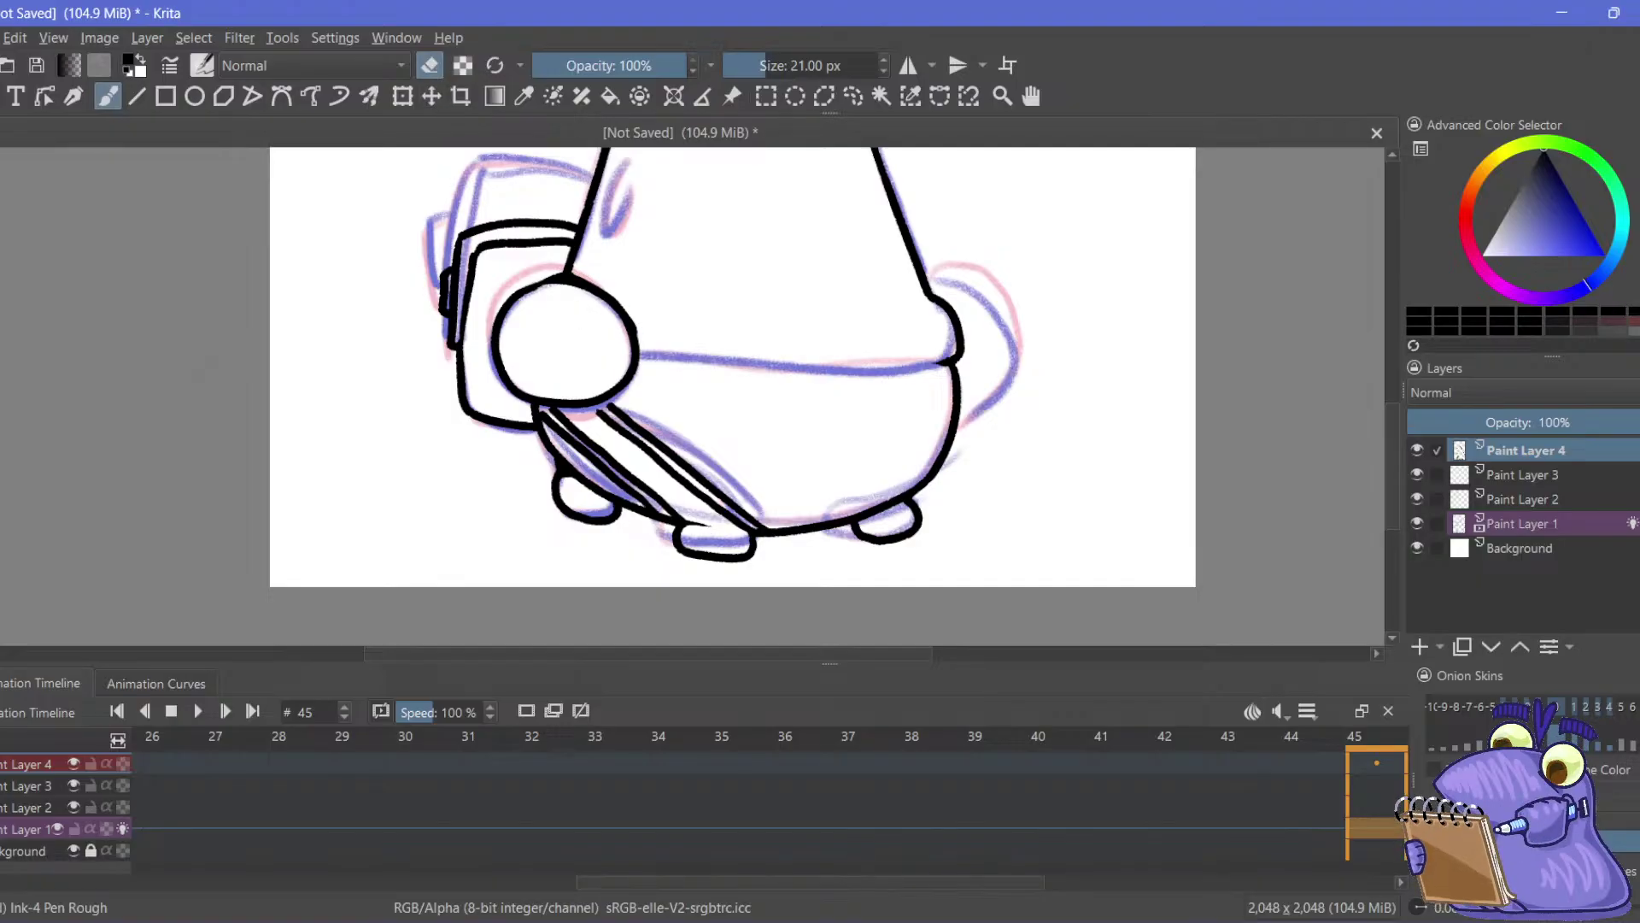
key(e)
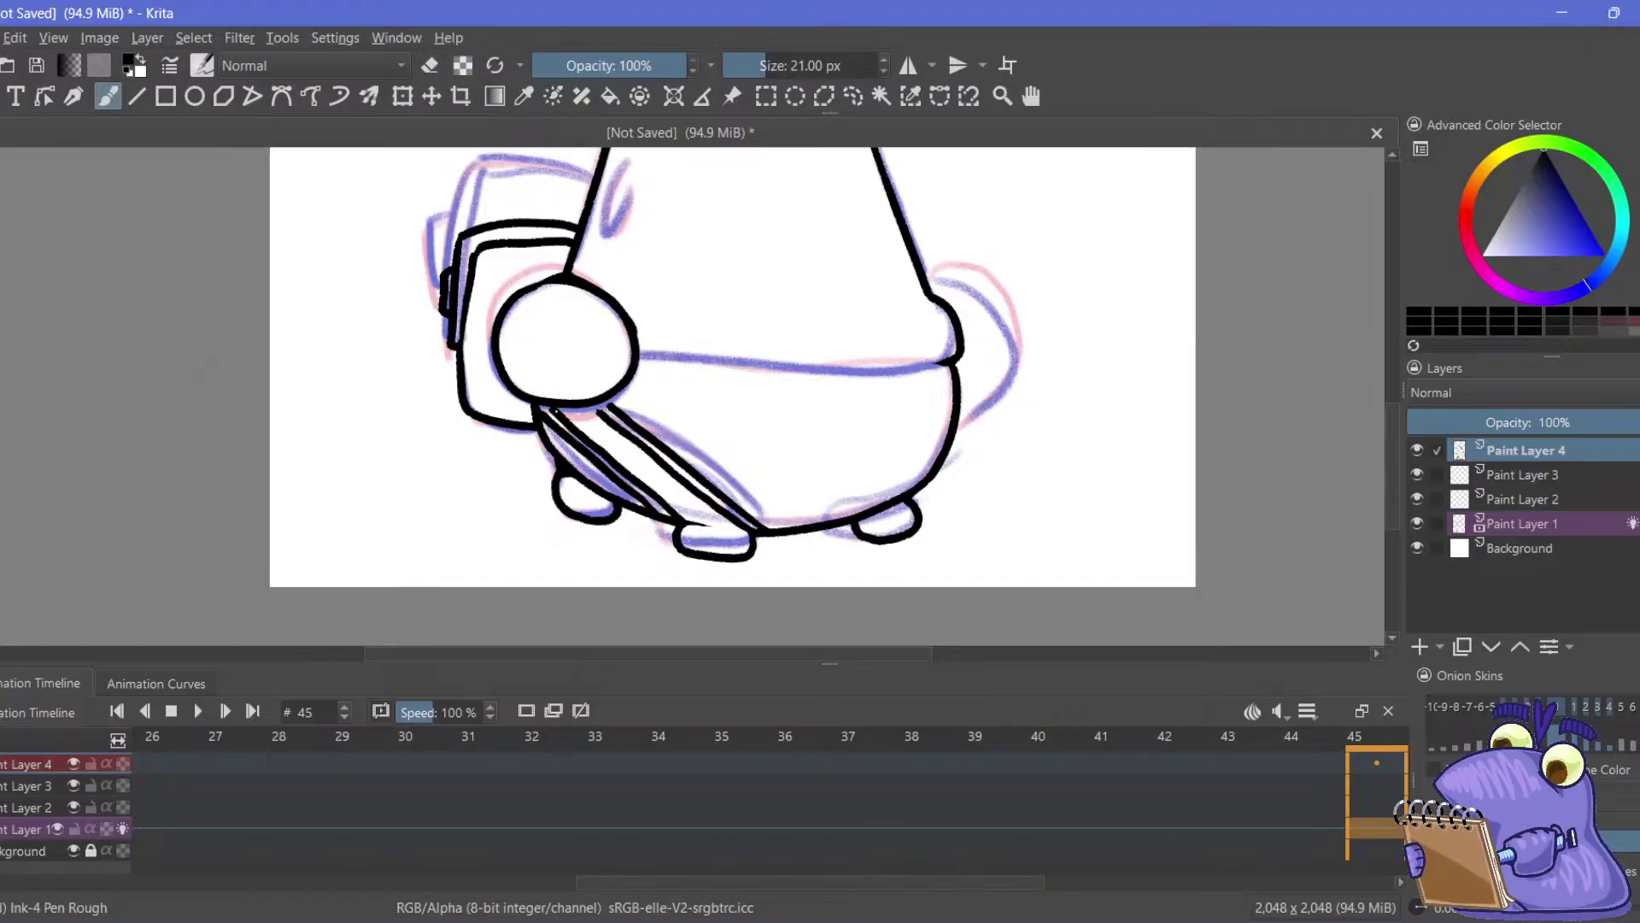
Ink the curved arm on the body's right side, undoing and redrawing its upper arc to join the body outline
drag(596, 408, 610, 406)
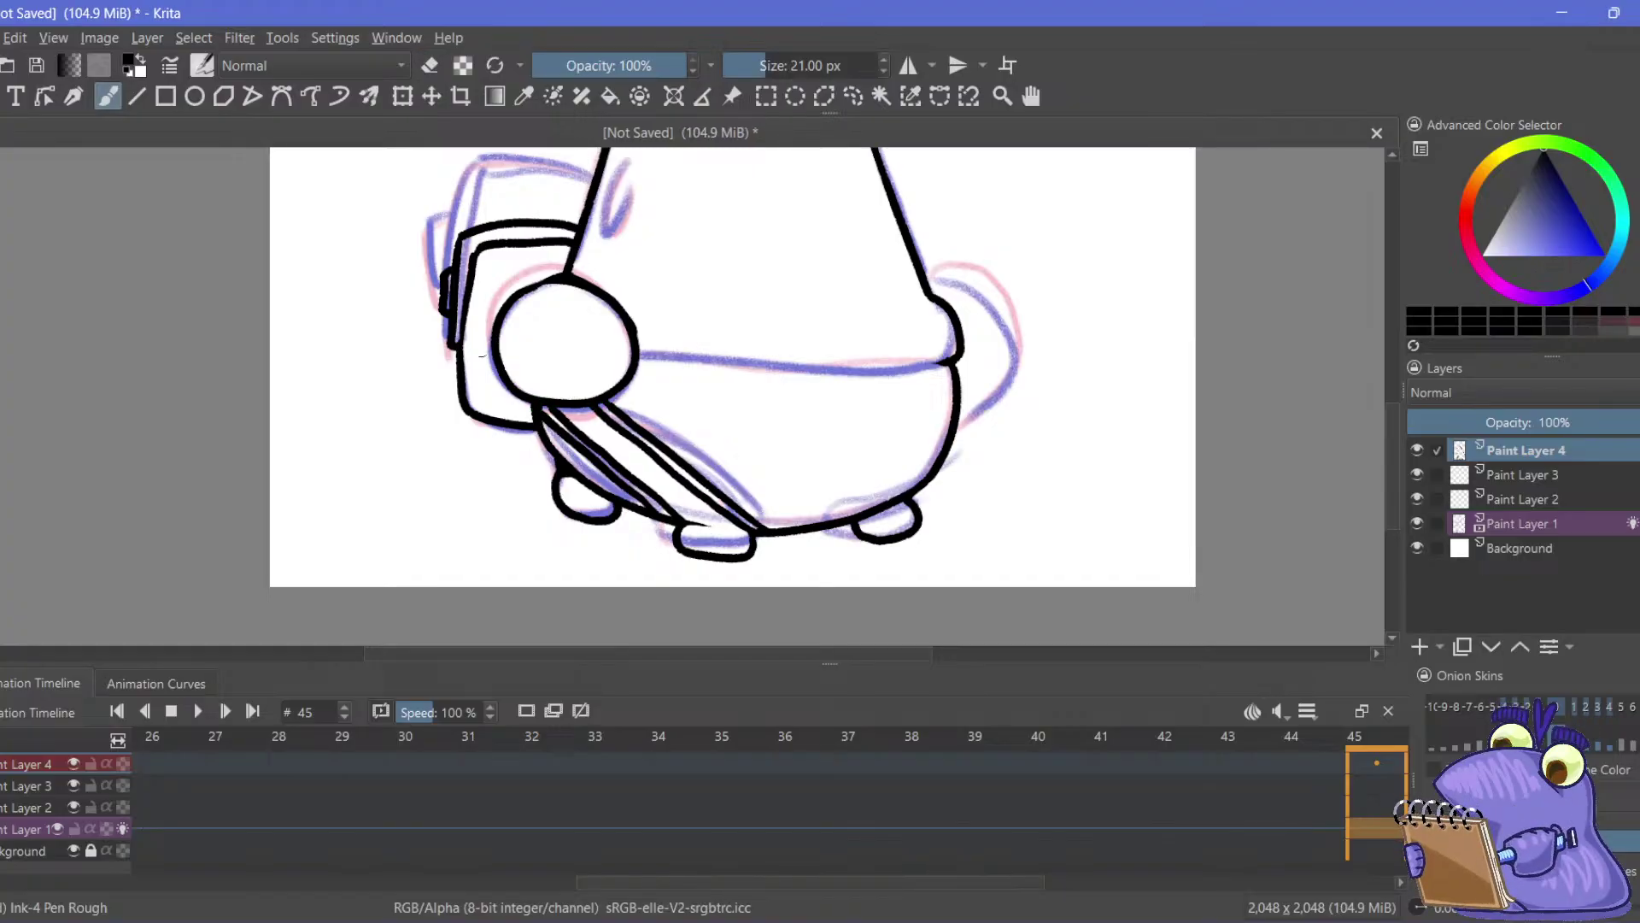
mouse_move(393, 247)
mouse_down()
mouse_move(367, 274)
mouse_move(390, 346)
mouse_move(357, 393)
mouse_up()
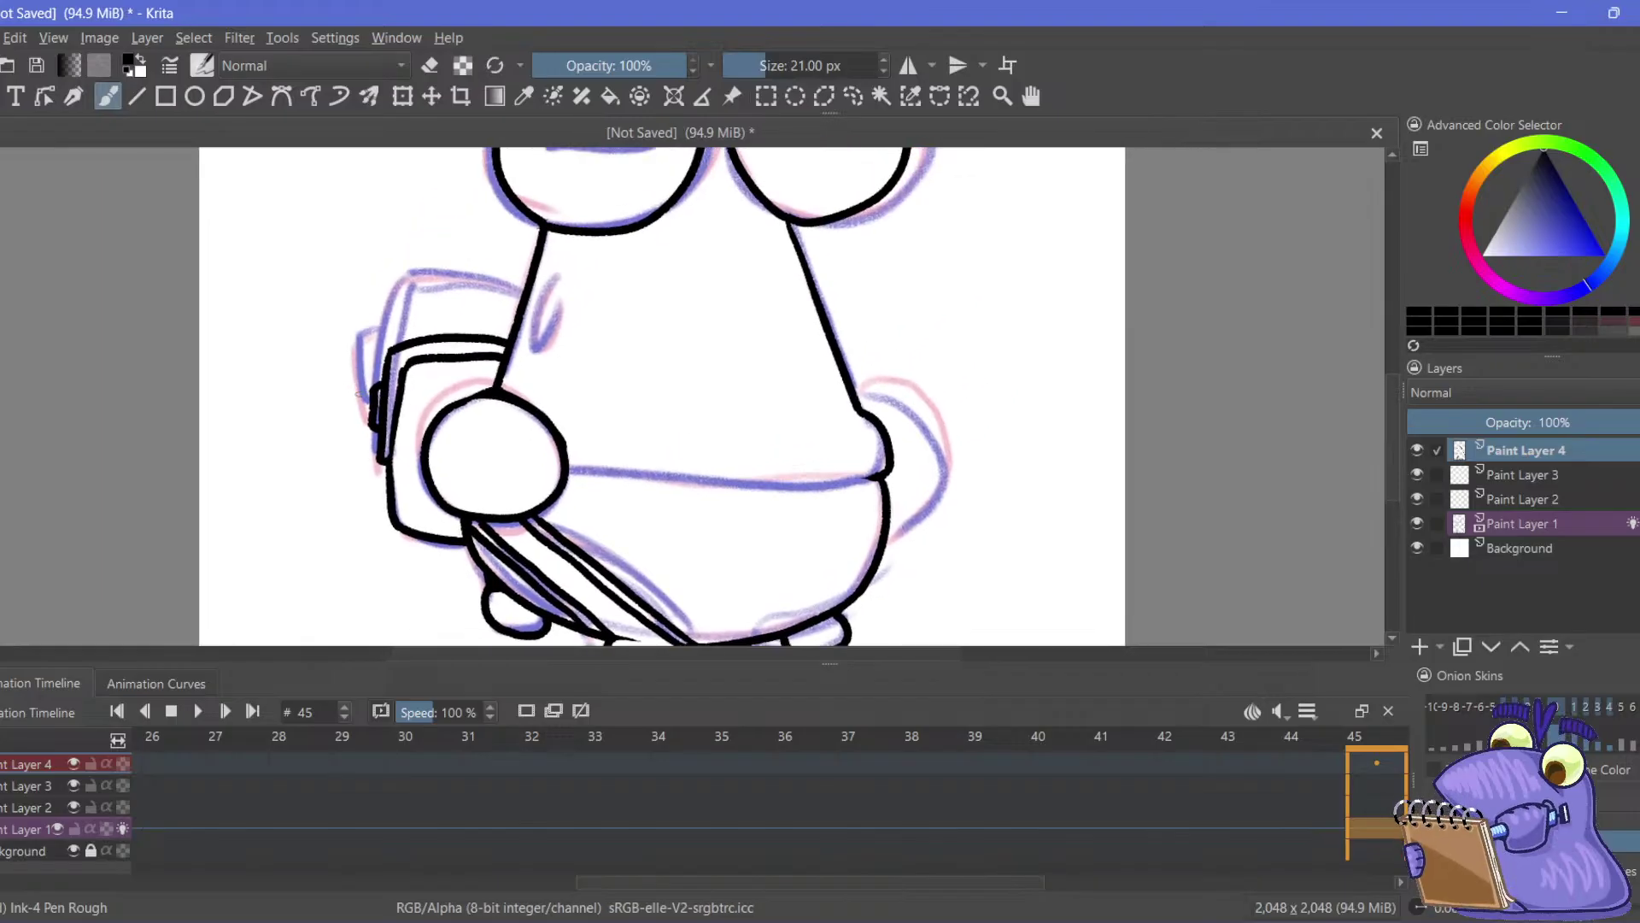
drag(741, 440, 648, 346)
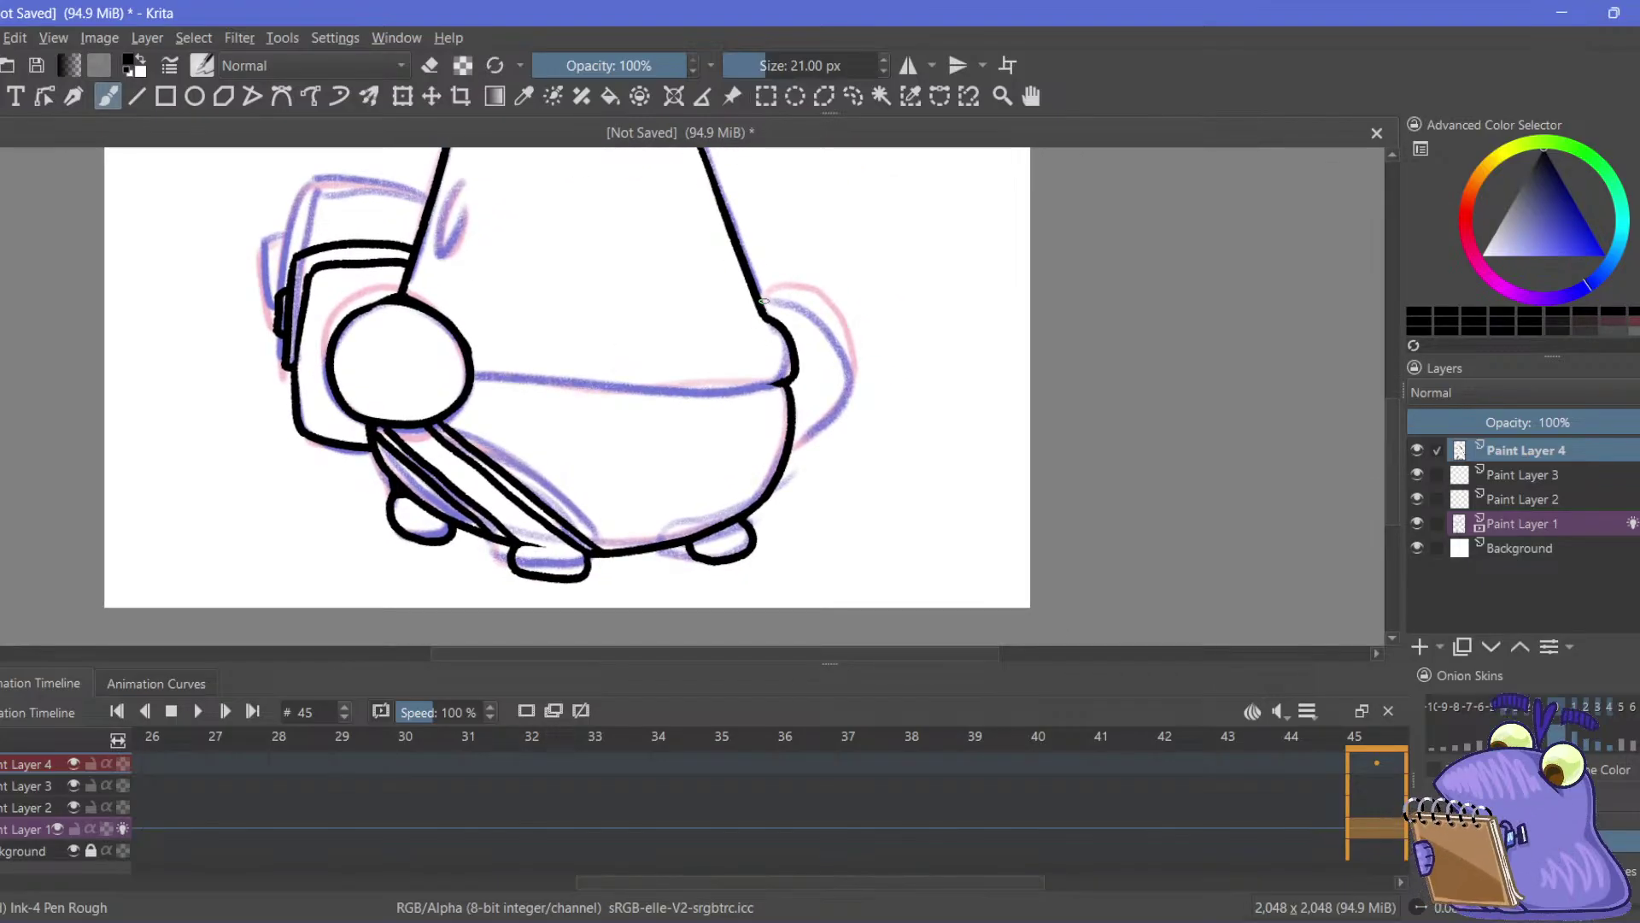
key(ctrl+z)
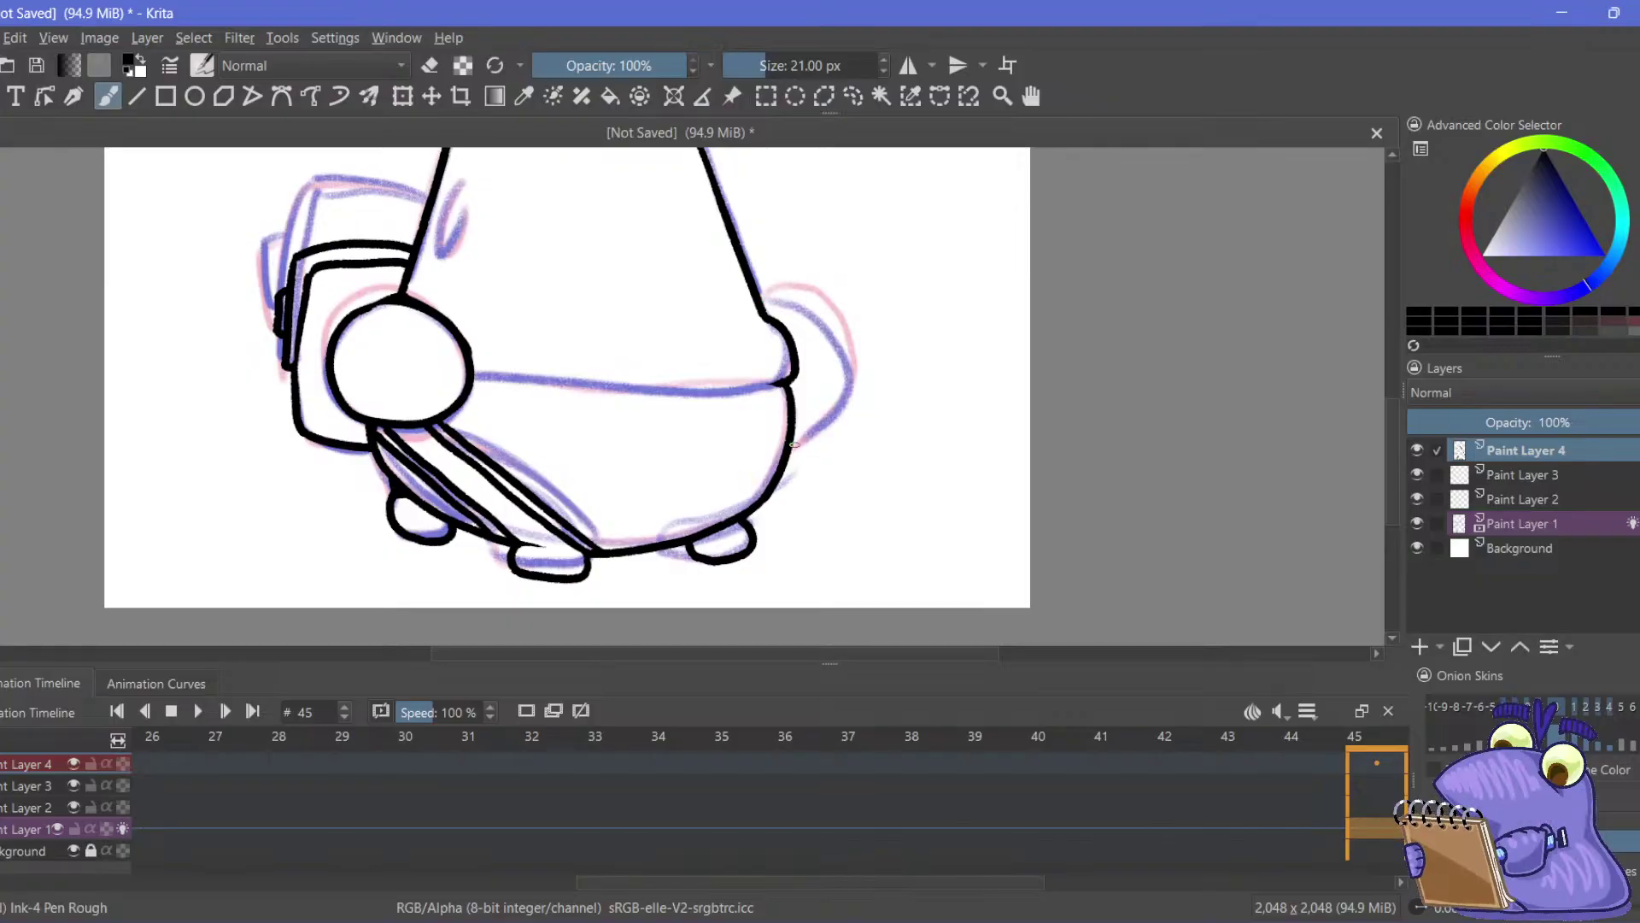
mouse_move(806, 436)
mouse_down()
mouse_move(833, 402)
mouse_move(836, 350)
mouse_move(759, 290)
mouse_up()
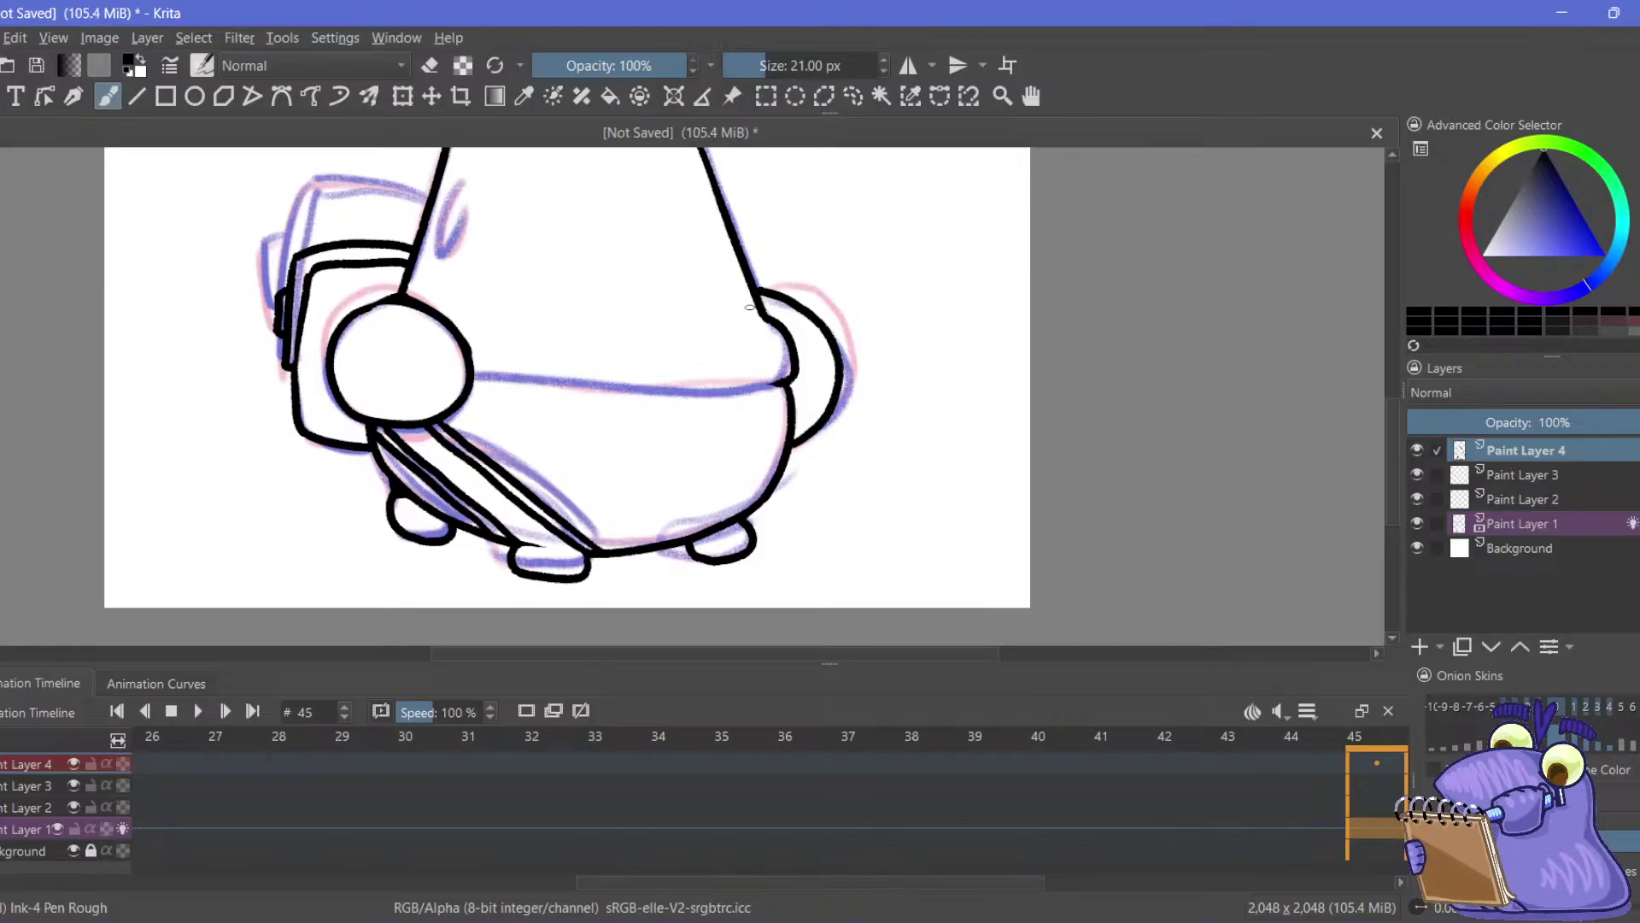
mouse_move(183, 262)
mouse_down()
mouse_move(290, 509)
mouse_move(283, 411)
mouse_up()
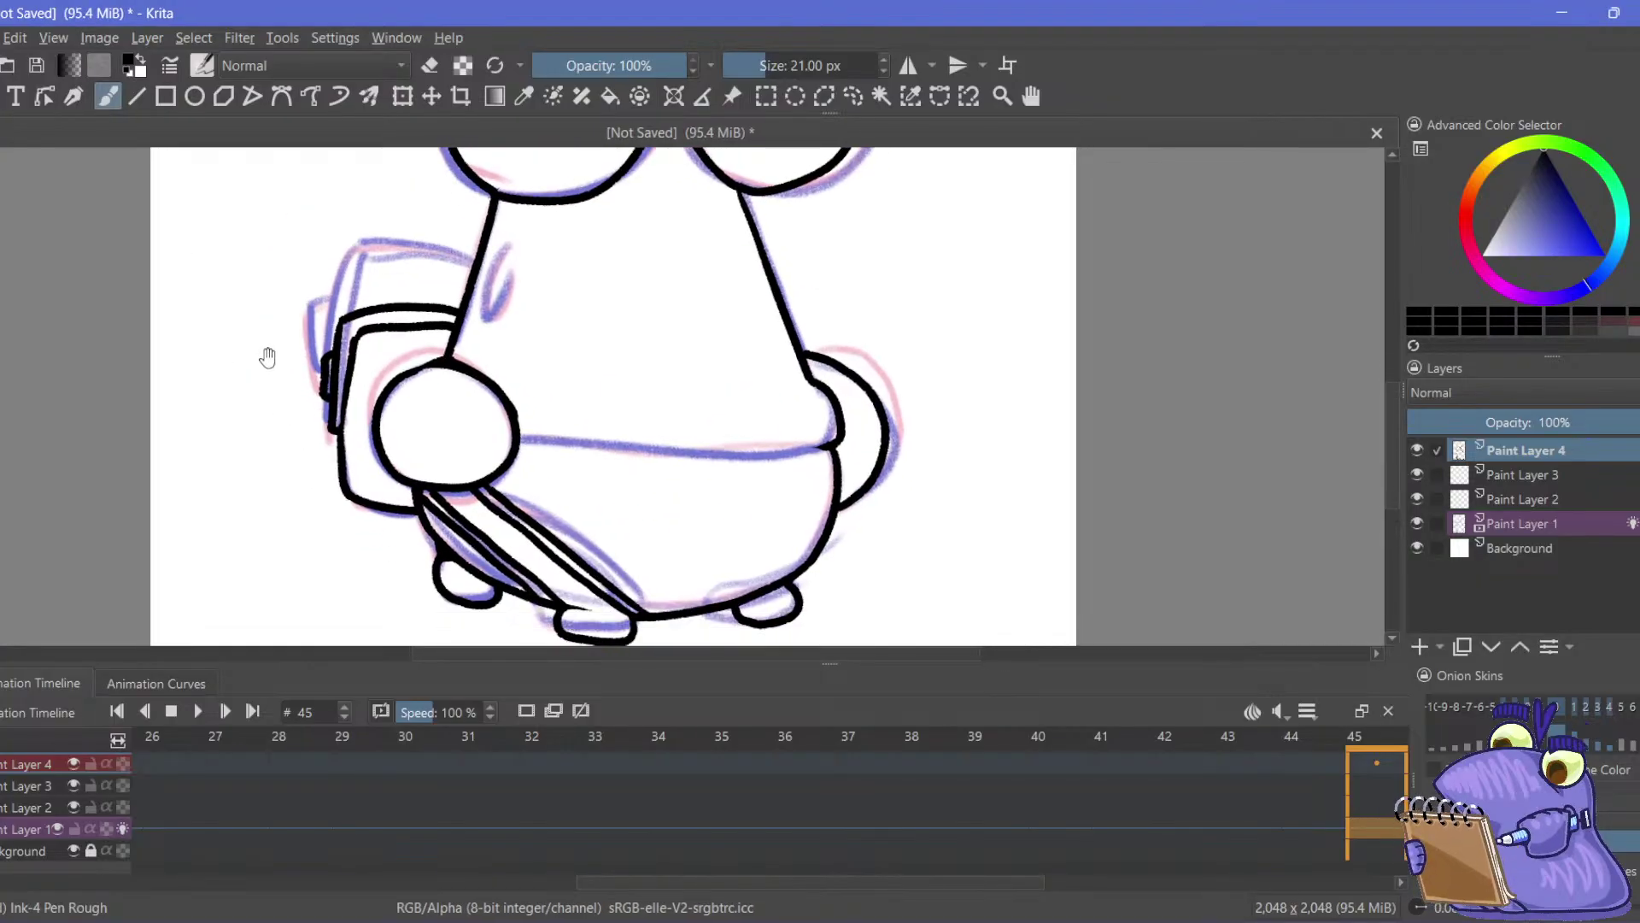
key(ctrl+z)
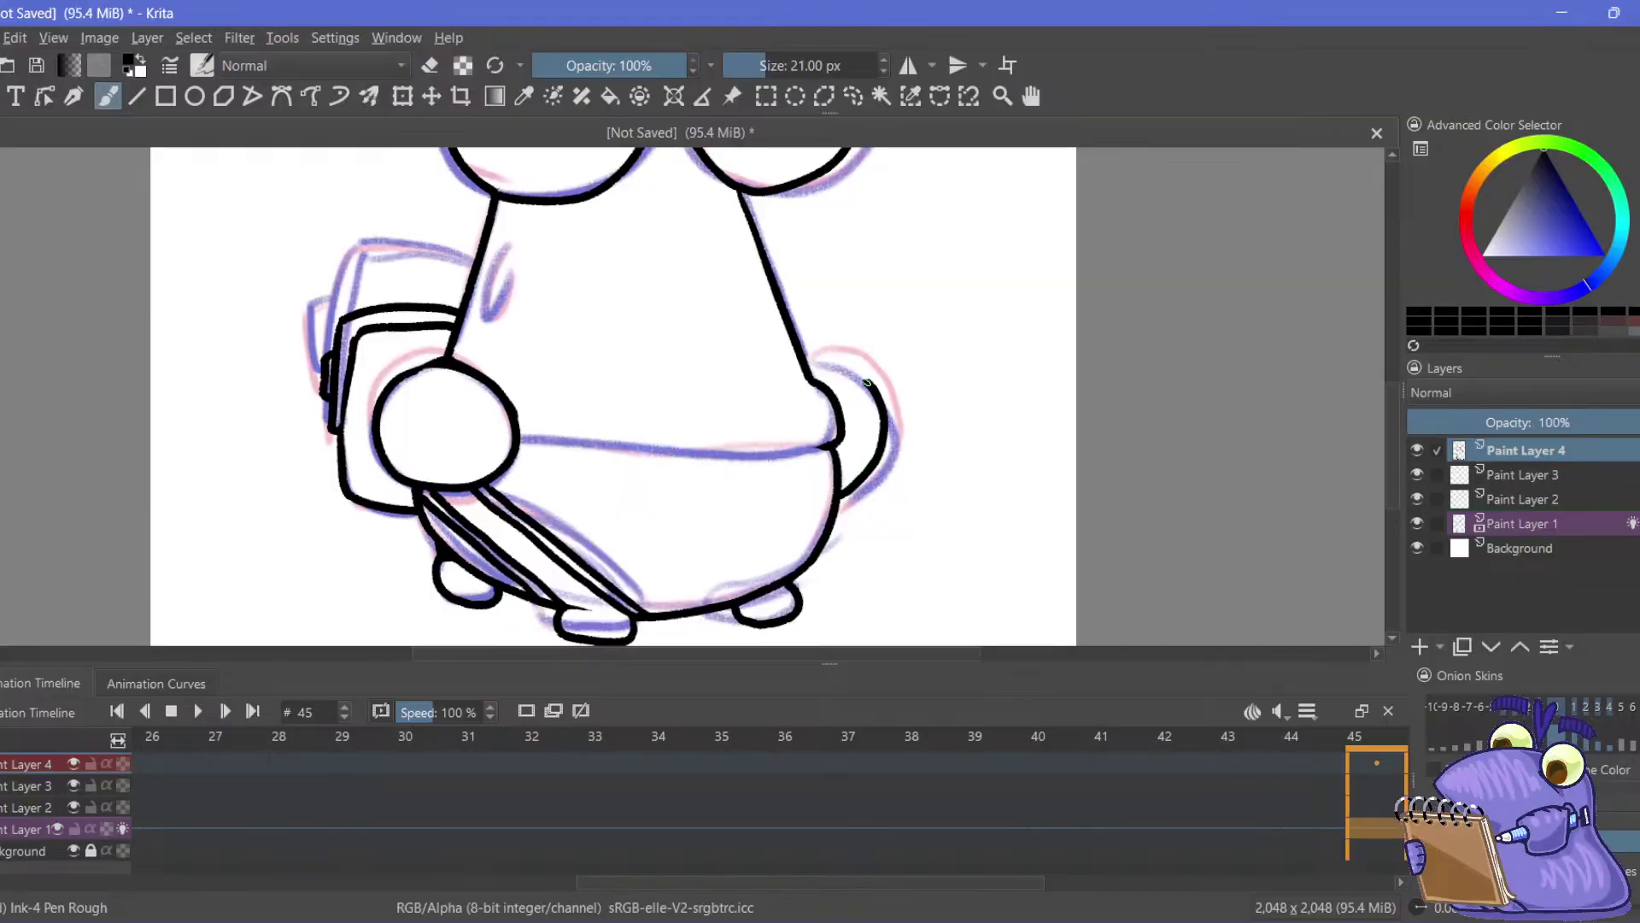
drag(867, 382, 808, 366)
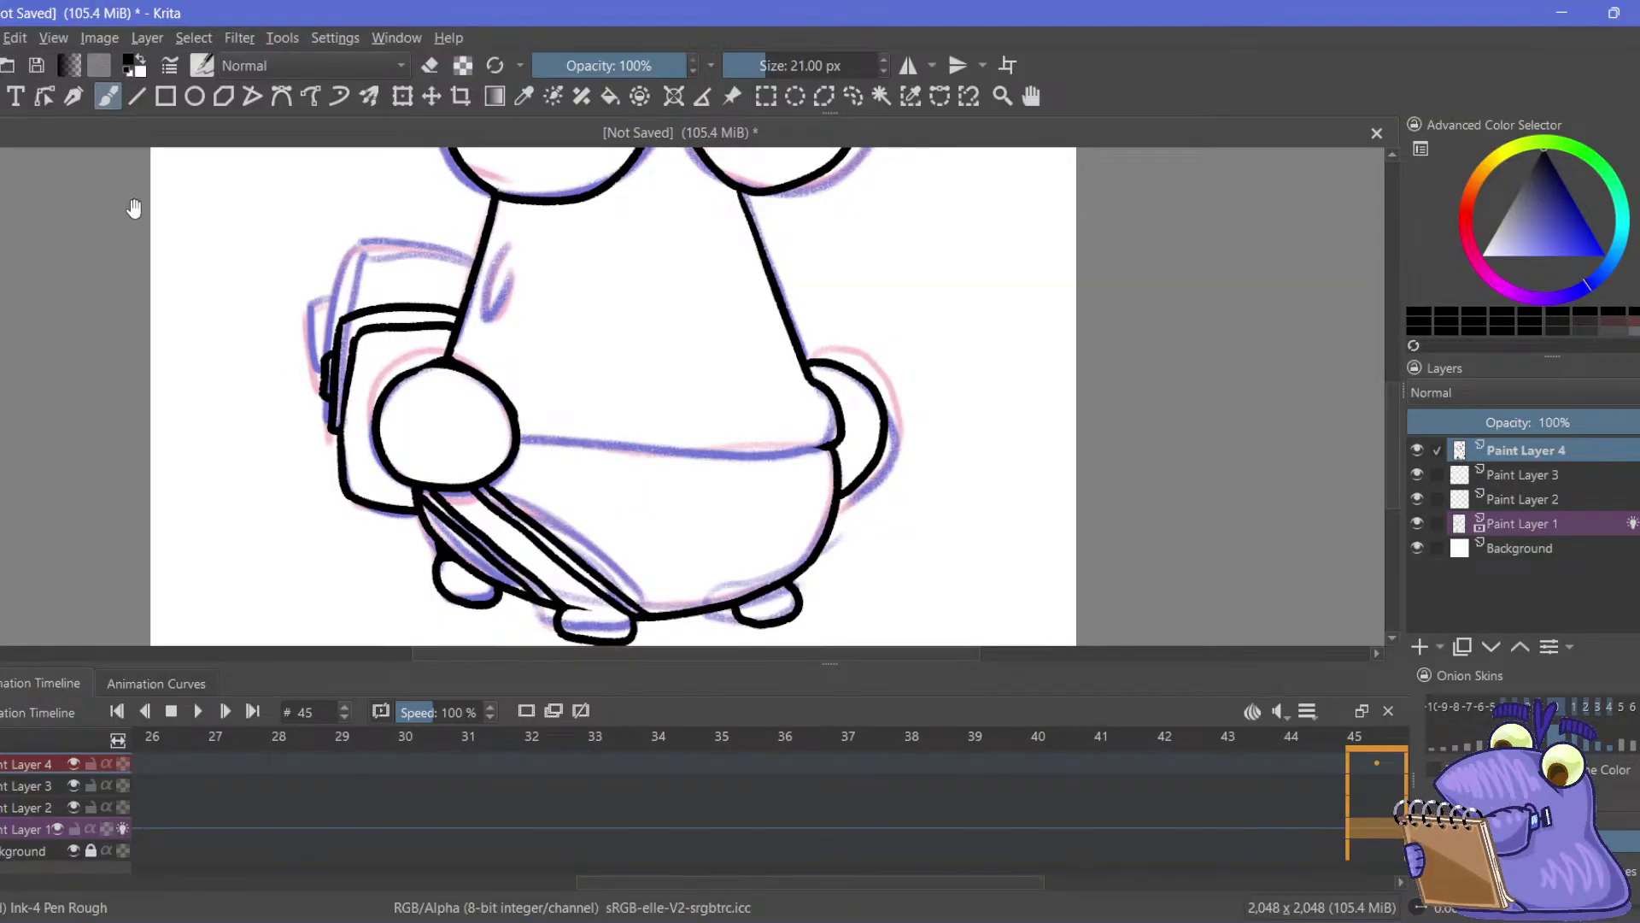
Ink the belly line across the body from the circle to the opposite arm and hide the Paint Layer 1 sketch
drag(135, 208, 358, 340)
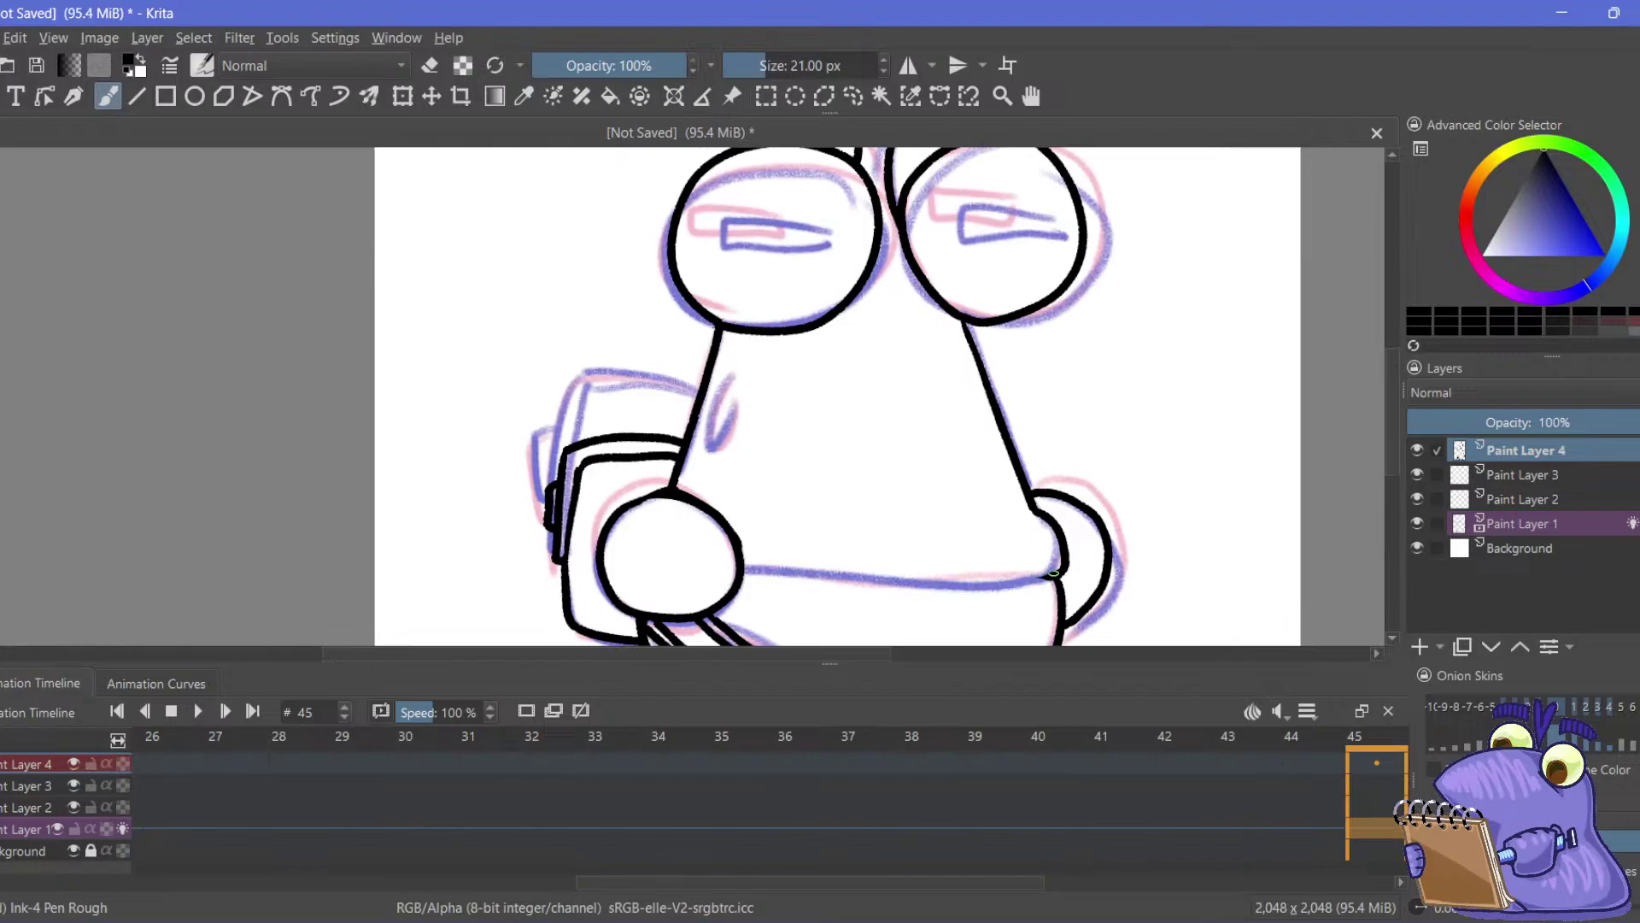
drag(1054, 573, 766, 583)
key(ctrl+z)
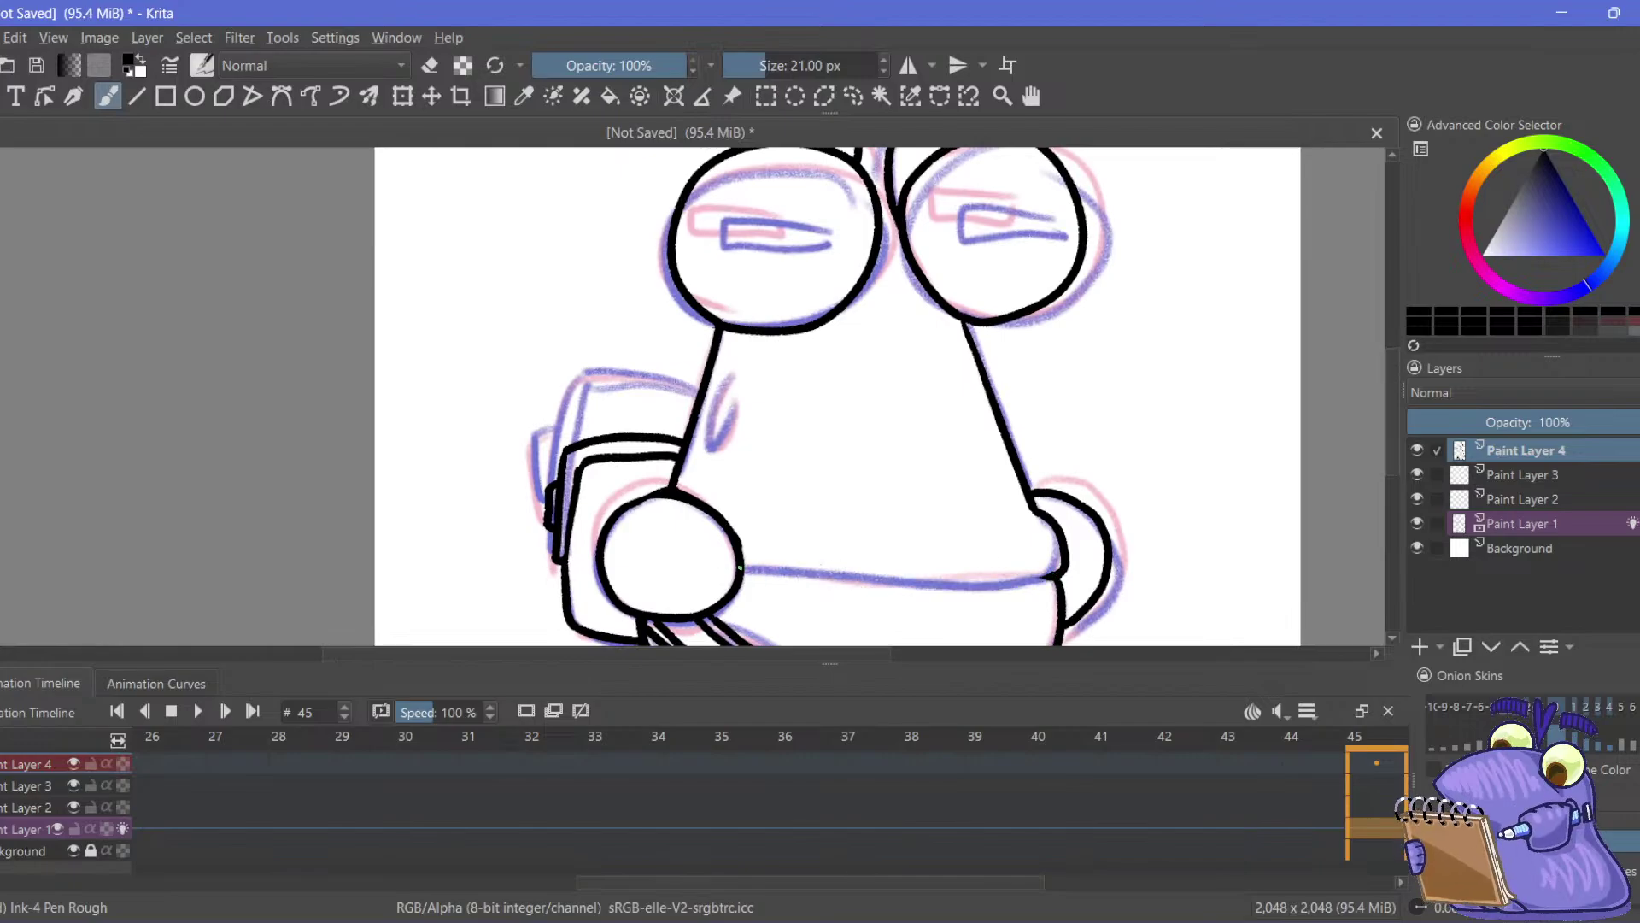
drag(867, 577, 1052, 578)
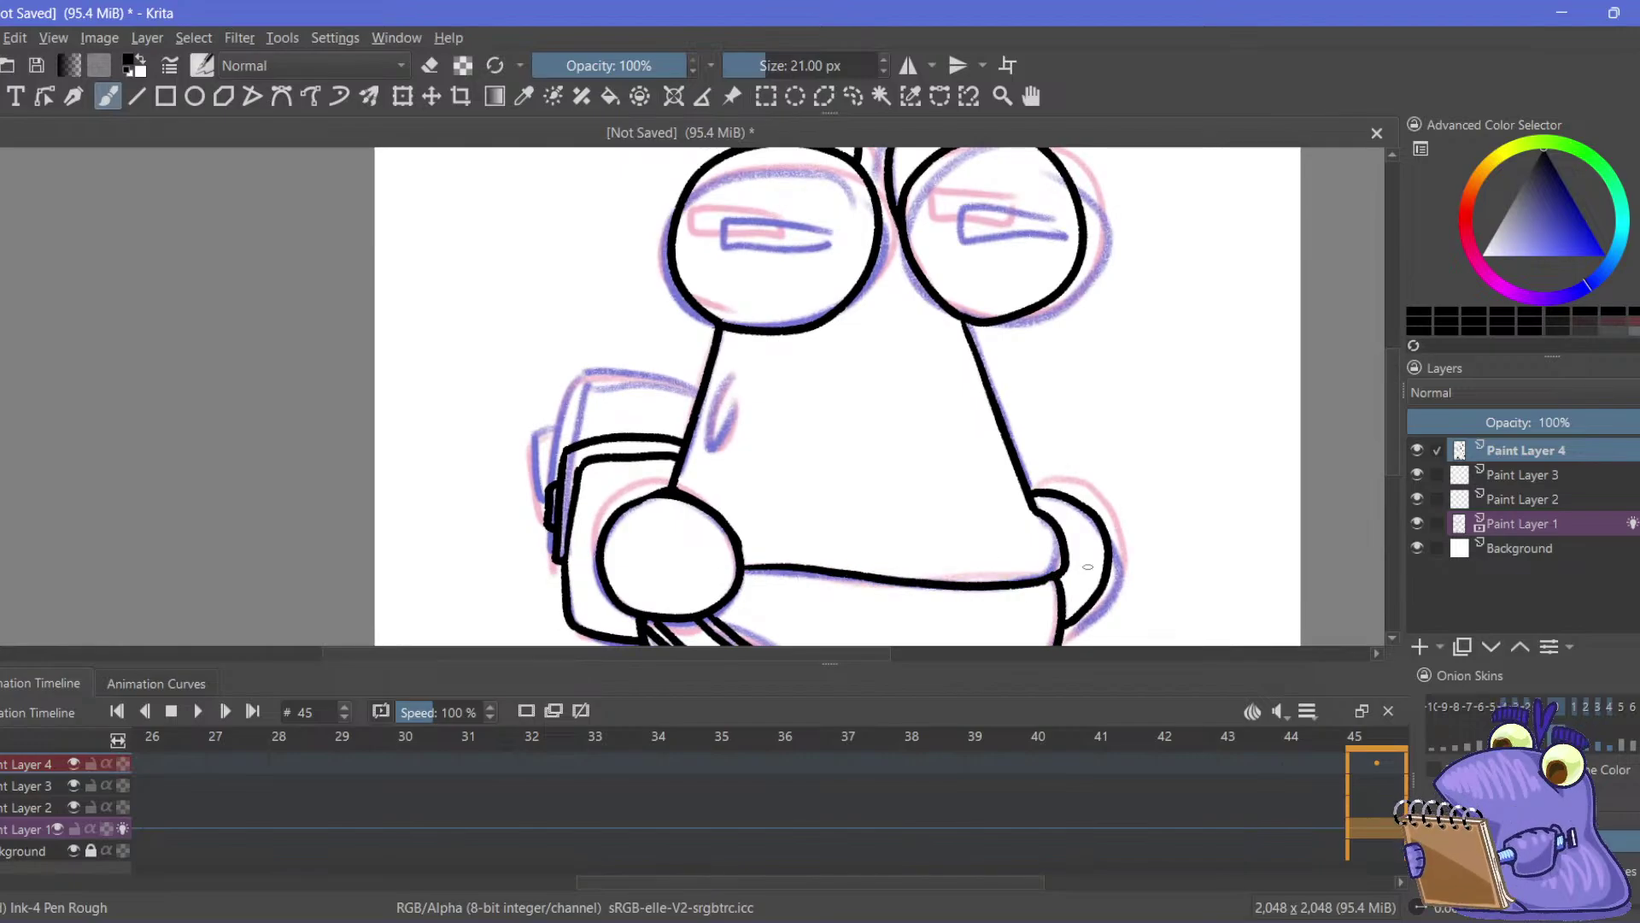
drag(490, 399, 417, 310)
click(1416, 522)
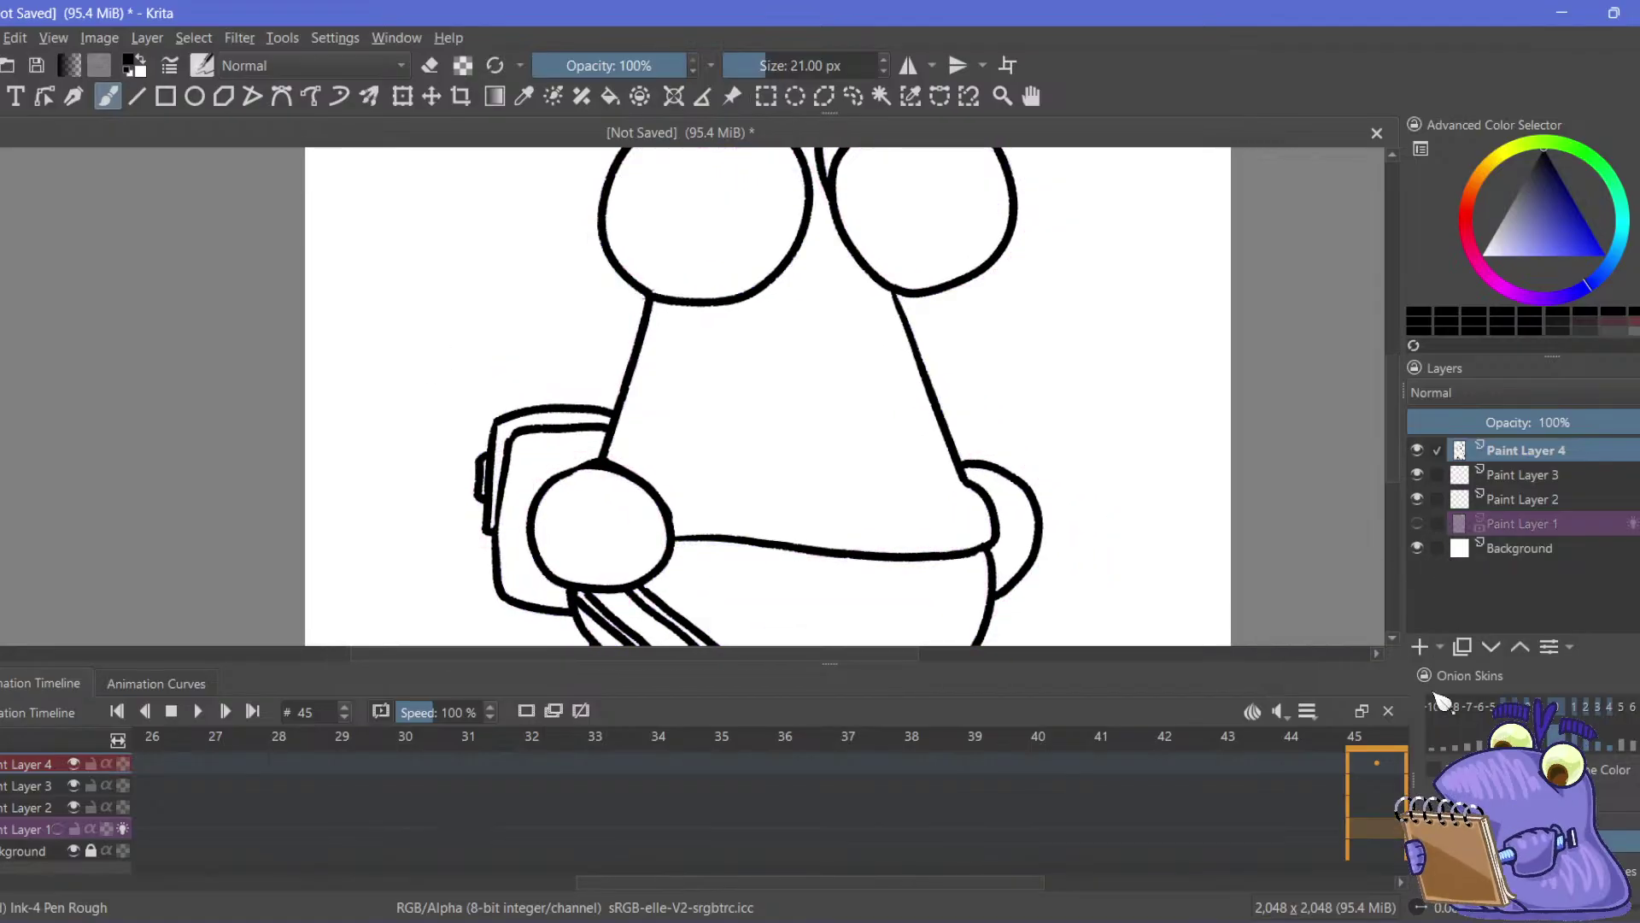
Erase the line overshoot at the base of the head tuft and ink a curved inner line from its stem up through the tuft
mouse_move(366, 387)
mouse_down()
mouse_move(348, 369)
mouse_move(421, 545)
mouse_up()
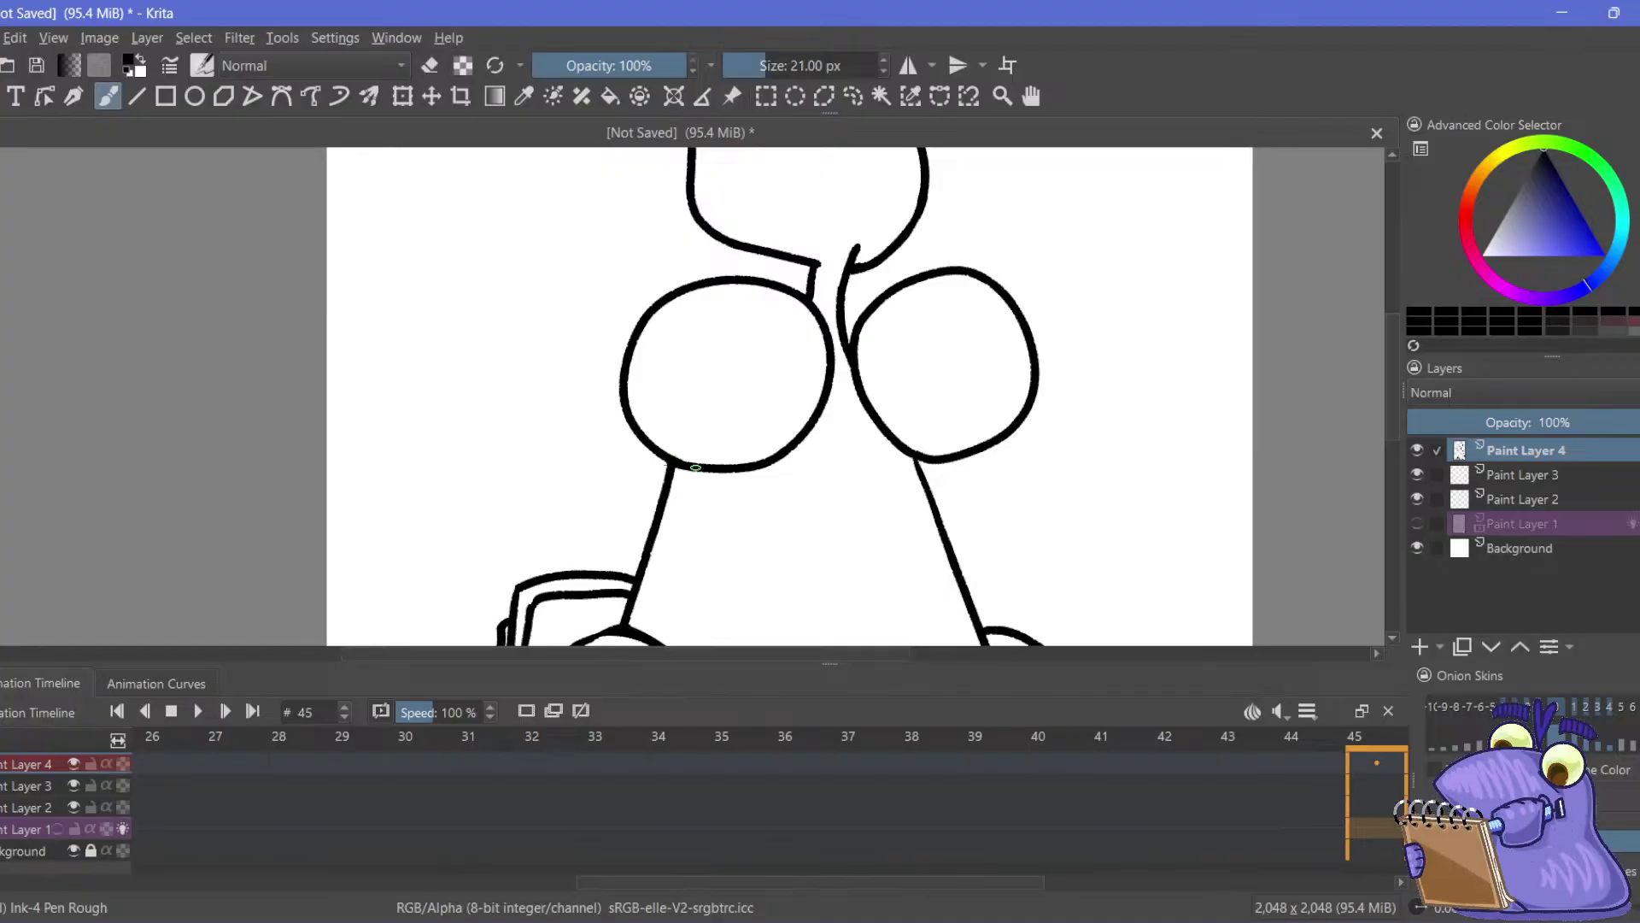
drag(526, 288, 469, 432)
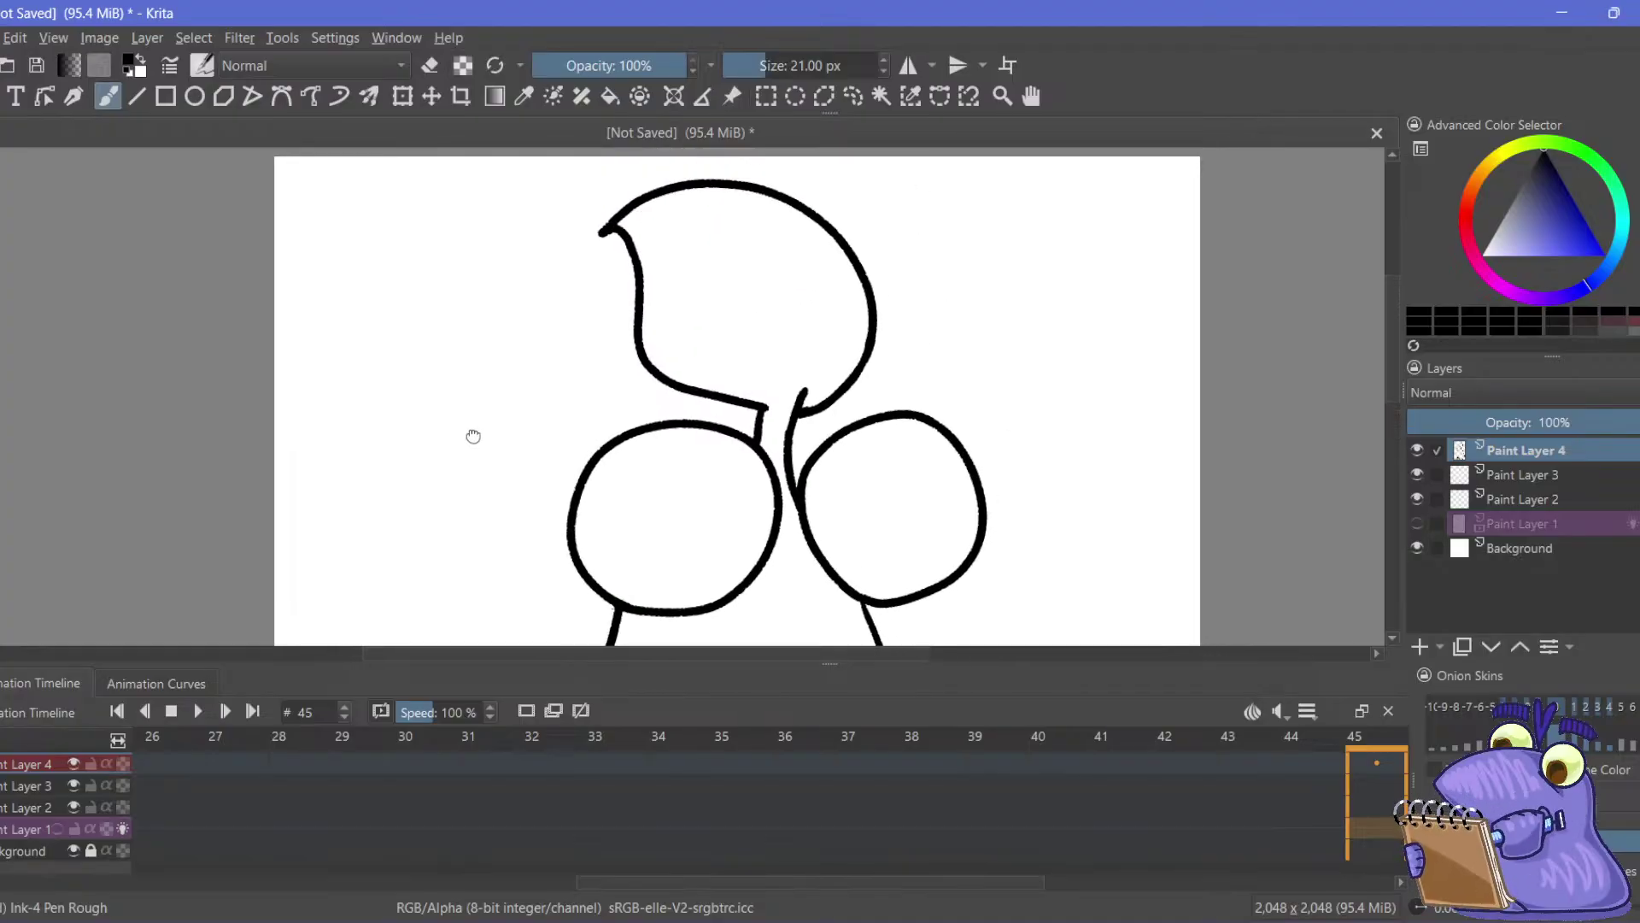
click(433, 65)
drag(535, 342, 521, 285)
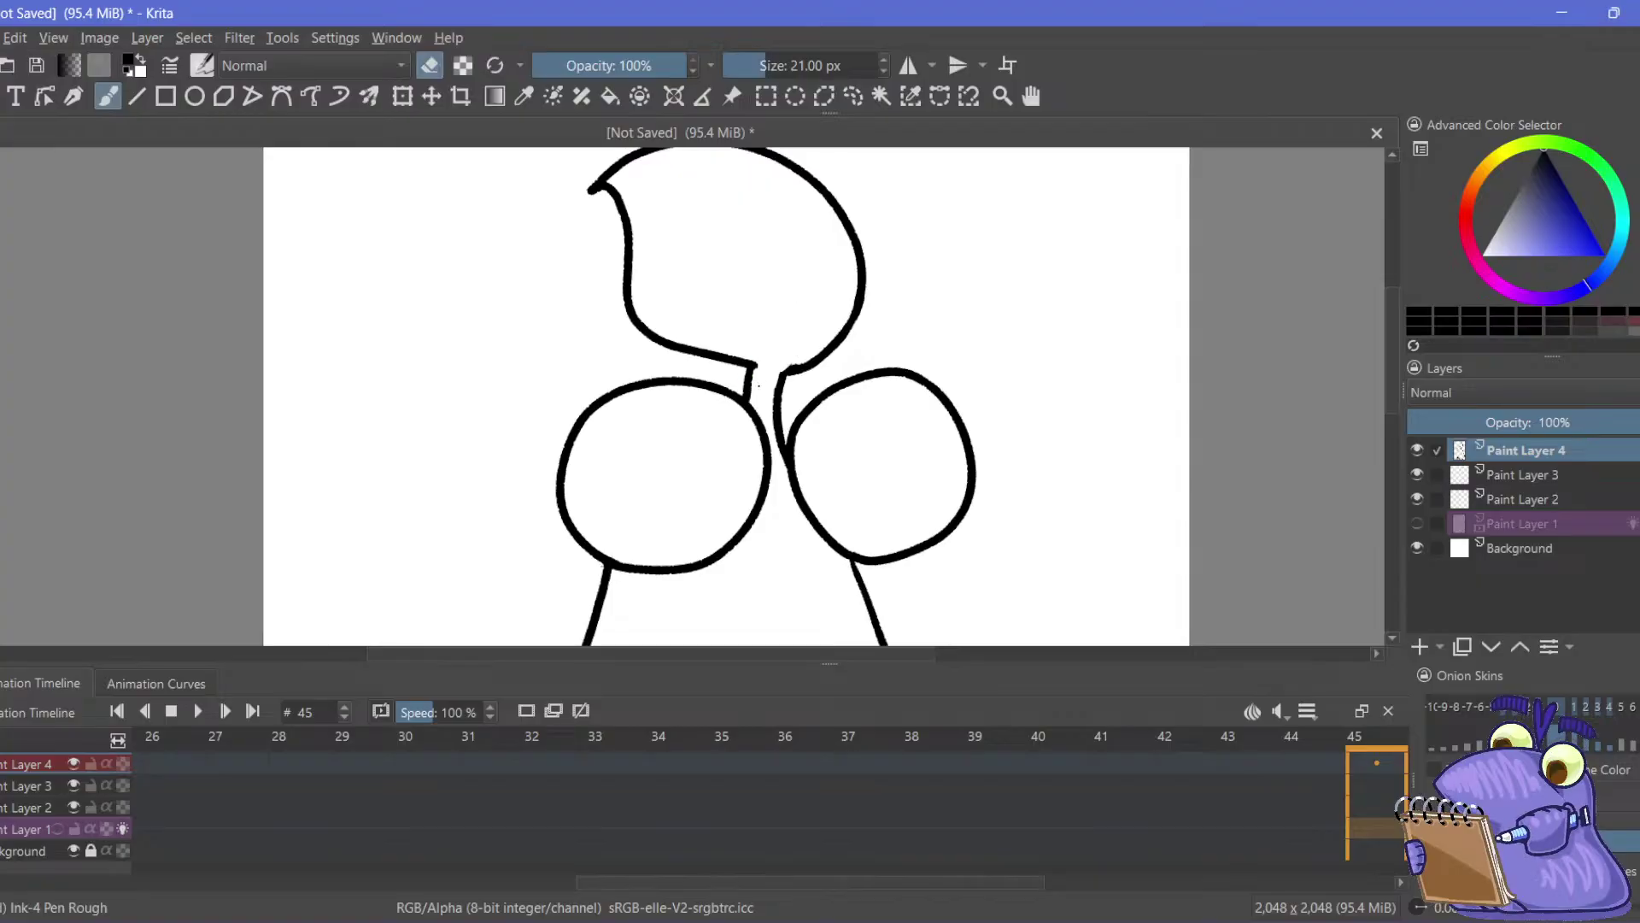
click(430, 65)
drag(650, 280, 635, 315)
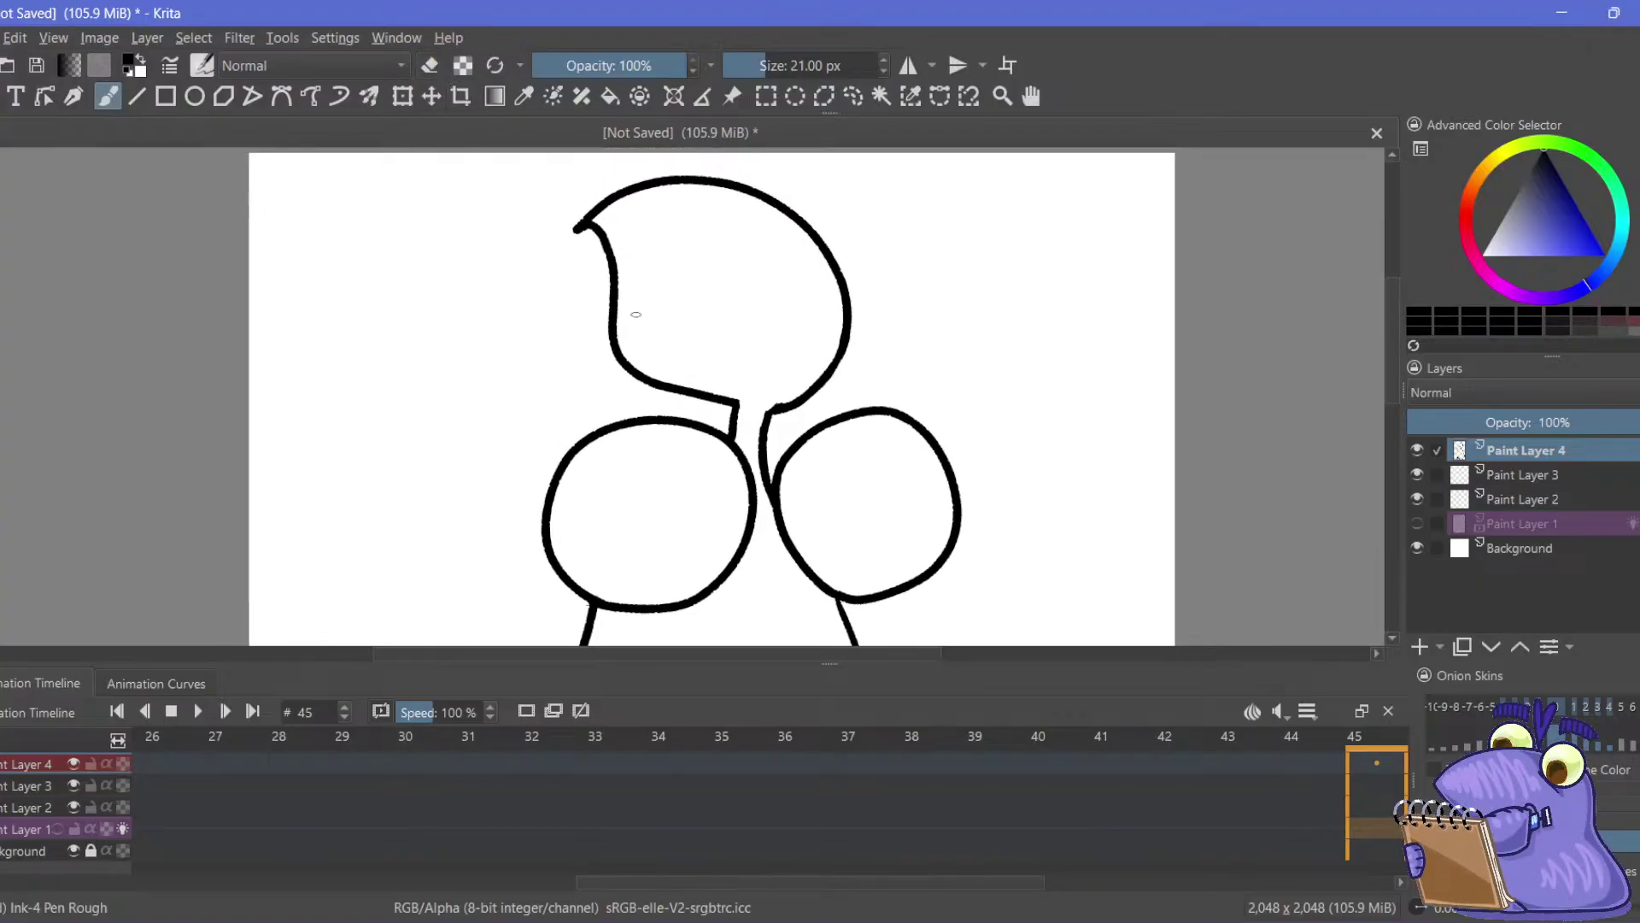
mouse_move(763, 439)
mouse_down()
mouse_move(779, 328)
mouse_move(762, 272)
mouse_up()
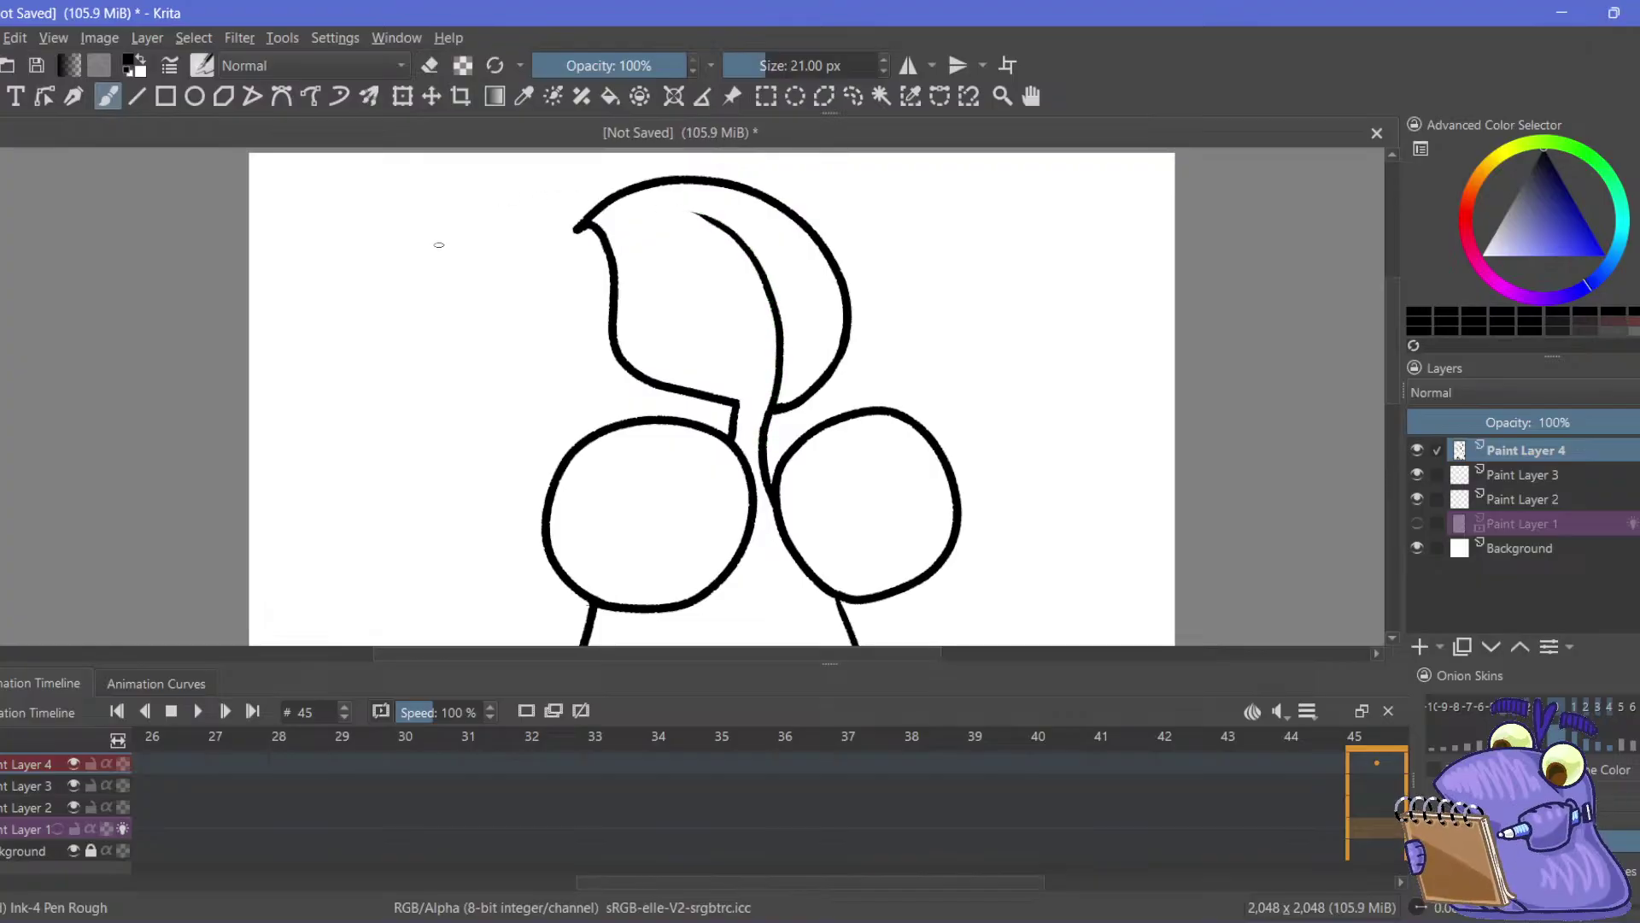
Fill the gap between the two eyes with thick vertical black strokes and clean up nearby line work in eraser mode
drag(478, 372, 465, 216)
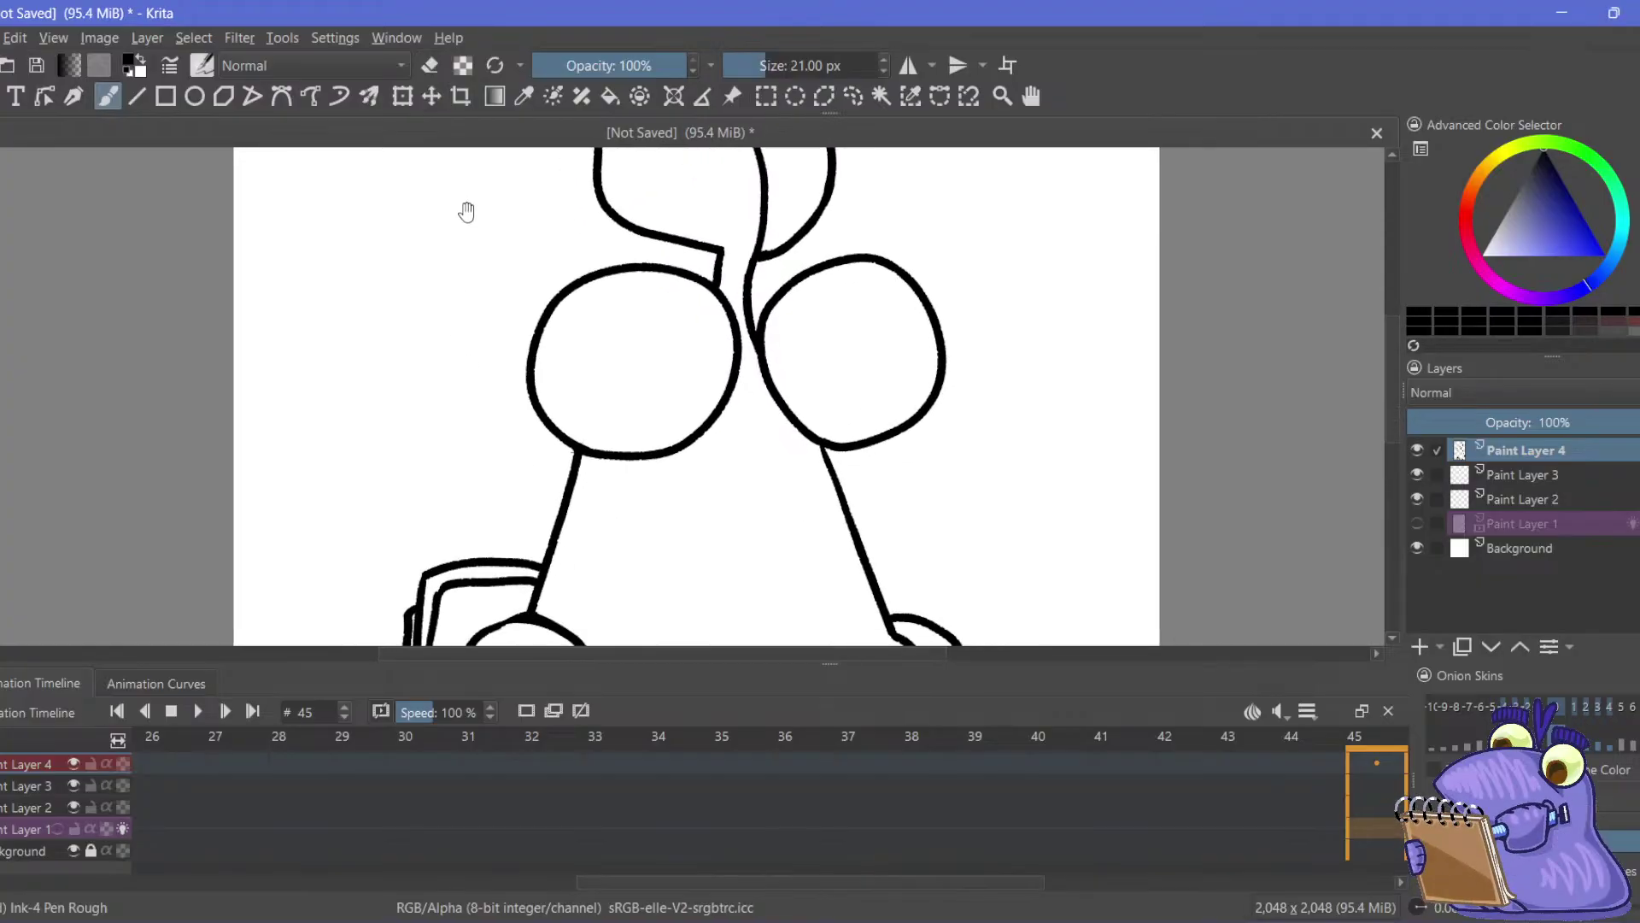
drag(466, 273, 441, 184)
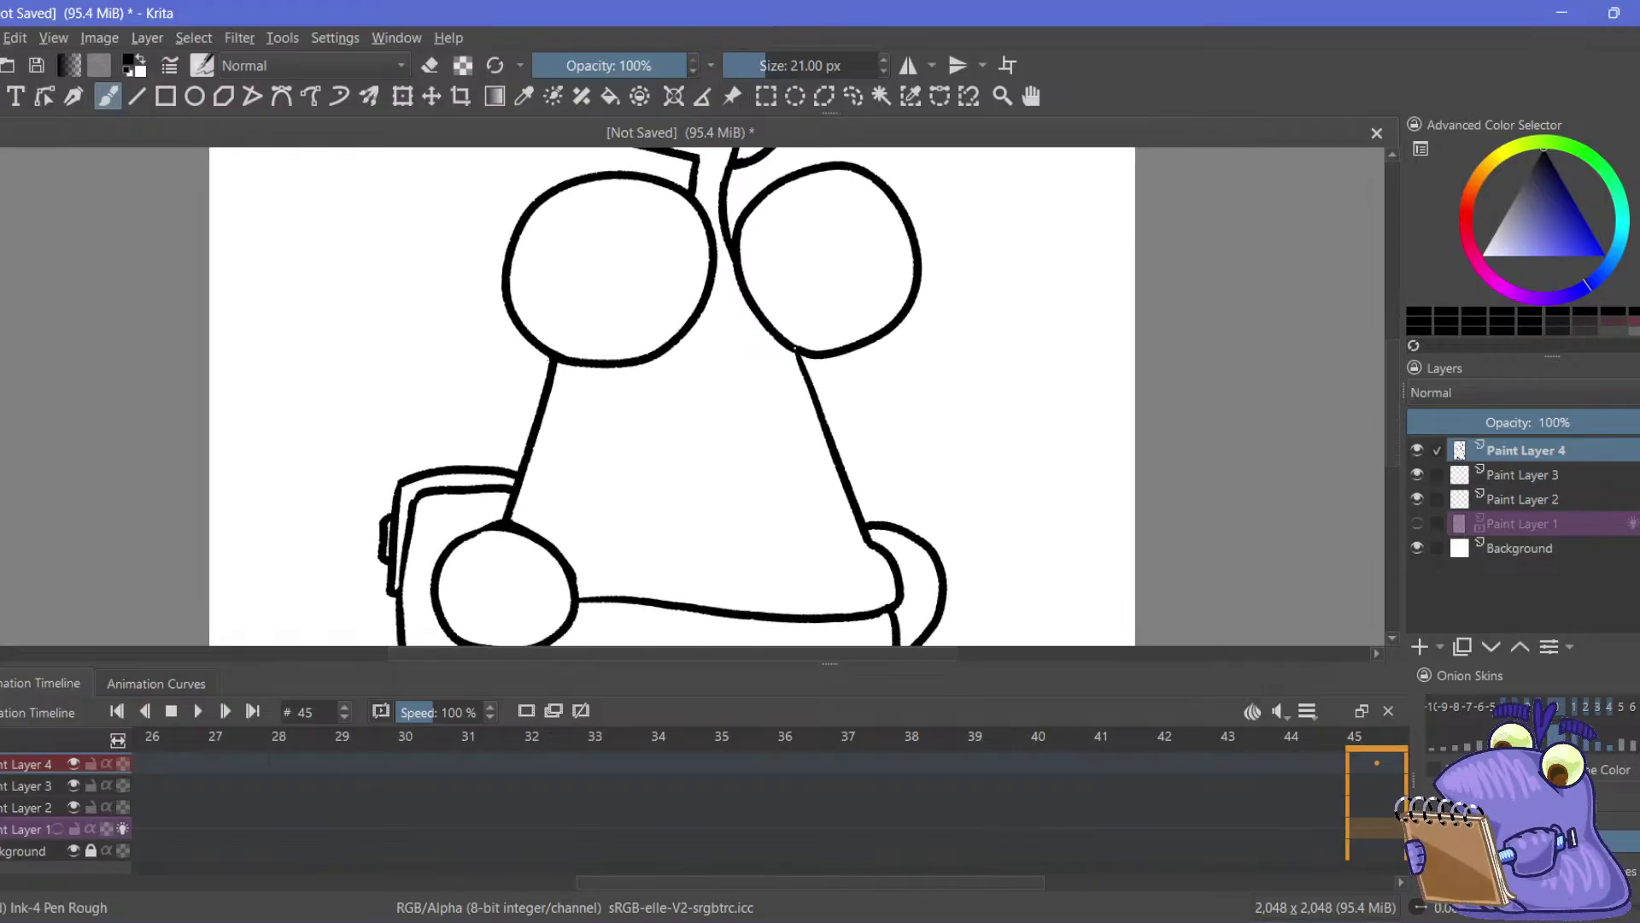
mouse_move(732, 250)
mouse_down()
mouse_move(720, 312)
mouse_move(745, 318)
mouse_up()
mouse_move(411, 354)
mouse_down()
mouse_move(359, 329)
mouse_move(375, 303)
mouse_up()
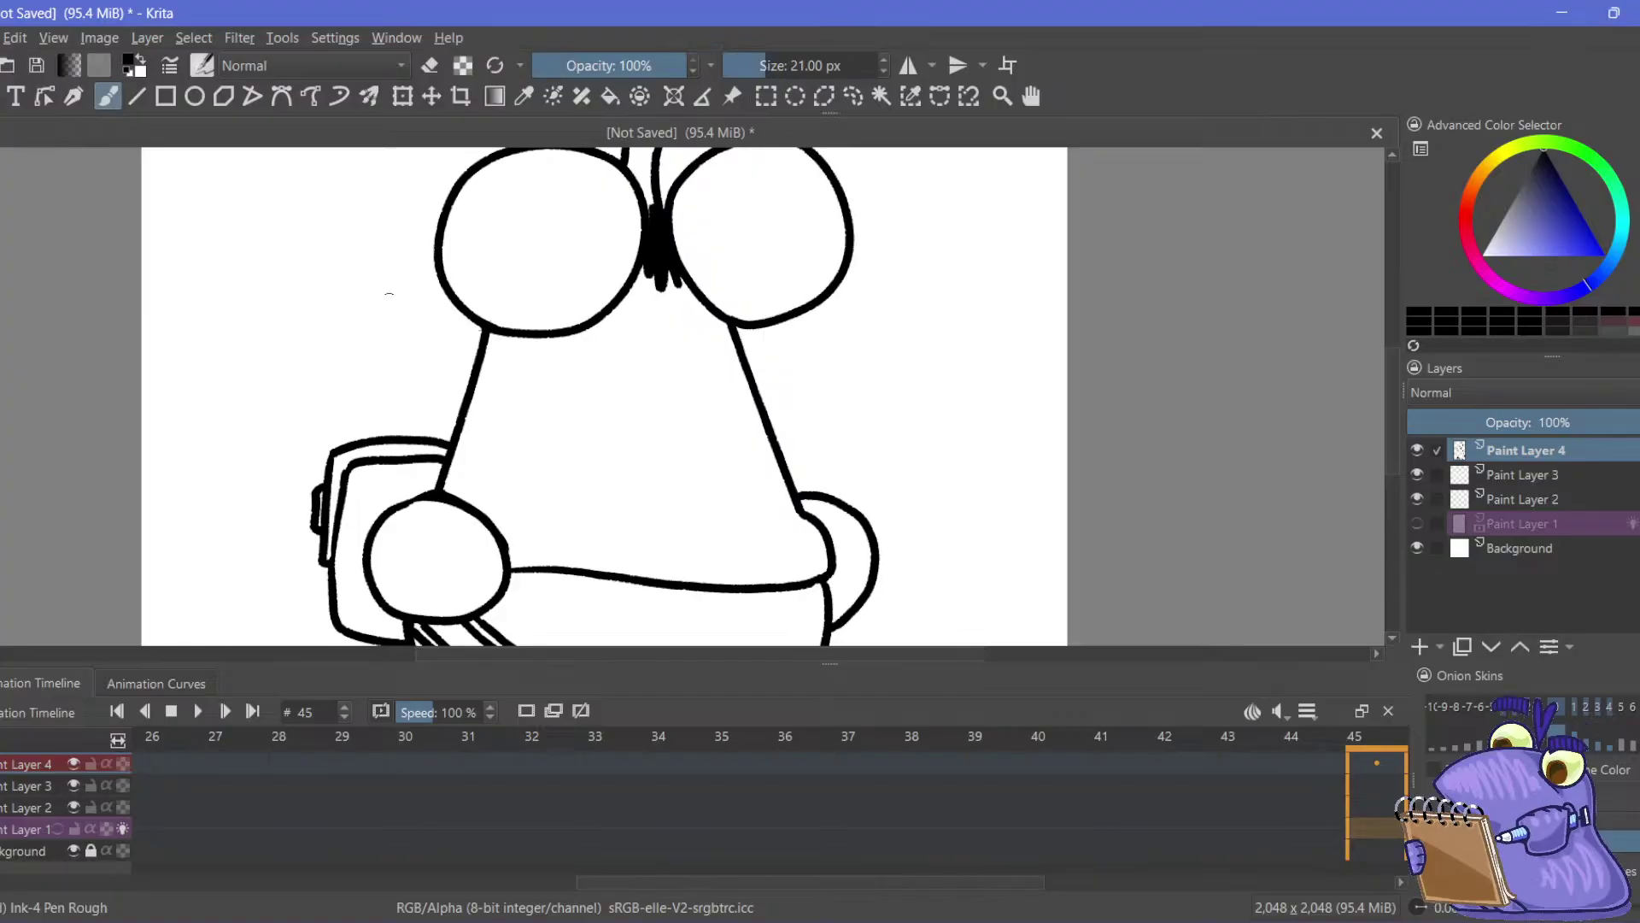
drag(360, 415, 456, 316)
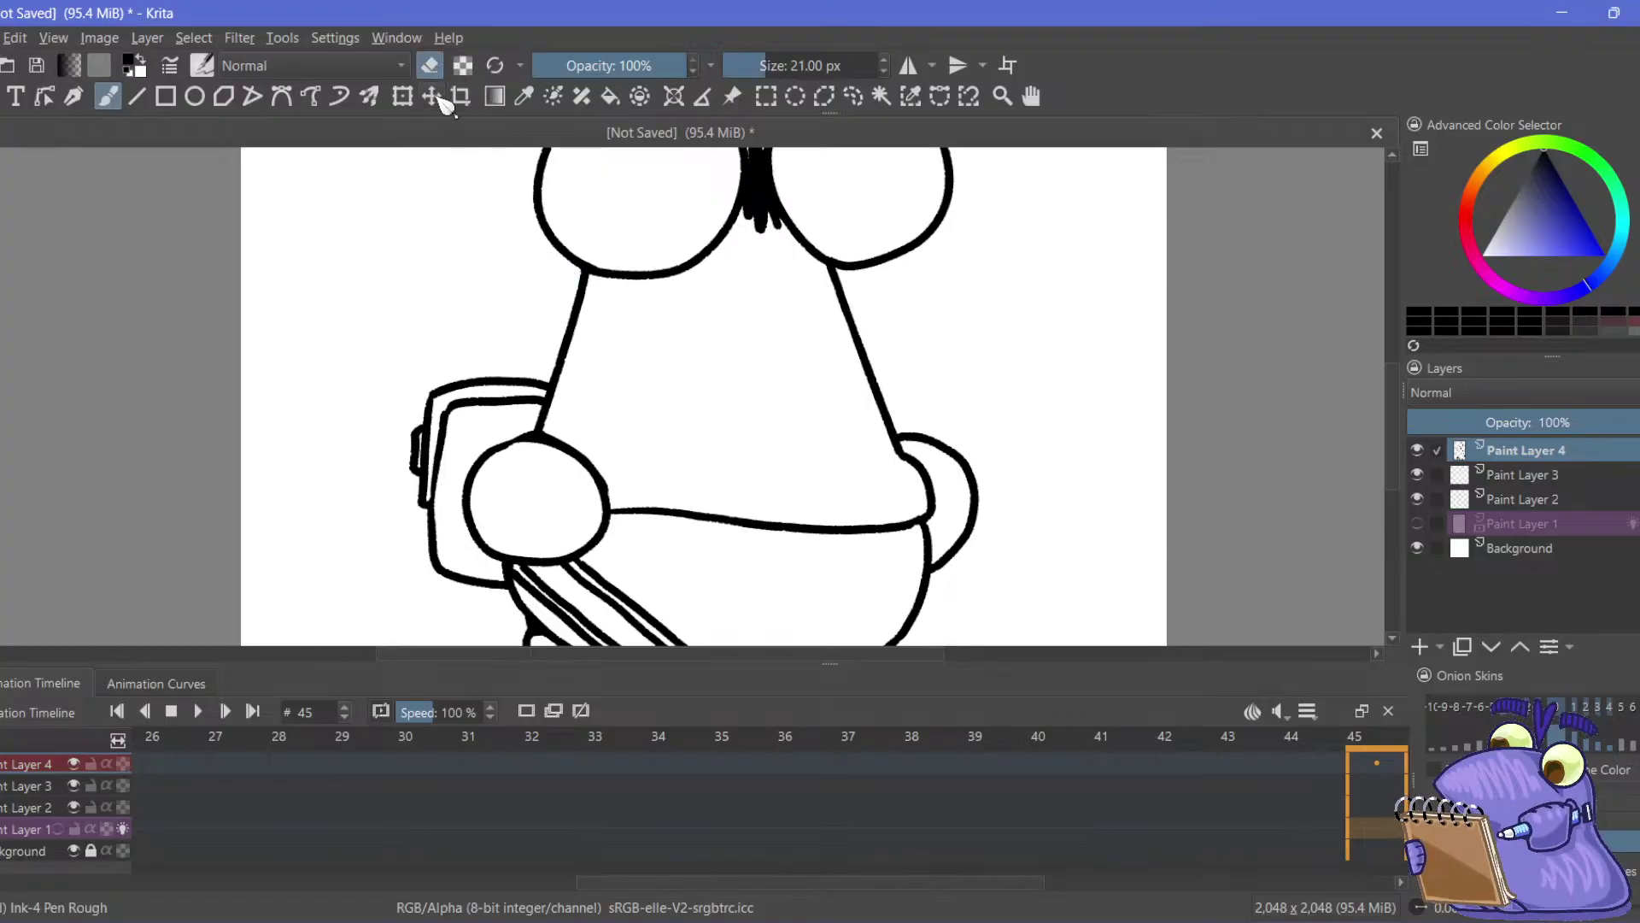
click(430, 68)
drag(529, 206, 518, 355)
click(434, 66)
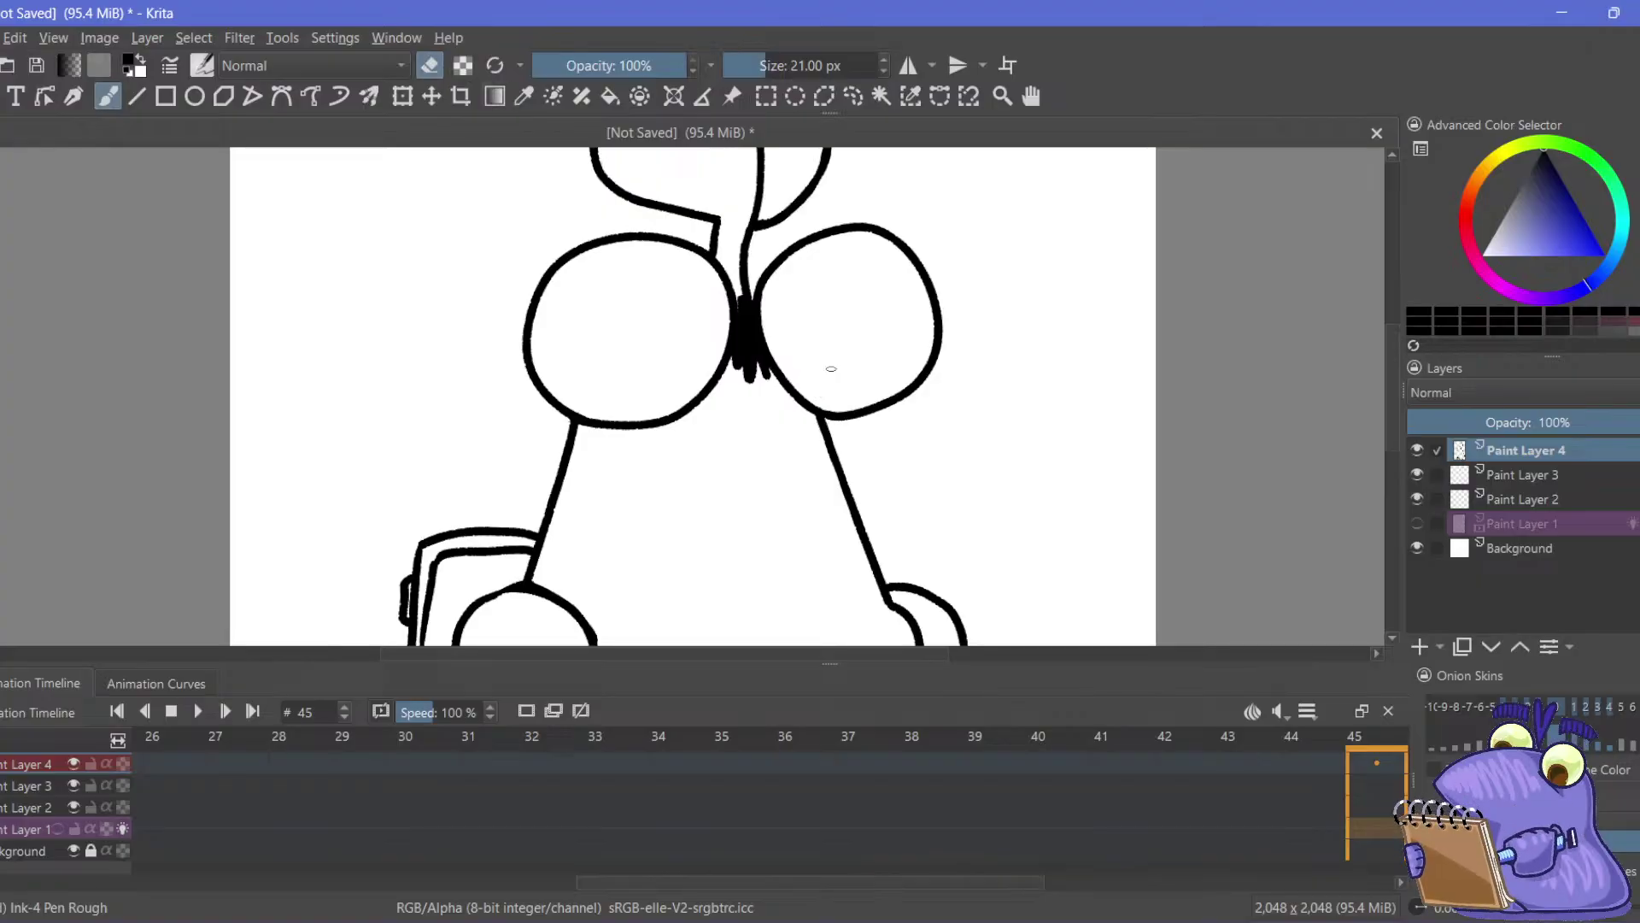
click(430, 66)
mouse_move(419, 218)
mouse_down()
mouse_move(390, 353)
mouse_move(432, 279)
mouse_move(434, 403)
mouse_move(454, 322)
mouse_move(377, 298)
mouse_up()
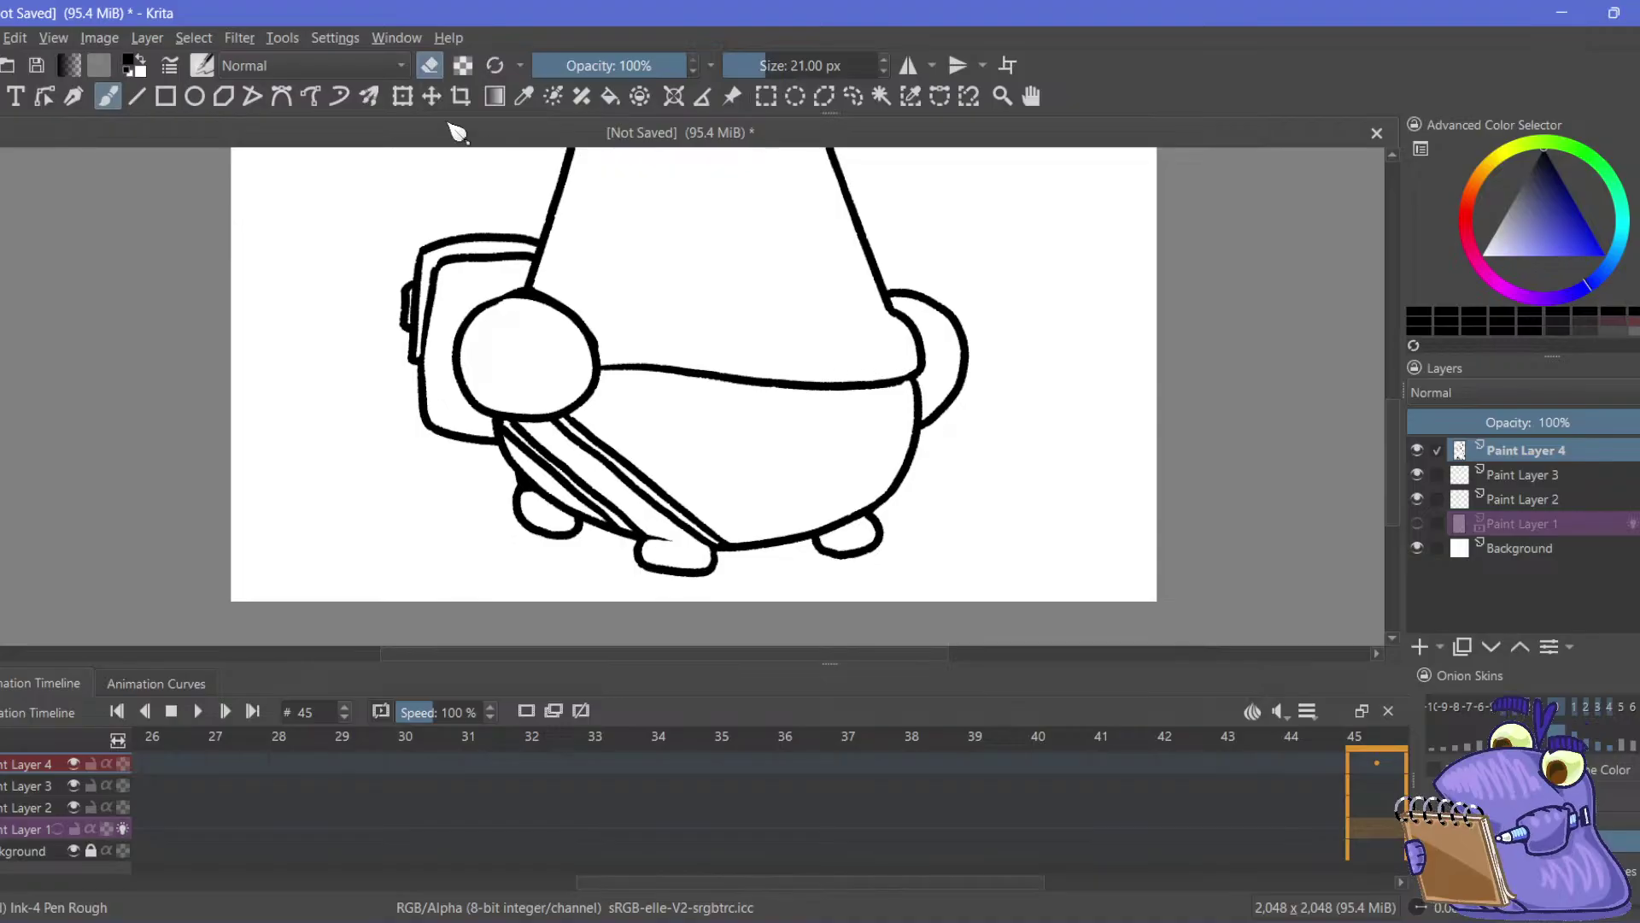
Smooth the bump on the circle's upper-right edge in eraser mode, undoing a stray stroke at the belly line's far end
click(432, 66)
drag(895, 379, 907, 384)
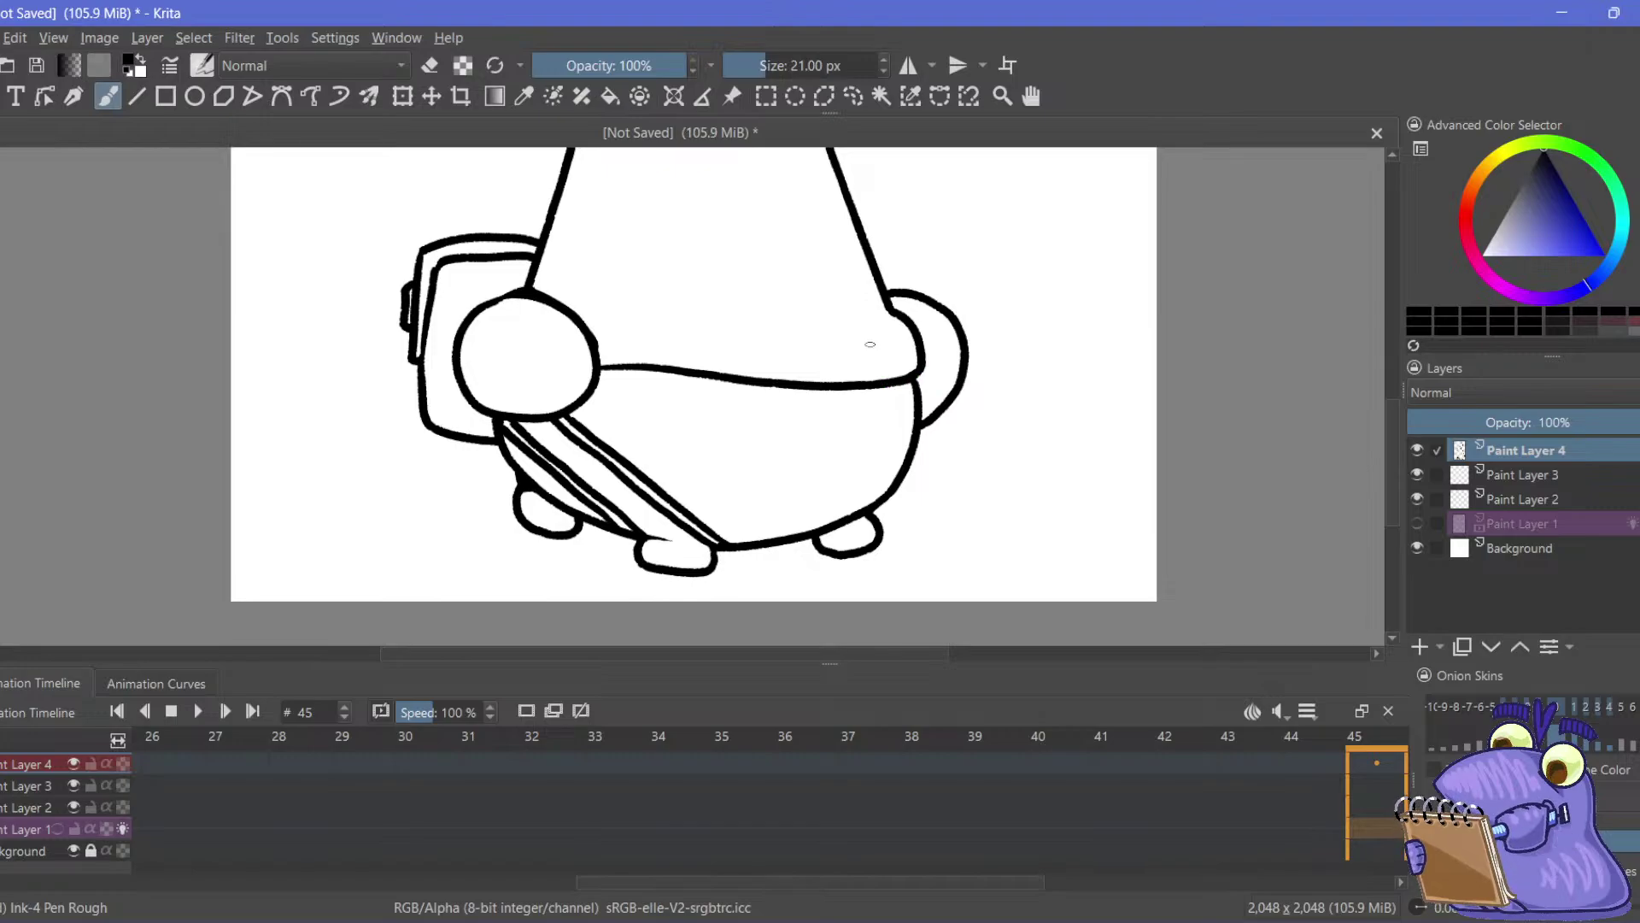
key(ctrl+z)
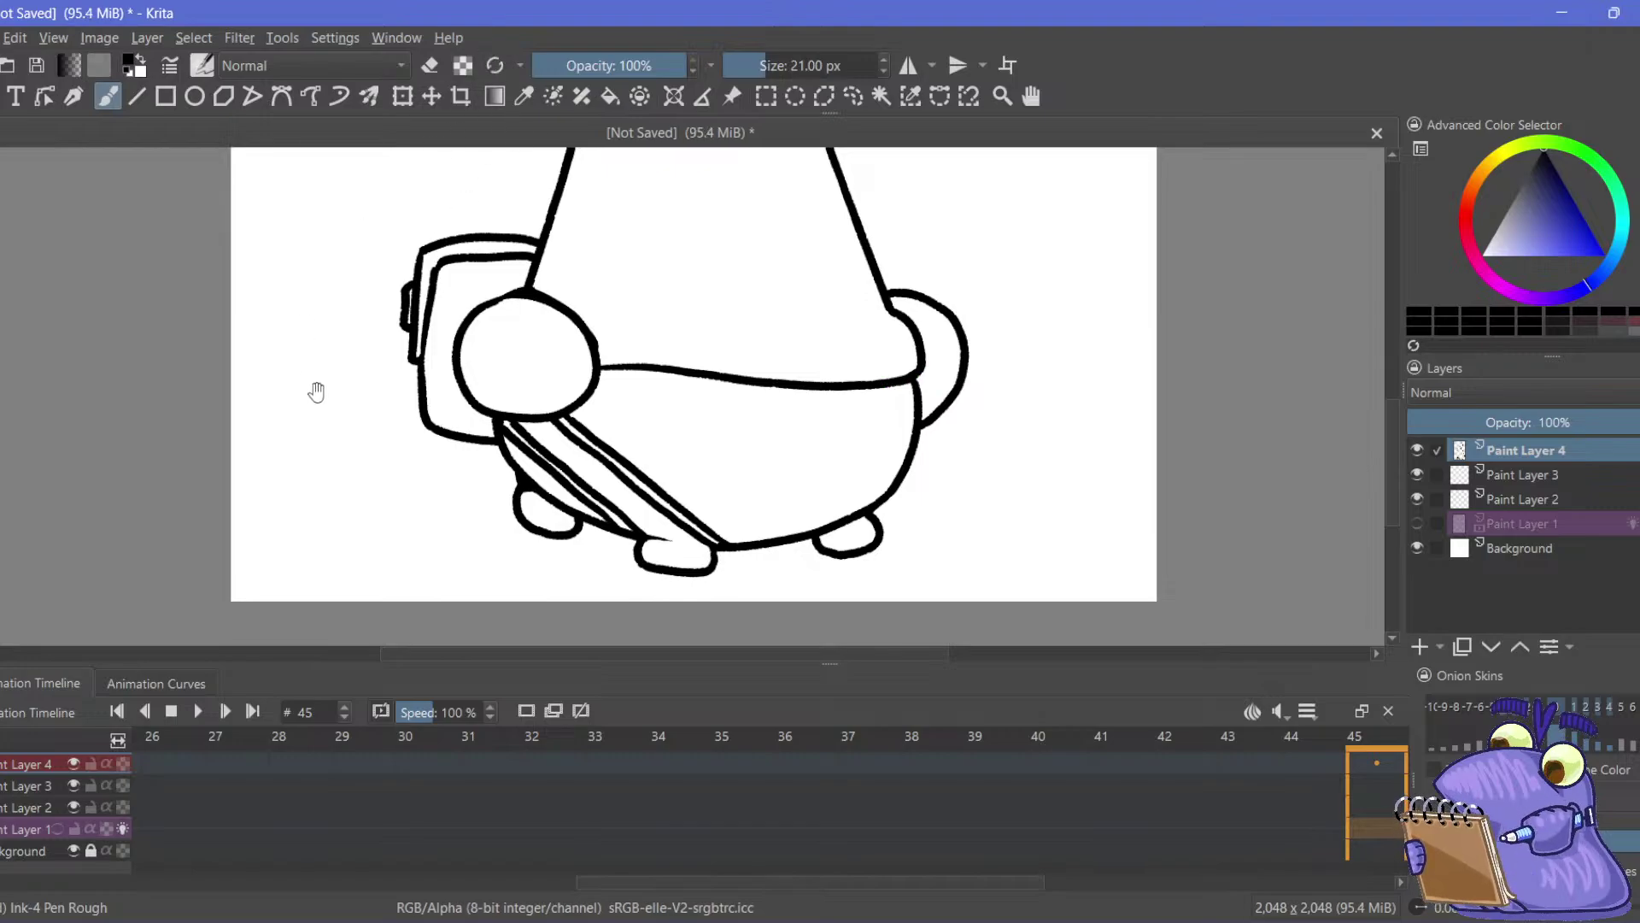
click(431, 66)
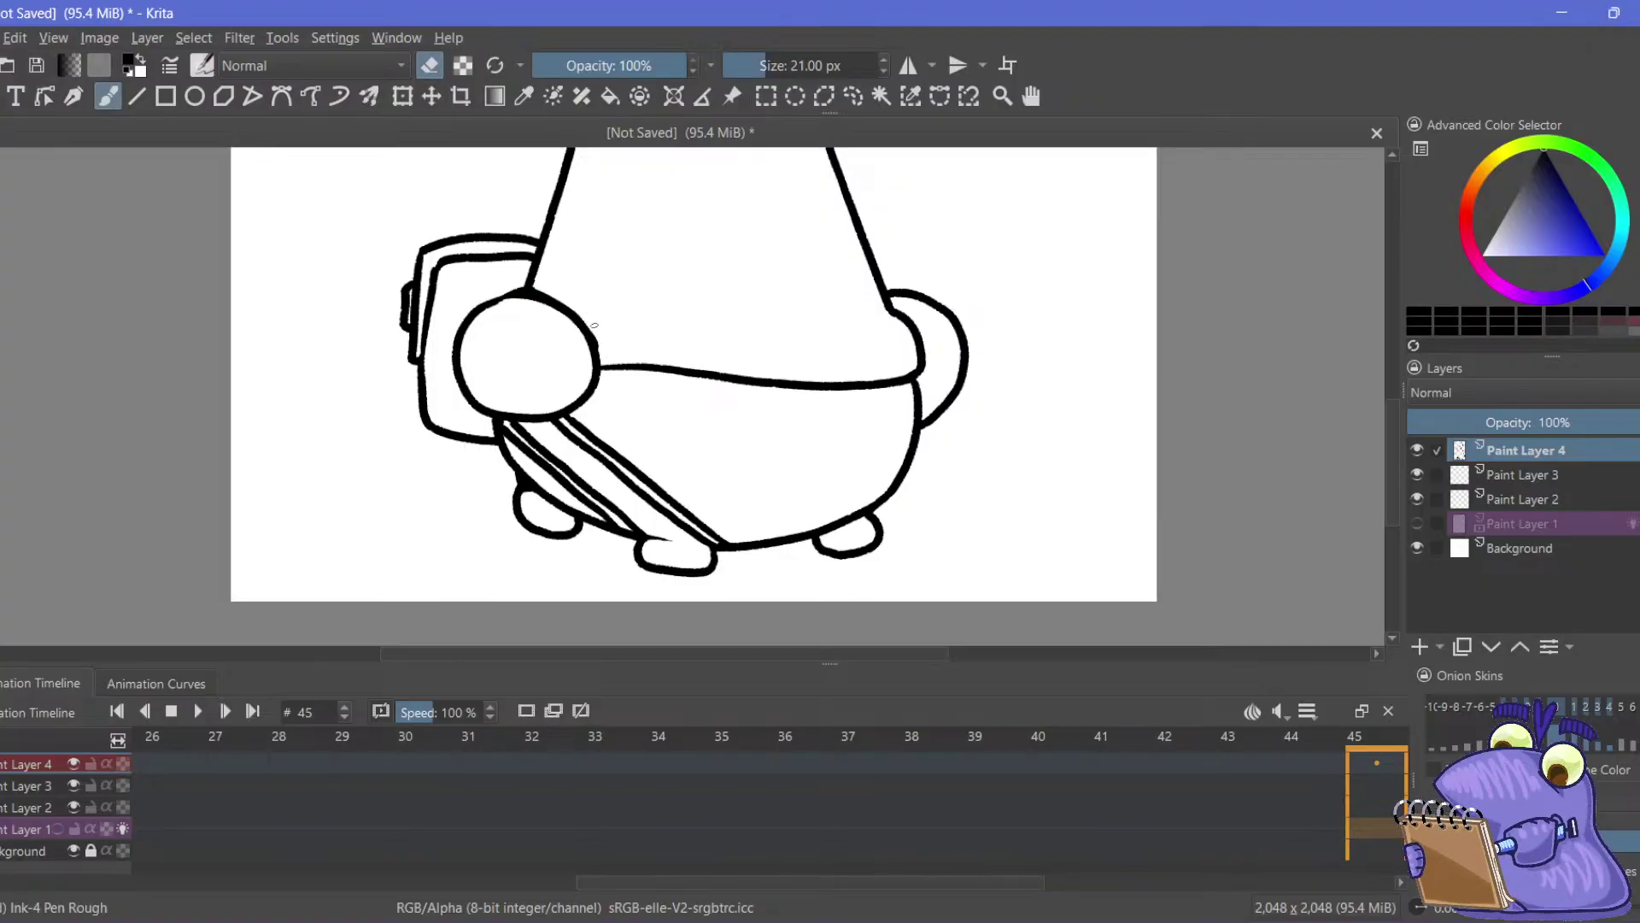
drag(602, 348, 593, 330)
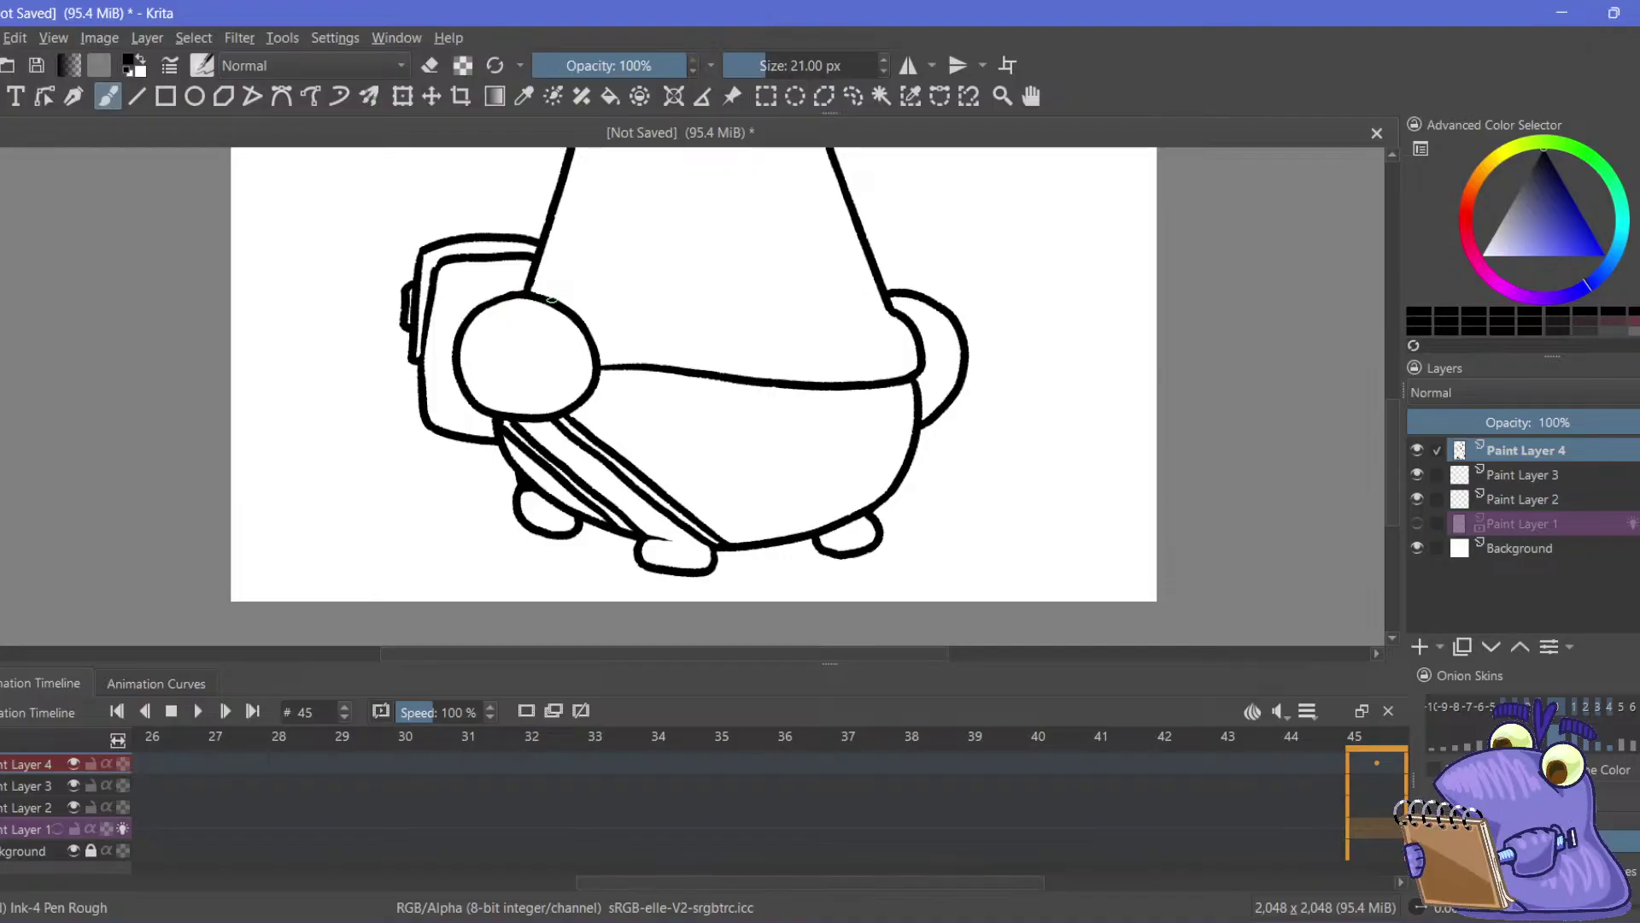
Try to thicken the body outline from beneath the curved arm down to the nearest foot, and undo it
scroll(540, 544, right, 3)
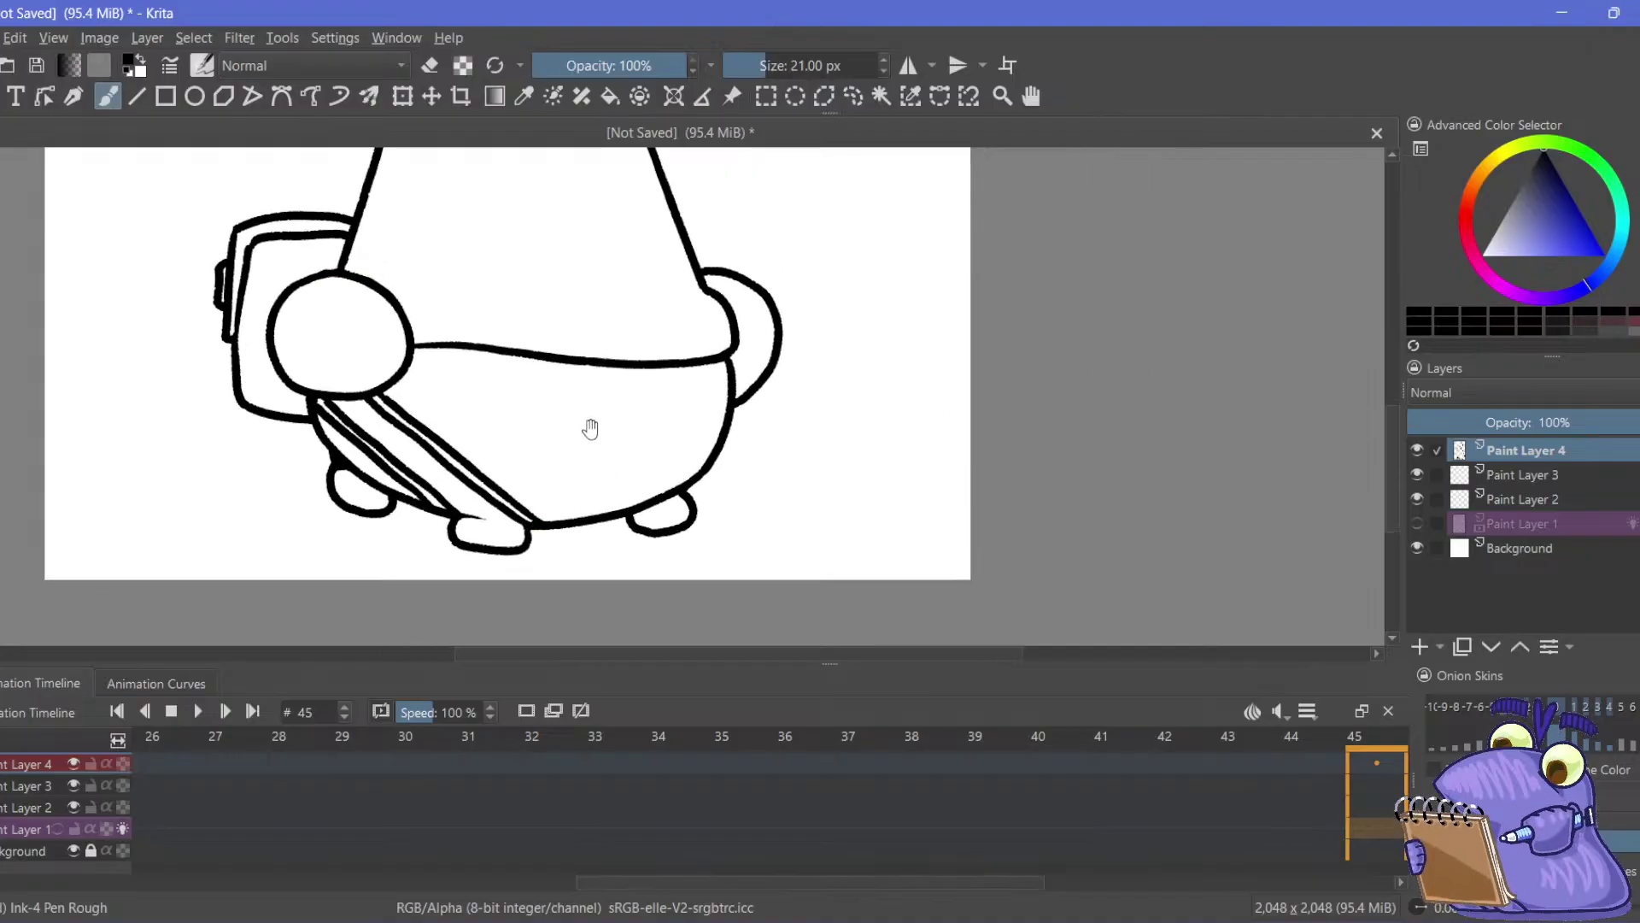
scroll(437, 153, up, 3)
scroll(329, 385, down, 4)
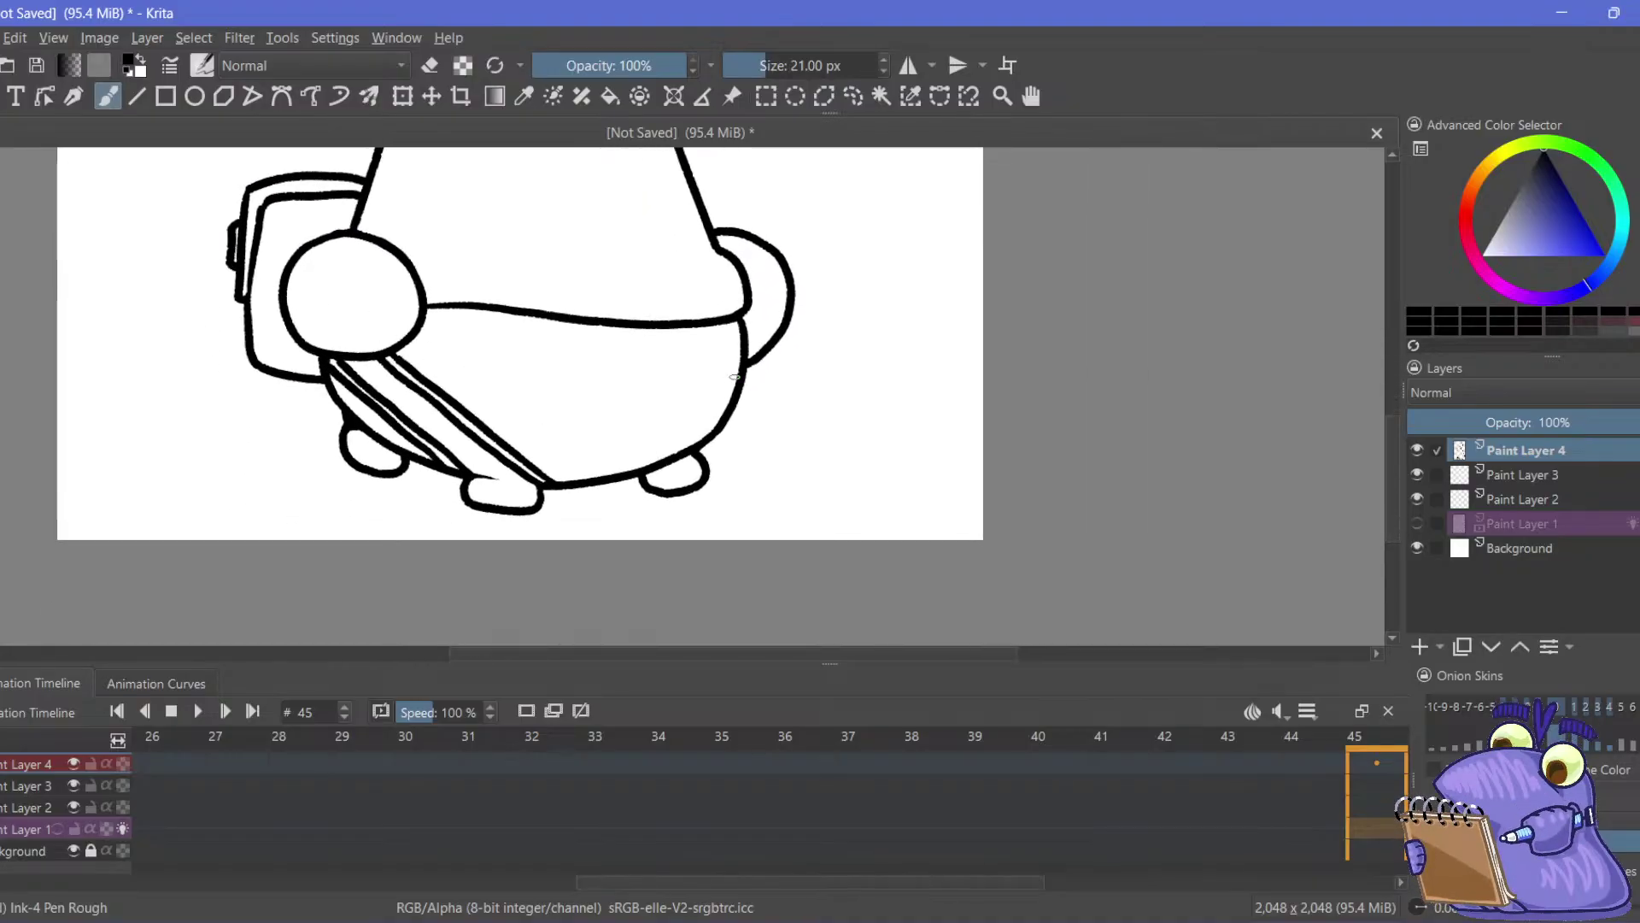
mouse_move(743, 369)
mouse_down()
mouse_move(740, 402)
mouse_move(670, 464)
mouse_move(737, 386)
mouse_up()
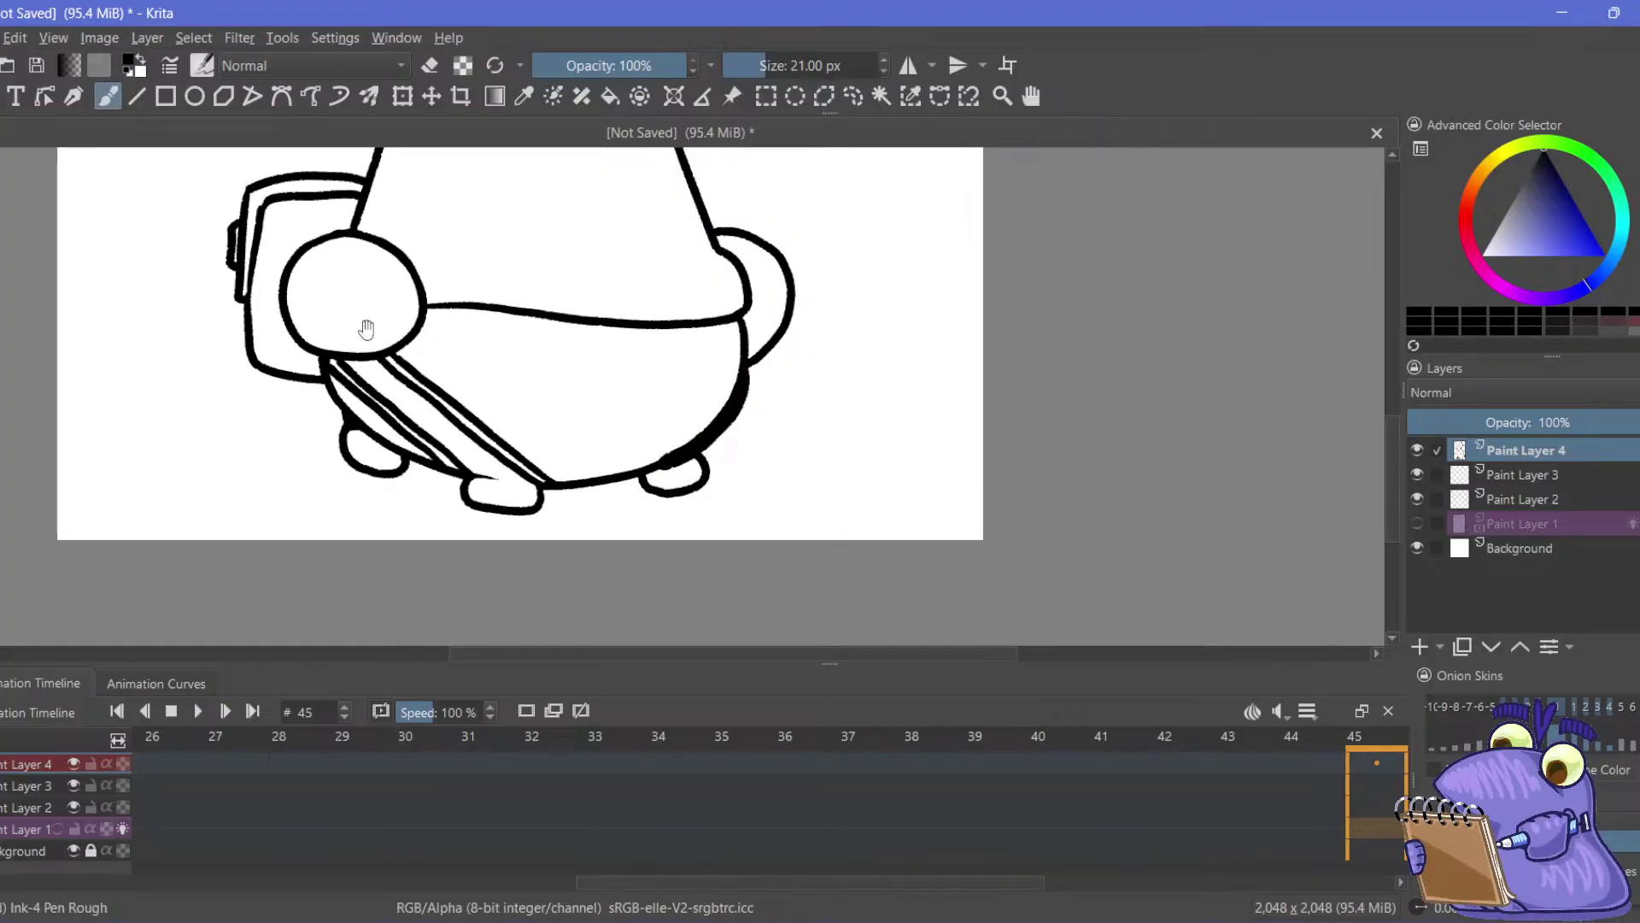
key(ctrl+z)
Thicken the line joins beneath the circle, along the band's lower edge and where the curved arm meets the body
drag(227, 384, 238, 393)
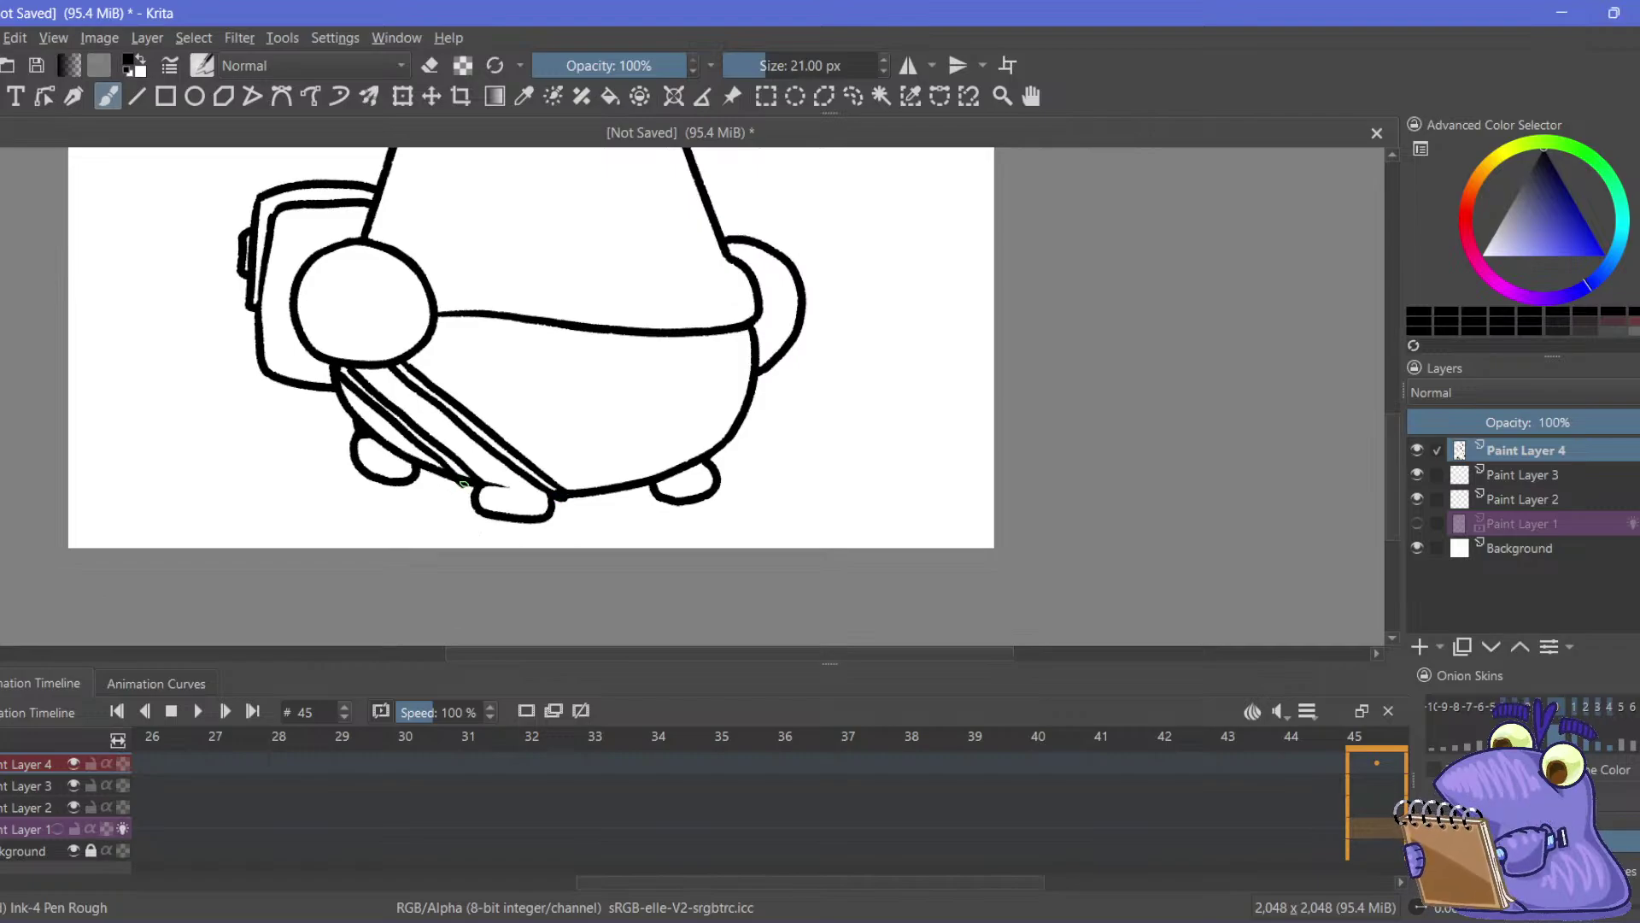
click(430, 65)
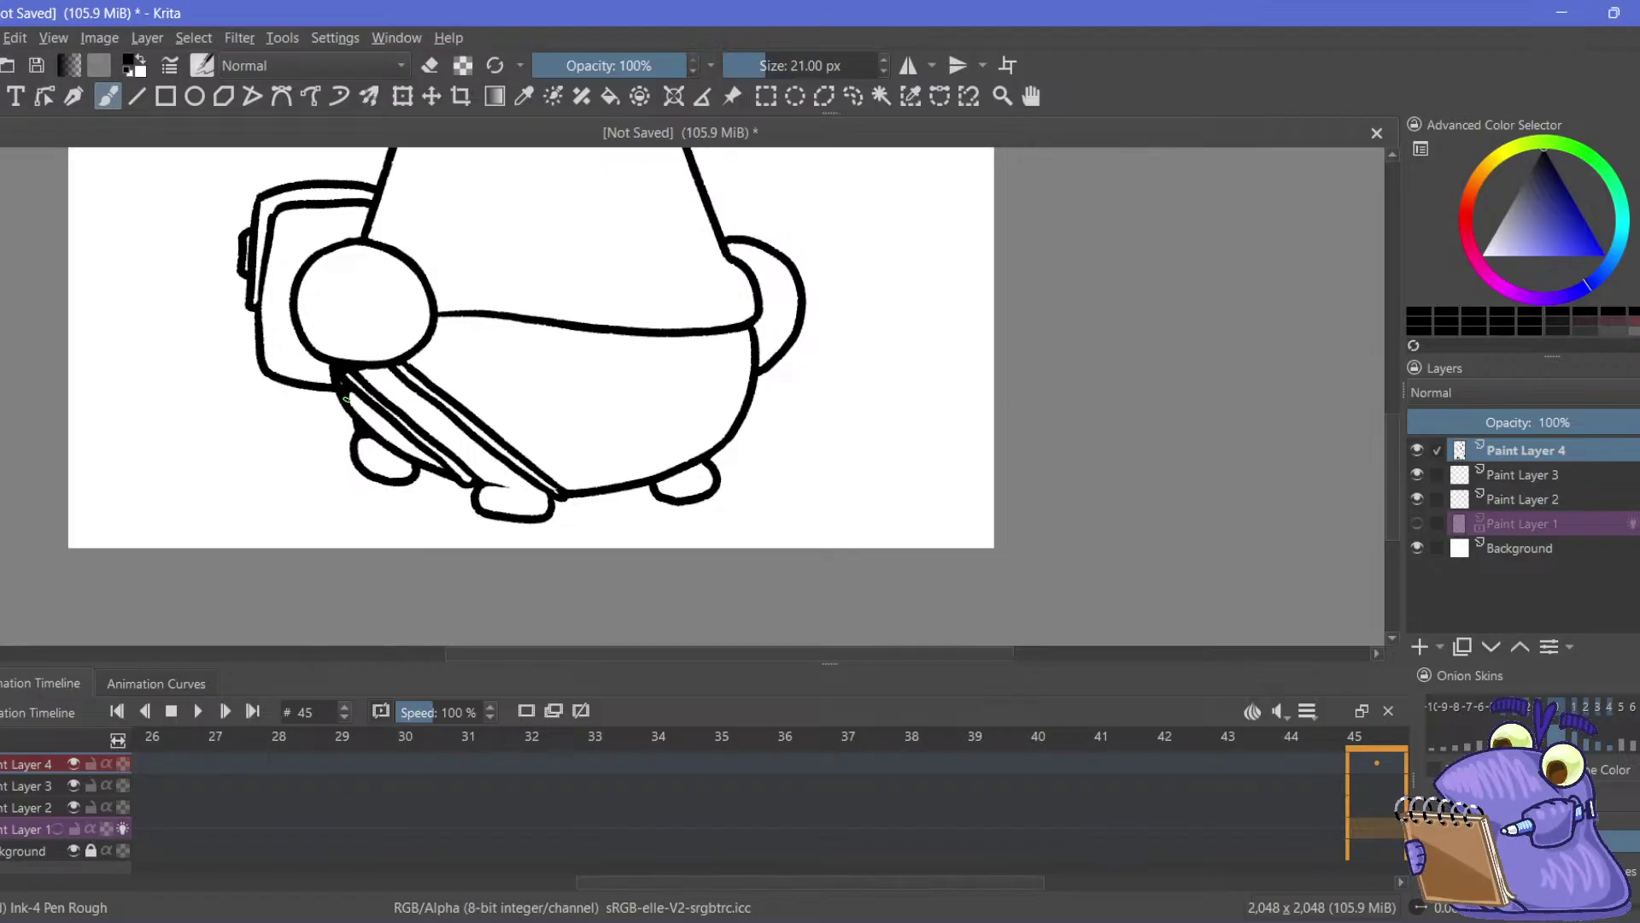
drag(340, 389, 316, 432)
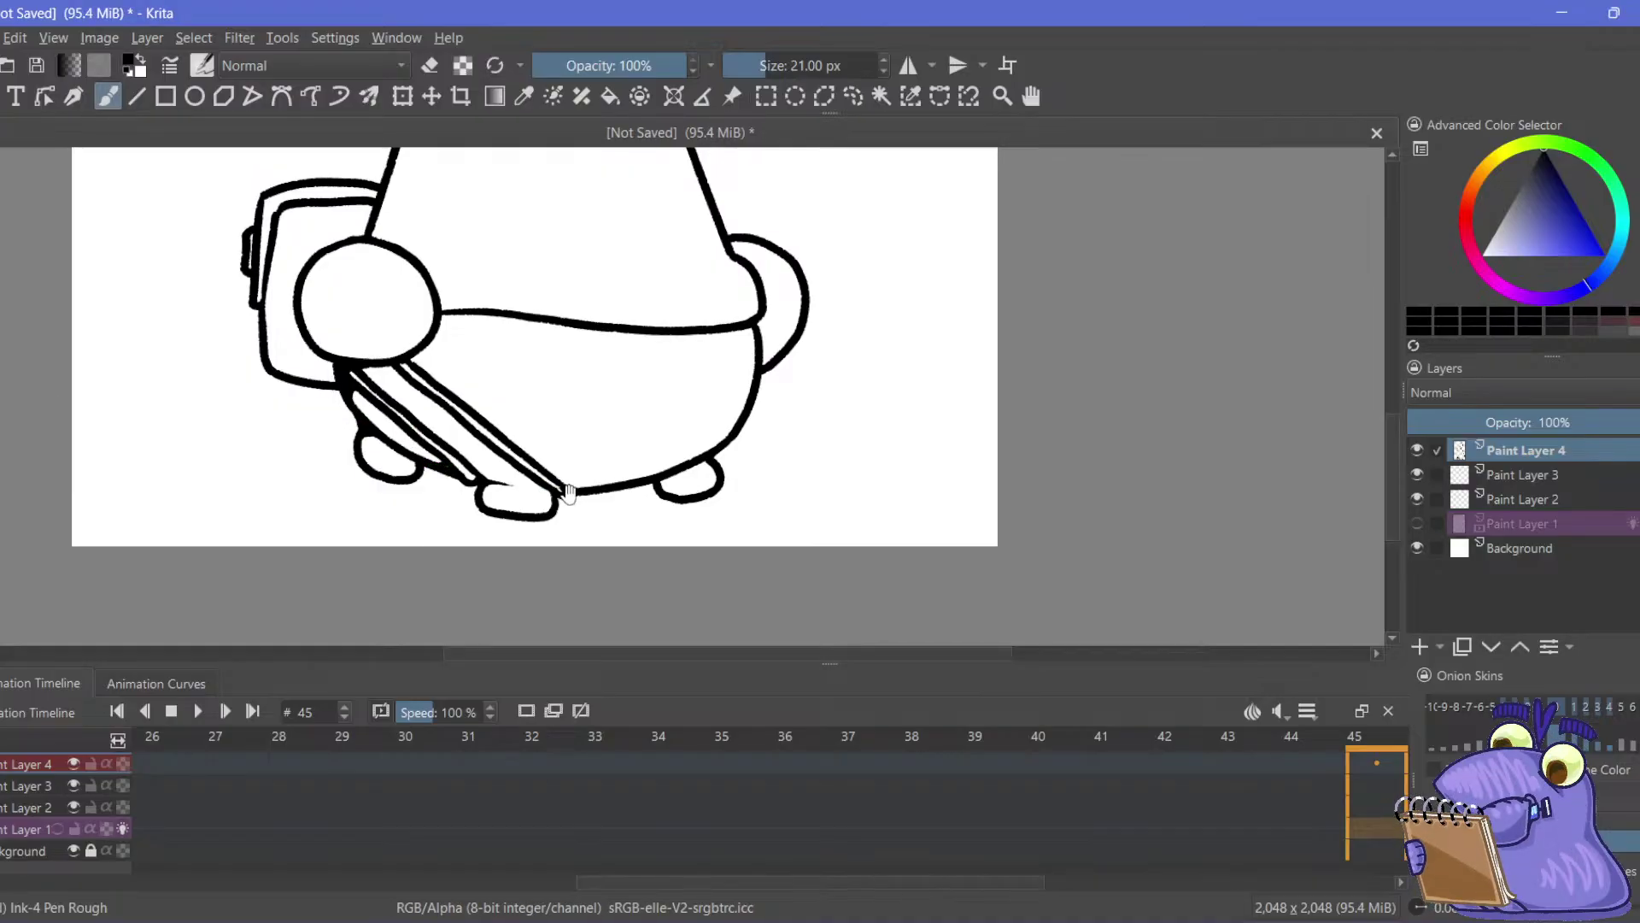
mouse_move(692, 406)
mouse_down()
mouse_move(642, 490)
mouse_move(664, 493)
mouse_up()
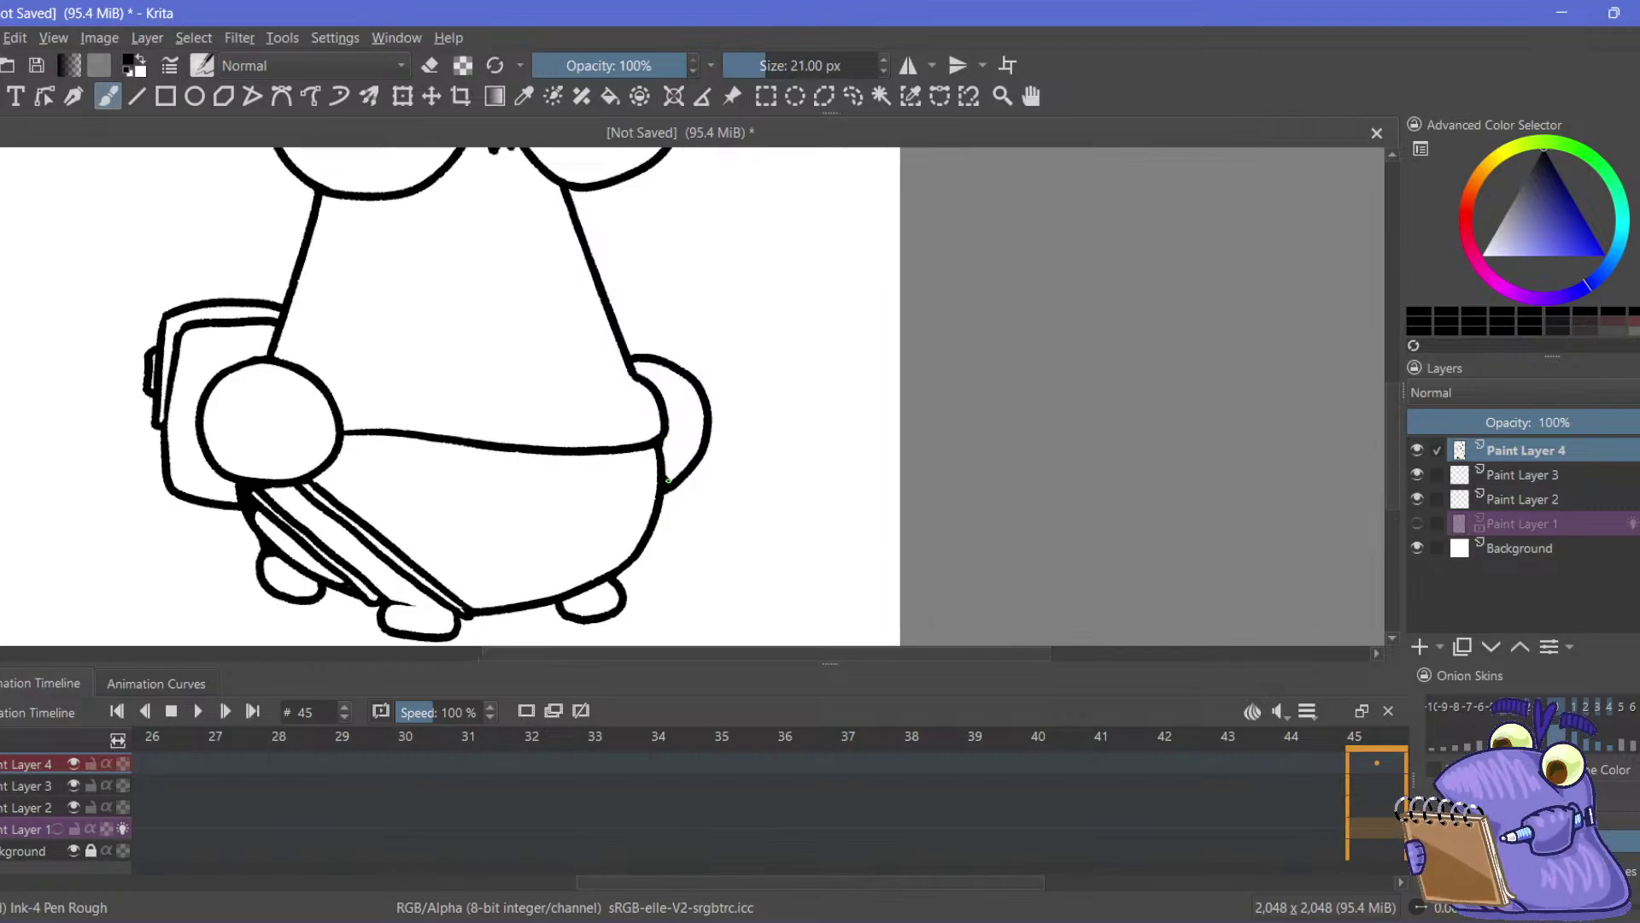
drag(660, 452, 669, 395)
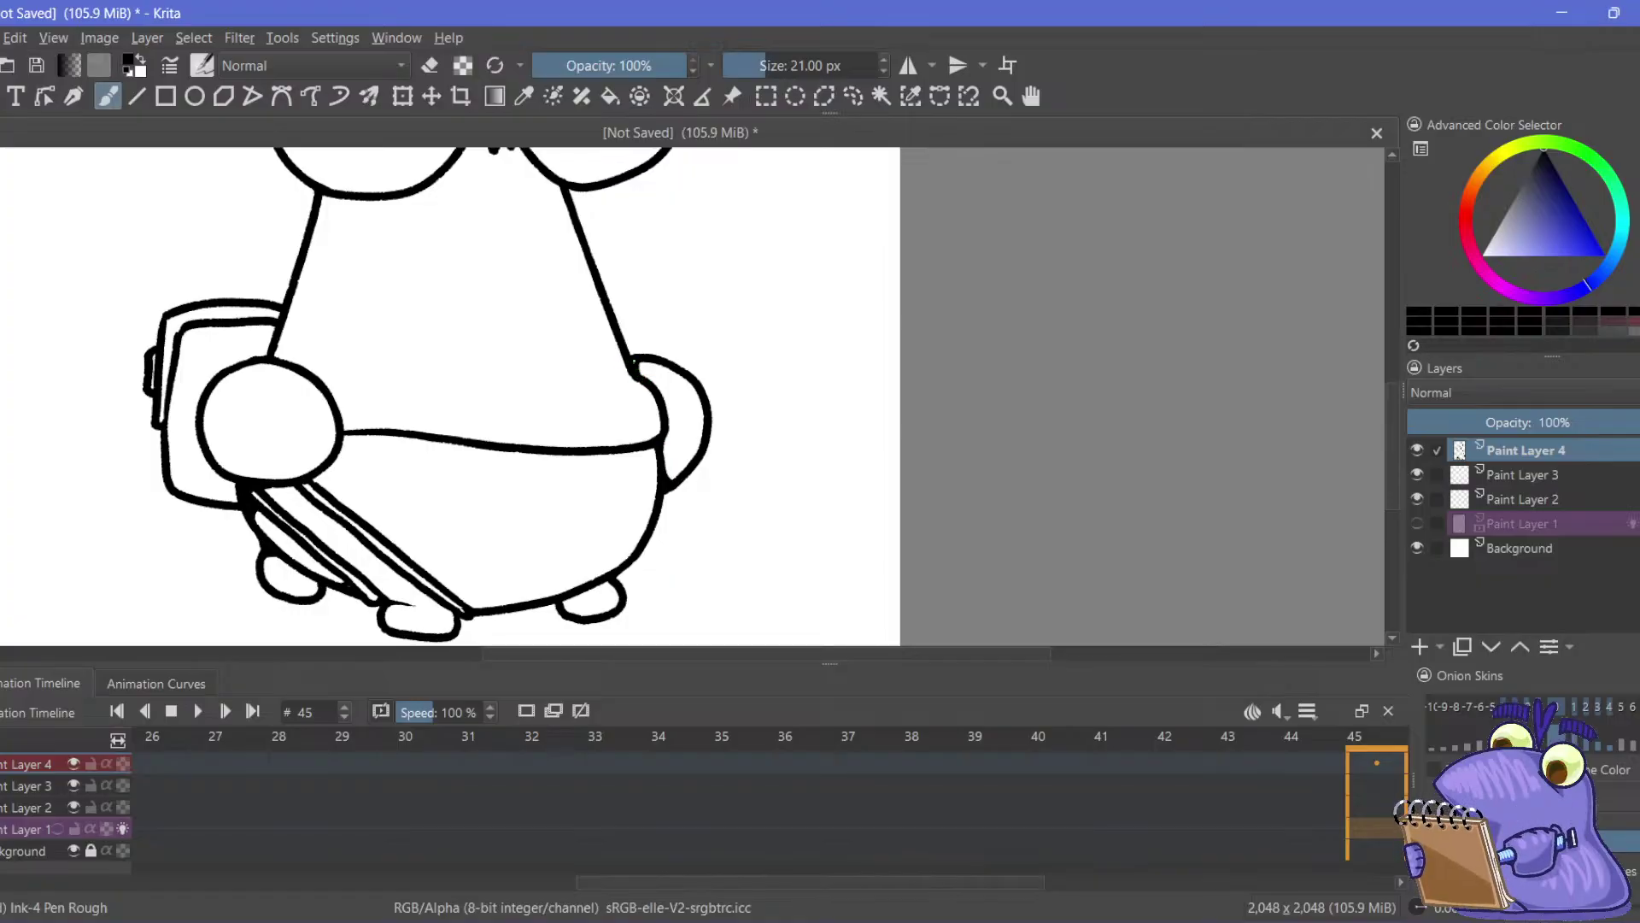
Thicken the line joins where the body's side meets the circle below and the eye above
drag(225, 214, 438, 316)
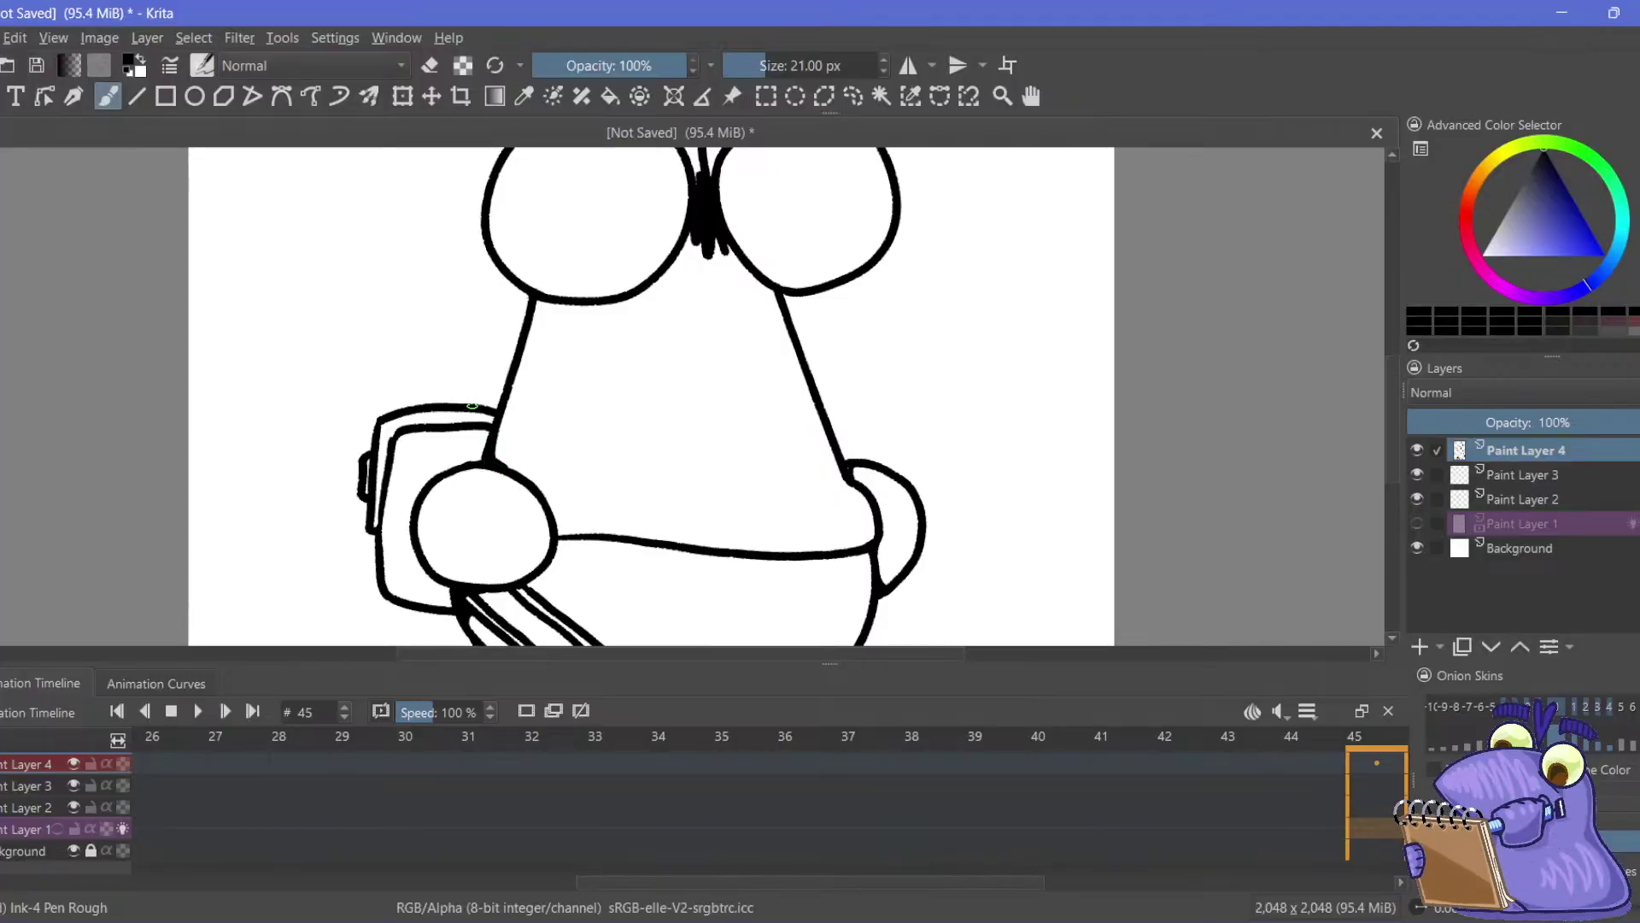
mouse_move(710, 345)
mouse_down()
mouse_move(535, 435)
mouse_move(551, 491)
mouse_up()
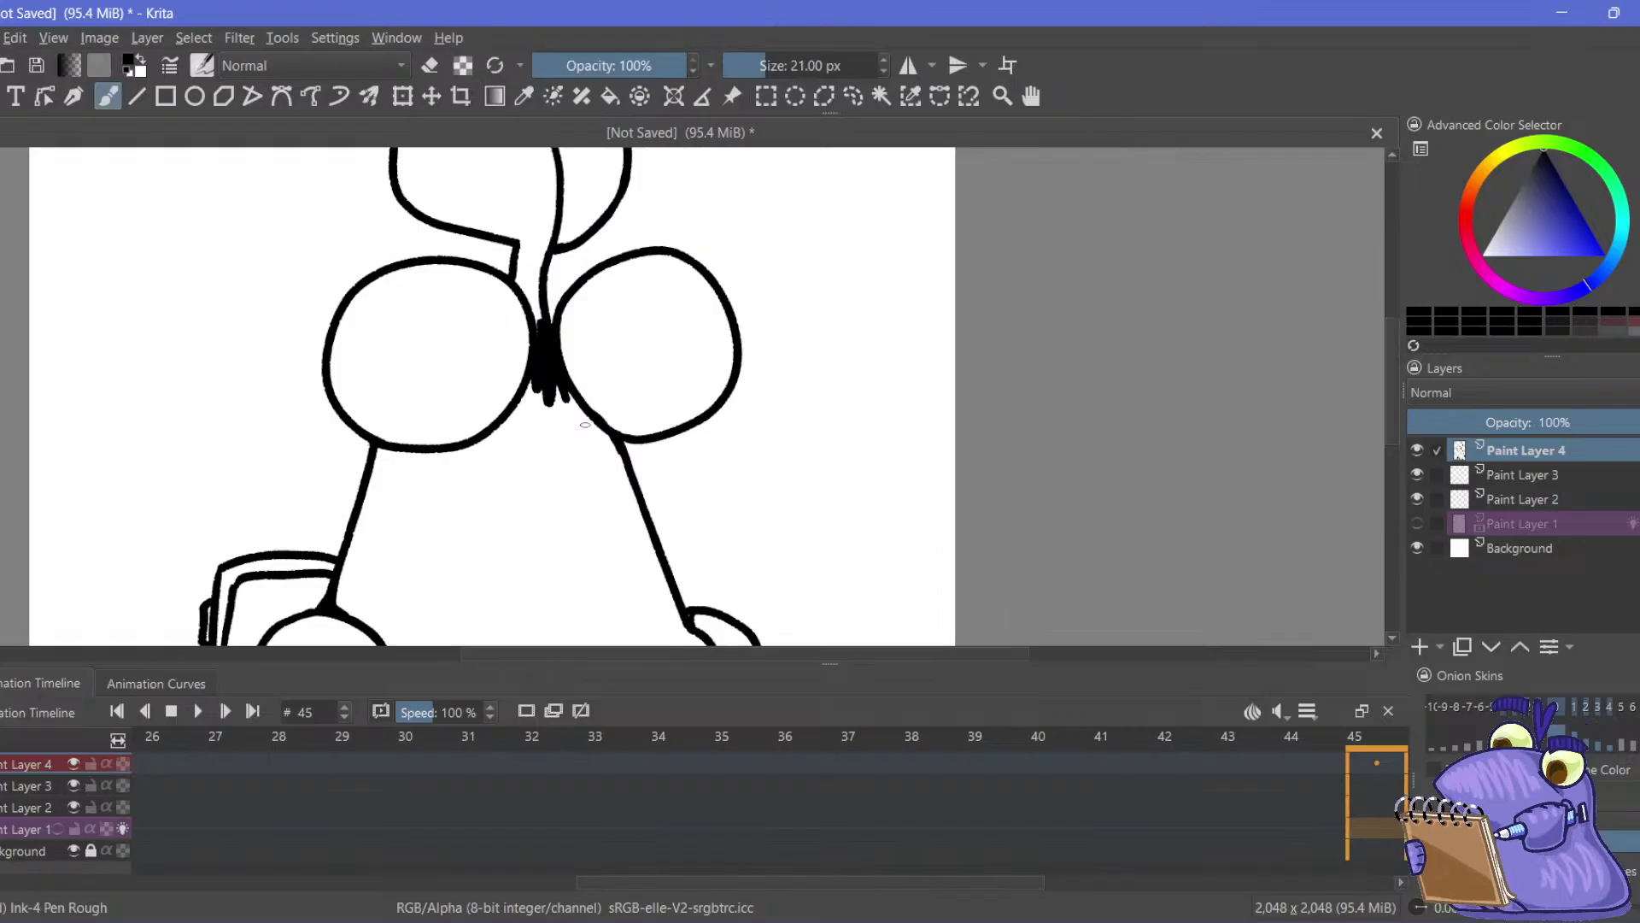
drag(389, 449, 377, 452)
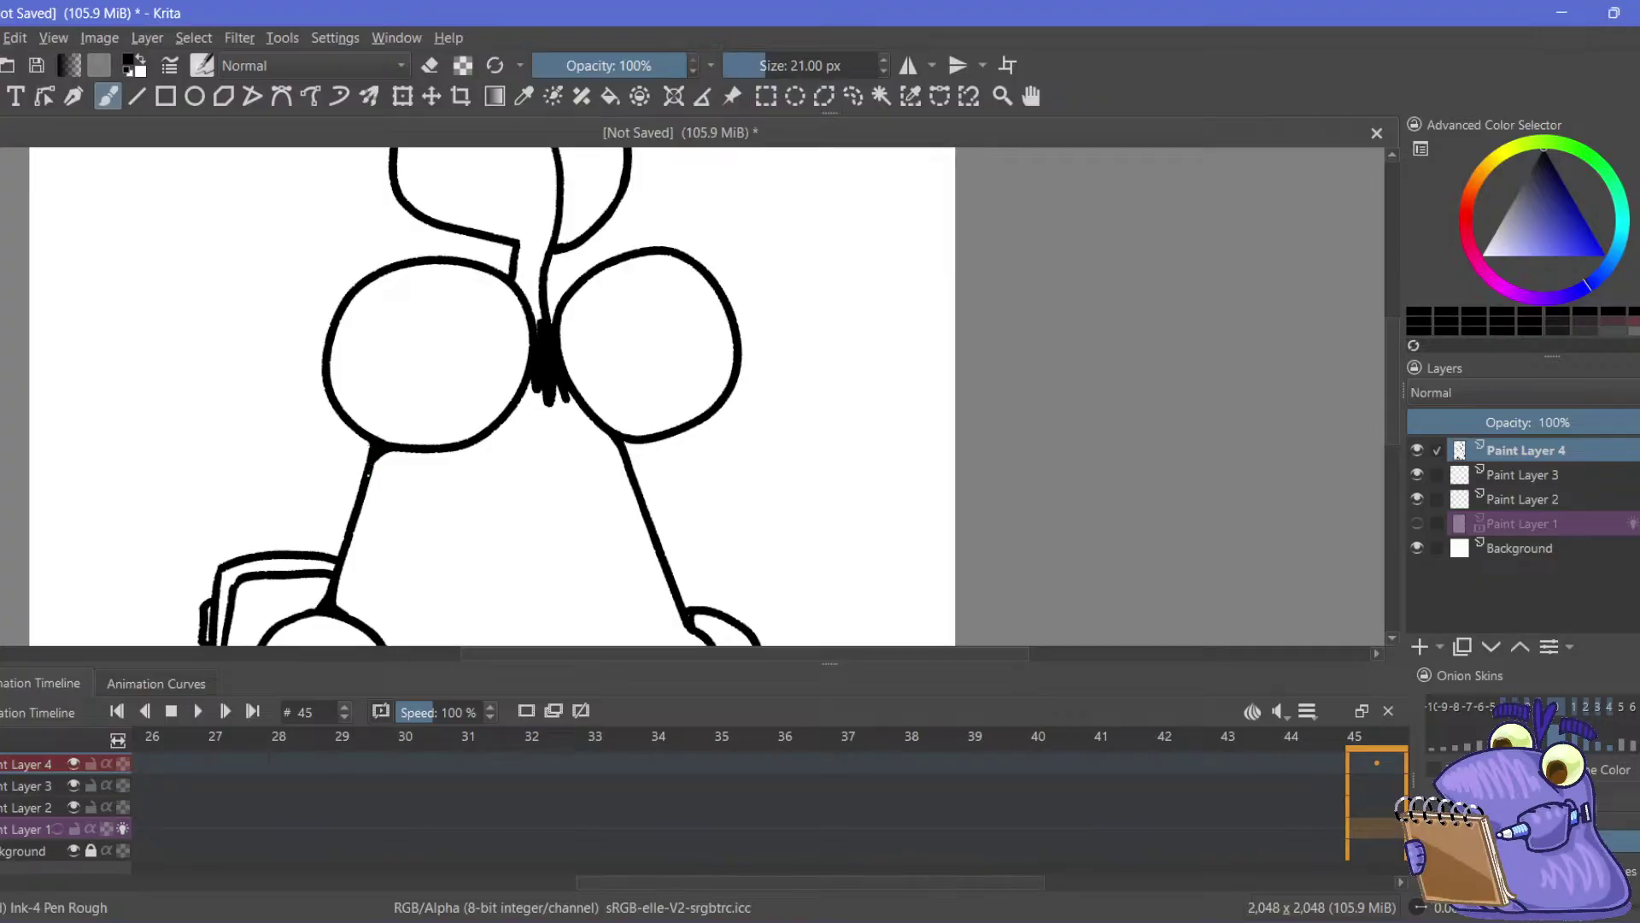
drag(282, 551, 362, 192)
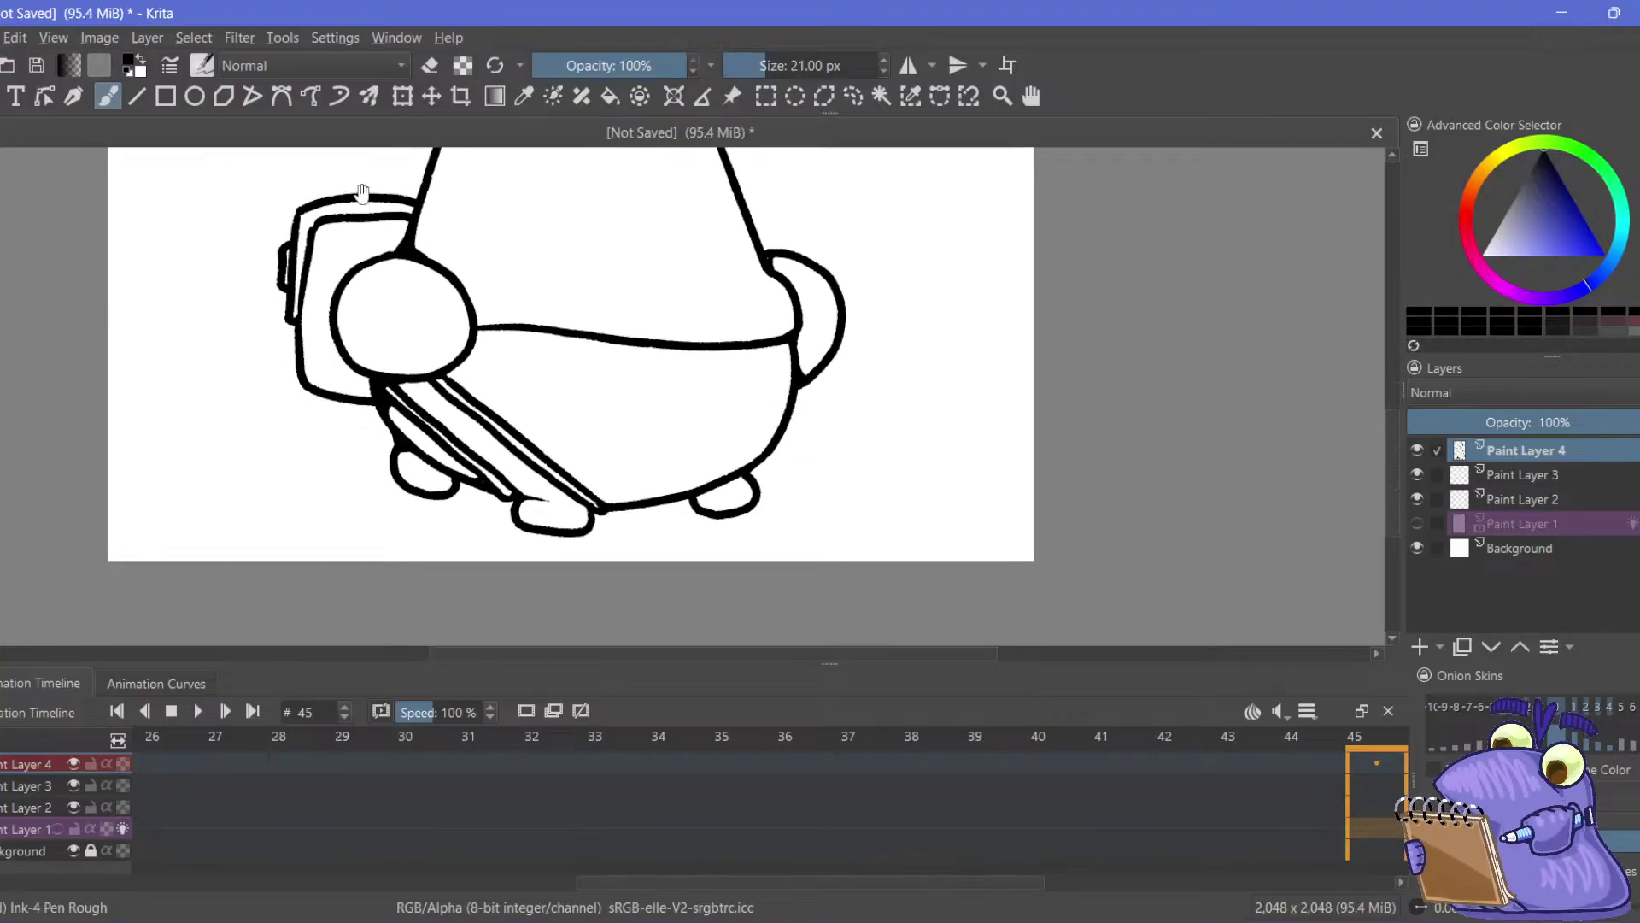
Draw a wide, flat rectangular outline inside the upper half of each eye, undoing the first attempt
drag(343, 283, 416, 459)
key(ctrl+minus)
key(ctrl+minus)
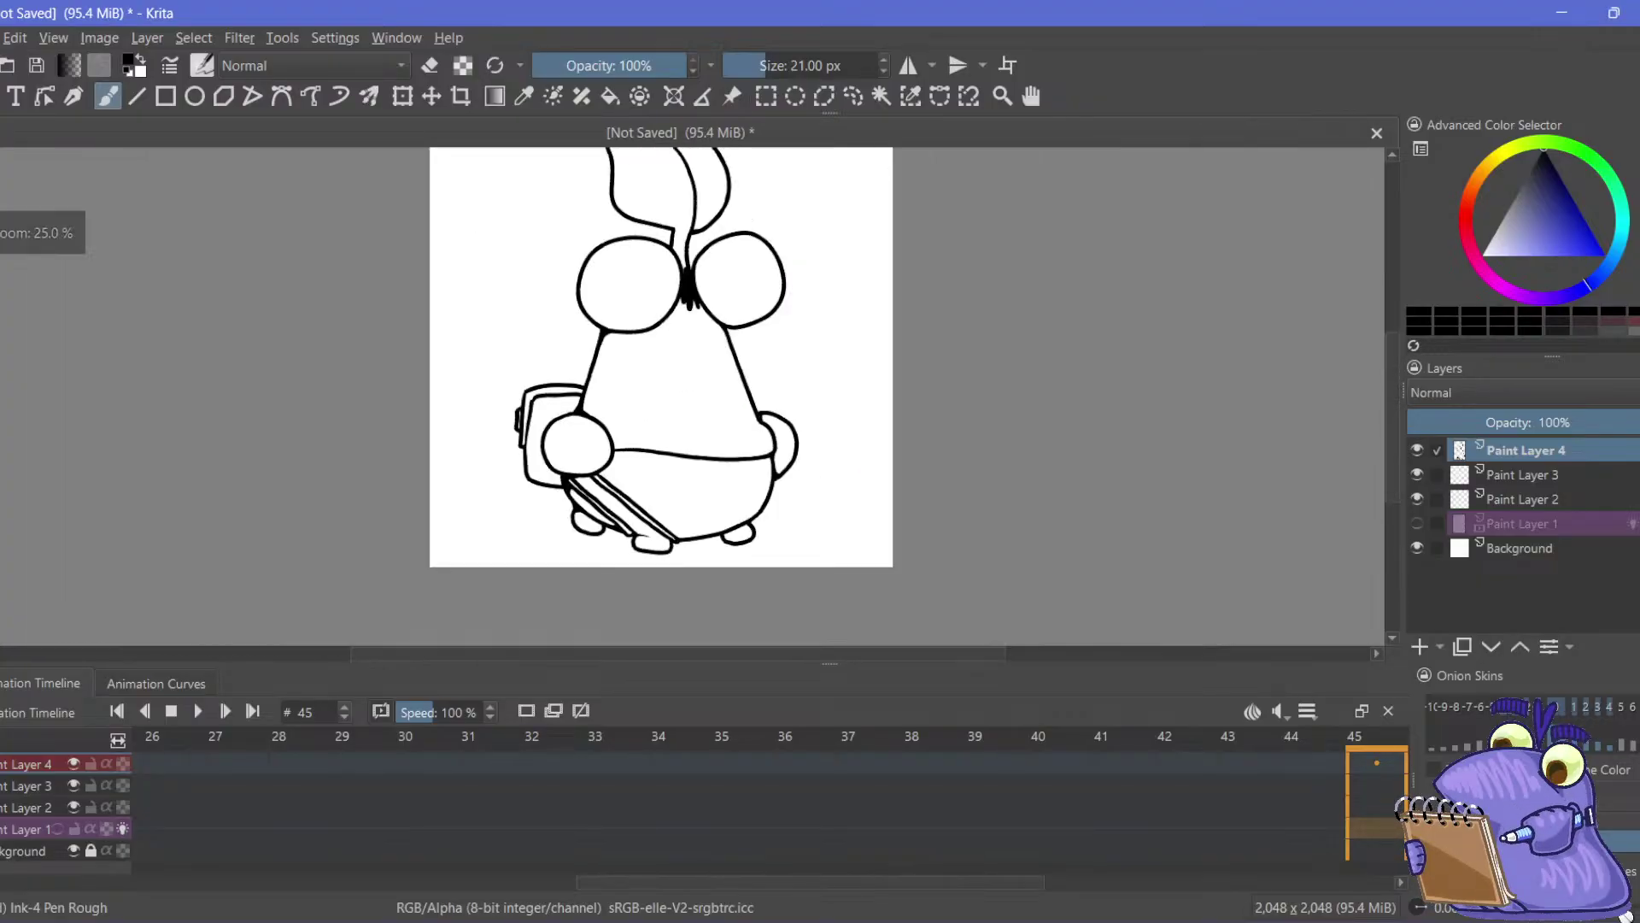
key(ctrl+plus)
mouse_move(351, 369)
mouse_down()
mouse_move(365, 465)
mouse_move(384, 421)
mouse_move(392, 556)
mouse_move(391, 367)
mouse_up()
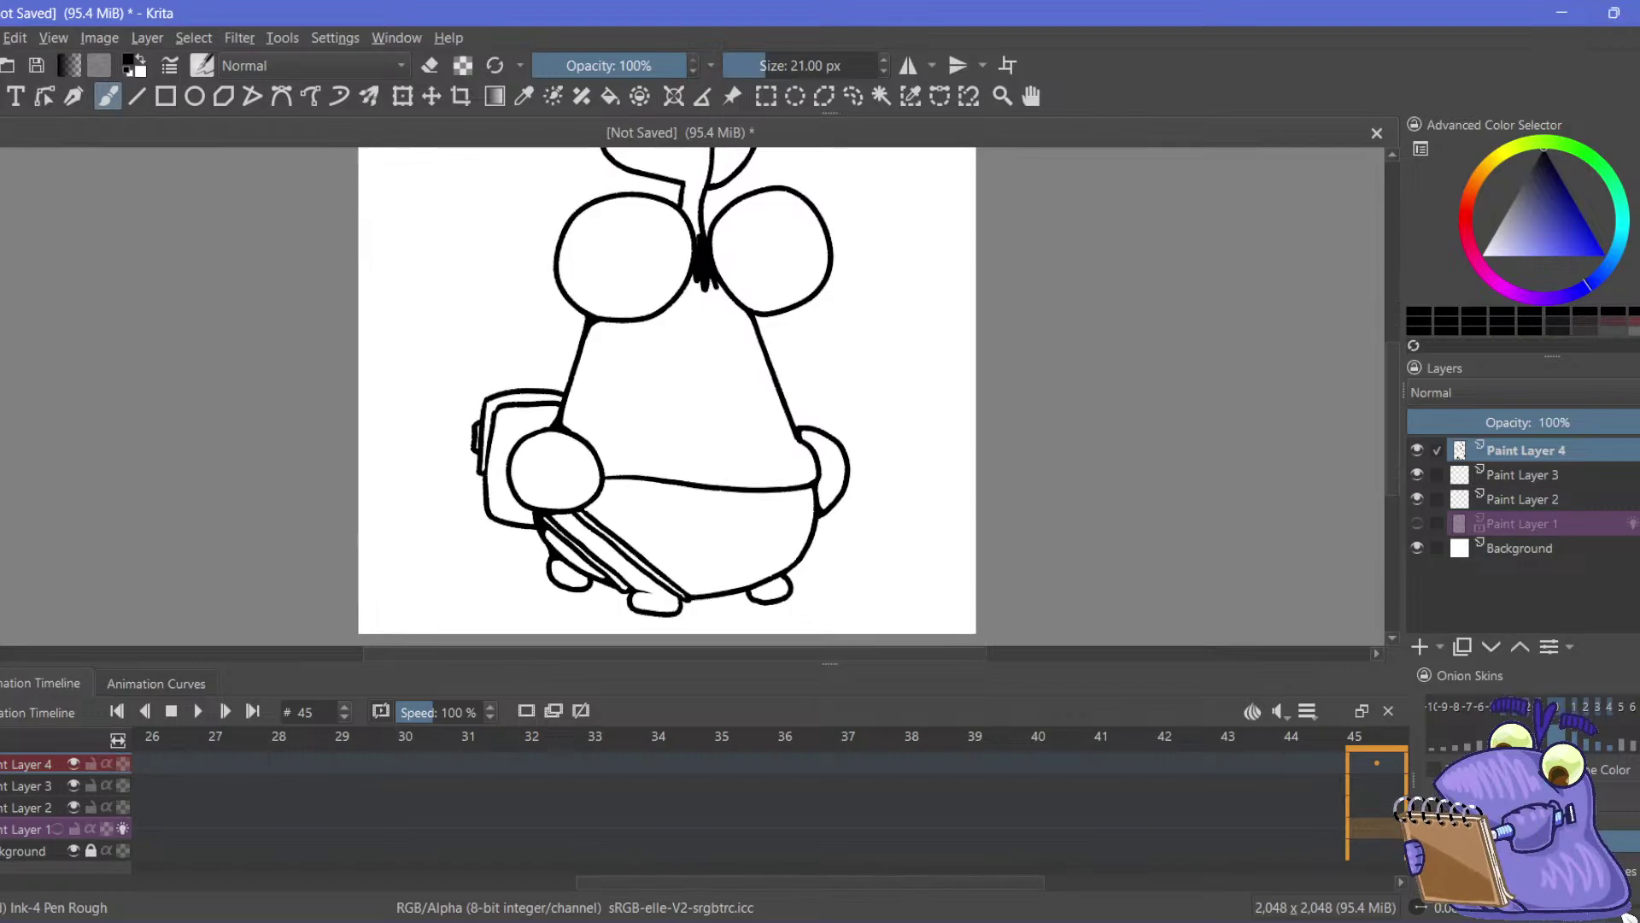
key(1)
drag(346, 242, 392, 410)
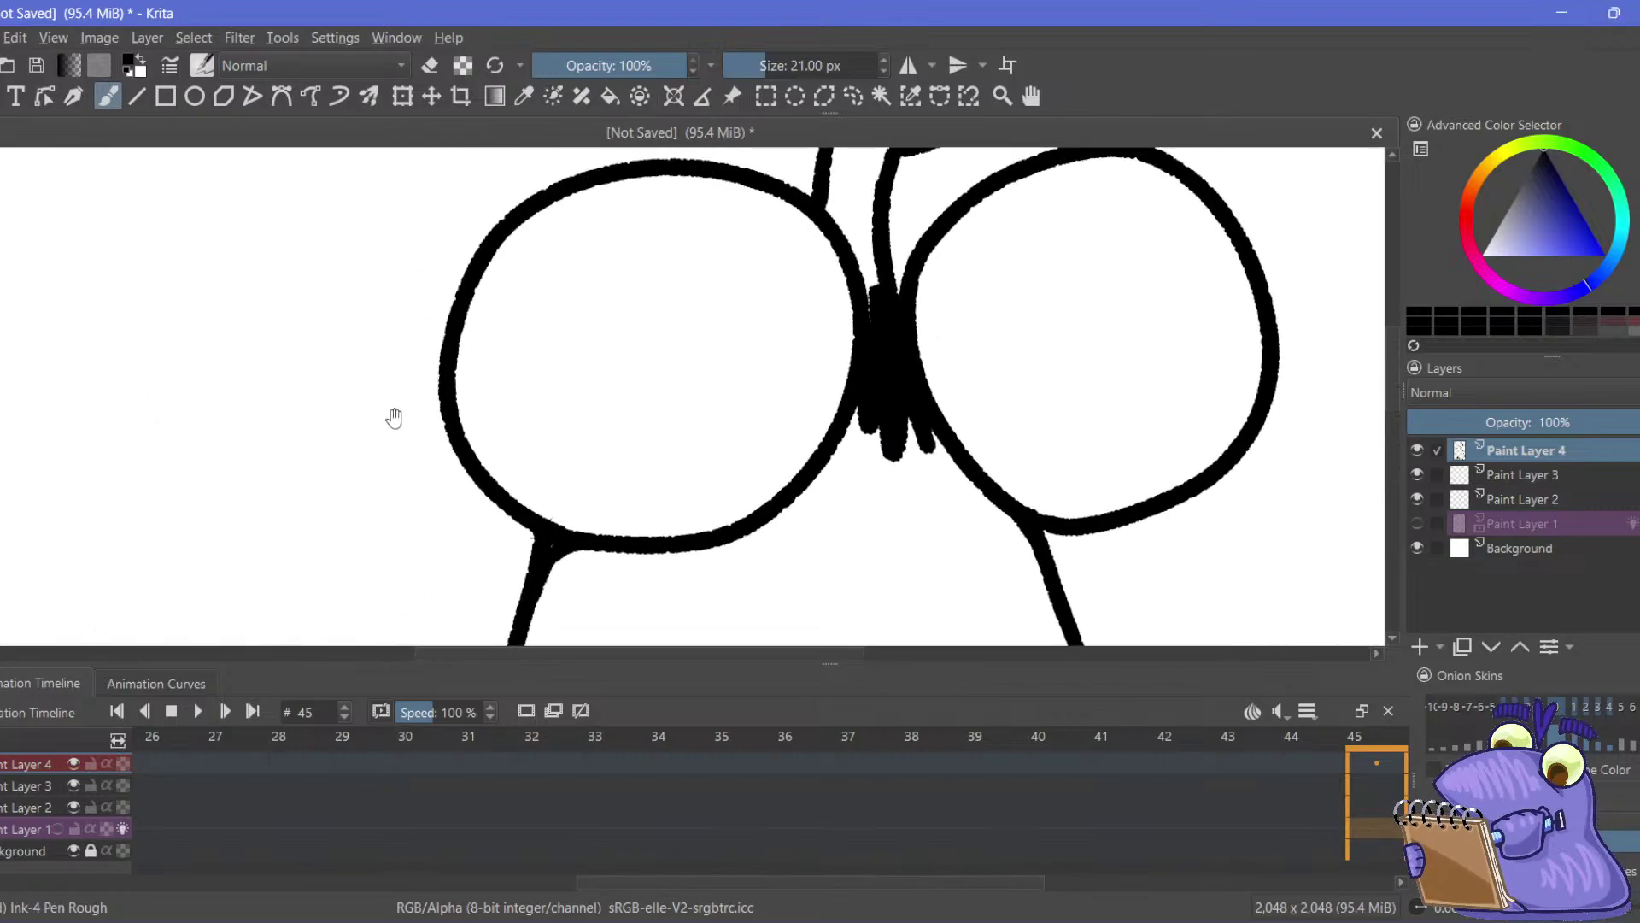
drag(341, 469, 336, 440)
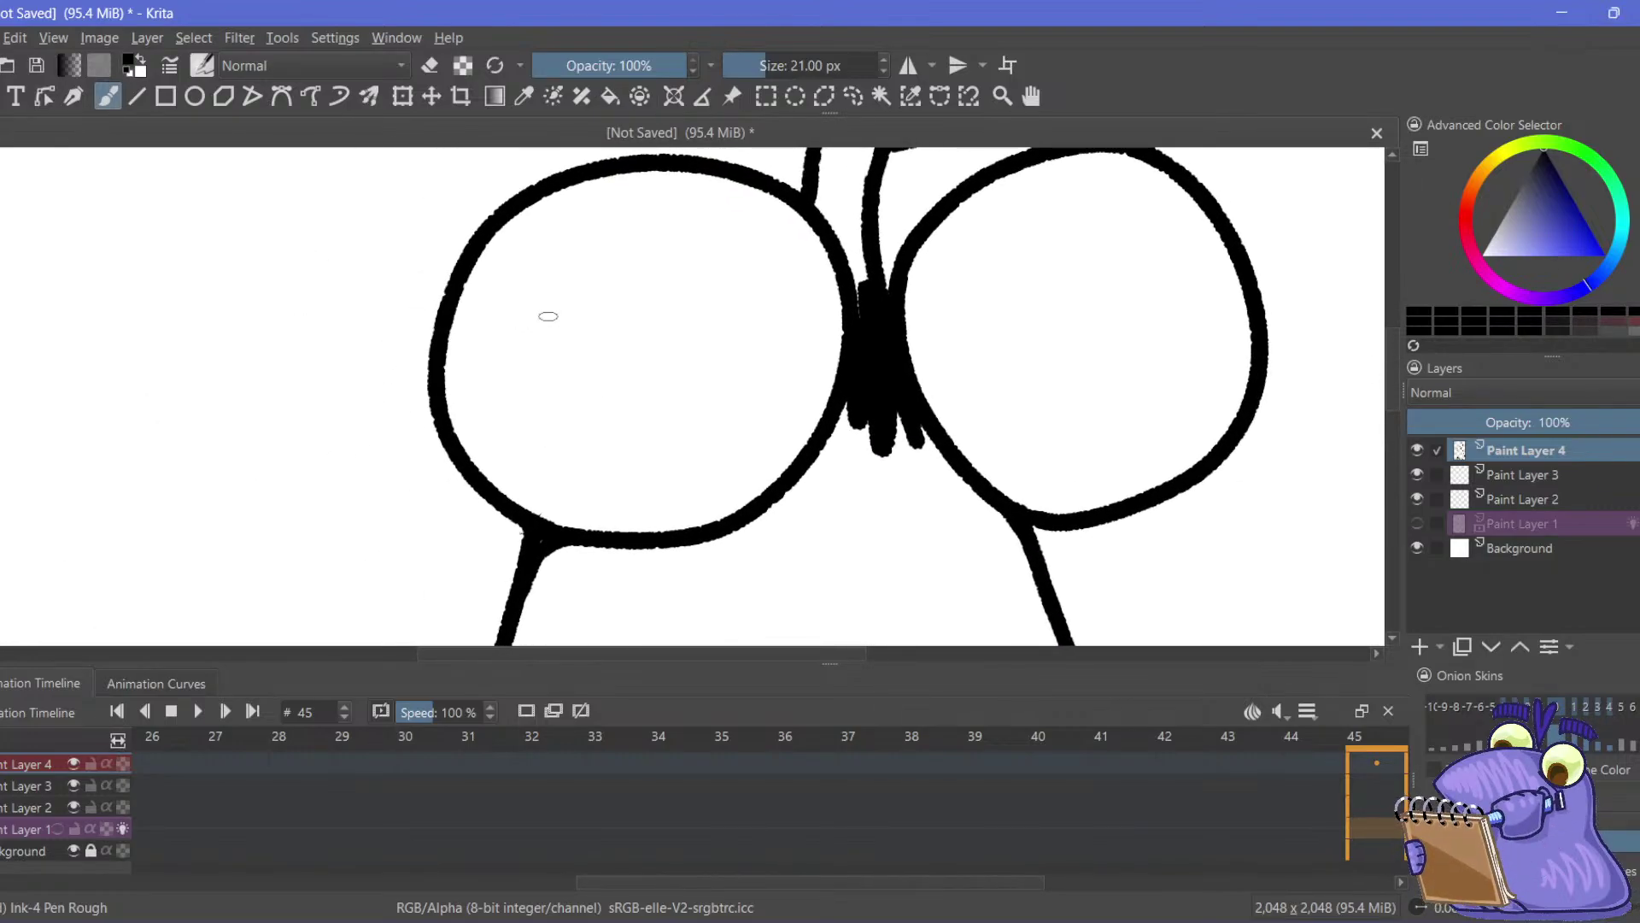
drag(737, 284, 494, 280)
key(ctrl+z)
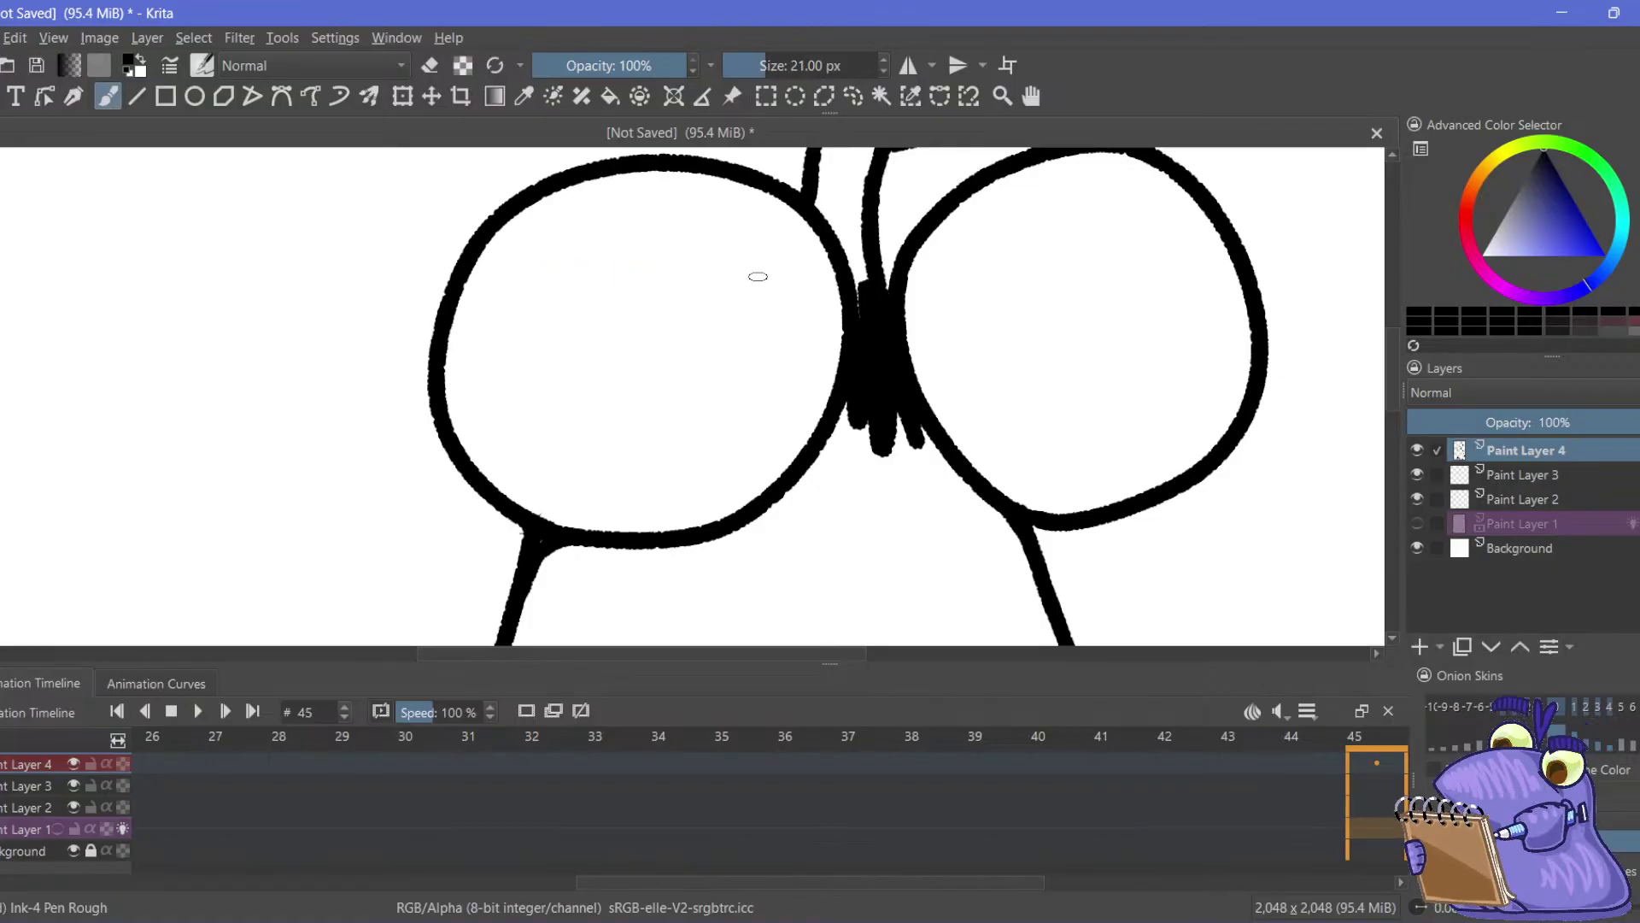
mouse_move(779, 266)
mouse_down()
mouse_move(519, 270)
mouse_move(521, 349)
mouse_move(773, 334)
mouse_move(780, 270)
mouse_up()
drag(661, 279, 422, 287)
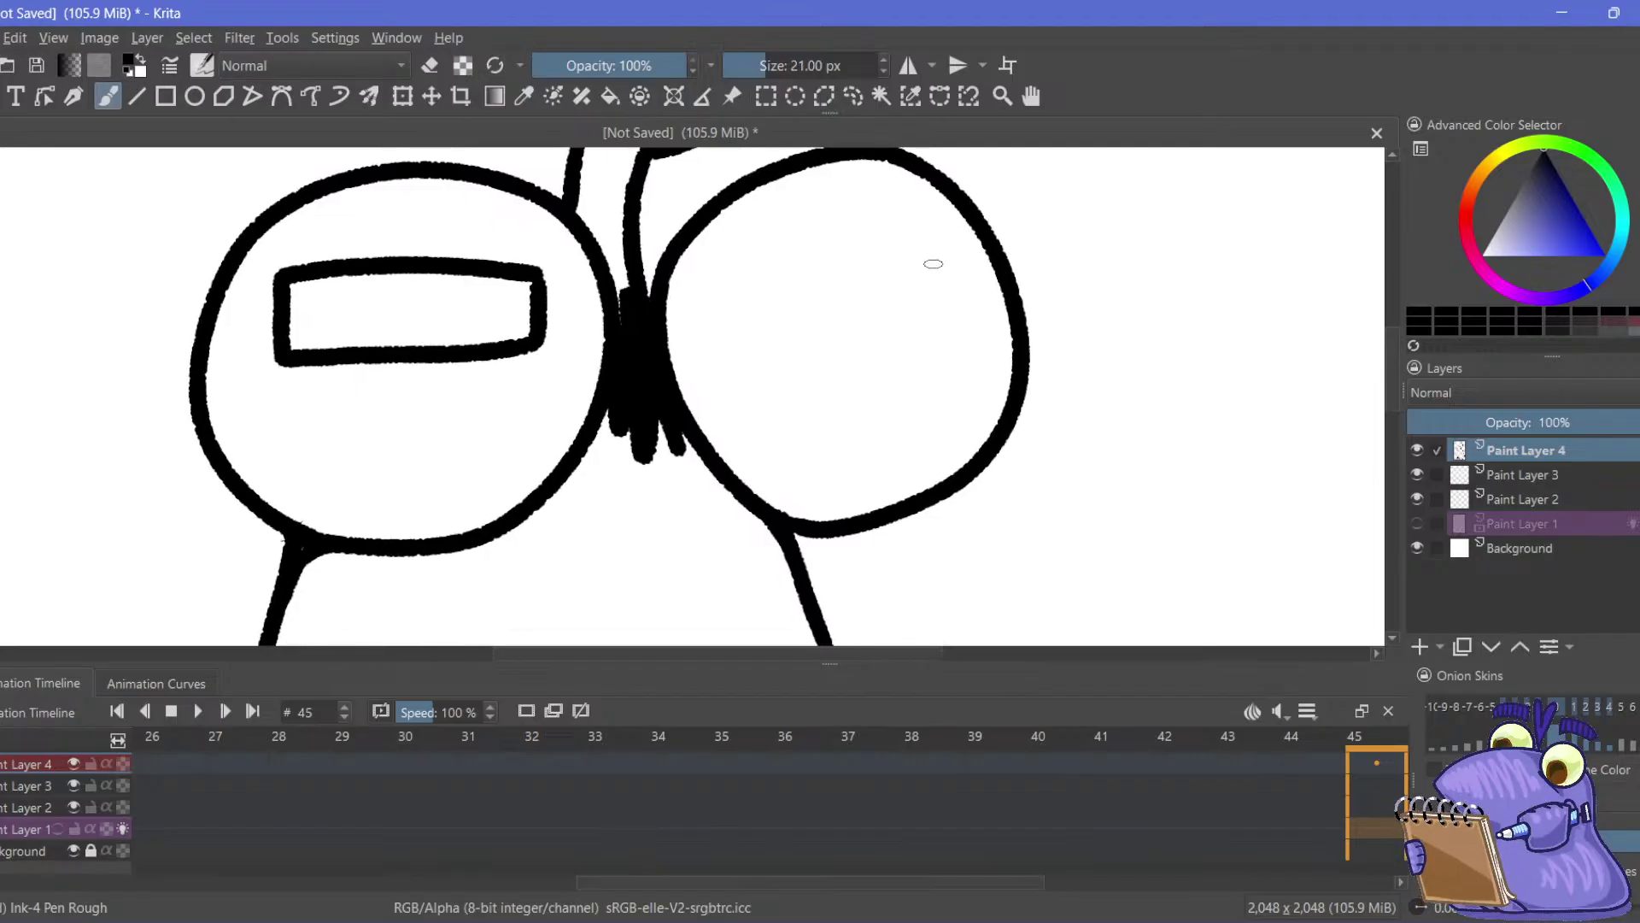
mouse_move(951, 268)
mouse_down()
mouse_move(732, 263)
mouse_move(736, 349)
mouse_move(863, 341)
mouse_move(958, 288)
mouse_move(972, 211)
mouse_up()
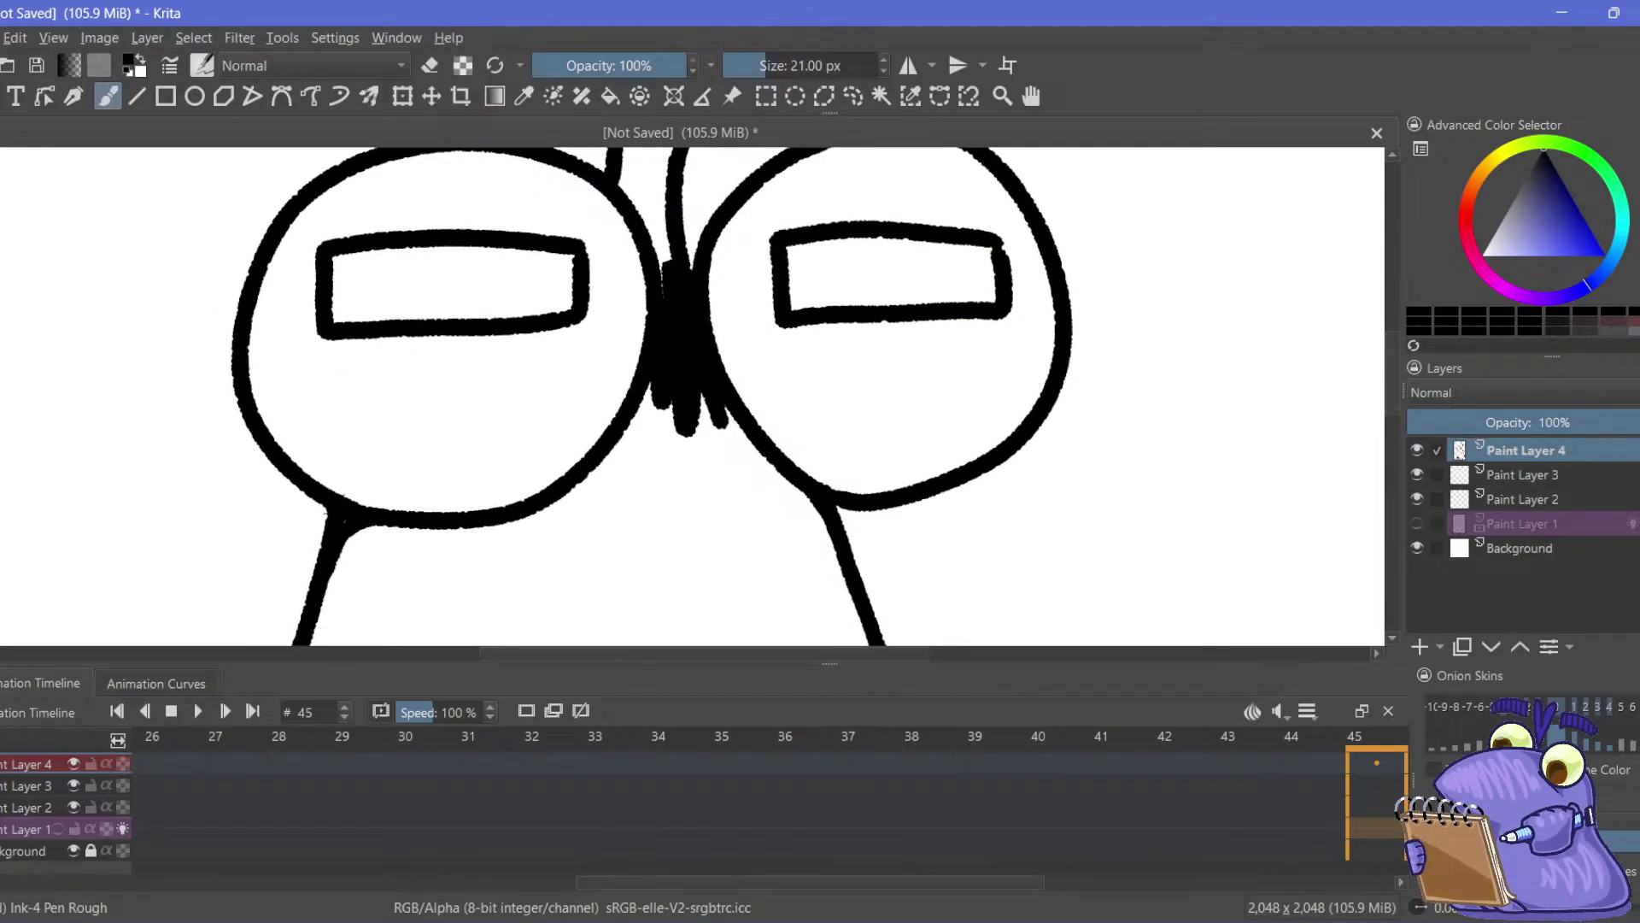
Add a keyframe at frame 0 of Paint Layer 4 and duplicate its drawing at frame 1
key(2)
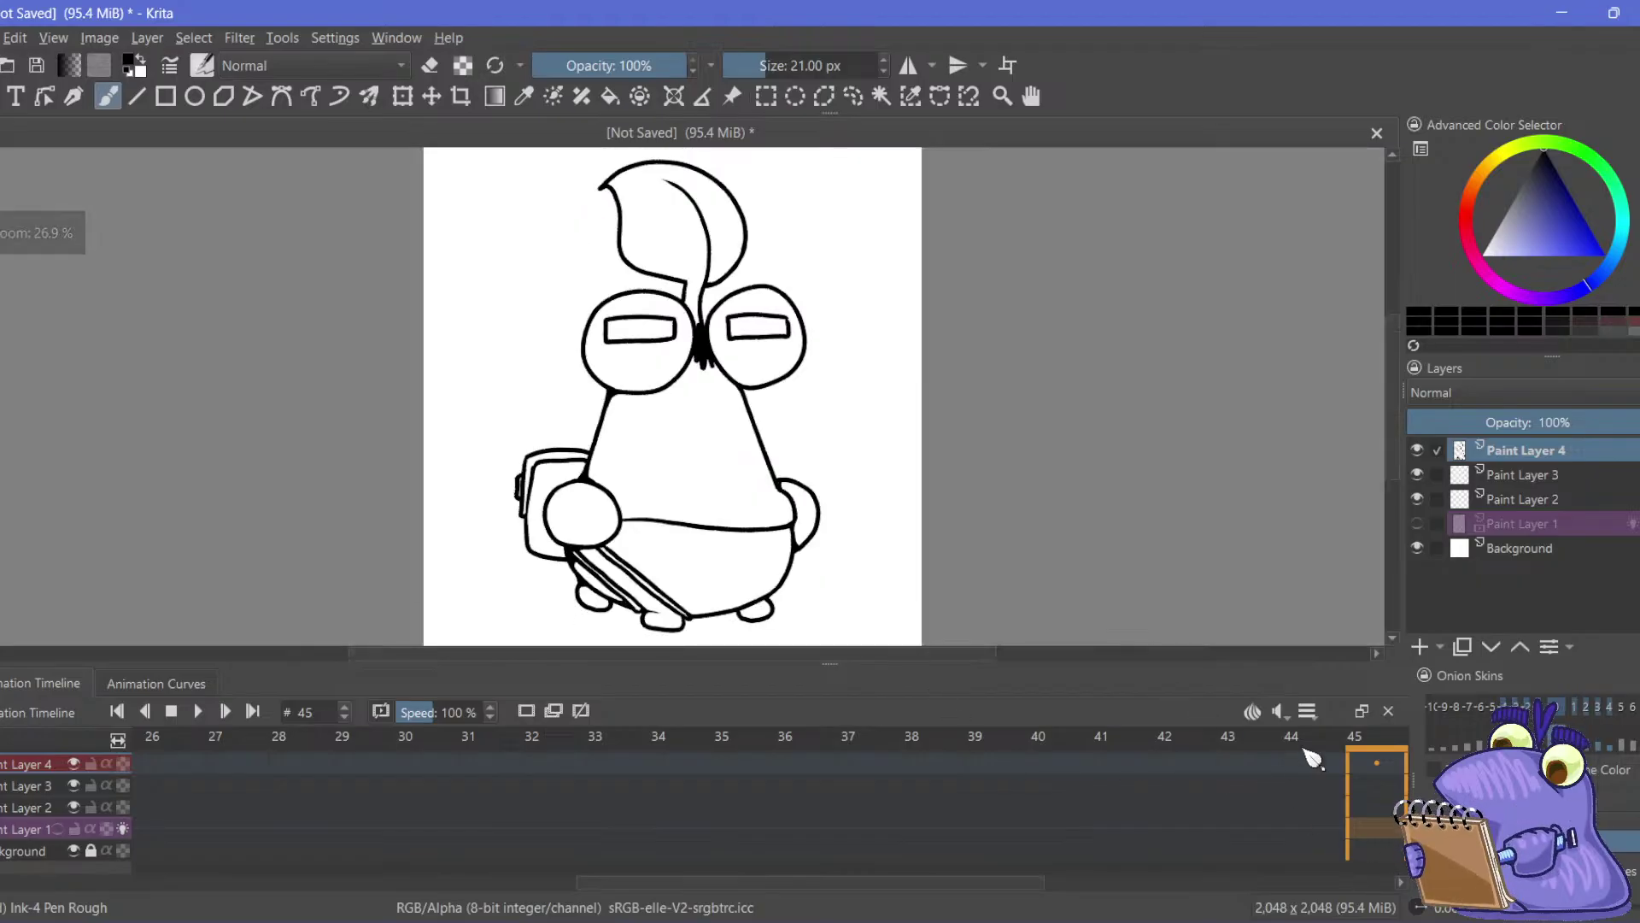
click(1307, 711)
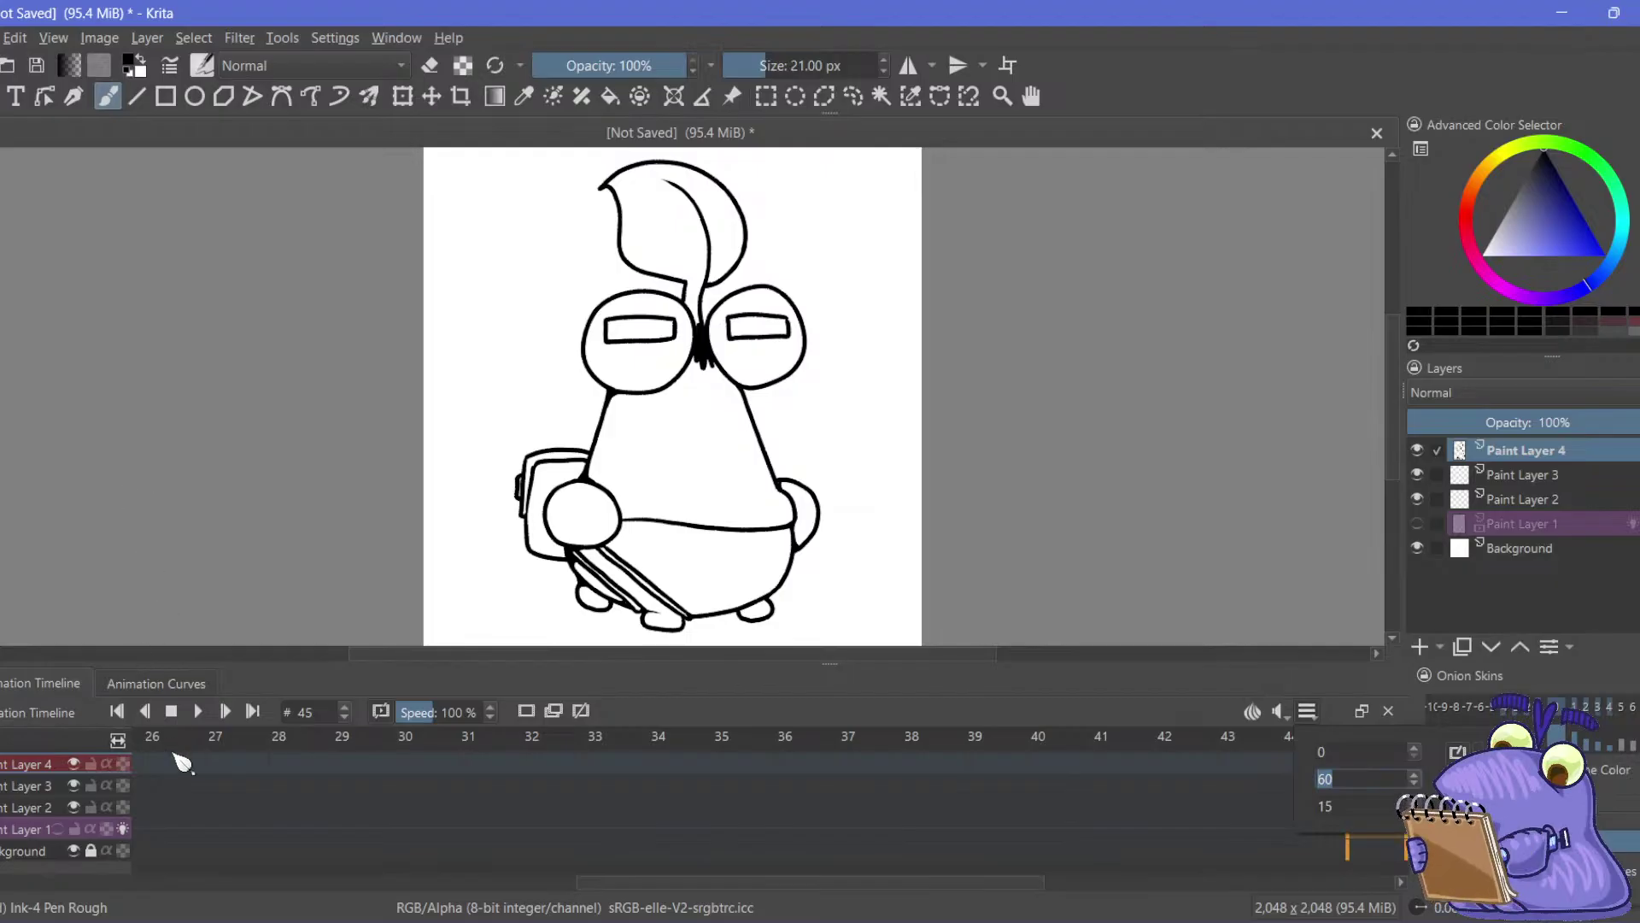
drag(168, 769, 165, 844)
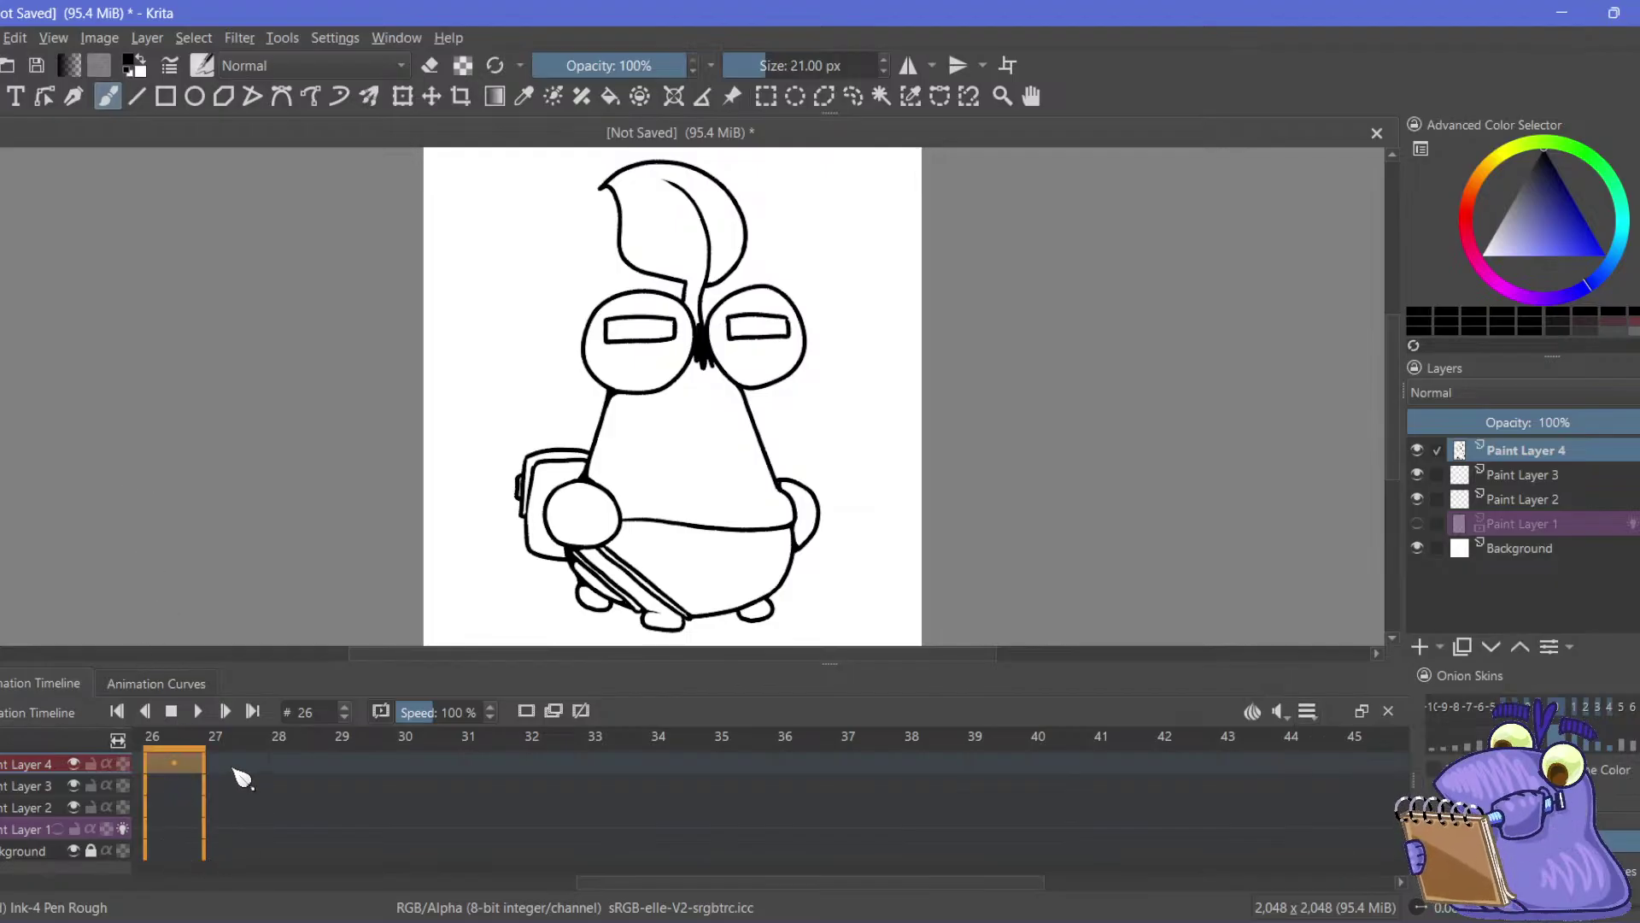
drag(628, 883, 205, 869)
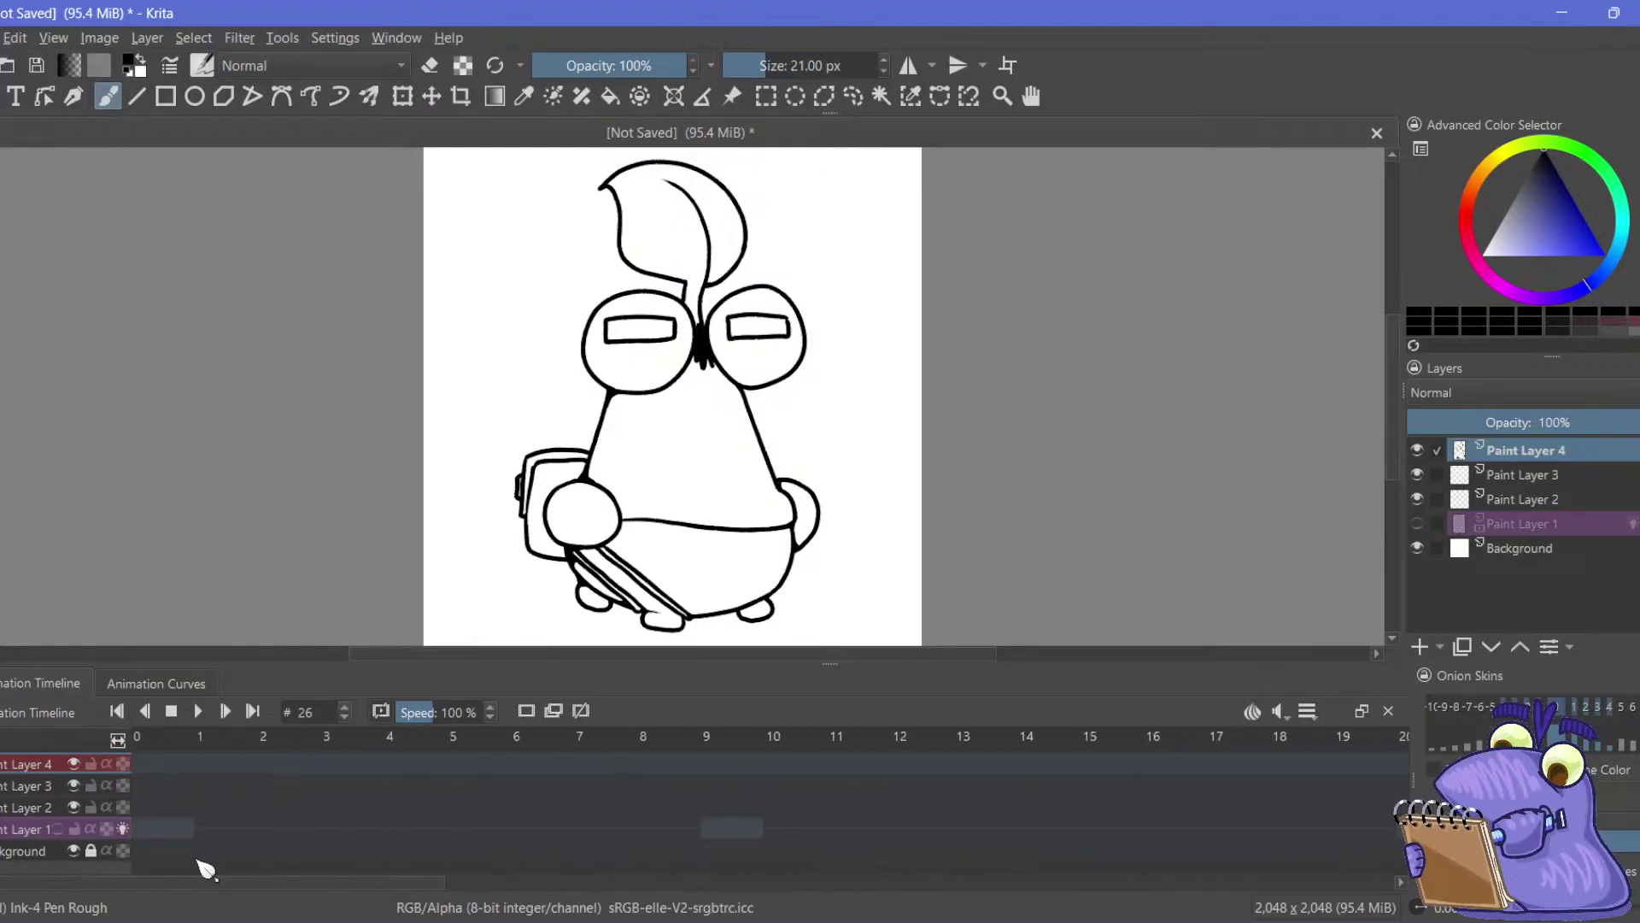
click(165, 768)
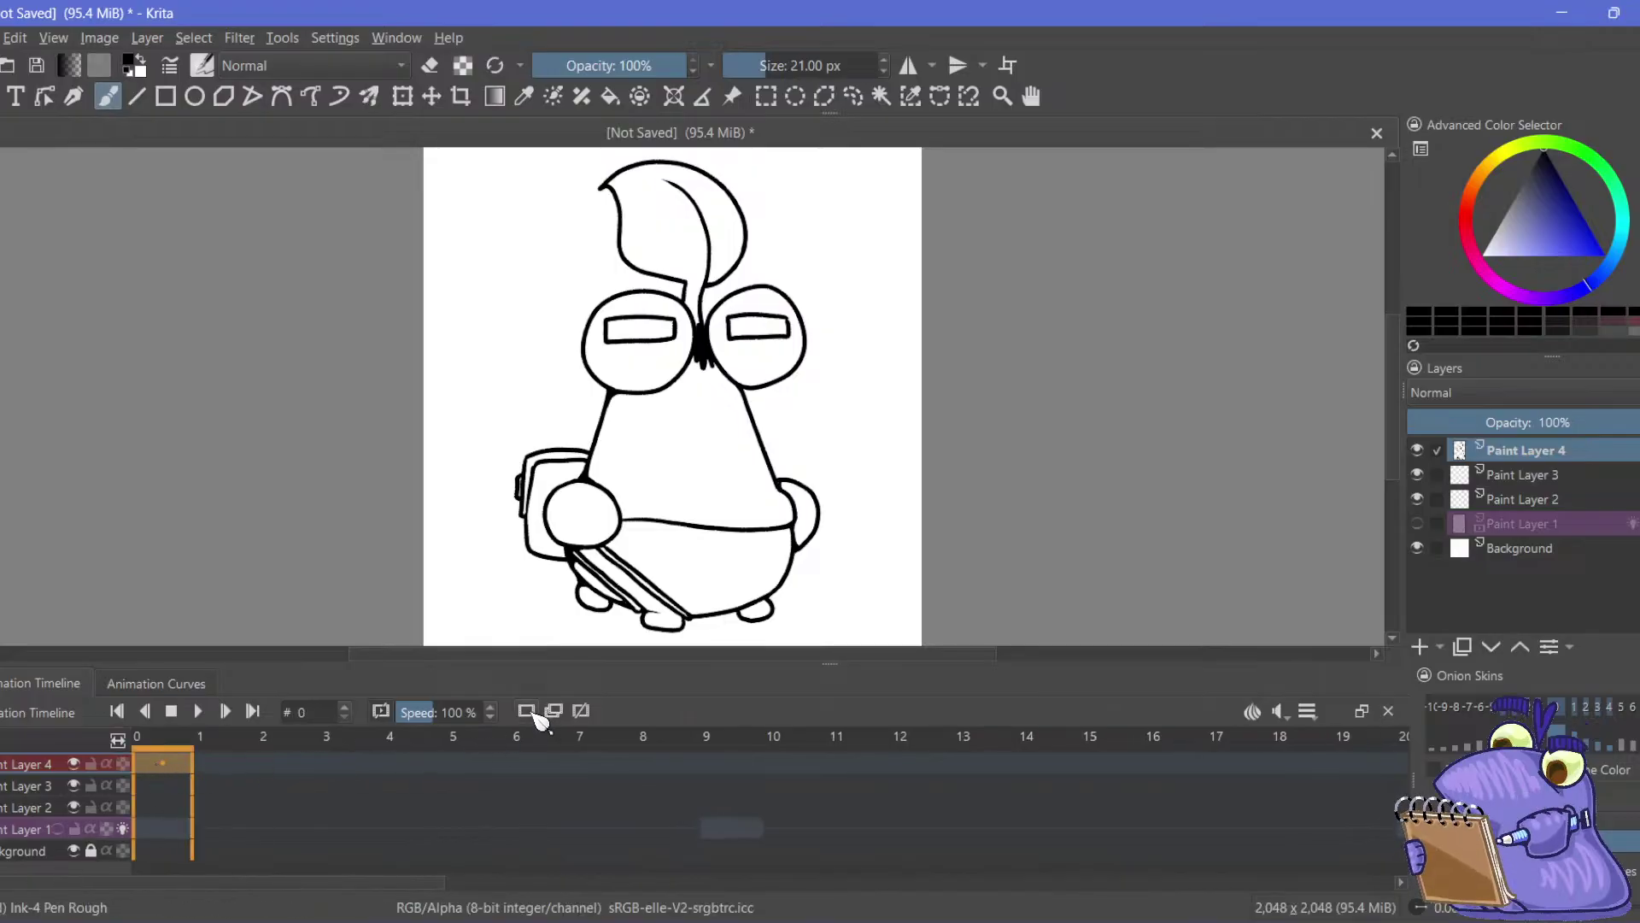
click(226, 769)
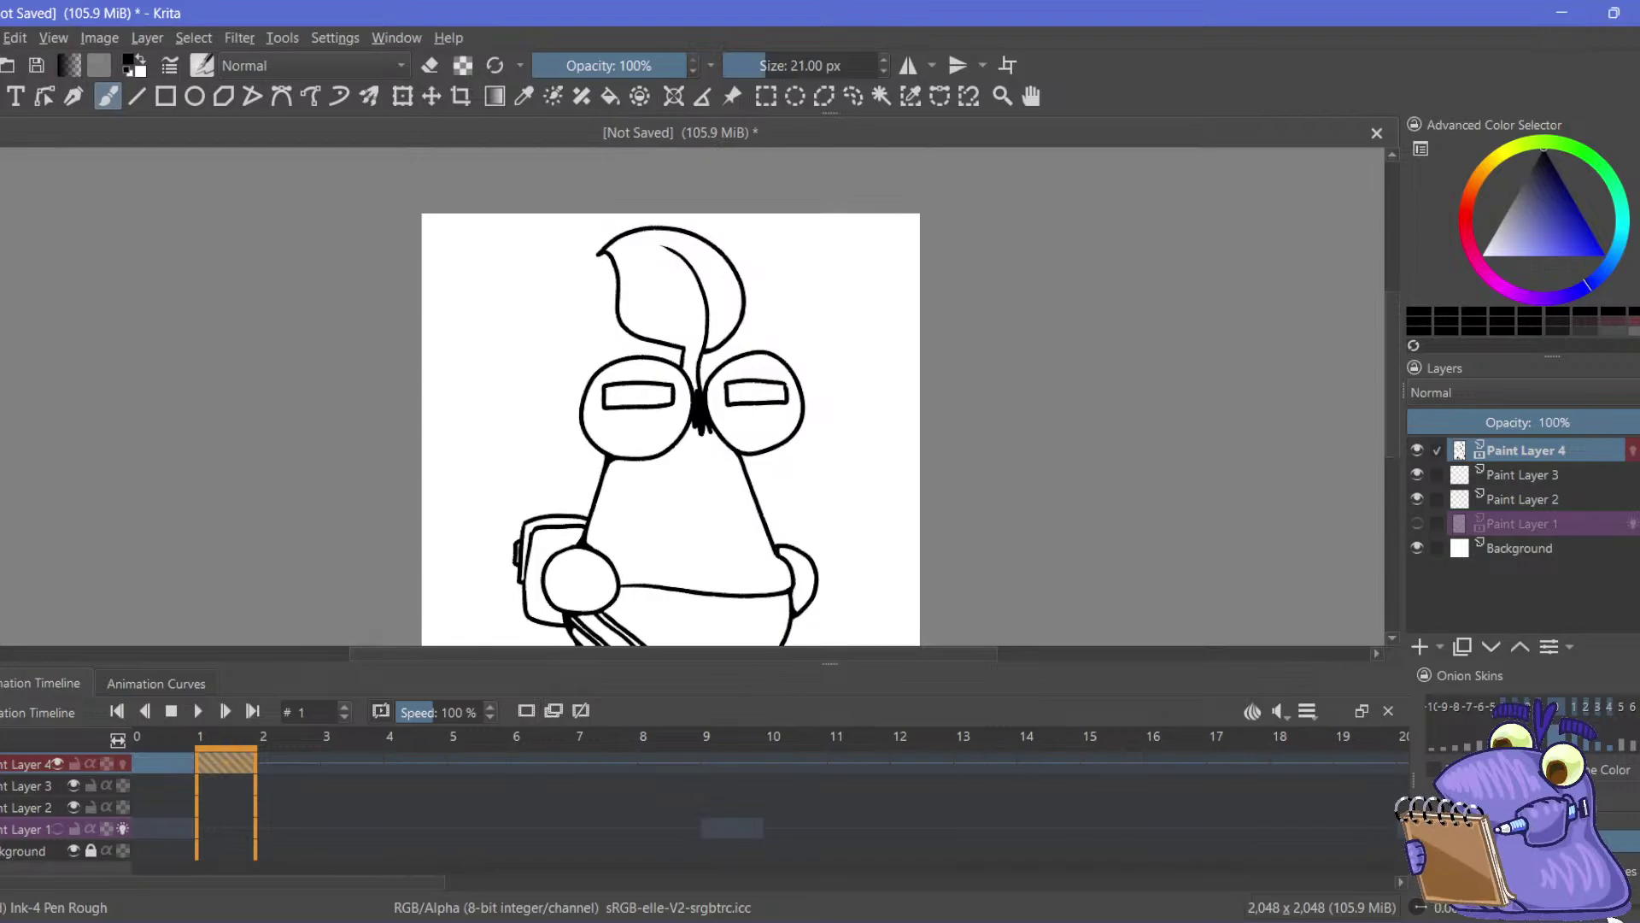
Turn on onion skins for Paint Layer 4 and undo the trial eraser stroke at the eye
key(plus)
scroll(436, 256, down, 1)
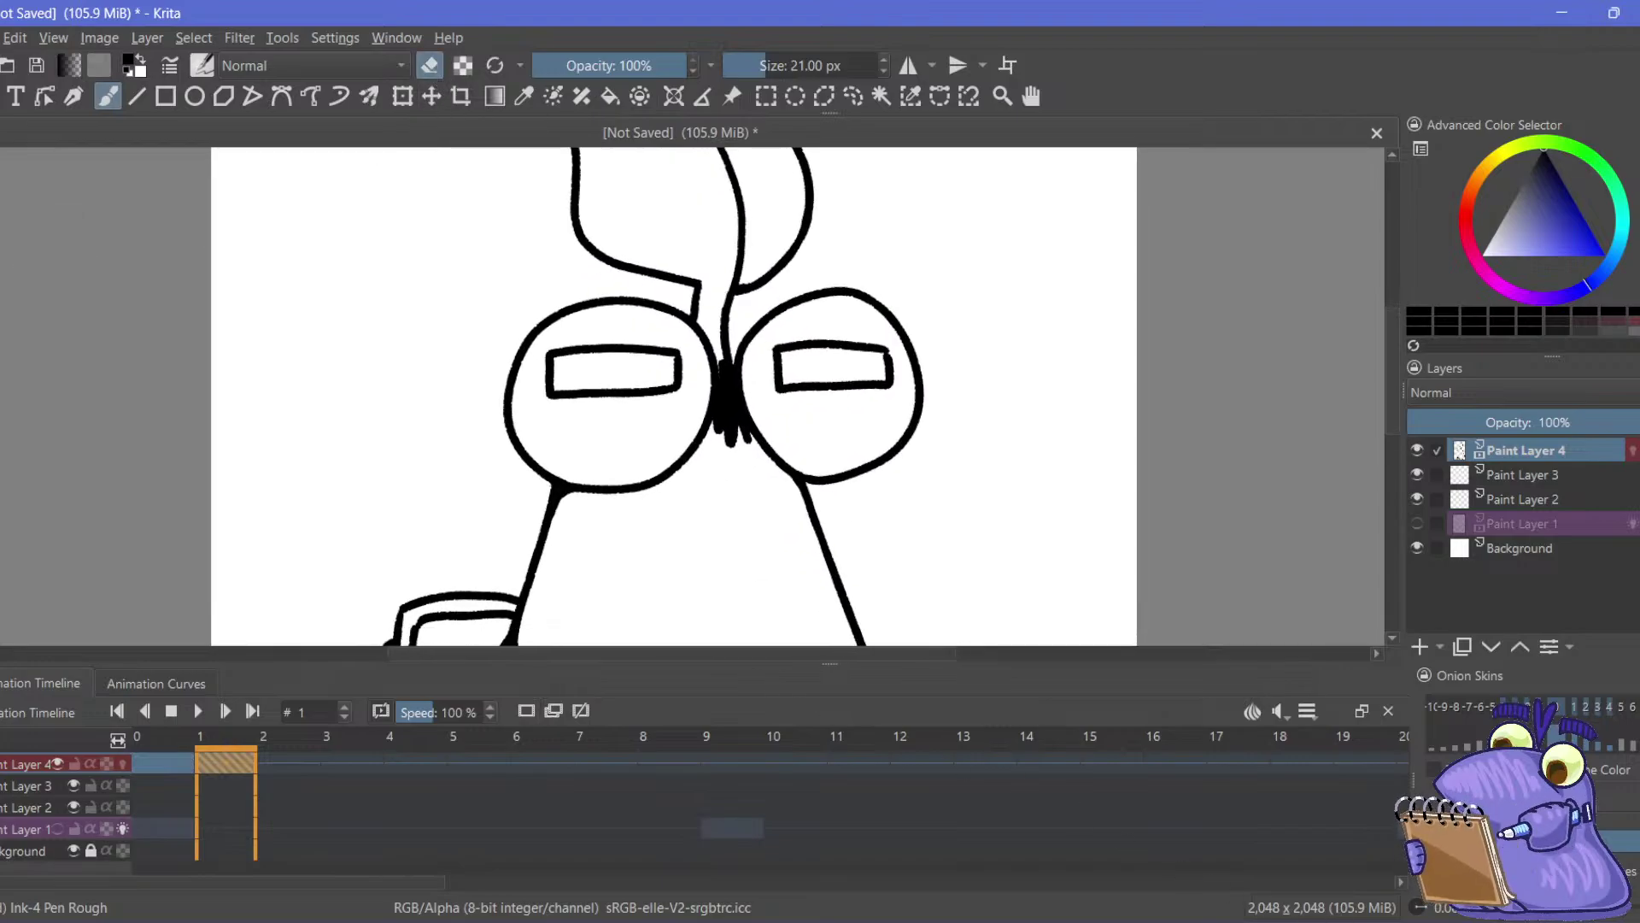
drag(527, 335, 551, 378)
key(ctrl+z)
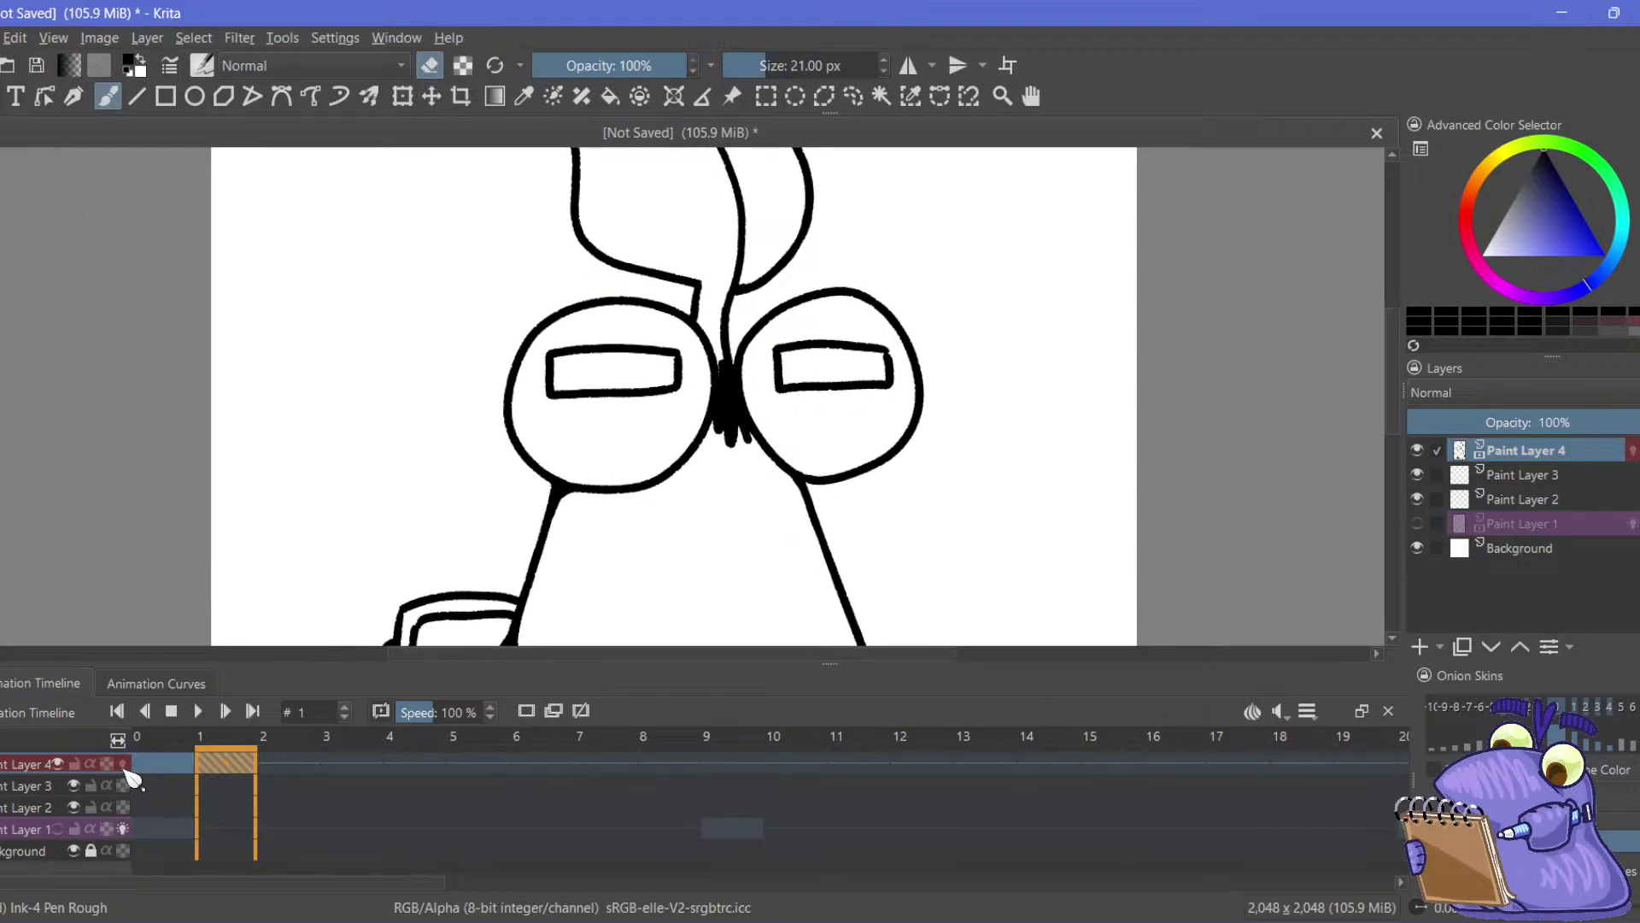
key(ctrl+shift+z)
key(ctrl+z)
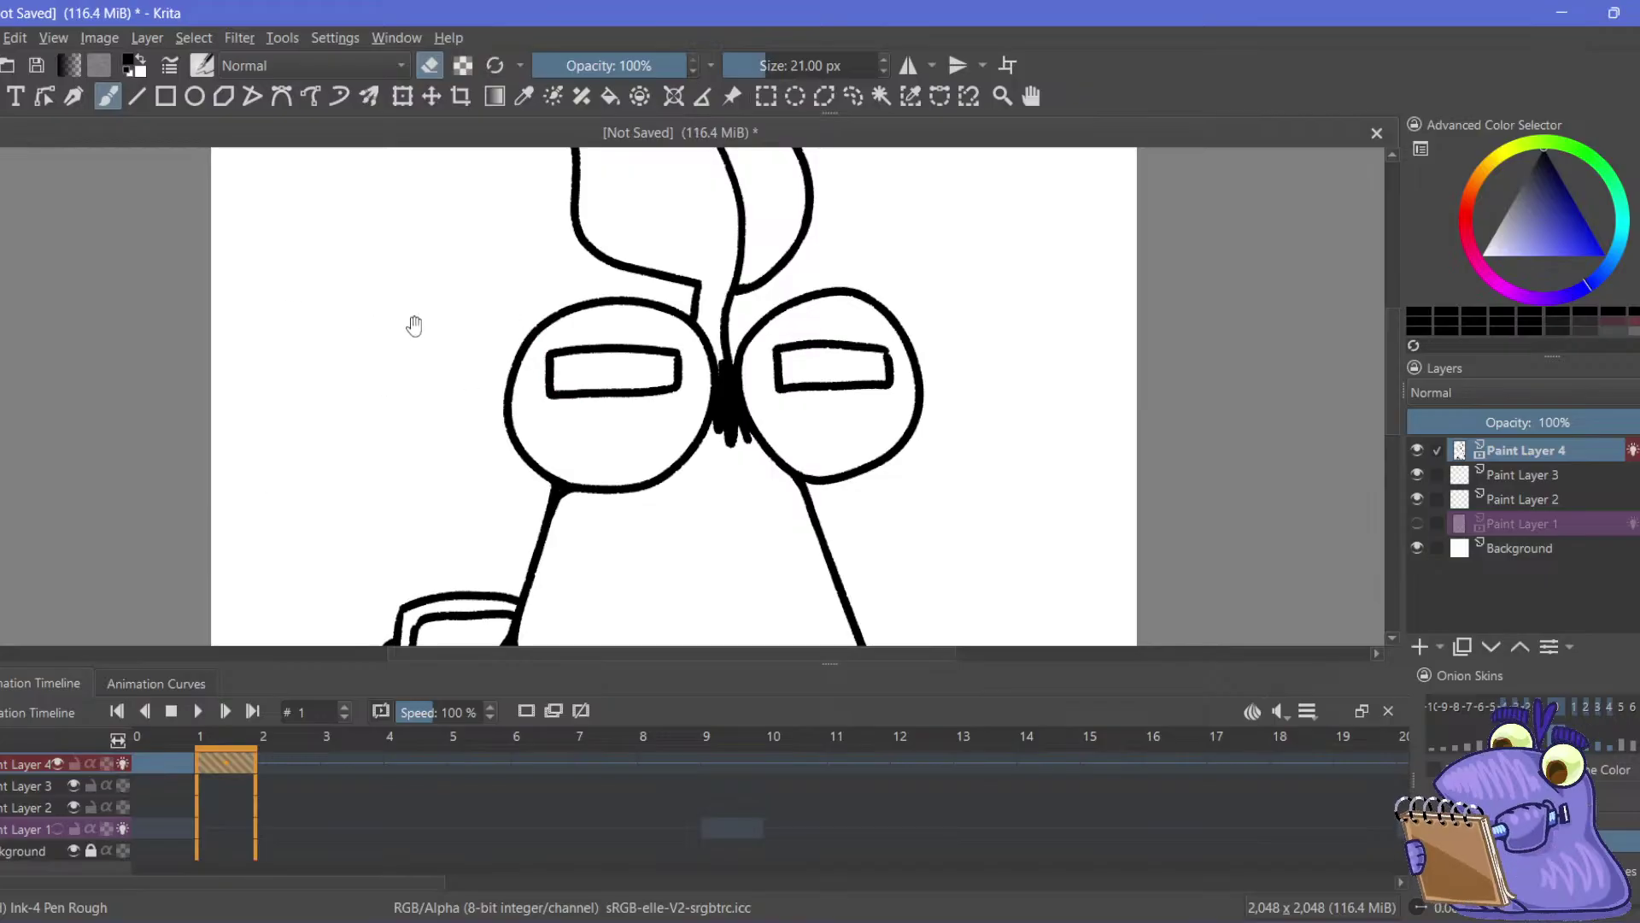
Erase the belly's lower outline on frame 1 from beneath the curved arm to the diagonal band
scroll(414, 326, down, 5)
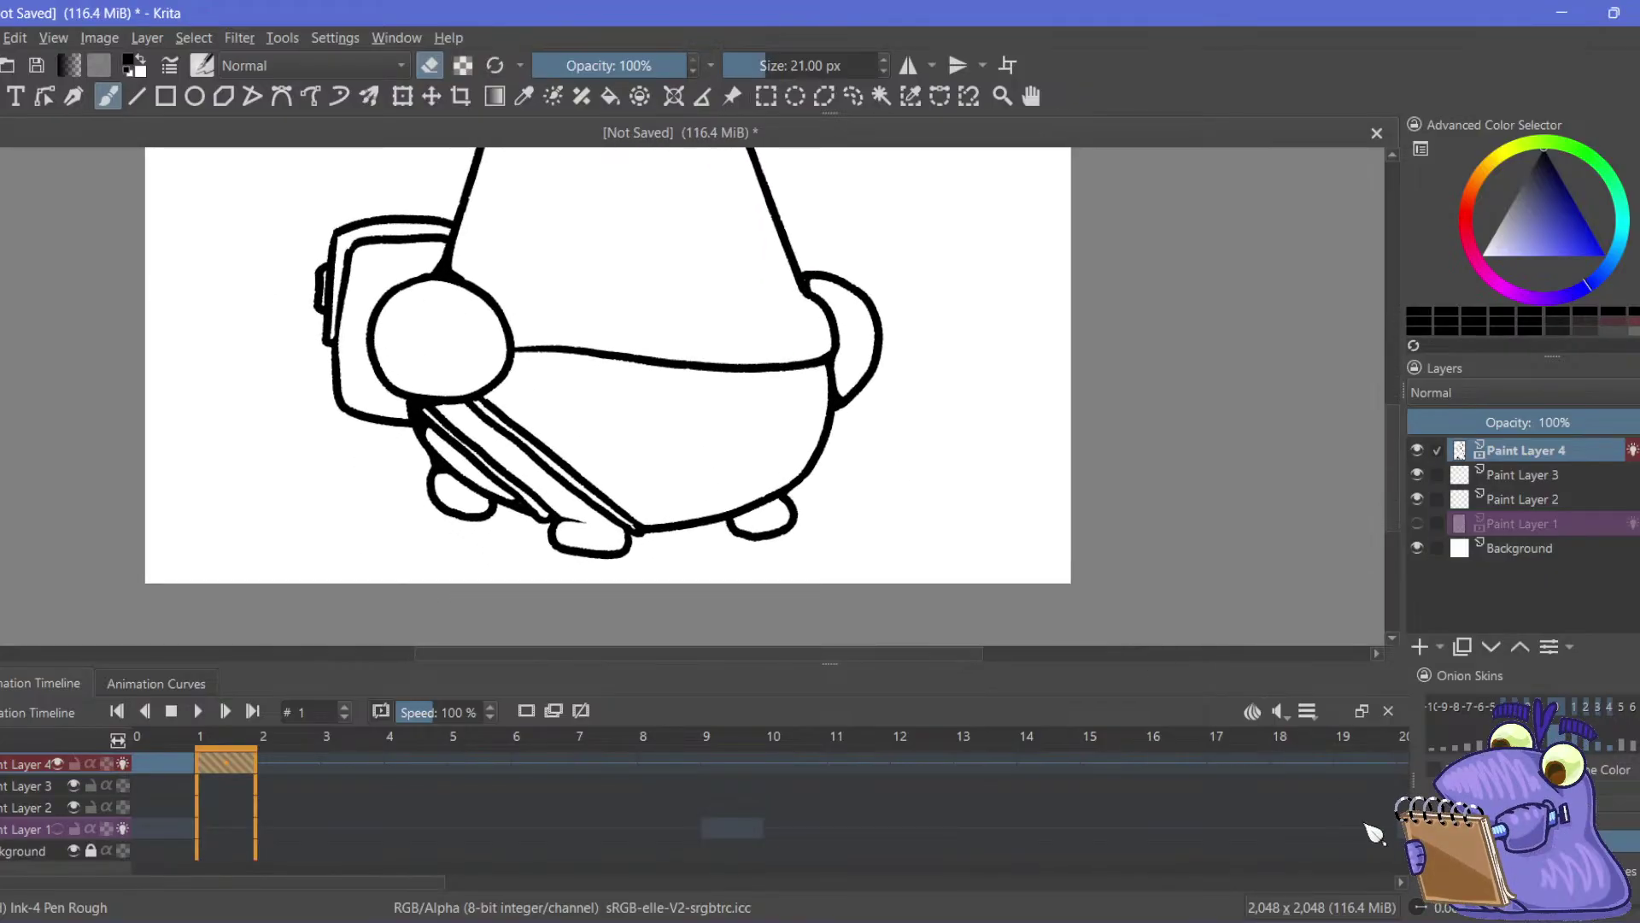
scroll(743, 305, up, 2)
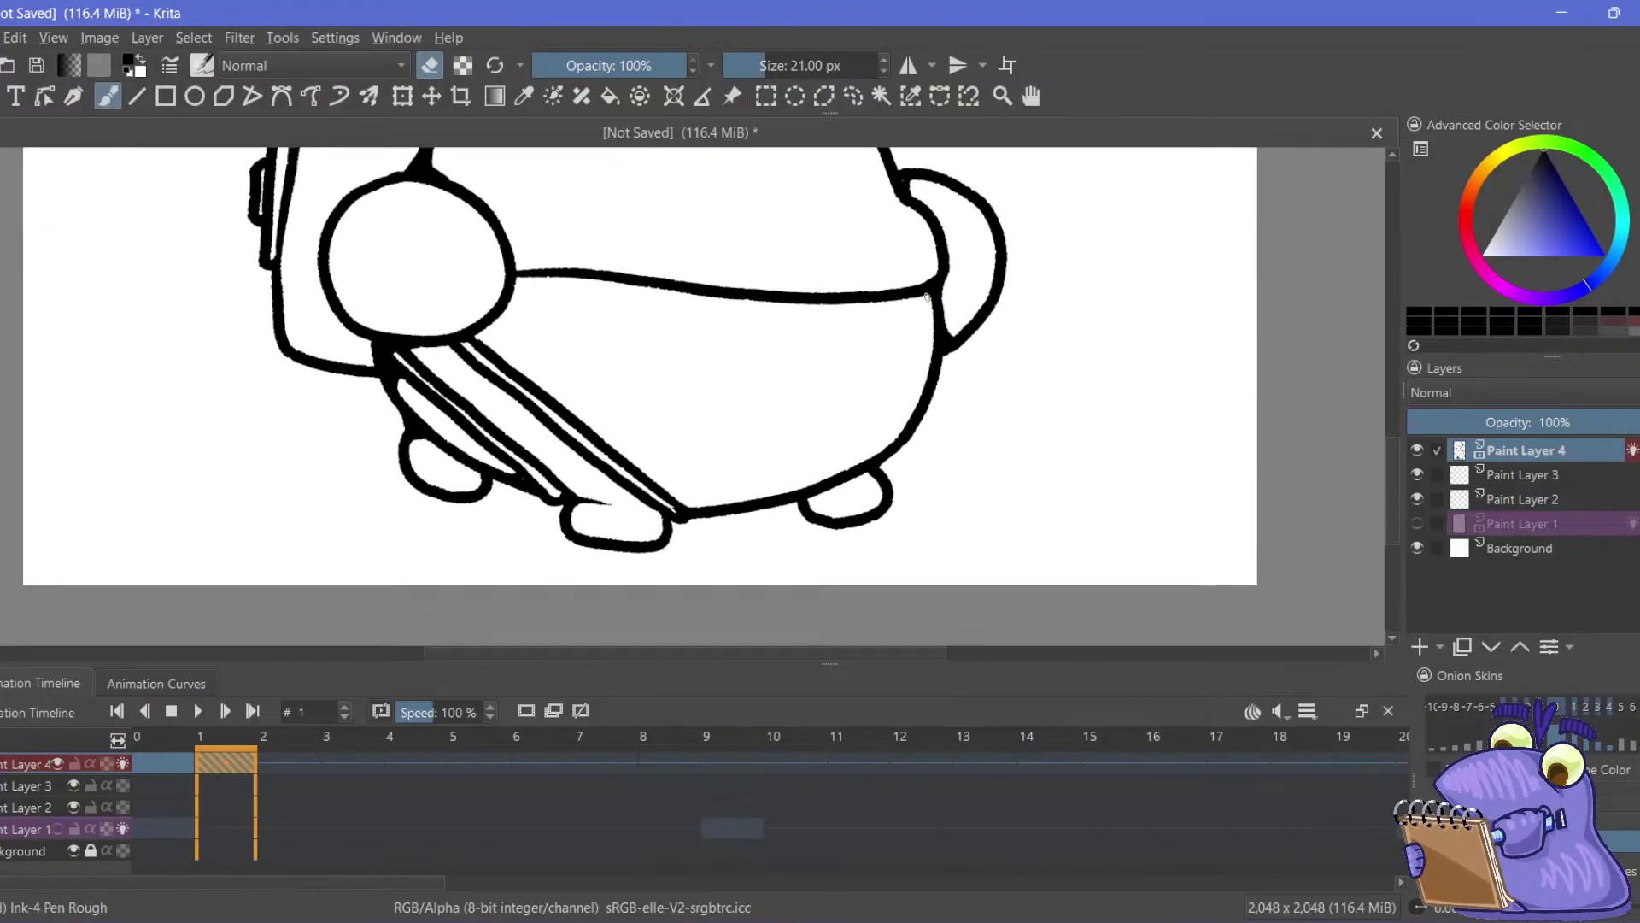
drag(931, 339, 902, 439)
mouse_move(701, 504)
mouse_down()
mouse_move(826, 483)
mouse_move(909, 420)
mouse_up()
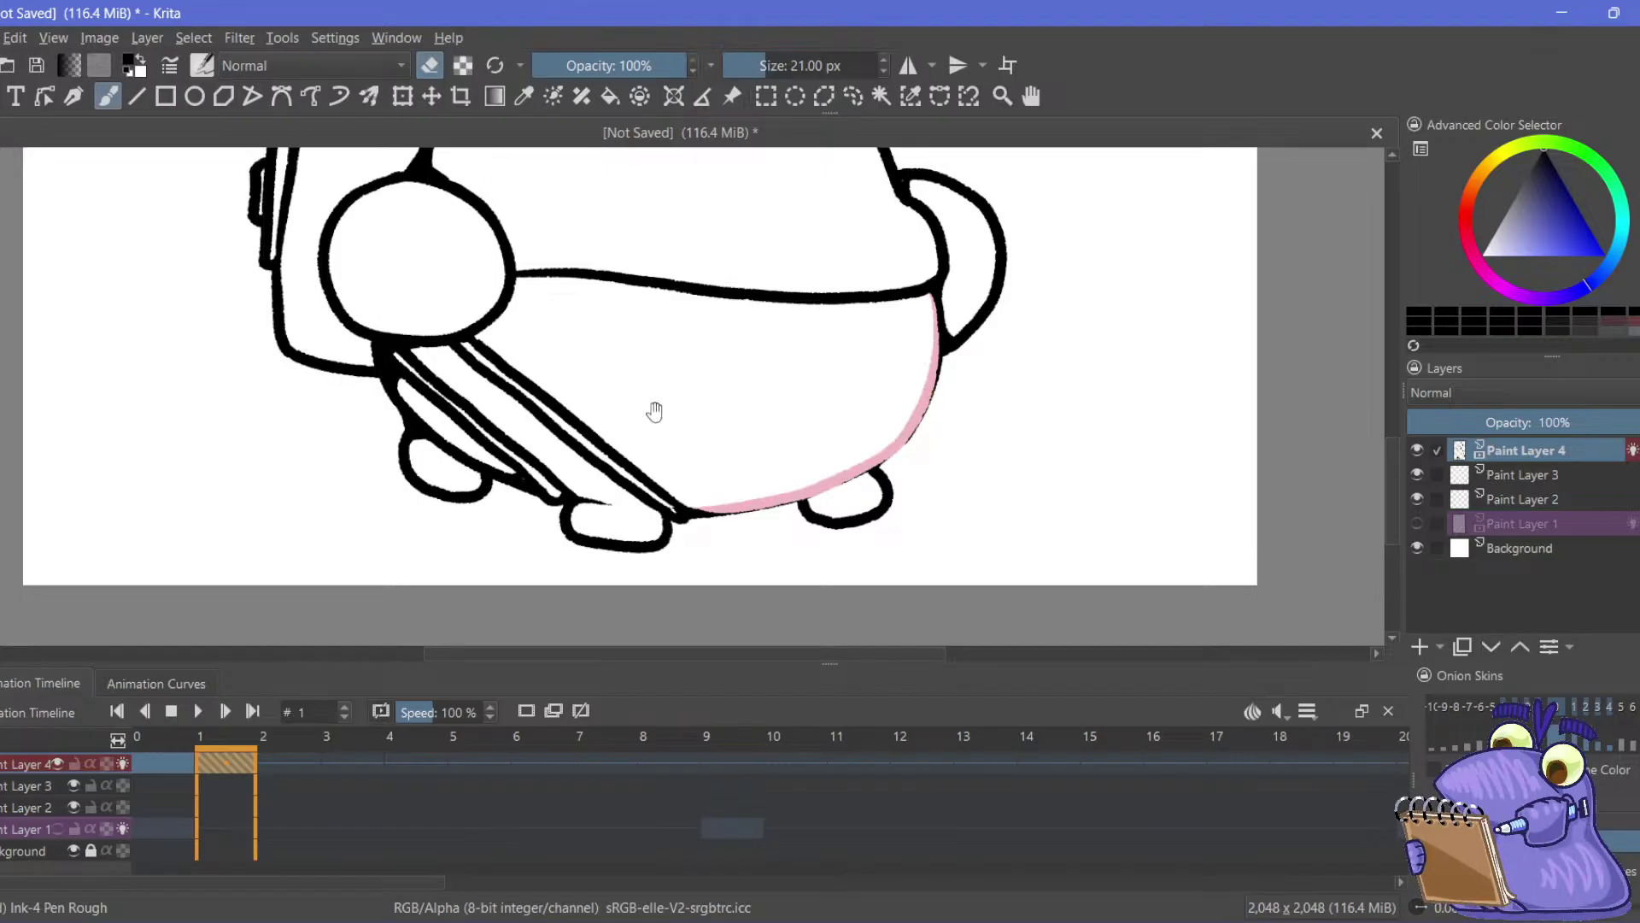
Erase the curved arm's outer line on frame 1, including its remnant at the body join
mouse_move(655, 412)
mouse_down()
mouse_move(623, 524)
mouse_move(728, 465)
mouse_up()
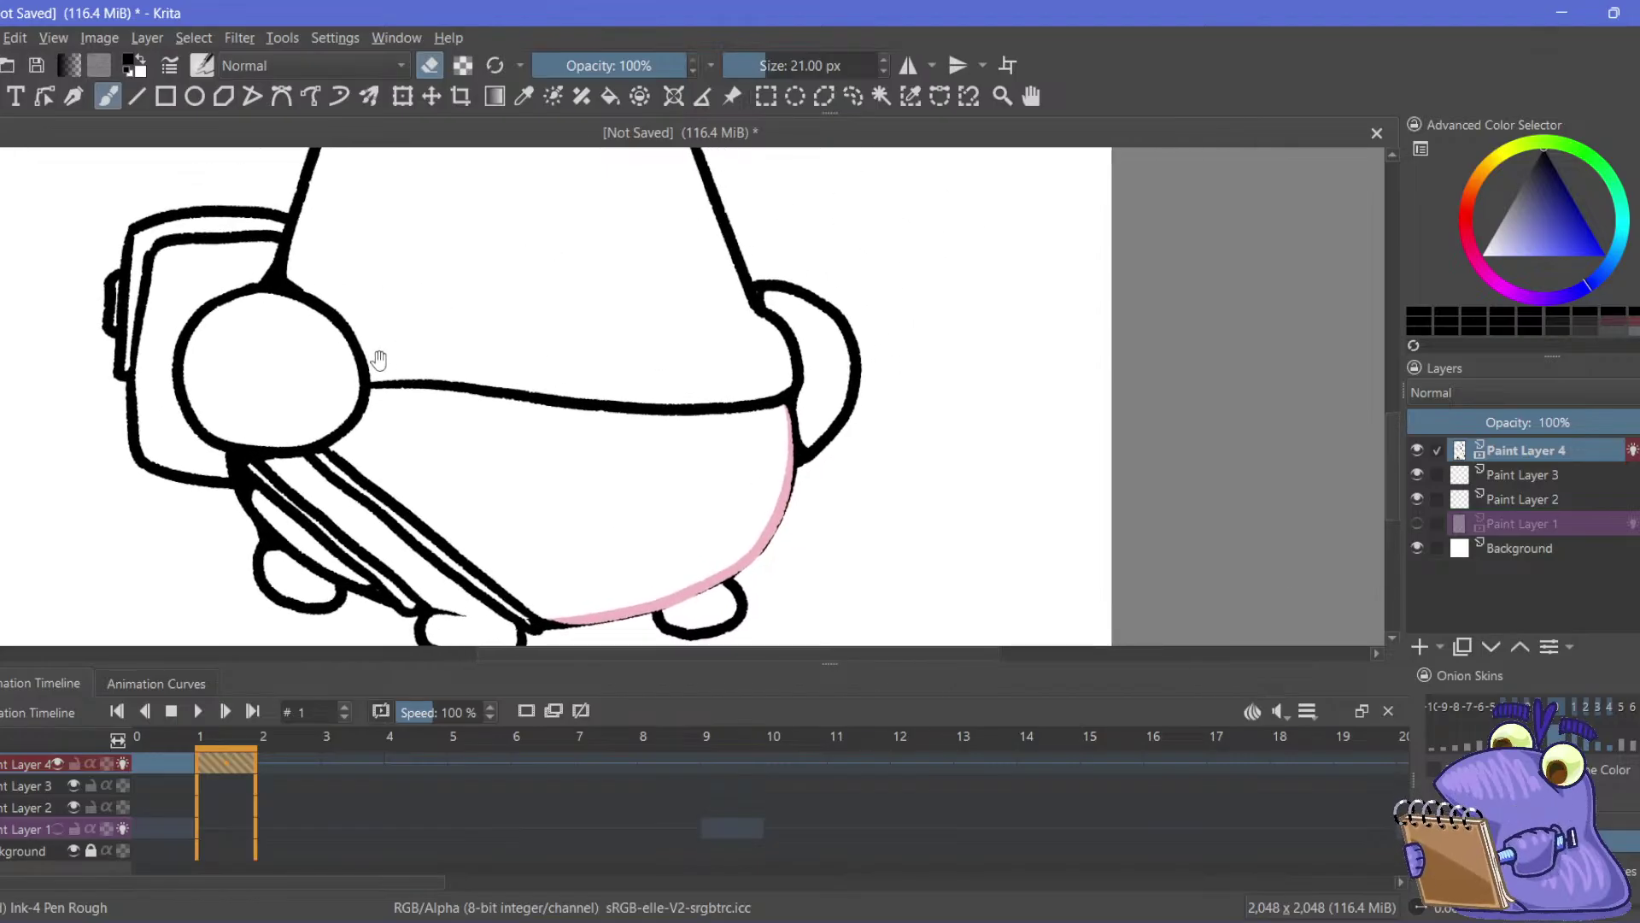
mouse_move(814, 294)
mouse_down()
mouse_move(858, 339)
mouse_move(870, 387)
mouse_move(807, 505)
mouse_up()
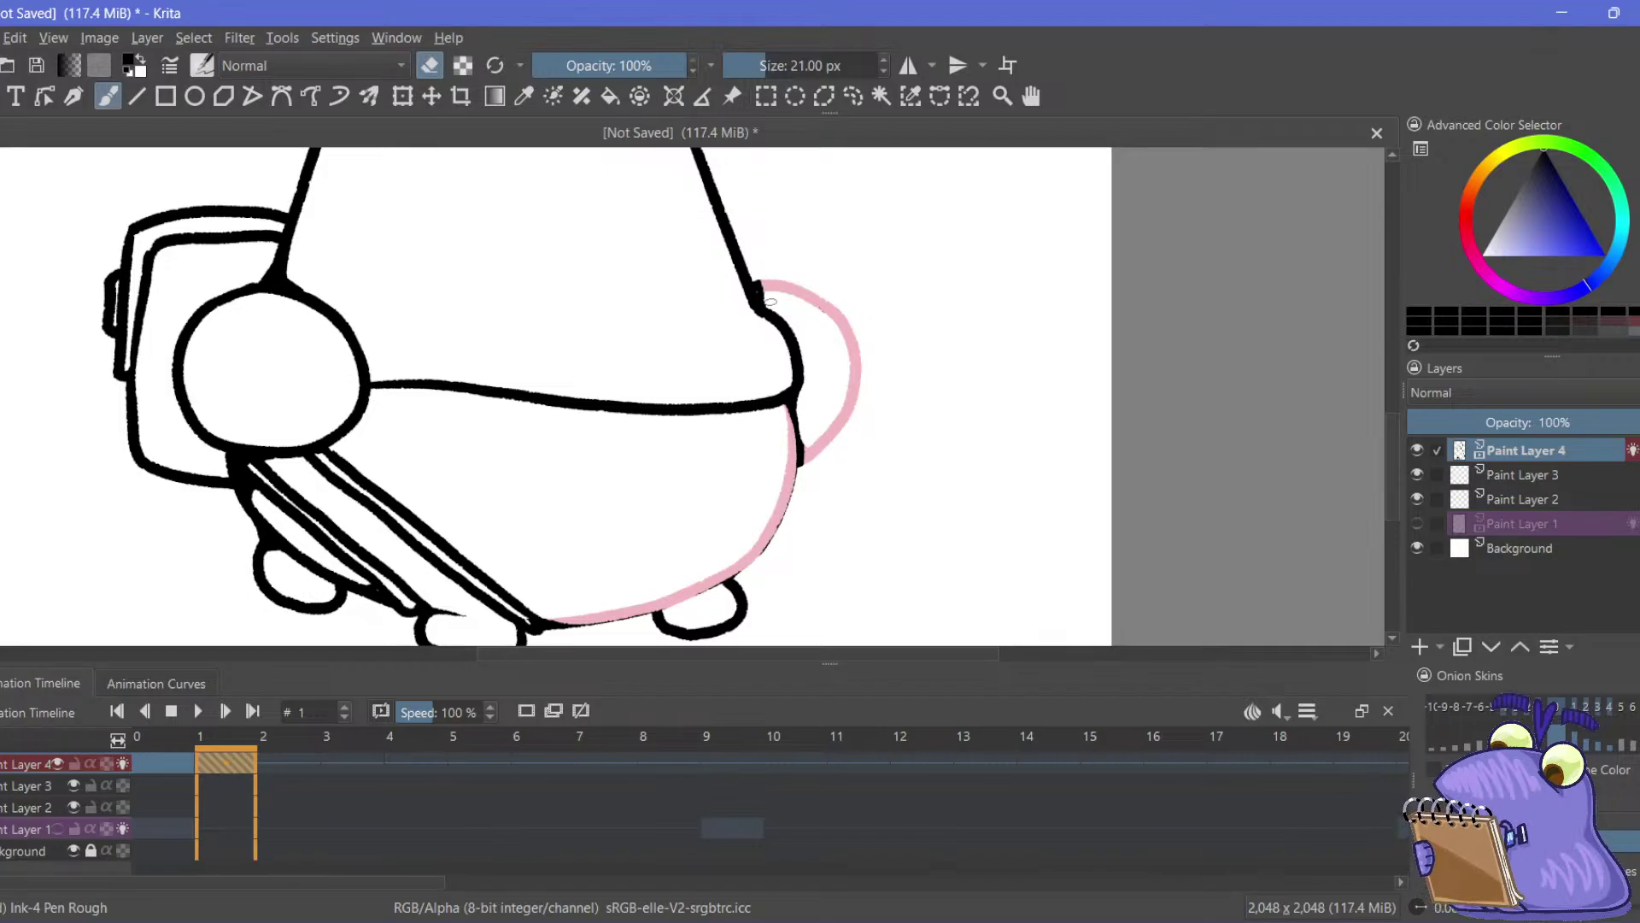
drag(759, 285, 771, 301)
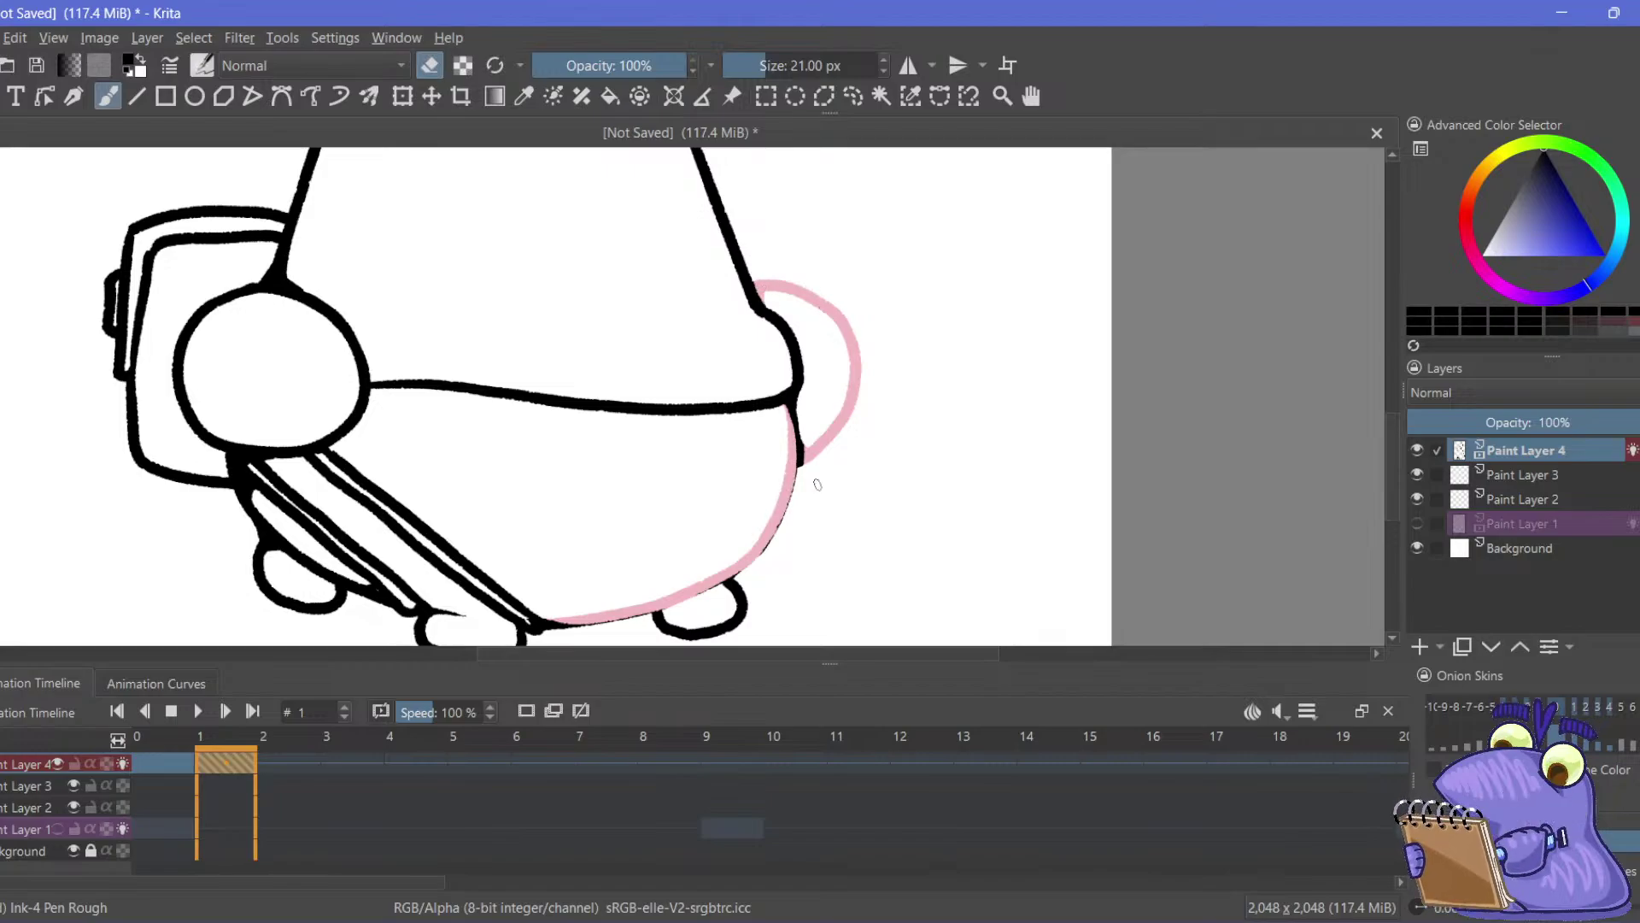
Erase the circle's outline on frame 1 along its outer side, underside and top, undoing one stroke
drag(184, 343, 522, 332)
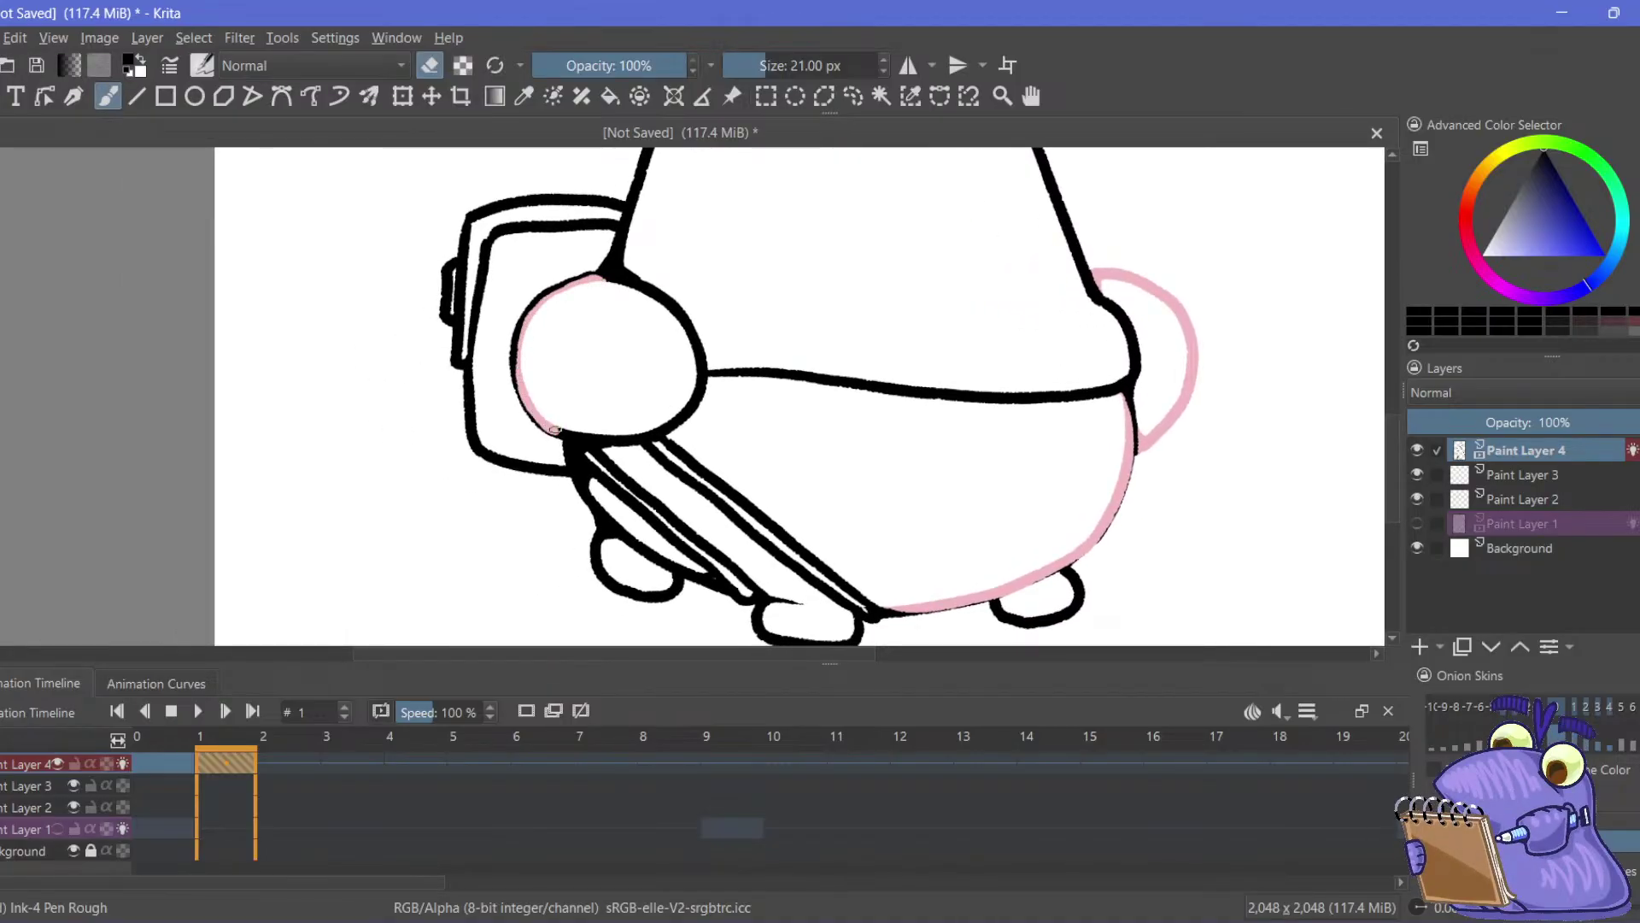
drag(554, 429, 618, 436)
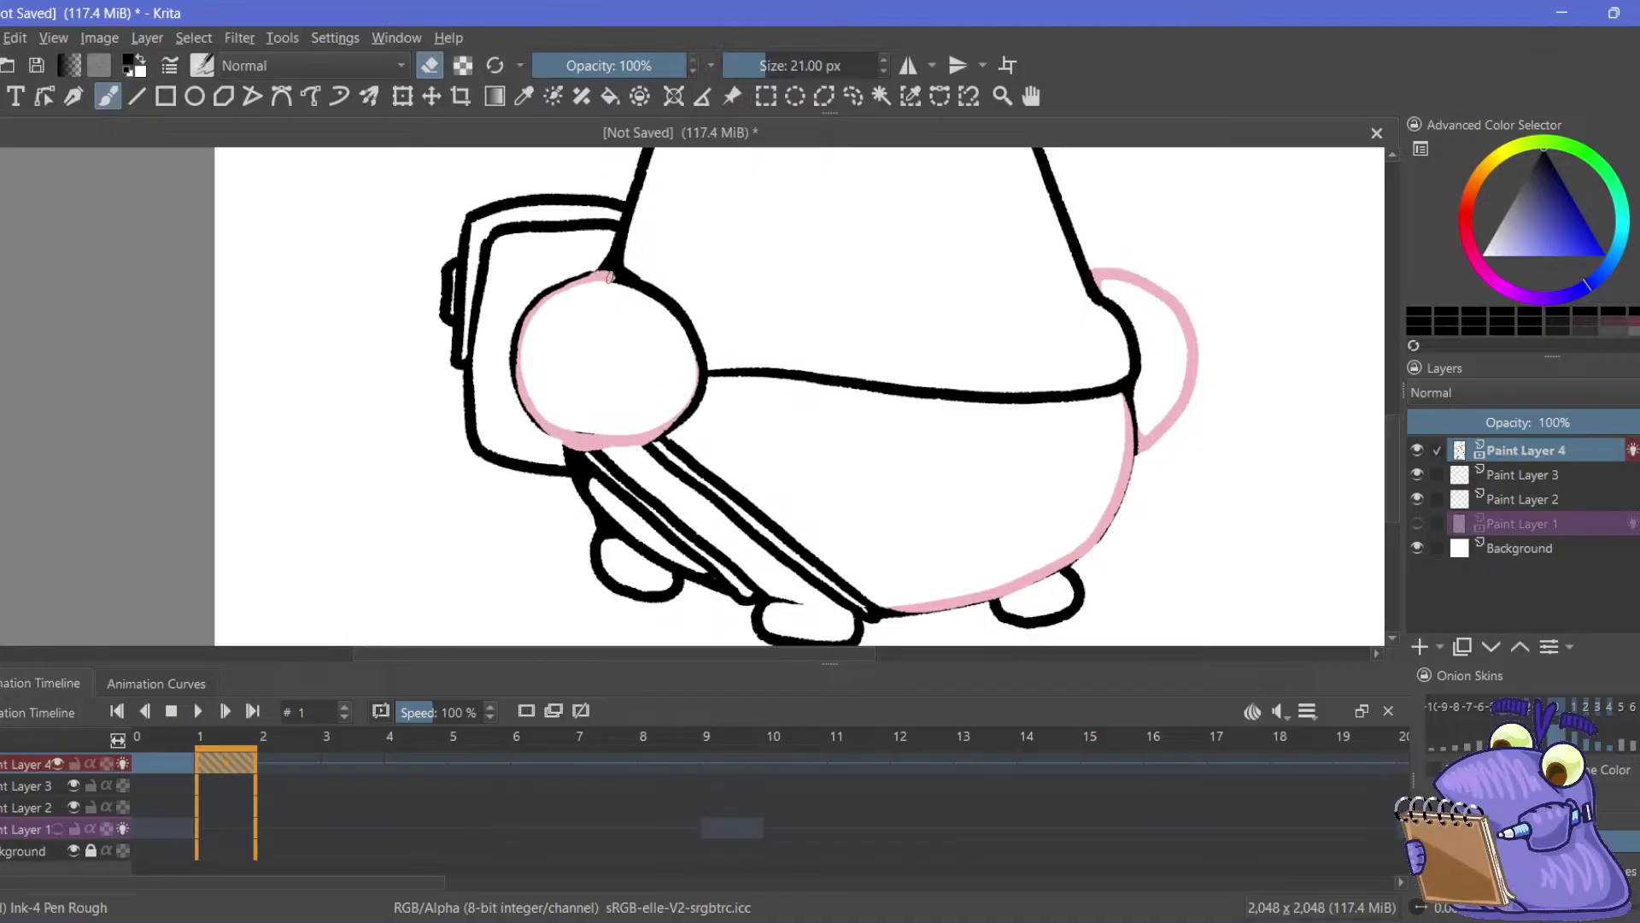
key(ctrl+z)
drag(674, 319, 604, 285)
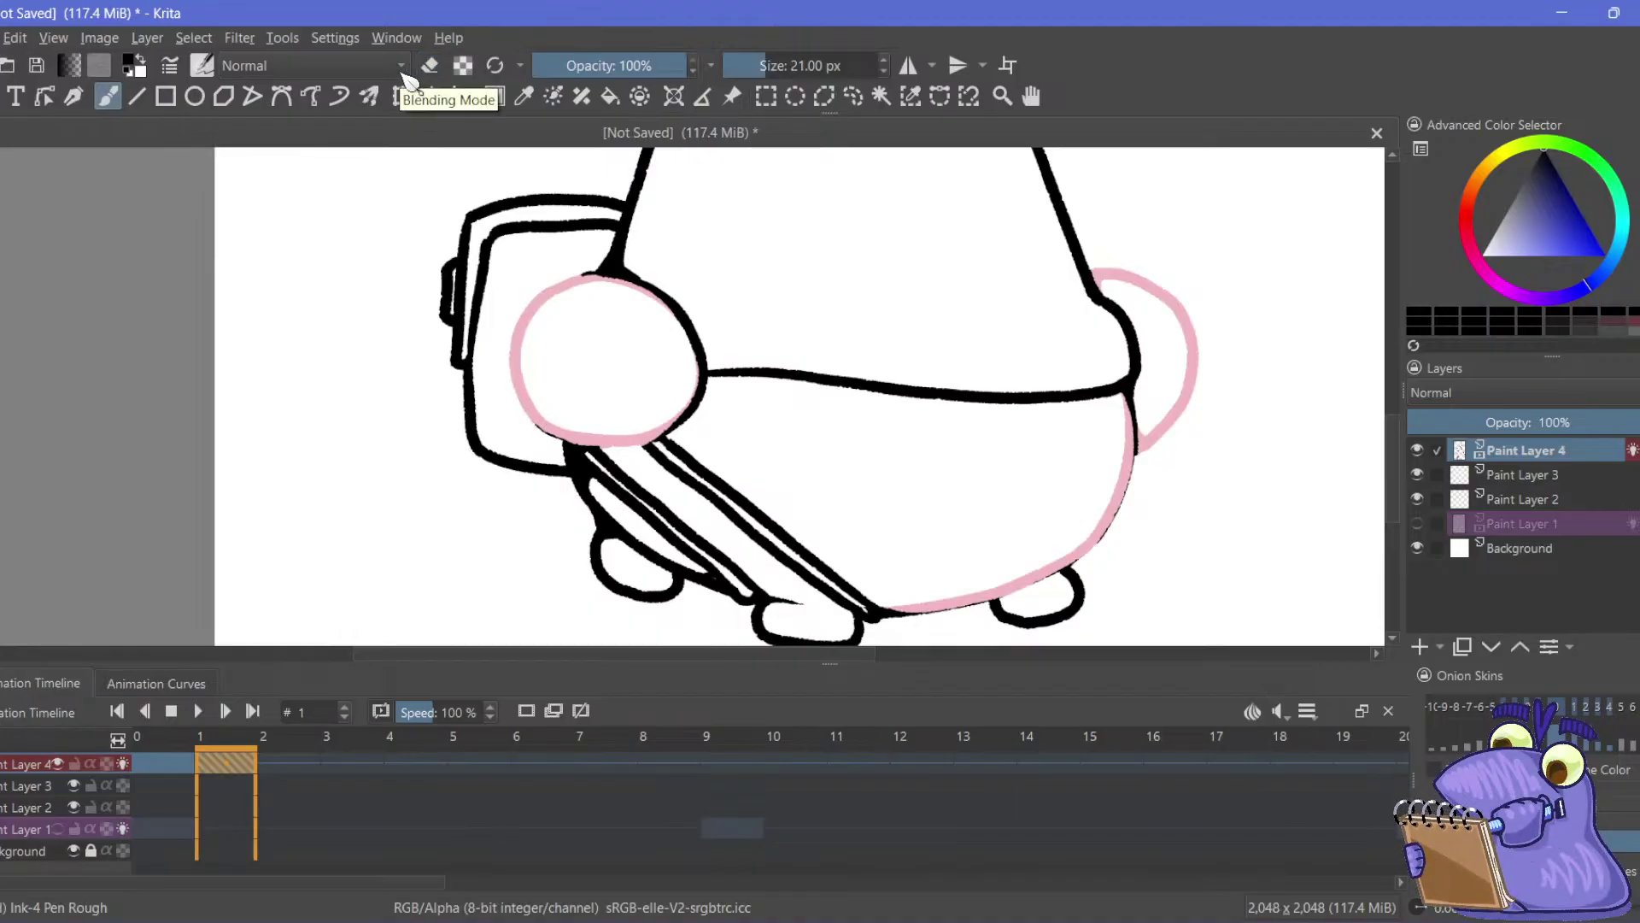
Leave eraser mode and redraw the curved arm on frame 1 in black, slightly outside its onion-skin line
drag(1143, 314, 1074, 257)
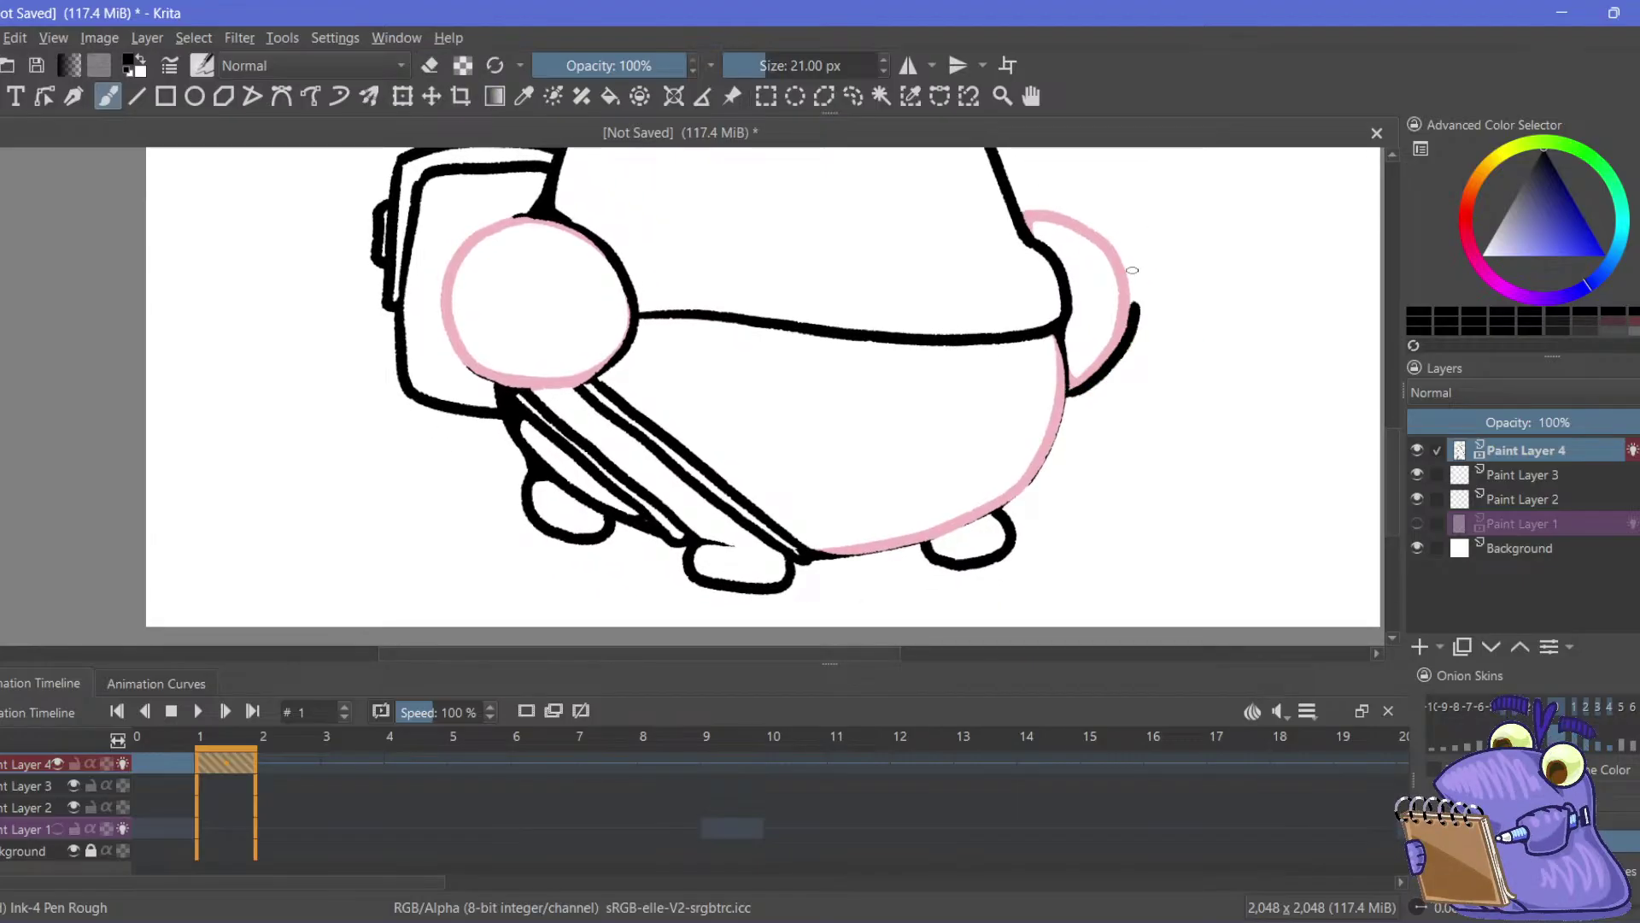
drag(1119, 313, 1025, 460)
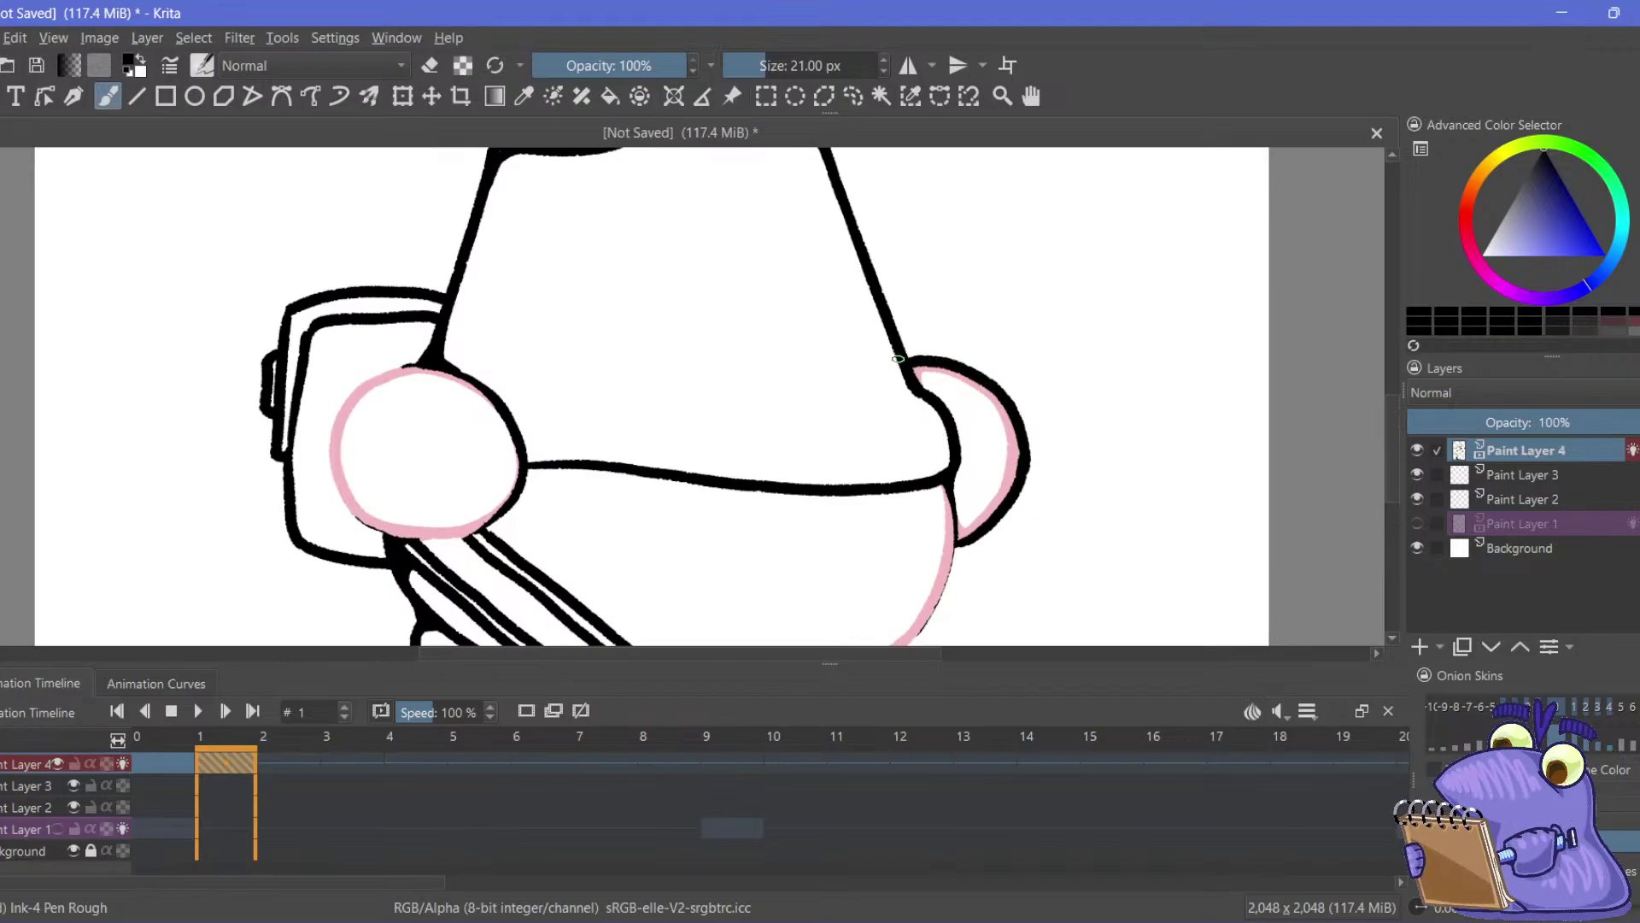
Redraw the circle's outline in black slightly outside its onion-skin line, replacing a first stroke
drag(208, 431, 493, 293)
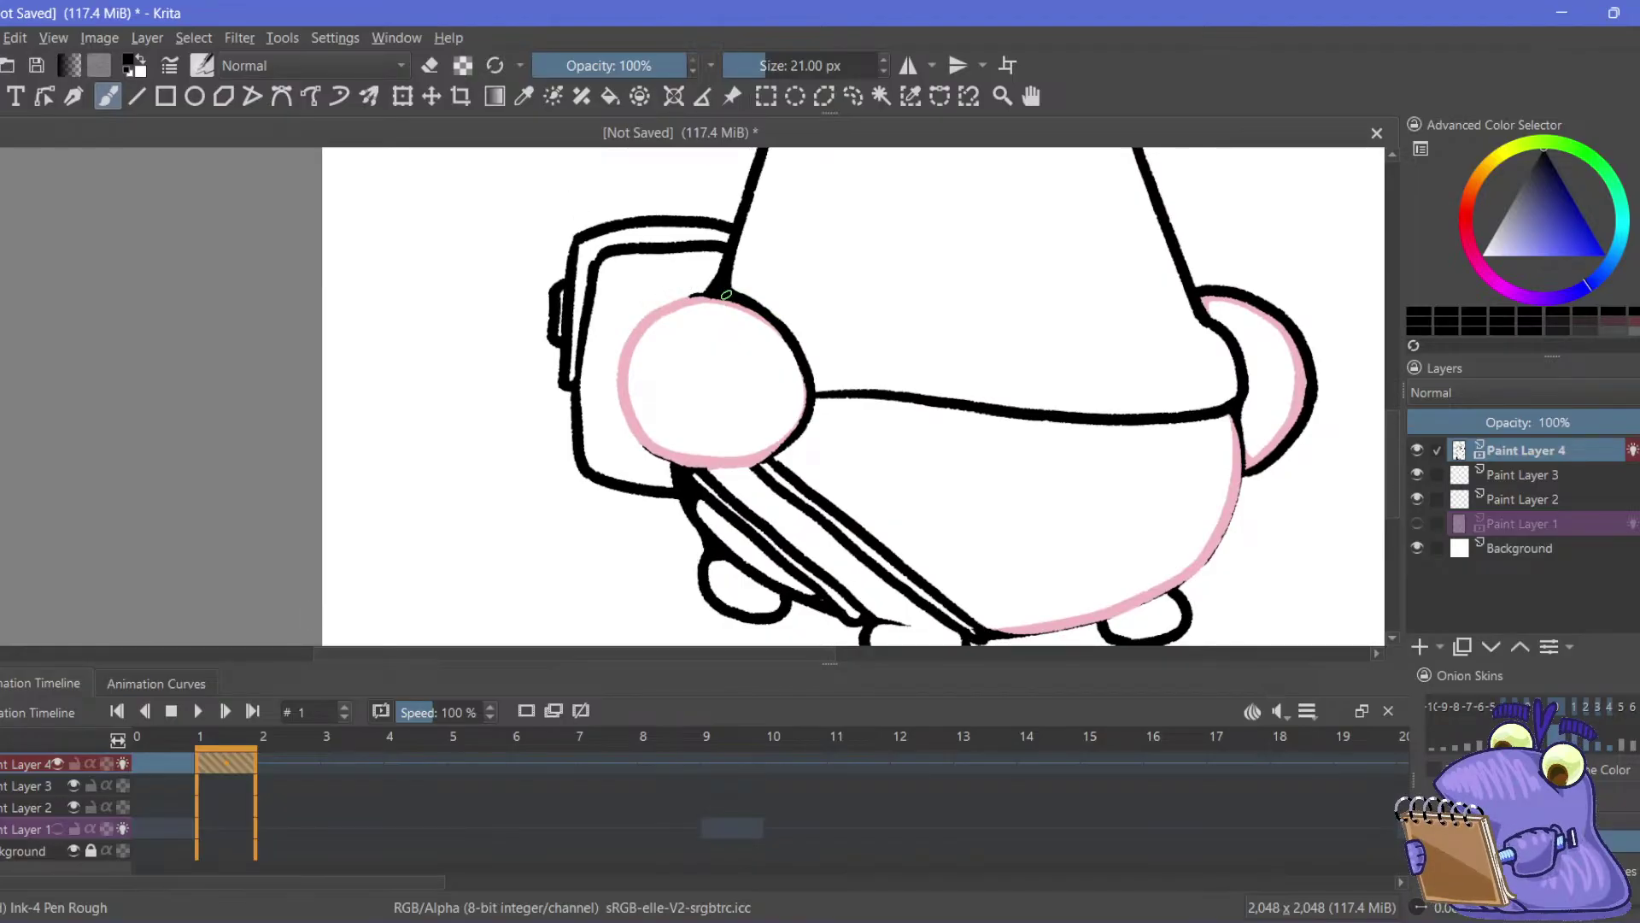
mouse_move(665, 301)
mouse_down()
mouse_move(613, 349)
mouse_move(620, 387)
mouse_up()
key(ctrl+z)
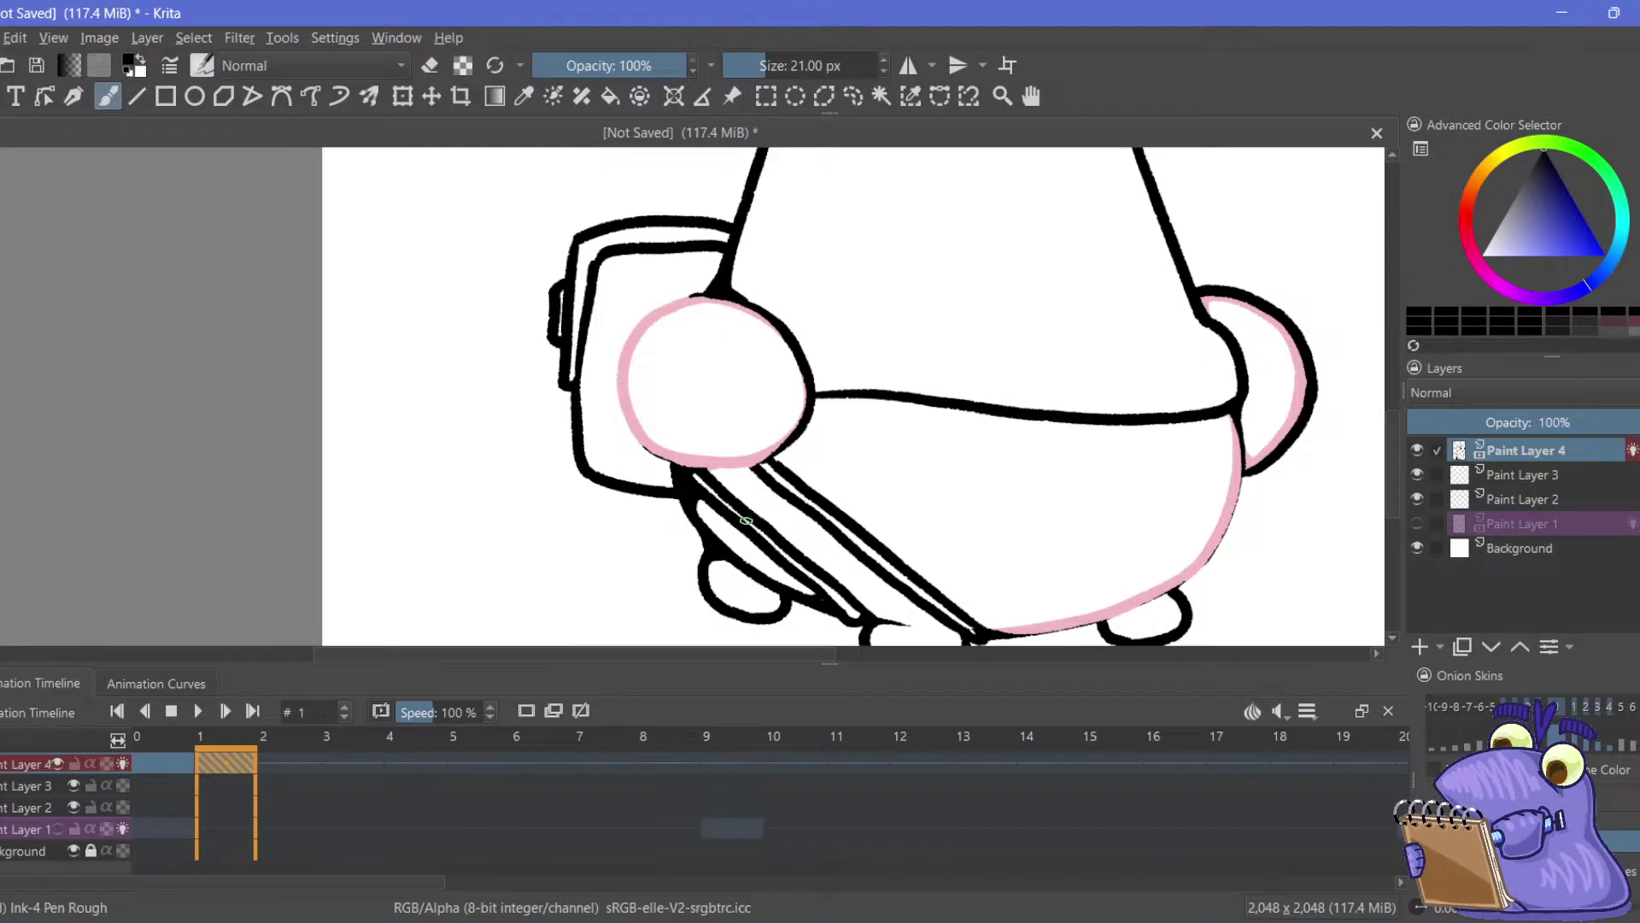
drag(669, 297, 629, 326)
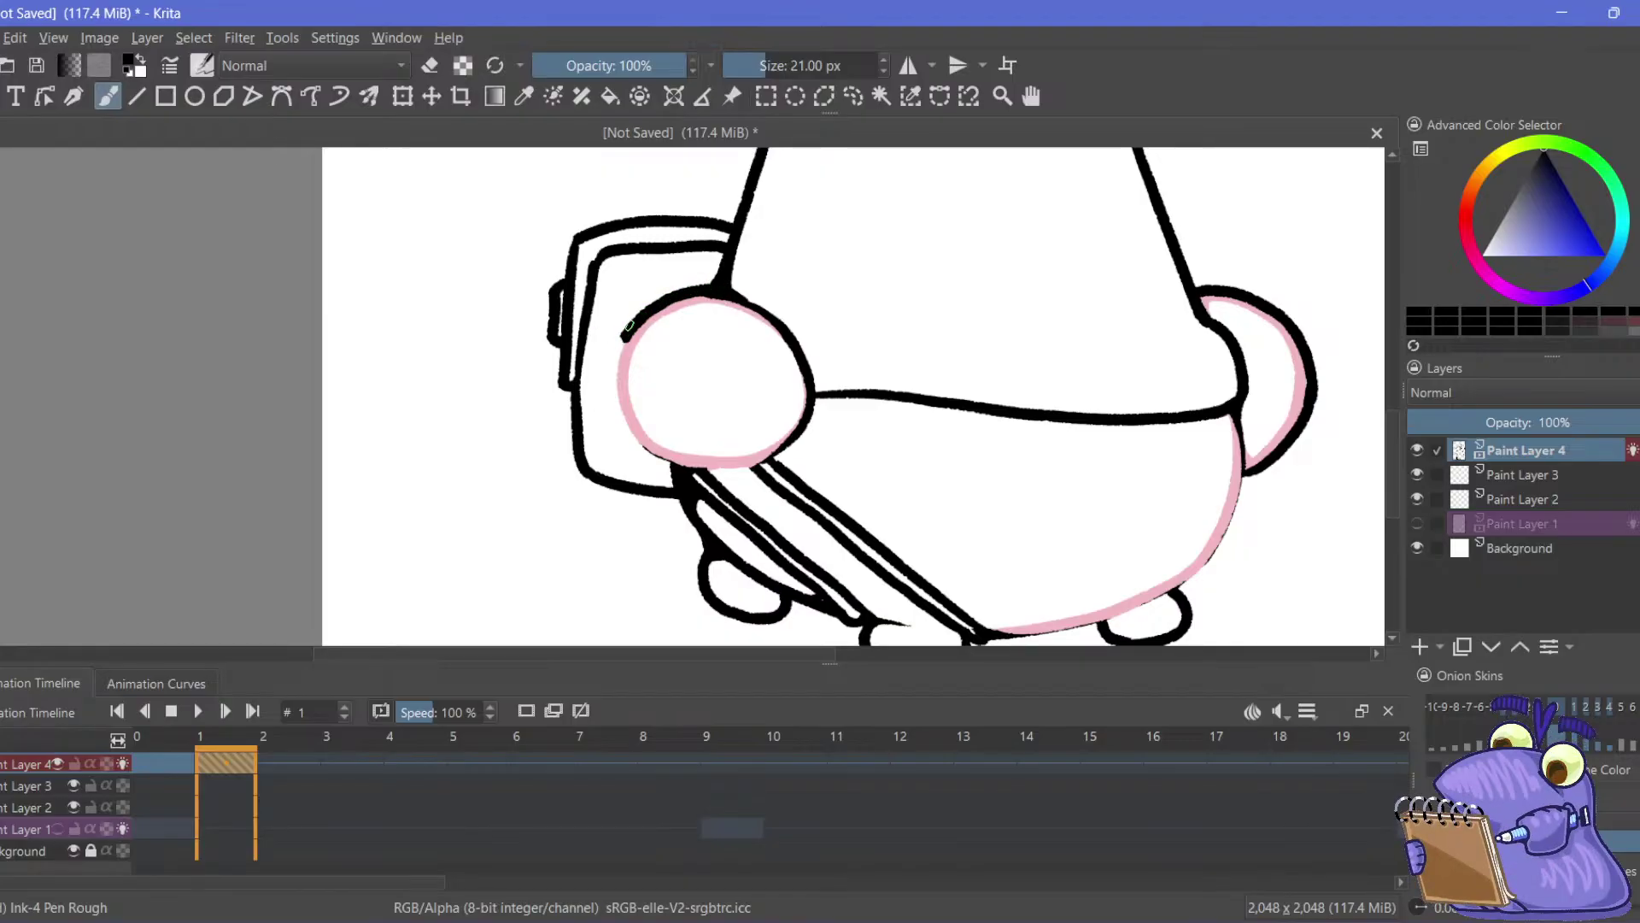
mouse_move(633, 323)
mouse_down()
mouse_move(622, 417)
mouse_move(672, 470)
mouse_up()
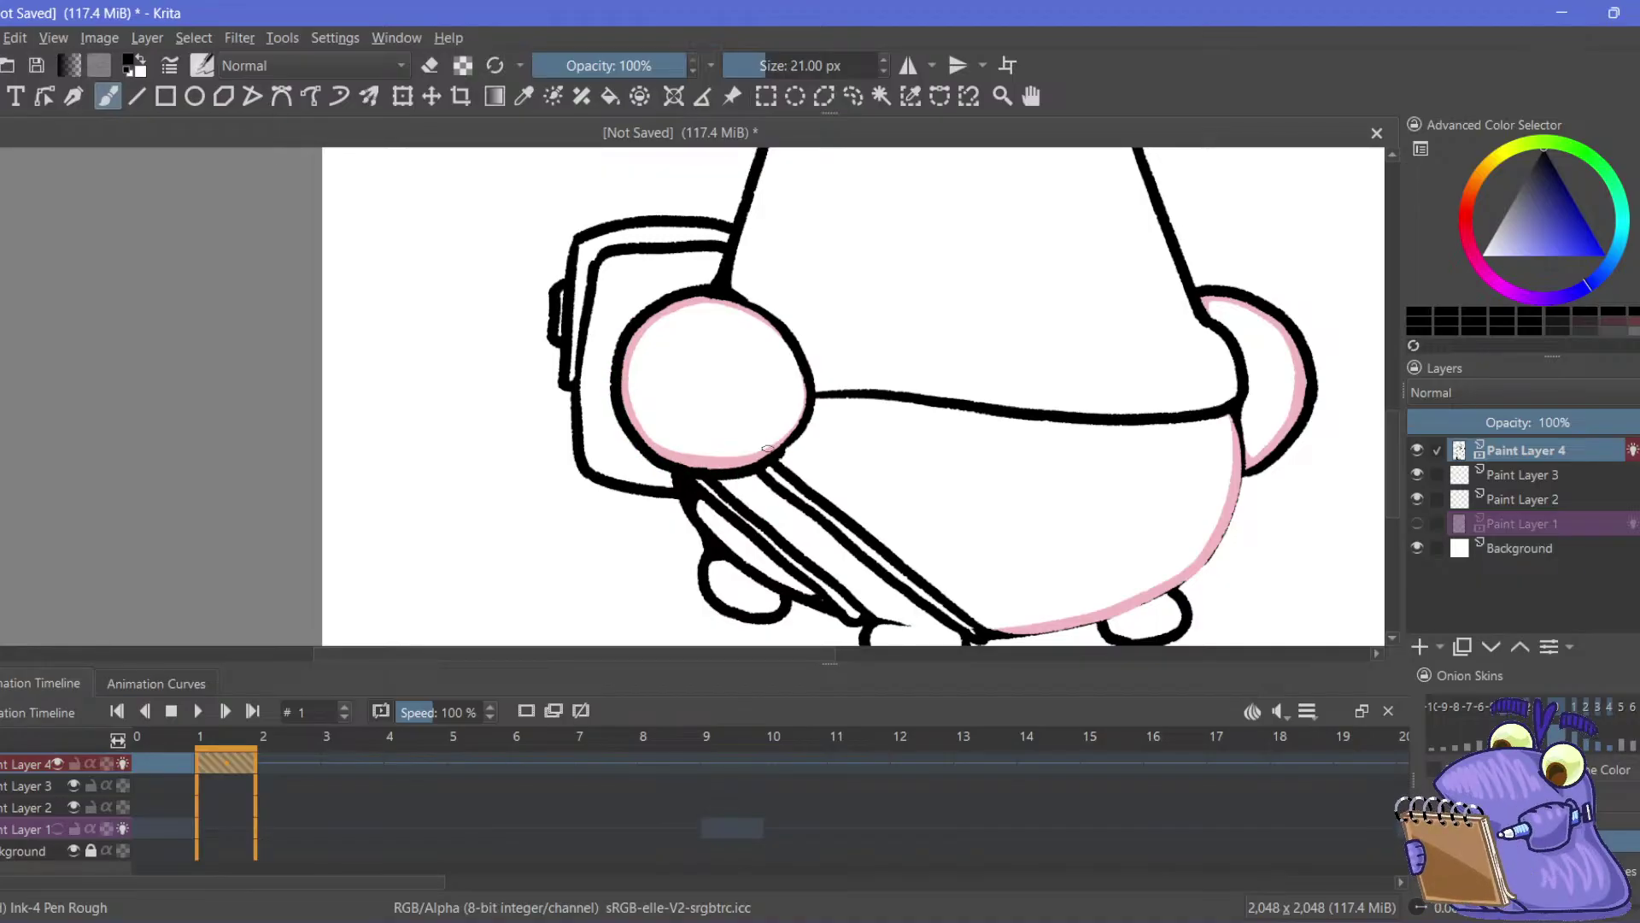
Undo the last stroke and redraw the circle's underside in black on frame 1, above the straps
key(ctrl+z)
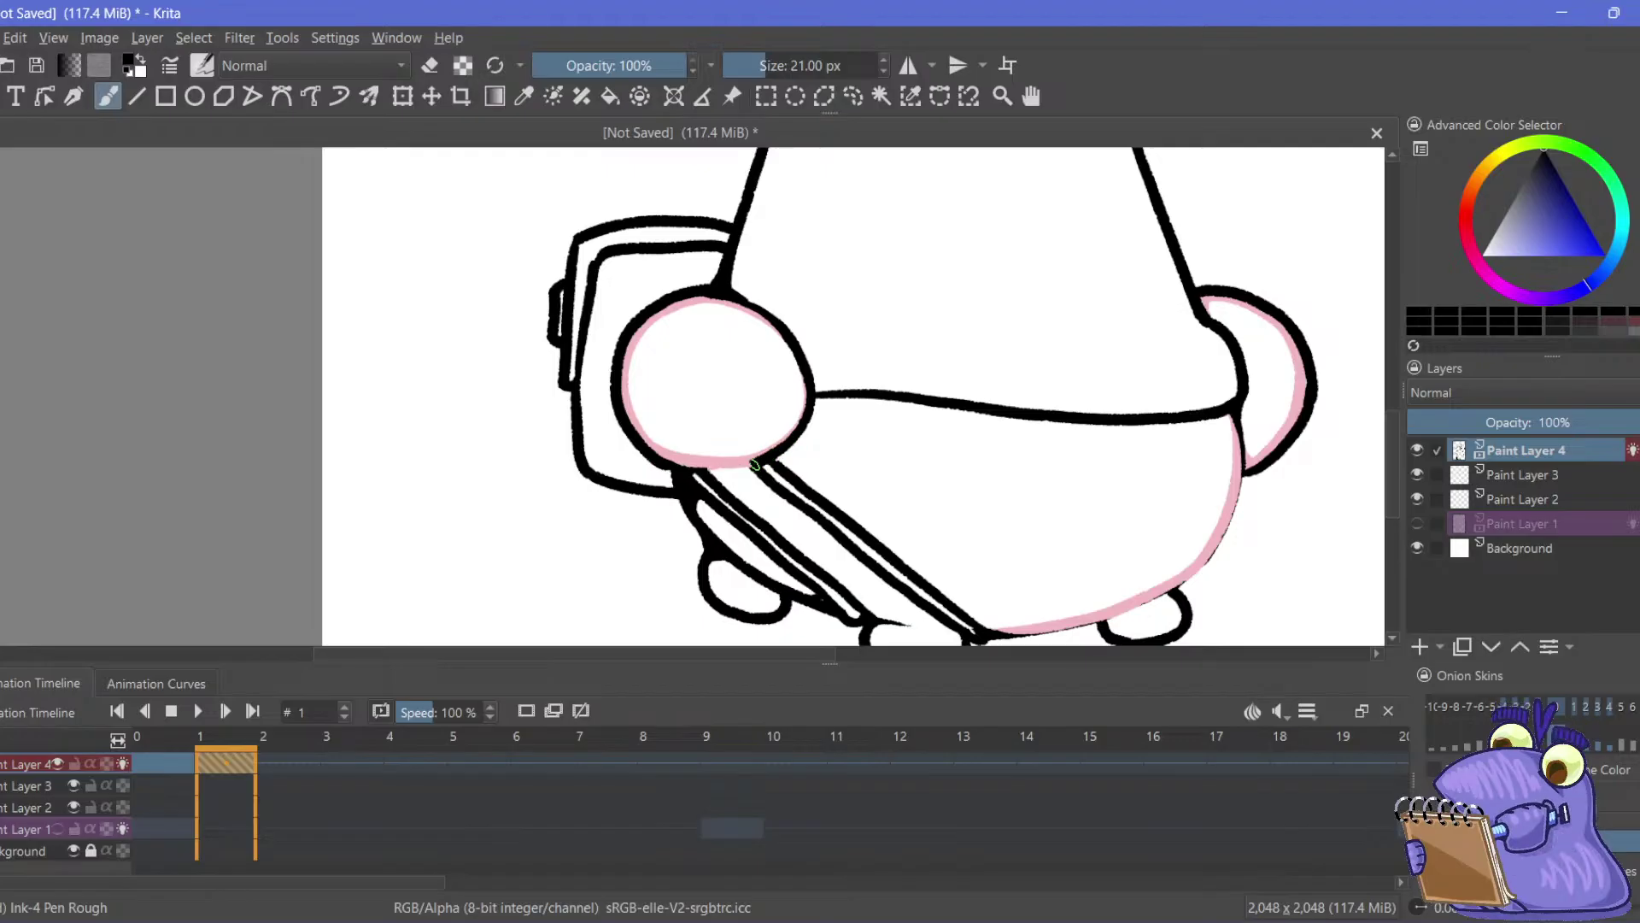
drag(755, 466, 707, 474)
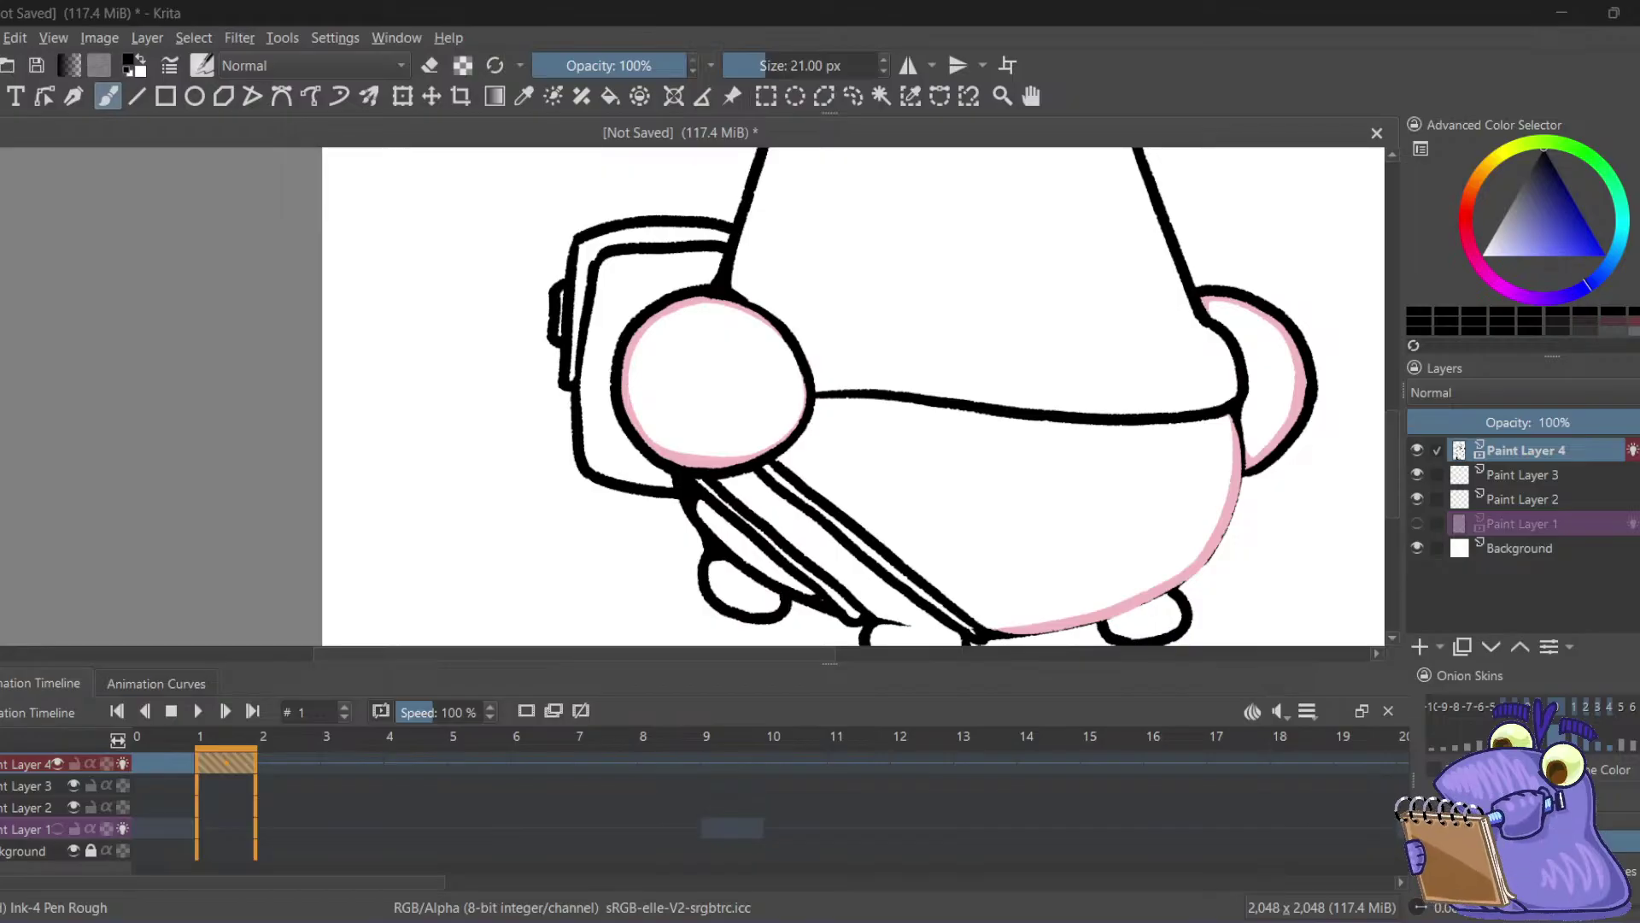
click(601, 35)
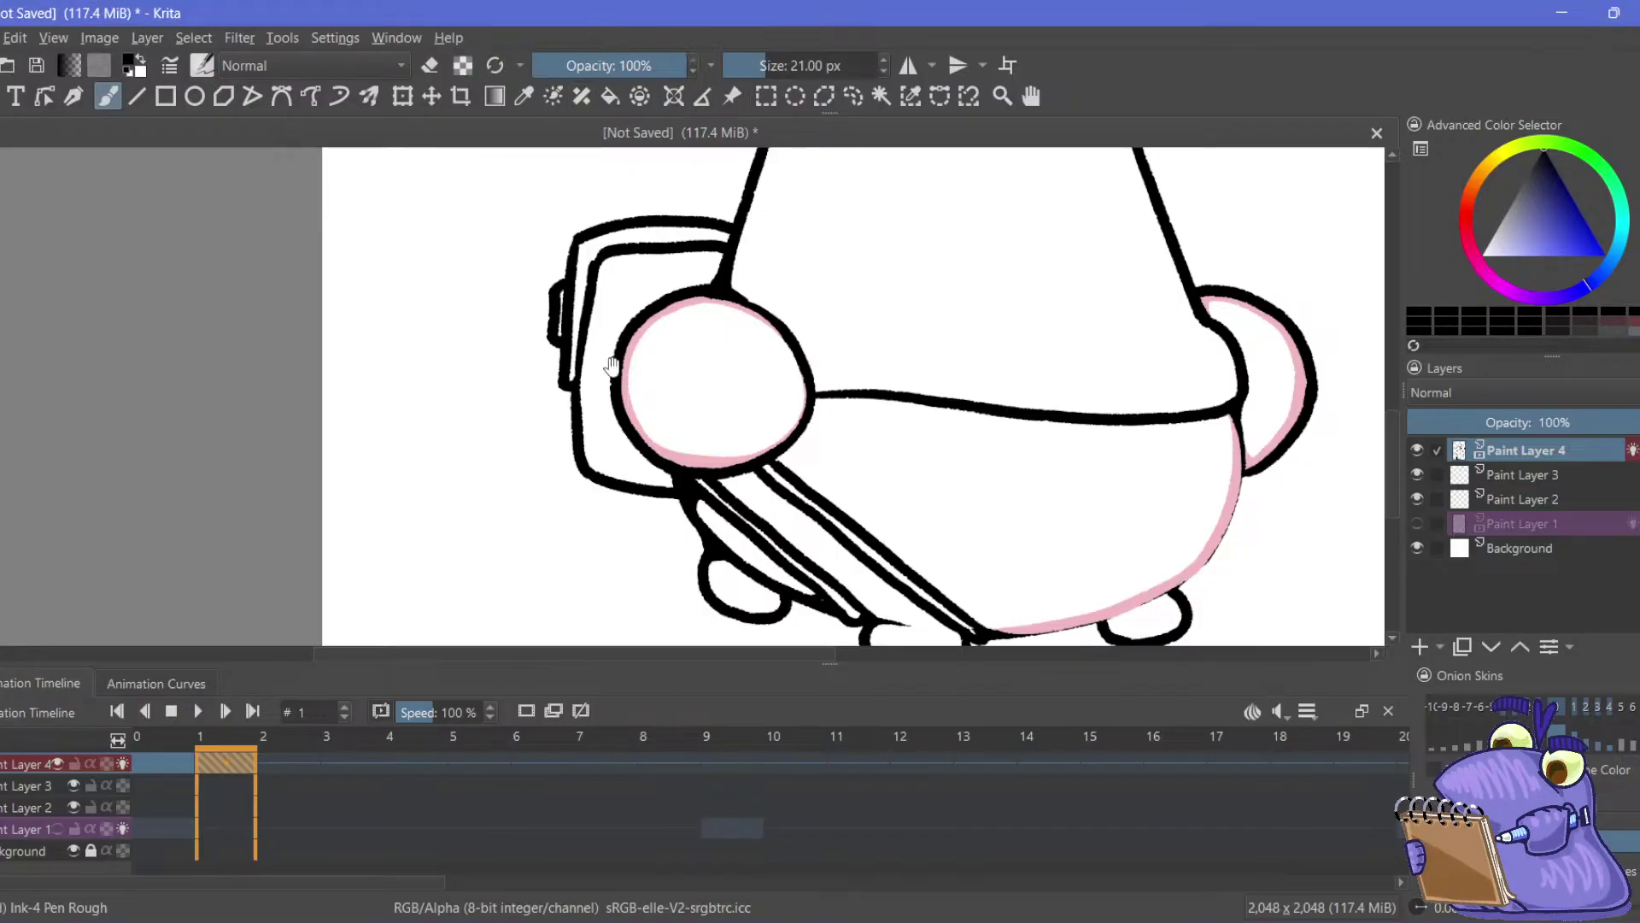
Redraw the belly's lower outline on frame 1 in black, slightly outside its onion-skin line from the strap to the arm, replacing the first attempts
drag(862, 398, 700, 341)
drag(990, 513, 938, 444)
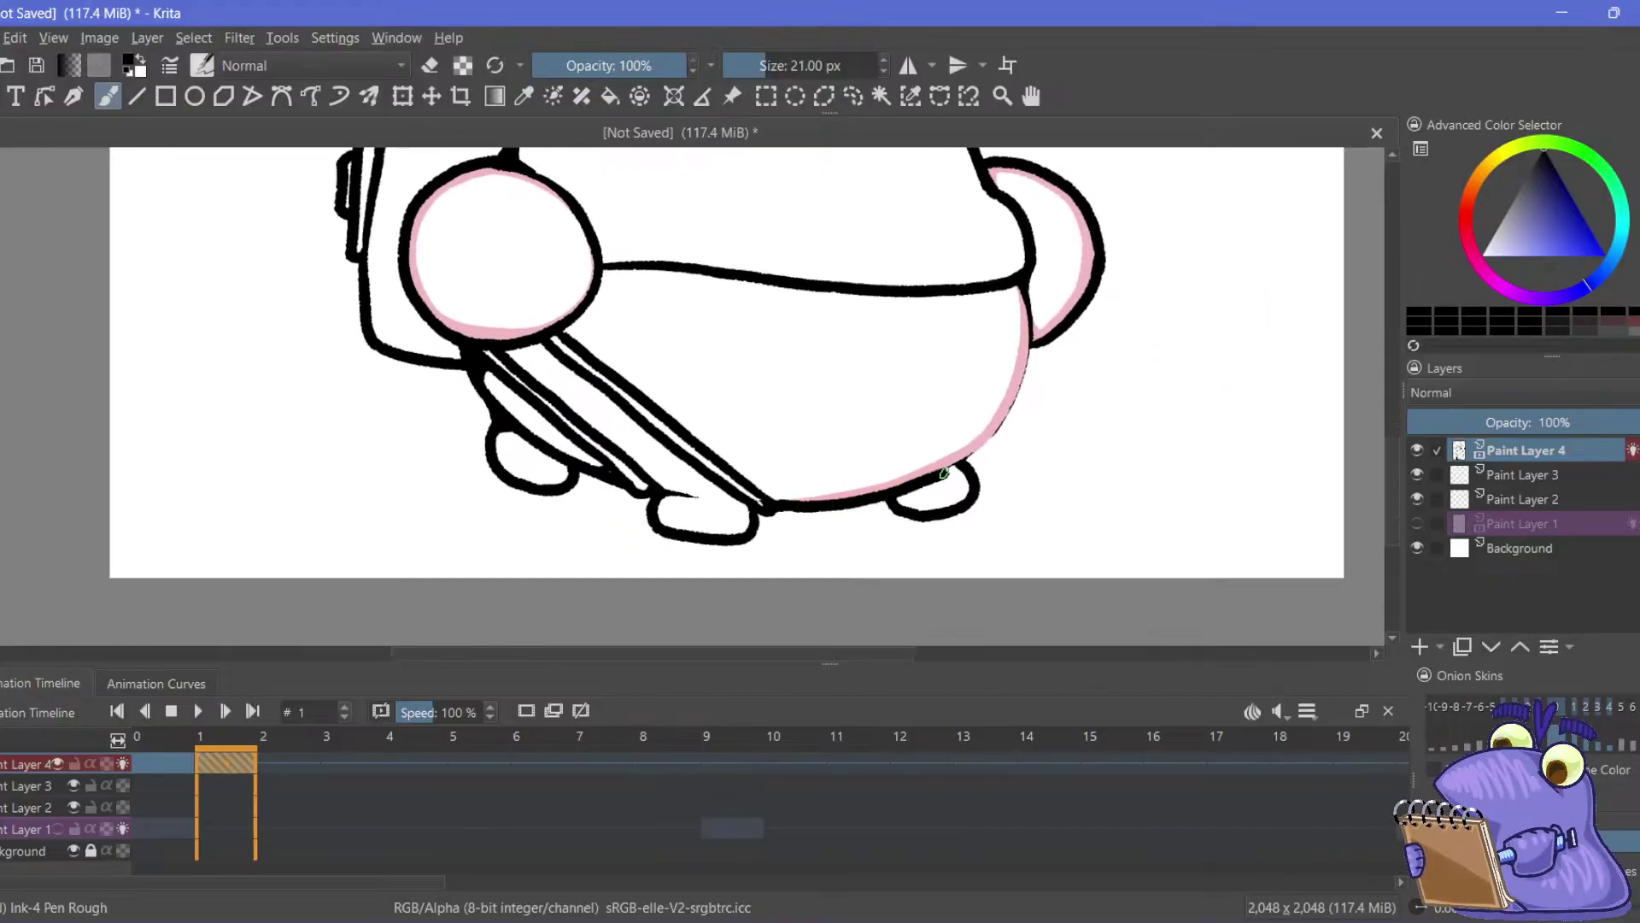
key(ctrl+z)
mouse_move(774, 505)
mouse_down()
mouse_move(886, 487)
mouse_move(984, 440)
mouse_move(782, 503)
mouse_up()
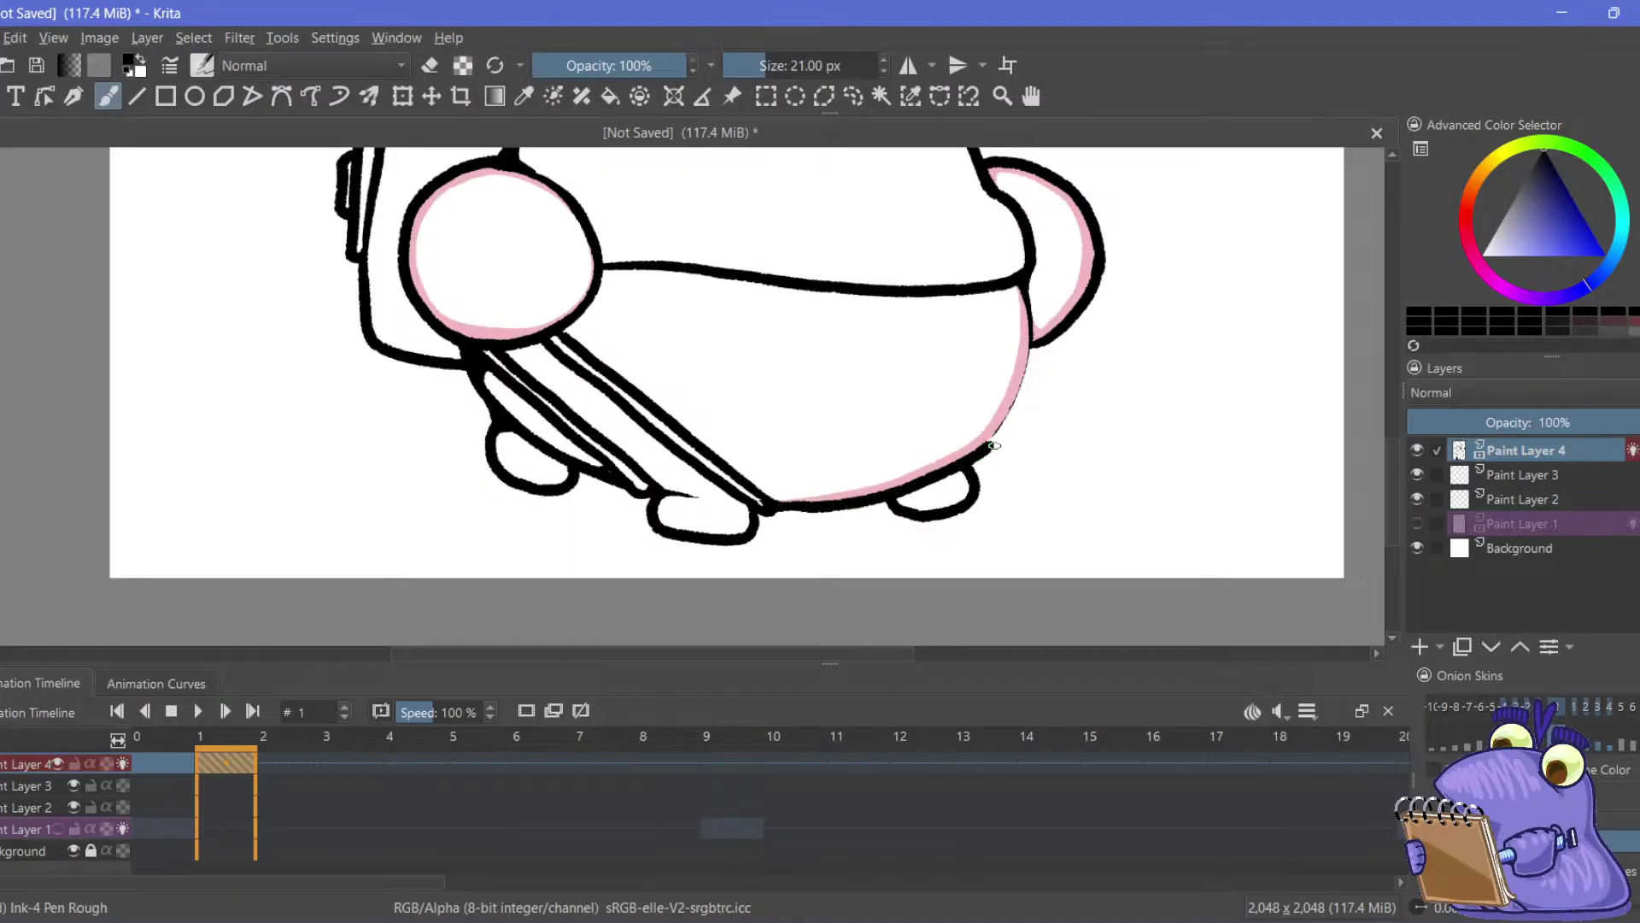
mouse_move(959, 413)
mouse_down()
mouse_move(695, 473)
mouse_move(802, 366)
mouse_up()
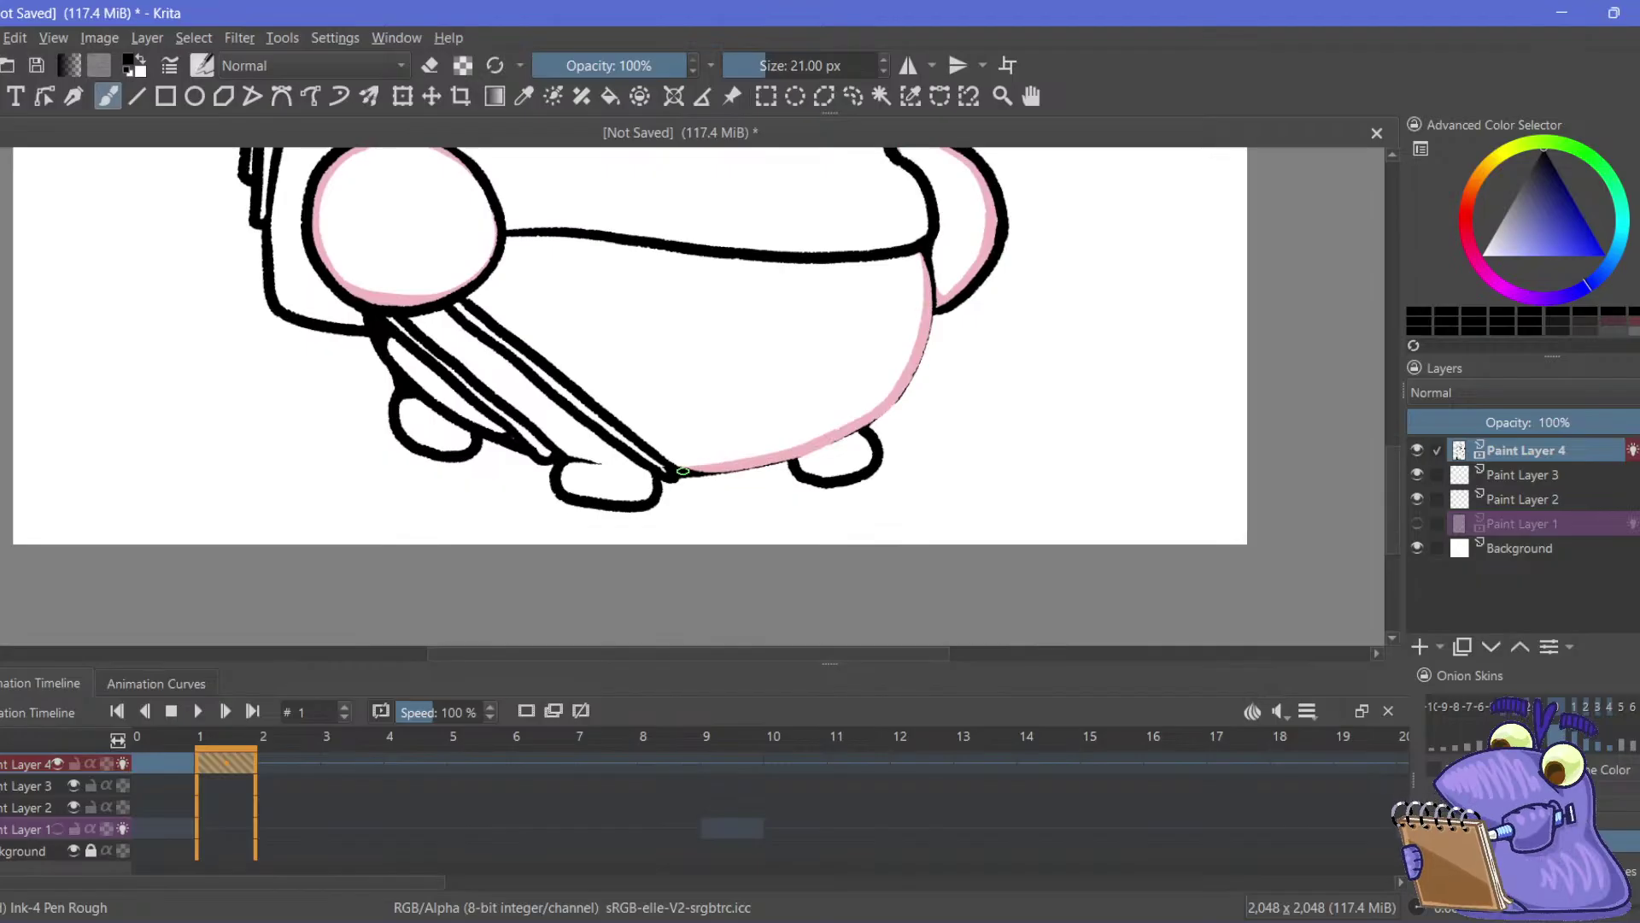
drag(686, 475, 908, 405)
mouse_move(788, 395)
mouse_down()
mouse_move(557, 535)
mouse_move(803, 375)
mouse_up()
mouse_move(670, 476)
mouse_down()
mouse_move(771, 466)
mouse_move(906, 380)
mouse_up()
mouse_move(885, 391)
mouse_down()
mouse_move(761, 450)
mouse_move(791, 329)
mouse_up()
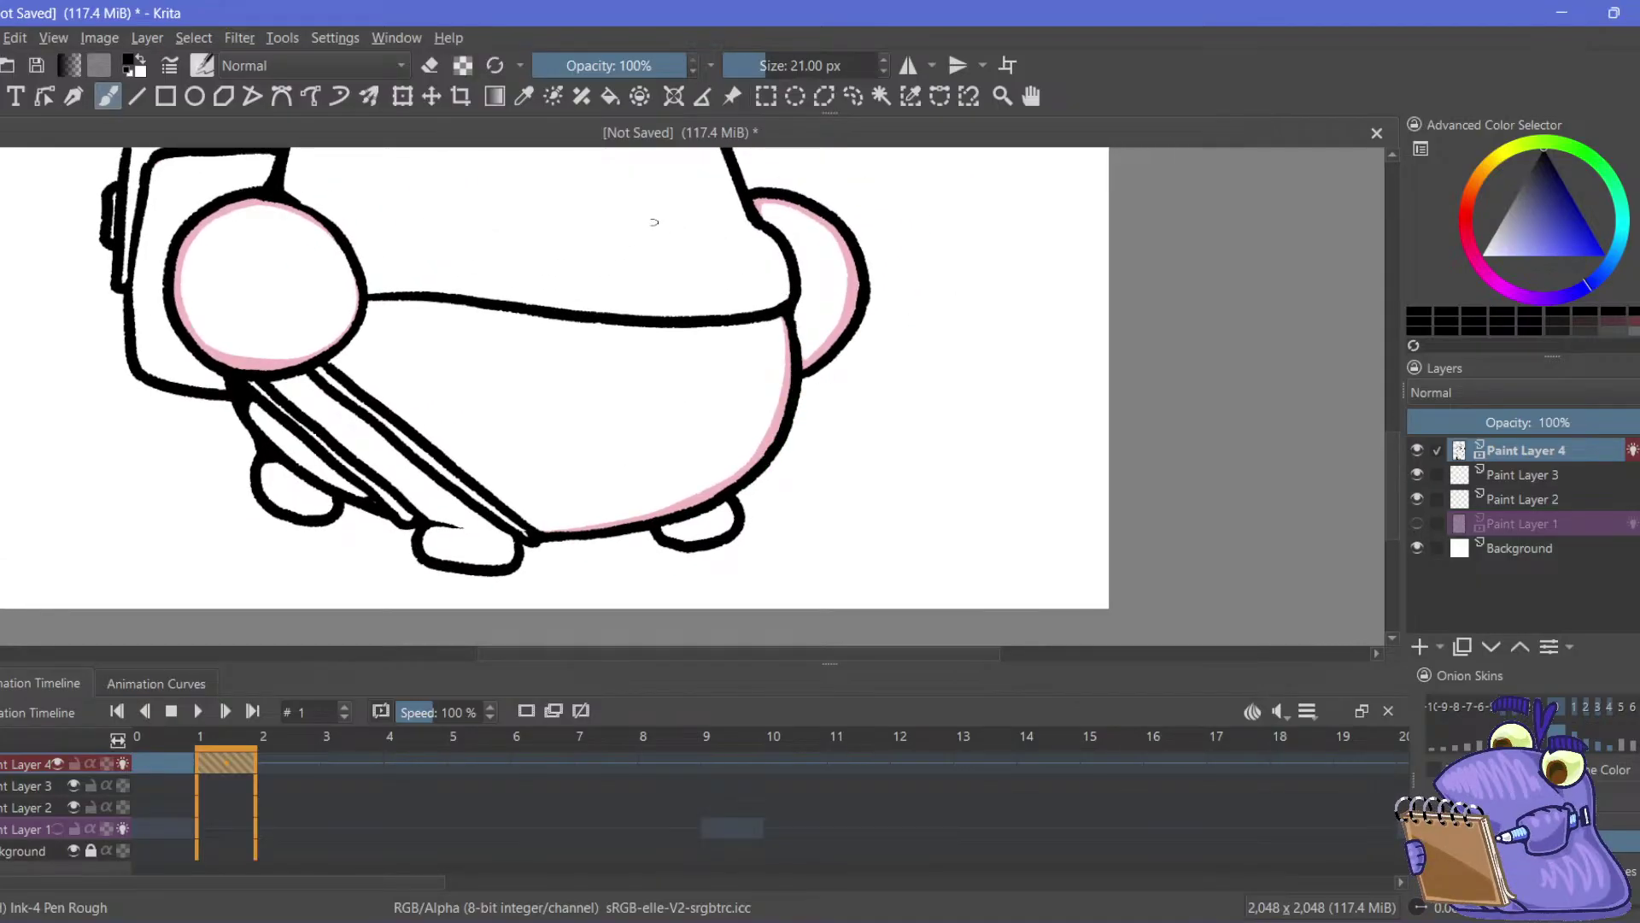
Compare frame 1 with frame 0, then play the animation briefly and stop it
drag(268, 286, 477, 524)
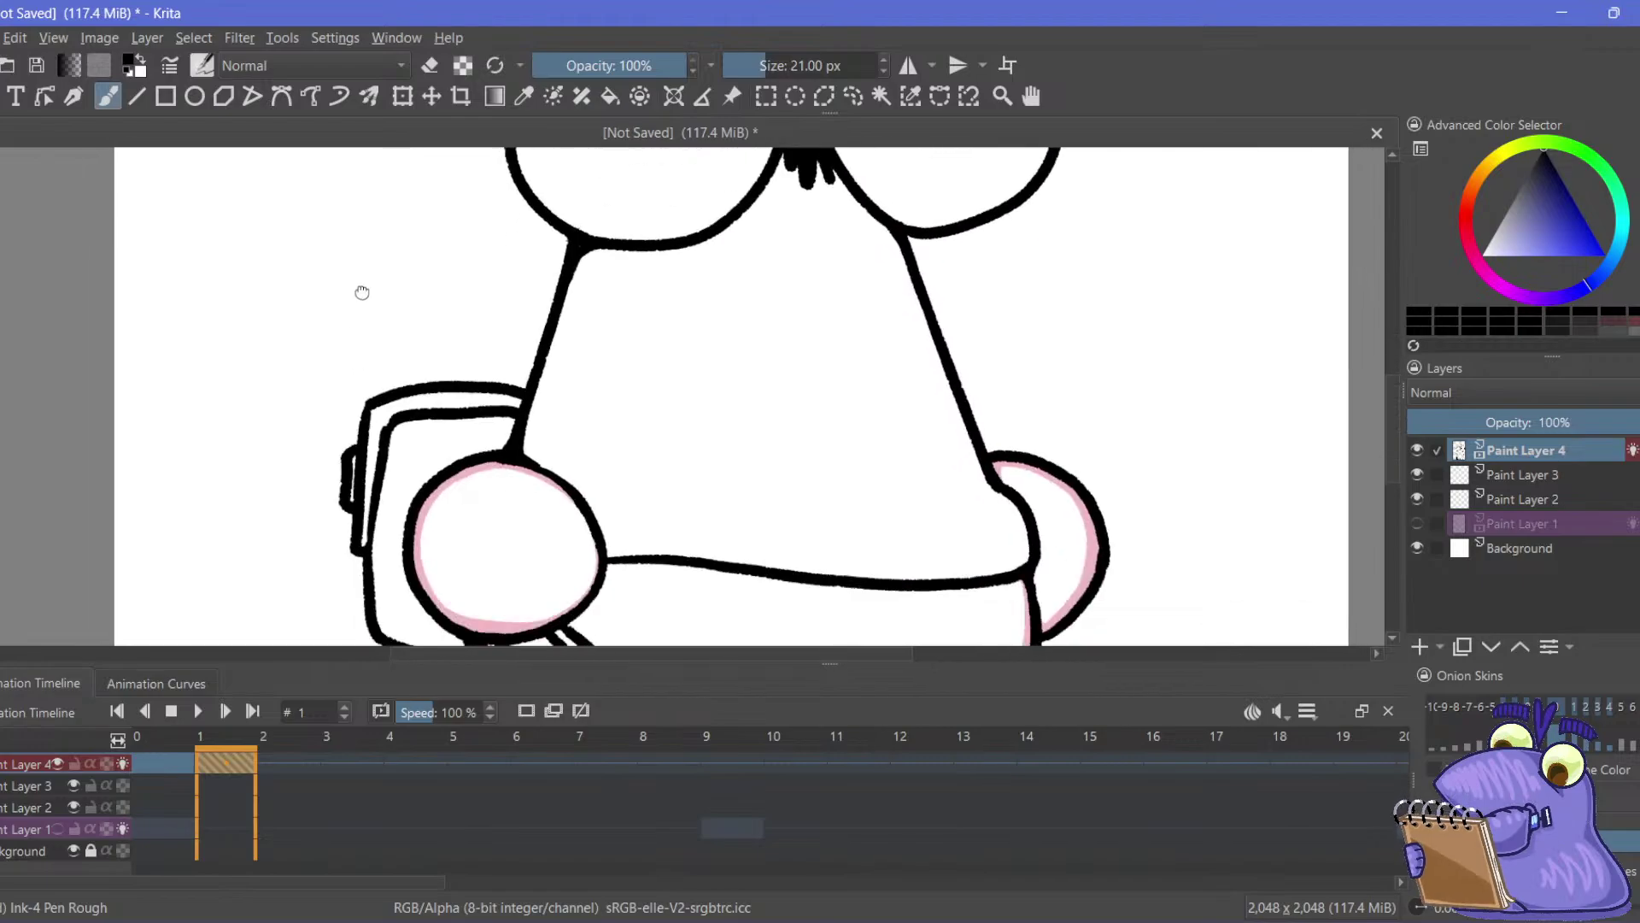
drag(359, 419, 338, 294)
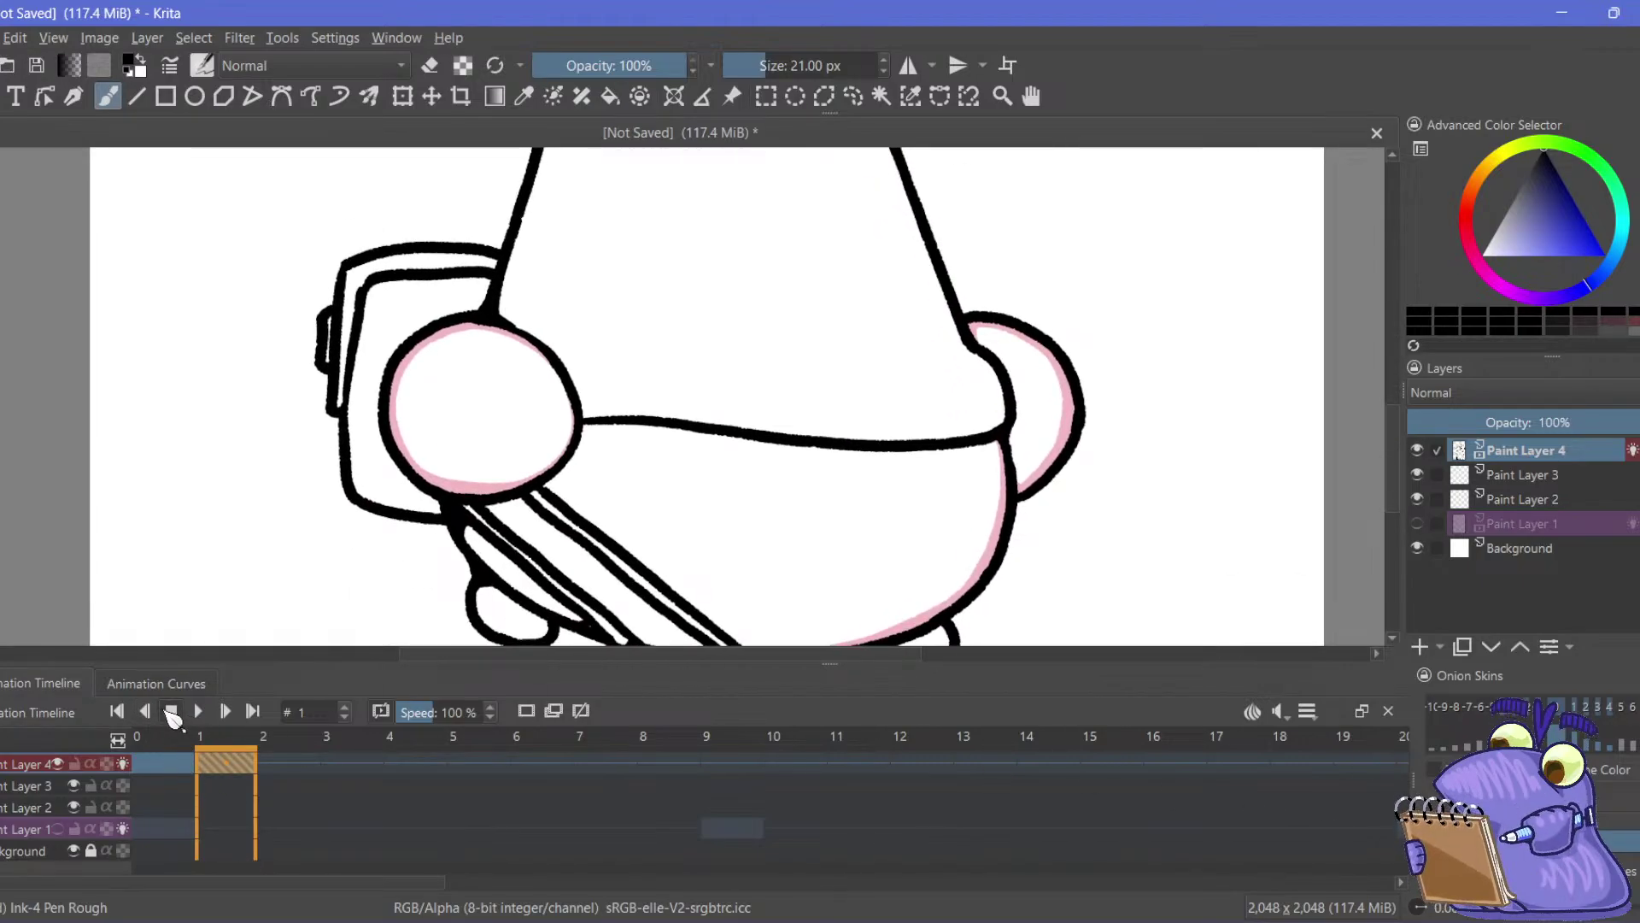
click(171, 713)
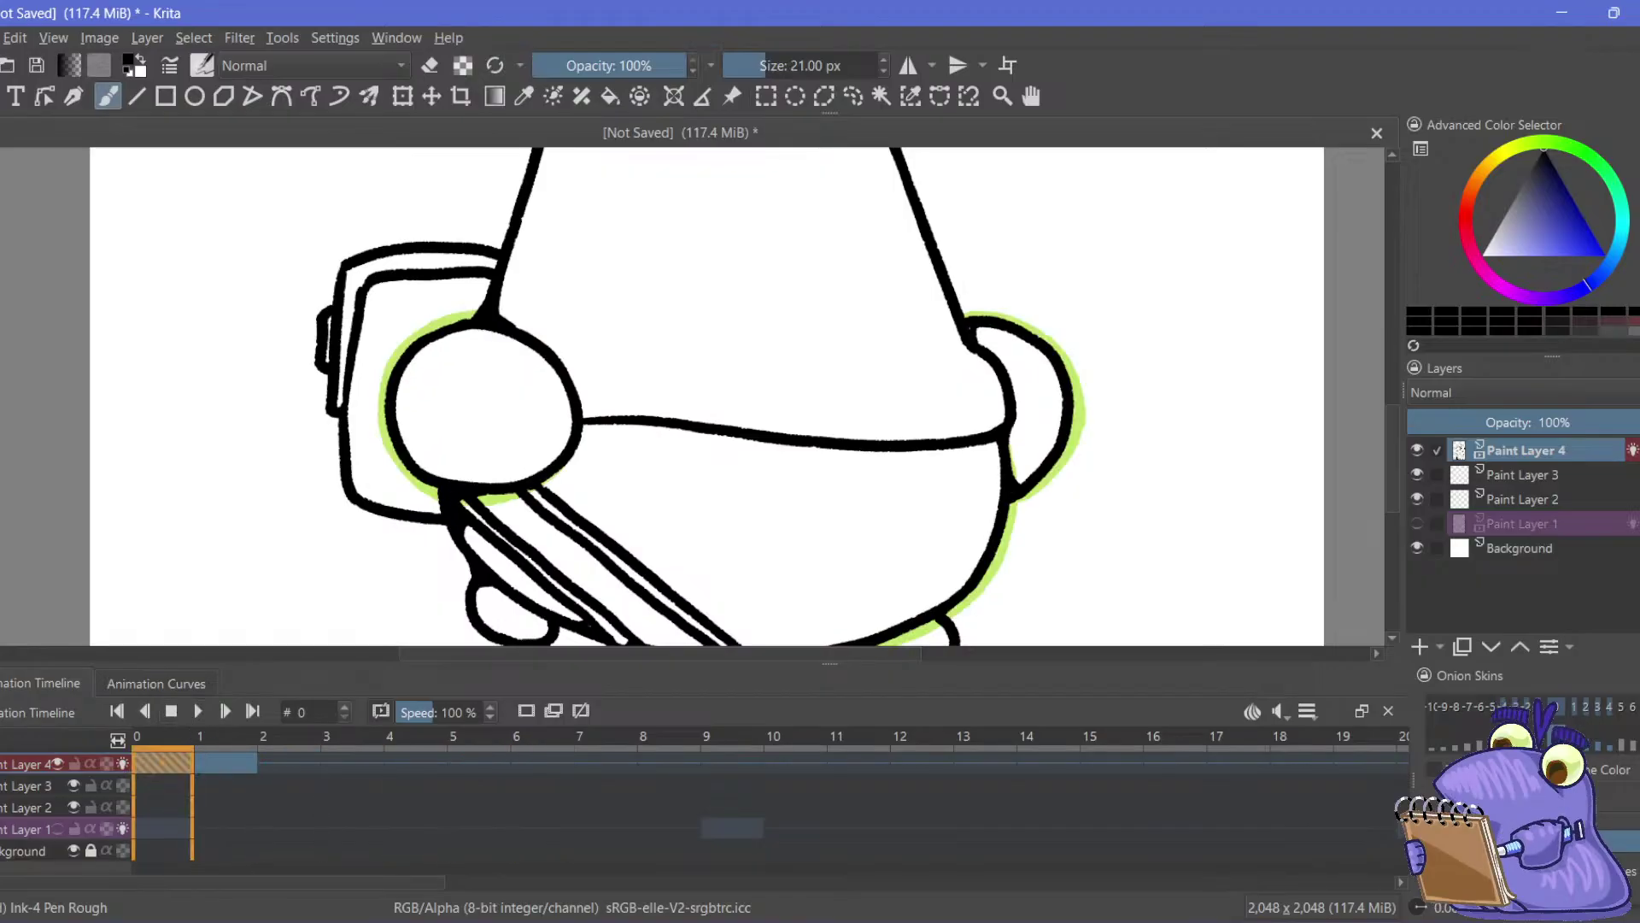
mouse_move(324, 264)
mouse_down()
mouse_move(341, 366)
mouse_move(341, 250)
mouse_up()
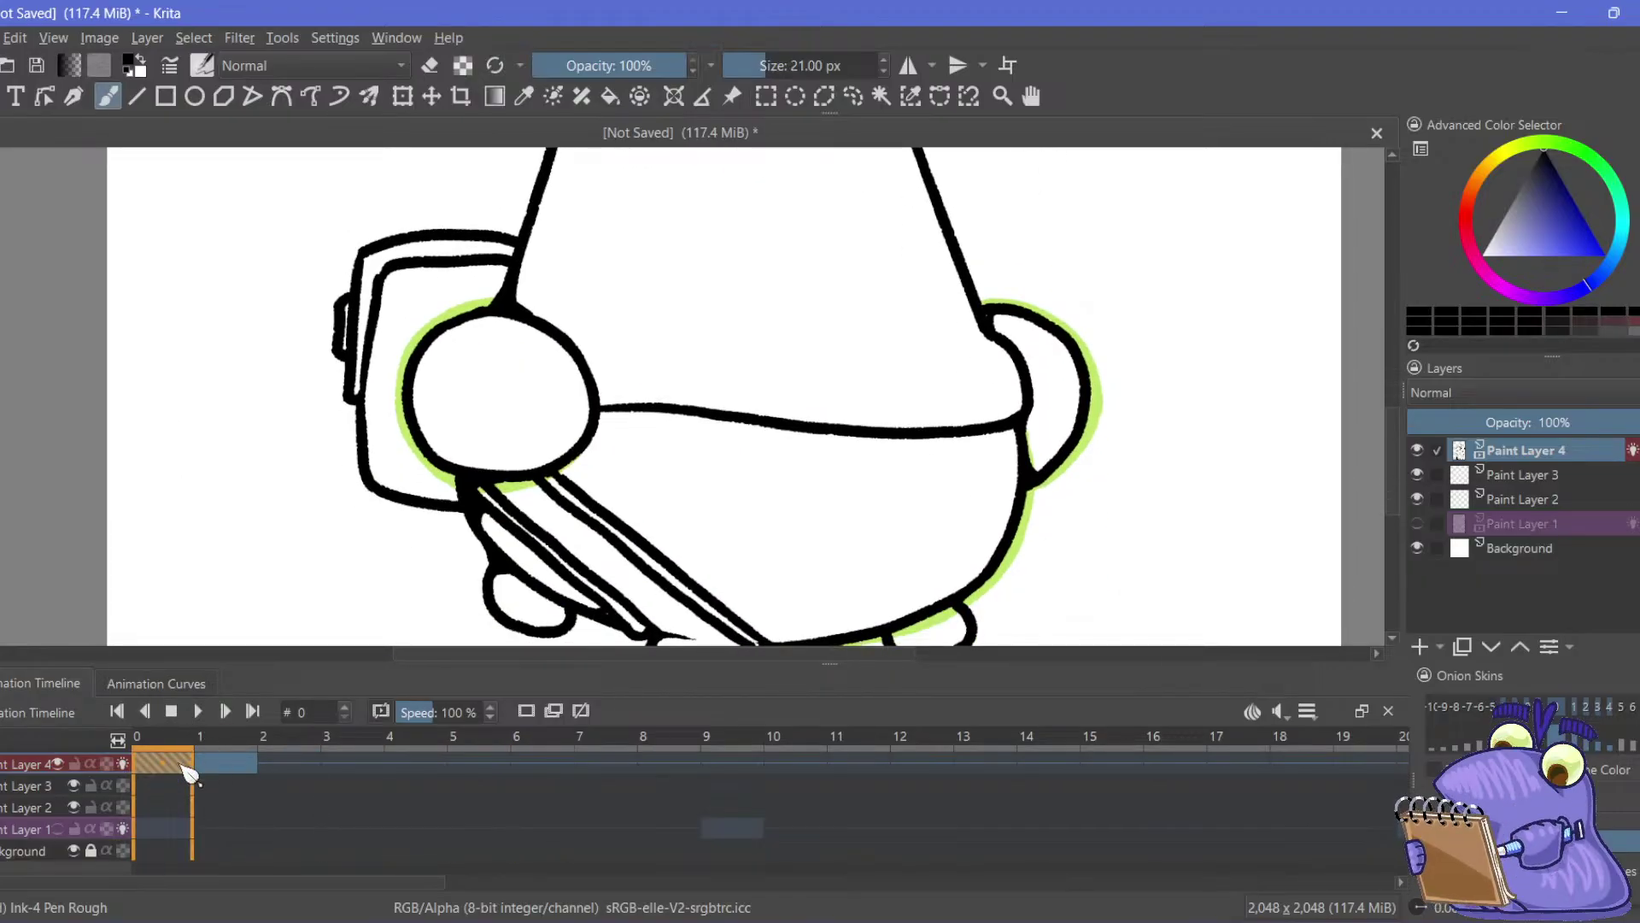
click(197, 712)
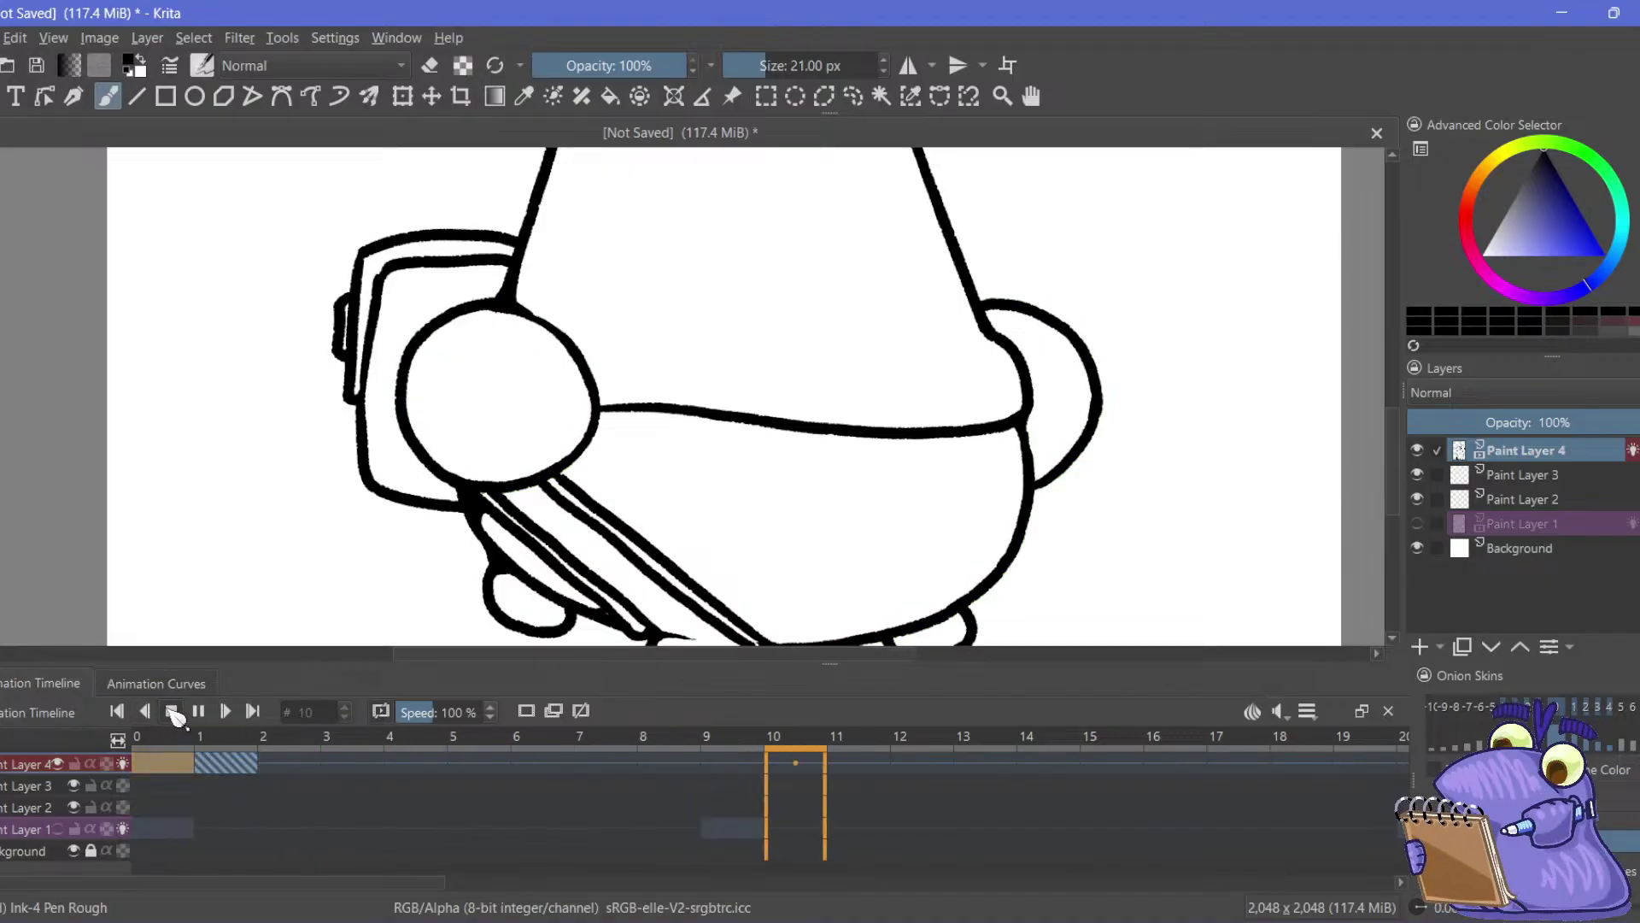
click(171, 712)
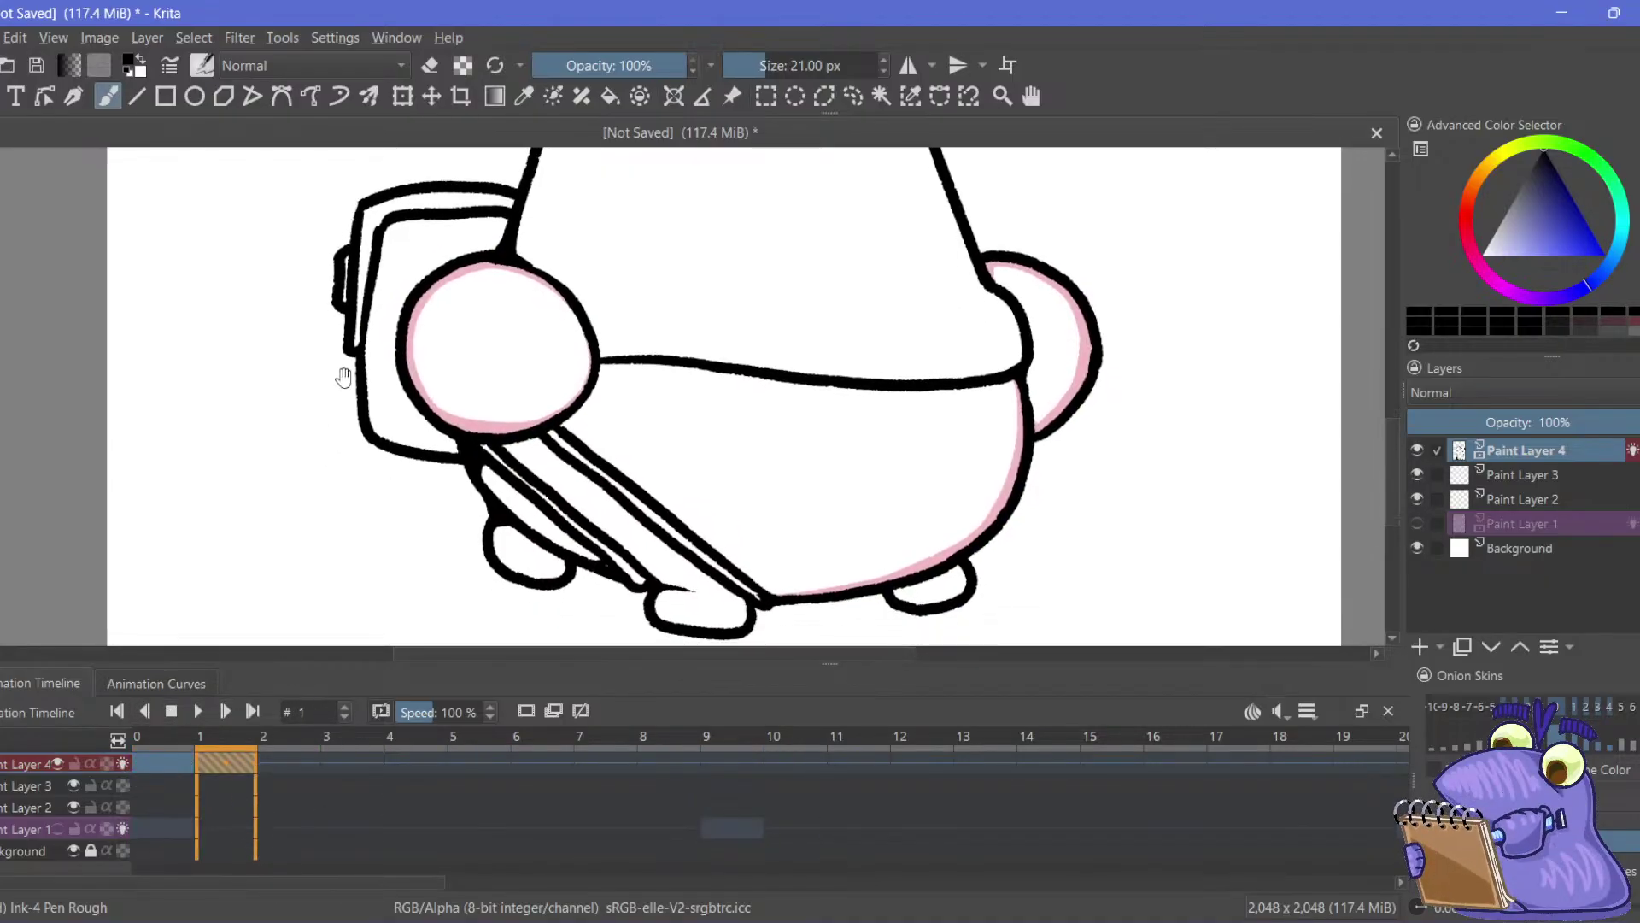
Duplicate the frame 1 drawing of Paint Layer 4 onto frame 2
click(291, 763)
mouse_move(345, 460)
mouse_down()
mouse_move(362, 423)
mouse_move(339, 447)
mouse_up()
click(551, 712)
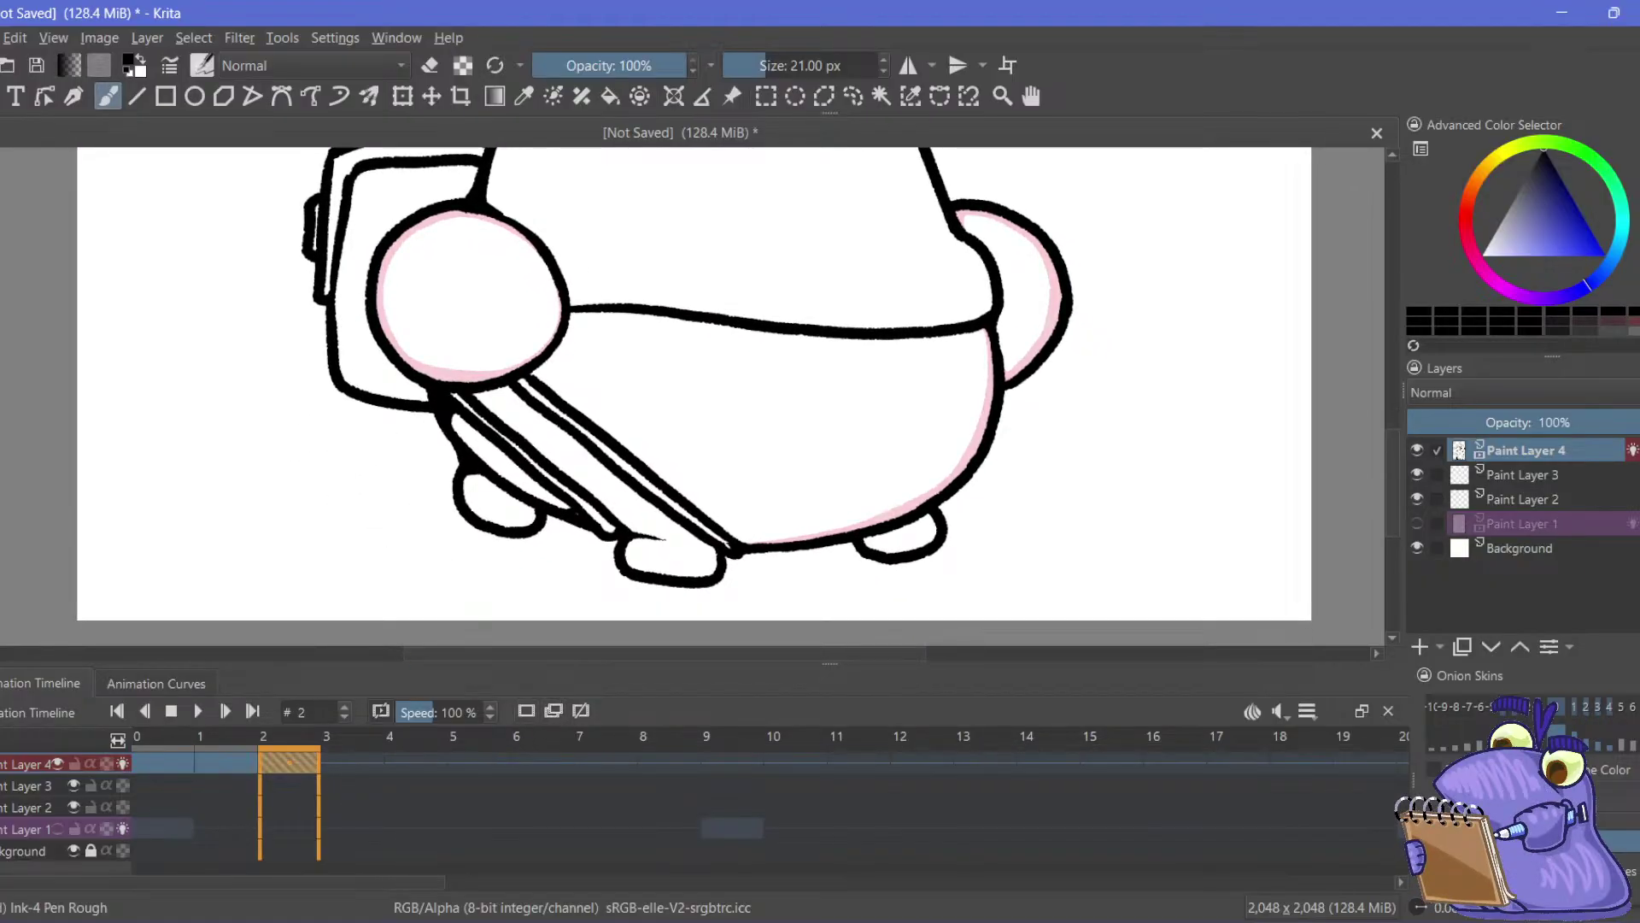
Switch the brush to eraser mode and erase the belly's lower outline on frame 2 from the strap to the arm
drag(495, 404, 492, 403)
click(430, 68)
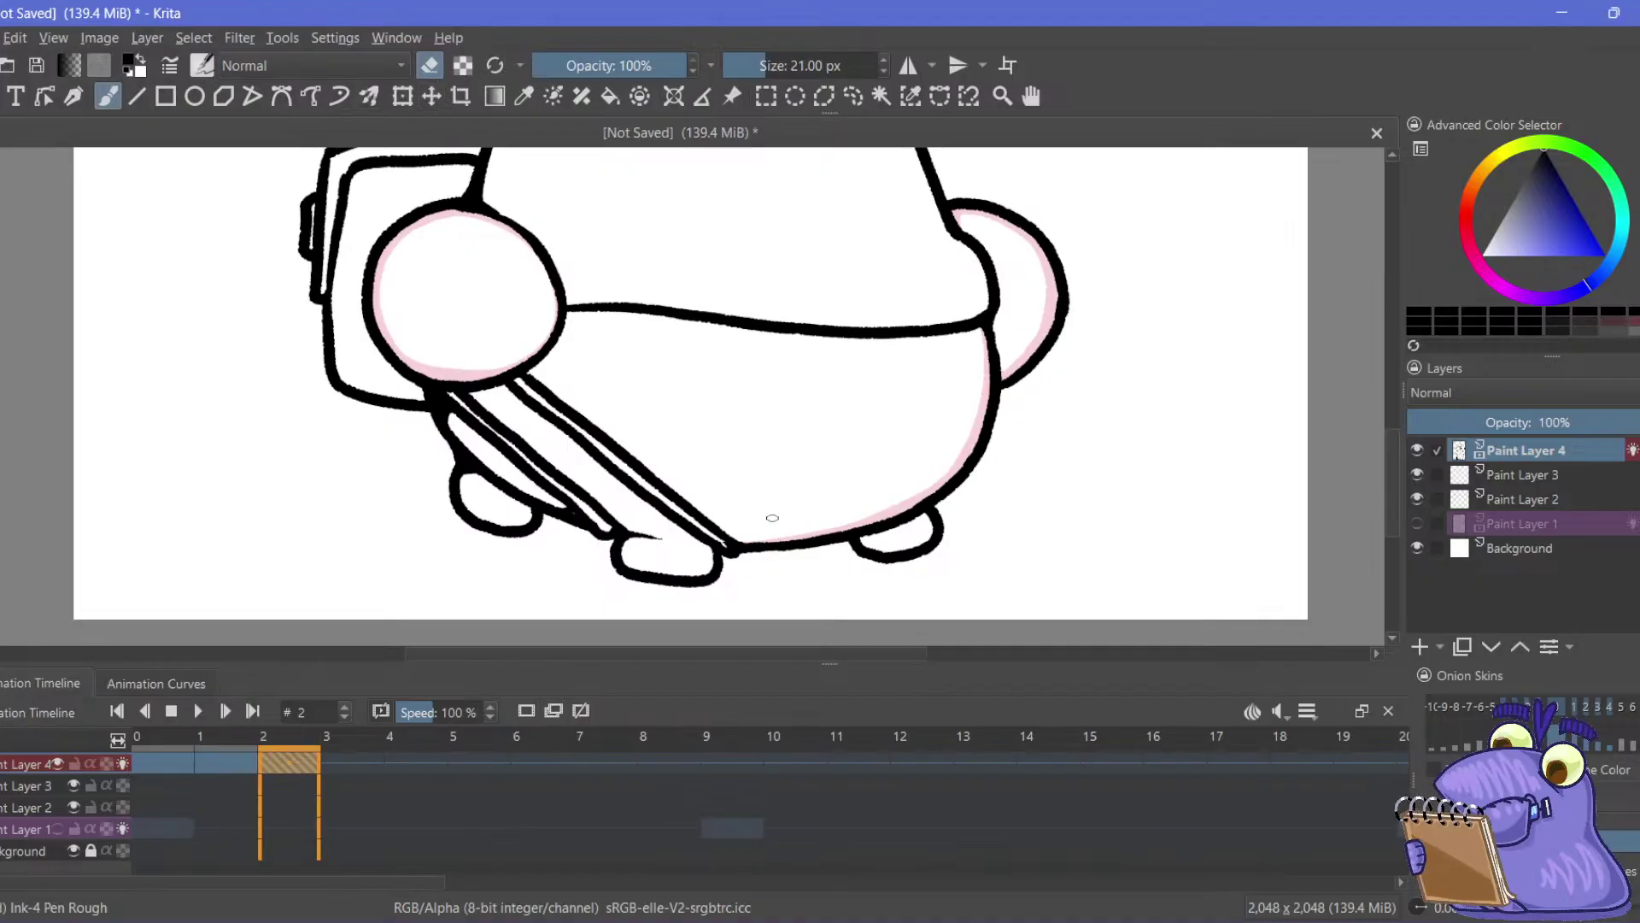
mouse_move(746, 537)
mouse_down()
mouse_move(905, 506)
mouse_move(965, 453)
mouse_up()
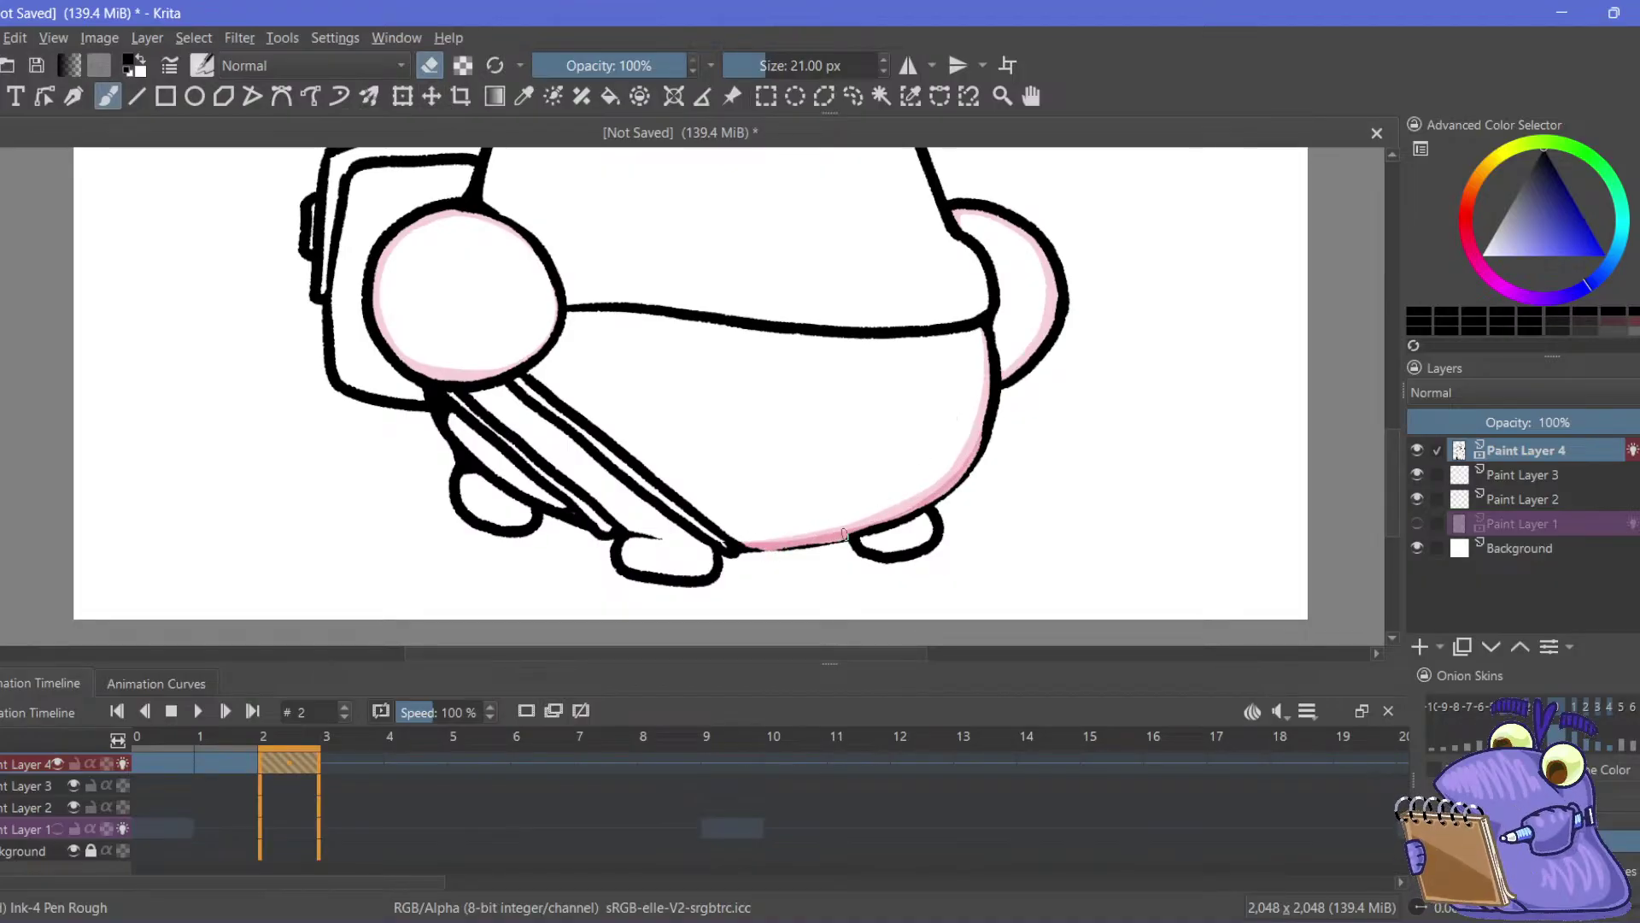
mouse_move(918, 510)
mouse_down()
mouse_move(984, 426)
mouse_move(980, 348)
mouse_move(961, 356)
mouse_move(991, 387)
mouse_move(979, 339)
mouse_move(988, 411)
mouse_move(964, 470)
mouse_move(889, 533)
mouse_move(910, 492)
mouse_move(950, 479)
mouse_move(930, 505)
mouse_move(823, 545)
mouse_up()
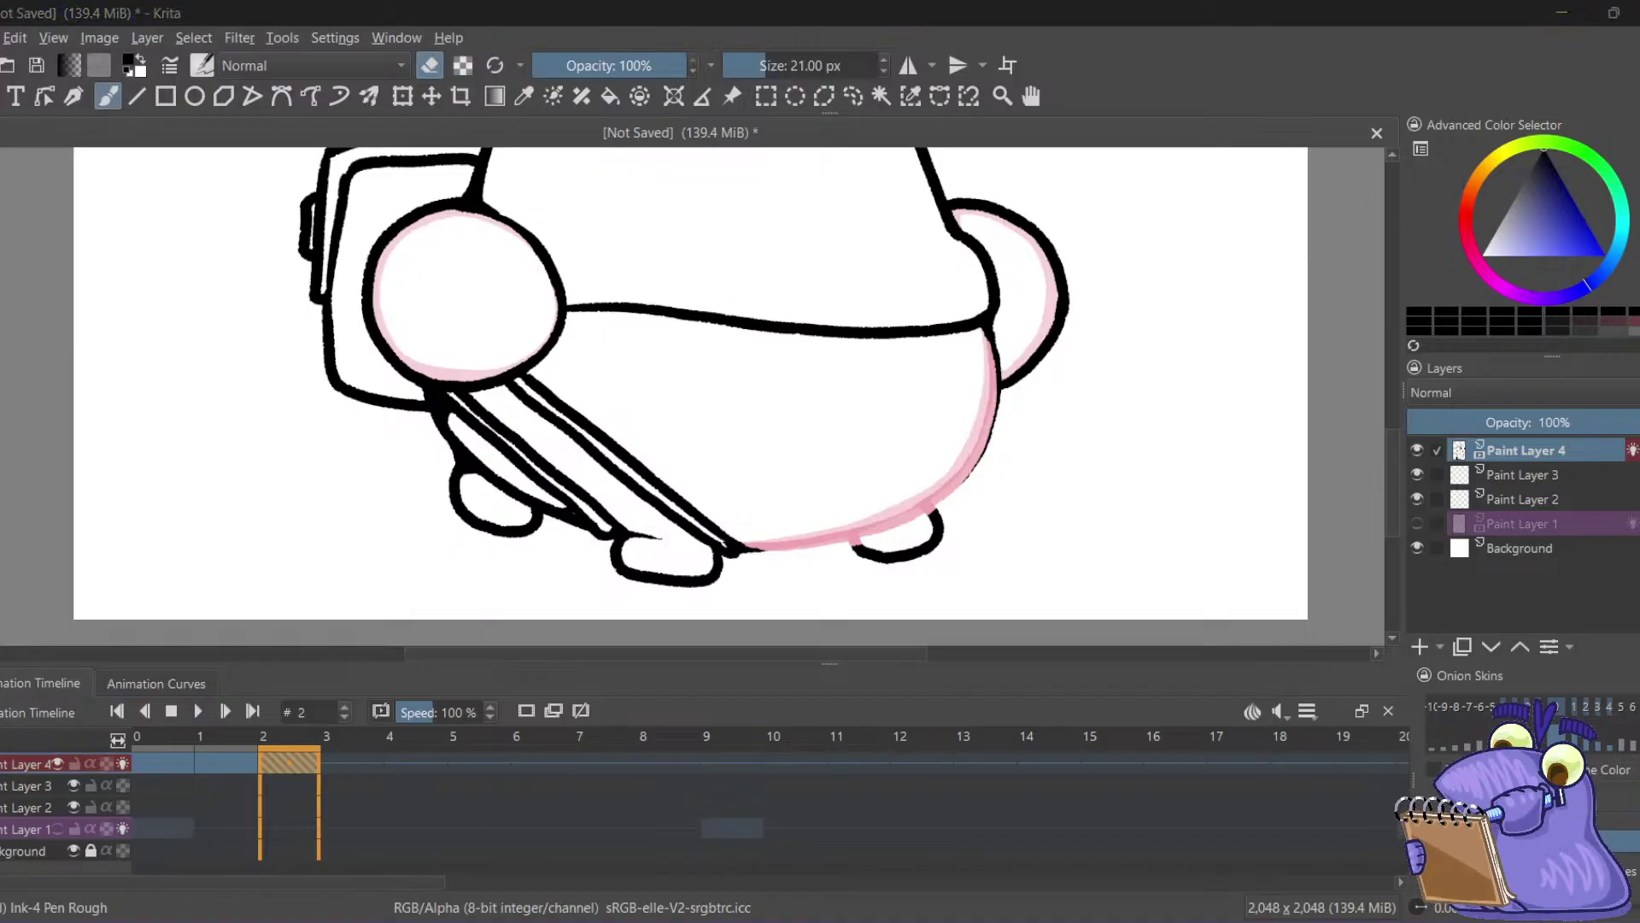
click(703, 42)
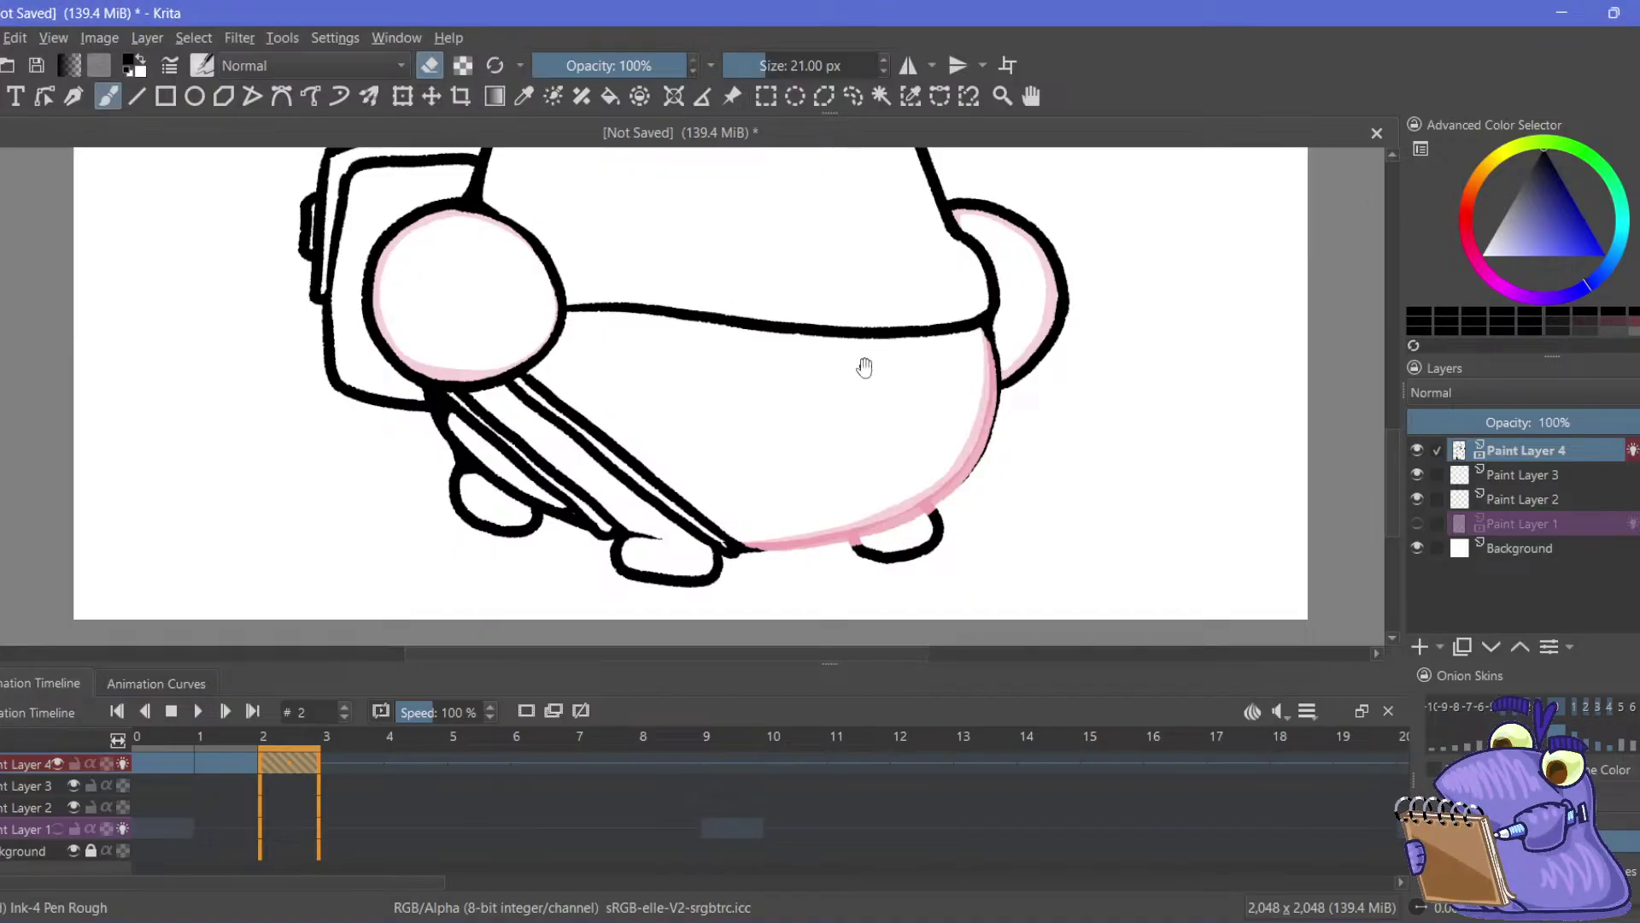
Erase the curved arm's outer line on frame 2, from its top join down to the belly
mouse_move(865, 366)
mouse_down()
mouse_move(567, 362)
mouse_move(589, 380)
mouse_up()
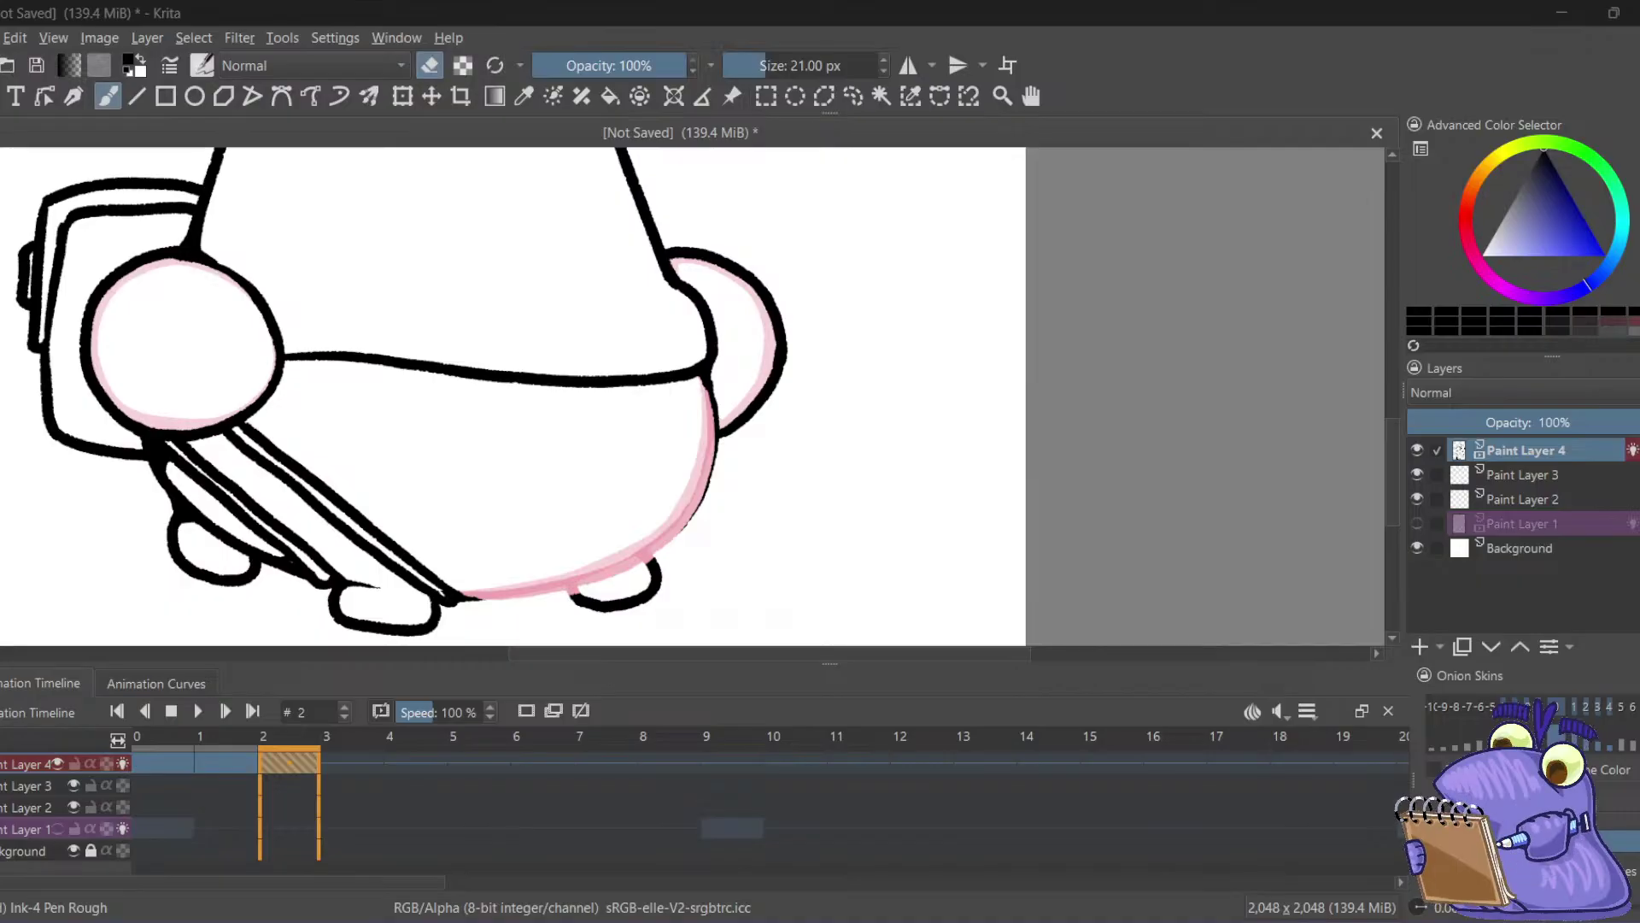
click(508, 45)
drag(442, 429, 464, 363)
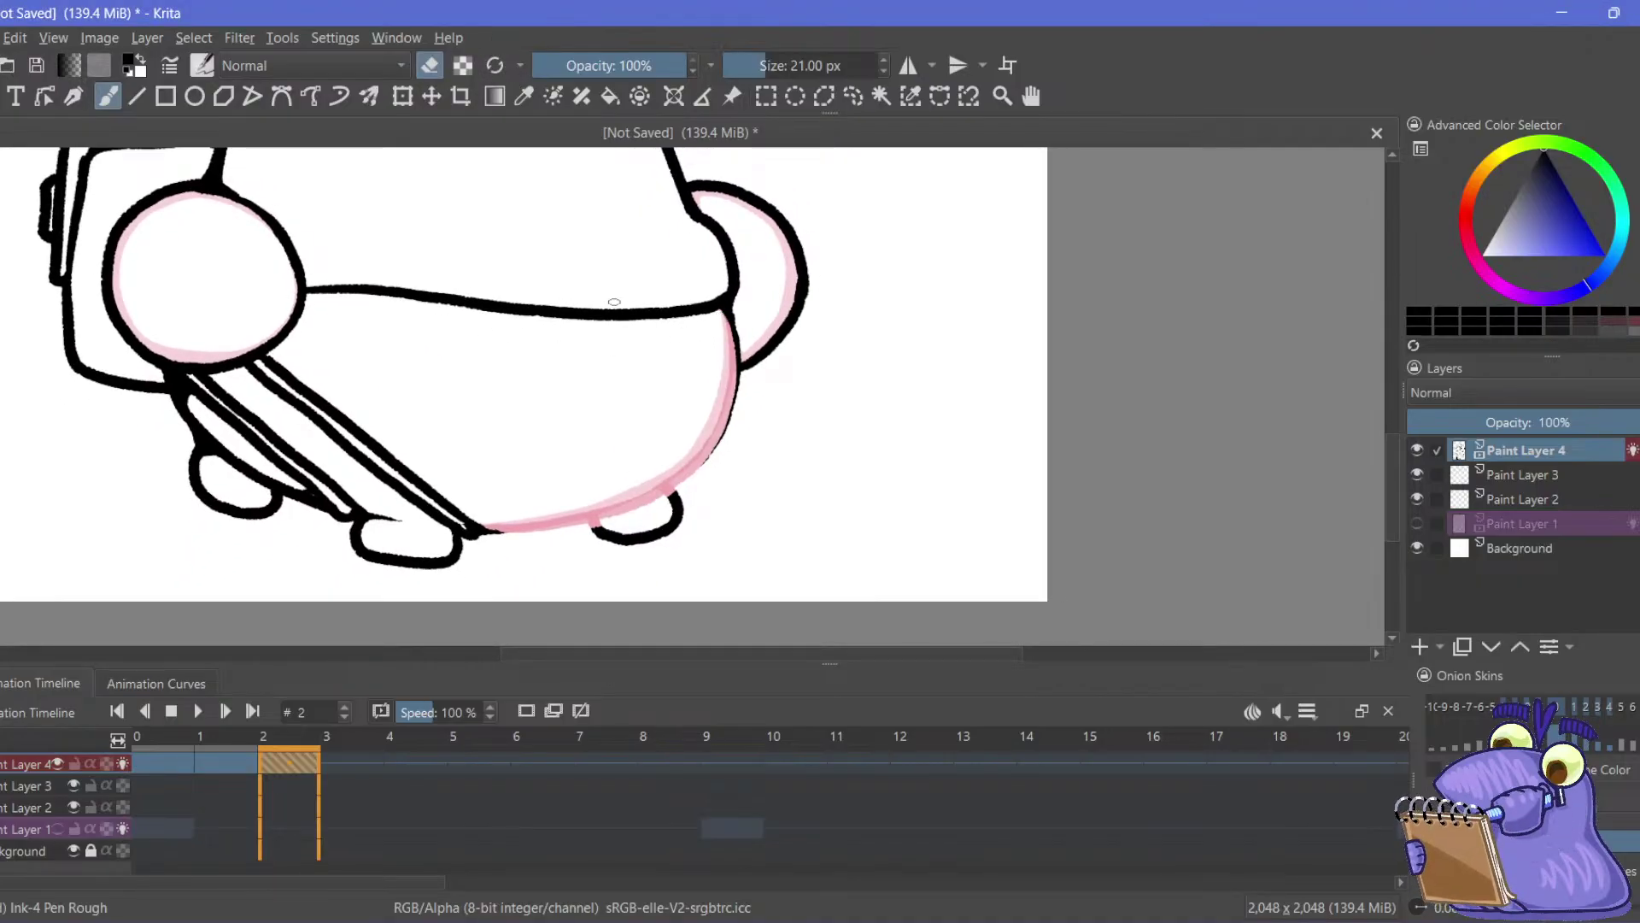
mouse_move(476, 268)
mouse_down()
mouse_move(607, 304)
mouse_move(679, 399)
mouse_up()
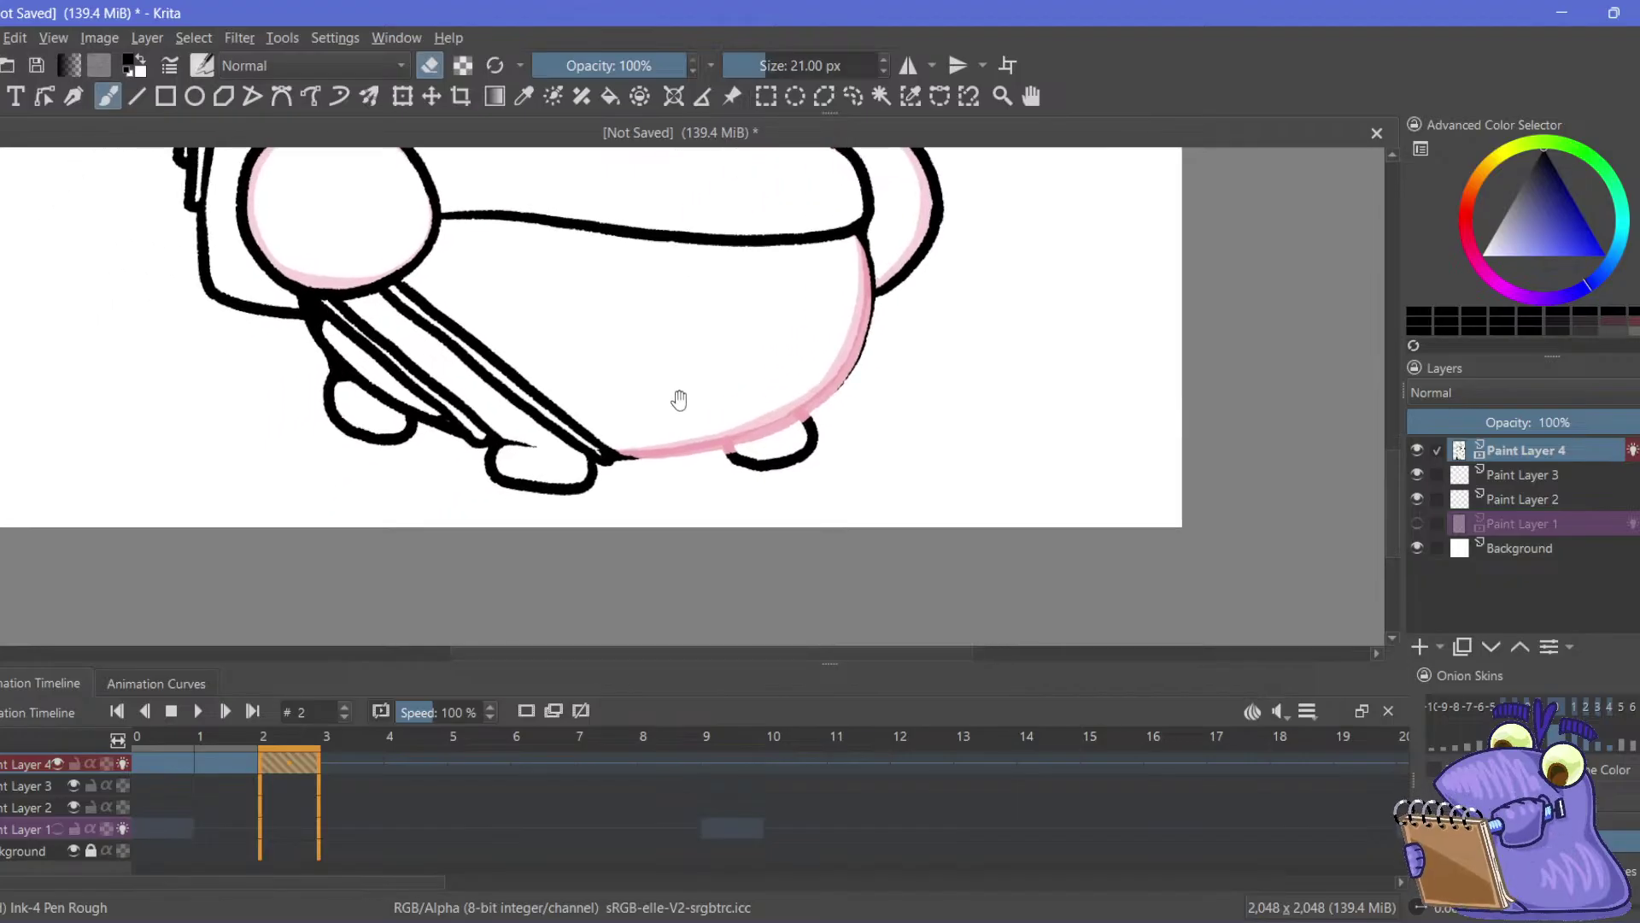
drag(658, 282, 492, 431)
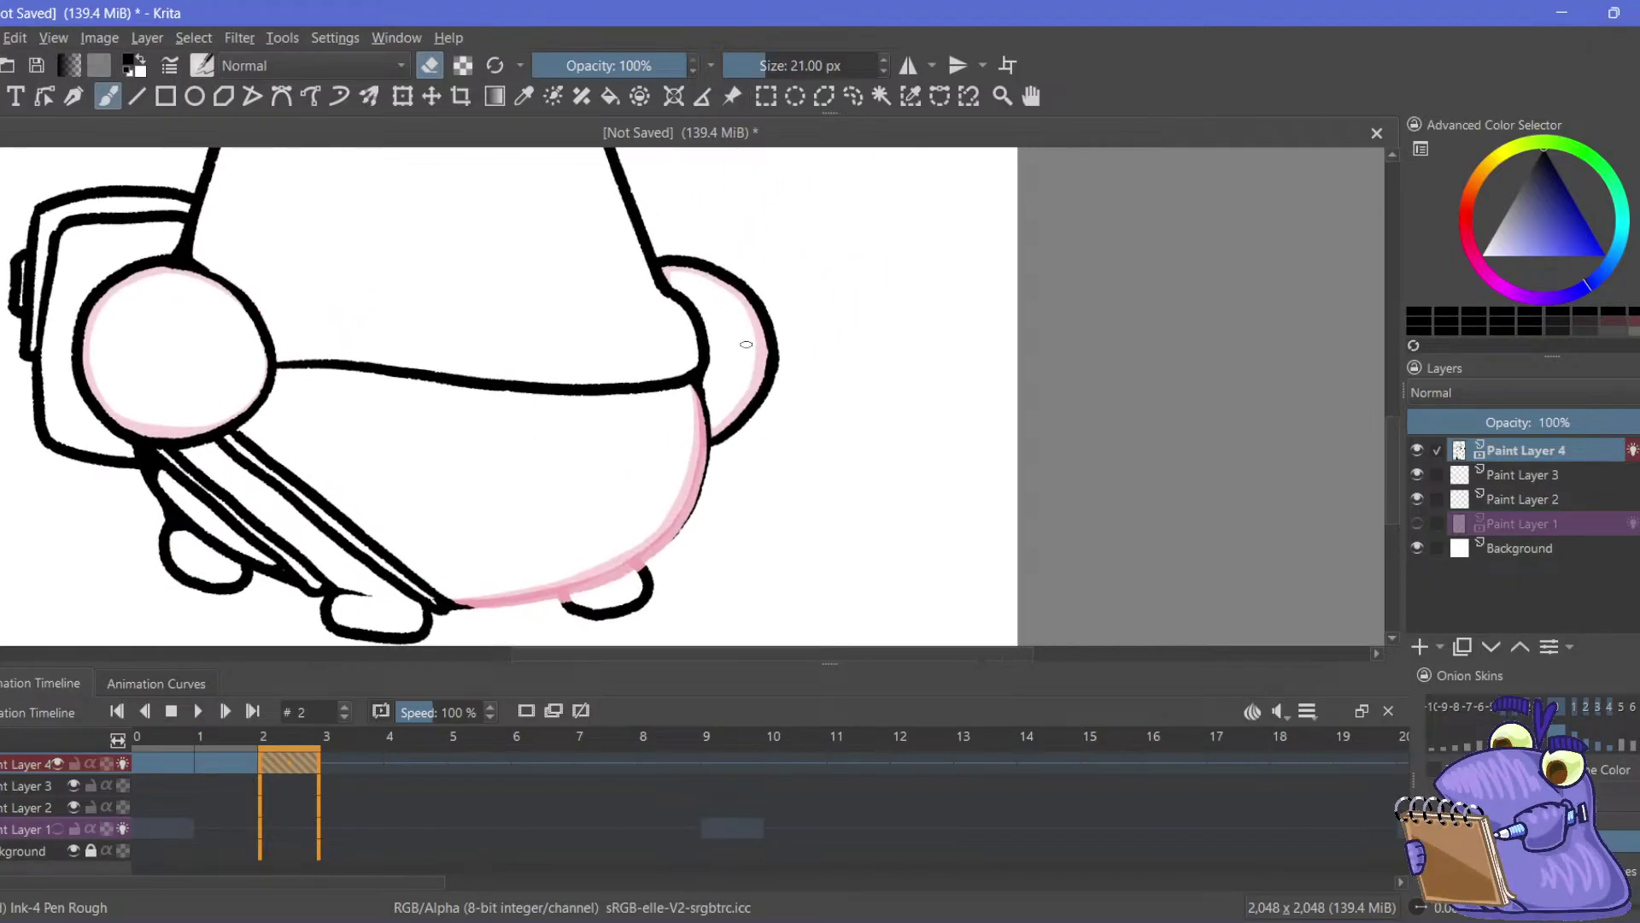
mouse_move(670, 268)
mouse_down()
mouse_move(740, 287)
mouse_move(766, 359)
mouse_up()
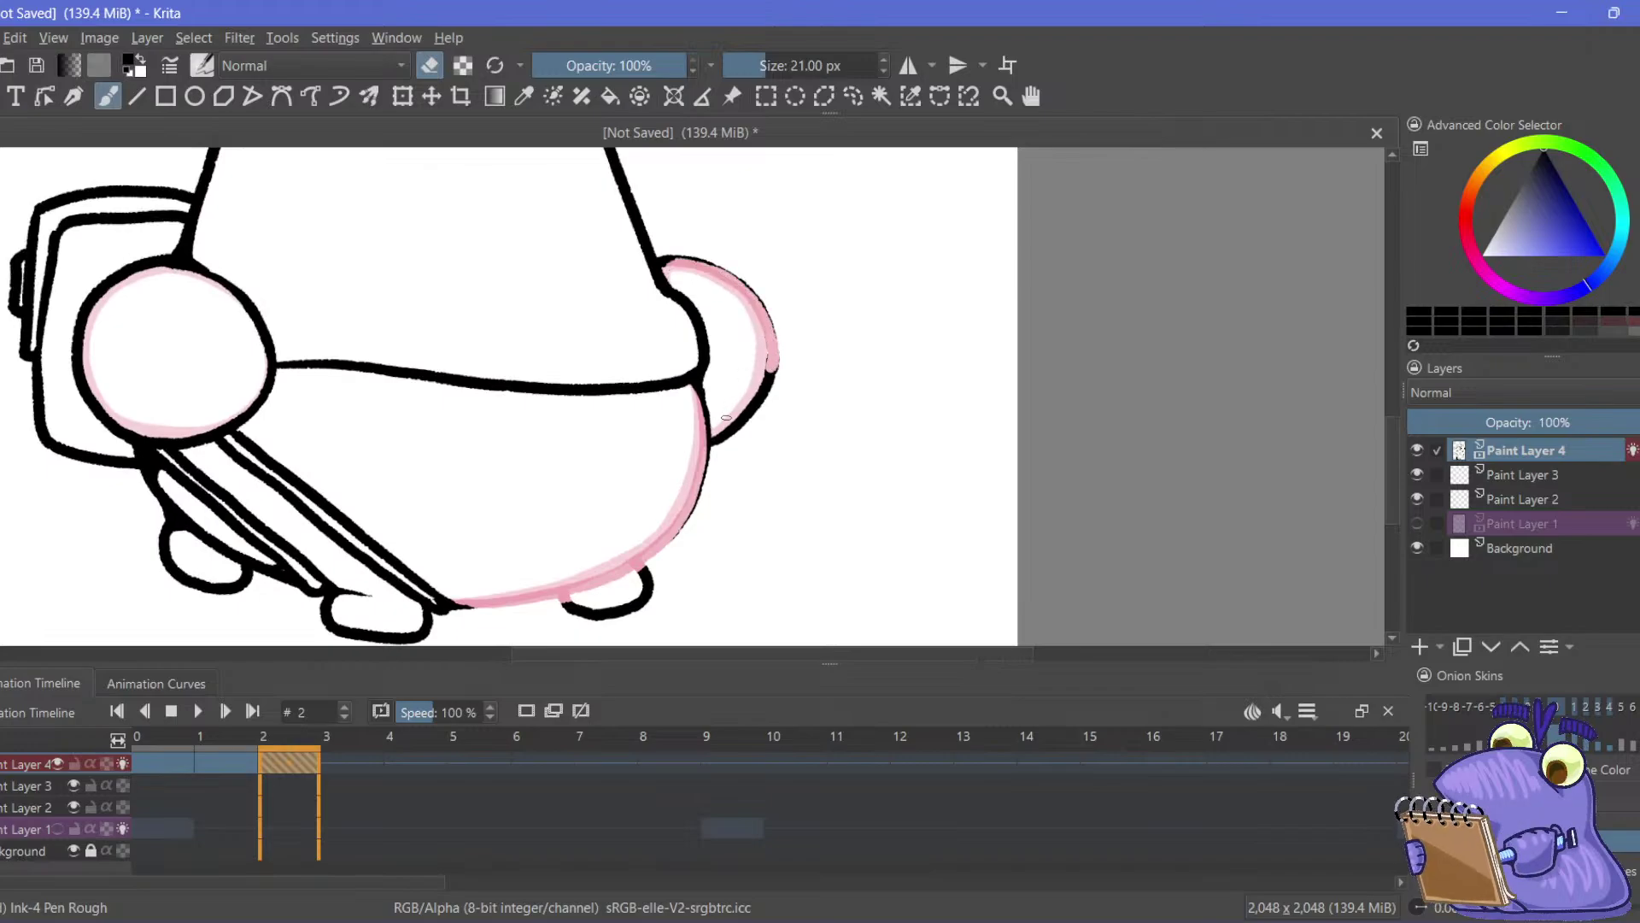
mouse_move(726, 418)
mouse_down()
mouse_move(716, 434)
mouse_move(773, 354)
mouse_up()
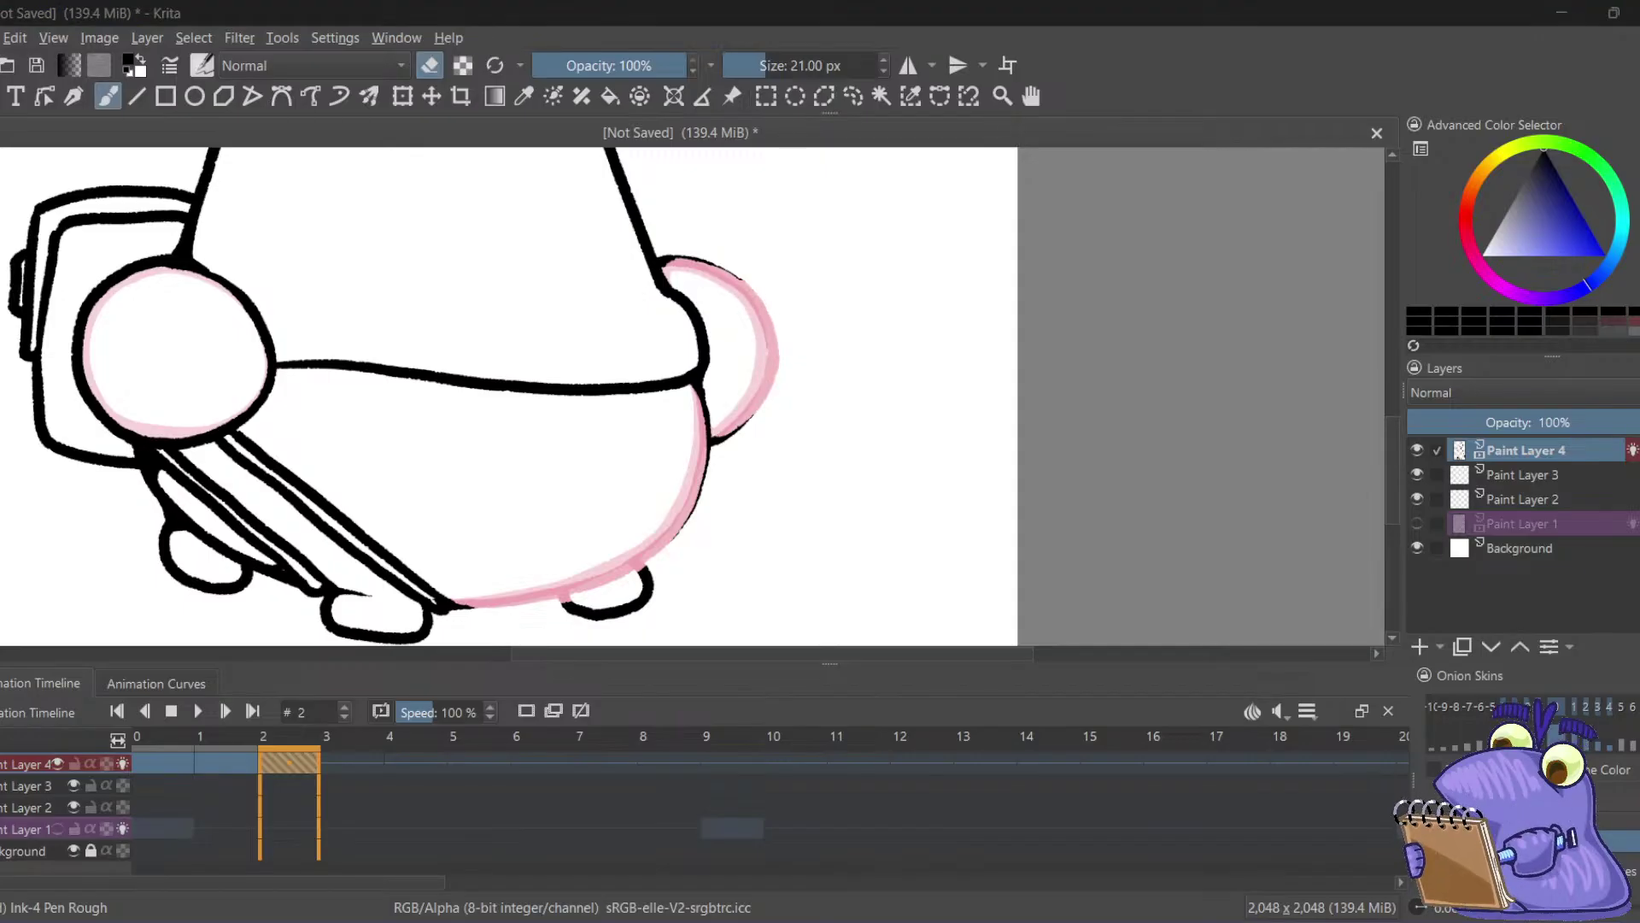
drag(678, 267, 673, 266)
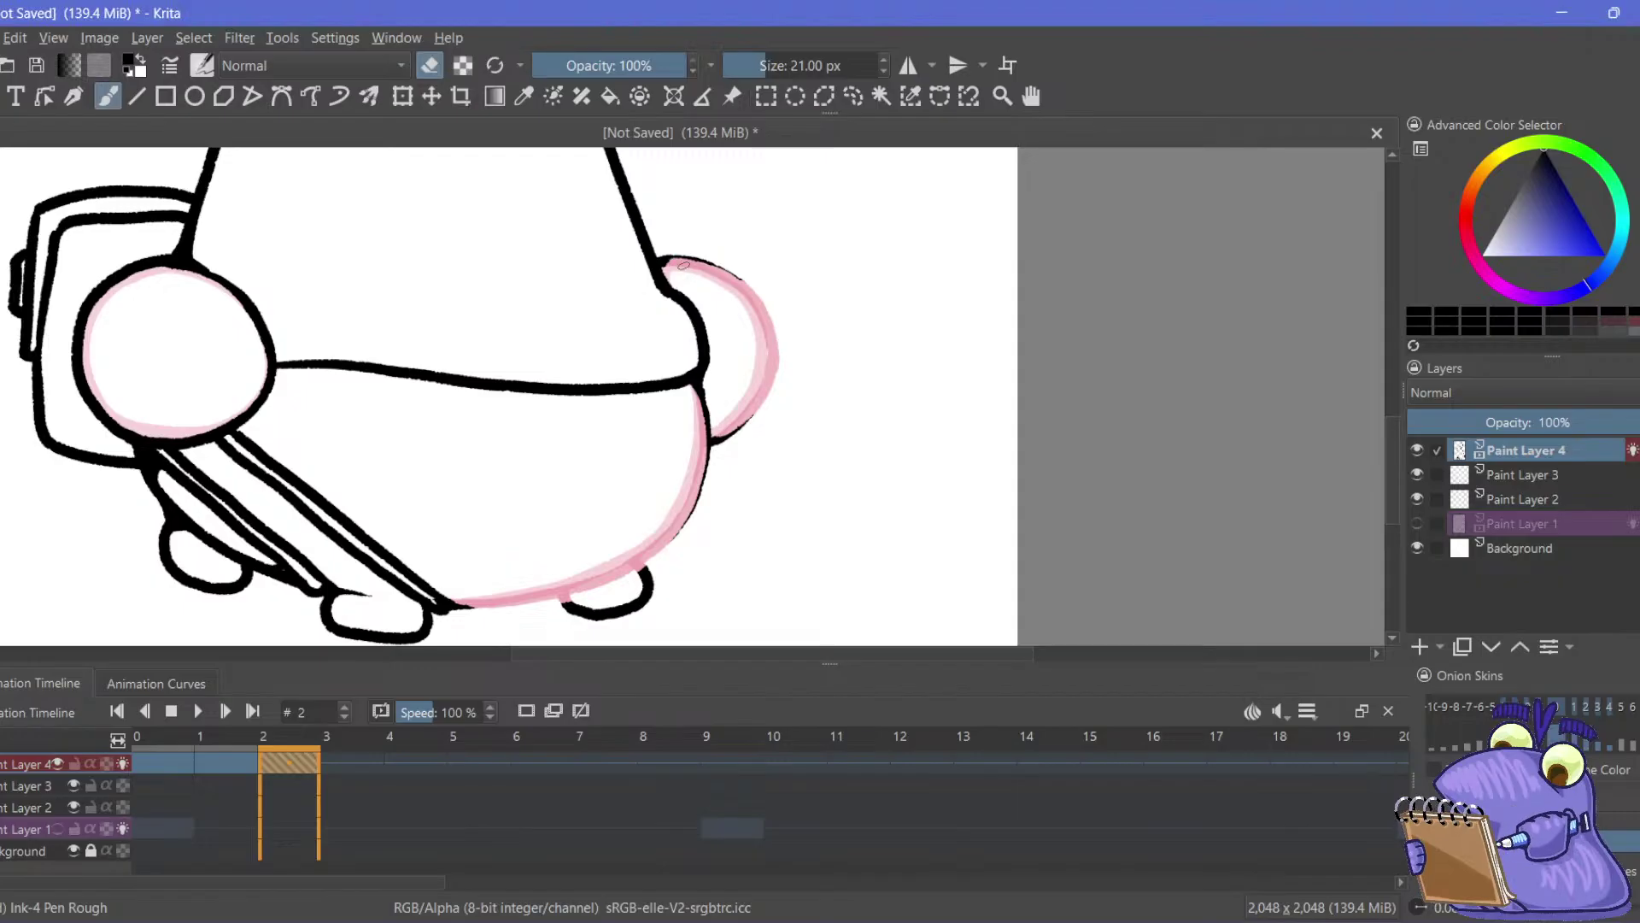
Erase the circle's outline on frame 2 along its top, outer side and underside
mouse_move(217, 195)
mouse_down()
mouse_move(630, 168)
mouse_move(718, 205)
mouse_up()
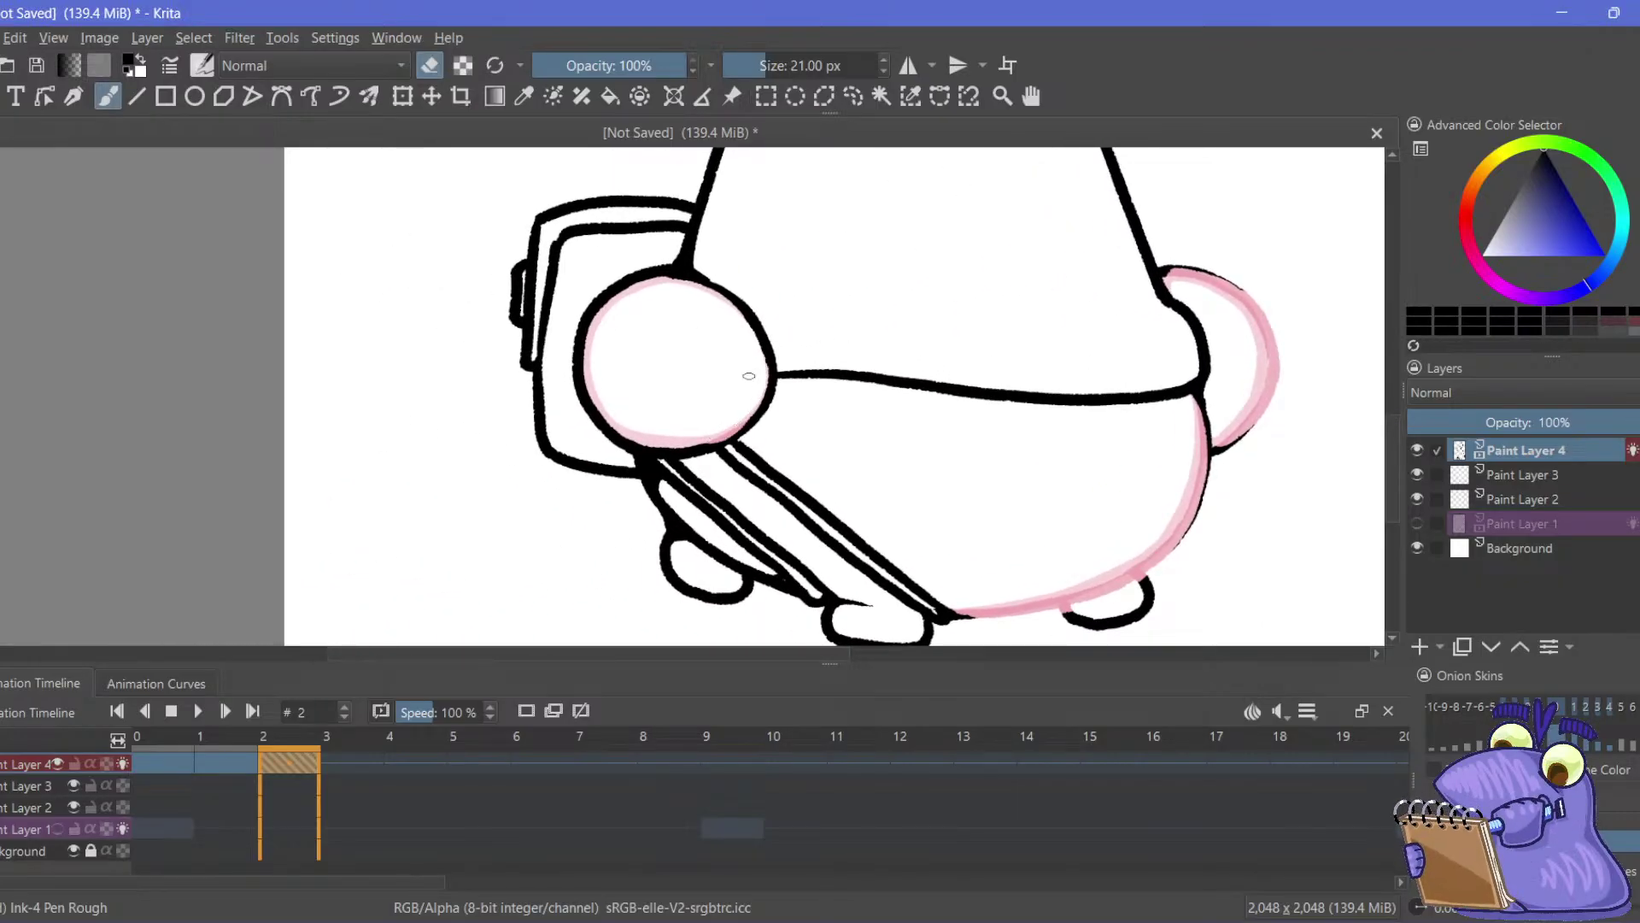
mouse_move(752, 381)
mouse_down()
mouse_move(766, 359)
mouse_move(748, 318)
mouse_move(679, 273)
mouse_up()
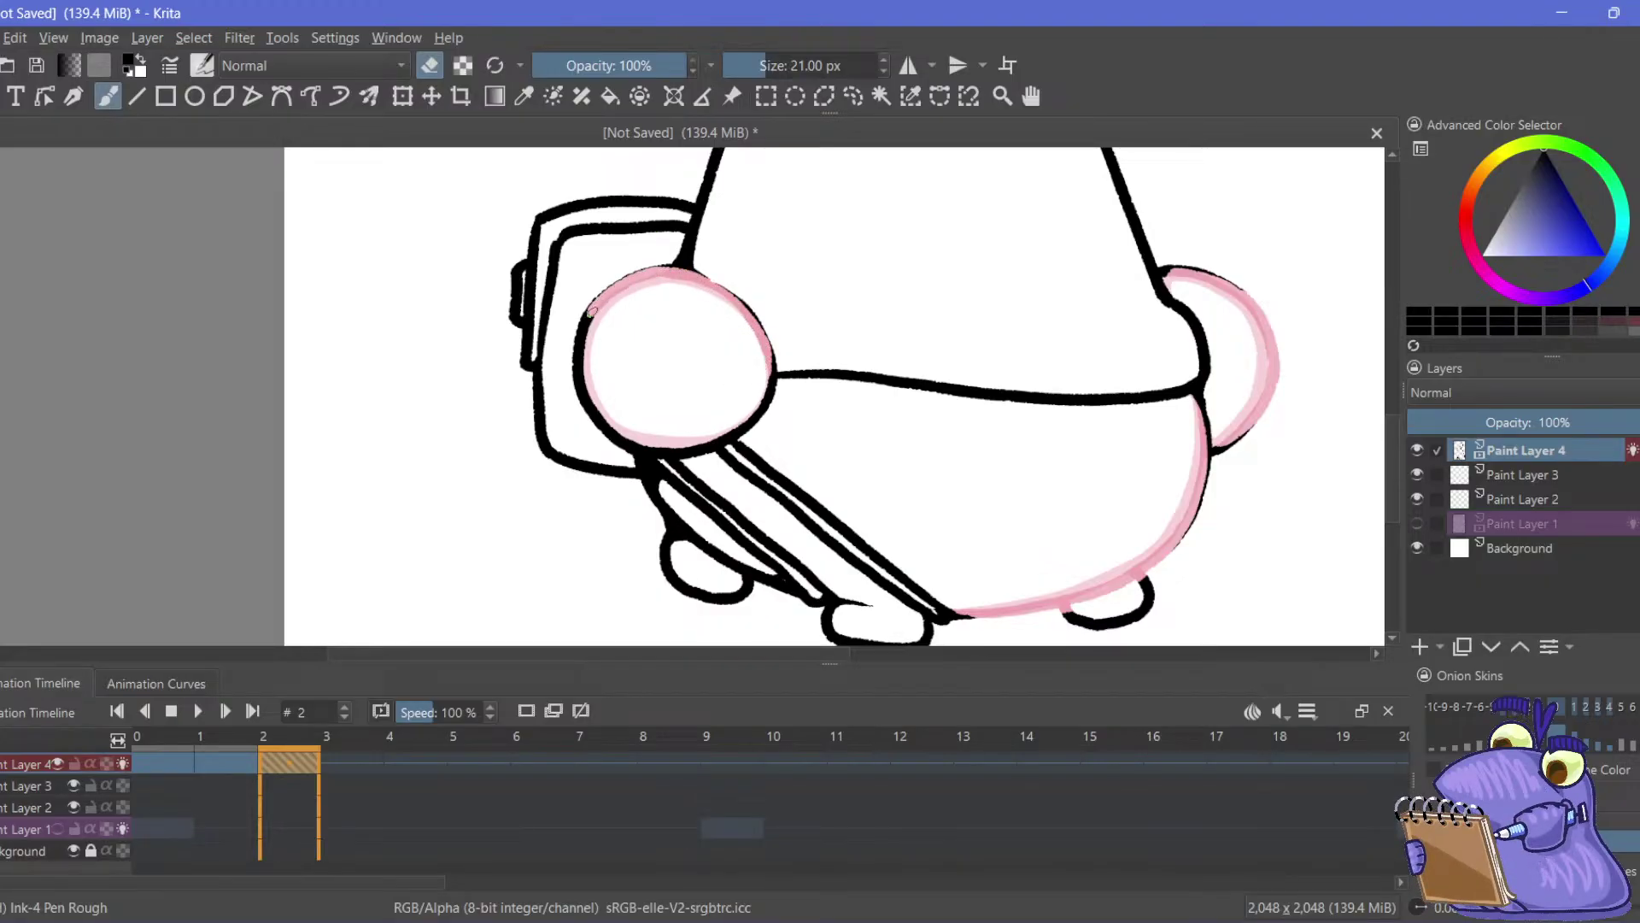
drag(576, 363, 586, 328)
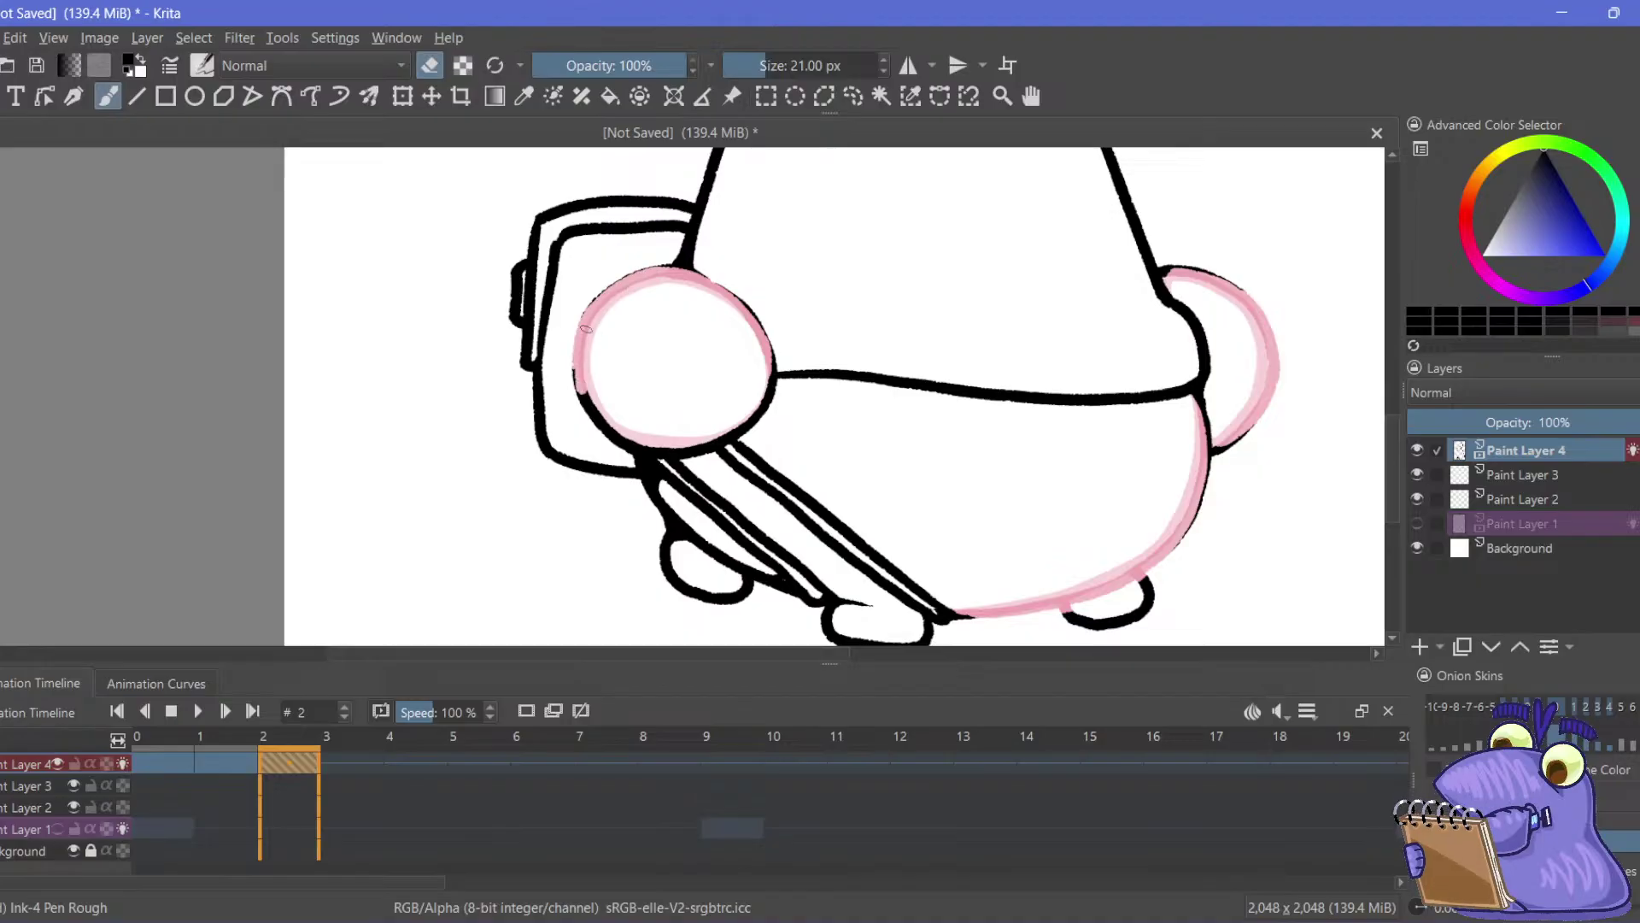
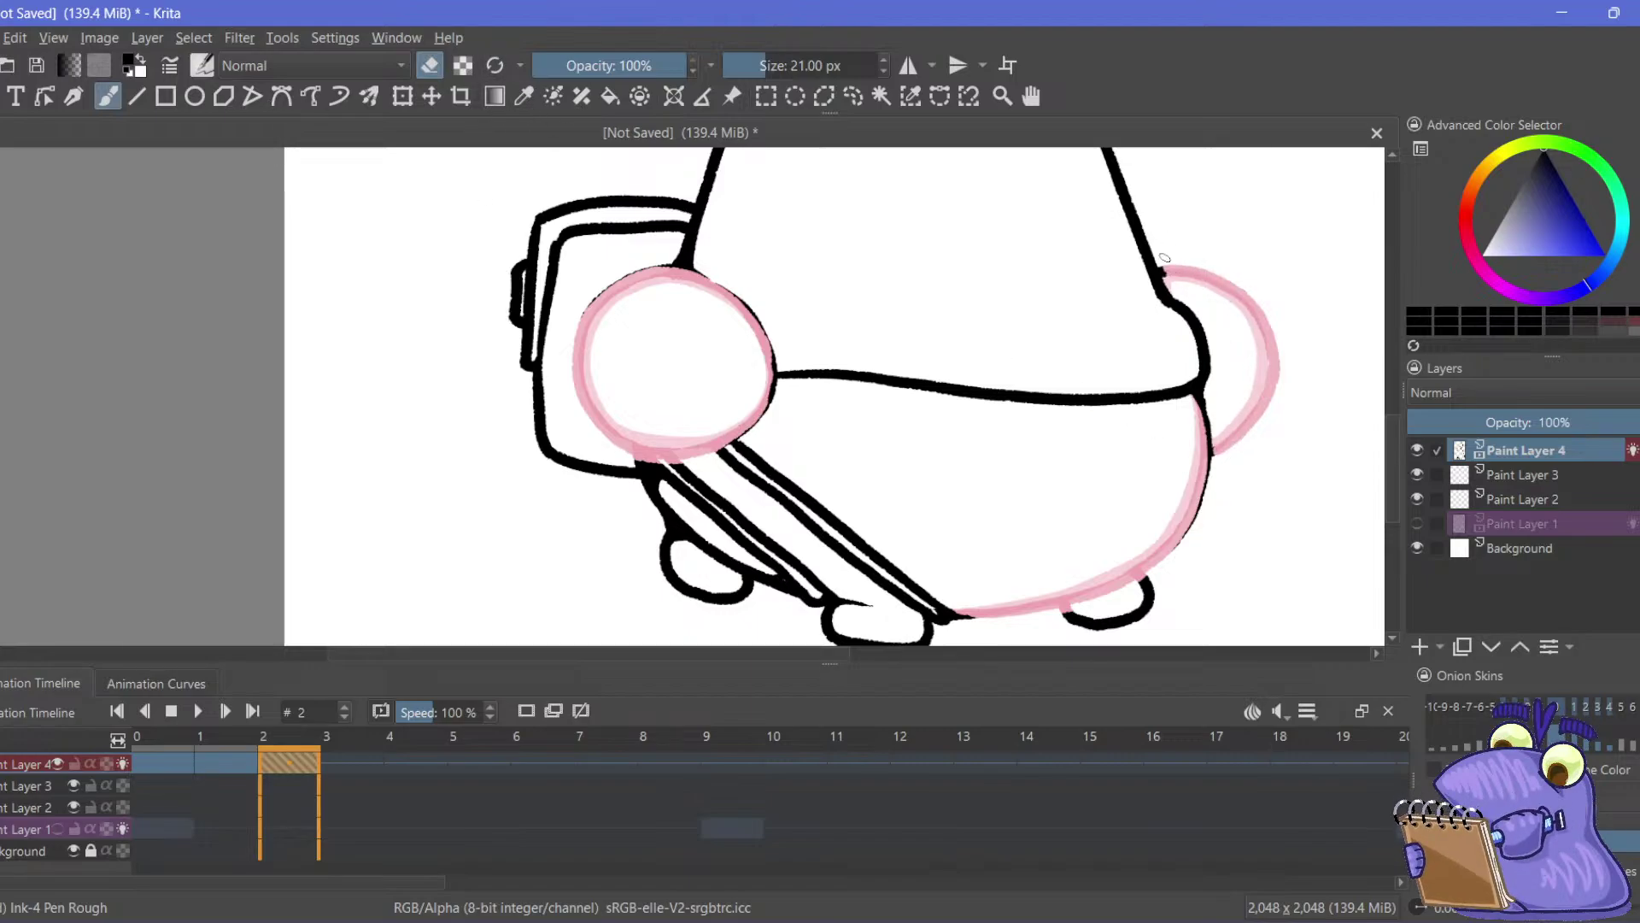
Leave eraser mode and redraw the curved arm on frame 2 in black, slightly outside its onion-skin line, undoing one stroke
click(430, 65)
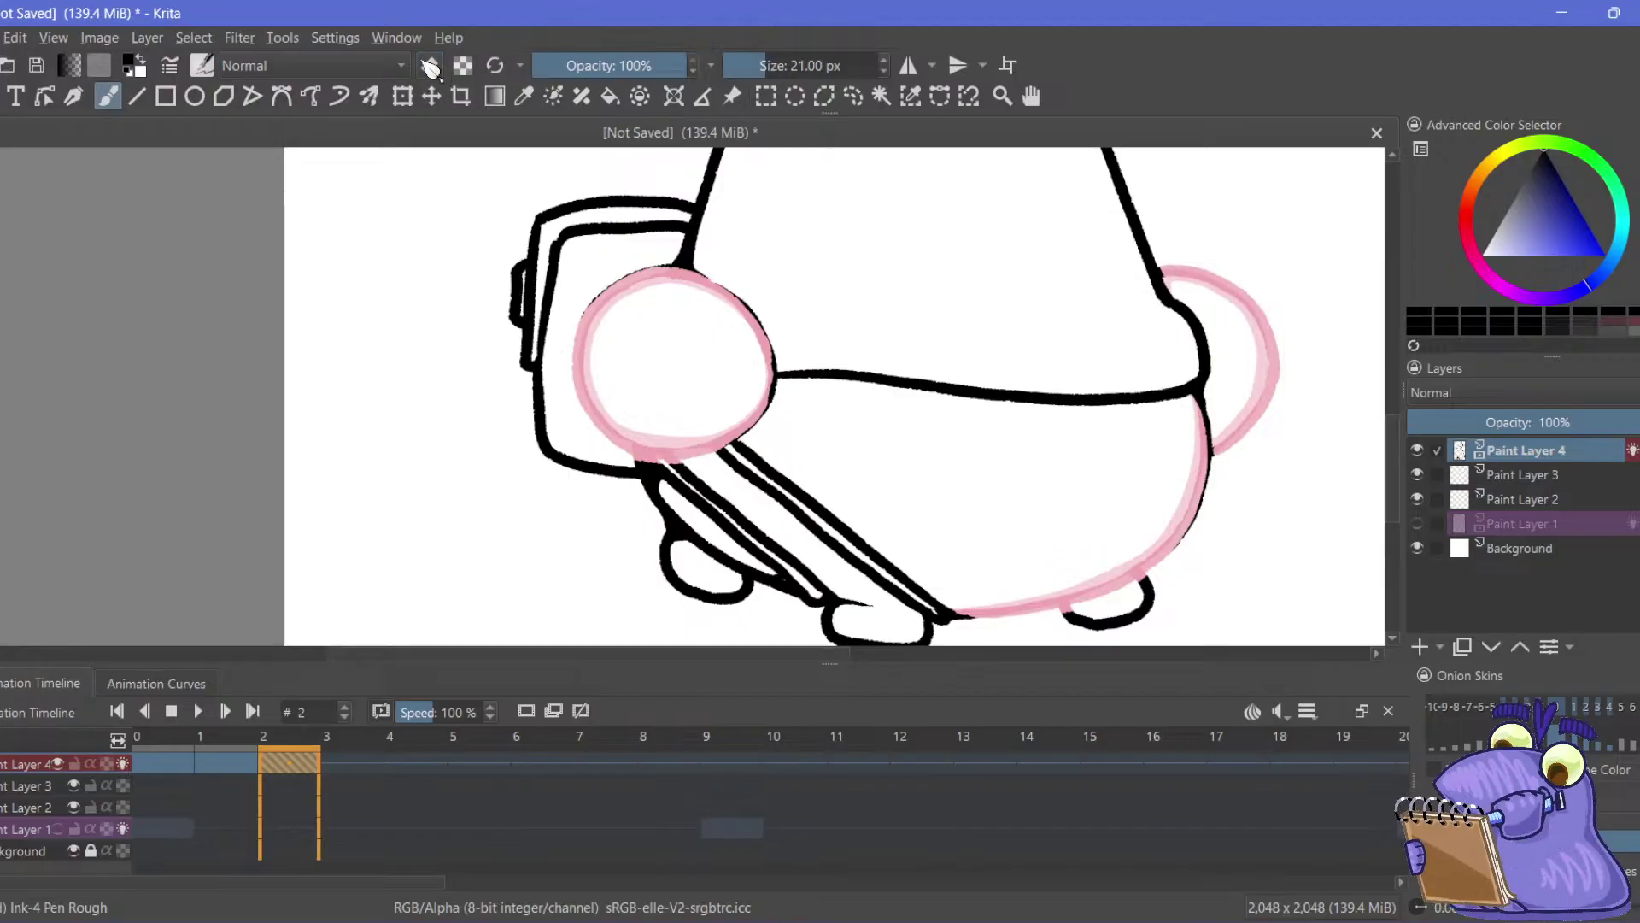
drag(1214, 457, 1090, 439)
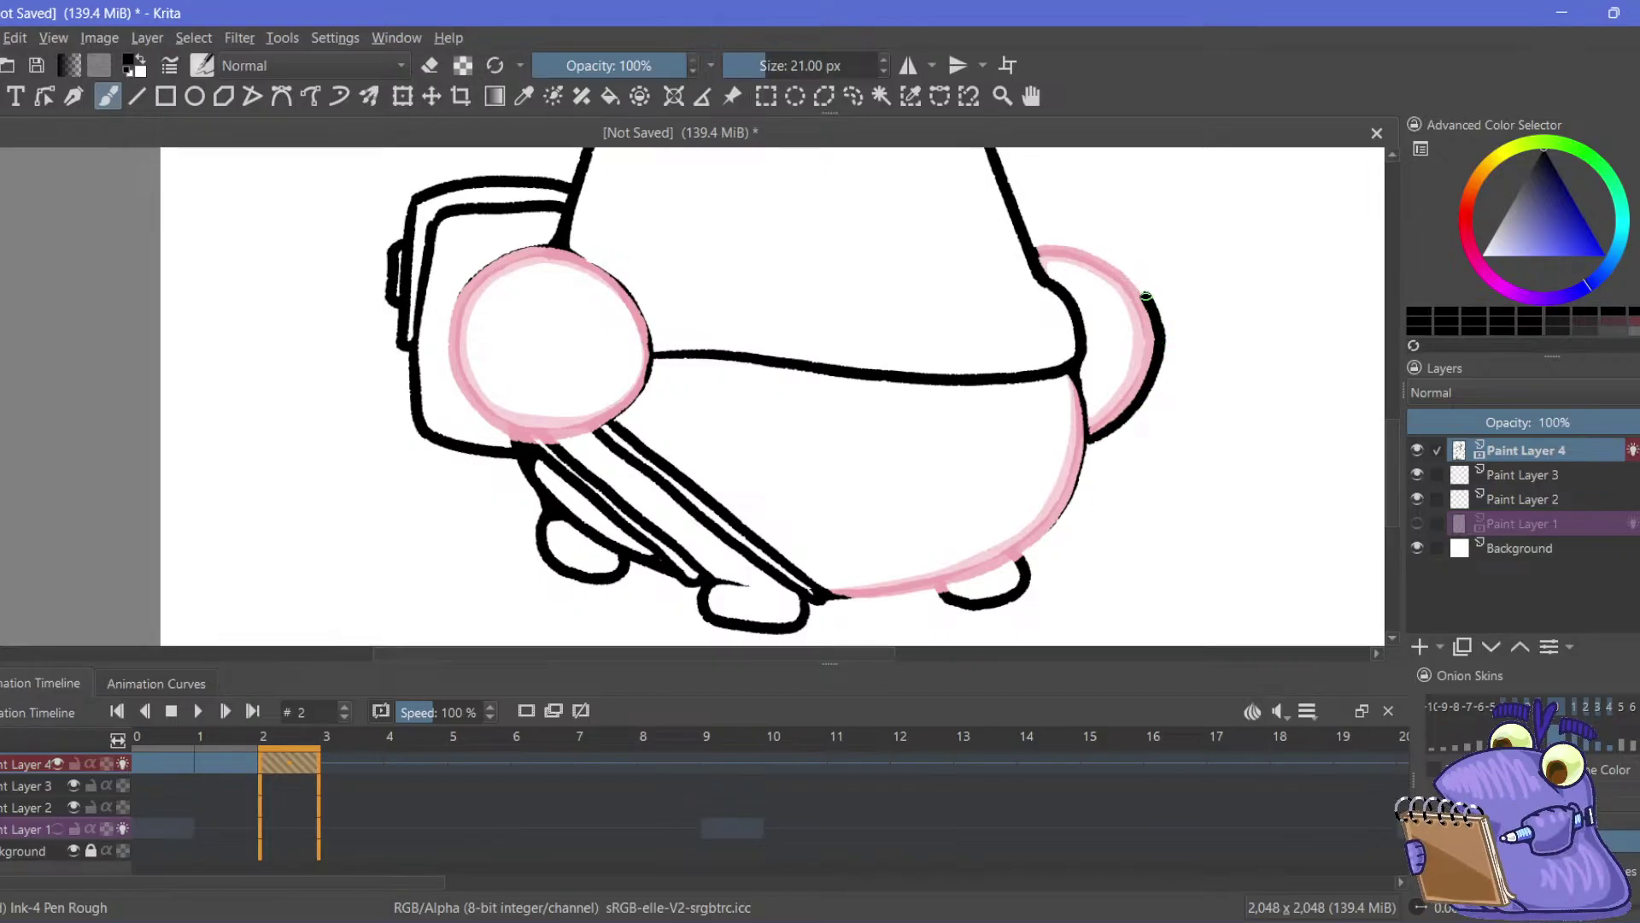
key(ctrl+z)
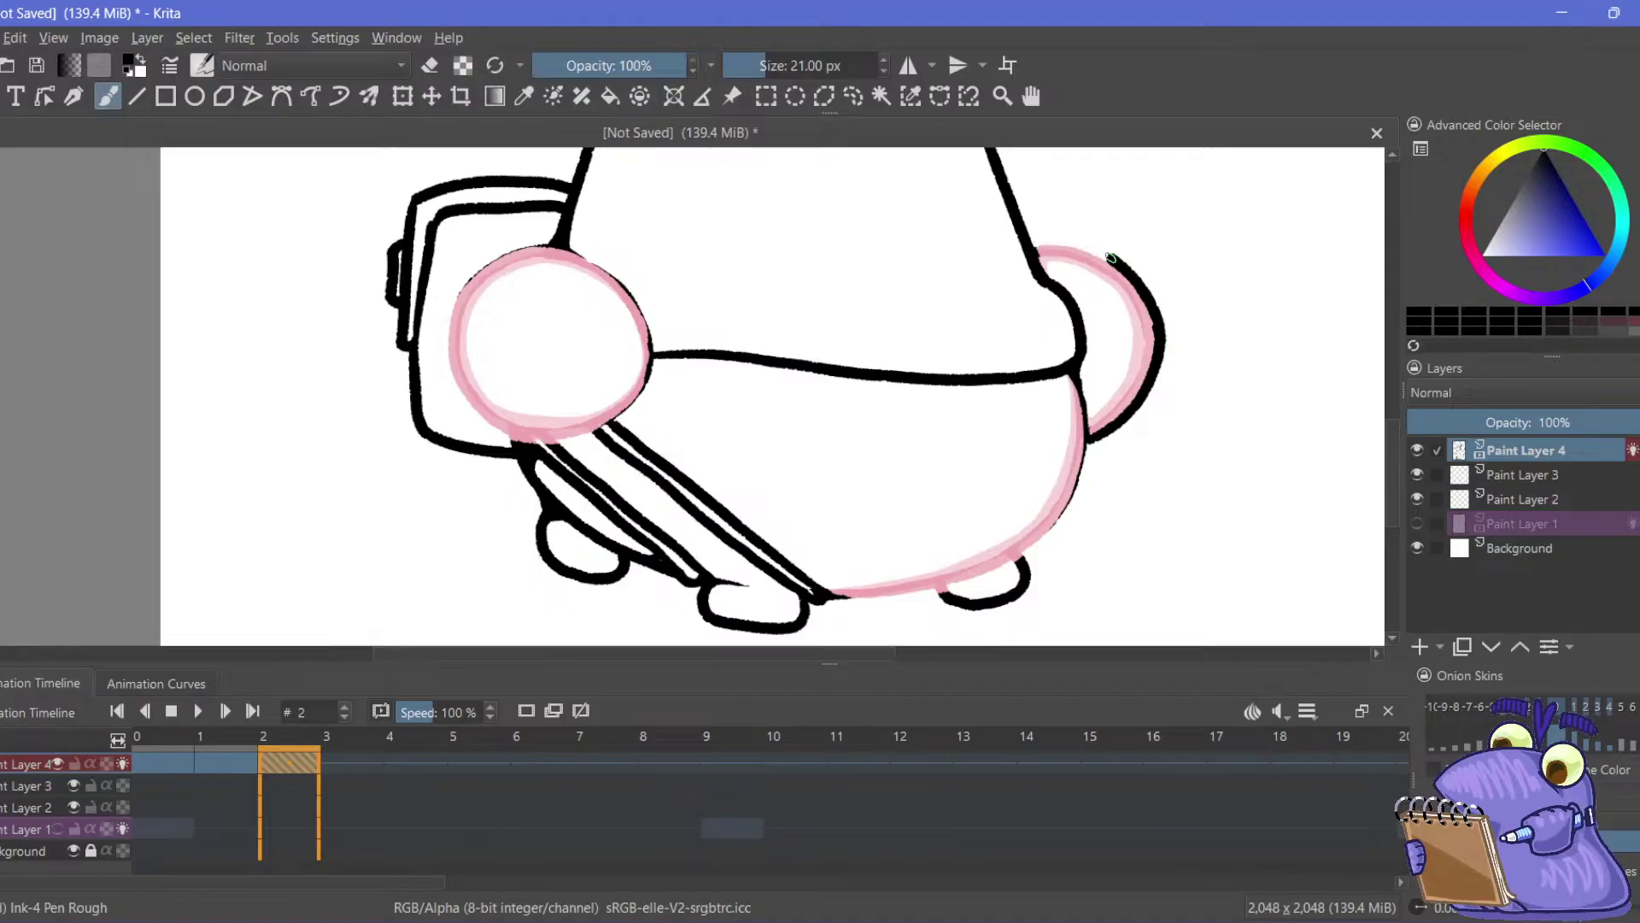
drag(1111, 258, 1032, 240)
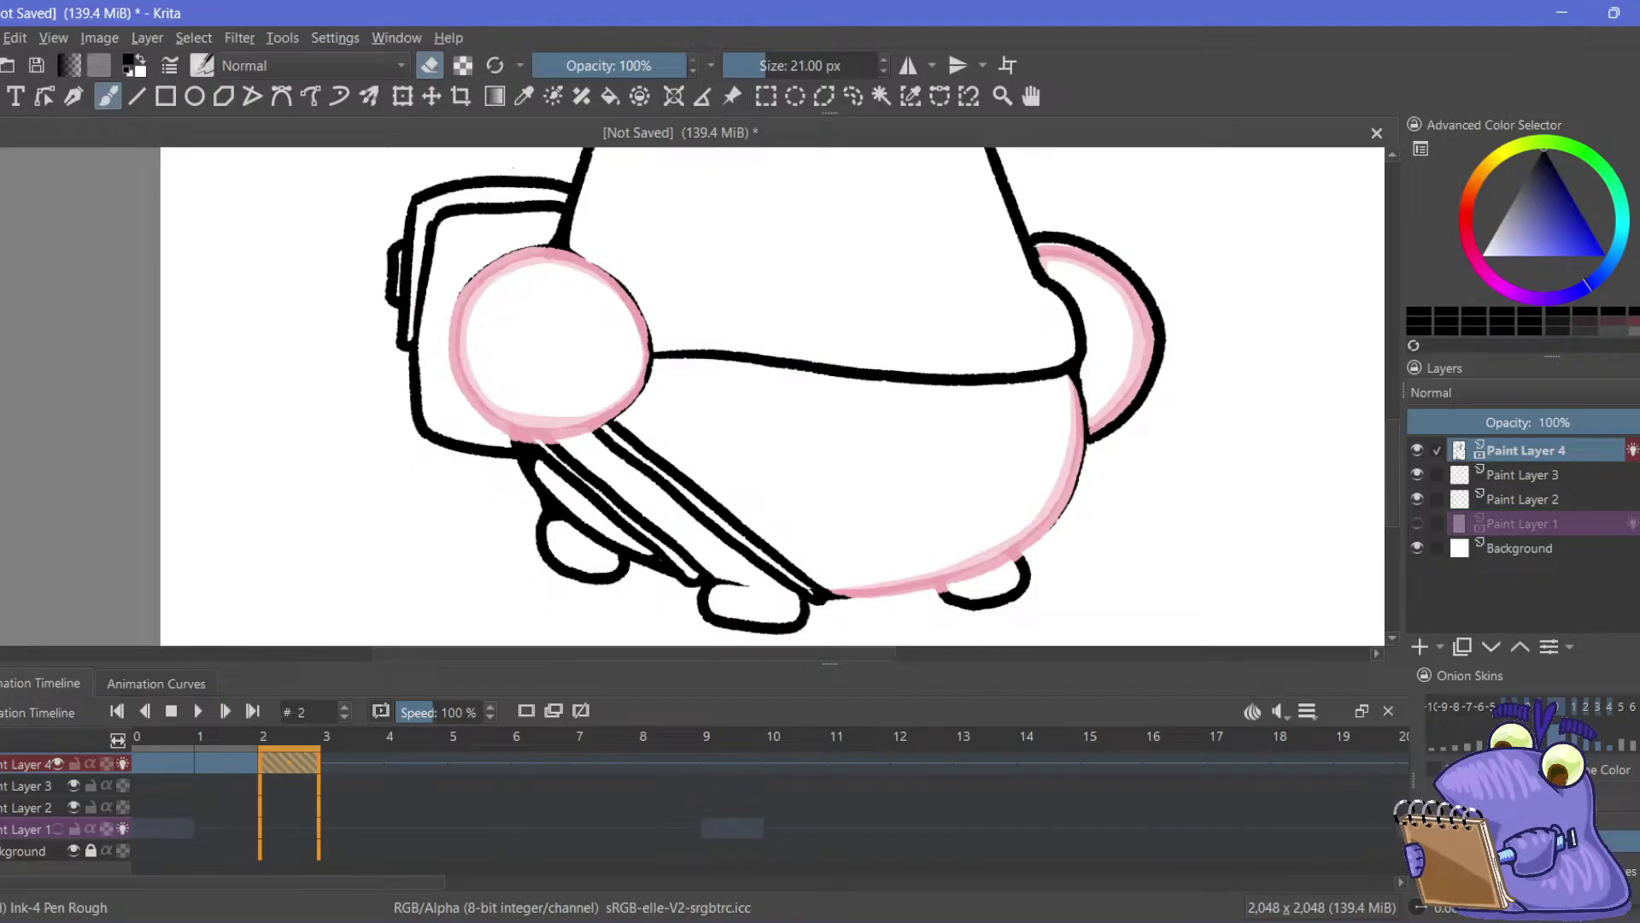
Leave eraser mode and redraw the circle's upper inner edge on frame 2 in black, from the belly line to the body outline
click(432, 65)
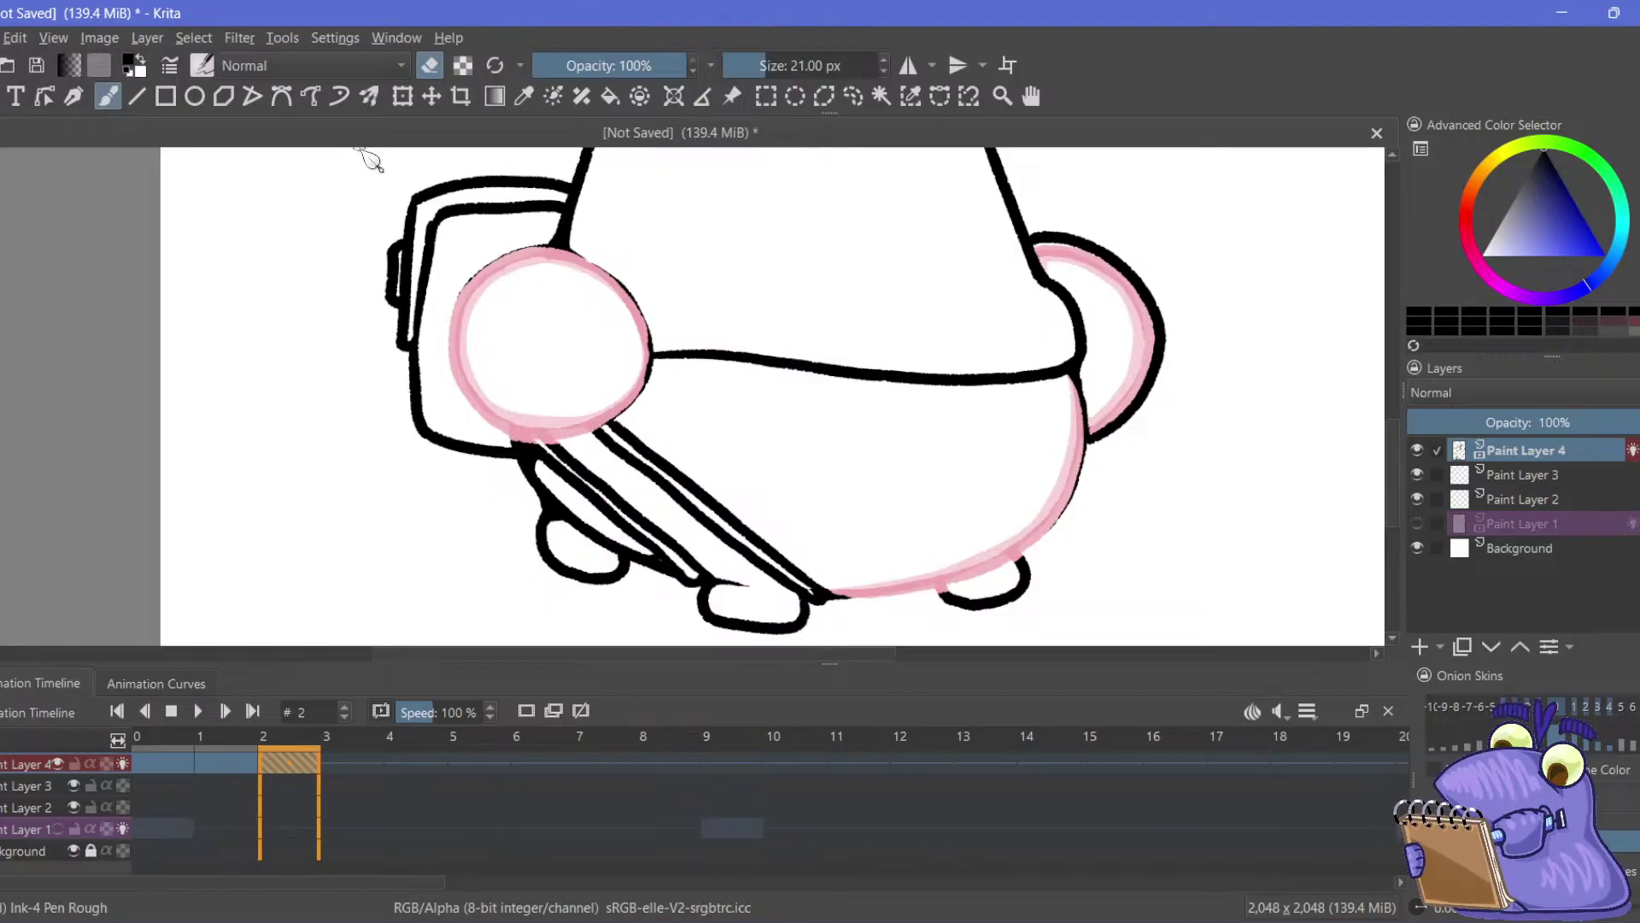
drag(420, 179, 469, 310)
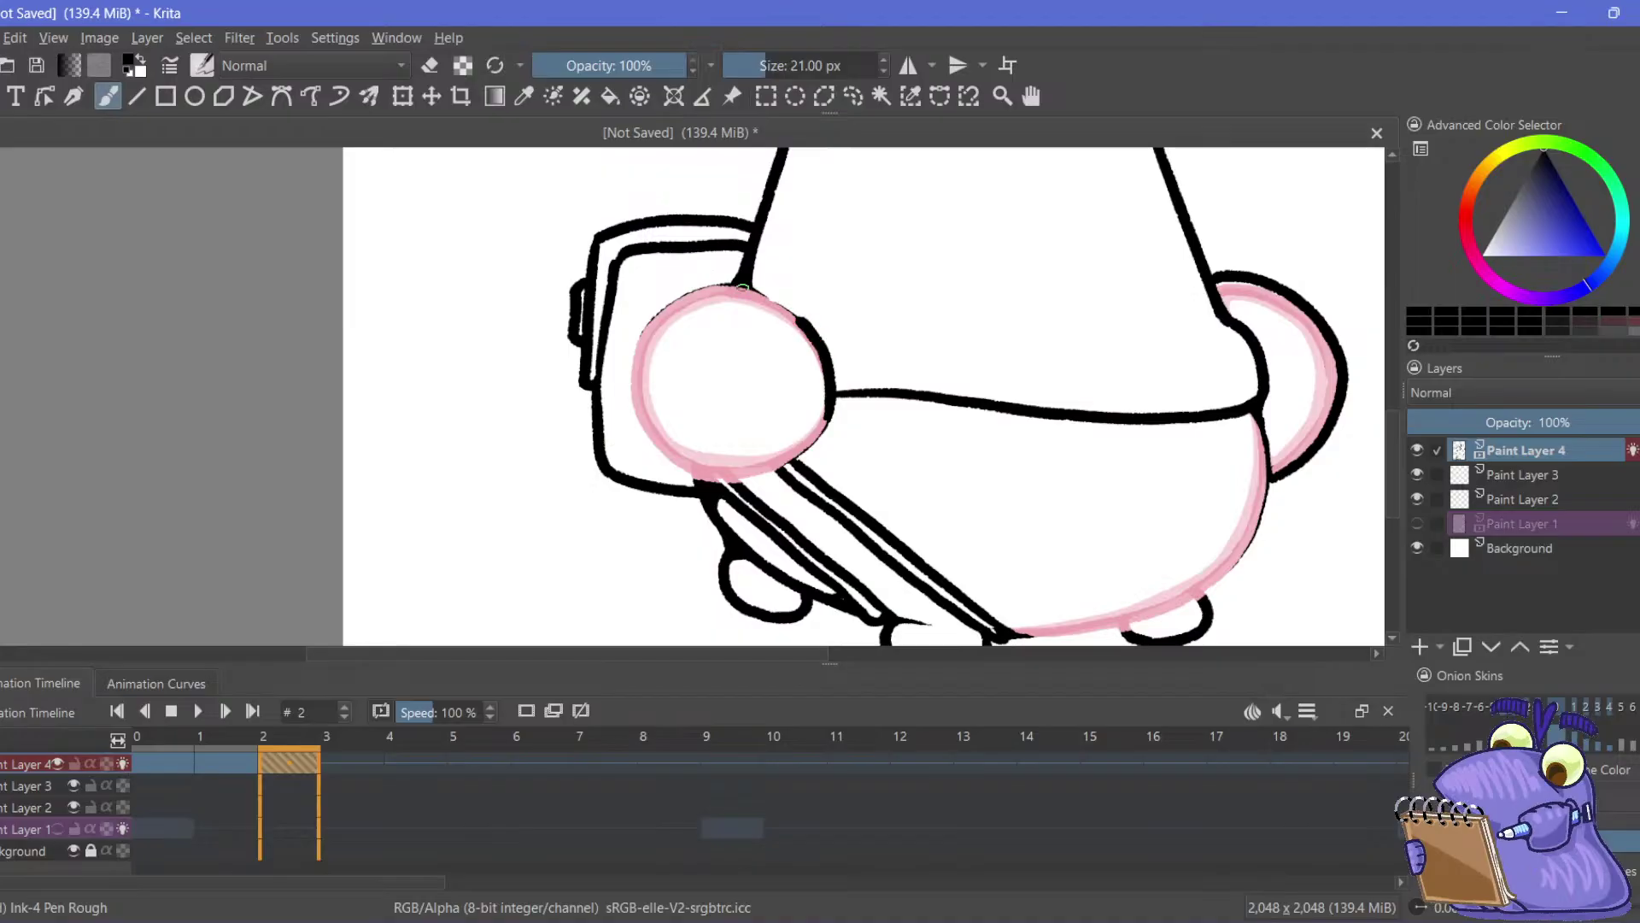
key(ctrl+z)
mouse_move(835, 386)
mouse_down()
mouse_move(779, 308)
mouse_move(742, 291)
mouse_up()
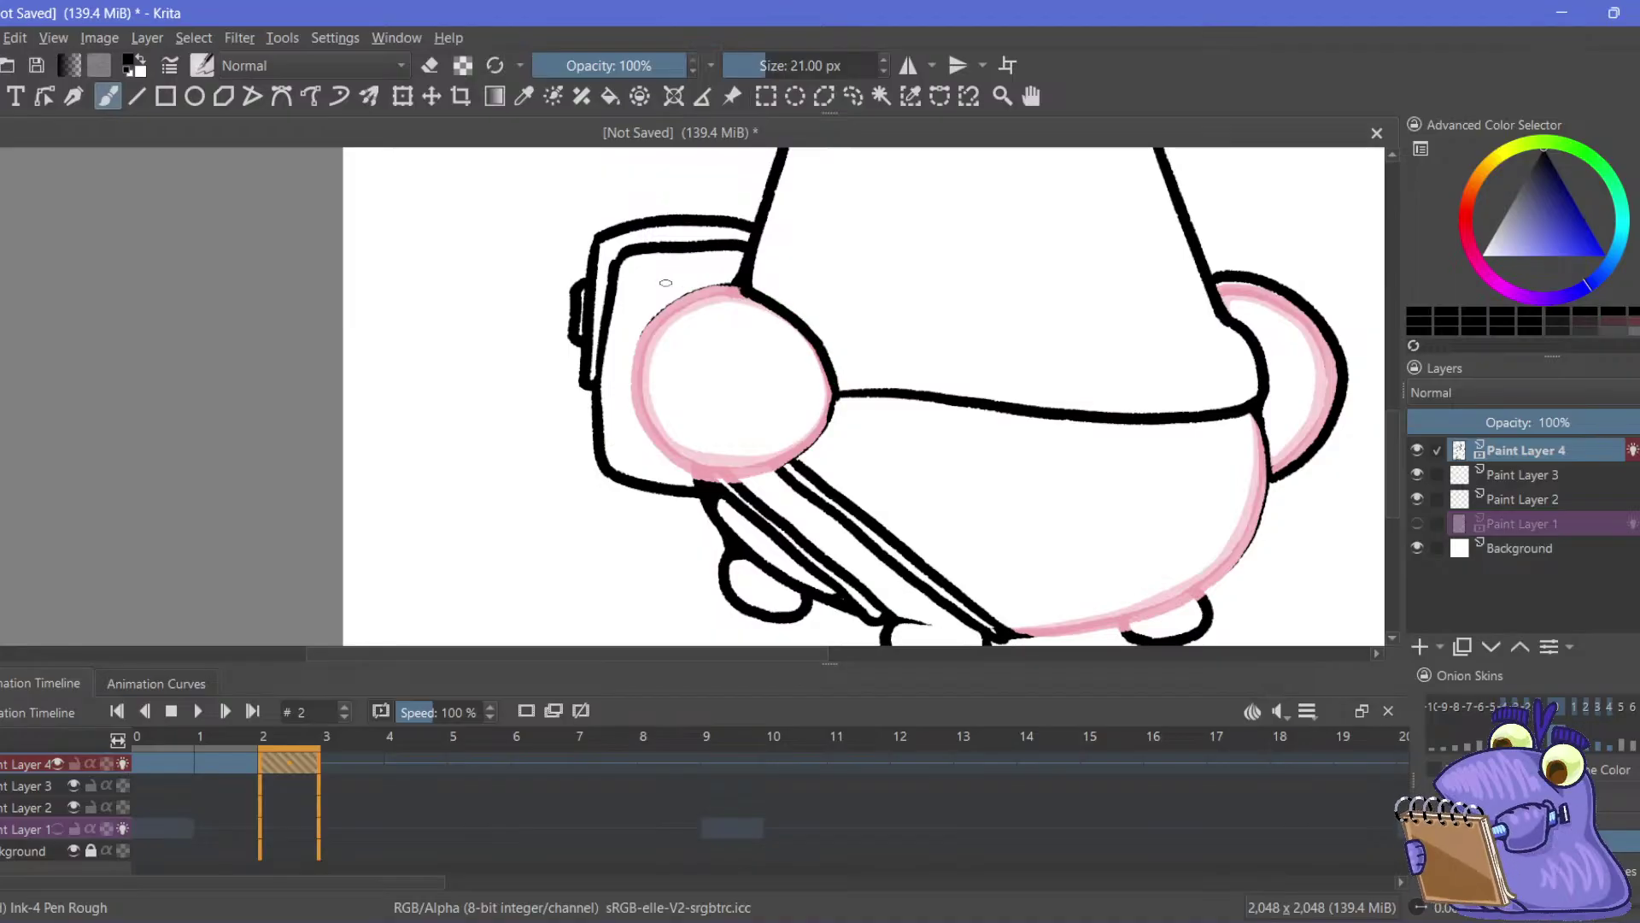
key(ctrl+z)
drag(832, 395, 833, 378)
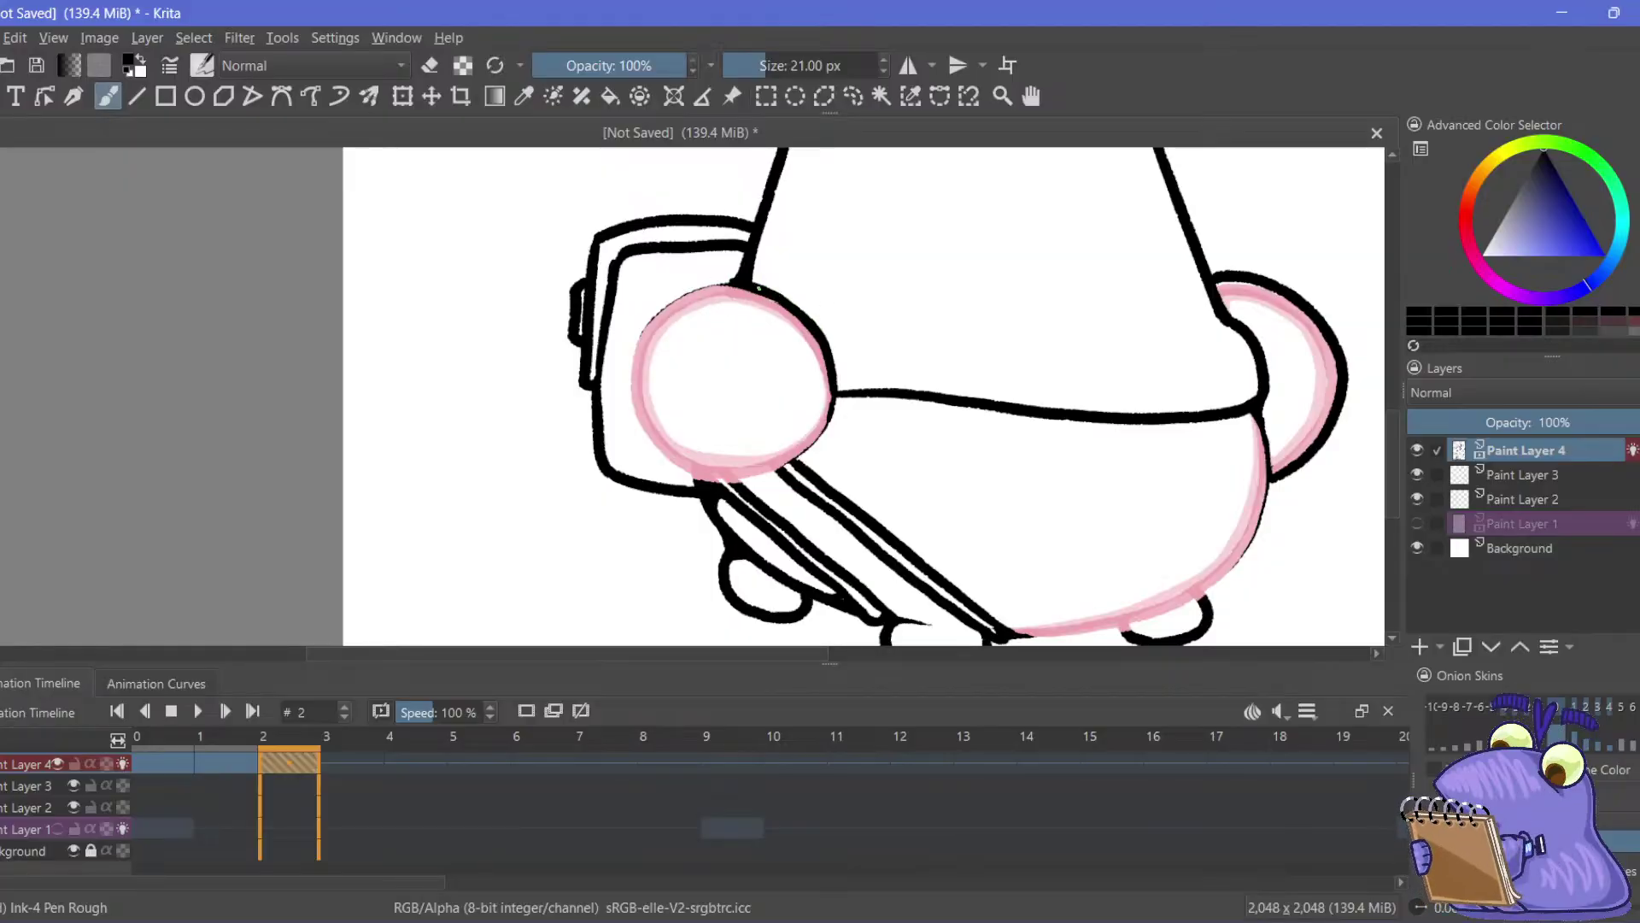
Redraw the circle's top, outer side and underside on frame 2 just outside the onion-skin line, and erase the stray line end beside it
drag(704, 282, 632, 336)
key(ctrl+z)
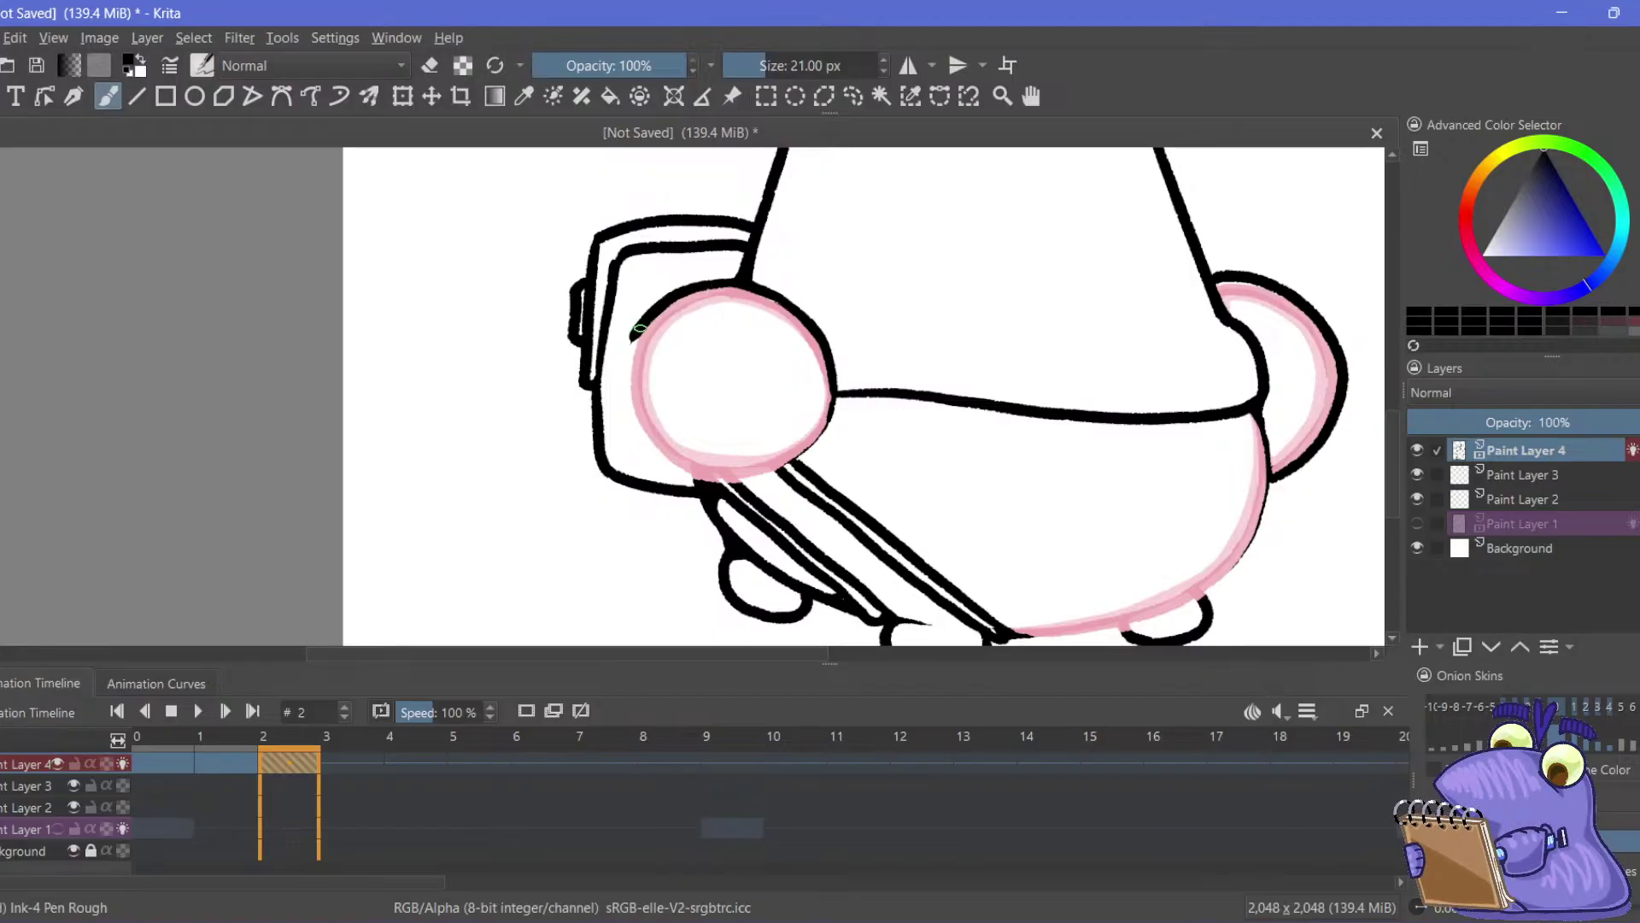
drag(648, 319, 622, 402)
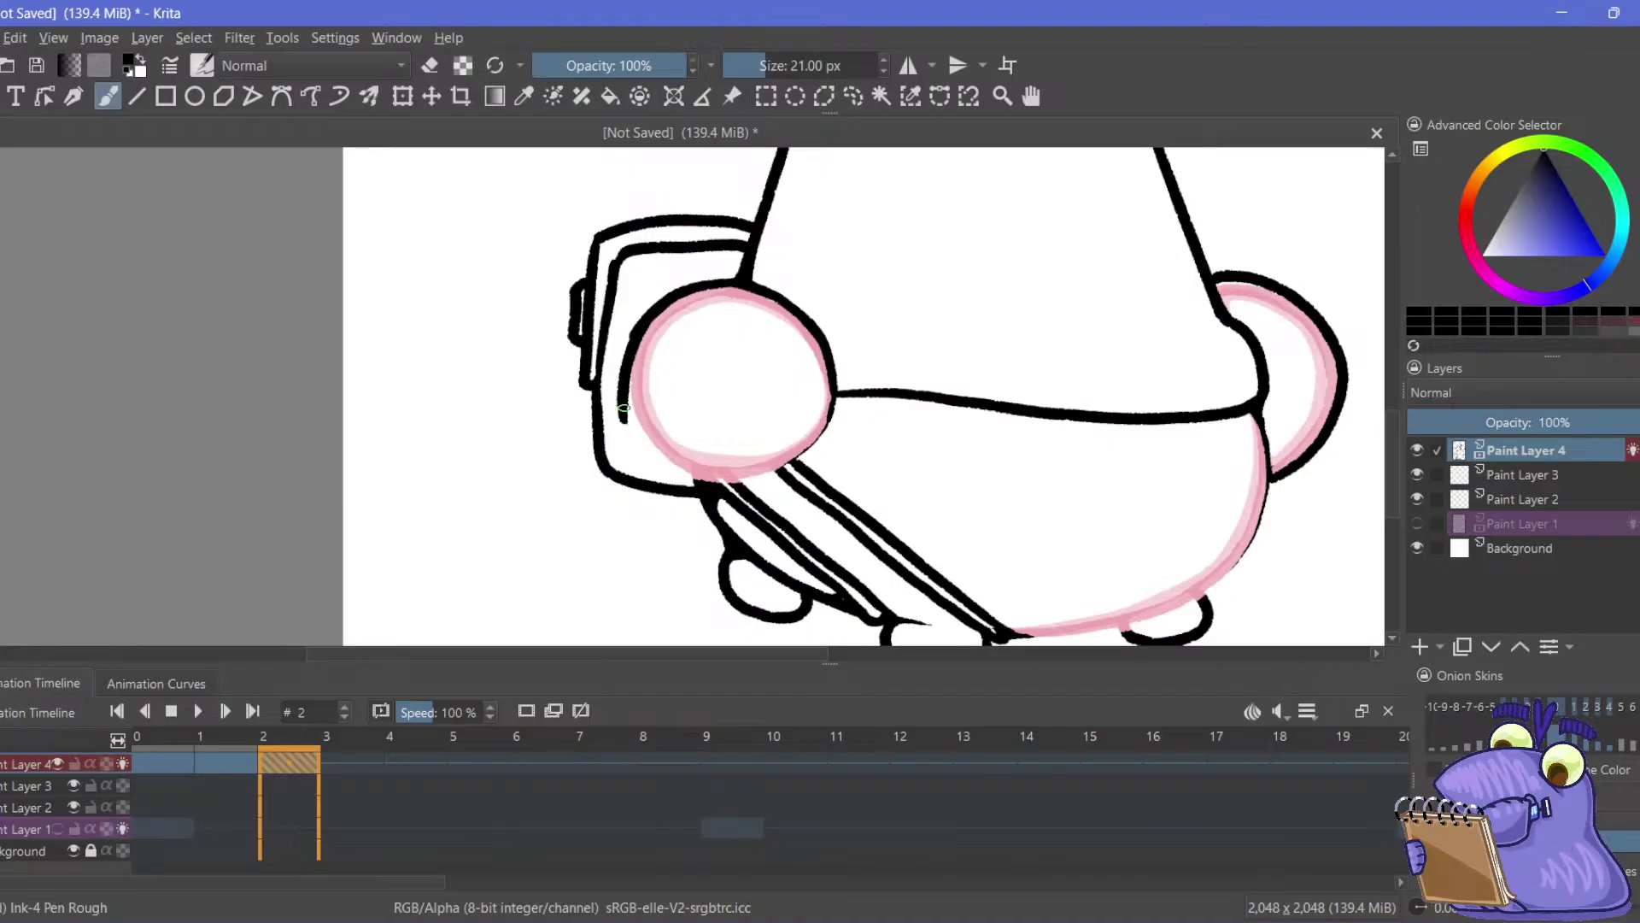
drag(623, 409, 704, 480)
key(ctrl+z)
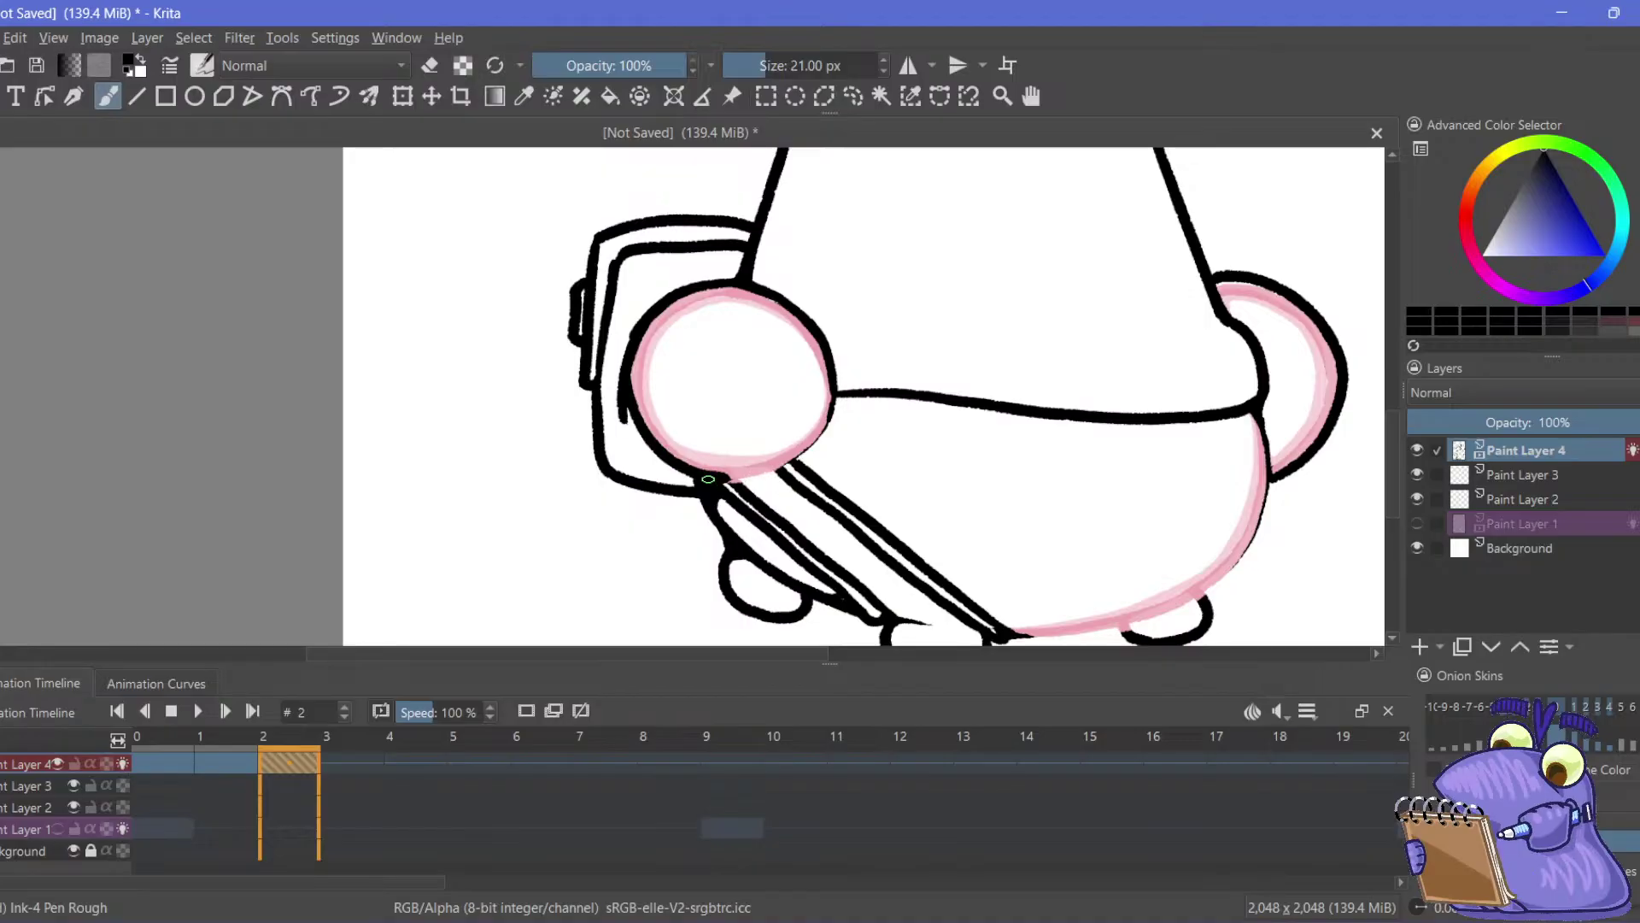
mouse_move(684, 467)
mouse_down()
mouse_move(751, 479)
mouse_move(861, 389)
mouse_up()
drag(789, 466, 841, 392)
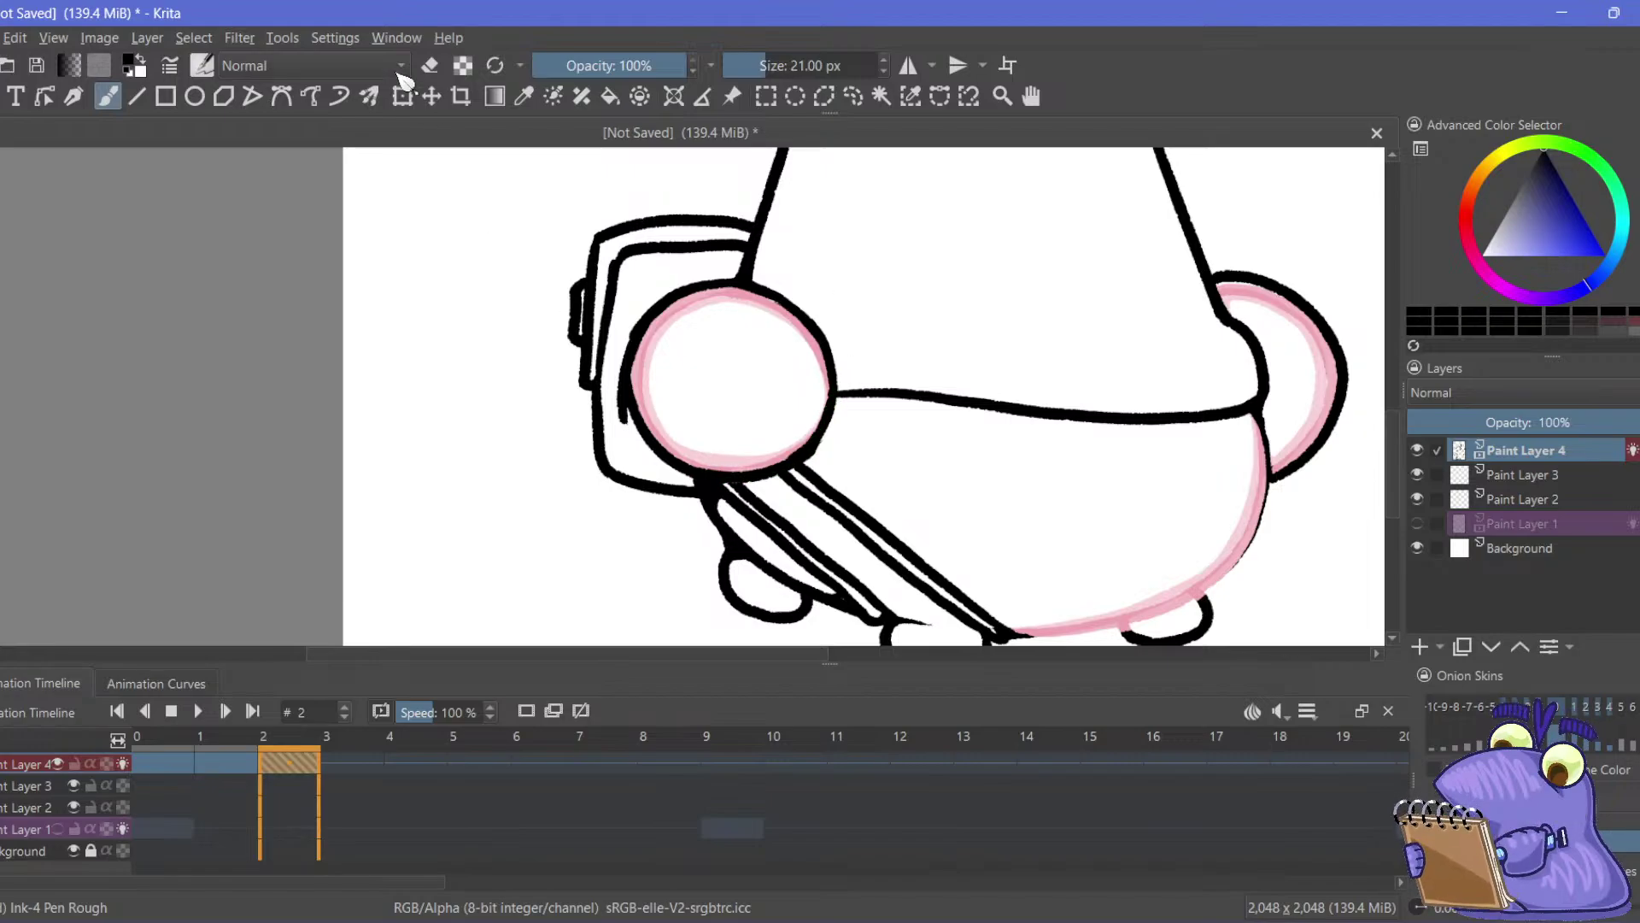
key(e)
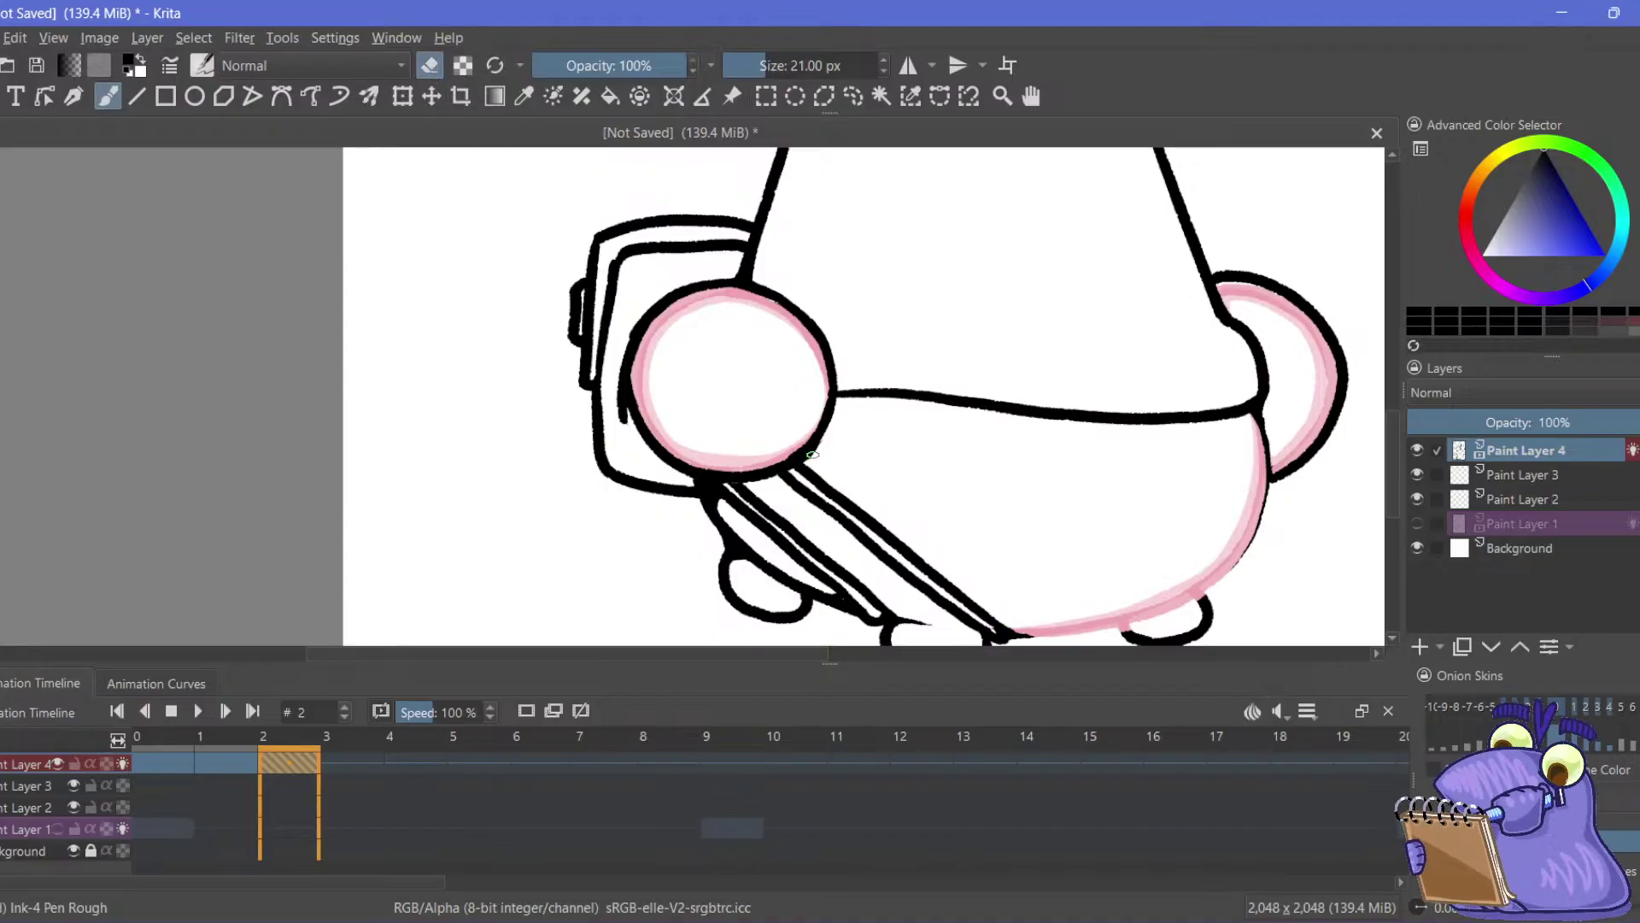
mouse_move(613, 376)
mouse_down()
mouse_move(629, 437)
mouse_move(613, 387)
mouse_up()
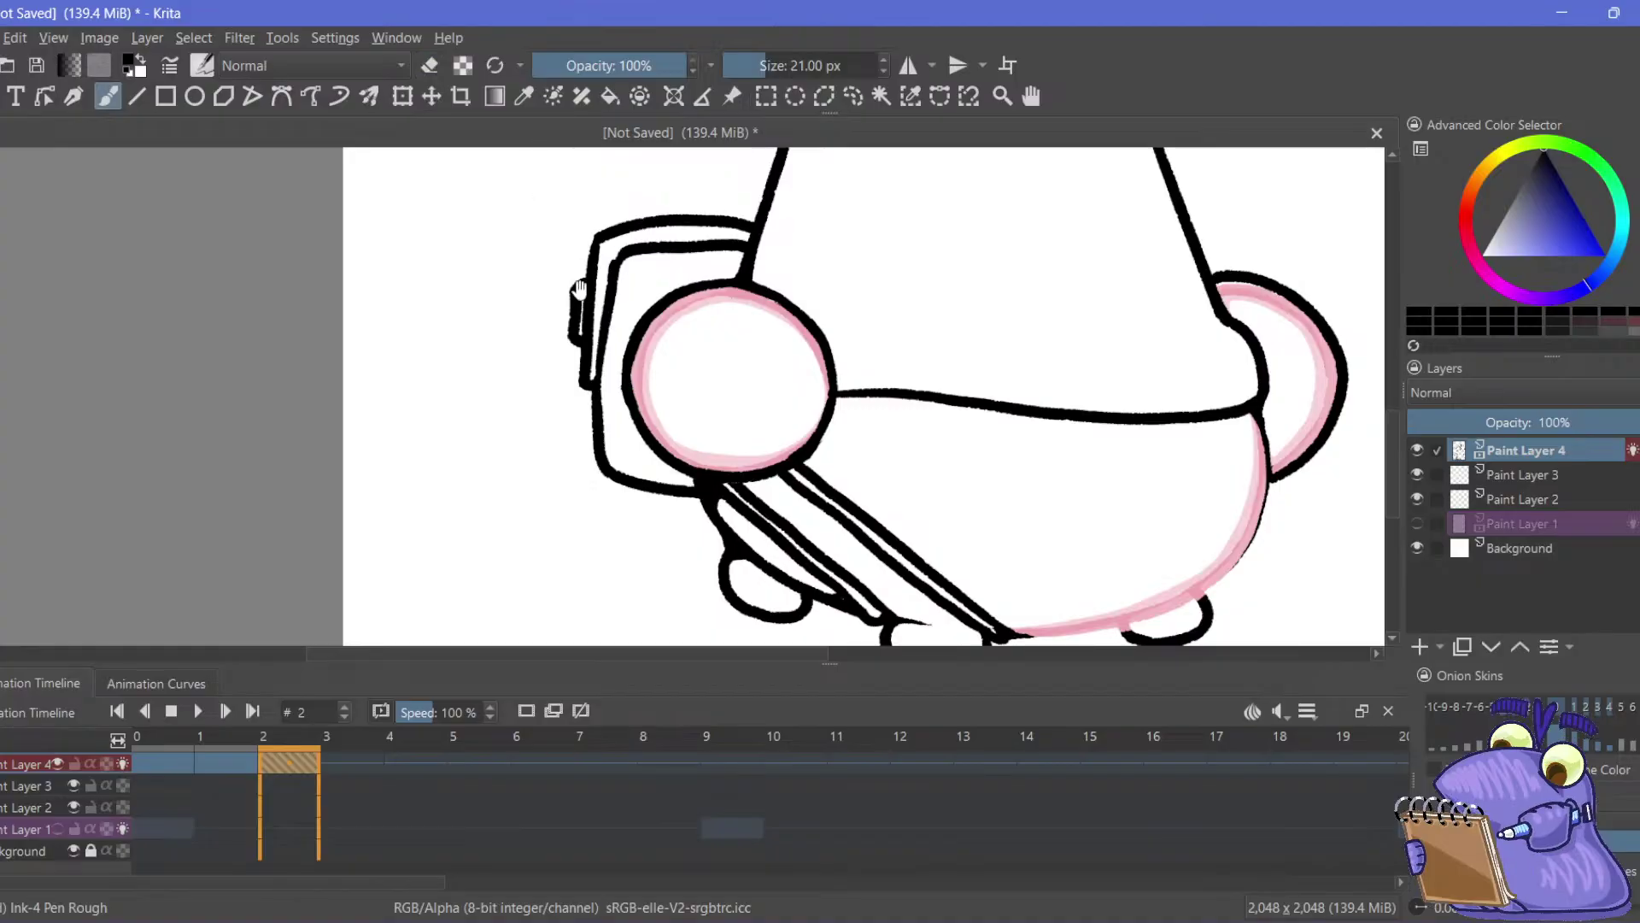
Redraw the belly's lower outline on frame 2 in black, from the strap's end up to the arm, slightly outside the onion-skin line
mouse_move(527, 314)
mouse_down()
mouse_move(501, 366)
mouse_move(170, 203)
mouse_up()
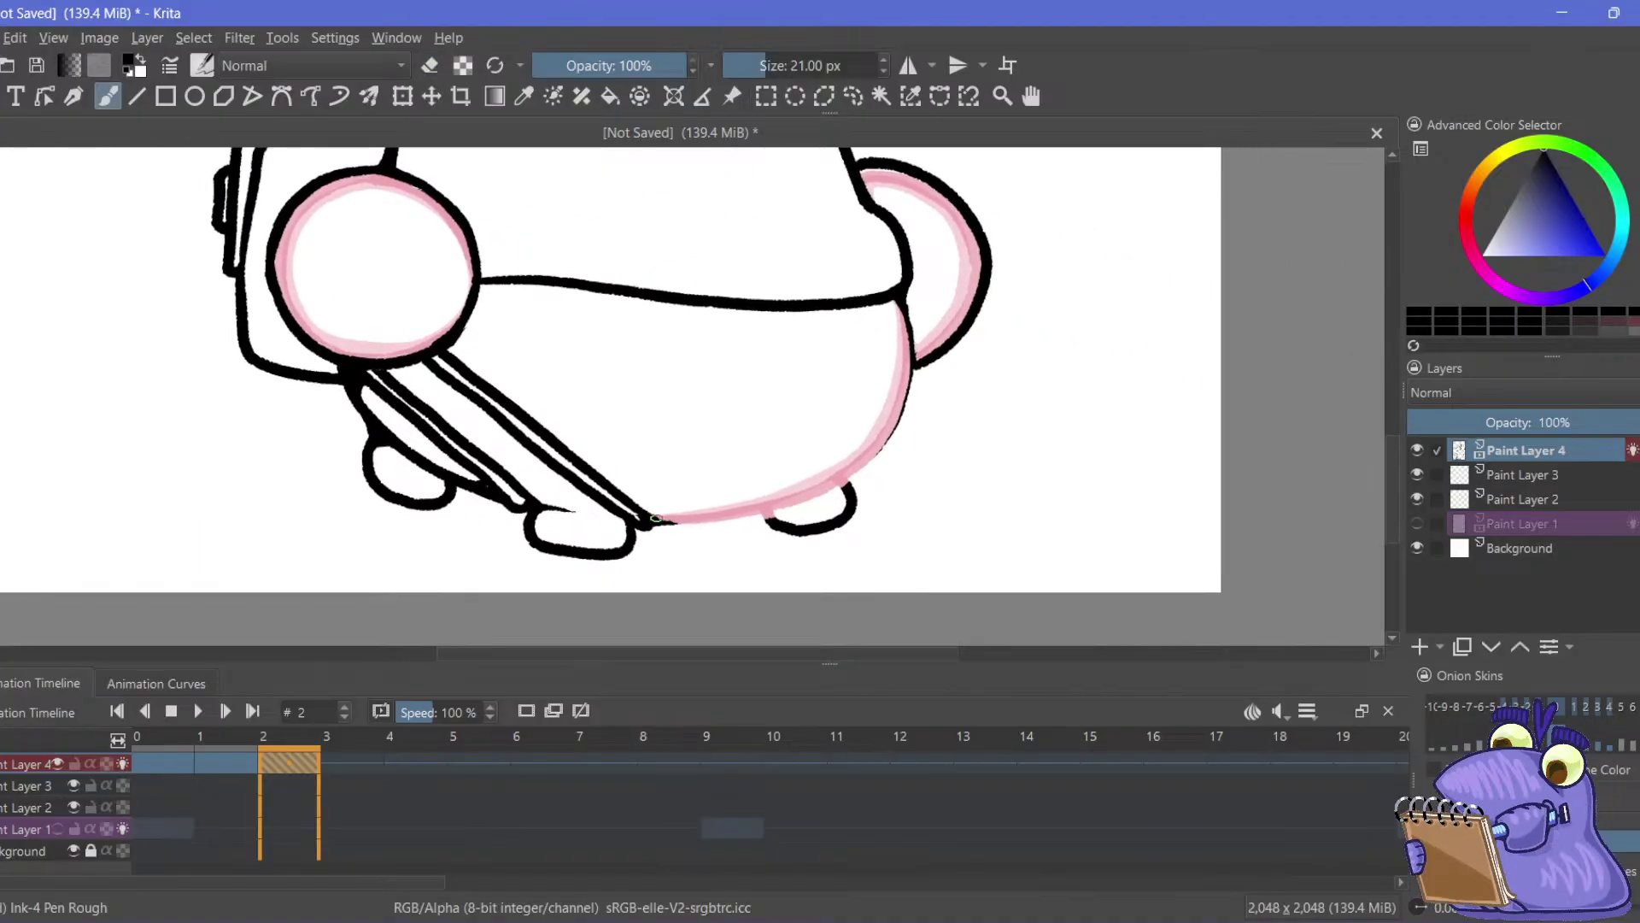
mouse_move(649, 521)
mouse_down()
mouse_move(776, 508)
mouse_move(895, 442)
mouse_up()
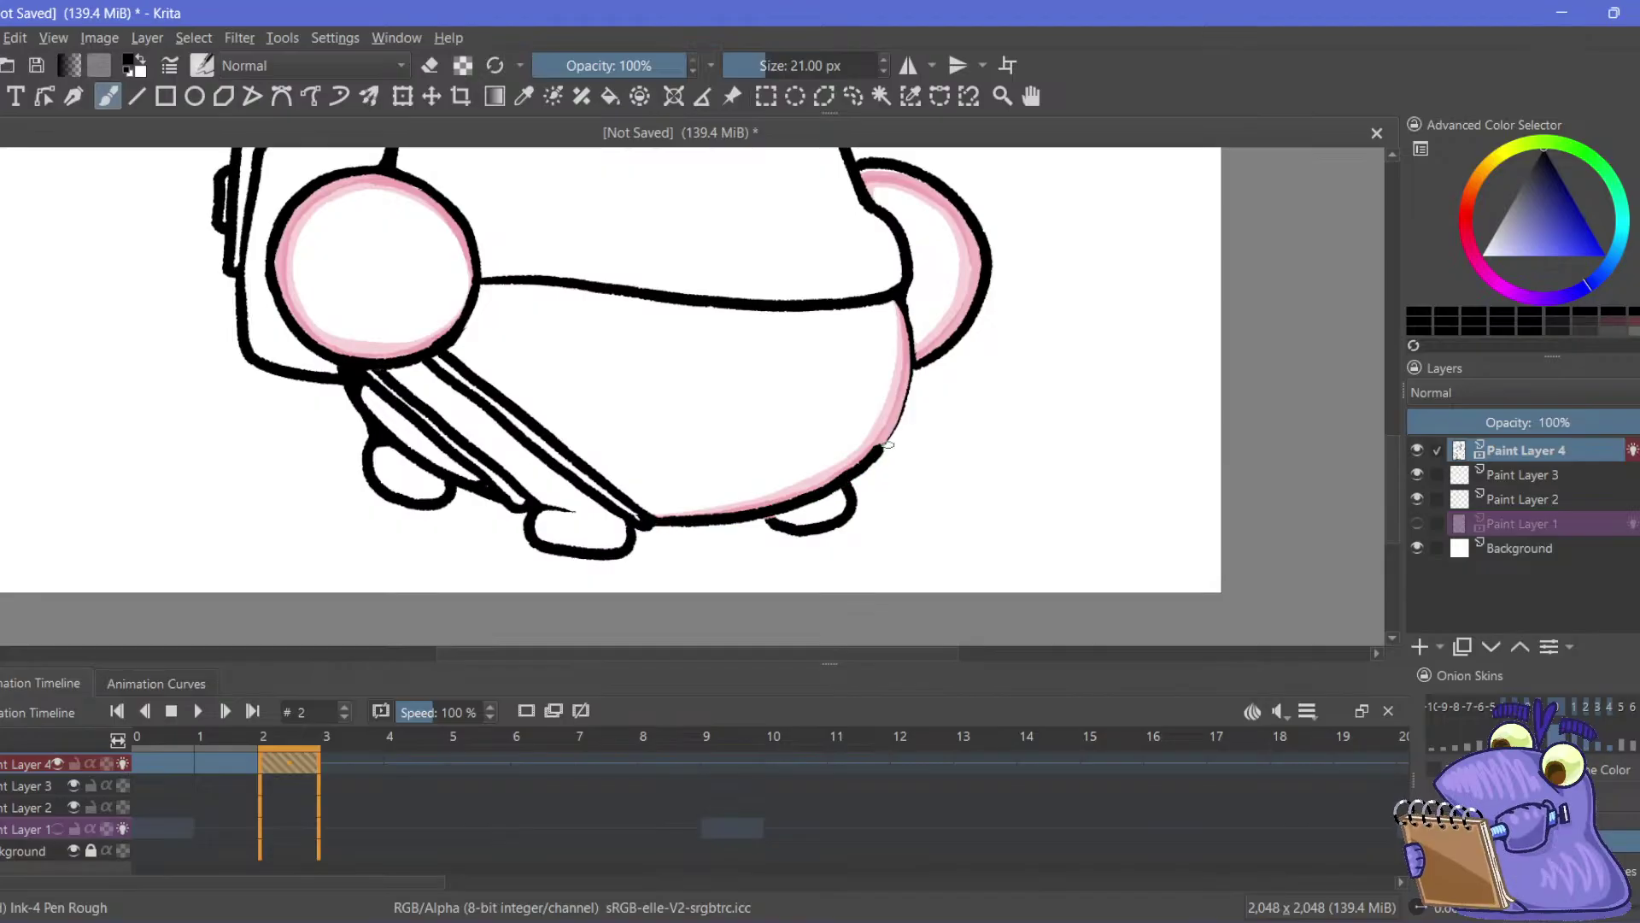
key(ctrl+z)
mouse_move(669, 522)
mouse_down()
mouse_move(797, 504)
mouse_move(879, 453)
mouse_up()
key(ctrl+z)
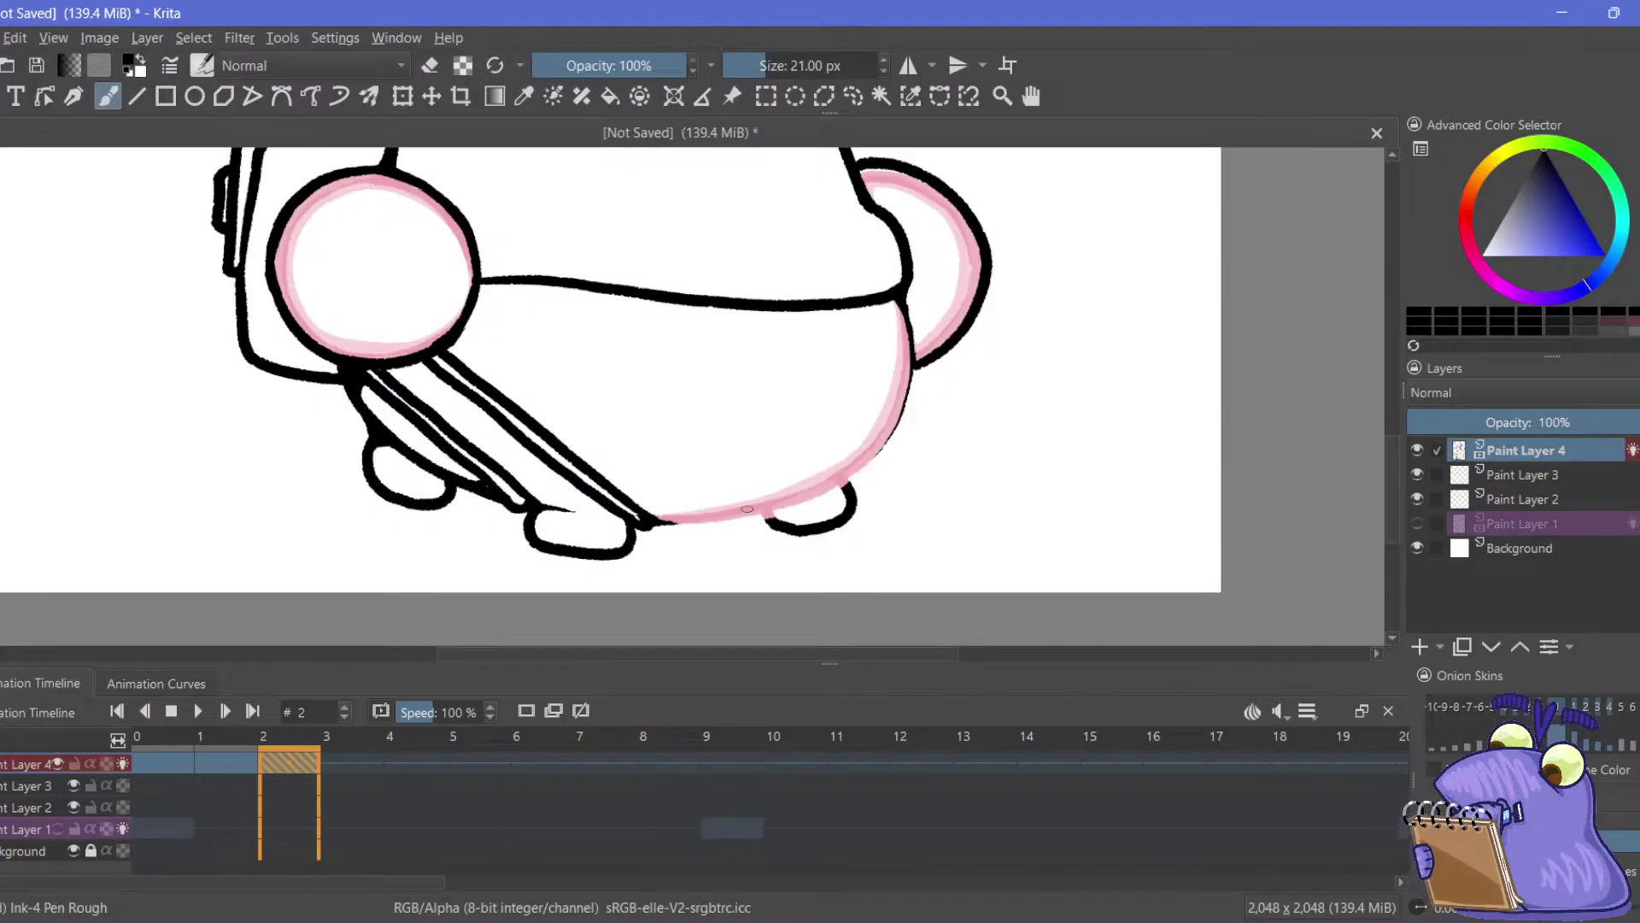
mouse_move(656, 518)
mouse_down()
mouse_move(772, 512)
mouse_move(860, 468)
mouse_move(909, 386)
mouse_move(897, 297)
mouse_up()
Play back the animation and compare frames 0 and 2 to check how the arm, circle and belly expand
drag(391, 276, 357, 222)
click(181, 737)
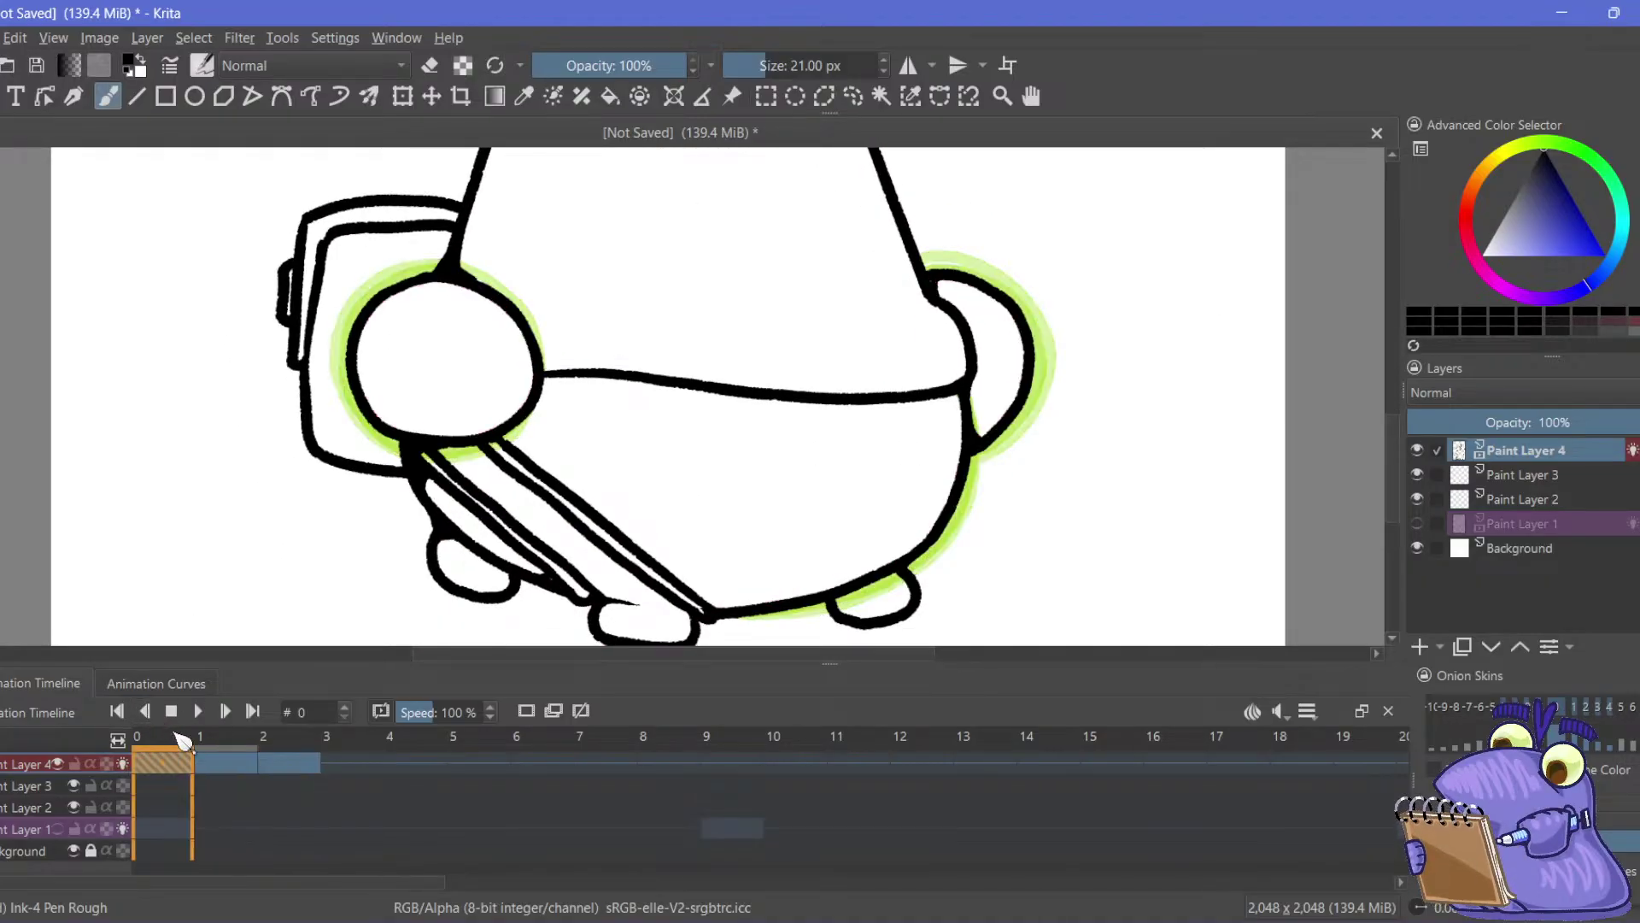
click(199, 710)
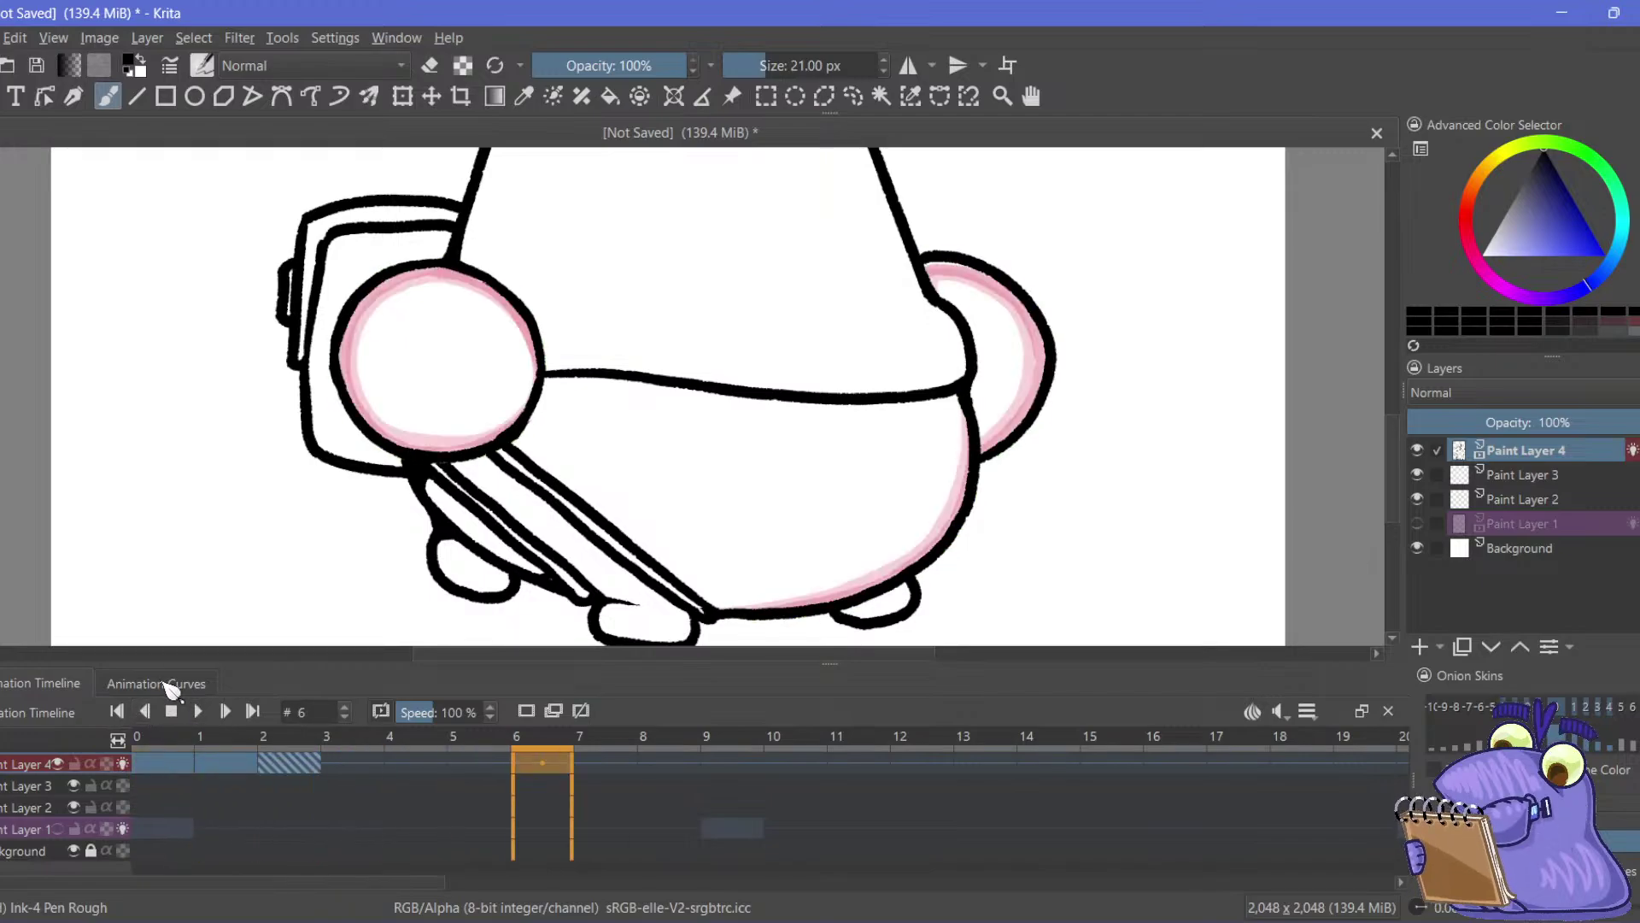
click(499, 38)
key(minus)
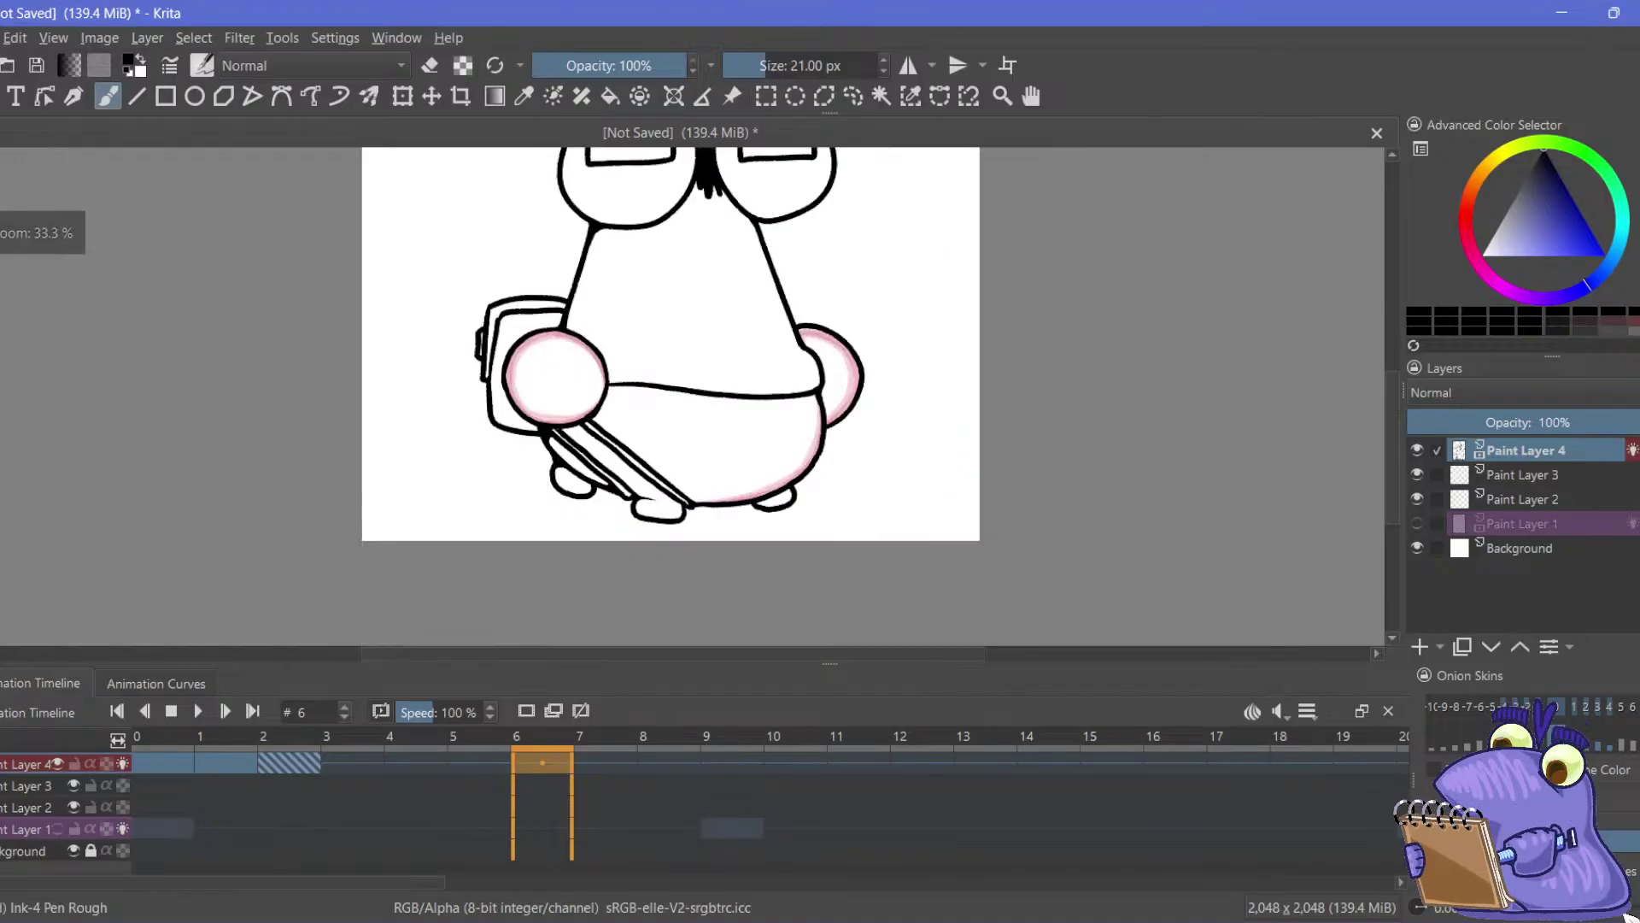
mouse_move(377, 363)
mouse_down()
mouse_move(432, 487)
mouse_move(431, 538)
mouse_move(413, 362)
mouse_up()
click(163, 762)
click(289, 765)
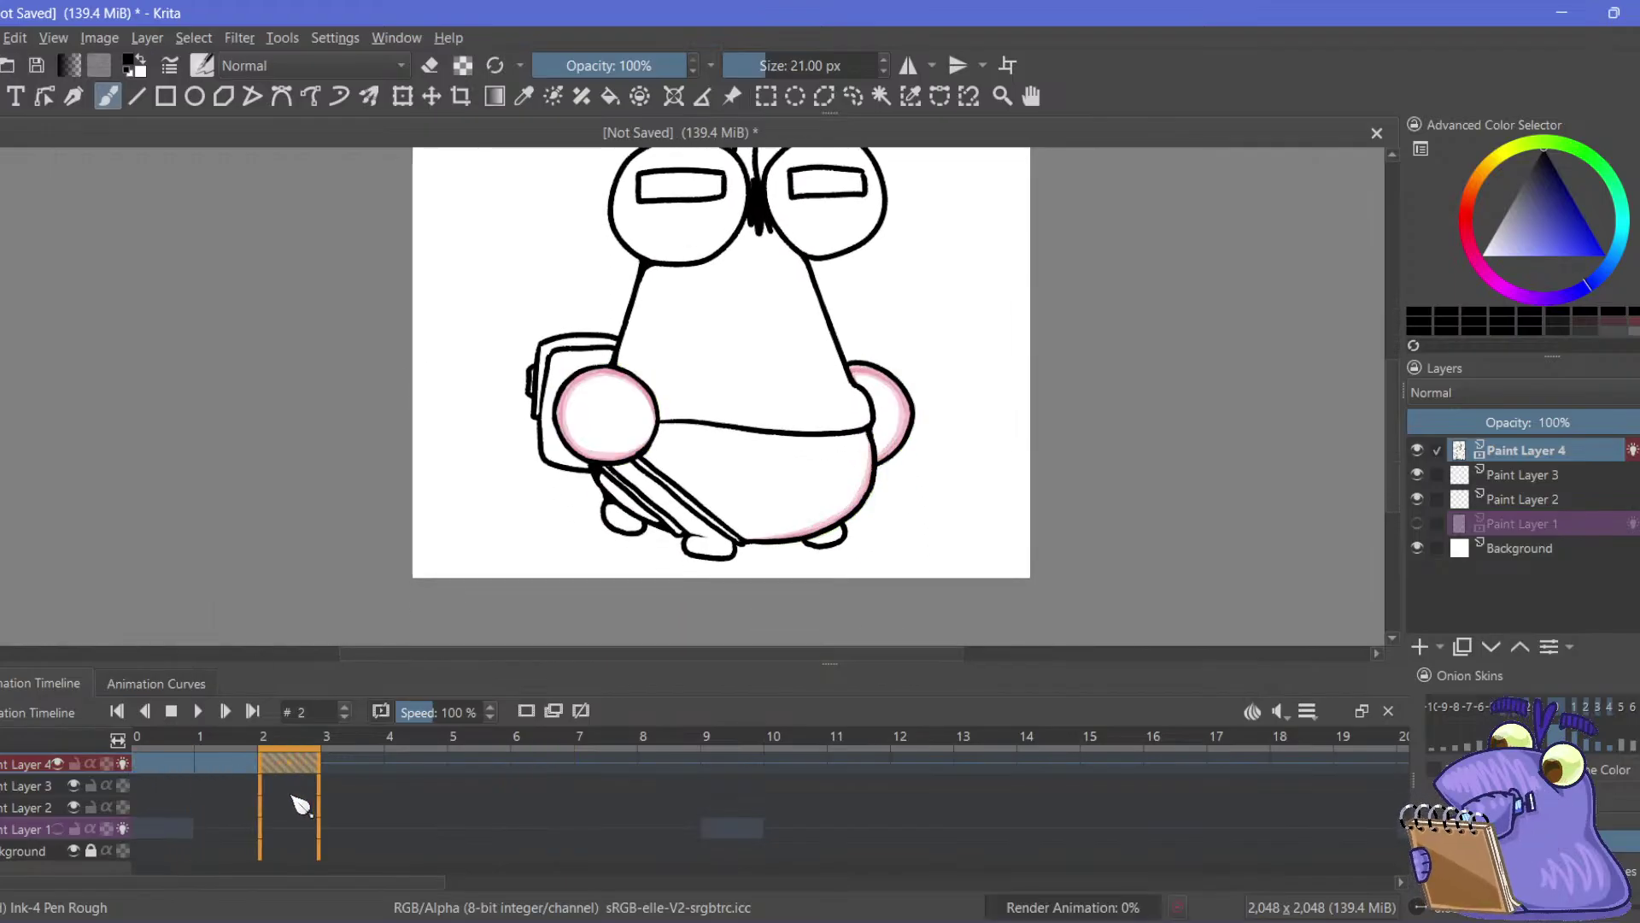
click(162, 765)
click(282, 764)
click(162, 765)
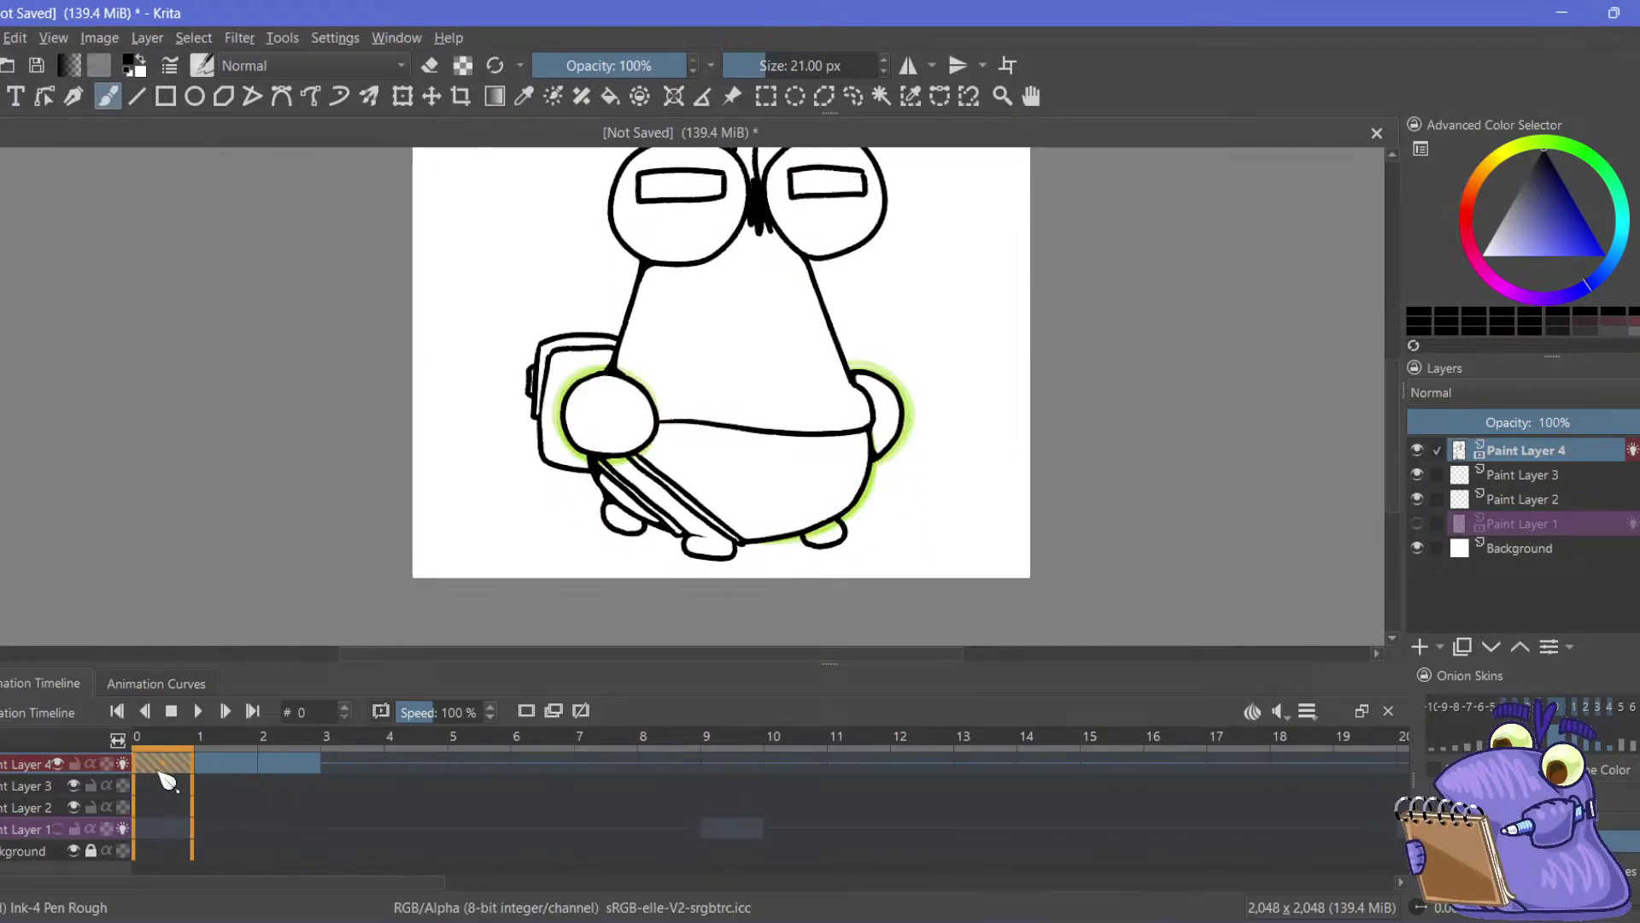
Copy the keyframe at frame 1 on Paint Layer 4 and paste it at frame 3
click(210, 766)
right_click(213, 766)
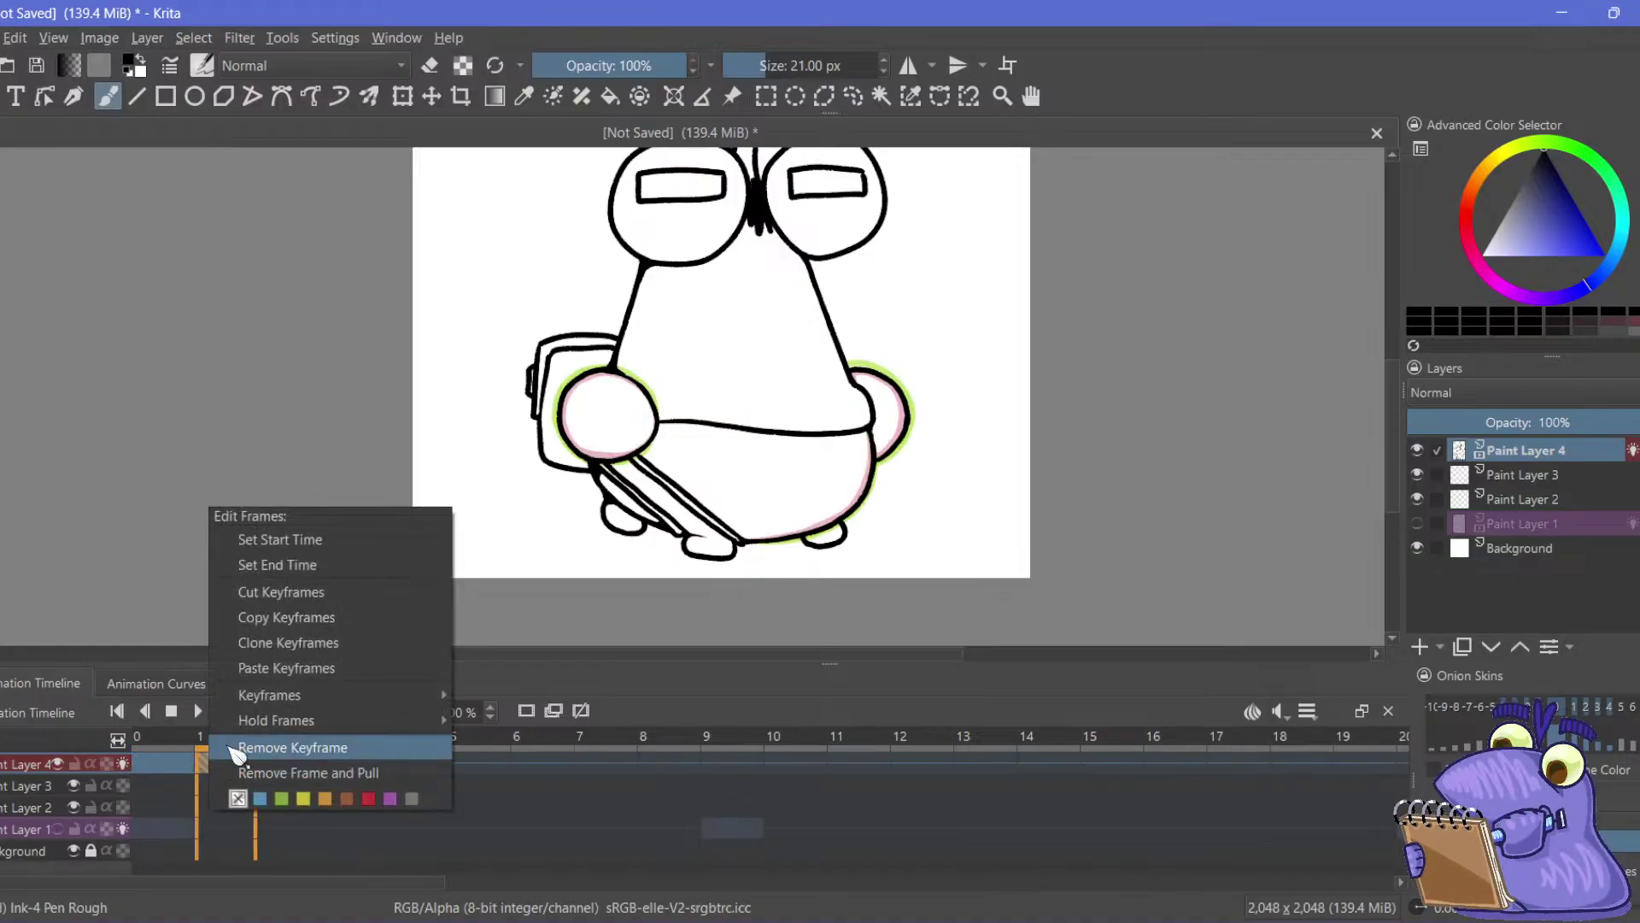
click(248, 615)
click(346, 764)
right_click(354, 767)
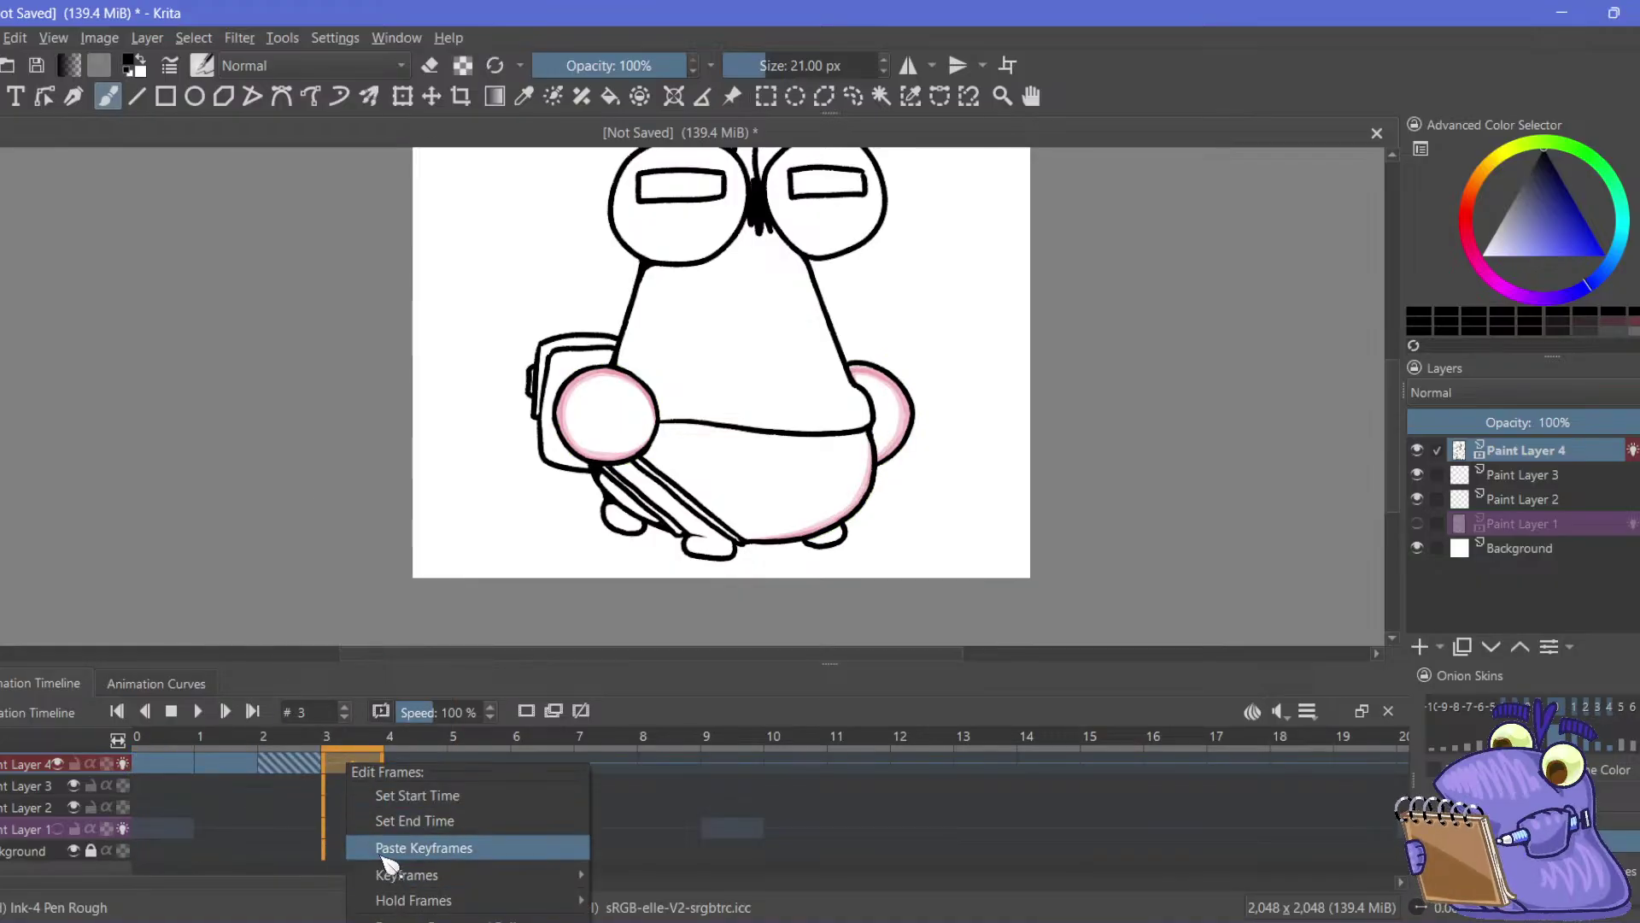
click(402, 848)
click(233, 765)
click(274, 766)
right_click(274, 766)
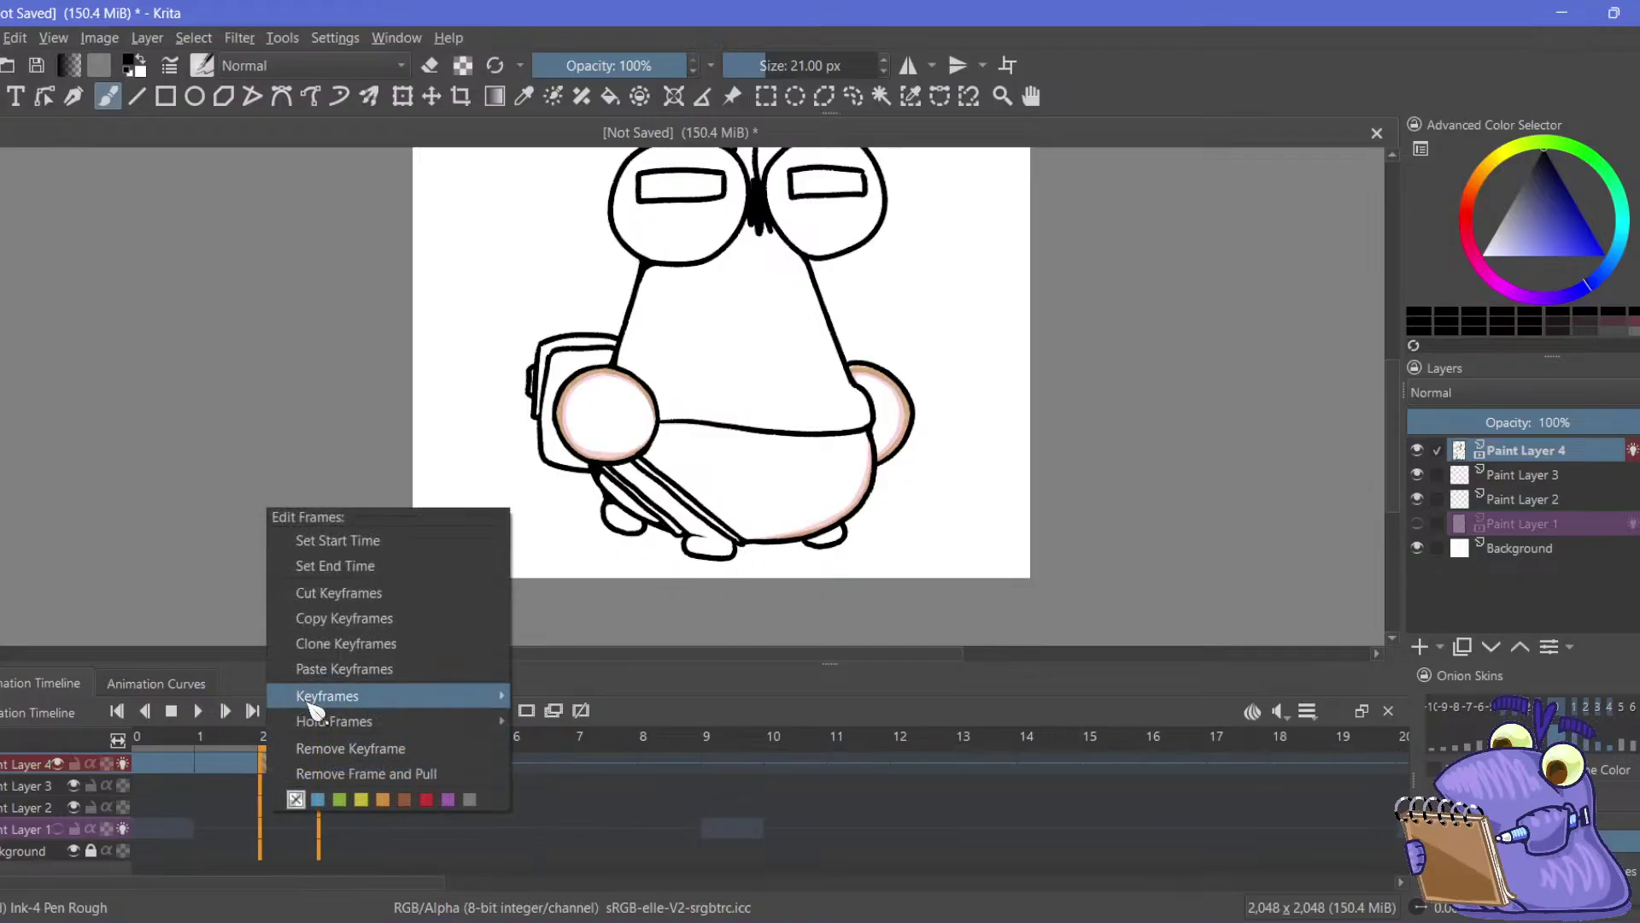
click(158, 765)
right_click(158, 765)
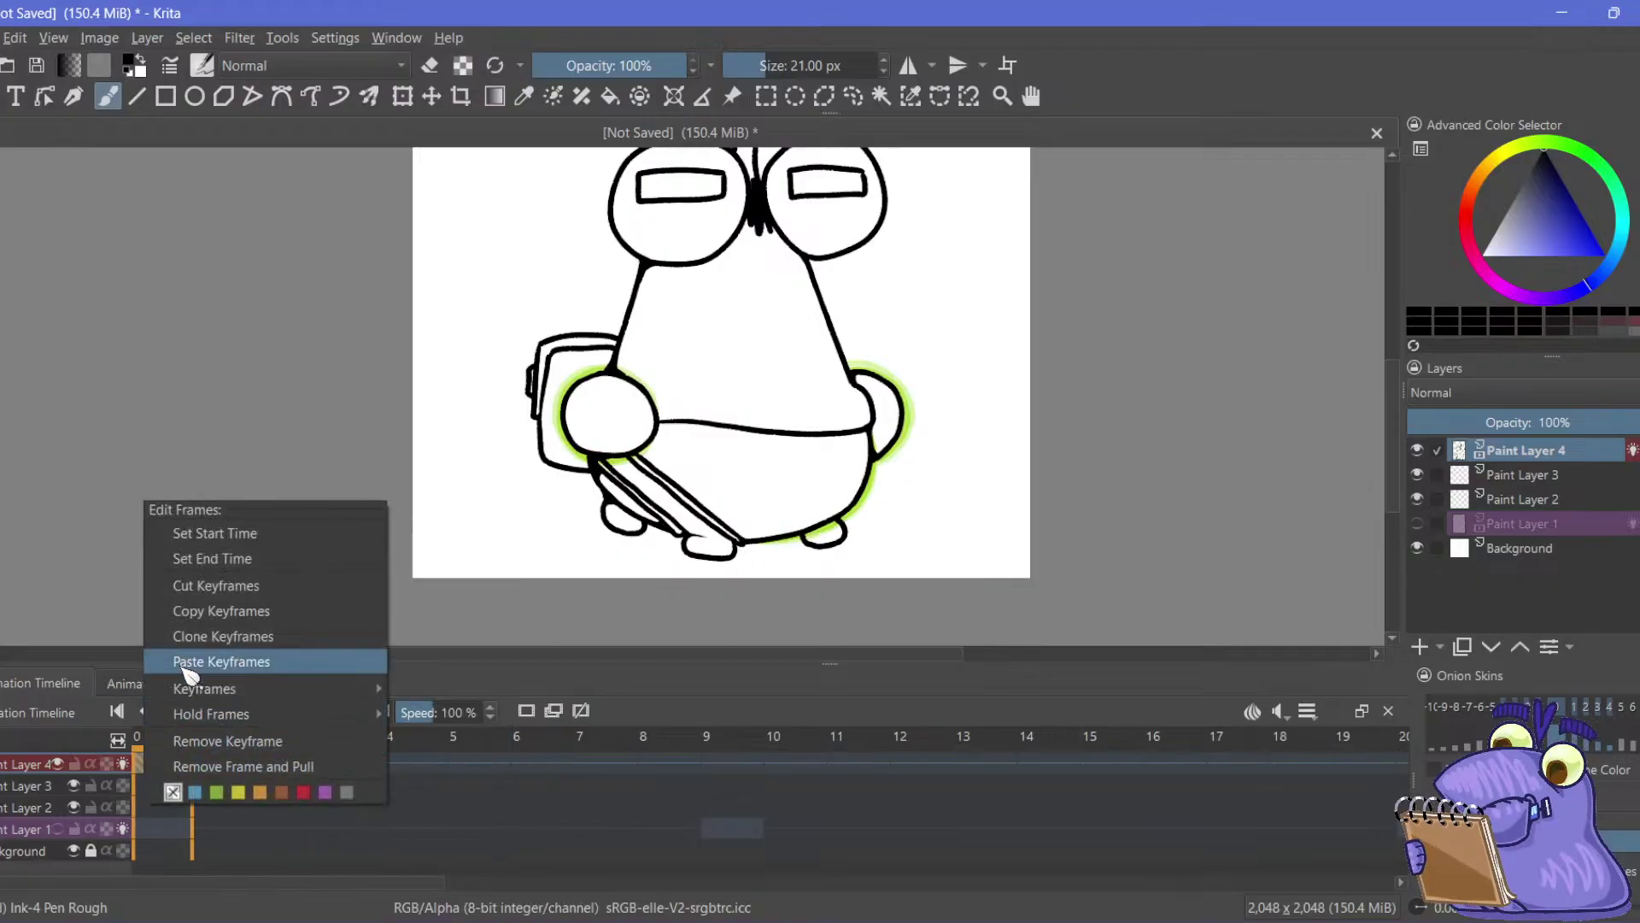
click(190, 615)
click(414, 763)
right_click(414, 763)
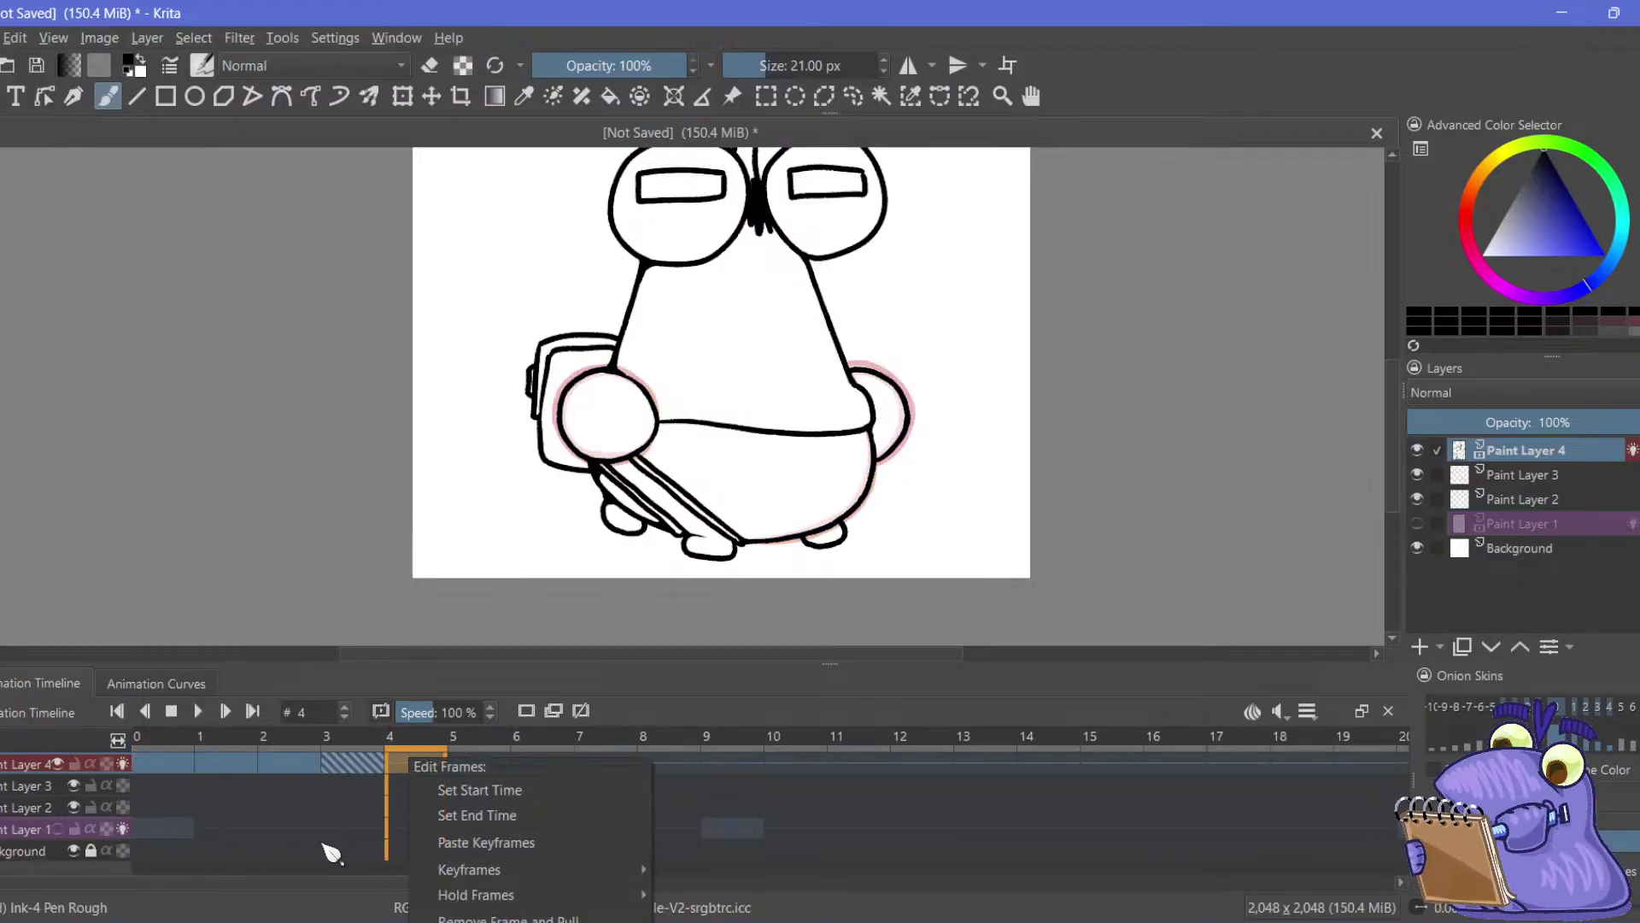
click(325, 816)
Copy keyframes 0 to 3 on Paint Layer 4 together and paste them starting at frame 4
click(161, 767)
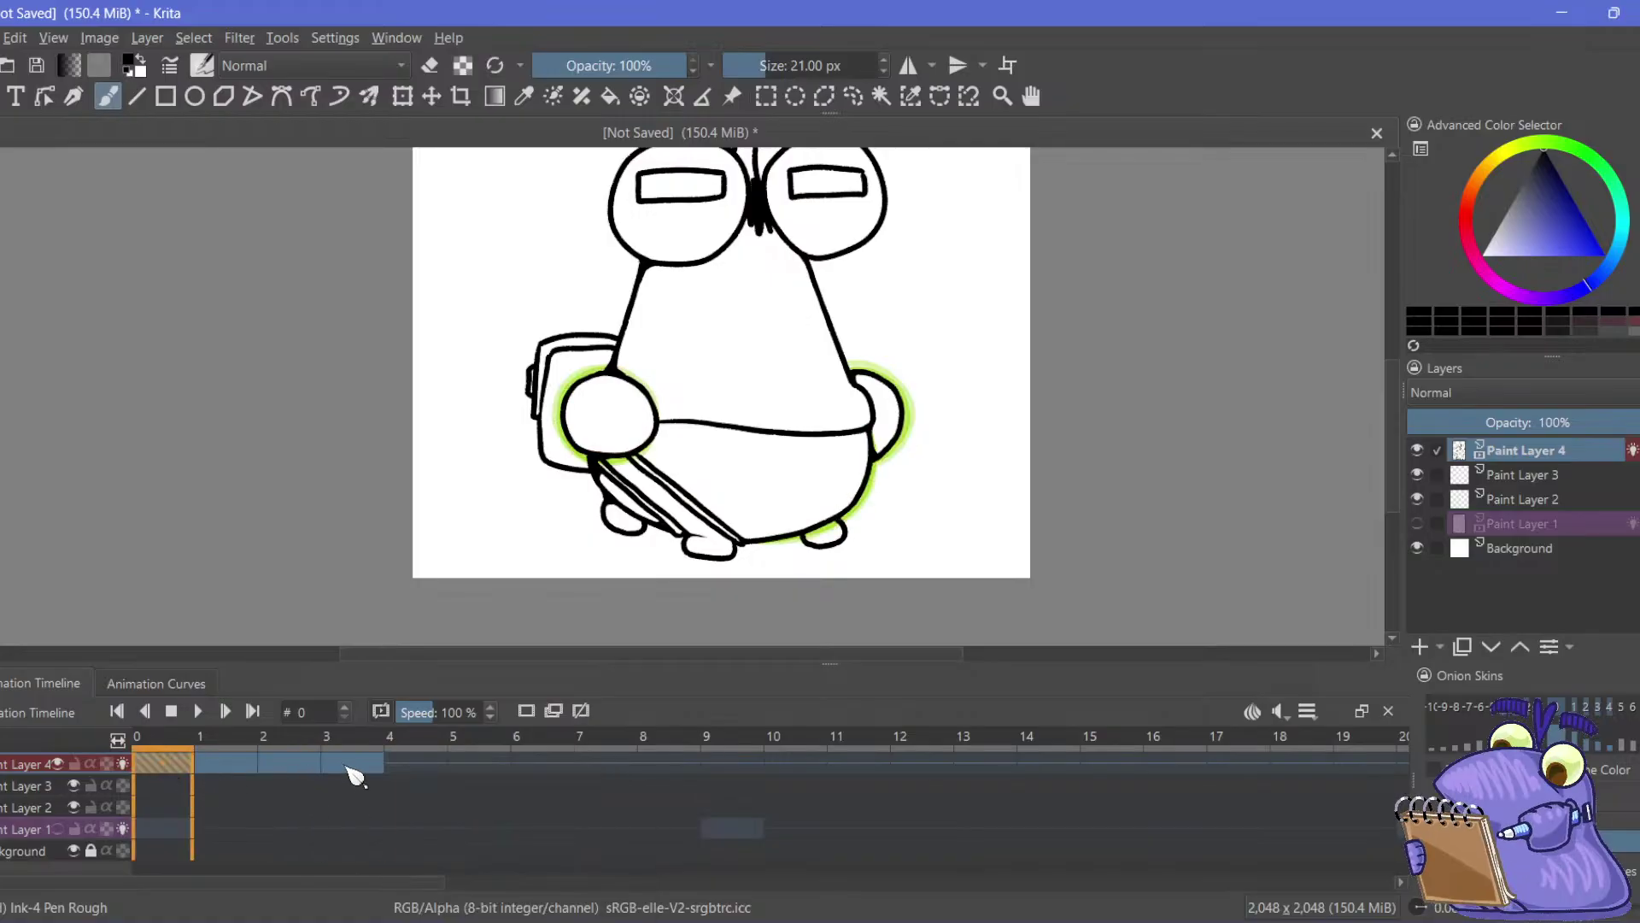
click(354, 774)
right_click(196, 766)
click(402, 620)
click(418, 775)
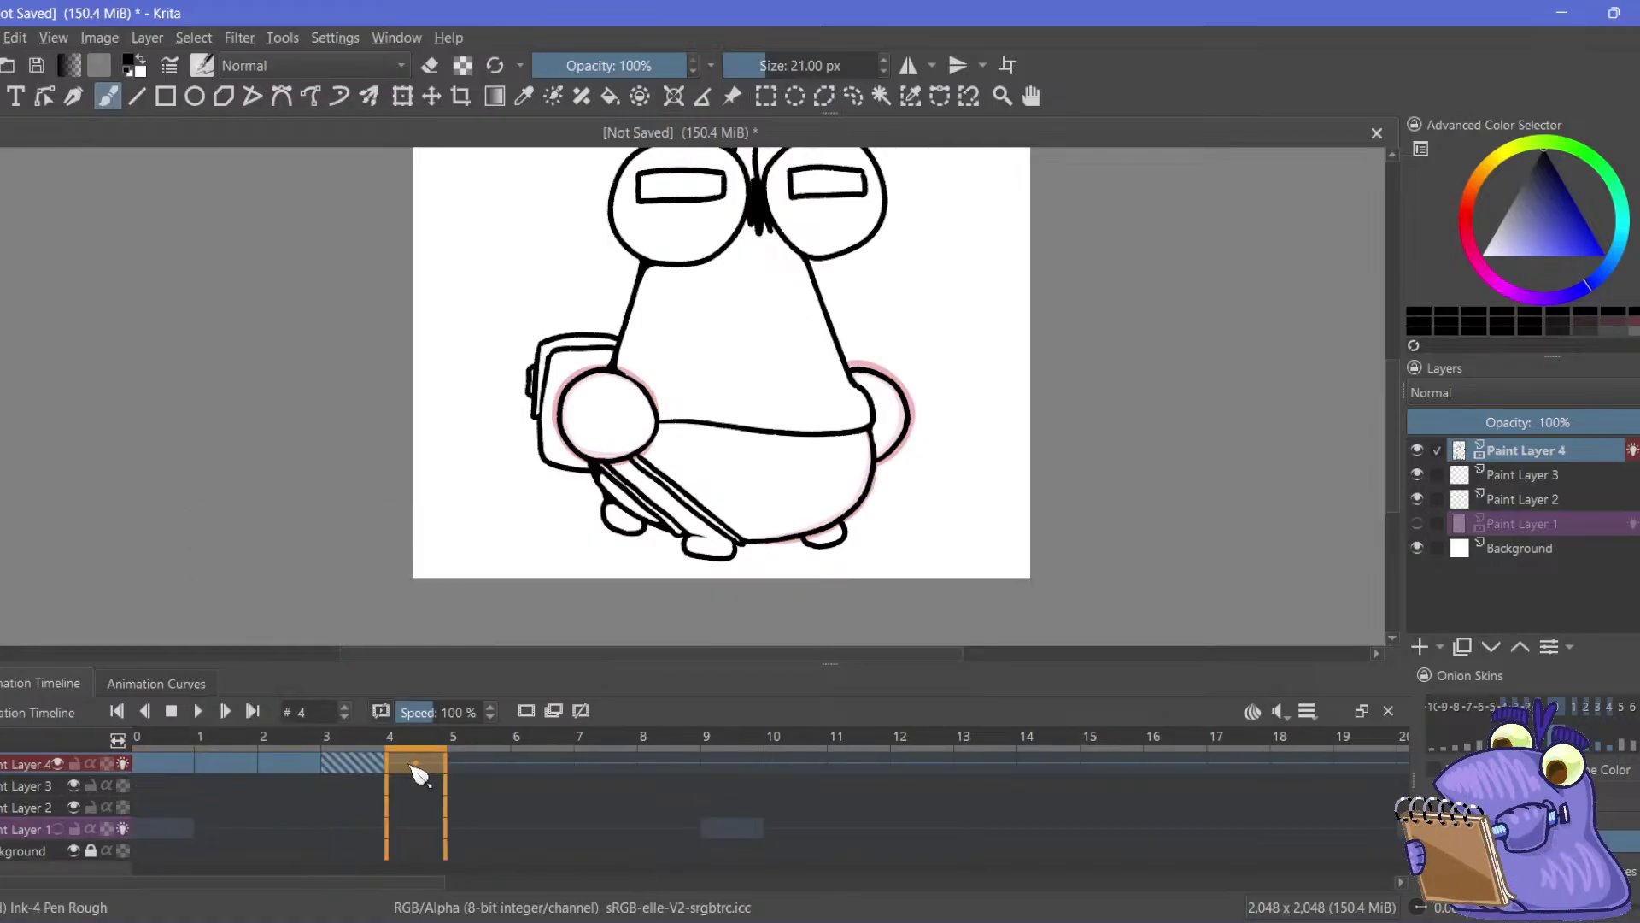
right_click(417, 767)
click(448, 651)
Paste the copied four-keyframe cycle on Paint Layer 4 again at frame 8 and at frame 12
click(669, 769)
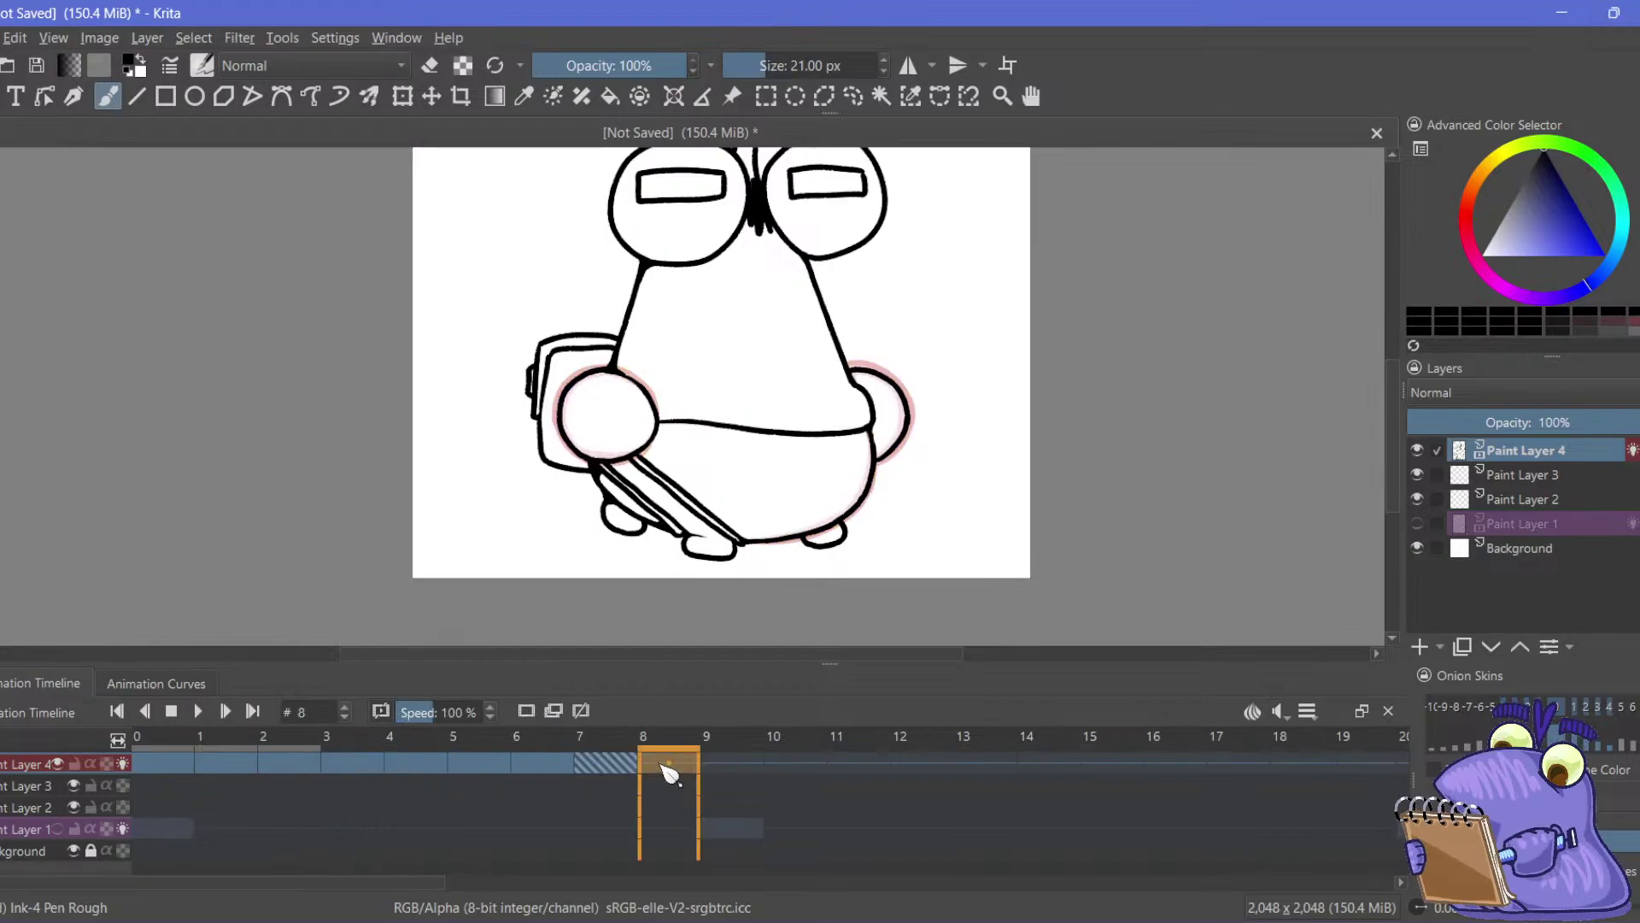
right_click(669, 769)
click(683, 679)
click(923, 765)
right_click(922, 765)
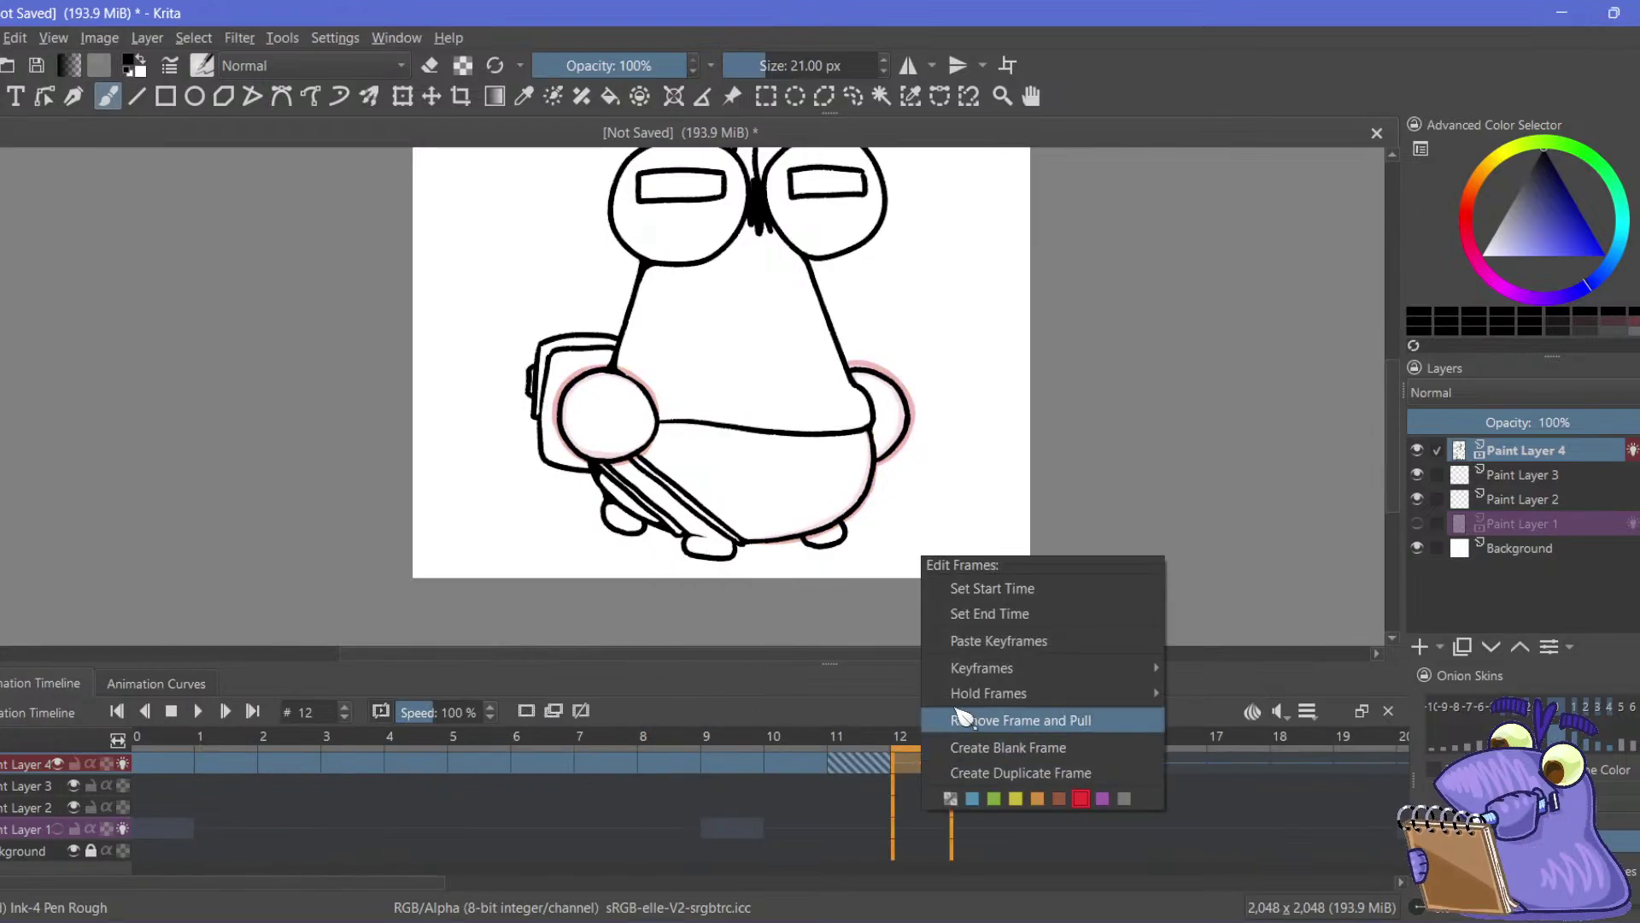
click(959, 719)
Play and stop the extended animation several times to review the looping movement of the arm, circle and belly
click(197, 710)
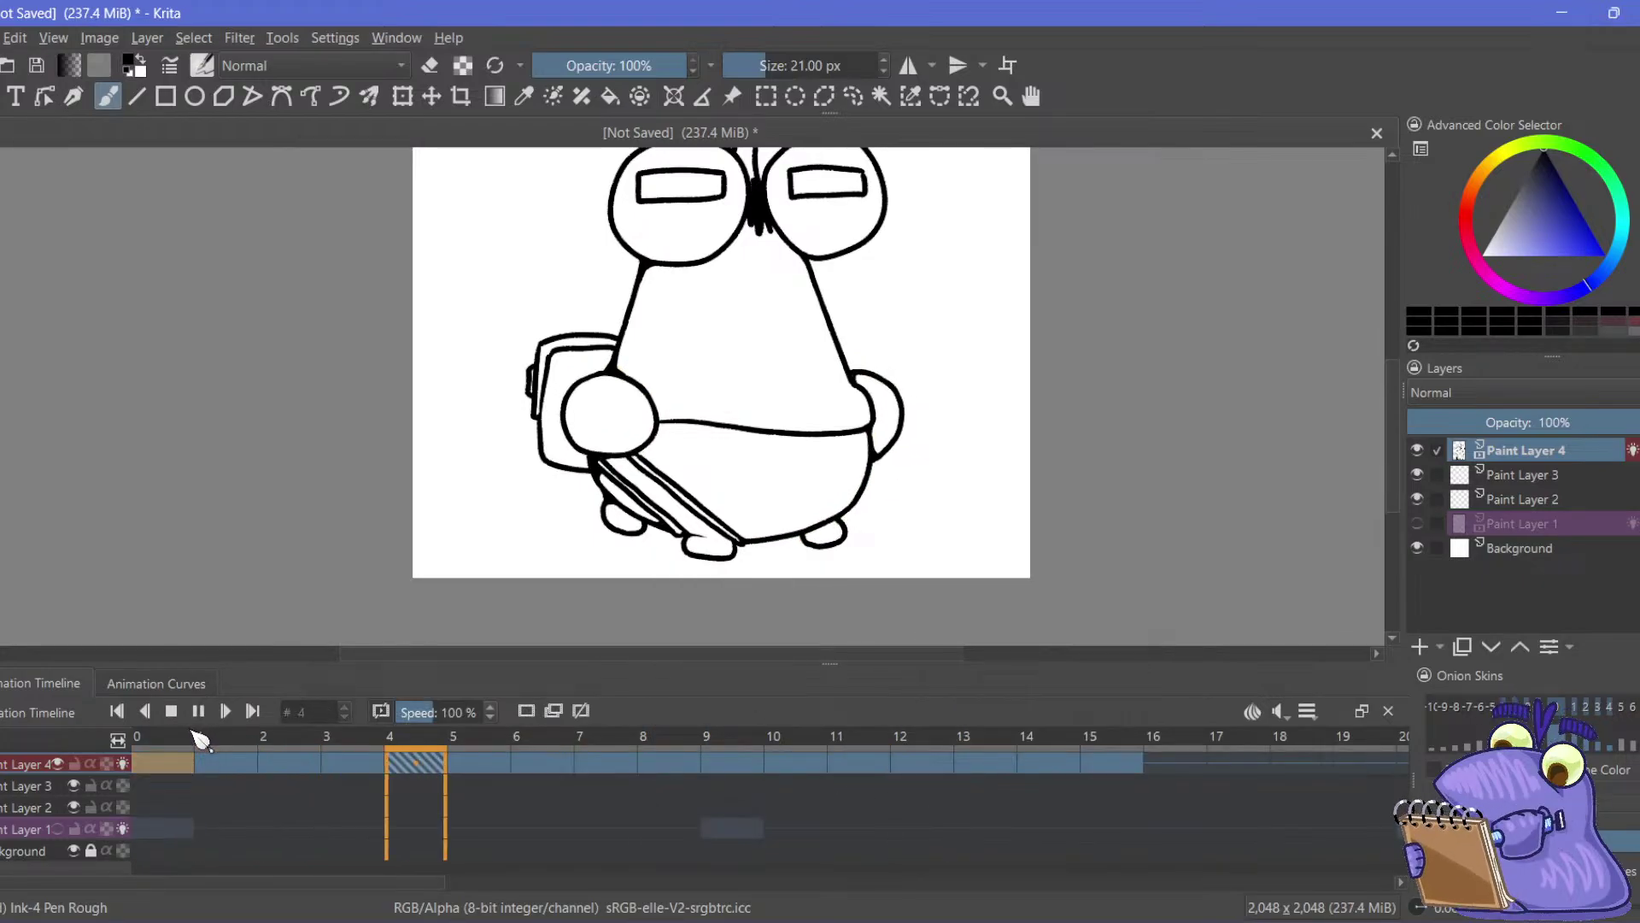
key(space)
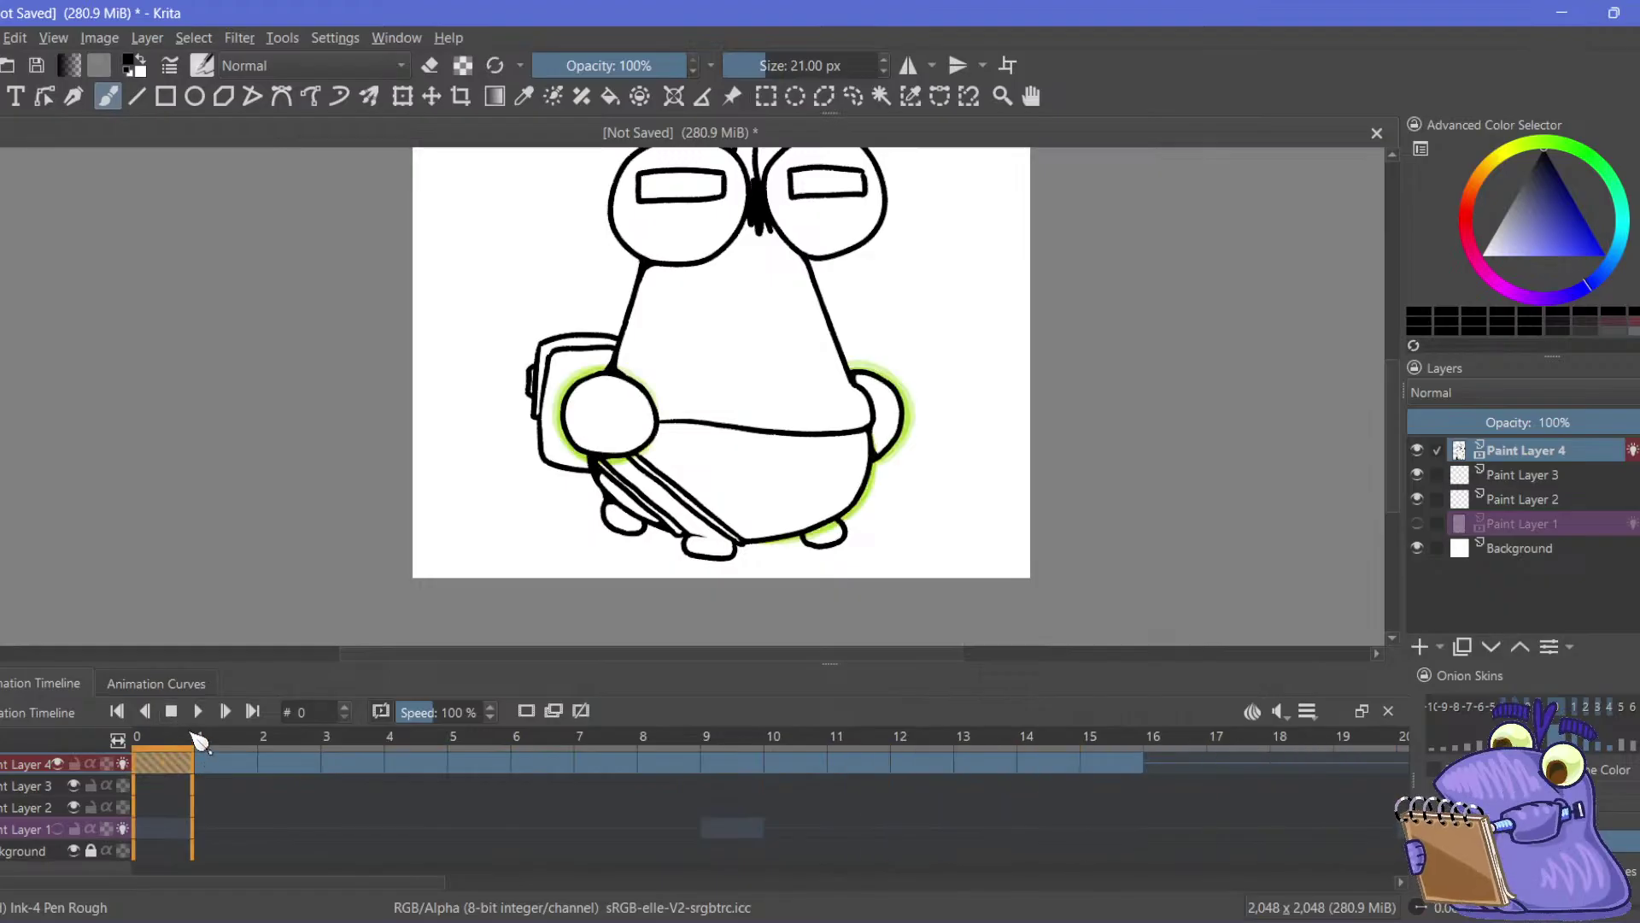
key(space)
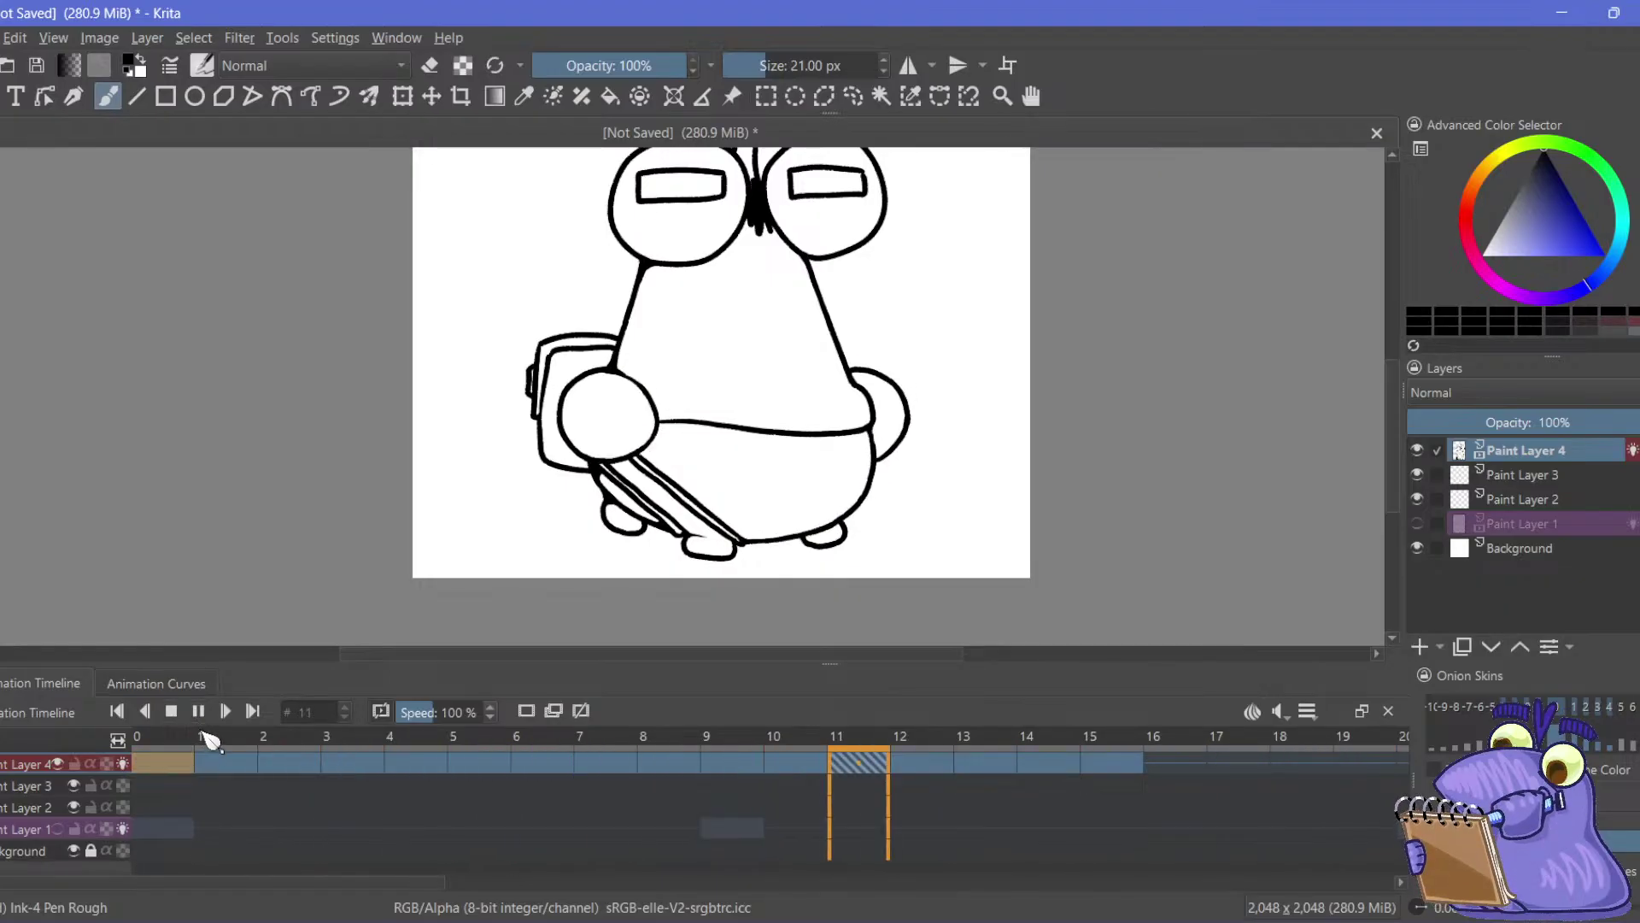
key(space)
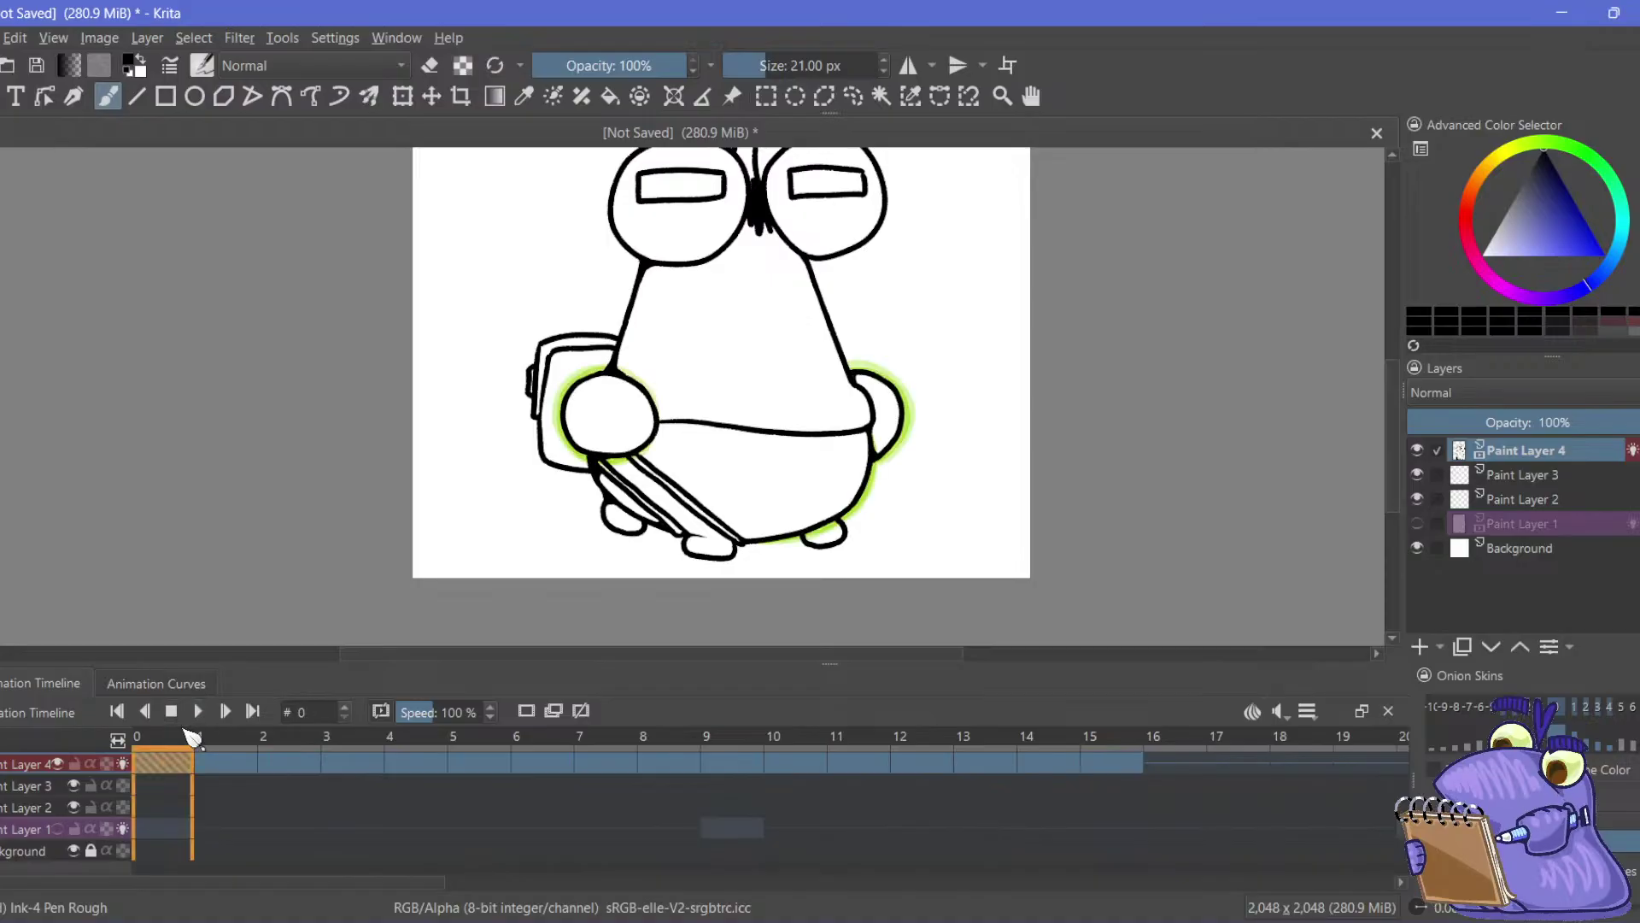
key(space)
key(space)
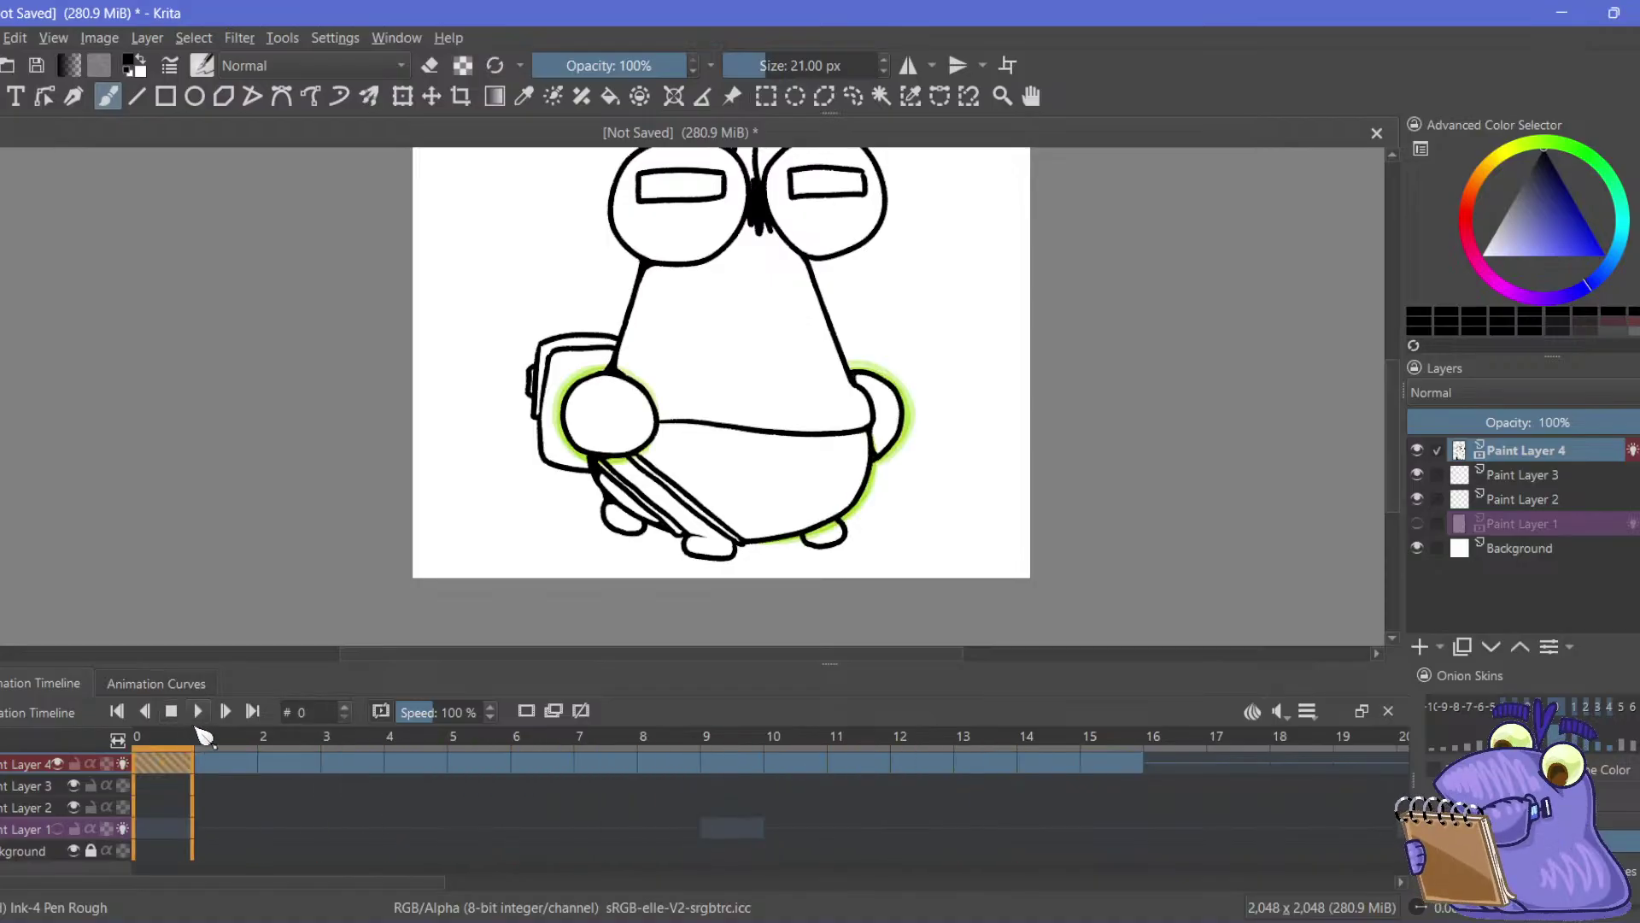
click(197, 712)
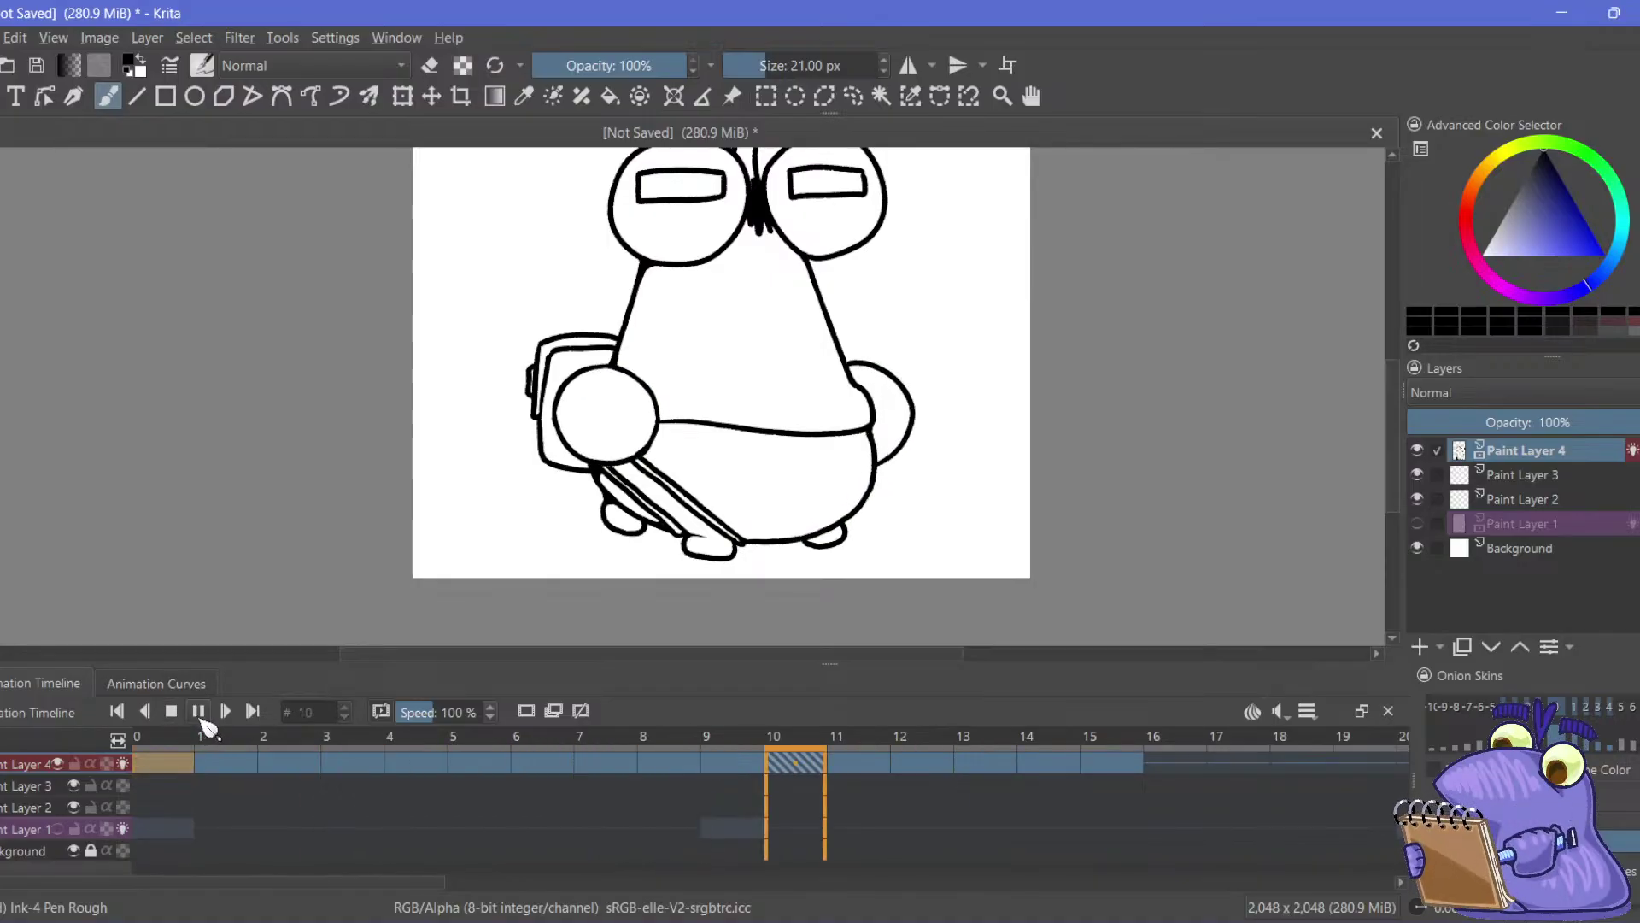
click(173, 712)
click(199, 712)
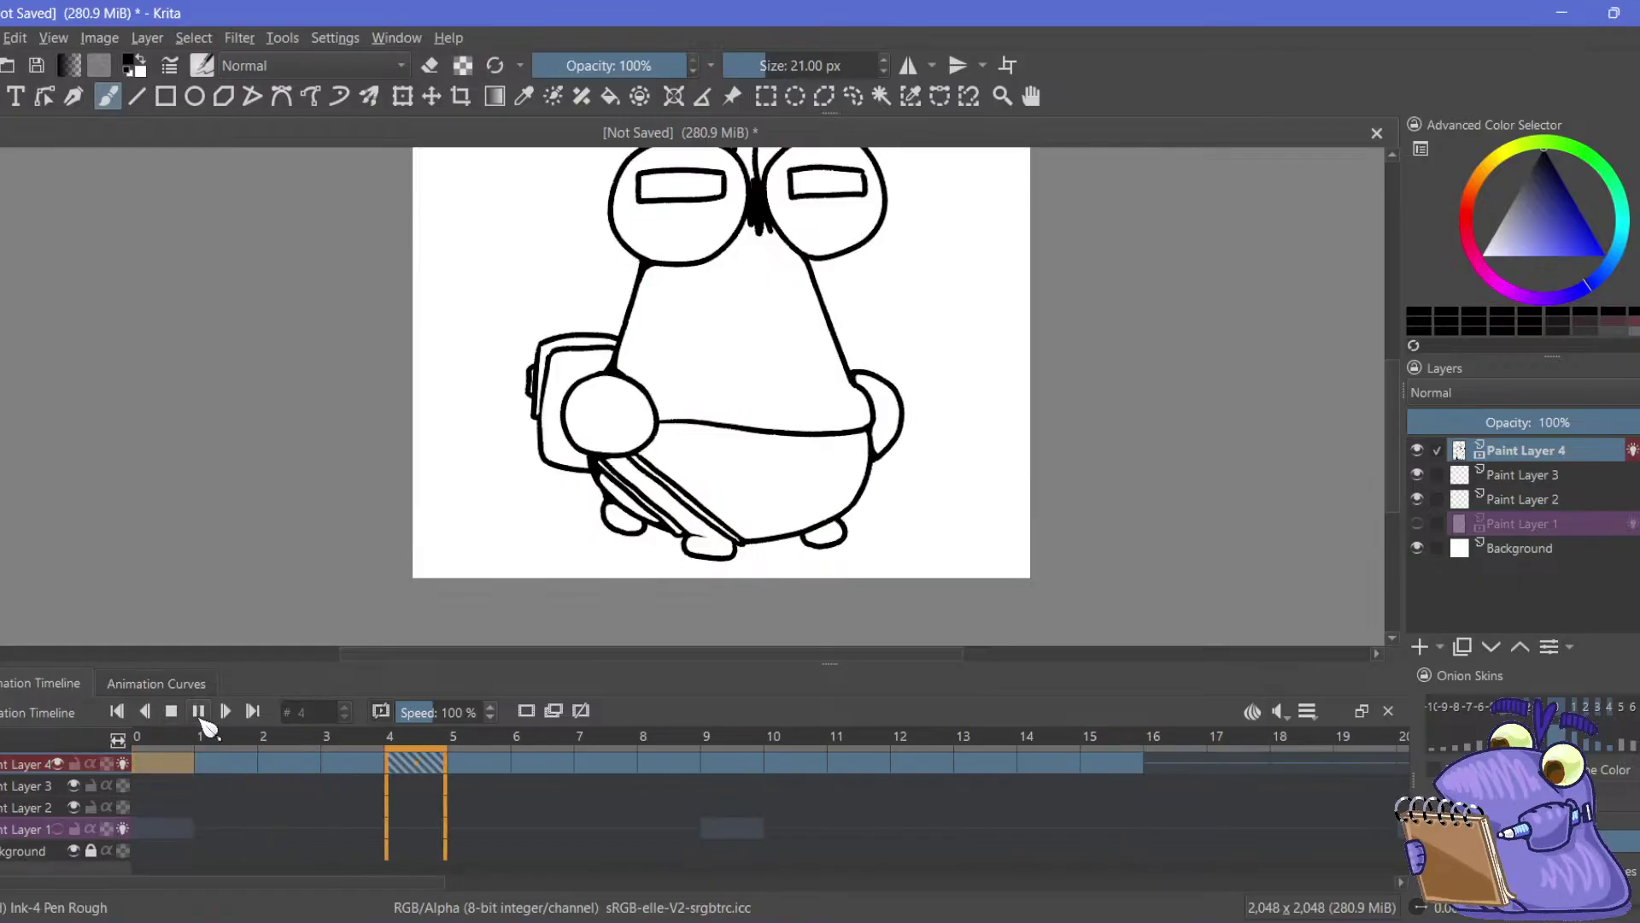
click(198, 714)
click(172, 714)
click(199, 712)
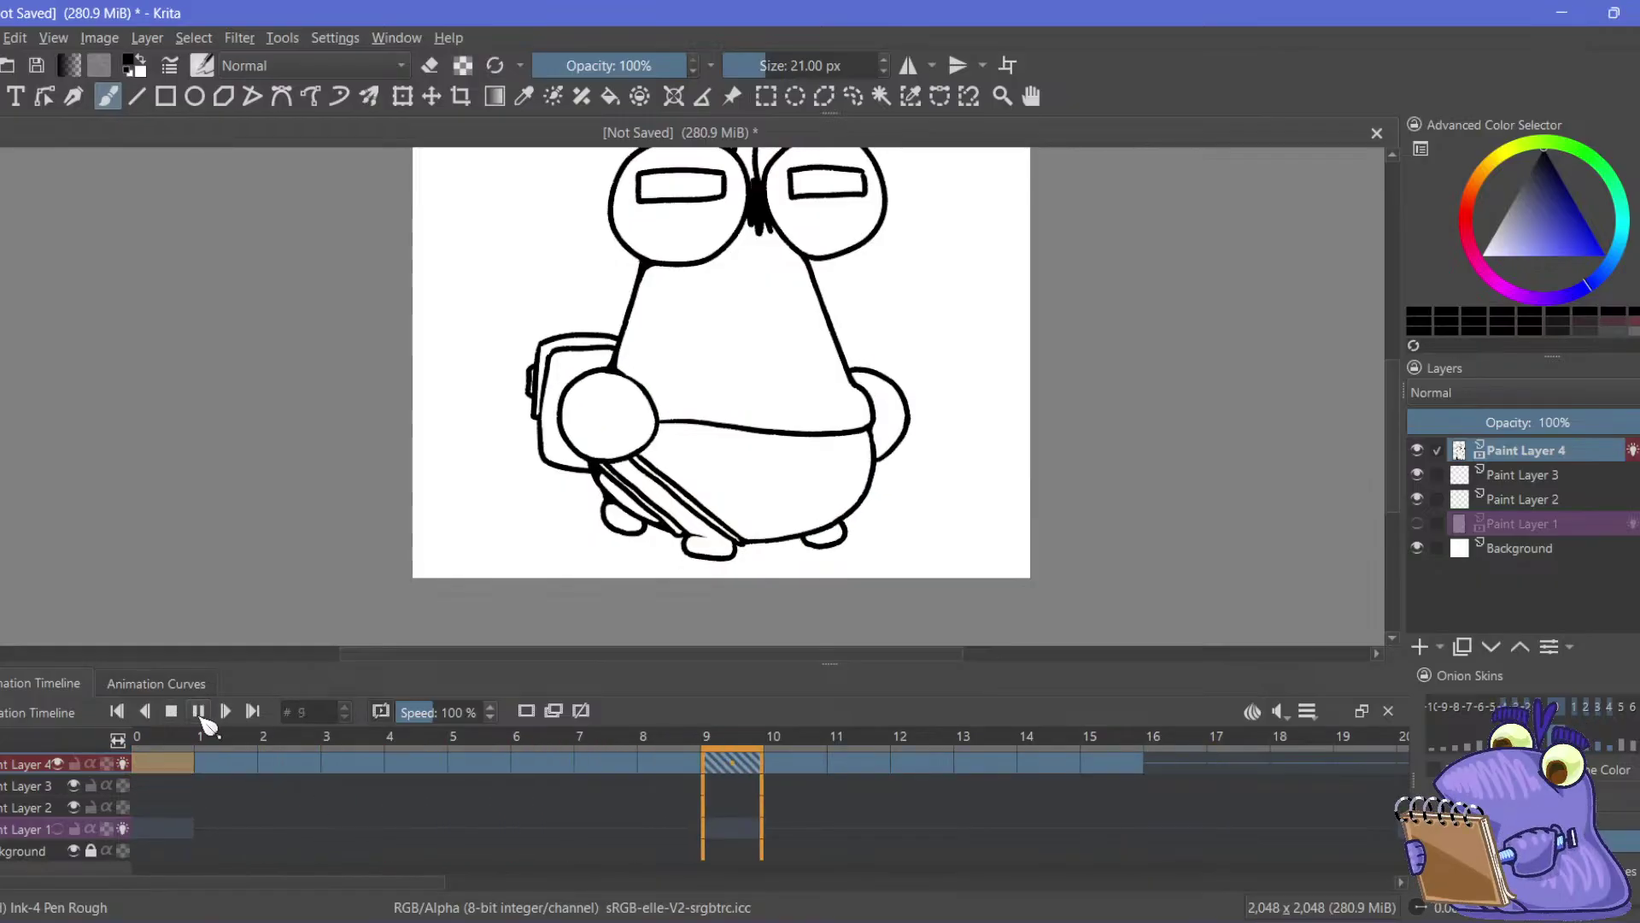
Replay the animation from frames 0 to 15 several more times to check the loop's expanding and contracting motion
click(173, 716)
click(199, 714)
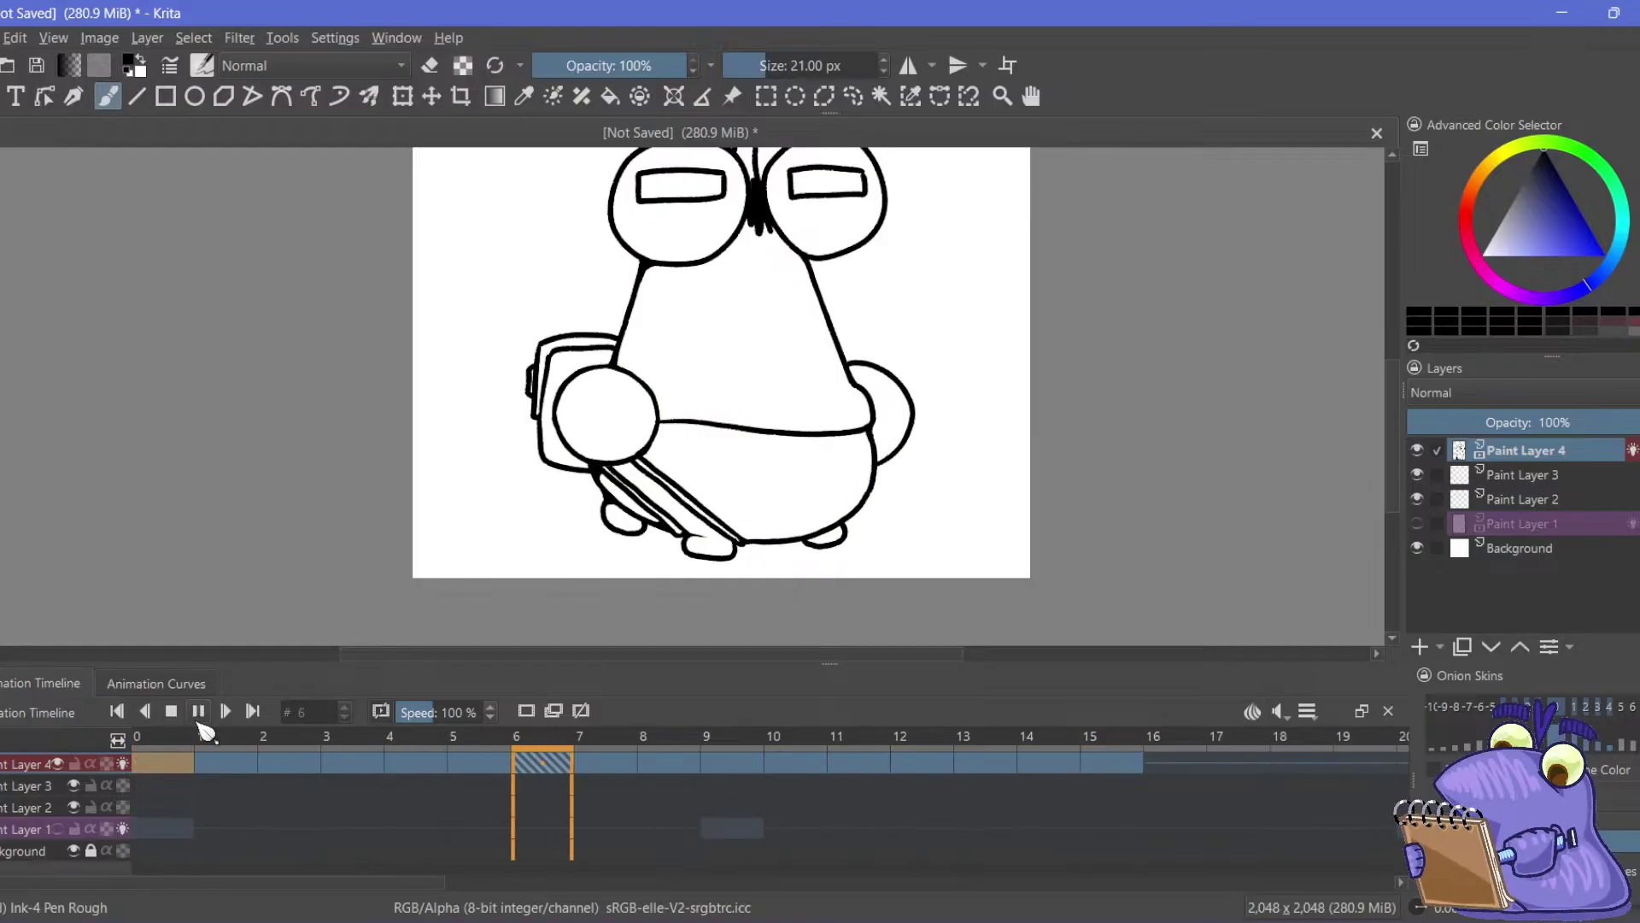
click(197, 714)
click(173, 715)
click(199, 712)
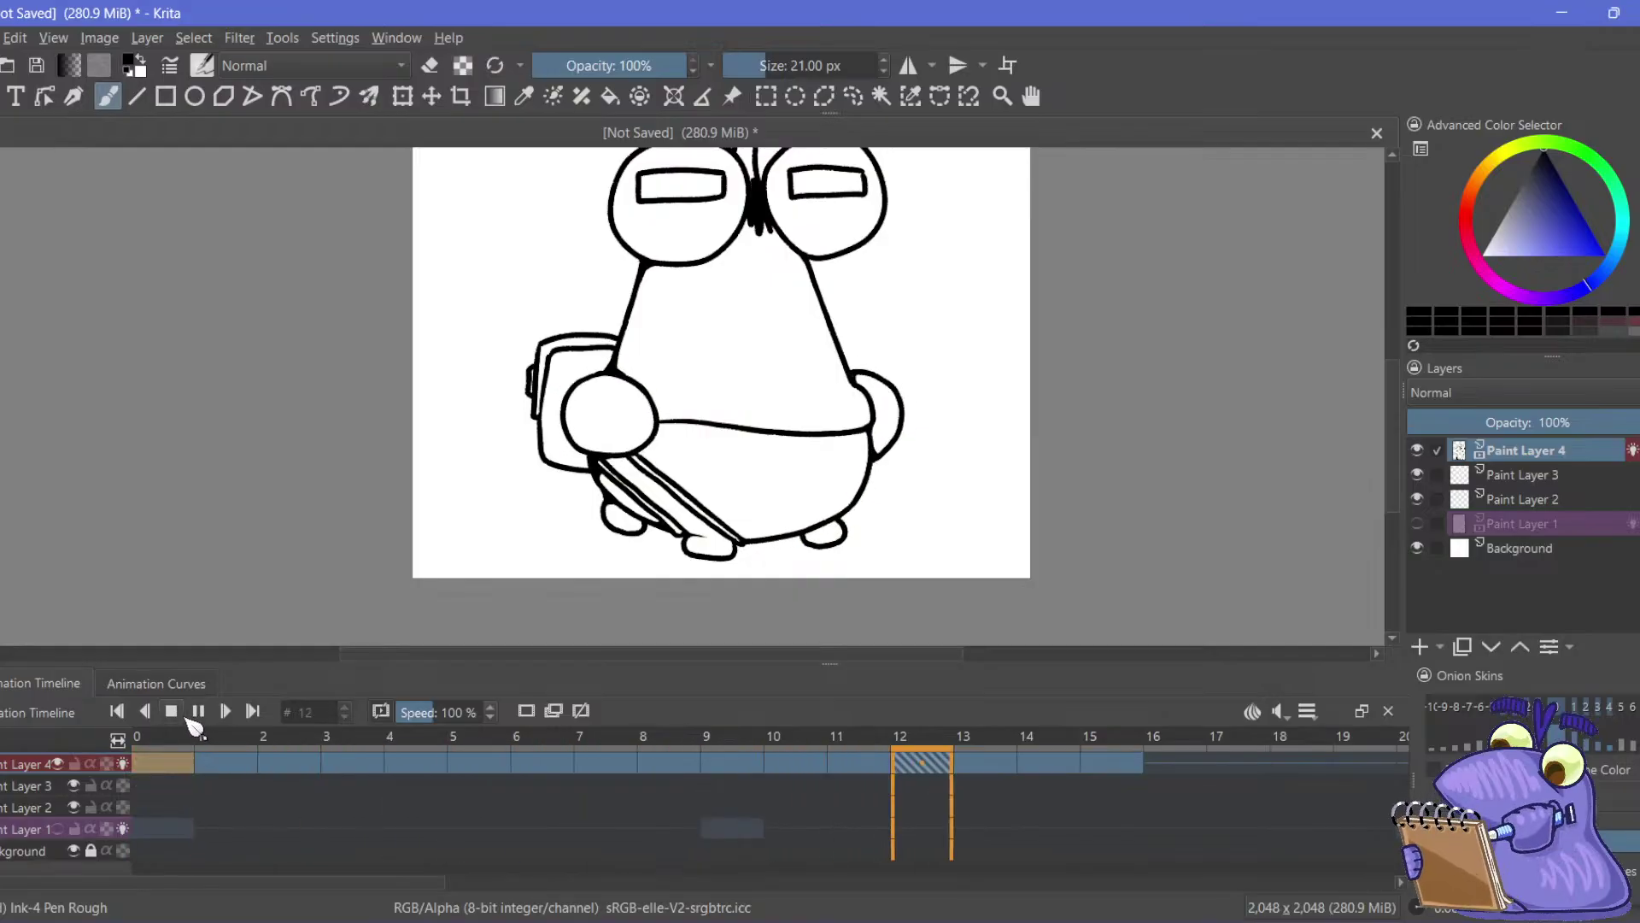
click(200, 713)
click(198, 712)
click(170, 714)
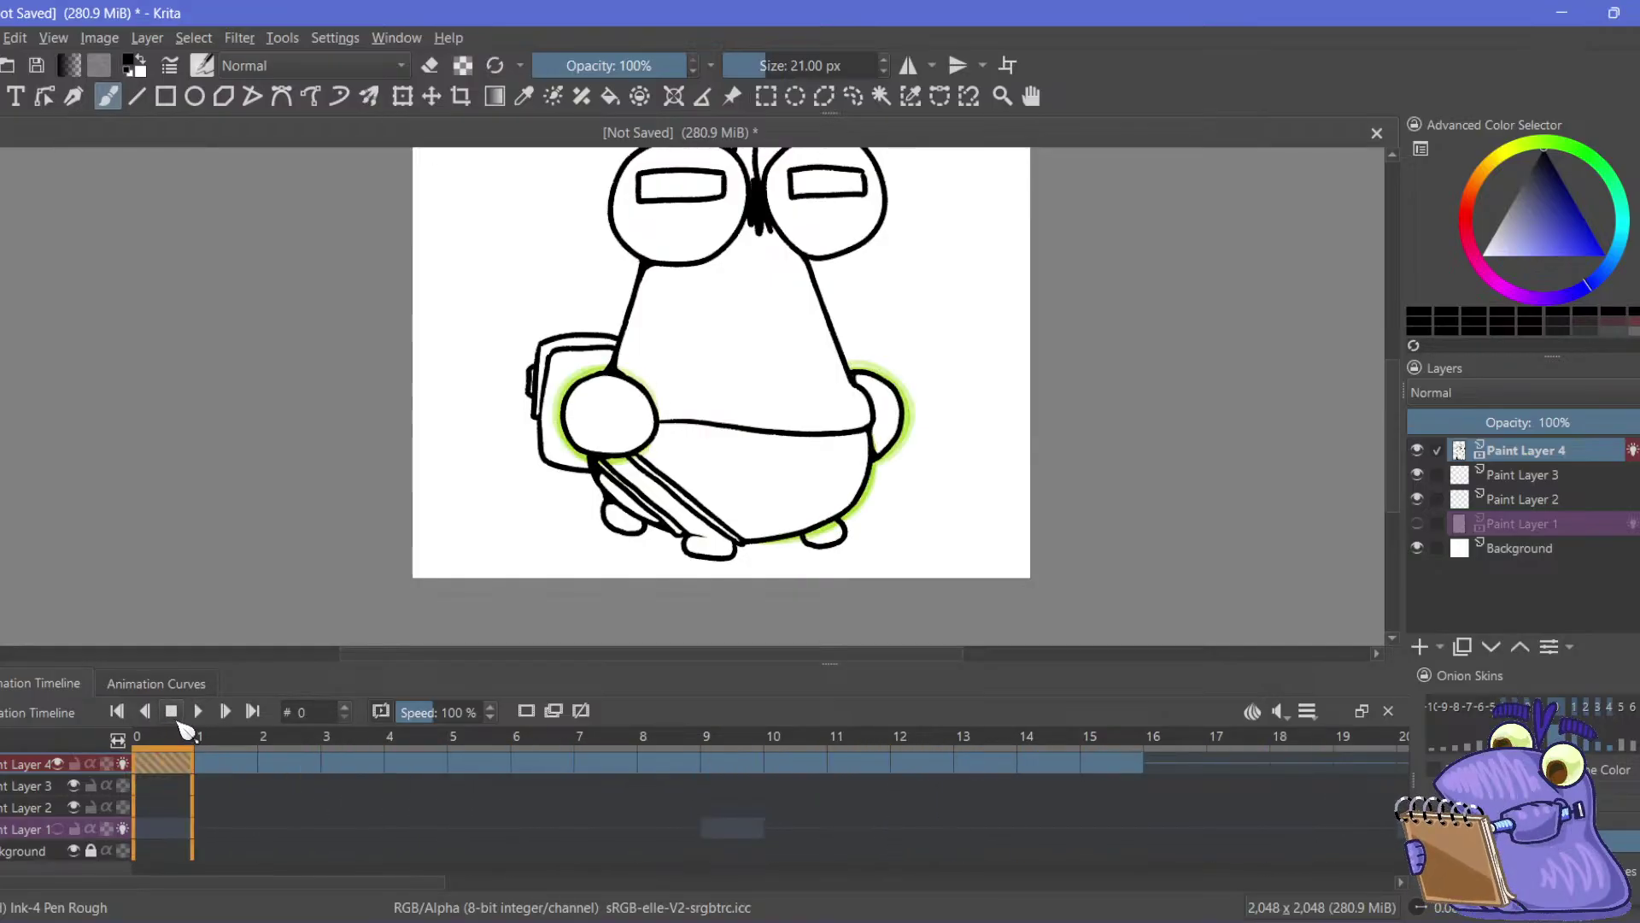
click(199, 713)
click(171, 713)
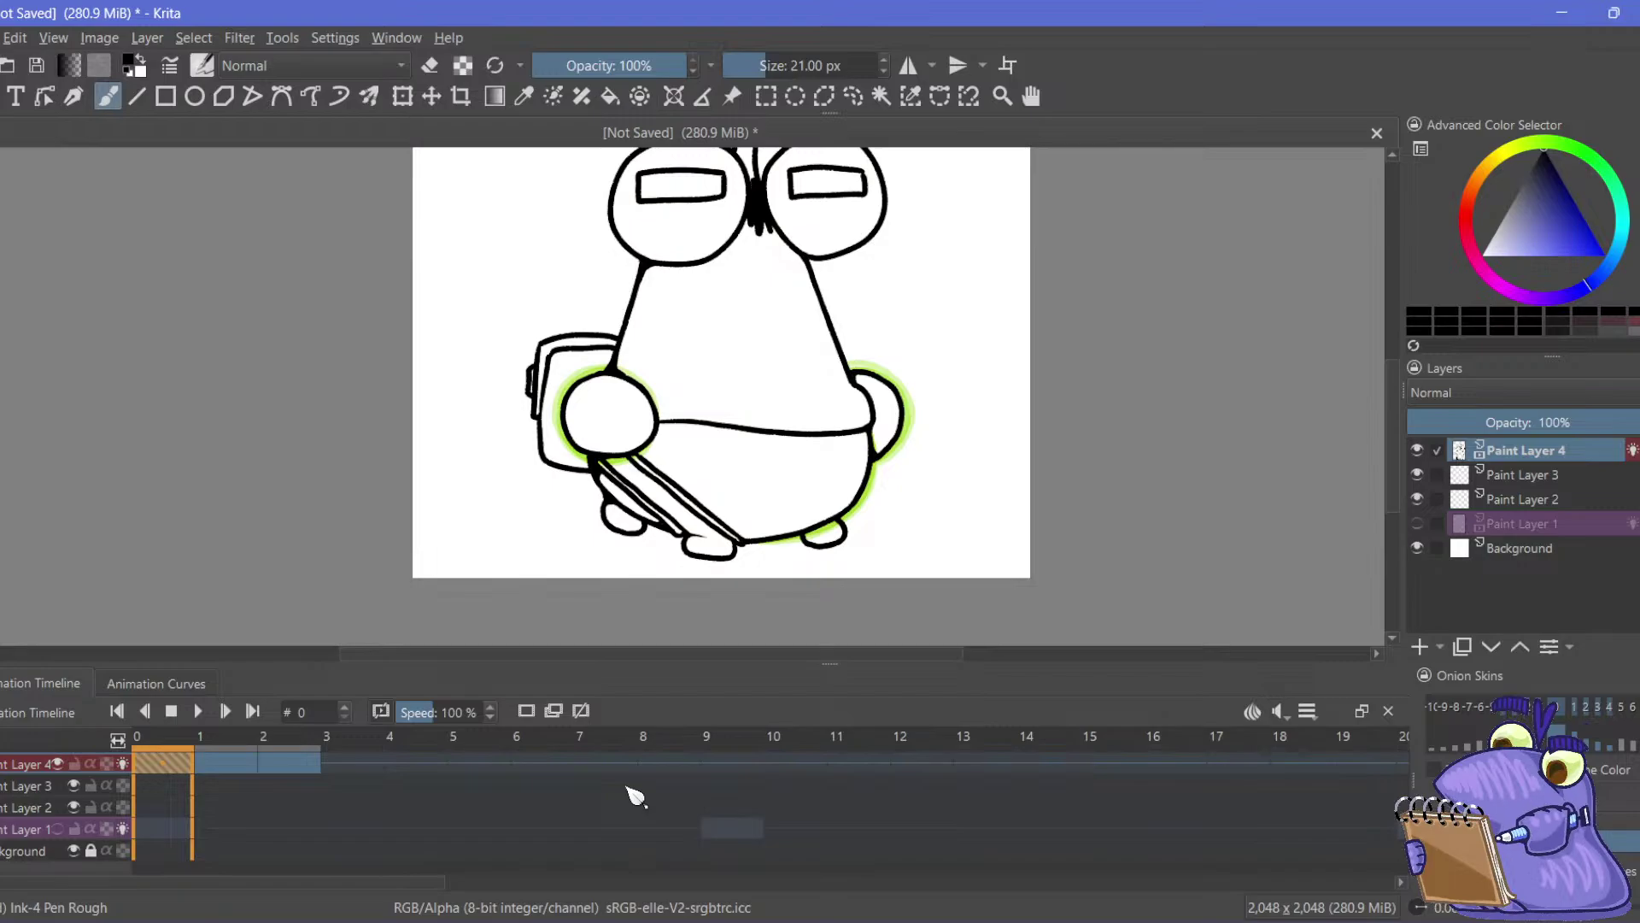
On frame 1 of Paint Layer 4, erase the upper pair of diagonal lines running from the large front circle to the front foot
click(220, 767)
key(plus)
key(plus)
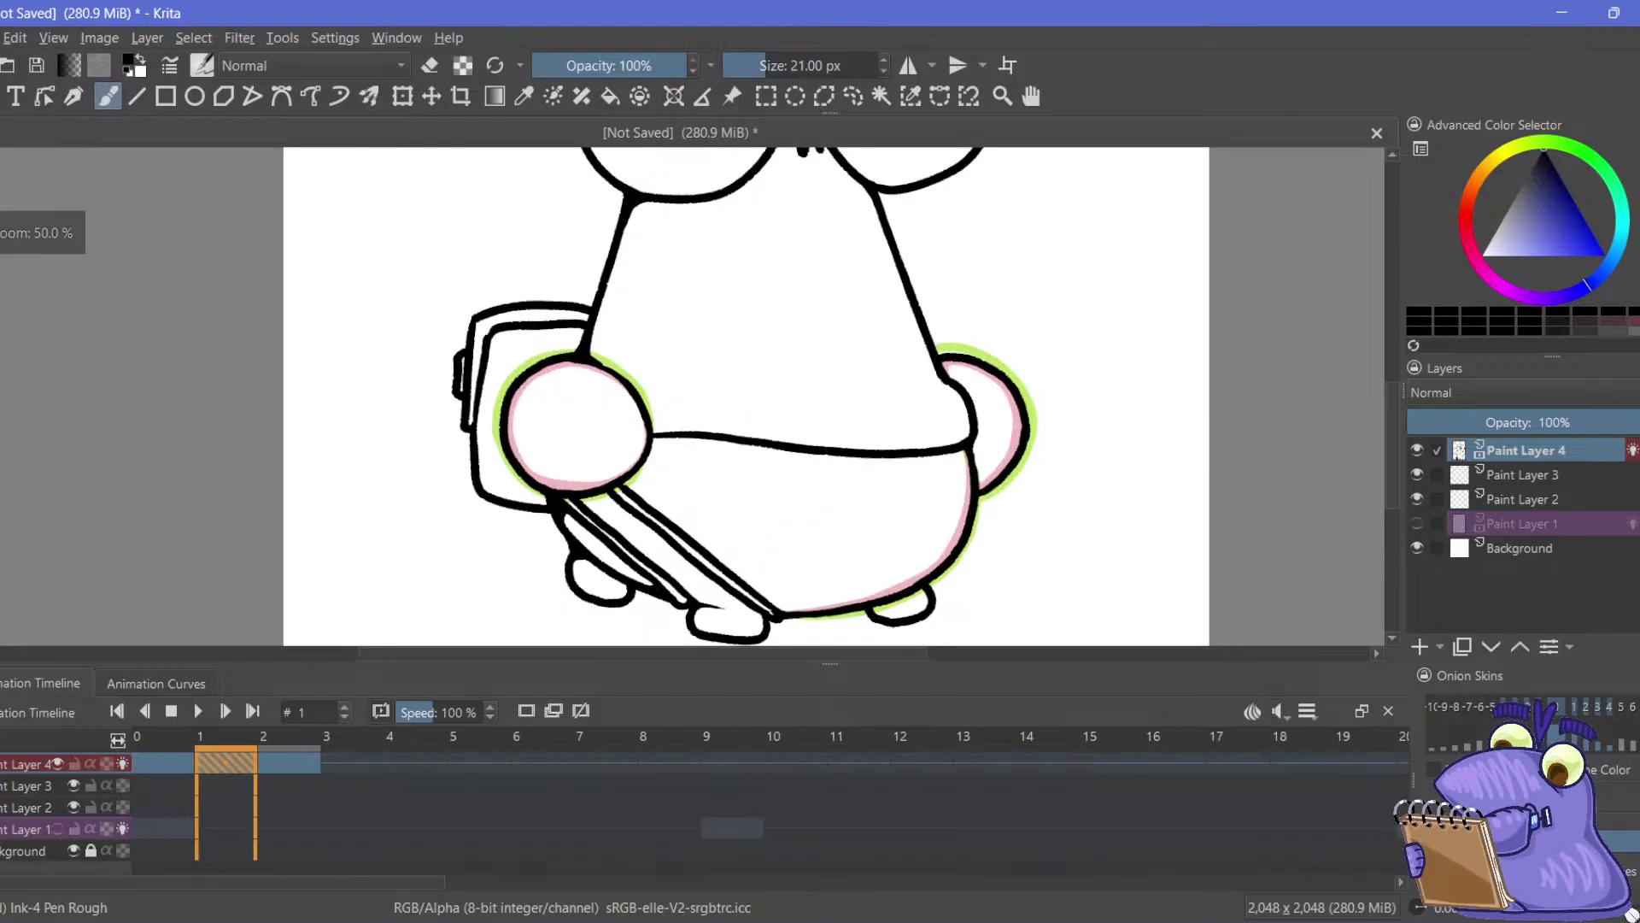
drag(391, 361, 374, 191)
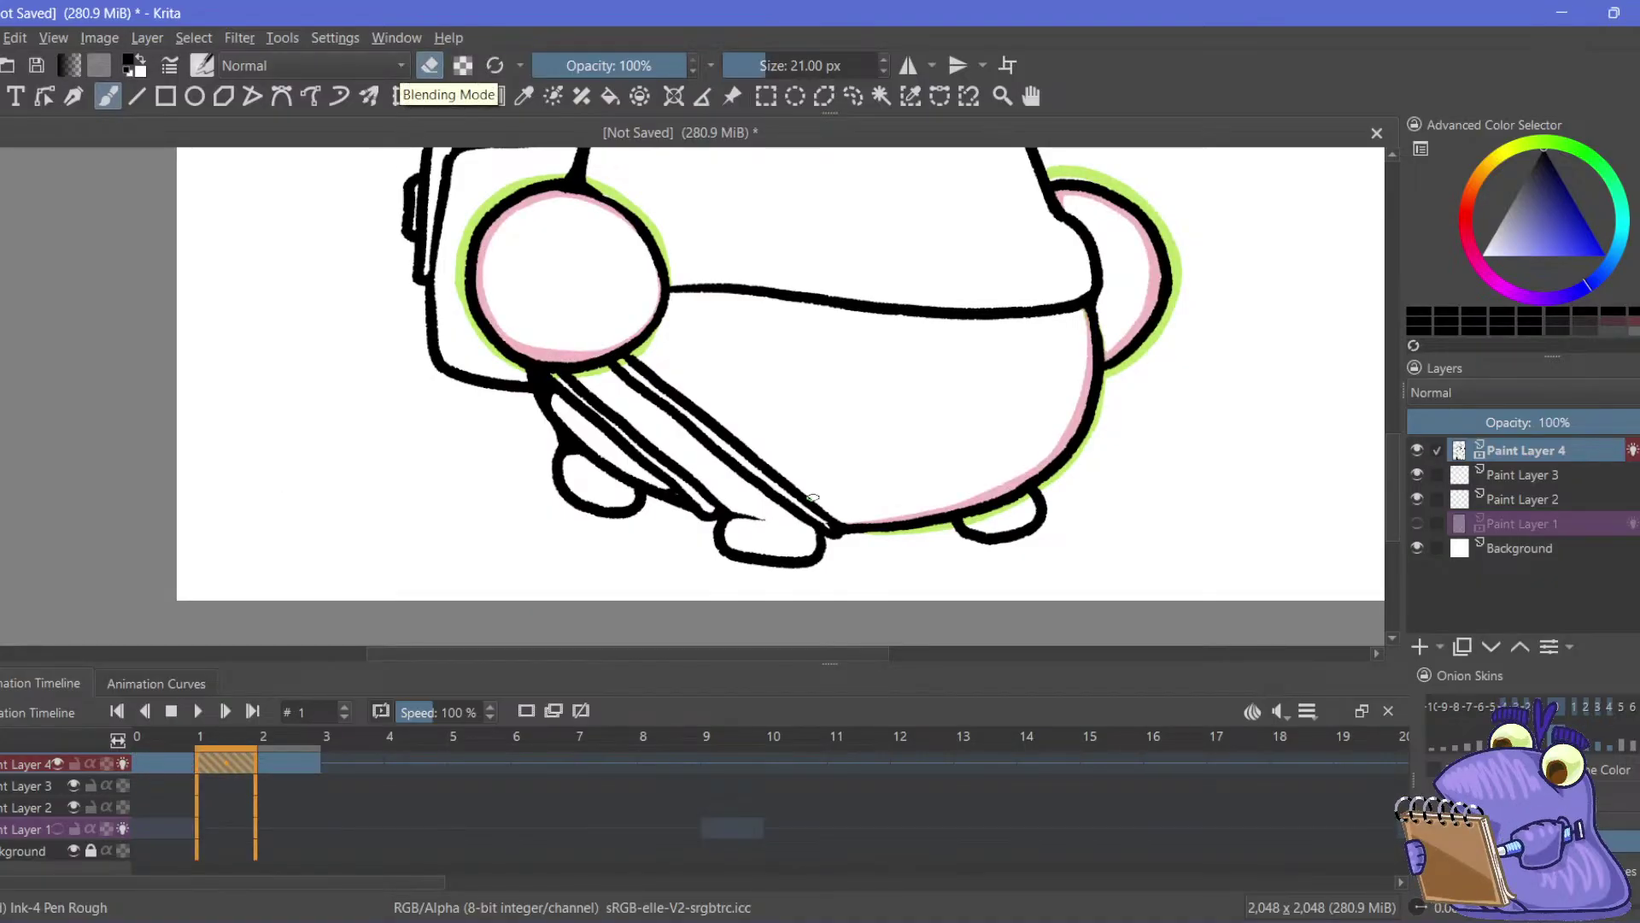
drag(835, 517, 643, 360)
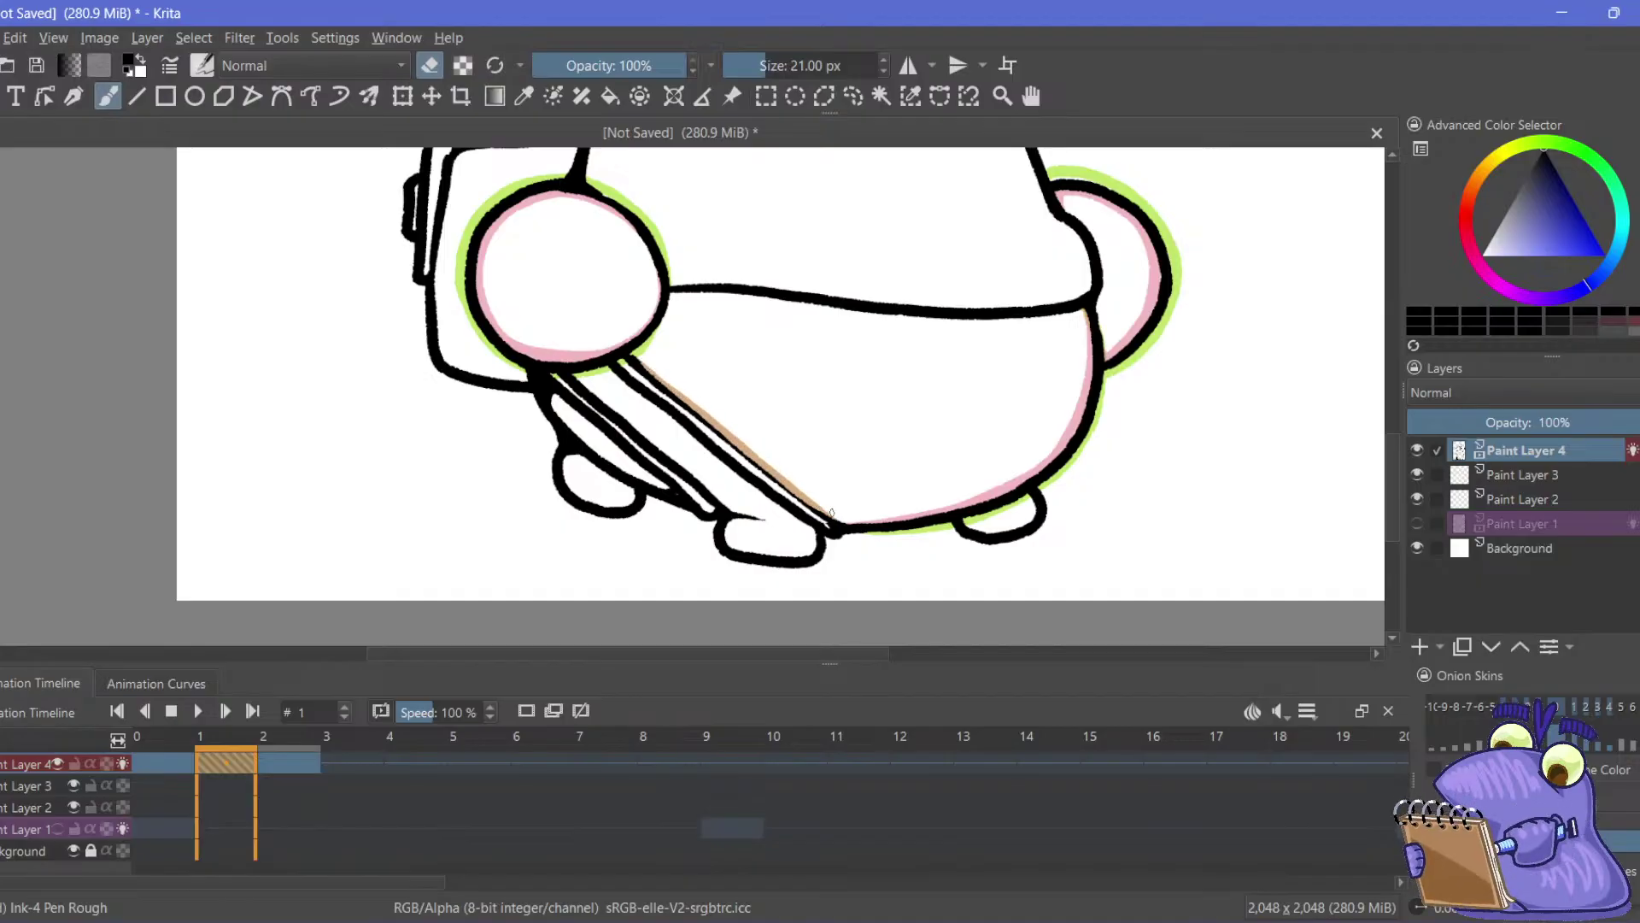
mouse_move(825, 523)
mouse_down()
mouse_move(625, 369)
mouse_move(801, 510)
mouse_up()
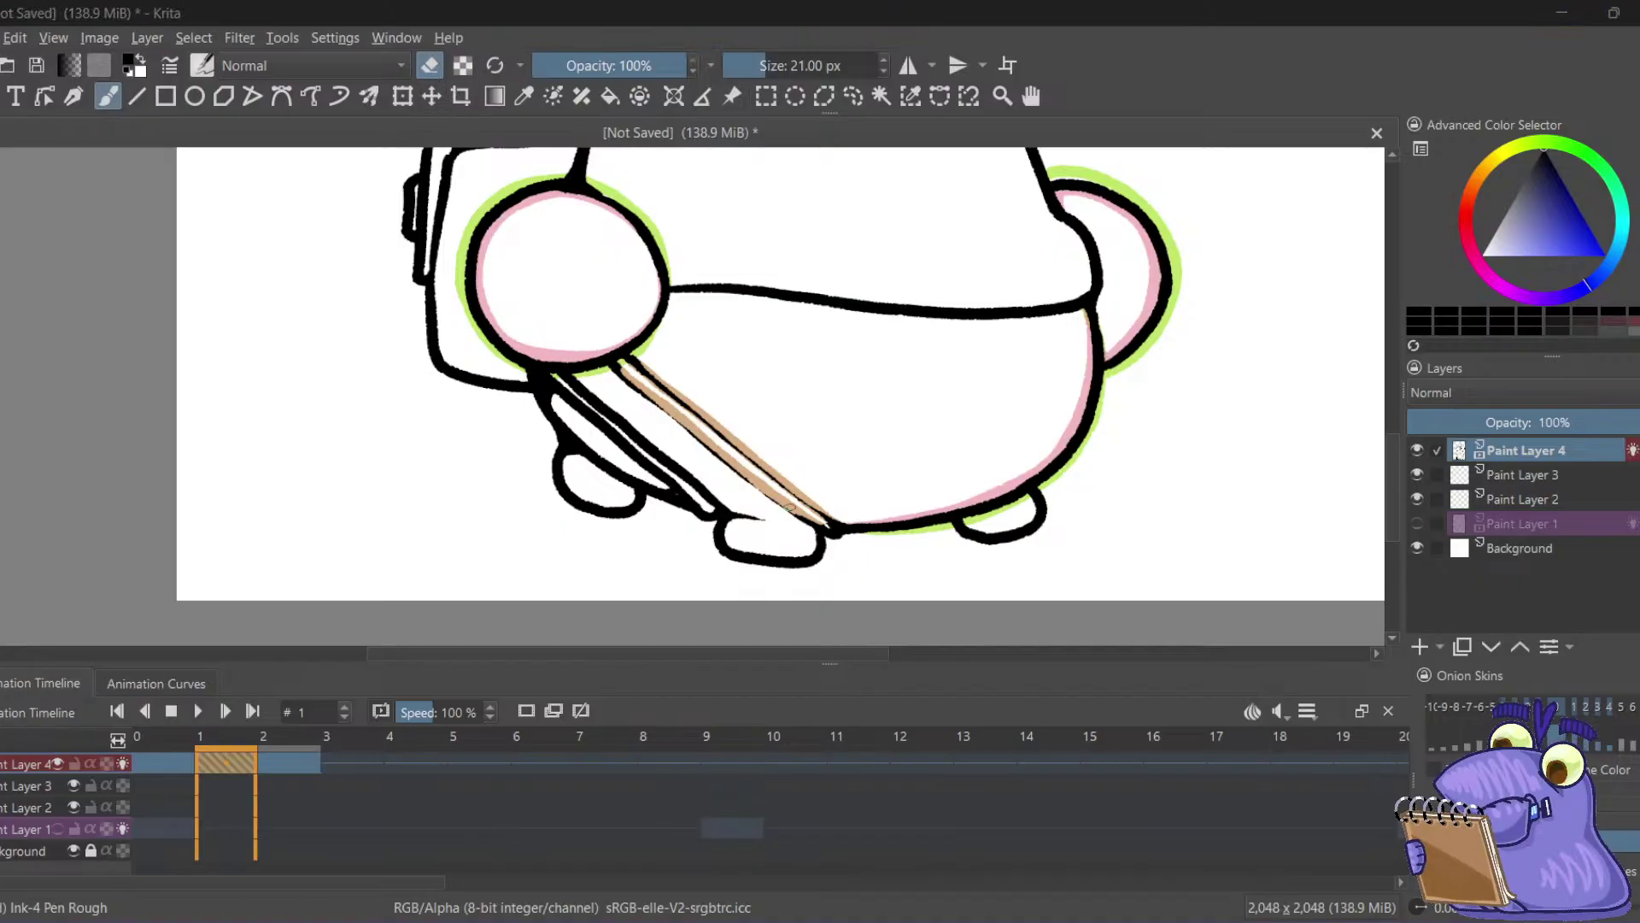
click(795, 507)
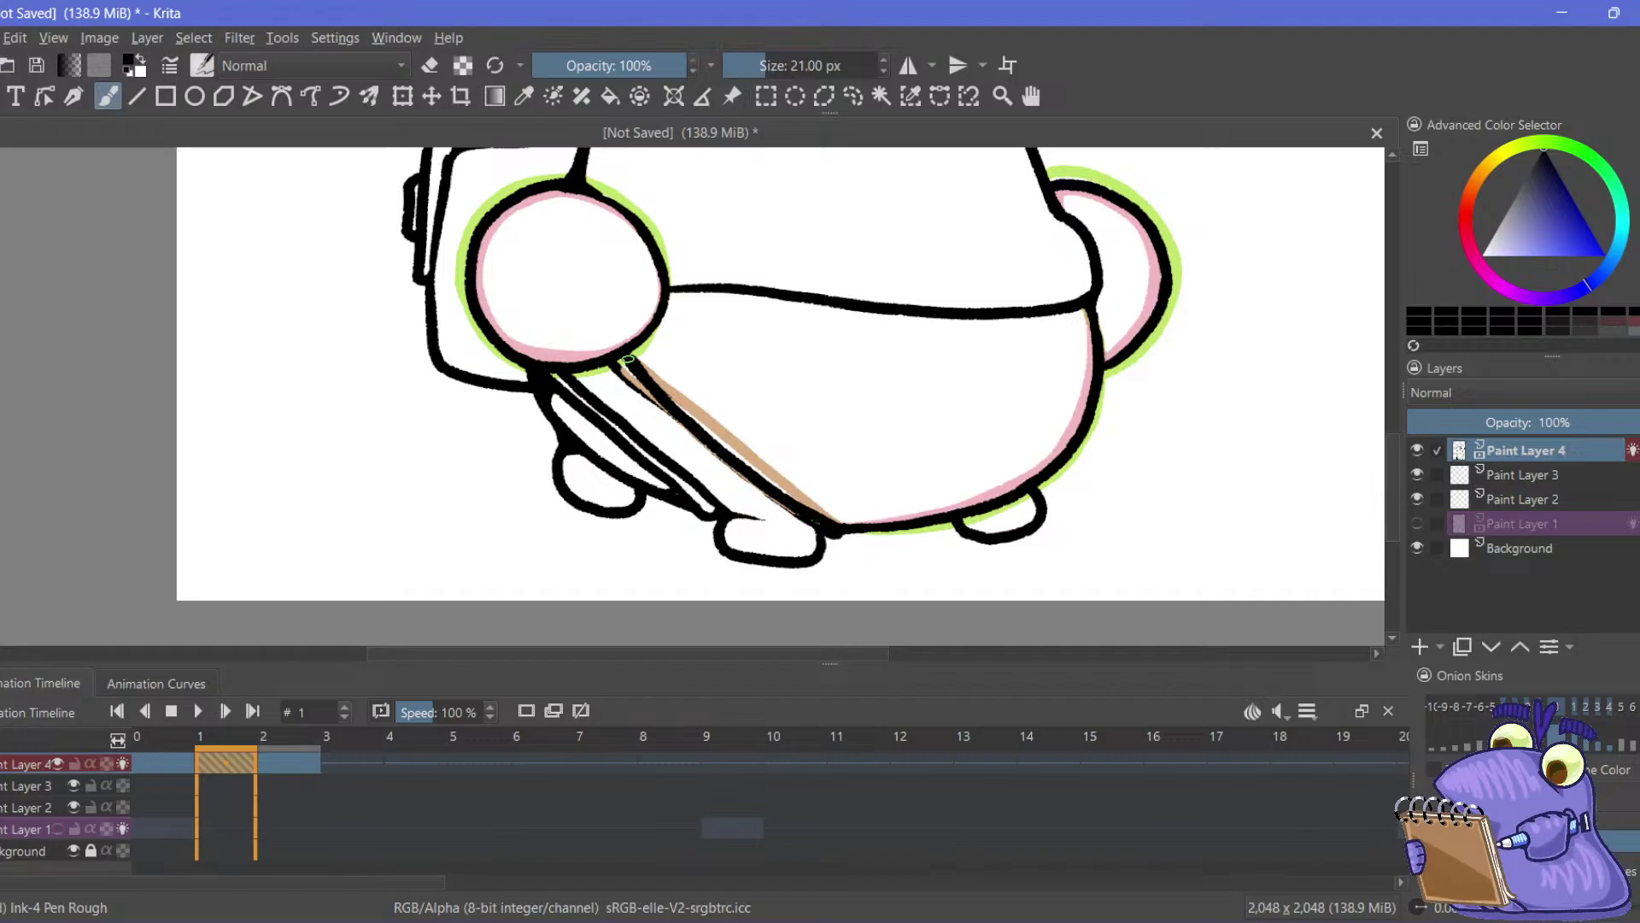
Clean up the redrawn upper diagonal line and ink a second line parallel beneath it from the circle to the foot, undoing and retrying strokes
key(e)
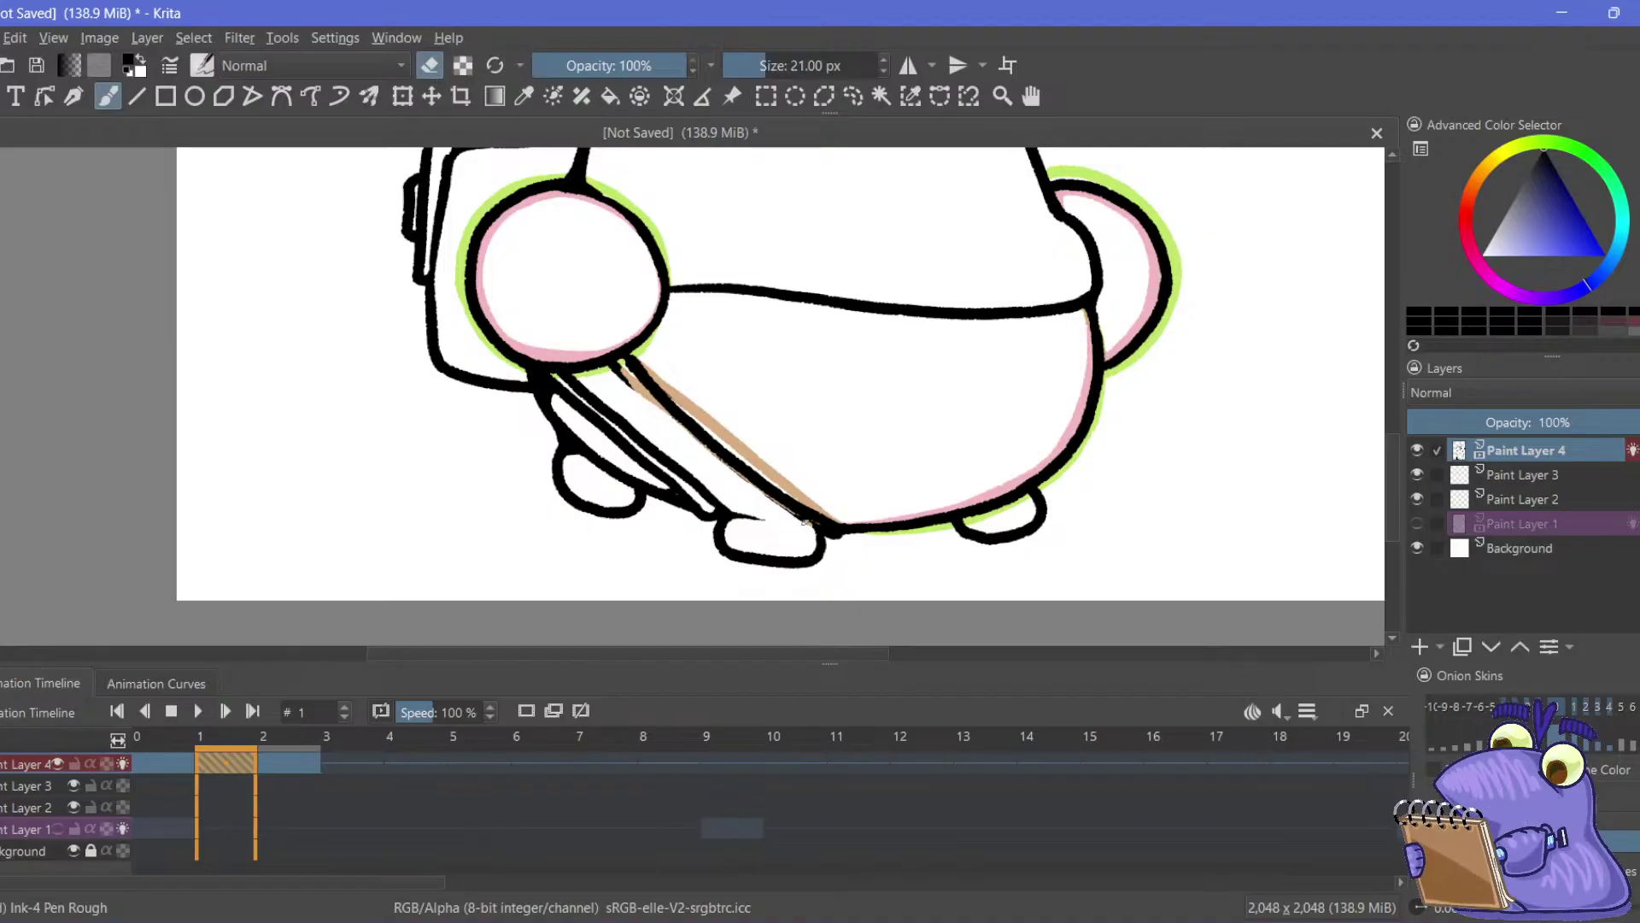
key(e)
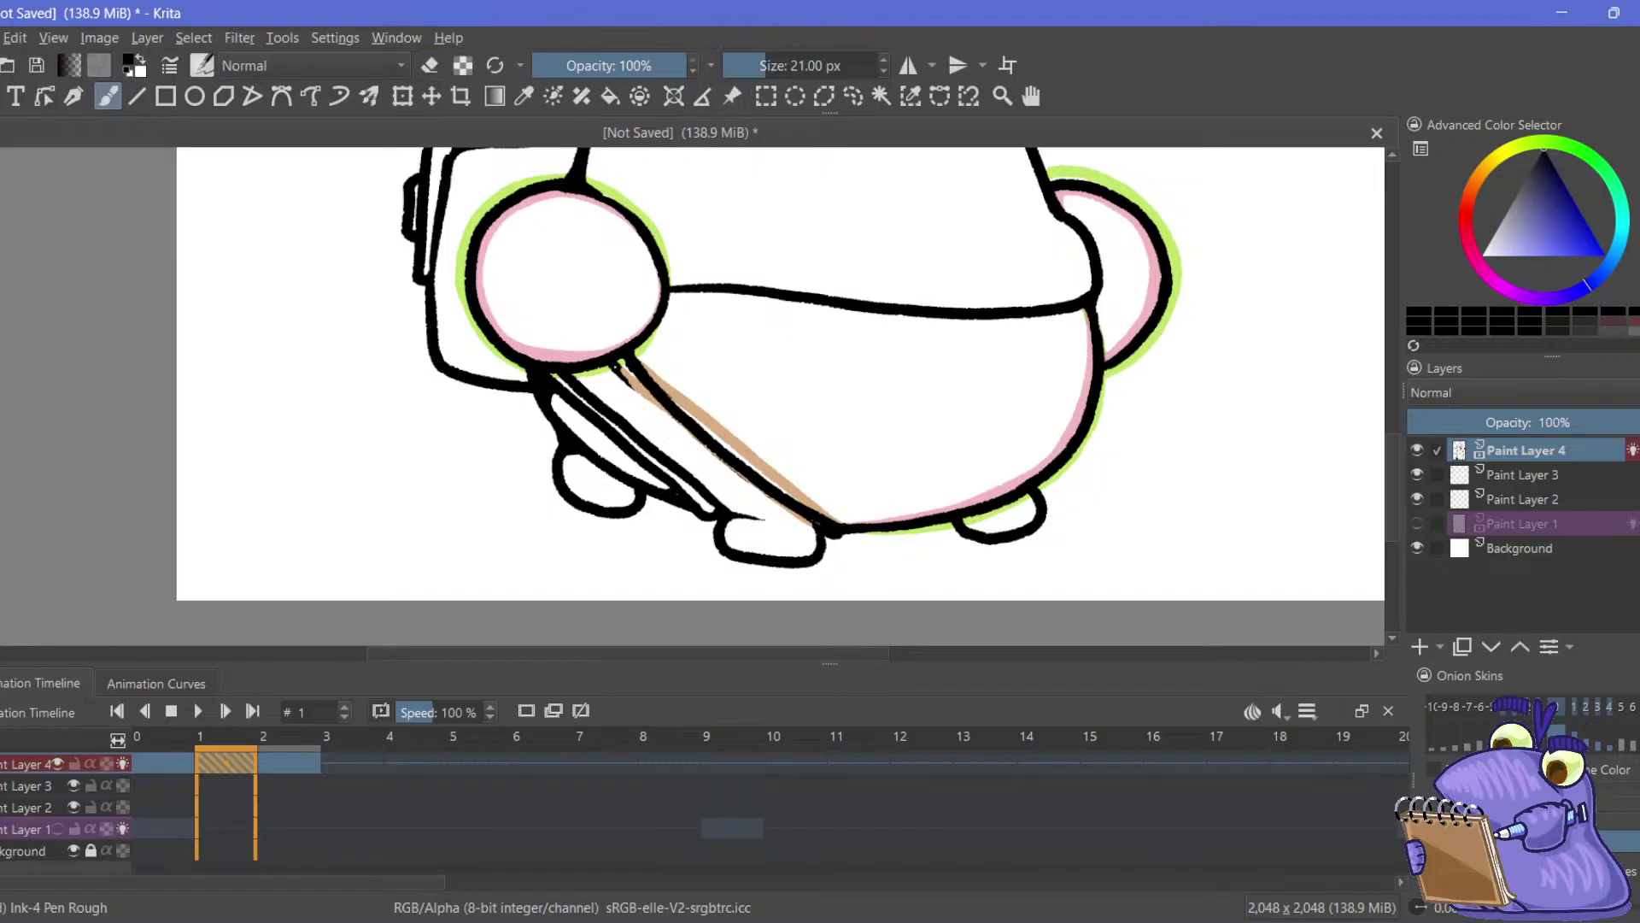
drag(617, 367, 693, 459)
key(ctrl+z)
mouse_move(613, 366)
mouse_down()
mouse_move(742, 496)
mouse_move(827, 533)
mouse_up()
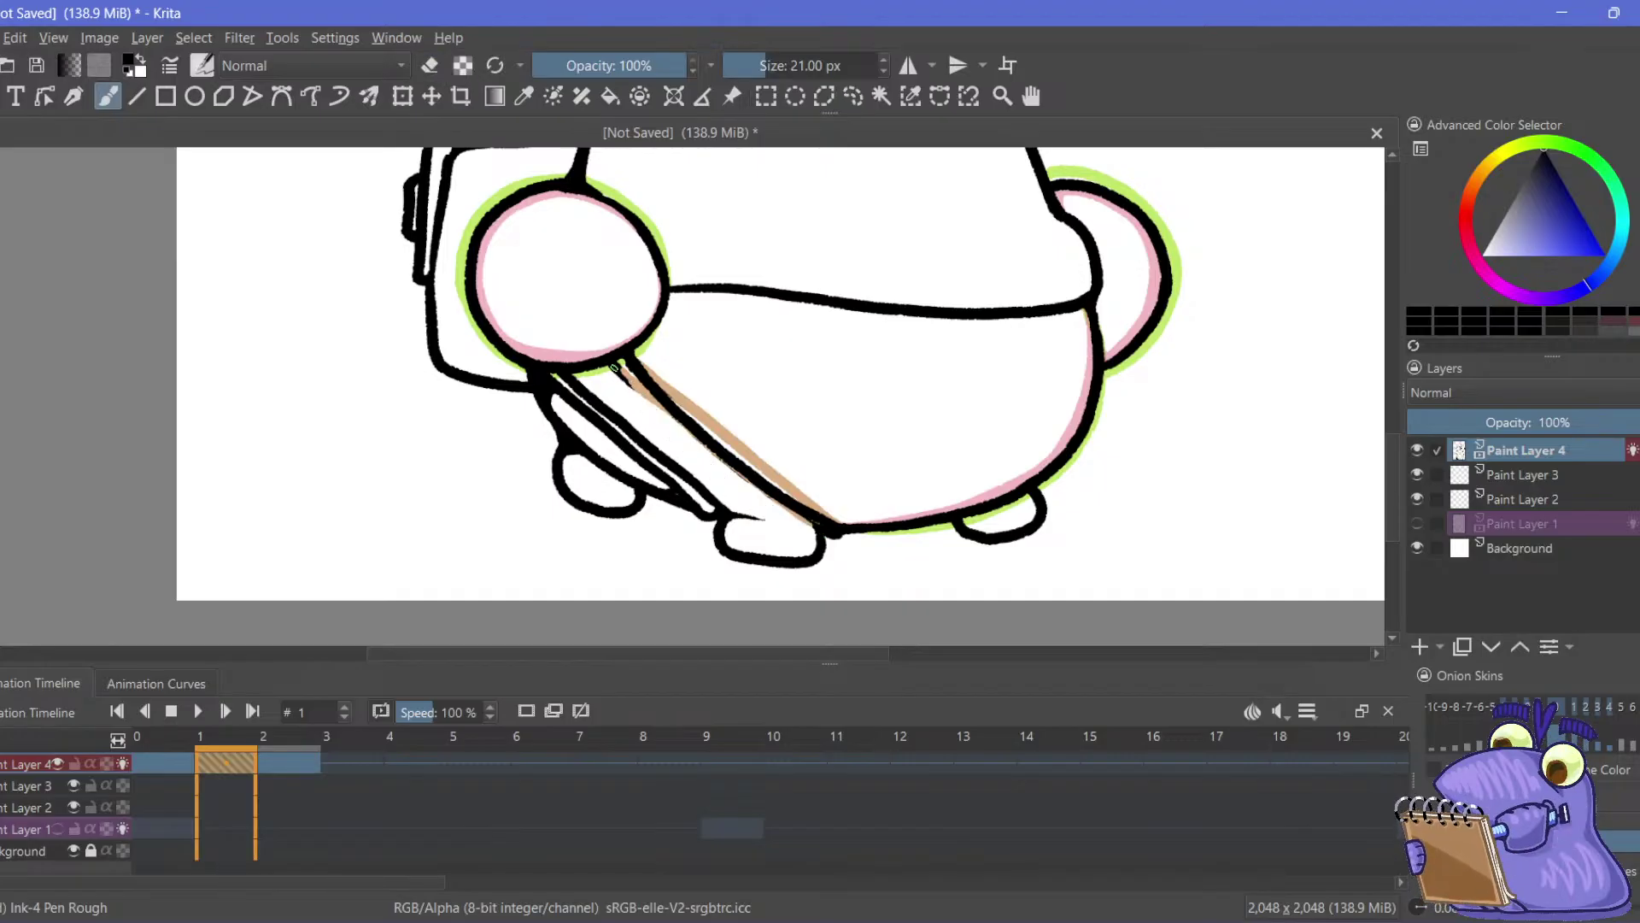
mouse_move(614, 366)
mouse_down()
mouse_move(744, 497)
mouse_move(823, 529)
mouse_up()
key(ctrl+z)
mouse_move(612, 364)
mouse_down()
mouse_move(761, 507)
mouse_move(823, 529)
mouse_move(754, 497)
mouse_move(636, 386)
mouse_up()
key(ctrl+z)
key(ctrl+z)
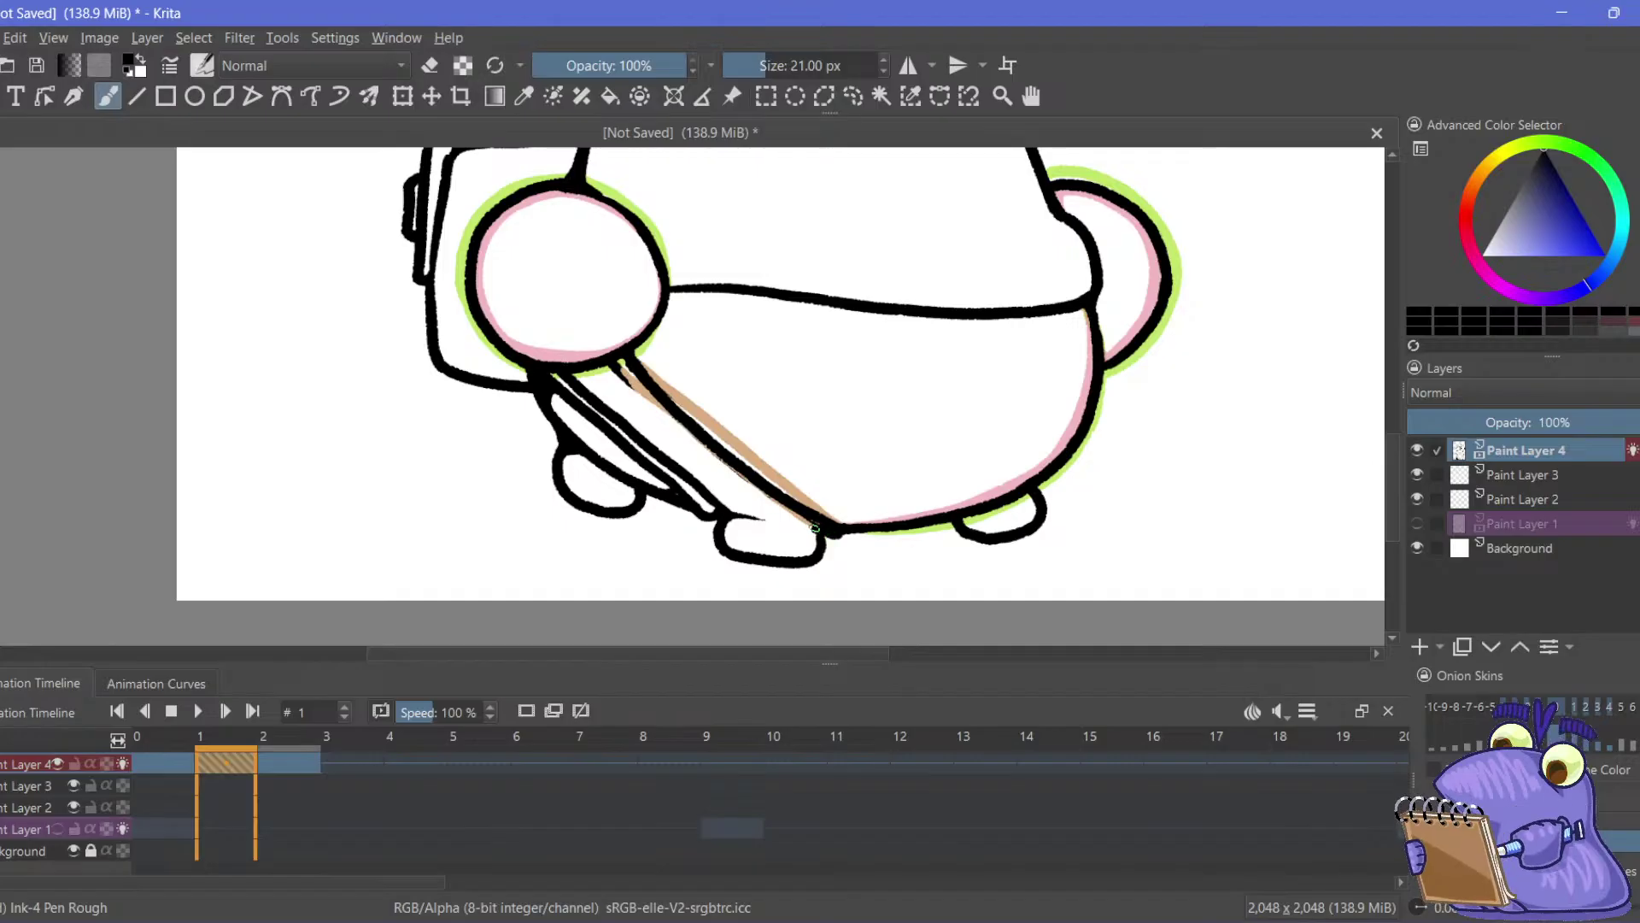
mouse_move(815, 527)
mouse_down()
mouse_move(692, 447)
mouse_move(790, 517)
mouse_move(623, 376)
mouse_move(736, 491)
mouse_move(833, 536)
mouse_up()
key(ctrl+z)
key(ctrl+z)
key(ctrl+z)
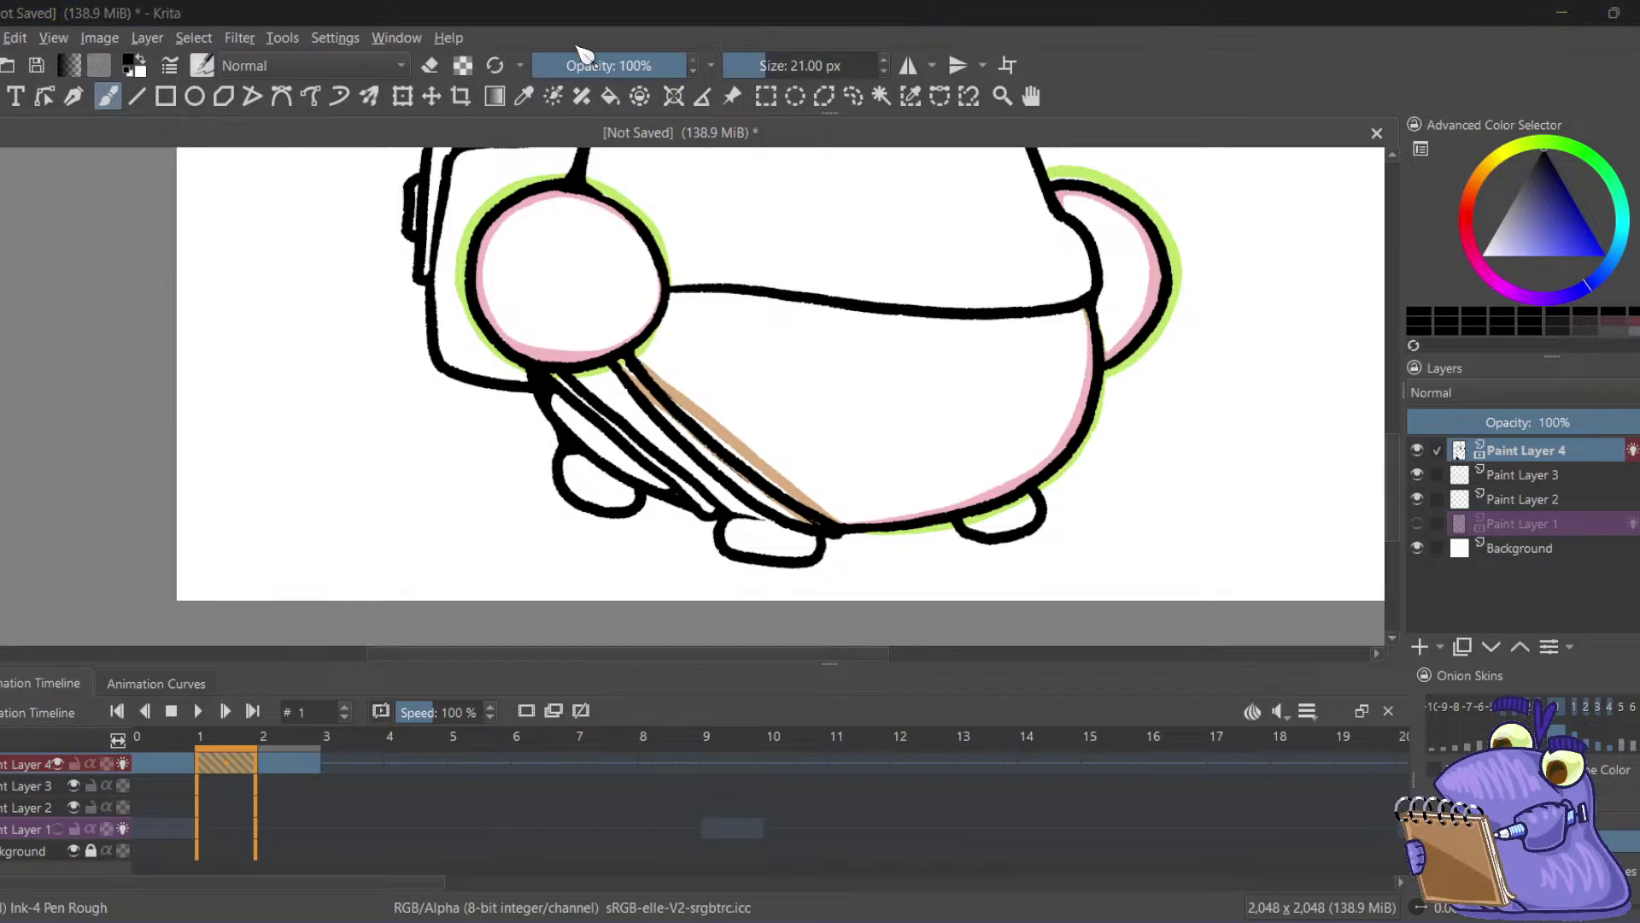
scroll(411, 323, right, 2)
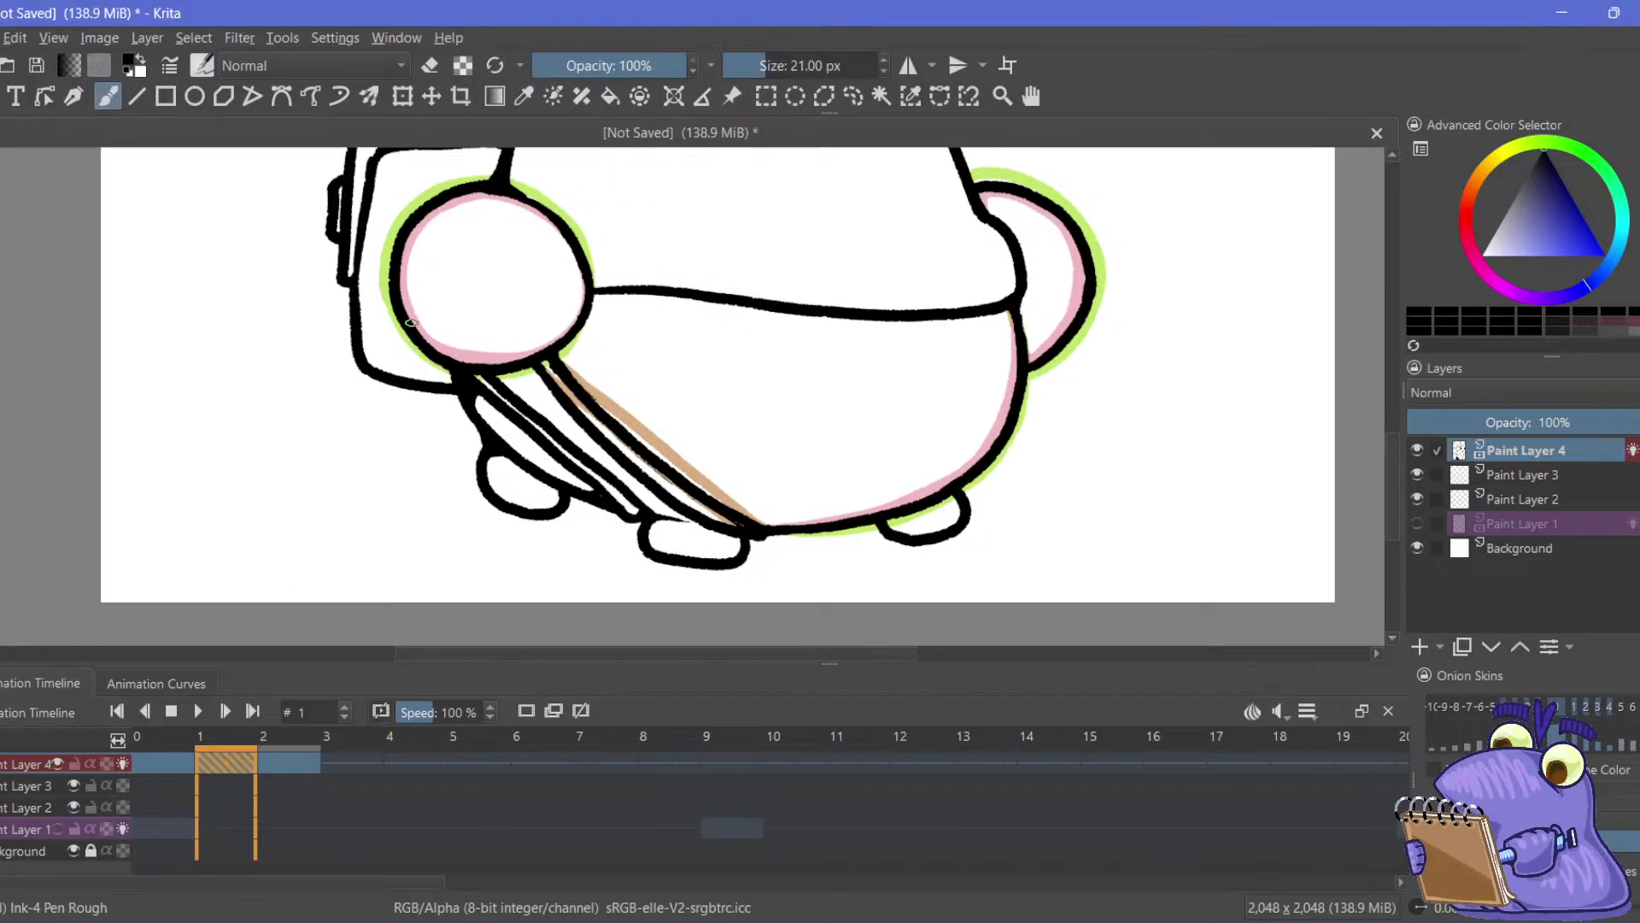
On frame 1, erase the lower diagonal strap lines beneath the front hand and redraw them slightly lower along the body
scroll(447, 487, right, 2)
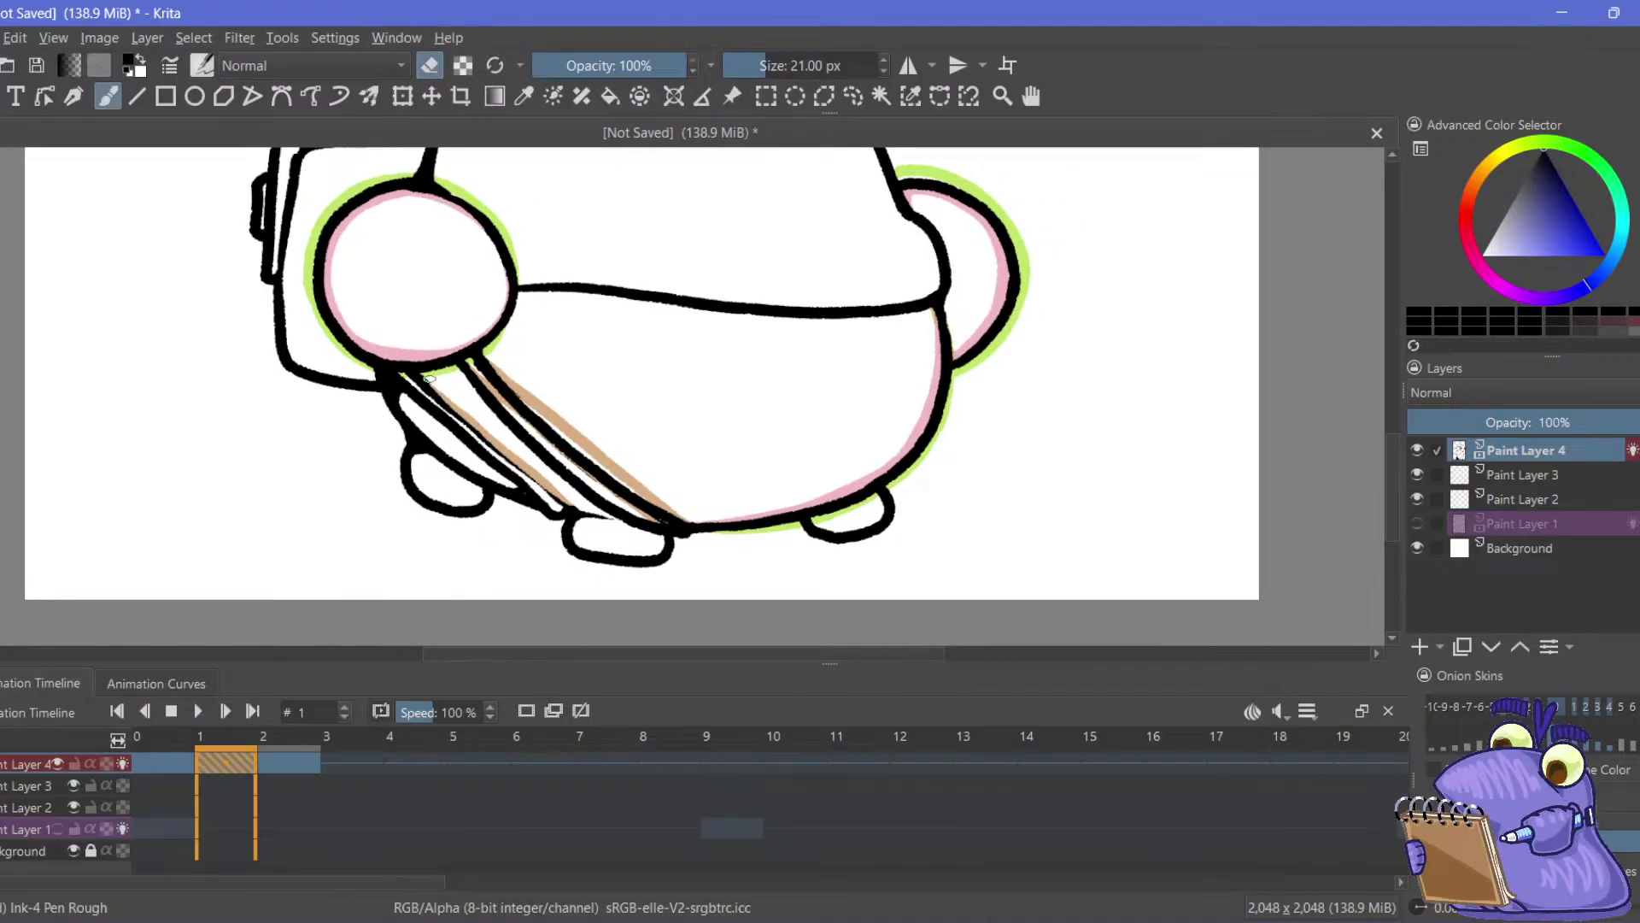
drag(409, 382, 527, 488)
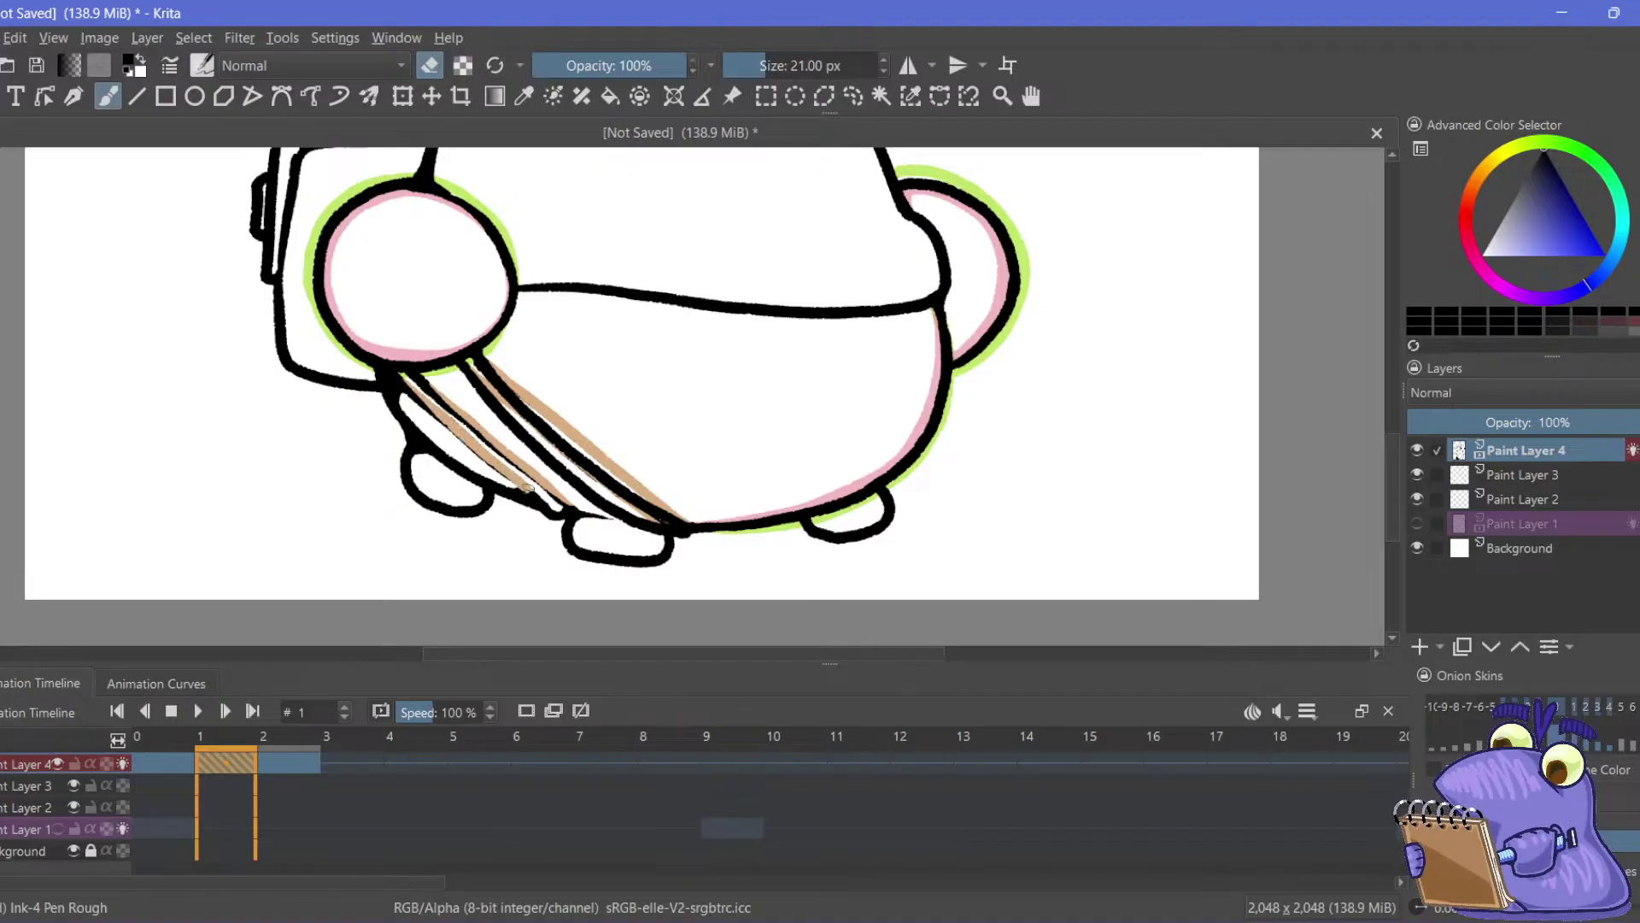
click(430, 65)
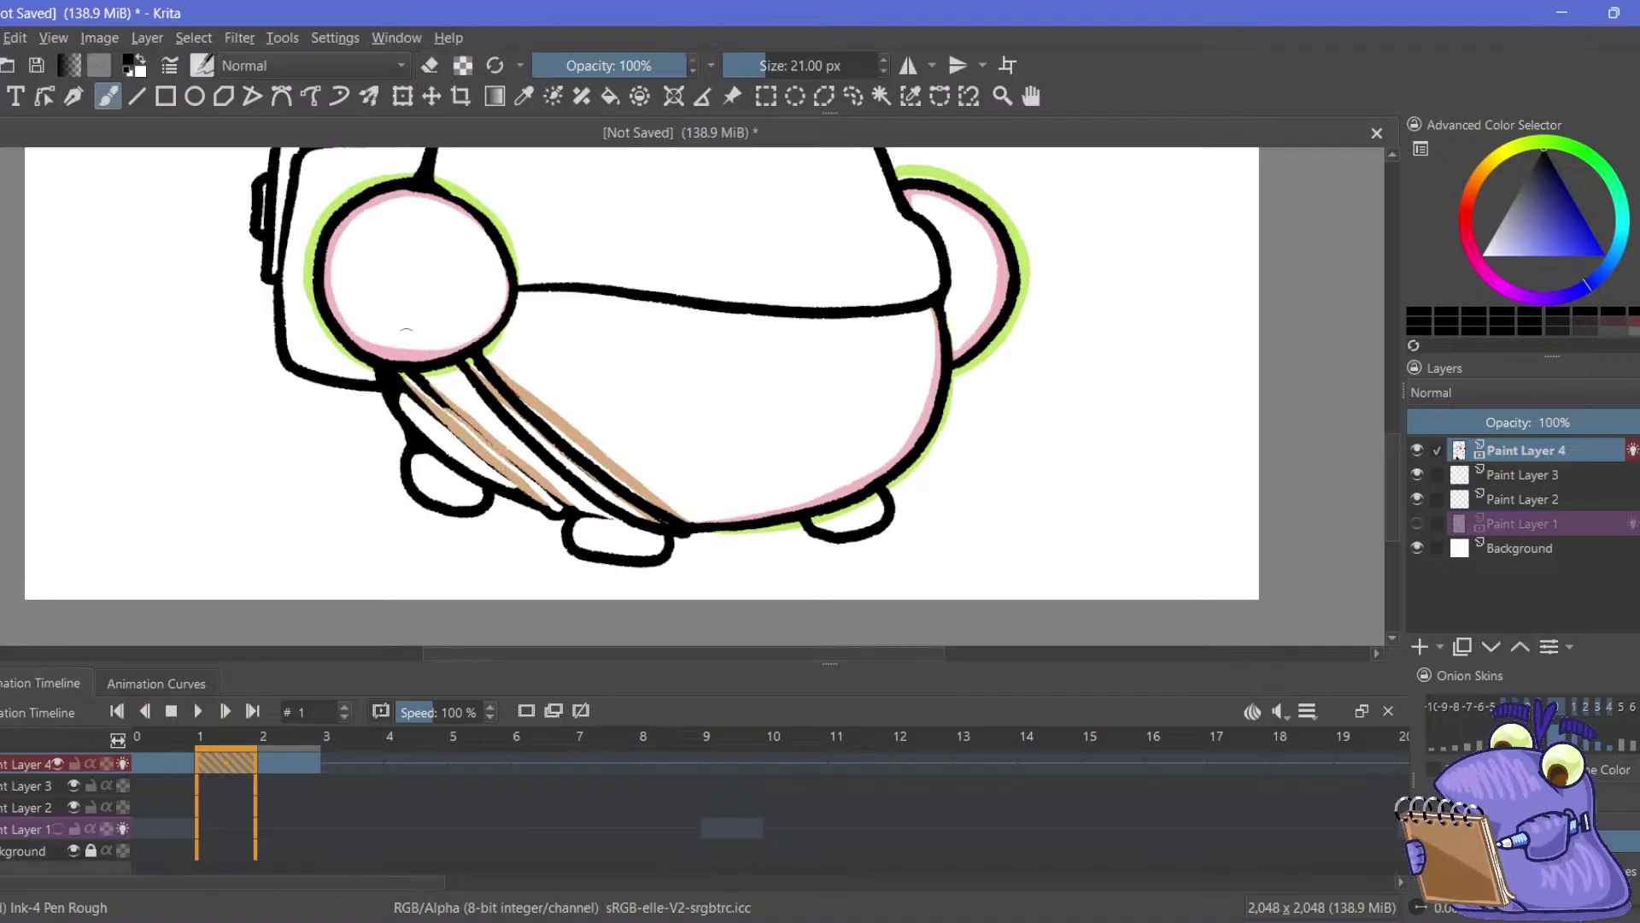
mouse_move(579, 510)
mouse_down()
mouse_move(404, 368)
mouse_move(553, 515)
mouse_up()
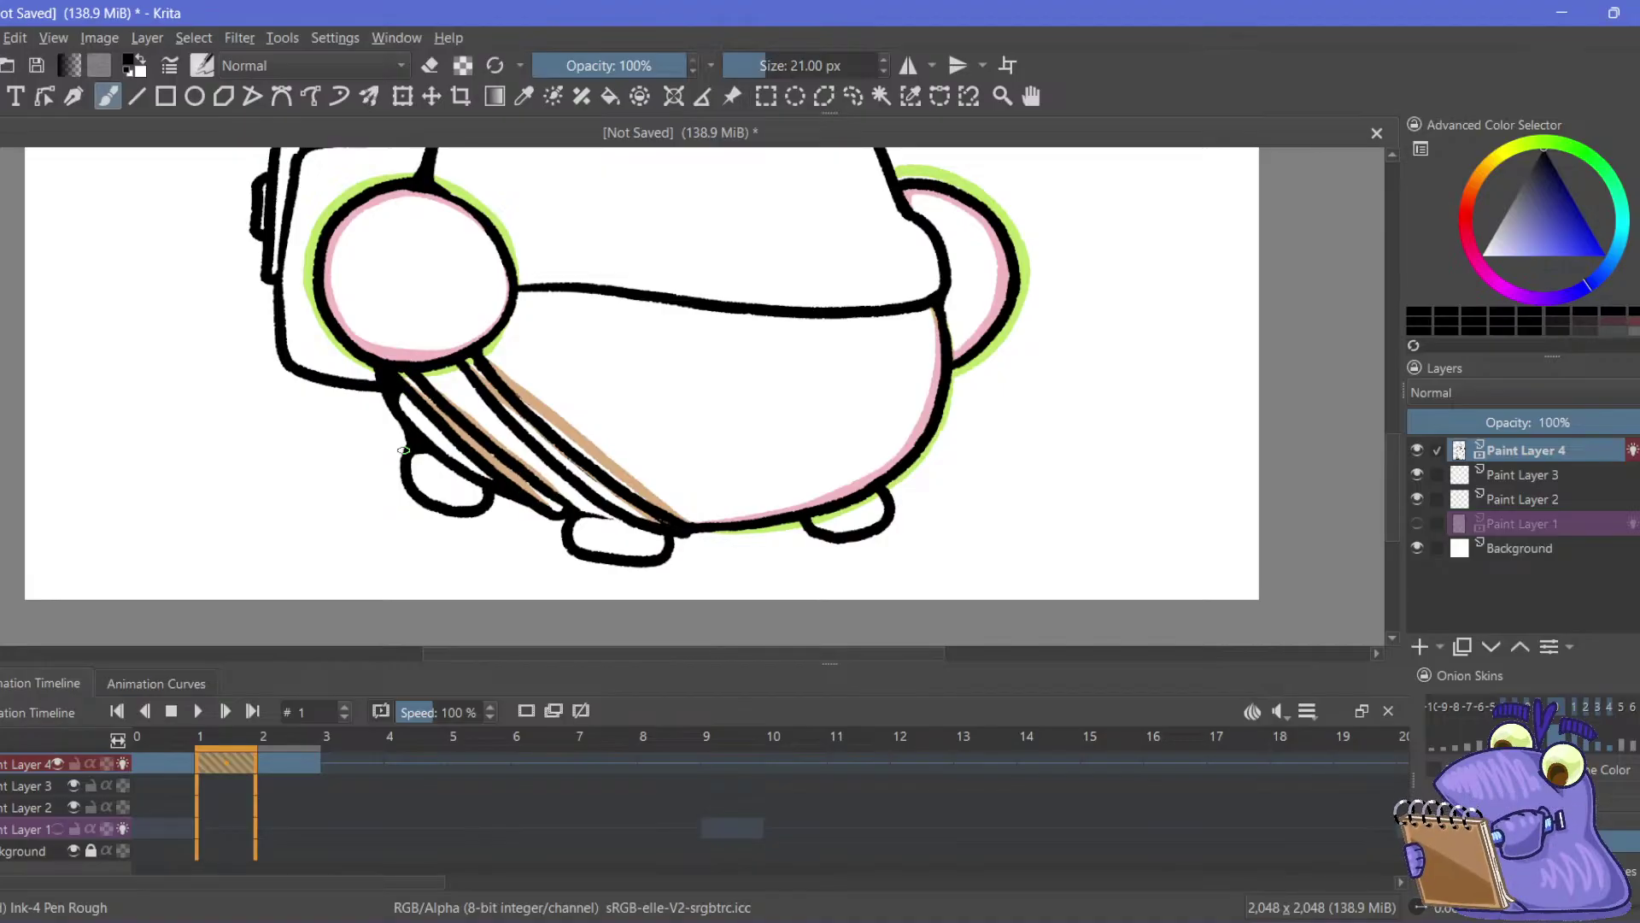
drag(513, 429, 481, 405)
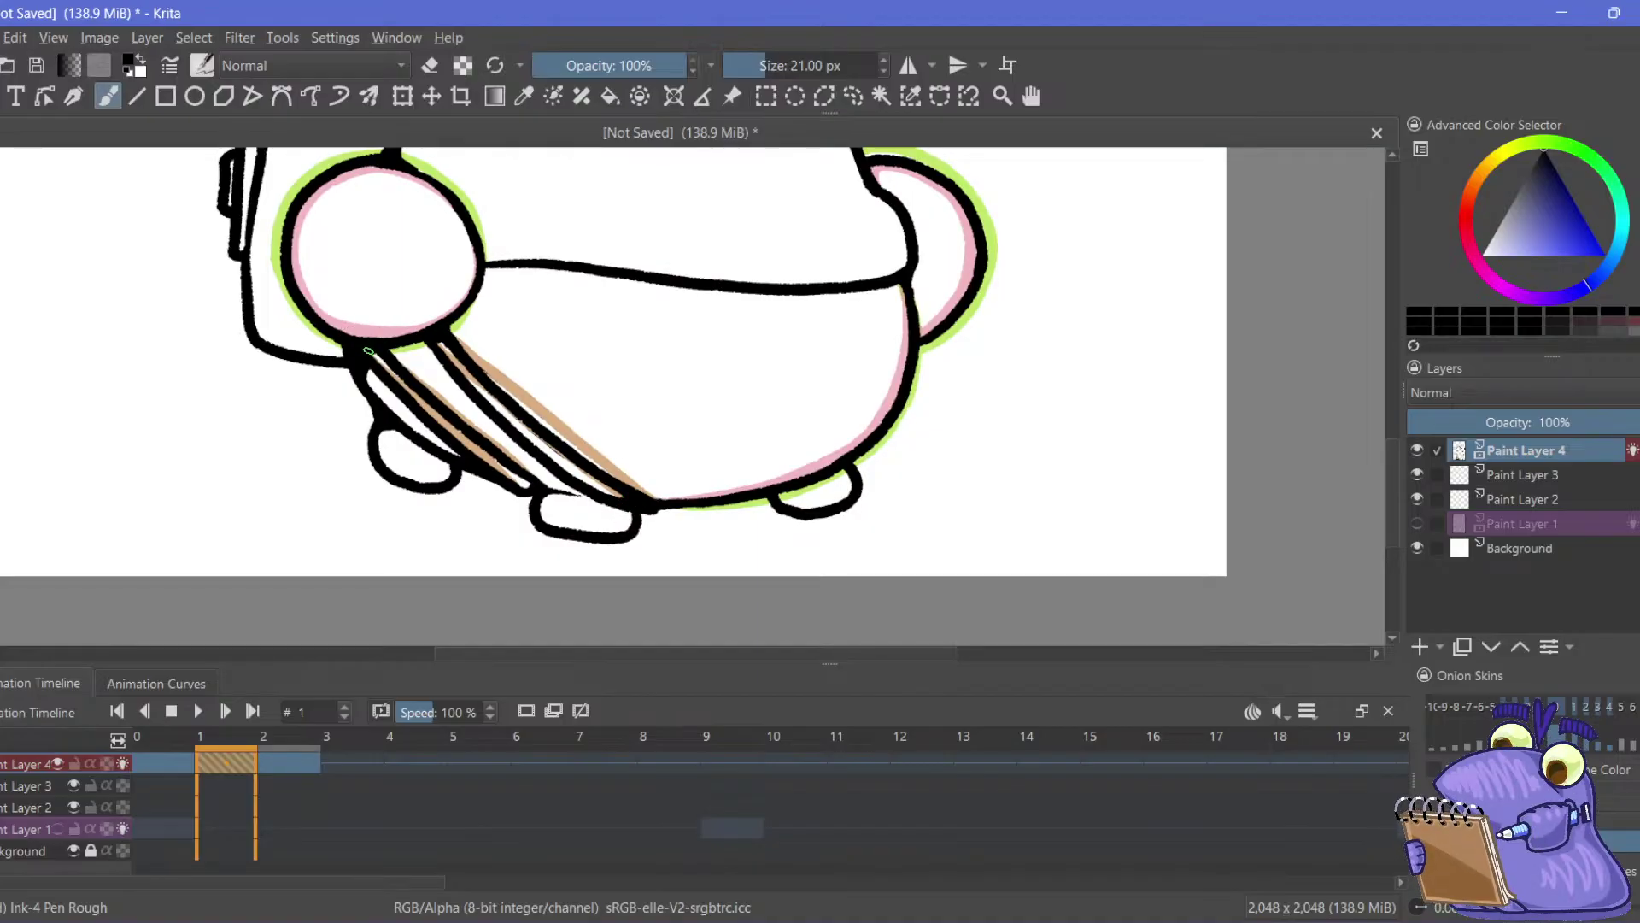
scroll(349, 312, up, 2)
On frame 2, erase the diagonal strap lines running from the front hand down to the middle foot
click(293, 761)
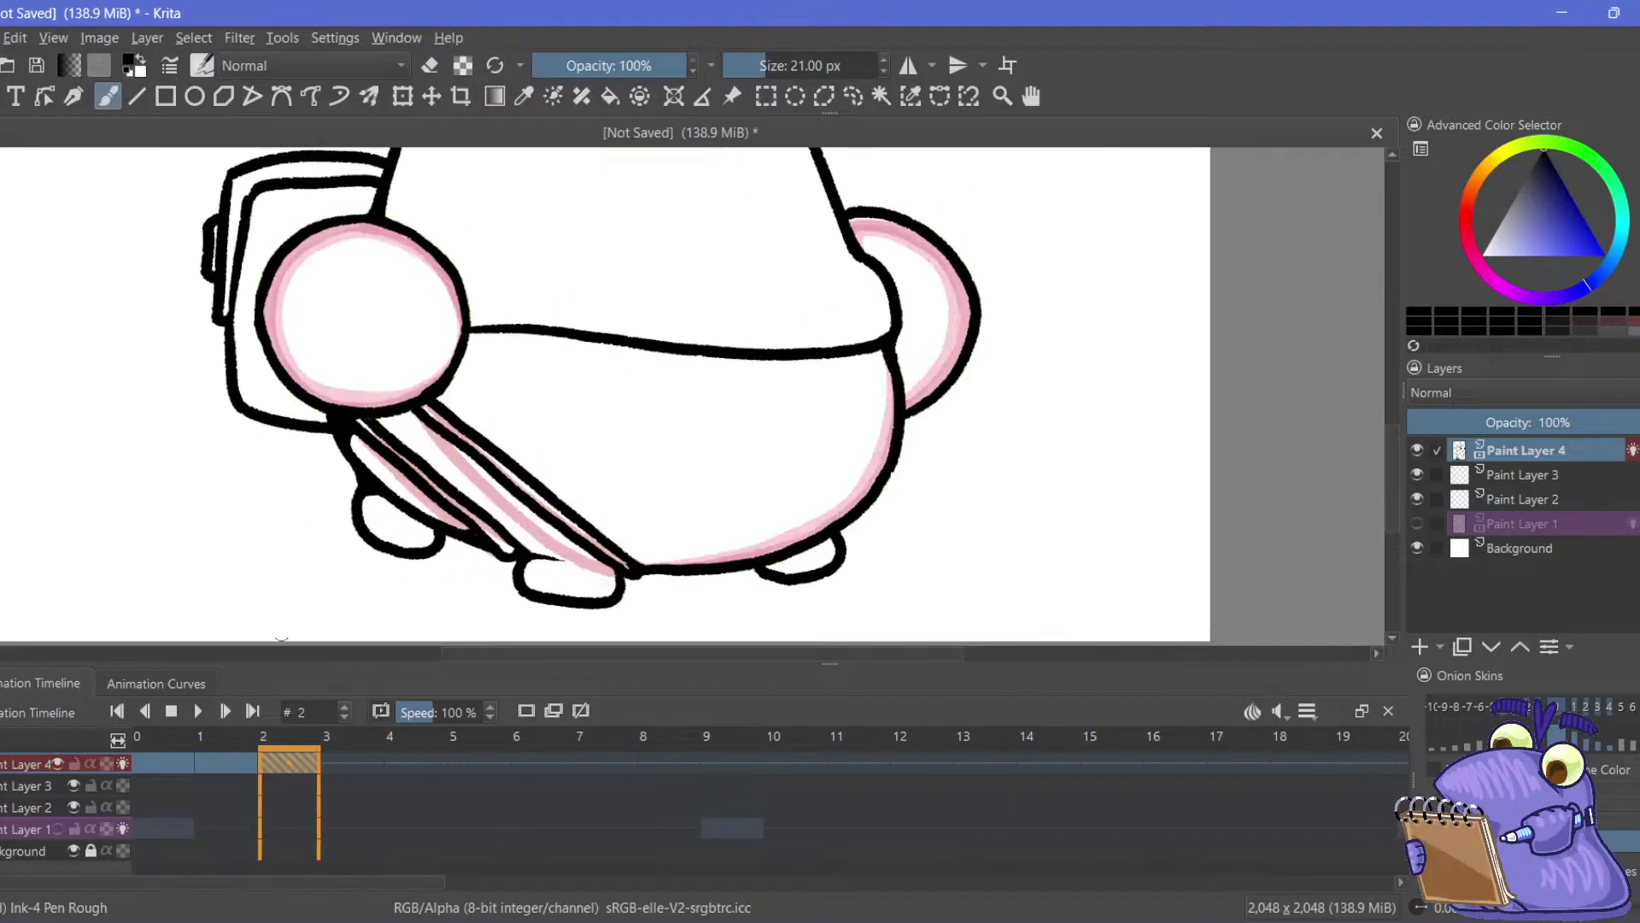
click(430, 74)
mouse_move(471, 448)
mouse_down()
mouse_move(468, 407)
mouse_move(404, 431)
mouse_move(439, 419)
mouse_move(442, 438)
mouse_move(427, 409)
mouse_move(473, 451)
mouse_move(444, 440)
mouse_move(432, 426)
mouse_move(533, 467)
mouse_move(563, 500)
mouse_move(481, 451)
mouse_move(476, 471)
mouse_move(594, 552)
mouse_move(569, 516)
mouse_move(450, 490)
mouse_move(505, 547)
mouse_up()
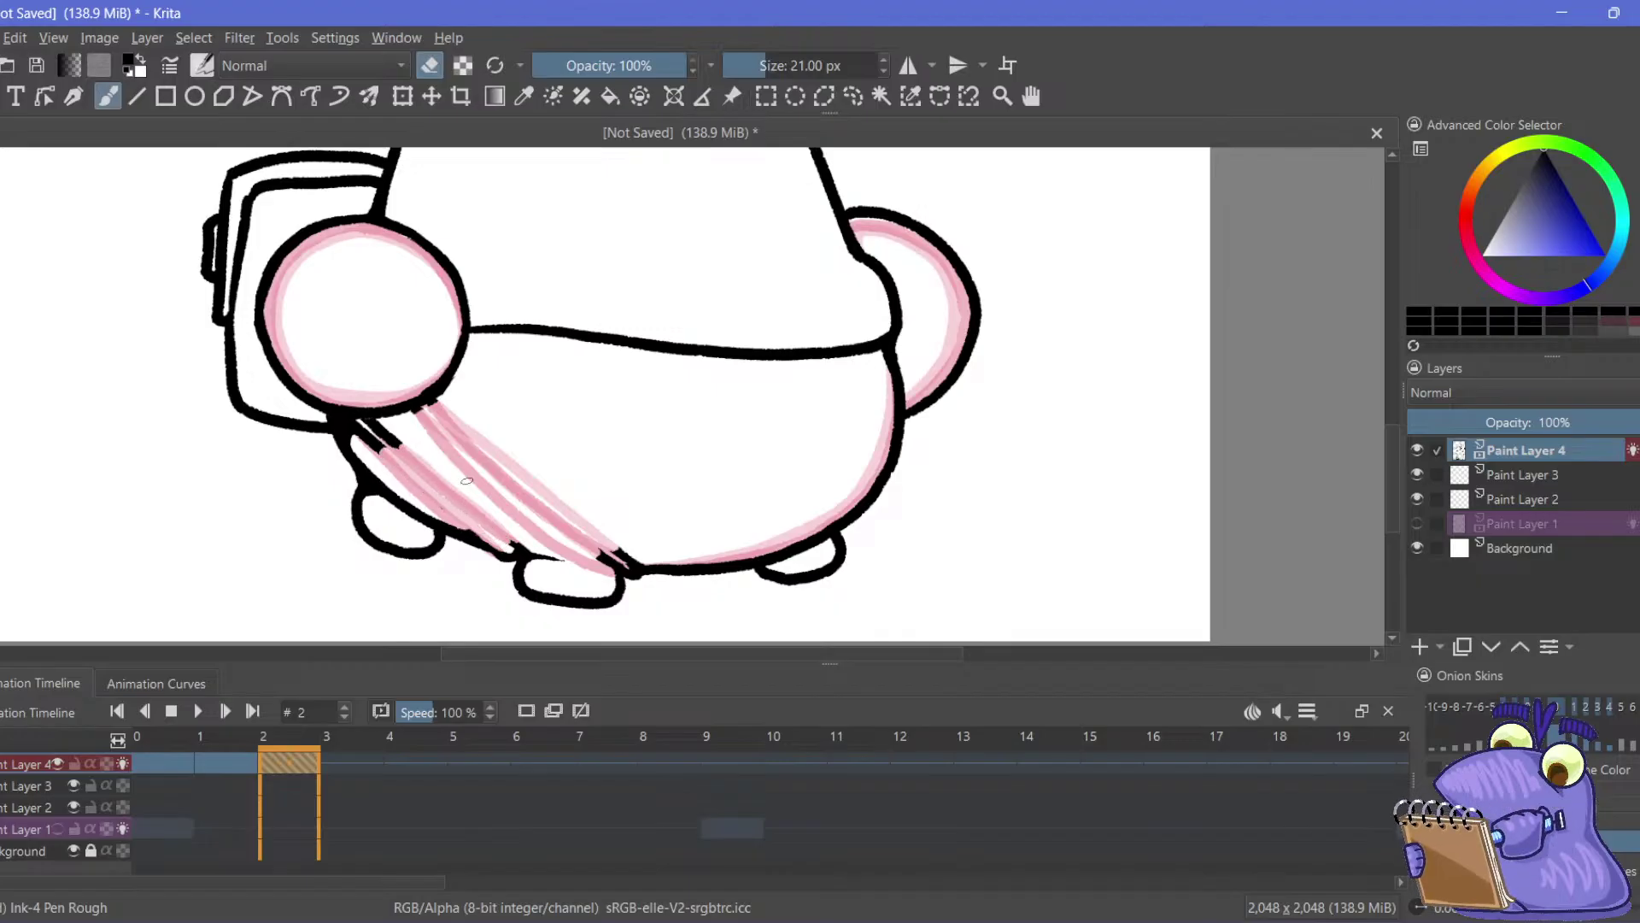
key(ctrl+z)
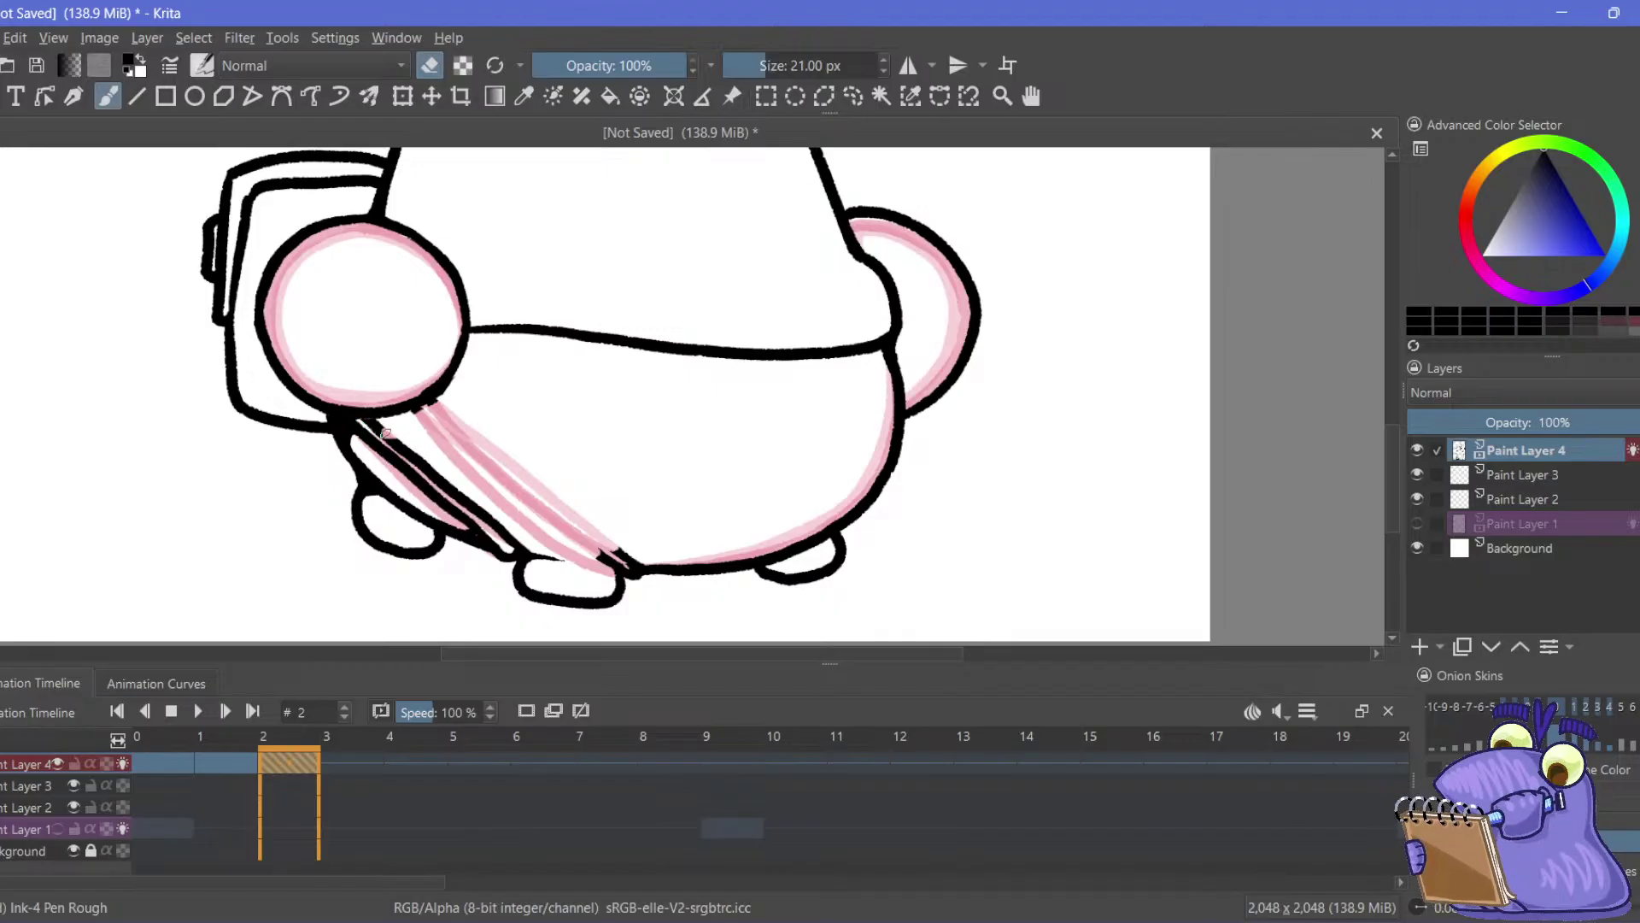
mouse_move(376, 444)
mouse_down()
mouse_move(452, 487)
mouse_move(428, 491)
mouse_up()
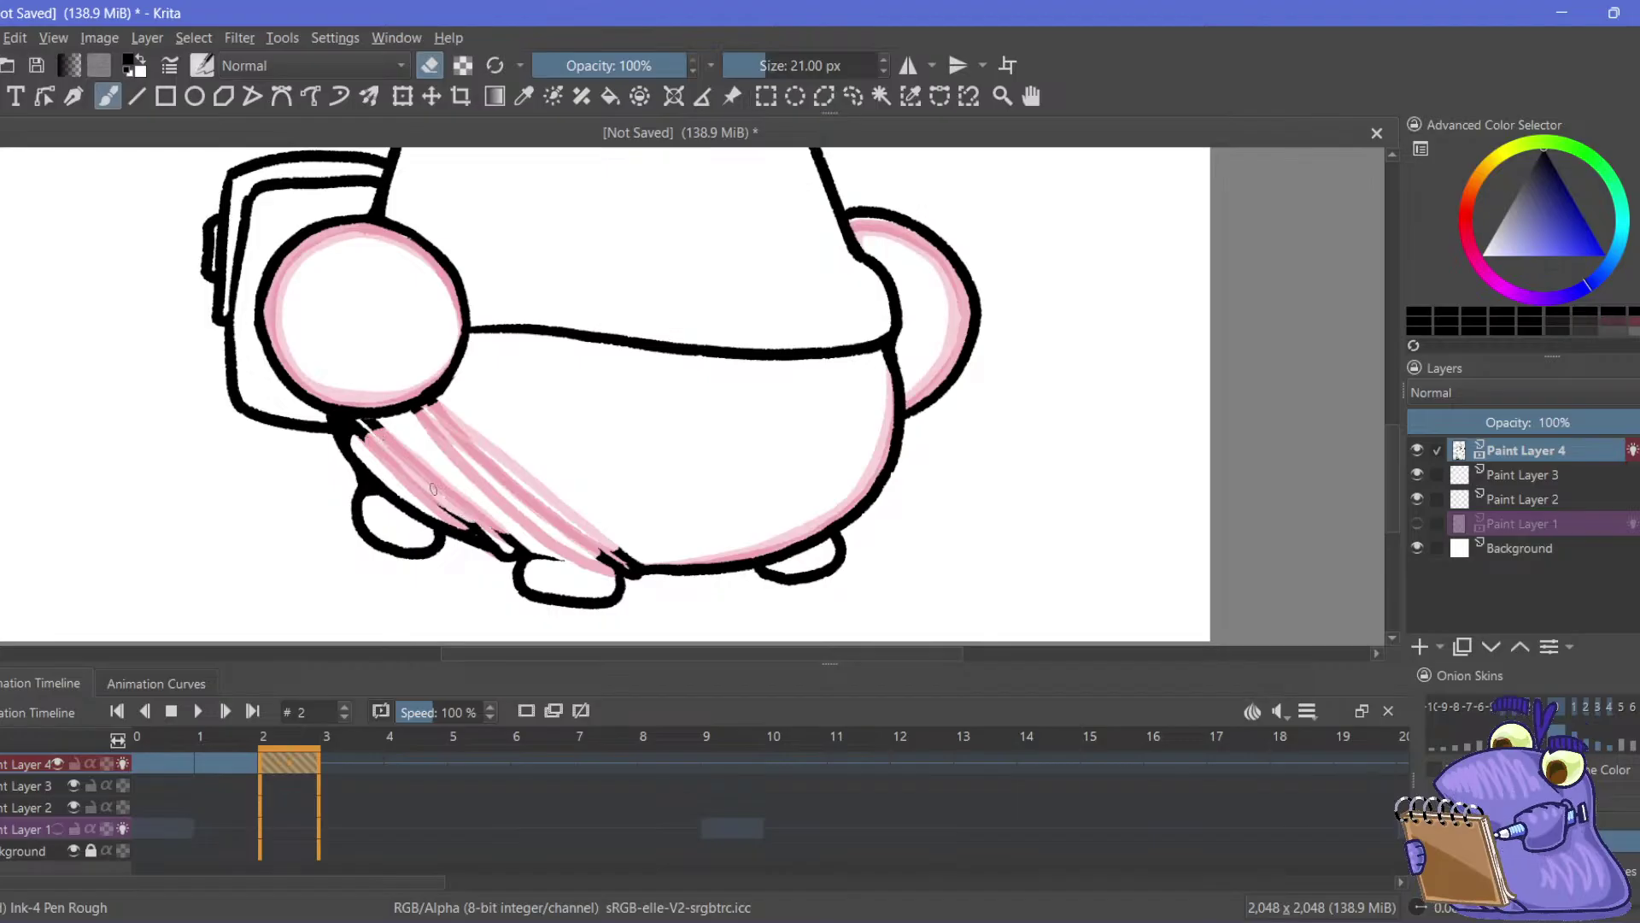
click(431, 67)
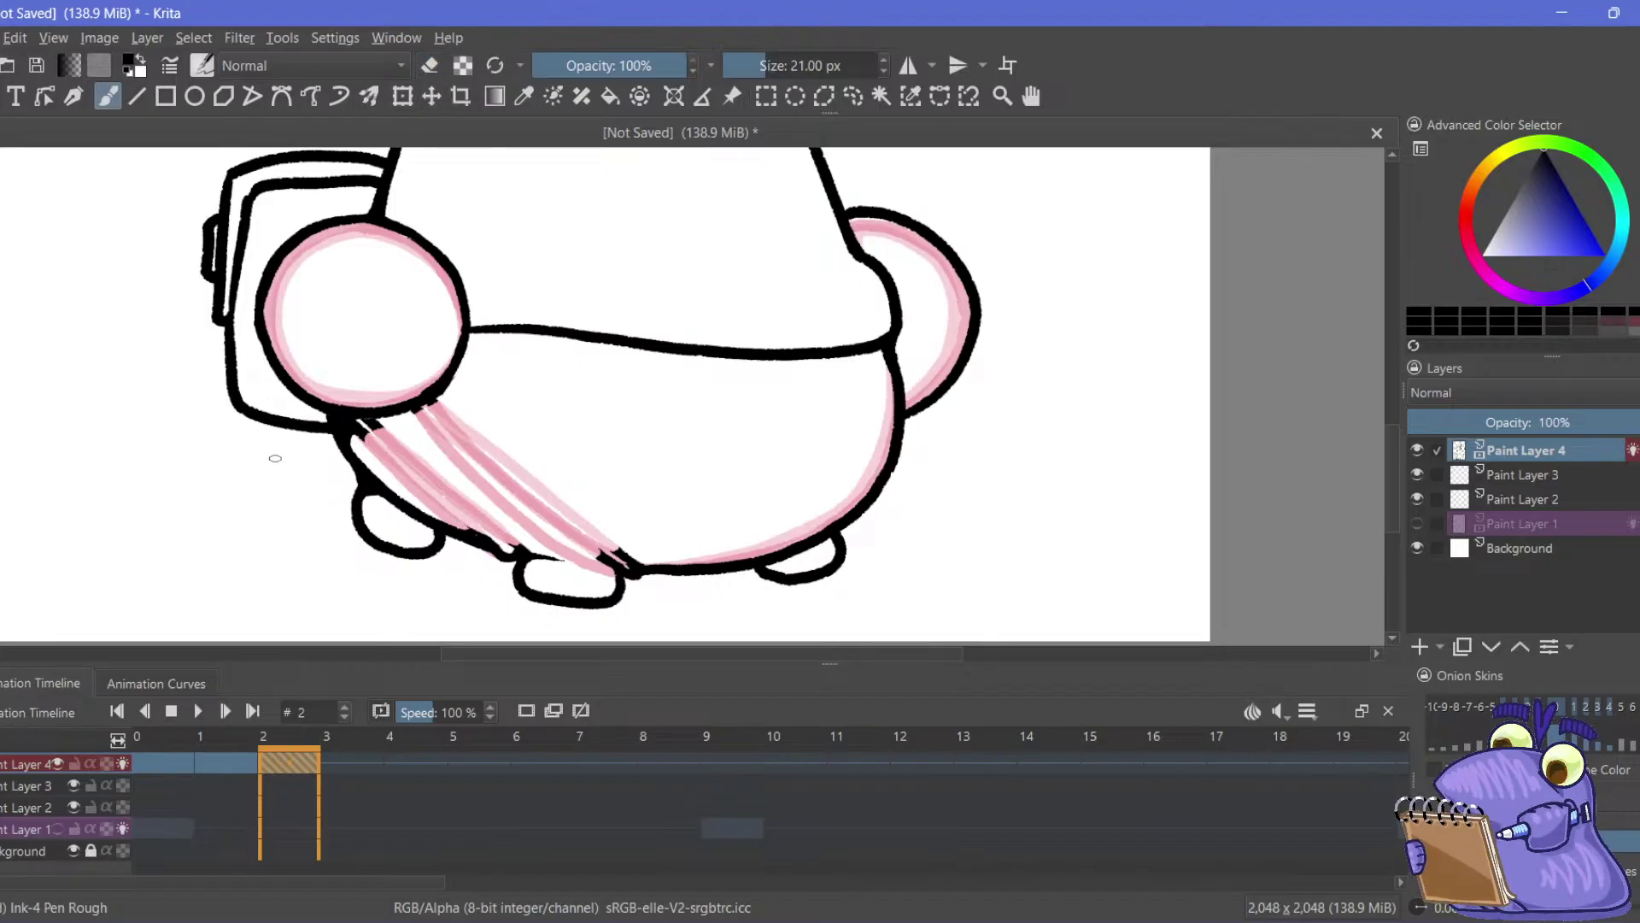
click(431, 66)
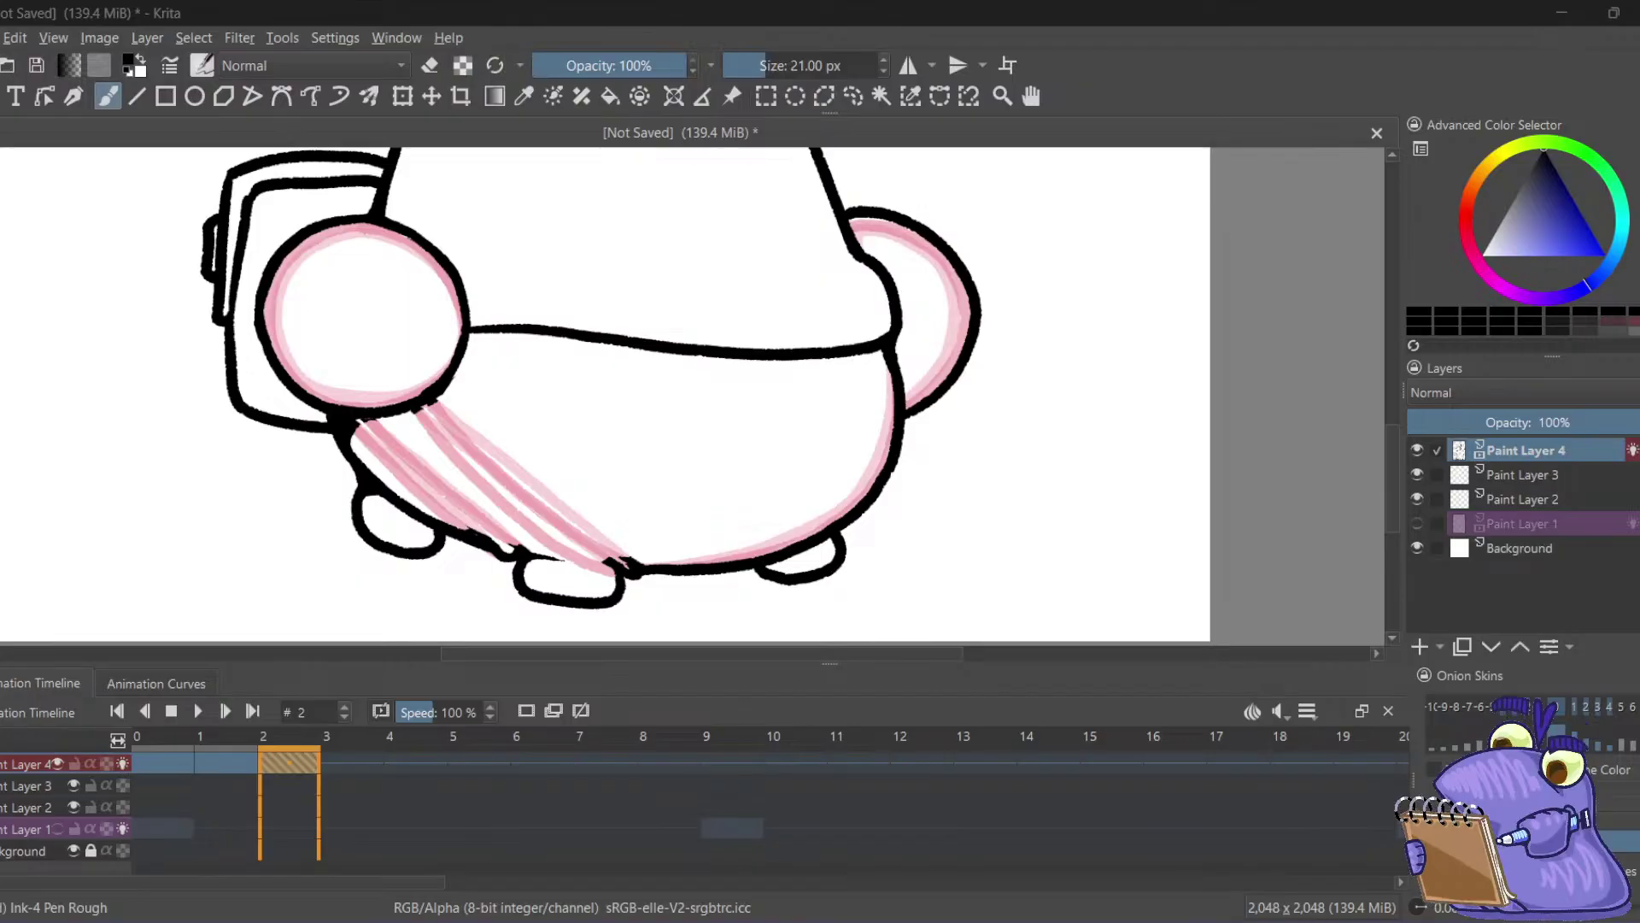
Redraw frame 2's strap lines as black curves sagging from the front hand down to the middle foot
drag(562, 564, 606, 471)
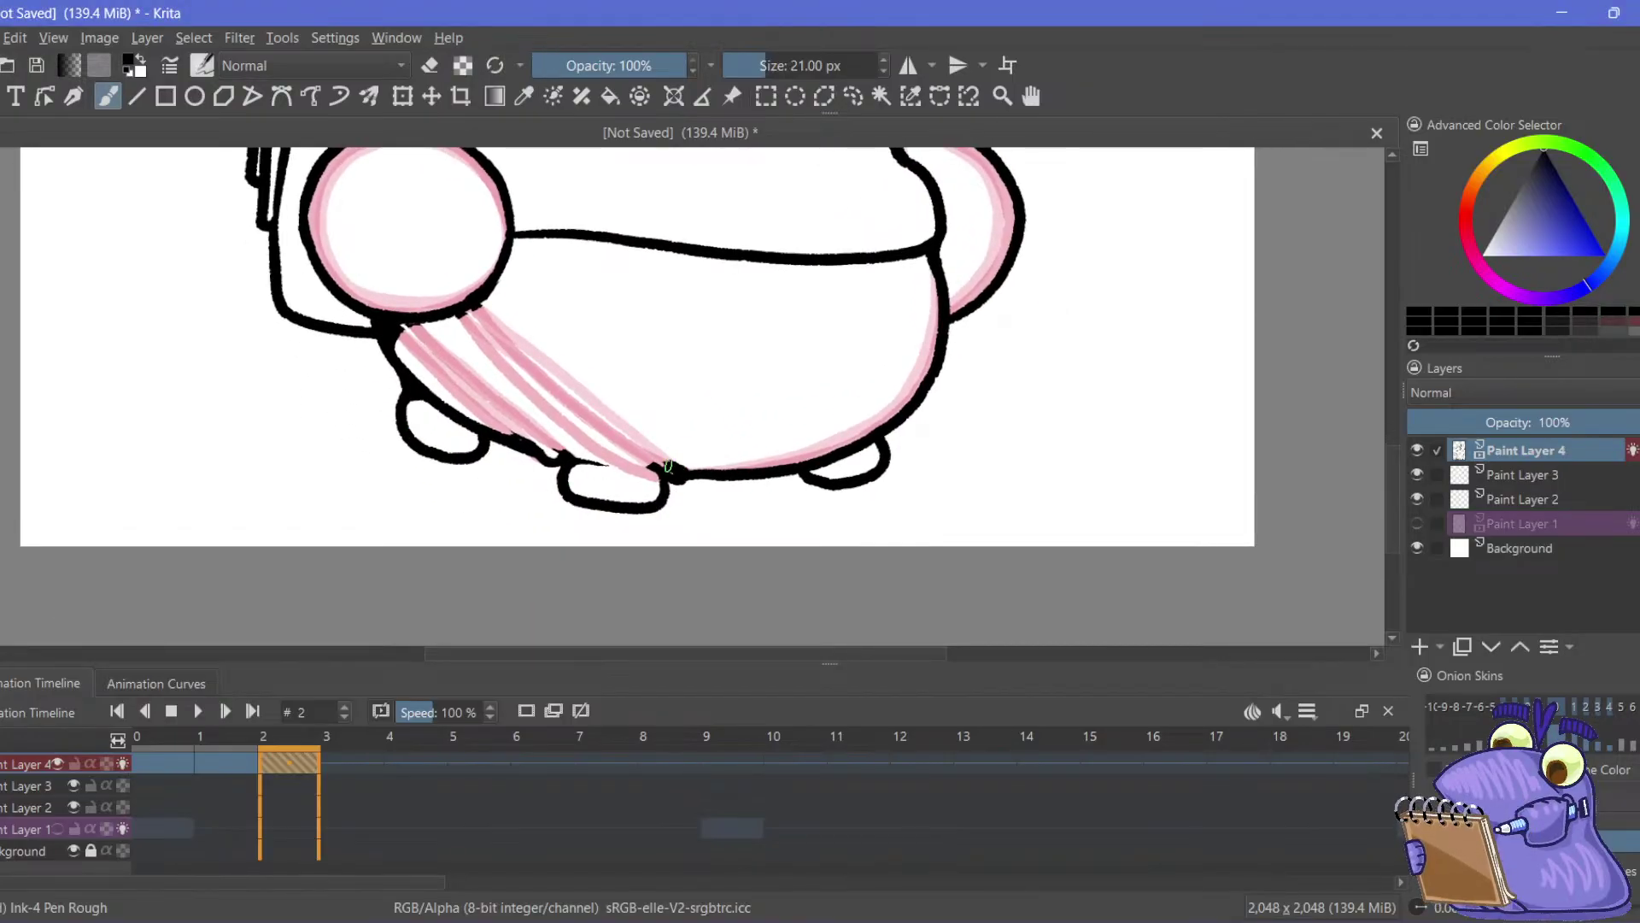
drag(477, 311, 563, 429)
key(ctrl+z)
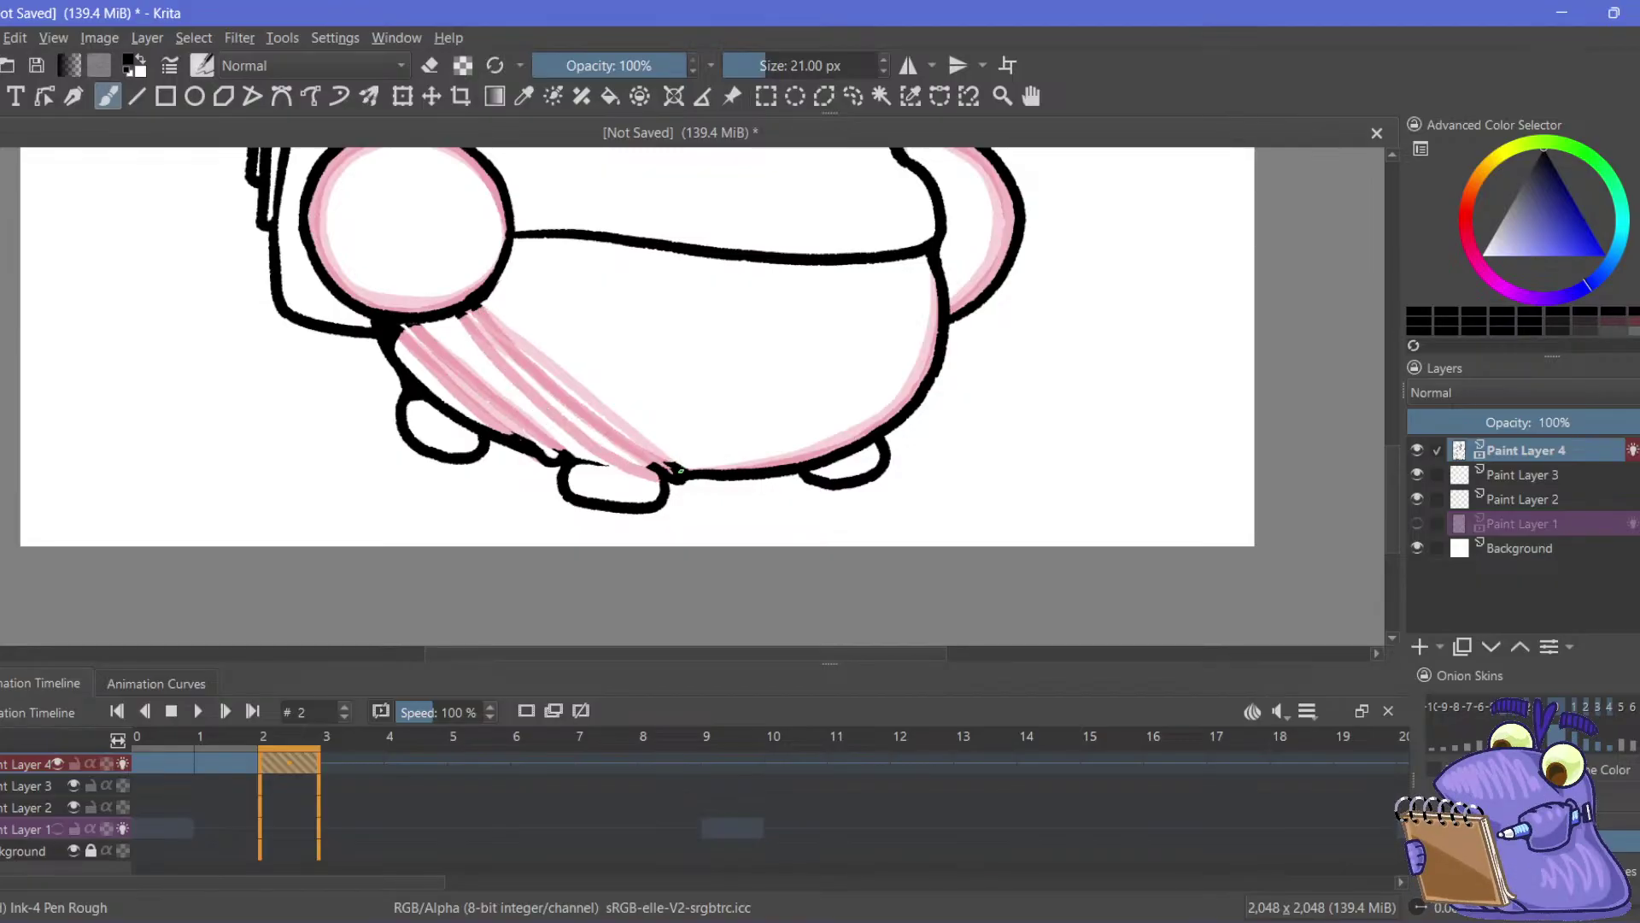
mouse_move(681, 470)
mouse_down()
mouse_move(550, 406)
mouse_move(467, 318)
mouse_up()
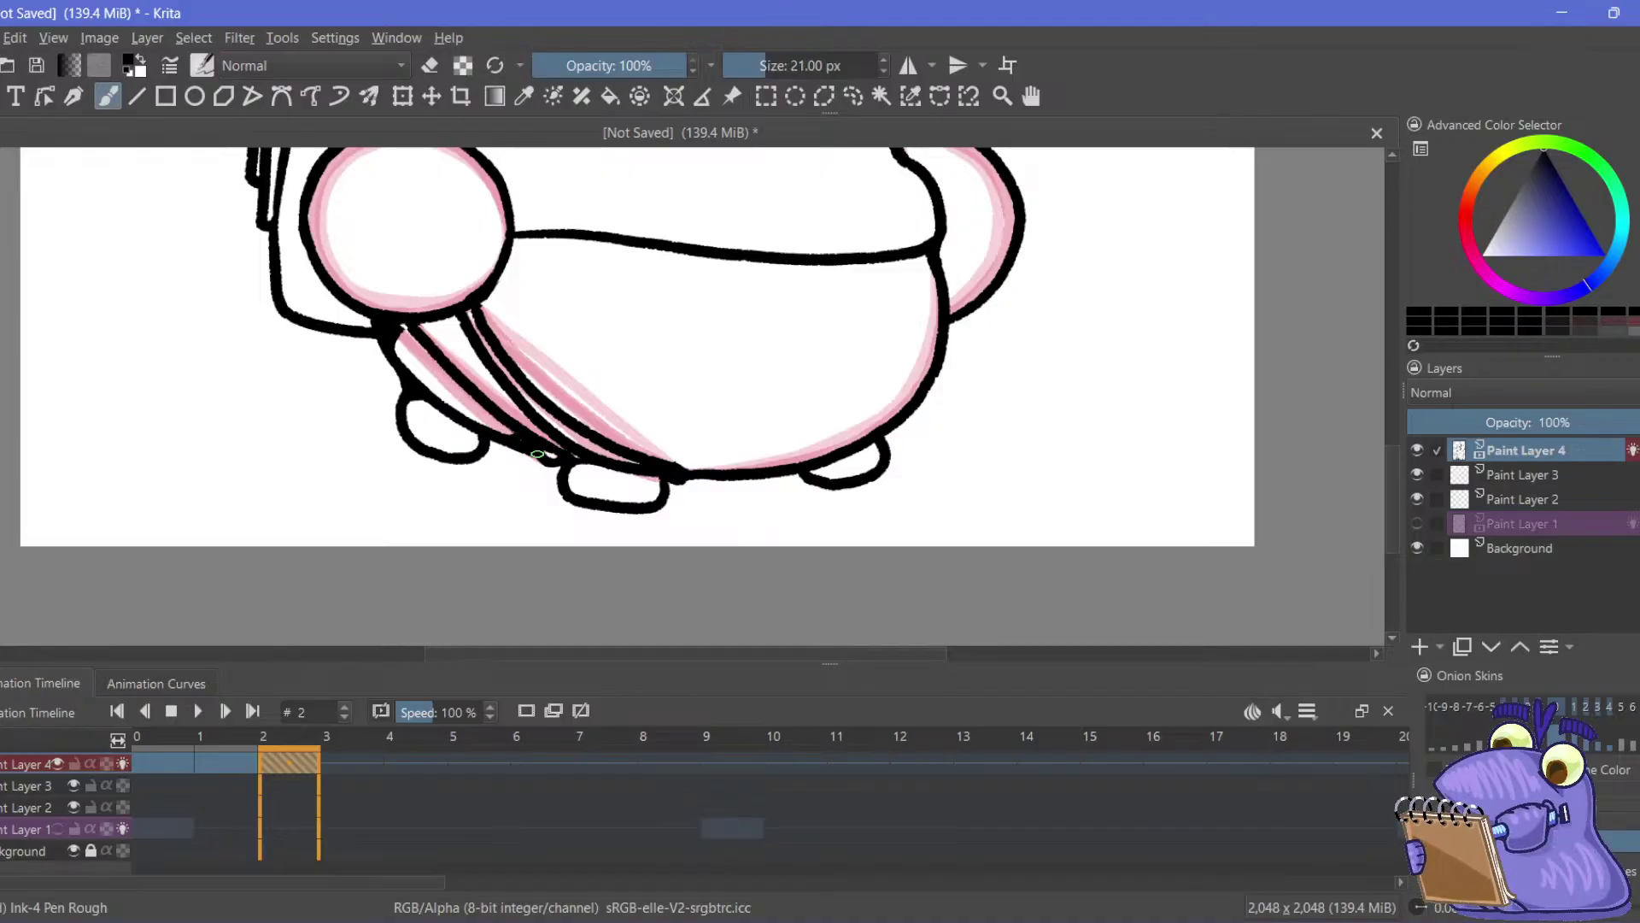
drag(443, 375, 527, 445)
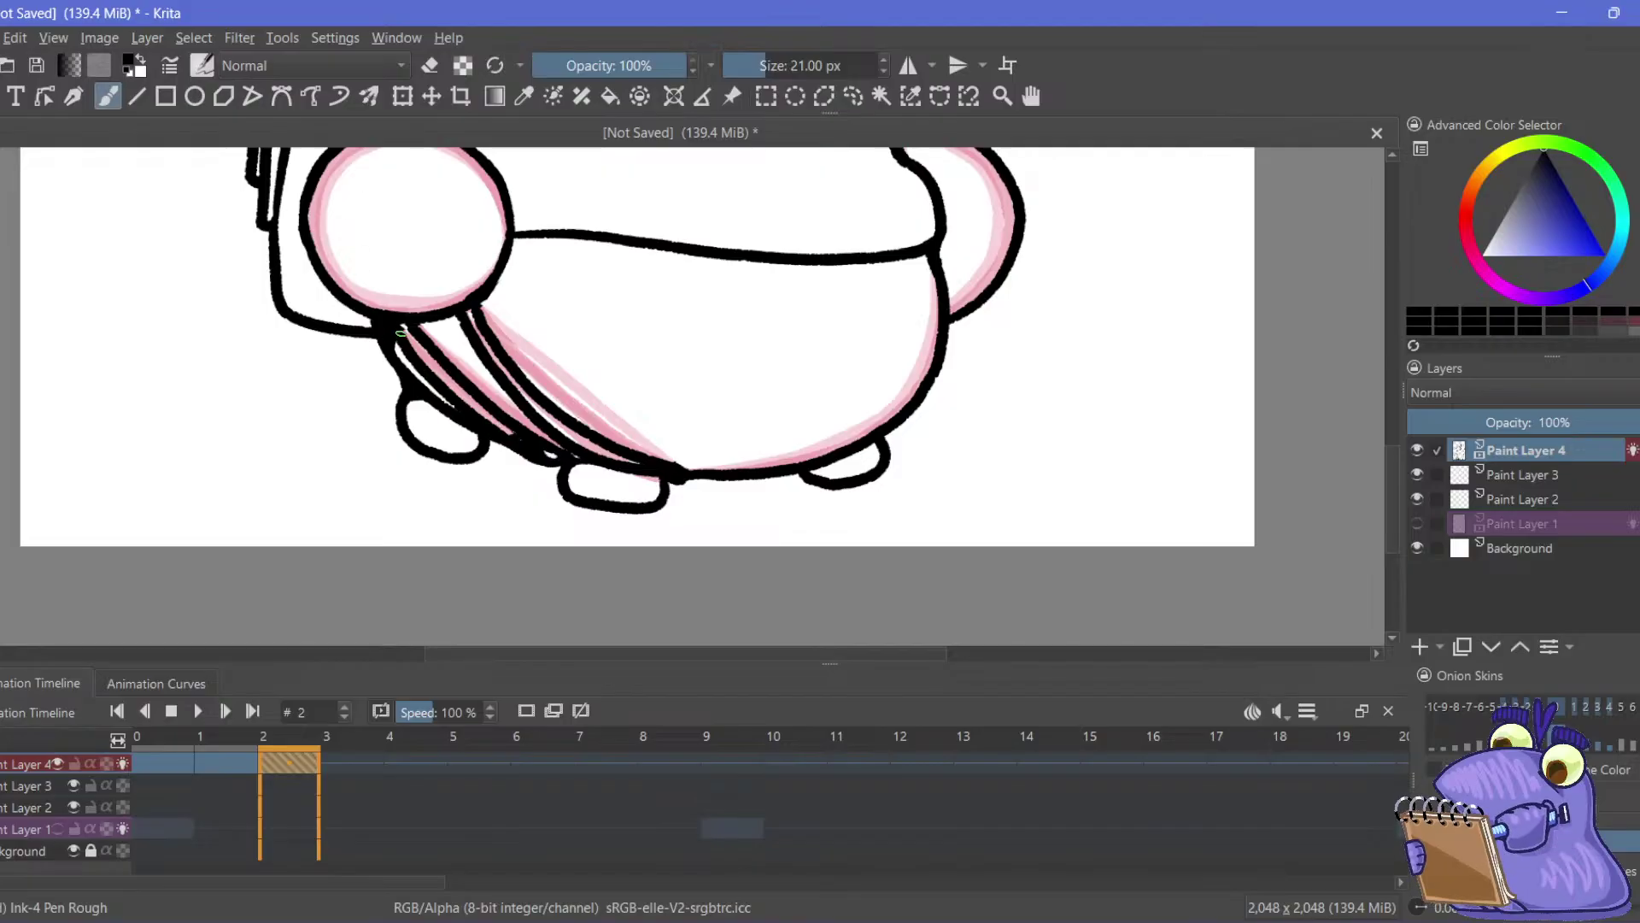
Thin the lower end of the outer strap curve on frame 2 with the brush in eraser mode
click(430, 66)
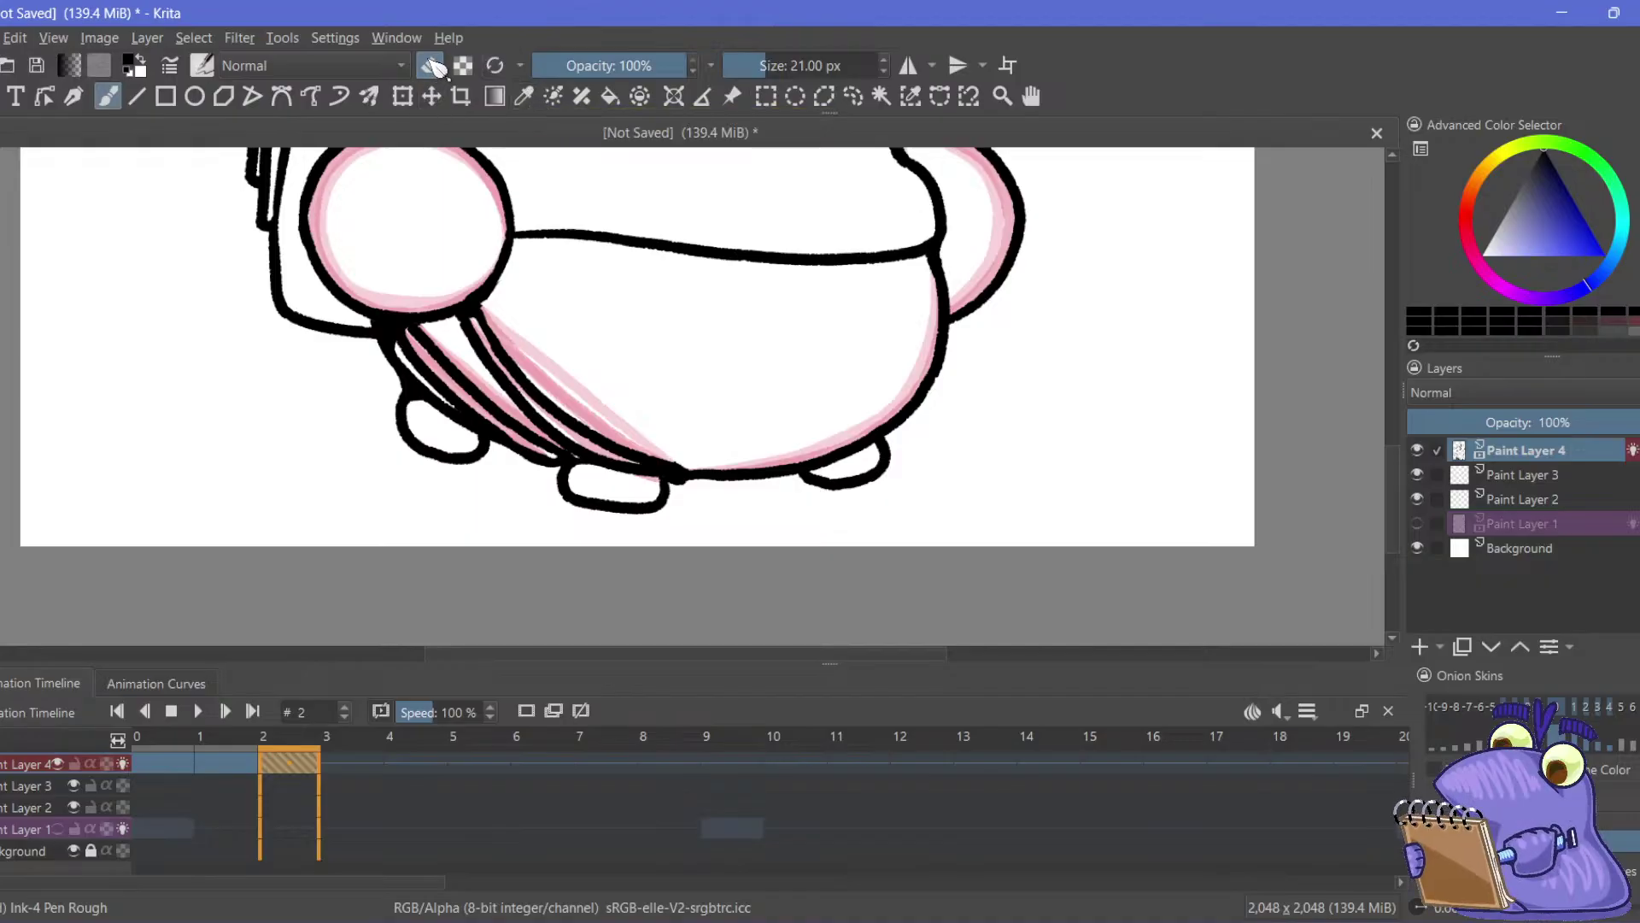
key(e)
key(ctrl+z)
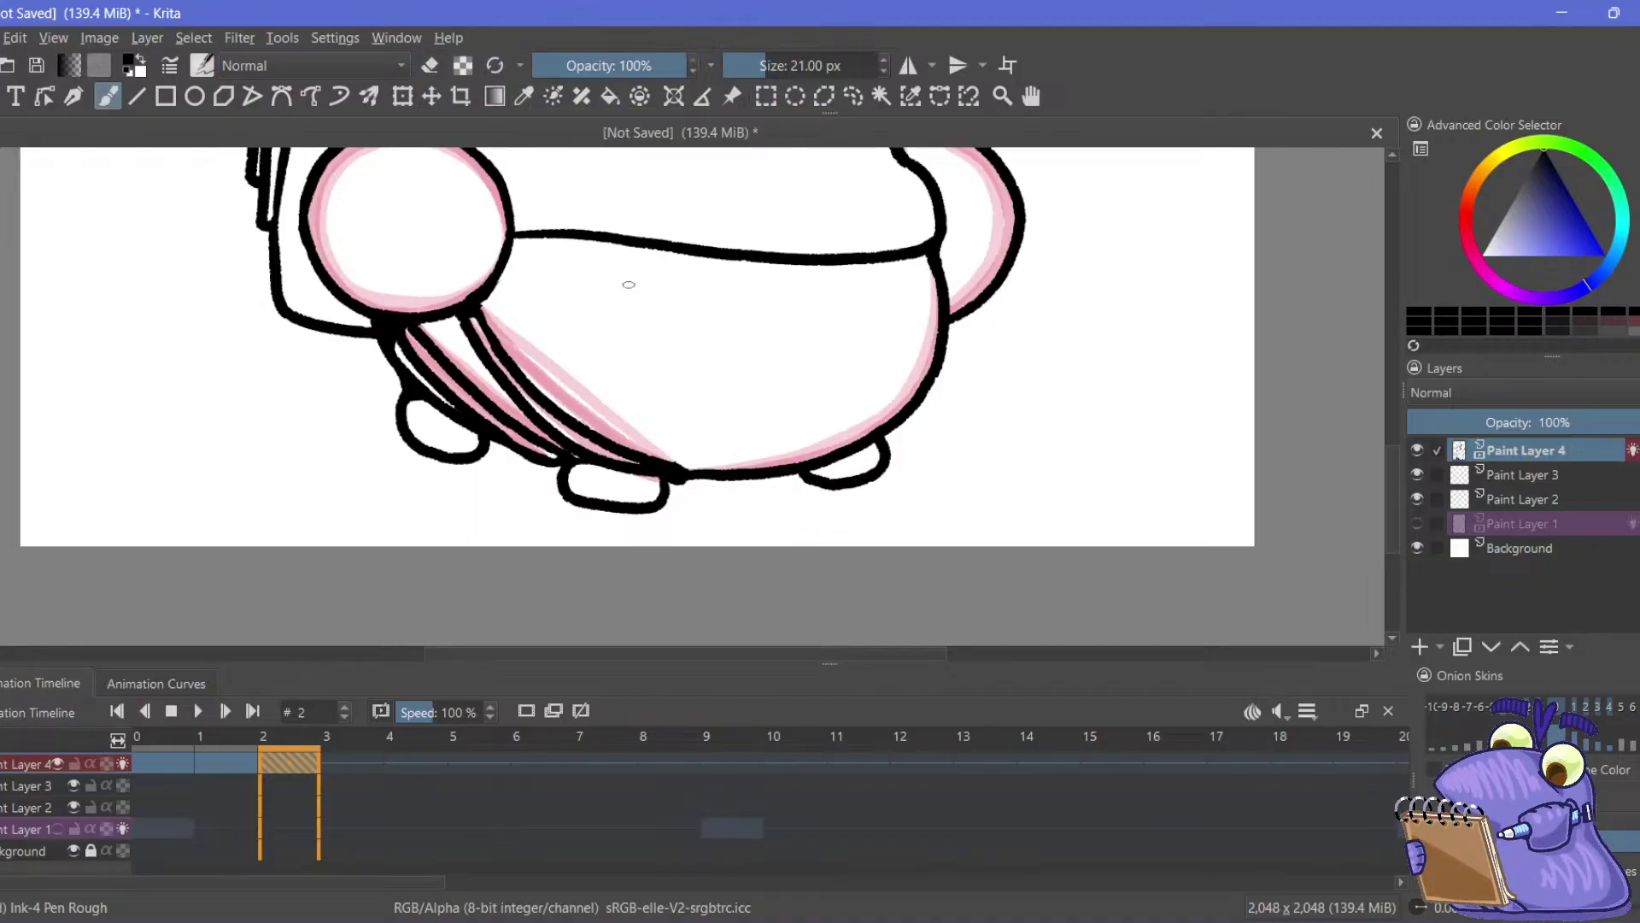
click(434, 69)
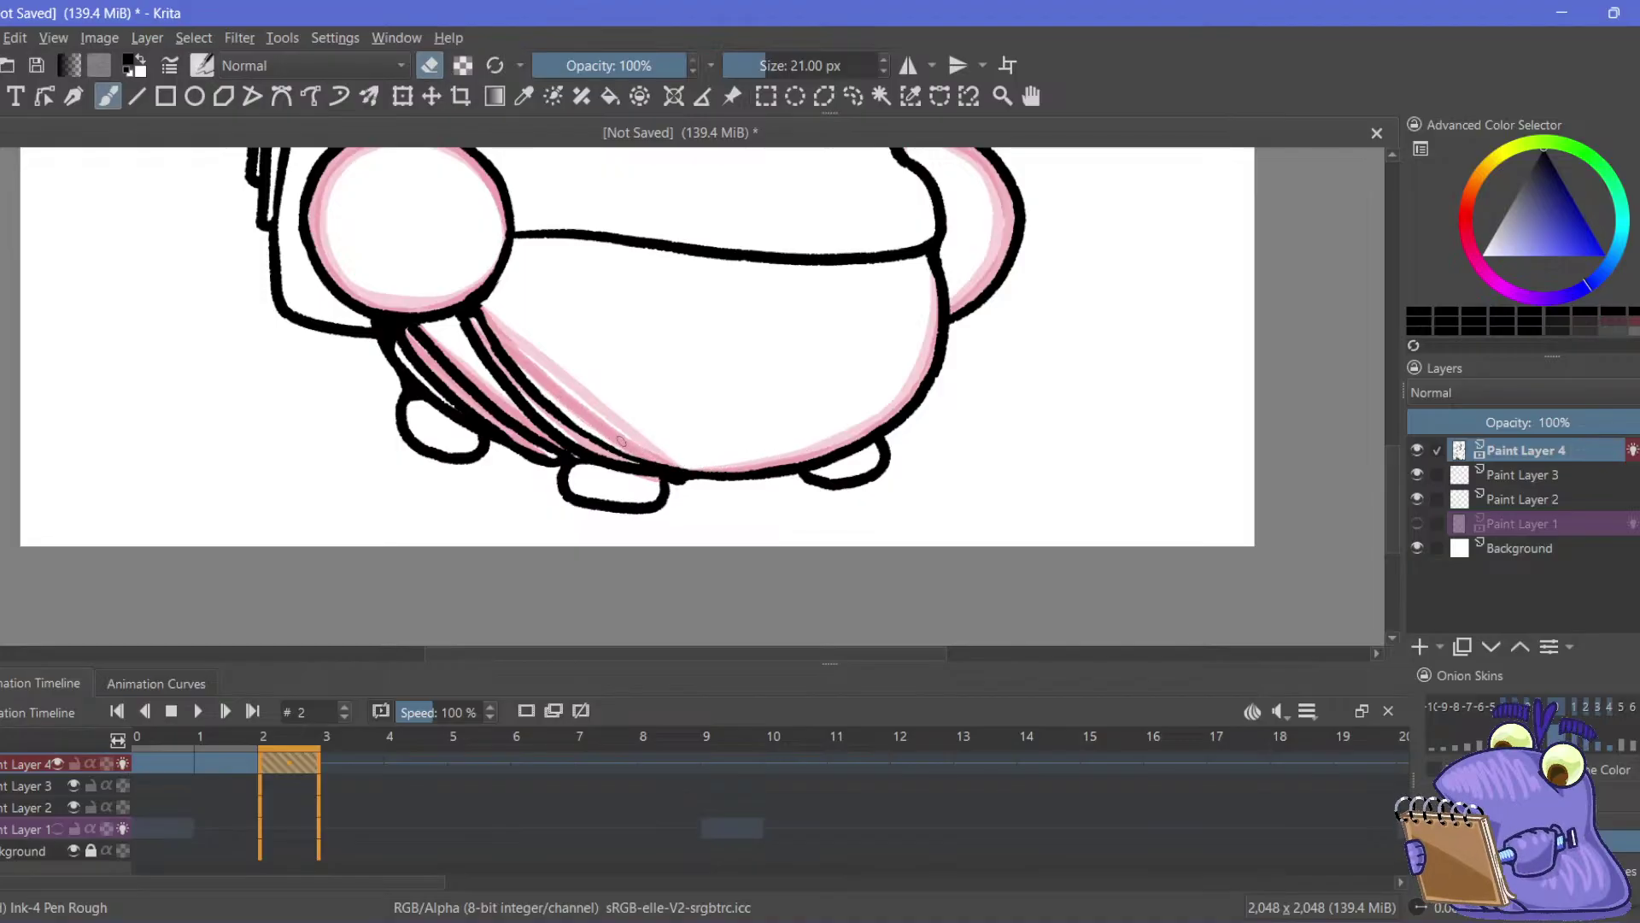
key(e)
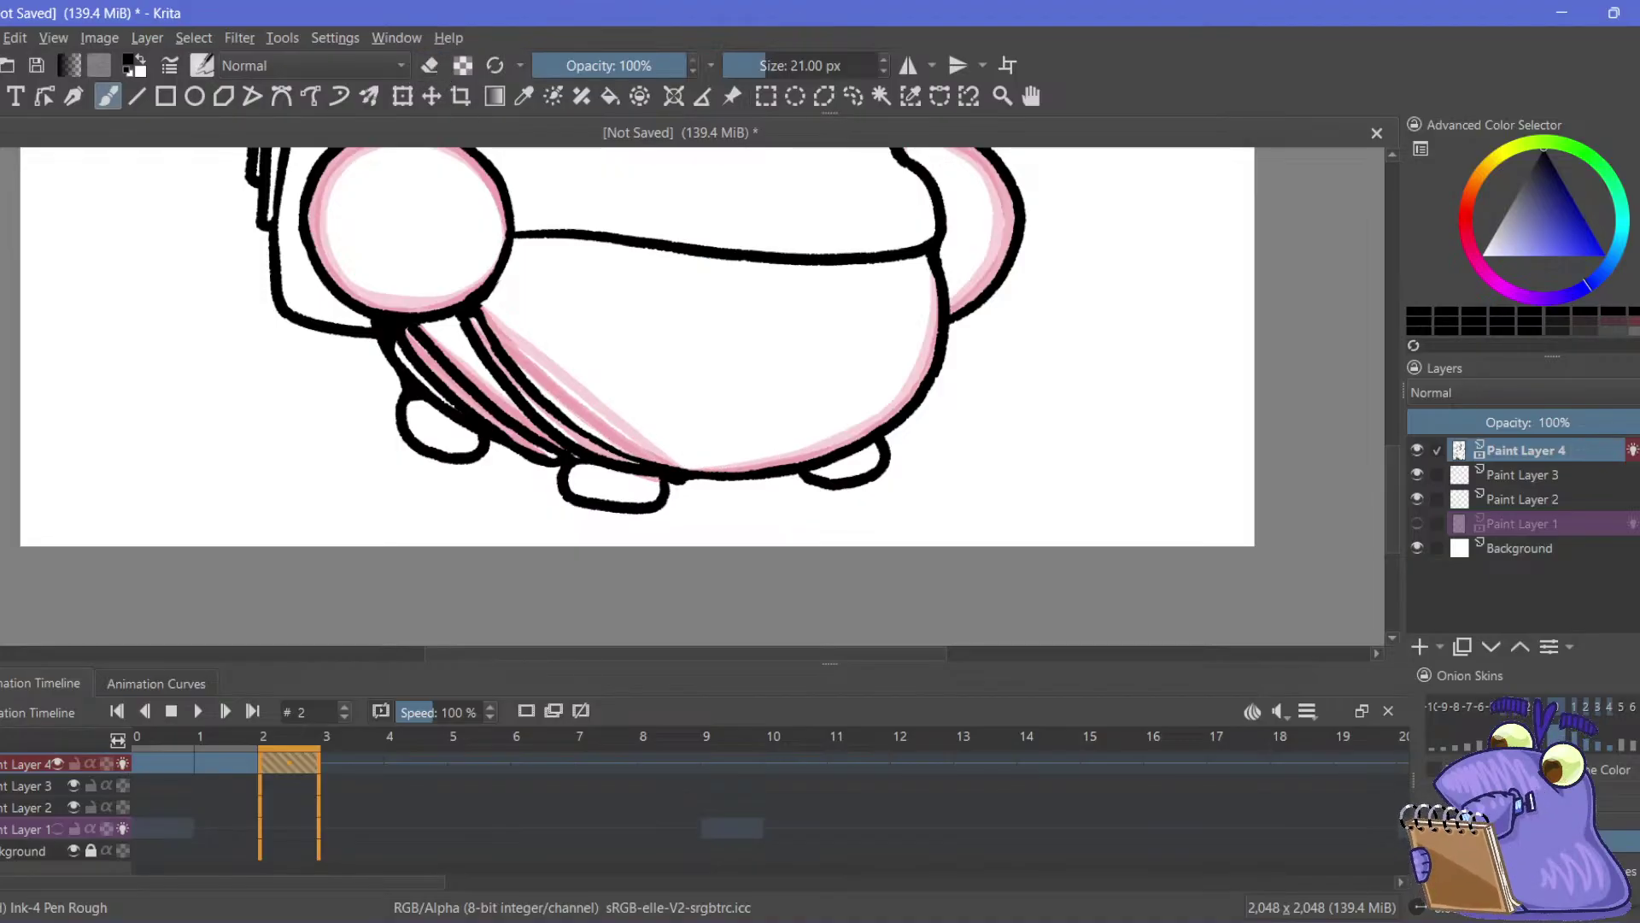
mouse_move(552, 413)
mouse_down()
mouse_move(675, 468)
mouse_move(662, 462)
mouse_move(775, 469)
mouse_move(710, 426)
mouse_up()
Play the animation from frame 0 and examine the whole character, including the eyes, front hand and straps
mouse_move(273, 256)
mouse_down()
mouse_move(278, 325)
mouse_move(280, 307)
mouse_up()
click(171, 763)
click(198, 714)
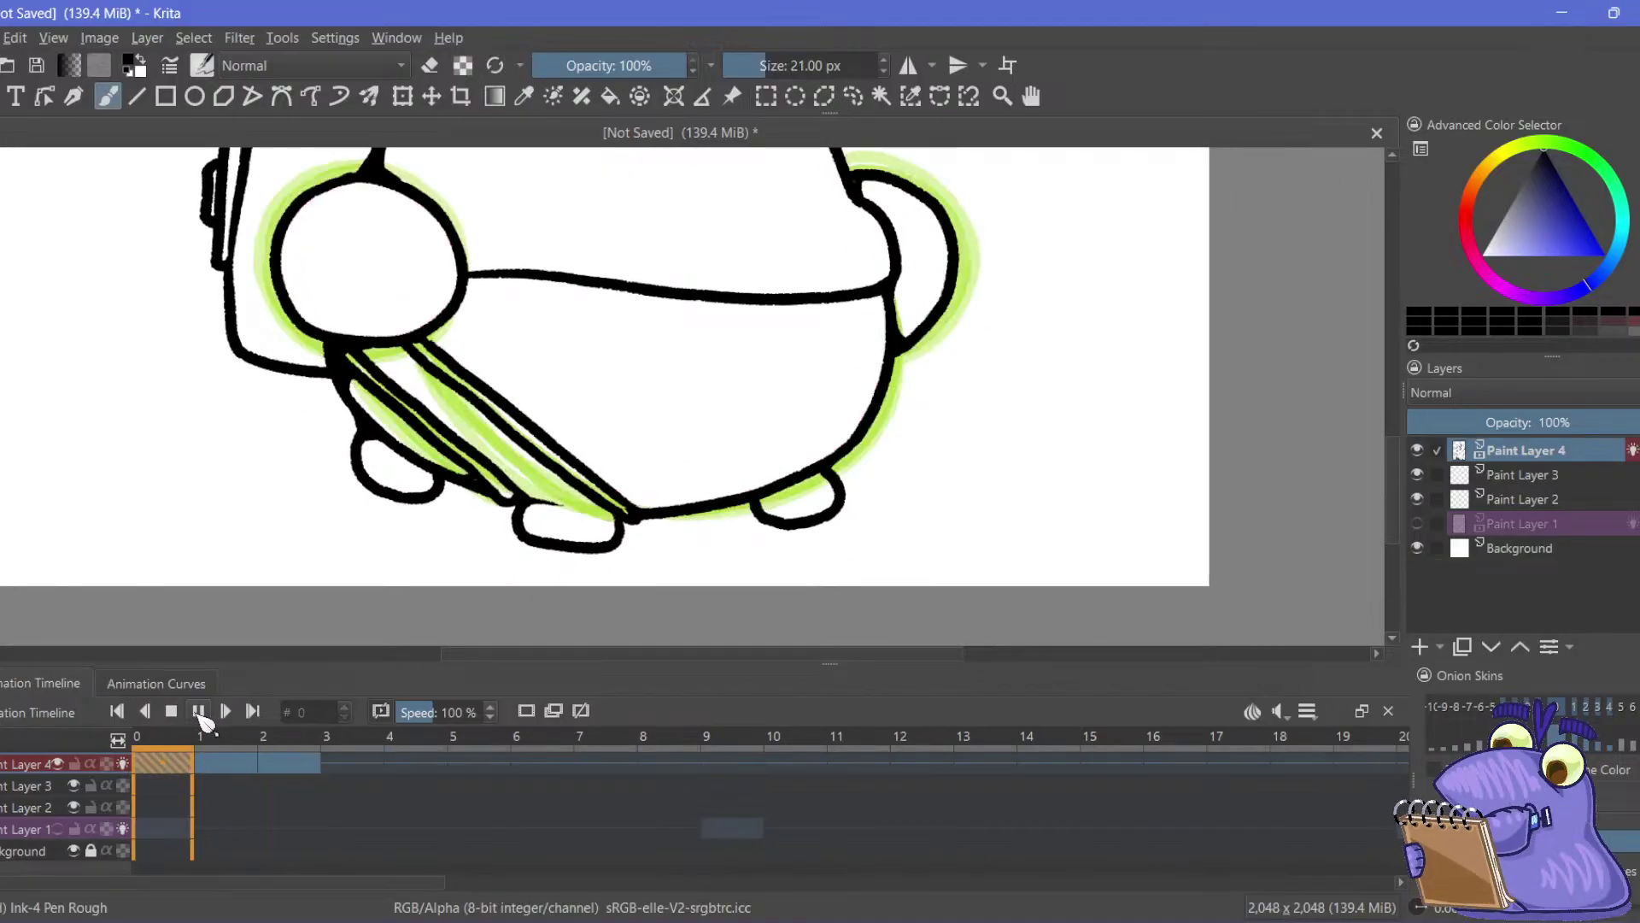
click(200, 715)
key(ctrl+minus)
key(ctrl+minus)
key(ctrl+minus)
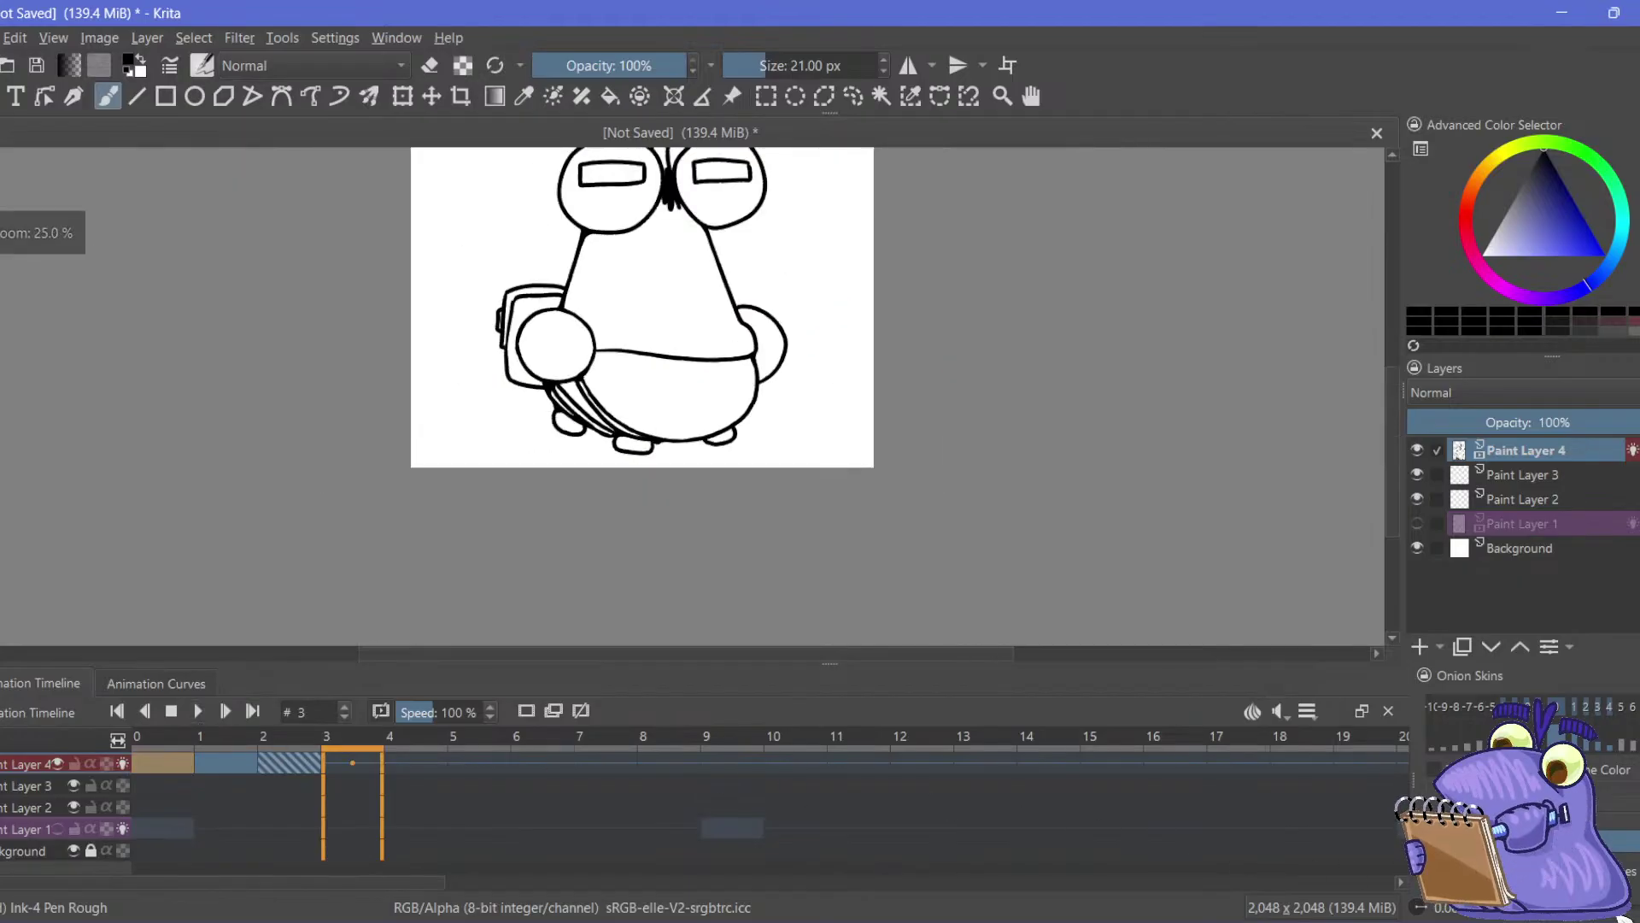
key(ctrl+plus)
drag(359, 316, 385, 481)
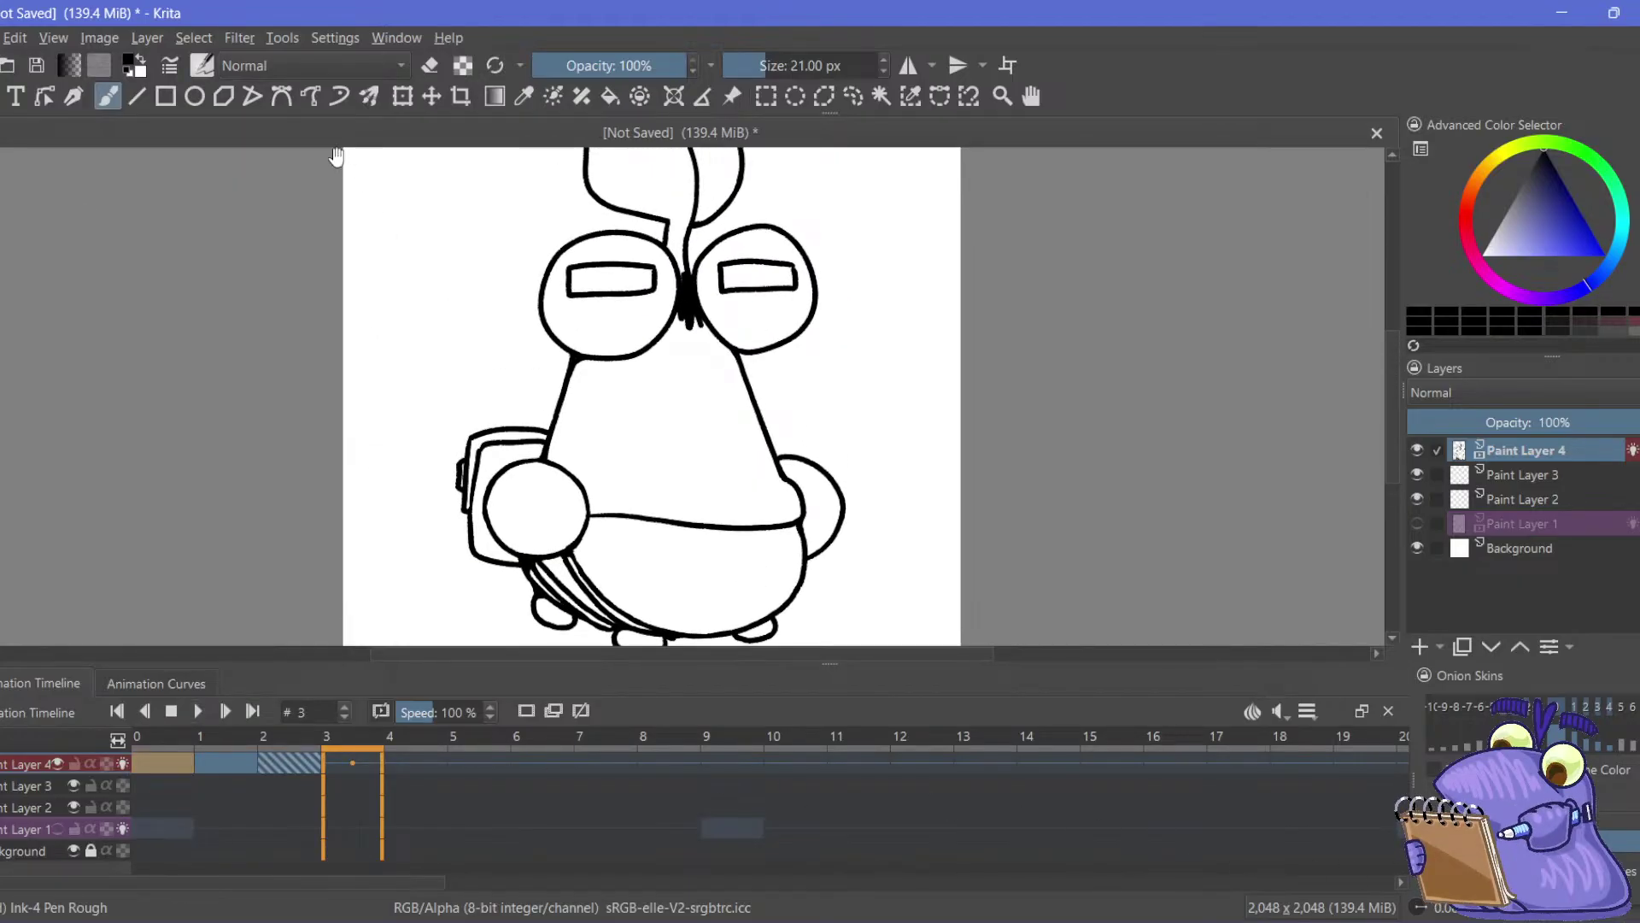
mouse_move(278, 462)
mouse_down()
mouse_move(348, 264)
mouse_move(376, 322)
mouse_move(592, 370)
mouse_up()
key(ctrl+minus)
key(ctrl+minus)
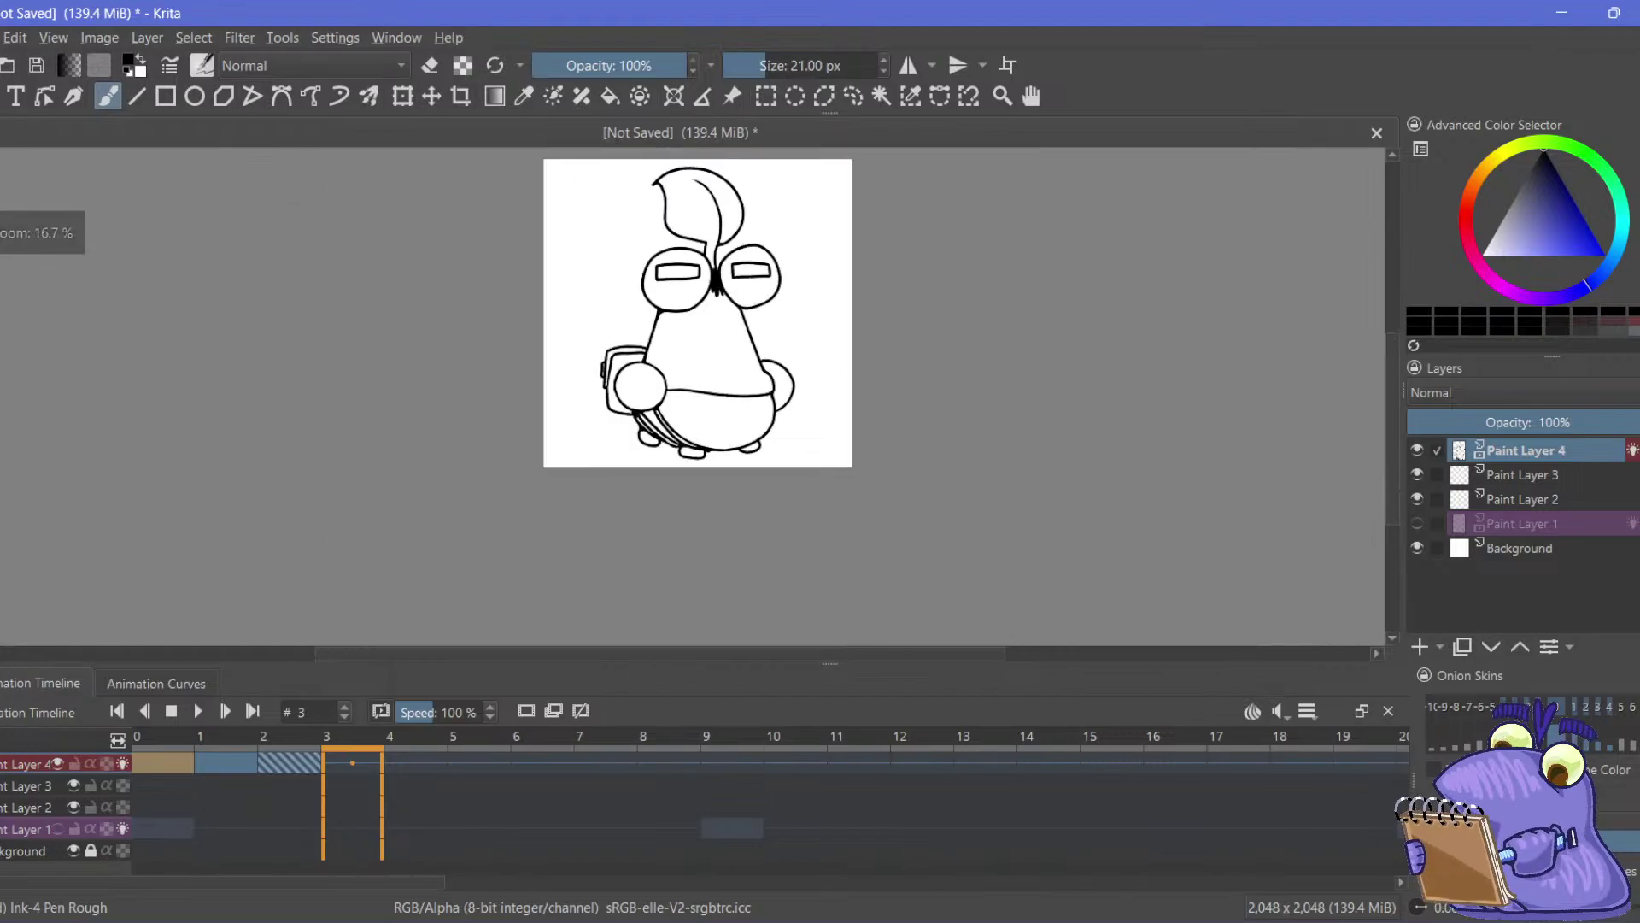
key(ctrl+plus)
key(ctrl+plus)
key(ctrl+plus)
key(ctrl+plus)
key(ctrl+plus)
key(ctrl+minus)
drag(390, 270, 492, 326)
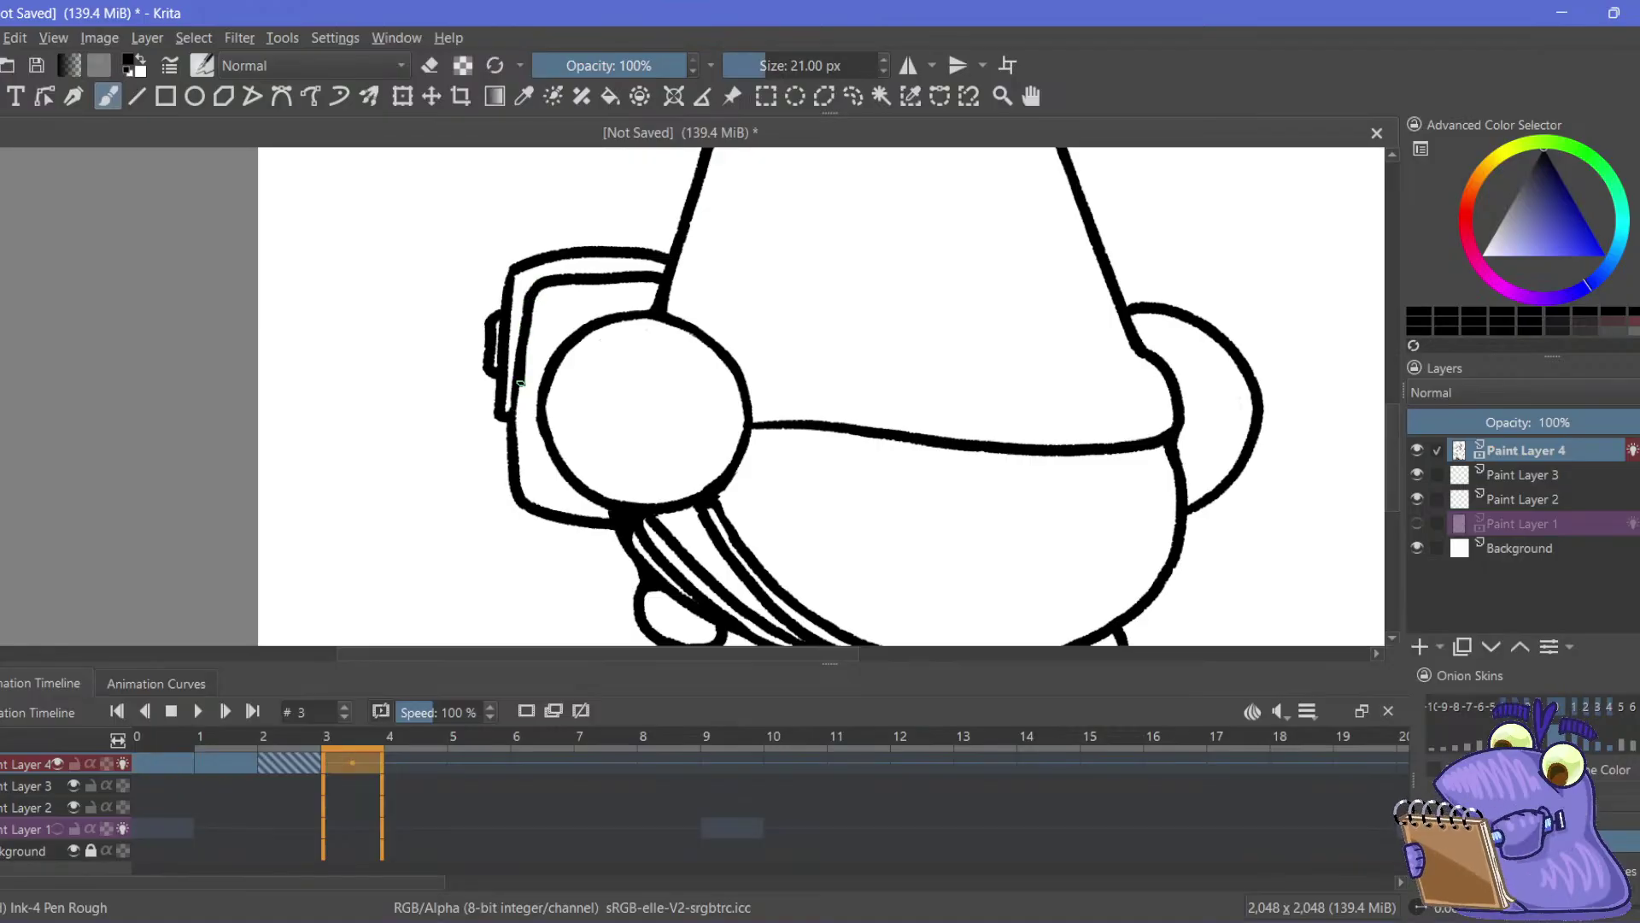
Try to redraw the front hand's outline on frame 3, and go back to frame 2
drag(561, 352, 547, 425)
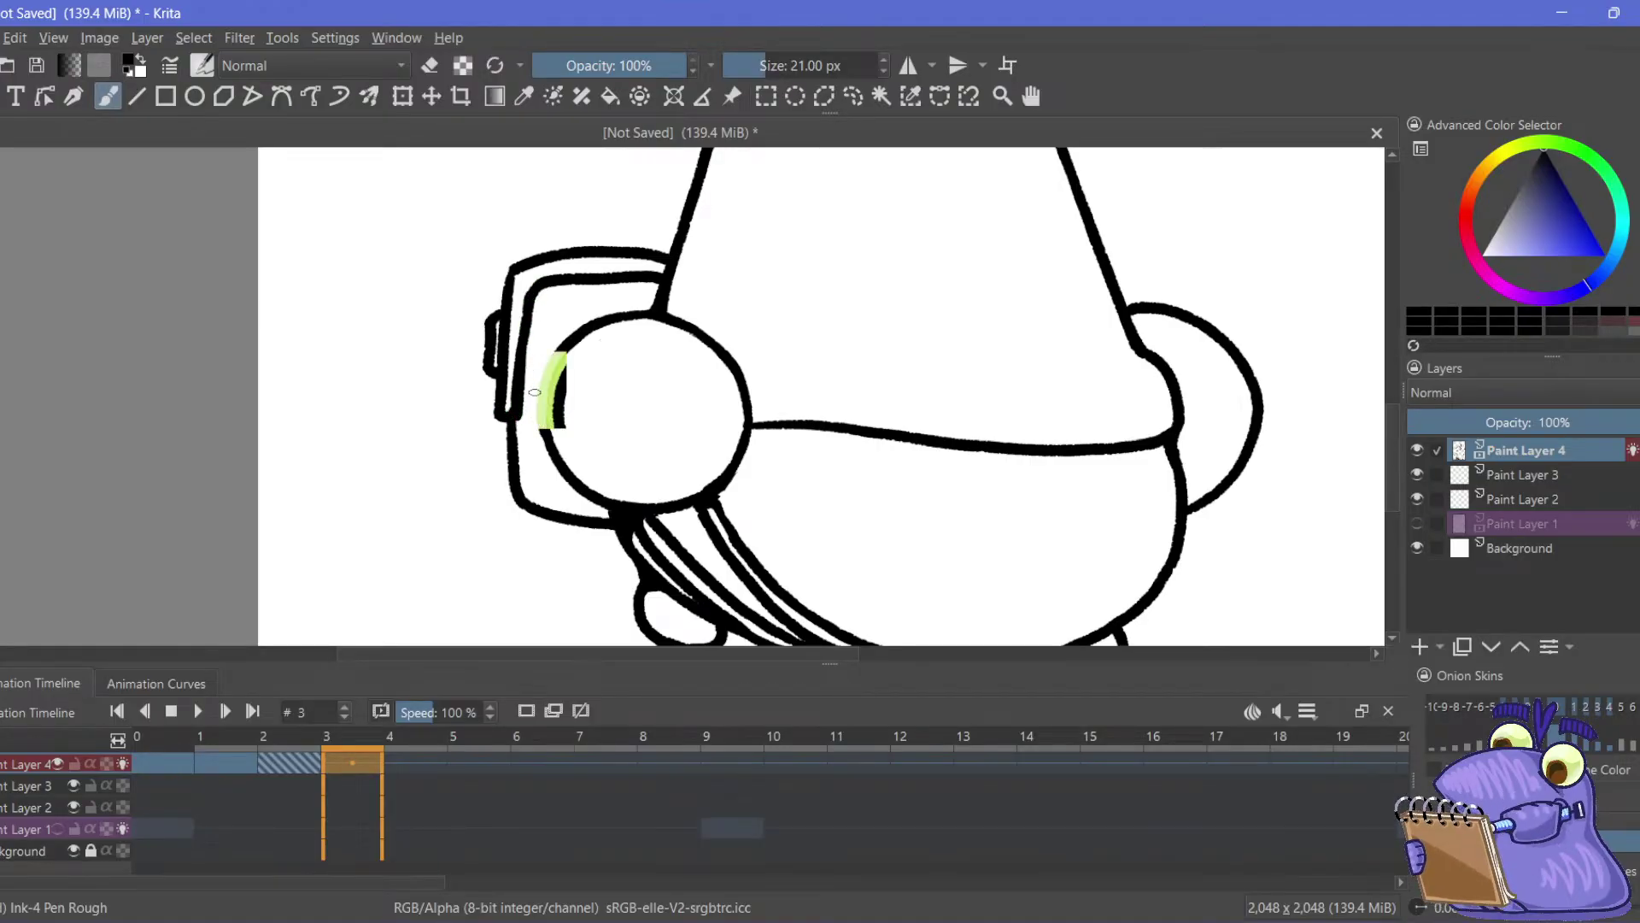
drag(671, 506, 596, 342)
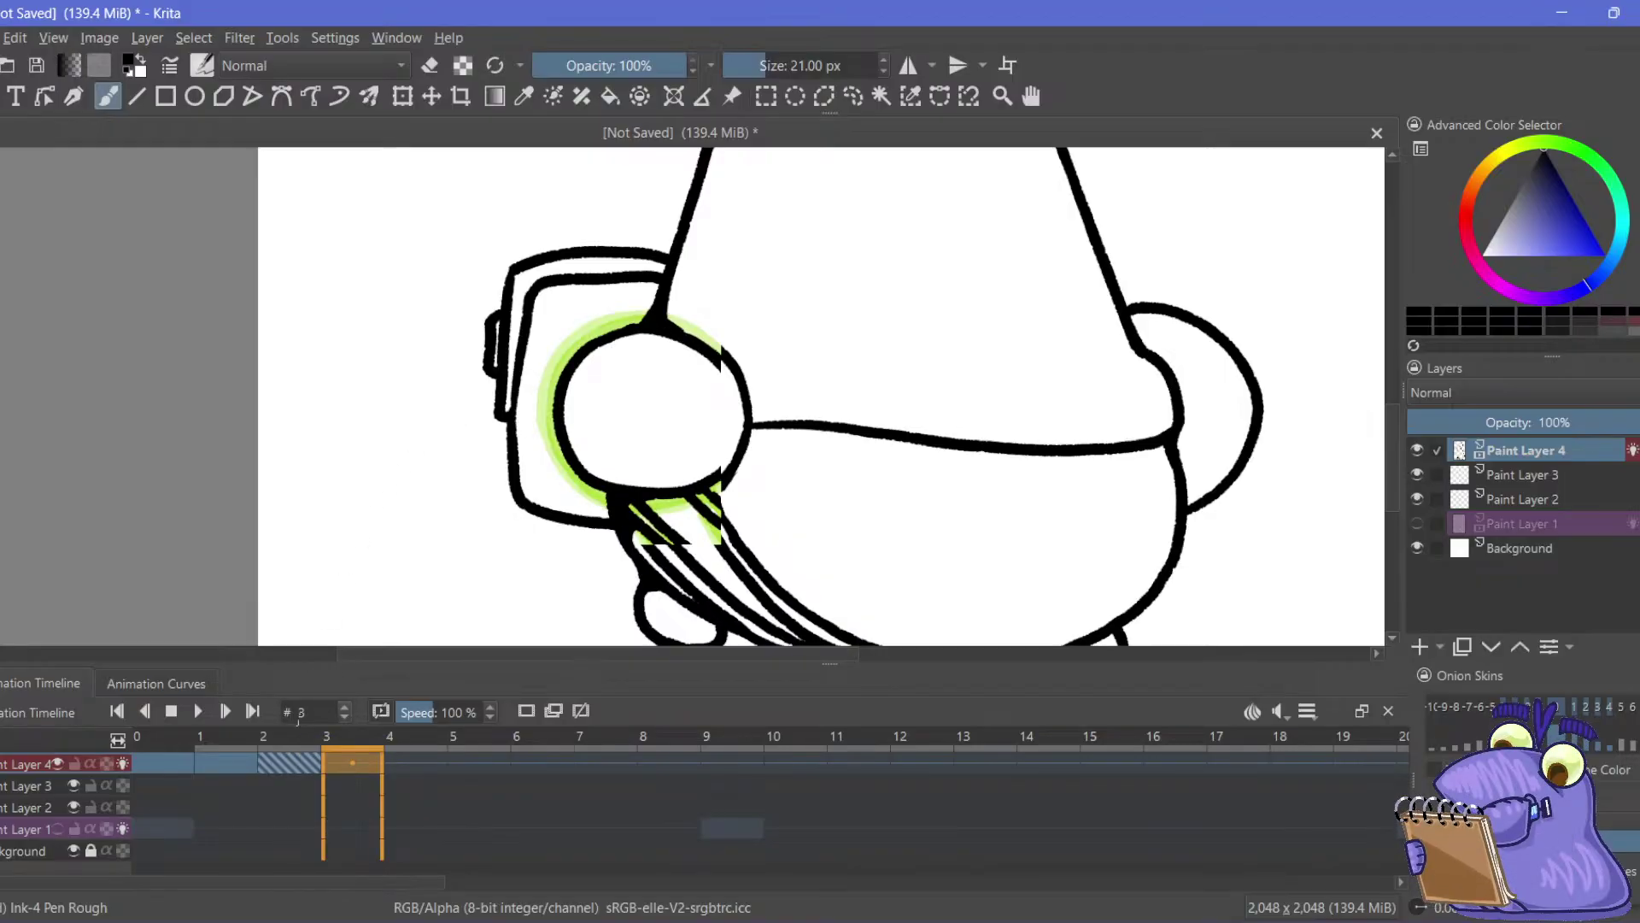
click(288, 767)
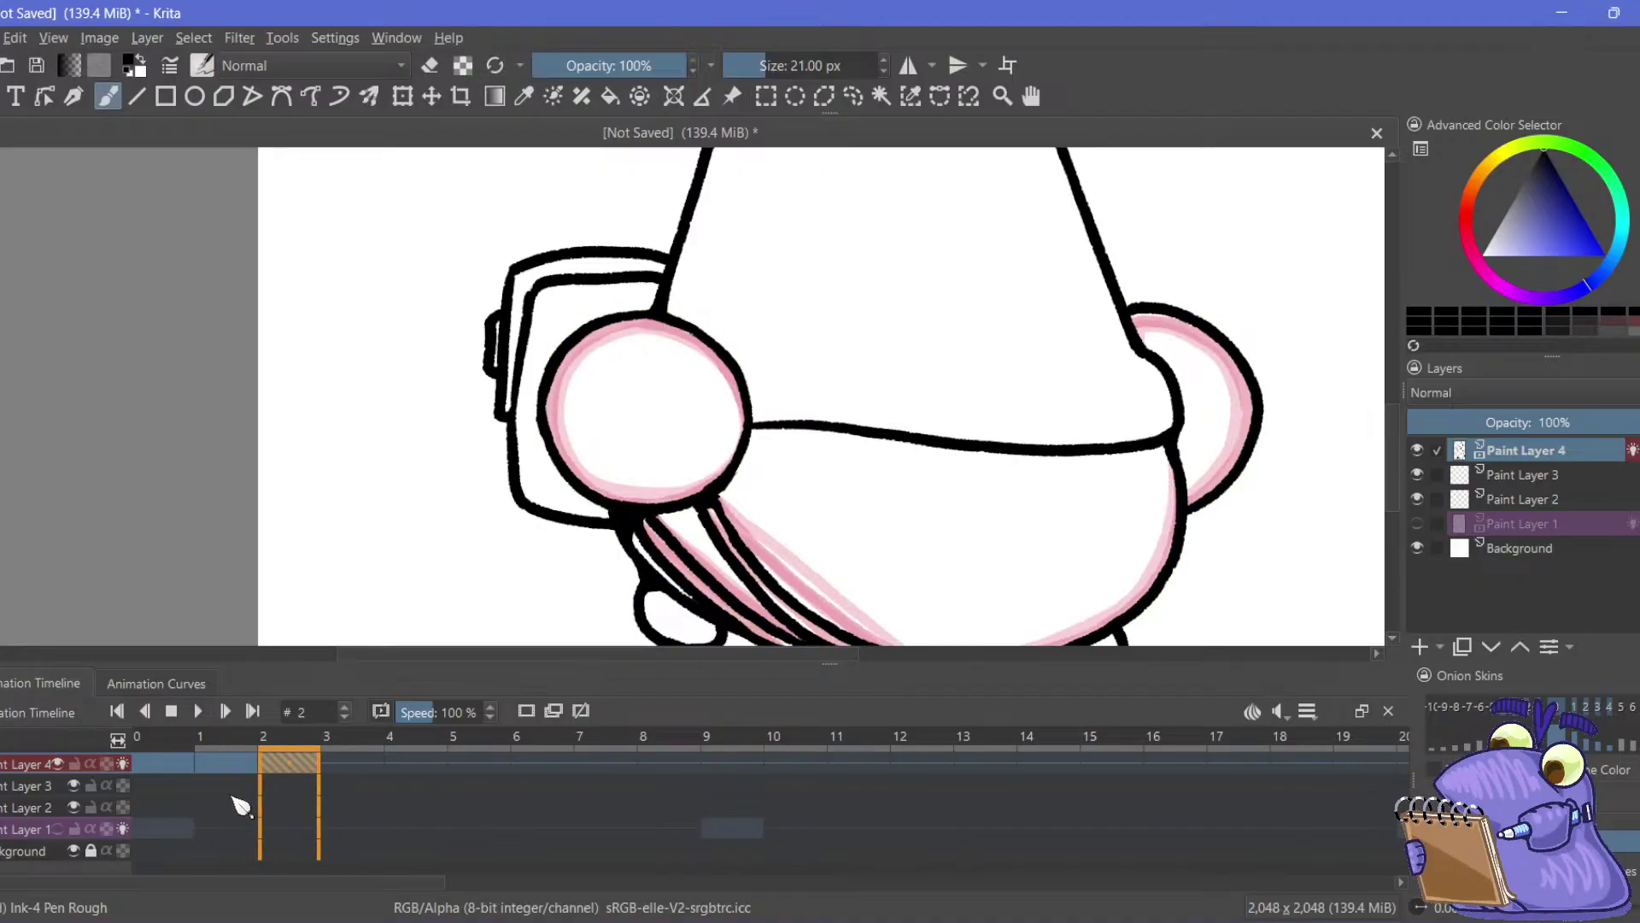
Flip back and forth between frames 0 and 2 to compare the hand and strap motion
drag(584, 510, 406, 329)
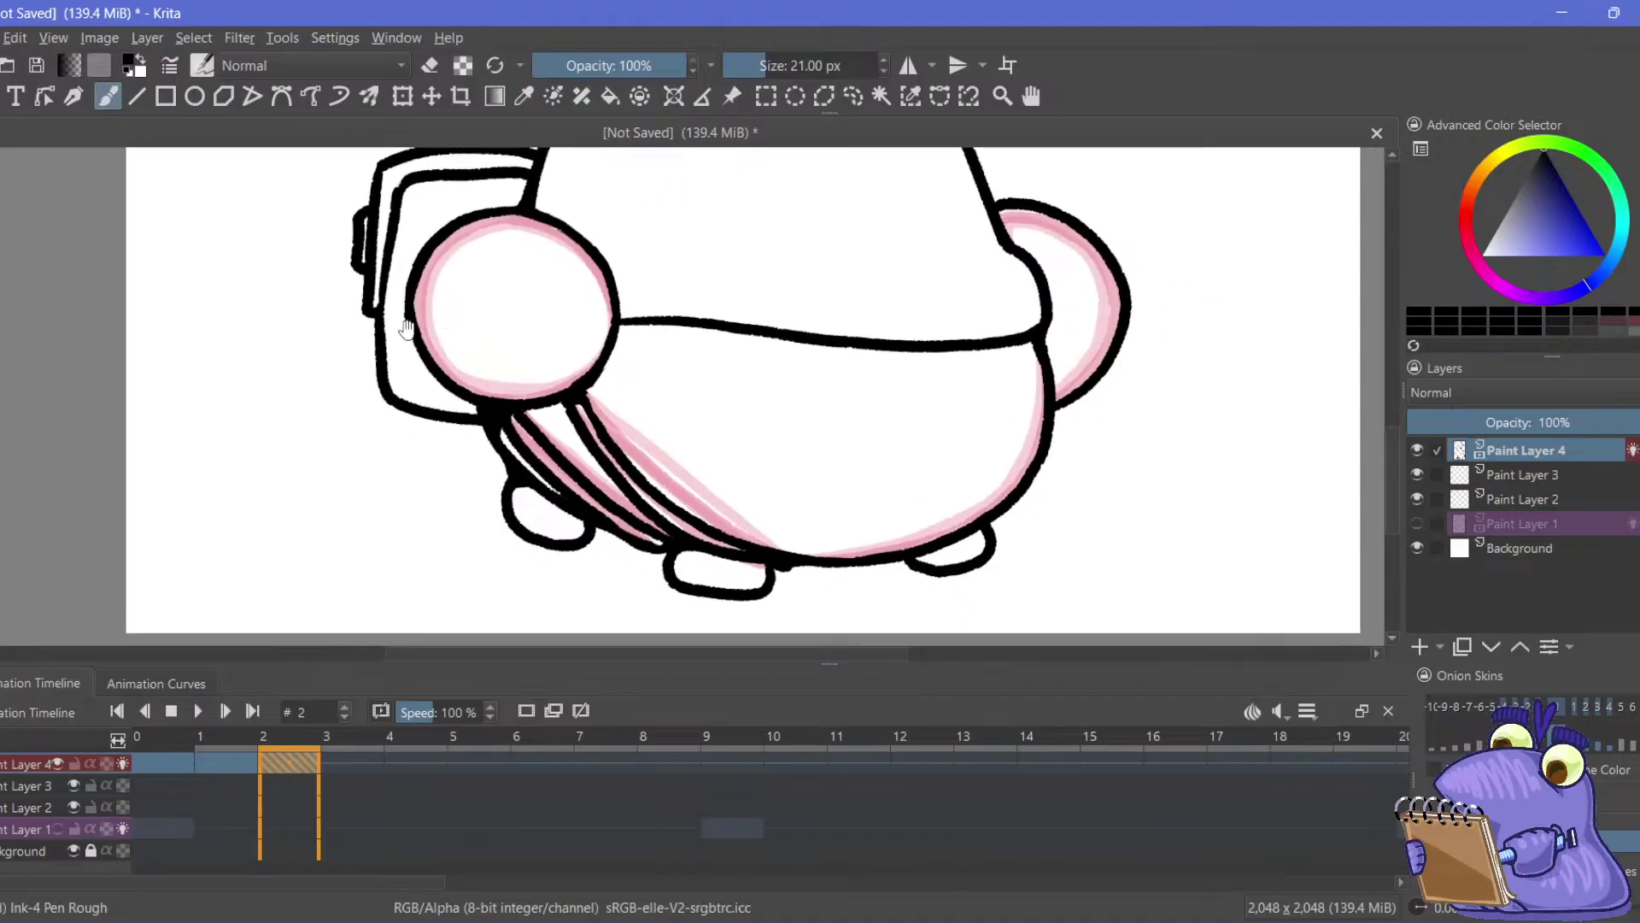
key(Left)
key(Left)
key(Right)
key(Right)
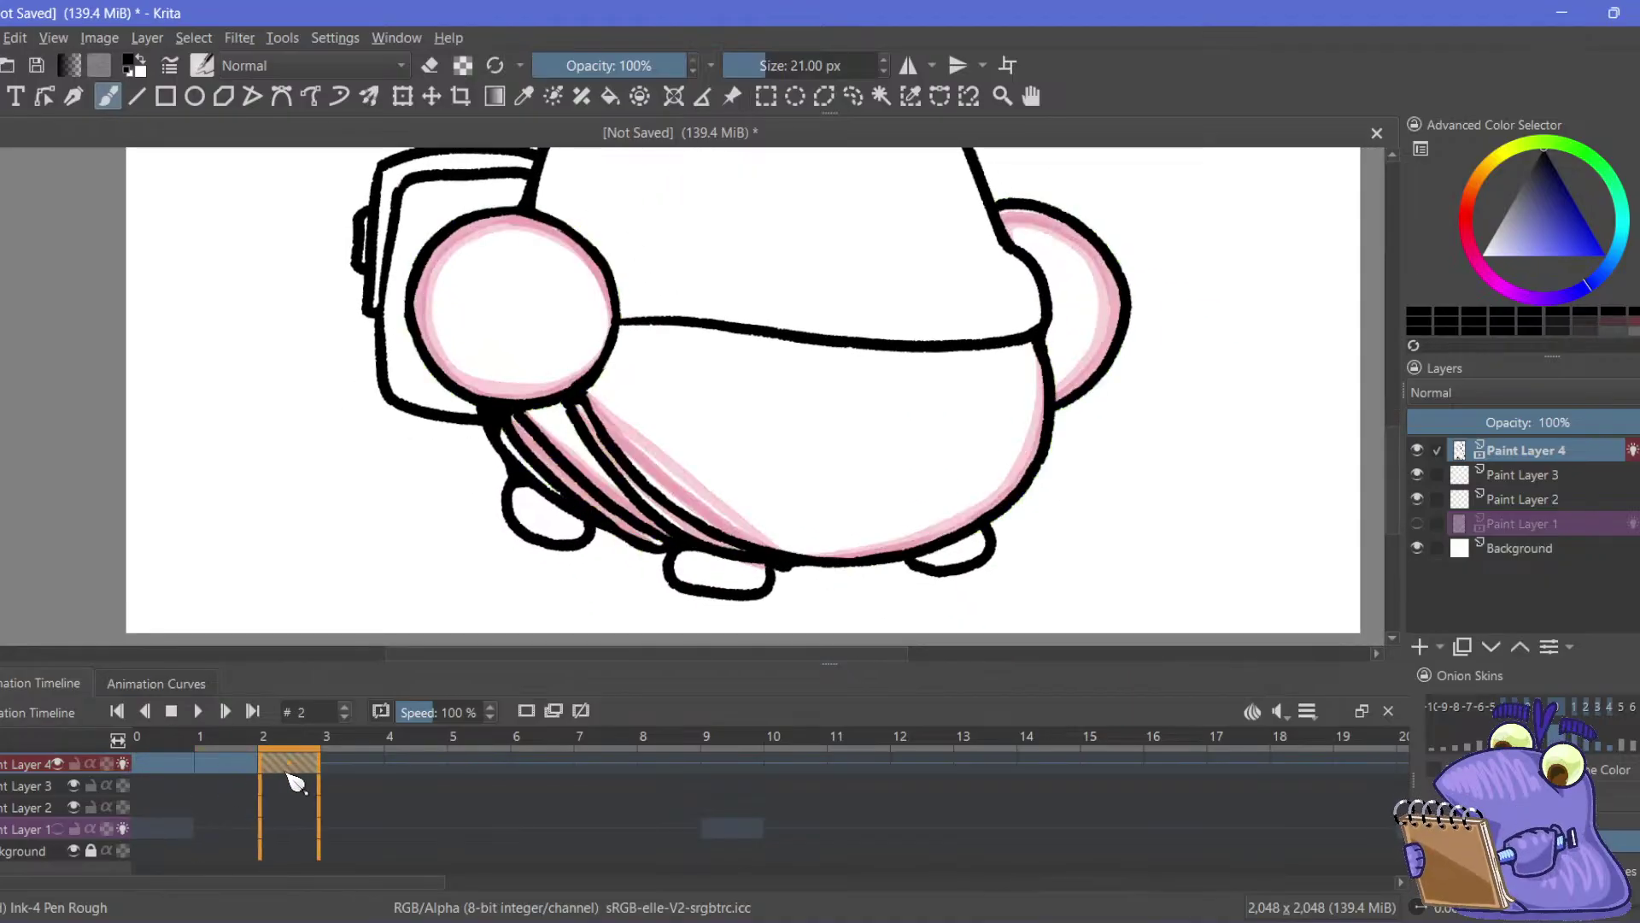
key(Left)
key(Left)
key(Right)
key(Right)
Turn on the brush's eraser mode and fit the whole character on frame 2 in view
scroll(531, 315, right, 3)
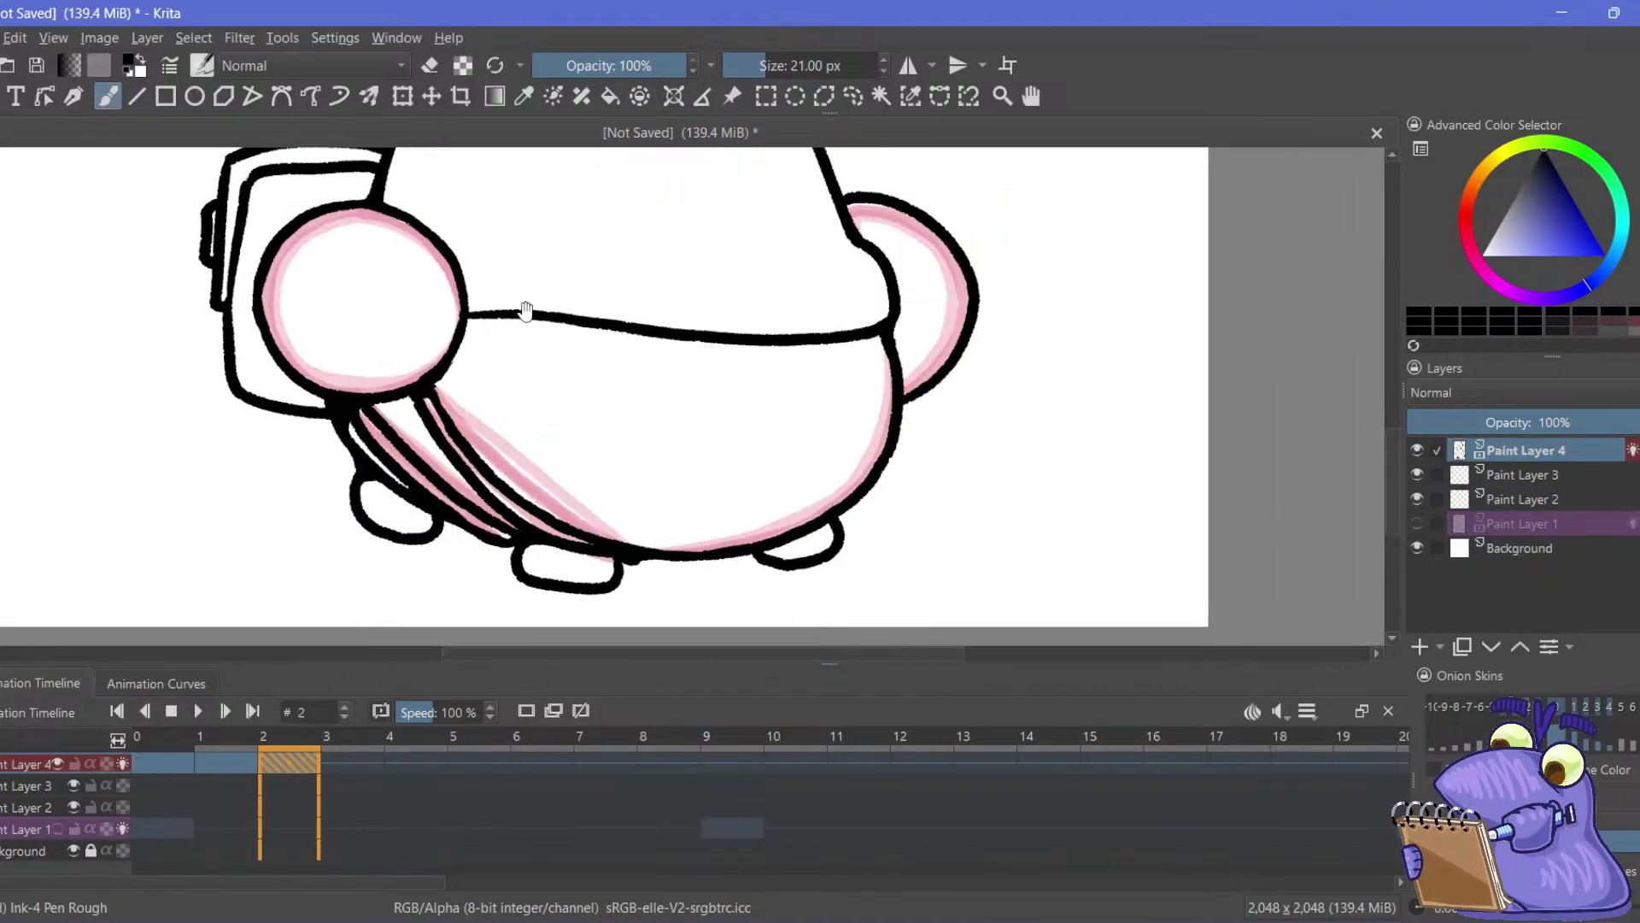
click(431, 67)
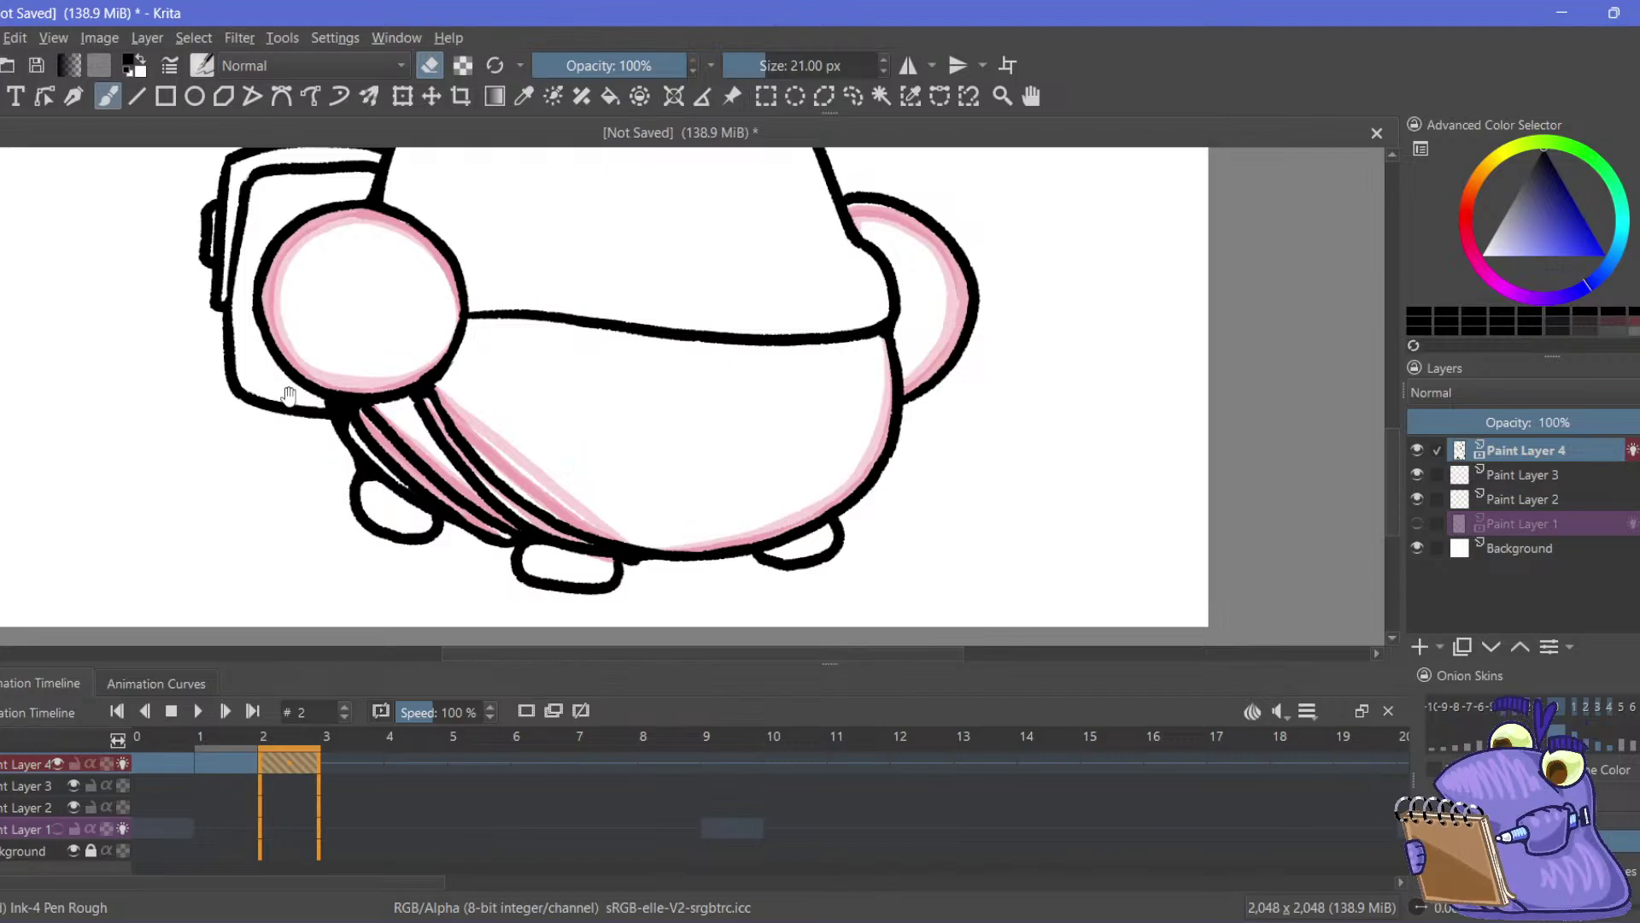
drag(282, 383, 323, 408)
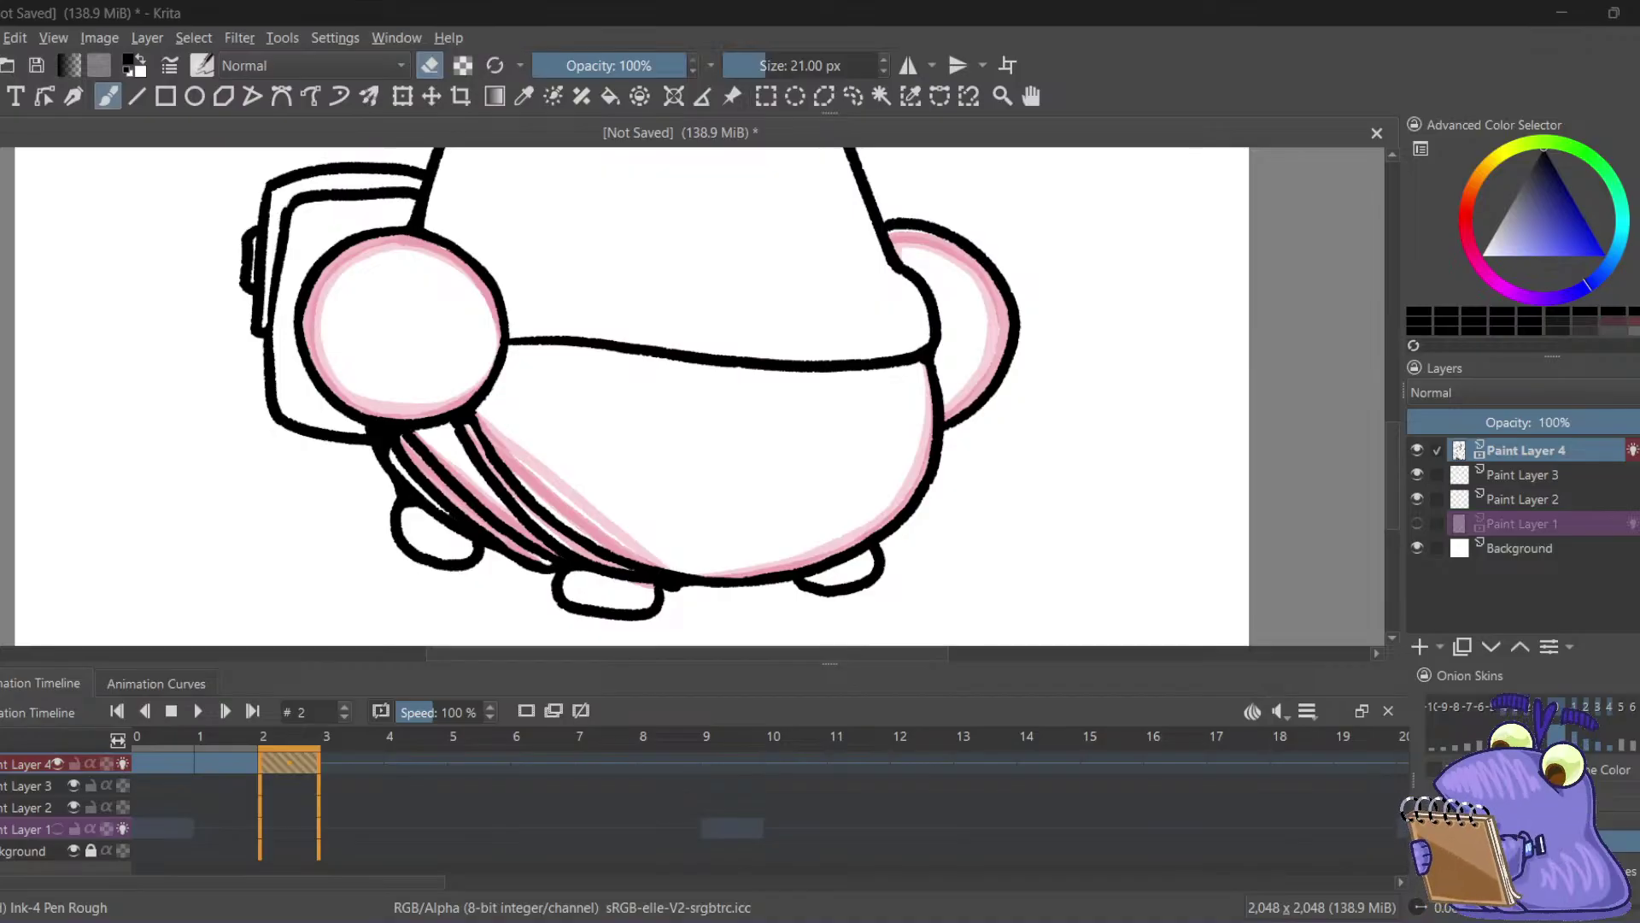
click(578, 39)
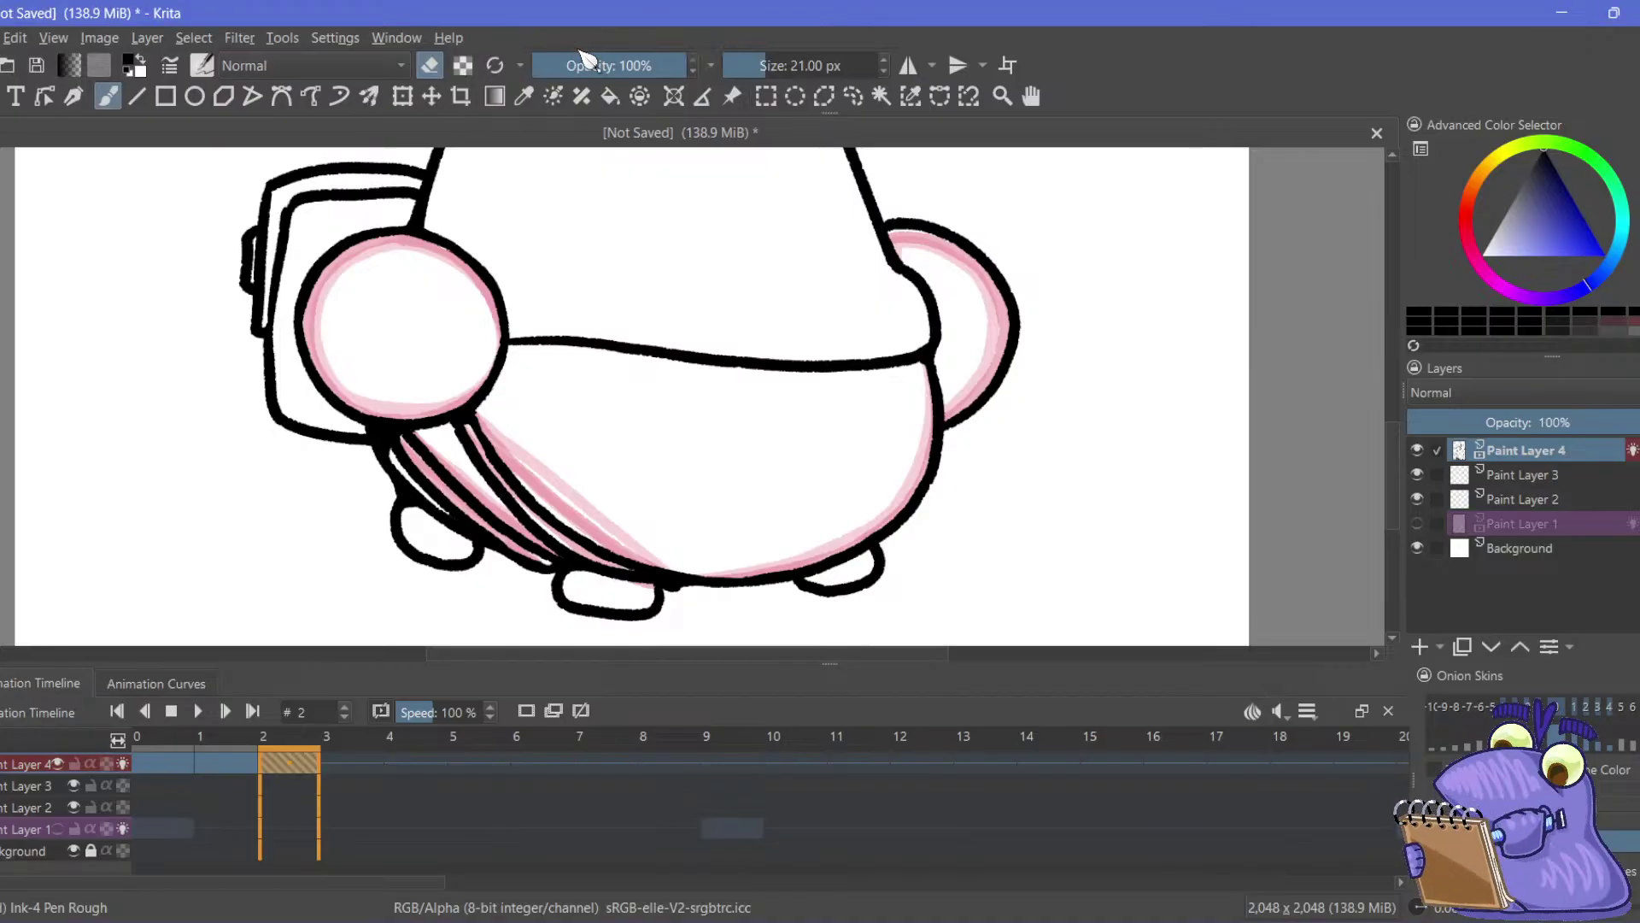
drag(268, 274, 418, 450)
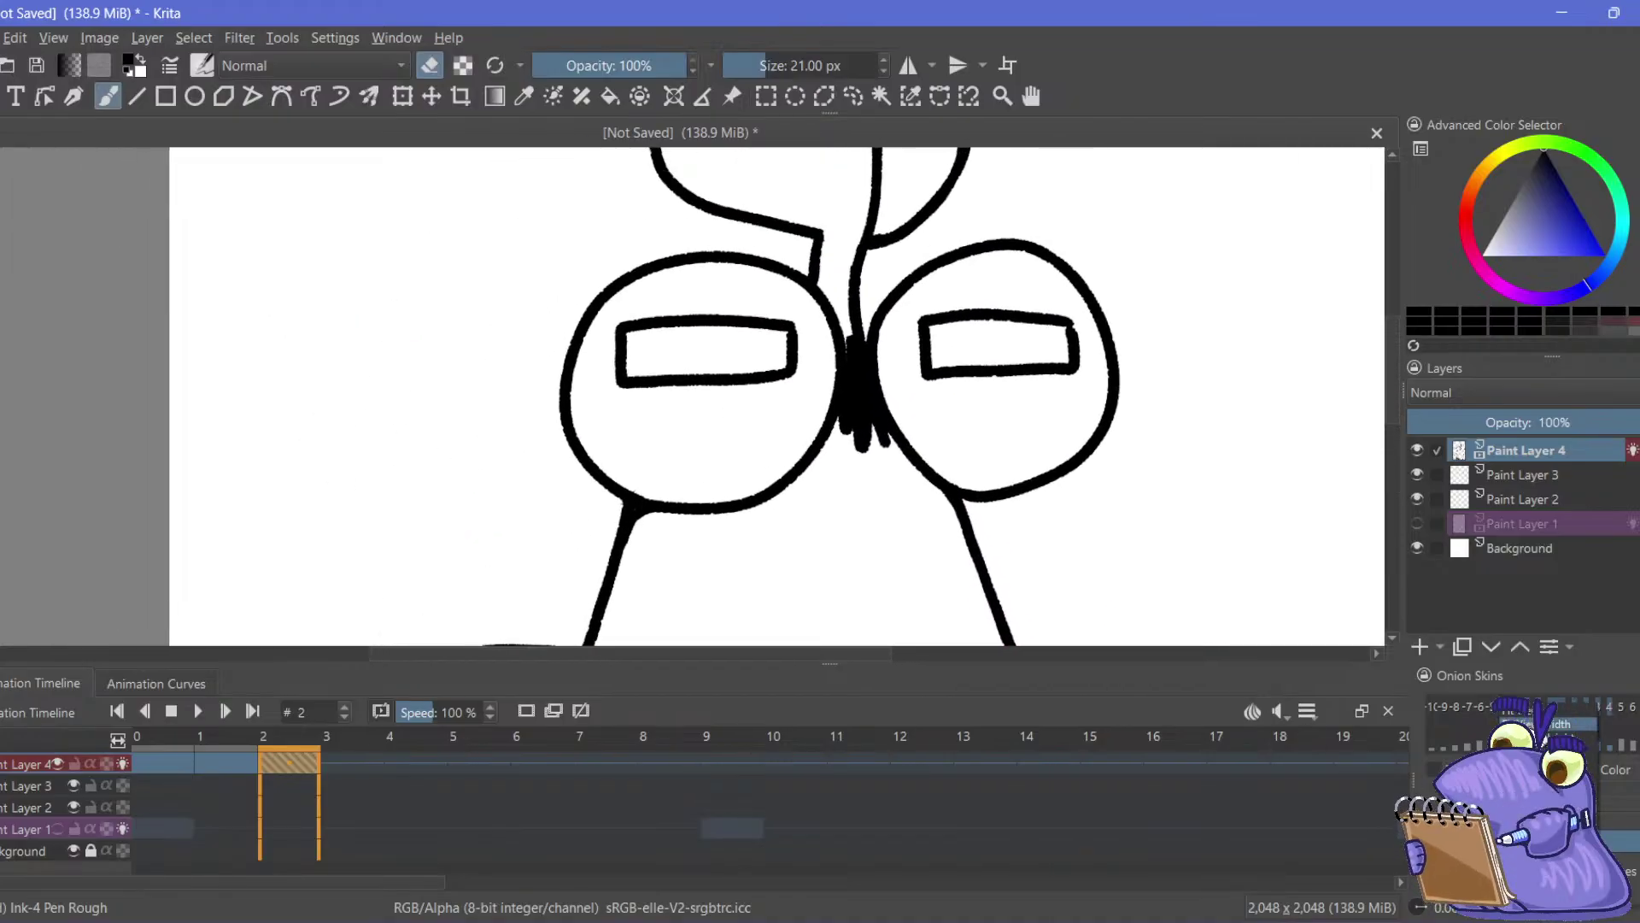
key(2)
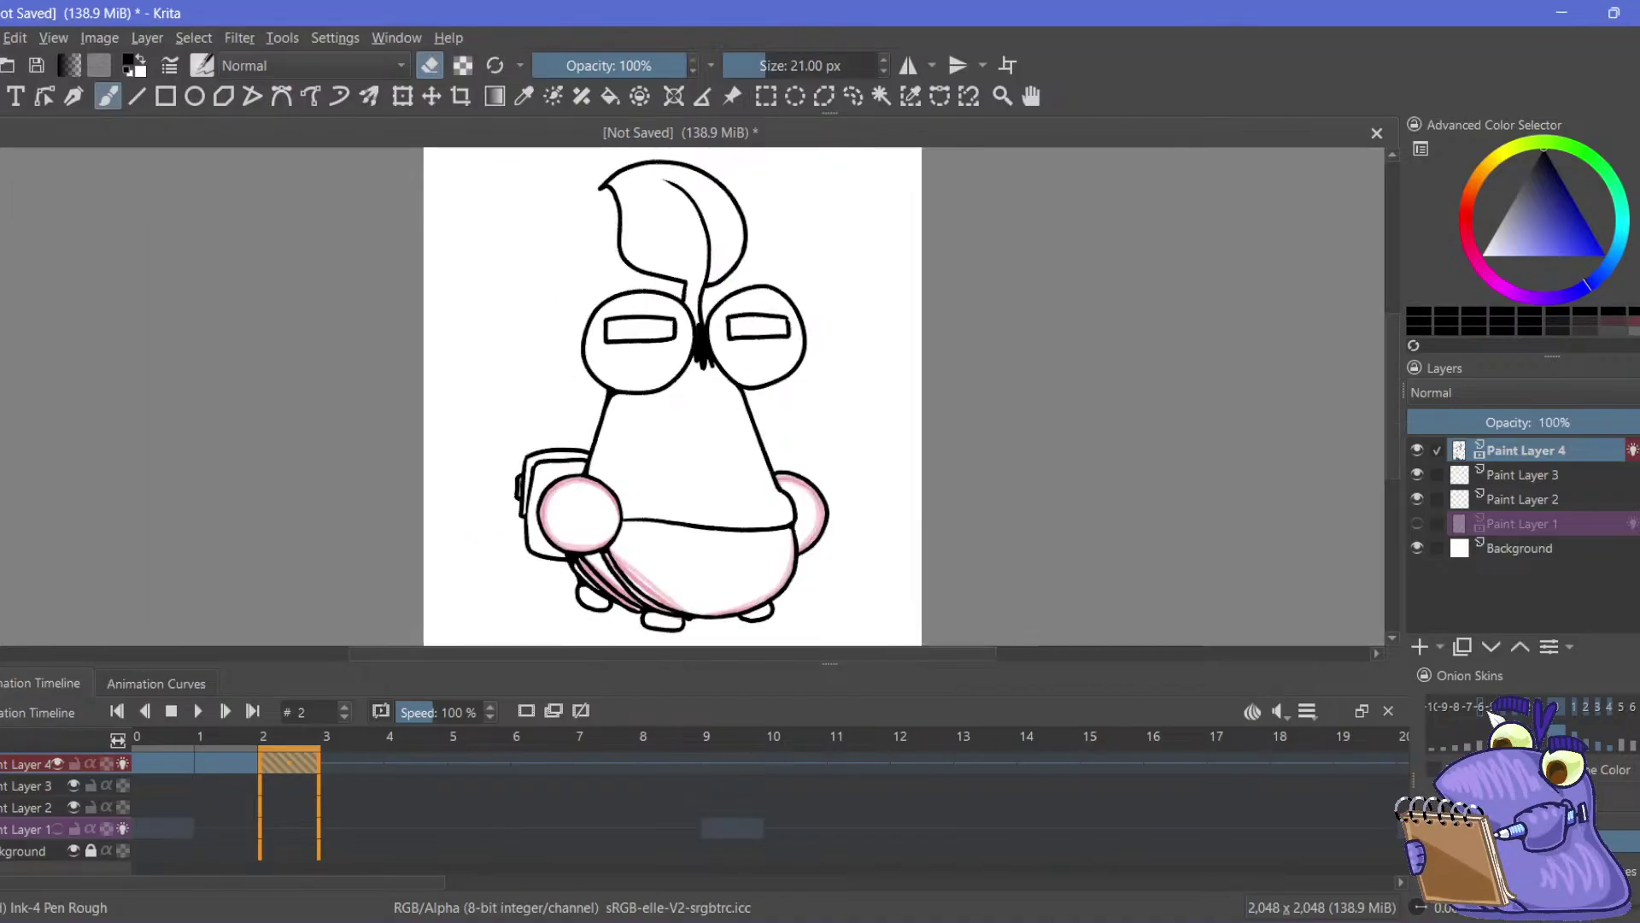
Step repeatedly through frames 0, 1 and 2 to examine how the hands and straps move
click(163, 779)
click(231, 773)
click(291, 777)
click(171, 787)
click(226, 778)
click(300, 761)
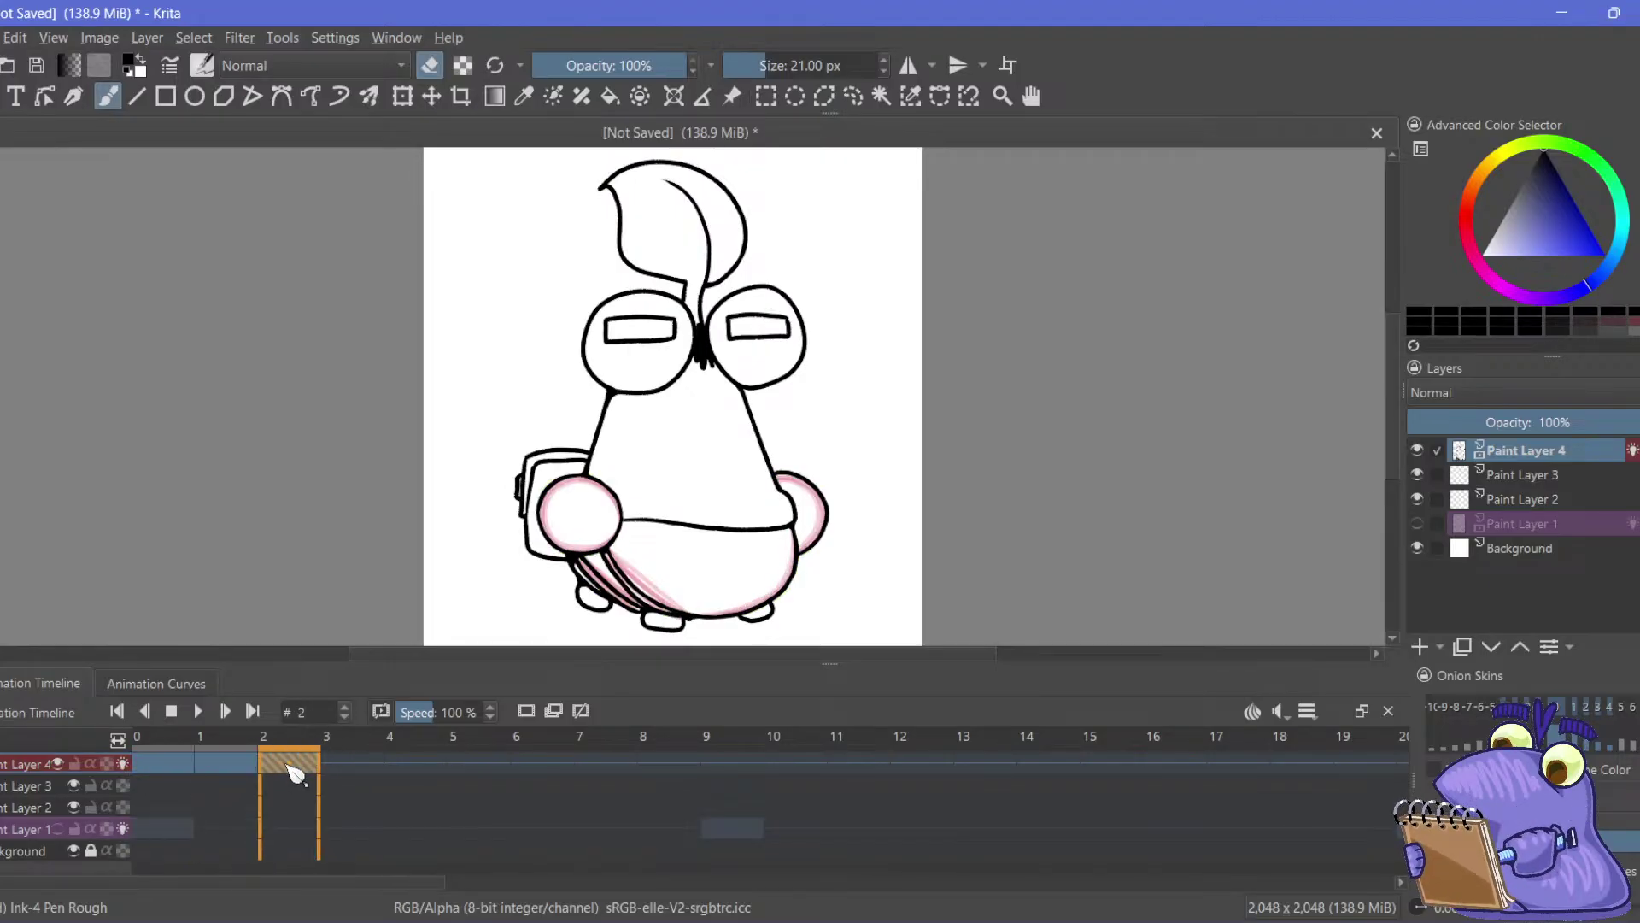
click(191, 791)
click(242, 775)
click(287, 774)
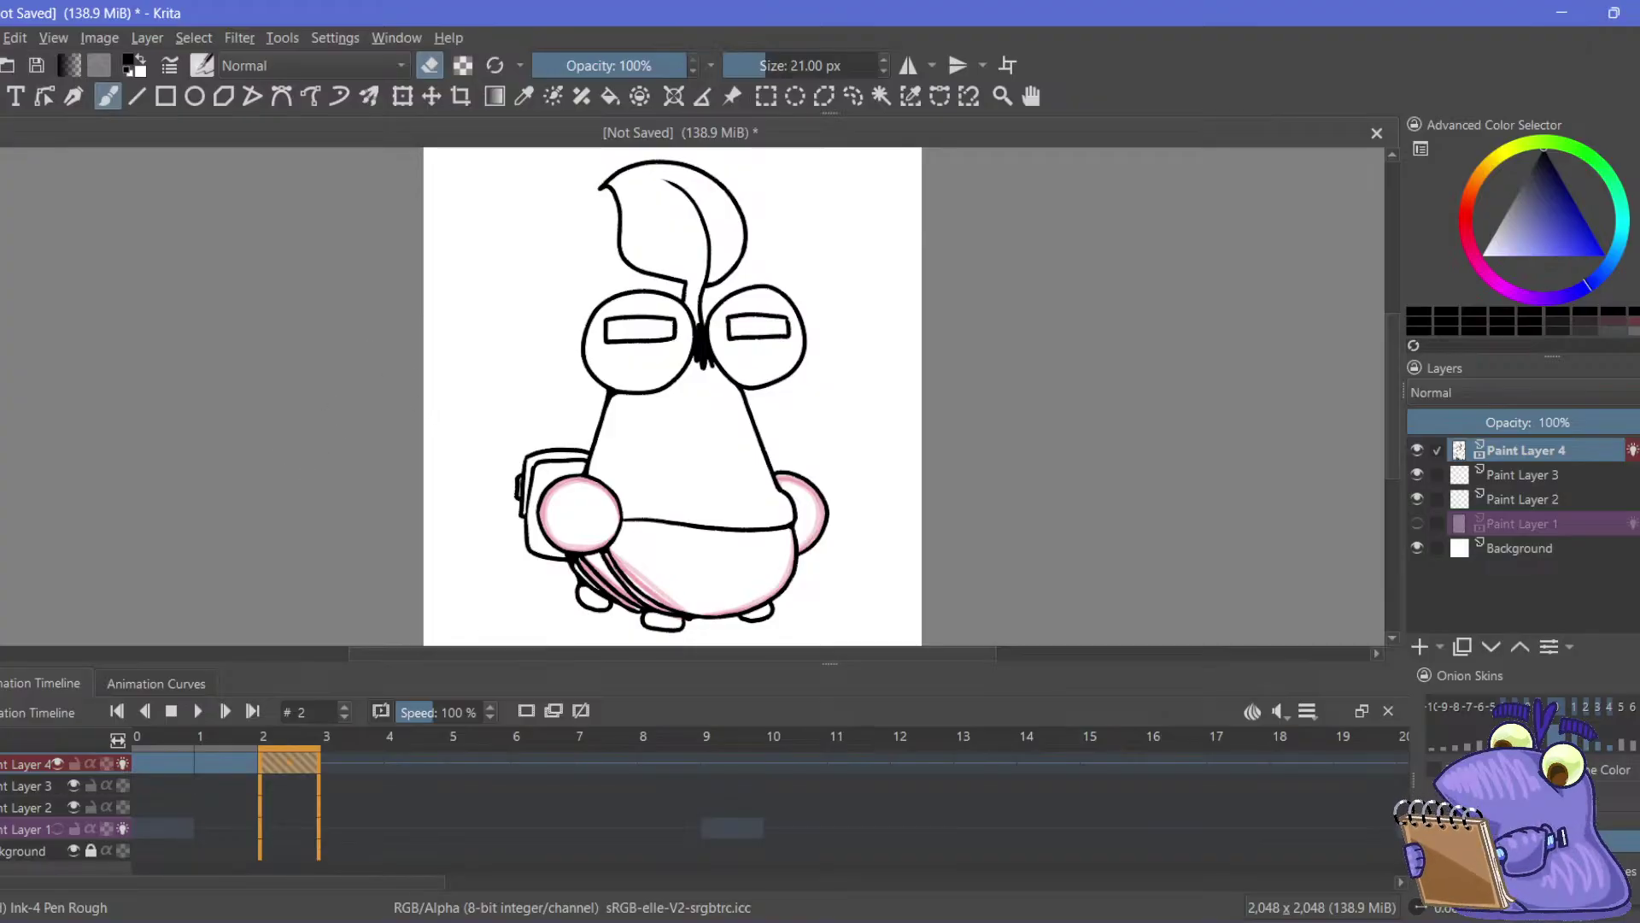
drag(295, 477, 347, 418)
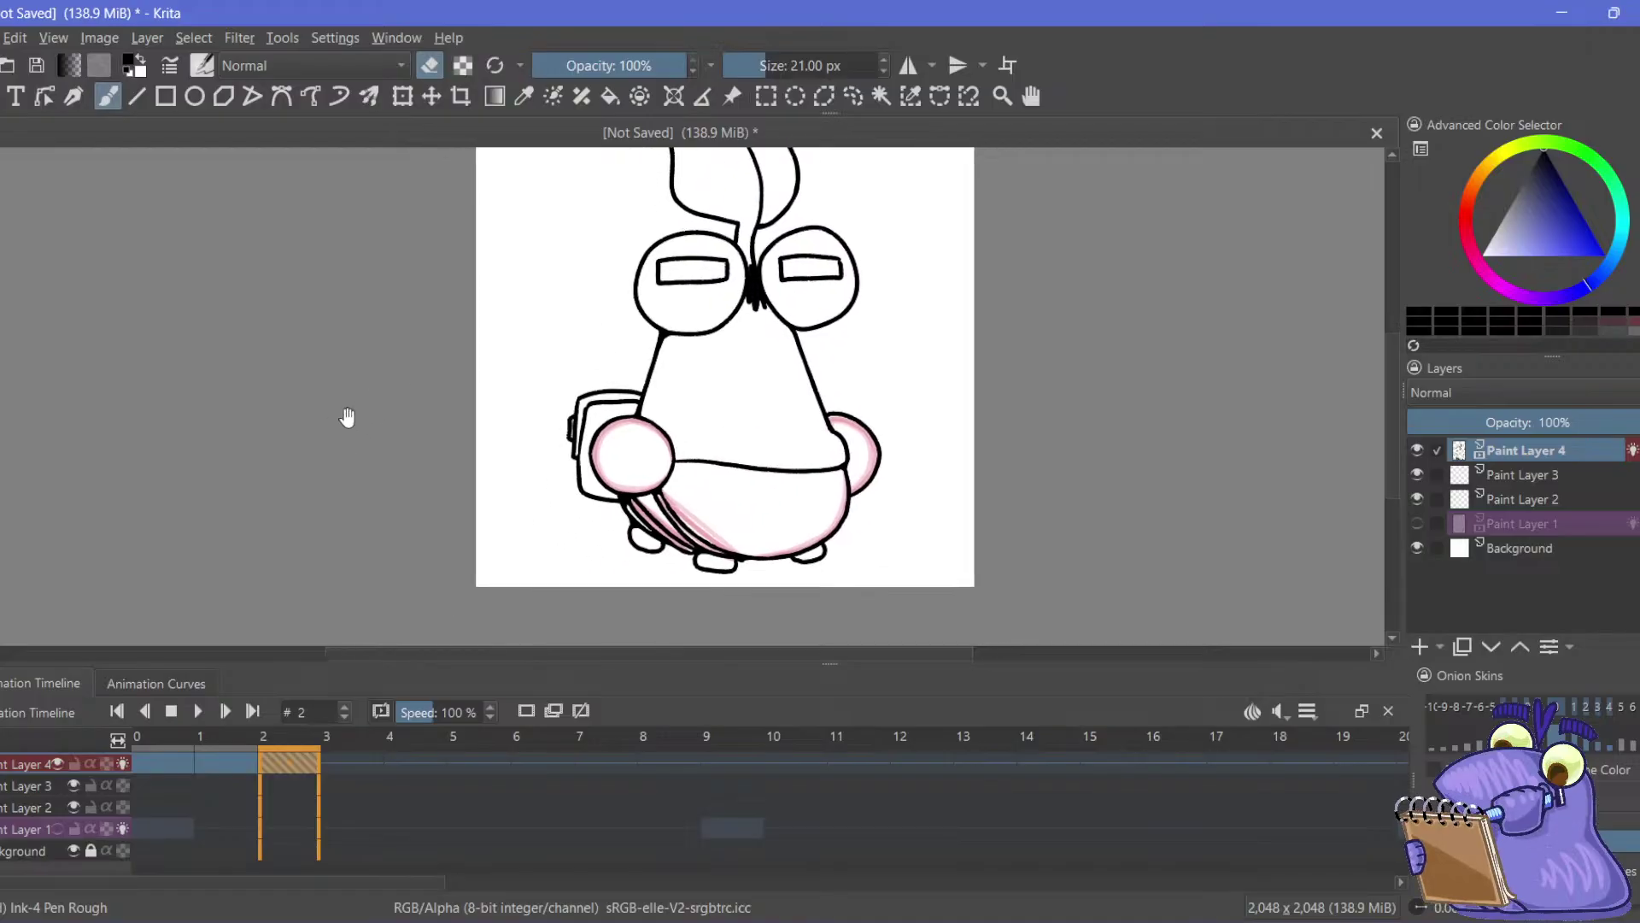
Clone the frame 1 keyframe of Paint Layer 4 into frame 3
click(210, 765)
key(Left)
key(space)
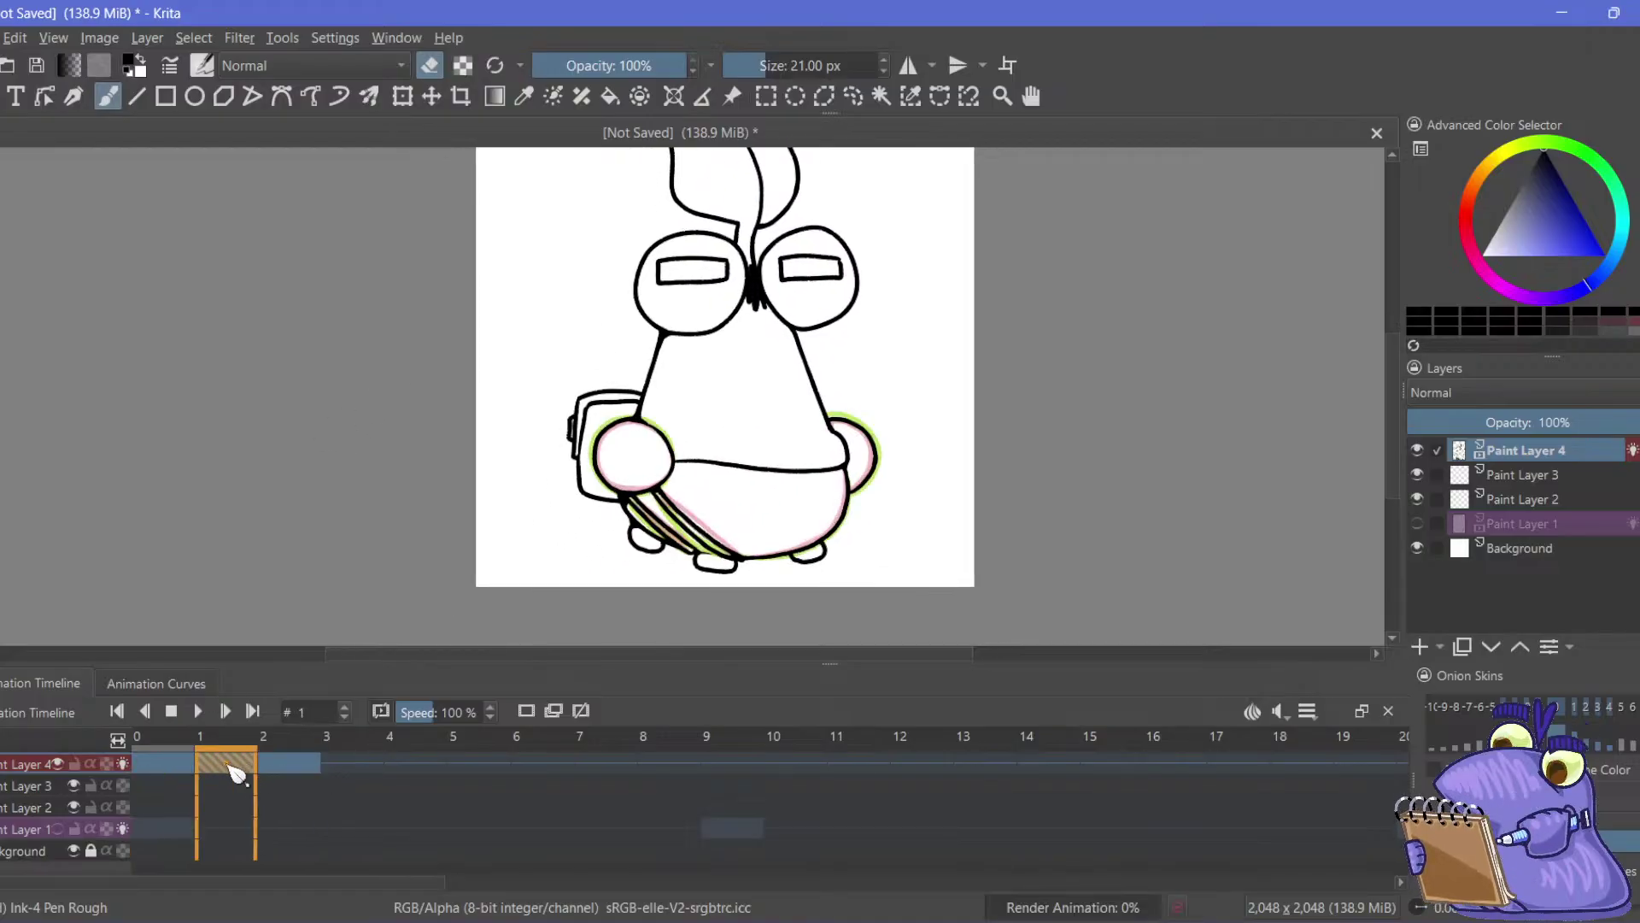
right_click(221, 784)
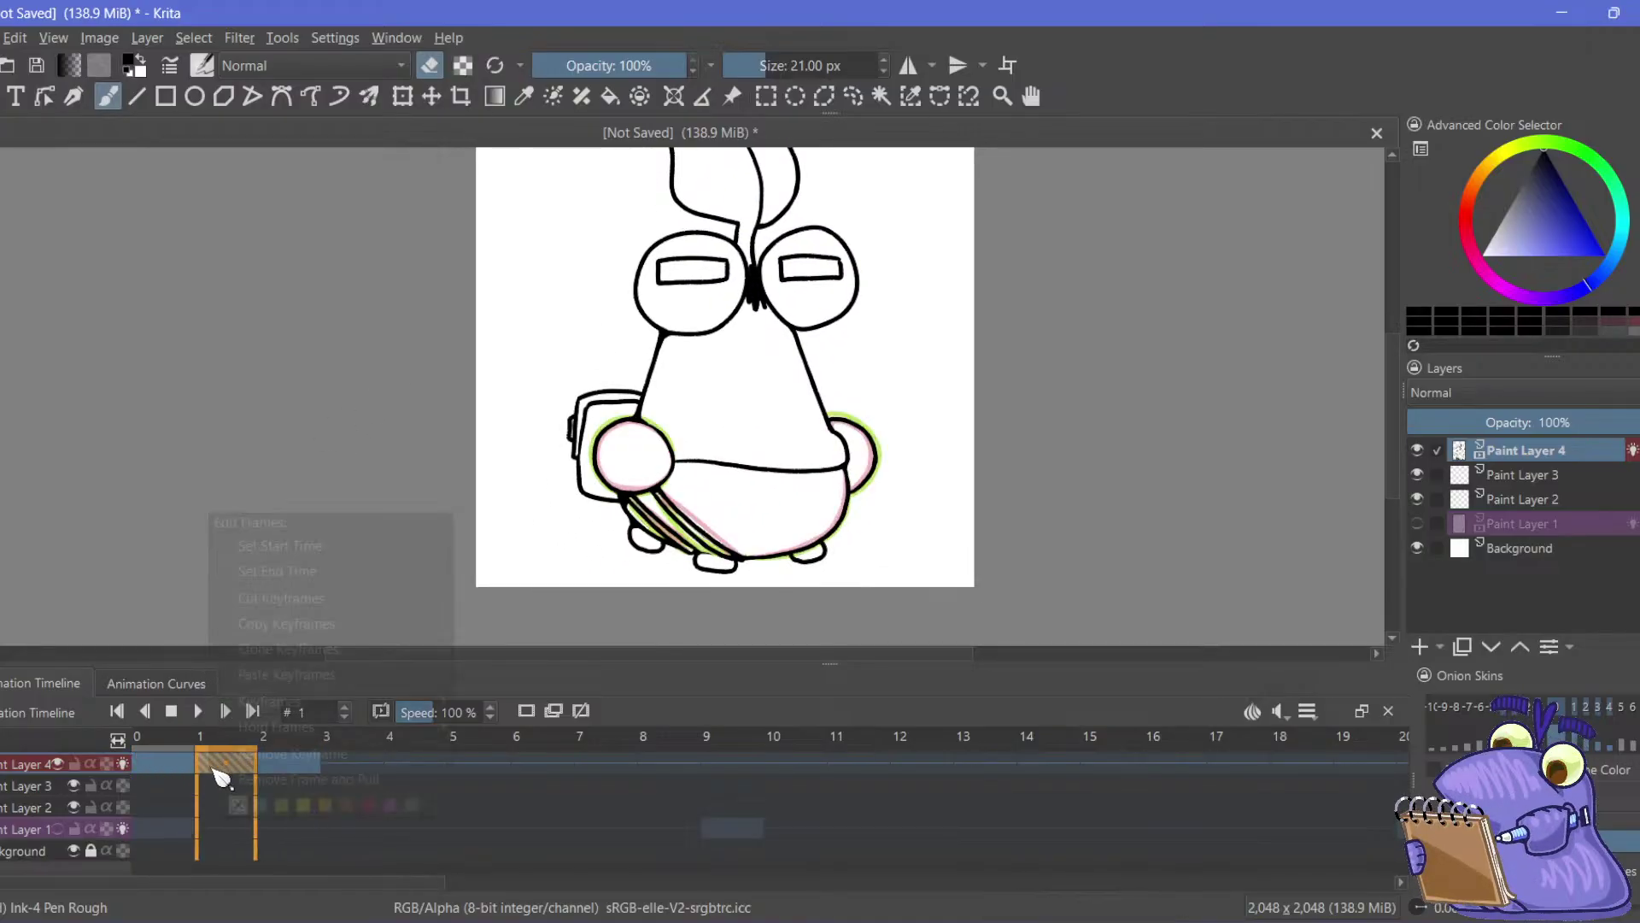
click(266, 649)
click(350, 768)
right_click(350, 769)
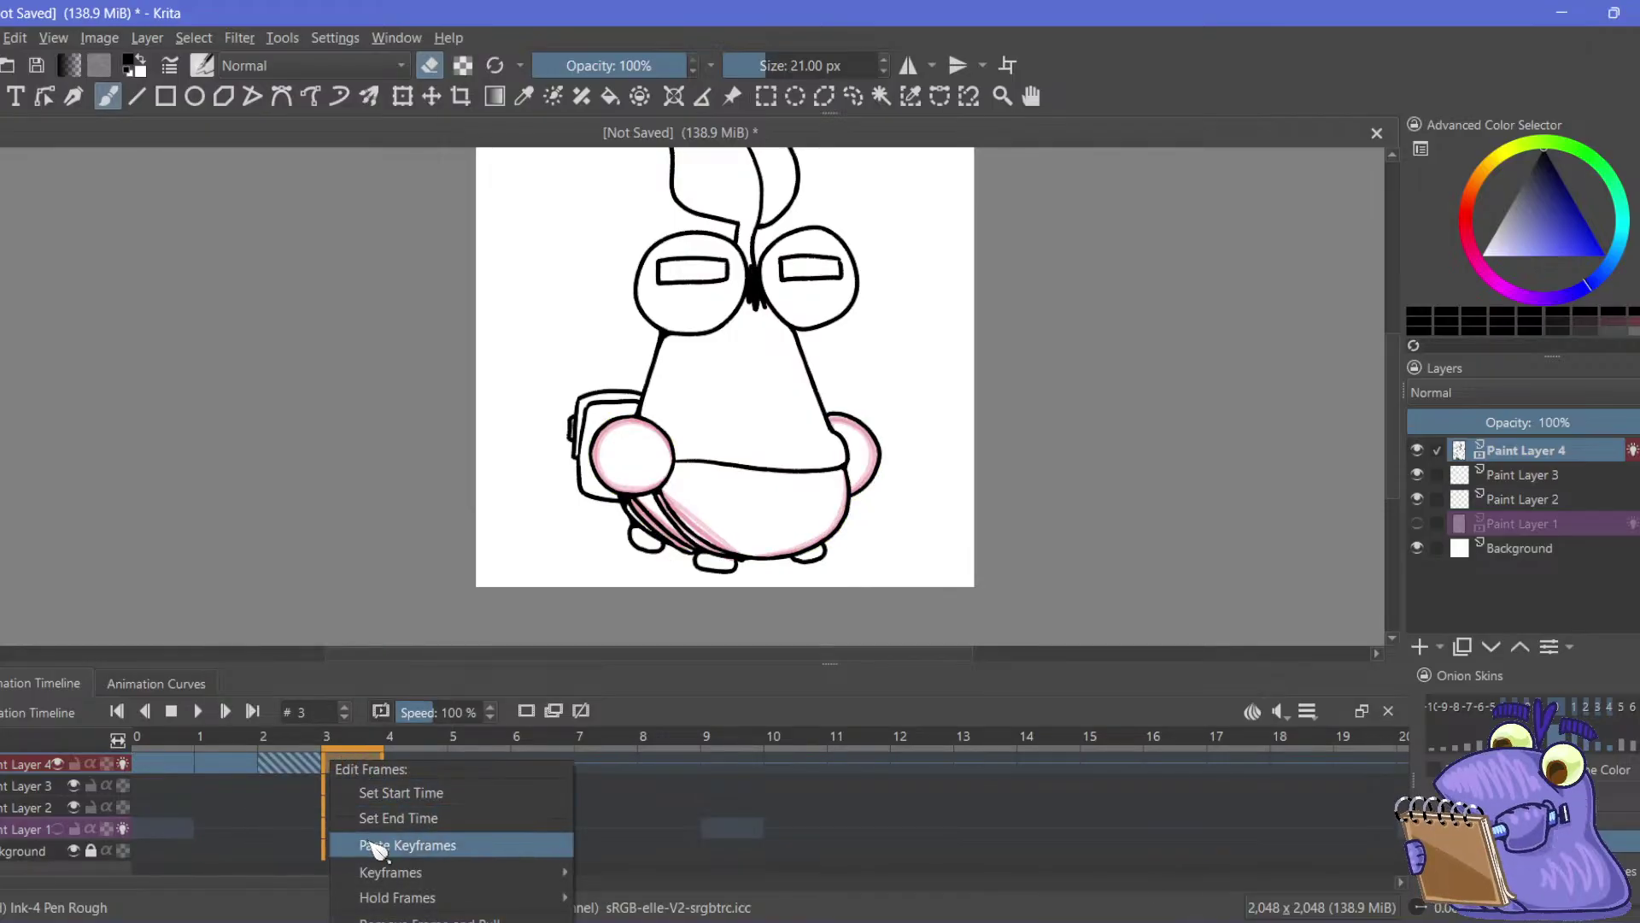
click(367, 839)
Clone the frame 0 keyframe of Paint Layer 4 into frame 4
click(162, 763)
right_click(162, 764)
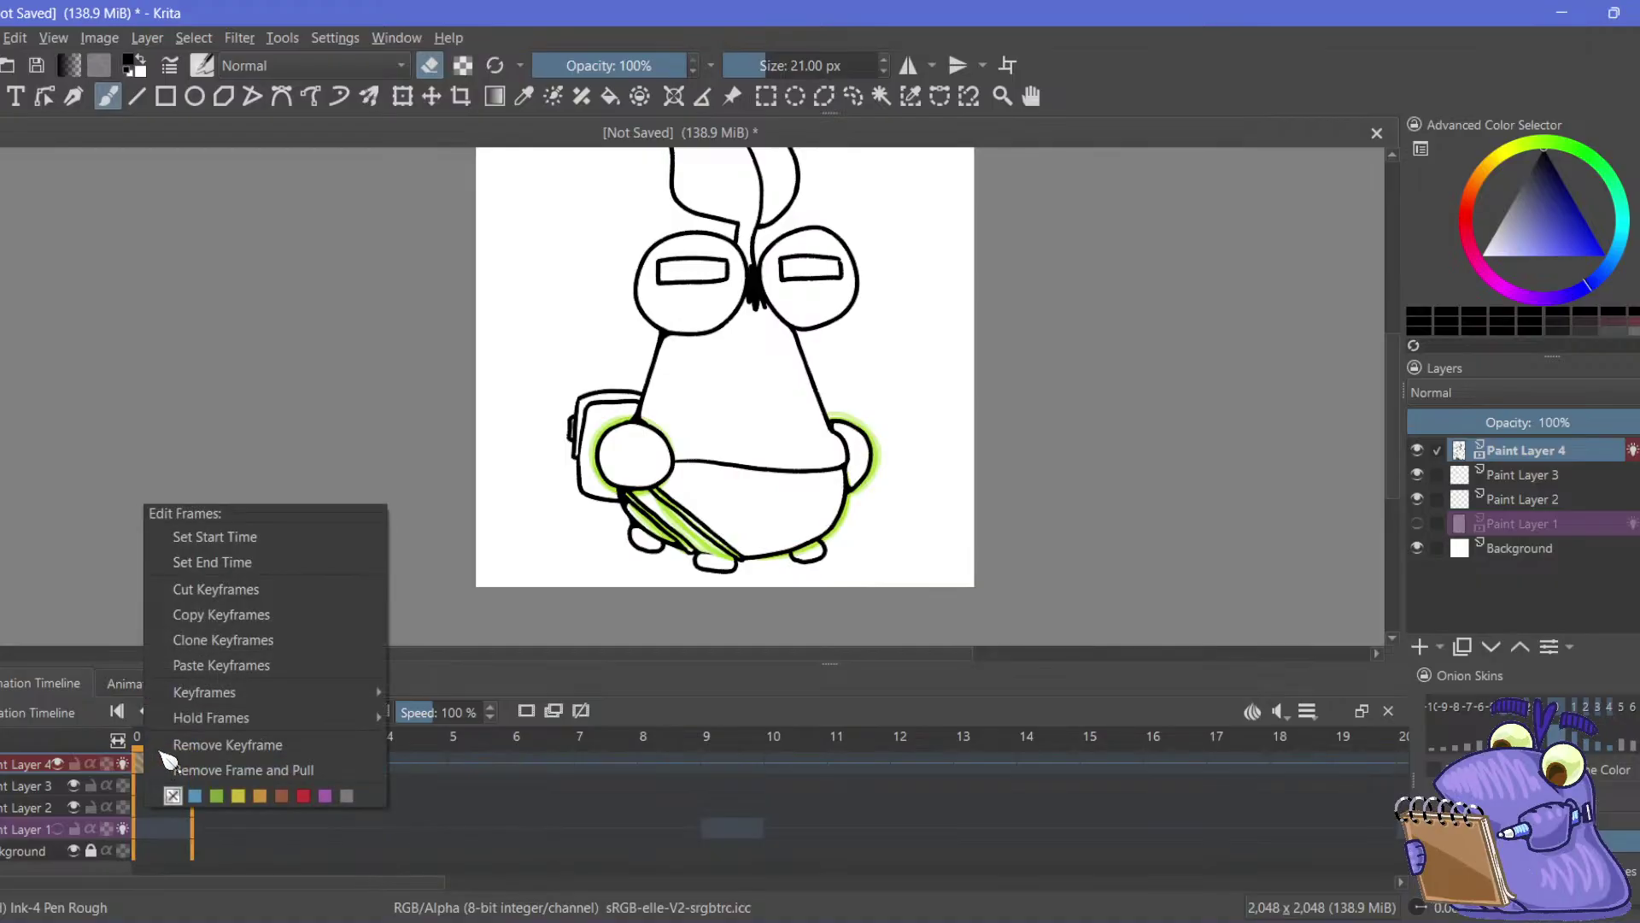
click(220, 607)
click(413, 761)
right_click(413, 763)
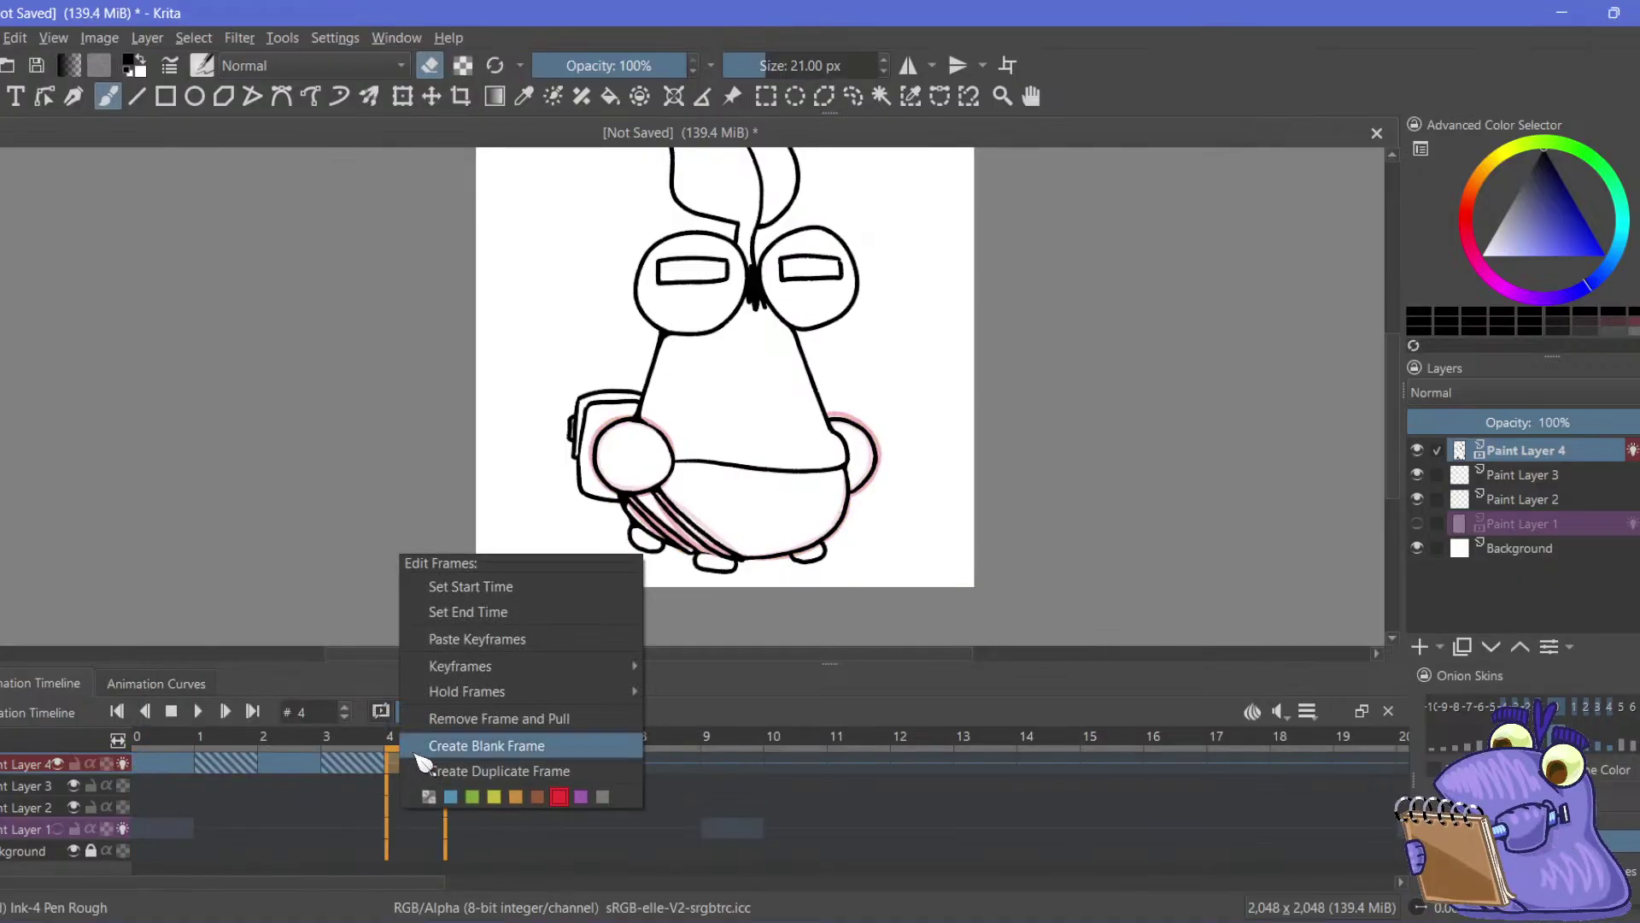
click(440, 639)
Play the loop, and remove the cloned frame 4 from the timeline
key(space)
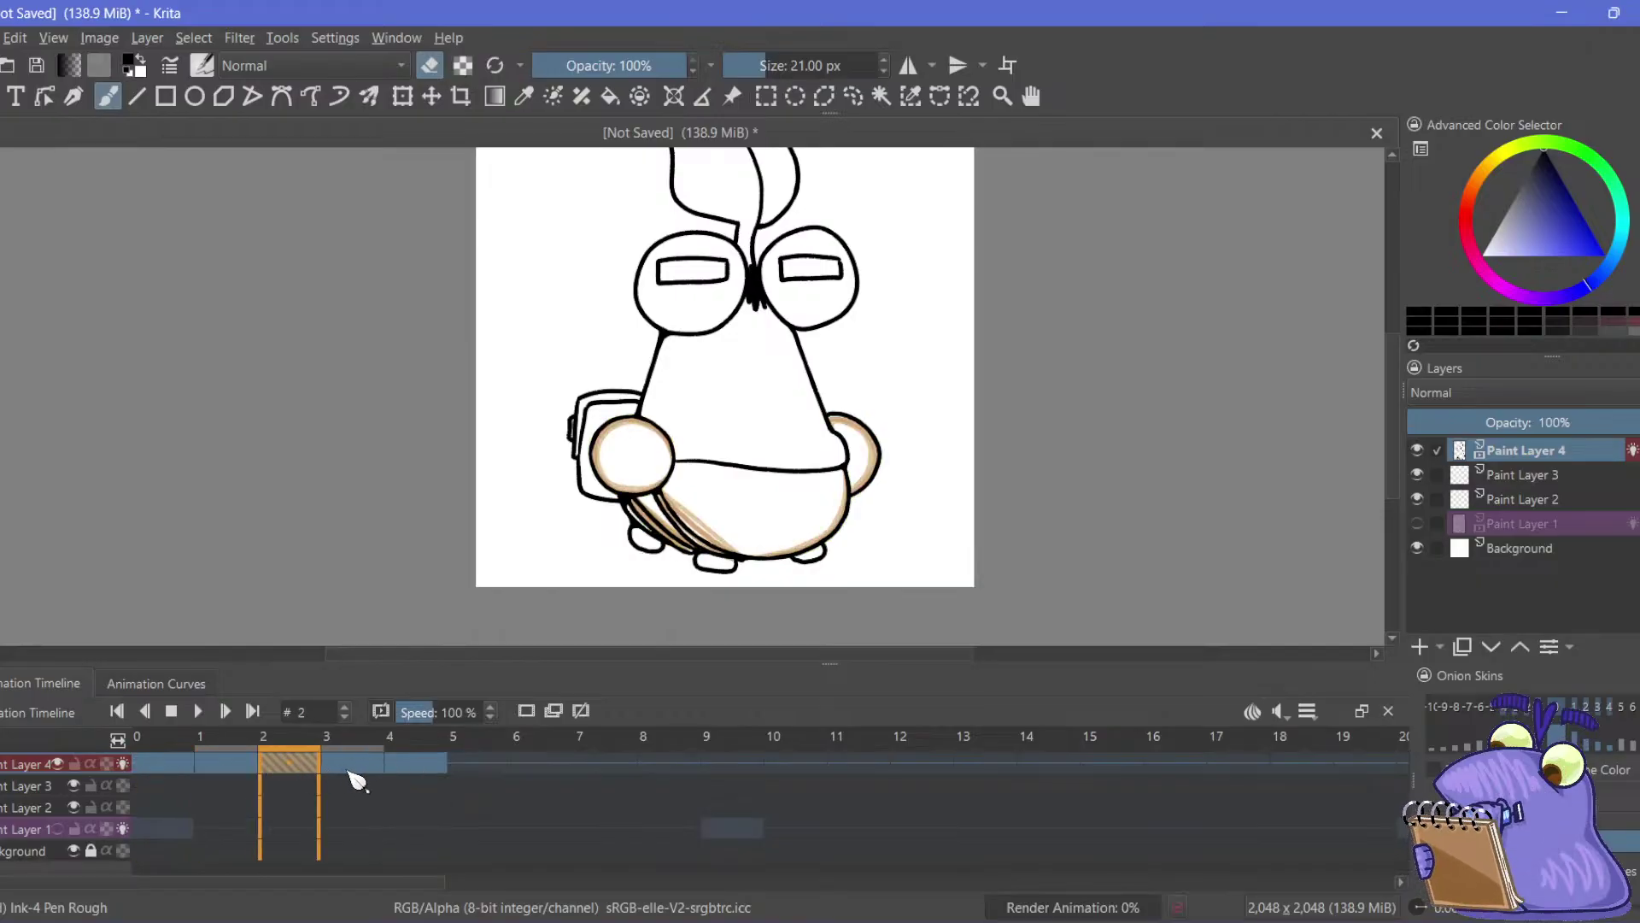
right_click(404, 763)
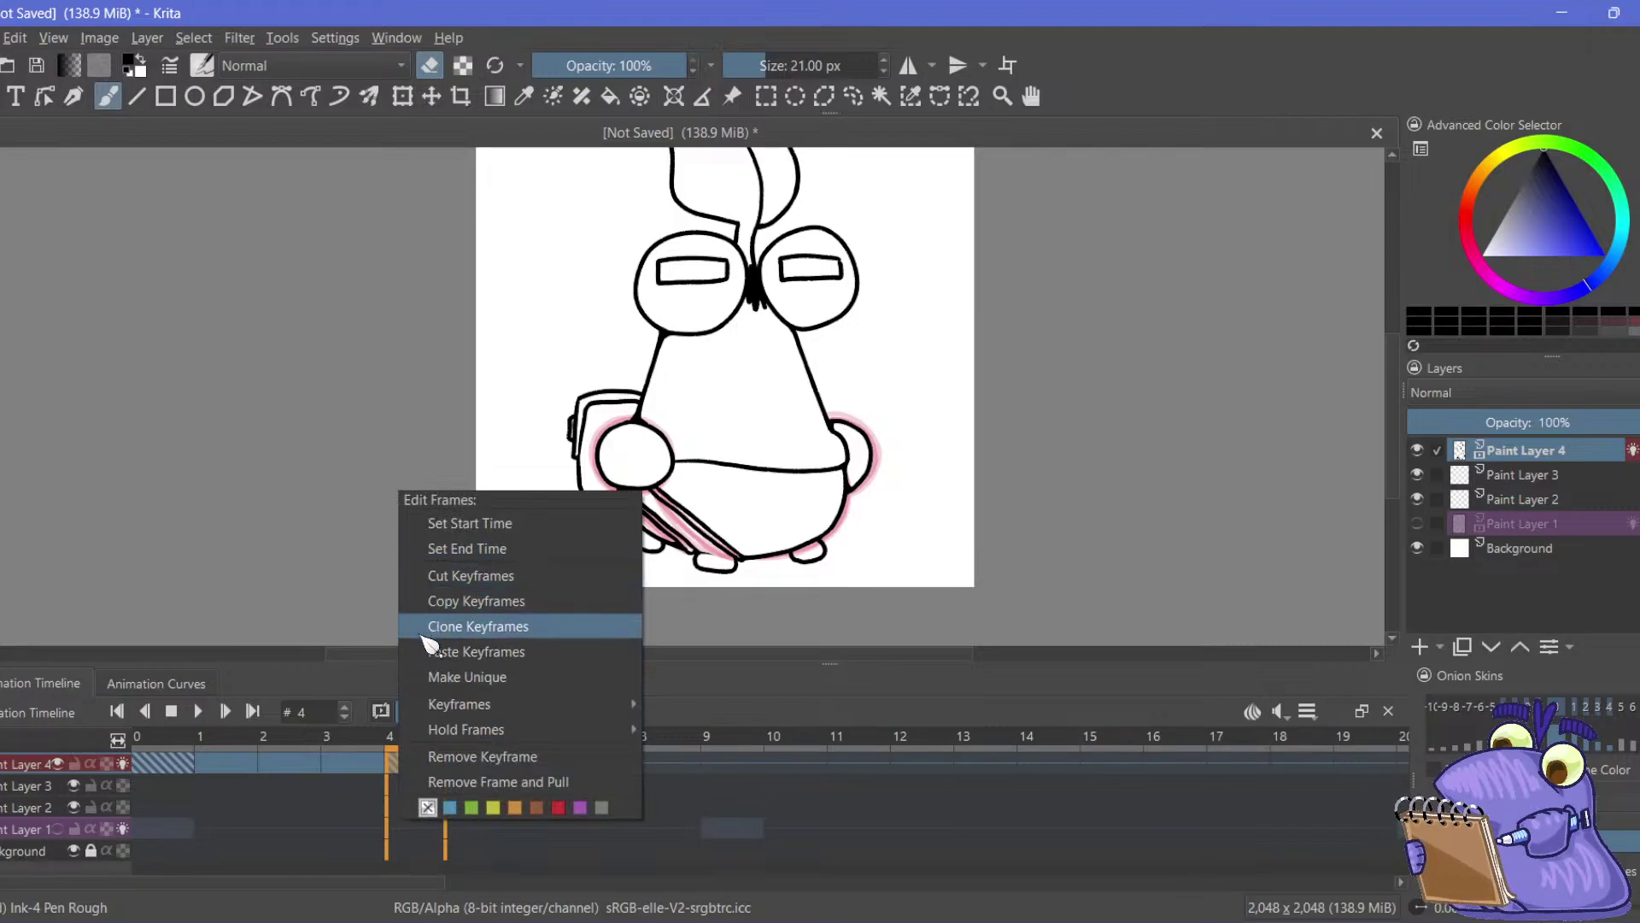
mouse_move(424, 728)
click(427, 782)
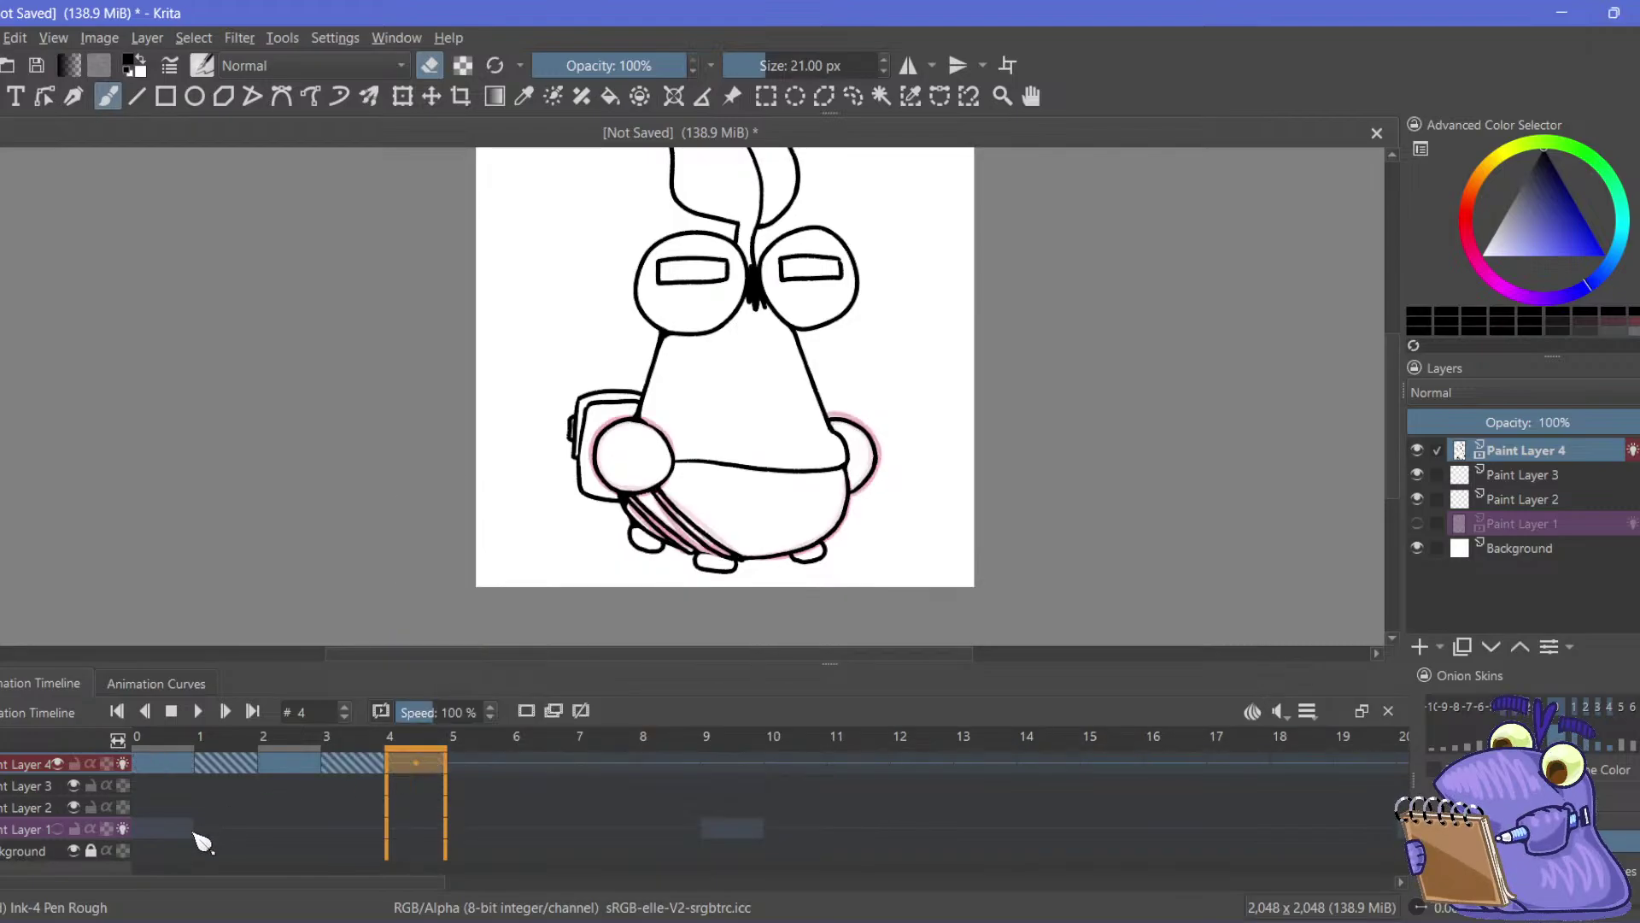
Clone the keyframes of frames 0 to 3 on Paint Layer 4 and paste them starting at frame 4
click(160, 773)
click(227, 773)
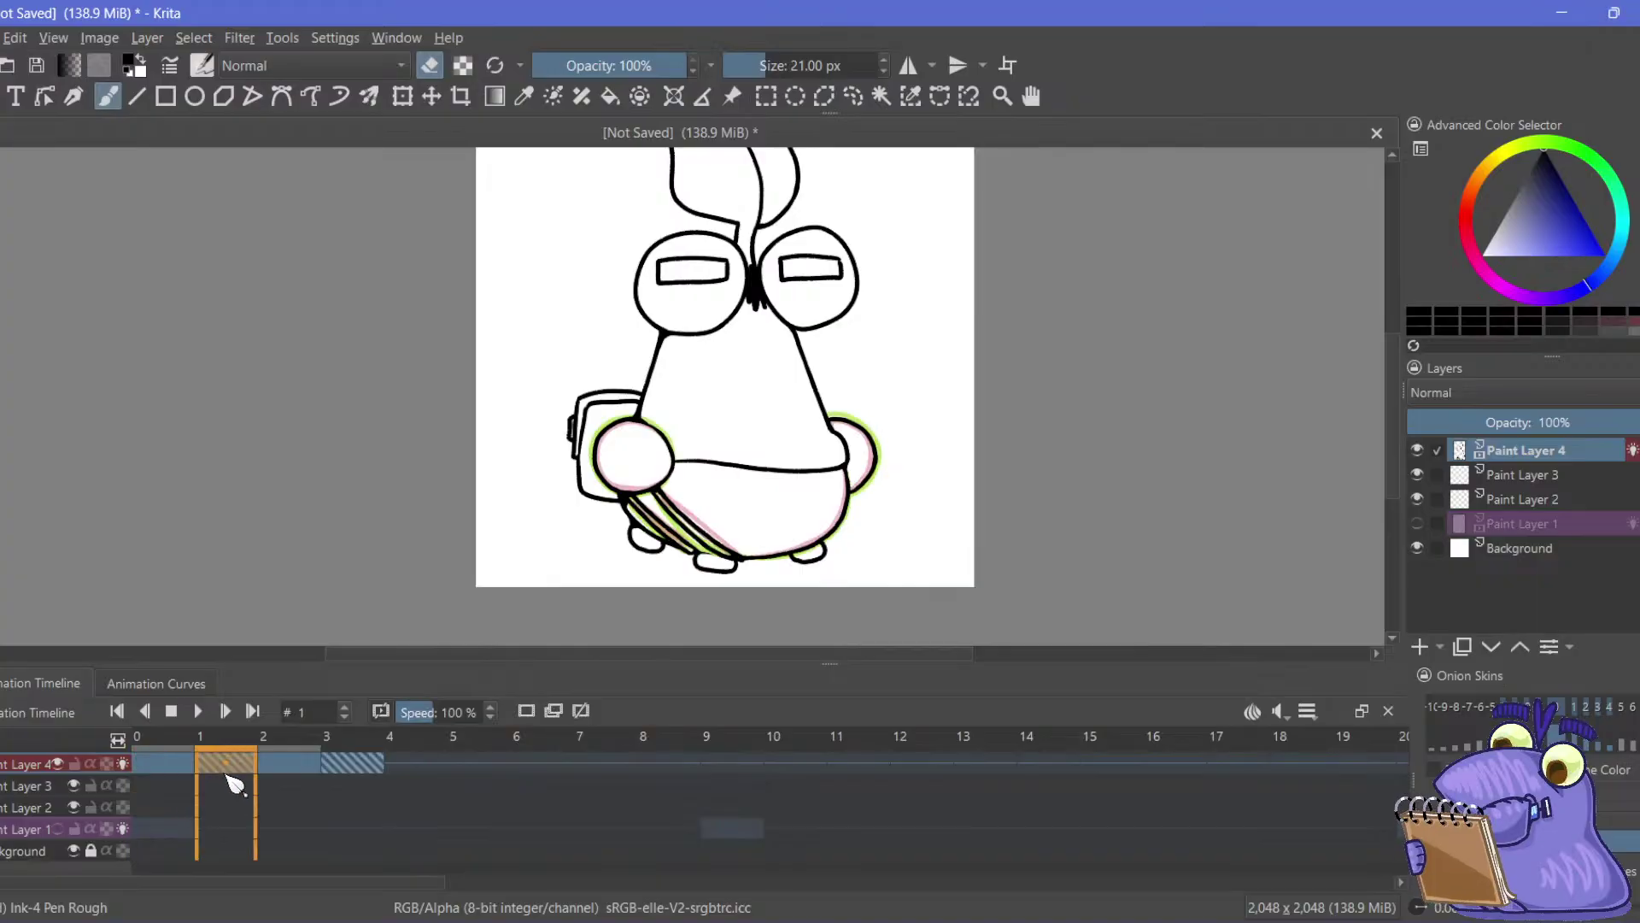
click(165, 763)
right_click(346, 769)
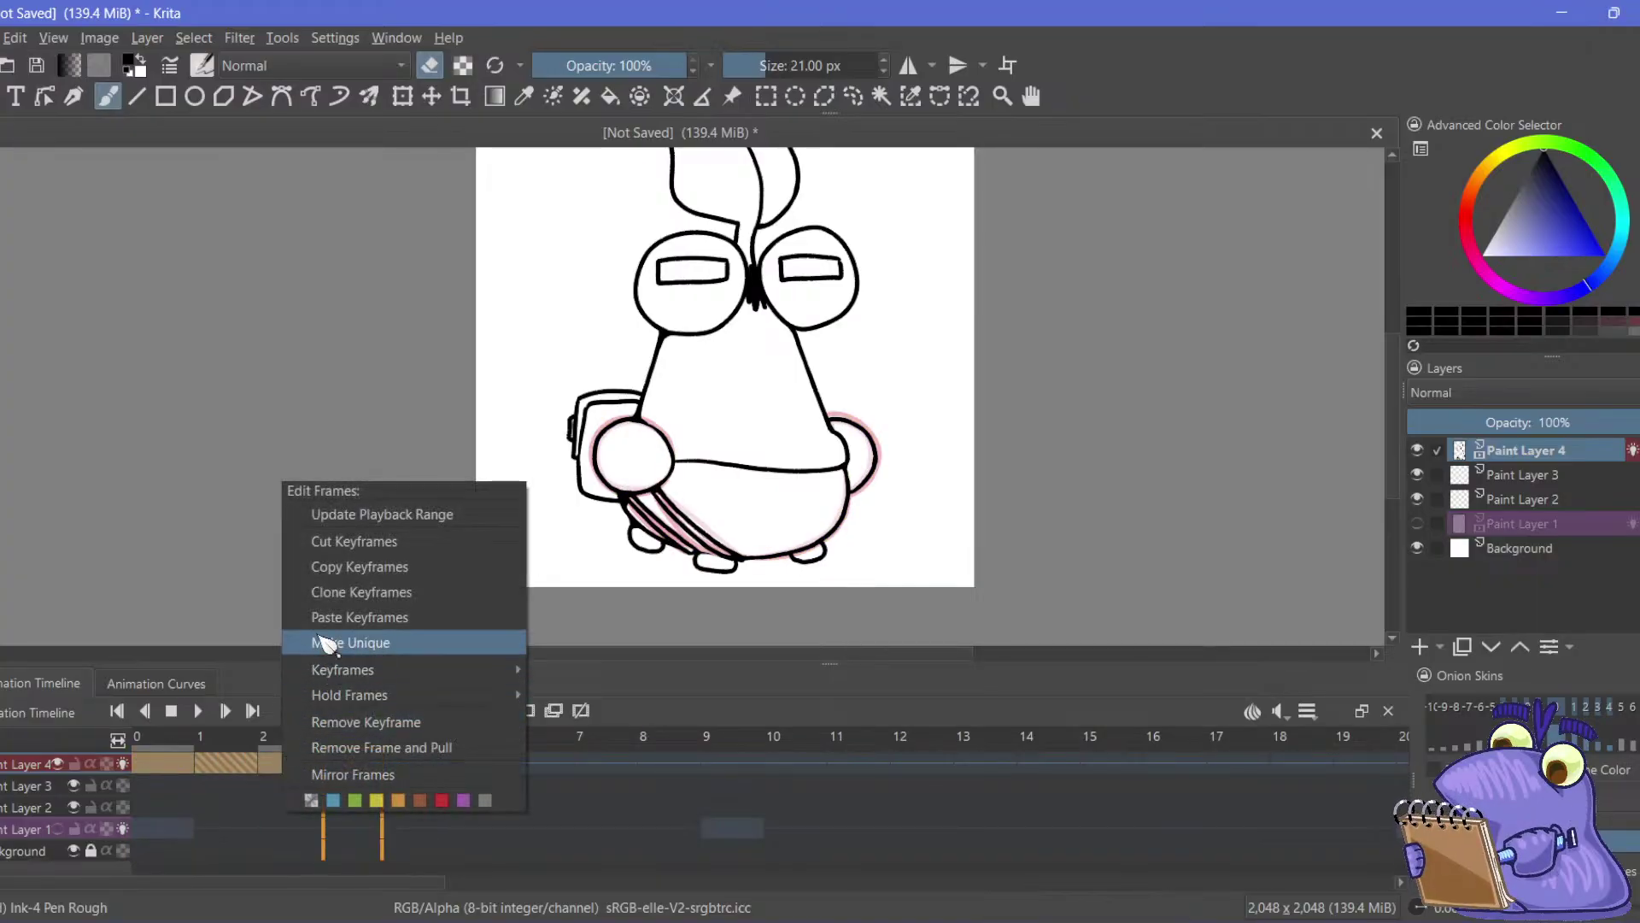
click(325, 600)
click(413, 769)
right_click(413, 769)
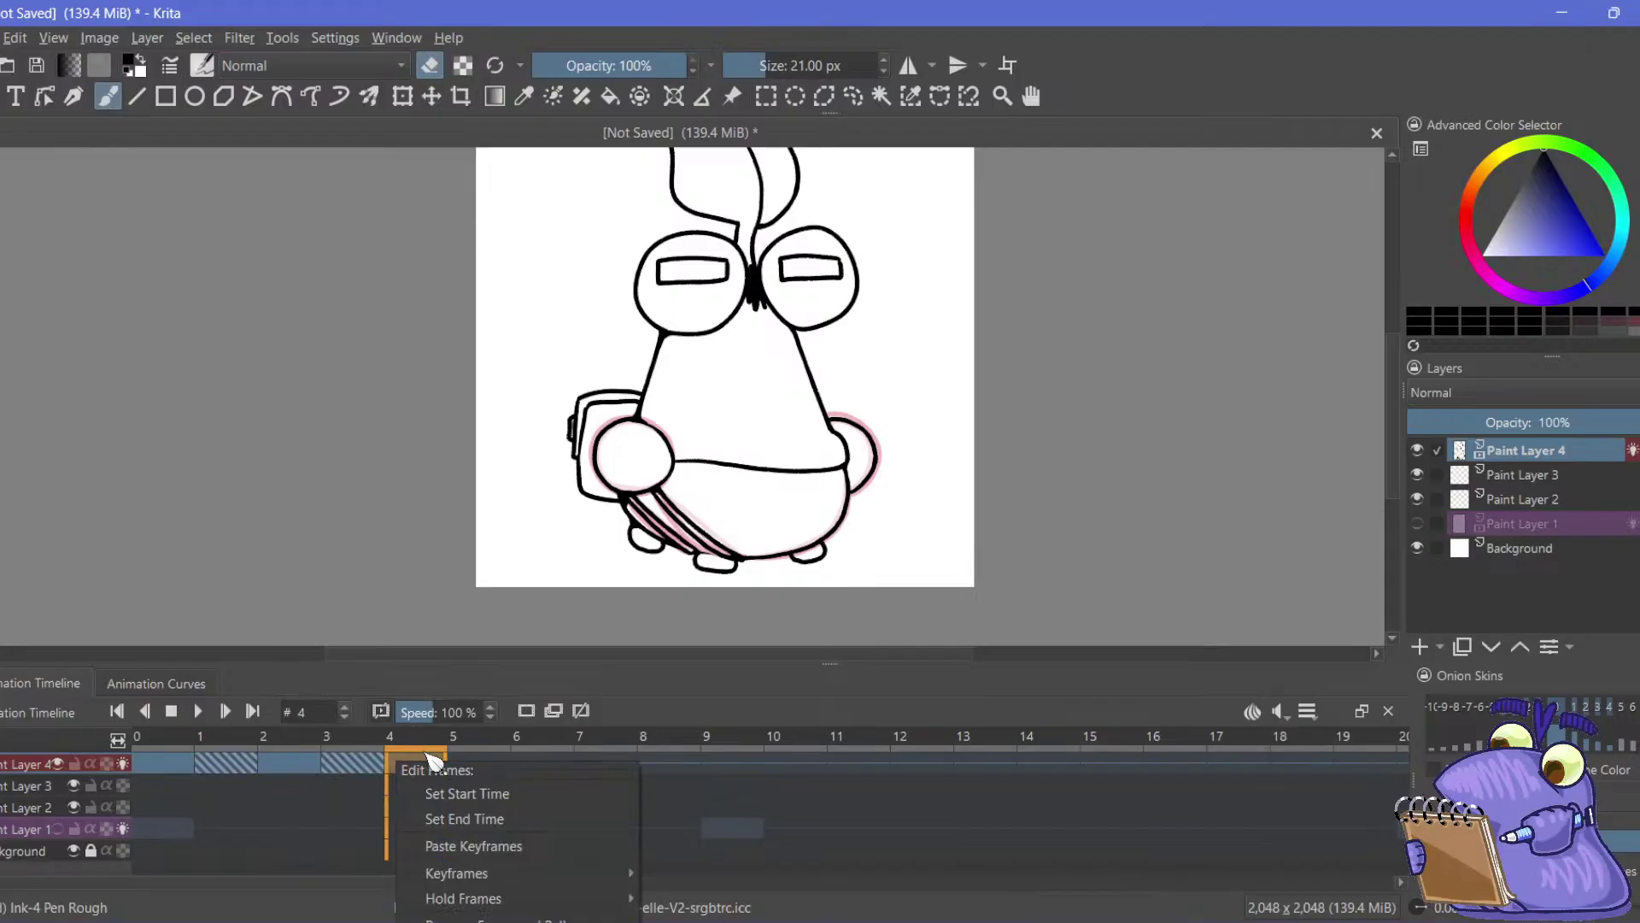
click(427, 845)
right_click(651, 763)
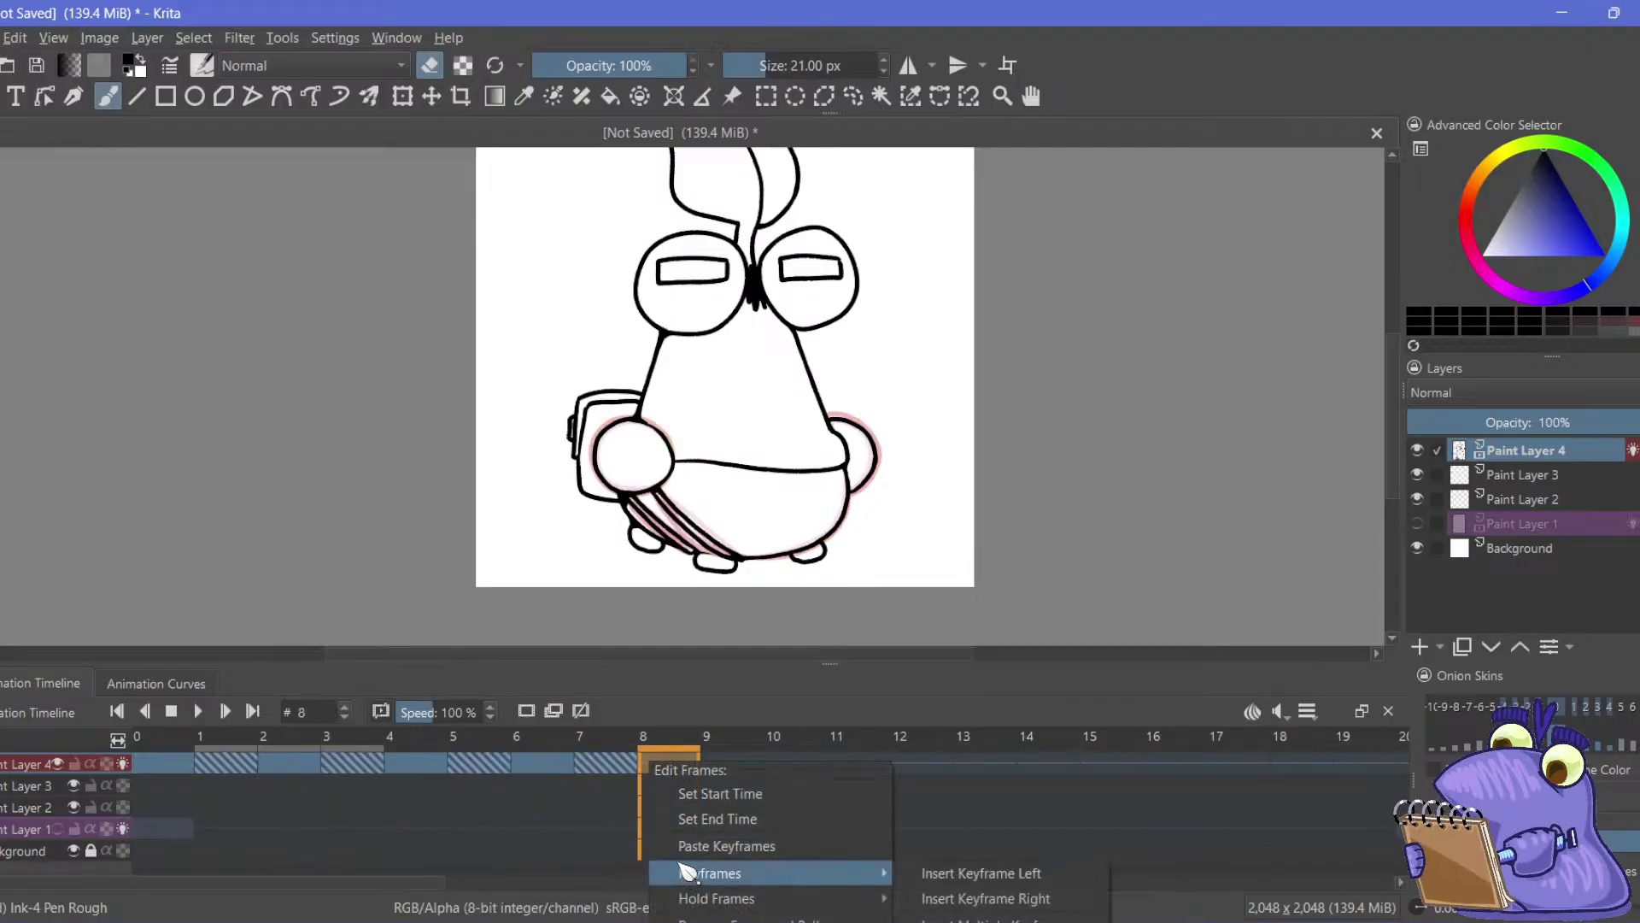
click(725, 811)
scroll(505, 780, right, 2)
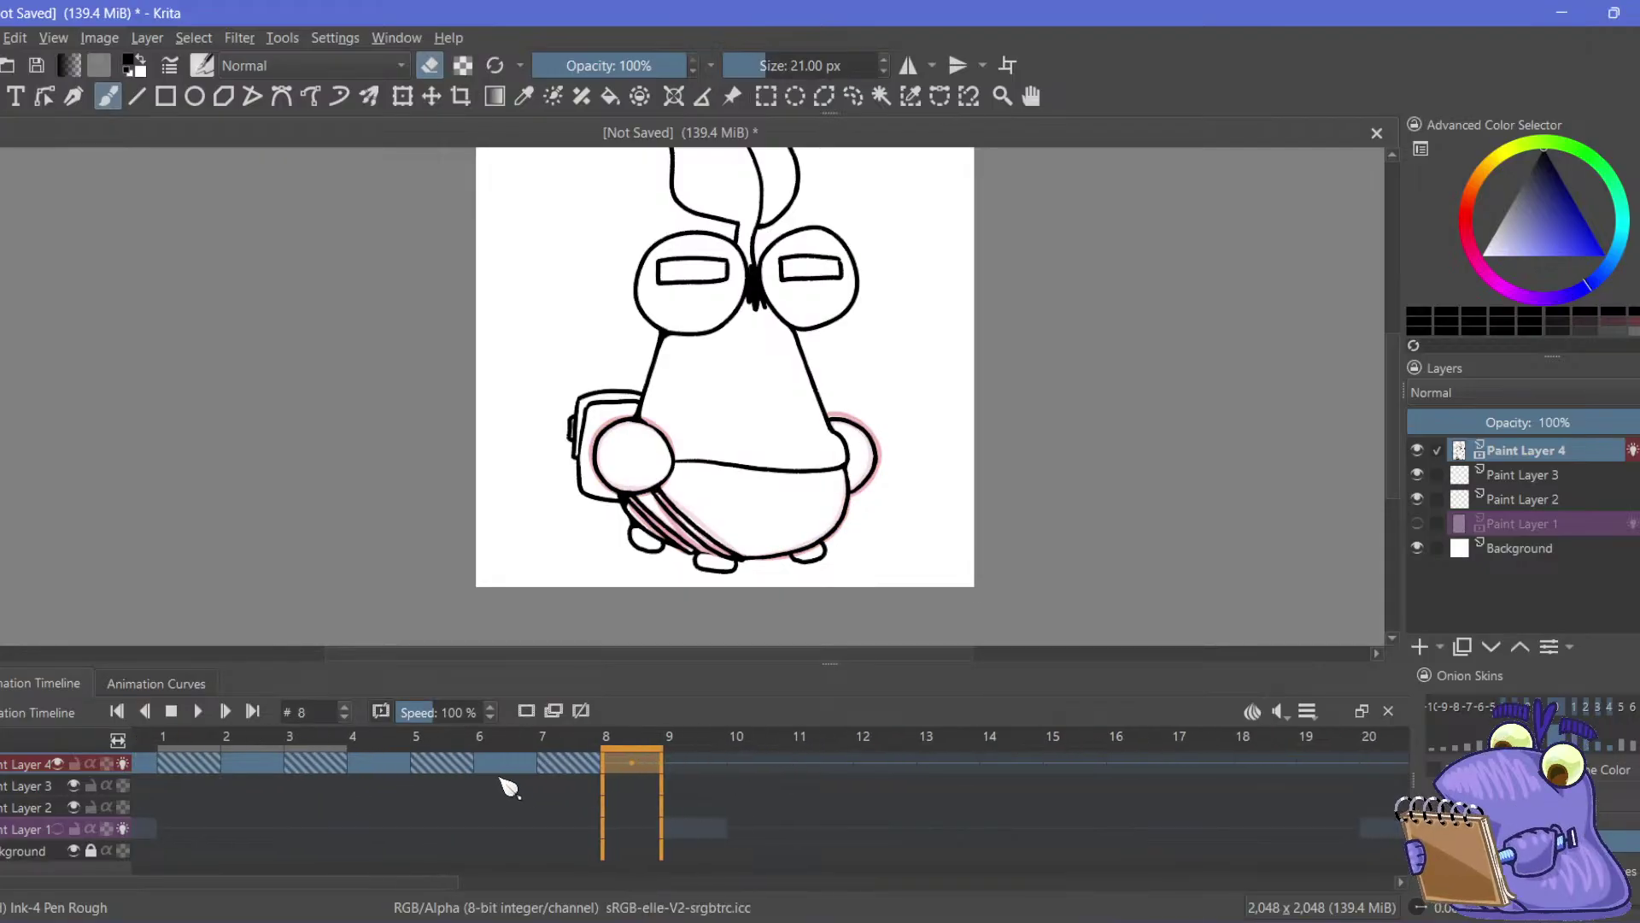
right_click(524, 761)
click(540, 648)
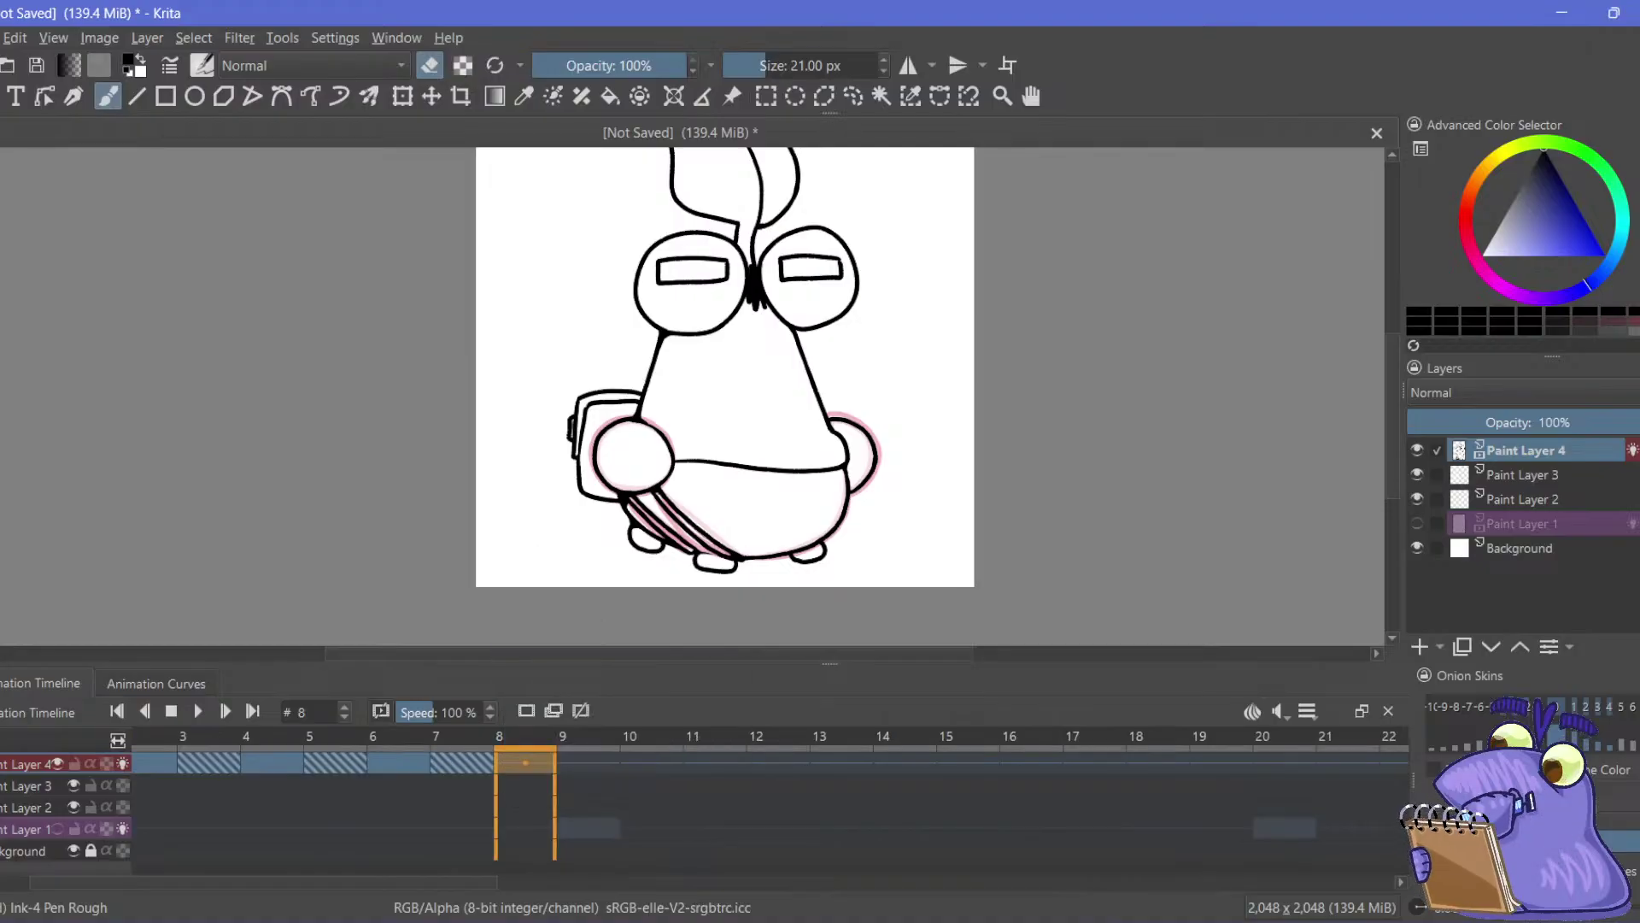
Turn off Paint Layer 4's onion skins and play the animation briefly
click(398, 763)
click(197, 710)
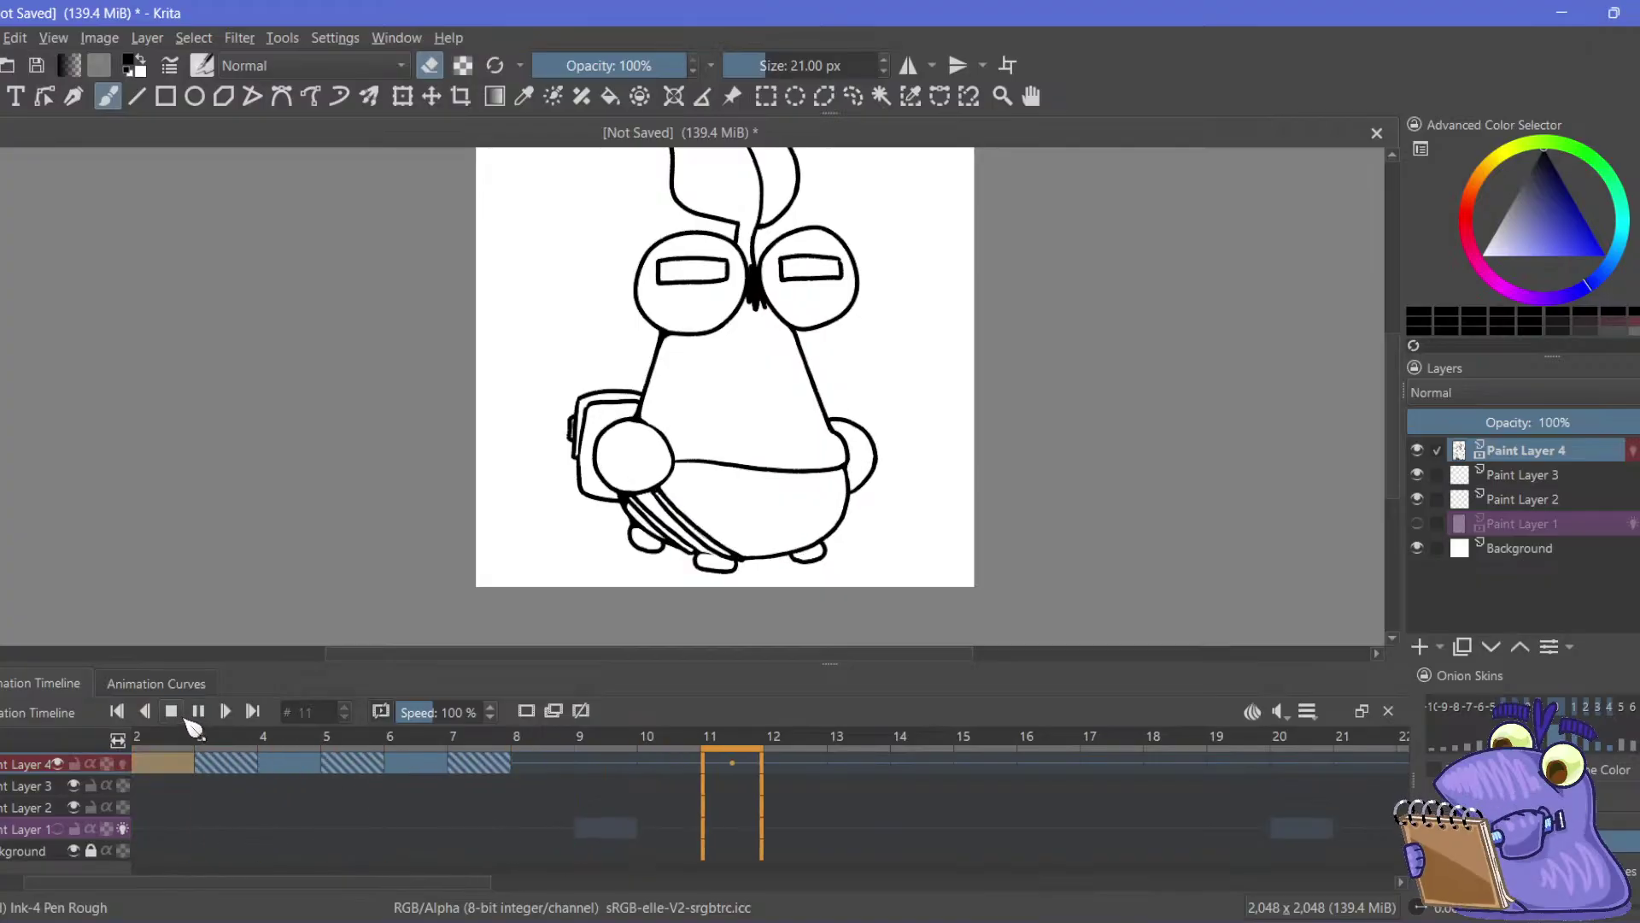
click(197, 714)
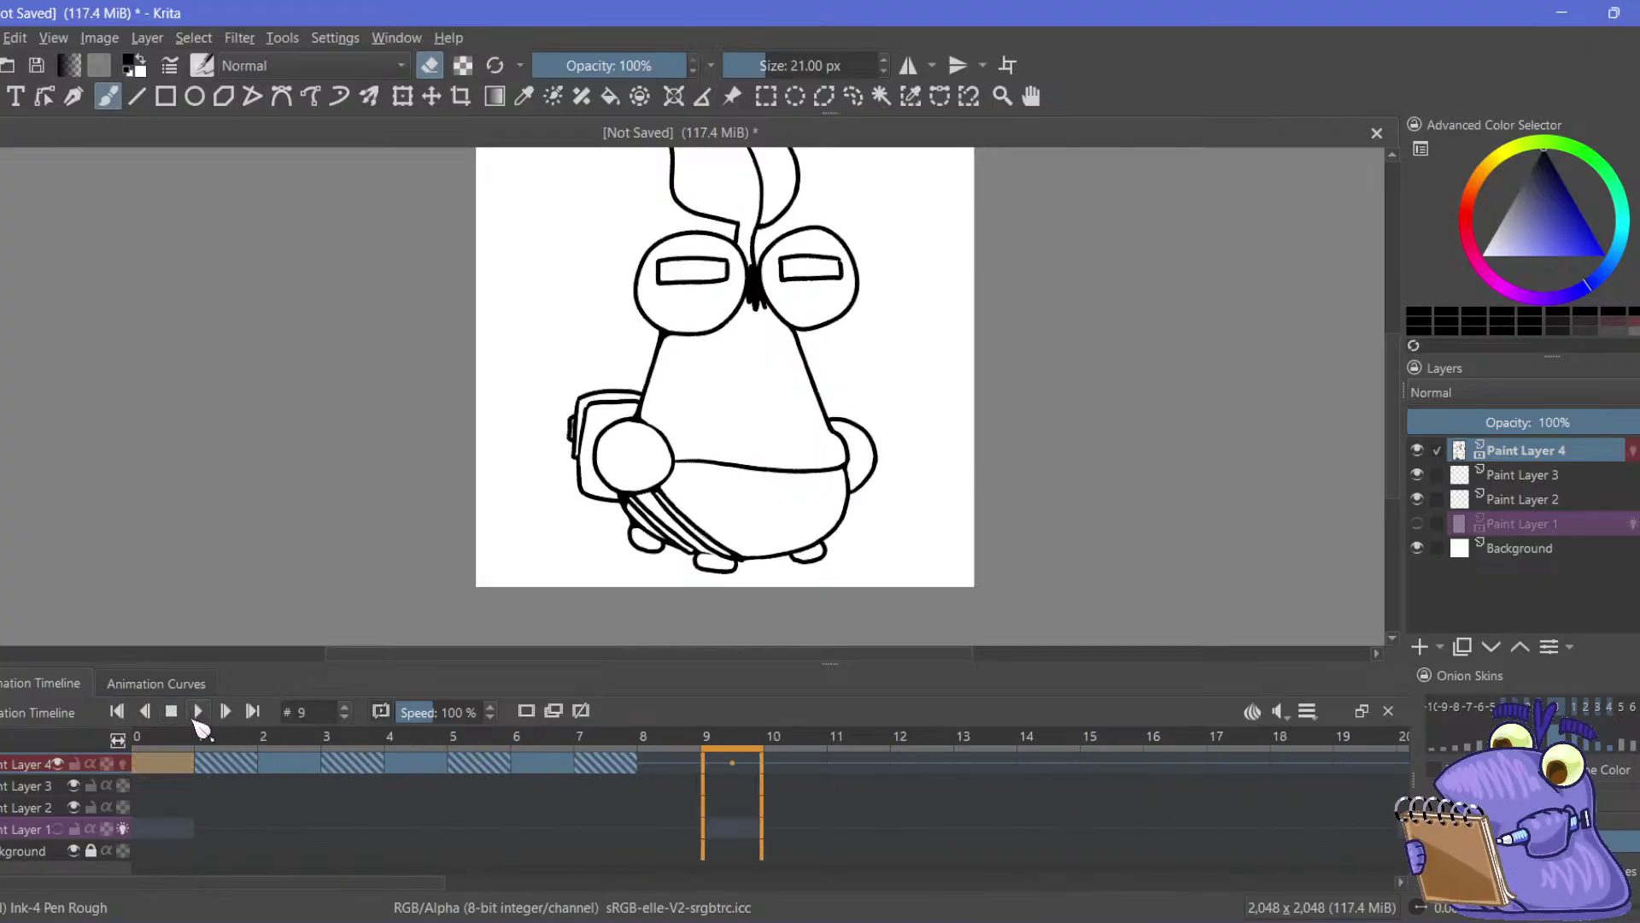
Scrub back and forth through frames 0 to 8 to examine the motion of the repeated cycle
click(205, 769)
click(179, 769)
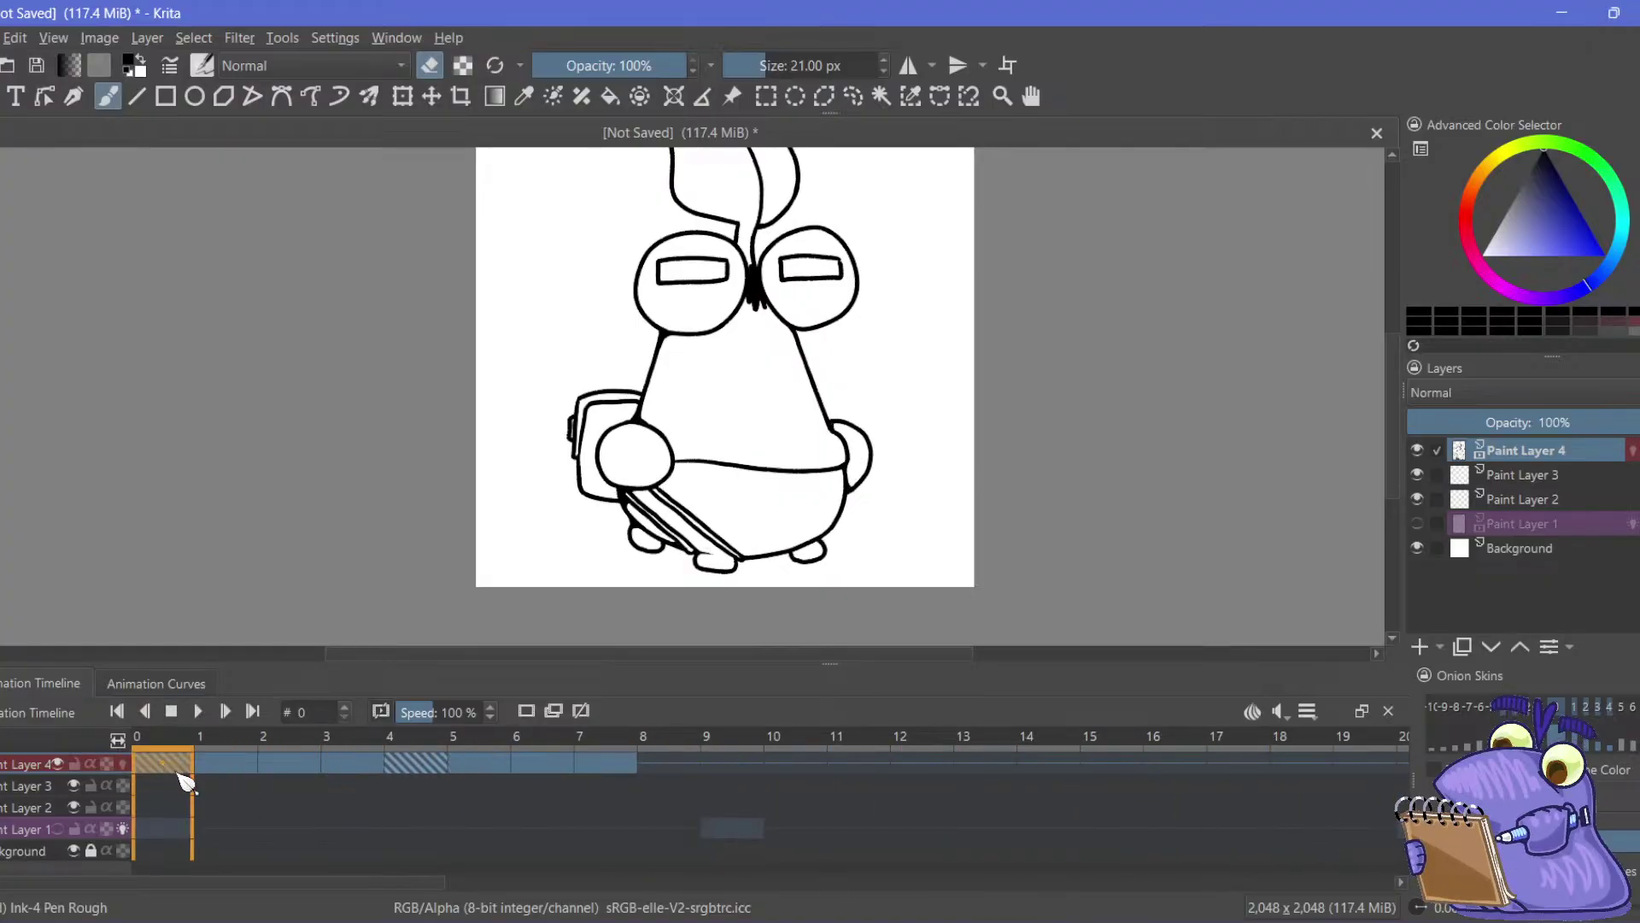
click(662, 764)
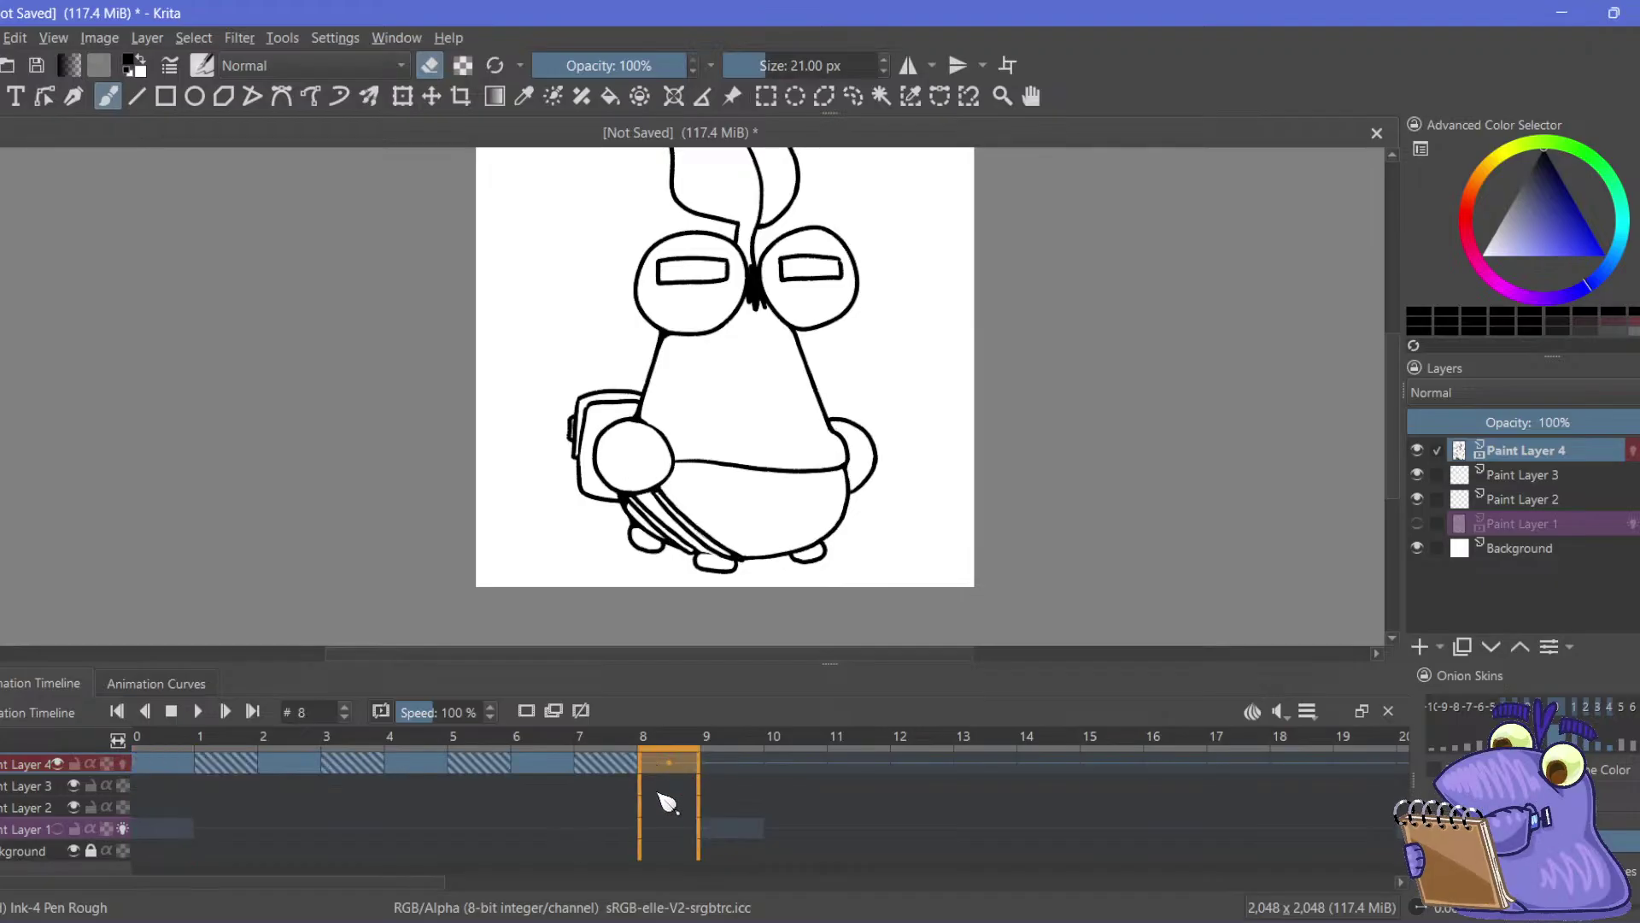
drag(158, 761, 517, 779)
drag(166, 781, 586, 774)
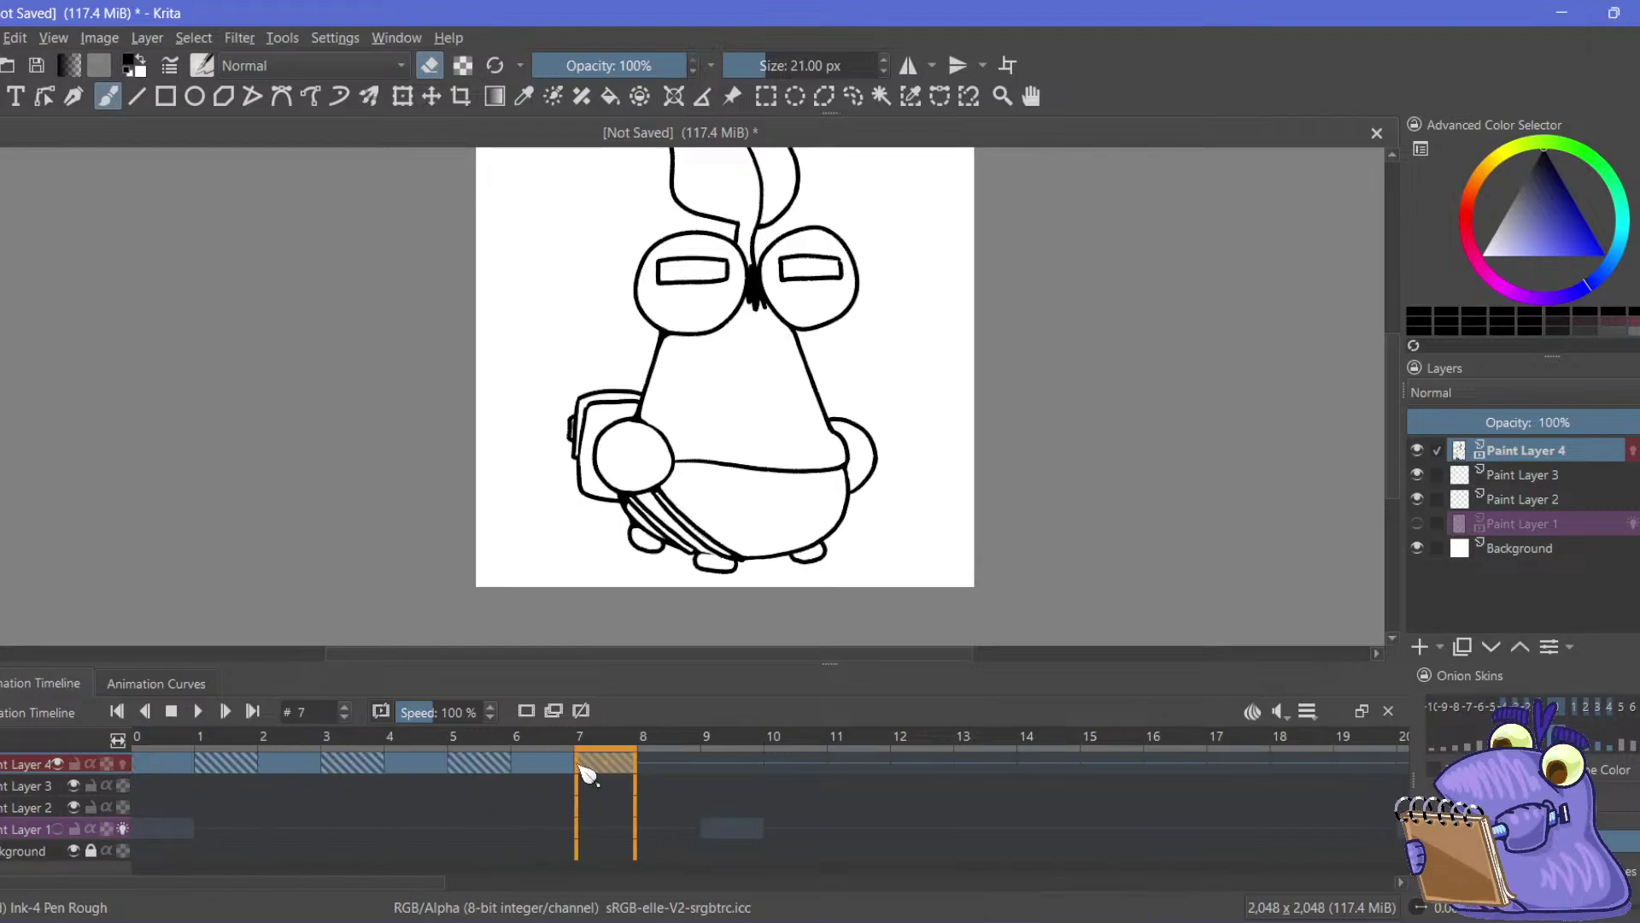
drag(161, 787, 242, 783)
key(Right)
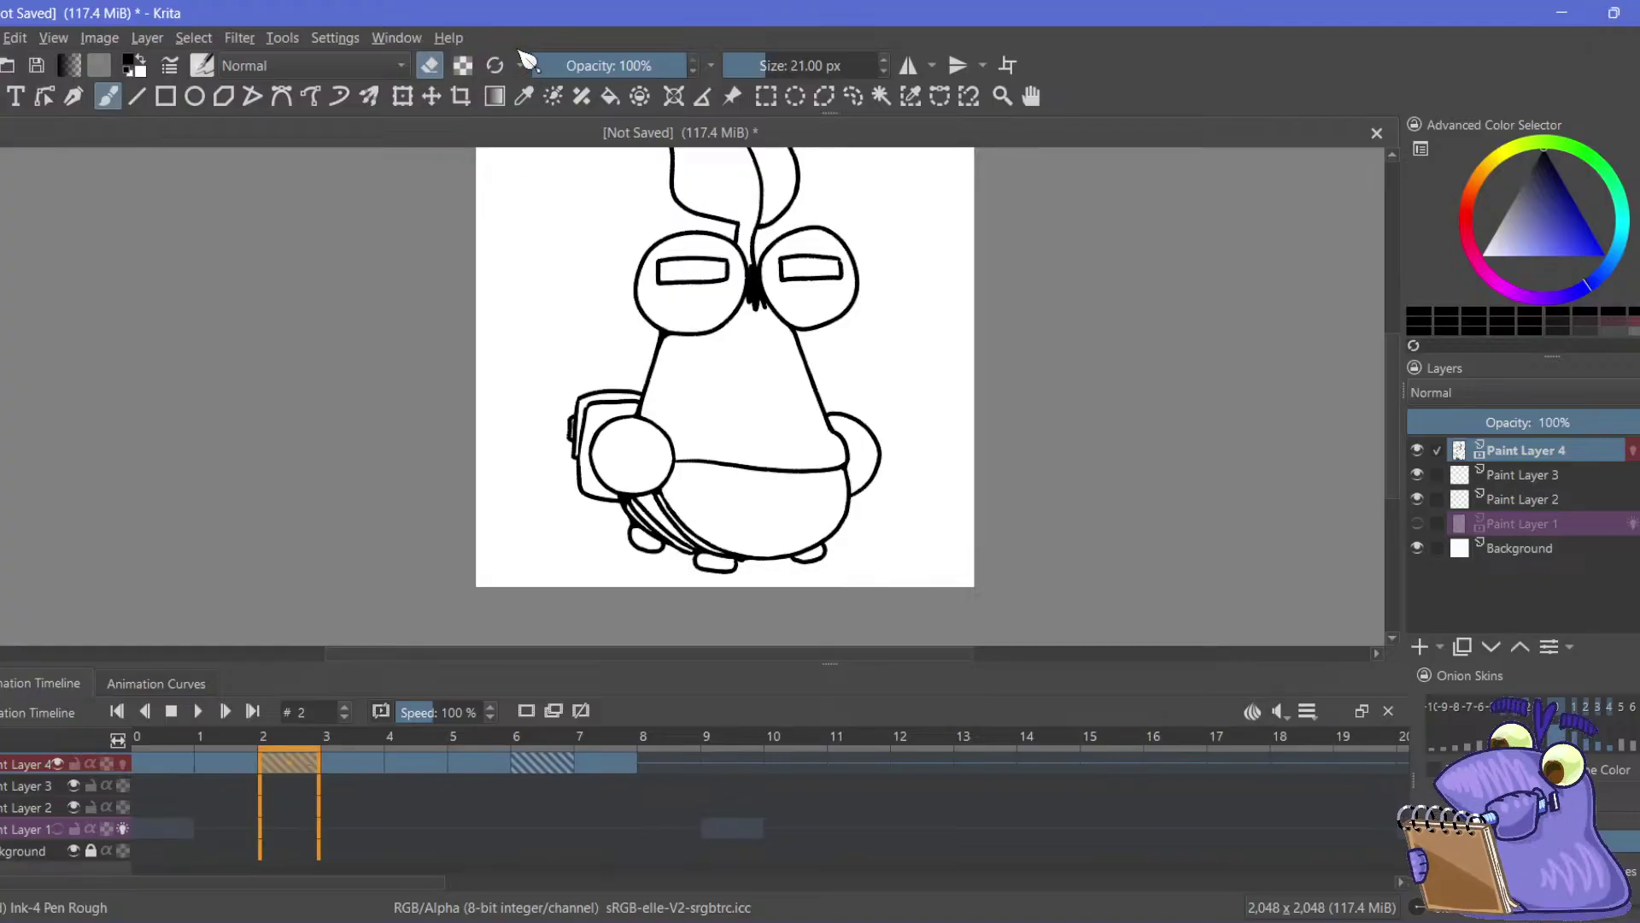
click(225, 776)
drag(229, 782, 607, 773)
Copy the keyframes of frames 0 to 7 on Paint Layer 4 and paste them starting at frame 8
click(164, 763)
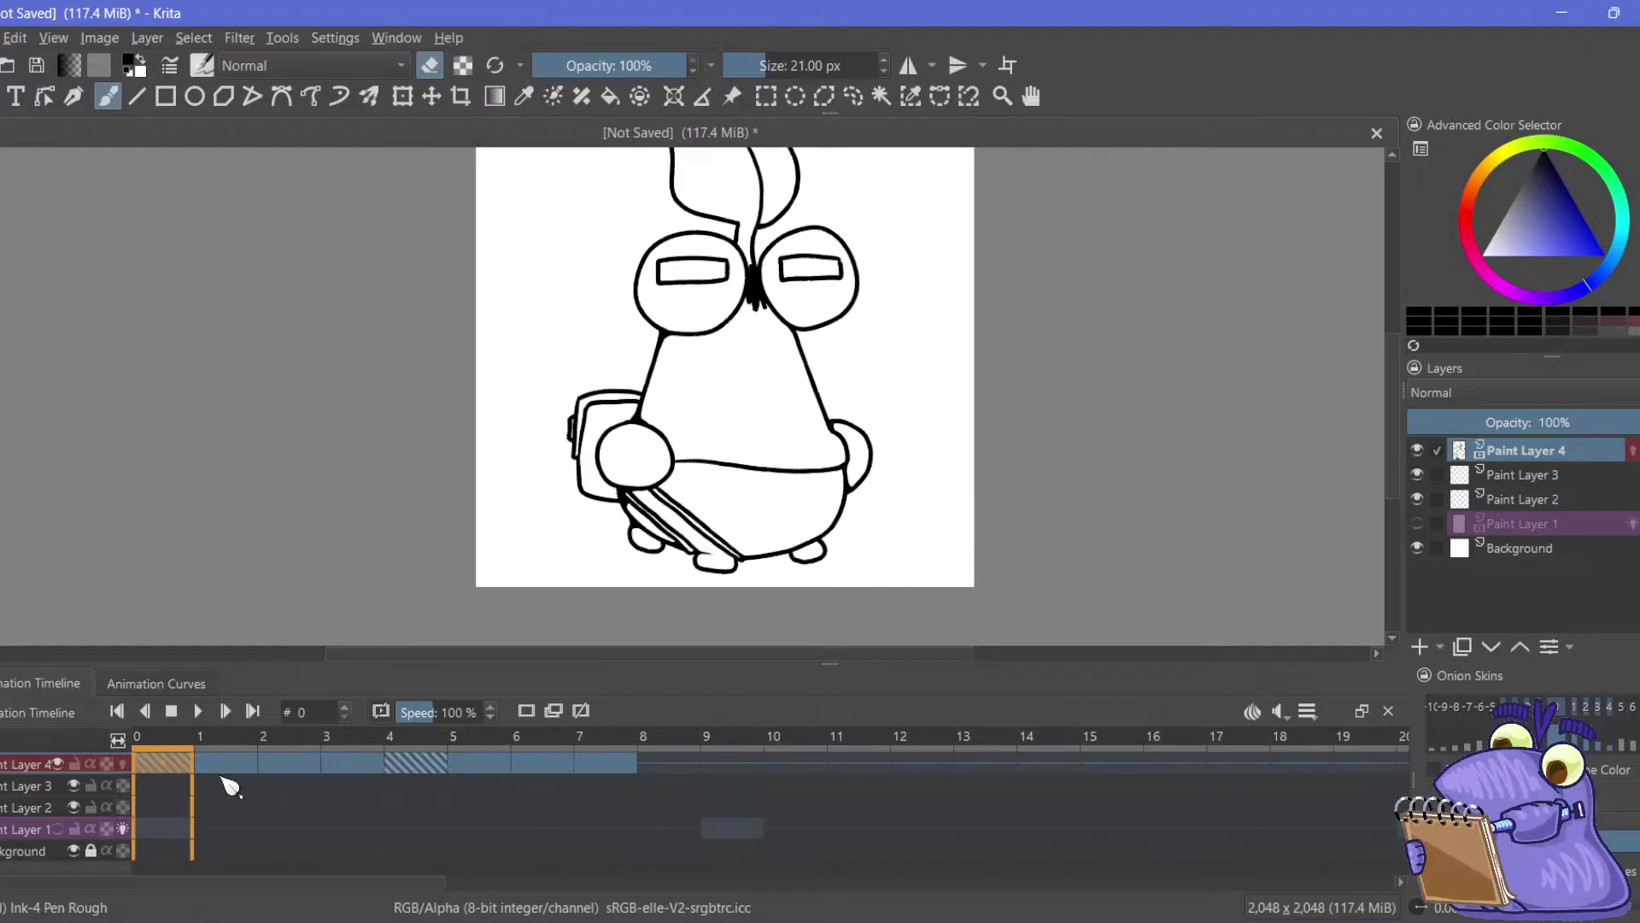
shift+click(608, 763)
right_click(416, 763)
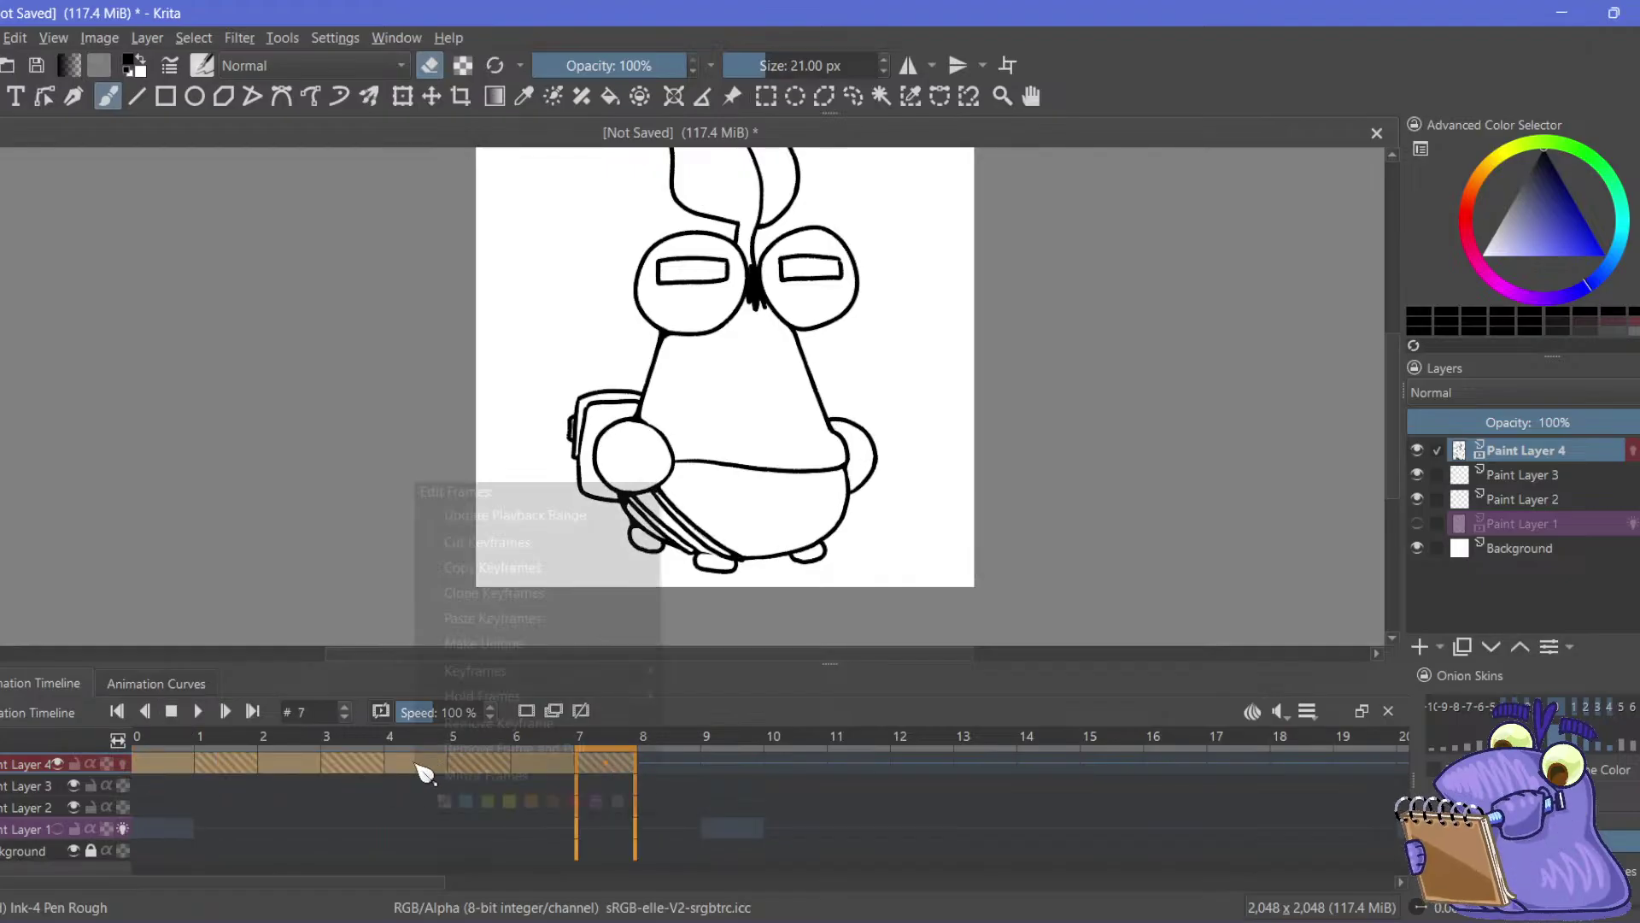
click(458, 567)
click(656, 762)
right_click(670, 765)
click(734, 638)
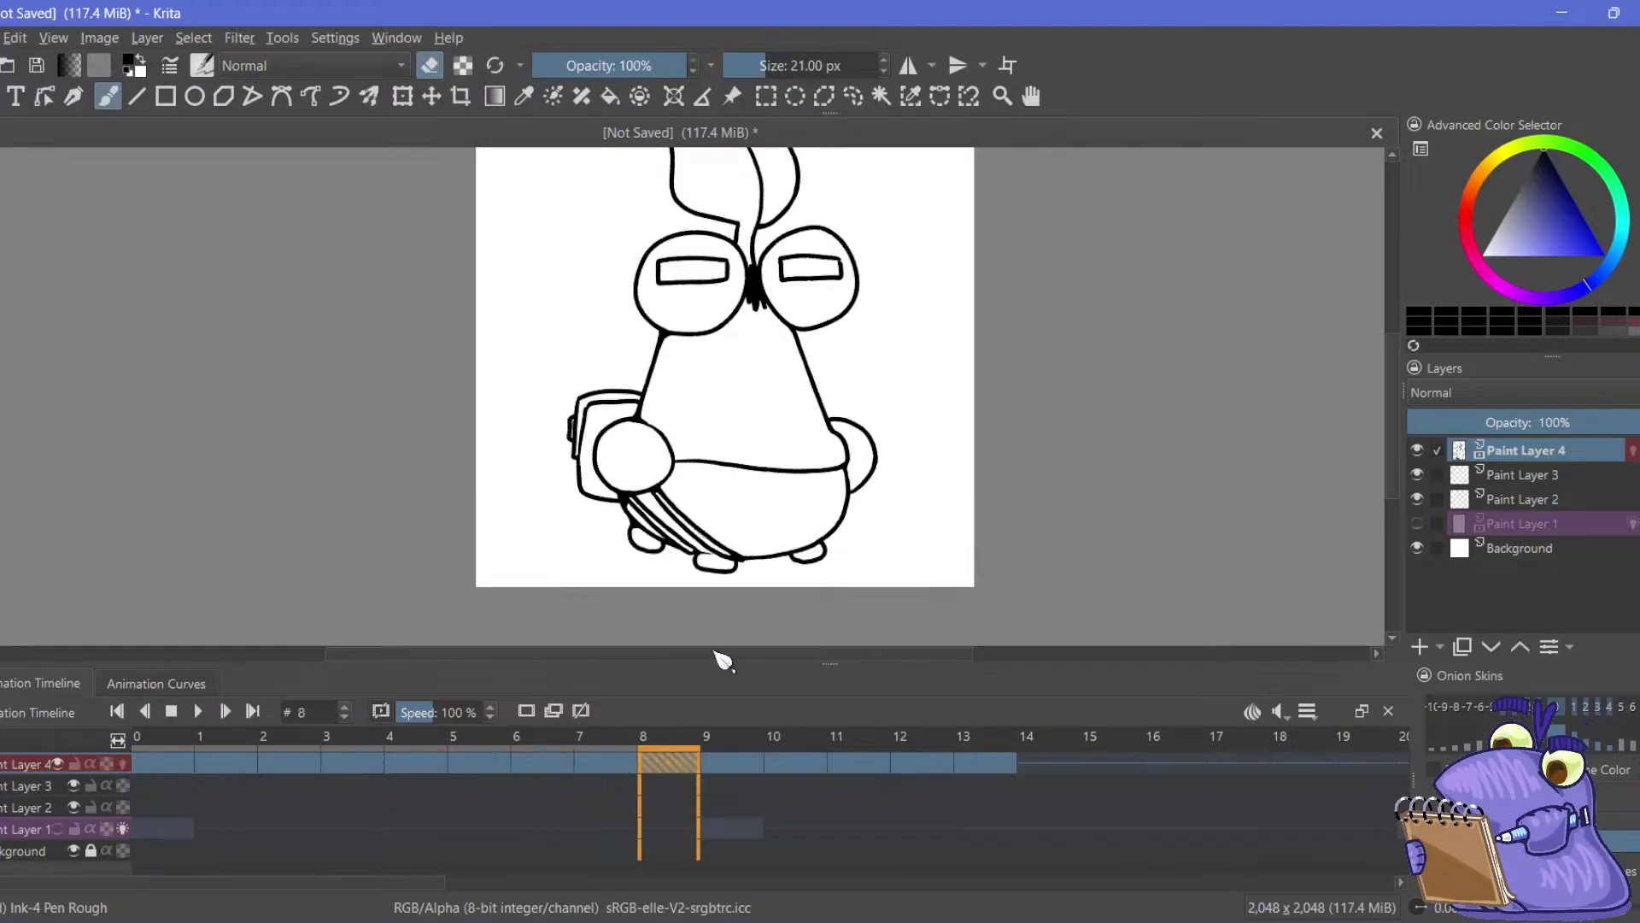
Paste the copied eight-frame cycle on Paint Layer 4 at frame 16 and again at frame 24
right_click(1182, 766)
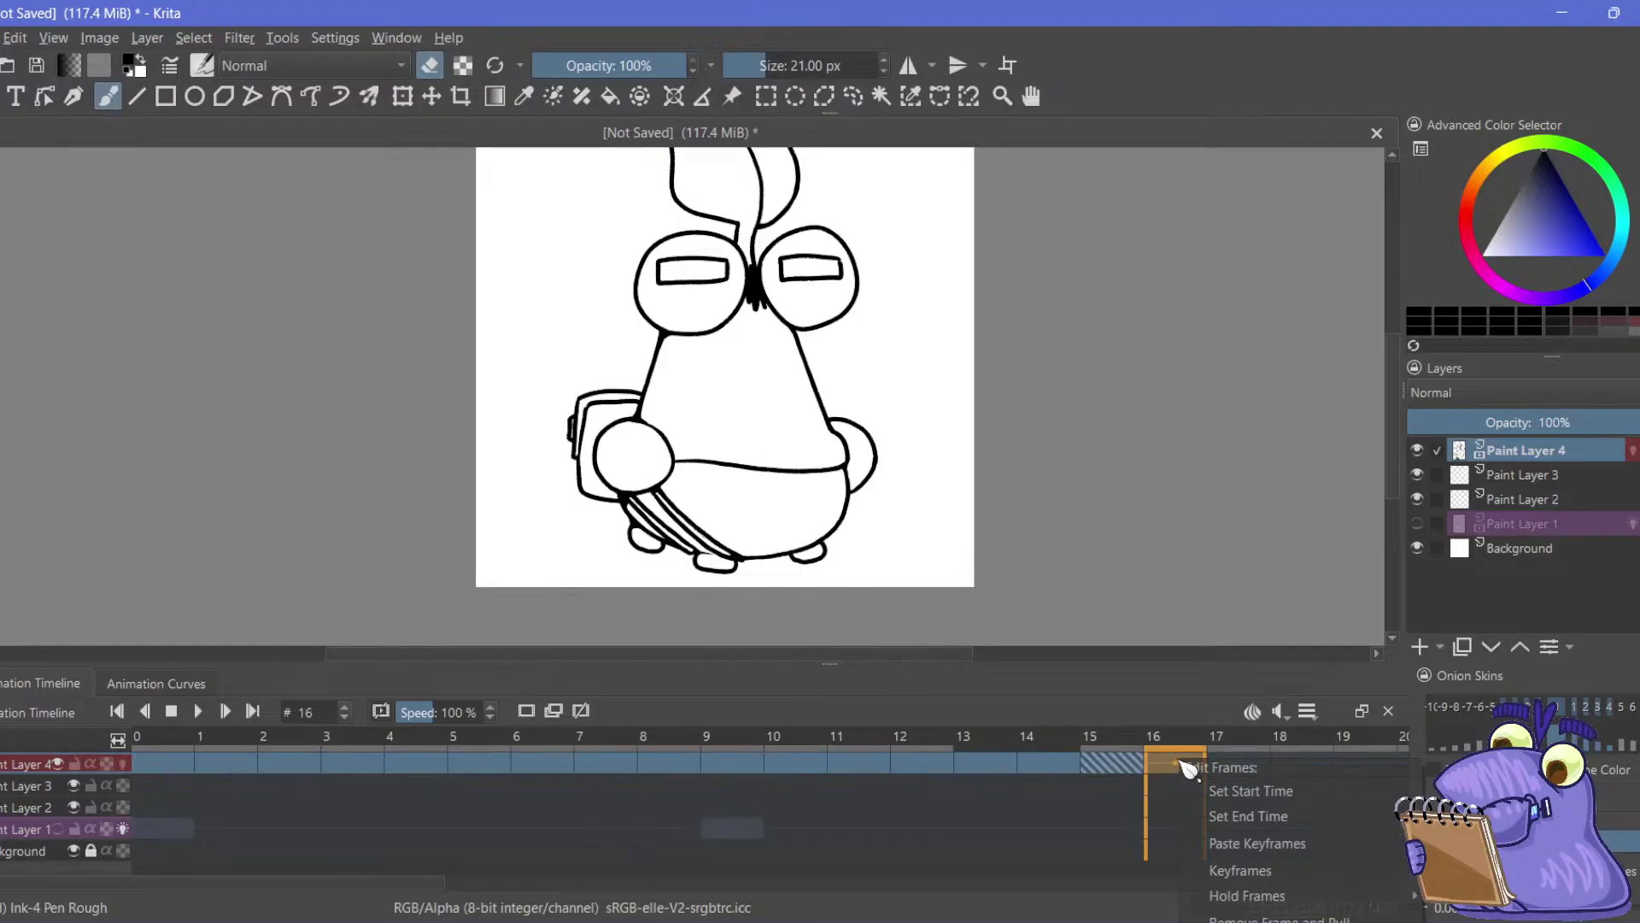
click(1231, 843)
drag(375, 883, 769, 883)
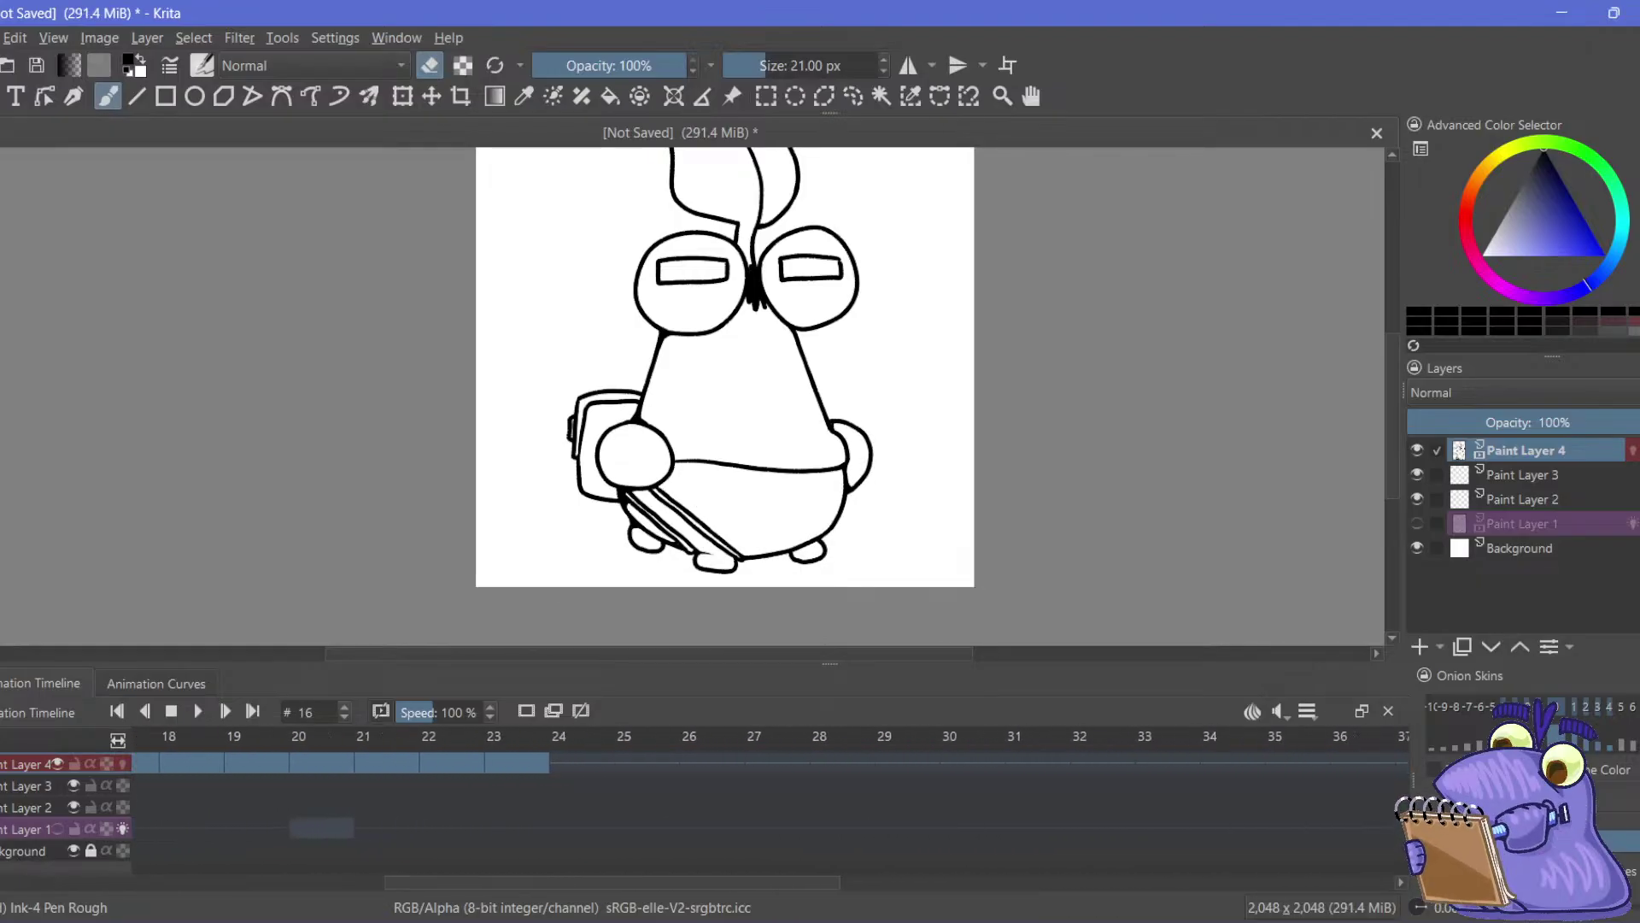
click(569, 763)
right_click(581, 766)
click(632, 637)
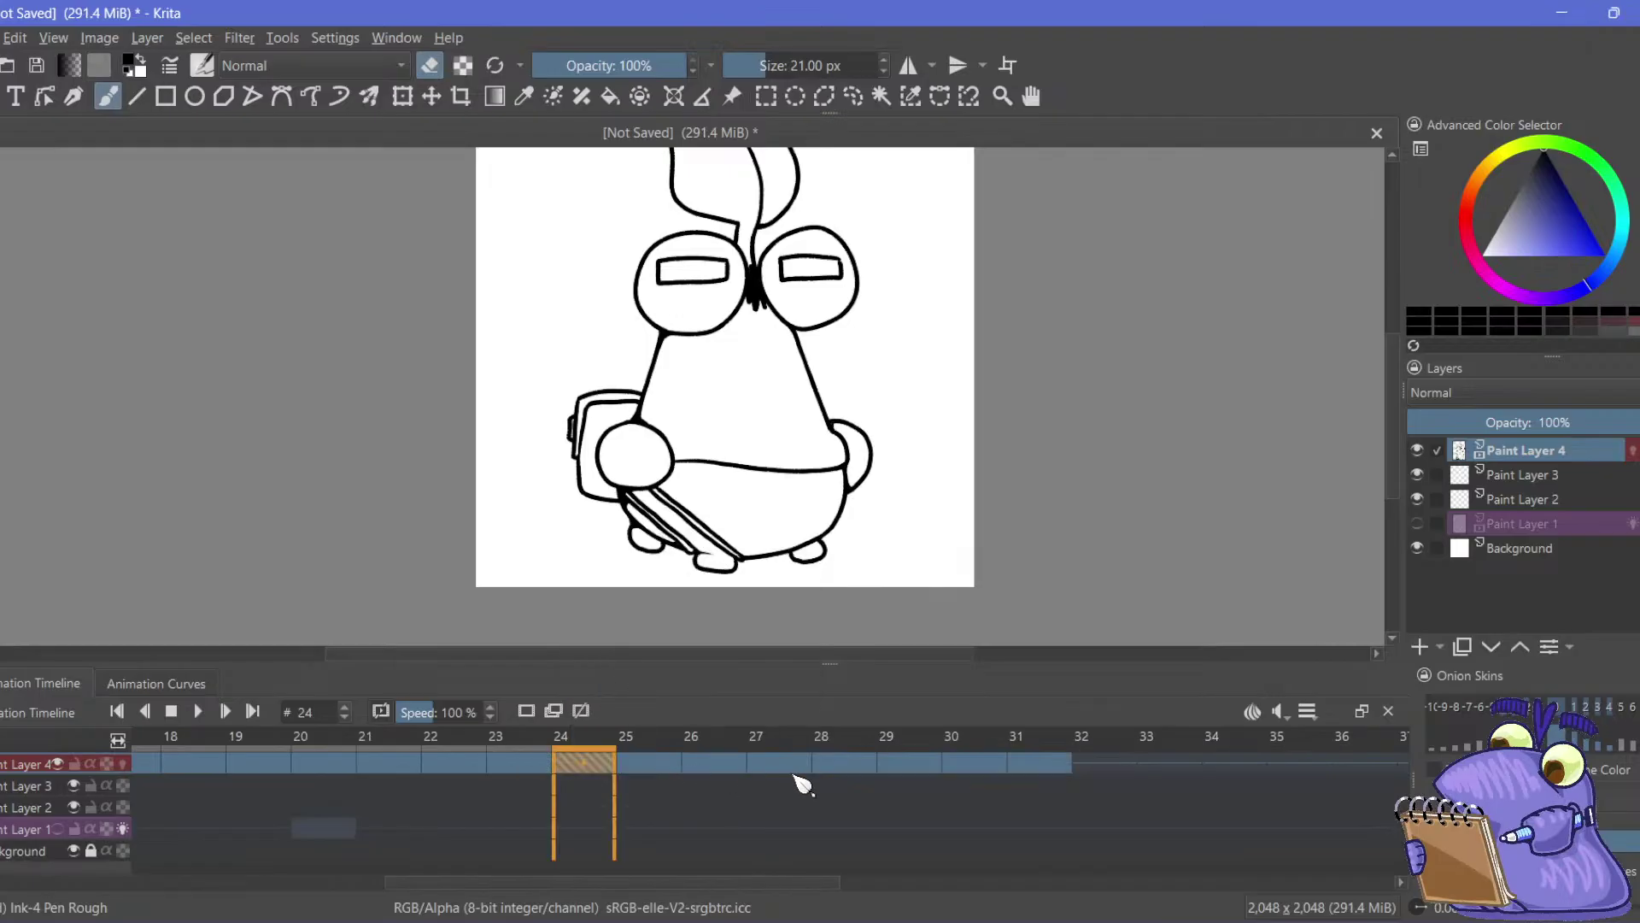
Paste the copied eight-frame cycle on Paint Layer 4 at frame 32 and again at frame 40
click(1078, 763)
right_click(1090, 764)
click(1175, 745)
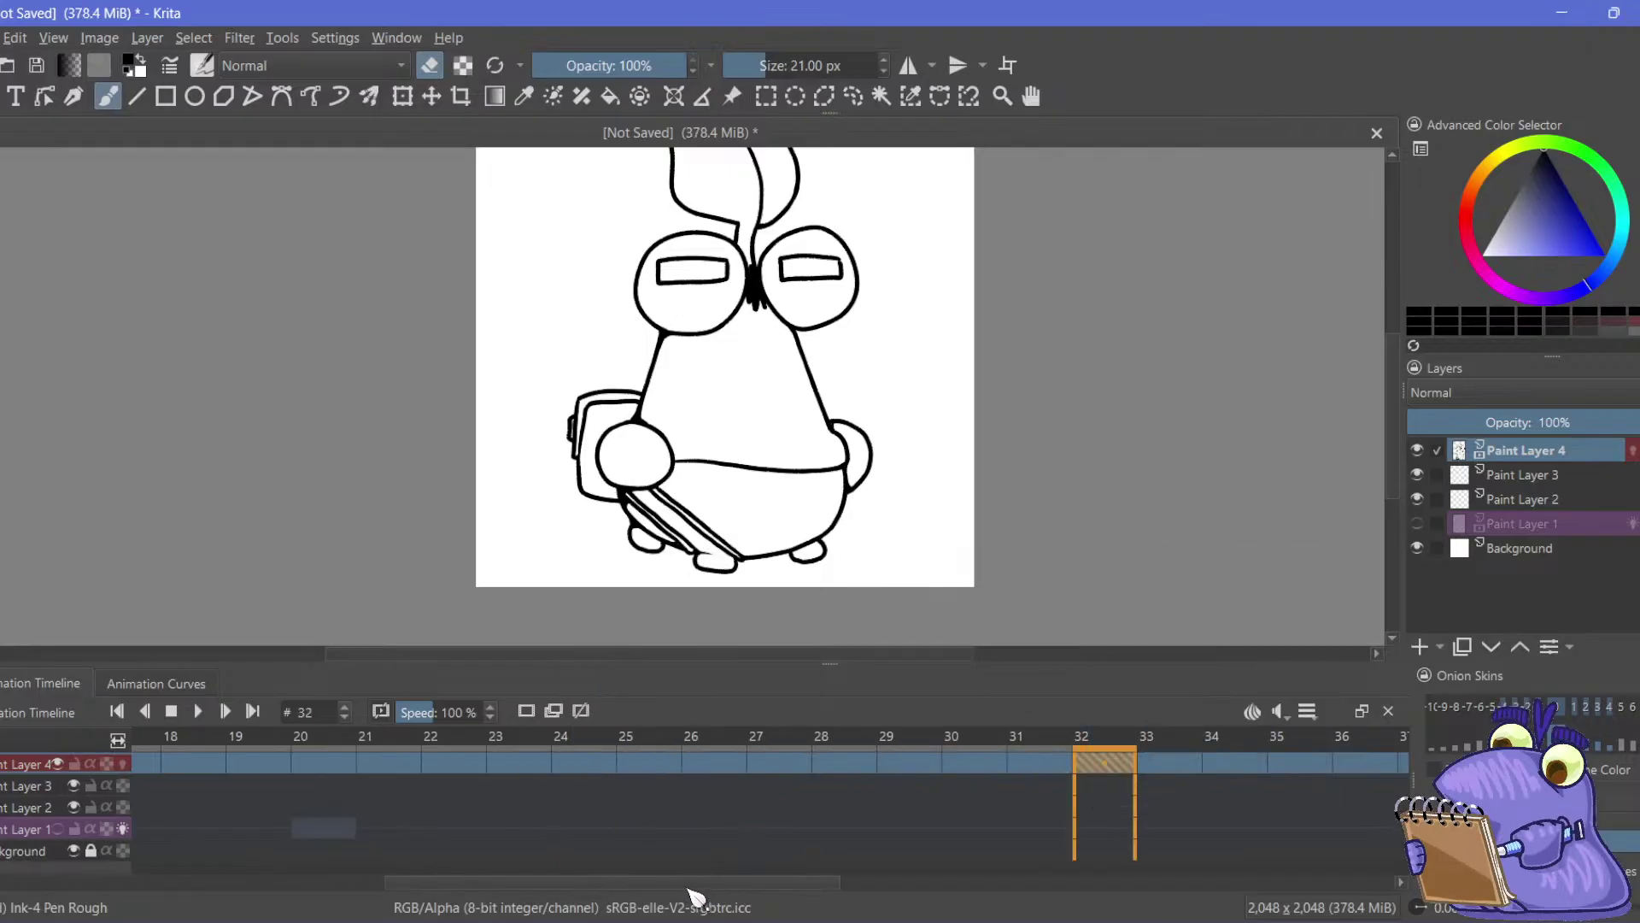
drag(690, 888, 1087, 887)
click(513, 763)
right_click(539, 763)
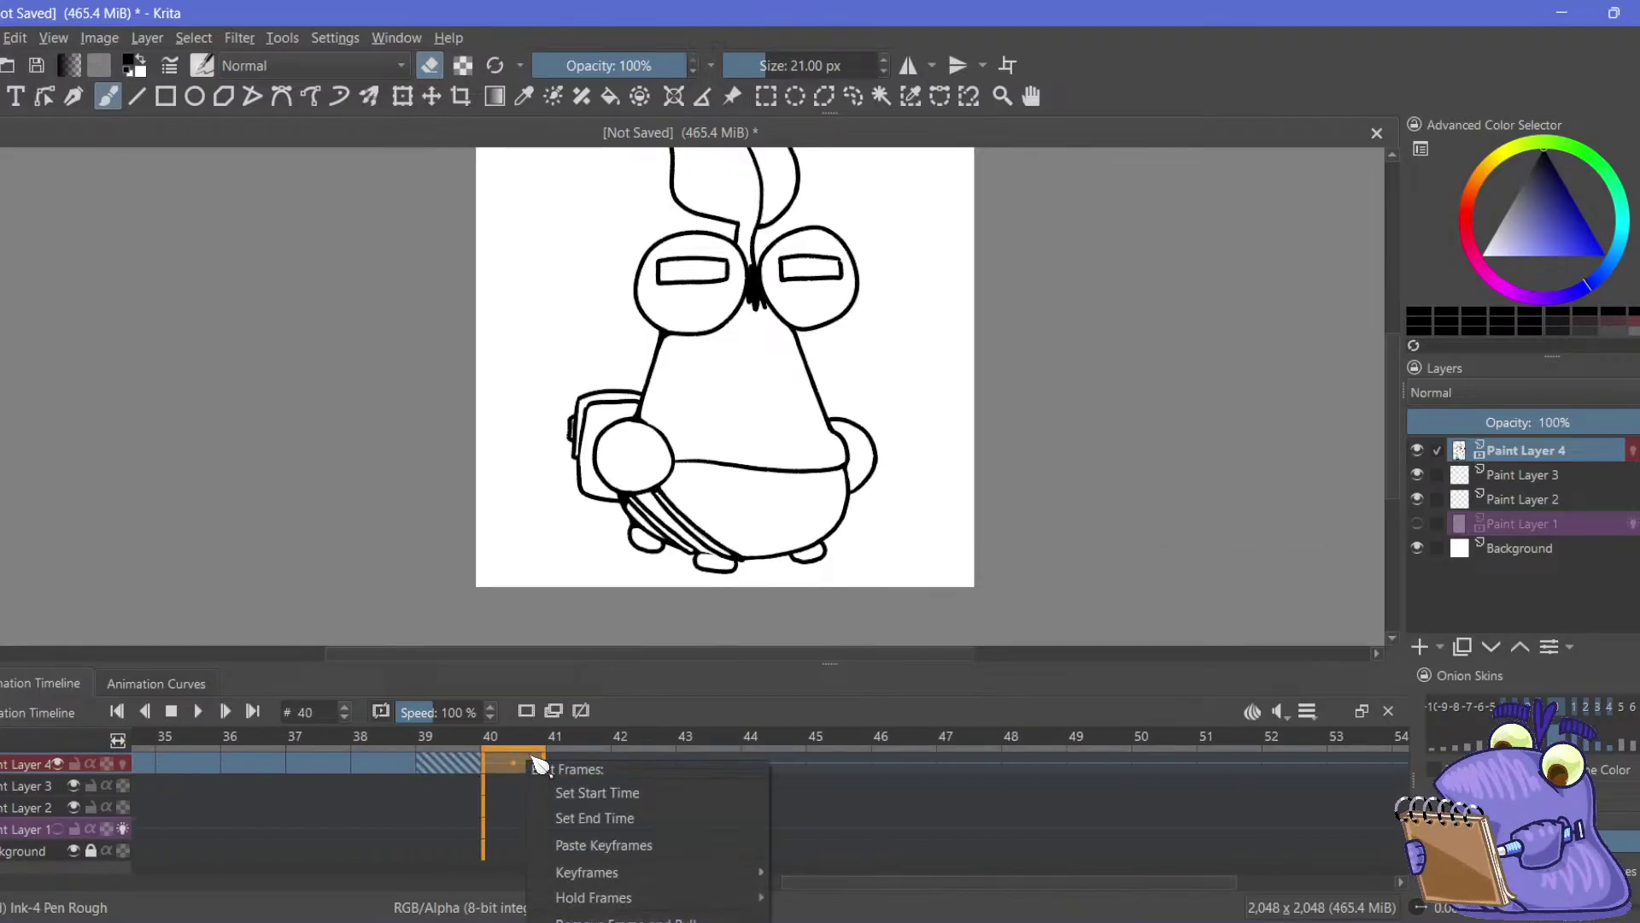
click(604, 845)
Paste the copied eight-frame cycle at frames 48 and 56, and play the whole animation
click(1032, 763)
right_click(1032, 762)
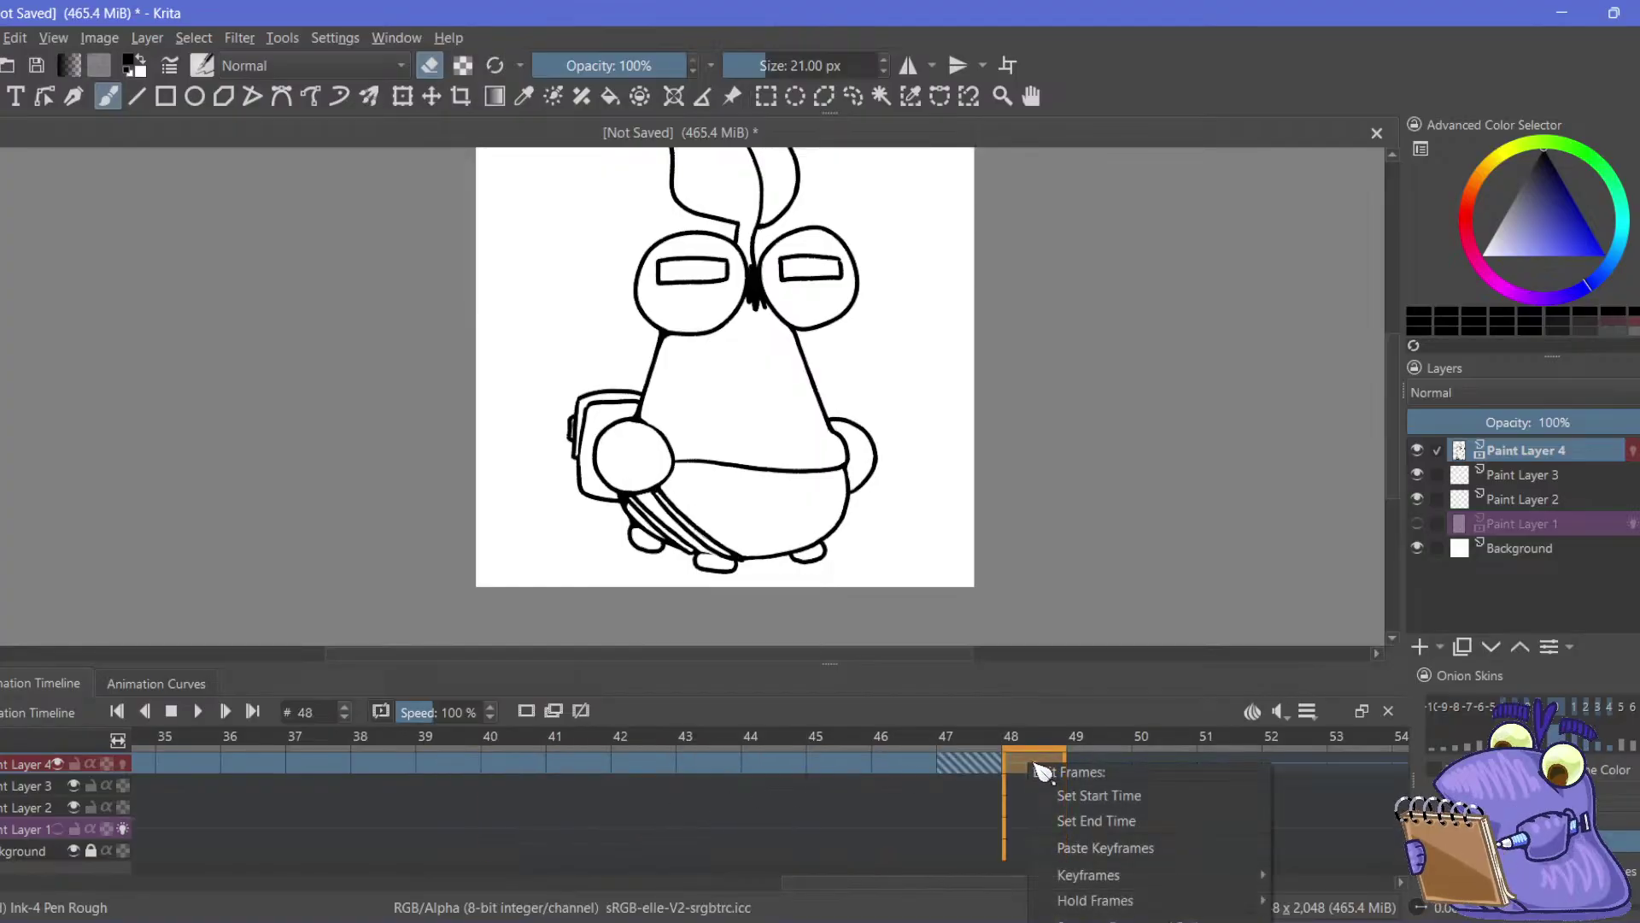
click(1072, 848)
scroll(813, 791, down, 5)
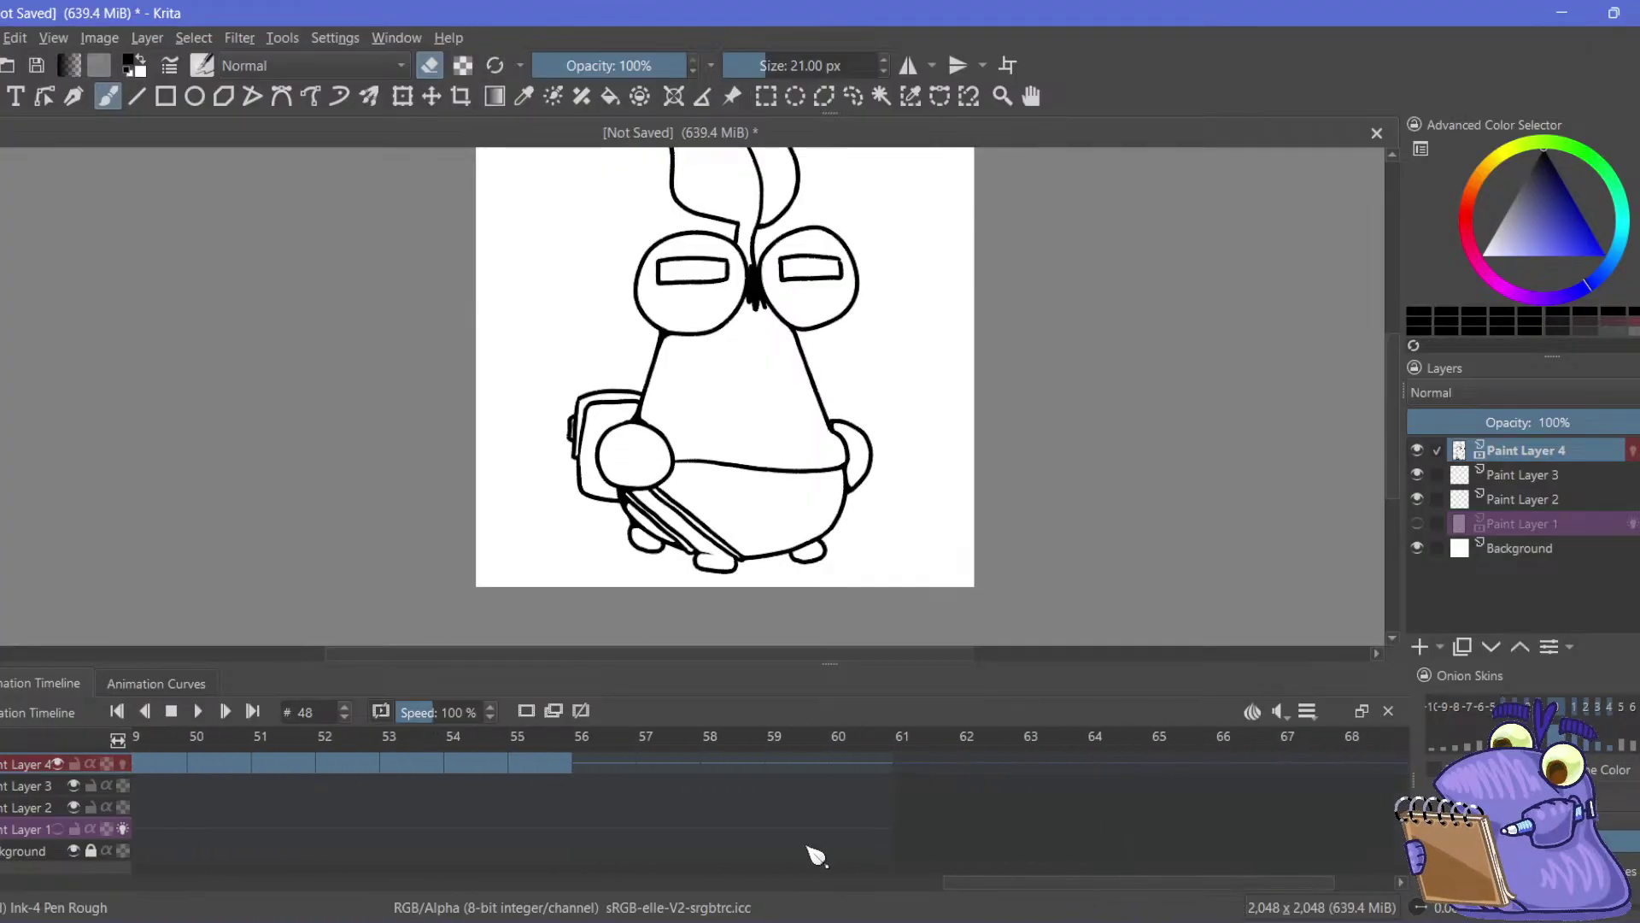
click(604, 763)
right_click(604, 763)
click(888, 752)
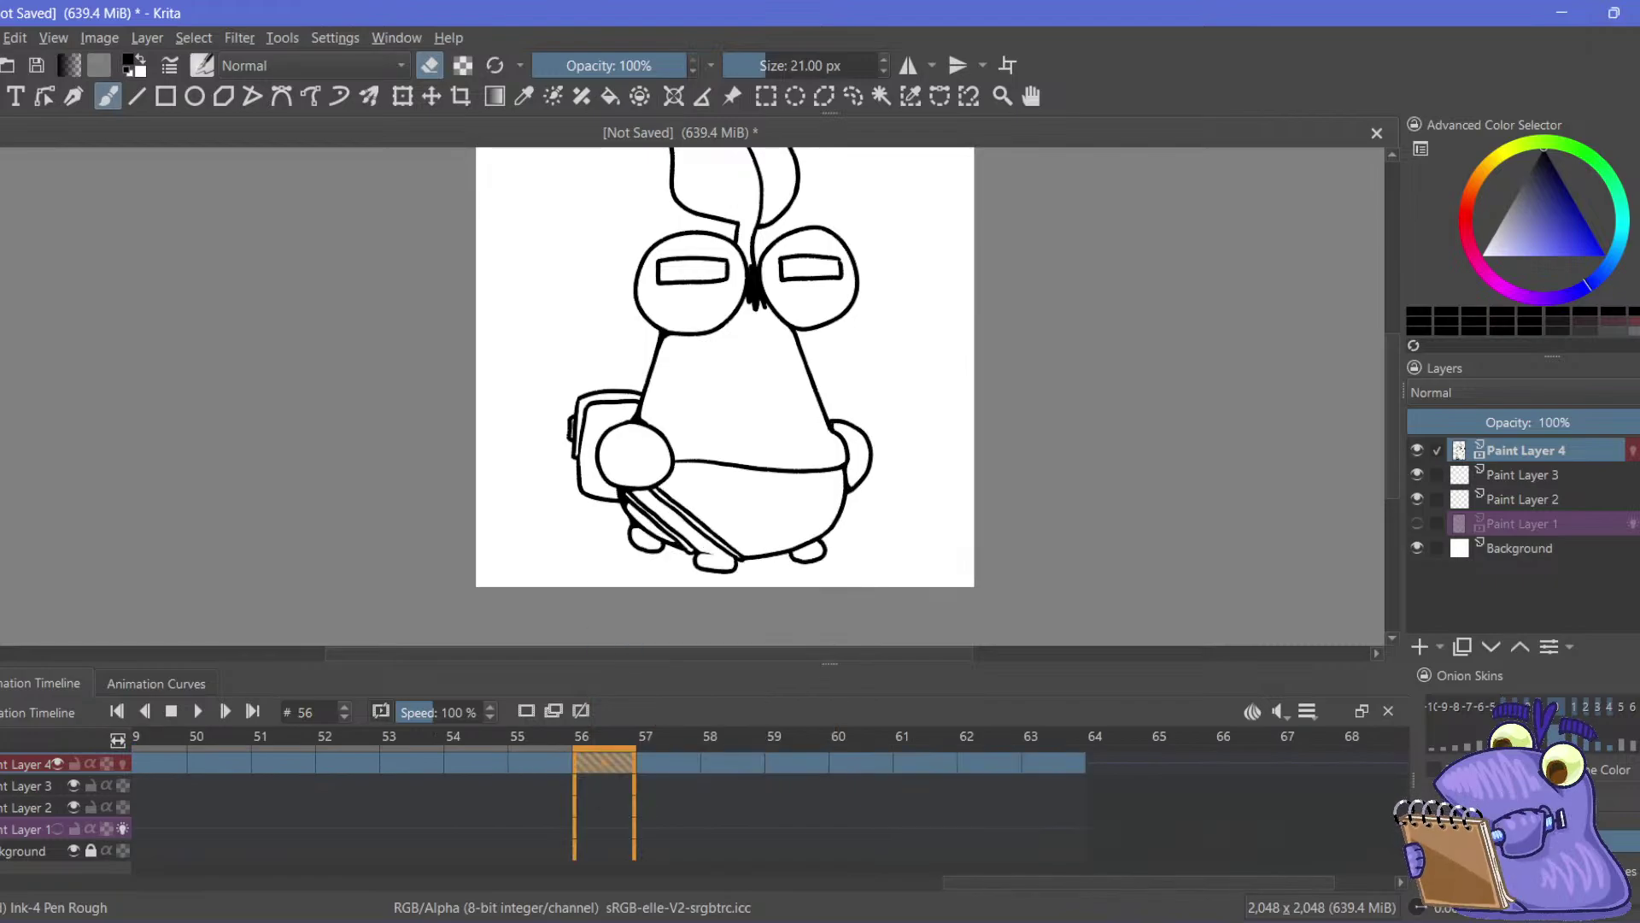
click(196, 711)
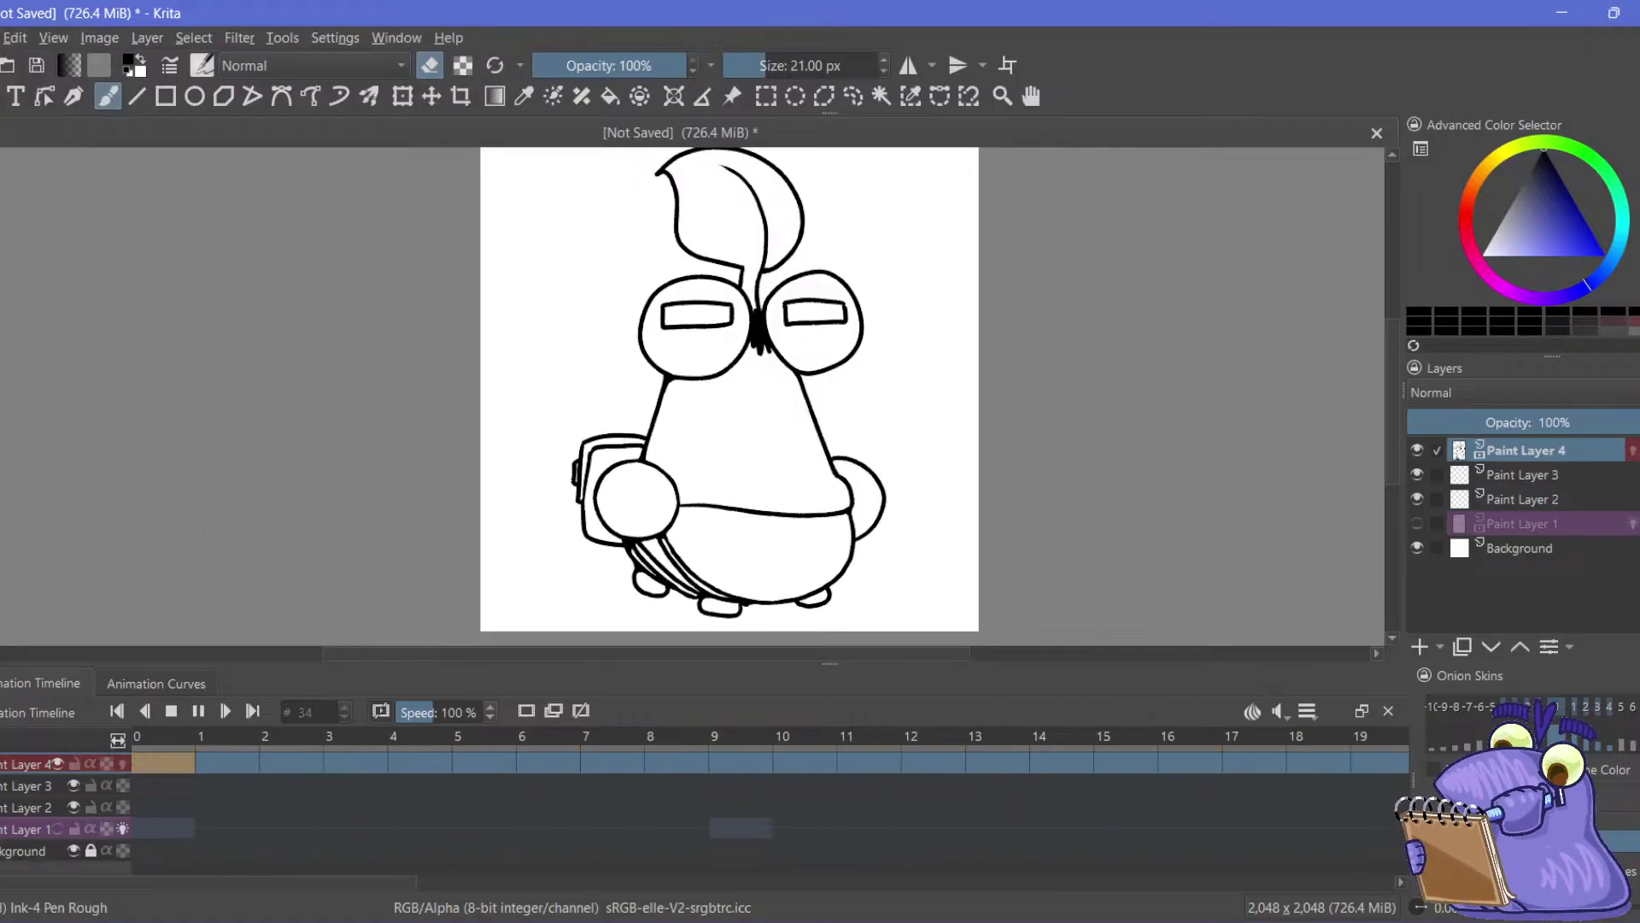
Cut Paint Layer 4 back to the keyframes of frames 0 to 2 and show the layer's onion skins
drag(377, 316, 394, 365)
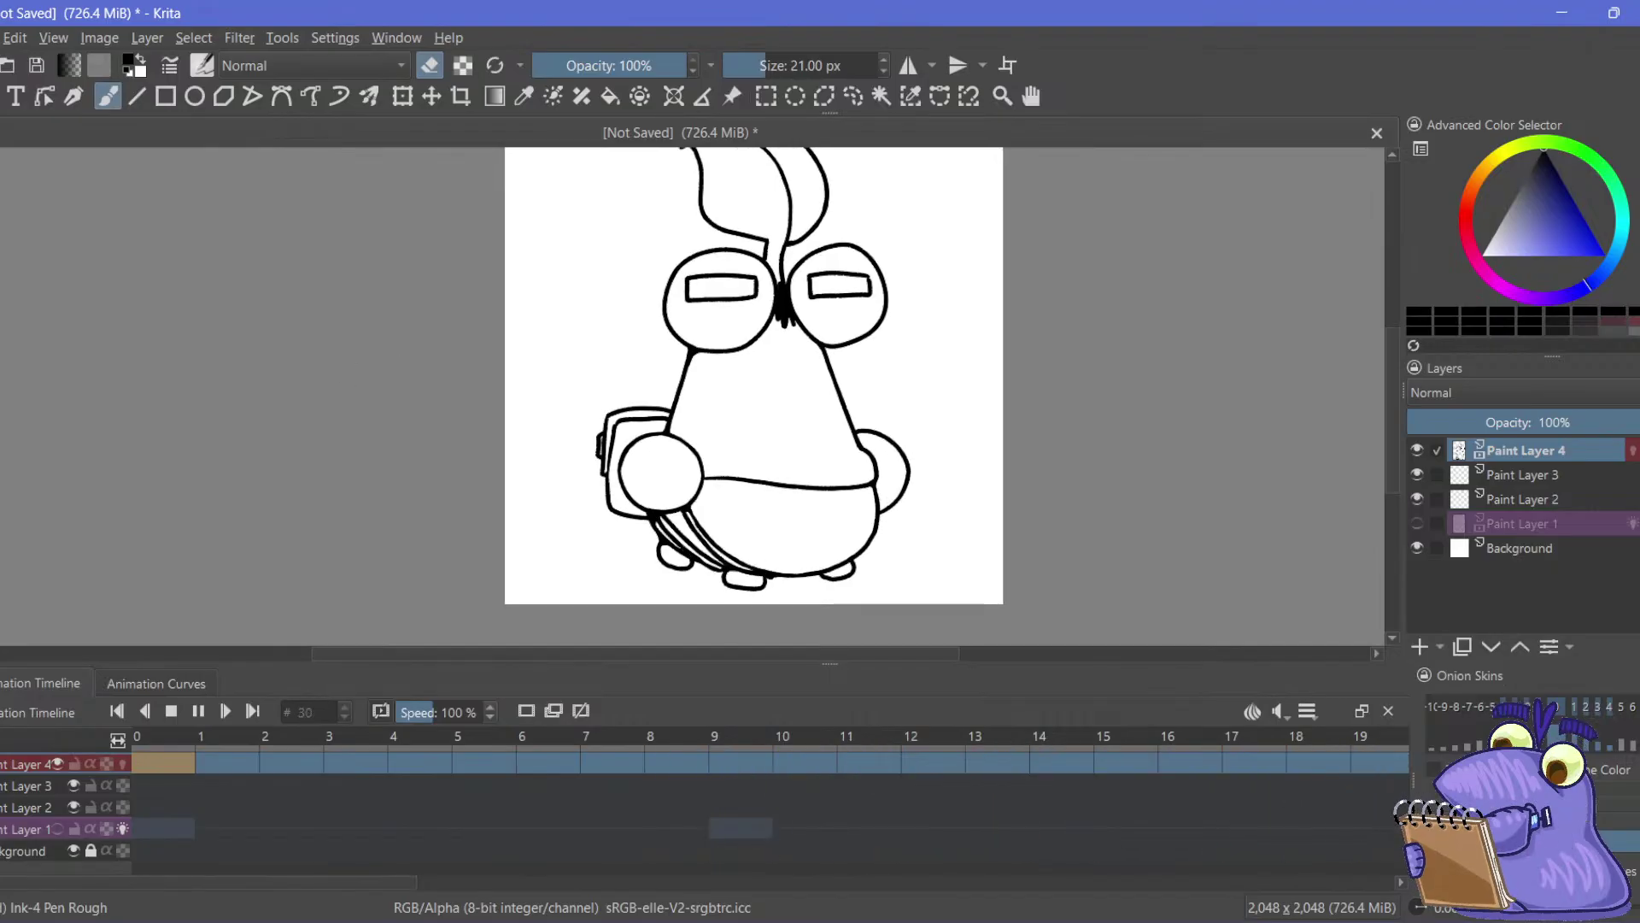
click(202, 757)
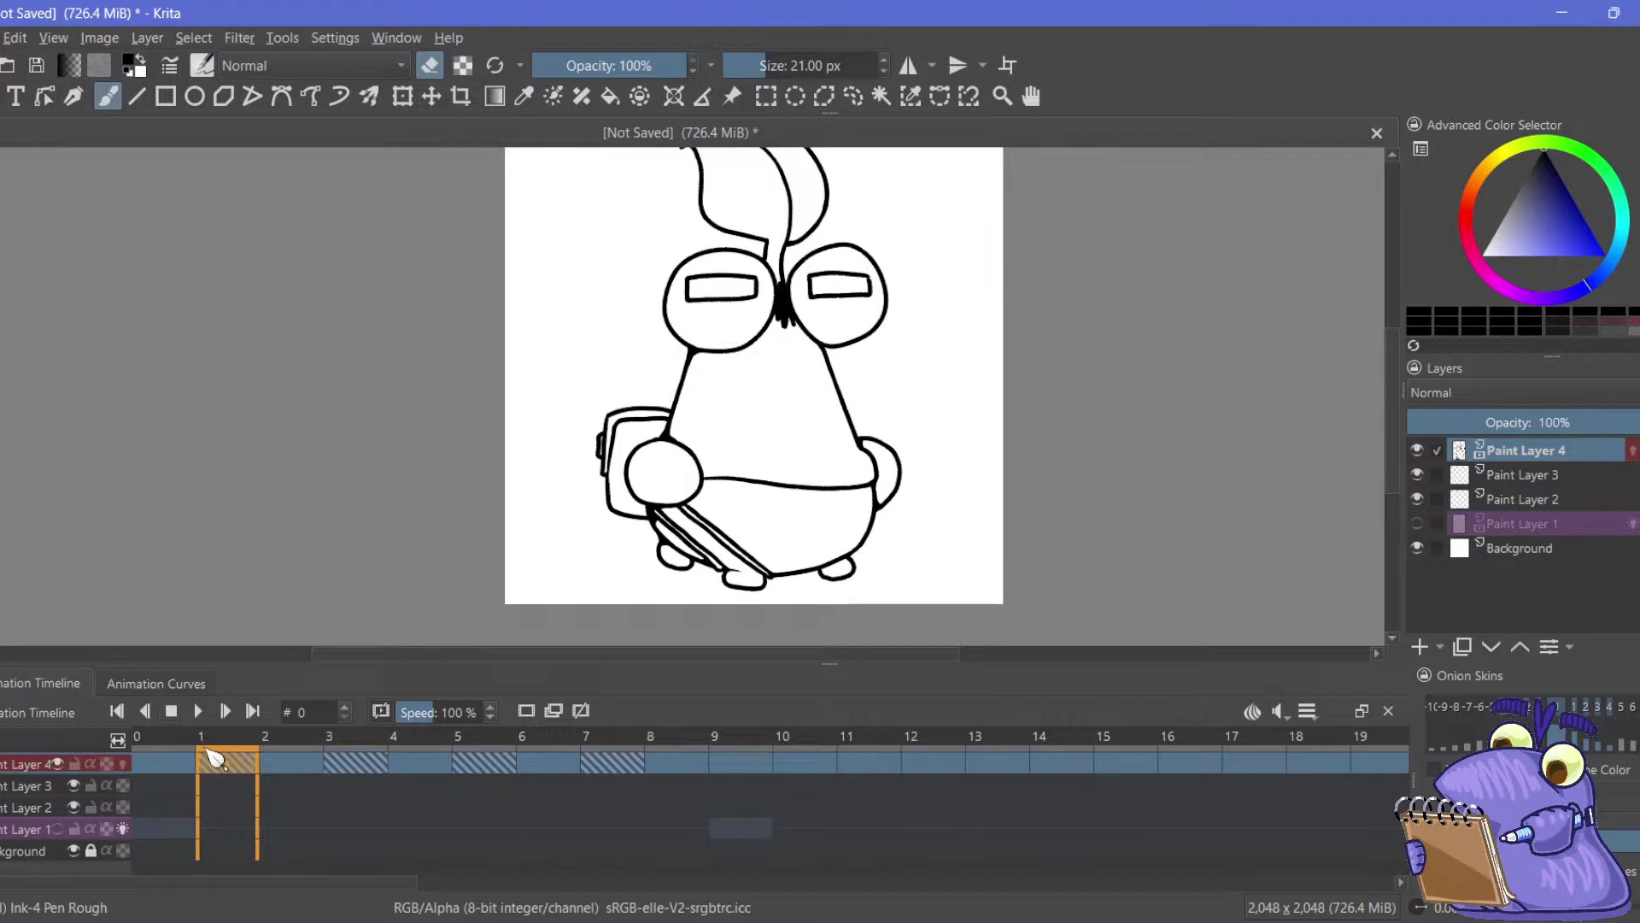
key(o)
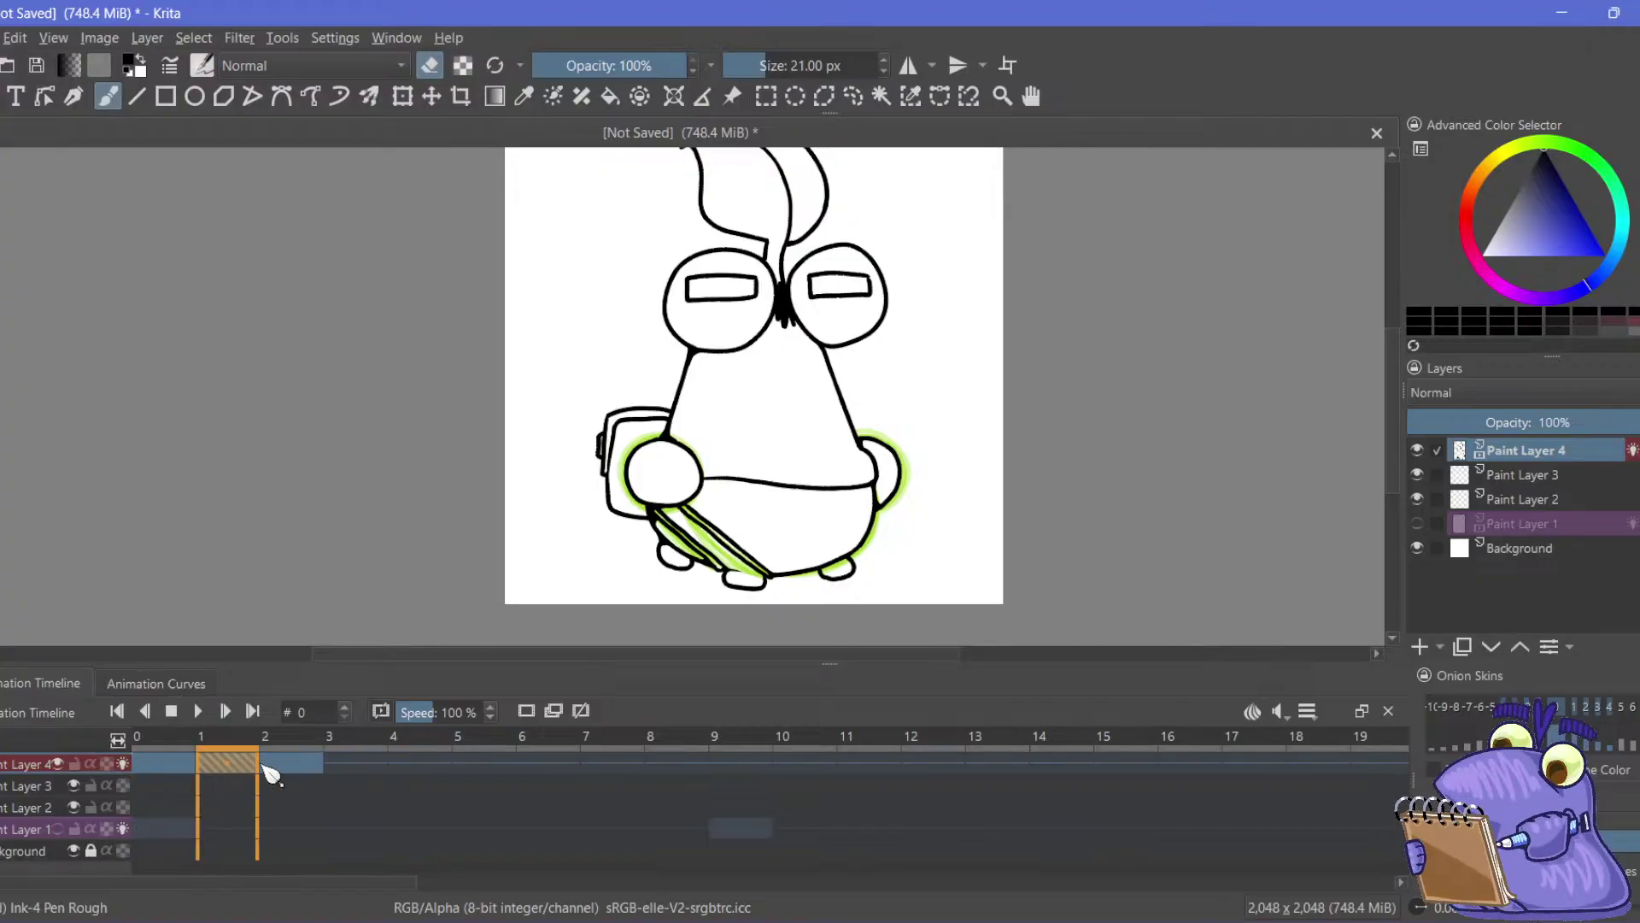
Compare the hand and strap drawings across frames 0, 1 and 2 with onion skins shown
click(271, 773)
click(190, 780)
click(209, 787)
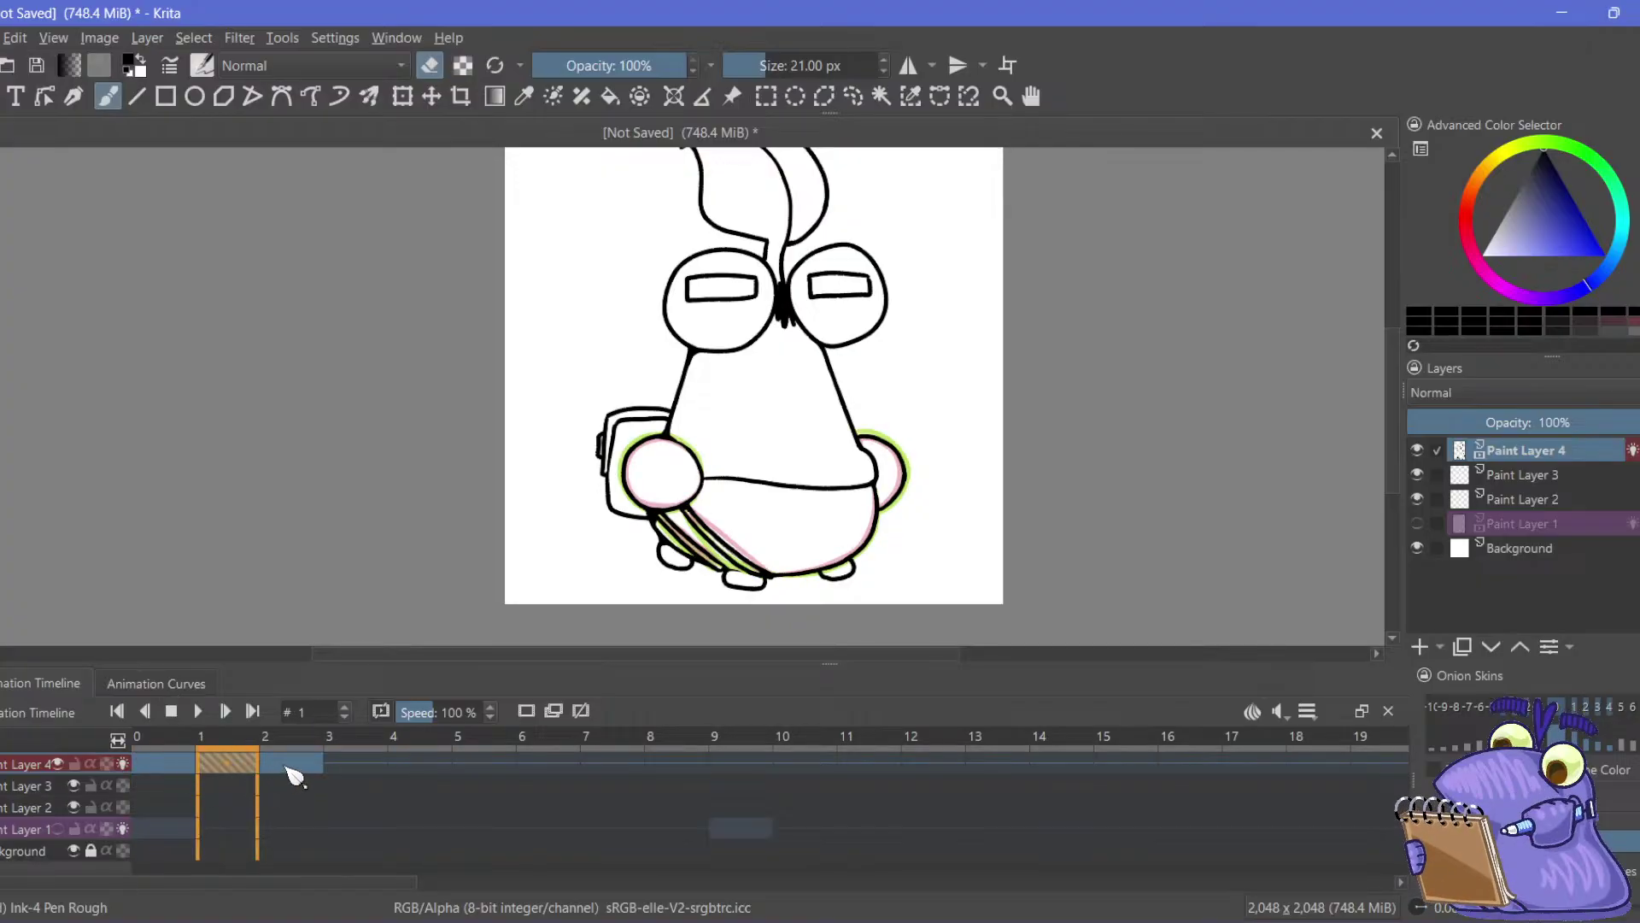
click(295, 776)
click(188, 776)
click(238, 776)
key(Right)
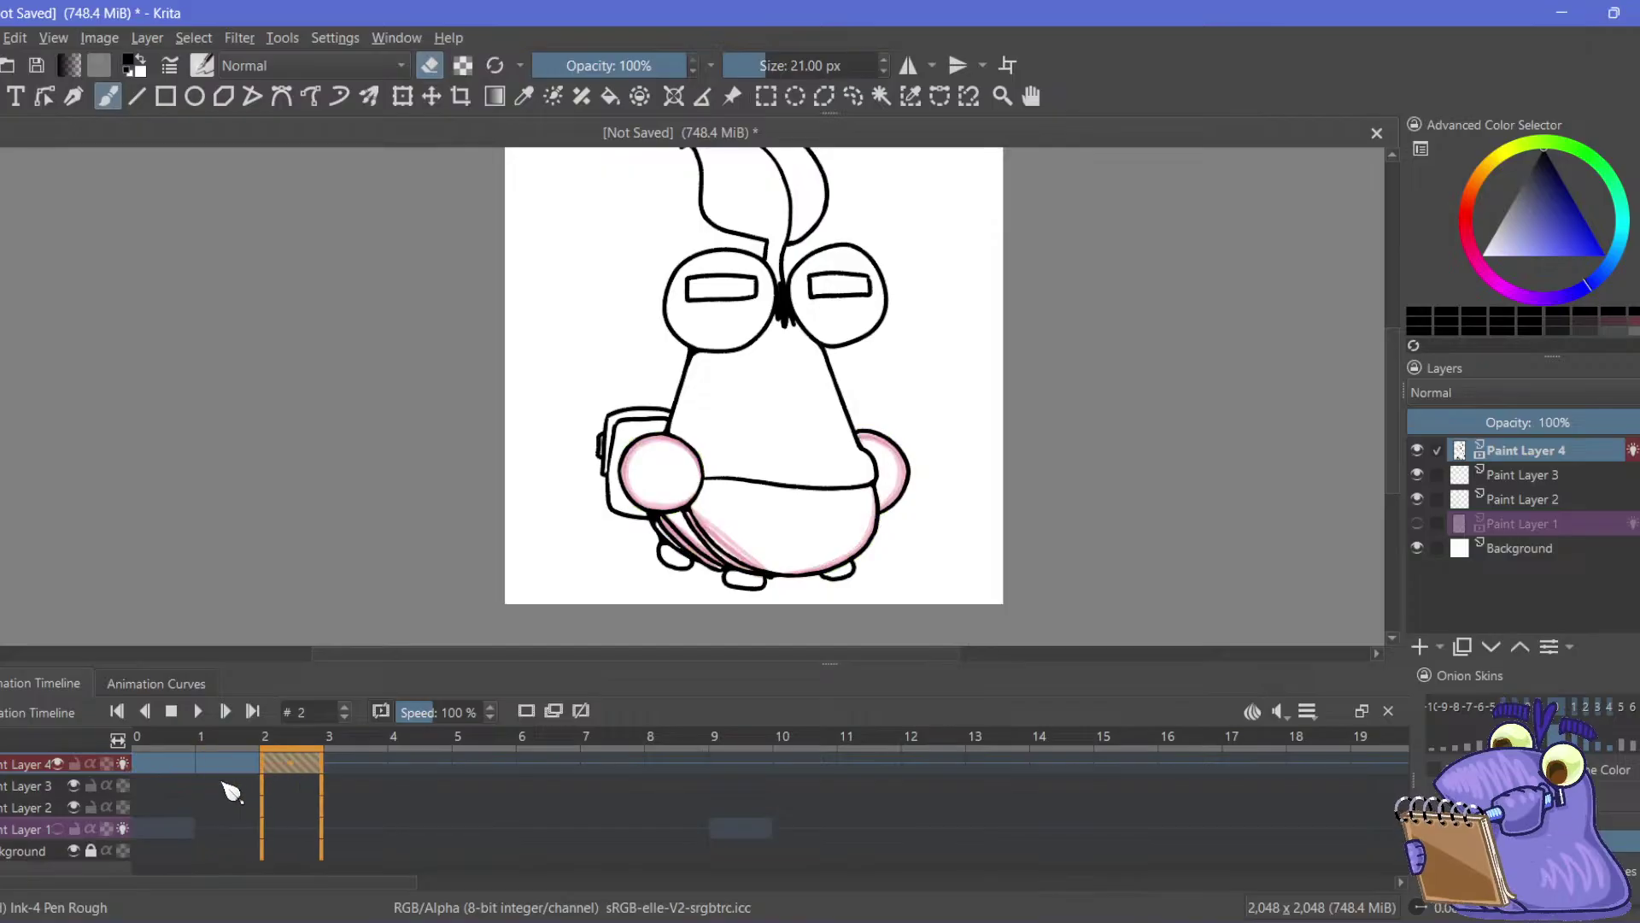
click(176, 779)
click(208, 775)
key(Right)
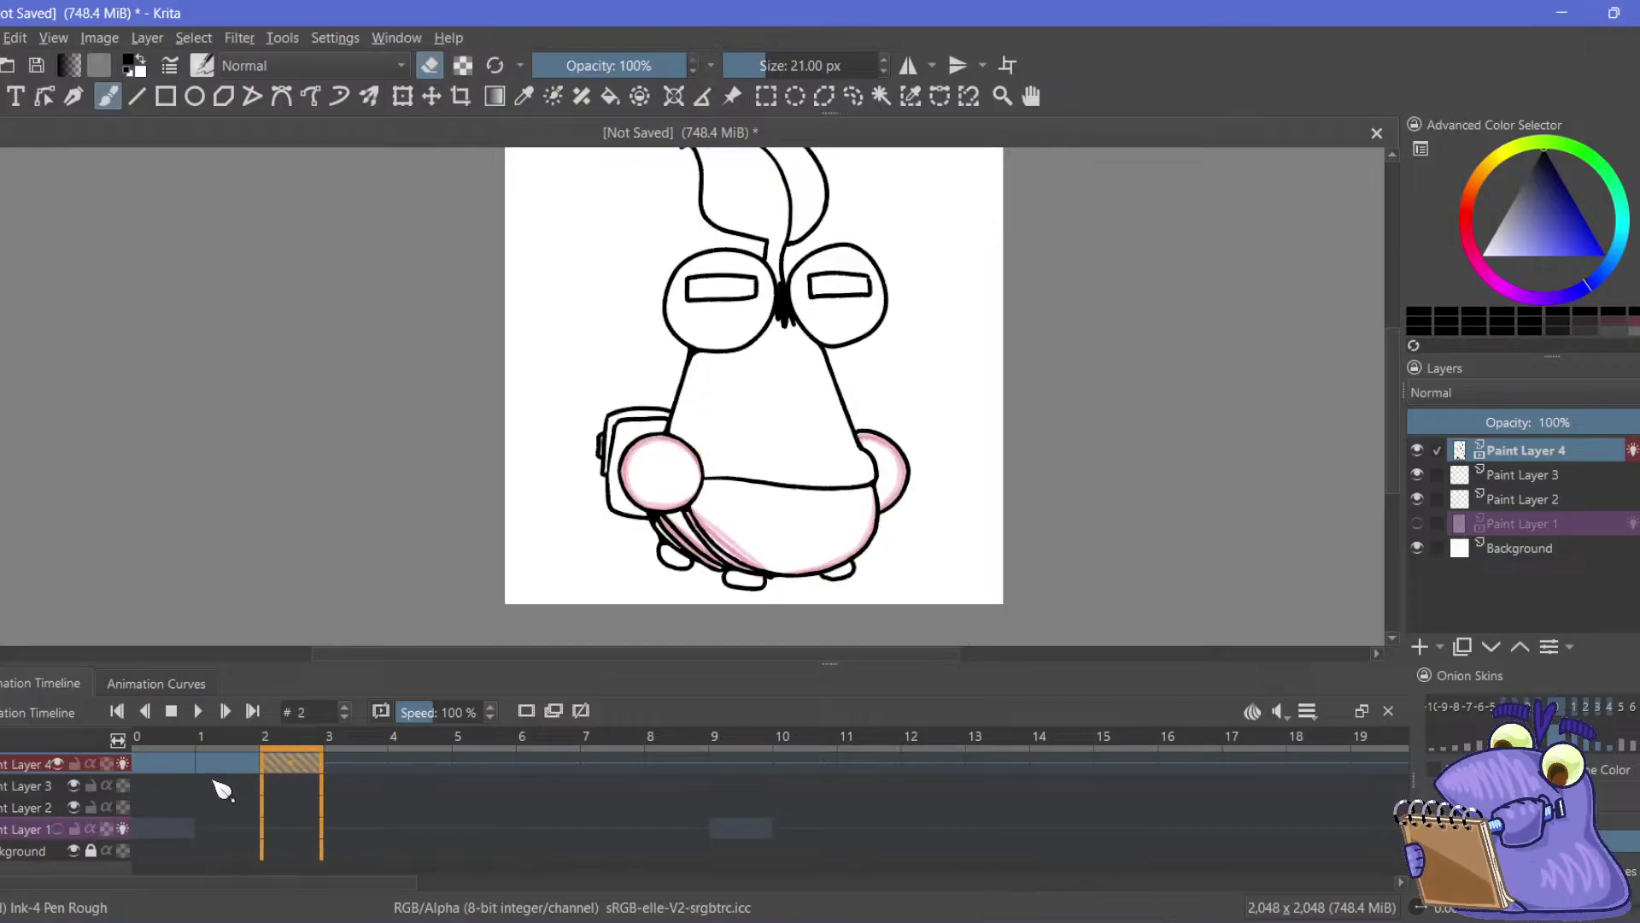
click(213, 778)
click(146, 769)
click(248, 777)
click(282, 777)
click(244, 784)
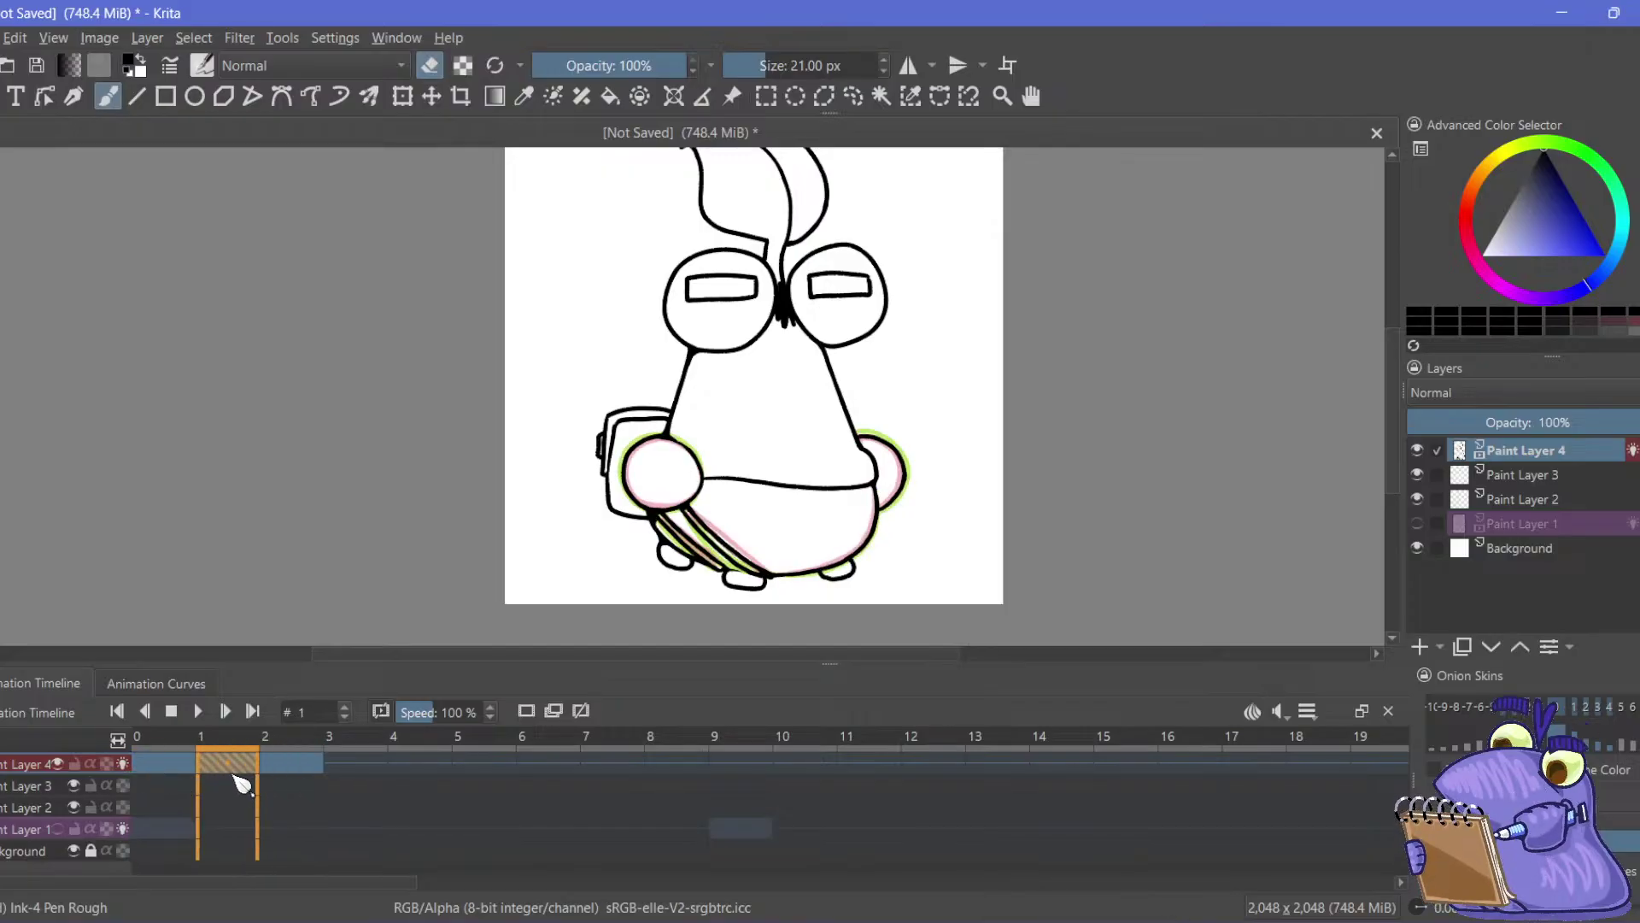
Erase the strap lines running from the front hand to the base of the body on frame 2
scroll(439, 387, up, 6)
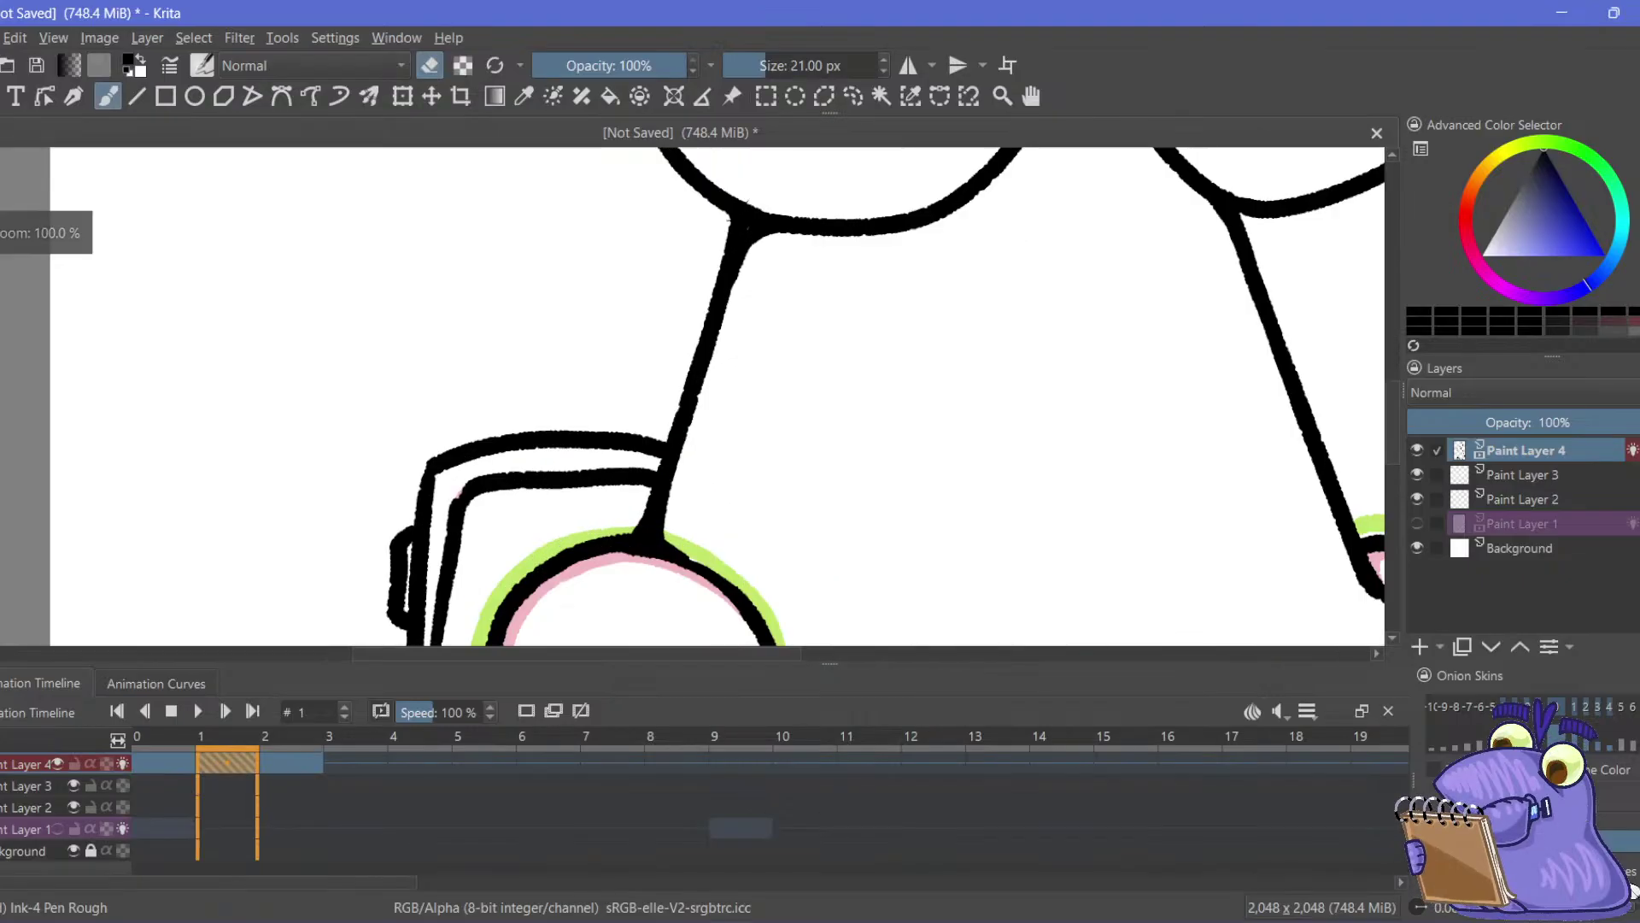
click(294, 775)
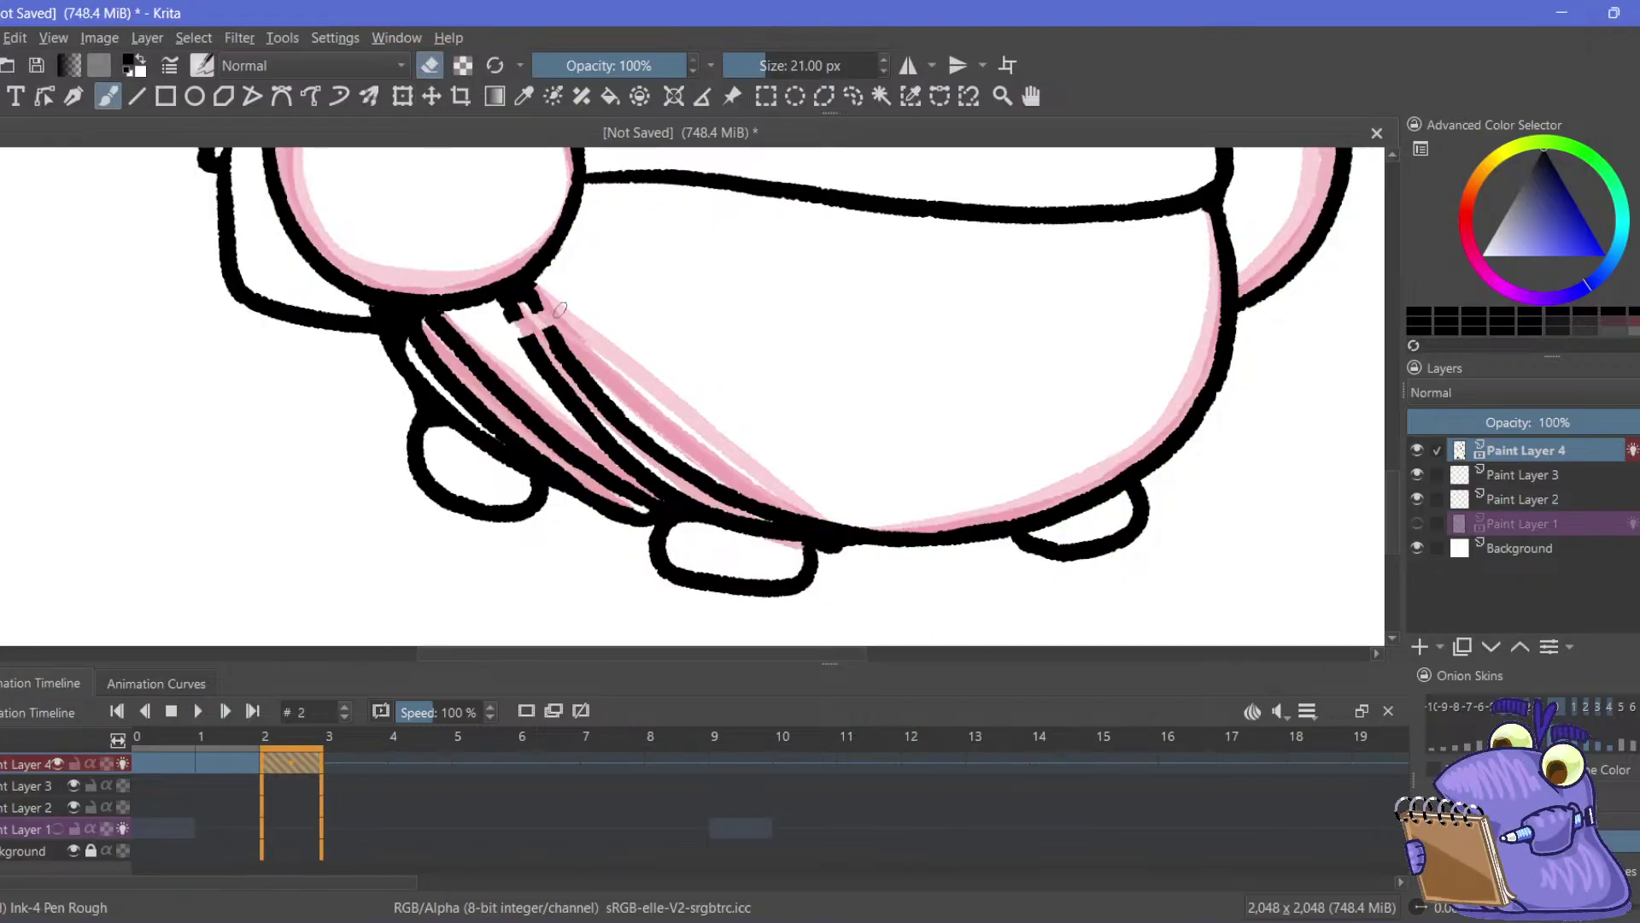
mouse_move(528, 303)
mouse_down()
mouse_move(598, 328)
mouse_move(525, 329)
mouse_move(644, 414)
mouse_move(662, 453)
mouse_move(570, 395)
mouse_up()
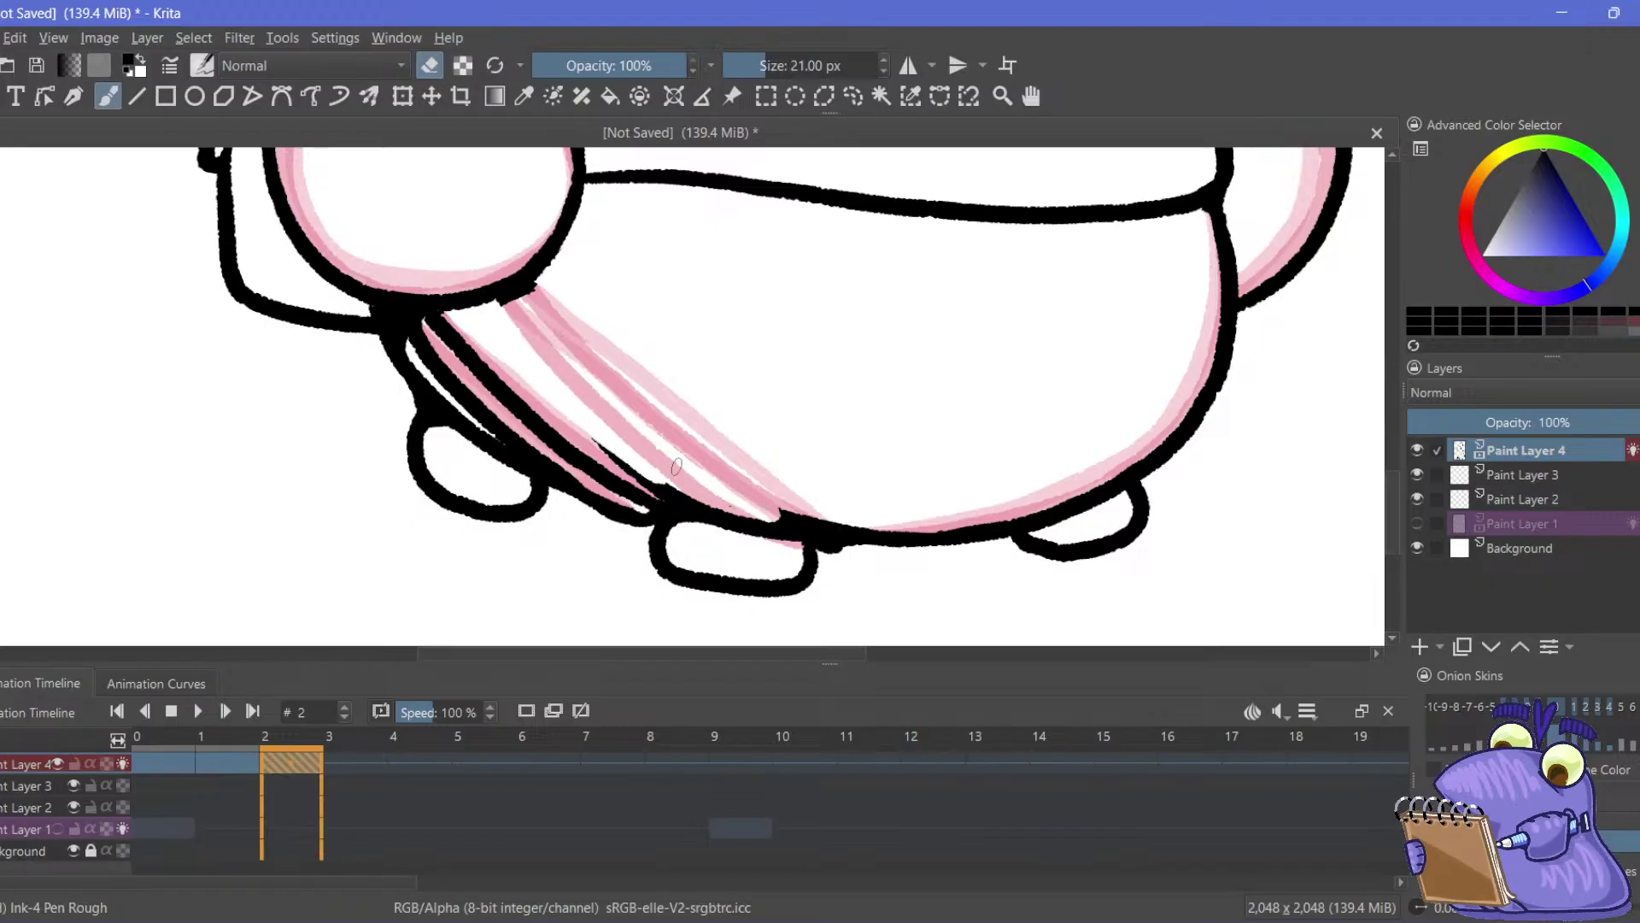
drag(792, 504, 833, 519)
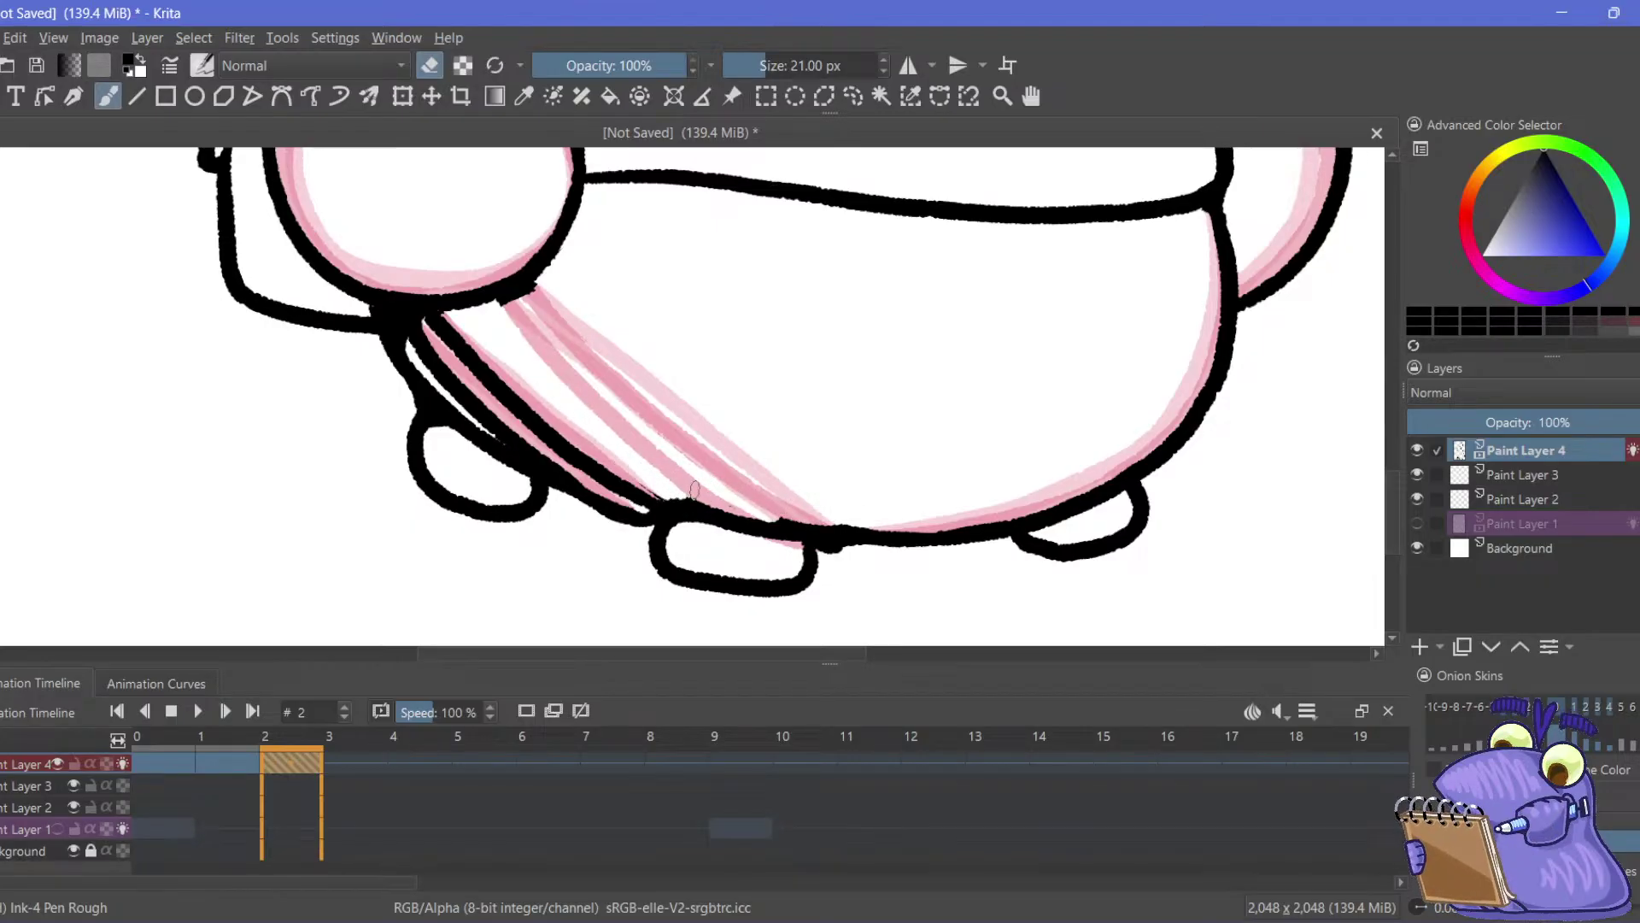
Redraw the erased strap on frame 2 as two straighter lines from the hand to the body's lower outline
click(432, 66)
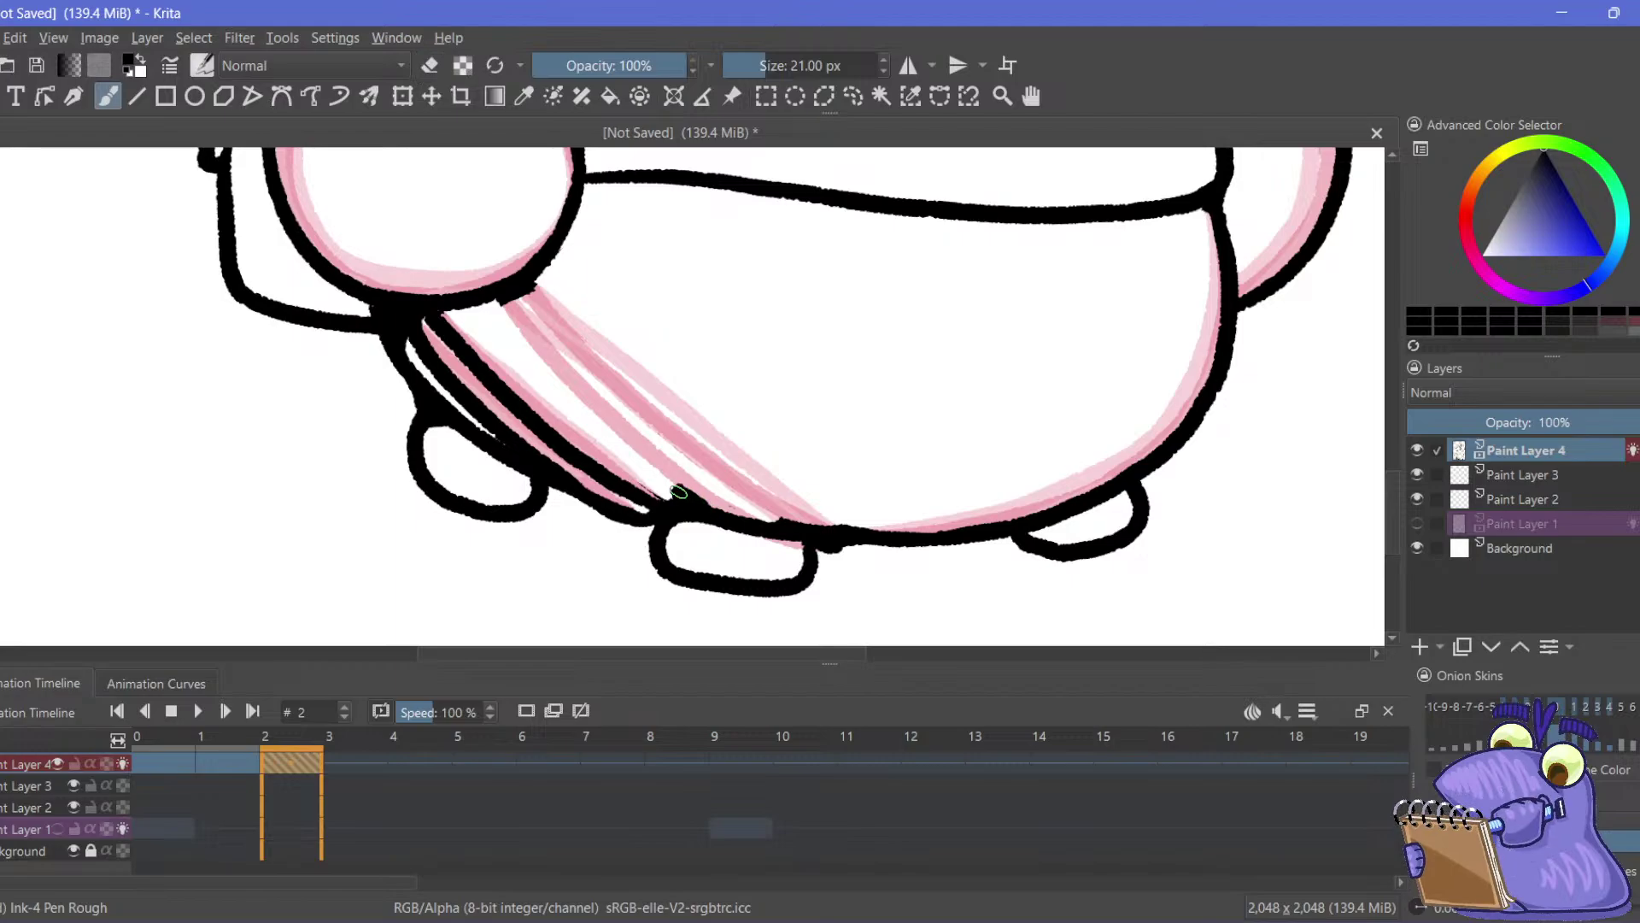
drag(588, 408, 513, 318)
click(430, 66)
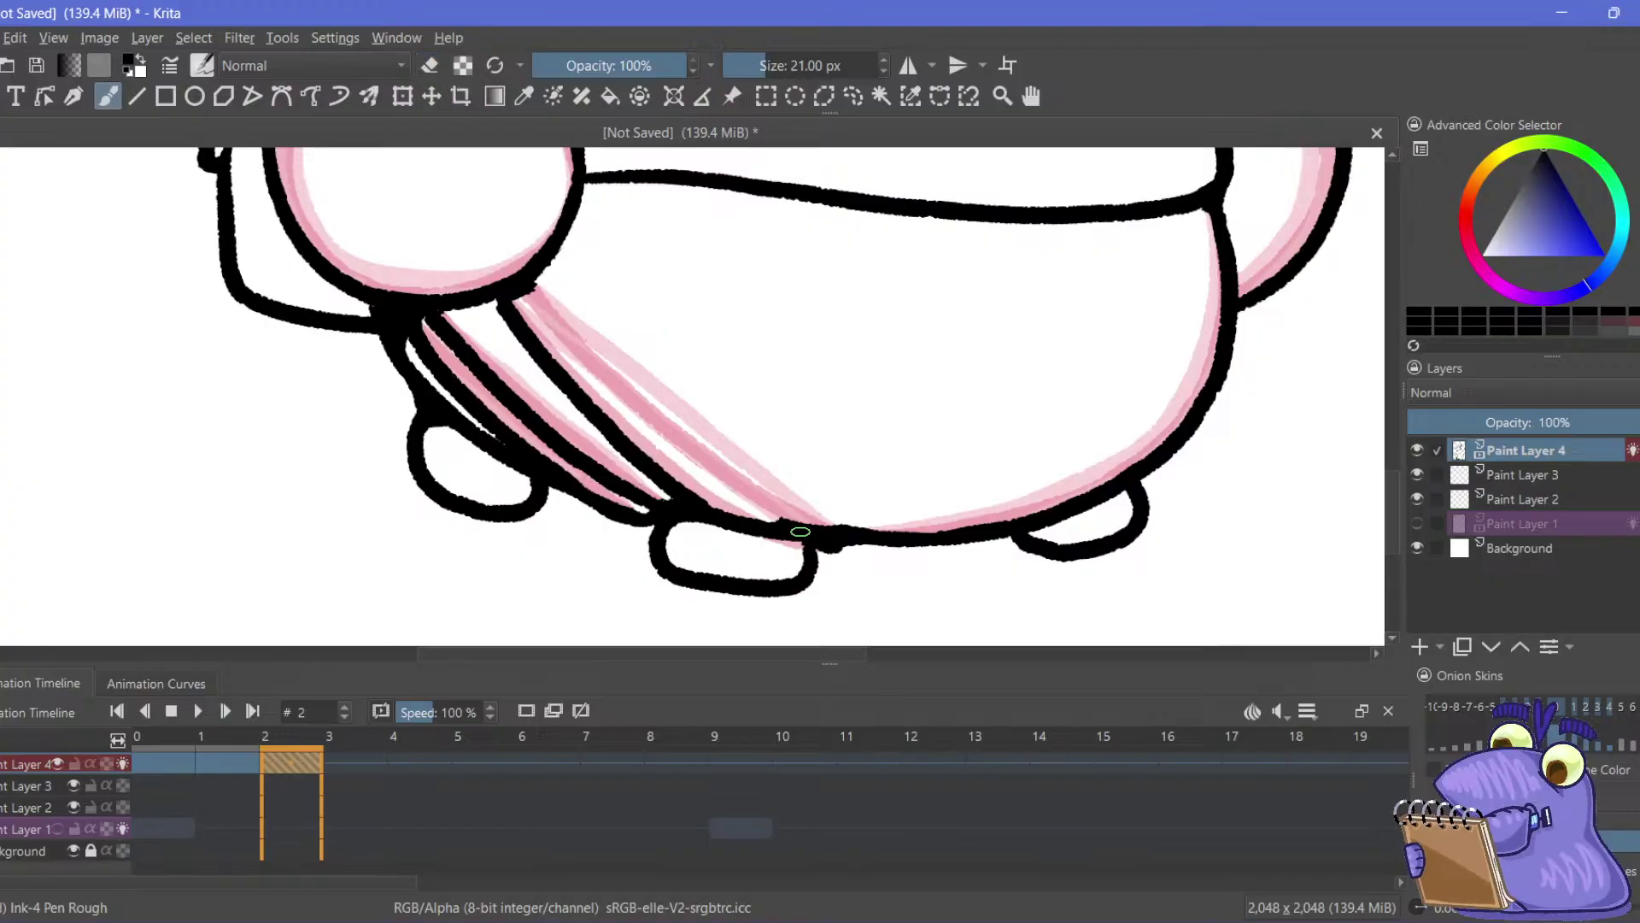
drag(776, 515, 694, 459)
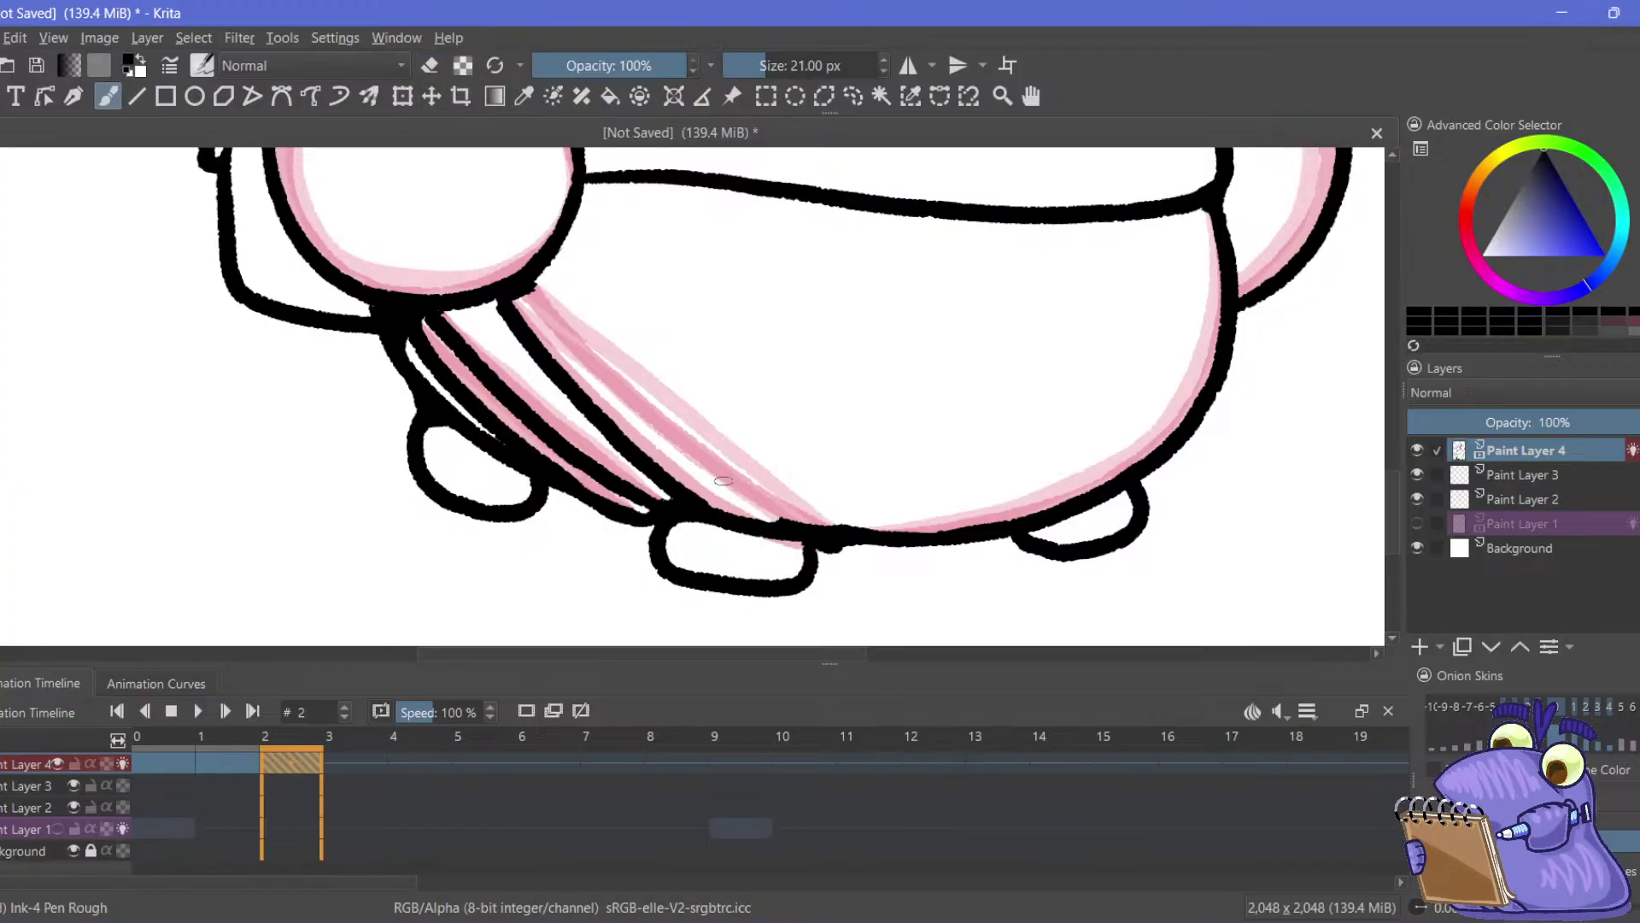
mouse_move(782, 523)
mouse_down()
mouse_move(649, 436)
mouse_move(538, 314)
mouse_up()
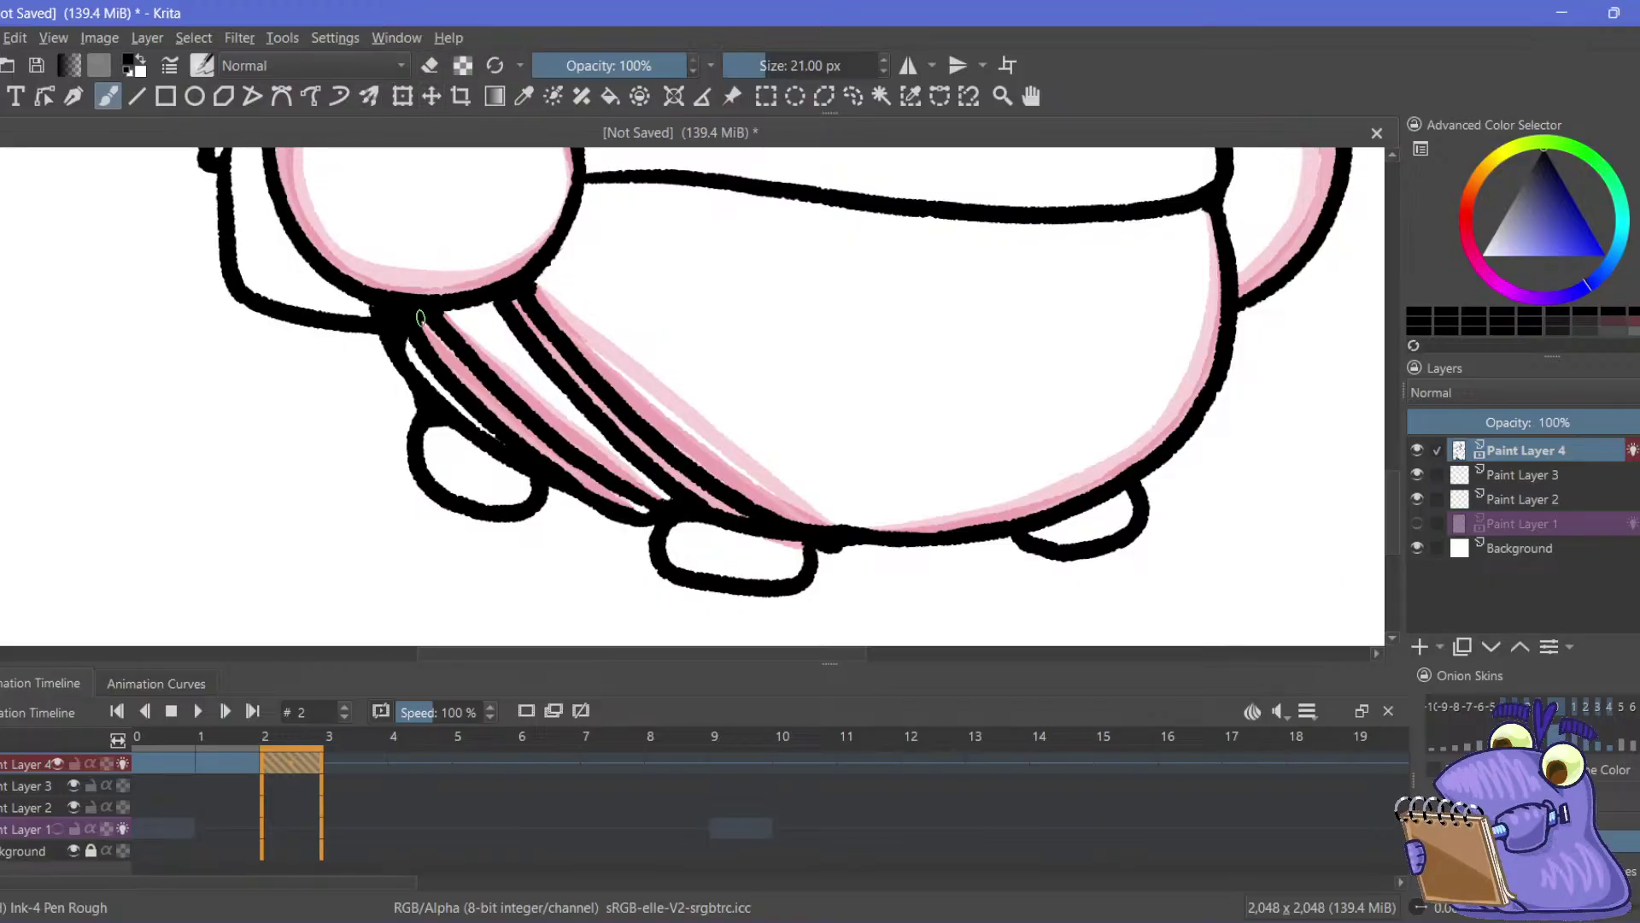
Touch up the redrawn strap's lower end above the middle foot on frame 2 with the brush
click(449, 38)
click(433, 83)
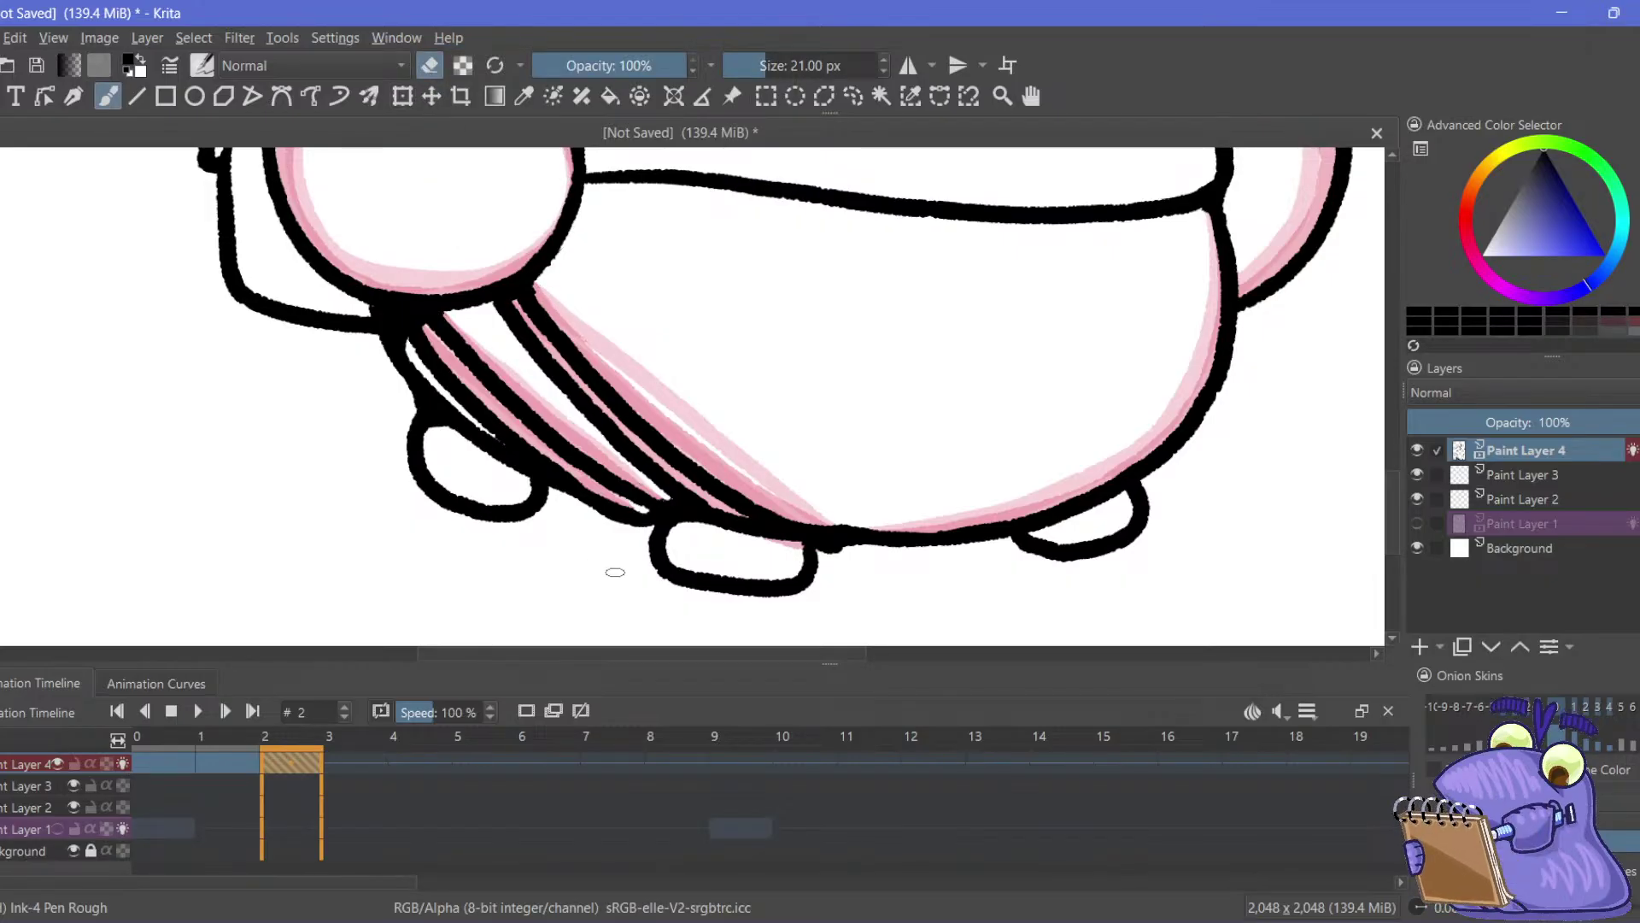
click(430, 64)
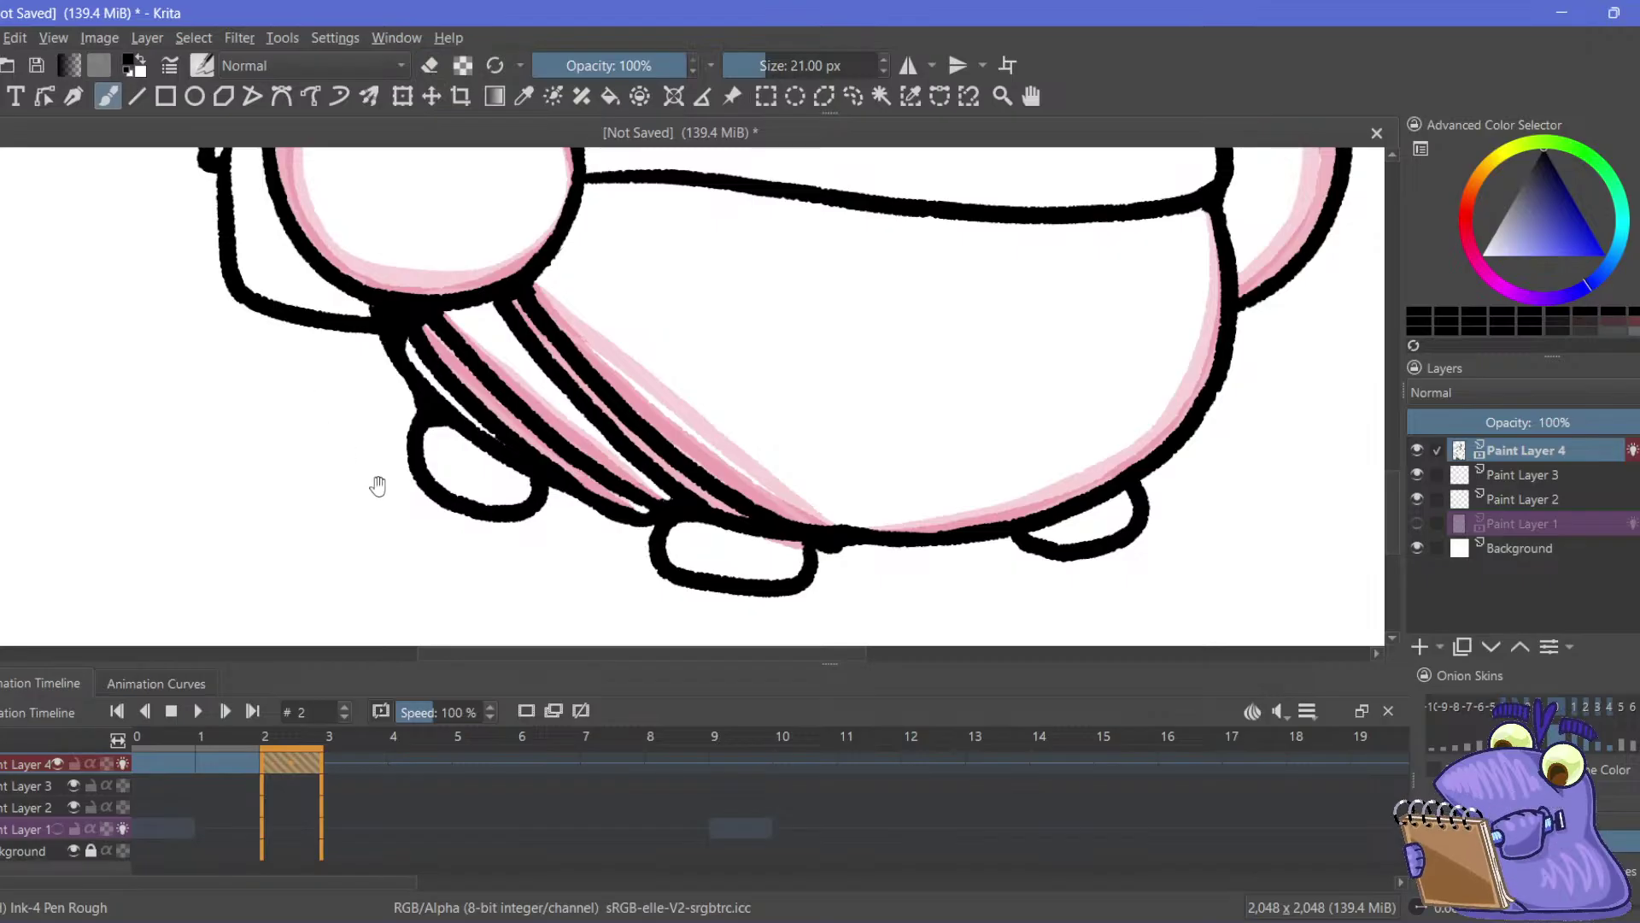
drag(805, 541, 818, 547)
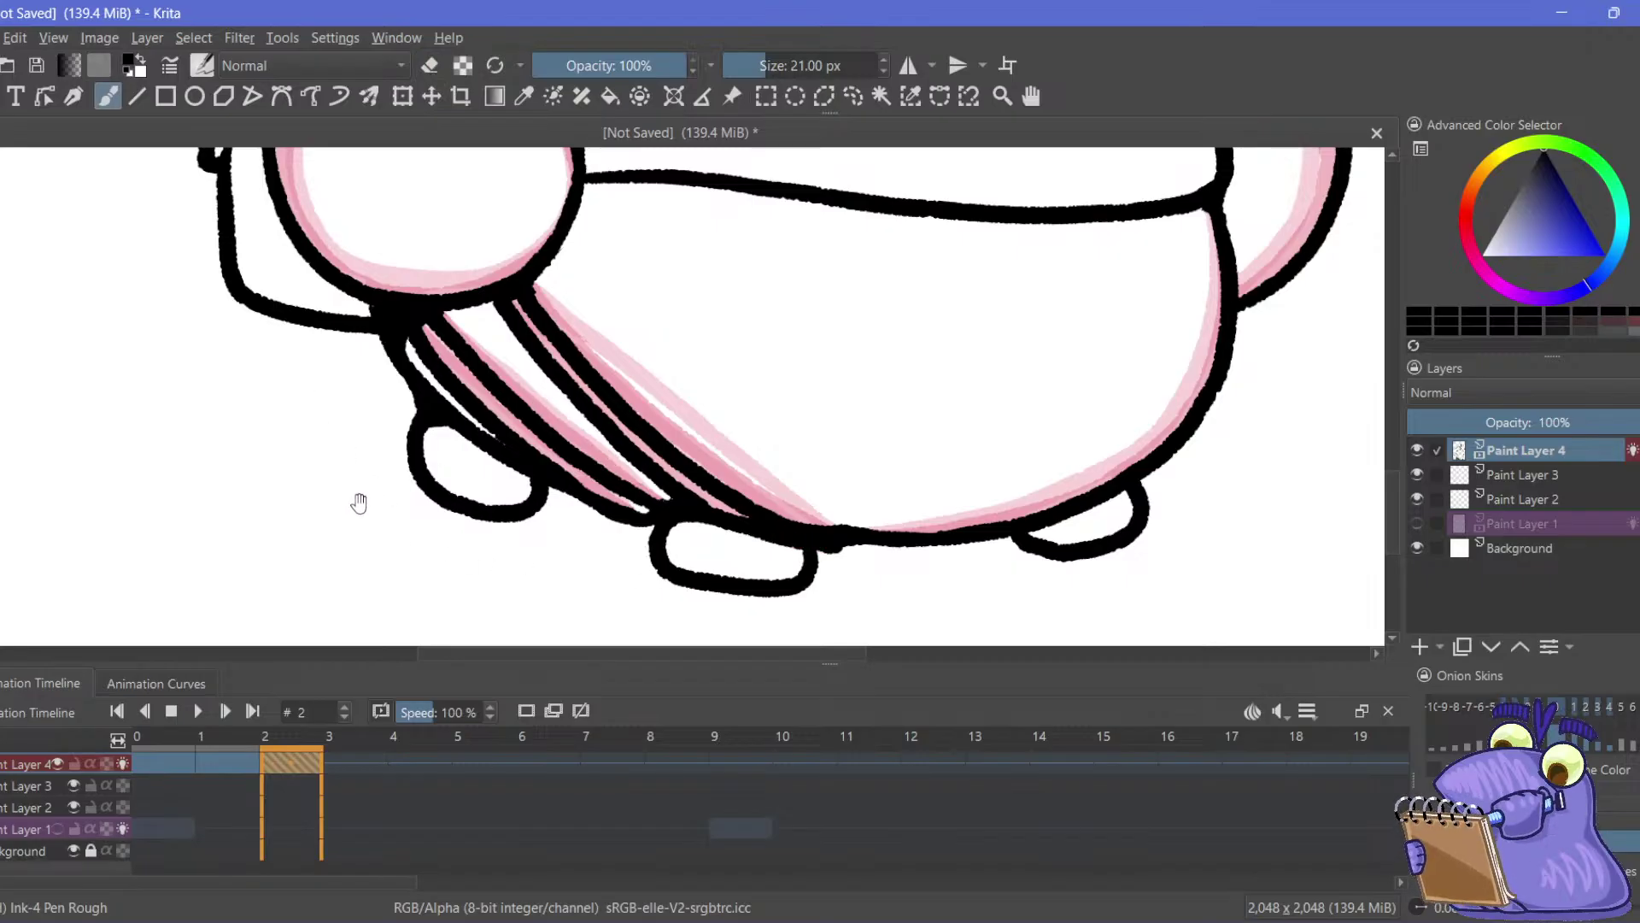
Step back and forth through frames 0, 1 and 2 to check how the redrawn strap moves with the hand
scroll(674, 401, down, 5)
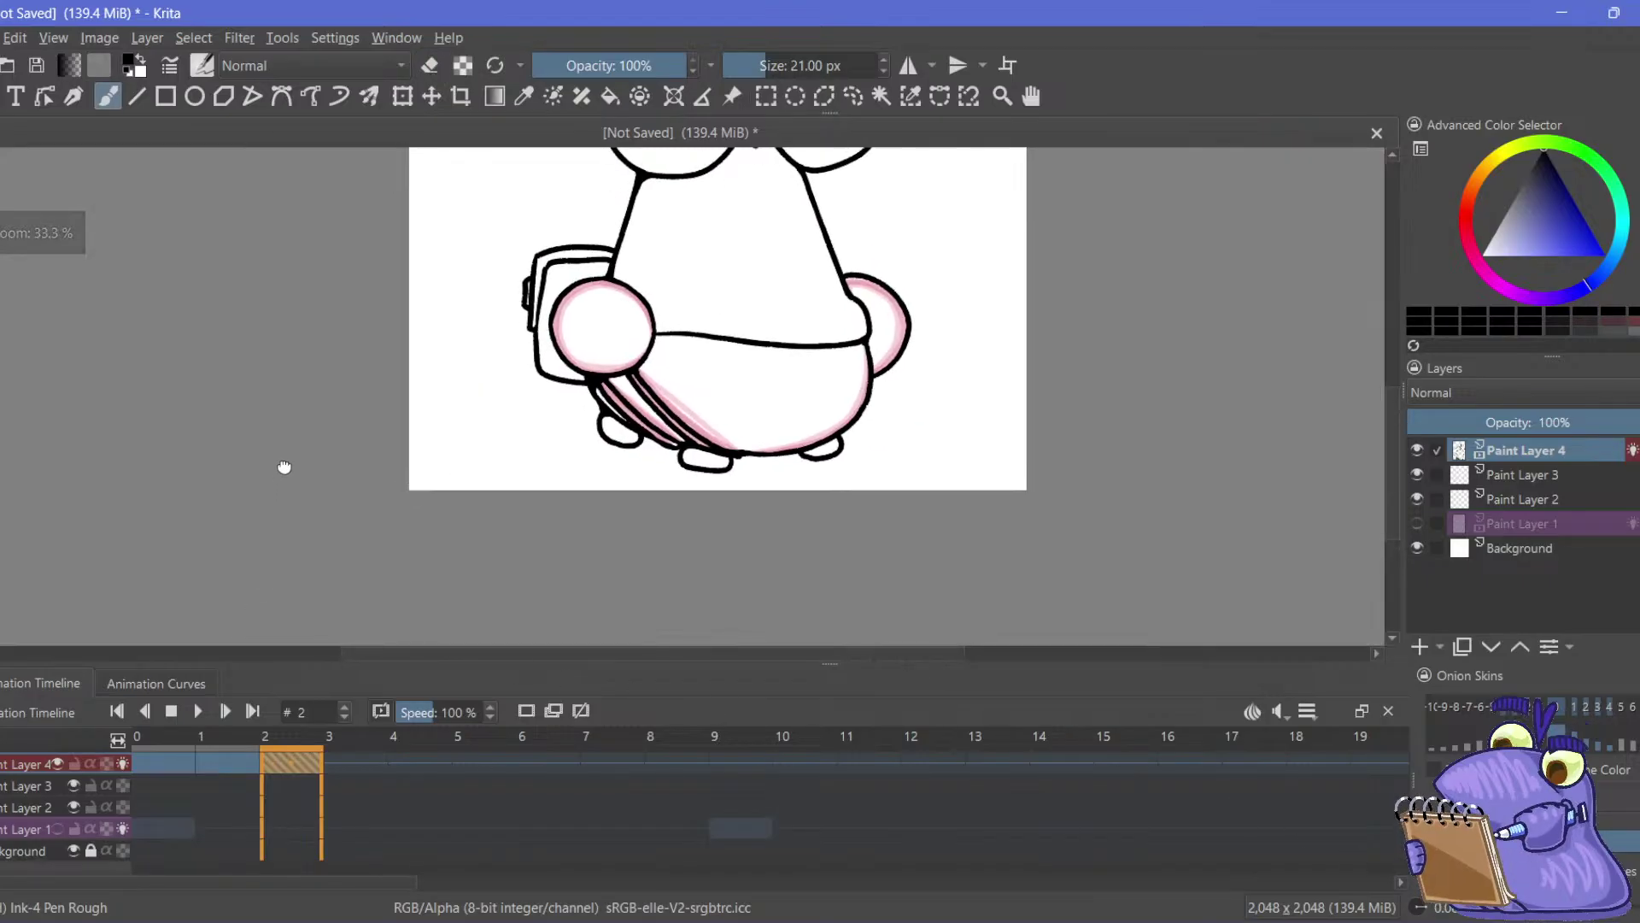
click(145, 711)
click(146, 711)
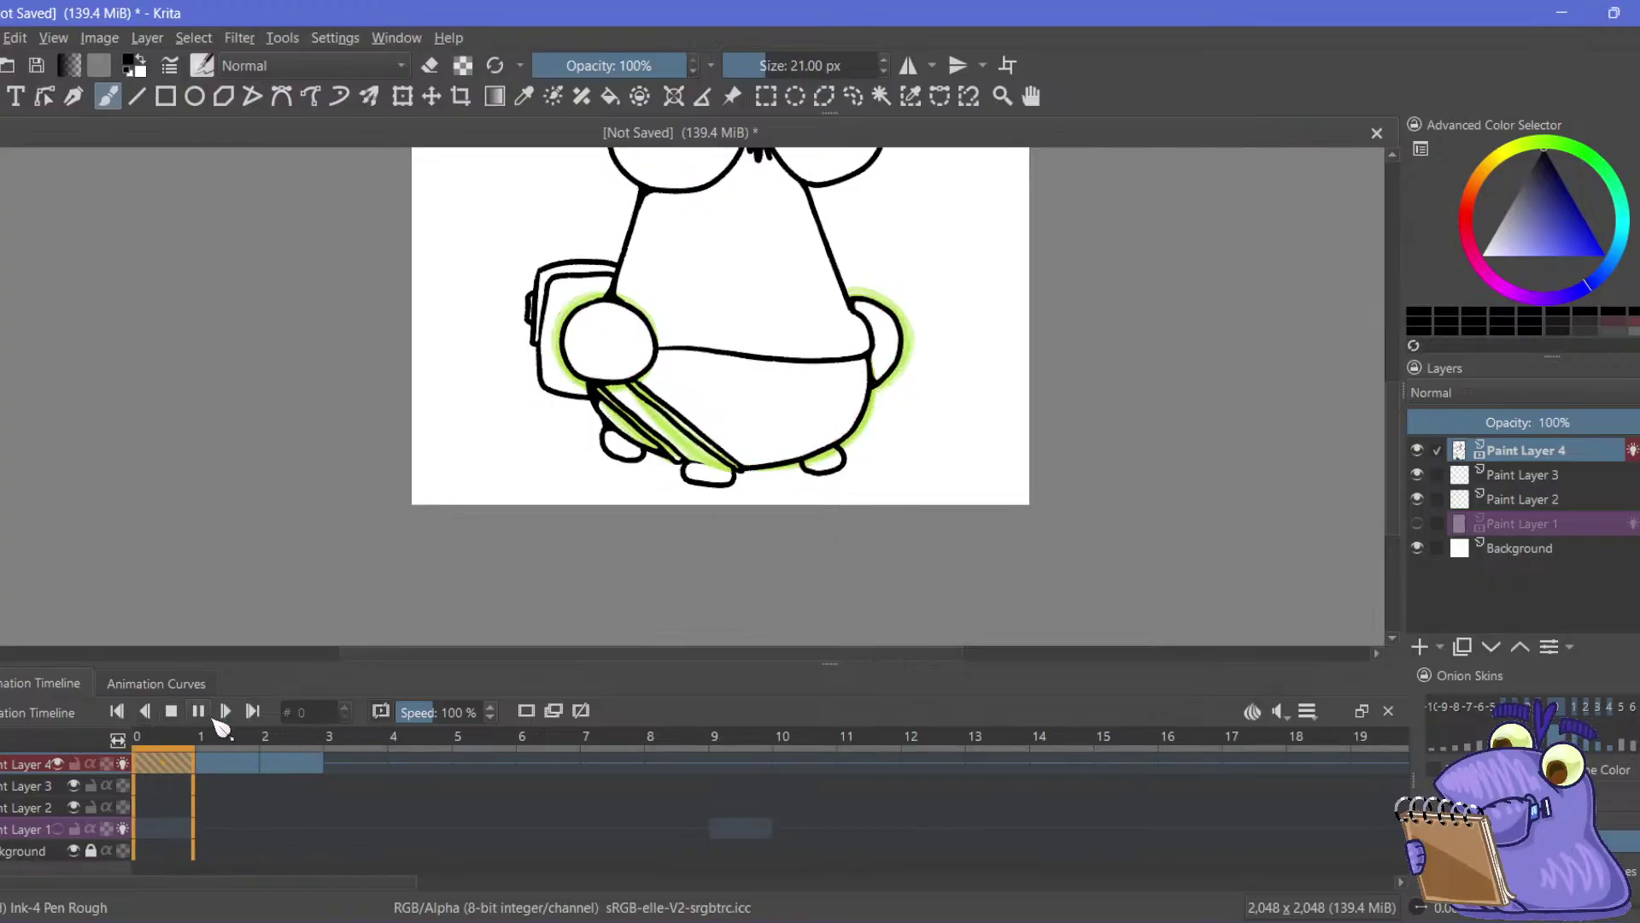
click(197, 711)
click(154, 714)
click(154, 714)
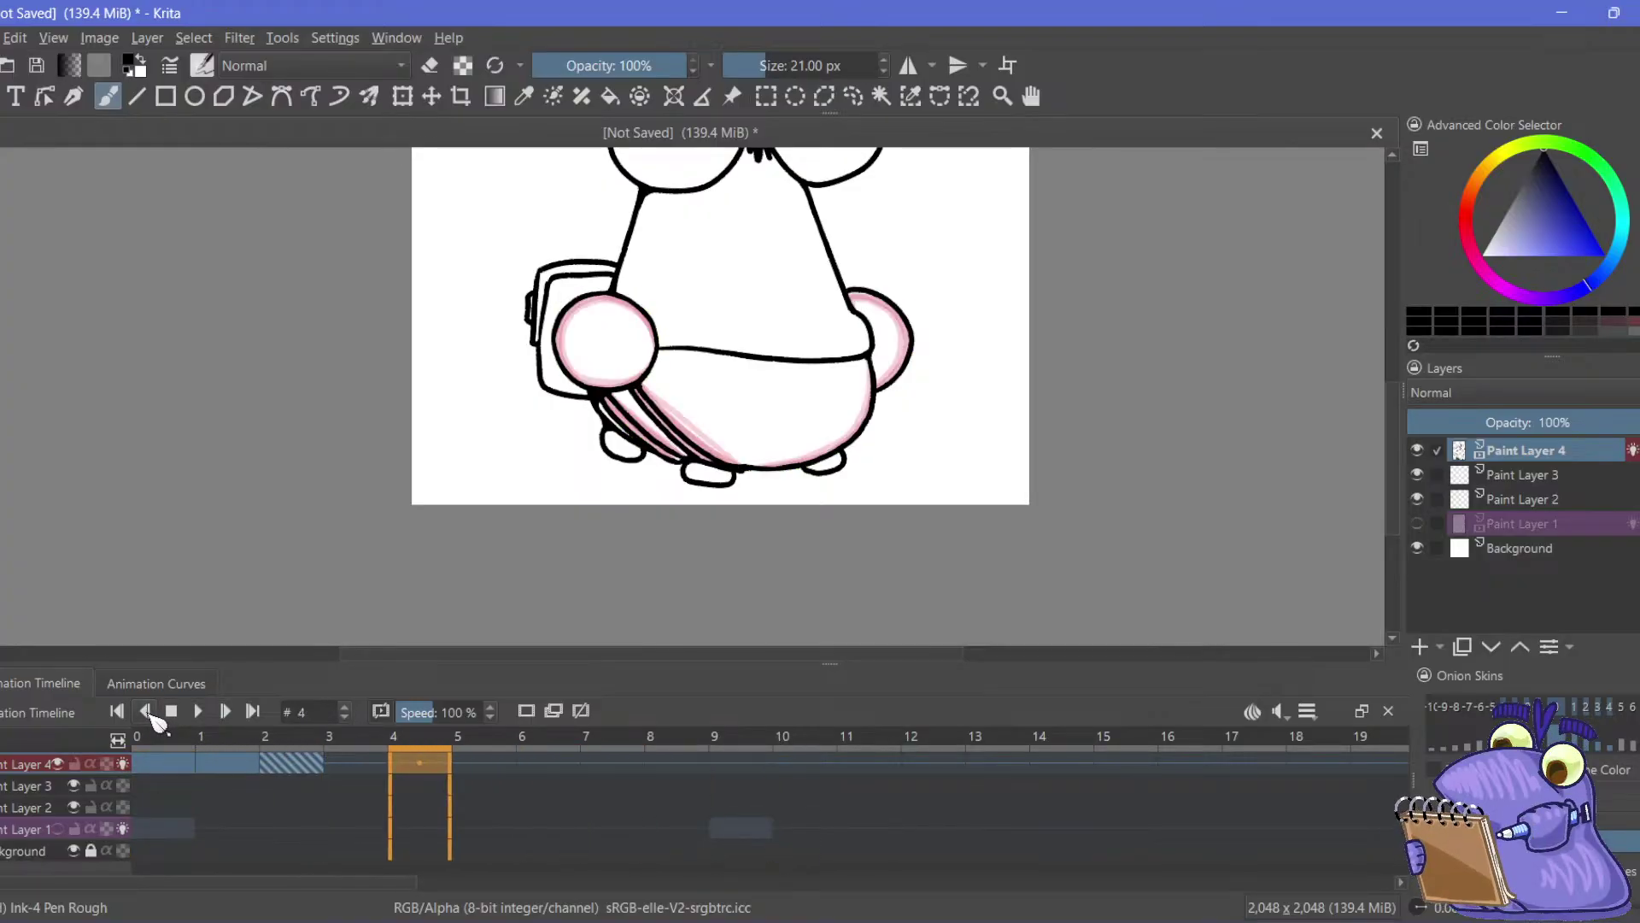
click(154, 714)
click(154, 714)
click(225, 711)
click(225, 711)
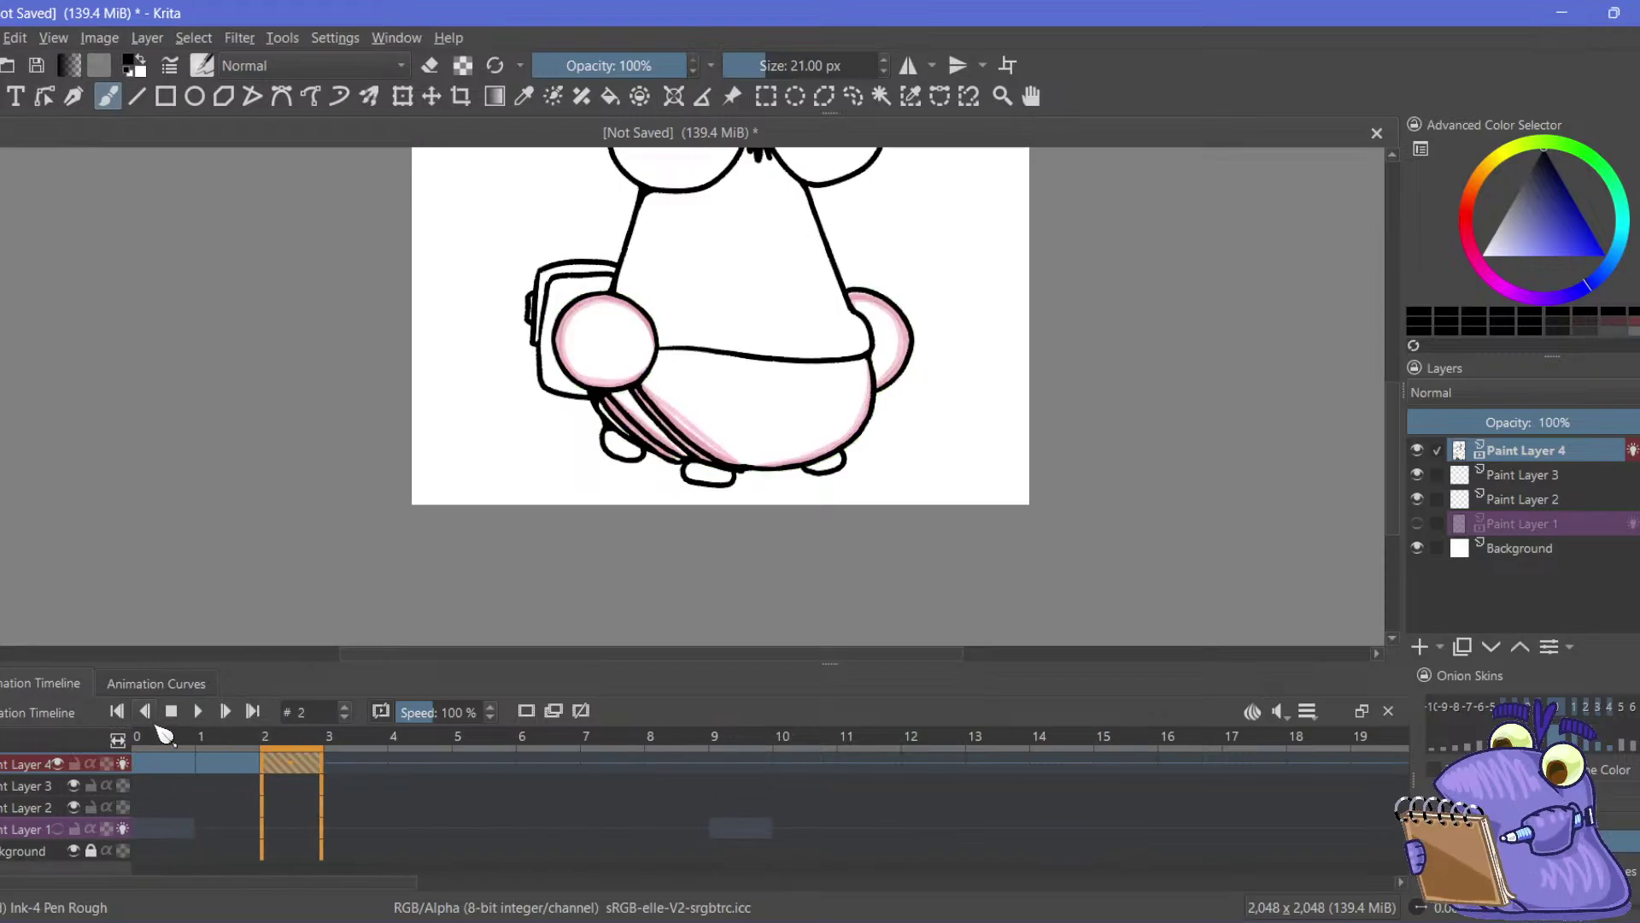
click(171, 710)
click(225, 710)
click(225, 711)
click(149, 712)
click(150, 713)
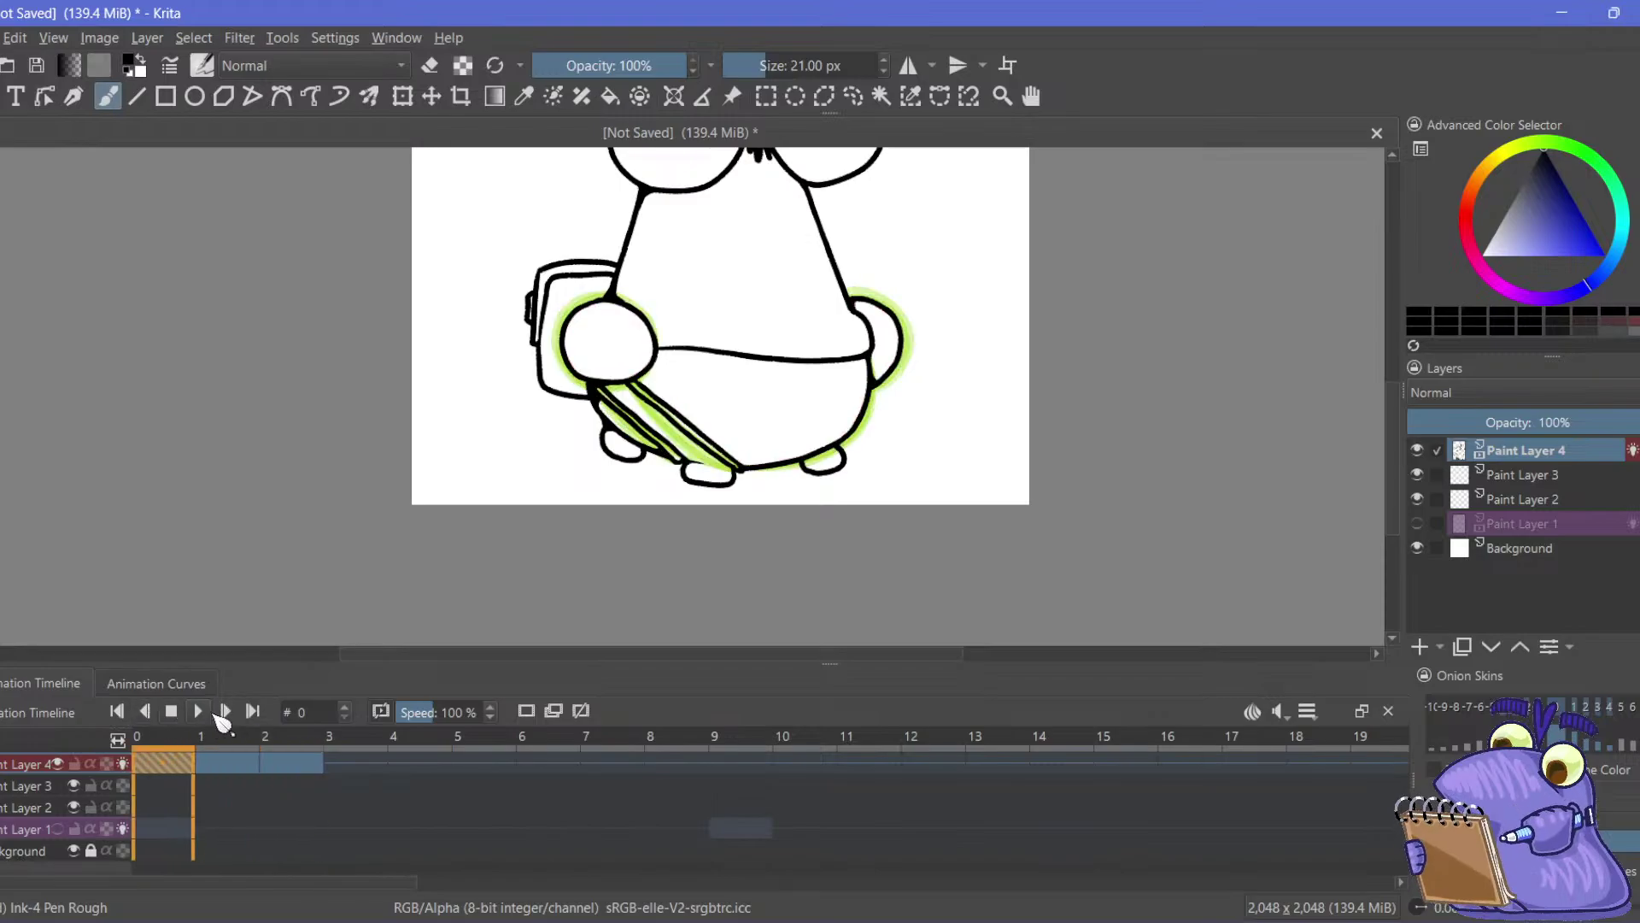
click(225, 710)
click(224, 711)
click(150, 712)
click(149, 713)
click(225, 711)
click(225, 710)
click(150, 713)
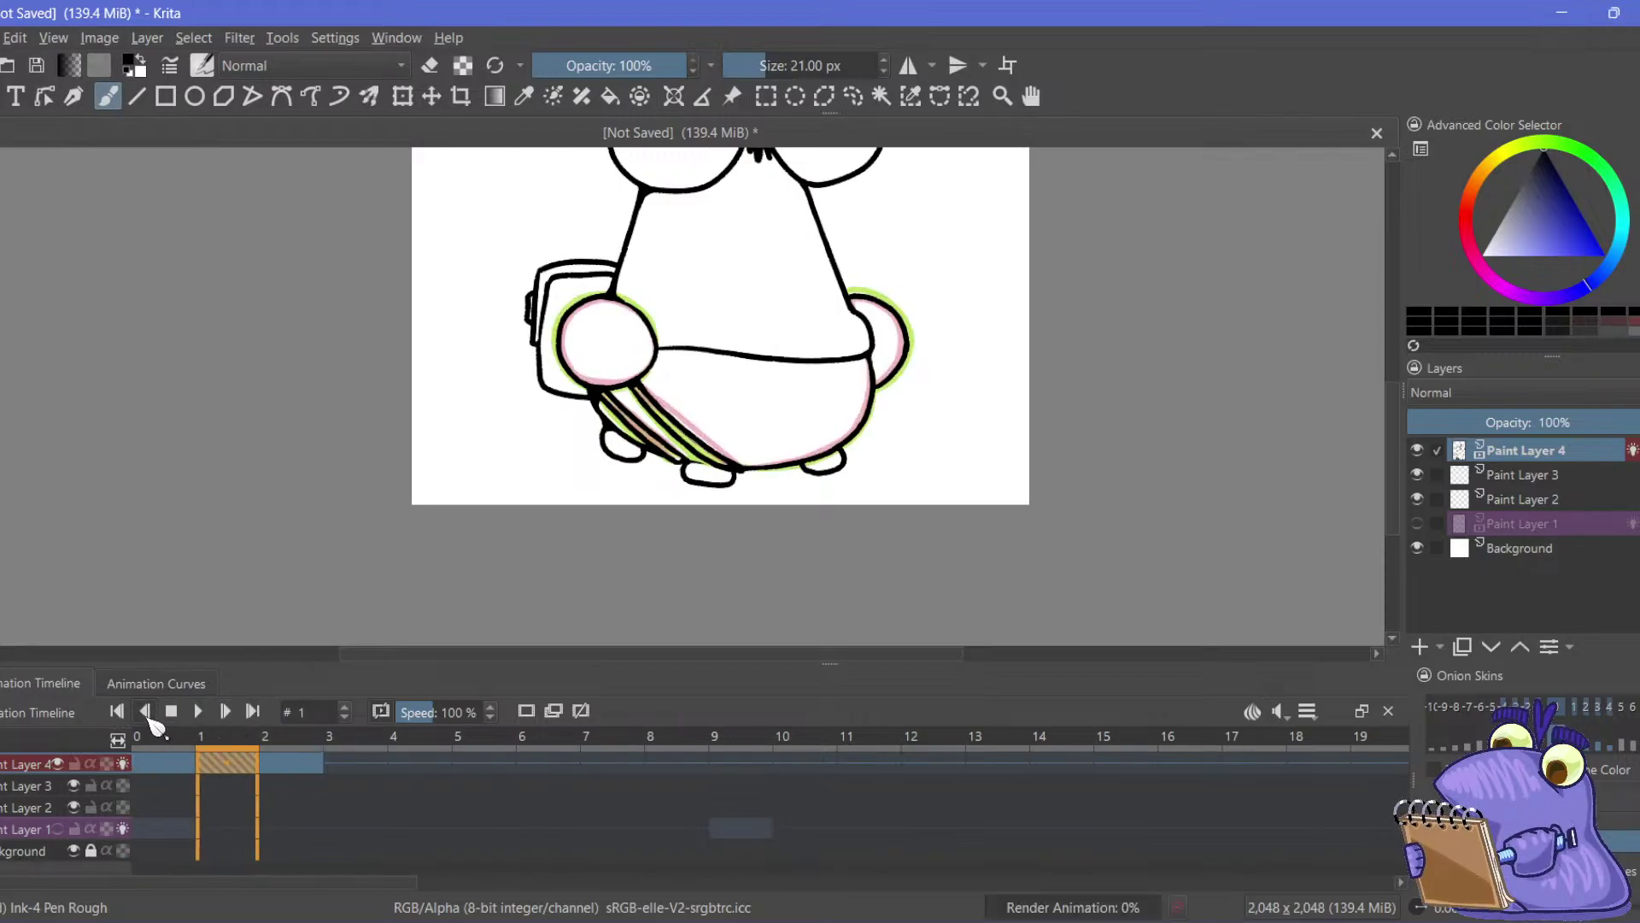
click(149, 712)
click(224, 711)
click(225, 710)
click(149, 713)
click(150, 712)
click(224, 711)
click(225, 711)
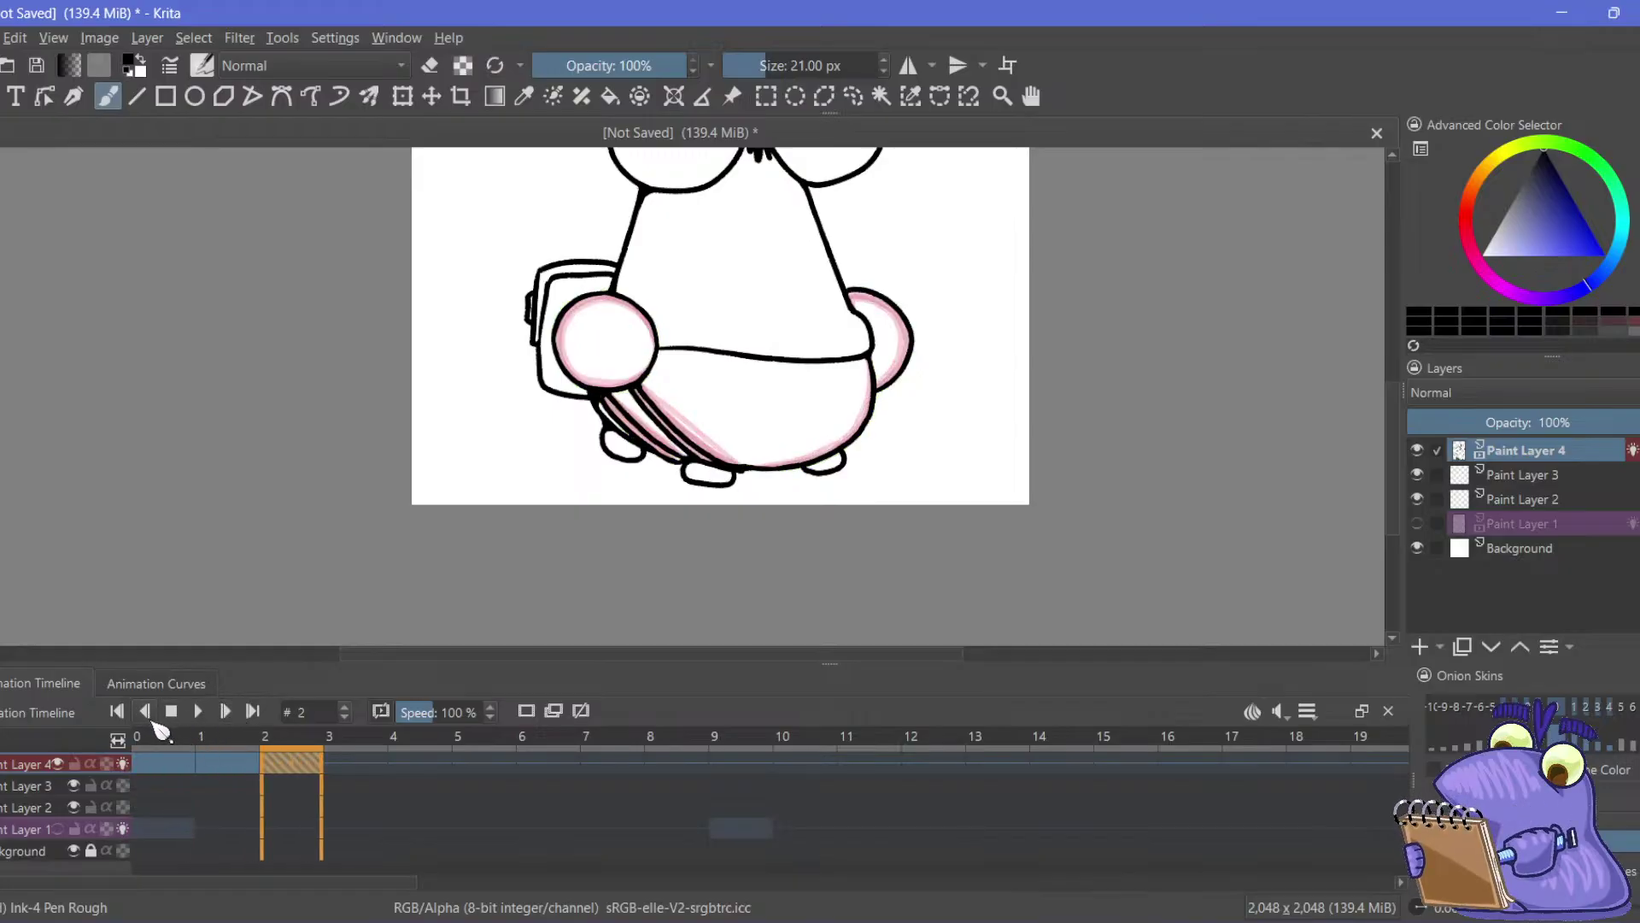
click(149, 712)
click(150, 713)
click(225, 711)
click(224, 711)
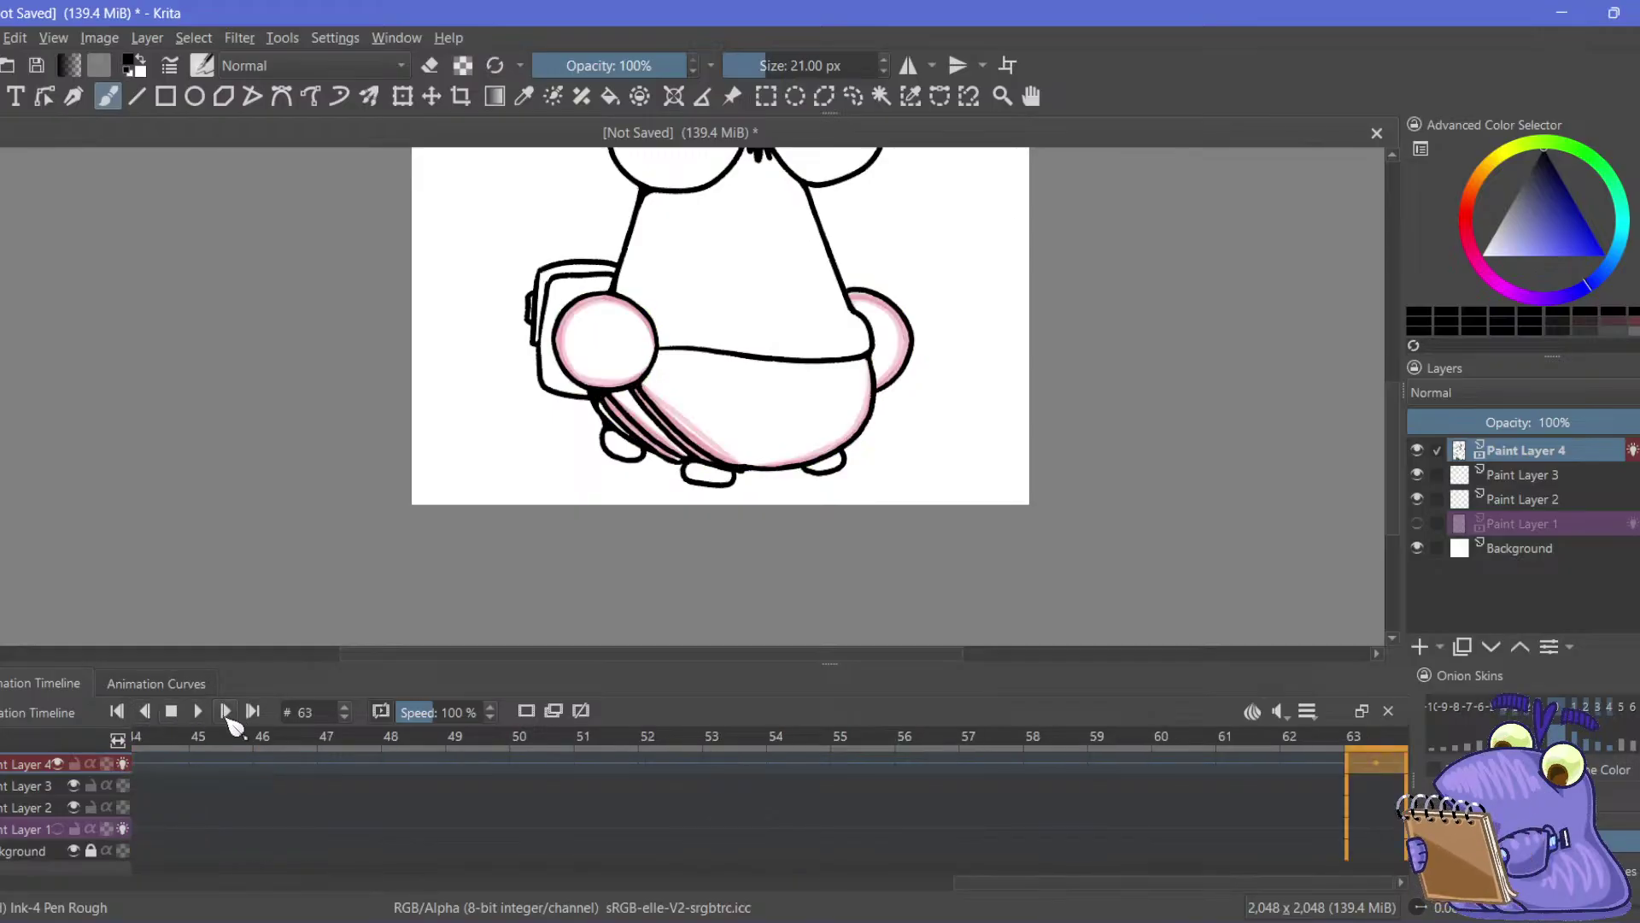
click(150, 712)
click(150, 712)
click(225, 711)
click(225, 711)
click(149, 712)
click(149, 713)
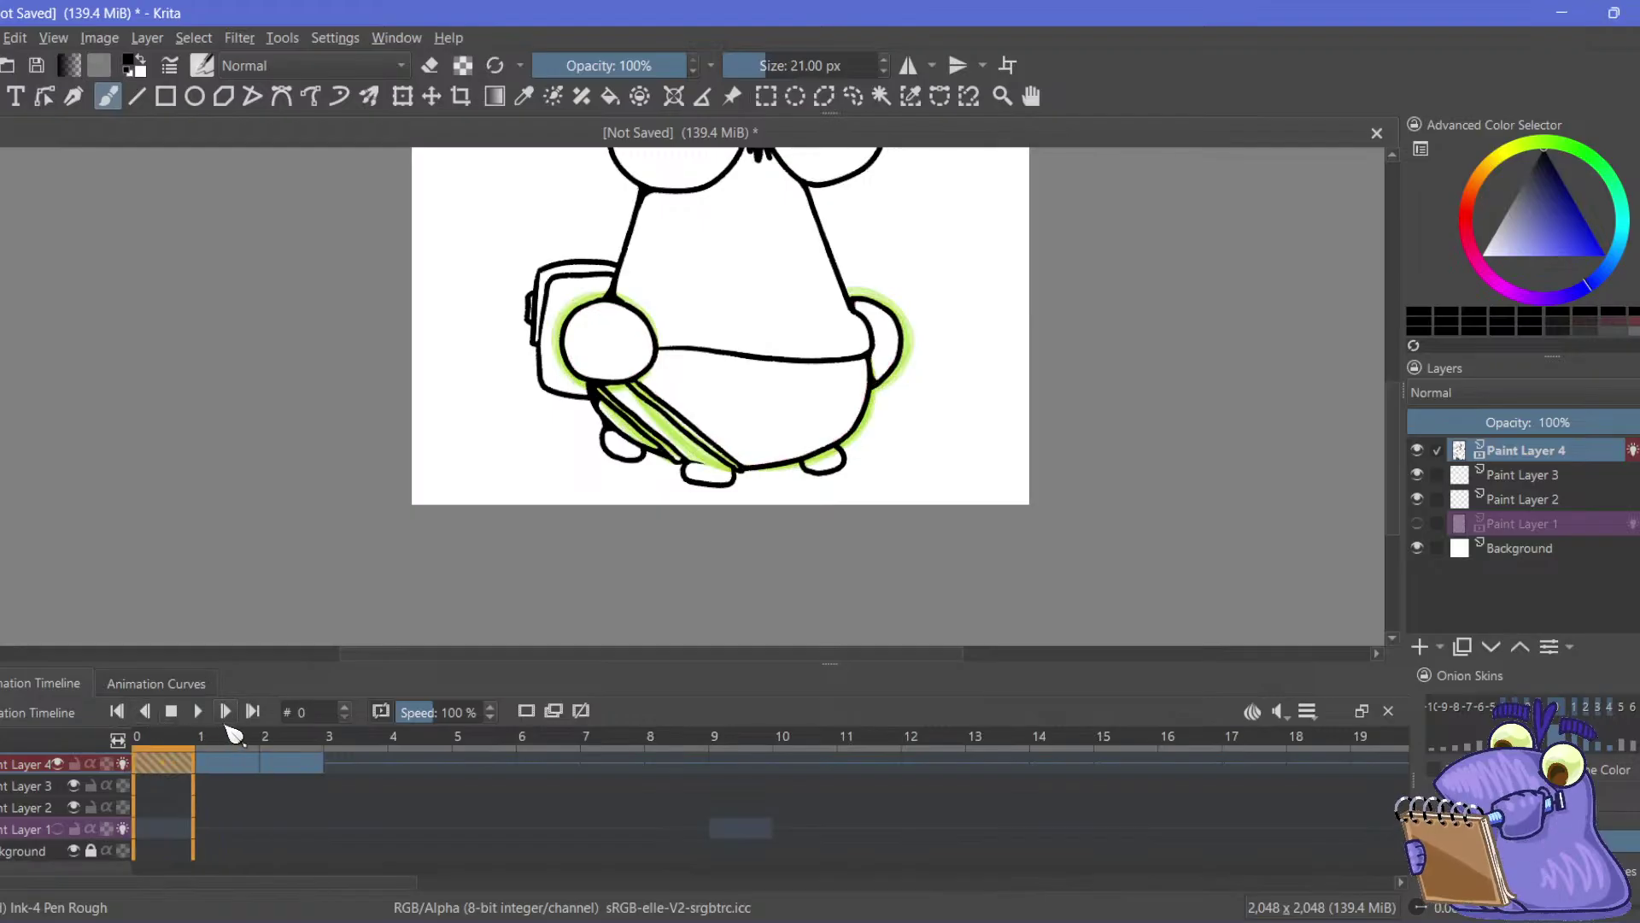
click(224, 710)
click(225, 711)
click(149, 712)
click(149, 713)
click(225, 711)
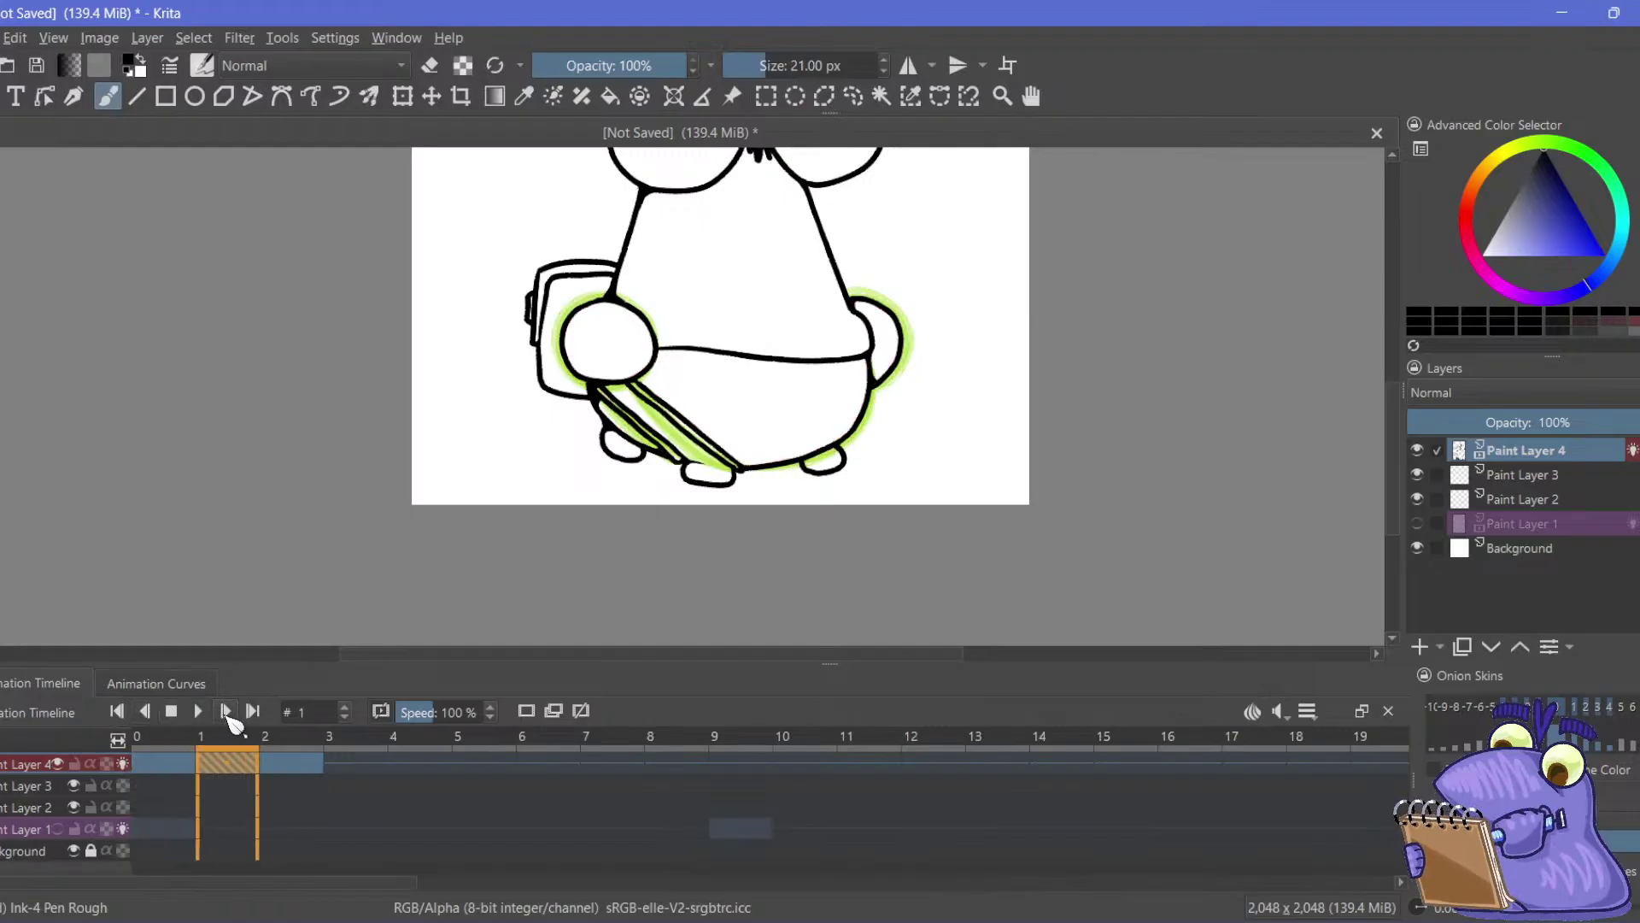
click(224, 711)
click(149, 712)
click(150, 713)
click(225, 711)
click(224, 711)
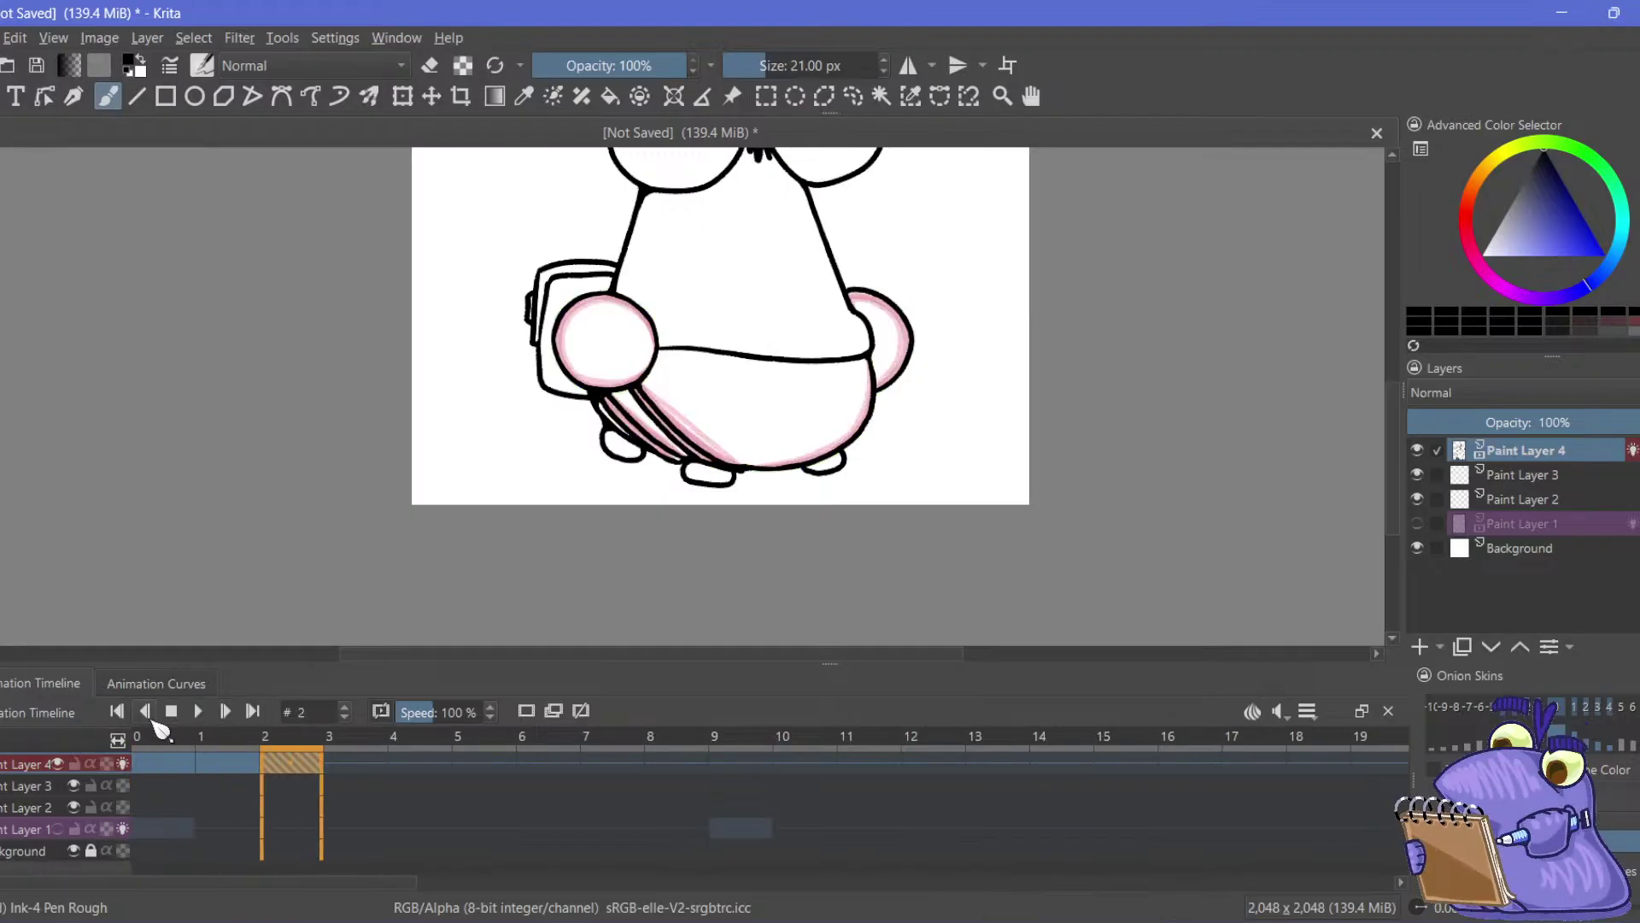
click(149, 712)
click(149, 712)
click(225, 711)
click(224, 710)
click(150, 713)
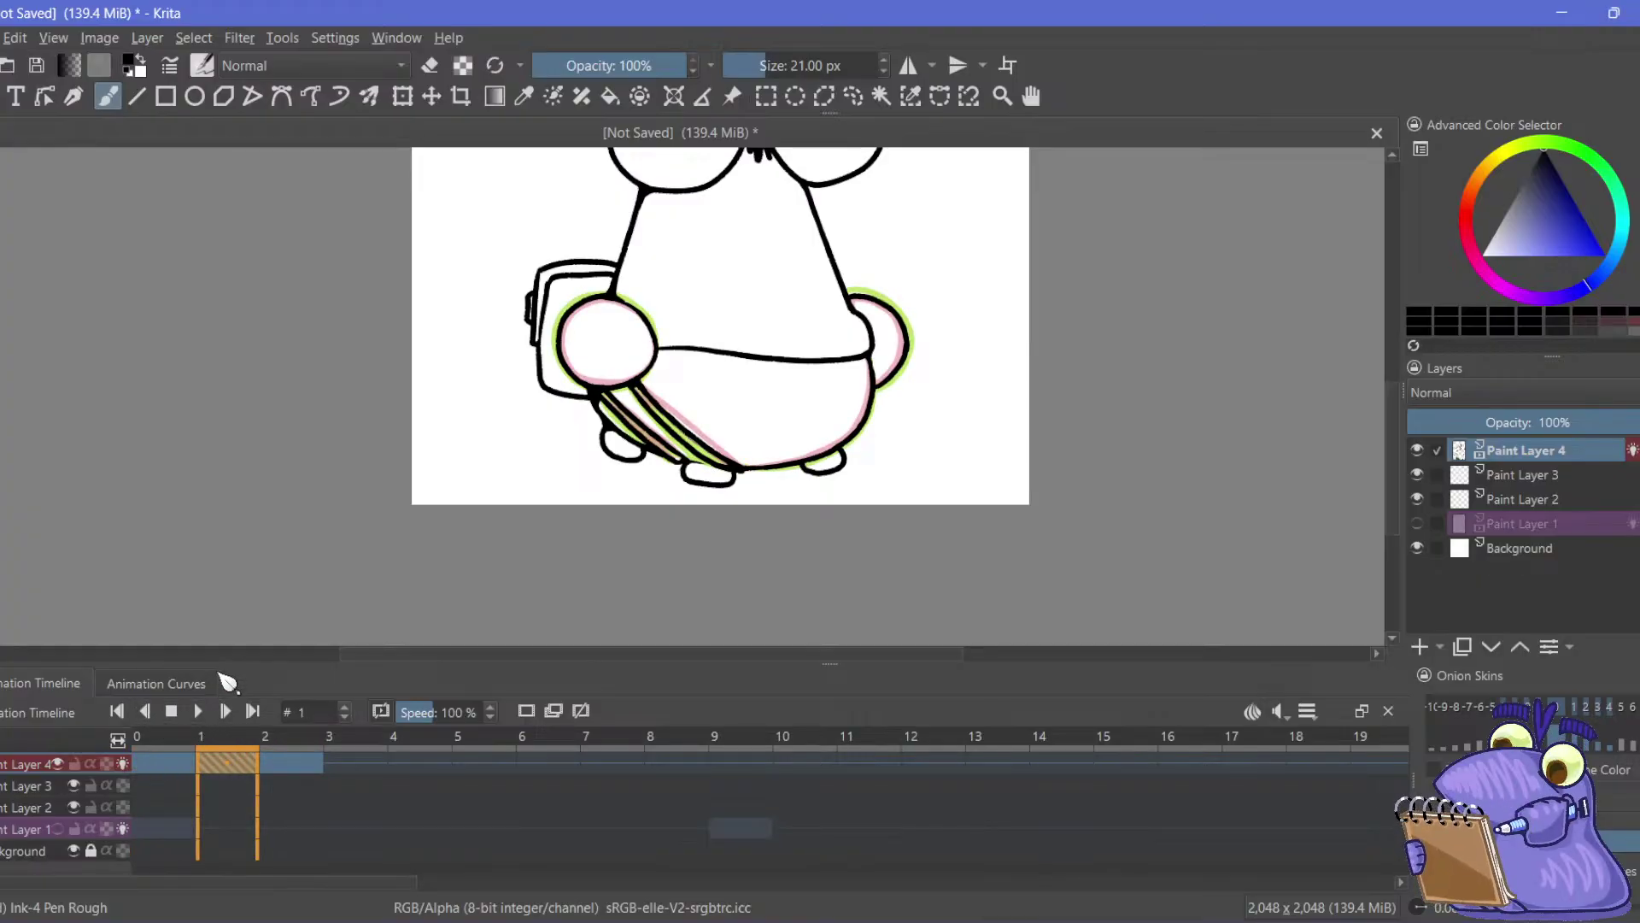
Review the whole character's motion by switching between frames 0, 1 and 2 on Paint Layer 4
drag(407, 224, 373, 427)
click(156, 762)
click(227, 769)
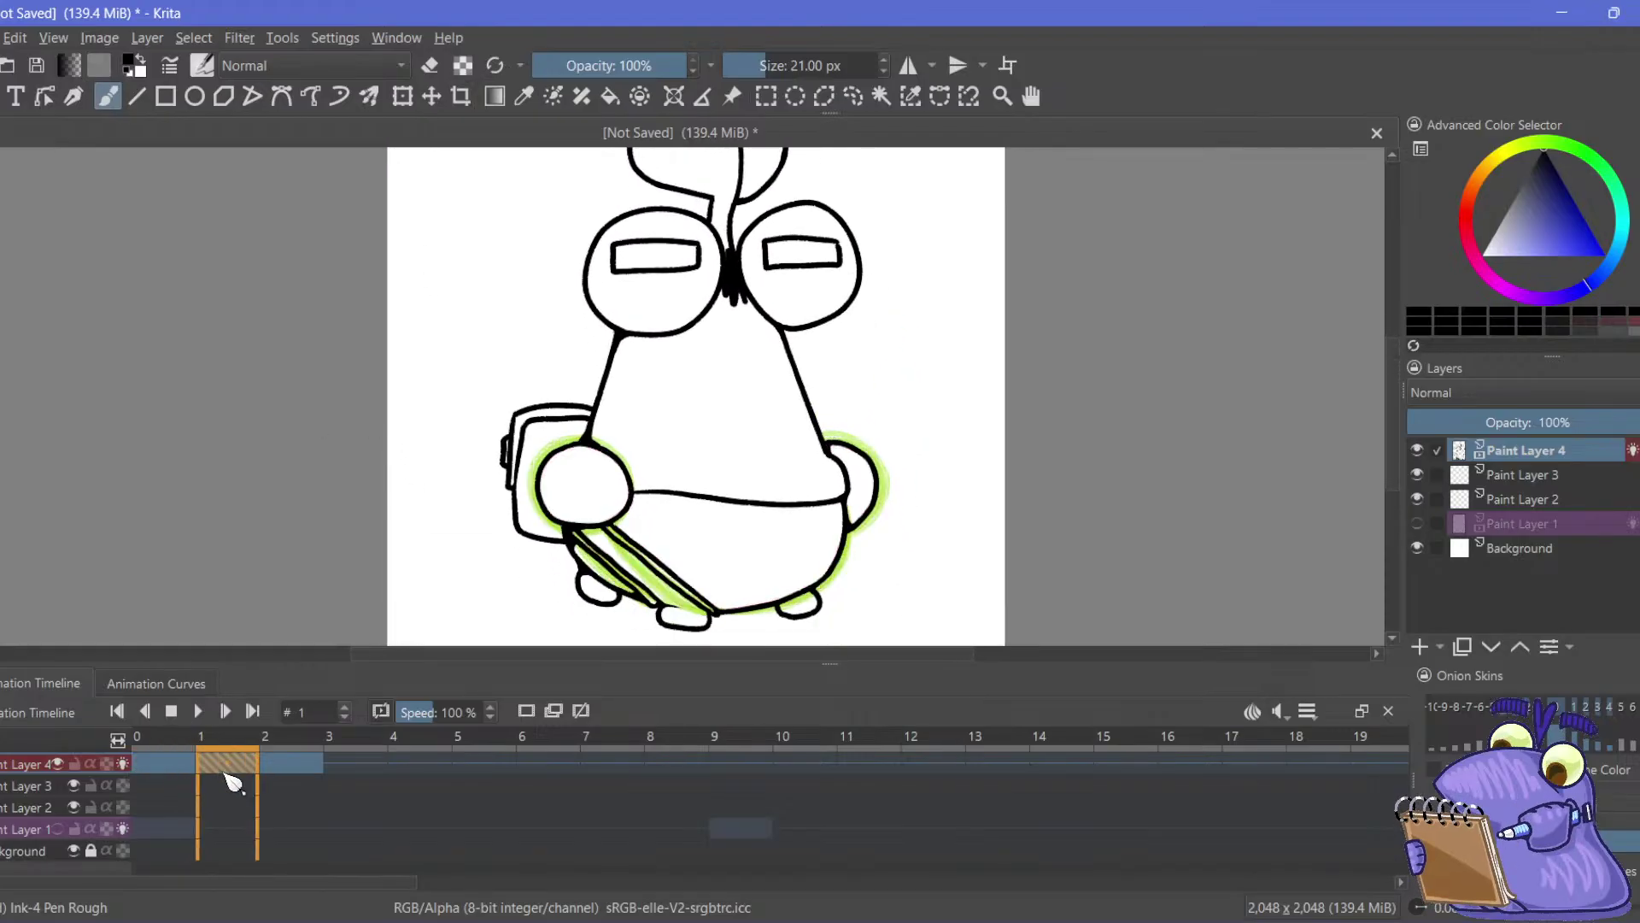
key(Right)
click(159, 769)
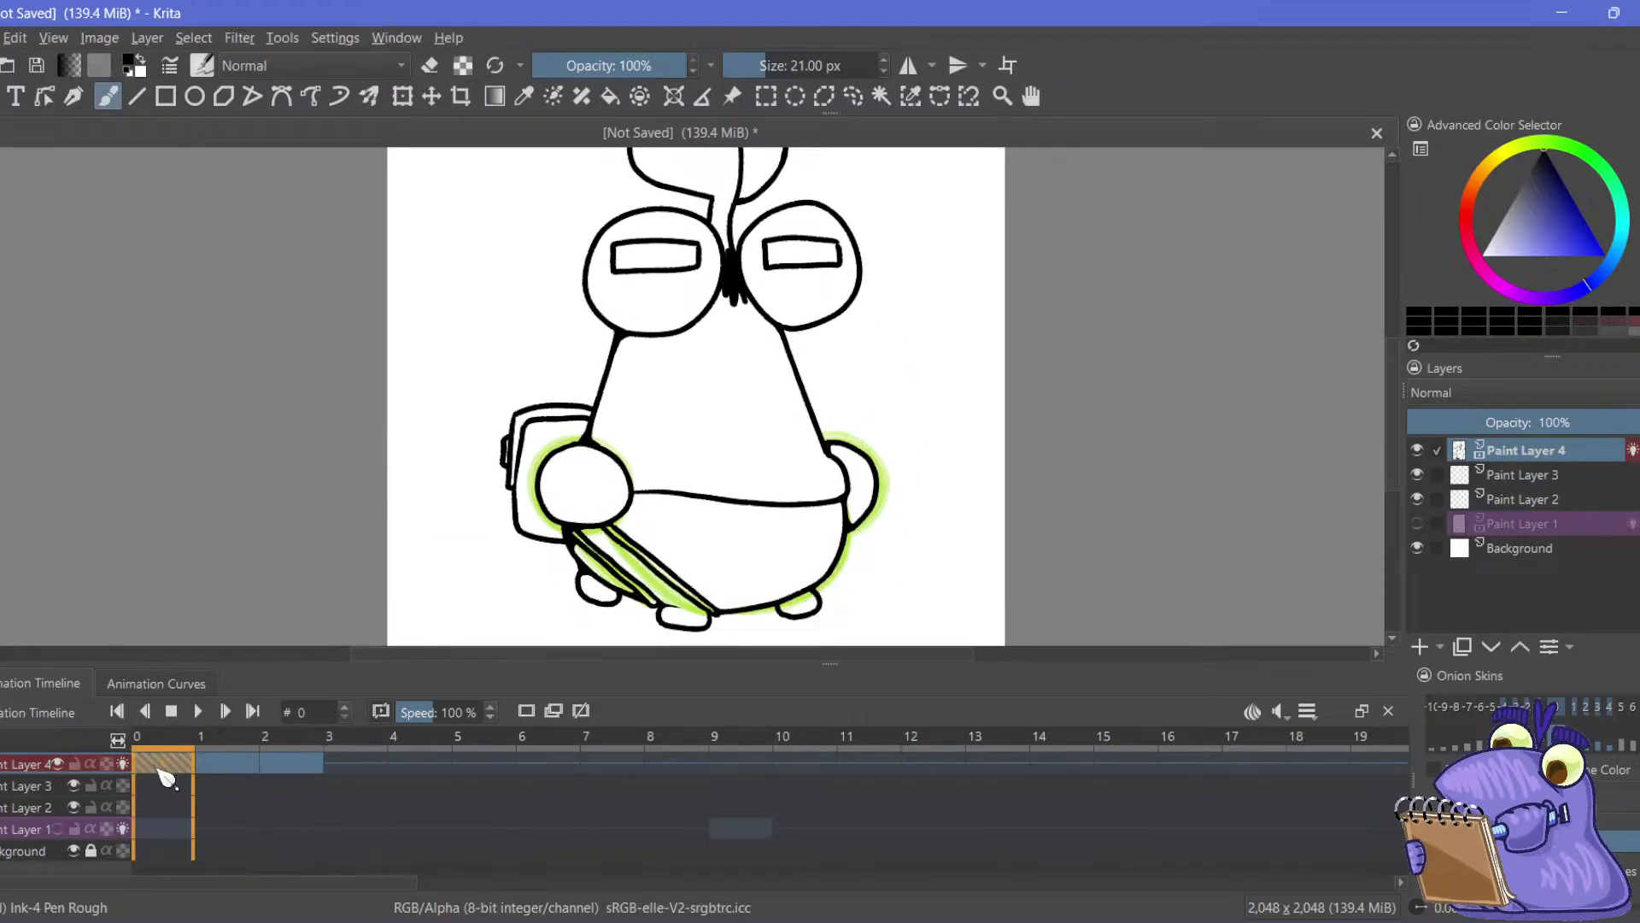
click(224, 759)
click(161, 769)
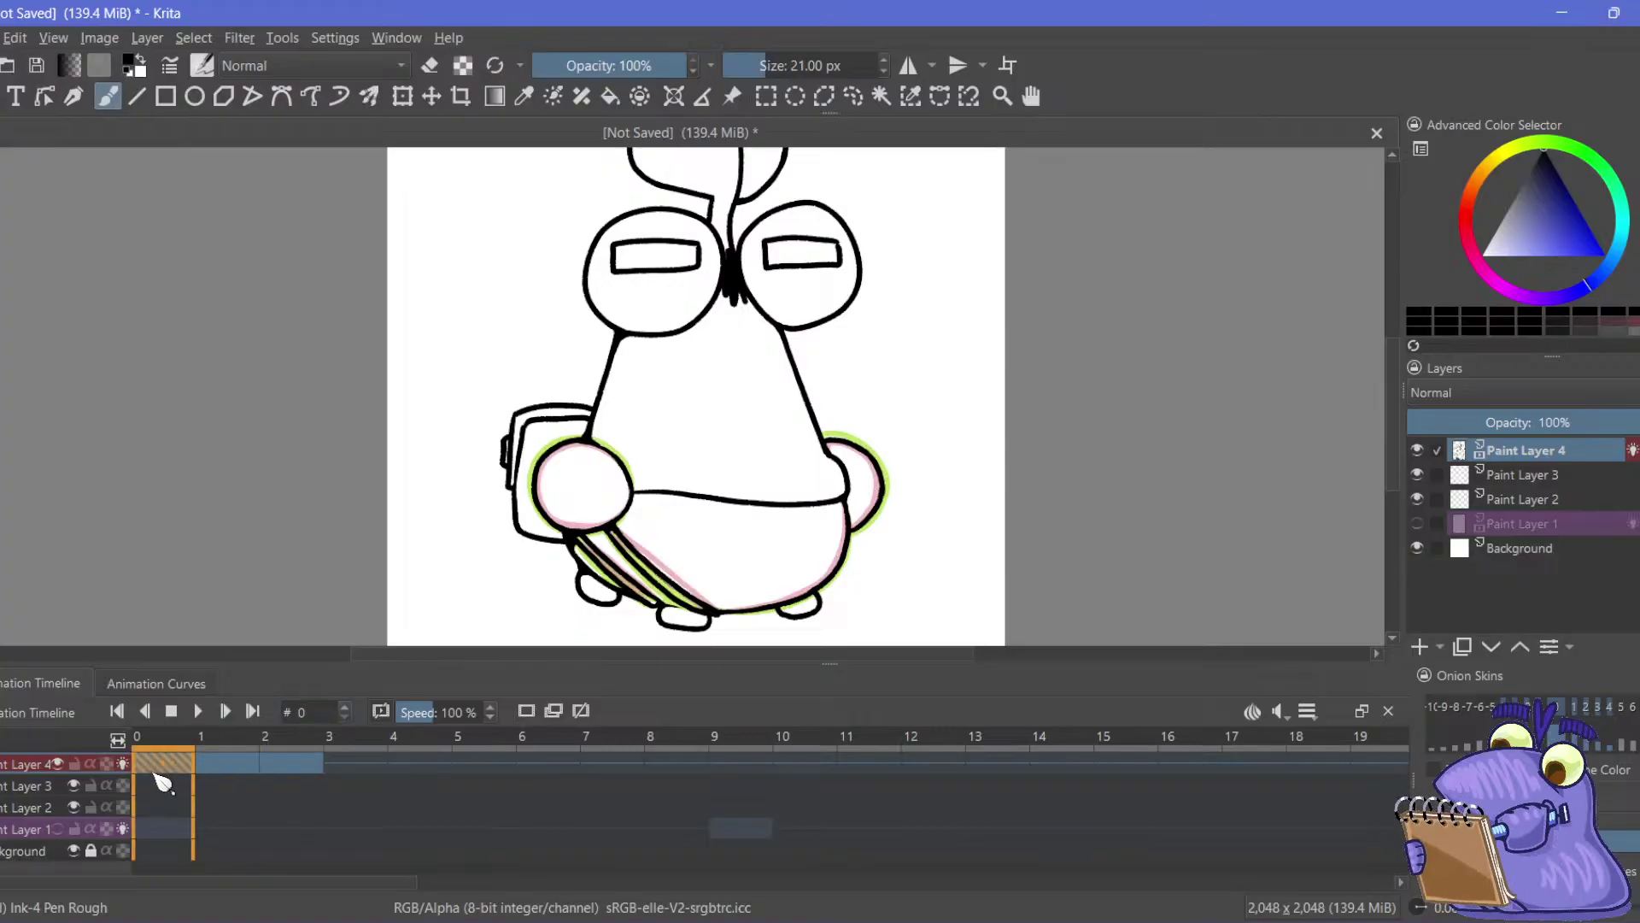
click(227, 765)
click(162, 771)
click(273, 773)
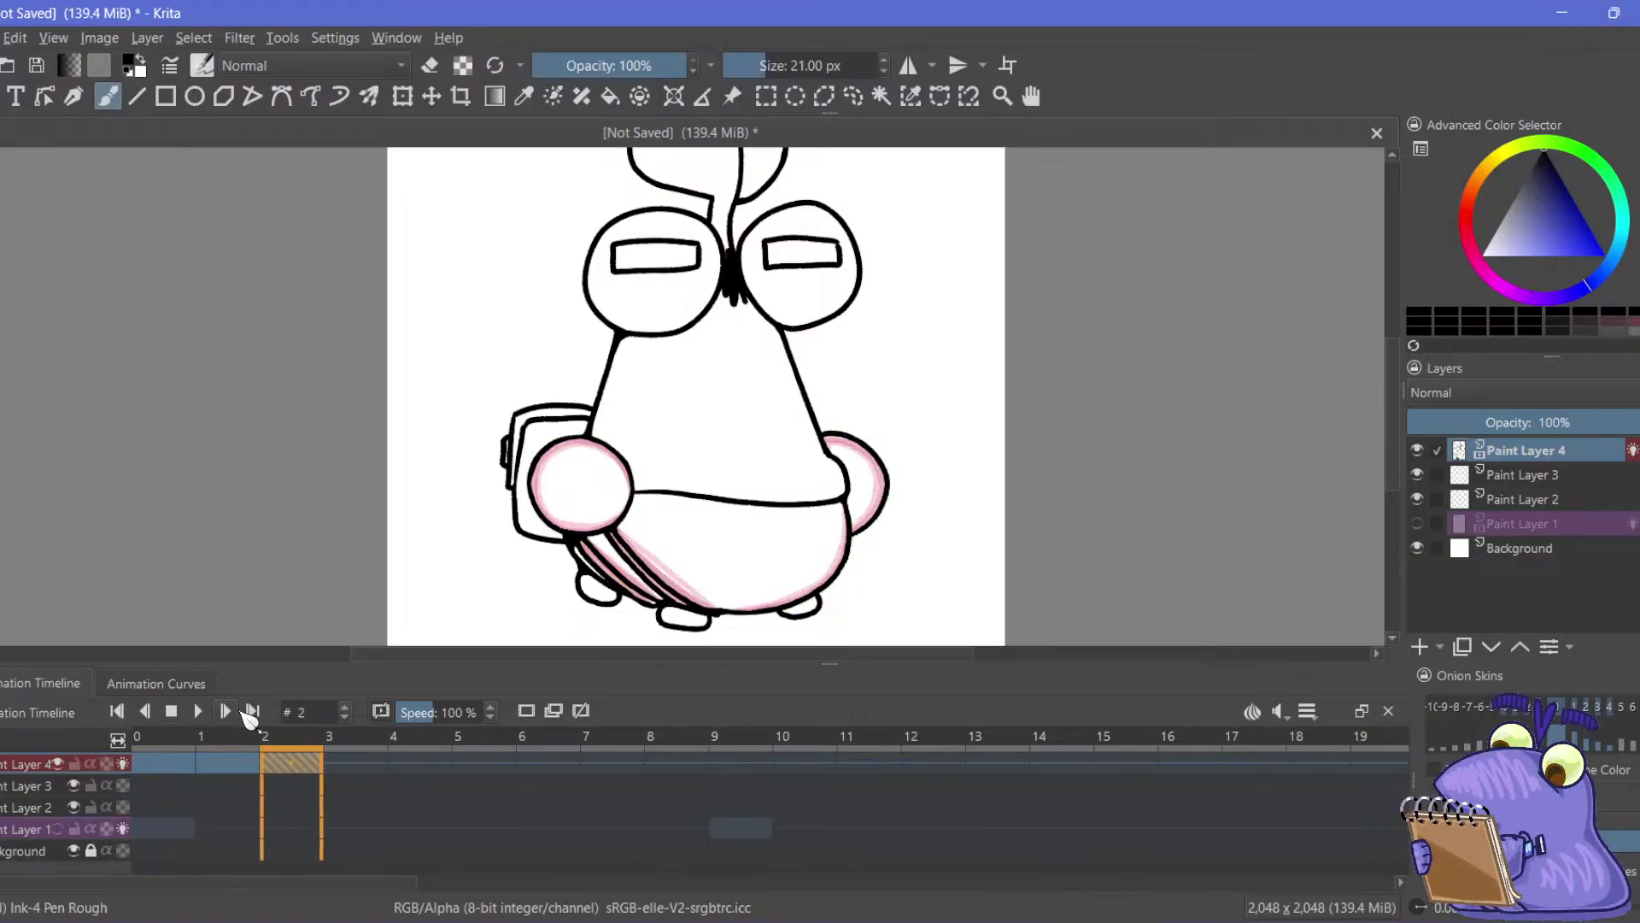
Set the animation's end frame to 2 and play the shortened range
click(1308, 714)
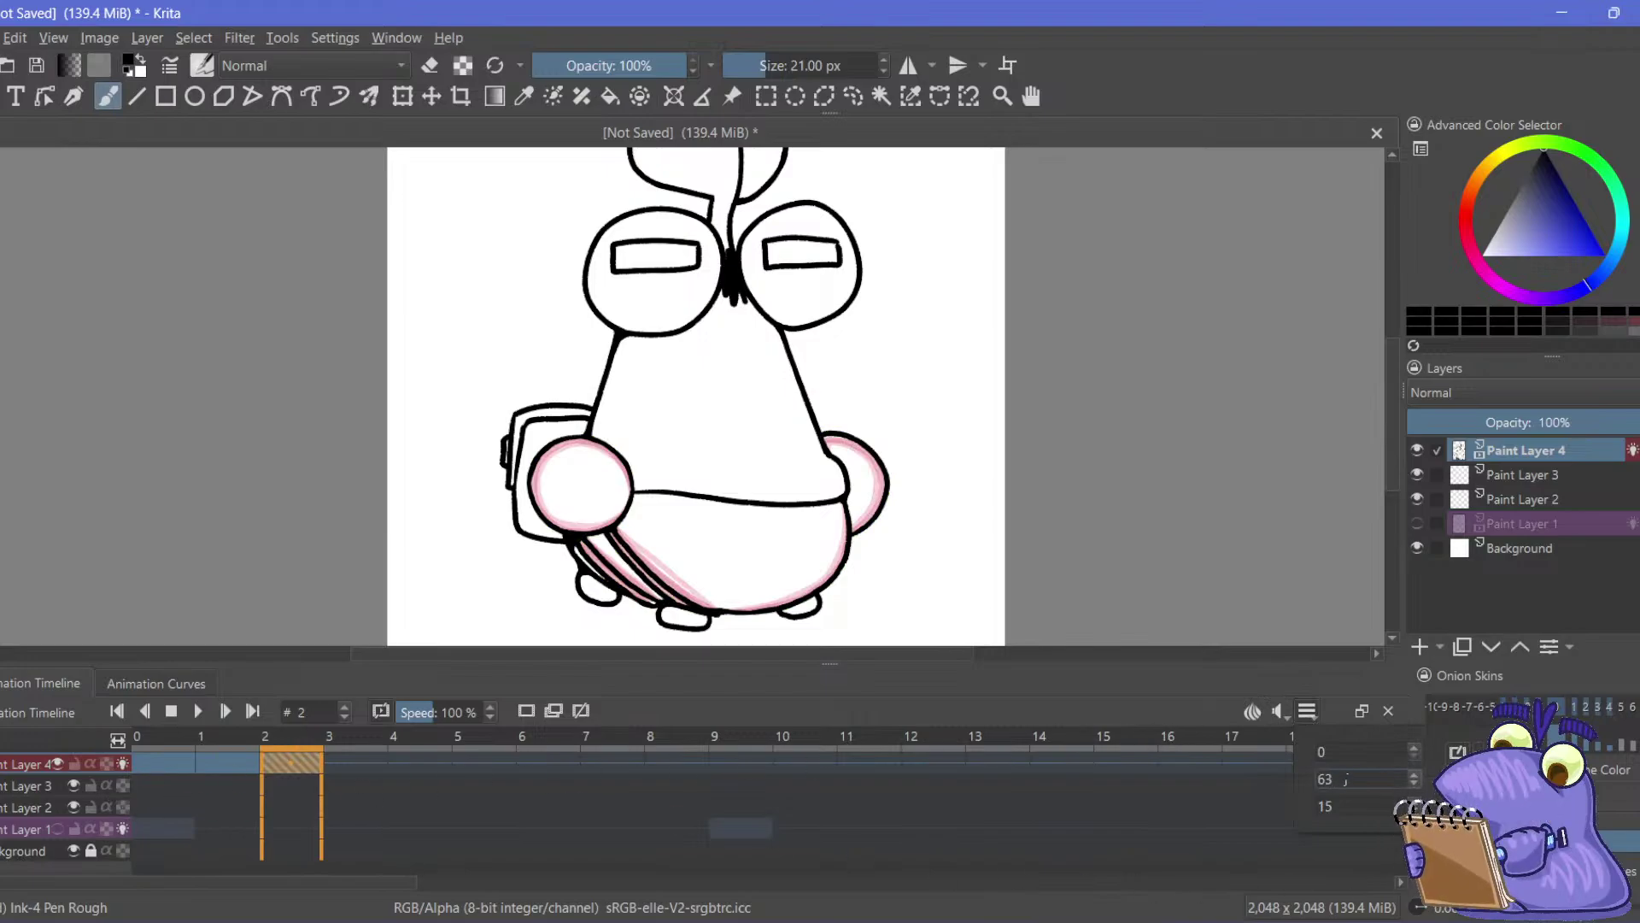
key(BackSpace)
key(BackSpace)
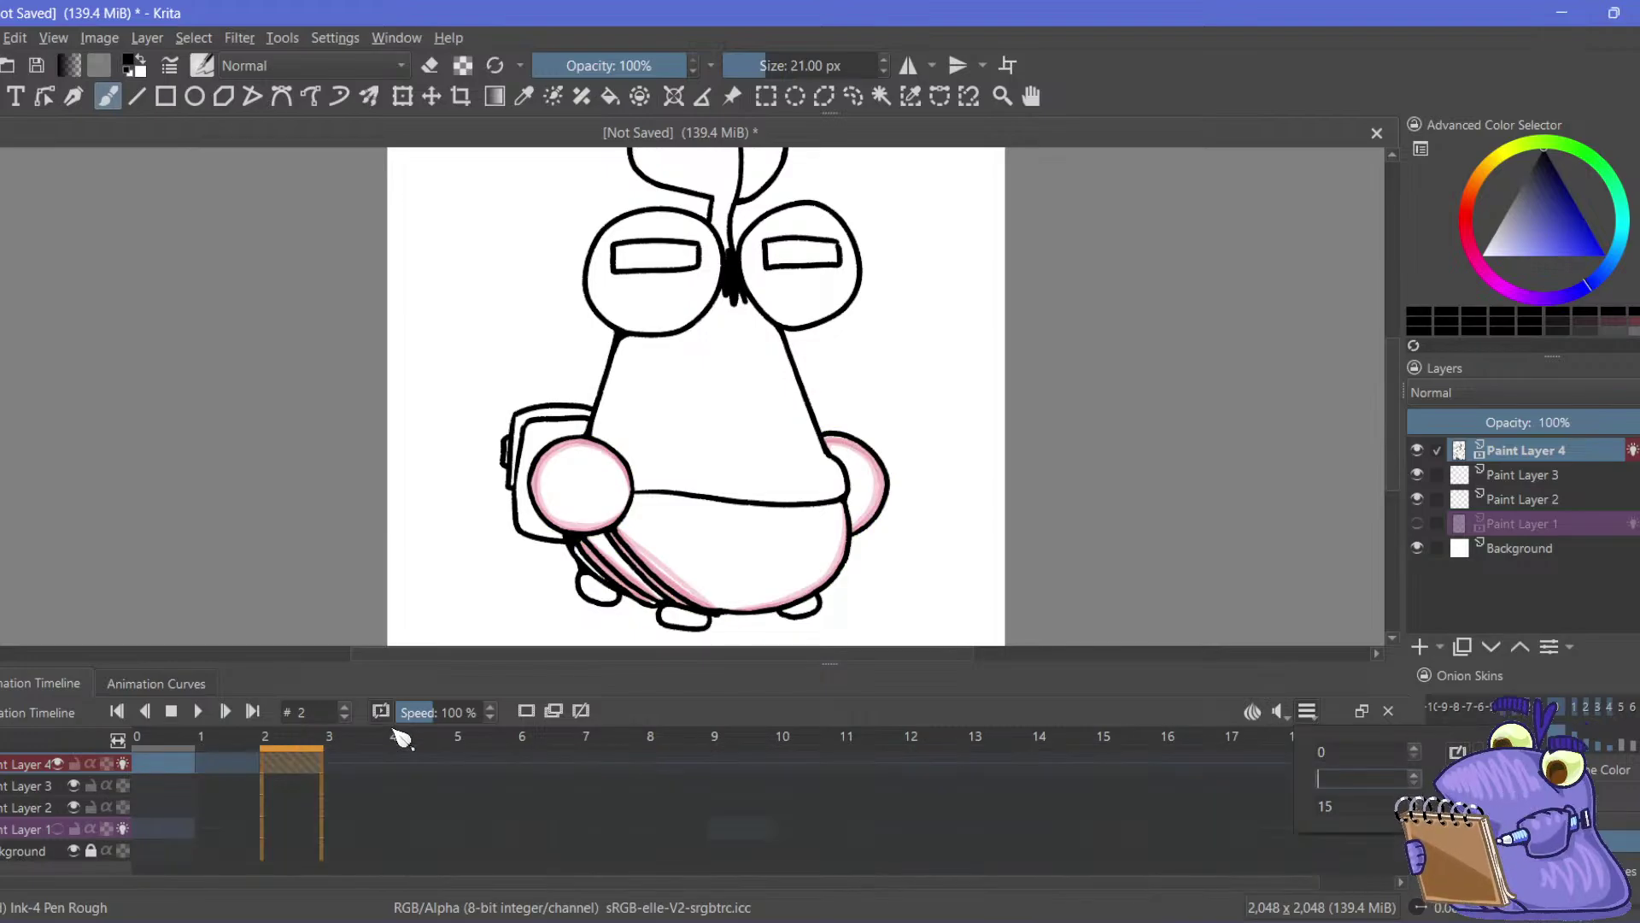
text(3)
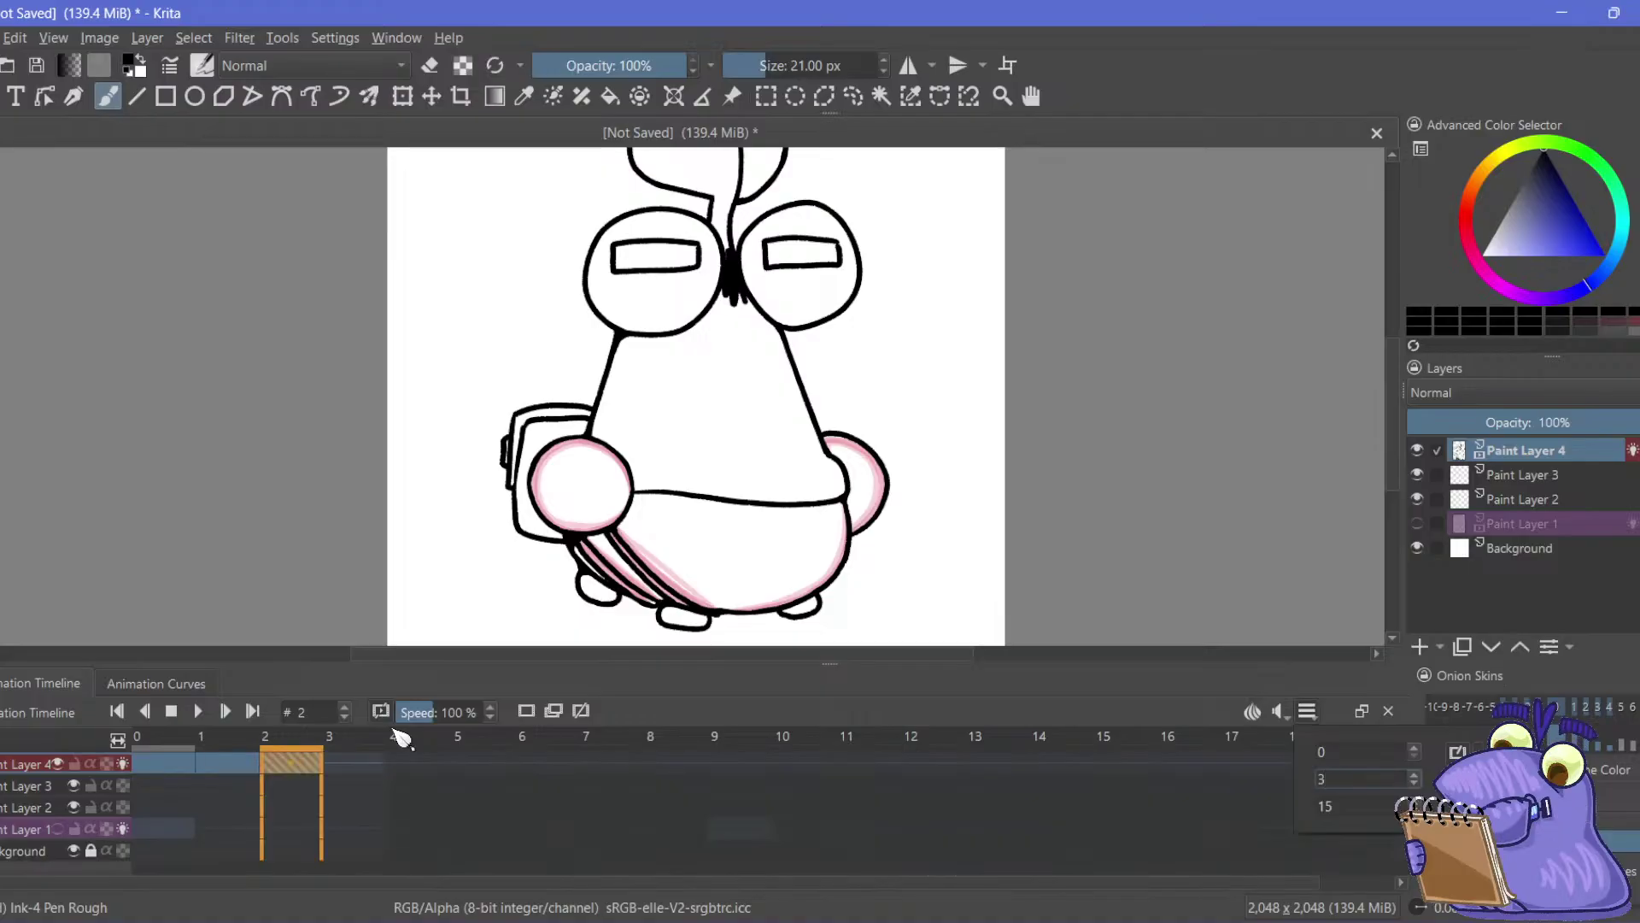
key(BackSpace)
text(2)
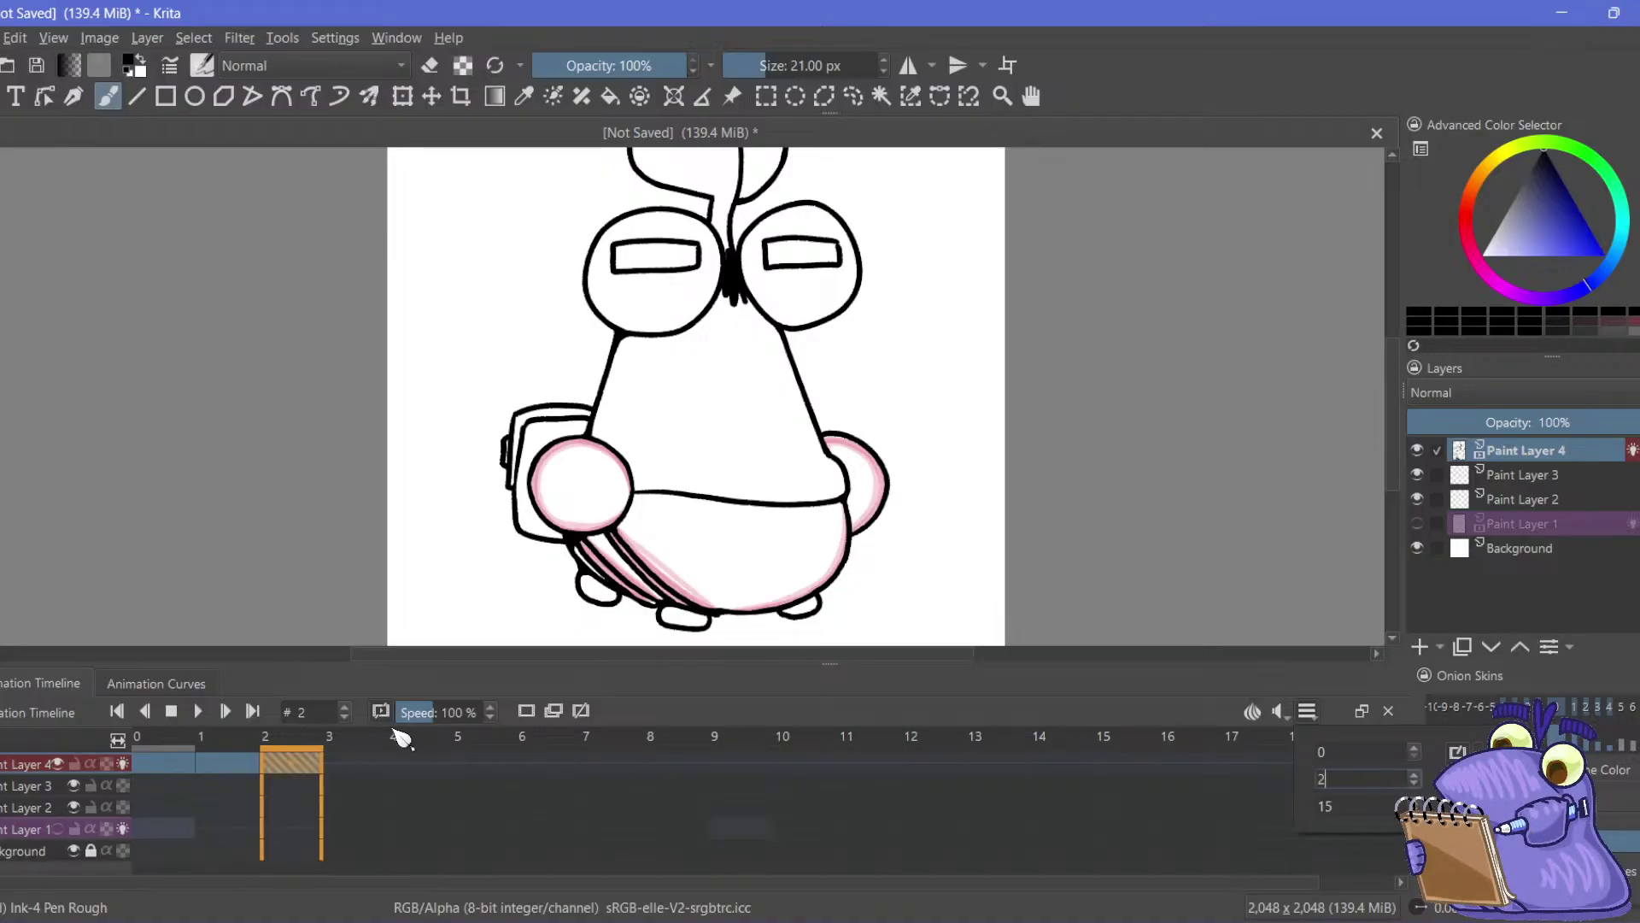
click(201, 712)
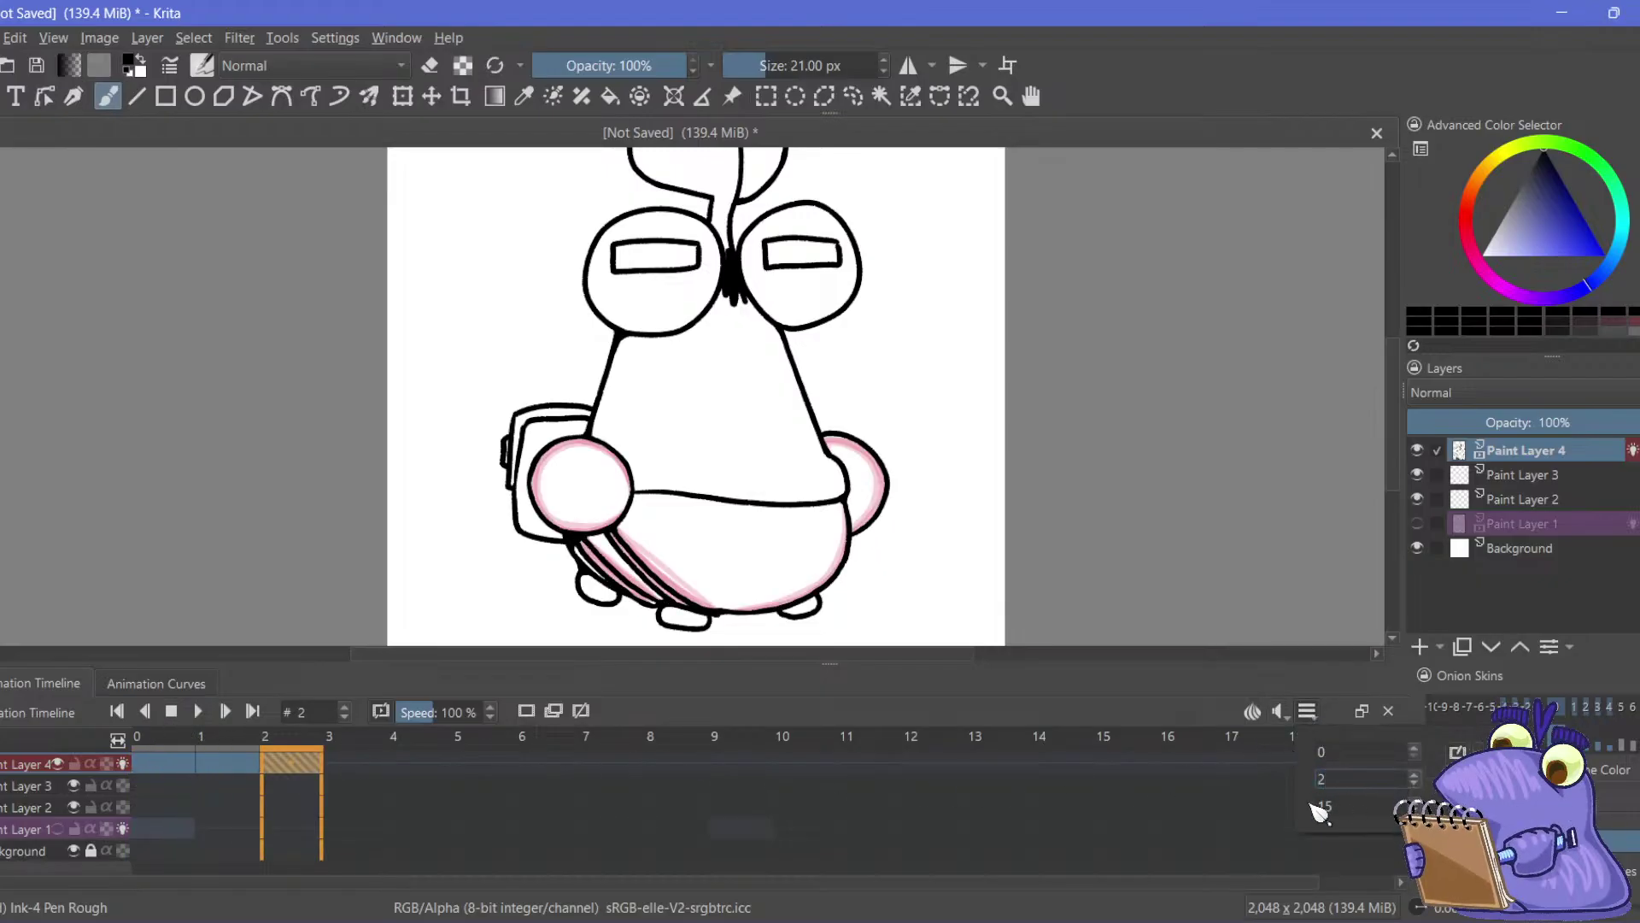
Set the animation's end frame to 3 and copy Paint Layer 4's frame 1 keyframe to frame 3
key(BackSpace)
text(3)
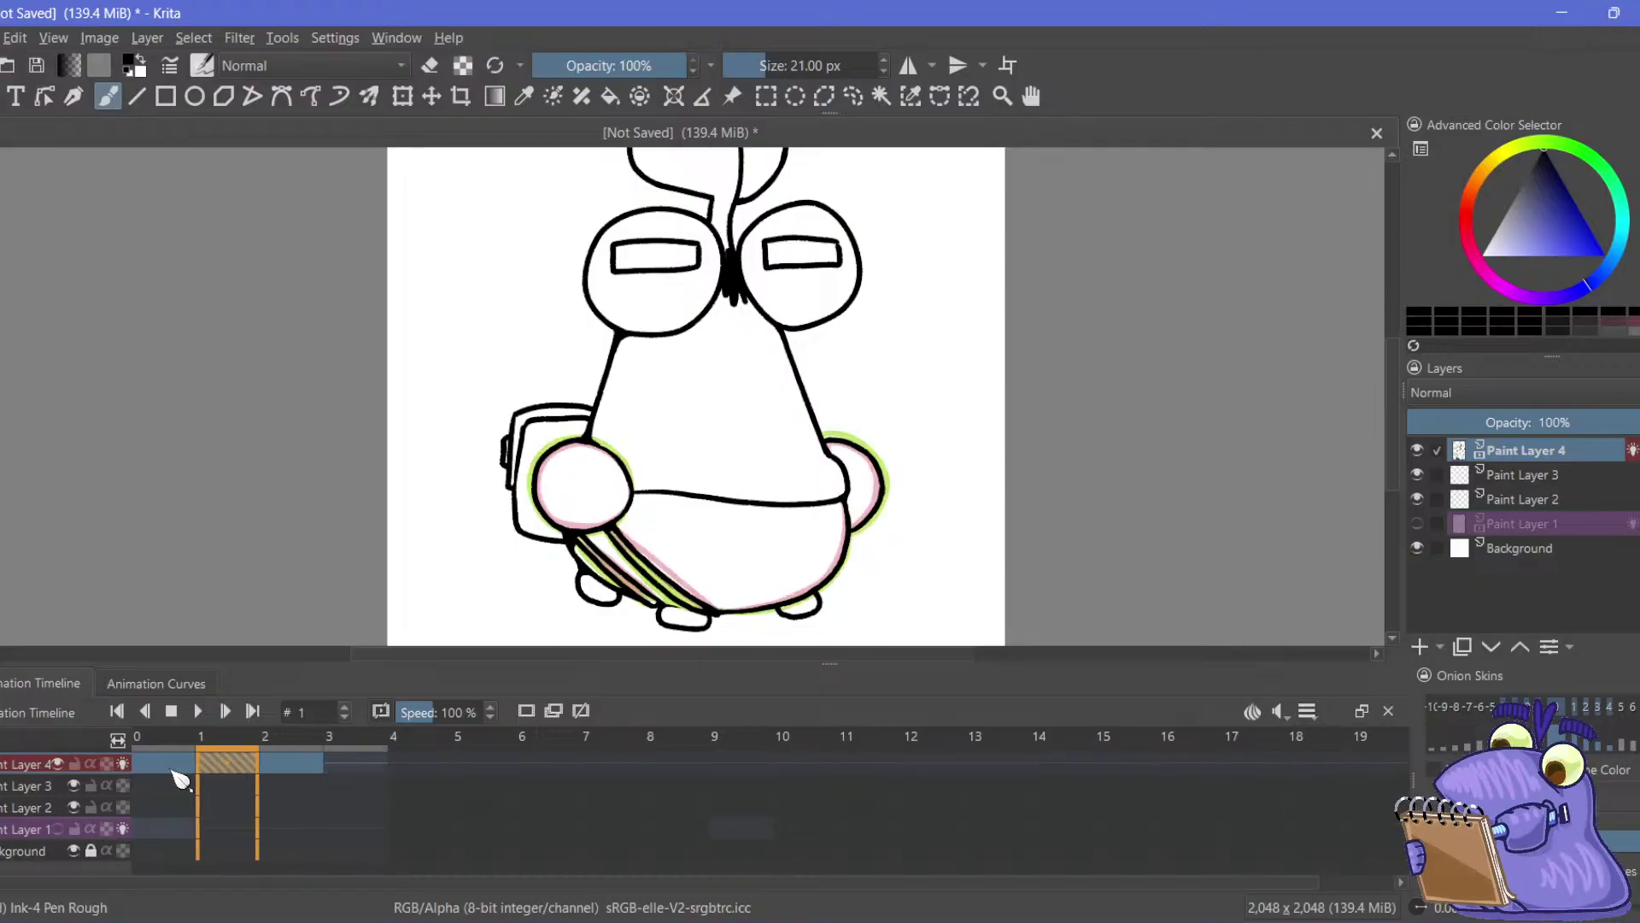
right_click(226, 760)
key(Escape)
click(354, 763)
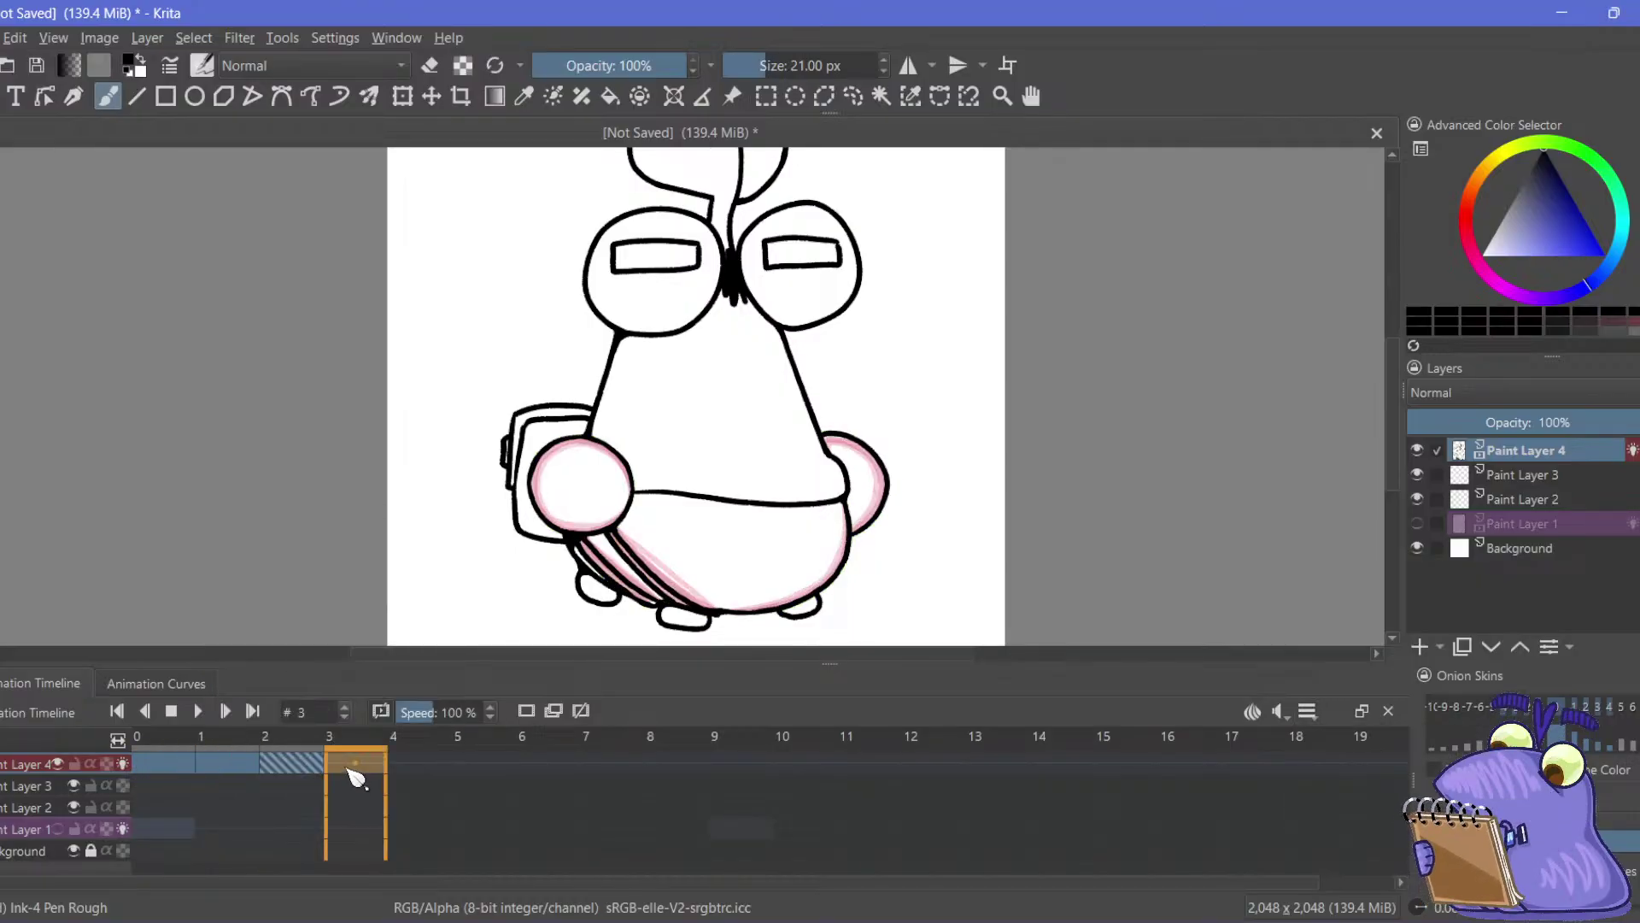
right_click(354, 763)
click(389, 902)
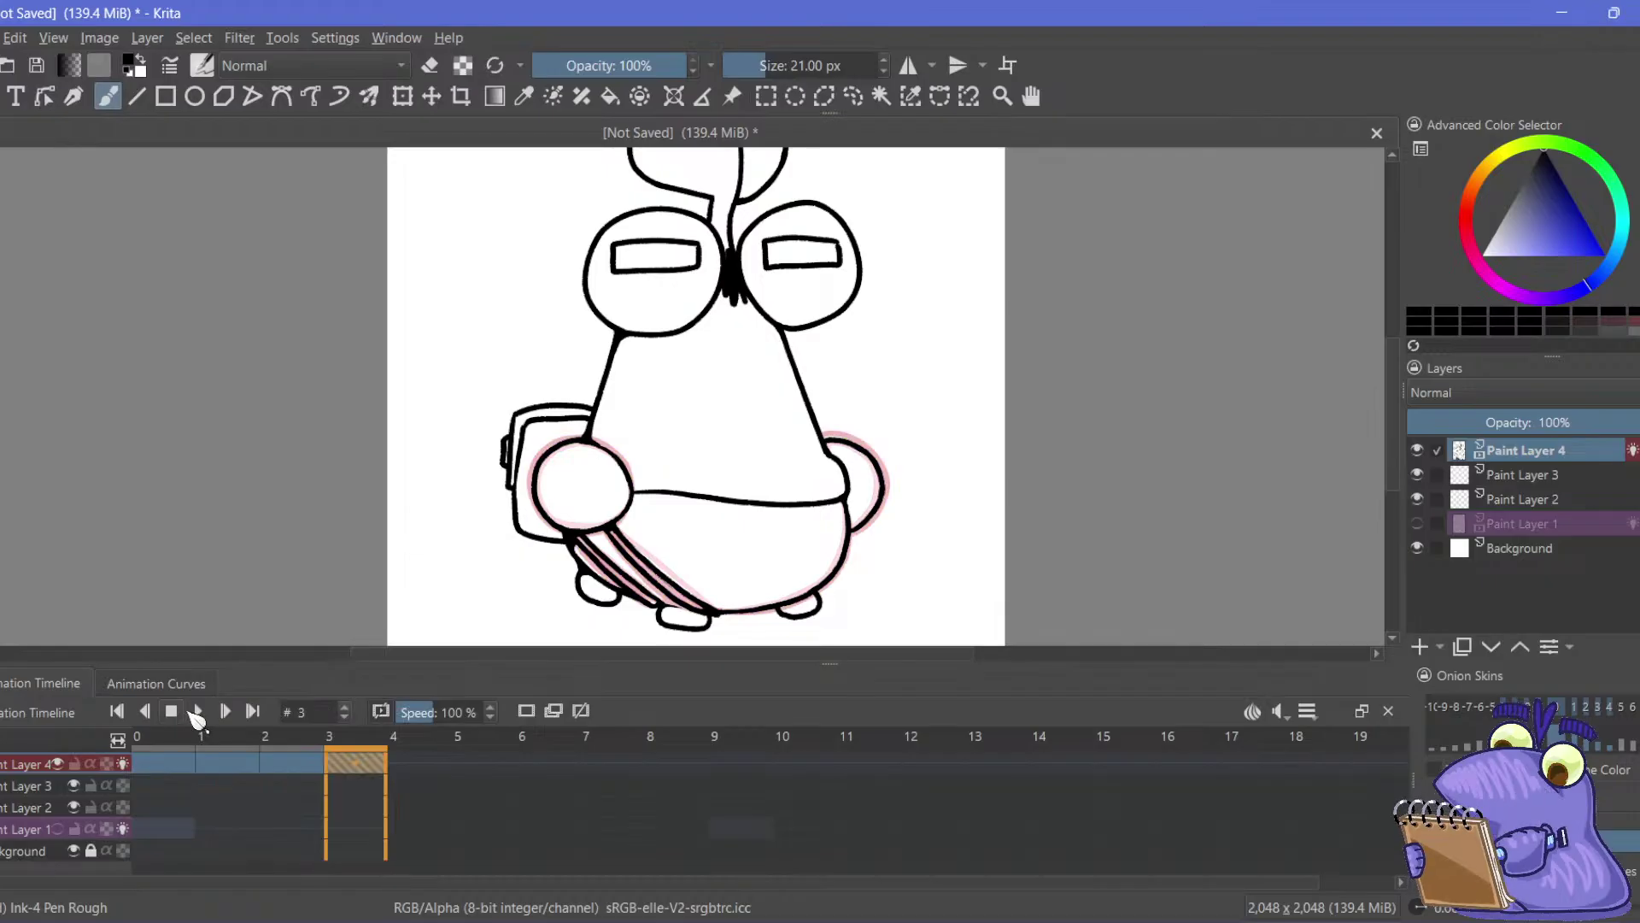
Play the four-frame loop with the whole character in view to check the motion, and stop playback
click(198, 712)
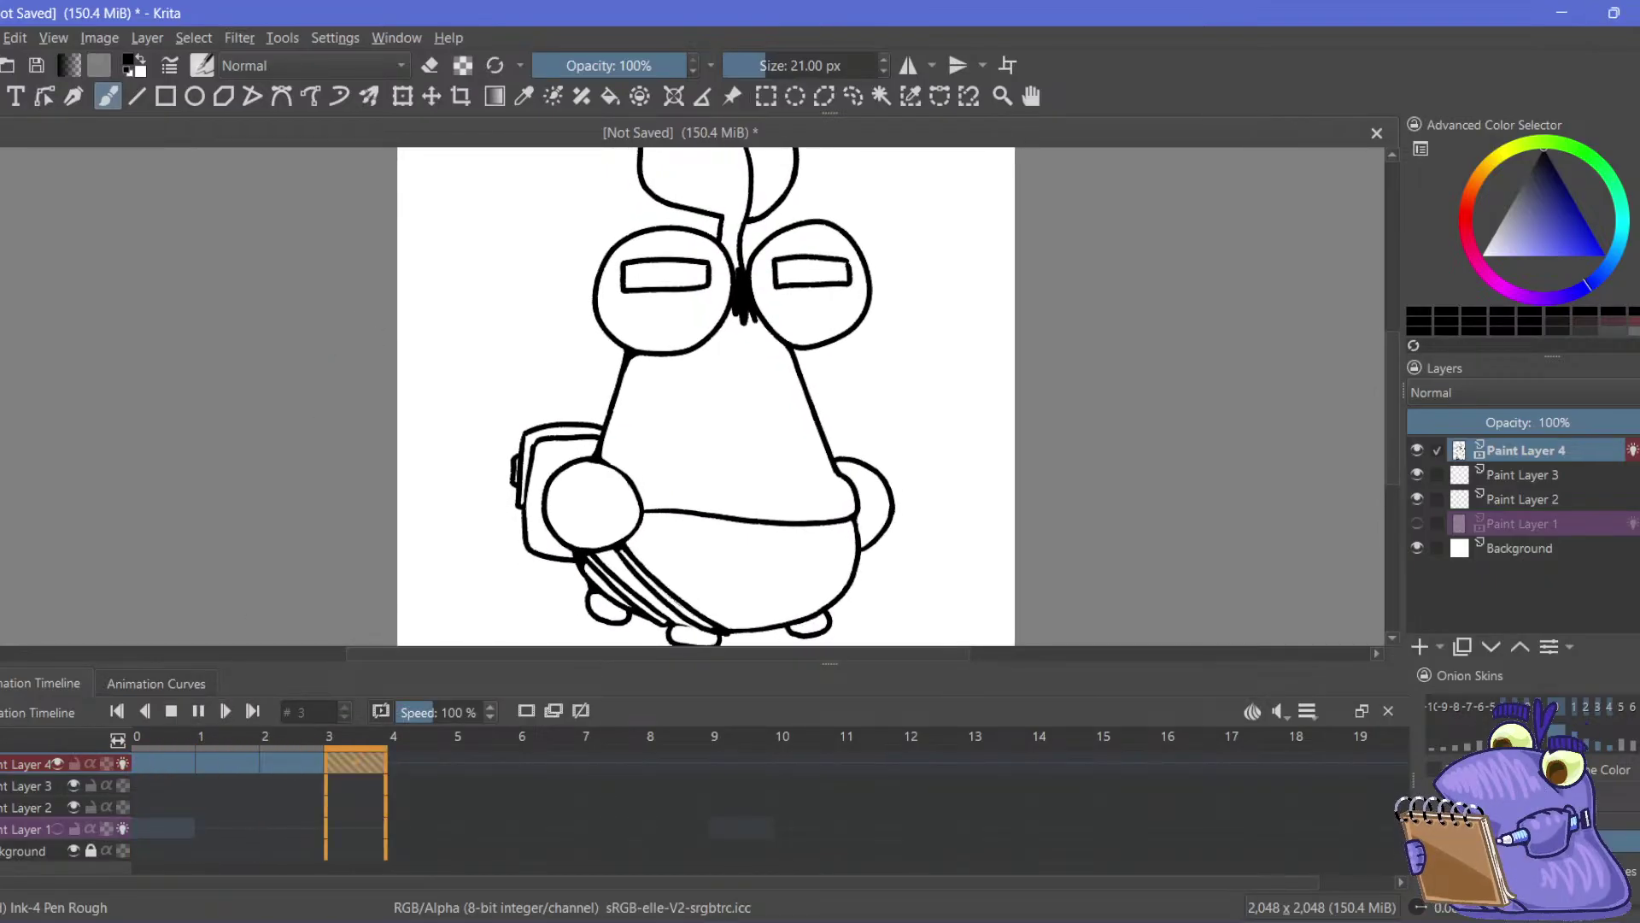
key(minus)
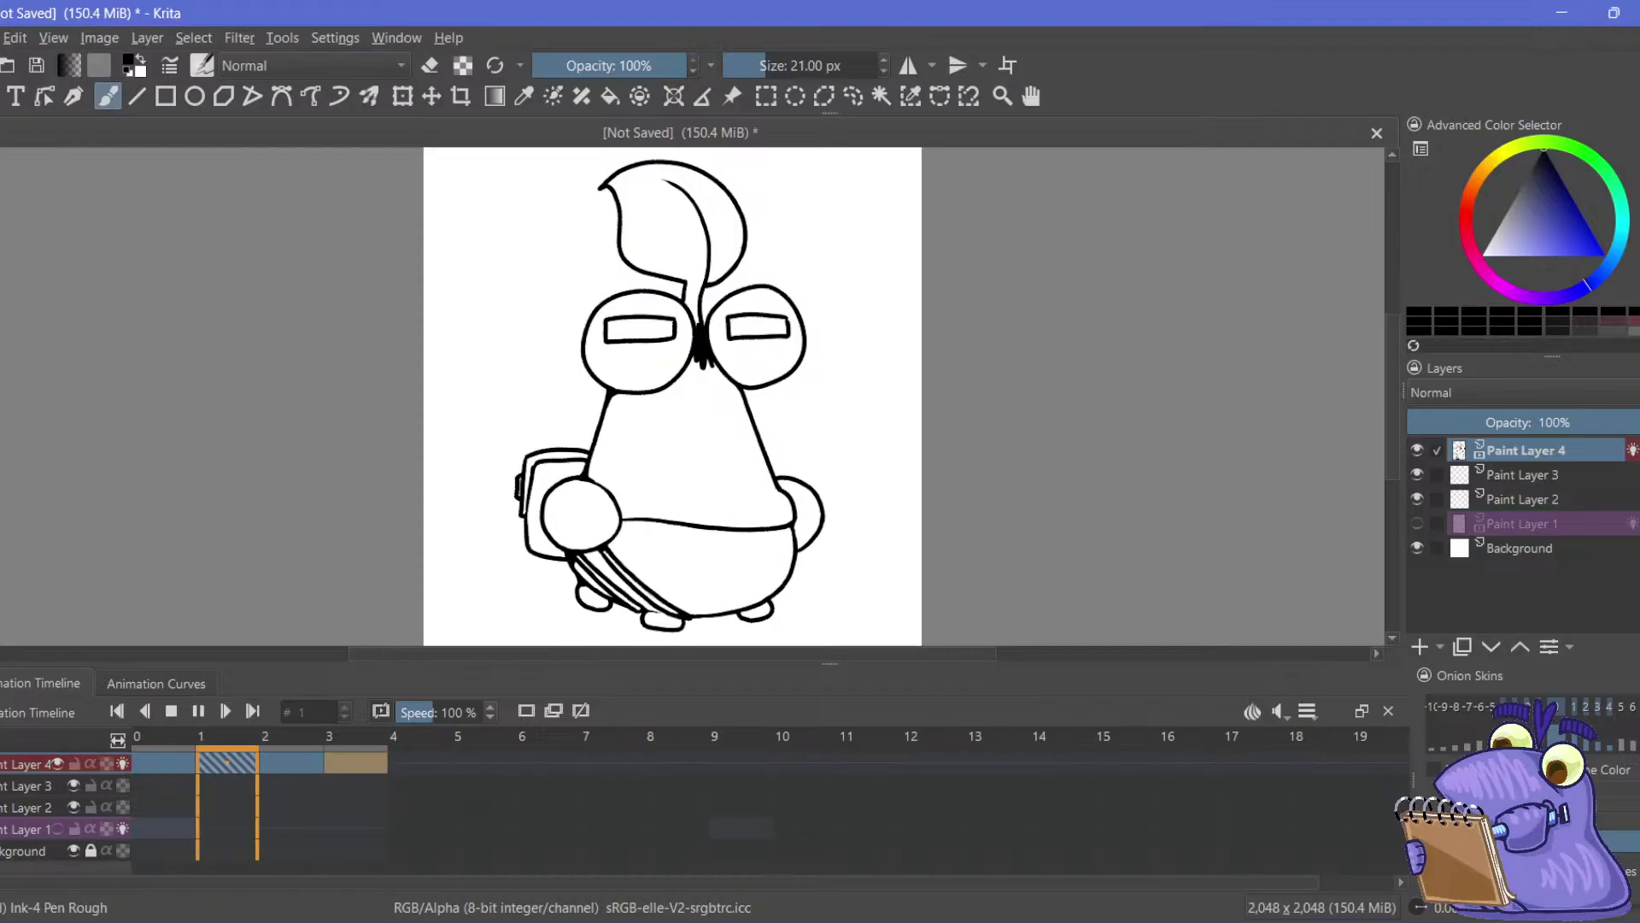
click(198, 711)
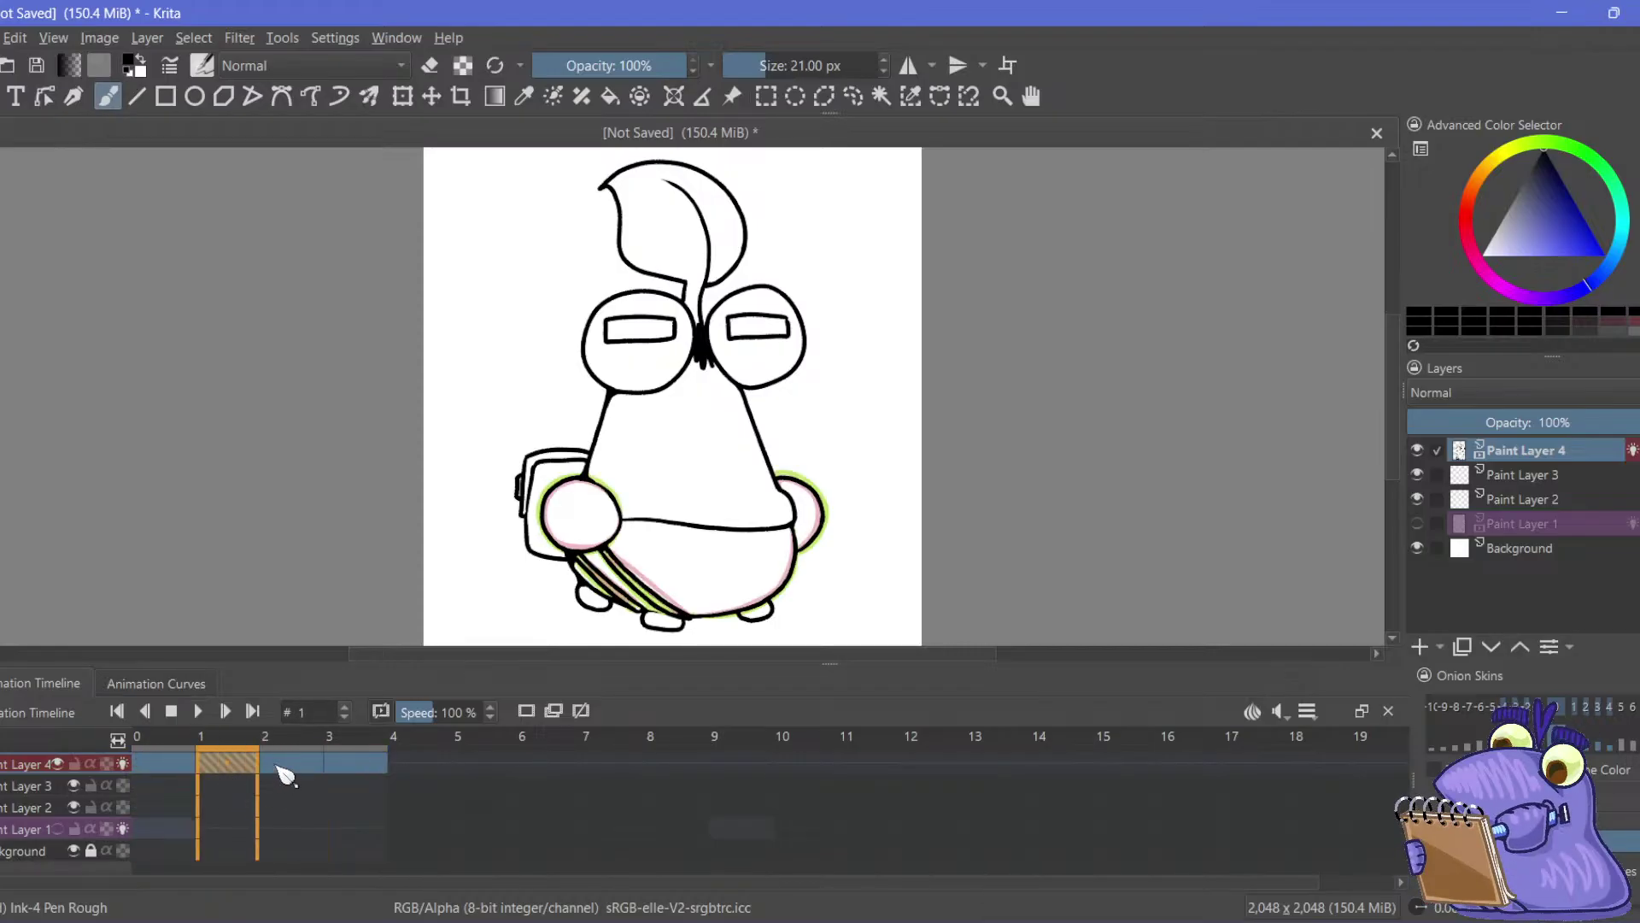
Remove the keyframes at frames 1, 2 and 3 of Paint Layer 4, keeping only the frame 0 drawing
right_click(243, 787)
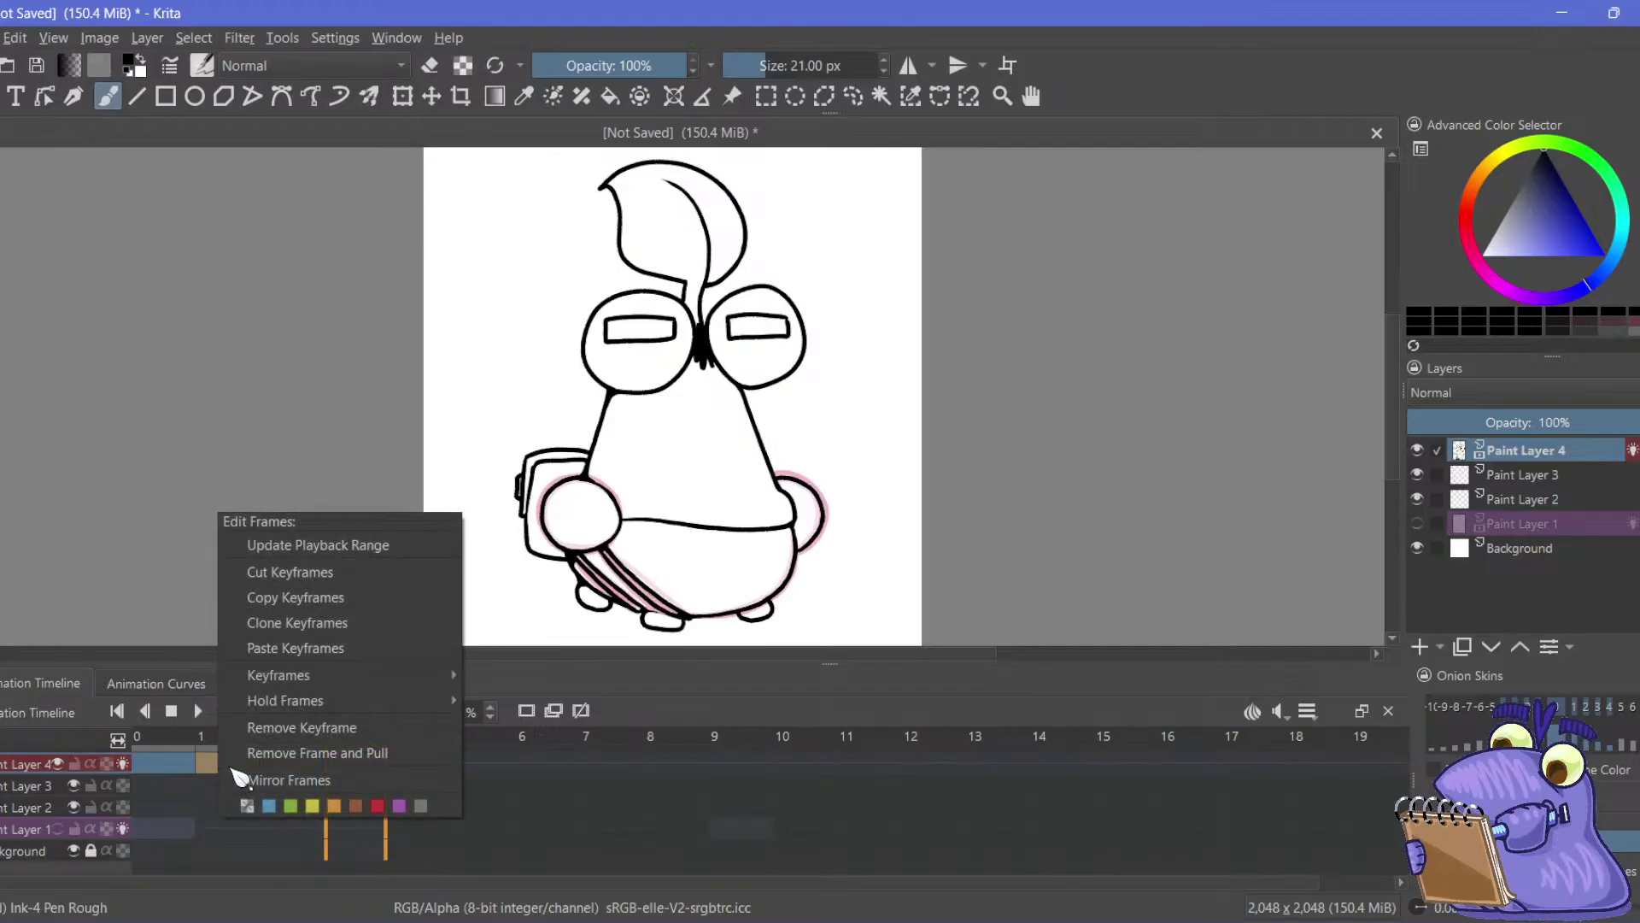
click(268, 572)
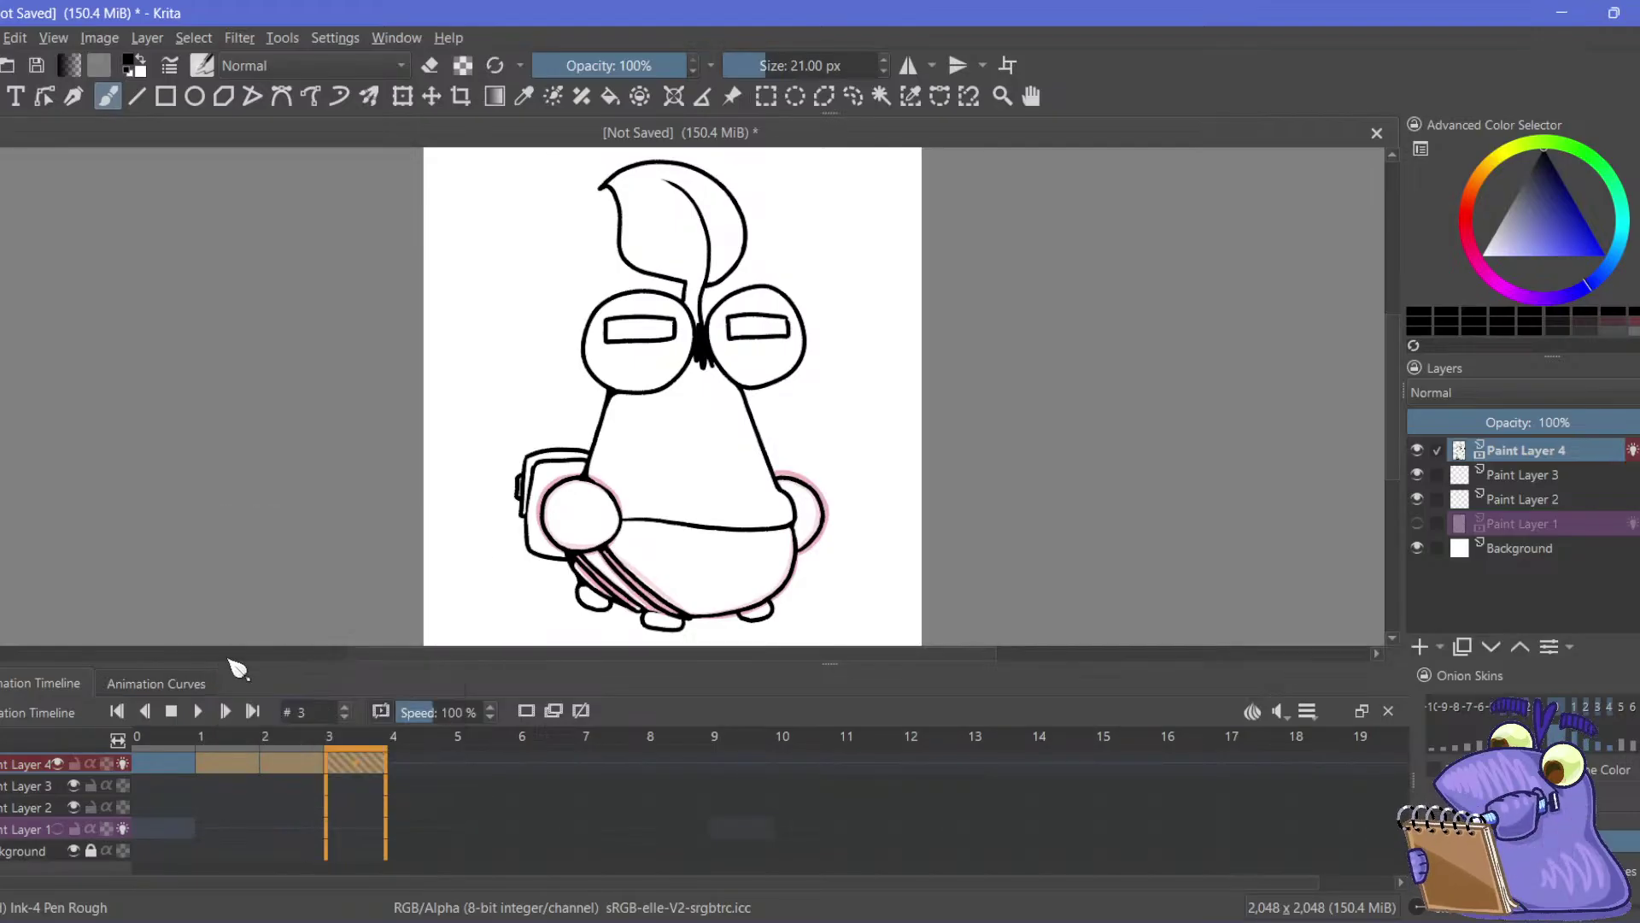
click(227, 763)
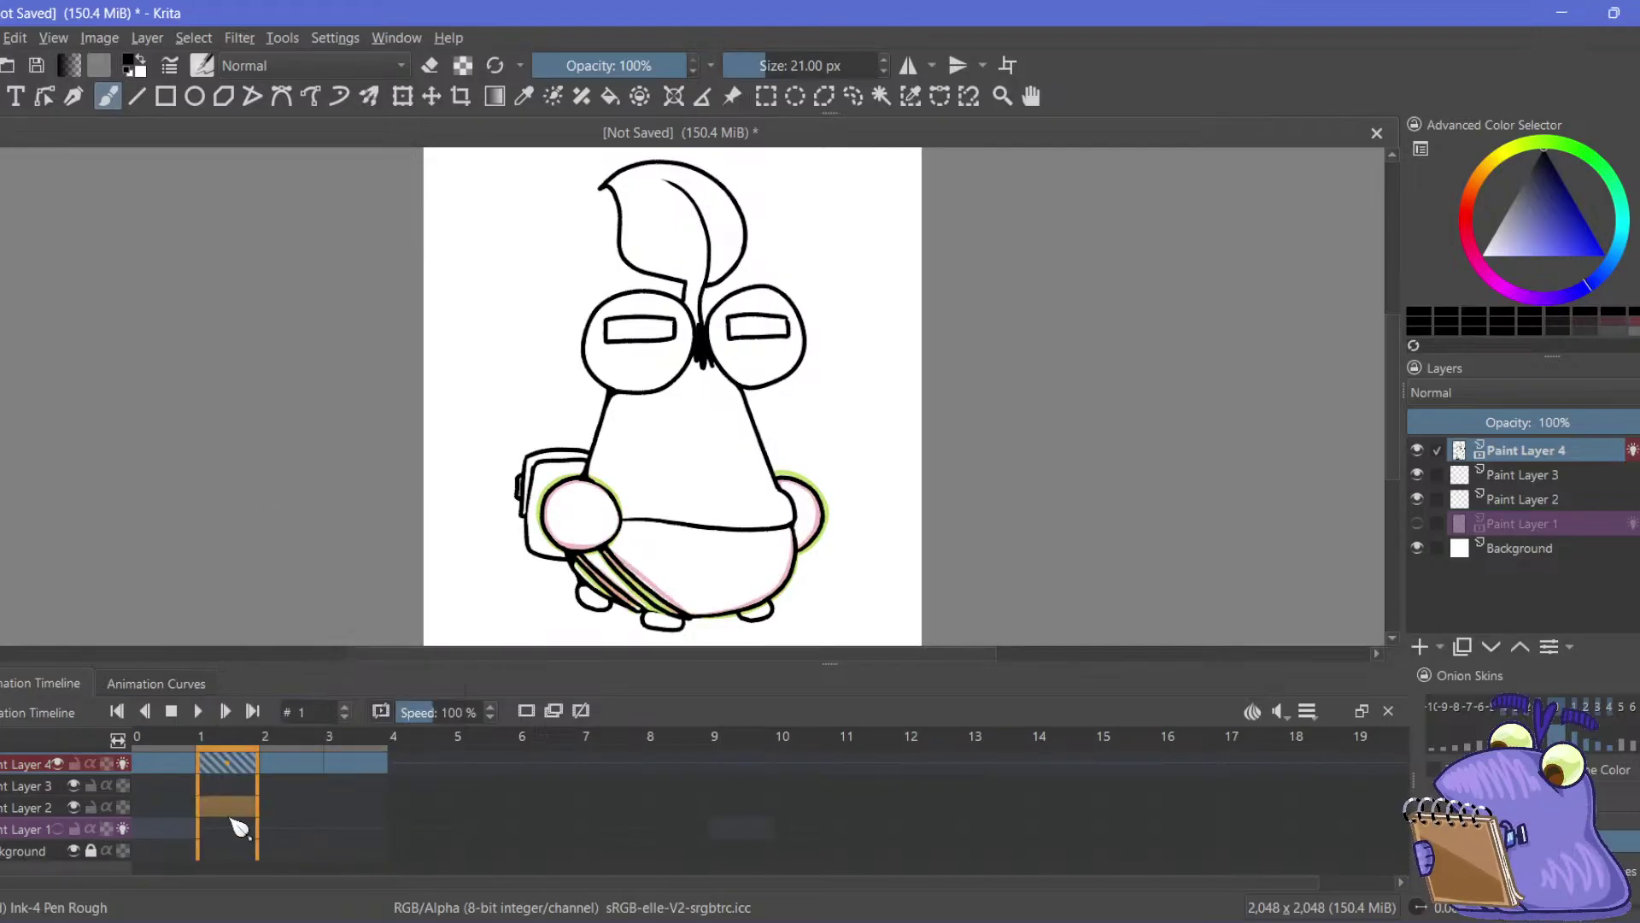
click(284, 765)
click(349, 764)
shift+click(228, 764)
right_click(296, 807)
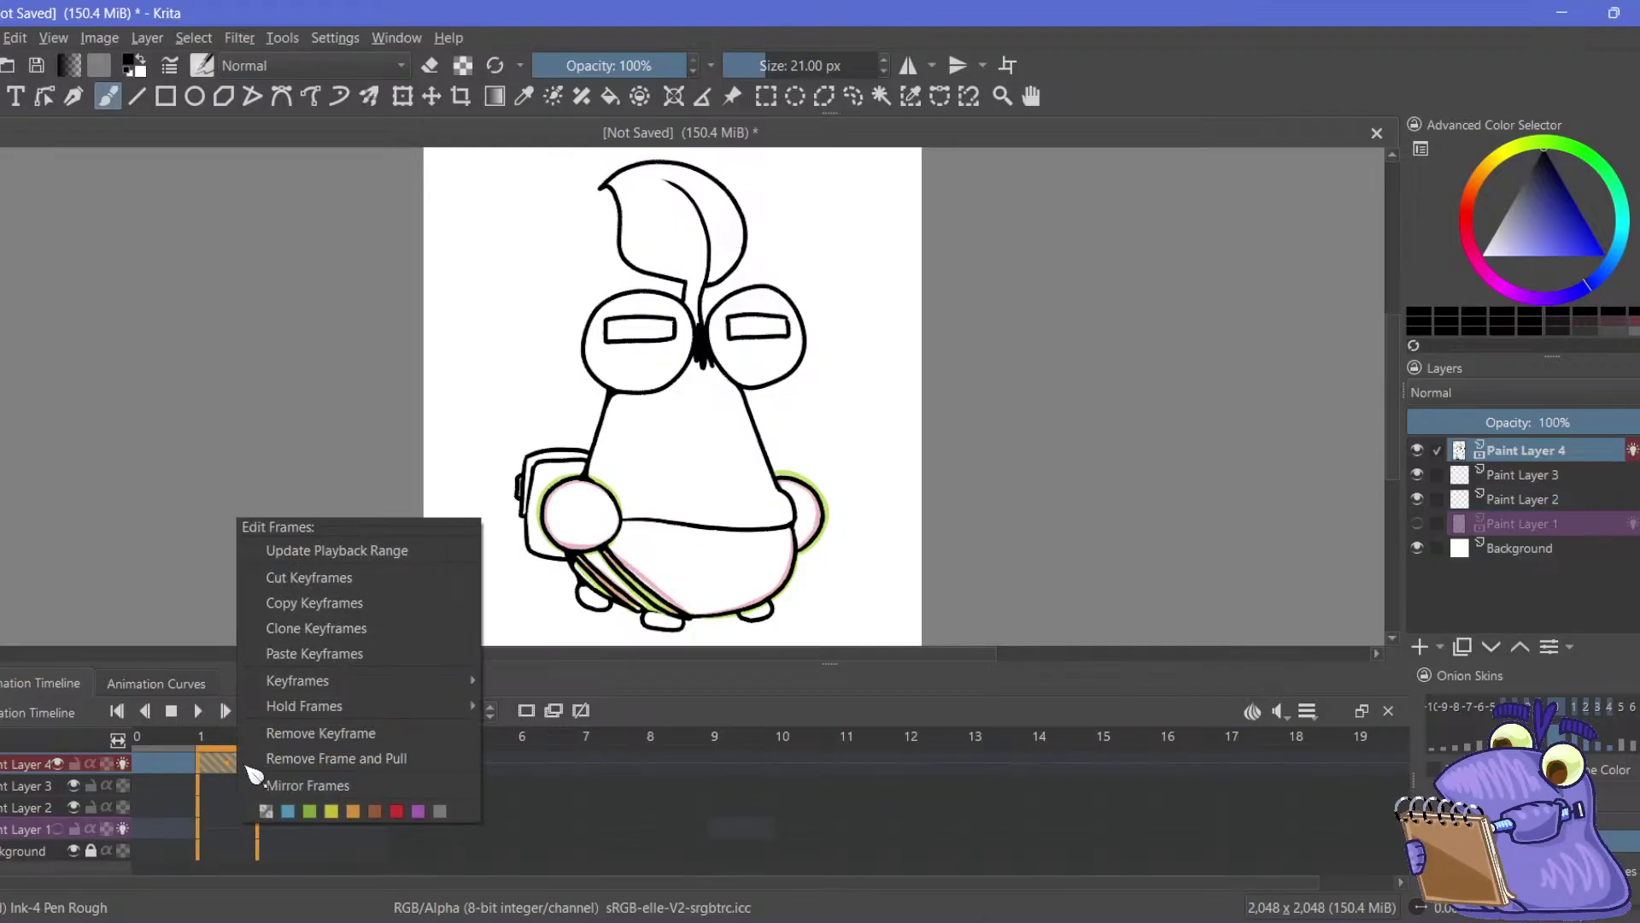
click(284, 733)
Step through the cleared frames 1, 2 and 3 of Paint Layer 4 and return to frame 1
click(282, 773)
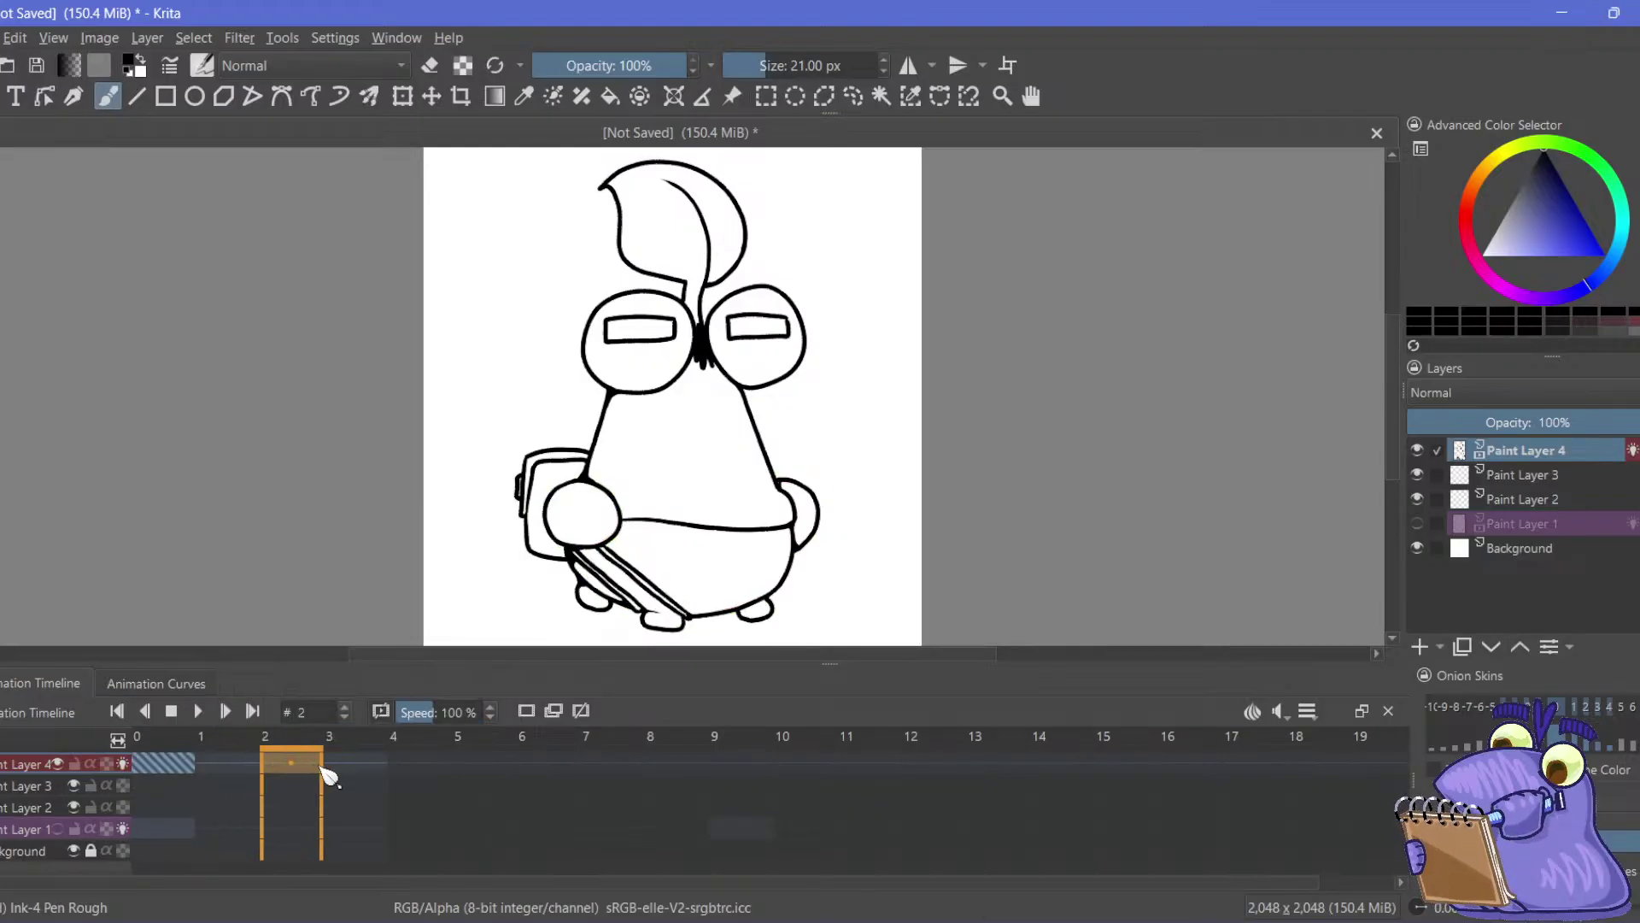
click(342, 773)
click(224, 776)
click(286, 773)
click(350, 773)
click(227, 769)
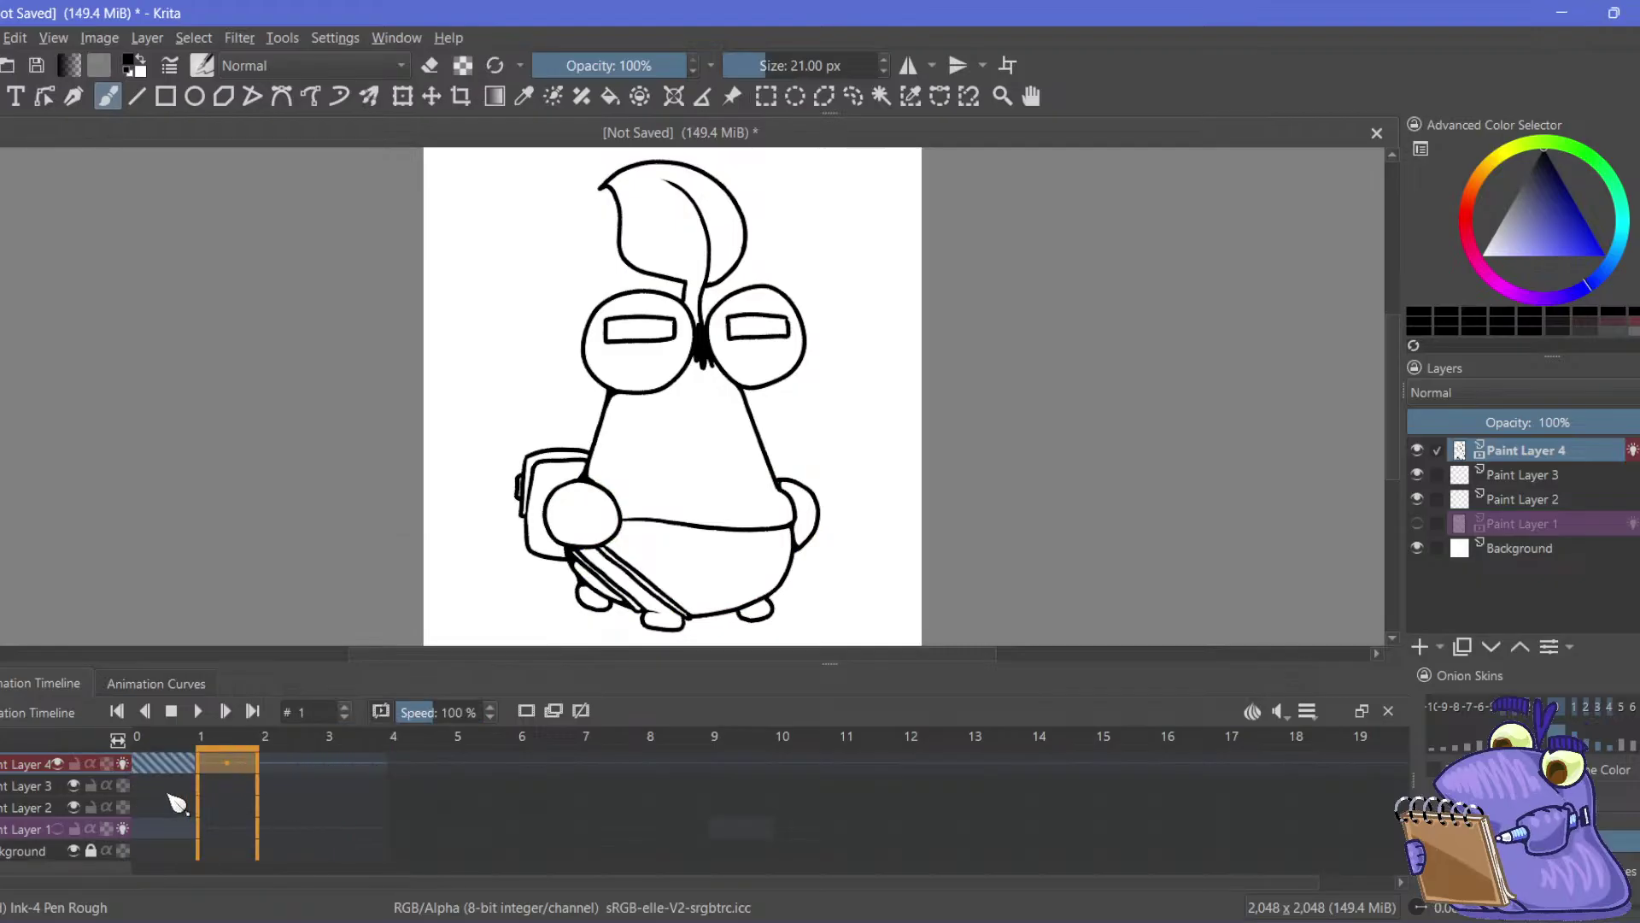
Try a higher curve for the belly's lower outline on frame 1, from the strap's end toward the right hand, and undo it
drag(226, 536, 232, 531)
key(plus)
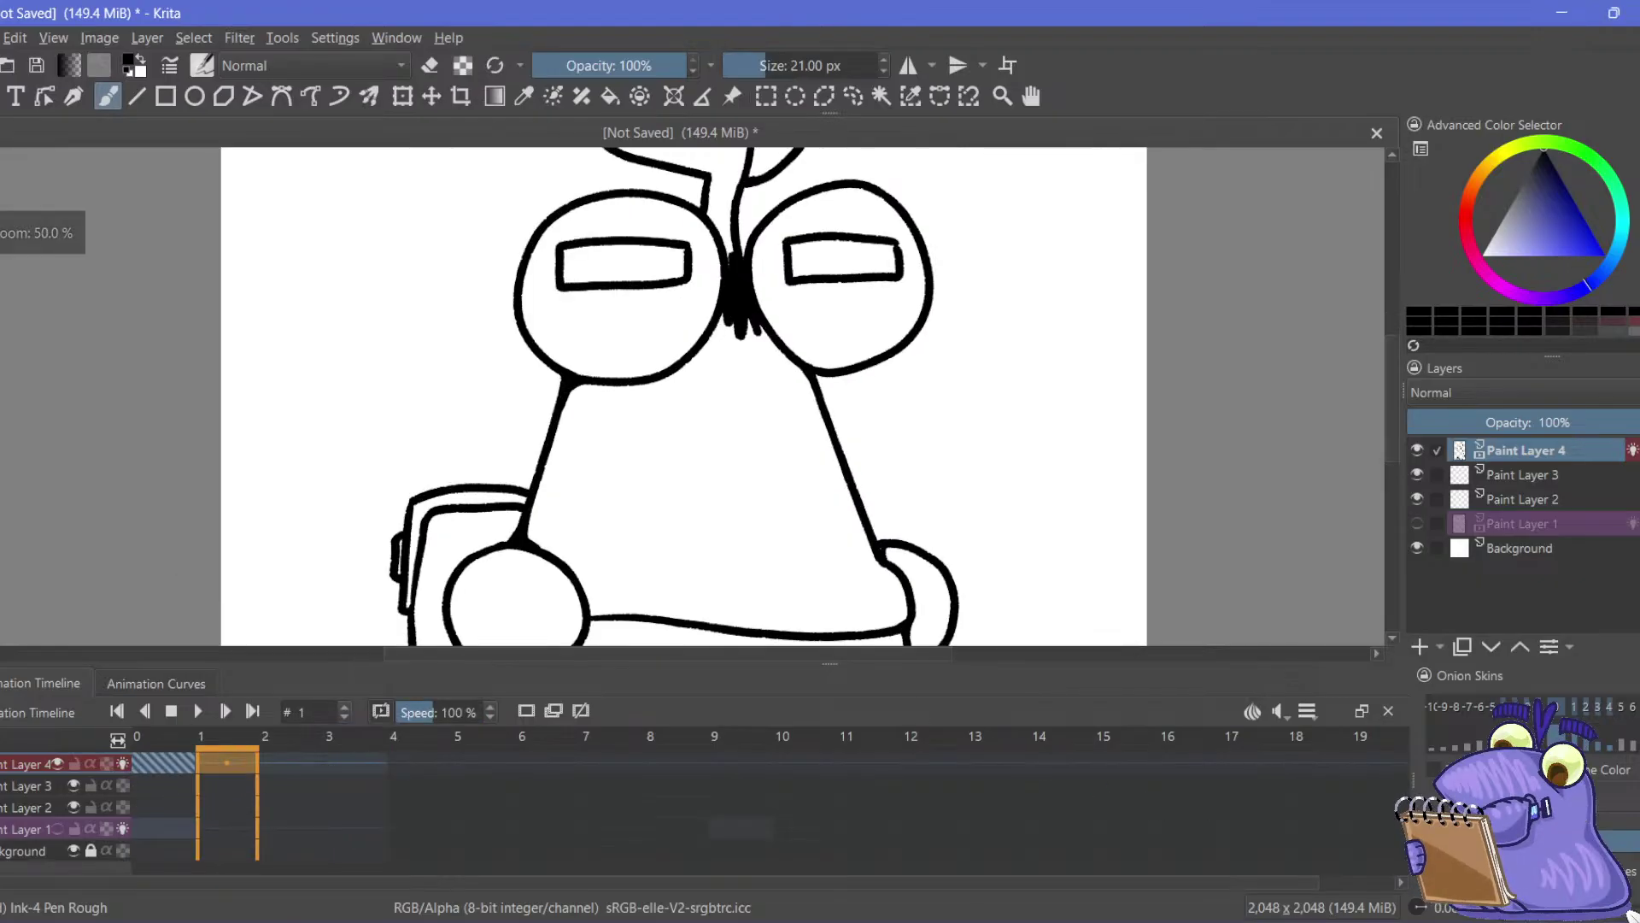
drag(422, 446, 382, 363)
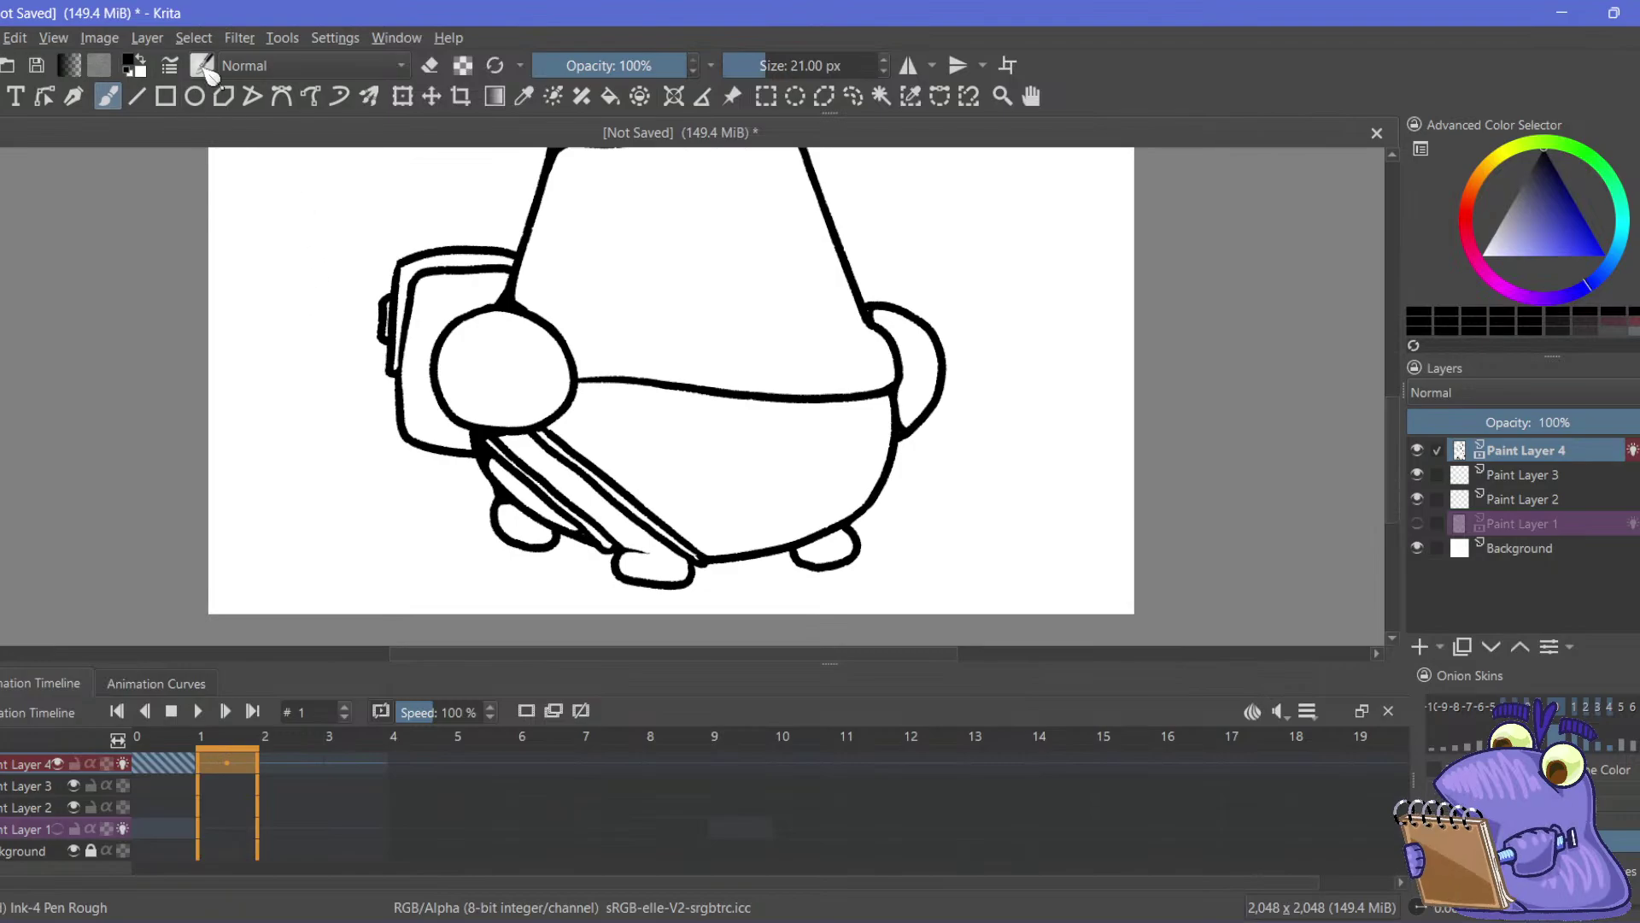
click(205, 68)
click(534, 44)
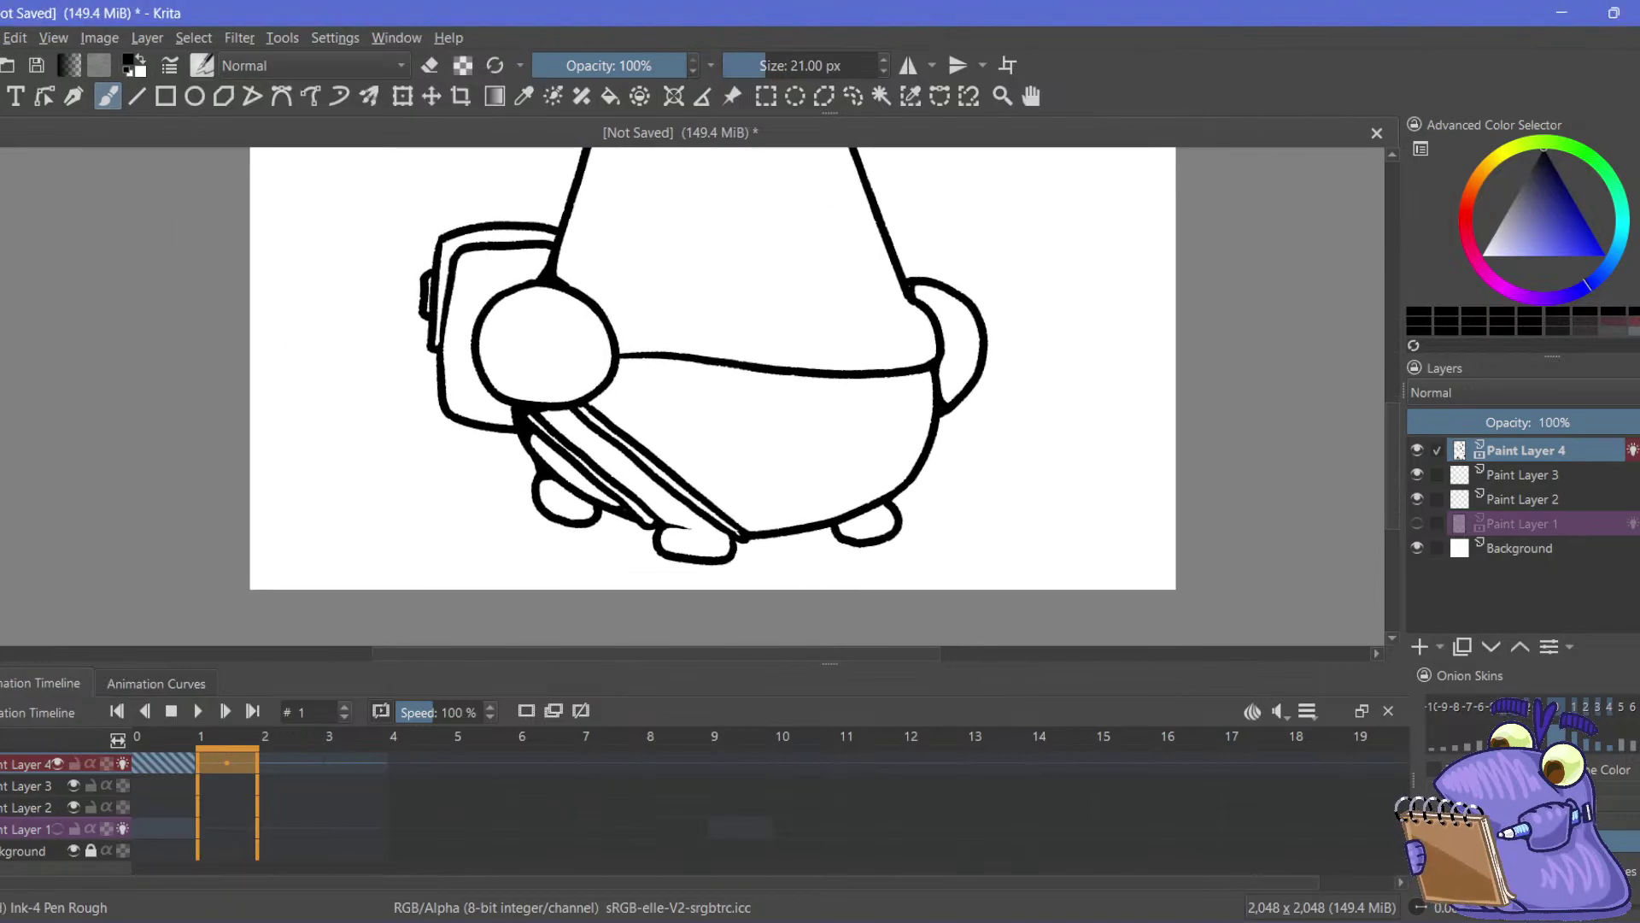
key(ctrl+plus)
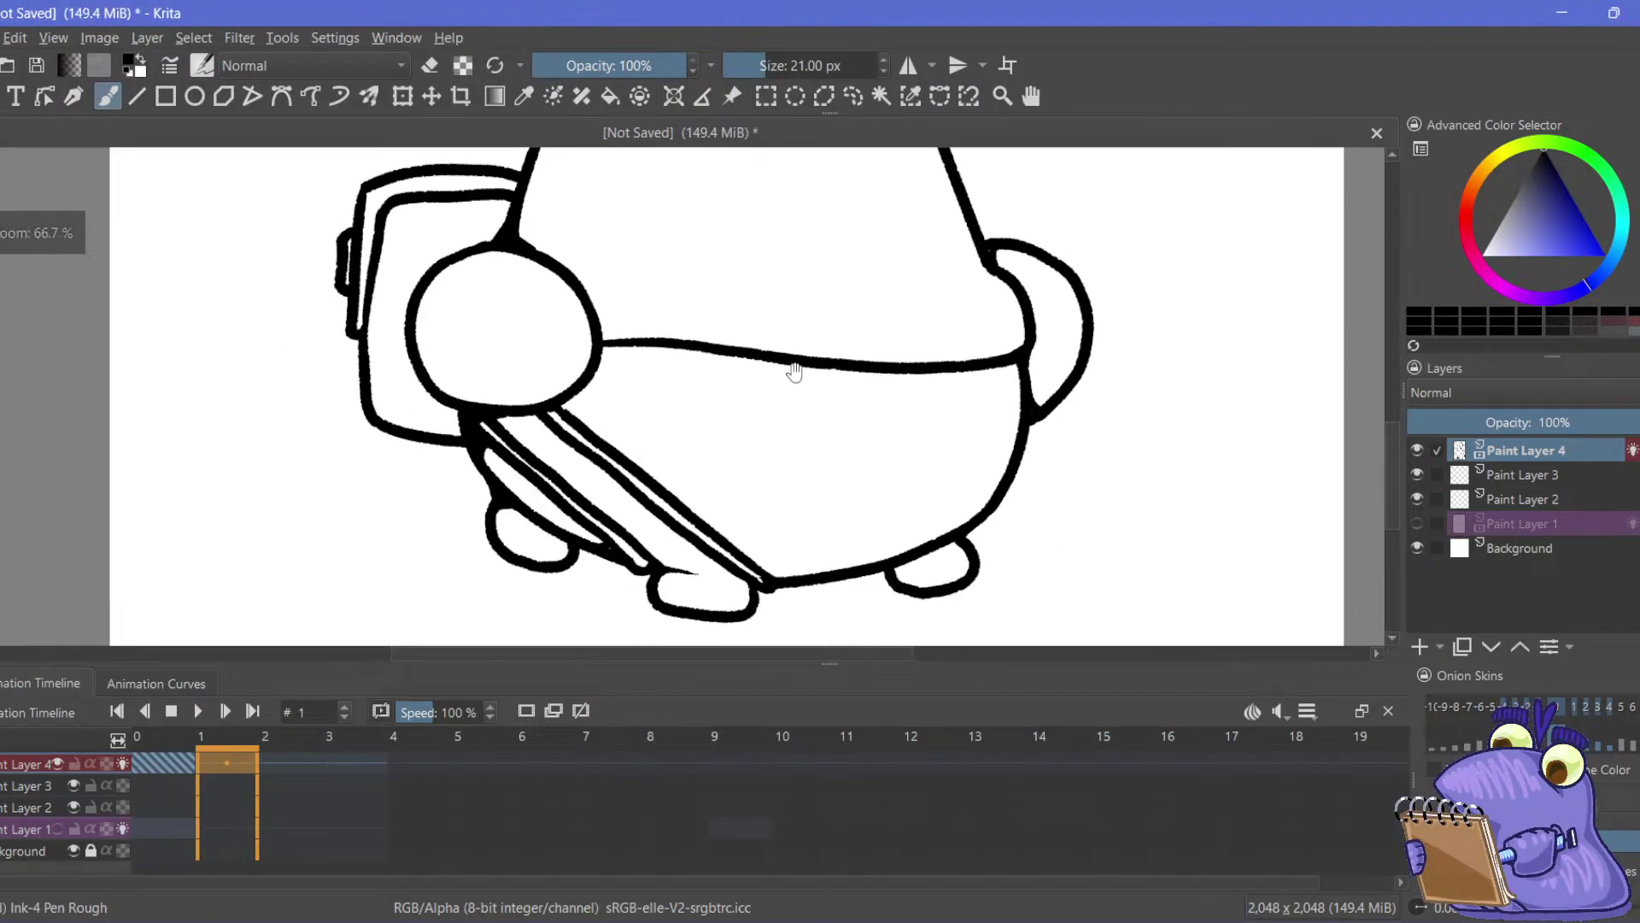
drag(794, 371, 829, 340)
click(157, 771)
click(224, 778)
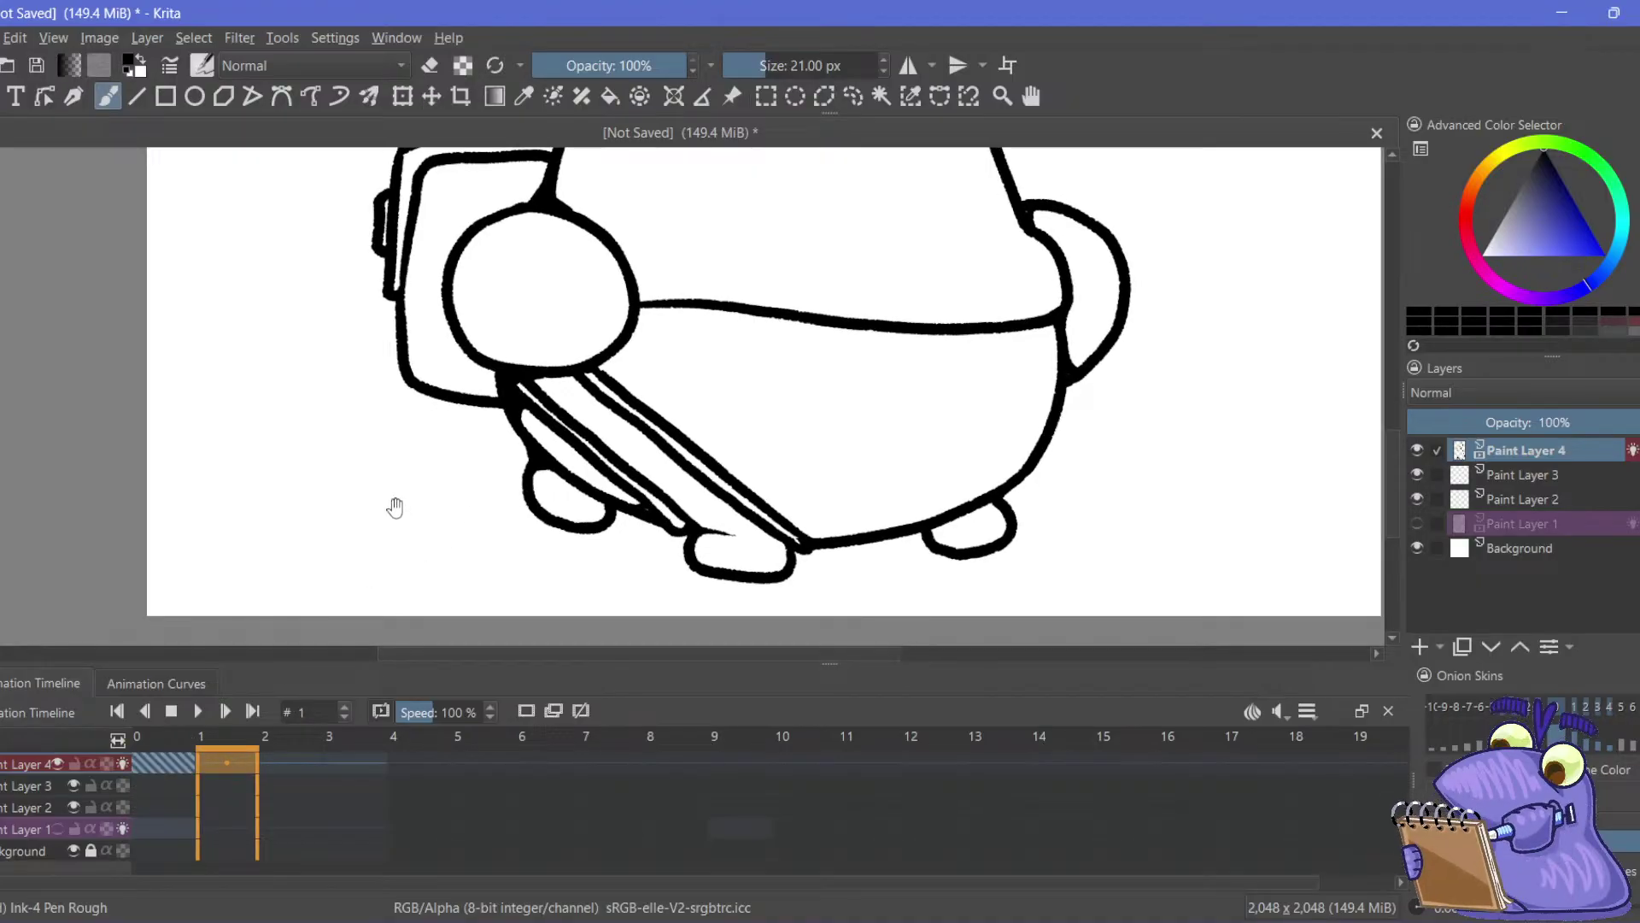
drag(417, 505, 372, 501)
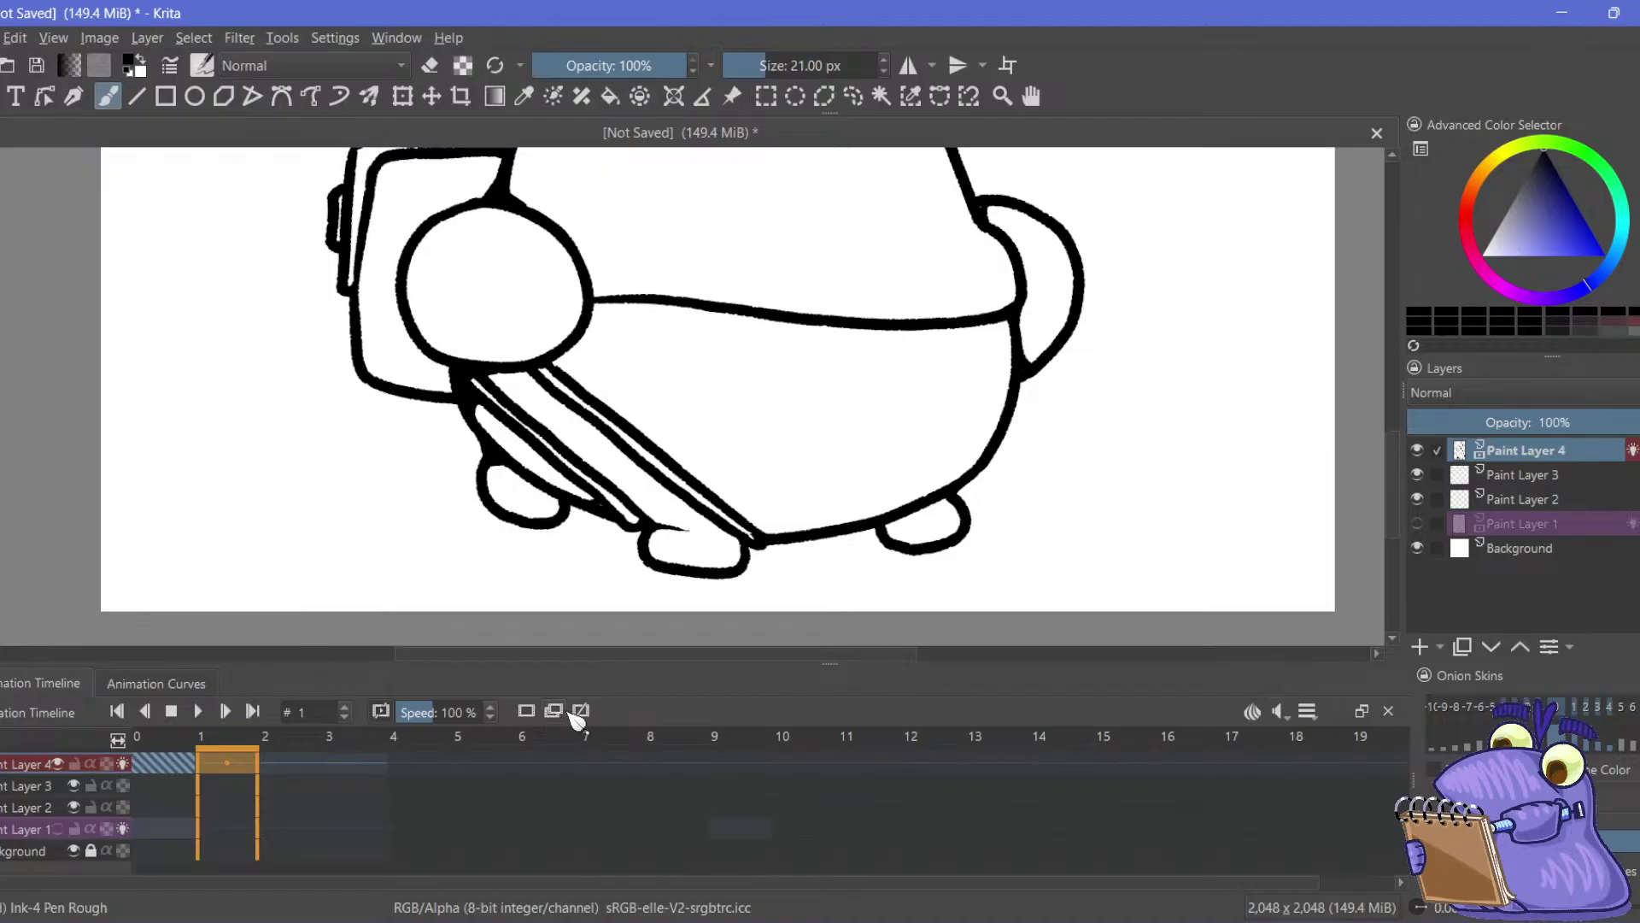
drag(758, 536, 964, 419)
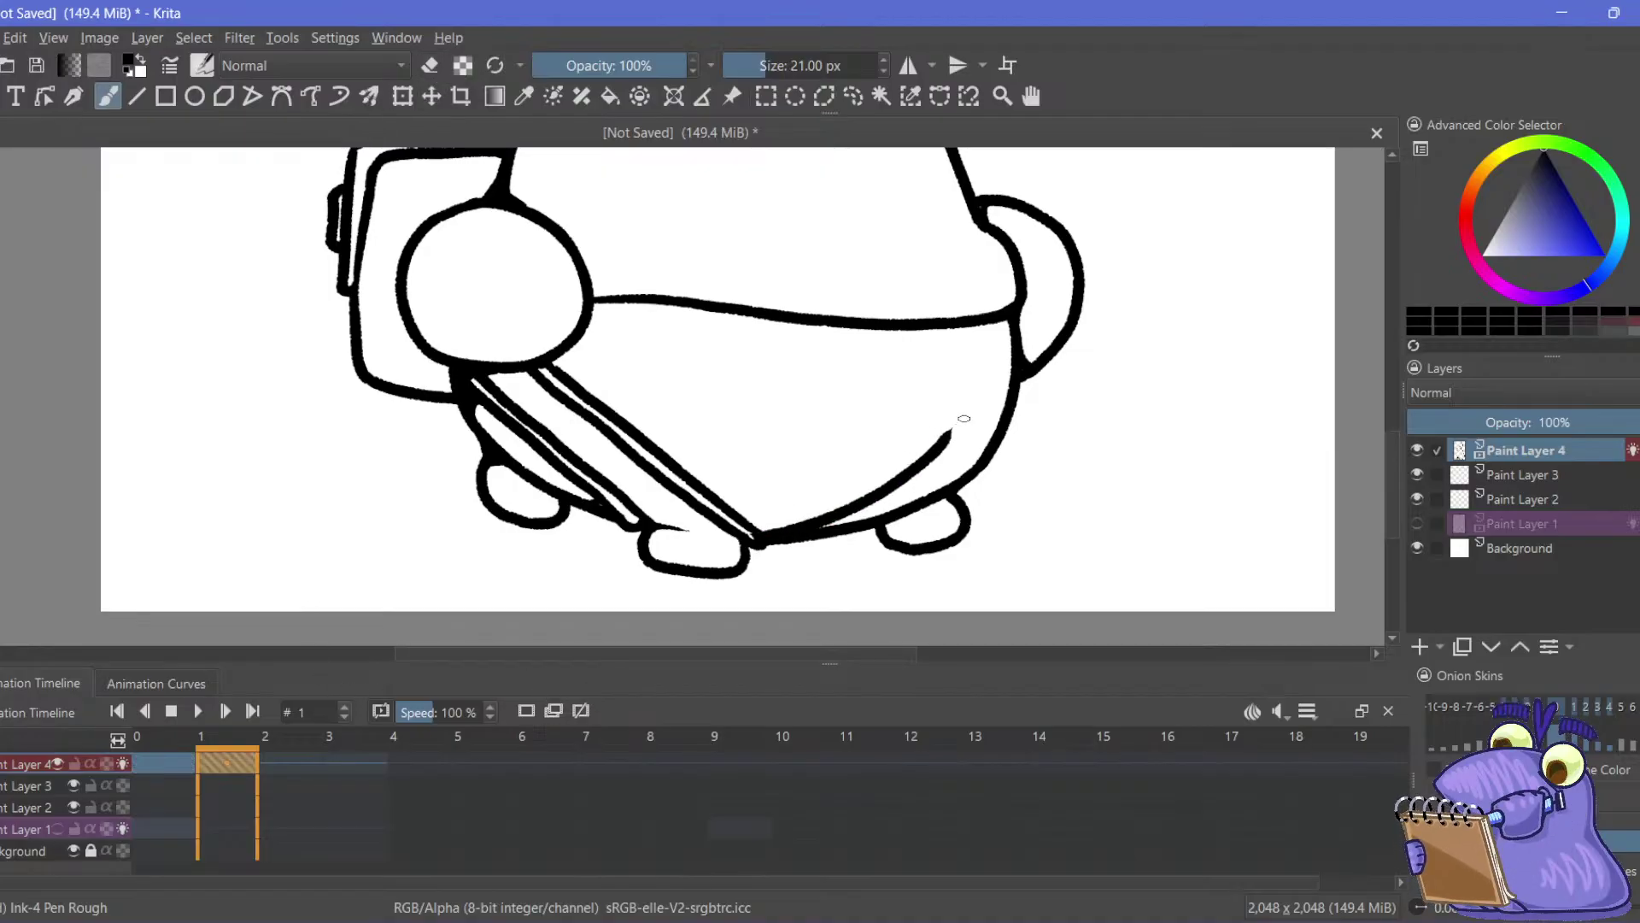
key(ctrl+z)
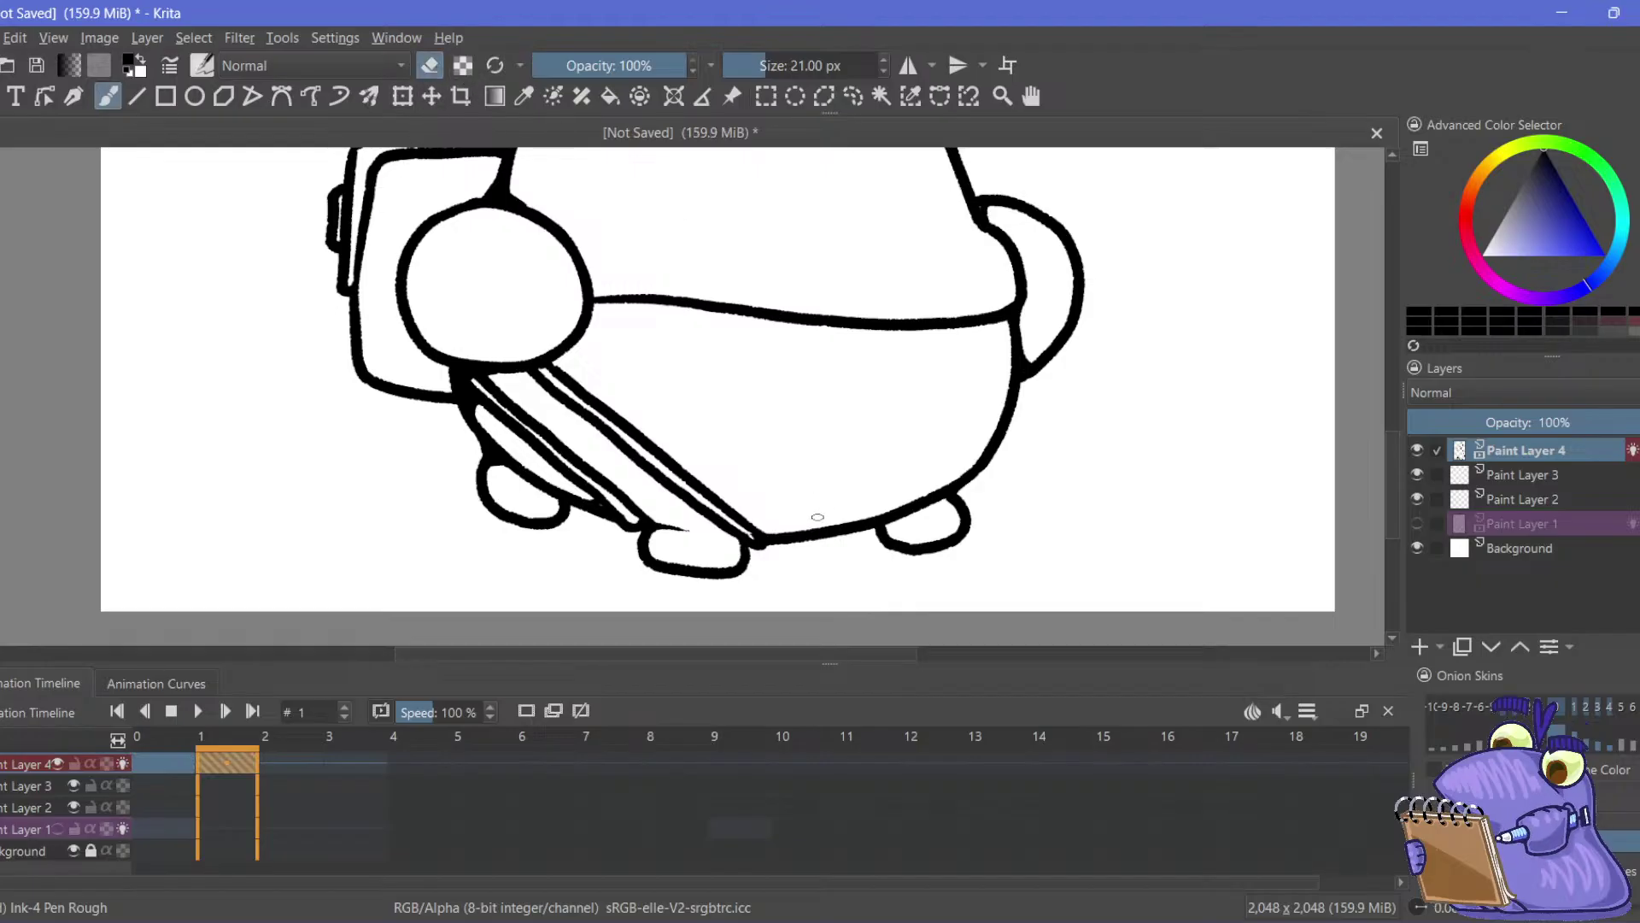
Erase the outer part of the belly's lower outline between the strap's end and the right hand on frame 1
mouse_move(787, 545)
mouse_down()
mouse_move(774, 539)
mouse_move(808, 539)
mouse_up()
drag(966, 479, 1008, 427)
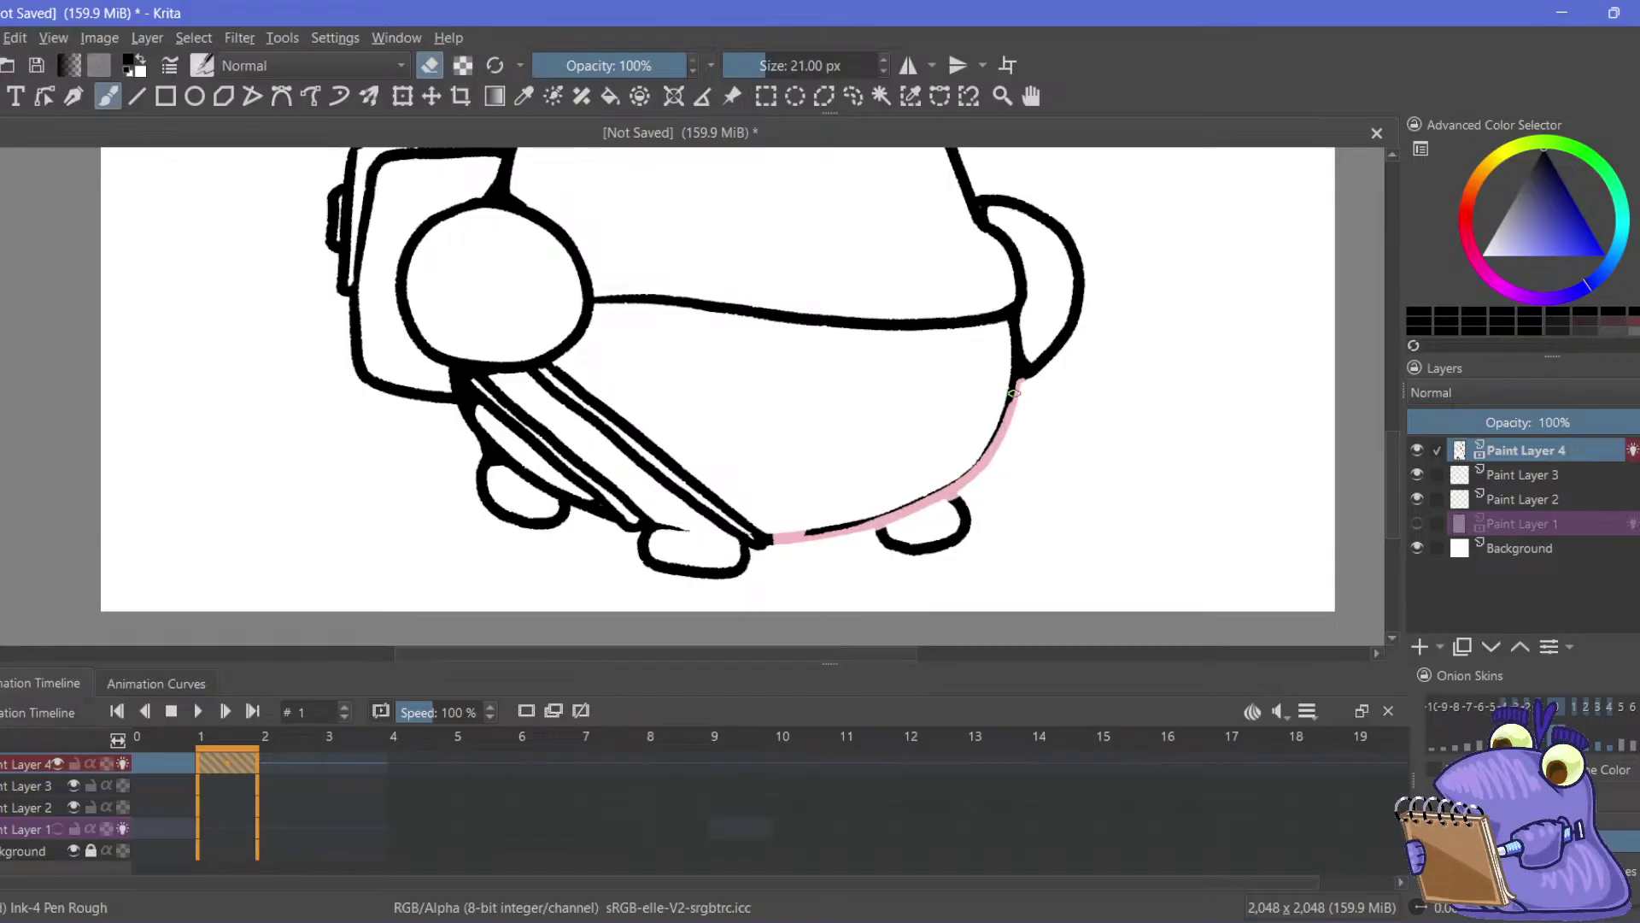
drag(1014, 393, 1020, 382)
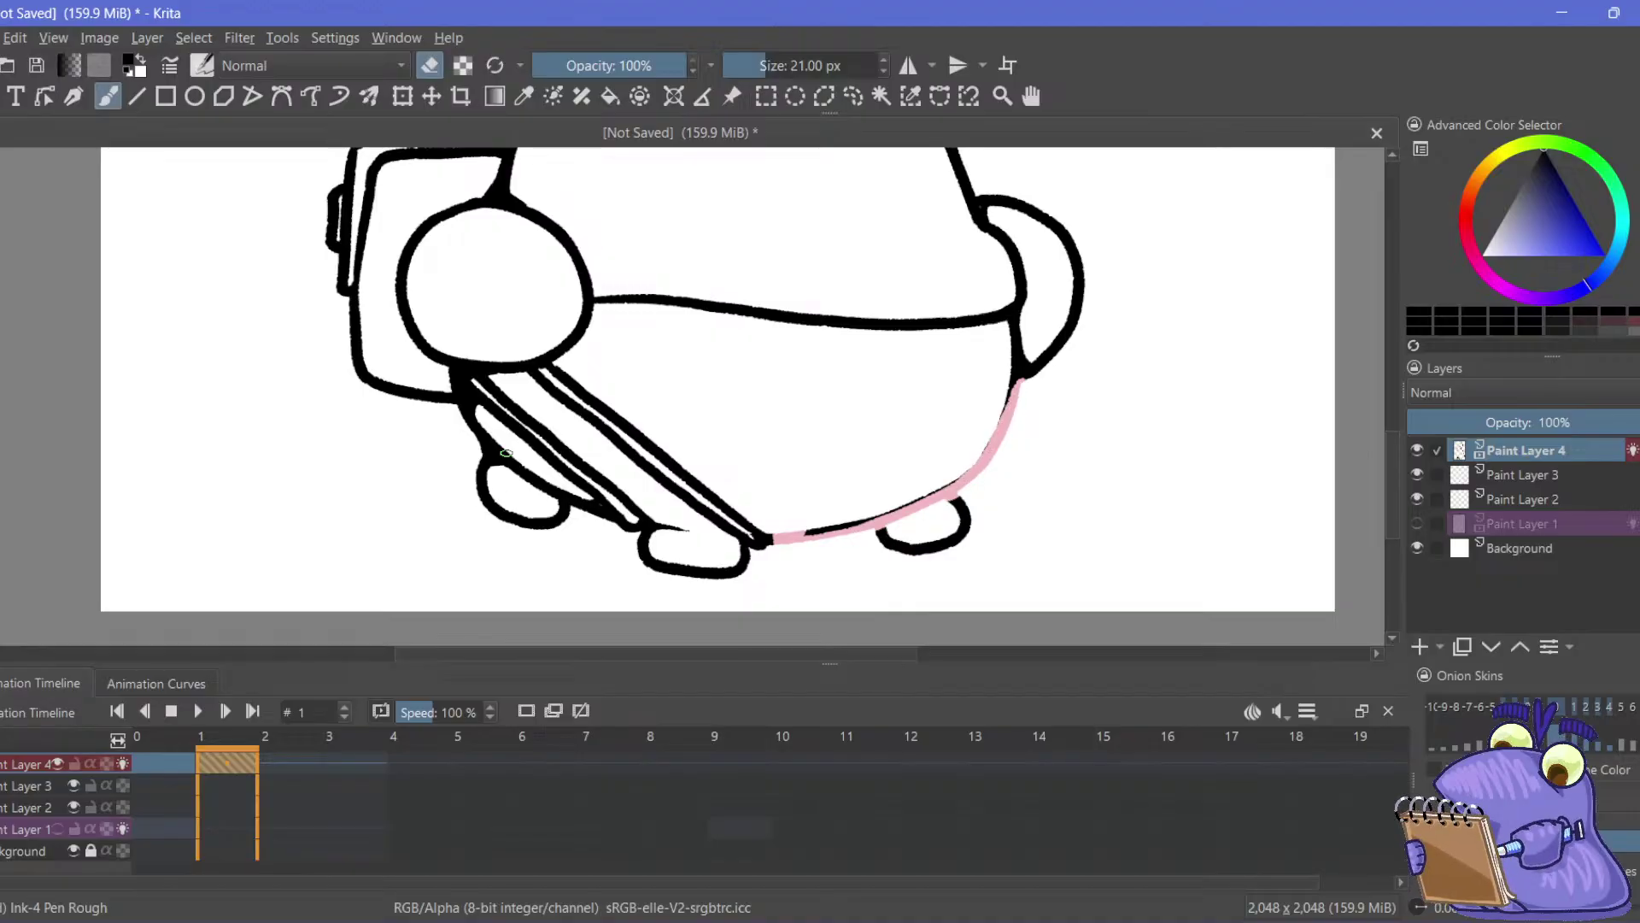
click(437, 72)
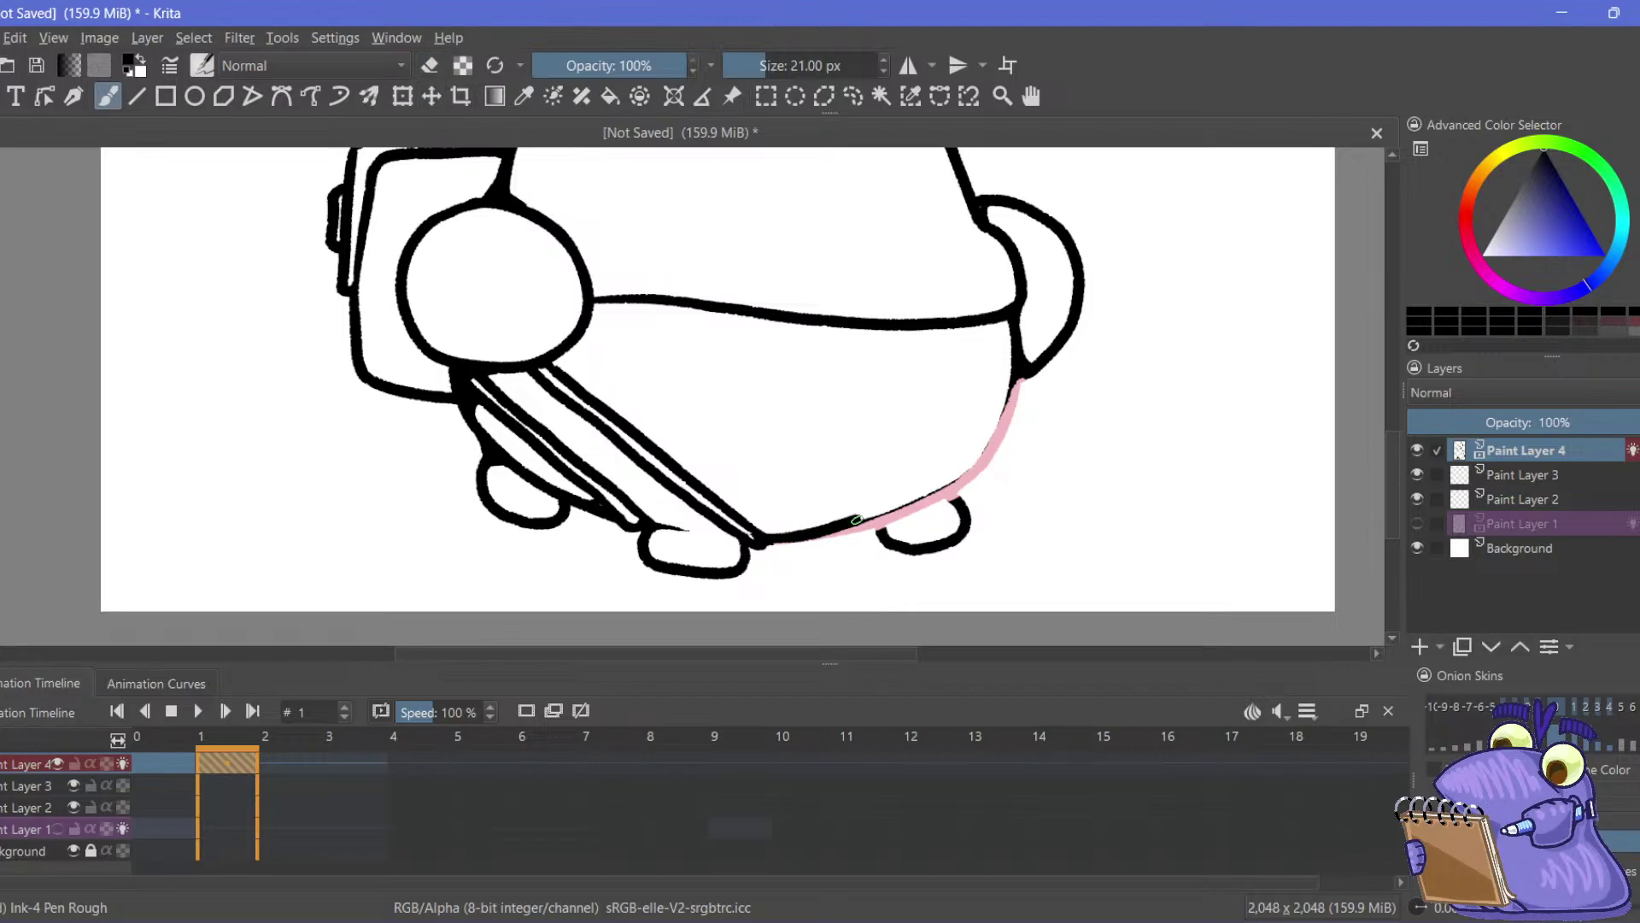
Try several brush strokes for the belly's lower outline from the strap's end to the right hand on frame 1, undoing each
drag(915, 504, 765, 536)
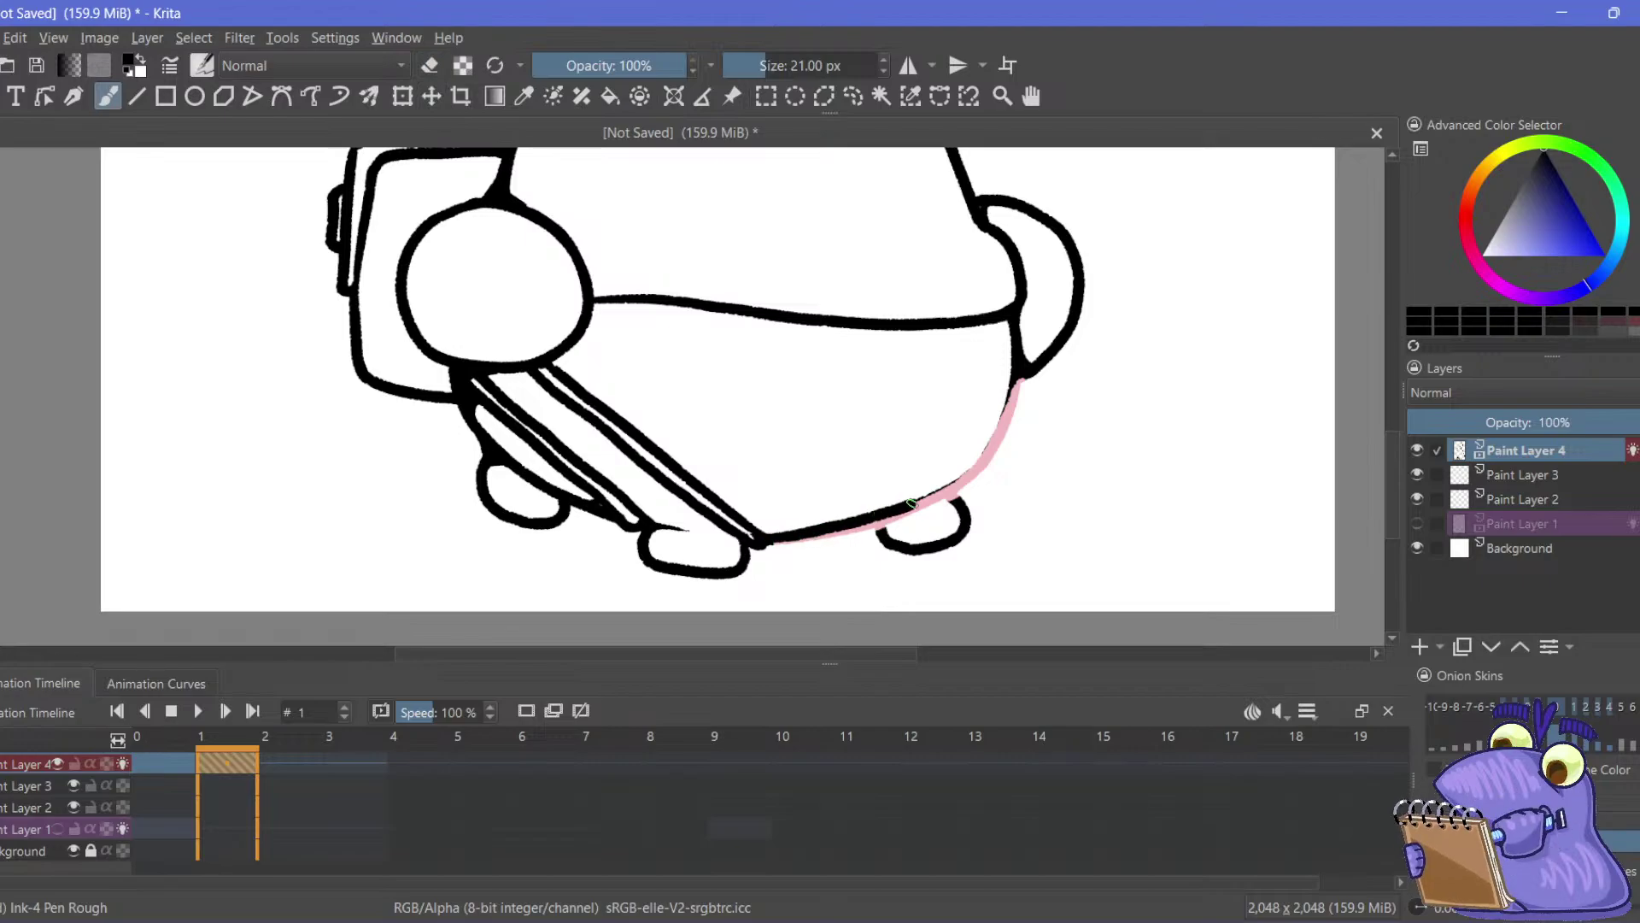
mouse_move(911, 503)
mouse_down()
mouse_move(959, 470)
mouse_move(1021, 377)
mouse_up()
key(ctrl+z)
mouse_move(759, 542)
mouse_down()
mouse_move(949, 465)
mouse_move(1018, 376)
mouse_up()
key(ctrl+z)
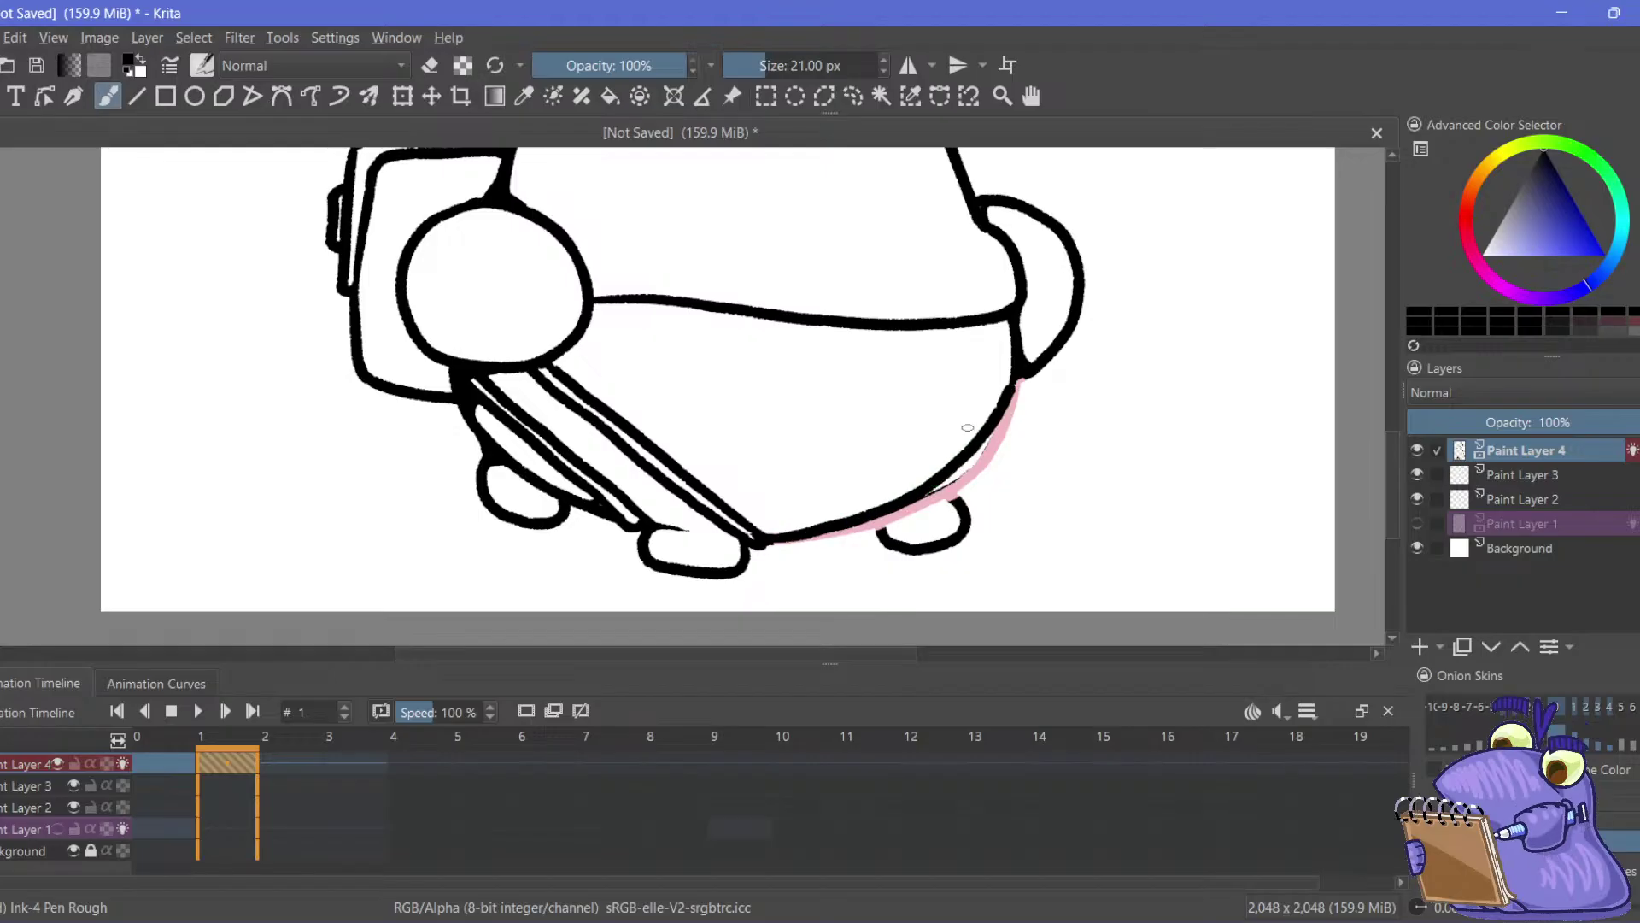
key(ctrl+z)
drag(876, 511, 991, 435)
key(ctrl+z)
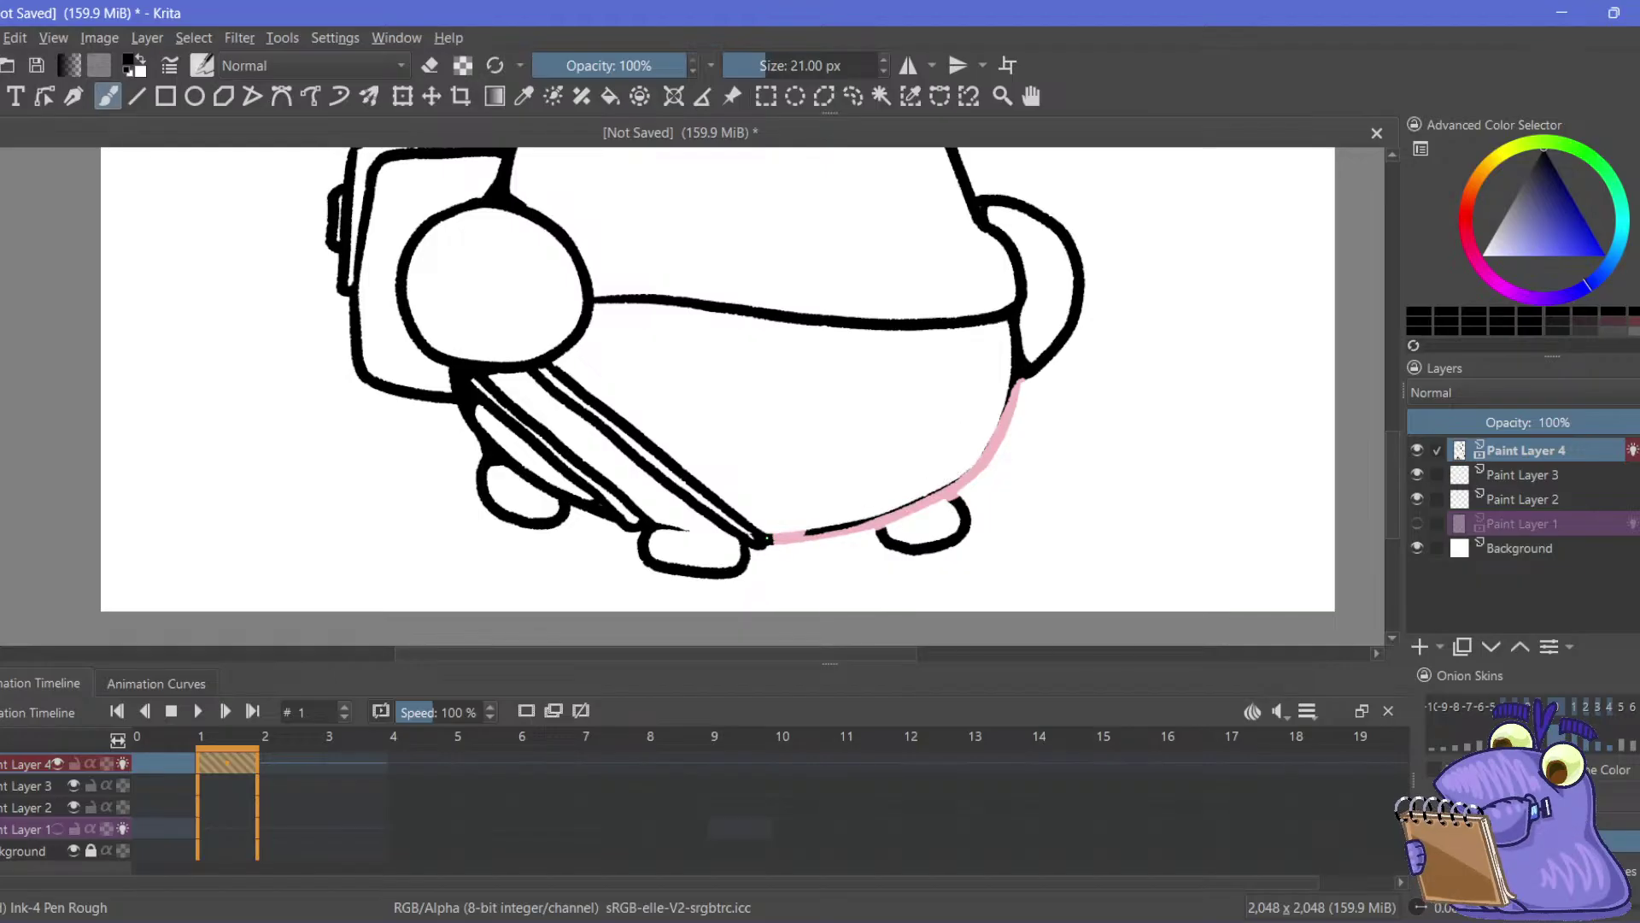
mouse_move(772, 540)
mouse_down()
mouse_move(887, 504)
mouse_move(1008, 414)
mouse_move(927, 412)
mouse_up()
key(ctrl+z)
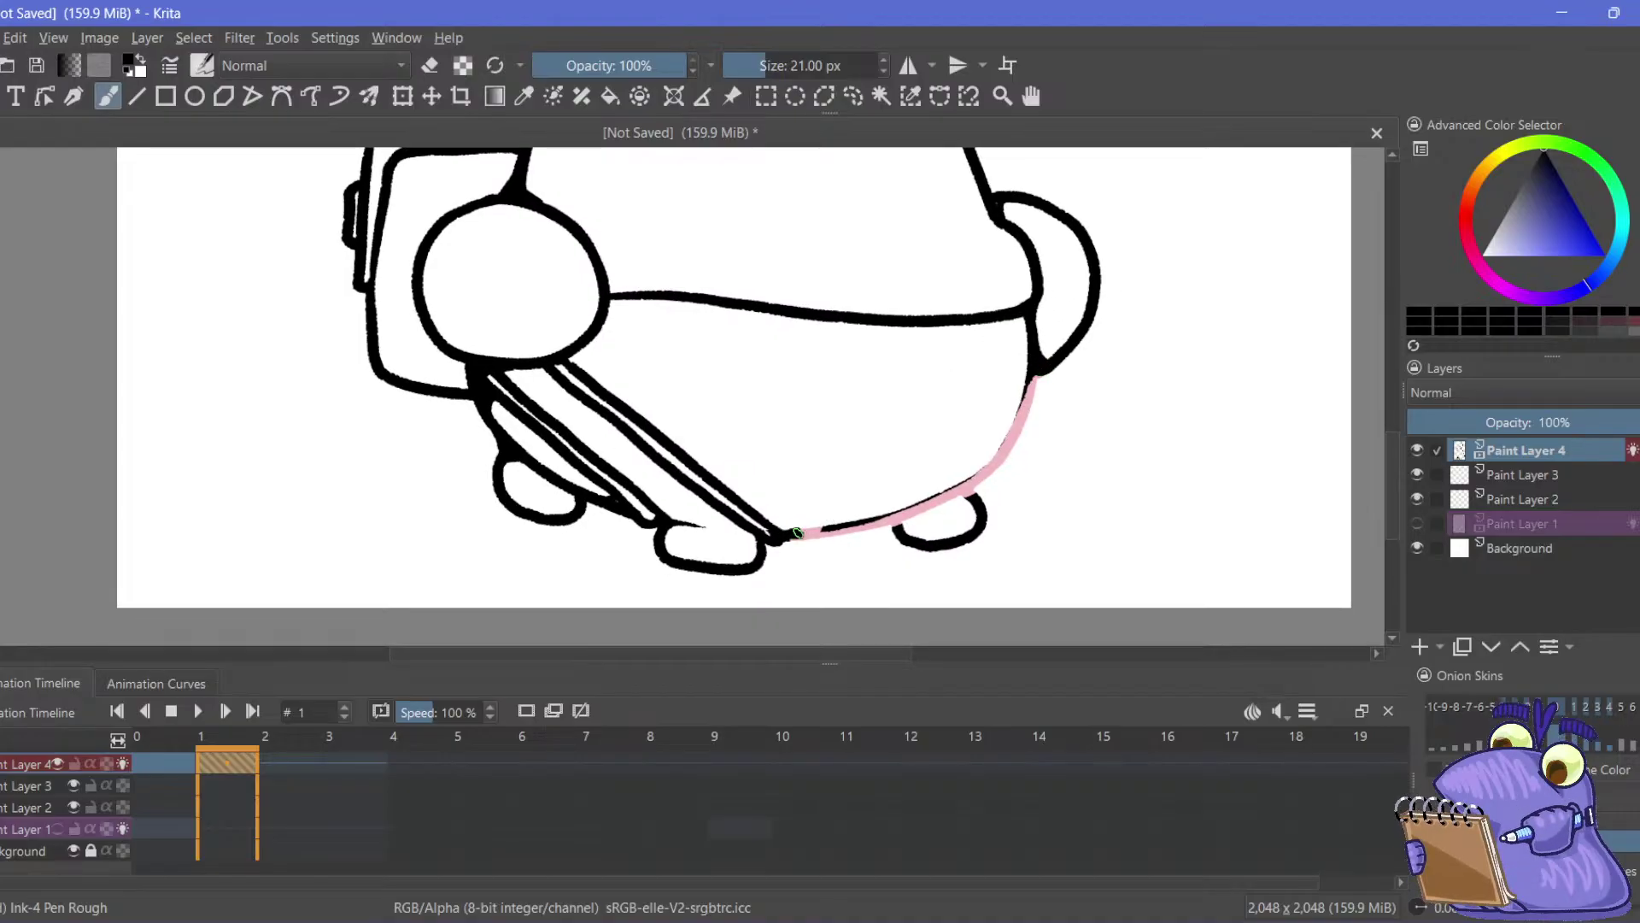
drag(899, 509, 969, 474)
key(ctrl+z)
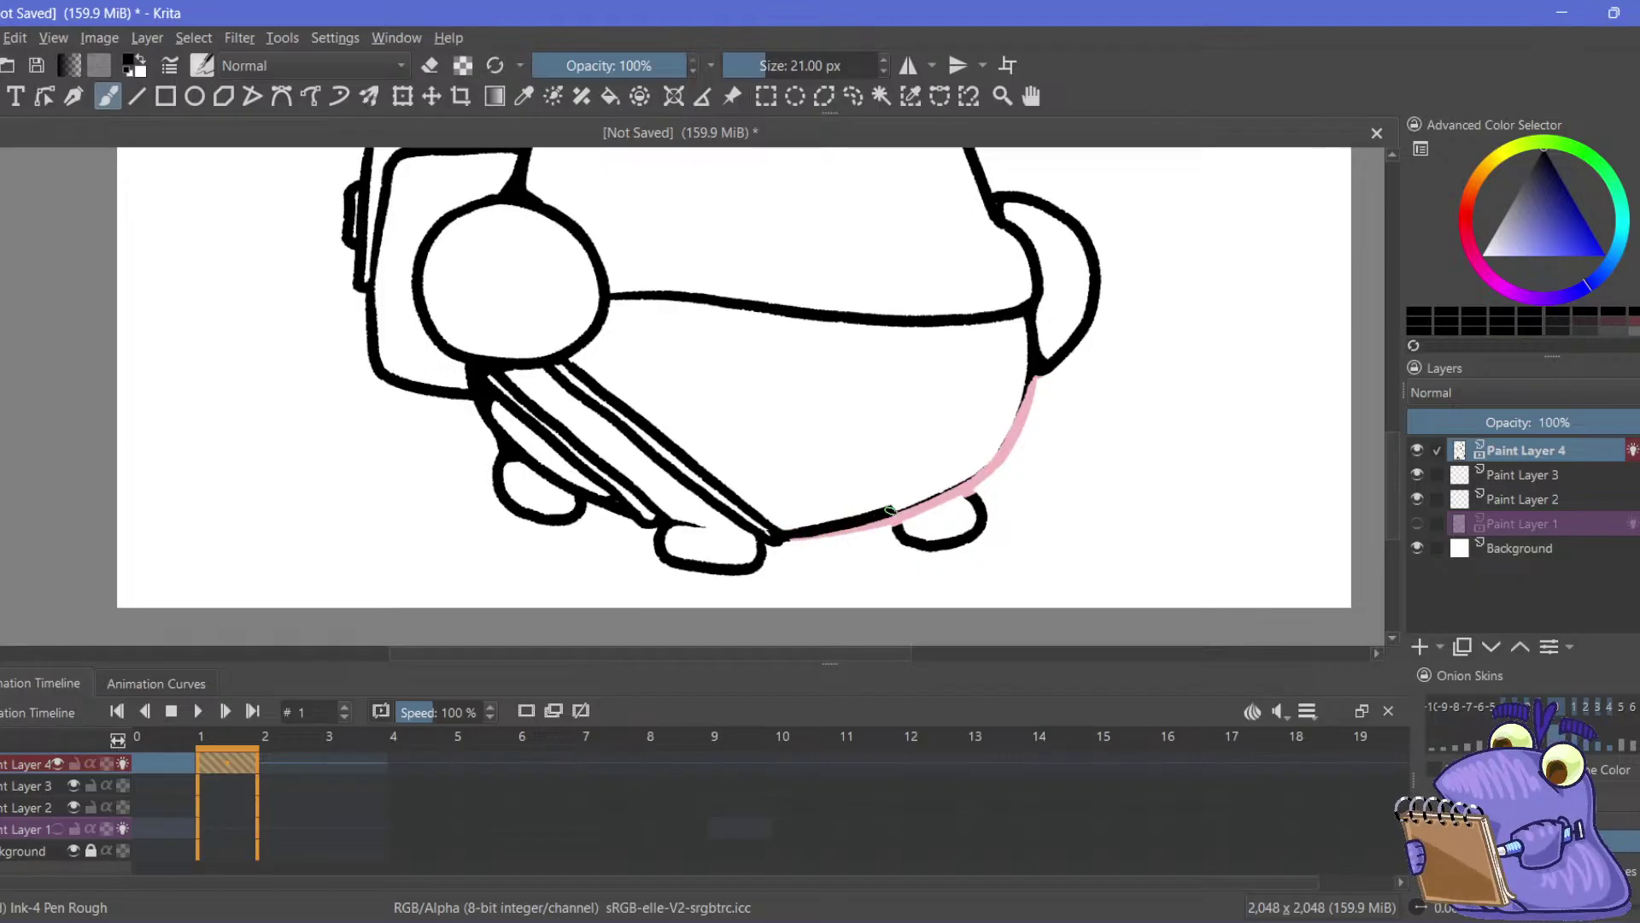
Redraw the belly's lower outline slightly inside the onion-skin line on frame 1, from the strap's end up to the right hand
mouse_move(889, 510)
mouse_down()
mouse_move(965, 474)
mouse_move(1023, 396)
mouse_up()
key(ctrl+z)
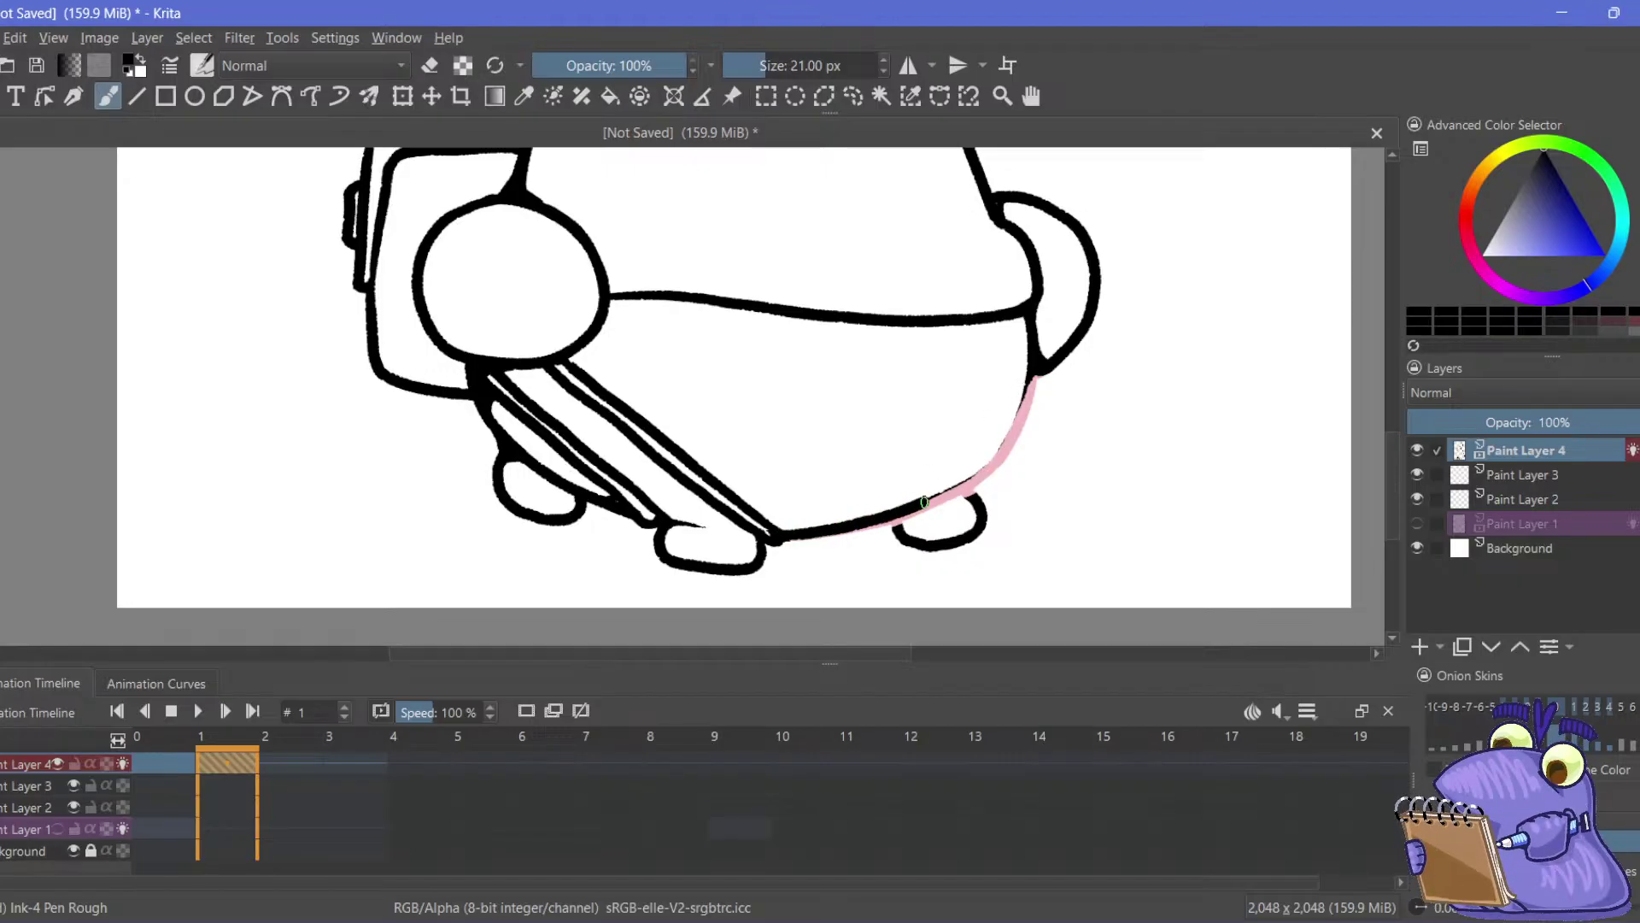
drag(923, 502, 1030, 381)
drag(937, 439, 911, 456)
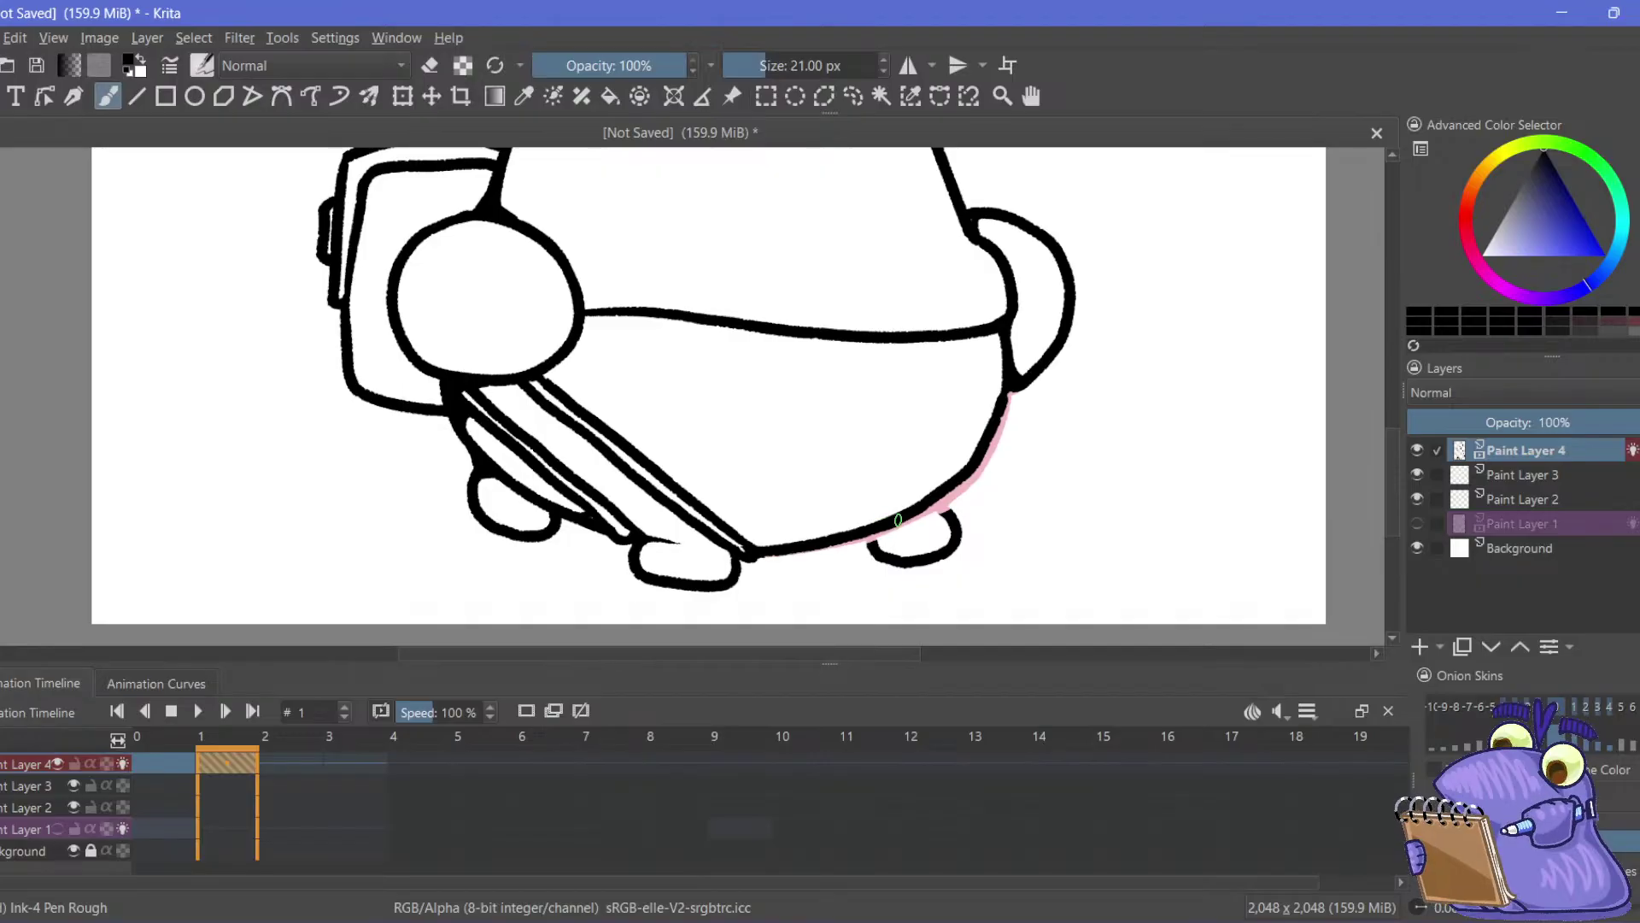
Redraw the outer part of the belly's lower outline on frame 1, from above the right foot to the right hand, undoing the unsuitable strokes
mouse_move(898, 518)
mouse_down()
mouse_move(961, 477)
mouse_move(1011, 397)
mouse_up()
key(ctrl+z)
drag(923, 503, 1007, 391)
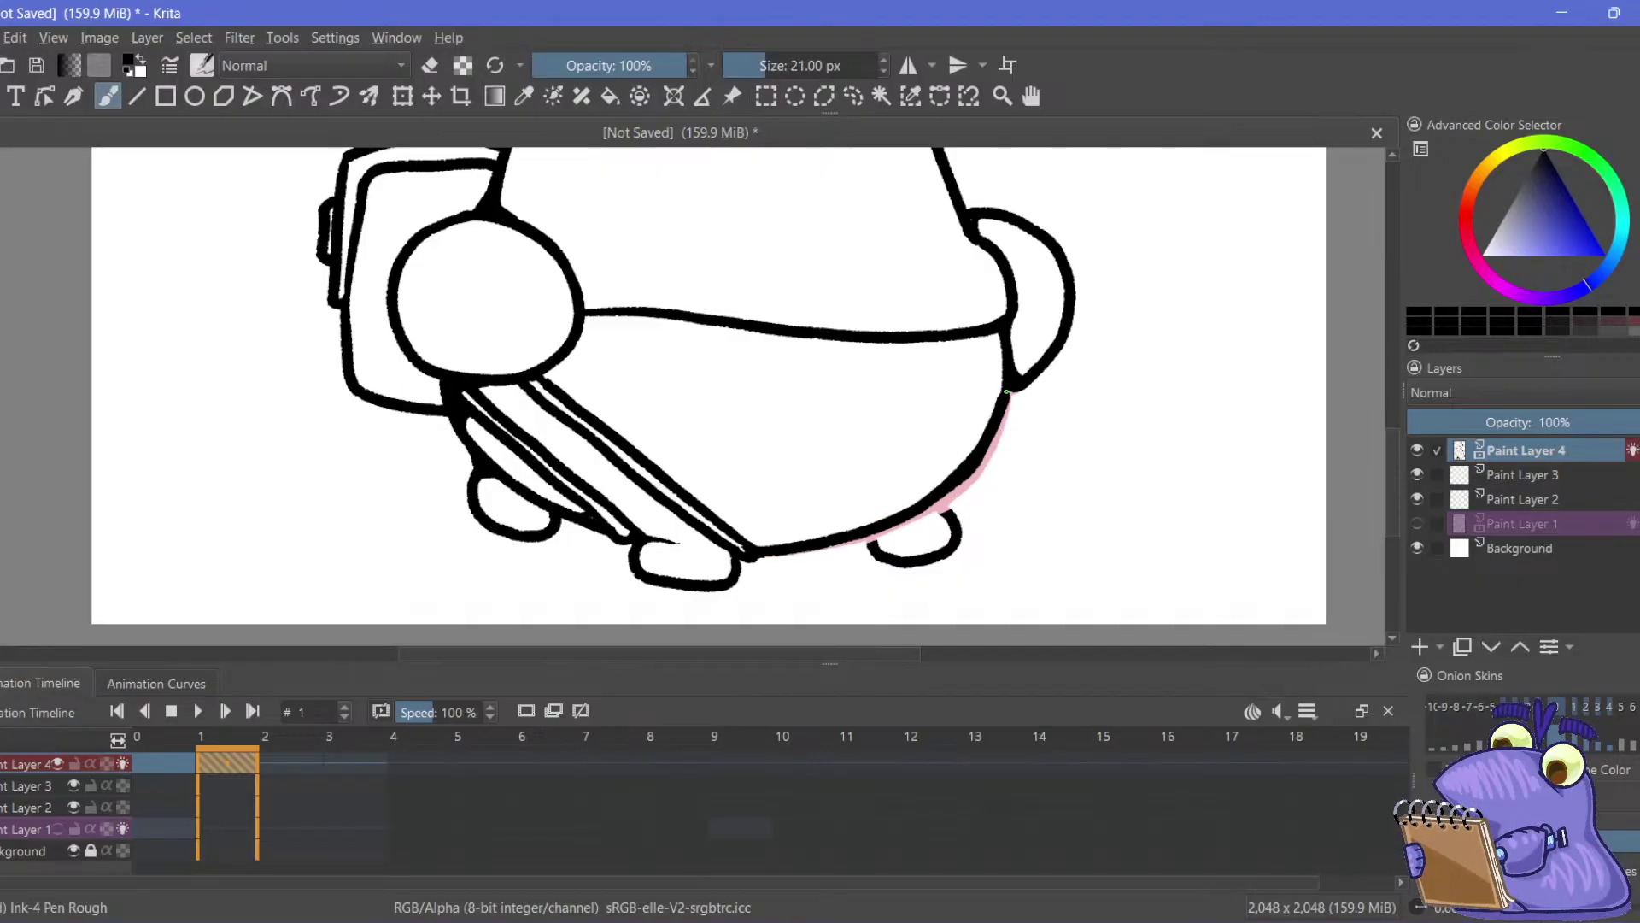
key(ctrl+z)
drag(898, 513, 1005, 381)
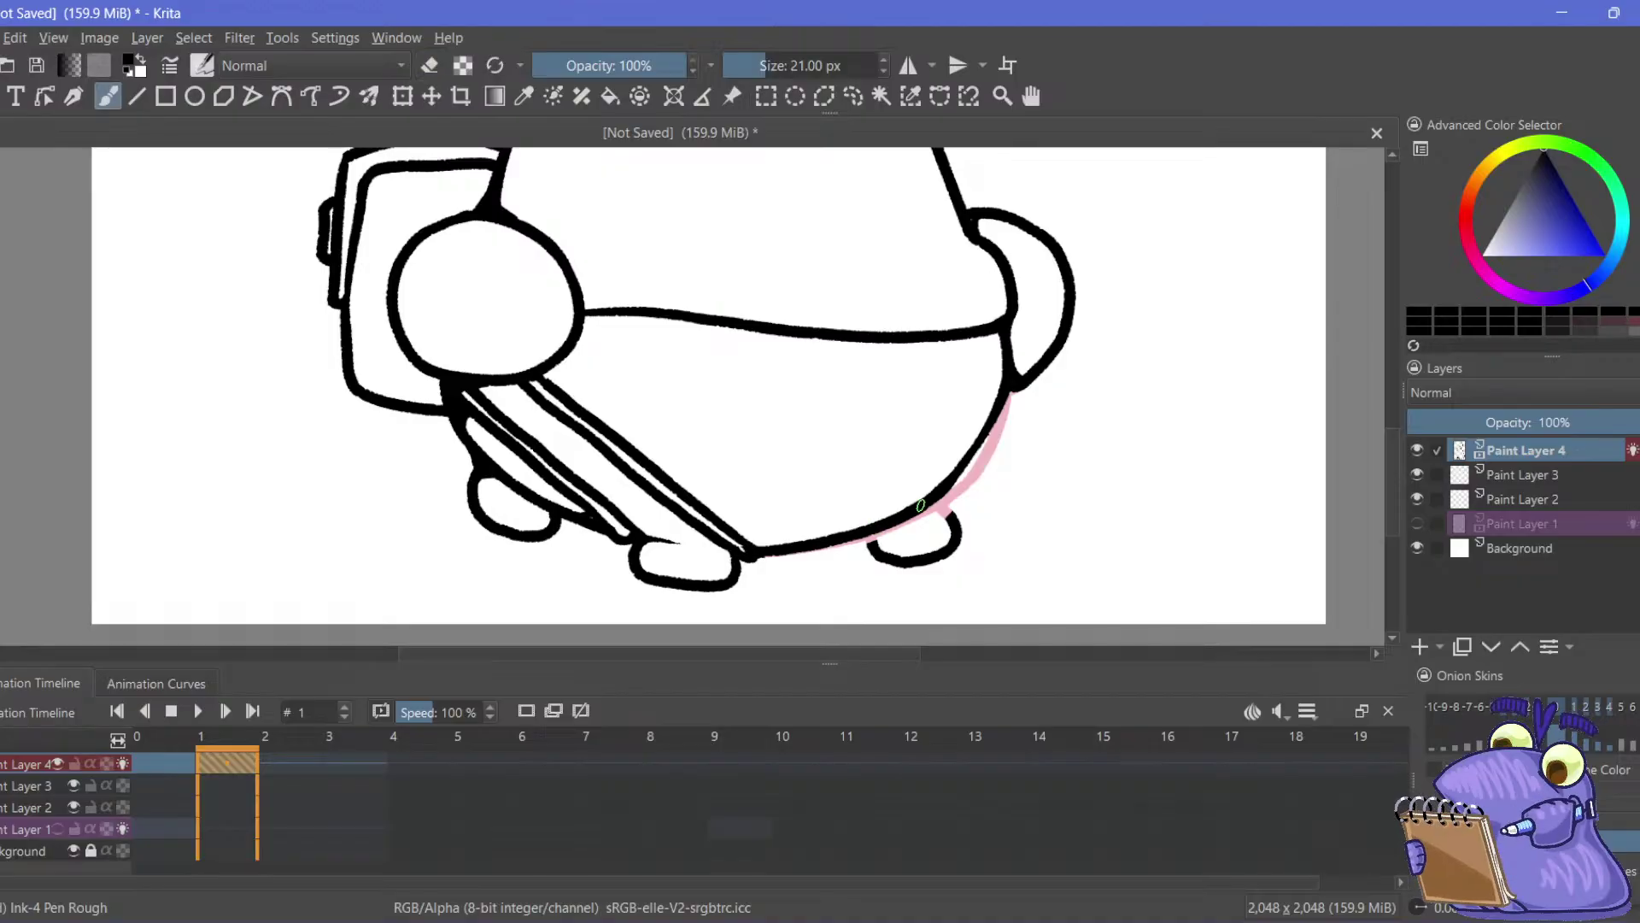
Copy the frame 1 belly drawing onto frame 2 of Paint Layer 4
drag(530, 428, 486, 425)
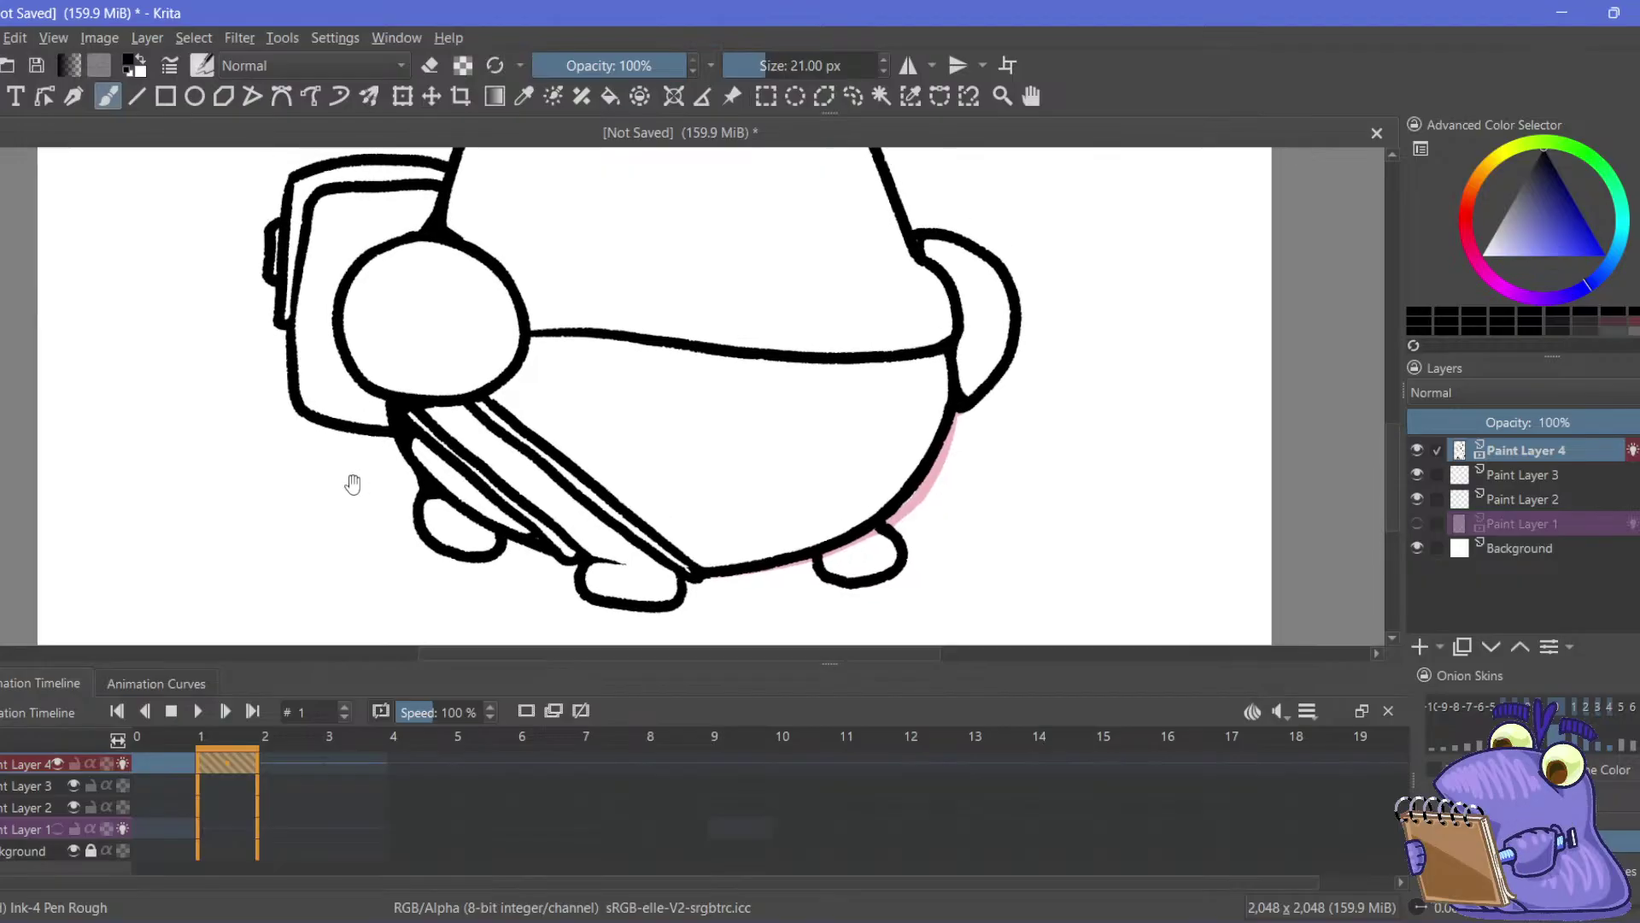
click(282, 765)
click(244, 773)
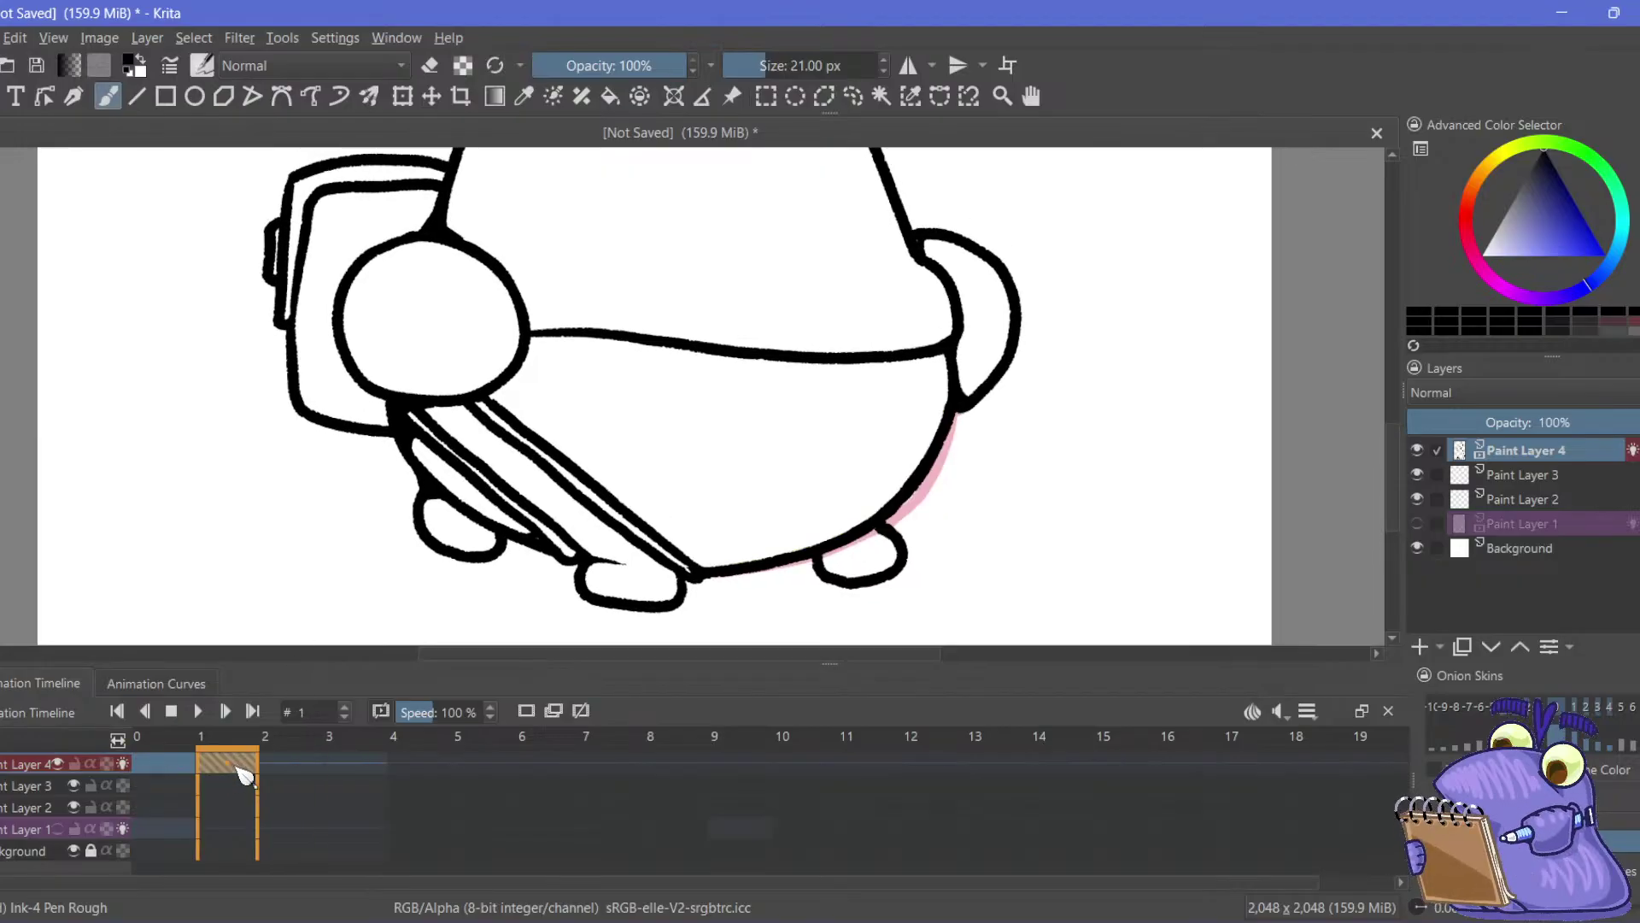
key(space)
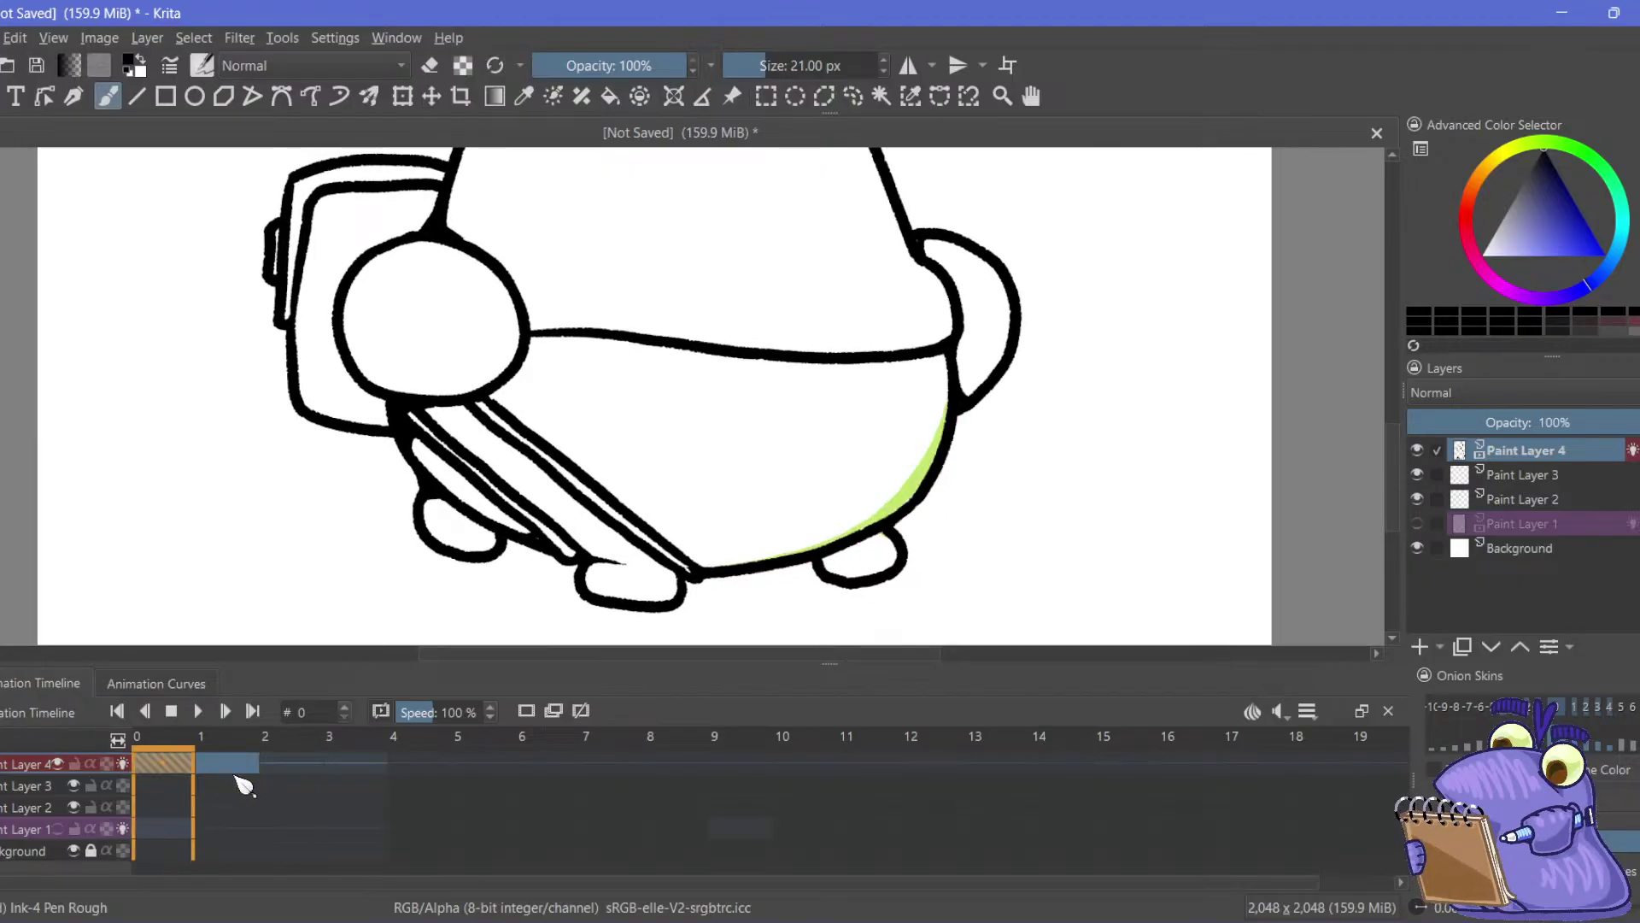
click(290, 784)
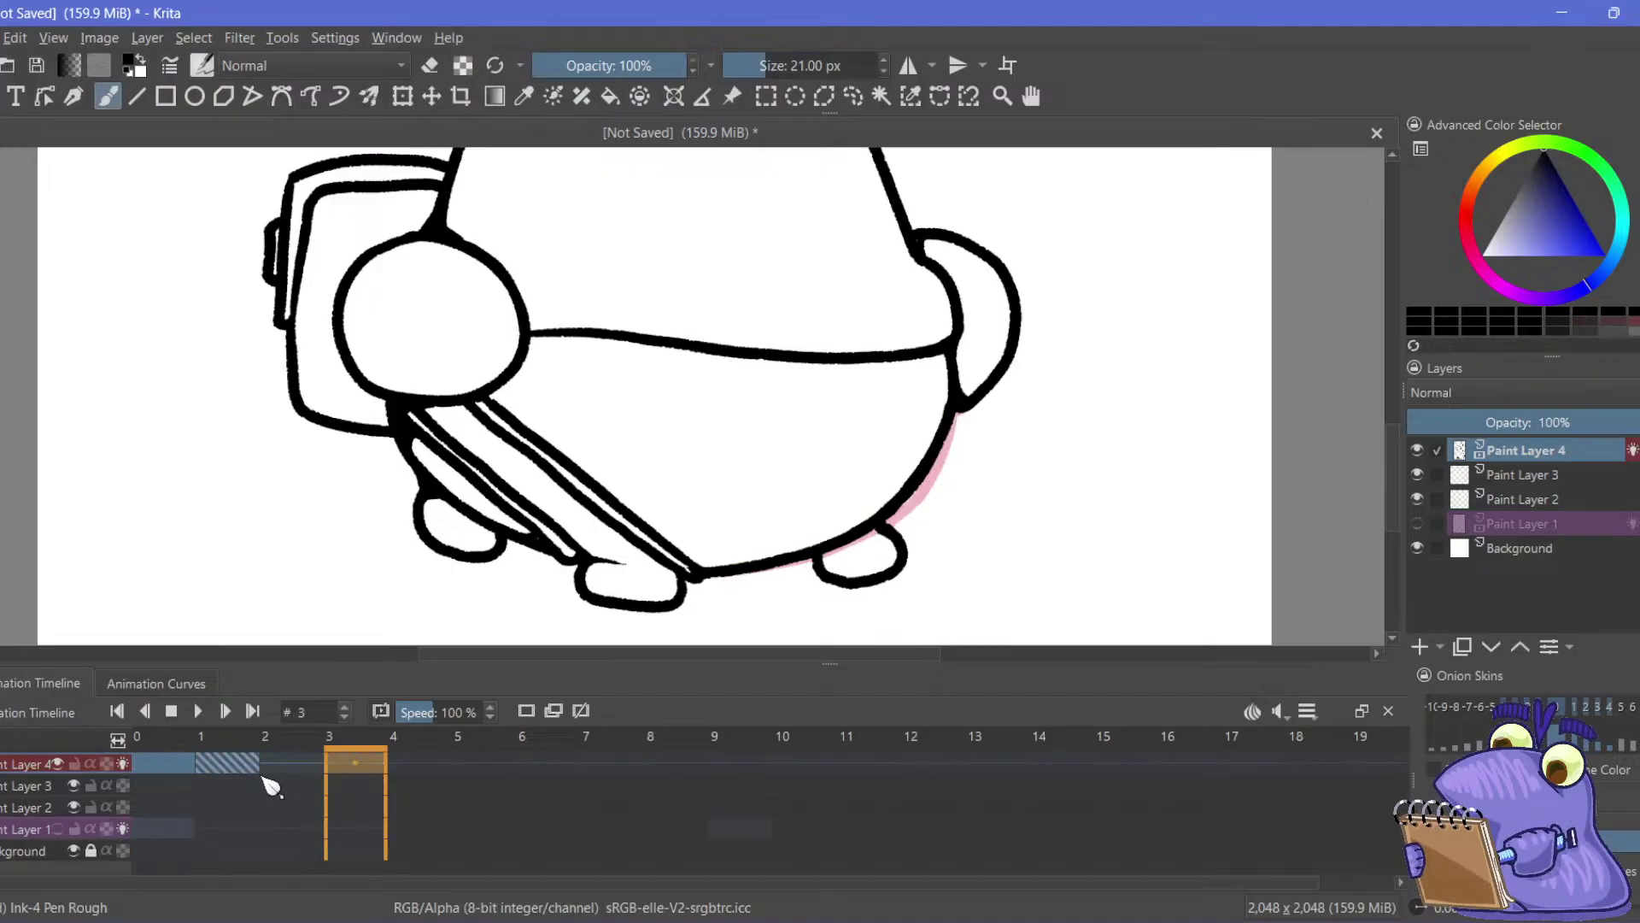
click(366, 779)
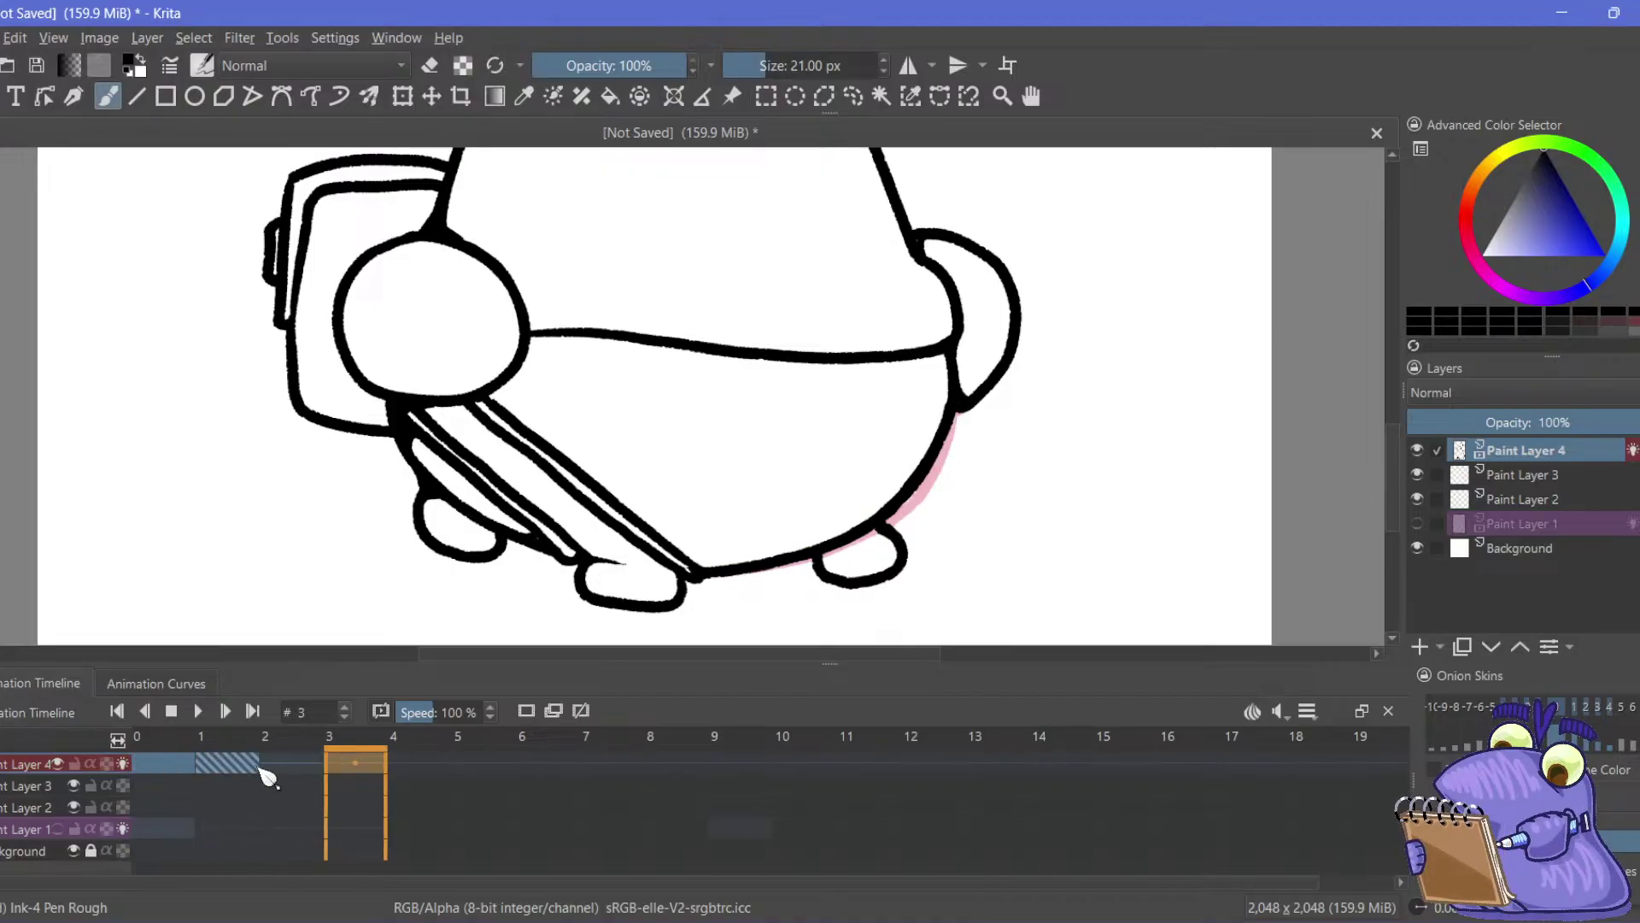
click(272, 772)
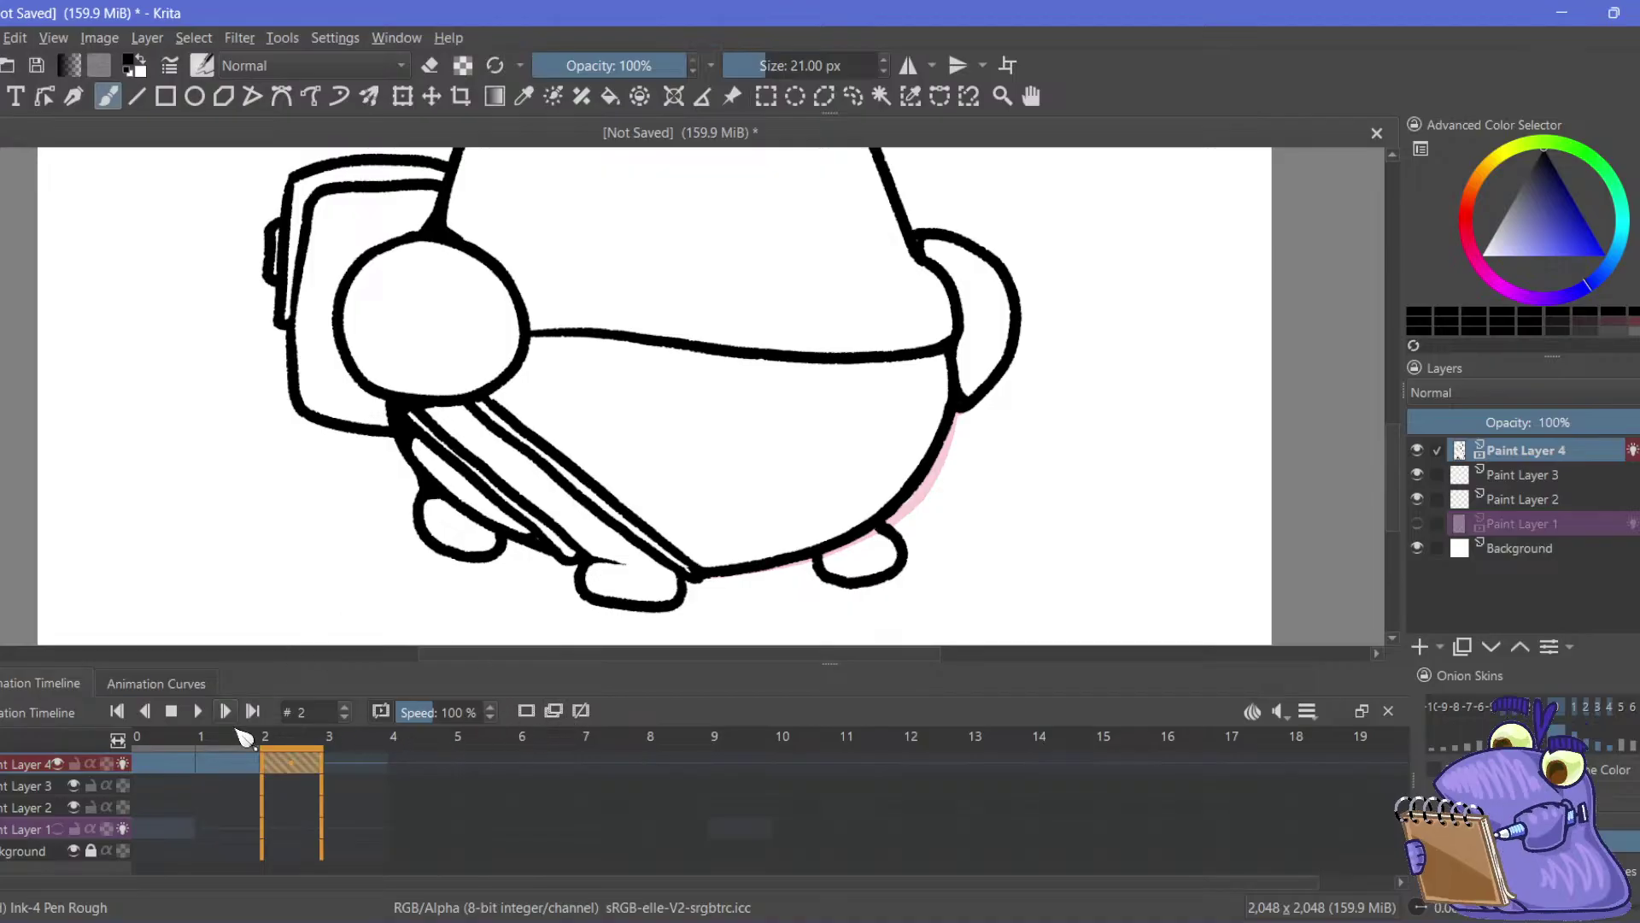
Swap the drawings on frames 0 and 1 so the smaller belly comes first, and remove the keyframe on frame 2
click(213, 780)
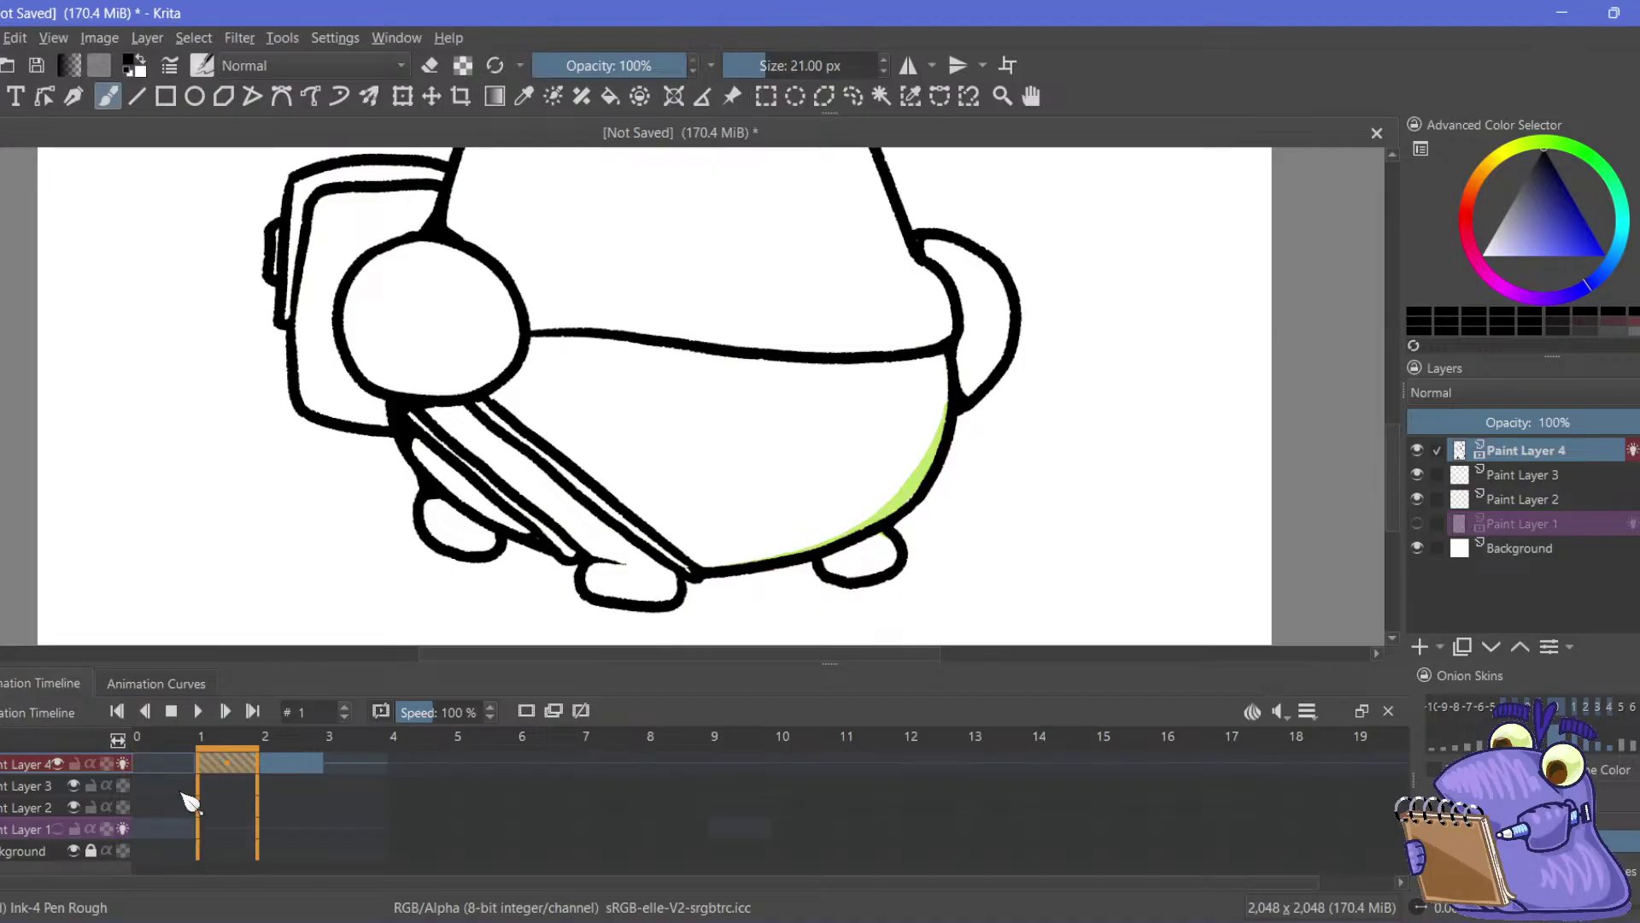
key(ctrl+z)
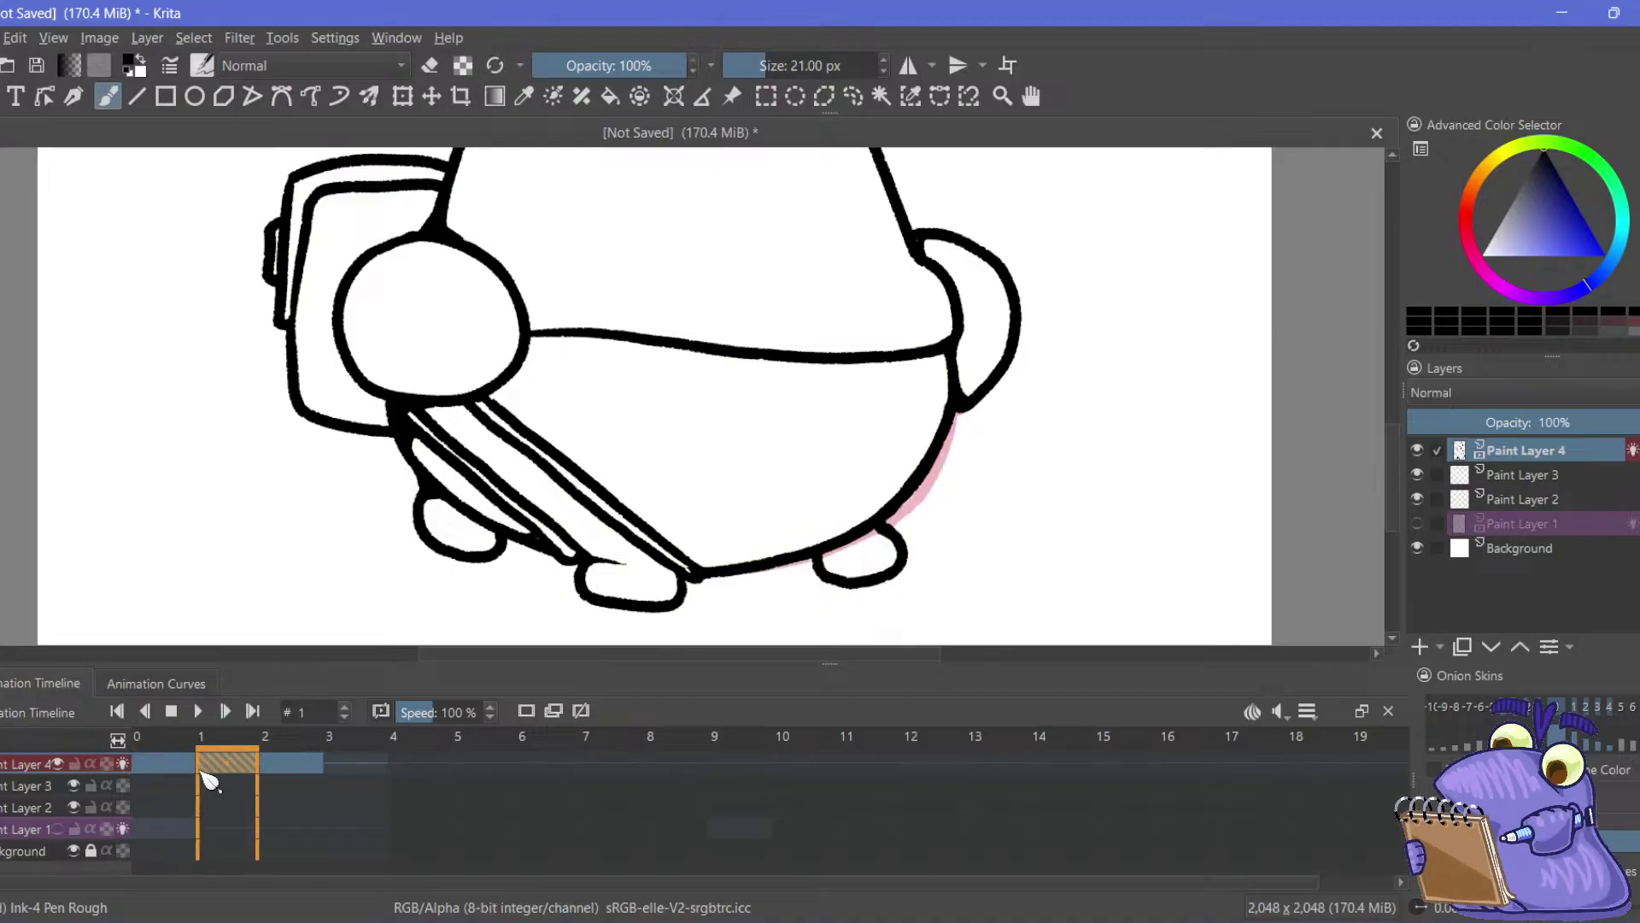
mouse_move(208, 768)
mouse_down()
mouse_move(355, 765)
mouse_move(214, 767)
mouse_up()
click(169, 766)
click(172, 766)
click(235, 767)
click(284, 769)
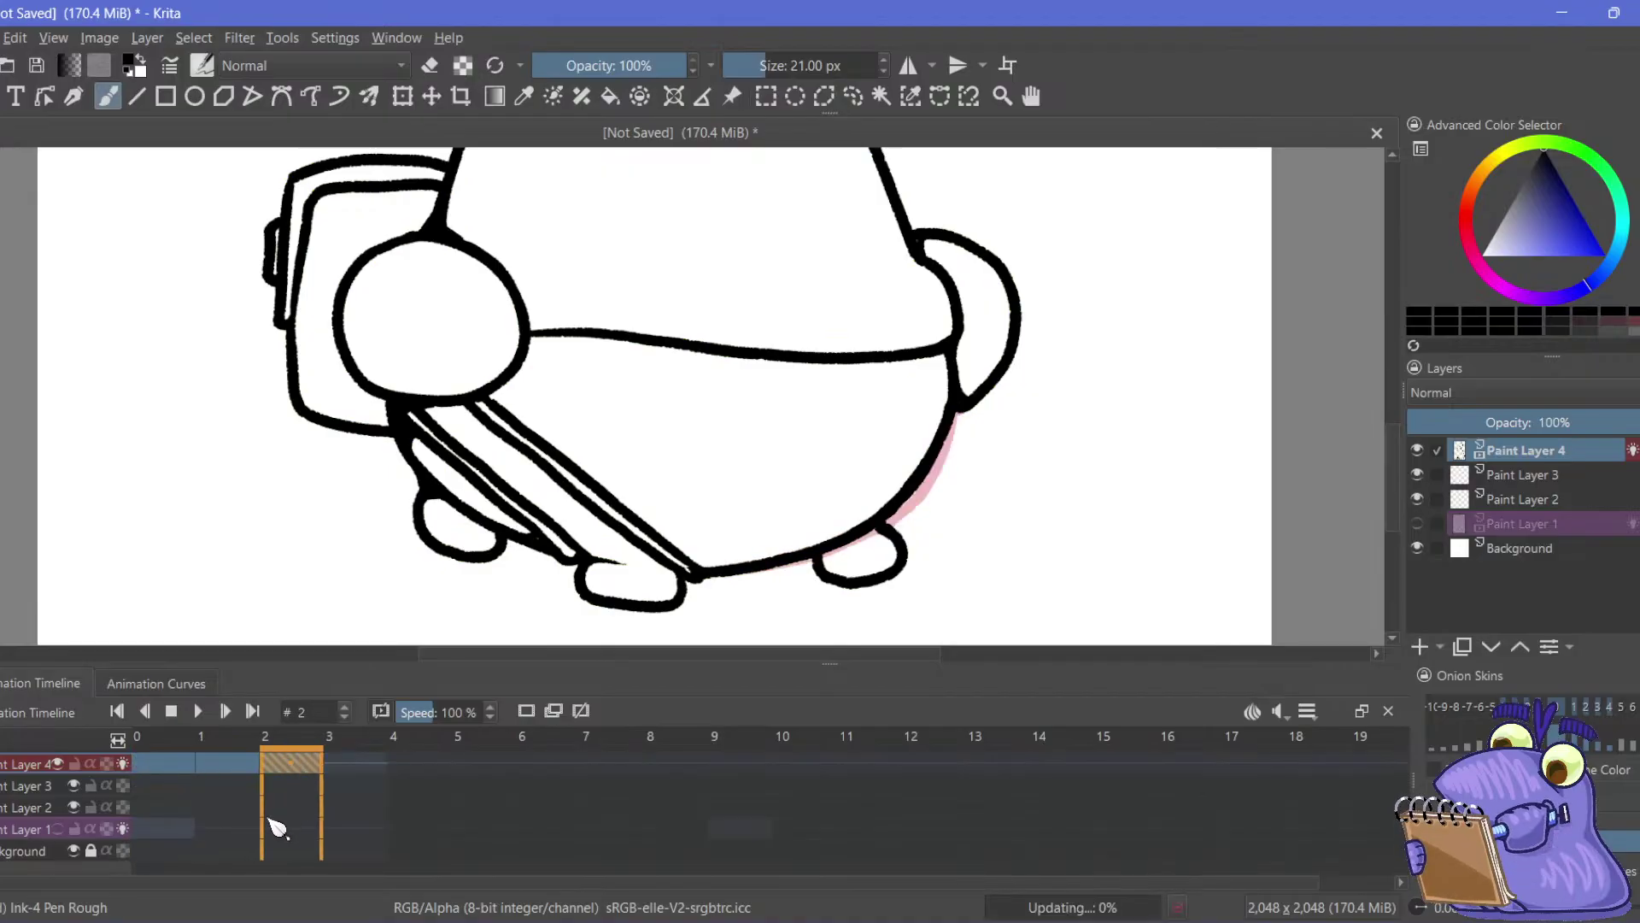
right_click(295, 763)
click(340, 745)
click(227, 767)
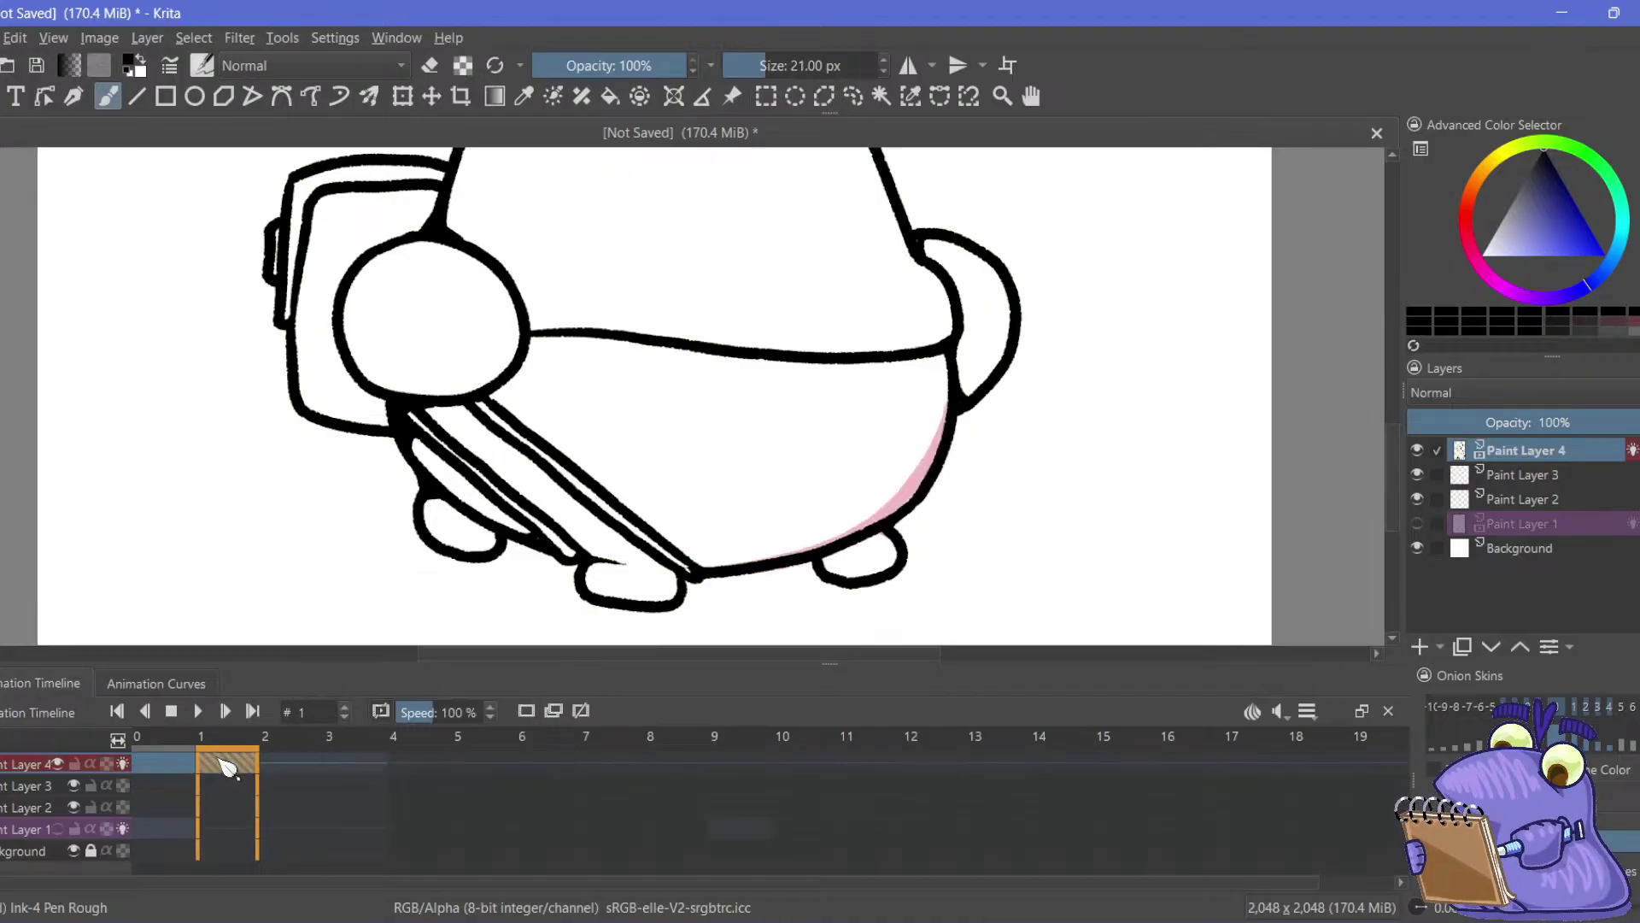
Add a duplicate of the frame 1 drawing as a new keyframe on frame 2 of Paint Layer 4
click(166, 766)
click(235, 773)
click(286, 769)
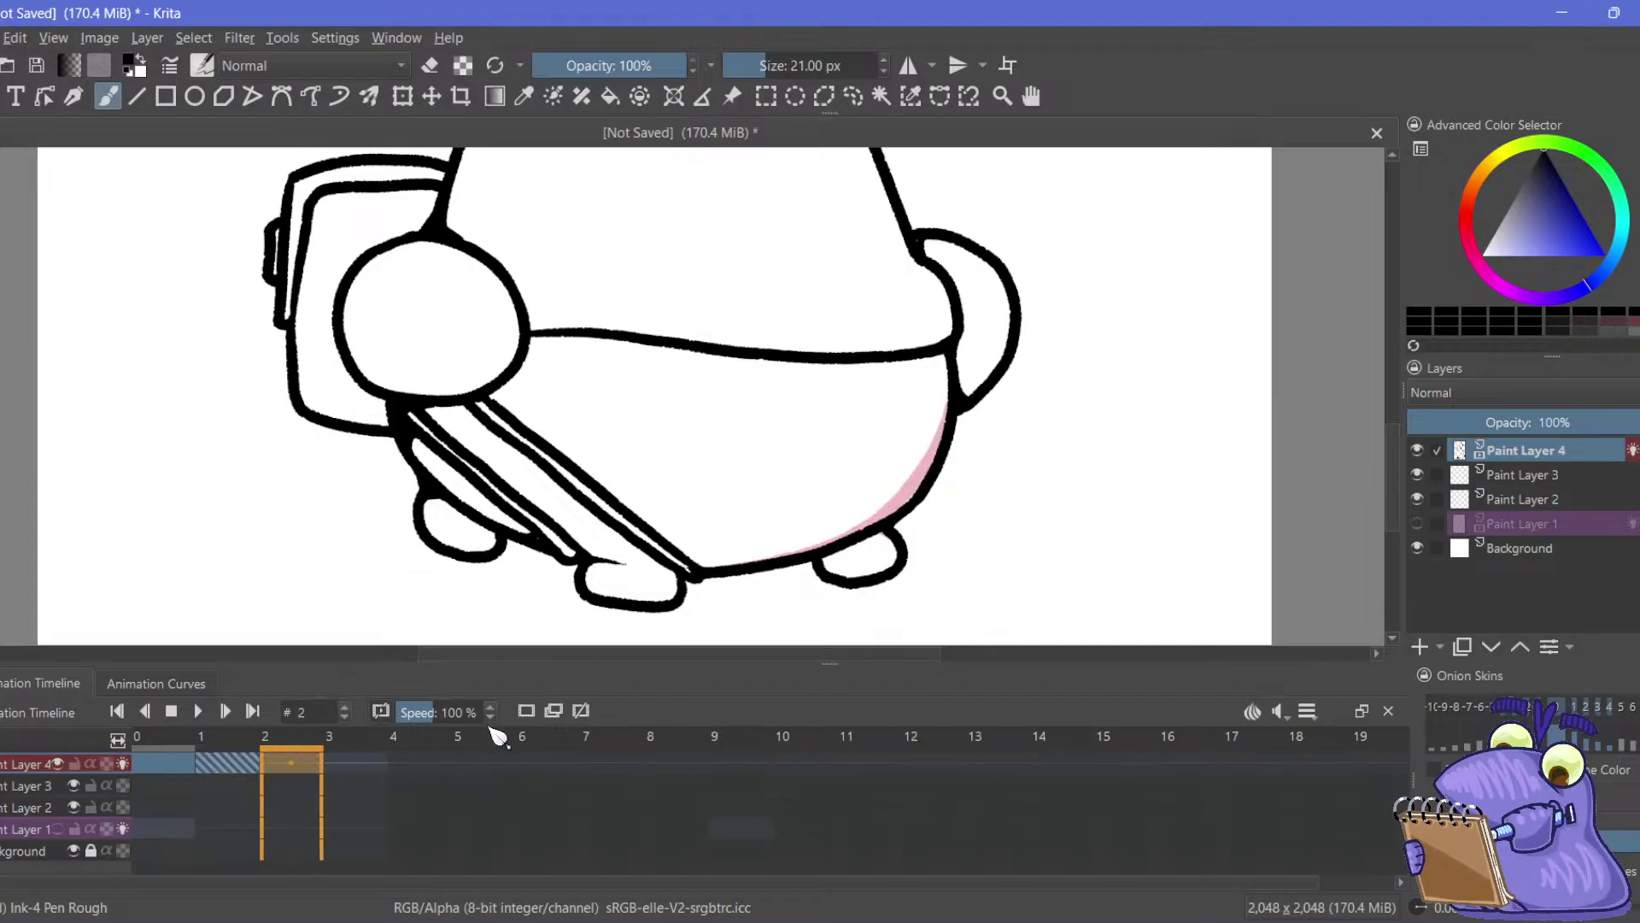
click(553, 711)
Compare the belly's lower outline across frames 0, 1 and 2 by stepping back and forth between them
drag(453, 342, 392, 342)
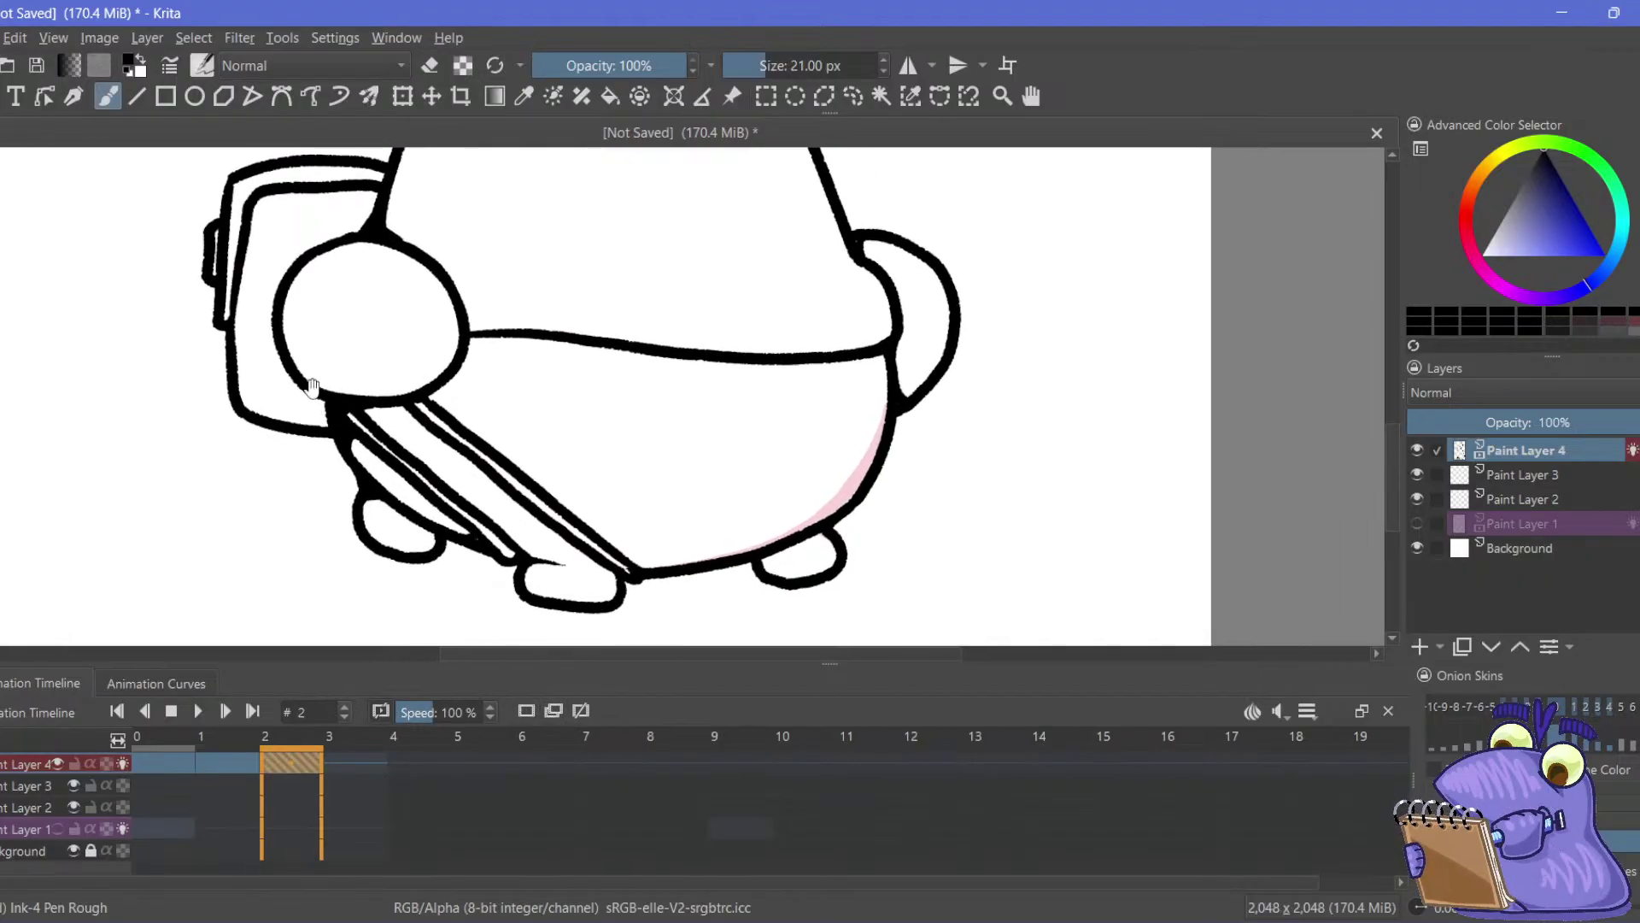
drag(312, 387, 291, 466)
drag(373, 566, 407, 438)
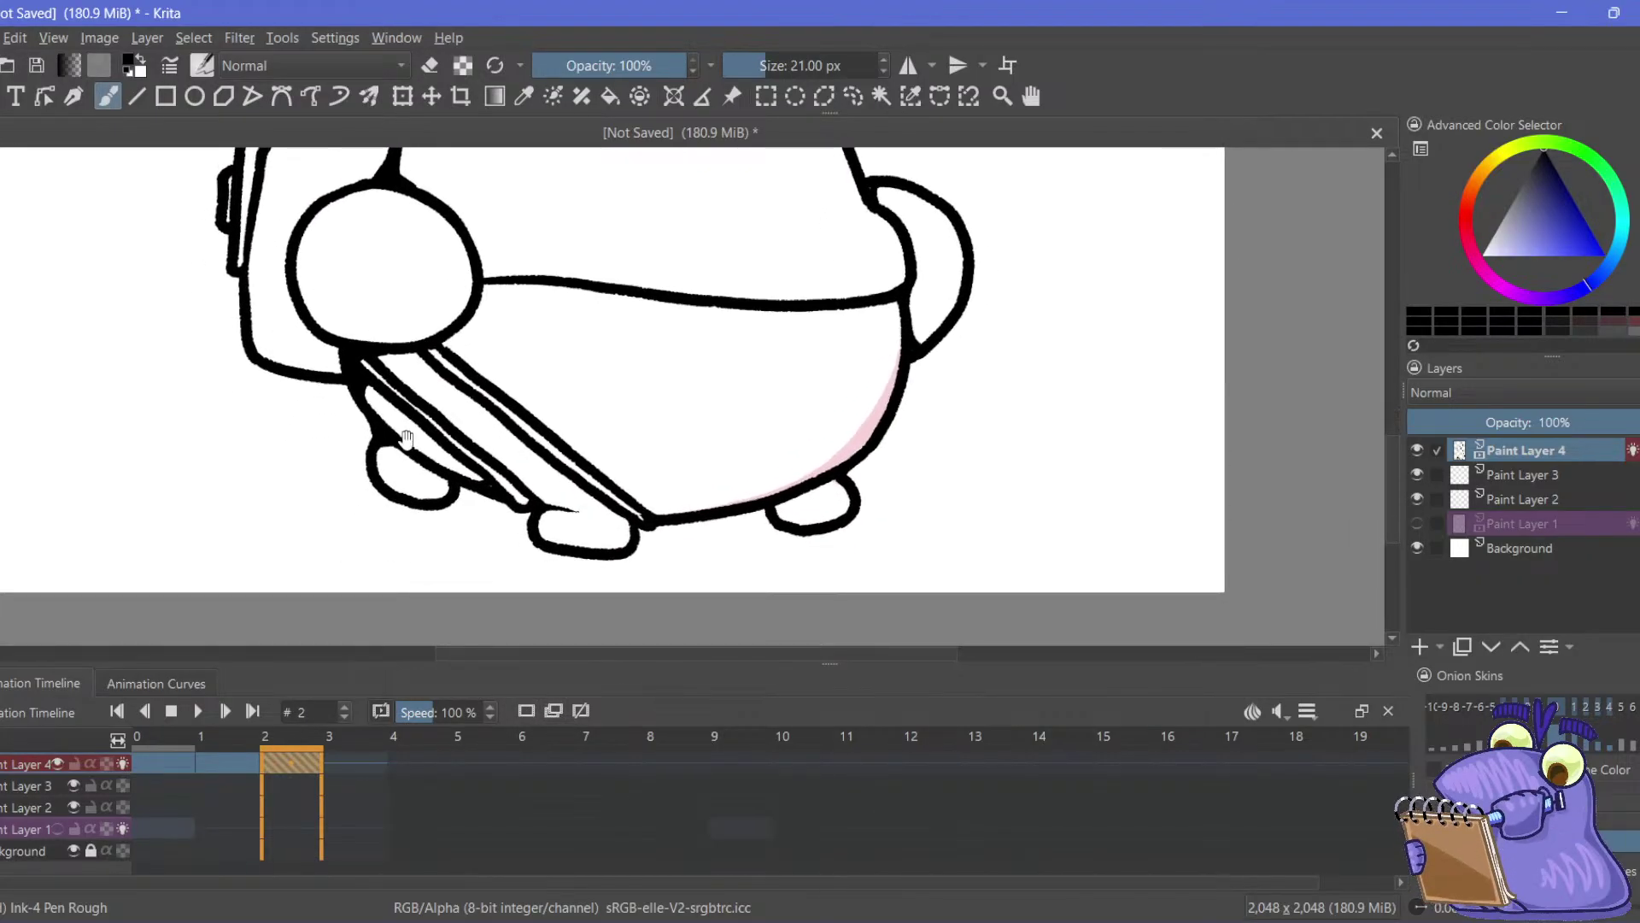
drag(610, 419, 561, 433)
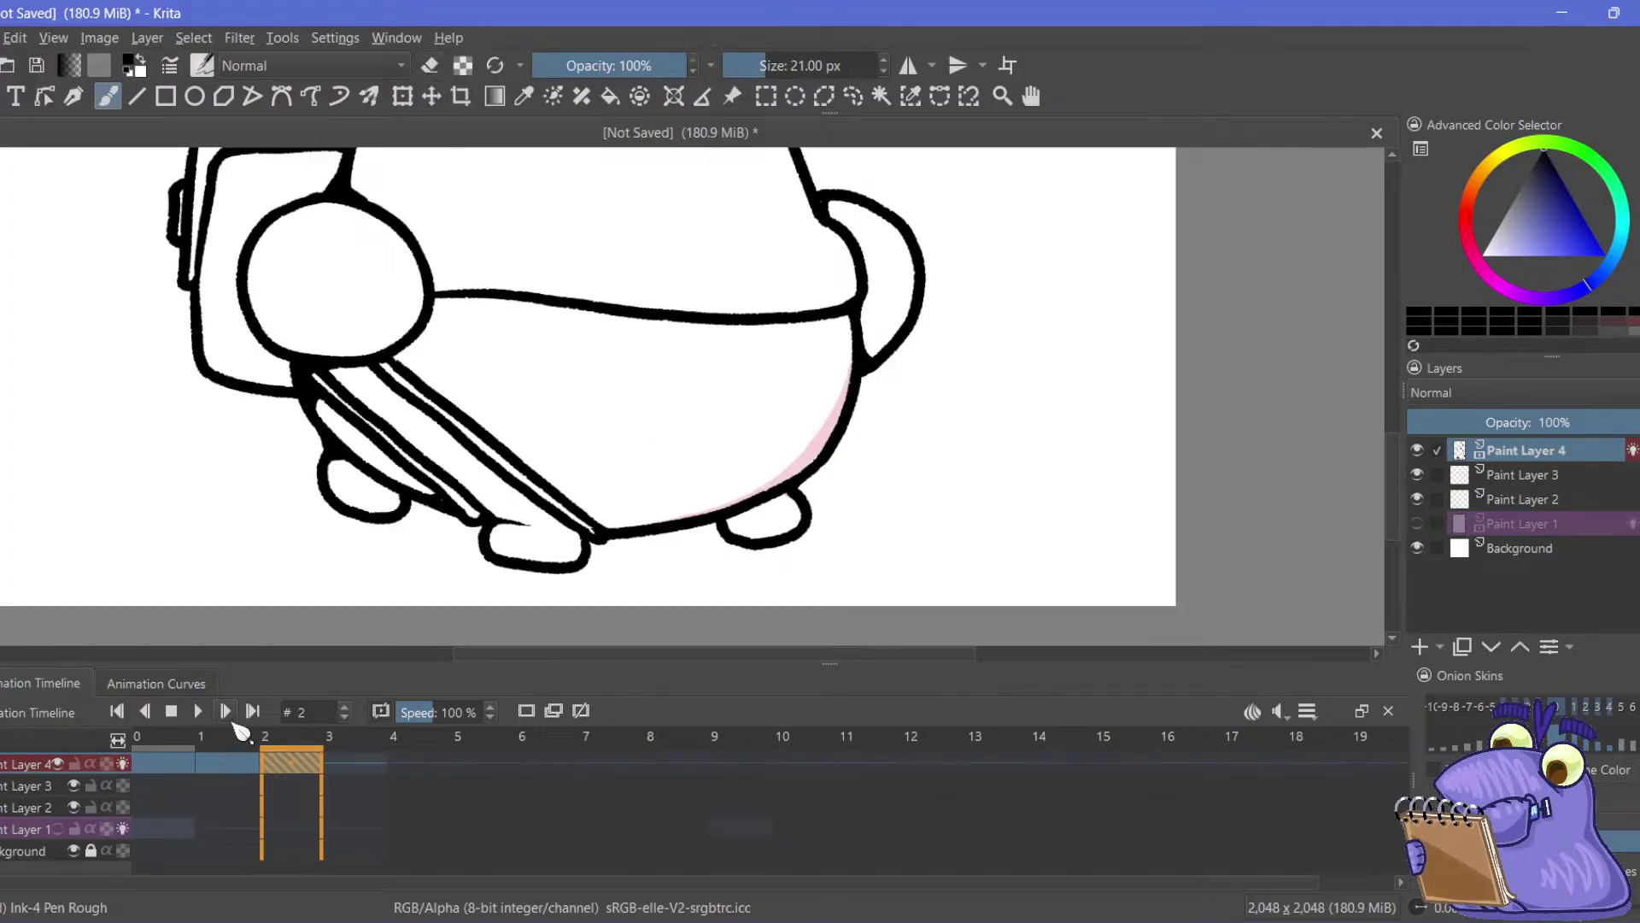
click(188, 773)
click(228, 771)
click(282, 771)
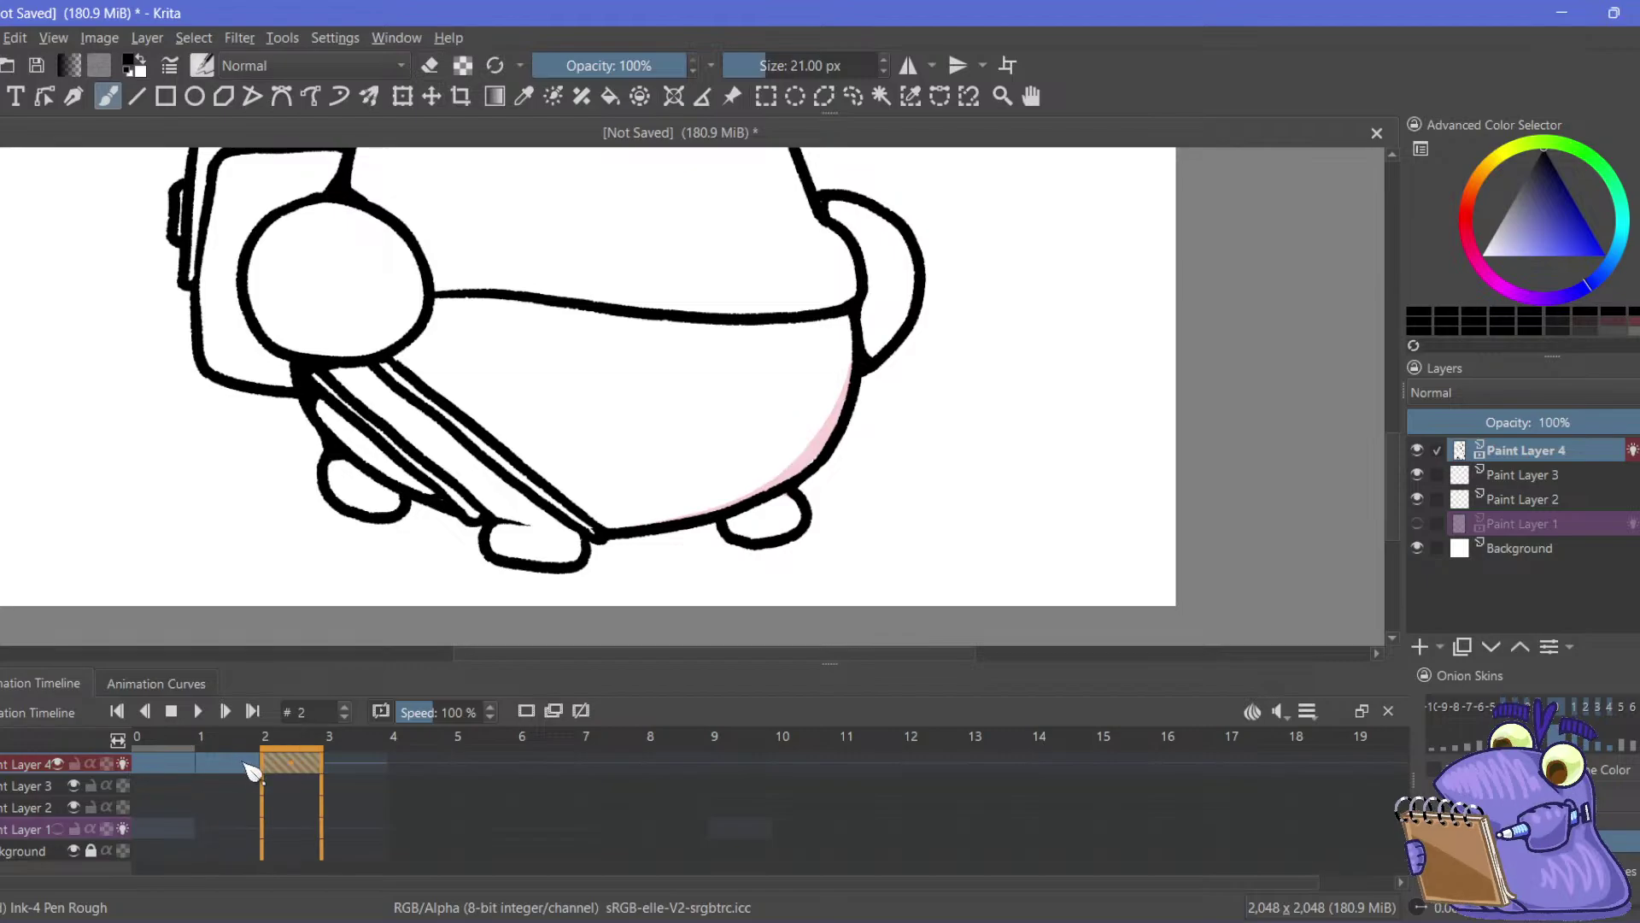
click(221, 772)
click(176, 773)
click(222, 773)
click(290, 773)
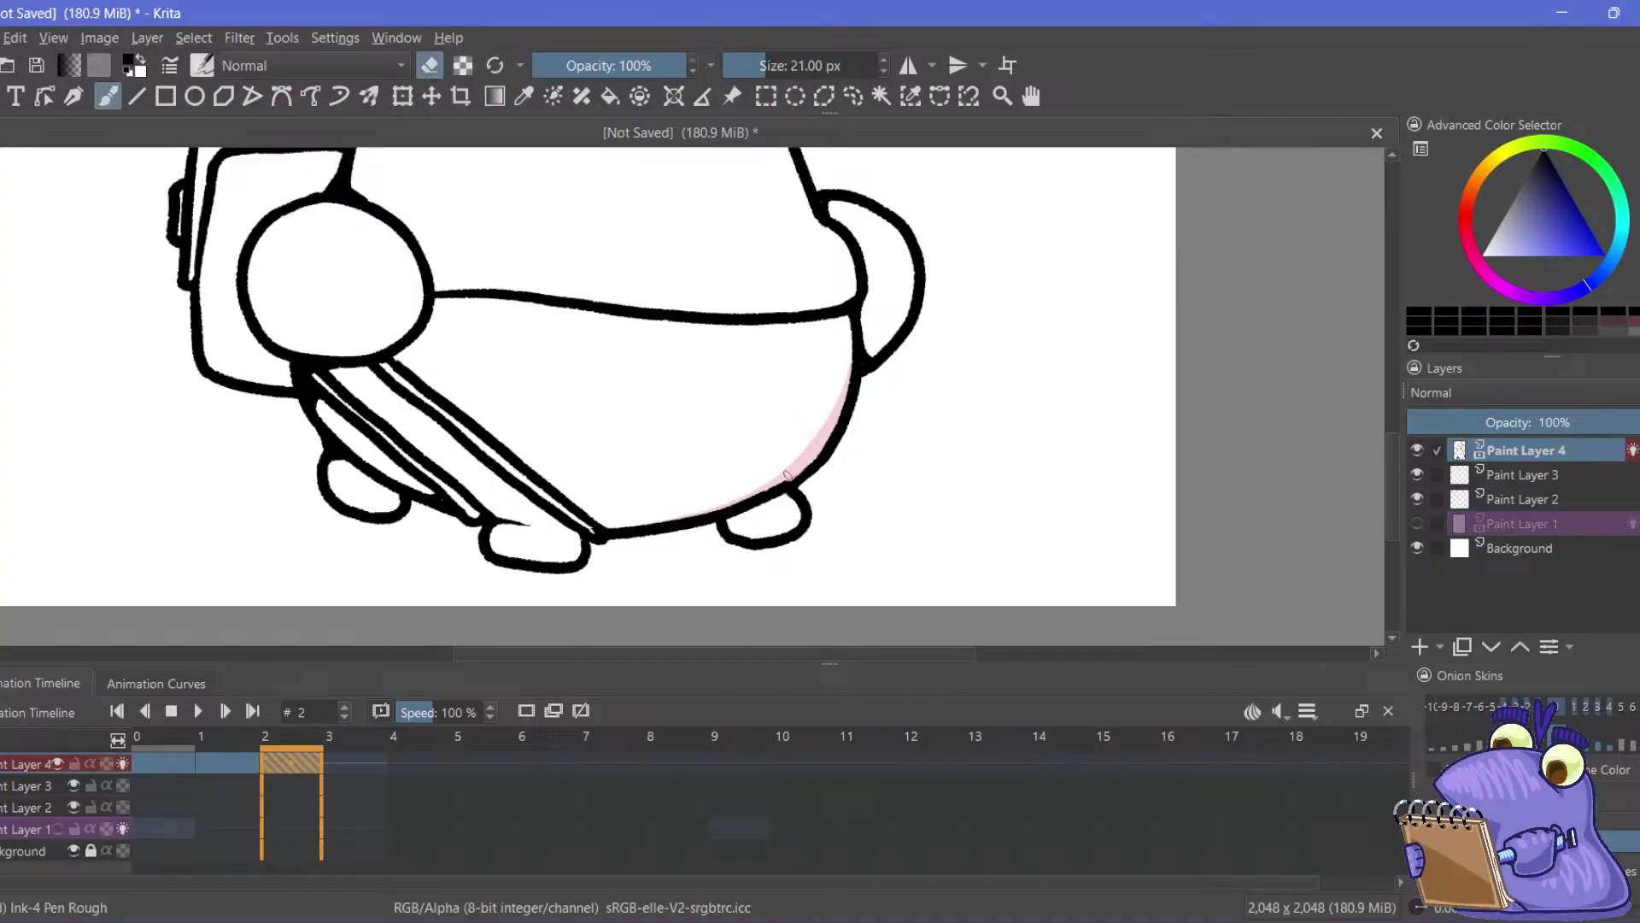
Redraw the belly's lower outline slightly outside the onion-skin line on frame 2, from the strap's end to the right hand, and compare it with frame 1
mouse_move(799, 470)
mouse_down()
mouse_move(610, 524)
mouse_move(755, 491)
mouse_move(813, 450)
mouse_move(747, 499)
mouse_move(627, 523)
mouse_move(775, 485)
mouse_move(837, 415)
mouse_move(733, 500)
mouse_move(798, 472)
mouse_move(852, 375)
mouse_up()
key(e)
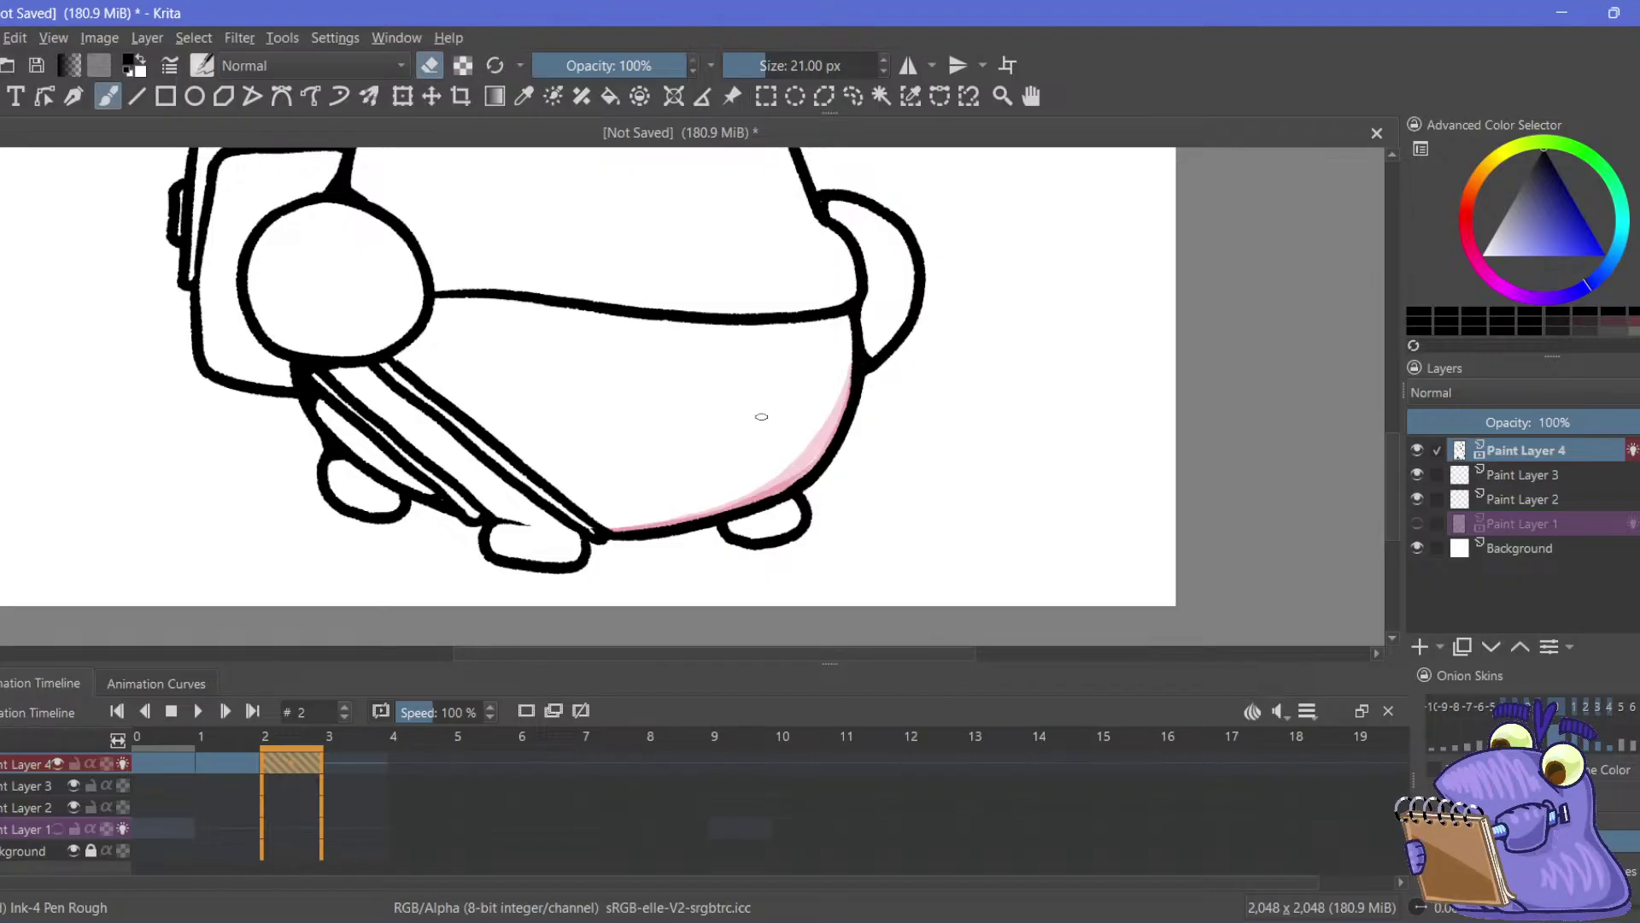
click(171, 769)
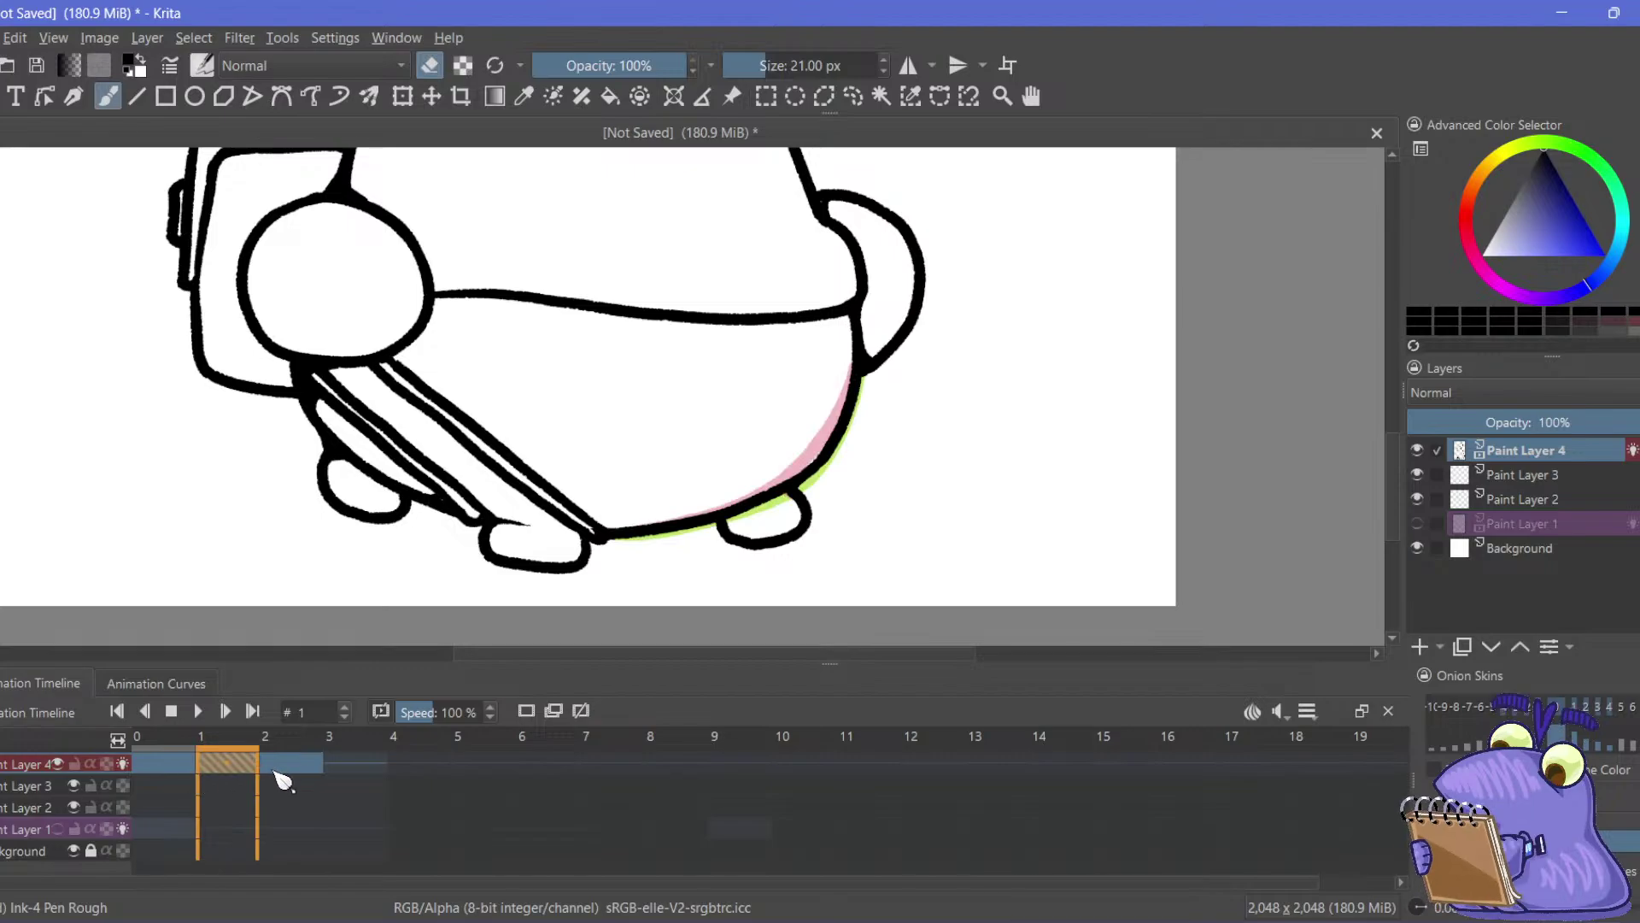
click(274, 777)
click(205, 779)
click(295, 779)
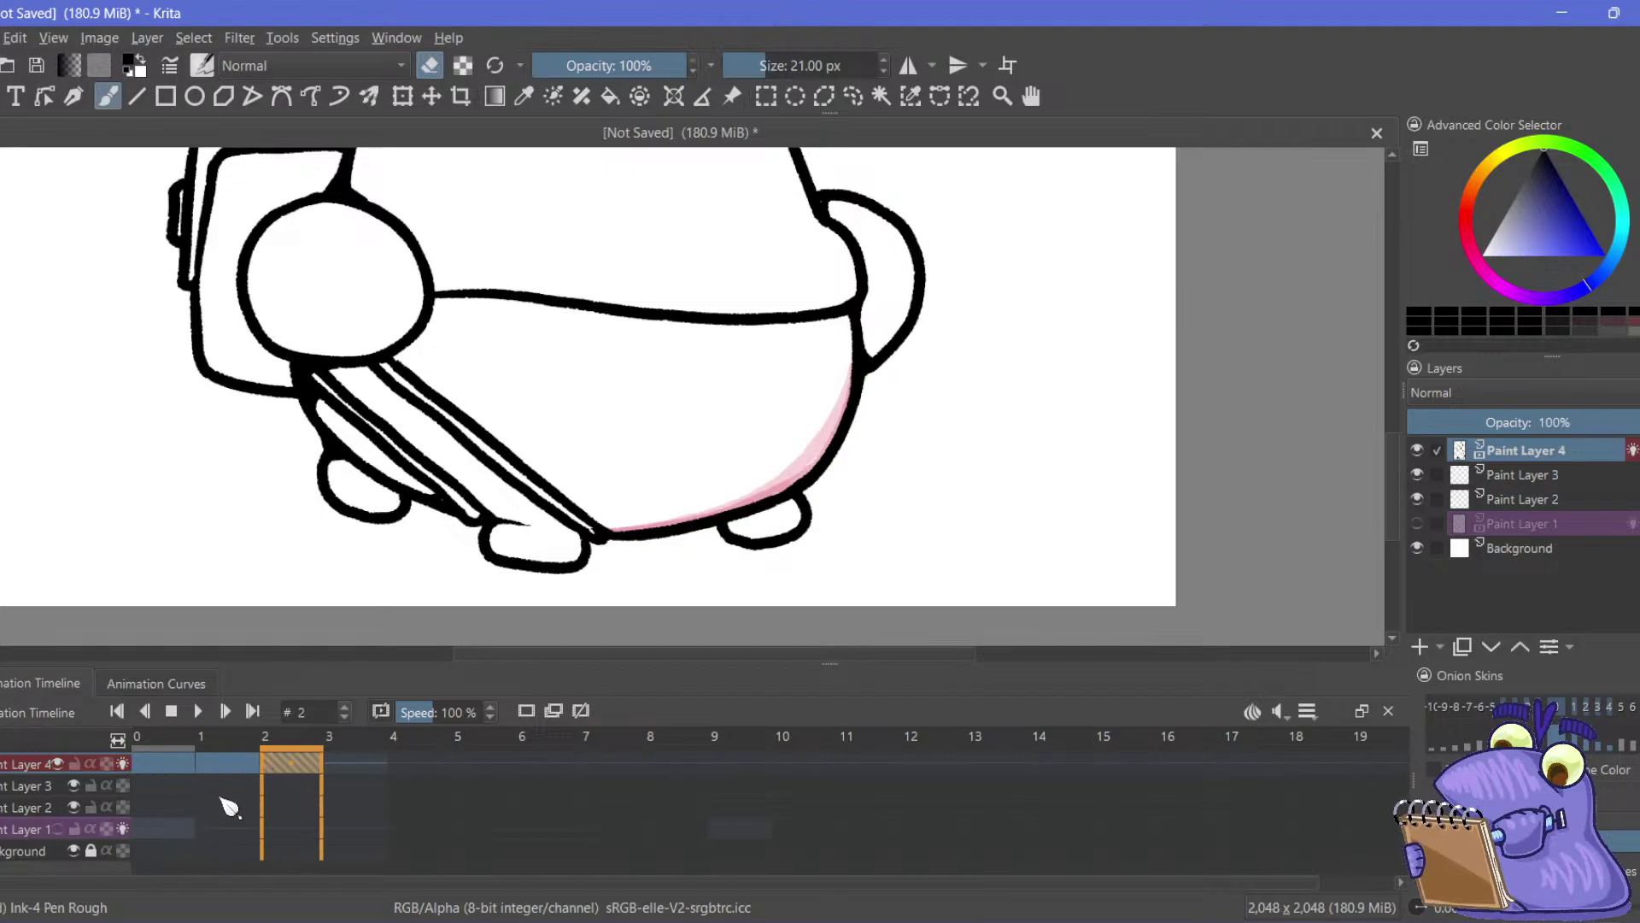
Copy the frame 1 keyframe of Paint Layer 4 and paste it onto frame 3
click(189, 762)
click(229, 763)
right_click(227, 761)
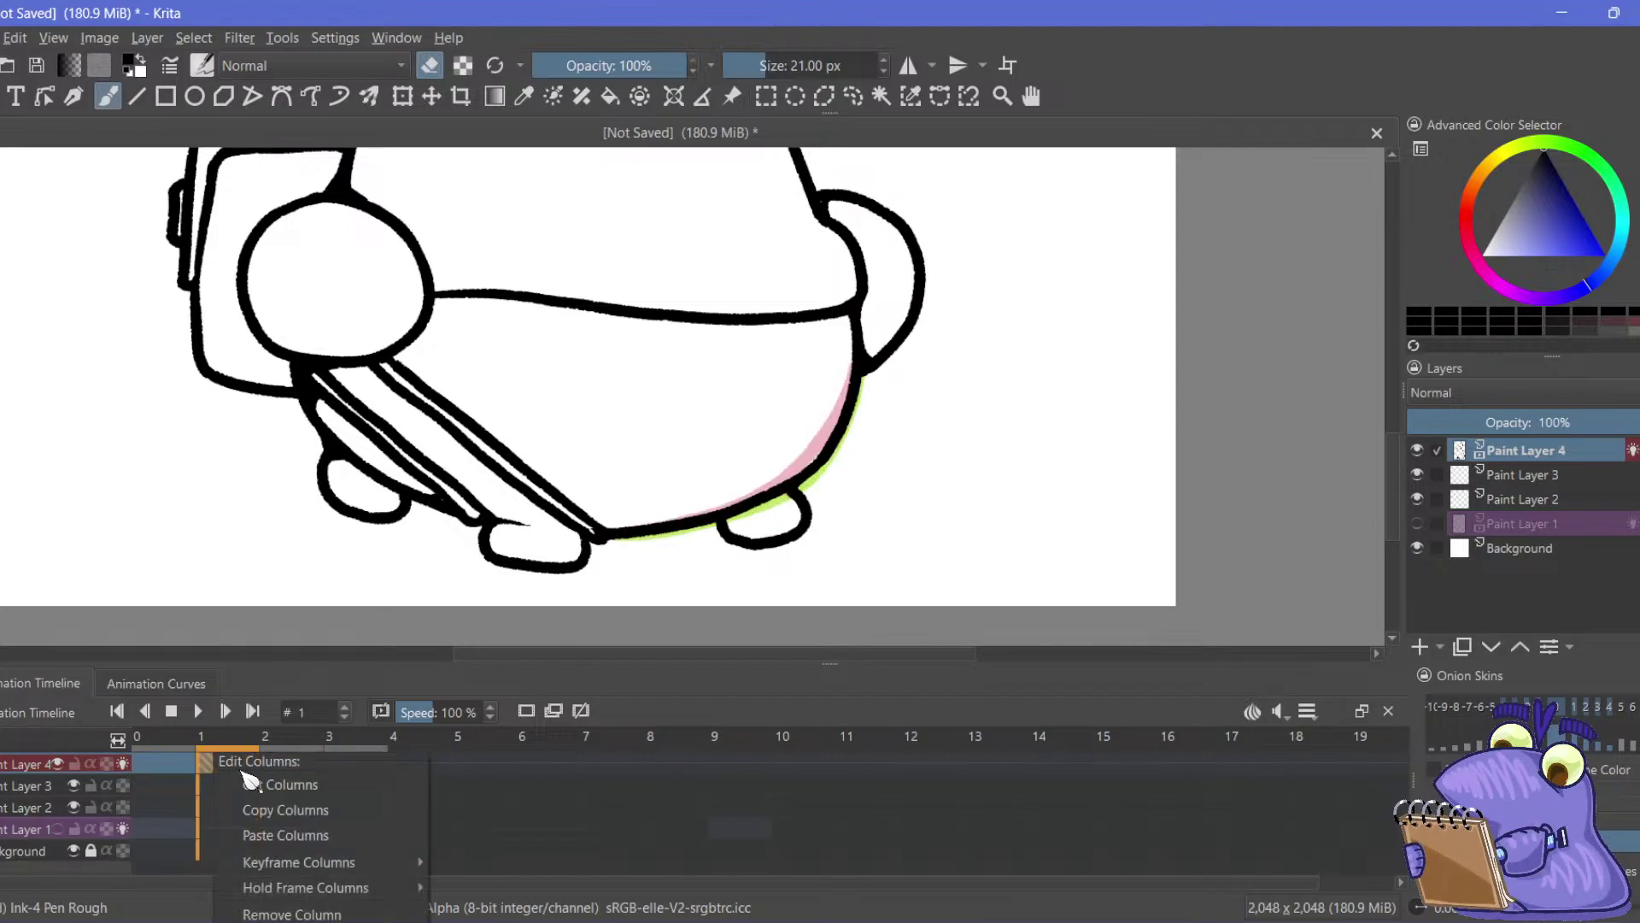
click(213, 773)
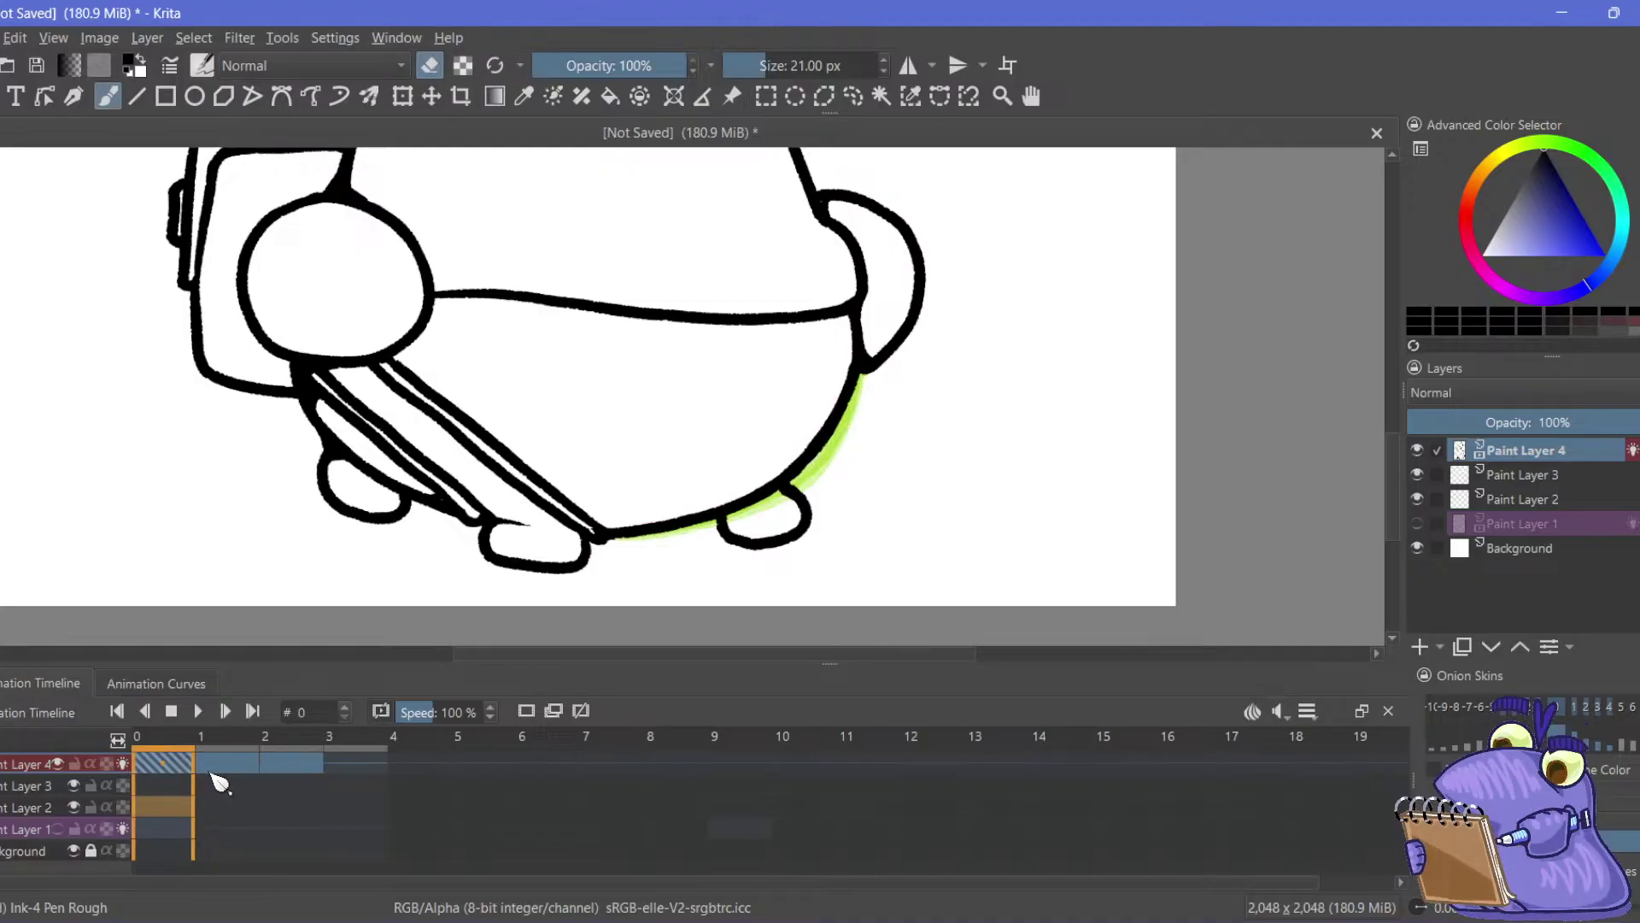
right_click(208, 761)
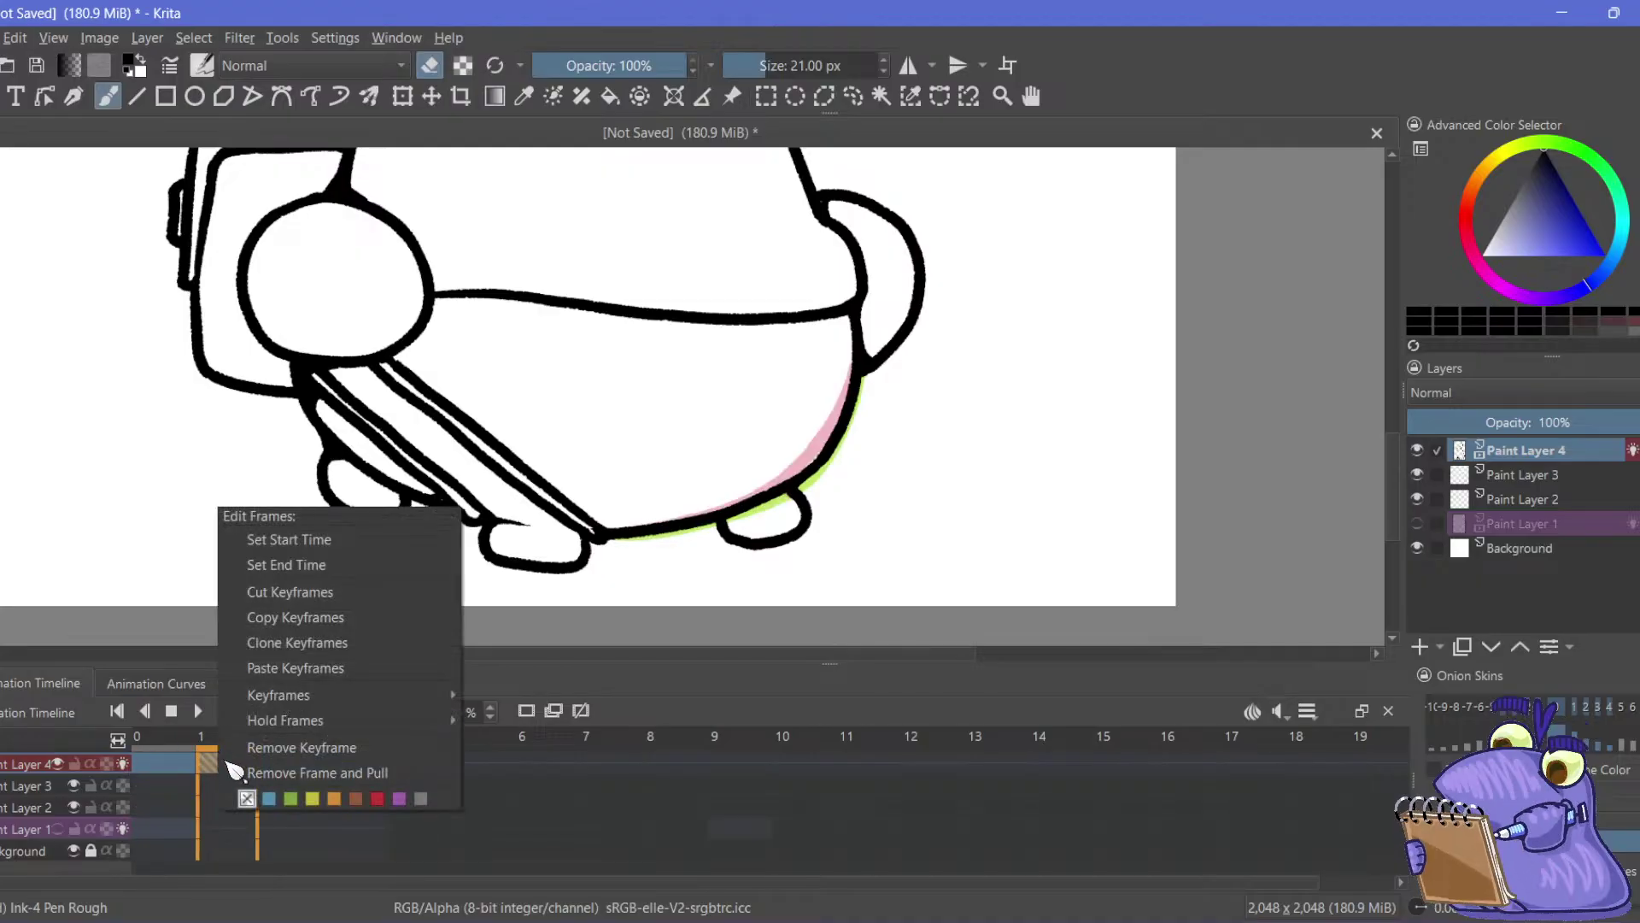
click(273, 617)
click(355, 763)
right_click(358, 769)
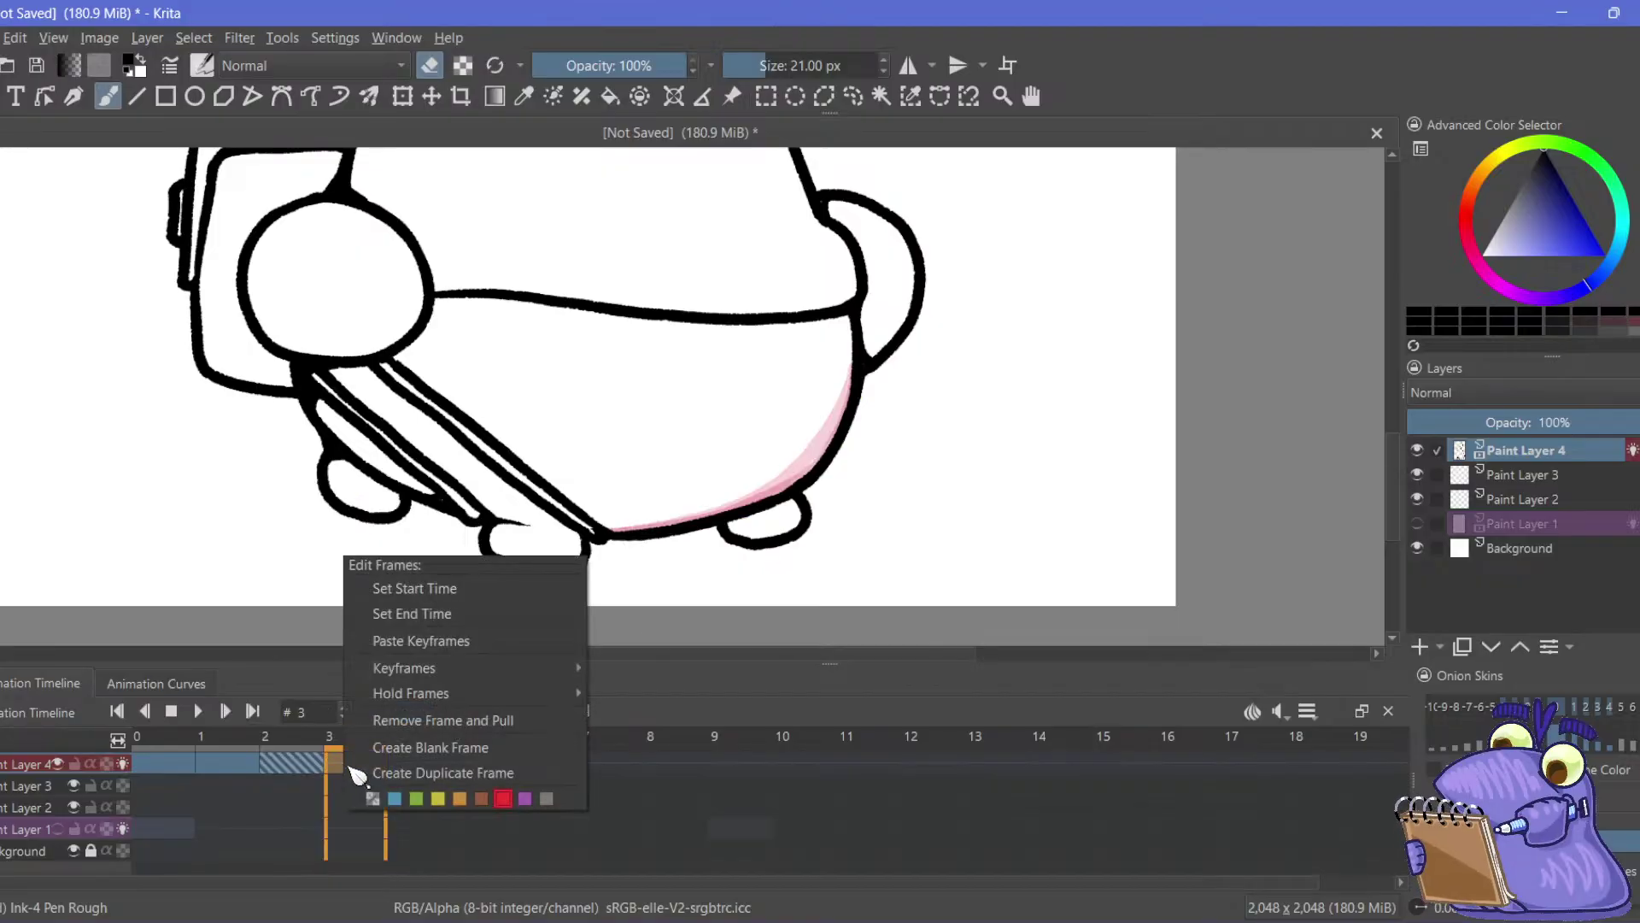
click(394, 642)
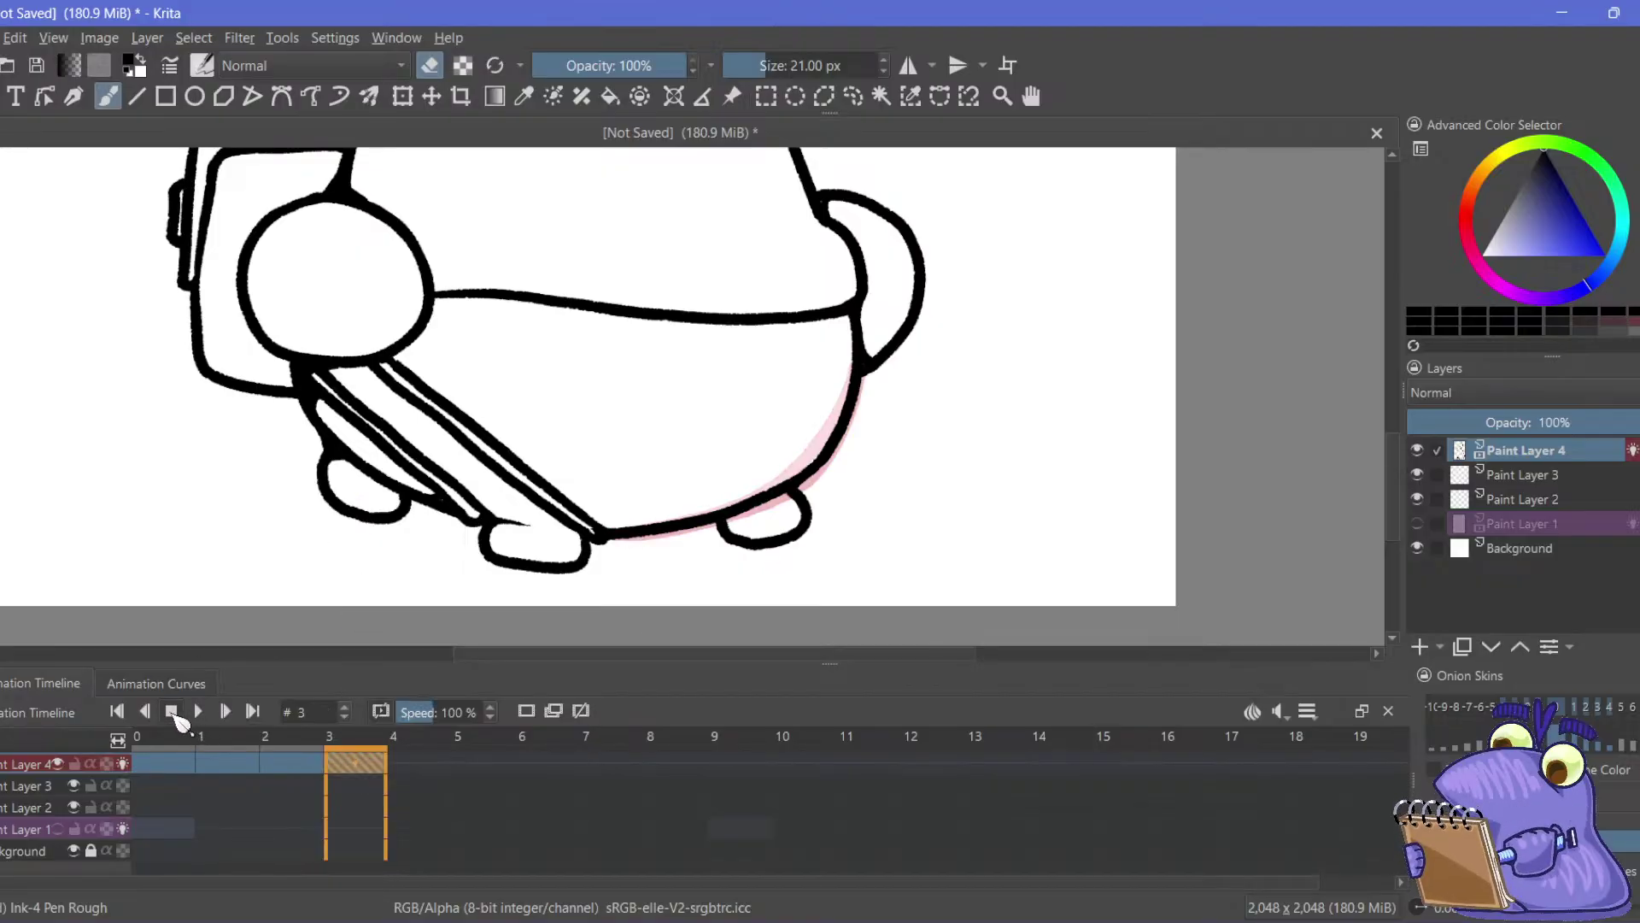
Play the looping belly animation with the whole character in view, and stop it
click(198, 712)
drag(323, 461, 530, 585)
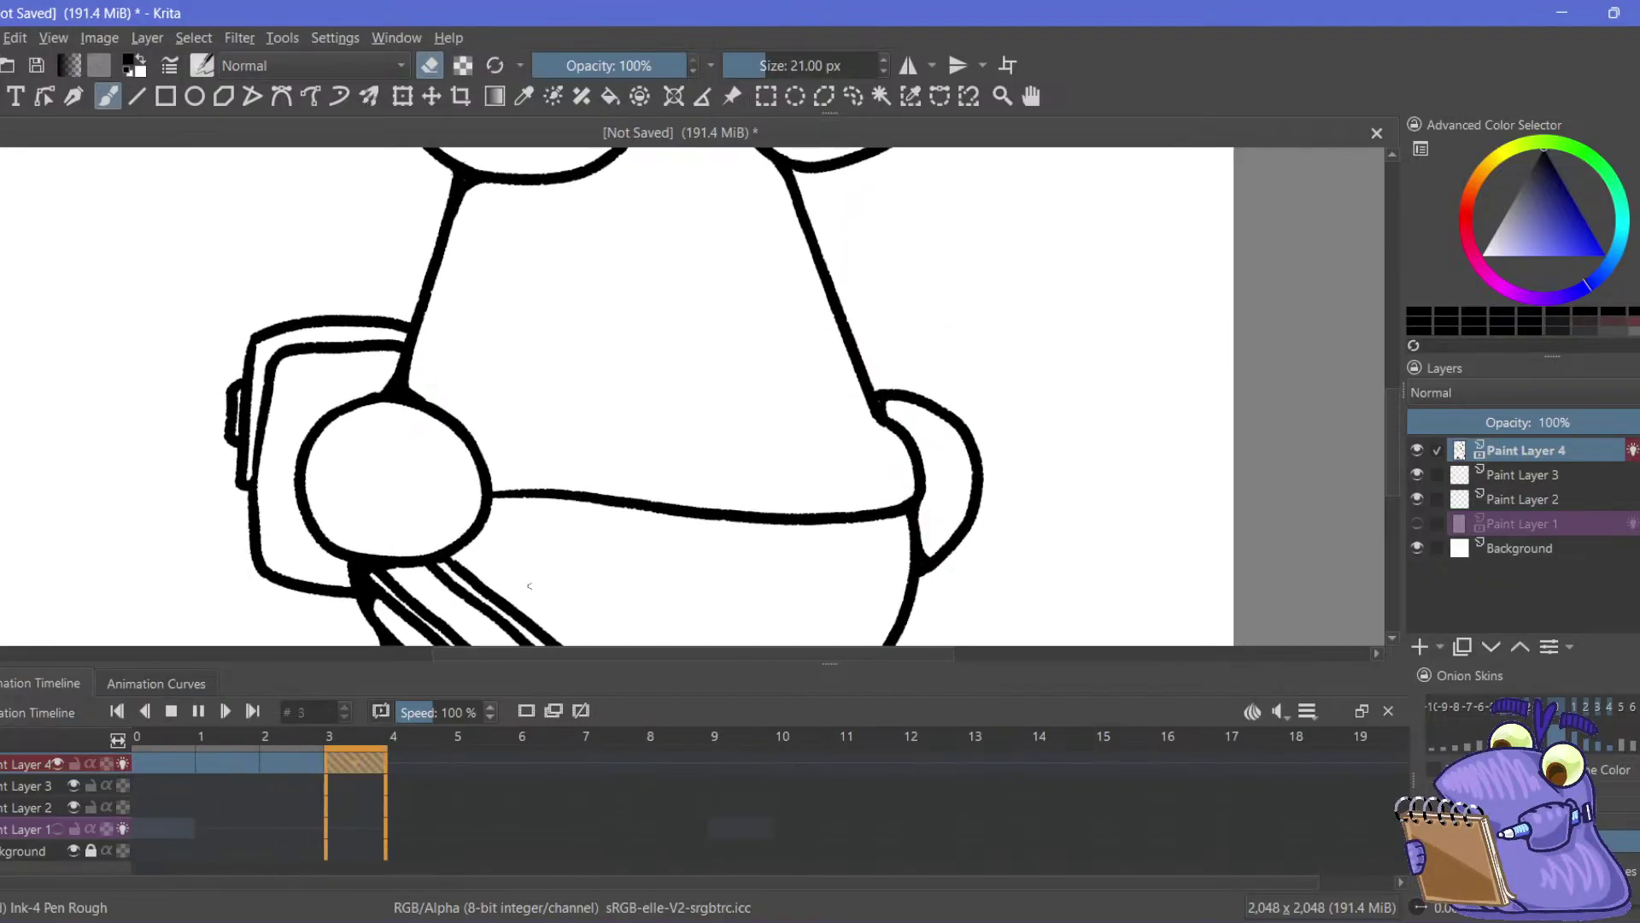
scroll(409, 339, down, 4)
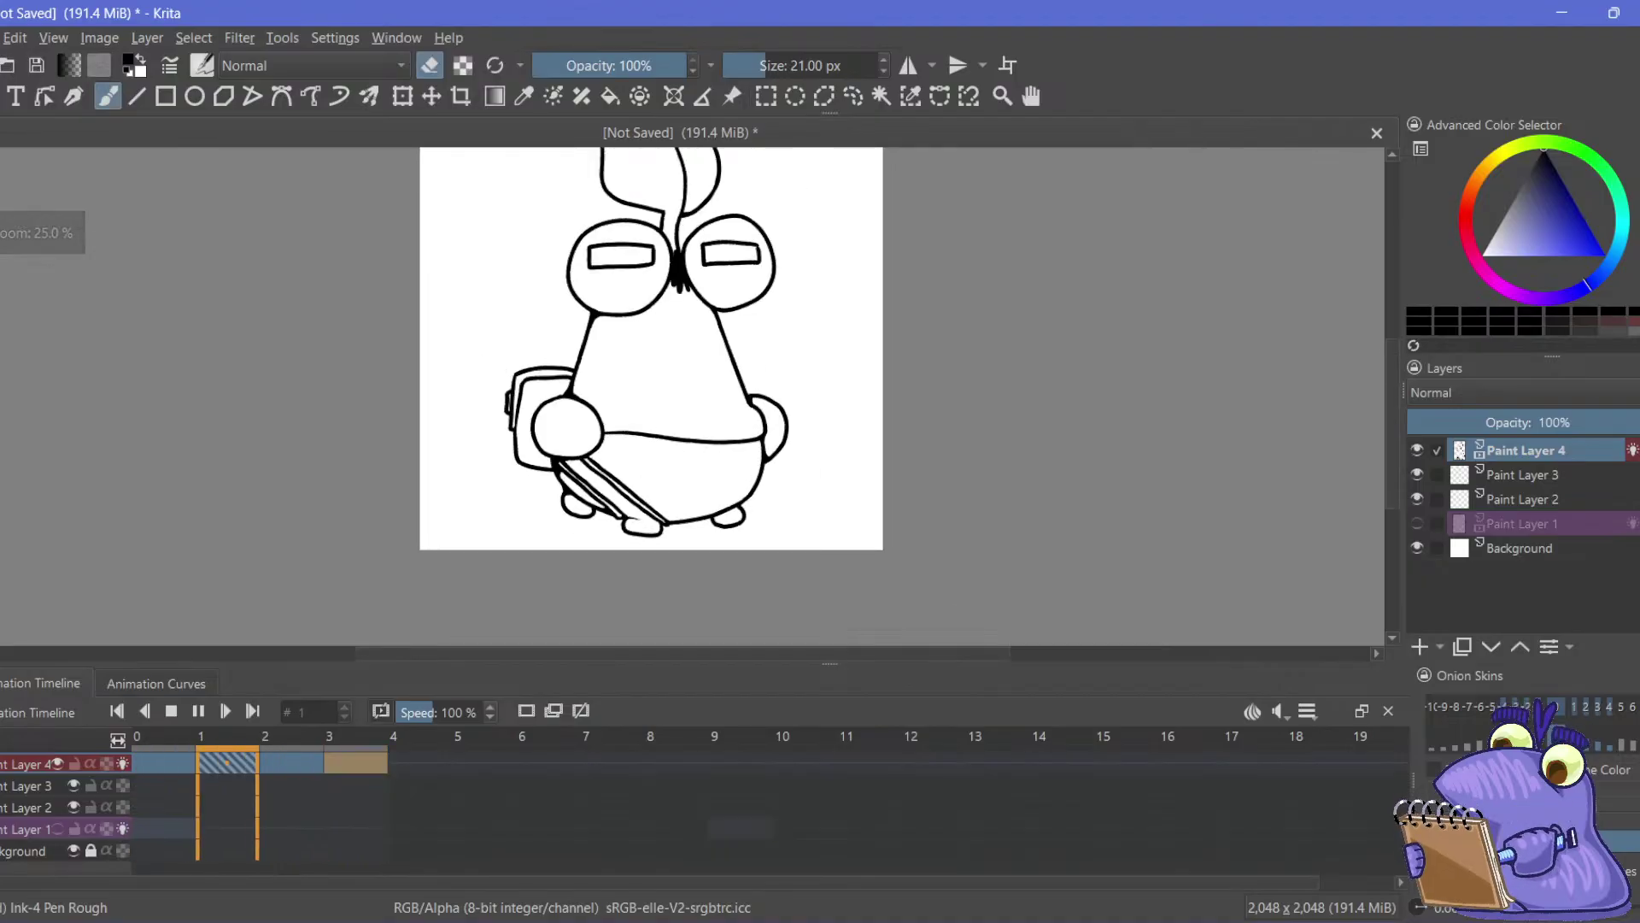
drag(410, 339, 406, 356)
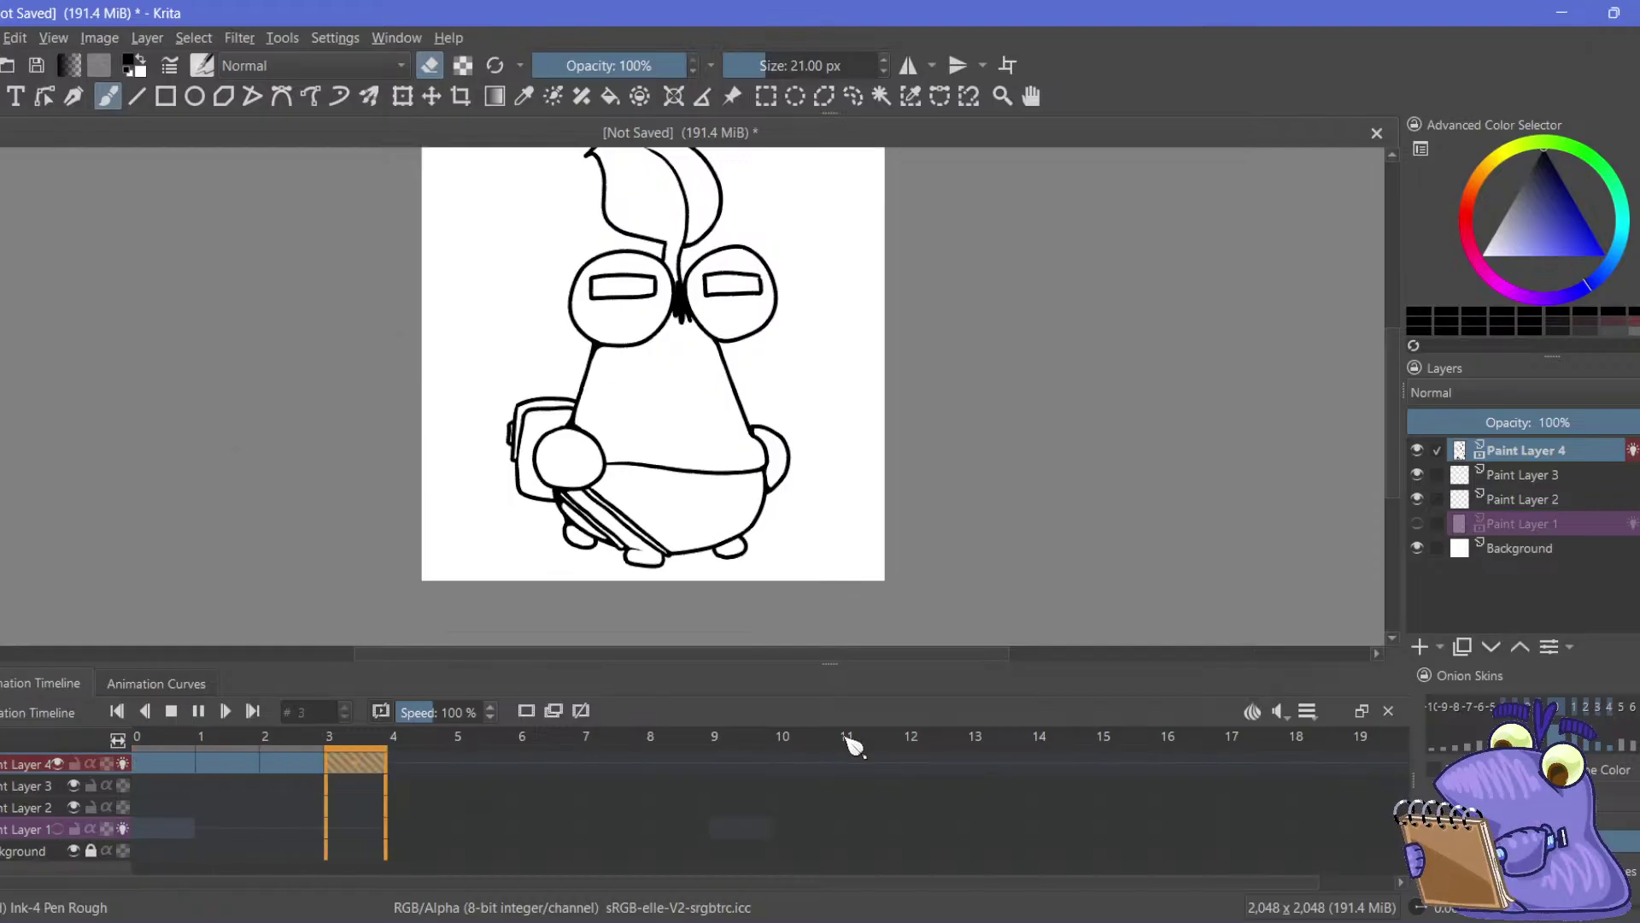
click(196, 711)
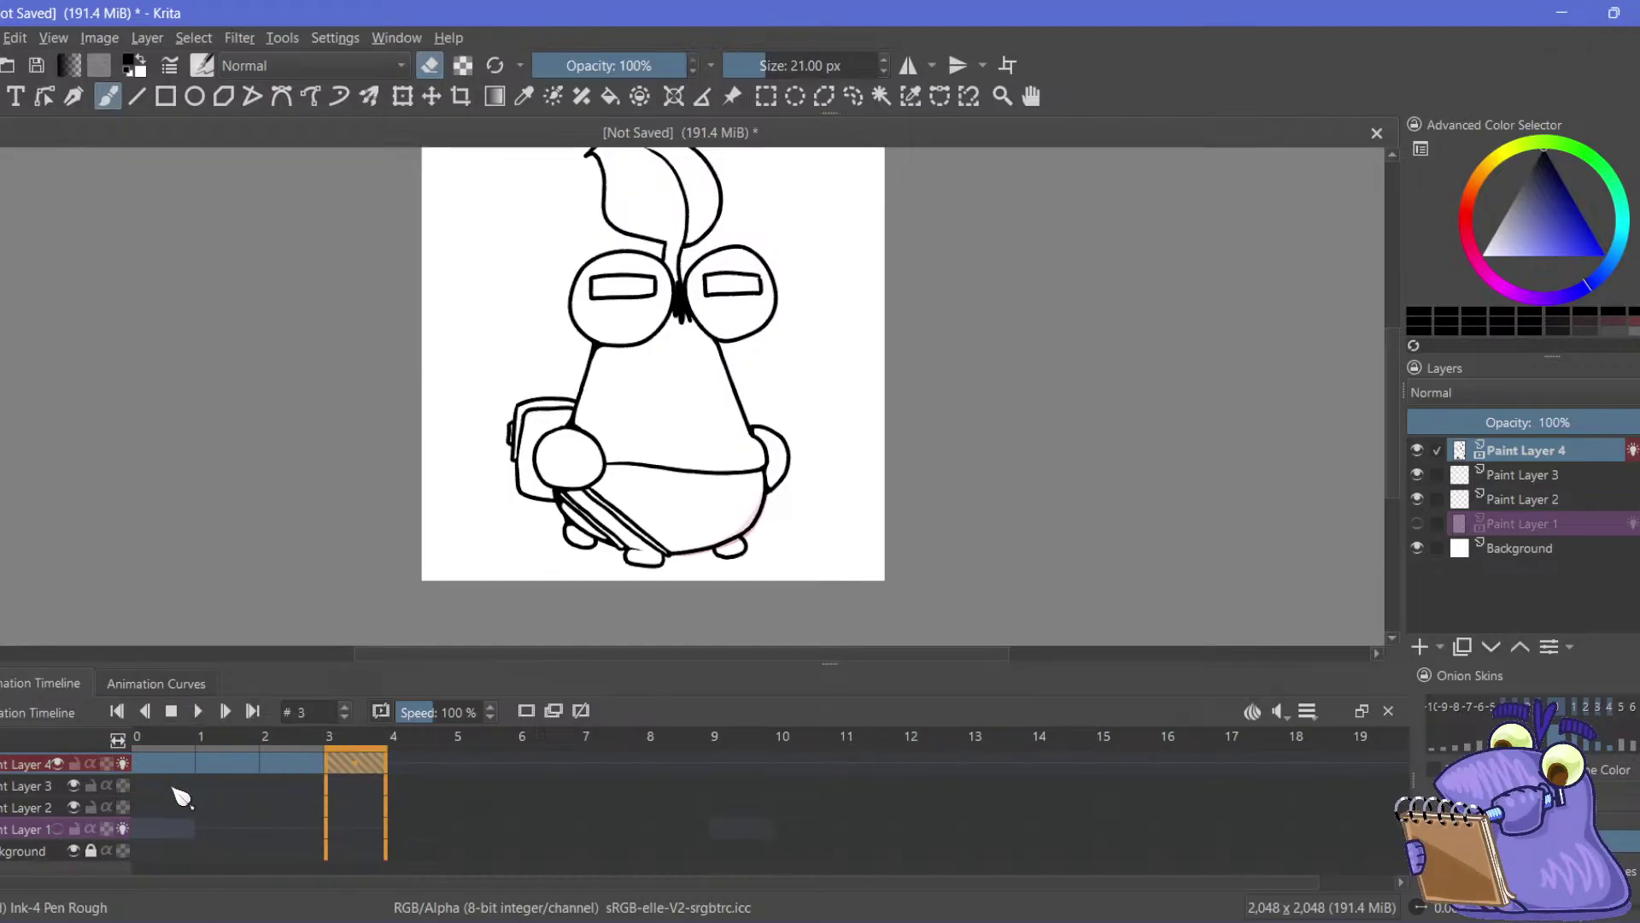
Step repeatedly through frames 0, 1 and 2 to examine how the belly's outline moves between drawings
click(269, 773)
click(213, 773)
click(166, 773)
click(230, 771)
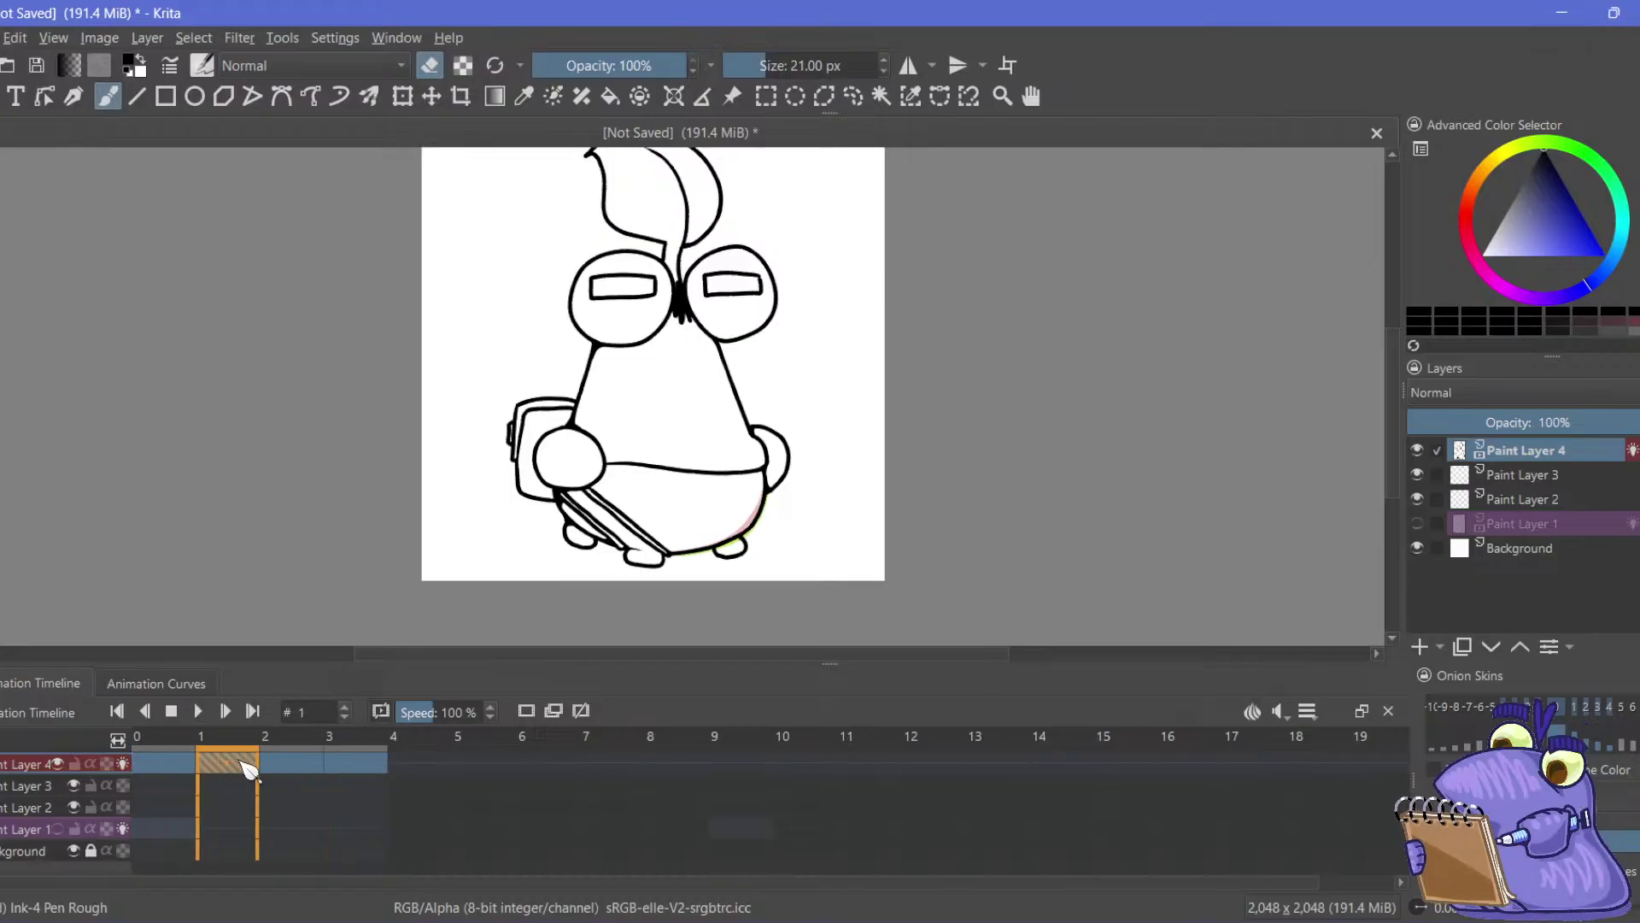
click(277, 772)
click(212, 773)
click(192, 773)
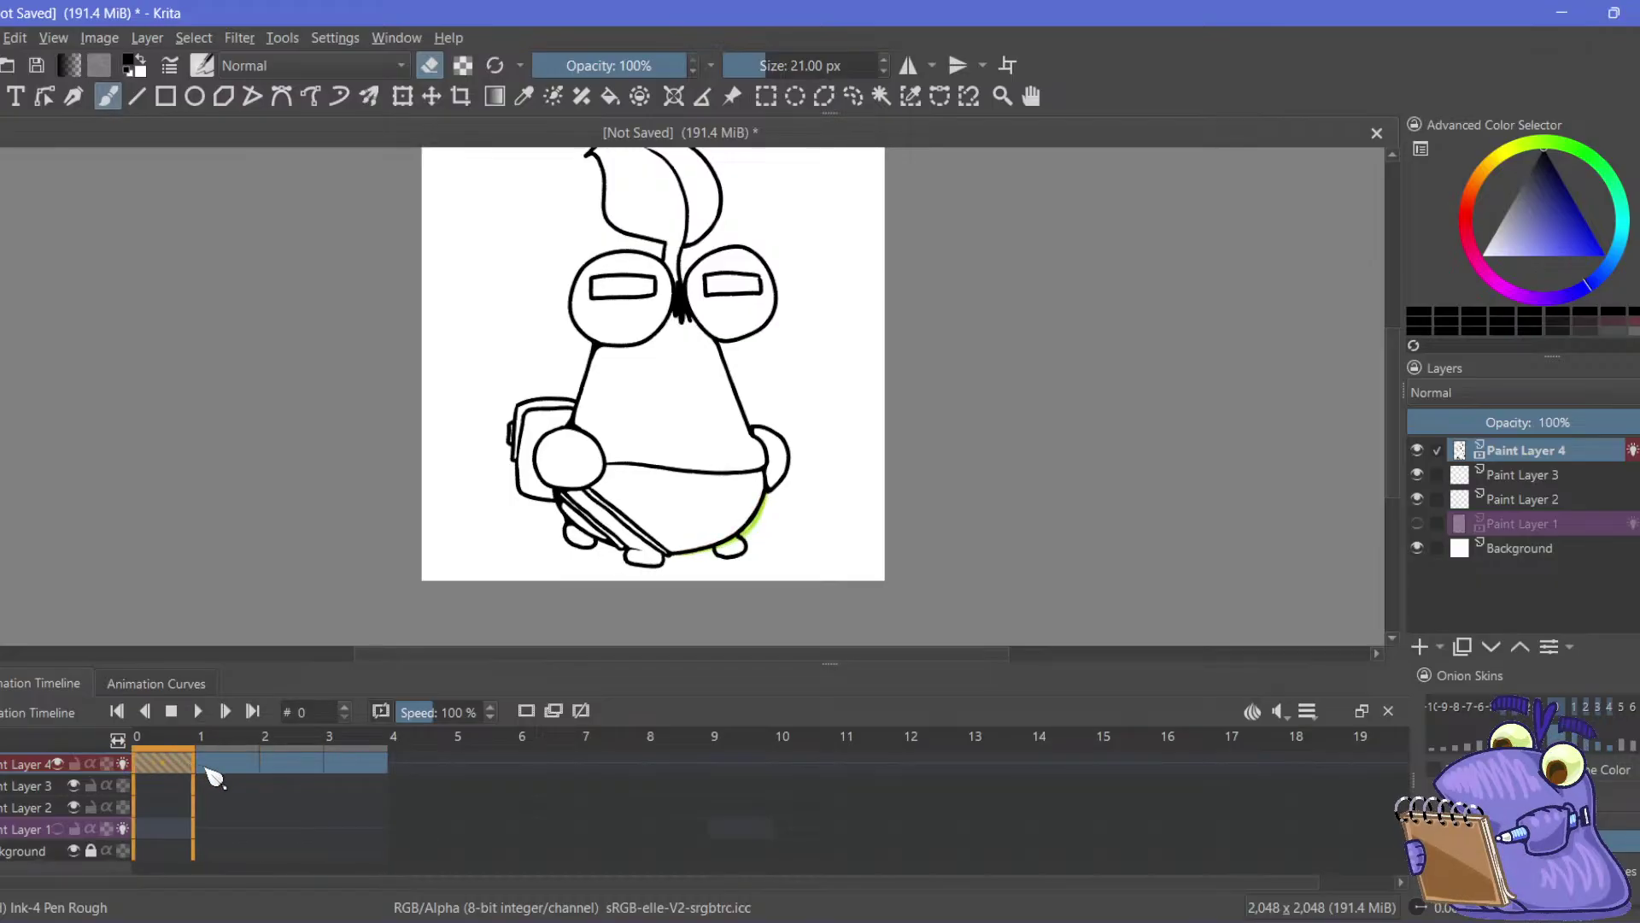
click(216, 773)
click(290, 774)
click(230, 774)
click(171, 773)
click(249, 779)
click(267, 799)
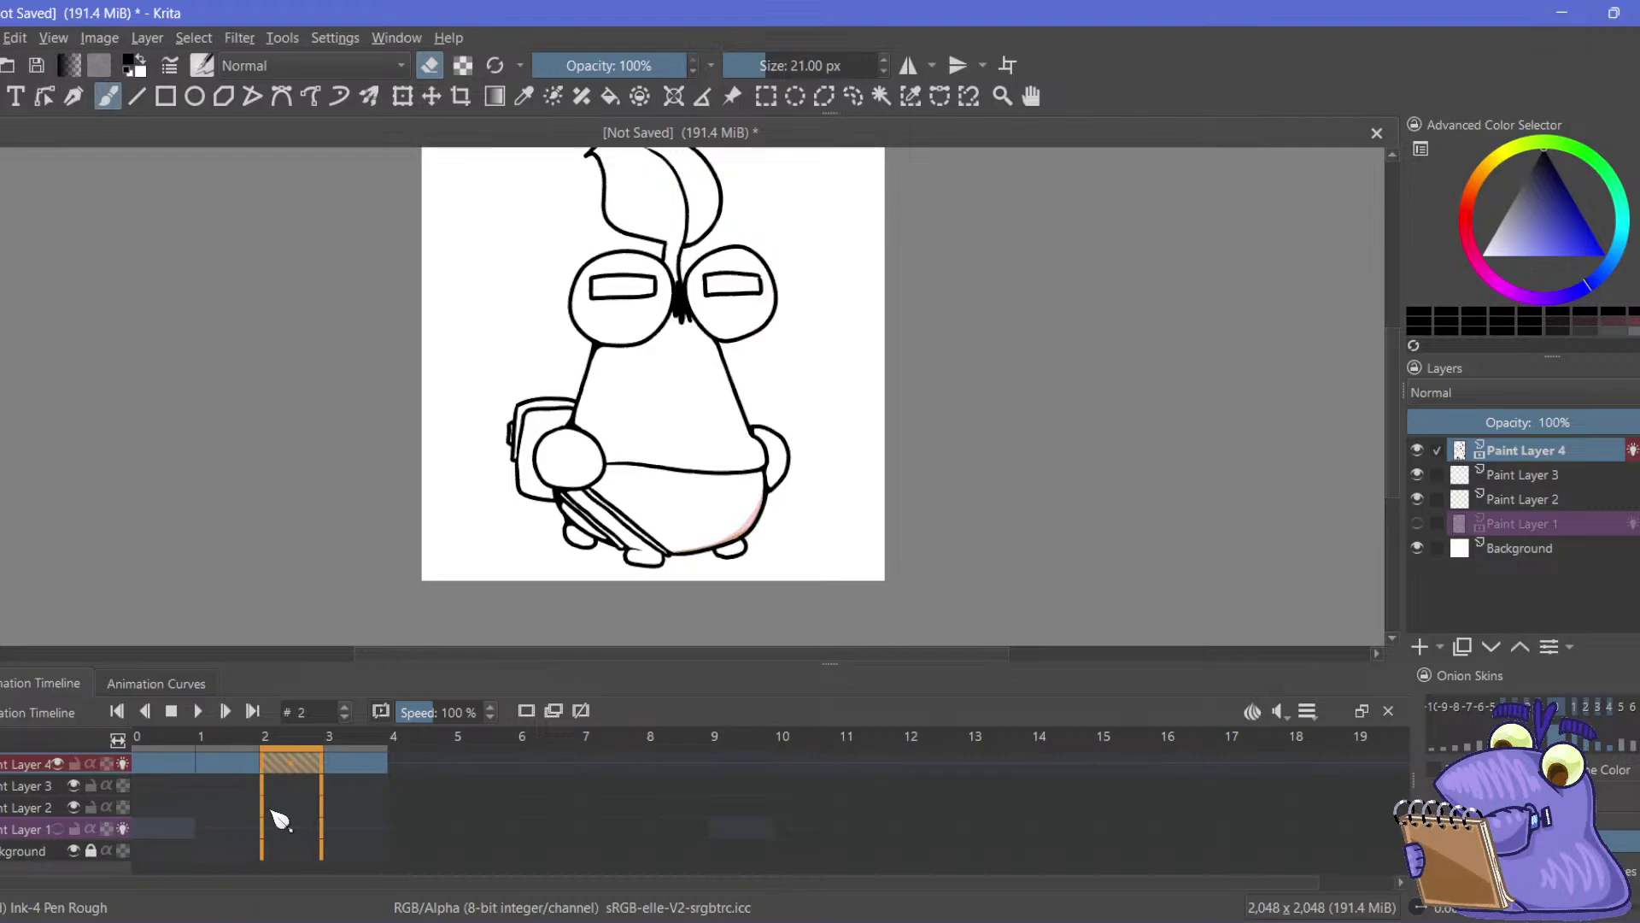
click(226, 773)
click(166, 773)
click(226, 773)
click(290, 773)
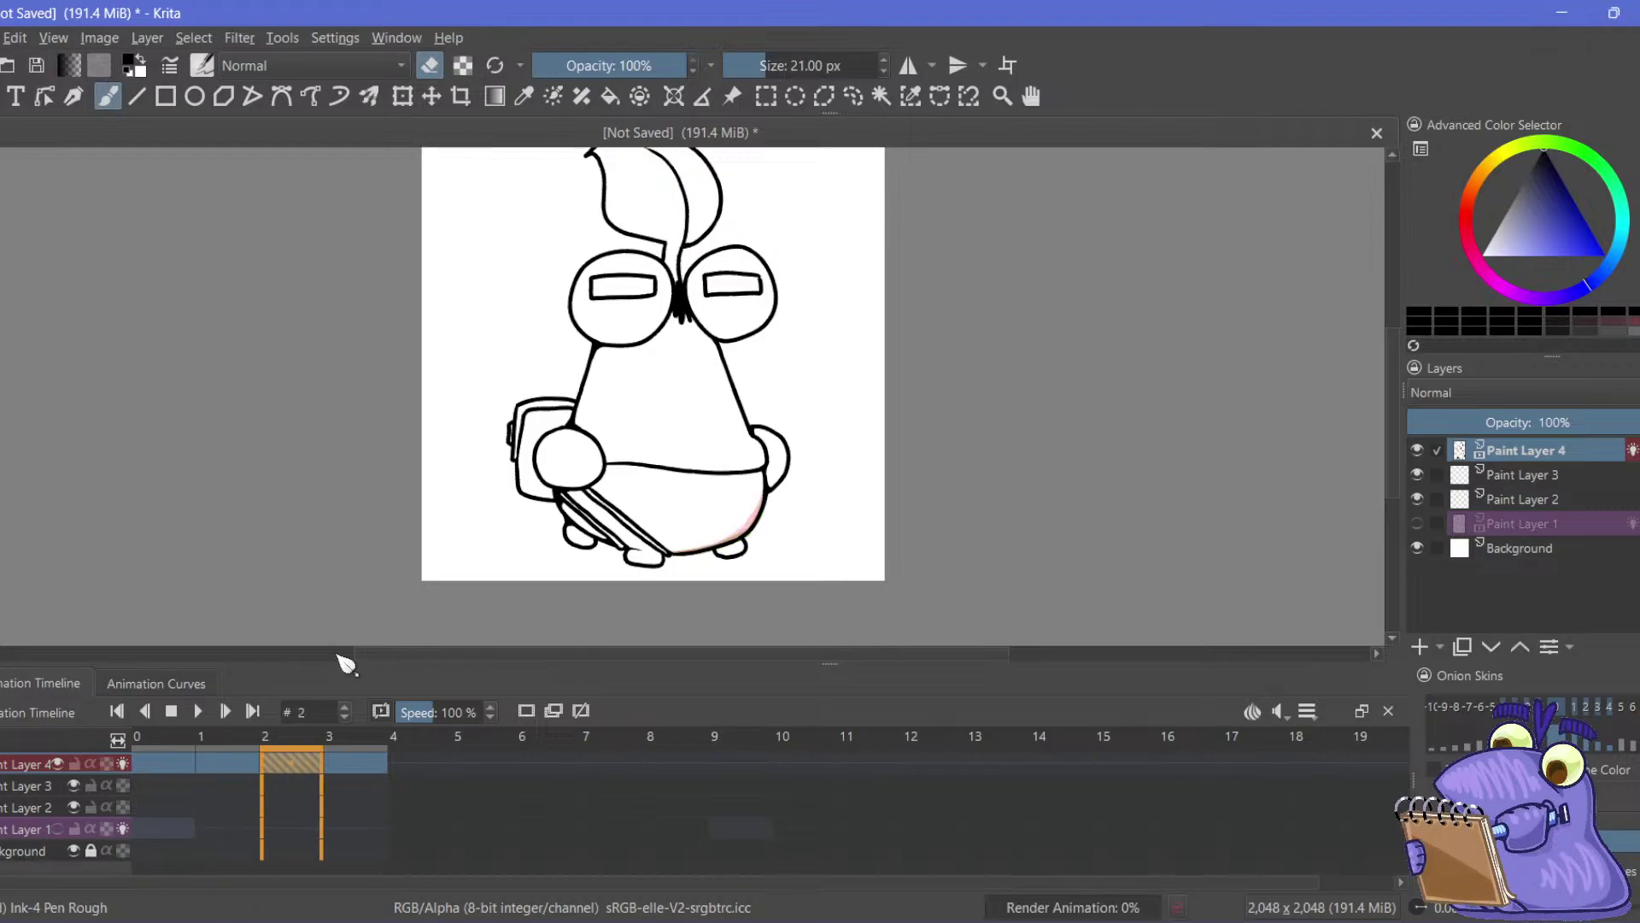
Remove the keyframes on frames 2 and 3 of Paint Layer 4
right_click(308, 763)
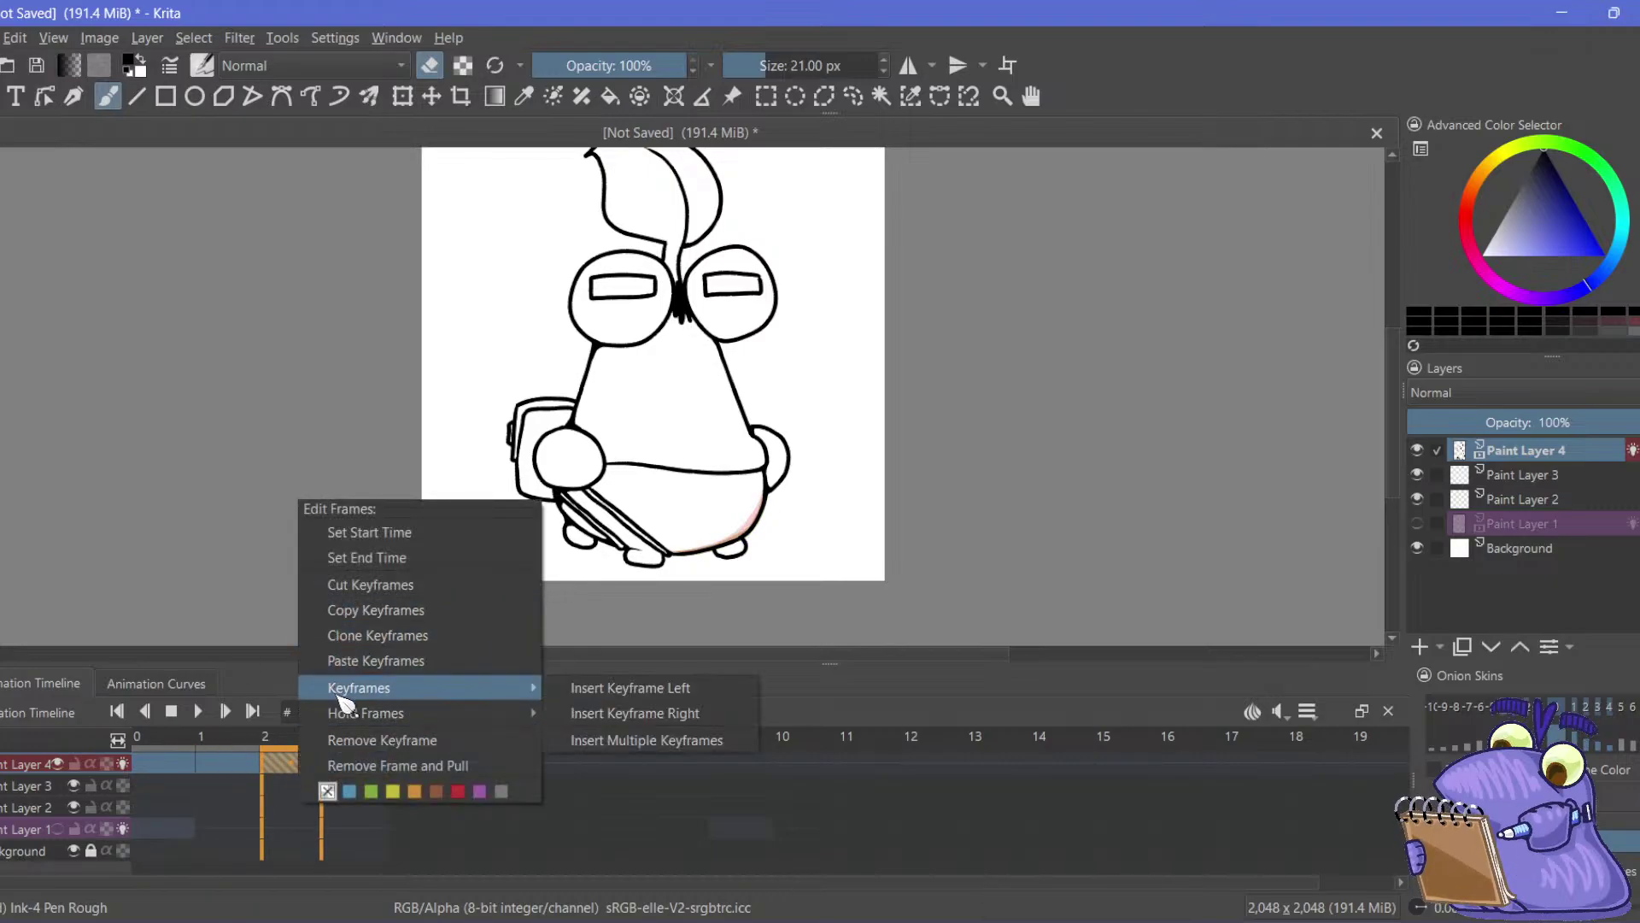
click(342, 740)
right_click(348, 763)
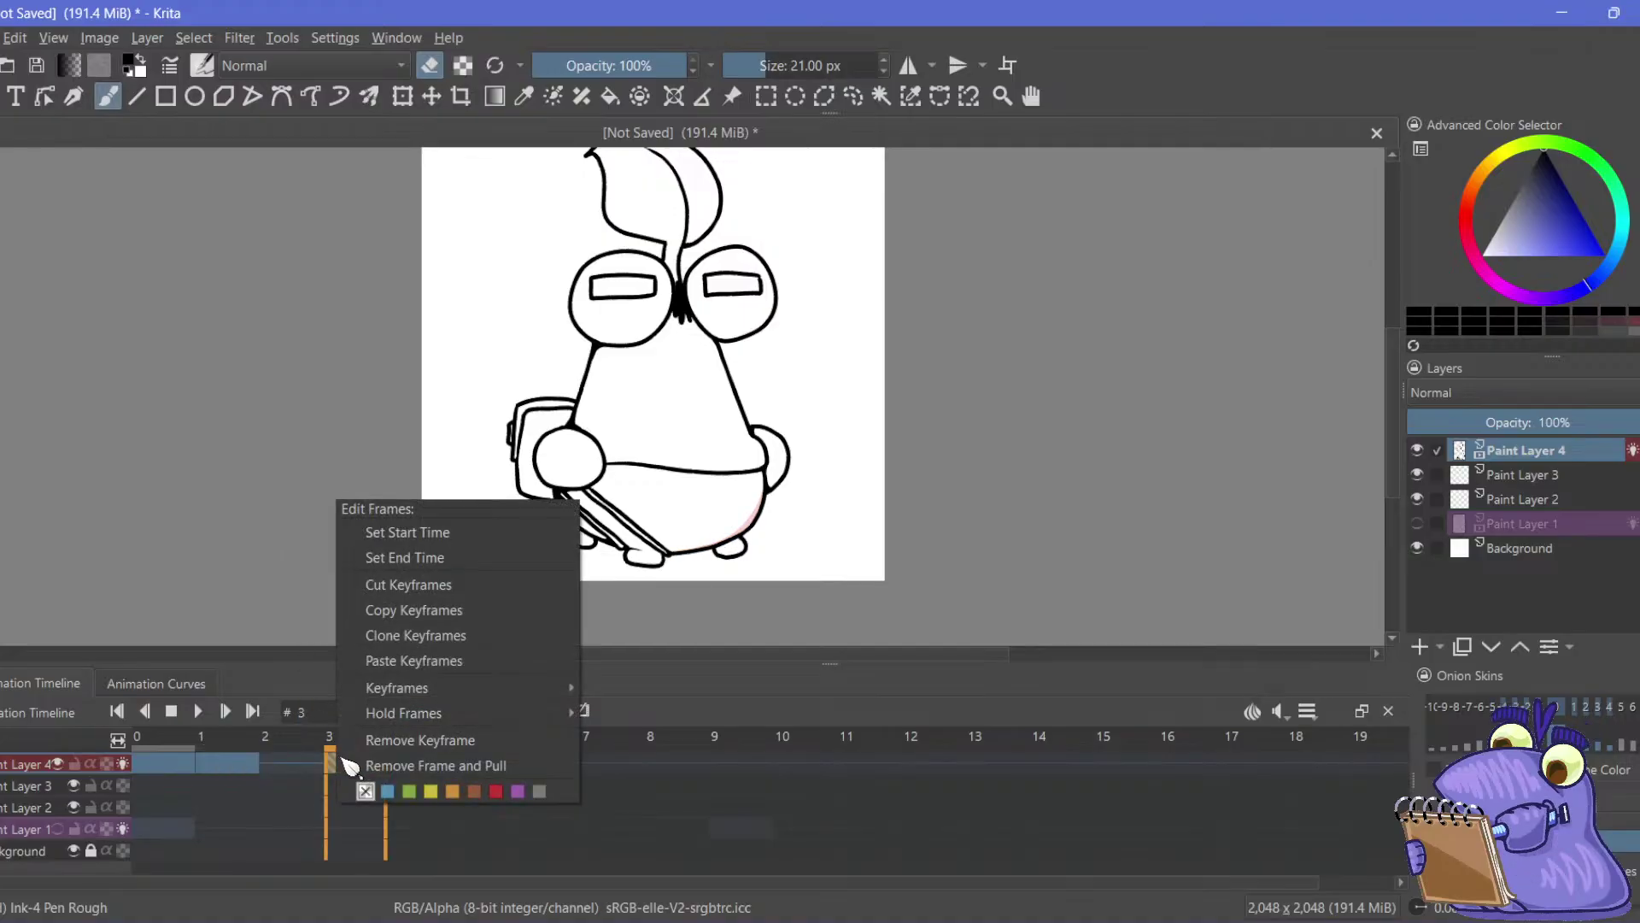
key(Escape)
Copy the frame 0 and frame 1 keyframes of Paint Layer 4 and paste them onto frames 2 and 3
click(235, 784)
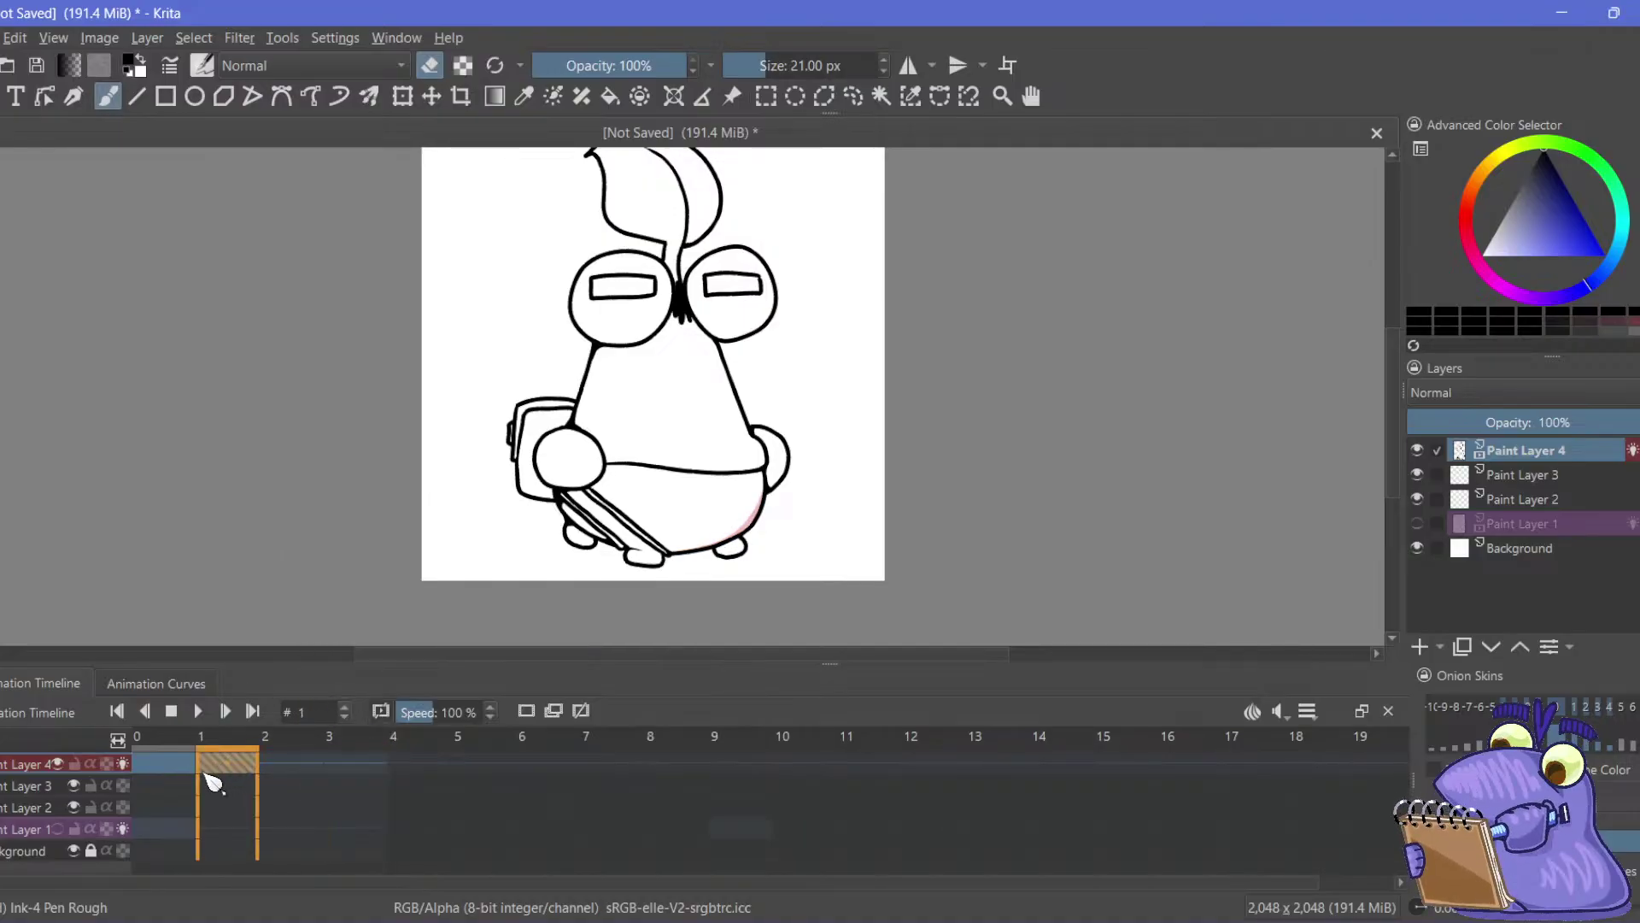
click(169, 772)
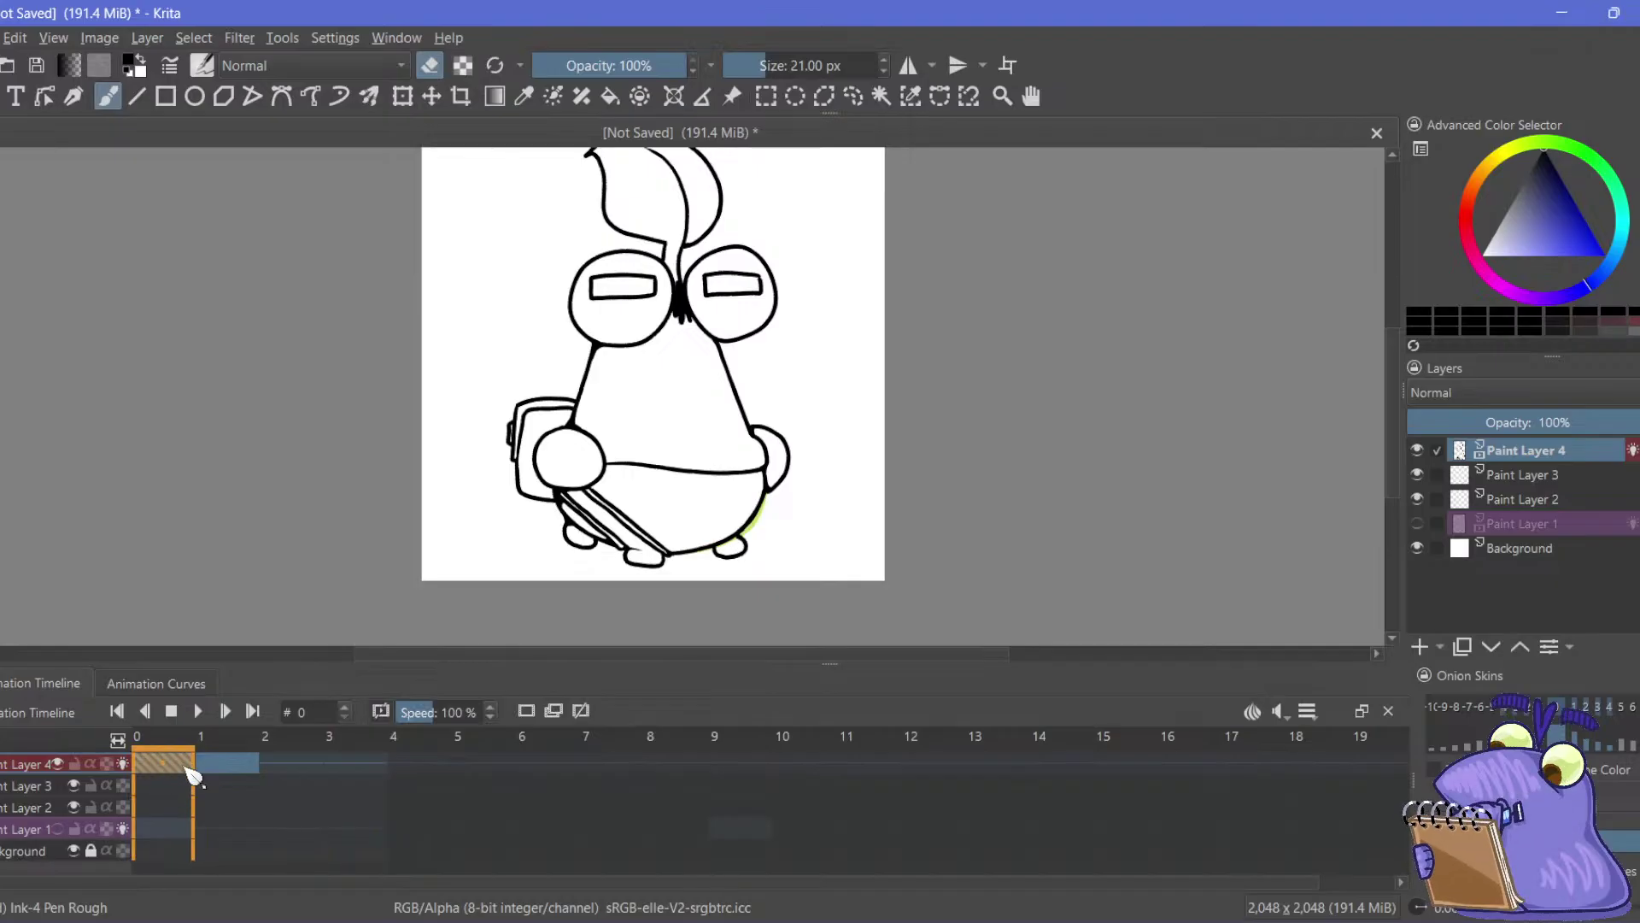
click(209, 767)
right_click(190, 767)
click(227, 612)
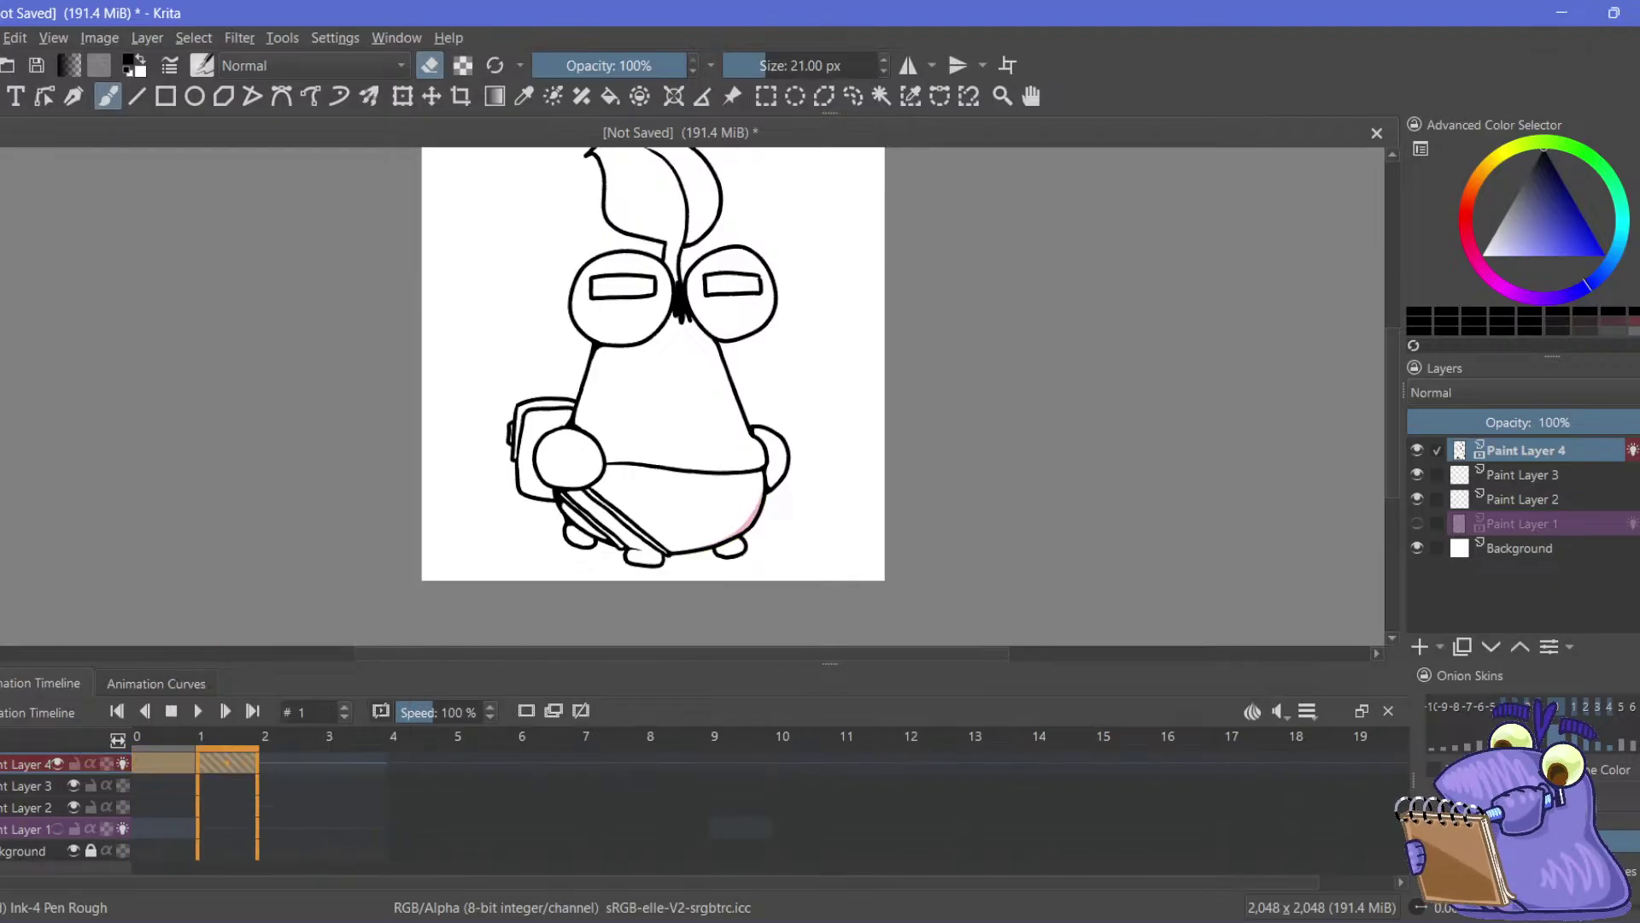
right_click(290, 765)
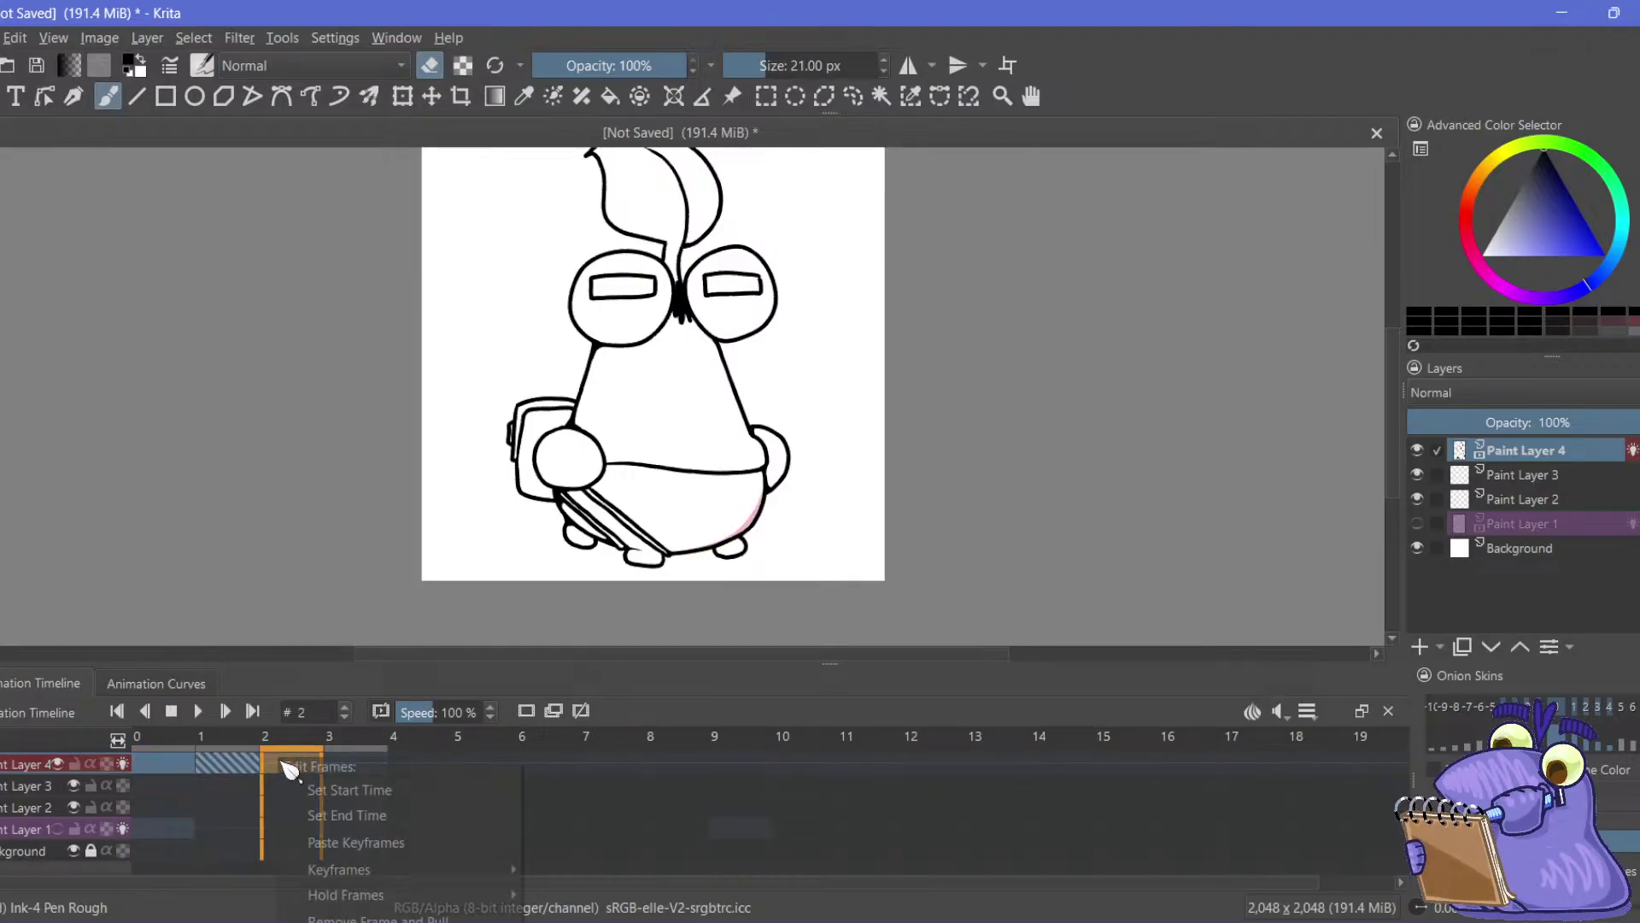
click(320, 857)
Play the four-frame loop, stop it, and step through its frames to examine the belly's movement
key(space)
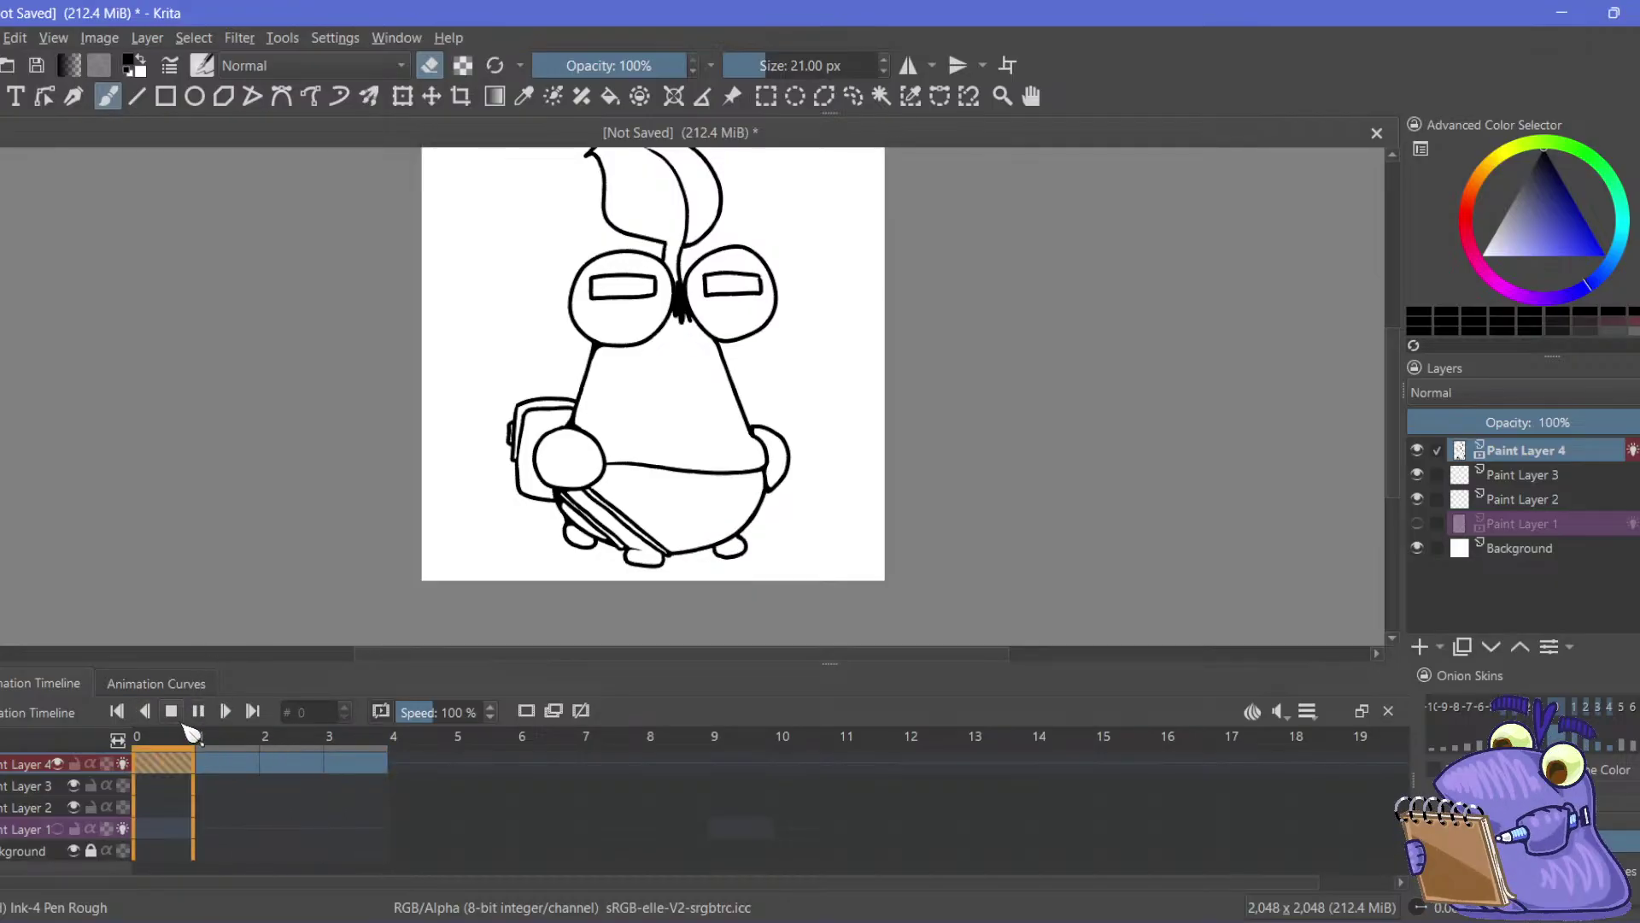
click(174, 711)
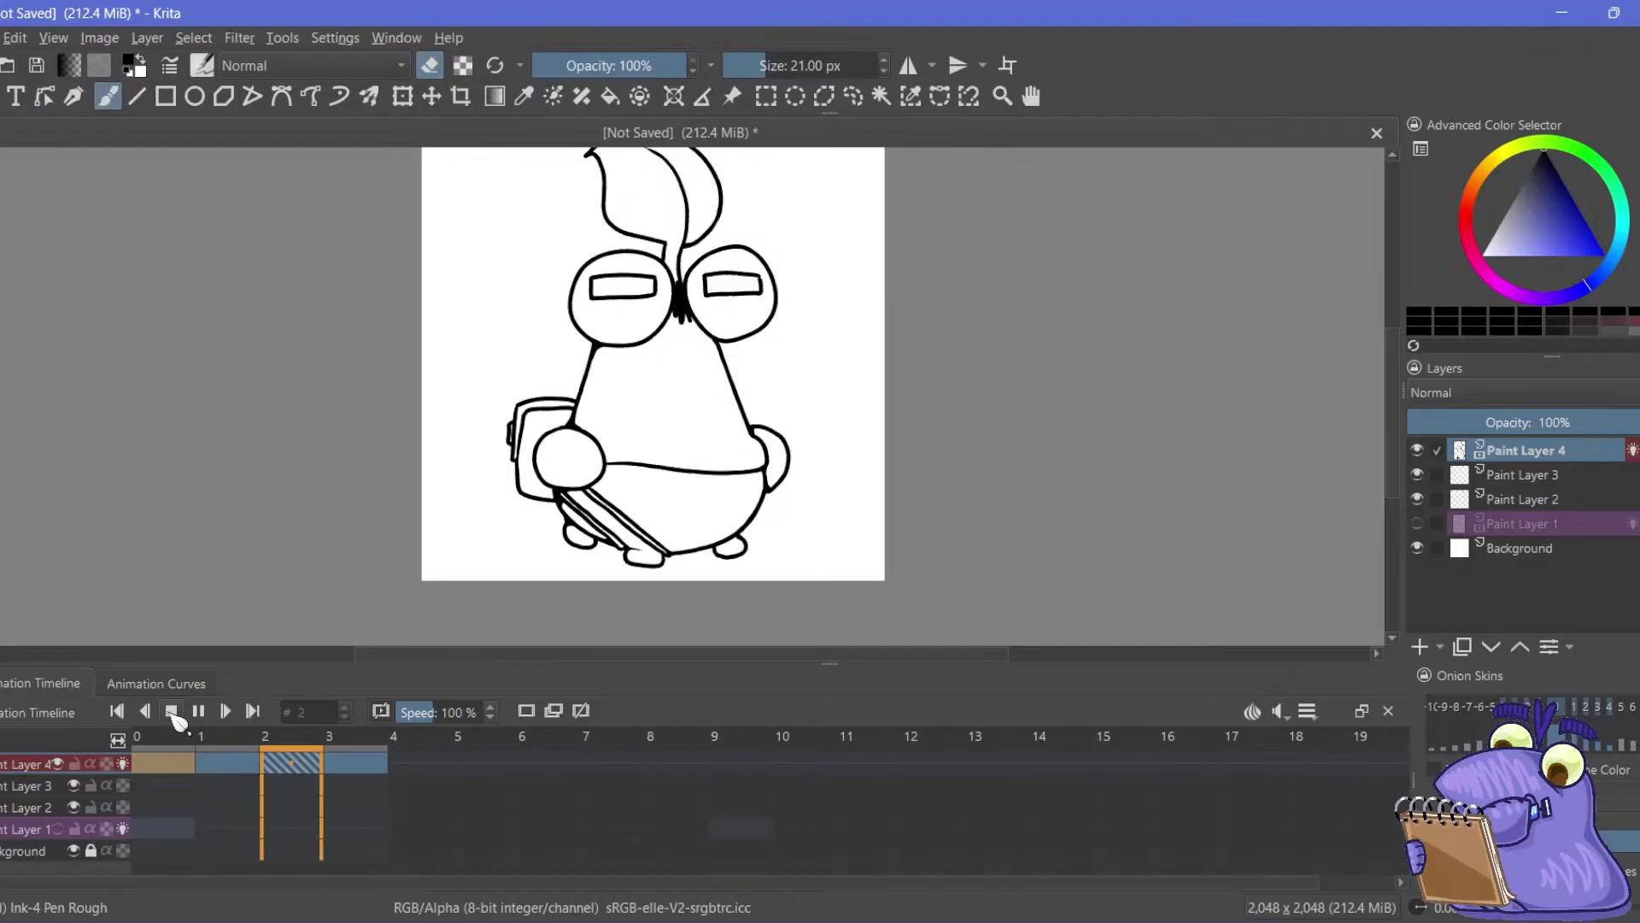
click(182, 760)
click(232, 777)
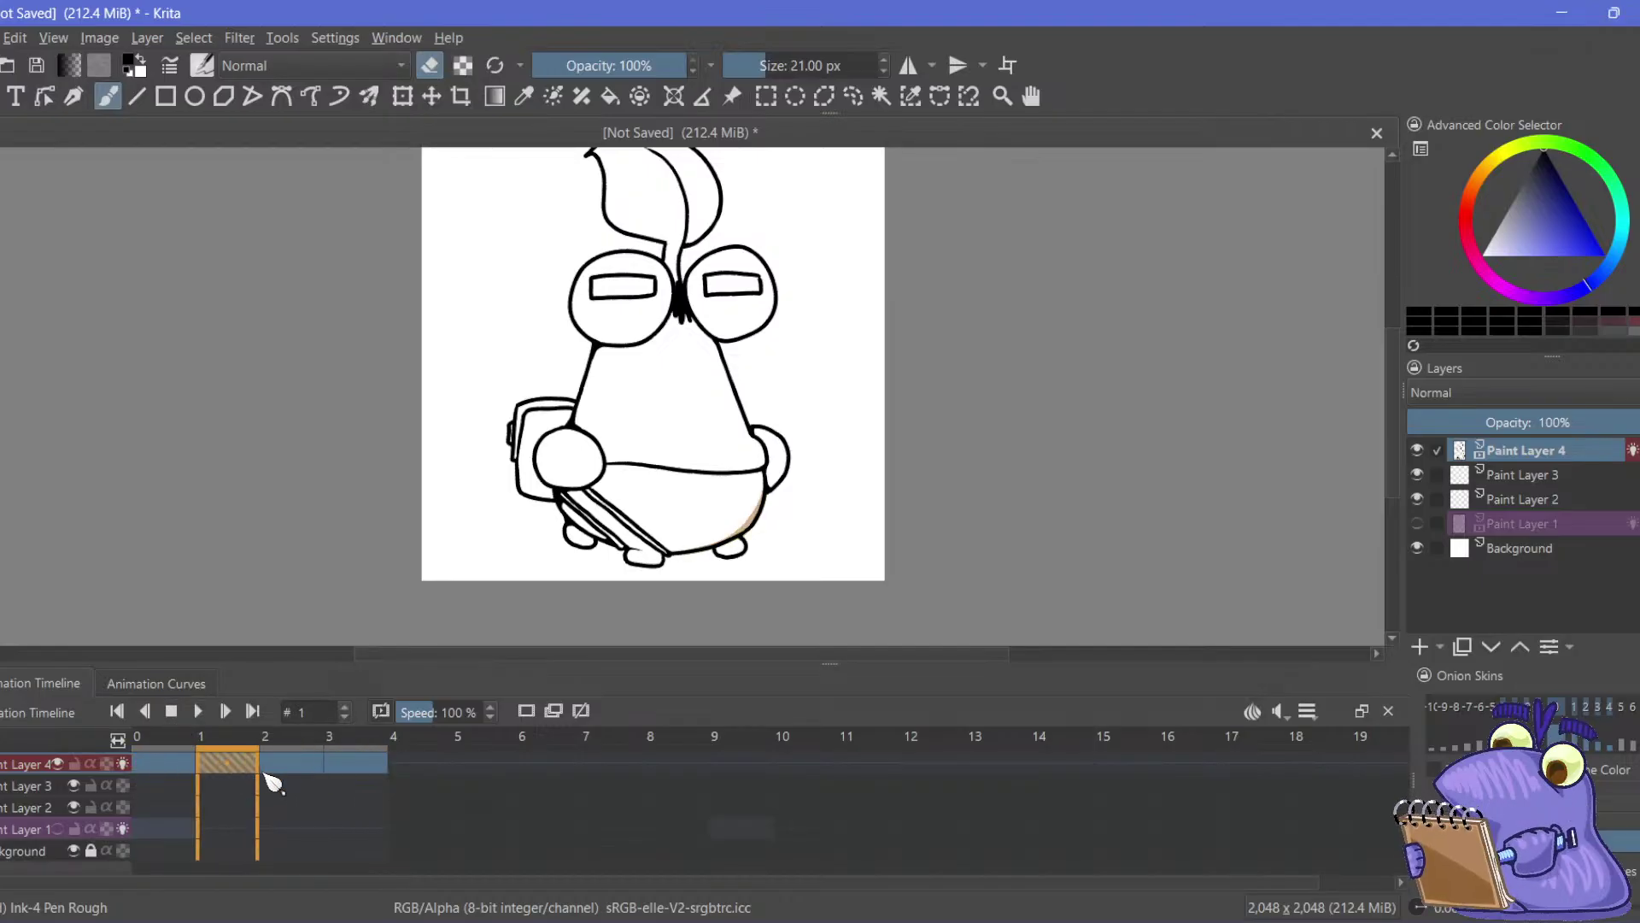
click(374, 778)
click(261, 793)
click(228, 767)
key(Left)
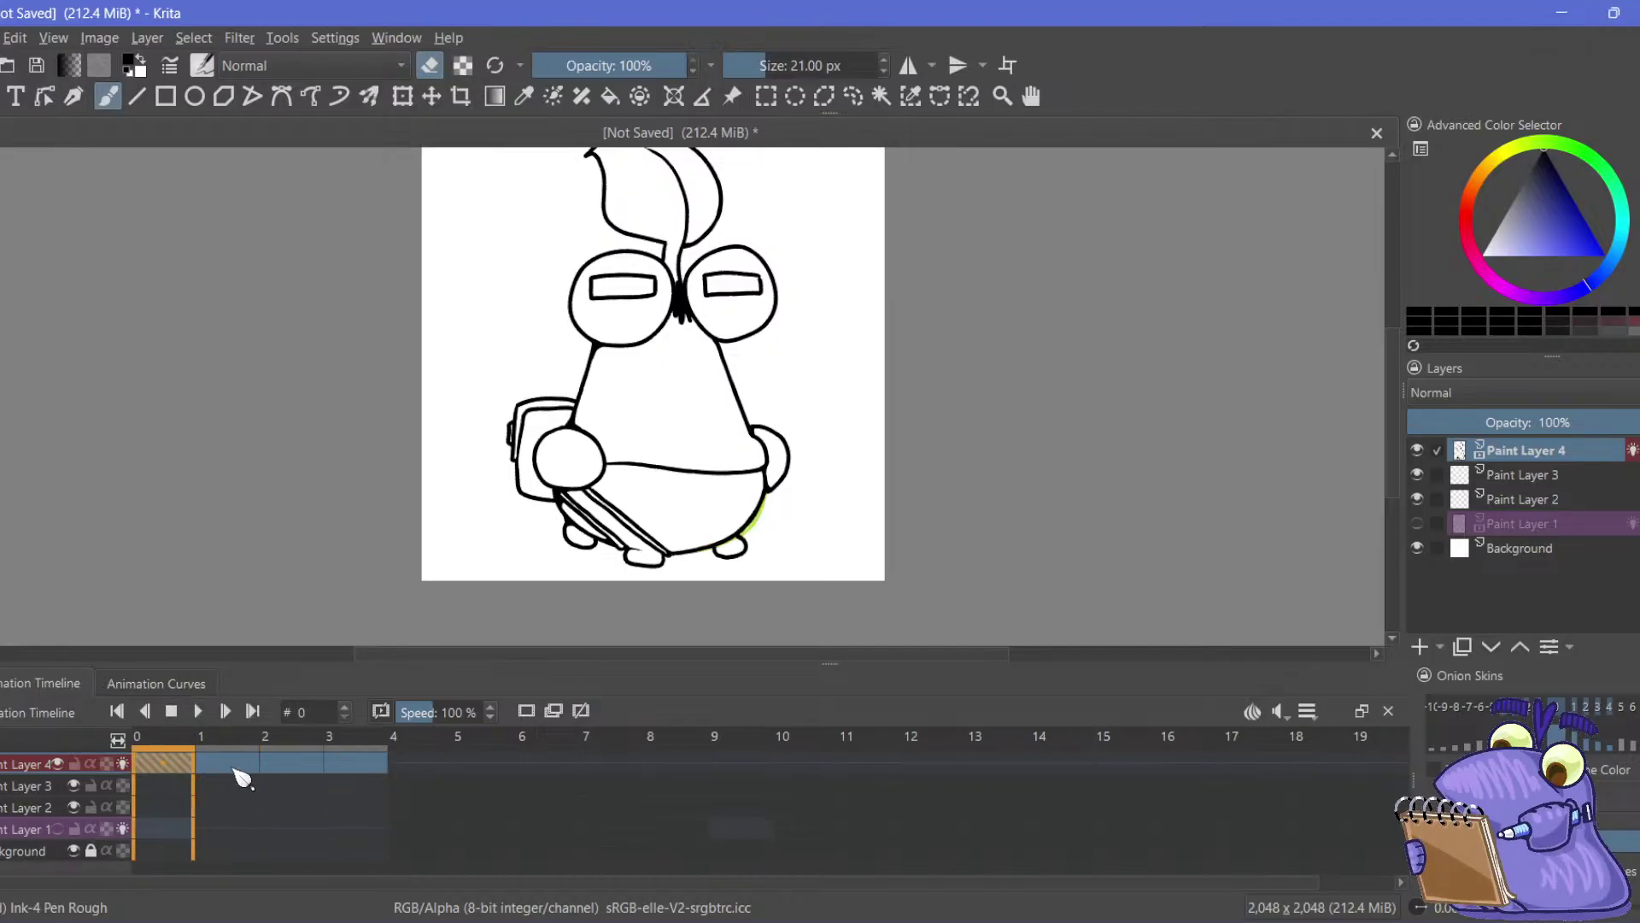
key(Right)
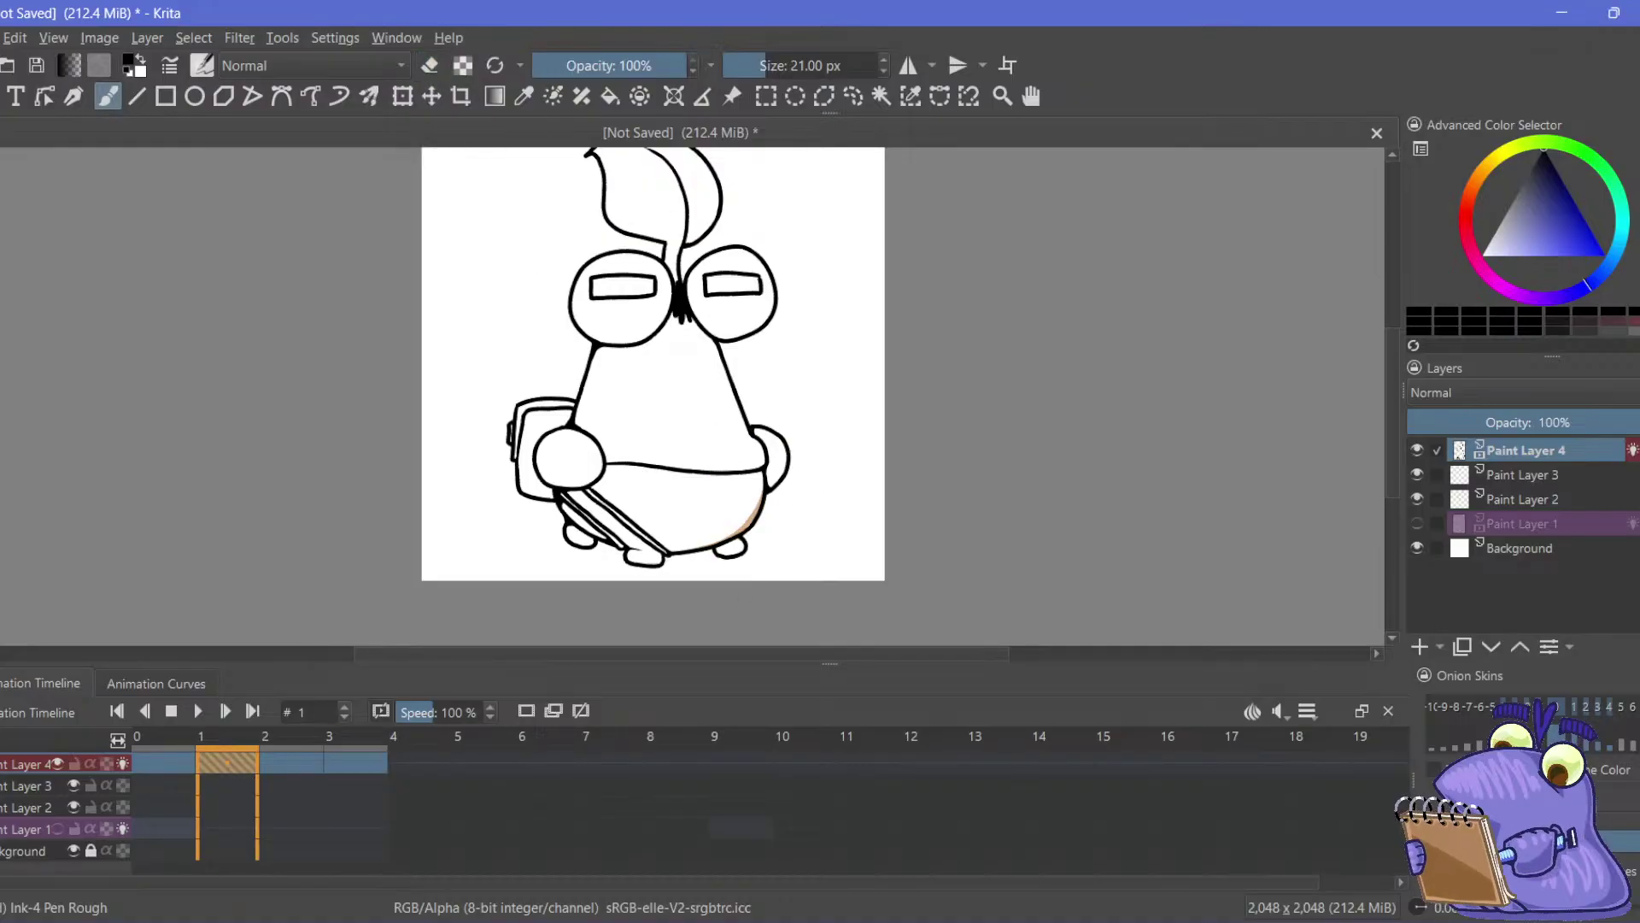
key(Left)
click(237, 769)
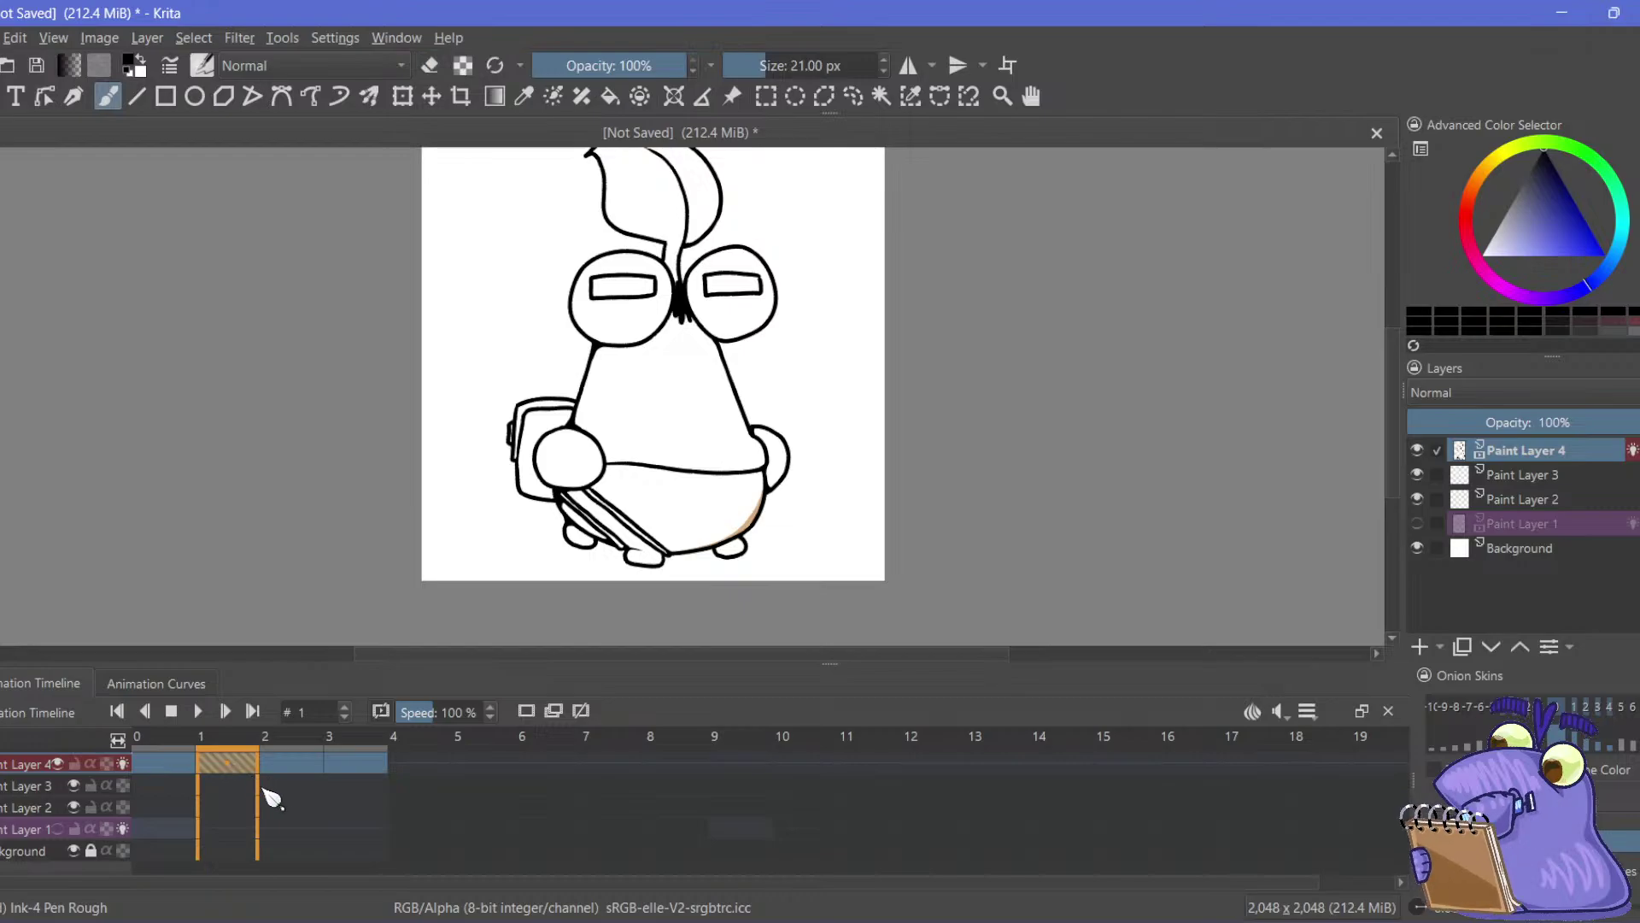
Remove the pasted keyframes from frames 2 and 3 of Paint Layer 4 and return to frame 1
click(295, 771)
click(370, 771)
click(284, 773)
click(230, 782)
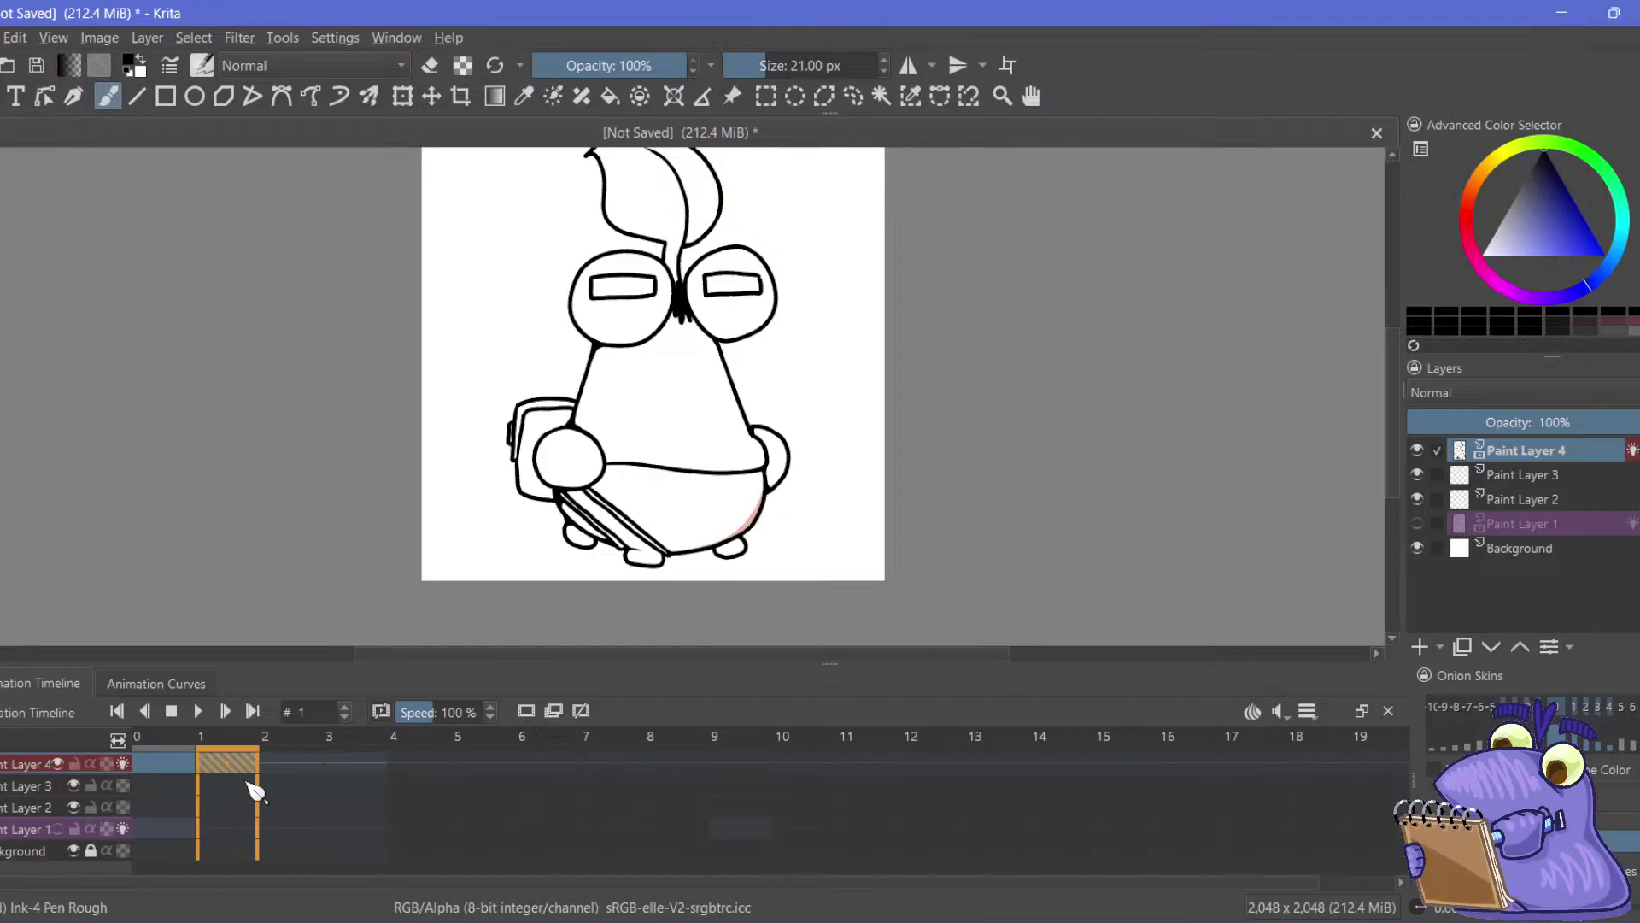
Replace the frame 1 keyframe of Paint Layer 4 with a duplicate of frame 0's drawing
key(minus)
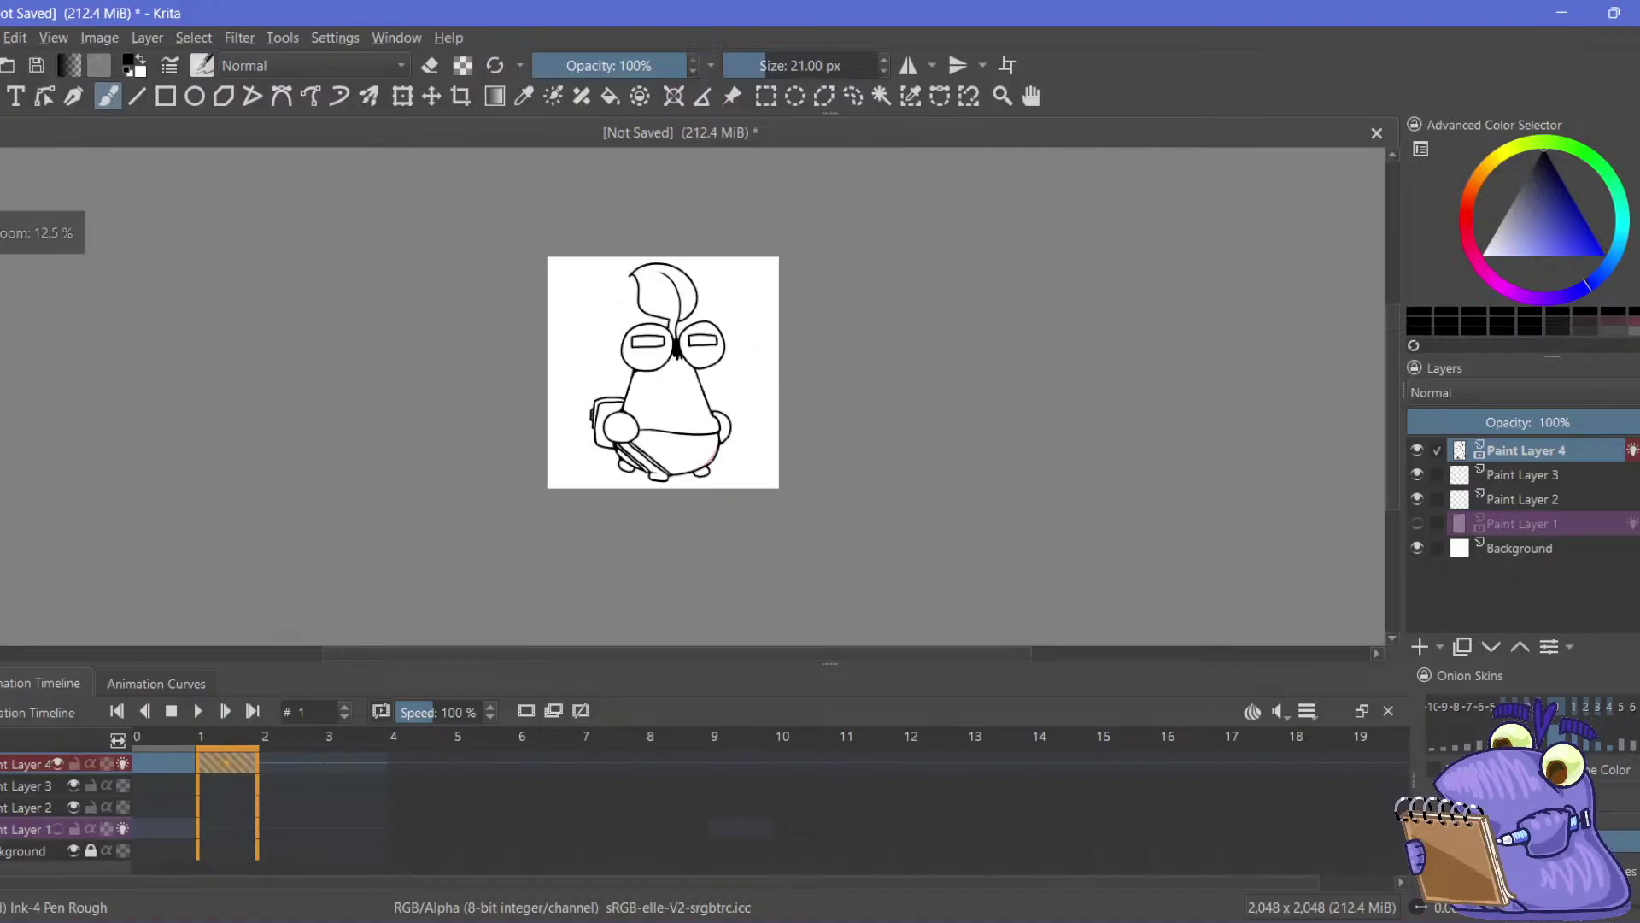
key(plus)
key(plus)
drag(610, 566, 689, 371)
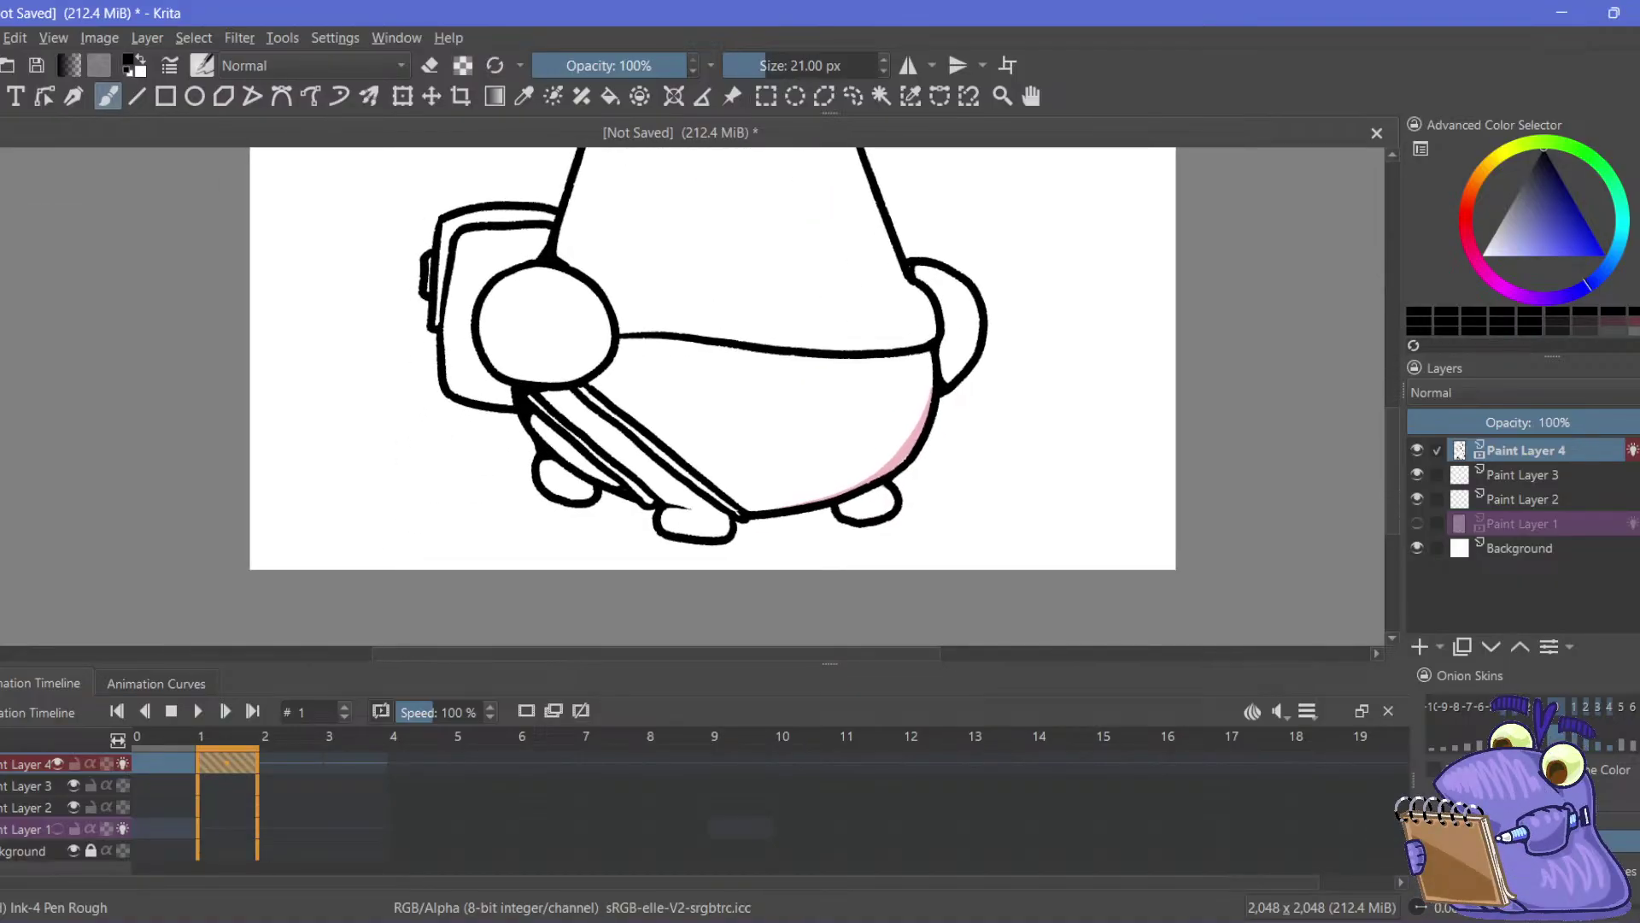
key(plus)
key(plus)
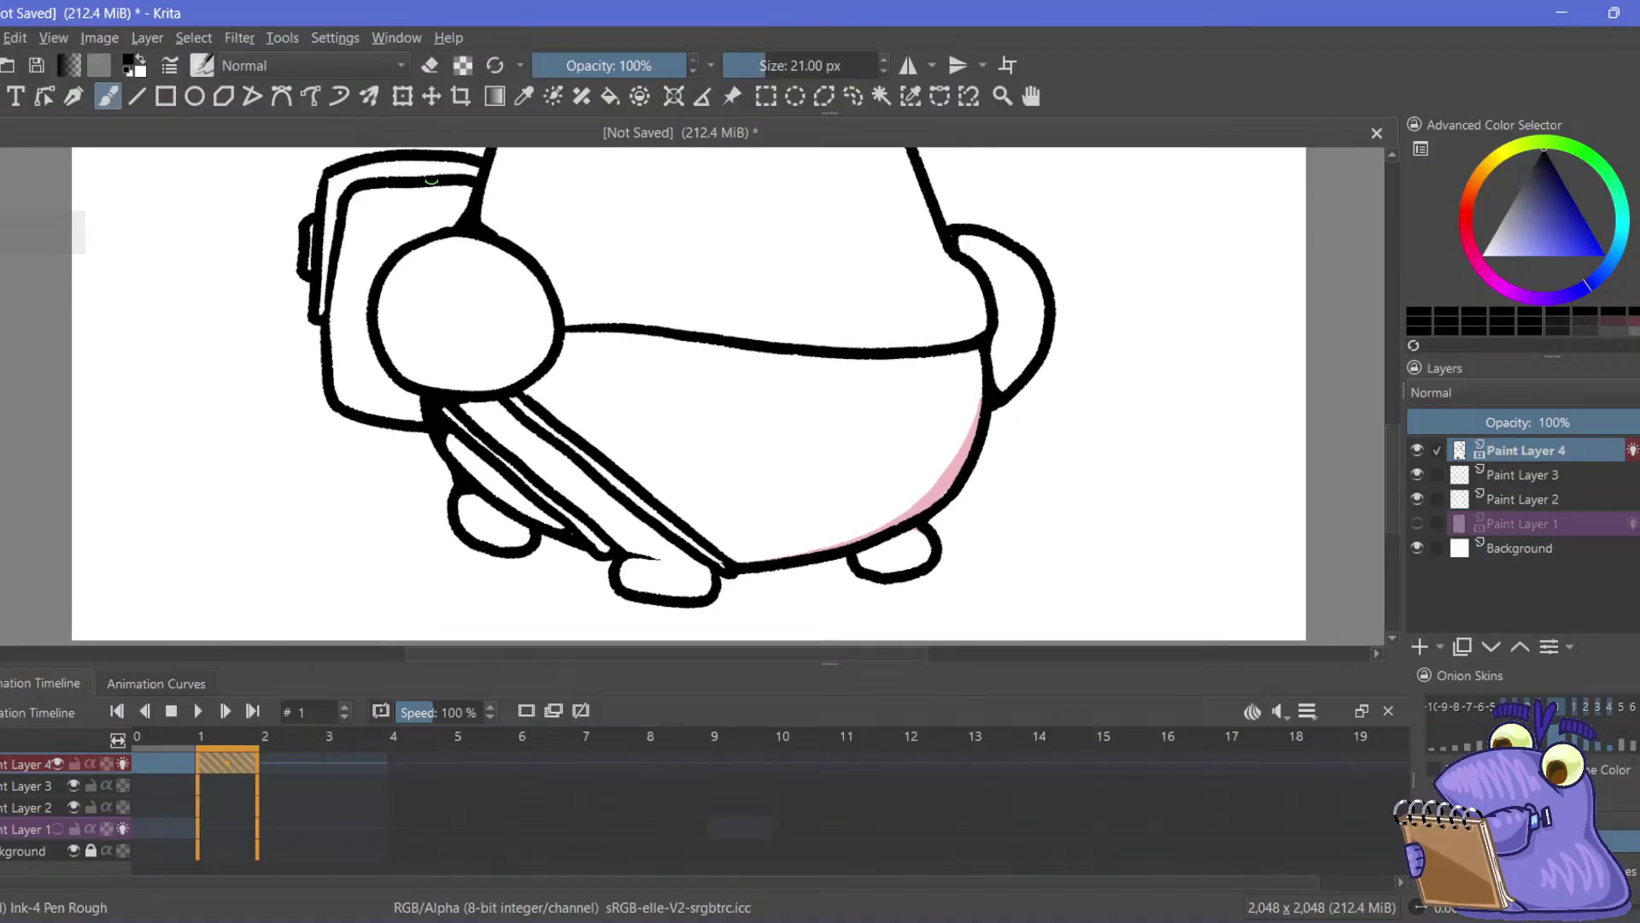
key(e)
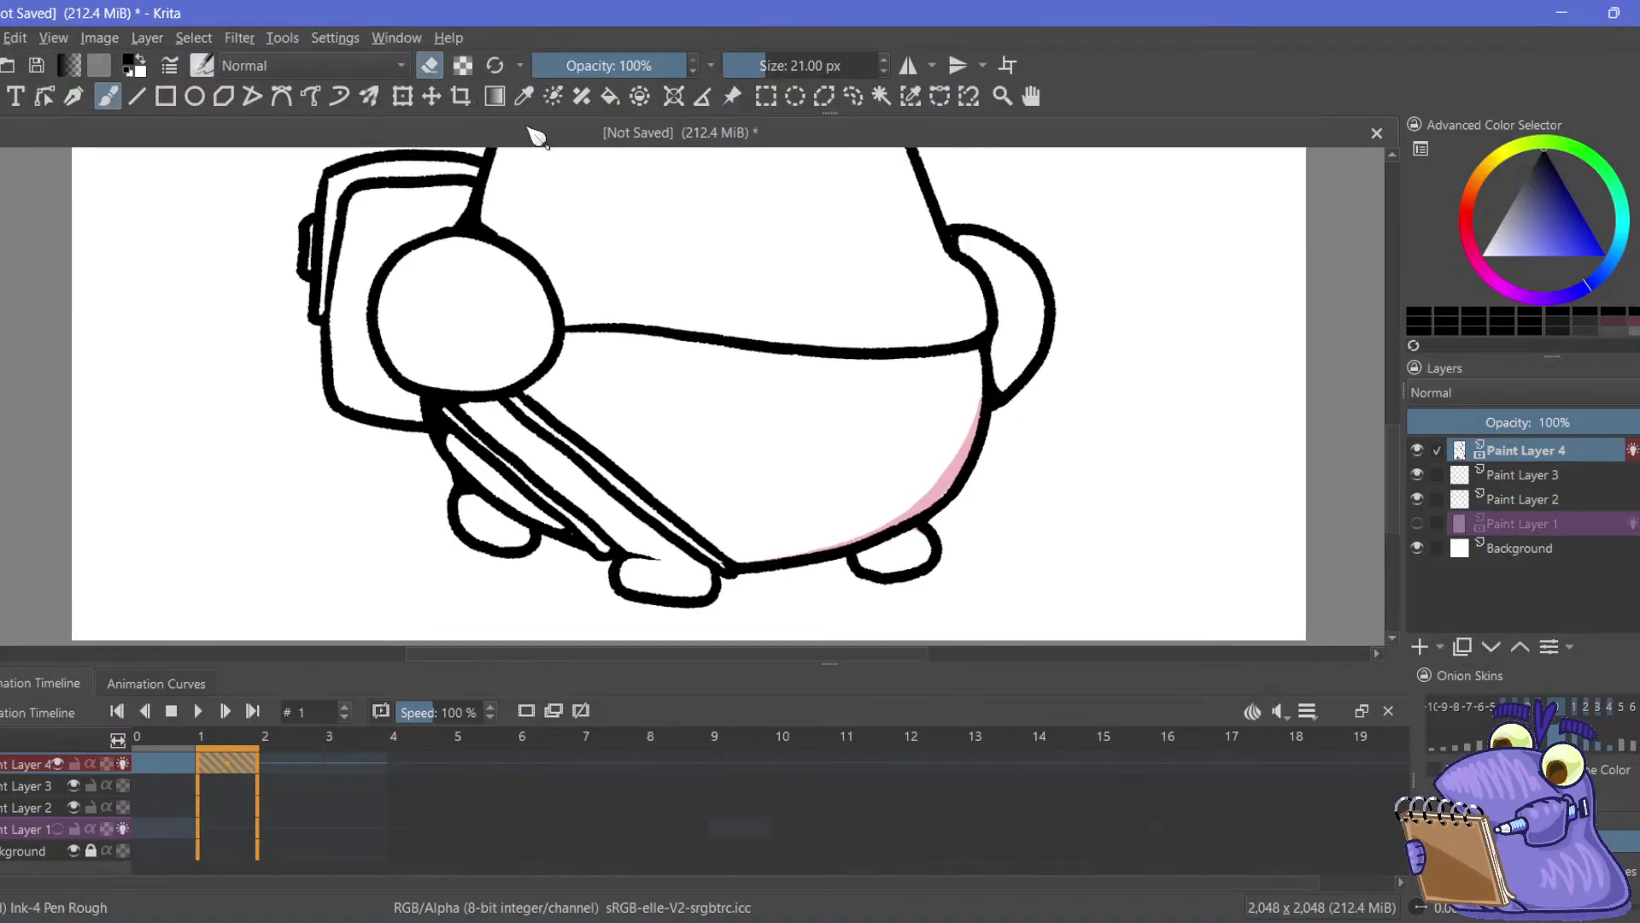
right_click(211, 776)
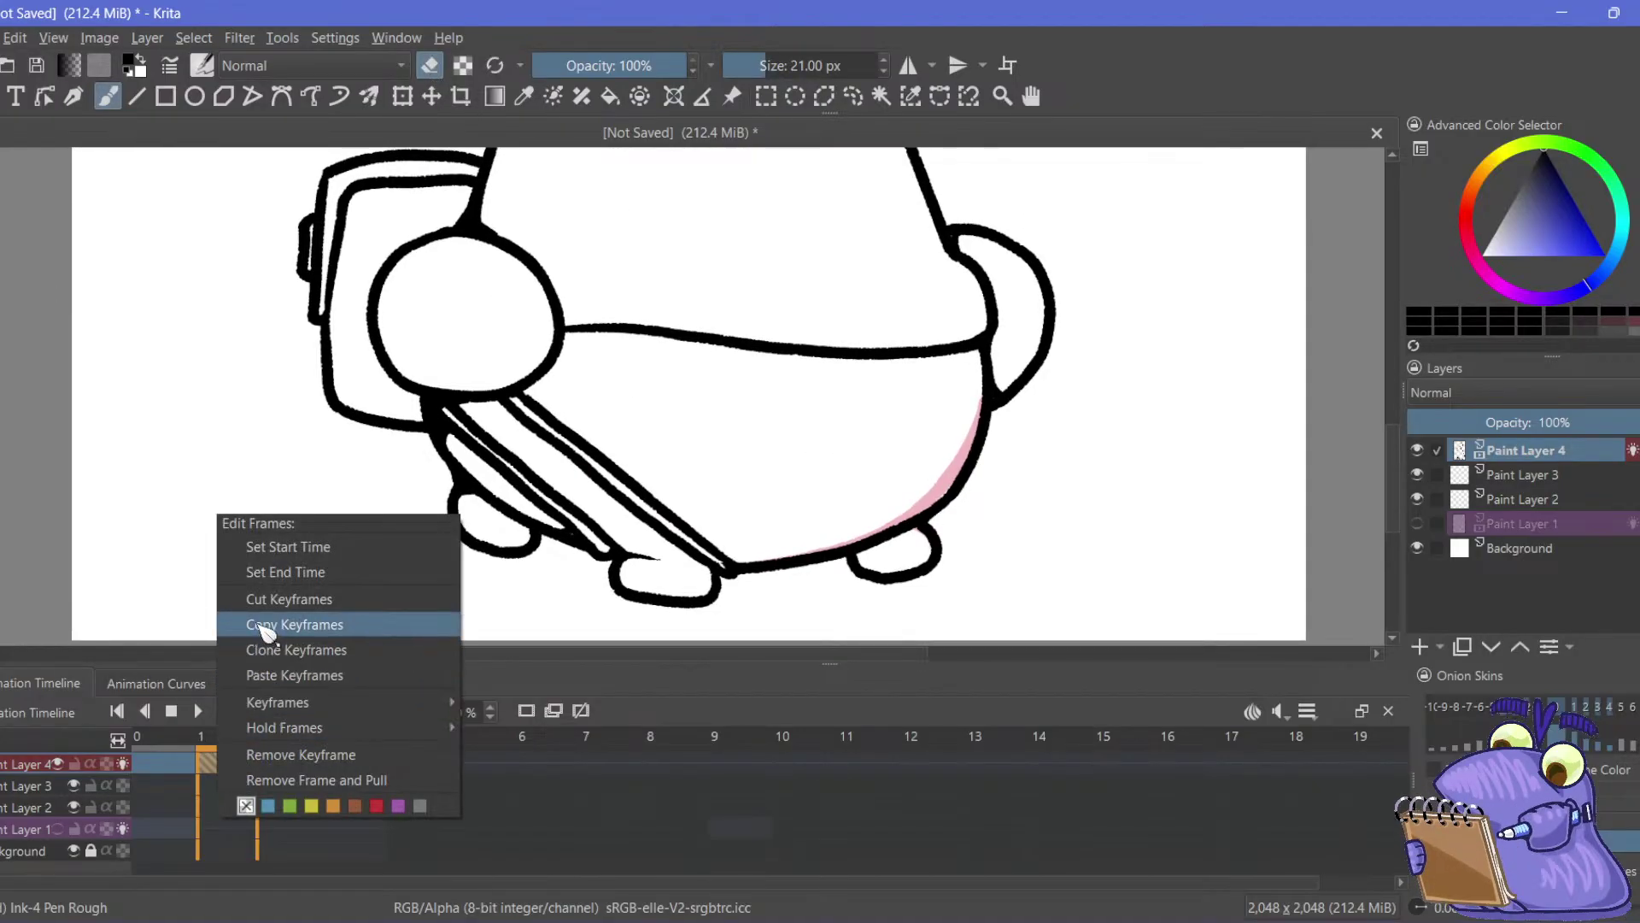
mouse_move(282, 702)
click(281, 764)
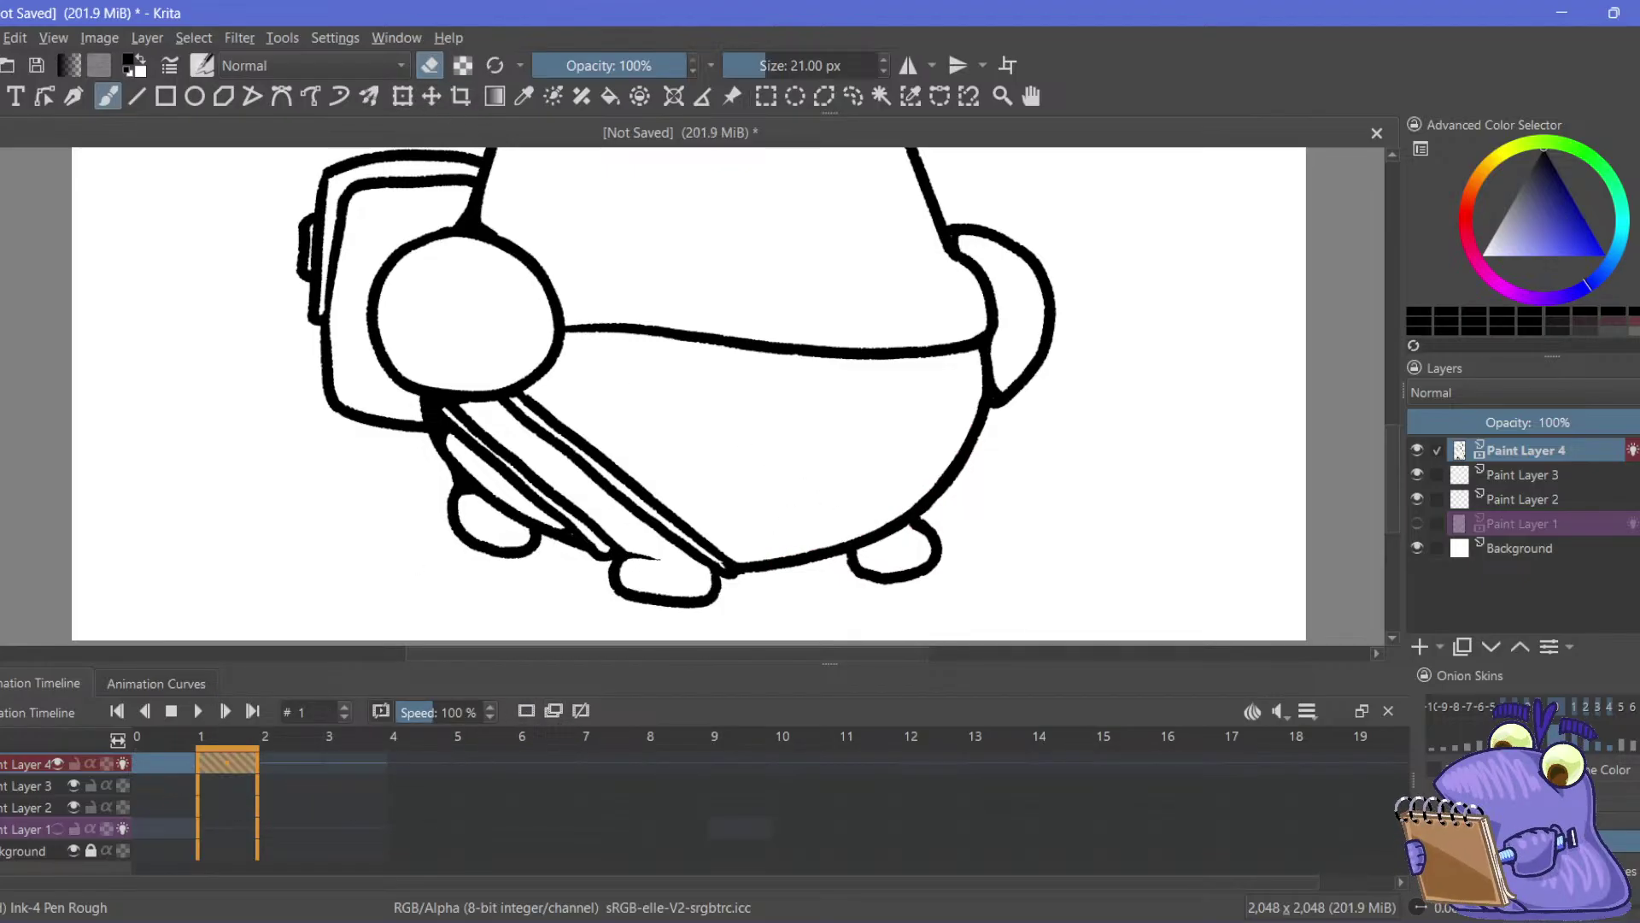
Erase the inner edge of the belly's lower outline on frame 1 and retrace the line slightly outside the onion skin
mouse_move(854, 539)
mouse_down()
mouse_move(914, 500)
mouse_move(972, 423)
mouse_up()
mouse_move(862, 531)
mouse_down()
mouse_move(922, 497)
mouse_move(974, 419)
mouse_up()
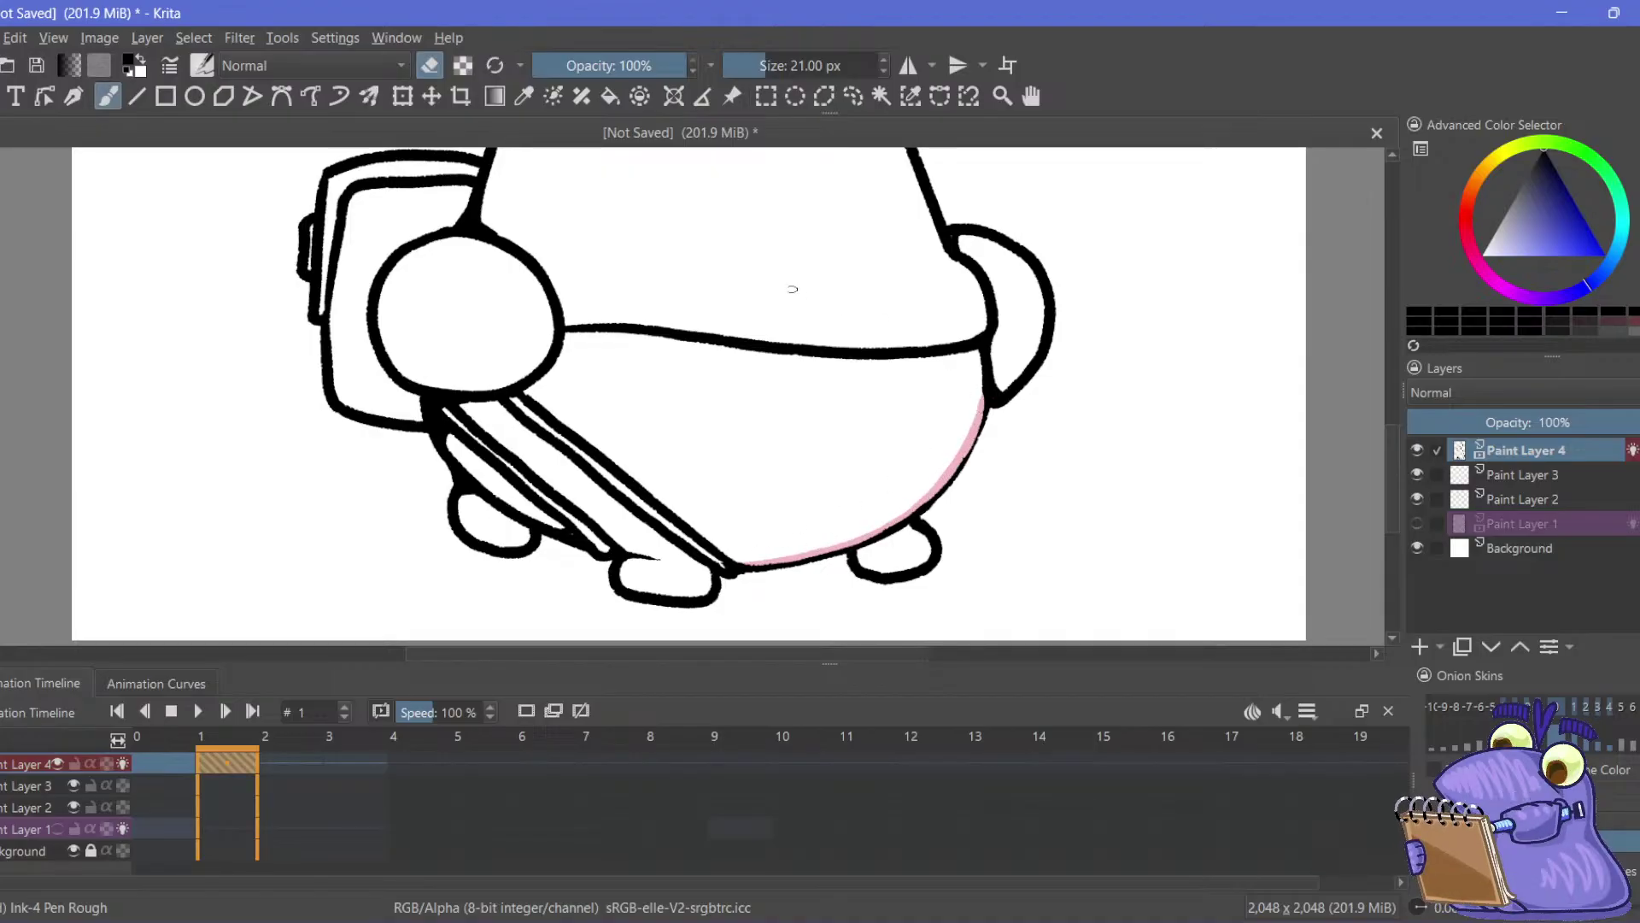
click(430, 65)
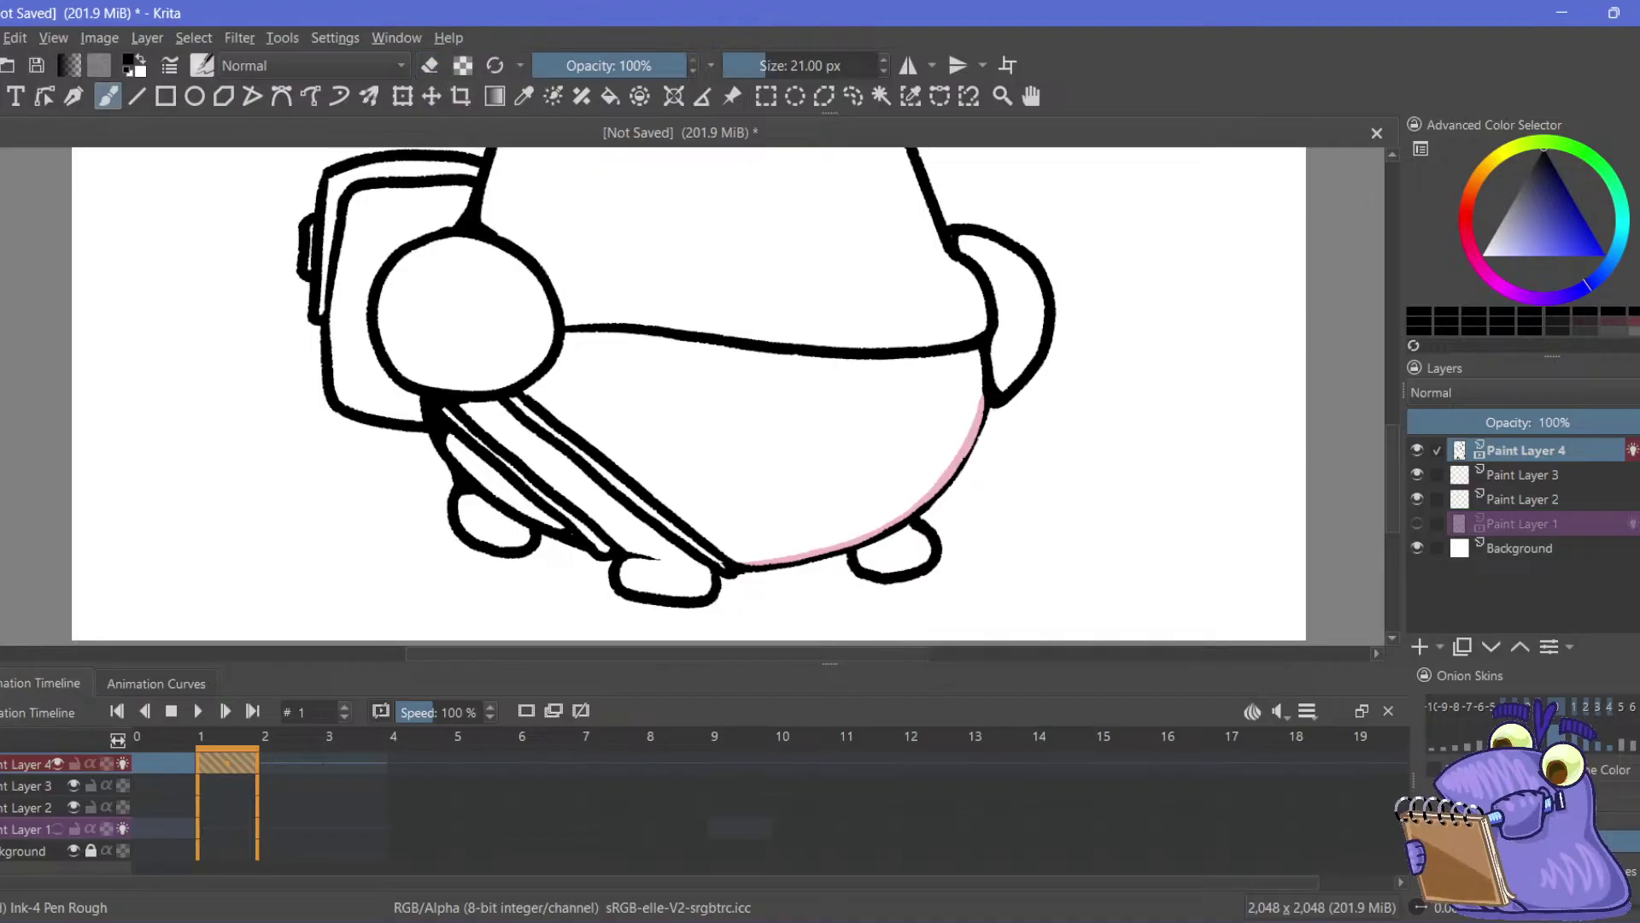
drag(967, 453, 985, 414)
key(ctrl+z)
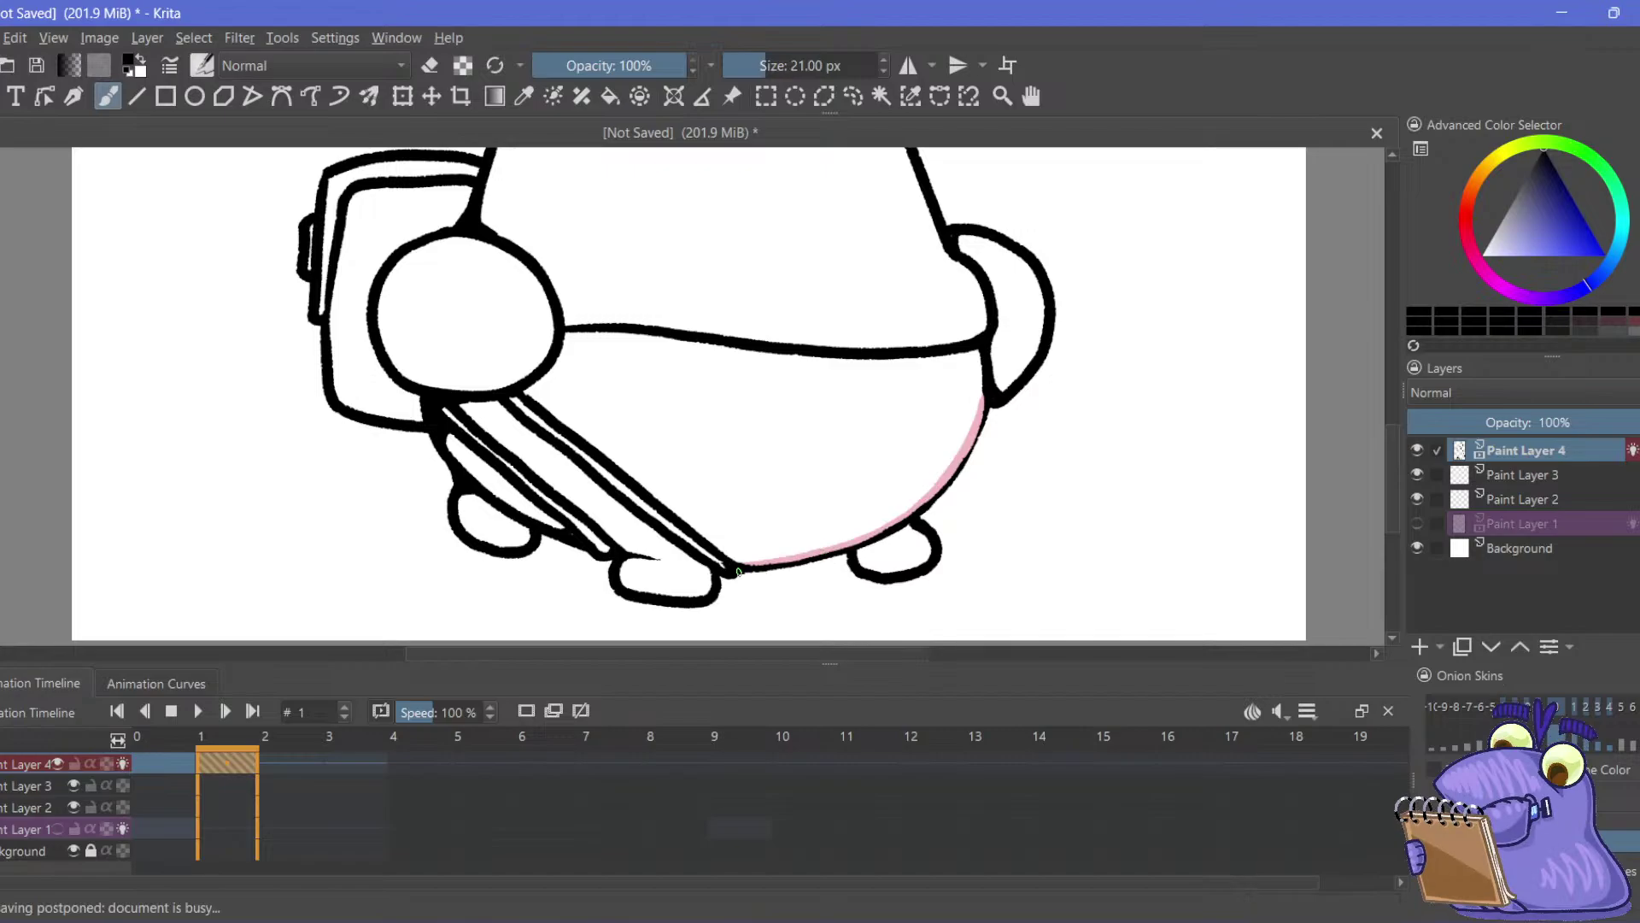
key(ctrl+z)
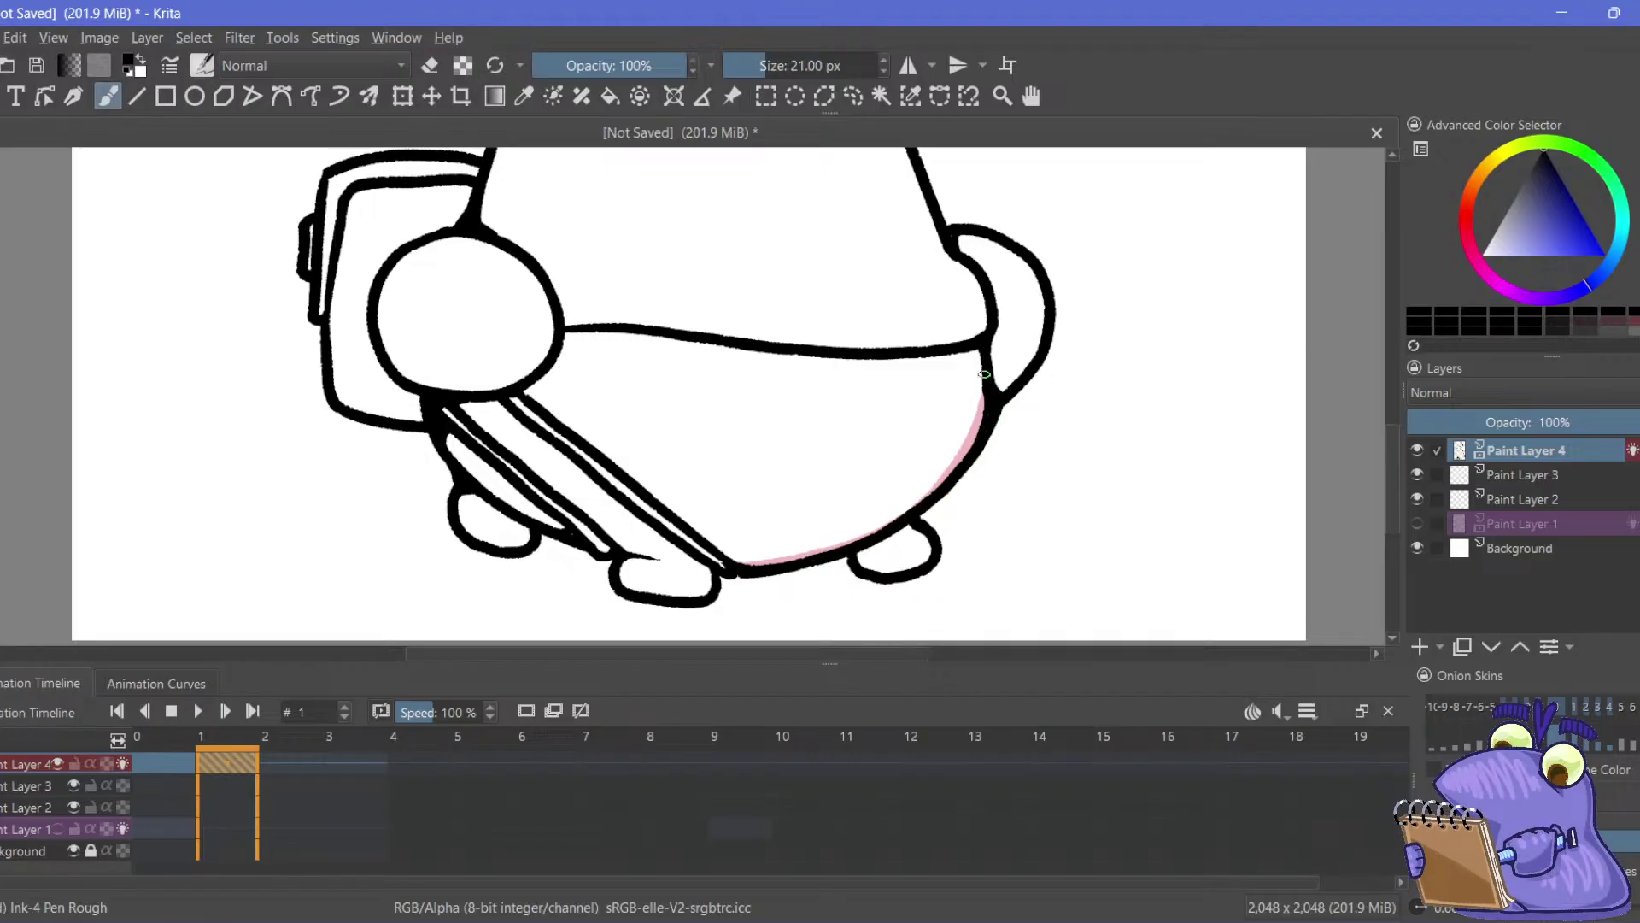
click(202, 711)
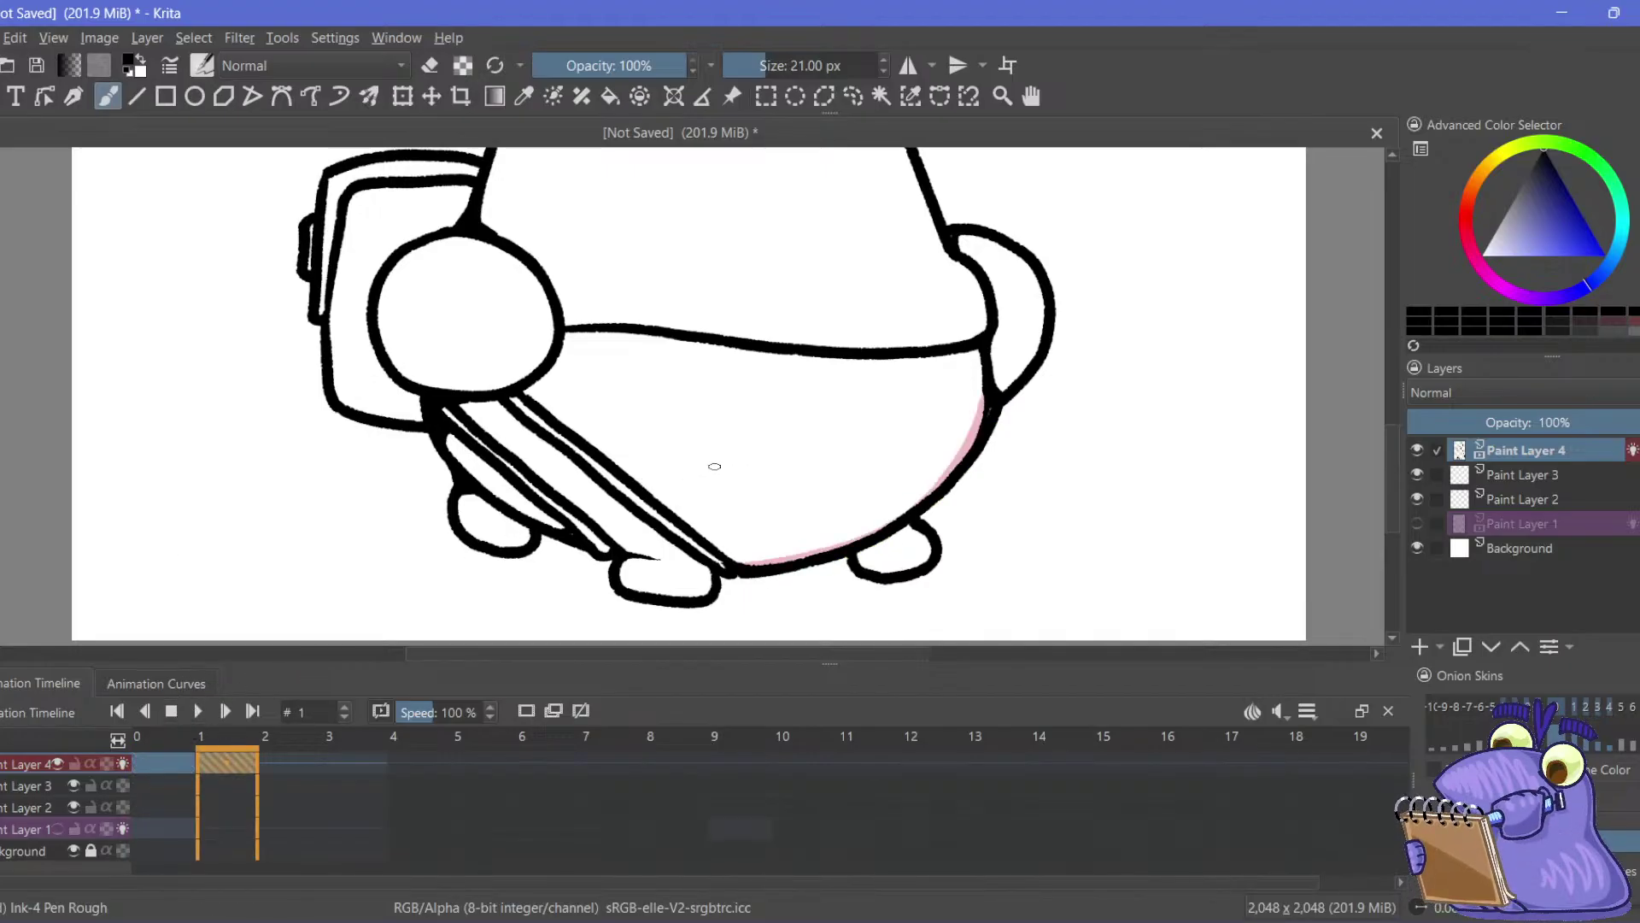
Erase the retraced belly line on frame 1 and redraw it just outside the onion skin, from the strap's end to the right hand
click(432, 72)
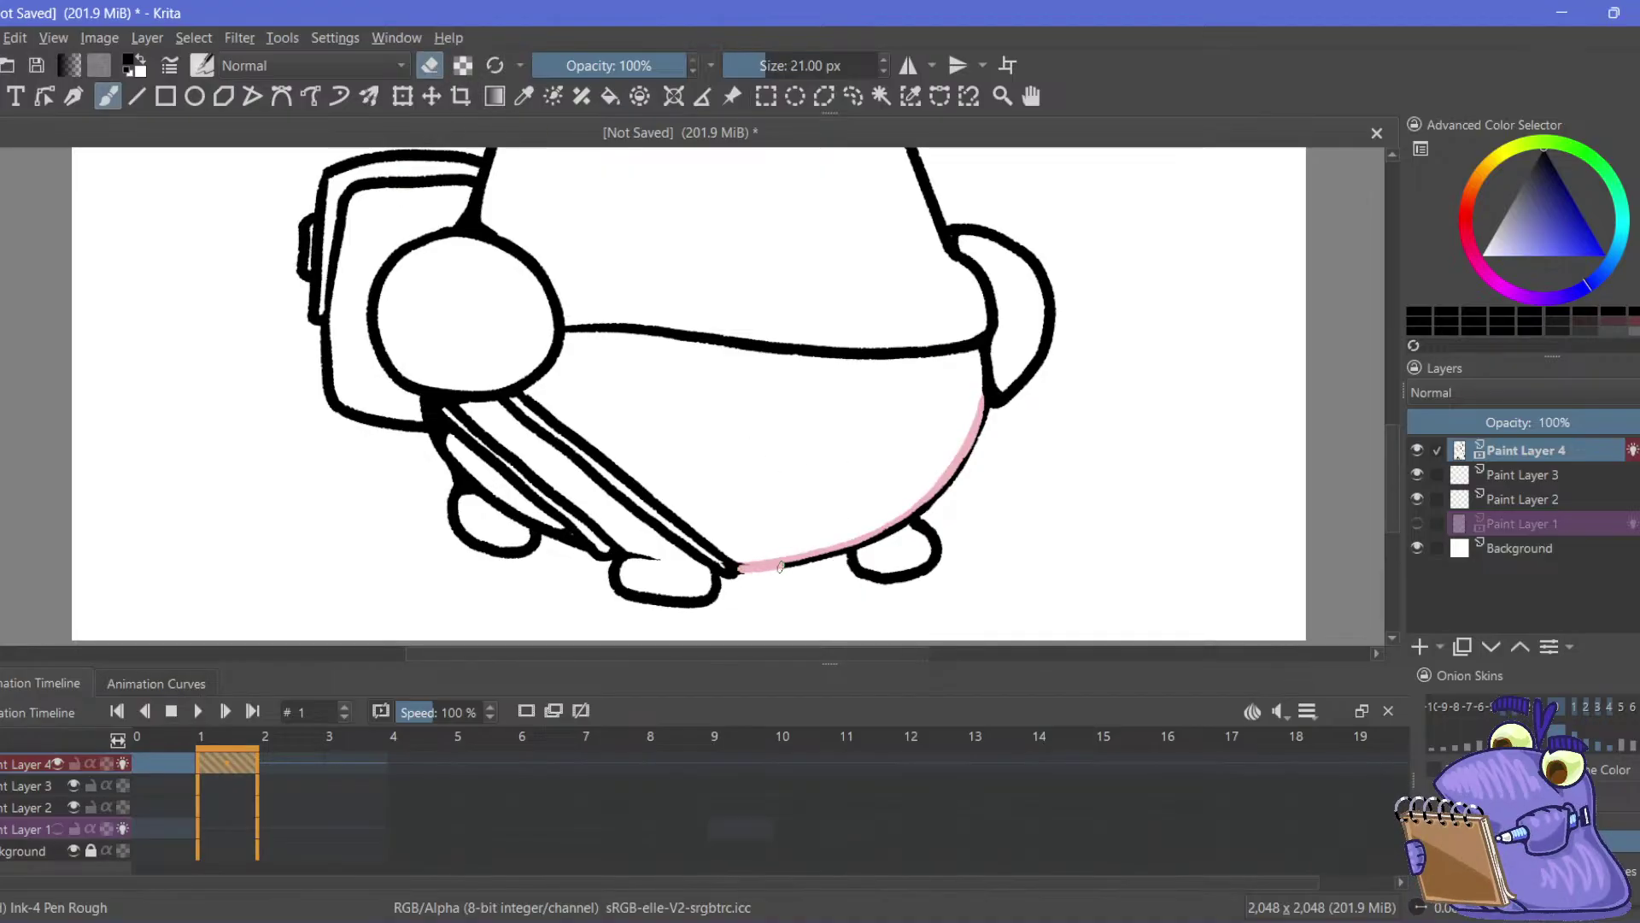
click(430, 66)
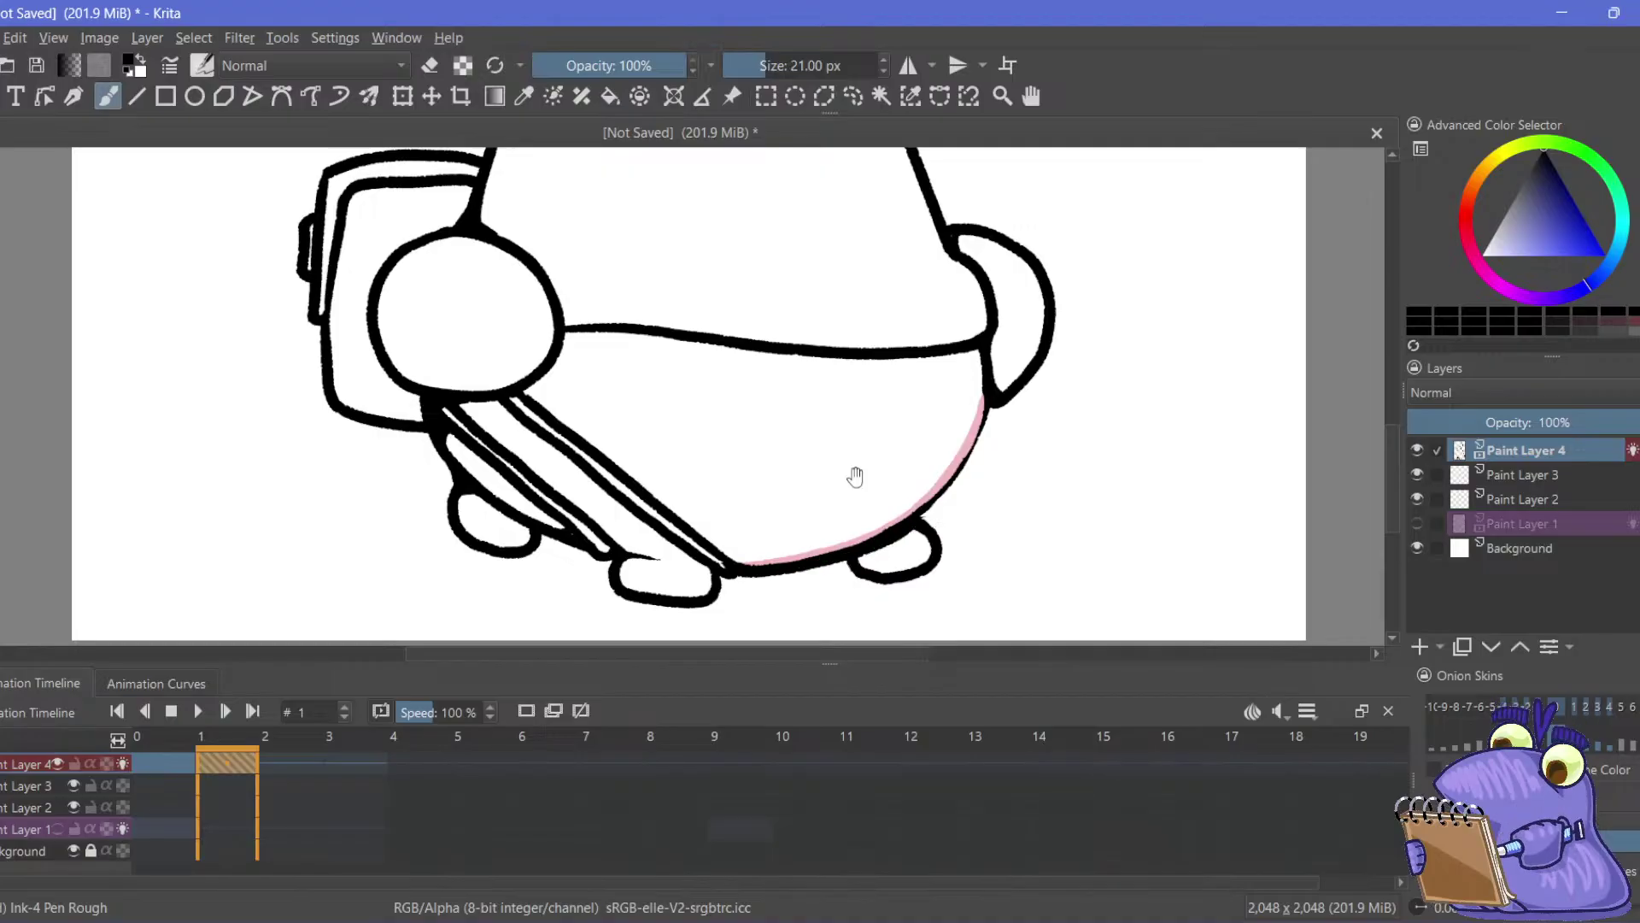
drag(855, 477, 713, 516)
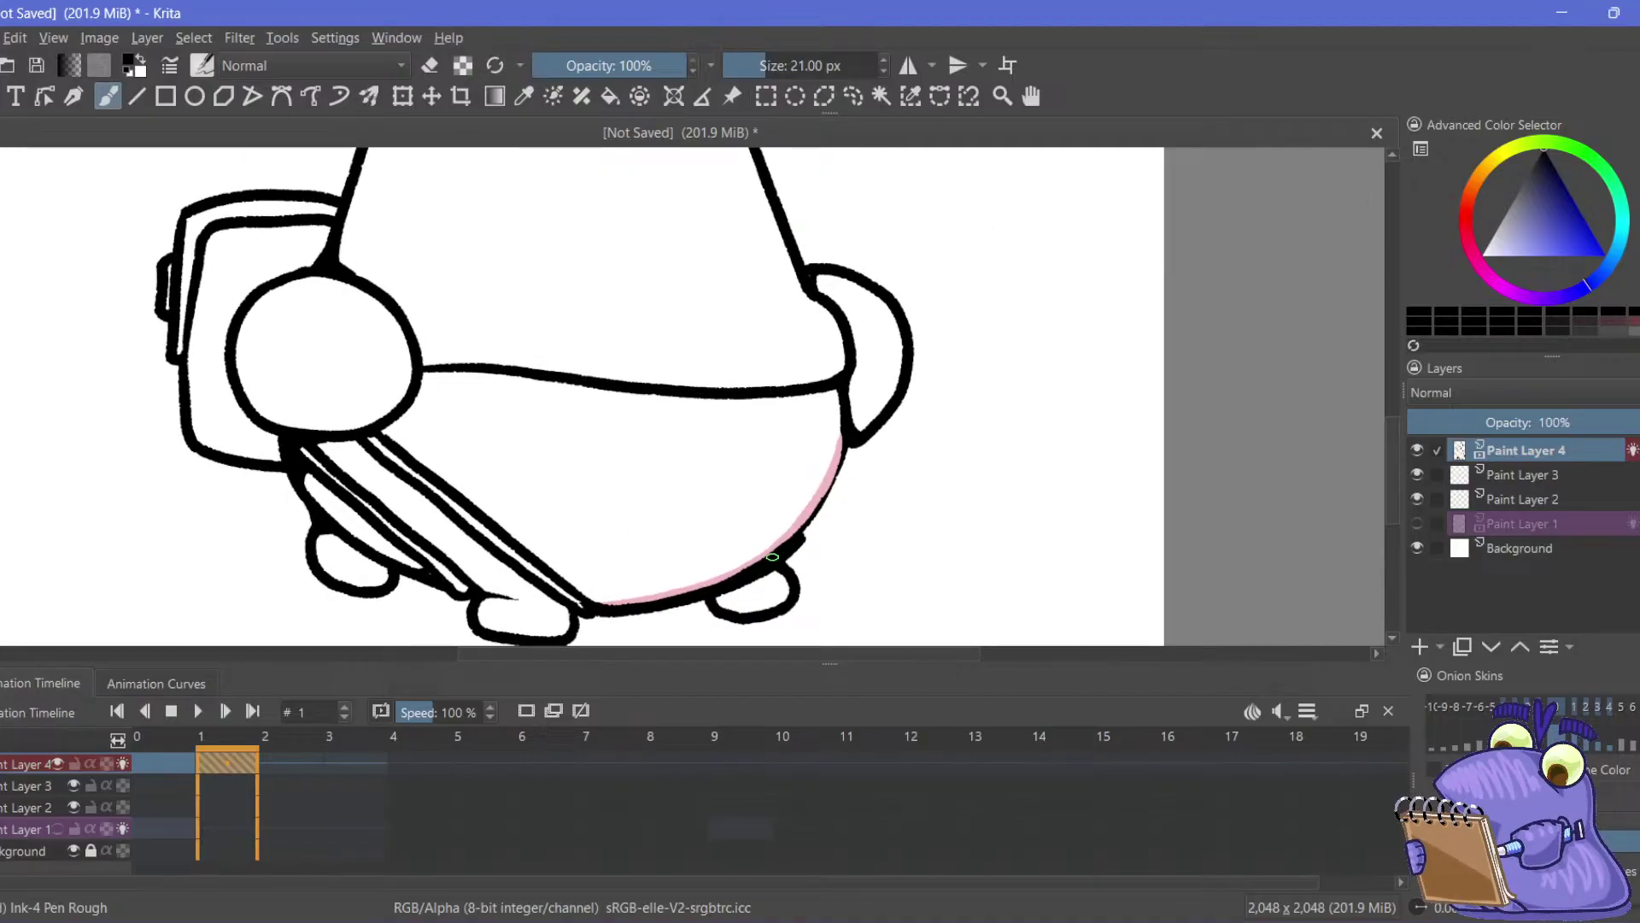
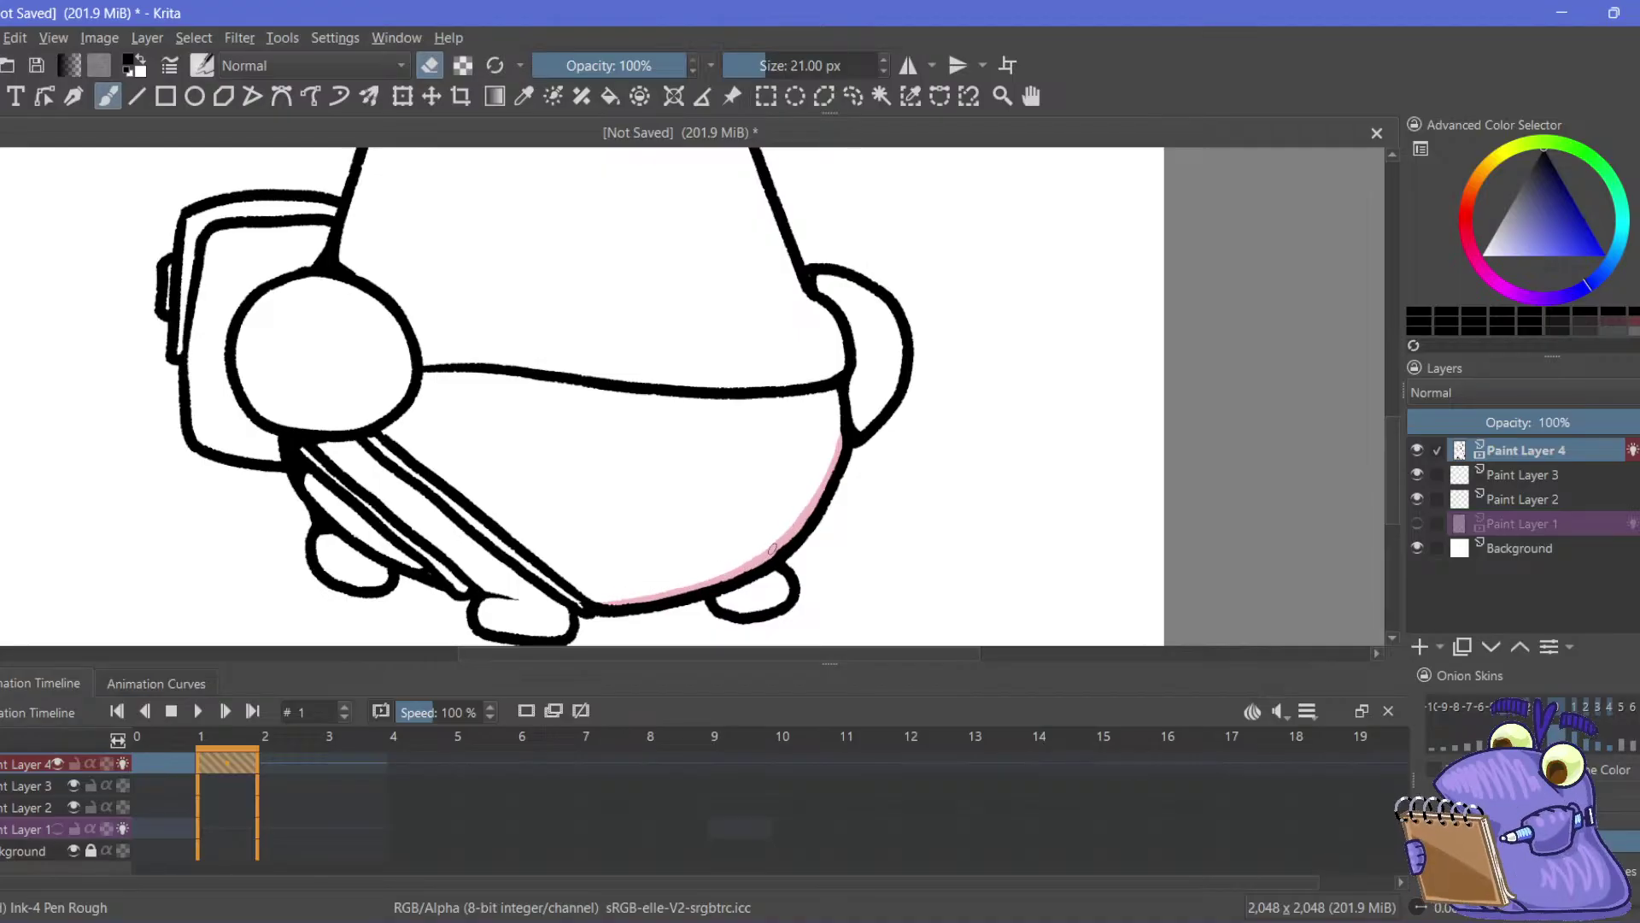
Compare the belly's outline on frames 0 and 1, and trim the inner edge below the right hand on frame 1
drag(826, 397, 856, 372)
click(163, 769)
click(223, 768)
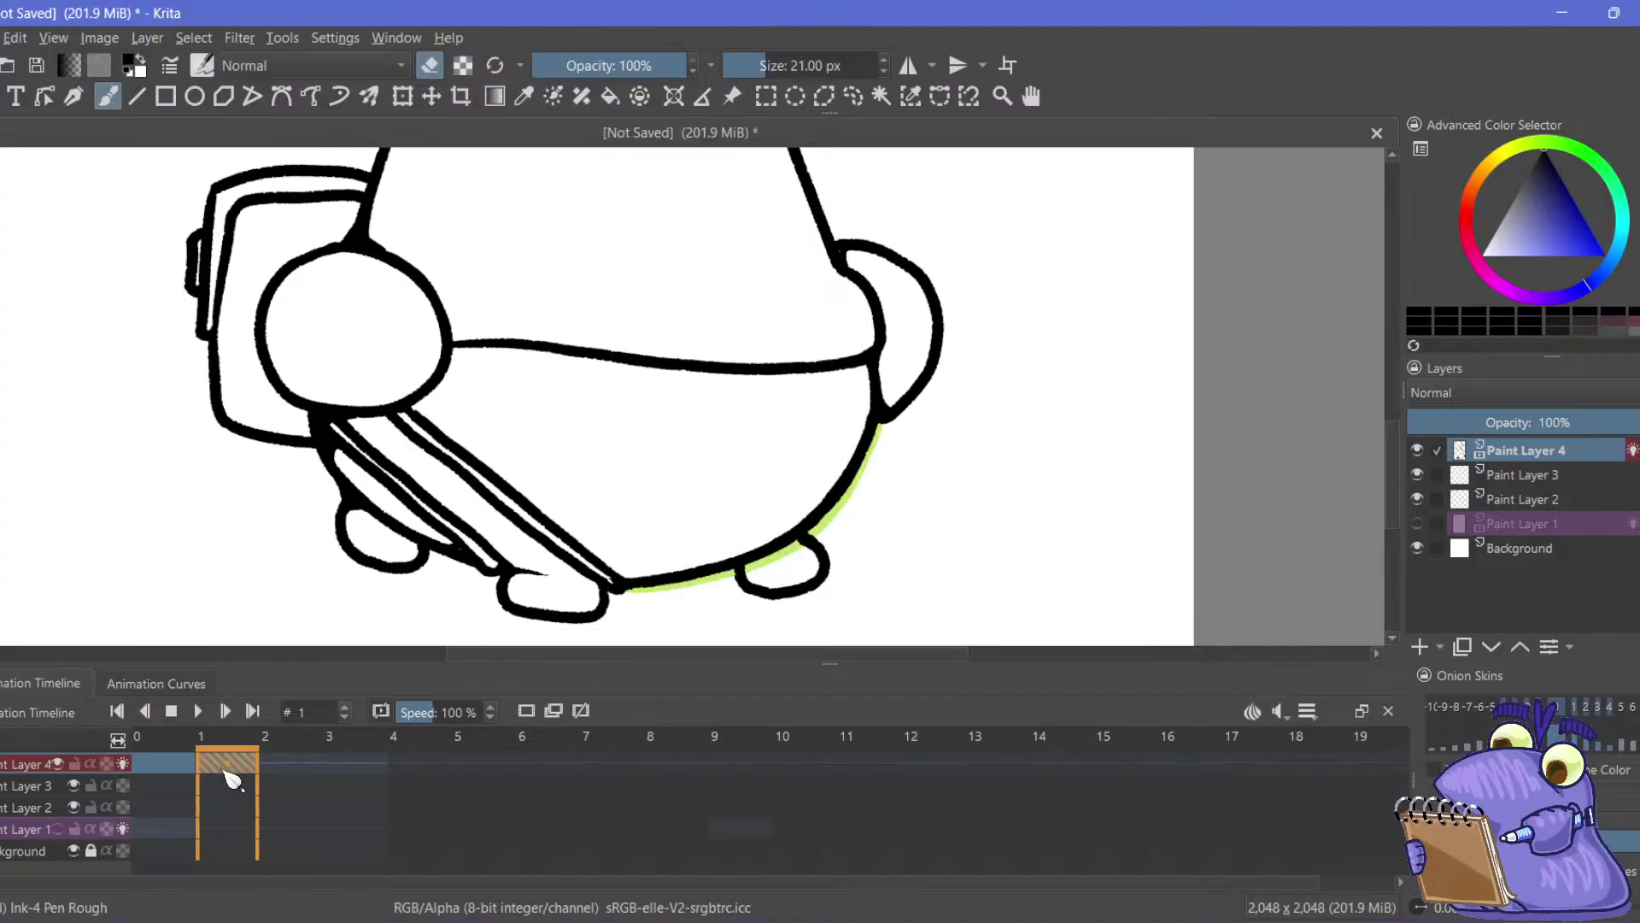
click(167, 769)
click(226, 771)
click(232, 782)
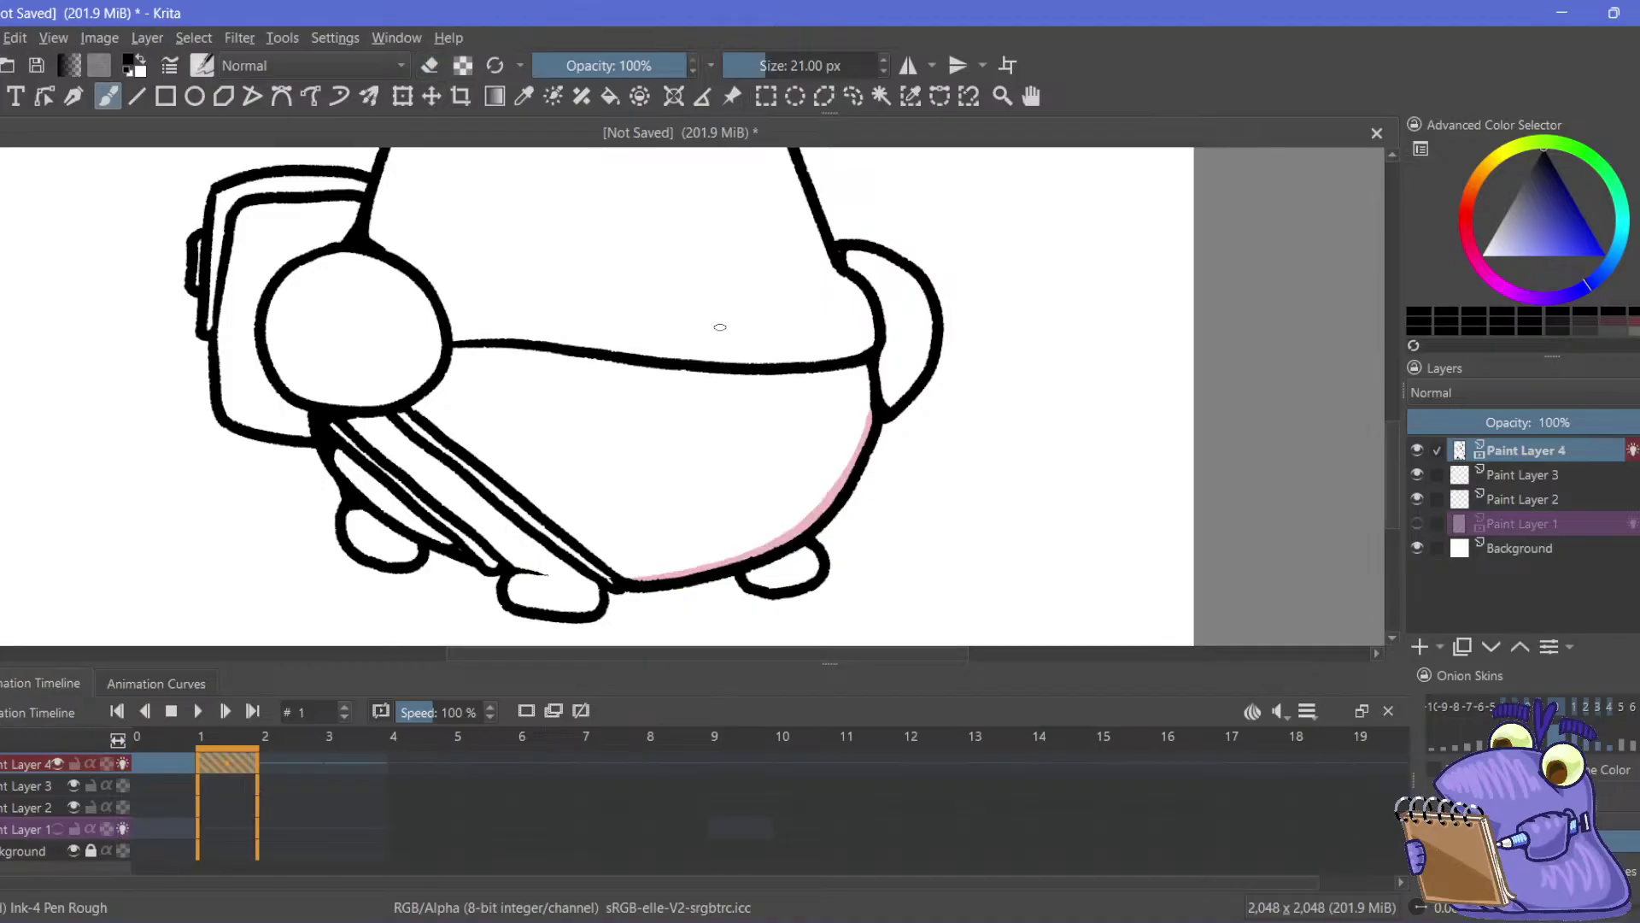
key(e)
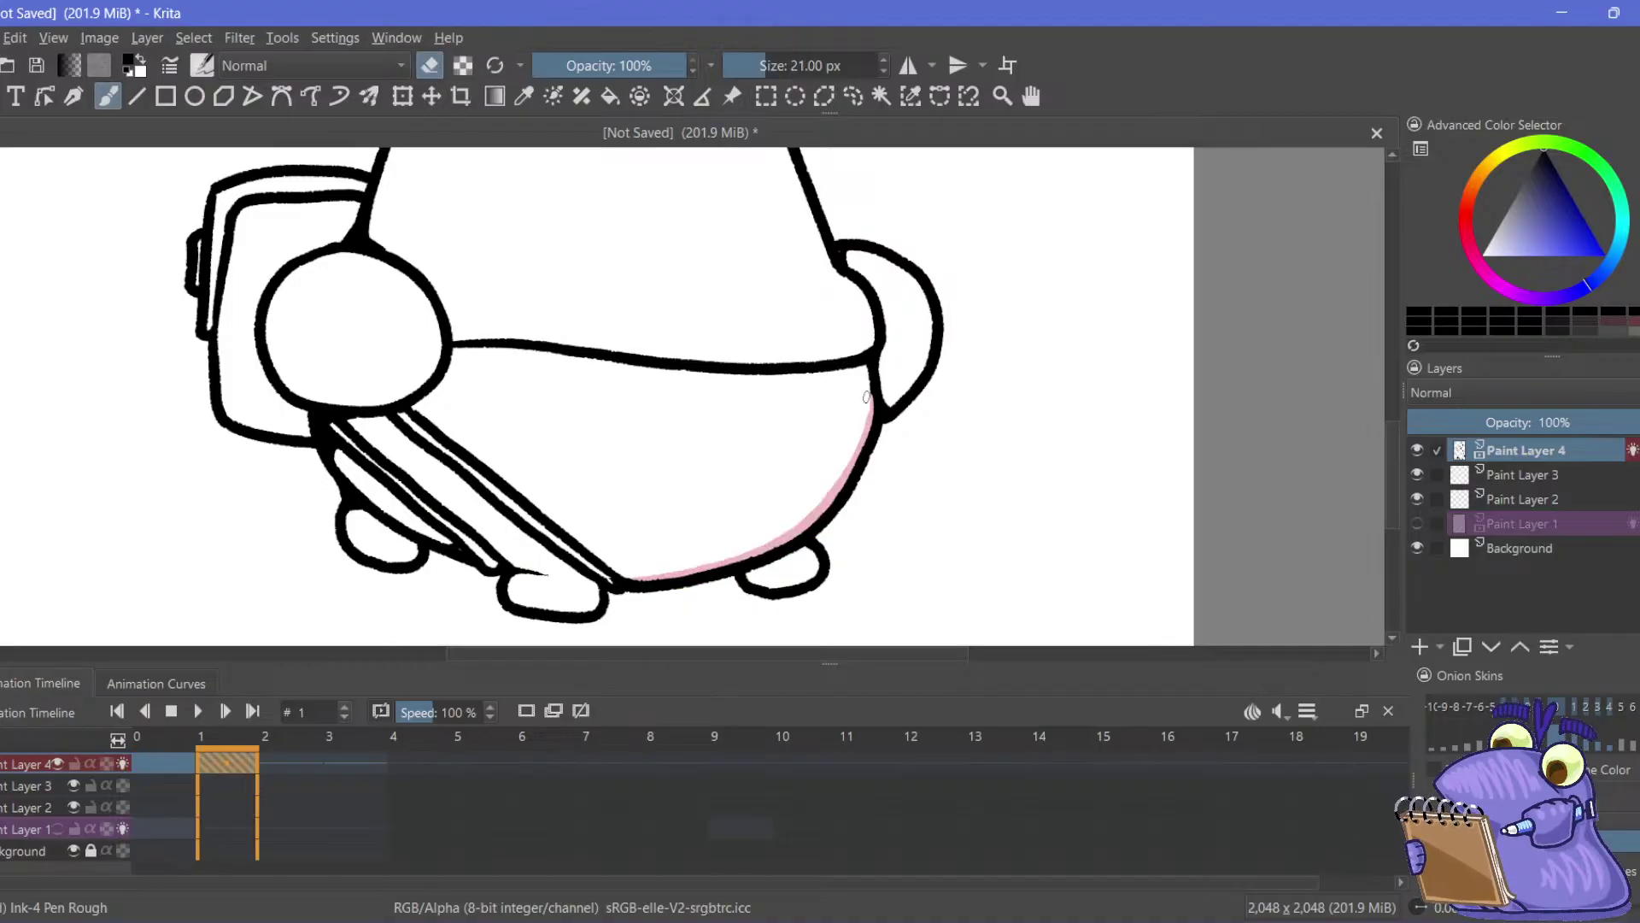
Flip repeatedly between frames 0 and 1 to examine how far the belly's lower outline shifts
click(174, 767)
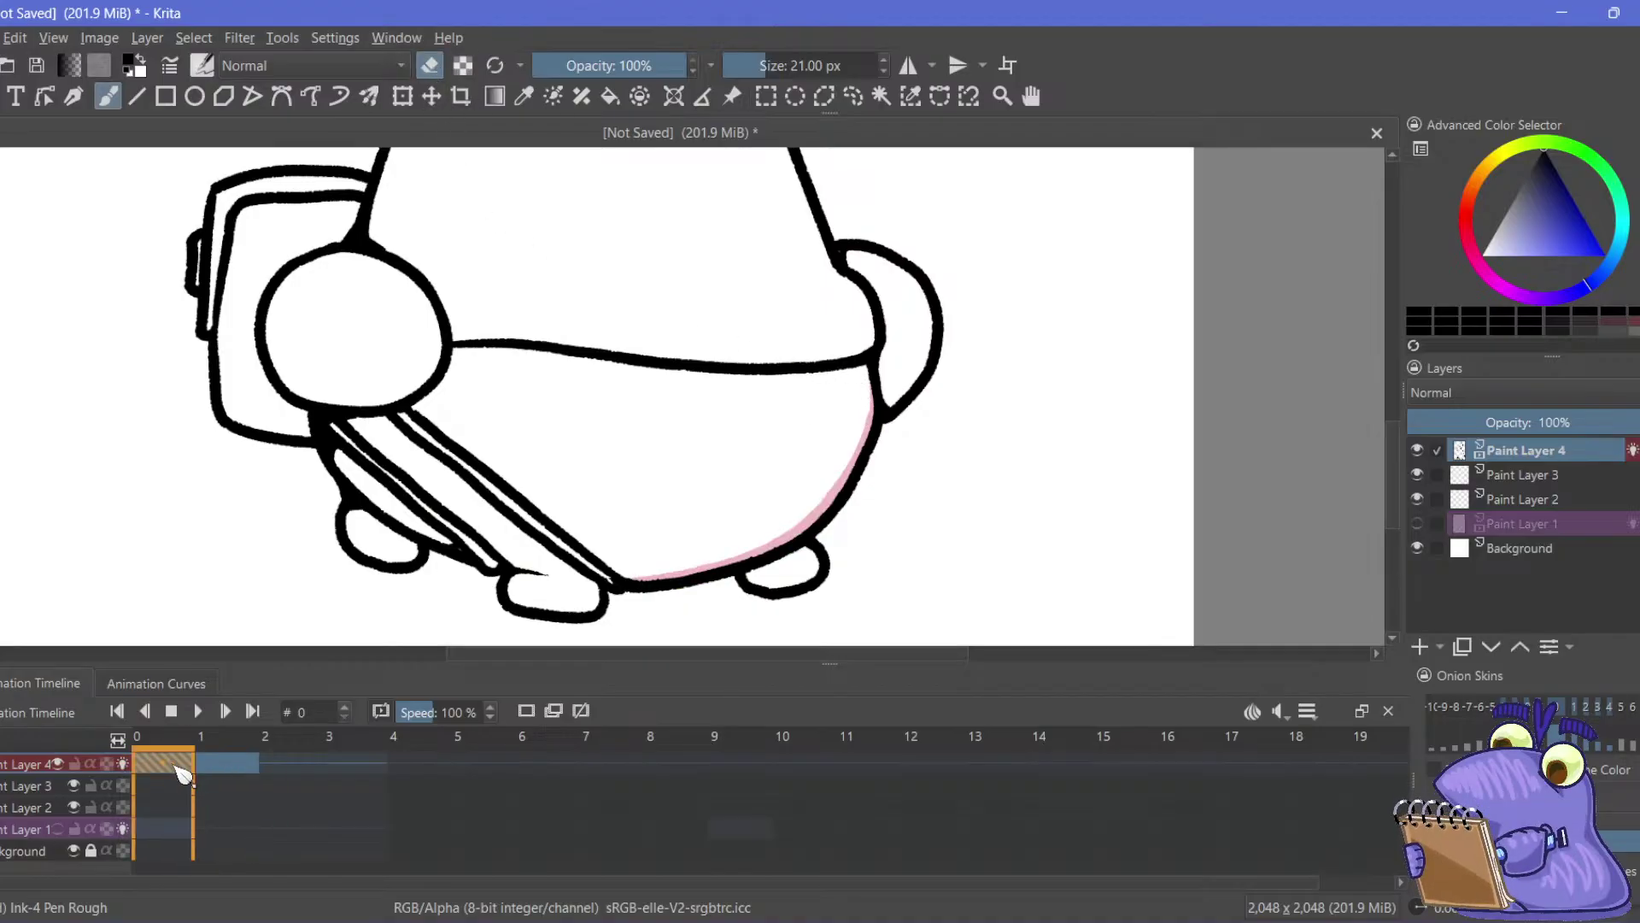
click(215, 771)
click(181, 768)
click(215, 772)
click(190, 770)
click(215, 772)
click(190, 771)
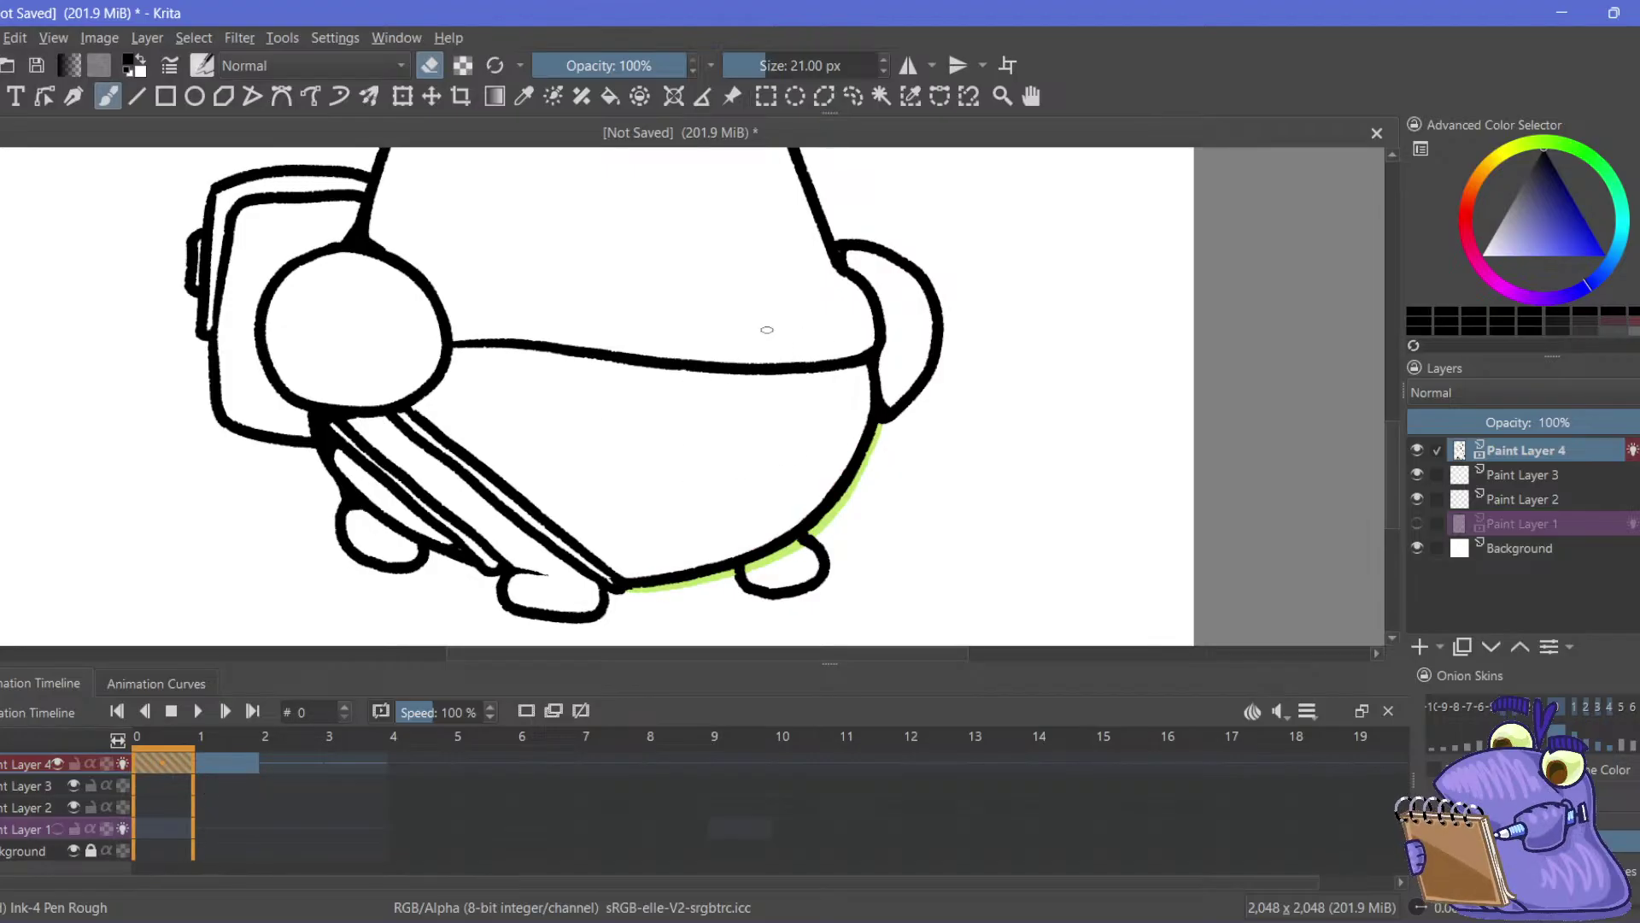
click(223, 772)
click(184, 772)
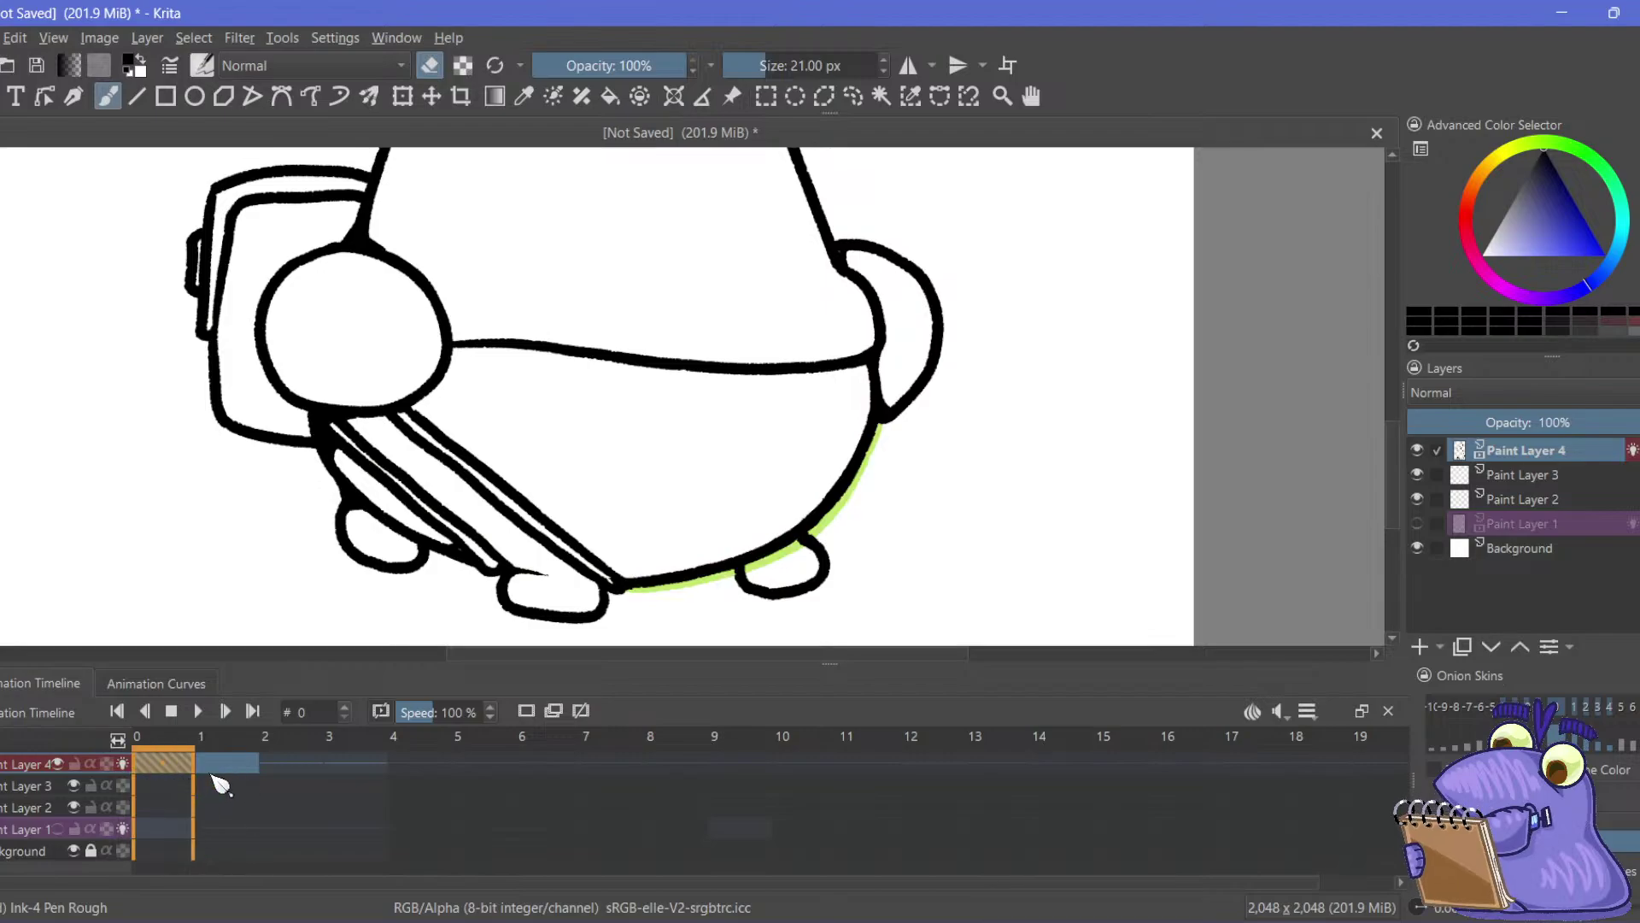
click(233, 779)
click(173, 720)
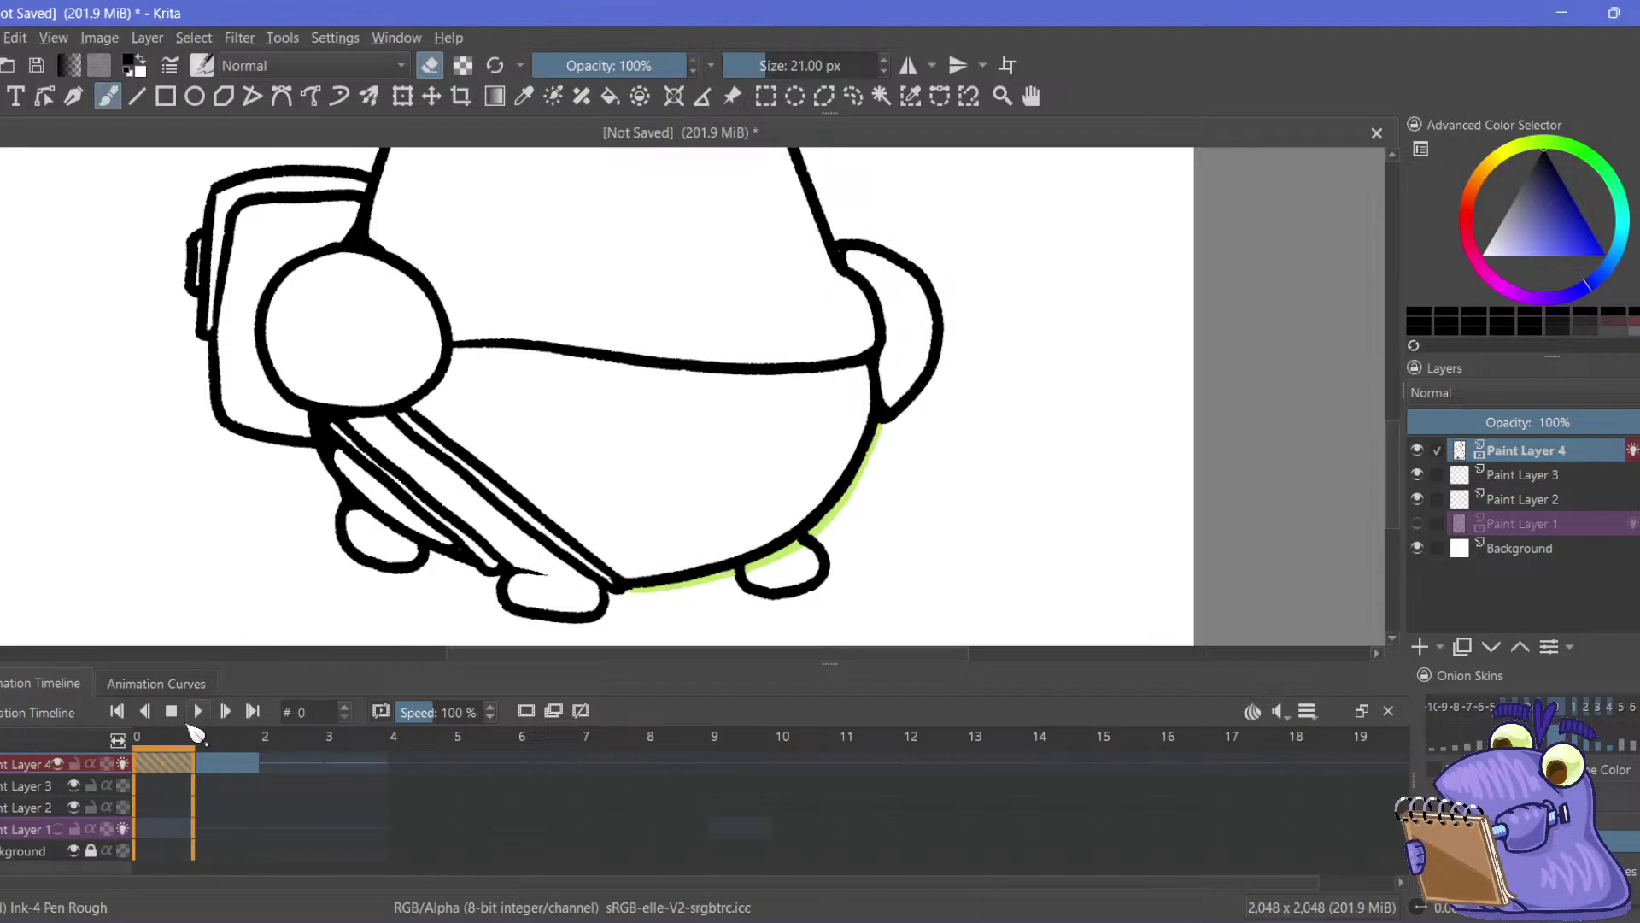
Copy the Paint Layer 4 keyframes of frames 0 and 1 and paste them starting at frame 2
click(220, 771)
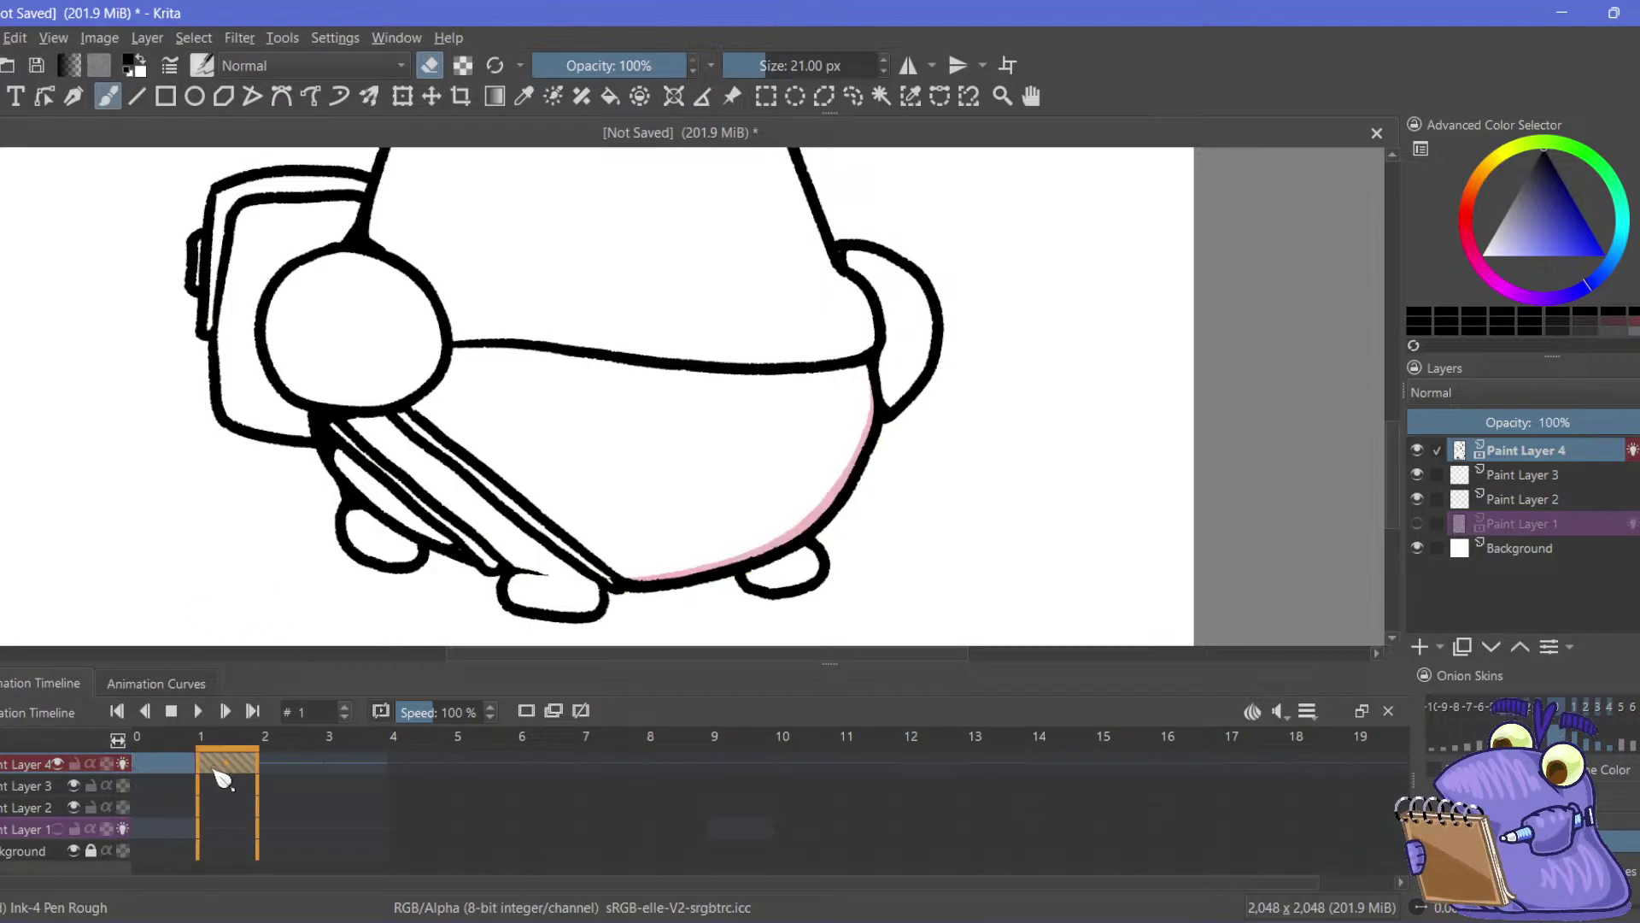
right_click(188, 764)
click(169, 805)
click(172, 767)
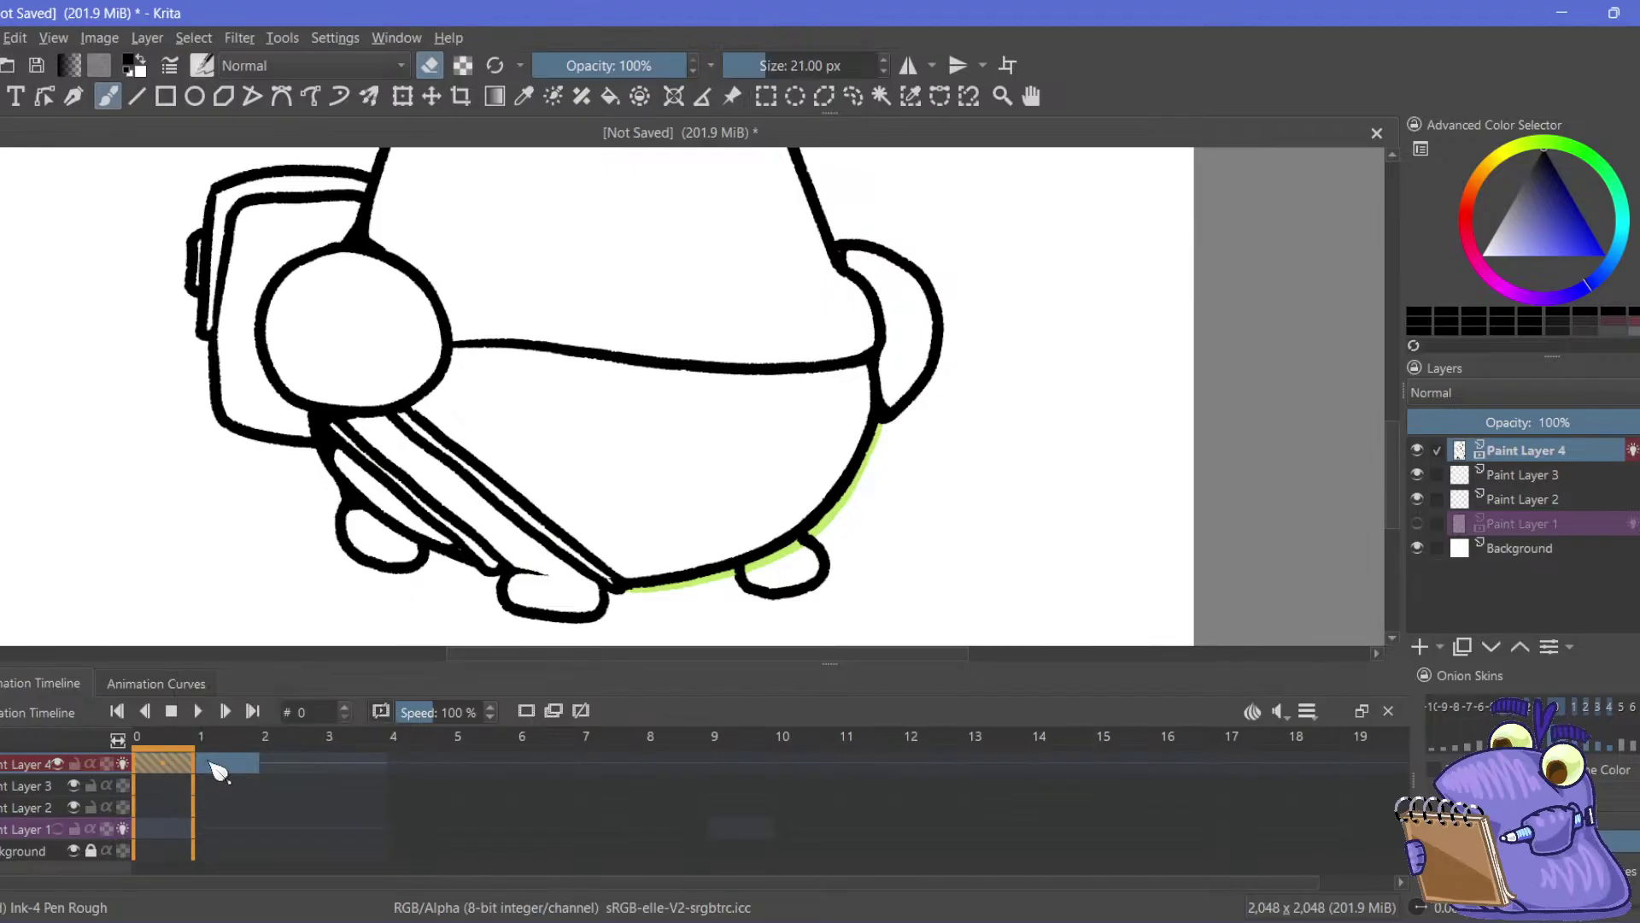
shift+click(209, 762)
right_click(177, 762)
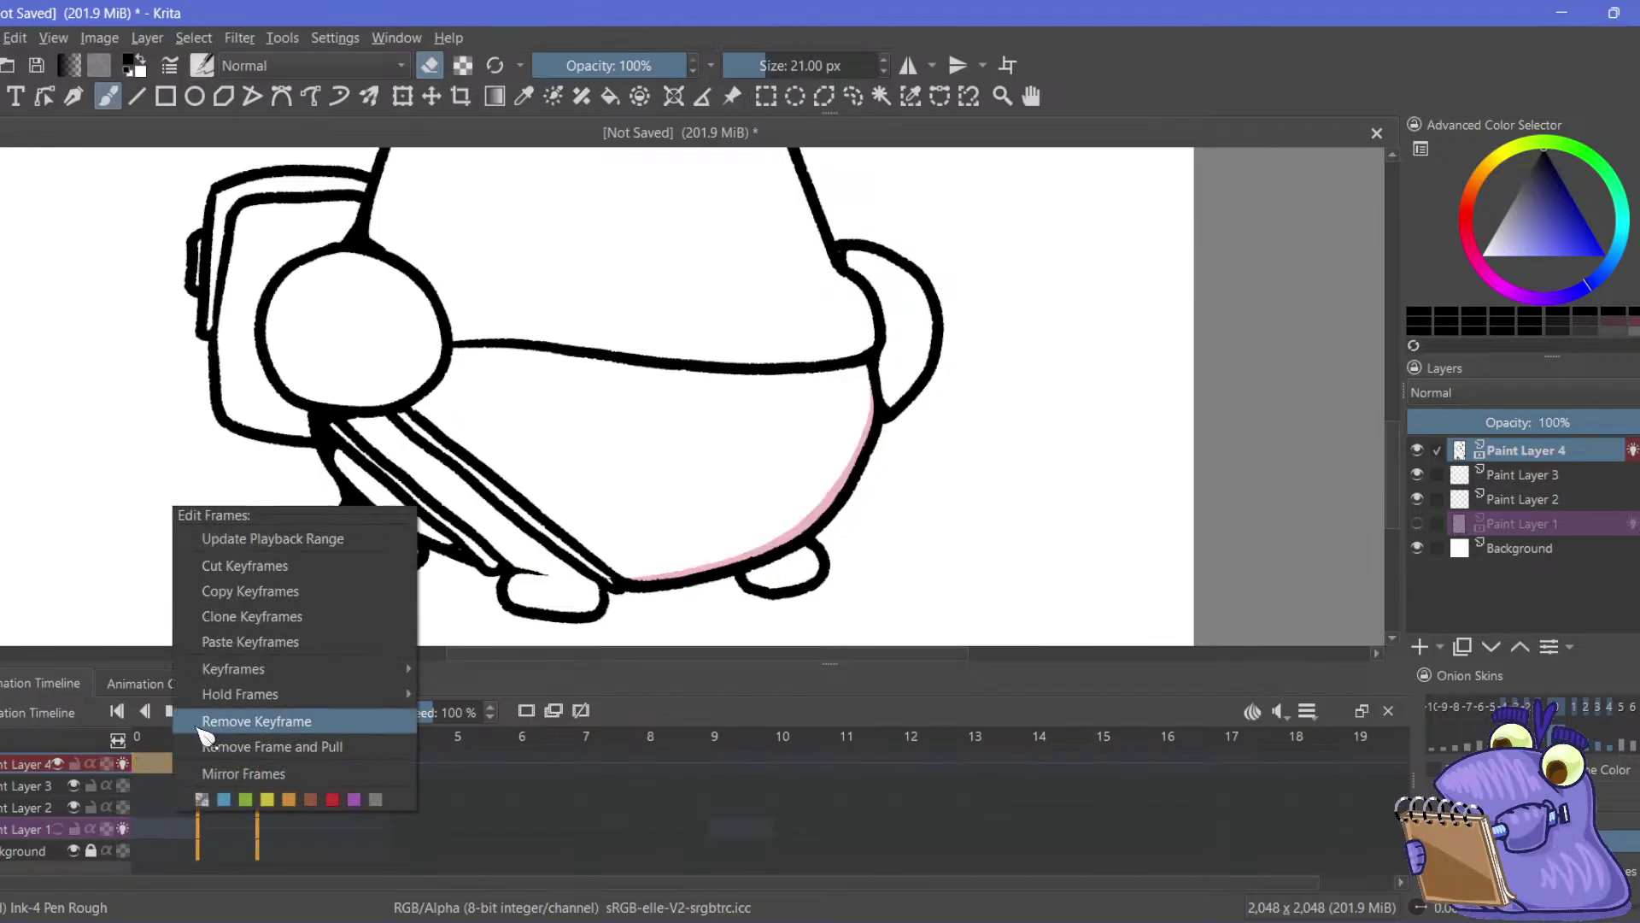
click(220, 592)
click(290, 761)
right_click(291, 760)
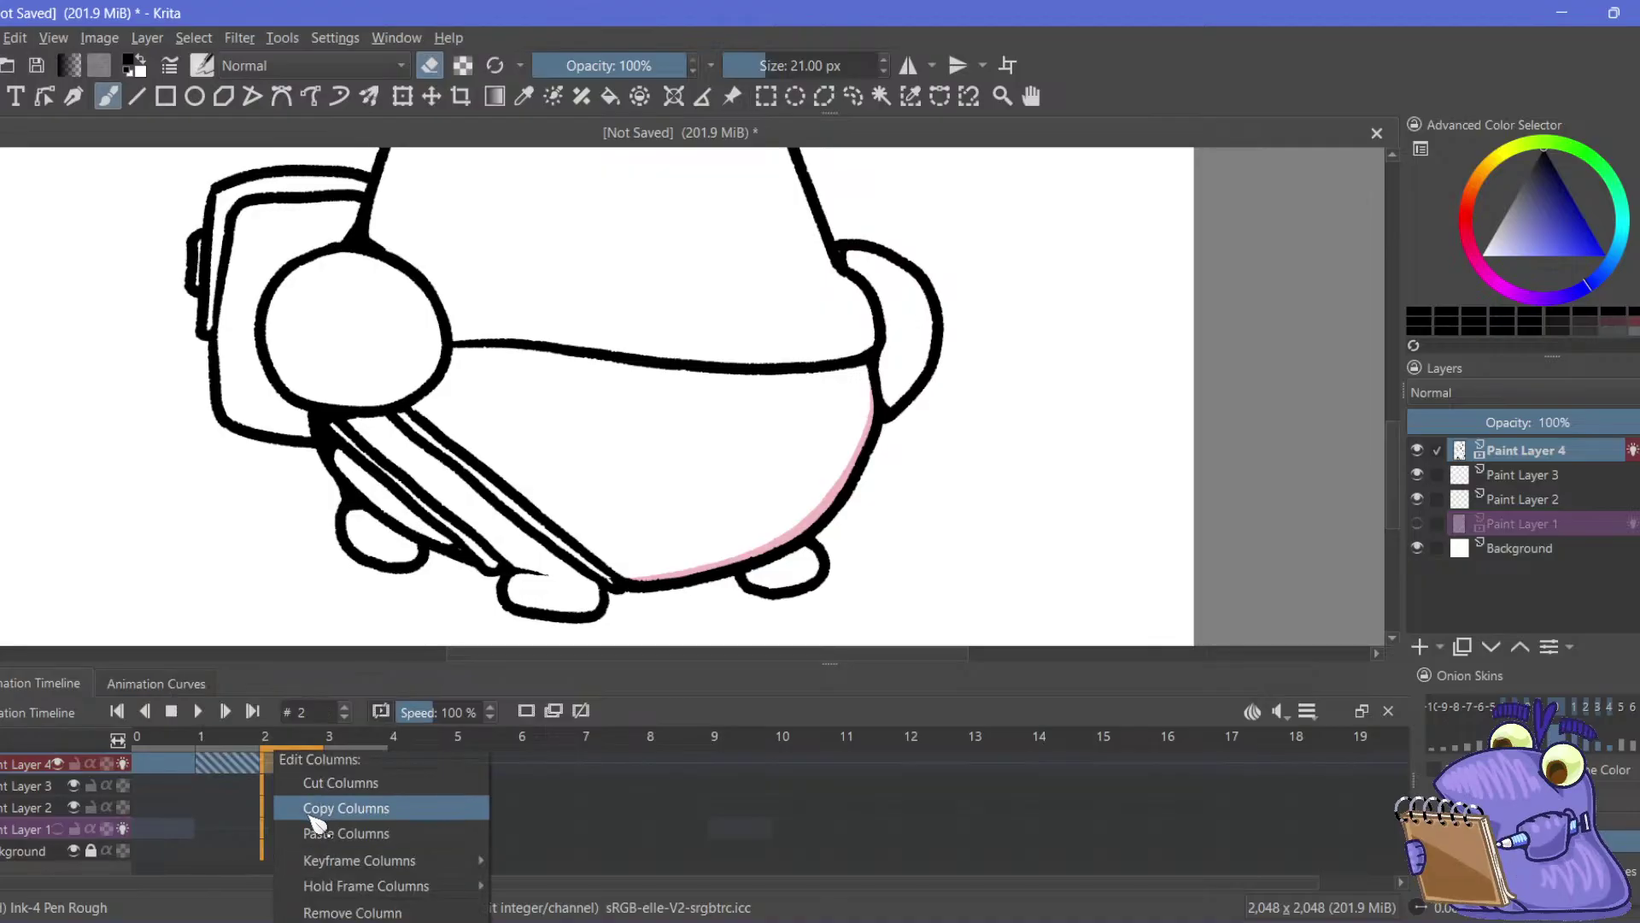
click(284, 832)
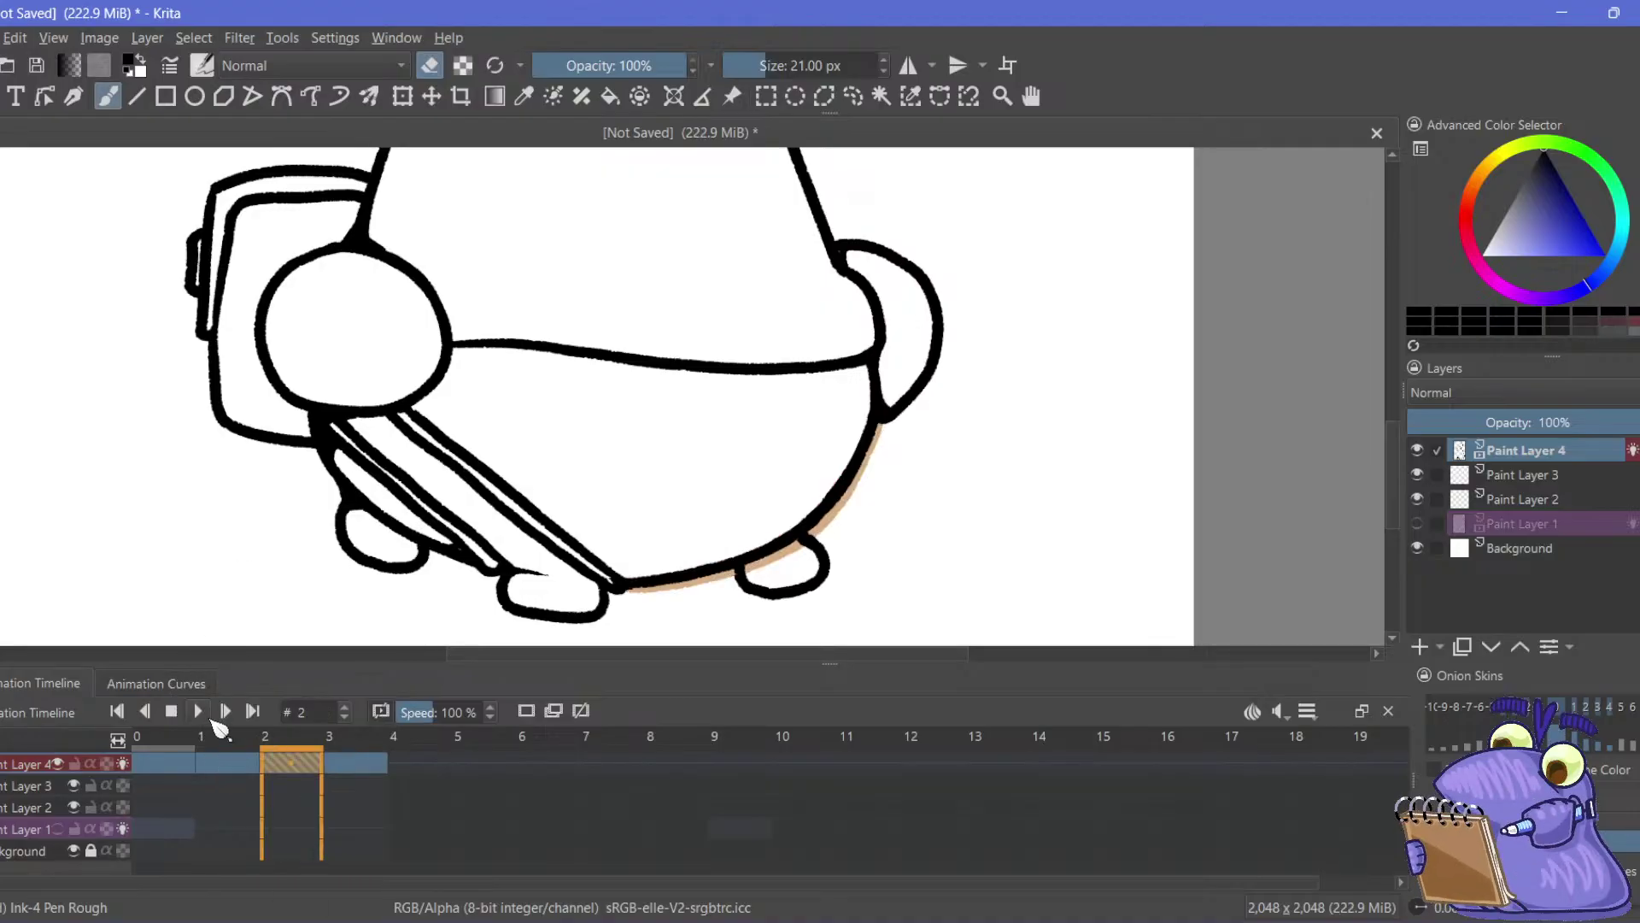
Play the four-frame loop with the whole character in view to check the belly motion, and stop playback
click(197, 710)
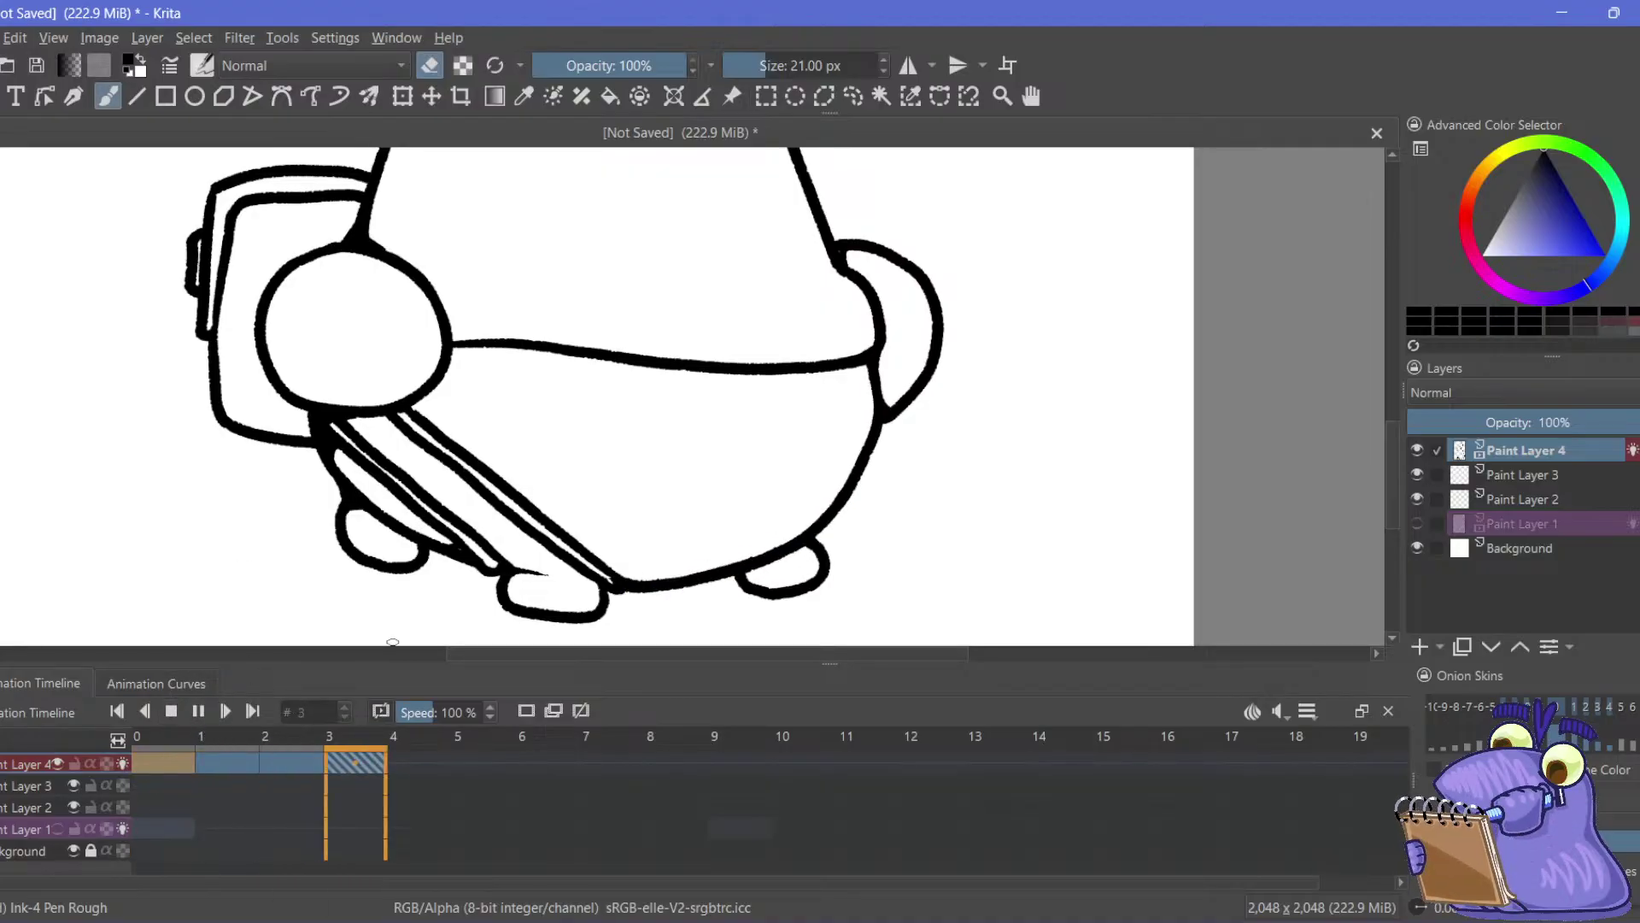
key(minus)
key(minus)
key(minus)
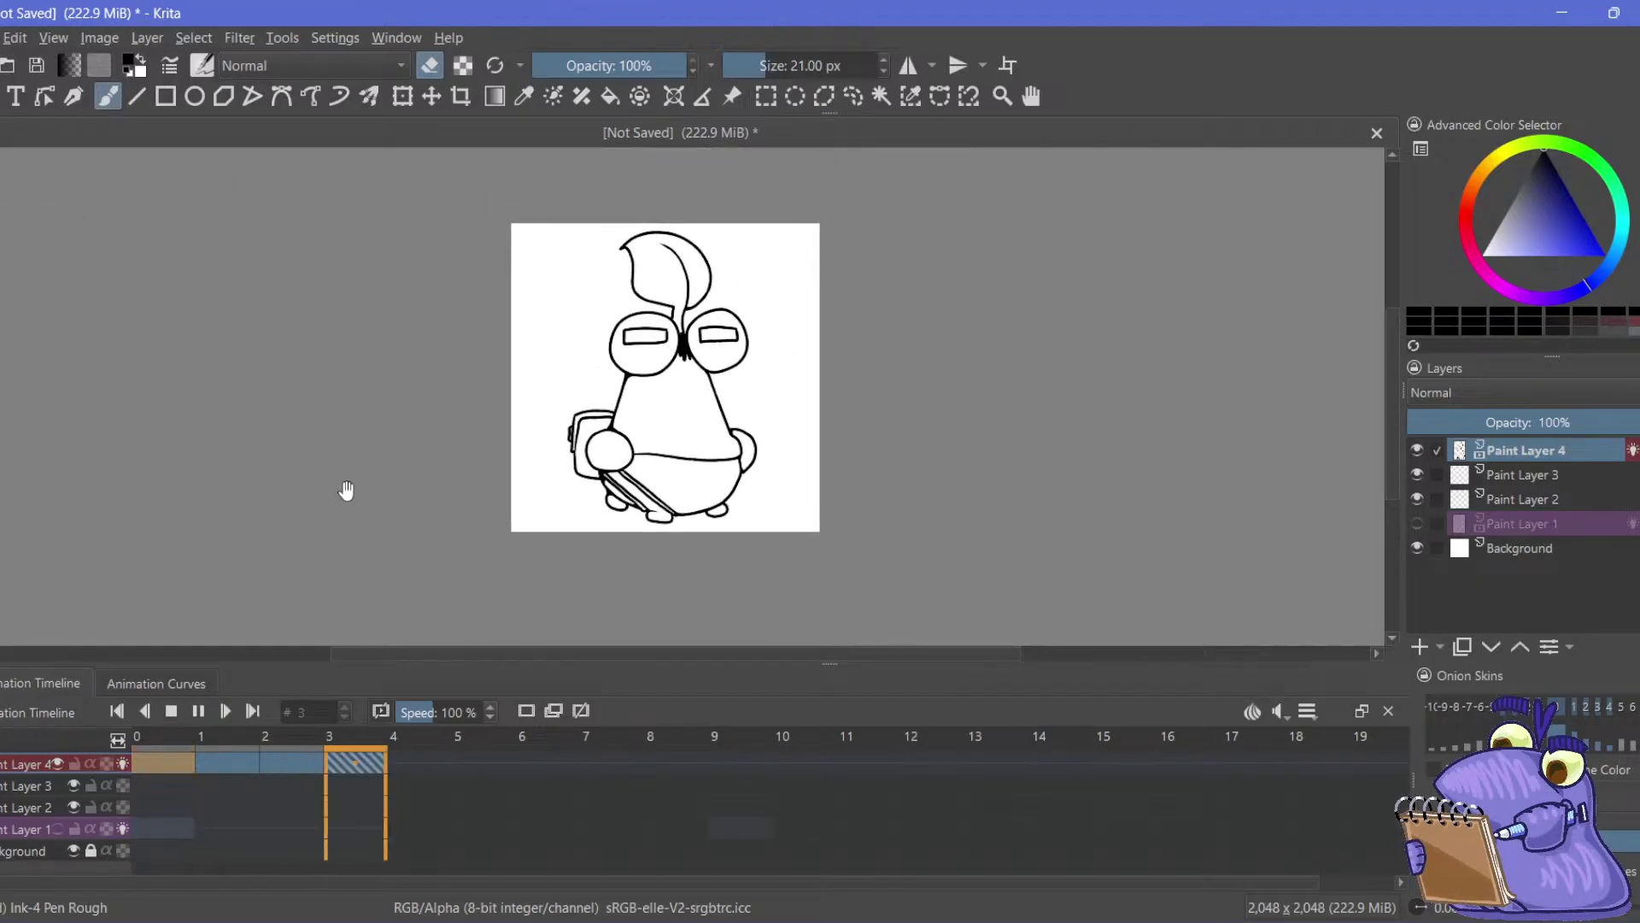
drag(346, 489, 351, 447)
key(plus)
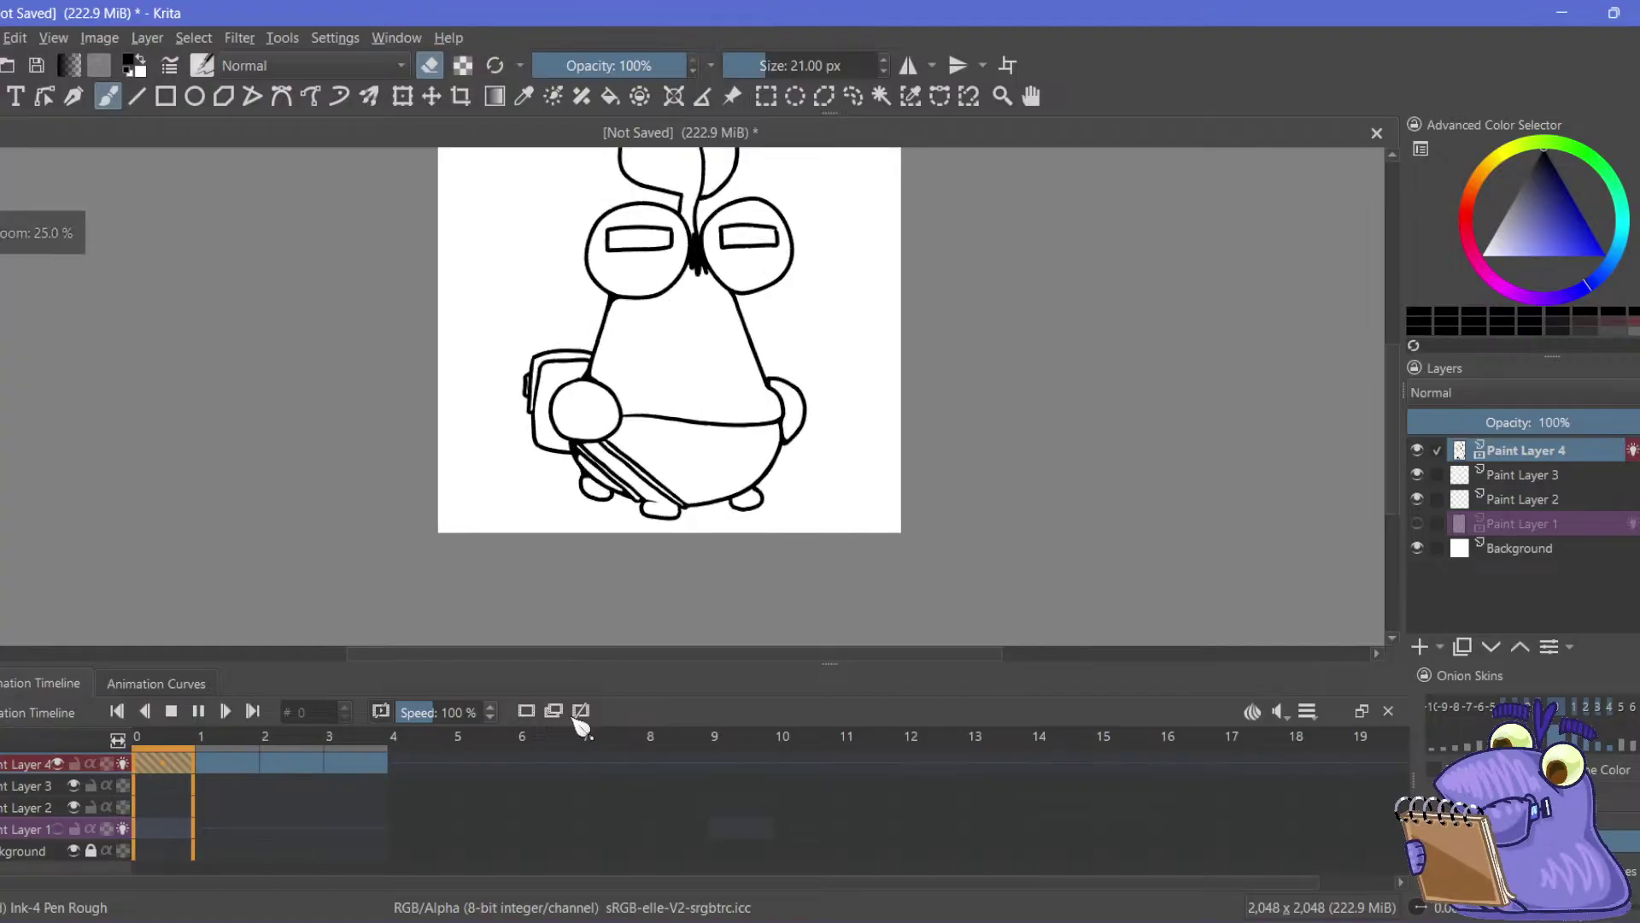
click(174, 714)
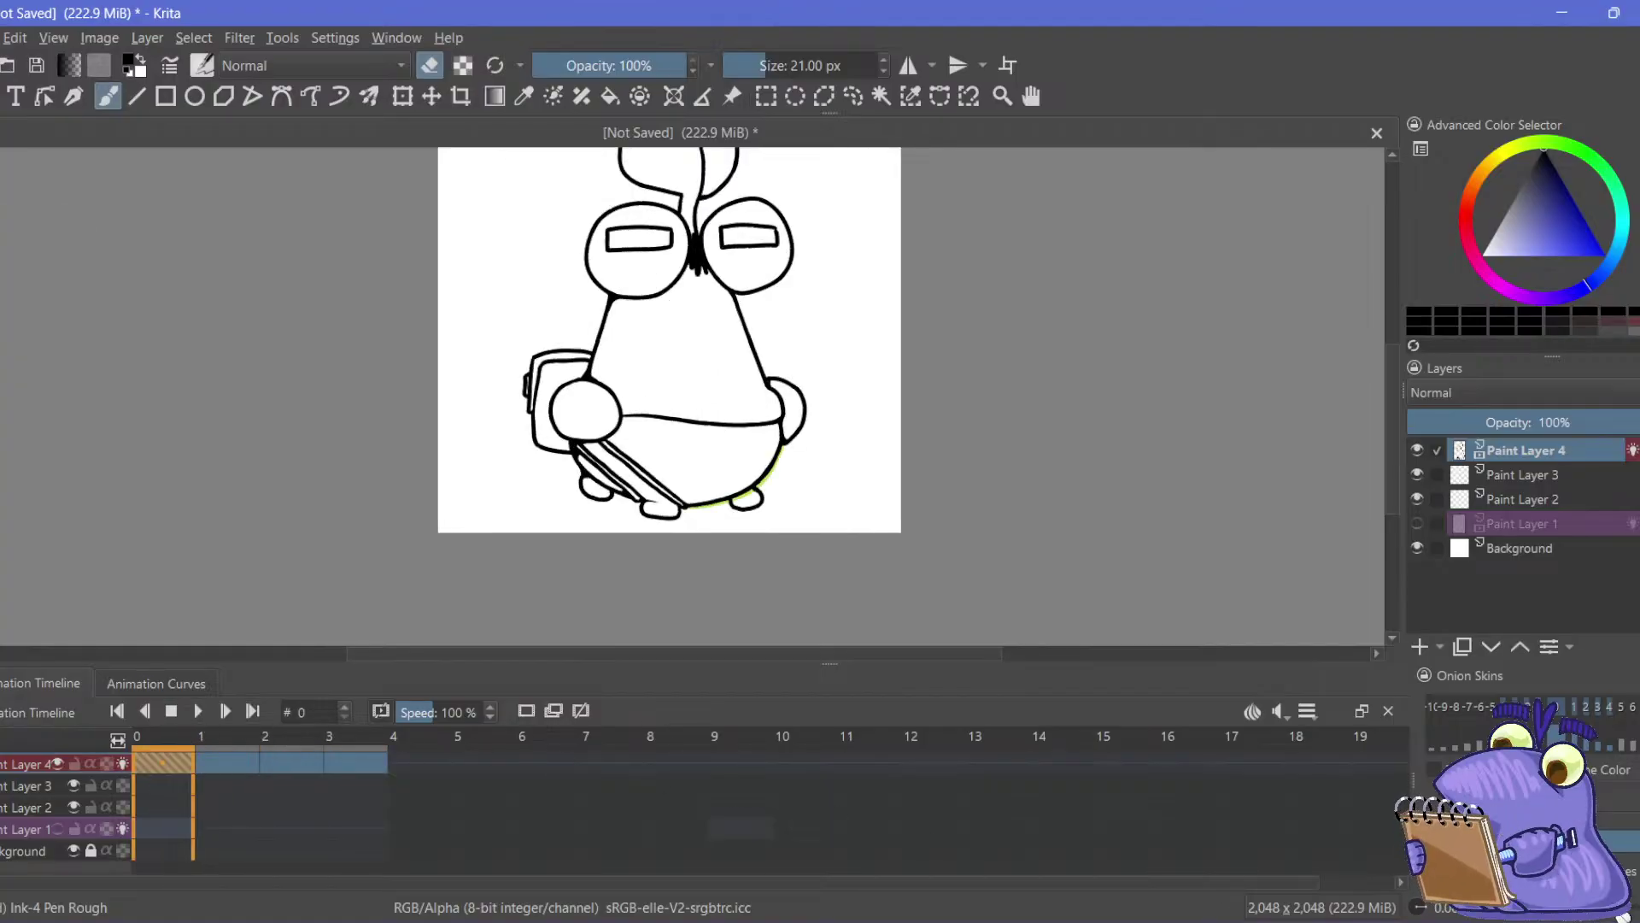
Set the animation's end frame to 60
key(plus)
scroll(252, 480, down, 2)
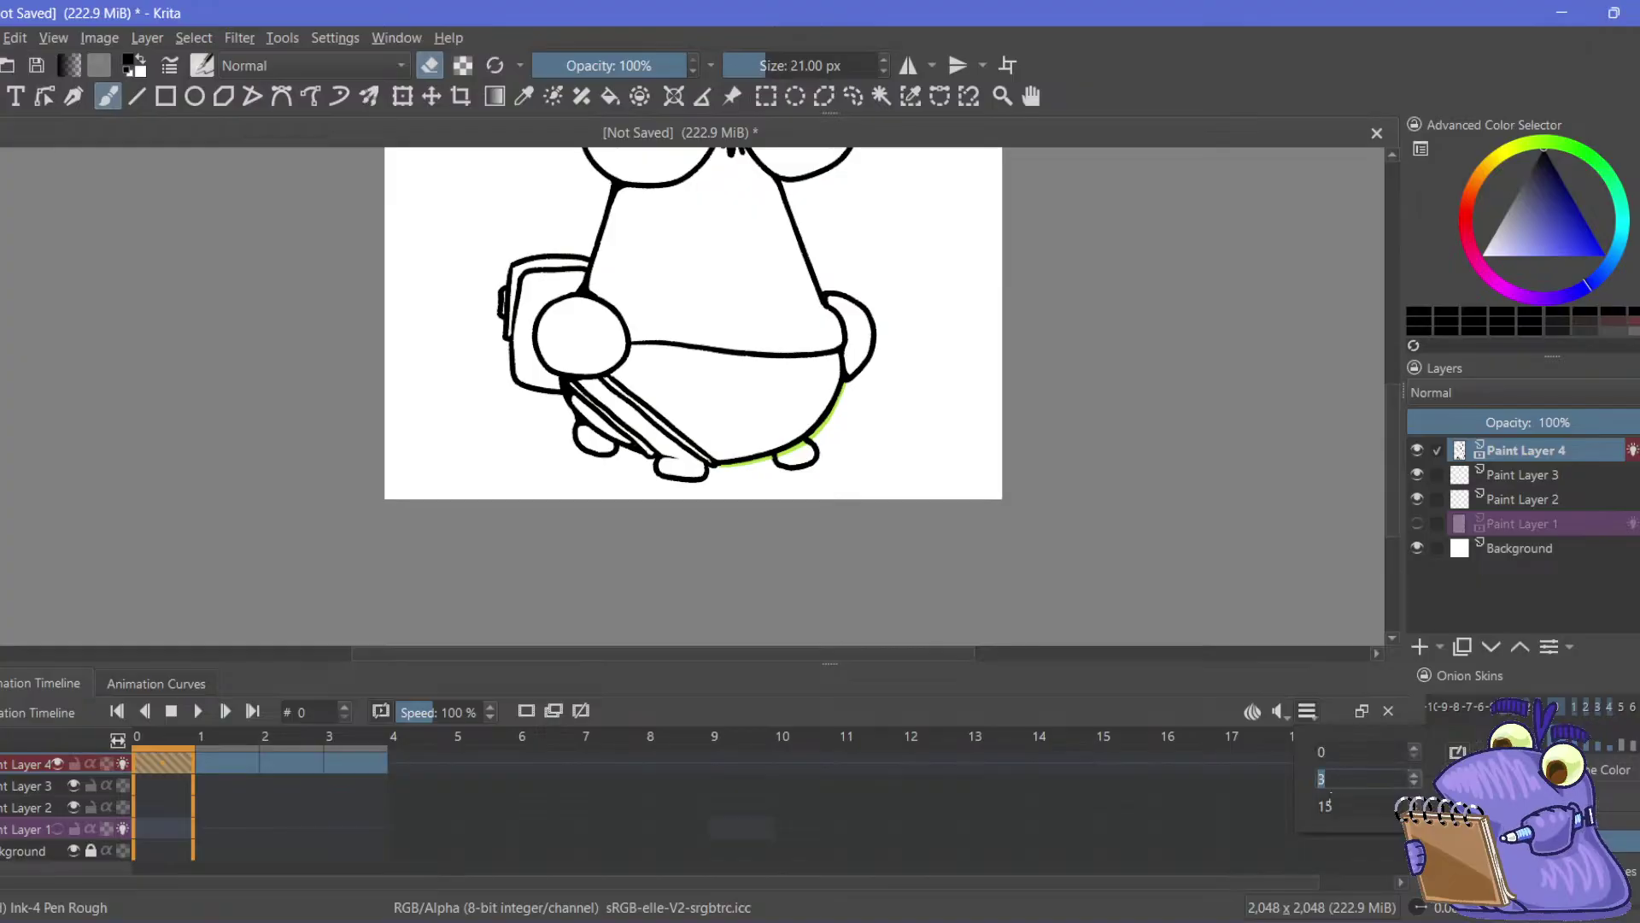
key(BackSpace)
text(60)
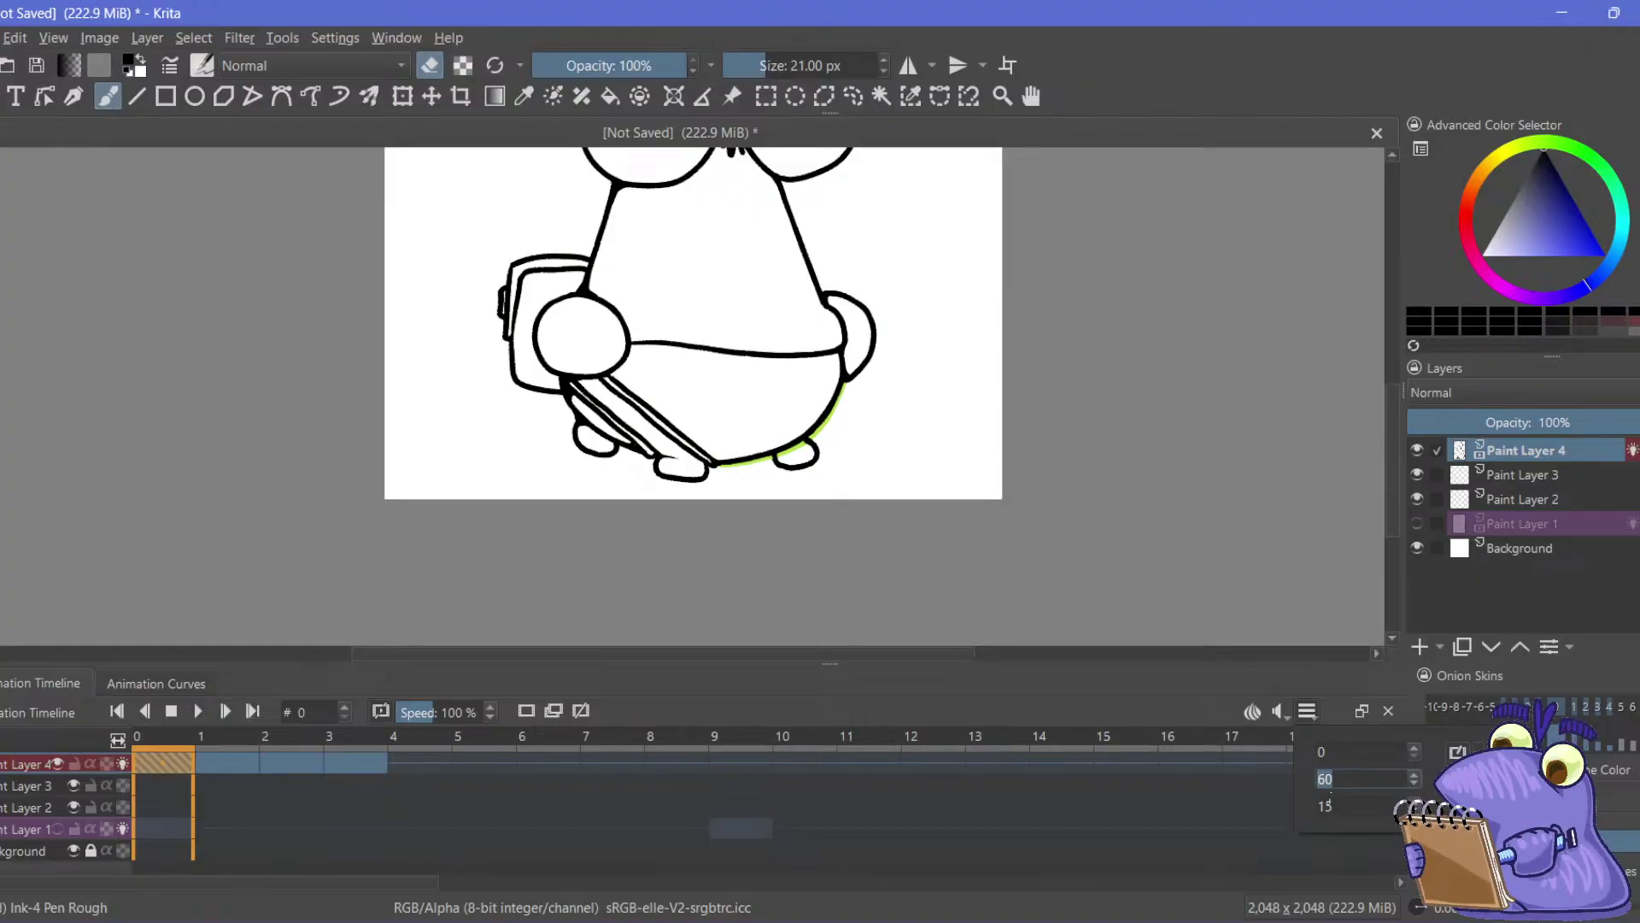
key(Return)
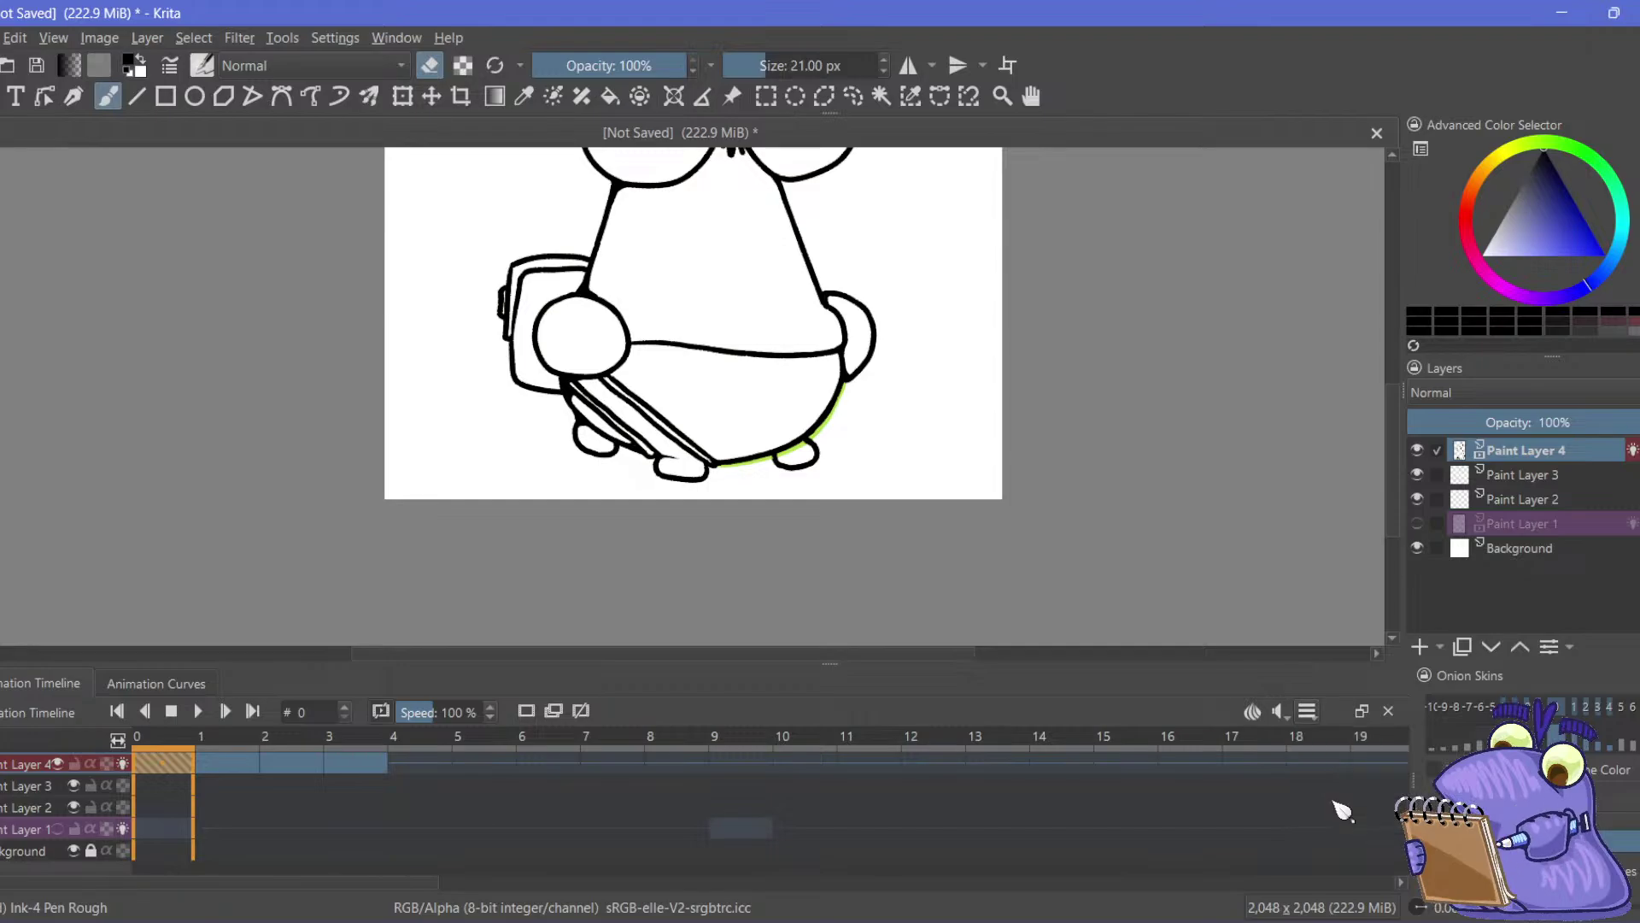
Remove the Paint Layer 4 keyframes at frames 2 and 3 and shift the frame 1 keyframe to frame 2
right_click(301, 767)
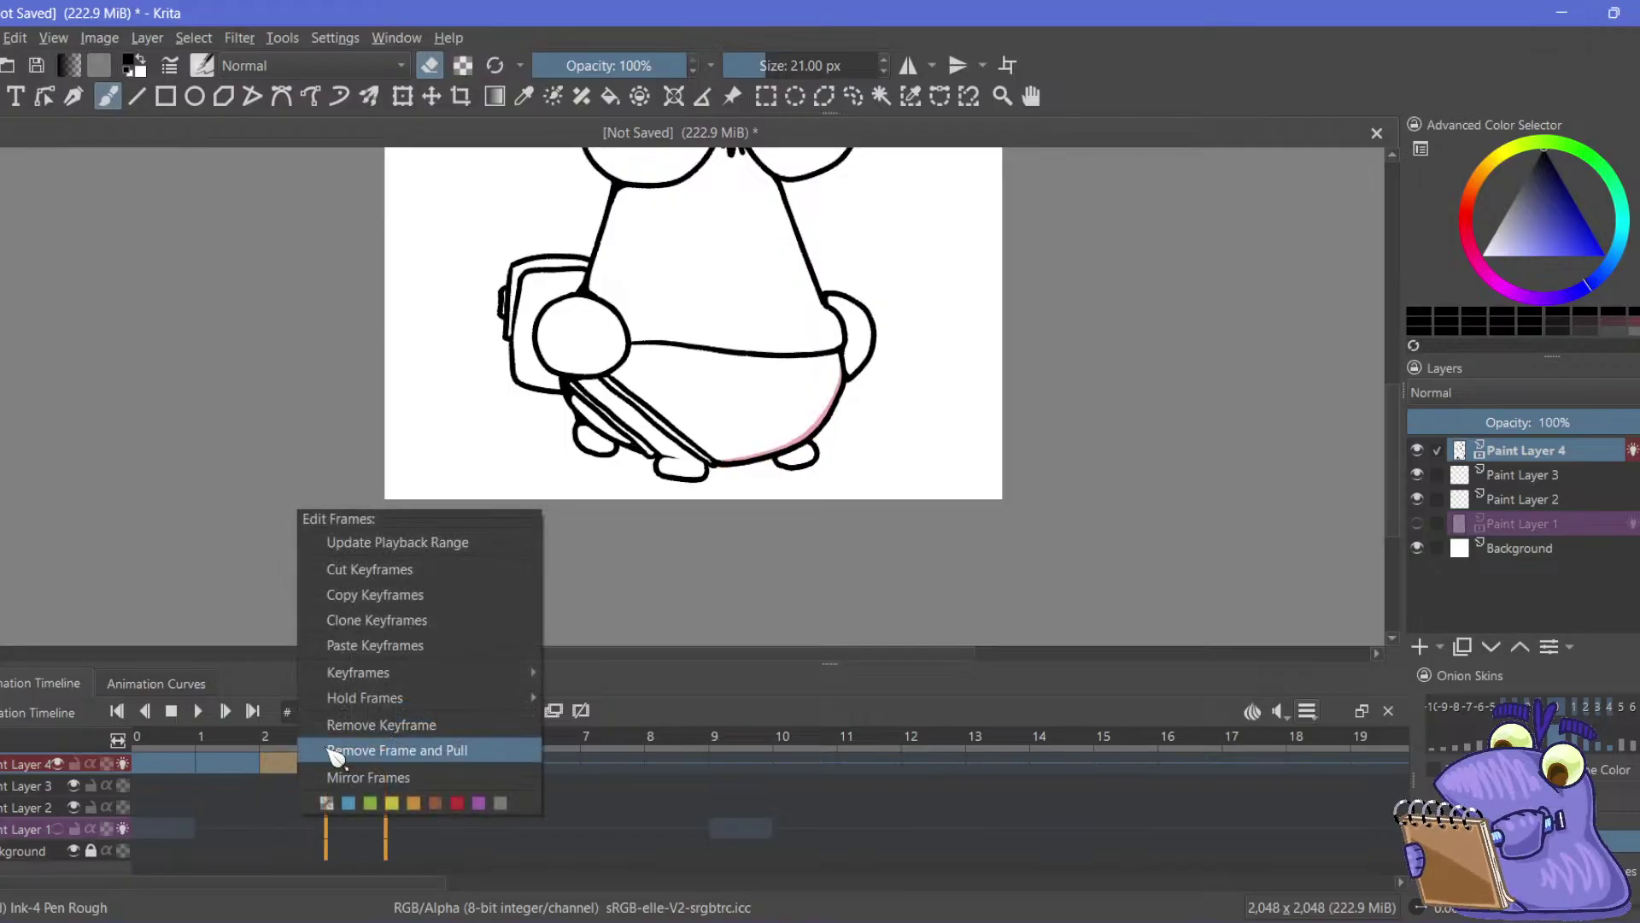
click(335, 750)
click(164, 763)
click(227, 765)
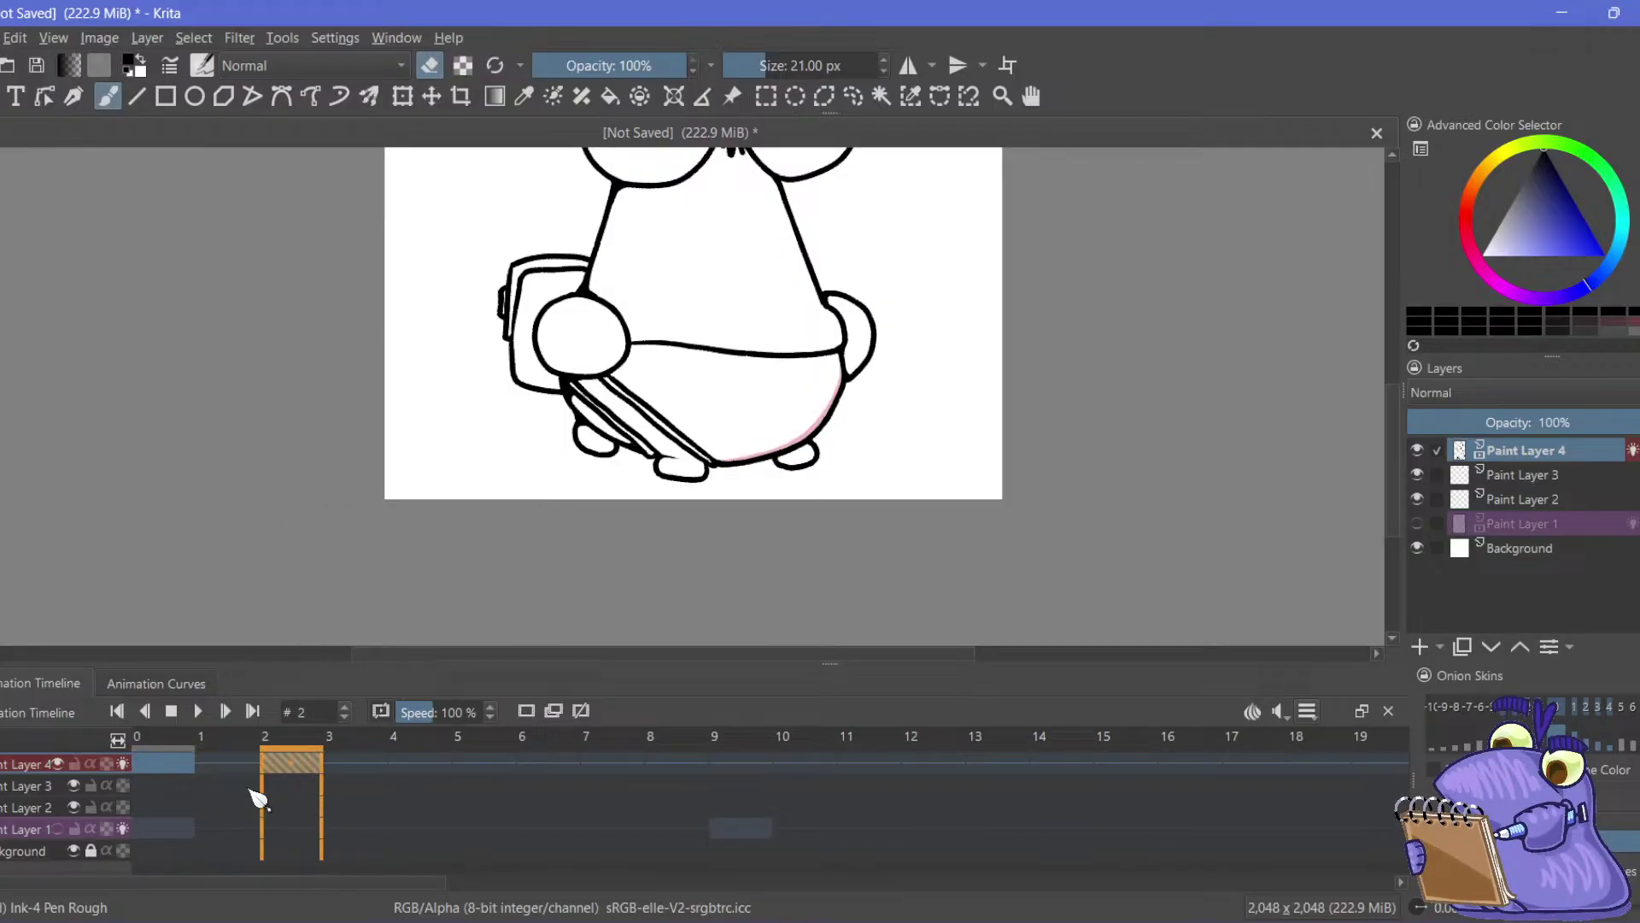
Copy the Paint Layer 4 keyframes of frames 0 to 2 and paste them starting at frame 4
click(167, 766)
shift+click(275, 769)
right_click(276, 770)
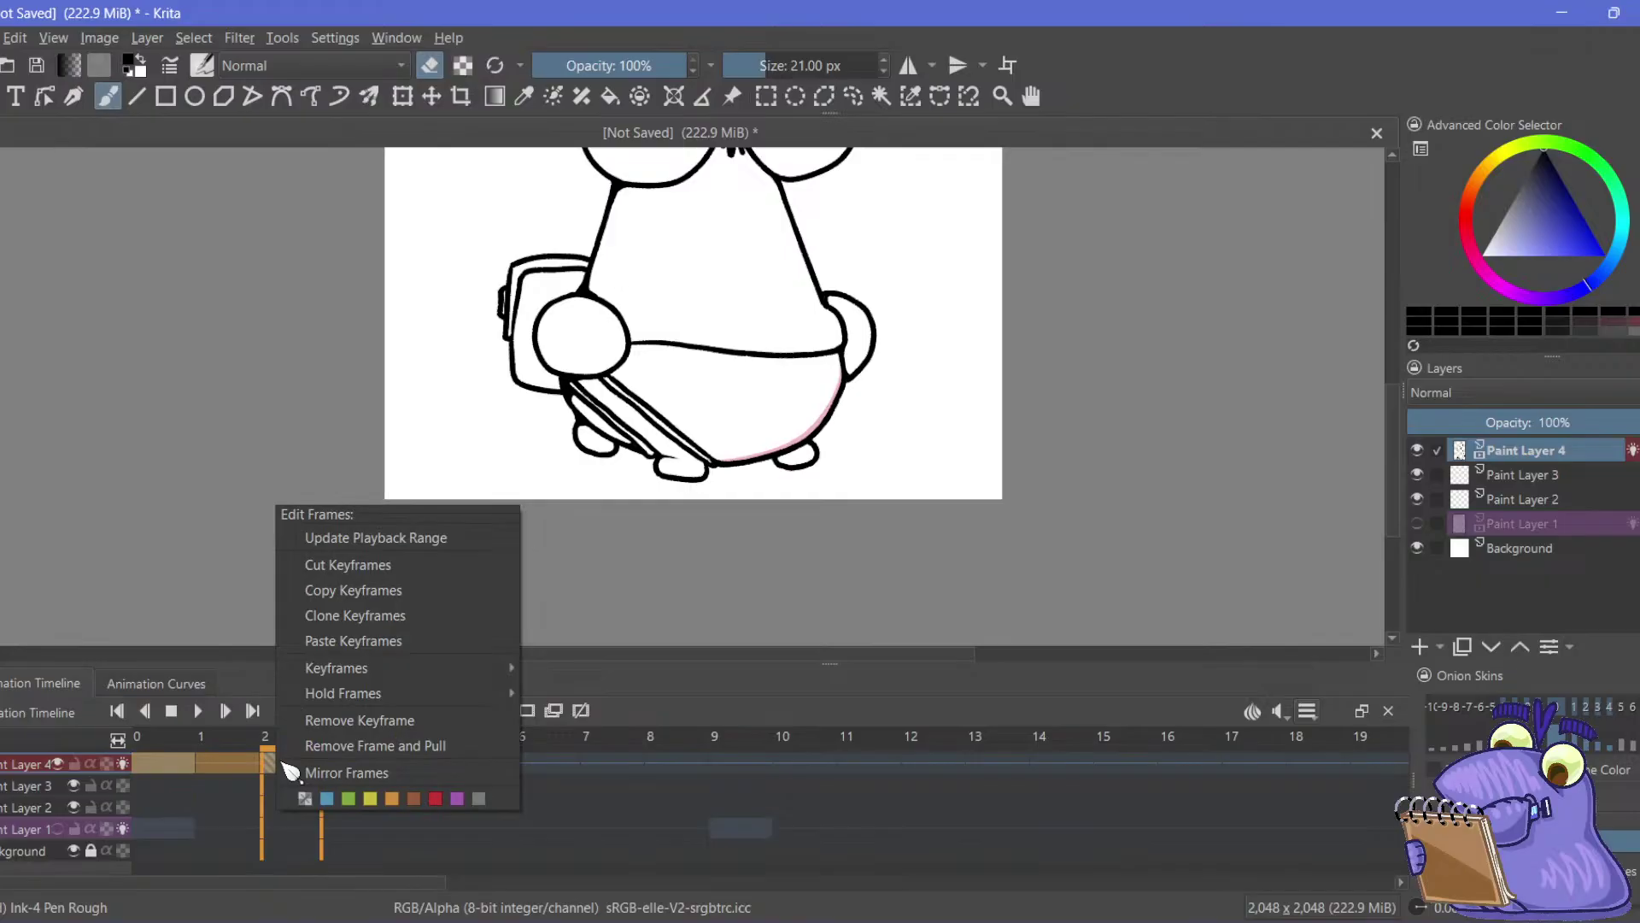
click(320, 624)
click(402, 763)
right_click(401, 763)
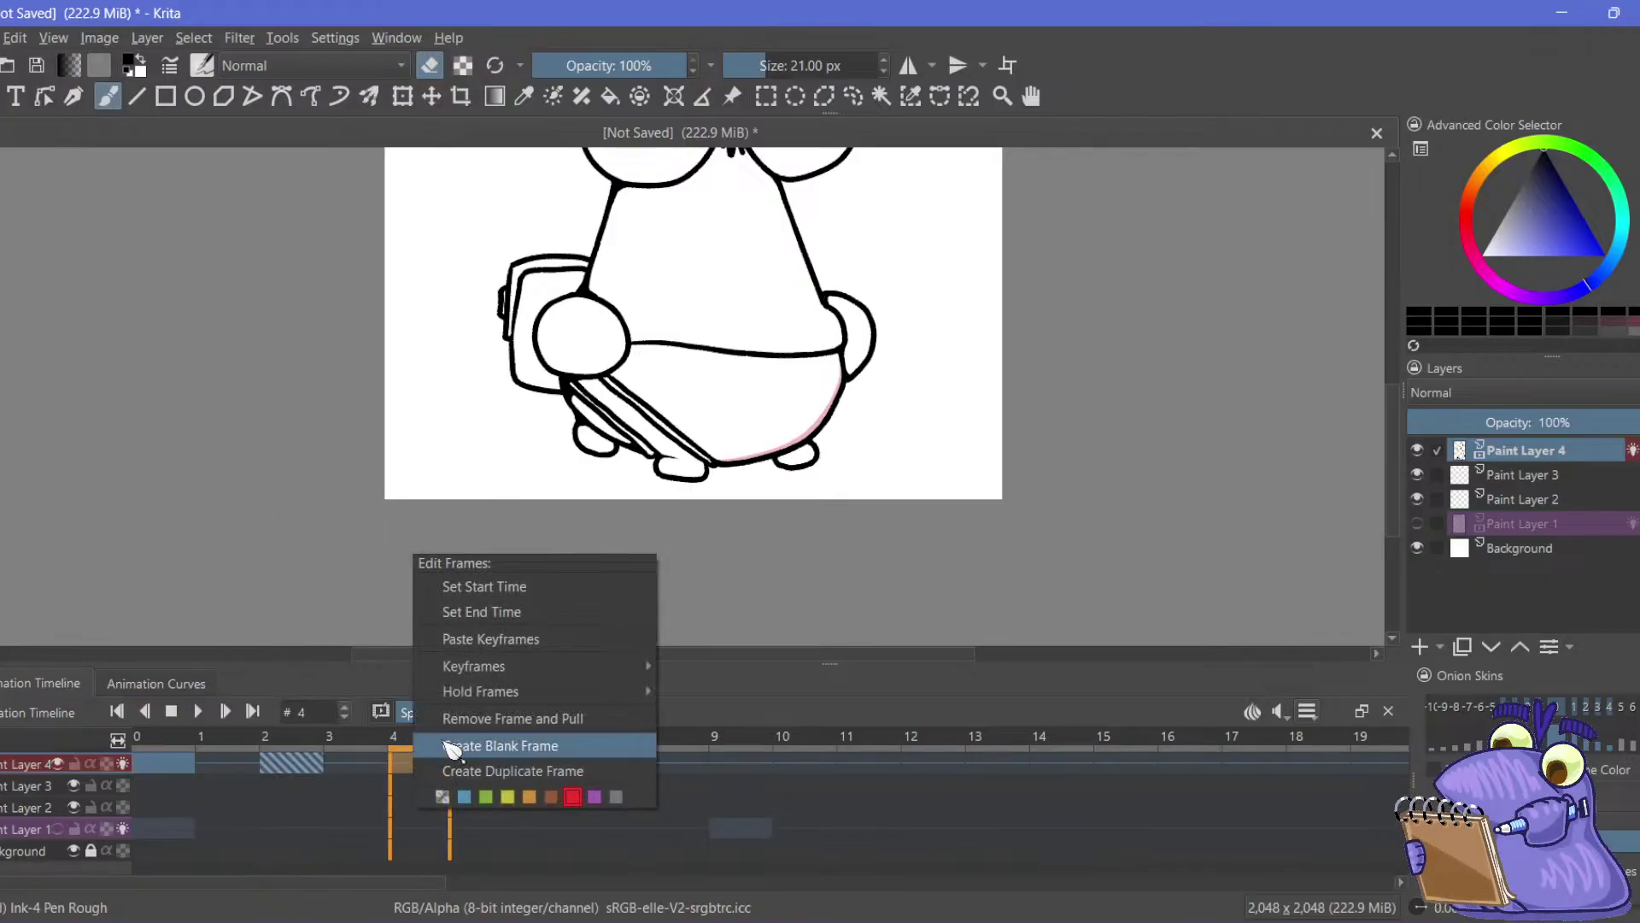
click(457, 639)
Paste the copied pair of belly keyframes on Paint Layer 4 at frames 8, 12 and 16
click(671, 763)
right_click(660, 764)
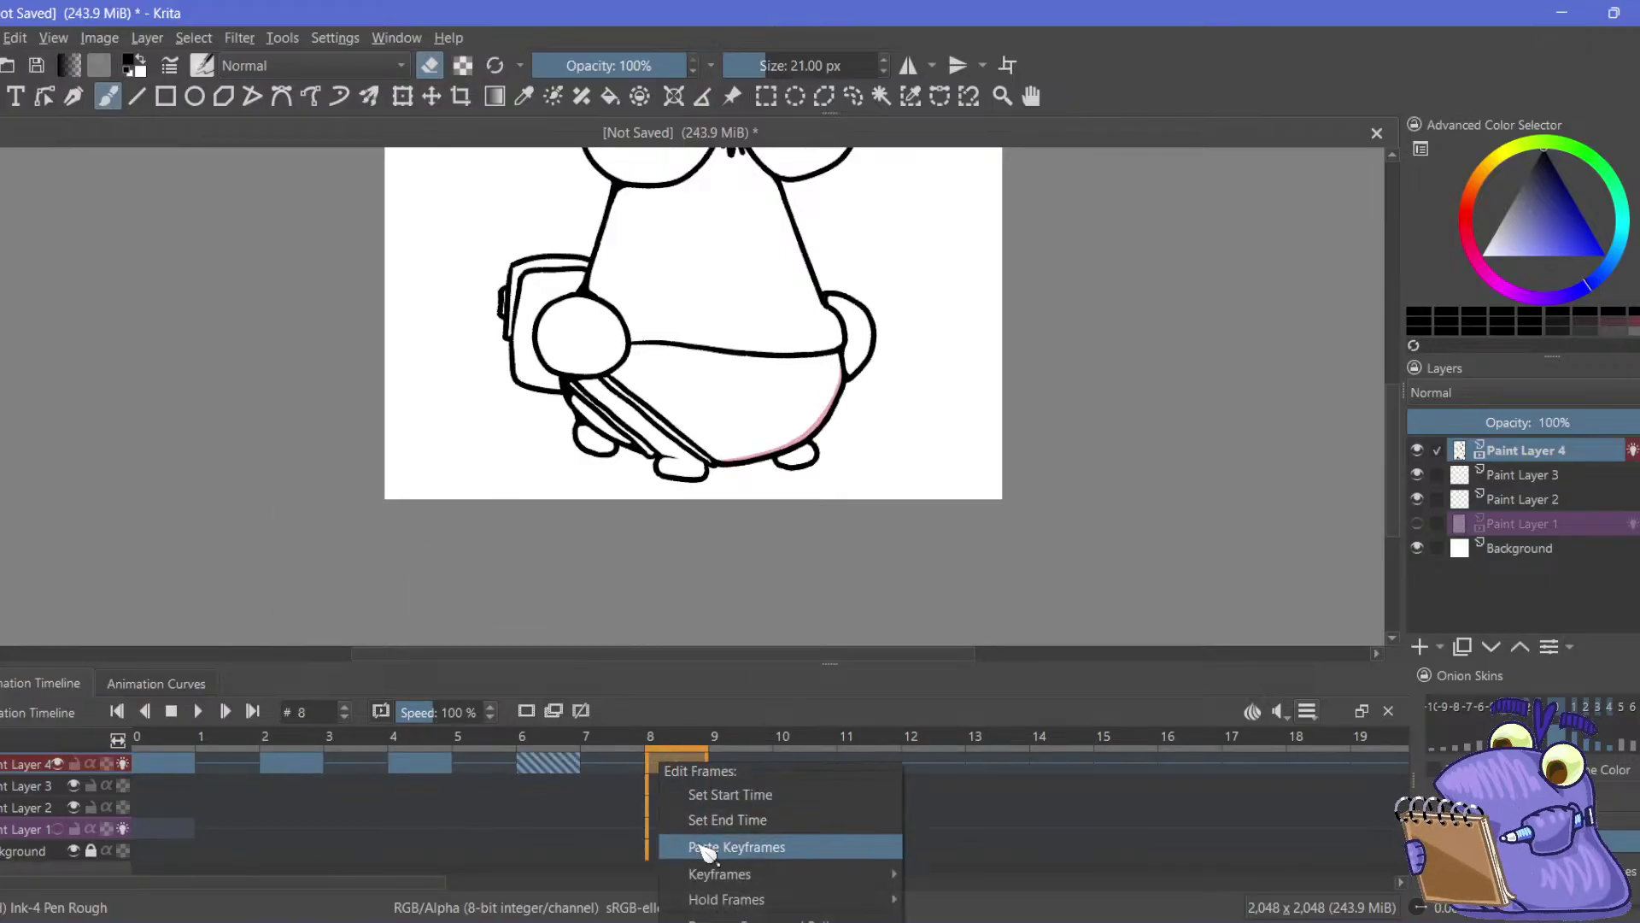
click(706, 847)
click(933, 763)
right_click(933, 763)
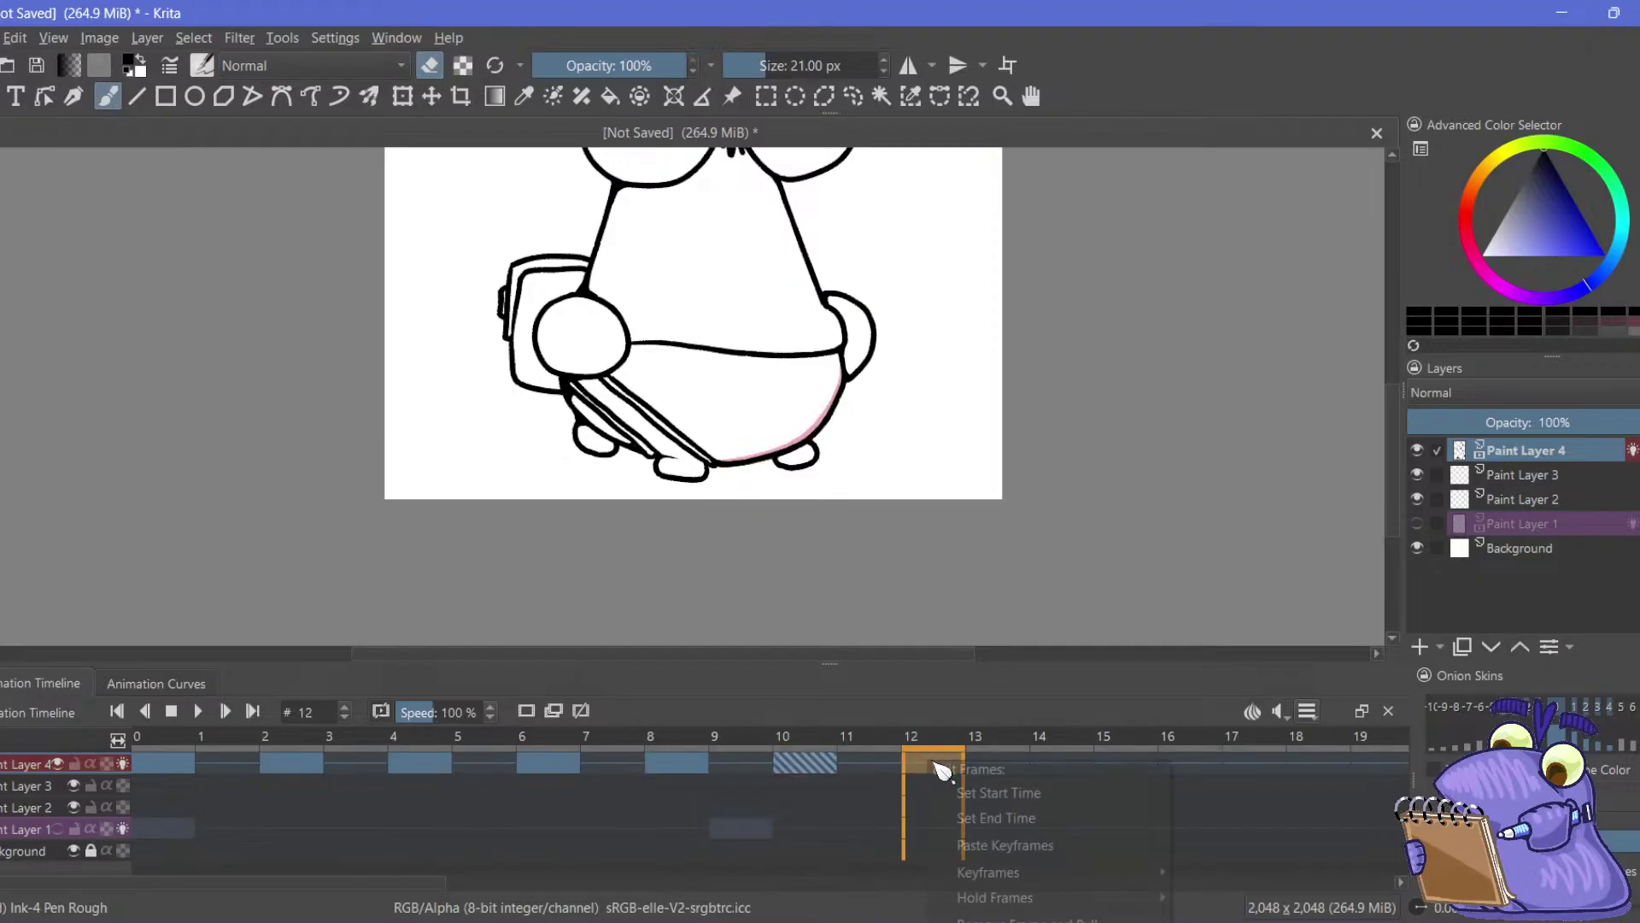
click(969, 847)
click(1217, 775)
right_click(1217, 775)
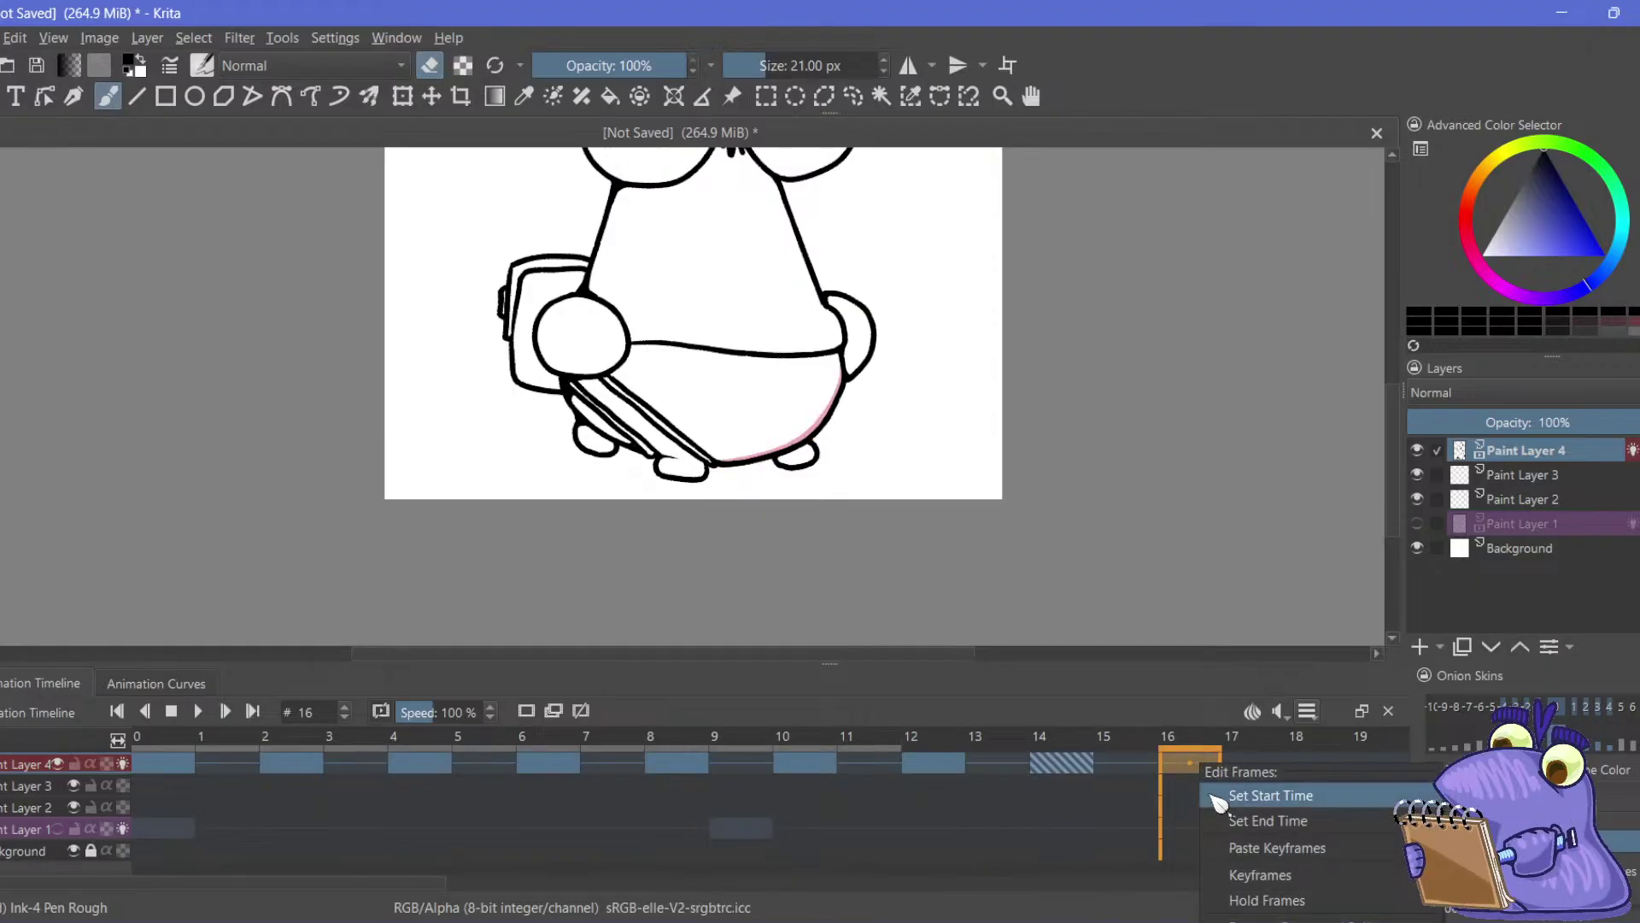
click(1238, 856)
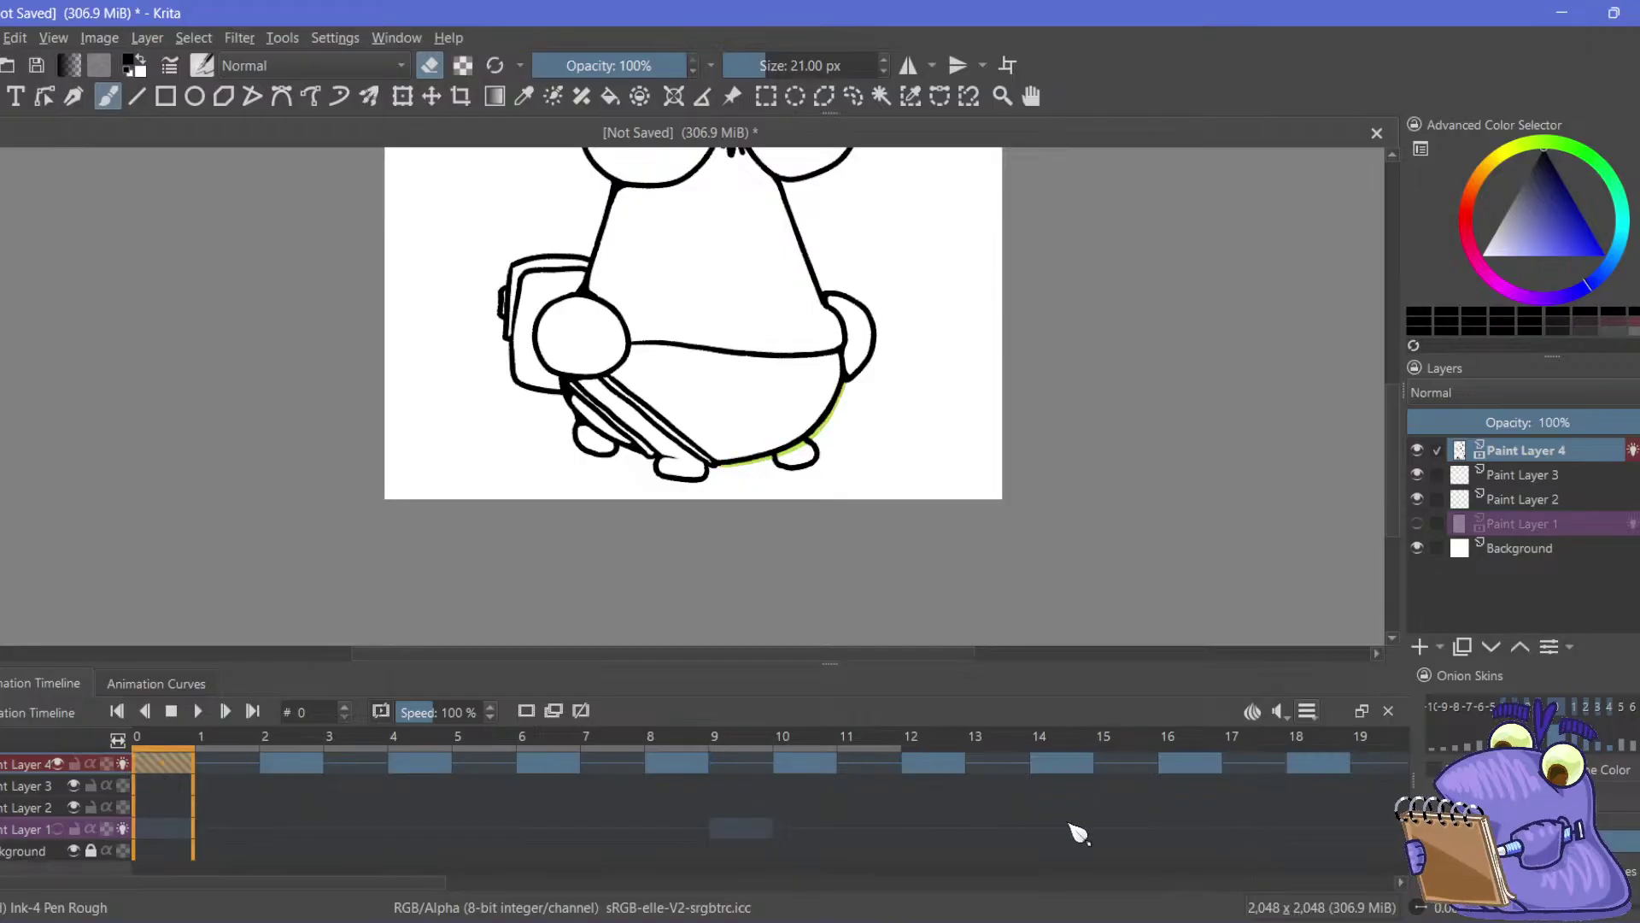
Copy all Paint Layer 4 keyframes from frame 0 to 18 and paste them starting at frame 20
shift+click(1336, 787)
click(162, 763)
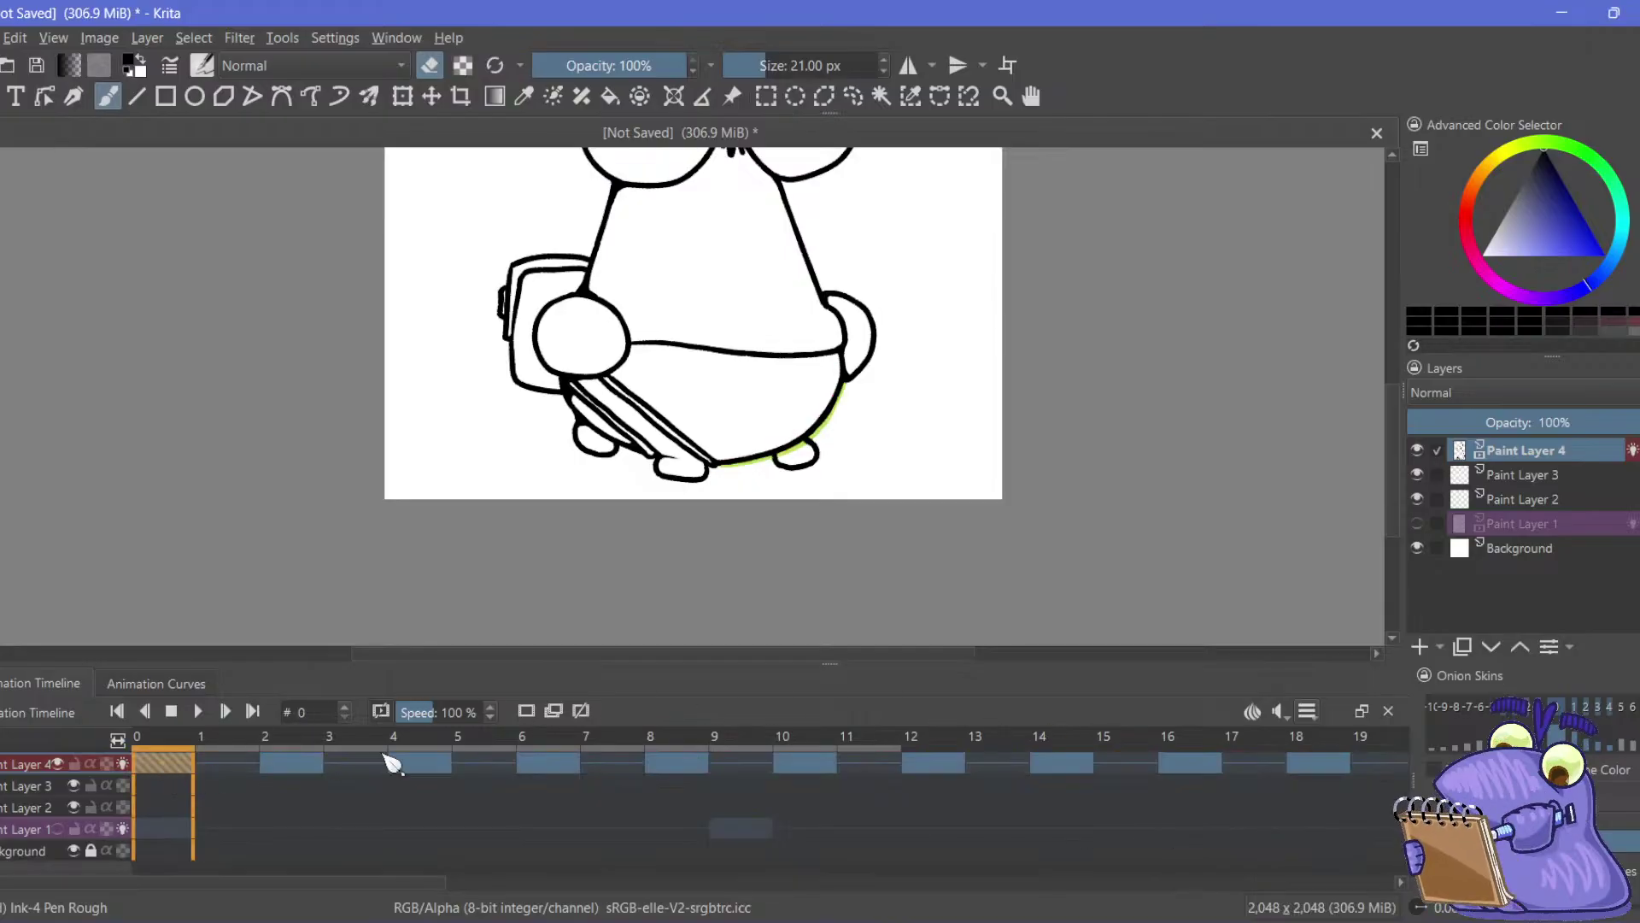
shift+click(1337, 764)
click(176, 736)
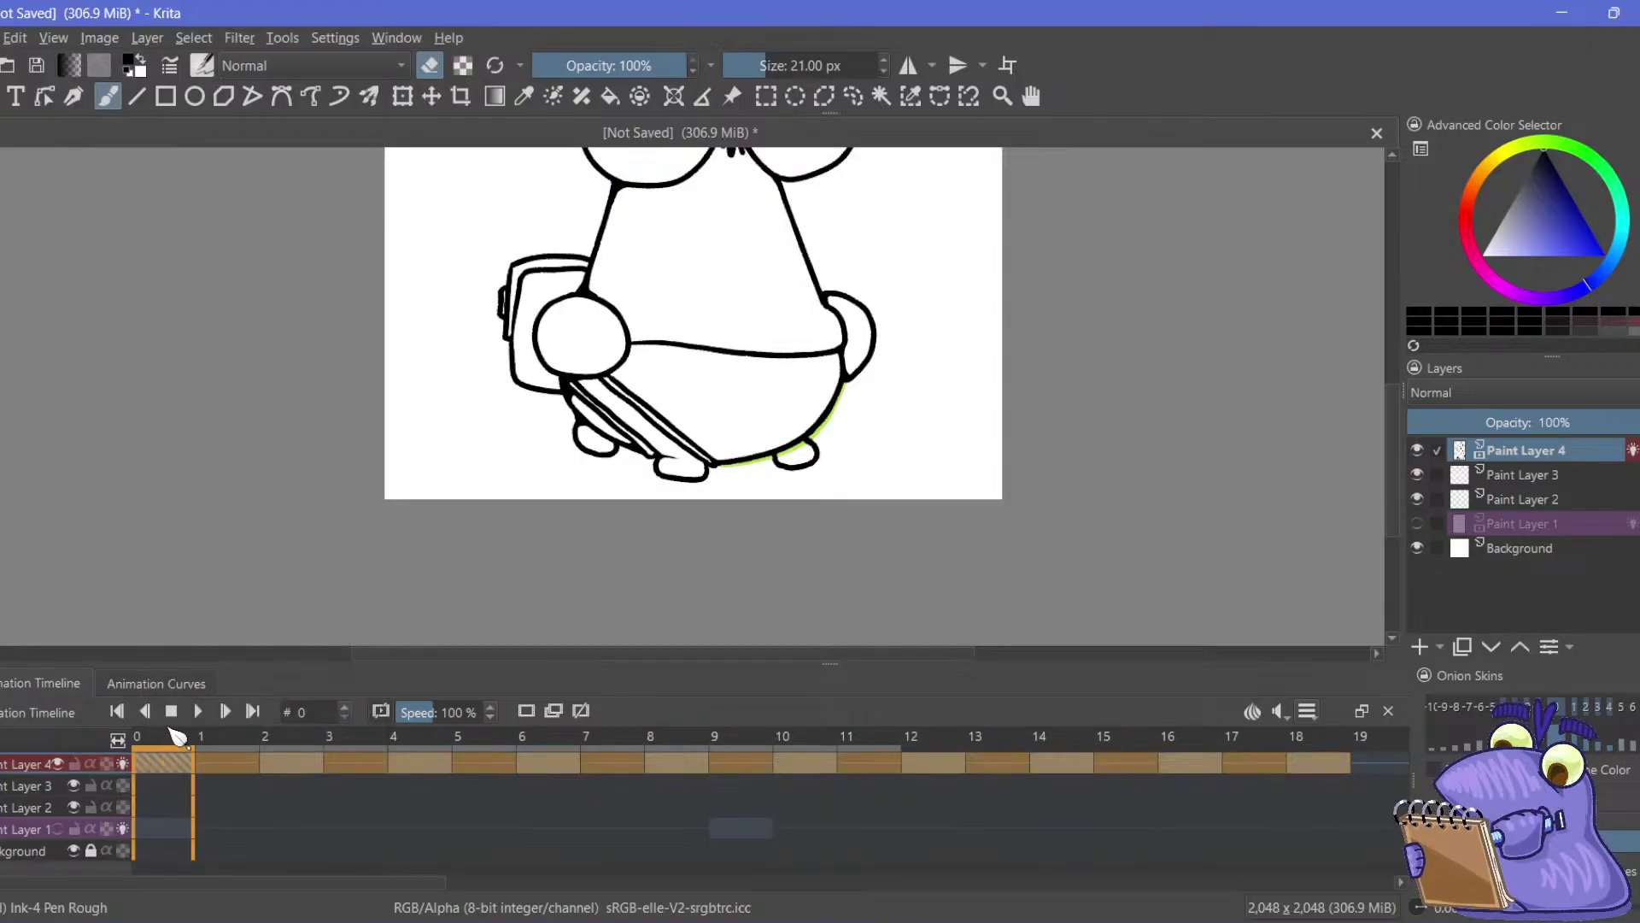
right_click(154, 765)
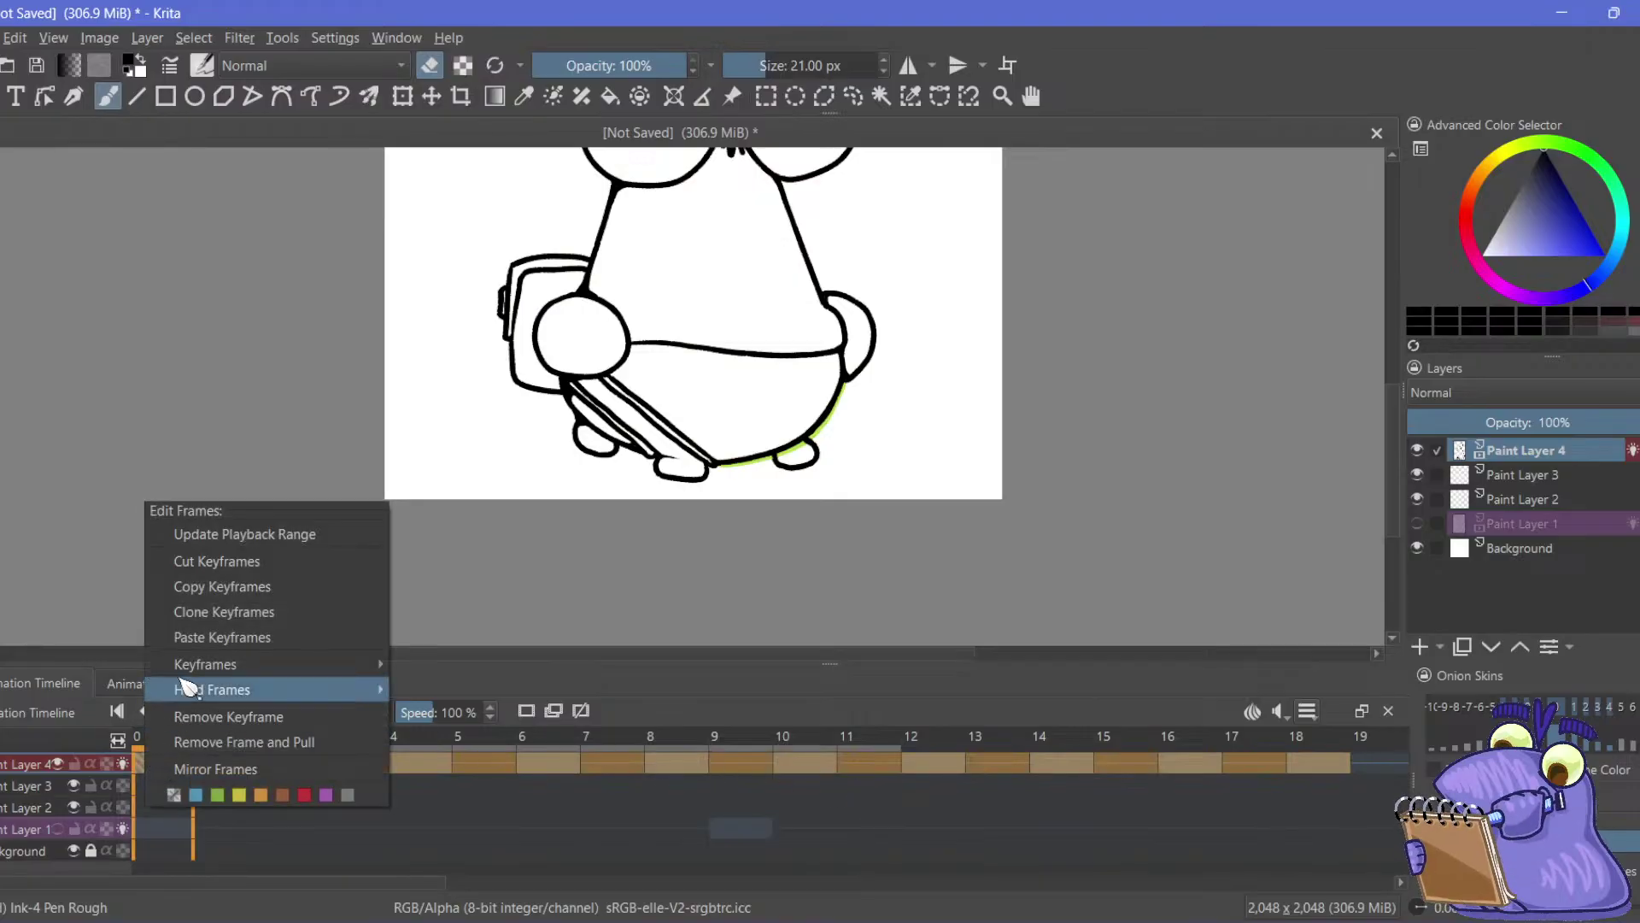
click(190, 588)
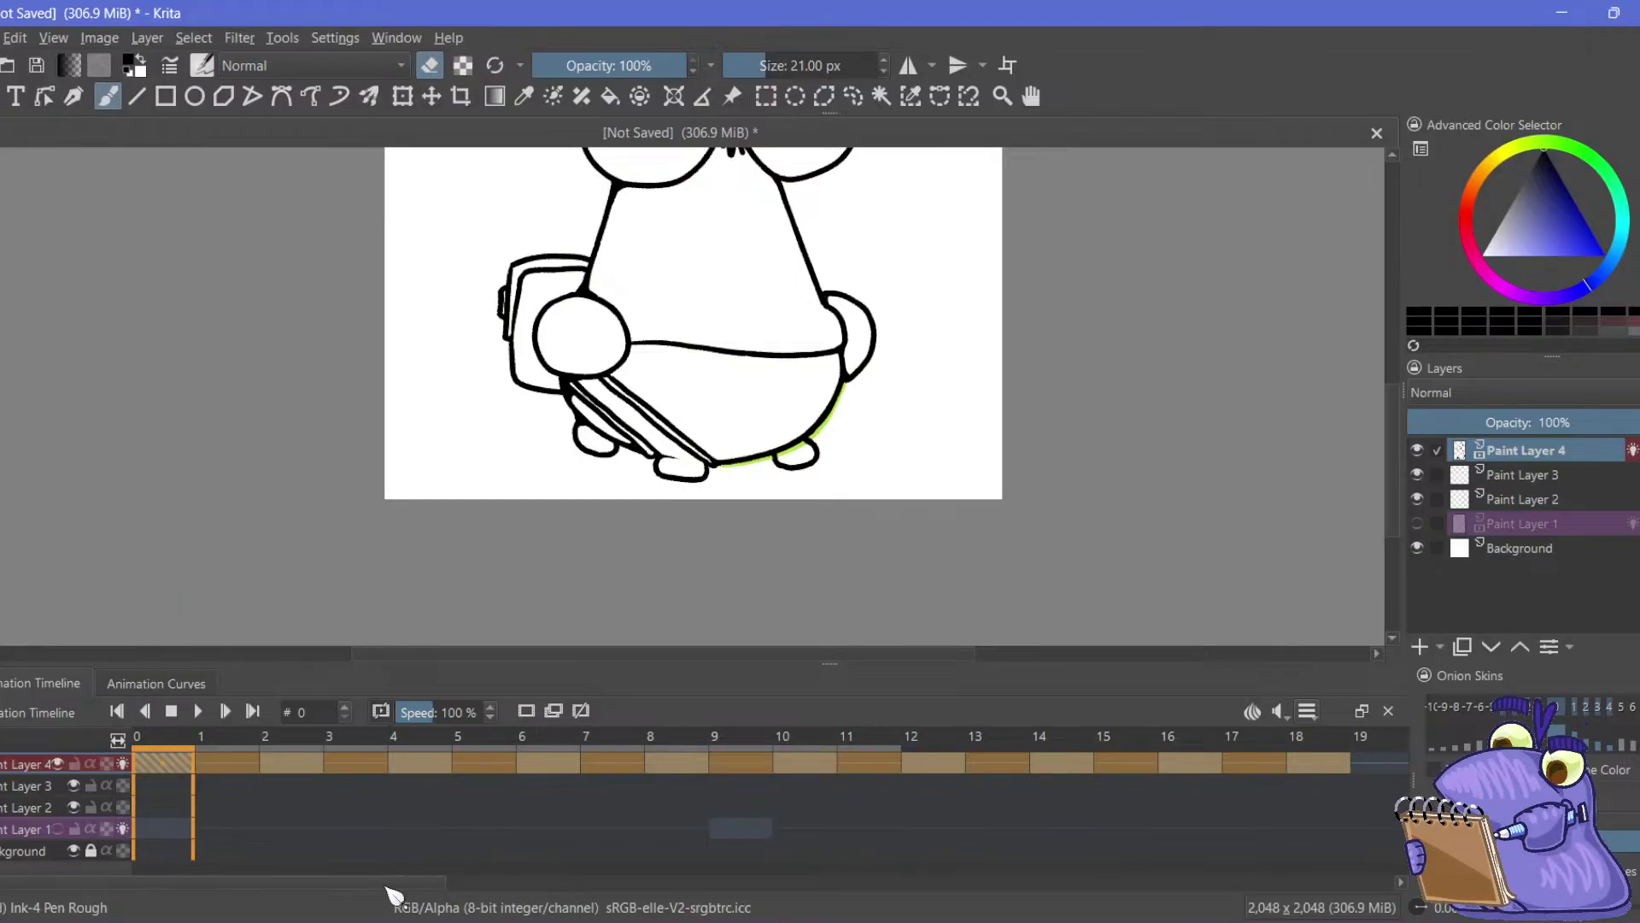
drag(386, 886, 768, 913)
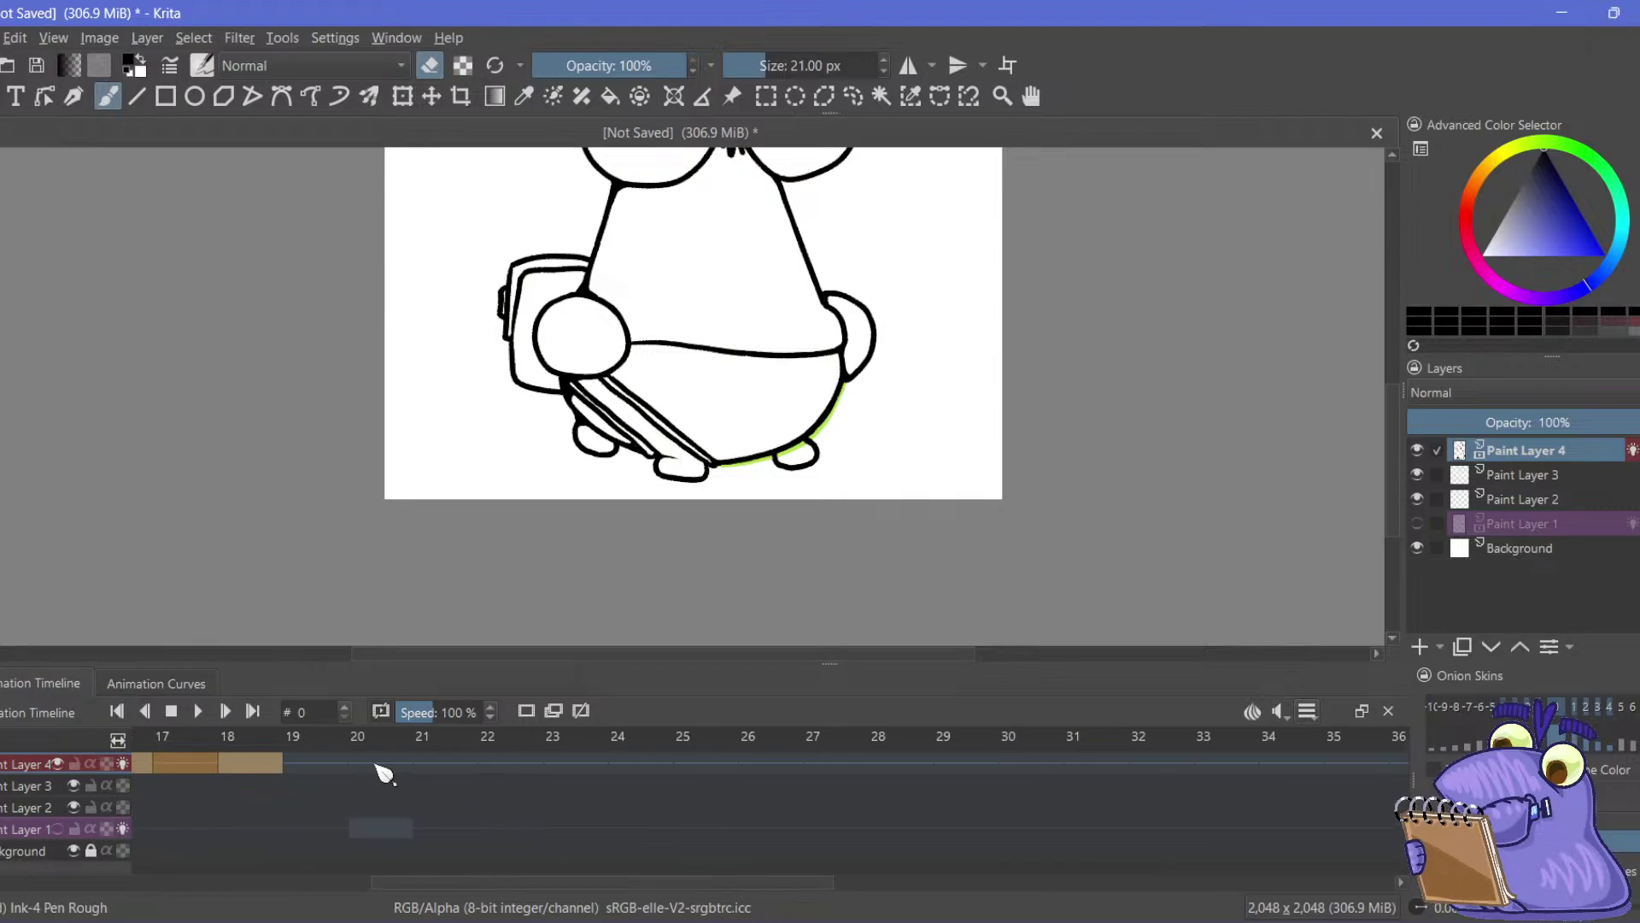
click(382, 765)
right_click(382, 764)
click(406, 648)
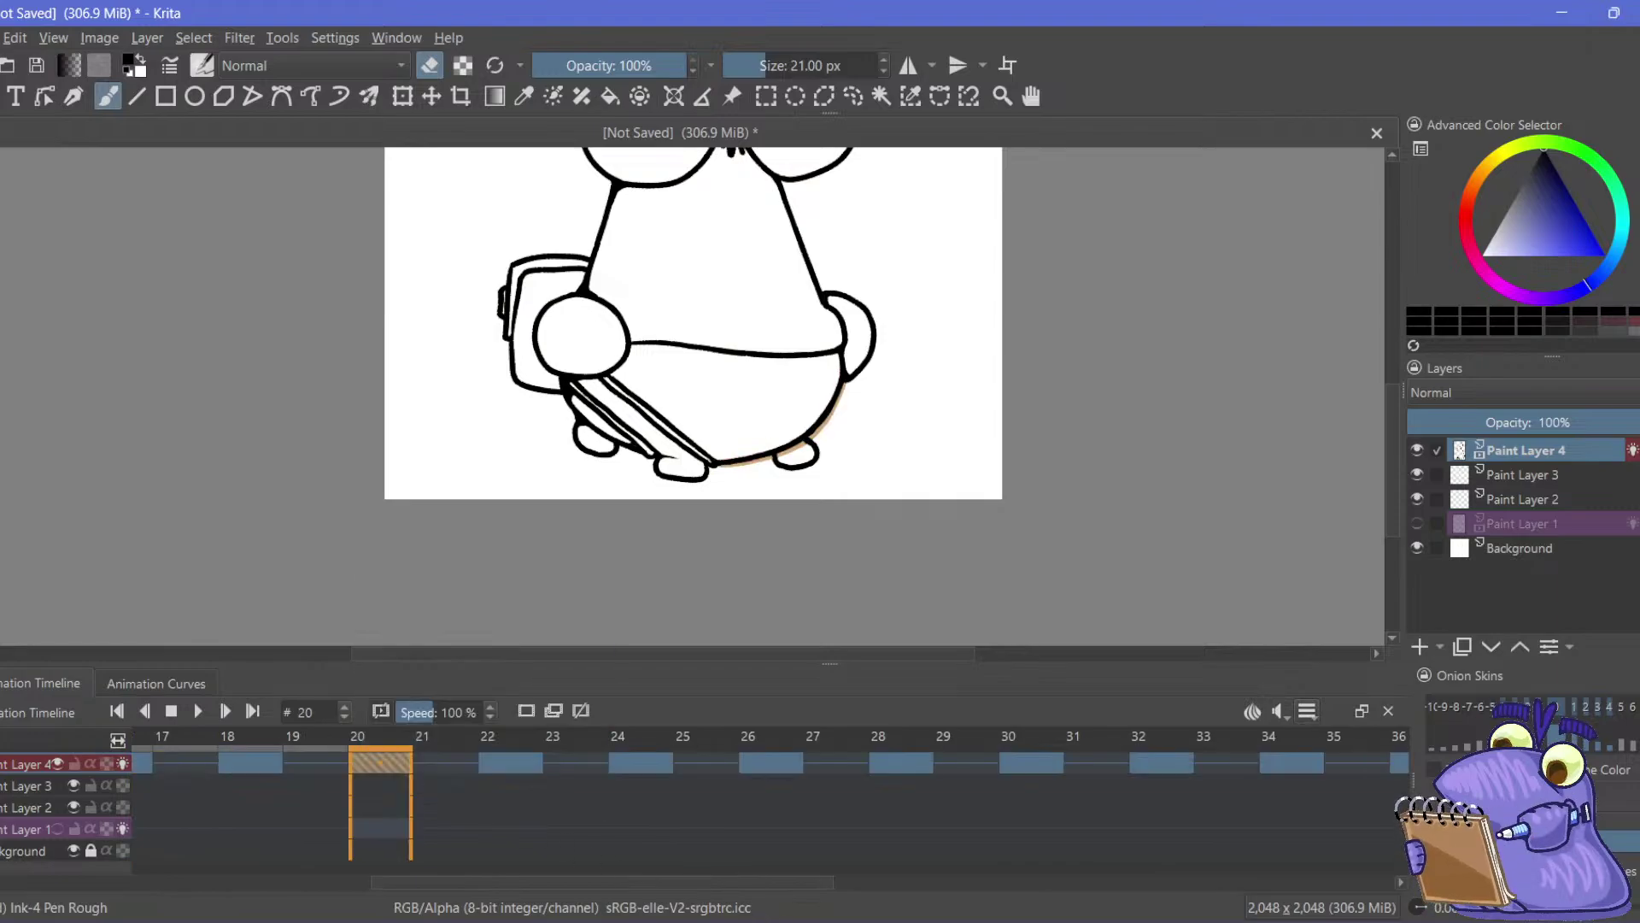
Paste the copied run of belly keyframes on Paint Layer 4 again, starting at frame 40
drag(457, 891, 871, 893)
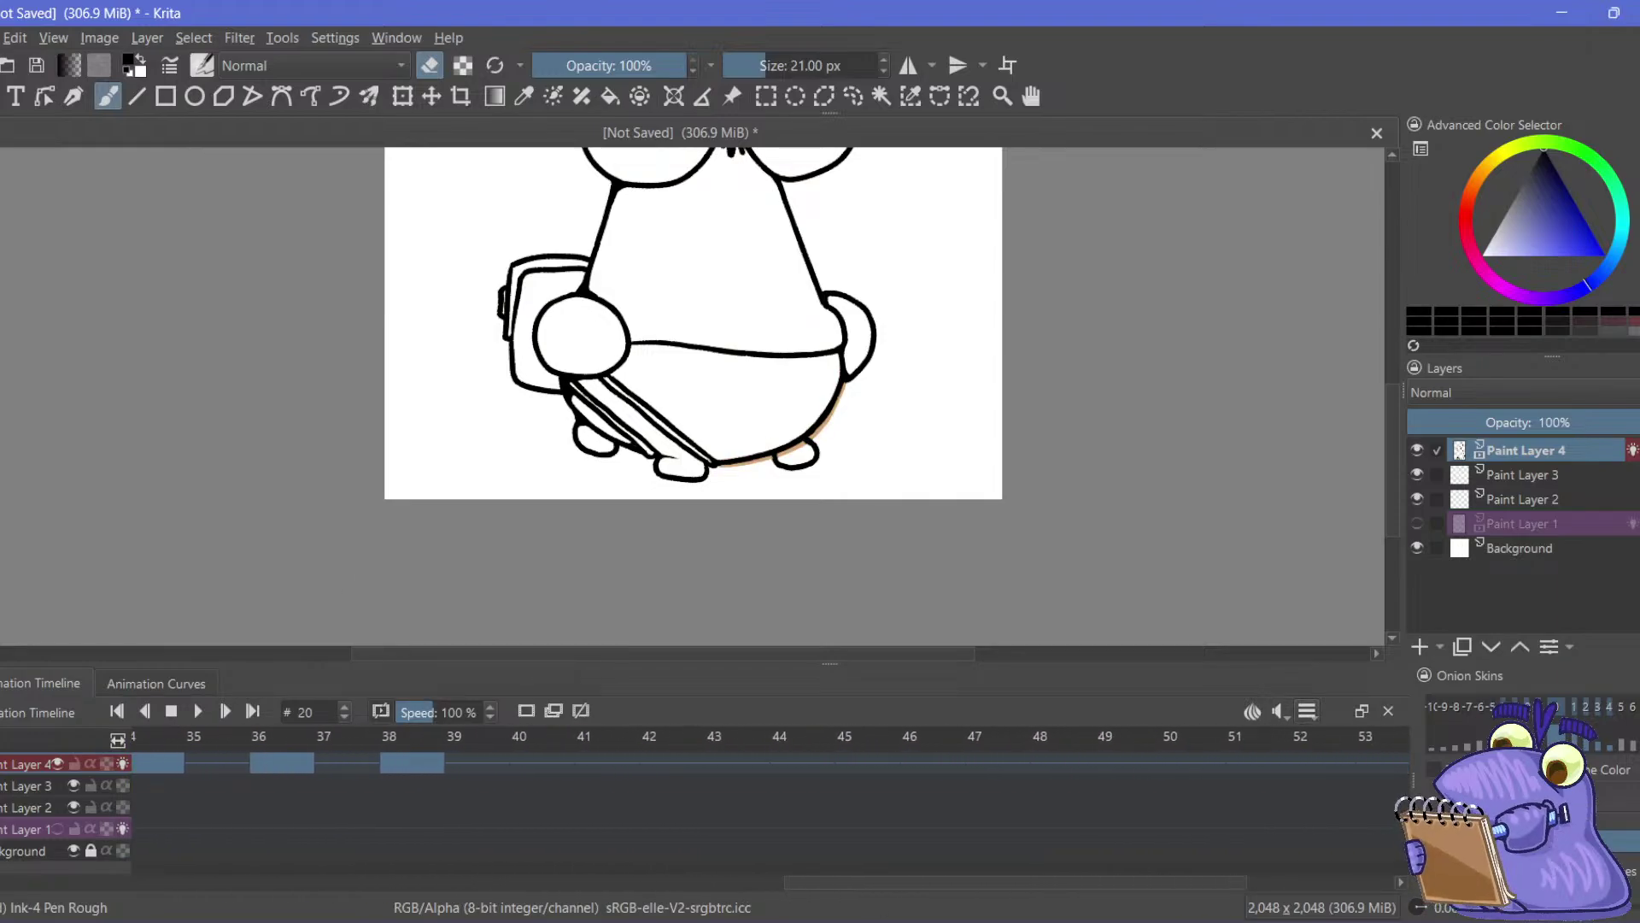
click(537, 765)
right_click(537, 765)
click(589, 845)
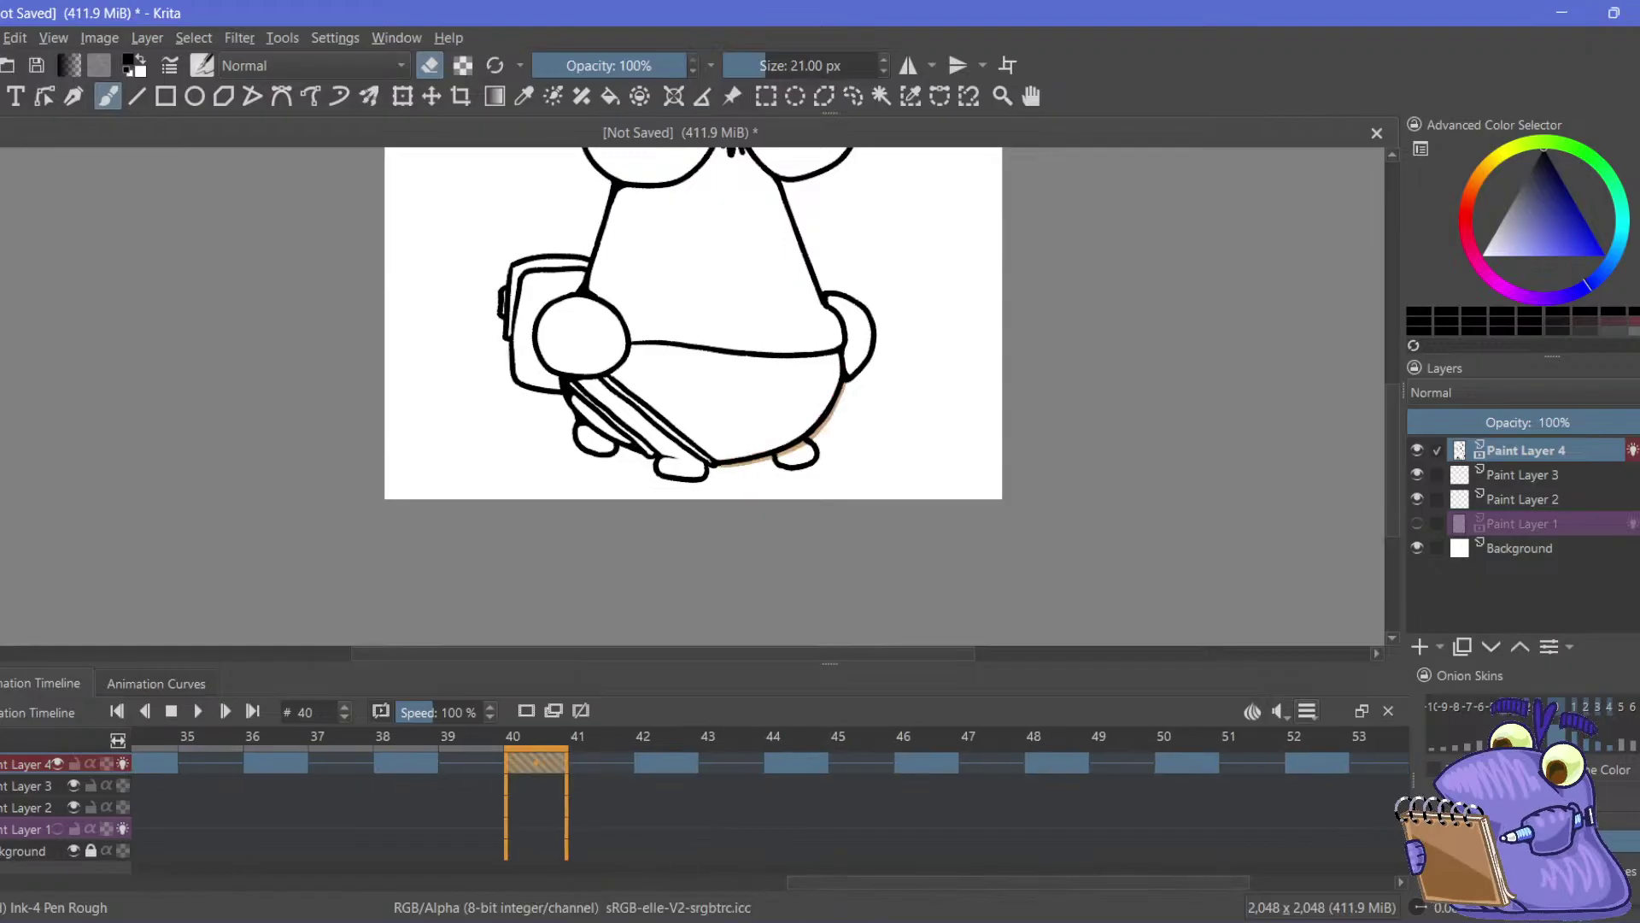
scroll(561, 853, right, 3)
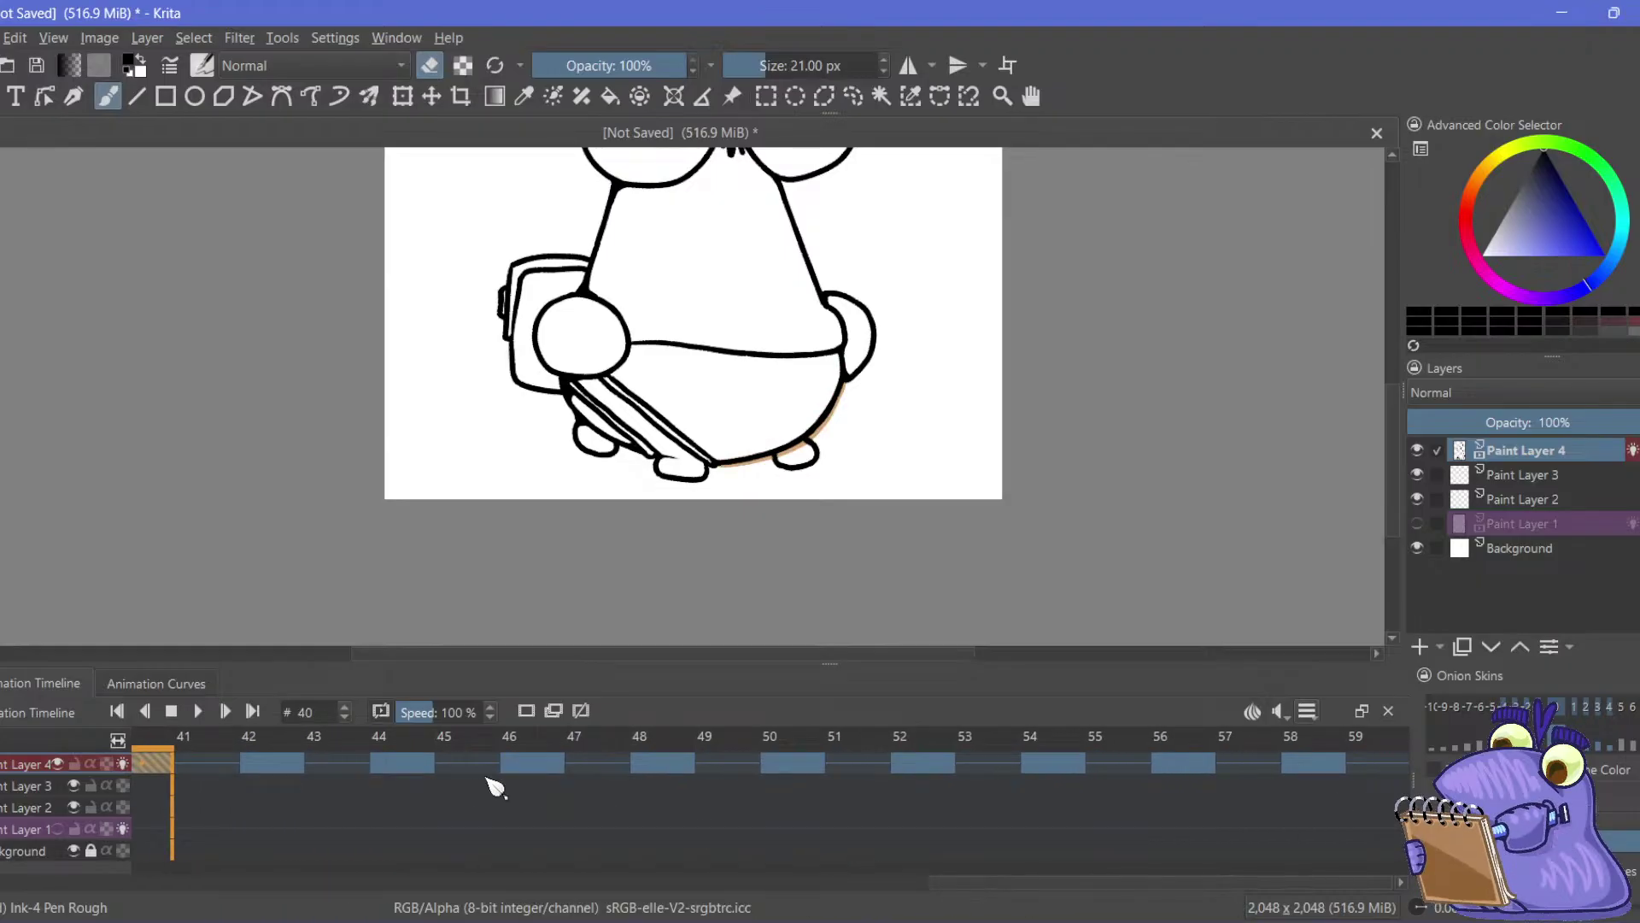
Play the extended animation and examine the belly motion on the whole character and up close
click(198, 711)
scroll(304, 403, up, 4)
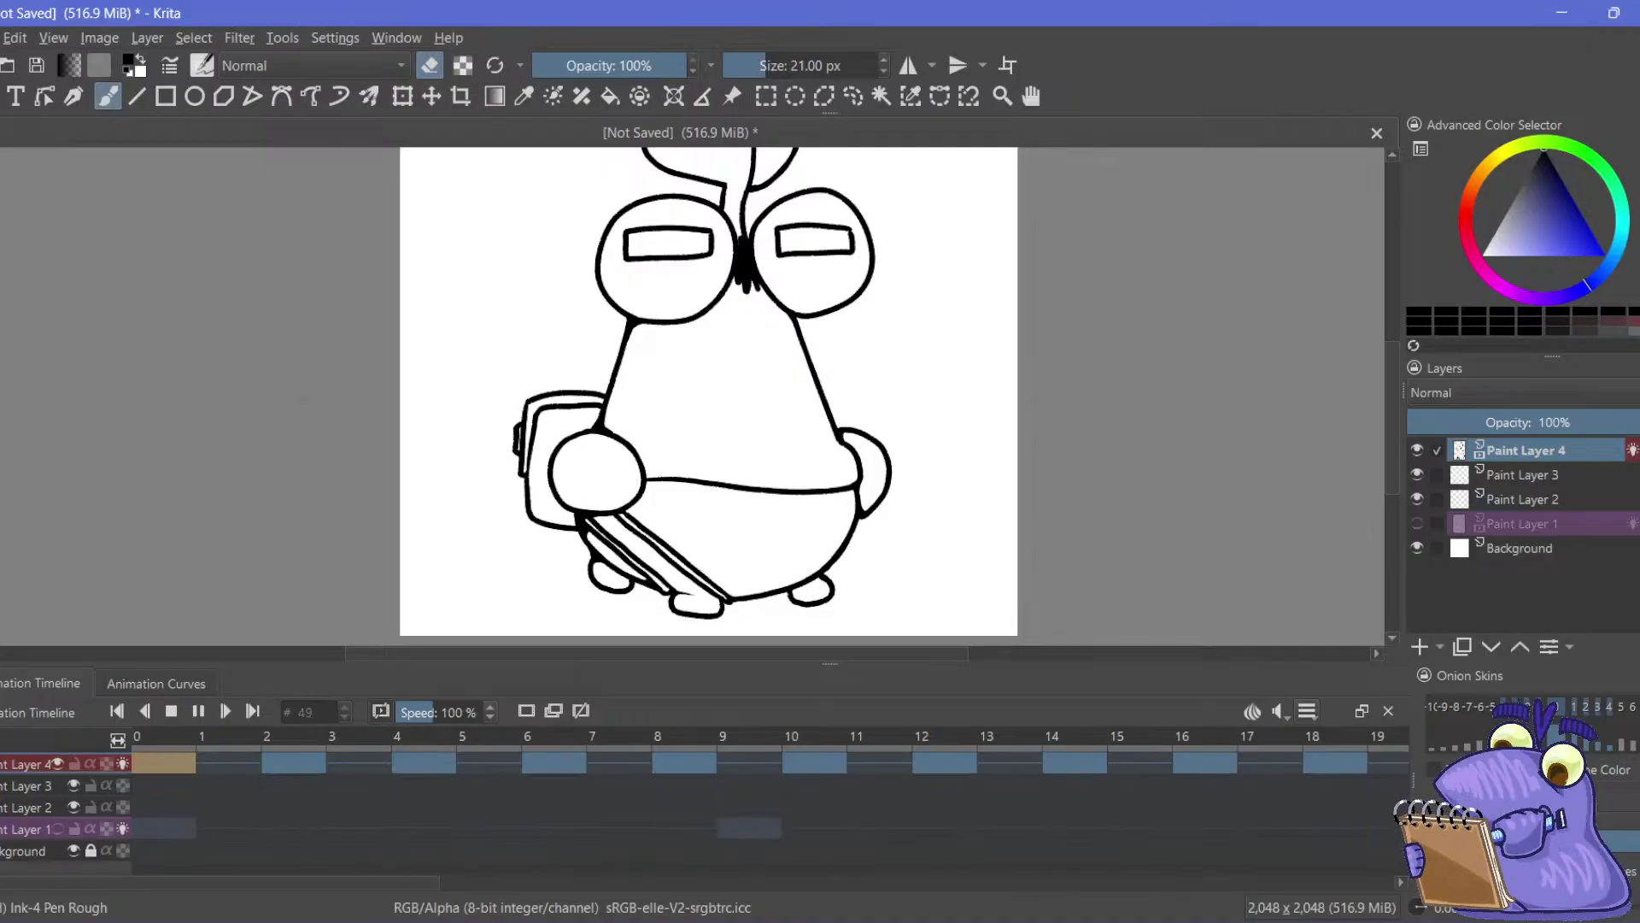
scroll(272, 509, down, 1)
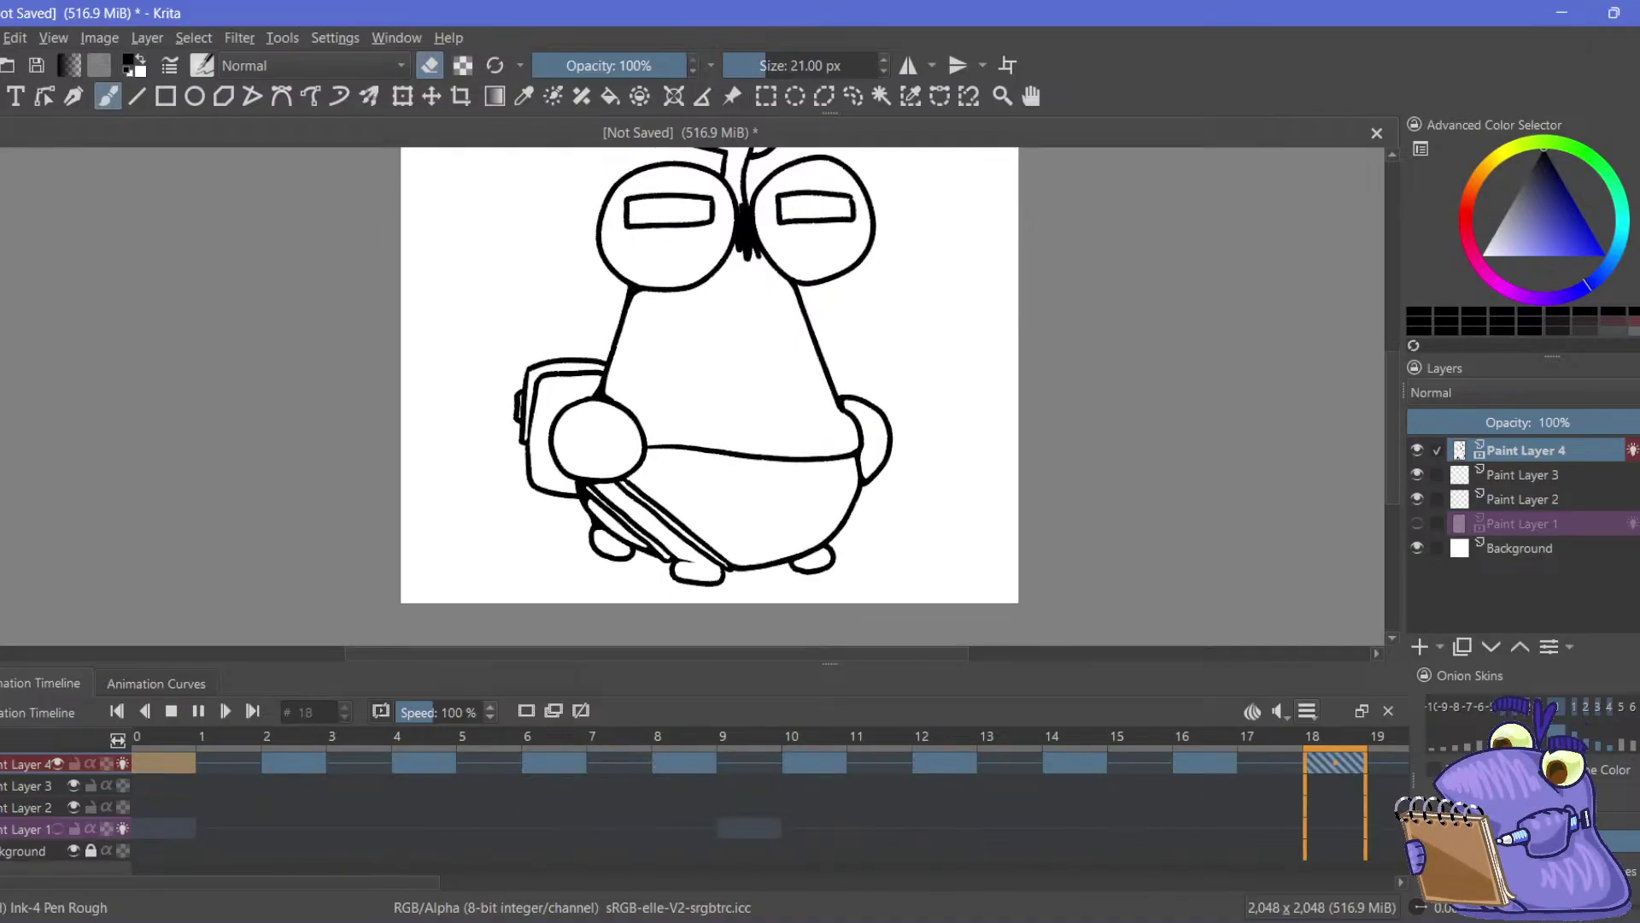
scroll(698, 544, up, 3)
scroll(529, 442, down, 3)
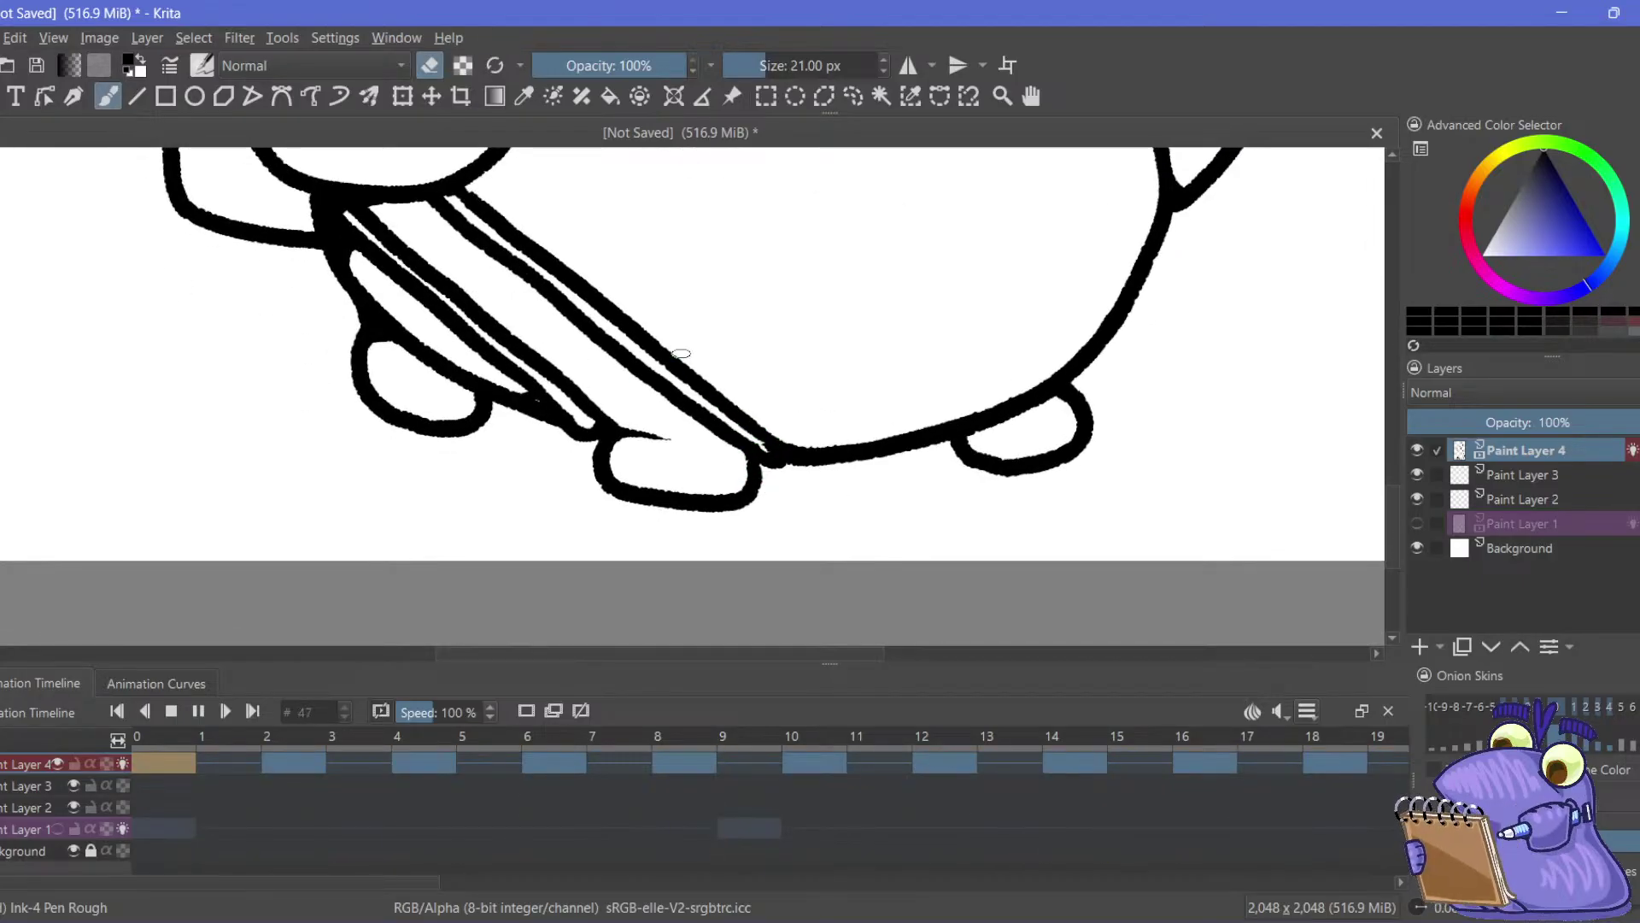
click(1623, 919)
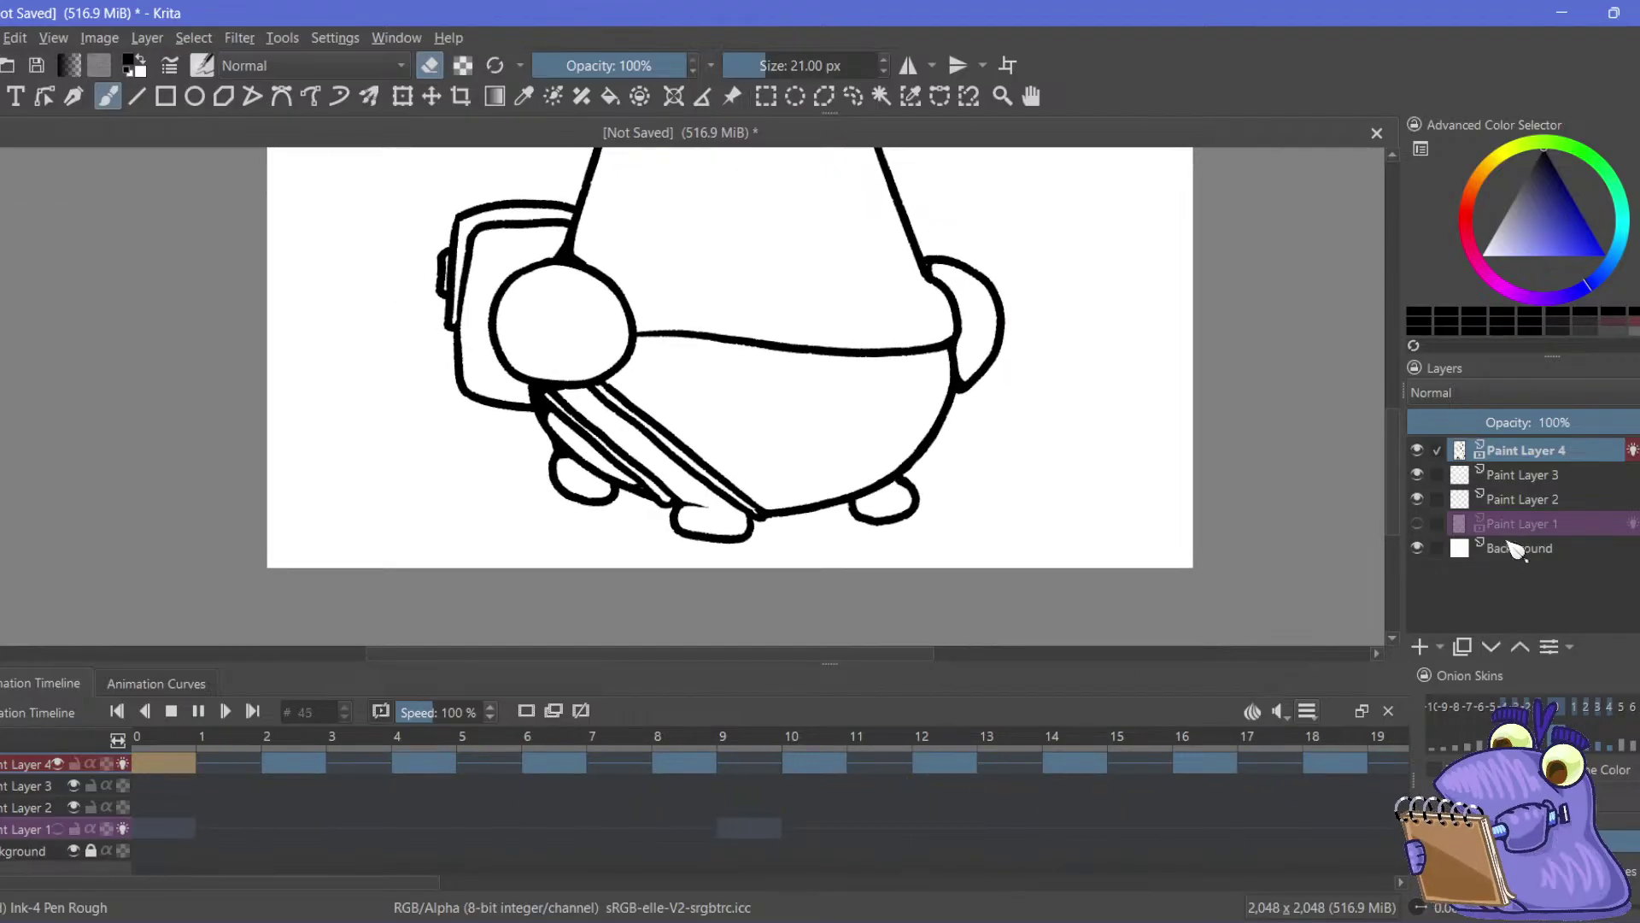
Move Paint Layer 3 above Paint Layer 4 and give it a green colour label
drag(1542, 476, 1520, 450)
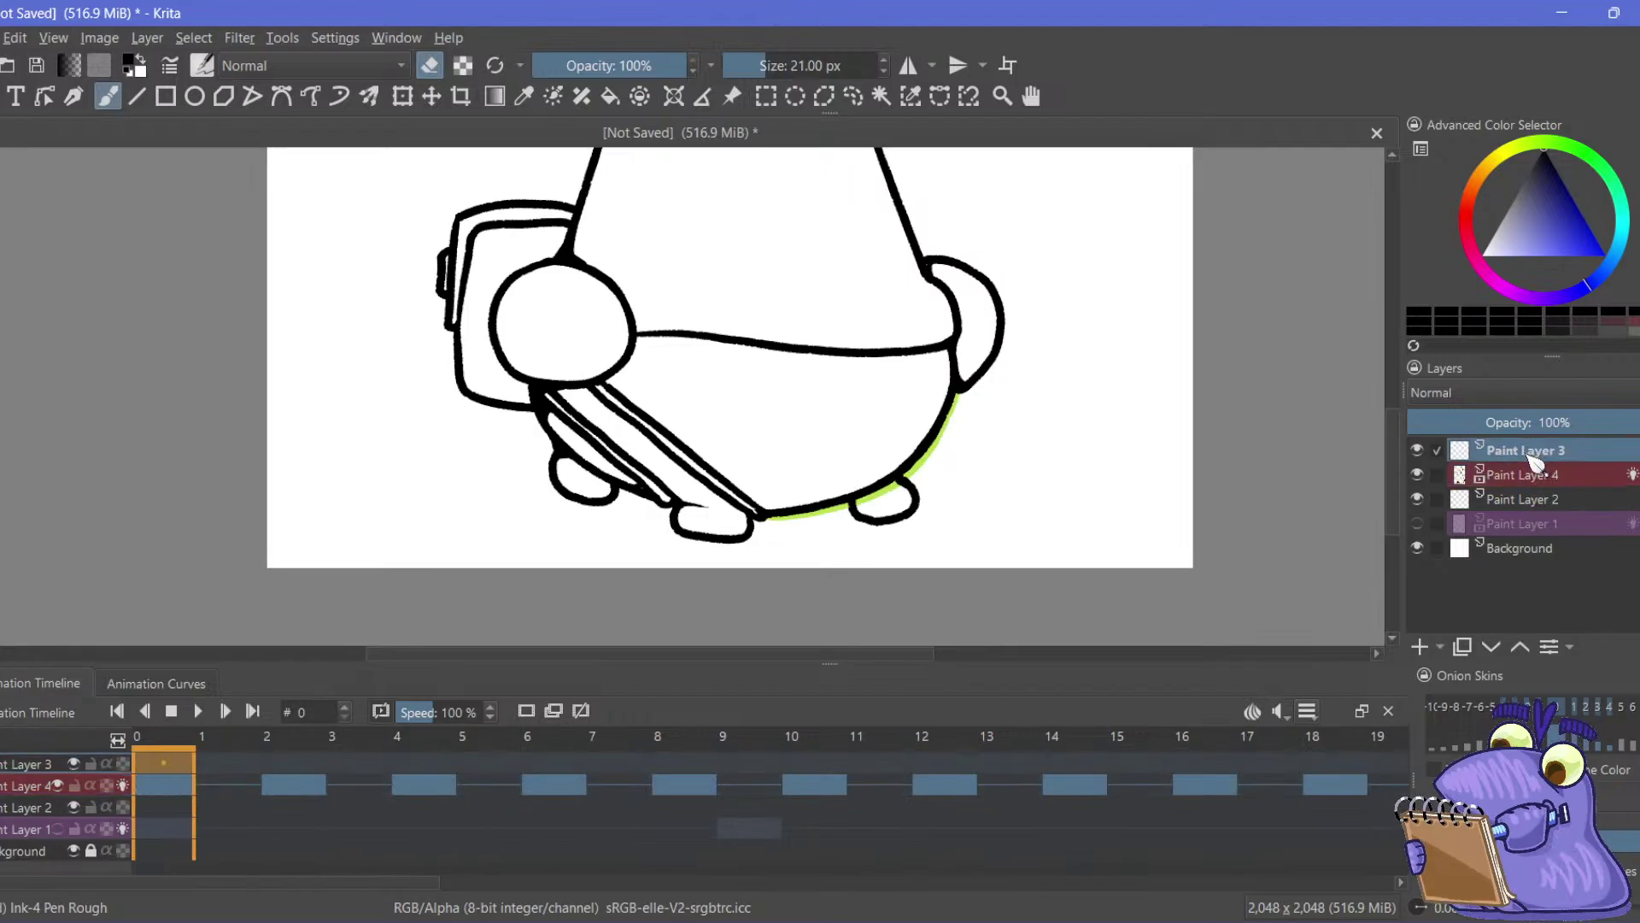
right_click(1538, 475)
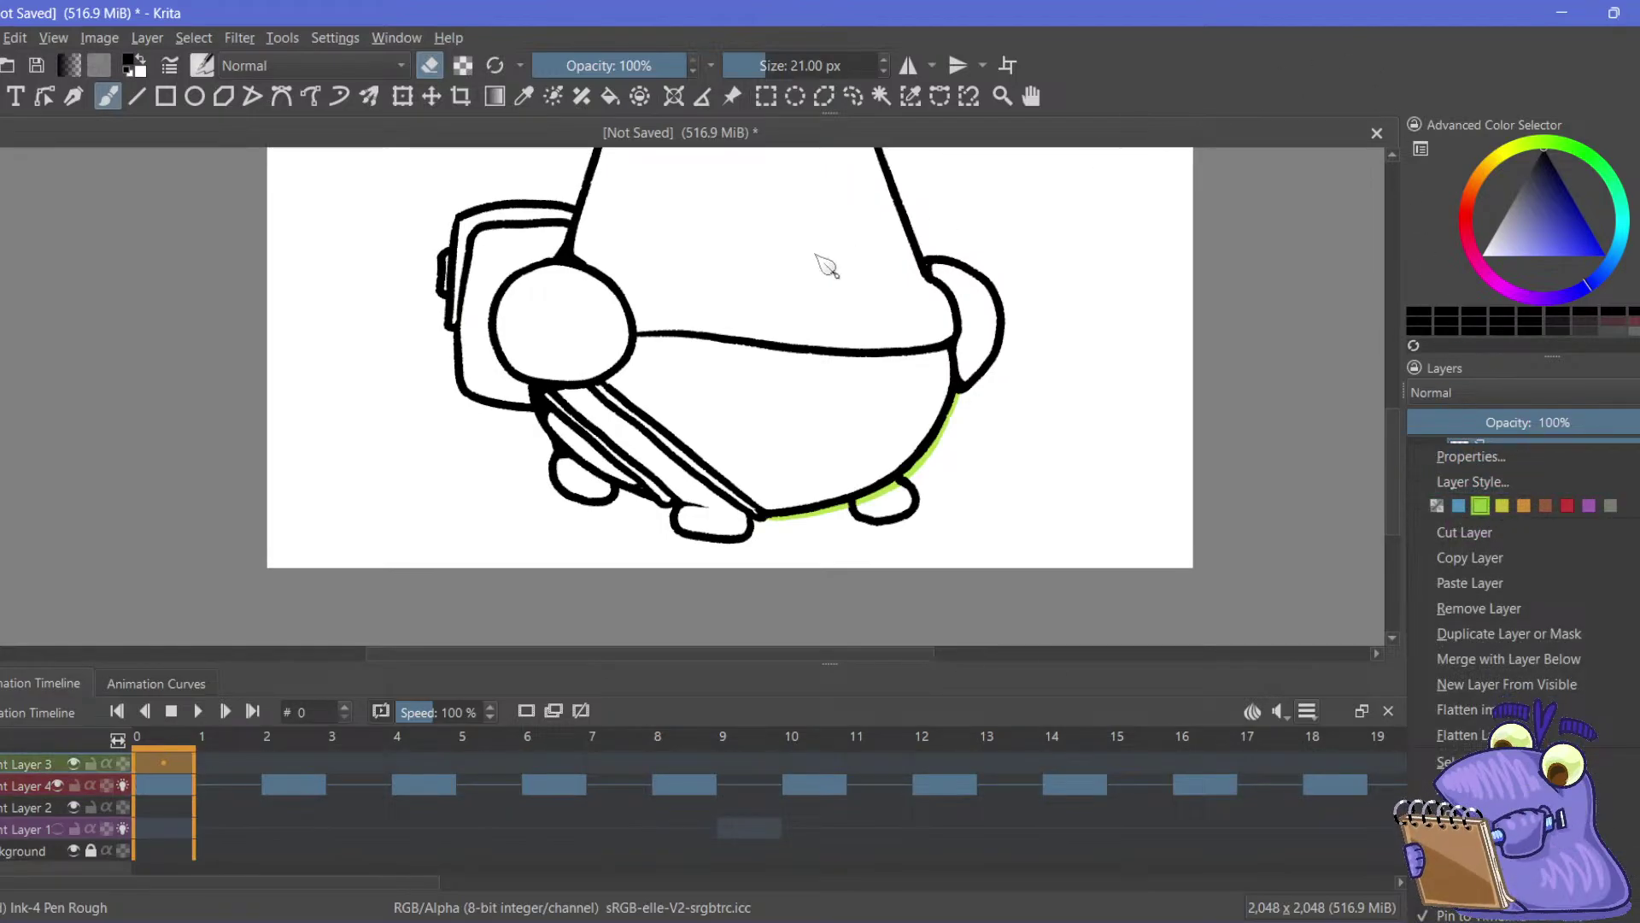
Examine the character's head, eyes and body while switching between Paint Layer 3 and Paint Layer 4
click(450, 285)
drag(451, 284, 472, 338)
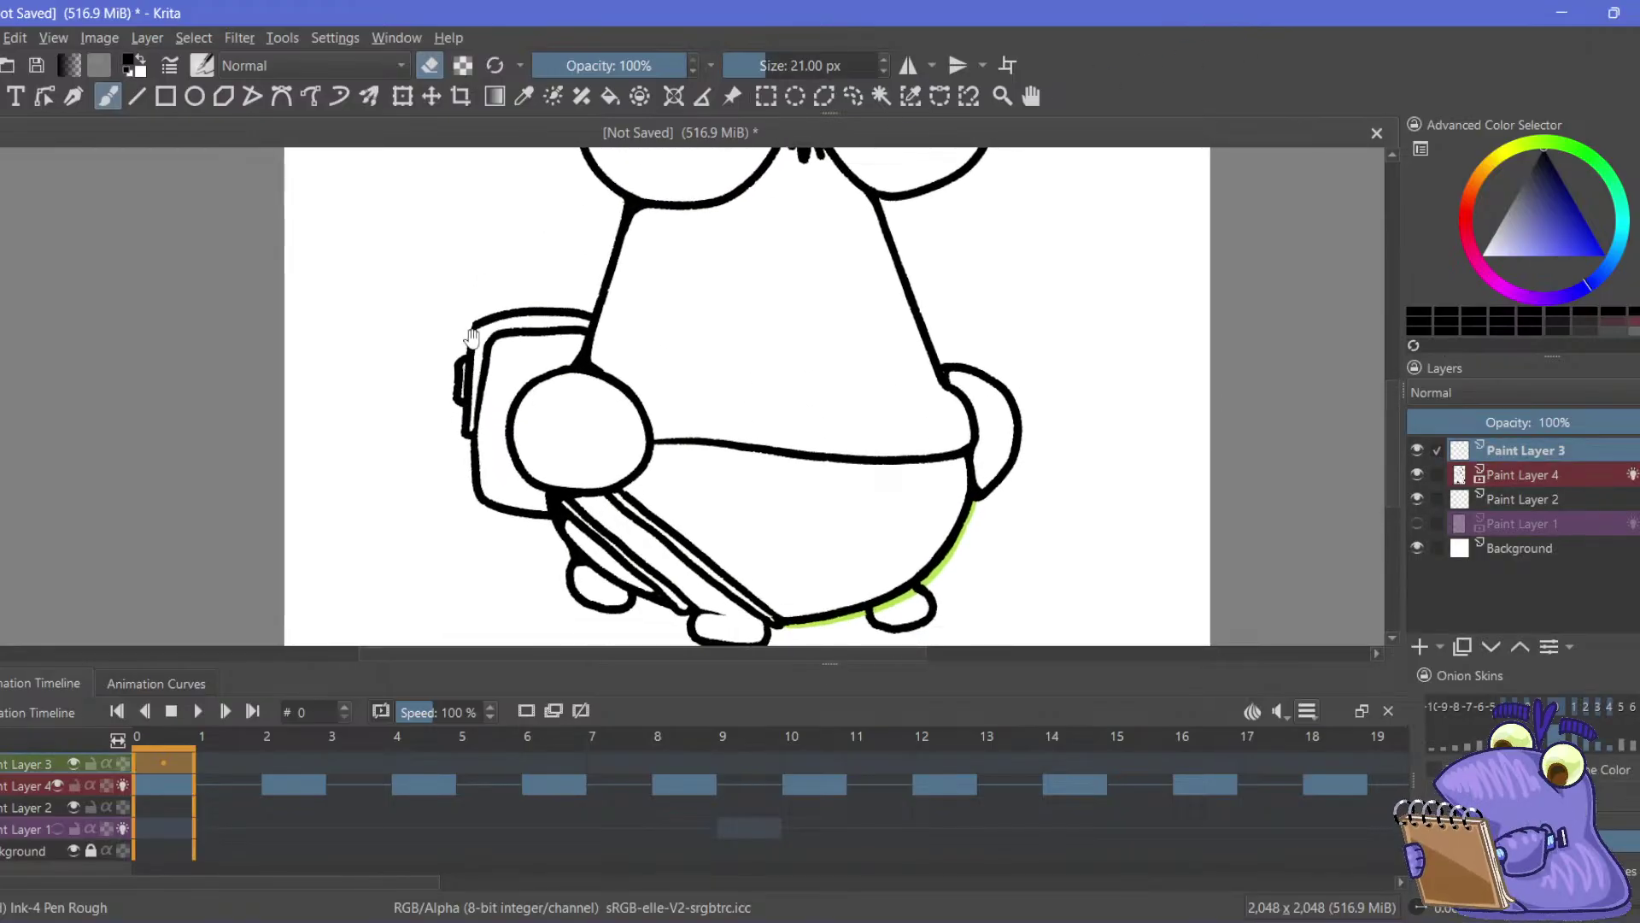
mouse_move(447, 231)
mouse_down()
mouse_move(410, 308)
mouse_move(432, 430)
mouse_up()
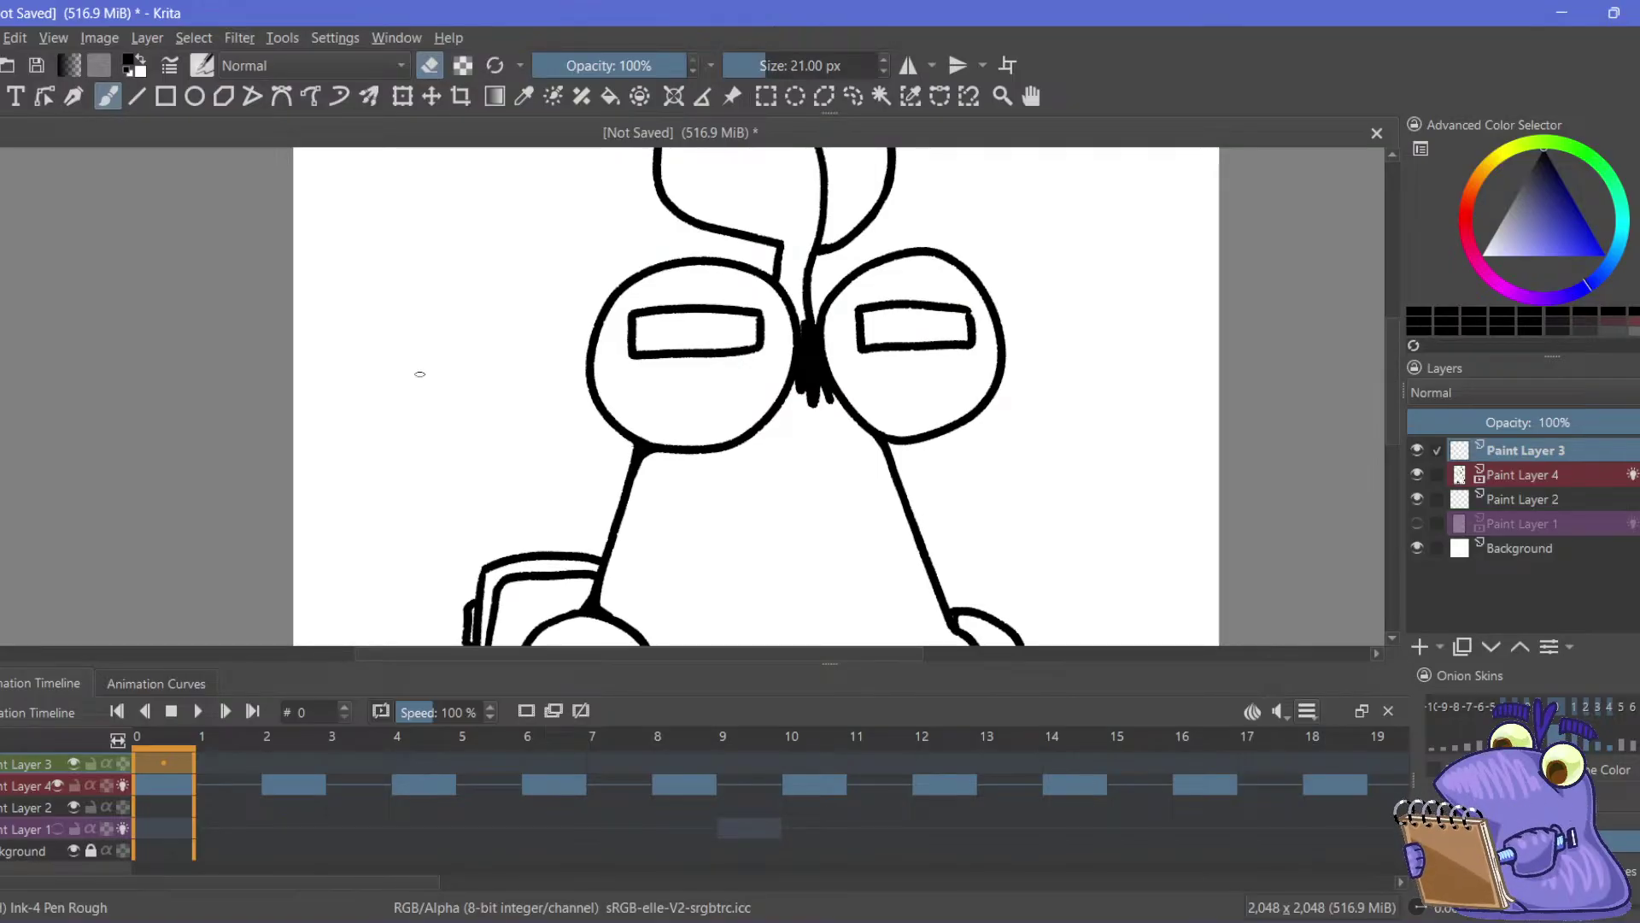
click(36, 785)
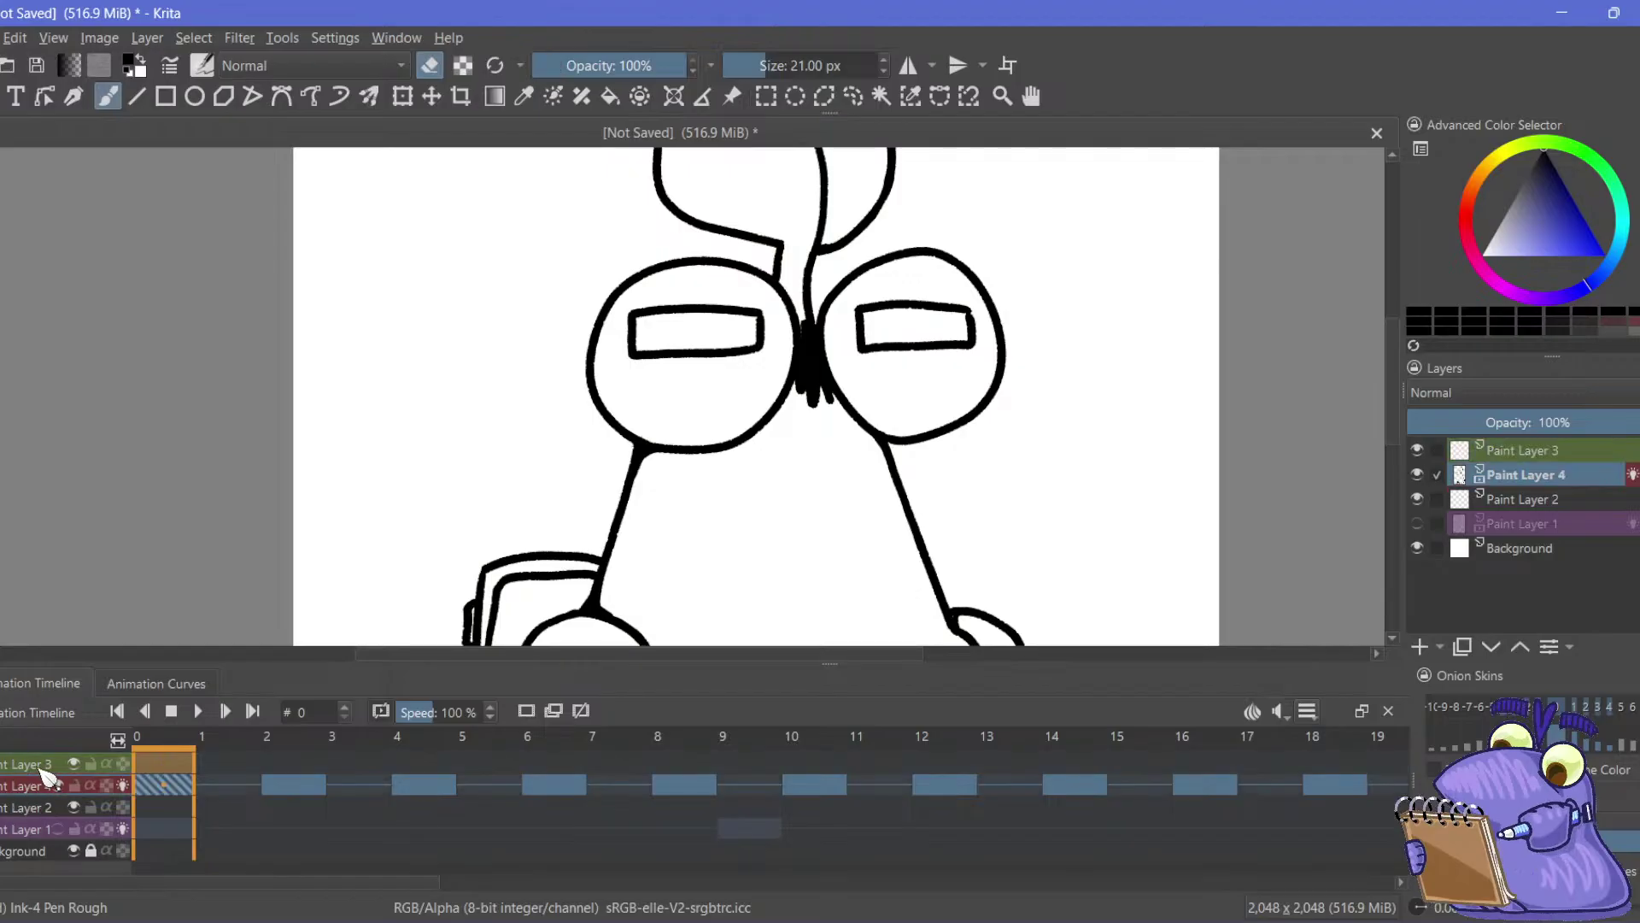
click(31, 767)
click(23, 791)
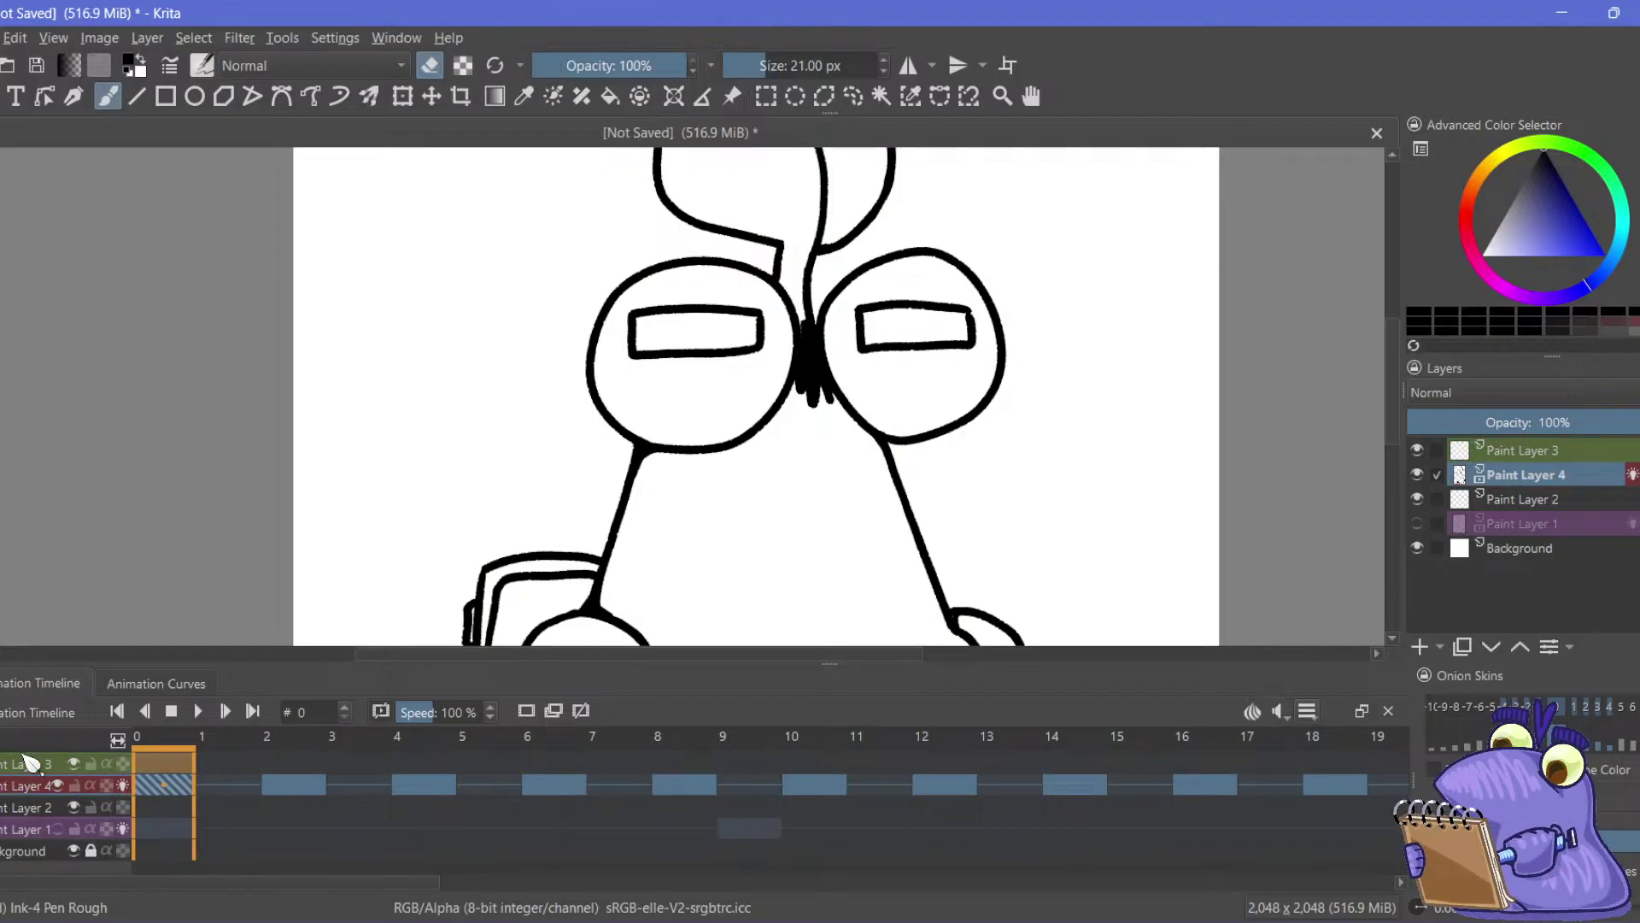
drag(484, 333, 463, 385)
drag(495, 306, 479, 336)
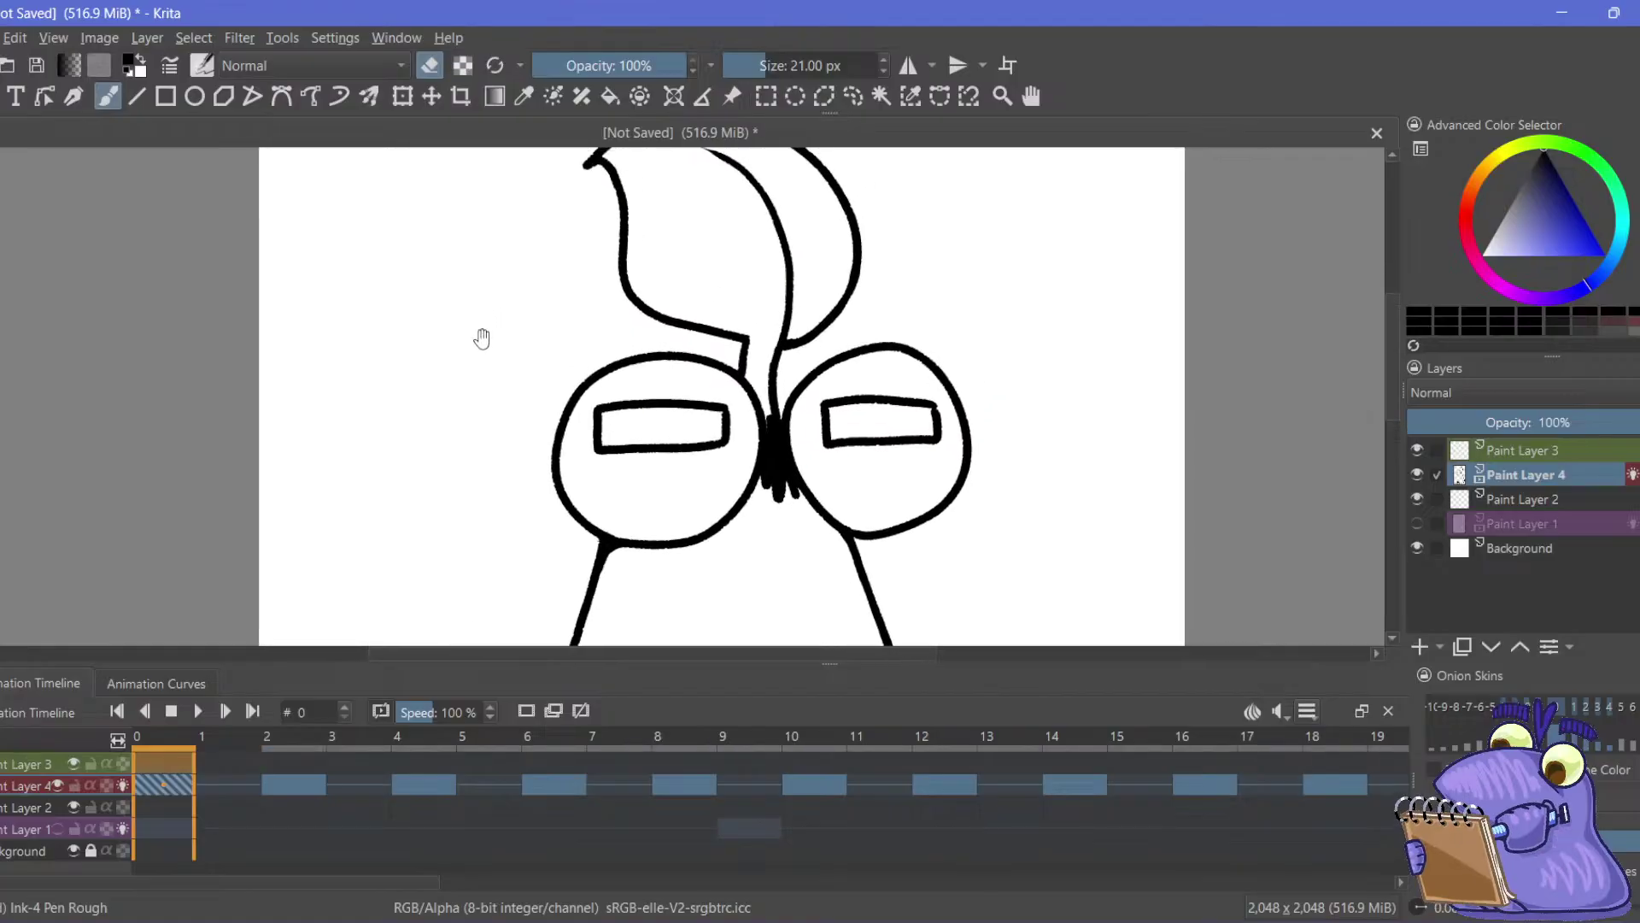
mouse_move(355, 304)
mouse_down()
mouse_move(381, 362)
mouse_move(381, 272)
mouse_up()
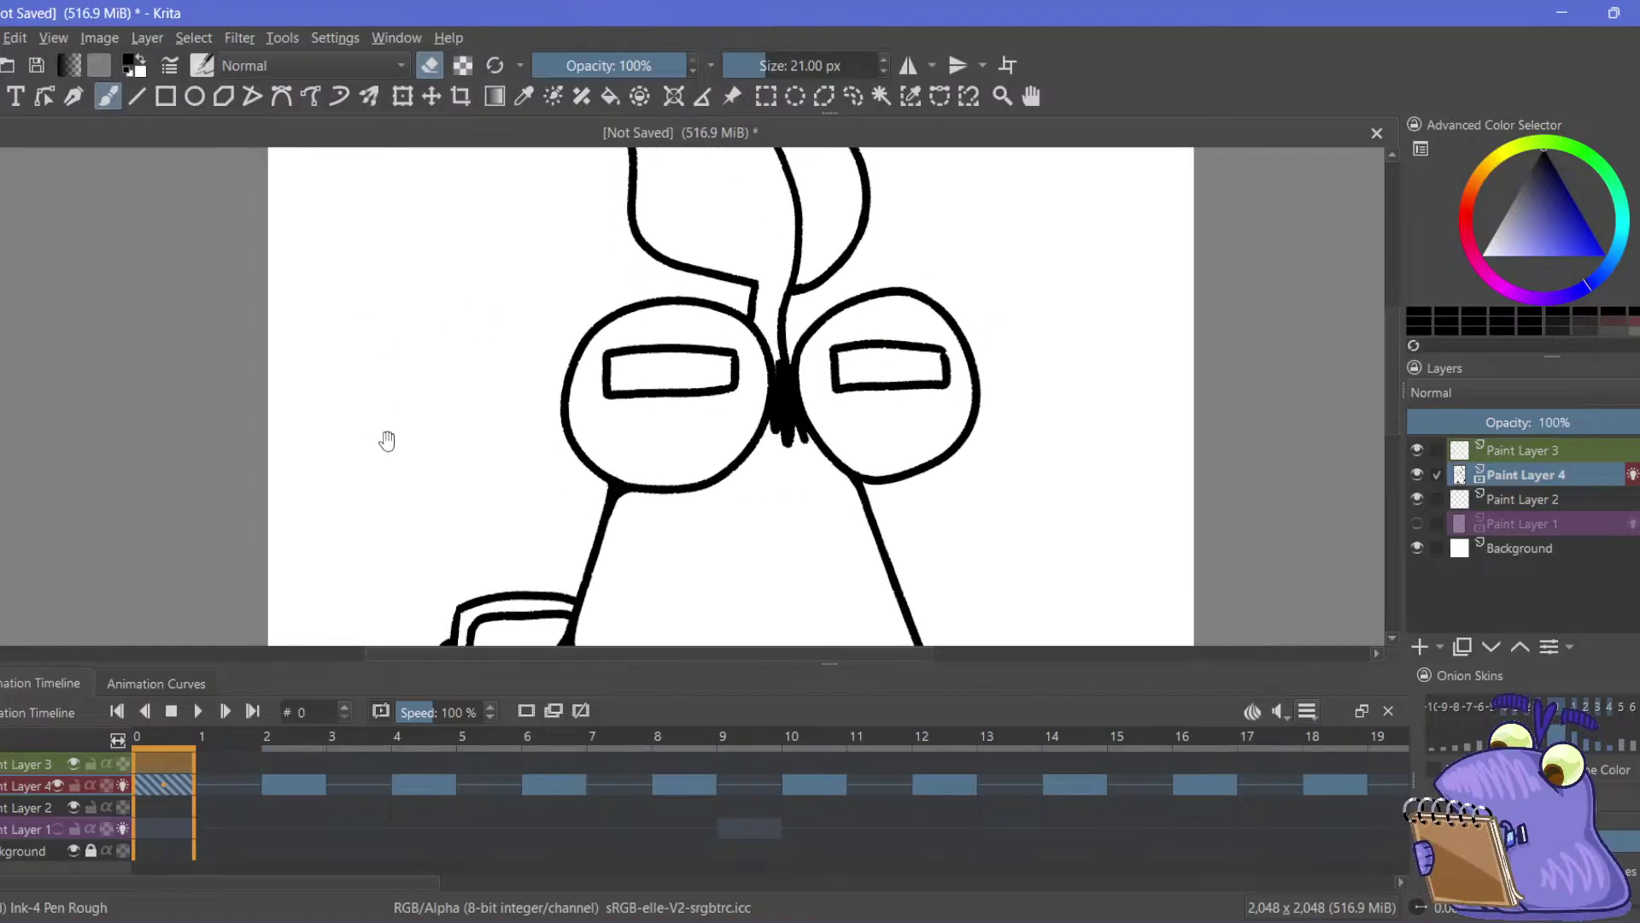
drag(384, 419, 388, 324)
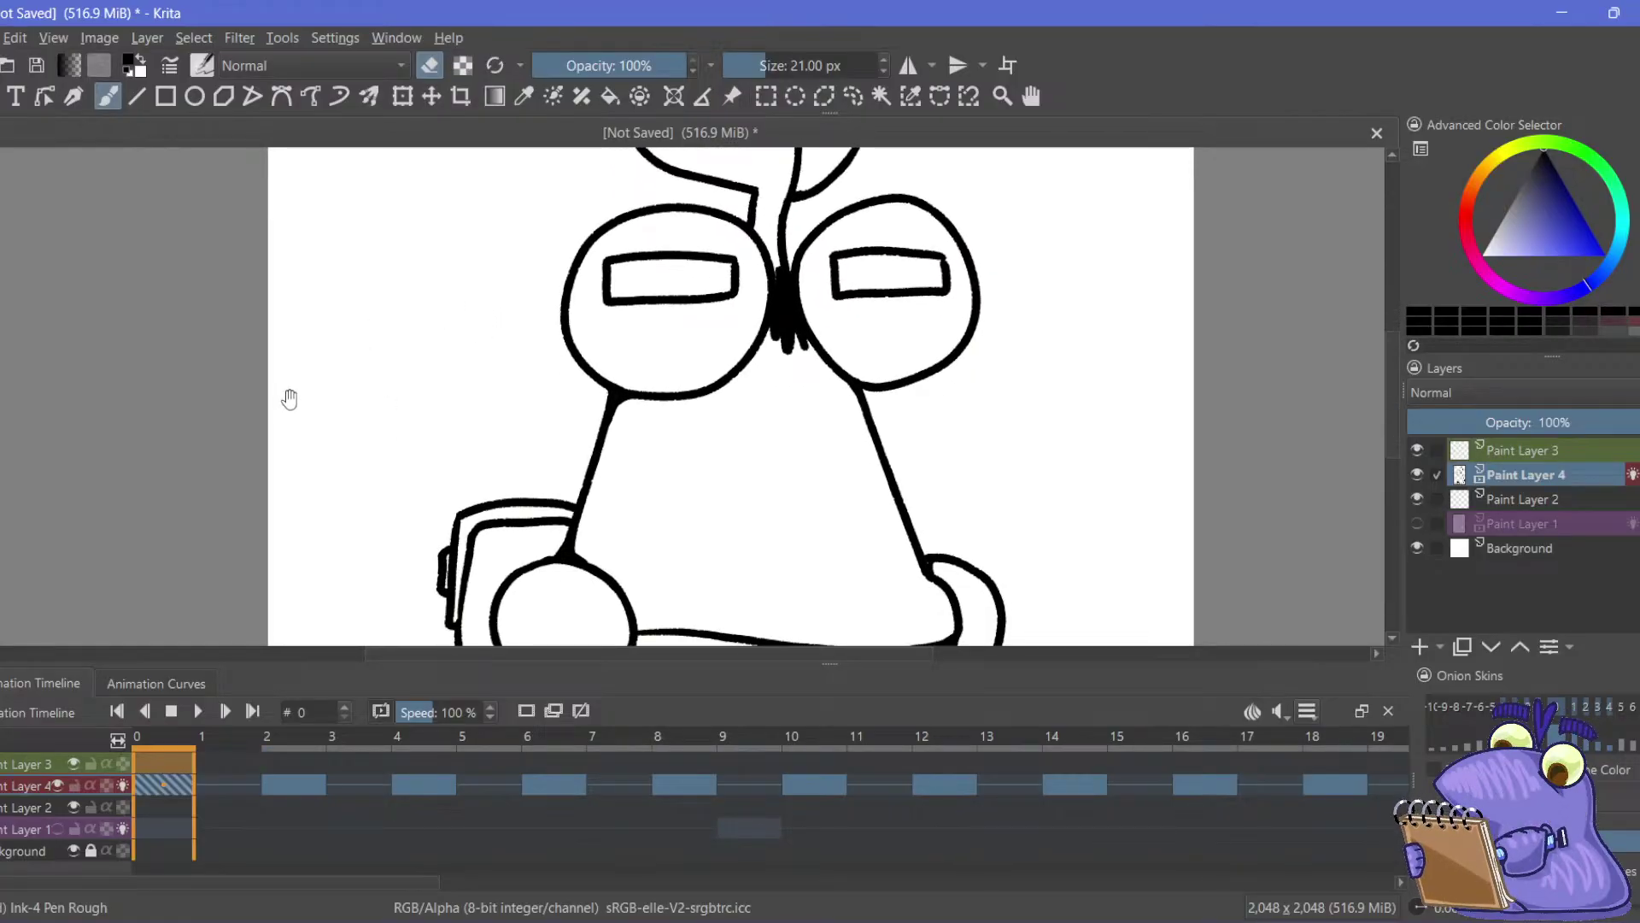
drag(289, 399, 368, 329)
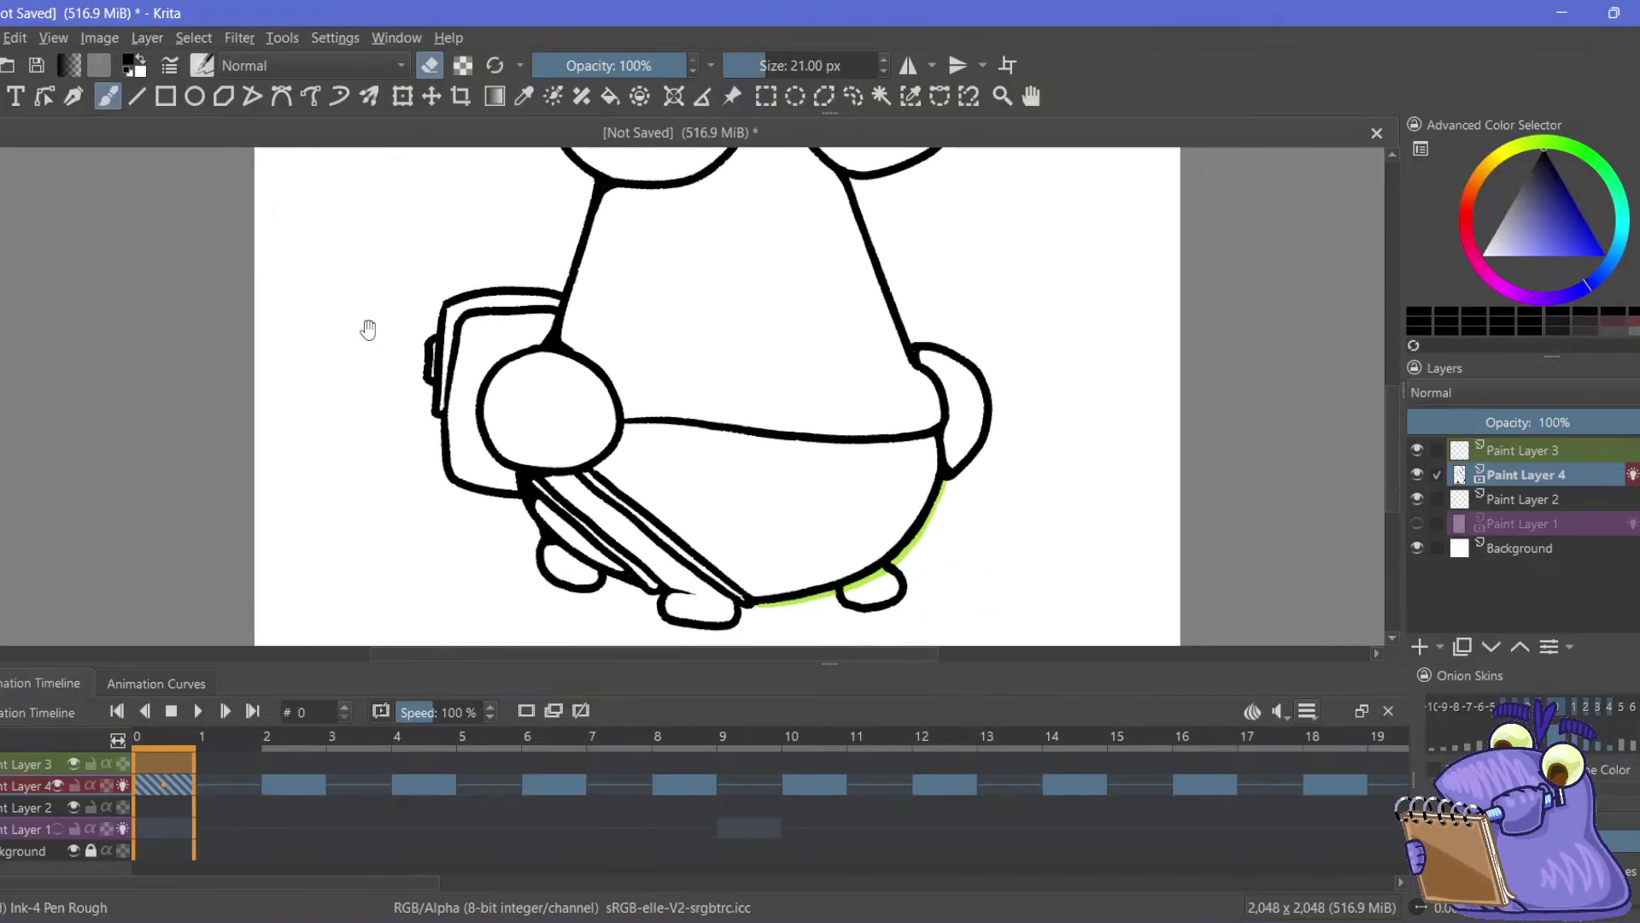
click(47, 766)
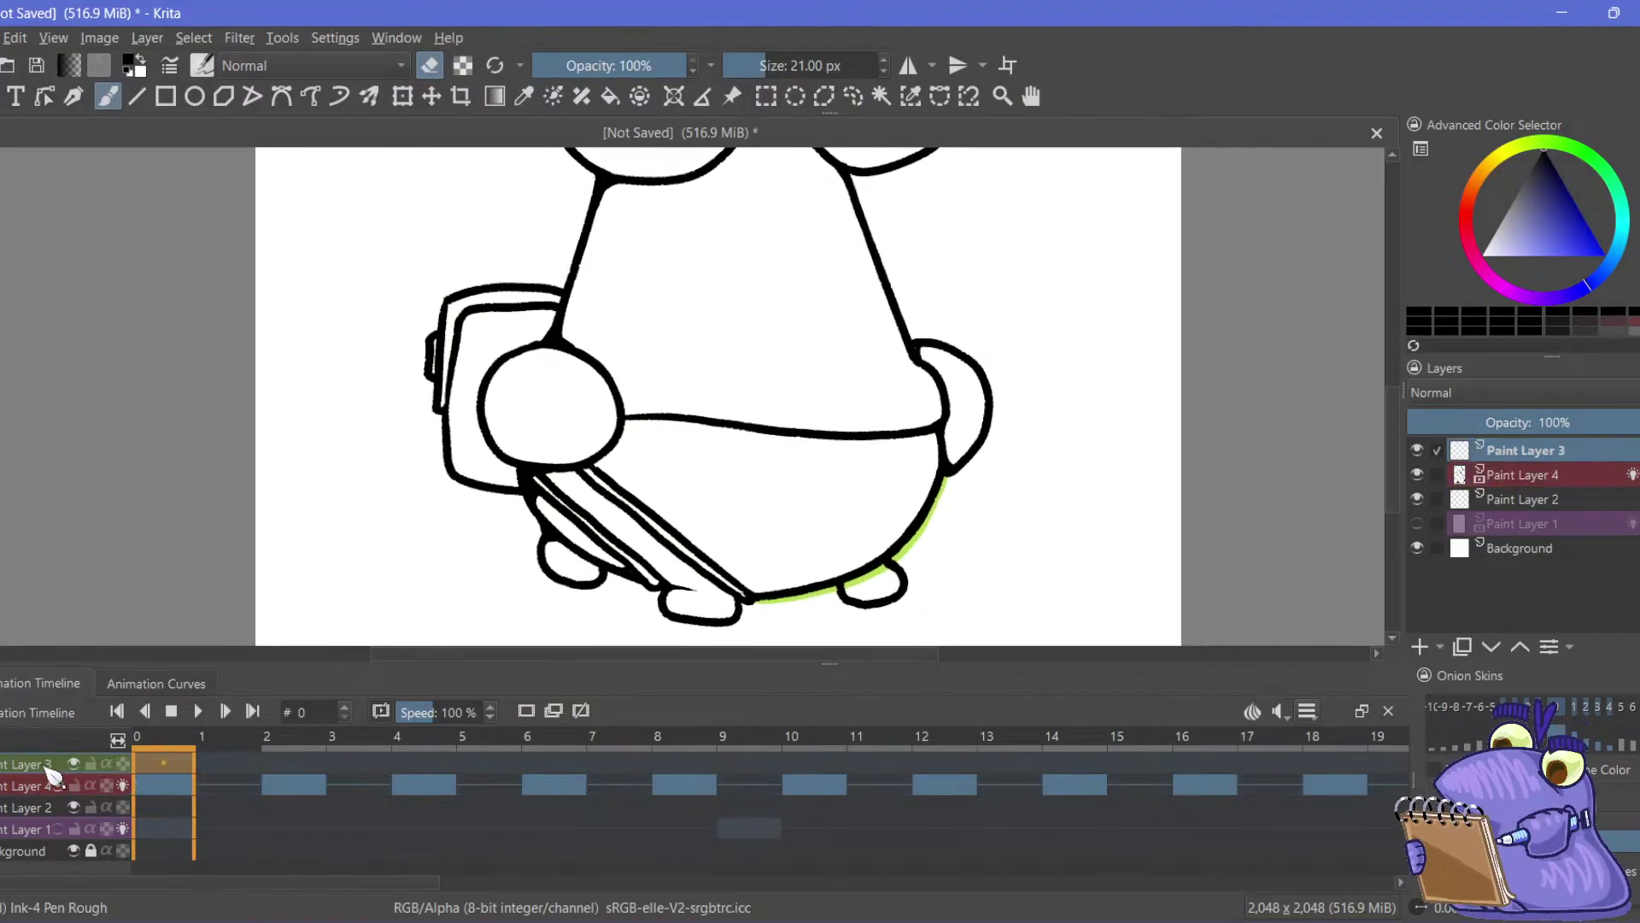
drag(348, 306, 365, 488)
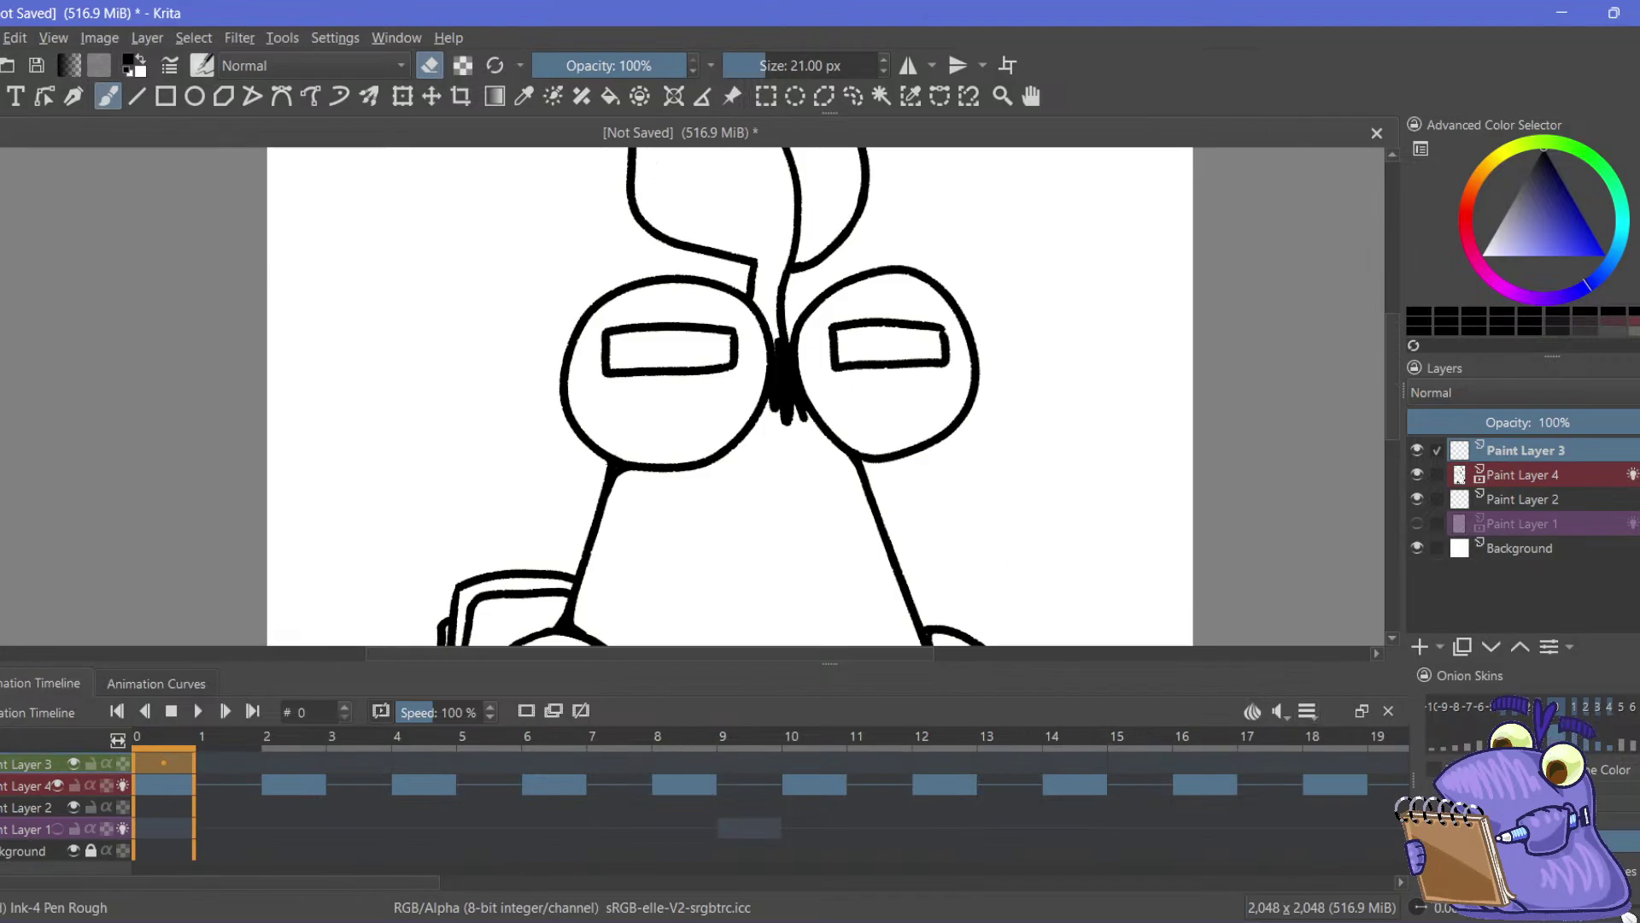
Try to paint over the character's eyes in white on Paint Layer 3 with the Shapes Fill brush
key(plus)
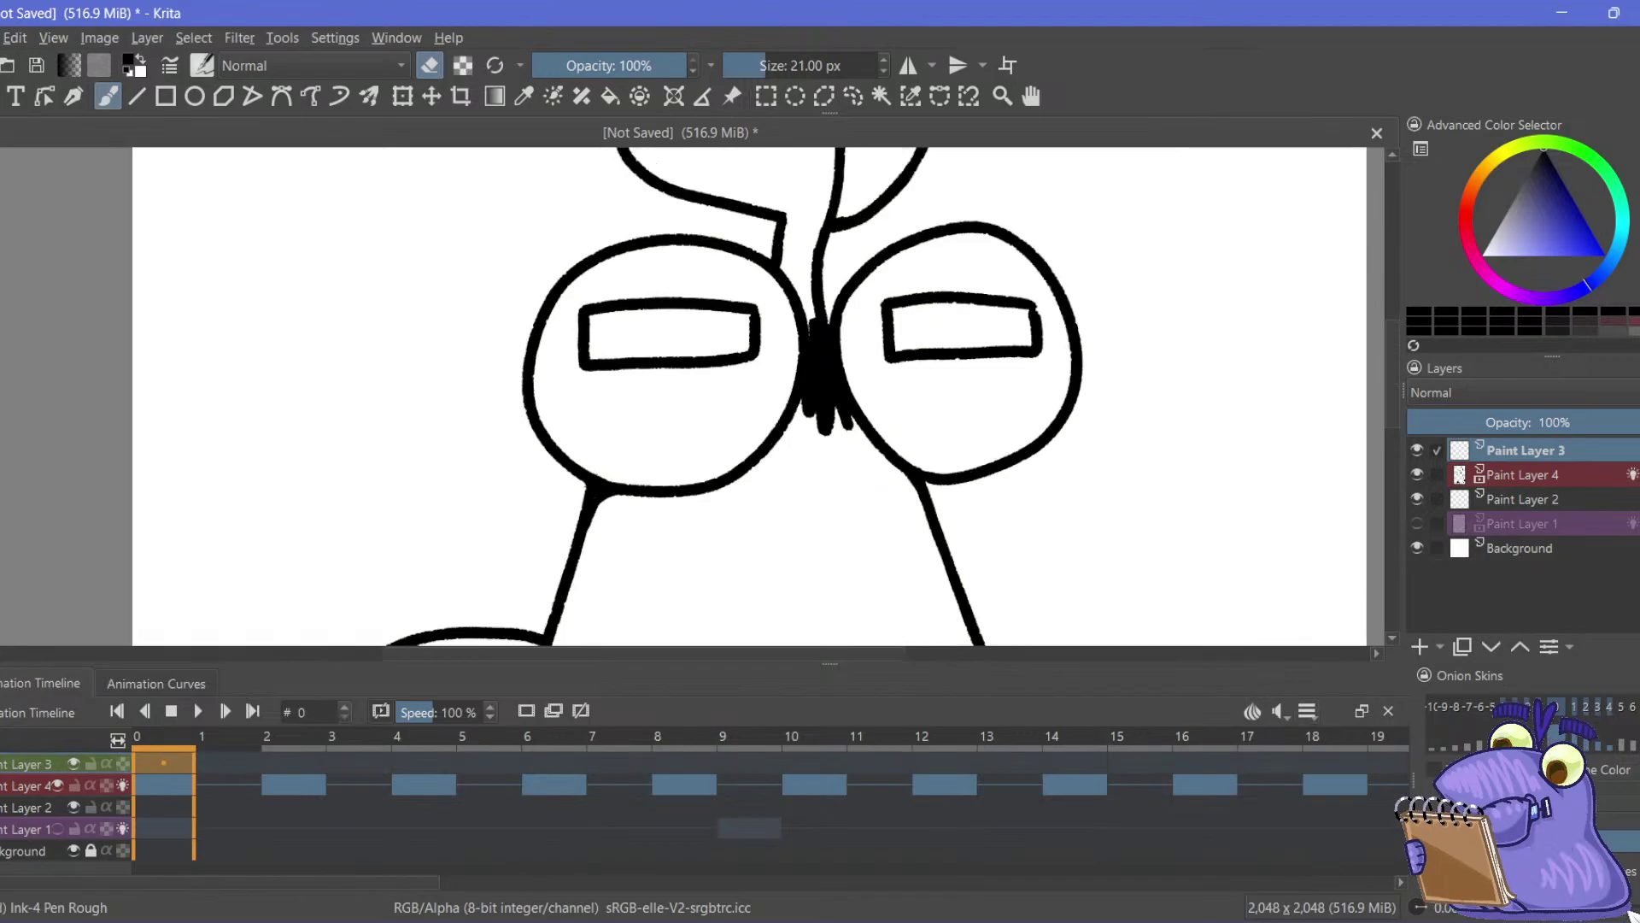
click(202, 68)
click(233, 294)
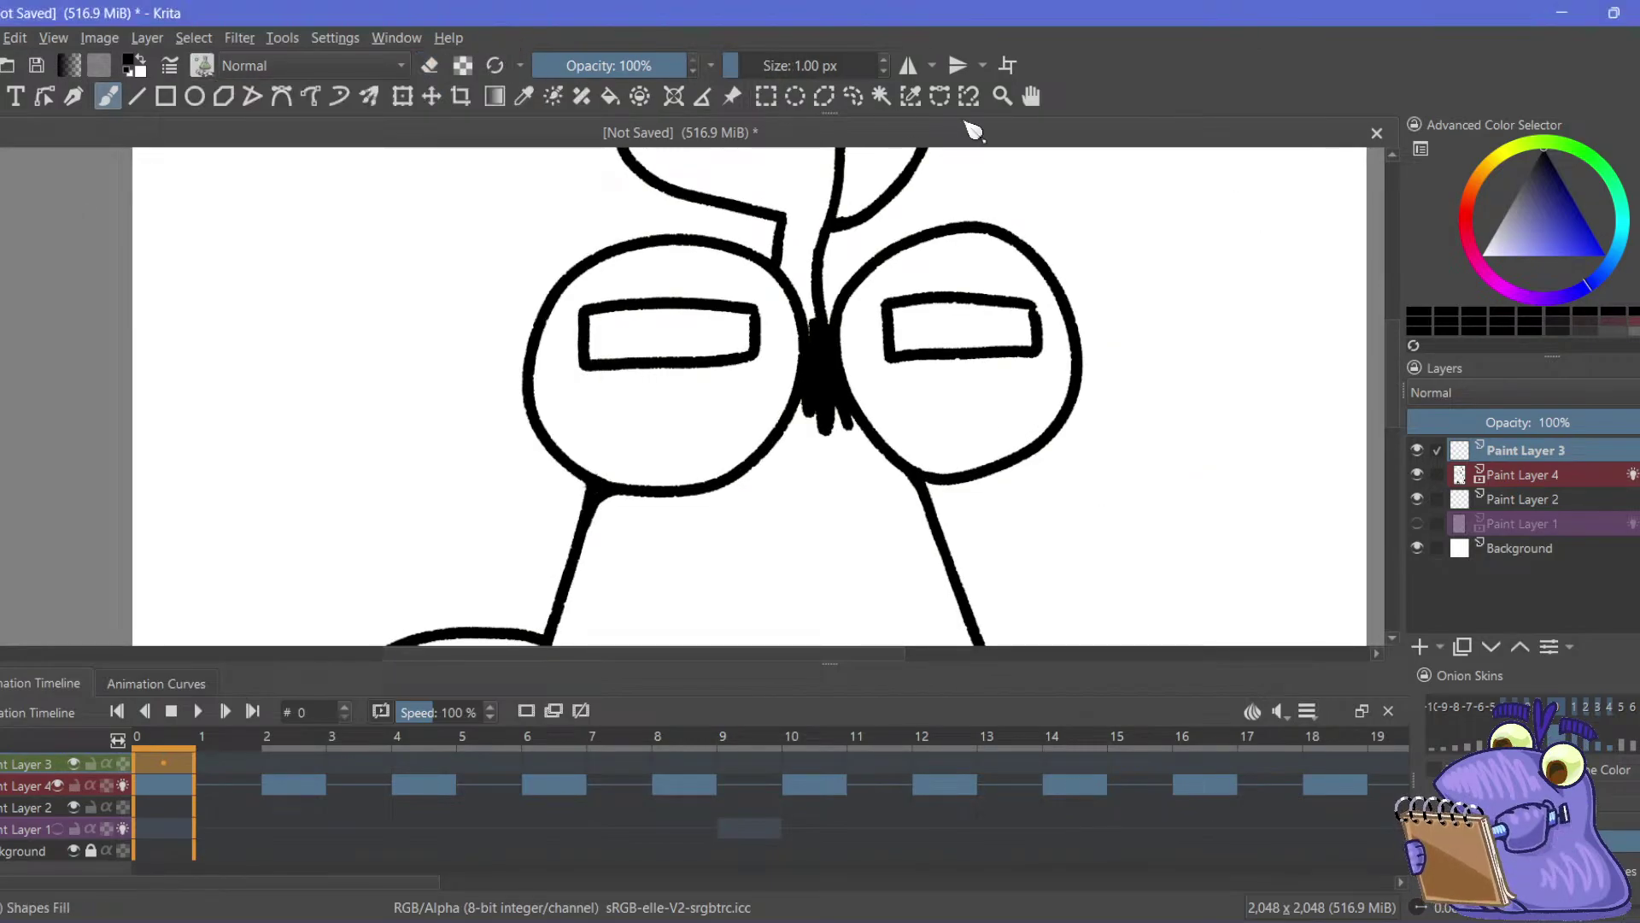
drag(383, 391, 610, 188)
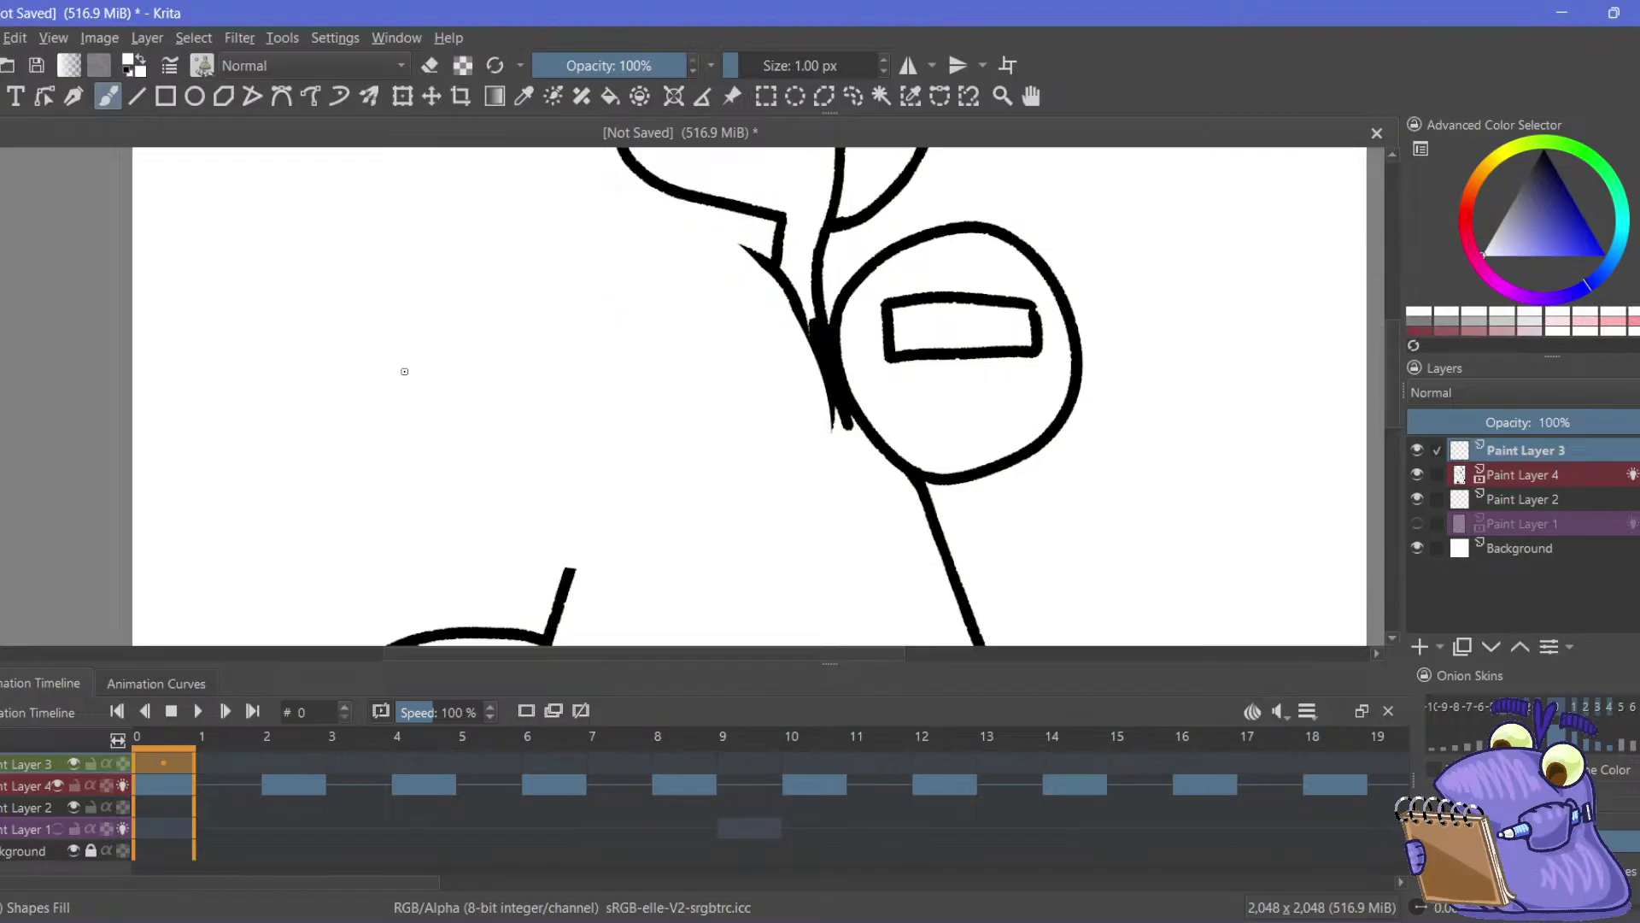
key(ctrl+z)
mouse_move(821, 360)
mouse_down()
mouse_move(1109, 307)
mouse_move(846, 341)
mouse_up()
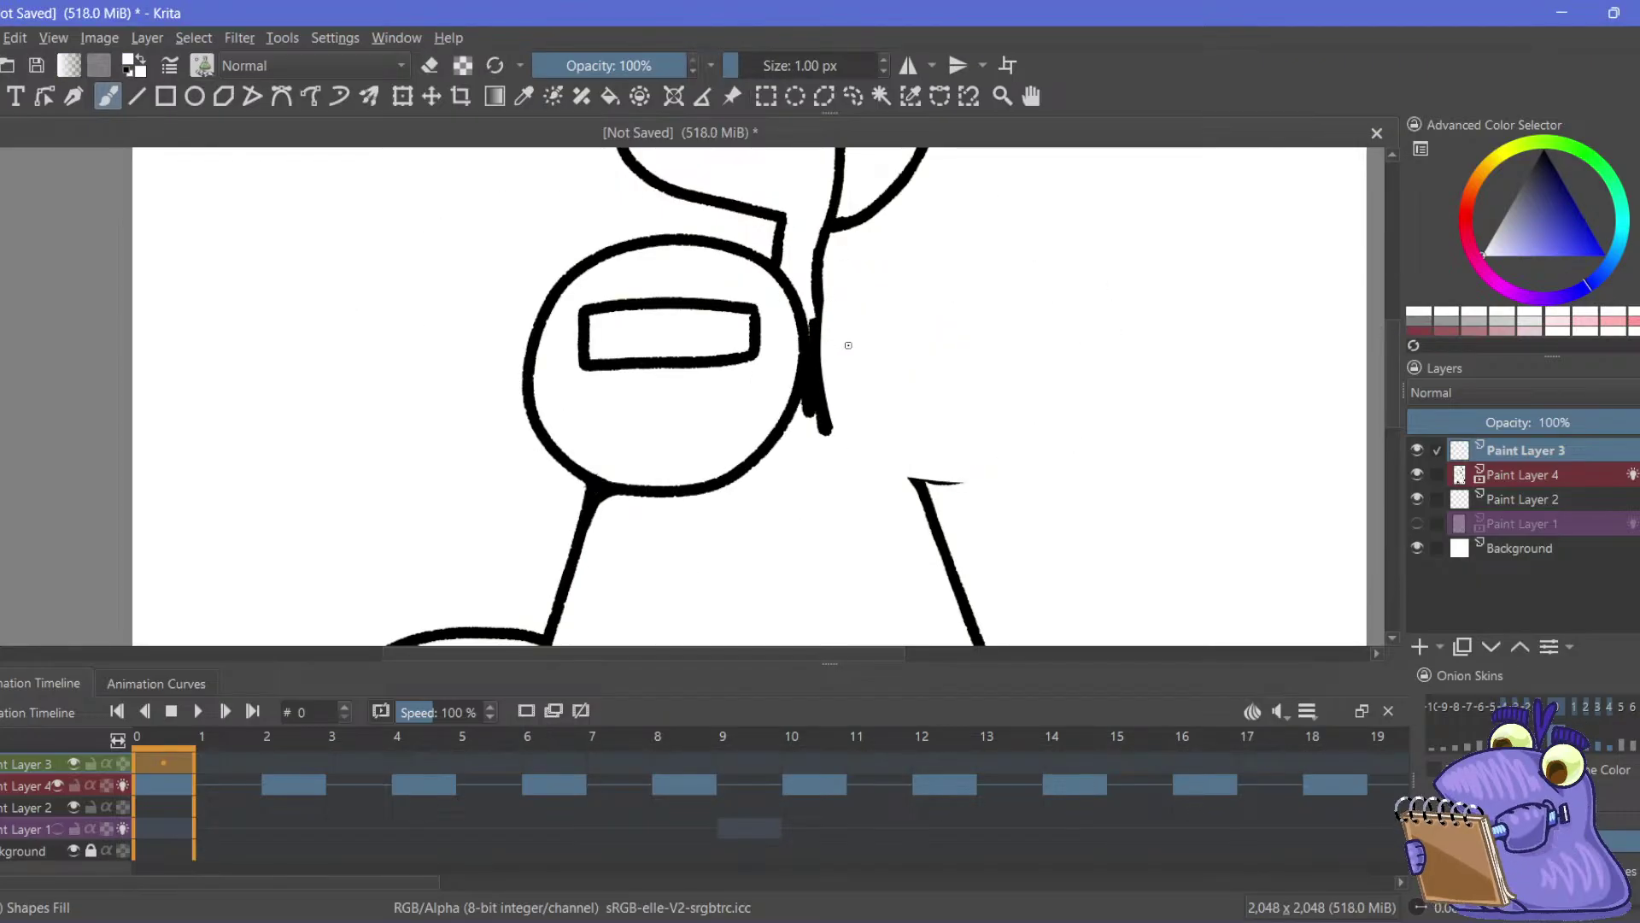
drag(897, 466, 945, 484)
key(ctrl+z)
key(ctrl+z)
key(ctrl+z)
mouse_move(556, 318)
mouse_down()
mouse_move(543, 491)
mouse_move(730, 507)
mouse_move(820, 395)
mouse_move(758, 230)
mouse_move(521, 259)
mouse_up()
key(ctrl+z)
Undo the layer reordering and the repeated keyframes on Paint Layer 4, keeping only frames 0 and 2, and return to frame 0
key(ctrl+z)
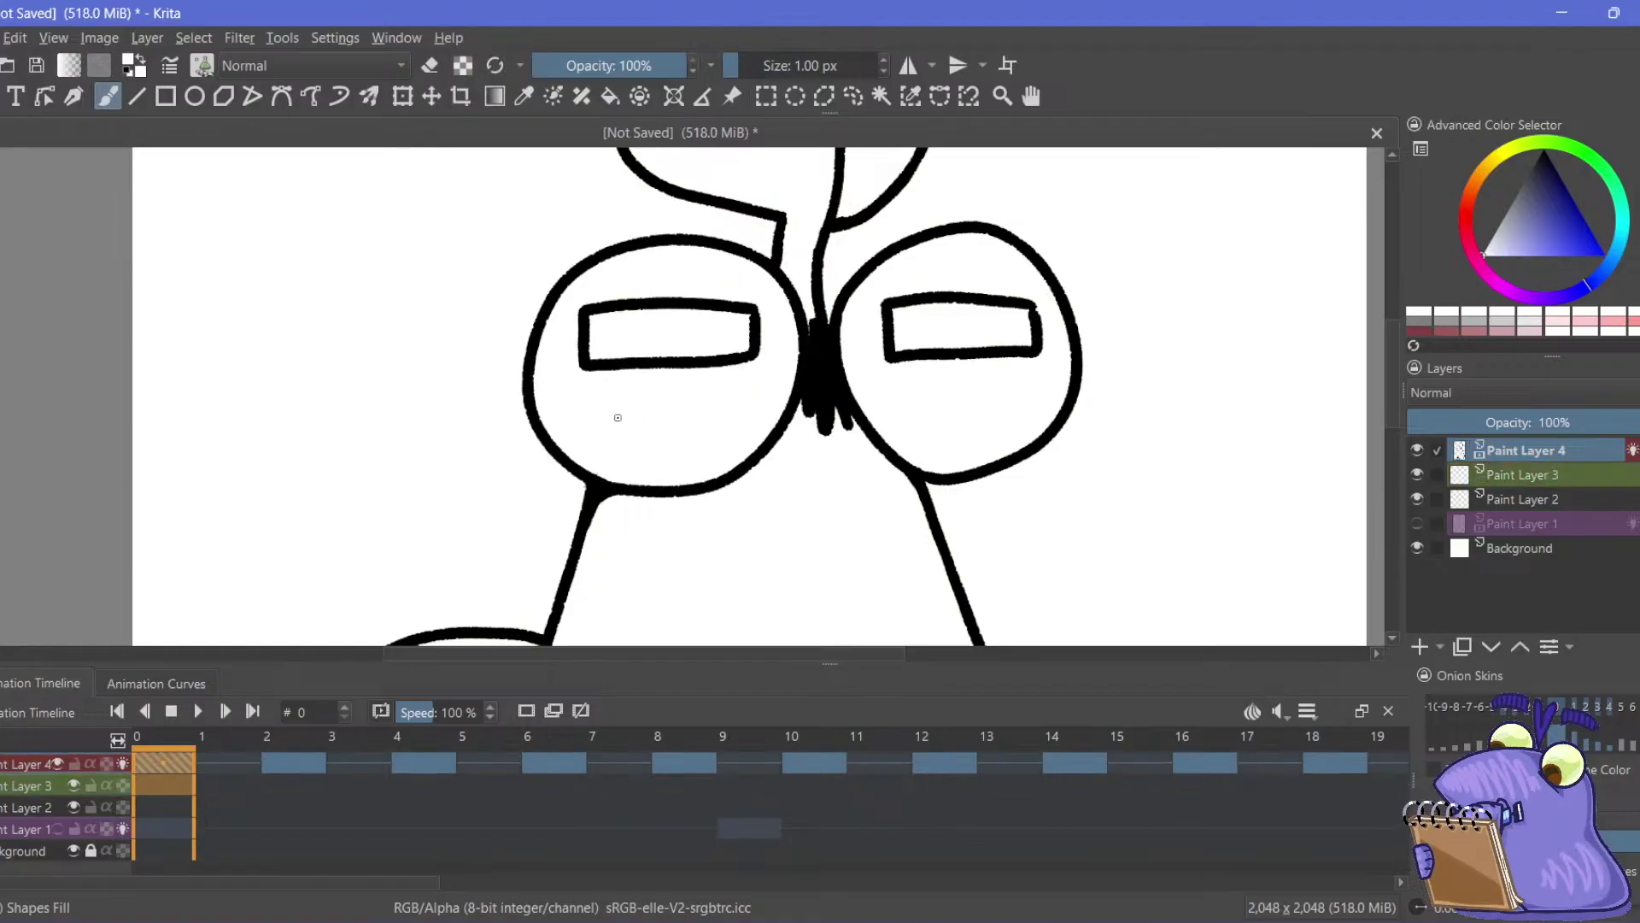
key(ctrl+z)
key(ctrl+z)
key(ctrl+z)
key(ctrl+z)
key(ctrl+z)
key(ctrl+z)
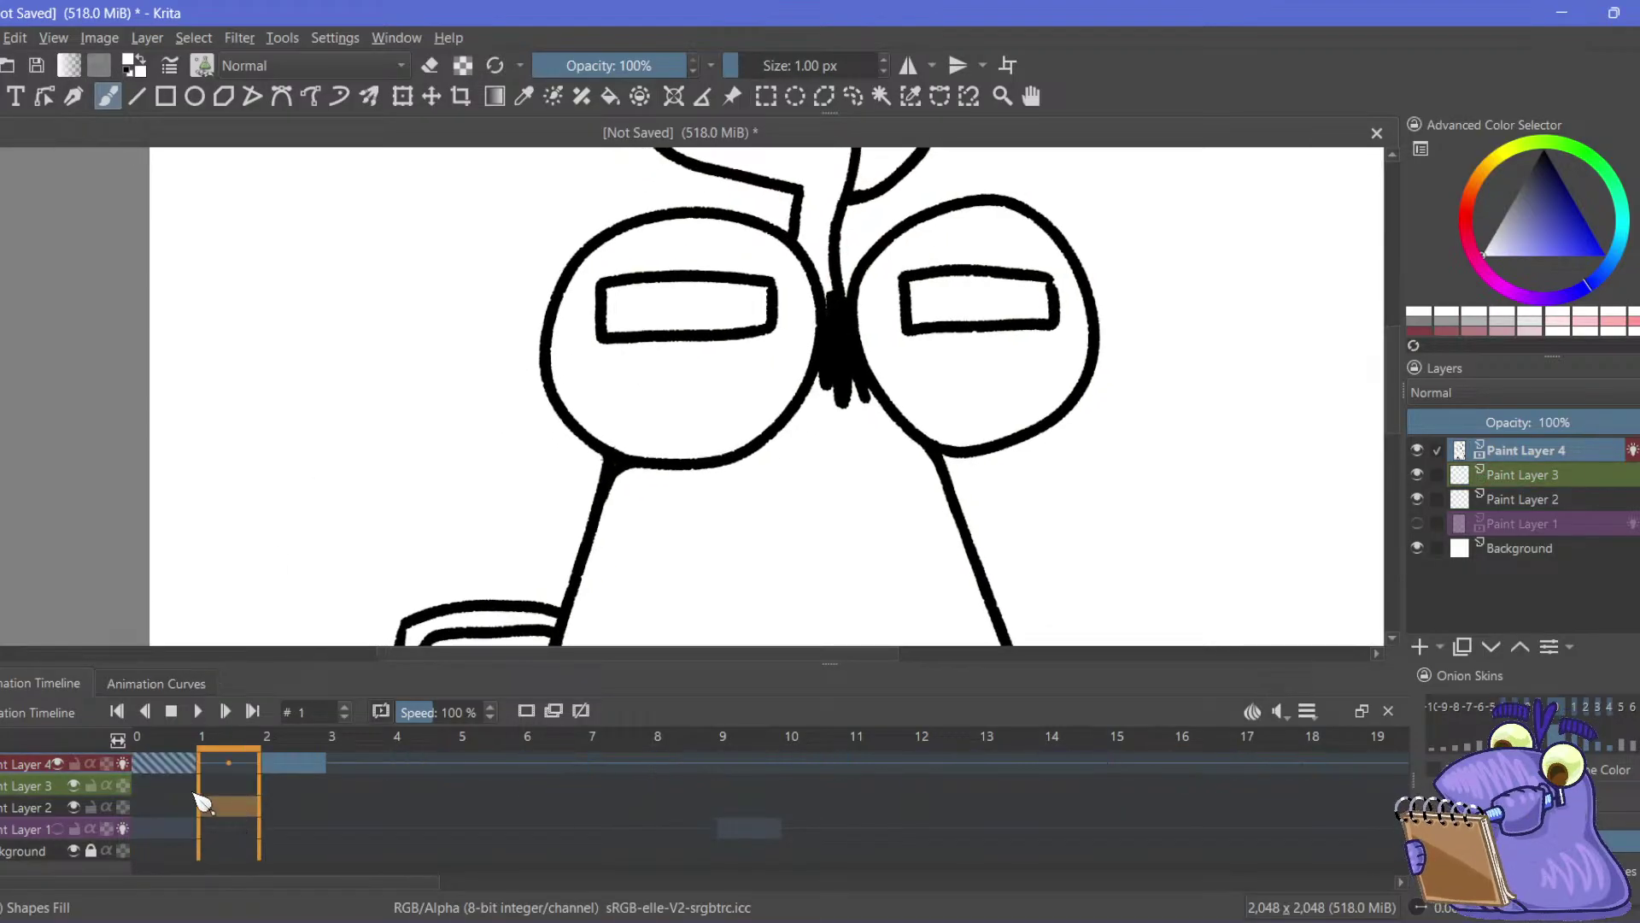
click(141, 771)
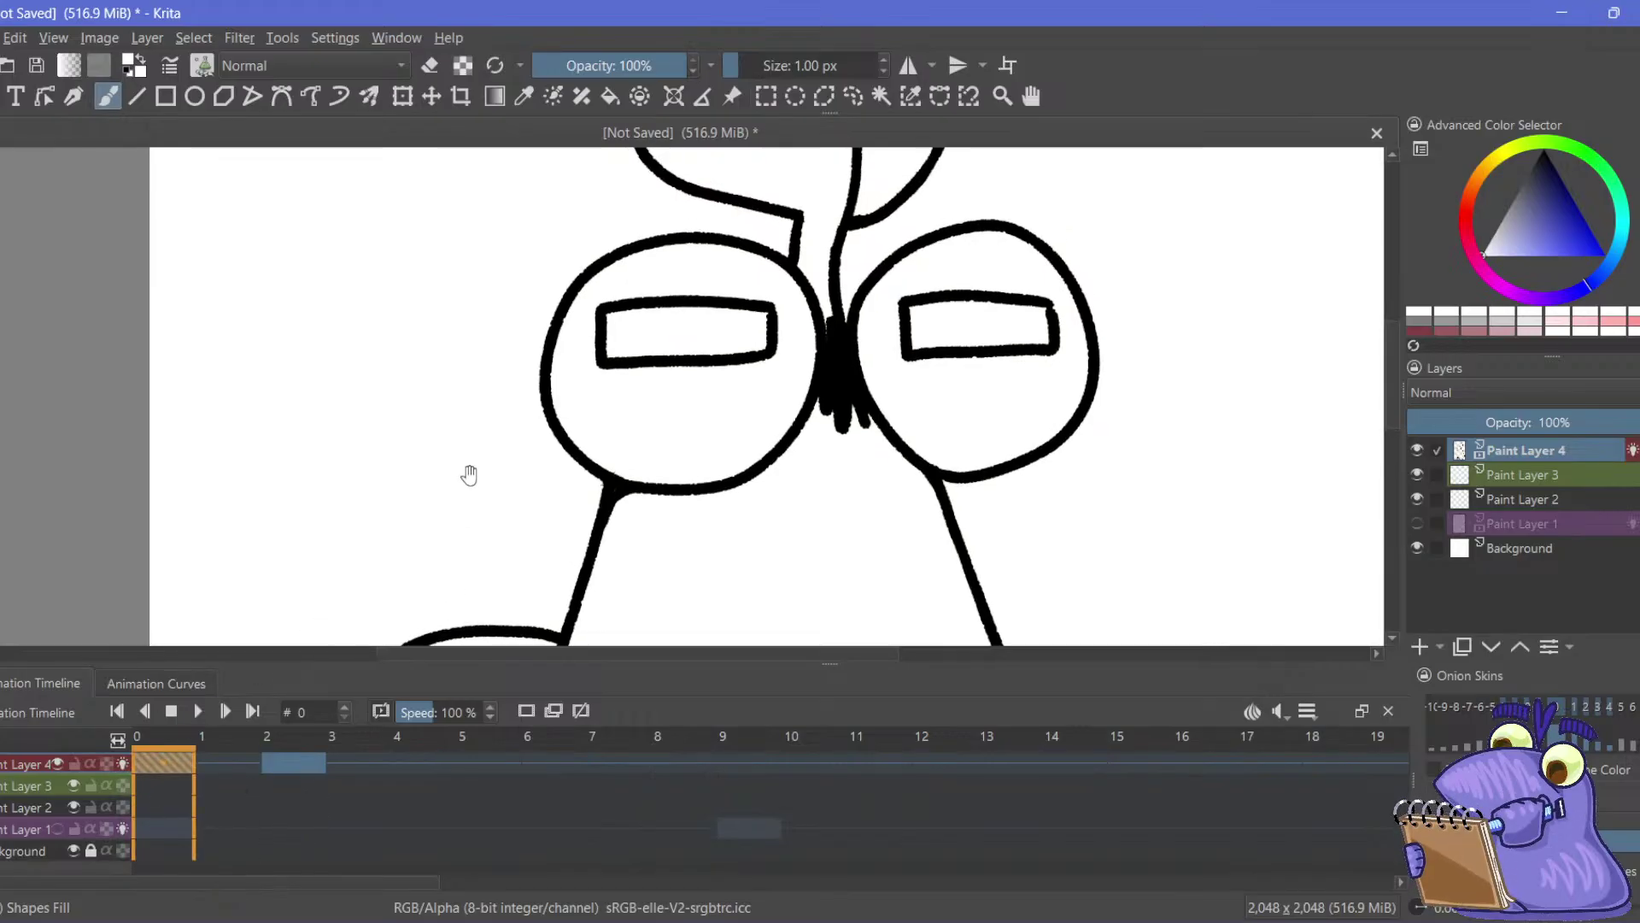
click(202, 66)
click(541, 147)
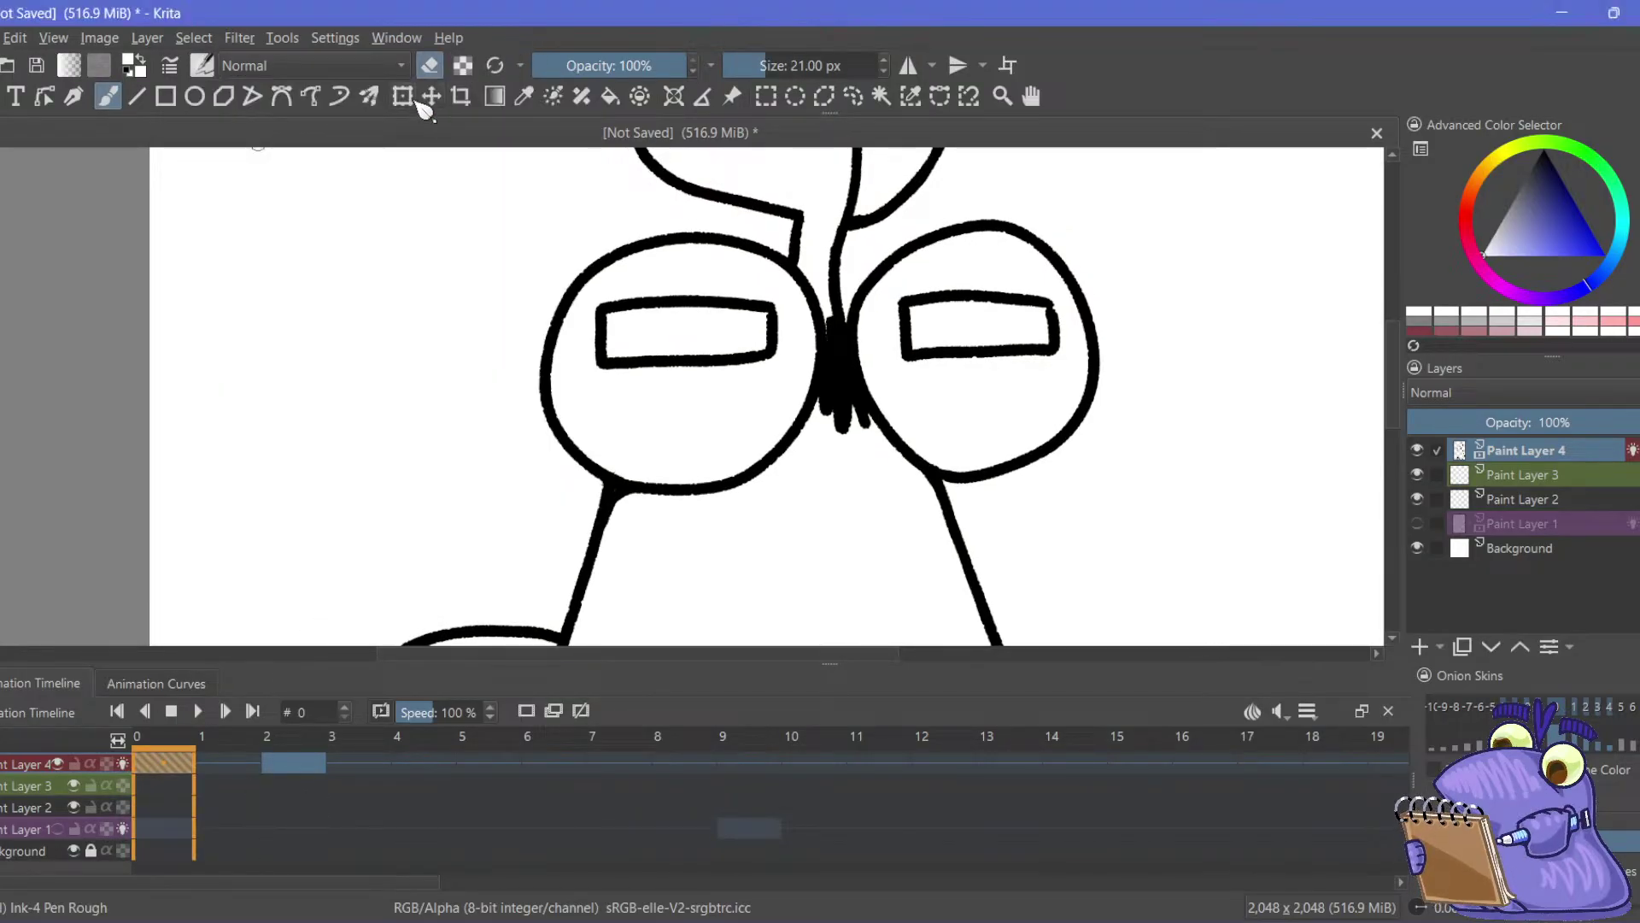
drag(461, 365, 446, 376)
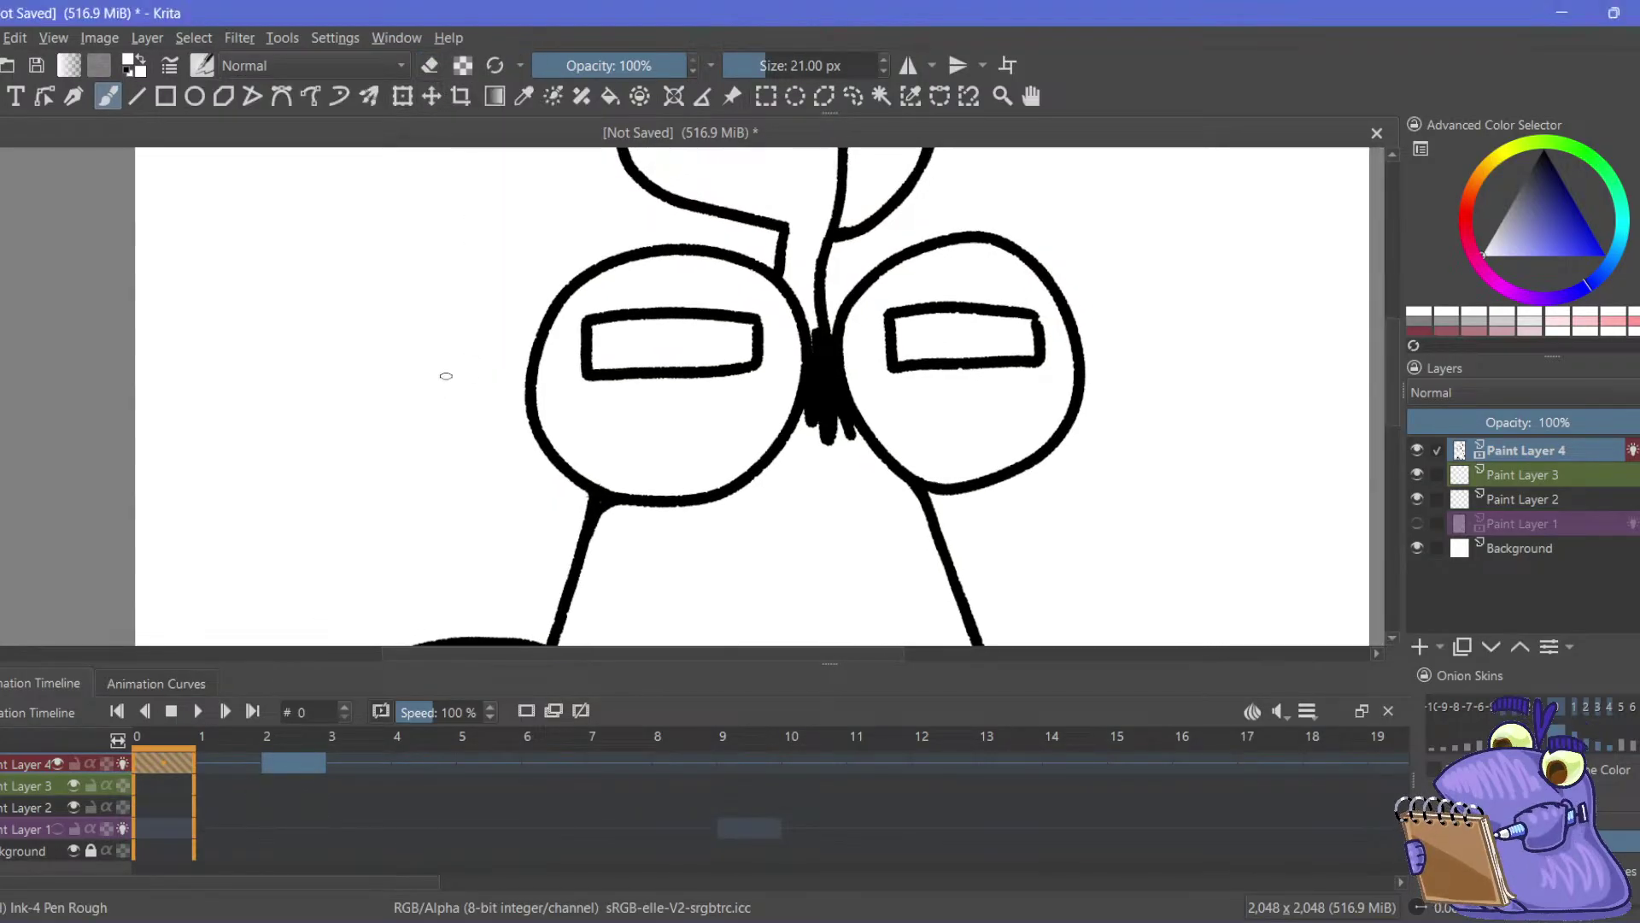
click(205, 67)
click(229, 271)
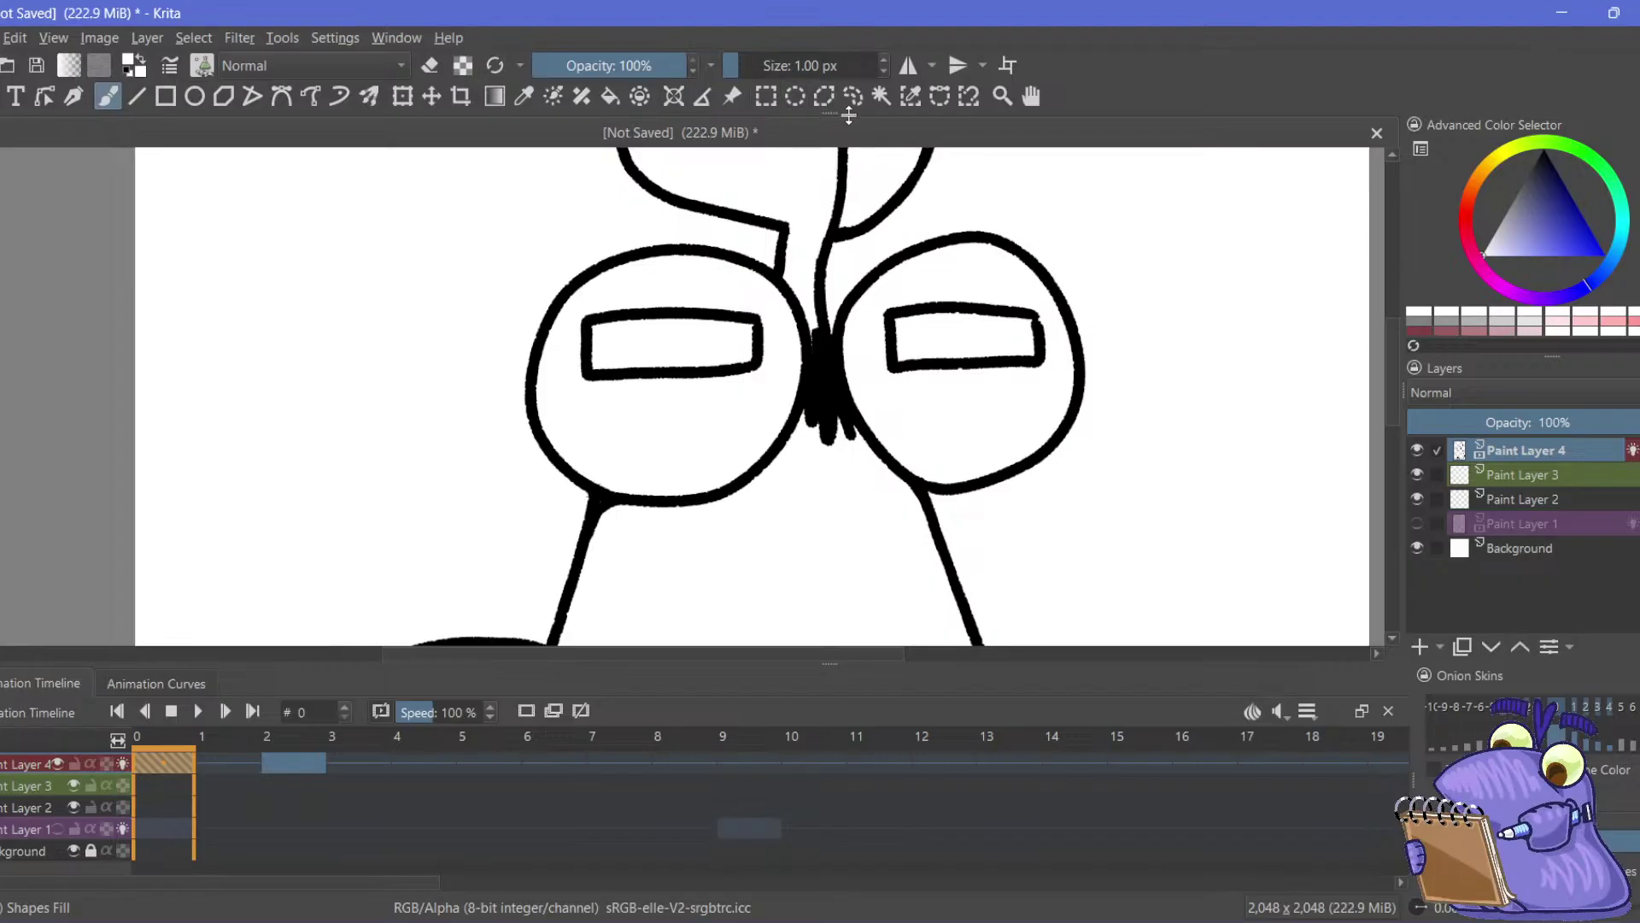
Select both eyes on Paint Layer 4 with freehand selections that follow the inner eye outlines
mouse_move(583, 493)
mouse_down()
mouse_move(723, 527)
mouse_move(799, 431)
mouse_move(790, 479)
mouse_move(803, 300)
mouse_move(615, 229)
mouse_move(487, 469)
mouse_move(564, 488)
mouse_up()
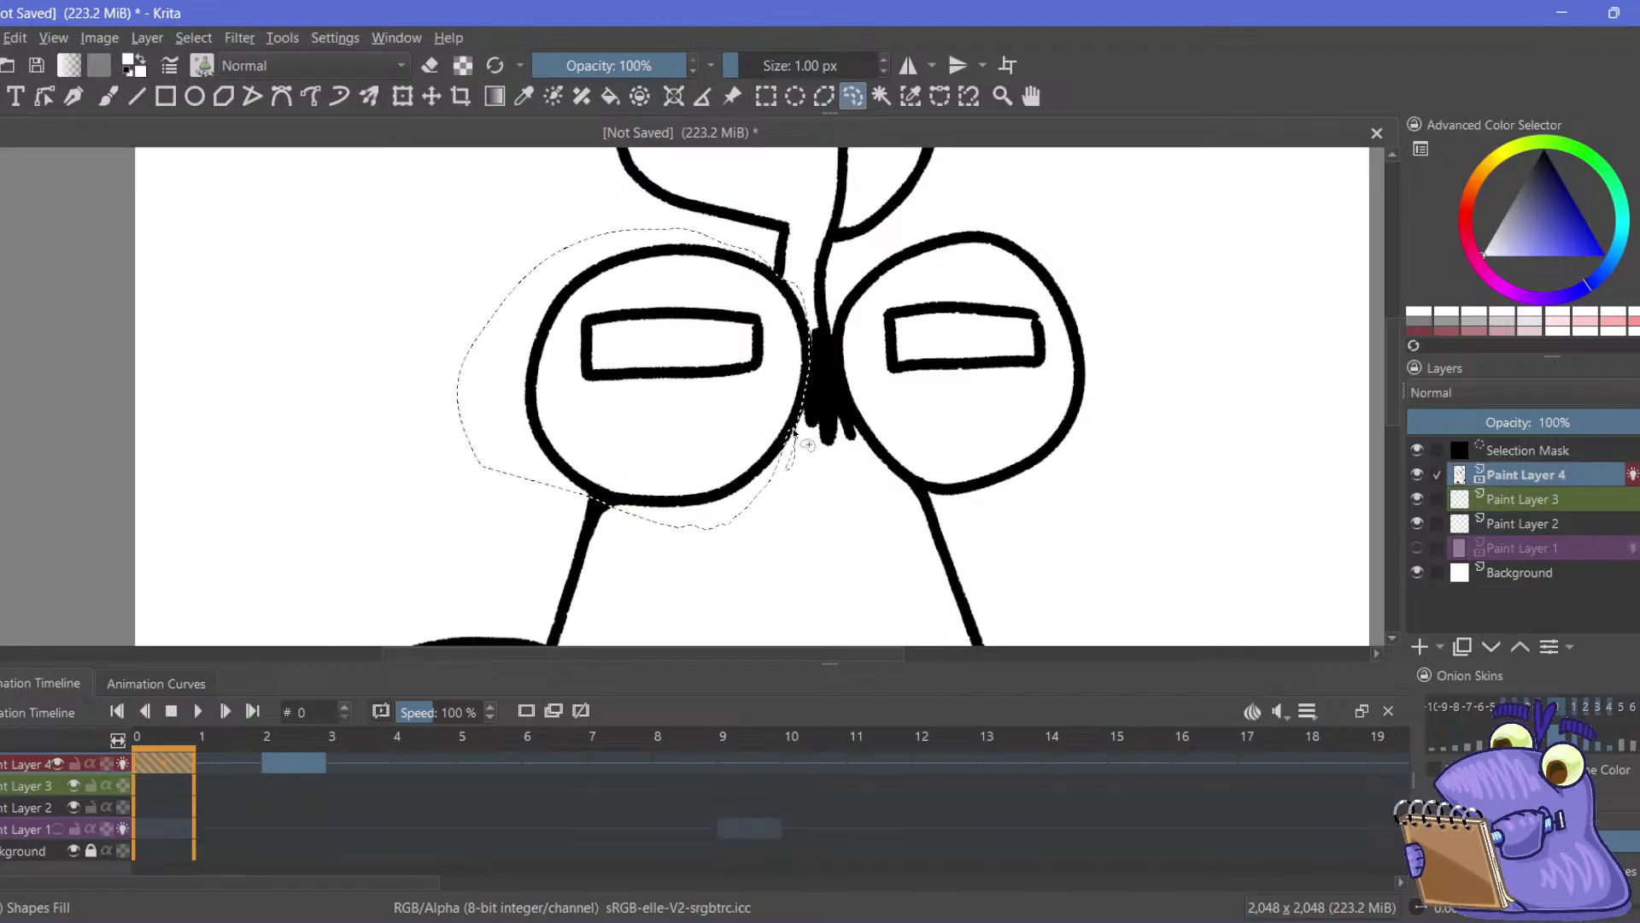
drag(809, 395, 812, 316)
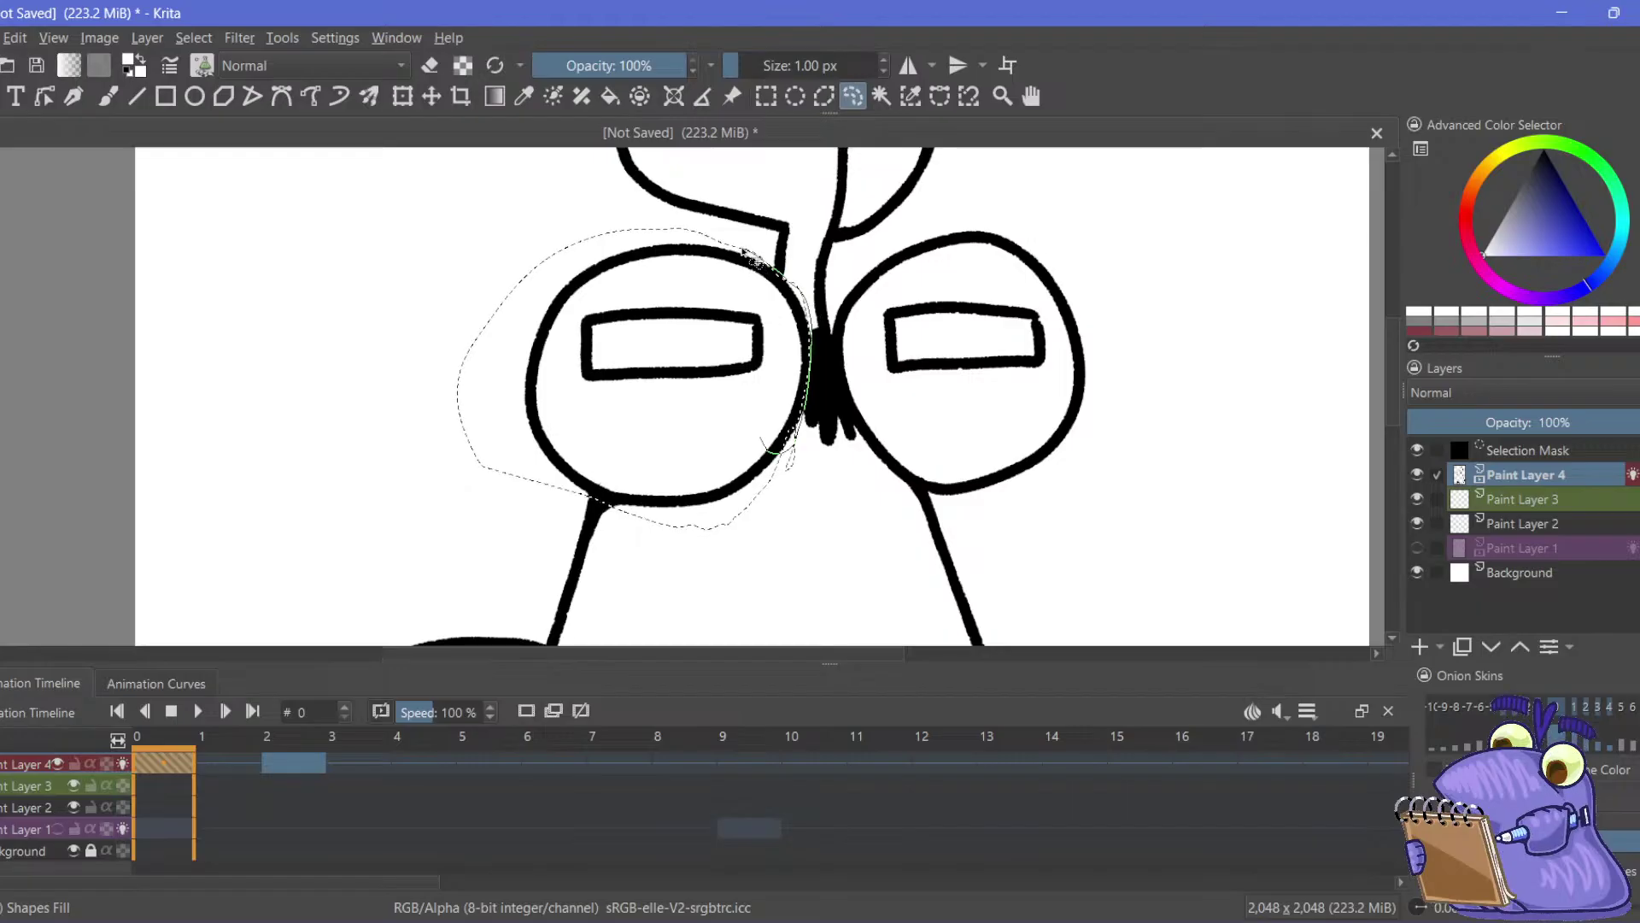
drag(742, 249, 664, 235)
drag(551, 374, 463, 381)
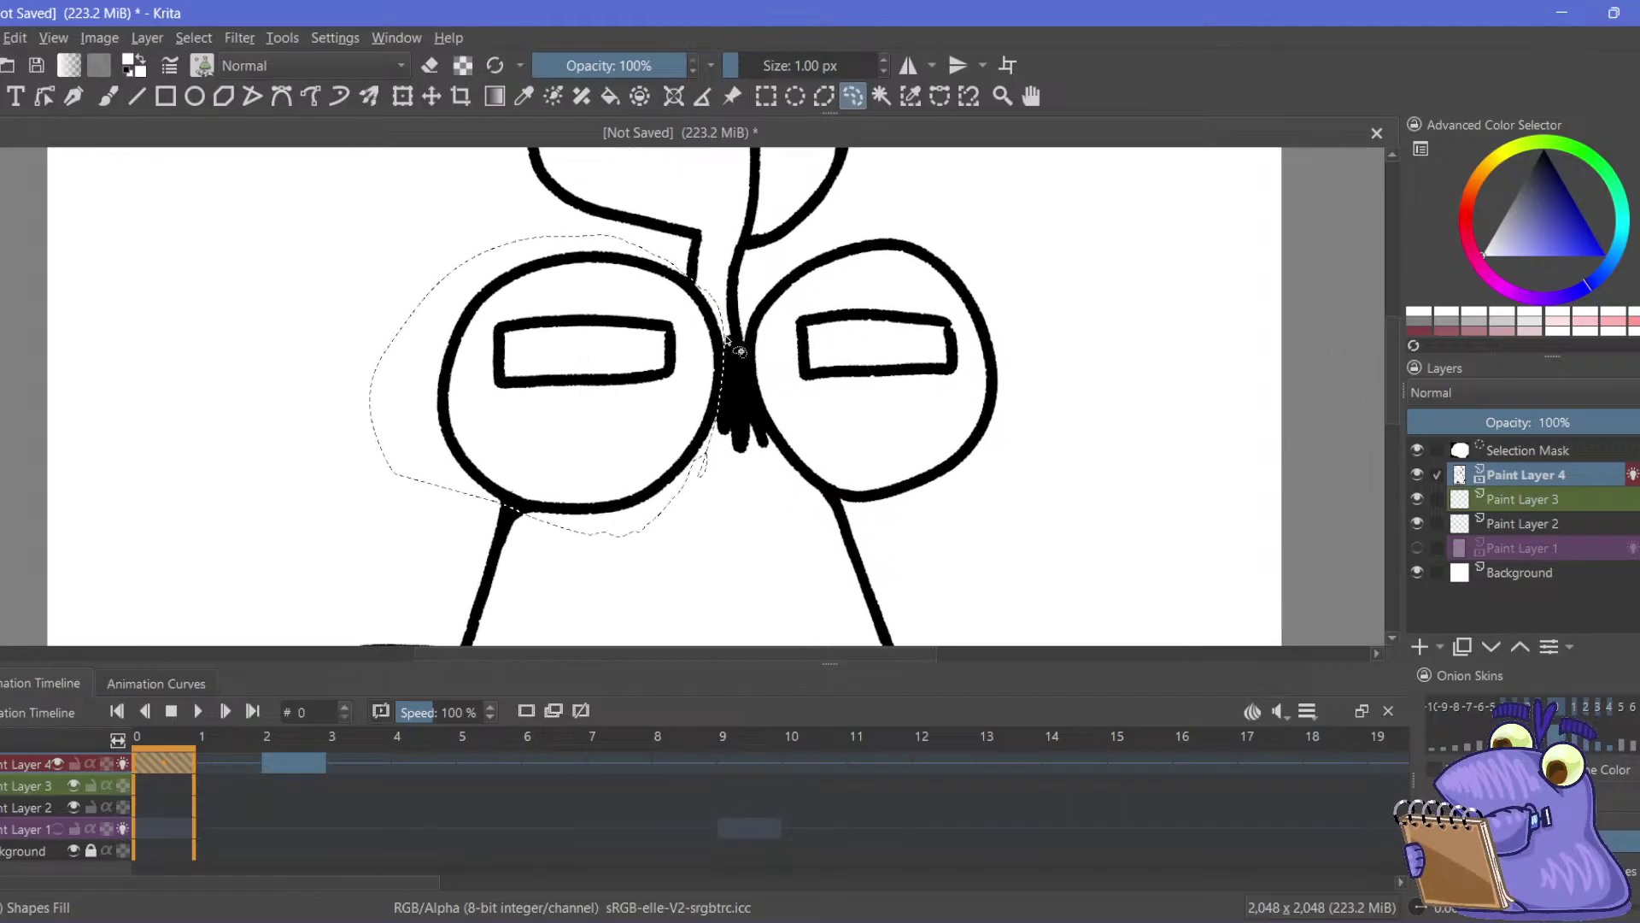
drag(743, 343, 782, 468)
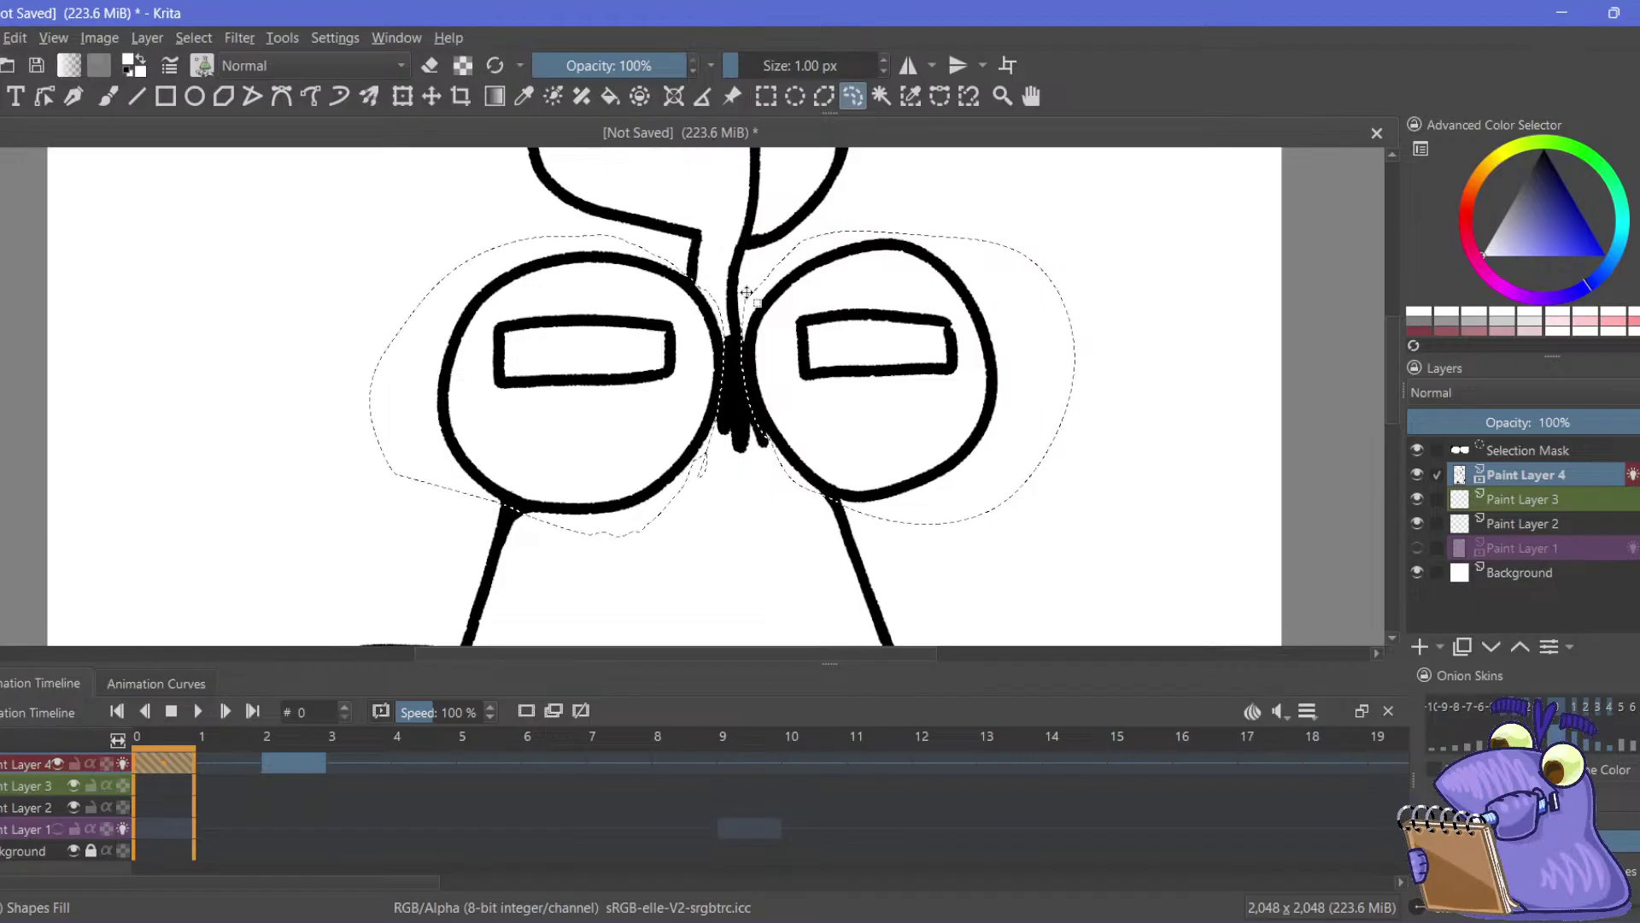
Cut the selected eyes out of the Paint Layer 4 keyframes at frames 0 and 2, and clear the selection
key(ctrl+x)
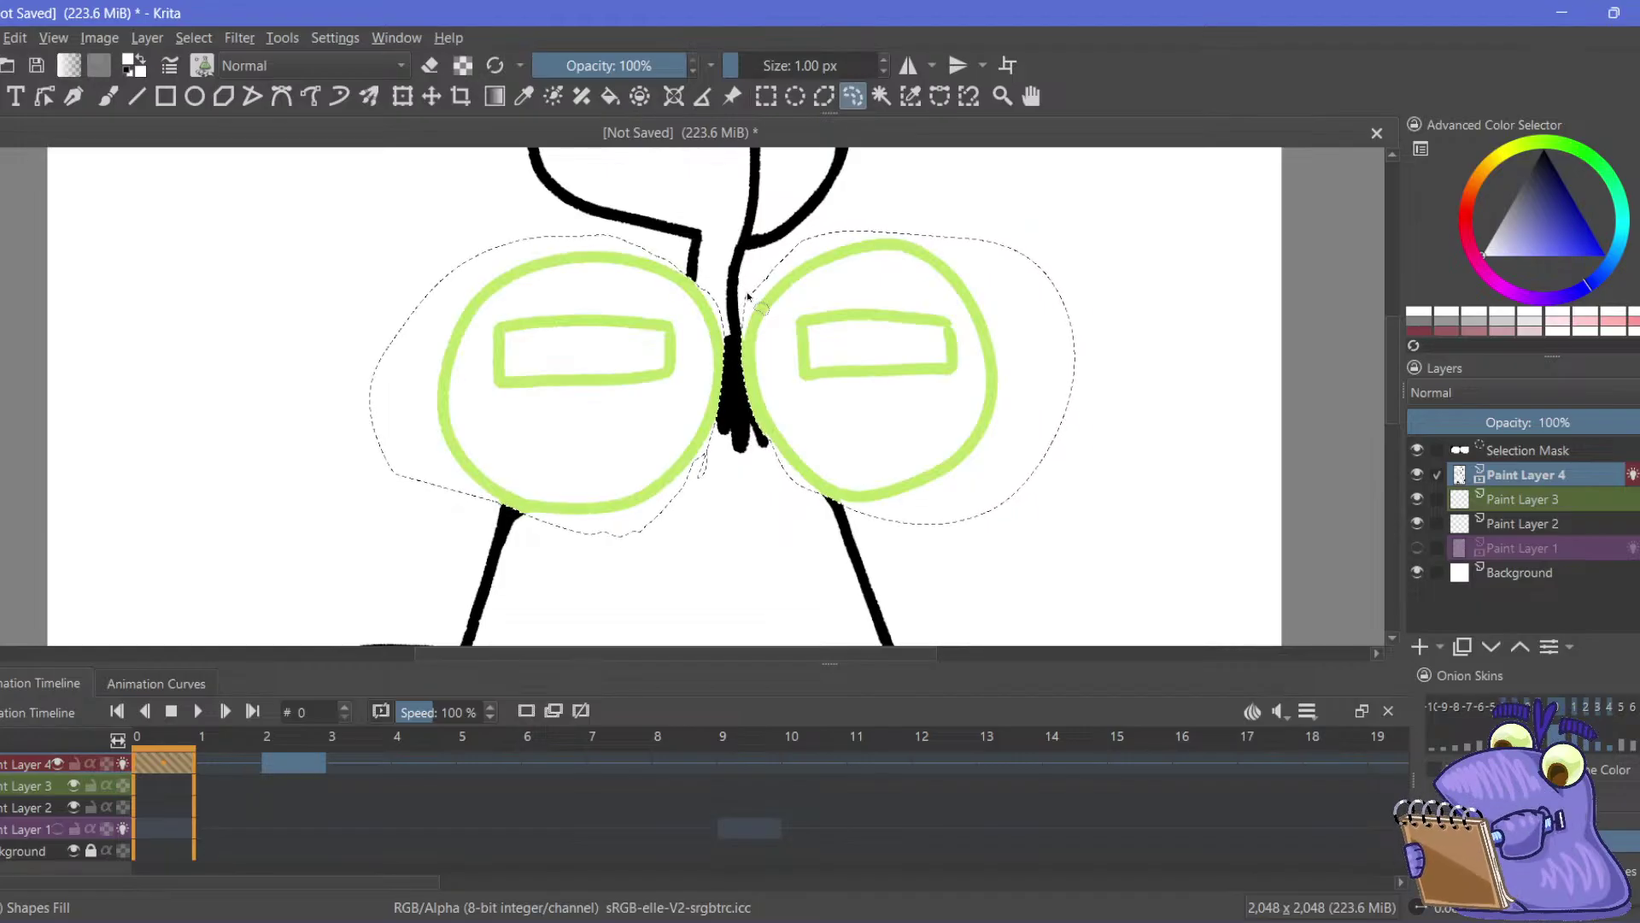
click(292, 763)
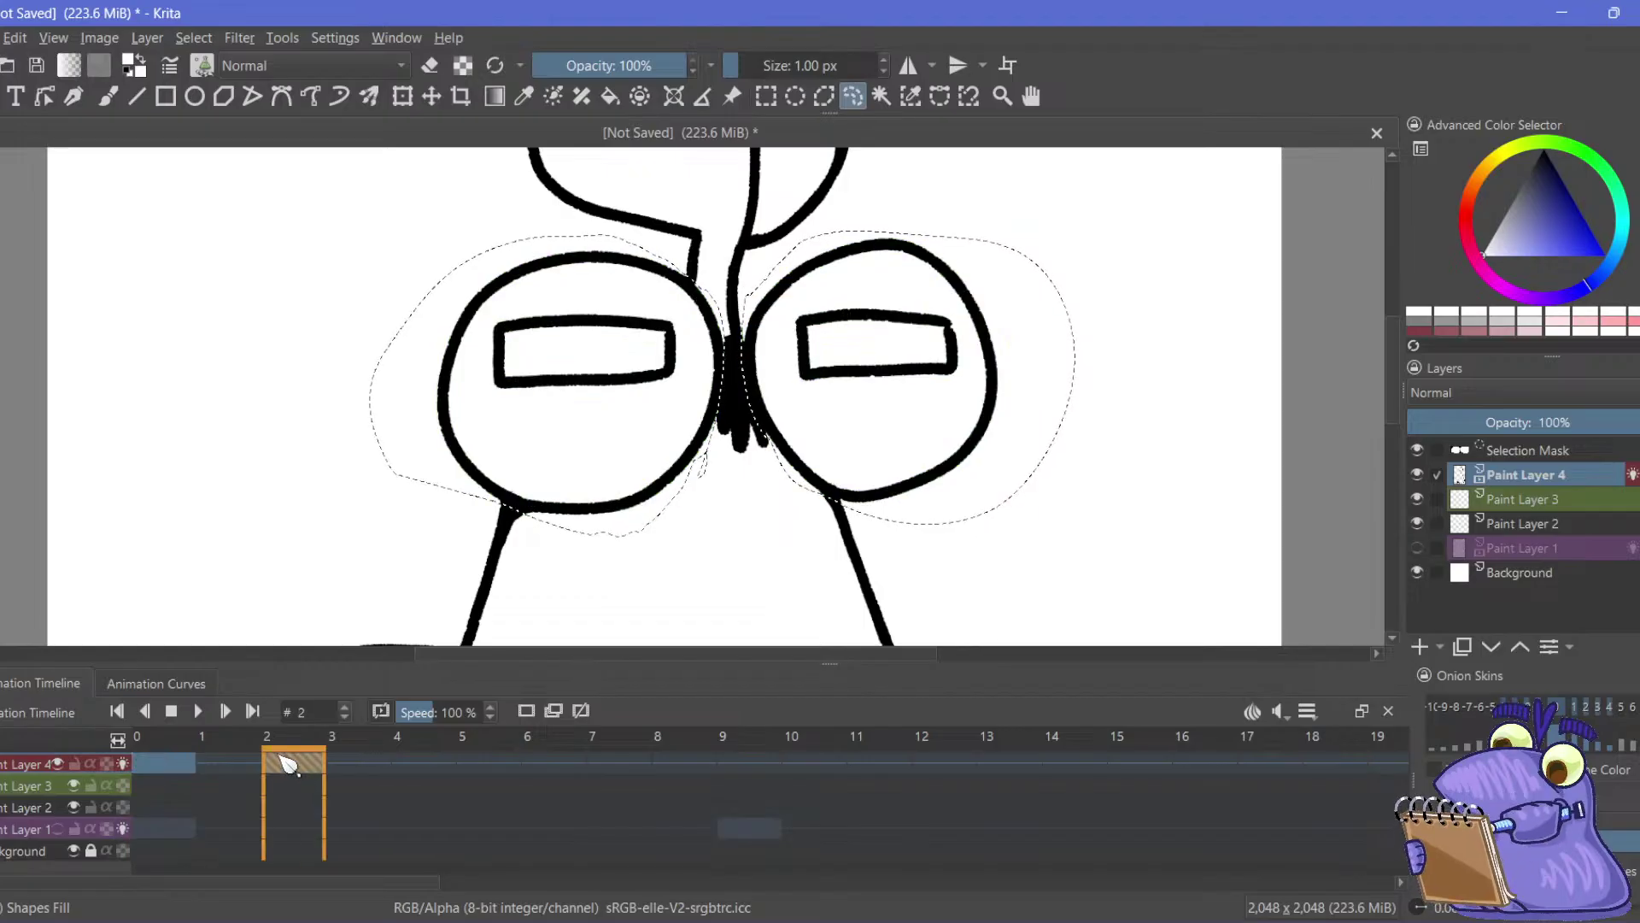
key(ctrl+x)
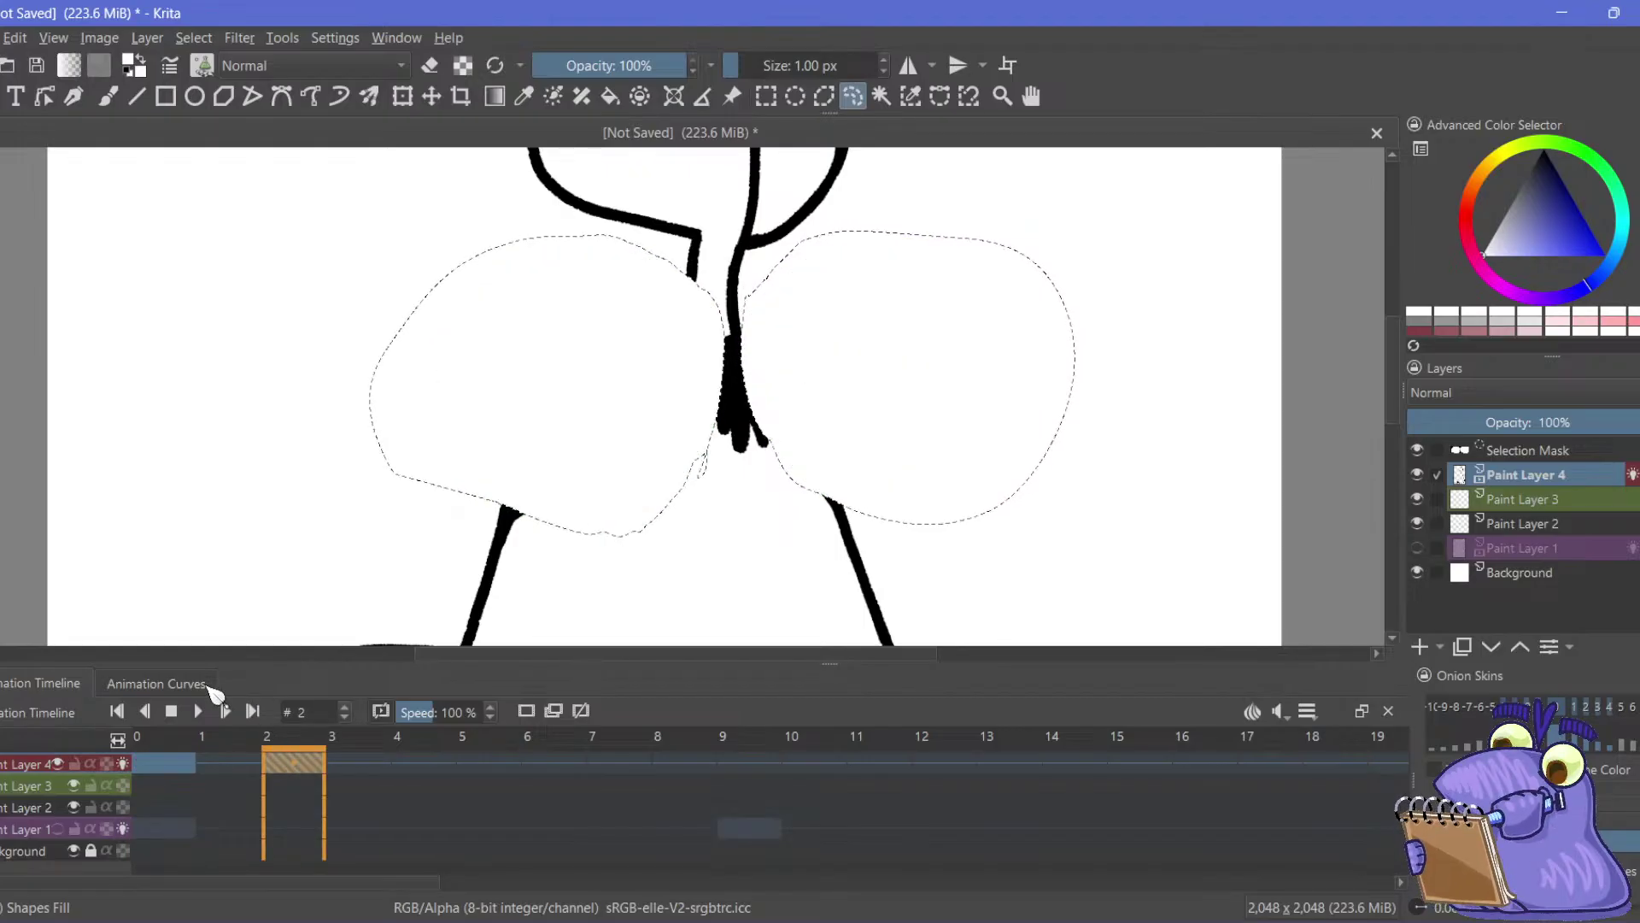
click(165, 767)
click(275, 772)
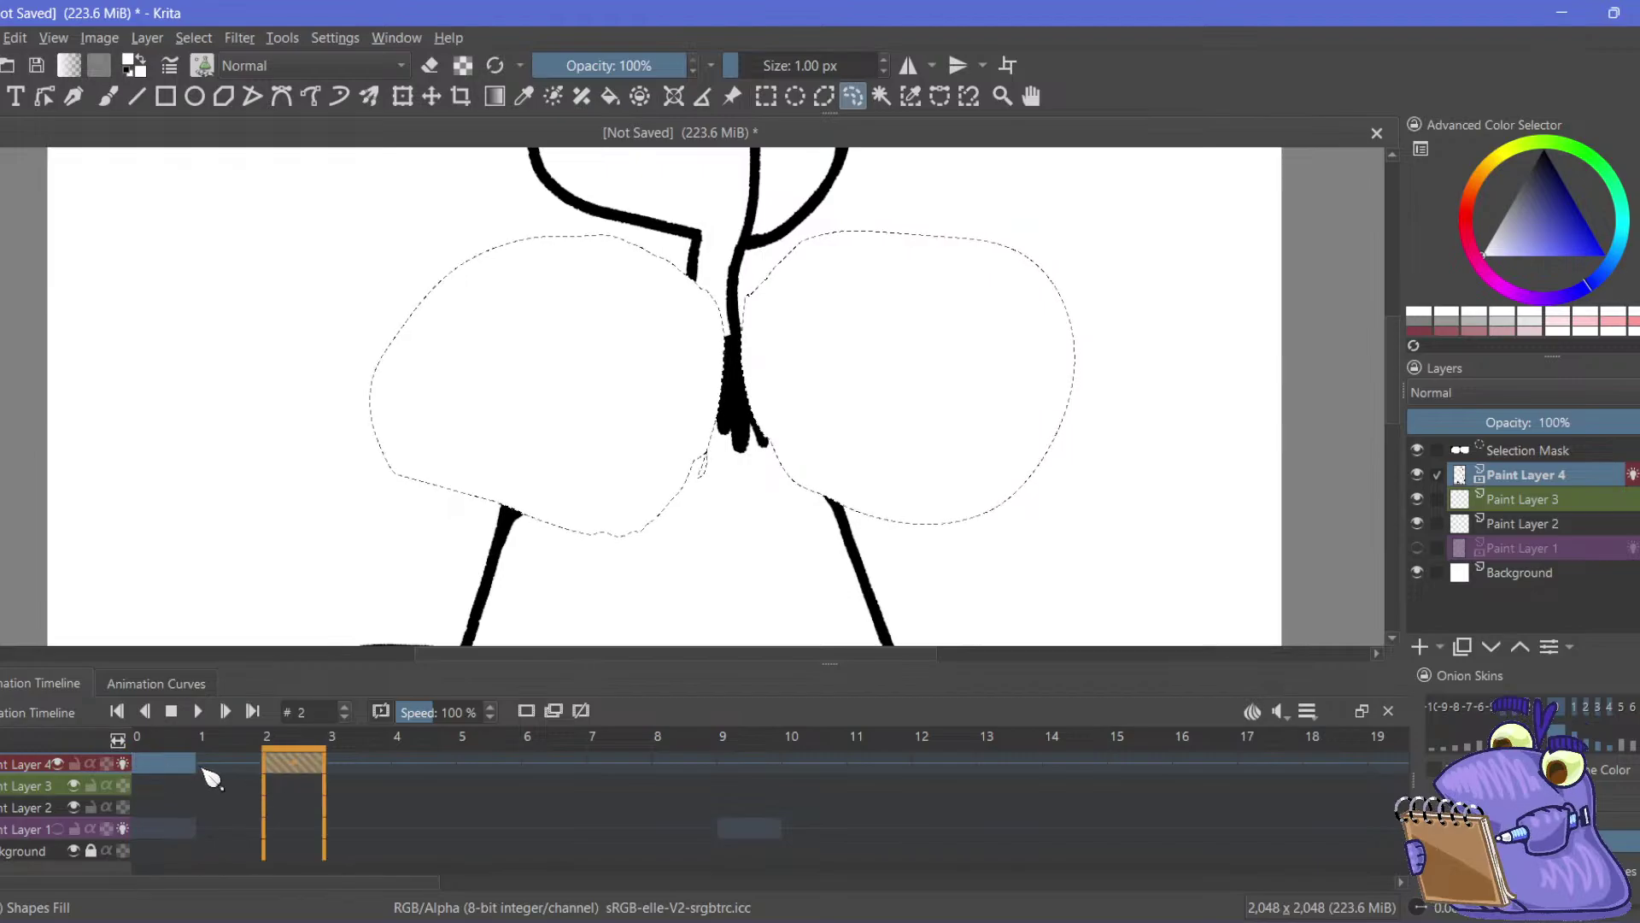
click(765, 96)
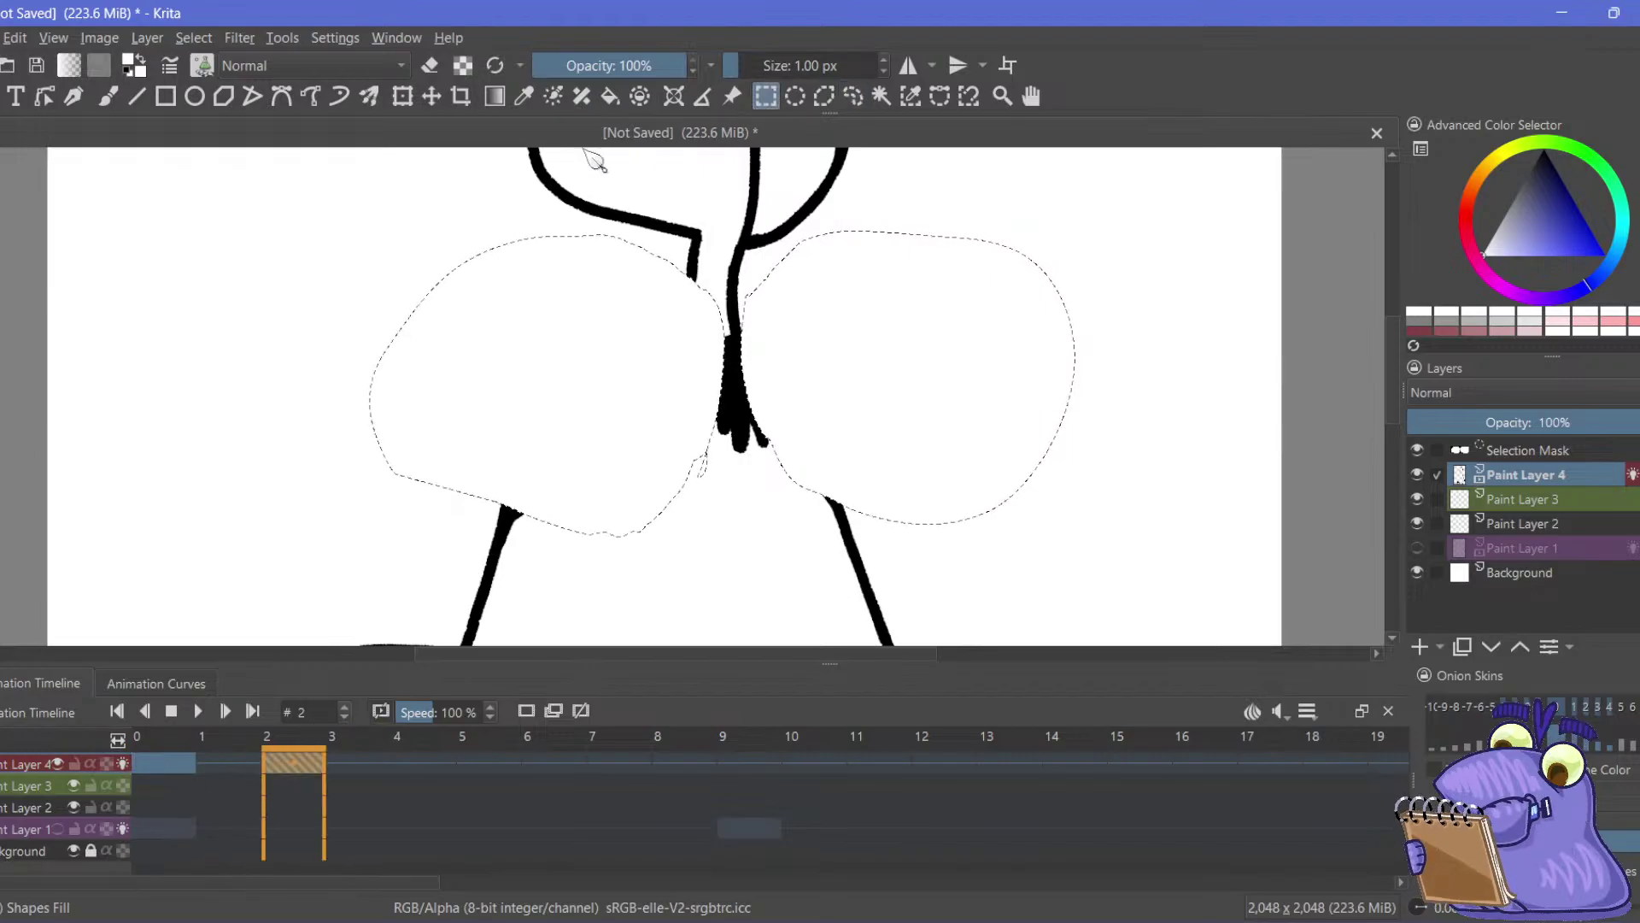
click(270, 295)
Cover the leftover eye-outline bits at the upper ends of both body lines at frame 2 in white with the Ink-4 Pen Rough brush
click(110, 98)
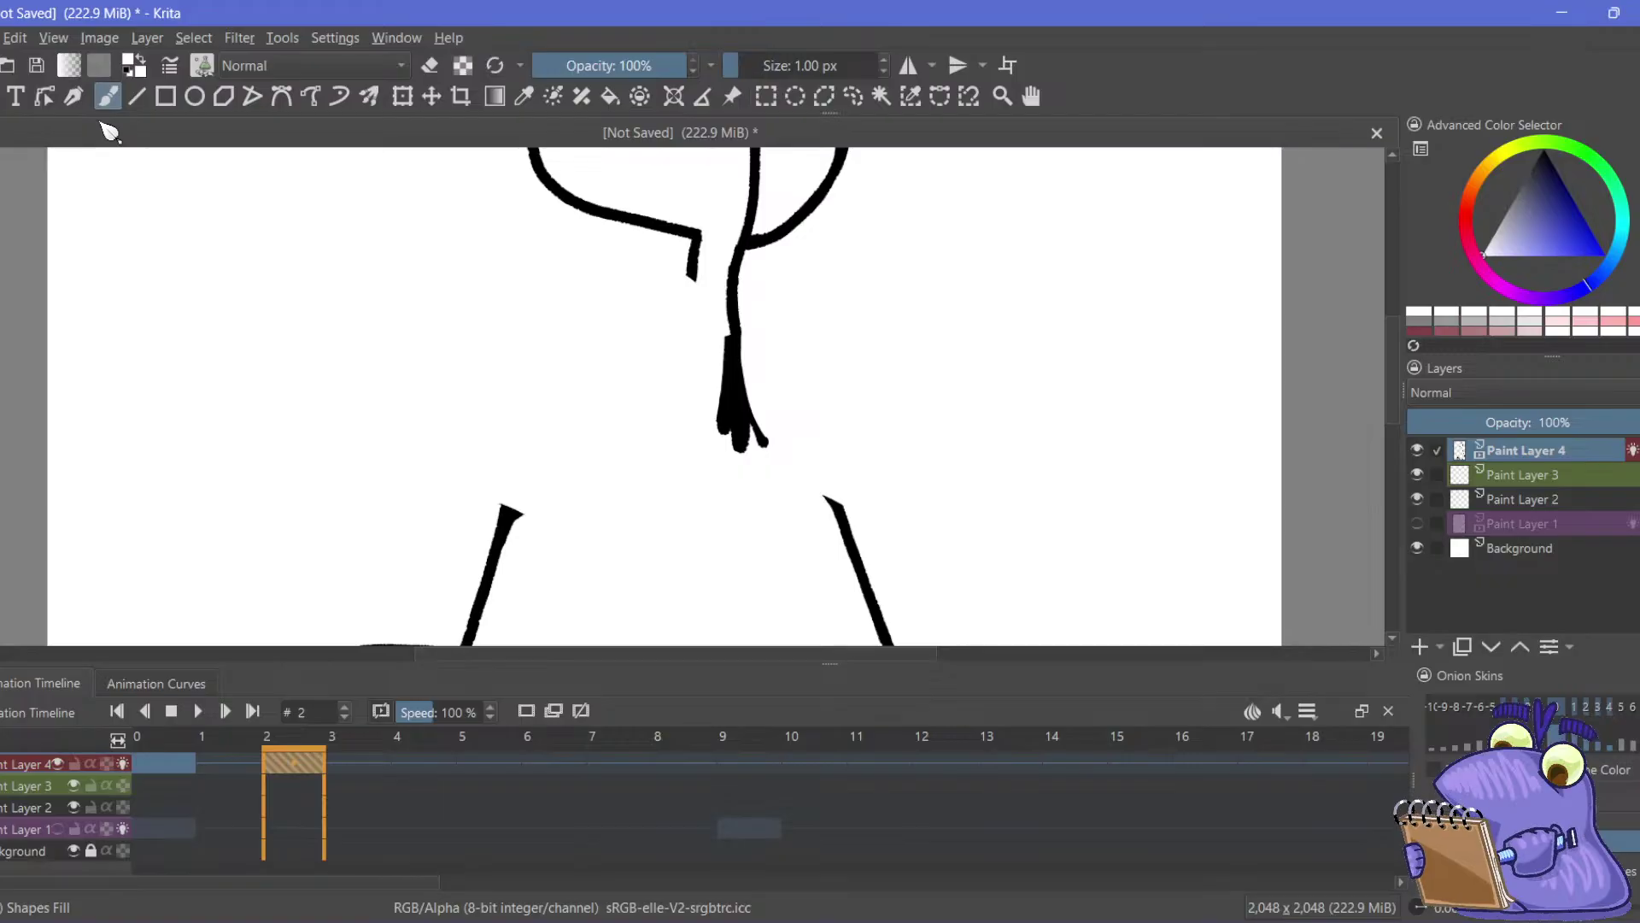
mouse_move(419, 427)
mouse_down()
mouse_move(391, 407)
mouse_move(373, 433)
mouse_up()
click(429, 66)
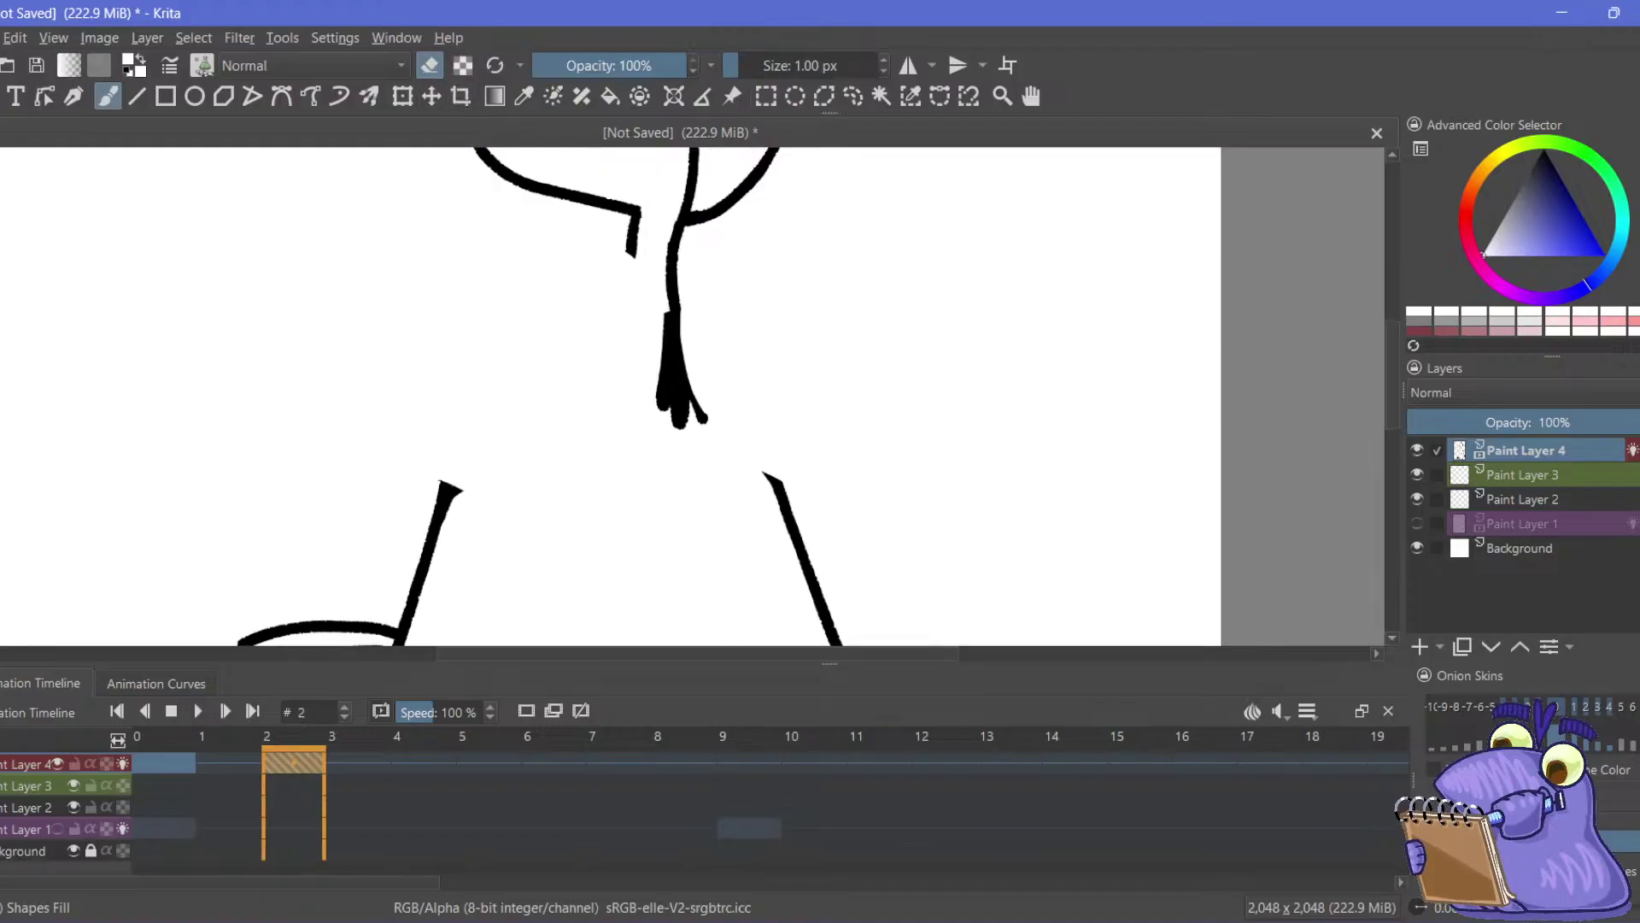
click(203, 66)
click(539, 146)
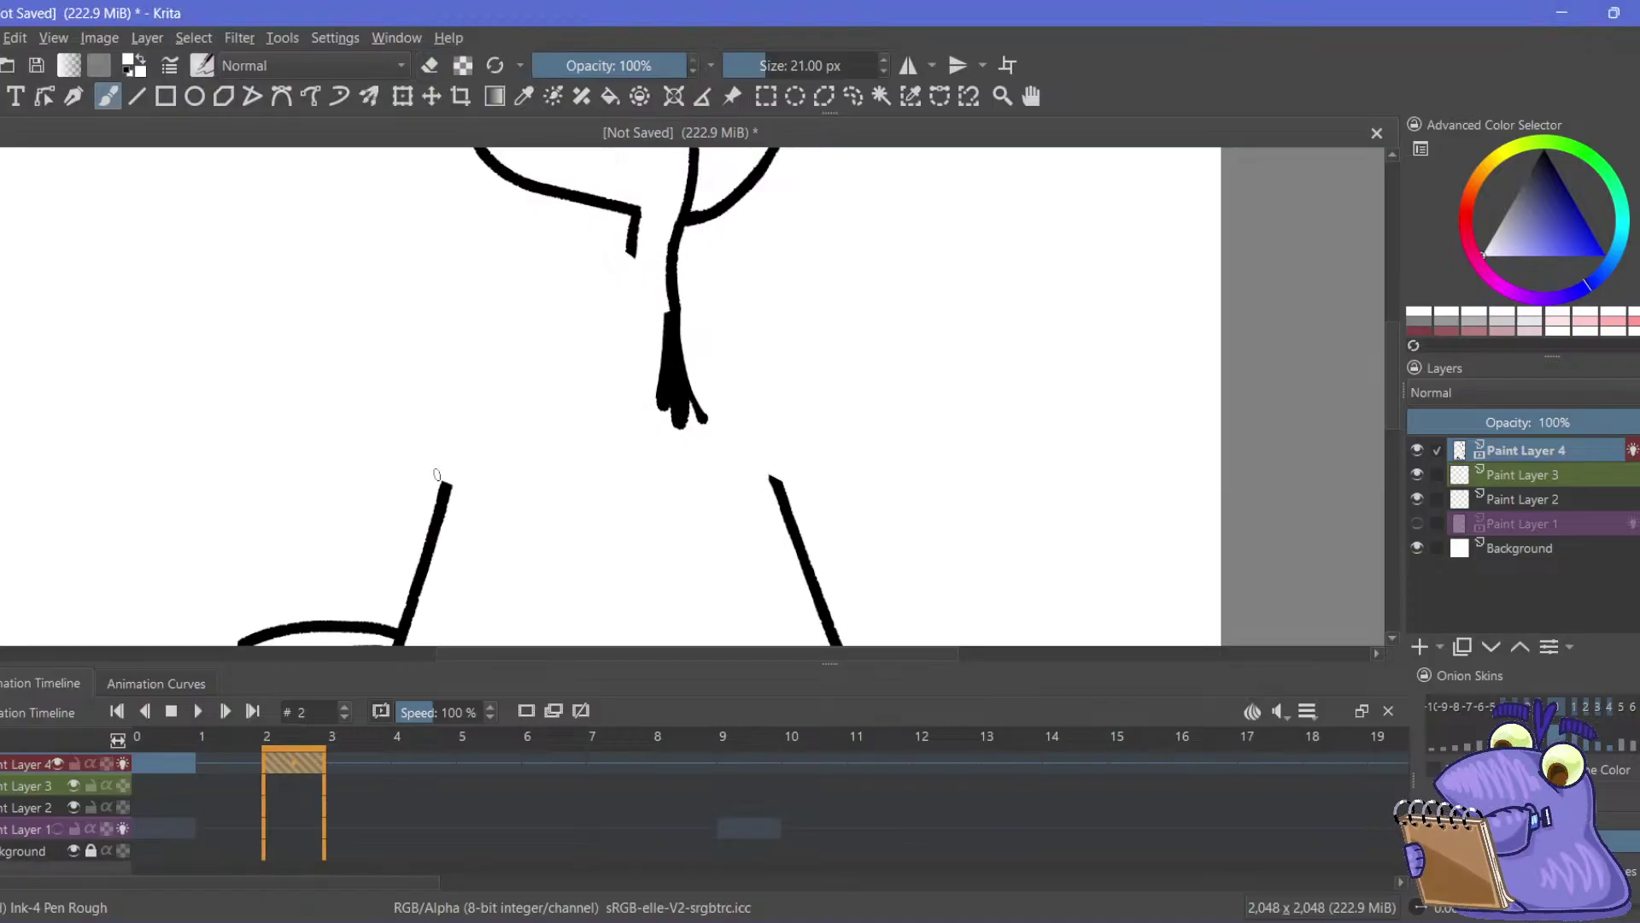
On Paint Layer 4 at frame 0, extend the right-hand body line in black up to the base of the nose
scroll(587, 362, down, 1)
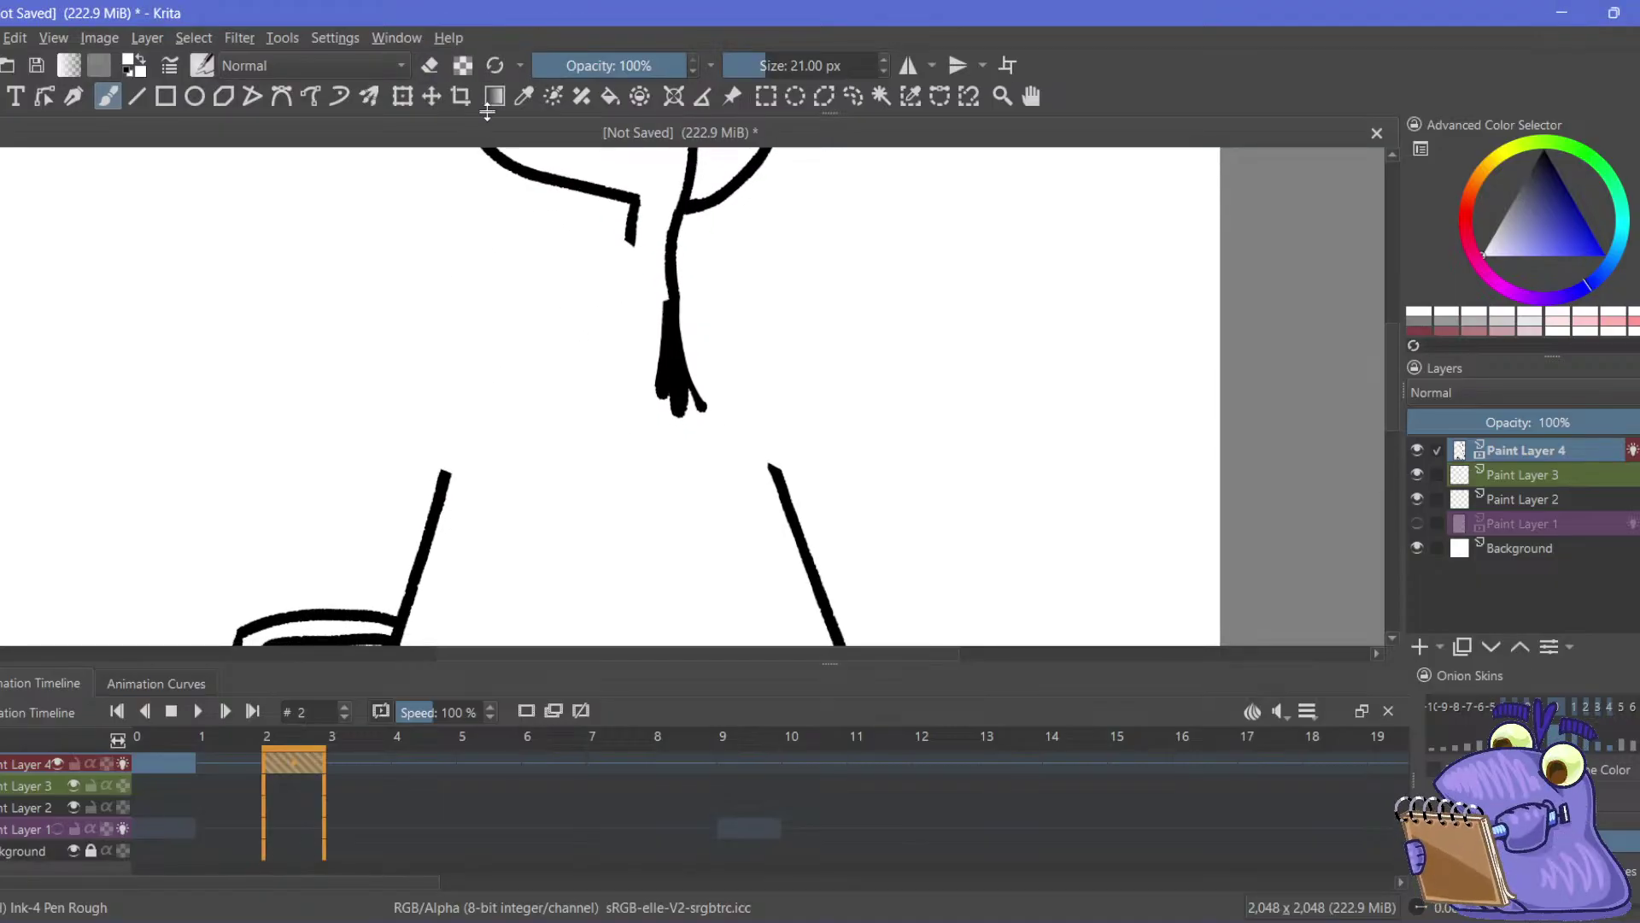
click(165, 763)
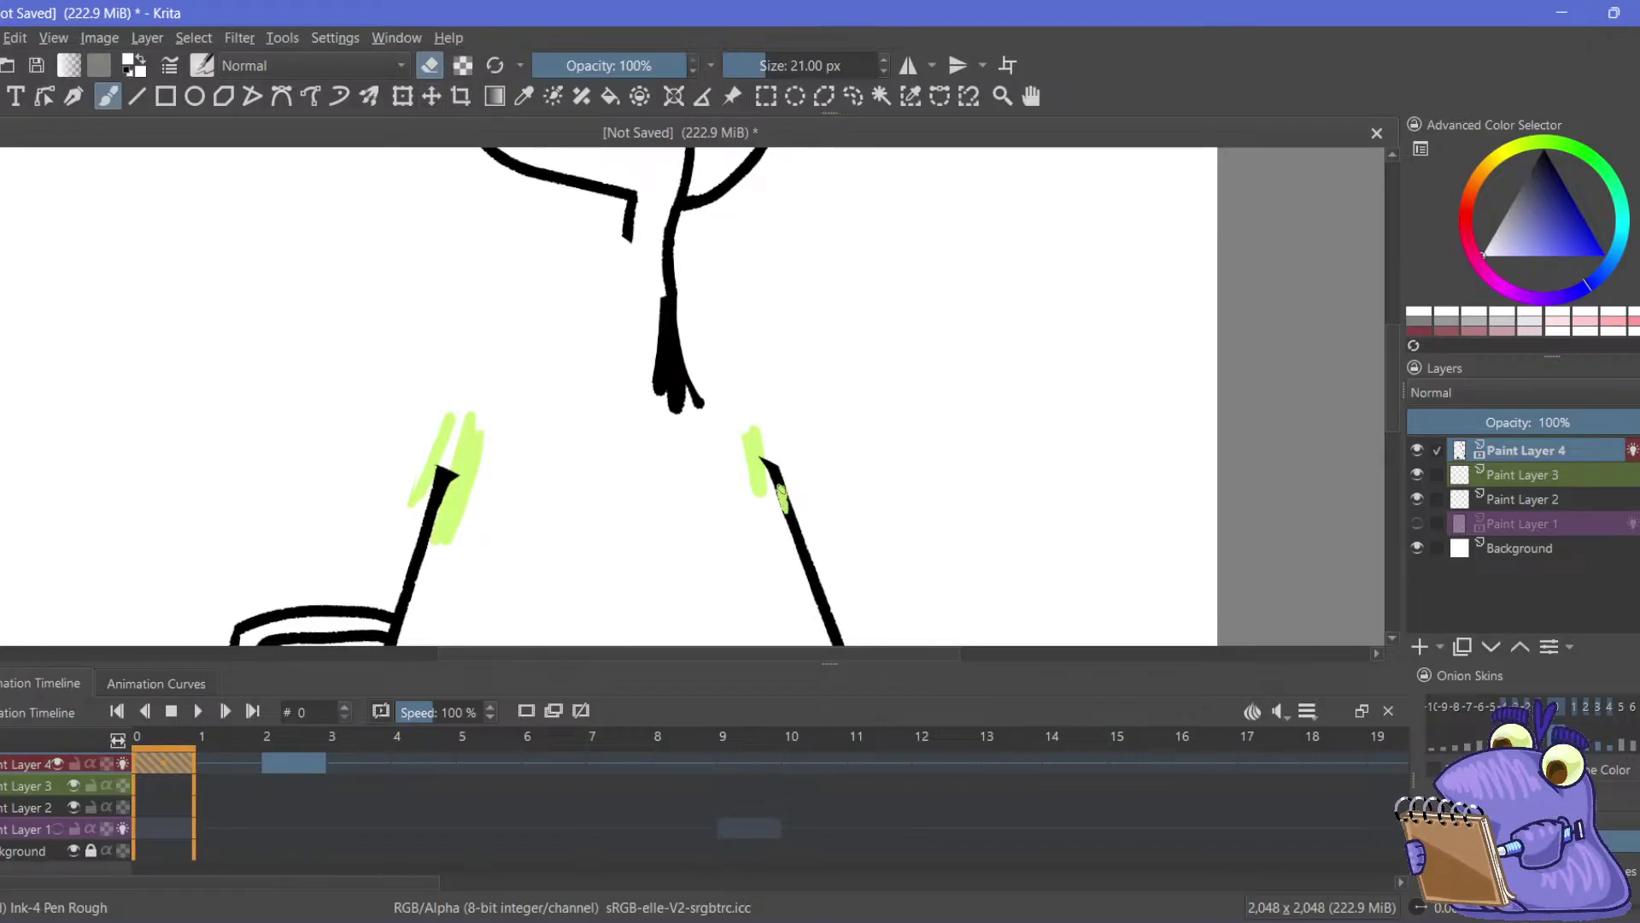
click(430, 65)
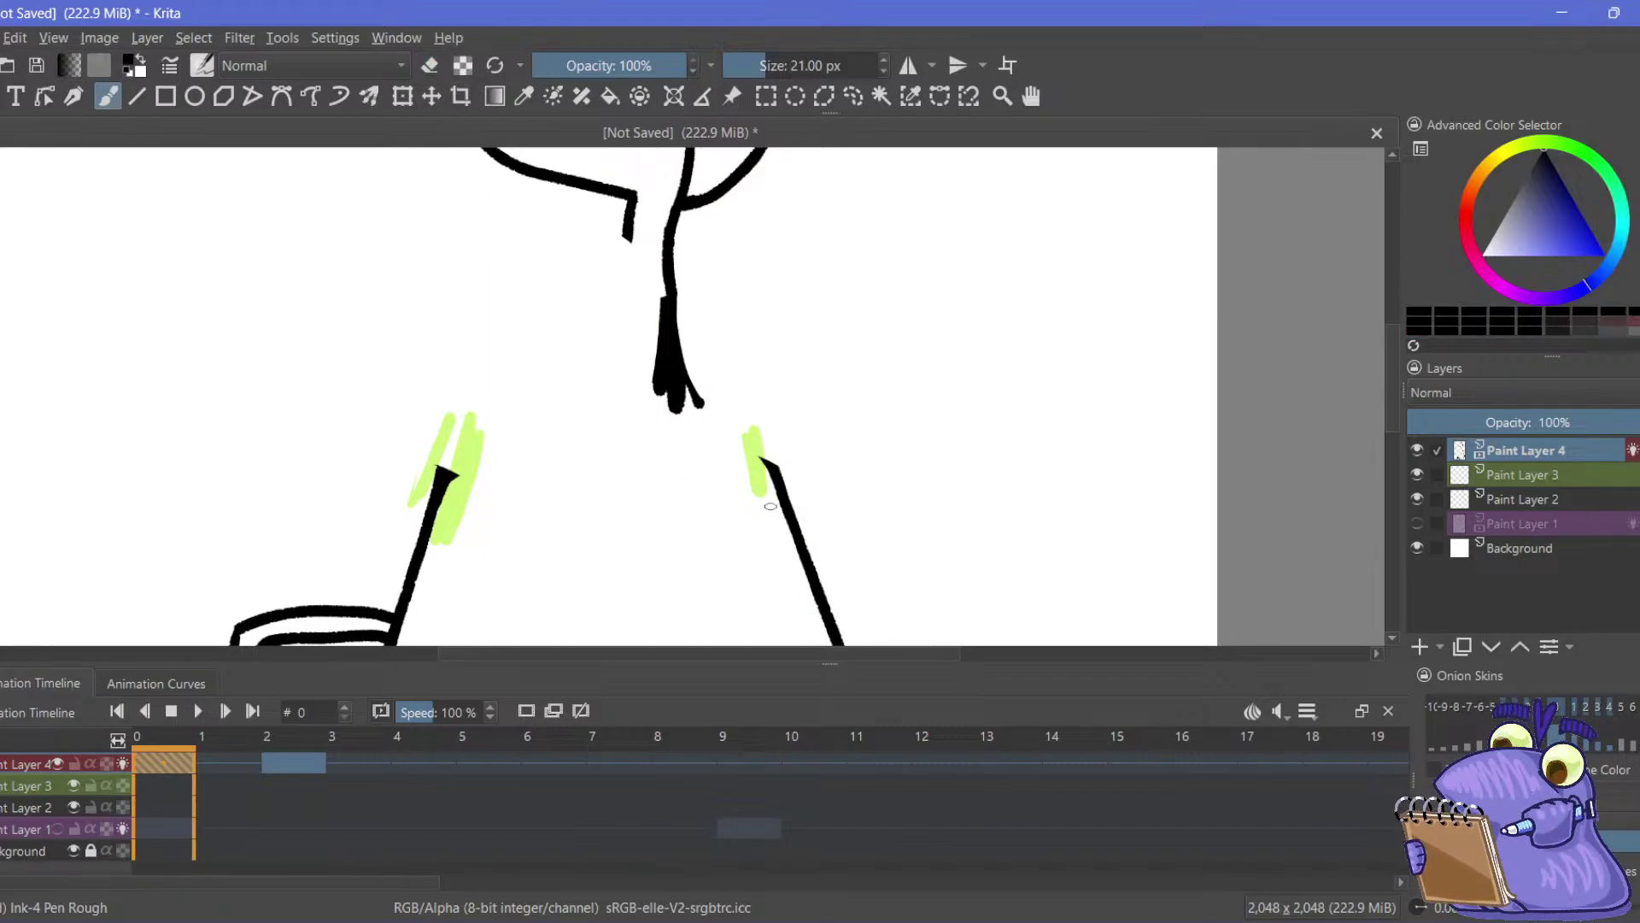
click(430, 65)
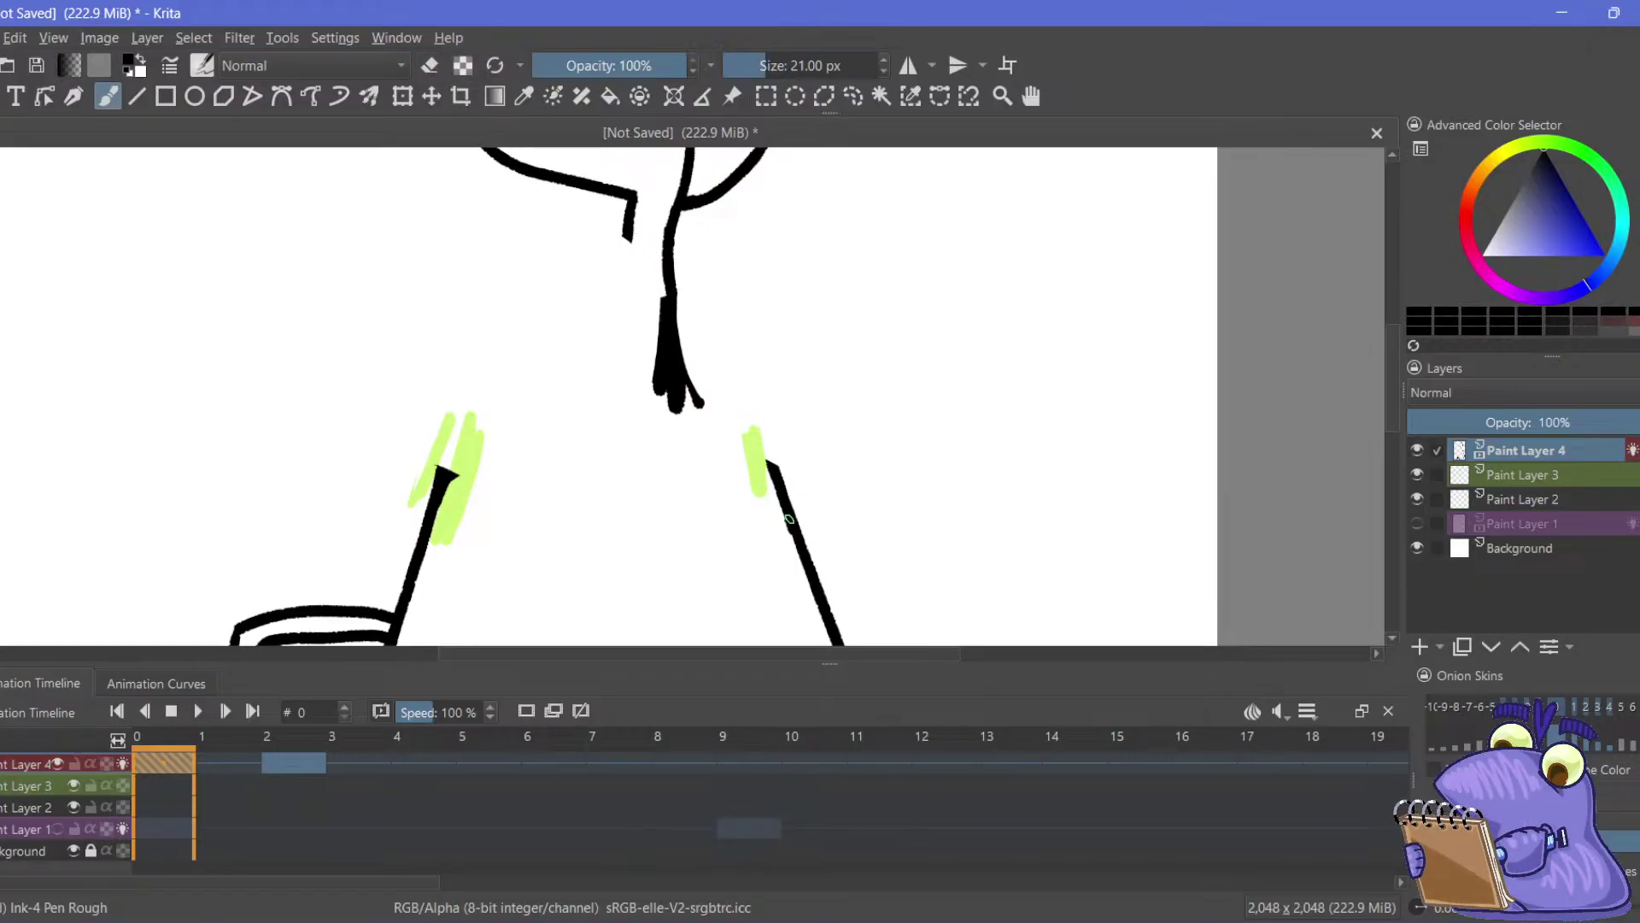
drag(790, 518, 759, 430)
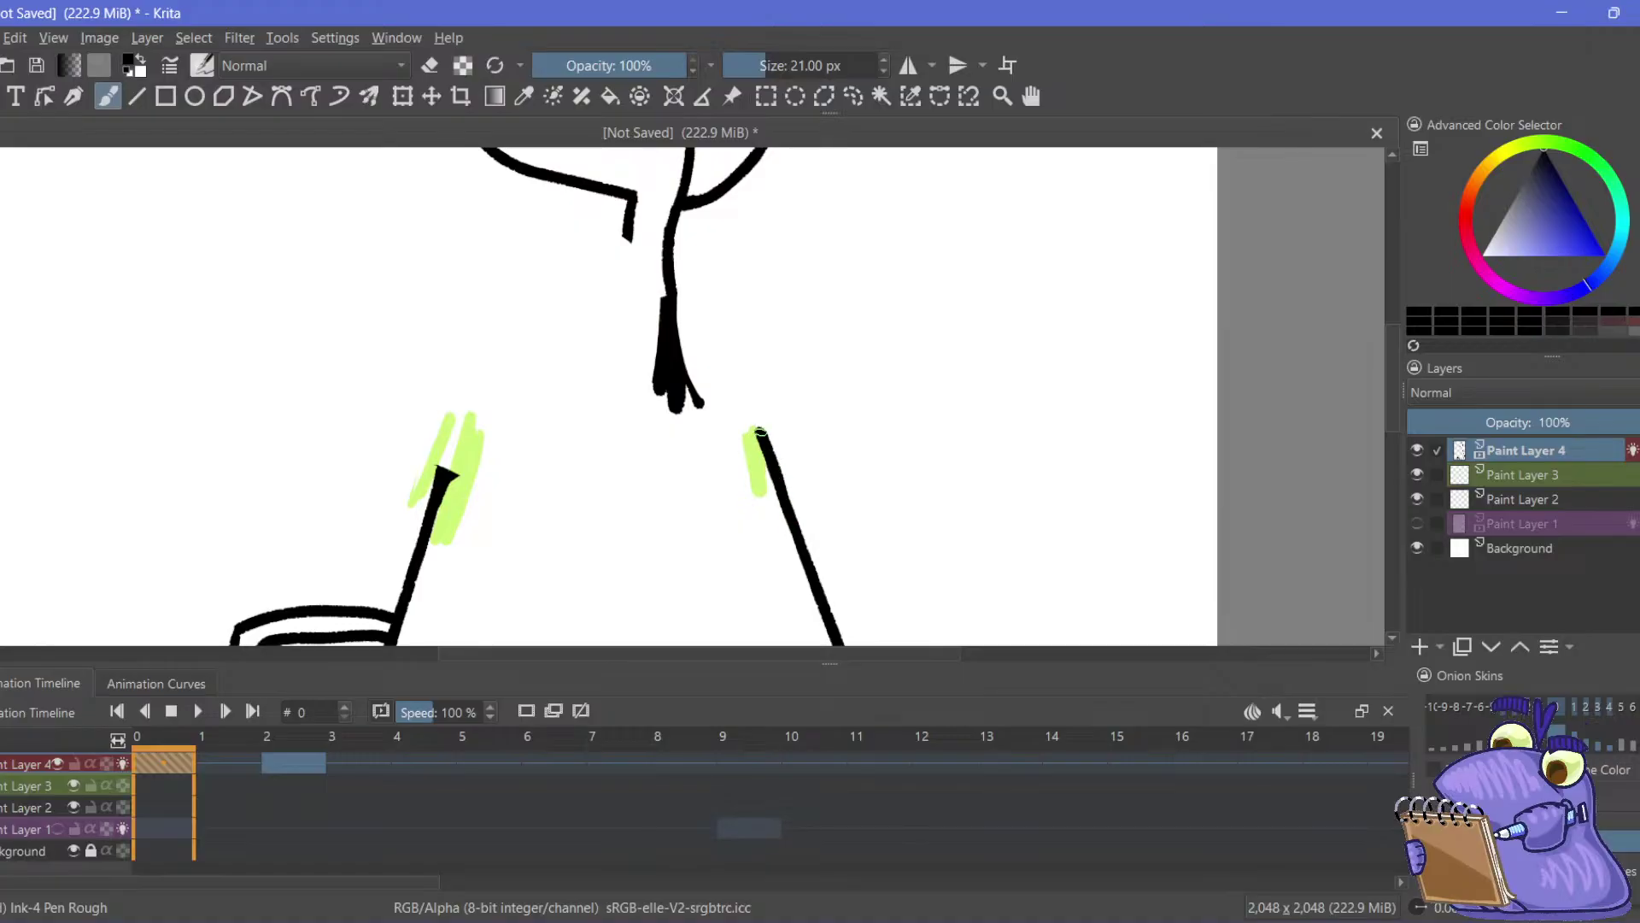
drag(623, 239, 701, 227)
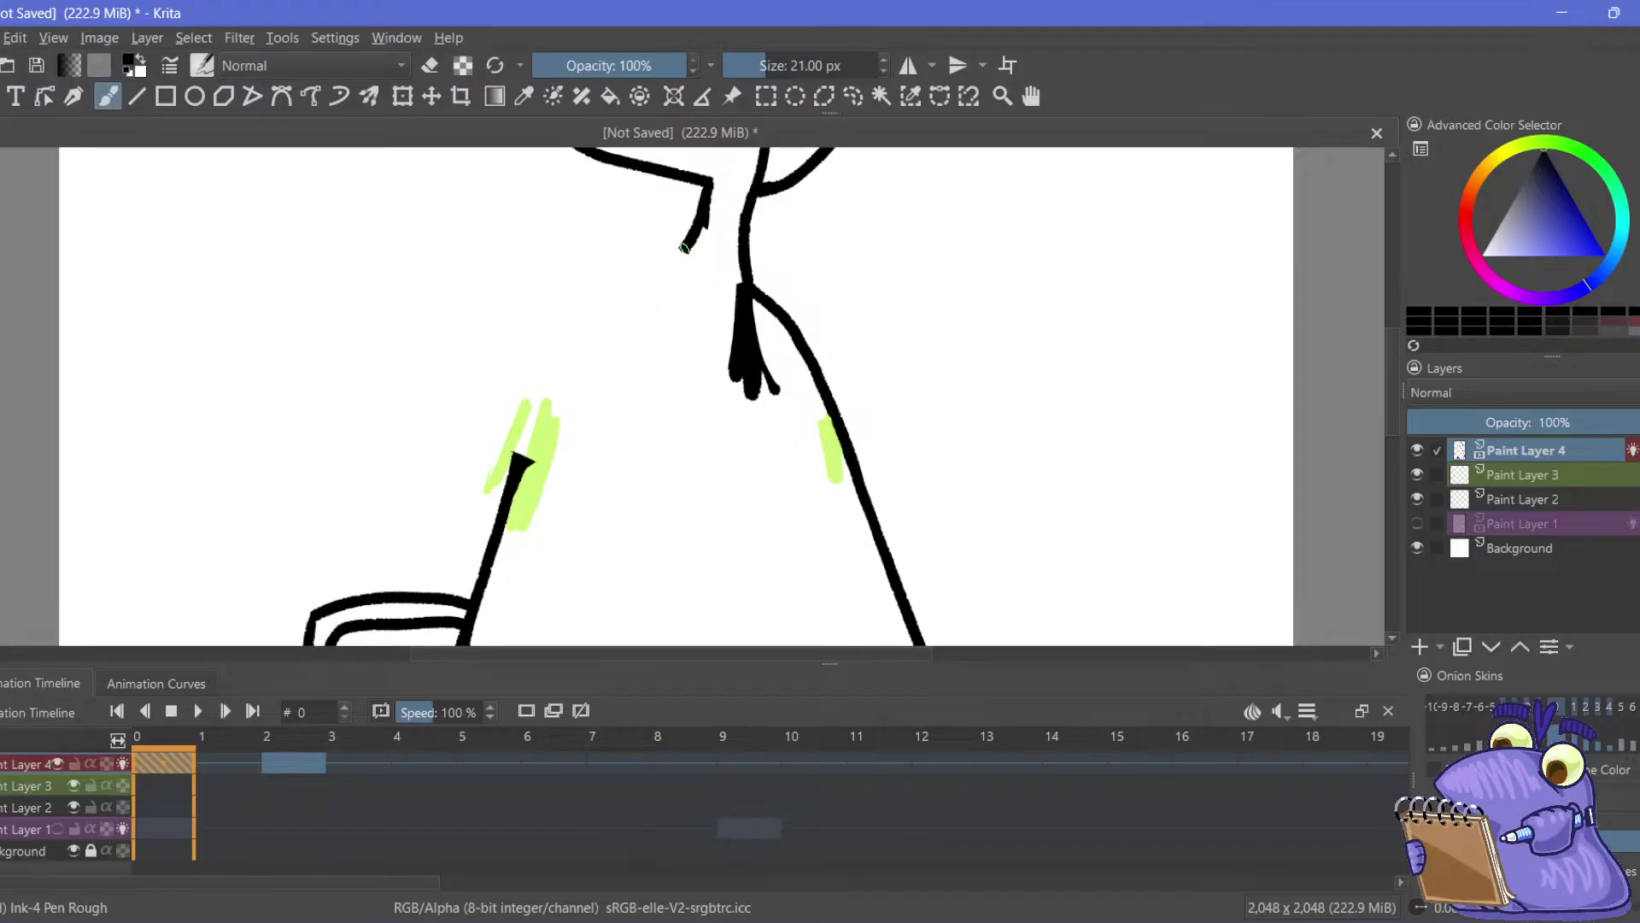
Draw the left-hand body line at frame 0 from the neck corner down to the existing line, and erase the spiky leftover at the joint
mouse_move(705, 220)
mouse_down()
mouse_move(671, 278)
mouse_move(629, 301)
mouse_up()
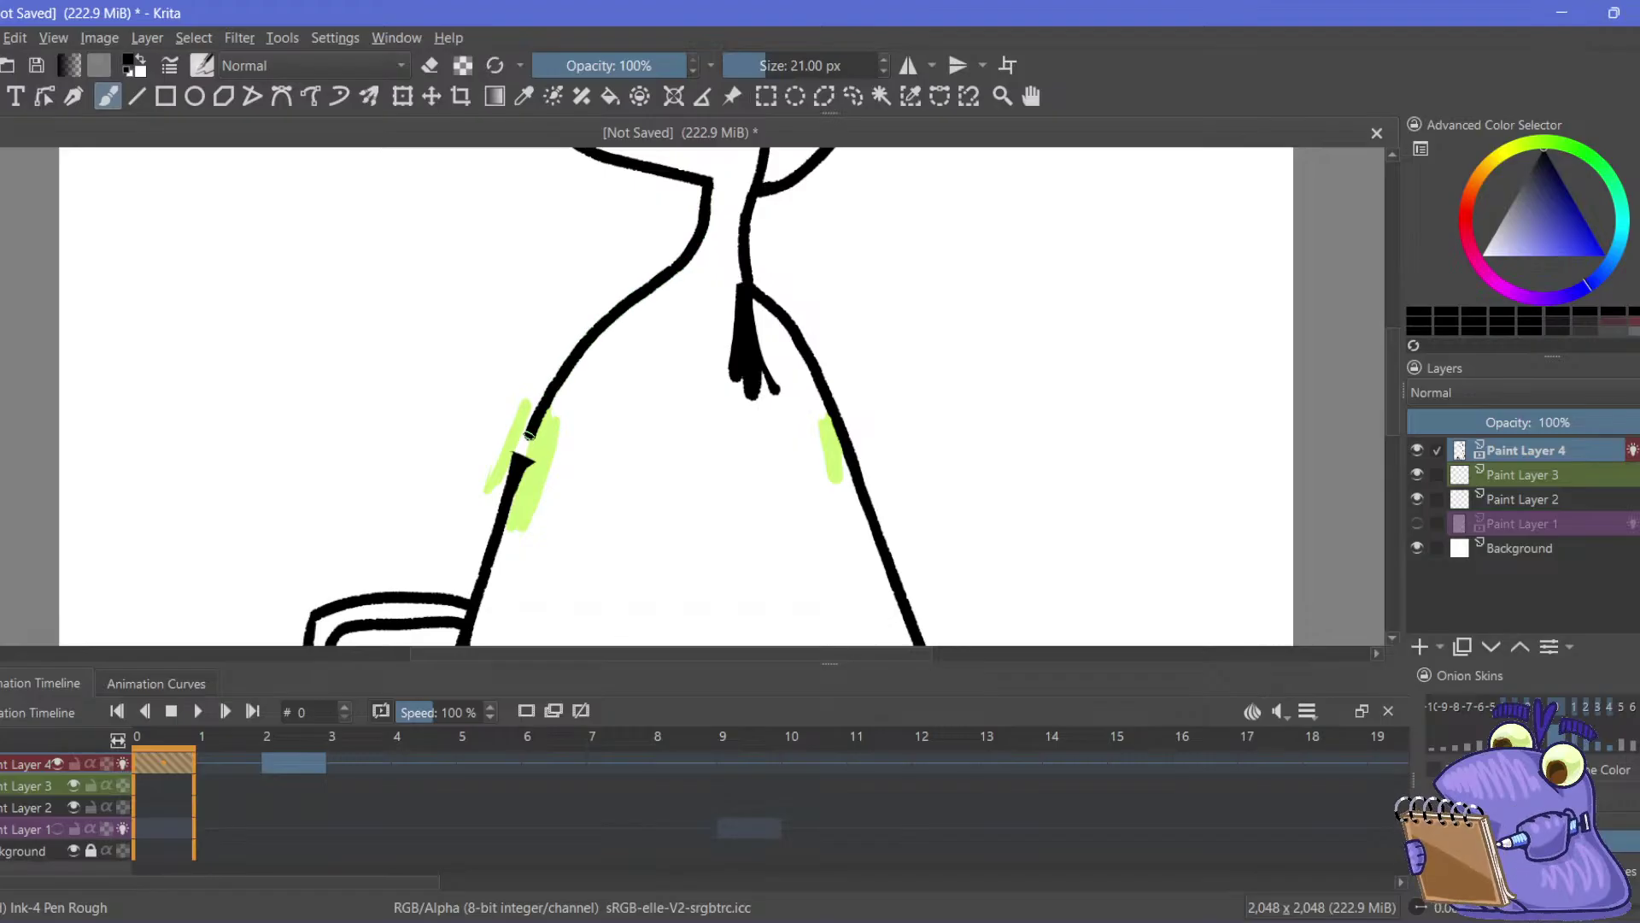
key(e)
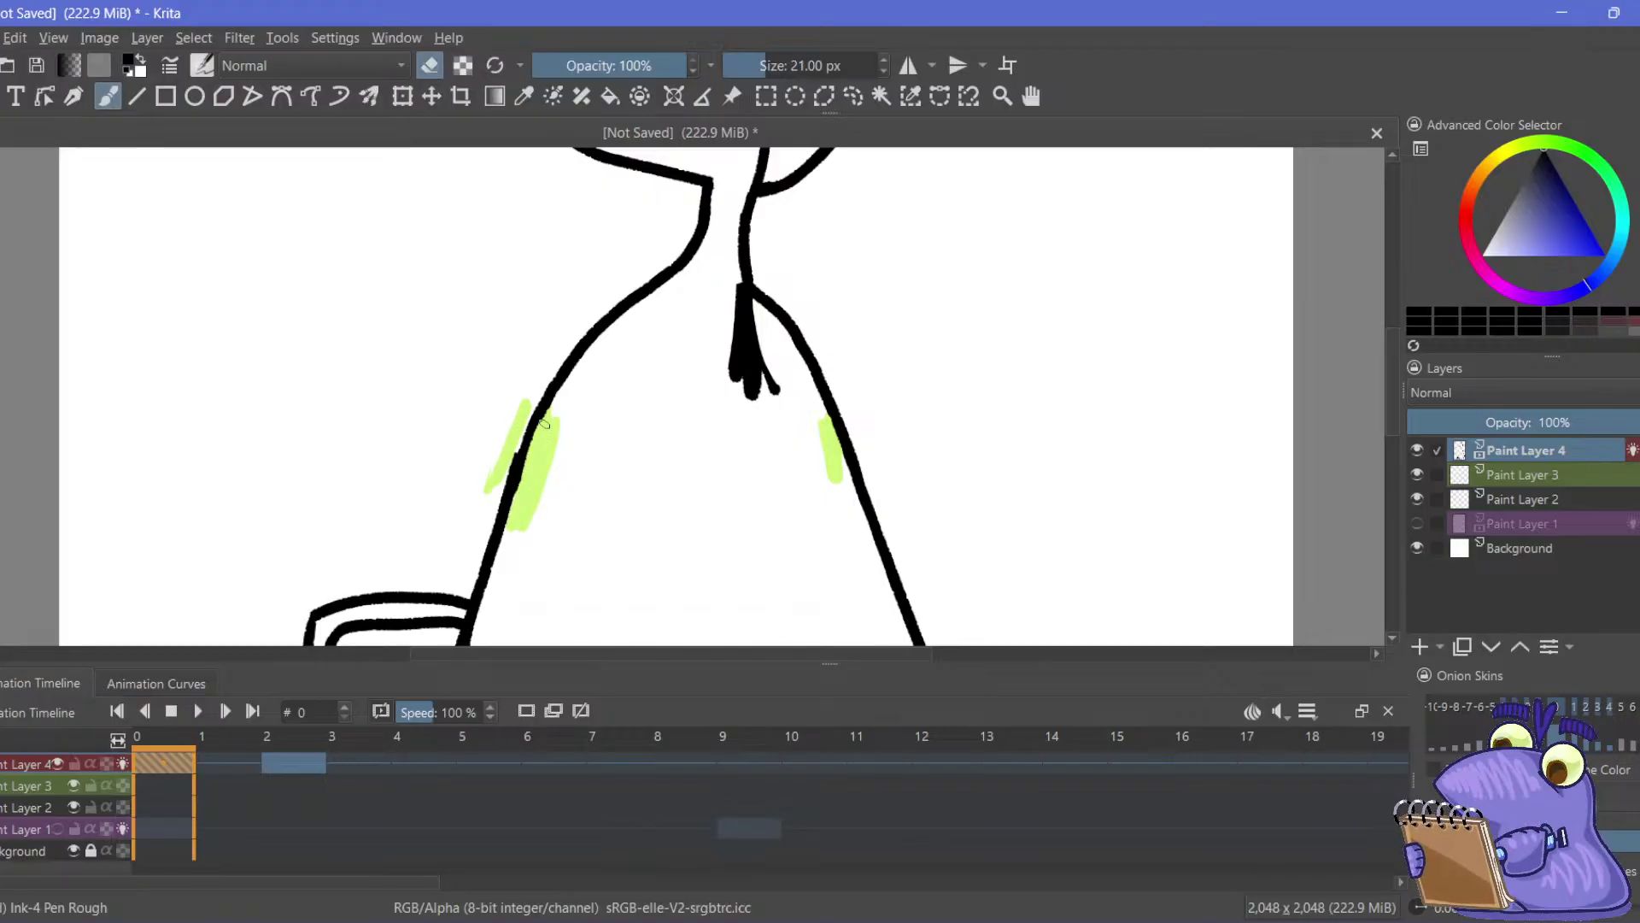
mouse_move(502, 457)
mouse_down()
mouse_move(500, 476)
mouse_move(511, 455)
mouse_up()
drag(617, 304, 544, 363)
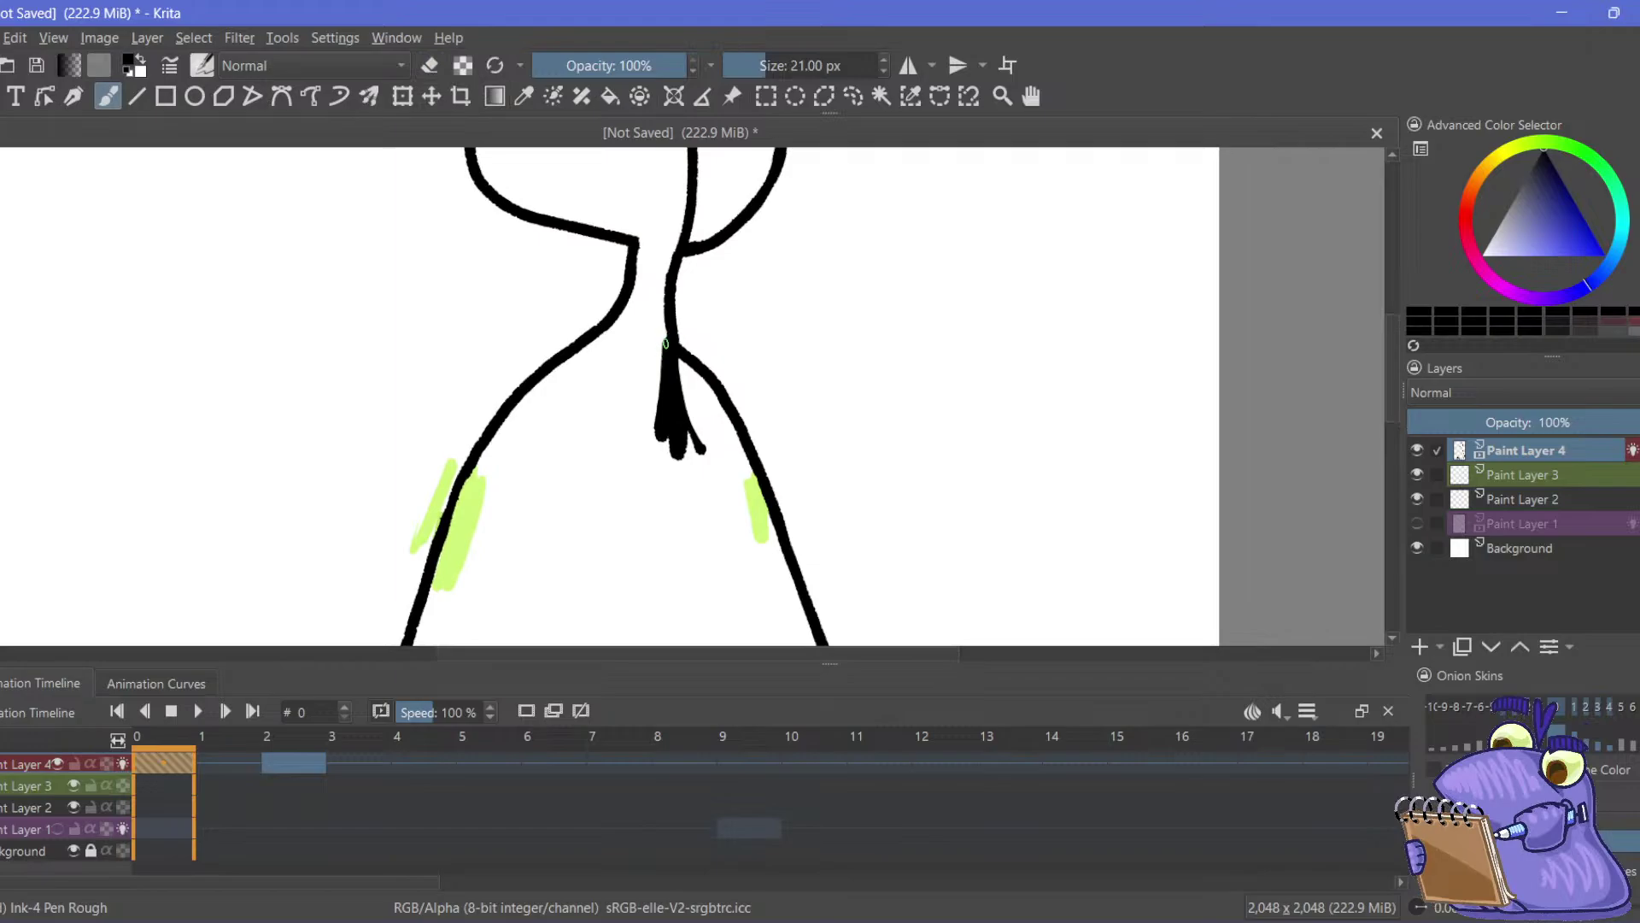
Paste the cut eyes as a new layer above Paint Layer 3, and toggle the visibility of both Paint Layer 4 layers to tell them apart
click(36, 787)
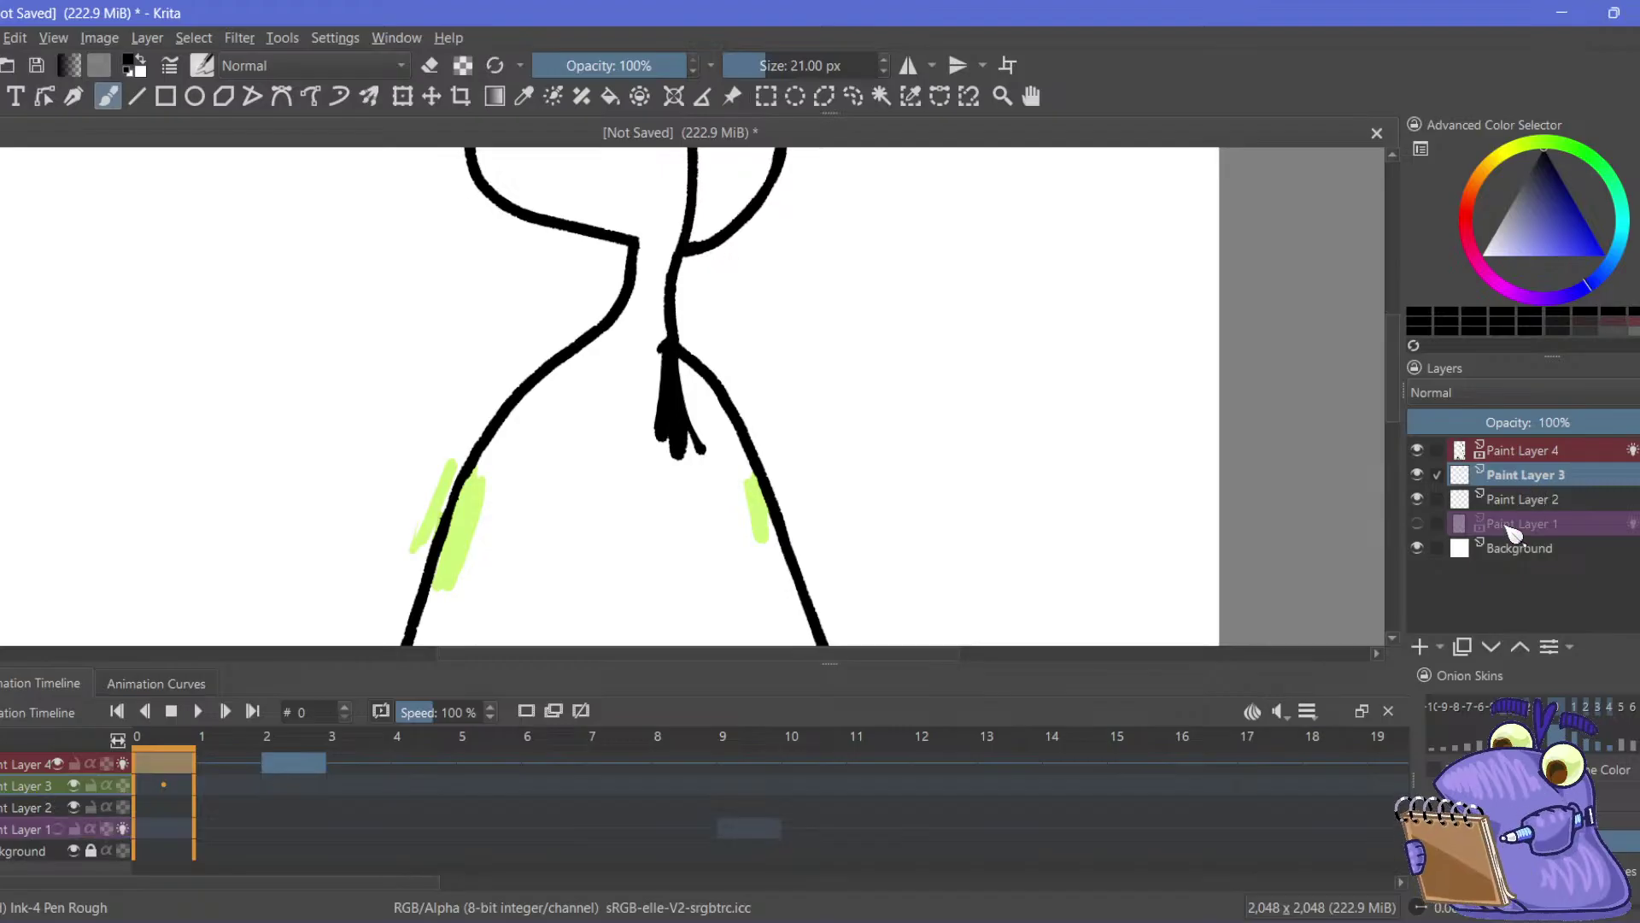
key(ctrl+v)
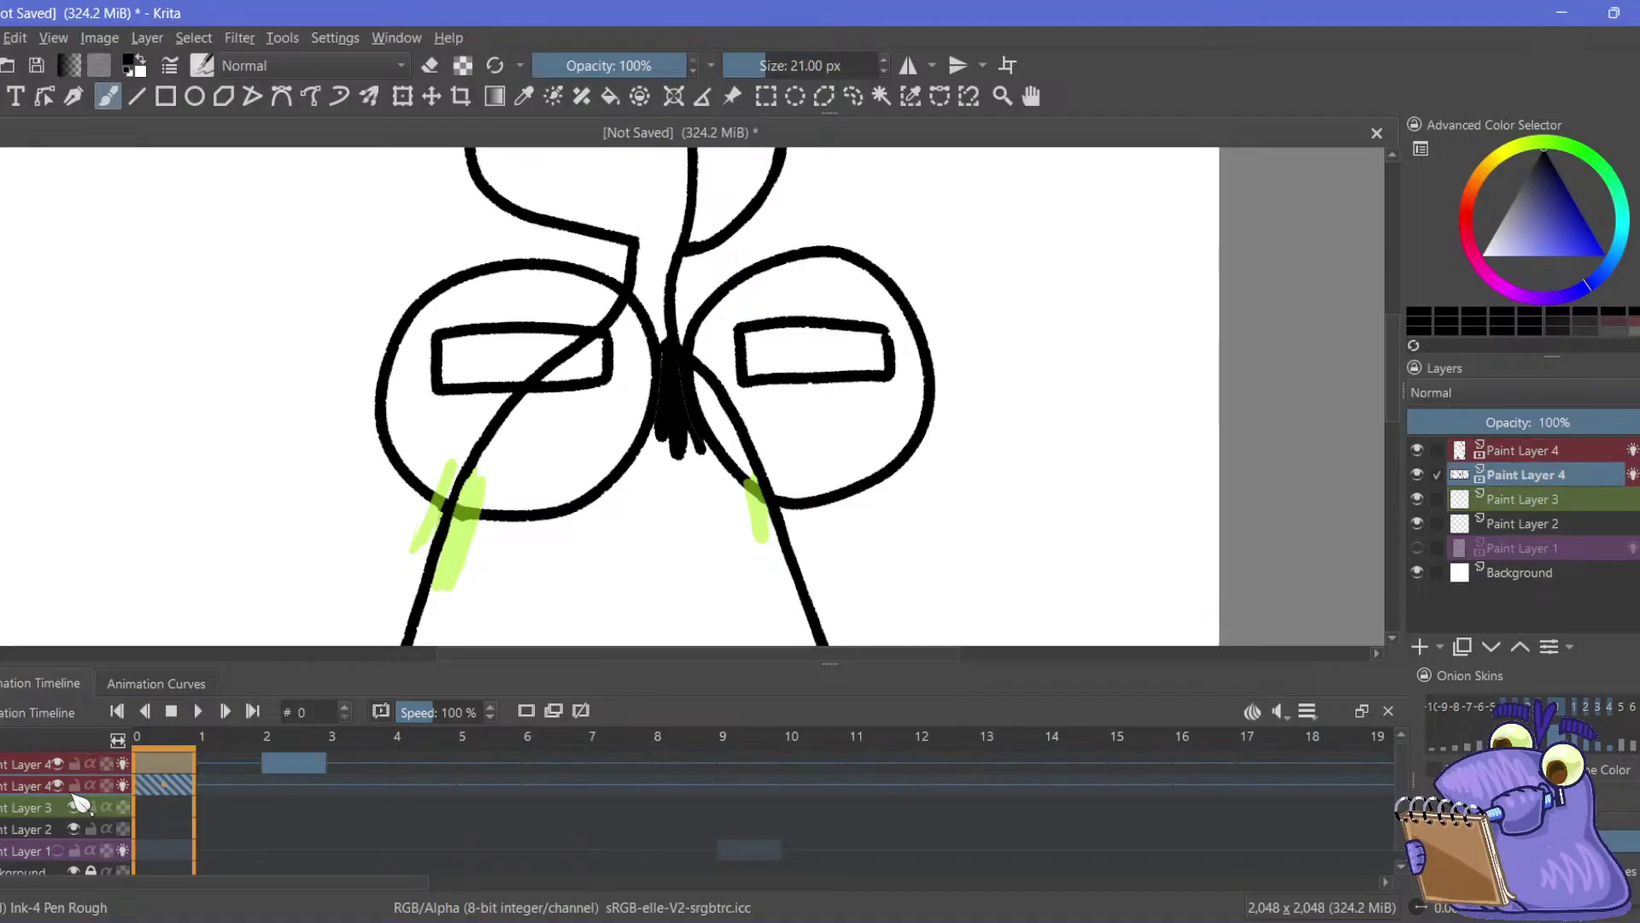
click(58, 785)
click(58, 786)
click(31, 765)
click(67, 766)
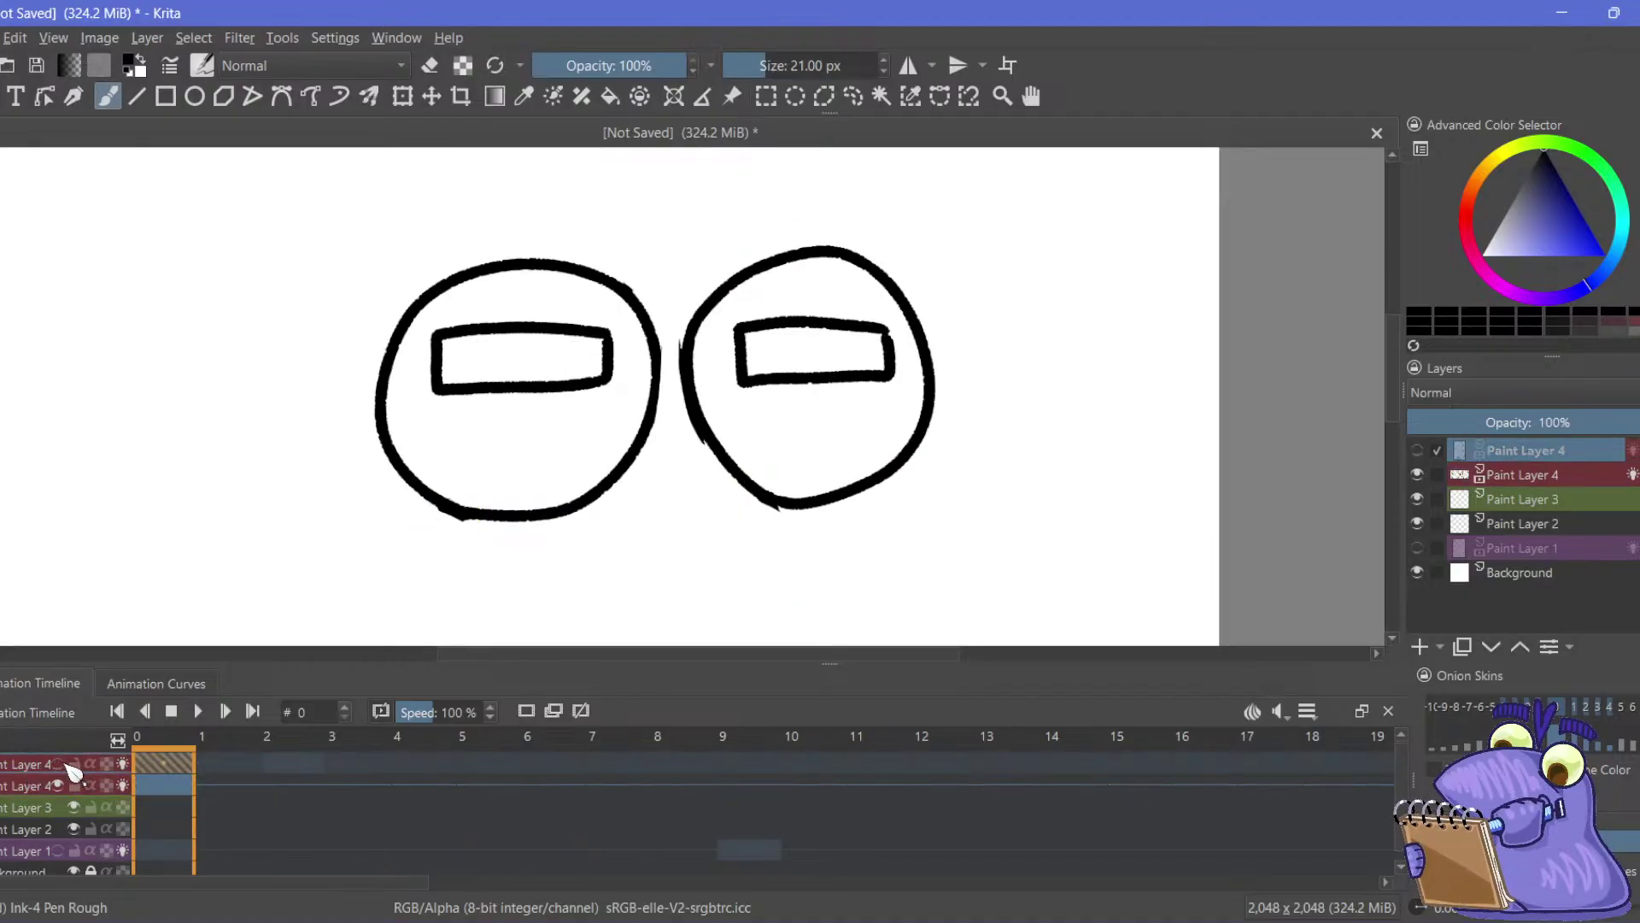
click(67, 765)
Give the topmost Paint Layer 4 with the body drawing a green colour label and rename it Body
right_click(26, 793)
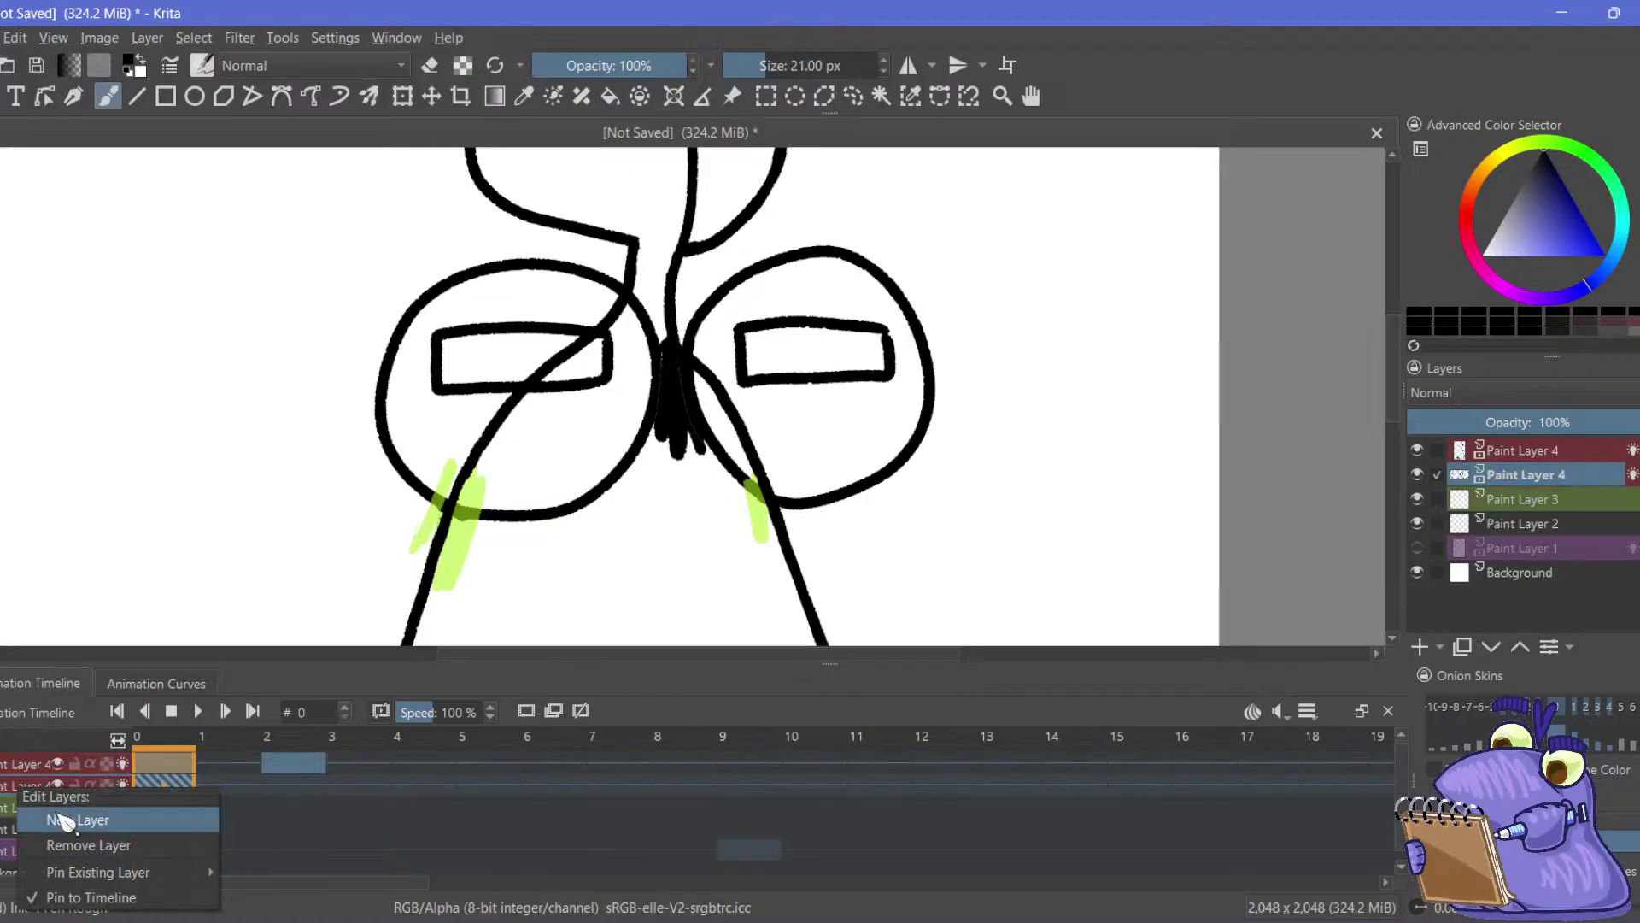
click(29, 769)
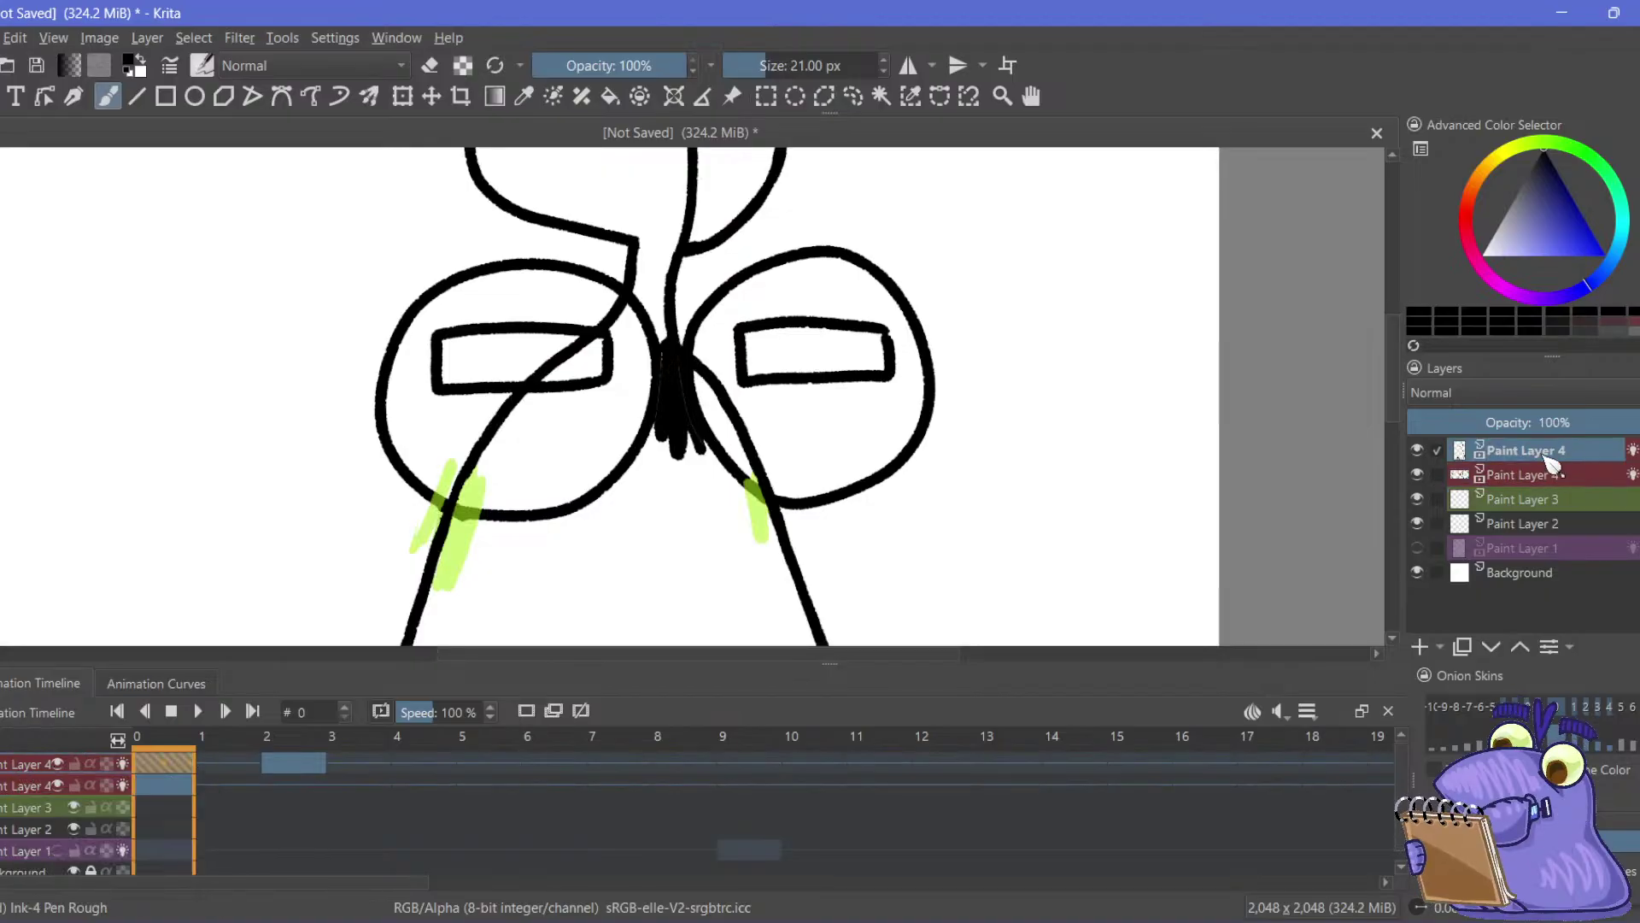
right_click(1544, 458)
click(1369, 58)
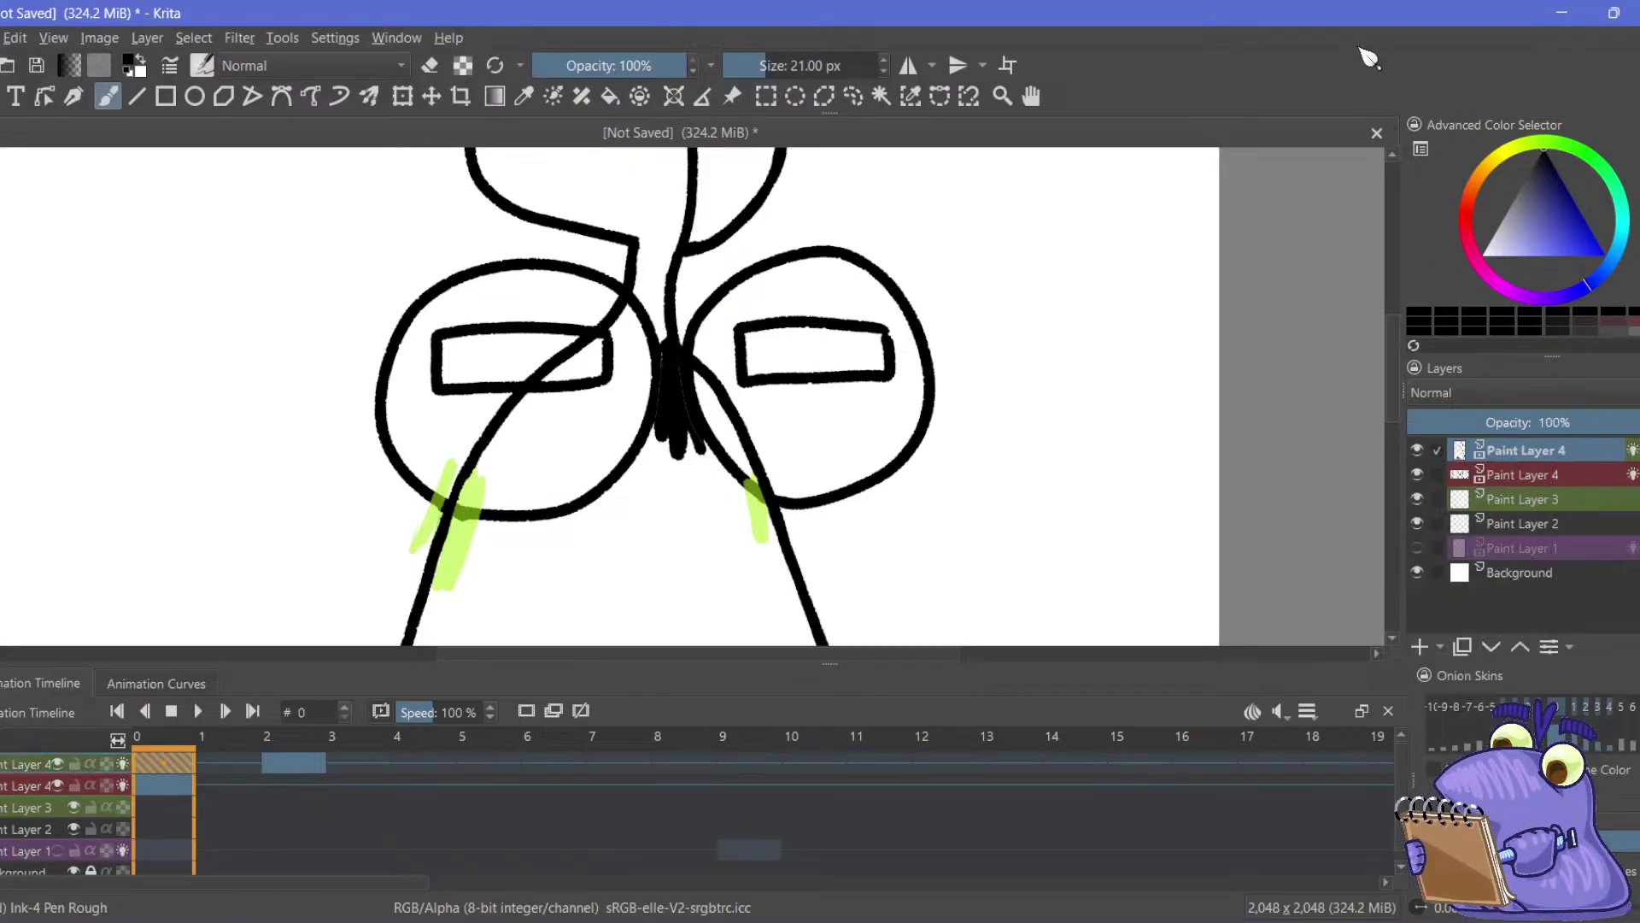
double_click(1514, 451)
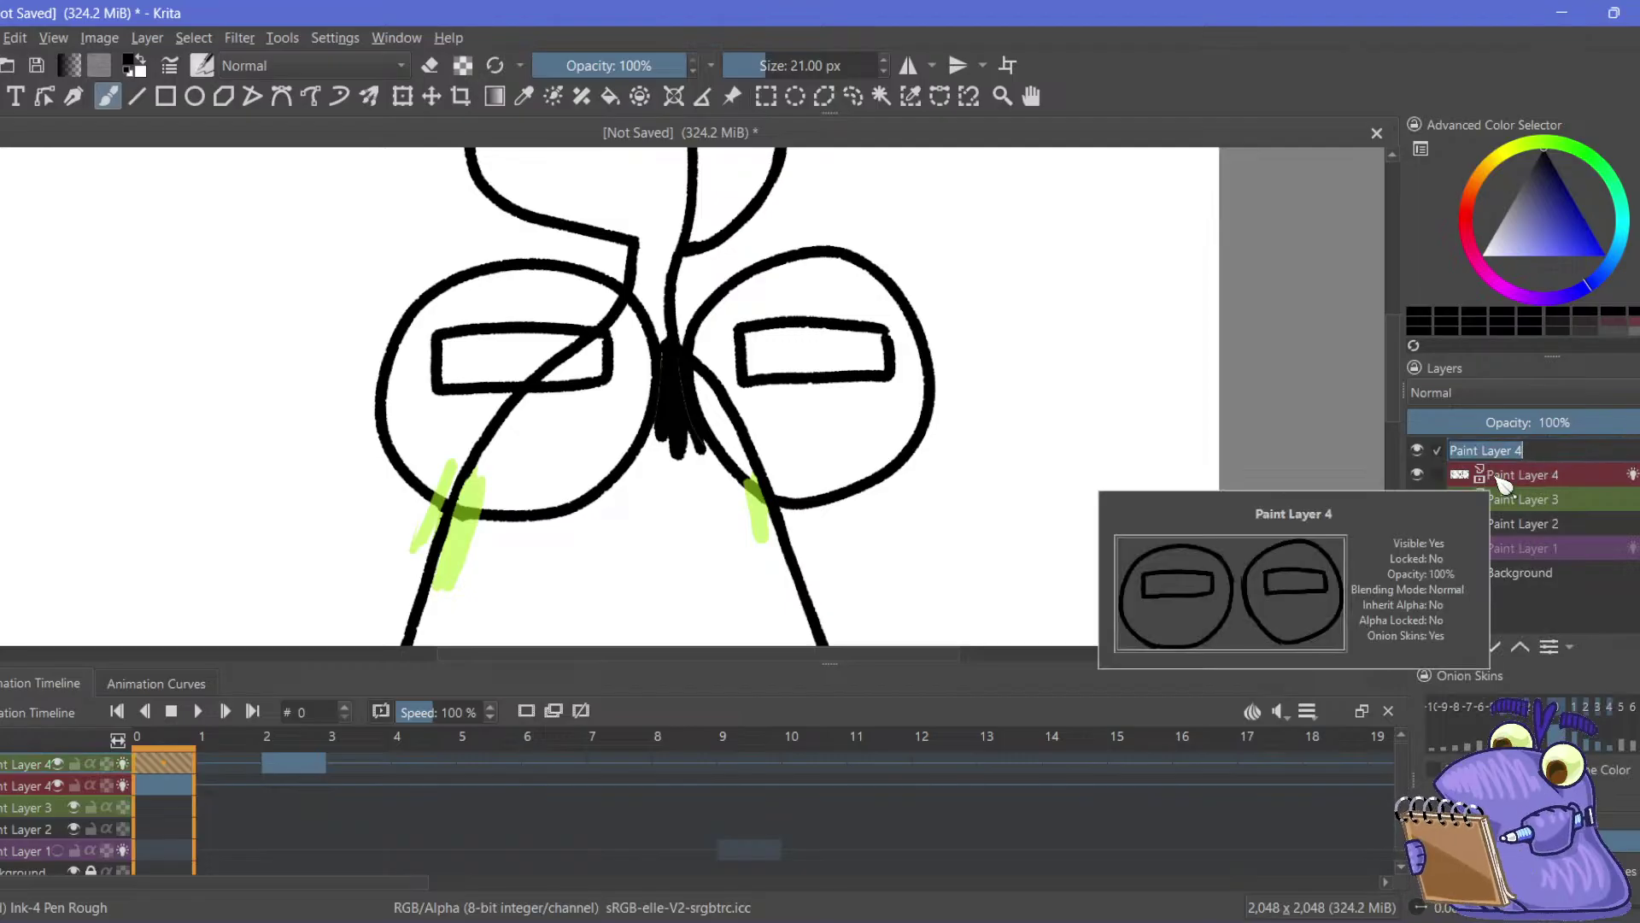
text(Body)
key(Return)
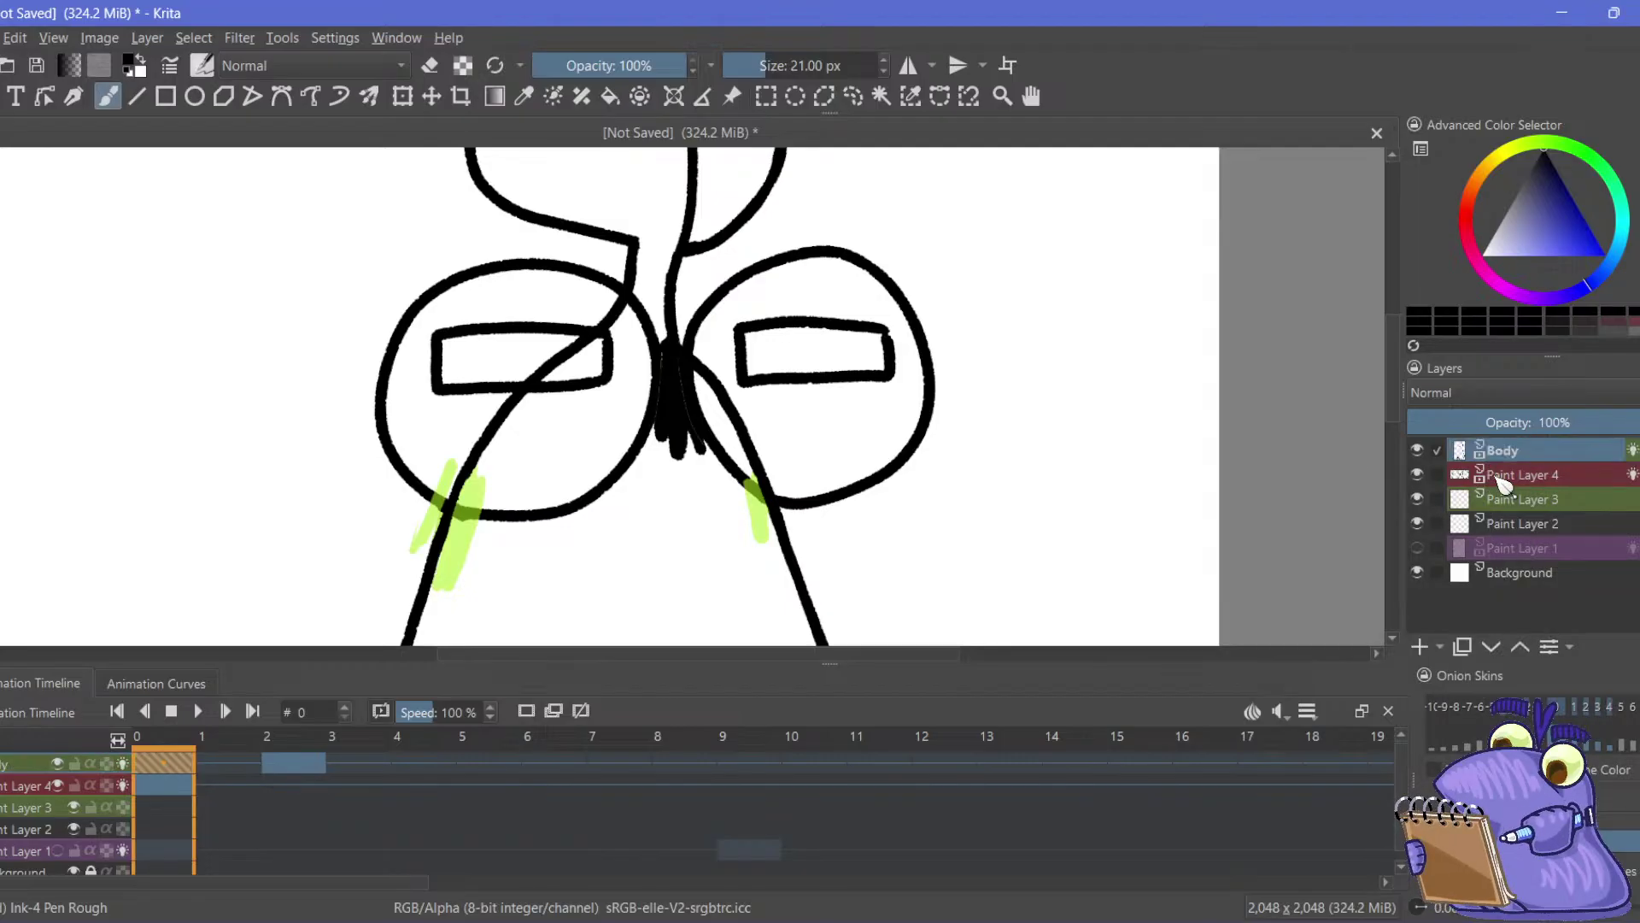
Select the pasted eyes layer, Paint Layer 4, below the Body layer
click(1500, 480)
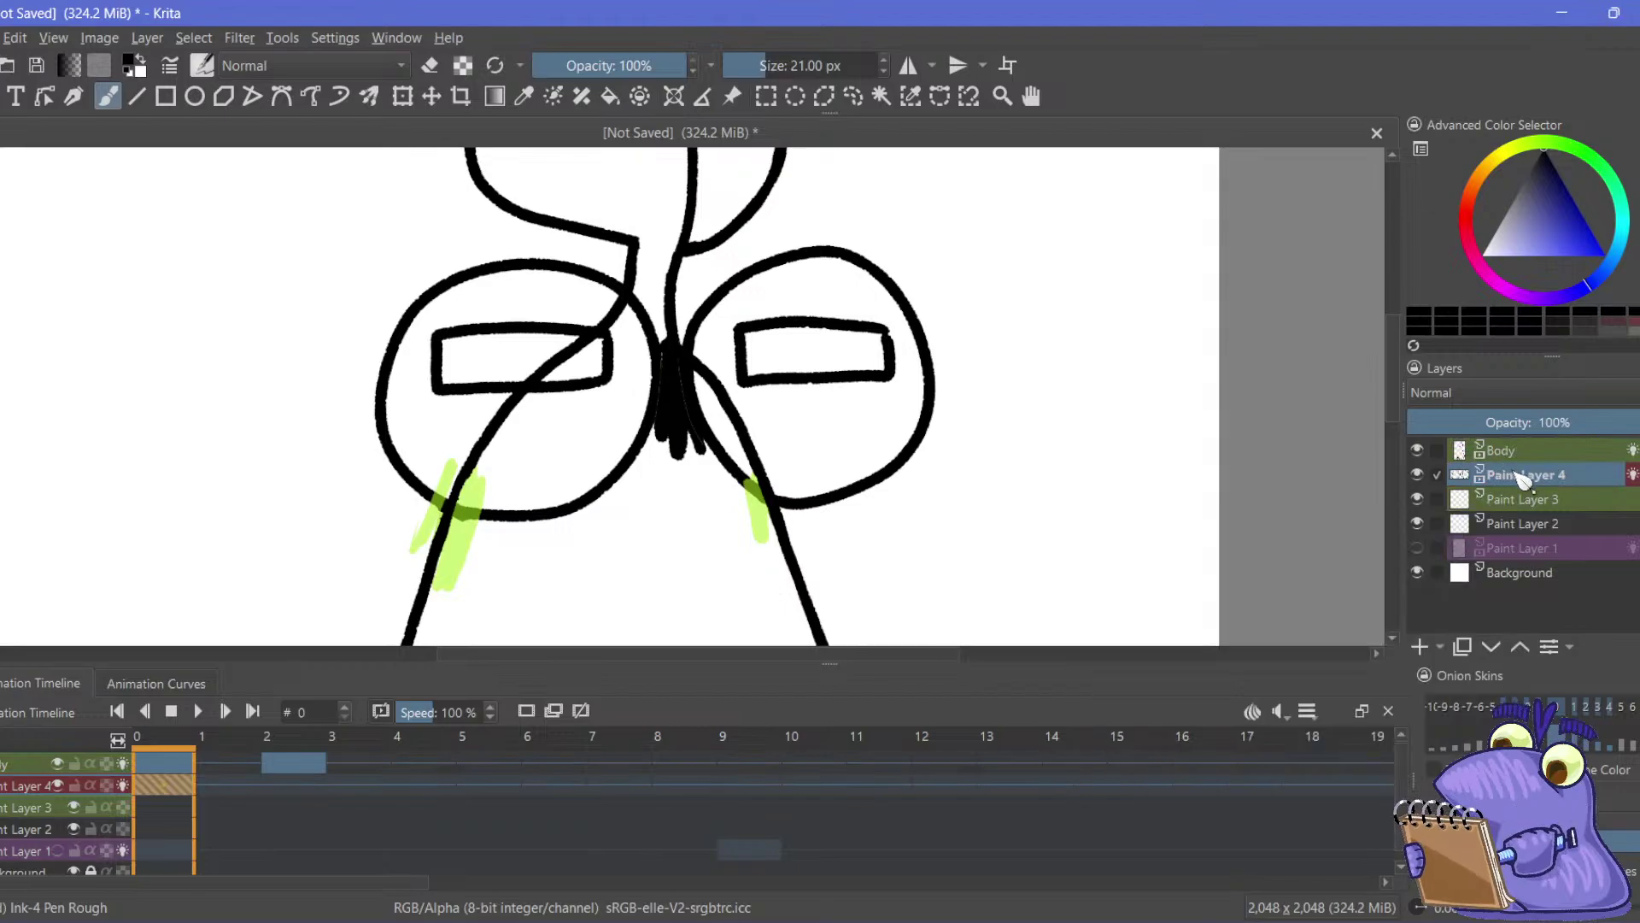
Rename Paint Layer 4 as Eyes and move it above the Body layer
right_click(1501, 465)
click(1463, 480)
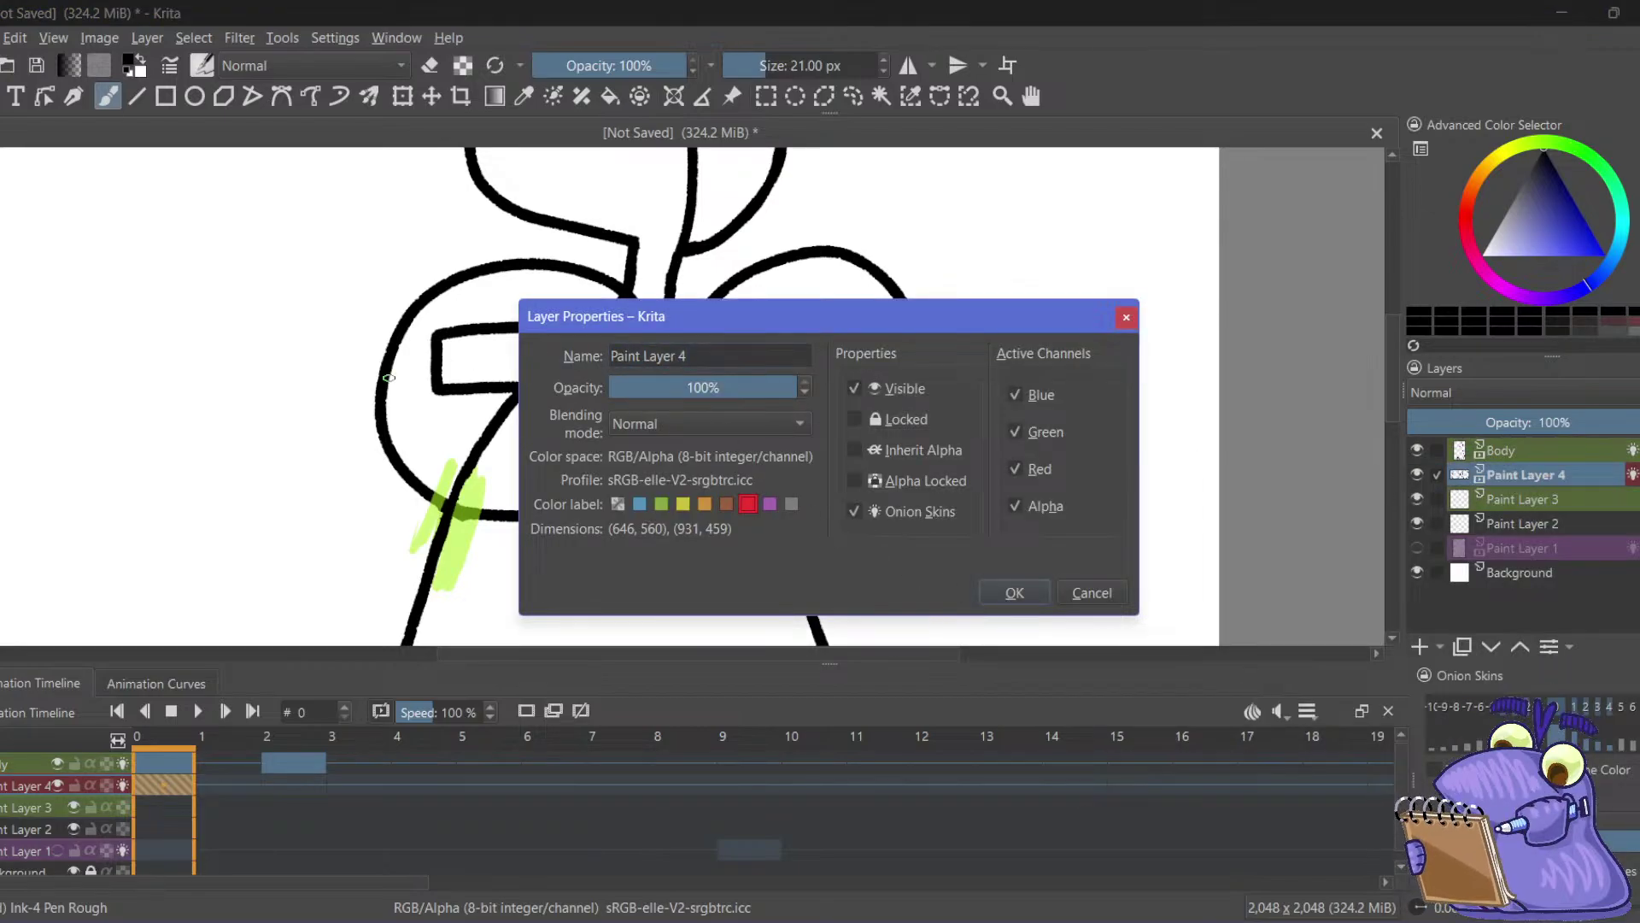
key(BackSpace)
key(BackSpace)
key(BackSpace)
key(BackSpace)
key(BackSpace)
key(BackSpace)
key(BackSpace)
key(BackSpace)
key(BackSpace)
key(BackSpace)
key(BackSpace)
key(BackSpace)
key(BackSpace)
text(Eyey)
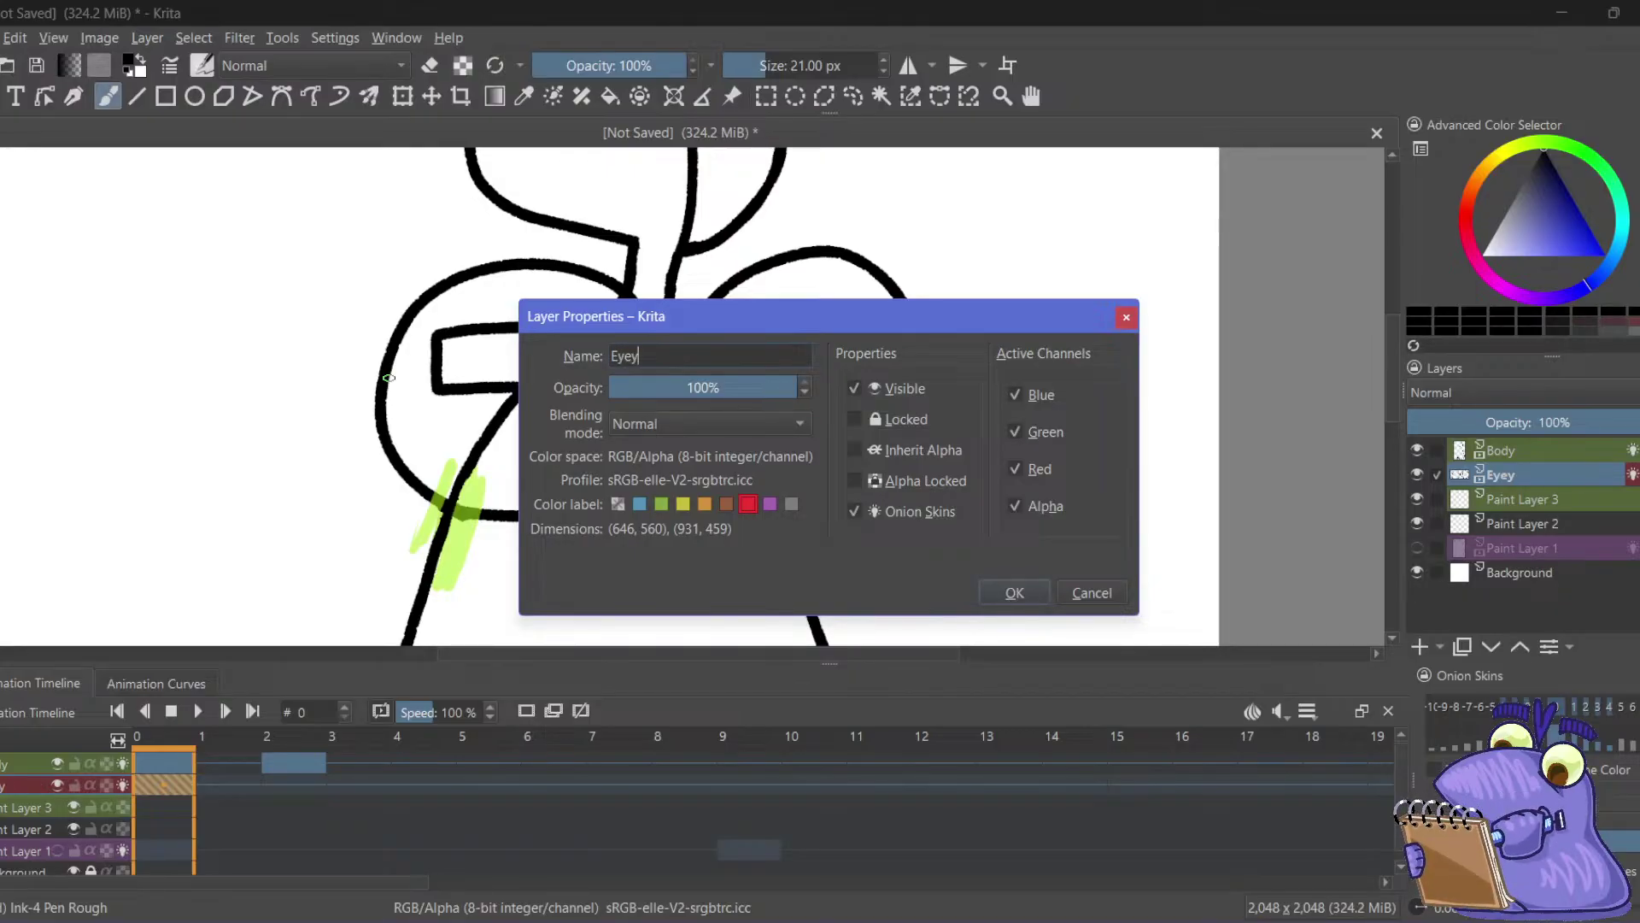
key(BackSpace)
text(s)
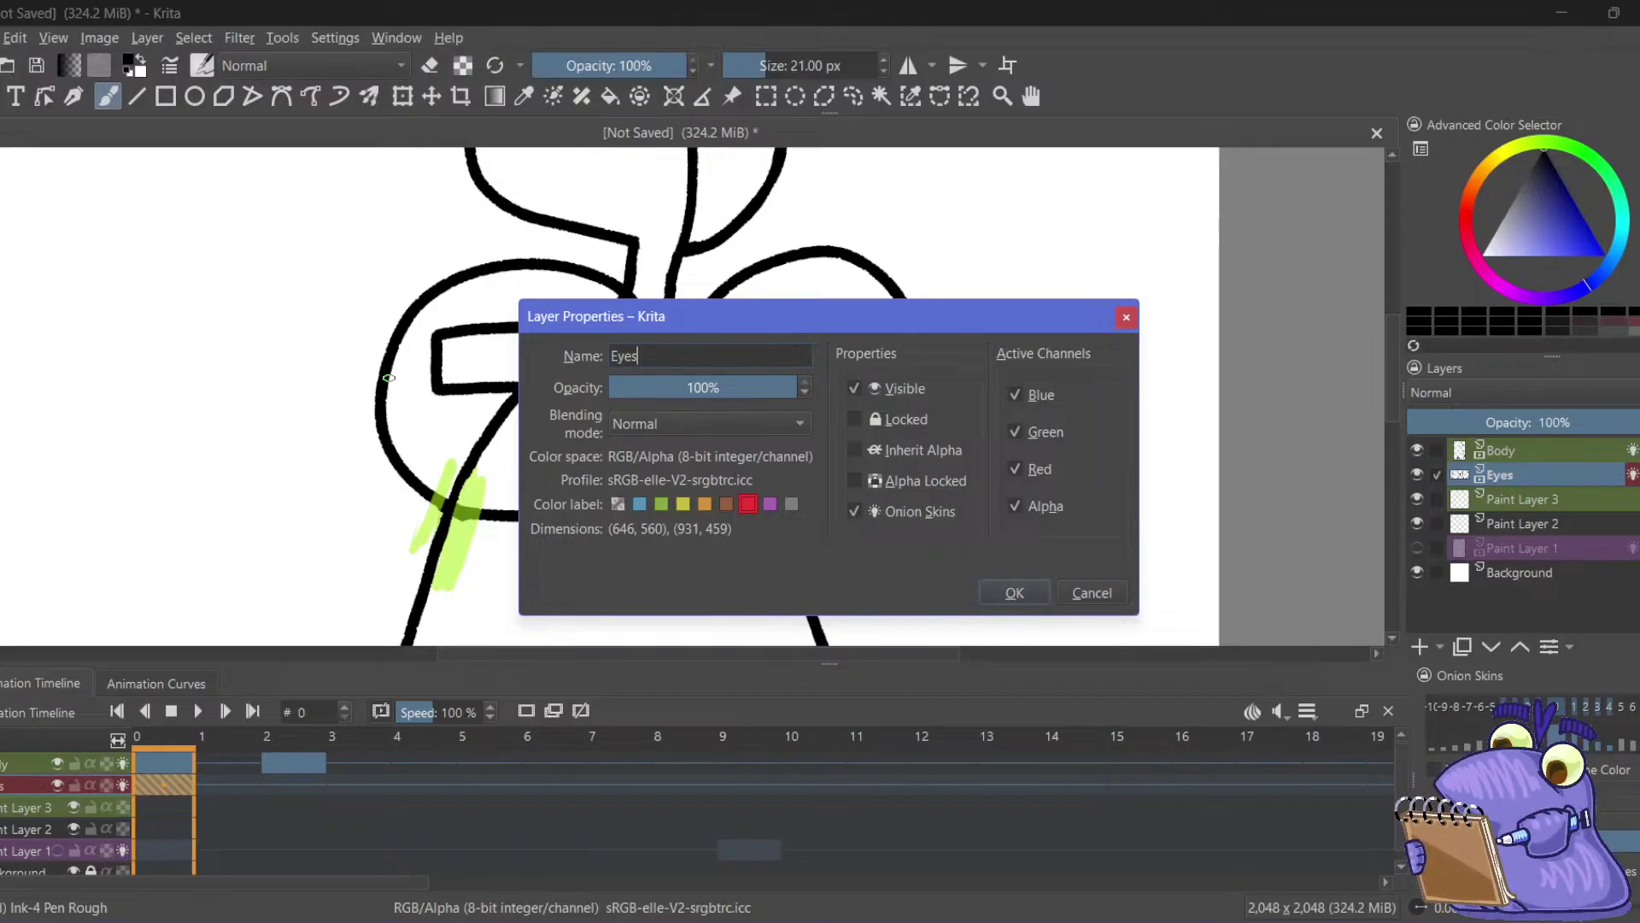
click(1014, 593)
drag(1516, 480, 1505, 444)
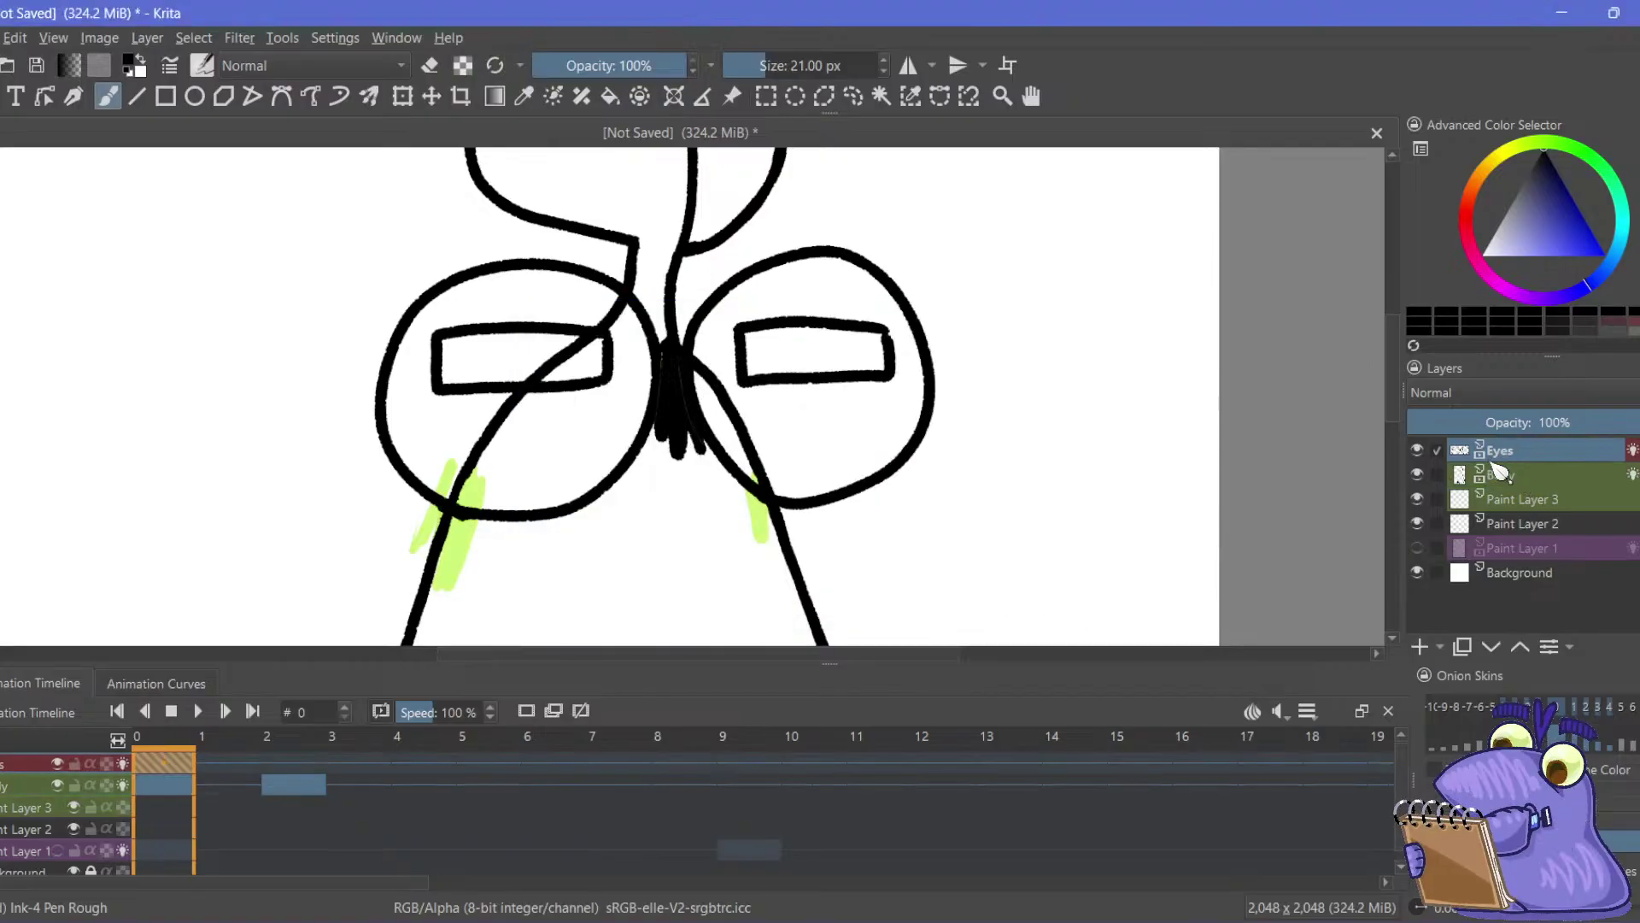
Remove Paint Layer 3 from the layer stack and make the Eyes layer active
click(1512, 501)
right_click(1512, 501)
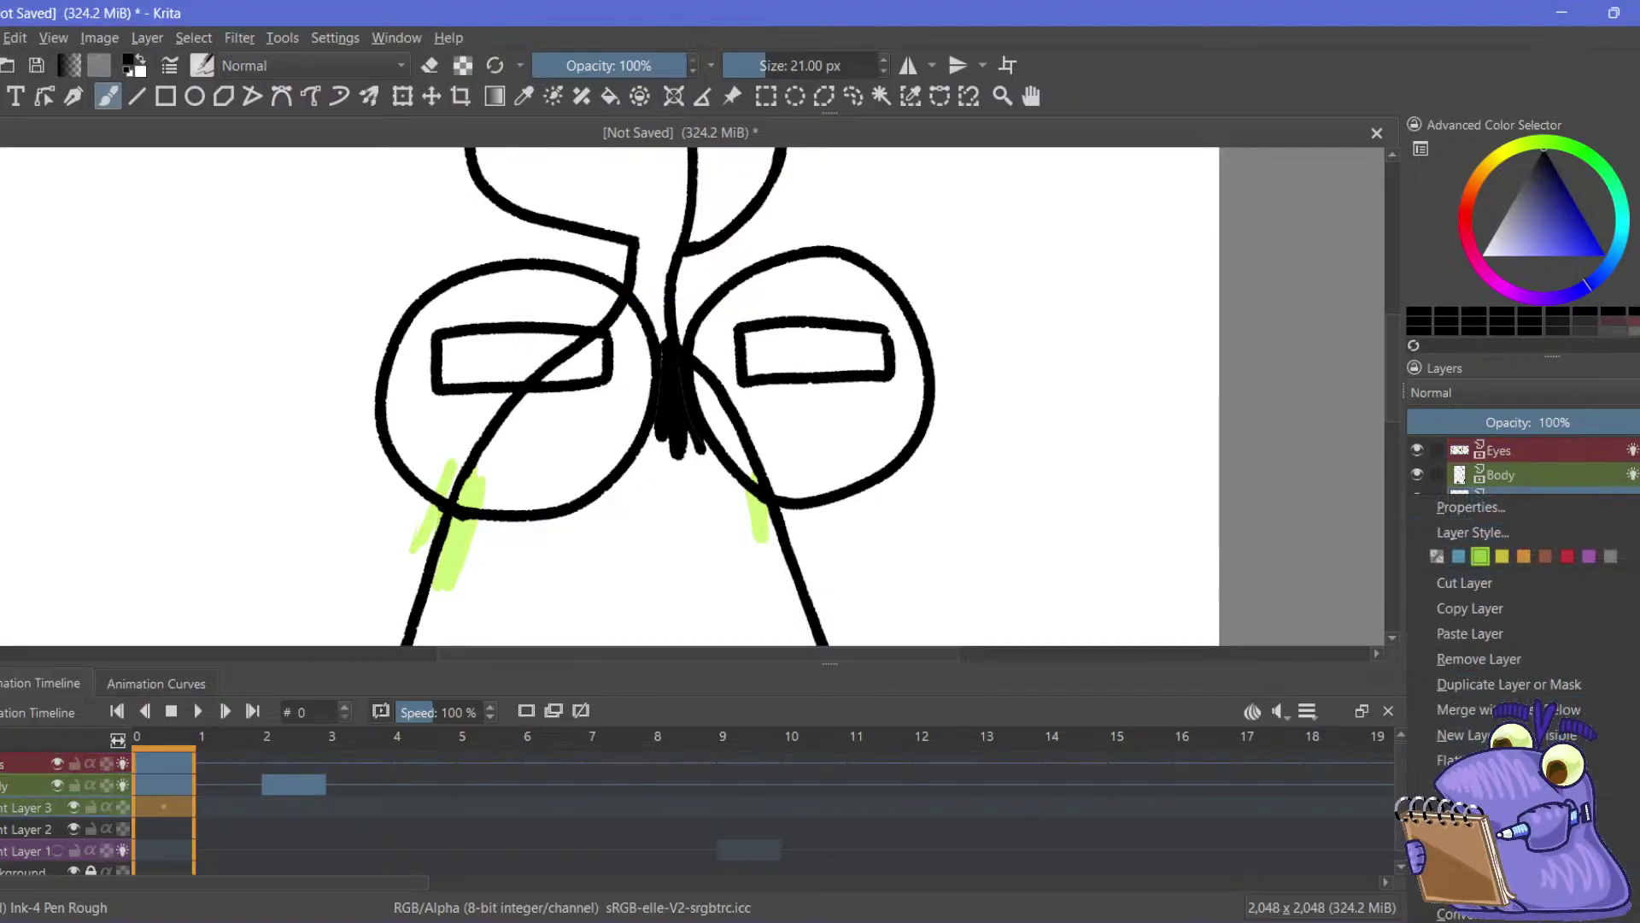
click(1460, 660)
click(1538, 450)
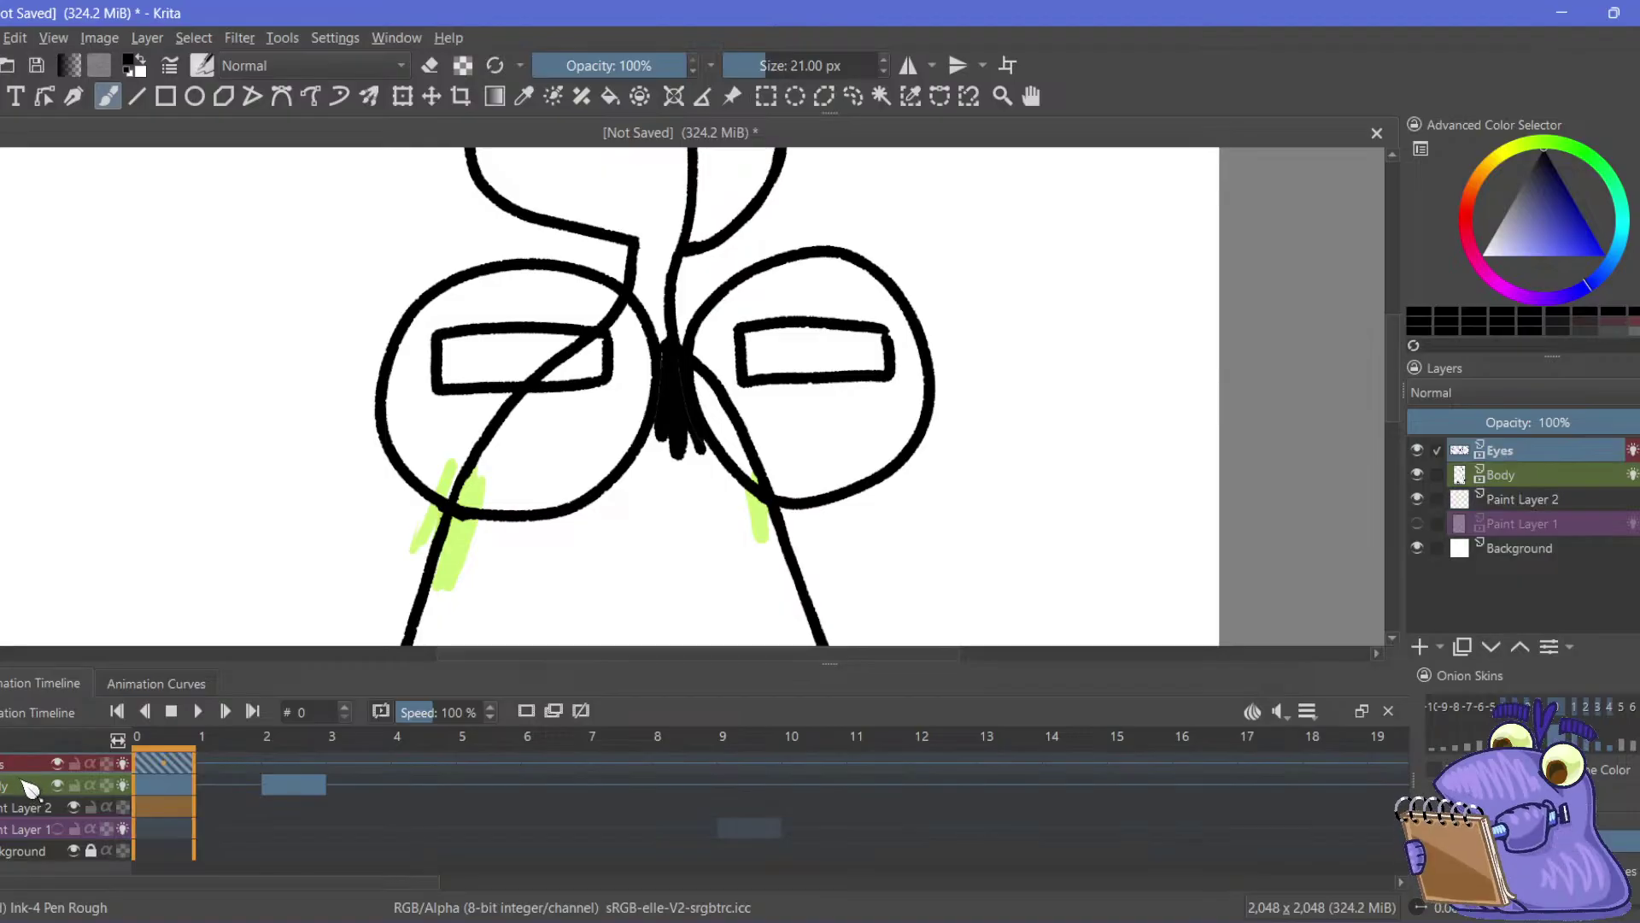
Compare the Body layer's drawings on frames 0 and 2
click(30, 784)
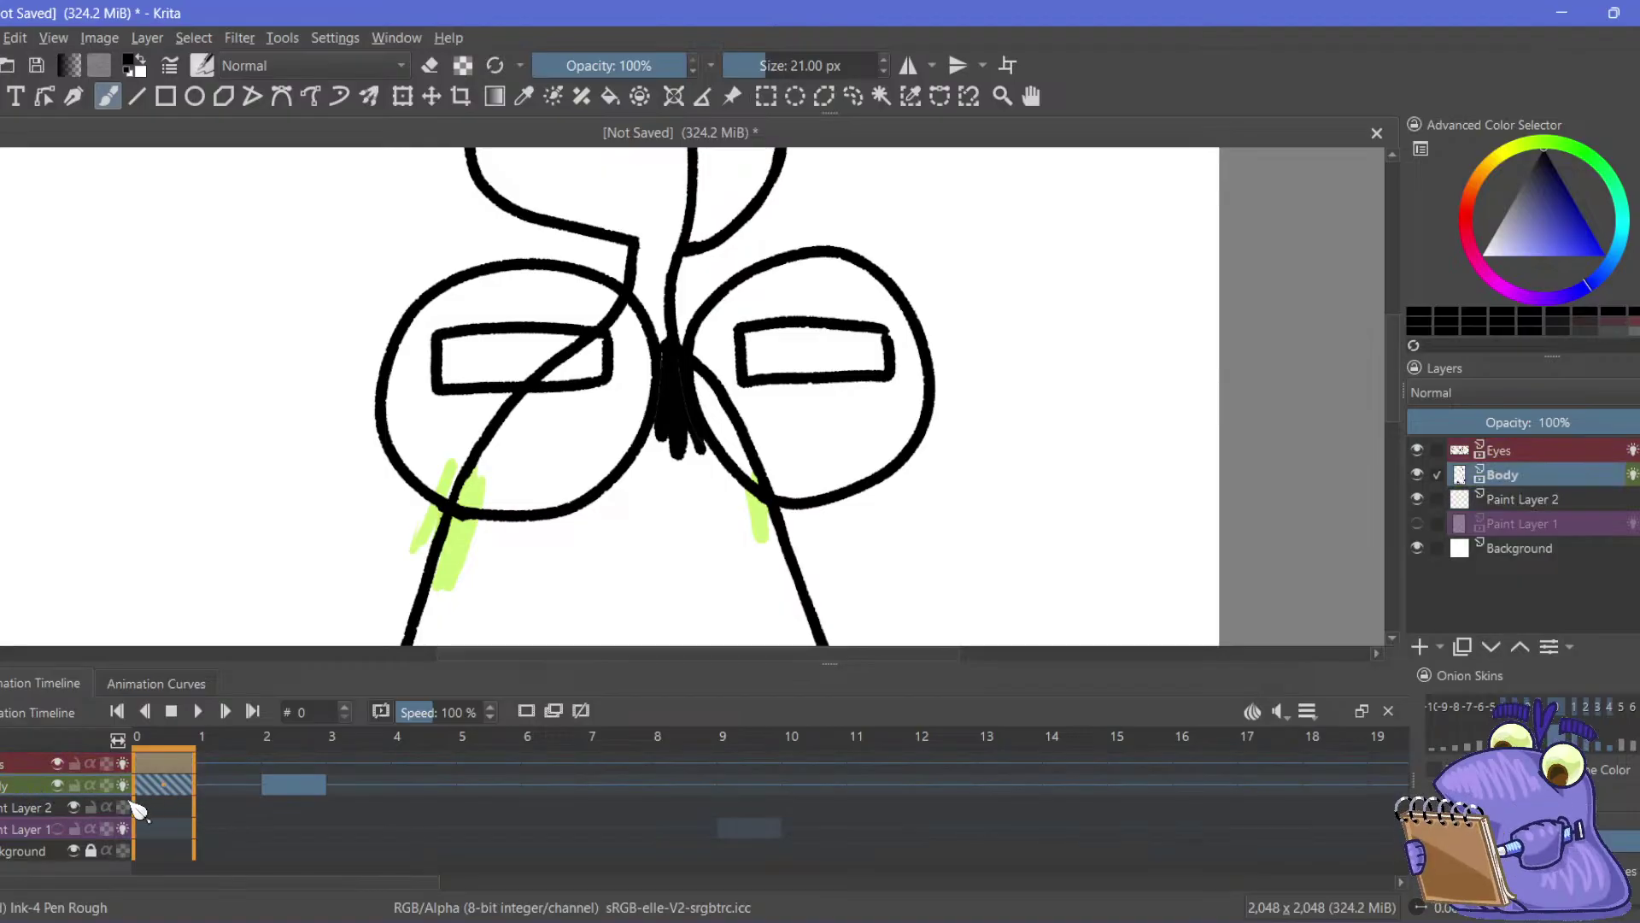
click(60, 764)
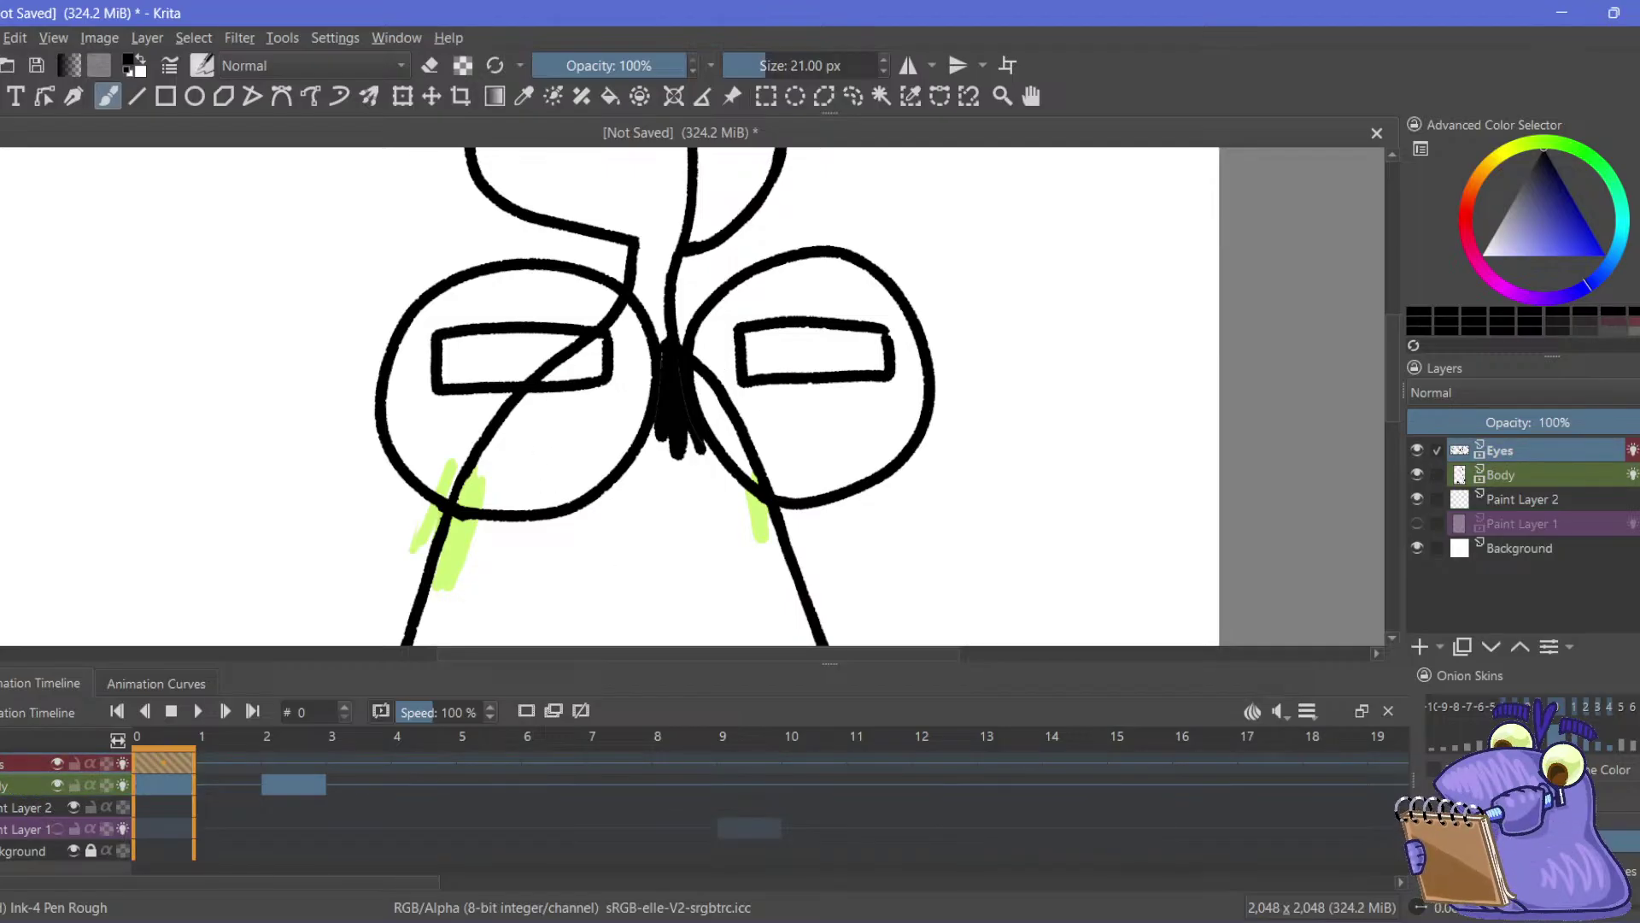
click(30, 786)
click(286, 785)
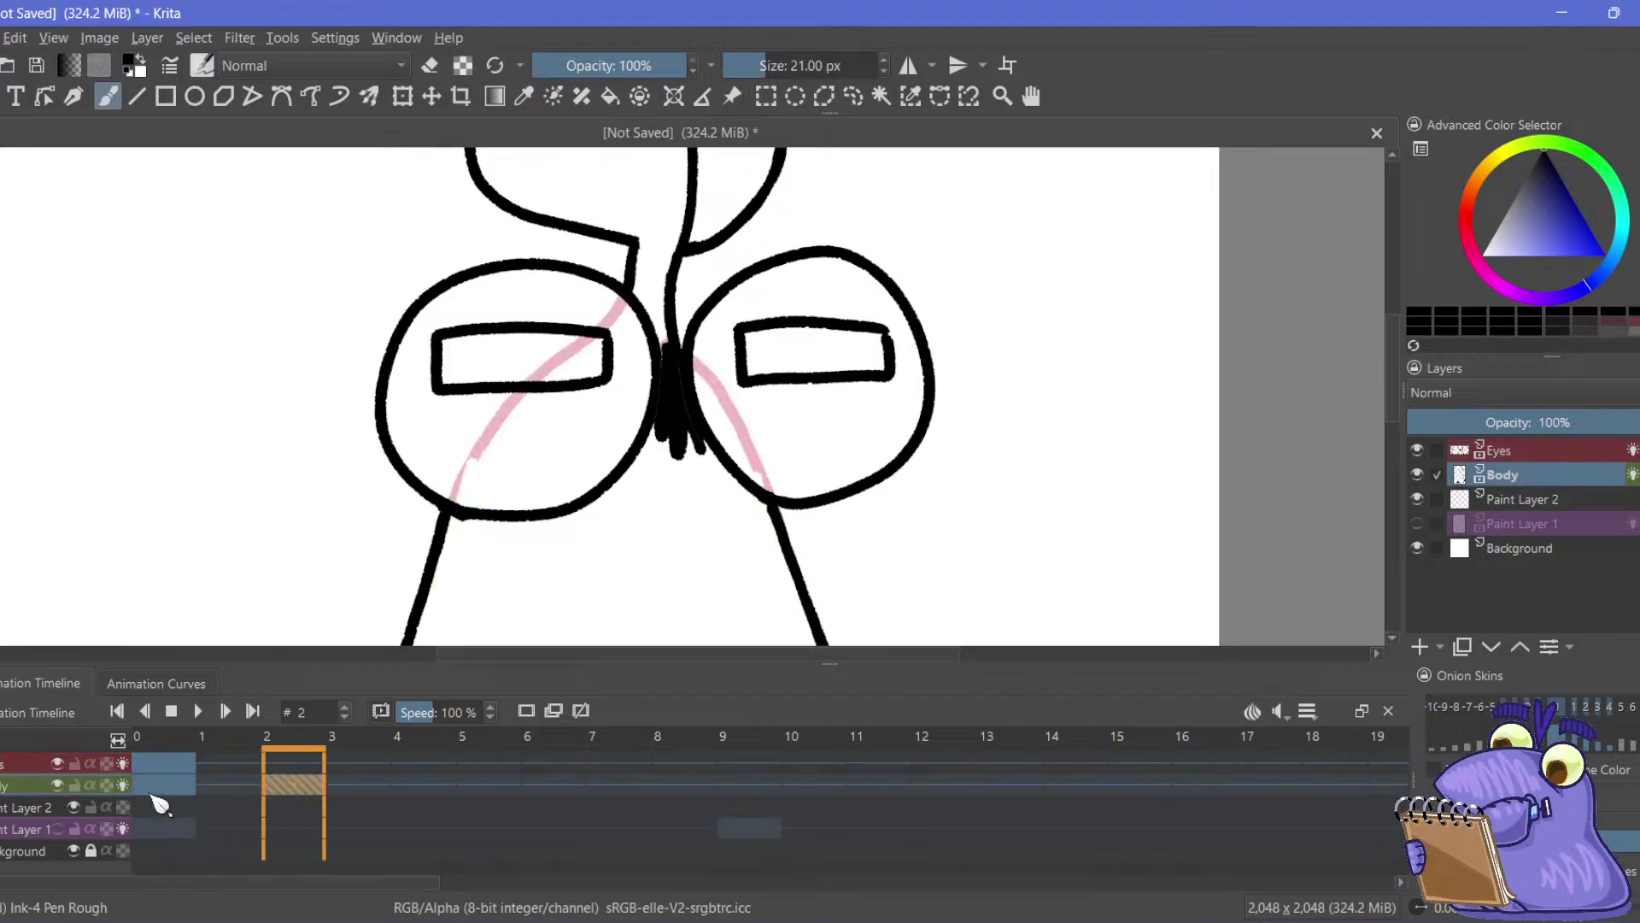
click(166, 784)
click(299, 788)
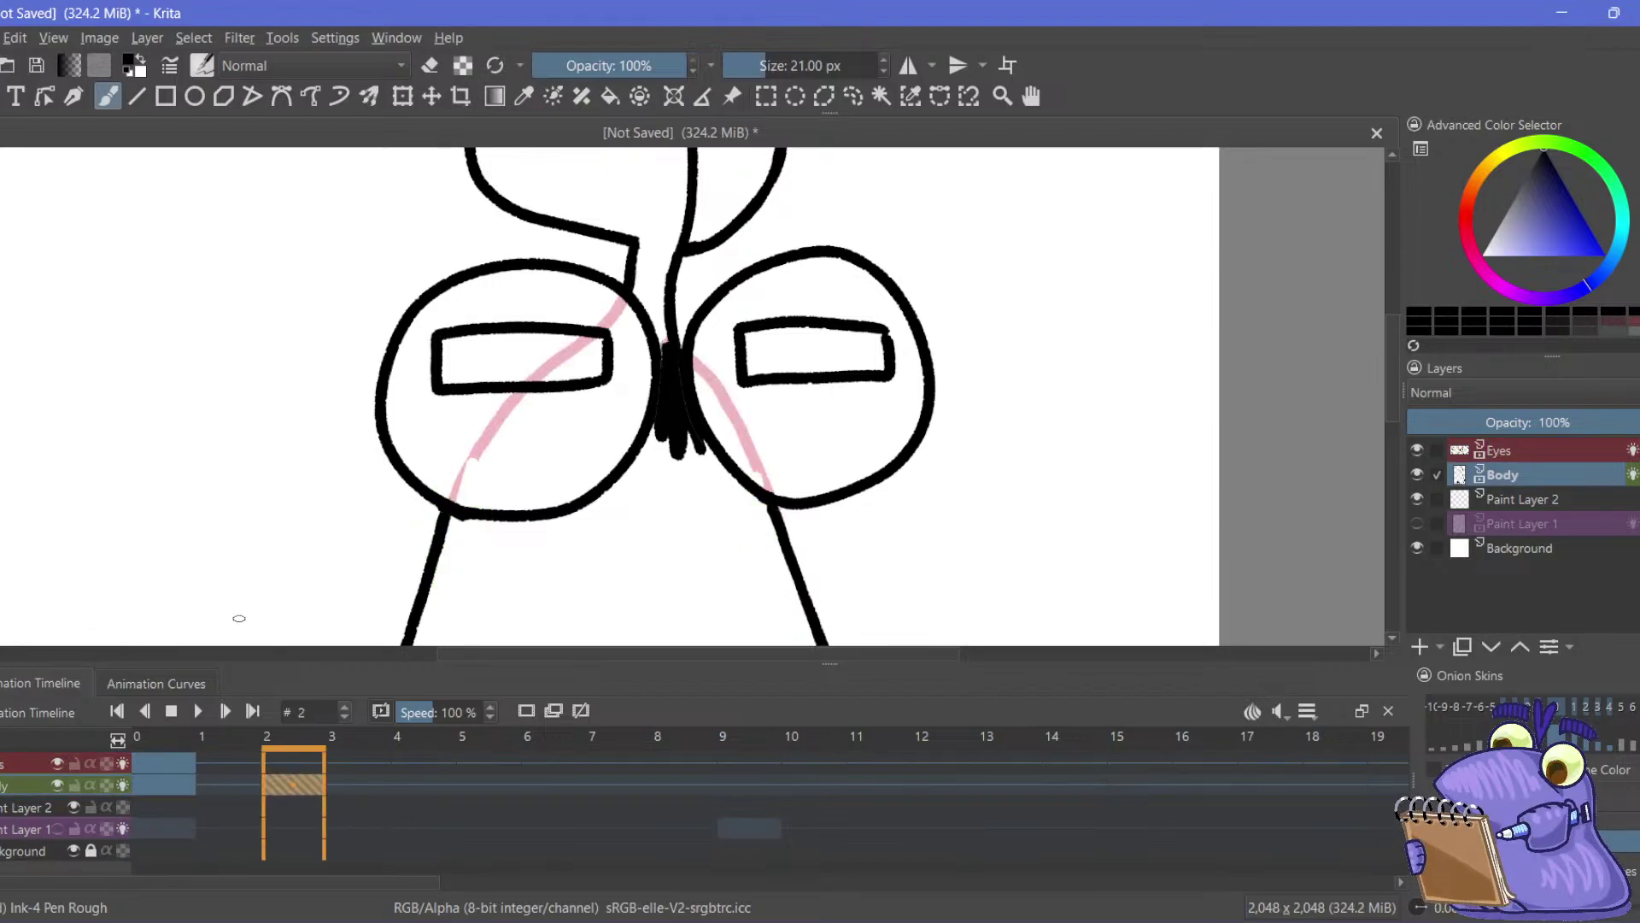
Return to the Body layer's frame 0 and check its outline with the Eyes layer temporarily hidden
click(161, 792)
key(e)
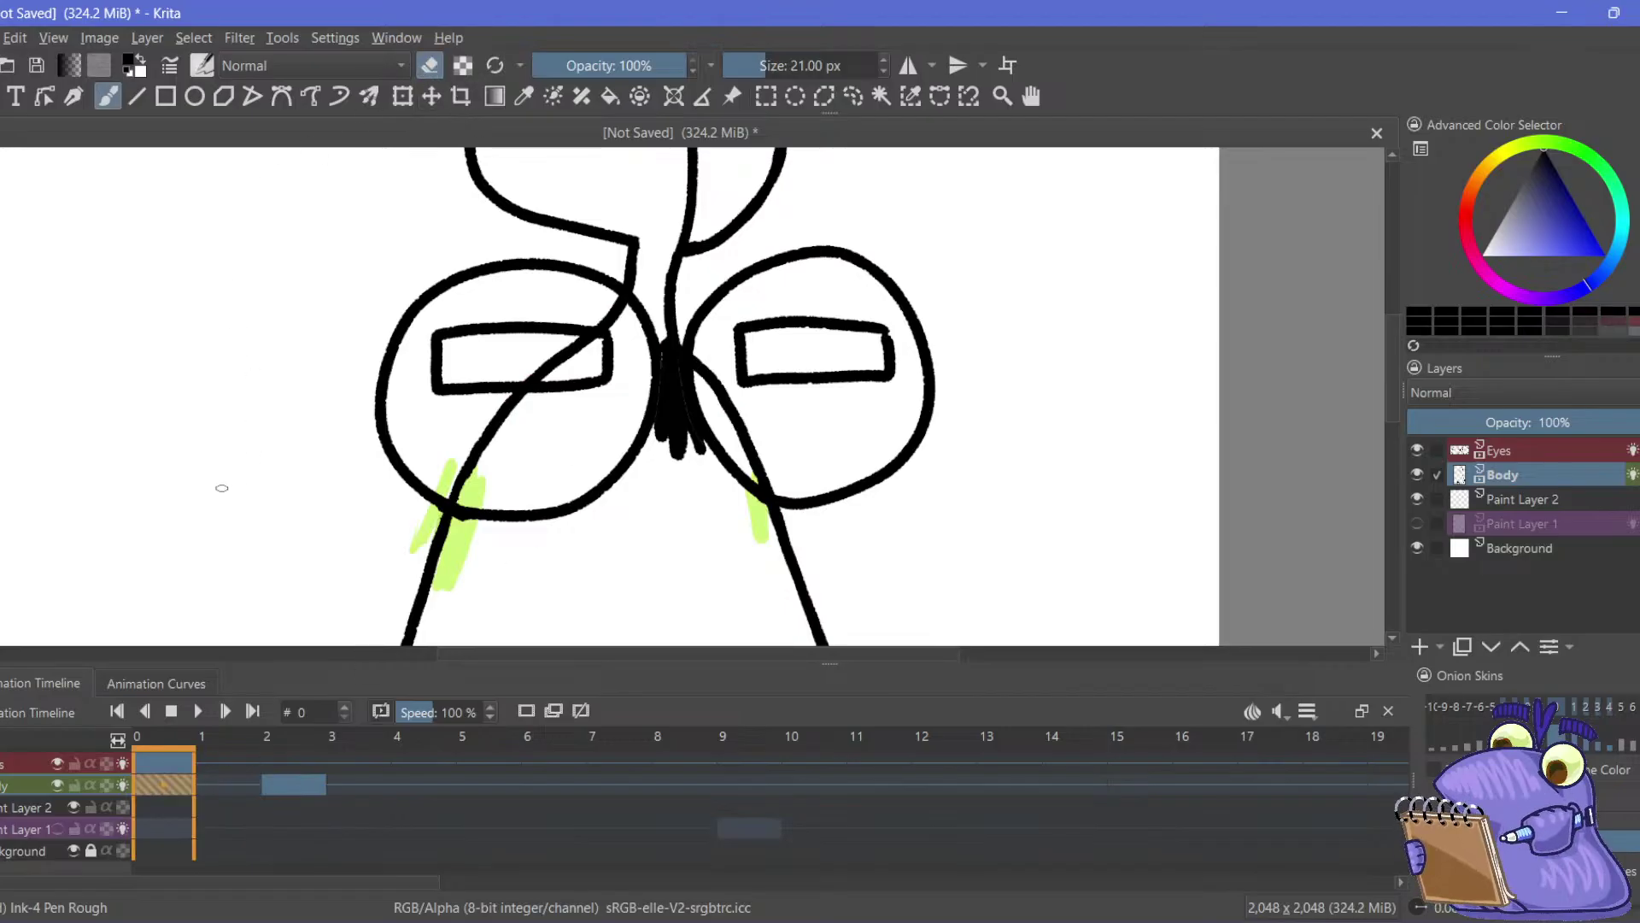
key(e)
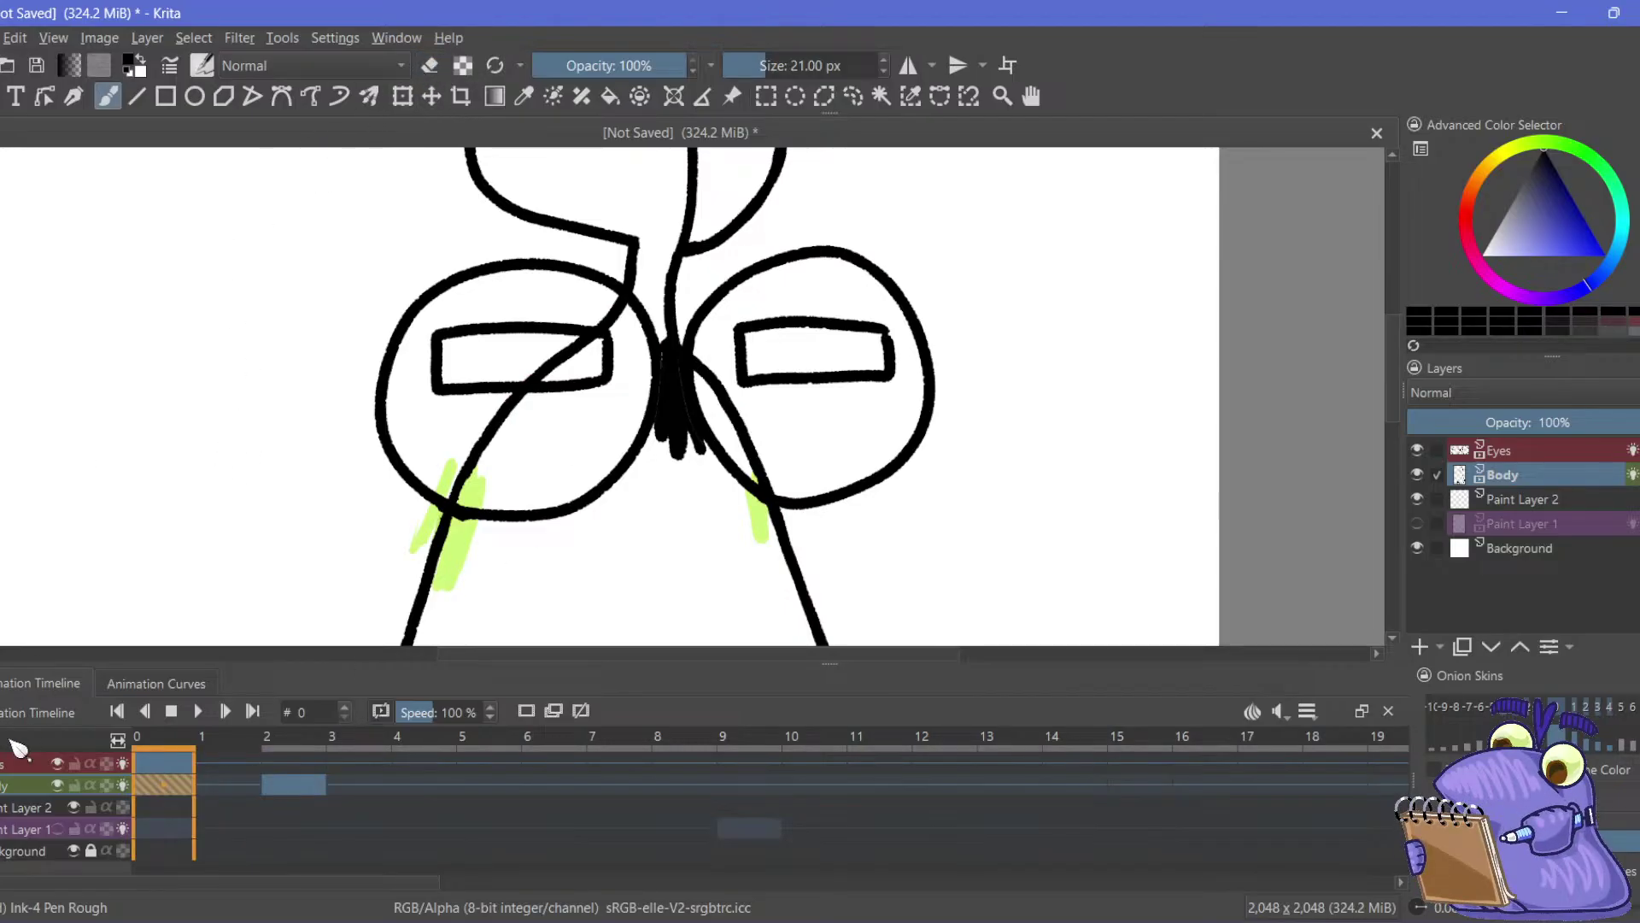
click(57, 763)
scroll(403, 421, down, 2)
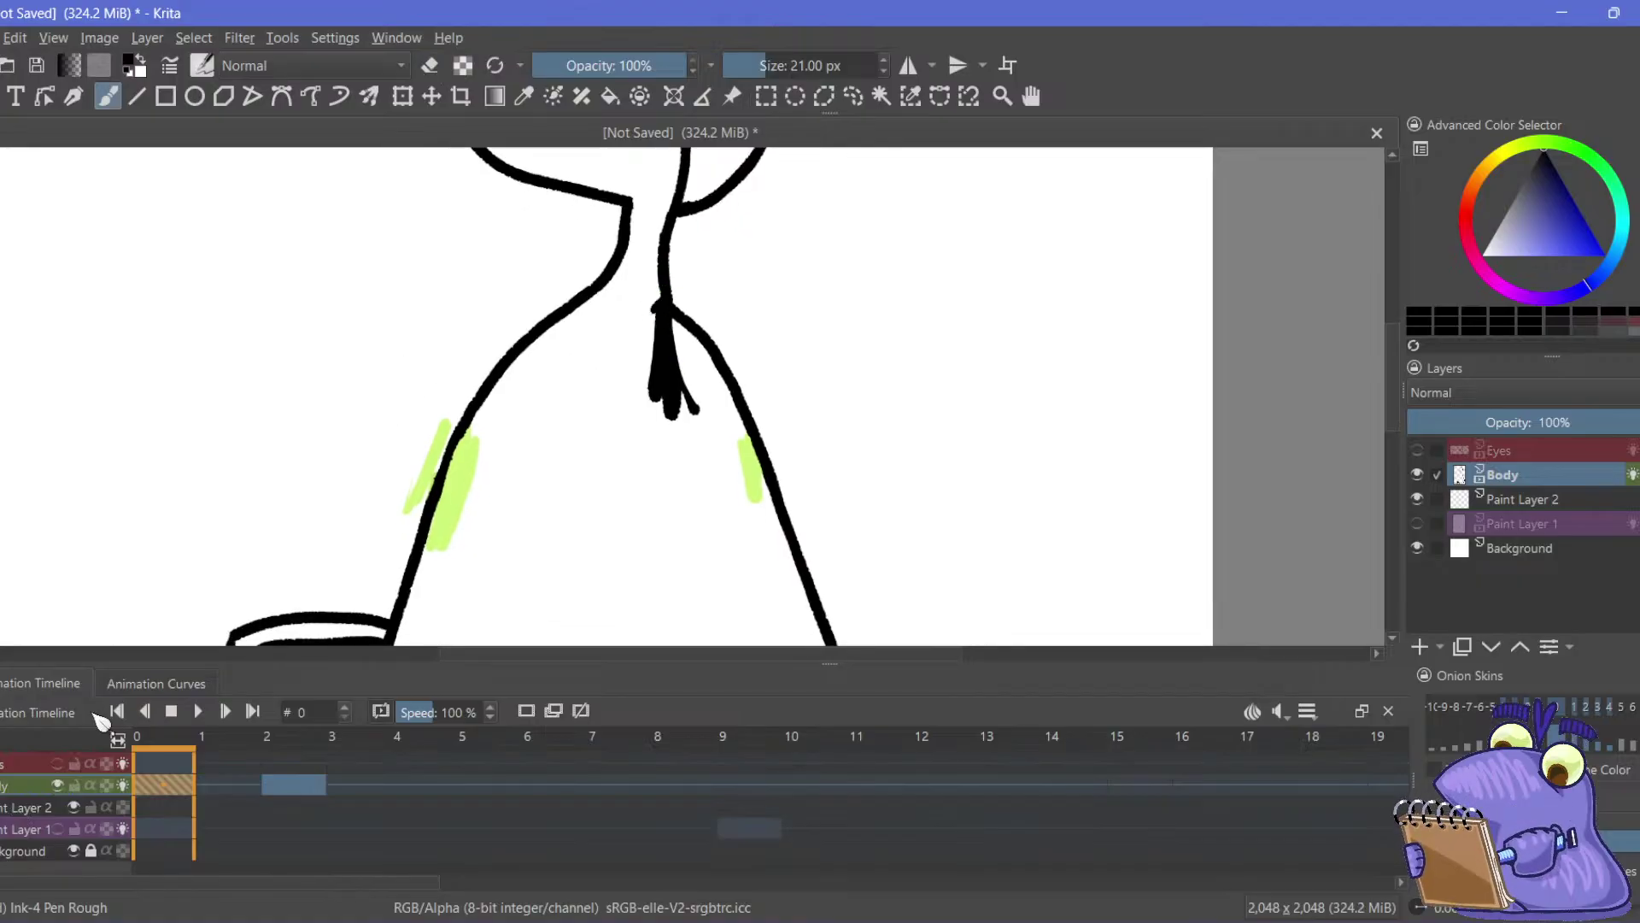
click(57, 762)
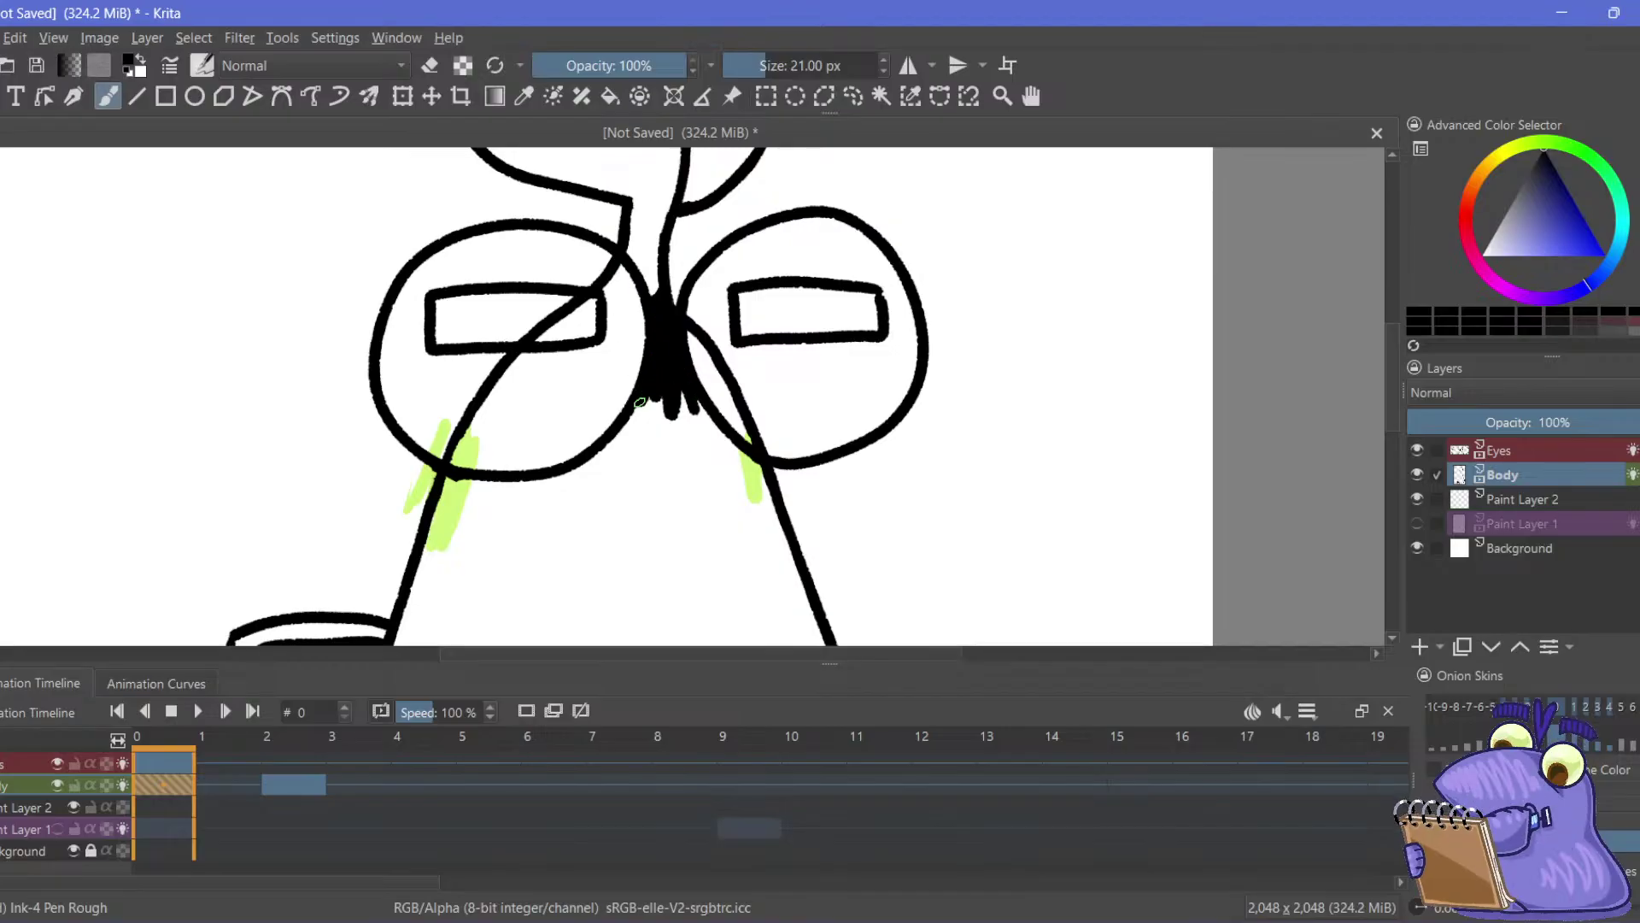
Paint a solid black, ragged-edged fringe over the top of the body between the two eyes, on the Body layer's frame 0
drag(643, 300, 618, 414)
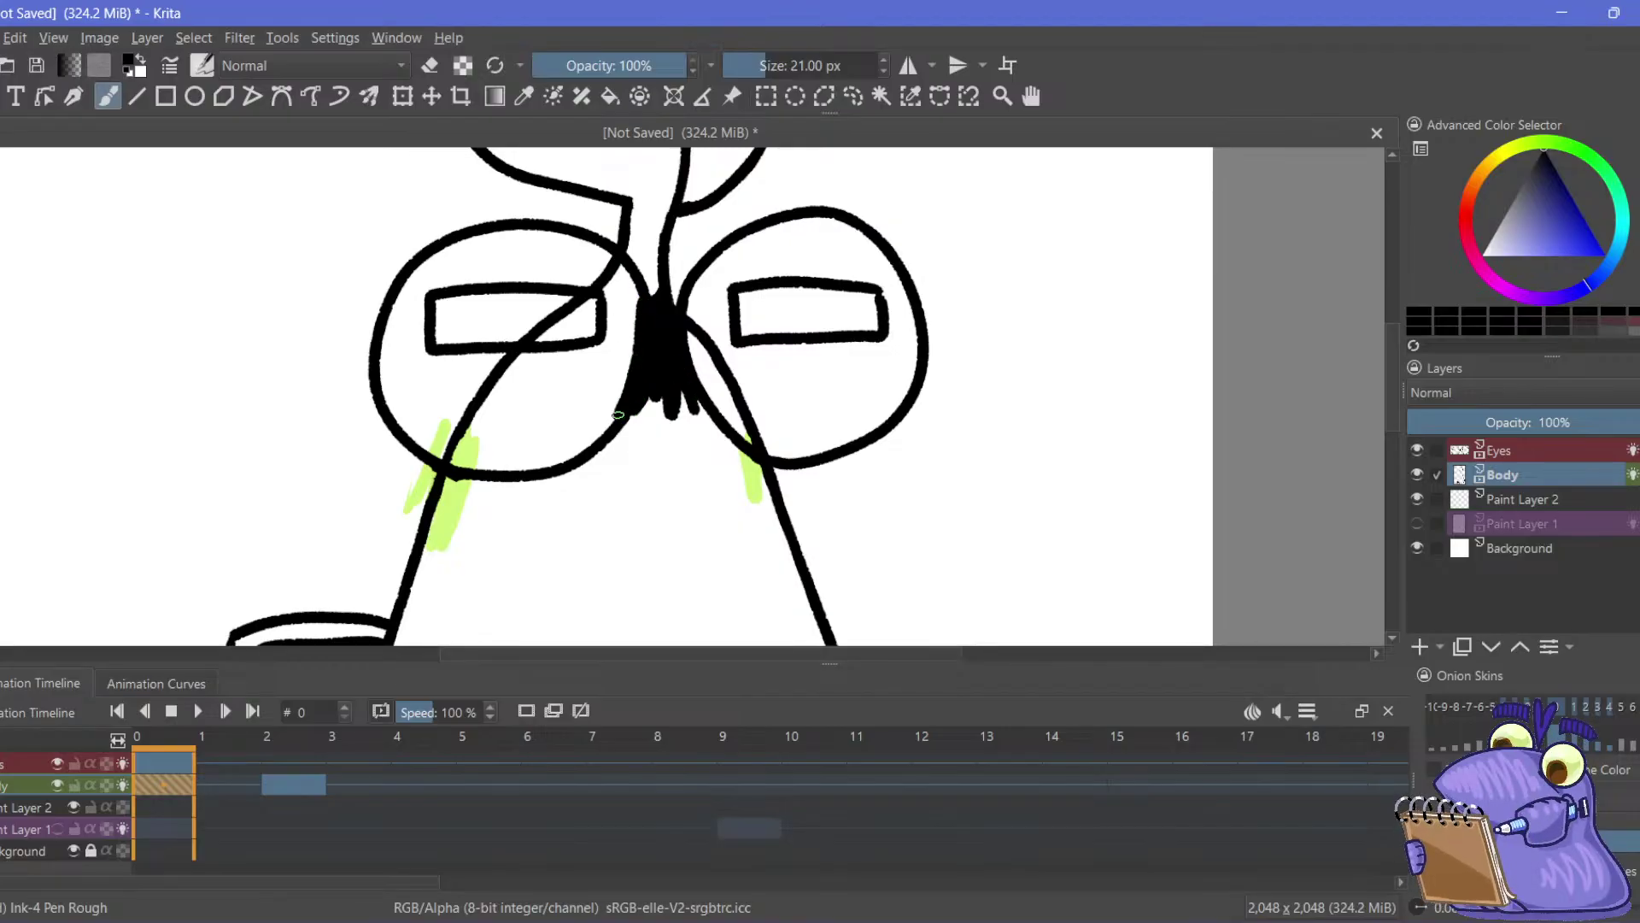
mouse_move(630, 305)
mouse_down()
mouse_move(598, 402)
mouse_move(609, 296)
mouse_move(574, 407)
mouse_move(592, 305)
mouse_up()
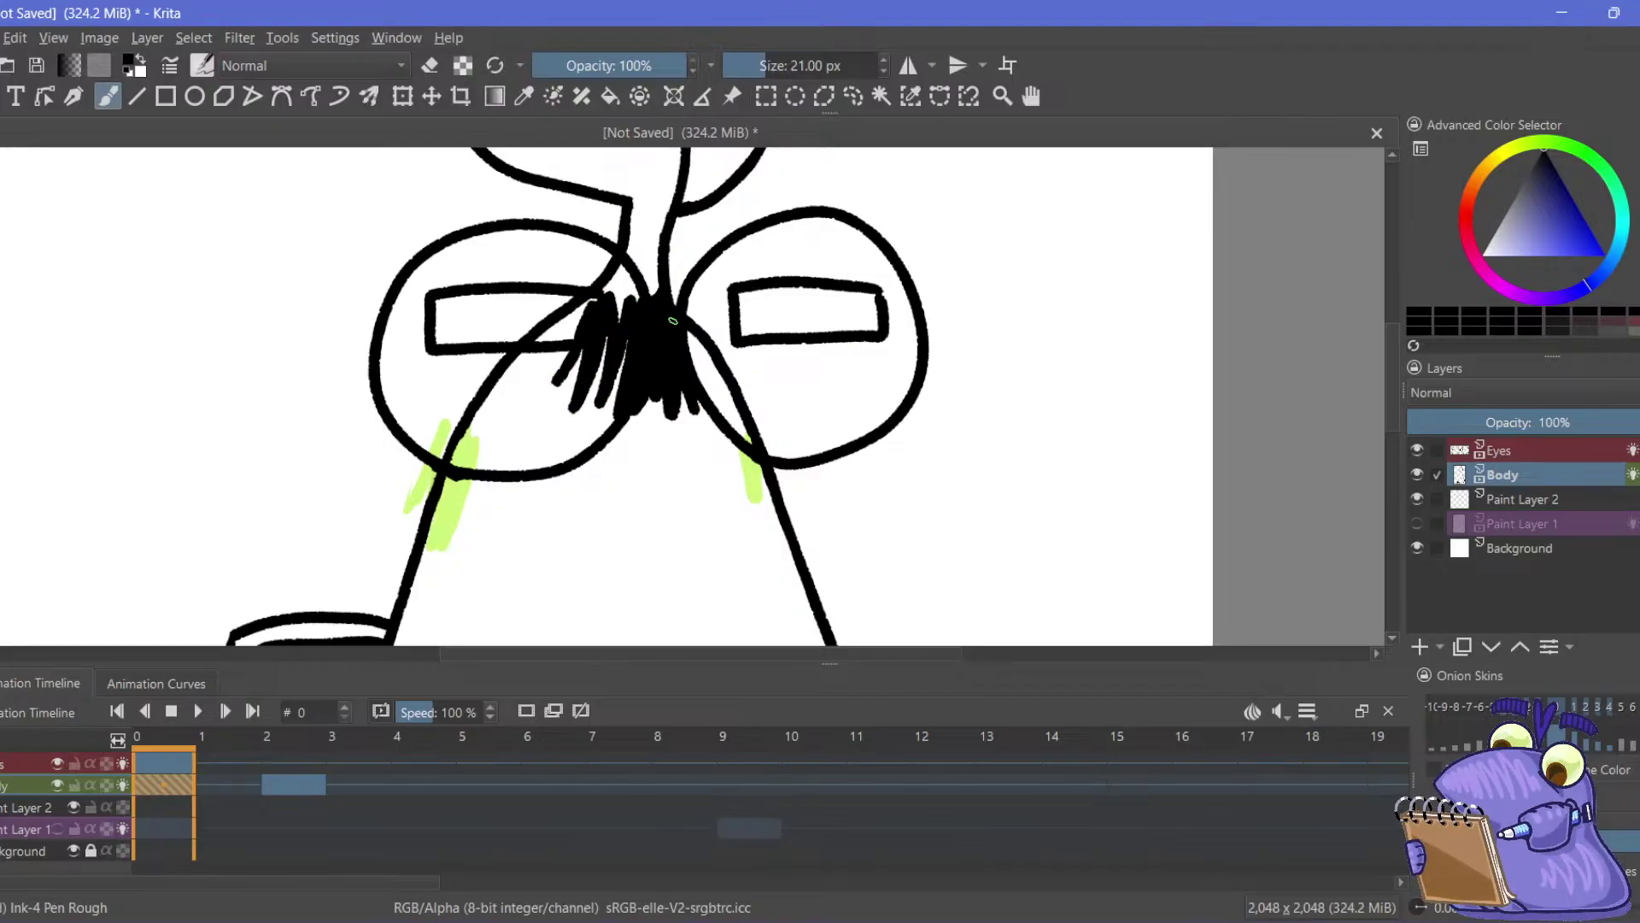
mouse_move(694, 385)
mouse_down()
mouse_move(681, 328)
mouse_move(716, 401)
mouse_move(696, 342)
mouse_move(728, 401)
mouse_up()
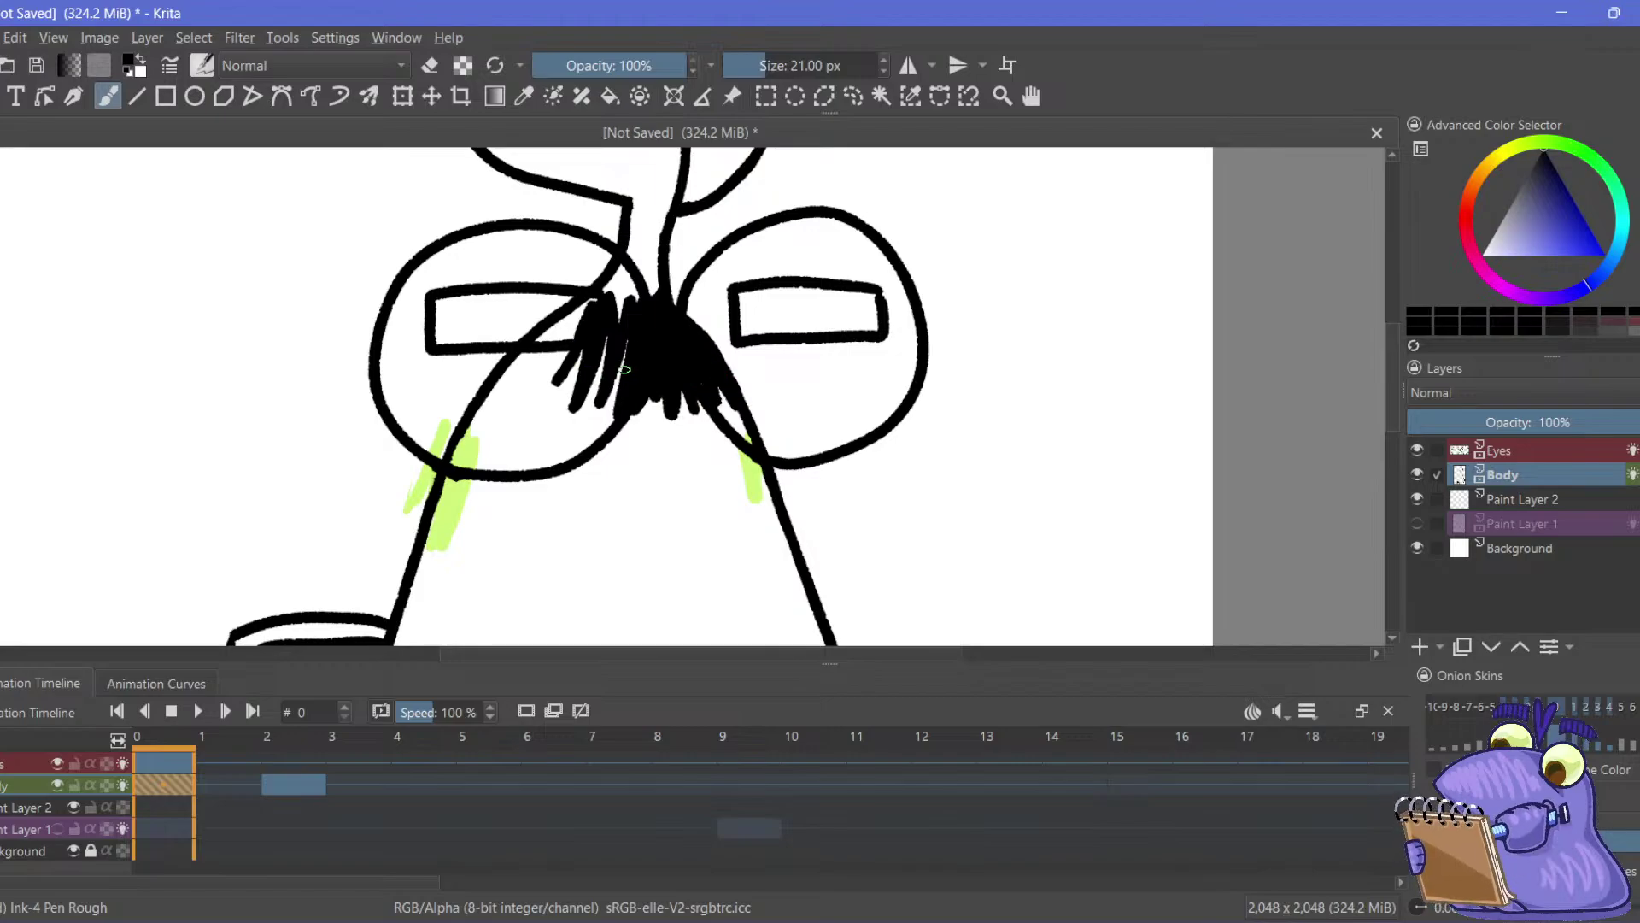
mouse_move(622, 363)
mouse_down()
mouse_move(604, 419)
mouse_move(608, 329)
mouse_move(589, 407)
mouse_move(596, 322)
mouse_move(554, 408)
mouse_move(585, 303)
mouse_move(539, 389)
mouse_move(594, 299)
mouse_move(529, 379)
mouse_move(580, 306)
mouse_move(506, 374)
mouse_up()
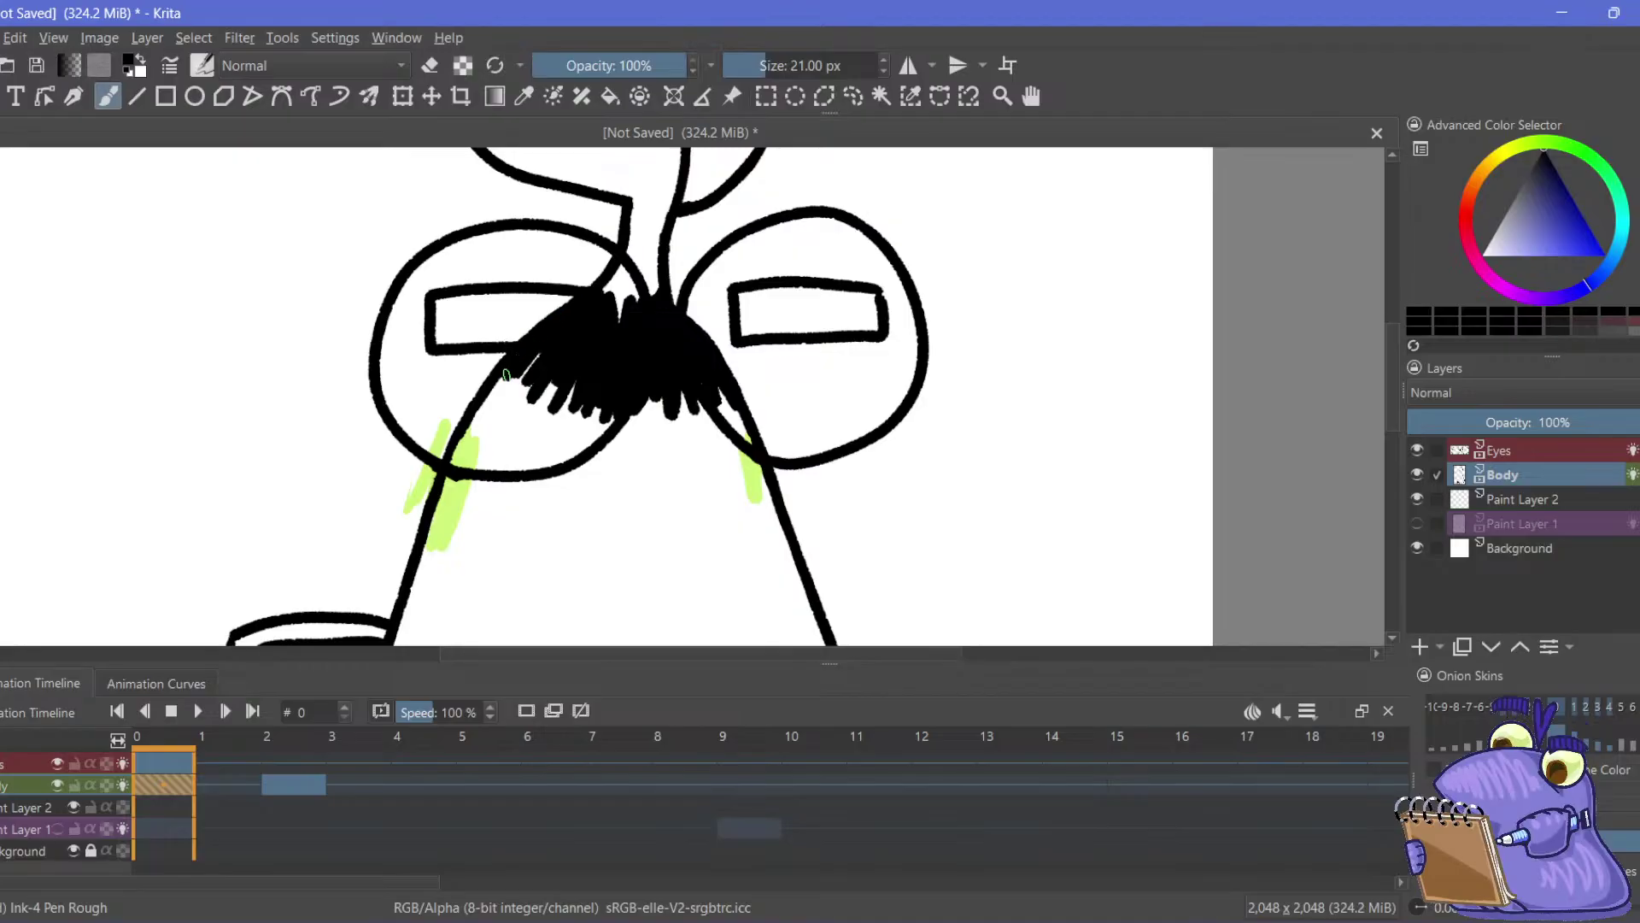
drag(542, 270, 489, 282)
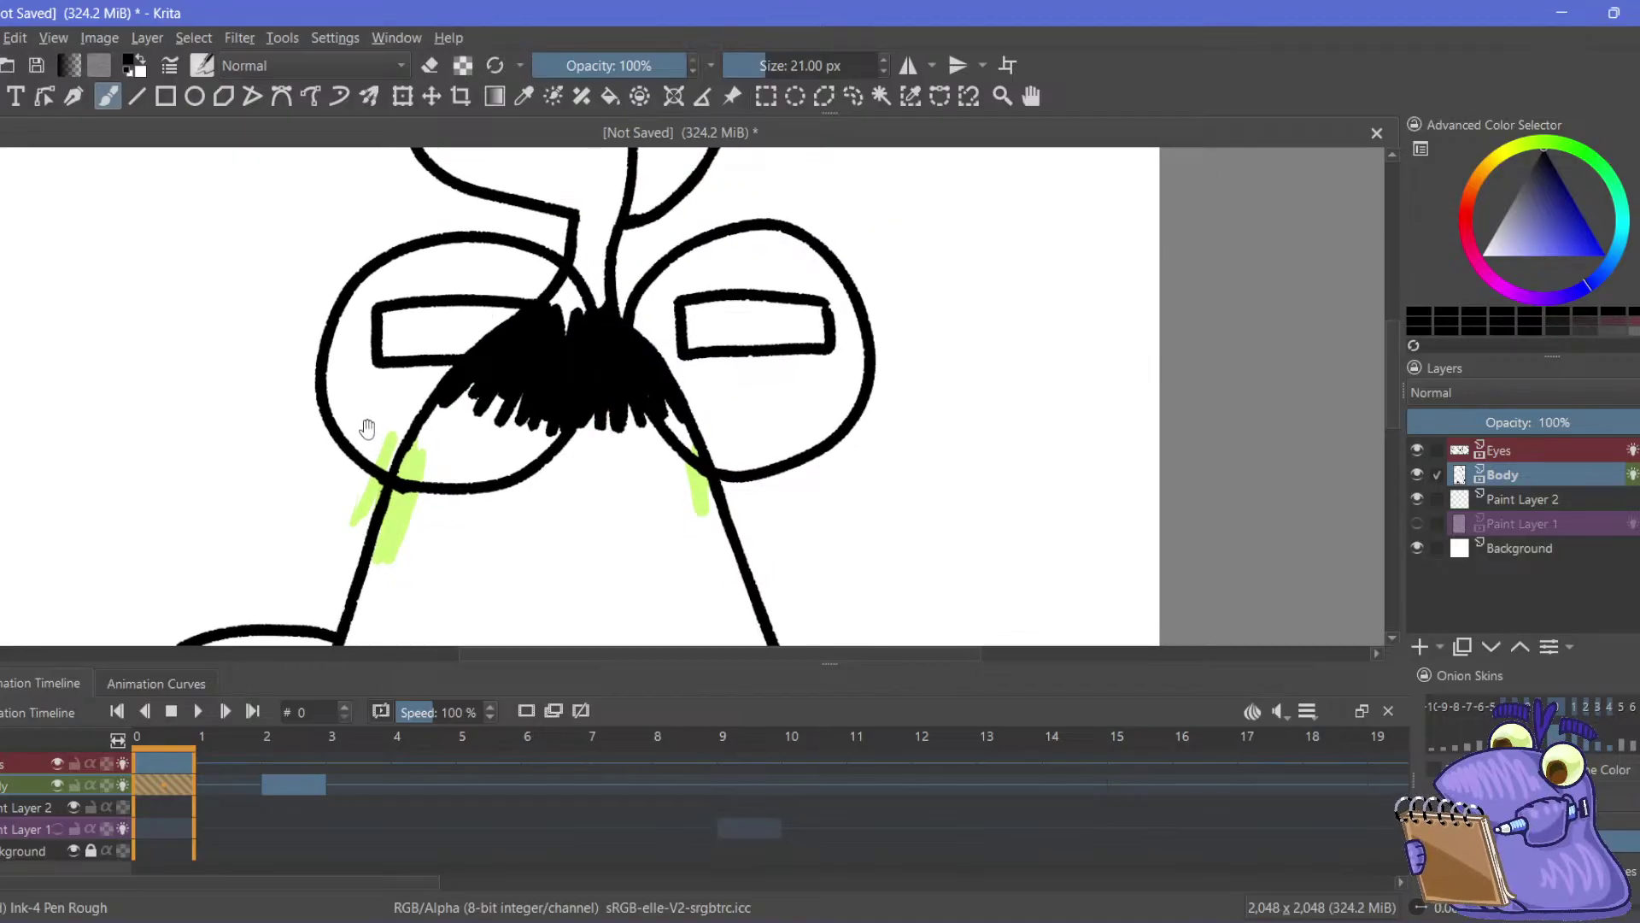
scroll(478, 401, down, 1)
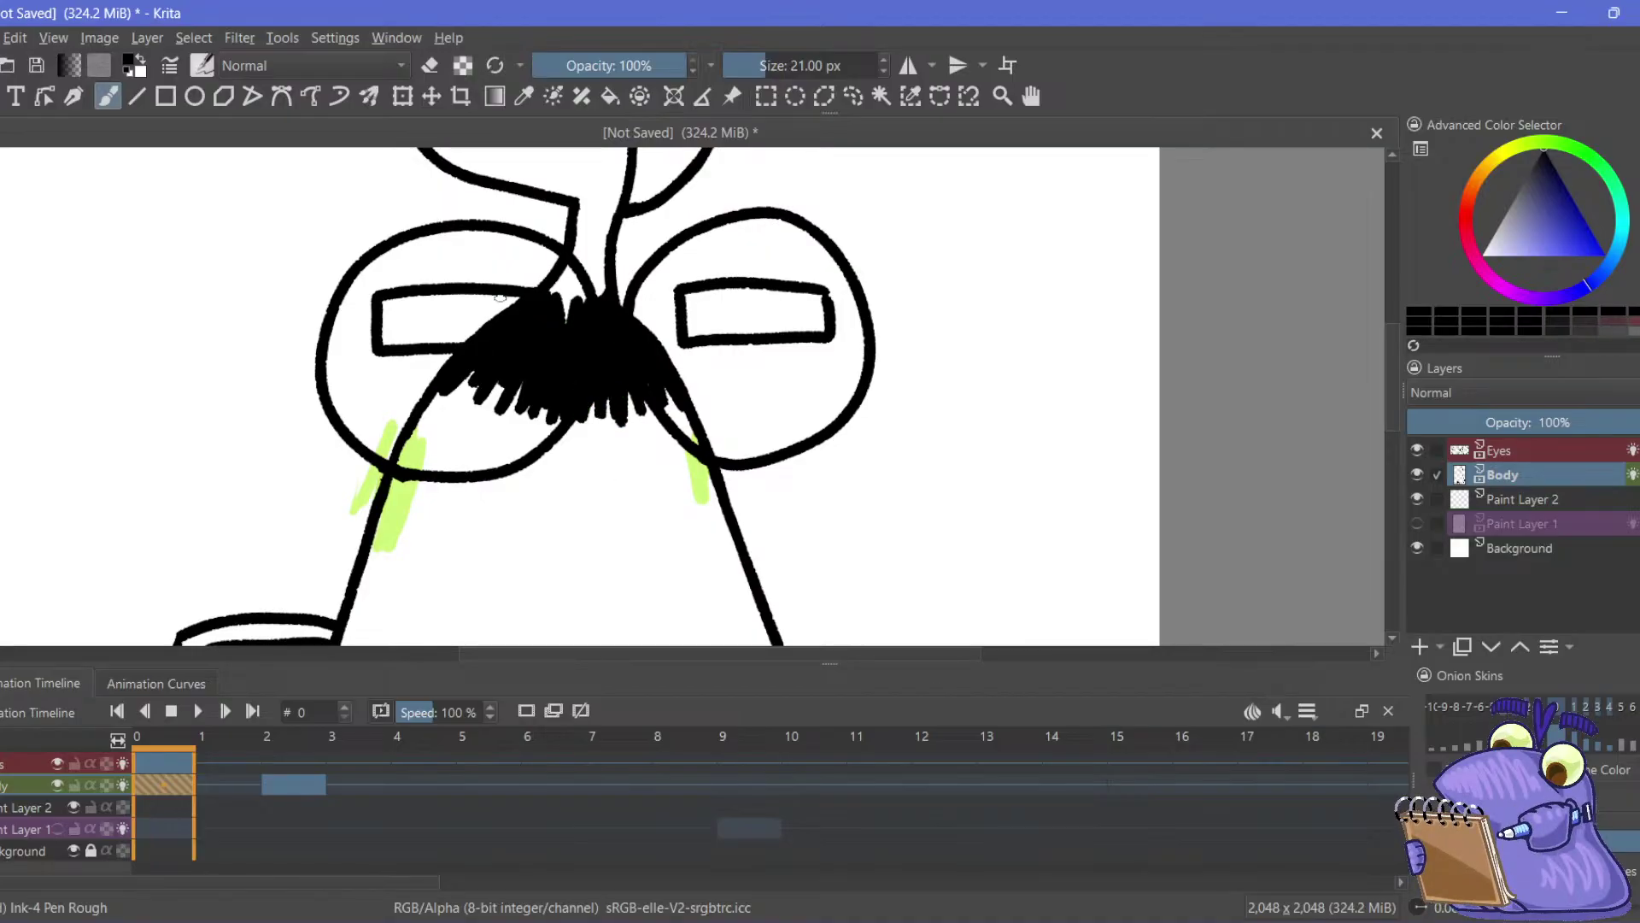
scroll(501, 297, up, 3)
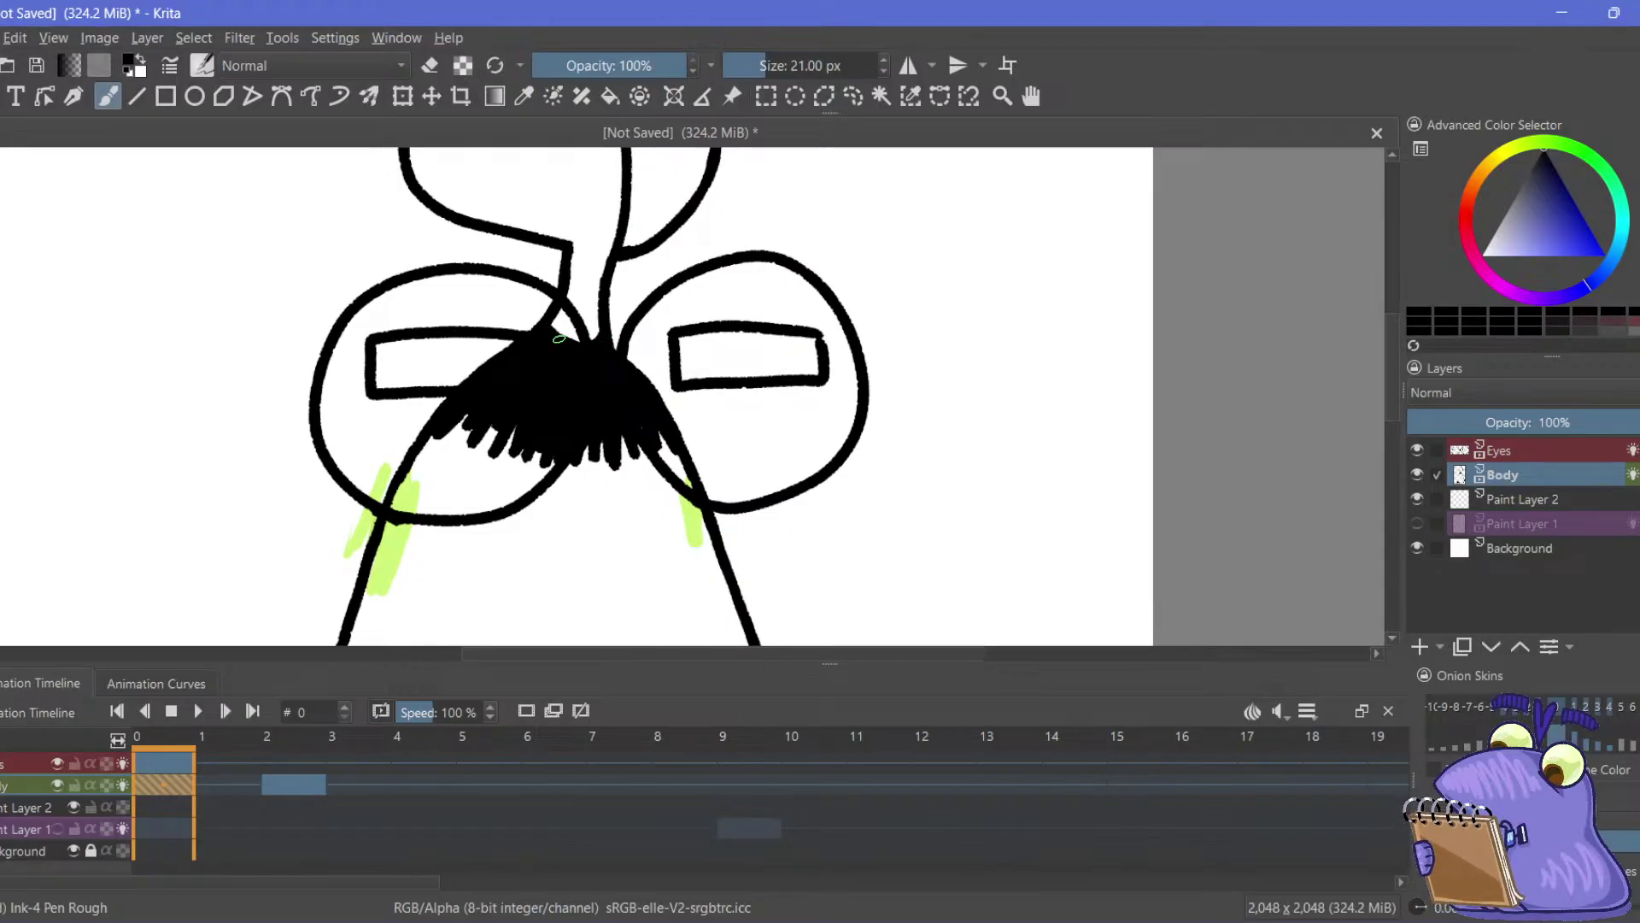
drag(247, 442, 257, 420)
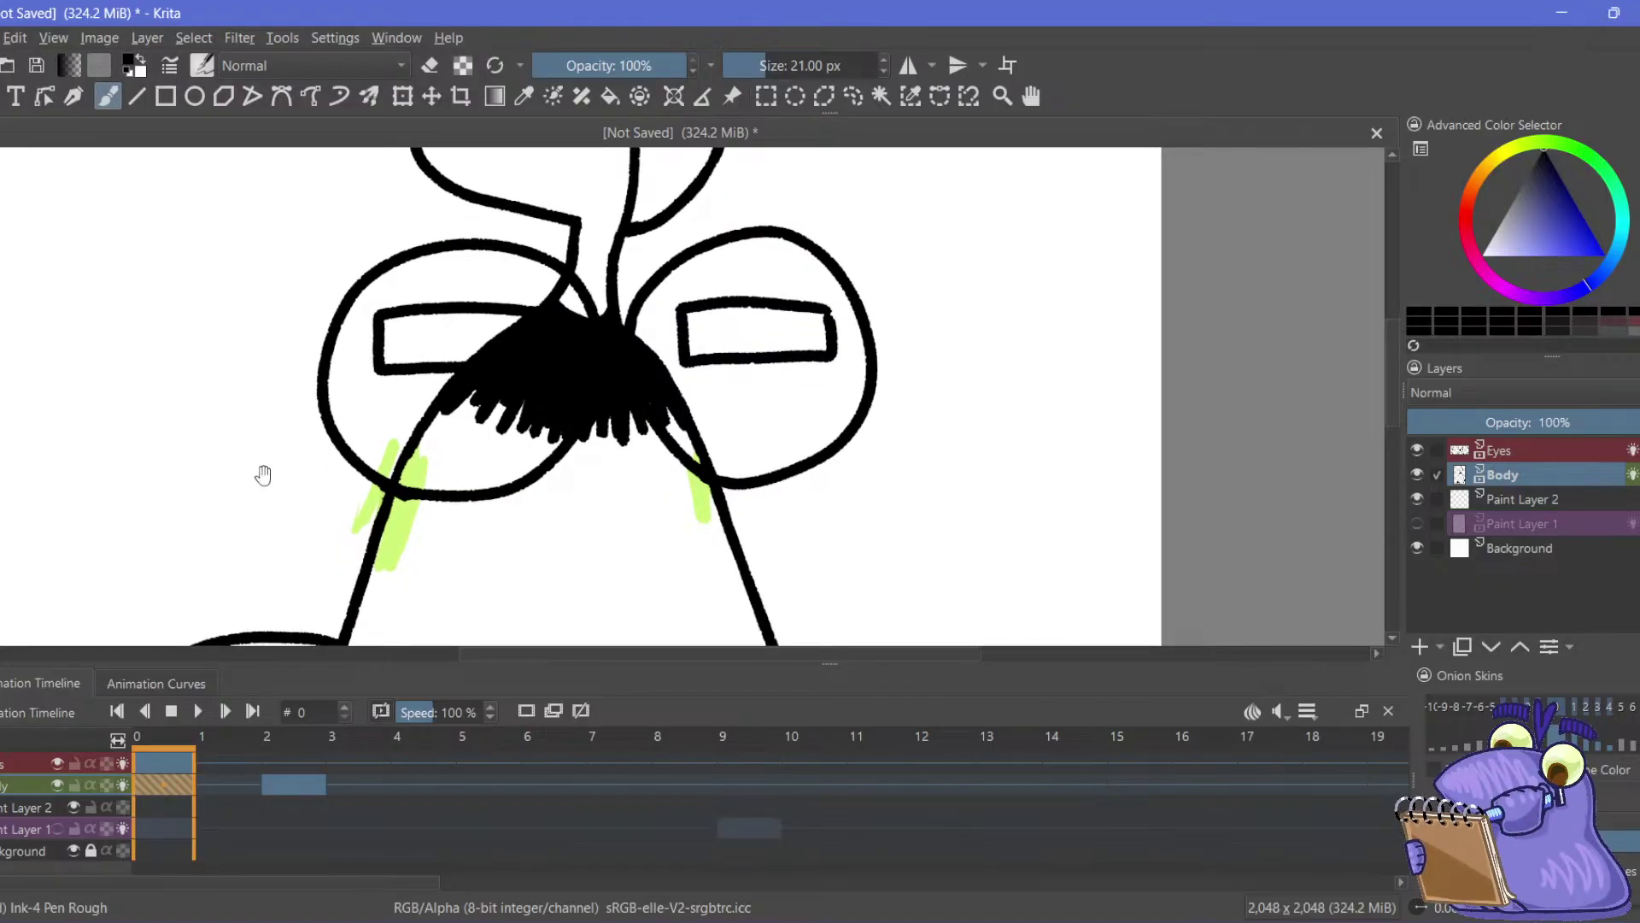
drag(264, 416, 284, 316)
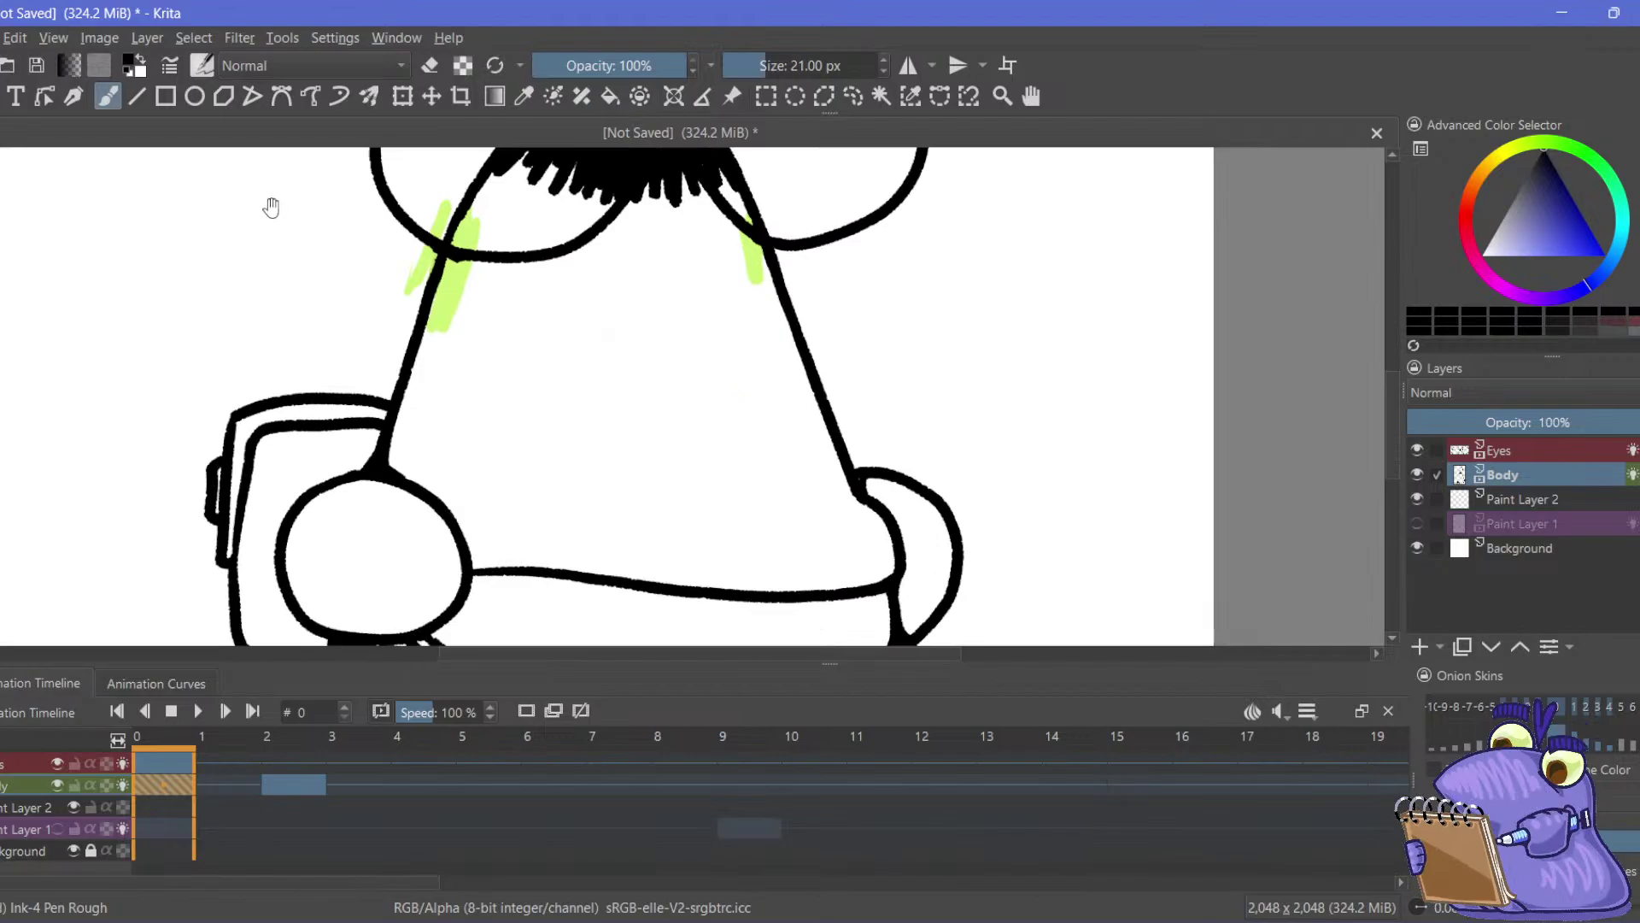
mouse_move(253, 231)
mouse_down()
mouse_move(274, 505)
mouse_move(269, 341)
mouse_up()
Switch to the Eyes layer and thicken the lower tips of the black fringe with more brush strokes
click(38, 763)
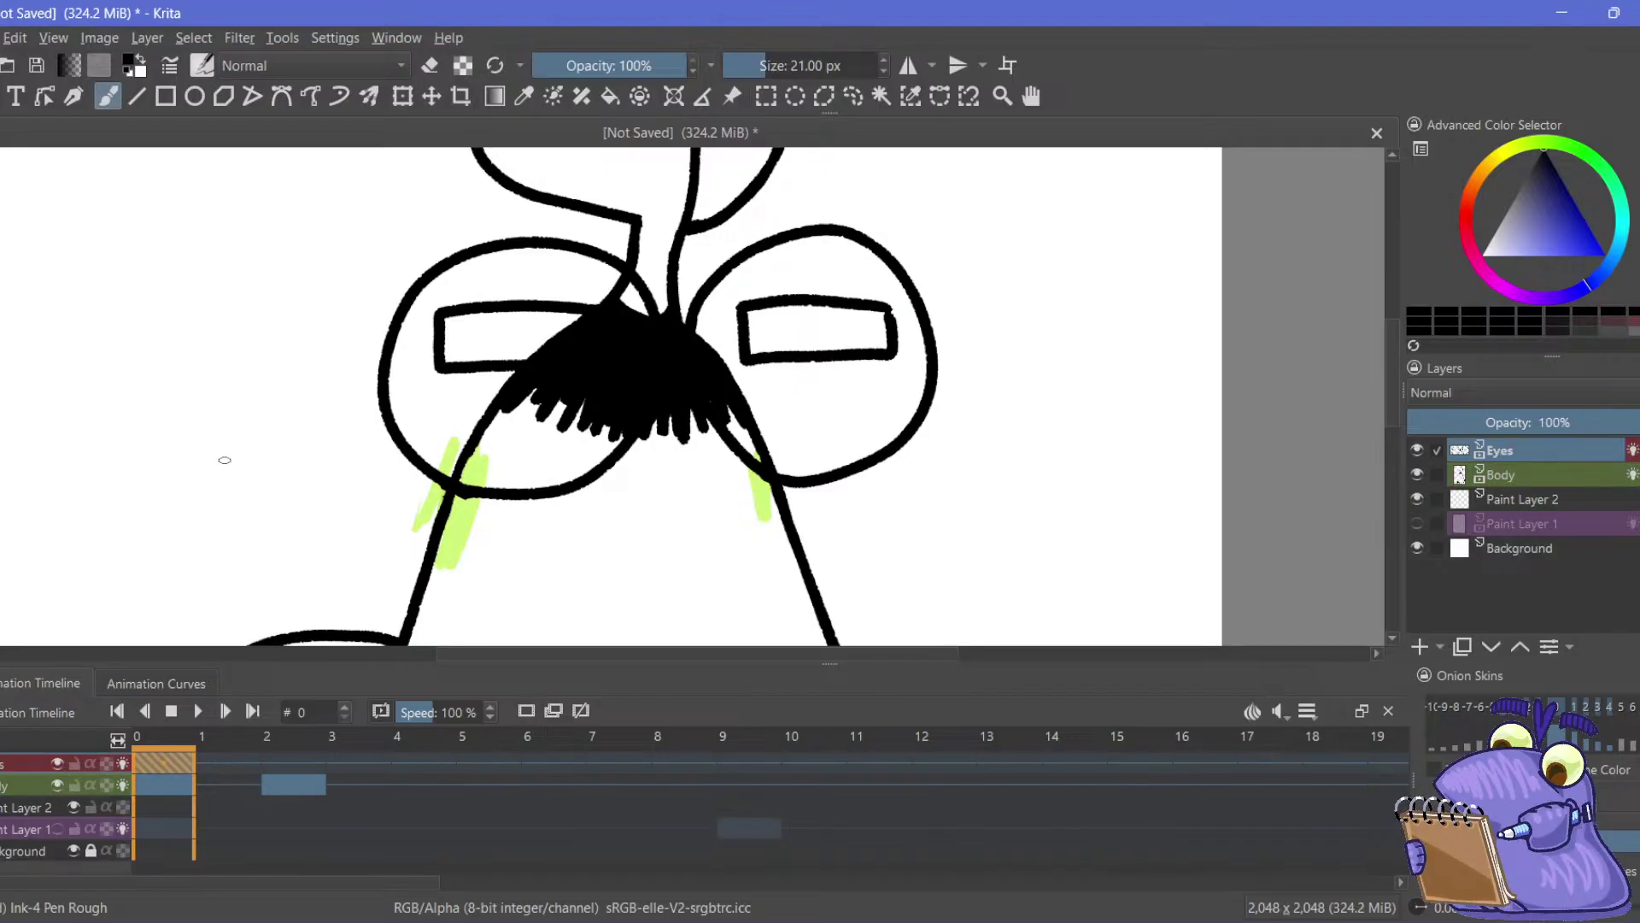
drag(257, 487, 266, 428)
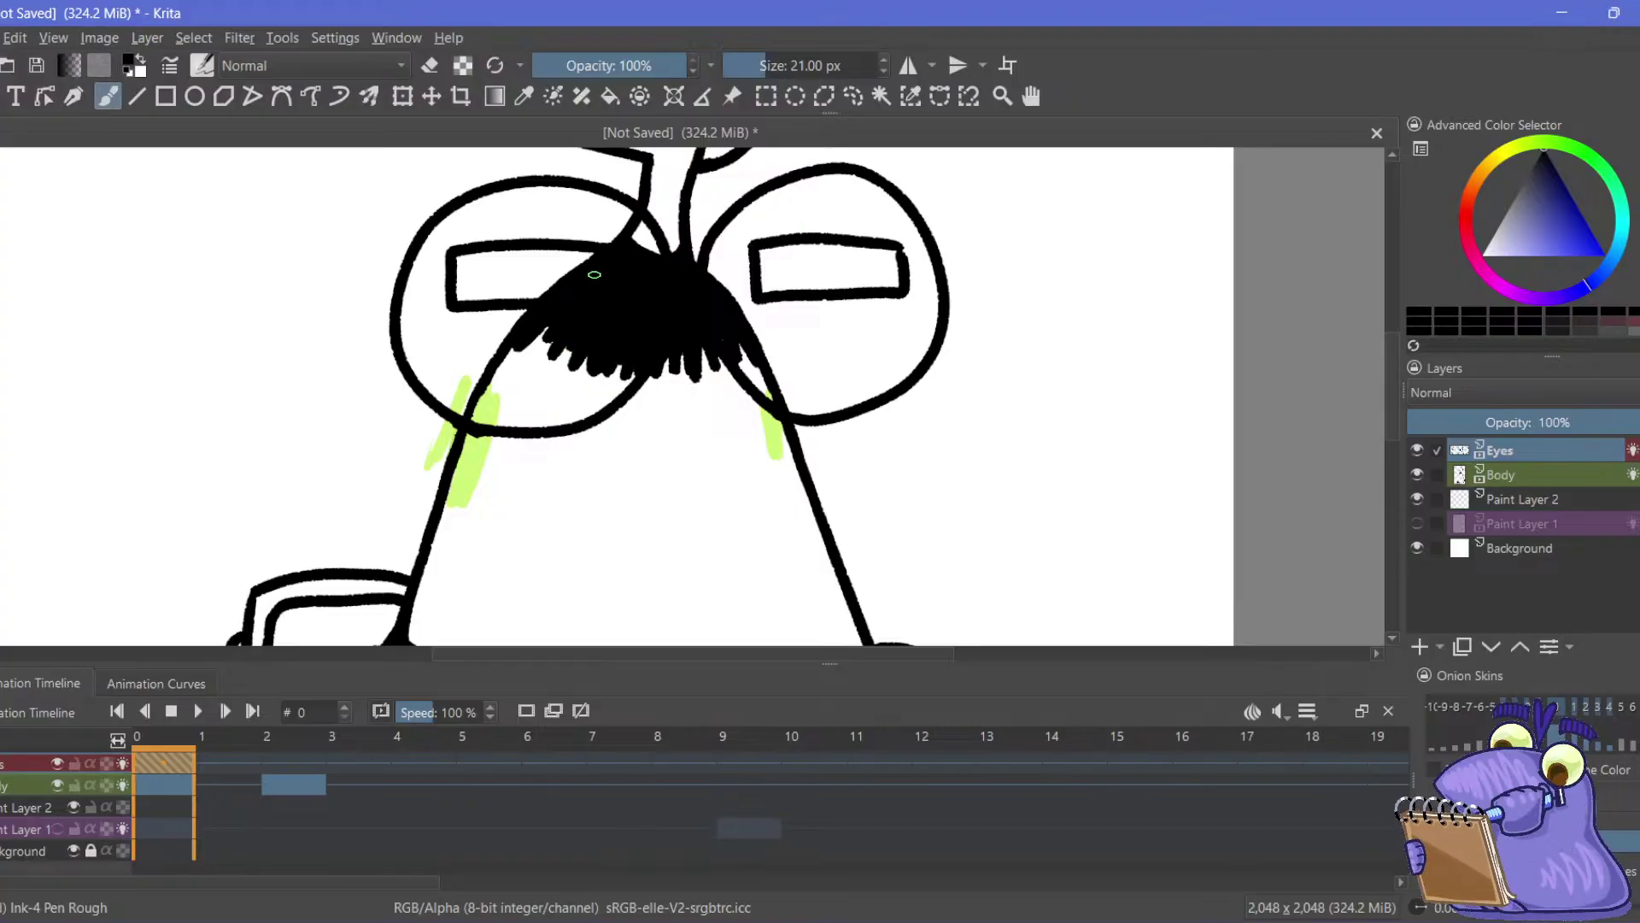
mouse_move(537, 303)
mouse_down()
mouse_move(372, 309)
mouse_move(495, 271)
mouse_up()
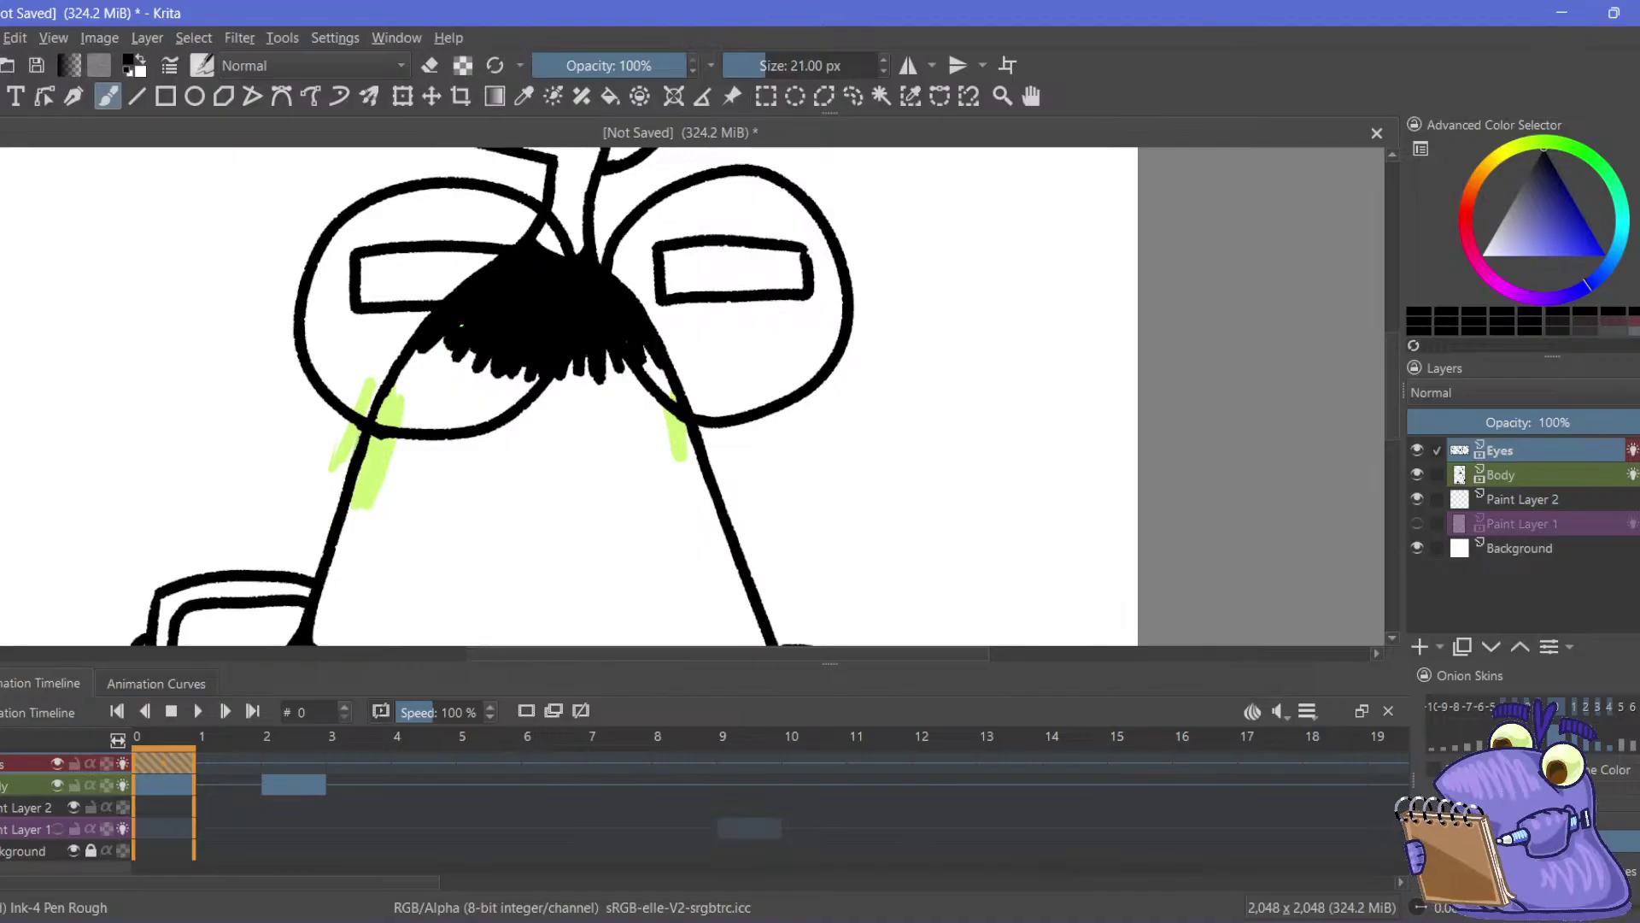
drag(549, 314, 457, 290)
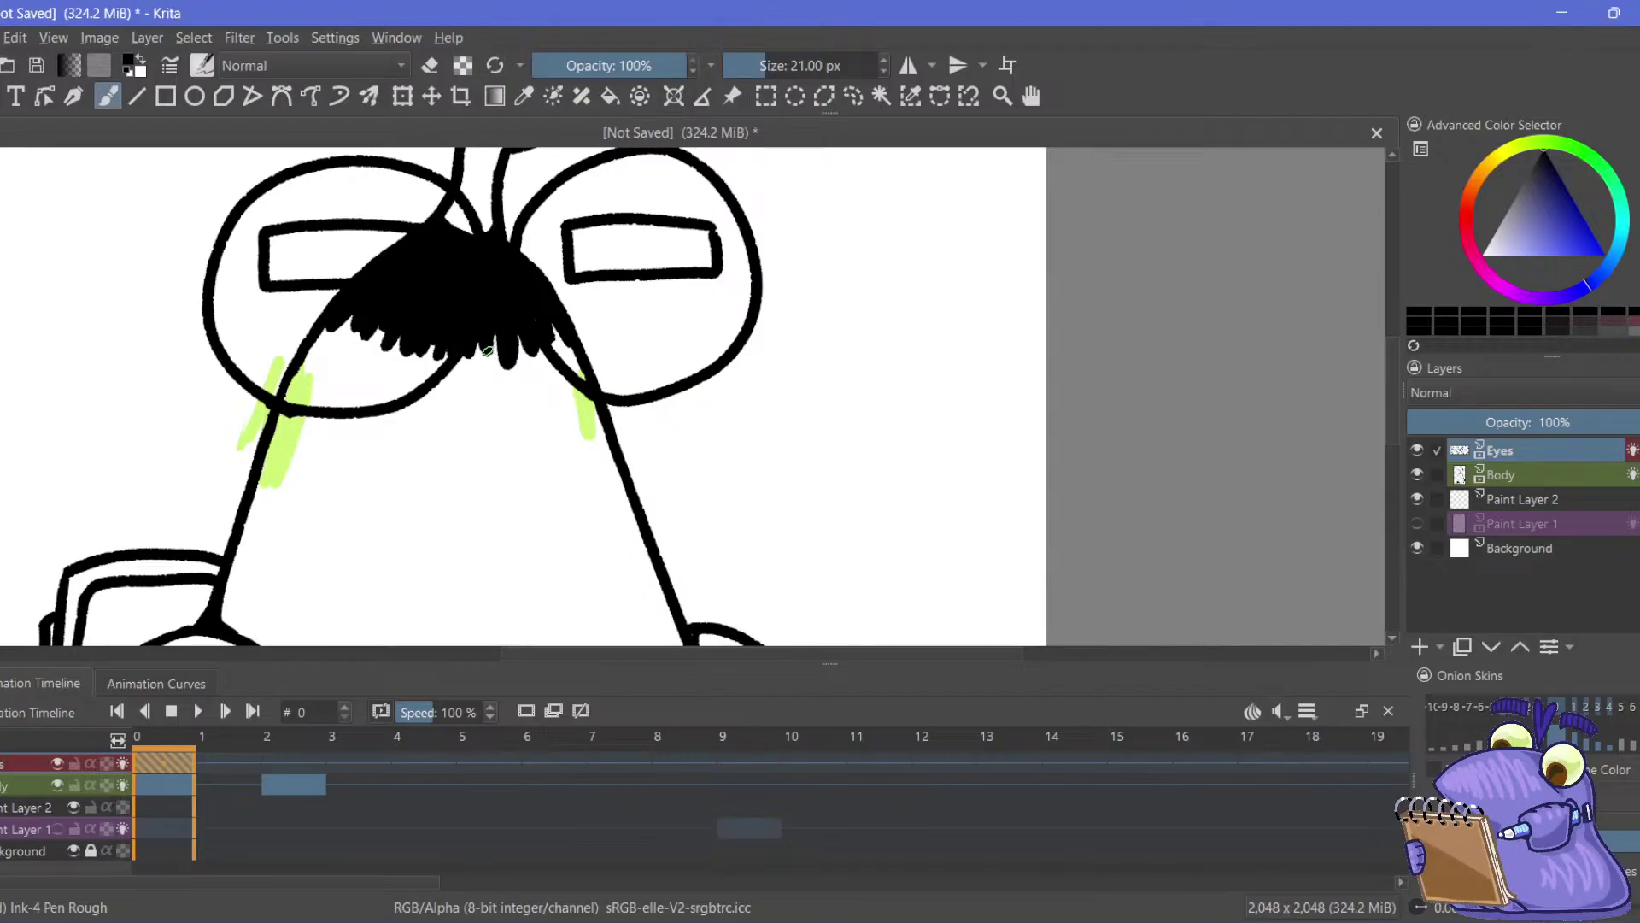
drag(341, 309, 318, 368)
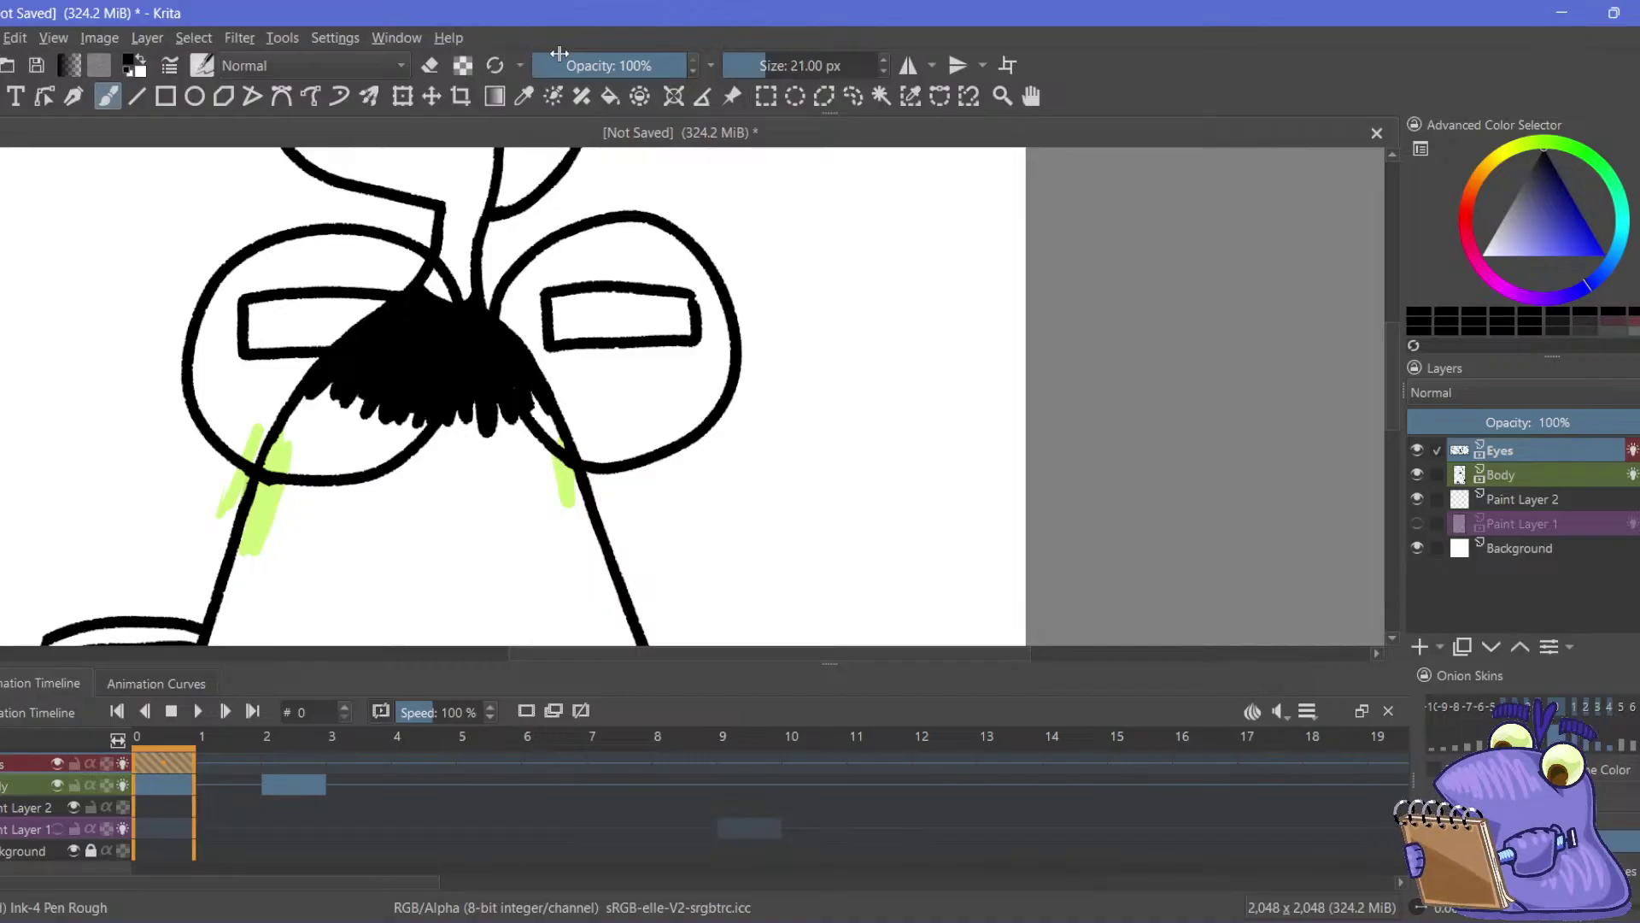
mouse_move(209, 243)
mouse_down()
mouse_move(304, 238)
mouse_move(301, 324)
mouse_up()
Examine the whole character on frame 0 and check it against the Body layer's frame 2
scroll(301, 325, down, 5)
scroll(322, 311, left, 2)
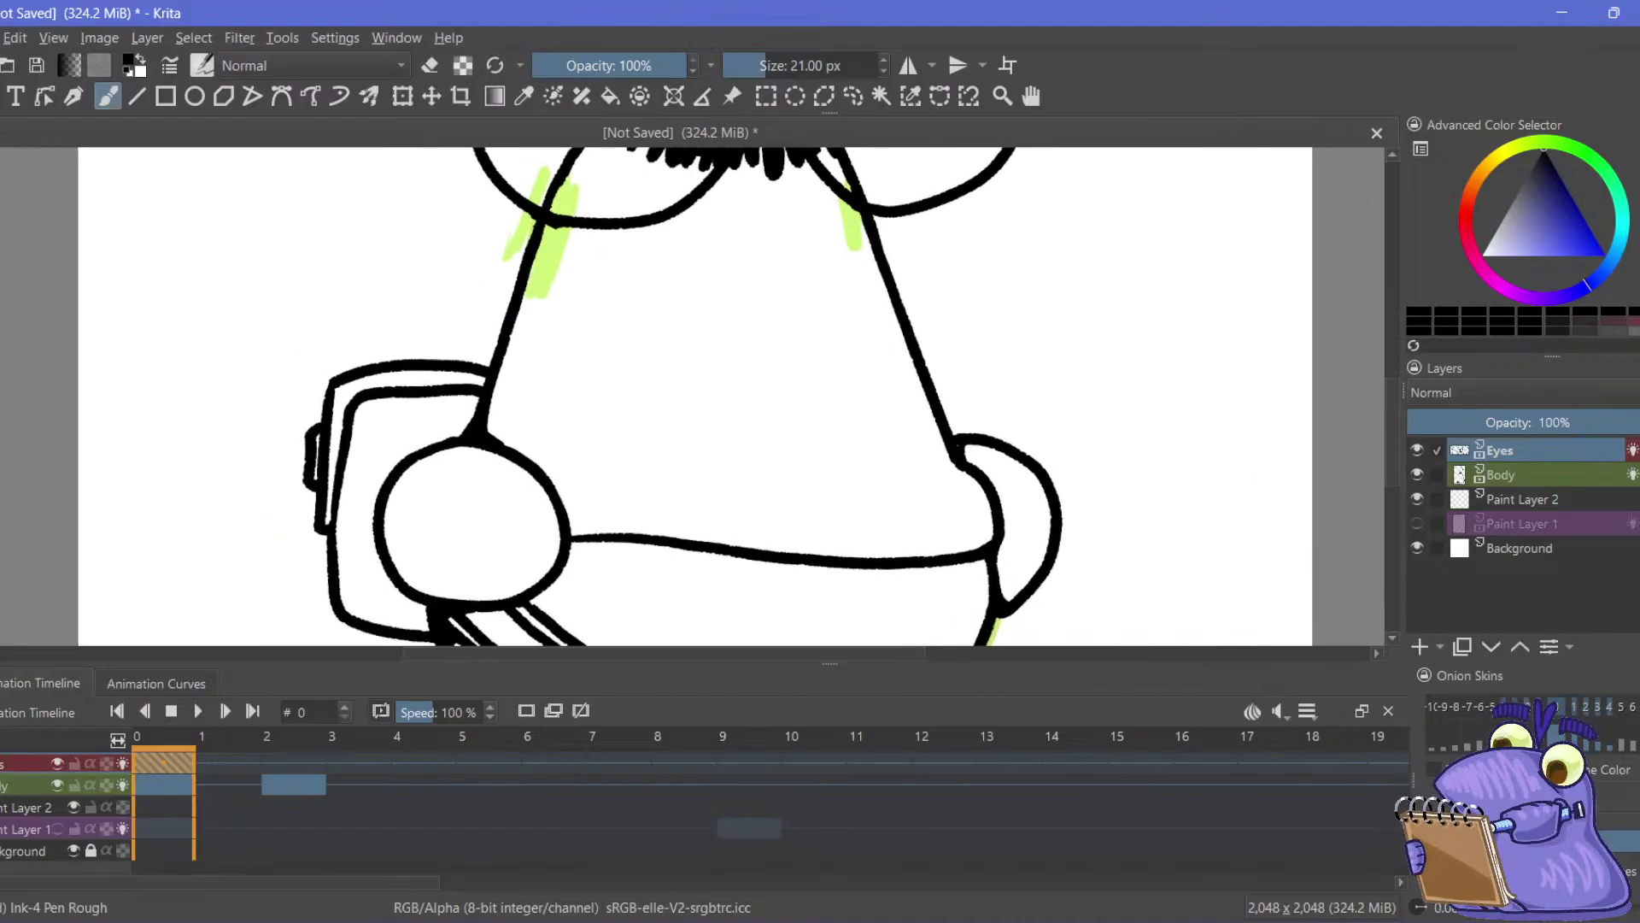
key(minus)
key(minus)
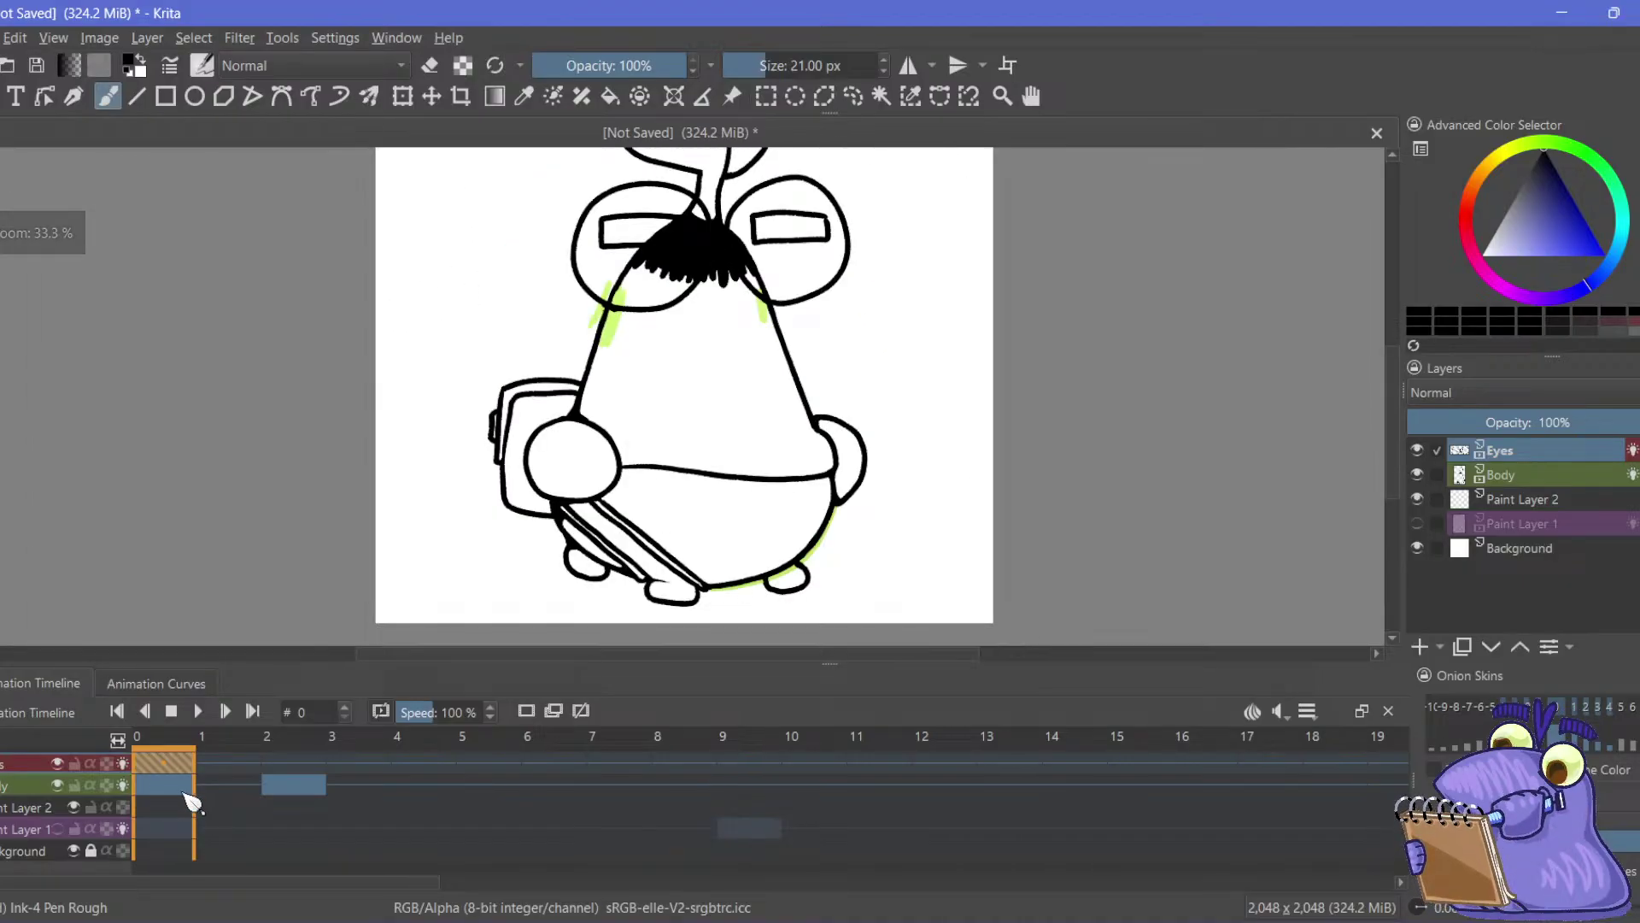
click(282, 784)
click(156, 788)
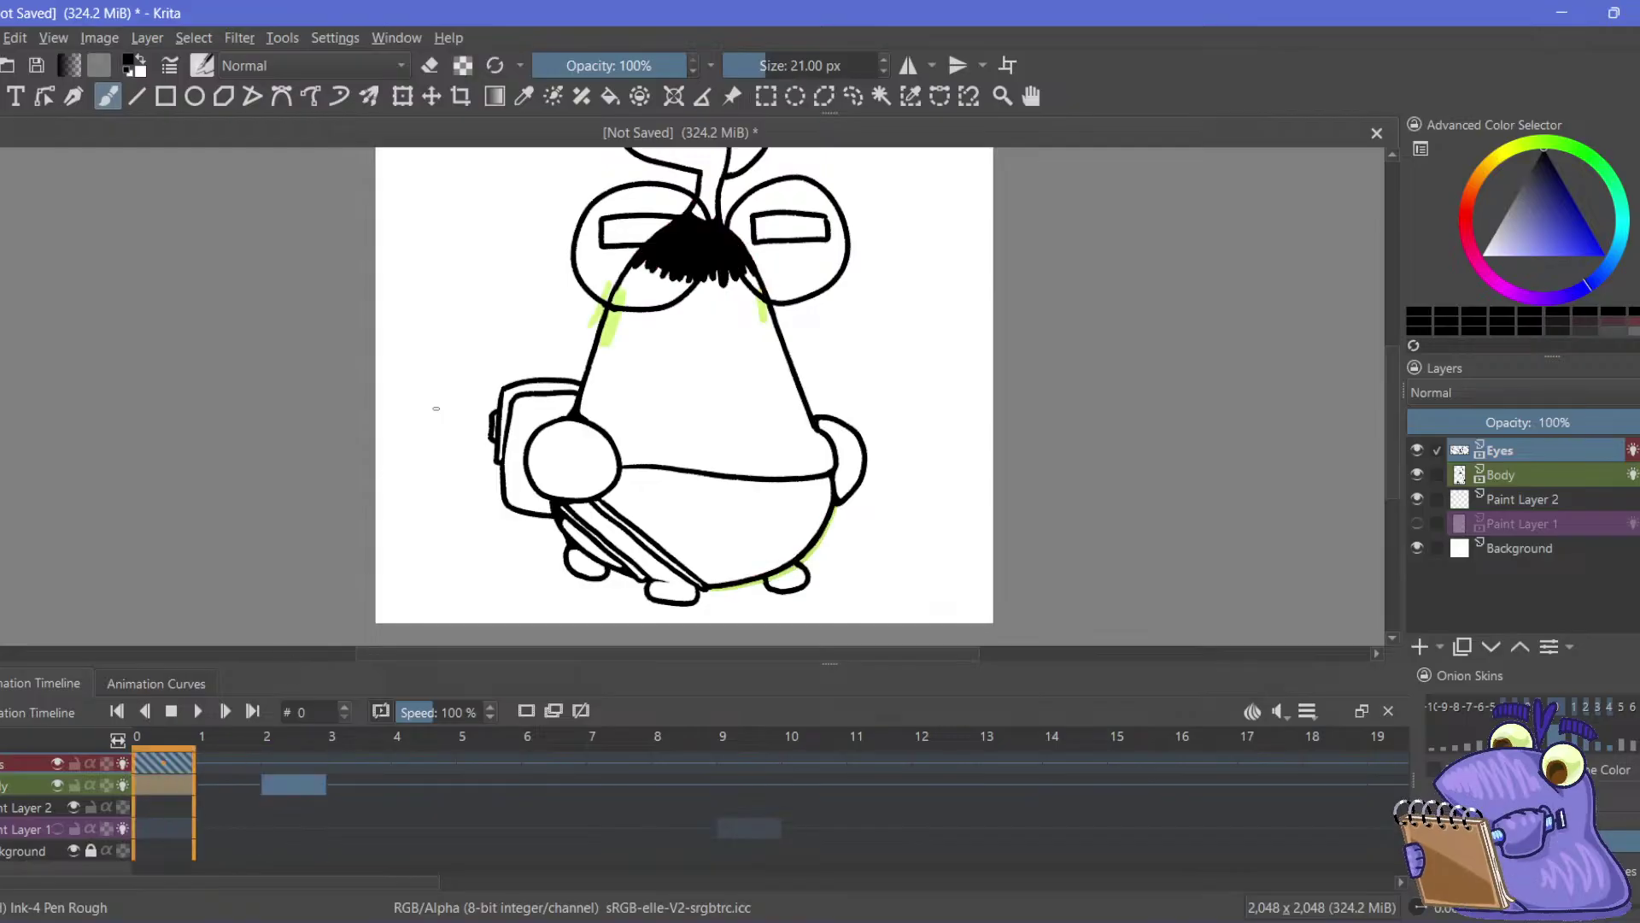
drag(447, 307, 406, 351)
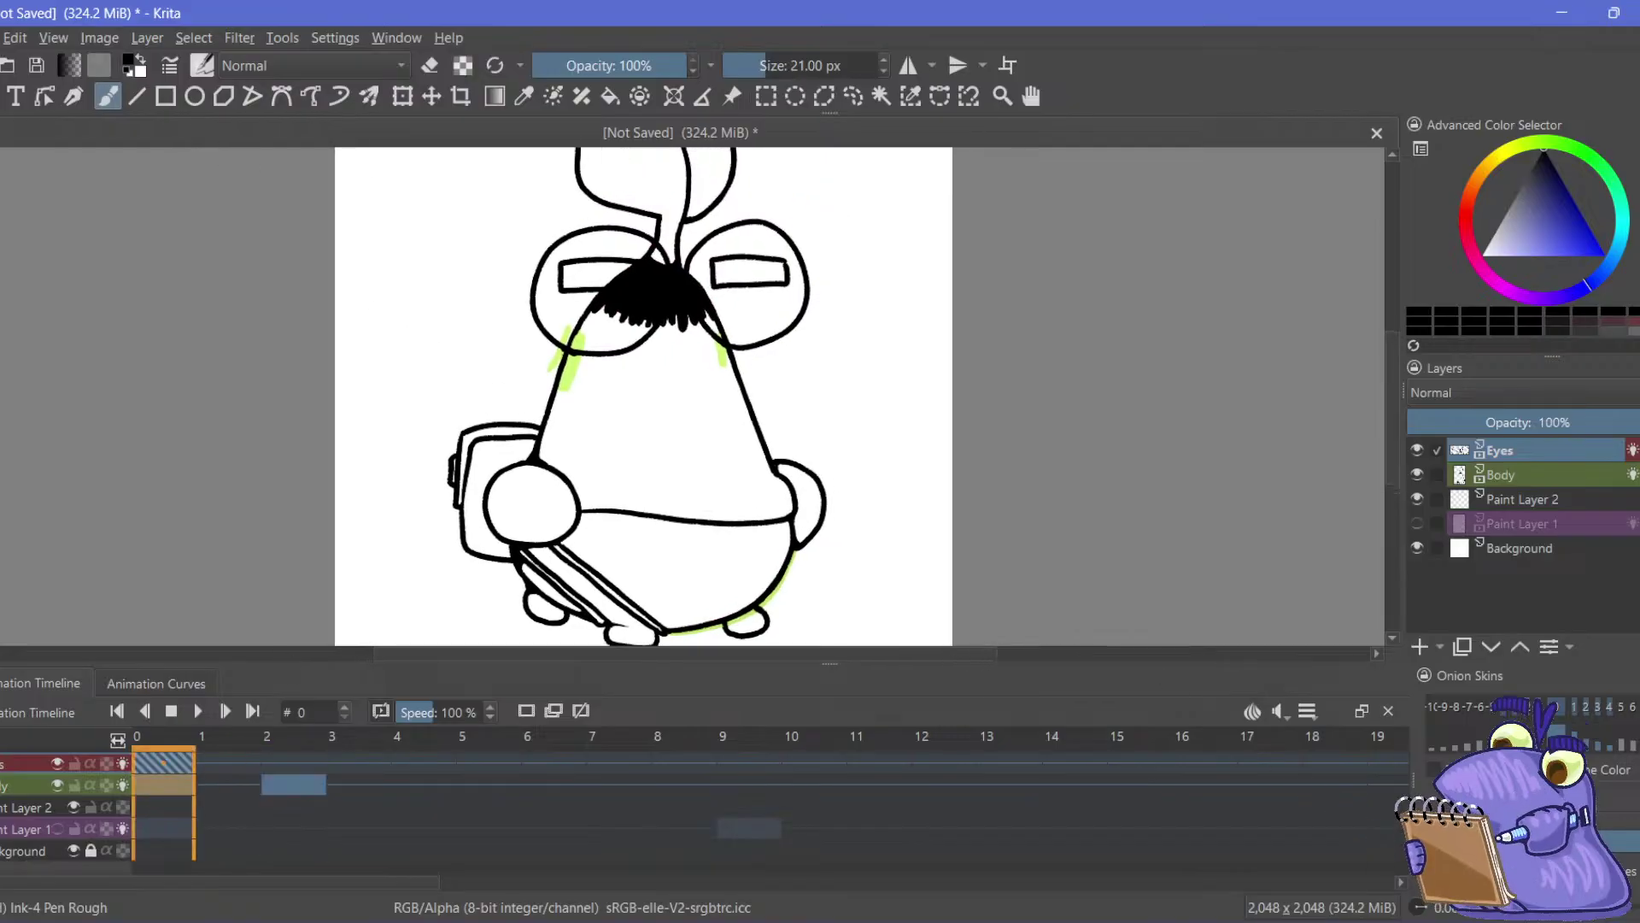
Try to copy the fringe from the Eyes layer to a new layer using a freehand selection, with frame 2 active
key(plus)
key(plus)
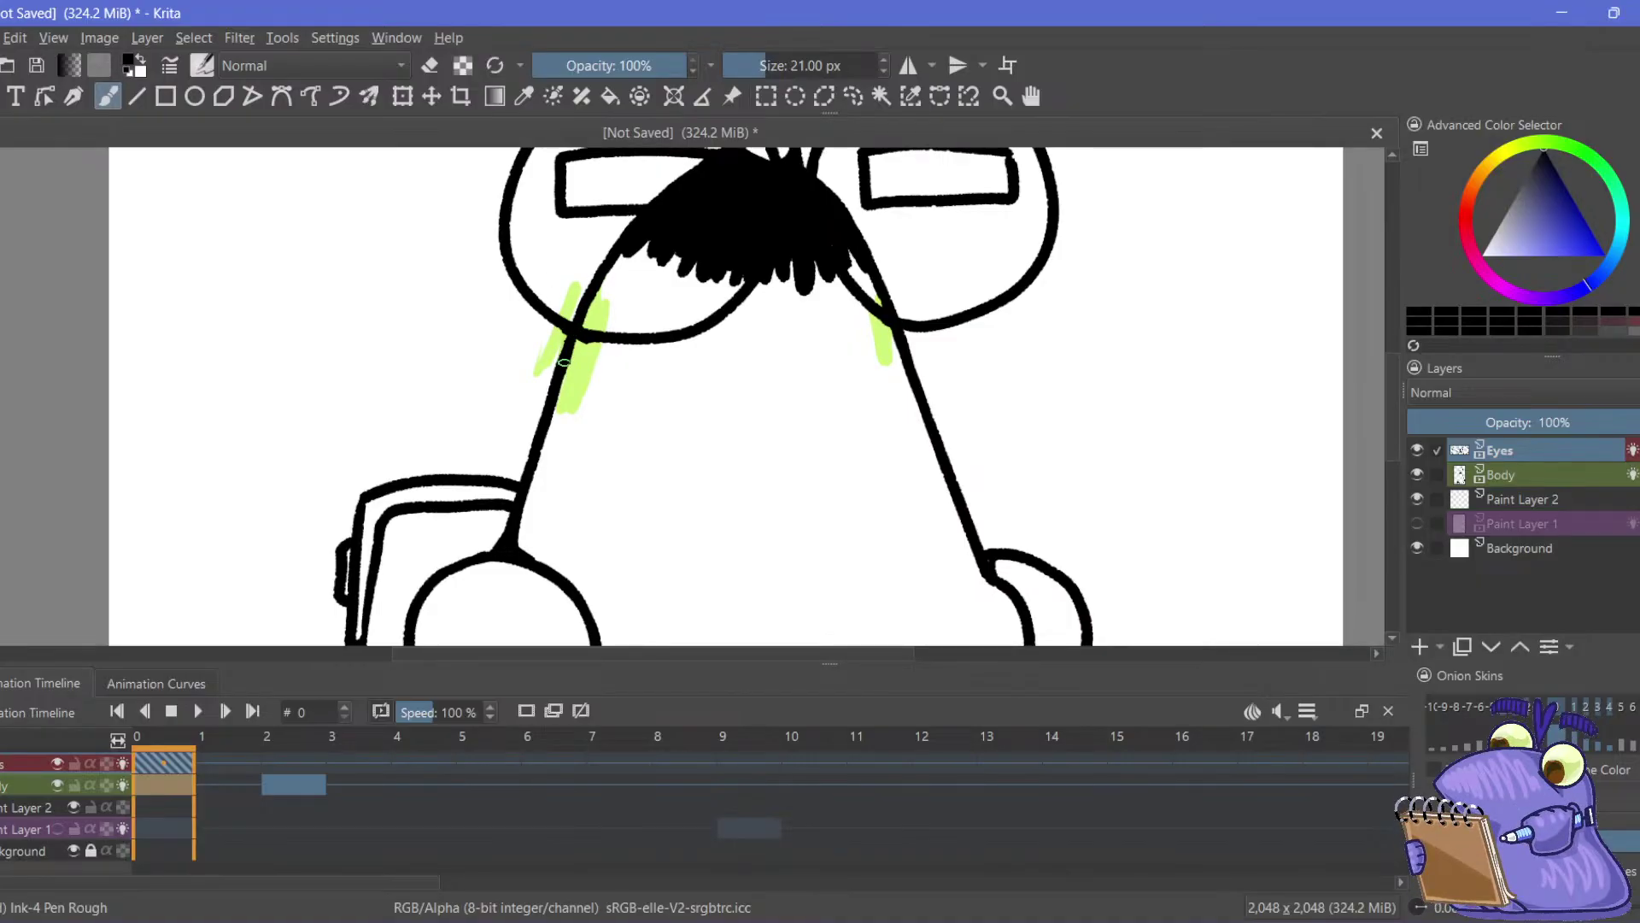
drag(408, 384, 404, 389)
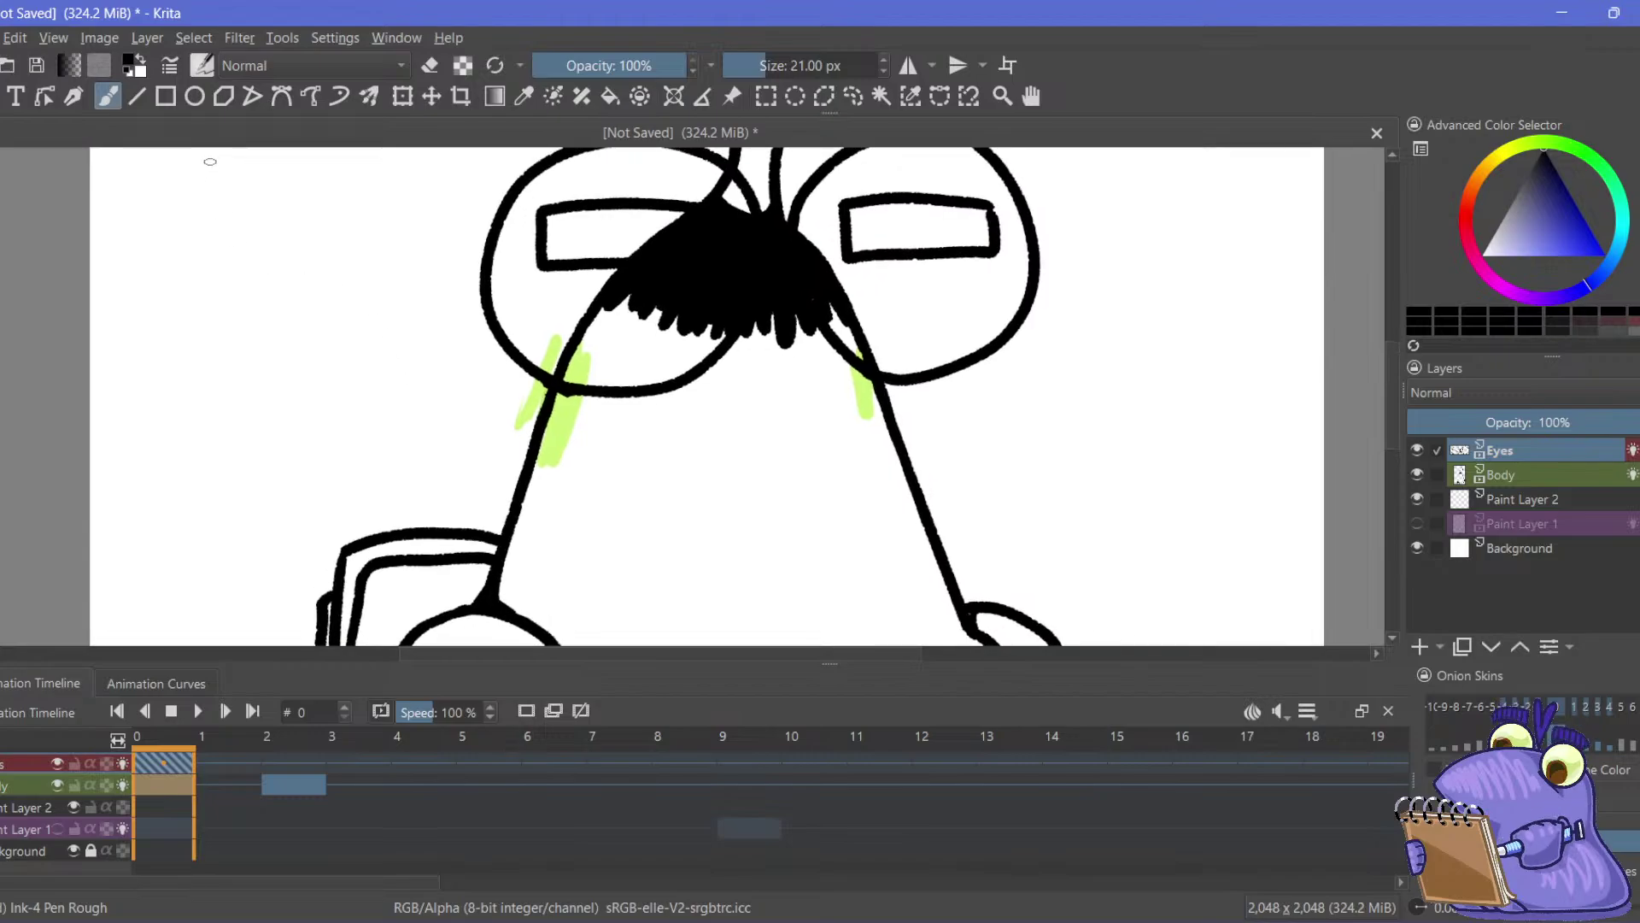
click(852, 96)
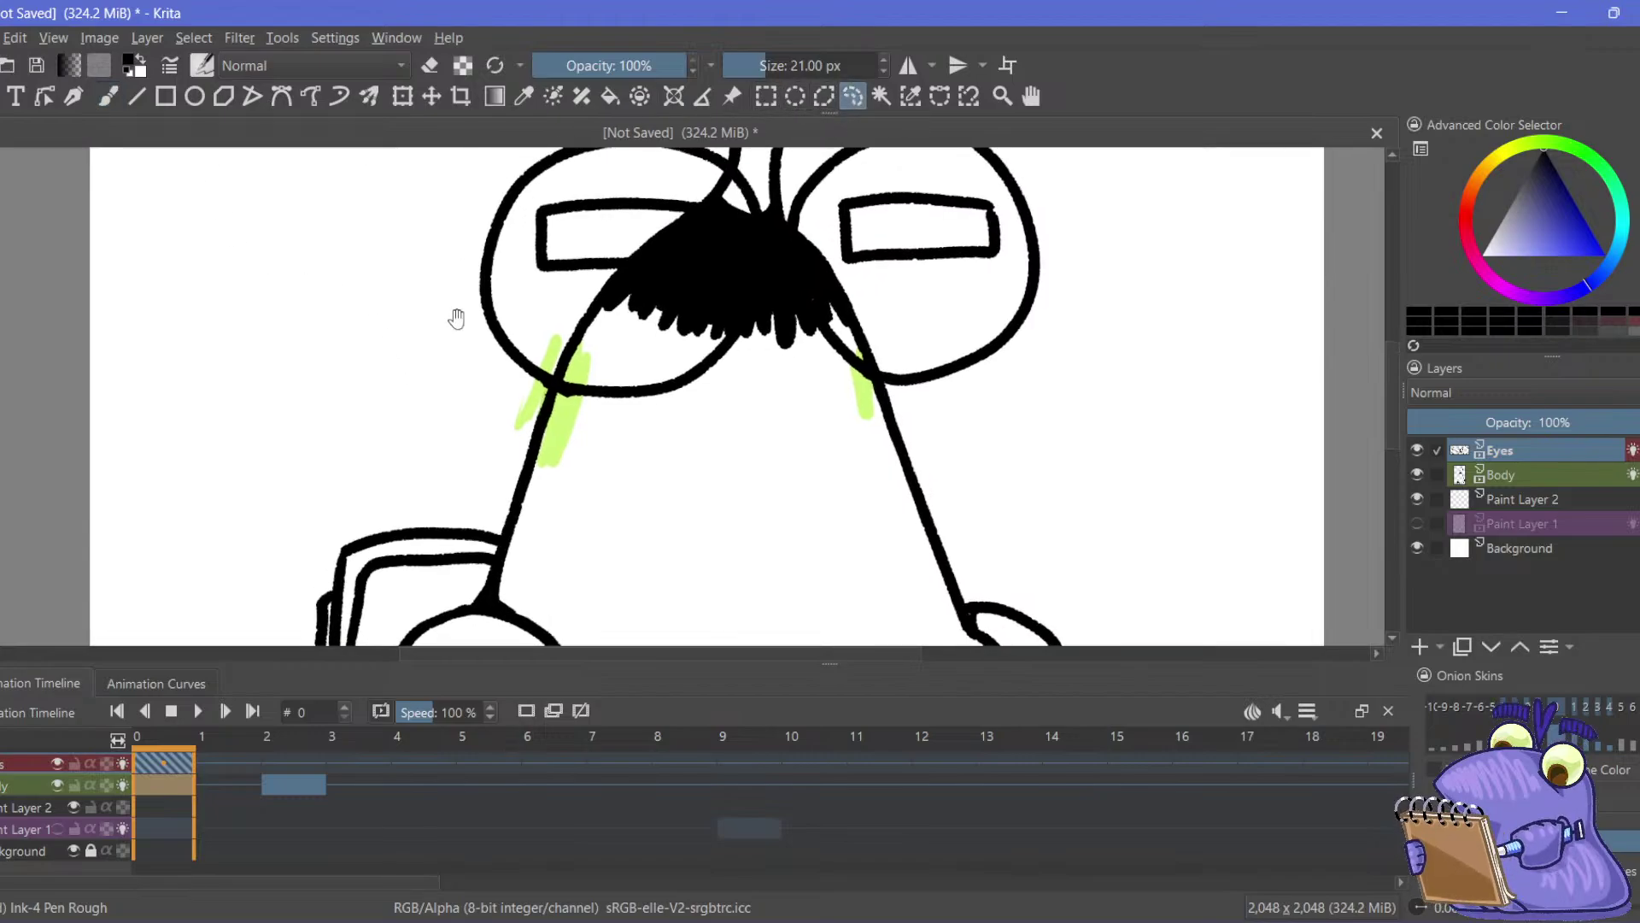
mouse_move(456, 317)
mouse_down()
mouse_move(482, 429)
mouse_move(561, 480)
mouse_move(756, 489)
mouse_move(906, 444)
mouse_move(886, 266)
mouse_move(680, 177)
mouse_up()
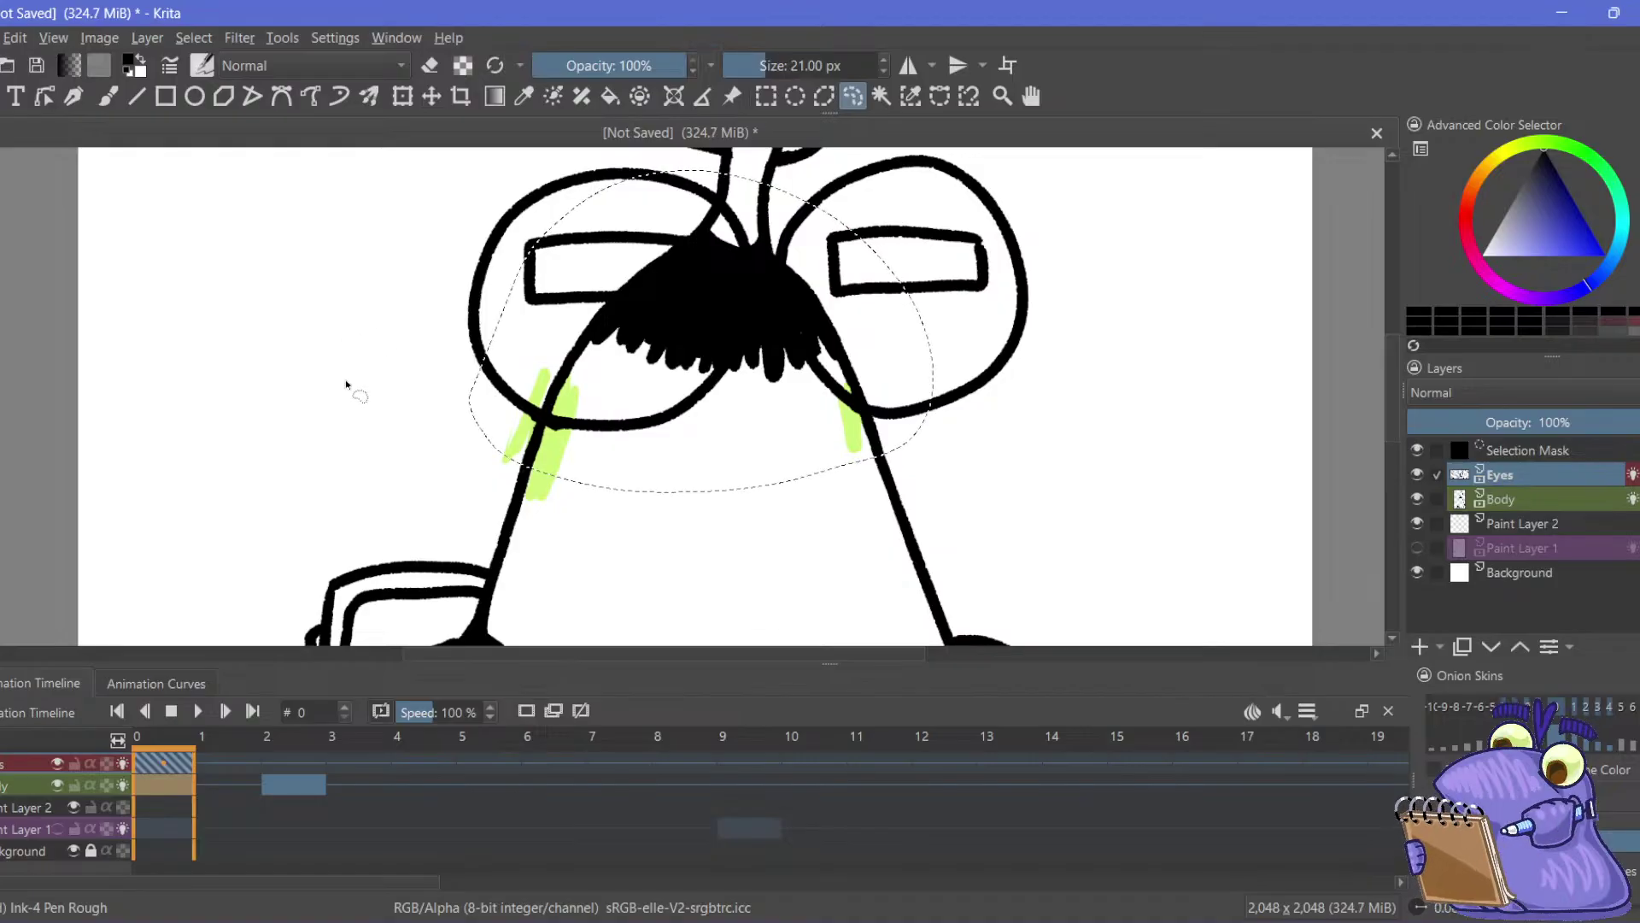
click(293, 786)
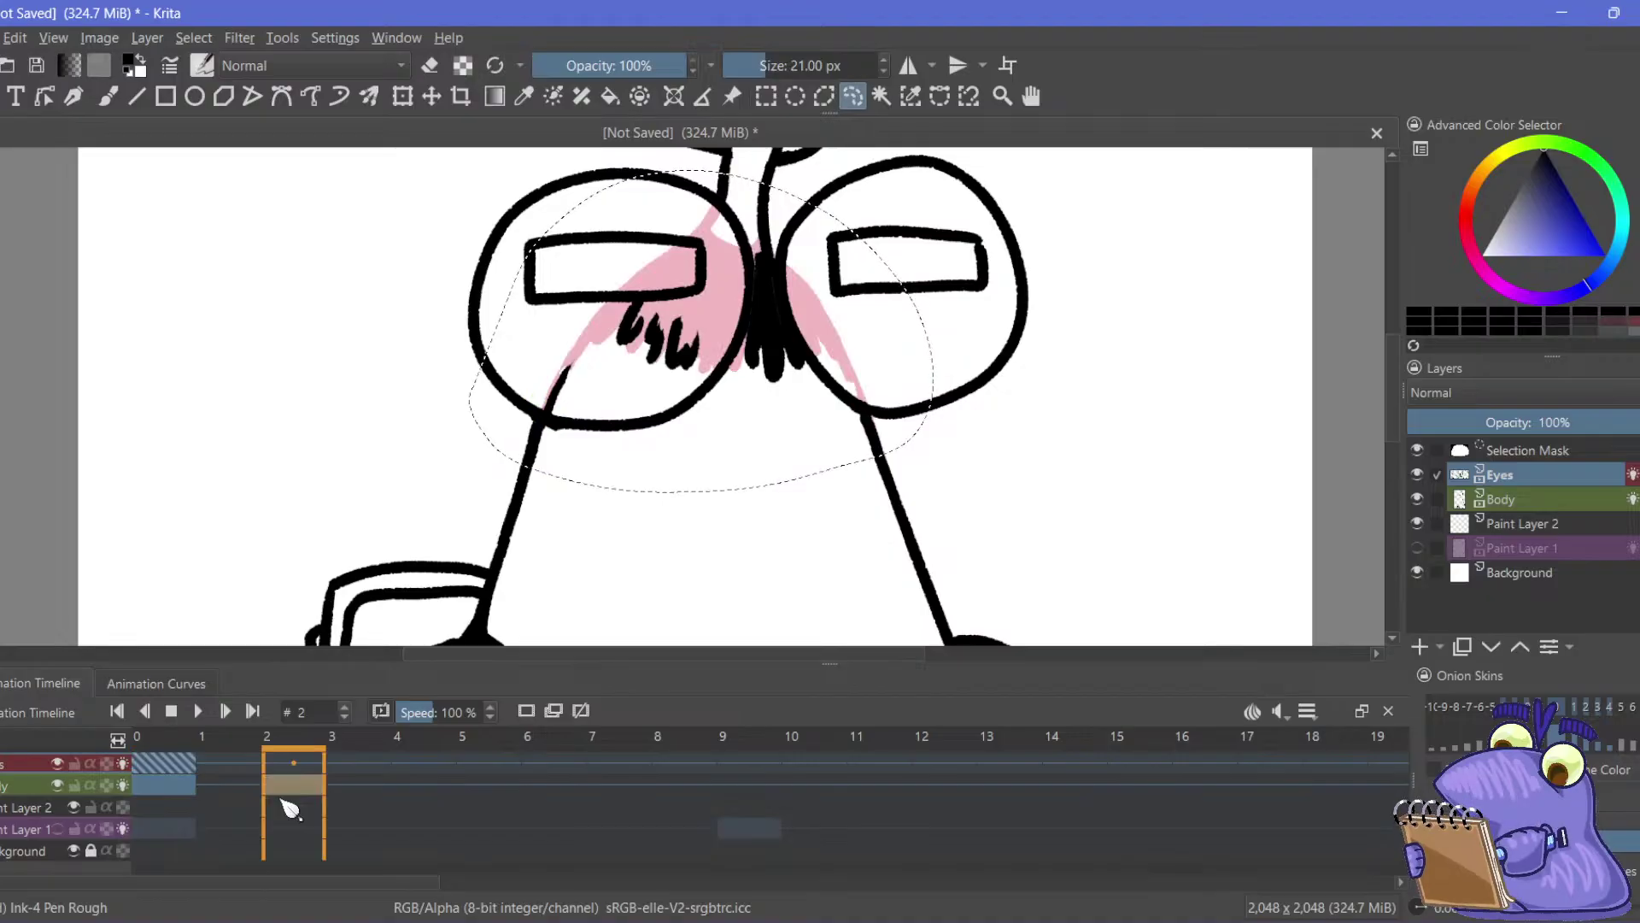
key(ctrl+alt+j)
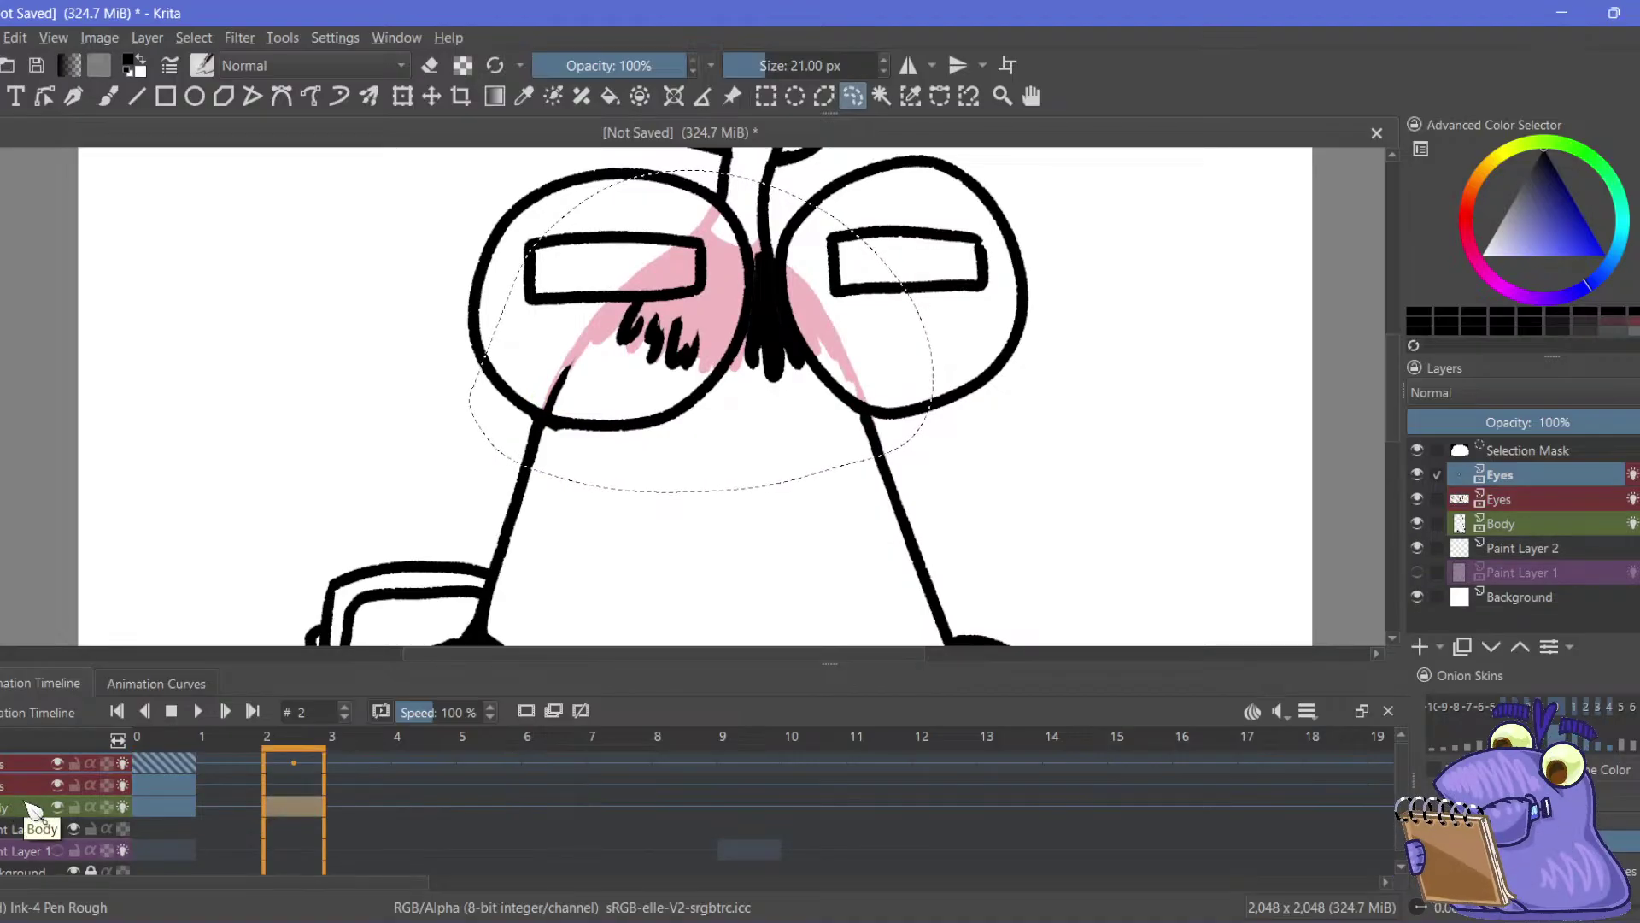
Check the copied Eyes layer by toggling layer visibility, and delete the copy
click(58, 784)
click(57, 784)
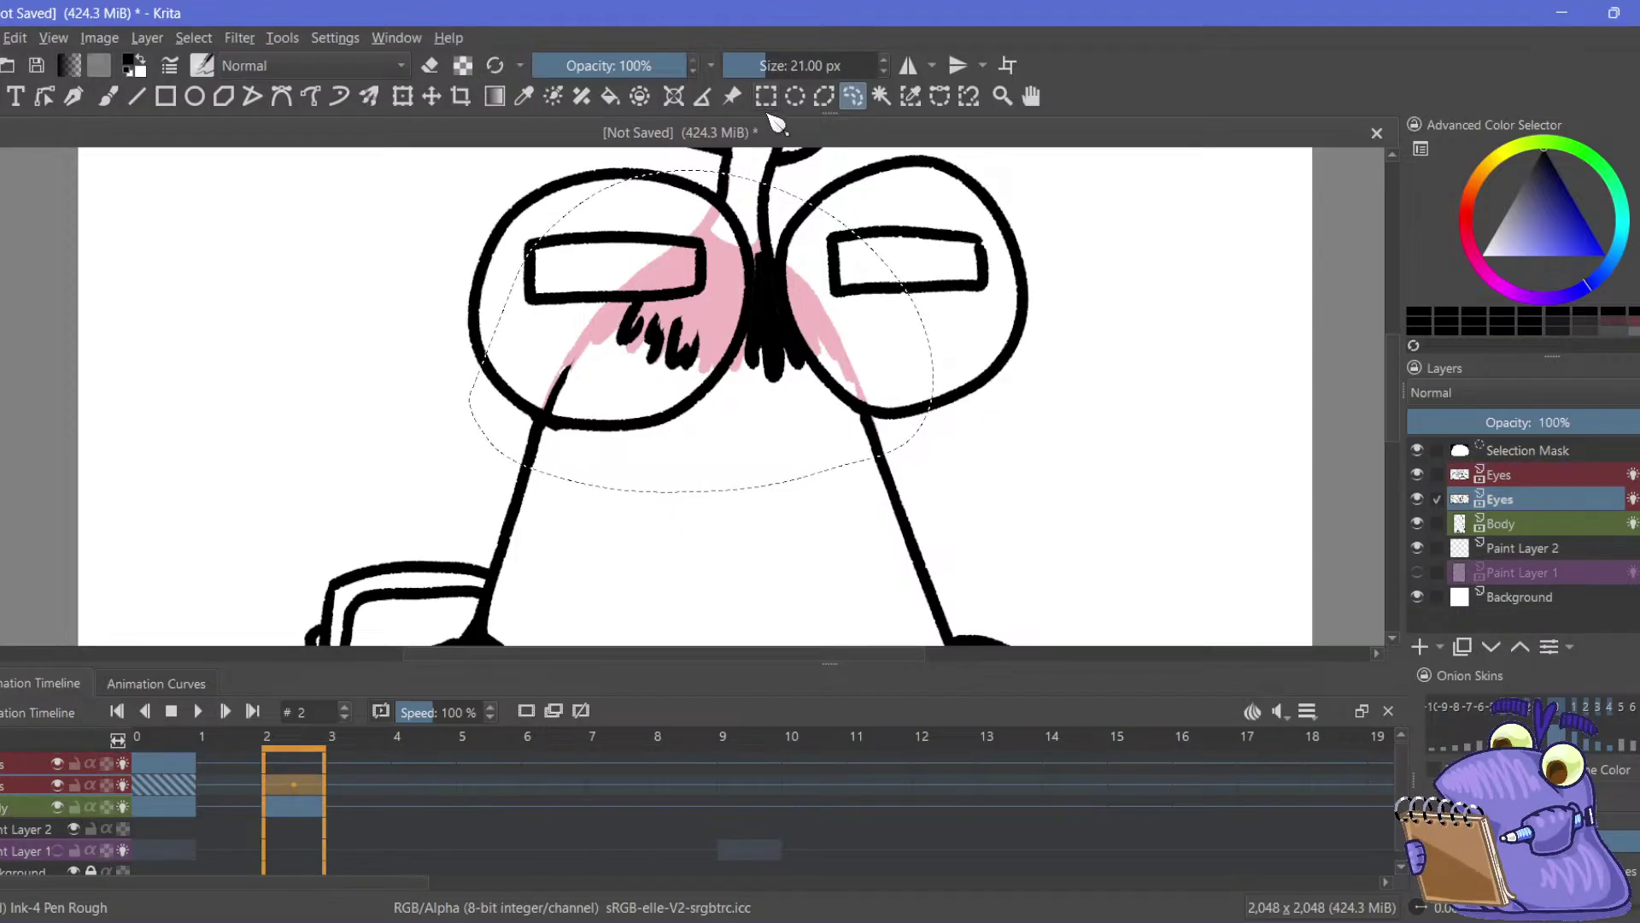
click(58, 784)
click(57, 784)
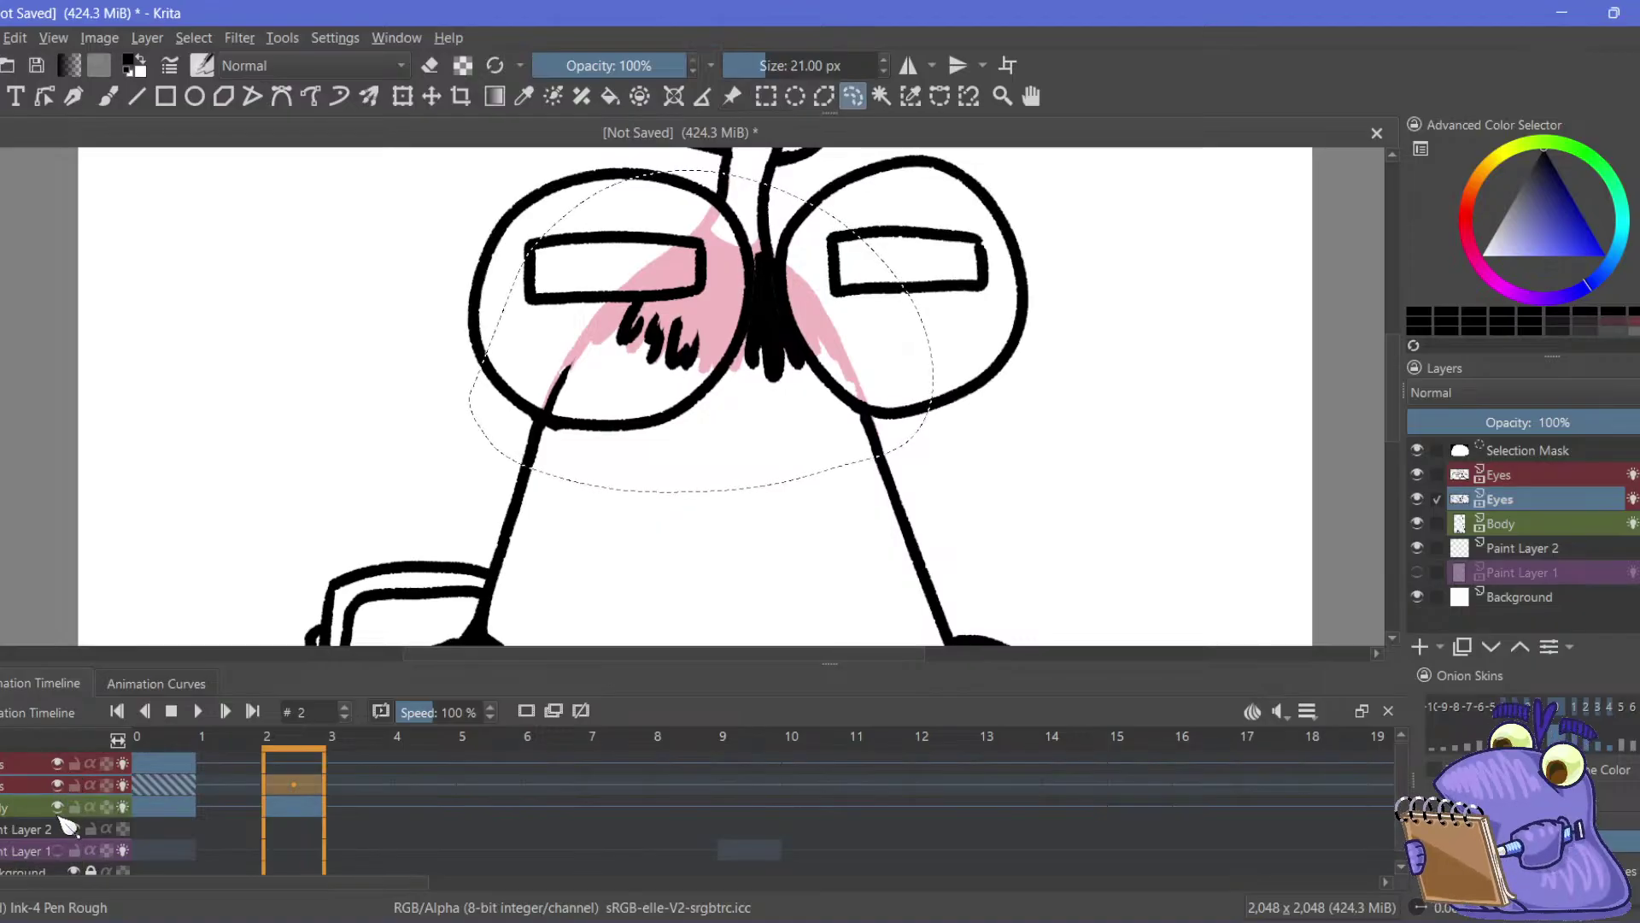
click(57, 806)
click(57, 805)
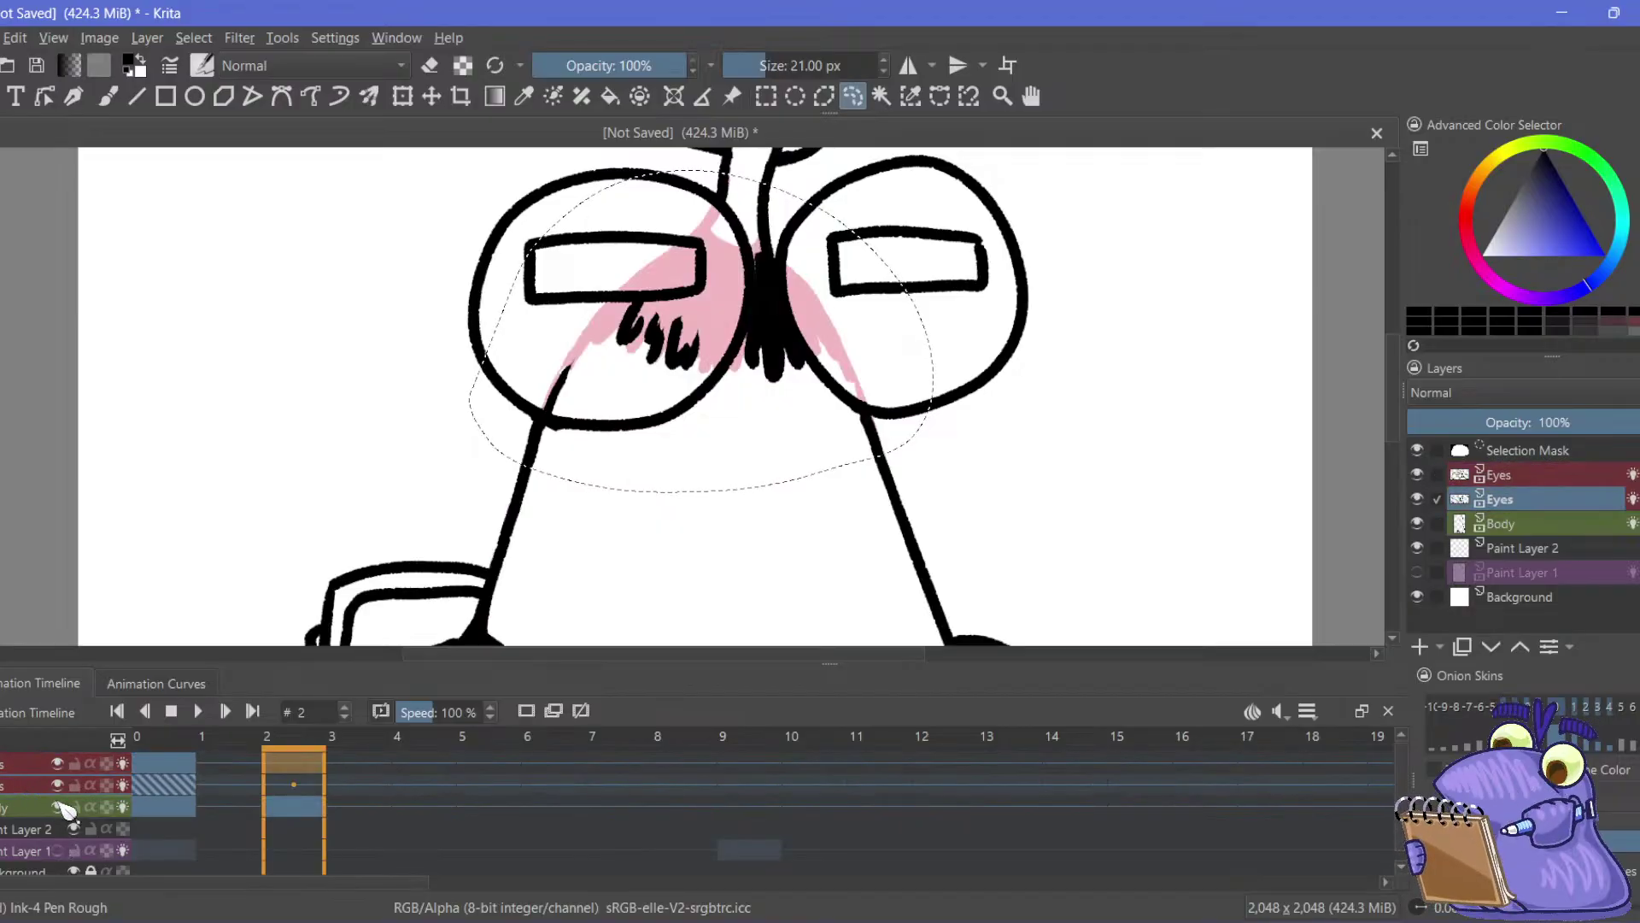
key(shift+Delete)
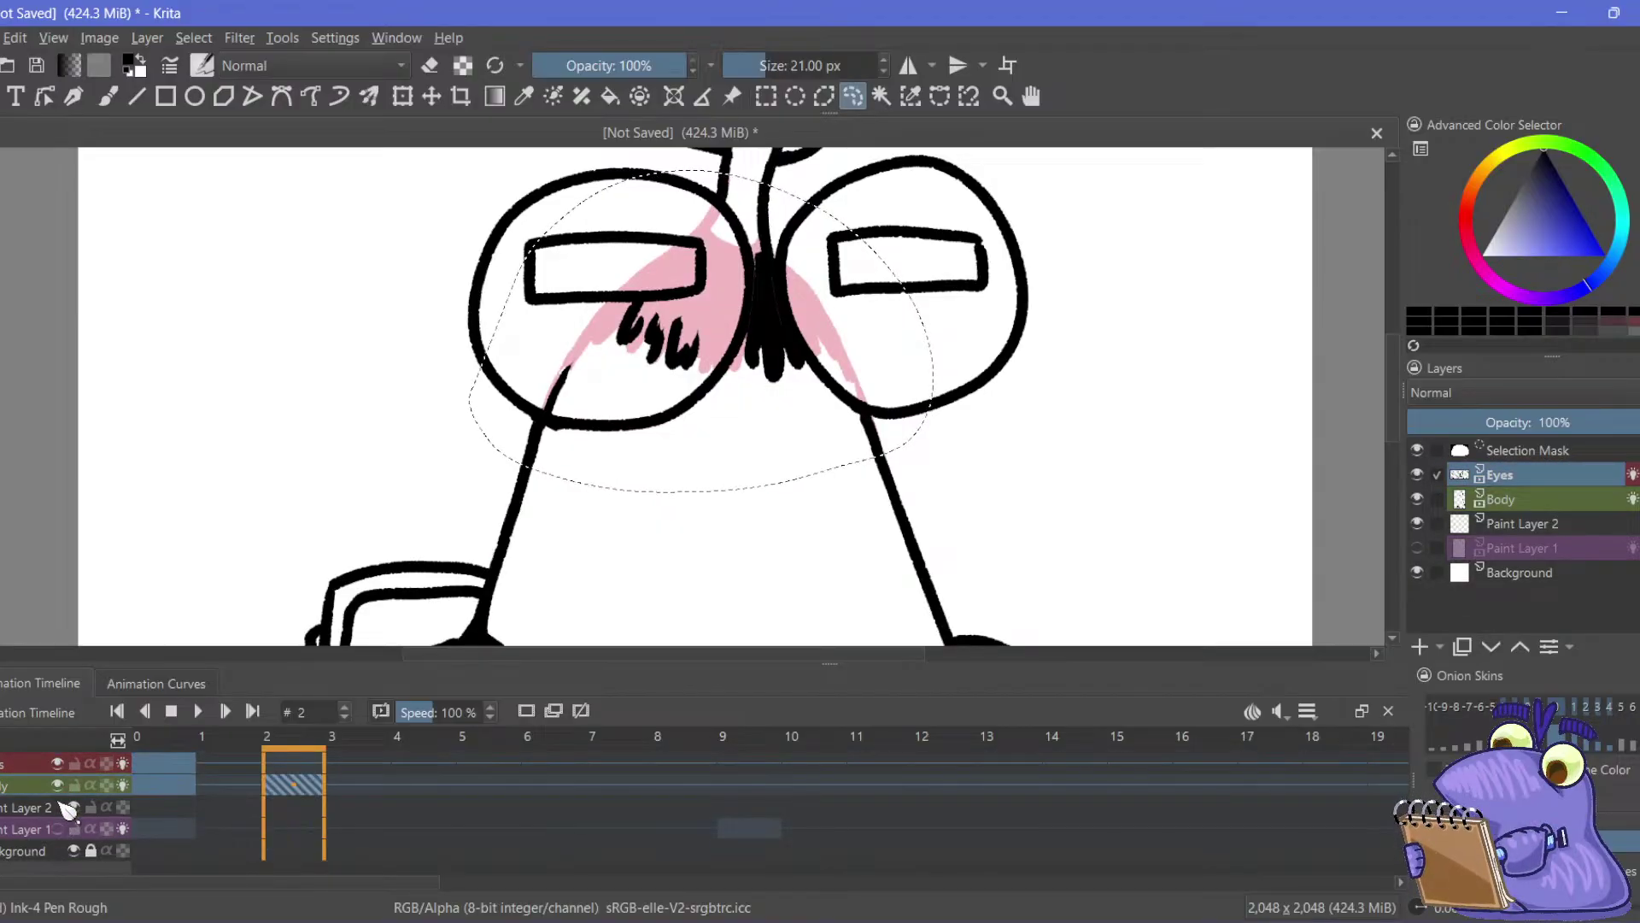
Replace the freehand selection with a tiny rectangular one beside the eyes and compare the Body layer's frames 0 and 2
click(766, 95)
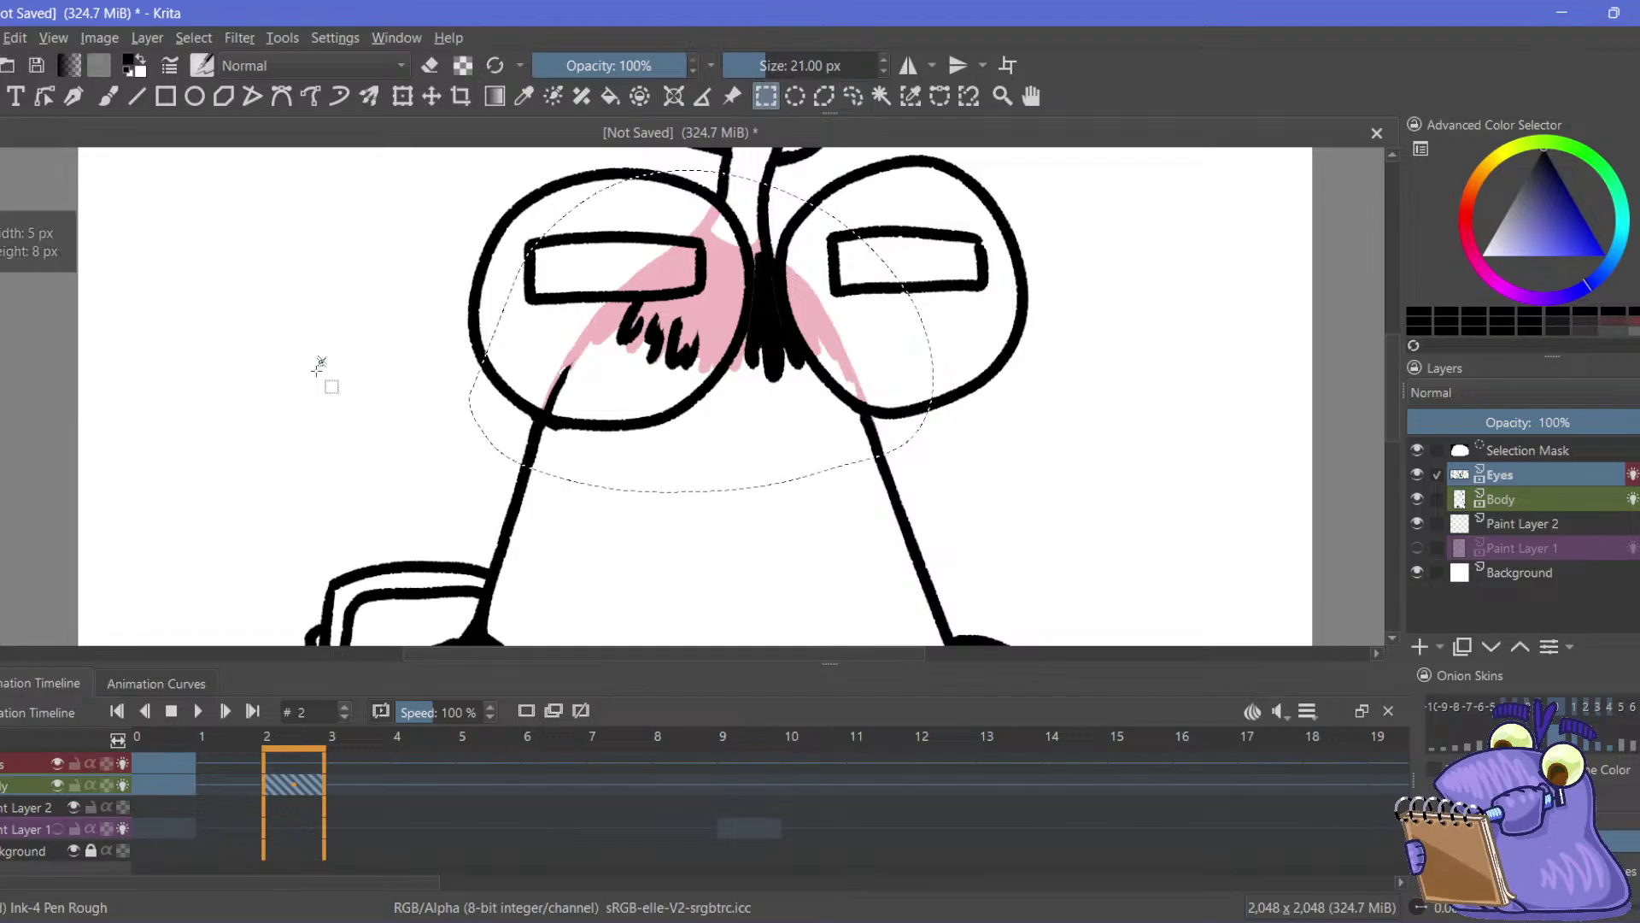
drag(317, 368, 316, 383)
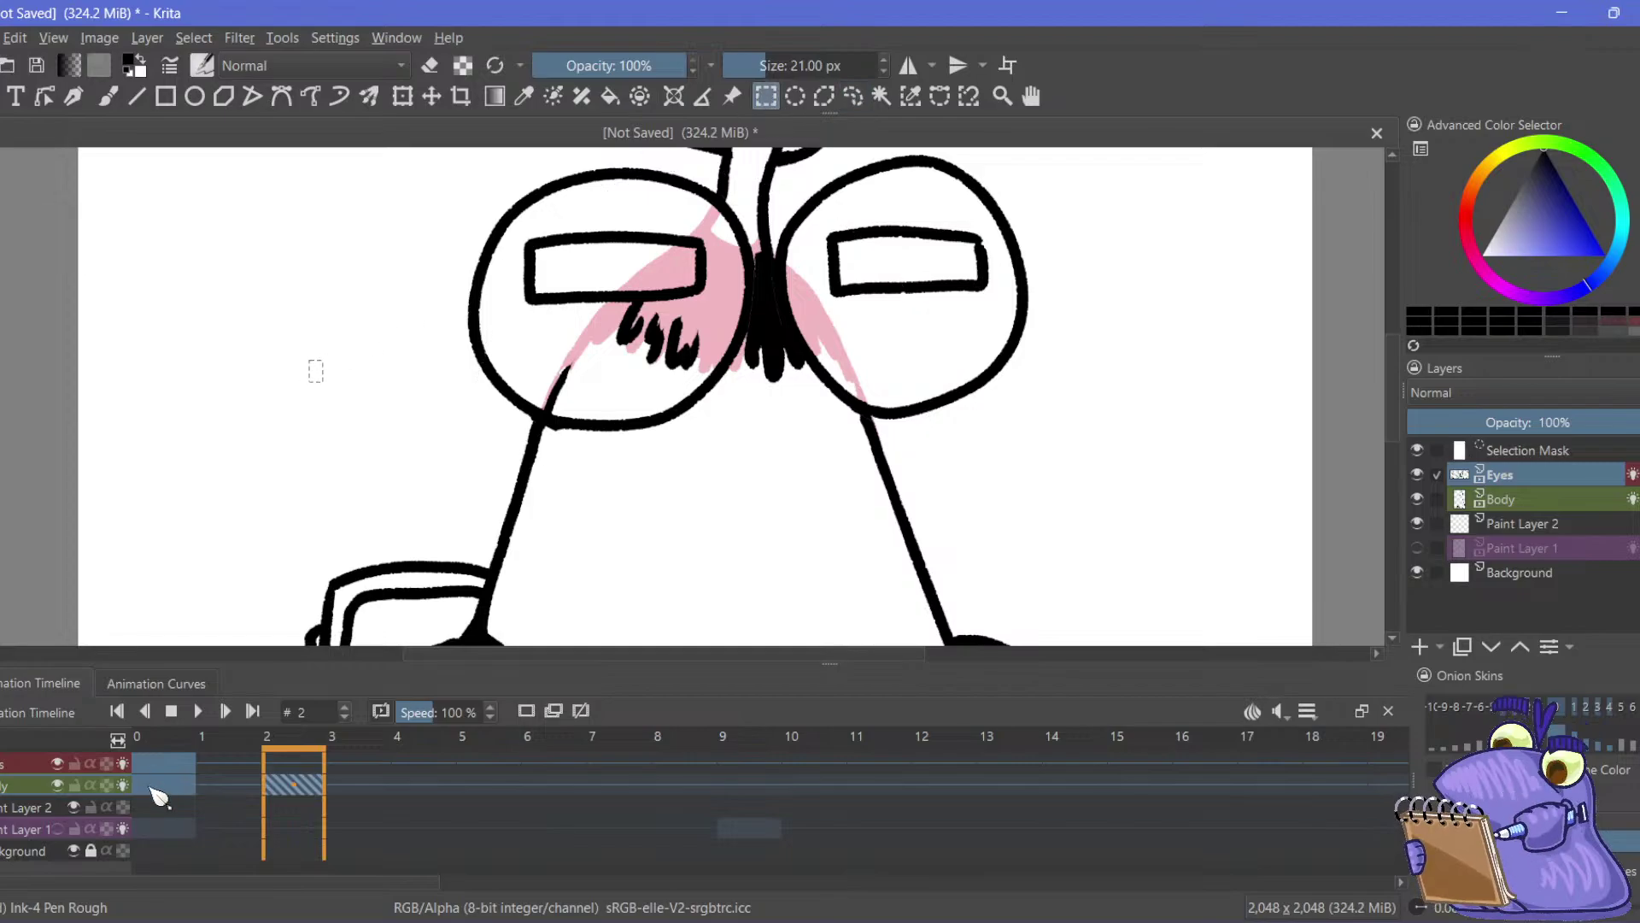
click(136, 816)
click(290, 797)
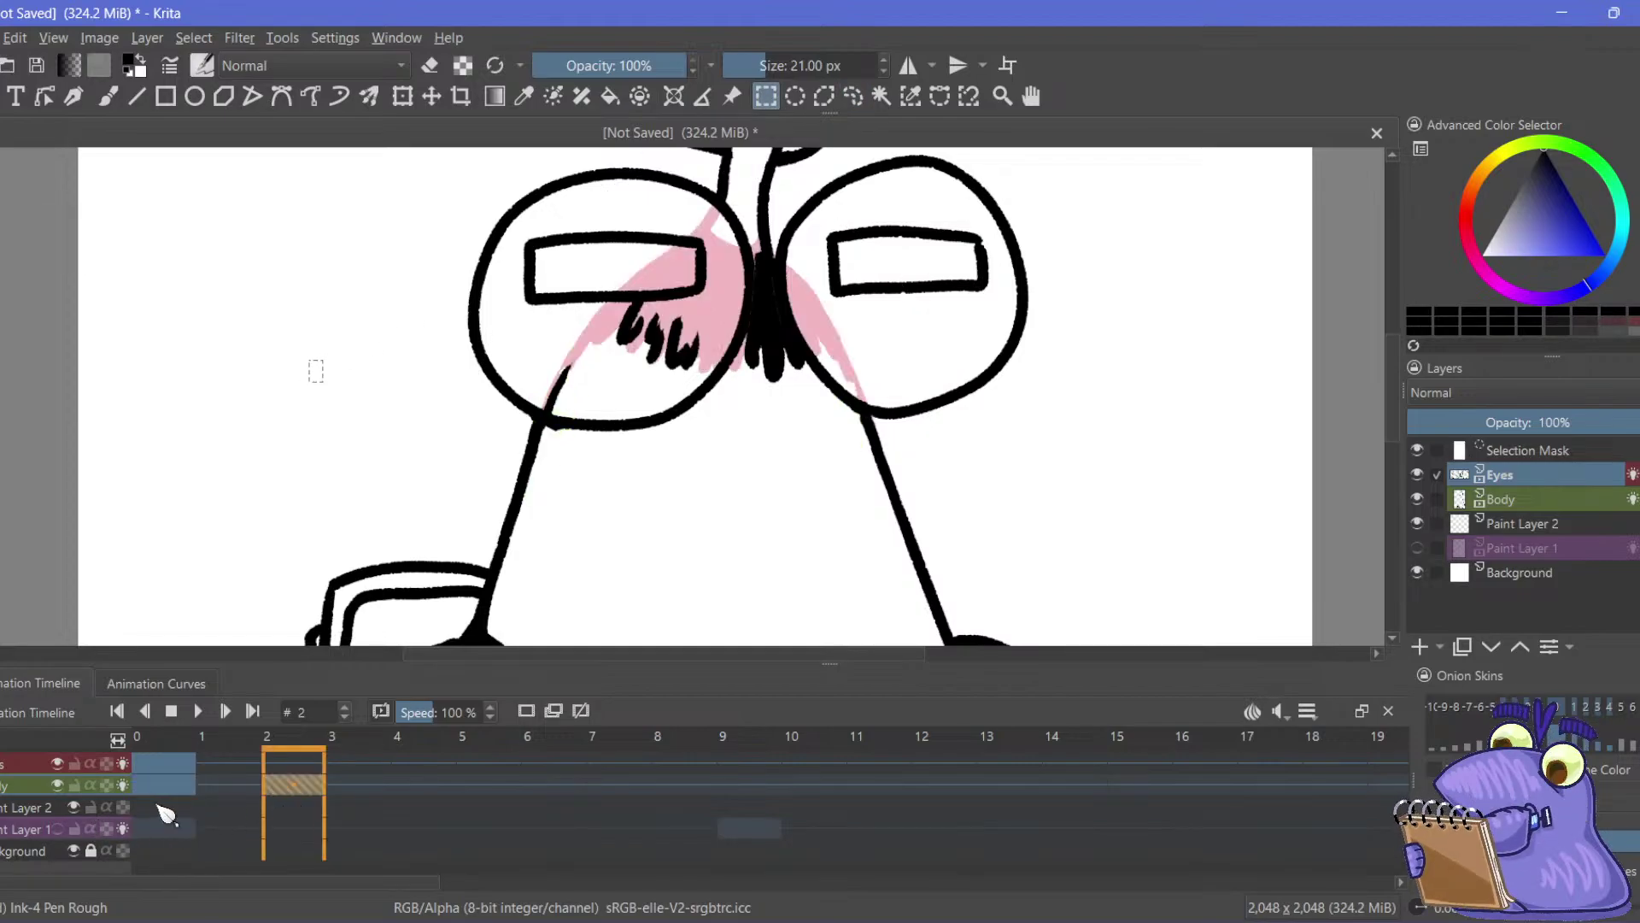
click(162, 790)
click(269, 793)
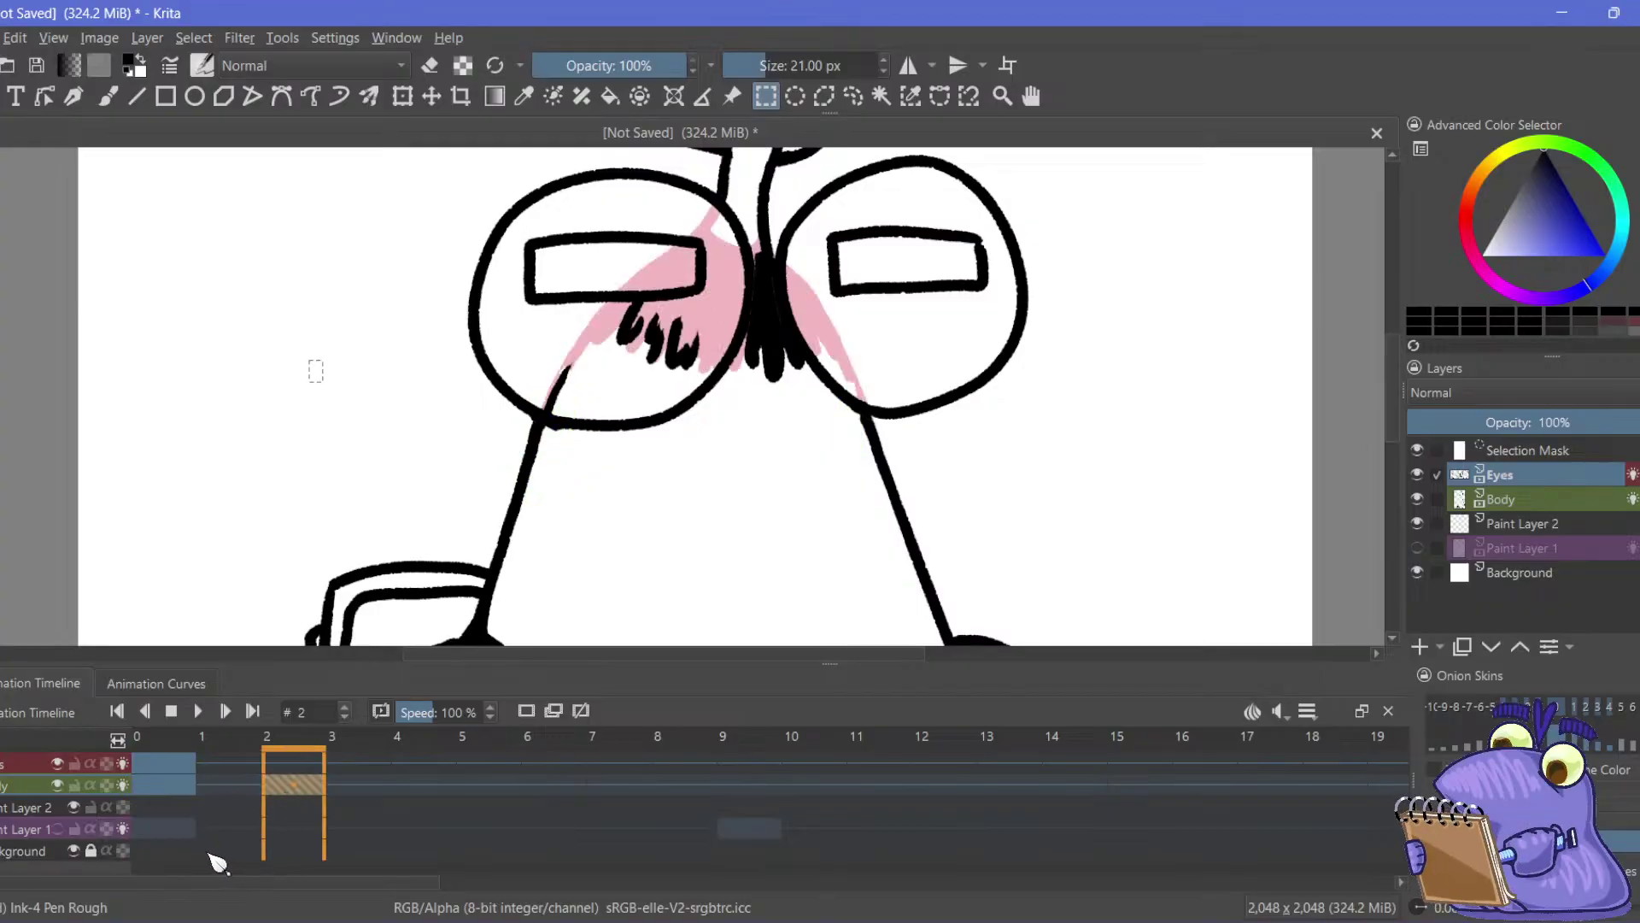
Hide the Body layer on frame 0, clear the selection and erase the stray fringe strokes inside the left eye on the Eyes layer
click(167, 791)
click(57, 785)
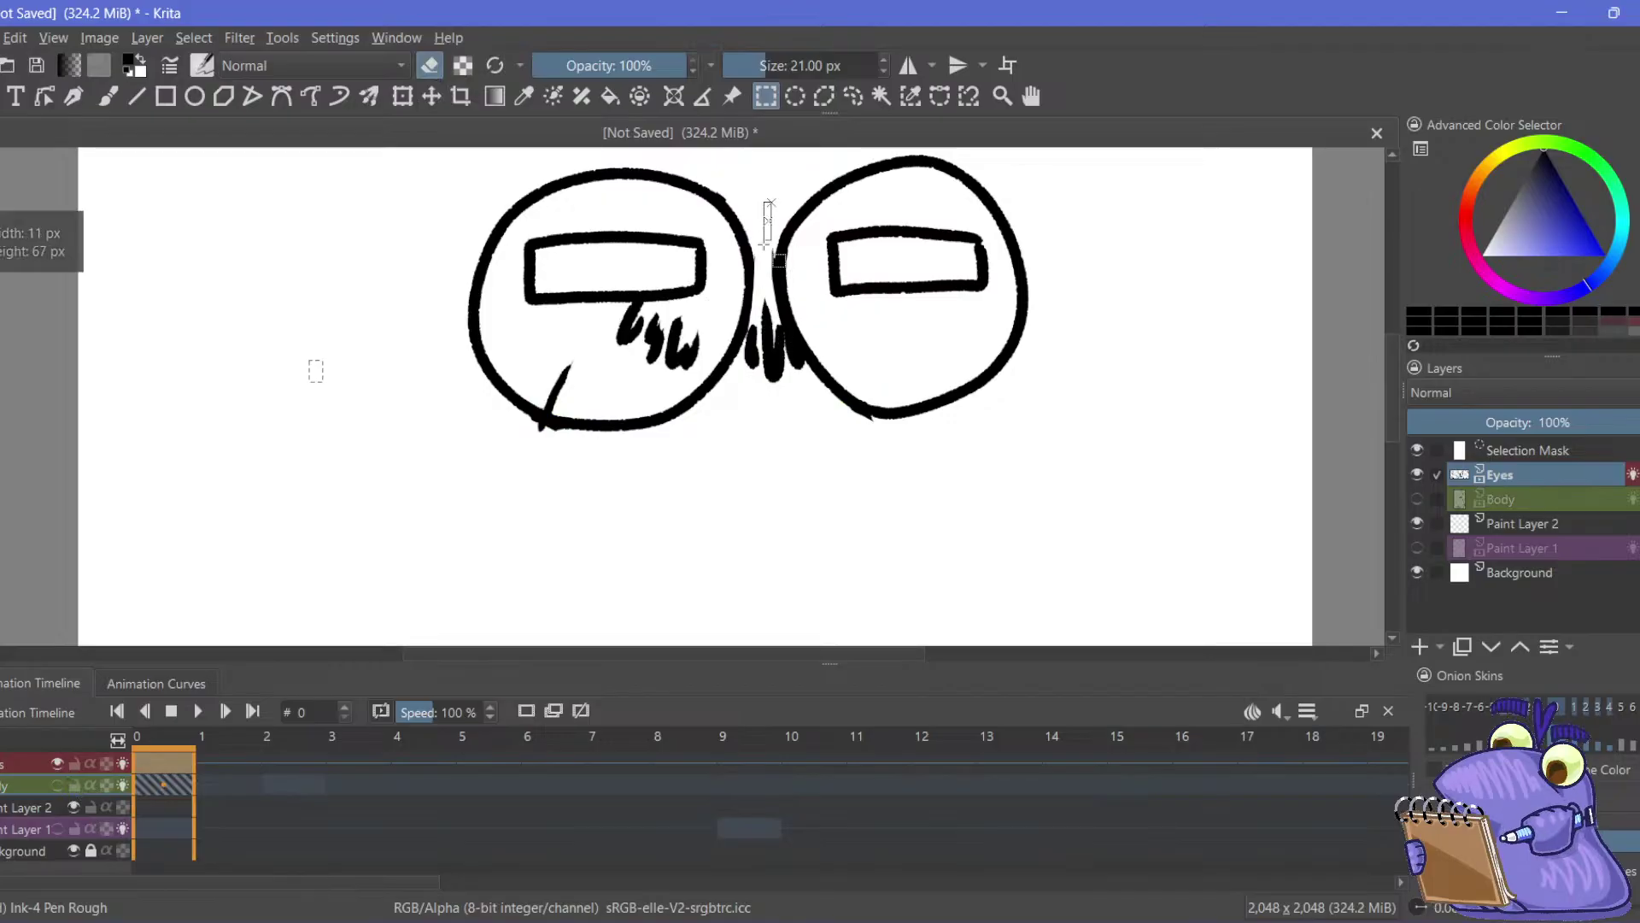
click(318, 227)
click(108, 96)
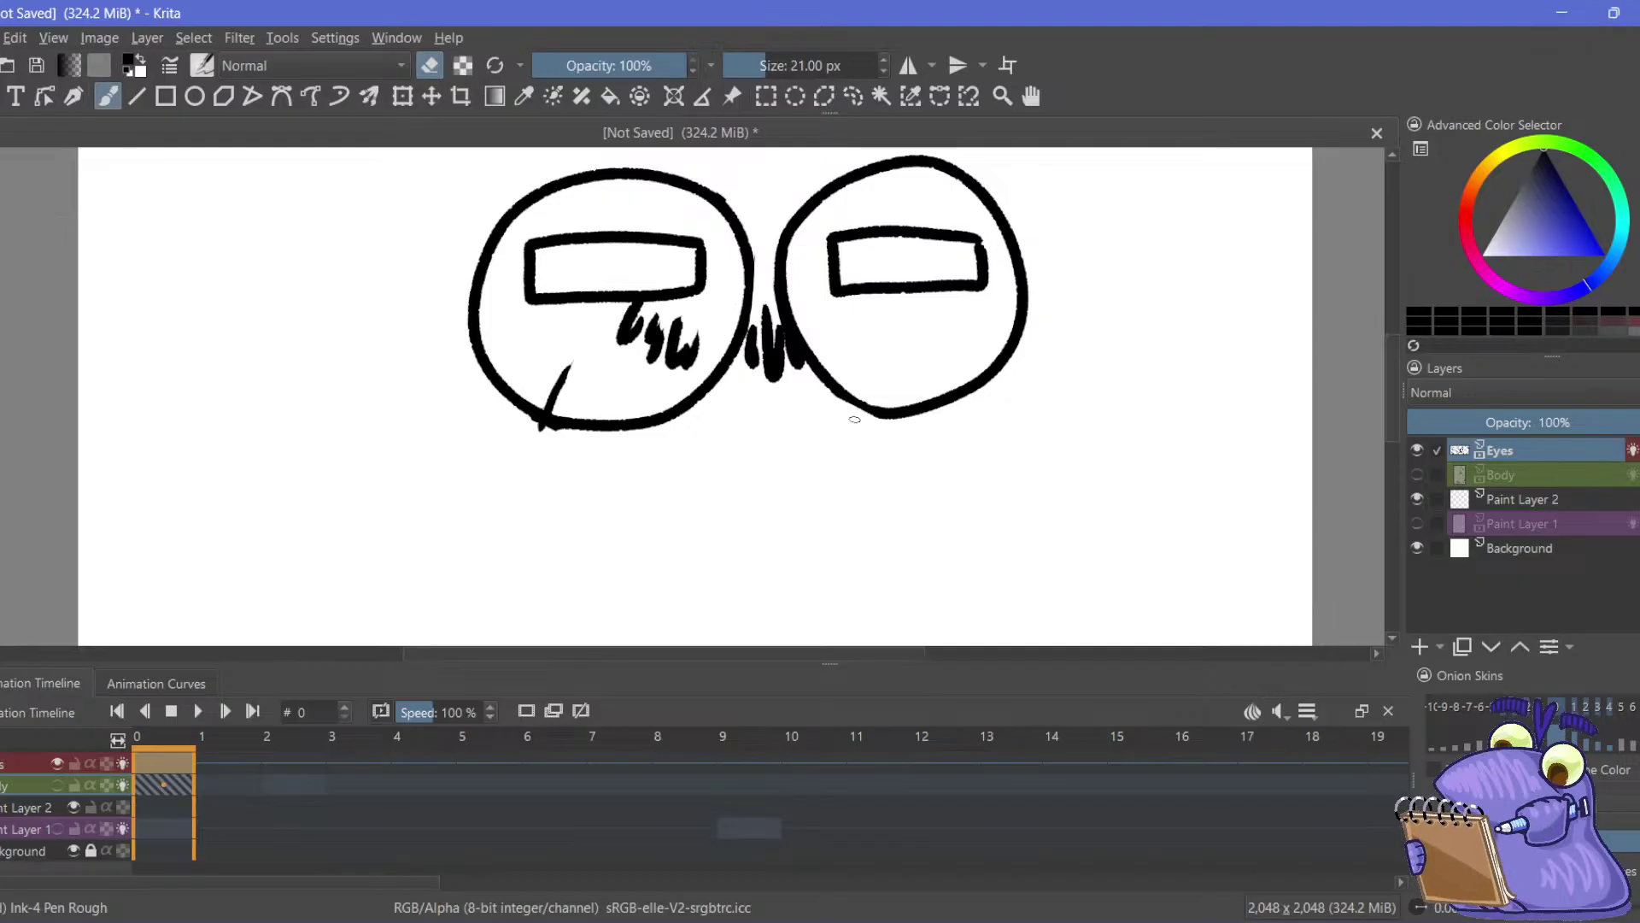
drag(867, 421, 851, 413)
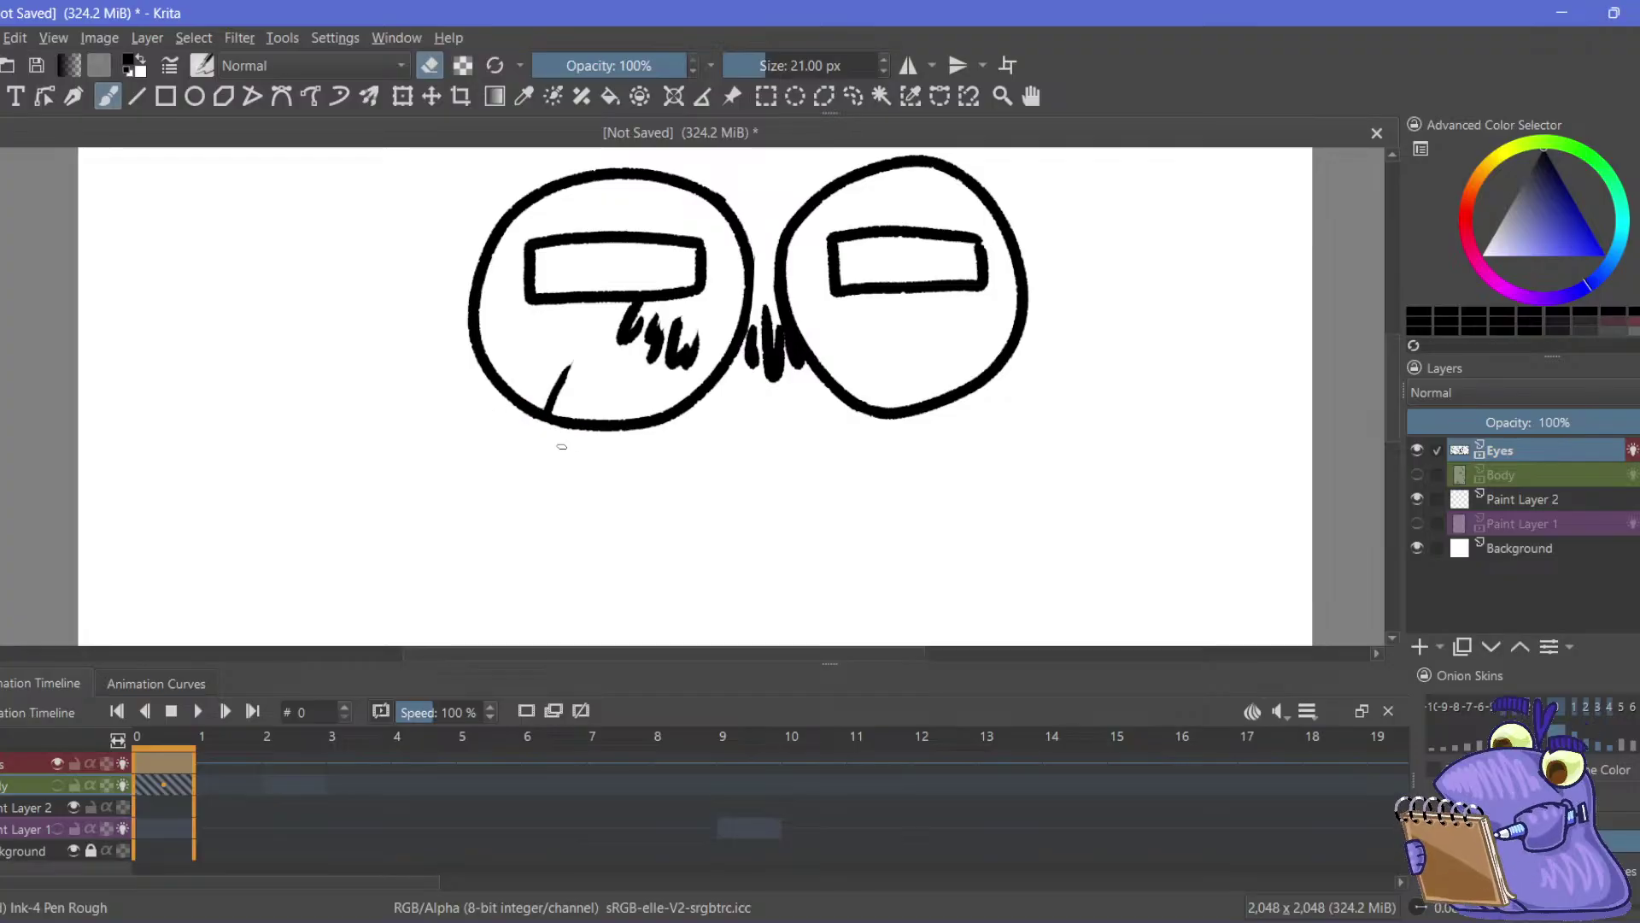
mouse_move(641, 374)
mouse_down()
mouse_move(688, 350)
mouse_move(662, 334)
mouse_move(695, 311)
mouse_up()
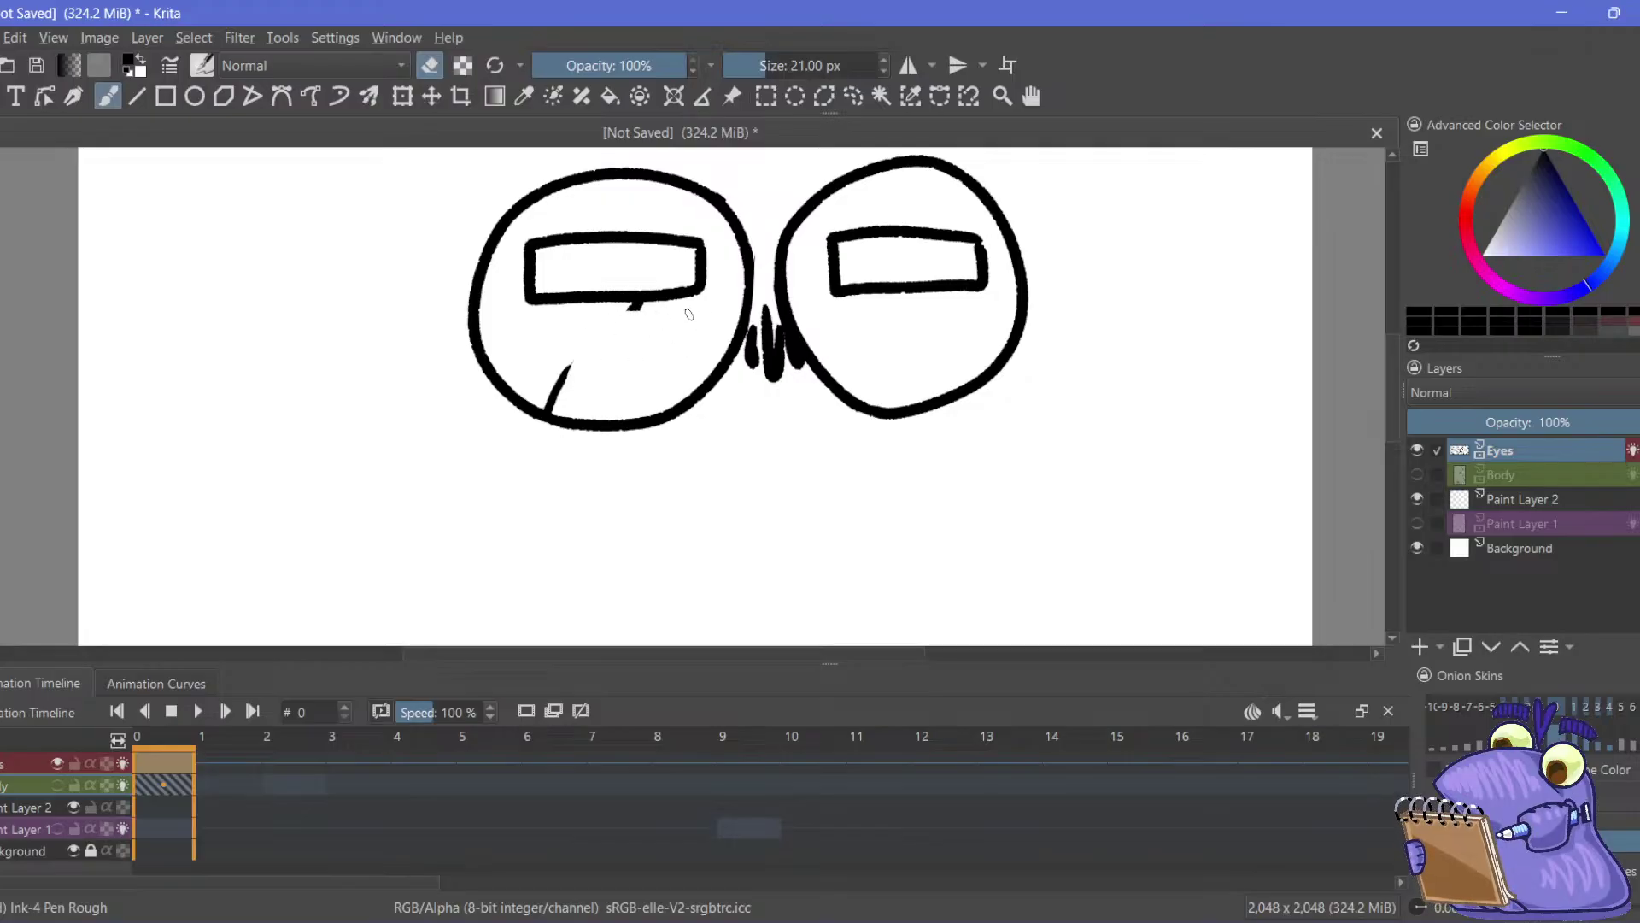
key(ctrl+z)
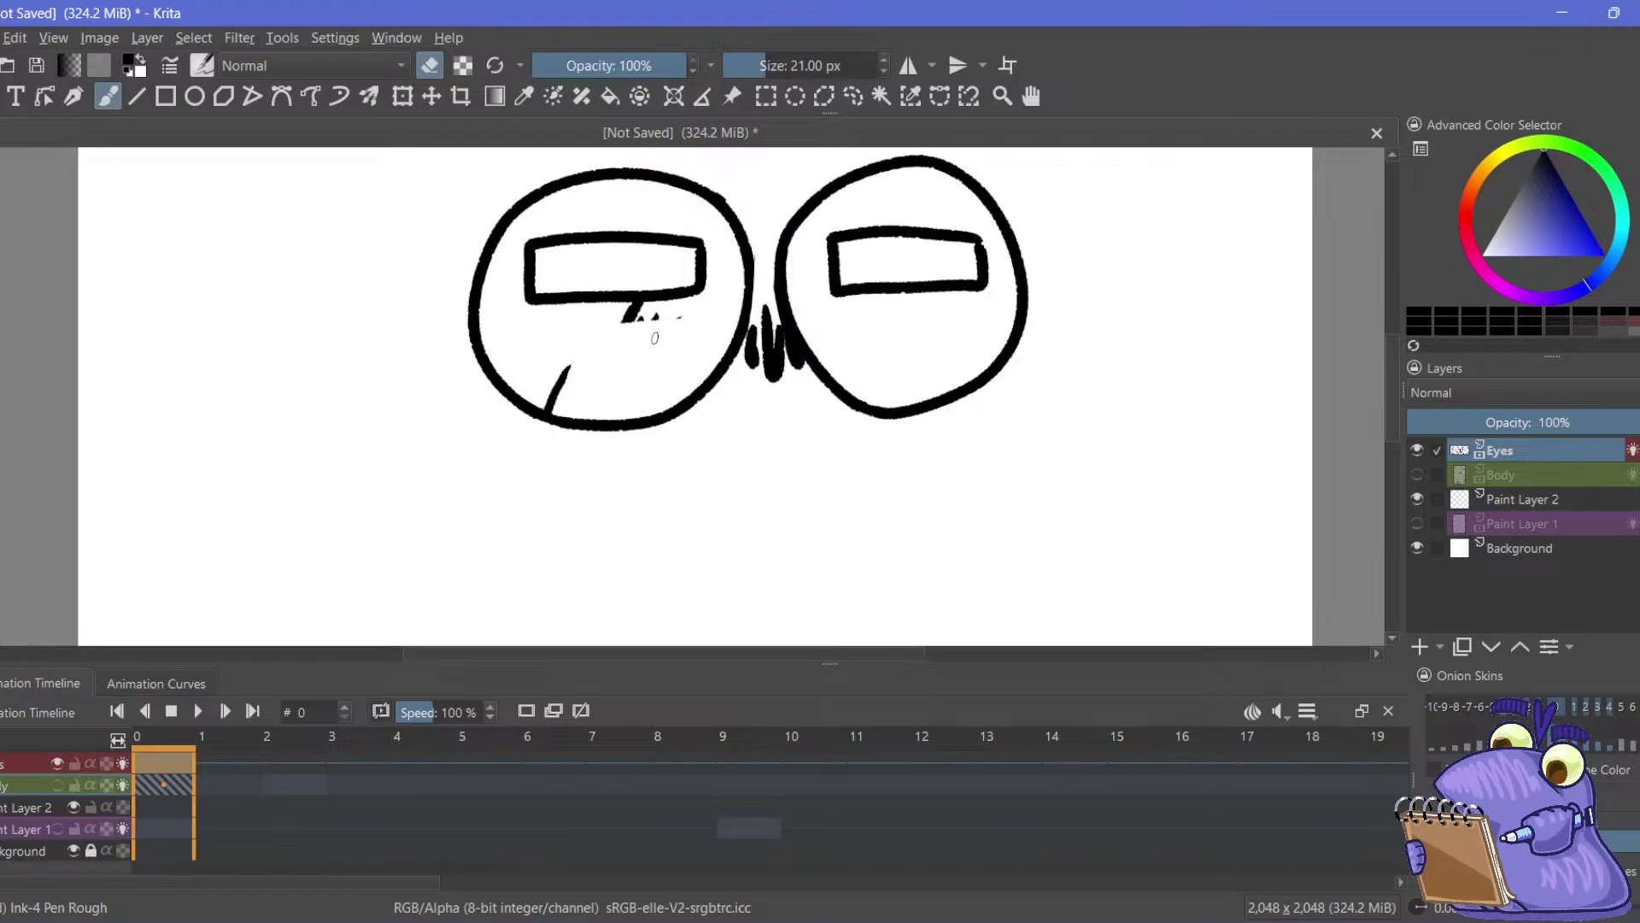
drag(655, 338, 639, 317)
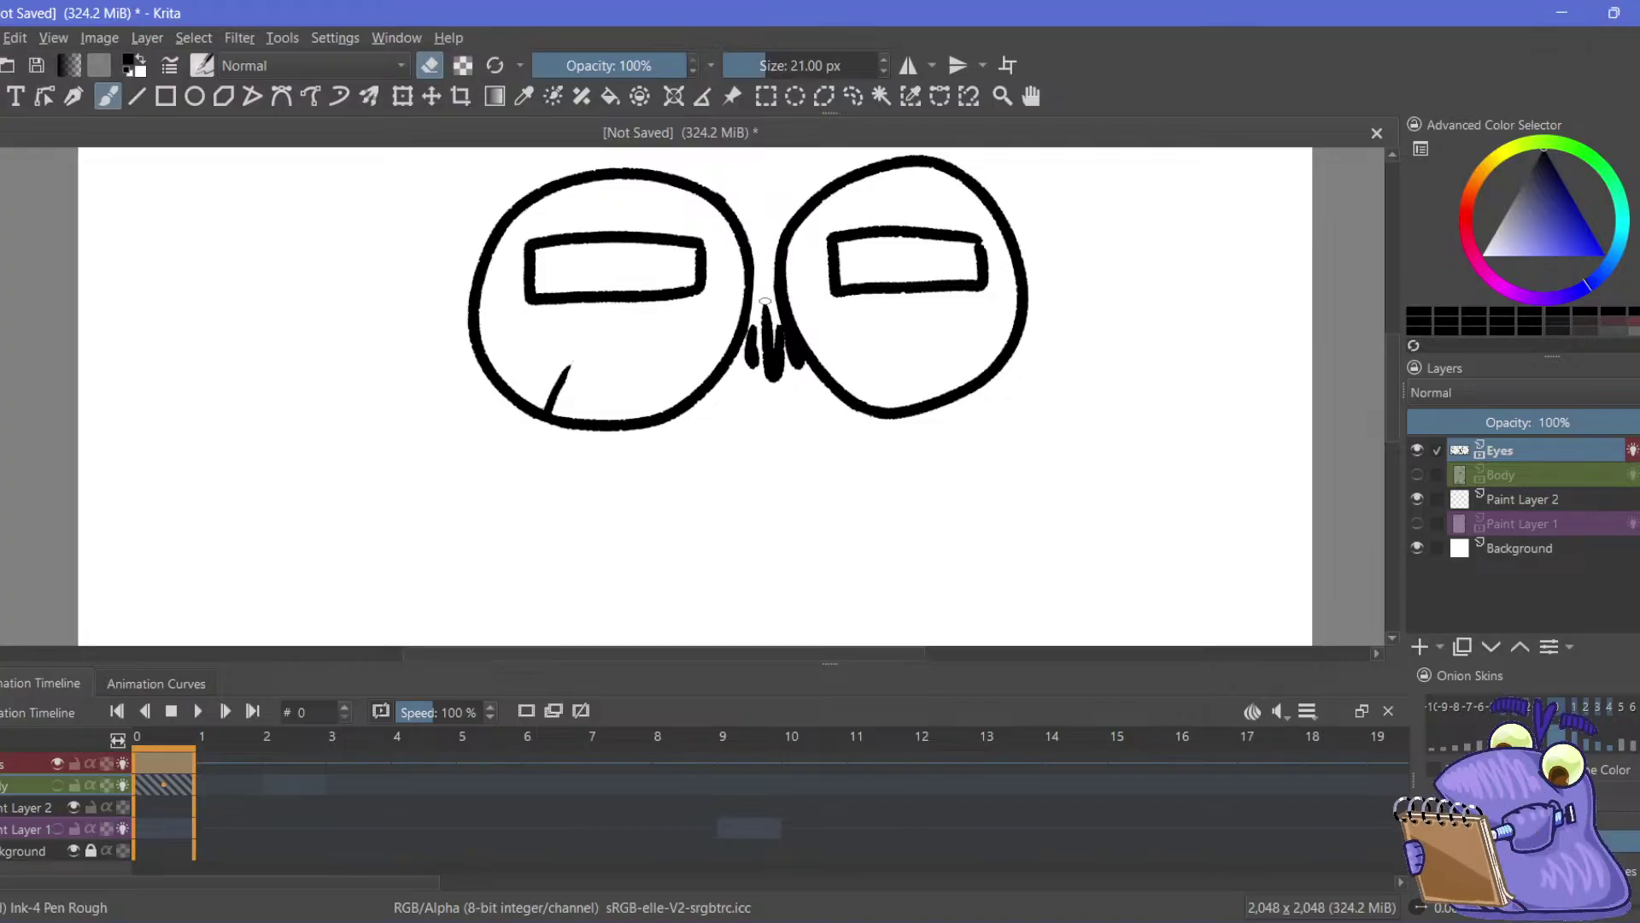
Erase the leftover fringe tips between the eyes and the short body line inside the left eye
mouse_move(771, 301)
mouse_down()
mouse_move(783, 387)
mouse_move(802, 394)
mouse_move(791, 359)
mouse_move(804, 388)
mouse_move(801, 372)
mouse_move(764, 298)
mouse_move(803, 389)
mouse_up()
mouse_move(762, 299)
mouse_down()
mouse_move(781, 423)
mouse_move(725, 372)
mouse_move(751, 411)
mouse_up()
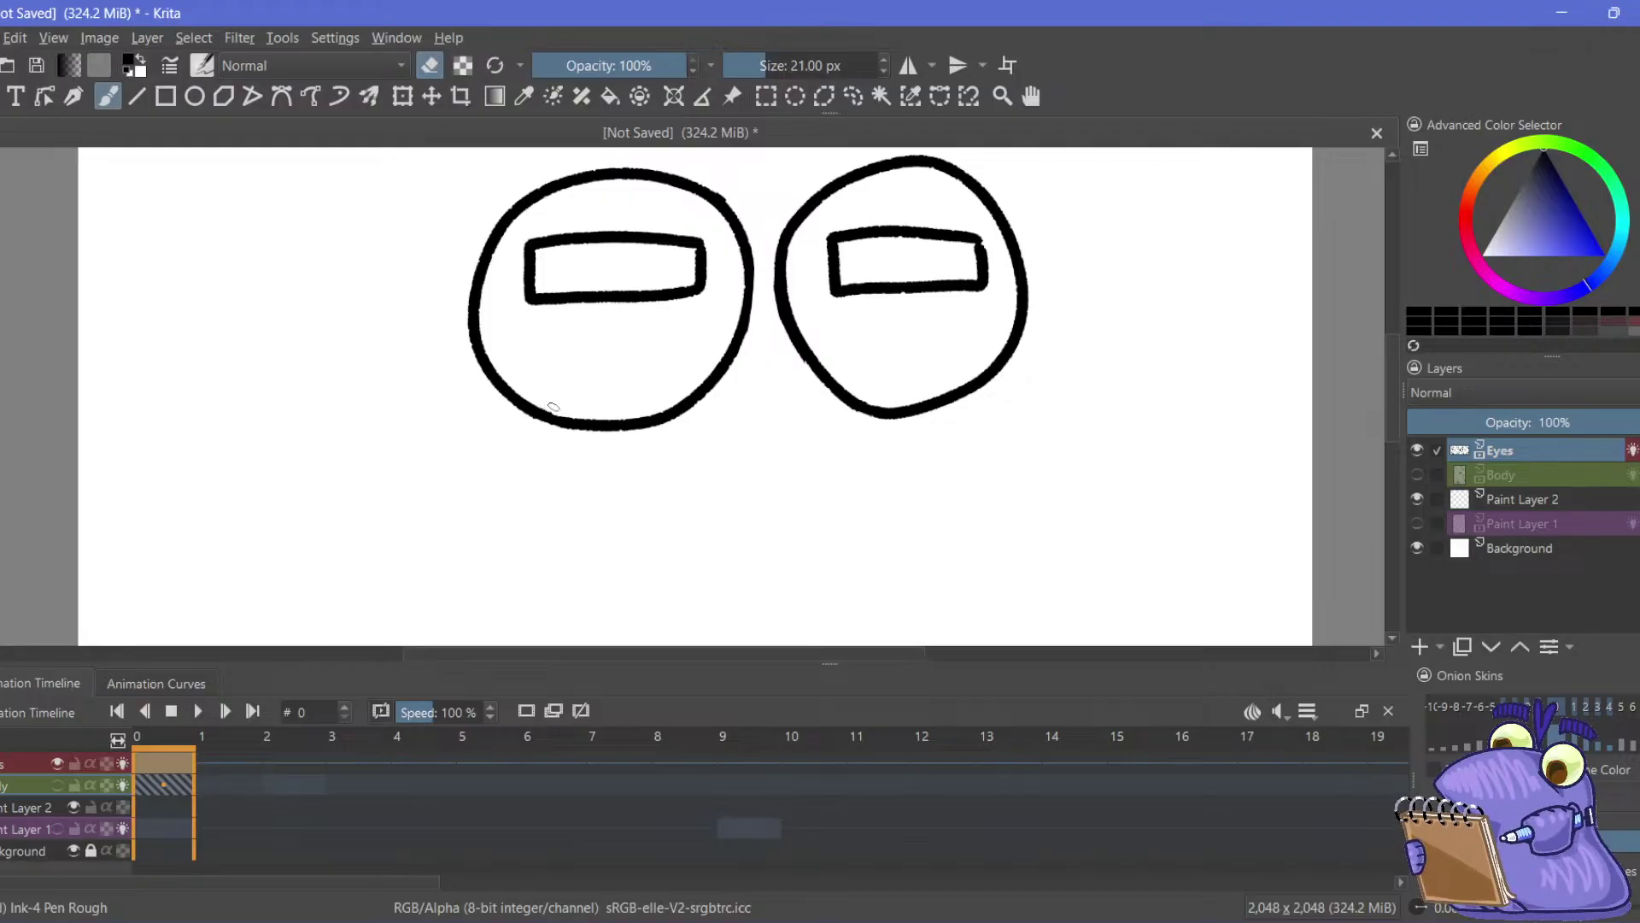
drag(463, 330, 335, 404)
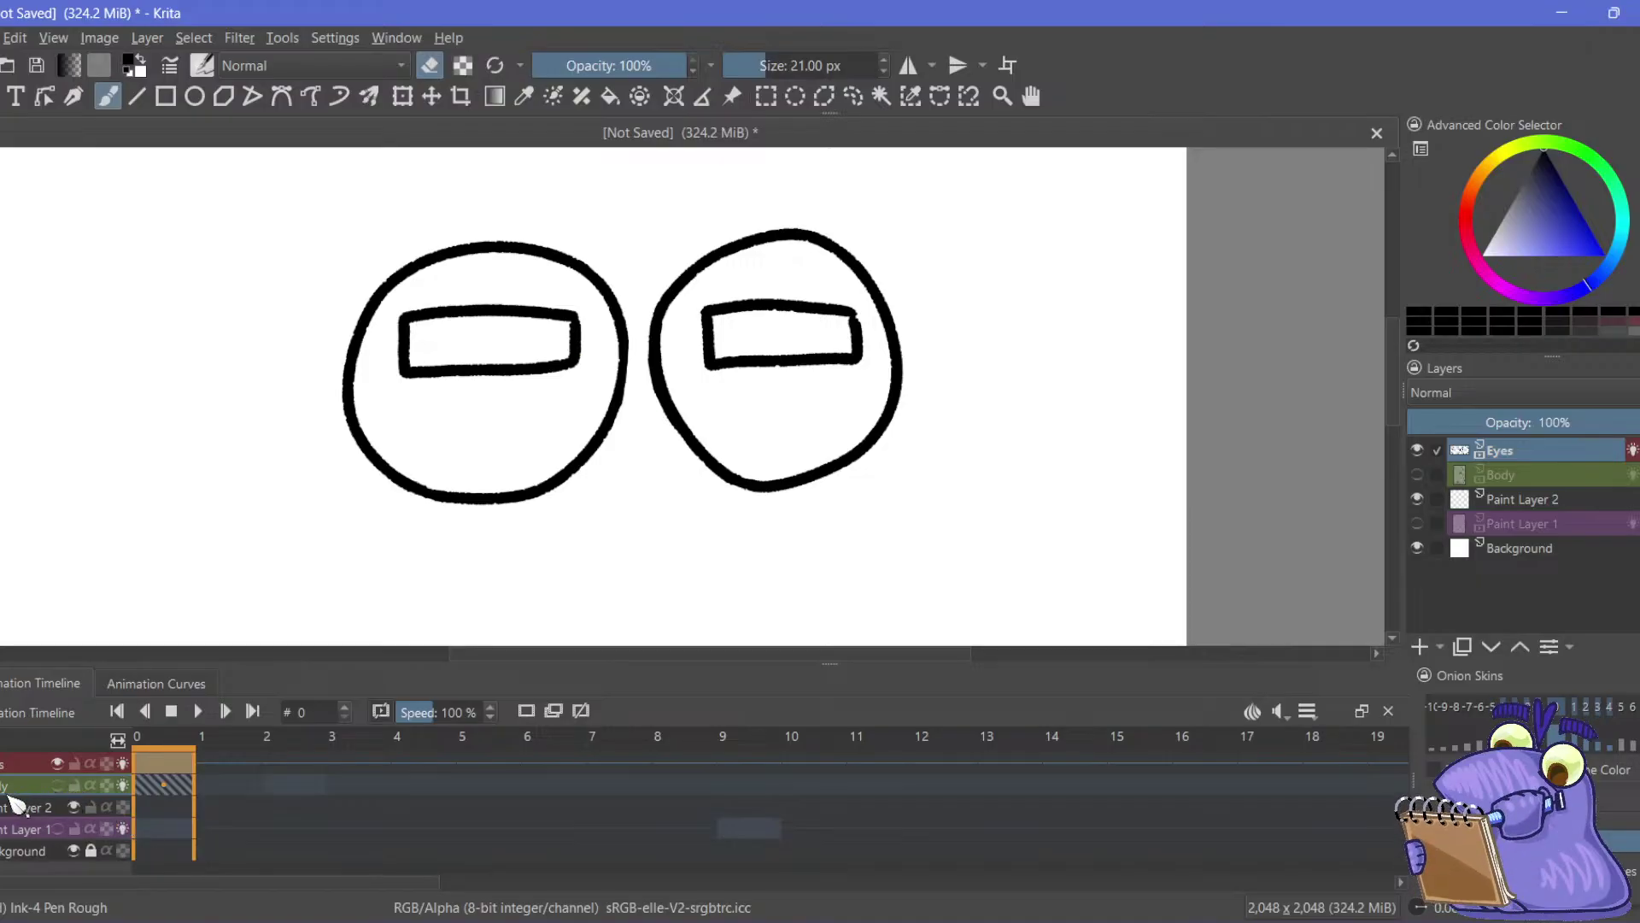
Show the Body layer again, check the fringe against the cleaned eyes and make Body the active layer
click(57, 785)
drag(258, 440, 251, 427)
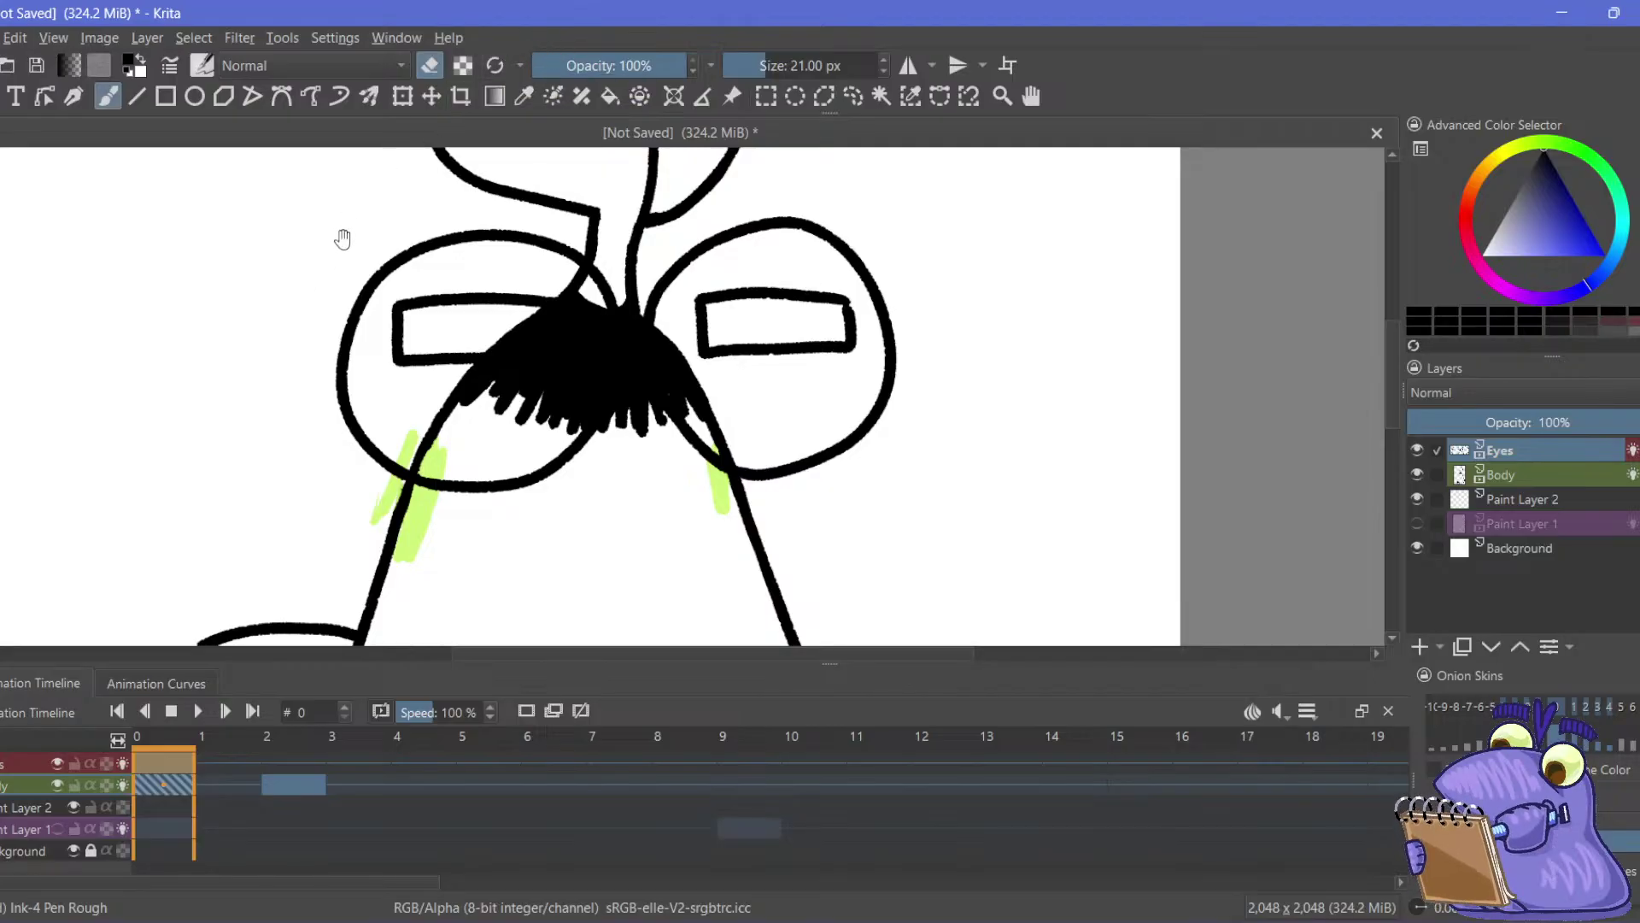
drag(342, 238, 354, 298)
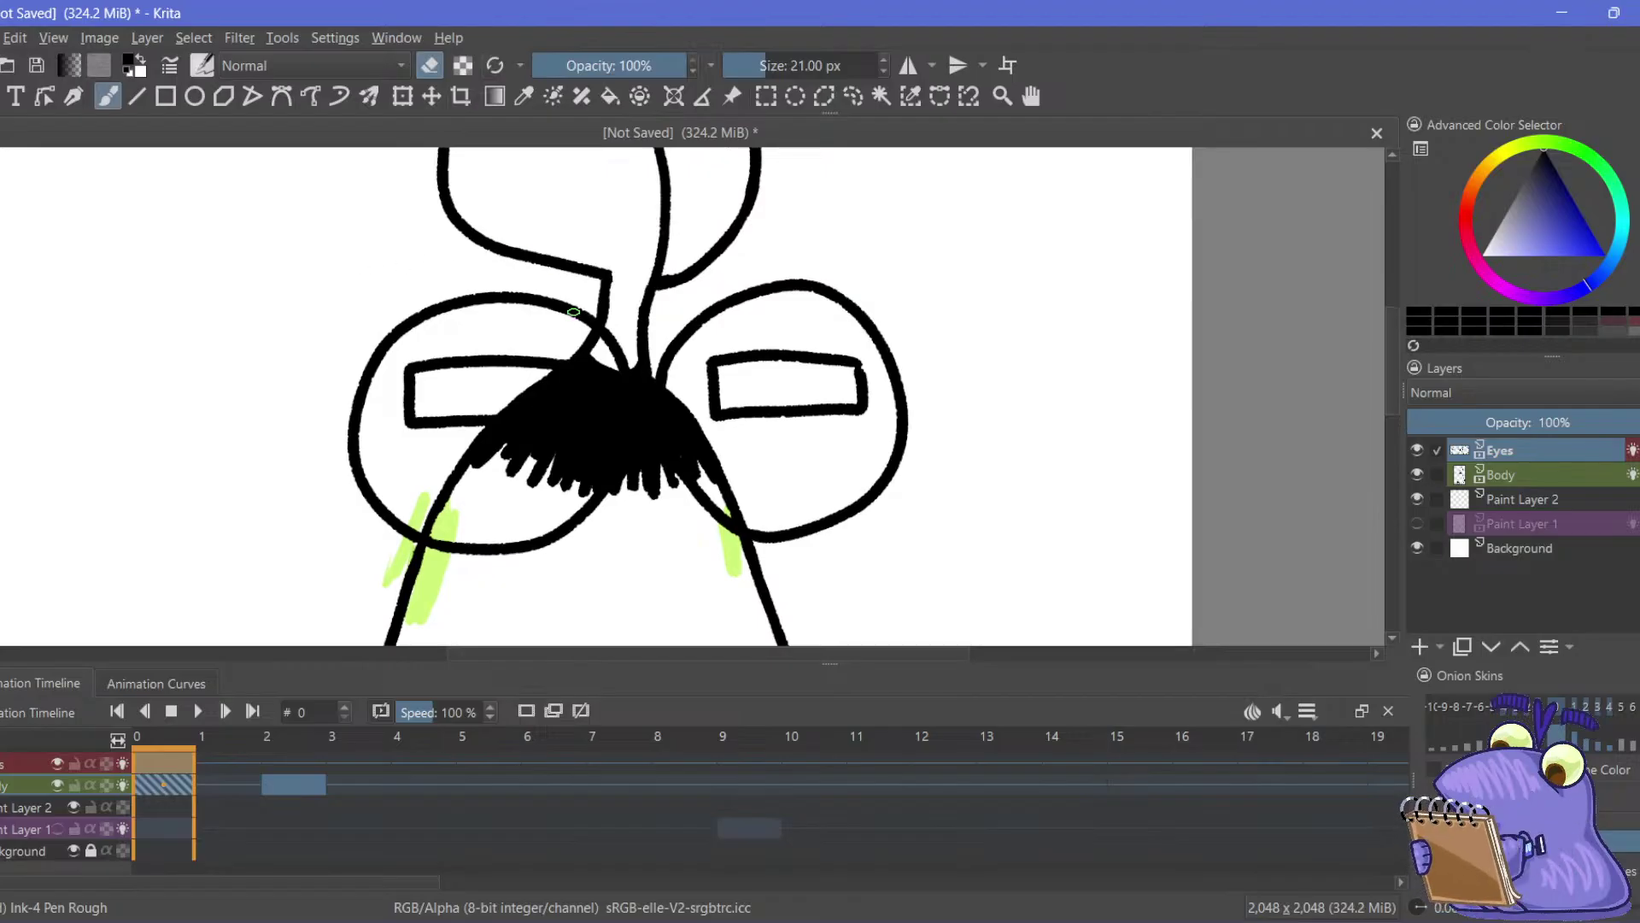
drag(677, 283, 616, 374)
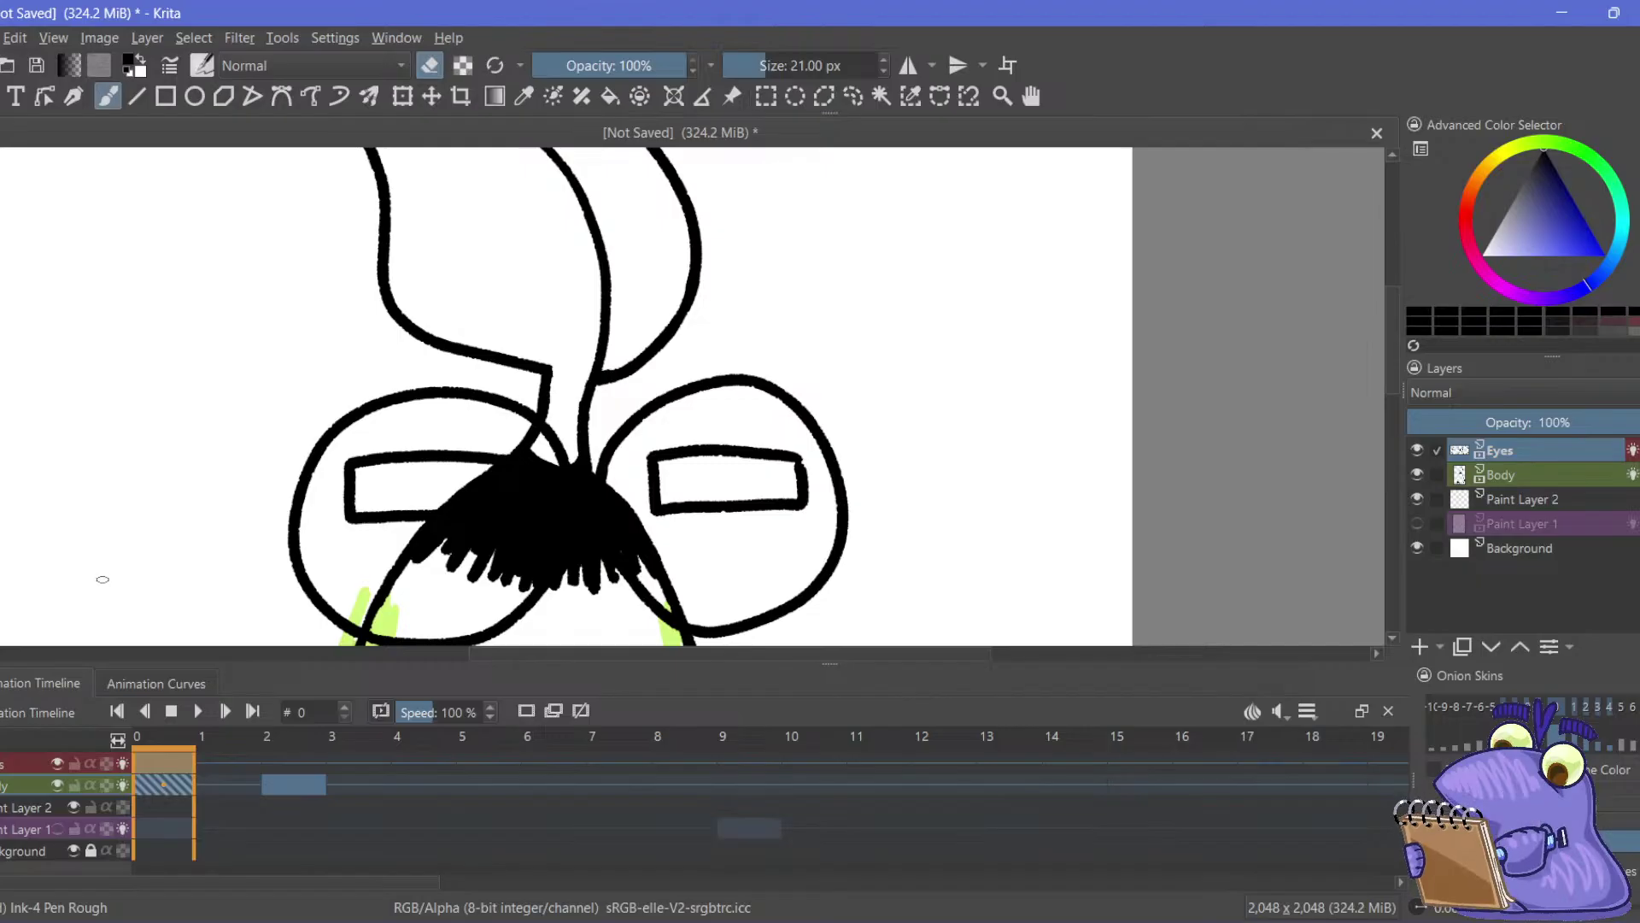
drag(179, 471, 207, 428)
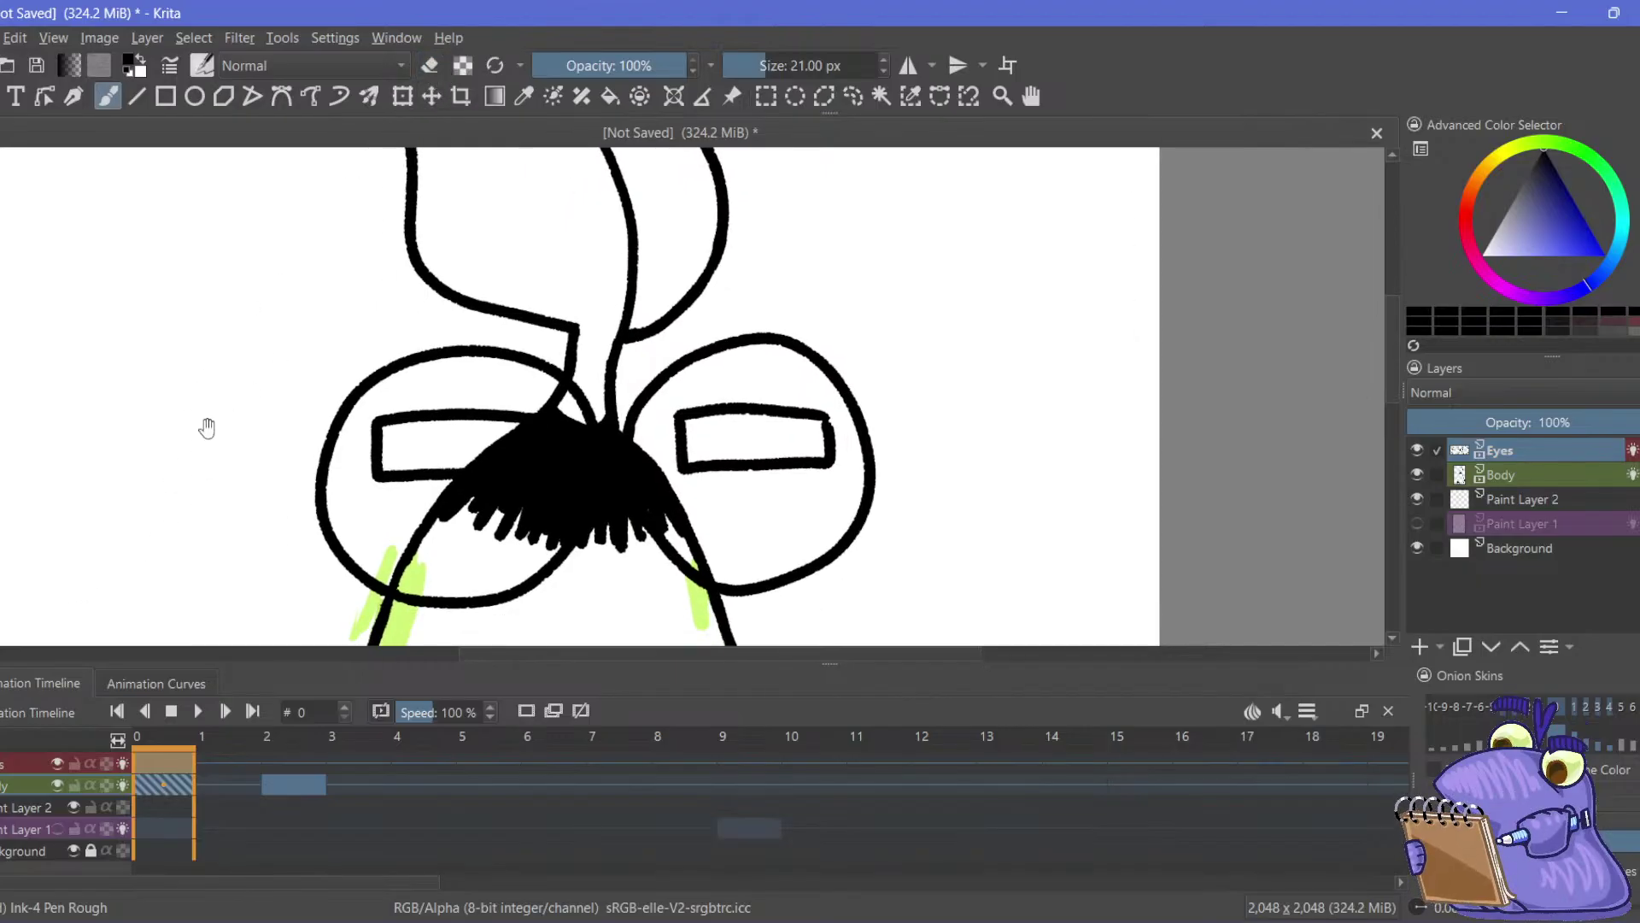
click(35, 788)
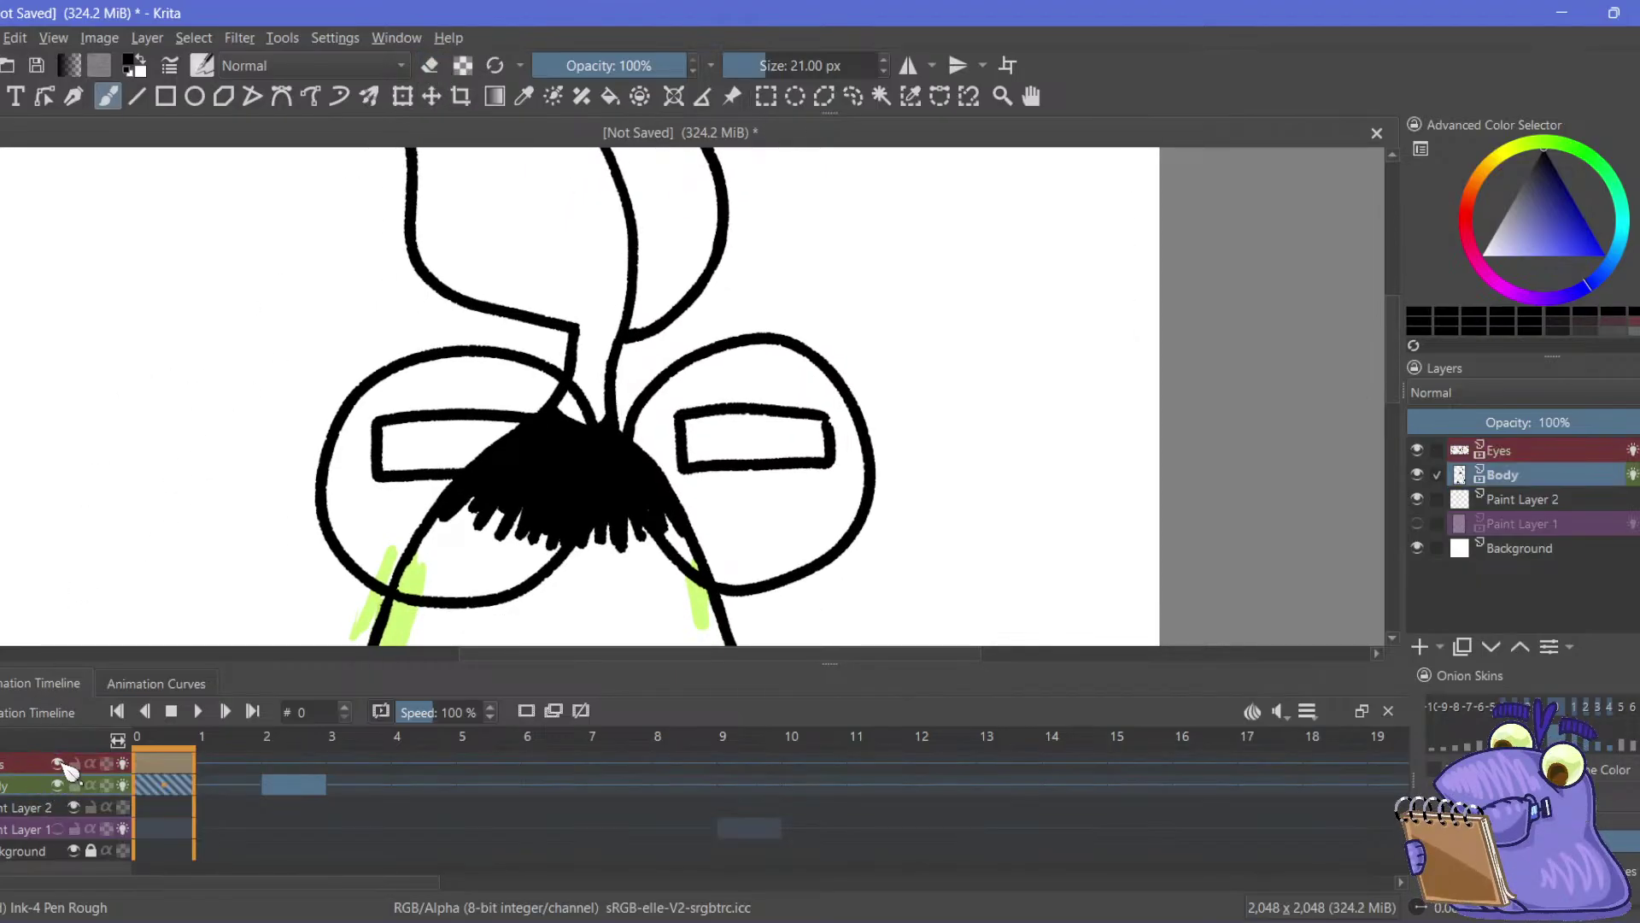
Test a brush stroke and an eraser stroke across the stalk on the Body layer and undo both
mouse_move(608, 299)
mouse_down()
mouse_move(650, 355)
mouse_move(547, 333)
mouse_up()
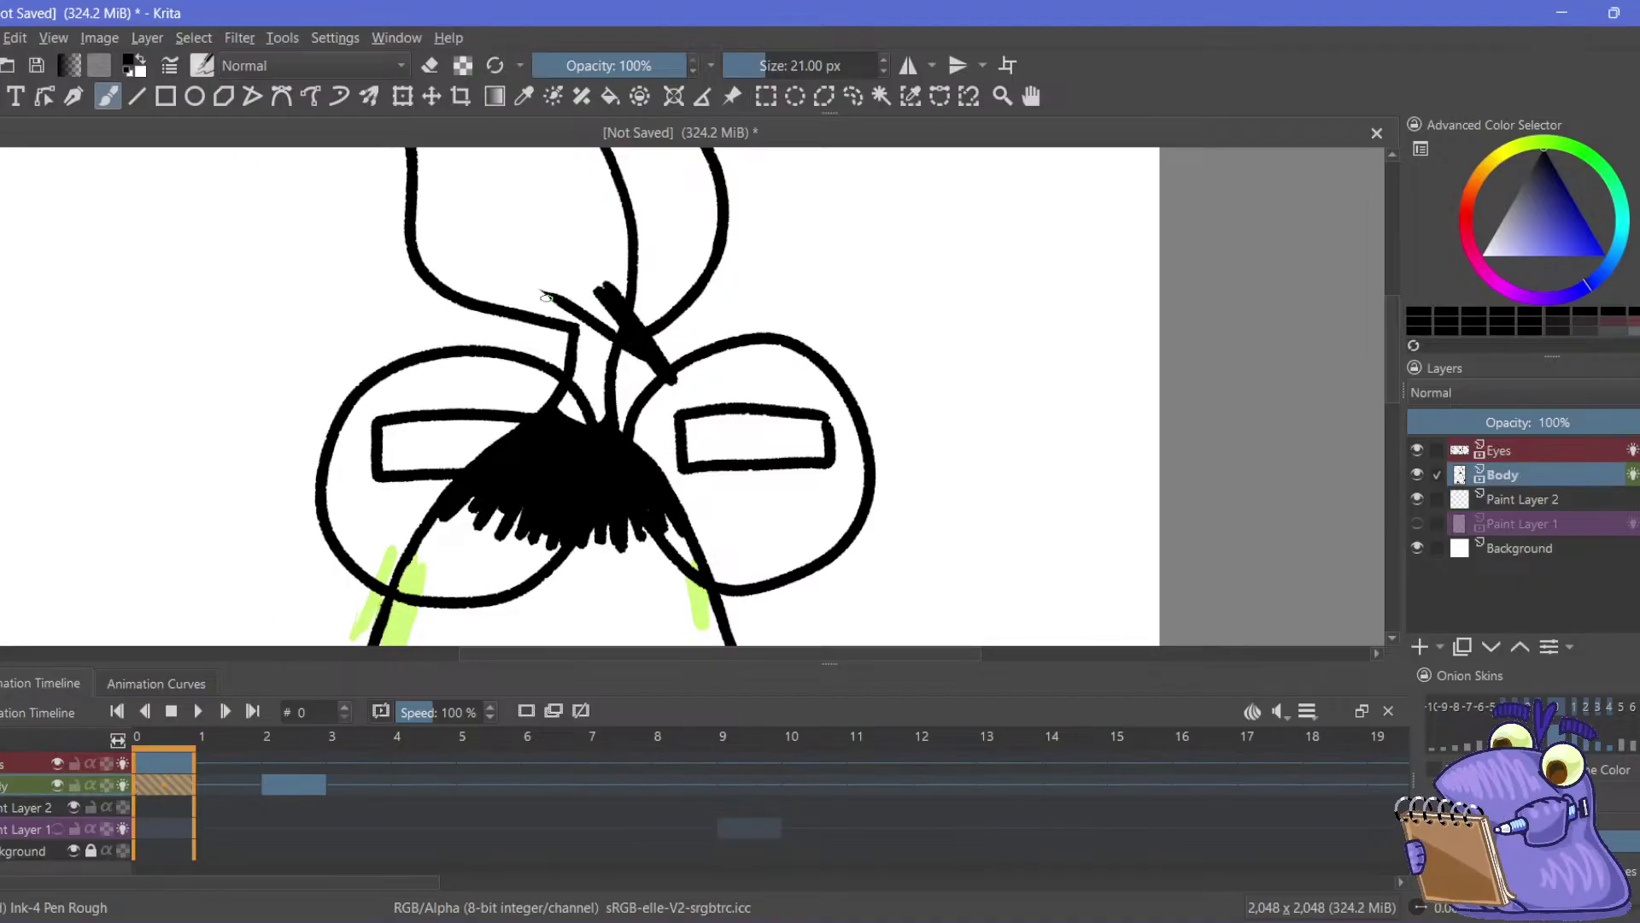
key(ctrl+z)
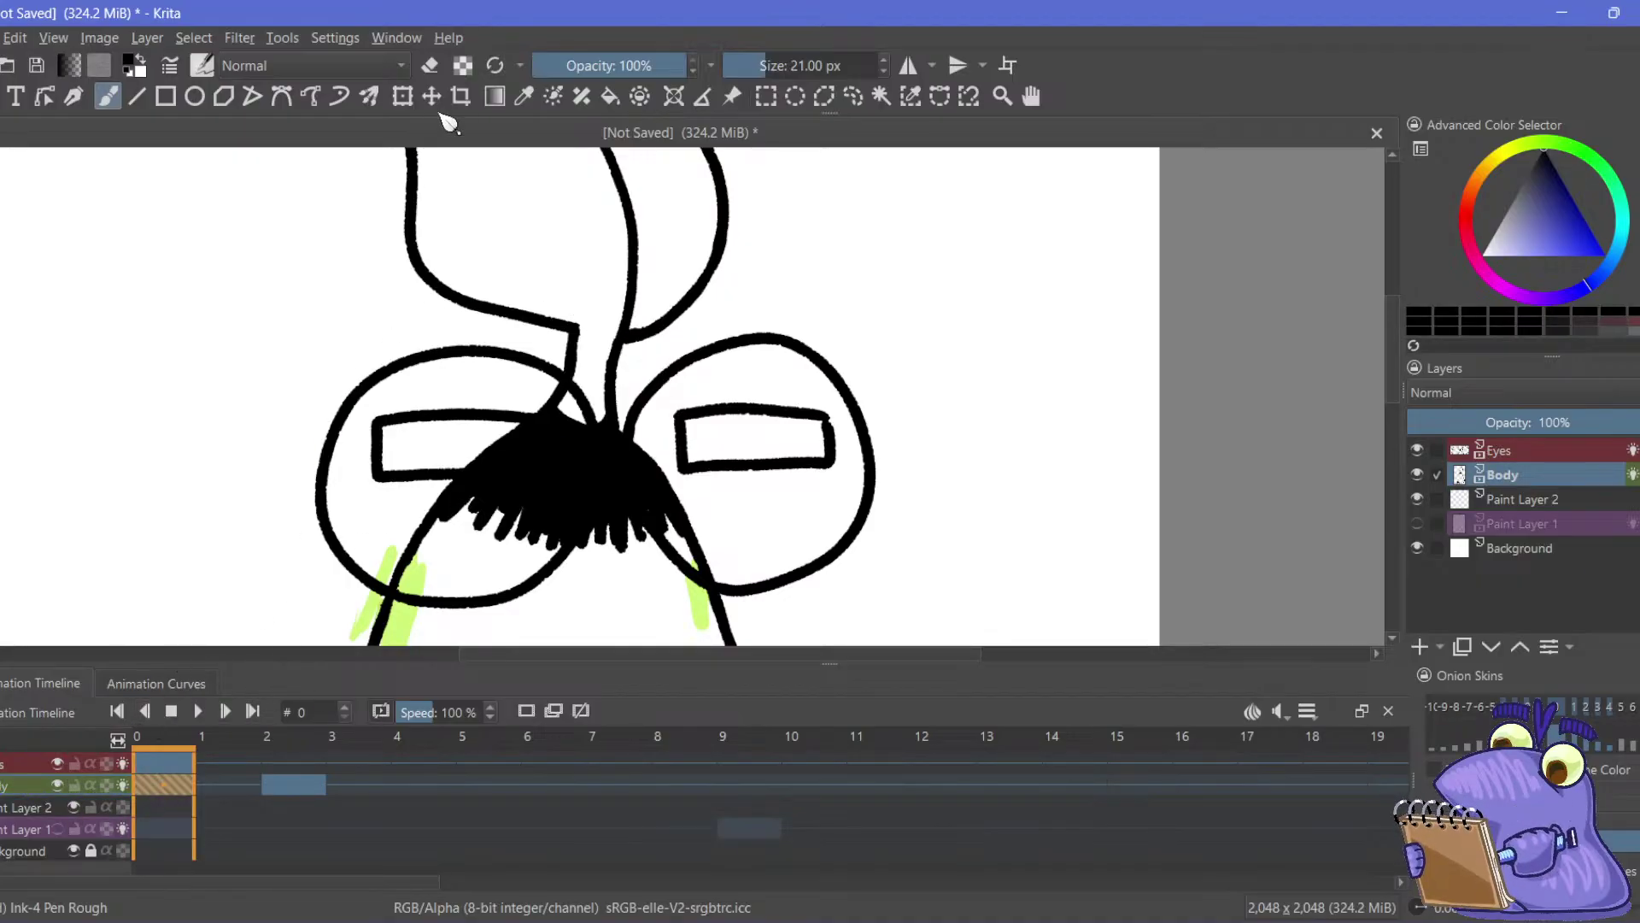
click(430, 65)
drag(633, 257, 675, 313)
key(ctrl+z)
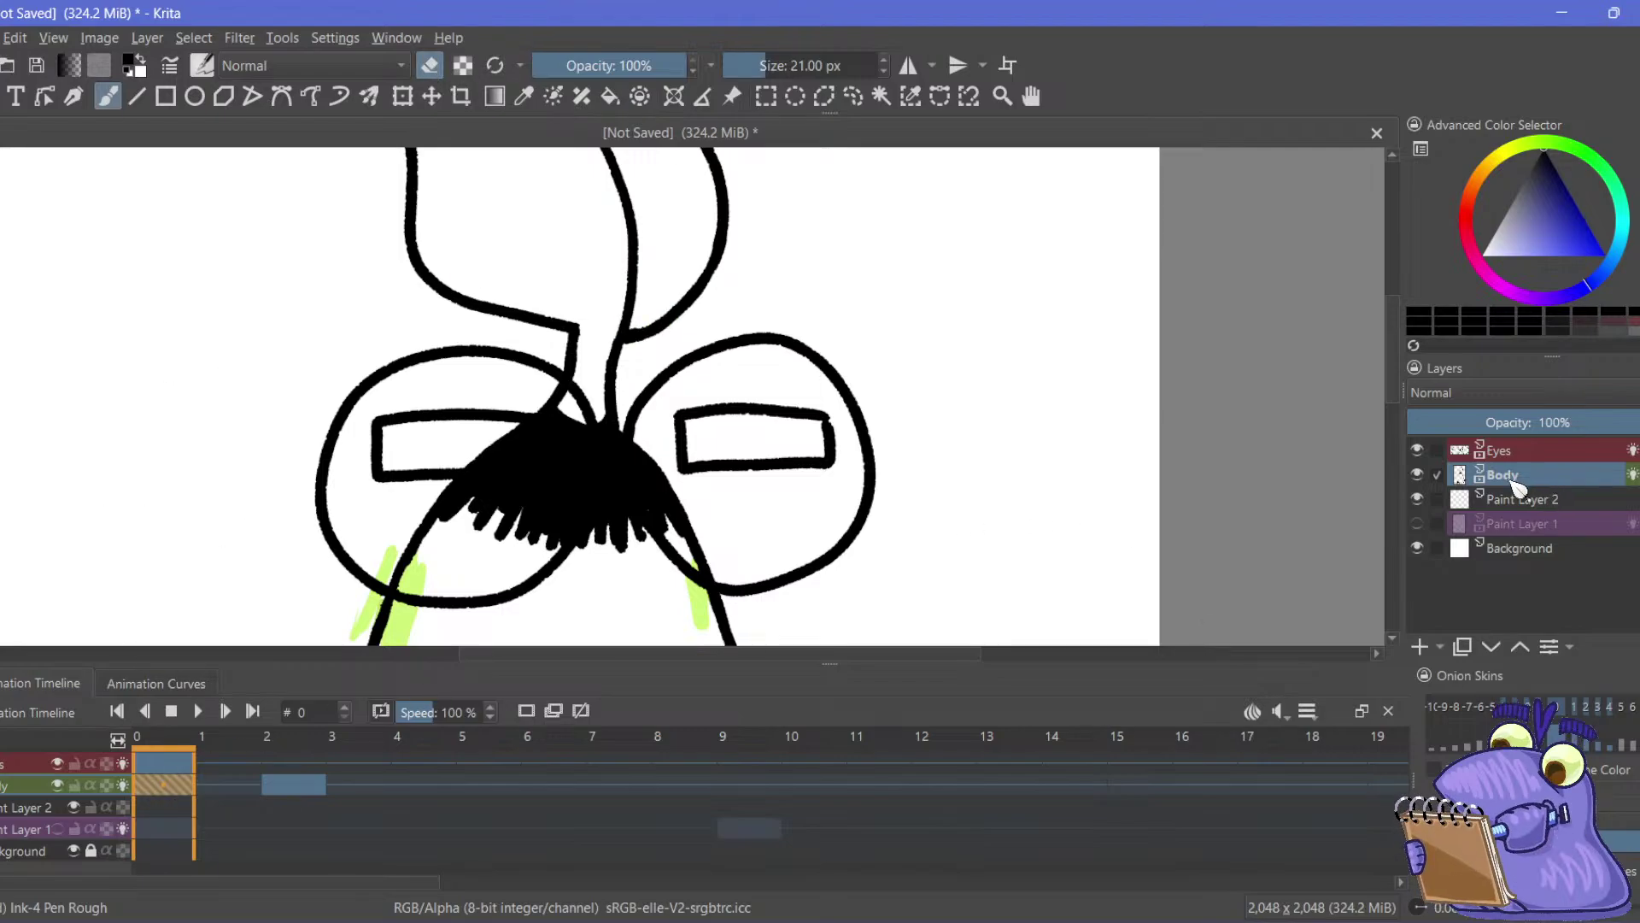
Copy the fringe from the Body layer's frame 0 to a new layer using a freehand selection and check it on frame 2
mouse_move(1513, 482)
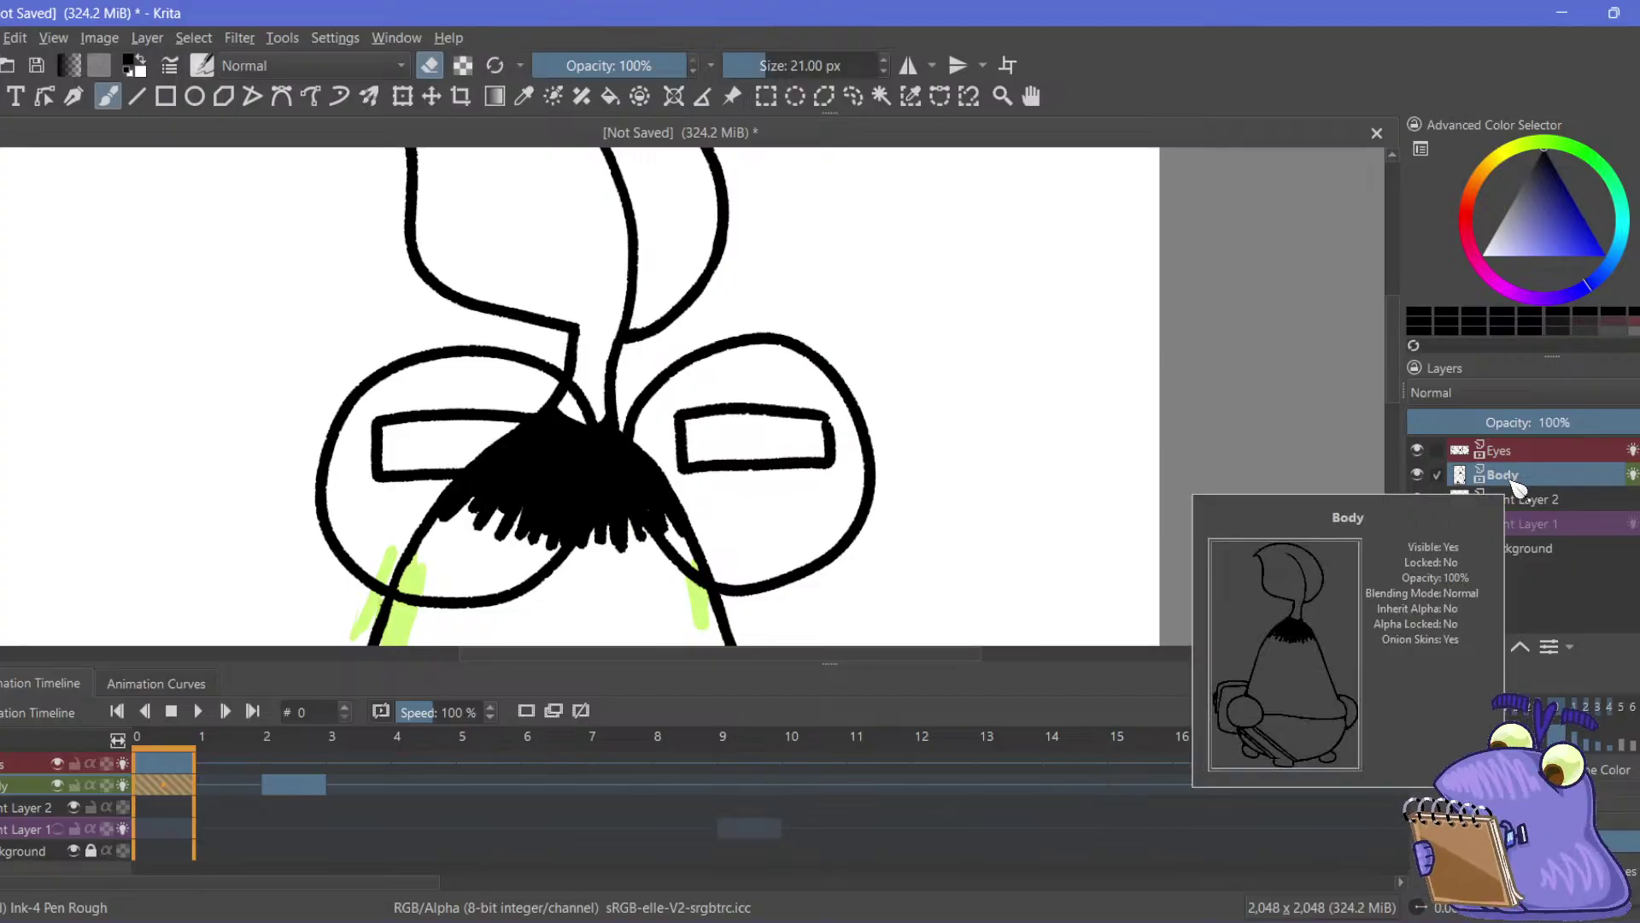
click(852, 96)
scroll(290, 520, down, 3)
mouse_move(316, 446)
mouse_down()
mouse_move(360, 508)
mouse_move(515, 562)
mouse_move(686, 556)
mouse_move(813, 476)
mouse_move(765, 292)
mouse_move(538, 222)
mouse_move(304, 300)
mouse_move(303, 453)
mouse_up()
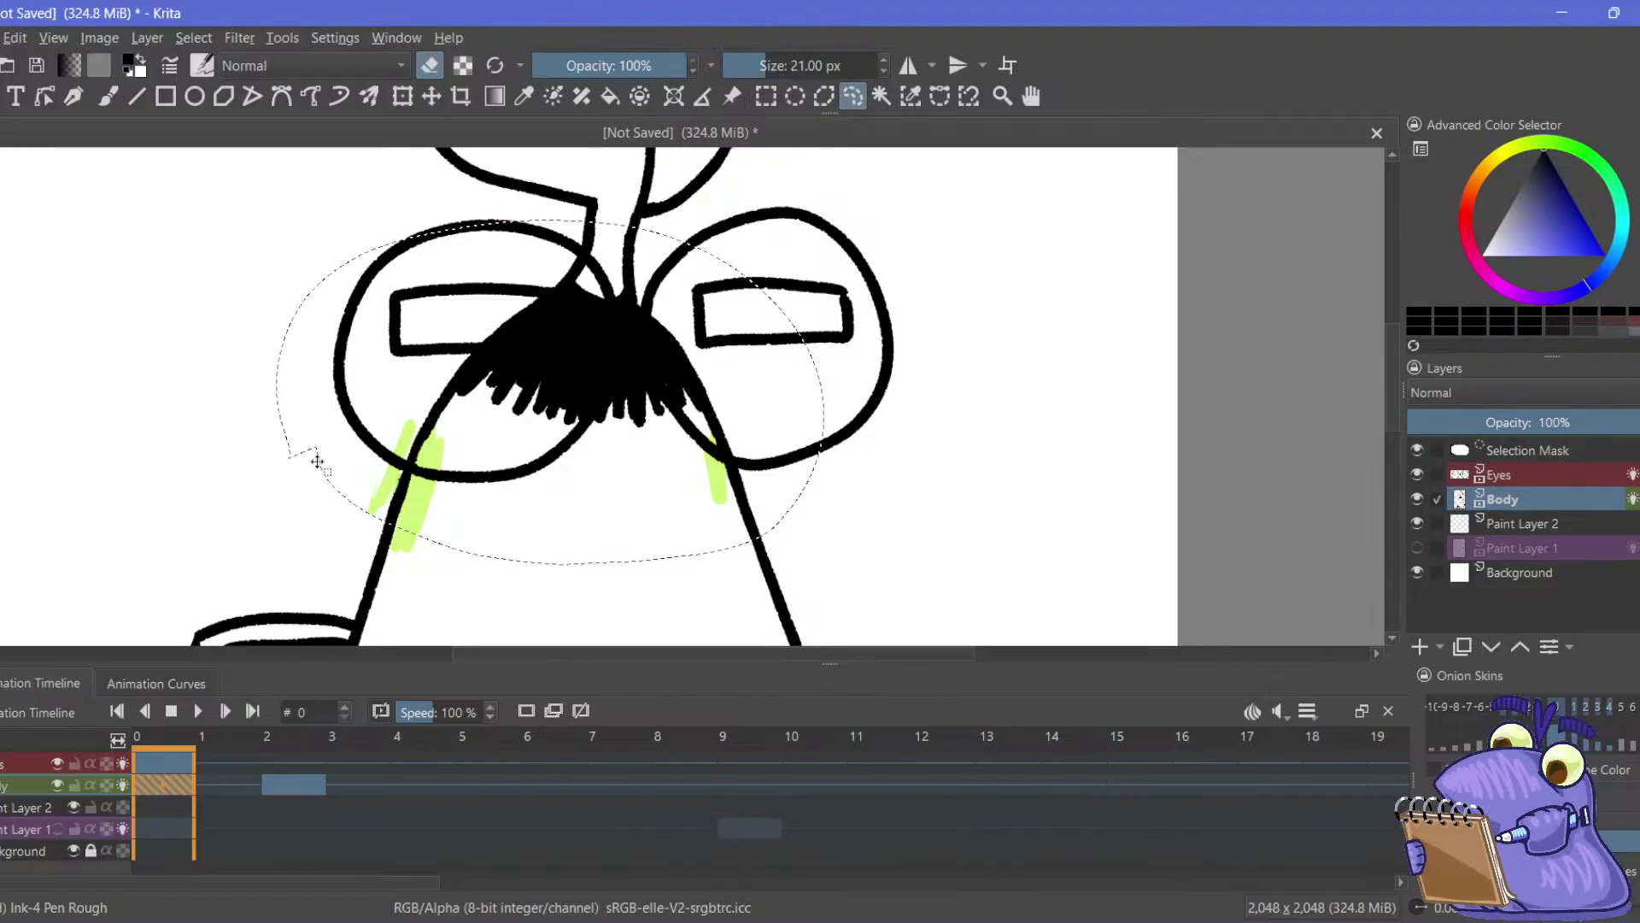
key(ctrl+alt+j)
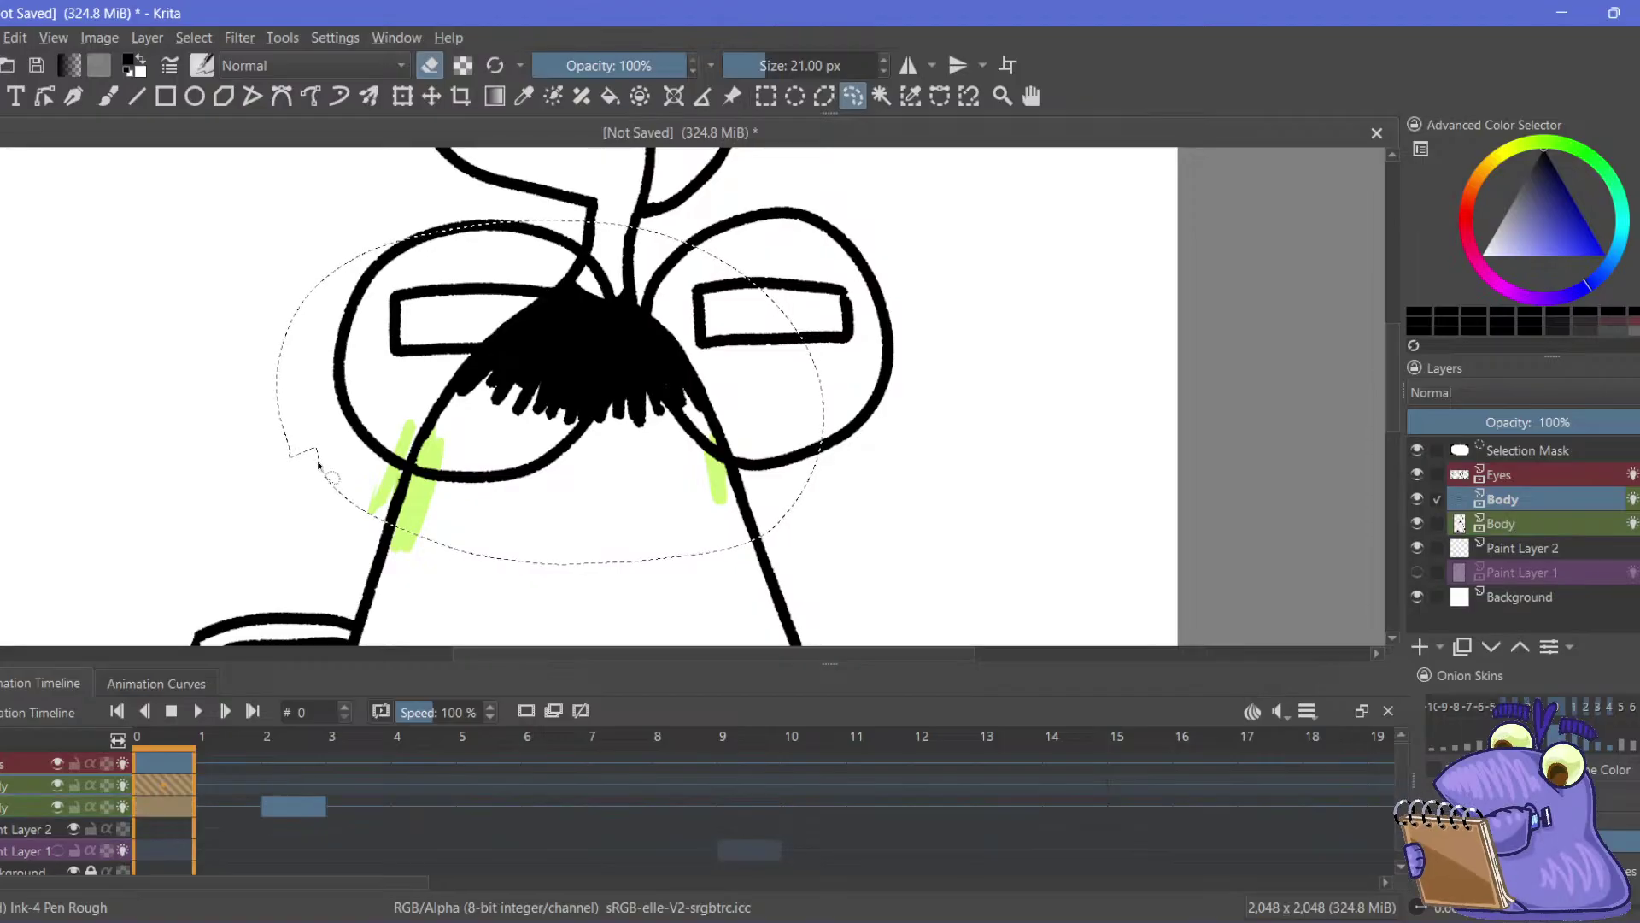
right_click(1529, 504)
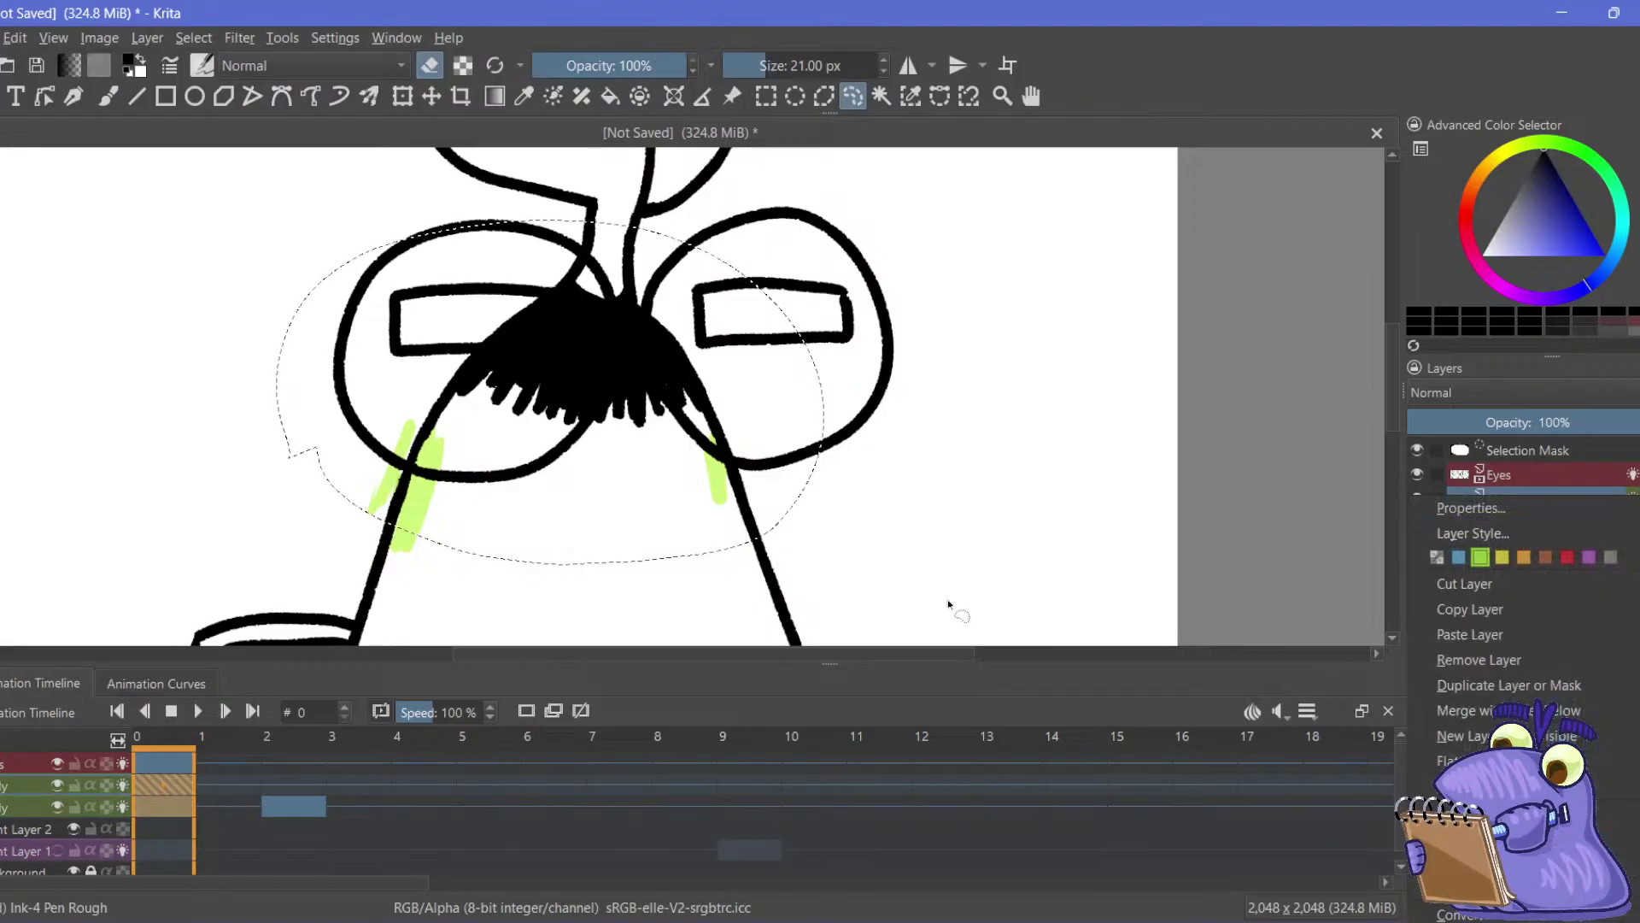
click(197, 825)
click(286, 807)
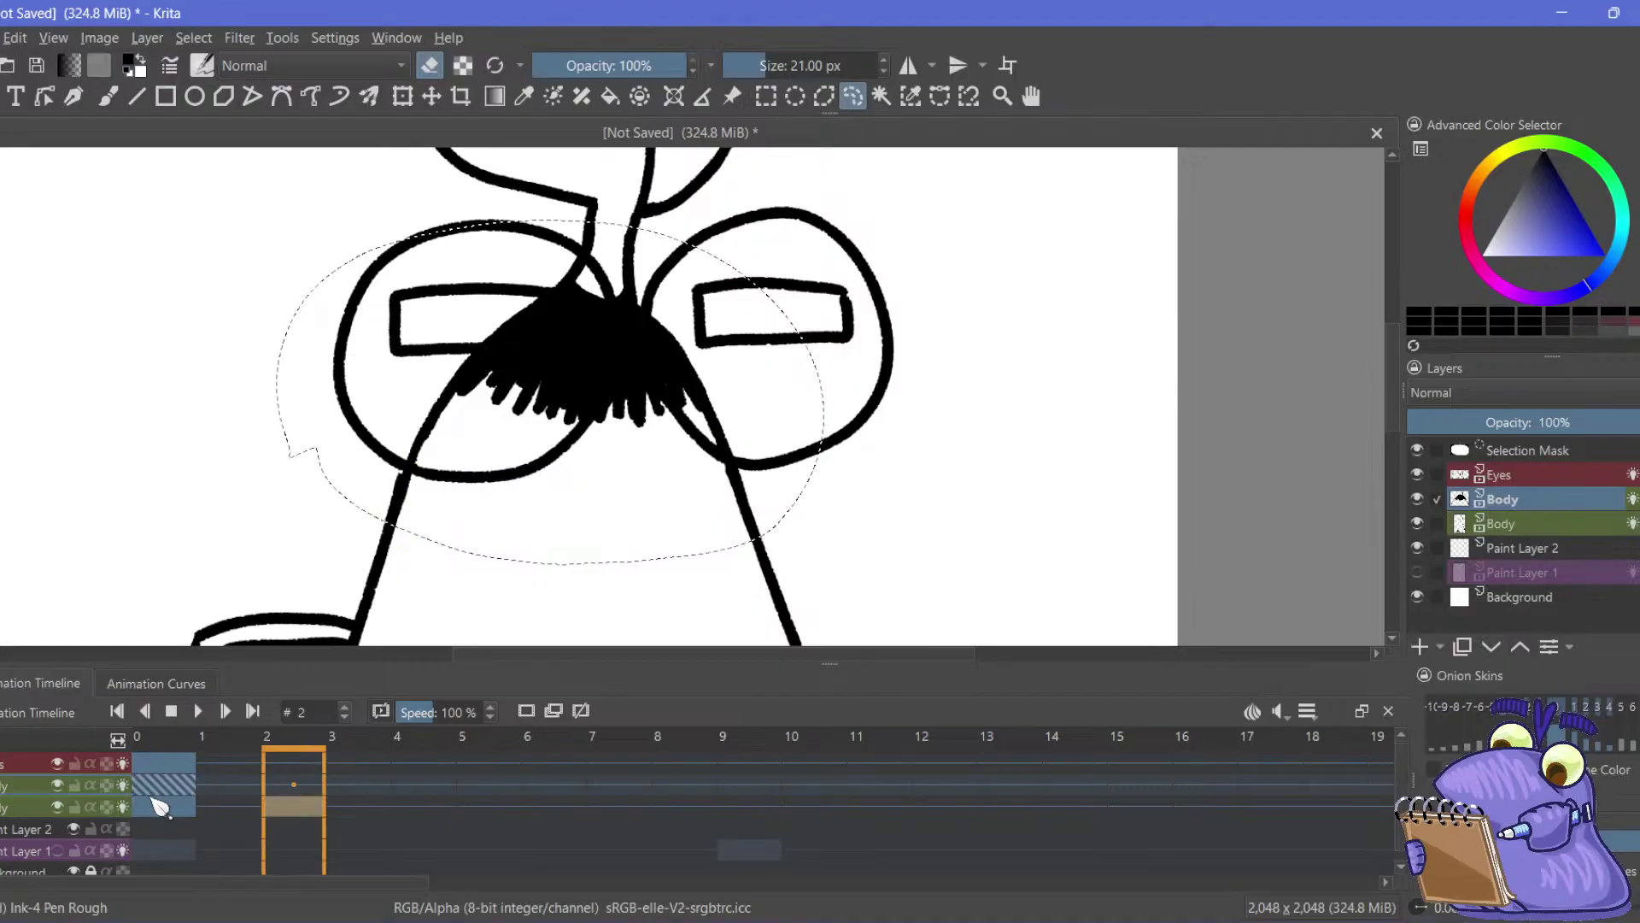
Compare frames 0 and 2 with the copied fringe layer shown and hidden
click(156, 796)
click(267, 810)
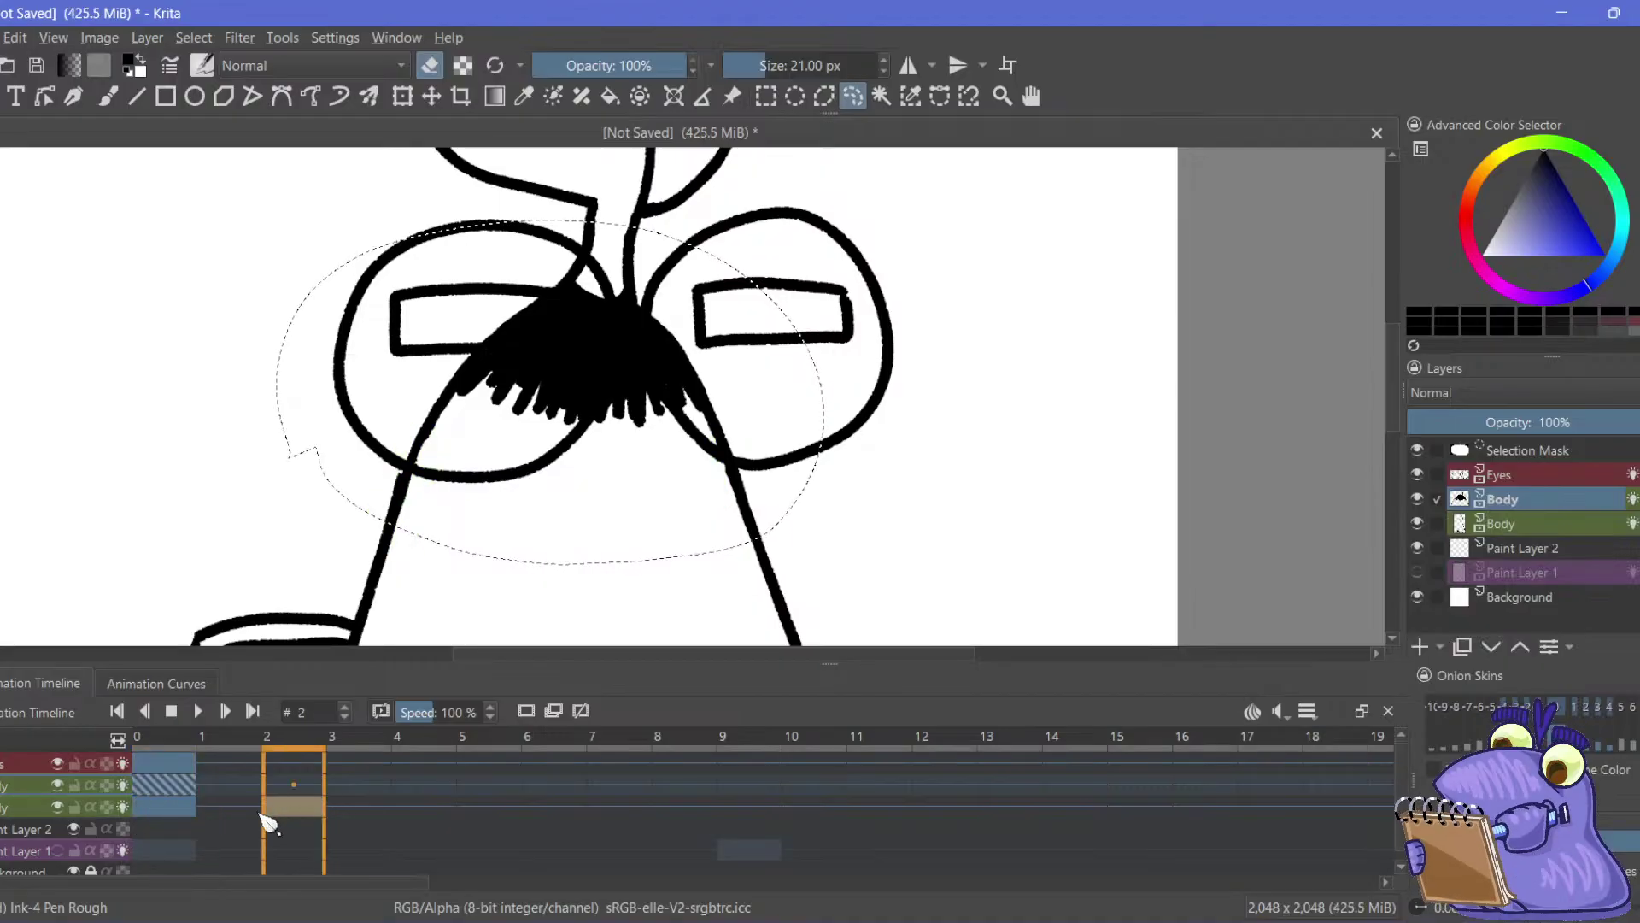
click(165, 786)
click(294, 807)
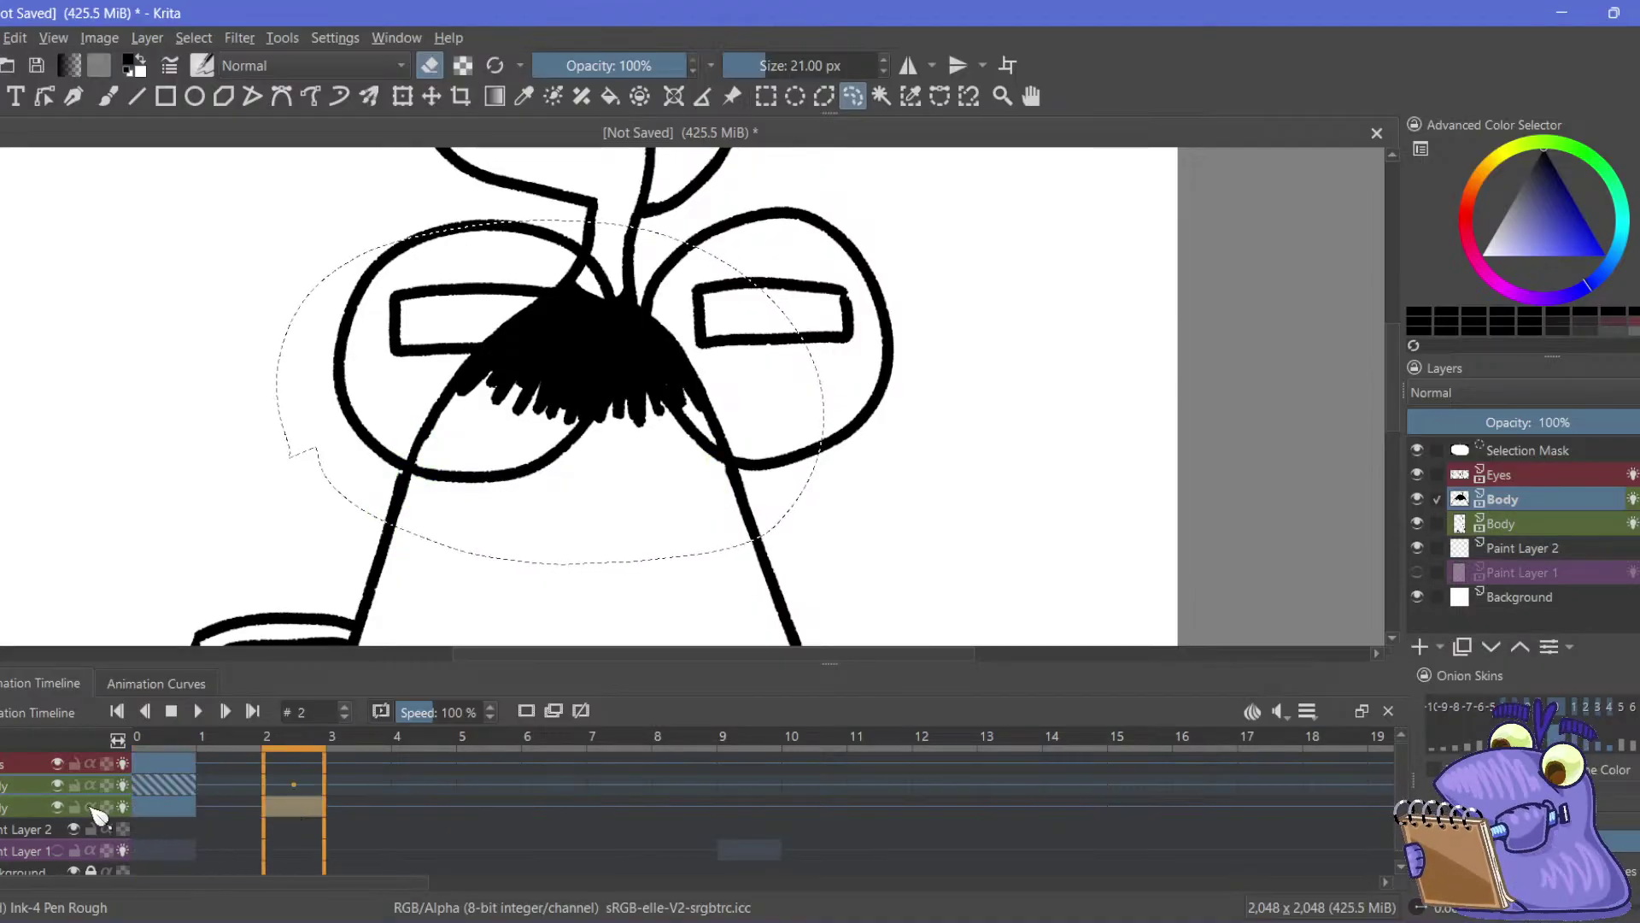
click(57, 785)
click(168, 810)
click(271, 816)
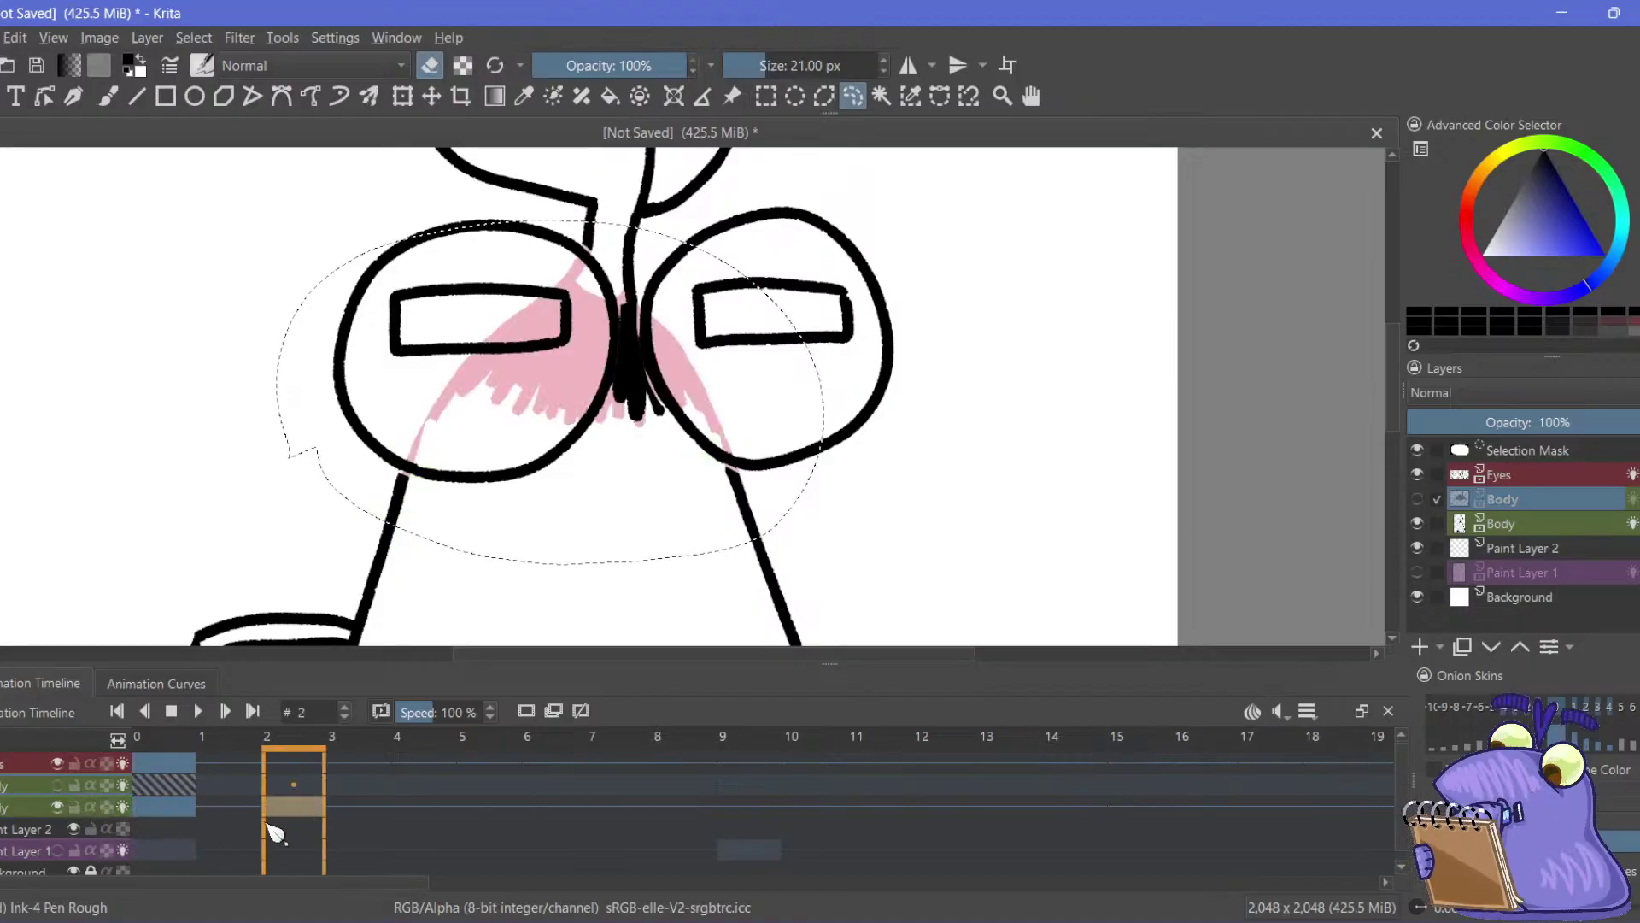
click(189, 815)
click(158, 784)
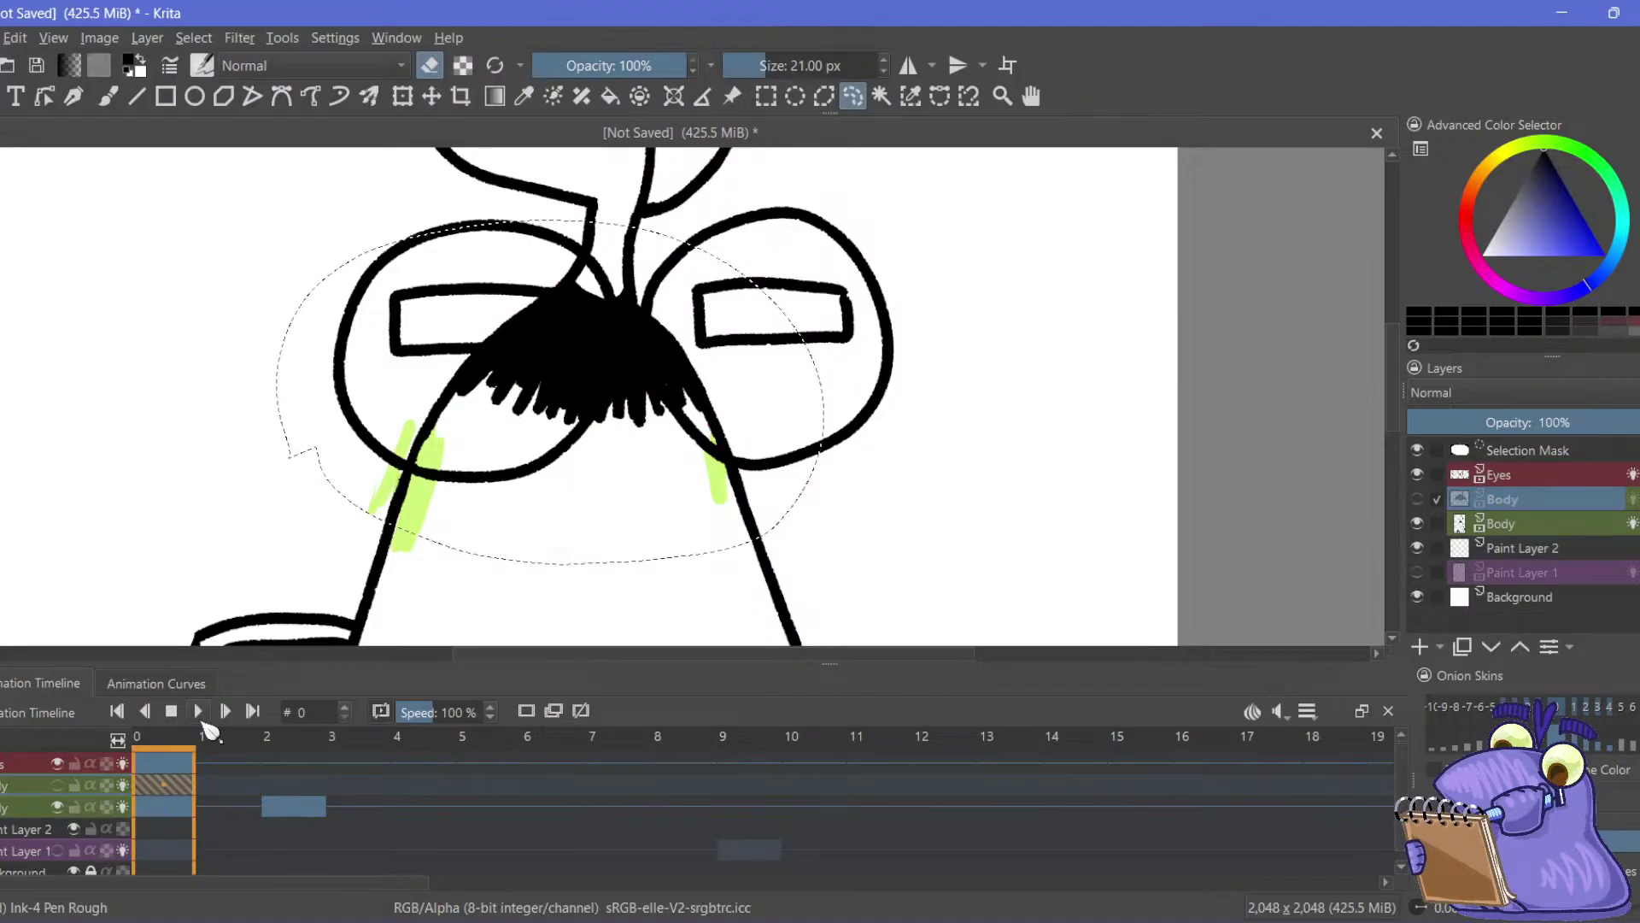
click(286, 813)
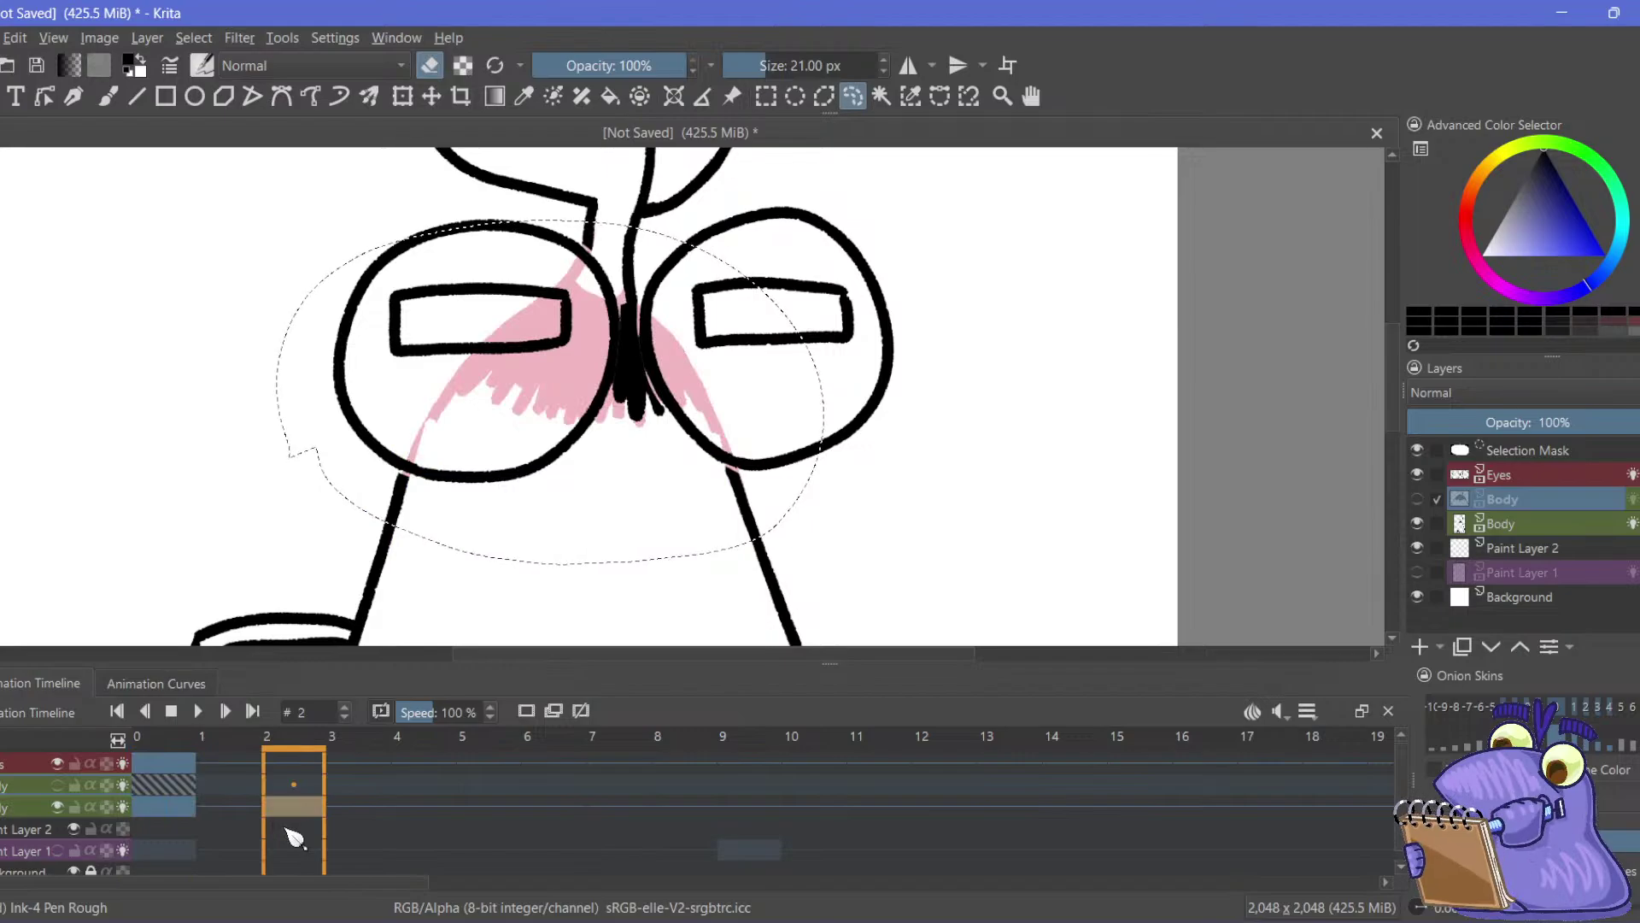
Paste another copy of the fringe, check it on frames 0 and 2 and undo the paste
key(ctrl+v)
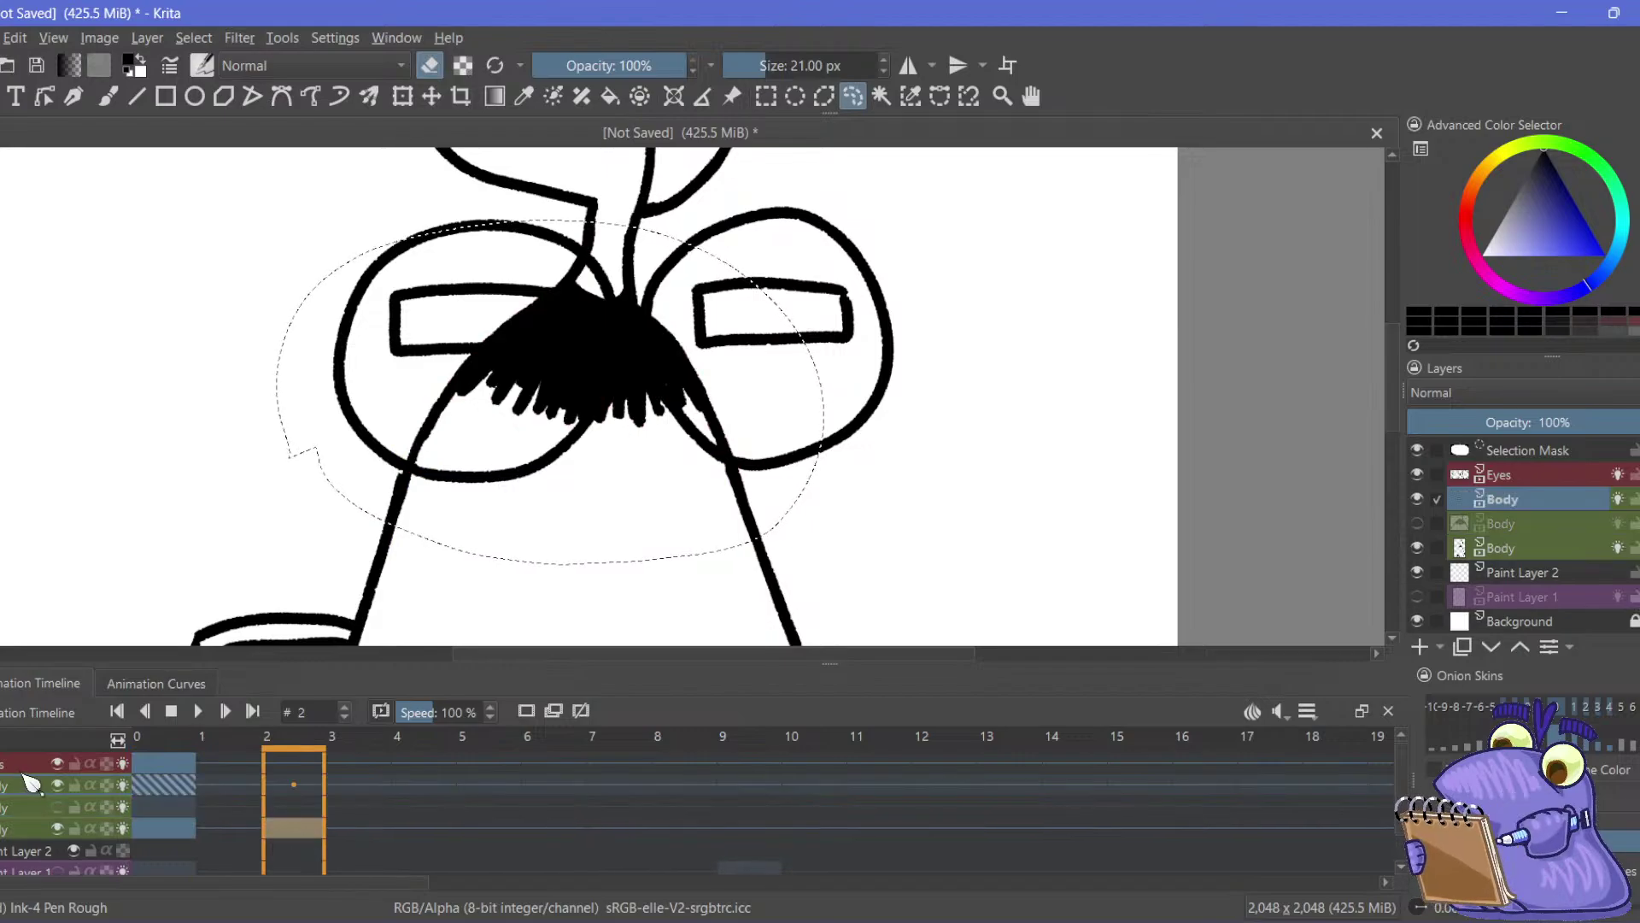
click(176, 840)
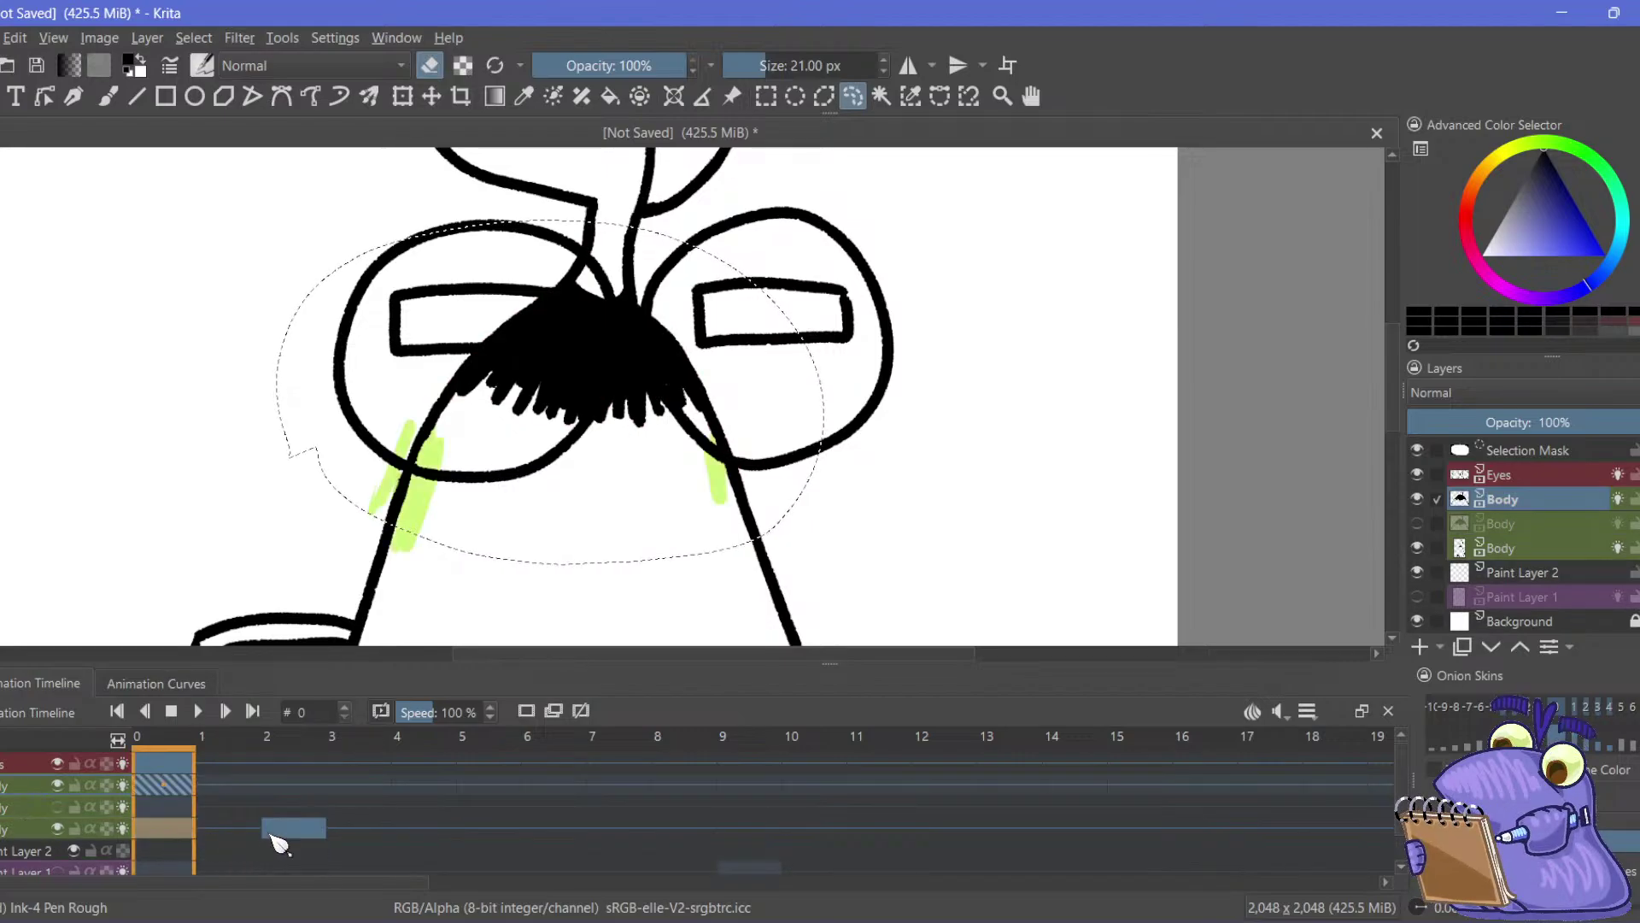
click(275, 837)
click(181, 846)
click(57, 785)
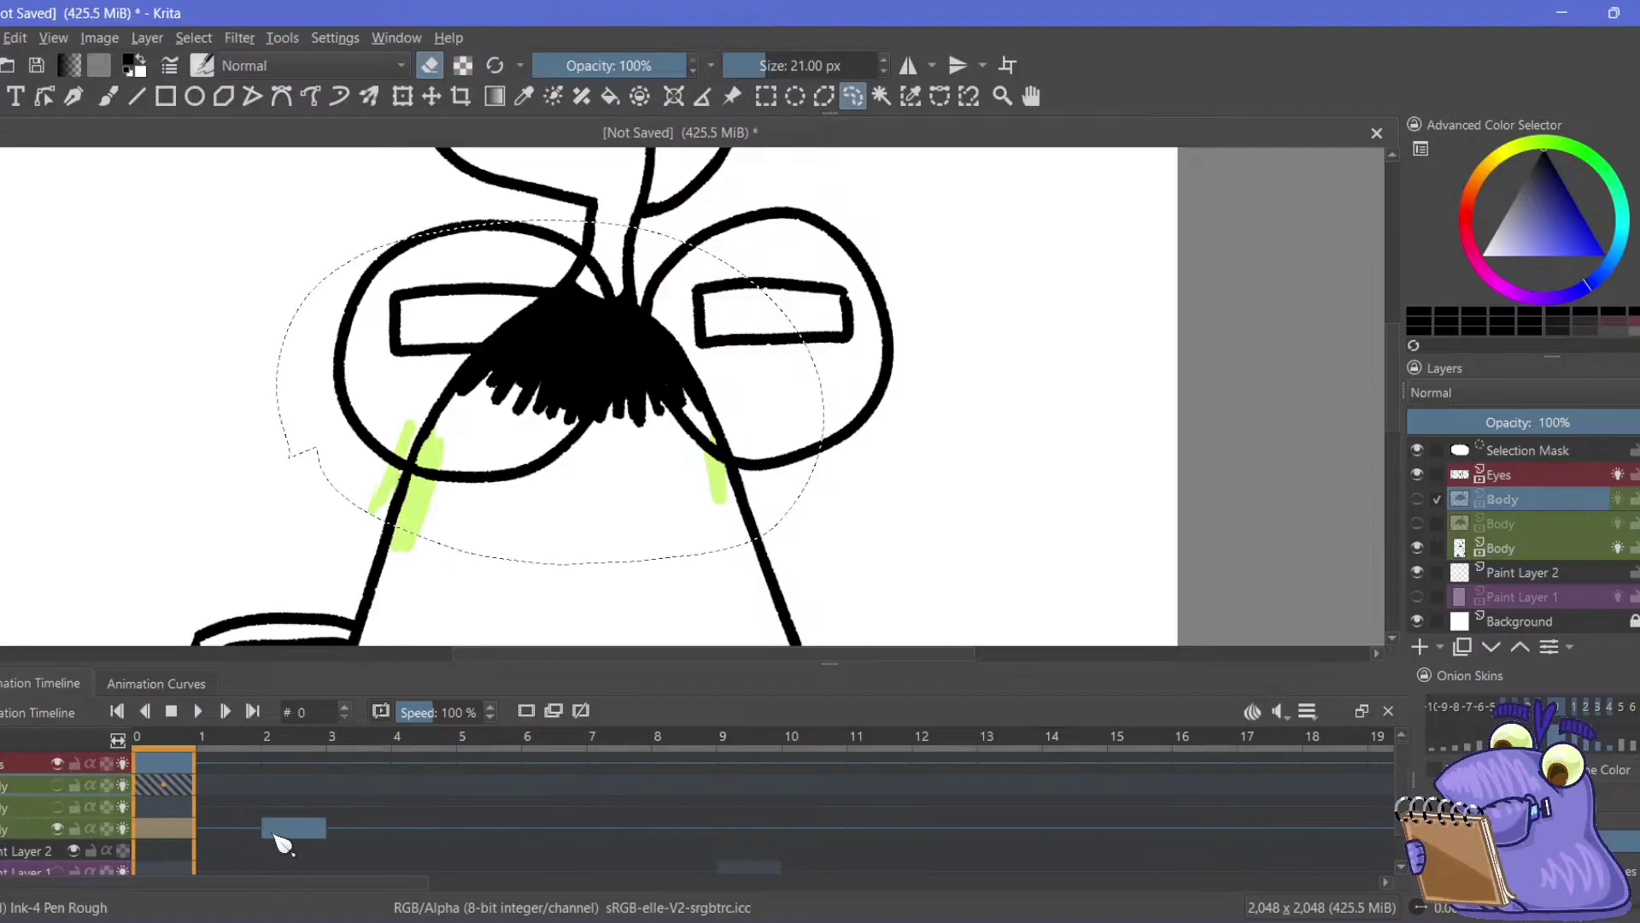
click(275, 836)
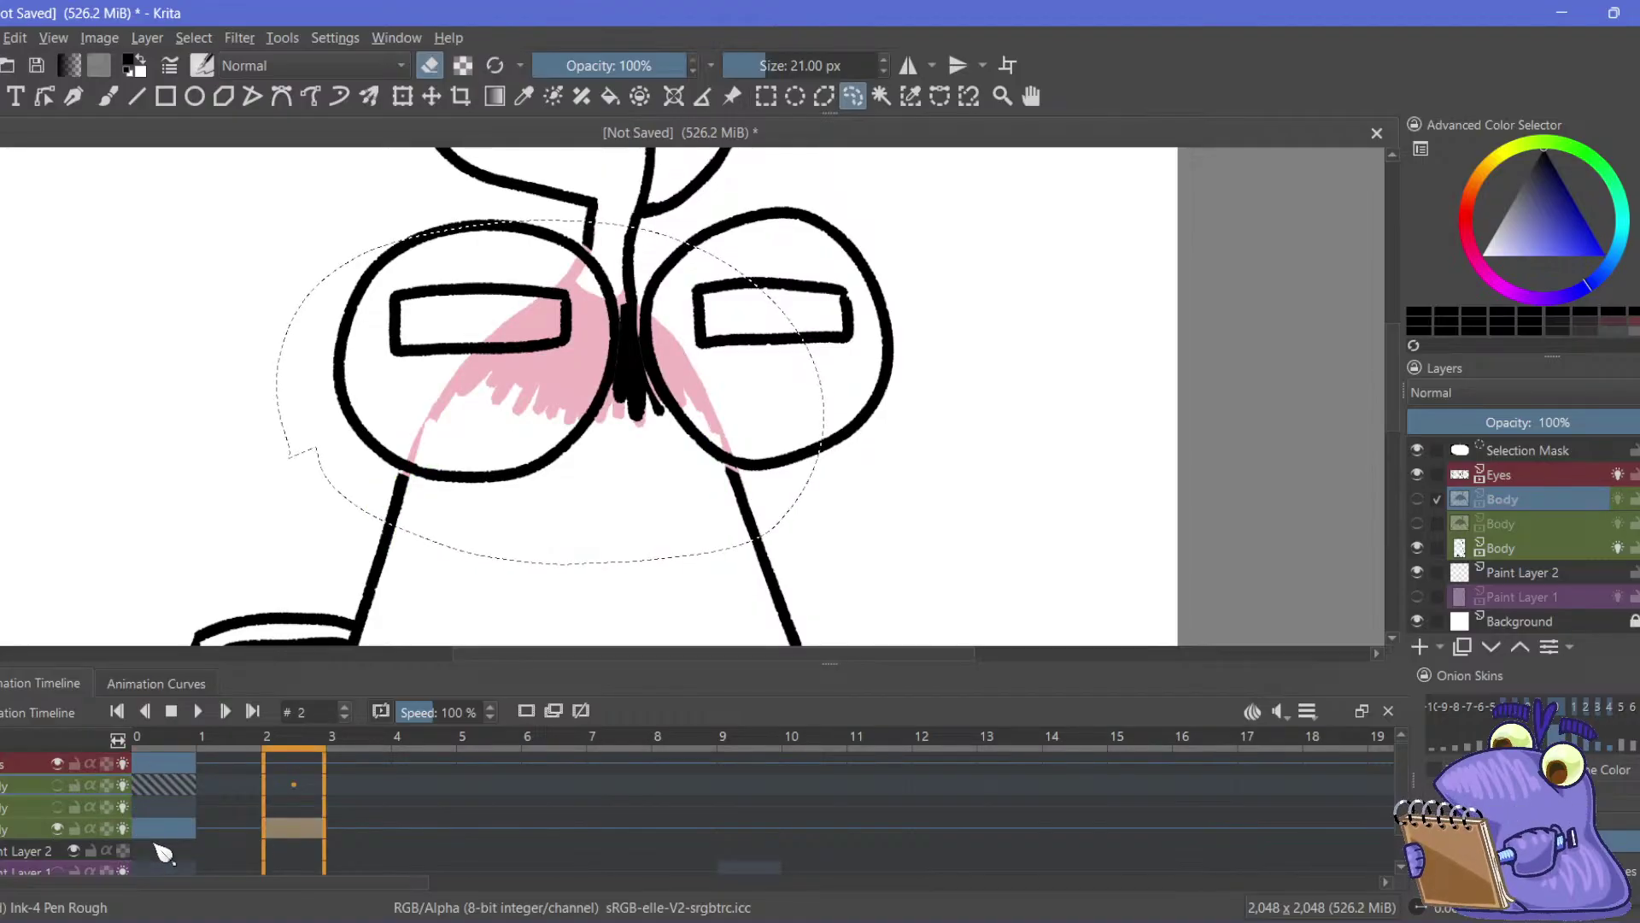
key(ctrl+z)
key(ctrl+z)
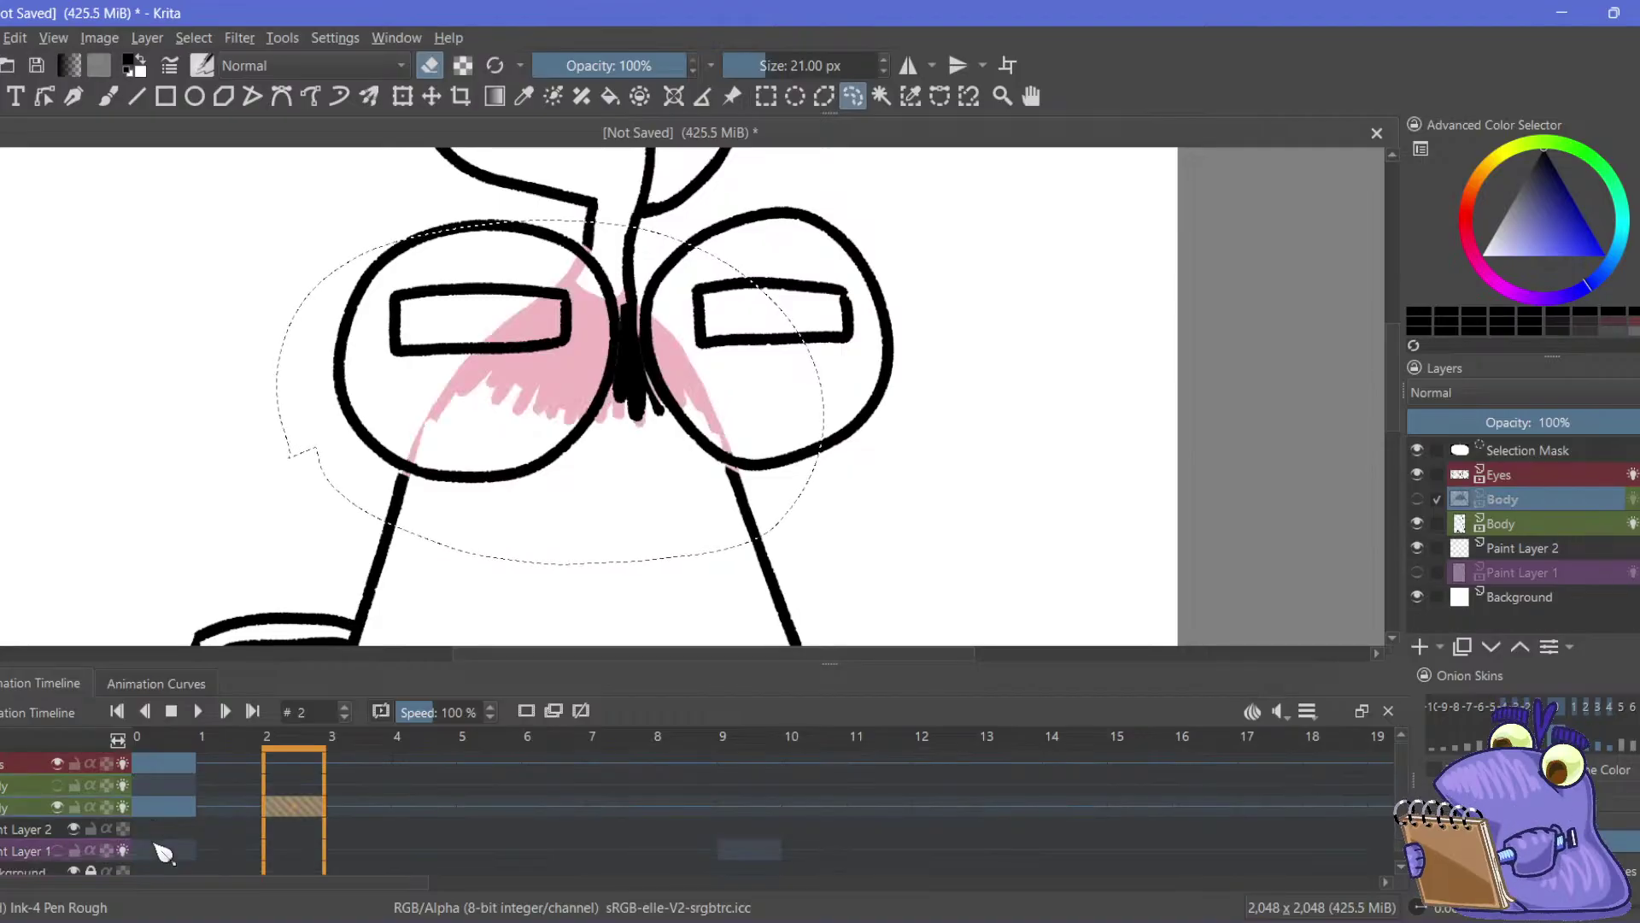
Toggle the visibility of the Eyes and Body layers on frame 2 to examine their contents, leaving the copied fringe layer shown
drag(257, 493, 254, 464)
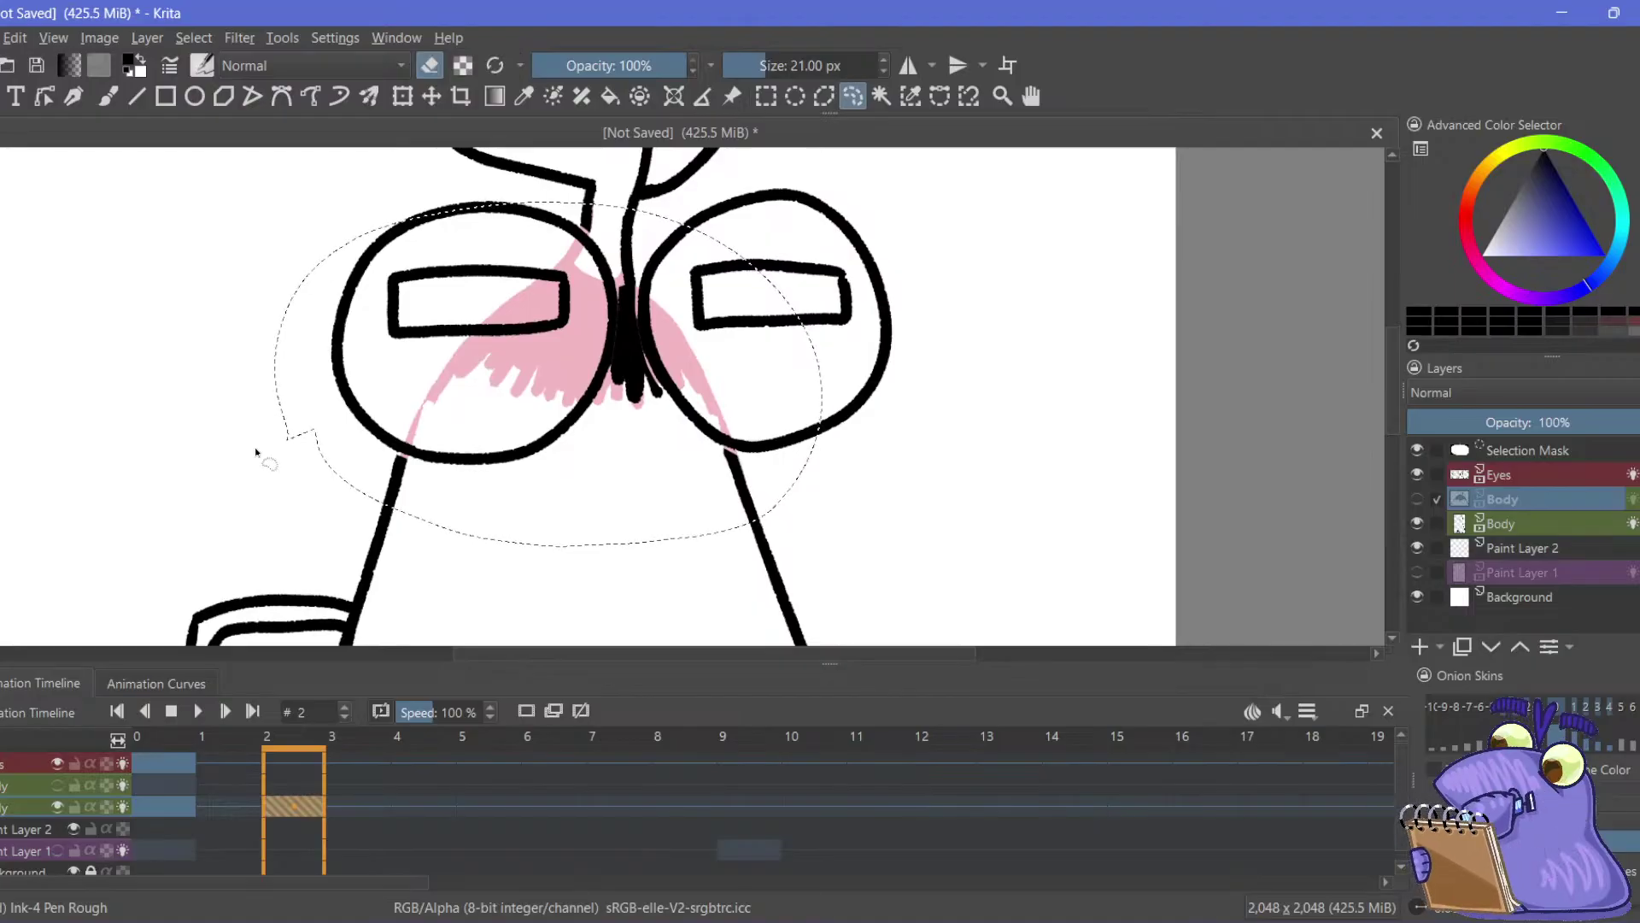
click(57, 765)
click(57, 765)
click(57, 807)
click(58, 808)
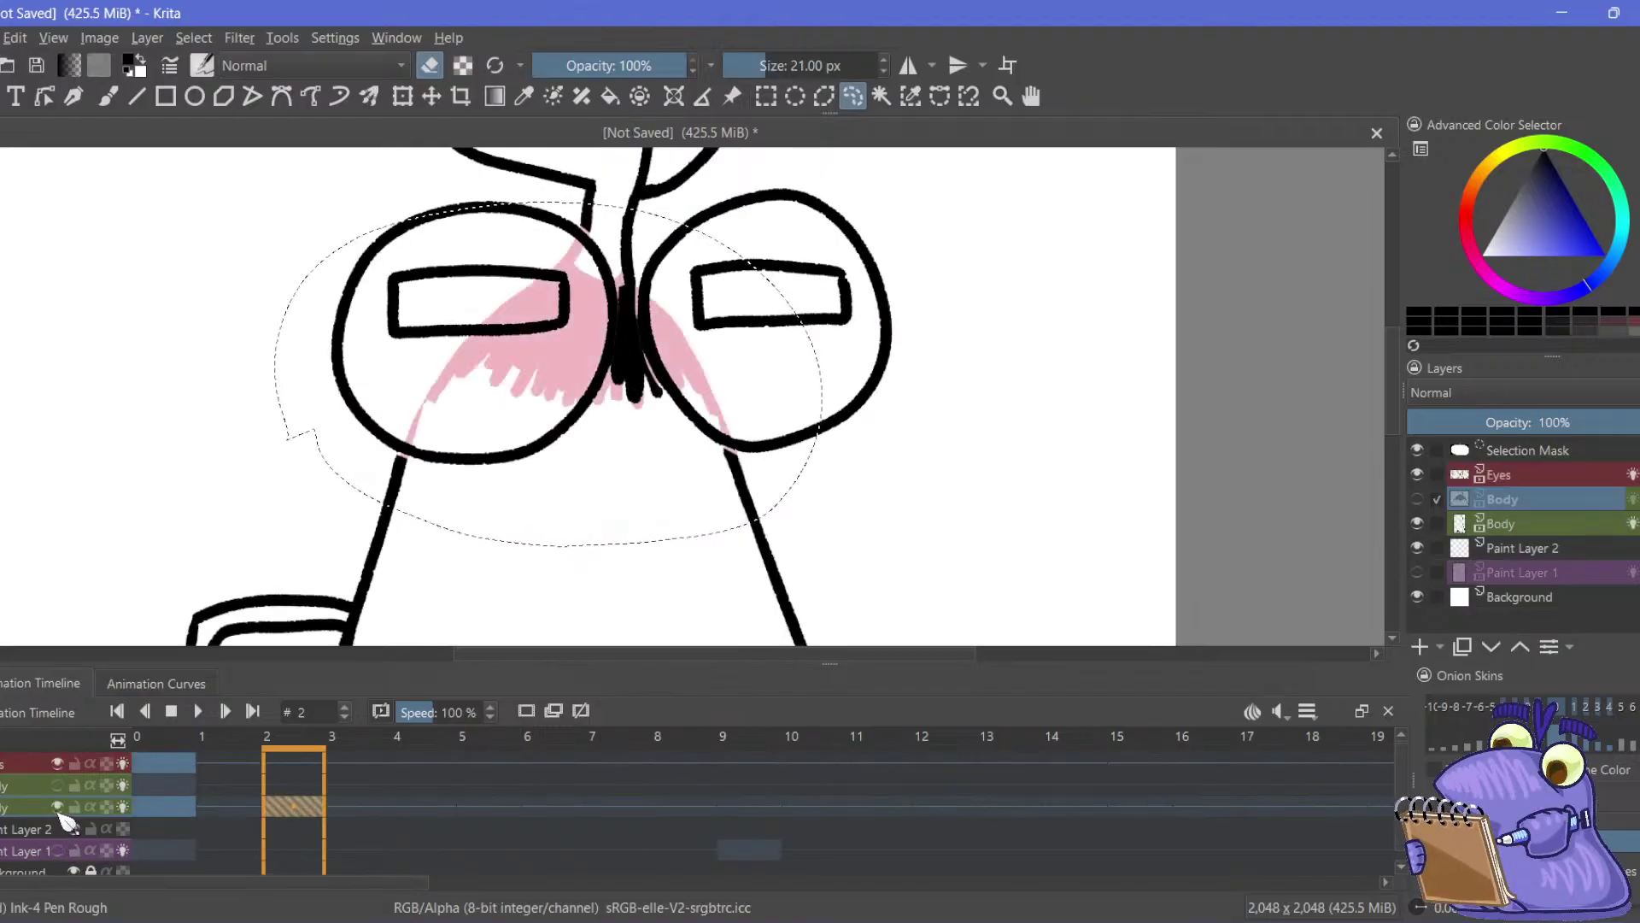
click(57, 784)
click(59, 792)
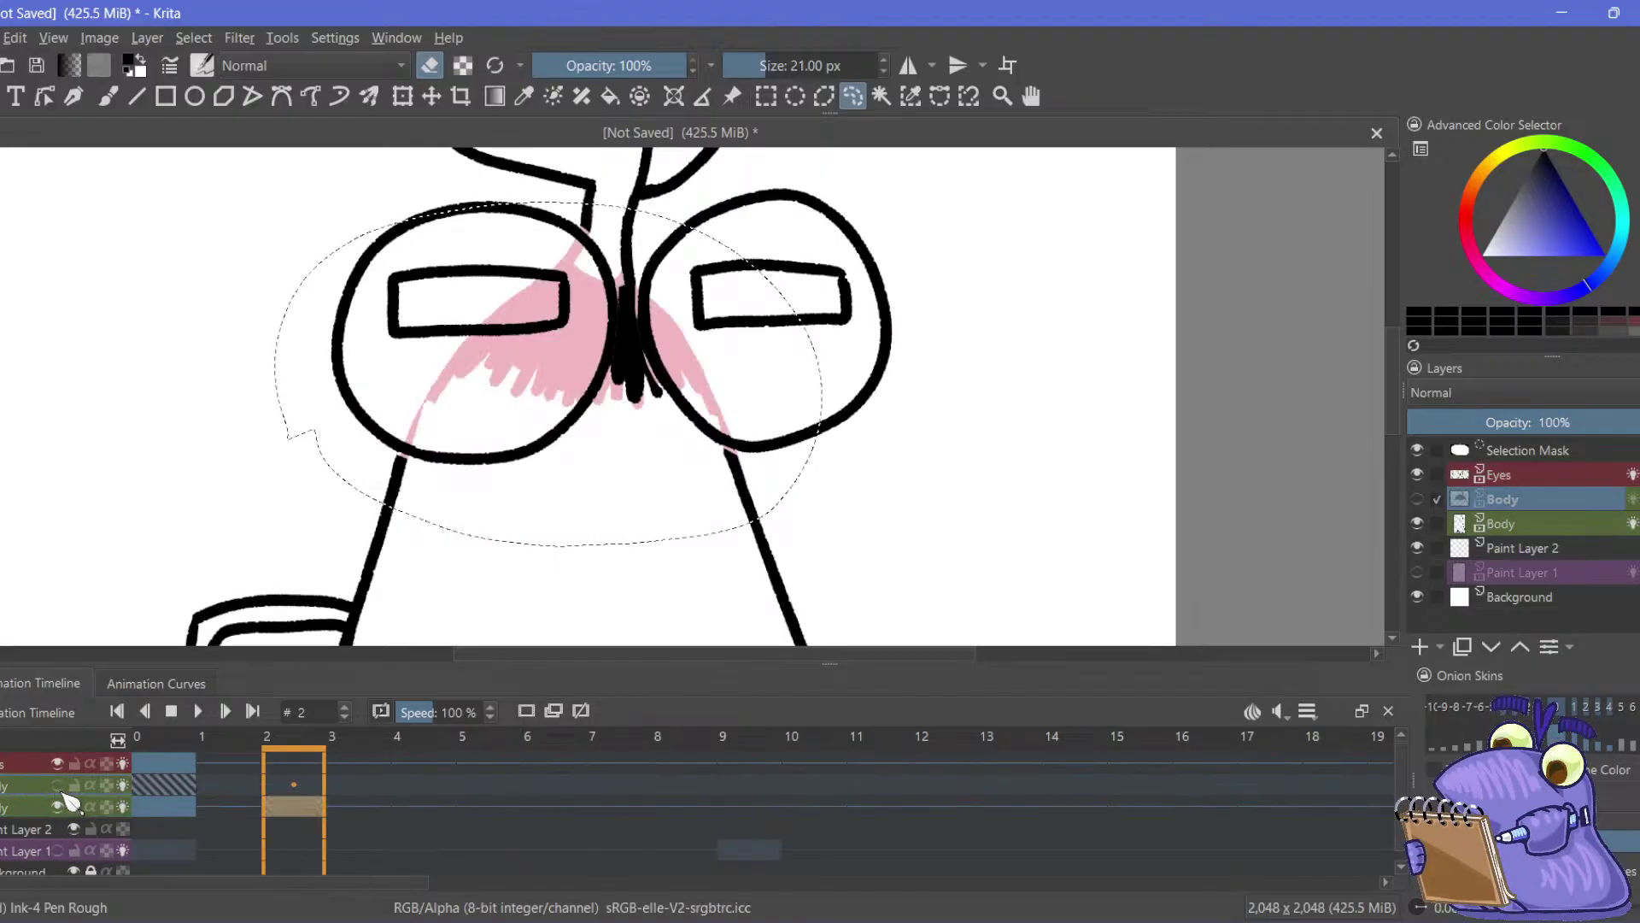
click(60, 792)
click(60, 792)
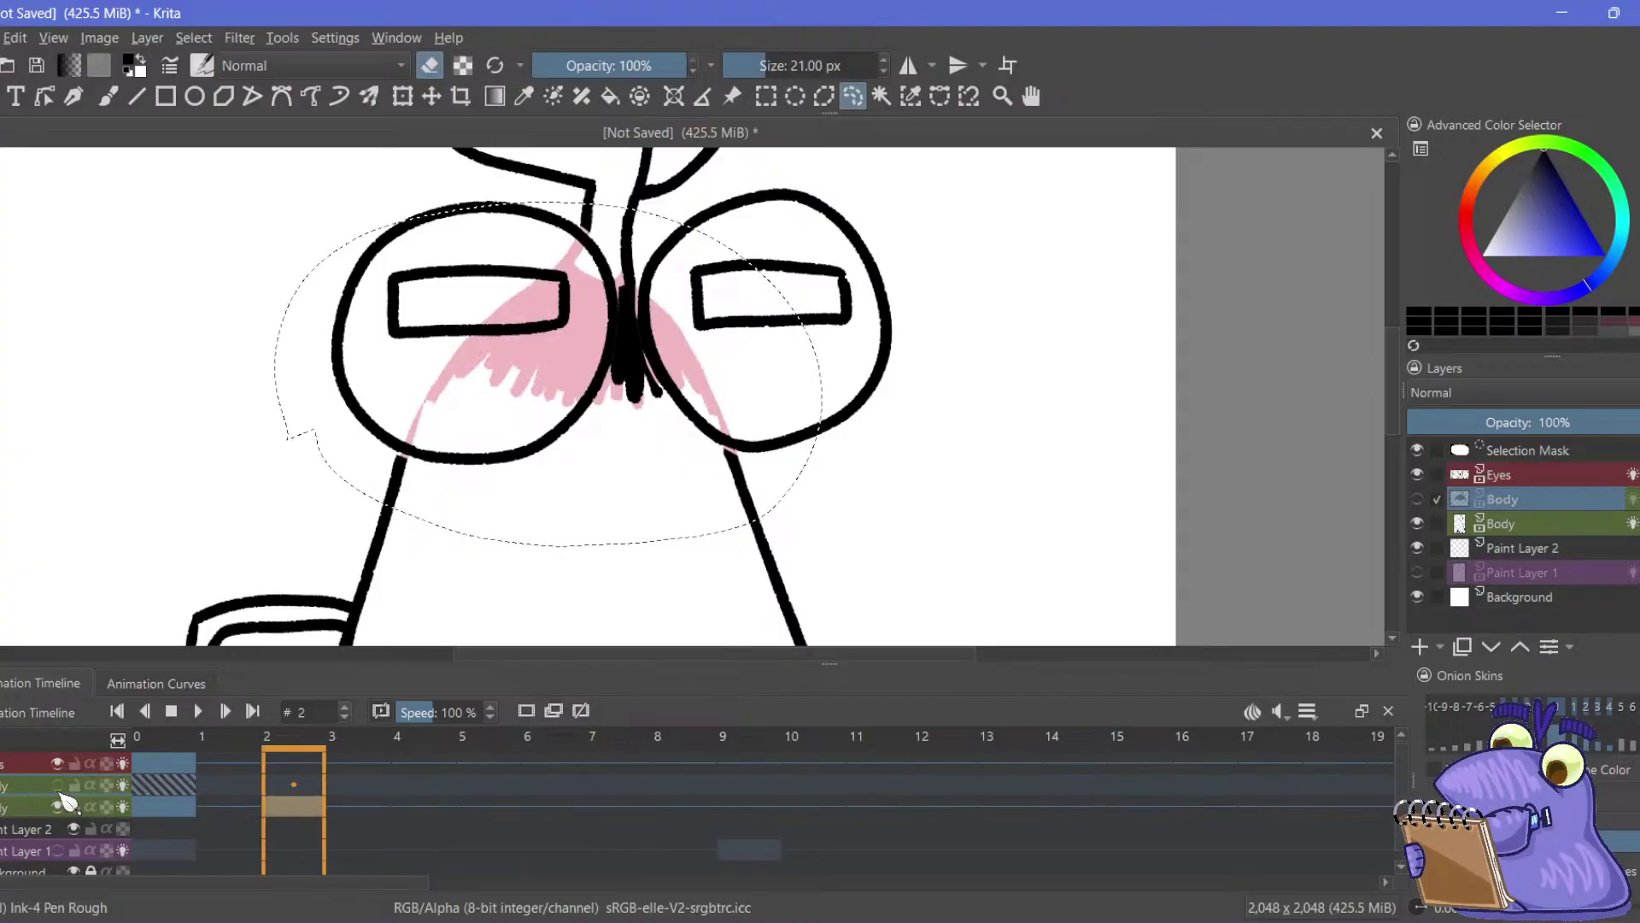
click(59, 790)
Switch from erasing to brush painting and paint over the joint between the fringe's left line and the body outline on frame 2
drag(279, 377, 354, 330)
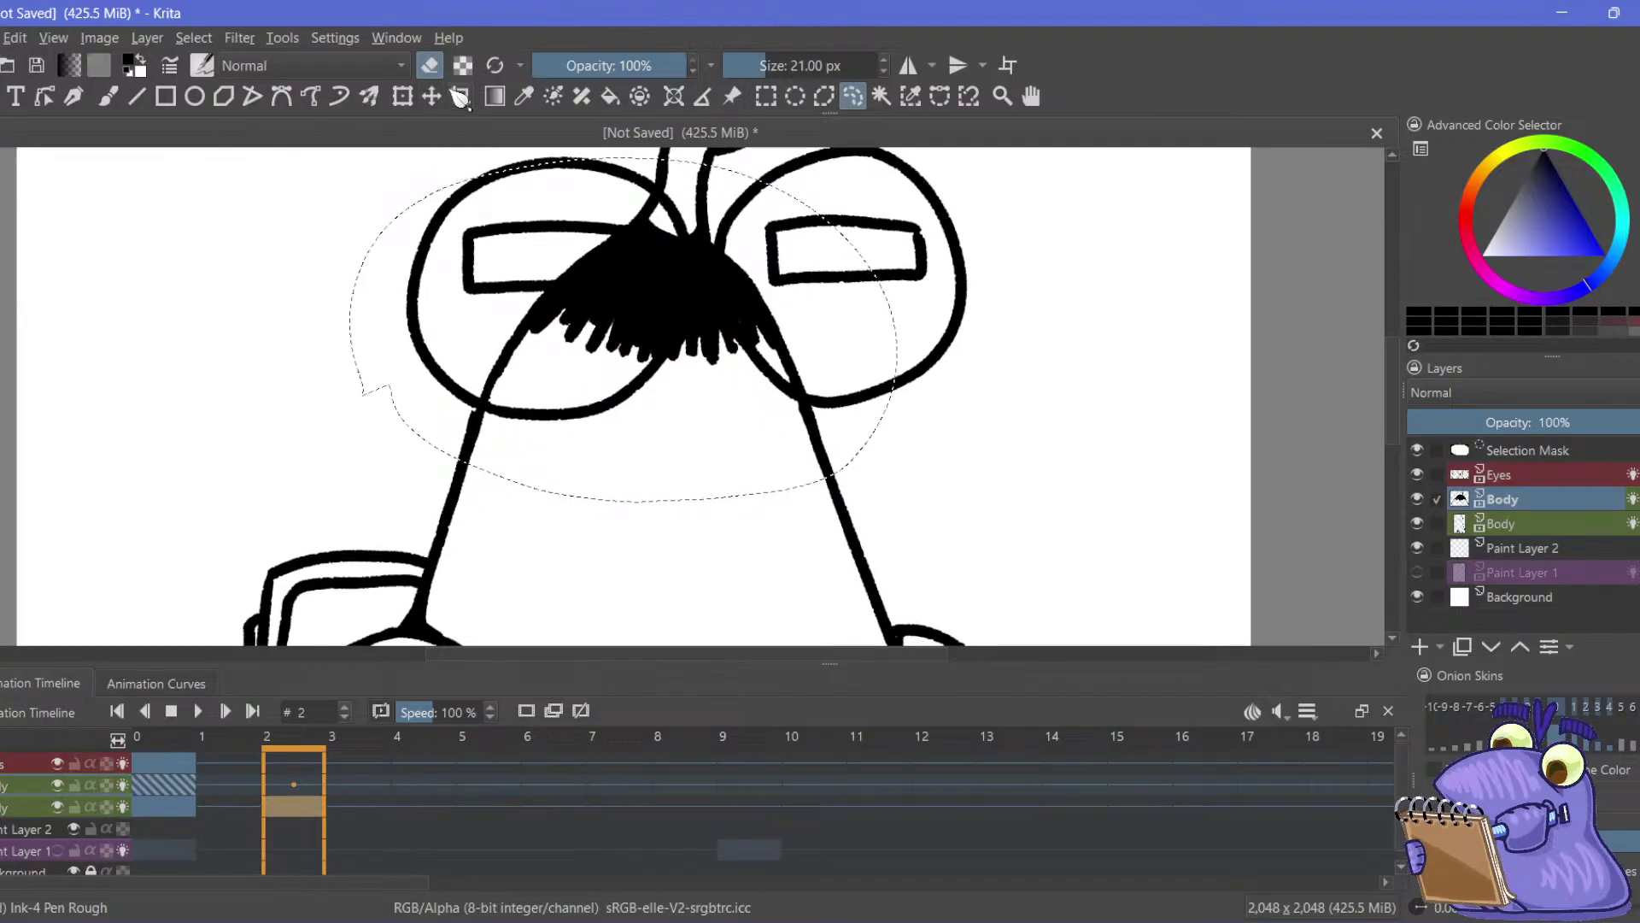
click(430, 64)
click(108, 96)
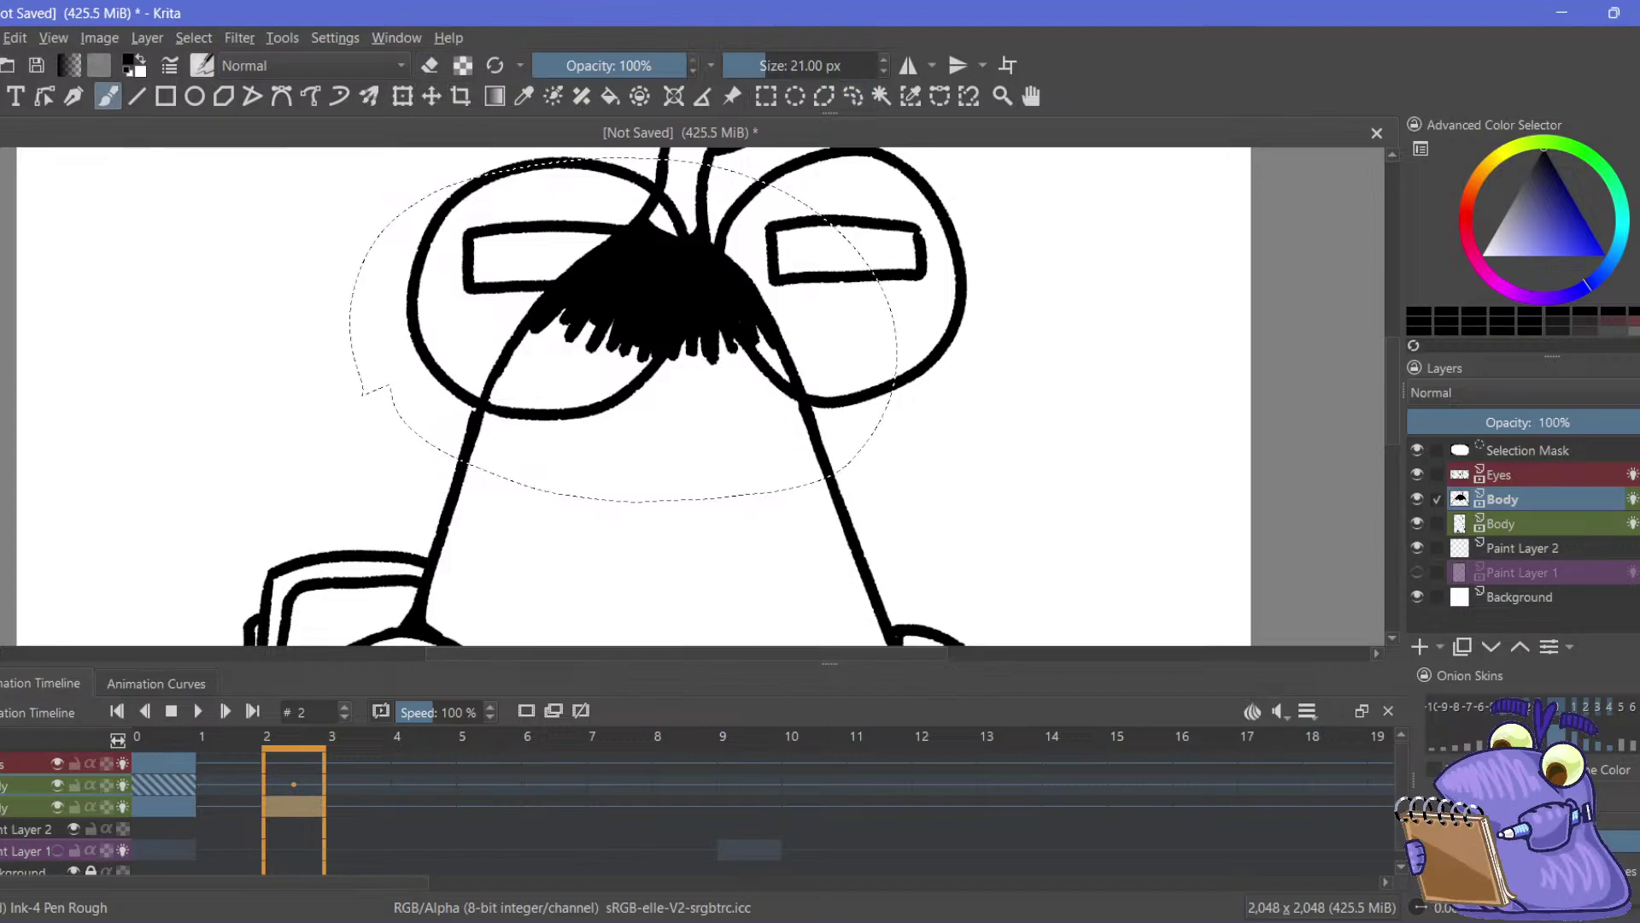
drag(477, 413, 483, 400)
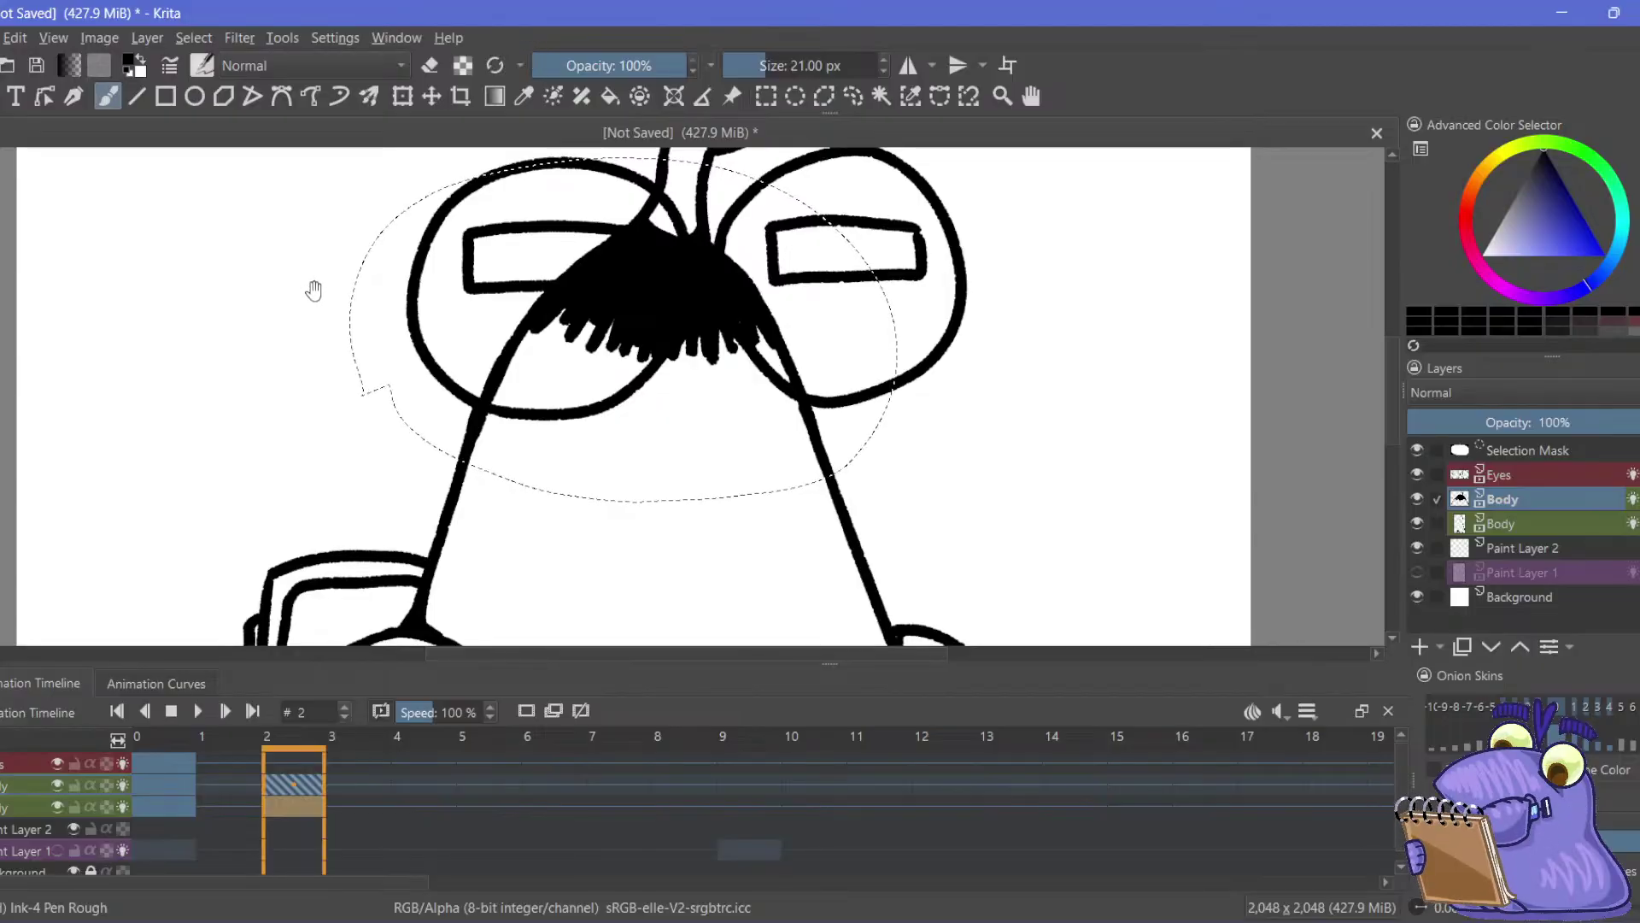
Merge the copied fringe layer down into the Body layer beneath it
mouse_move(314, 290)
mouse_down()
mouse_move(275, 308)
mouse_move(304, 300)
mouse_move(310, 357)
mouse_move(312, 306)
mouse_up()
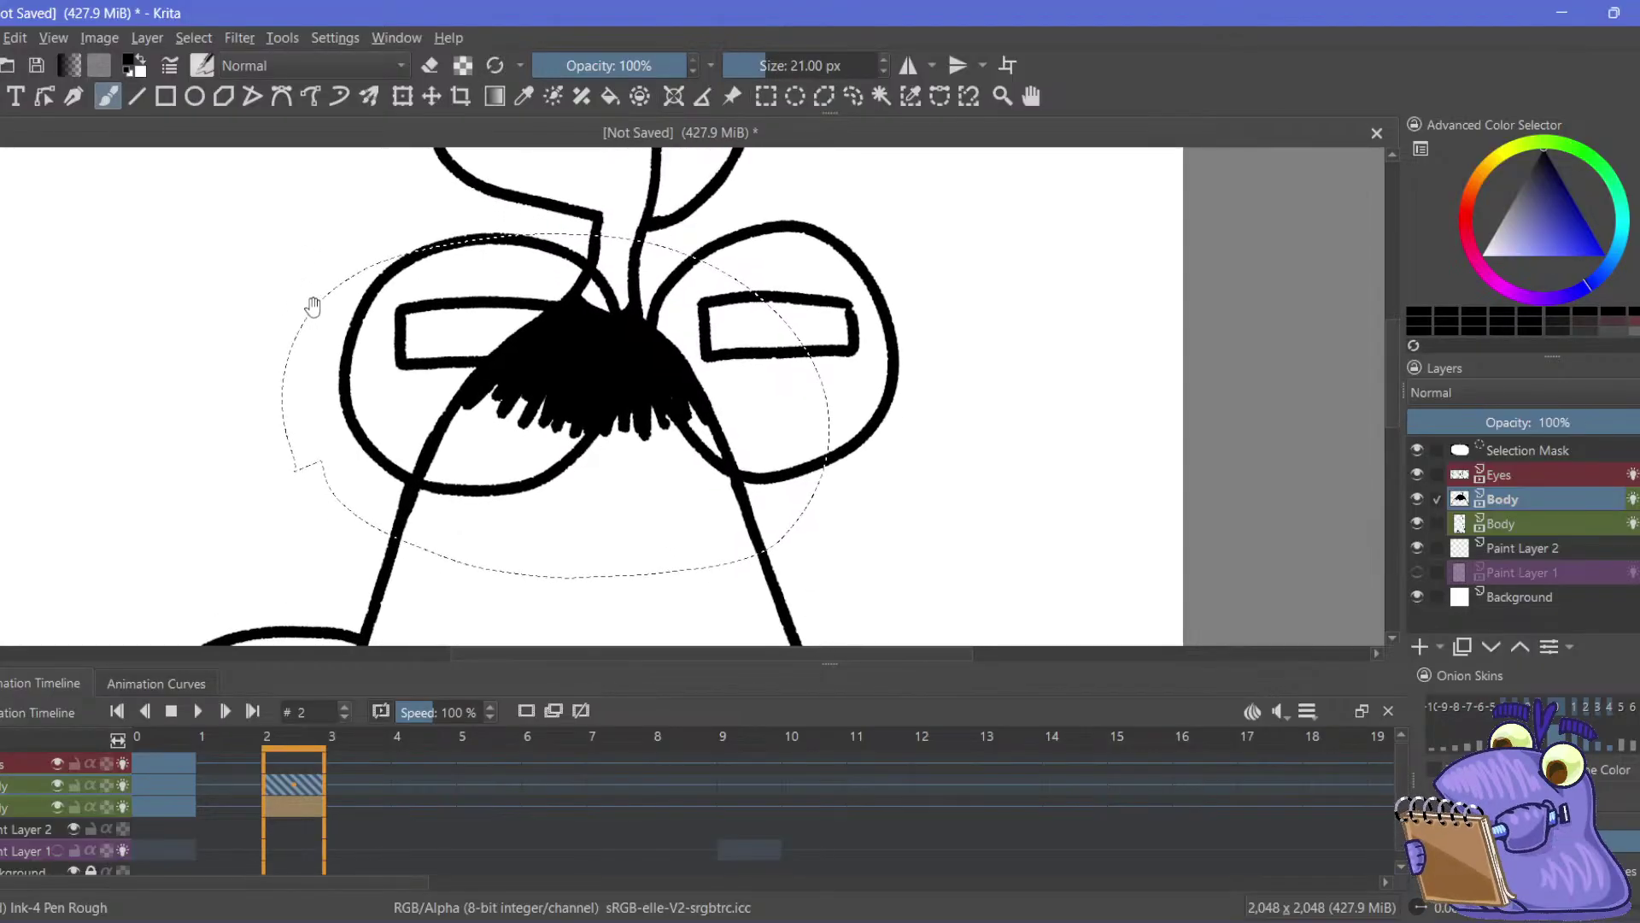
right_click(1551, 515)
click(1463, 716)
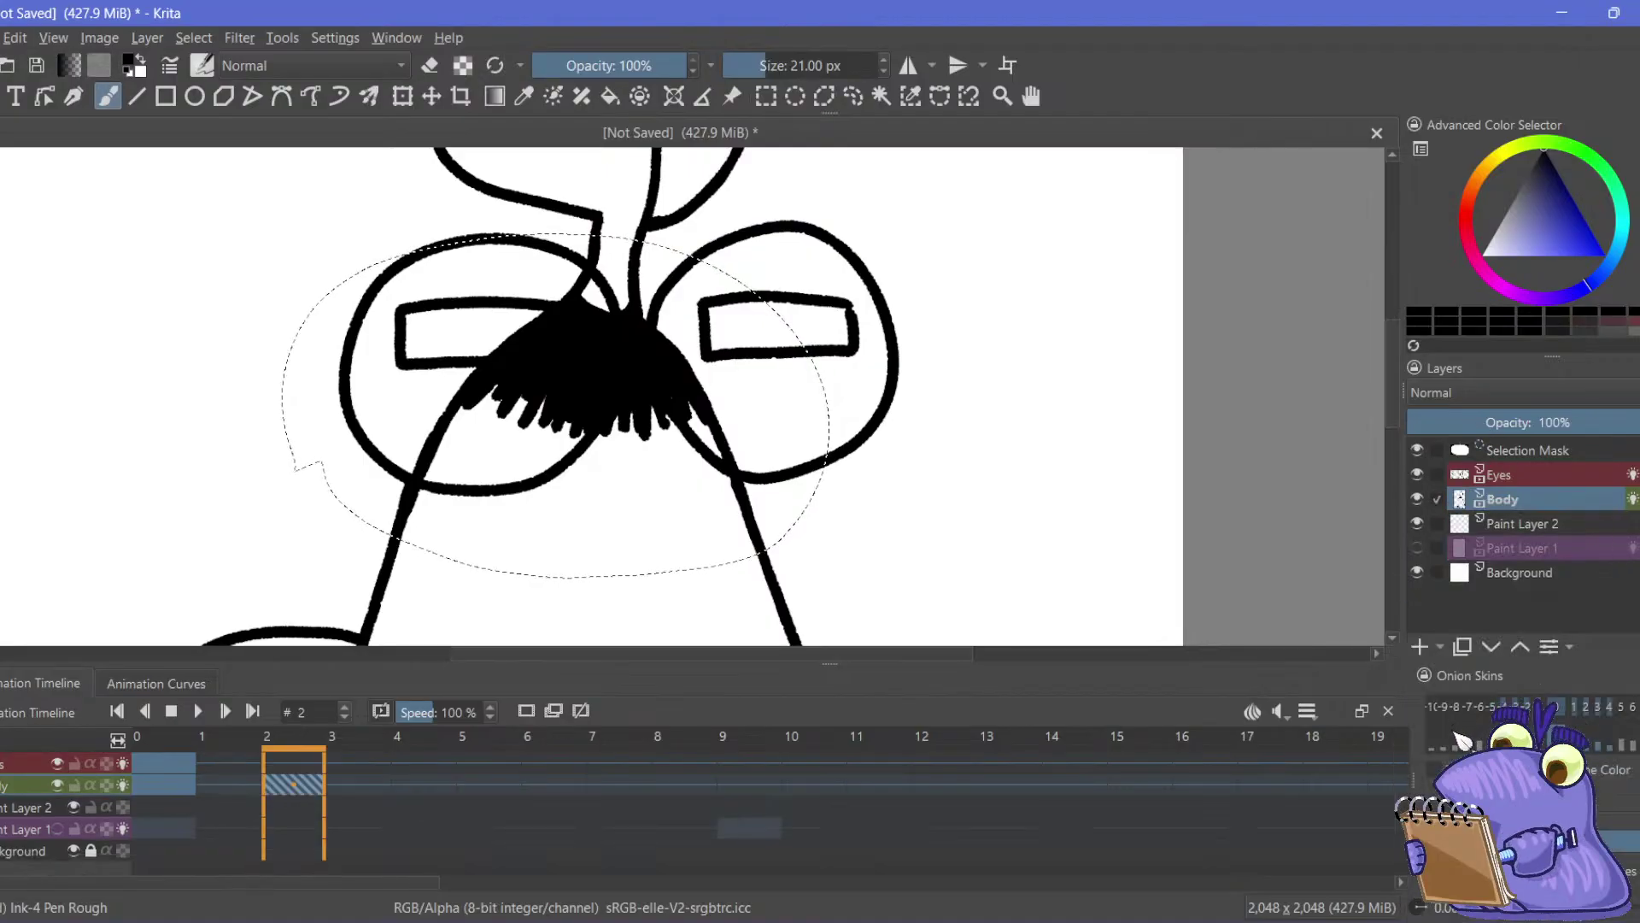
Check the merged Body layer on frames 0 and 2, toggle its visibility and play the animation
click(162, 786)
click(299, 786)
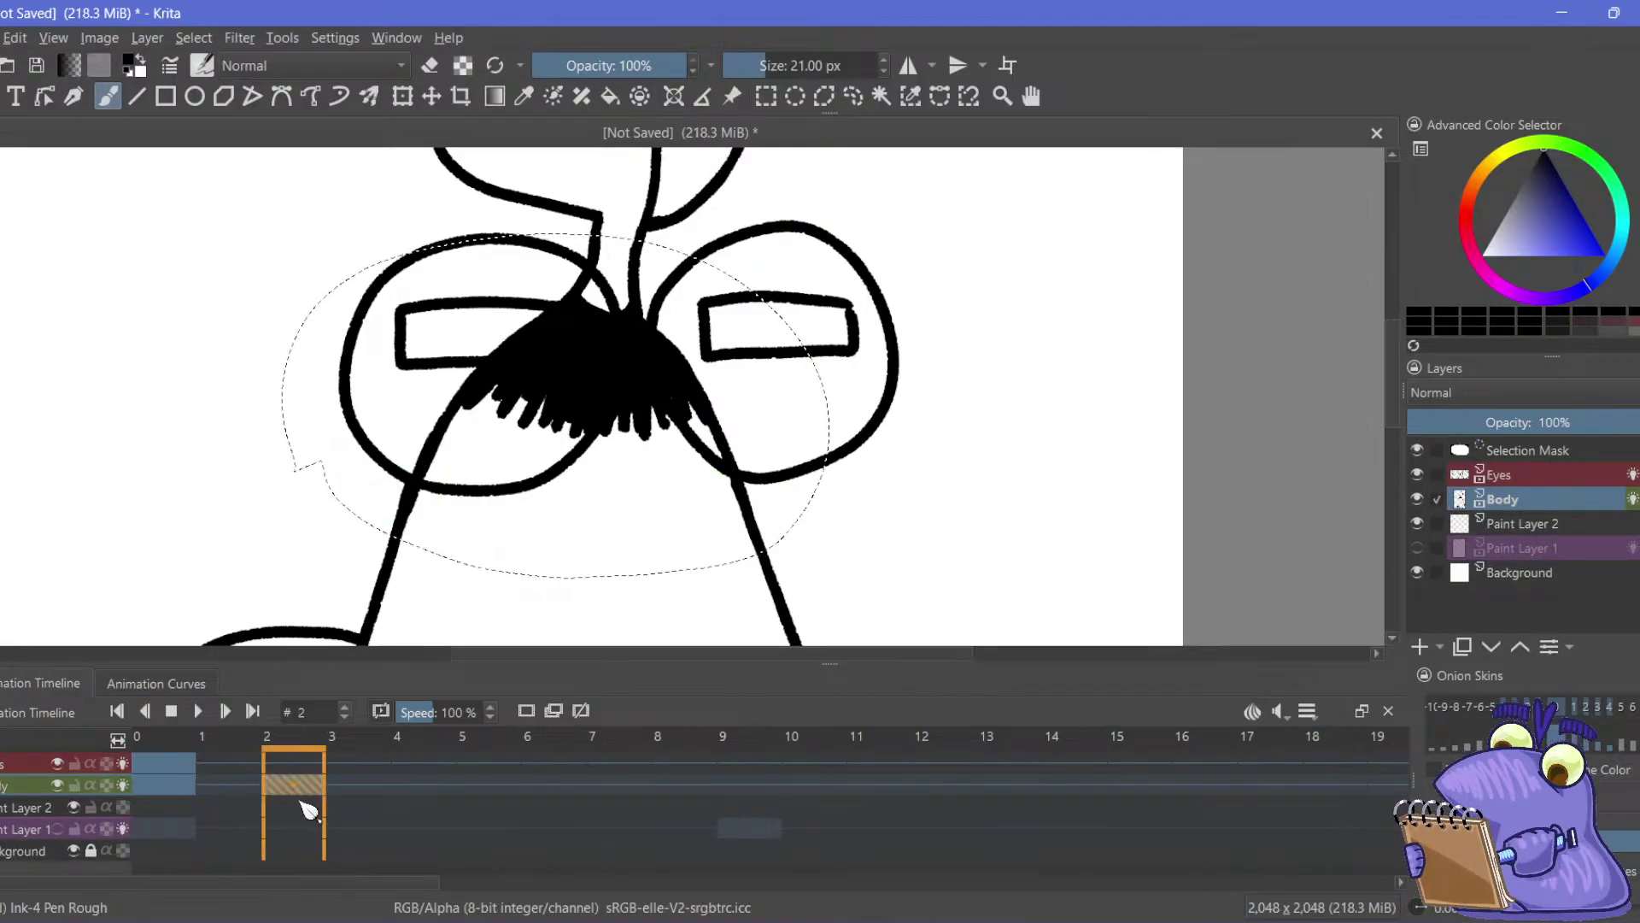
click(58, 784)
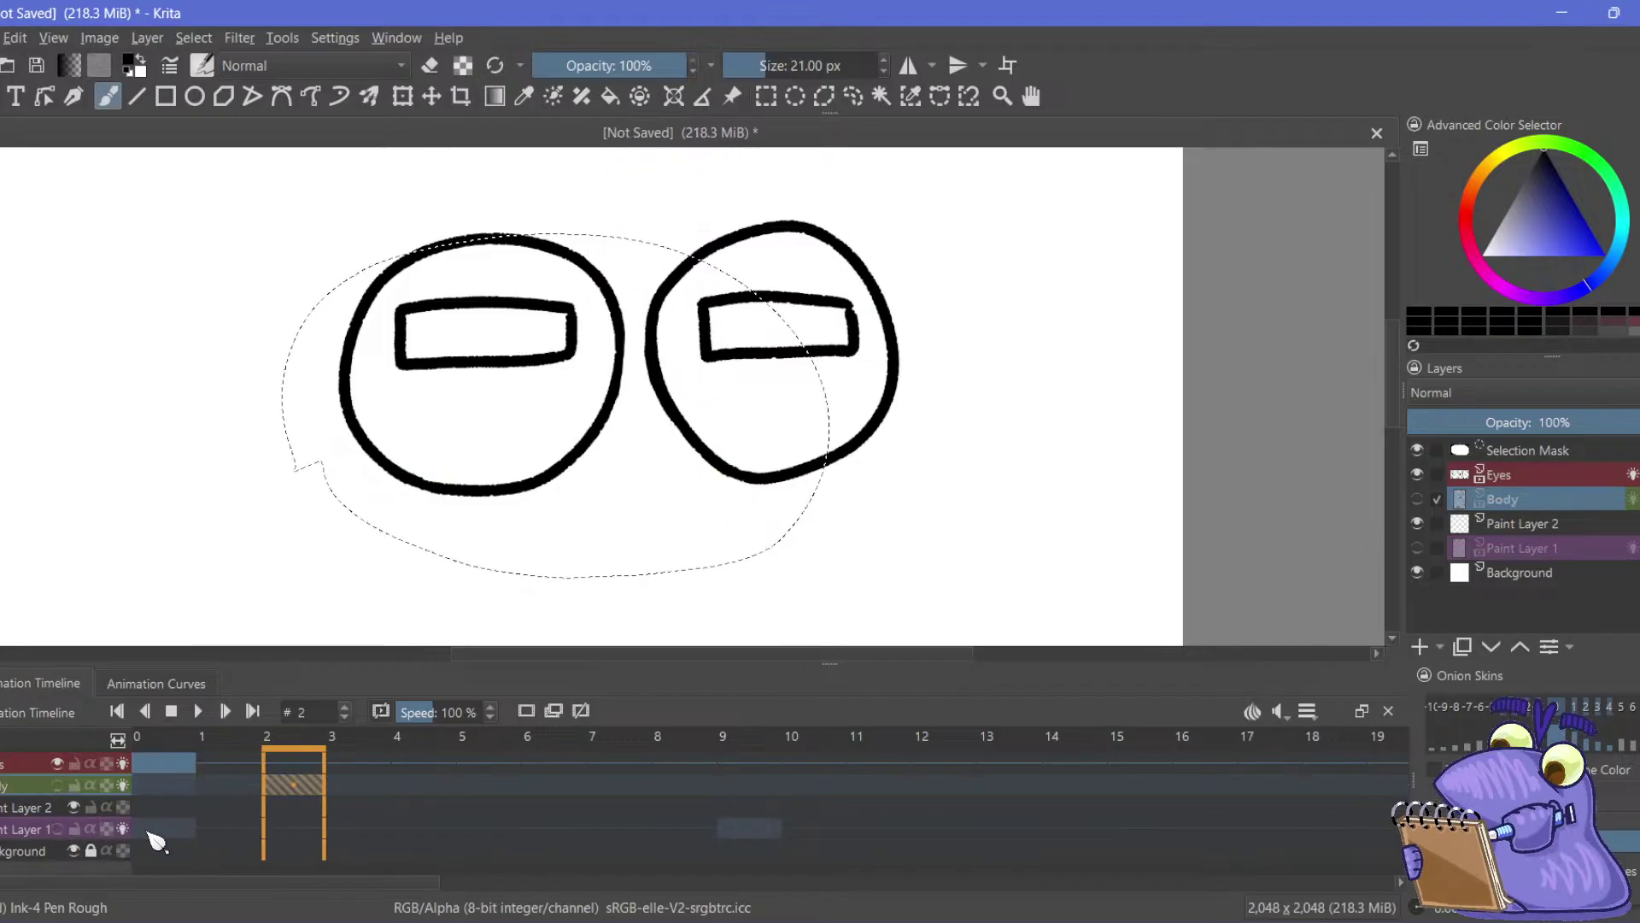
click(57, 784)
click(167, 786)
click(295, 786)
click(181, 791)
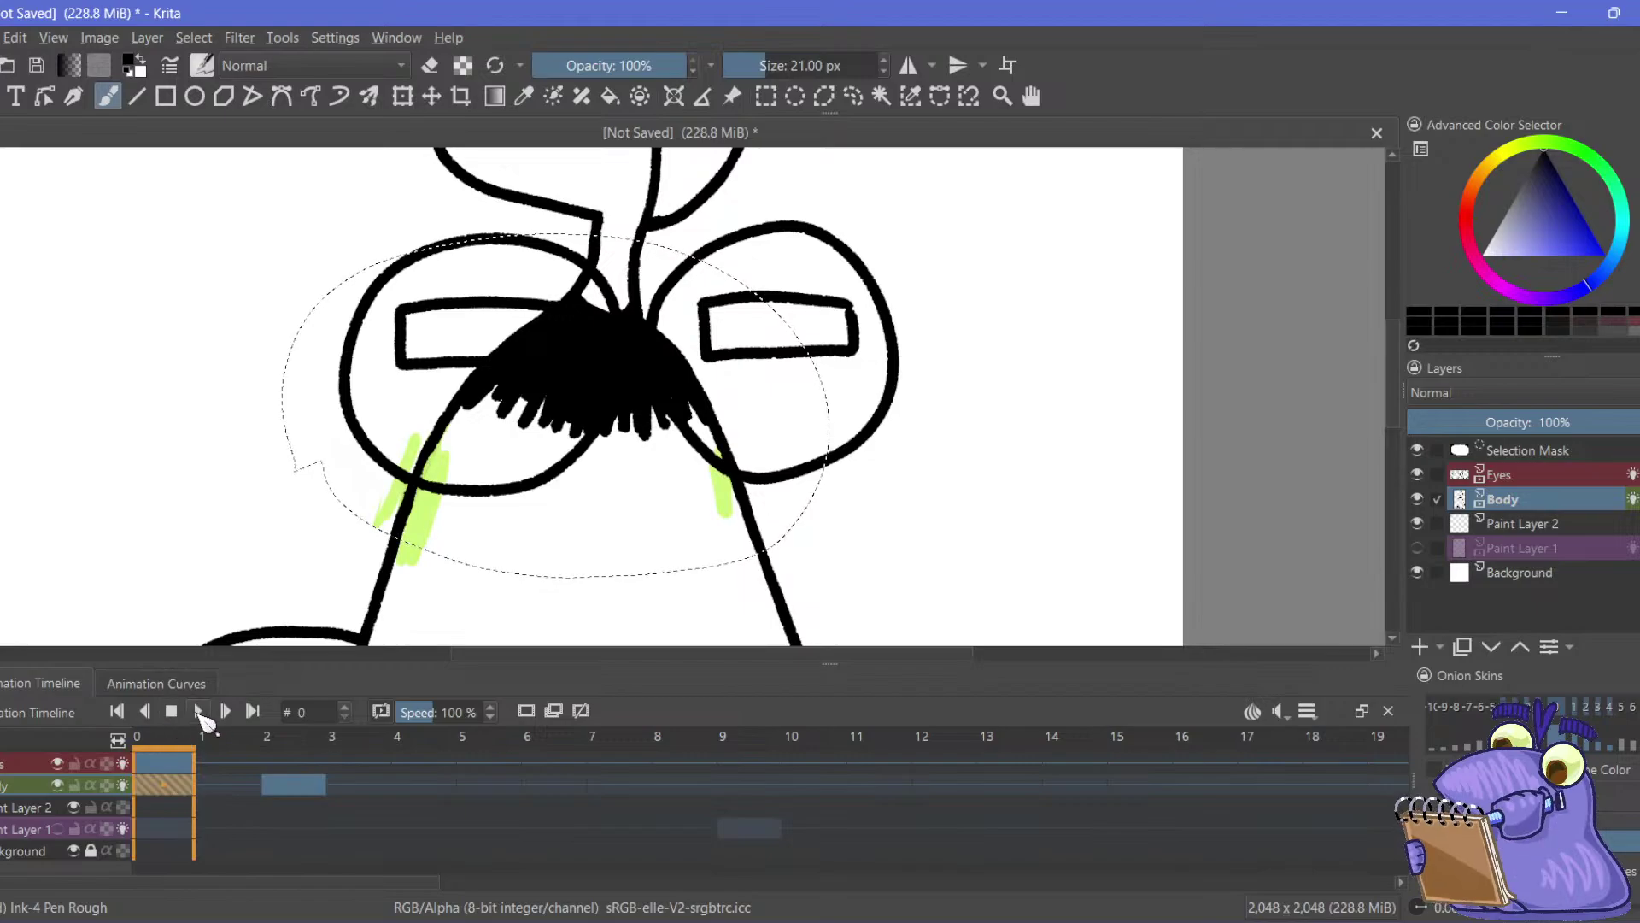
click(197, 710)
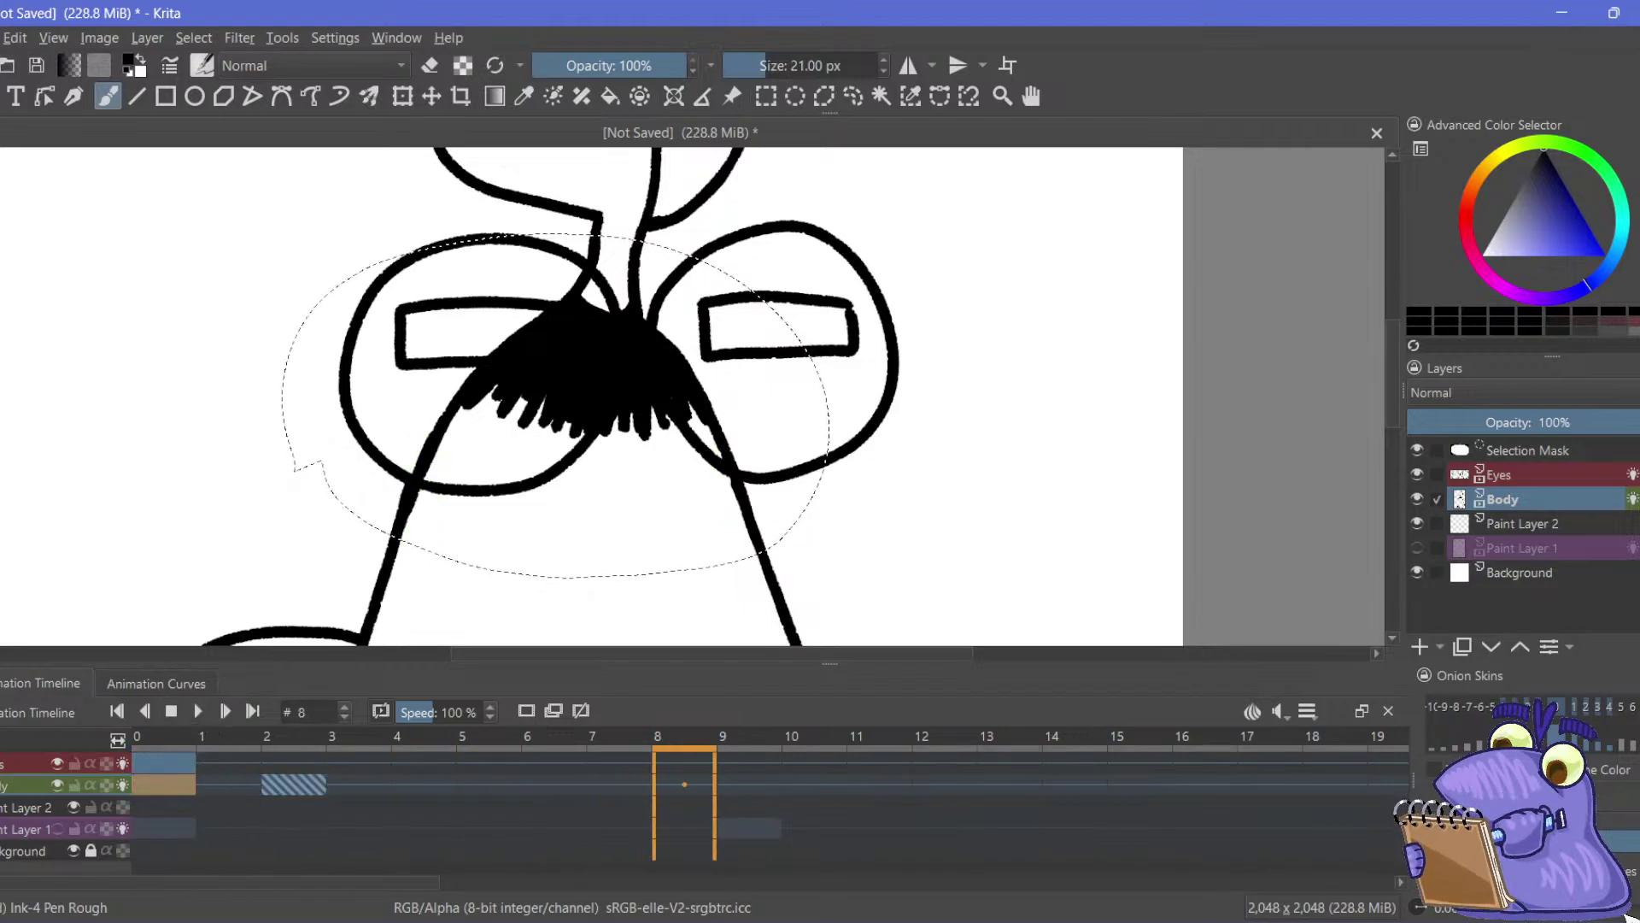
Compare frames 0 and 2 over the whole character and close up where the body outline crosses the eyes
key(minus)
key(minus)
key(minus)
click(278, 786)
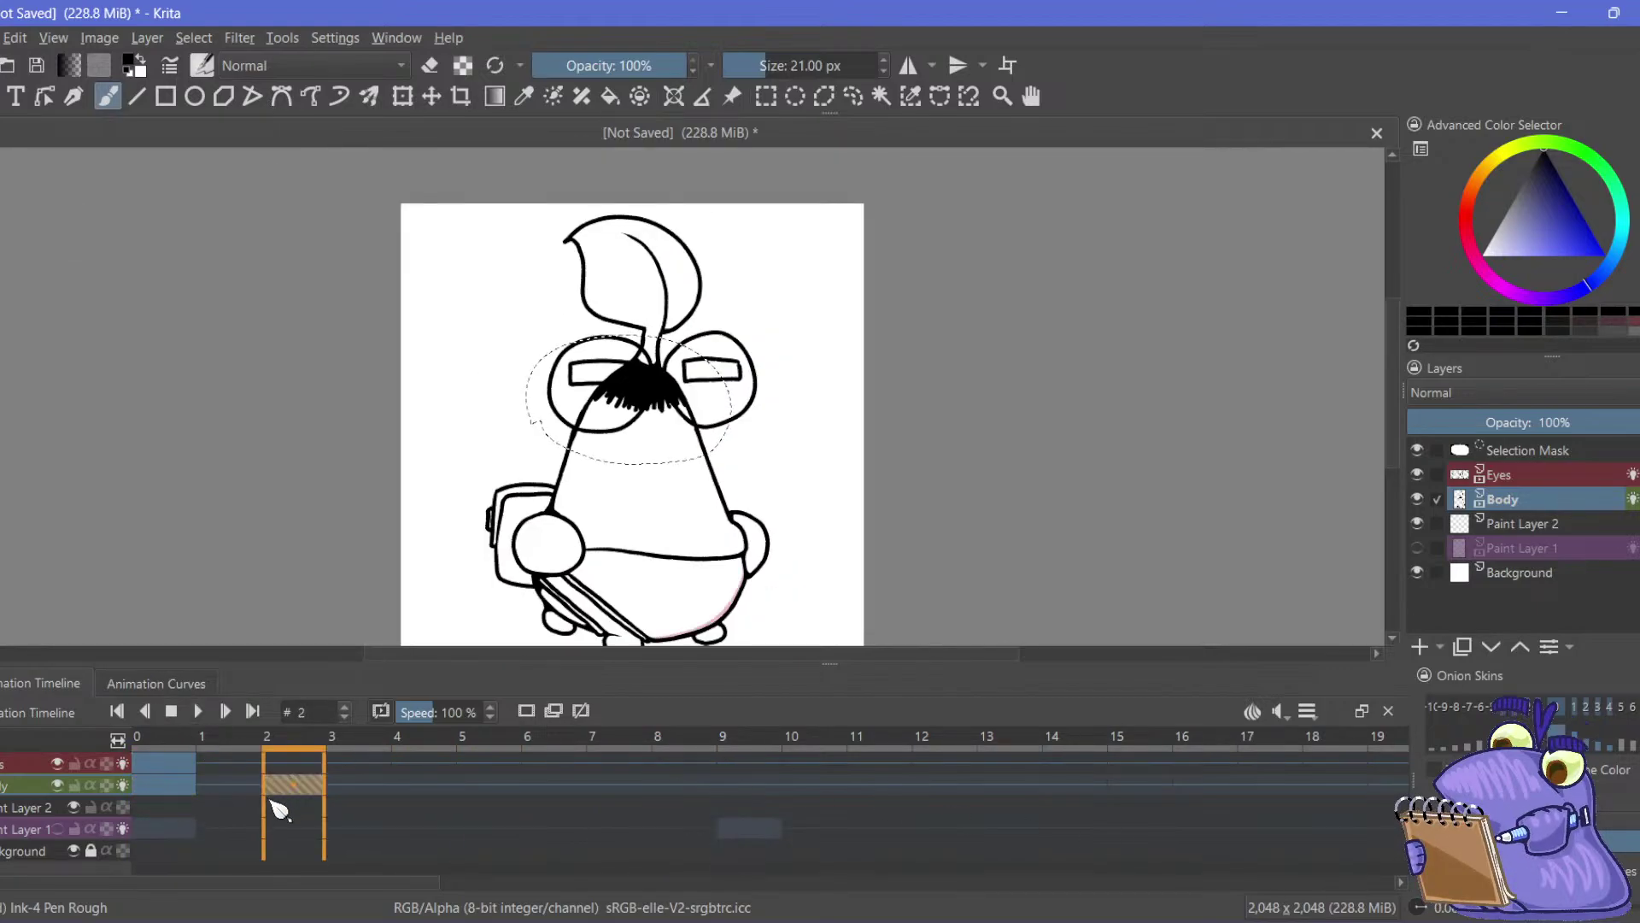
click(163, 786)
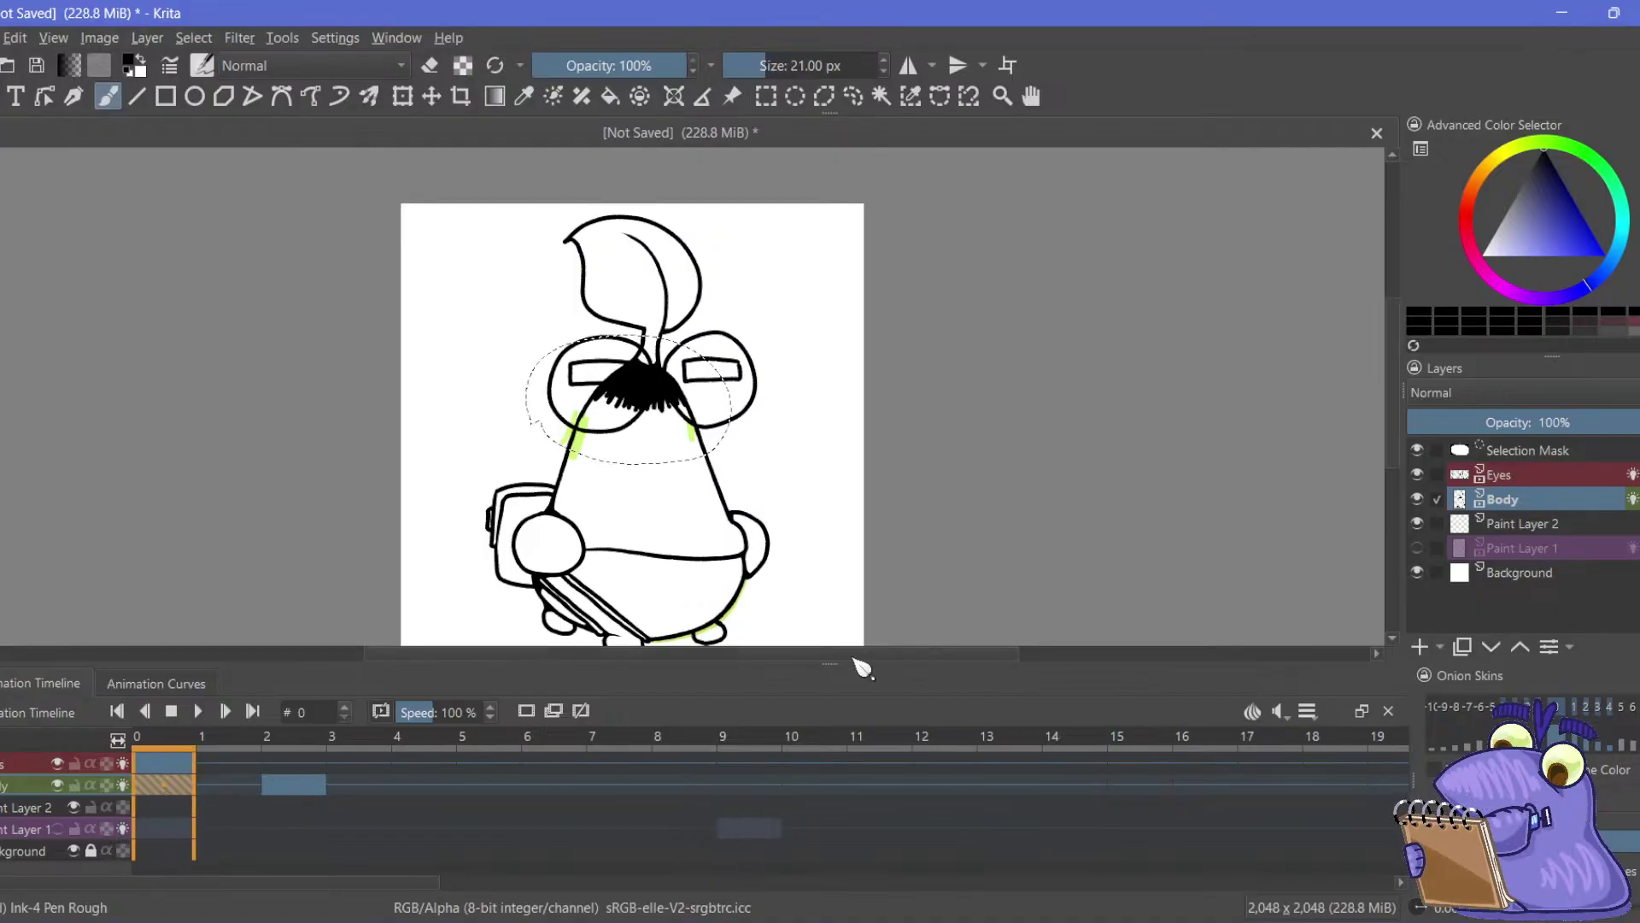
scroll(632, 393, up, 4)
scroll(633, 393, down, 2)
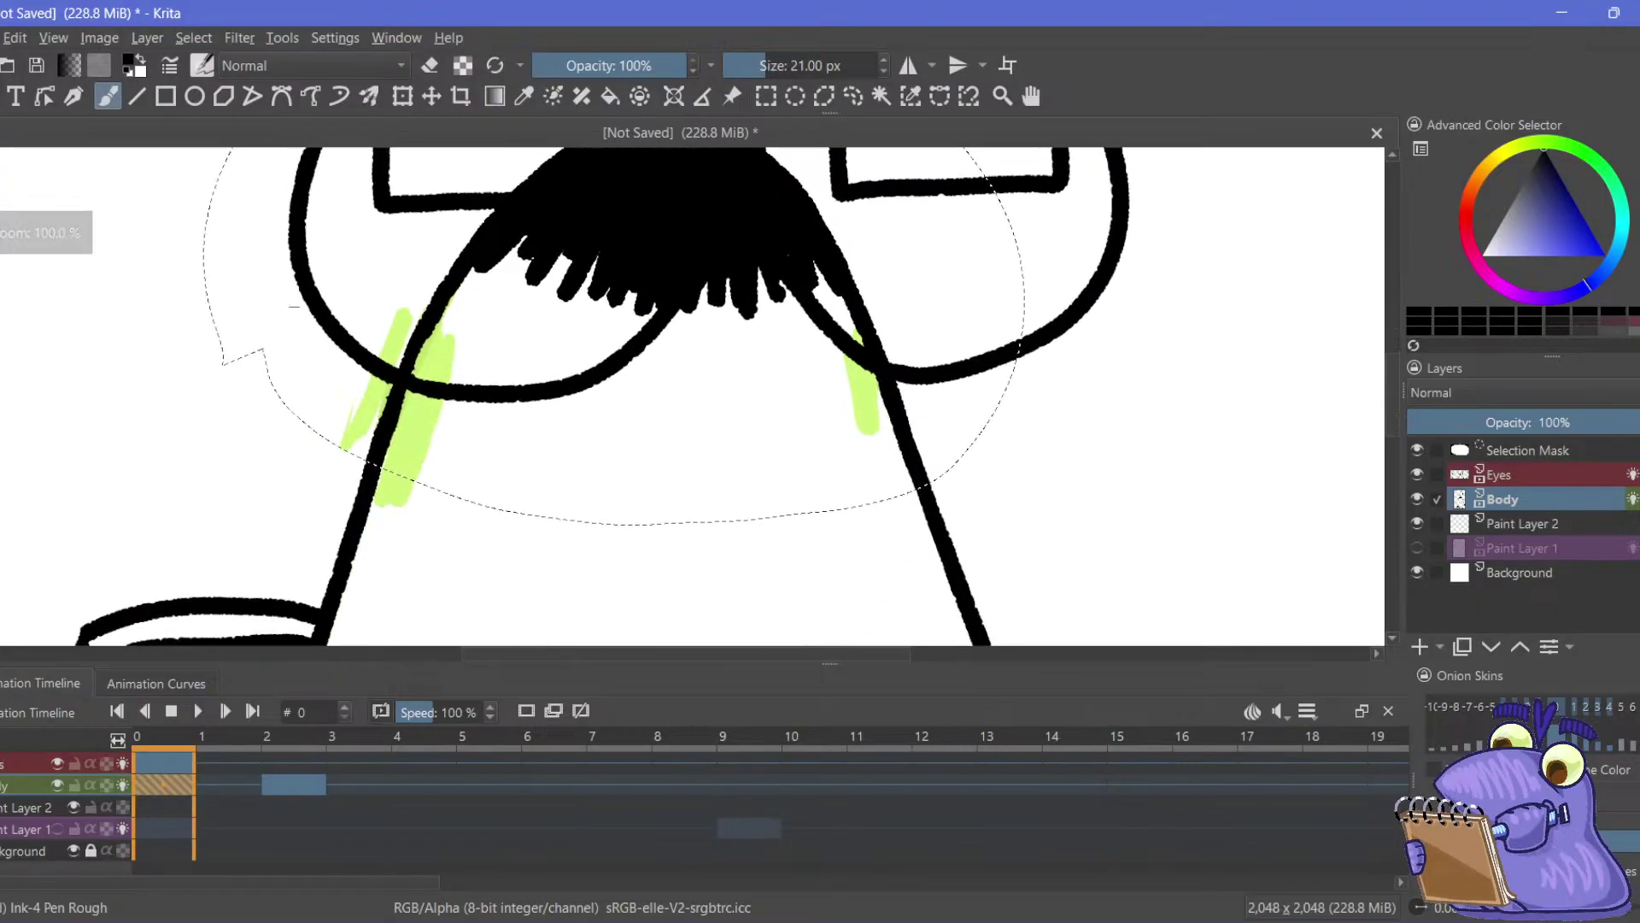
click(270, 810)
click(159, 796)
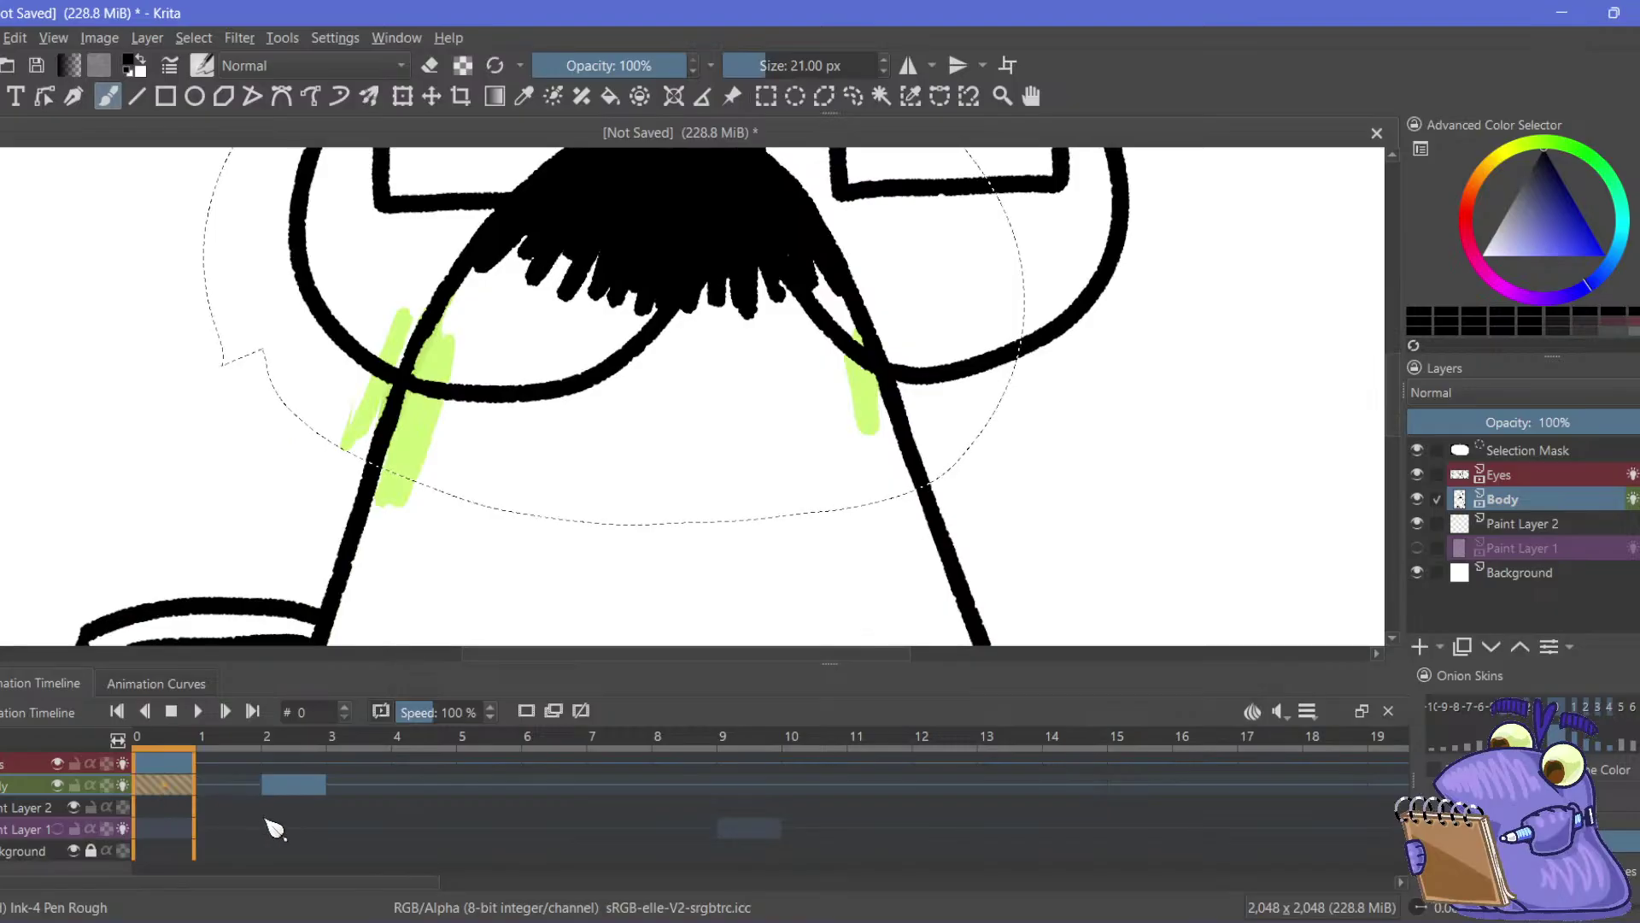
click(282, 786)
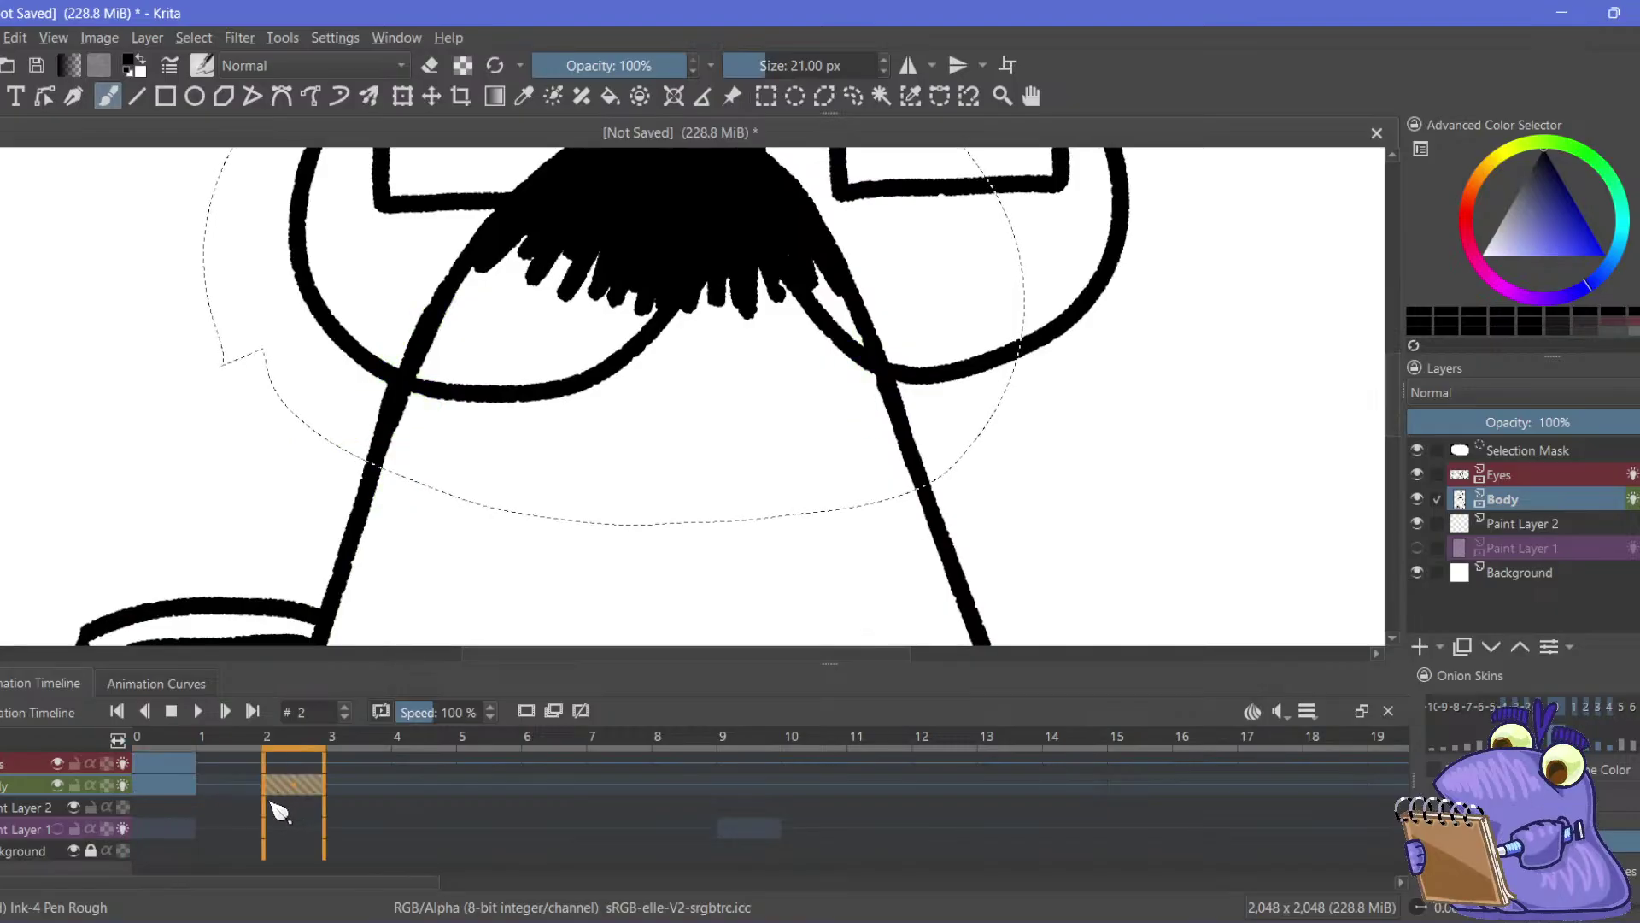
click(166, 790)
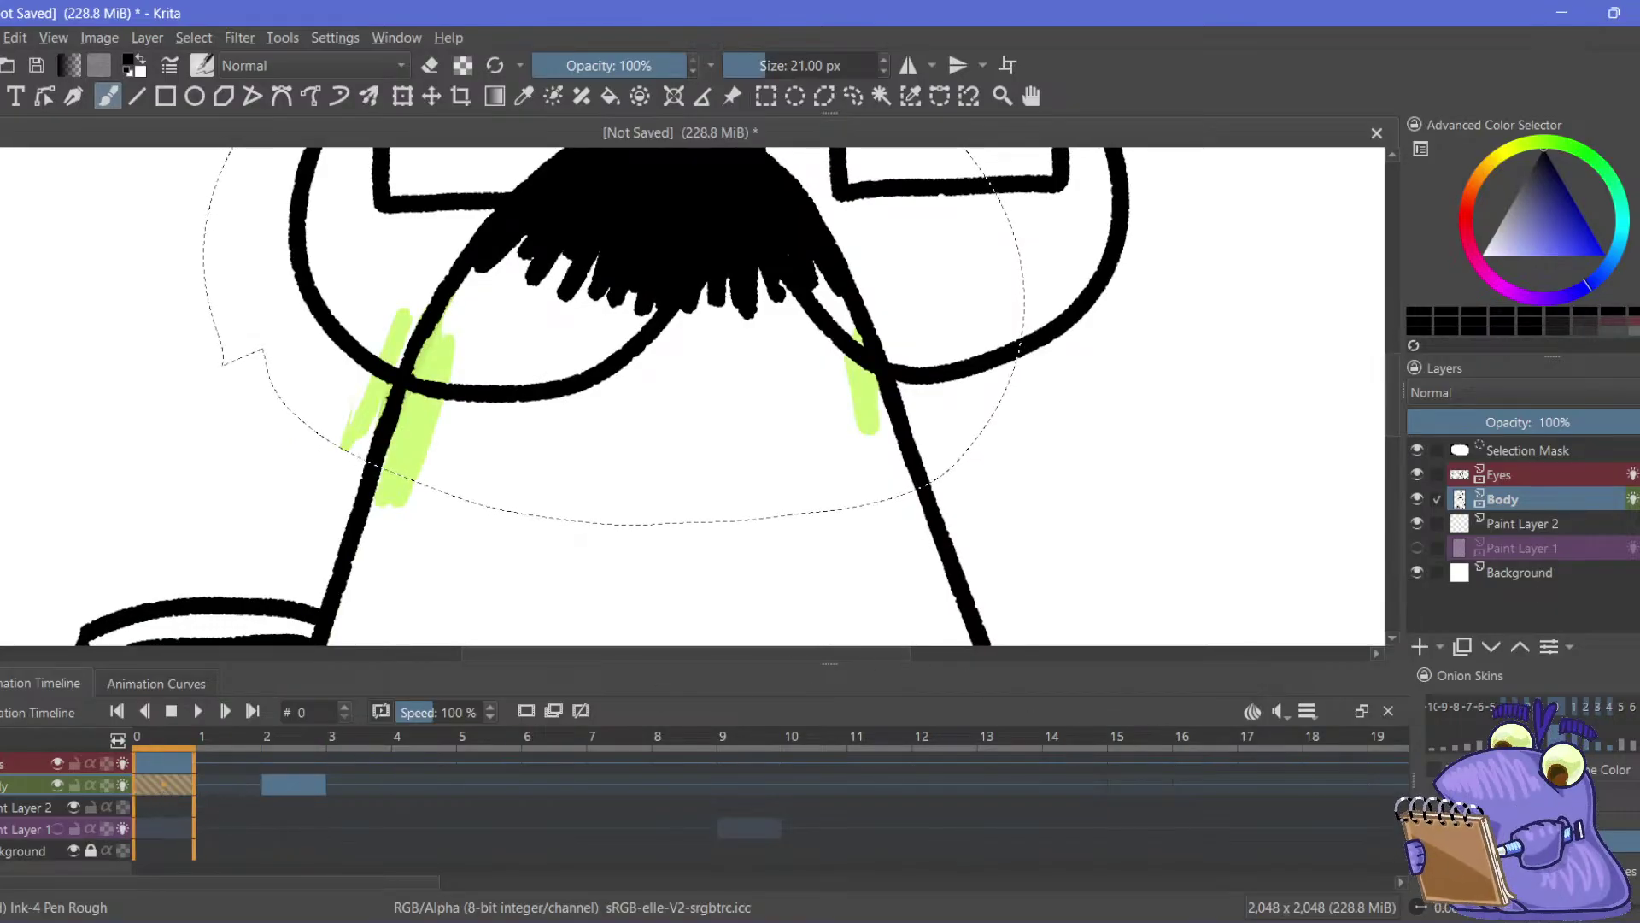
Clear the selection and fill the unlocked Background layer with dark blue
click(1529, 581)
click(1565, 219)
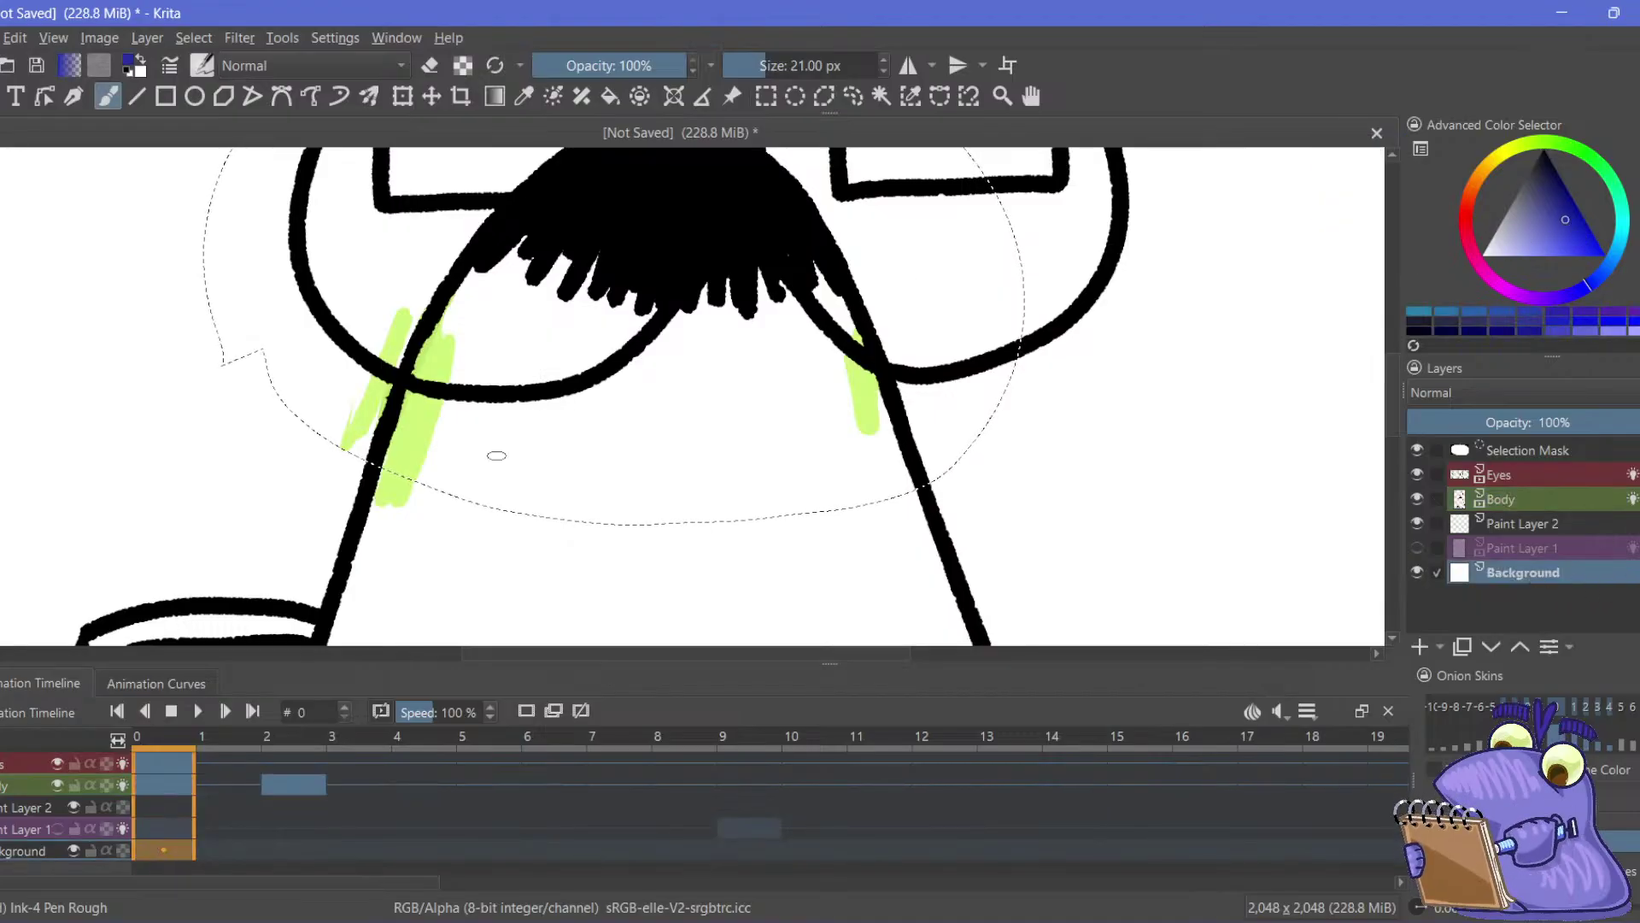
key(f)
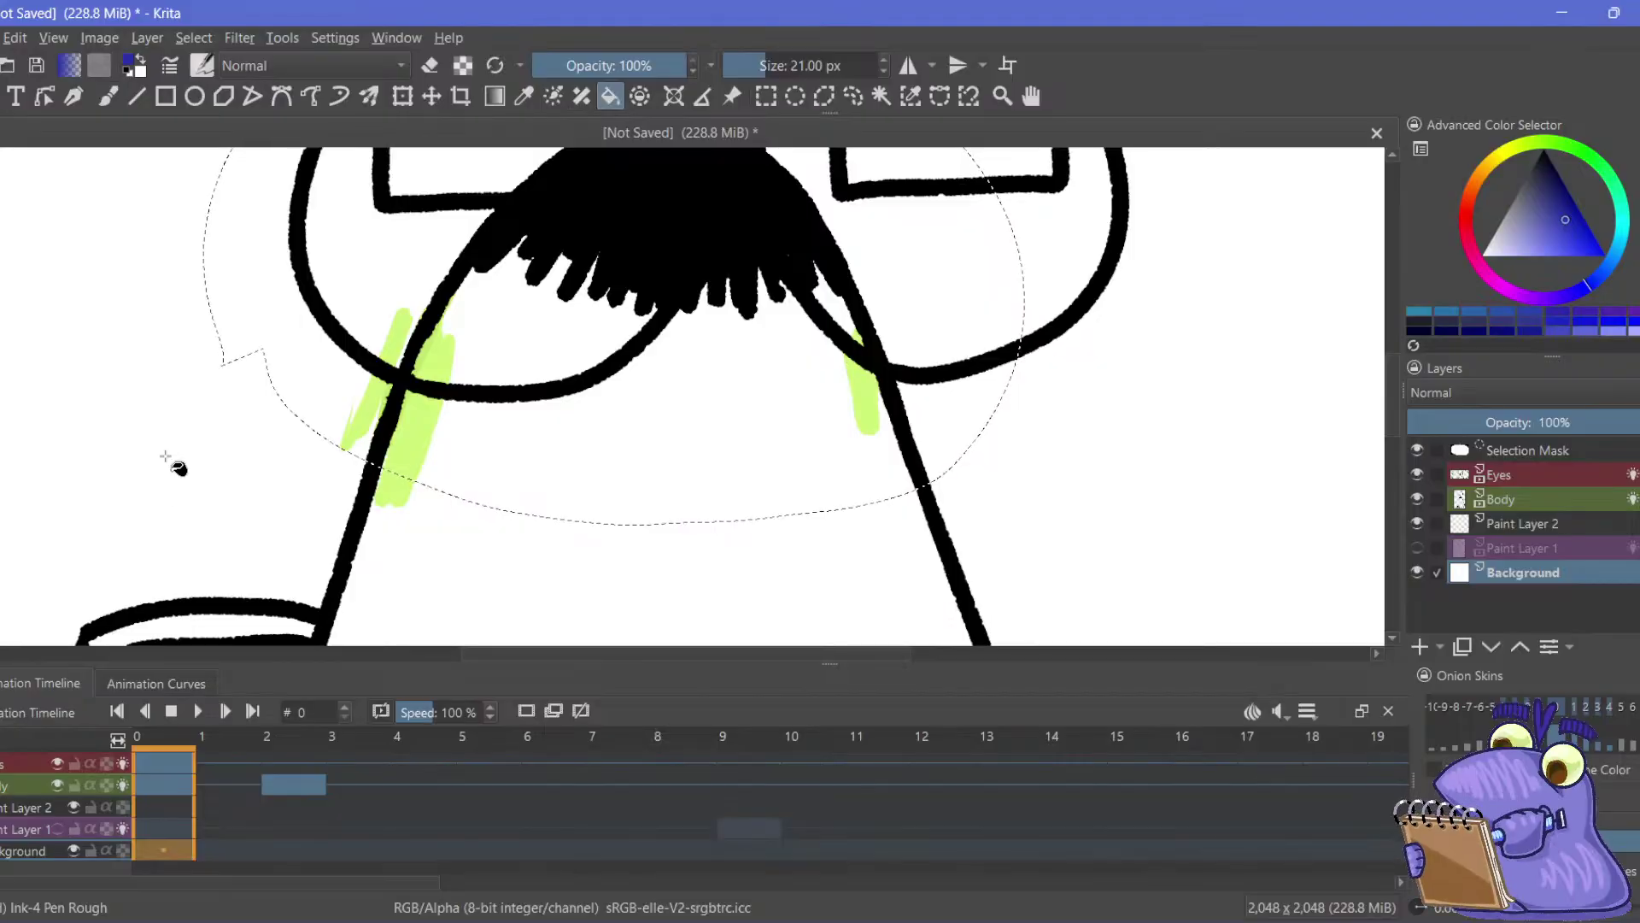
click(766, 96)
click(553, 363)
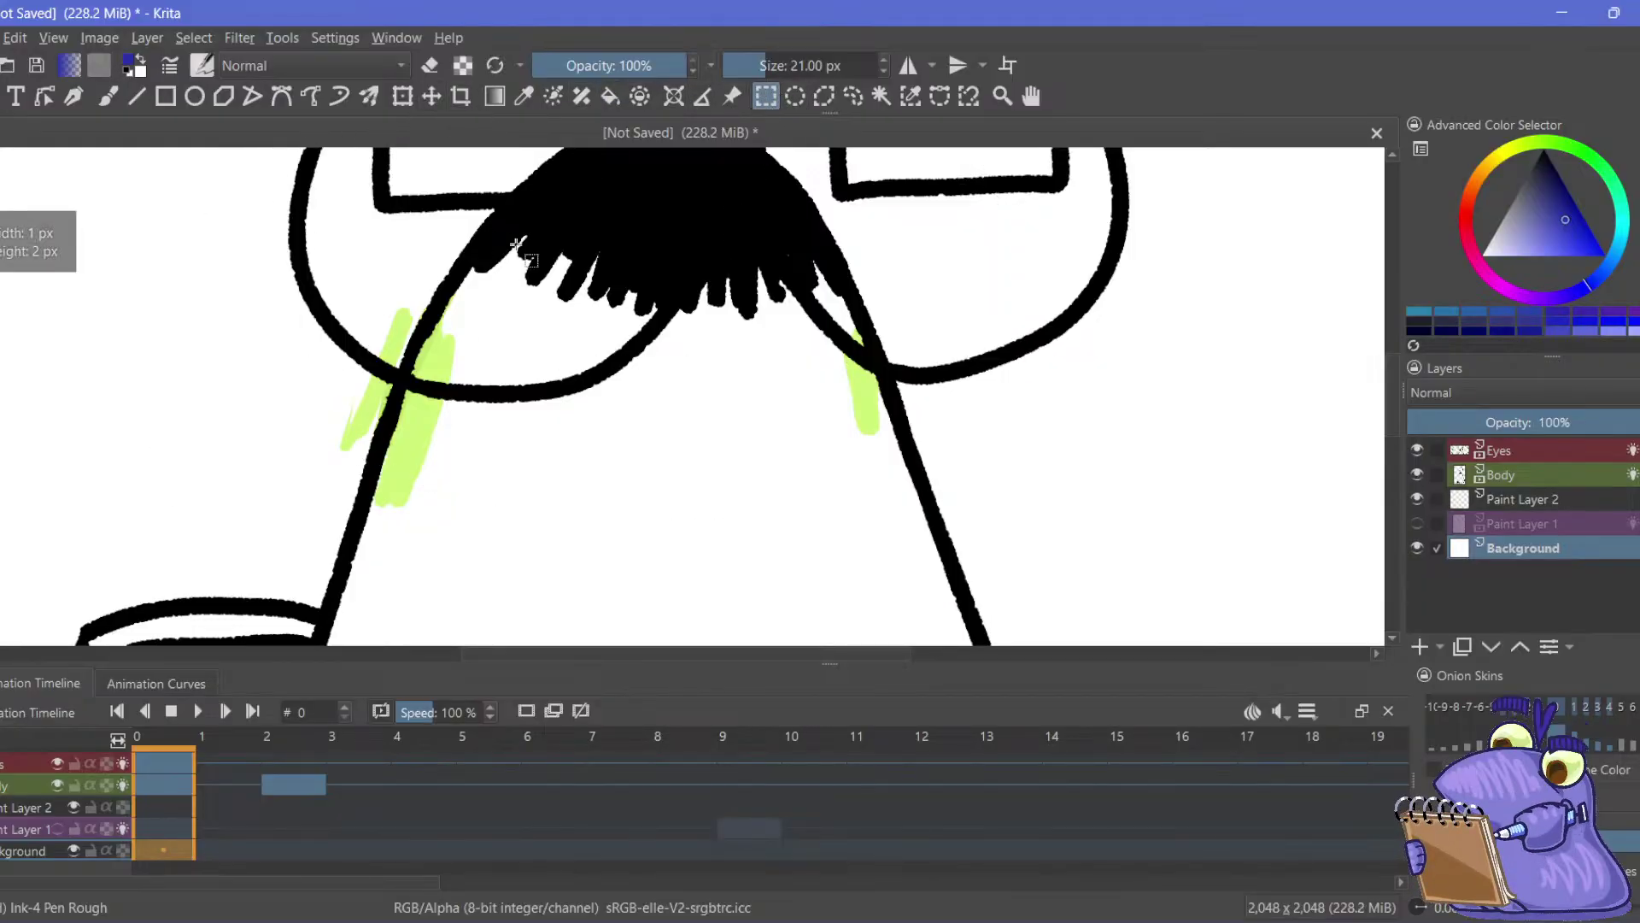
click(193, 432)
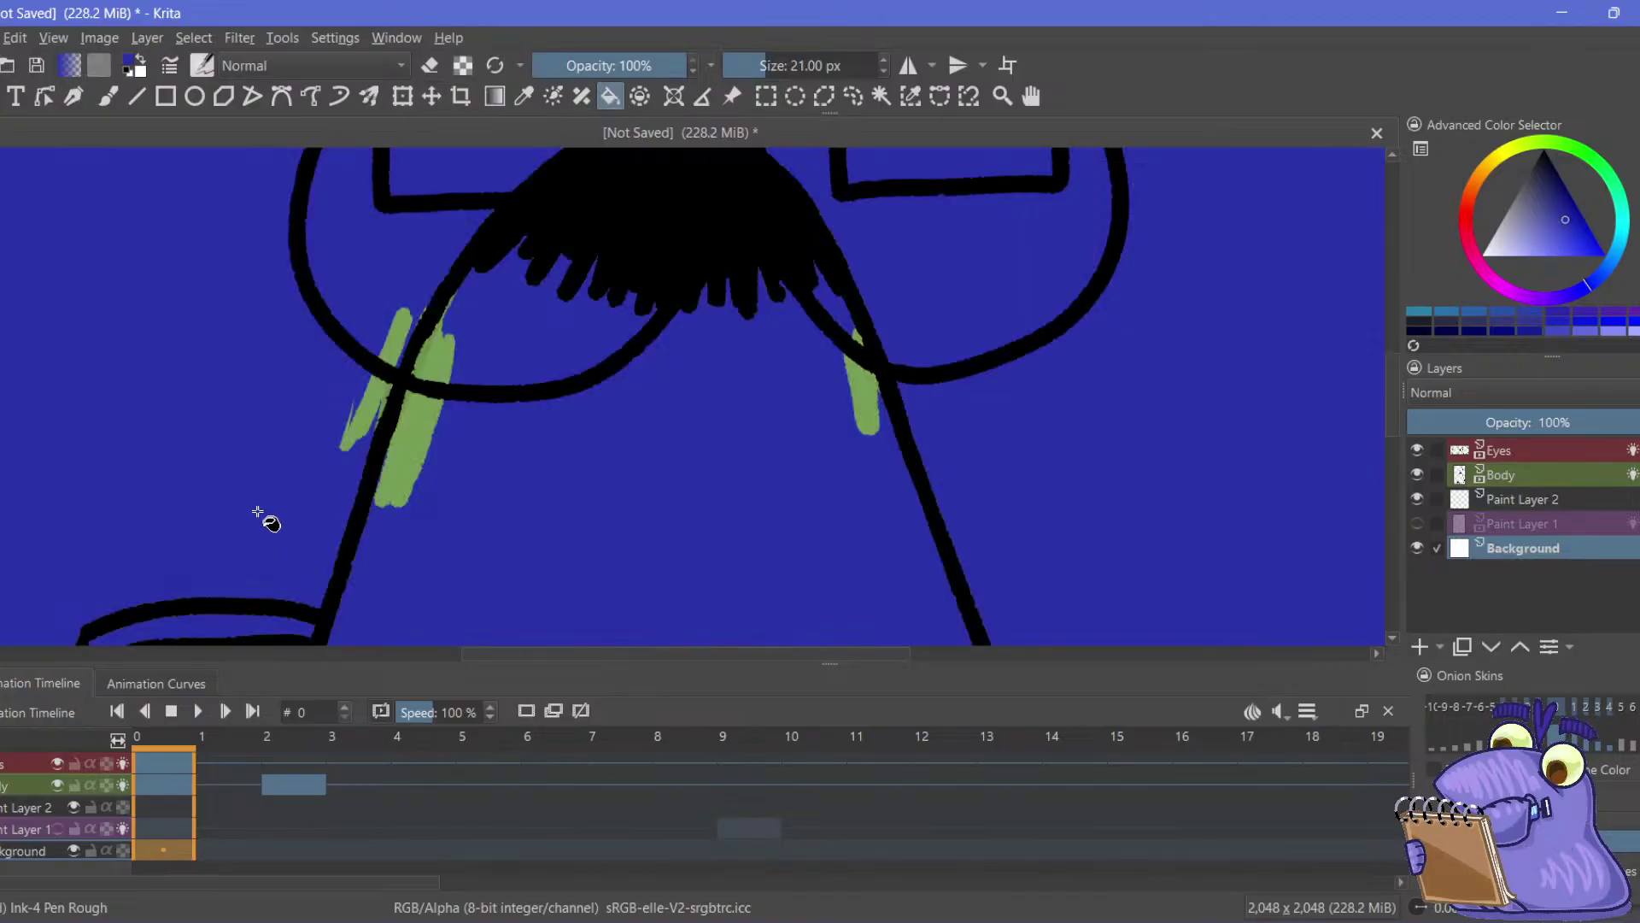
Select the white patches beside the body outline on frame 2 of the Body layer with the Similar Color Selection tool
click(275, 783)
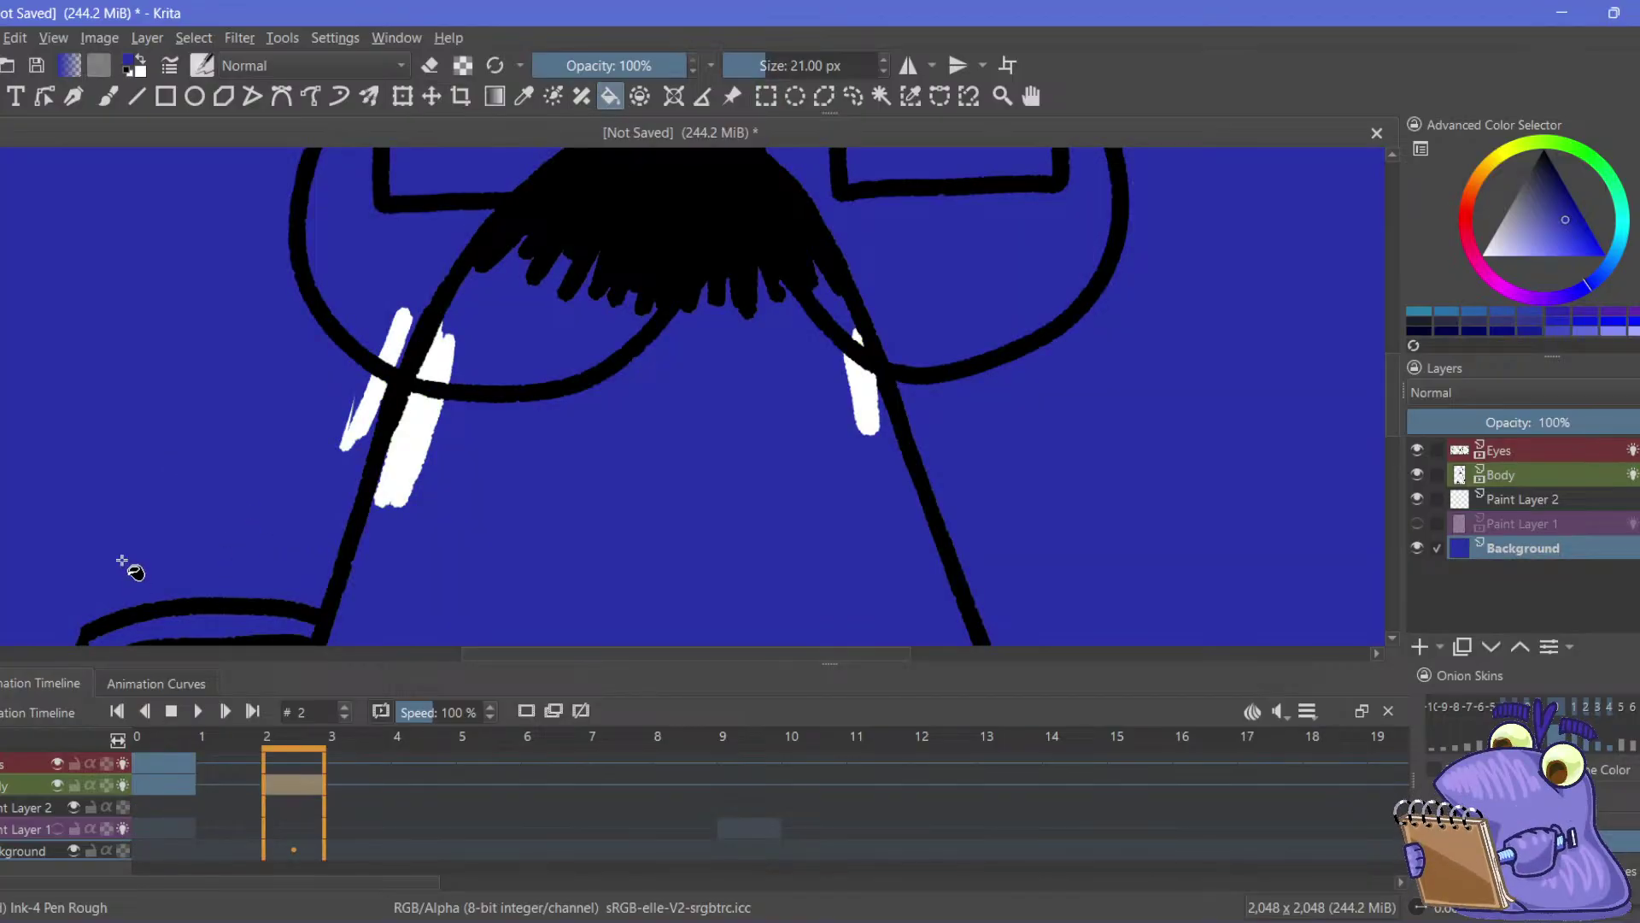
click(203, 68)
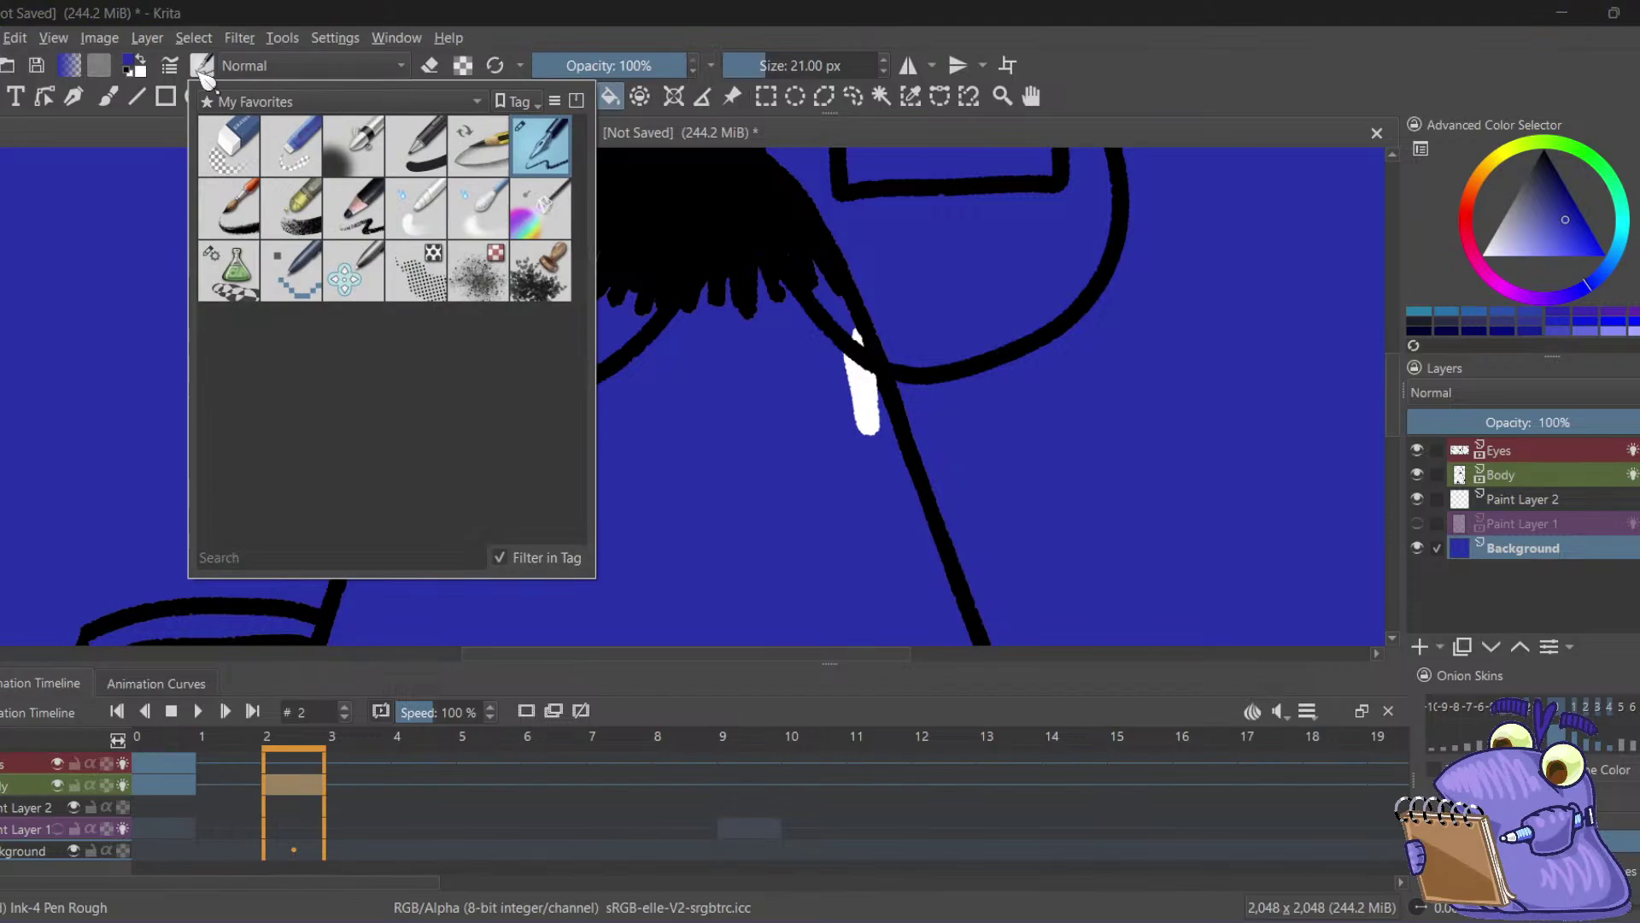
click(306, 222)
click(568, 74)
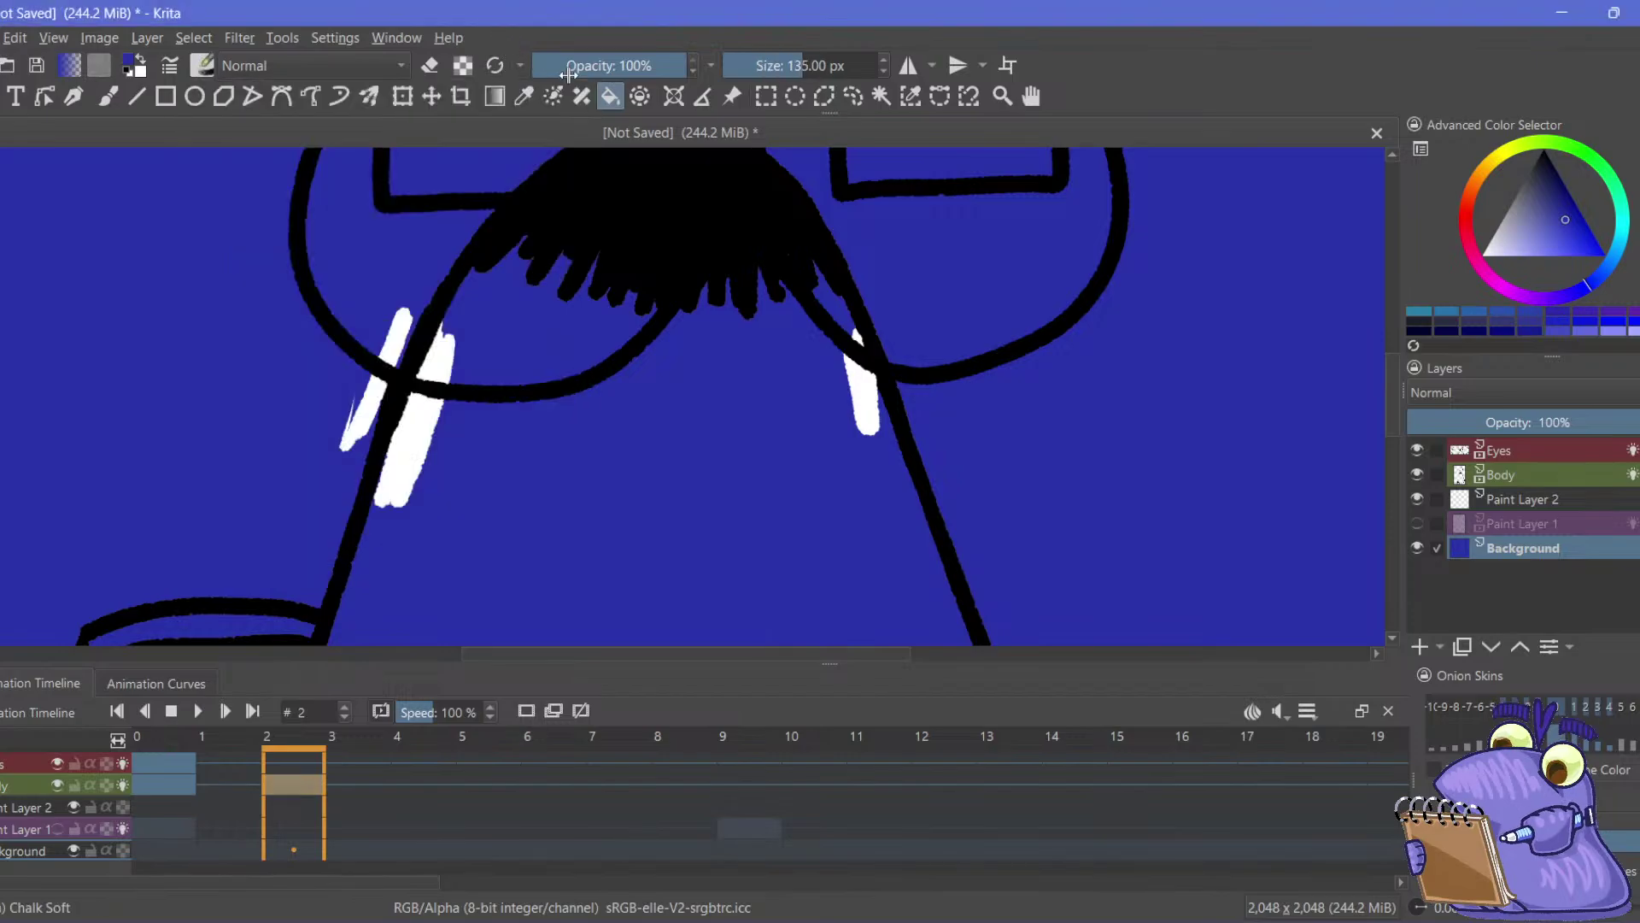
click(911, 96)
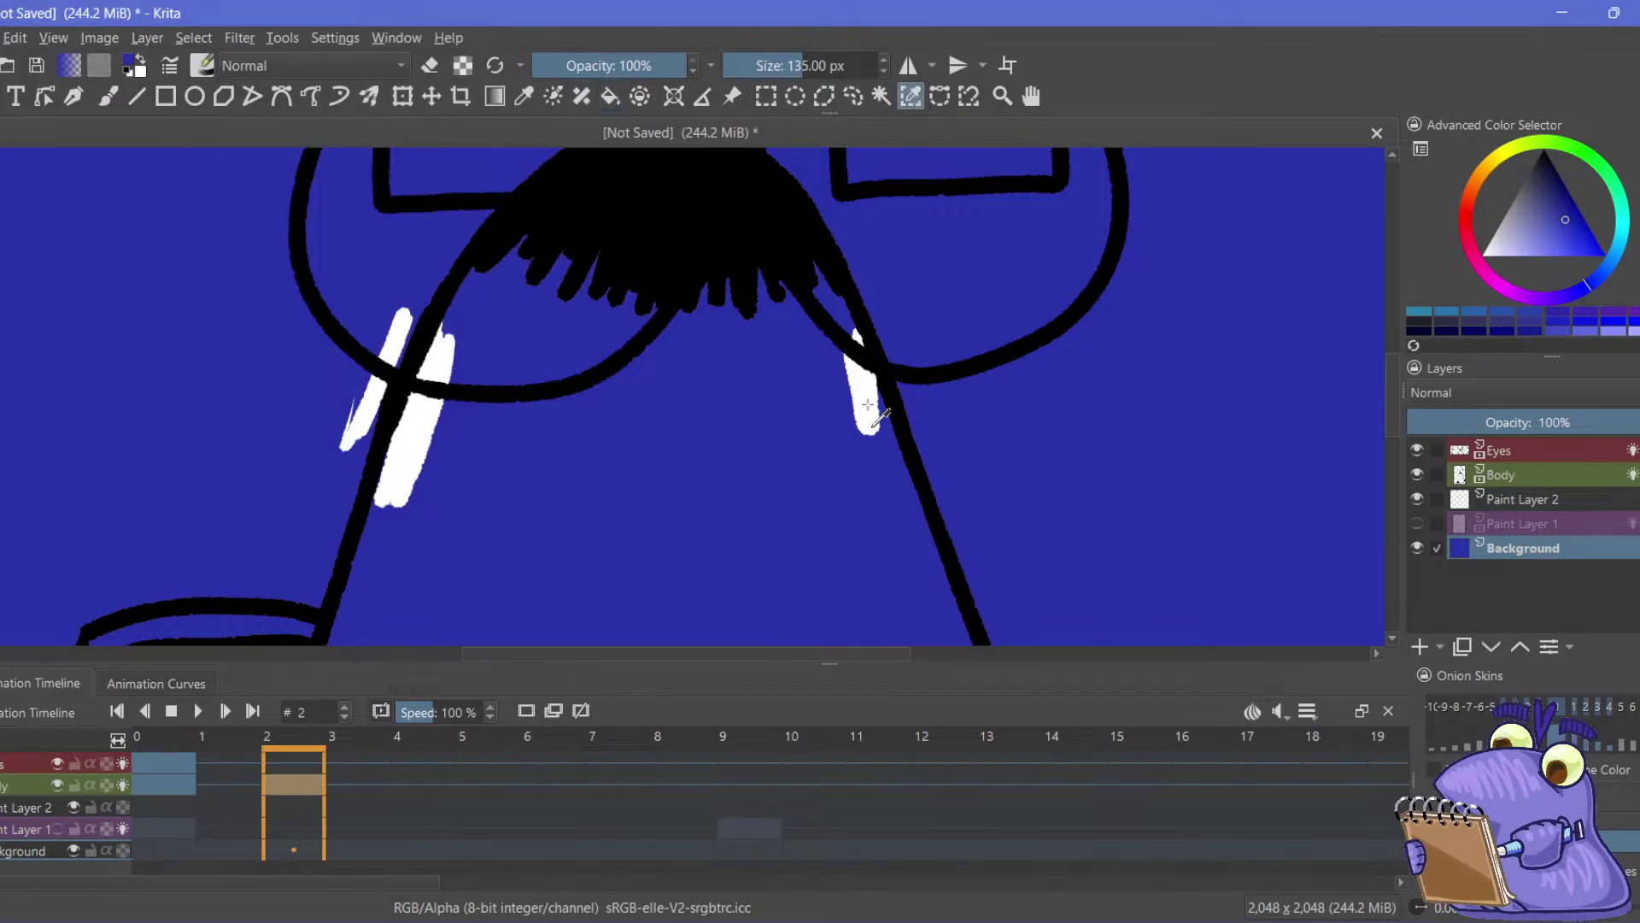
click(871, 411)
click(203, 65)
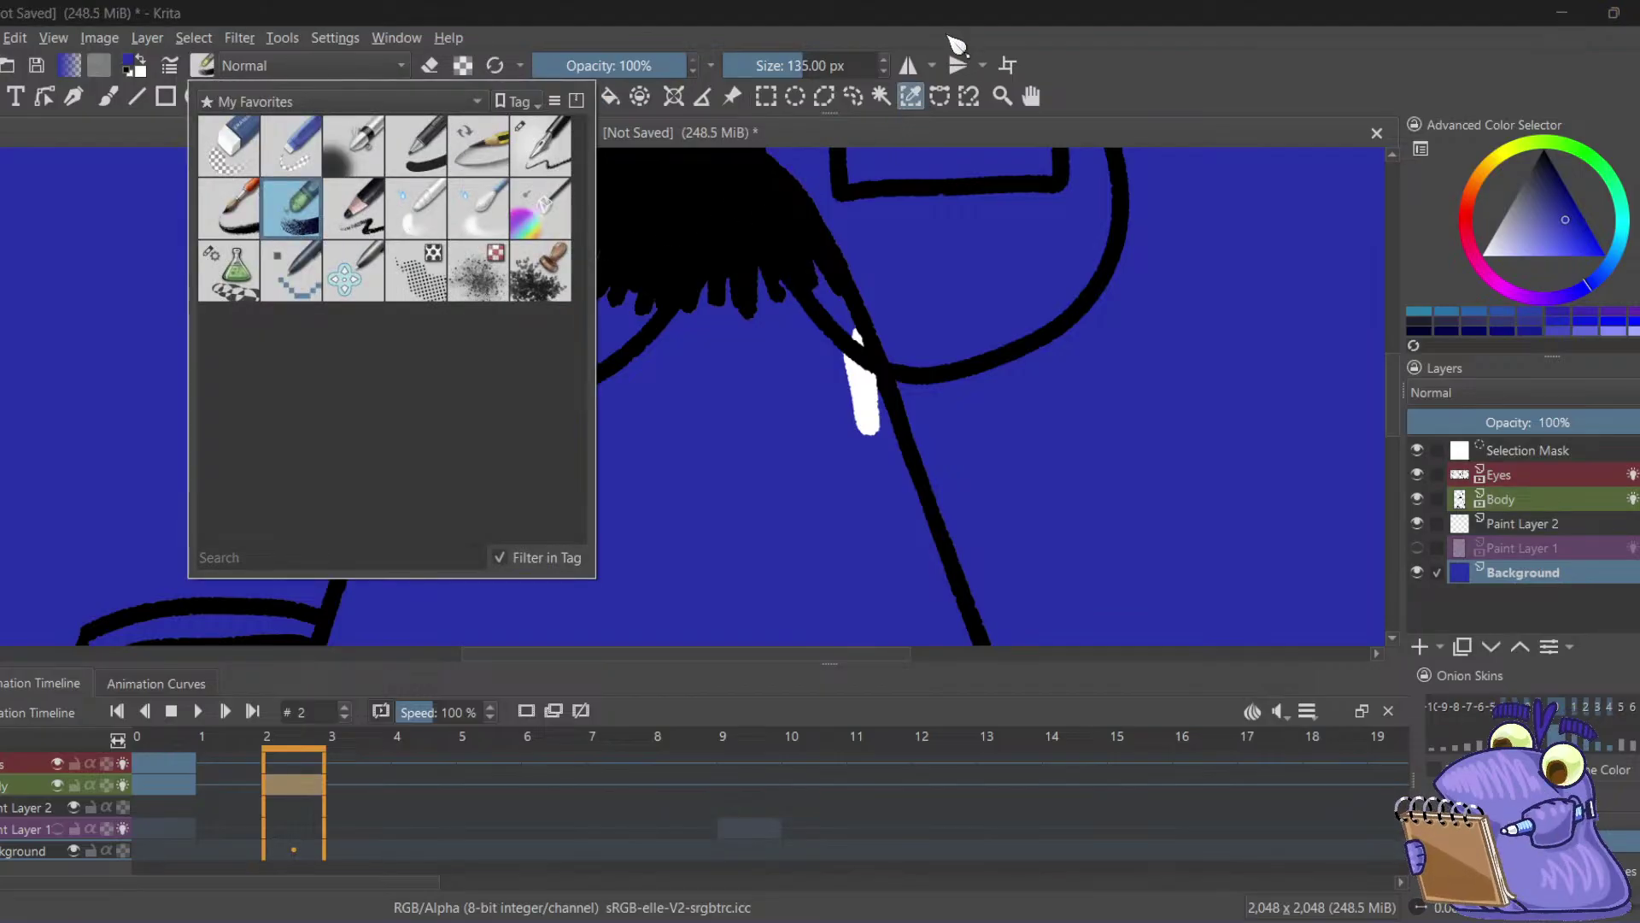
click(1569, 581)
click(1538, 499)
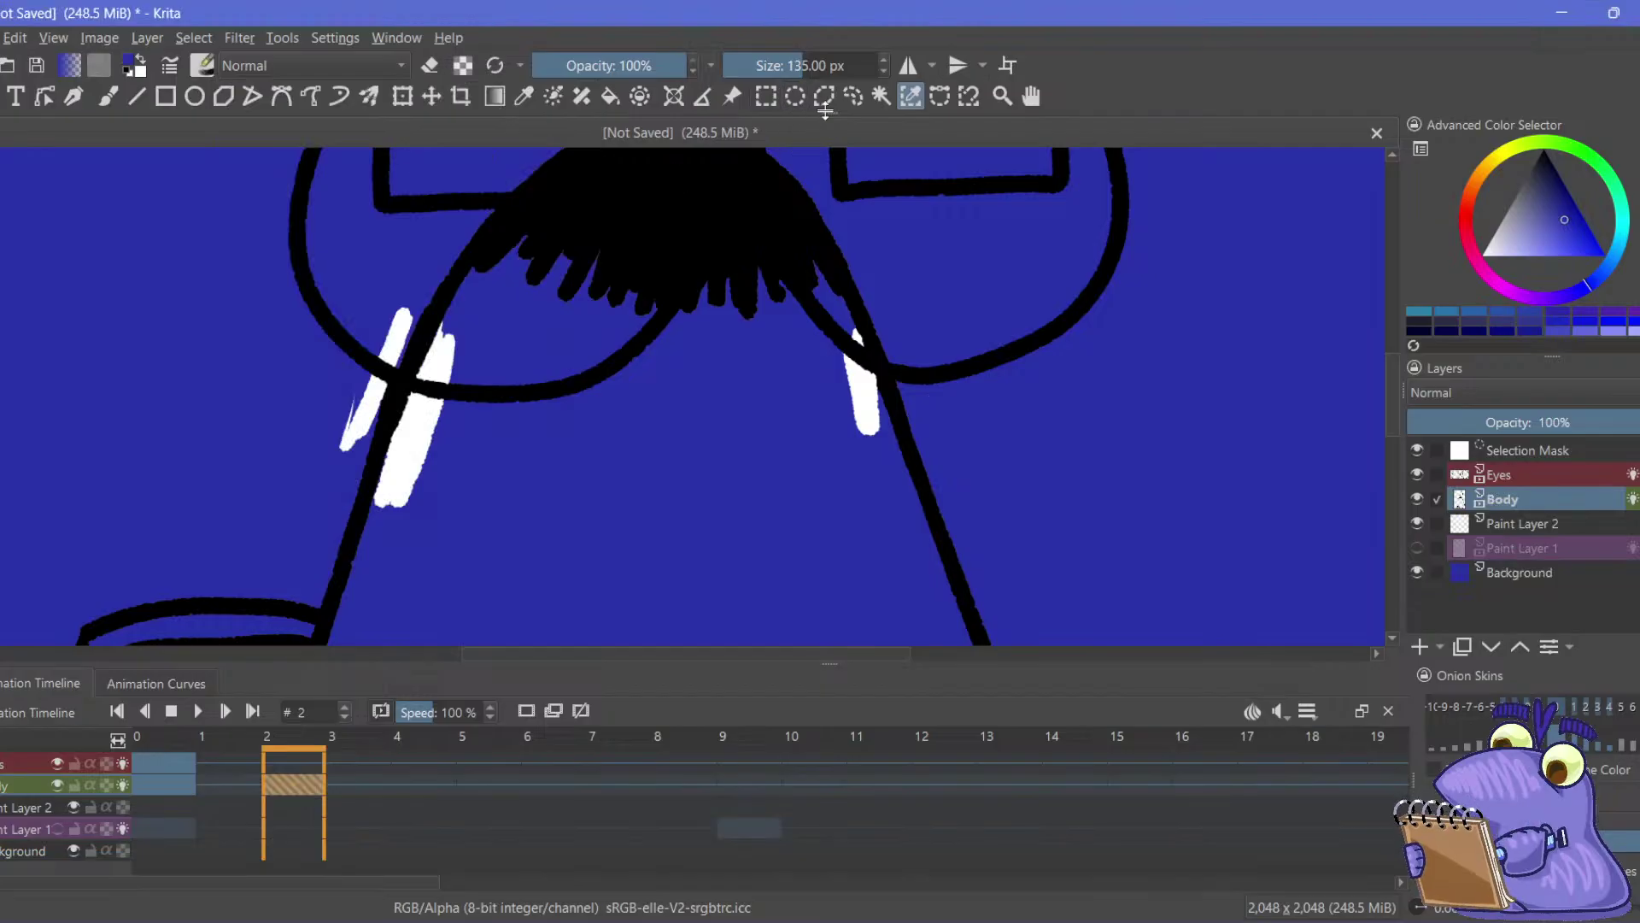
click(868, 385)
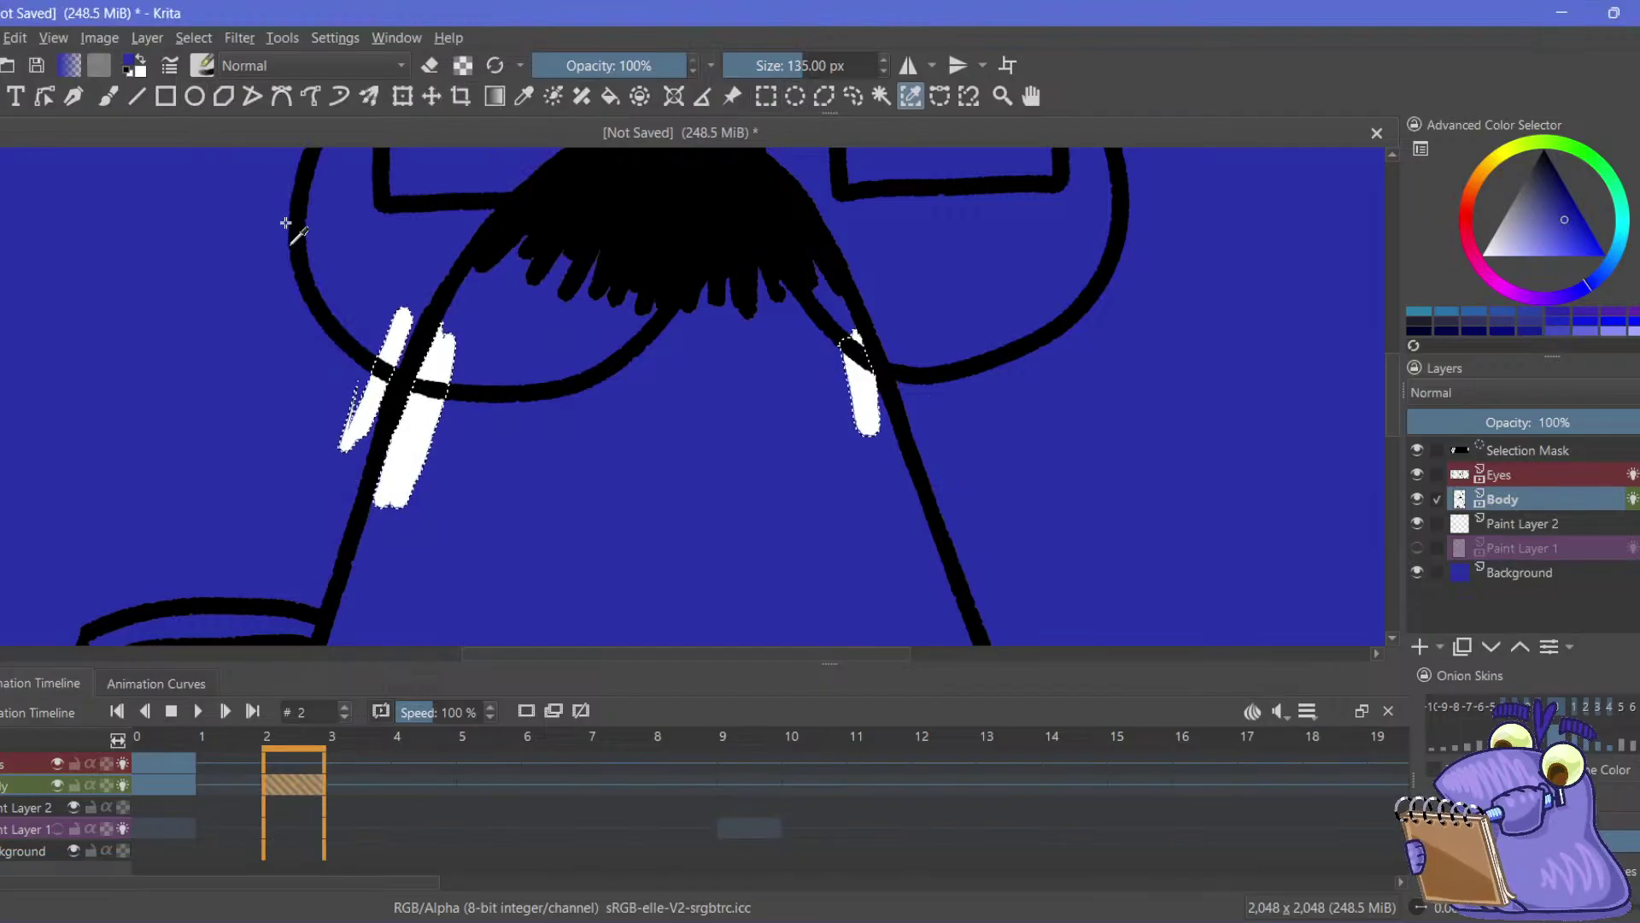
Erase the selected white patches beside the body outline with the Eraser Circle brush and clear the selection
click(203, 67)
click(230, 147)
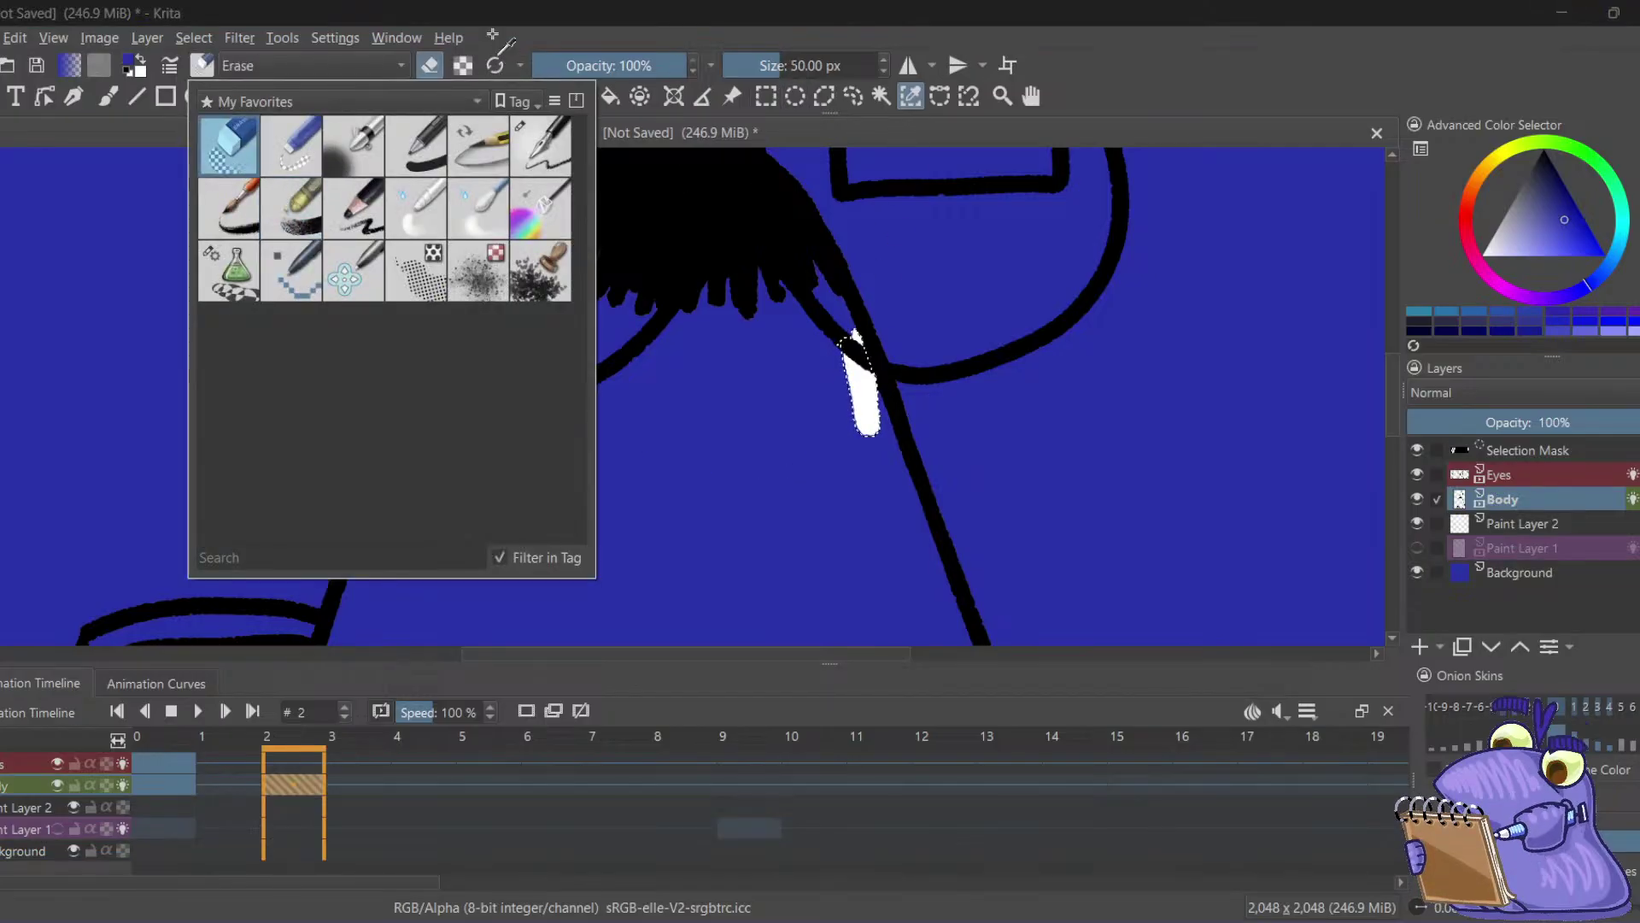
mouse_move(401, 341)
mouse_down()
mouse_move(355, 458)
mouse_move(476, 388)
mouse_move(410, 384)
mouse_up()
drag(856, 337, 868, 430)
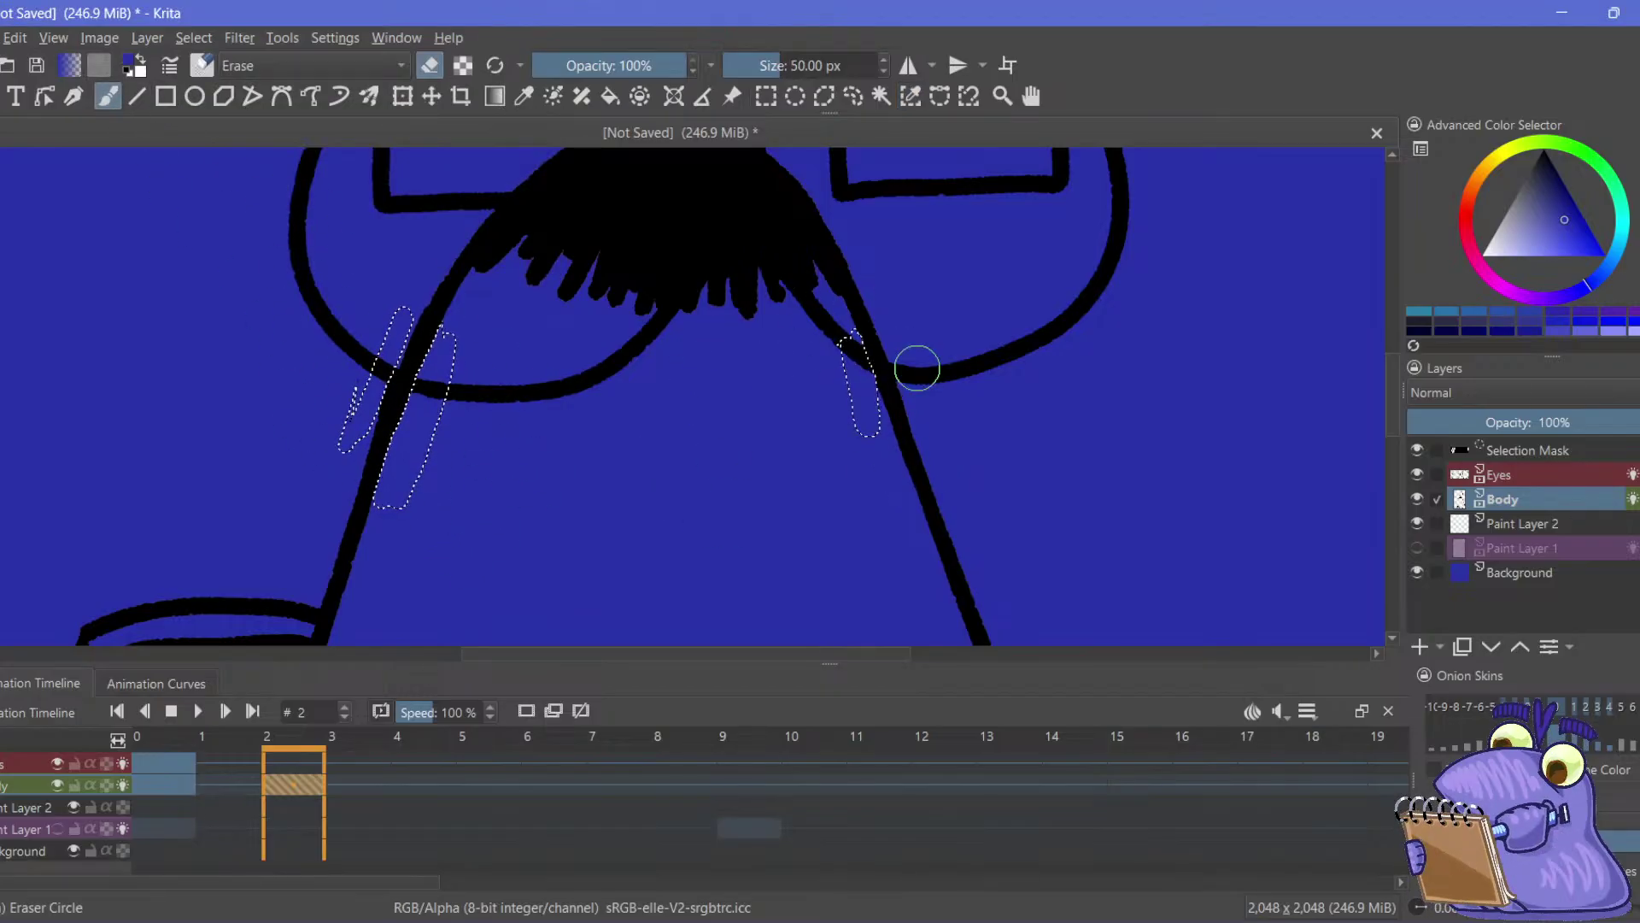
click(766, 96)
click(716, 411)
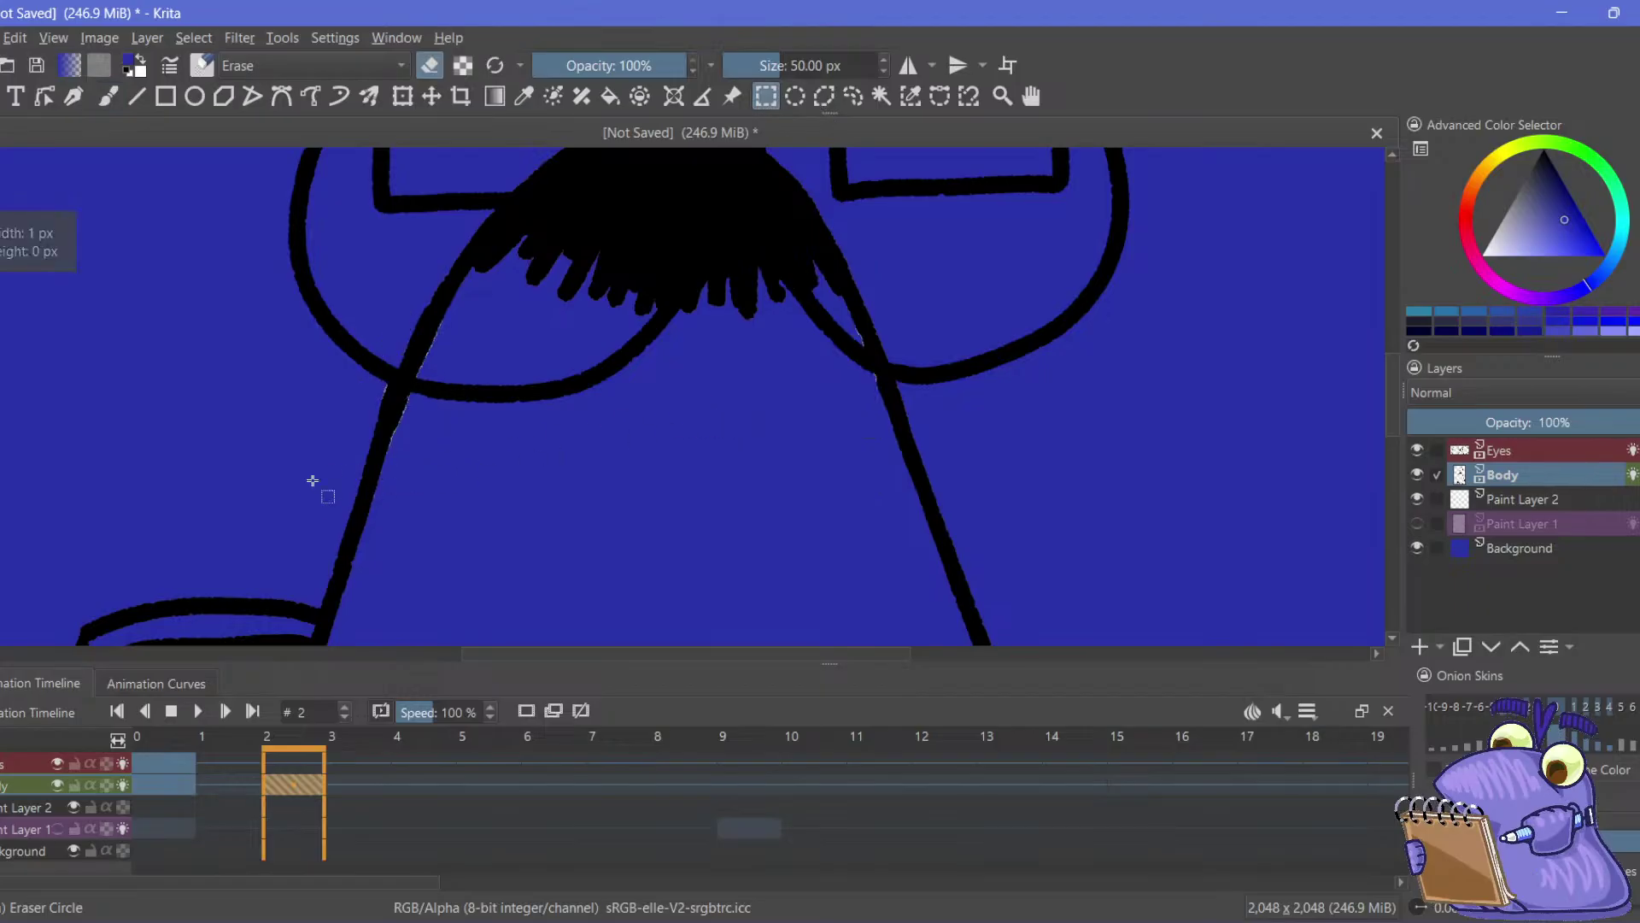
Clean up the leftover white slivers along the body outline using the Ink-4 Pen Rough brush in black and in eraser mode
drag(256, 320, 266, 326)
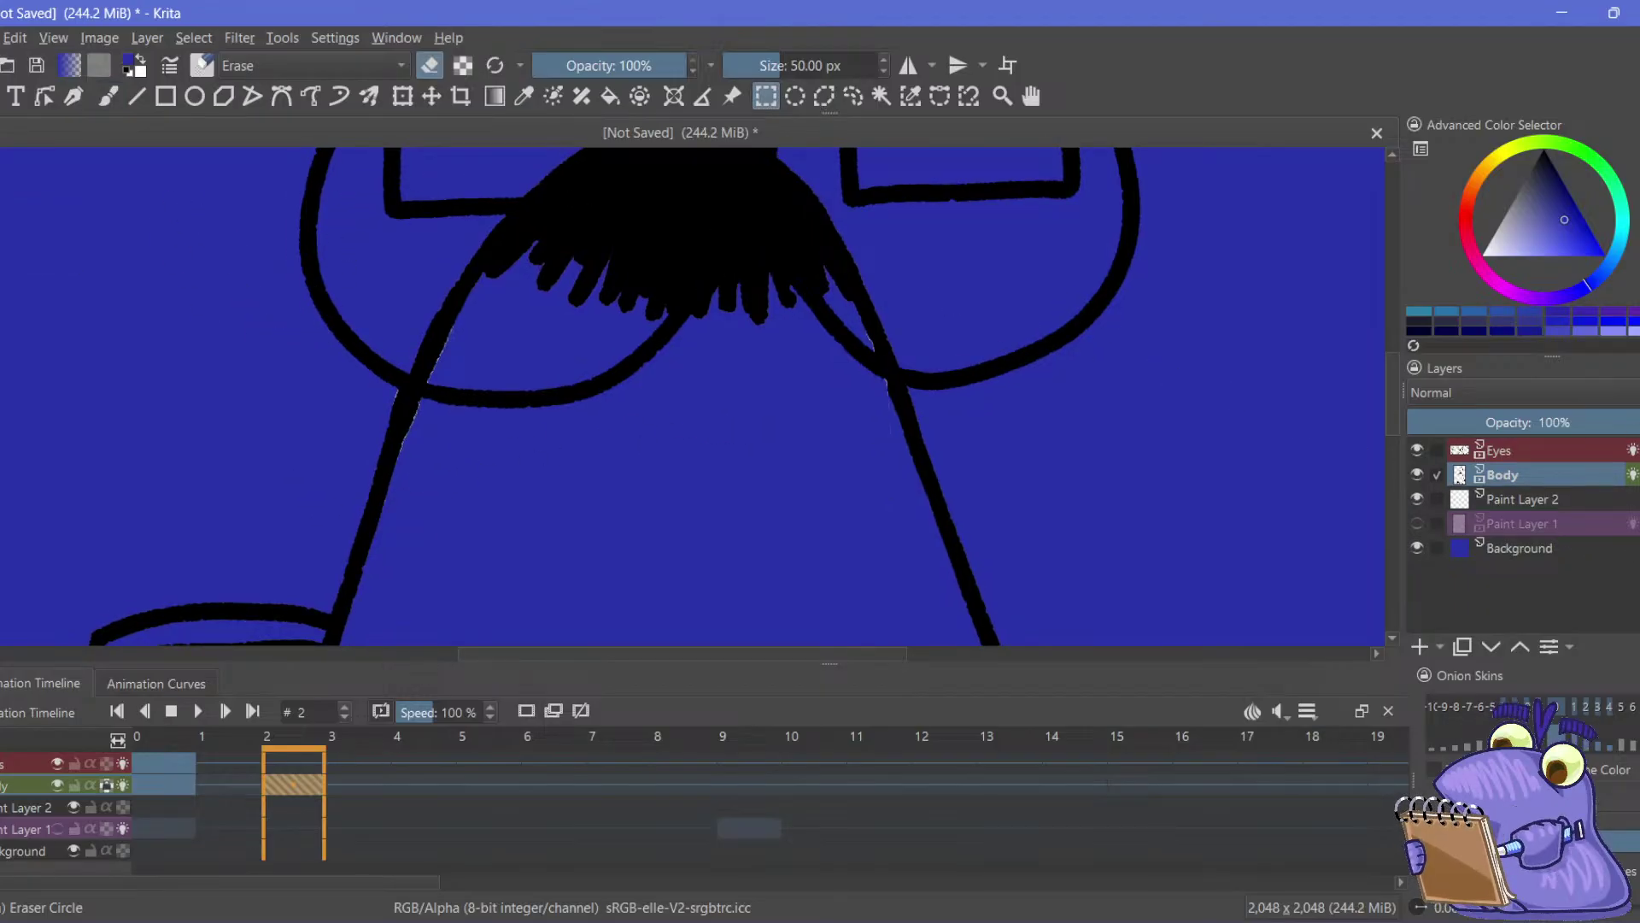
key(d)
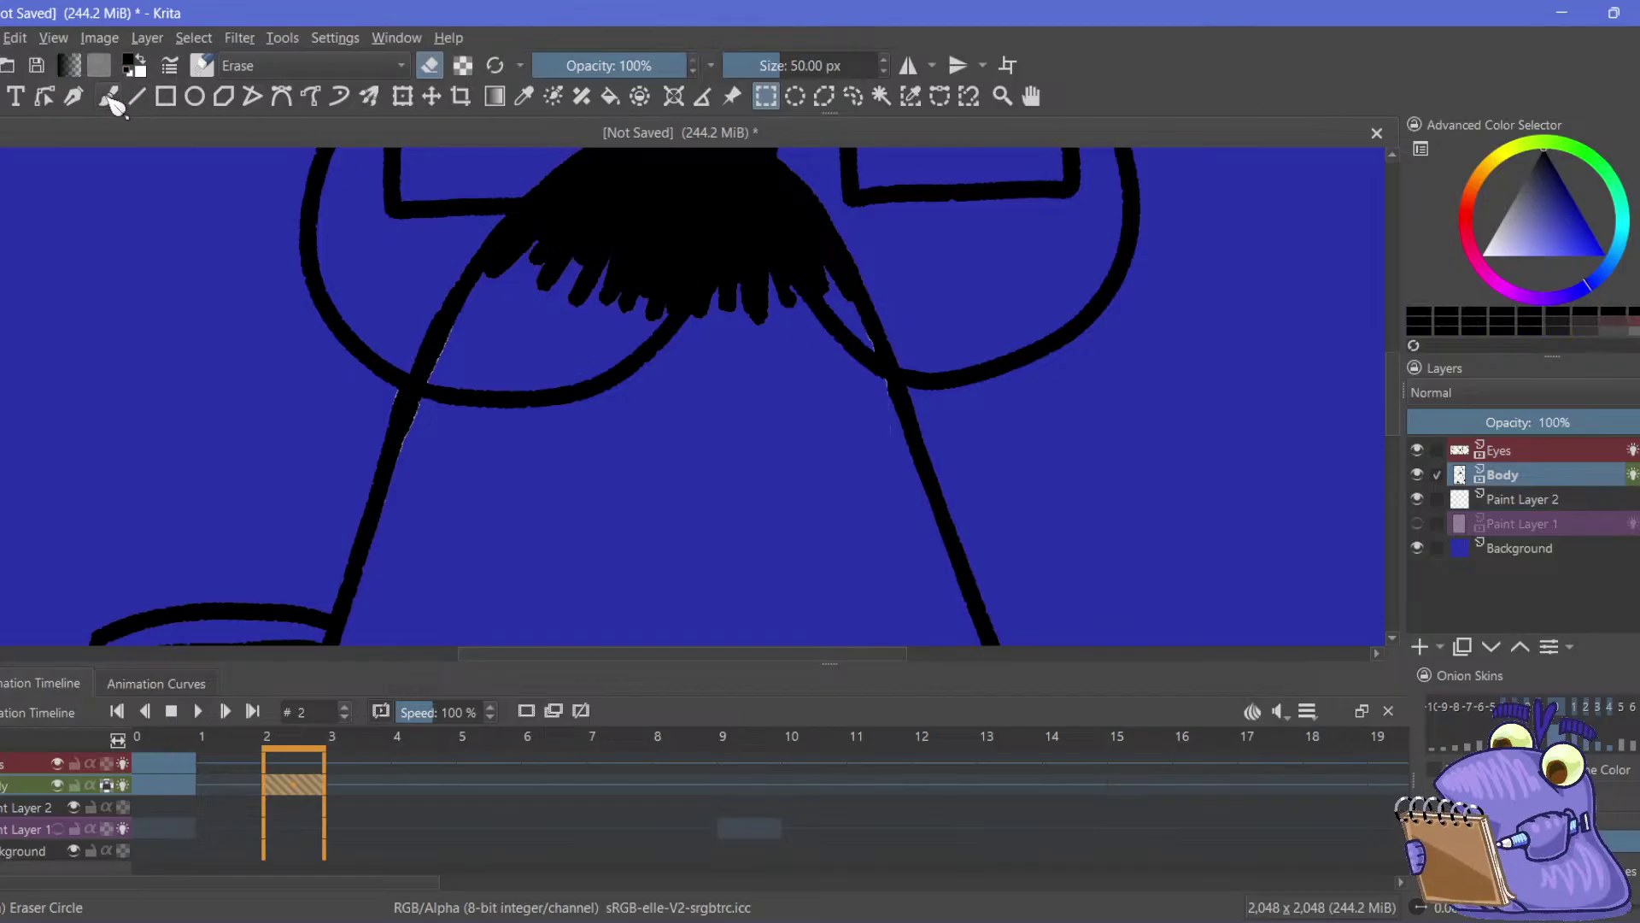
click(202, 65)
click(325, 140)
drag(886, 387, 897, 427)
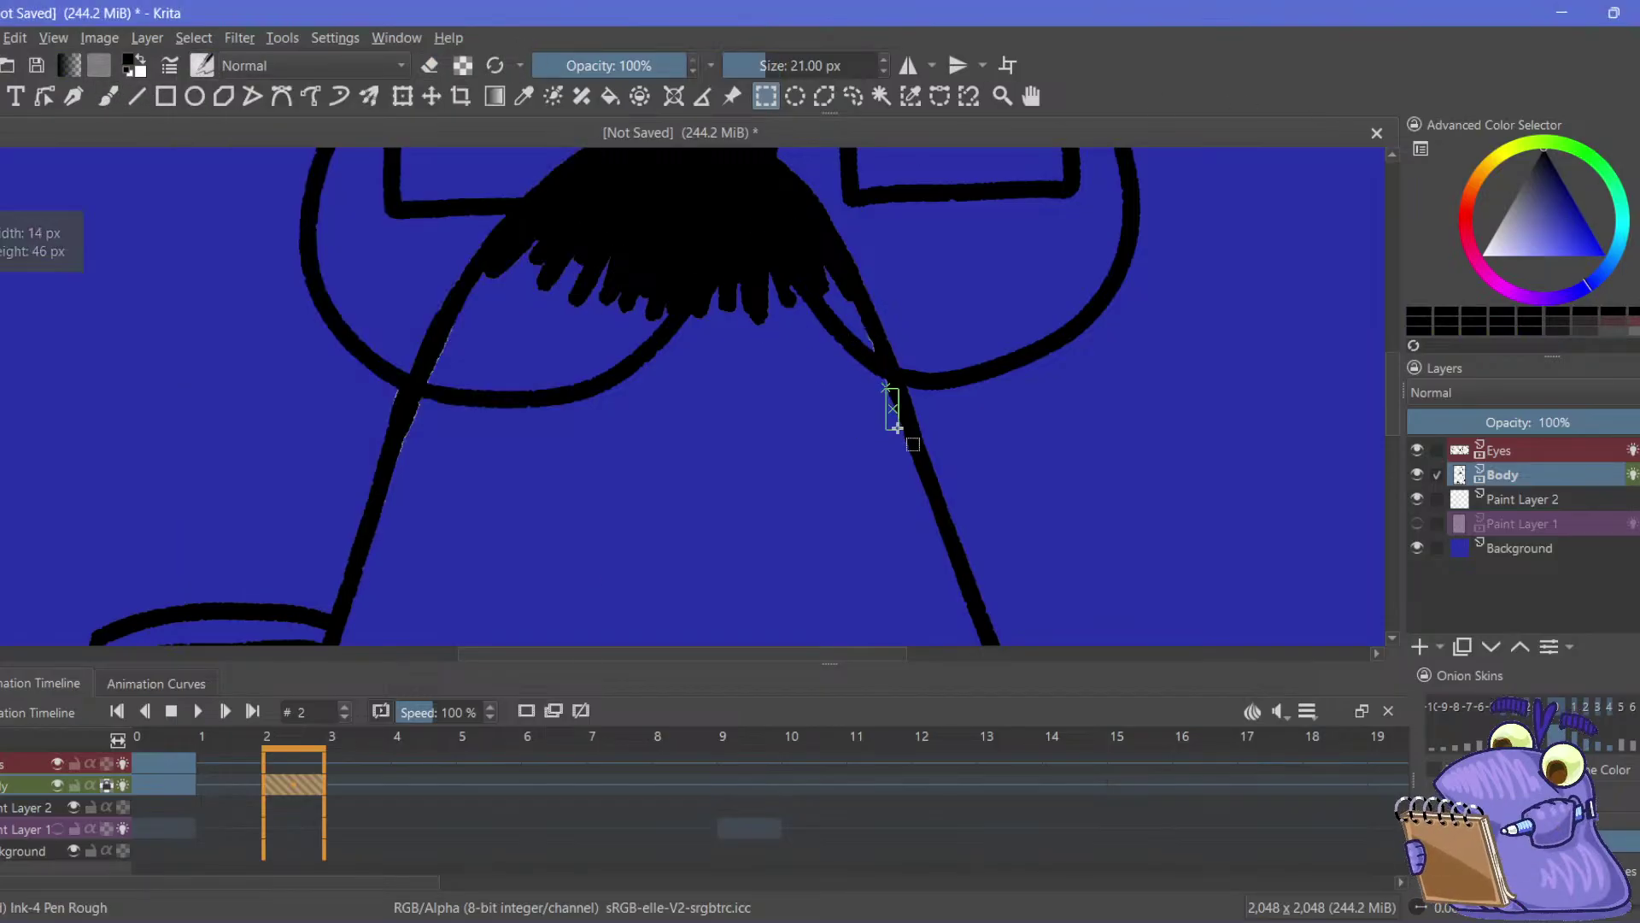
click(897, 427)
click(118, 98)
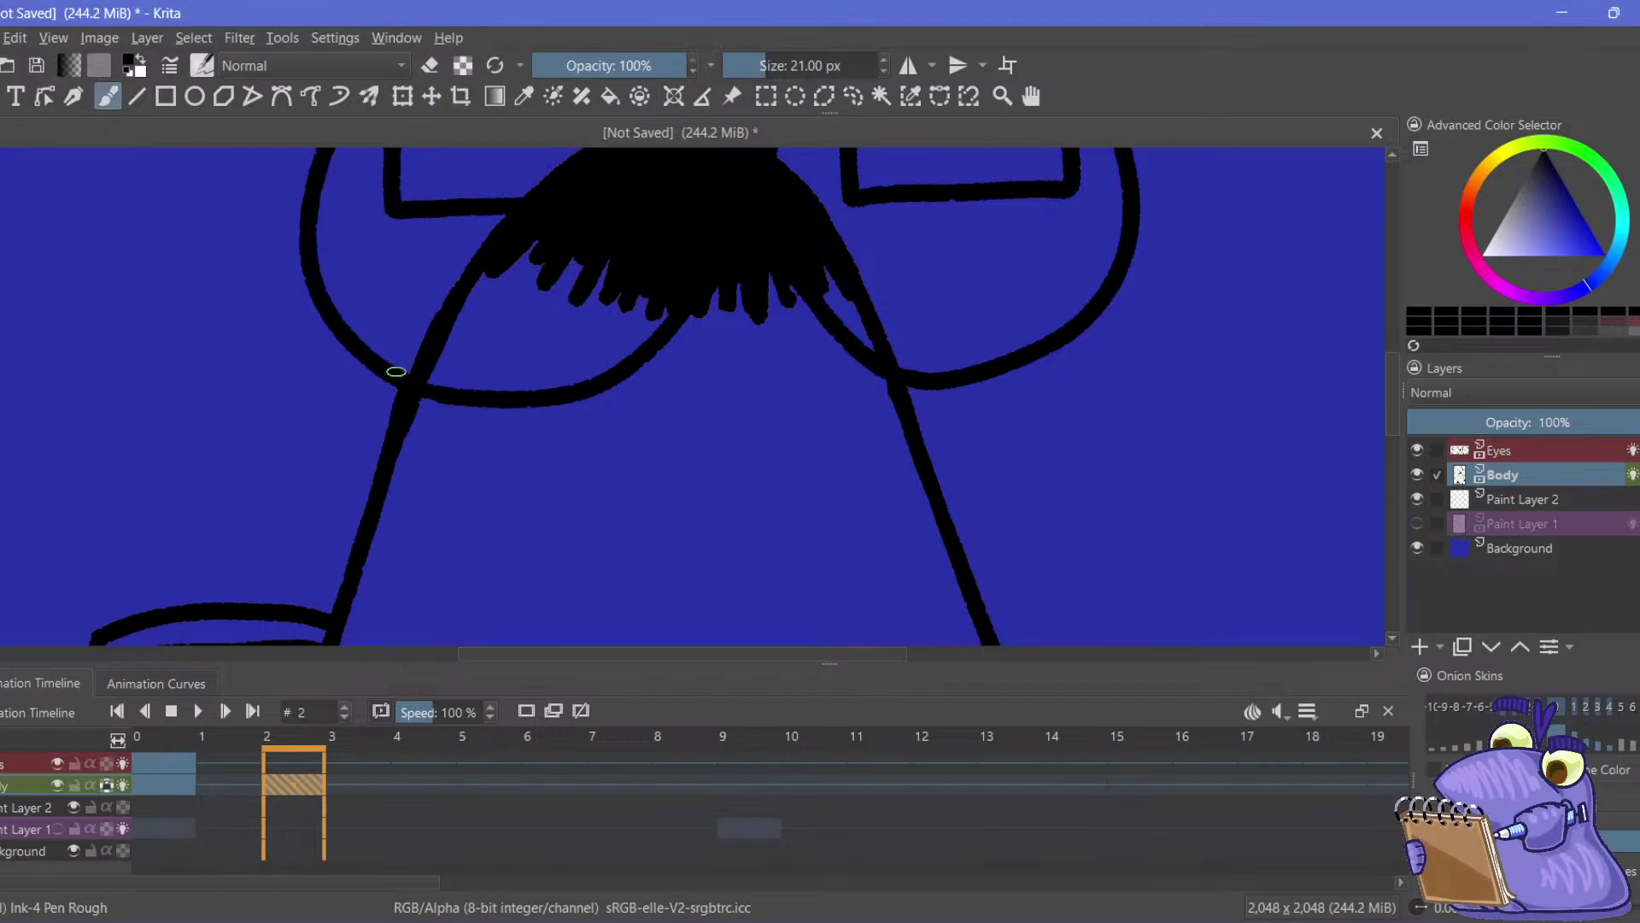
click(424, 69)
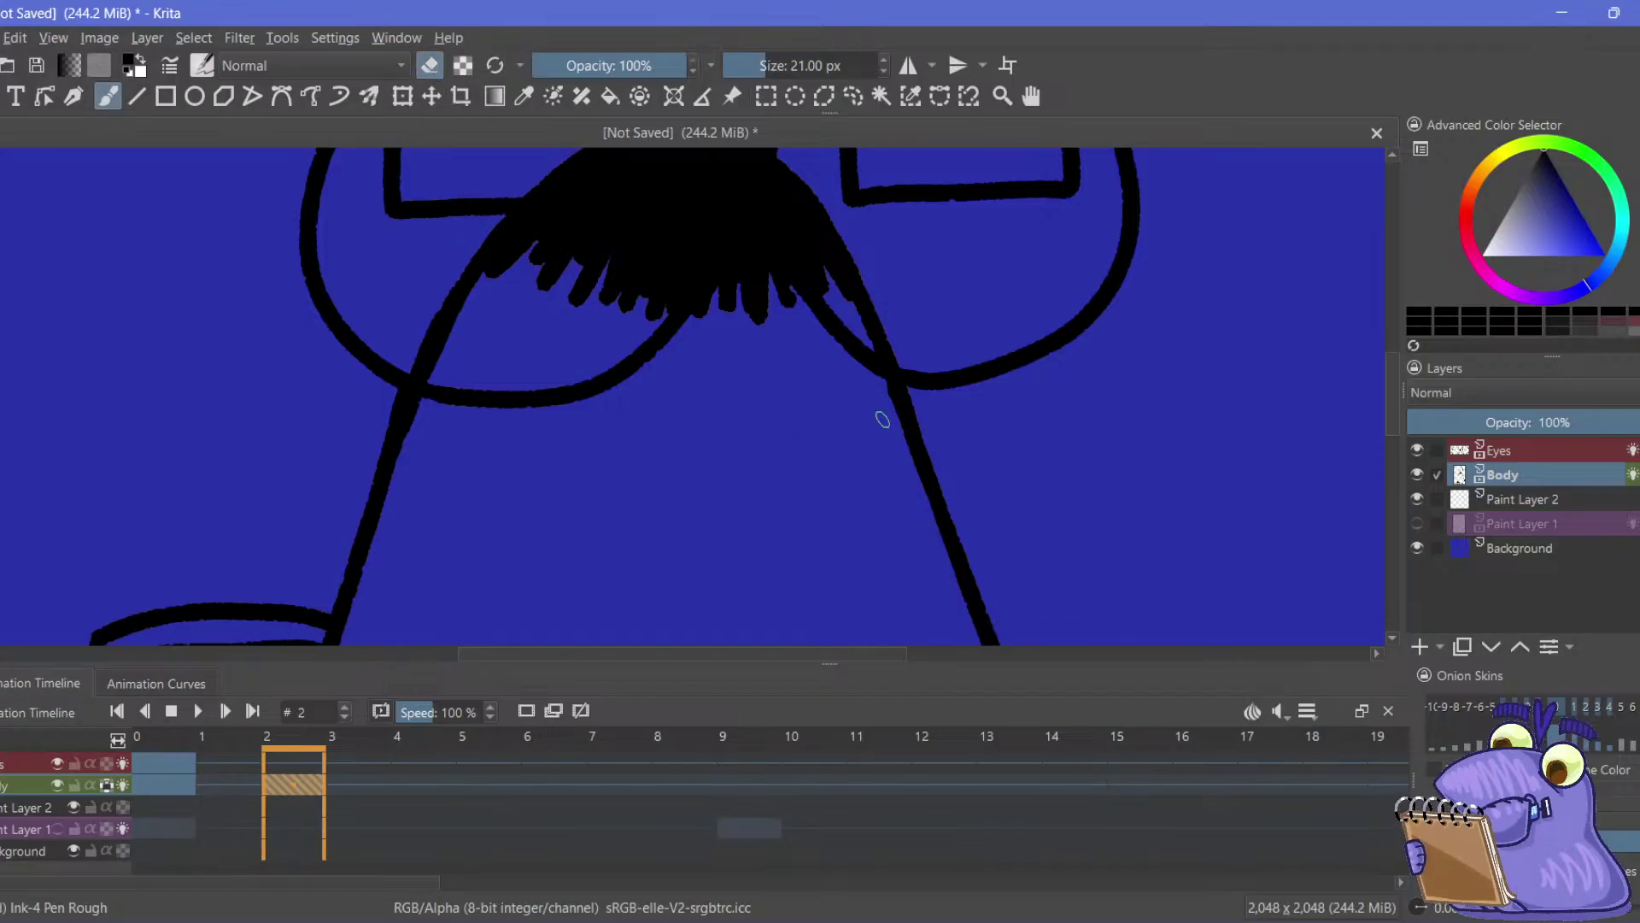
drag(377, 306, 433, 309)
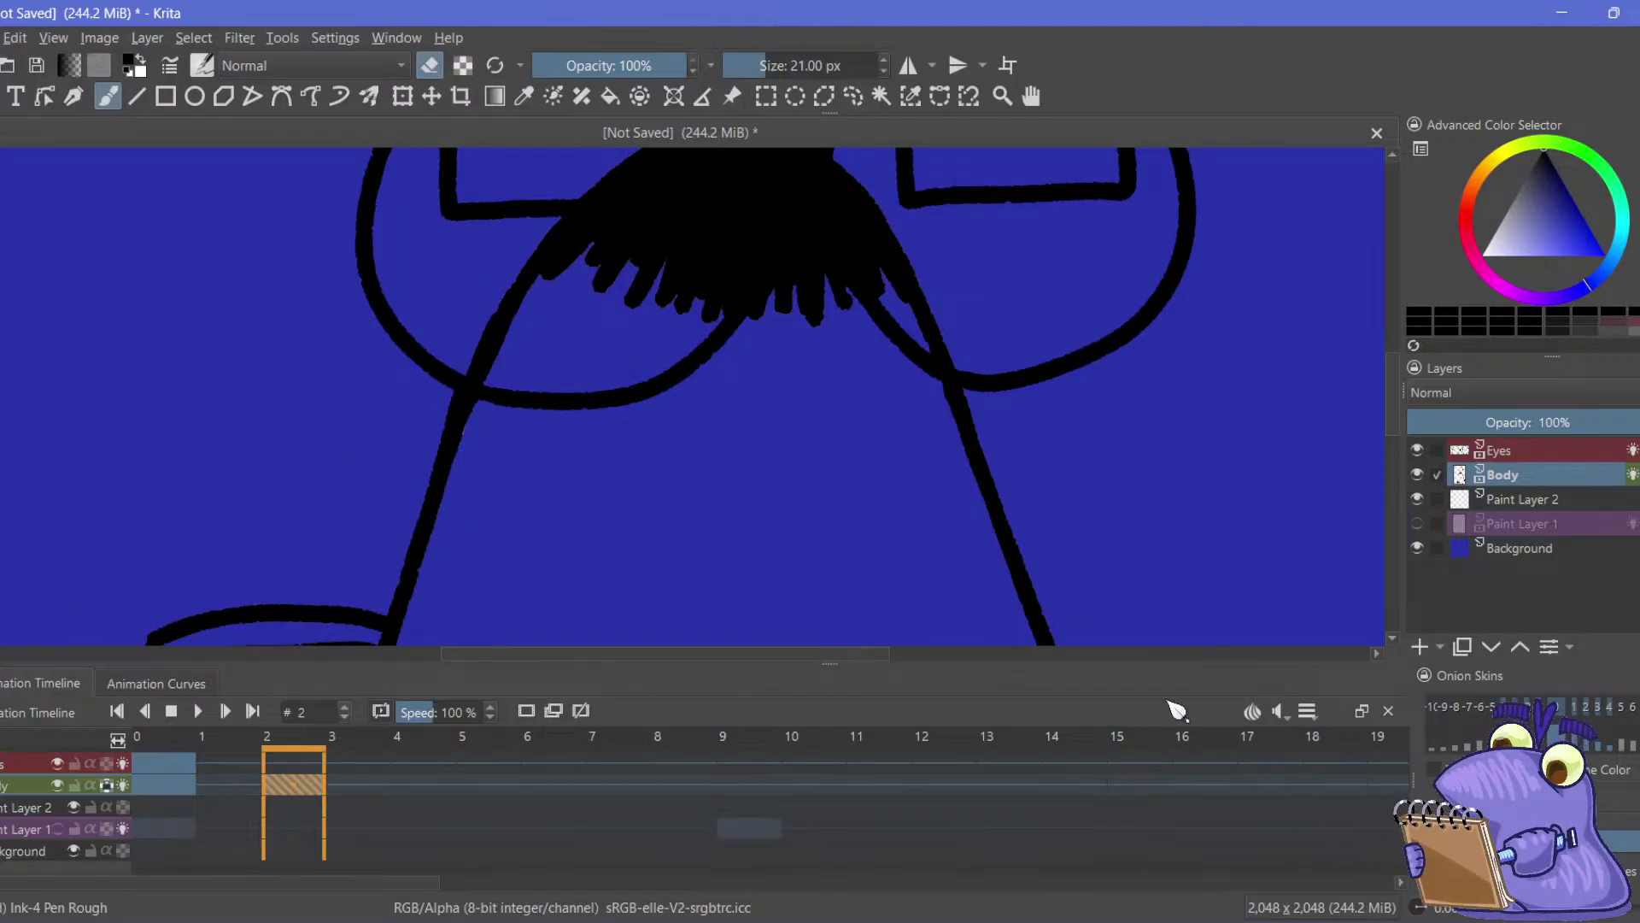
Hide the dark blue Background layer and bring the whole character into view
click(1508, 556)
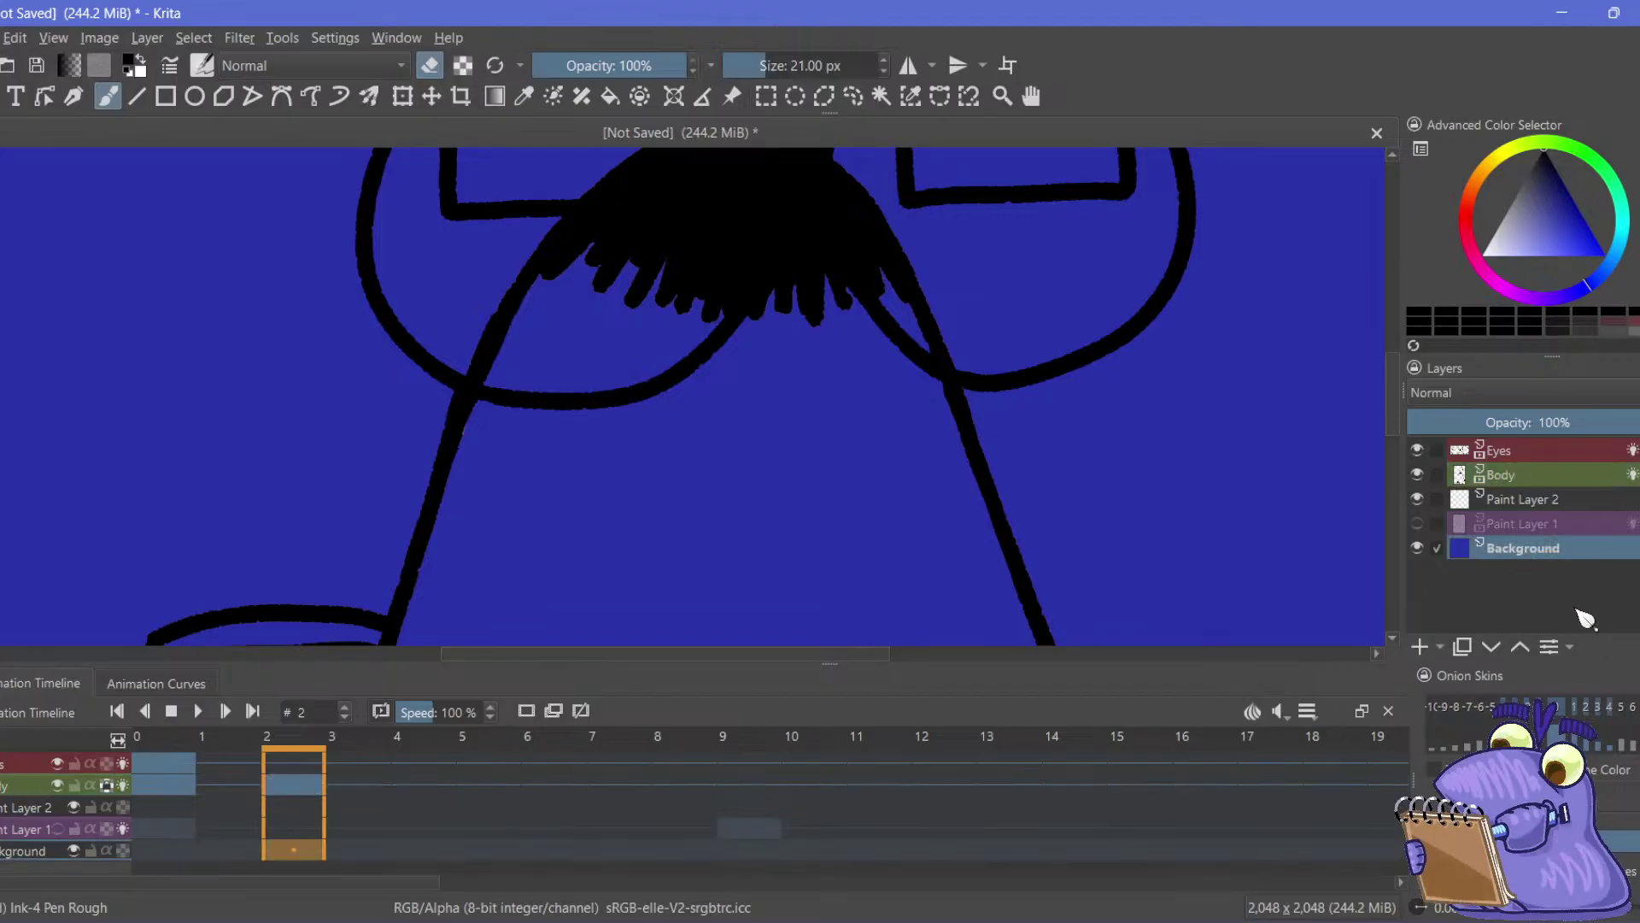
click(1417, 548)
drag(404, 423, 459, 602)
key(minus)
key(minus)
key(minus)
key(minus)
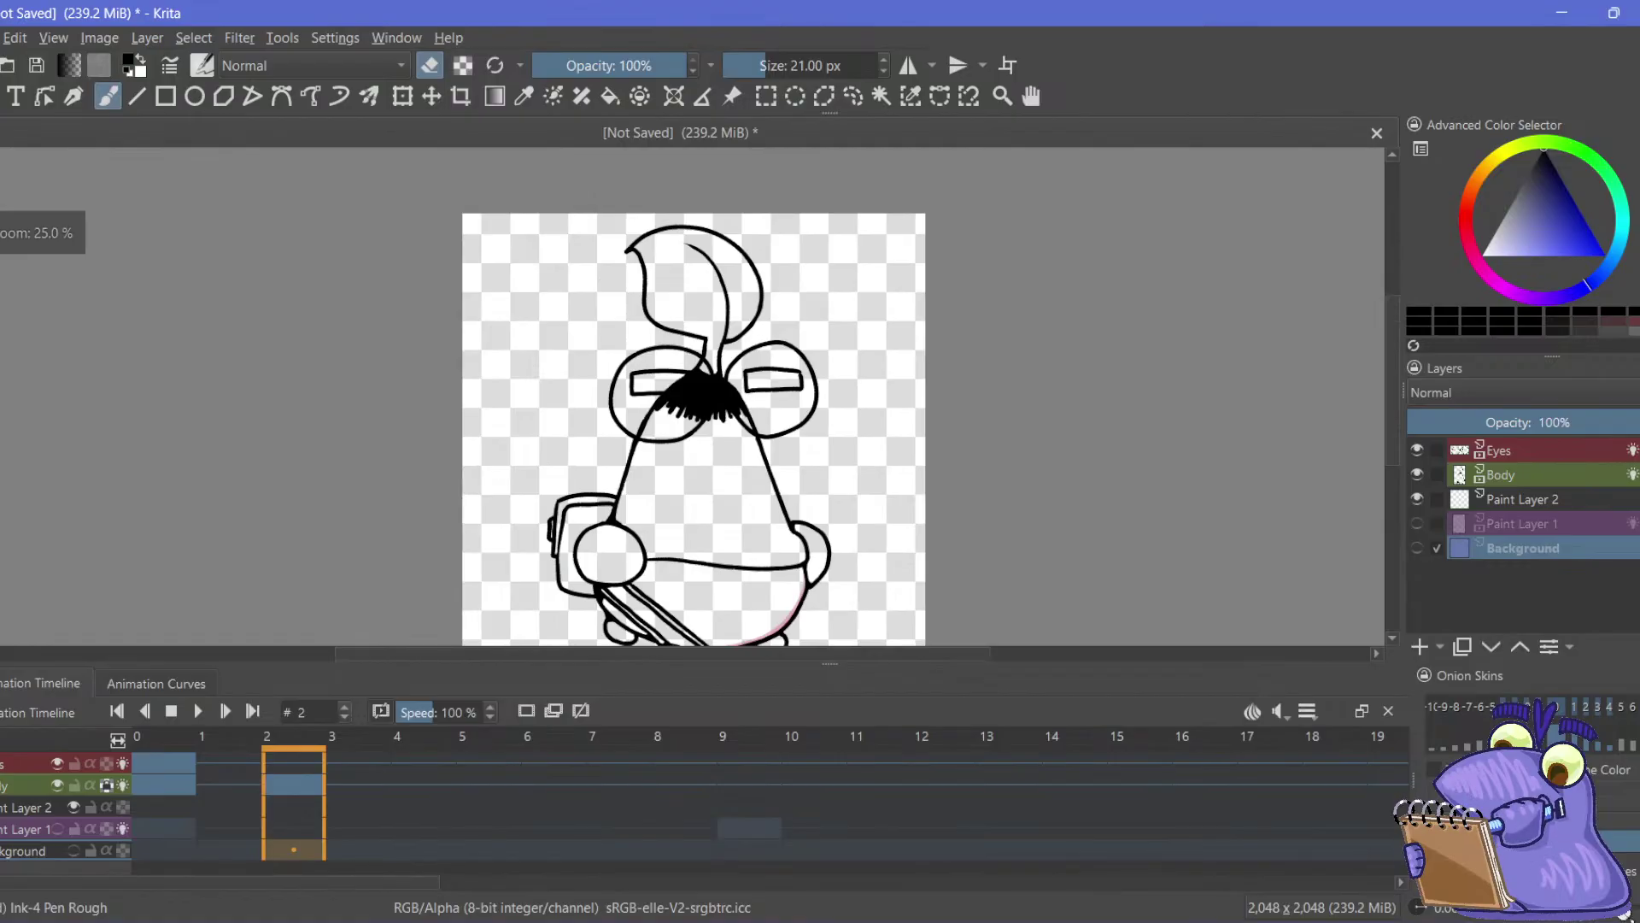
drag(484, 444, 495, 322)
Compare frames 0 and 2 repeatedly to check how the cleaned body outline changes between them
click(173, 805)
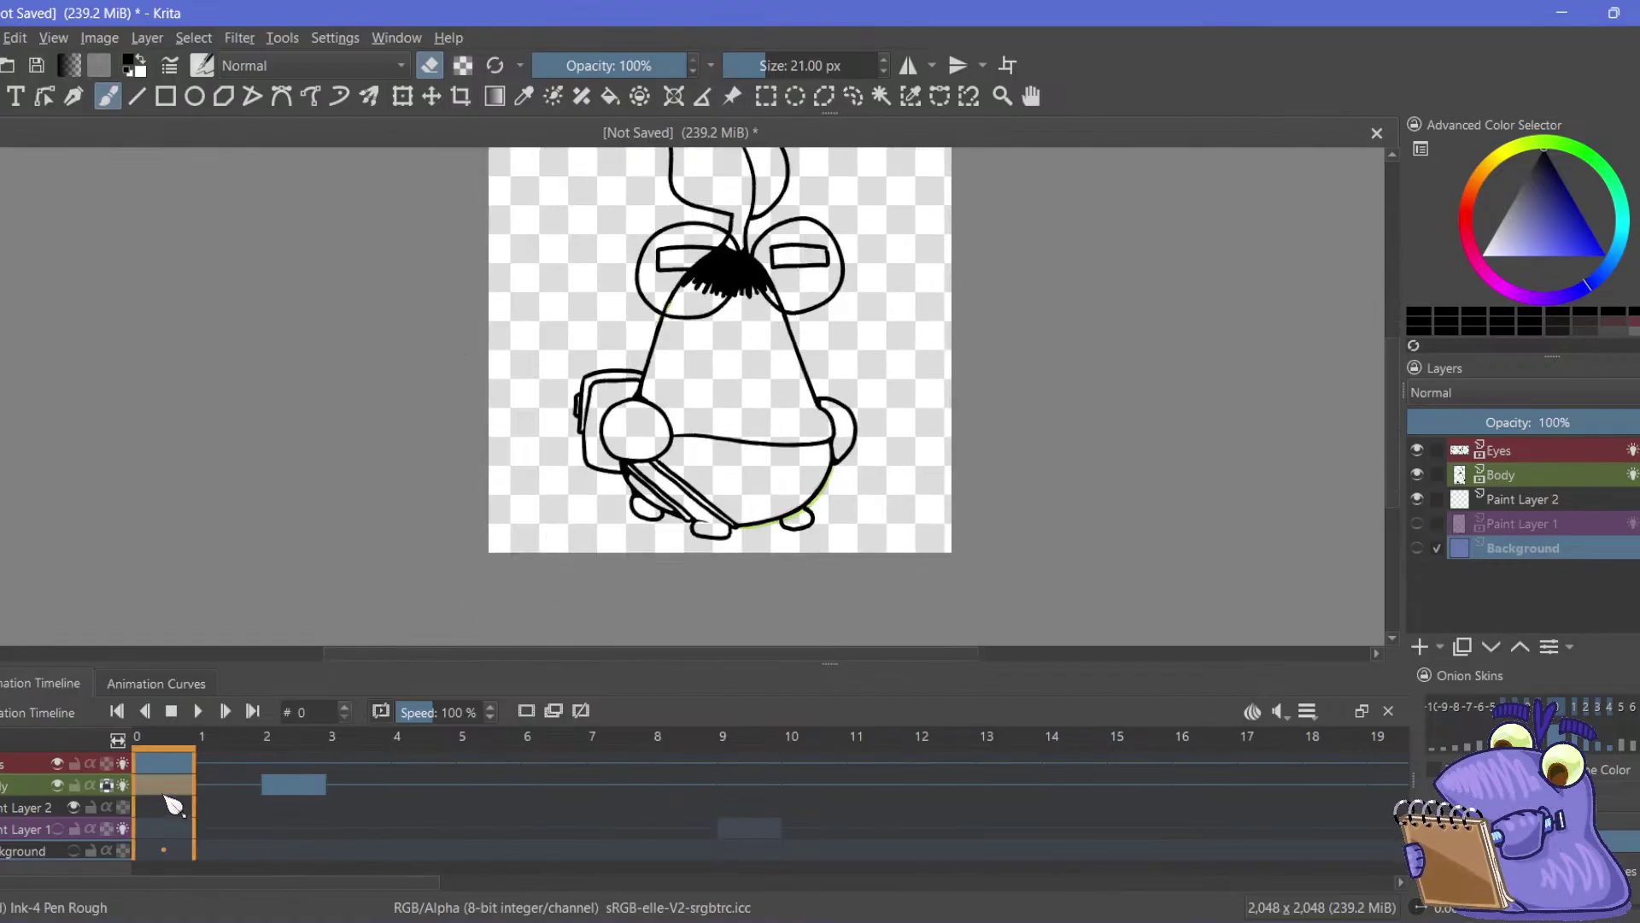
click(294, 805)
click(164, 803)
click(286, 804)
click(171, 803)
click(274, 803)
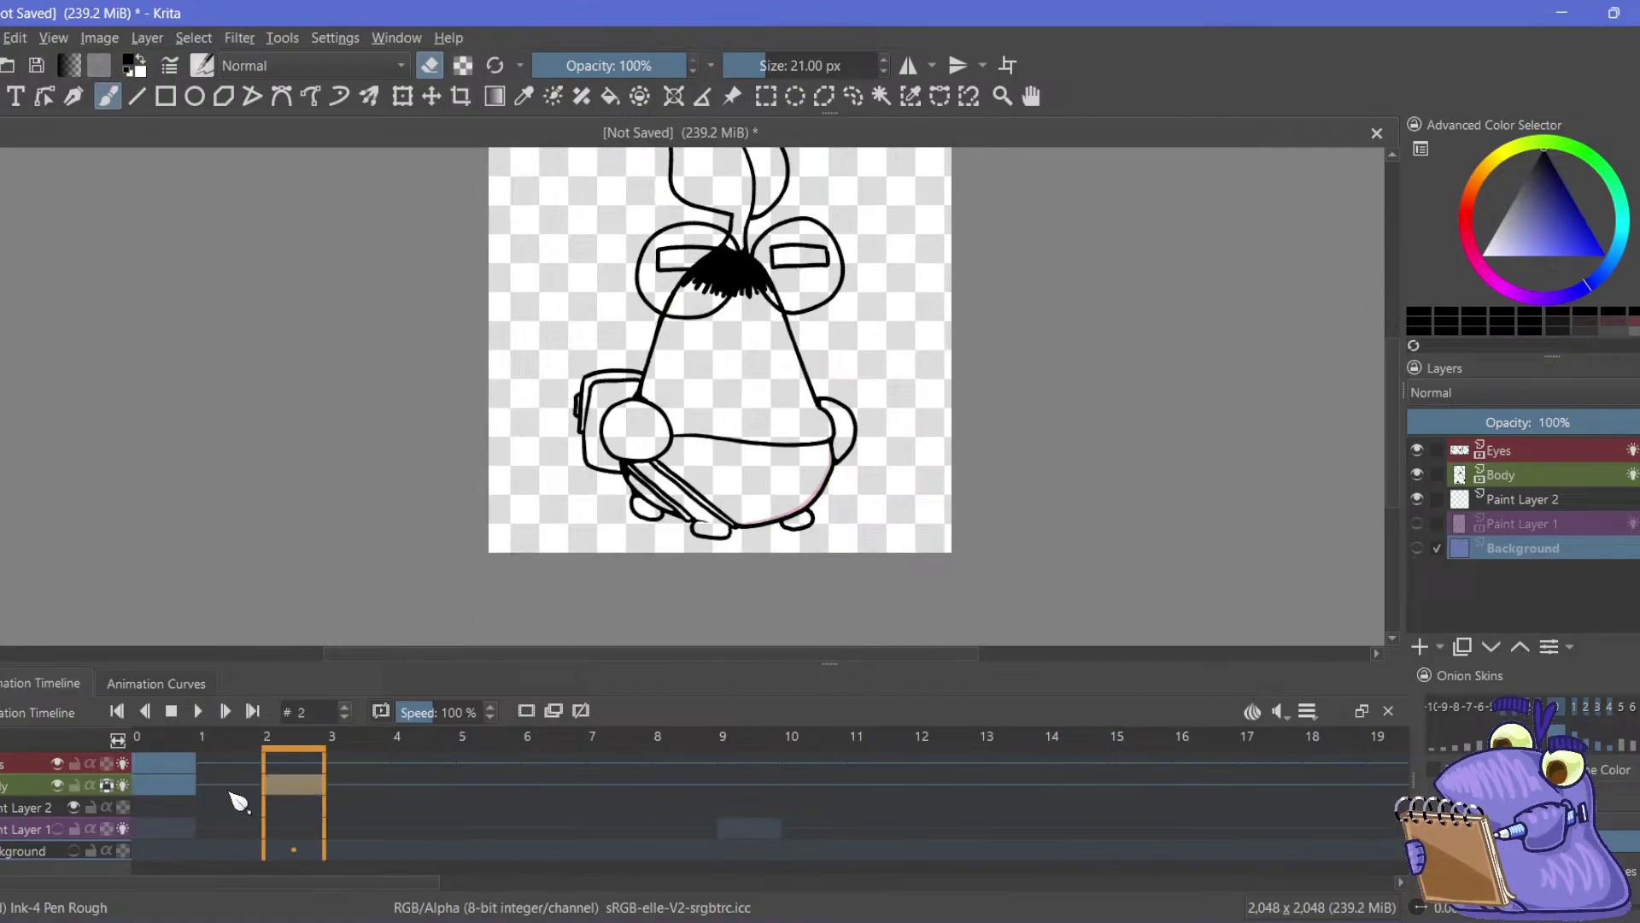
click(183, 802)
click(323, 793)
click(205, 803)
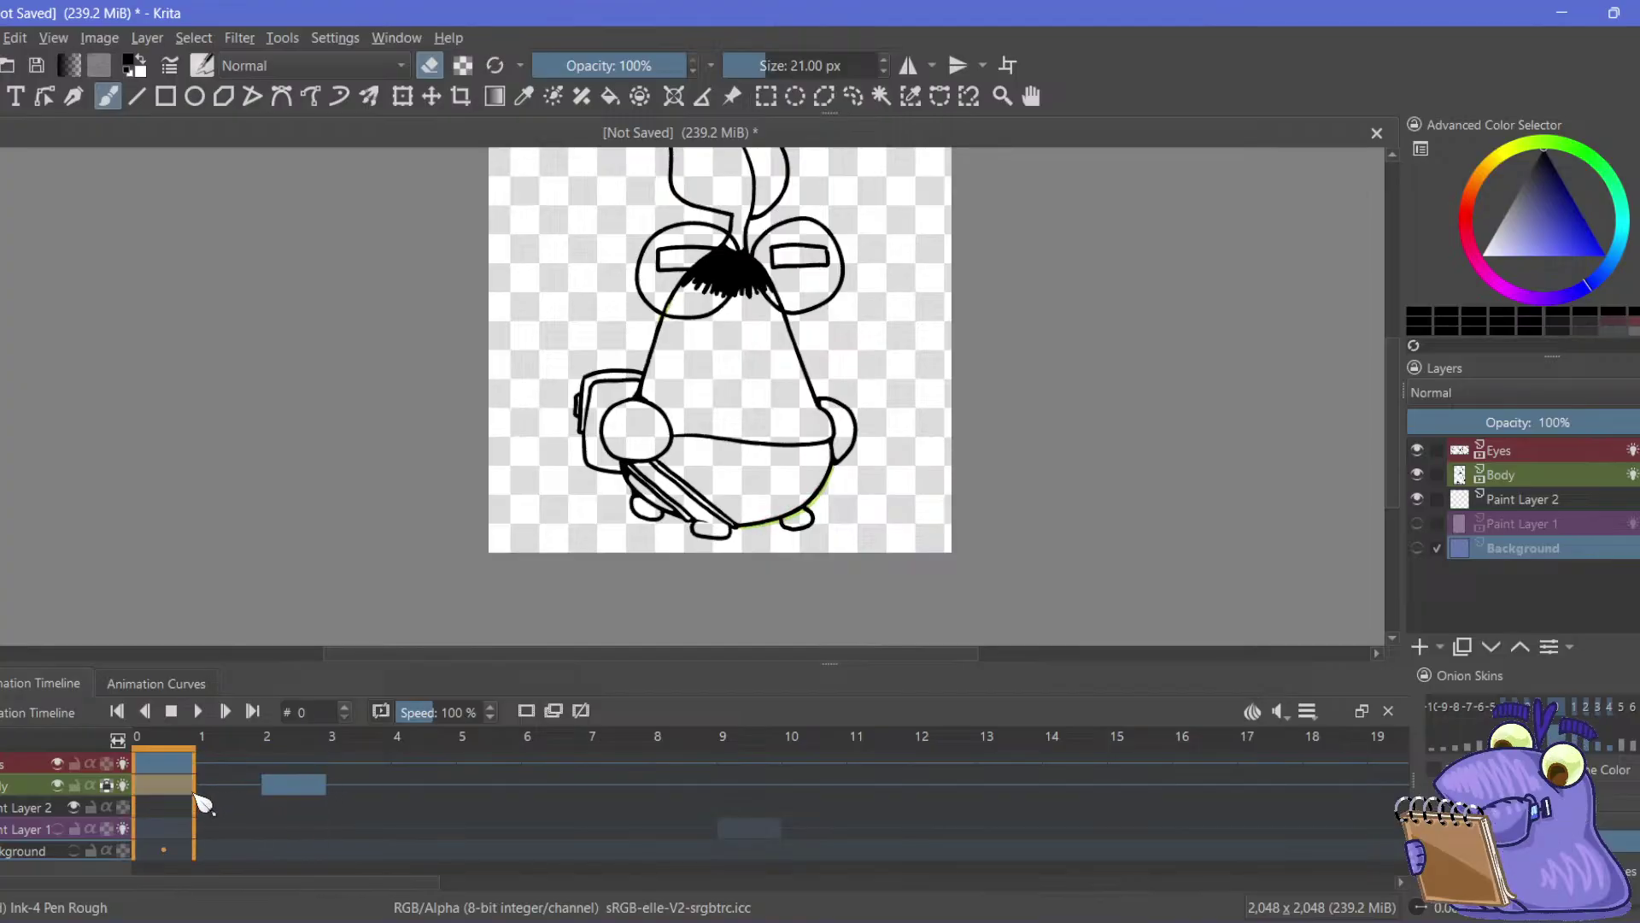
click(322, 797)
click(165, 805)
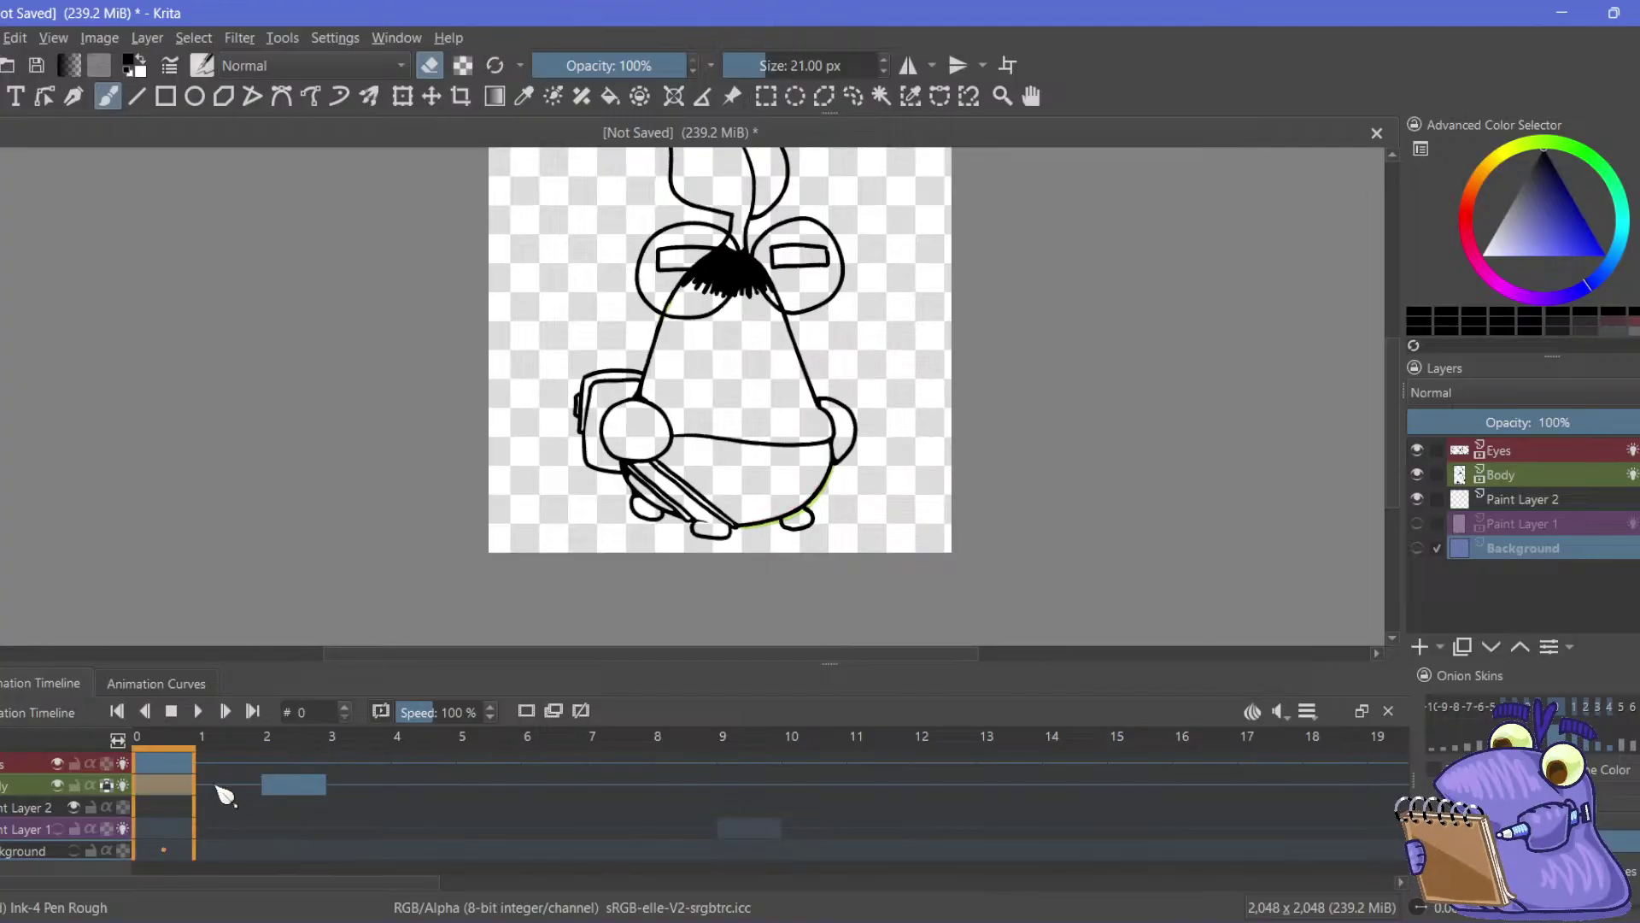
click(308, 807)
click(171, 799)
click(278, 803)
click(171, 807)
click(290, 798)
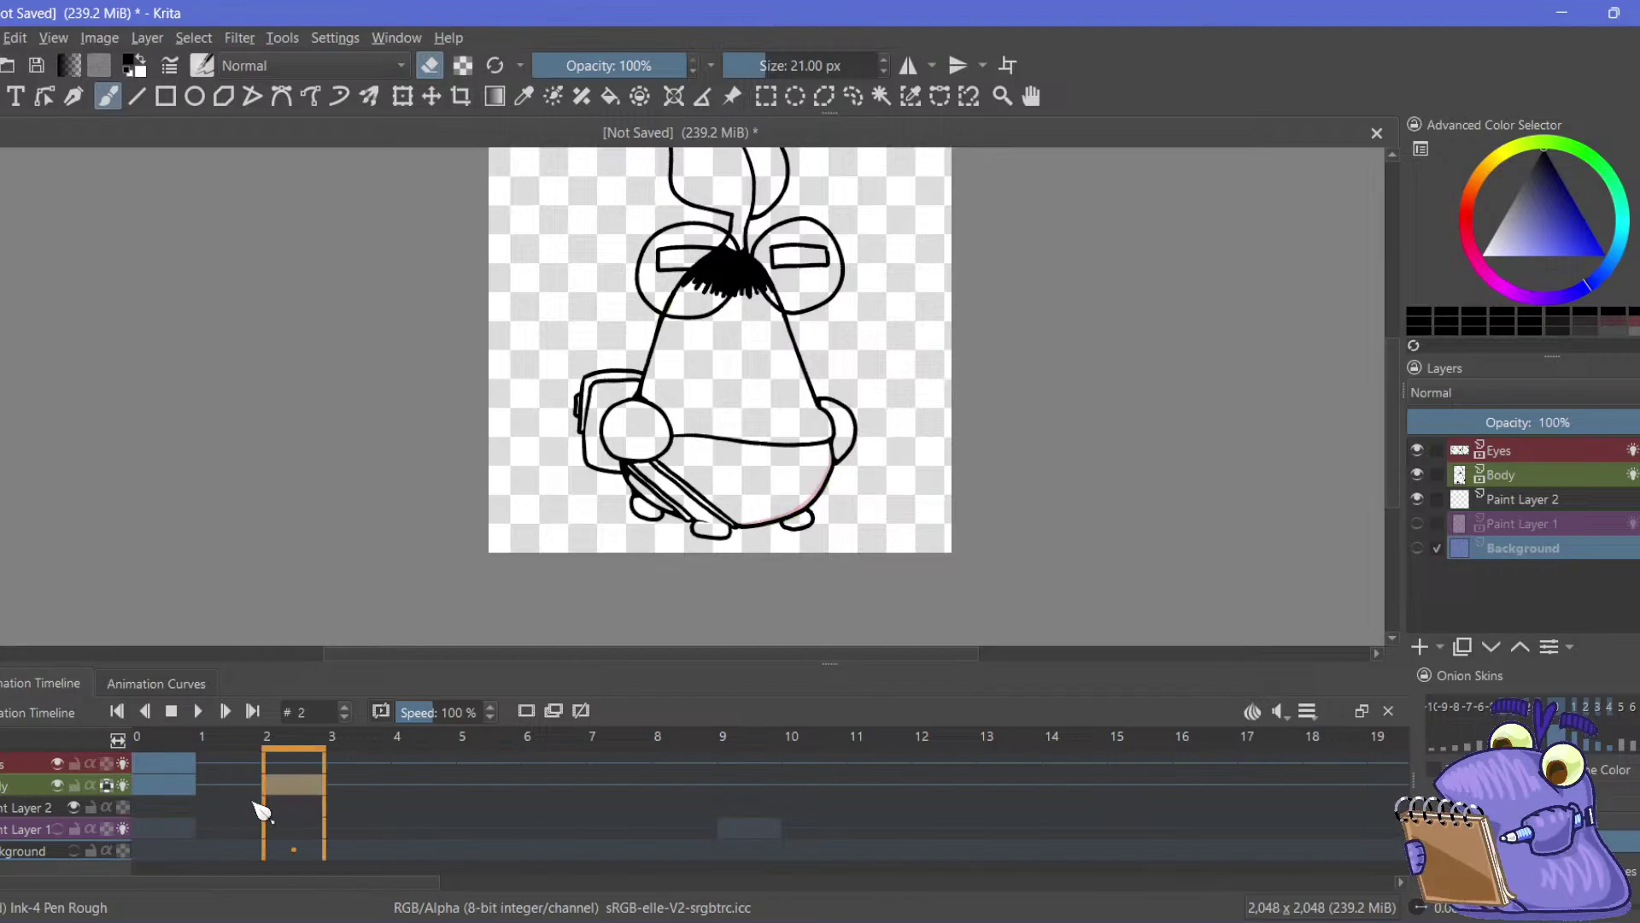
click(171, 803)
click(303, 803)
click(171, 803)
click(295, 799)
click(171, 798)
click(282, 784)
click(168, 794)
click(299, 760)
click(167, 803)
click(287, 803)
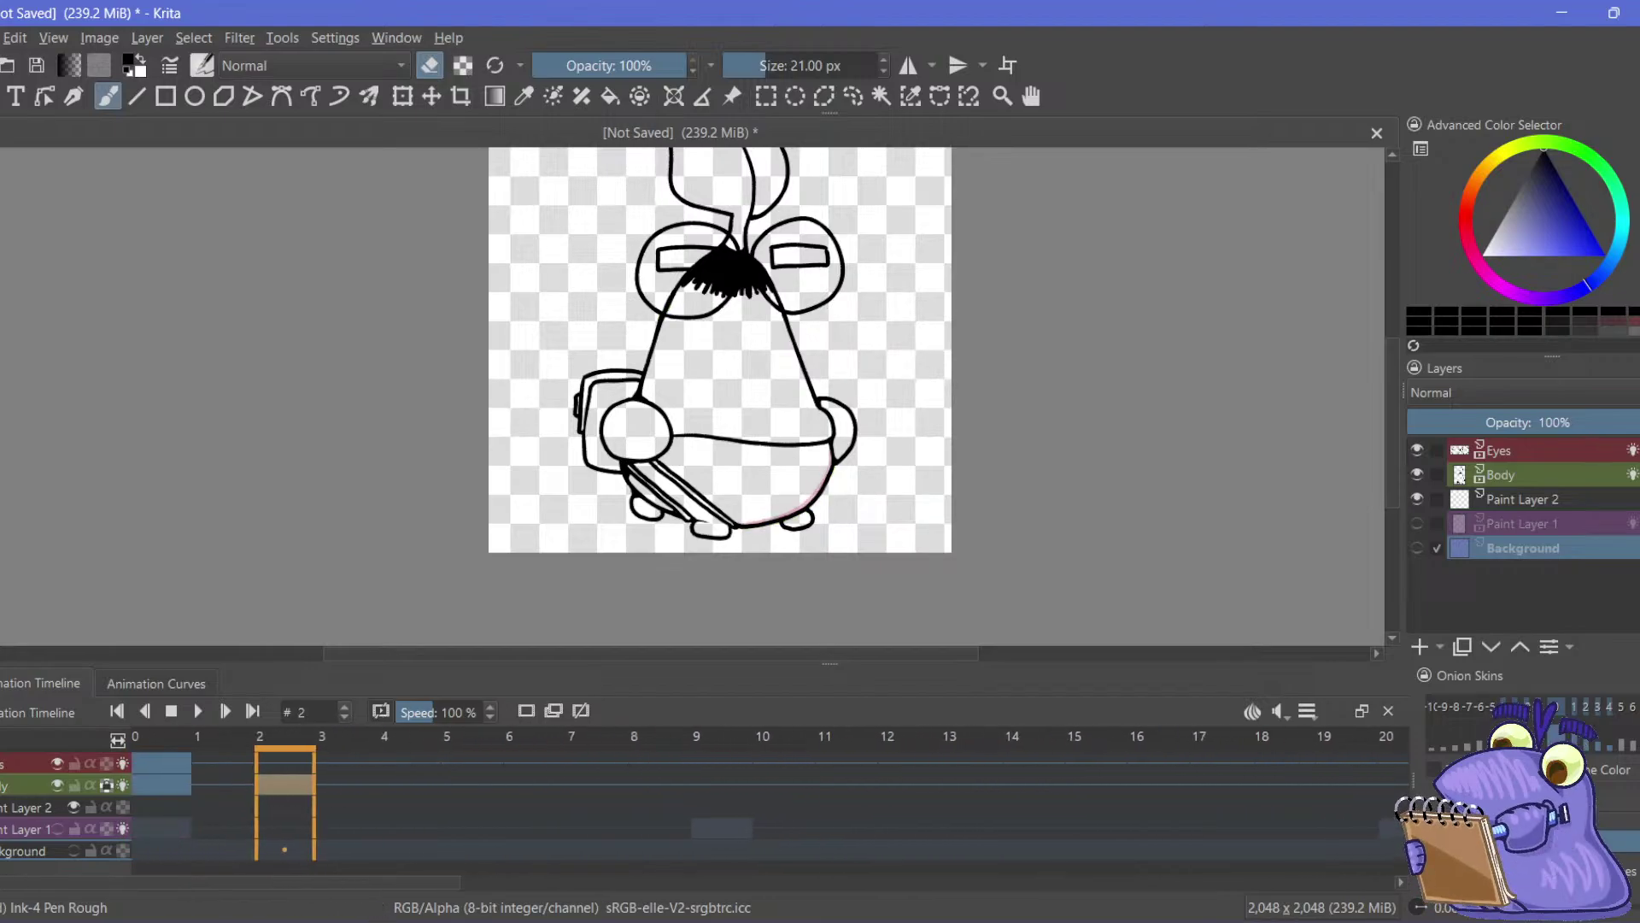
click(167, 799)
click(286, 806)
click(166, 794)
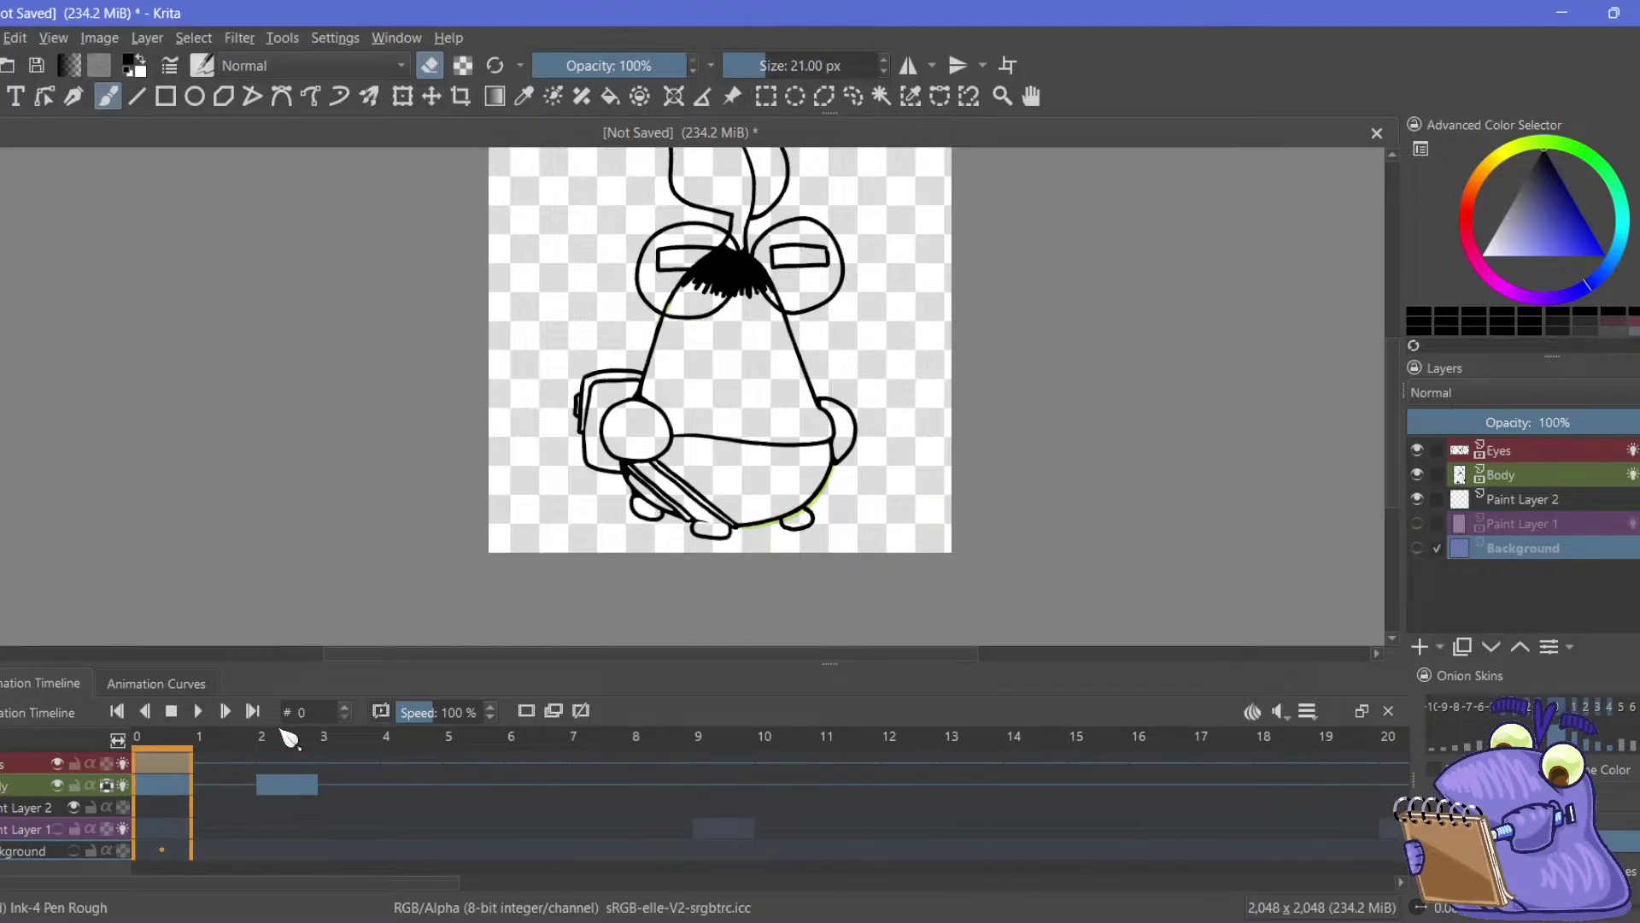
click(287, 807)
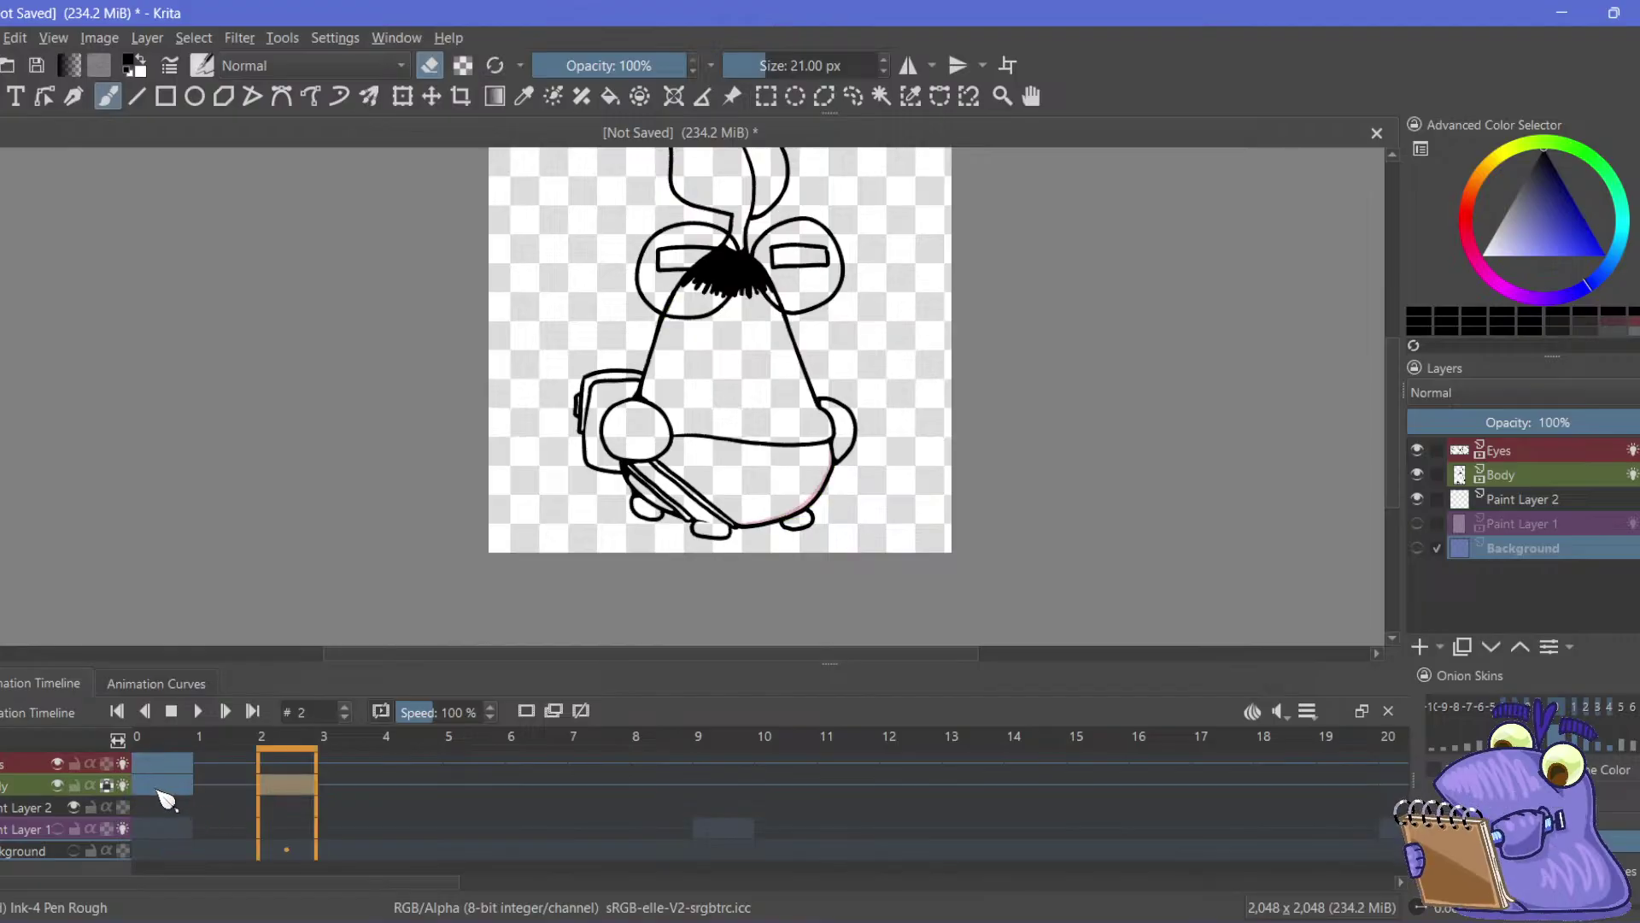
click(167, 798)
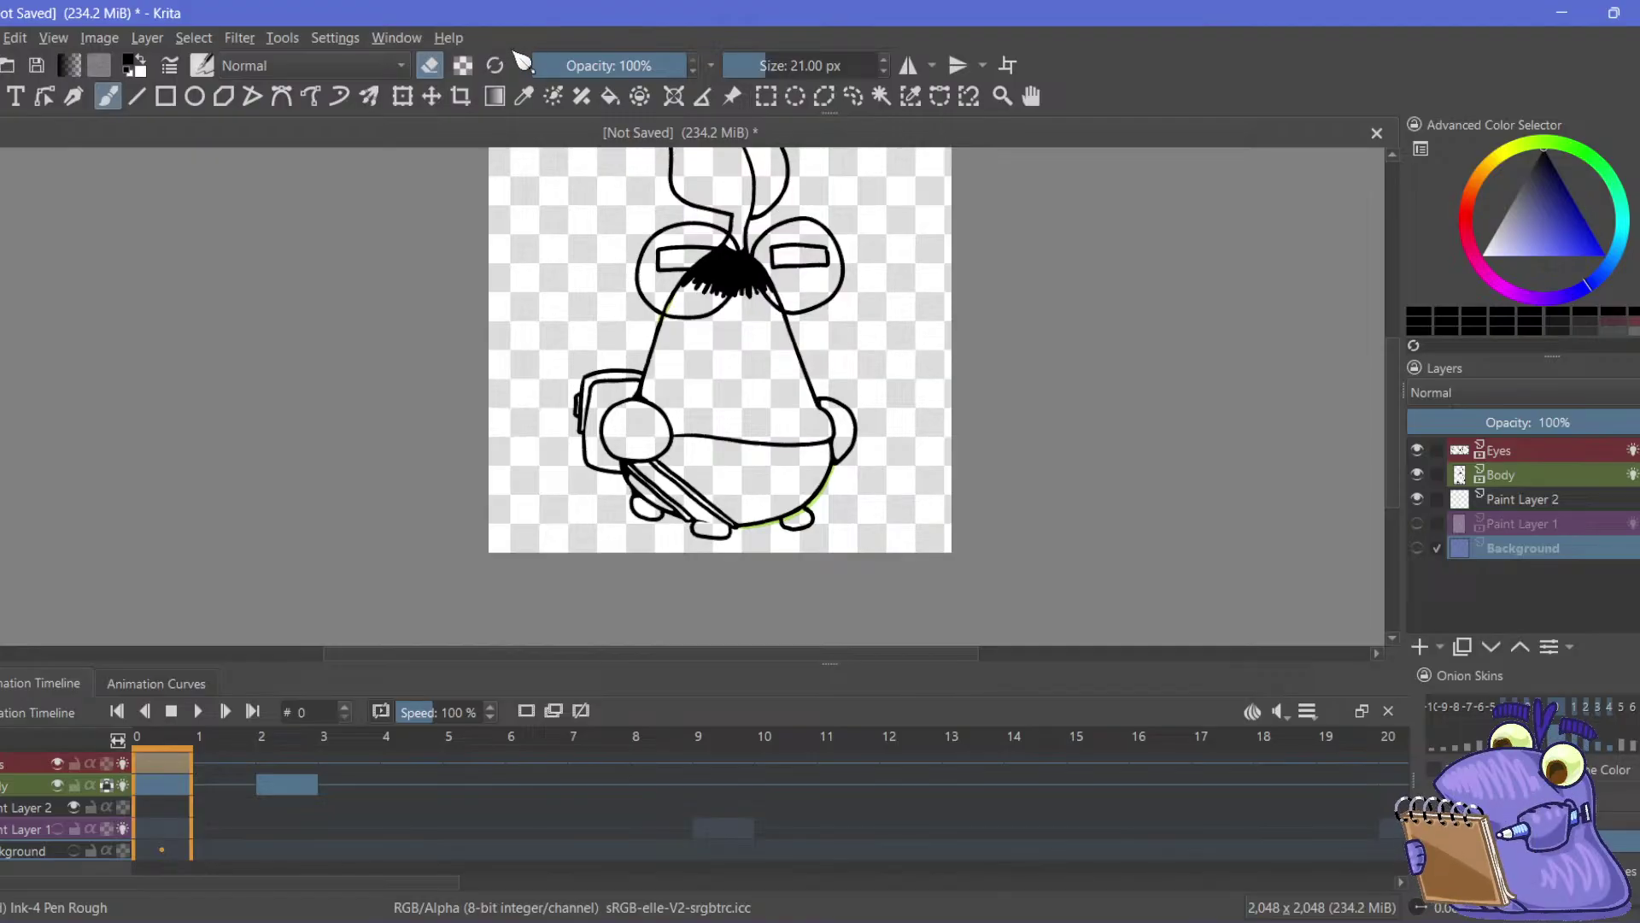
Select the Eyes layer and duplicate its current frame into a new keyframe at frame 1
mouse_move(385, 325)
mouse_down()
mouse_move(398, 402)
mouse_move(398, 386)
mouse_up()
click(19, 767)
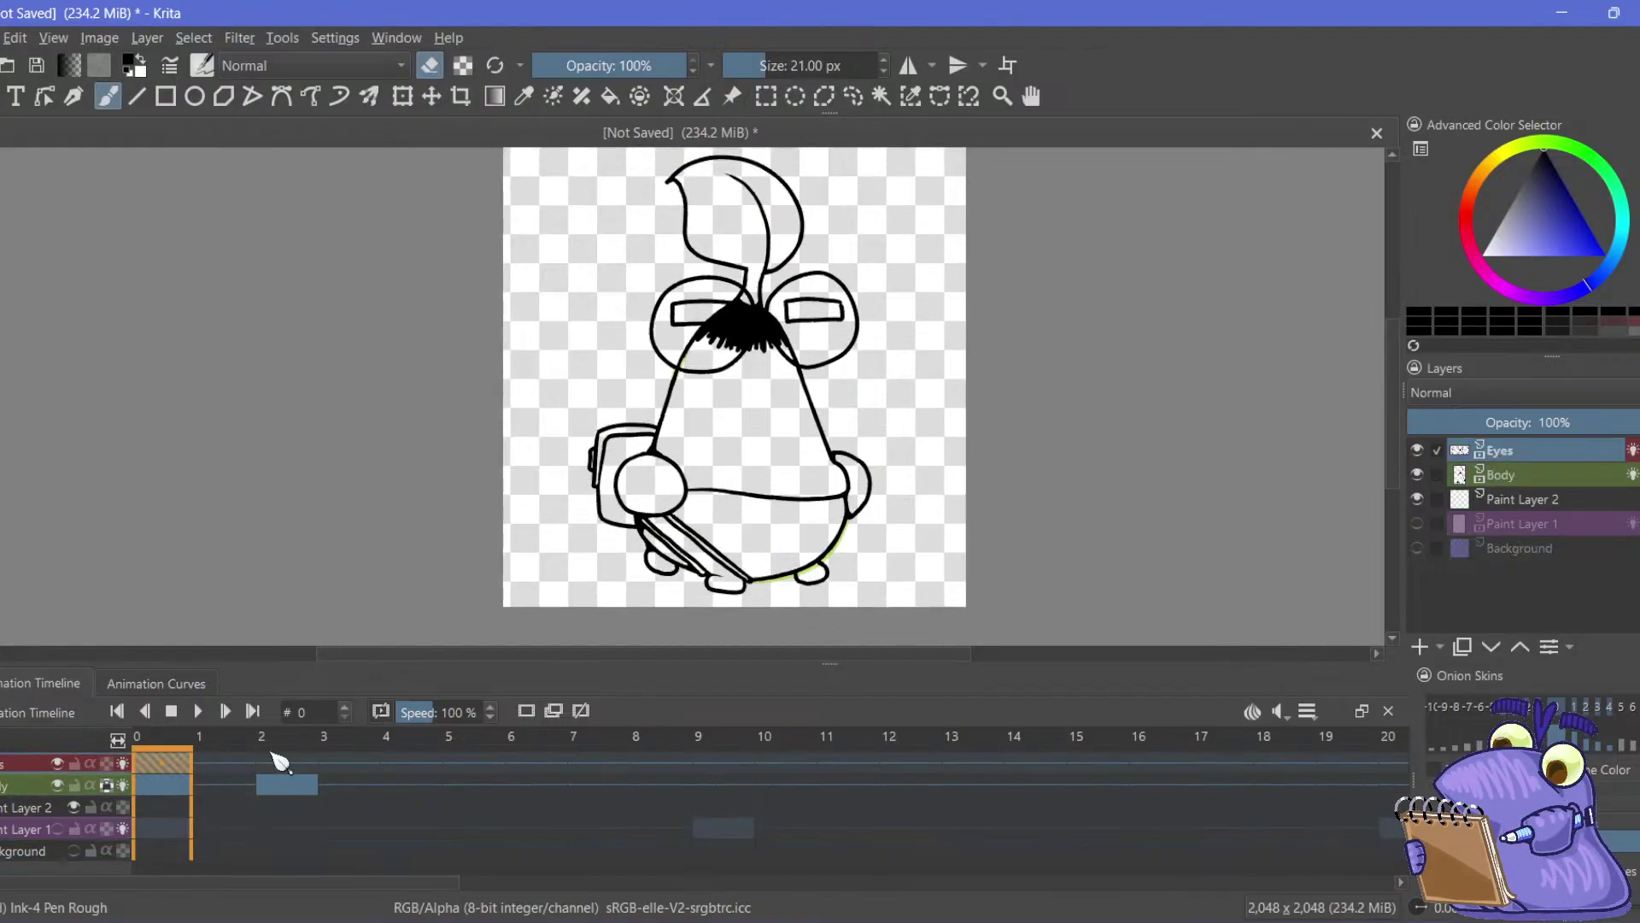
scroll(673, 409, down, 2)
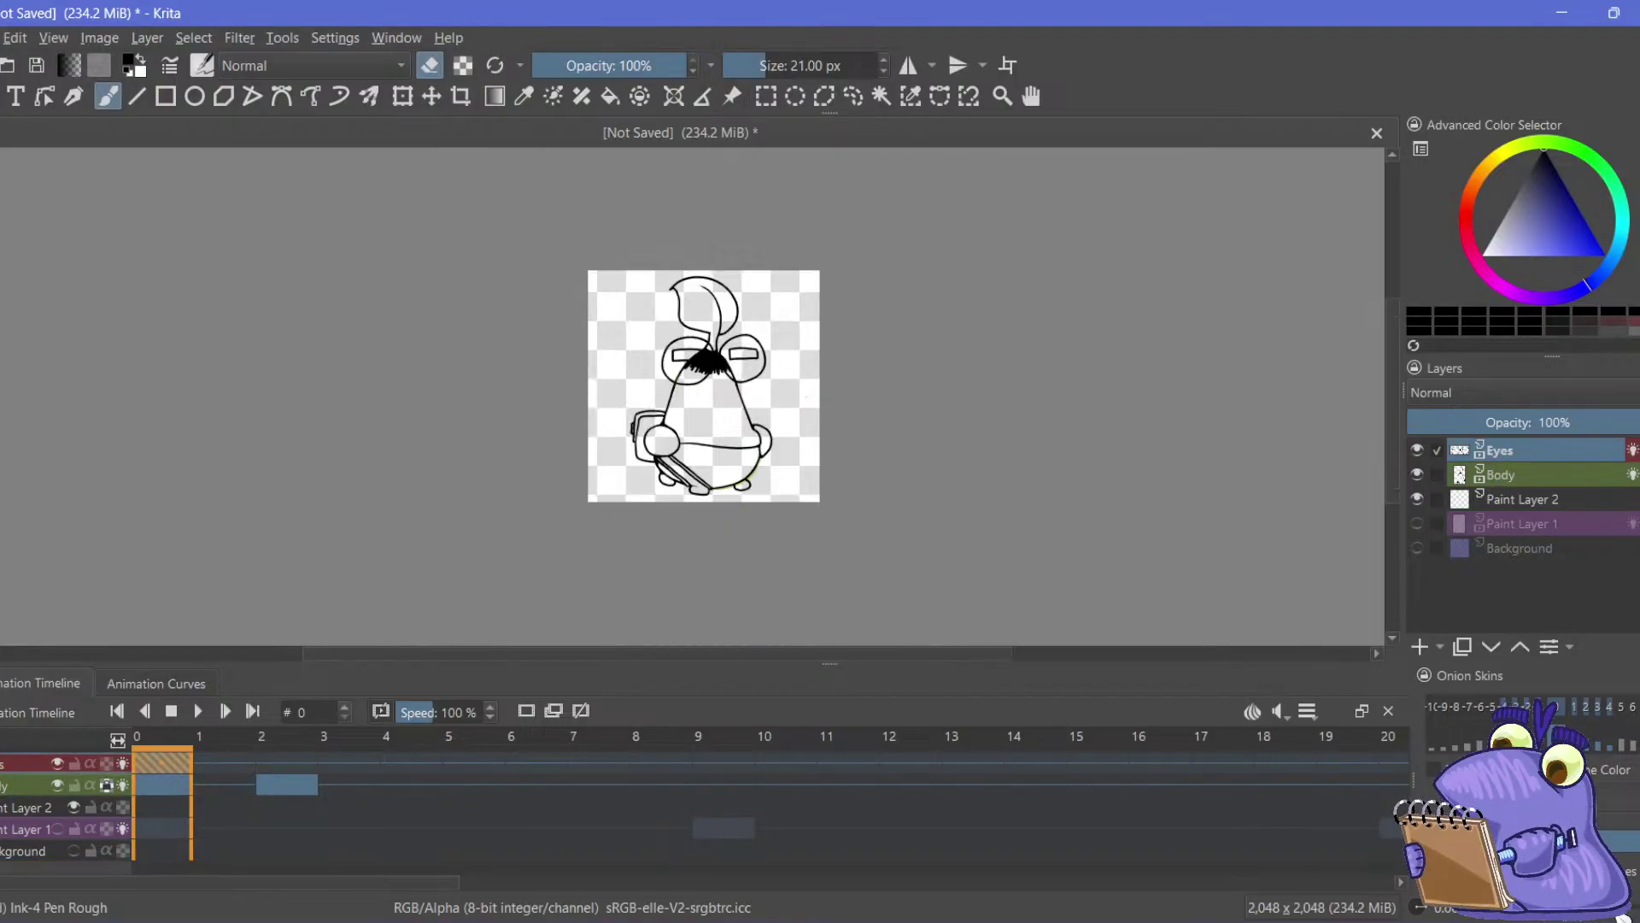
scroll(673, 409, up, 3)
scroll(504, 333, up, 4)
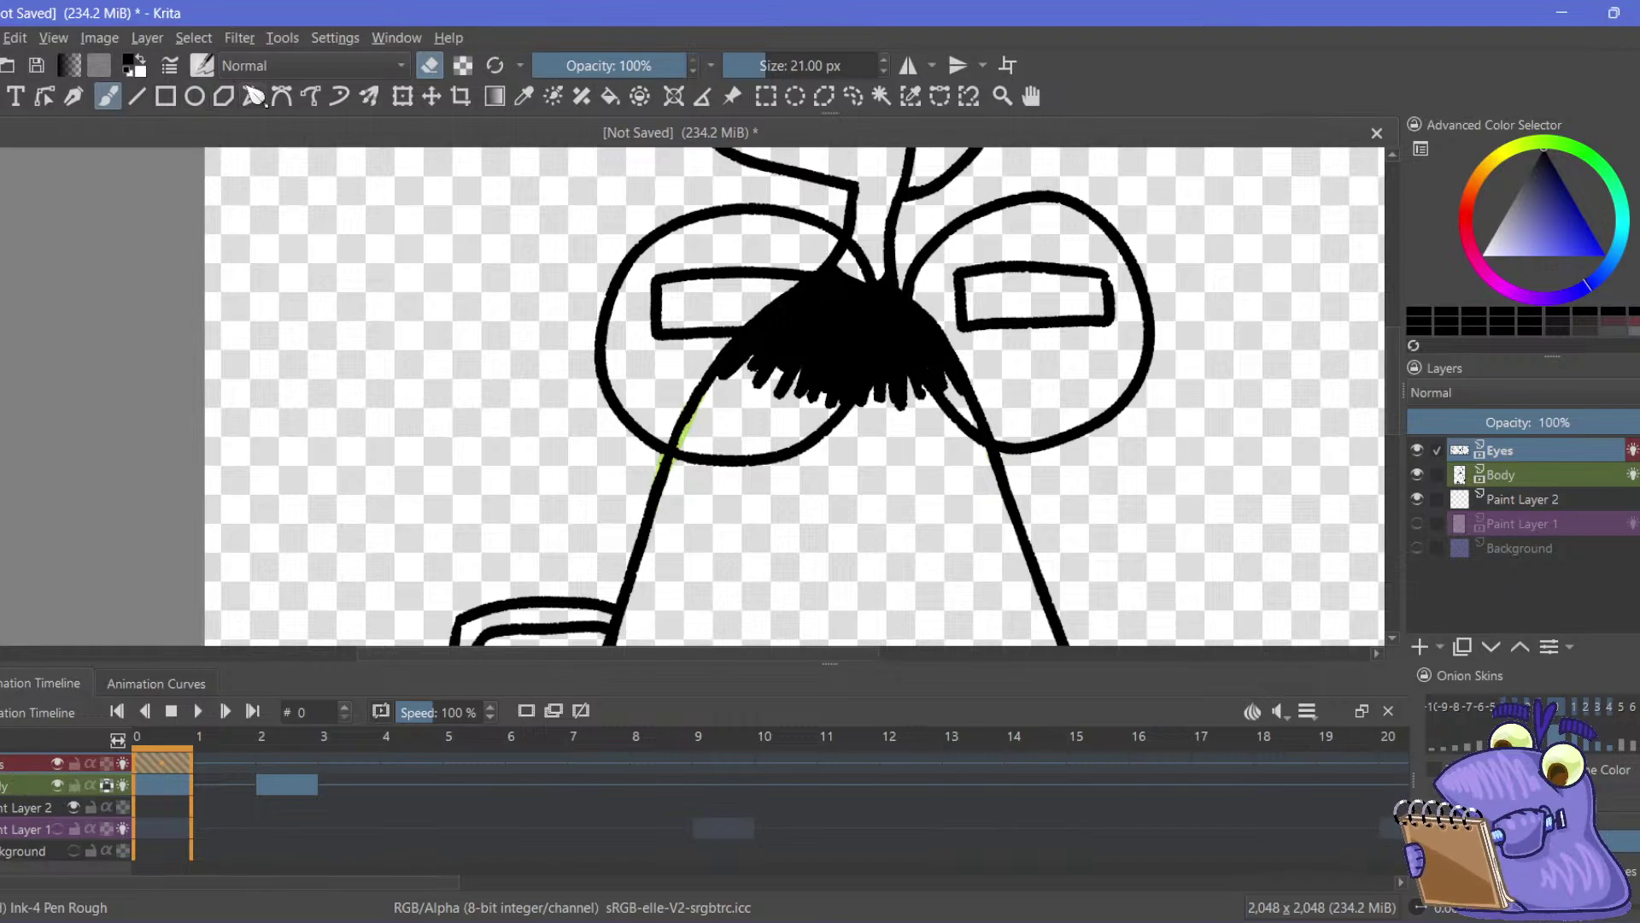
click(209, 71)
click(333, 327)
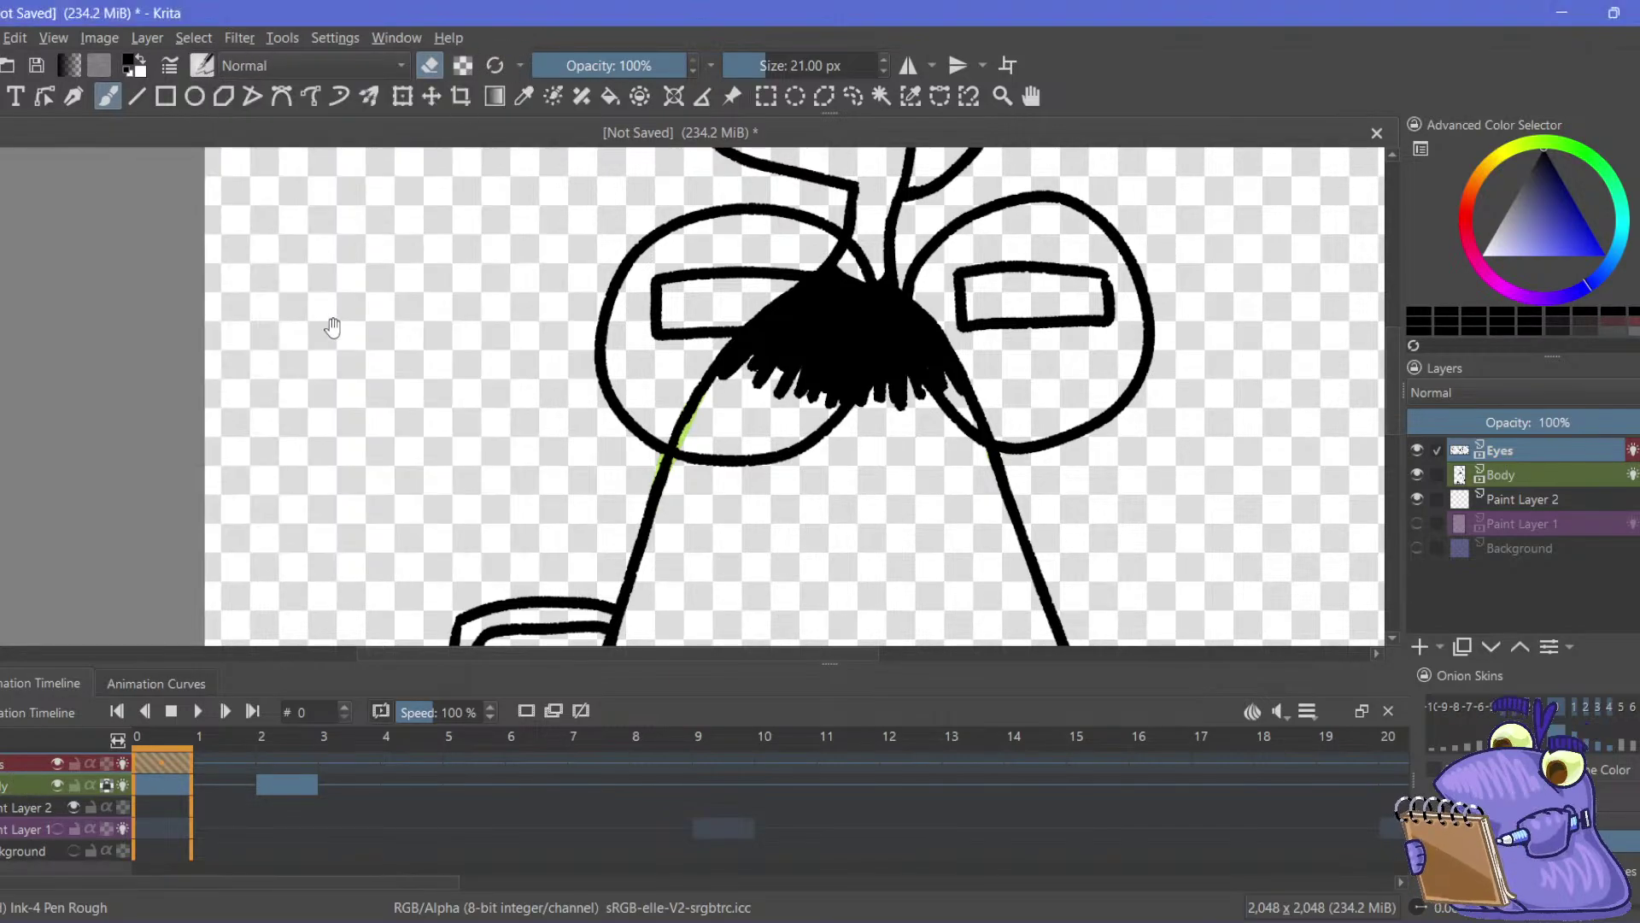
click(221, 775)
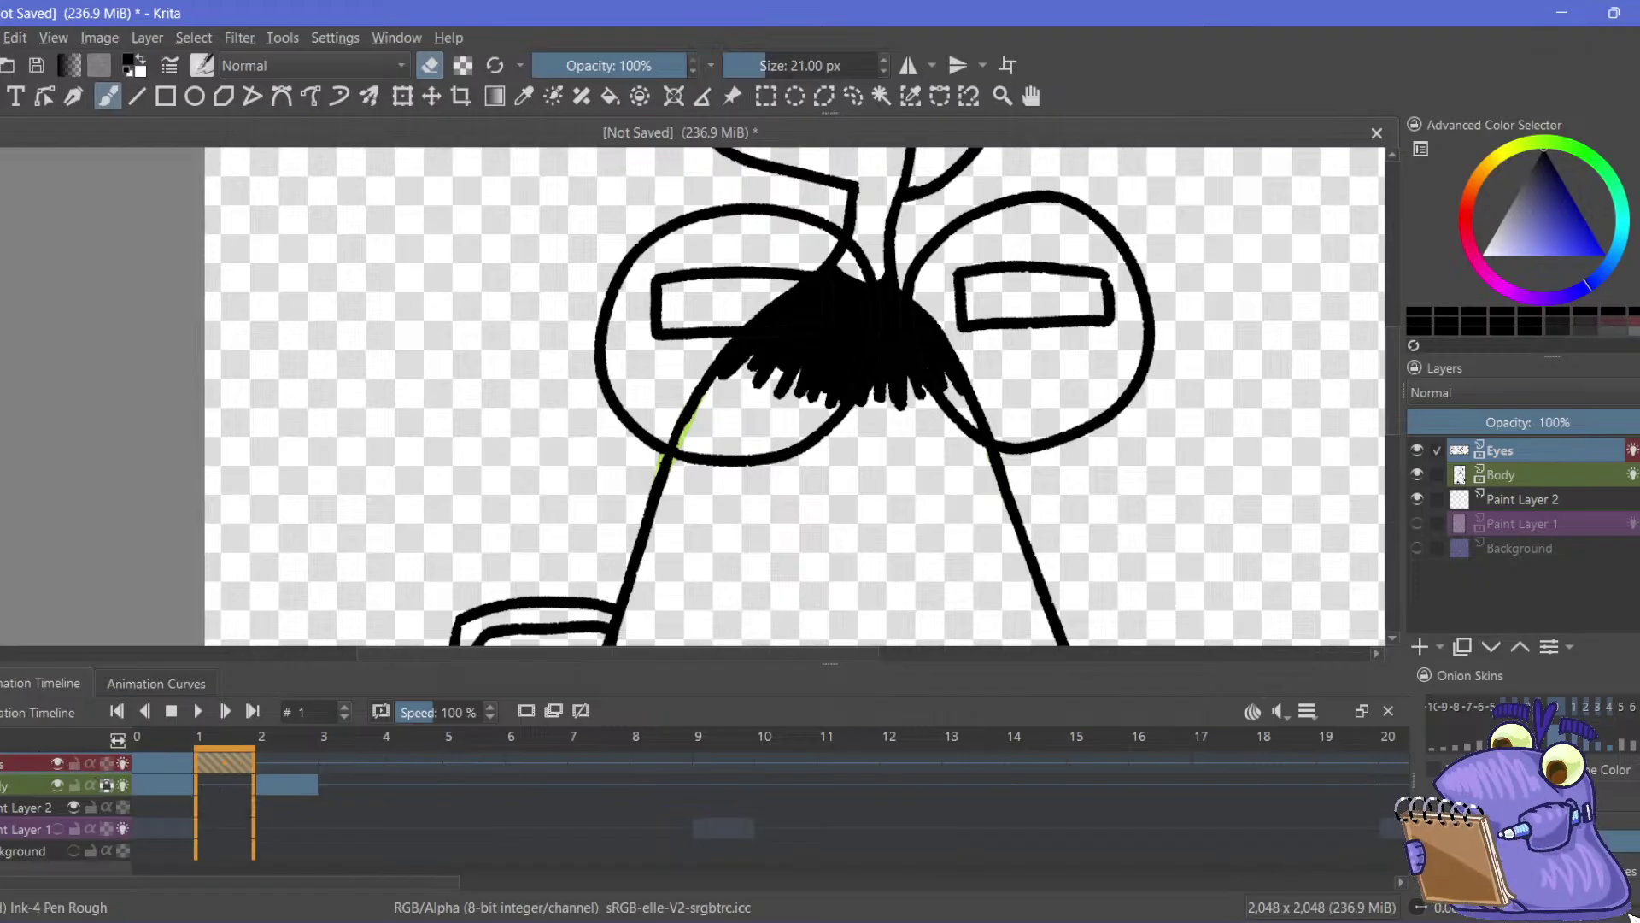
Make the Background layer active and show it behind the character
key(ctrl+plus)
drag(557, 227, 442, 257)
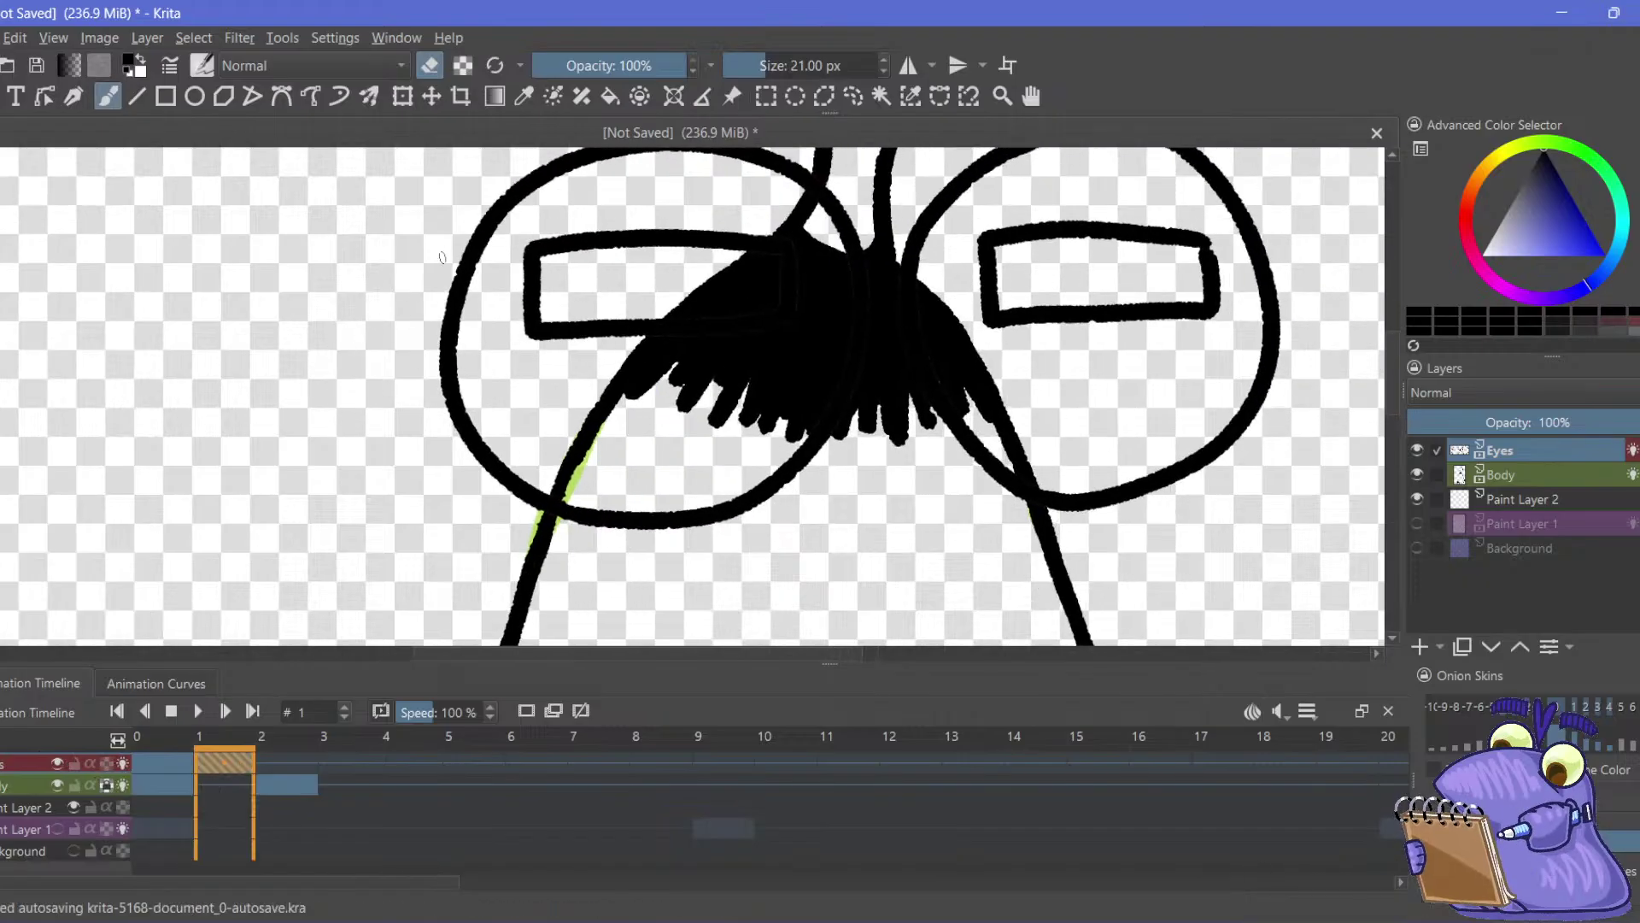
click(430, 65)
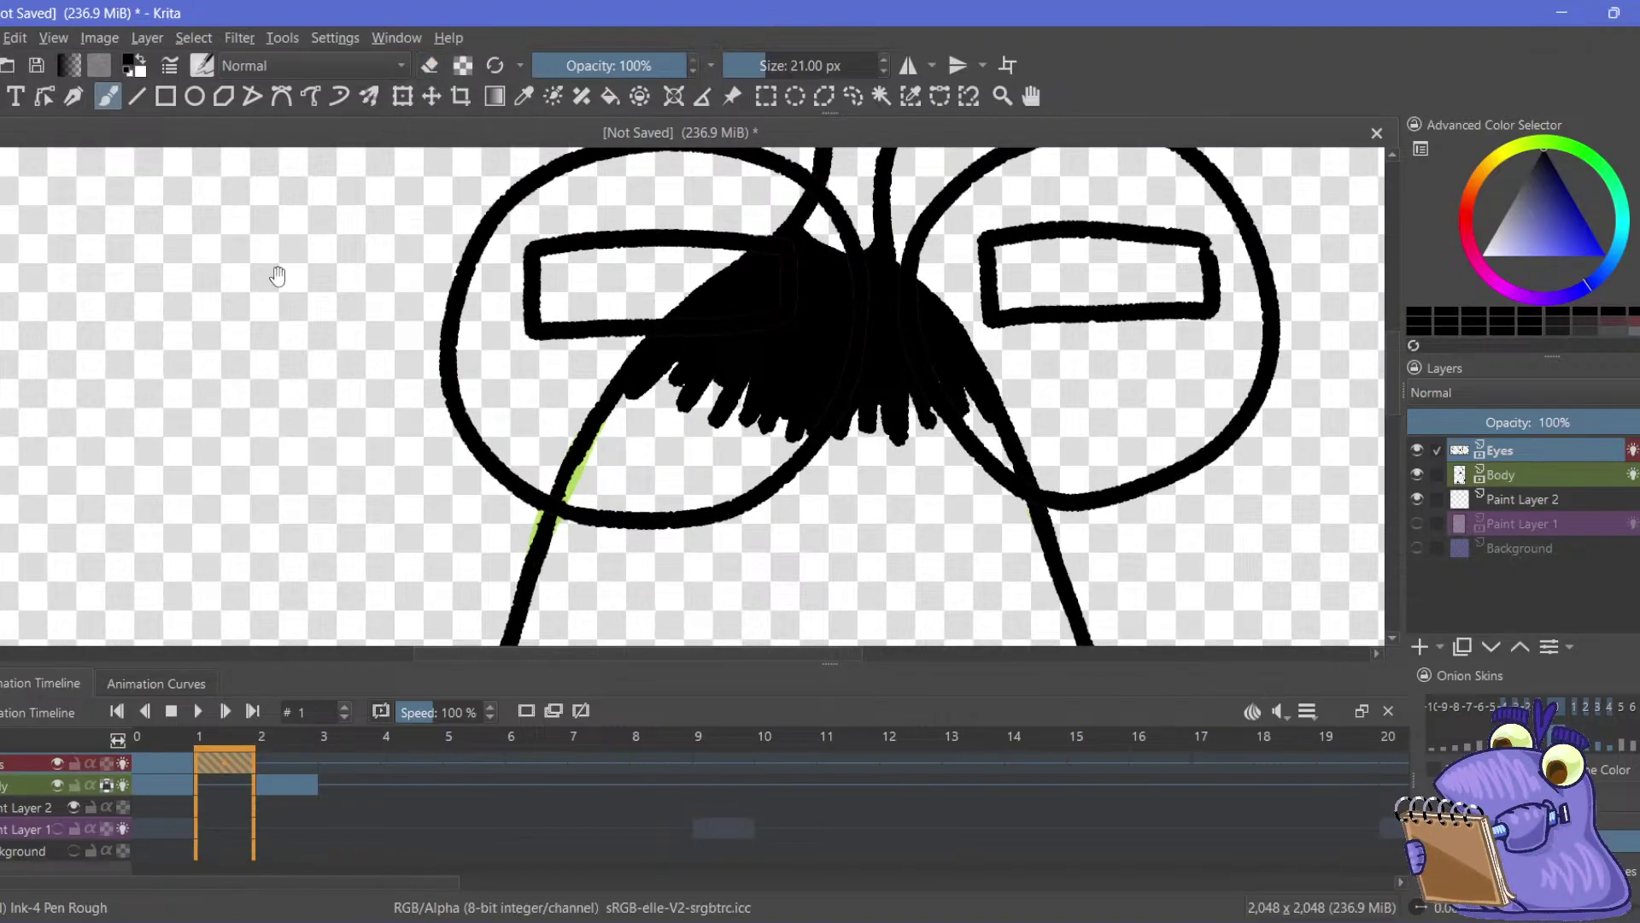
drag(355, 391, 364, 411)
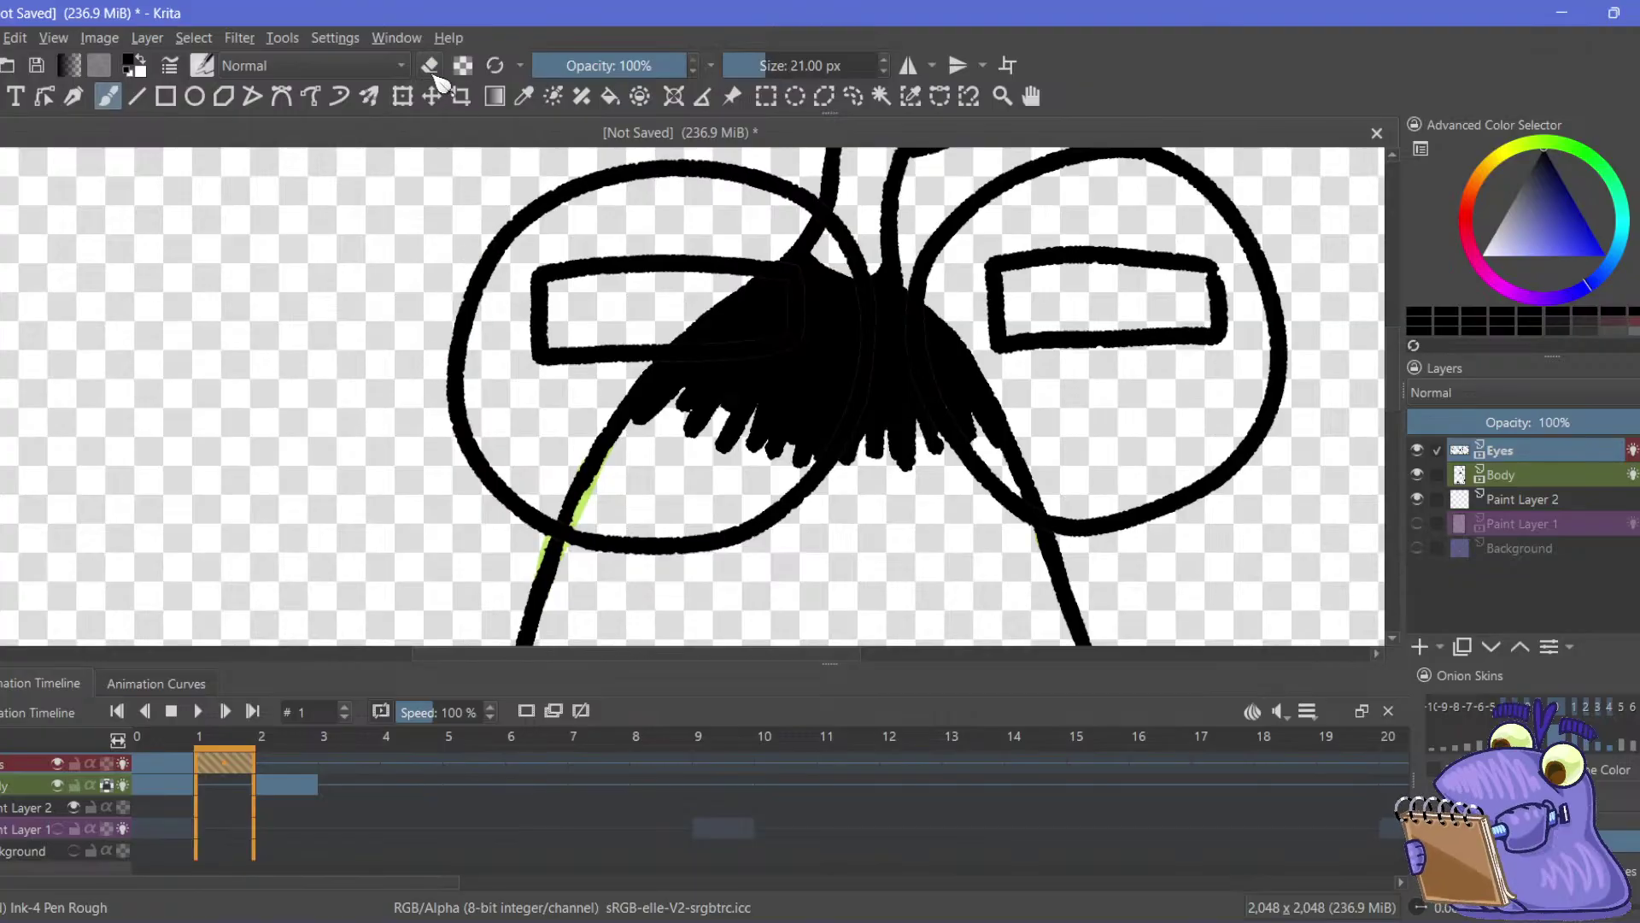
click(1416, 547)
click(1417, 548)
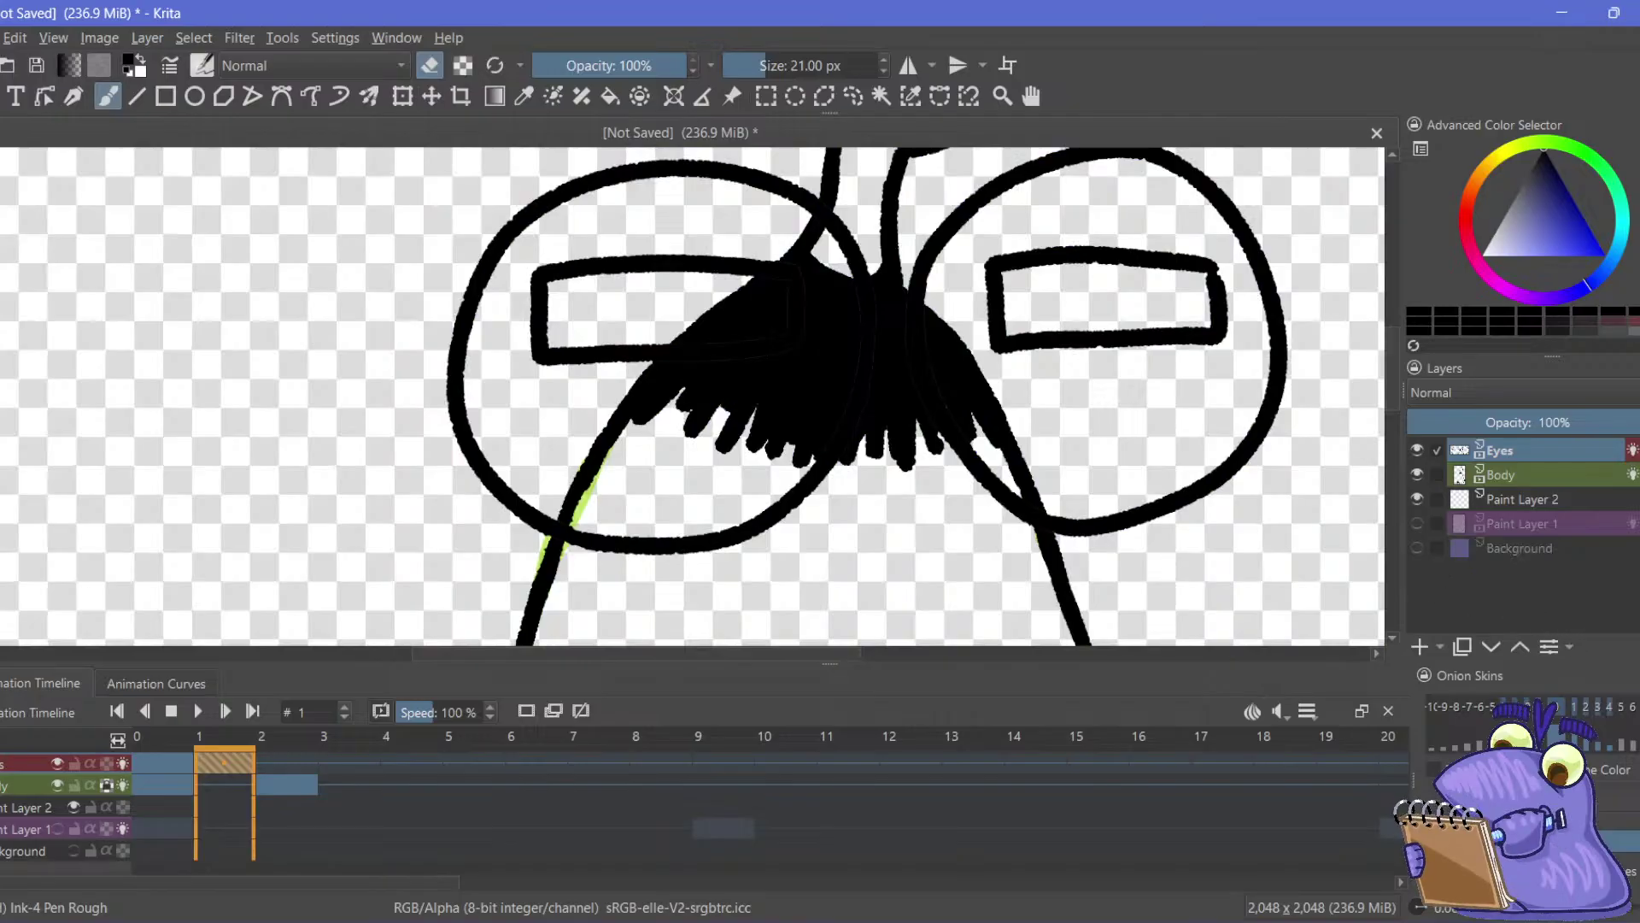
click(1521, 551)
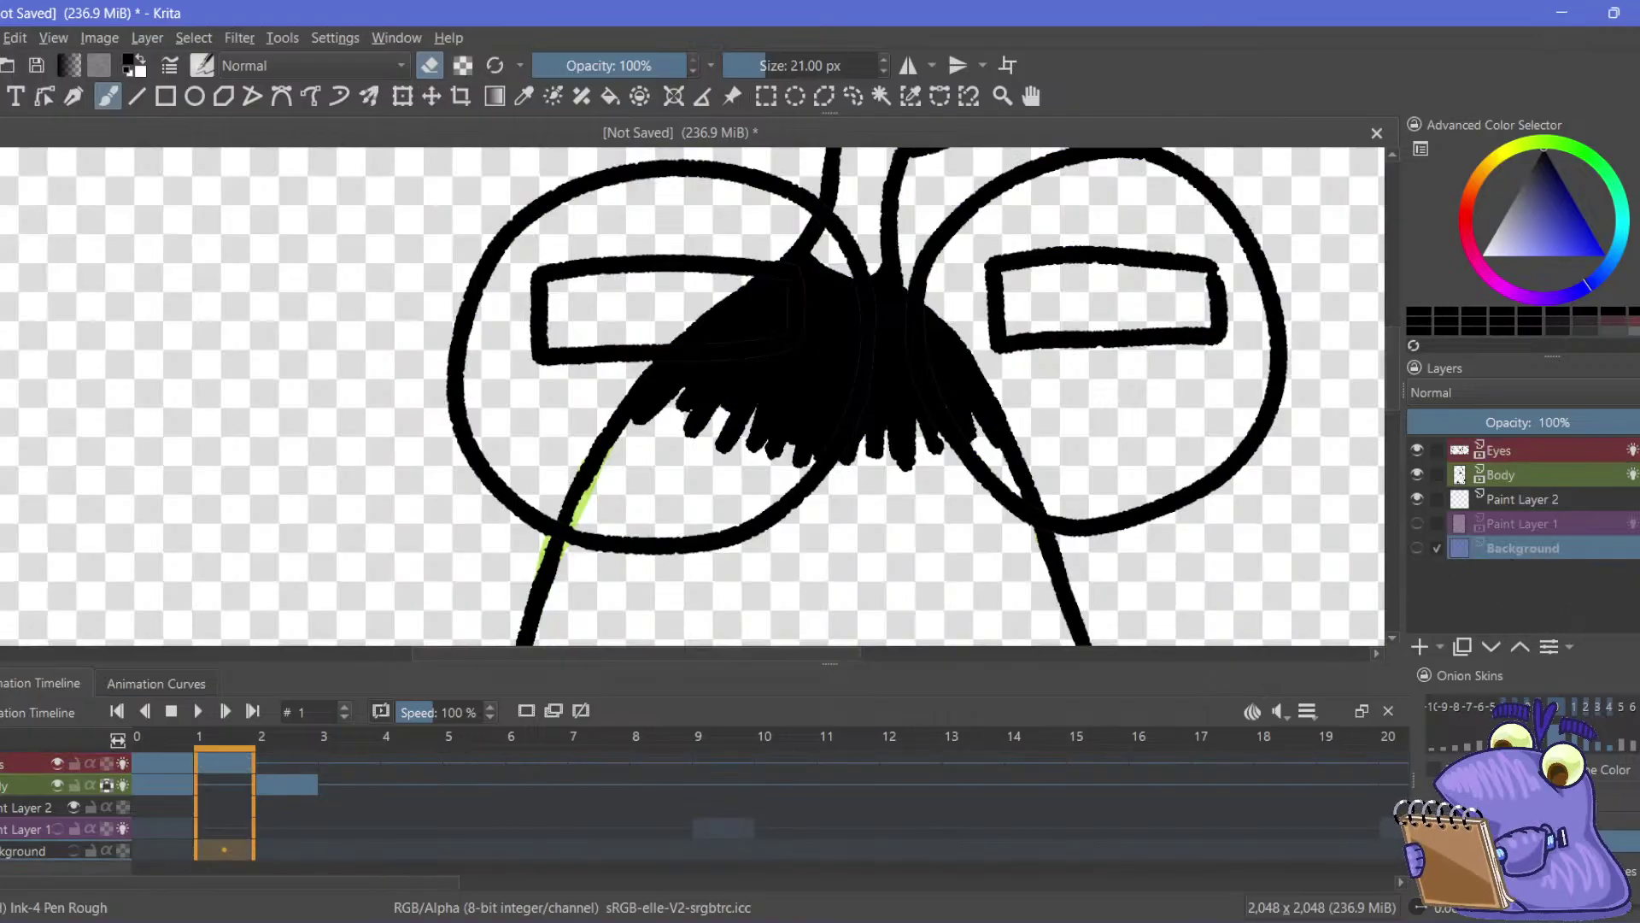
click(1417, 548)
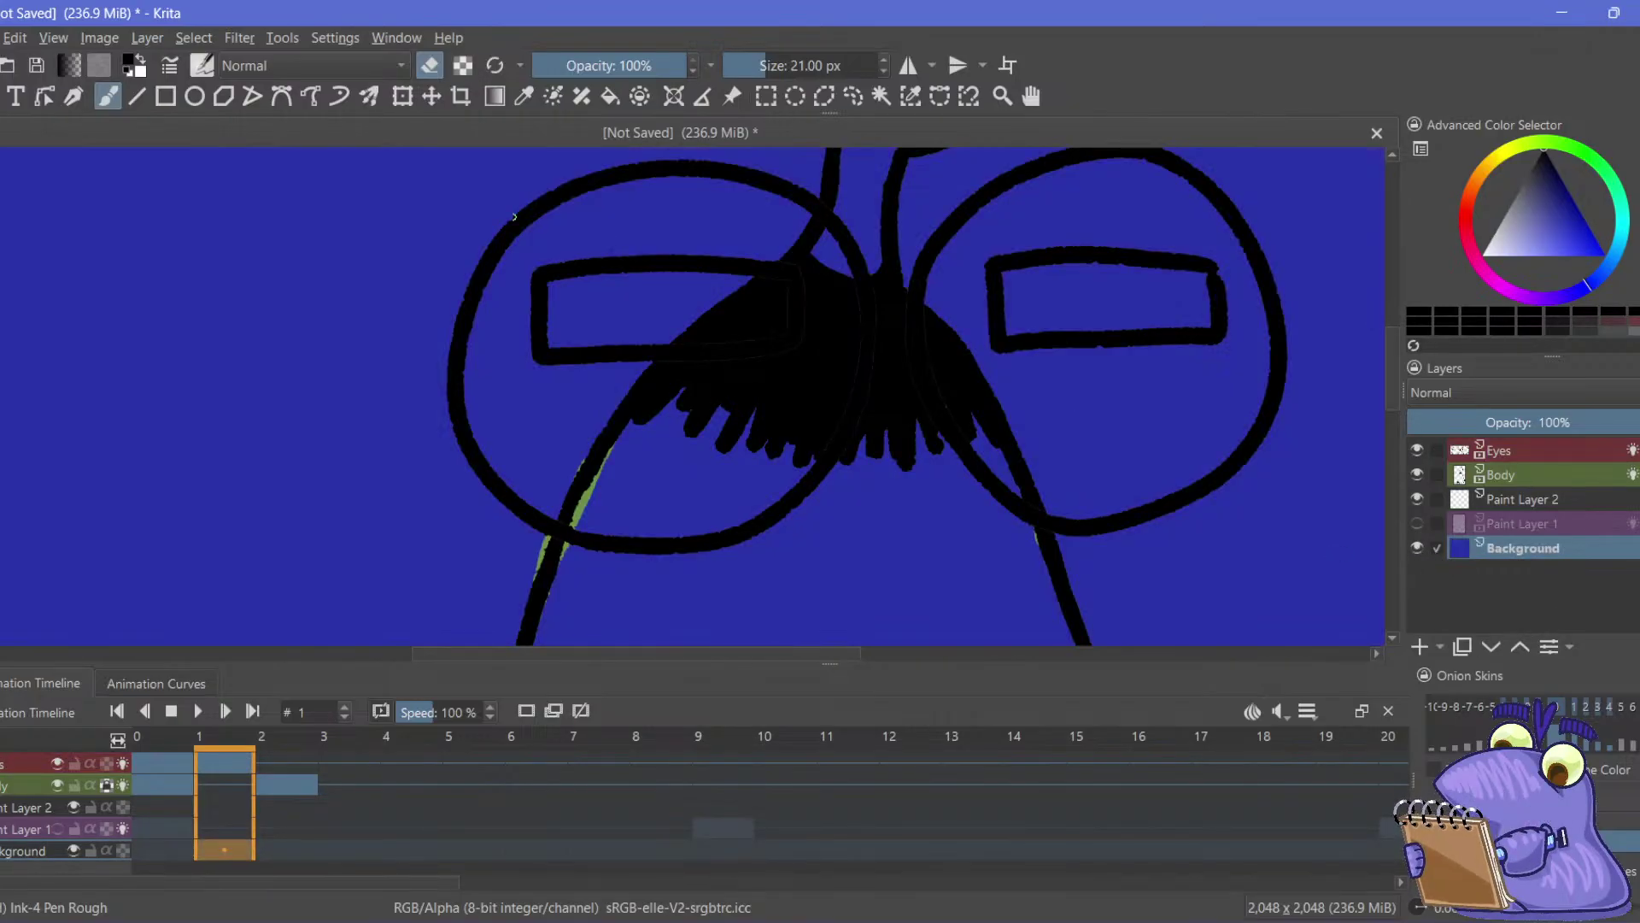
Fill the Background layer with a pale yellow using the Fill tool
click(610, 97)
click(1500, 155)
click(1514, 224)
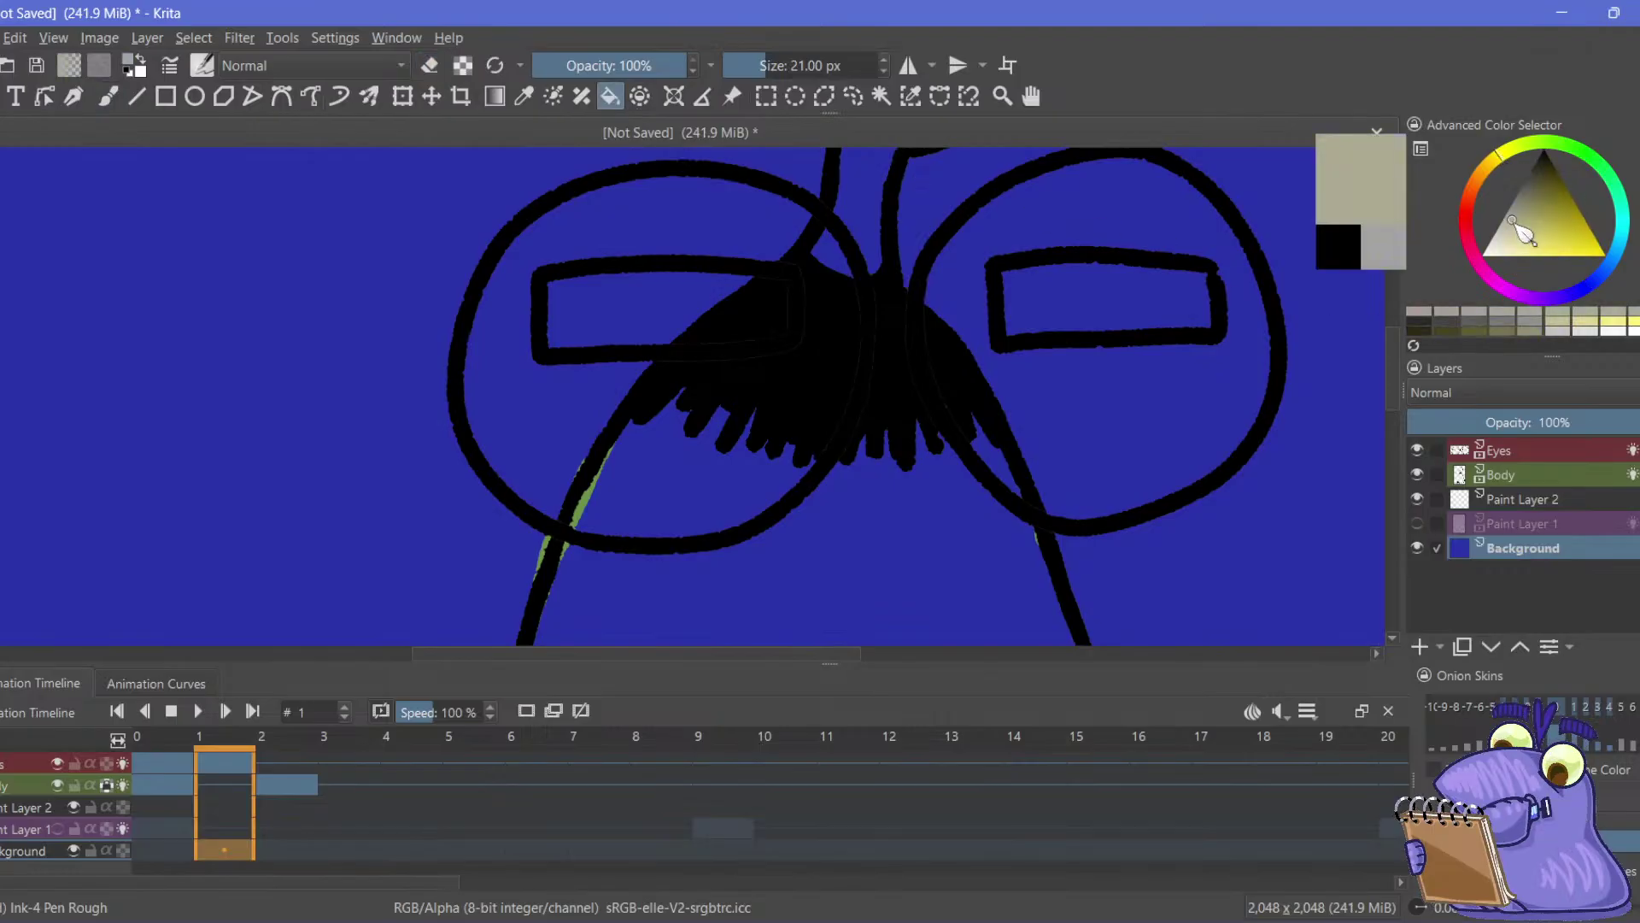
drag(1513, 224, 1506, 250)
click(1091, 577)
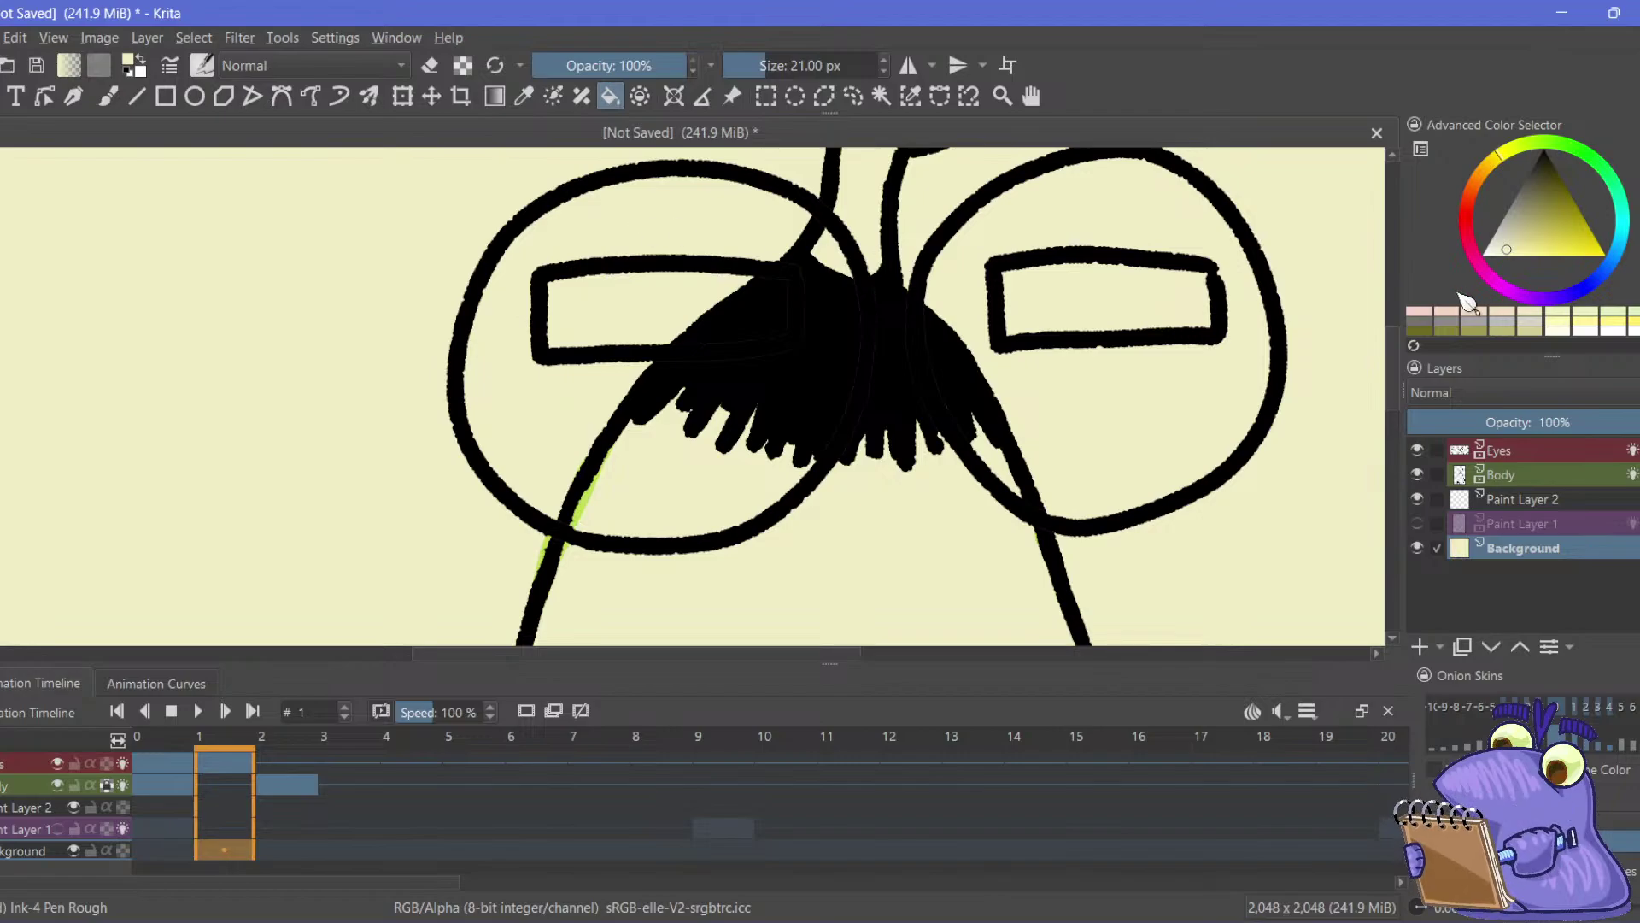
Lock the Background layer and return to the Eyes layer with the Ink-4 Pen Rough brush in eraser mode
click(1534, 453)
key(F6)
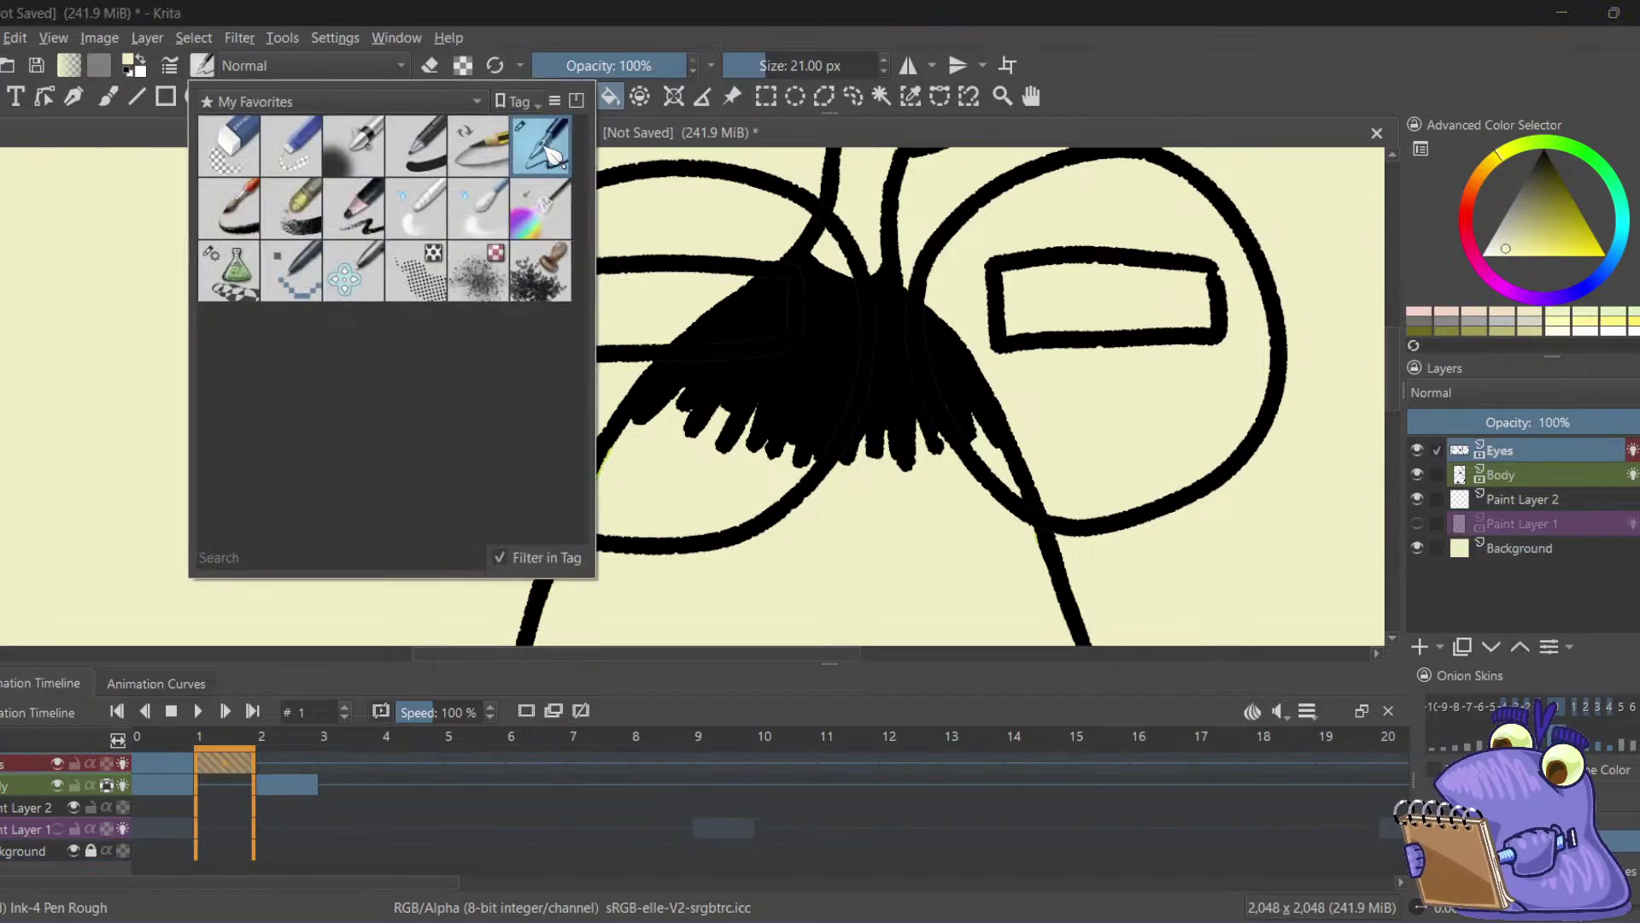
click(513, 49)
click(432, 66)
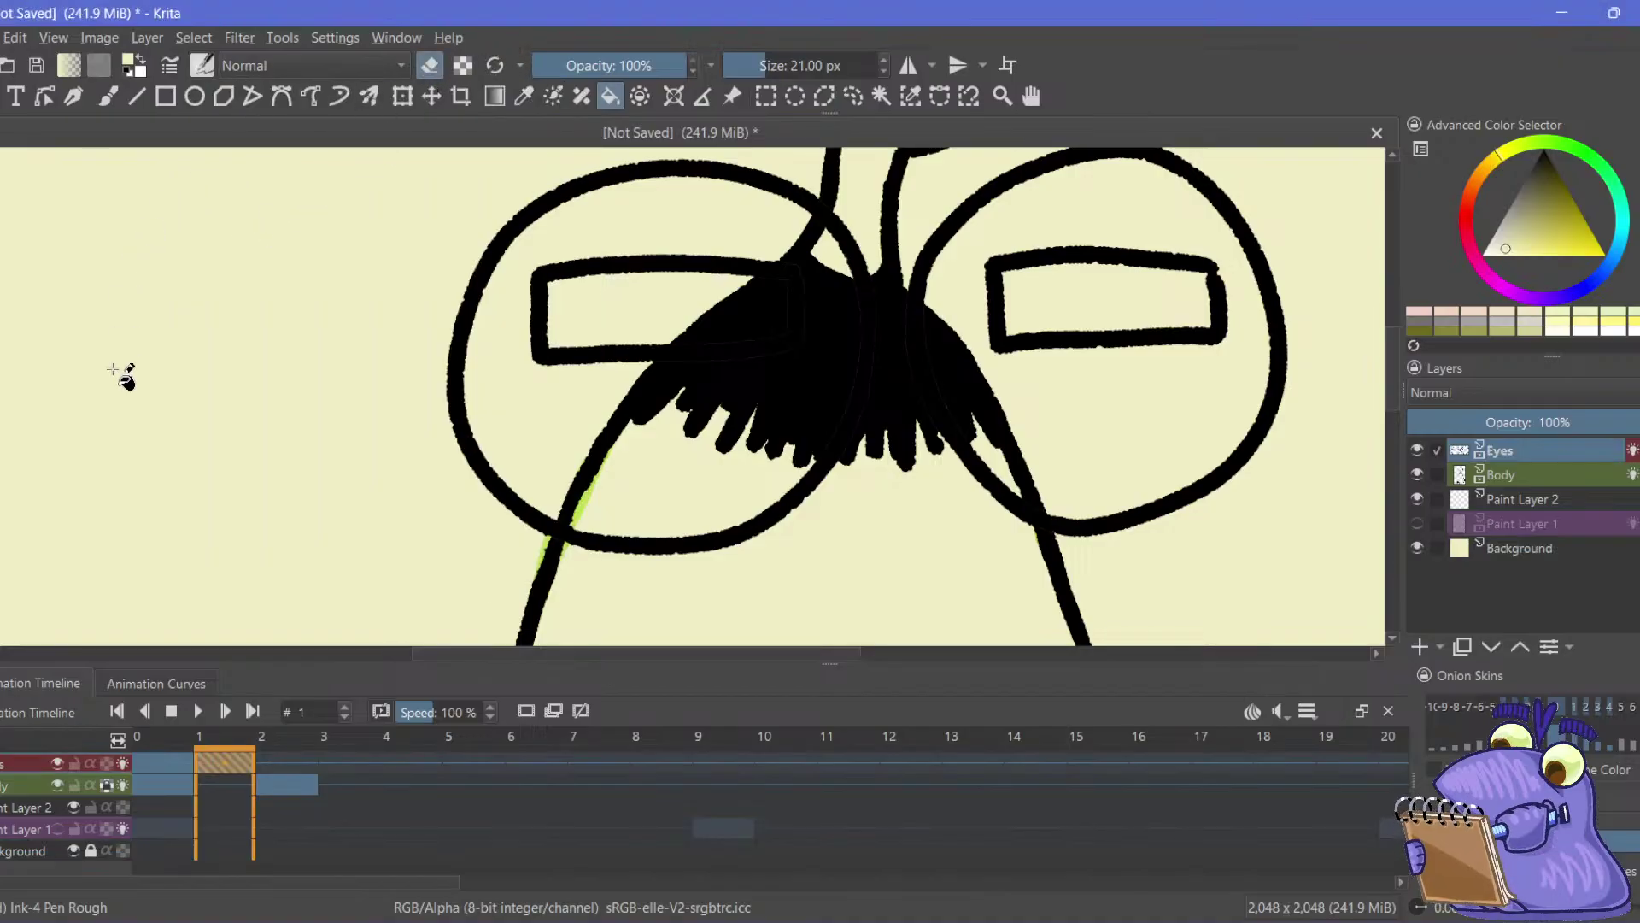
click(108, 96)
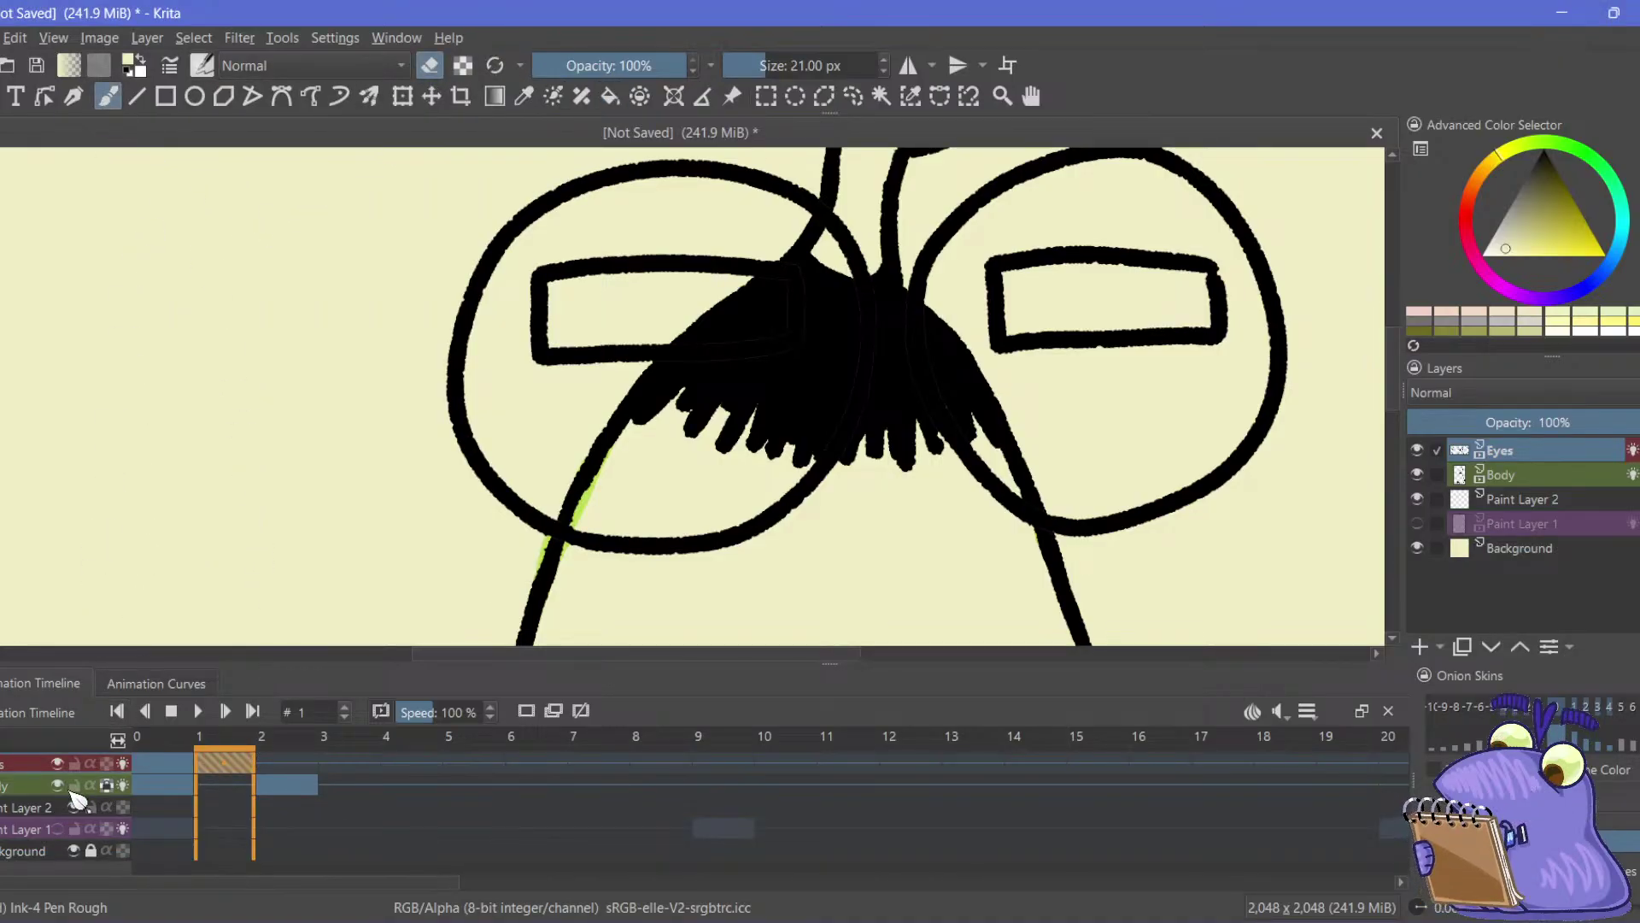
drag(478, 258, 453, 439)
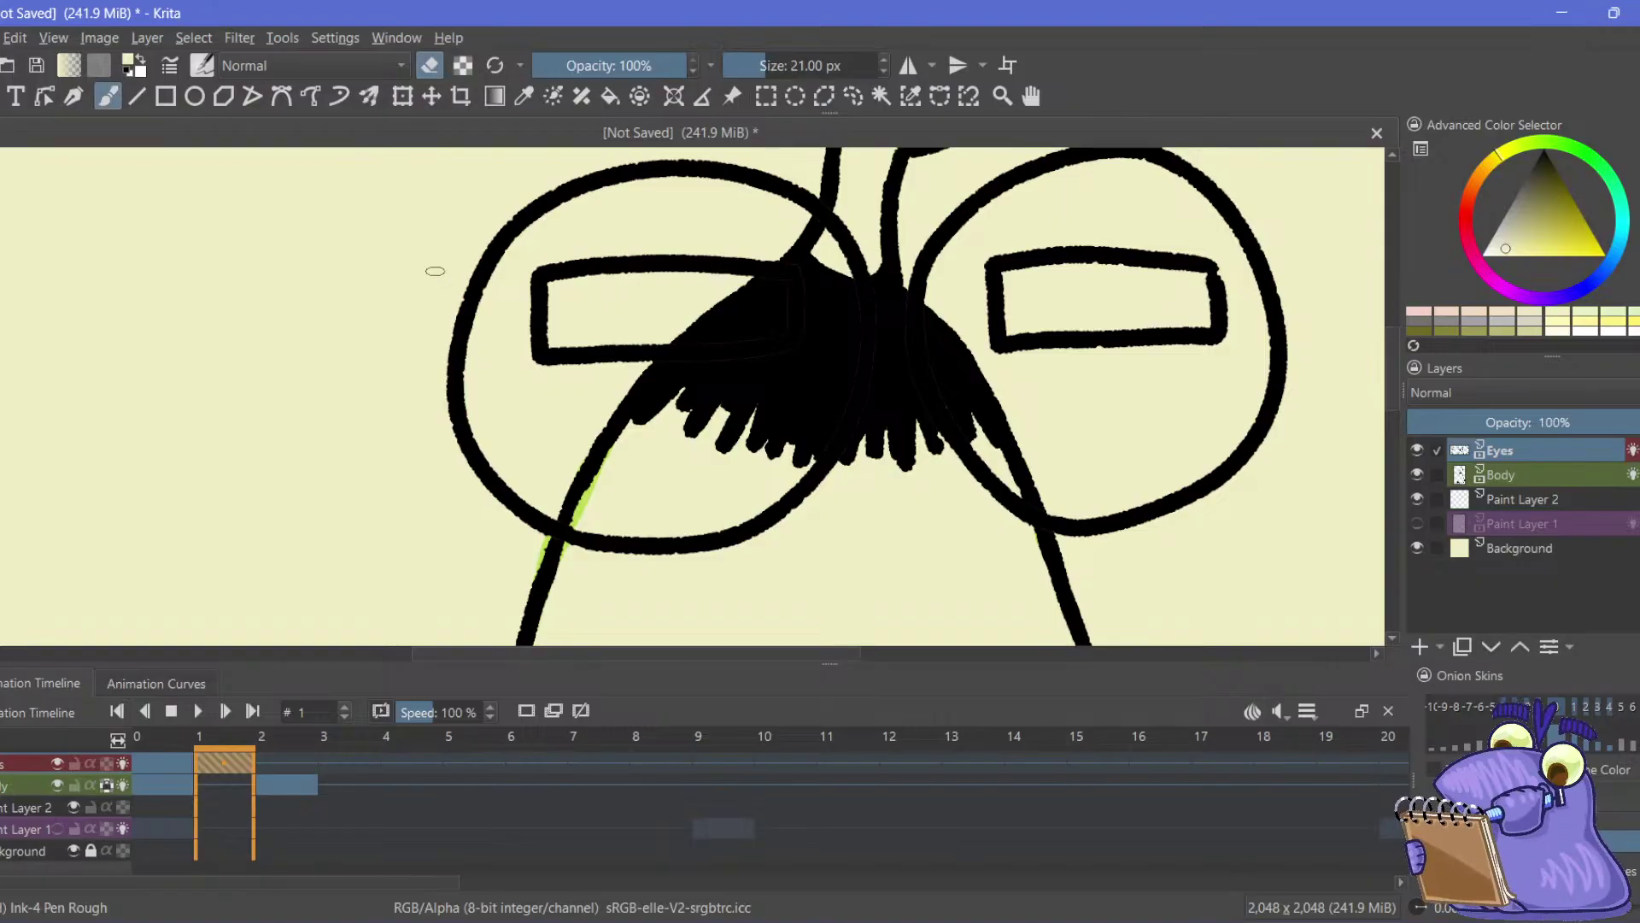
Lower the Body layer's opacity to fade its lines to grey, and make the Eyes layer active again
click(26, 785)
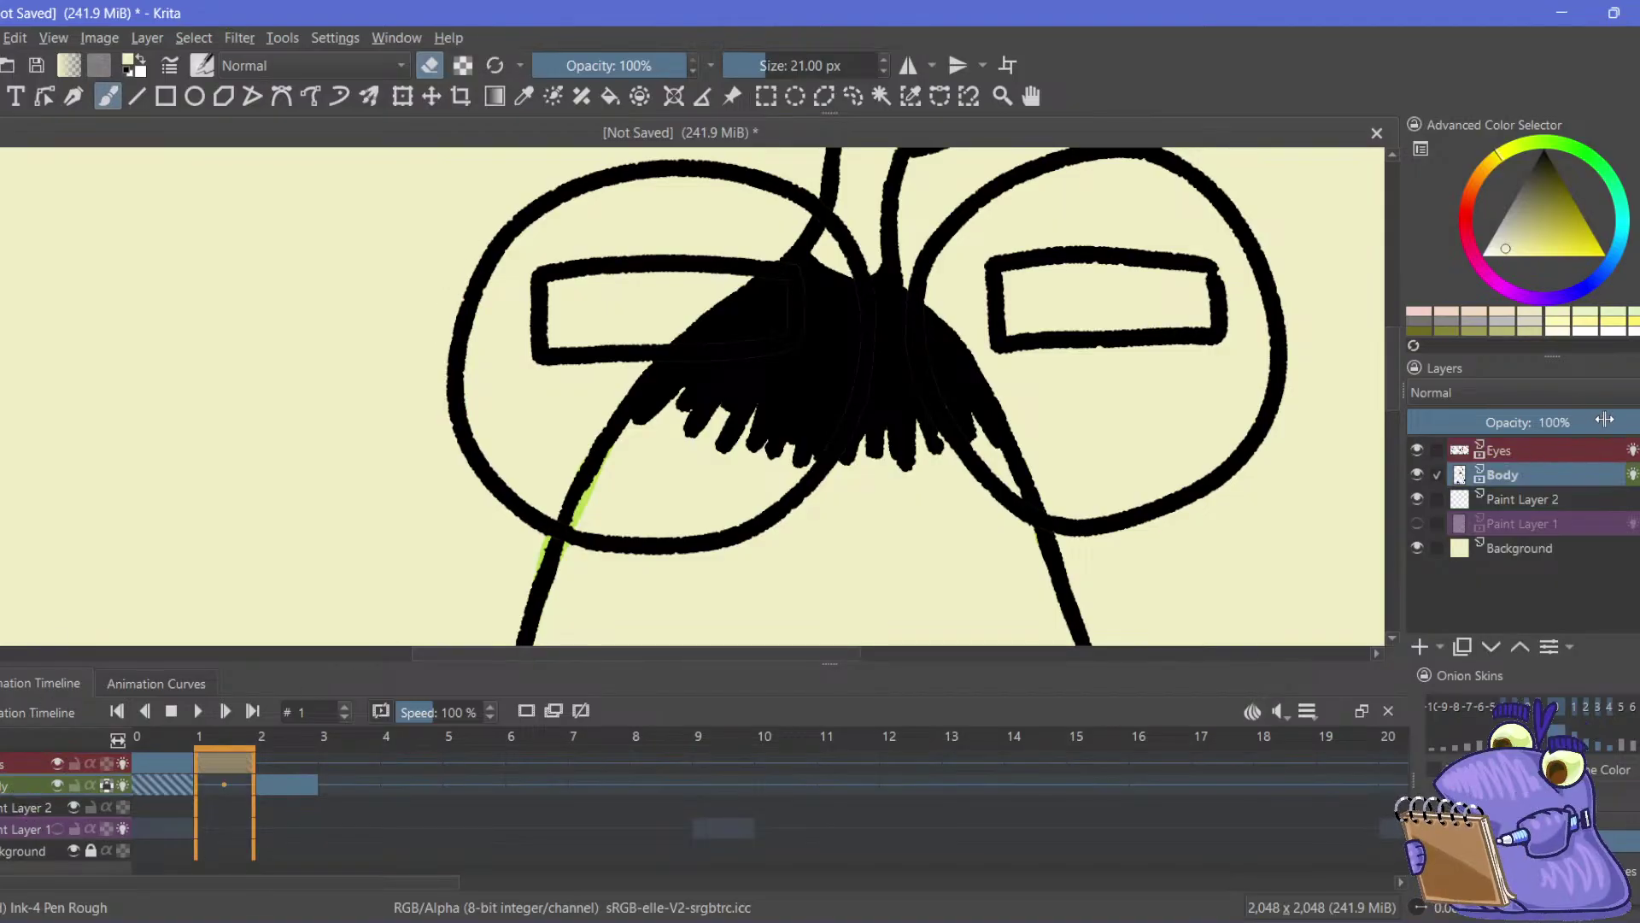
drag(1605, 419, 1542, 421)
click(1533, 452)
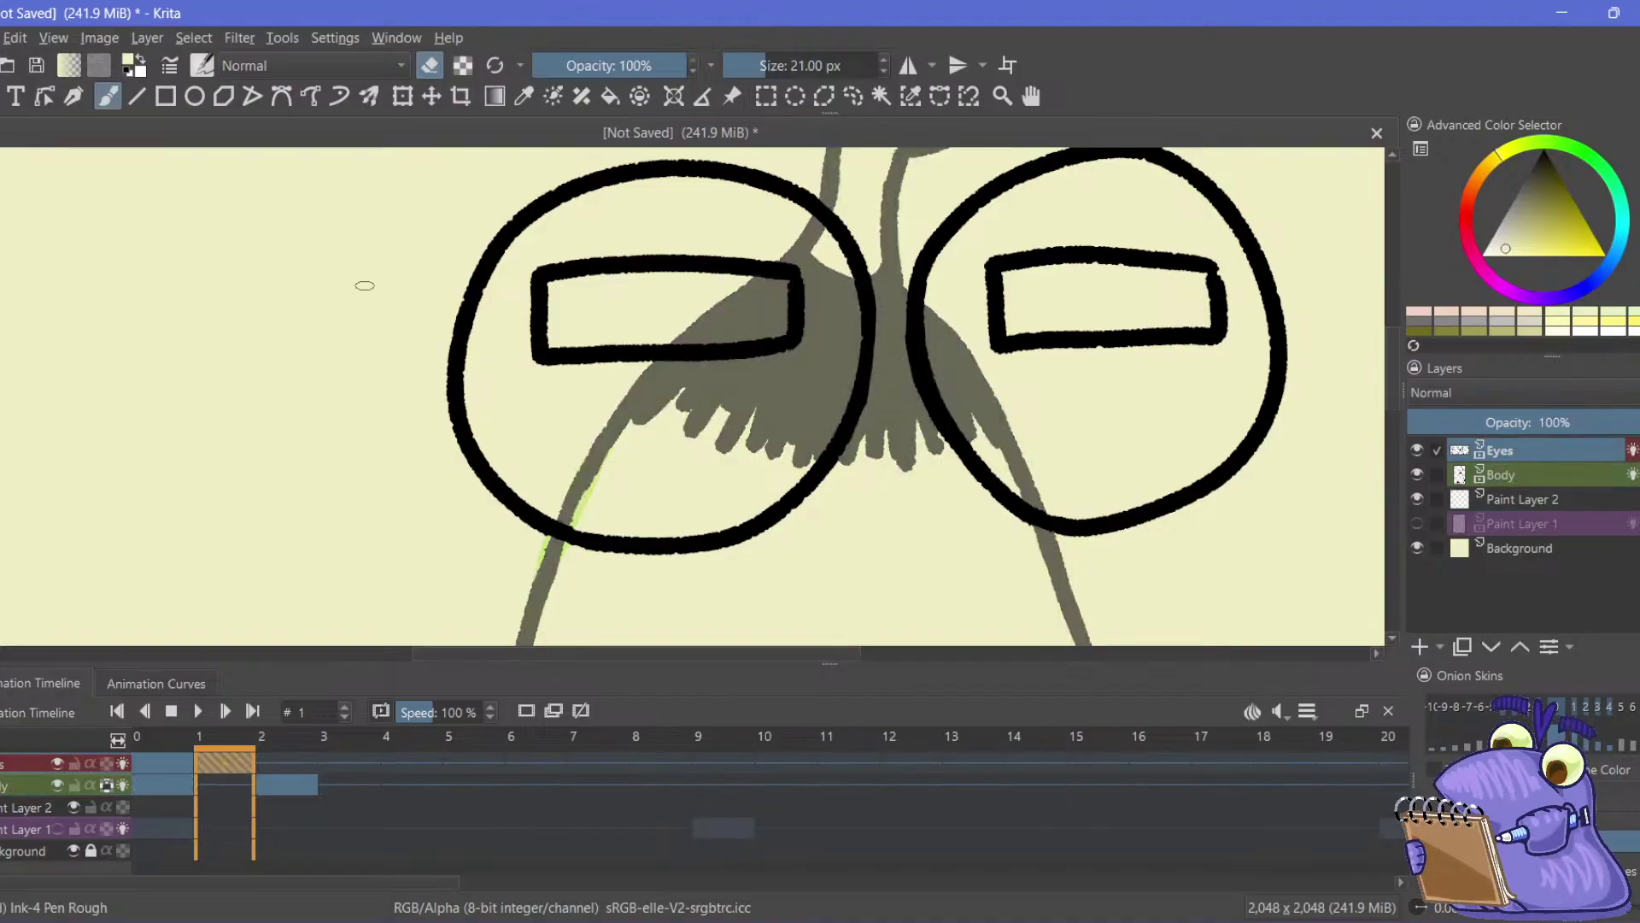
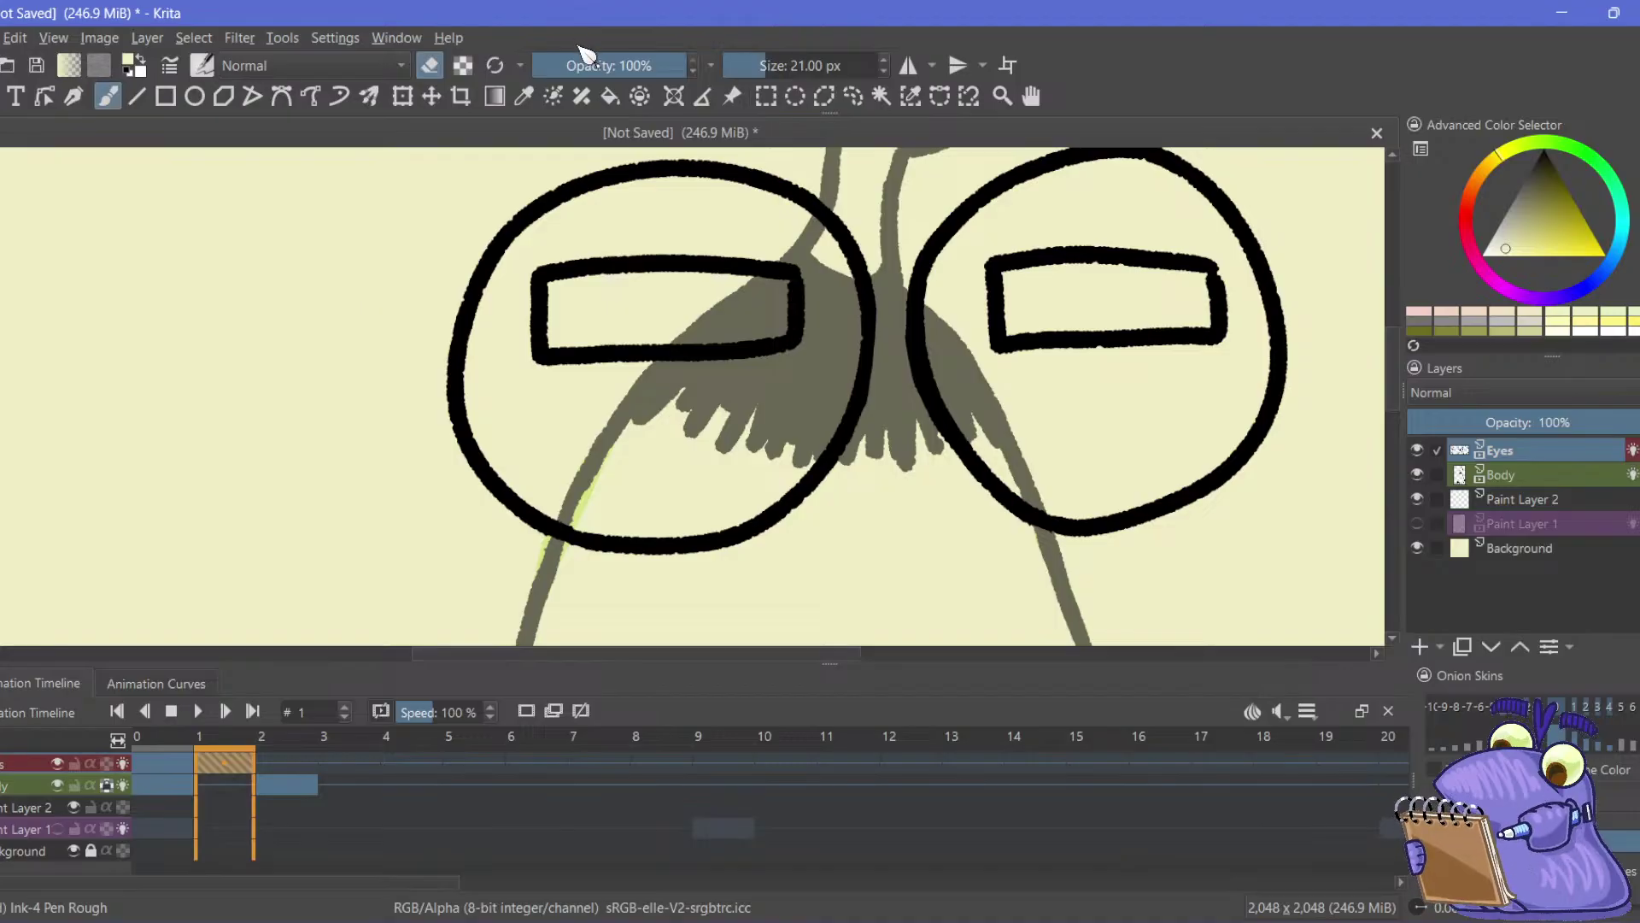
Play the animation briefly to judge the timing of the eye frames
scroll(396, 322, right, 5)
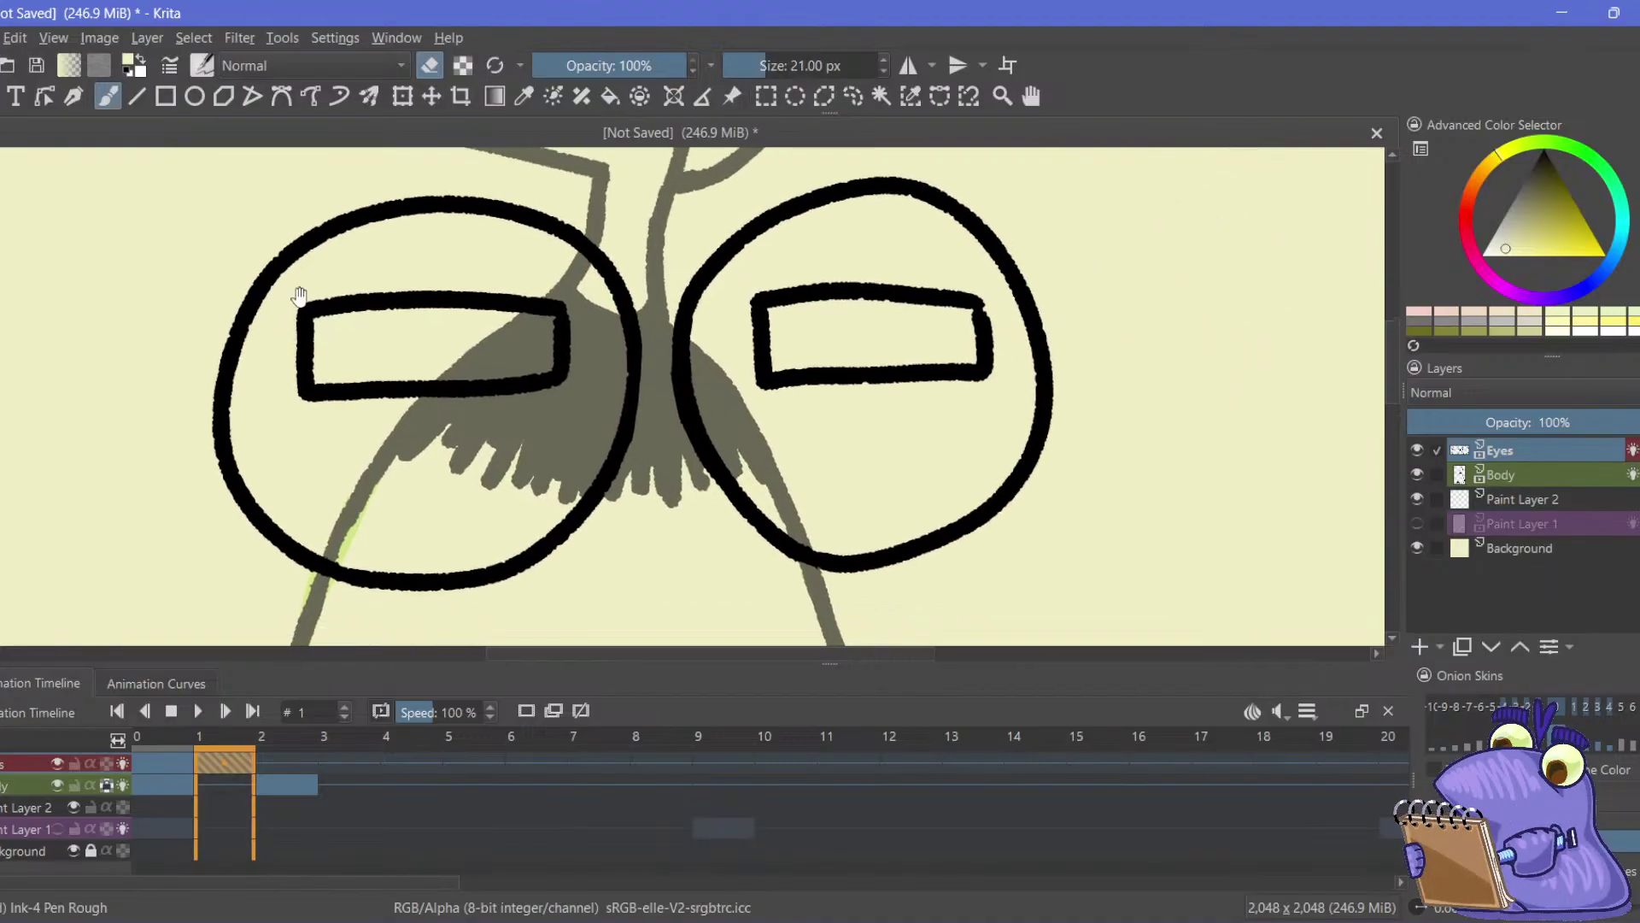
mouse_move(416, 346)
mouse_down()
mouse_move(476, 376)
mouse_move(392, 227)
mouse_move(406, 353)
mouse_move(477, 417)
mouse_up()
scroll(476, 376, down, 3)
drag(240, 778, 535, 778)
key(ctrl+z)
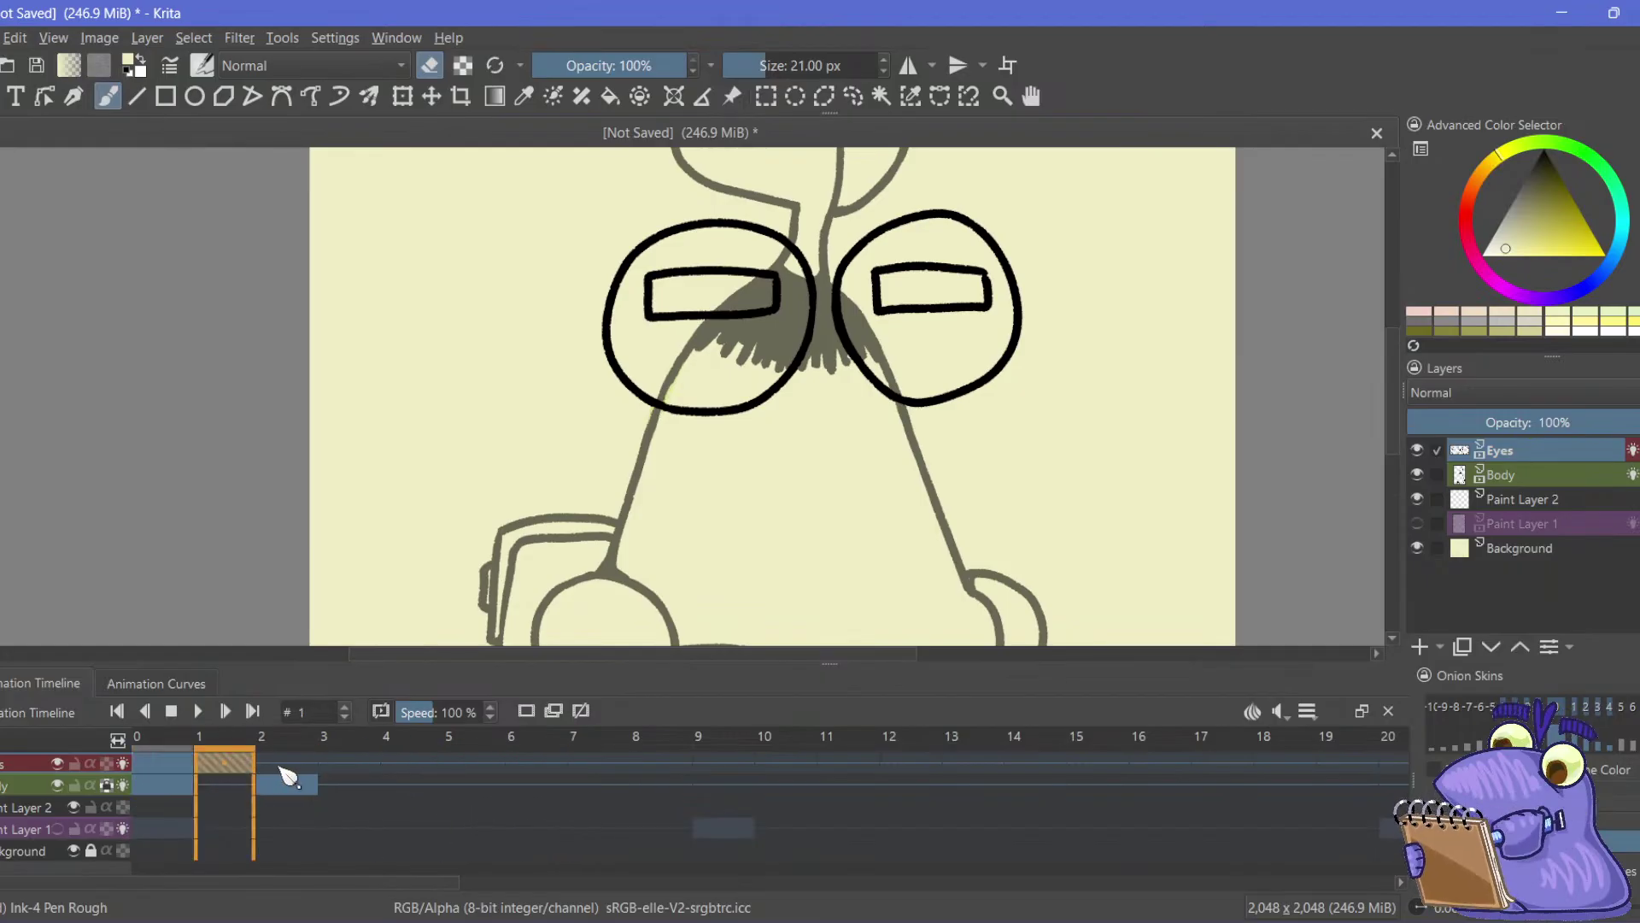
click(197, 711)
click(199, 711)
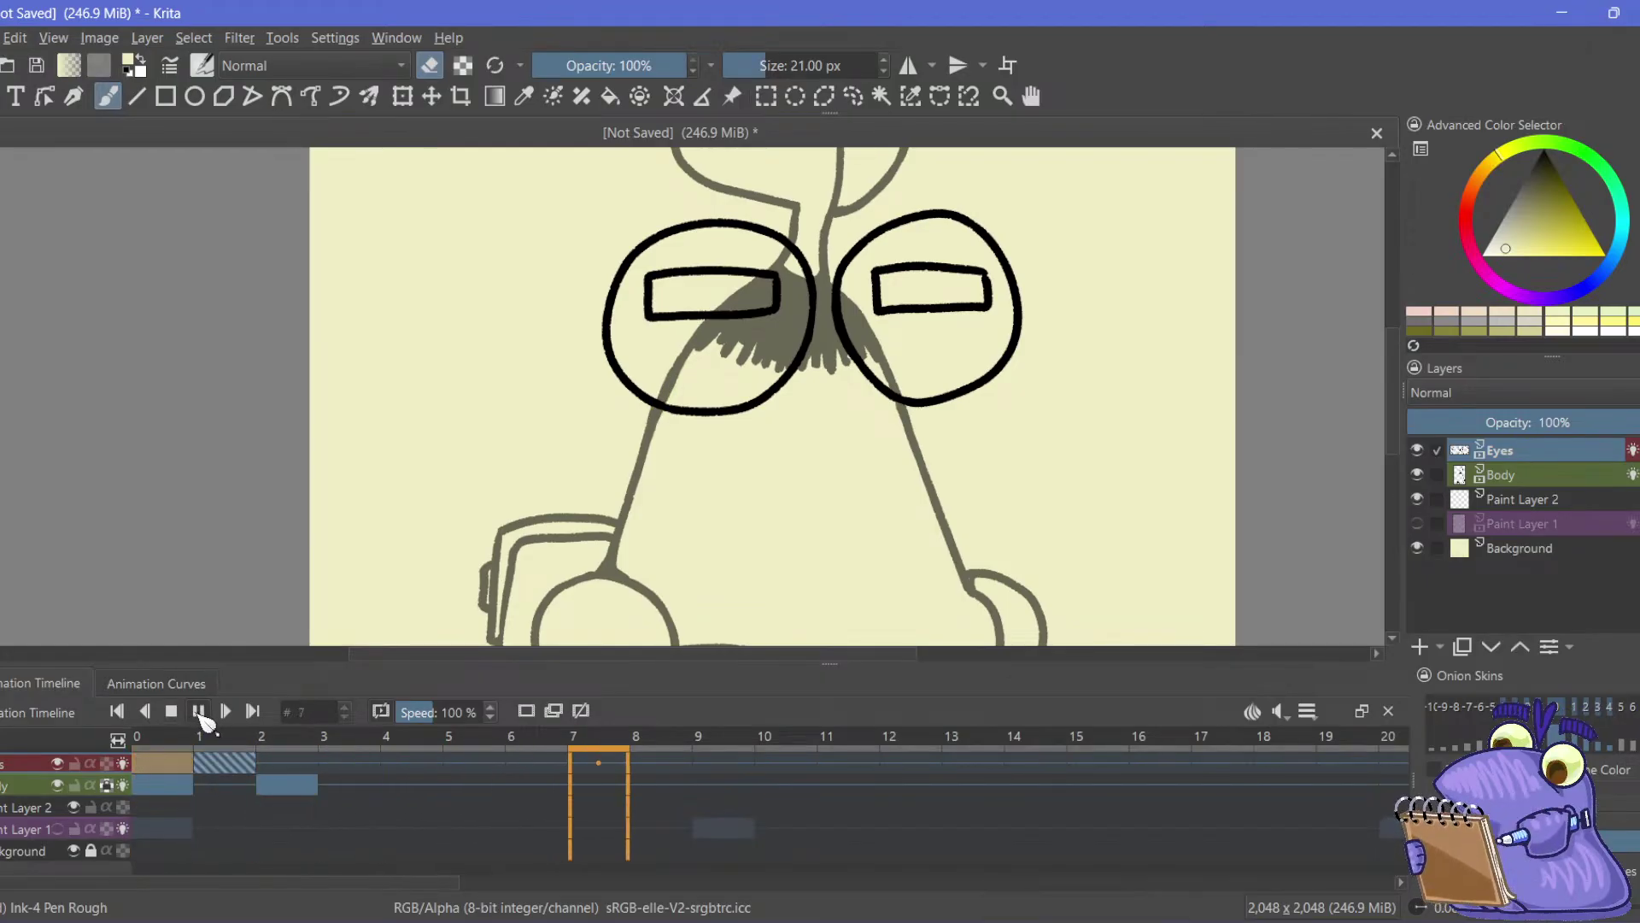
Add a blank keyframe to the Eyes layer at frame 6, using the onion skin as a guide
key(ctrl+shift+z)
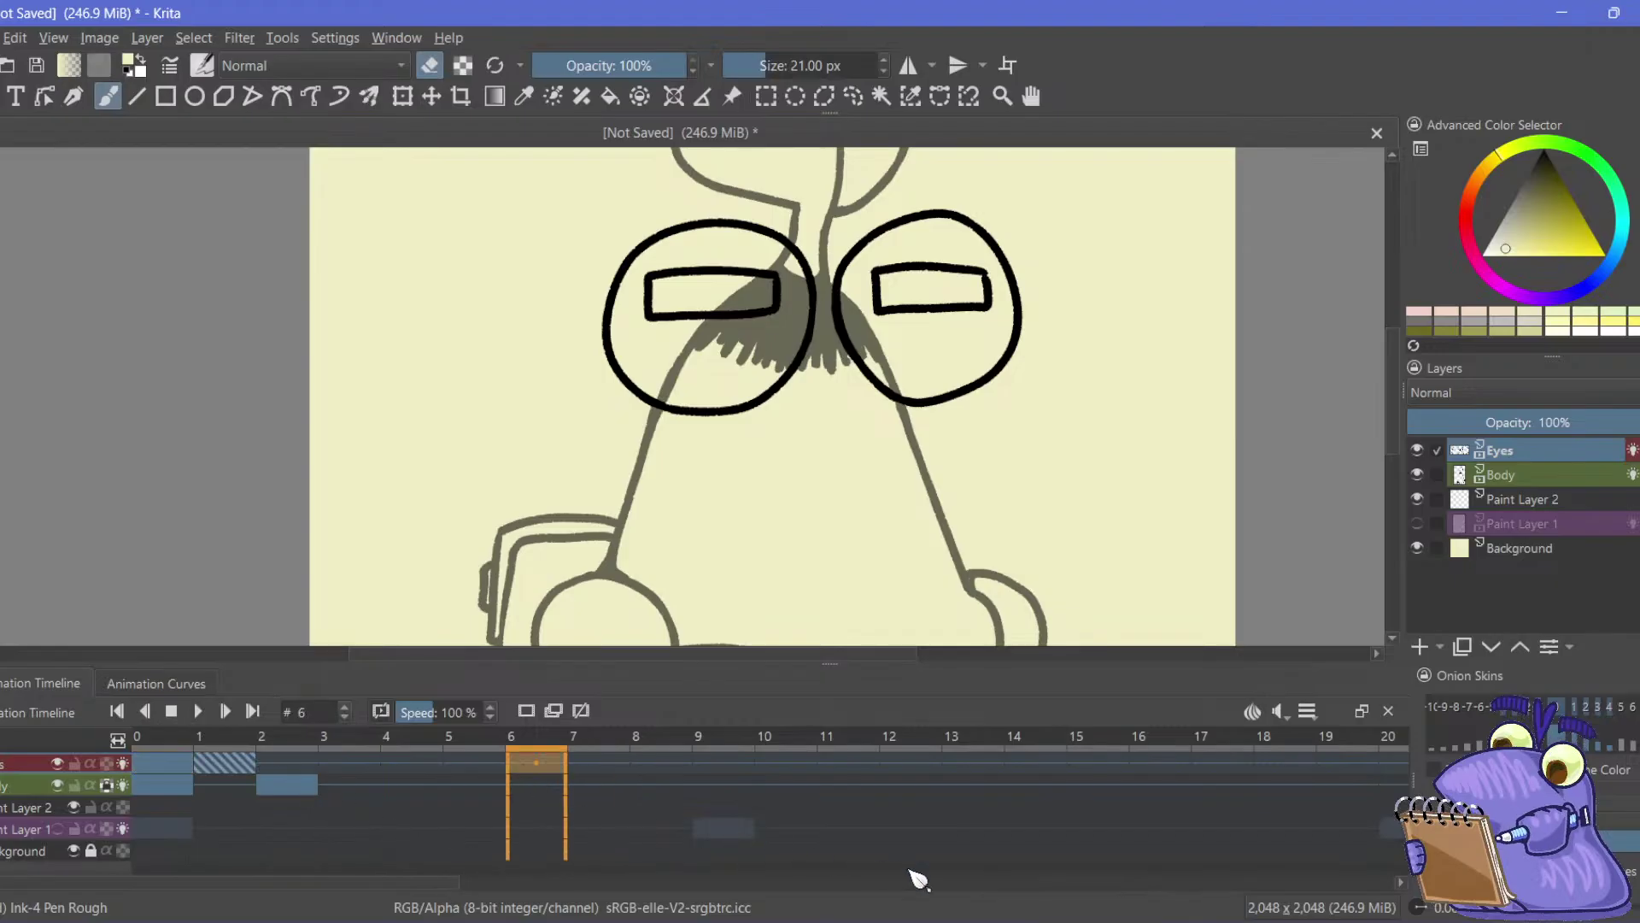
key(plus)
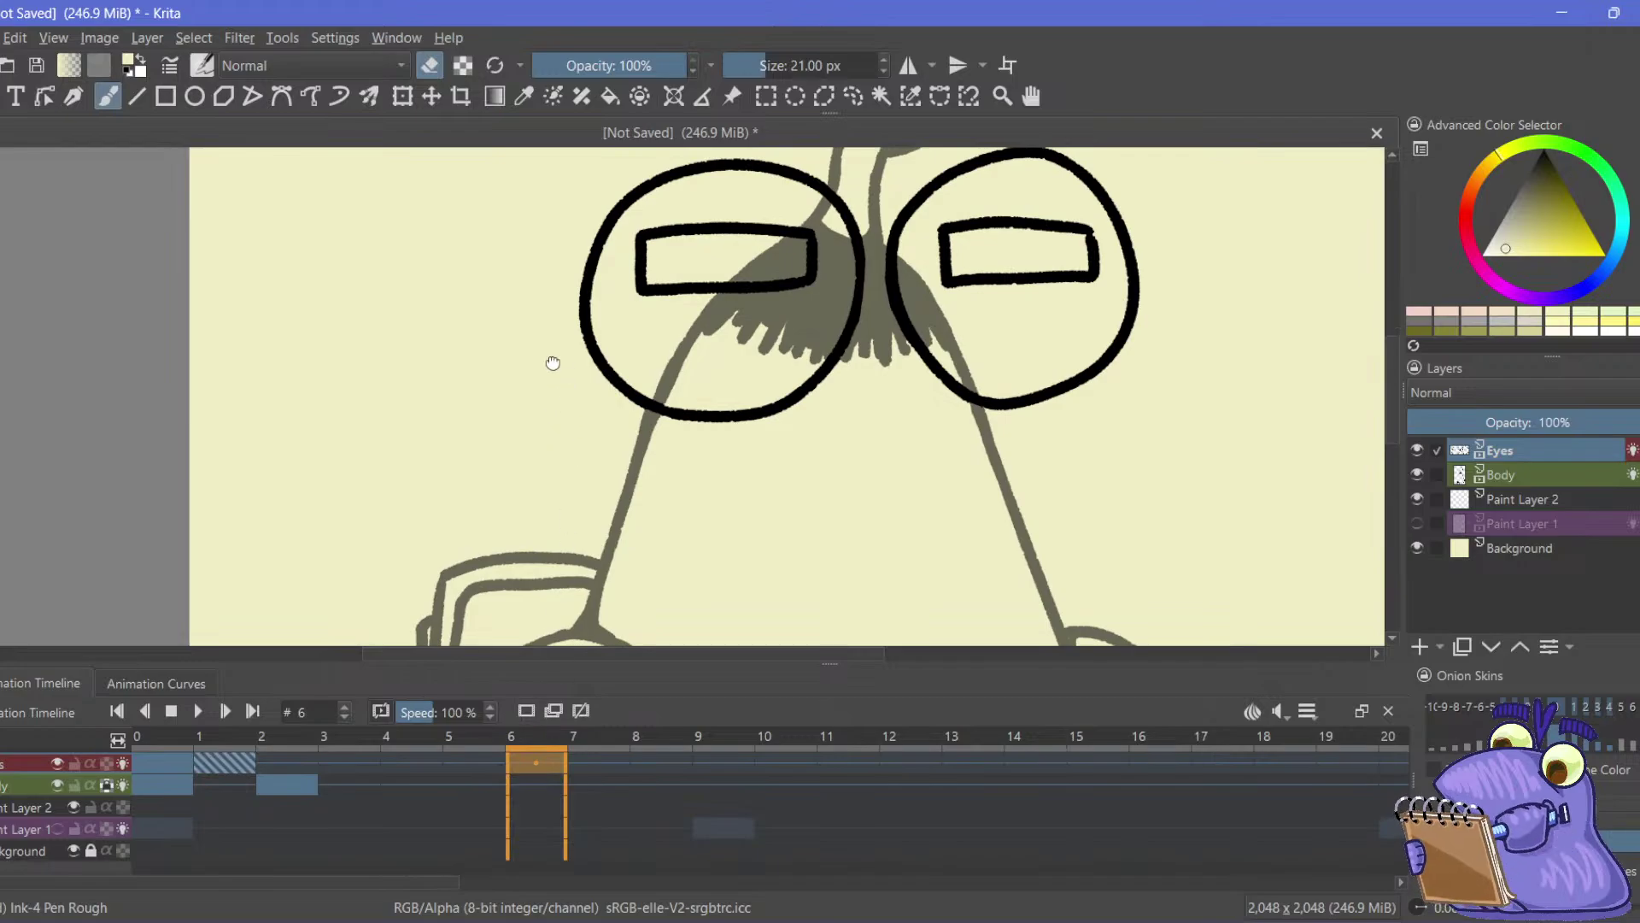
scroll(546, 401, up, 1)
key(ctrl+z)
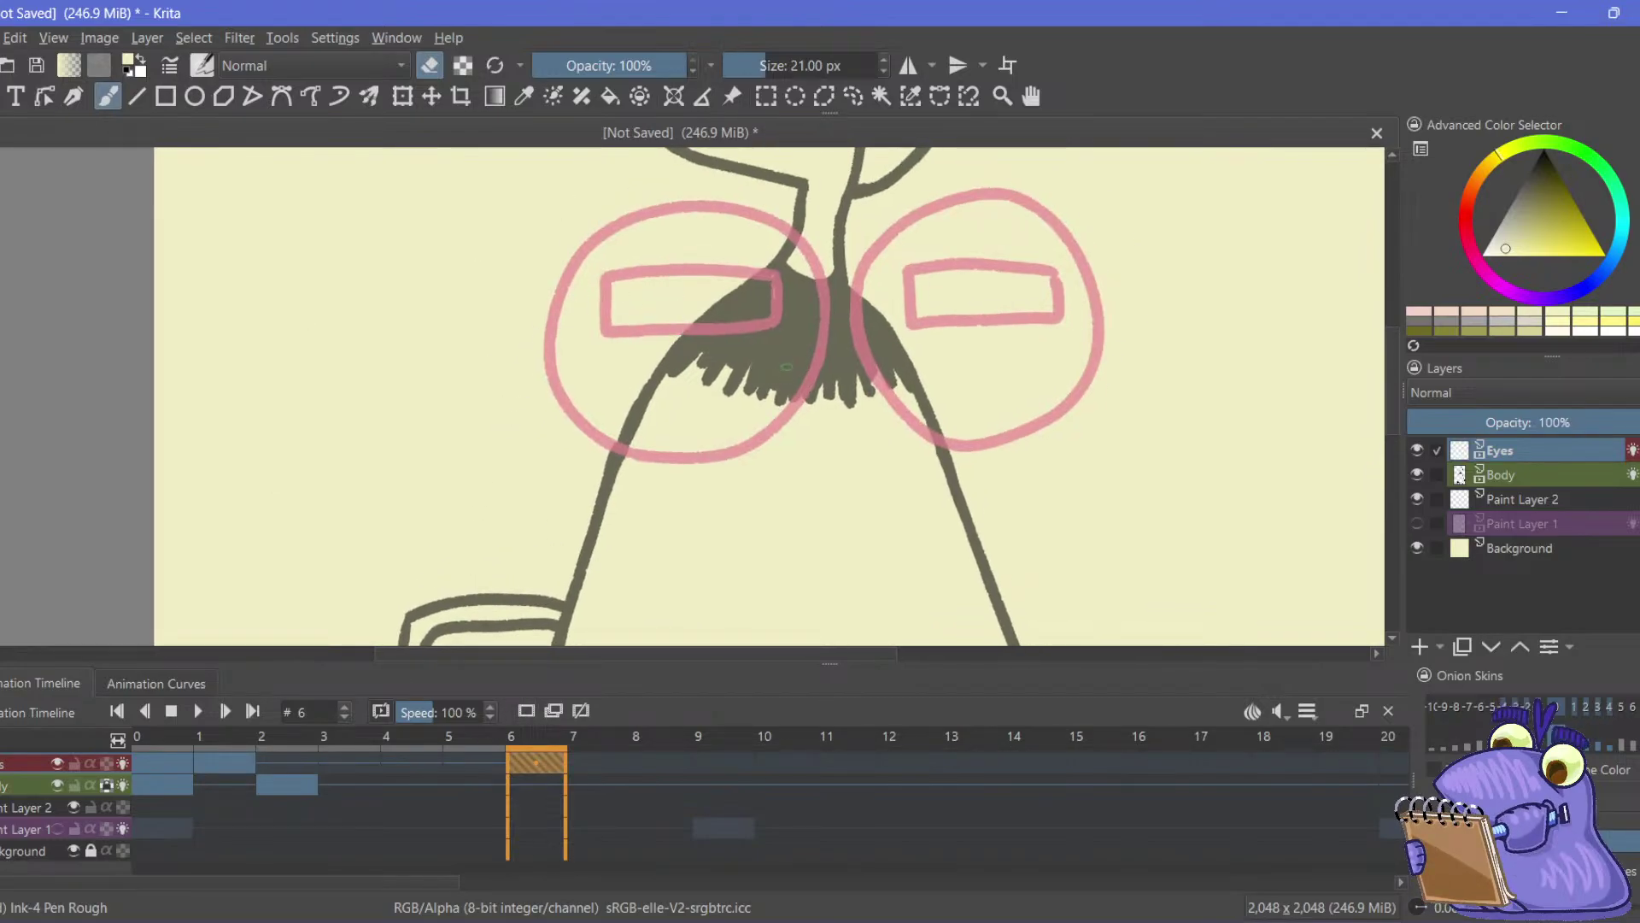
Draw a black horizontal line inside the left eye and a shorter one inside the right eye, with eraser mode off
key(e)
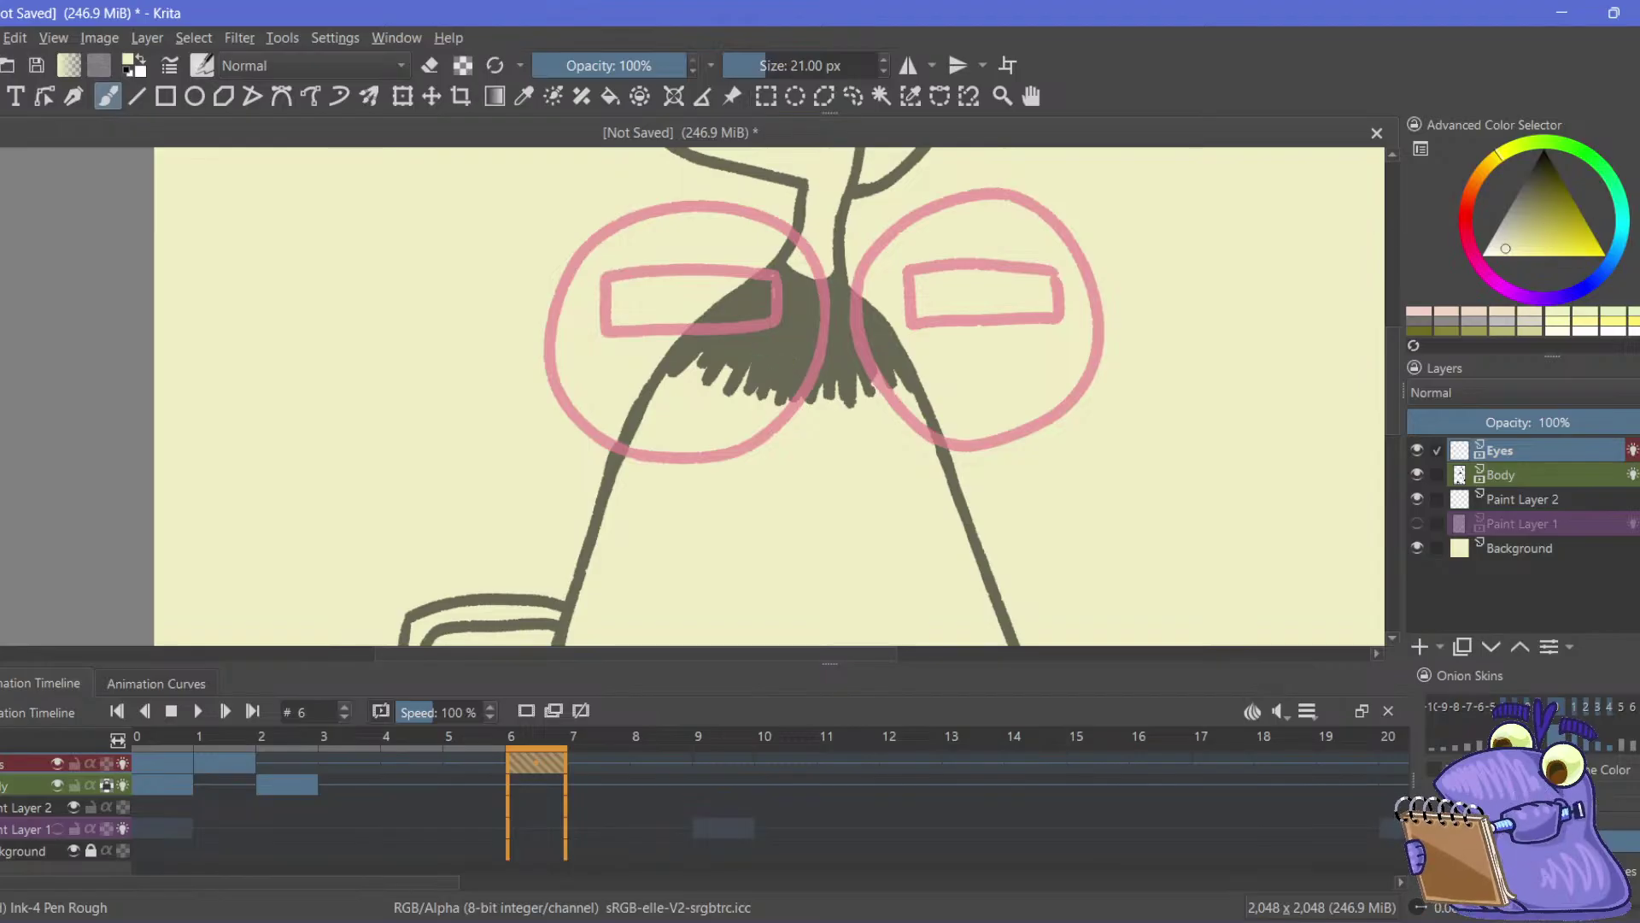
key(d)
click(793, 363)
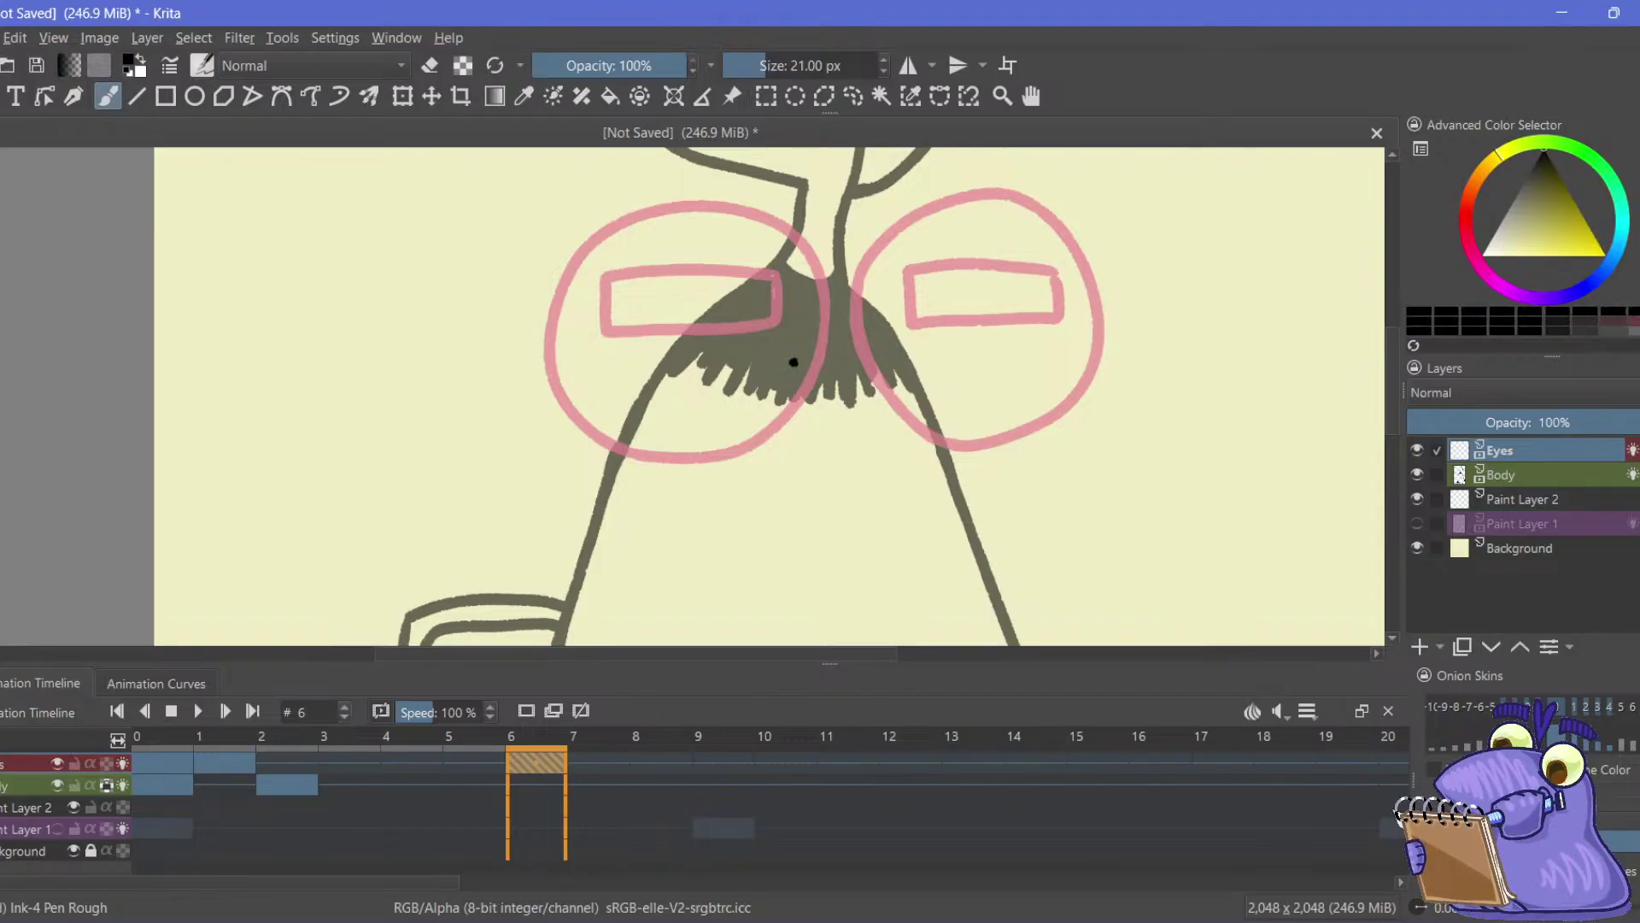
key(plus)
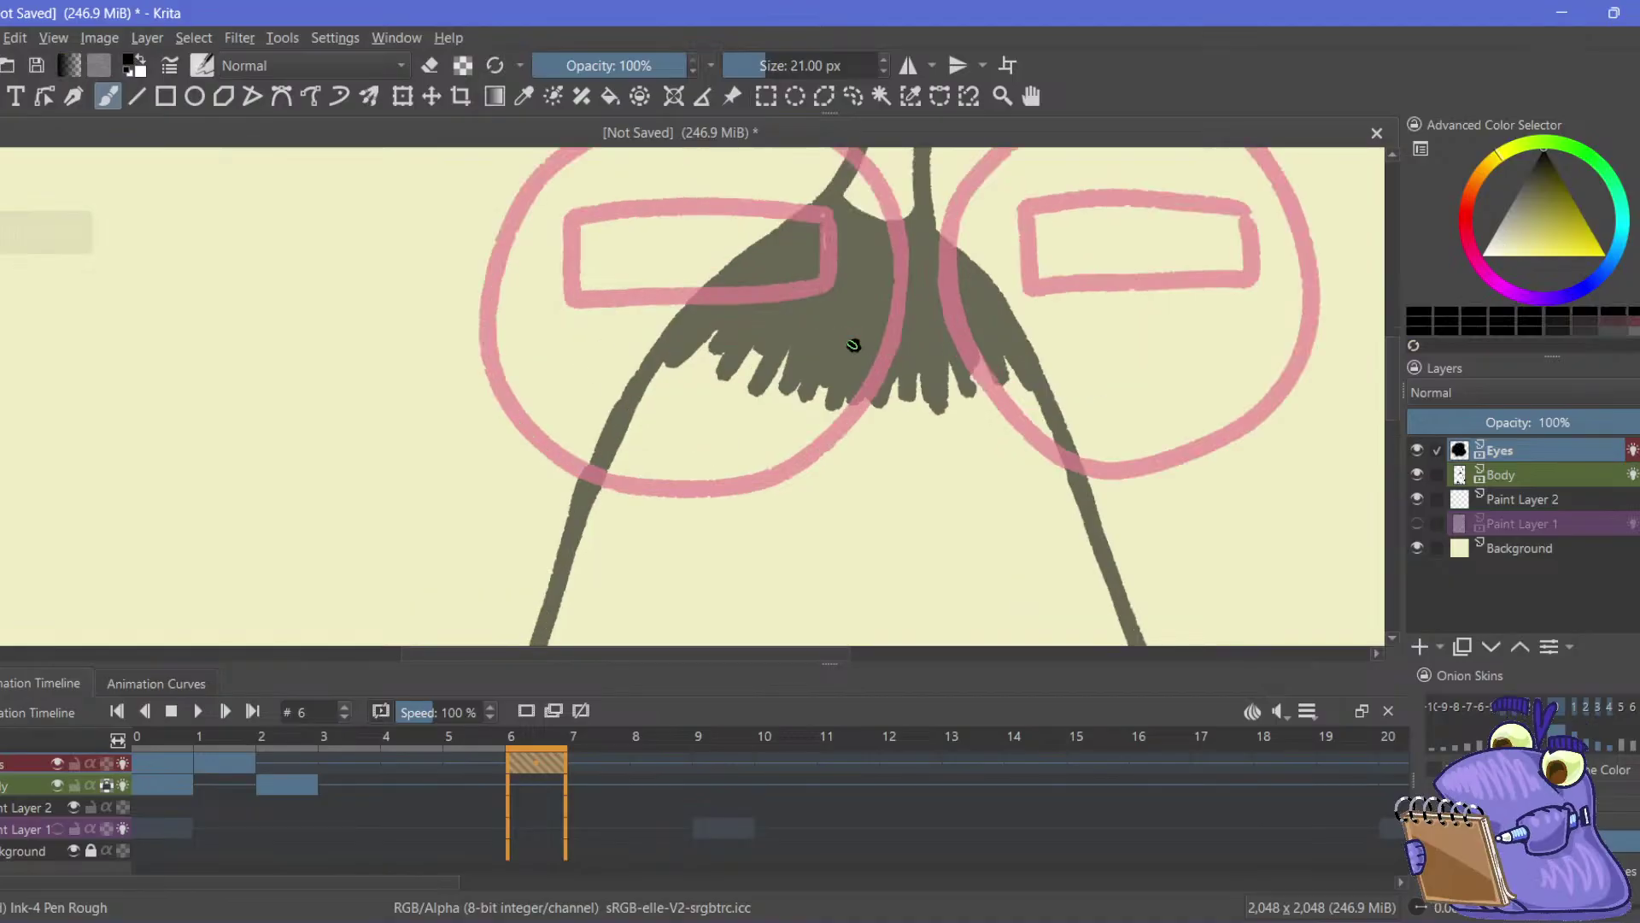
mouse_move(854, 346)
mouse_down()
mouse_move(808, 307)
mouse_move(666, 316)
mouse_up()
key(ctrl+z)
drag(853, 345, 550, 312)
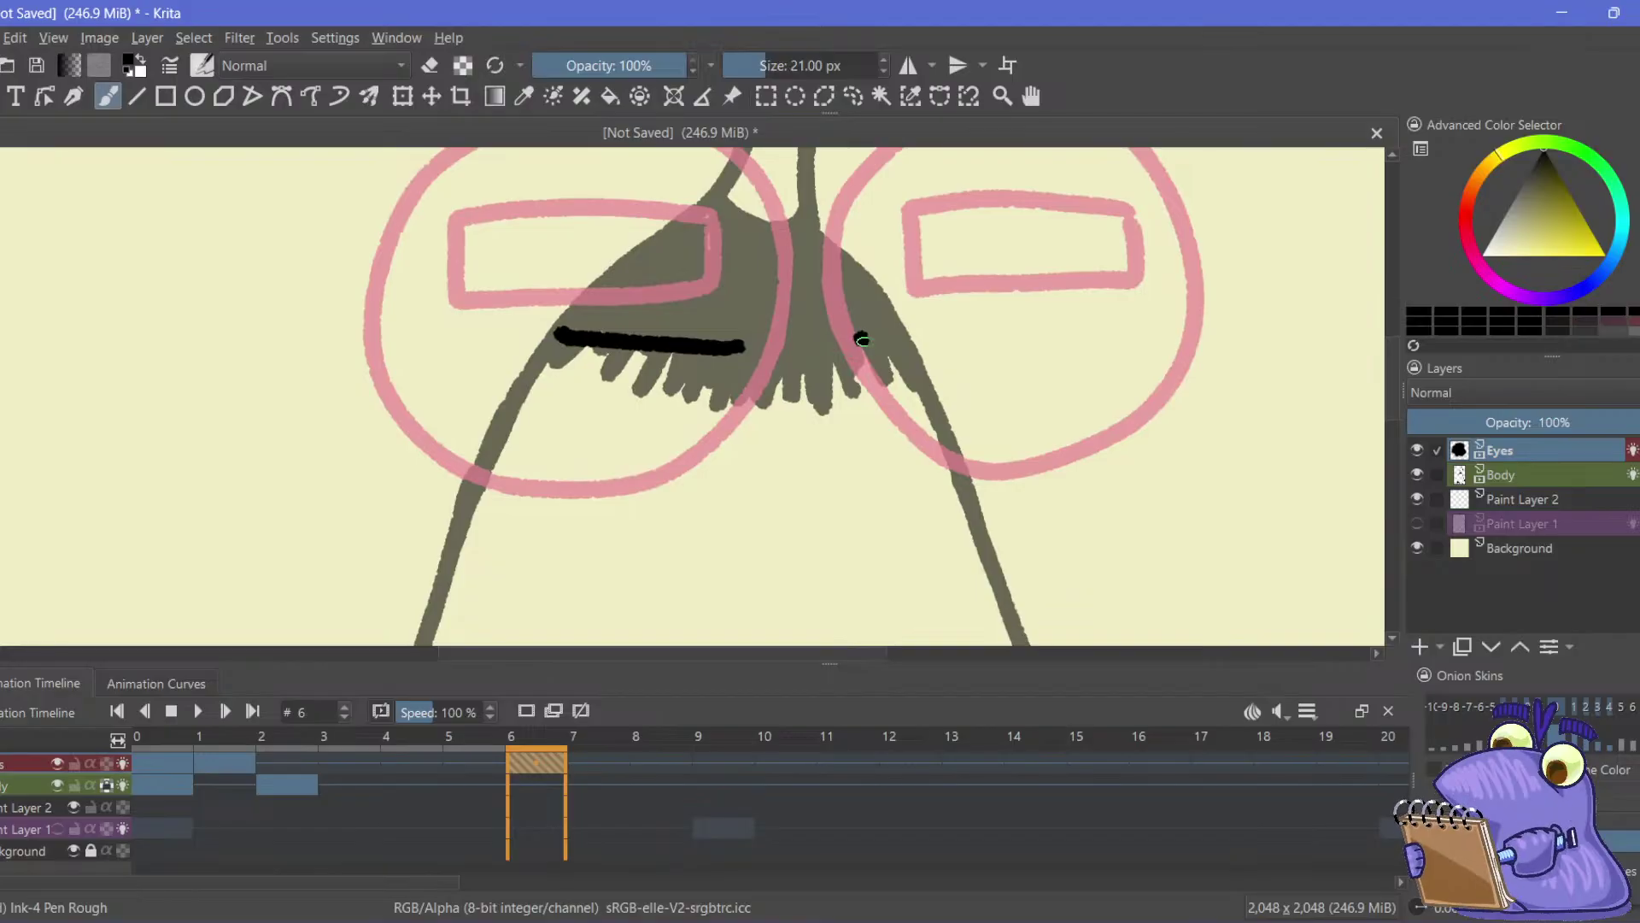
key(ctrl+z)
drag(867, 348, 916, 346)
Draw a black arc through the right eye, curving down just outside the head outline
drag(321, 301, 321, 280)
drag(841, 221, 954, 295)
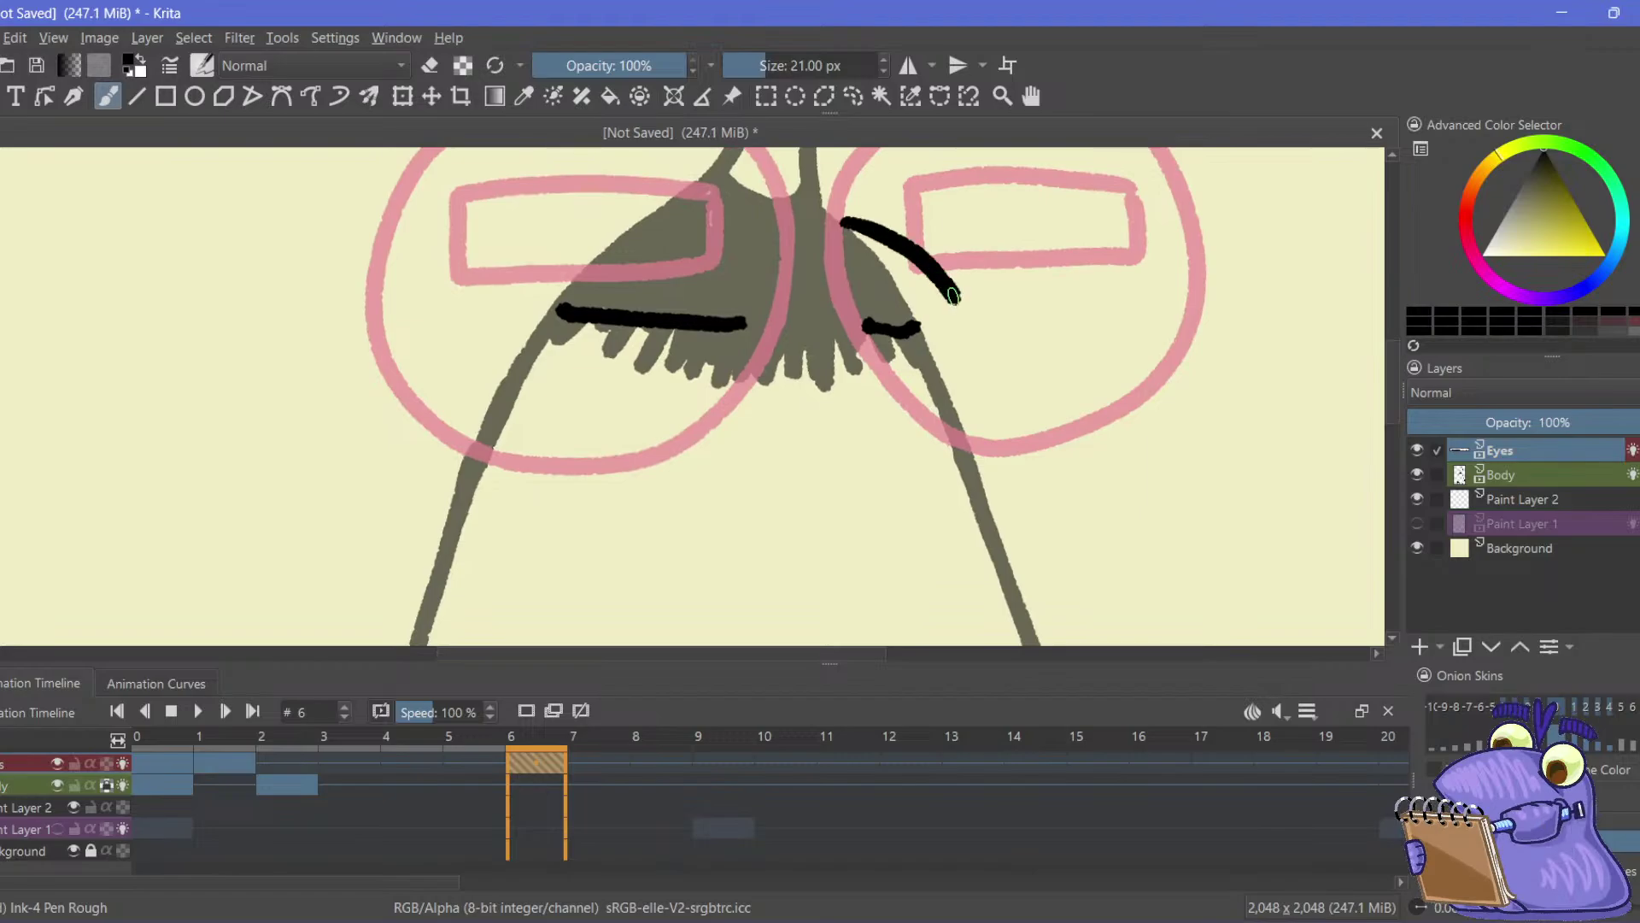
key(ctrl+z)
mouse_move(844, 224)
mouse_down()
mouse_move(933, 305)
mouse_move(965, 400)
mouse_up()
drag(445, 293, 567, 296)
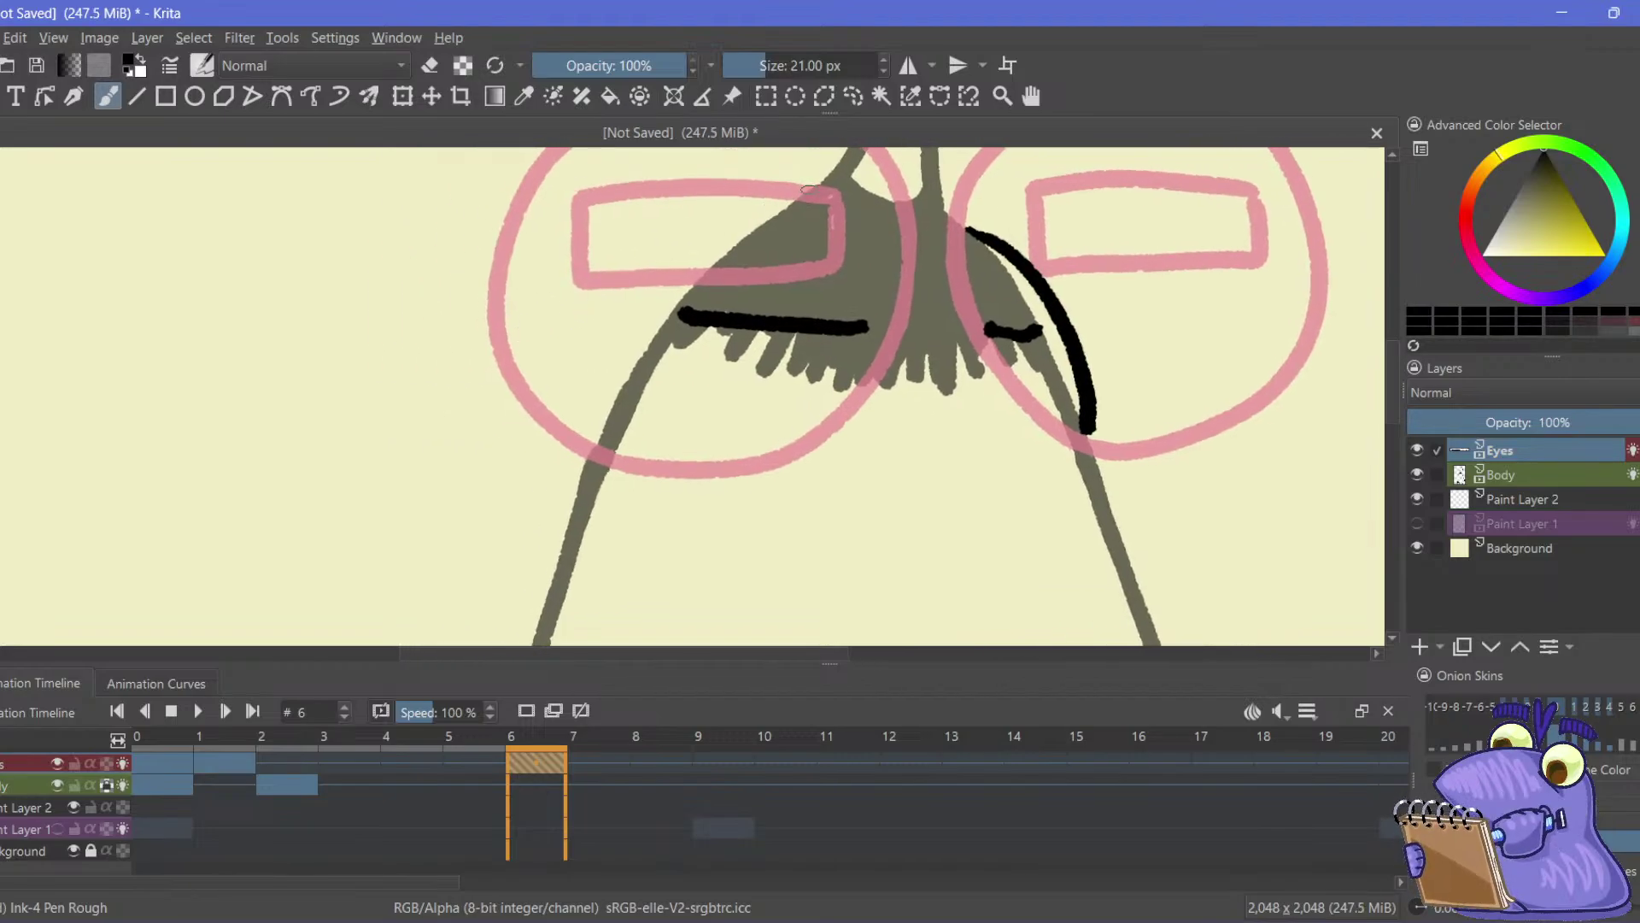
Draw a matching black arc through the left eye outside the head outline, and extend the right arc's upper end toward the stem
drag(812, 189, 769, 202)
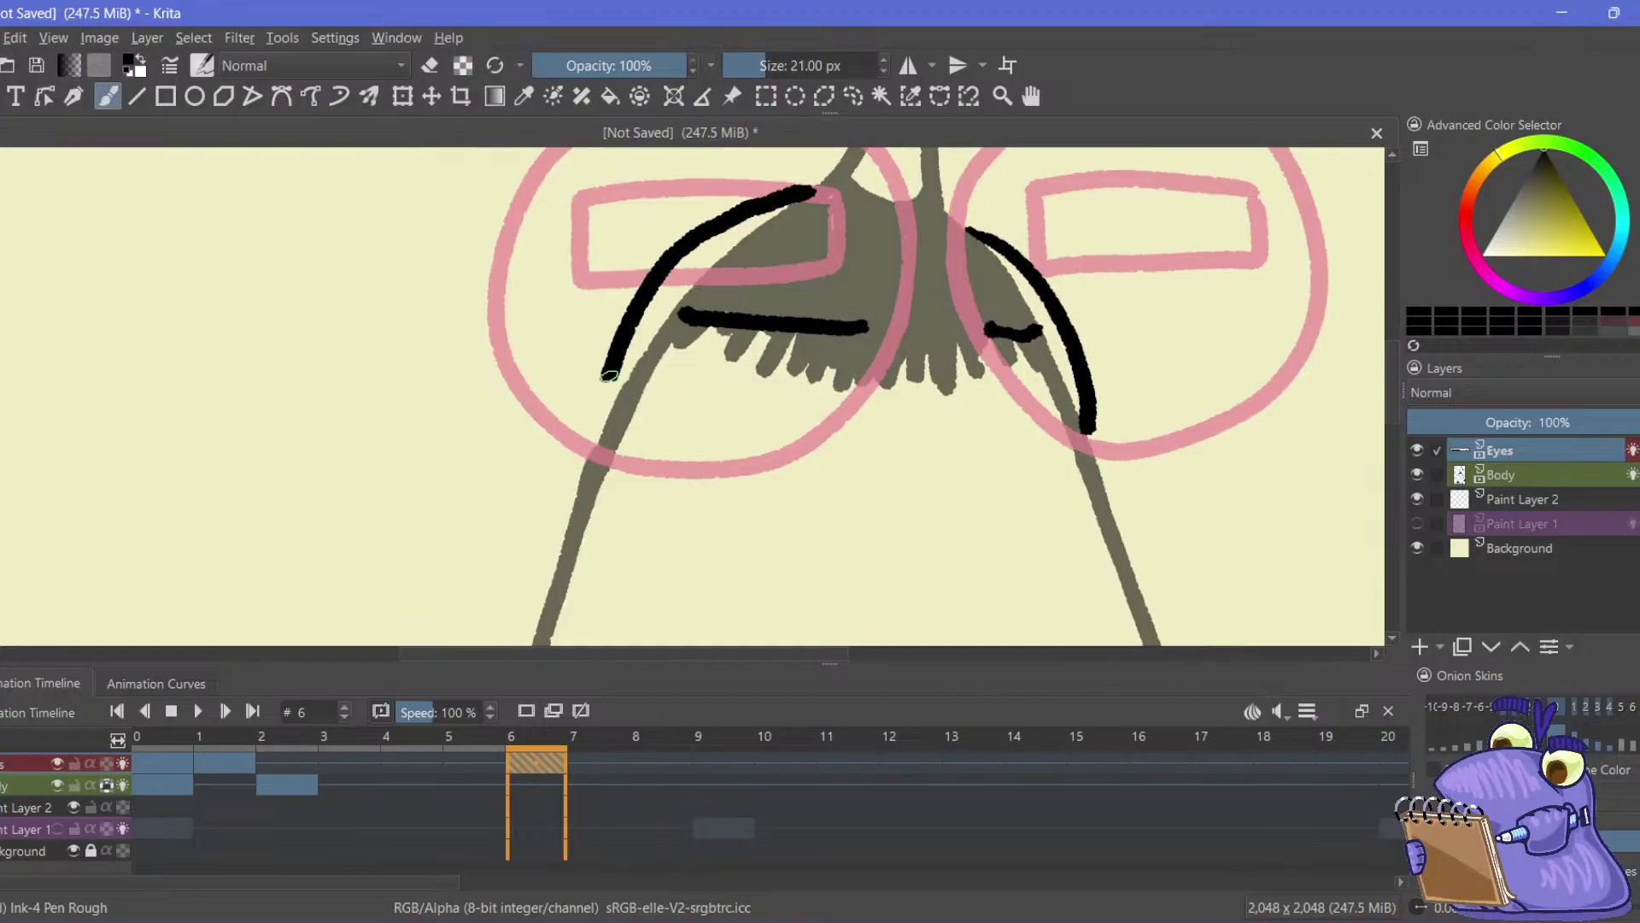
key(ctrl+z)
drag(822, 189, 698, 258)
key(ctrl+z)
mouse_move(833, 188)
mouse_down()
mouse_move(770, 199)
mouse_move(646, 277)
mouse_move(596, 442)
mouse_up()
mouse_move(439, 397)
mouse_down()
mouse_move(359, 421)
mouse_move(385, 572)
mouse_up()
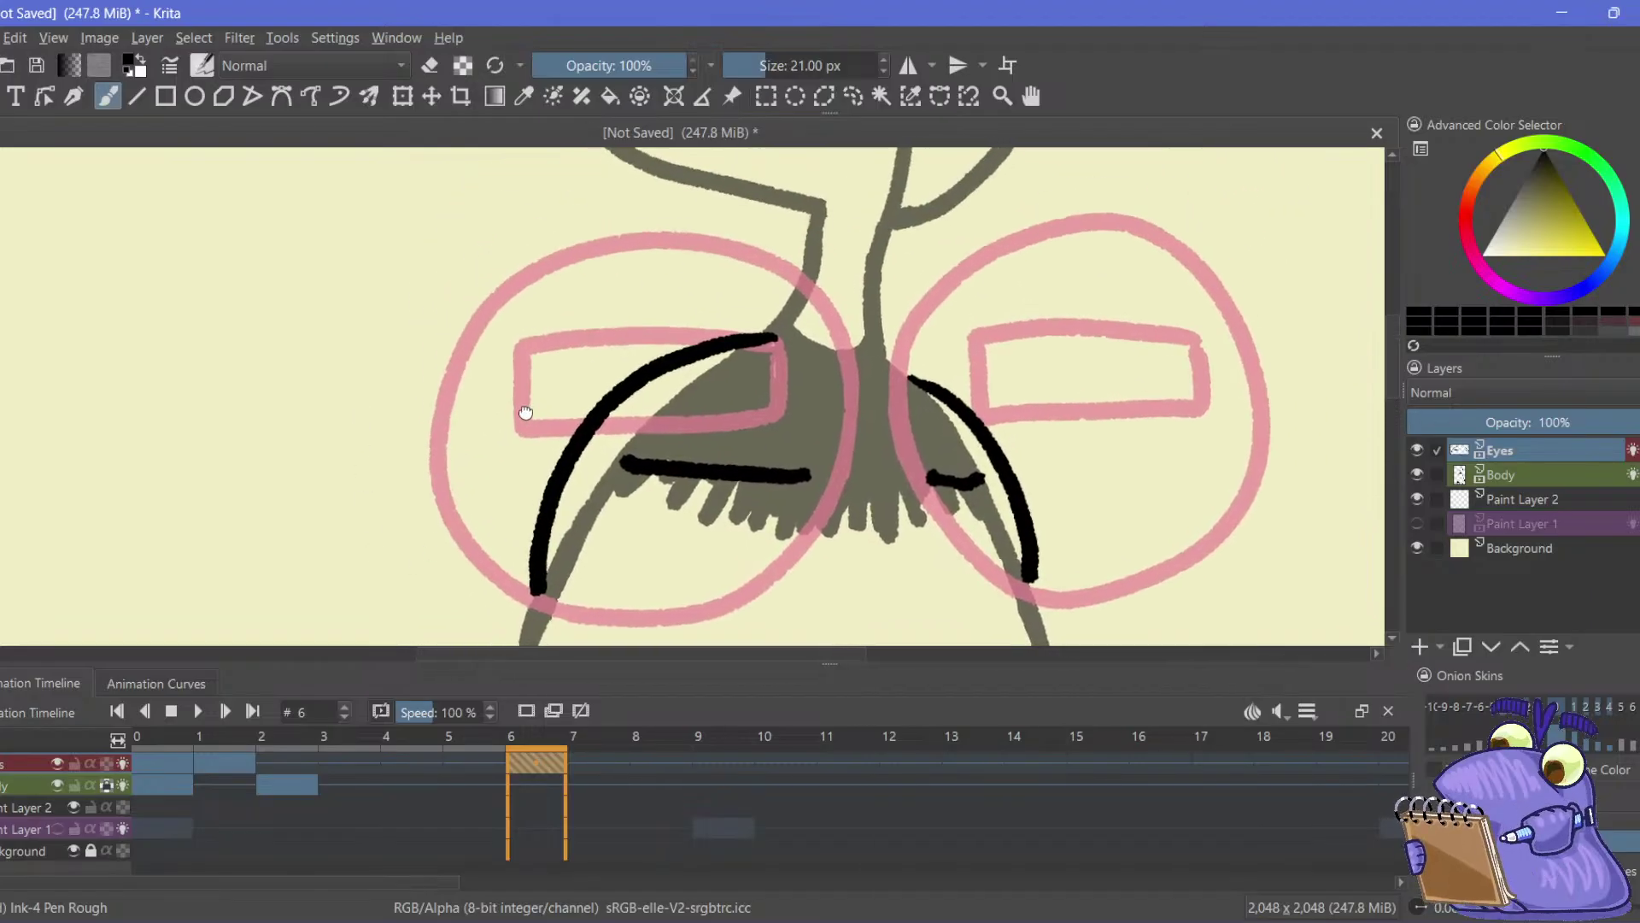
drag(527, 410, 509, 362)
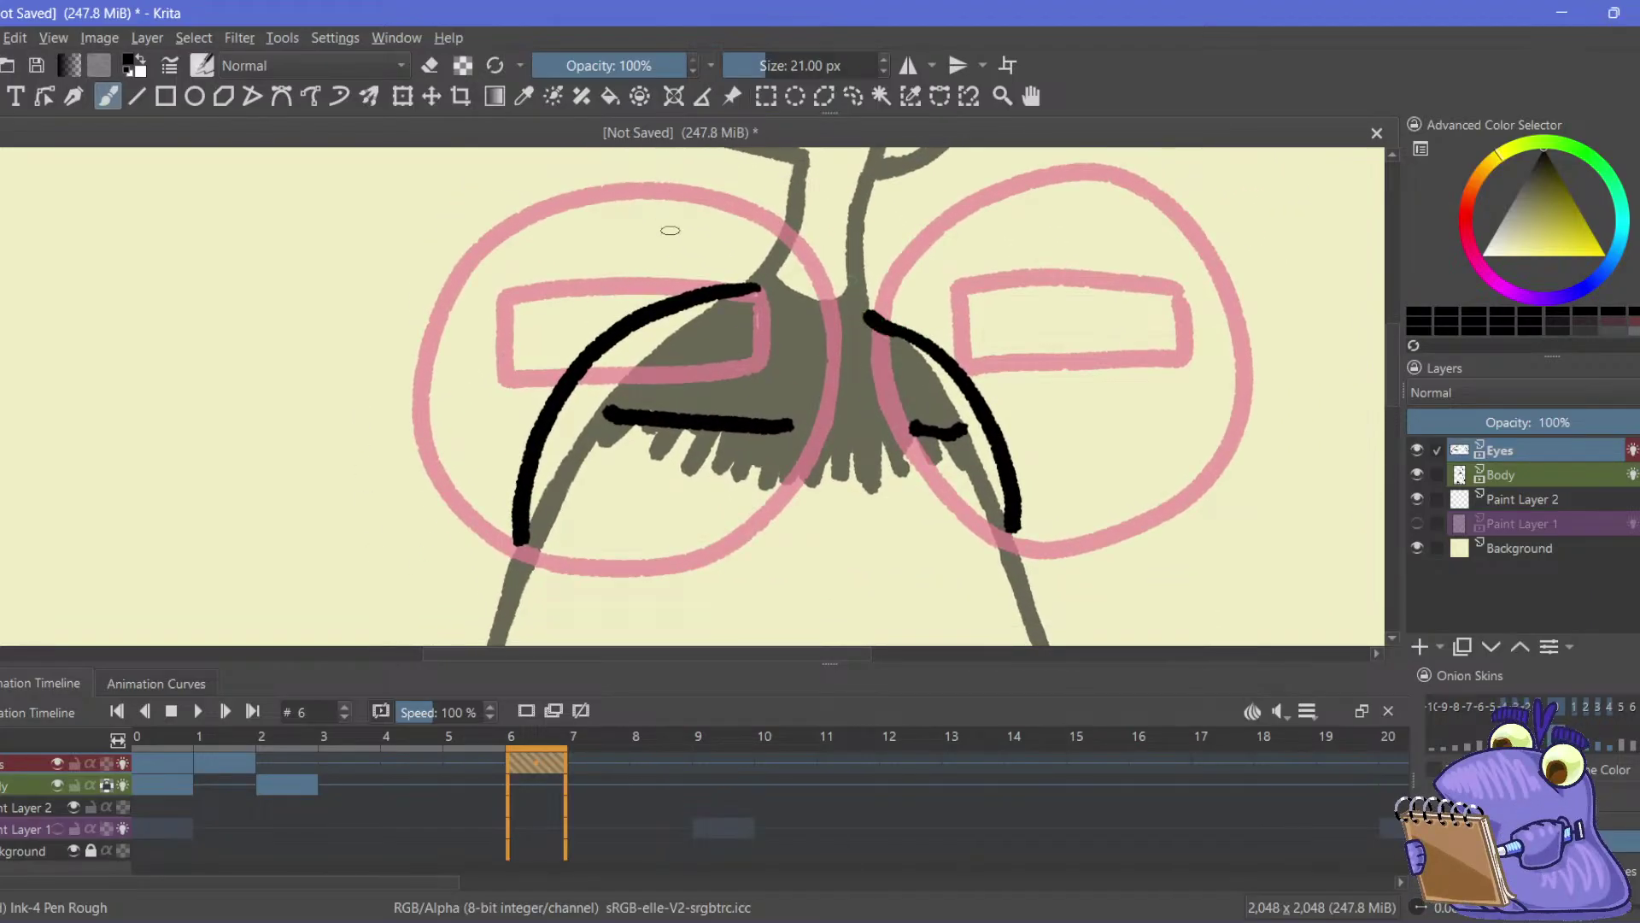
Extend both black arcs' lower ends down to the body outline and join the left arc's upper end to the stem
drag(450, 394, 480, 335)
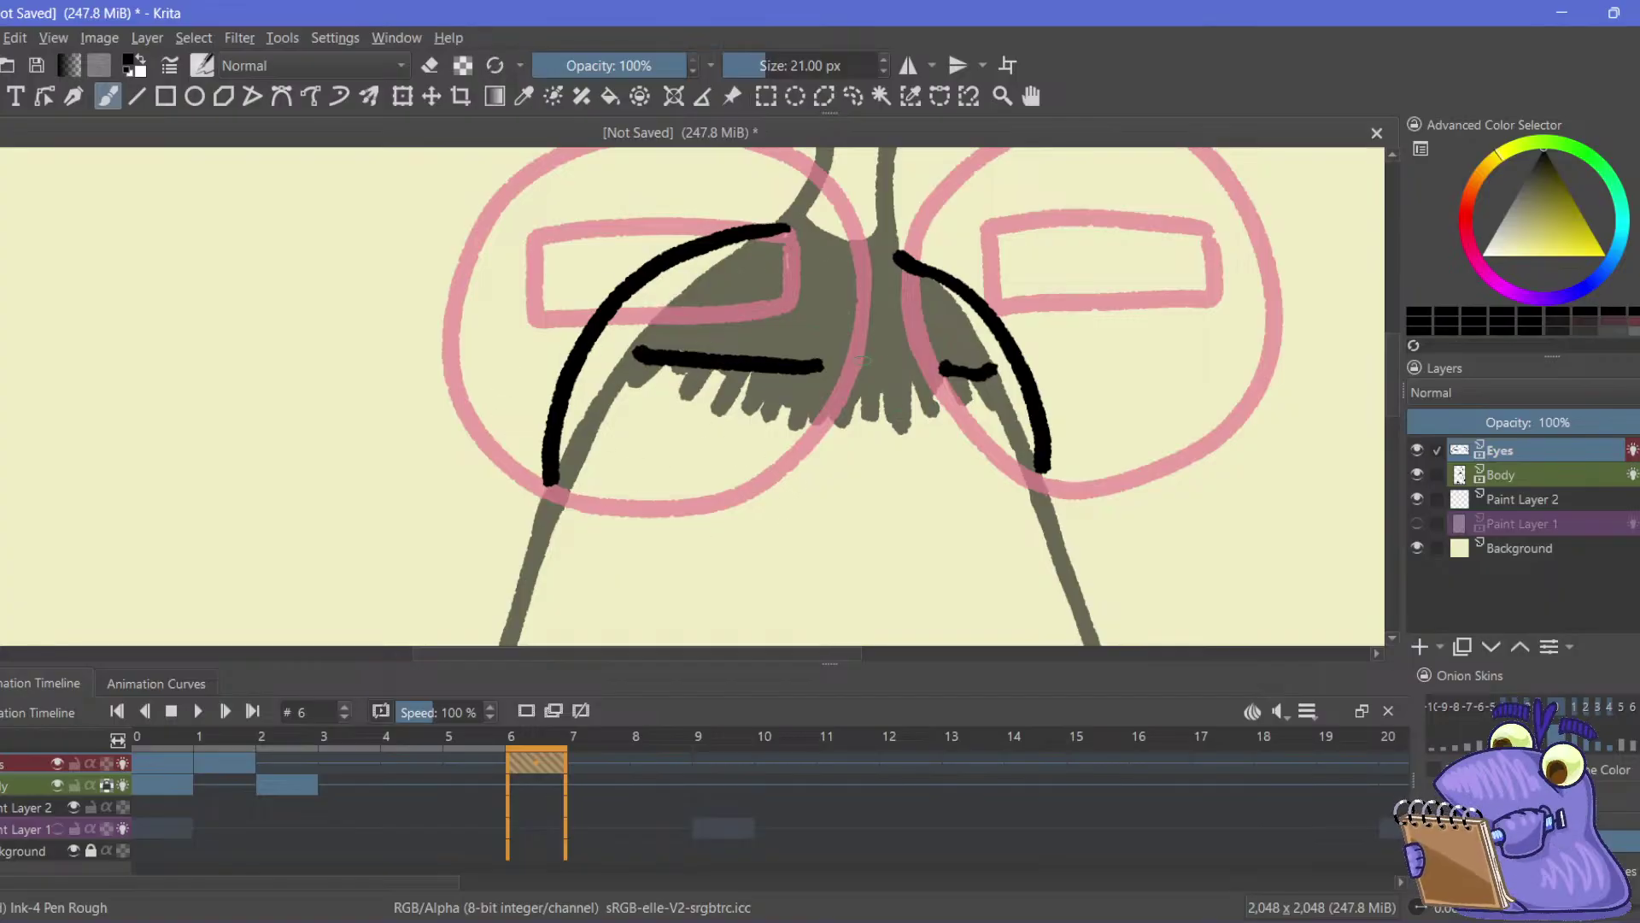
scroll(862, 423, down, 2)
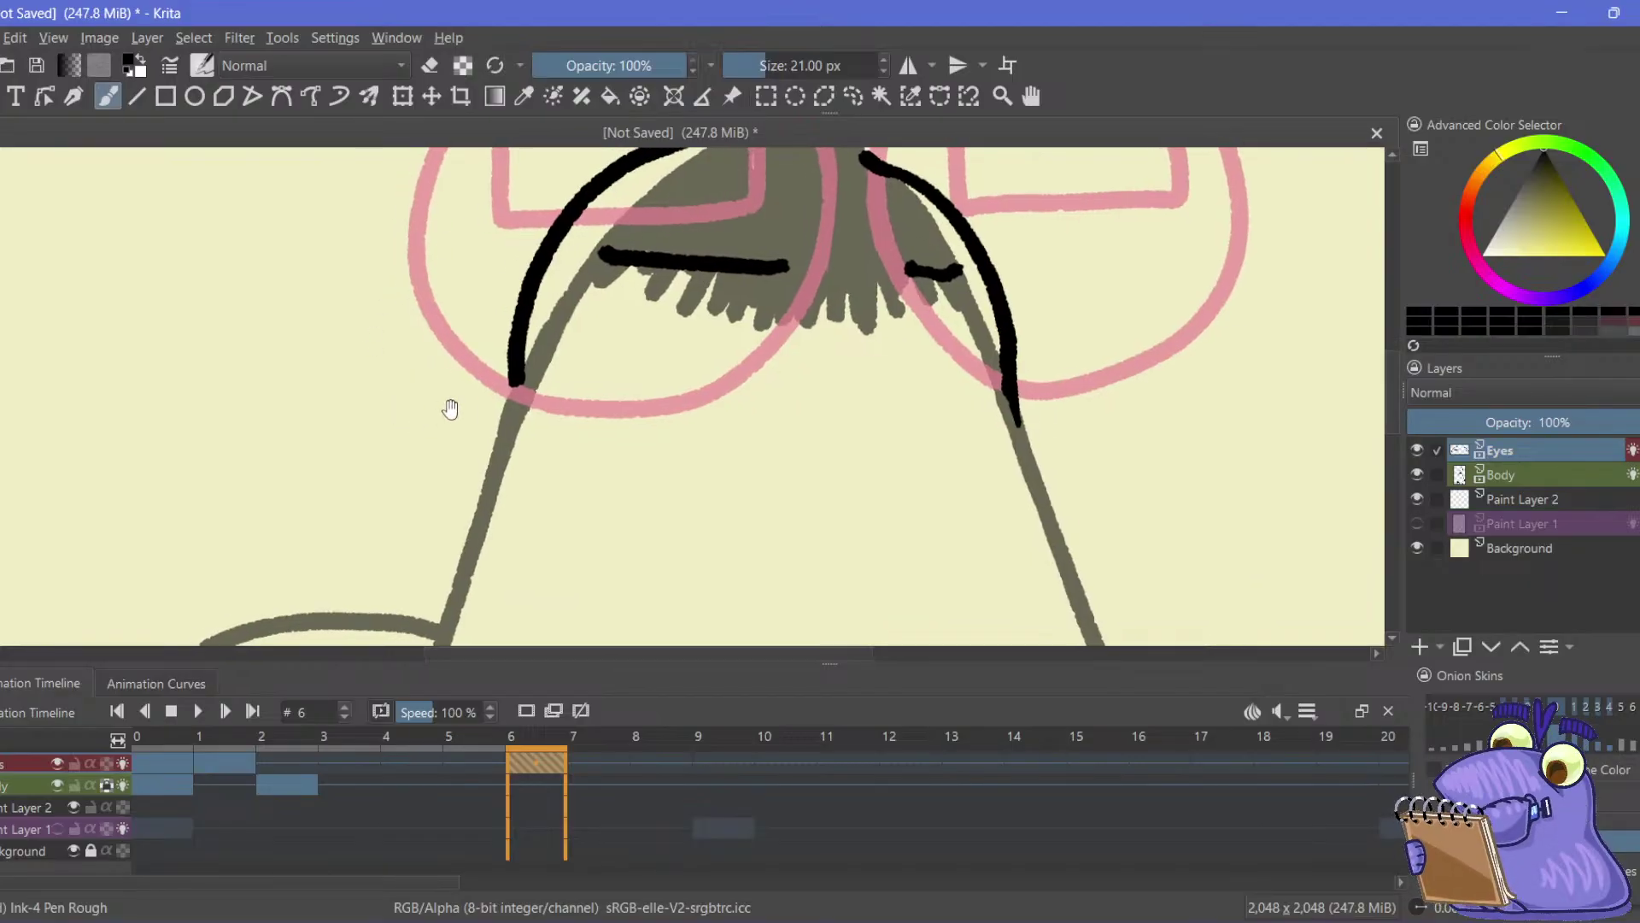
drag(516, 381, 508, 439)
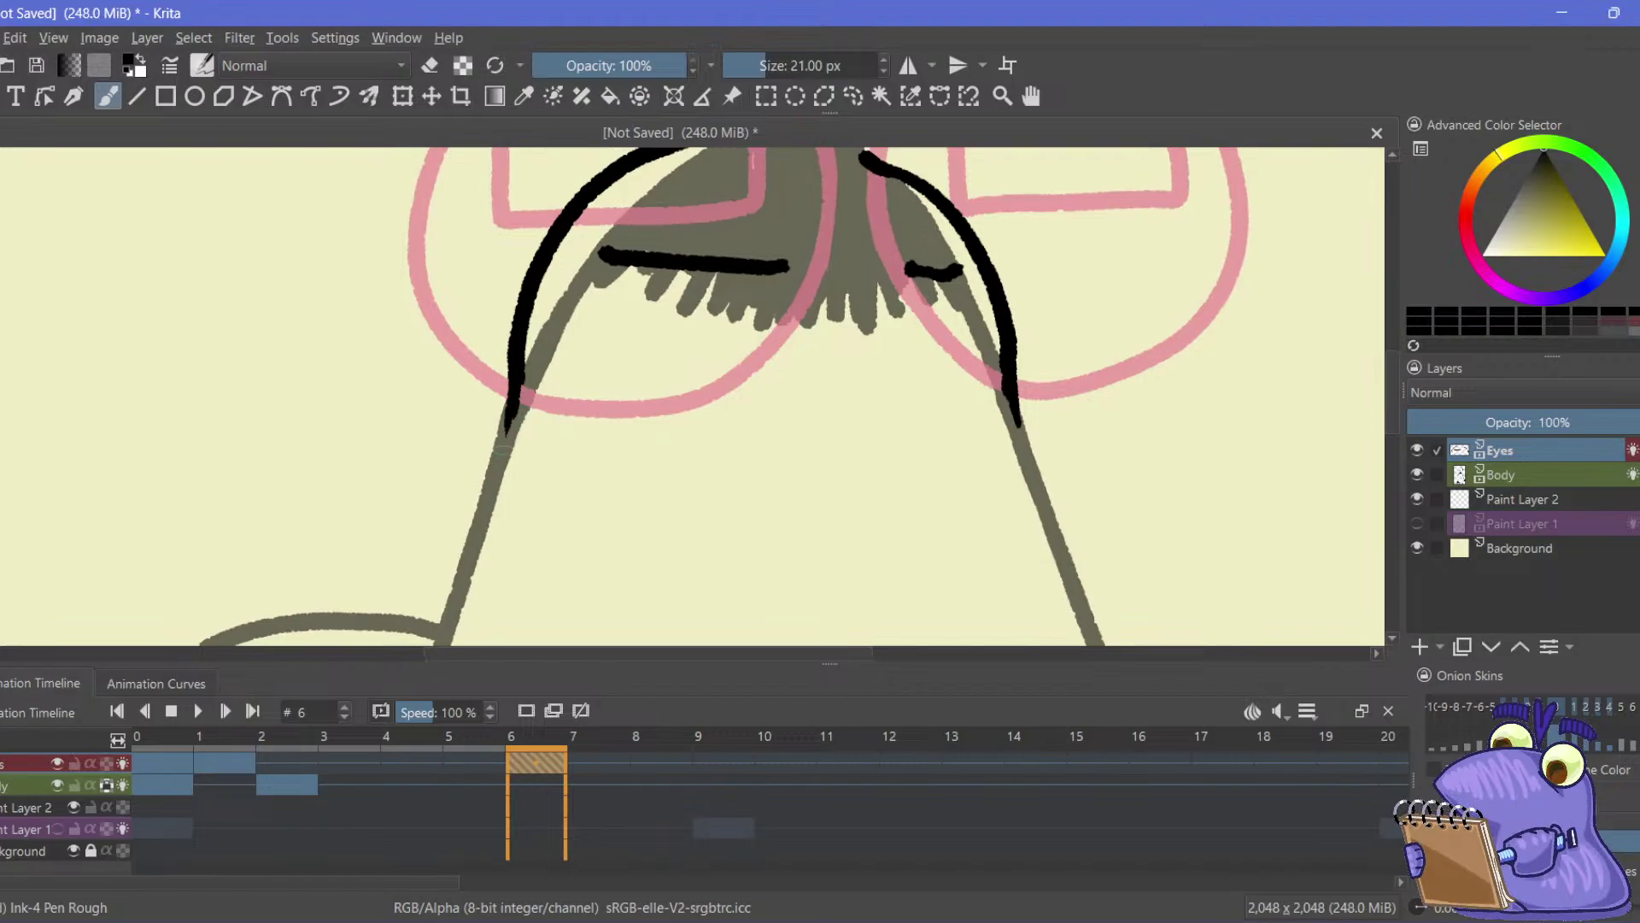
scroll(414, 469, up, 3)
drag(363, 382, 379, 364)
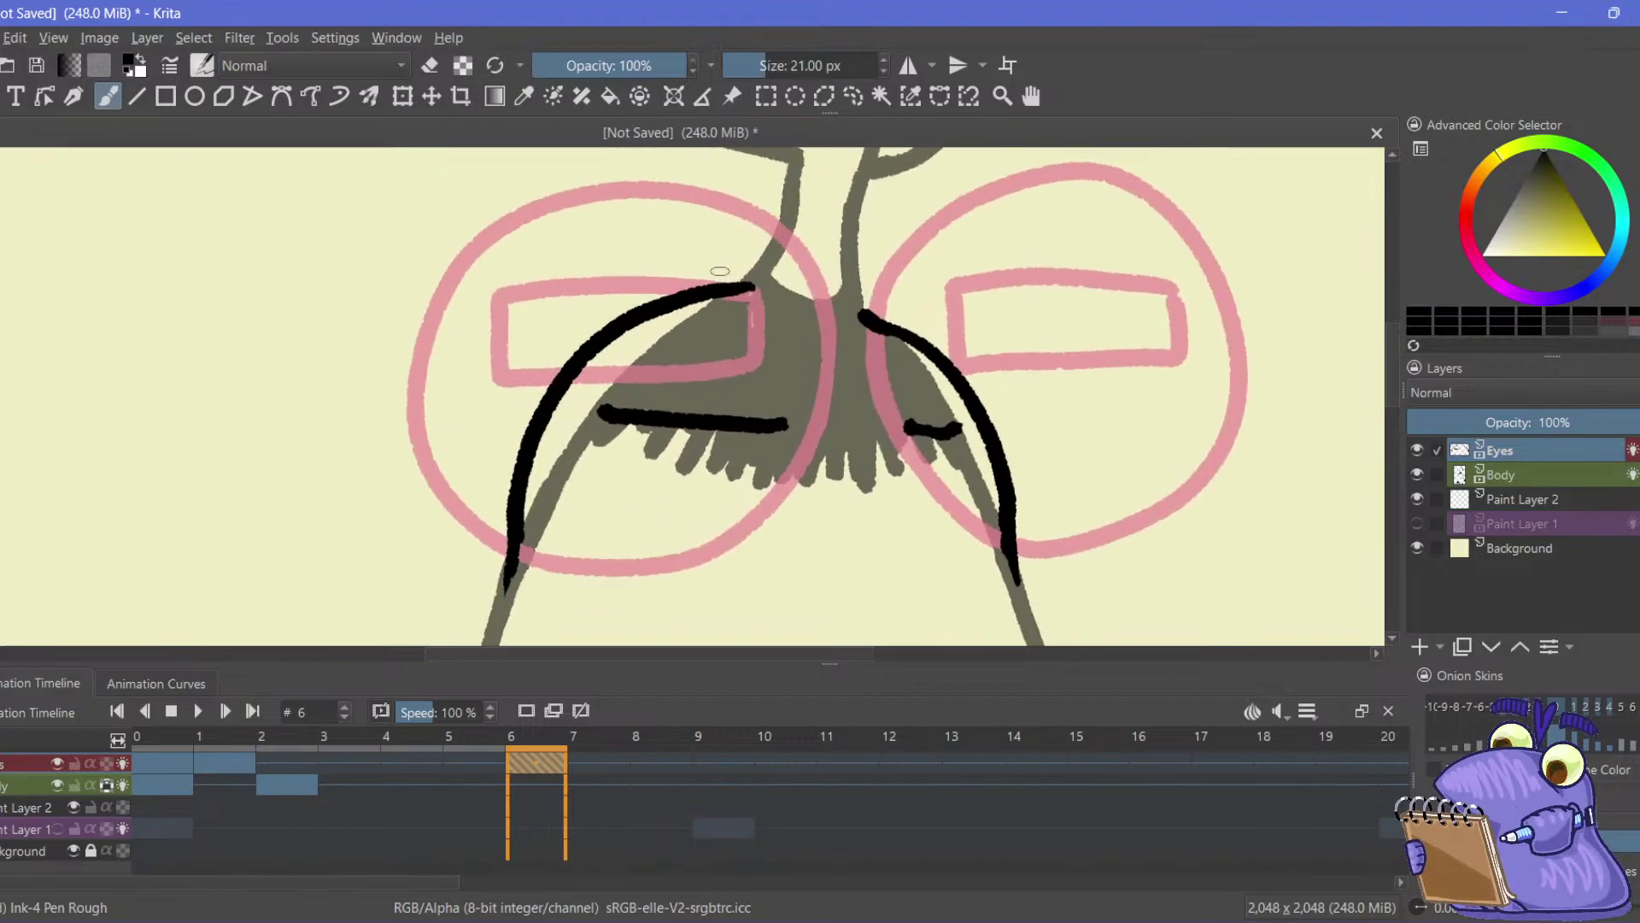
drag(528, 253, 429, 287)
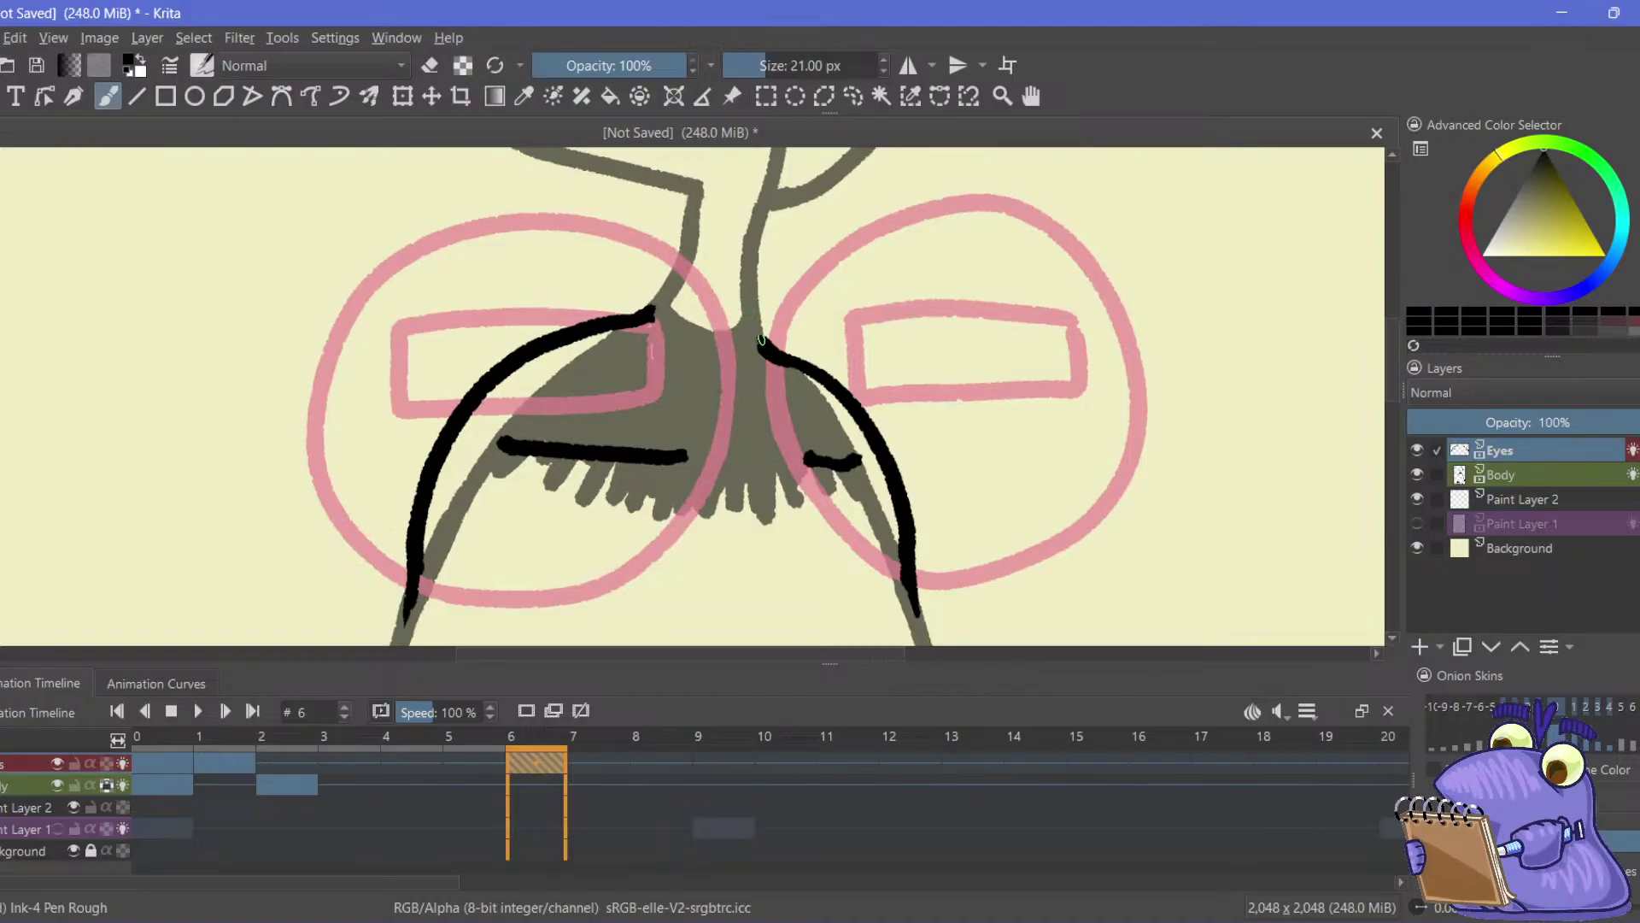
scroll(367, 318, down, 2)
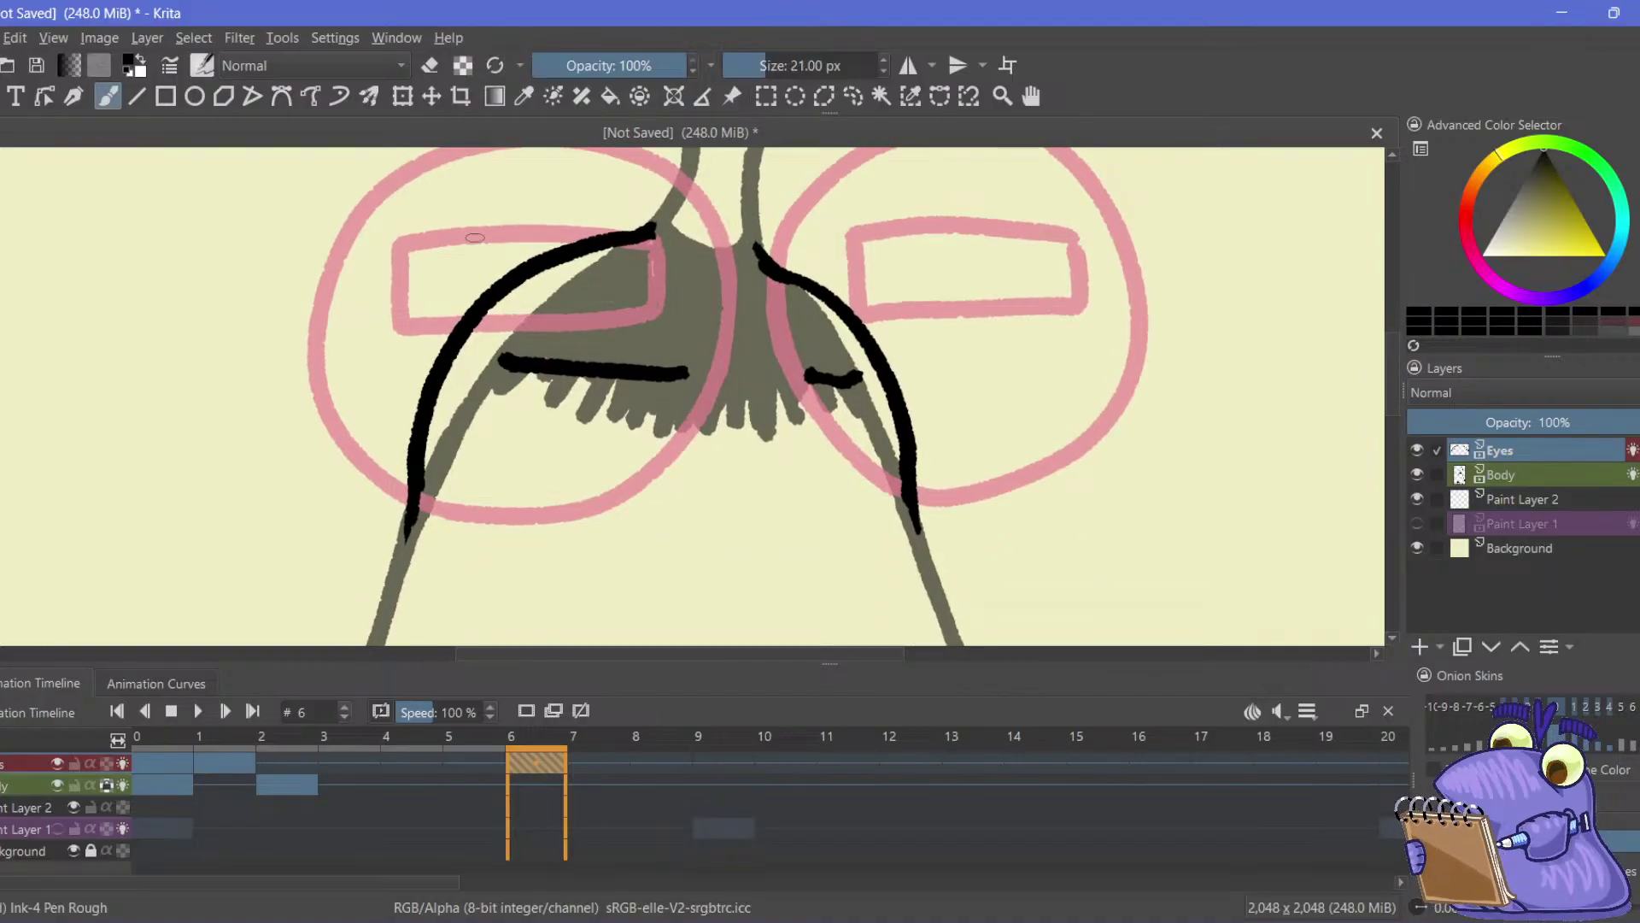
scroll(475, 237, down, 1)
scroll(379, 305, down, 1)
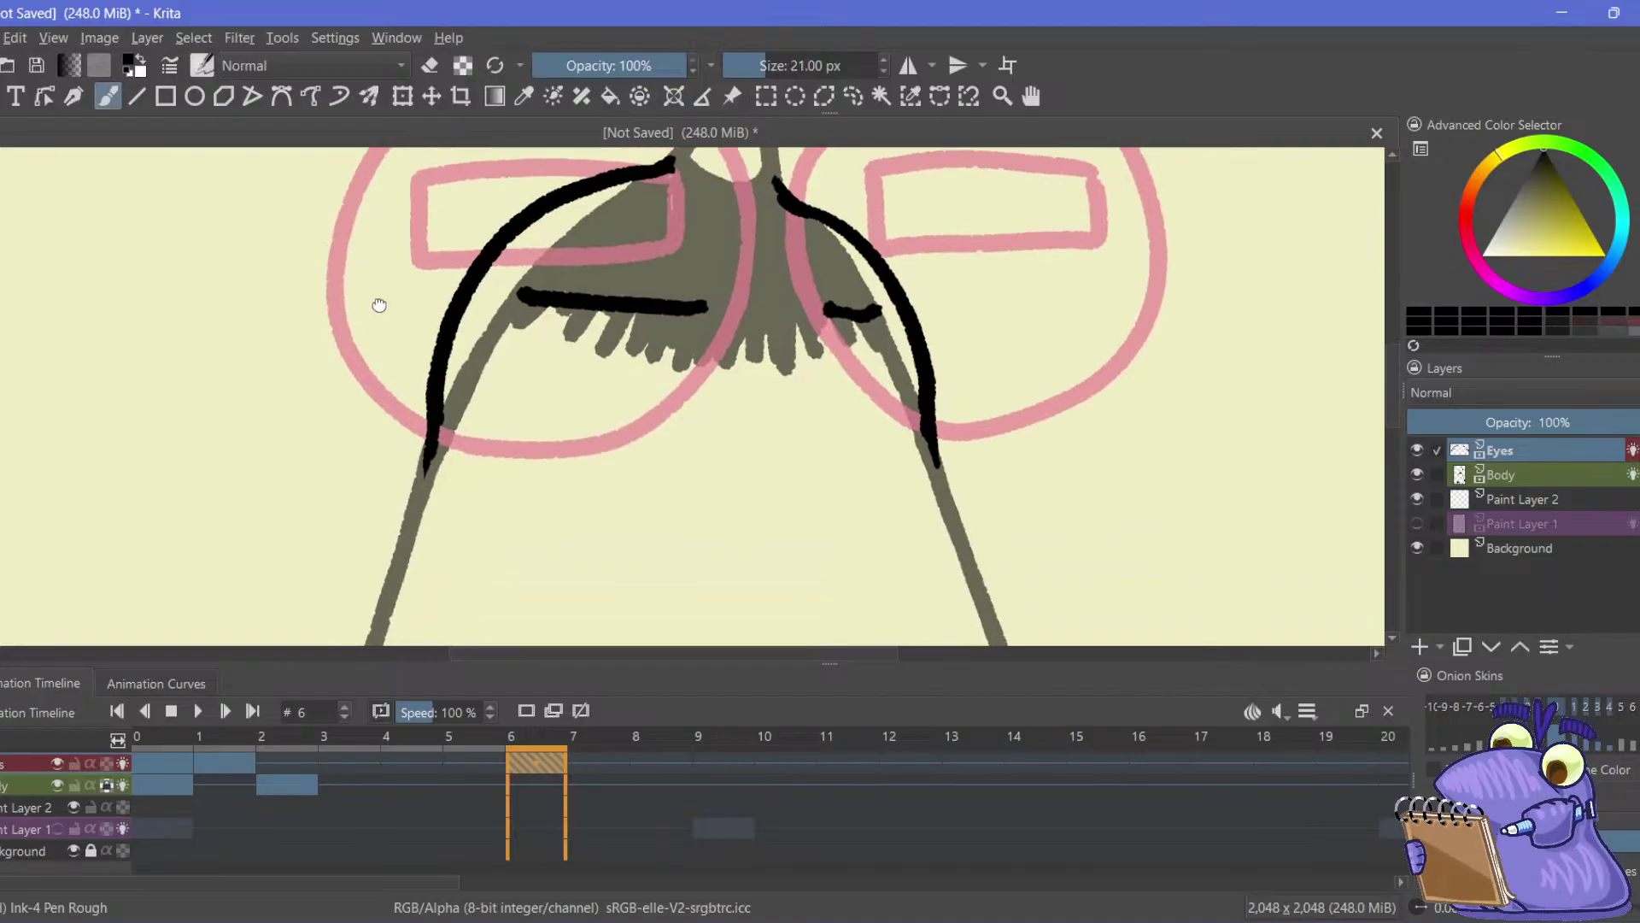
scroll(379, 305, down, 1)
Check the Eyes drawings along the timeline and add a blank keyframe to the Eyes layer at frame 3
click(224, 763)
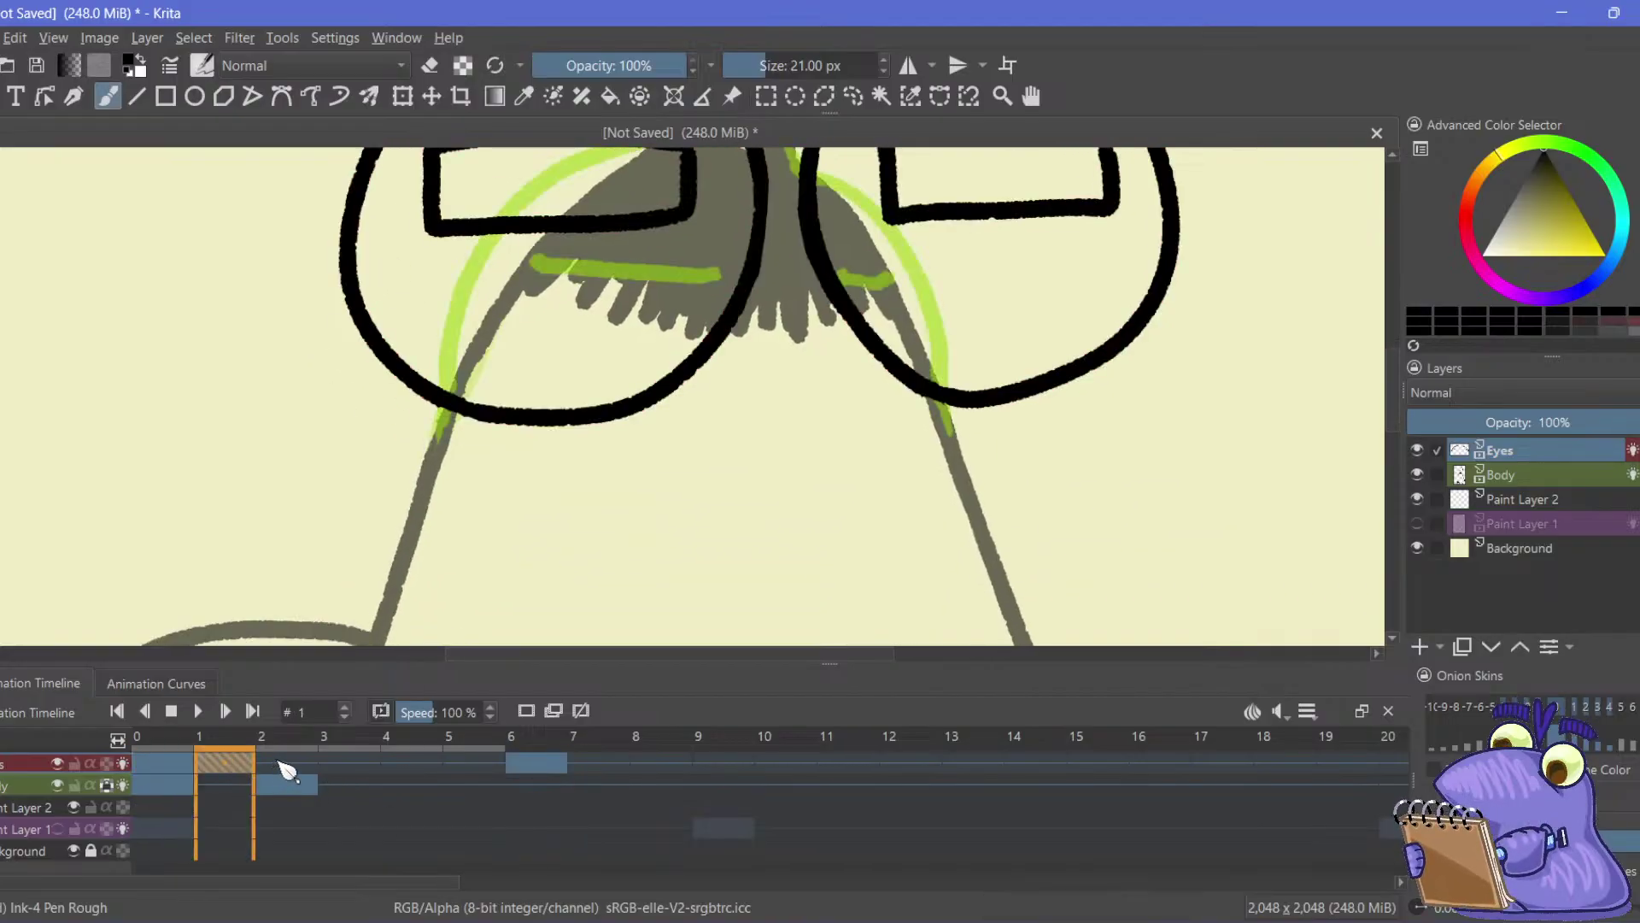
click(350, 762)
click(478, 763)
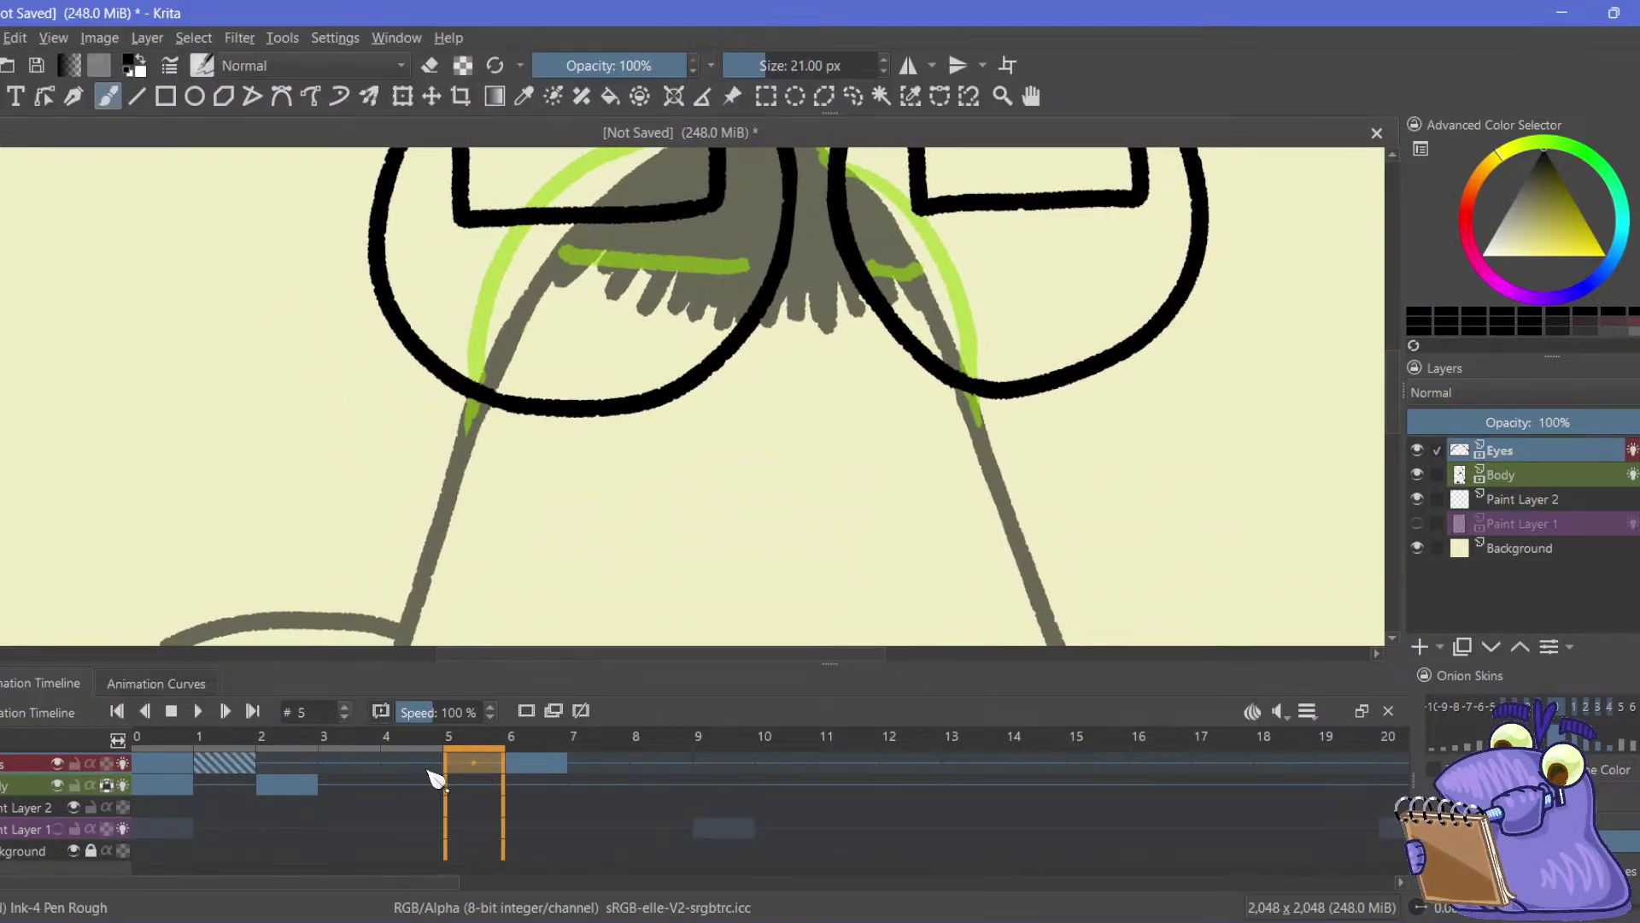
click(423, 765)
click(350, 765)
click(287, 764)
click(346, 765)
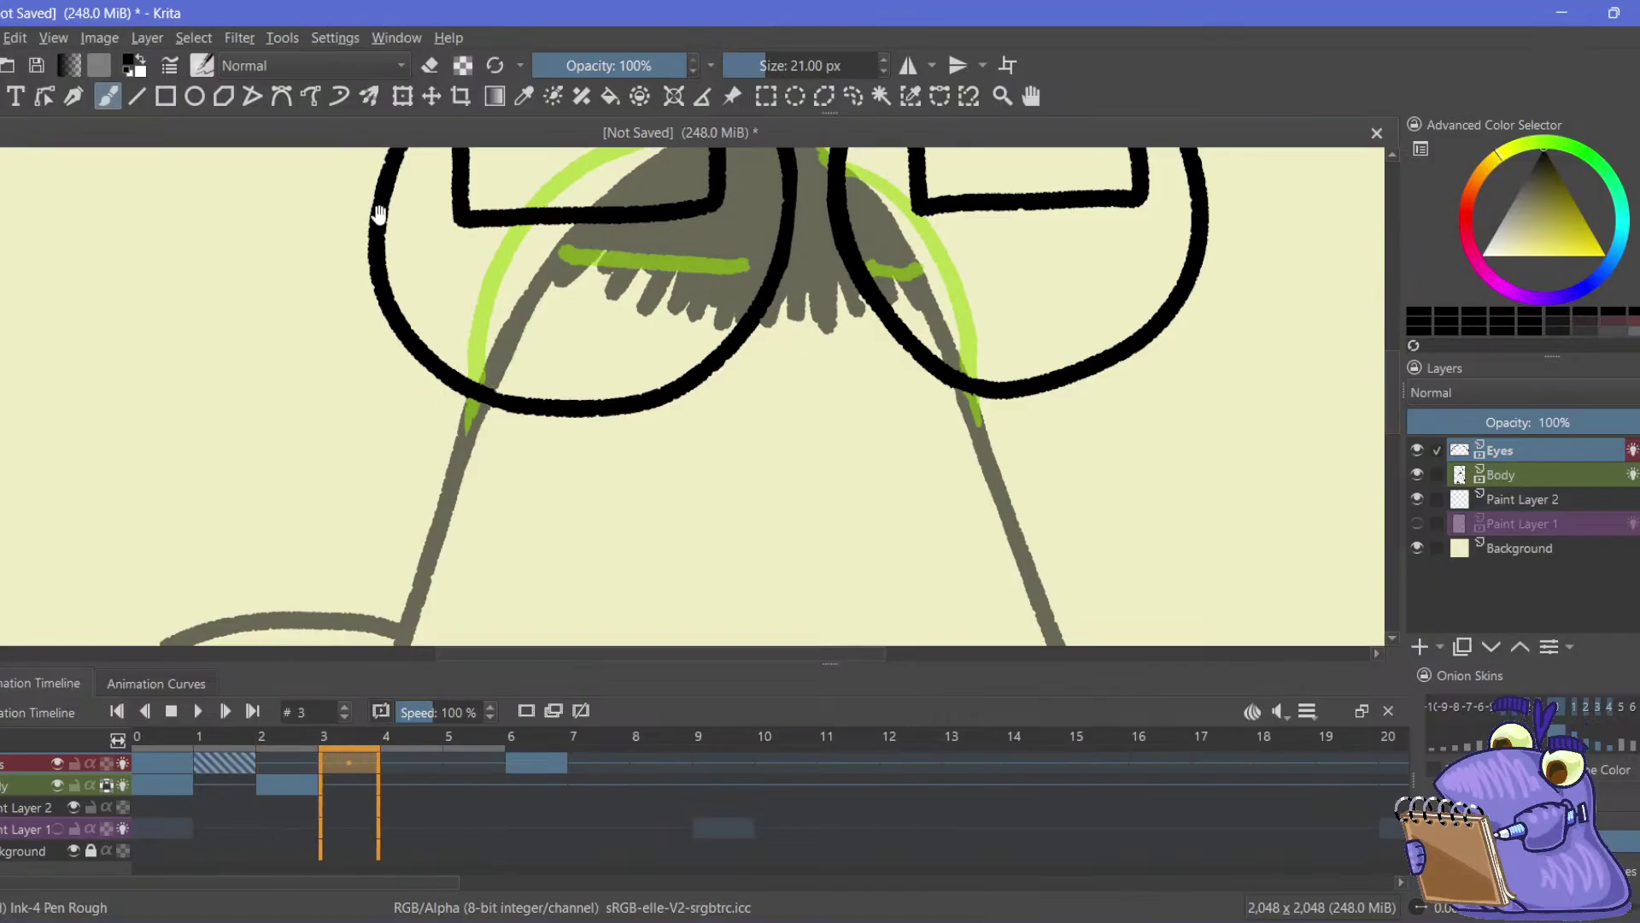
scroll(380, 214, up, 2)
key(Delete)
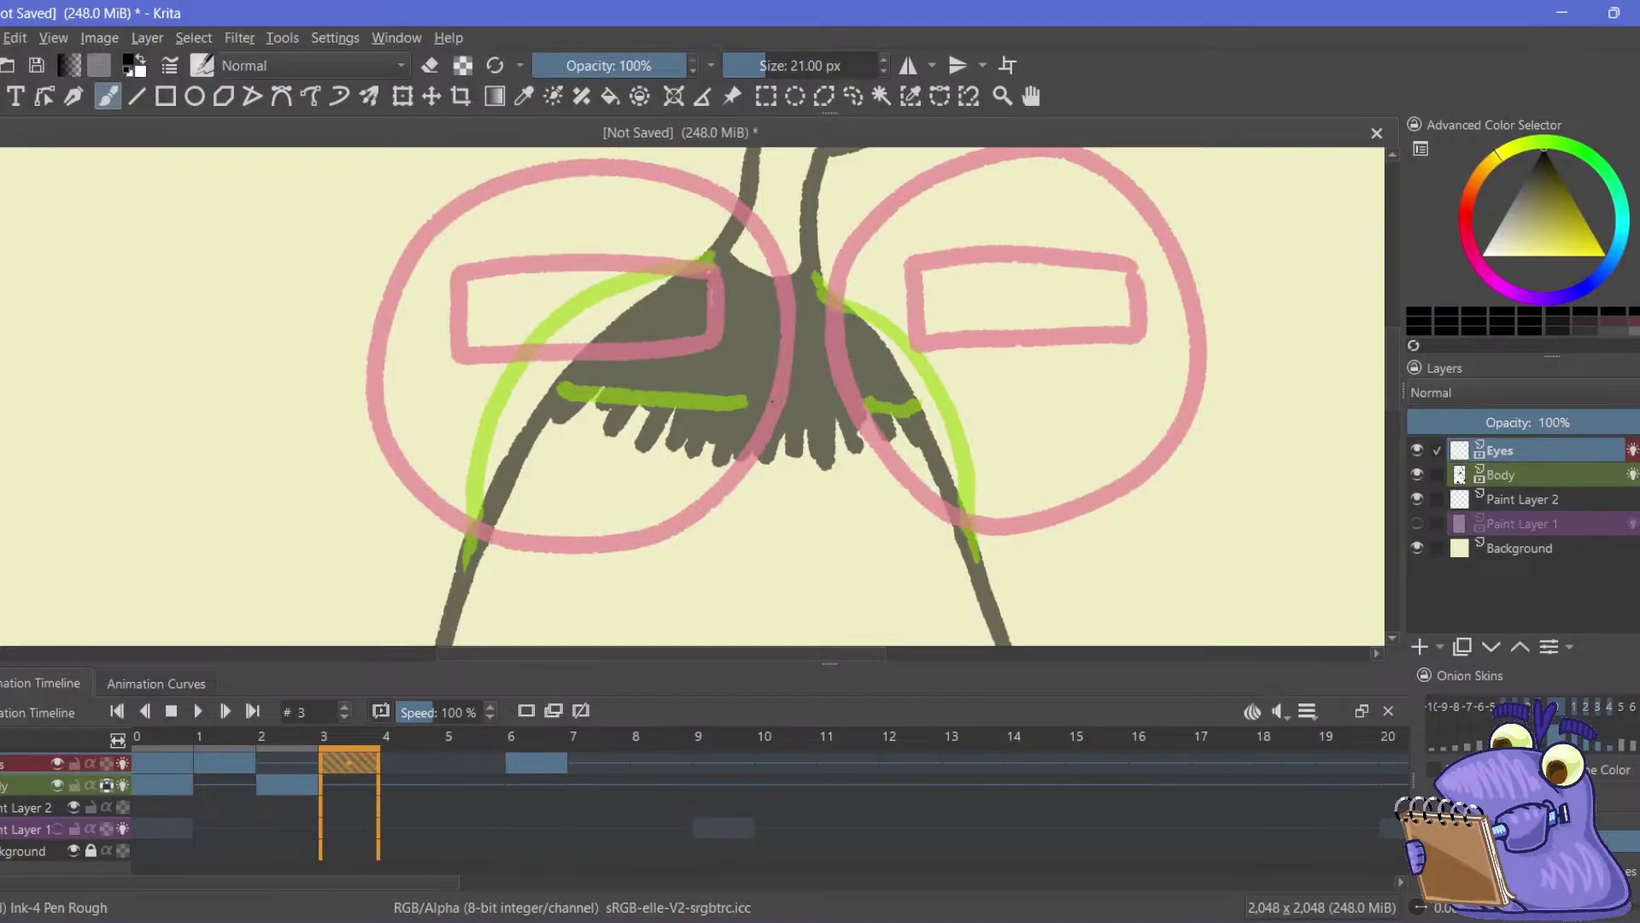
Draw the frame 3 eye outlines in black: an oval pointed toward the nose side for the left eye and a smaller open teardrop for the right
key(ctrl+z)
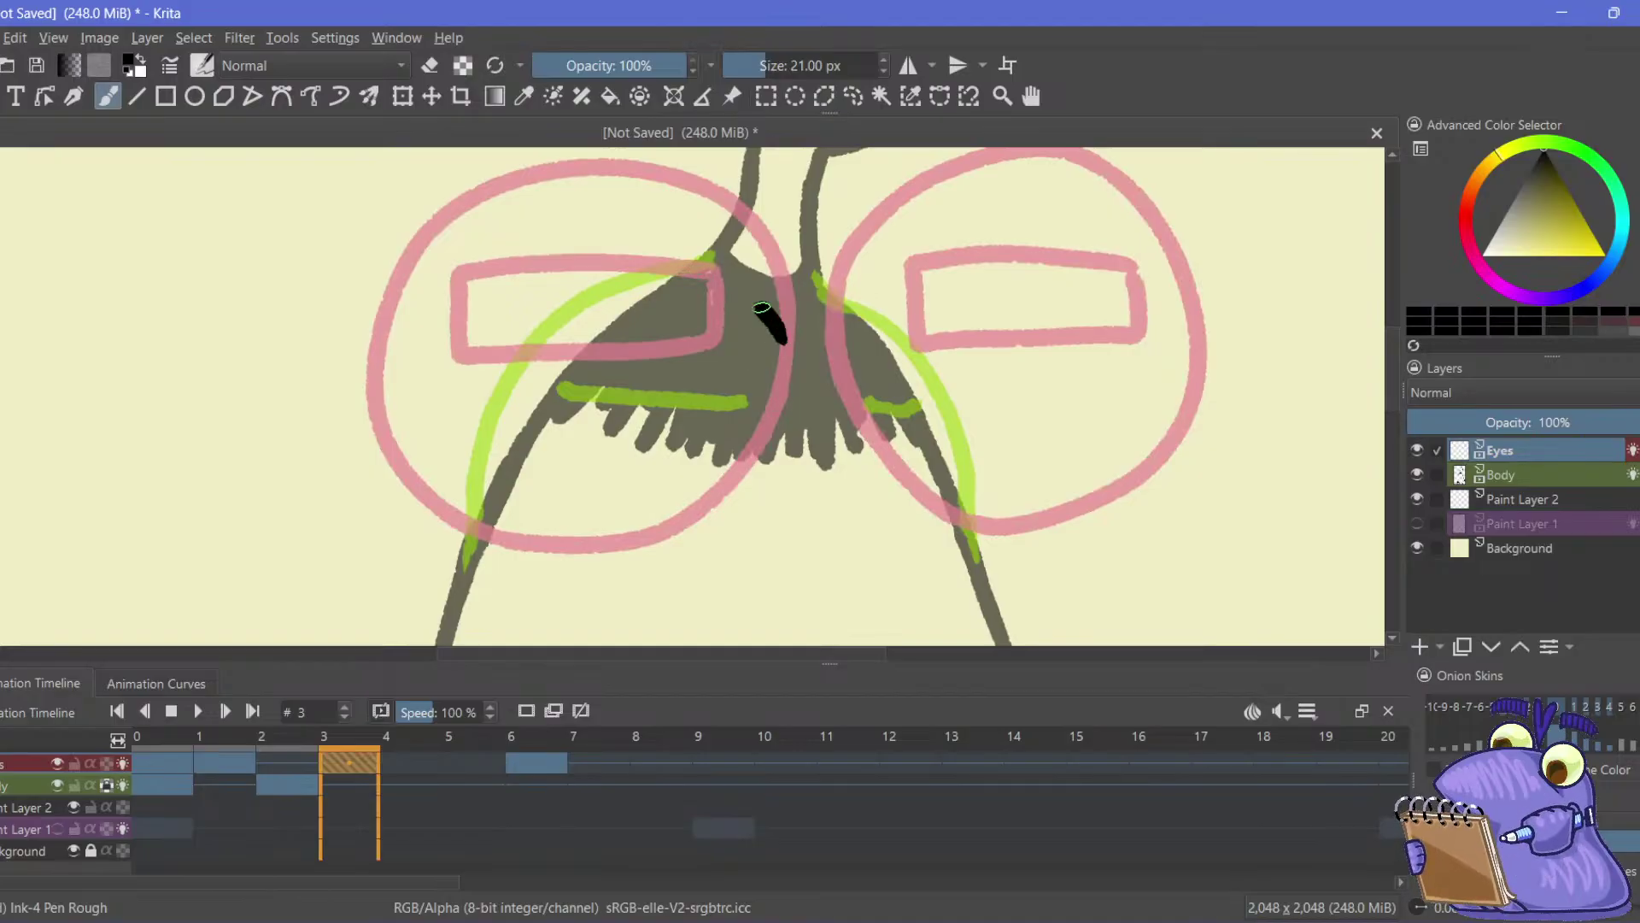
key(ctrl+z)
mouse_move(773, 395)
mouse_down()
mouse_move(657, 273)
mouse_move(525, 249)
mouse_move(453, 272)
mouse_up()
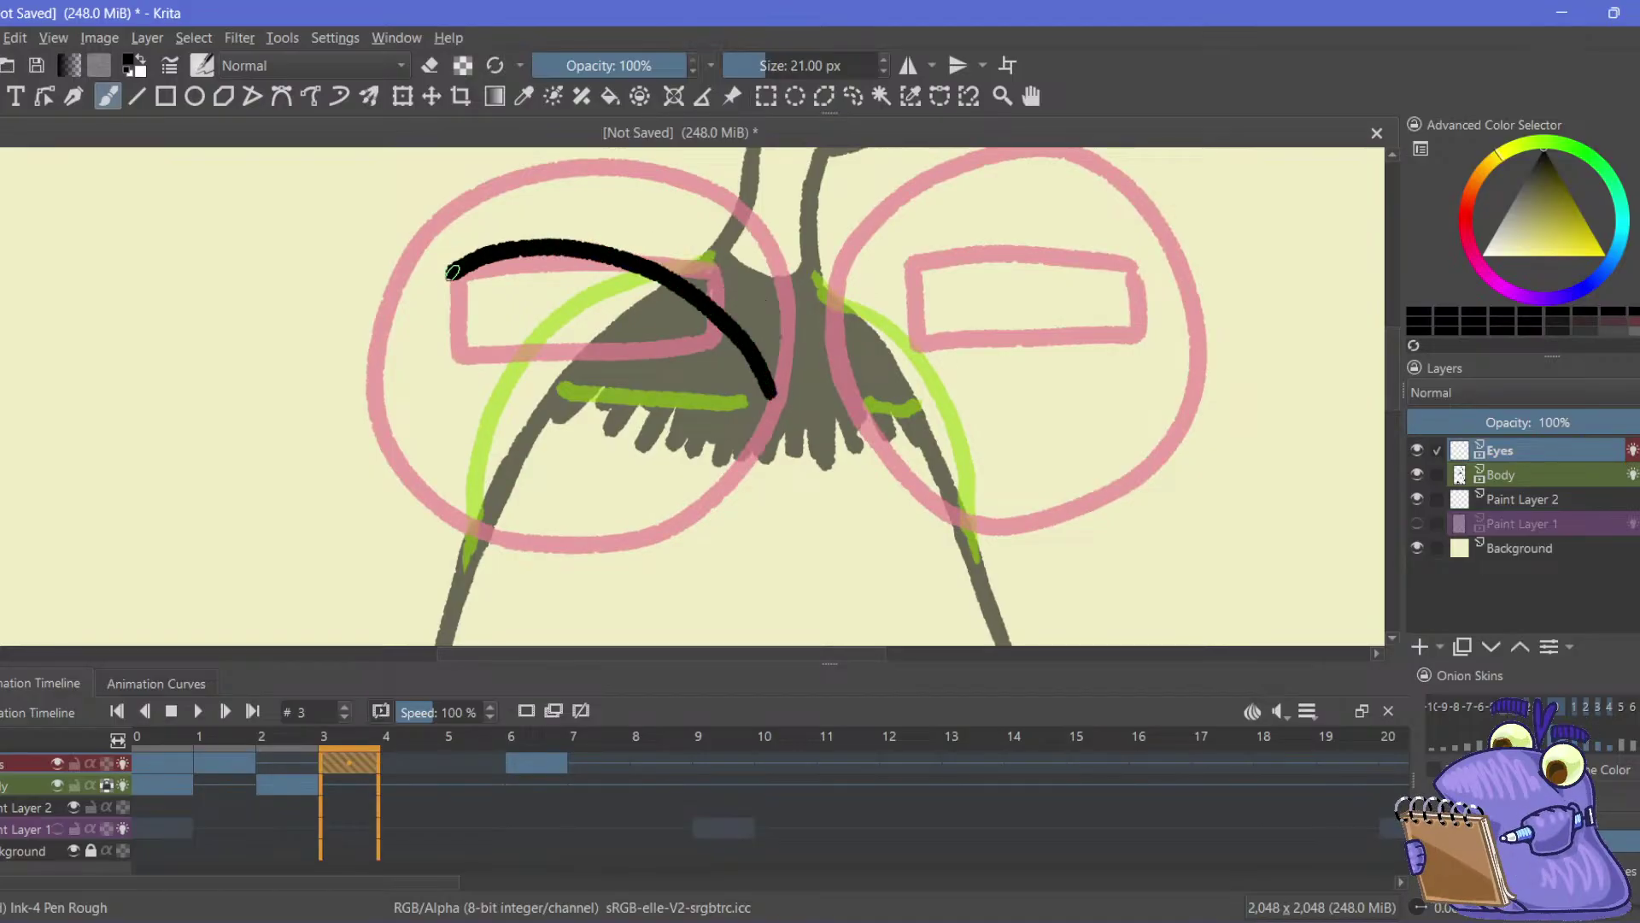
mouse_move(410, 354)
mouse_down()
mouse_move(475, 466)
mouse_move(684, 449)
mouse_move(773, 395)
mouse_move(769, 347)
mouse_move(960, 311)
mouse_move(810, 430)
mouse_up()
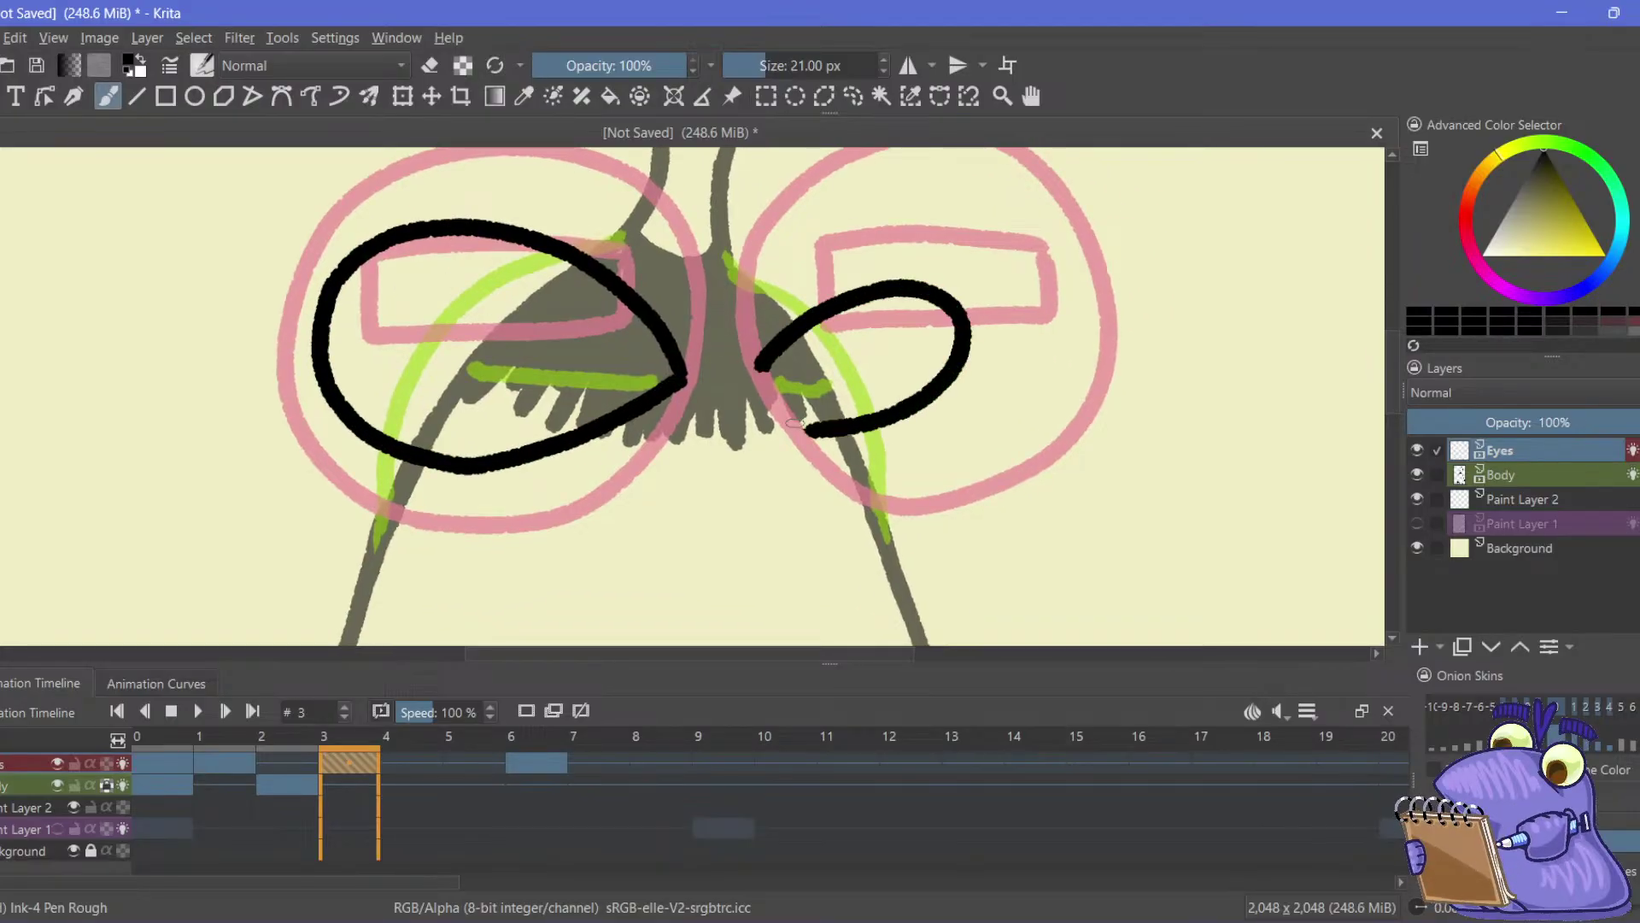
key(ctrl+z)
mouse_move(771, 374)
mouse_down()
mouse_move(850, 275)
mouse_move(974, 303)
mouse_move(820, 461)
mouse_up()
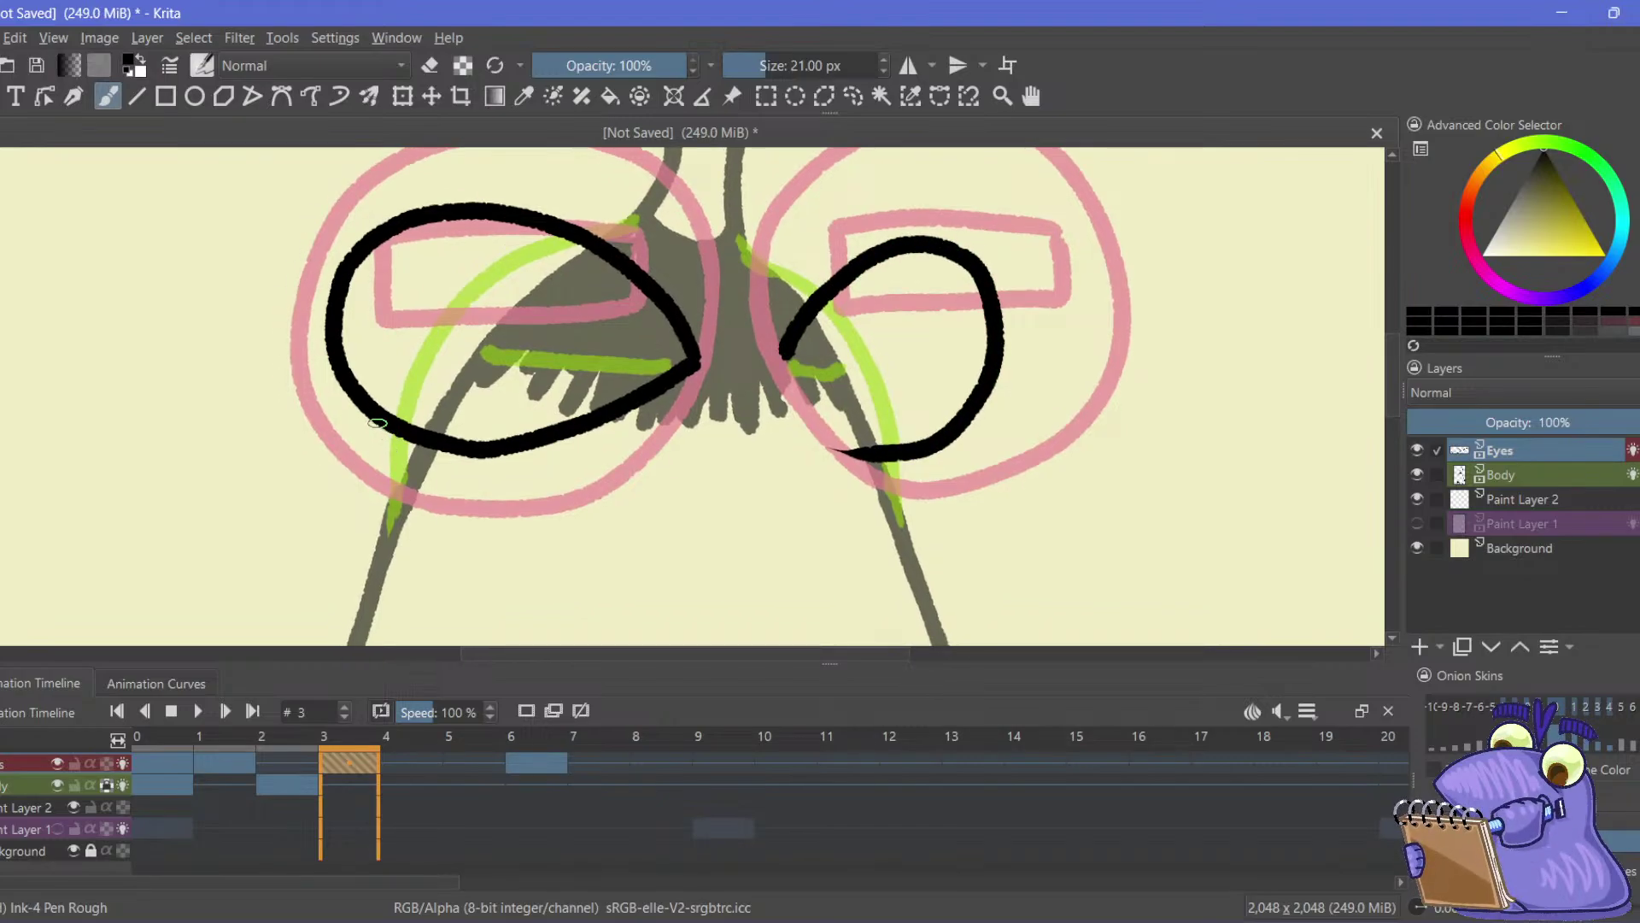
Draw short black curves connecting each eye outline's lower edge to the body outline and its upper edge to the stem
drag(379, 420, 407, 609)
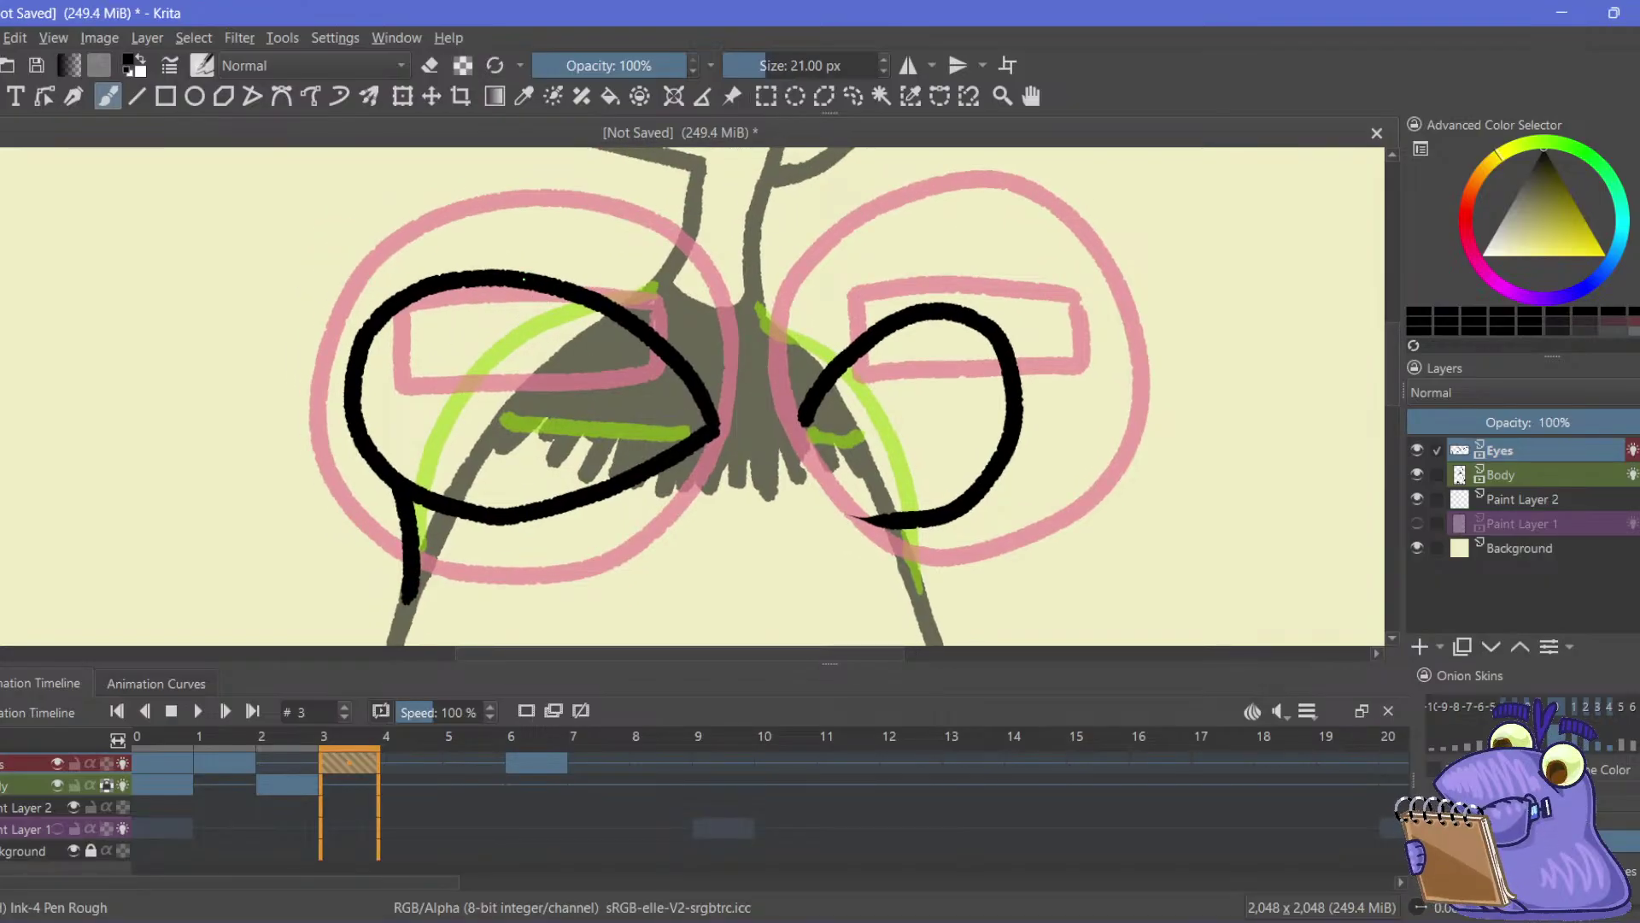
drag(563, 286, 627, 285)
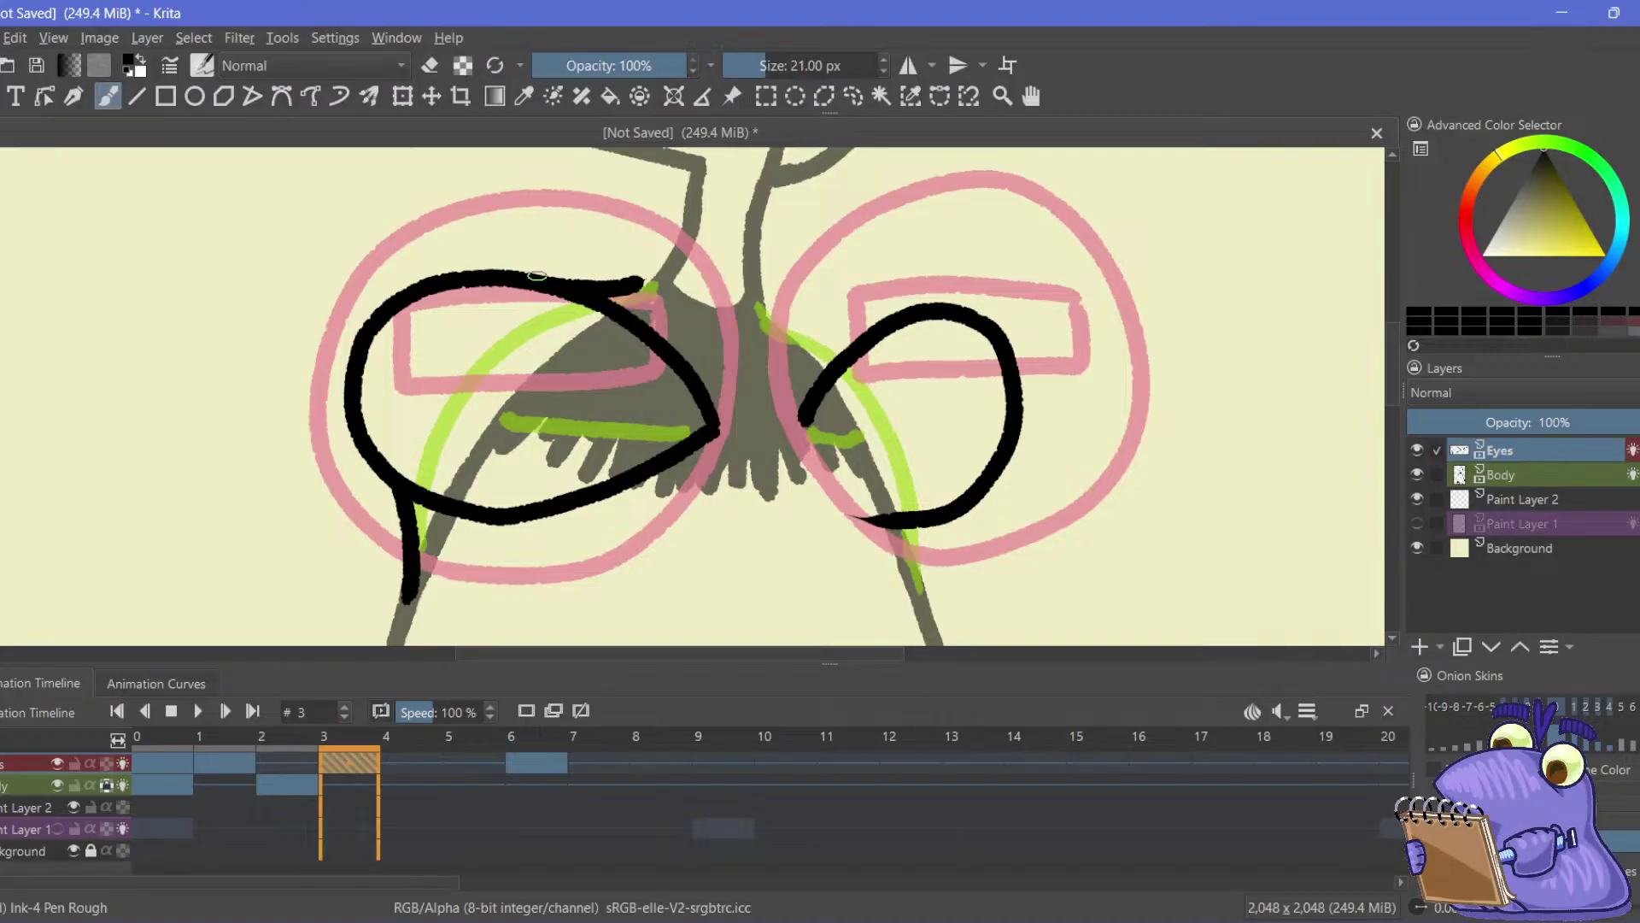
mouse_move(512, 278)
mouse_down()
mouse_move(624, 285)
mouse_move(490, 269)
mouse_up()
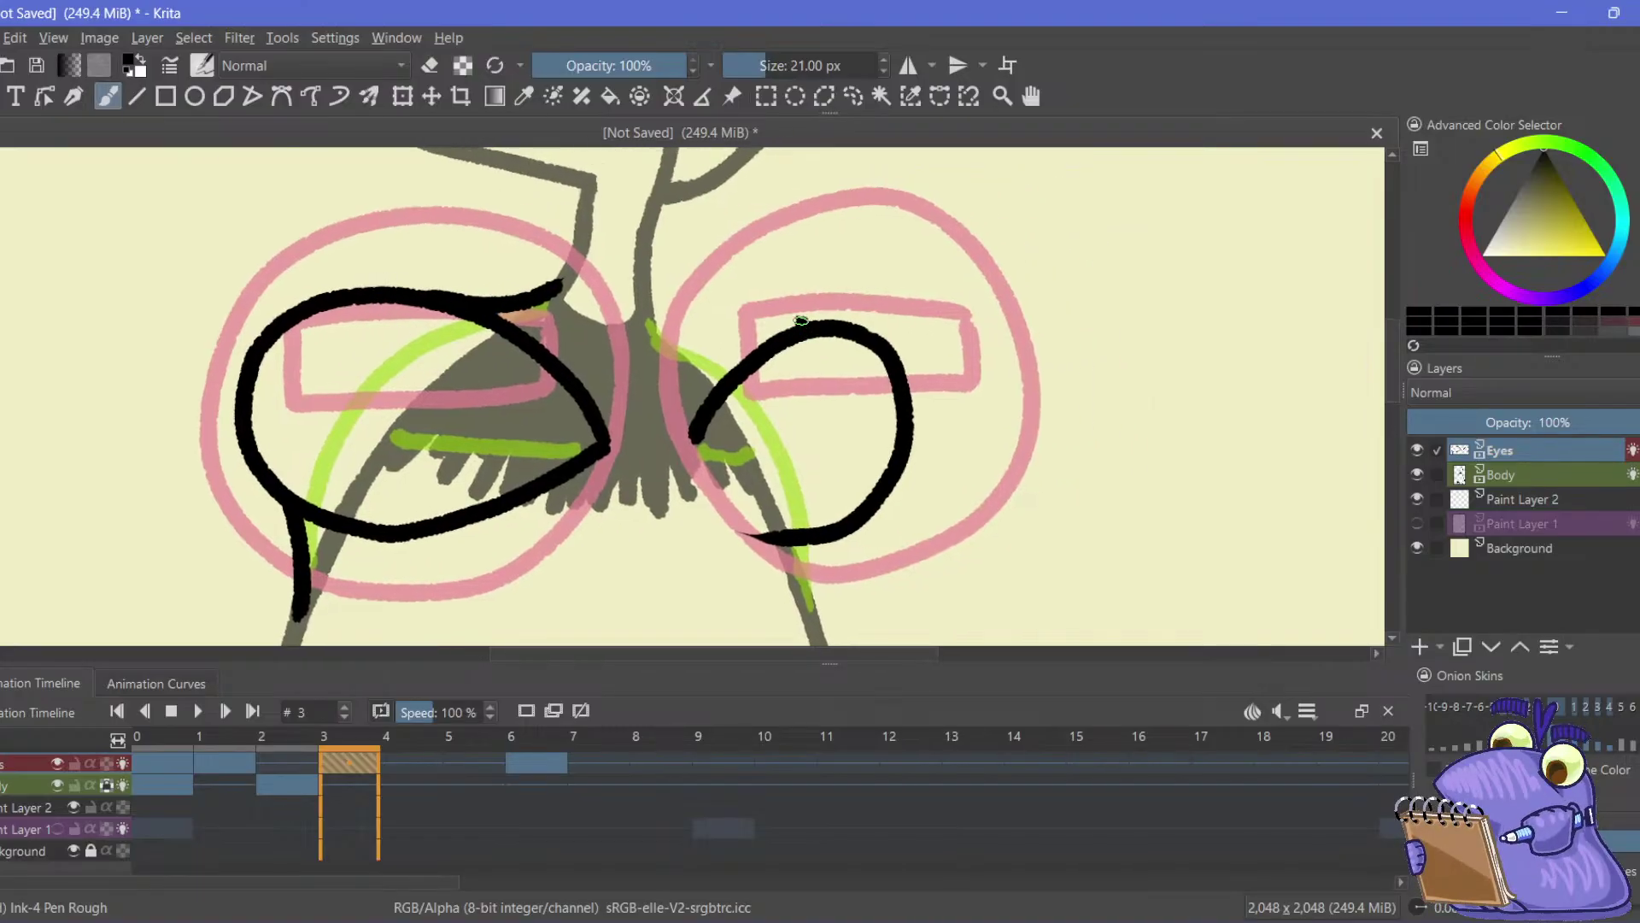
mouse_move(801, 320)
mouse_down()
mouse_move(706, 336)
mouse_move(656, 299)
mouse_move(716, 345)
mouse_move(657, 326)
mouse_up()
key(ctrl+z)
scroll(615, 262, down, 3)
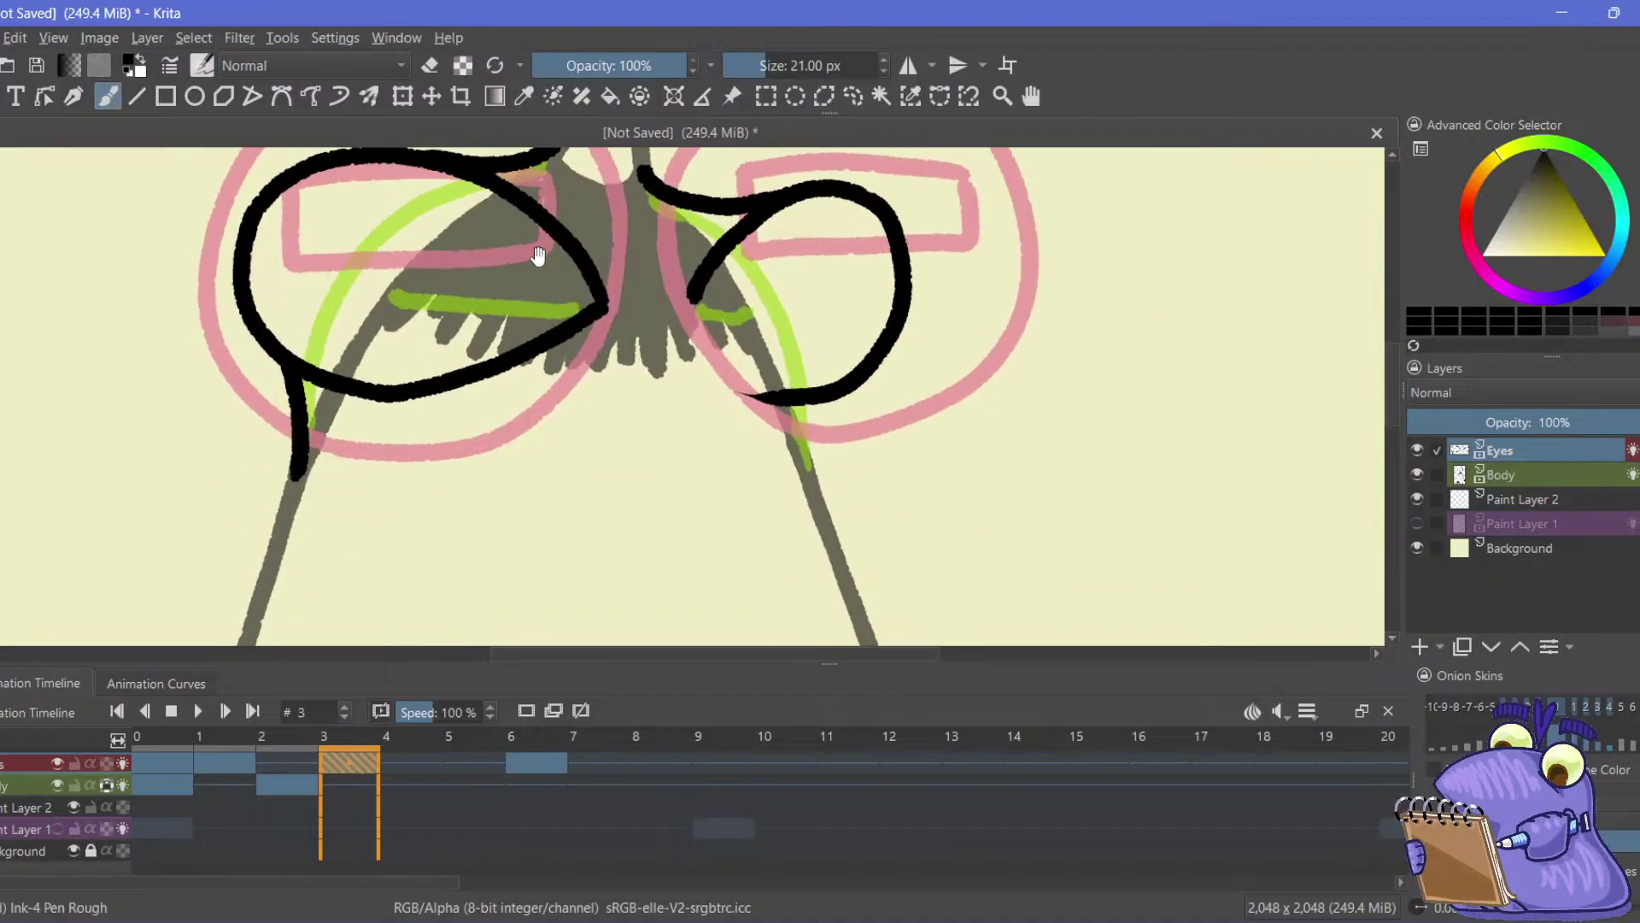
drag(836, 393, 810, 466)
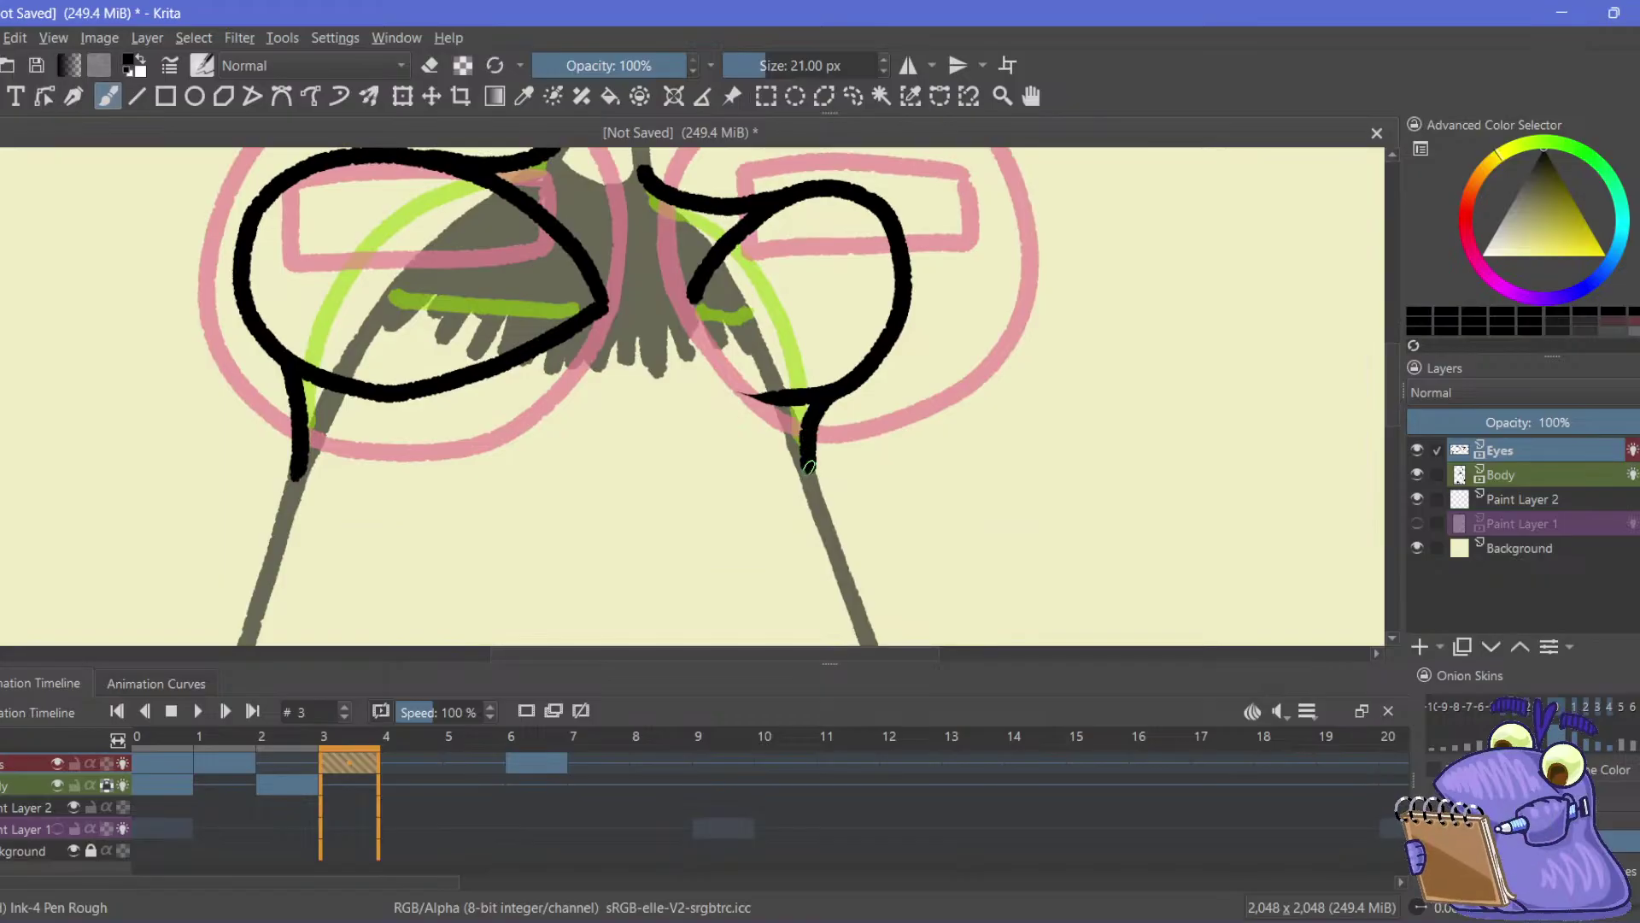
mouse_move(277, 306)
mouse_down()
mouse_move(297, 329)
mouse_move(285, 319)
mouse_up()
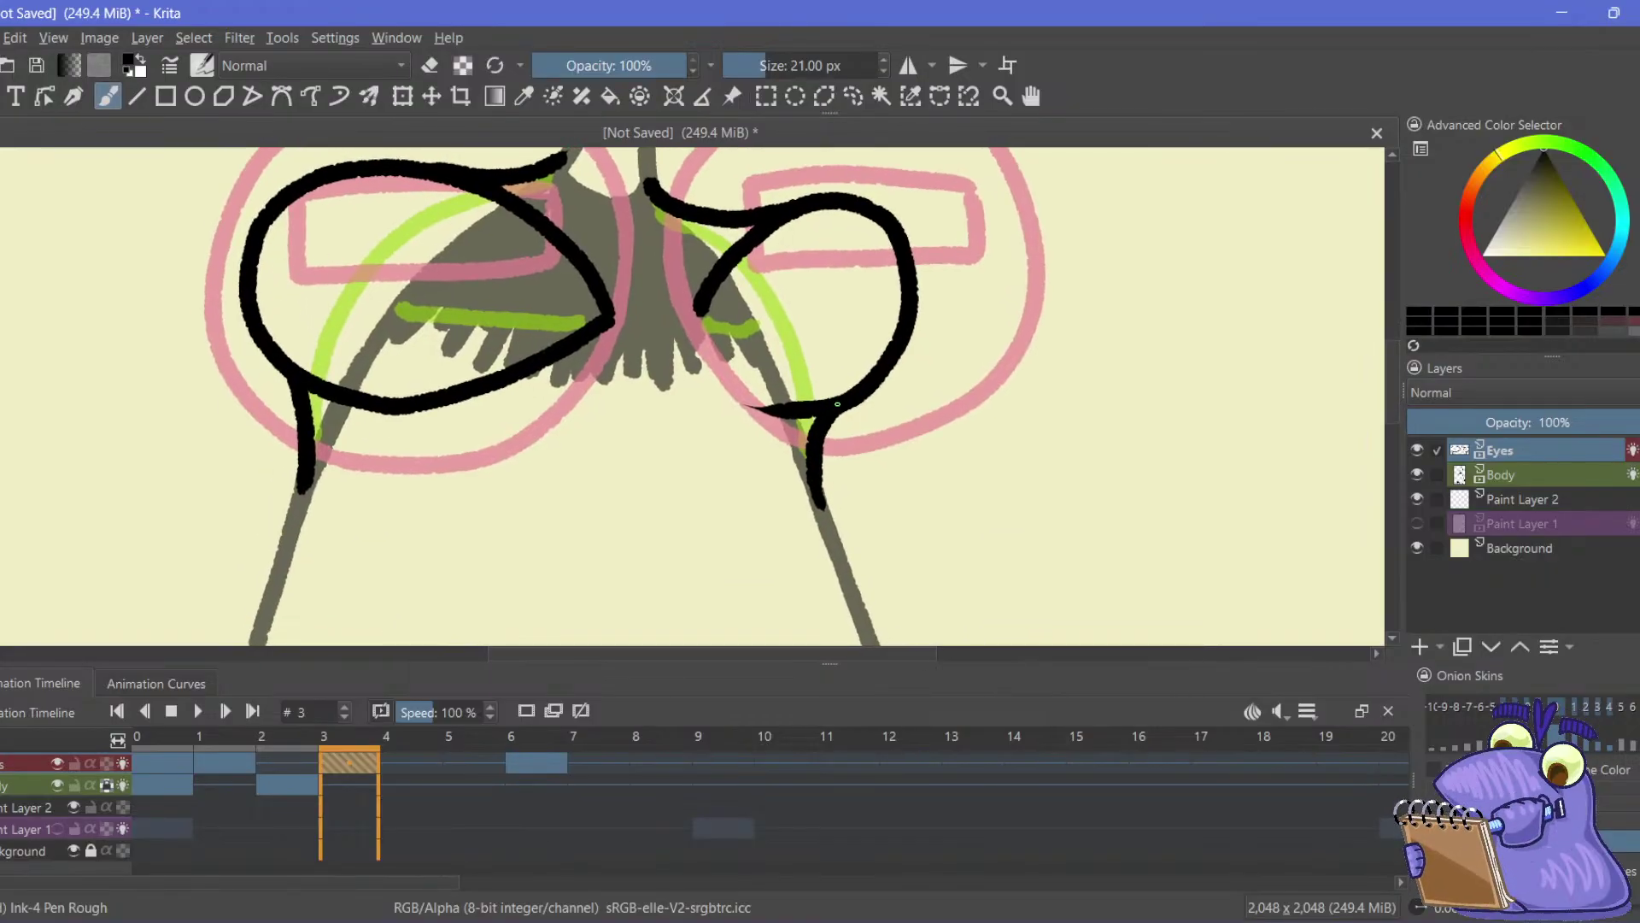
Close the right eye outline with a line to its inner corner and erase the leftover tail beneath it
mouse_move(837, 403)
mouse_down()
mouse_move(705, 329)
mouse_move(692, 299)
mouse_up()
click(430, 65)
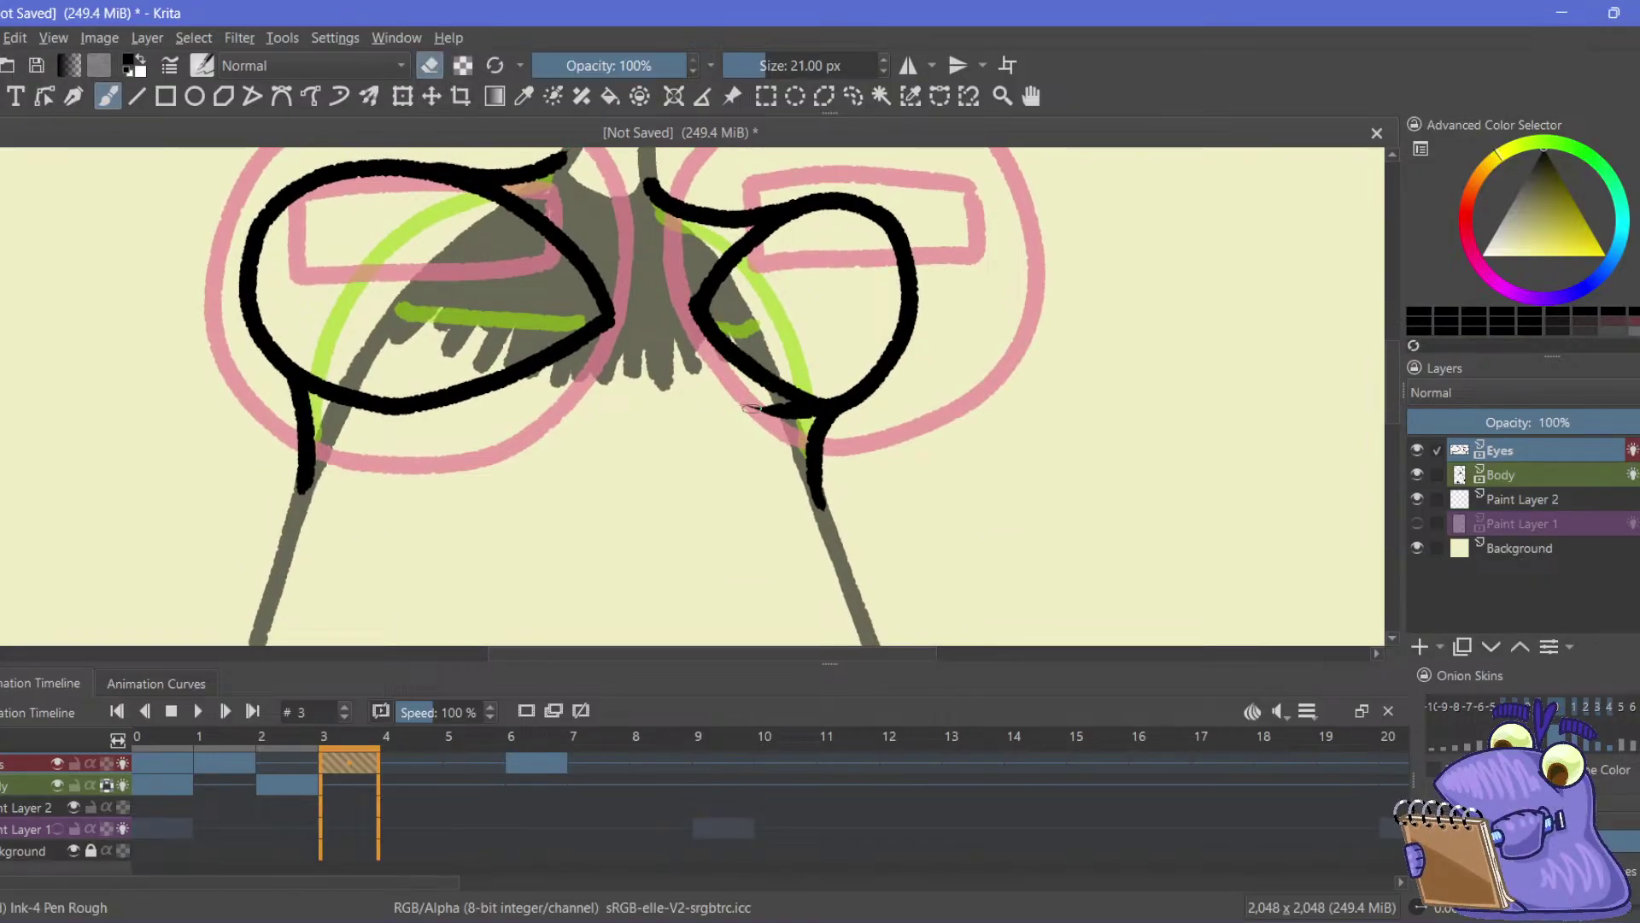
drag(752, 409, 800, 416)
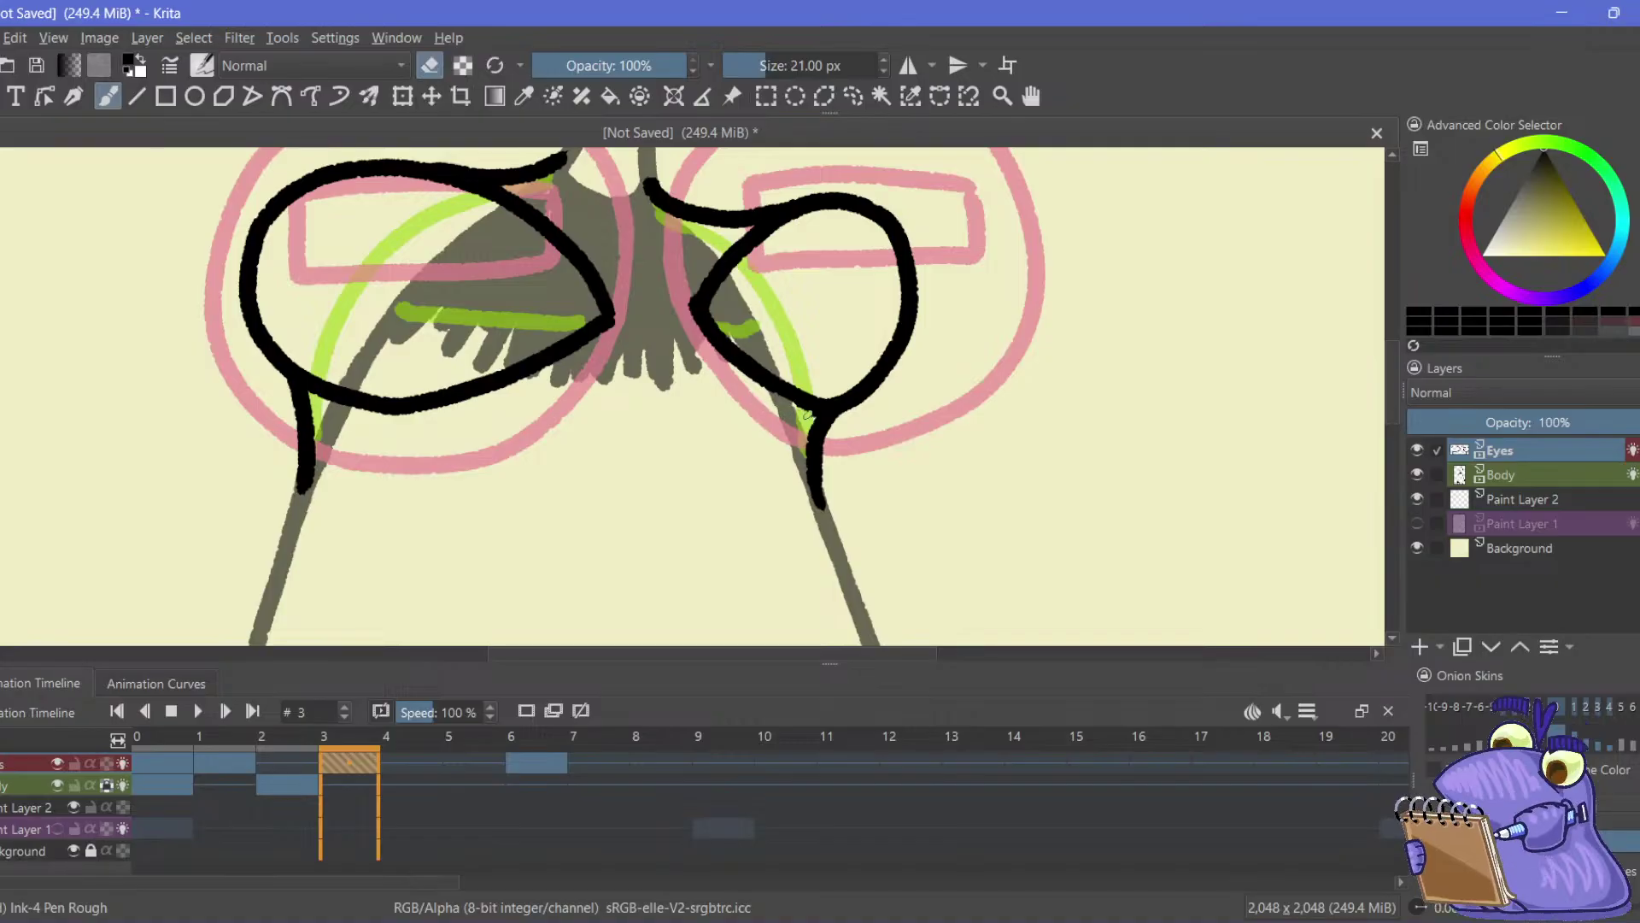
Draw a short vertical black stroke across the inner corner of each eye, with eraser mode off
drag(60, 490, 135, 447)
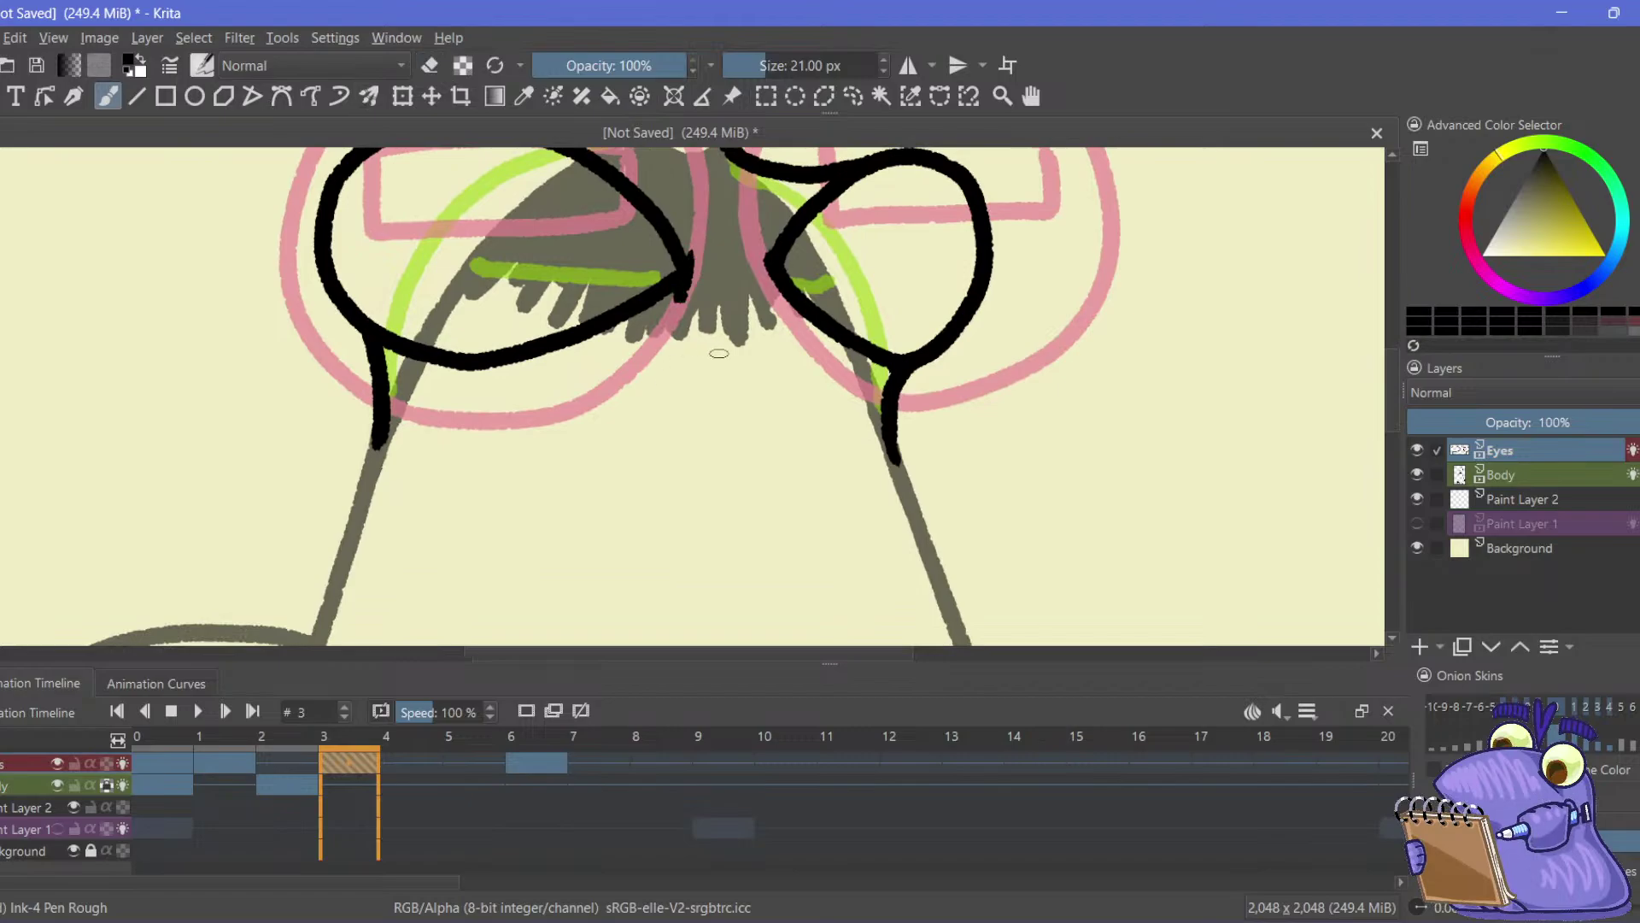
drag(761, 241, 771, 296)
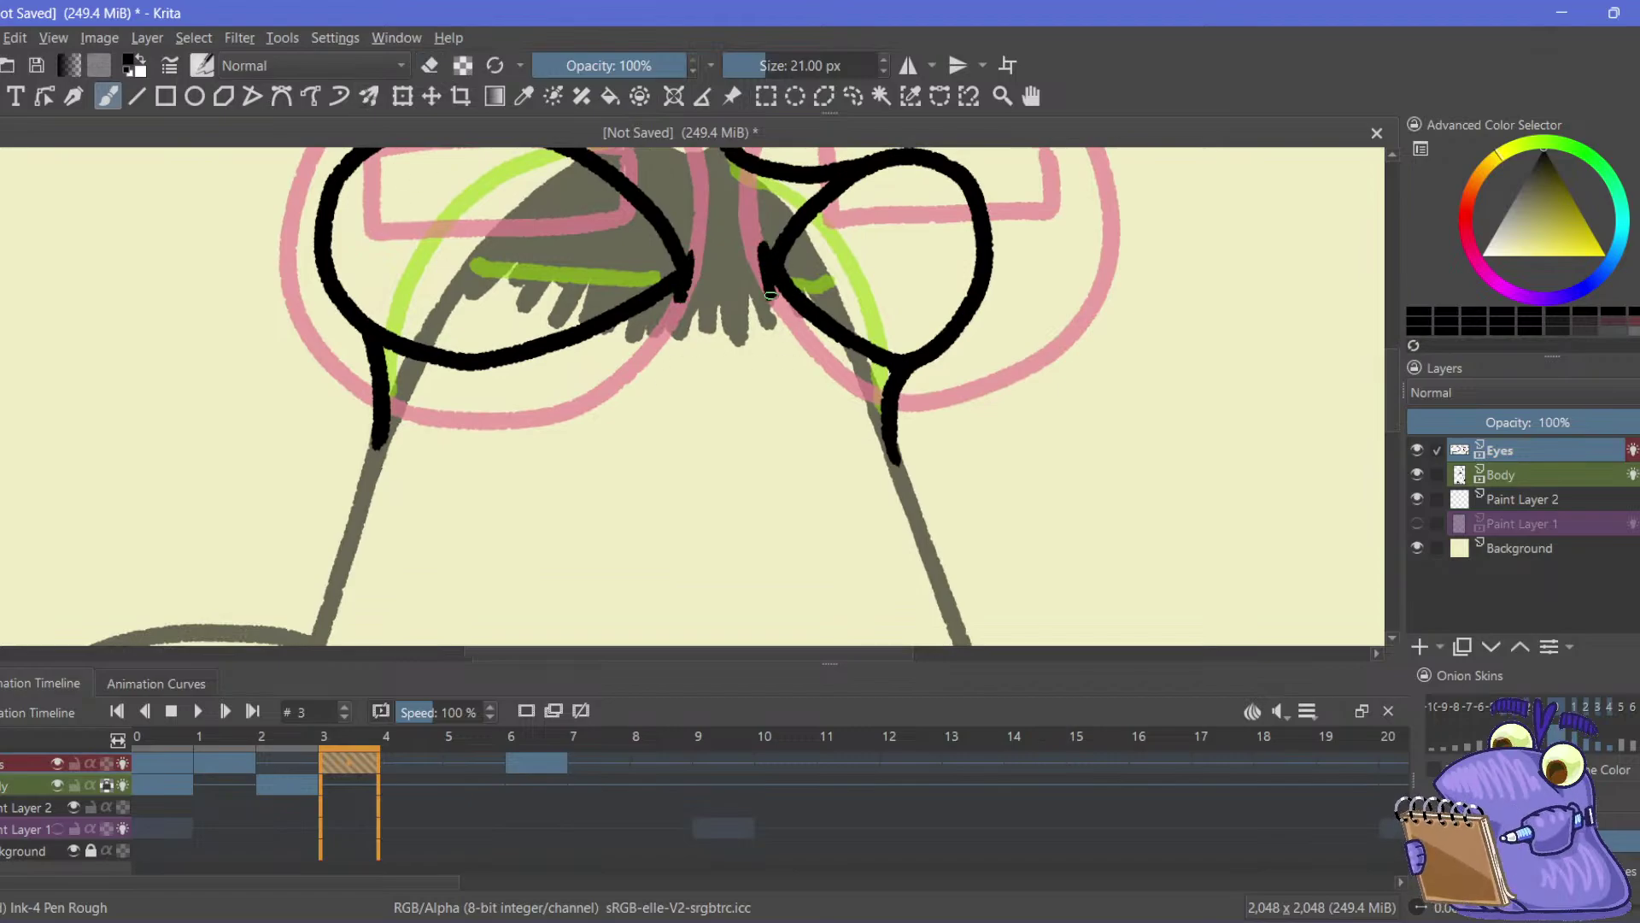
drag(285, 299, 330, 377)
Compare the Eyes drawings at frames 1, 3 and 6, ending on frame 3
click(236, 769)
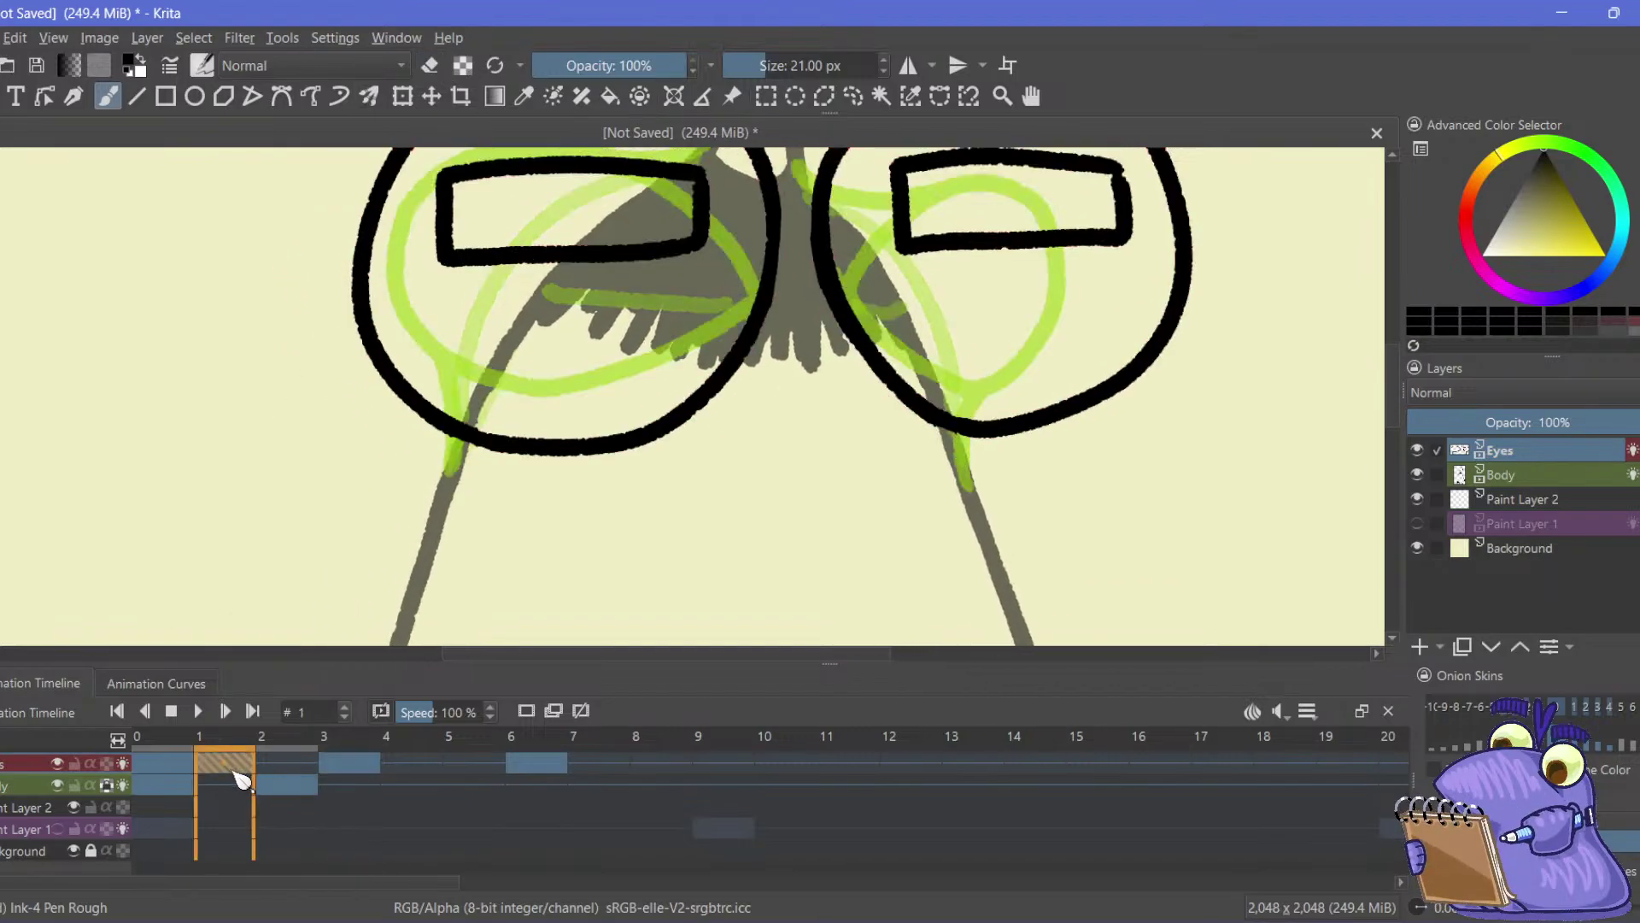
click(330, 769)
click(538, 769)
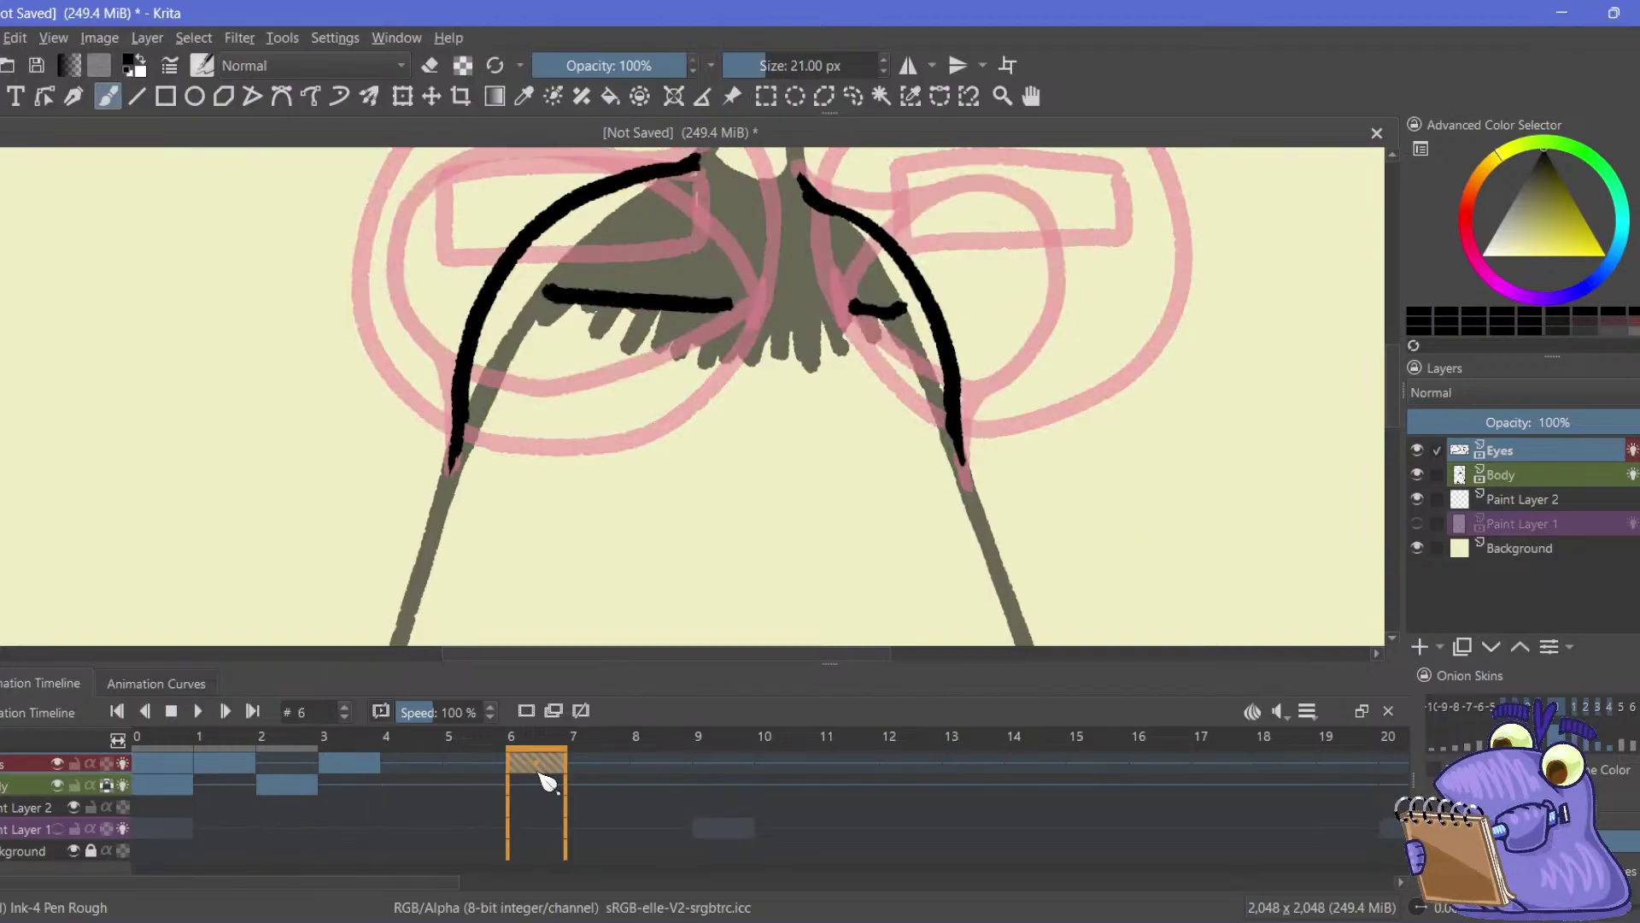
click(349, 772)
click(223, 771)
click(349, 772)
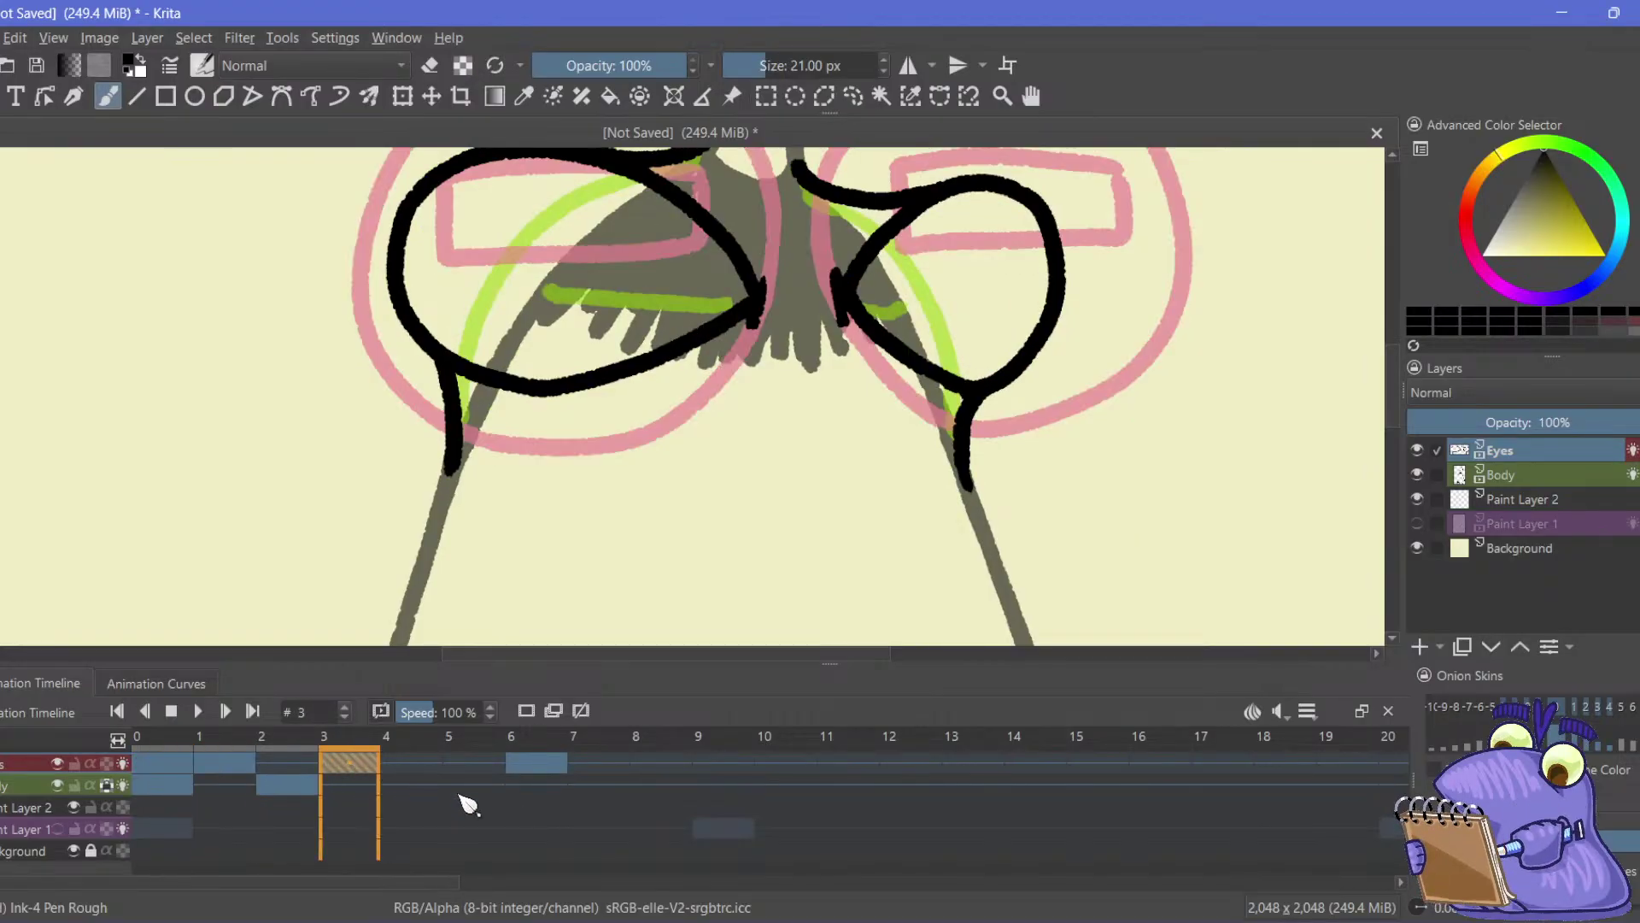
click(531, 772)
click(346, 769)
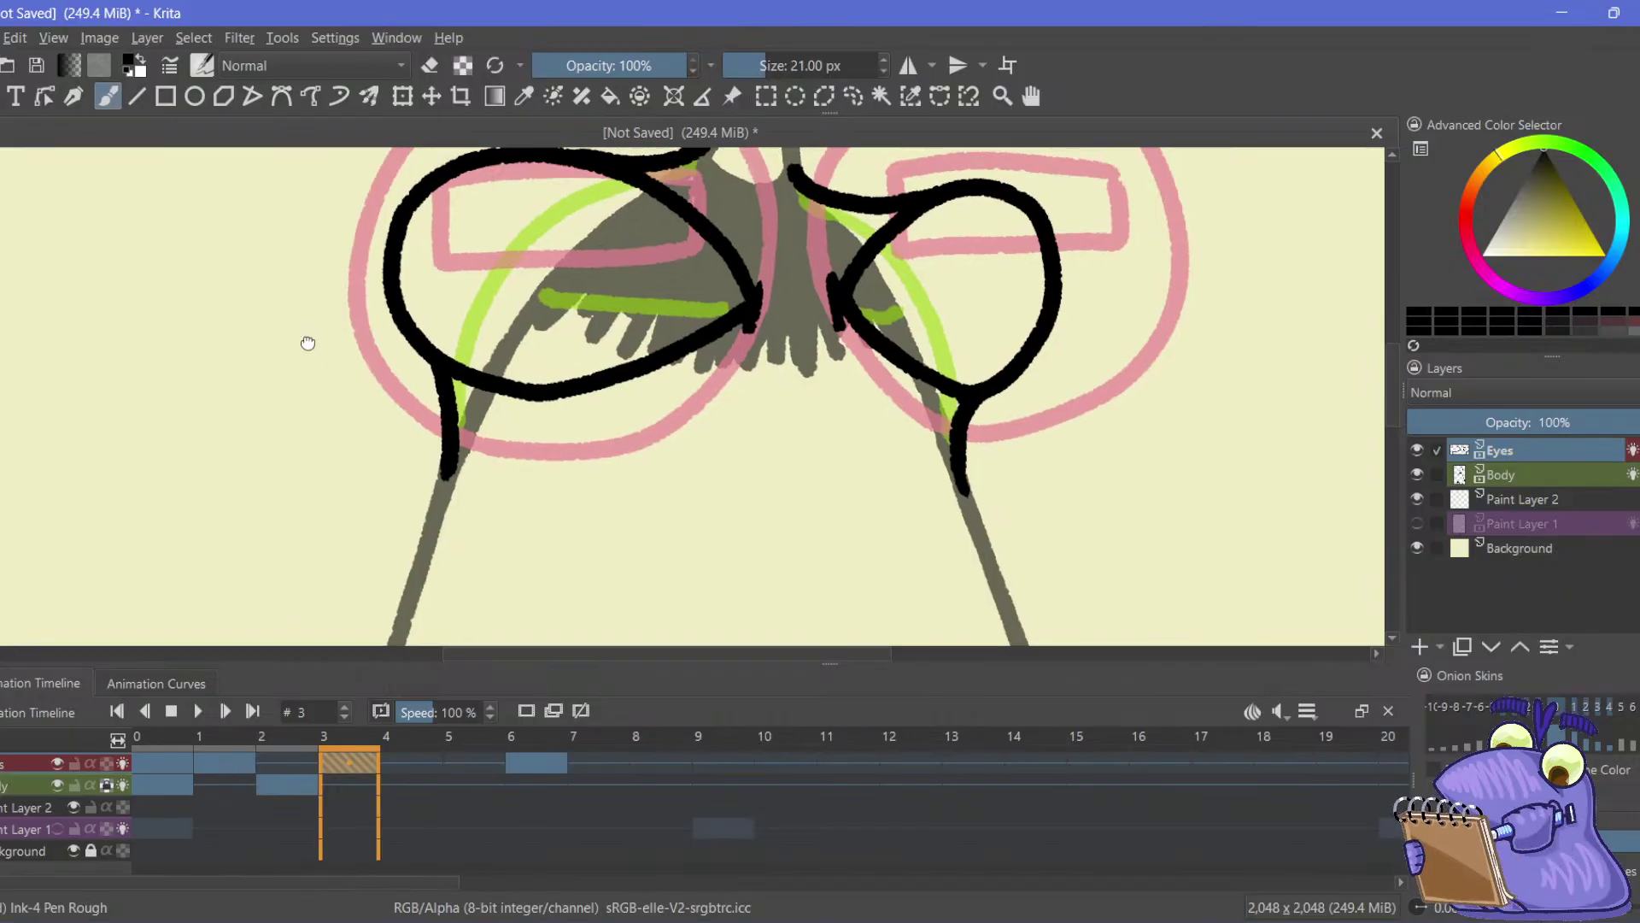
mouse_move(651, 278)
mouse_down()
mouse_move(512, 271)
mouse_move(403, 297)
mouse_up()
key(ctrl+z)
drag(656, 279, 416, 291)
key(ctrl+z)
drag(670, 308, 412, 301)
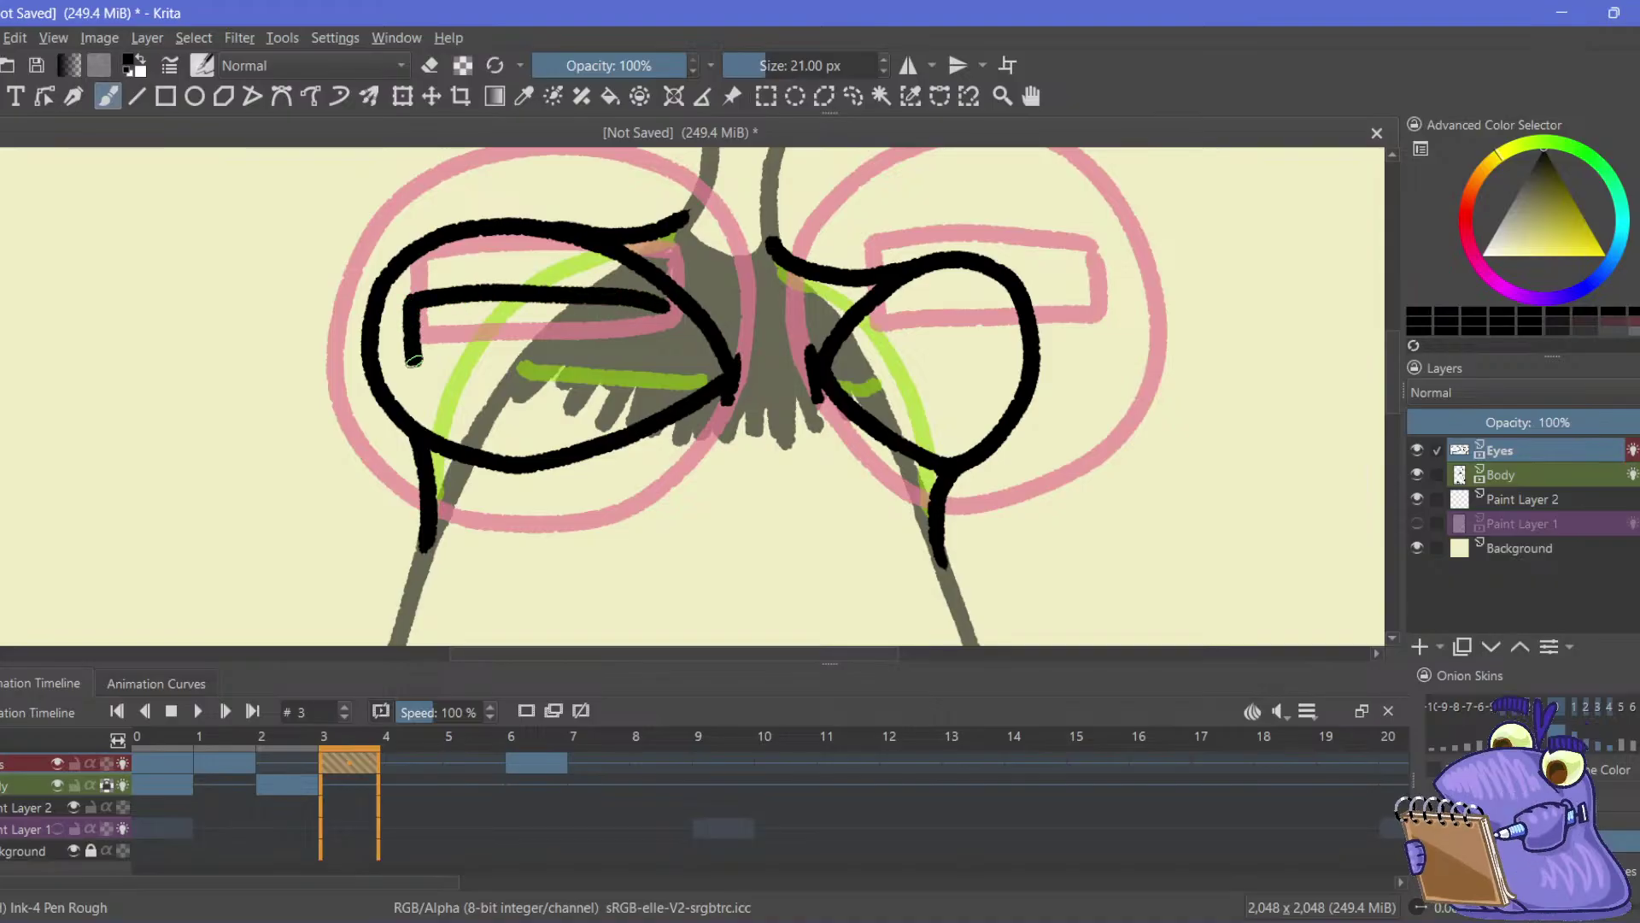
drag(420, 364, 658, 353)
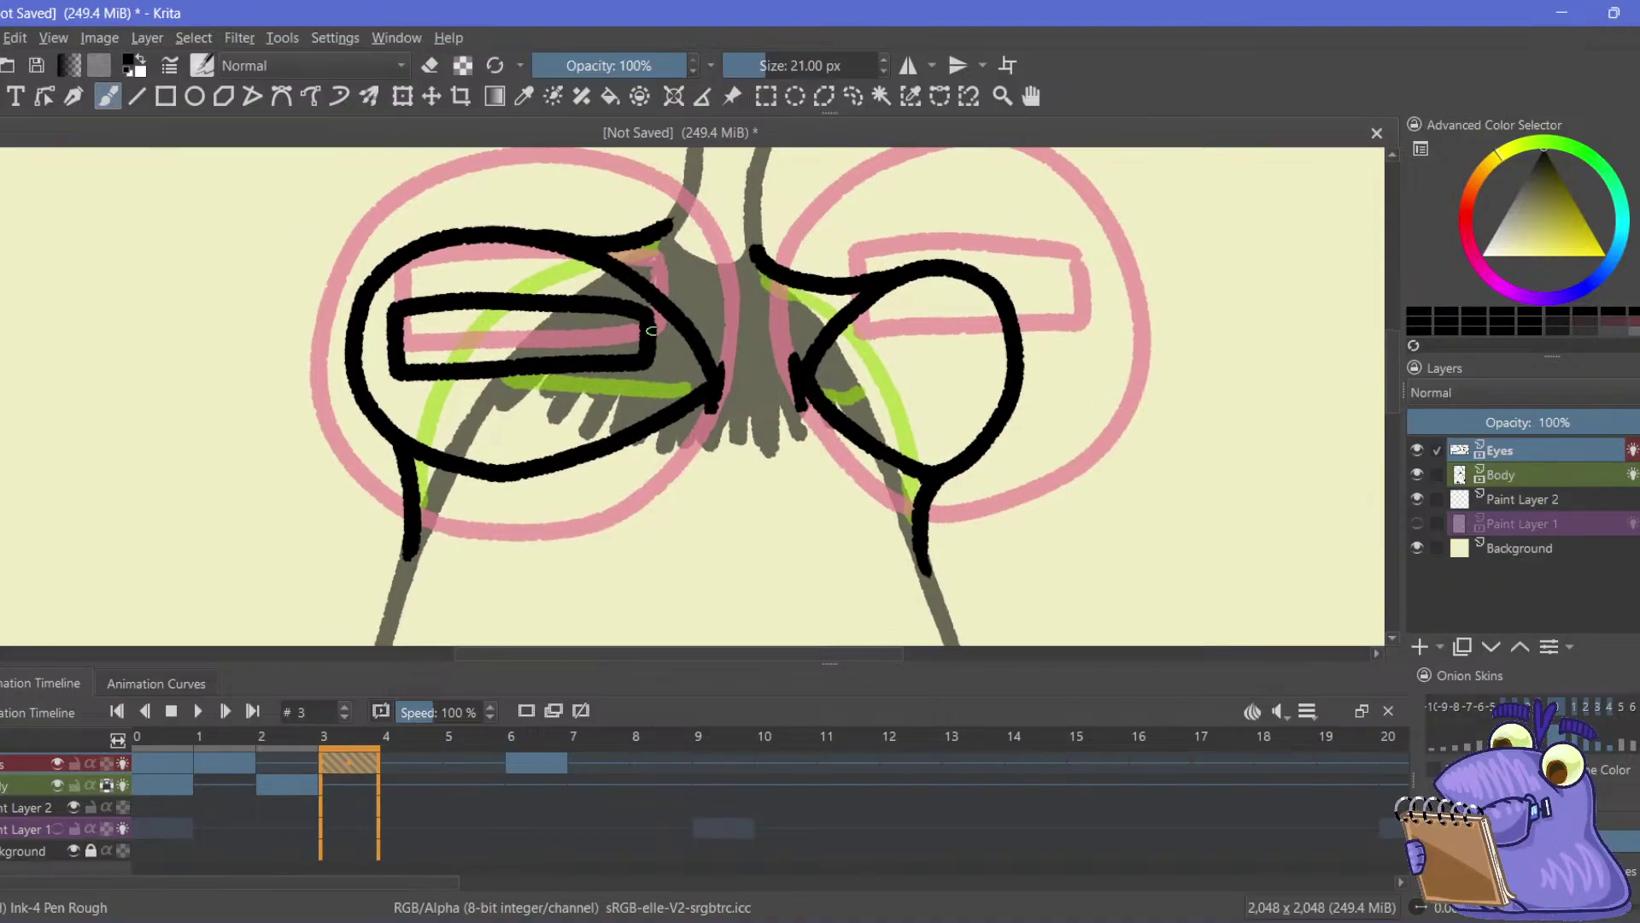
mouse_move(1004, 338)
mouse_down()
mouse_move(840, 335)
mouse_move(939, 325)
mouse_move(848, 339)
mouse_move(993, 348)
mouse_move(994, 385)
mouse_move(850, 384)
mouse_up()
key(ctrl+z)
key(ctrl+z)
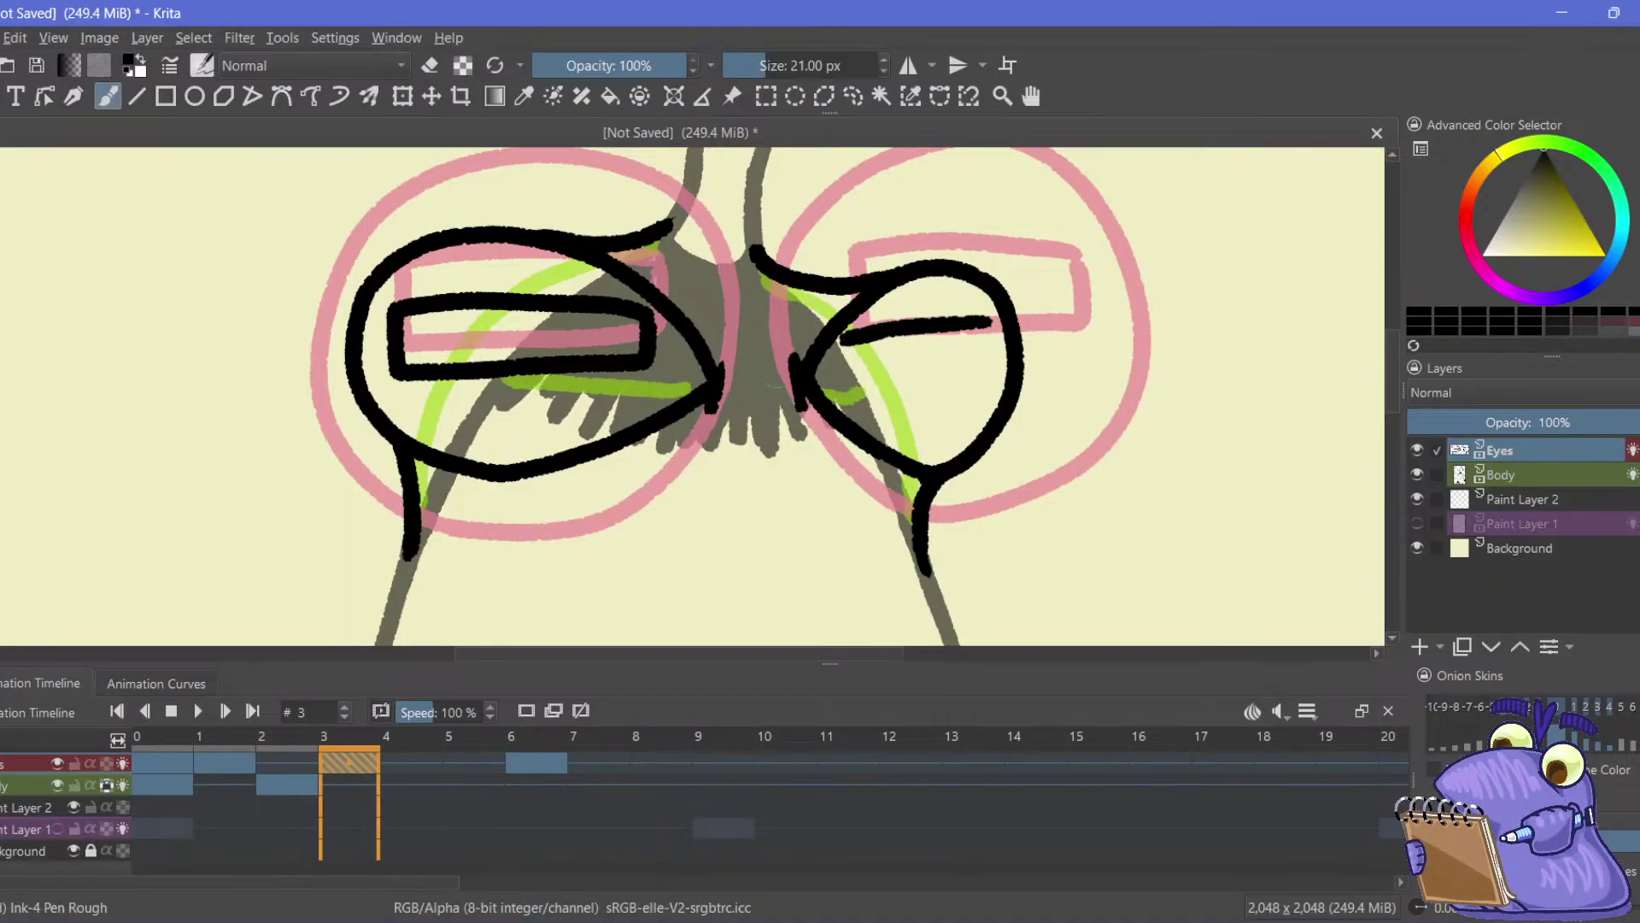
key(ctrl+z)
mouse_move(850, 320)
mouse_down()
mouse_move(1013, 323)
mouse_move(850, 335)
mouse_move(851, 370)
mouse_move(1007, 380)
mouse_up()
key(ctrl+z)
key(ctrl+z)
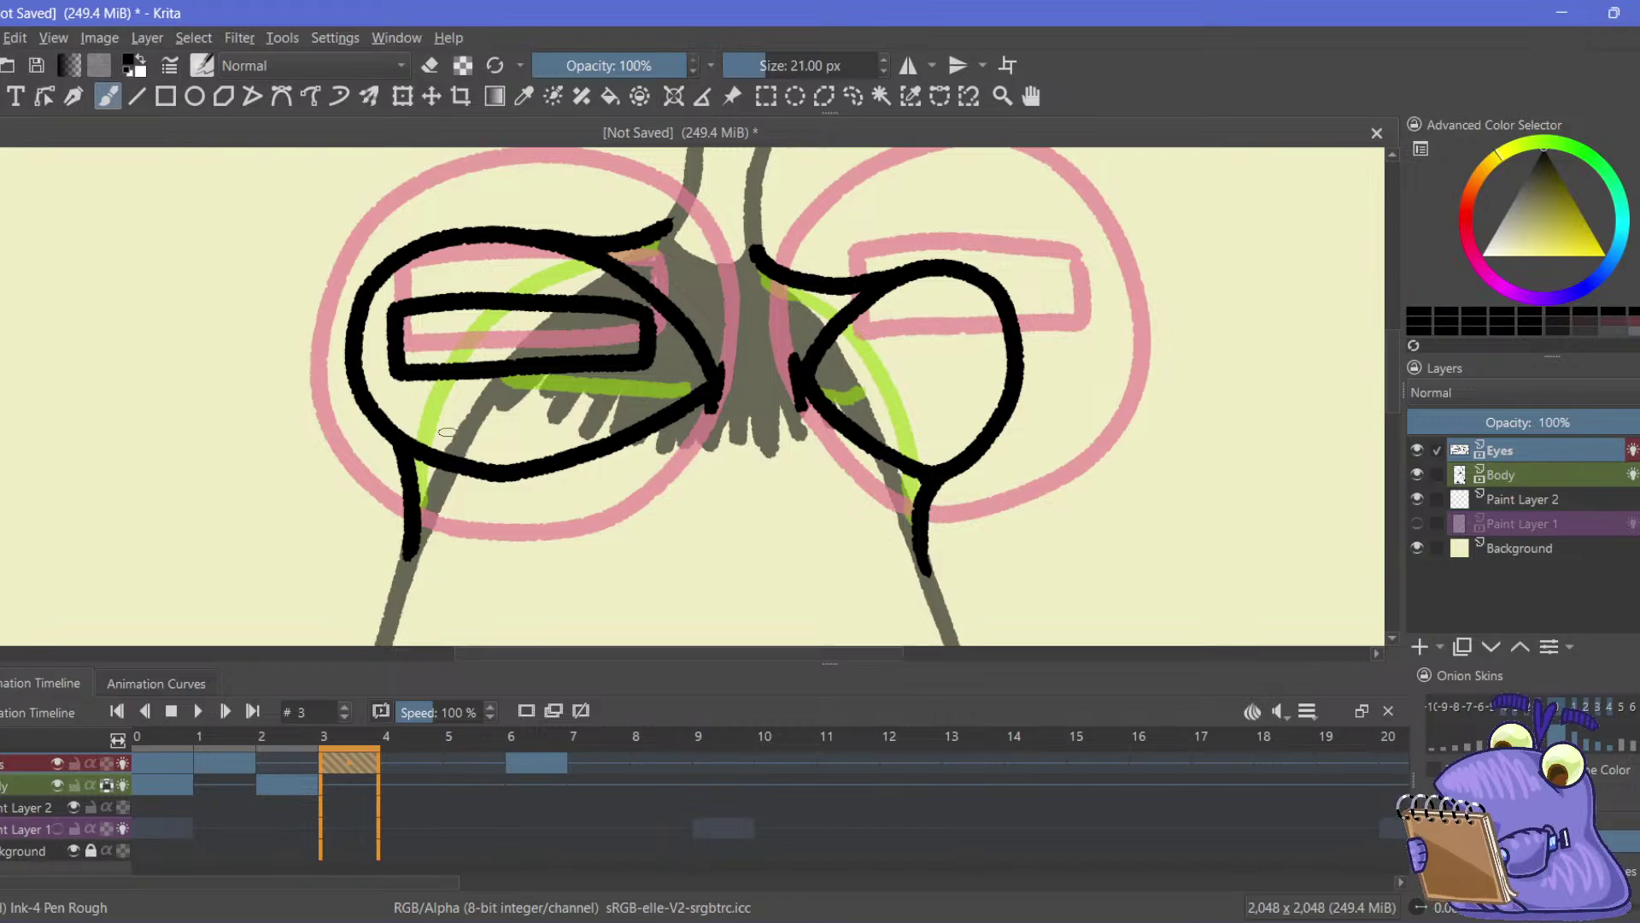
key(ctrl+z)
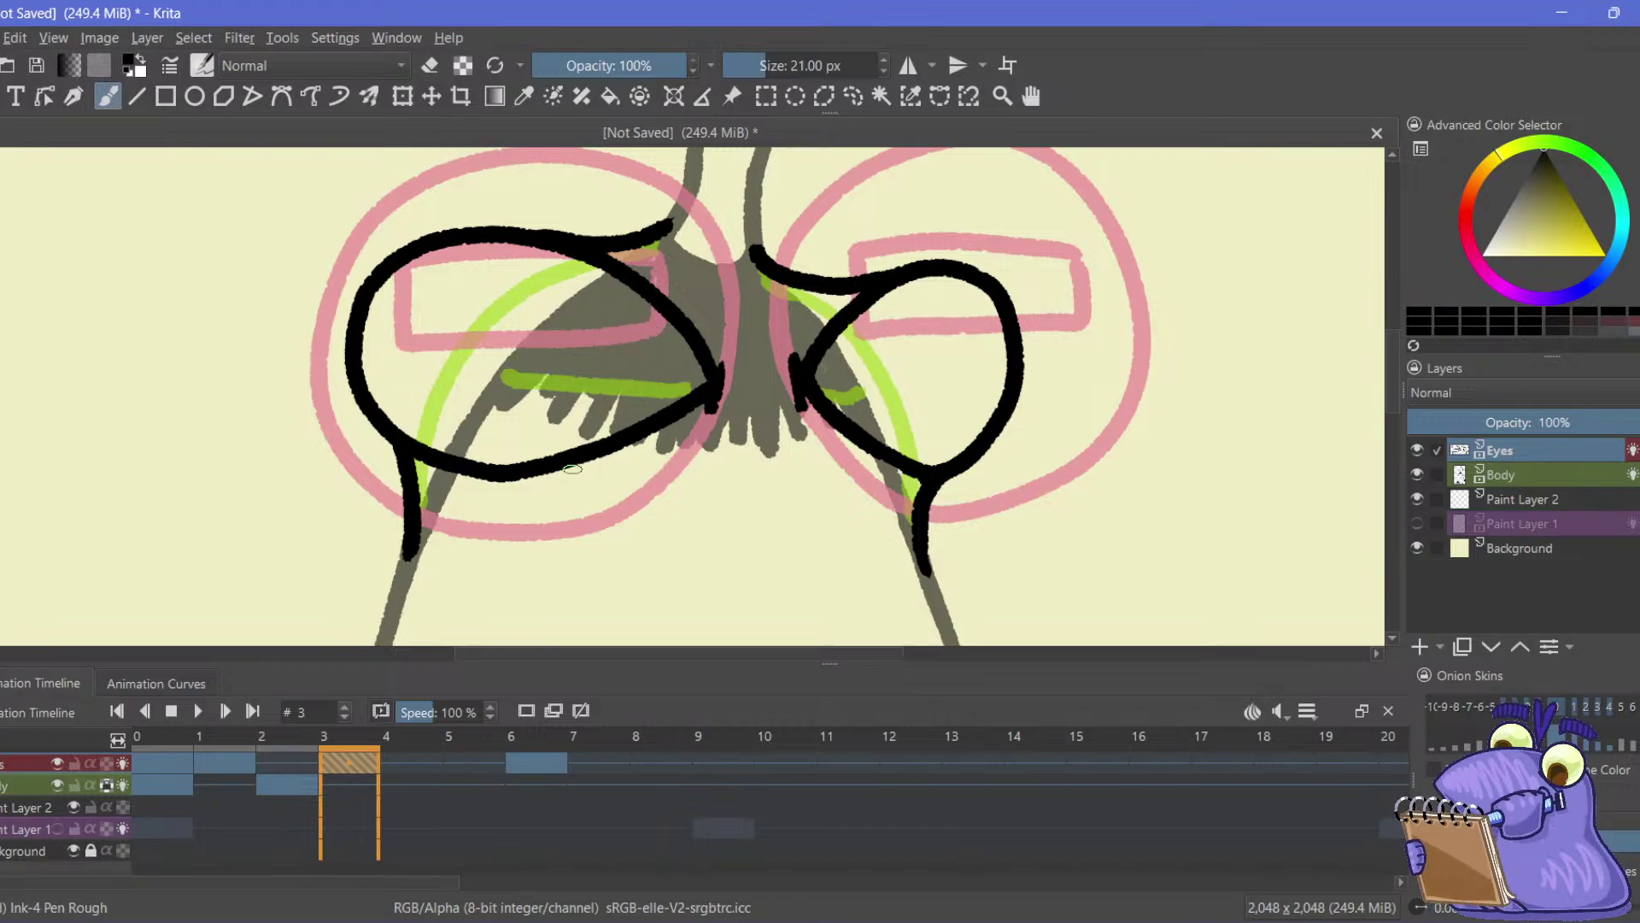
Add a blank drawing at frame 4 on the Eyes layer after reviewing the earlier eye frames
click(229, 768)
click(154, 765)
click(232, 768)
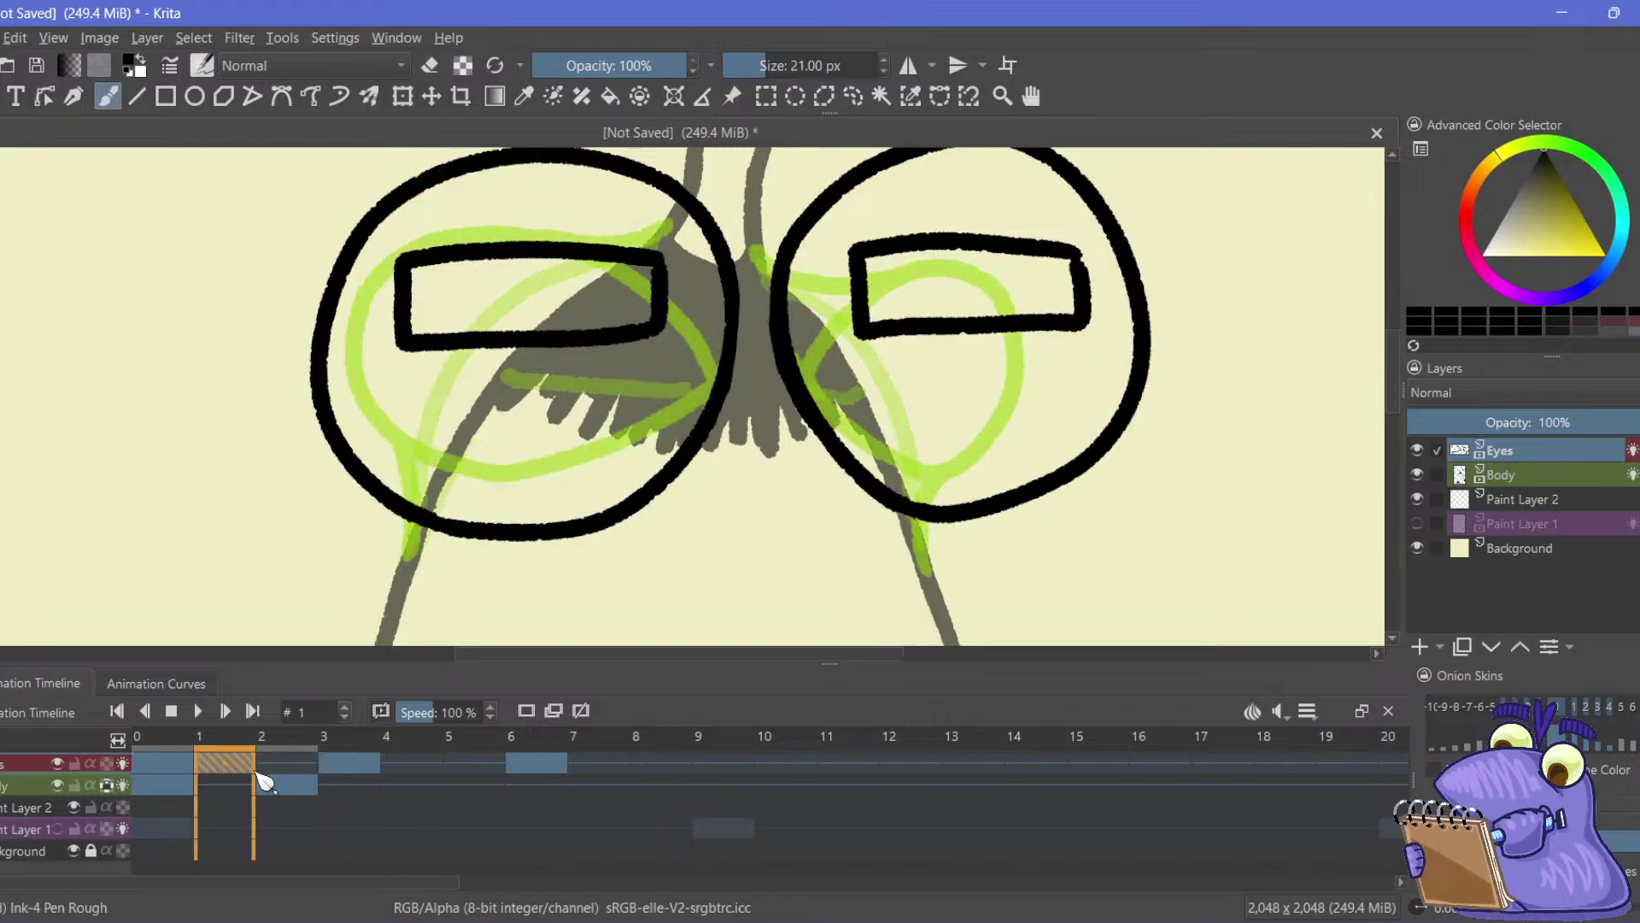
click(285, 769)
click(352, 769)
click(412, 769)
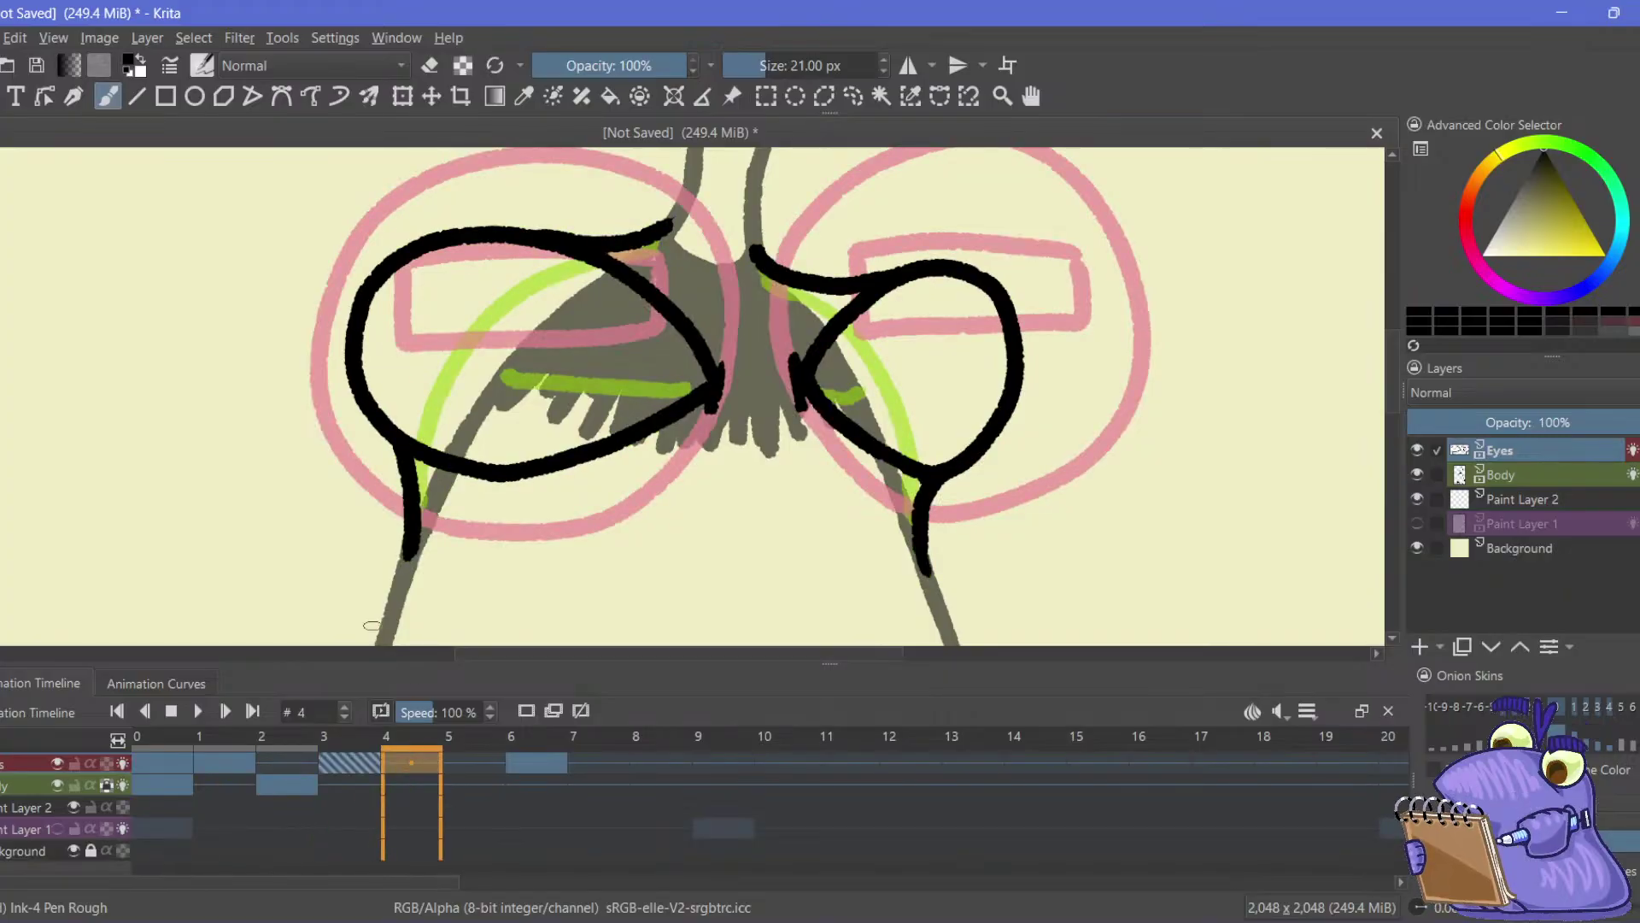
drag(291, 378, 284, 377)
key(period)
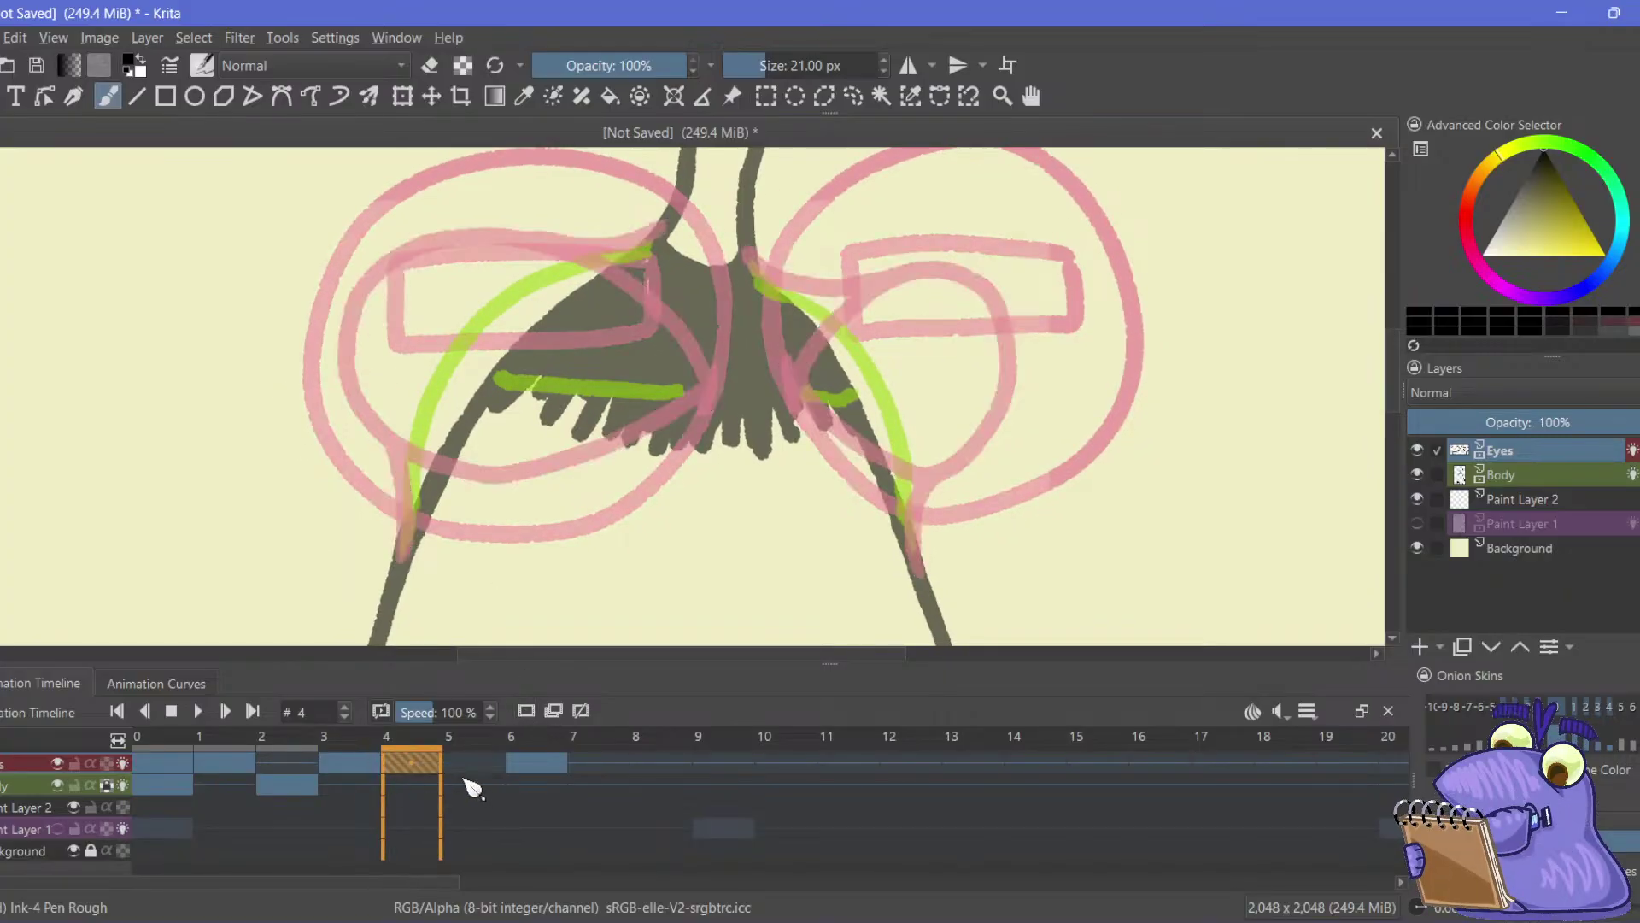
click(386, 769)
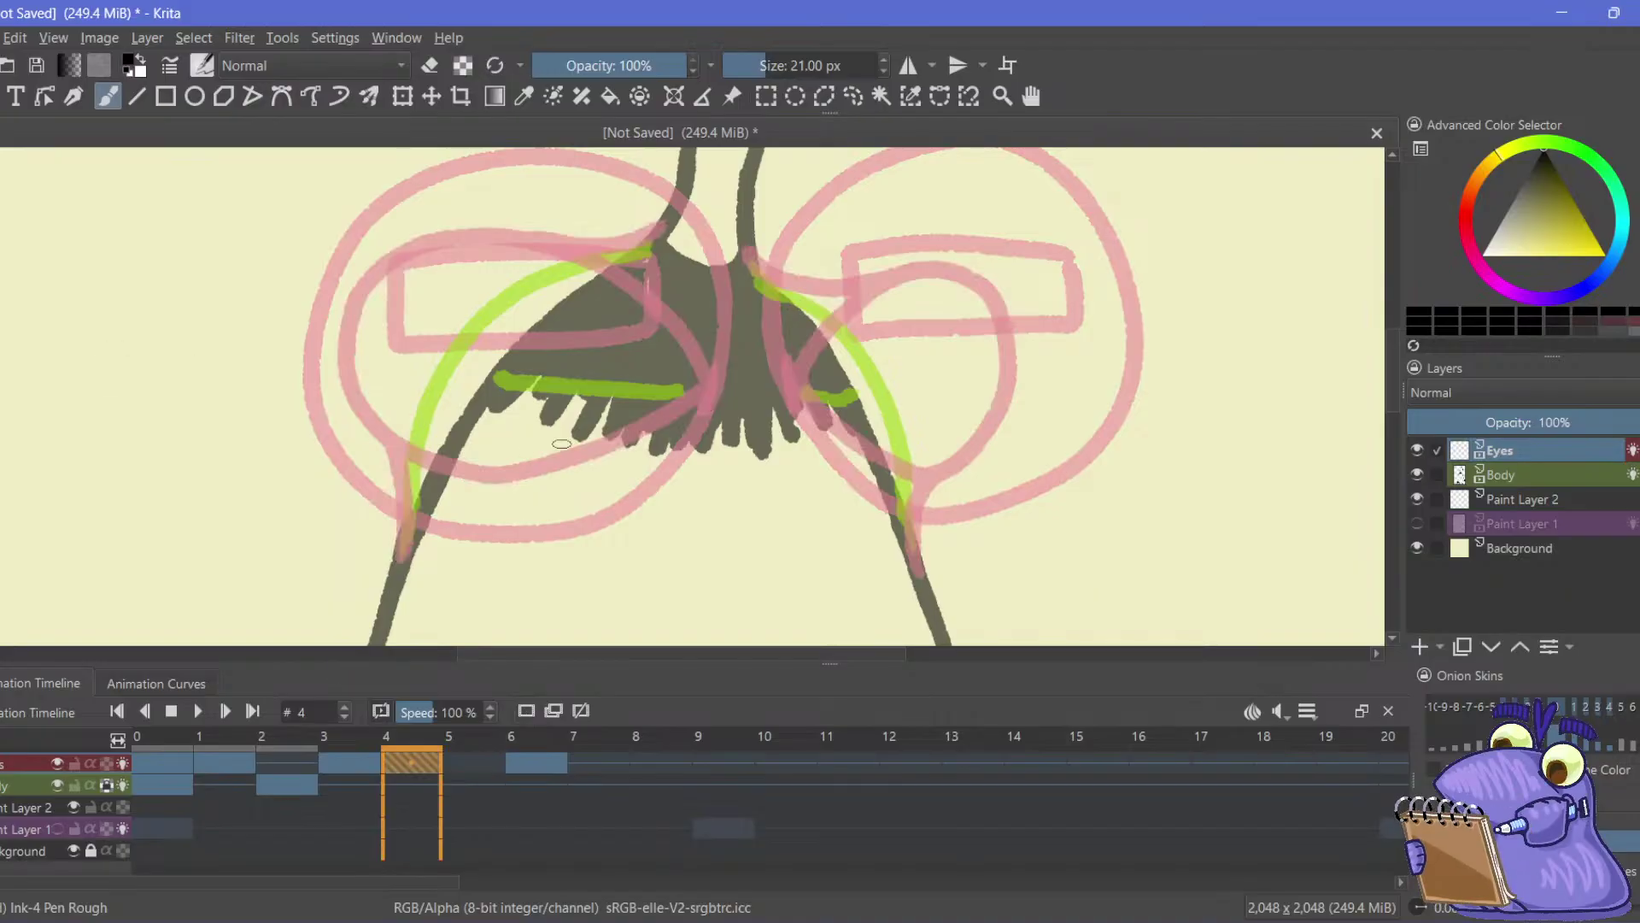
Draw narrowed black outlines for both eyes at frame 4, tapering to the inner corners and sized between the onion-skinned drawings
mouse_move(637, 342)
mouse_down()
mouse_move(532, 288)
mouse_move(459, 340)
mouse_up()
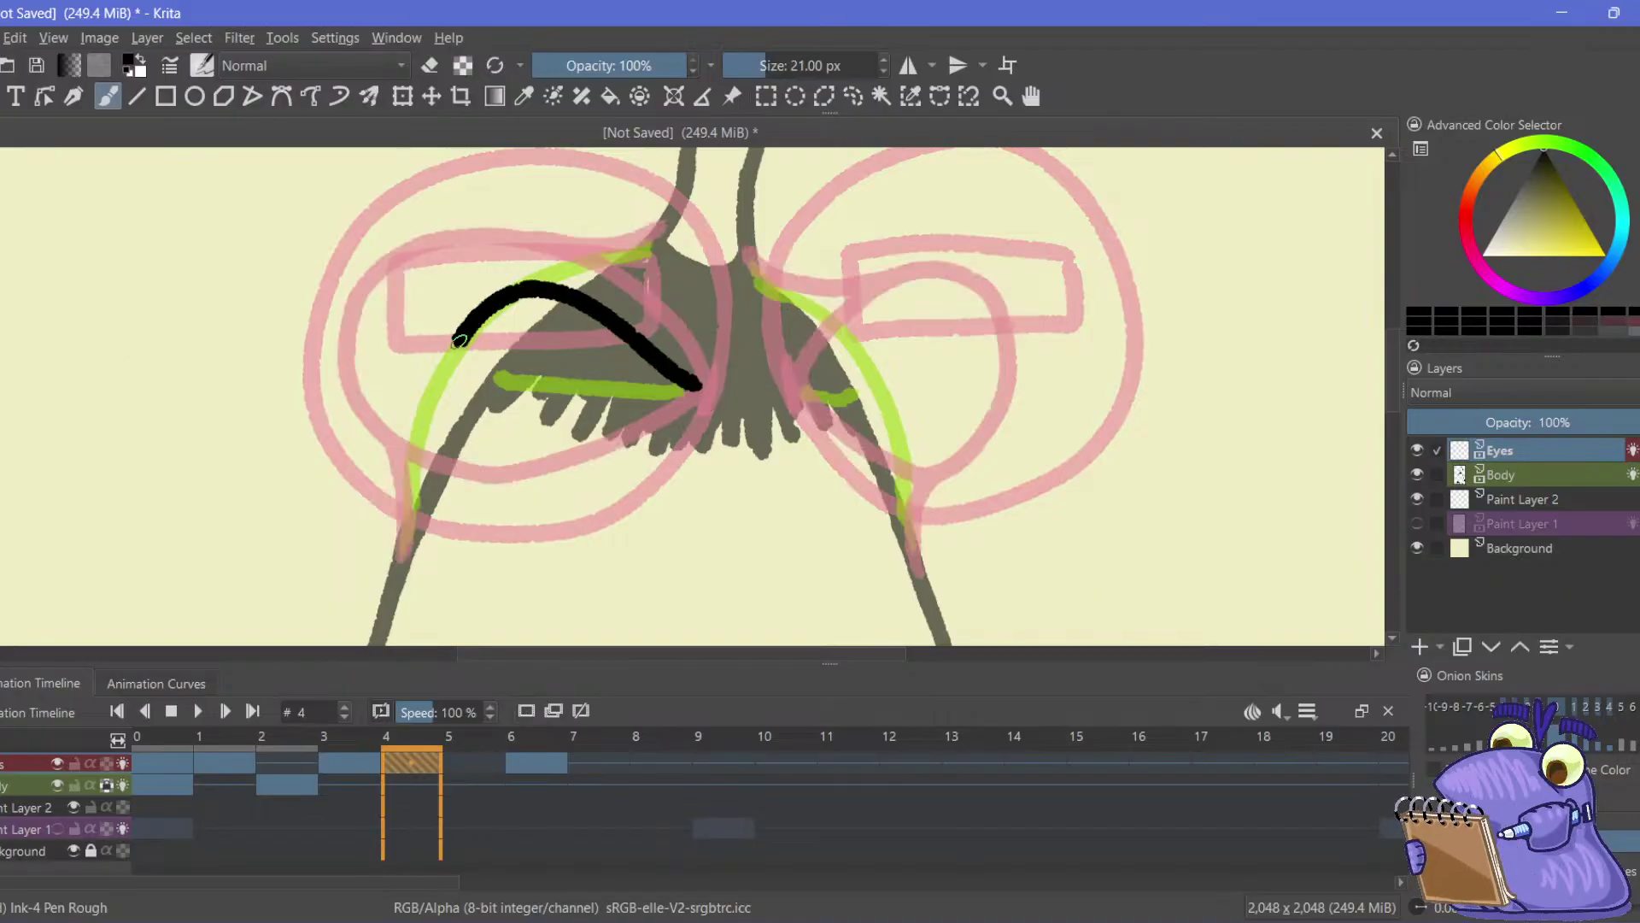
drag(591, 422, 432, 376)
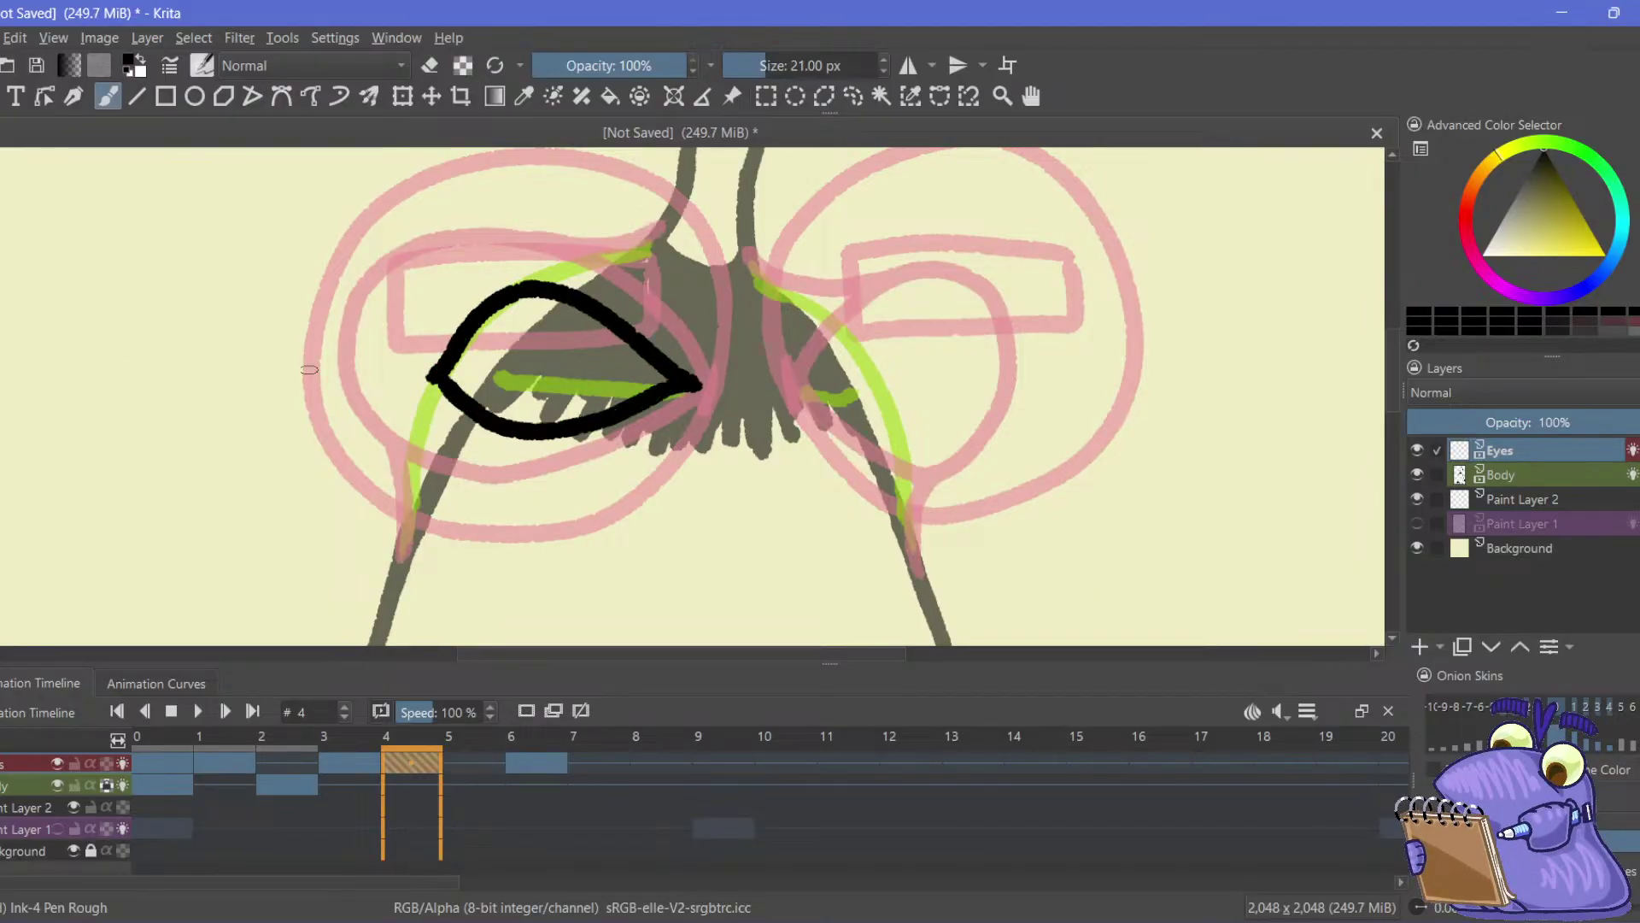
mouse_move(790, 389)
mouse_down()
mouse_move(870, 323)
mouse_move(899, 350)
mouse_move(900, 405)
mouse_move(867, 422)
mouse_move(790, 388)
mouse_up()
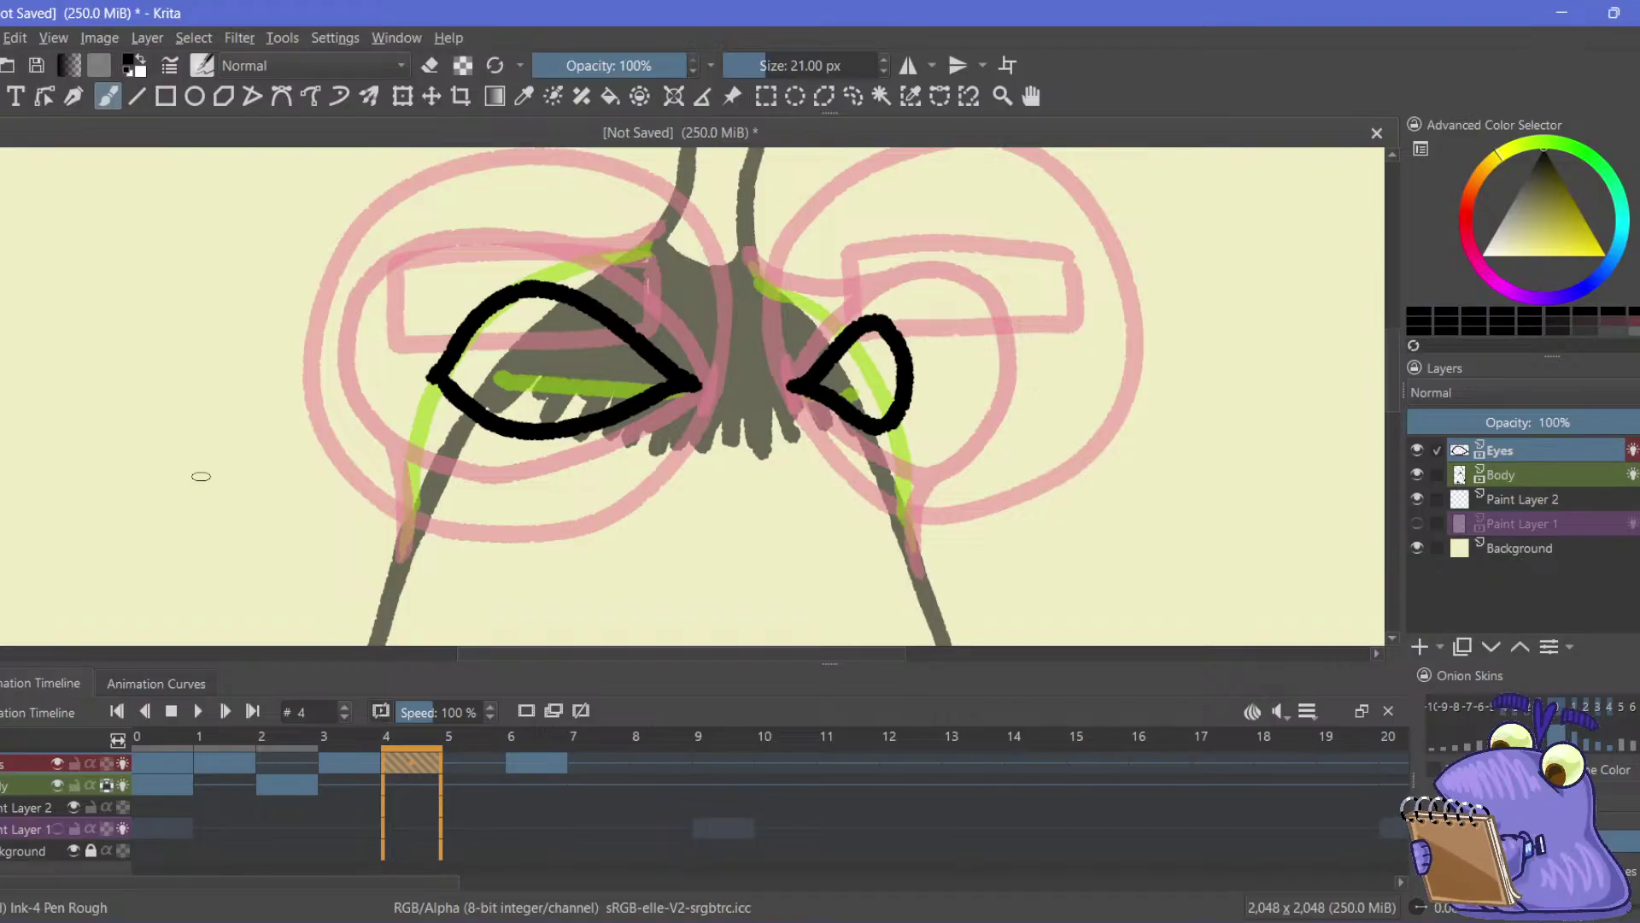
Draw black curves joining each narrowed eye's upper edge to the stem and its lower or outer edge to the body outline
drag(746, 250, 870, 323)
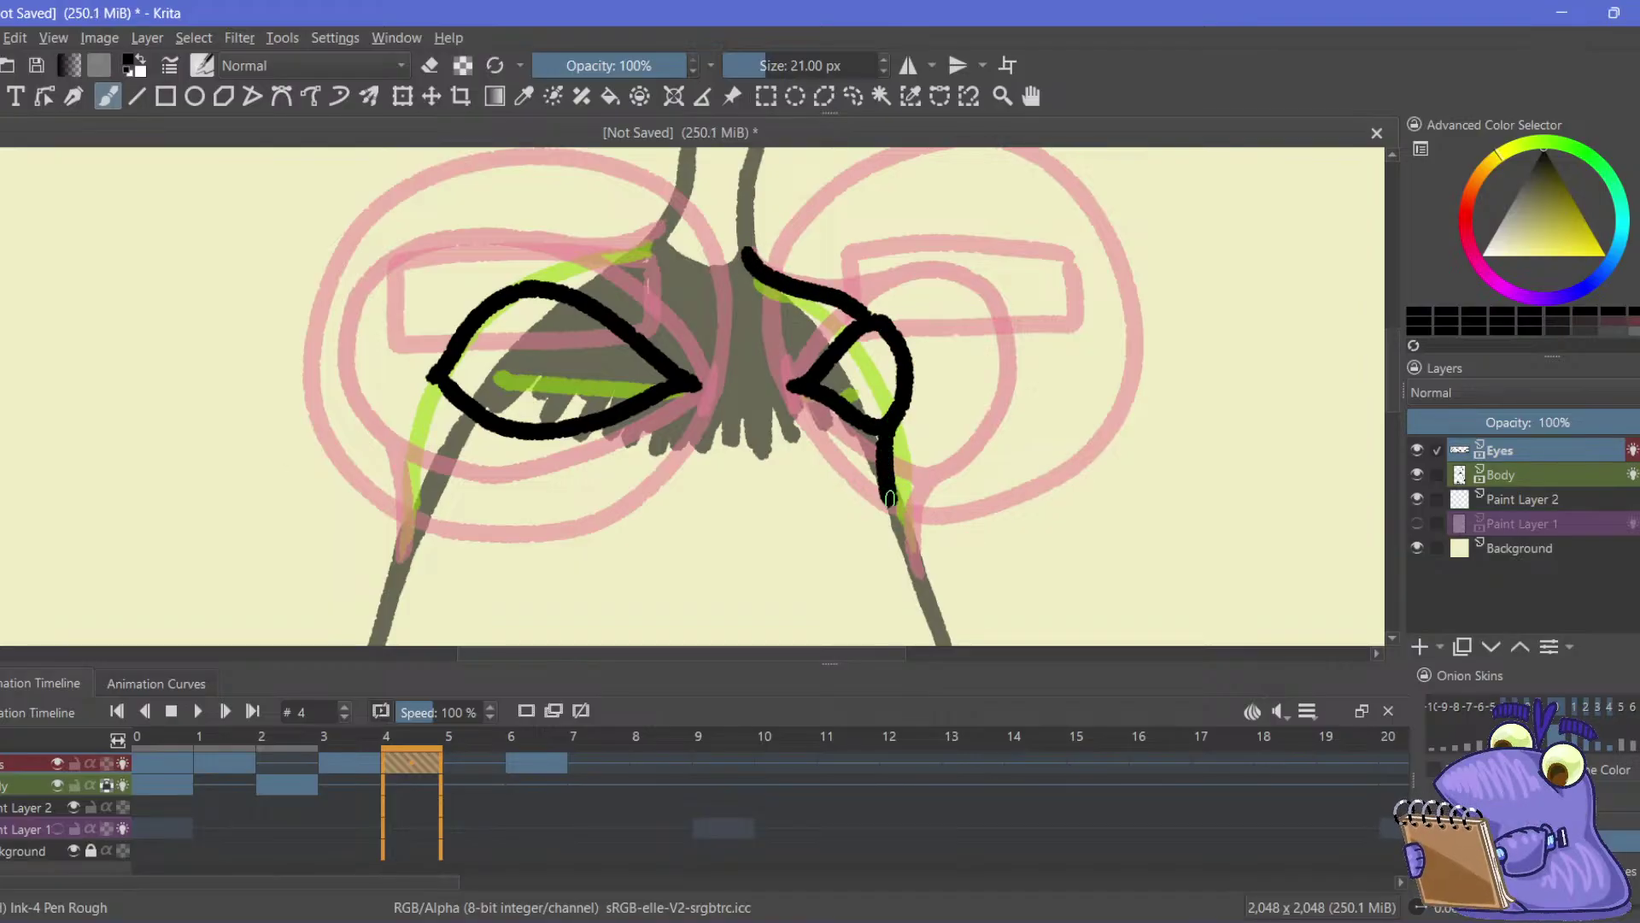
key(ctrl+z)
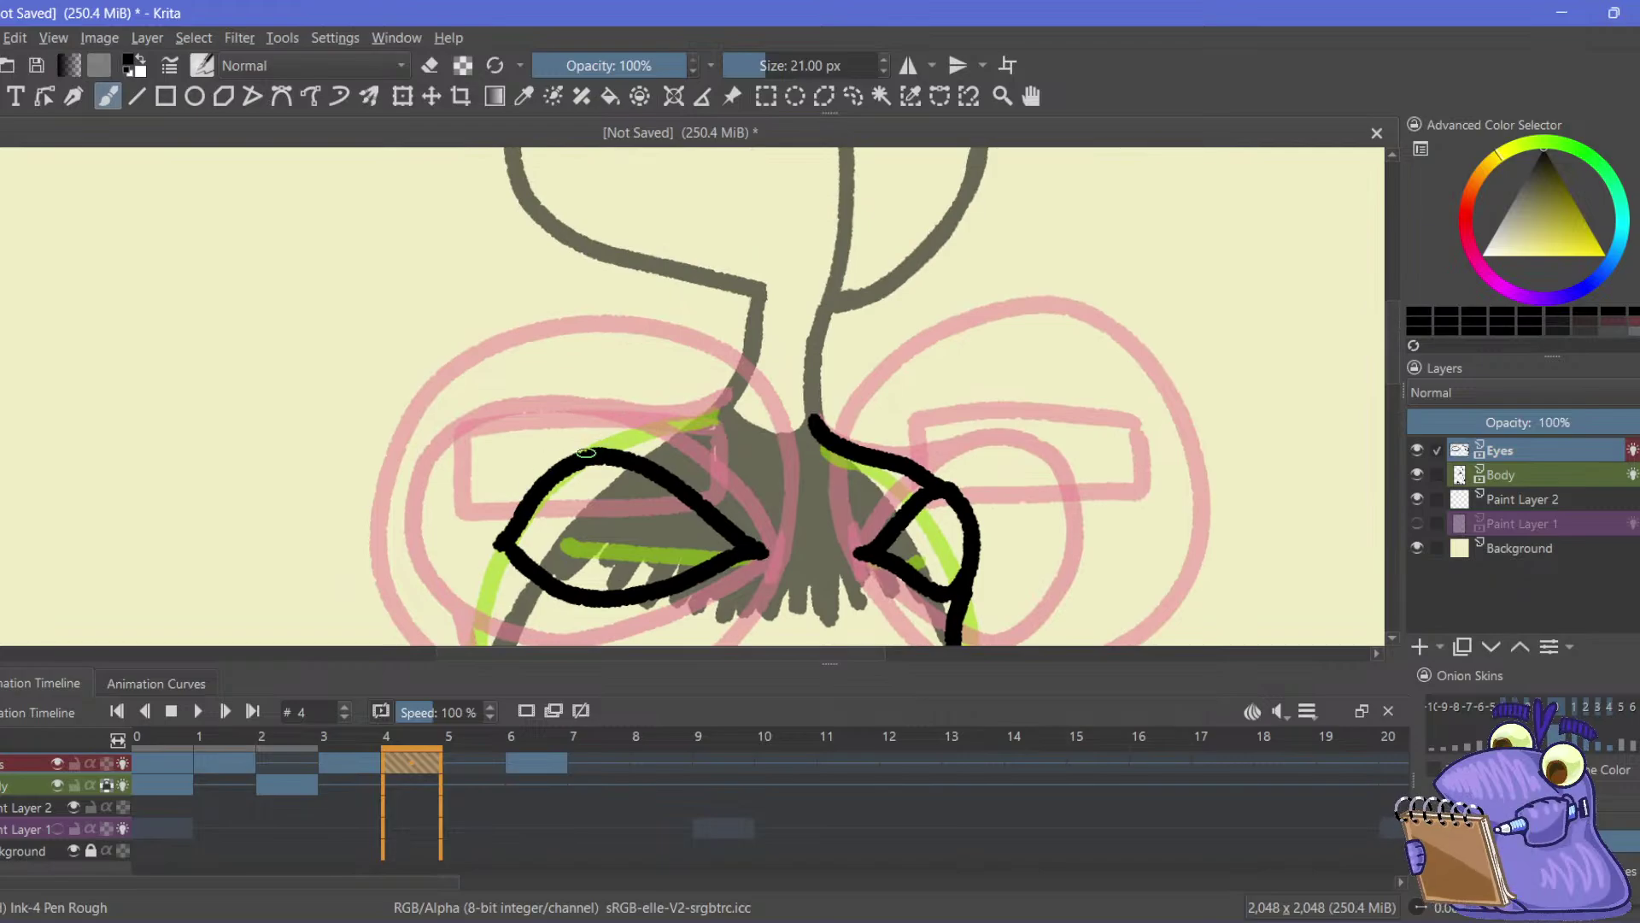
mouse_move(589, 454)
mouse_down()
mouse_move(684, 428)
mouse_move(736, 383)
mouse_up()
key(ctrl+z)
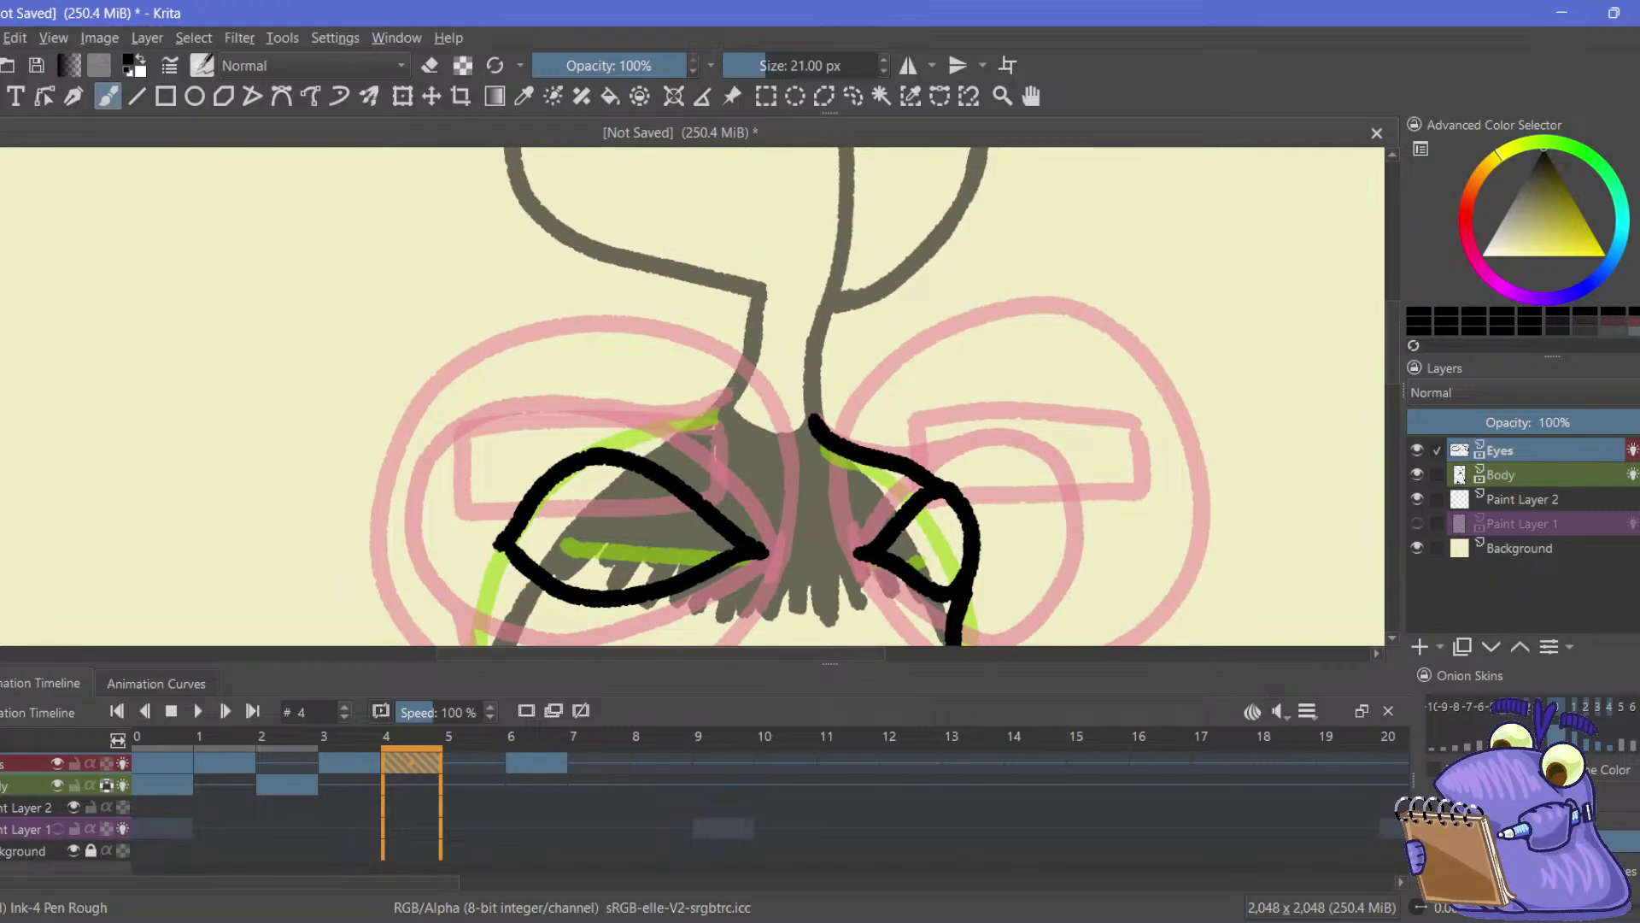
drag(630, 431, 577, 454)
drag(476, 611, 493, 388)
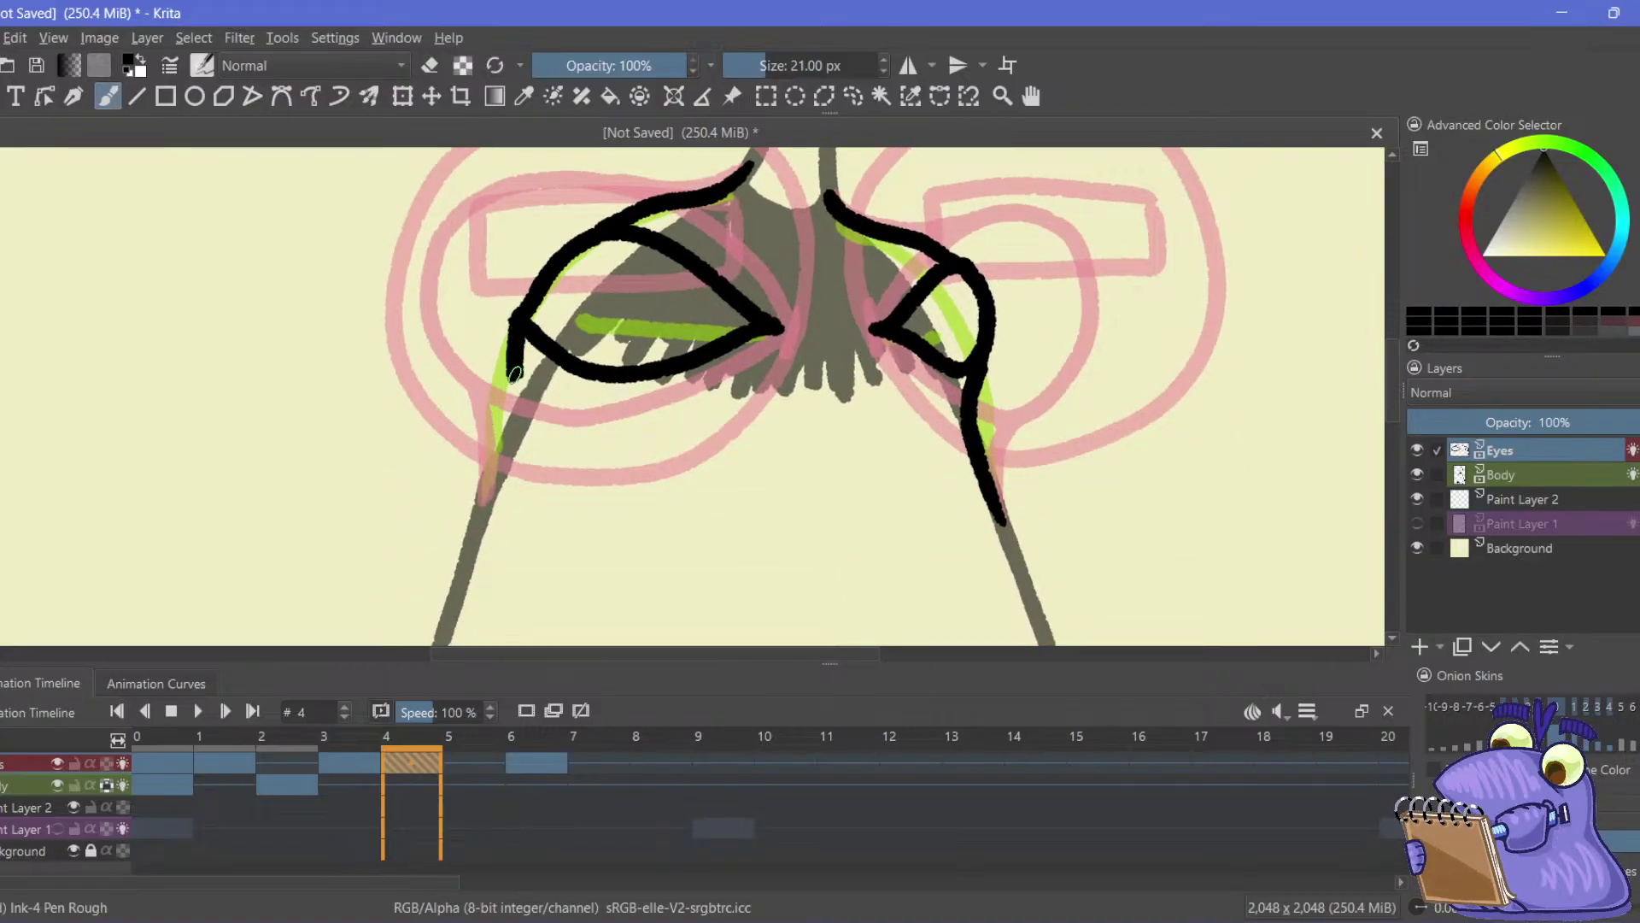
key(ctrl+z)
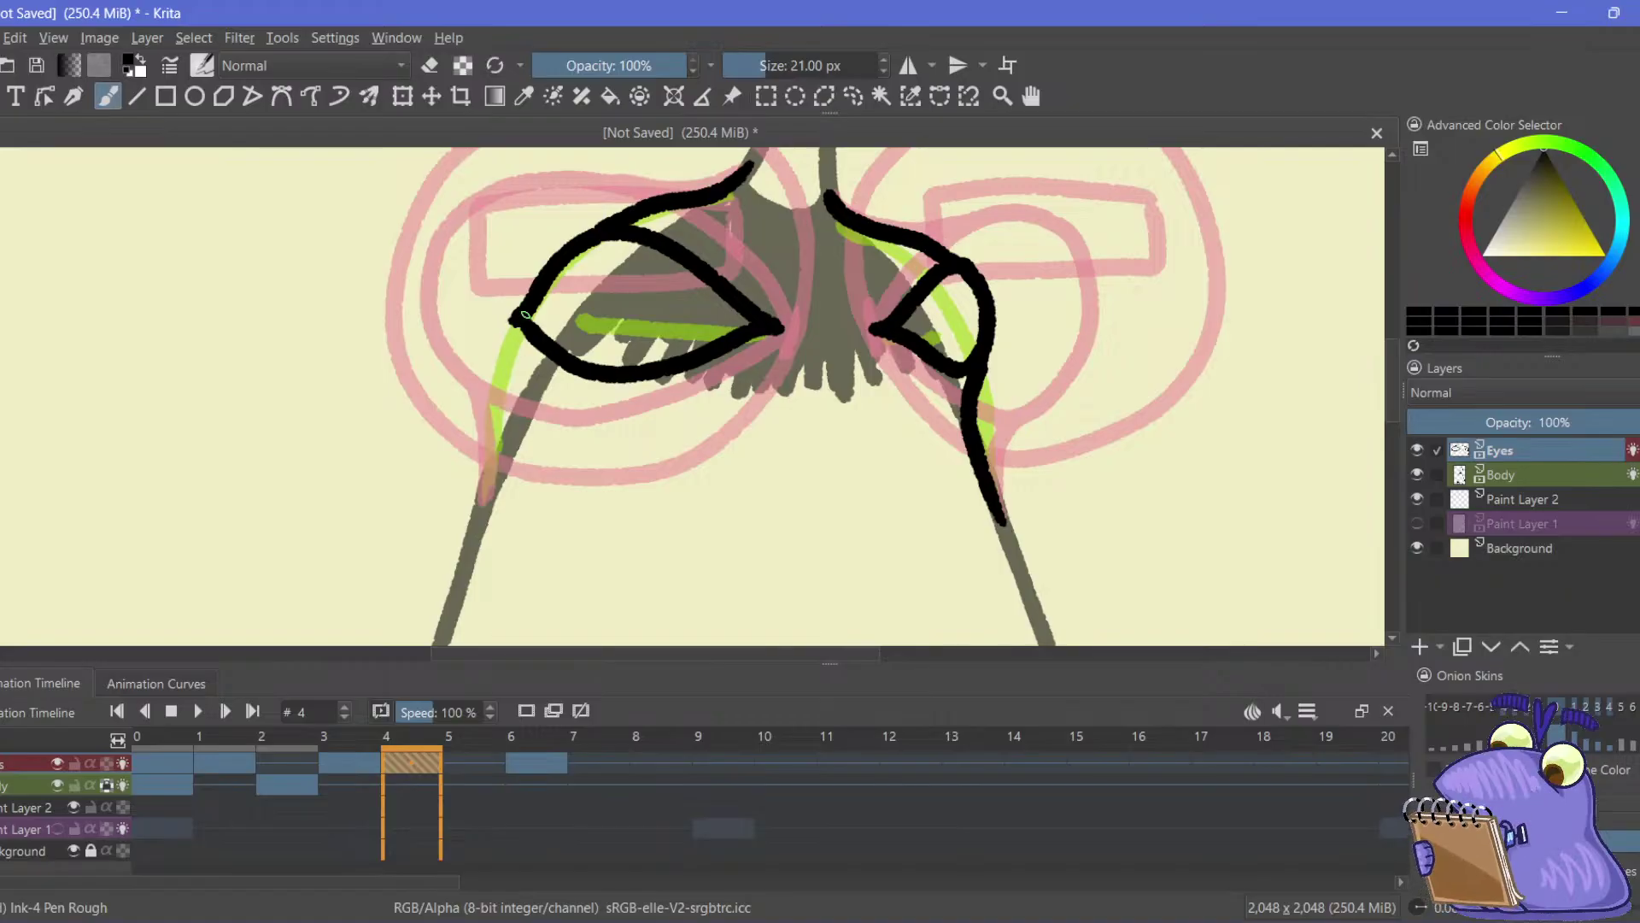
drag(518, 324, 493, 487)
key(ctrl+z)
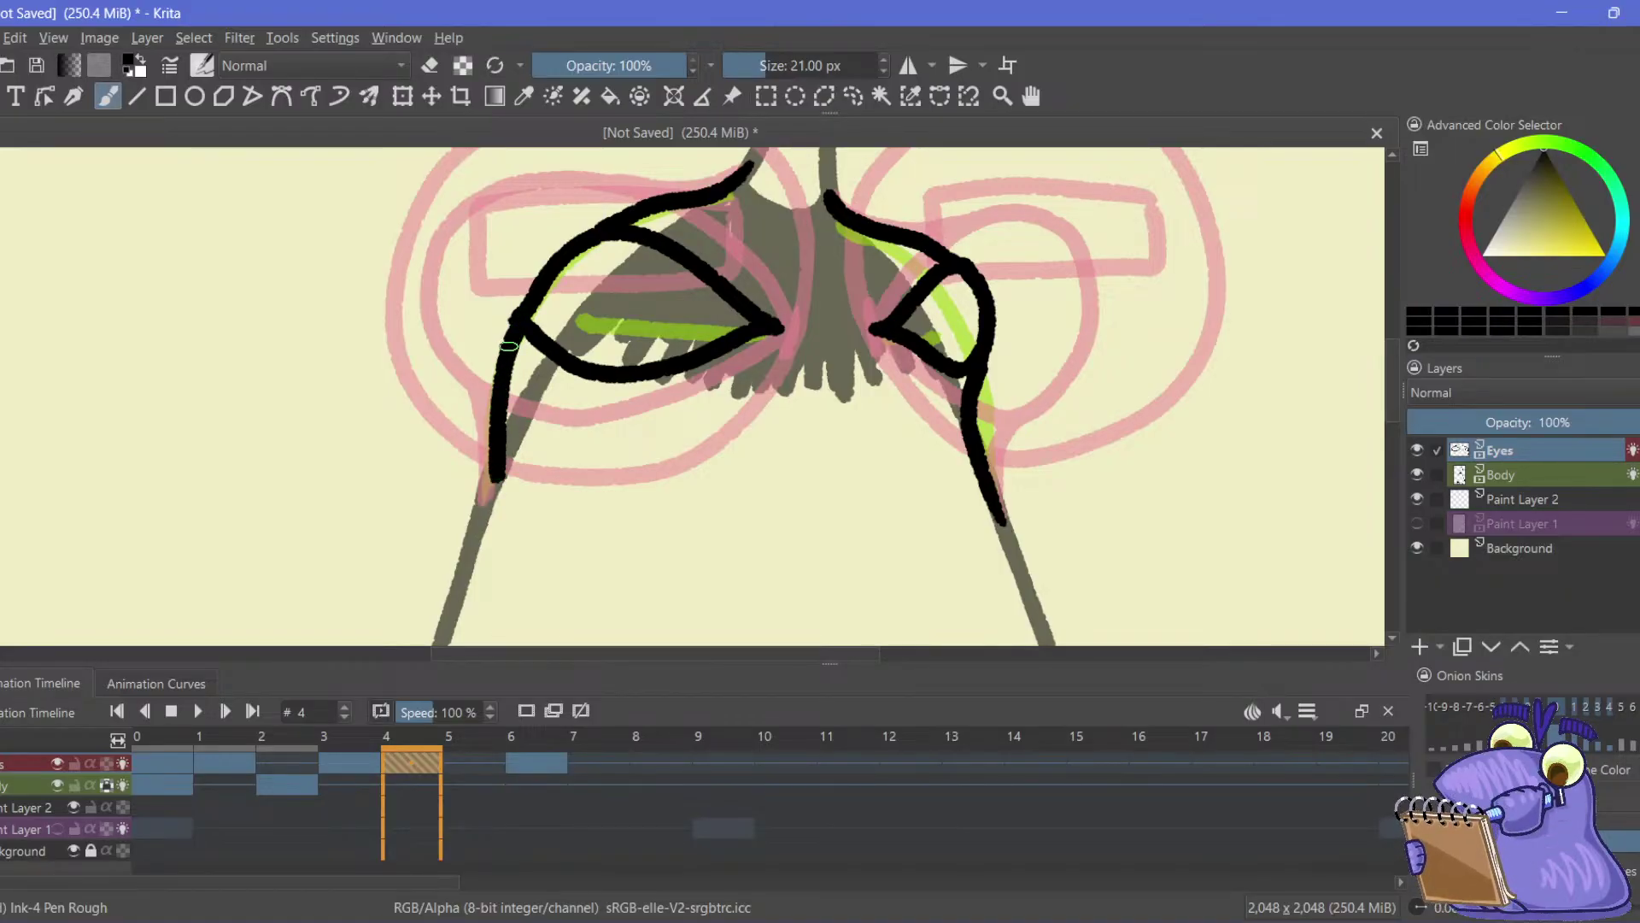
key(ctrl+z)
drag(517, 324, 504, 365)
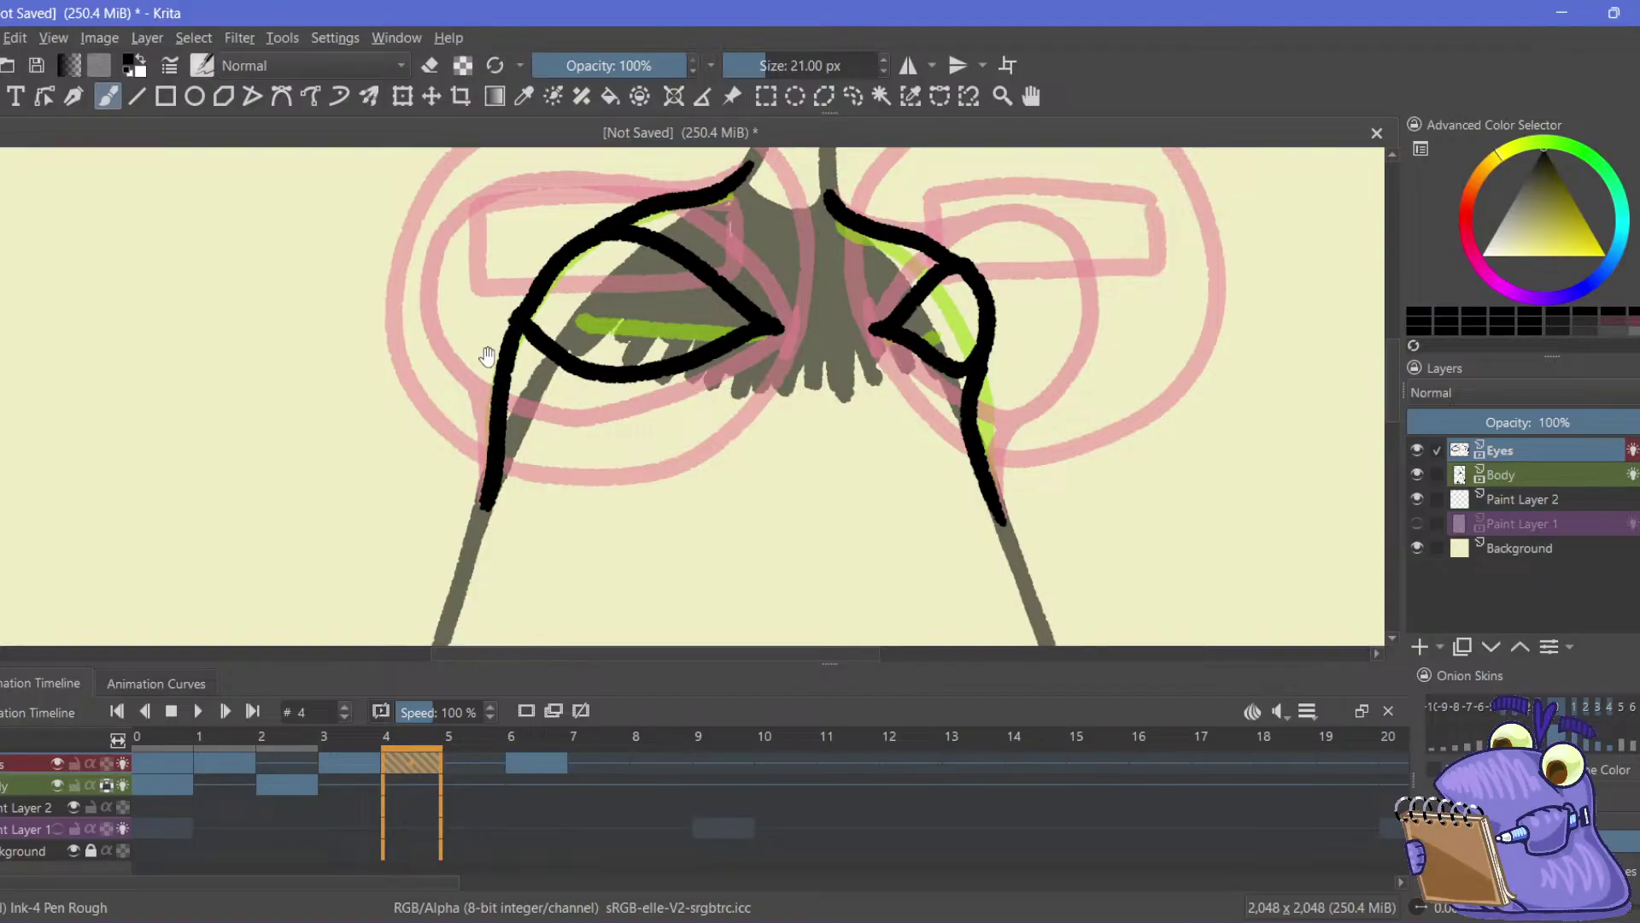
Compare the Eyes drawings at frames 1, 3, 4 and 6, ending on frame 4
mouse_move(487, 354)
mouse_down()
mouse_move(293, 476)
mouse_move(385, 461)
mouse_up()
click(534, 773)
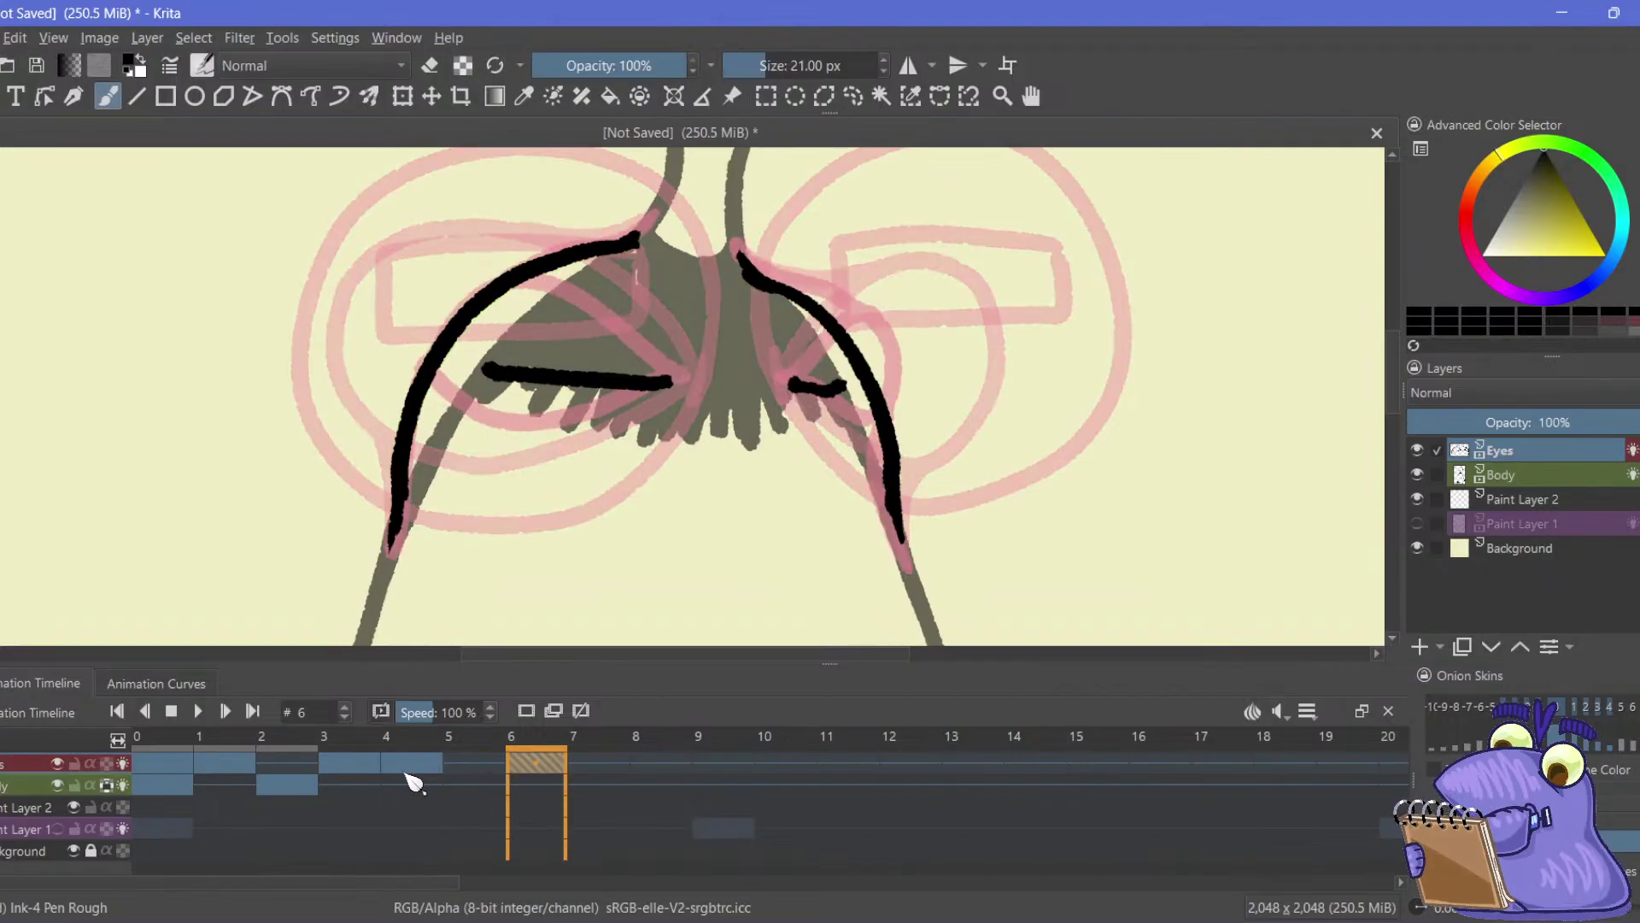
click(412, 775)
click(531, 763)
click(335, 768)
click(412, 763)
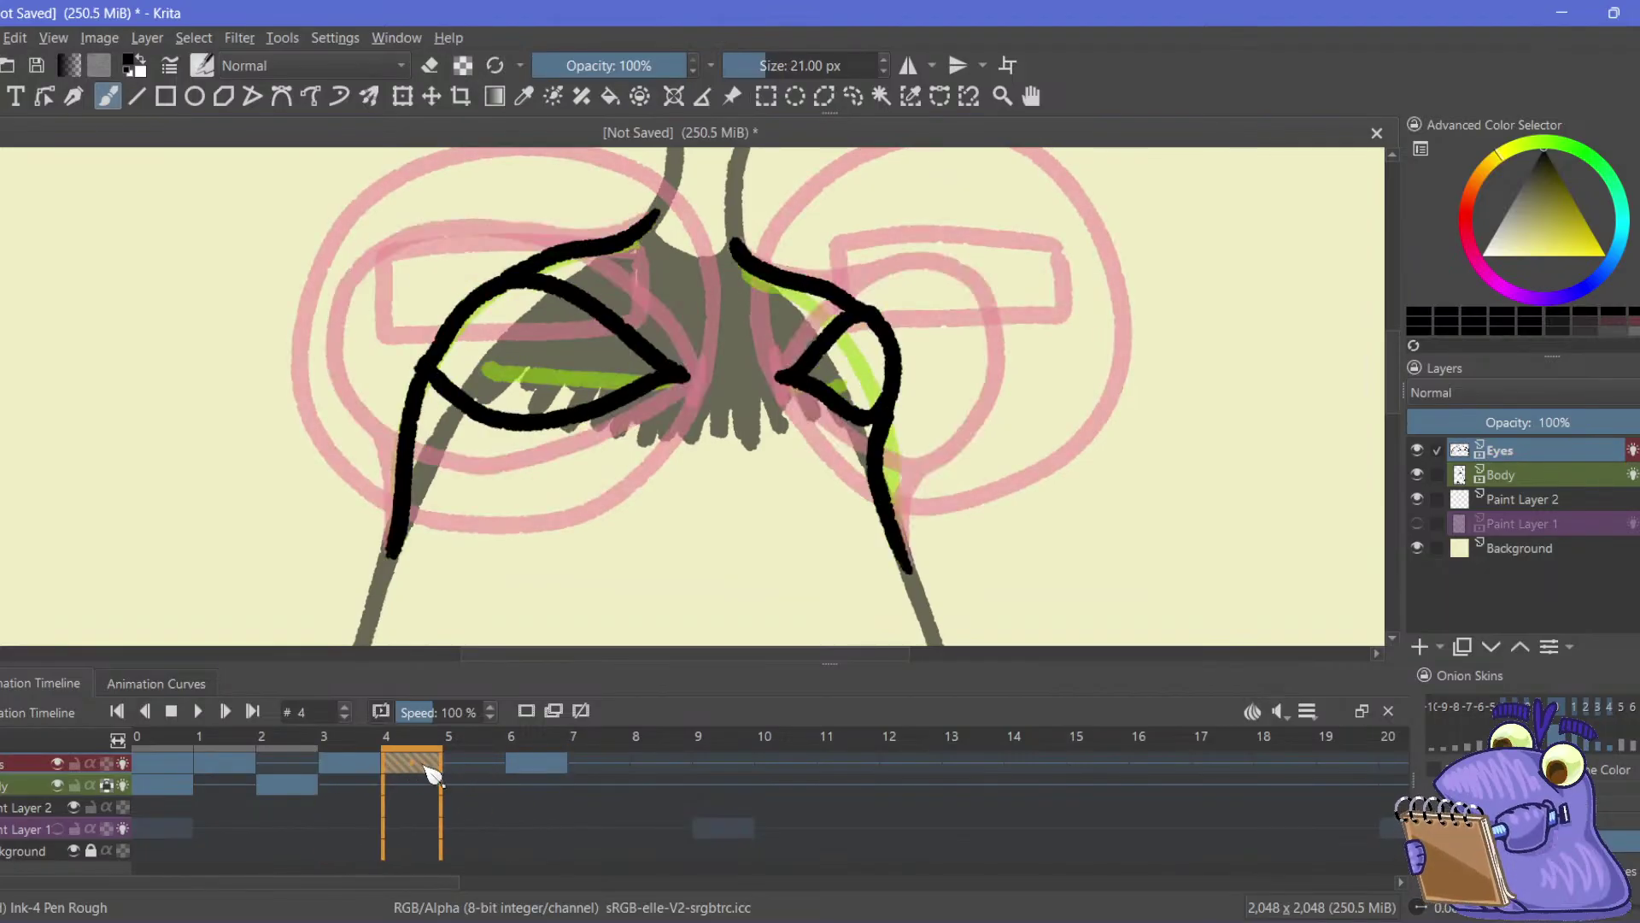
click(511, 767)
click(341, 771)
click(229, 777)
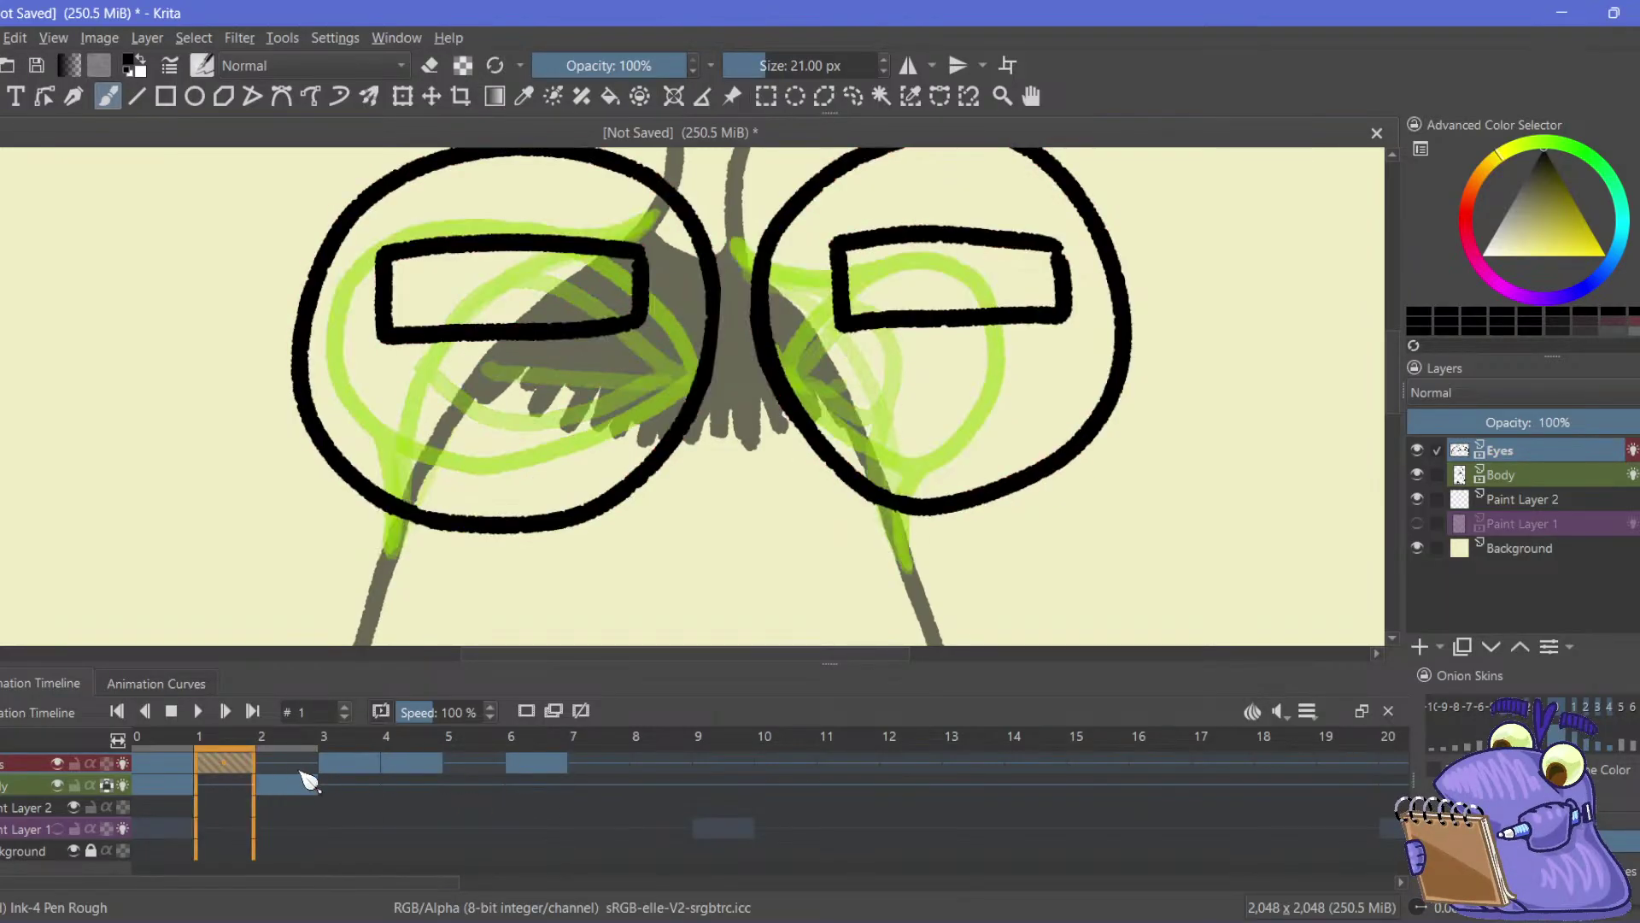
click(362, 777)
click(400, 779)
key(period)
click(401, 777)
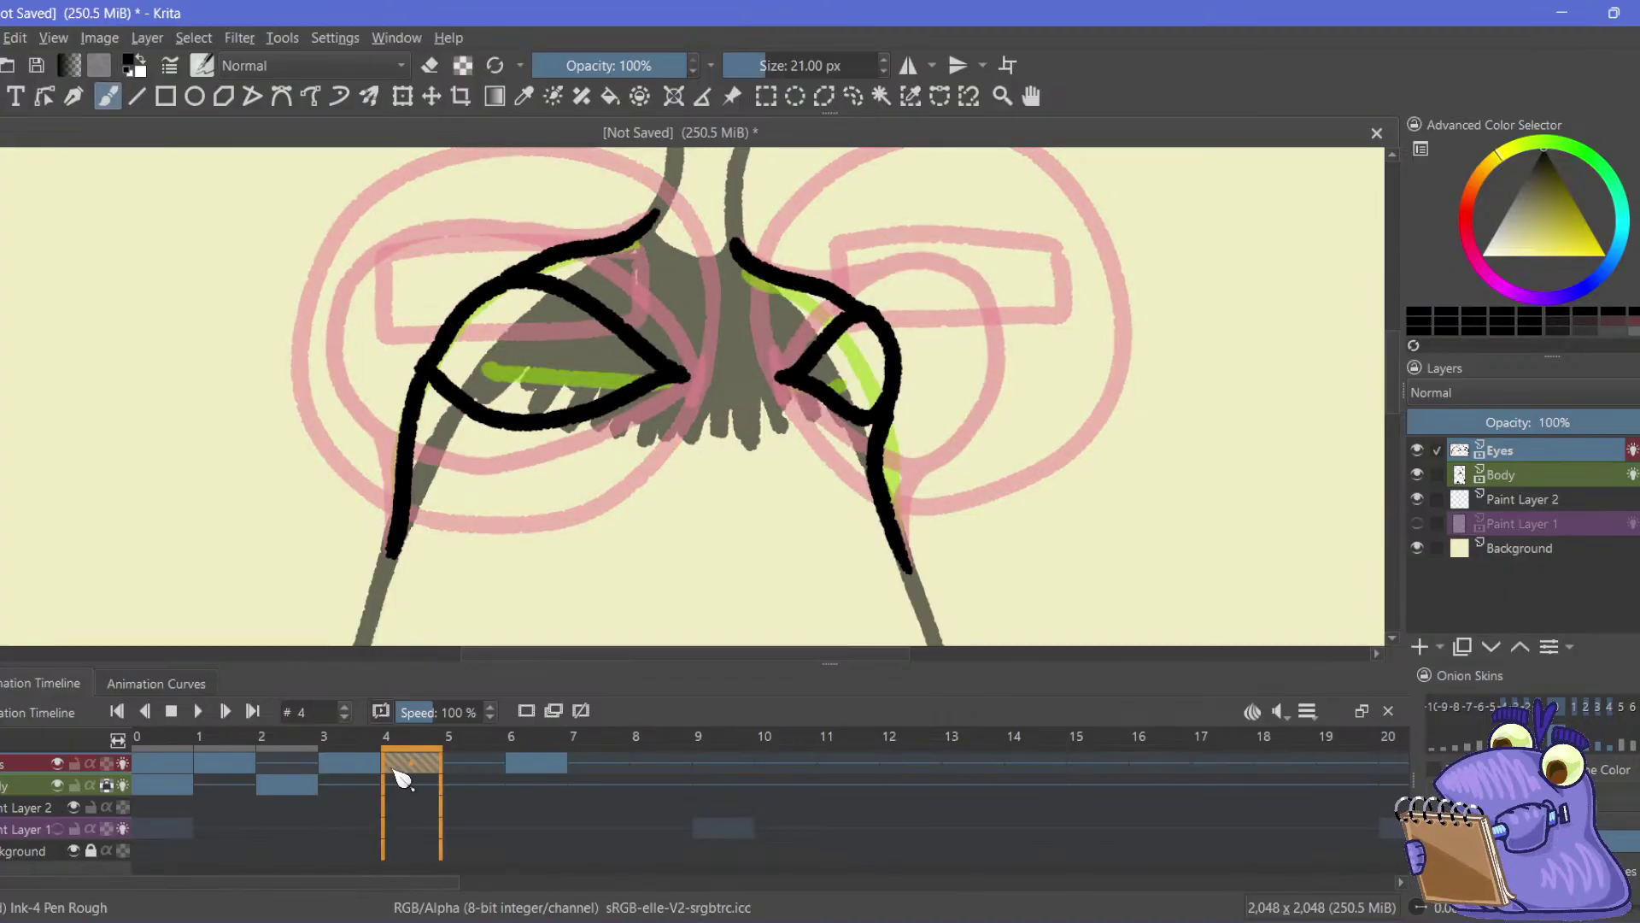
click(519, 784)
click(356, 760)
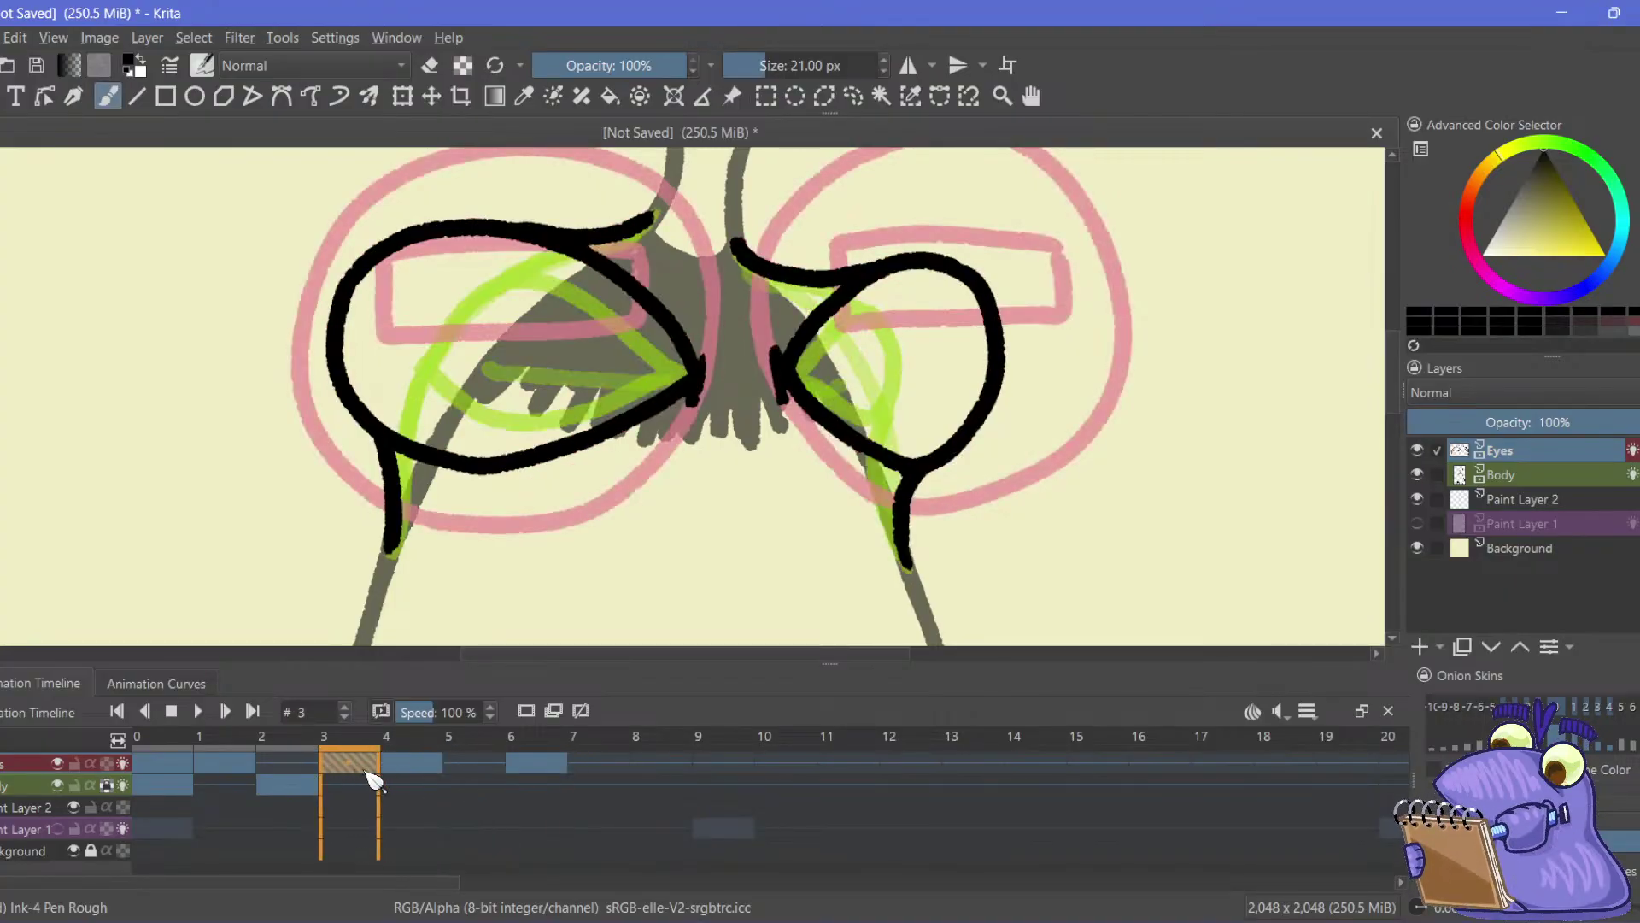
click(560, 777)
click(411, 769)
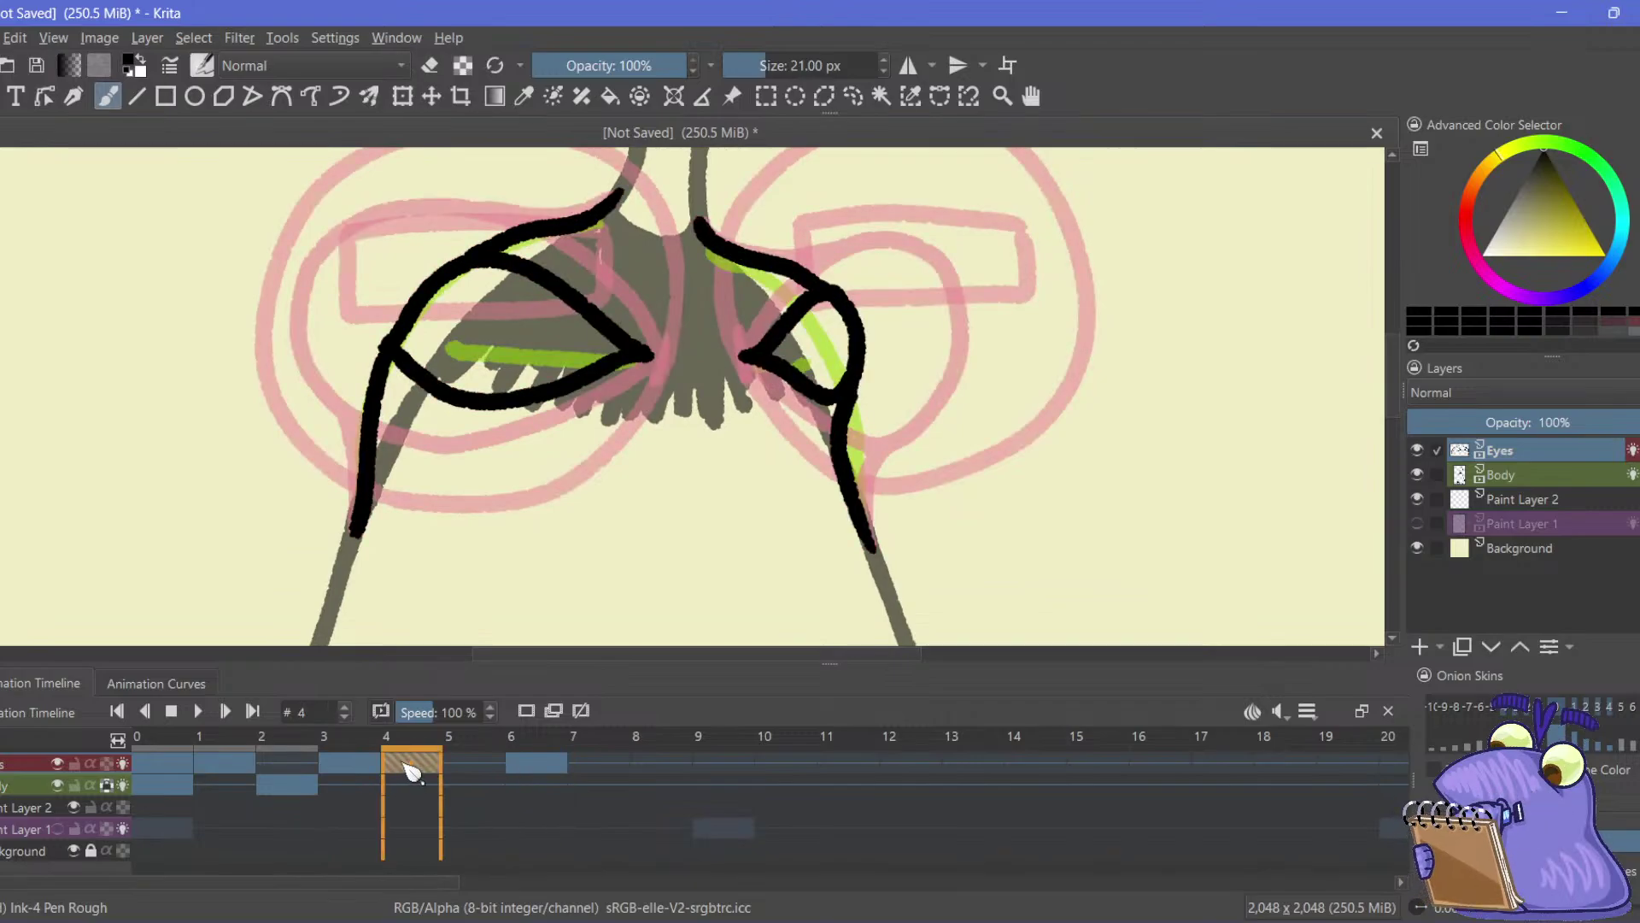
Erase the right eye's outer edge and connecting curves at frame 4 and redraw them slightly further inward
key(e)
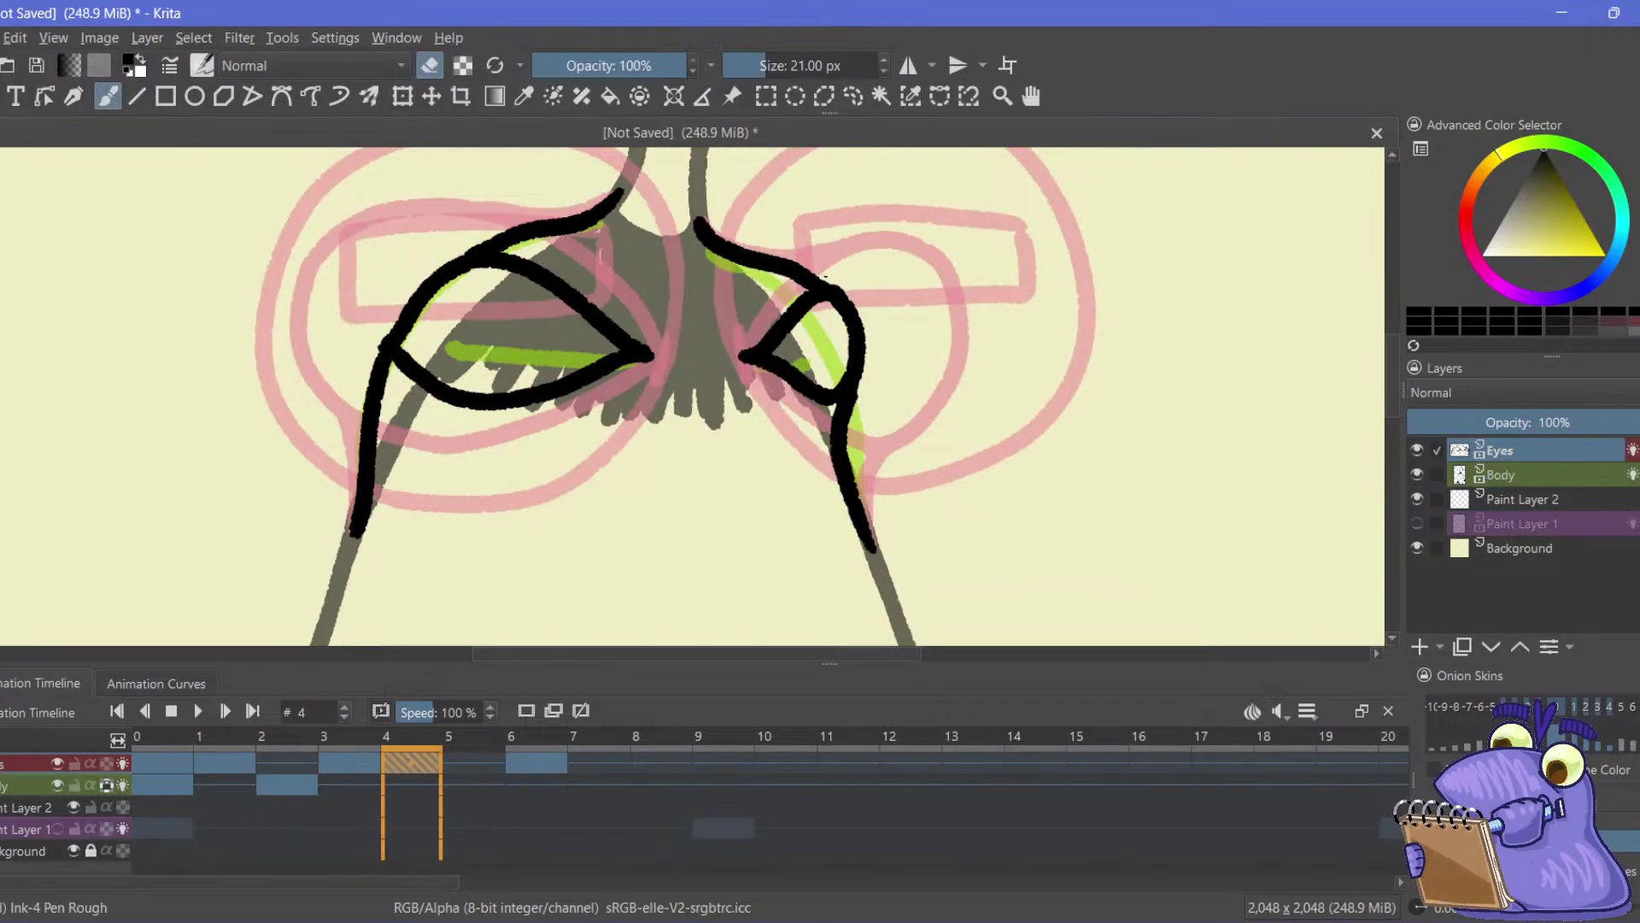
drag(825, 275, 731, 241)
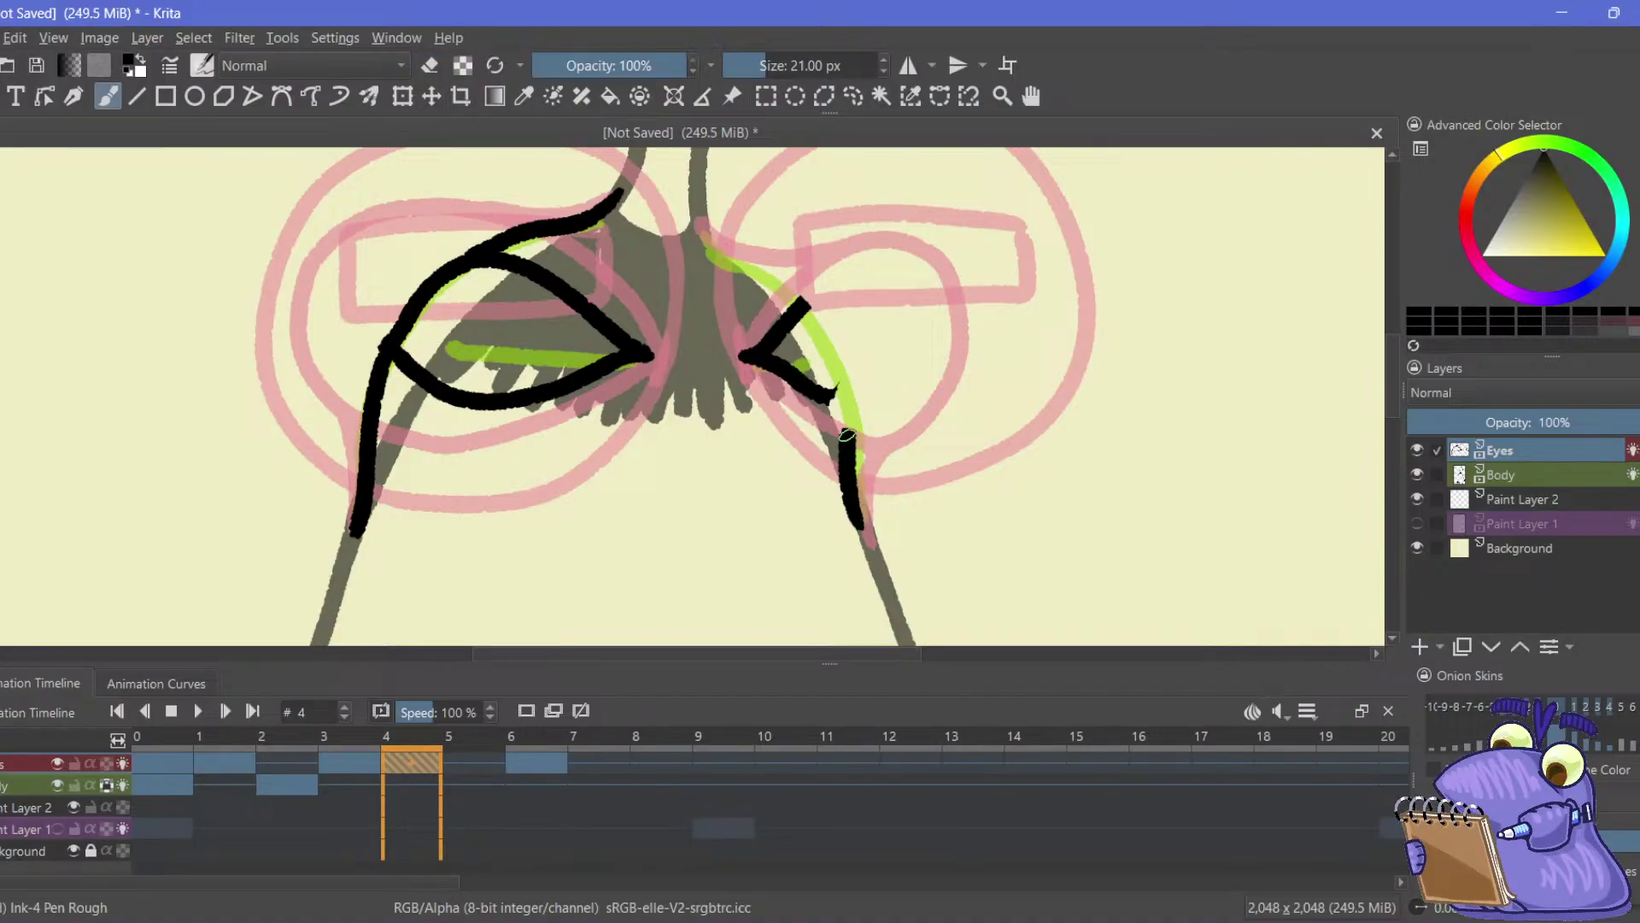
key(ctrl+z)
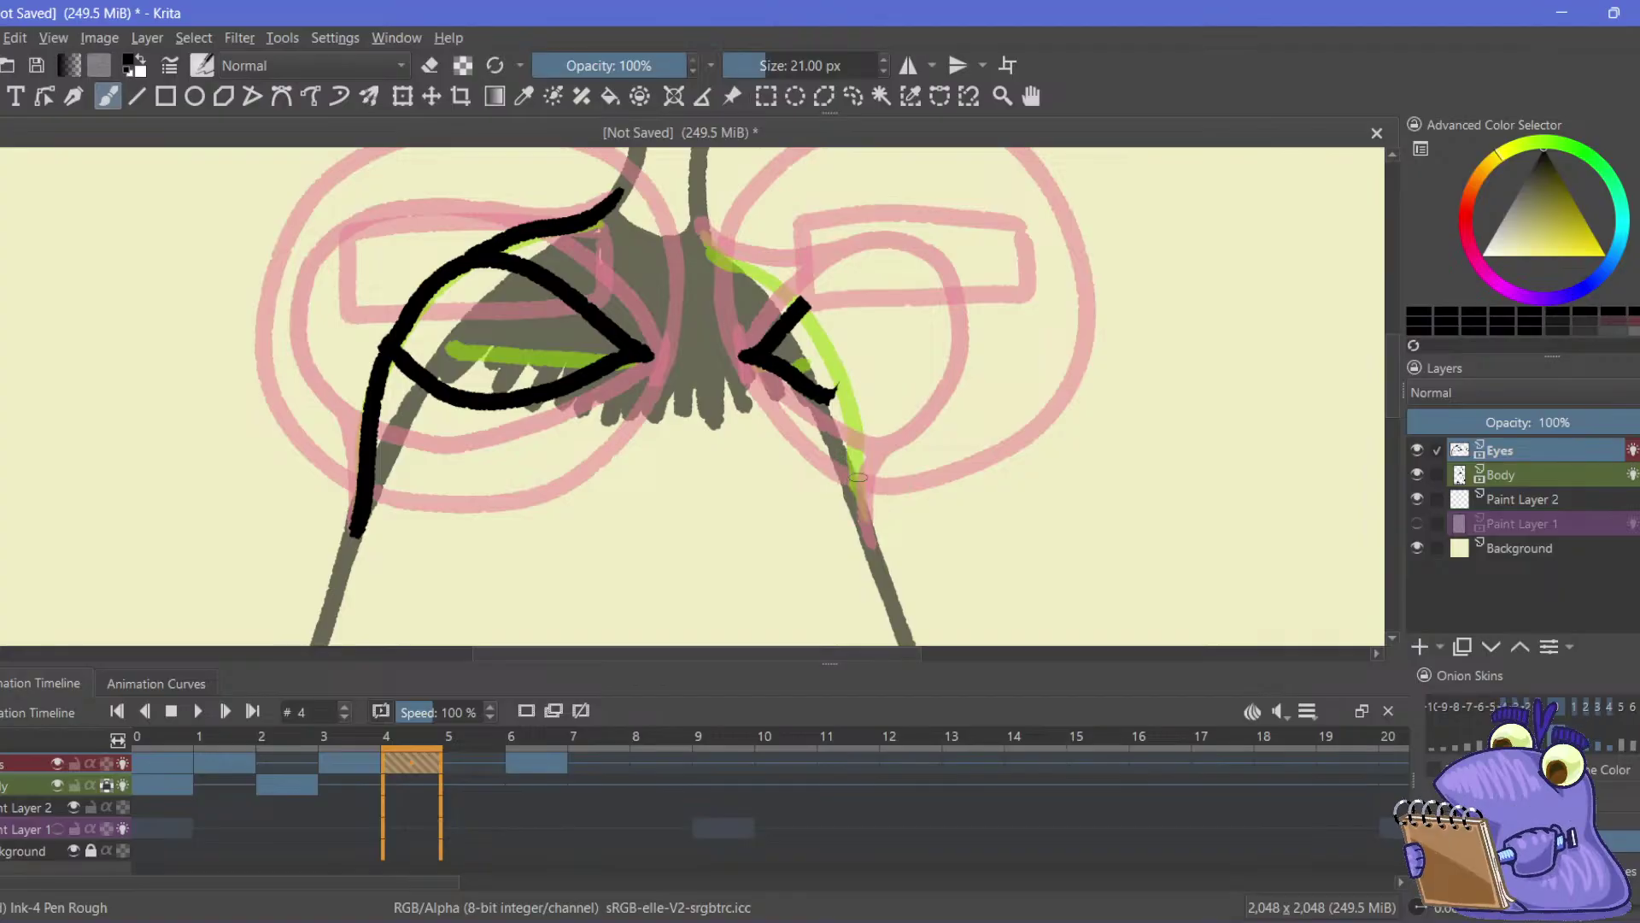
mouse_move(852, 497)
mouse_down()
mouse_move(829, 341)
mouse_move(779, 279)
mouse_move(697, 227)
mouse_up()
key(ctrl+z)
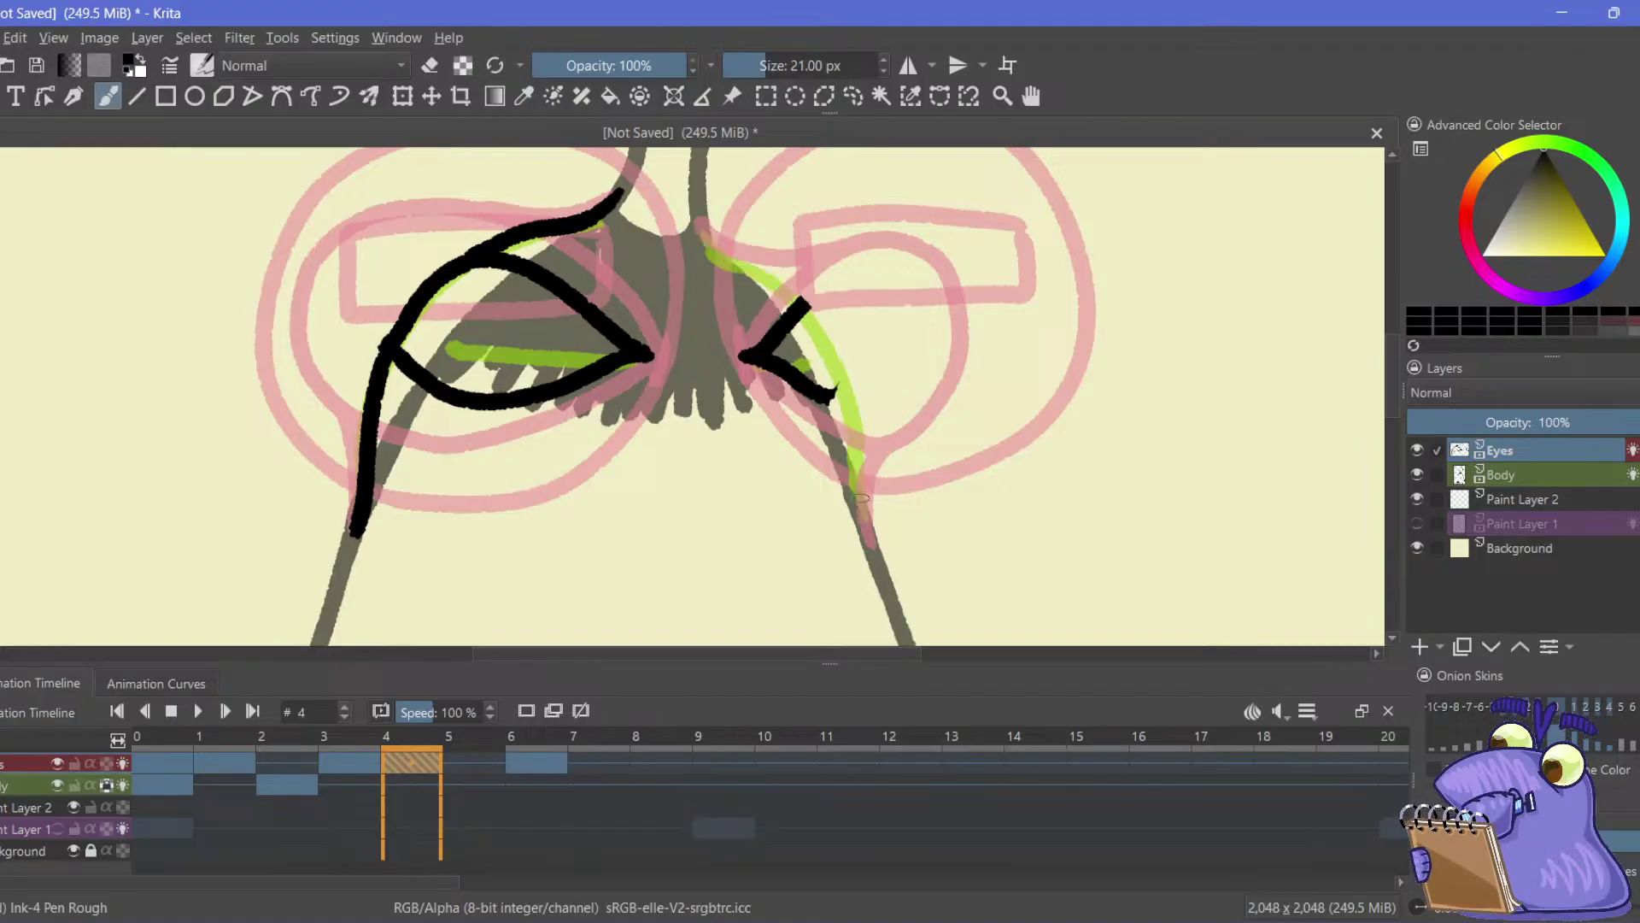
drag(862, 515, 842, 382)
drag(803, 299, 699, 231)
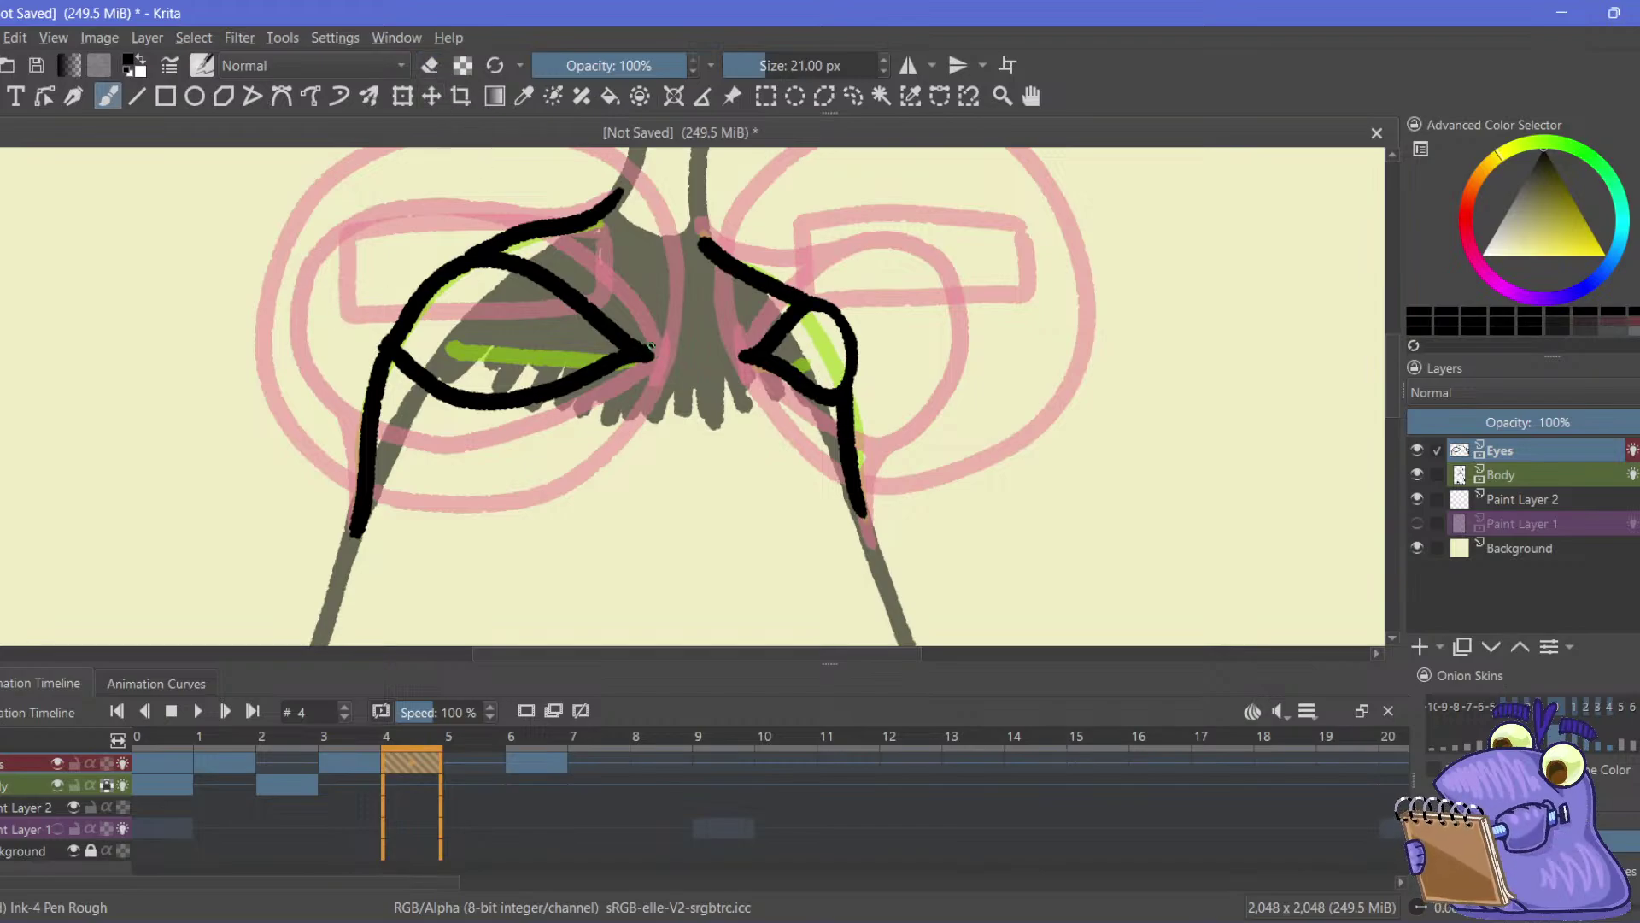
At frame 6, thicken the ends of the left eye's closed lid line and draw short crease lines above and below both eyes
click(340, 774)
click(224, 774)
click(343, 772)
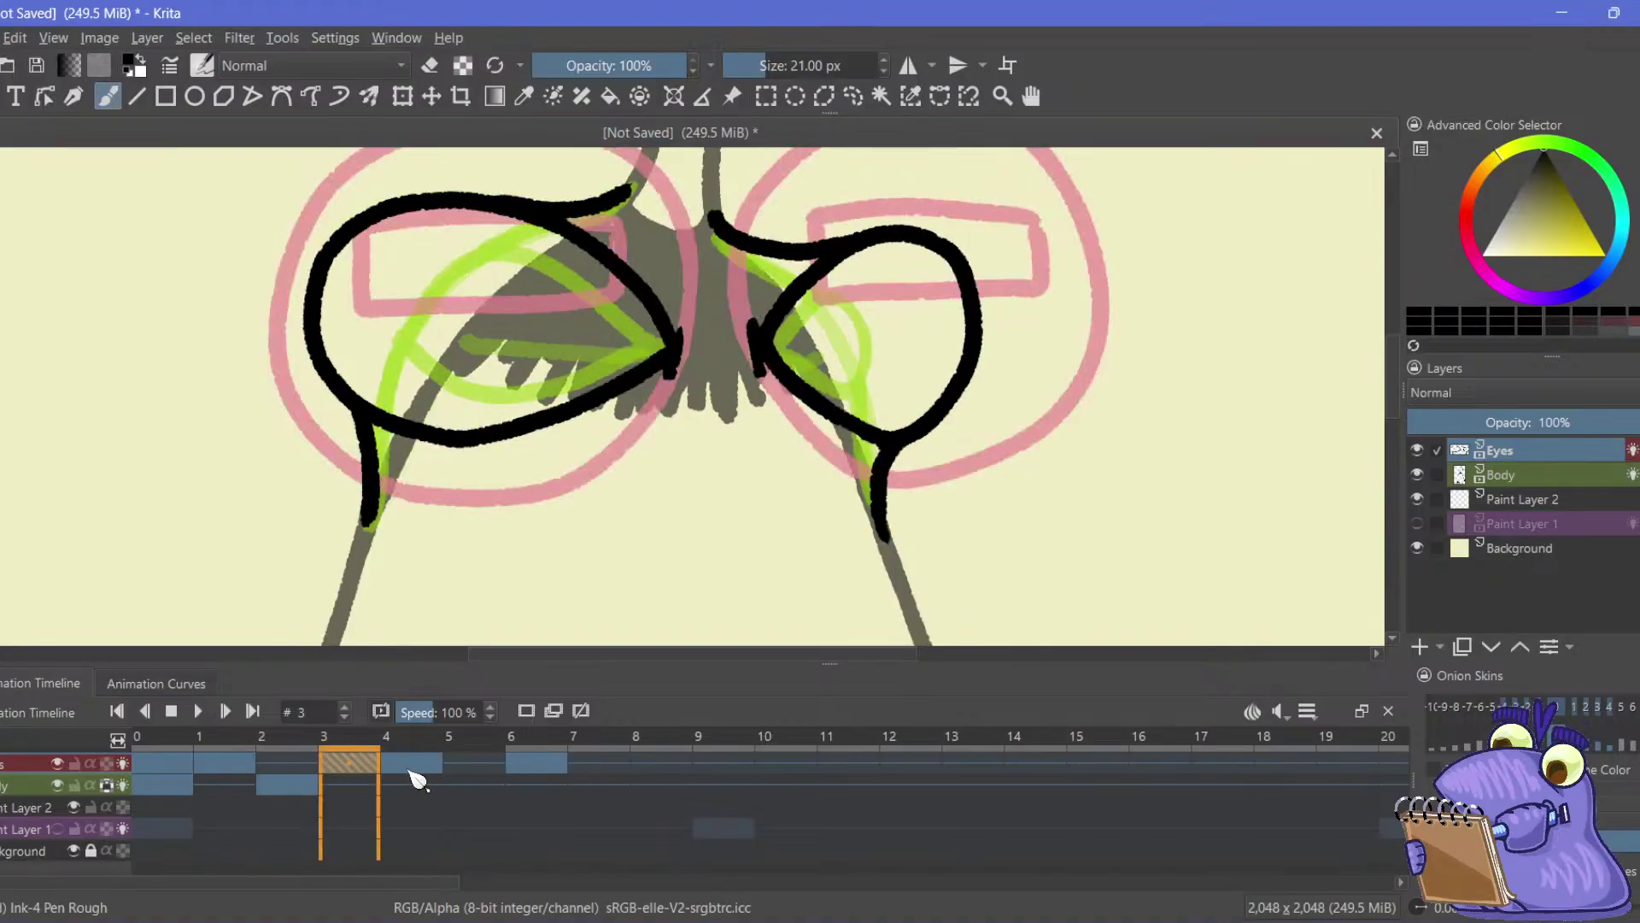
click(414, 772)
click(536, 772)
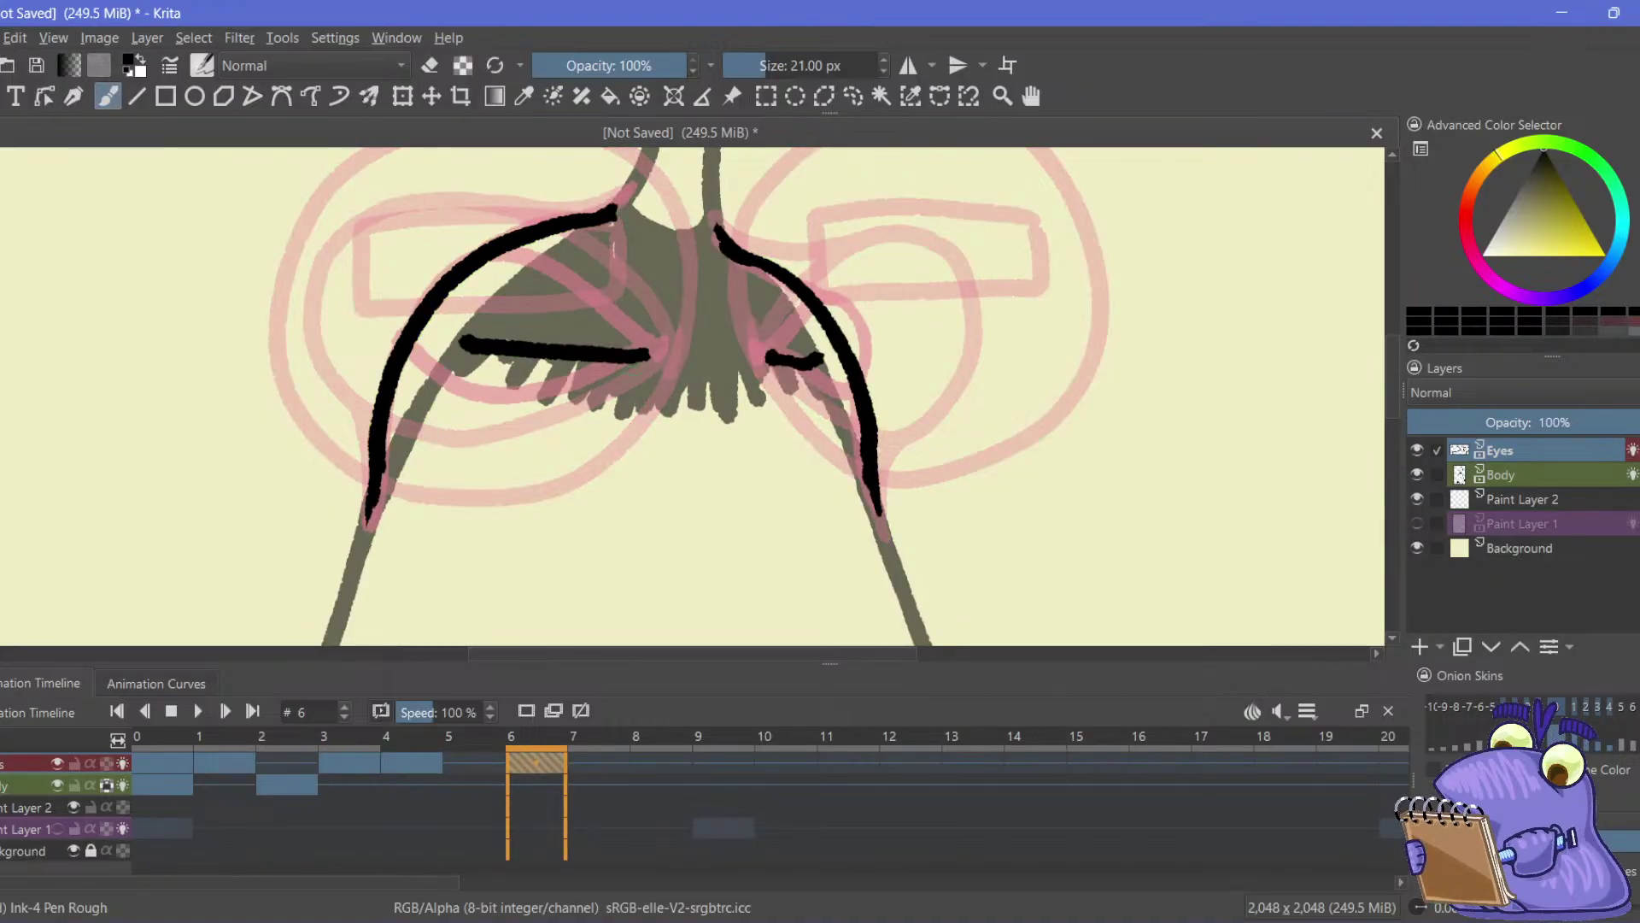
drag(639, 349, 657, 364)
drag(461, 340, 453, 341)
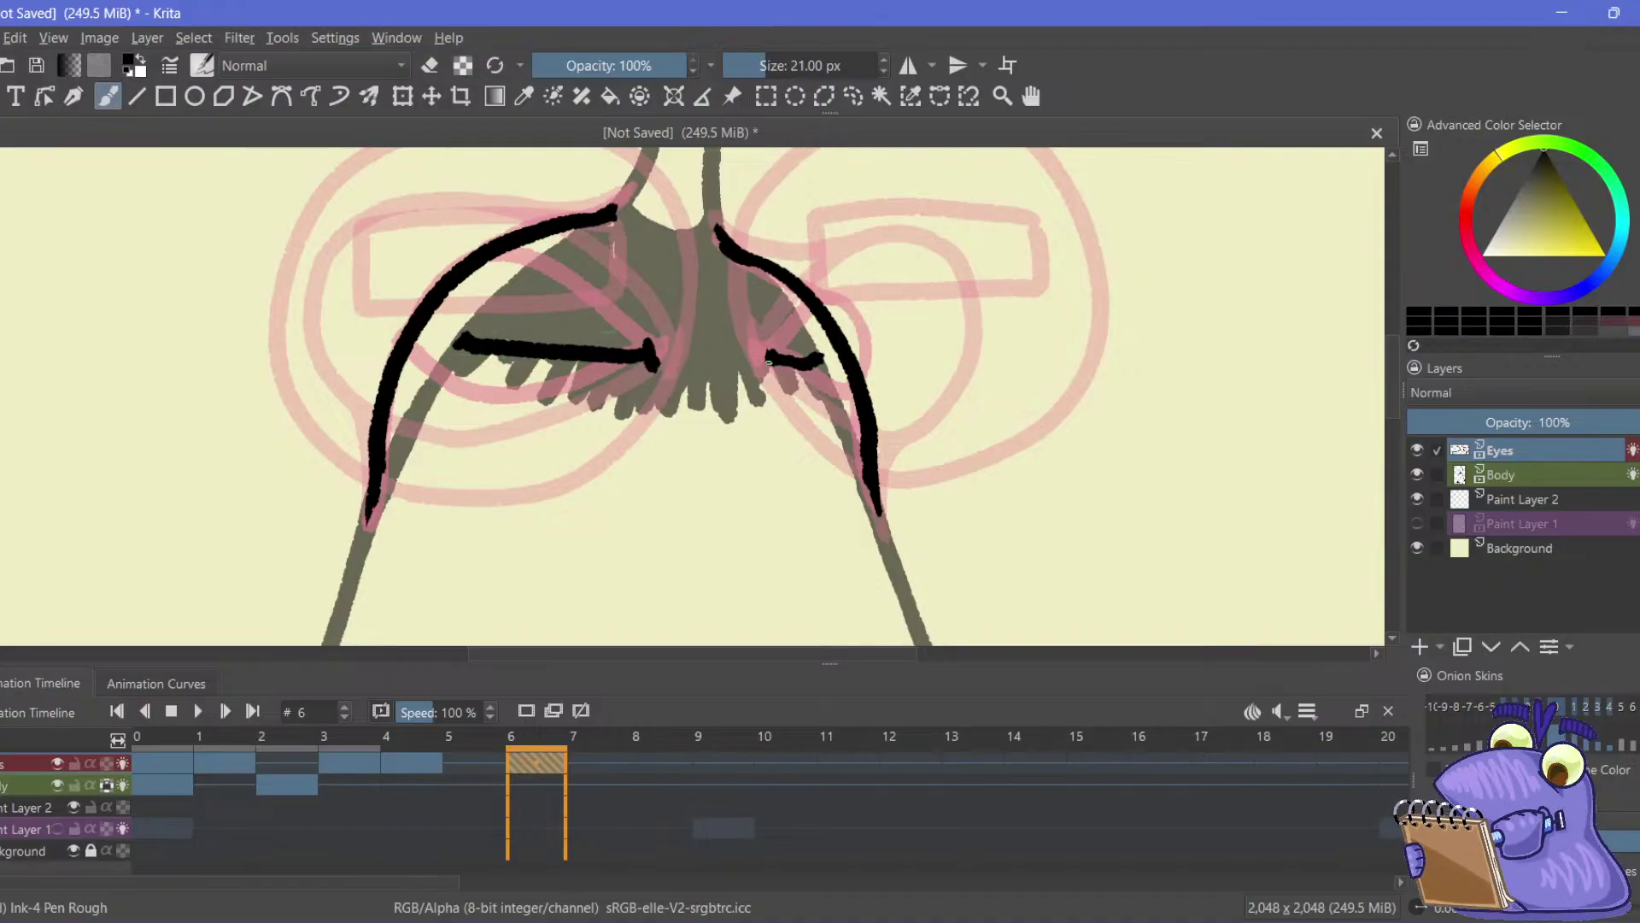
mouse_move(624, 374)
mouse_down()
mouse_move(500, 366)
mouse_move(619, 327)
mouse_up()
Add short inner-corner strokes at frame 4 and draw crease lines beneath both eyes at frames 4 and 3
click(427, 763)
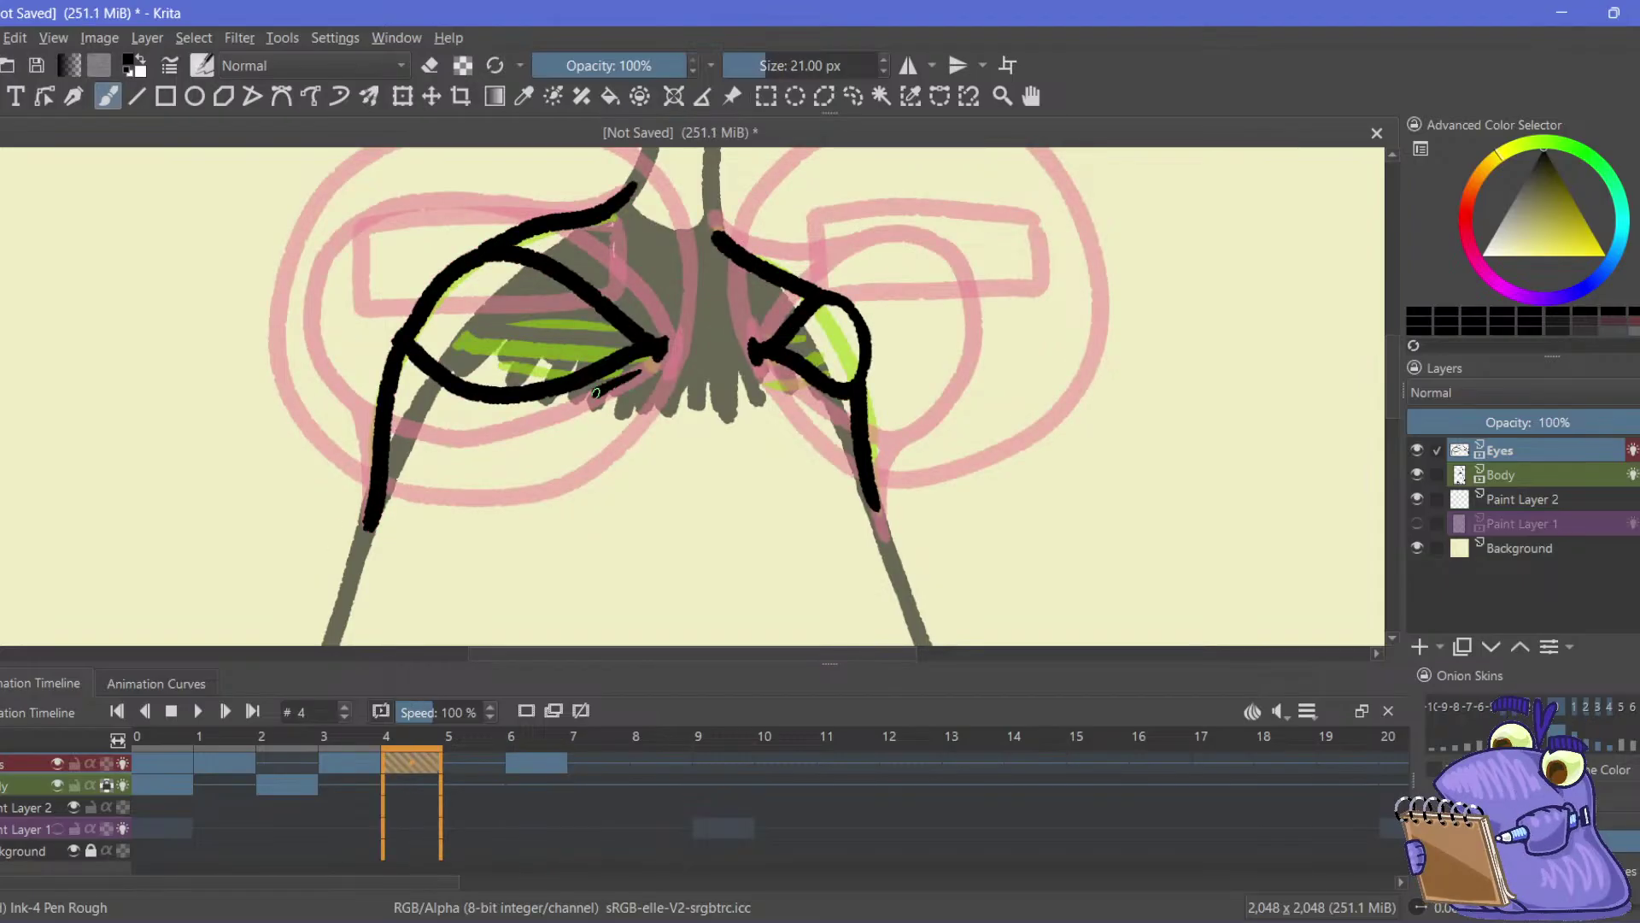
drag(773, 379, 827, 419)
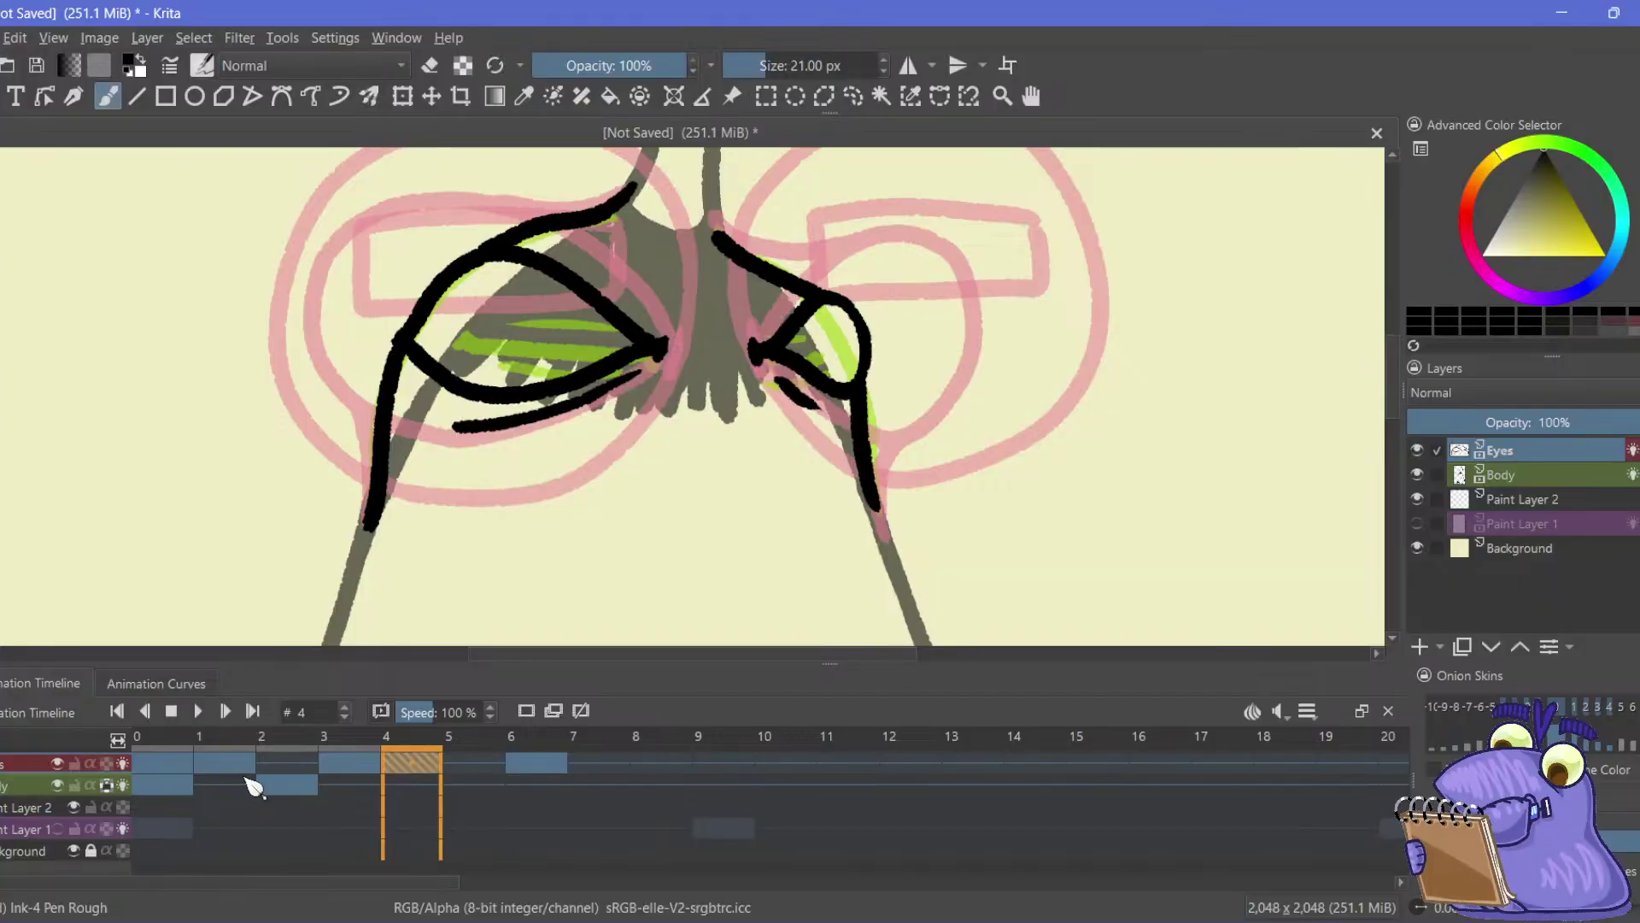
click(356, 767)
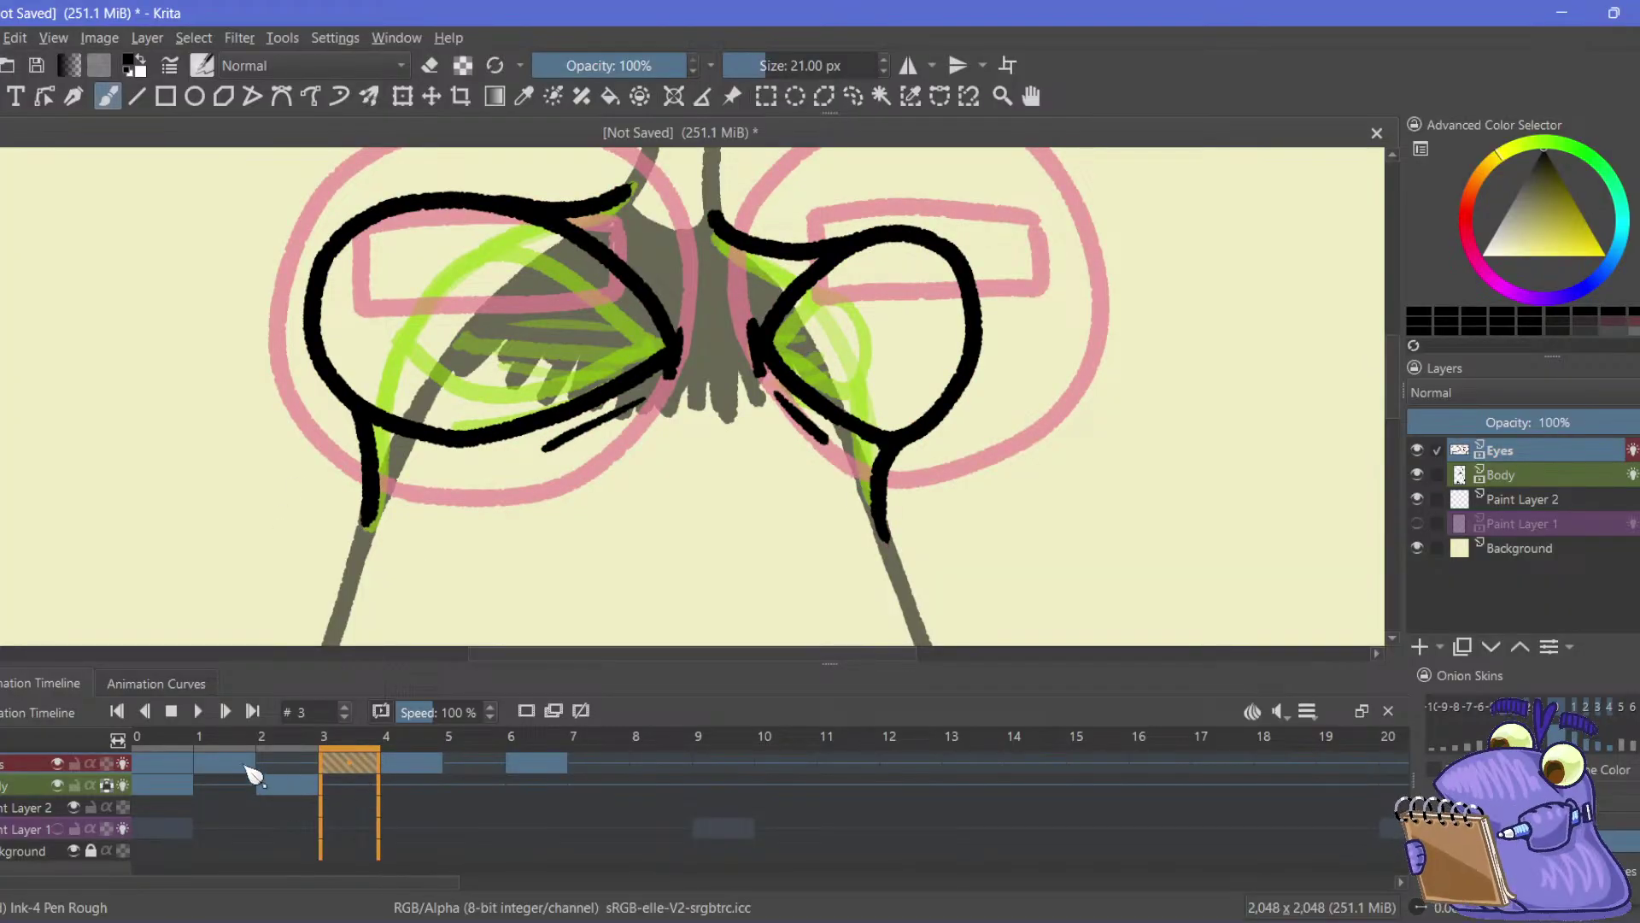
Play the blink and retime the Eyes drawings onto consecutive frames, placing the closed-eye drawing at frame 4
click(163, 763)
click(197, 713)
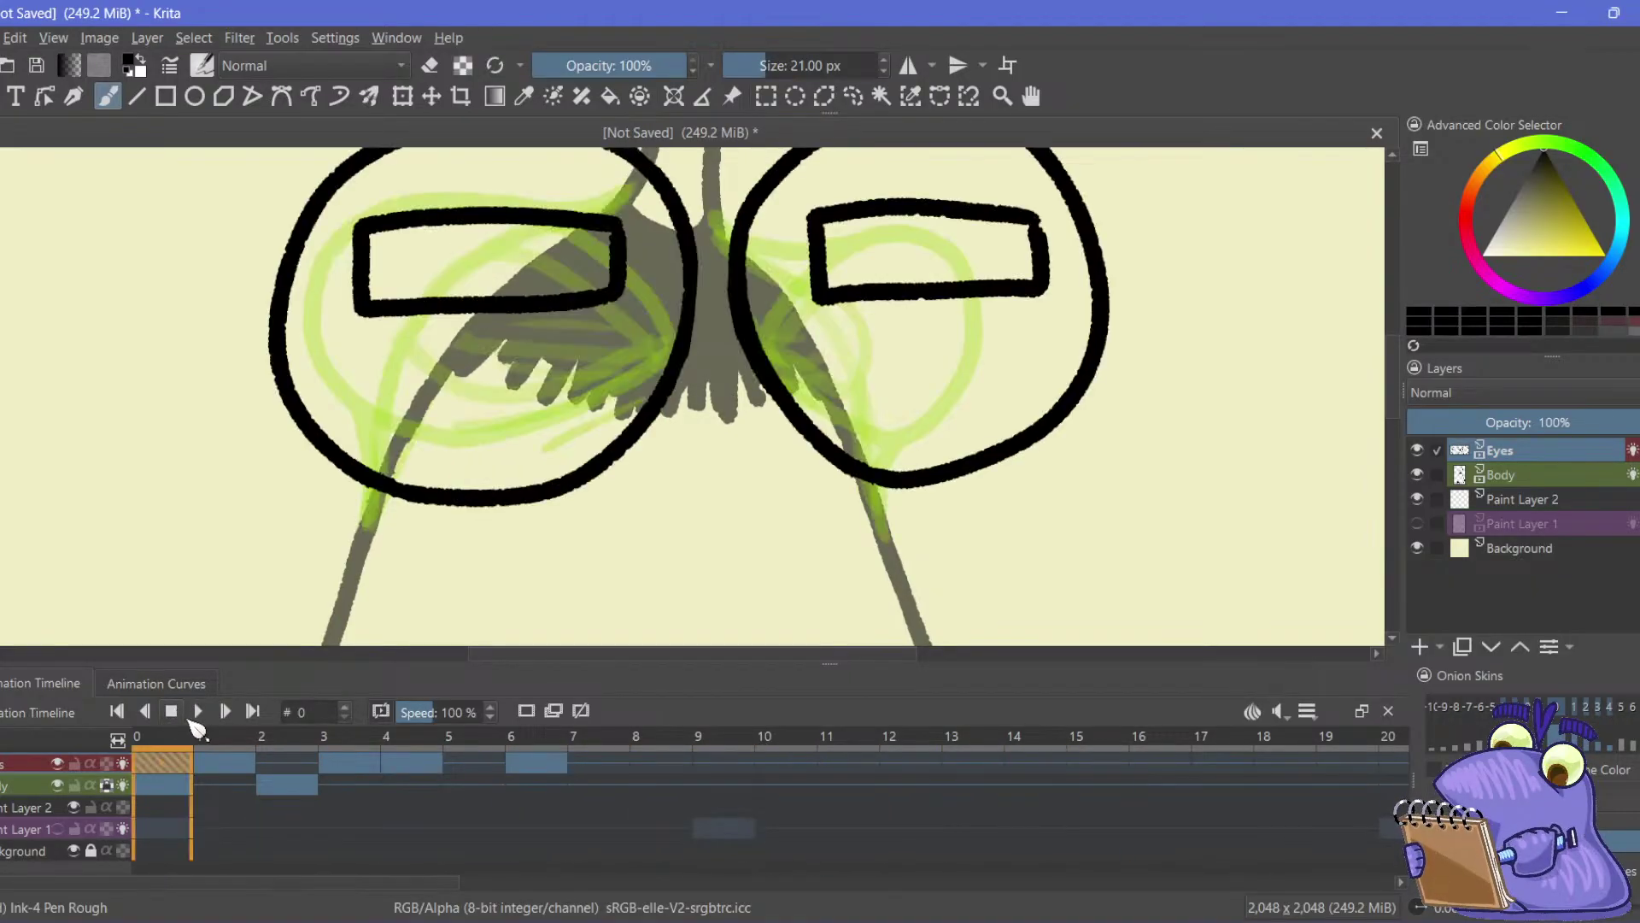
click(199, 716)
click(413, 763)
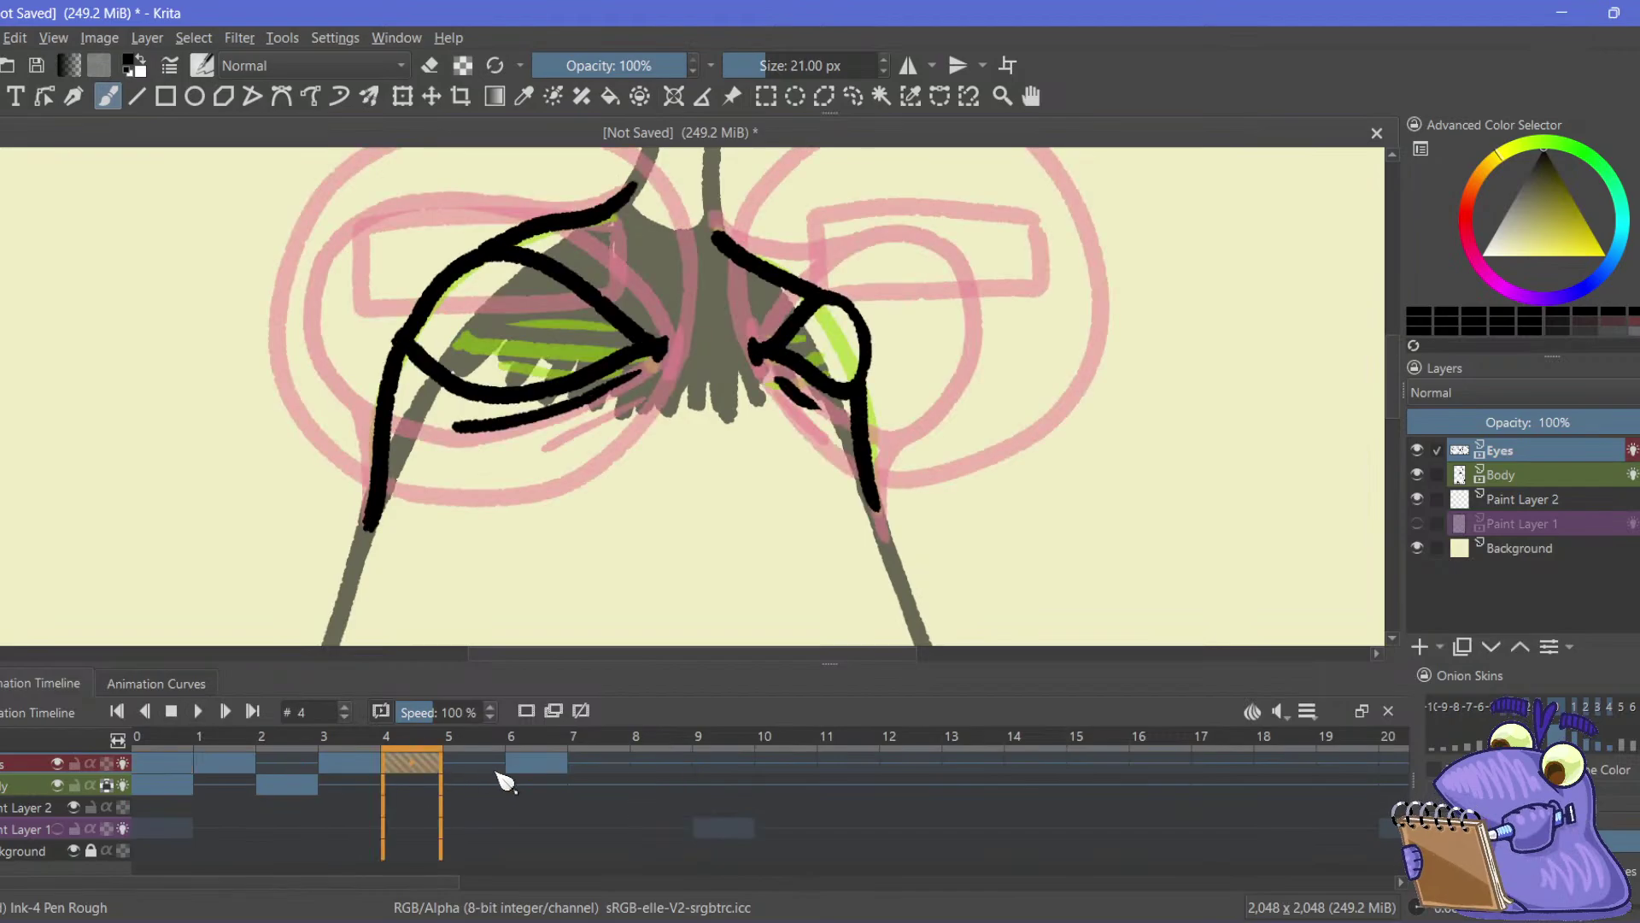
drag(530, 764, 402, 765)
Play back the retimed blink and scrub through its Eyes frames, ending on frame 3
click(198, 711)
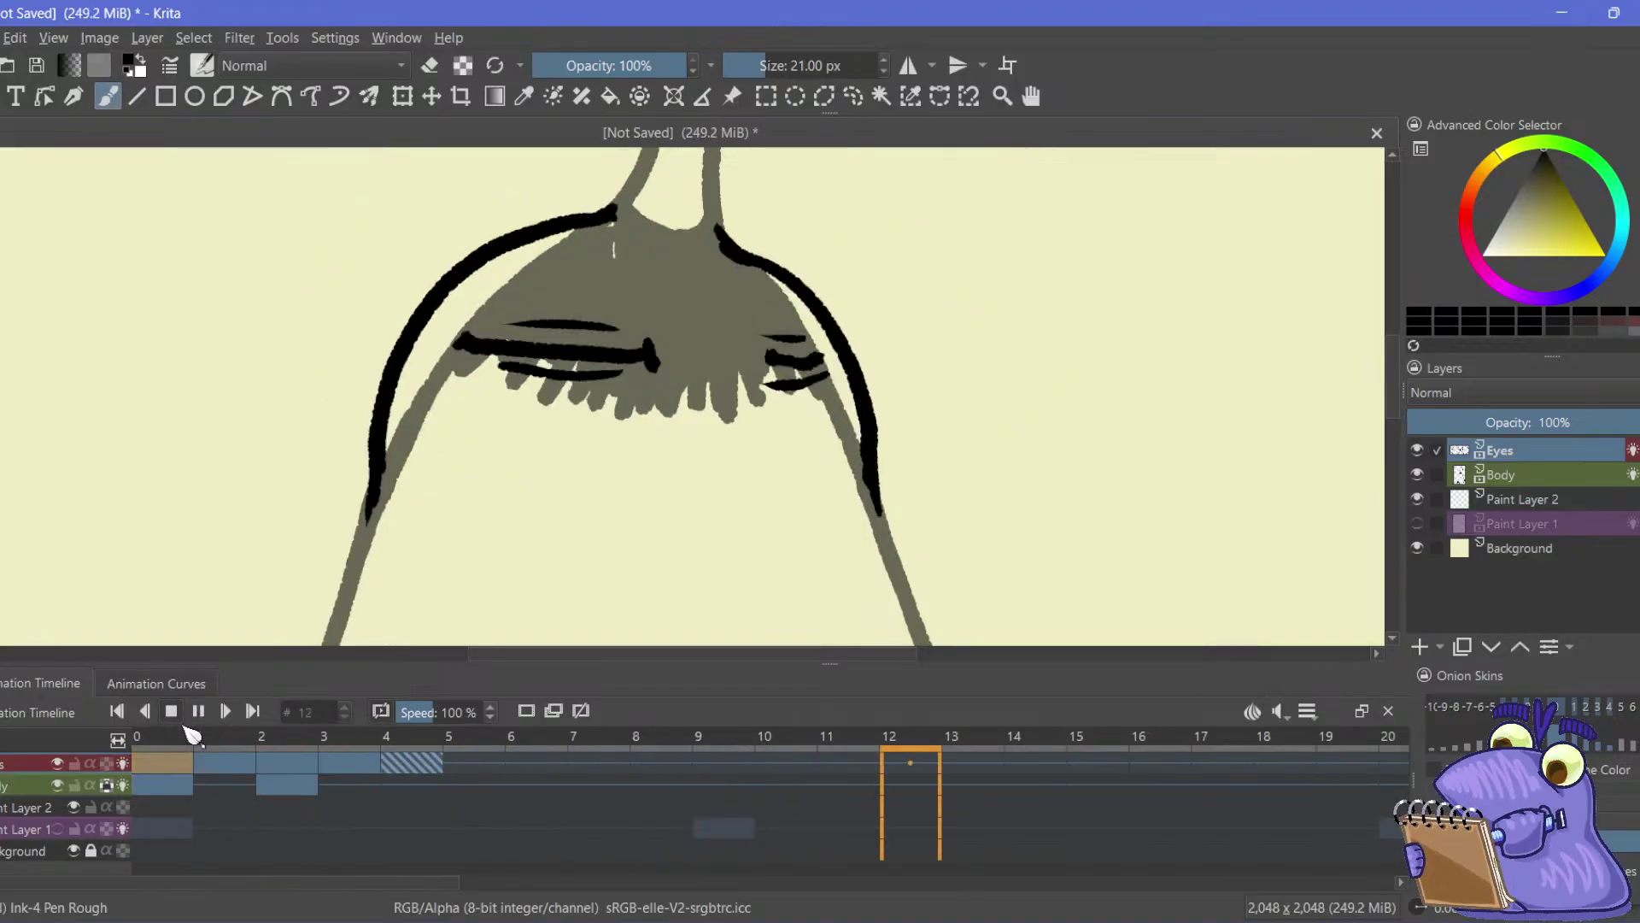
click(197, 716)
mouse_move(229, 768)
mouse_down()
mouse_move(410, 777)
mouse_move(380, 797)
mouse_up()
click(333, 768)
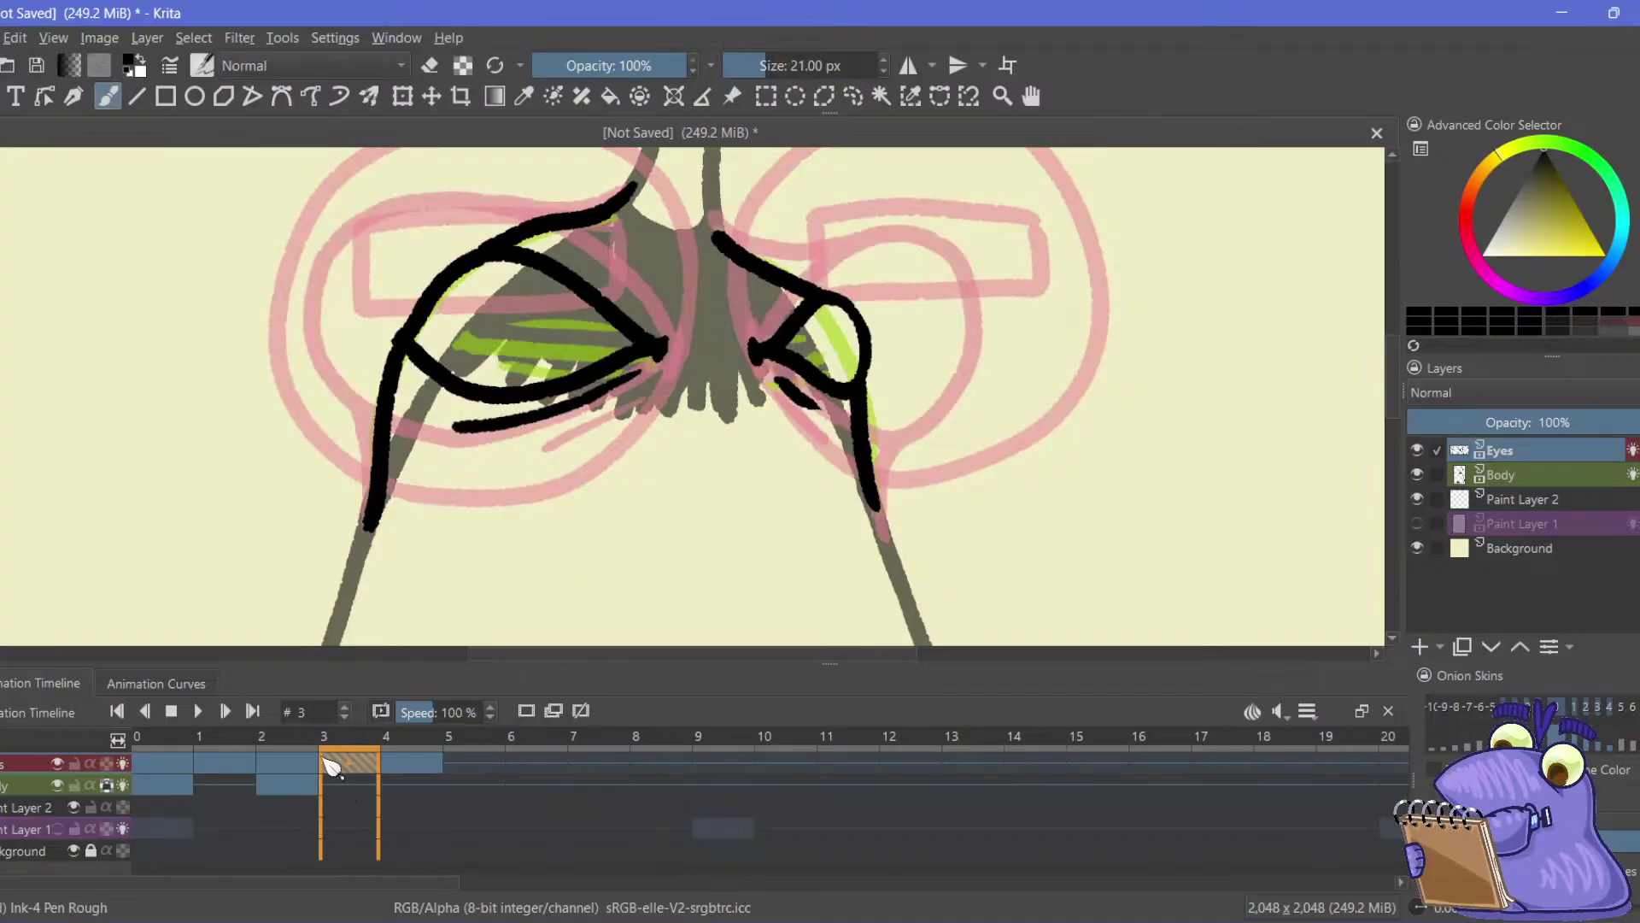
Copy the Eyes in-between drawings in reverse order: frame 3 onto frame 5 and frame 2 onto frame 6
right_click(346, 772)
click(376, 622)
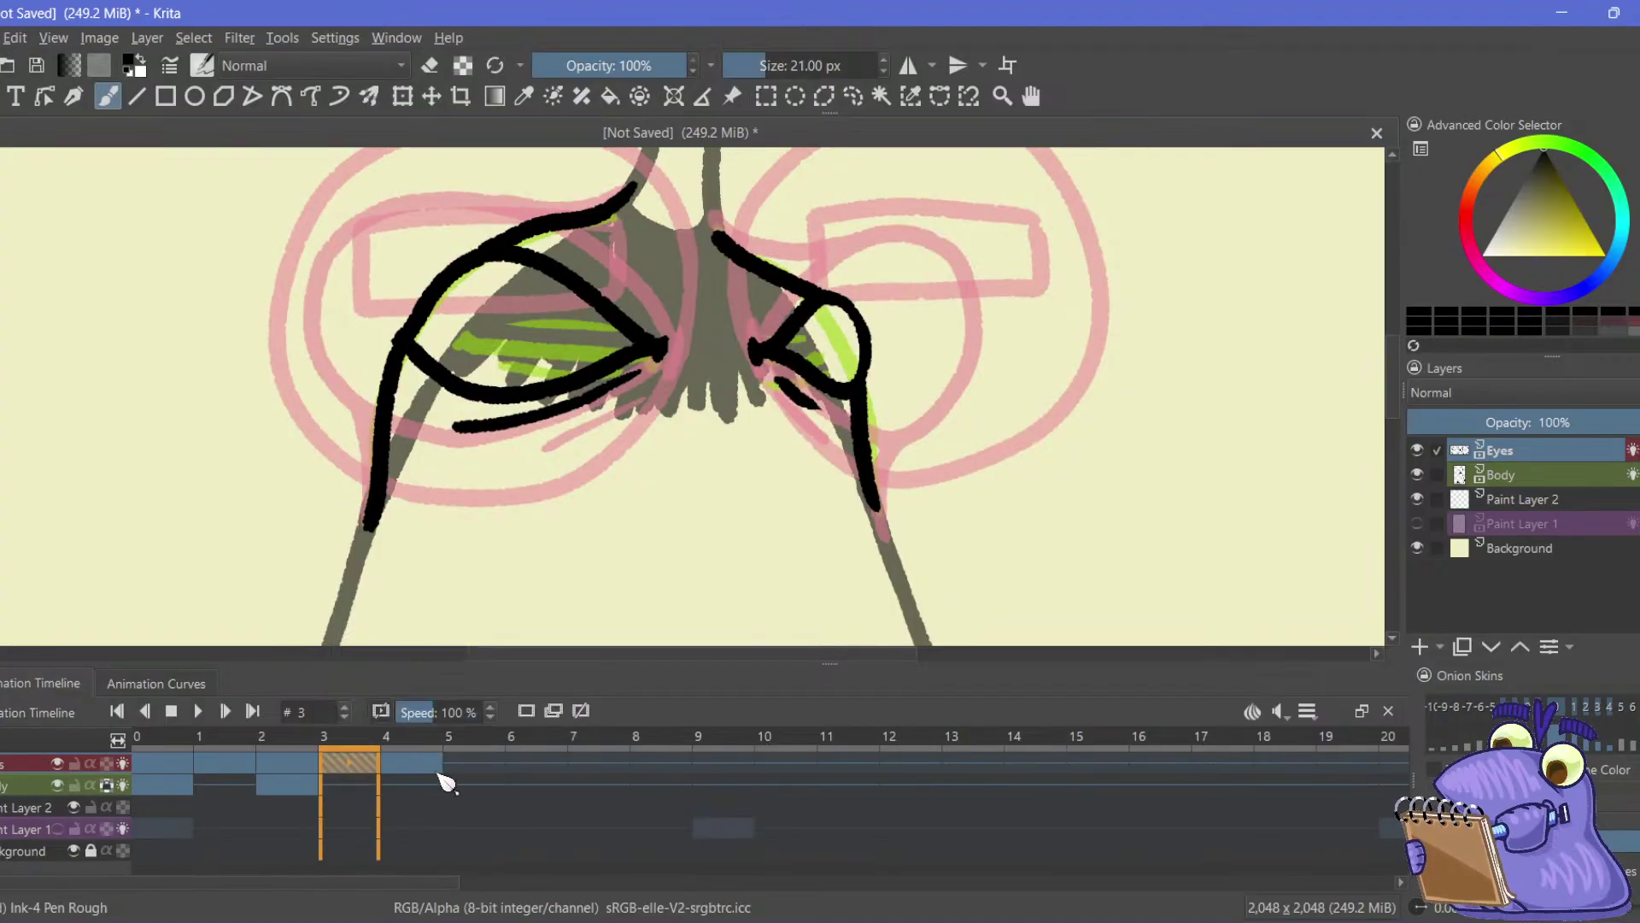
right_click(461, 769)
click(500, 846)
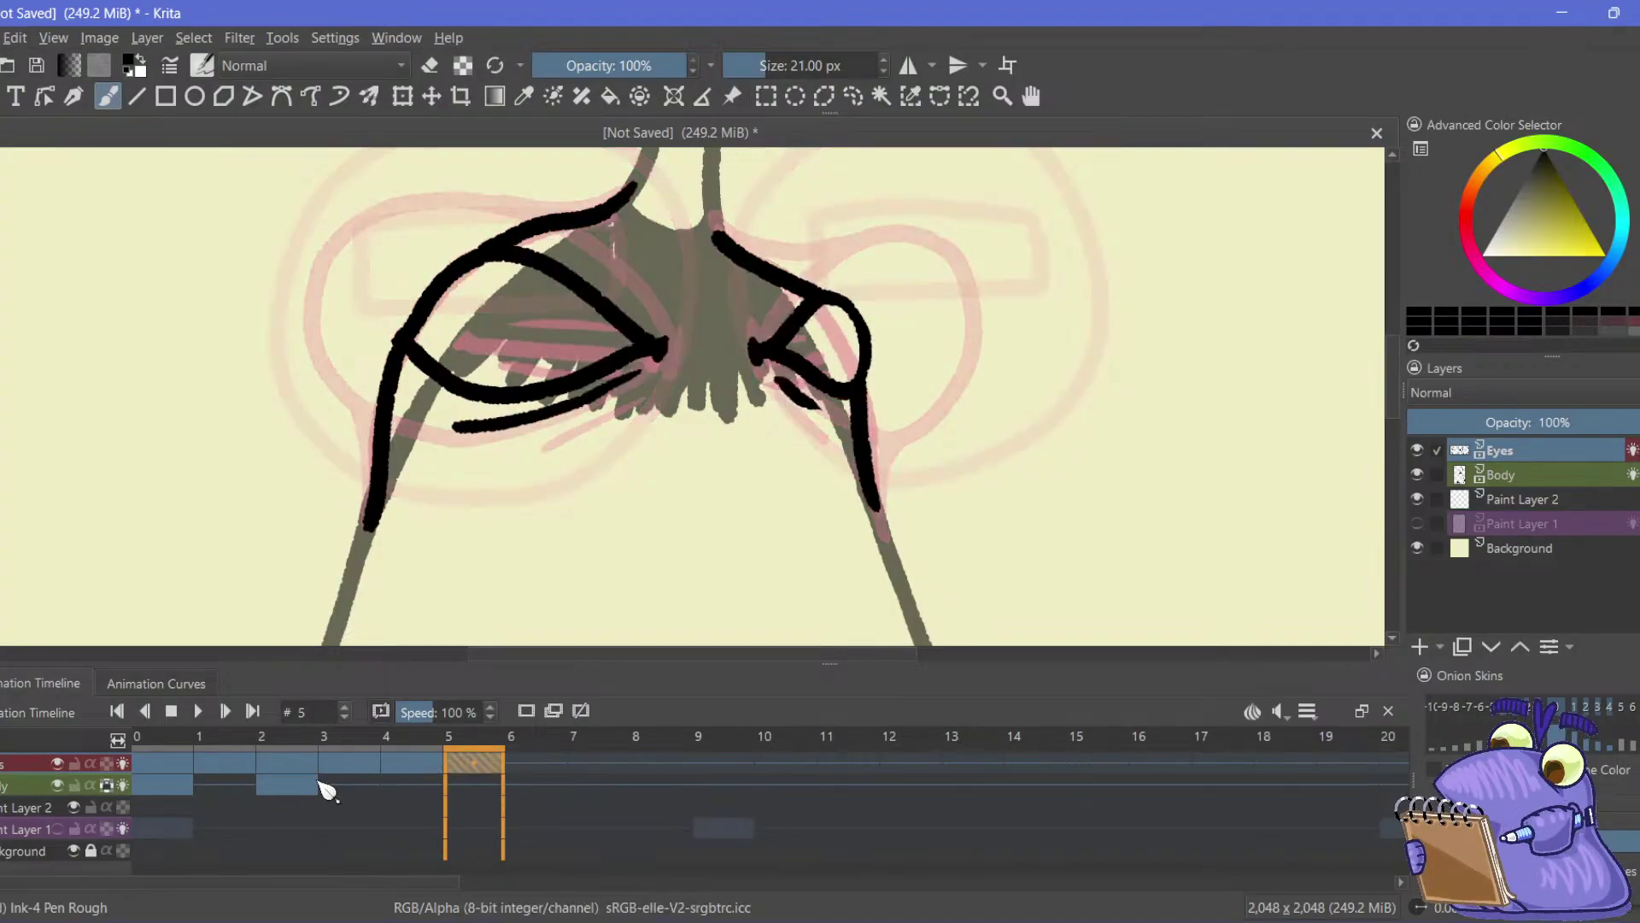
click(267, 769)
right_click(274, 778)
click(324, 625)
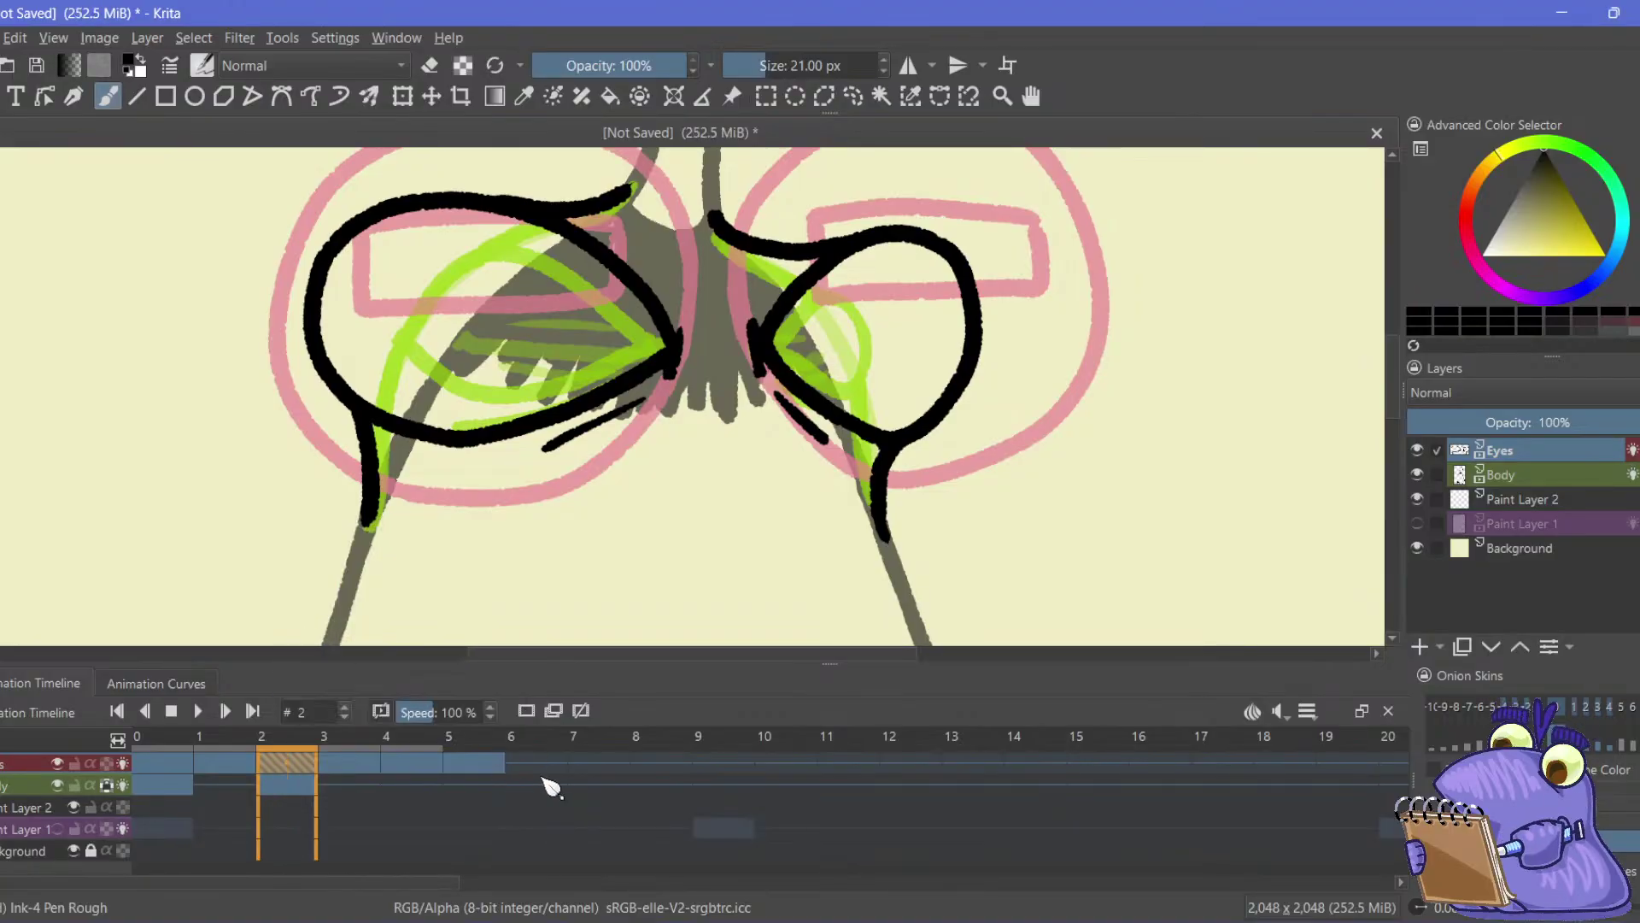
right_click(543, 768)
click(598, 845)
Copy the open-eye drawing from frame 1 of the Eyes layer onto frame 7
click(225, 768)
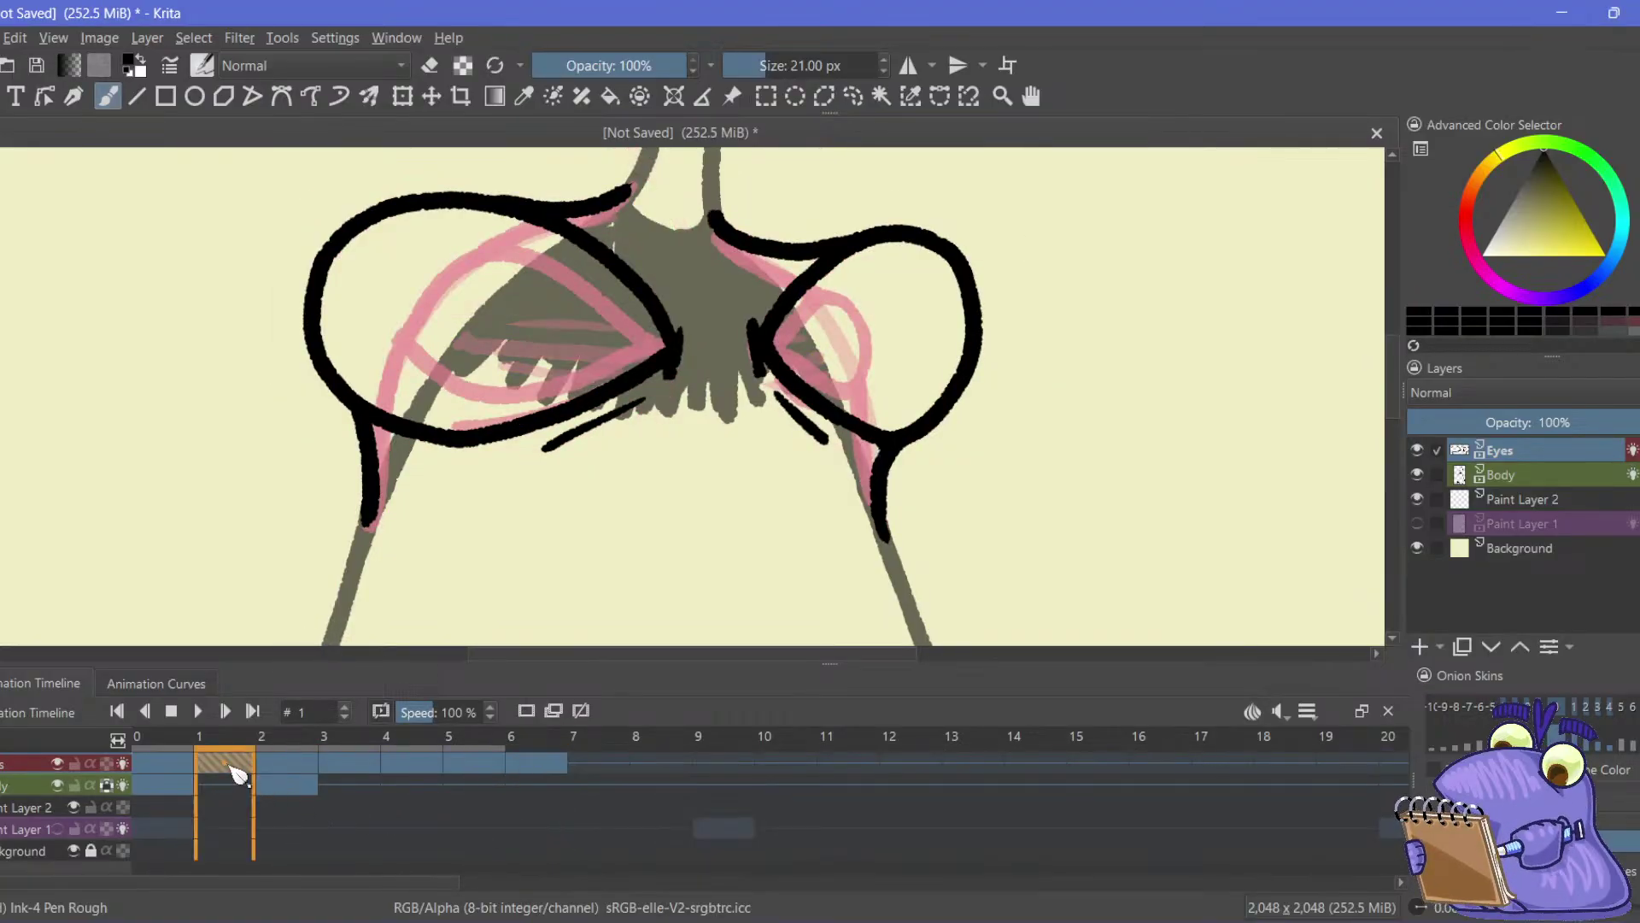
right_click(231, 776)
click(368, 626)
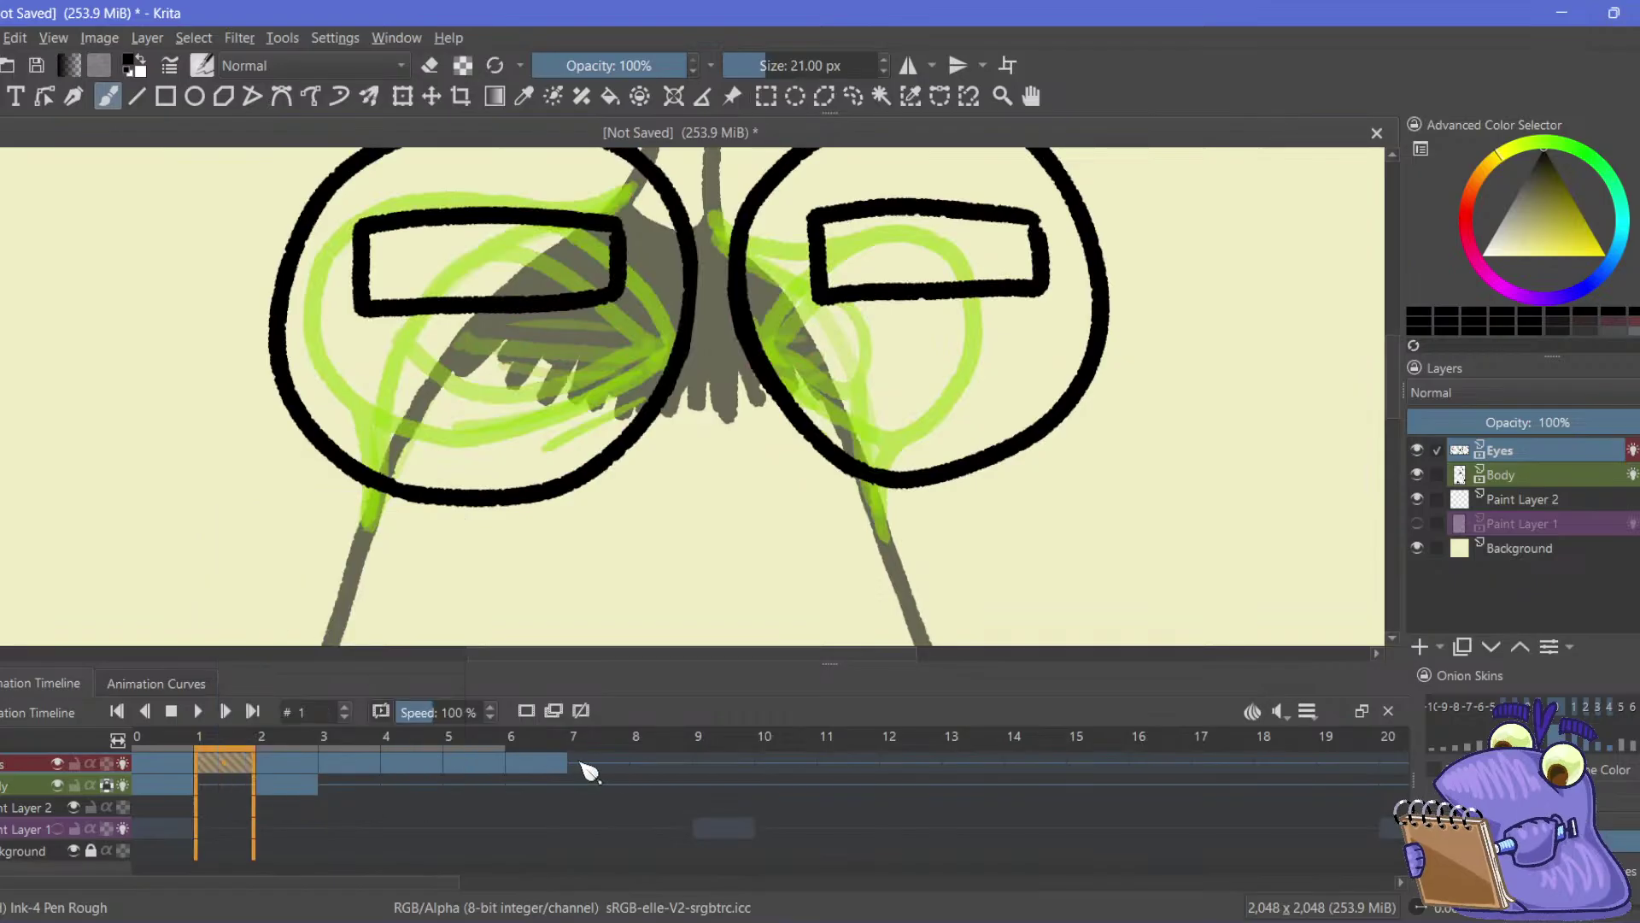
click(588, 769)
right_click(600, 774)
click(637, 638)
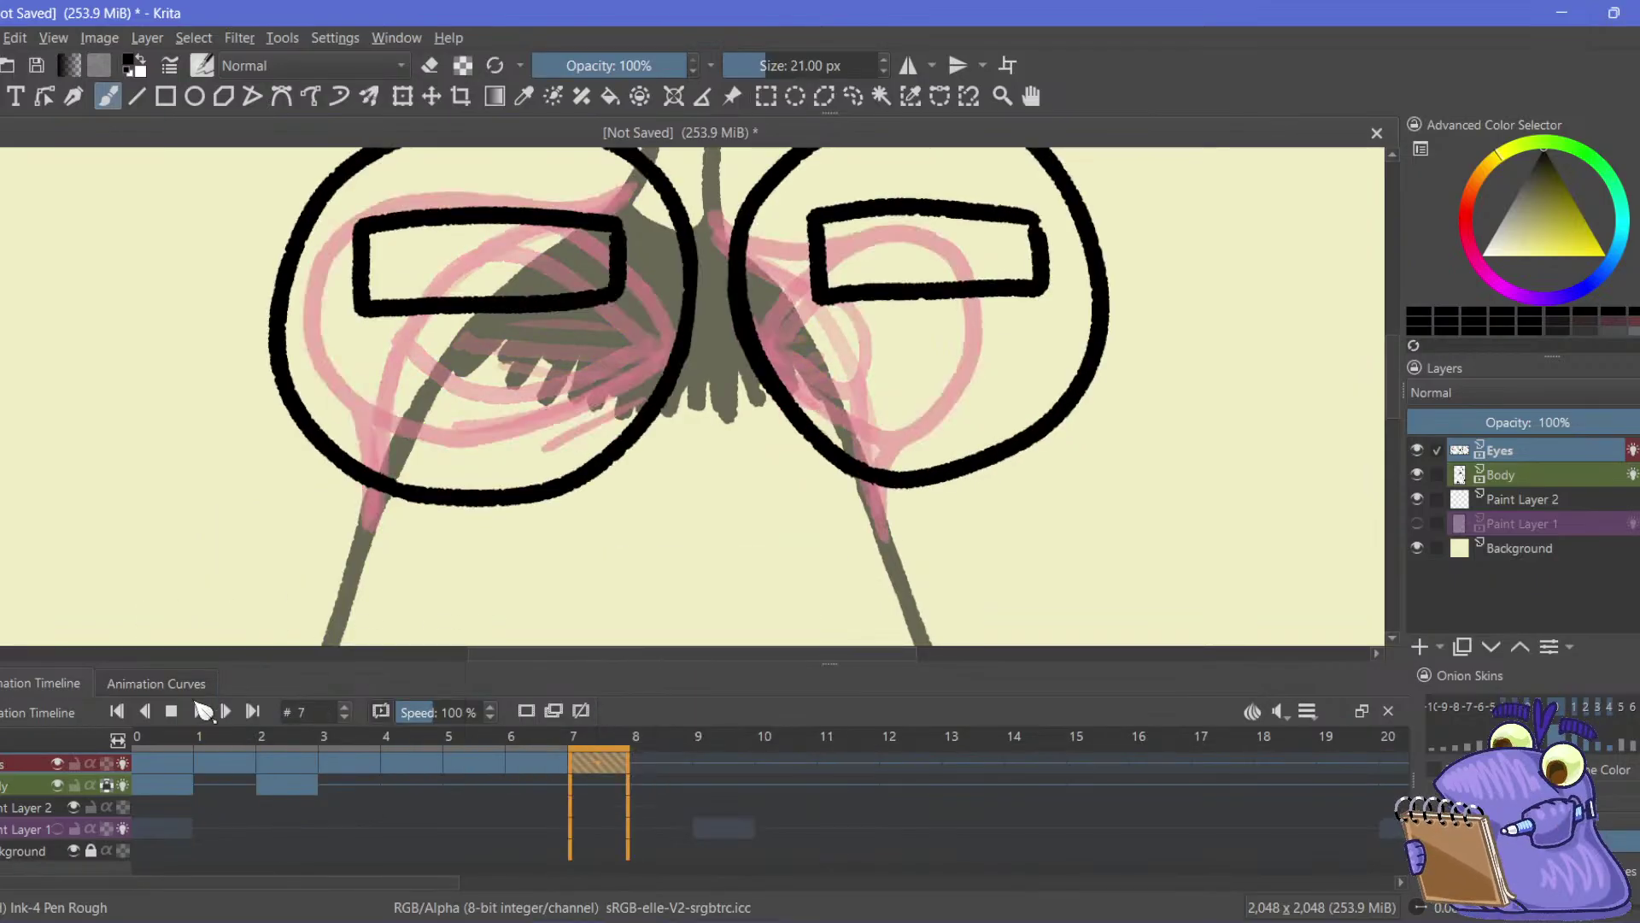
Check the reopening Eyes frames 6 to 8 and set the animation's end frame to 7
click(519, 776)
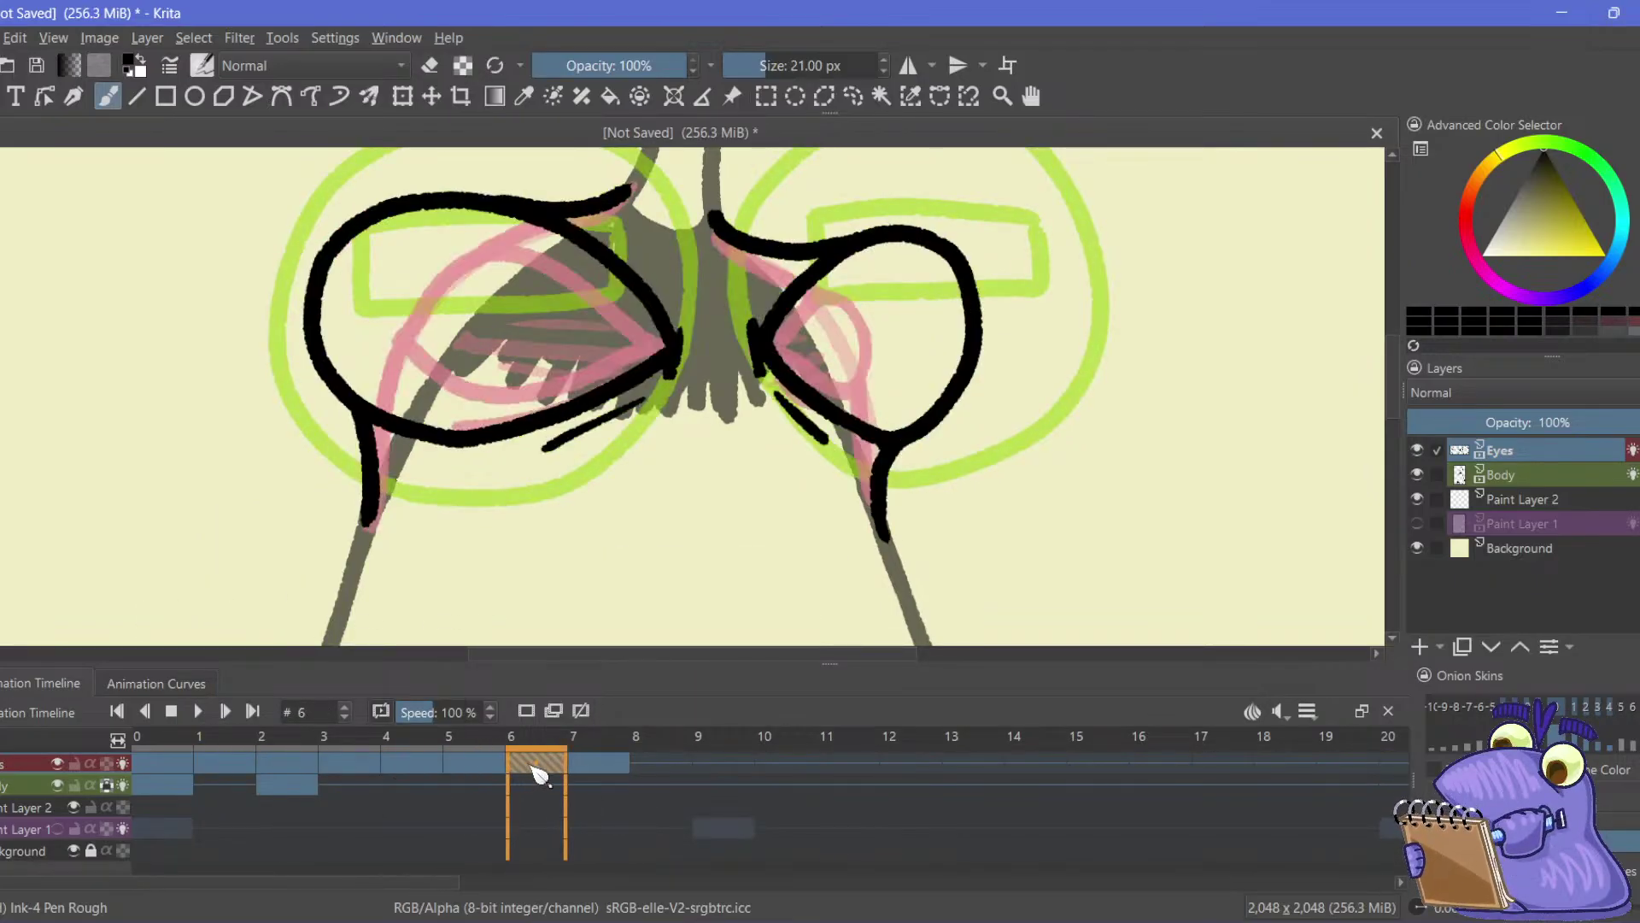
click(603, 769)
click(652, 773)
click(1307, 711)
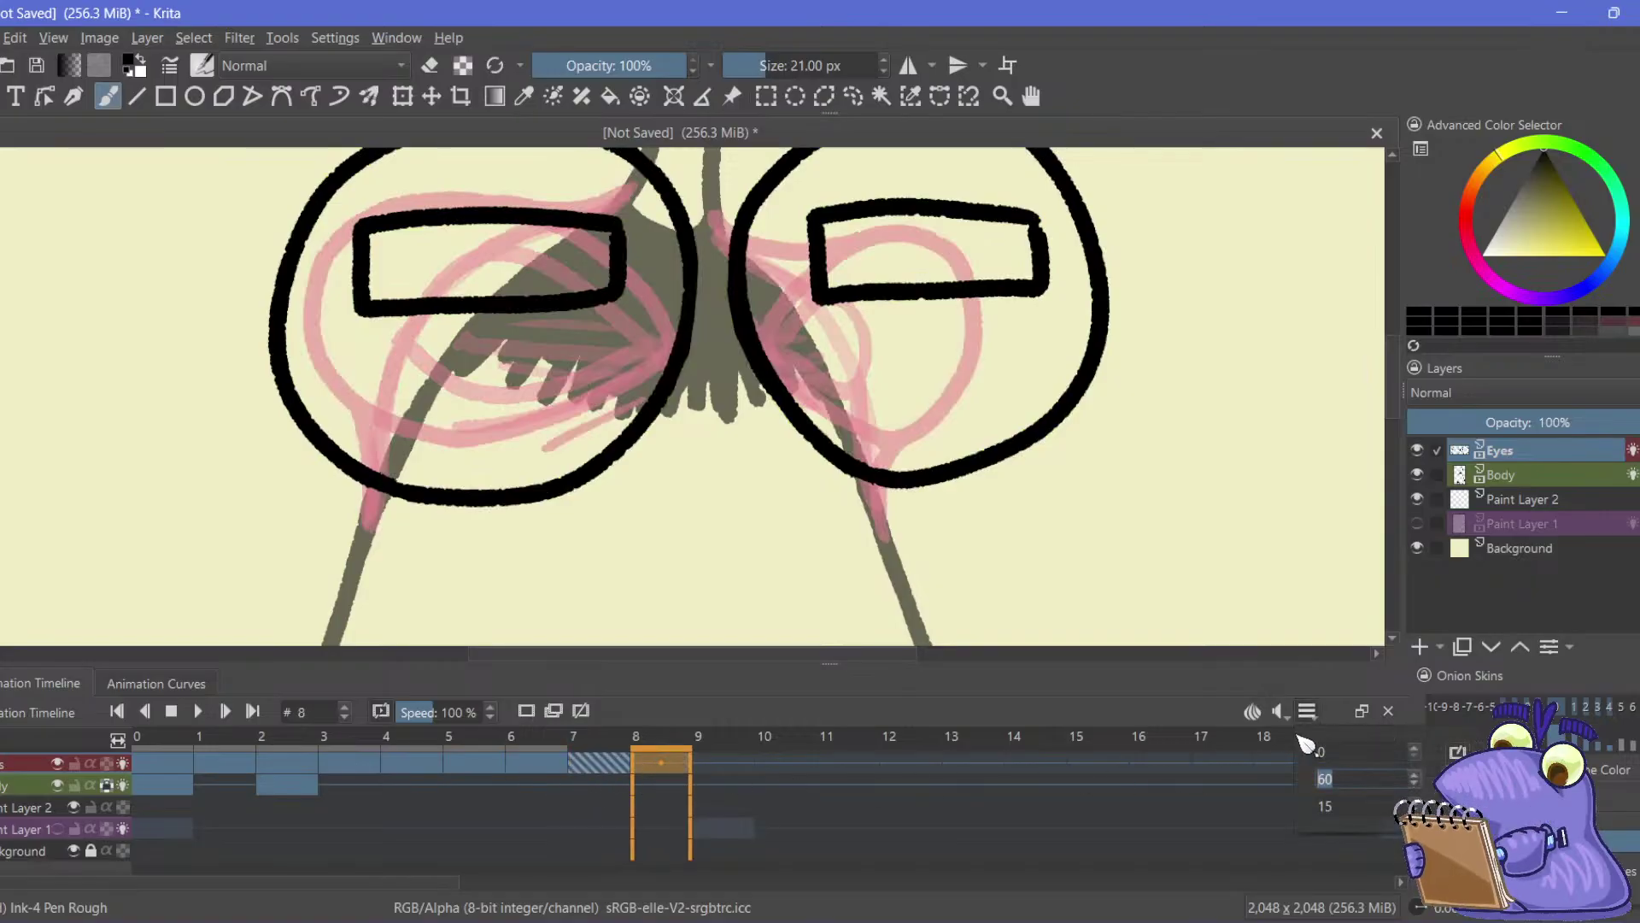
double_click(1327, 777)
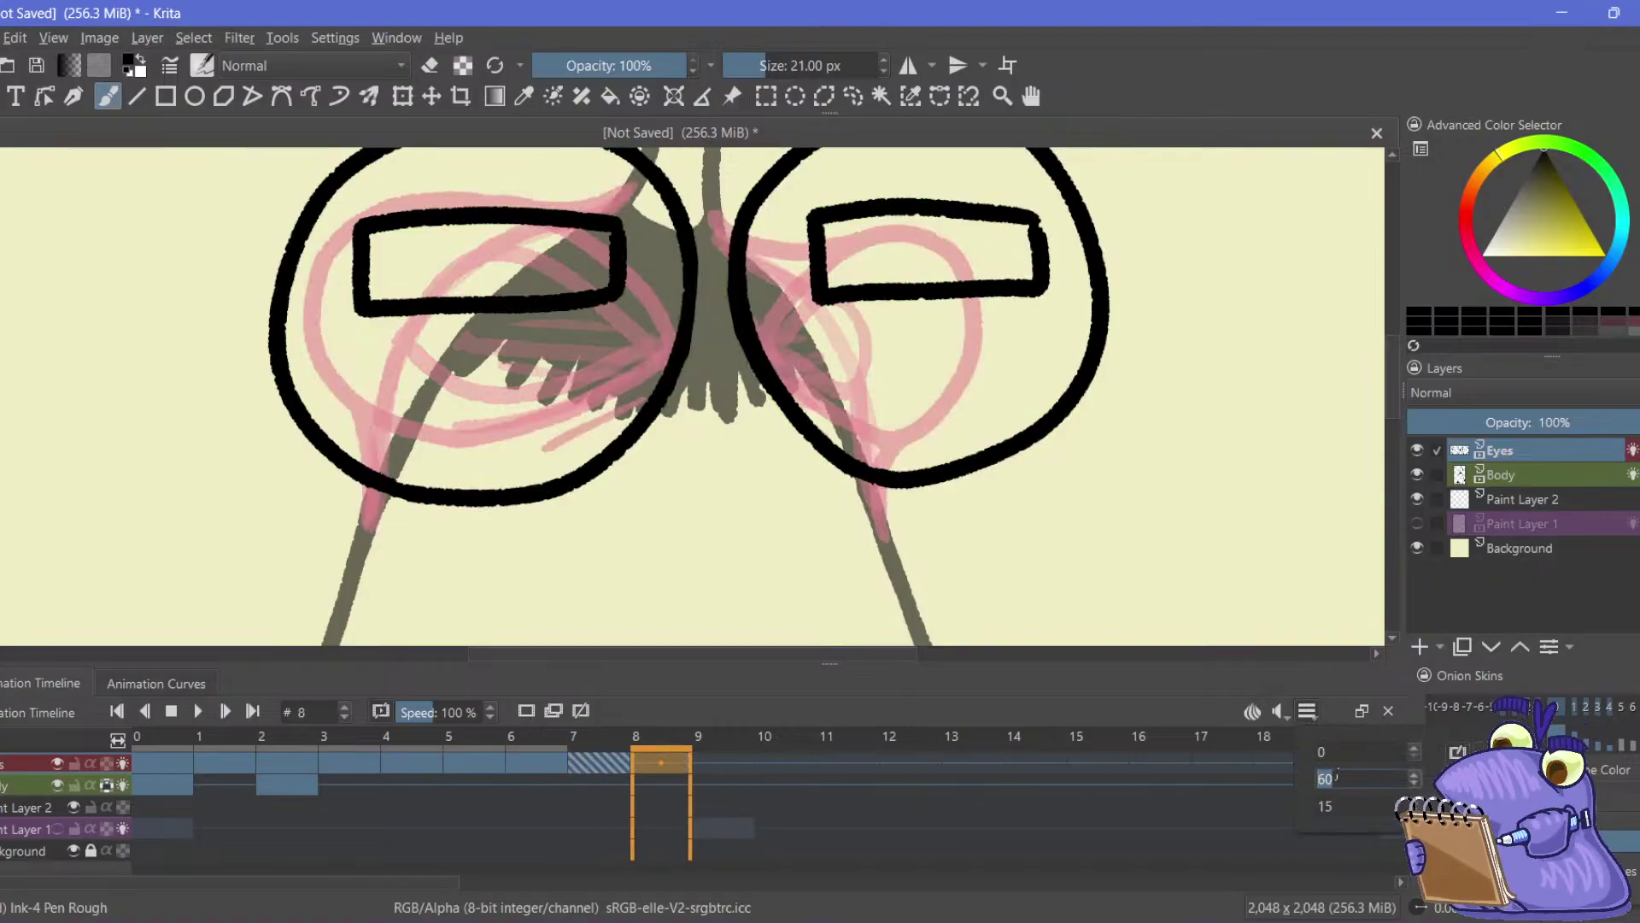
text(7)
click(1313, 844)
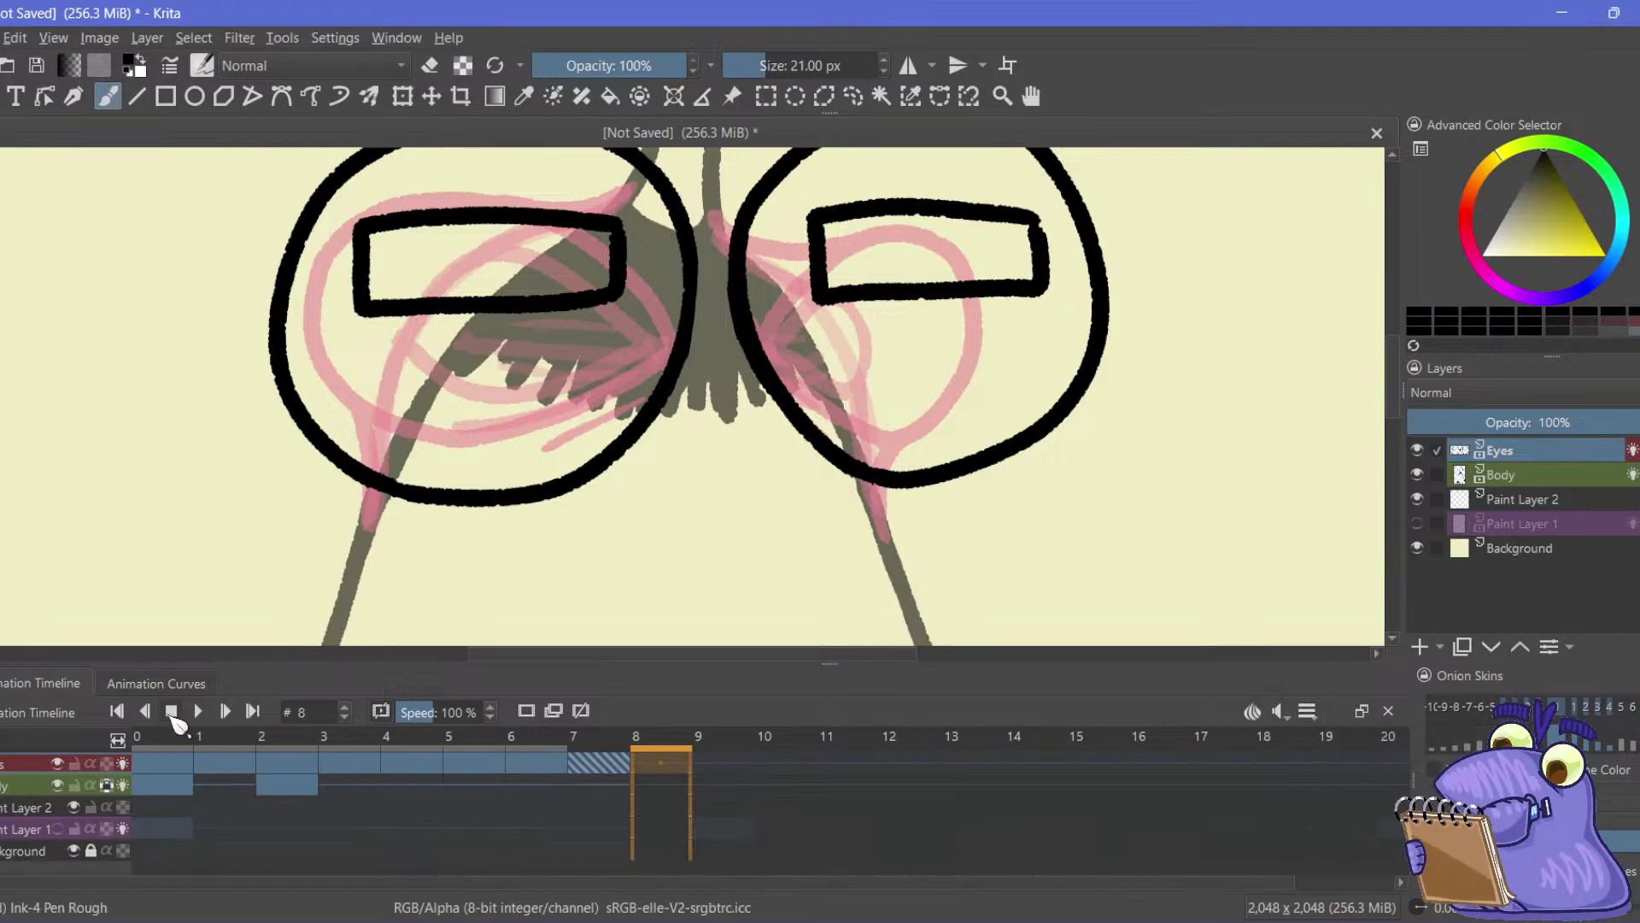
Play the looping blink with the whole character in view, and stop the playback
click(172, 713)
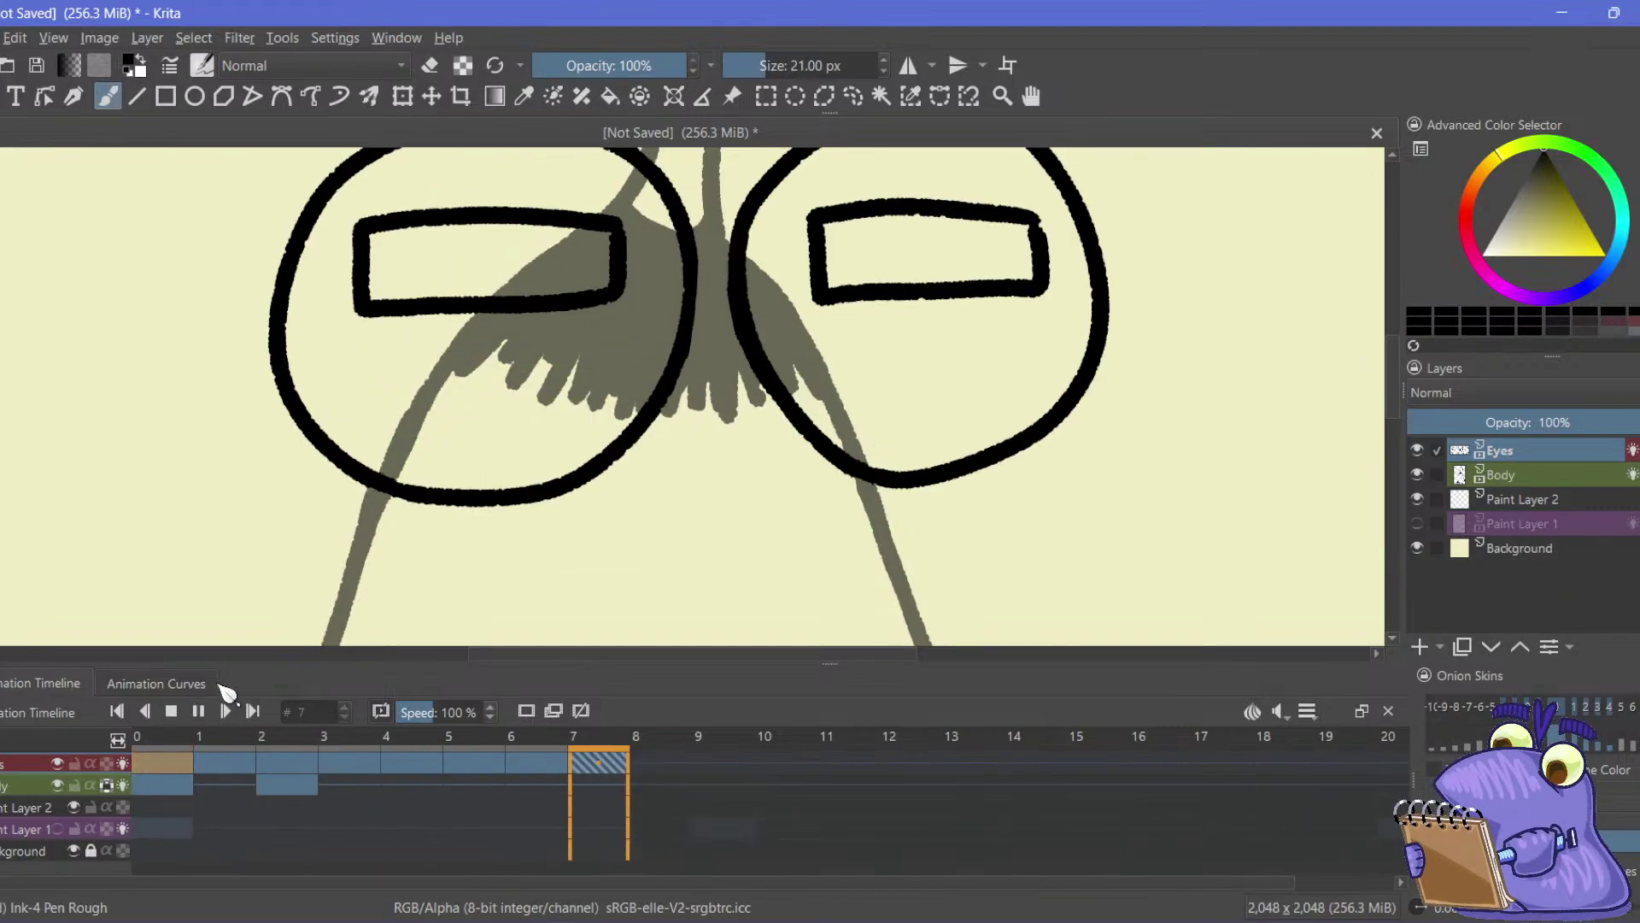
key(minus)
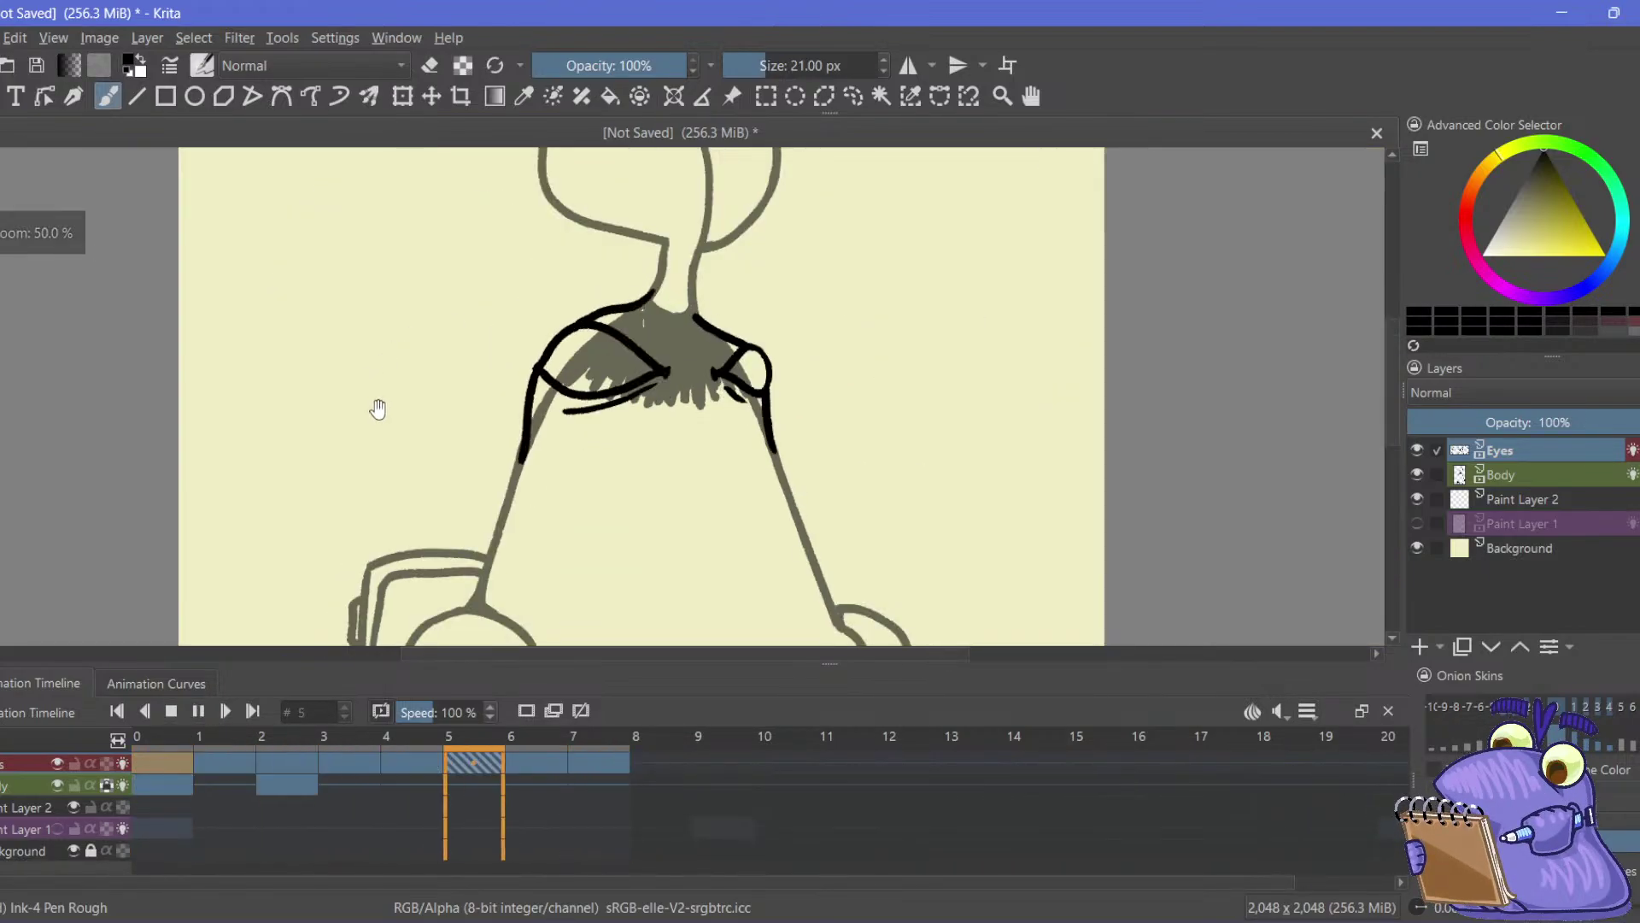
key(minus)
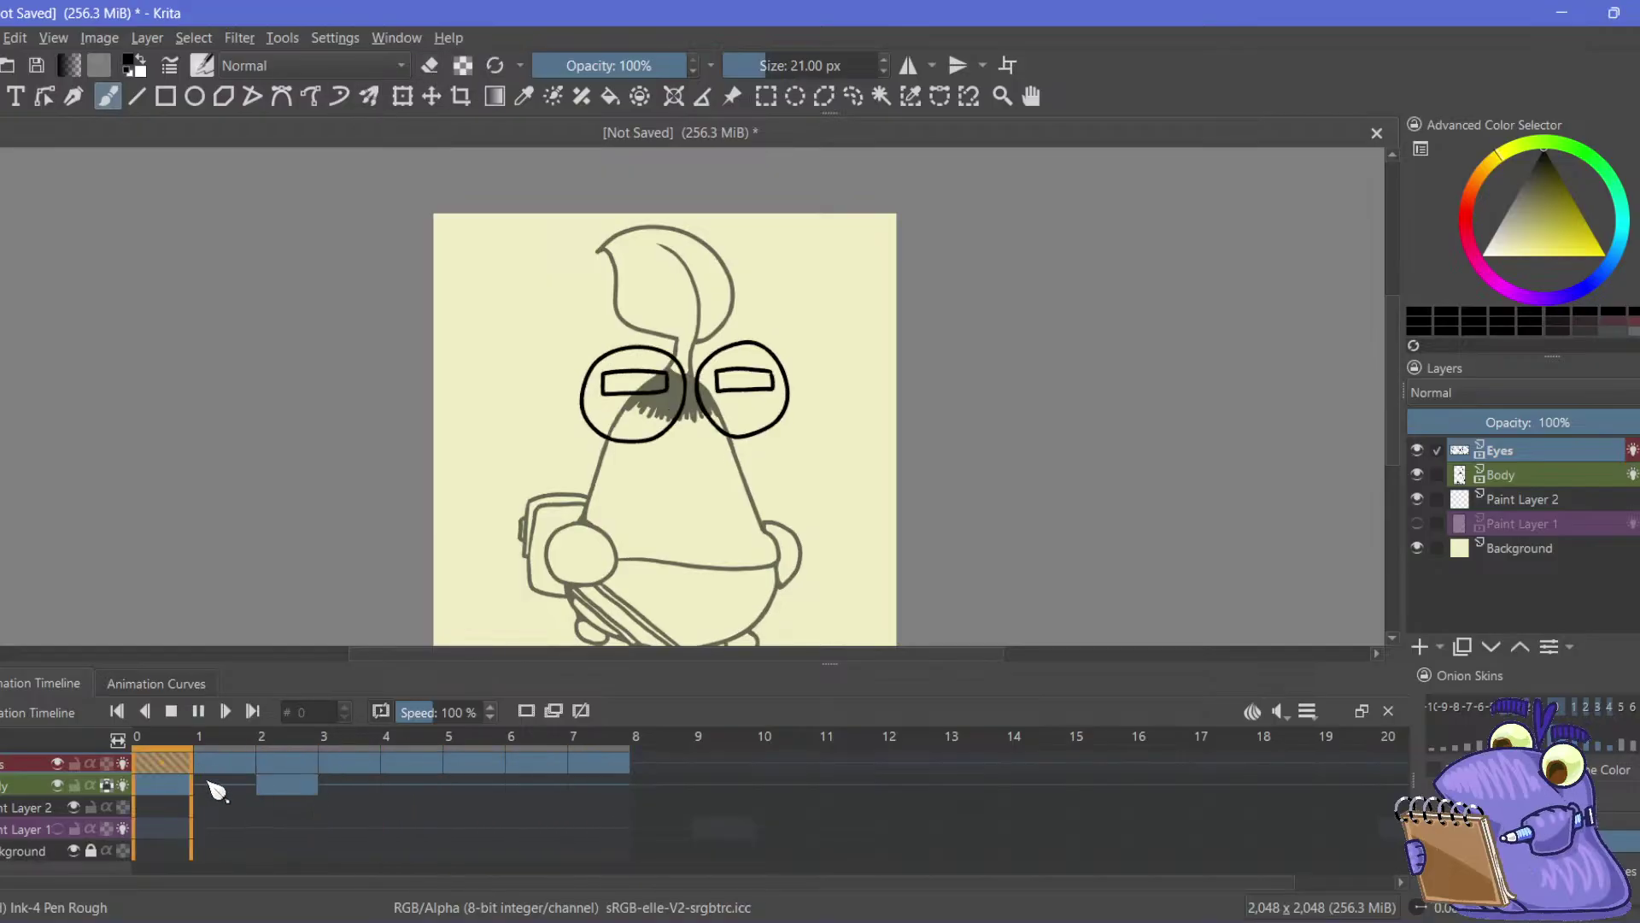
click(192, 735)
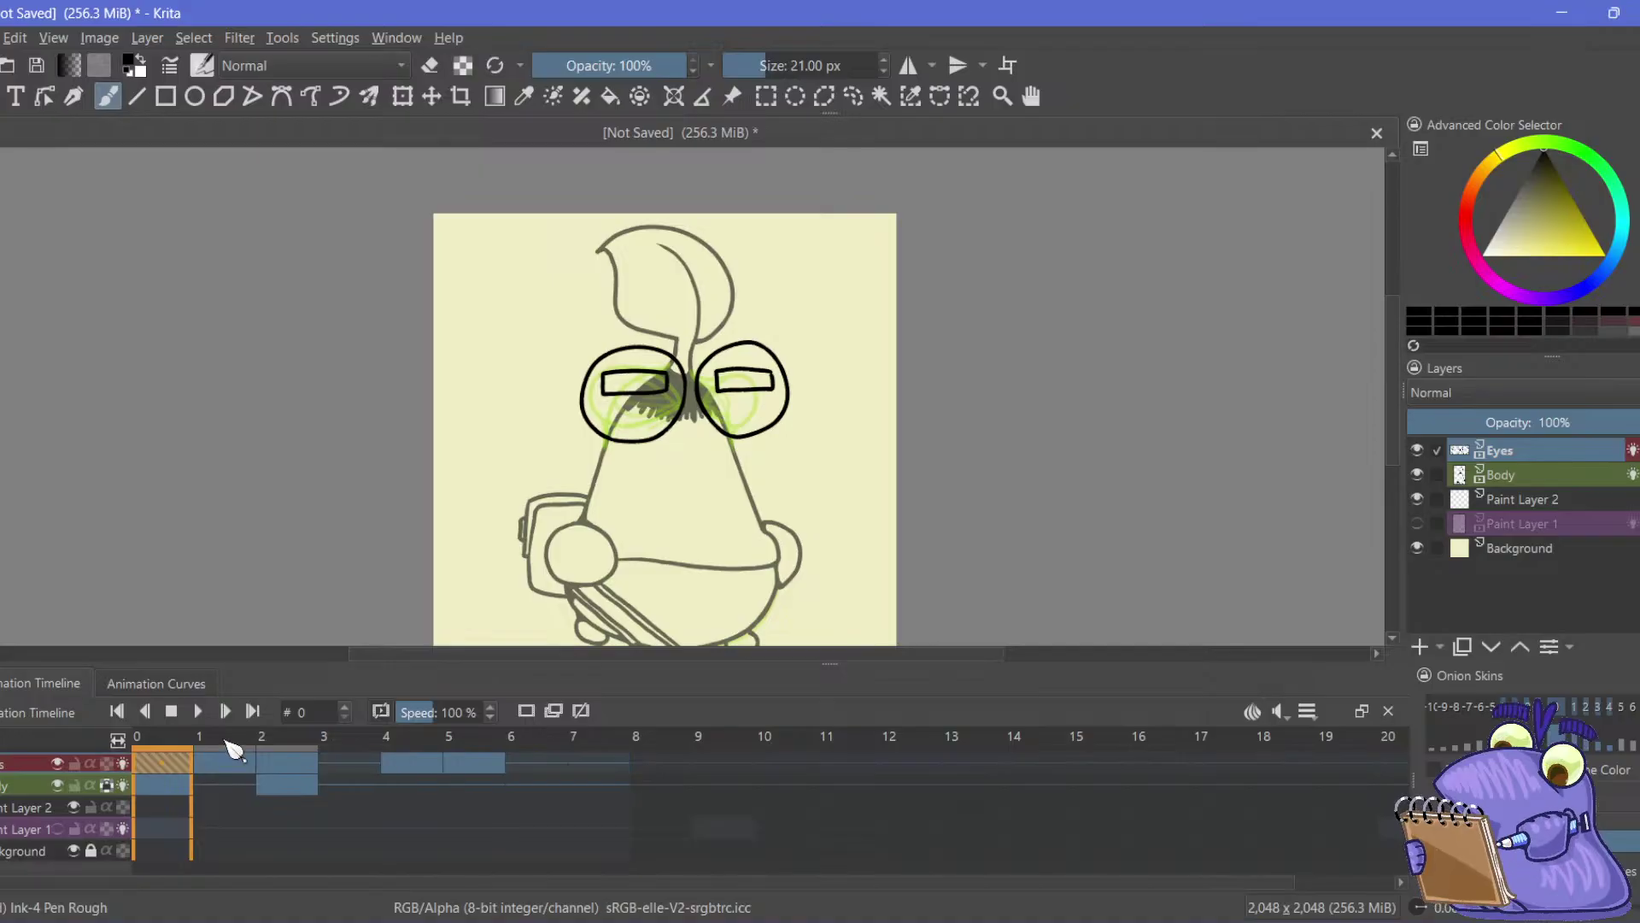
Undo the copied blink frames and shift the Eyes keyframes so the closed-eye drawing sits at frame 2
key(ctrl+z)
key(ctrl+z)
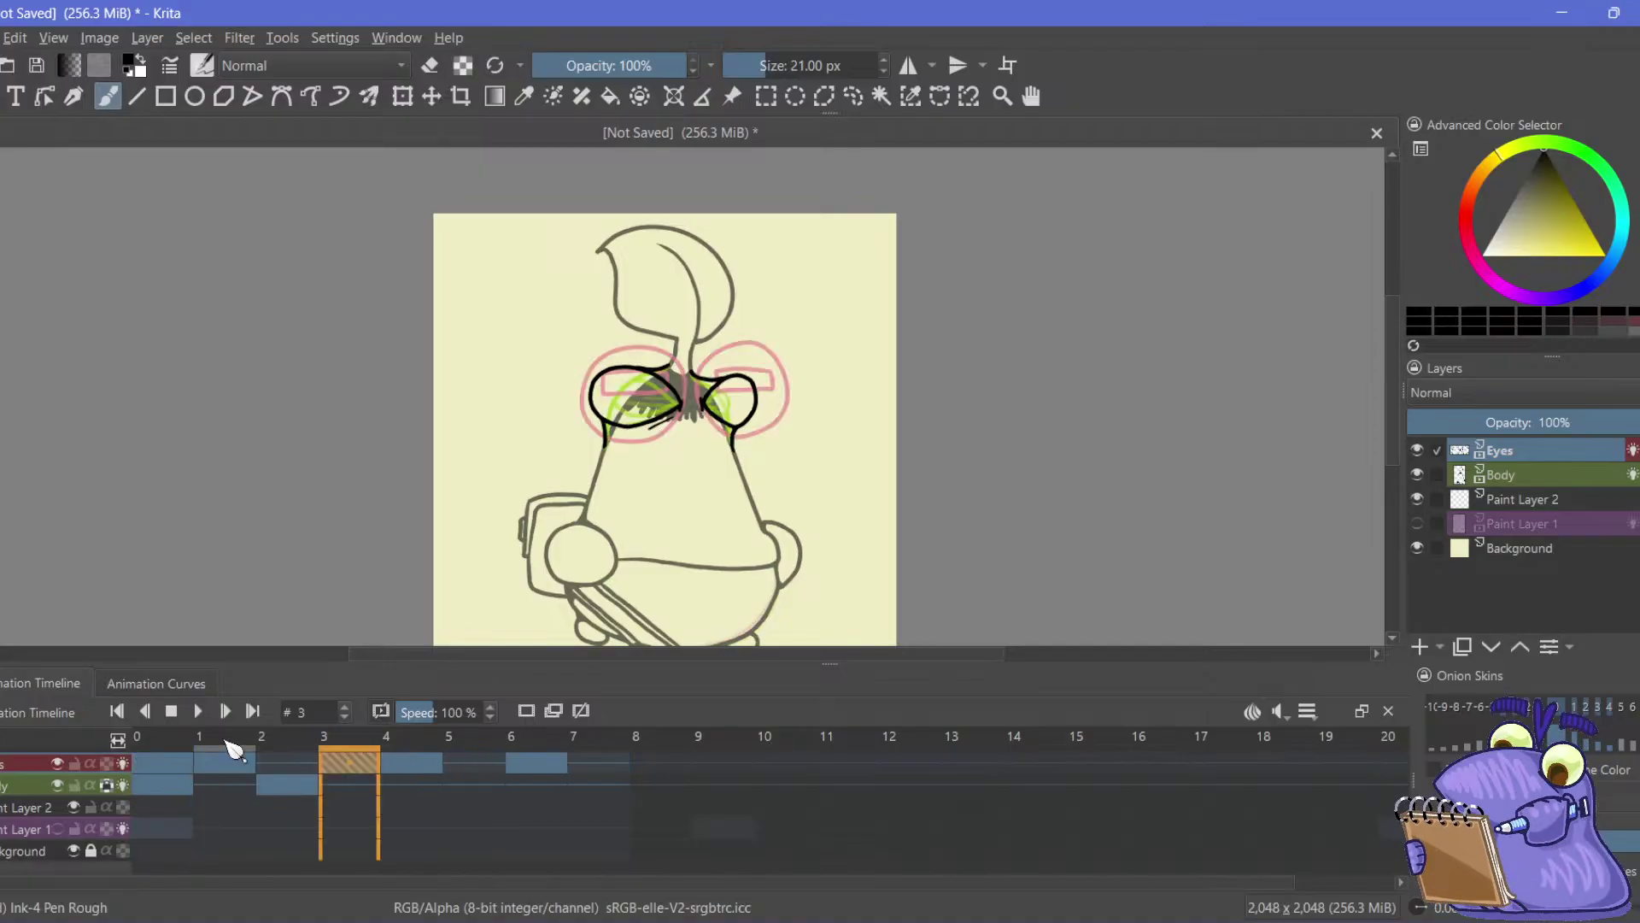
drag(355, 769, 422, 772)
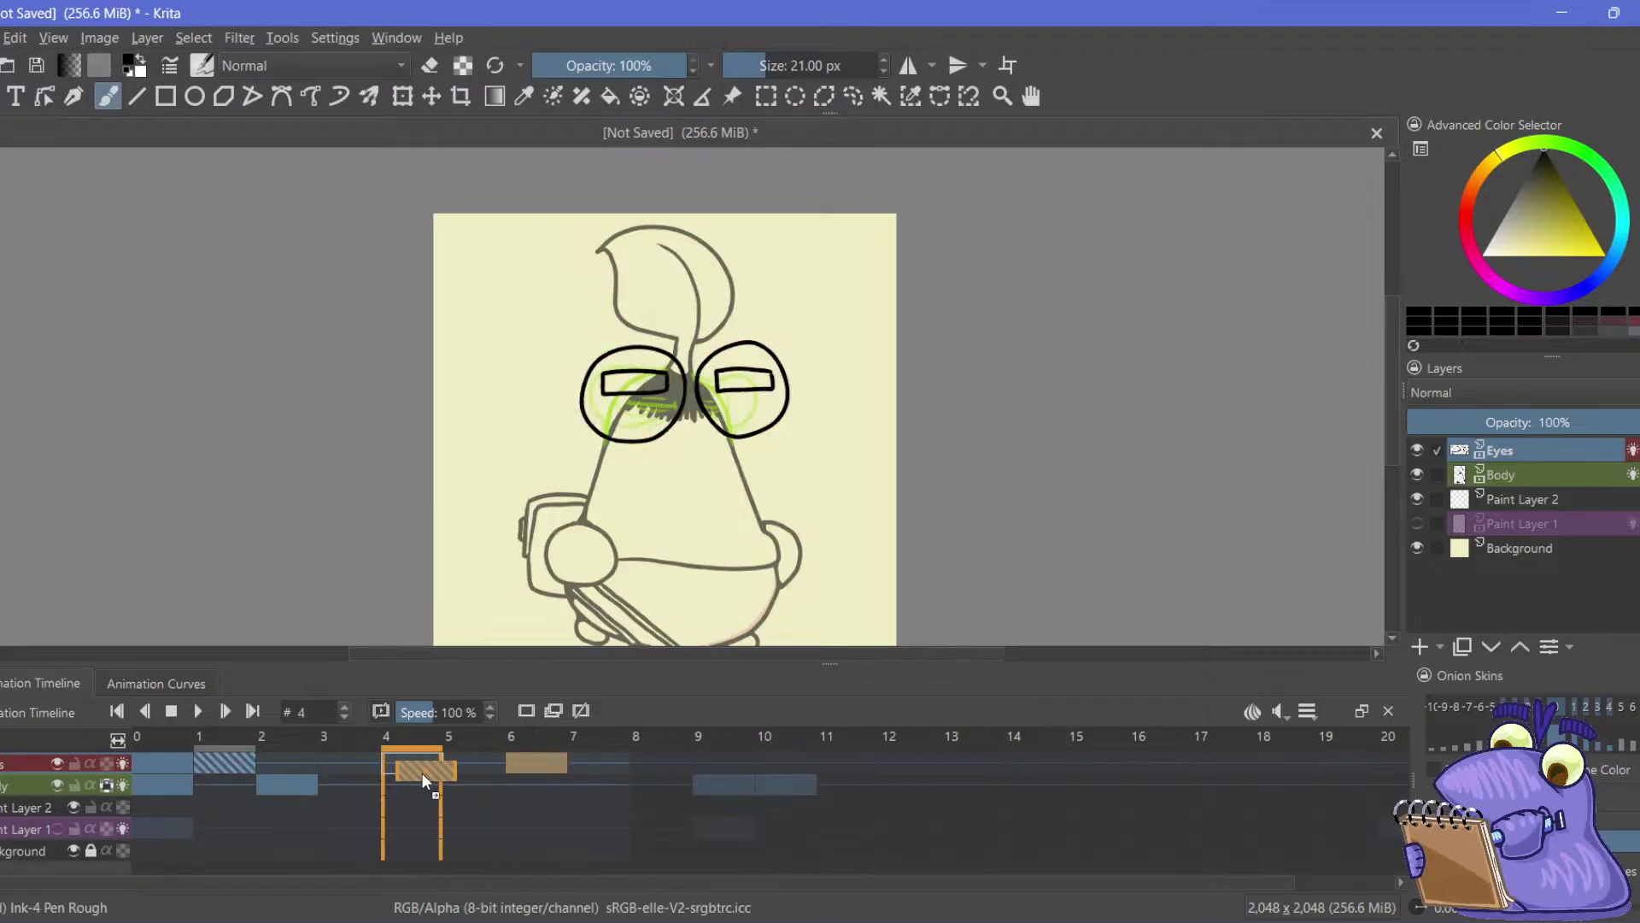
mouse_move(313, 786)
mouse_down()
mouse_move(228, 771)
mouse_move(530, 763)
mouse_move(226, 779)
mouse_move(337, 773)
mouse_up()
Copy the open-eye drawing from frame 1 of the Eyes layer onto frame 3
right_click(226, 779)
click(257, 623)
right_click(337, 773)
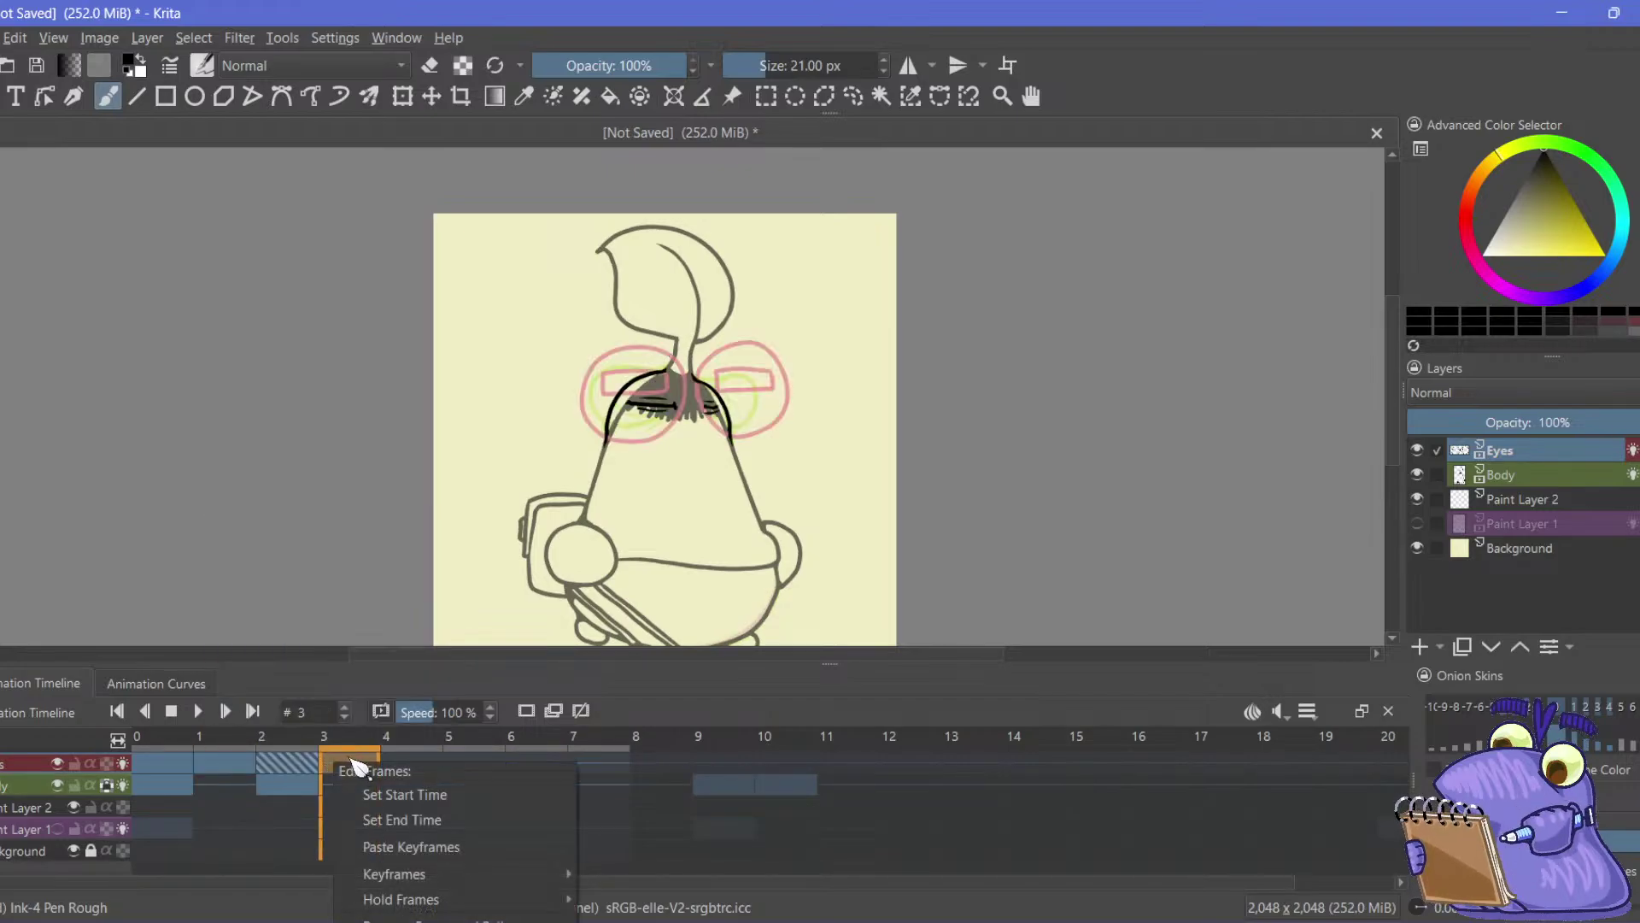
click(376, 847)
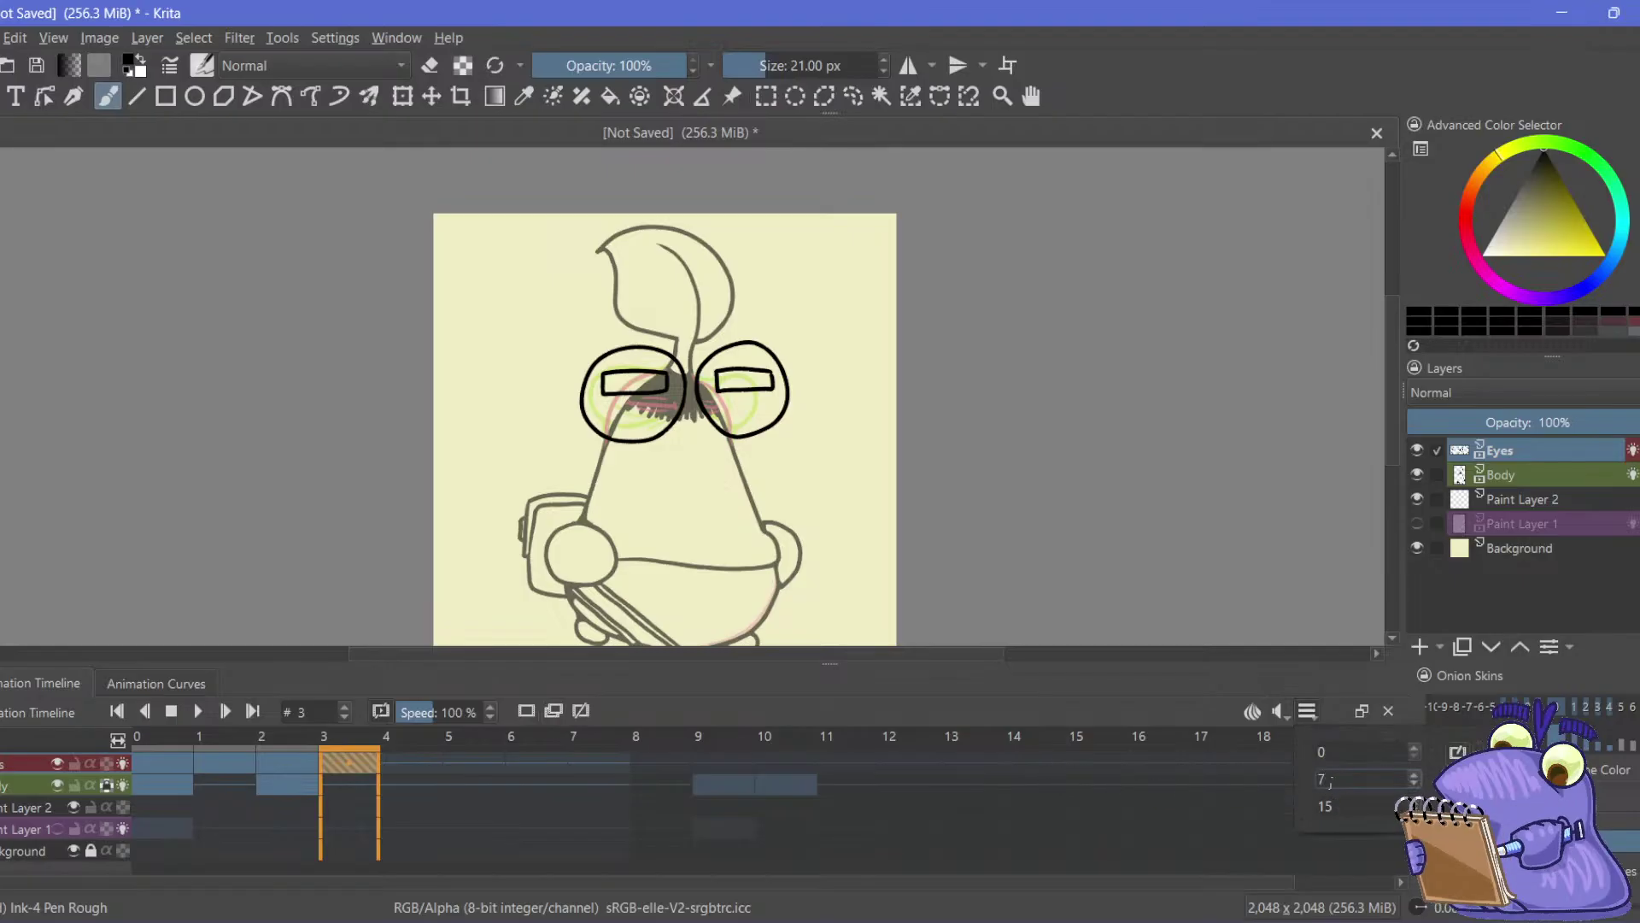
Set the animation's end frame to 3
key(BackSpace)
text(3)
key(Return)
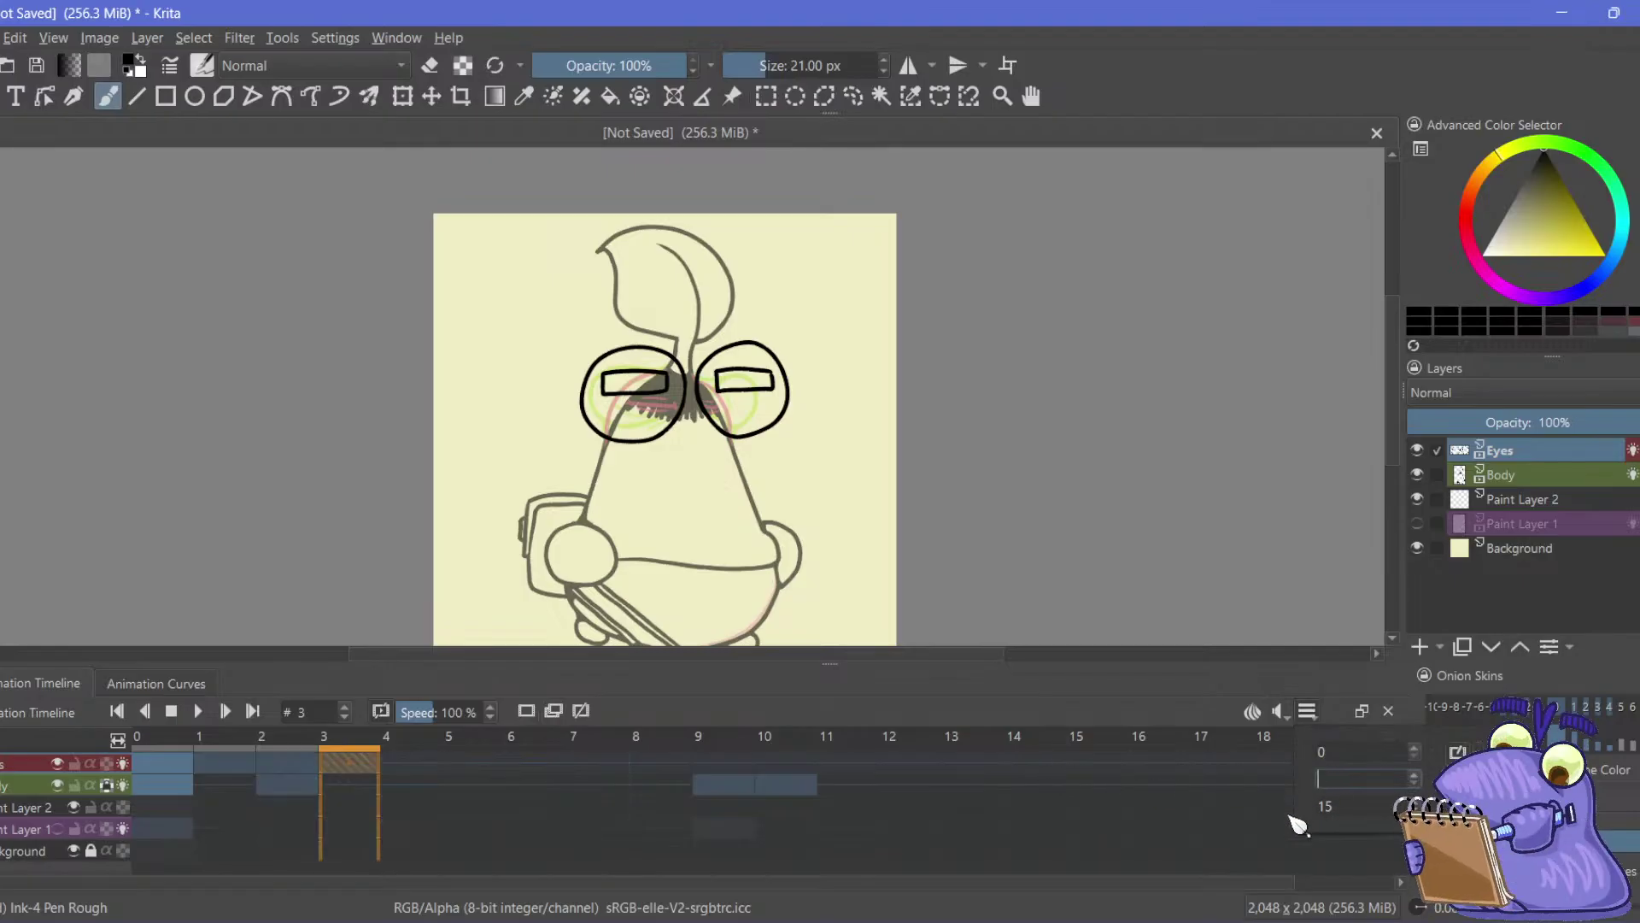
Play the short open-closed-open blink loop without in-betweens, and stop it at frame 0
click(197, 711)
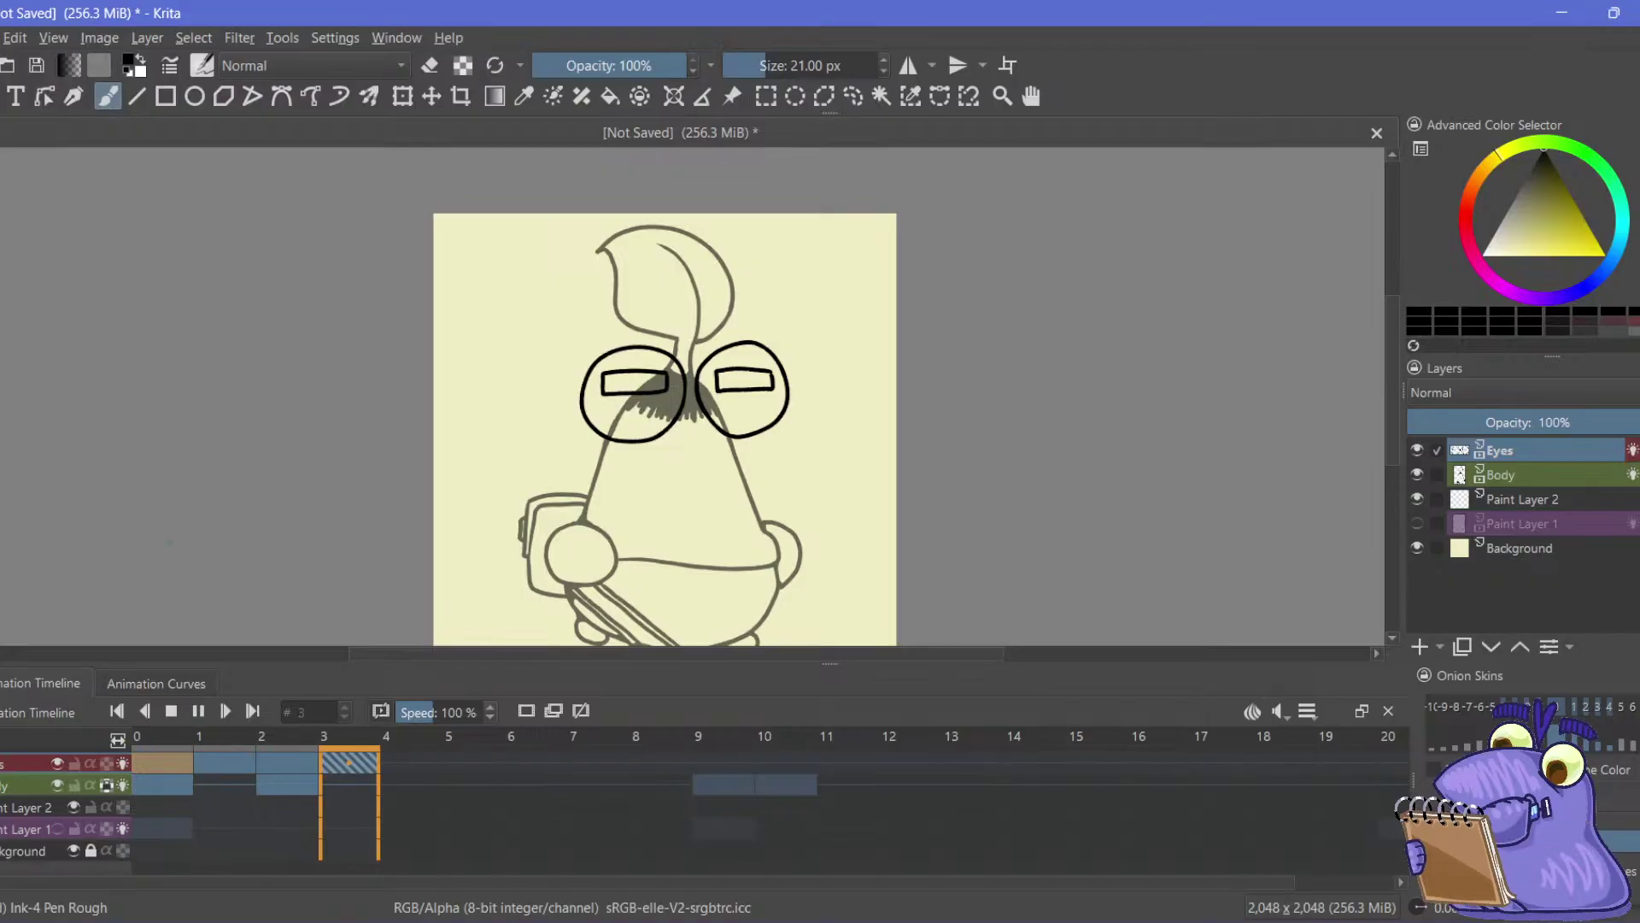
key(Left)
key(Left)
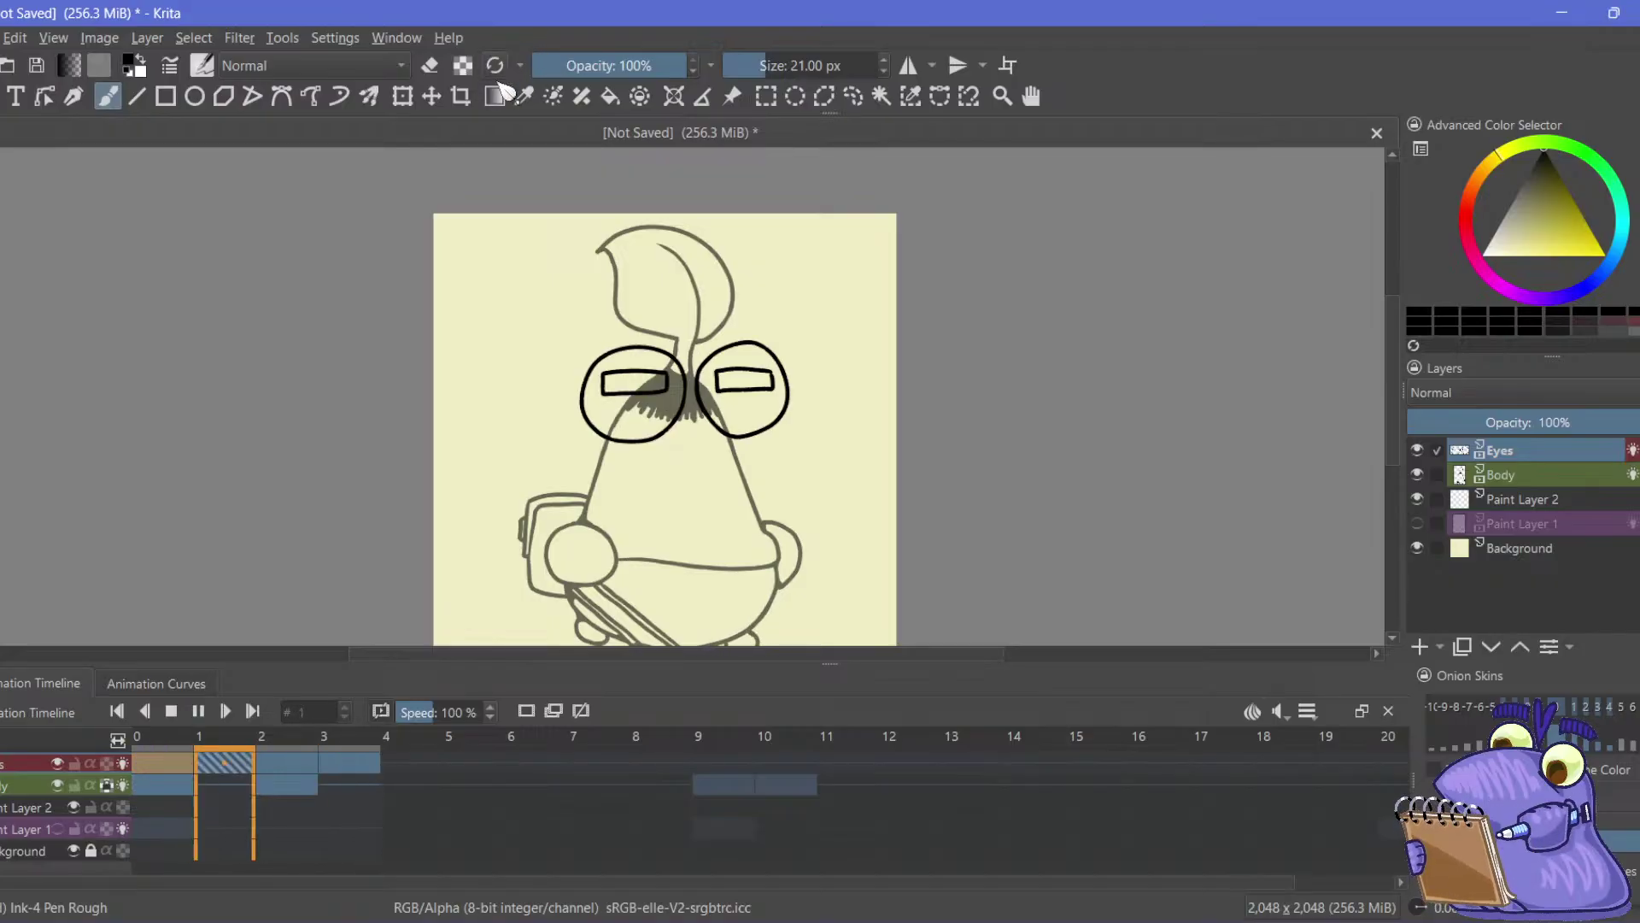
key(Left)
key(Left)
key(Left)
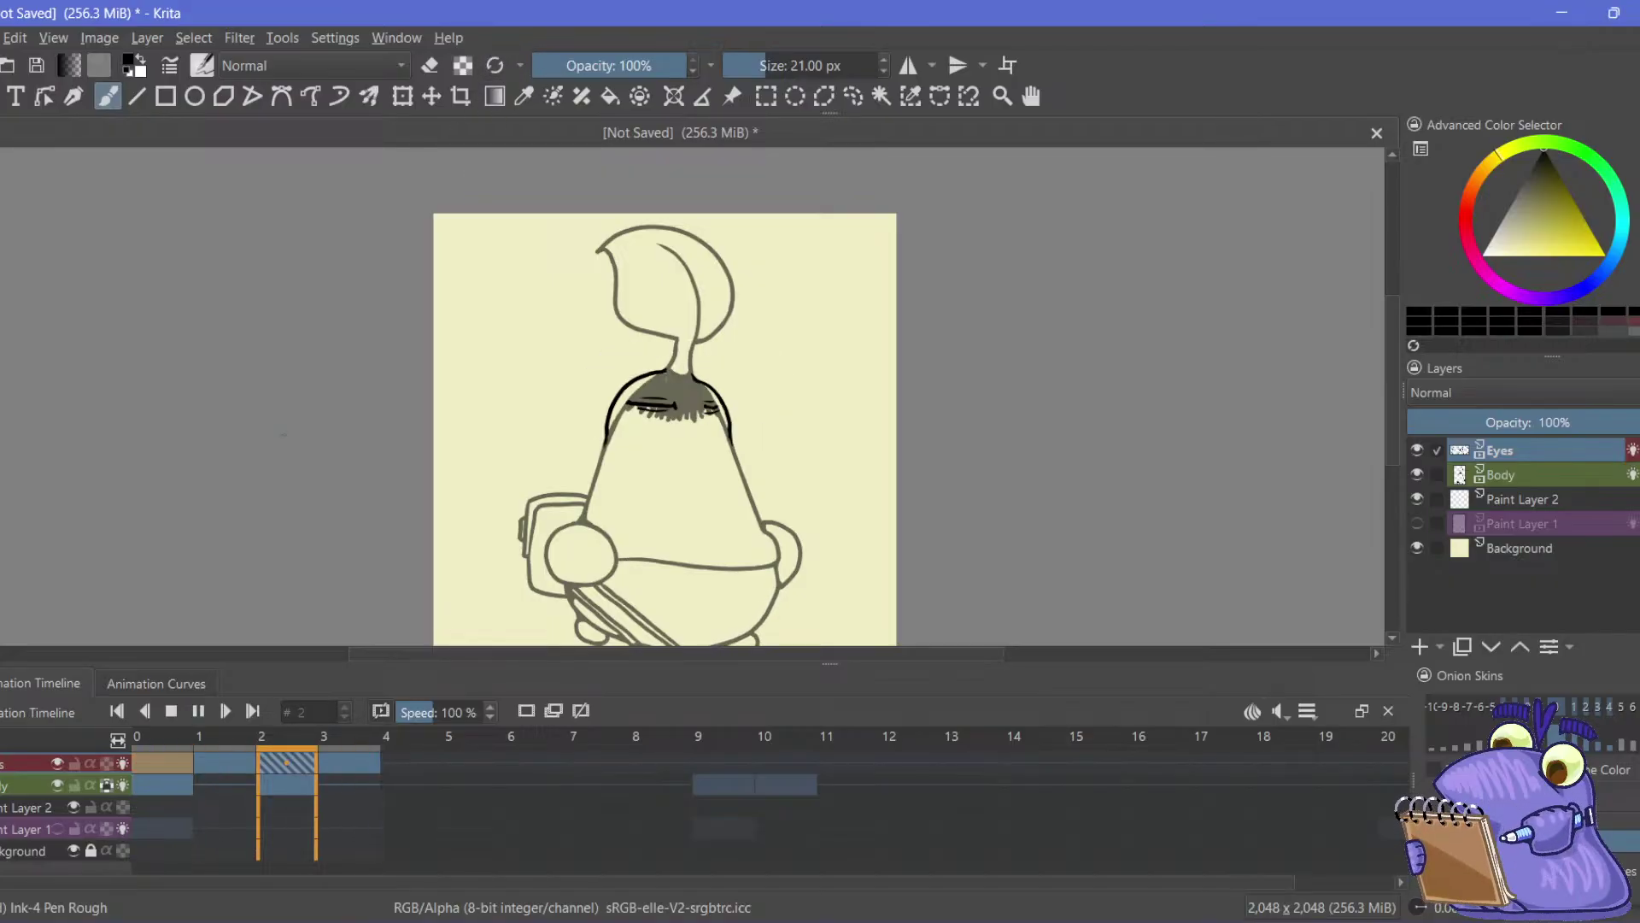
key(Left)
key(Left)
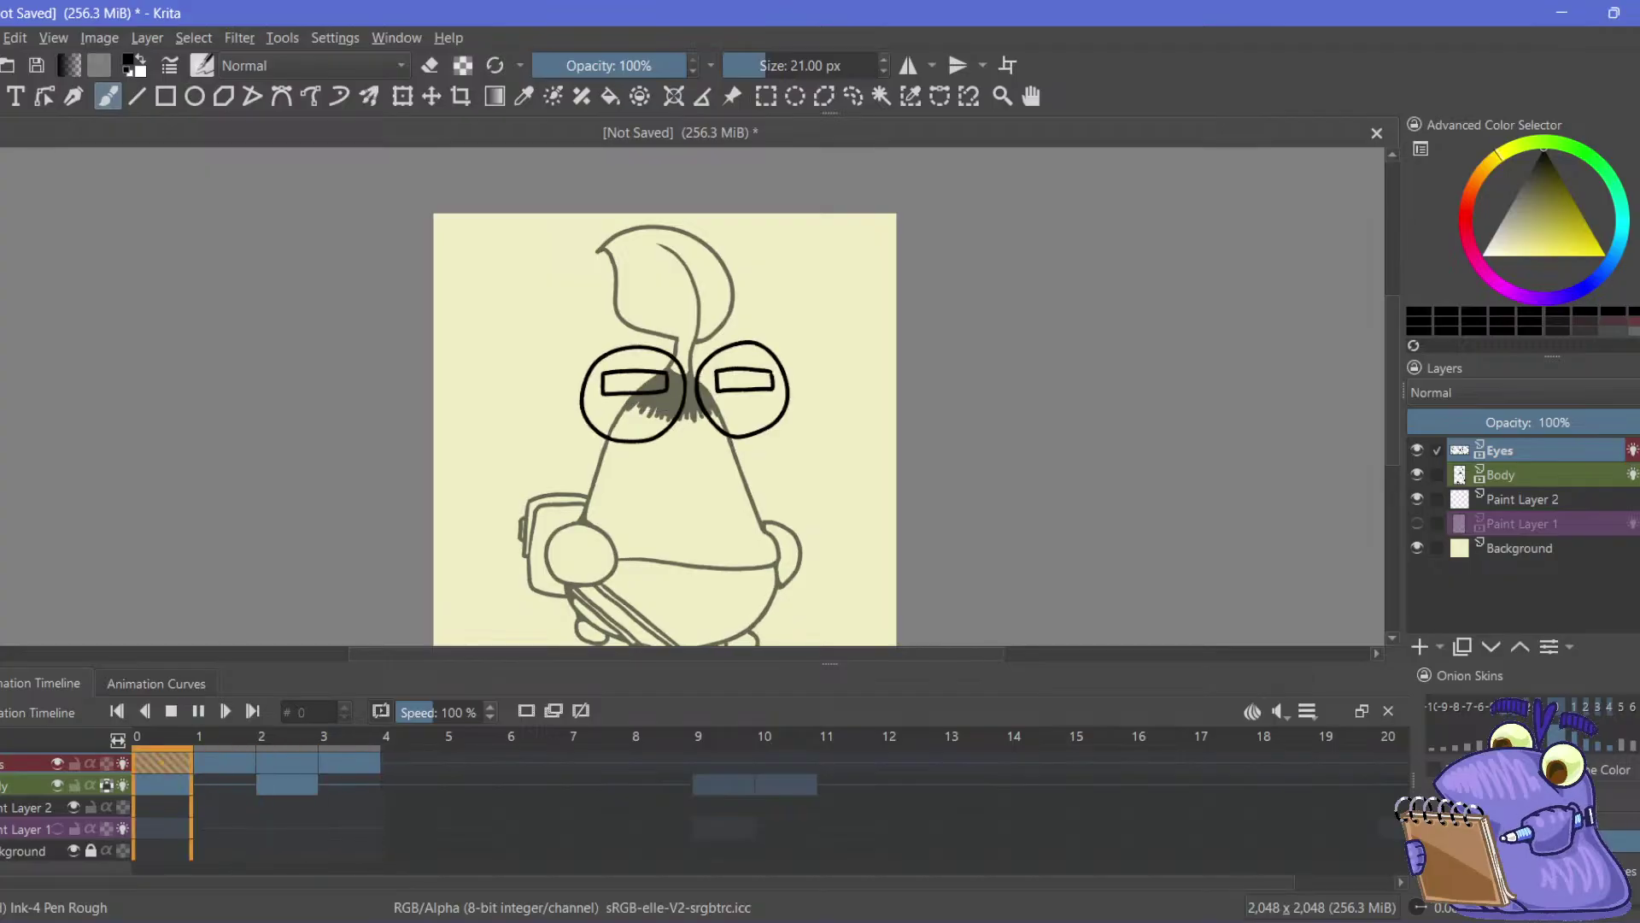
key(Left)
key(Left)
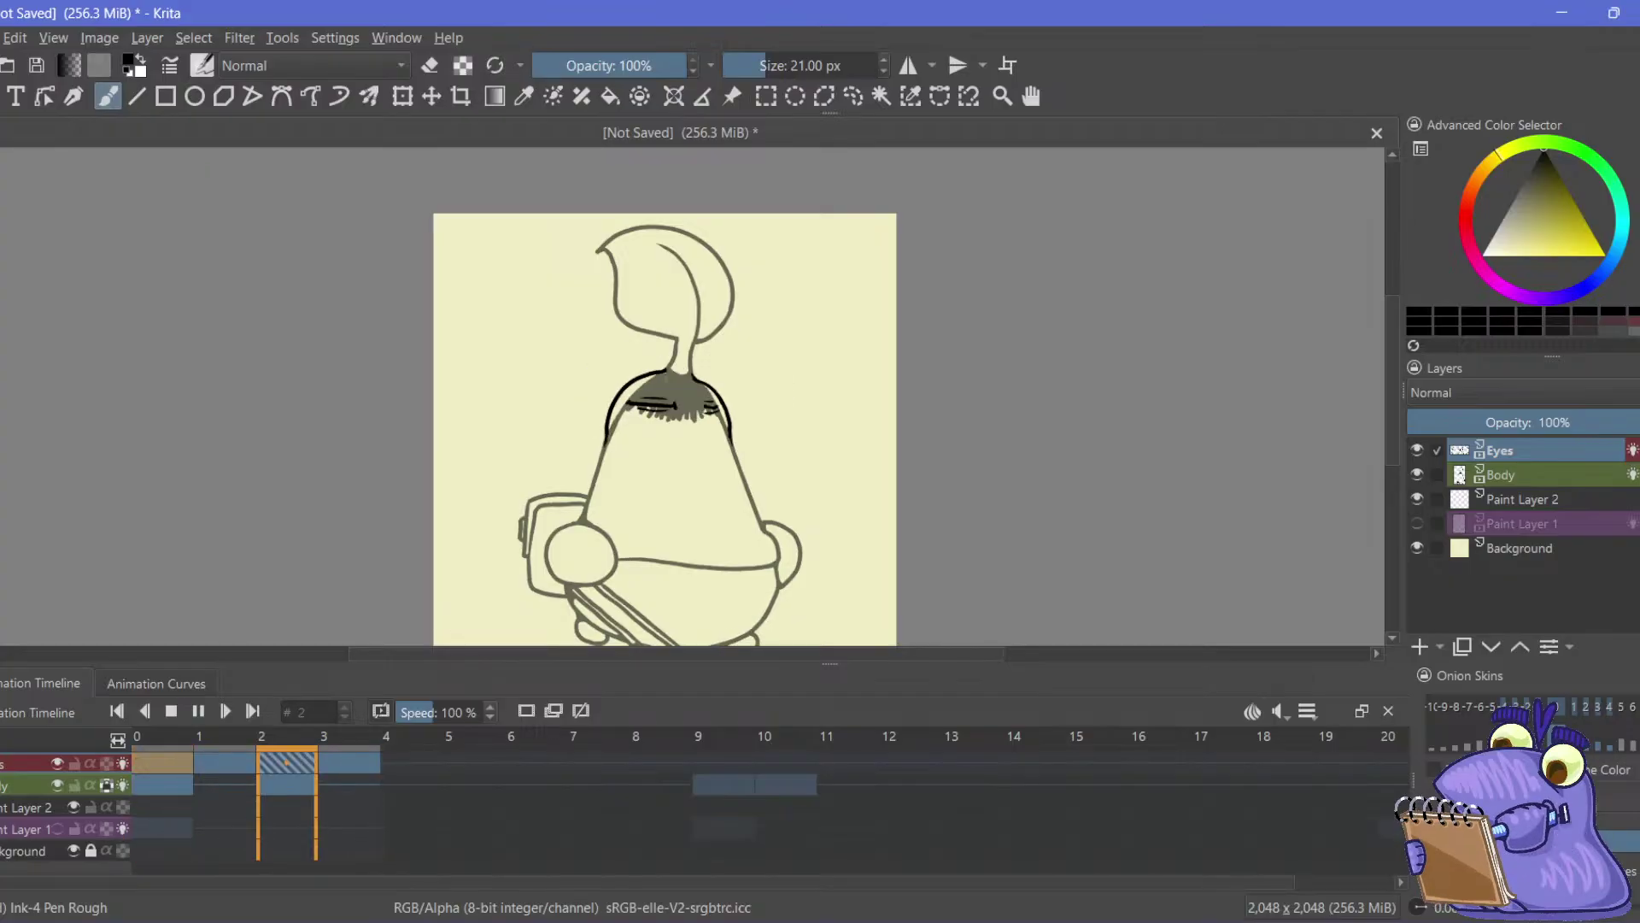
key(Left)
click(181, 735)
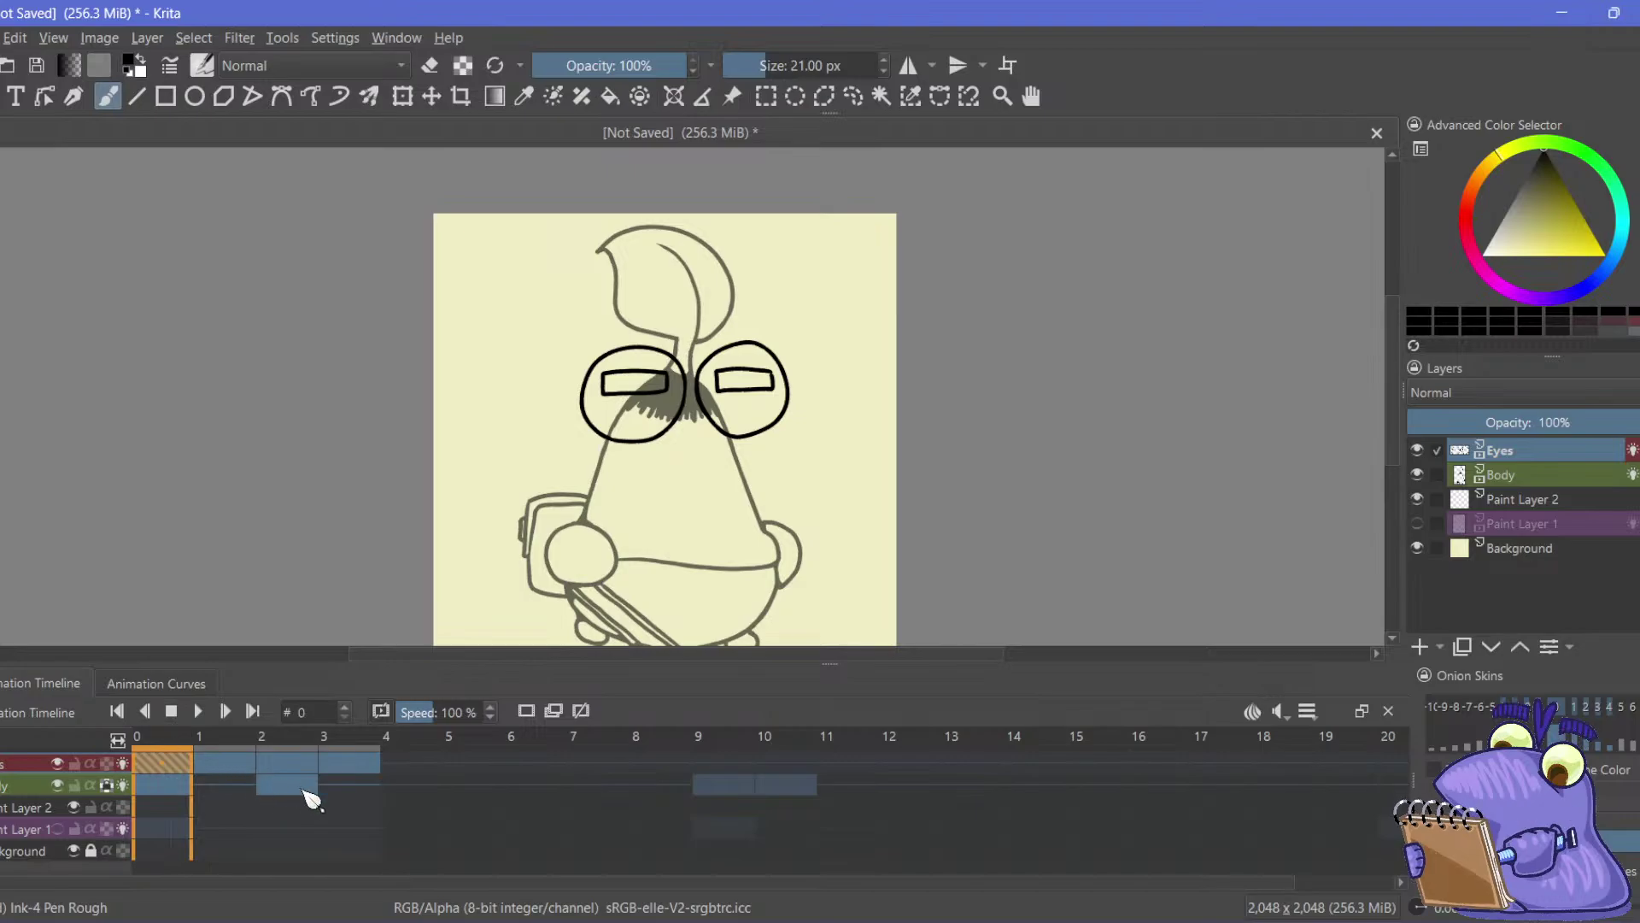
Set the animation's end frame to 60
click(1307, 710)
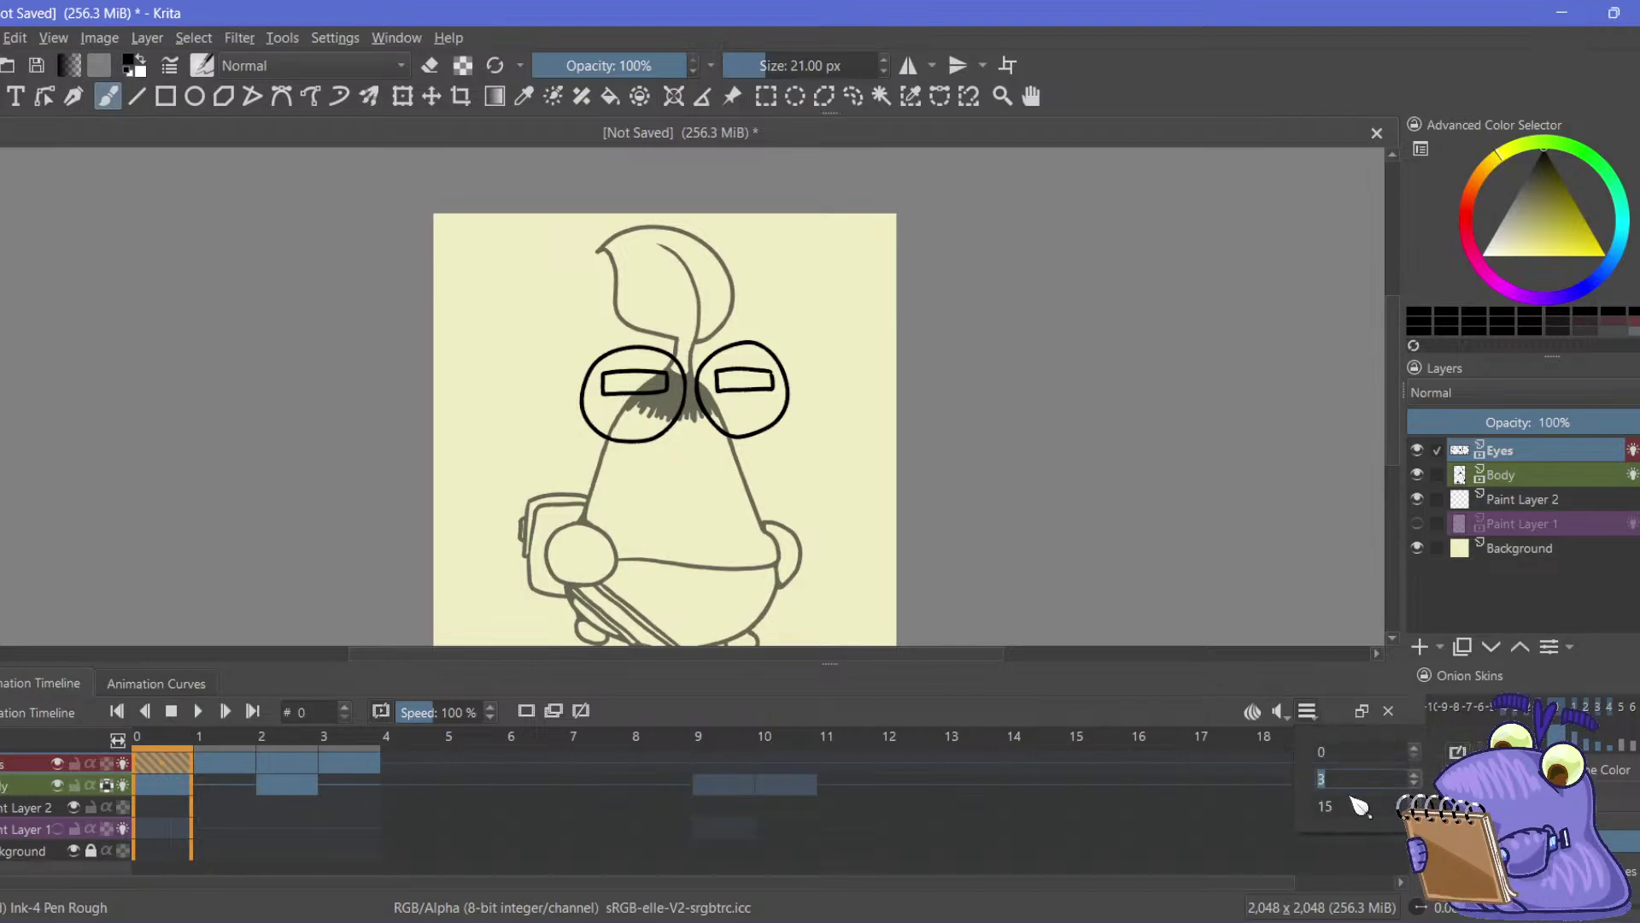
key(BackSpace)
text(60)
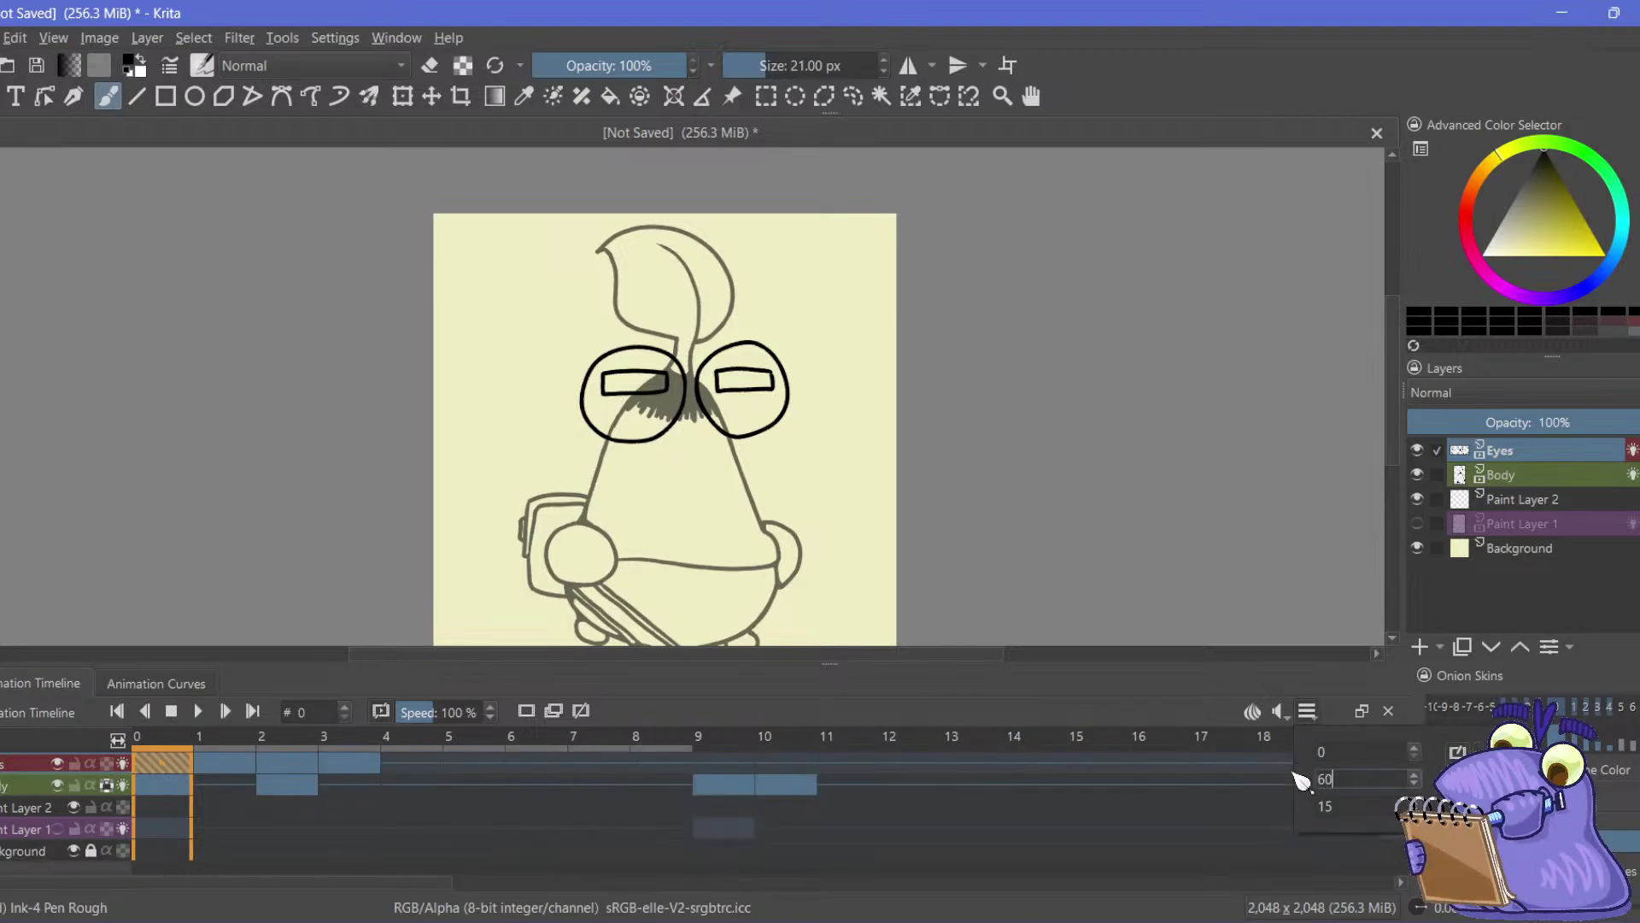
key(Return)
click(1296, 773)
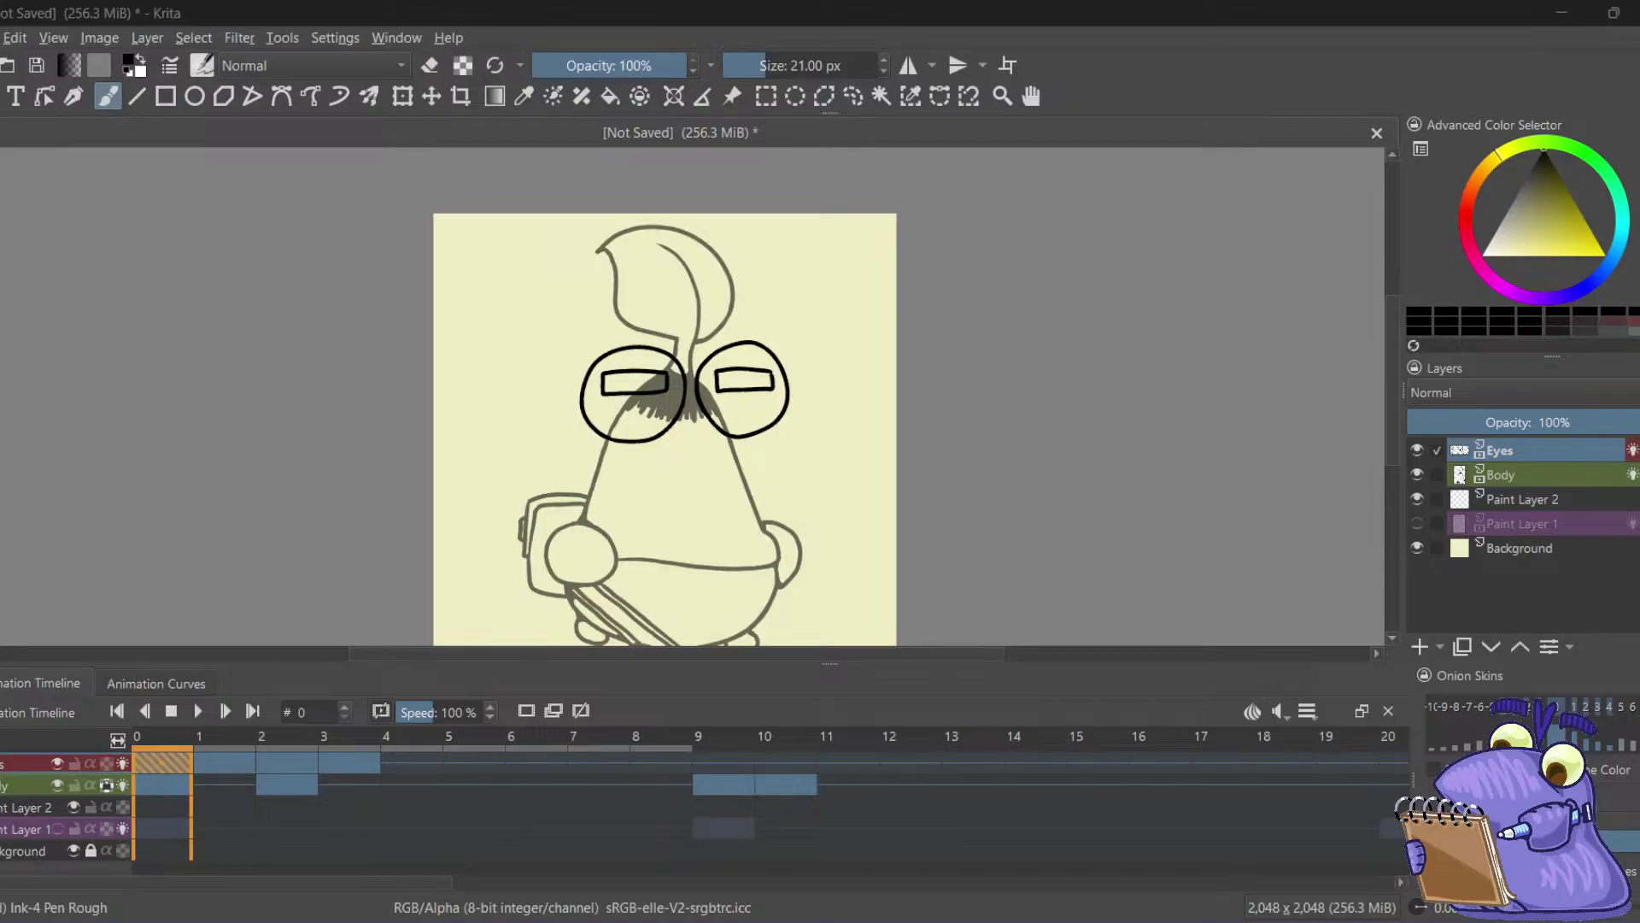
click(513, 35)
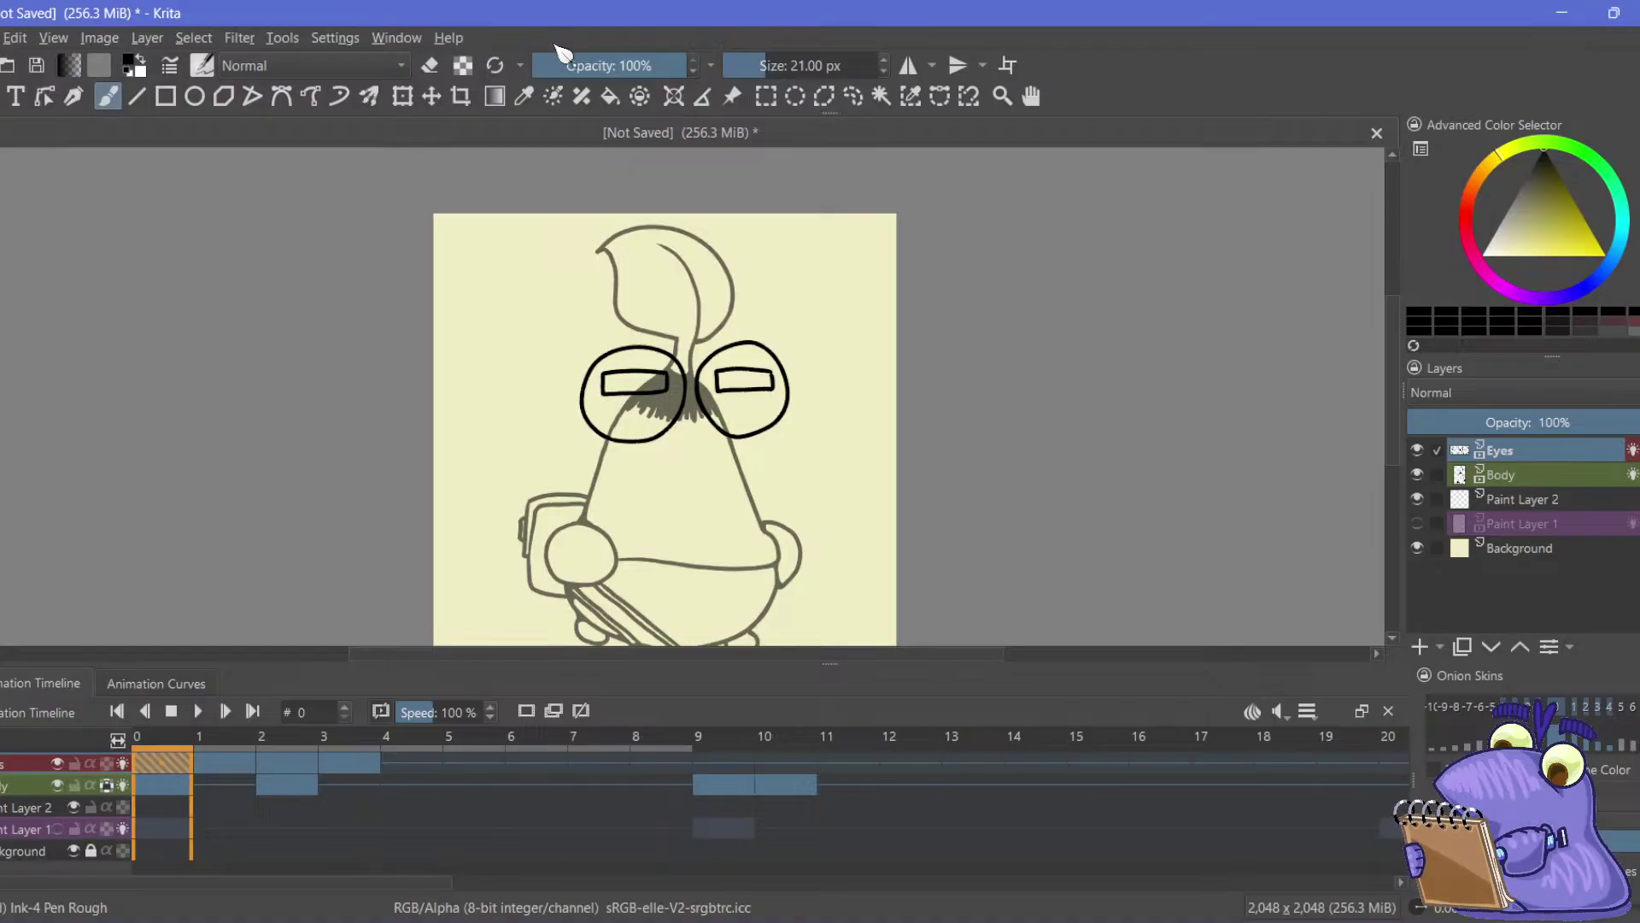
Select the Body layer's keyframes at frames 9 and 10 and remove them
mouse_move(507, 369)
mouse_down()
mouse_move(384, 381)
mouse_move(392, 436)
mouse_move(373, 392)
mouse_move(336, 448)
mouse_move(372, 399)
mouse_up()
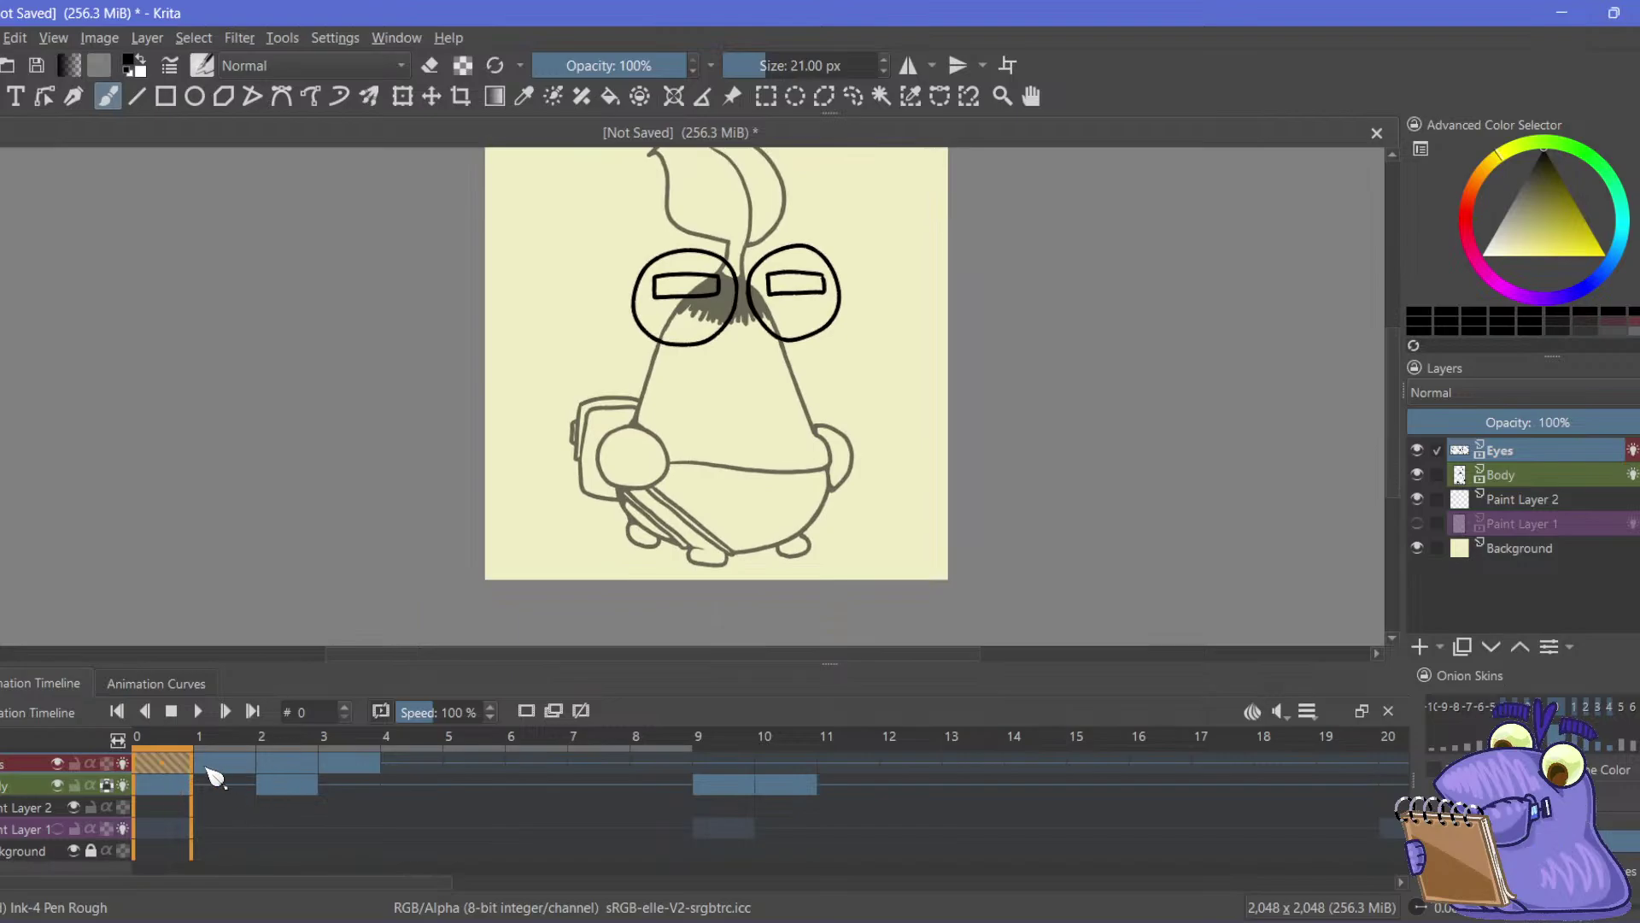
click(312, 766)
click(350, 762)
click(773, 784)
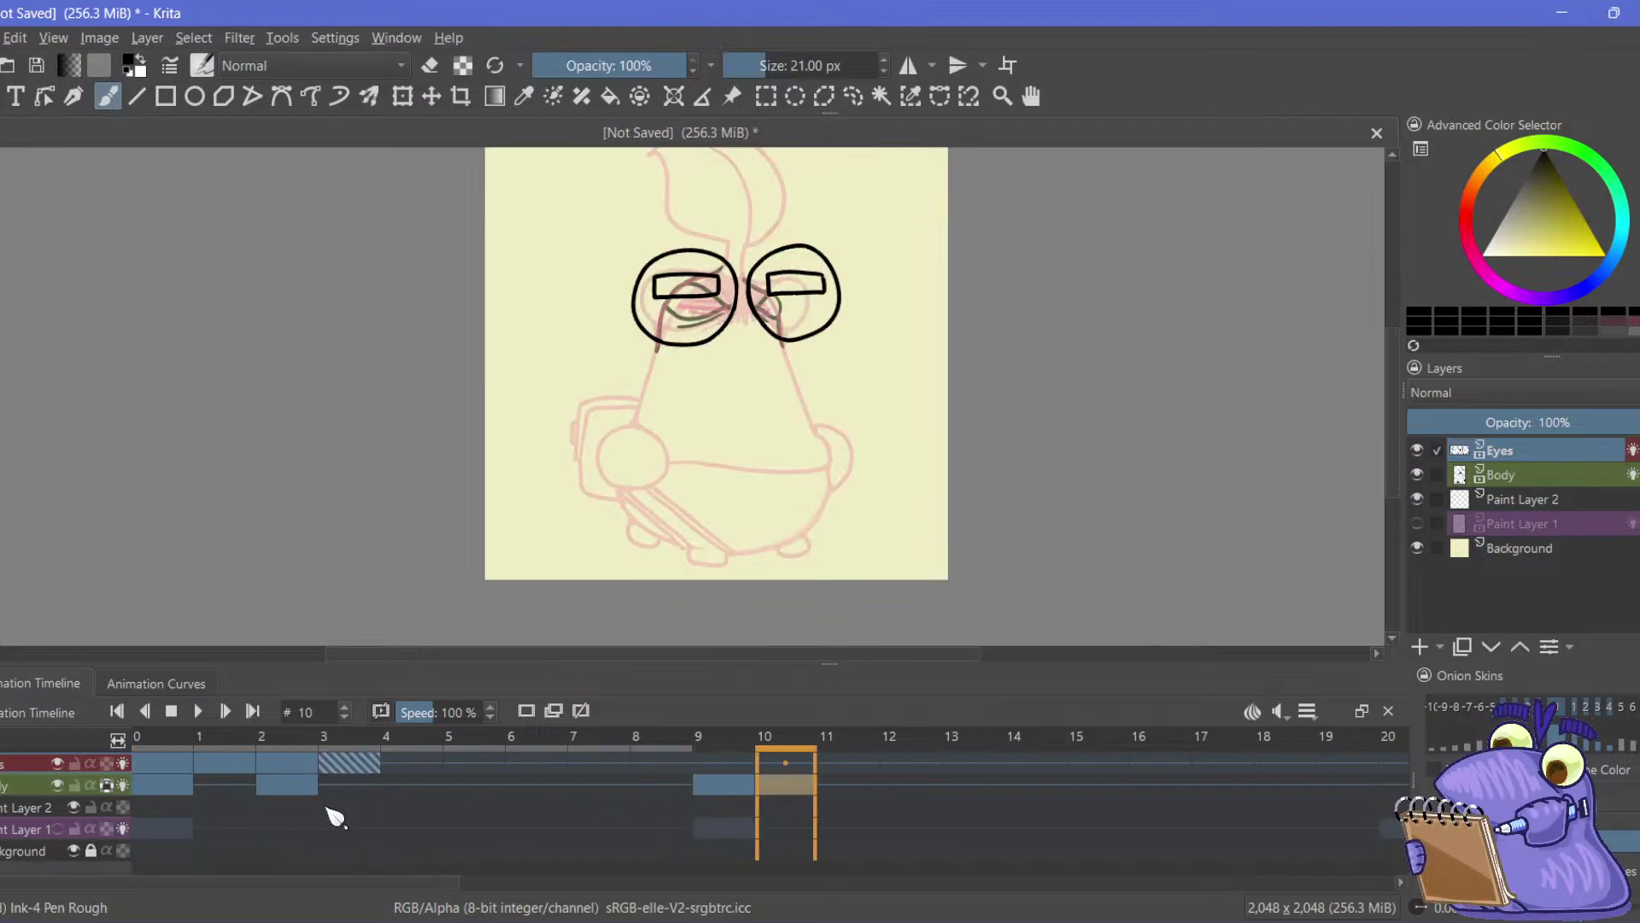
click(719, 788)
click(777, 821)
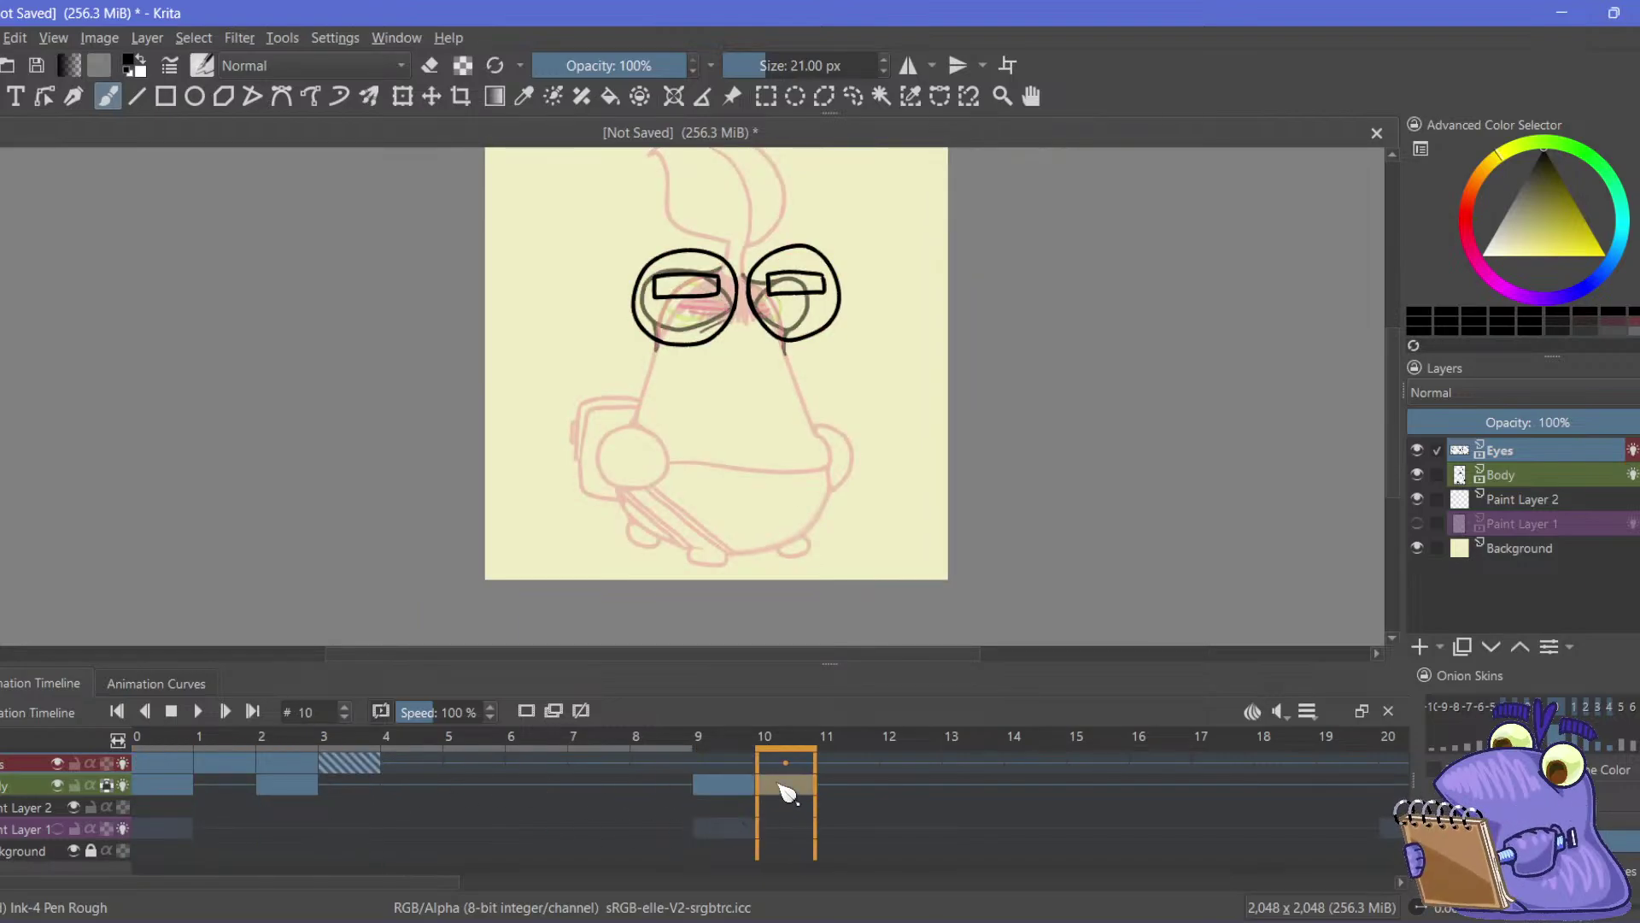
click(732, 829)
click(780, 807)
click(735, 812)
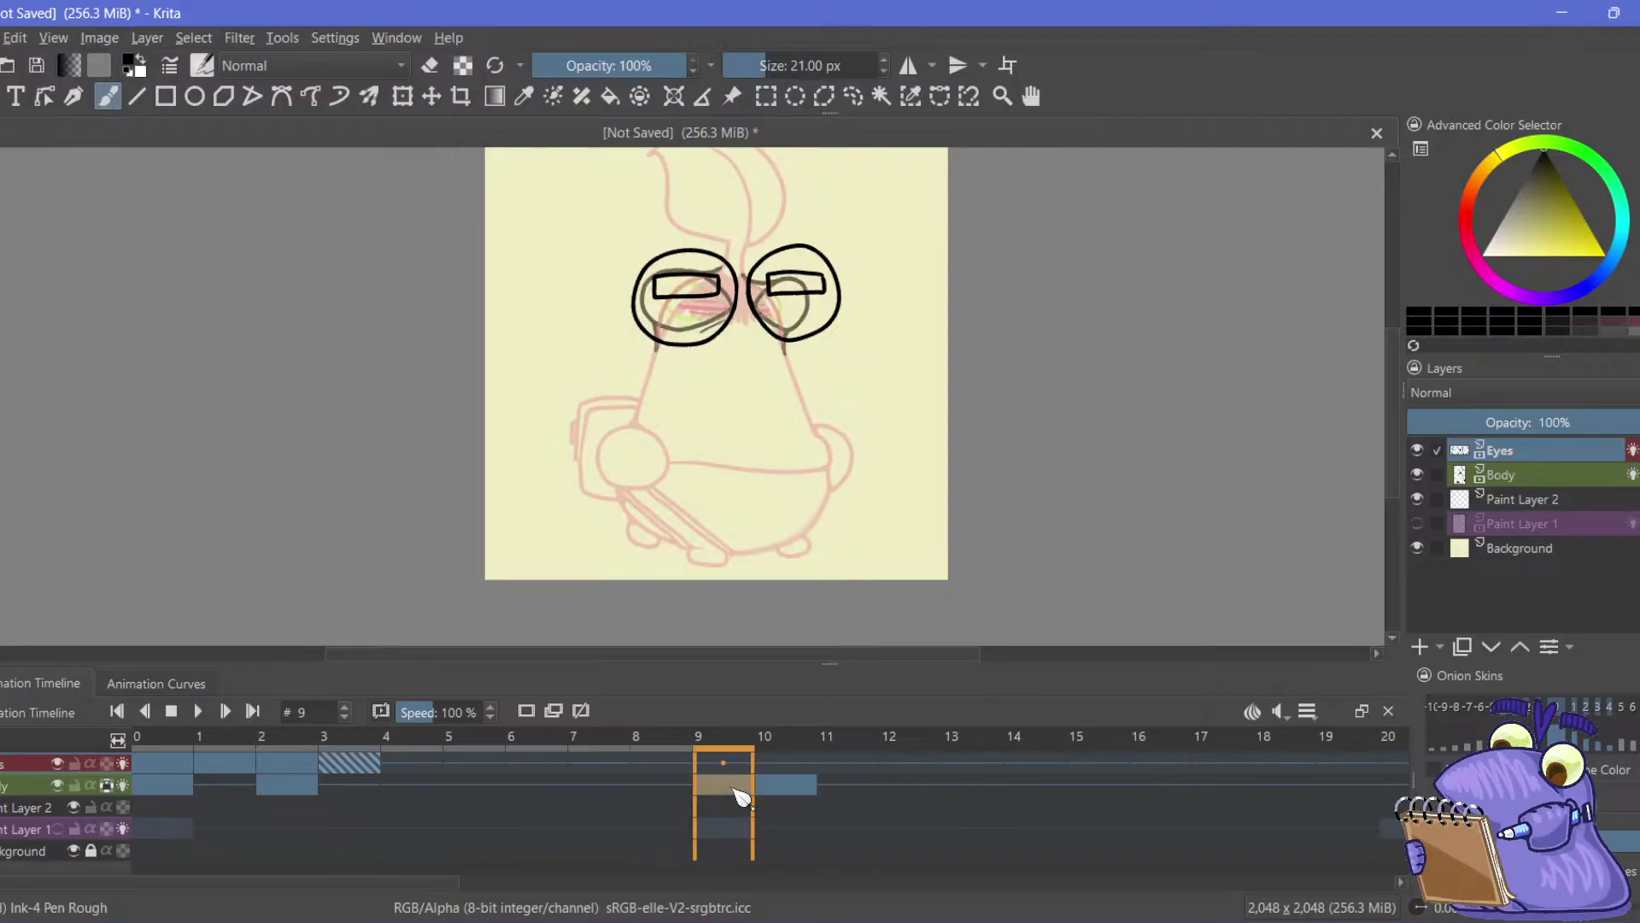
shift+click(759, 822)
right_click(738, 798)
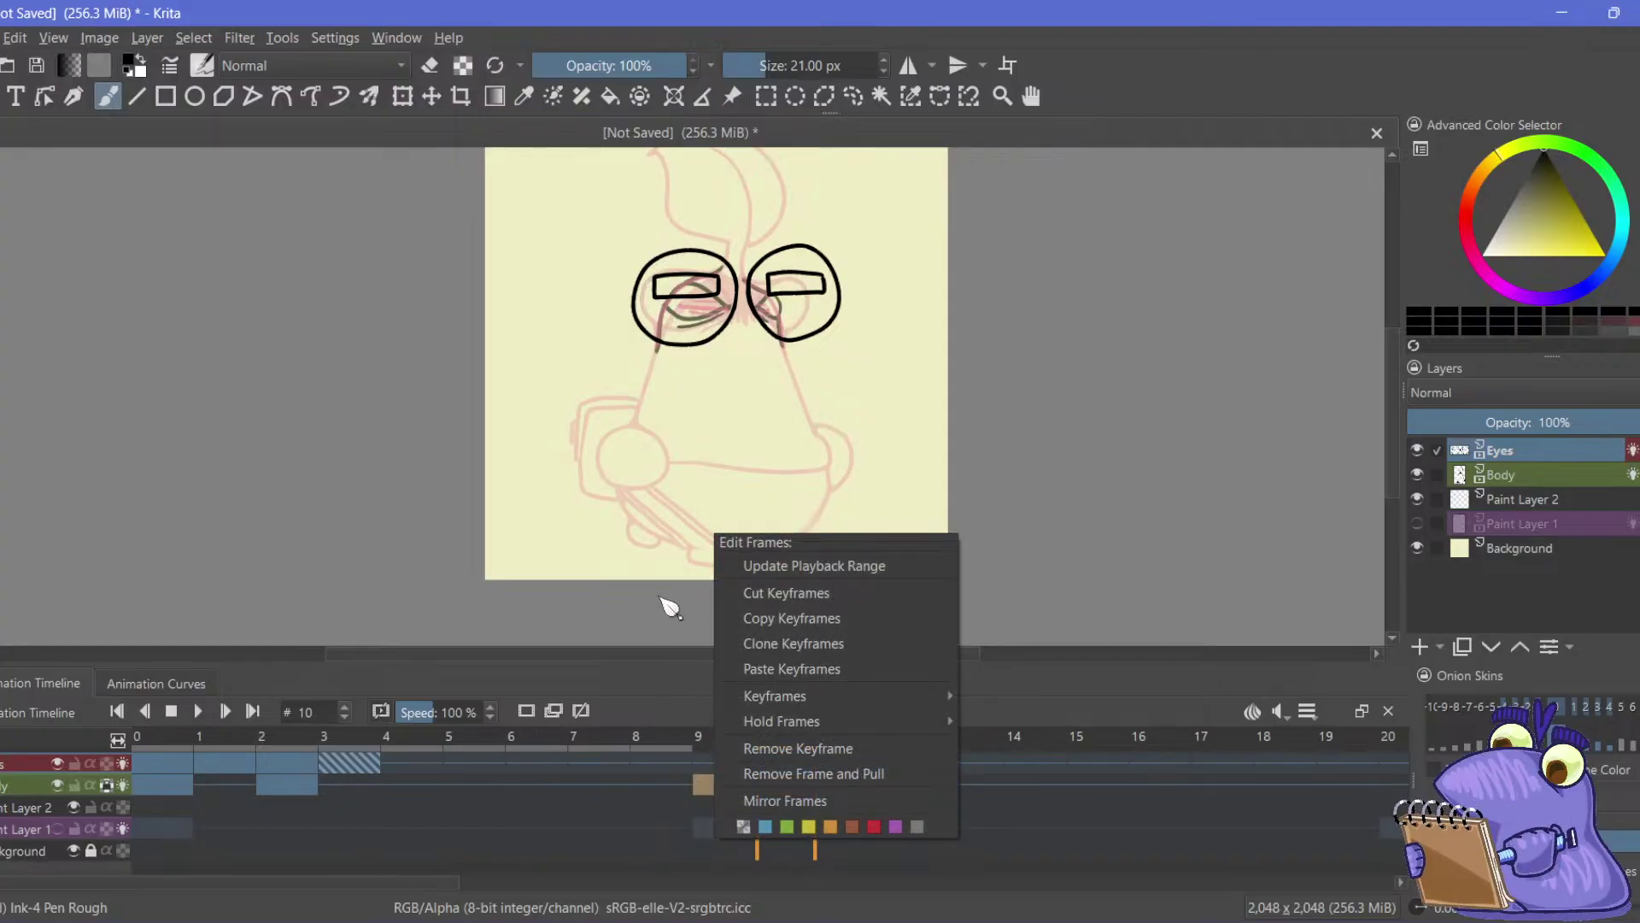
click(769, 749)
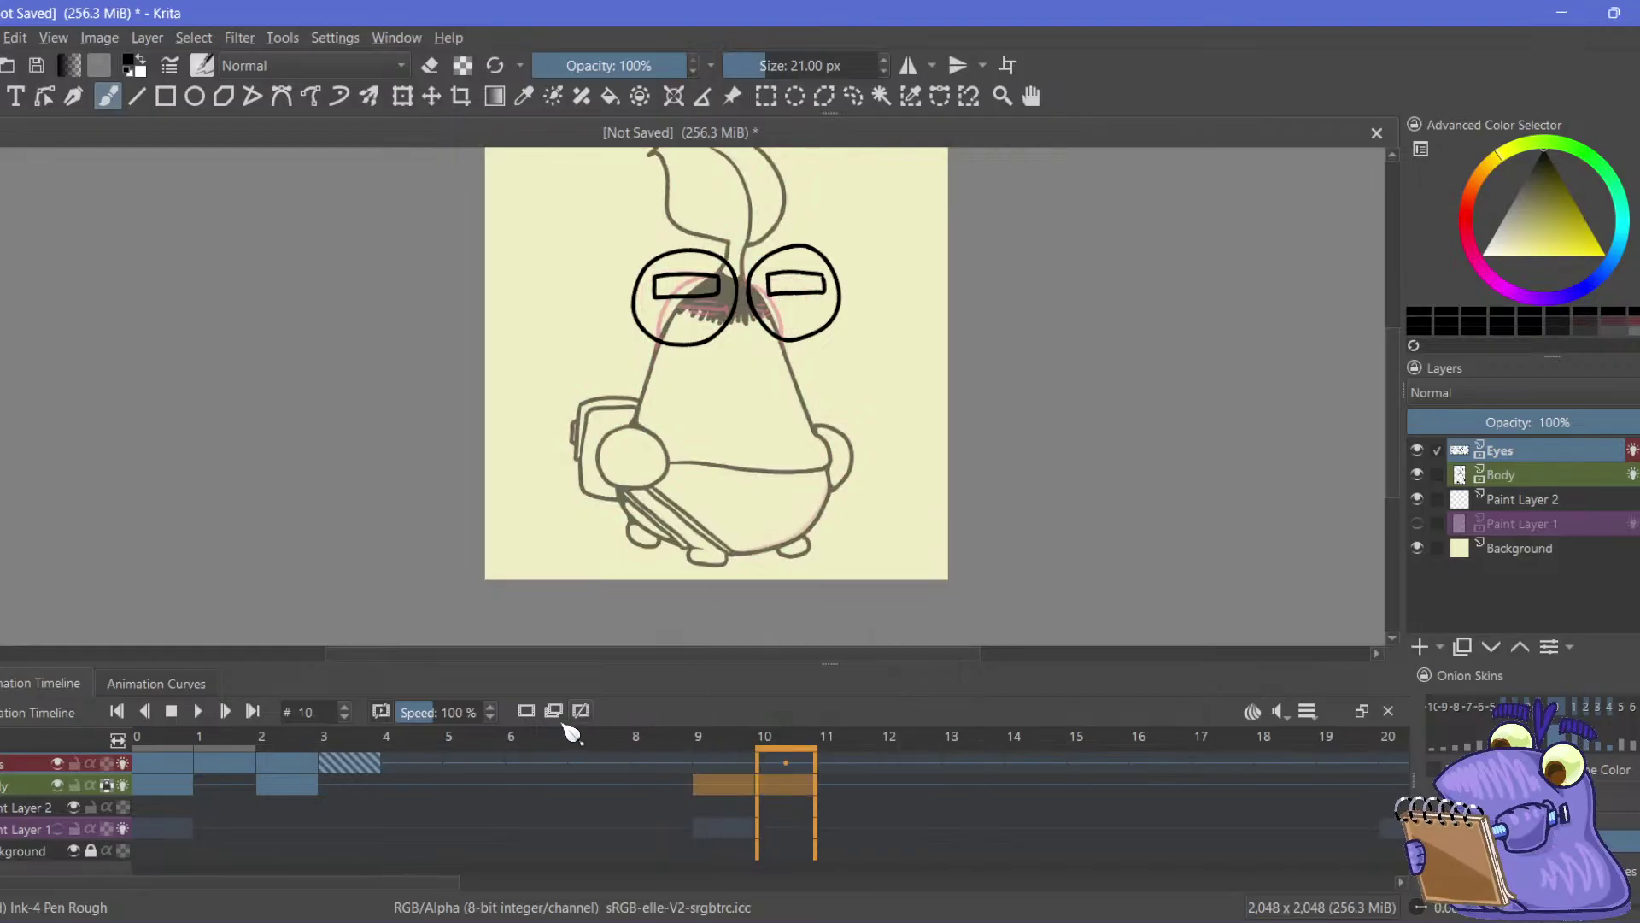
Step through the Eyes and Body keyframes at frames 0 to 3 to compare their drawings
click(157, 788)
click(278, 784)
click(160, 763)
click(289, 764)
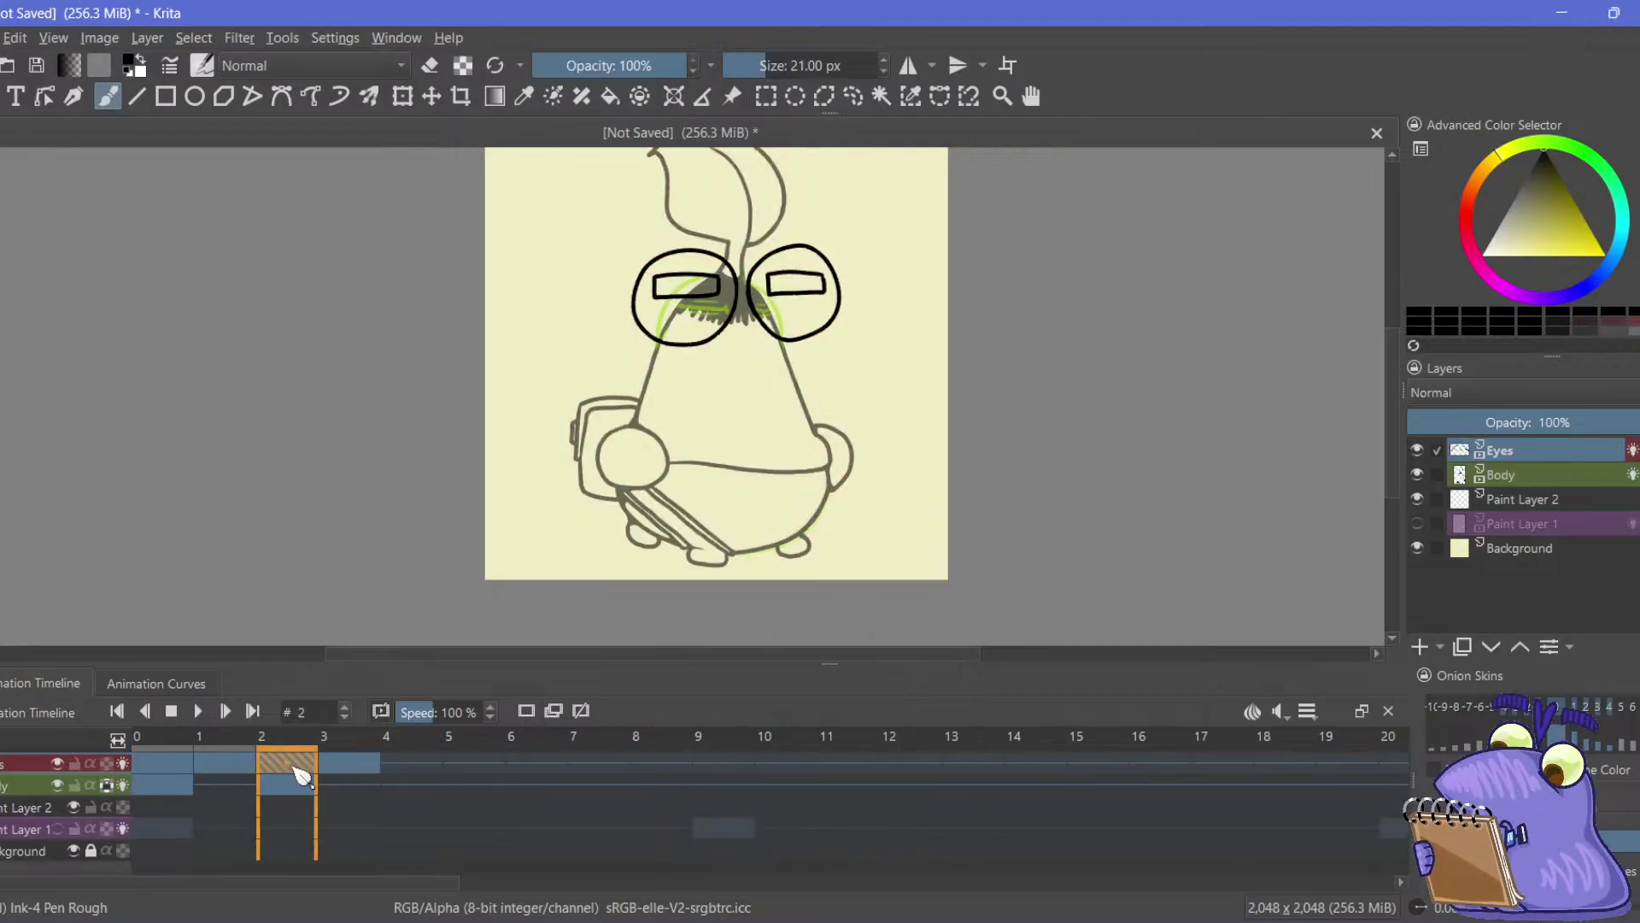
click(338, 768)
click(289, 774)
click(218, 776)
click(183, 779)
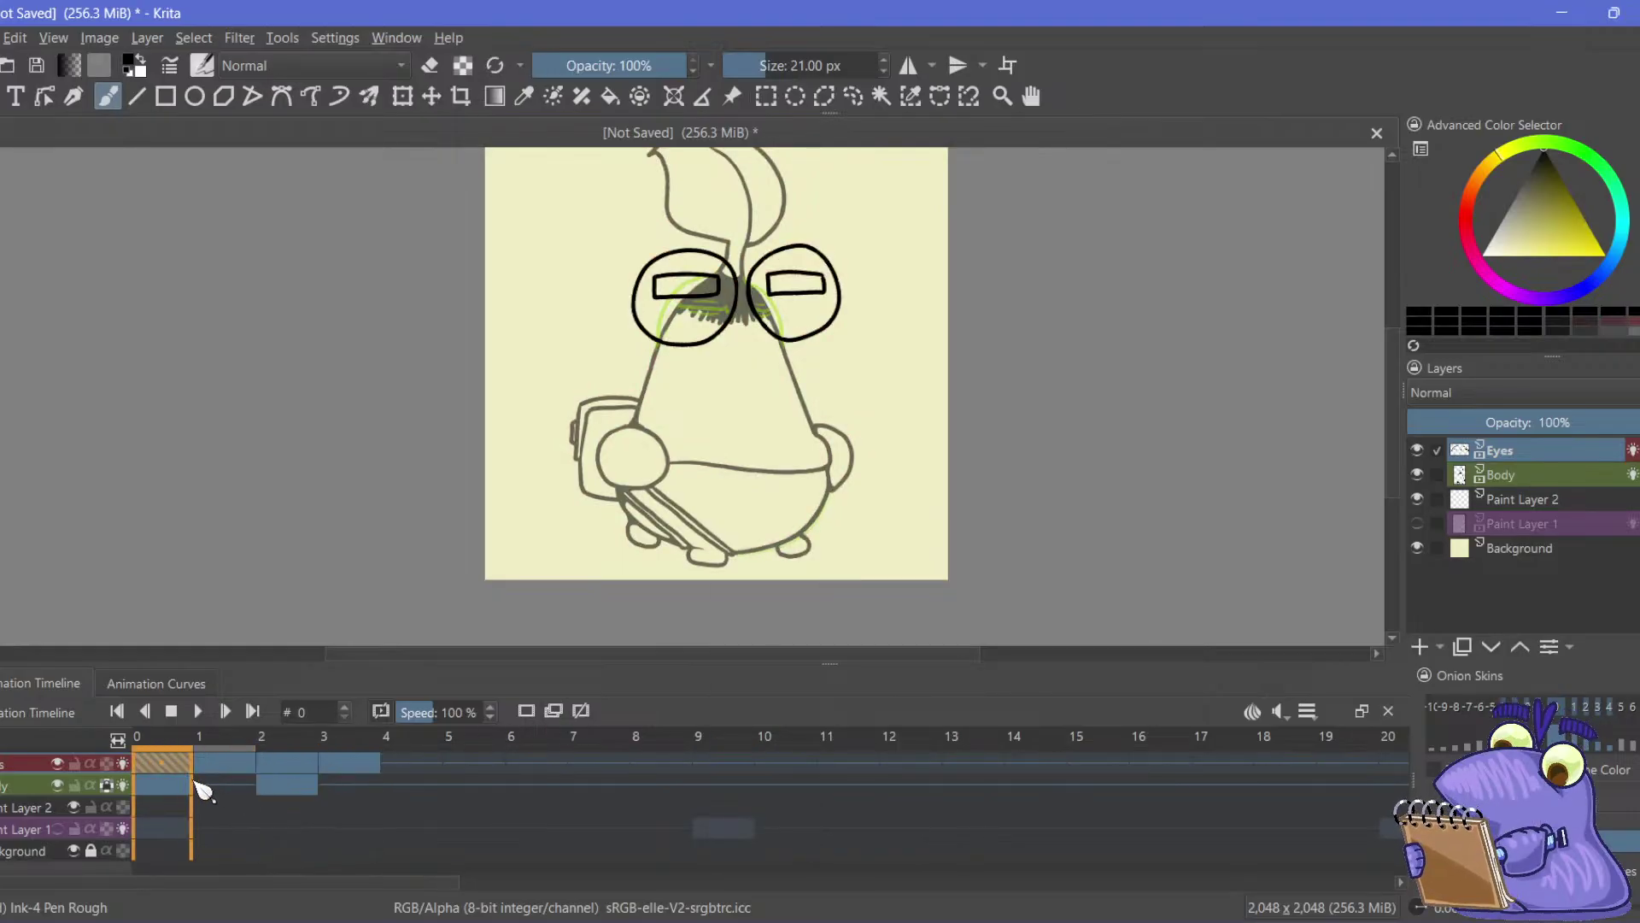
click(222, 779)
click(291, 779)
key(space)
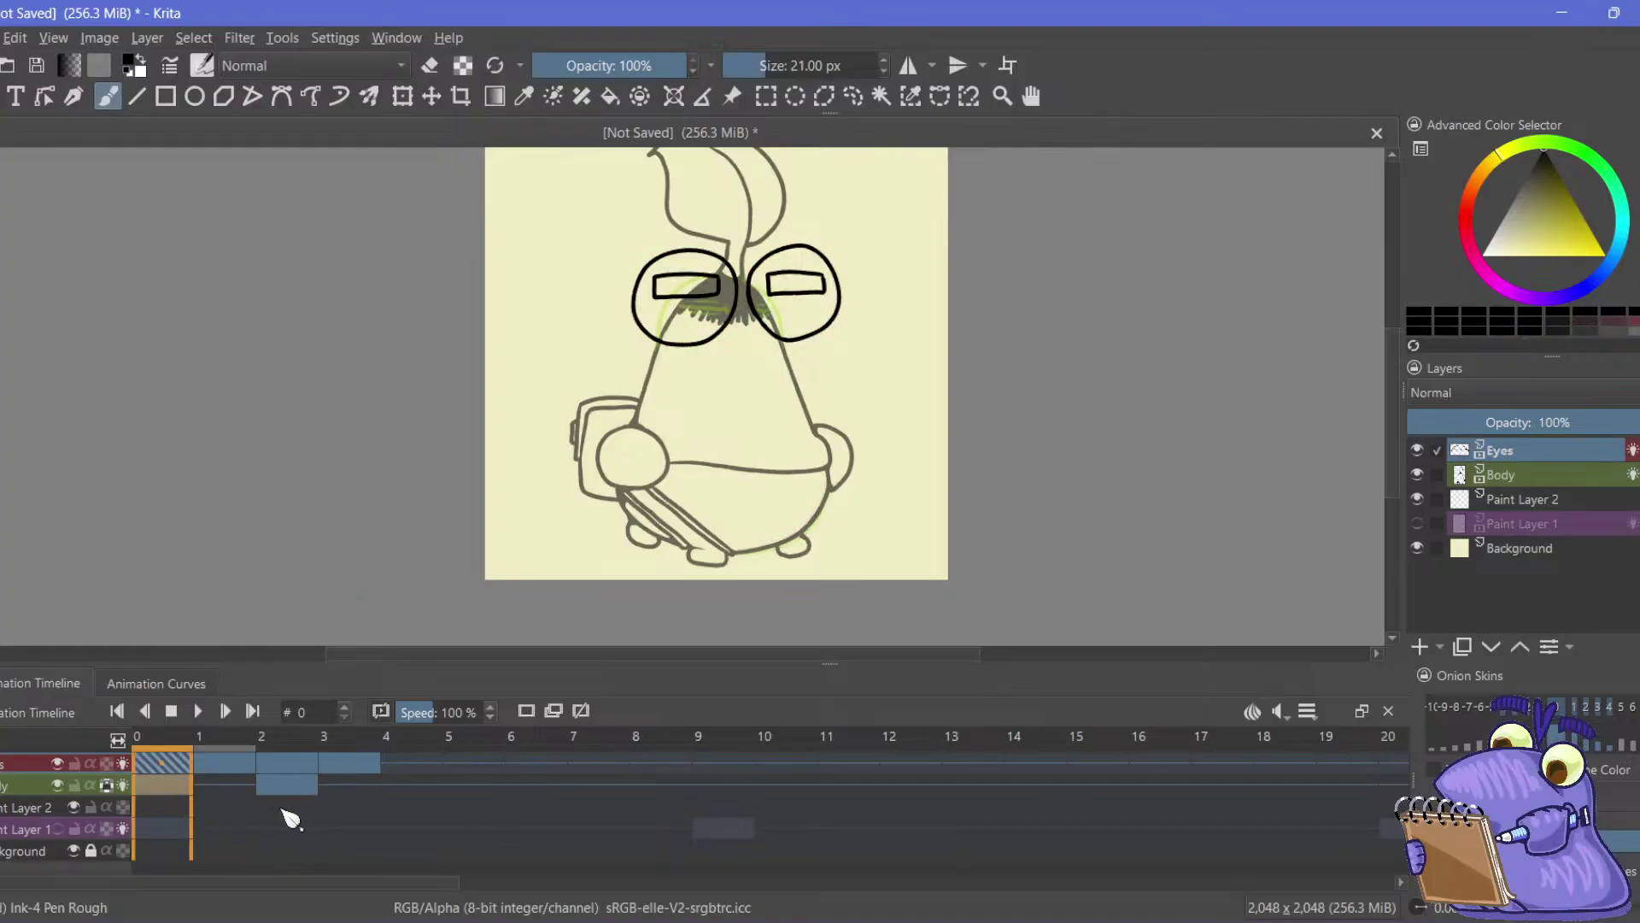
Copy the Body layer's keyframes at frames 0 and 2 and paste them starting at frame 4
click(287, 792)
right_click(158, 790)
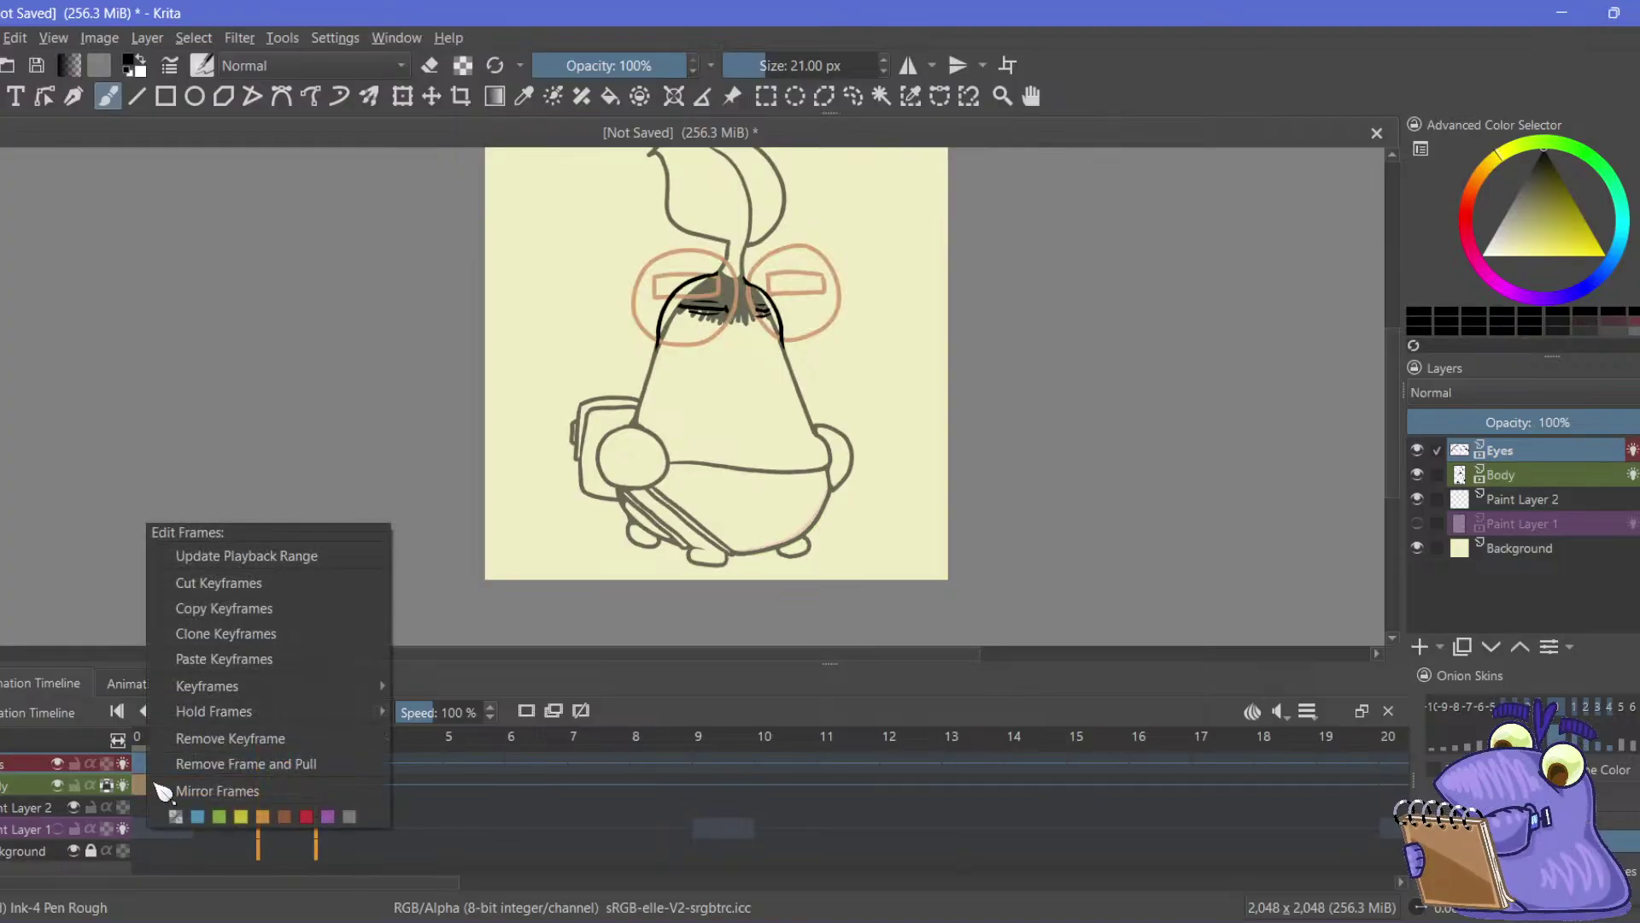
click(196, 617)
click(413, 785)
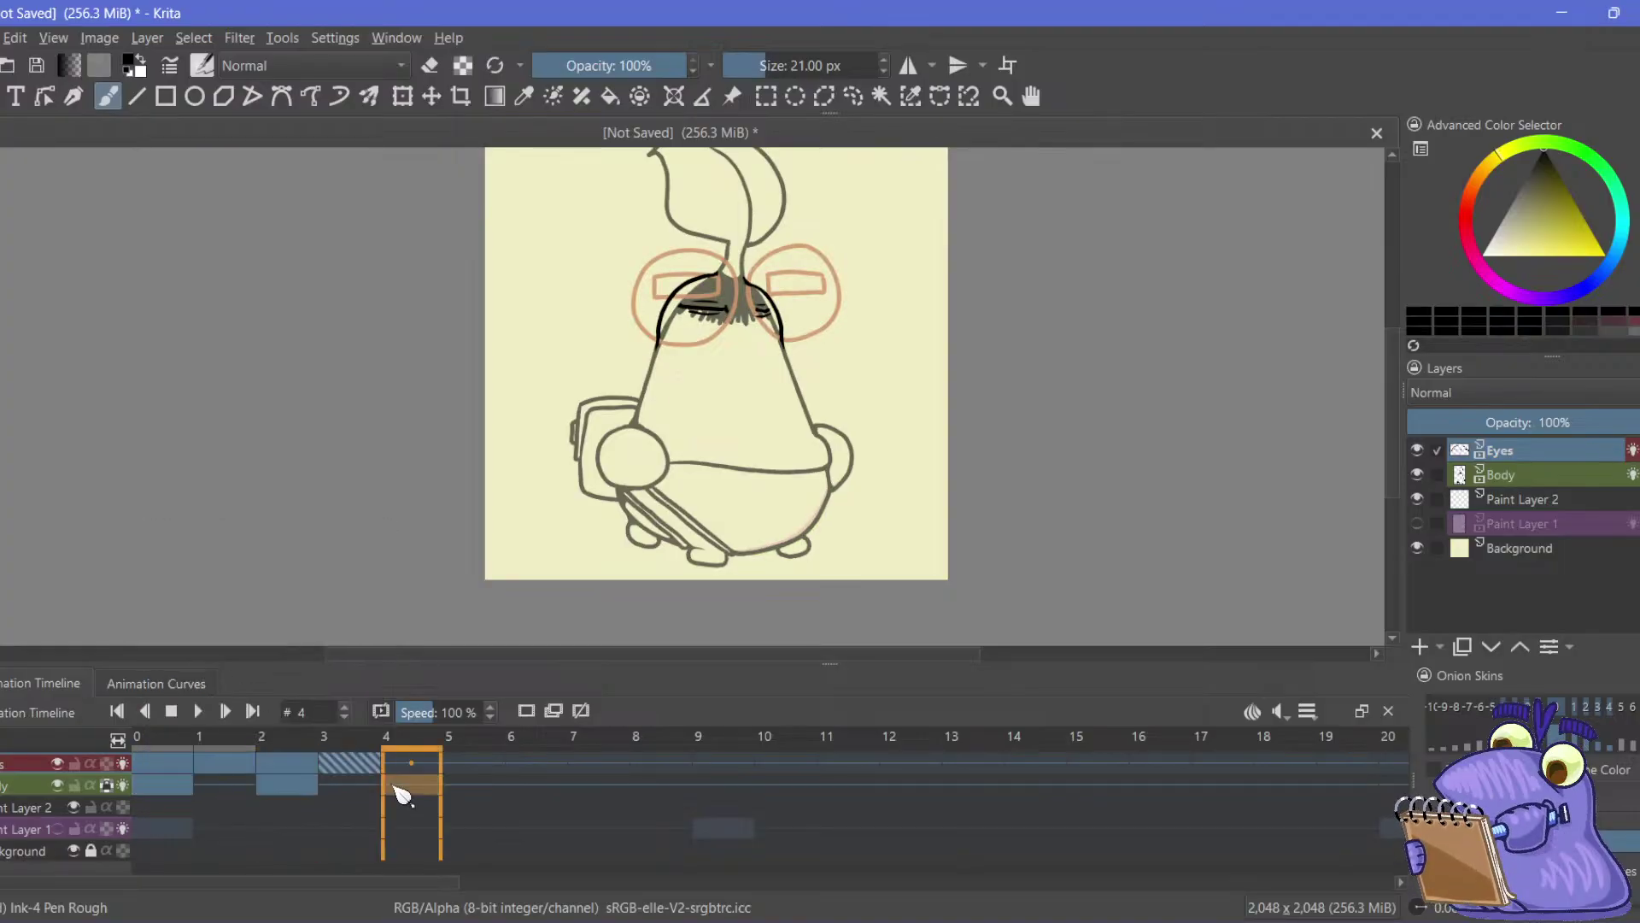
right_click(414, 794)
click(466, 666)
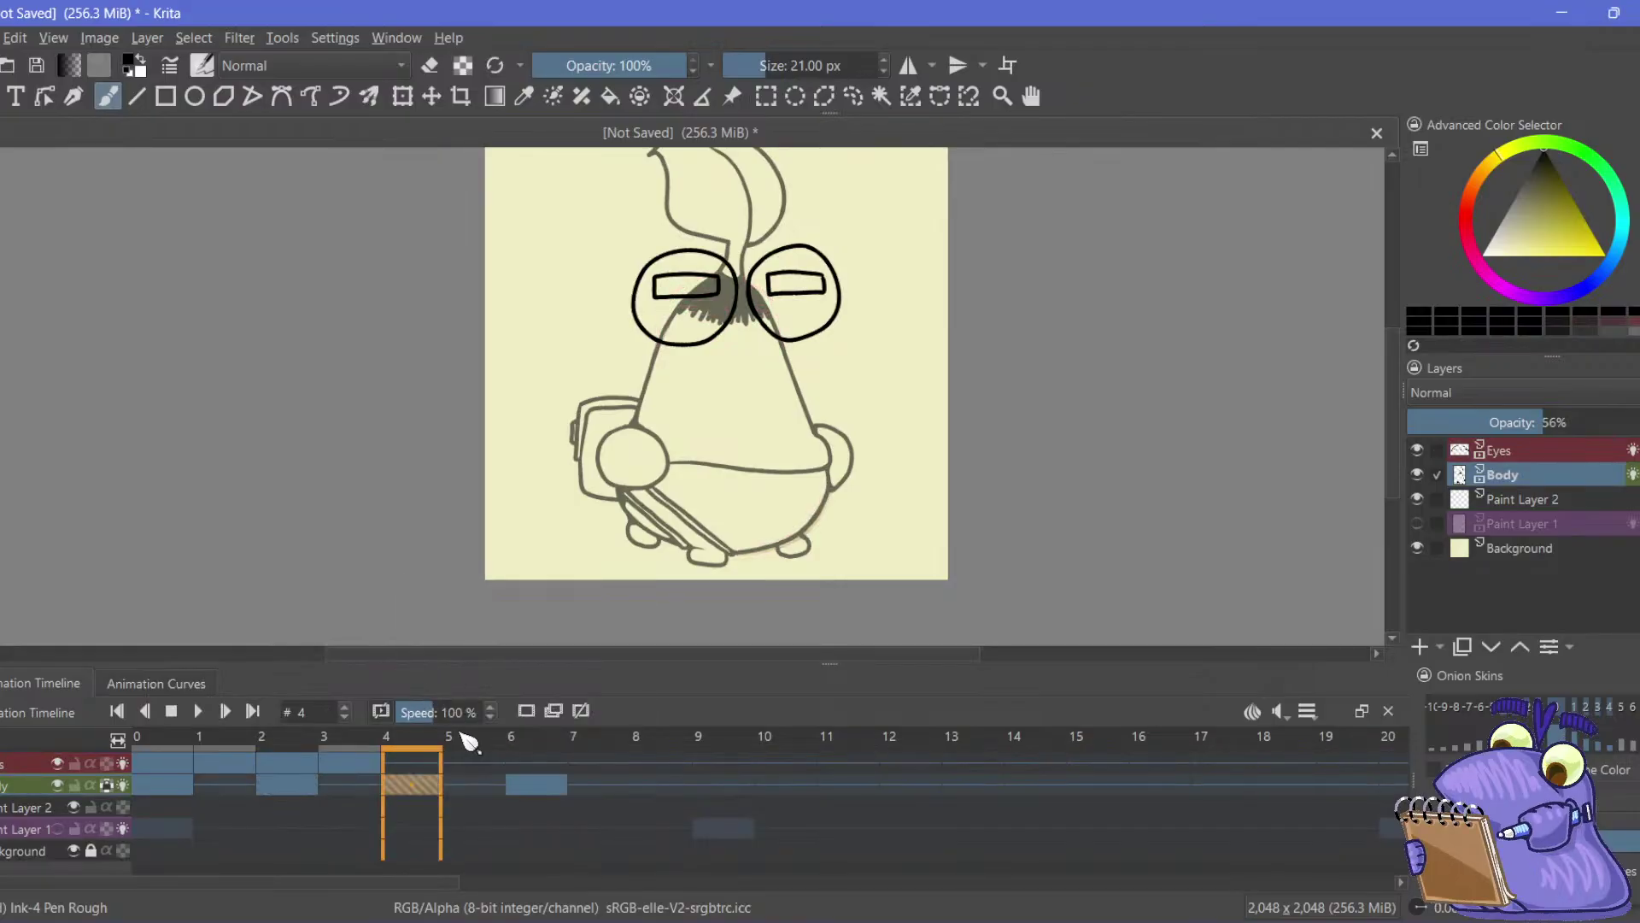
Paste the copied Body keyframe pair at frames 8, 12 and 16
click(621, 789)
click(661, 786)
right_click(663, 786)
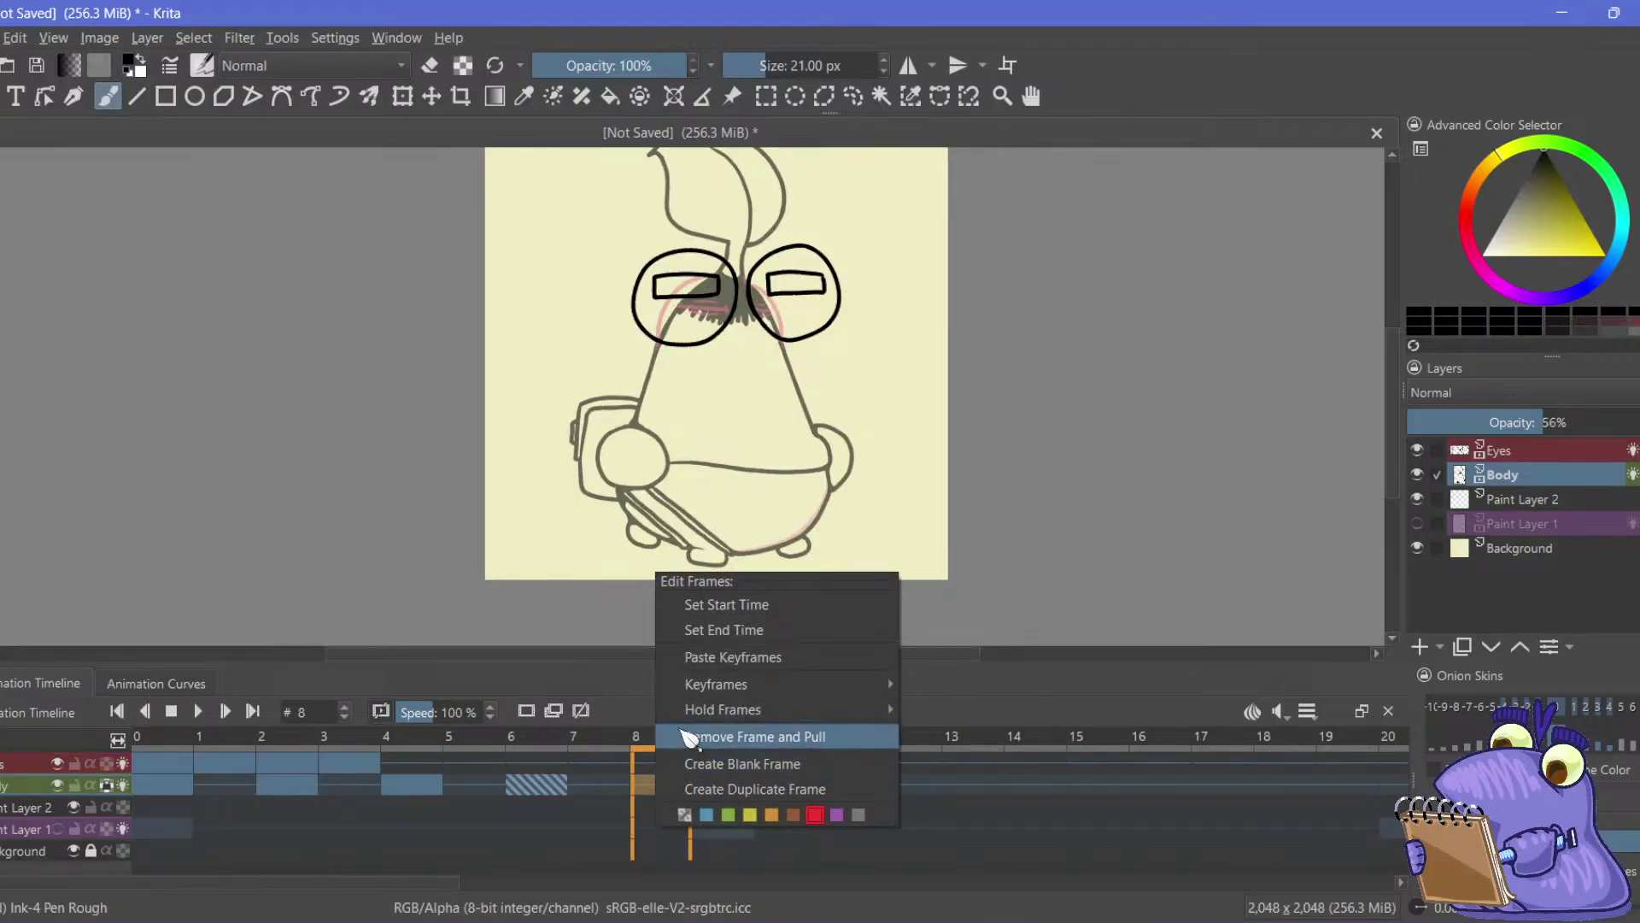
click(675, 659)
click(911, 779)
right_click(912, 779)
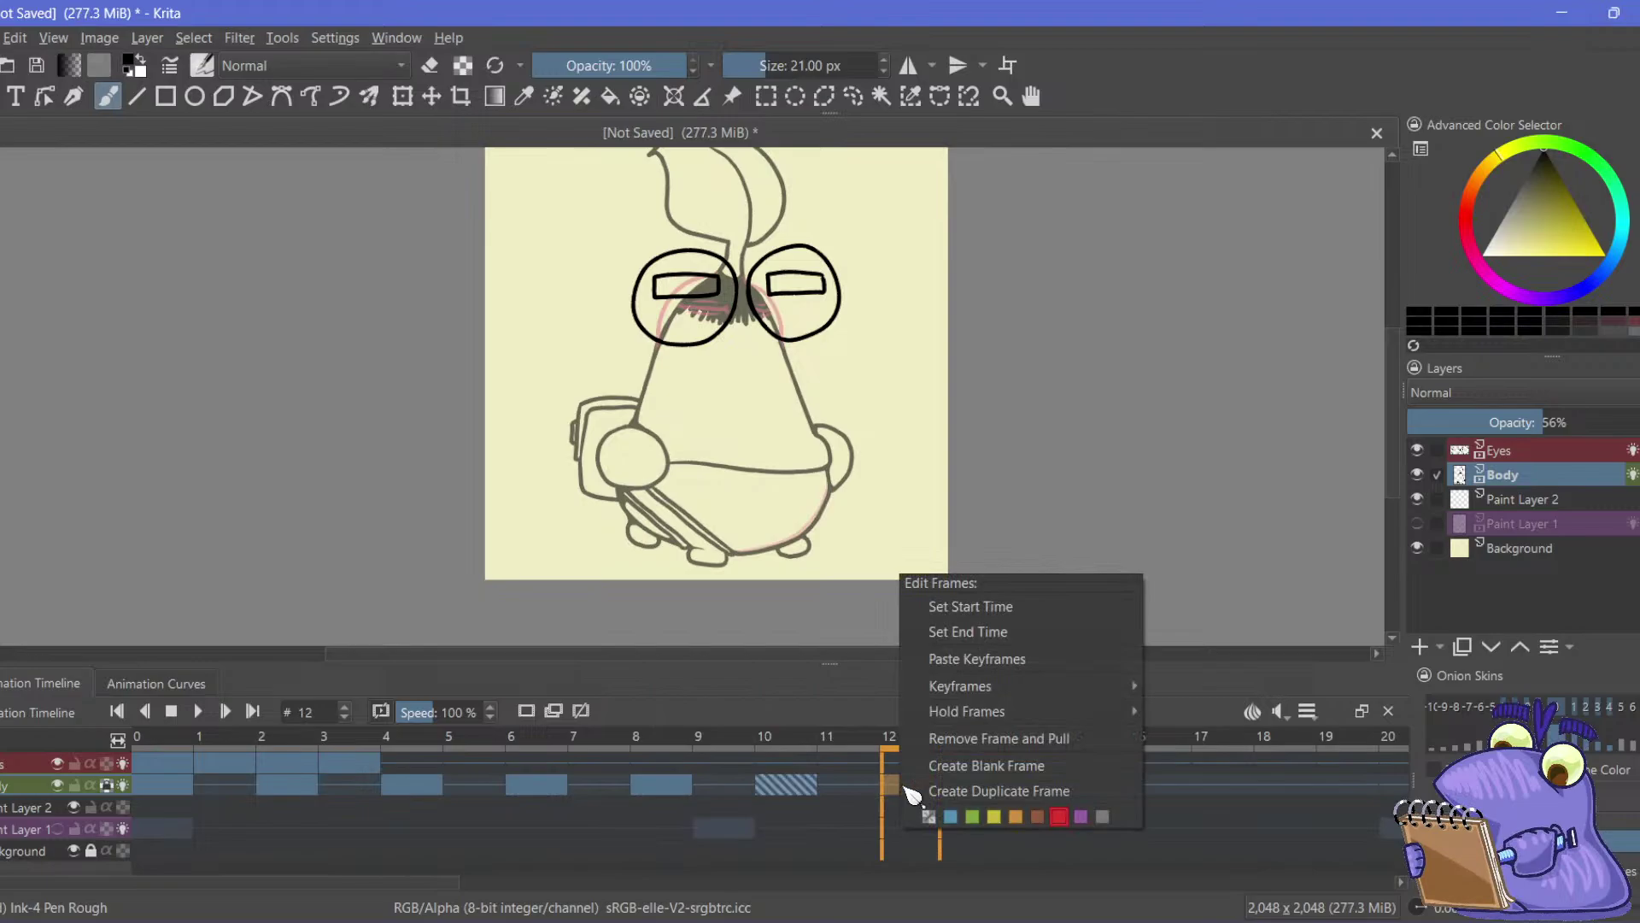
click(924, 659)
click(1159, 790)
right_click(1159, 790)
click(1166, 672)
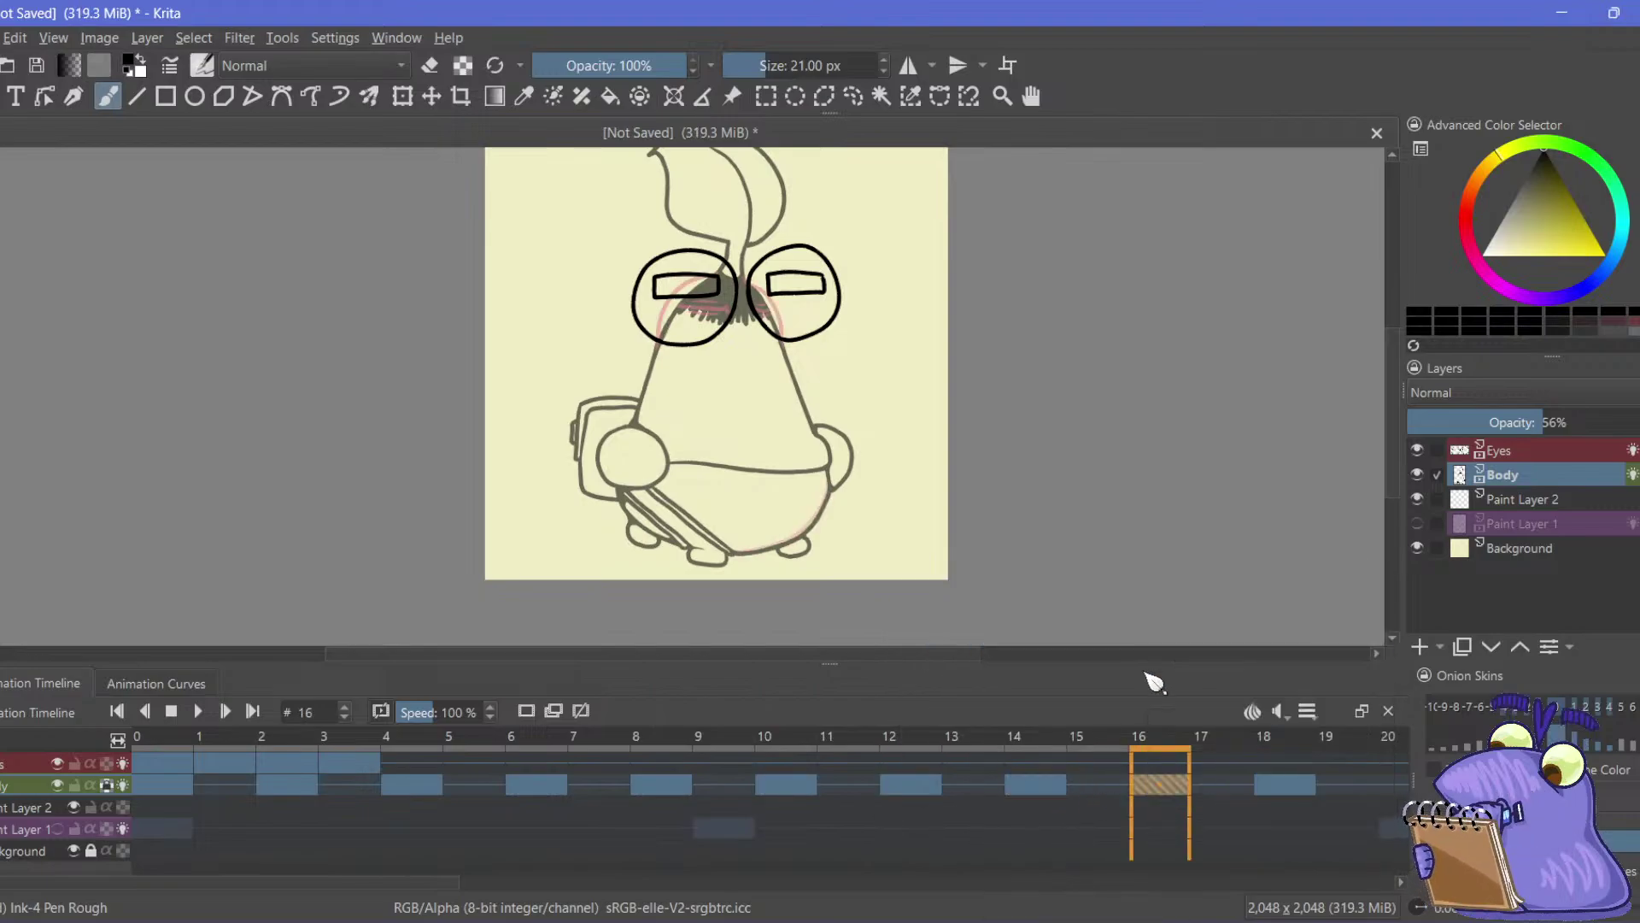
Paste the copied Body keyframe pair at frames 20 and 24
drag(395, 884, 655, 884)
click(693, 784)
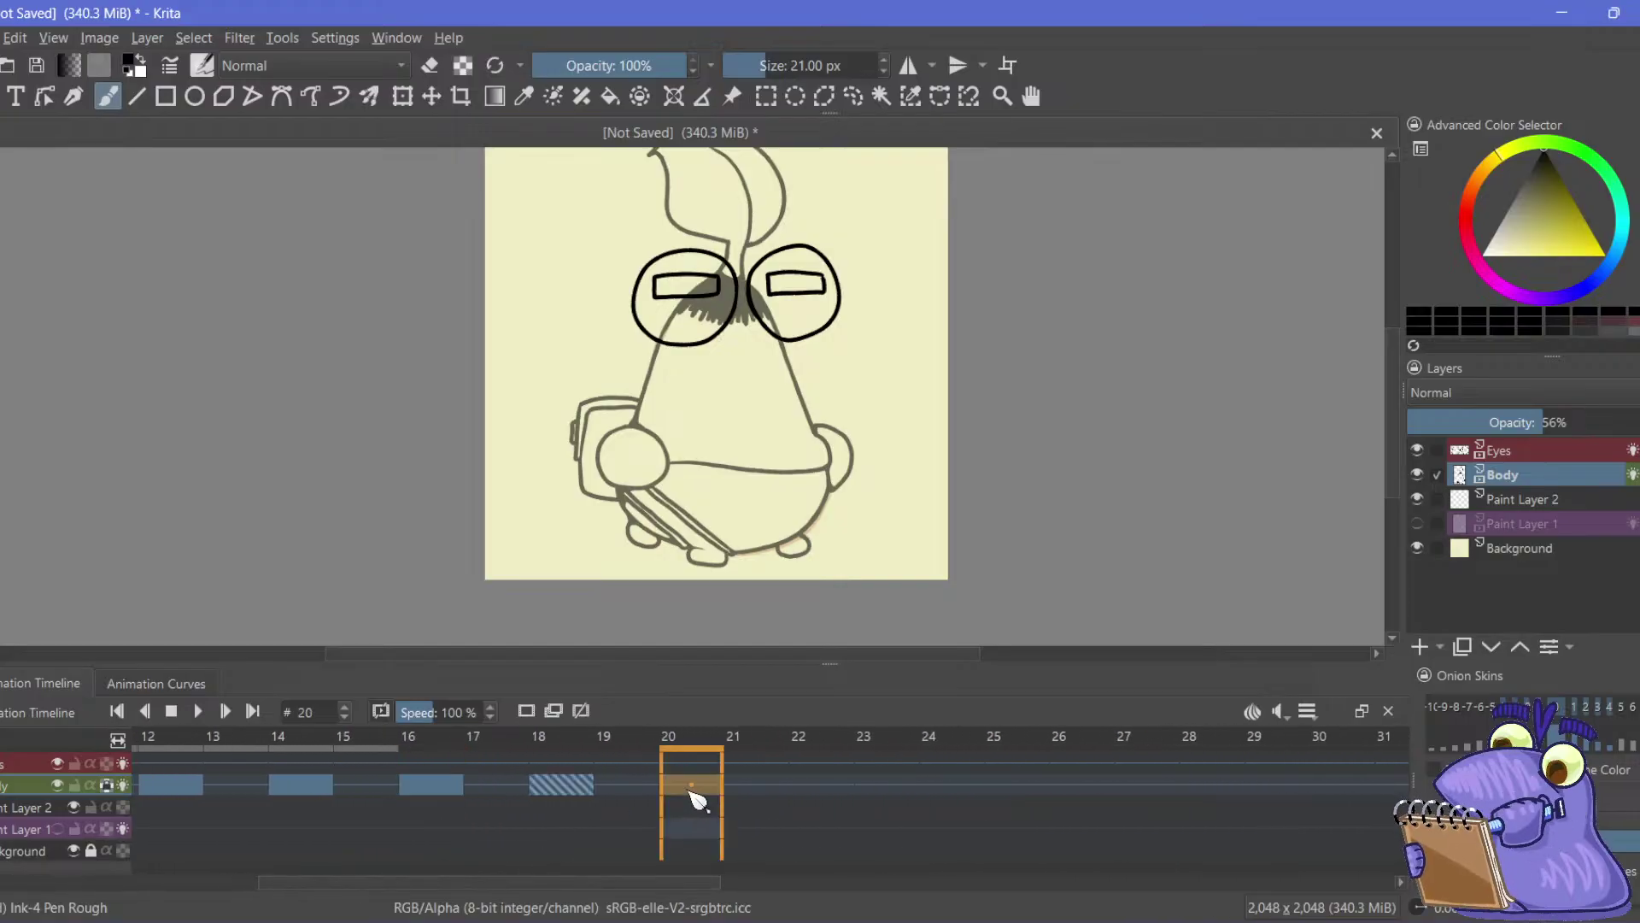
right_click(693, 784)
click(729, 664)
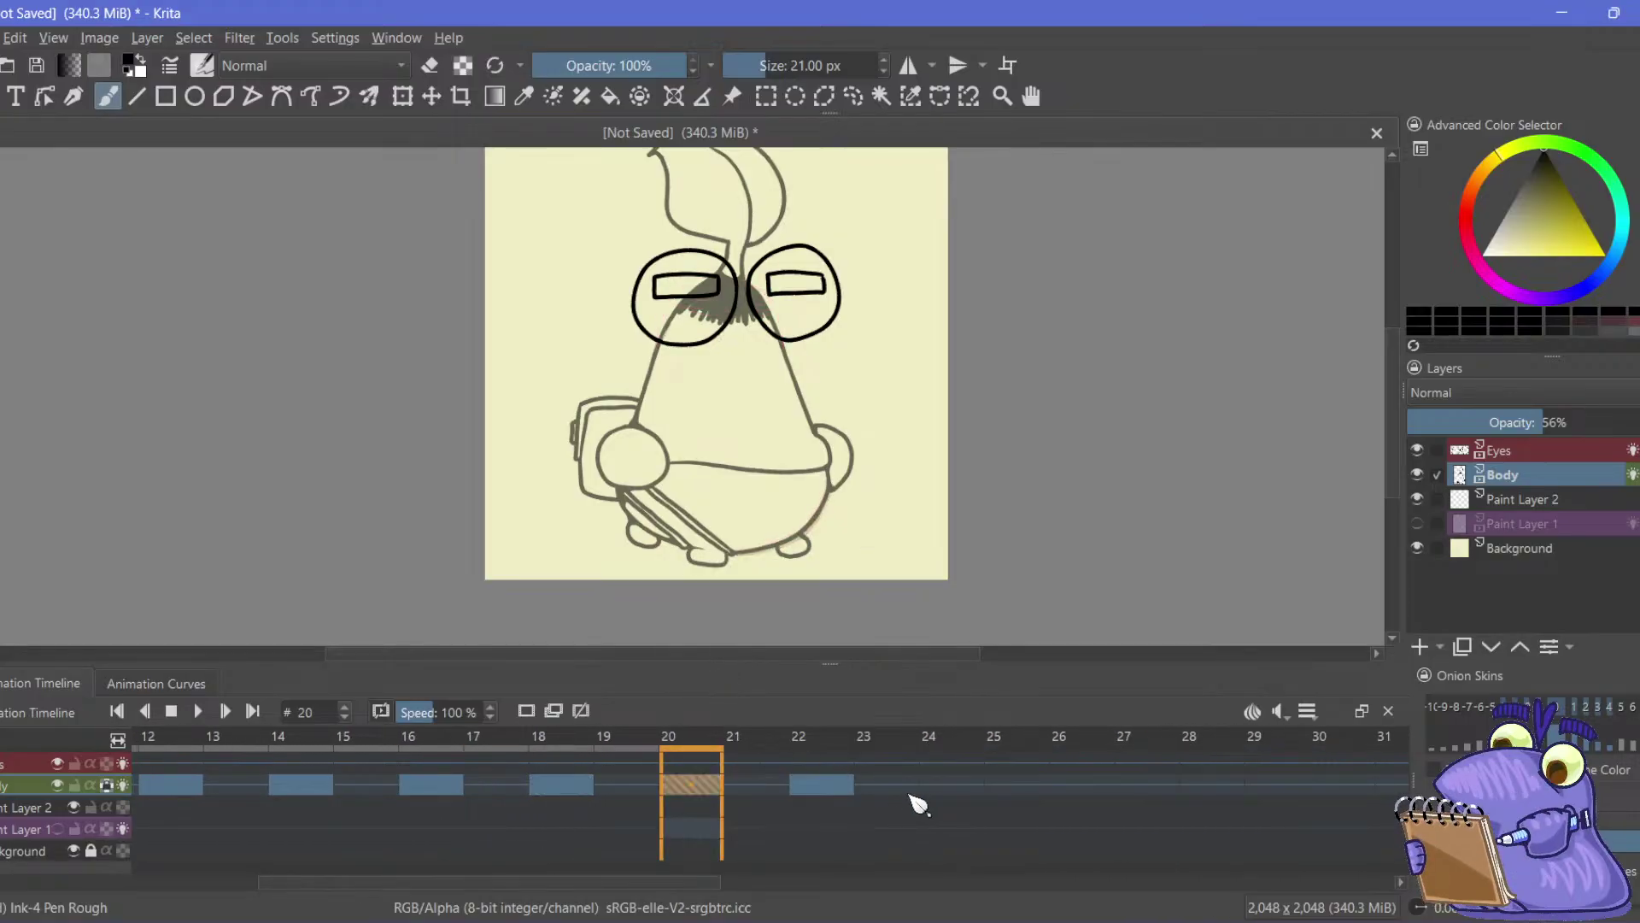
click(951, 784)
right_click(951, 784)
click(970, 664)
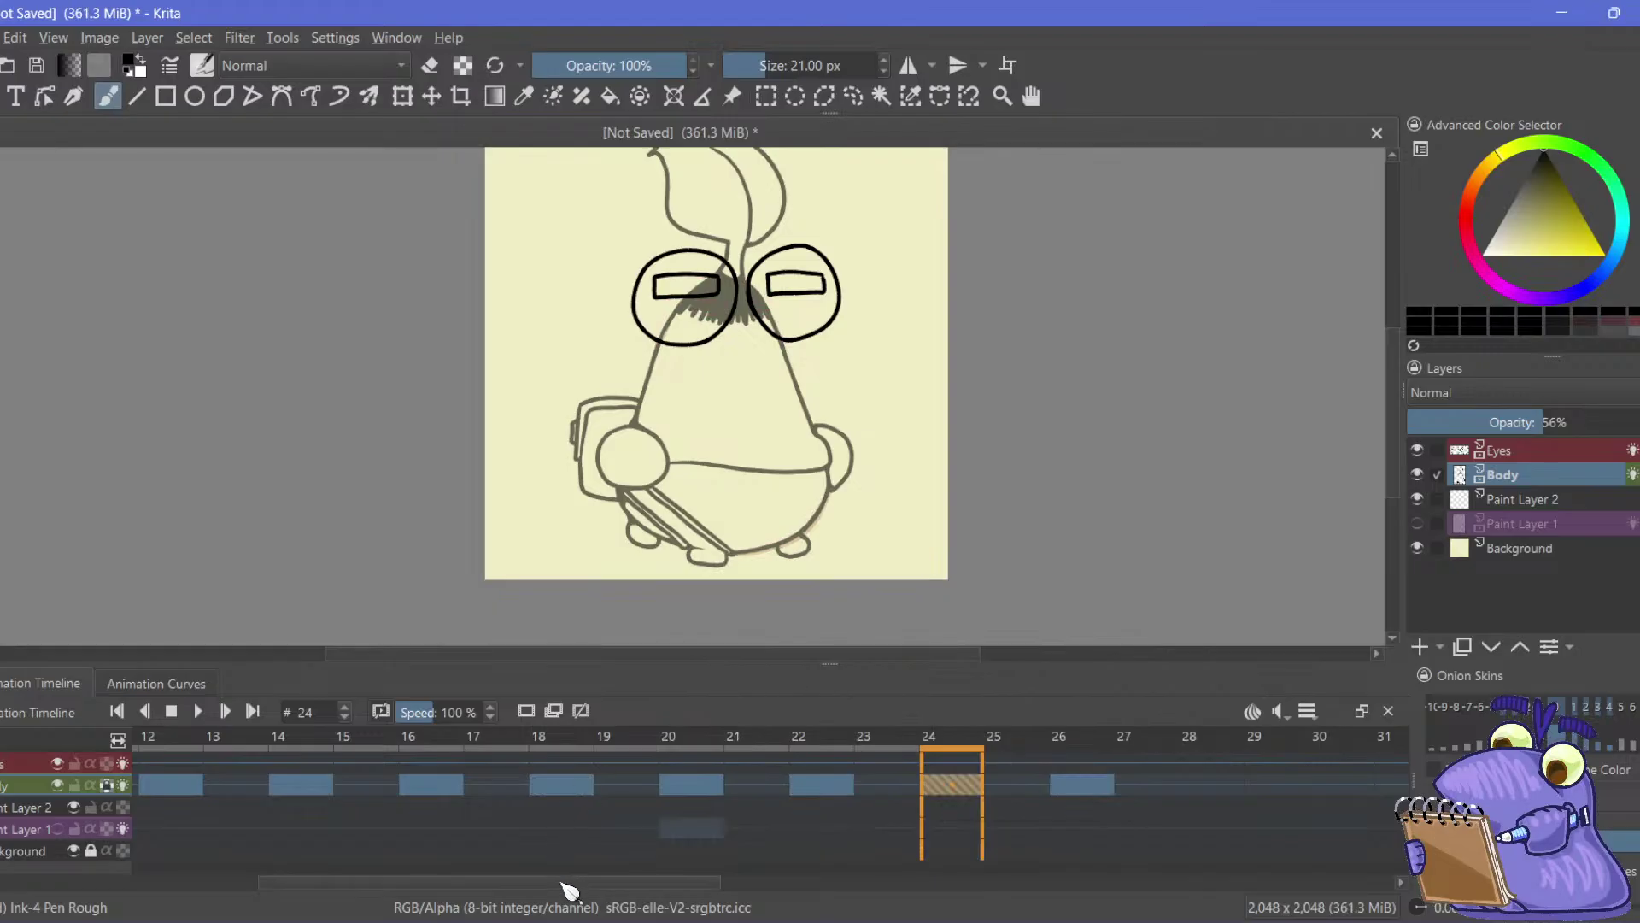
Paste the copied Body keyframe pair at frames 28, 32 and 36
scroll(564, 884, down, 5)
click(591, 785)
click(655, 784)
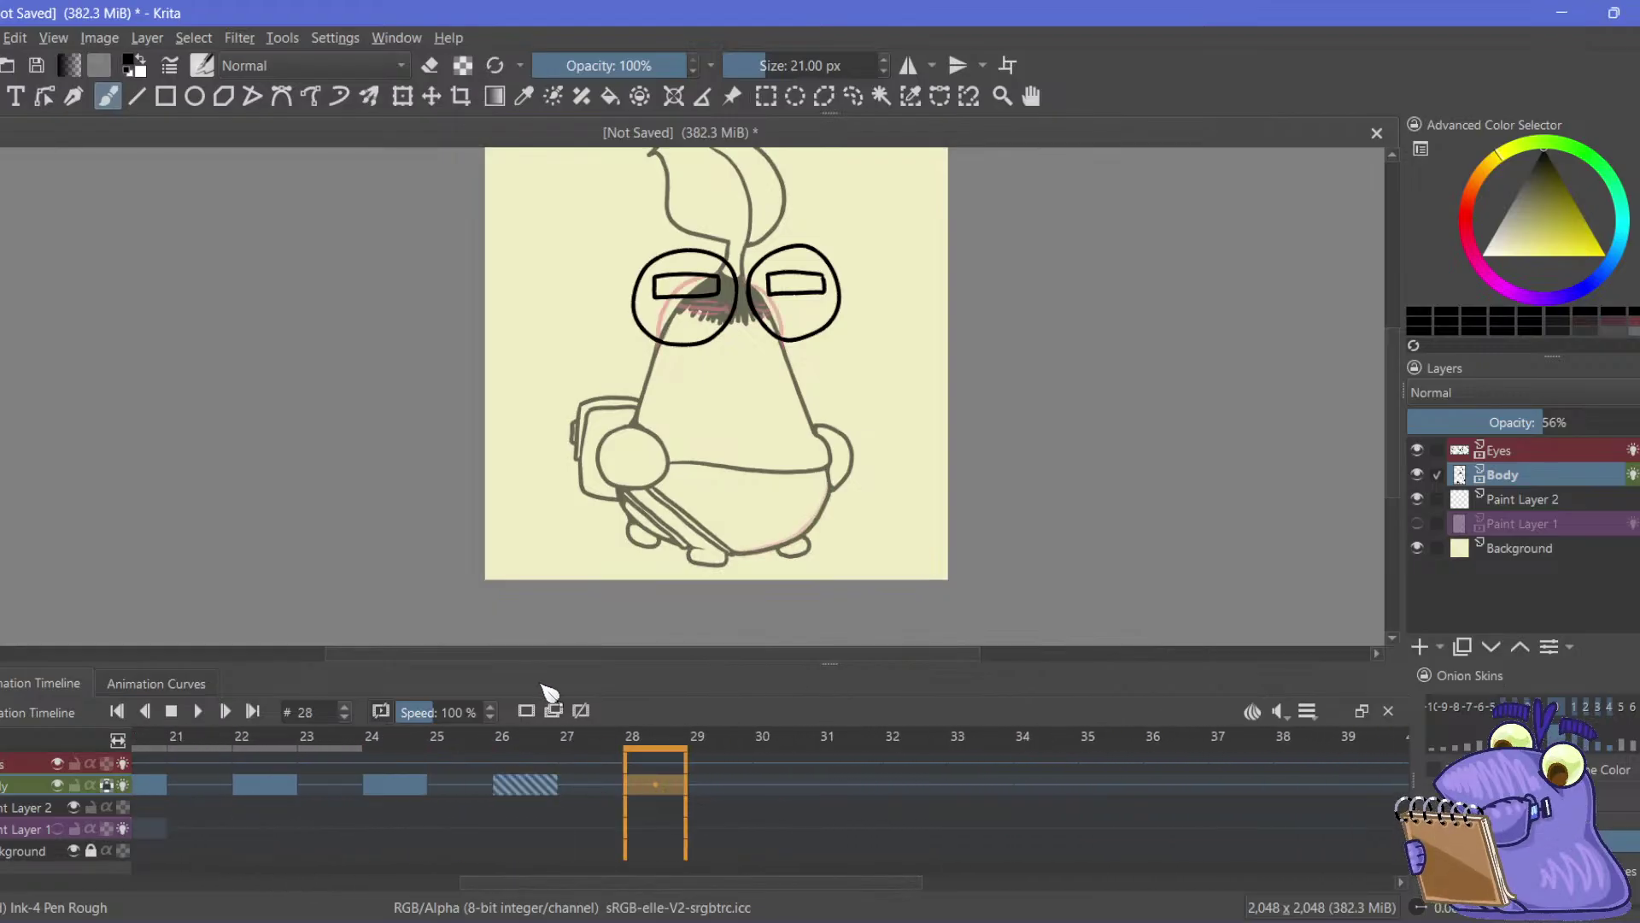
right_click(669, 797)
click(684, 665)
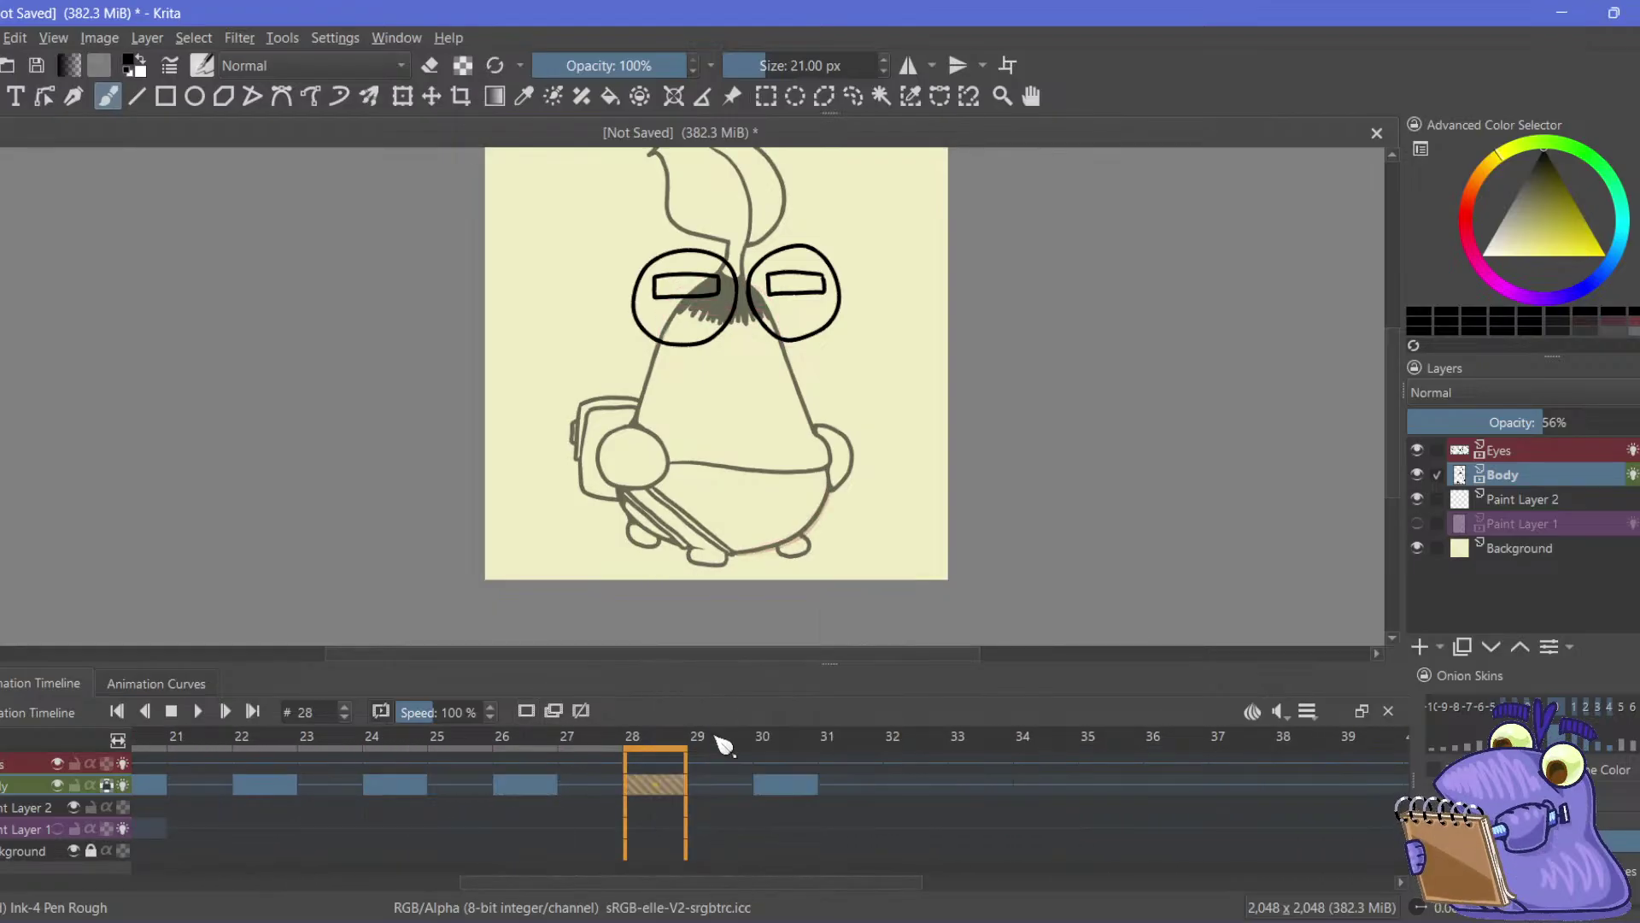
click(914, 788)
right_click(914, 788)
click(943, 665)
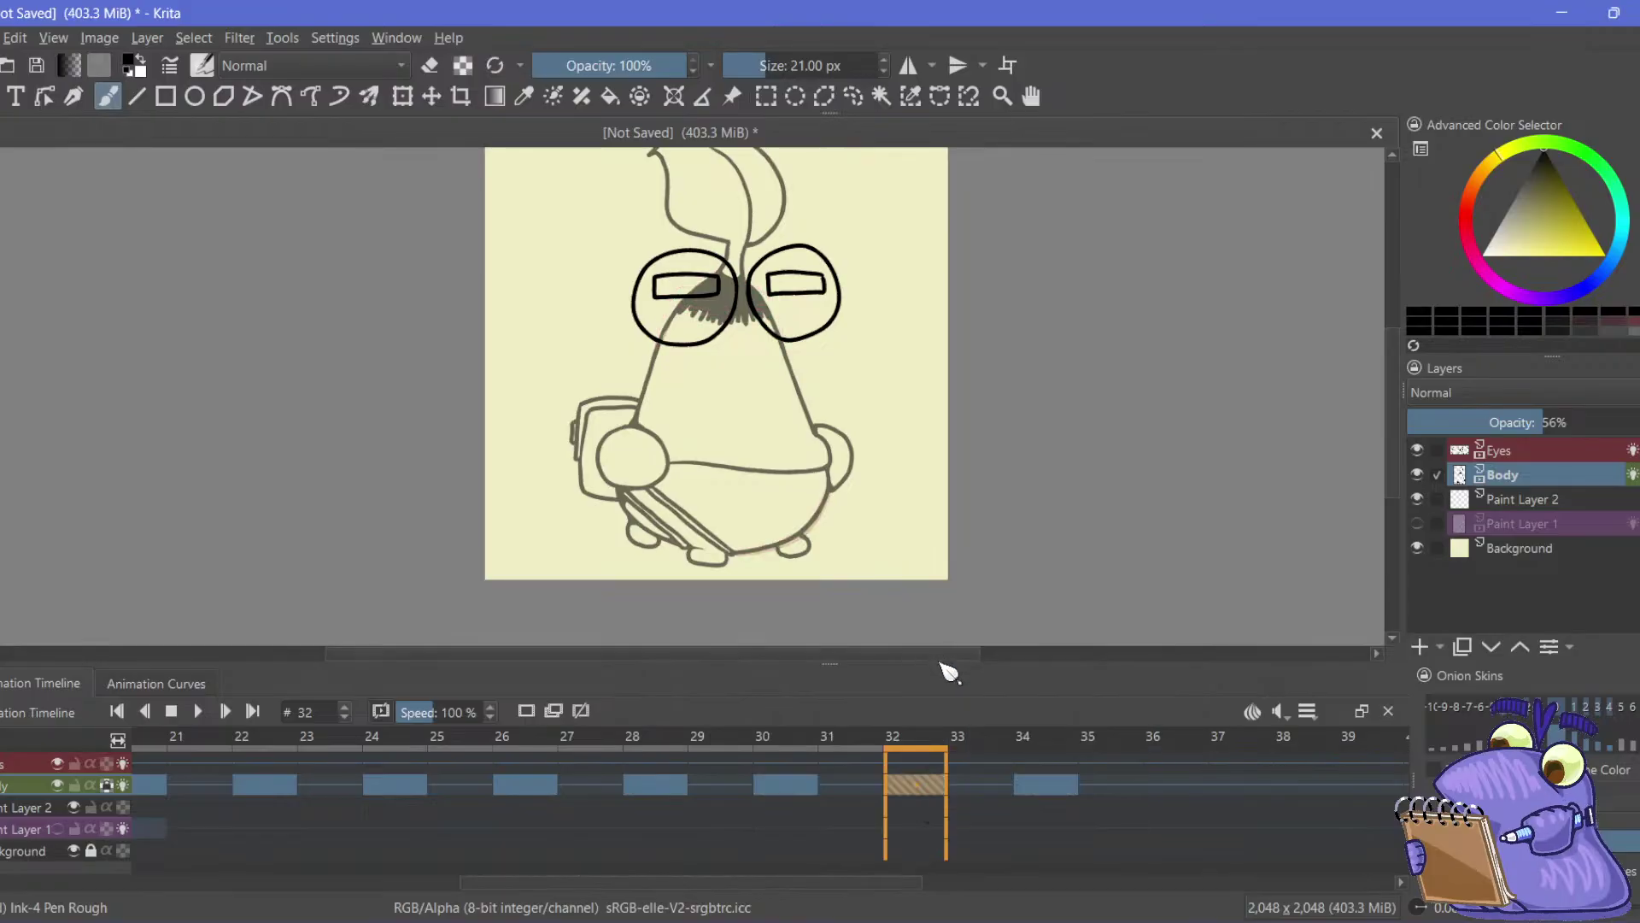
click(1173, 786)
right_click(1174, 786)
click(1208, 676)
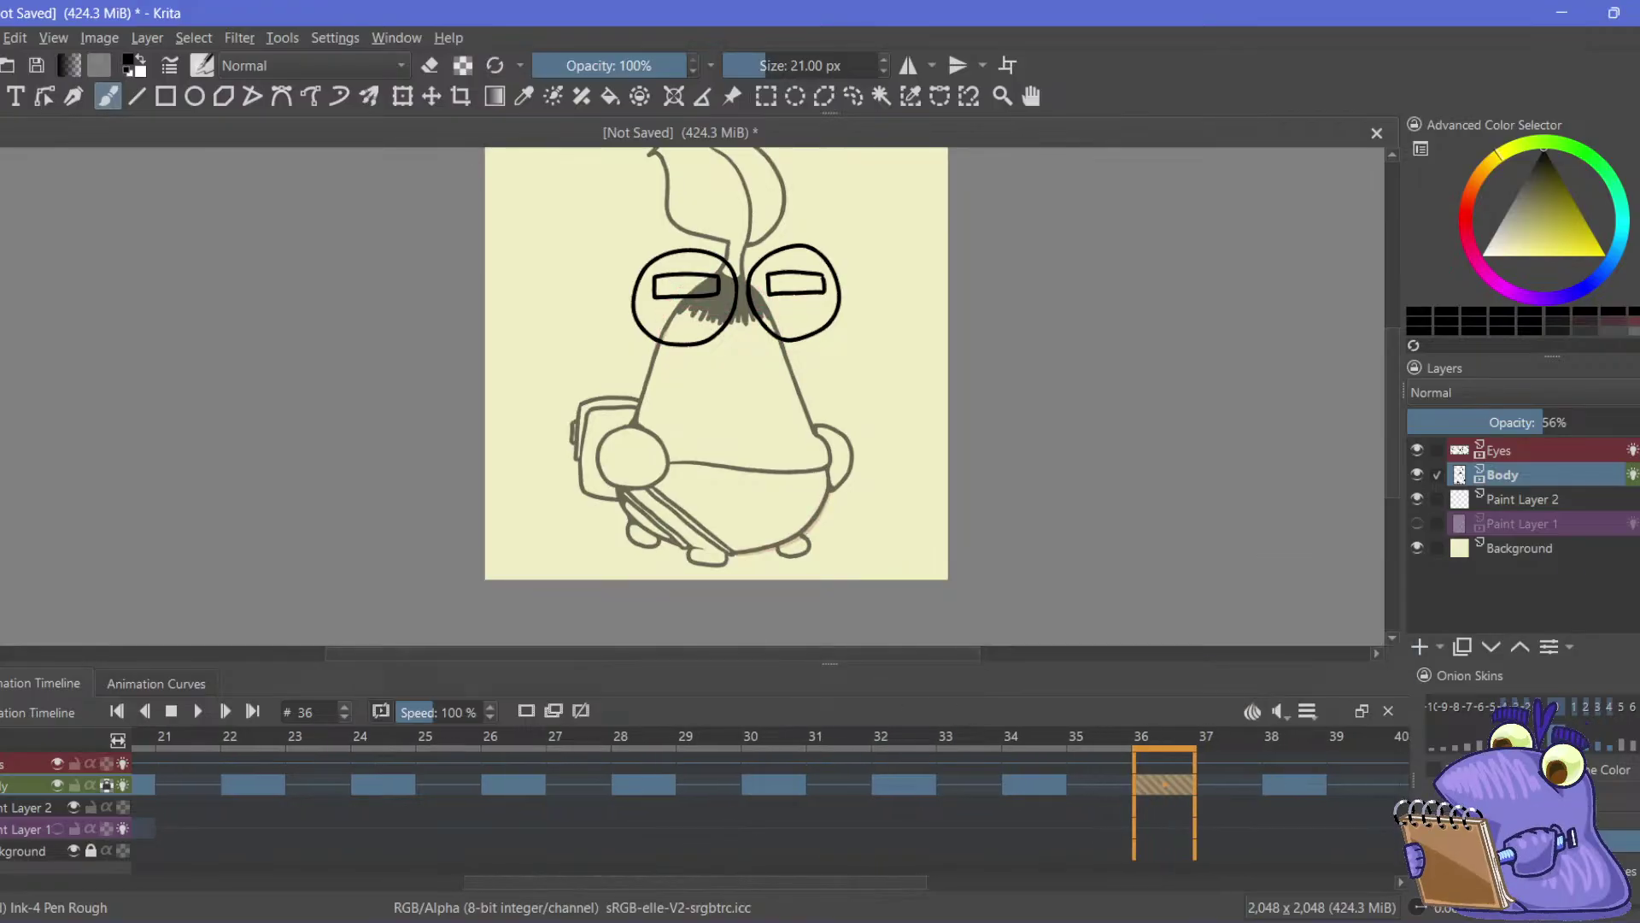
Paste the copied Body keyframe pair at frames 40, 44 and 48
drag(492, 882, 761, 882)
click(679, 785)
right_click(679, 786)
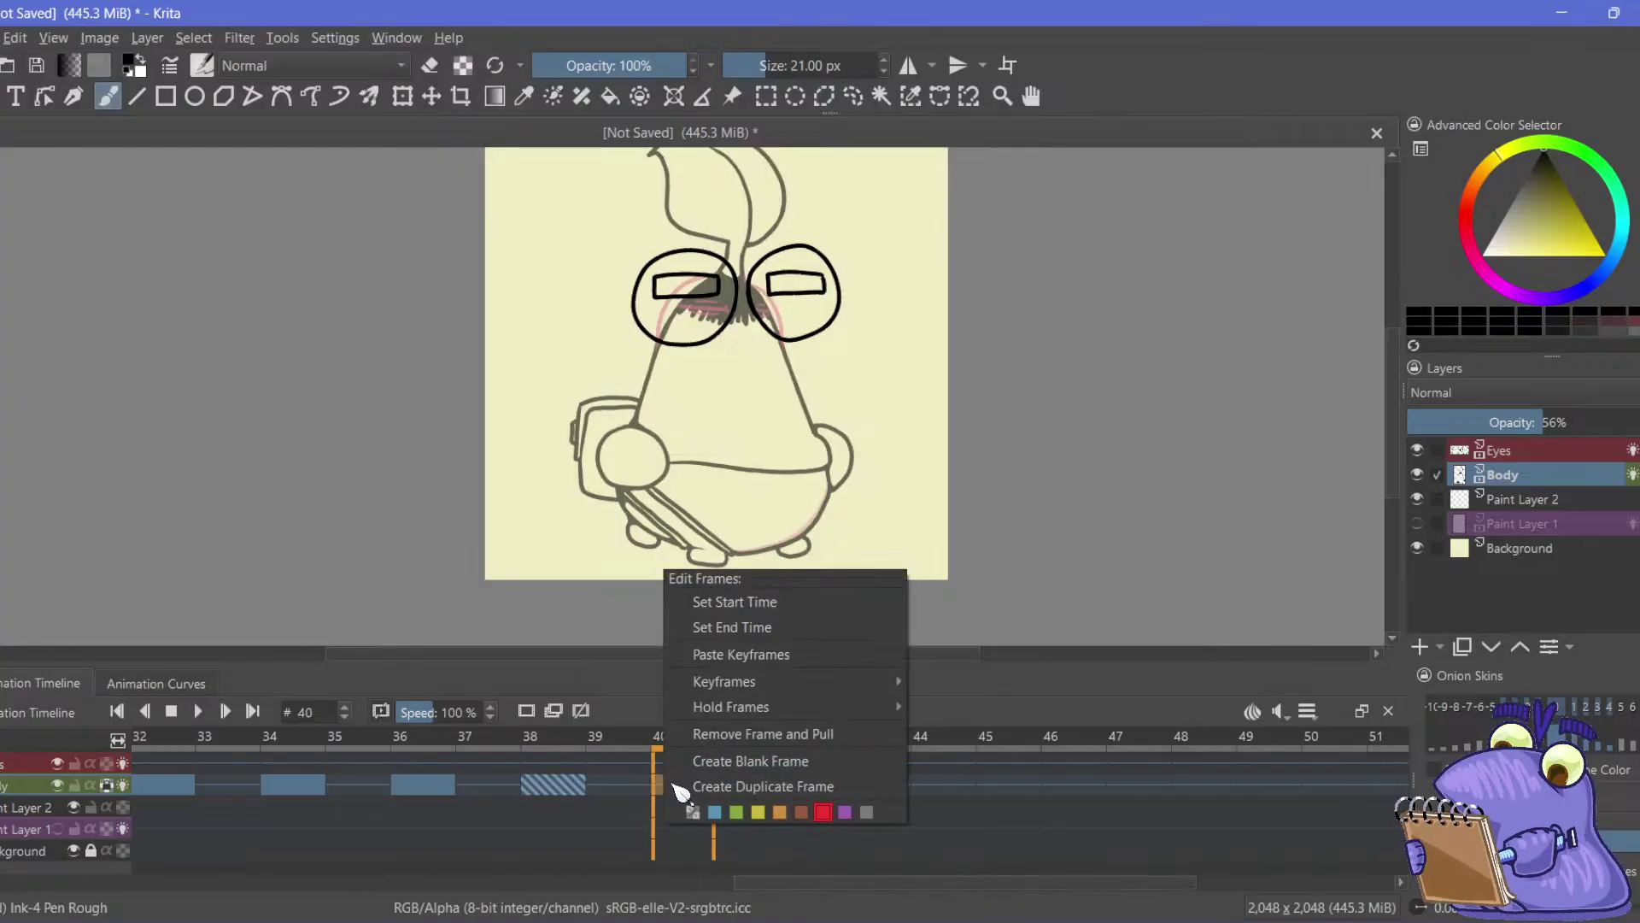
click(741, 653)
click(937, 786)
right_click(936, 786)
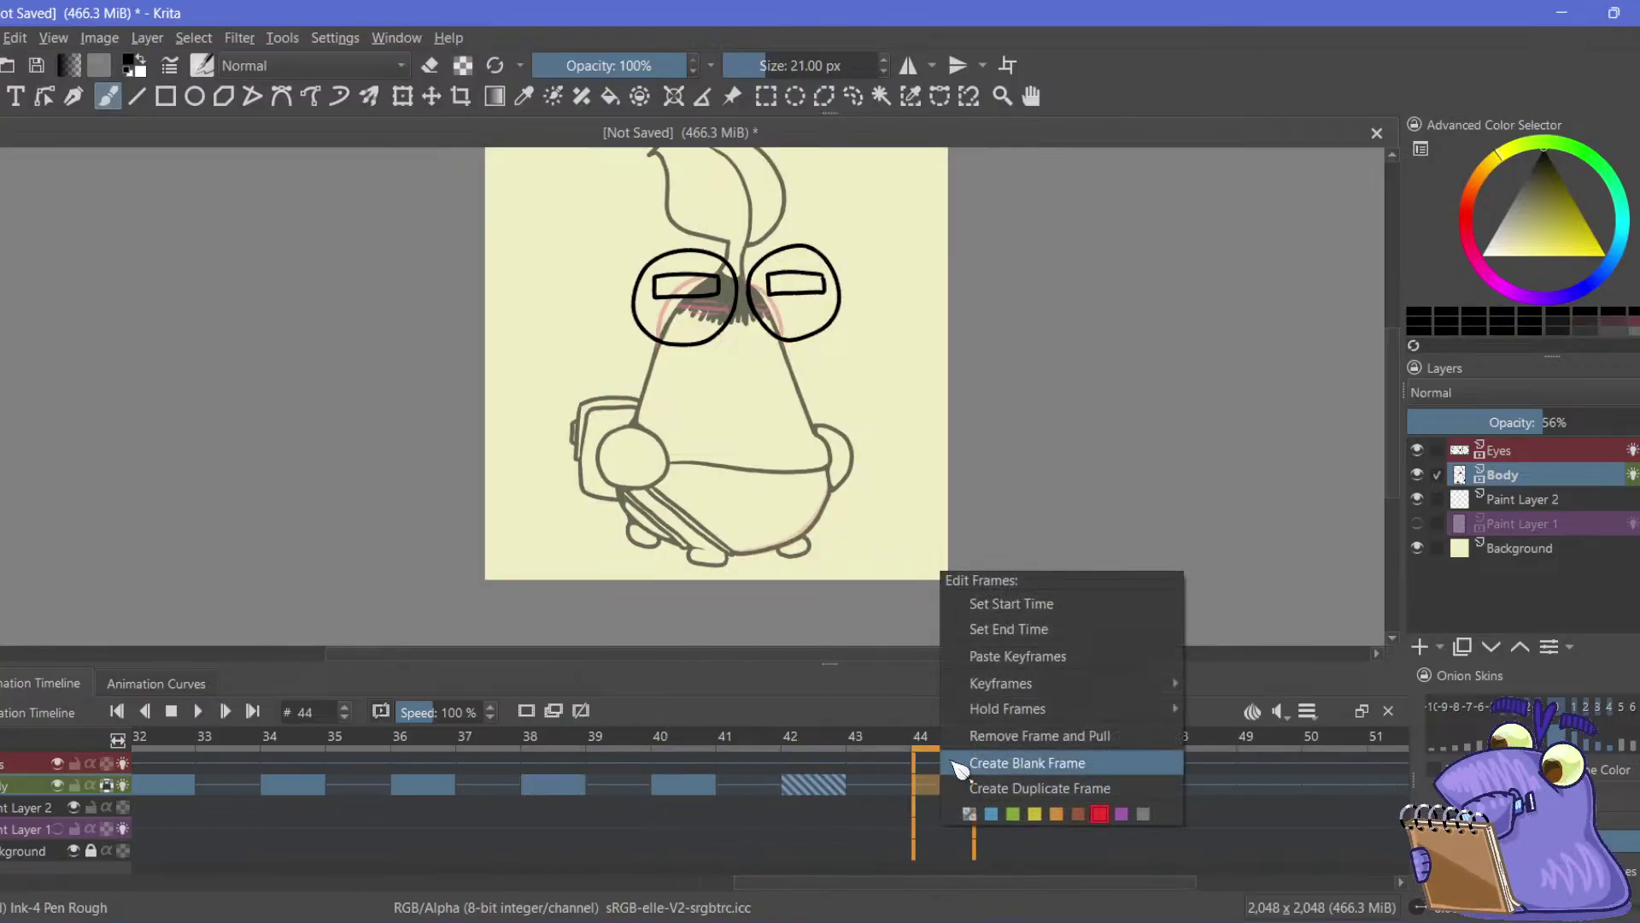
click(1017, 655)
click(1203, 786)
right_click(1203, 786)
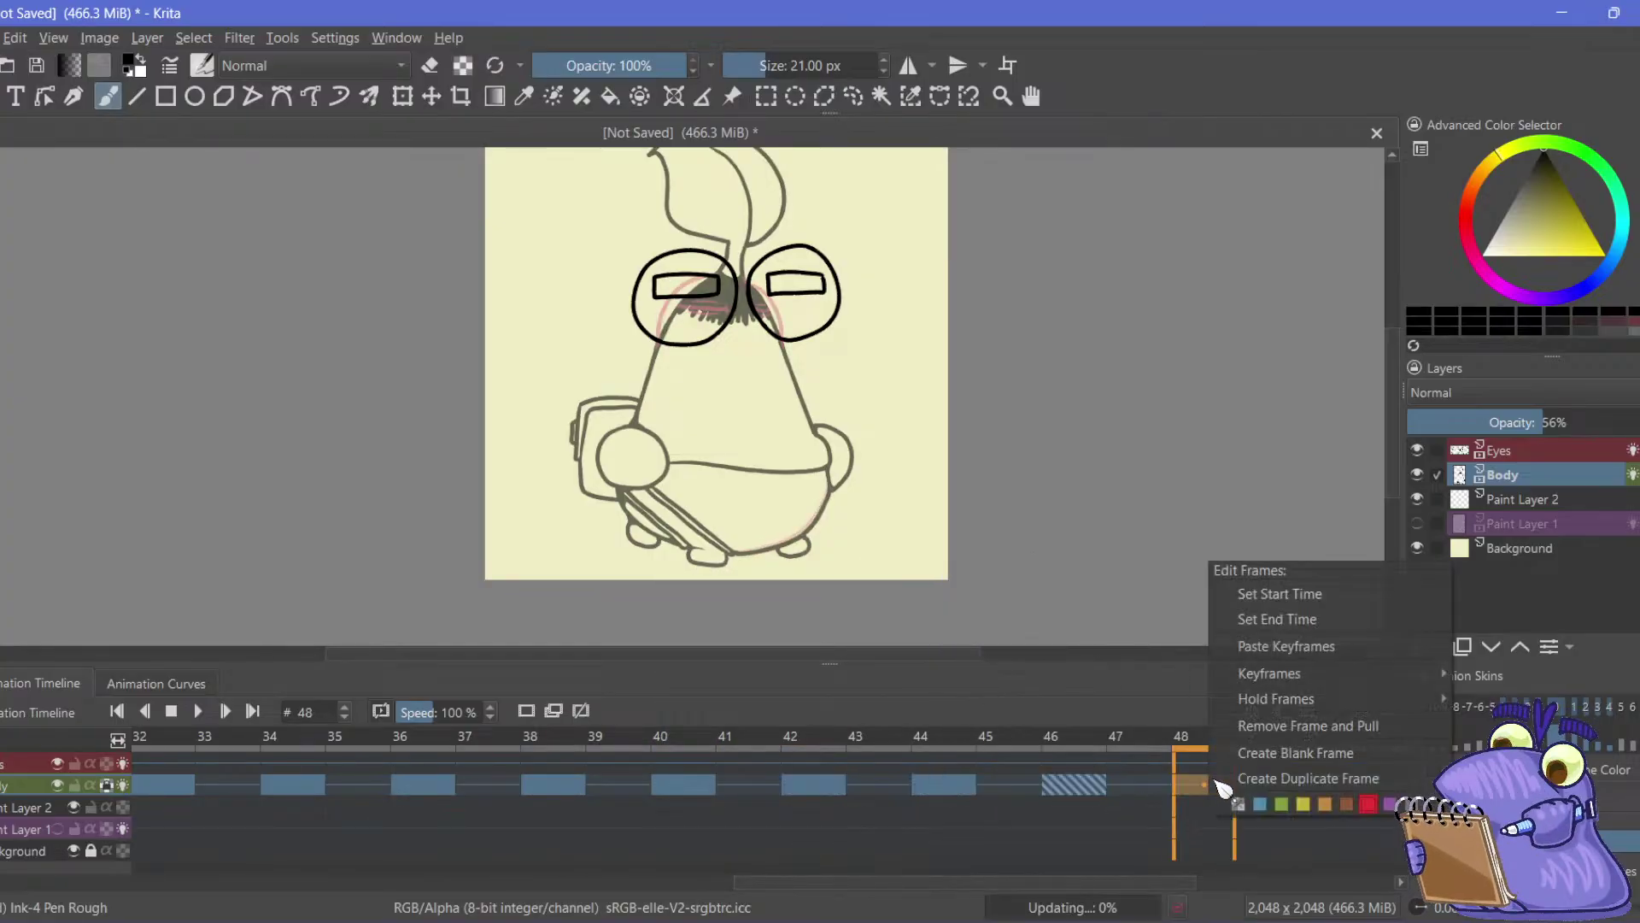
click(1247, 646)
Paste the copied Body keyframe pair at frames 52 and 56
scroll(859, 873, right, 5)
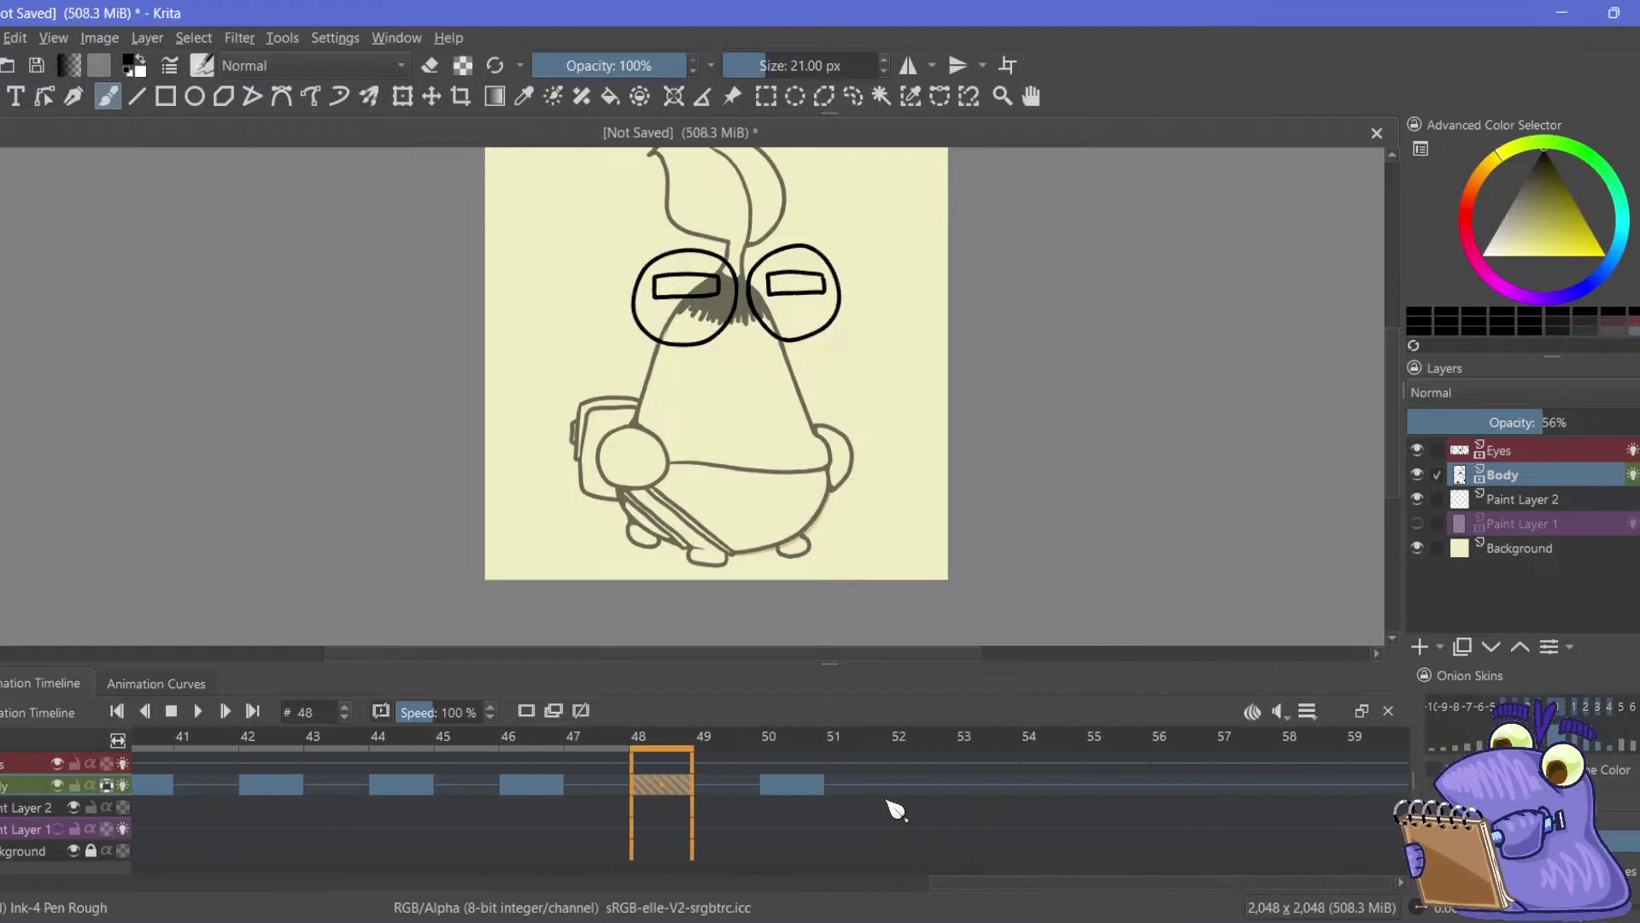
click(916, 786)
right_click(916, 786)
click(948, 654)
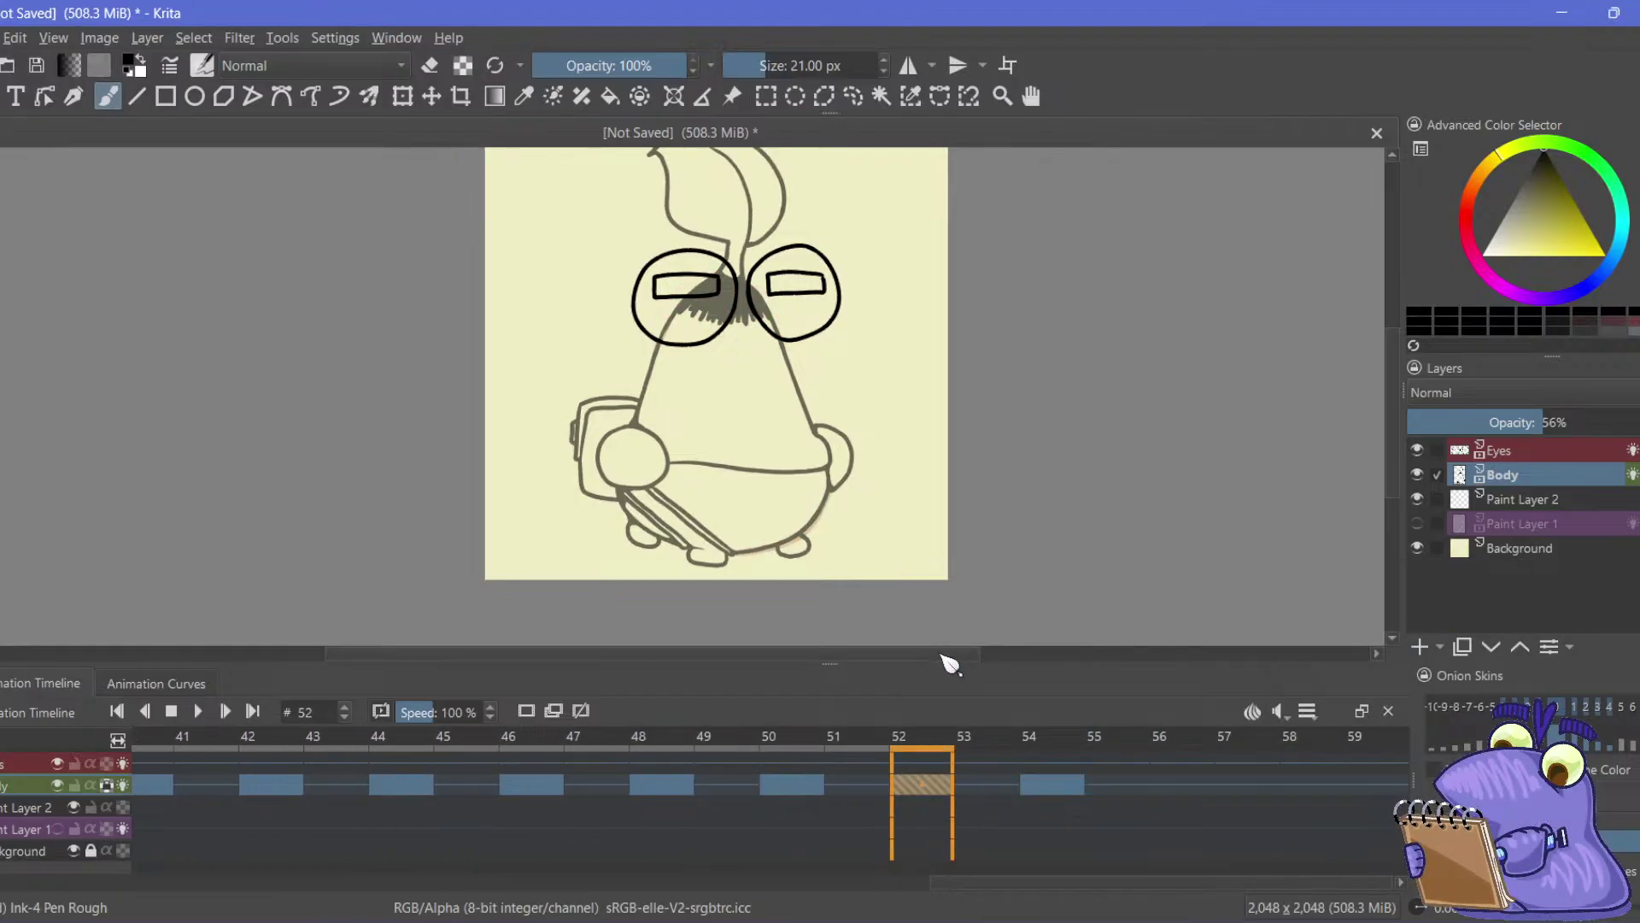
click(1180, 785)
right_click(1180, 785)
click(1218, 654)
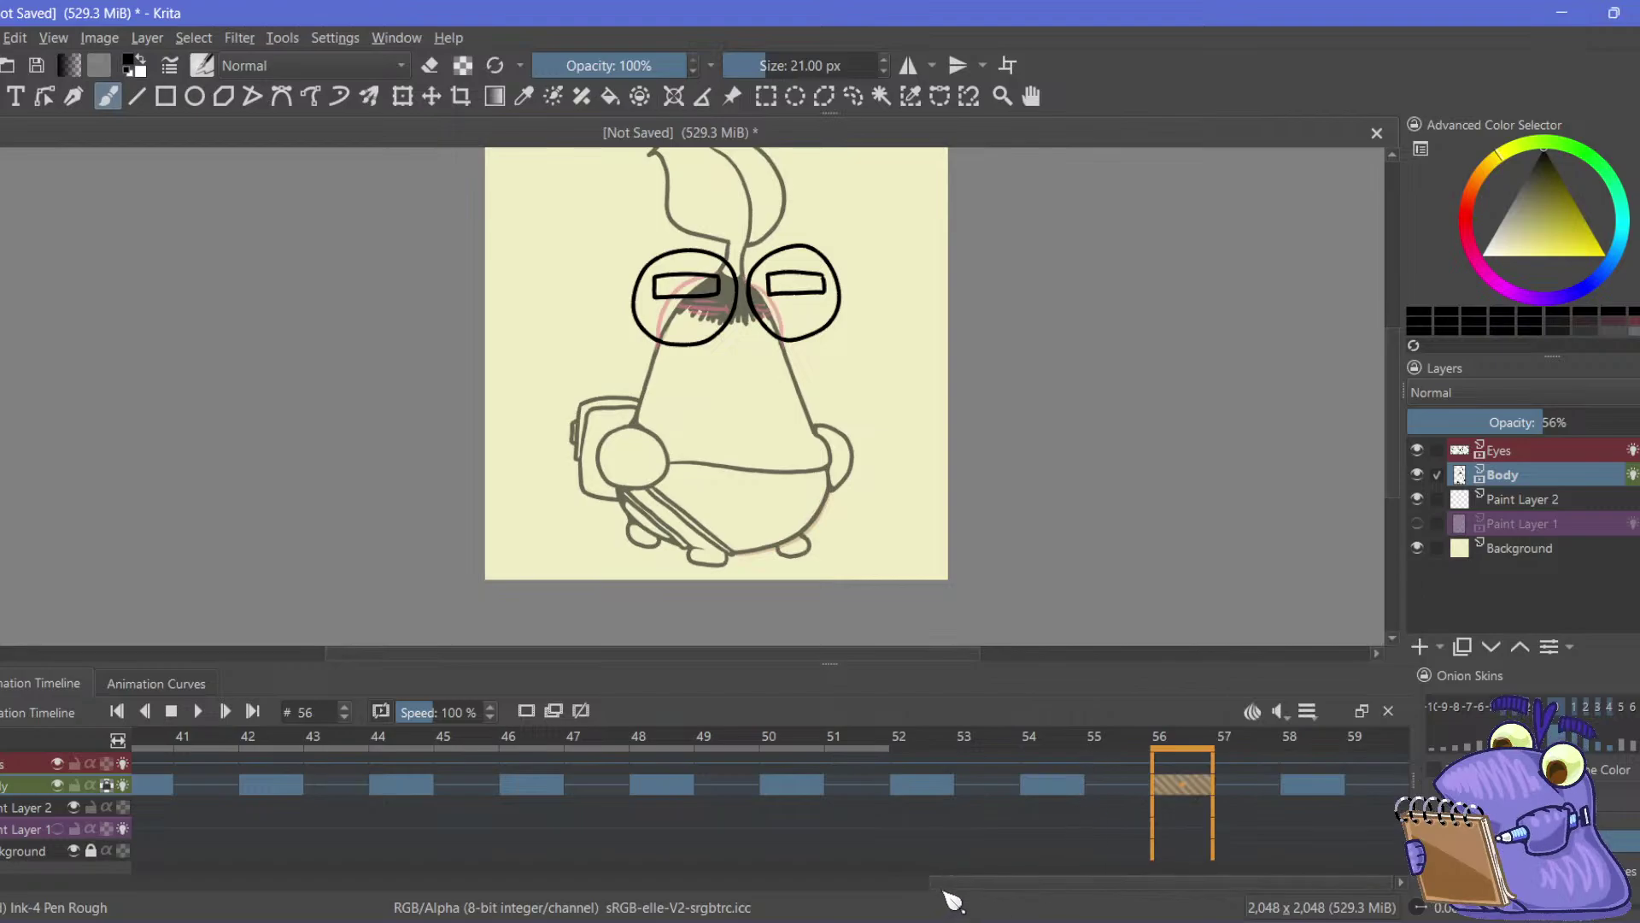
Return to frame 0 and play the animation to review the repeated Body motion together with the blink
click(172, 713)
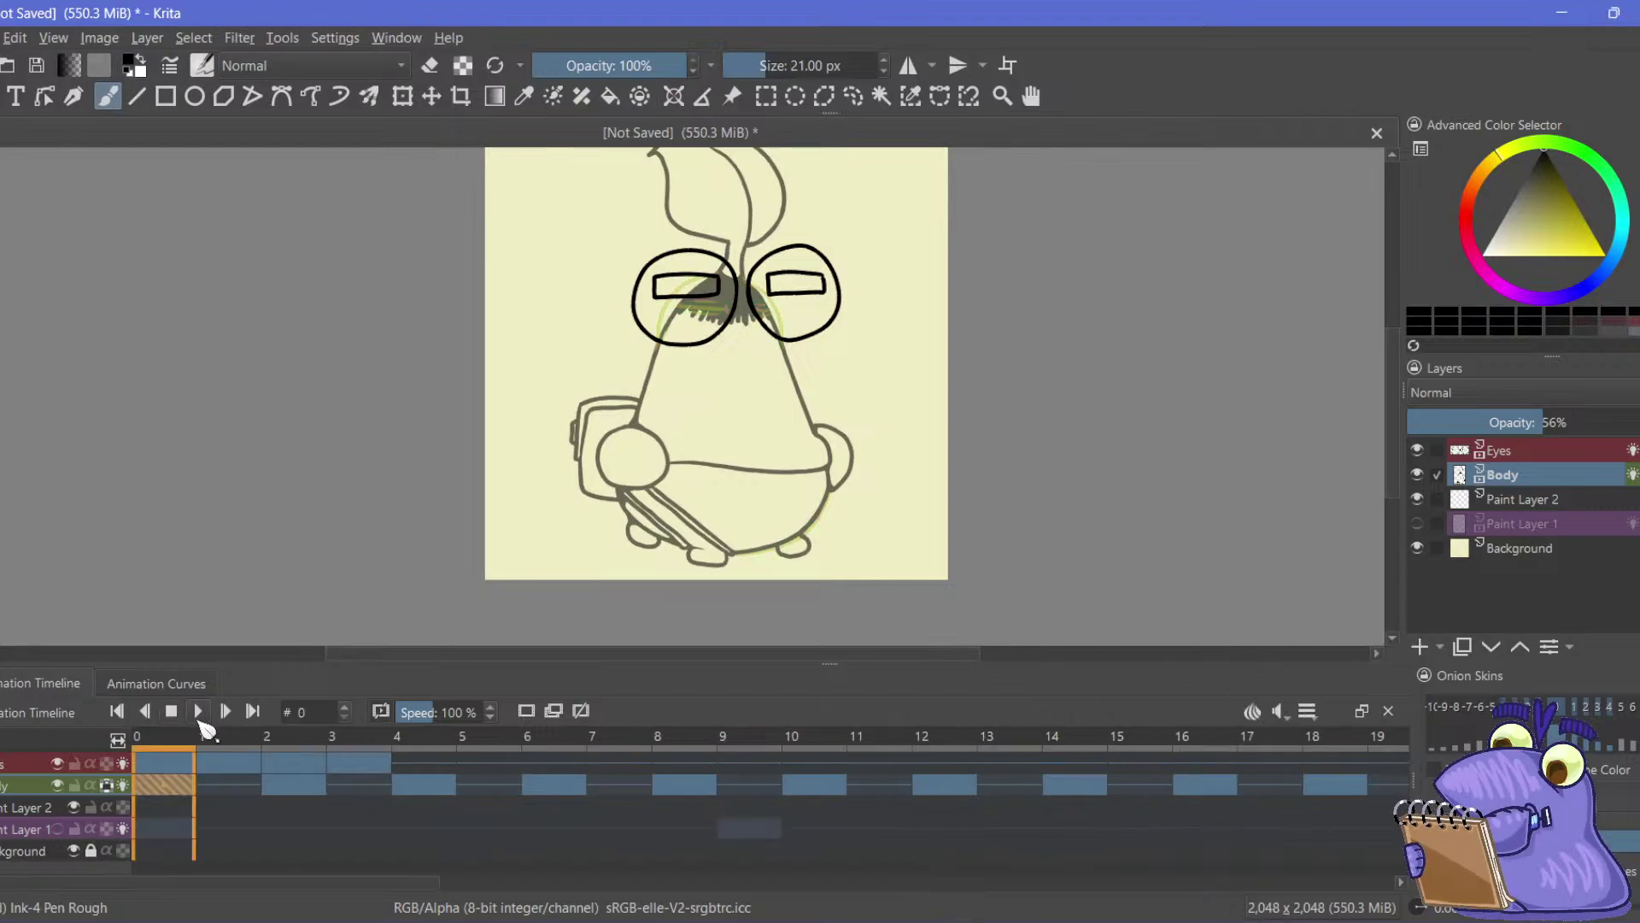
click(198, 713)
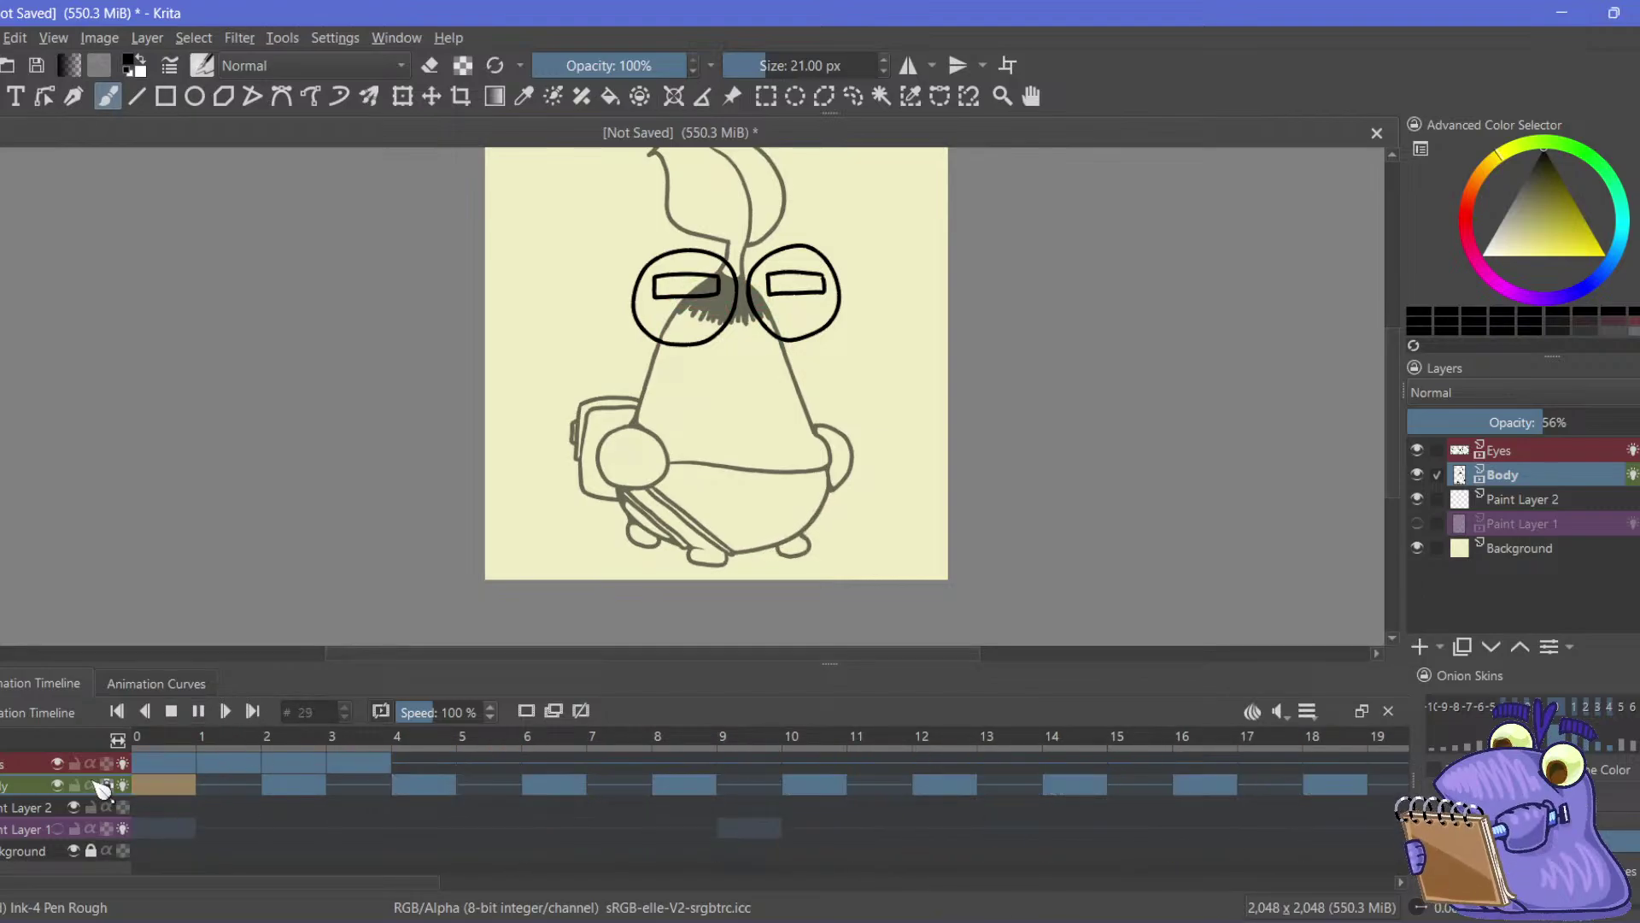
key(space)
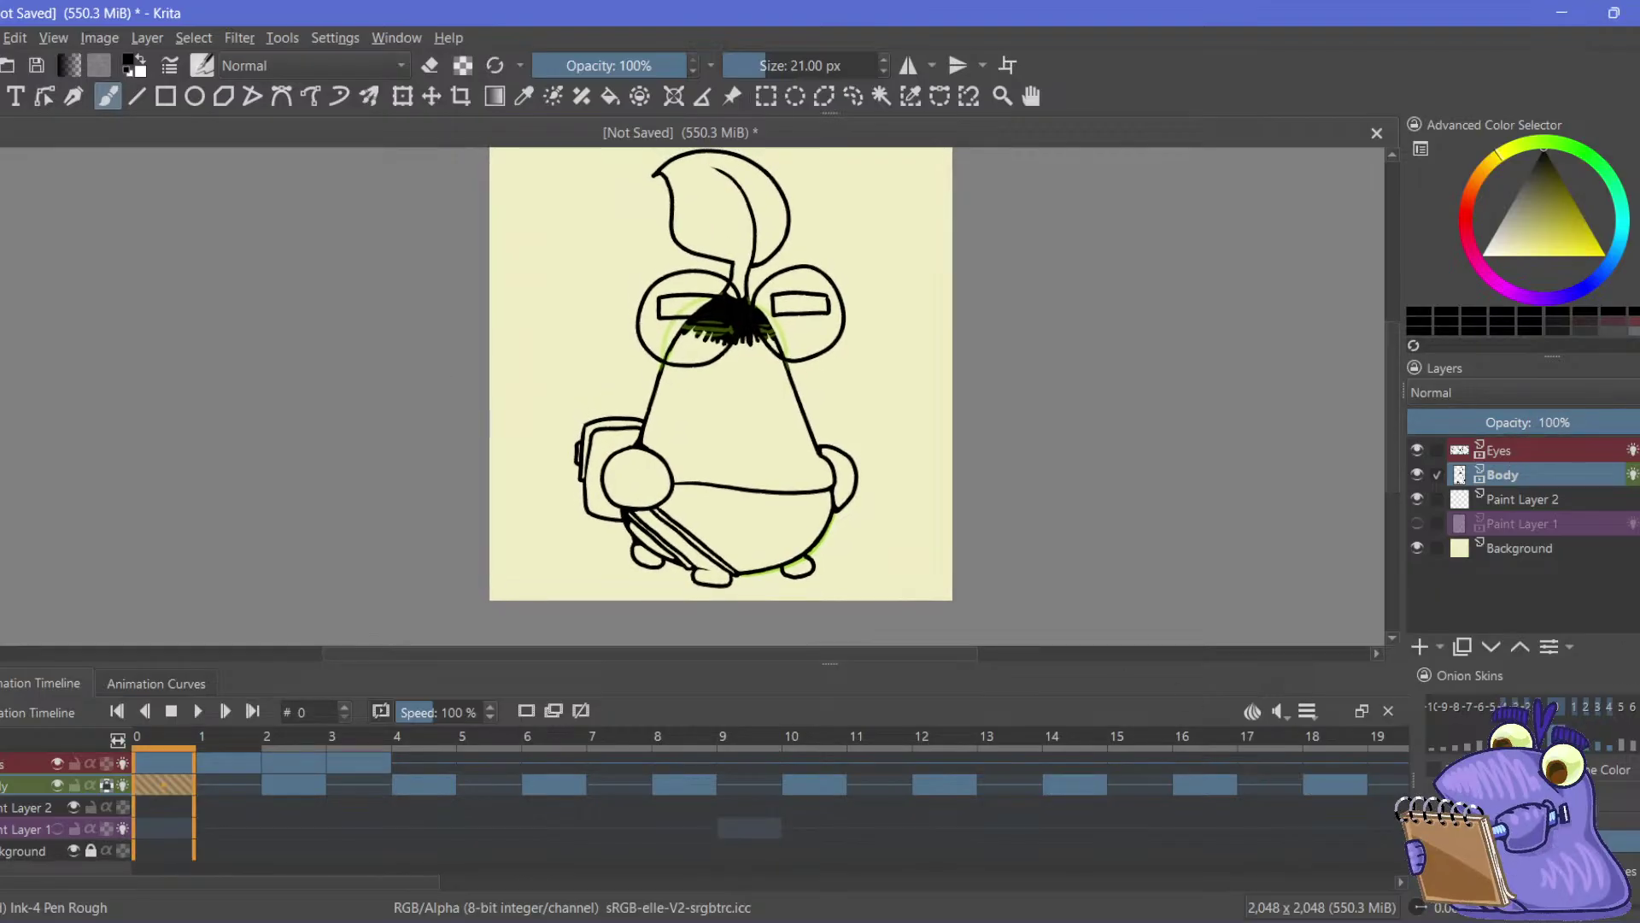
click(198, 712)
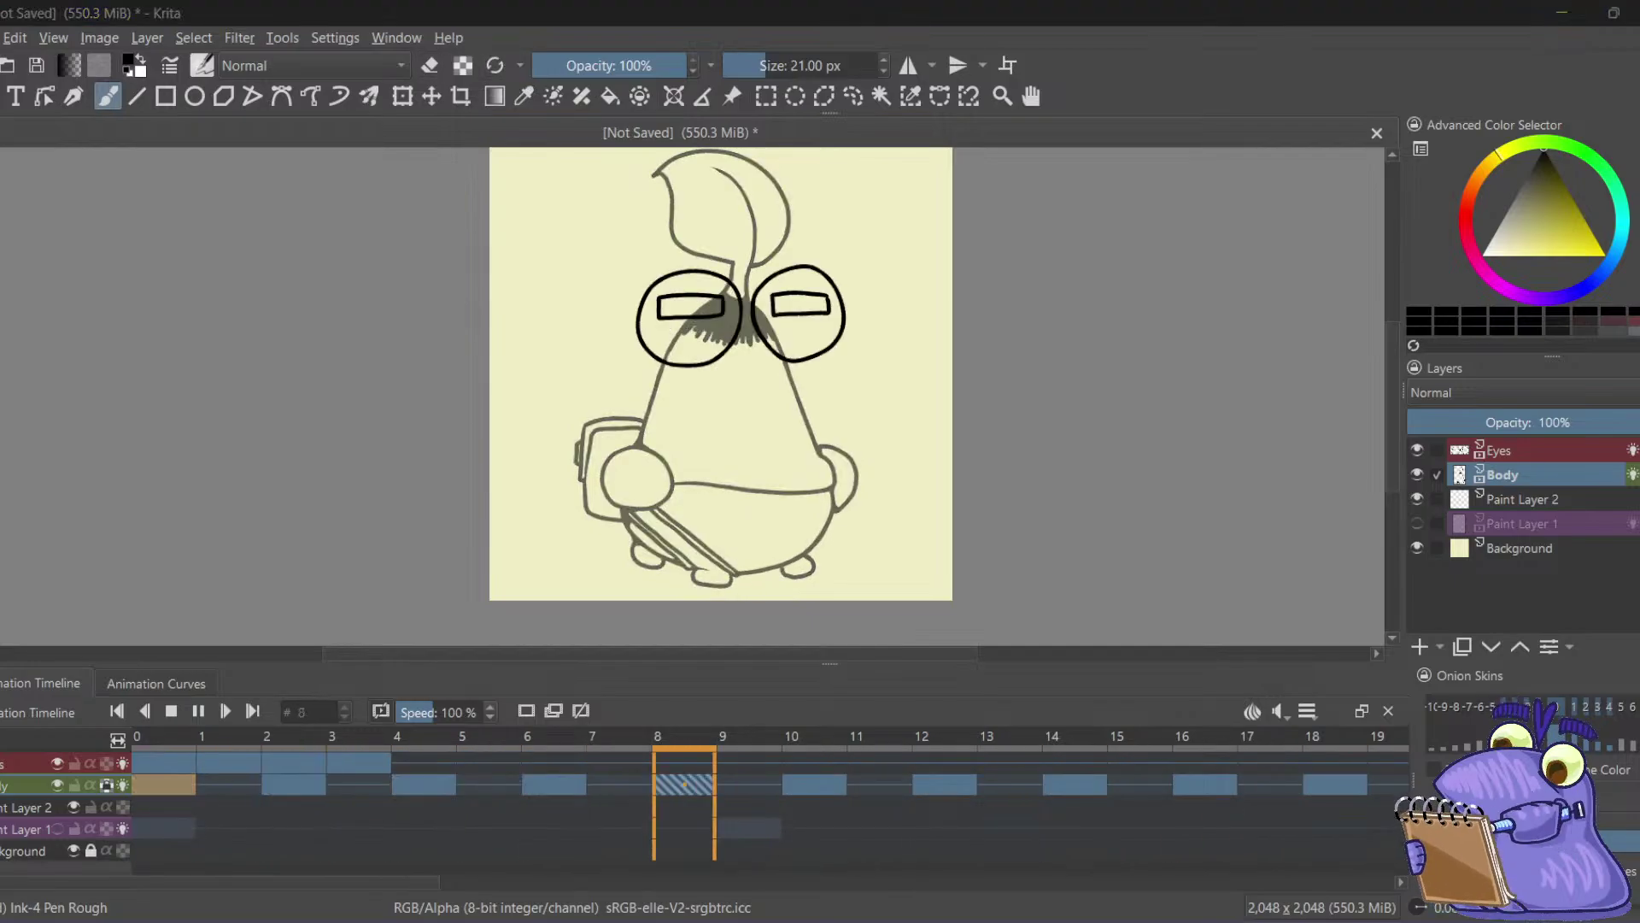
click(547, 51)
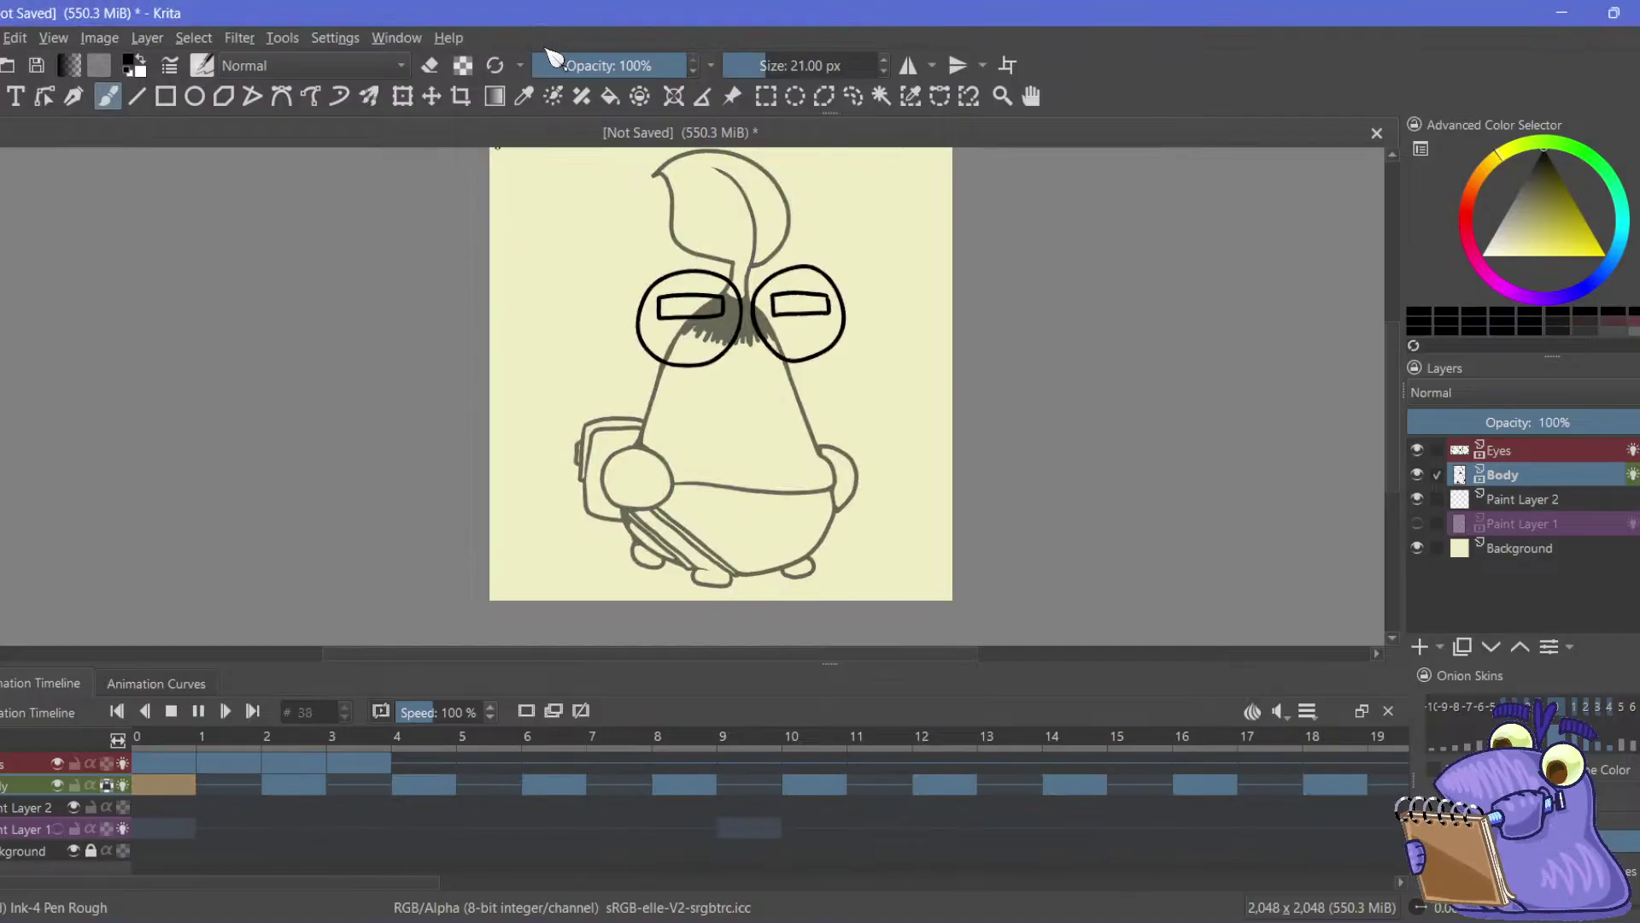